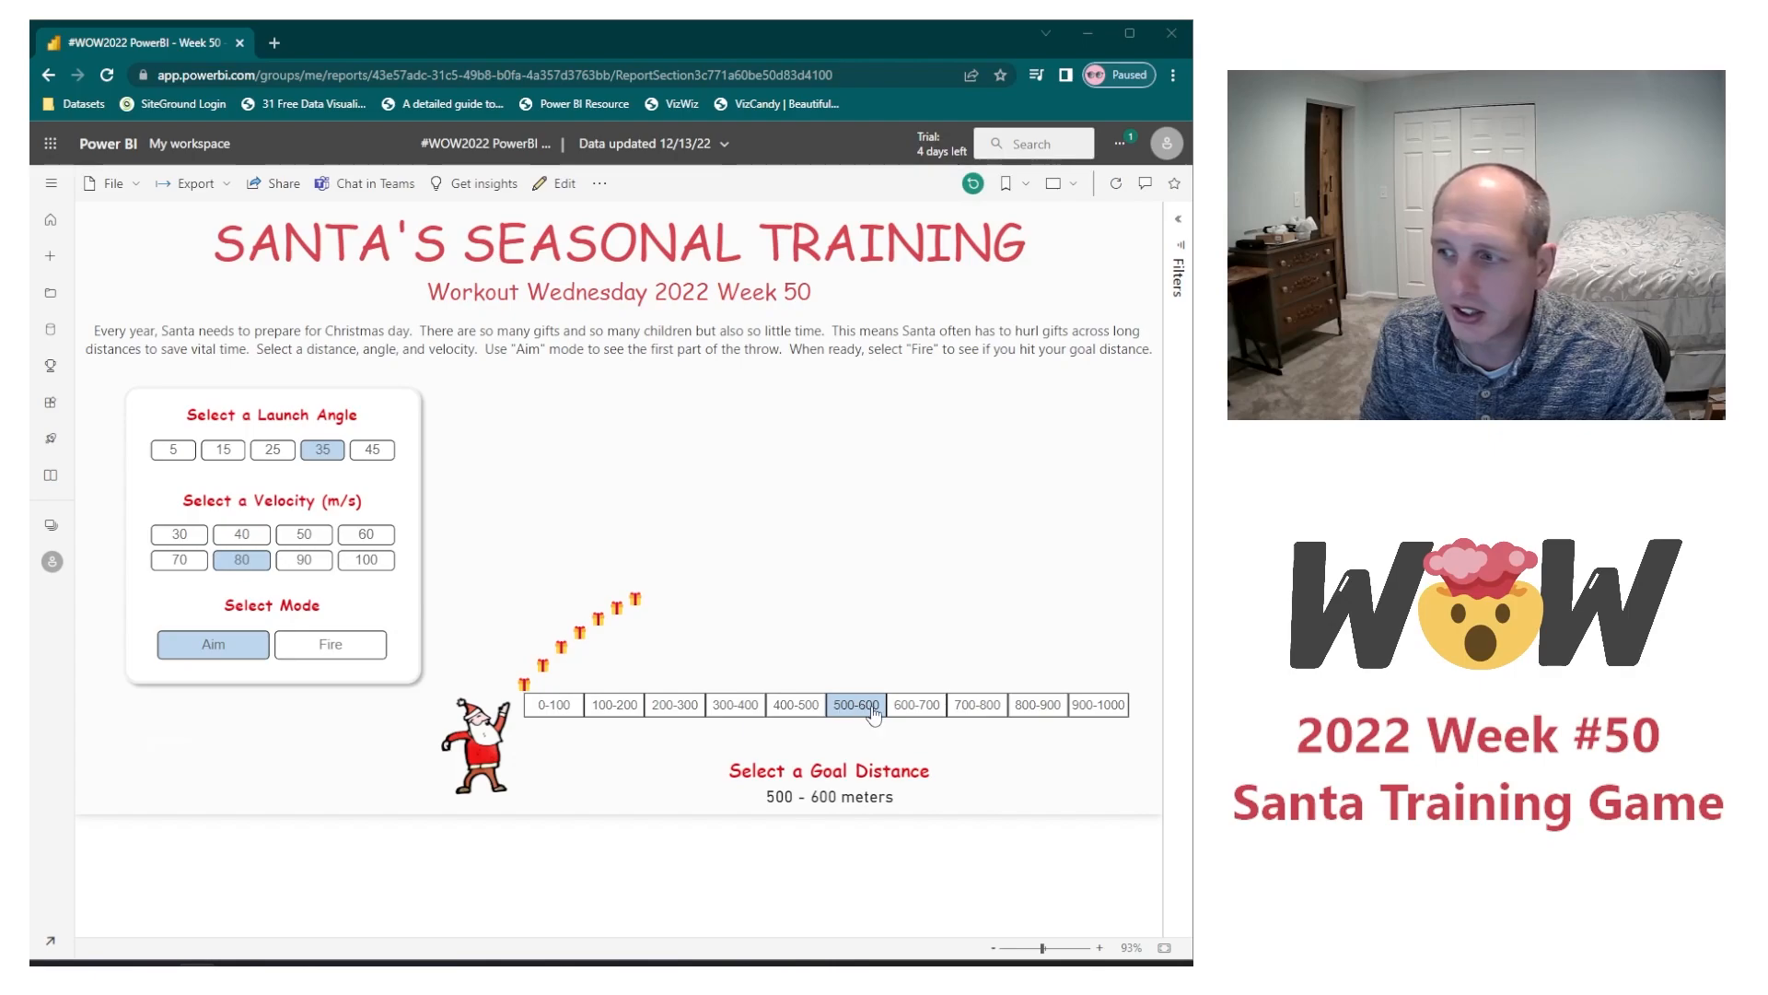
# Step: Fire the current throw, then return to Aim mode with a goal distance of 300-400 meters
pyautogui.click(361, 644)
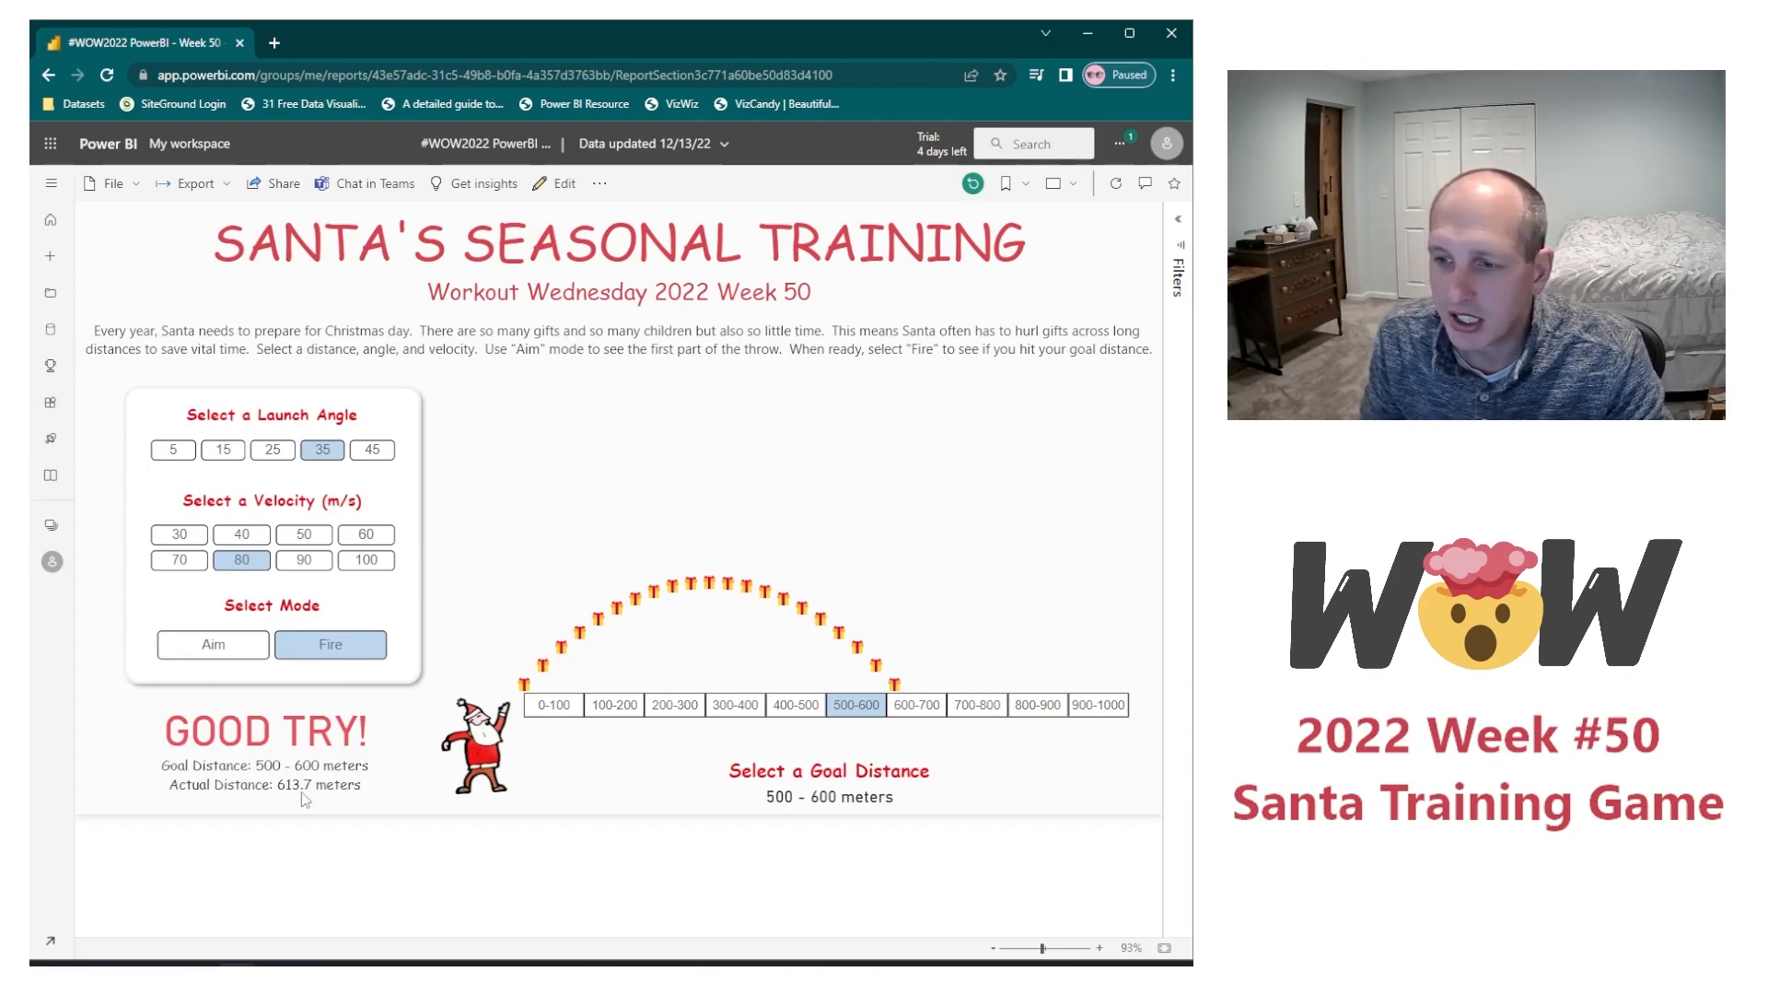
pyautogui.click(235, 649)
pyautogui.click(740, 707)
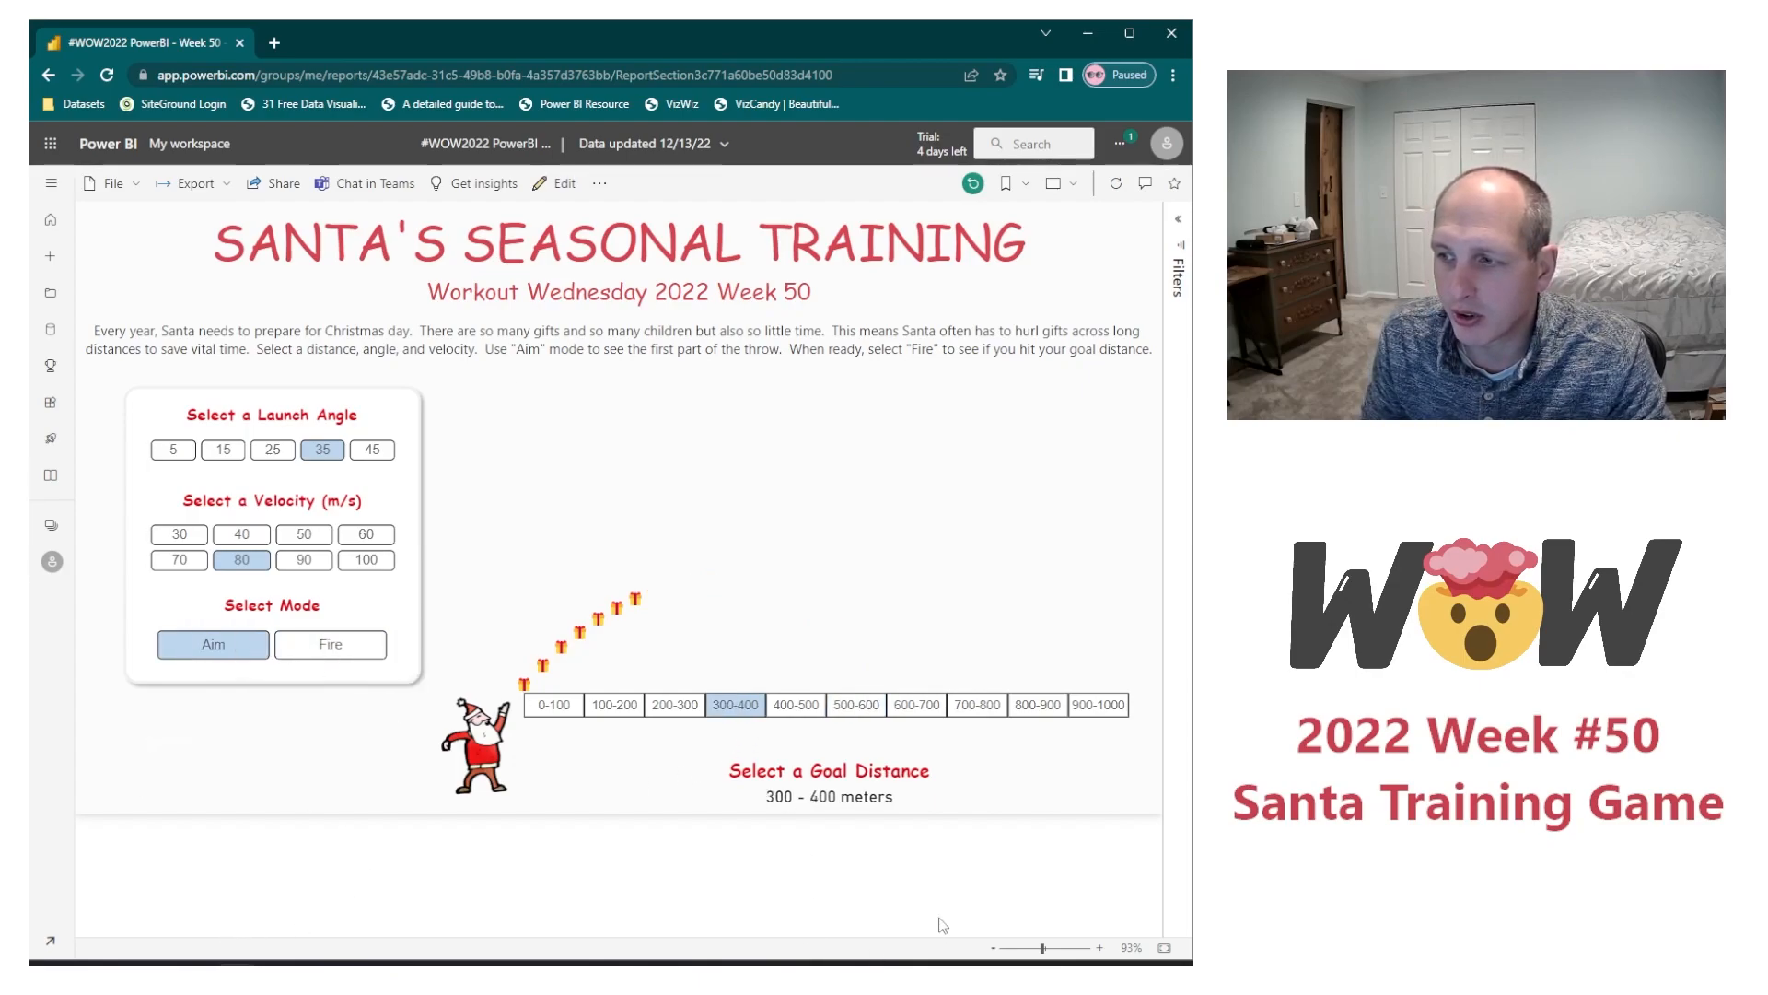
# Step: Try several launch angles and velocities, settle on angle 25 and velocity 70 m/s, and fire the throw
pyautogui.click(233, 454)
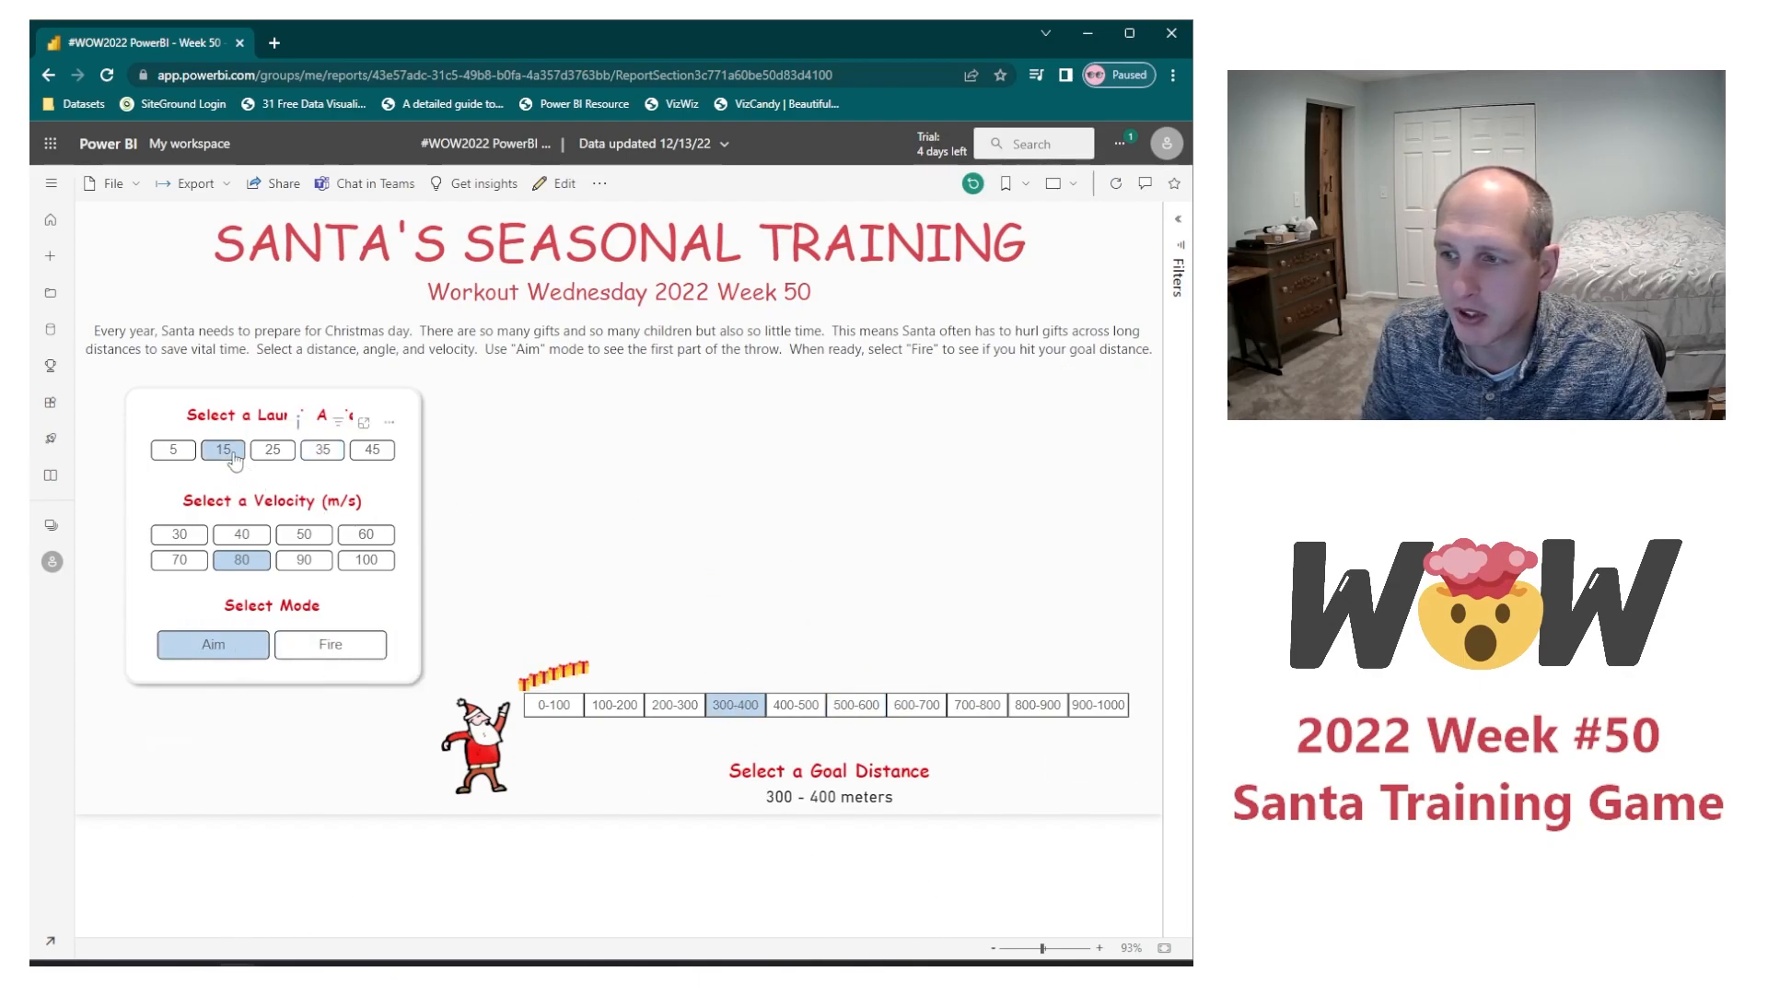
pyautogui.click(245, 536)
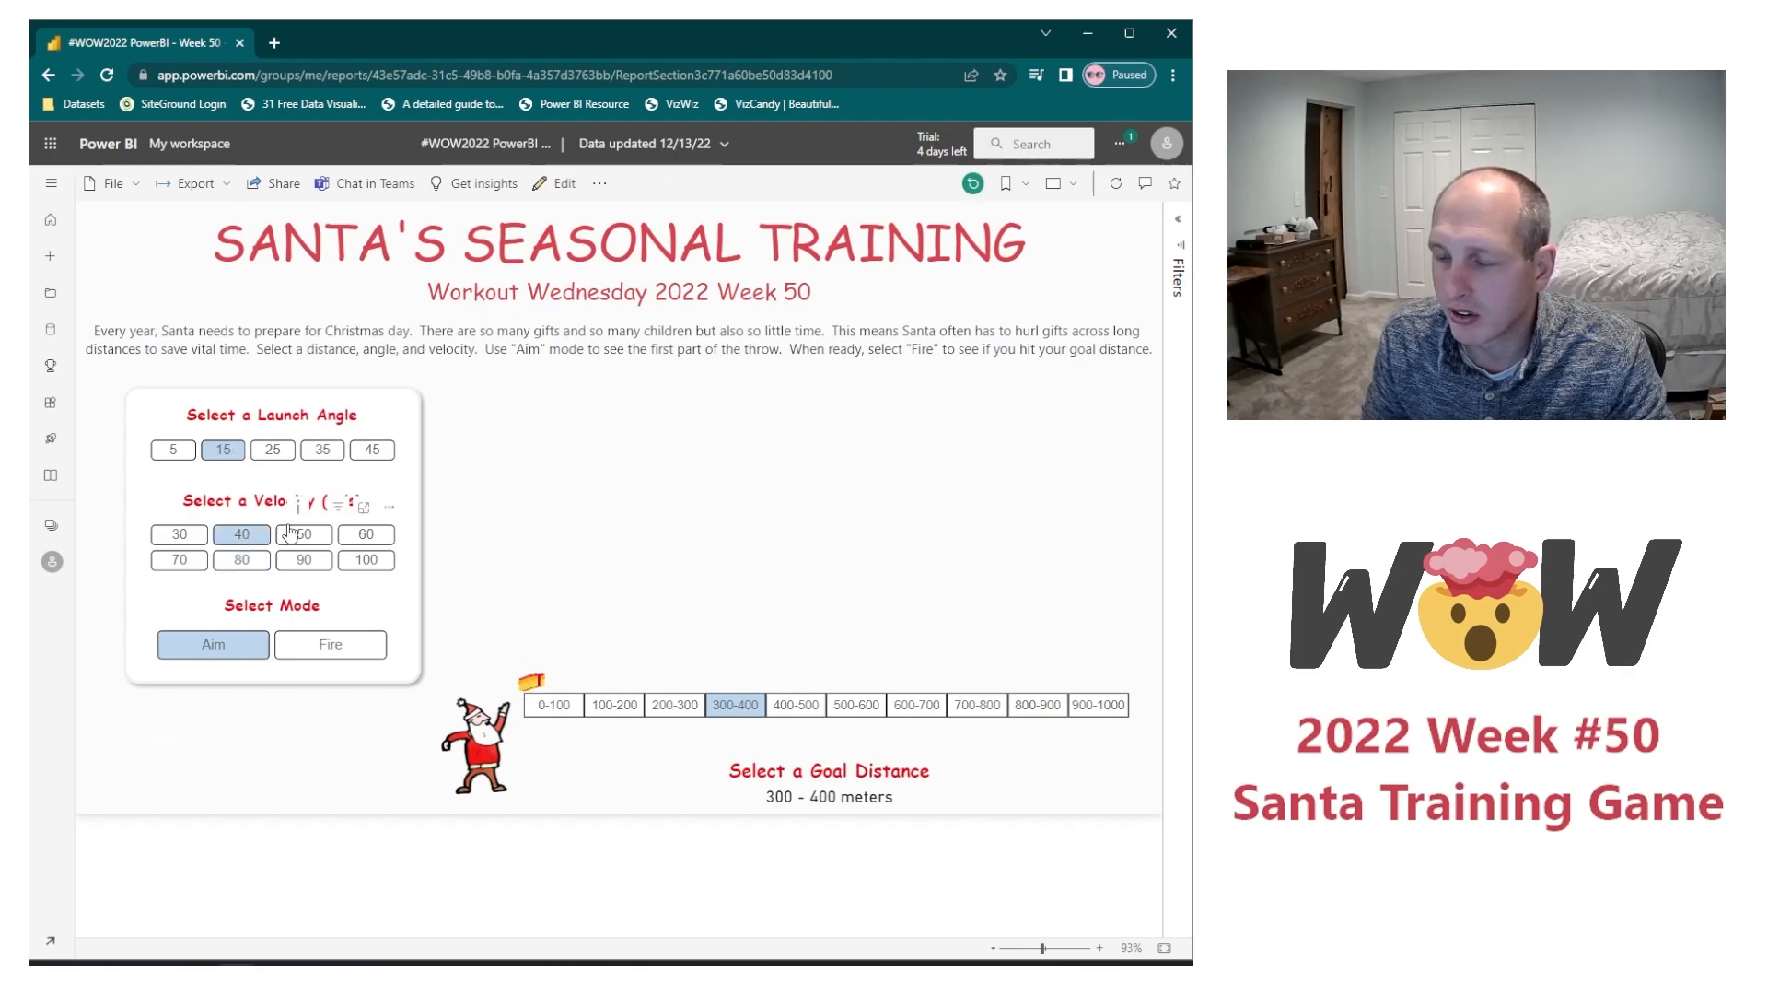
pyautogui.click(306, 561)
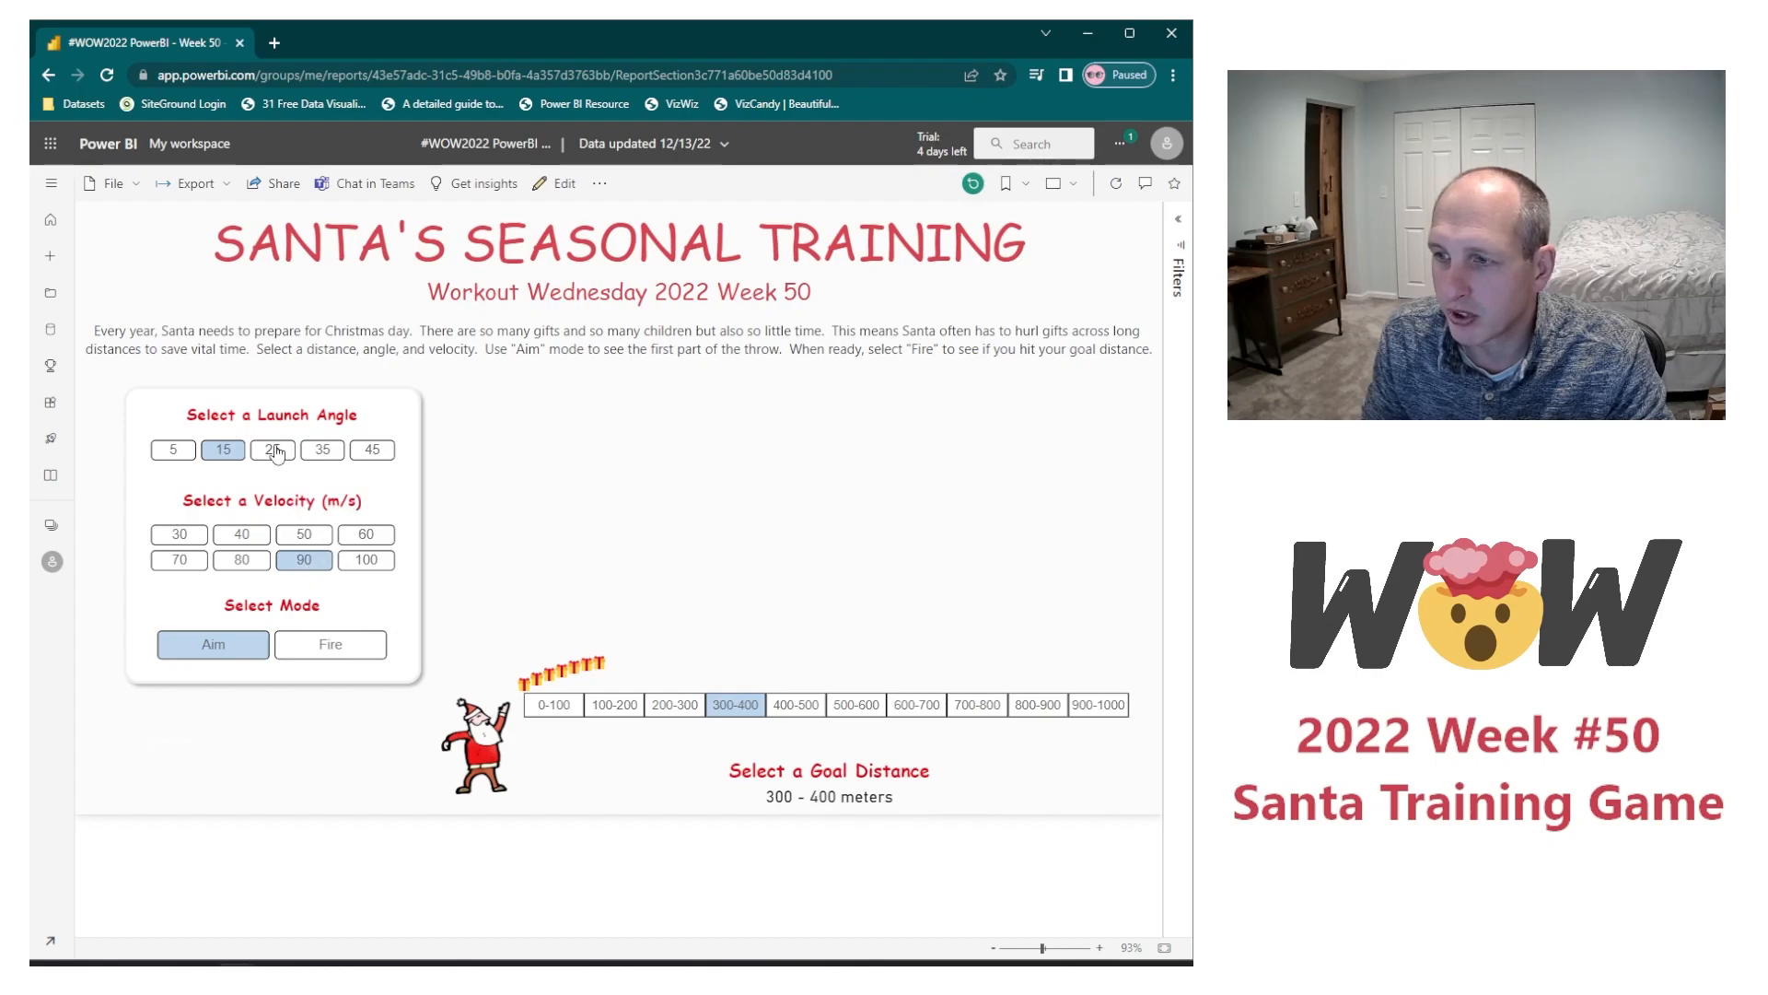
pyautogui.click(274, 450)
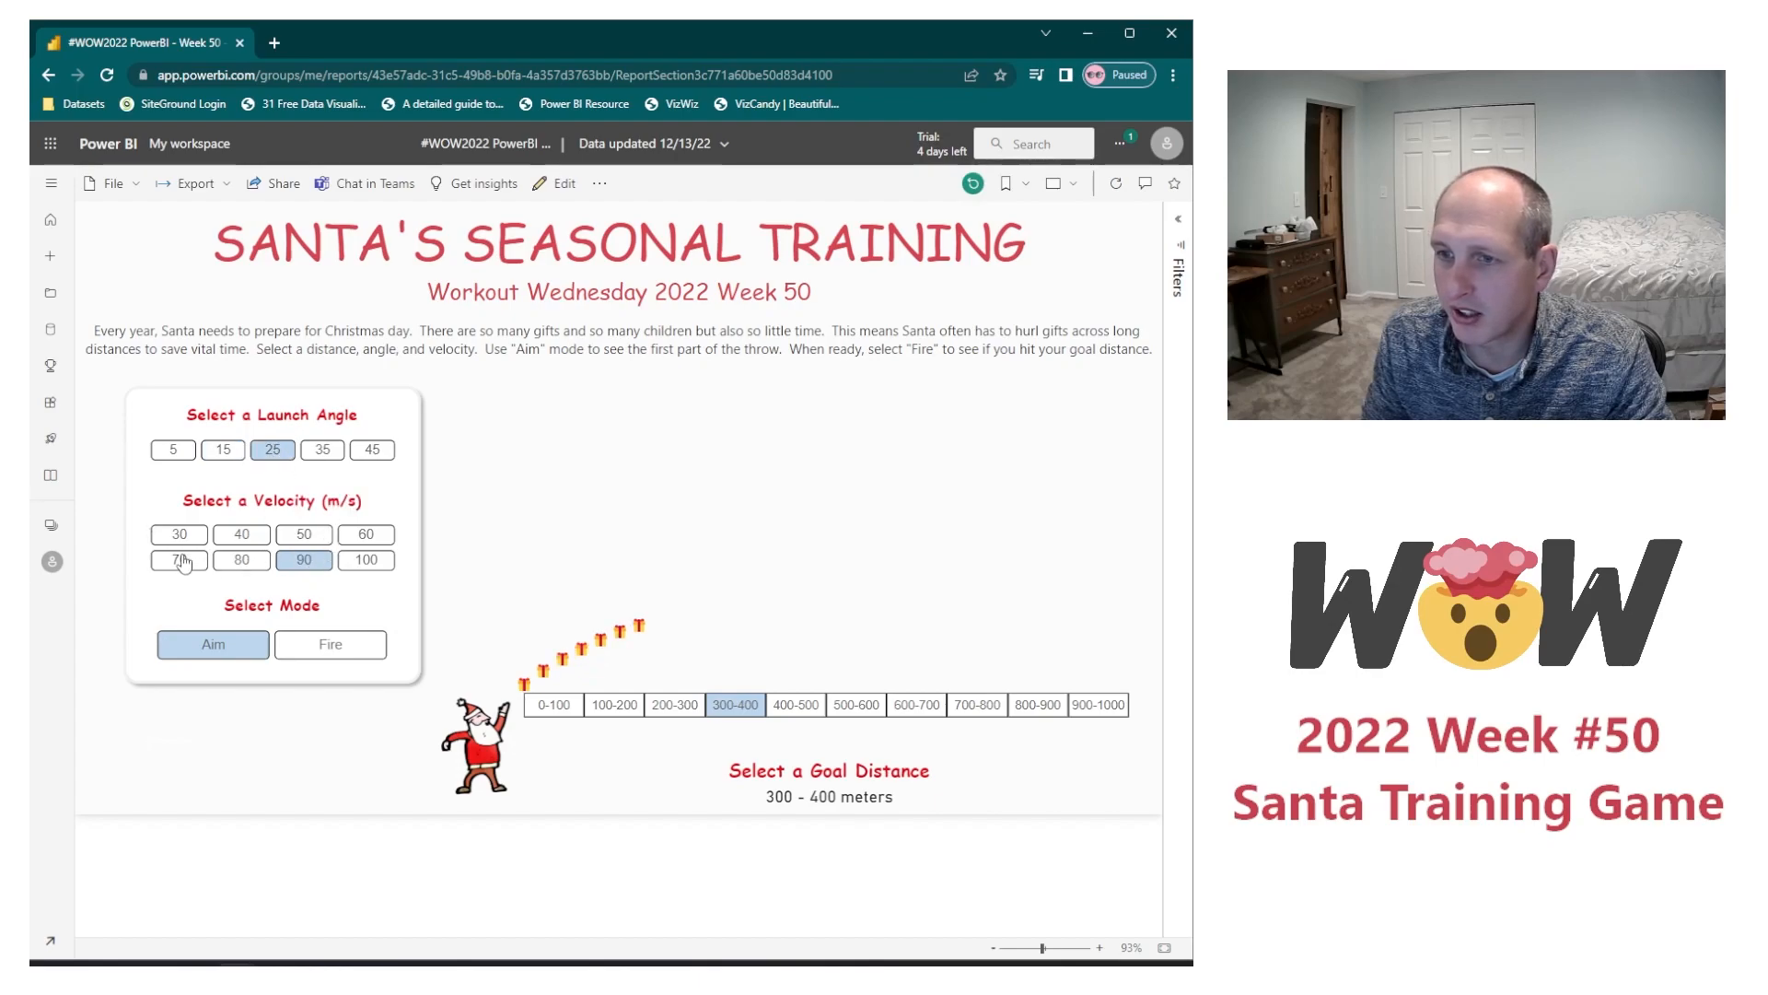
pyautogui.click(181, 561)
pyautogui.click(300, 643)
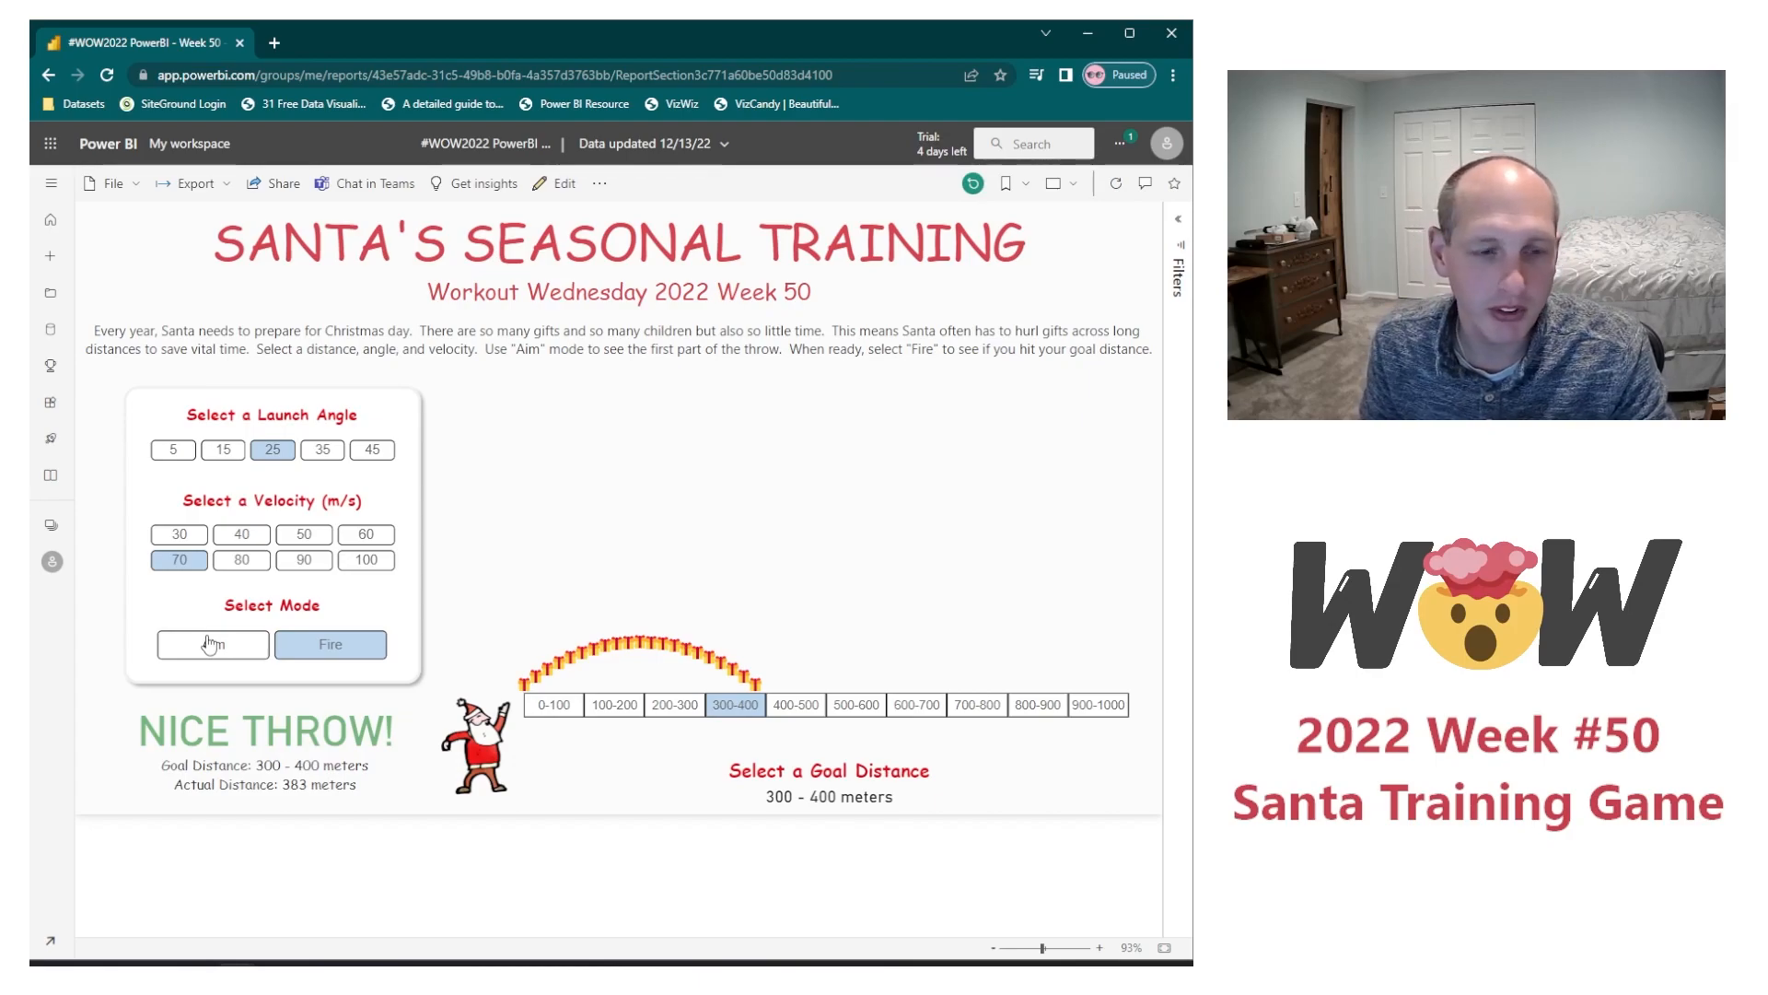
# Step: Return to Aim mode and choose a velocity of 50 m/s with launch angle 35
pyautogui.click(210, 644)
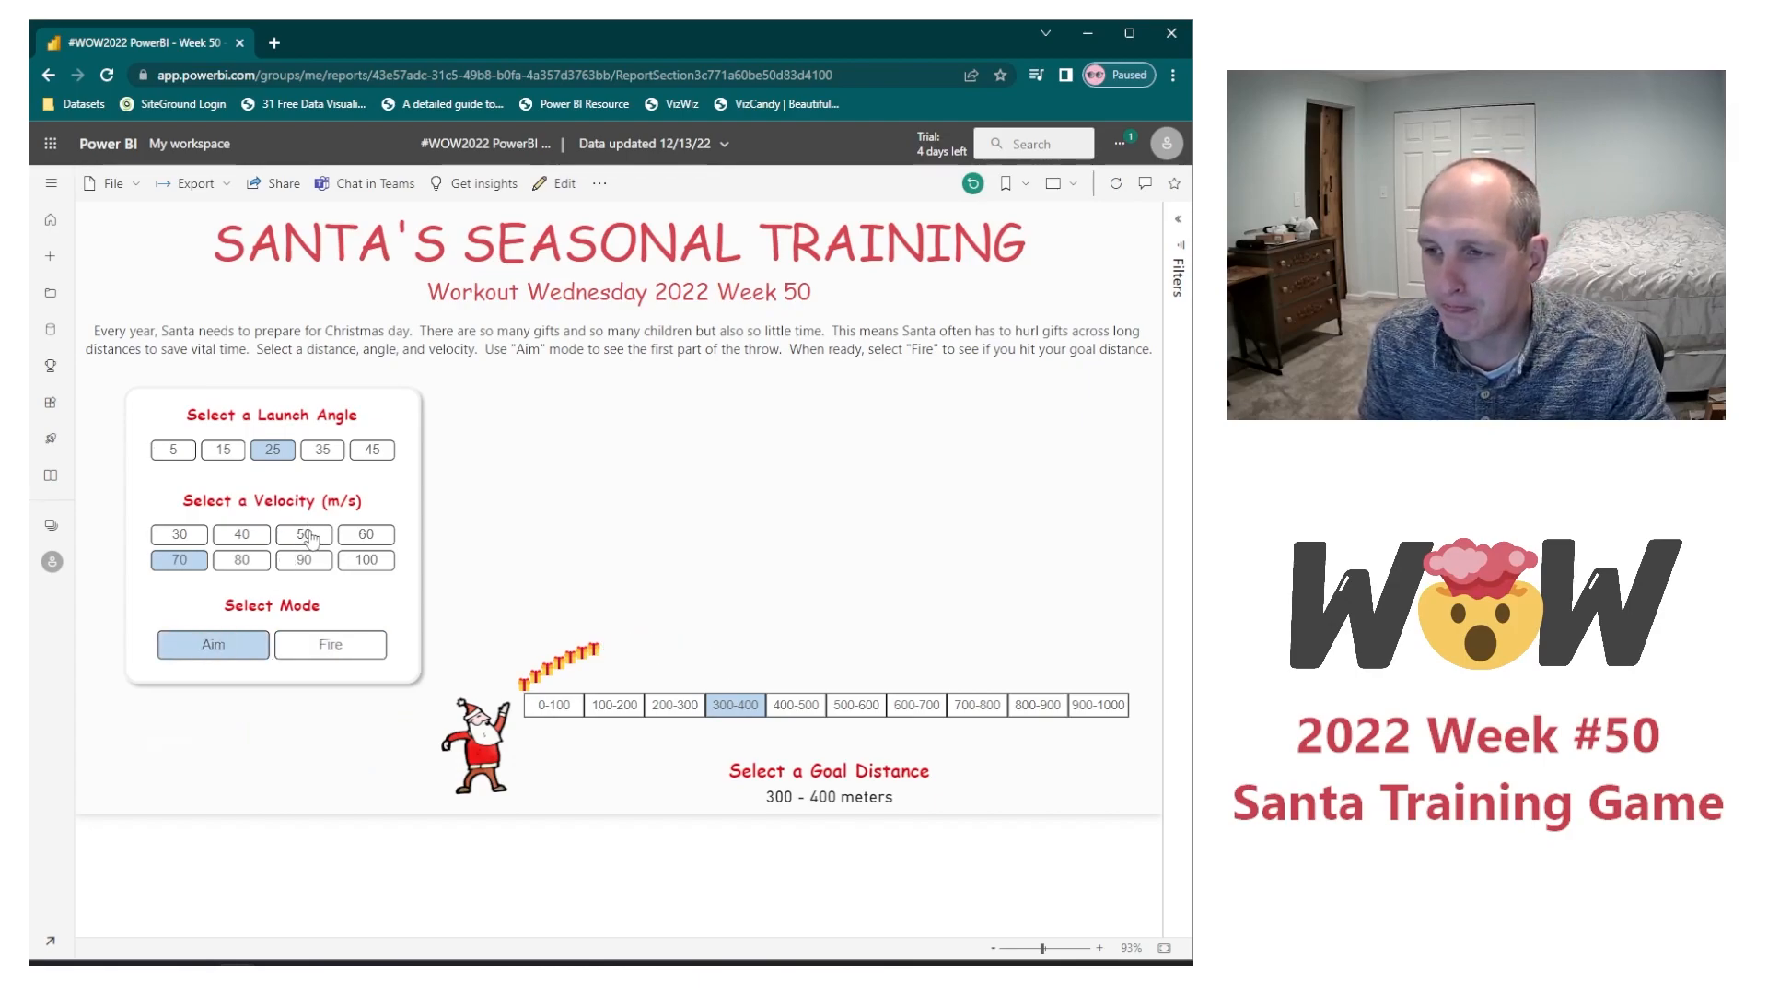
pyautogui.click(307, 536)
pyautogui.click(322, 450)
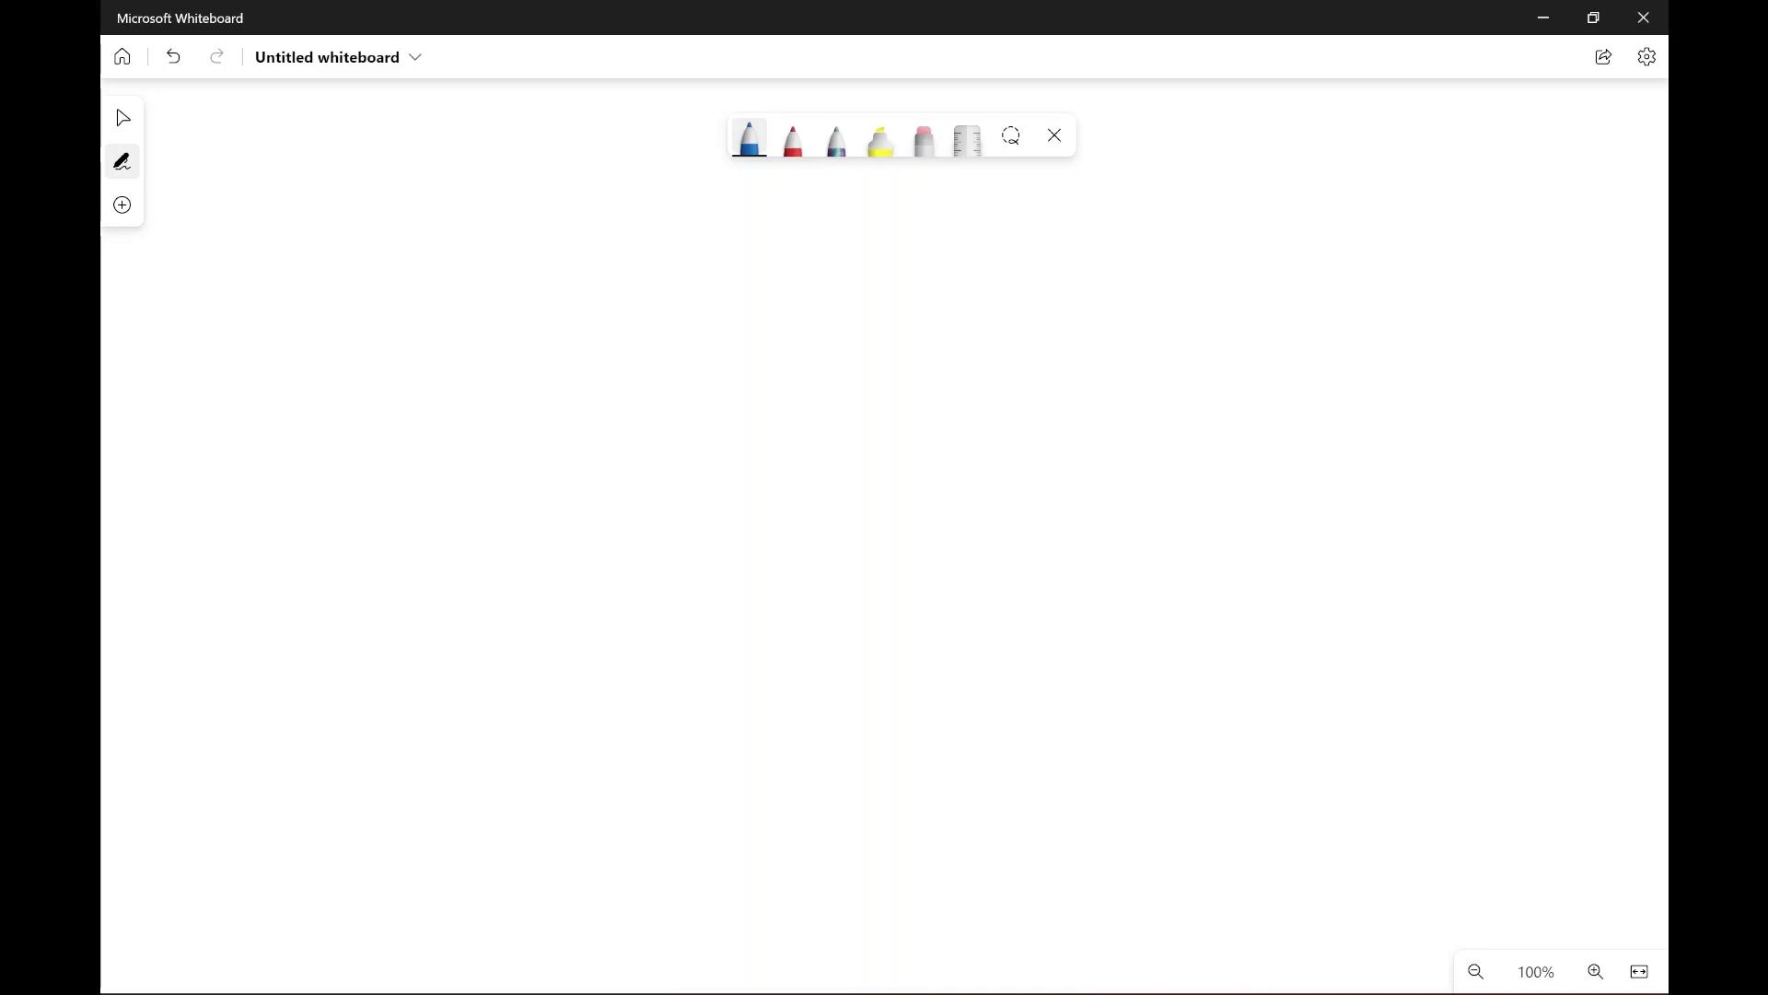
# Step: On the blank canvas in Microsoft Whiteboard, handwrite the motion equation x(t) = x₀ + Vₓt + ½at² in blue
pyautogui.moveTo(269, 218)
pyautogui.mouseDown()
pyautogui.moveTo(283, 232)
pyautogui.moveTo(265, 239)
pyautogui.moveTo(292, 235)
pyautogui.mouseUp()
pyautogui.moveTo(310, 208); pyautogui.dragTo(319, 236)
pyautogui.moveTo(298, 223); pyautogui.dragTo(332, 240)
pyautogui.moveTo(364, 219); pyautogui.dragTo(413, 229)
pyautogui.moveTo(419, 200)
pyautogui.mouseDown()
pyautogui.moveTo(402, 231)
pyautogui.moveTo(426, 225)
pyautogui.mouseUp()
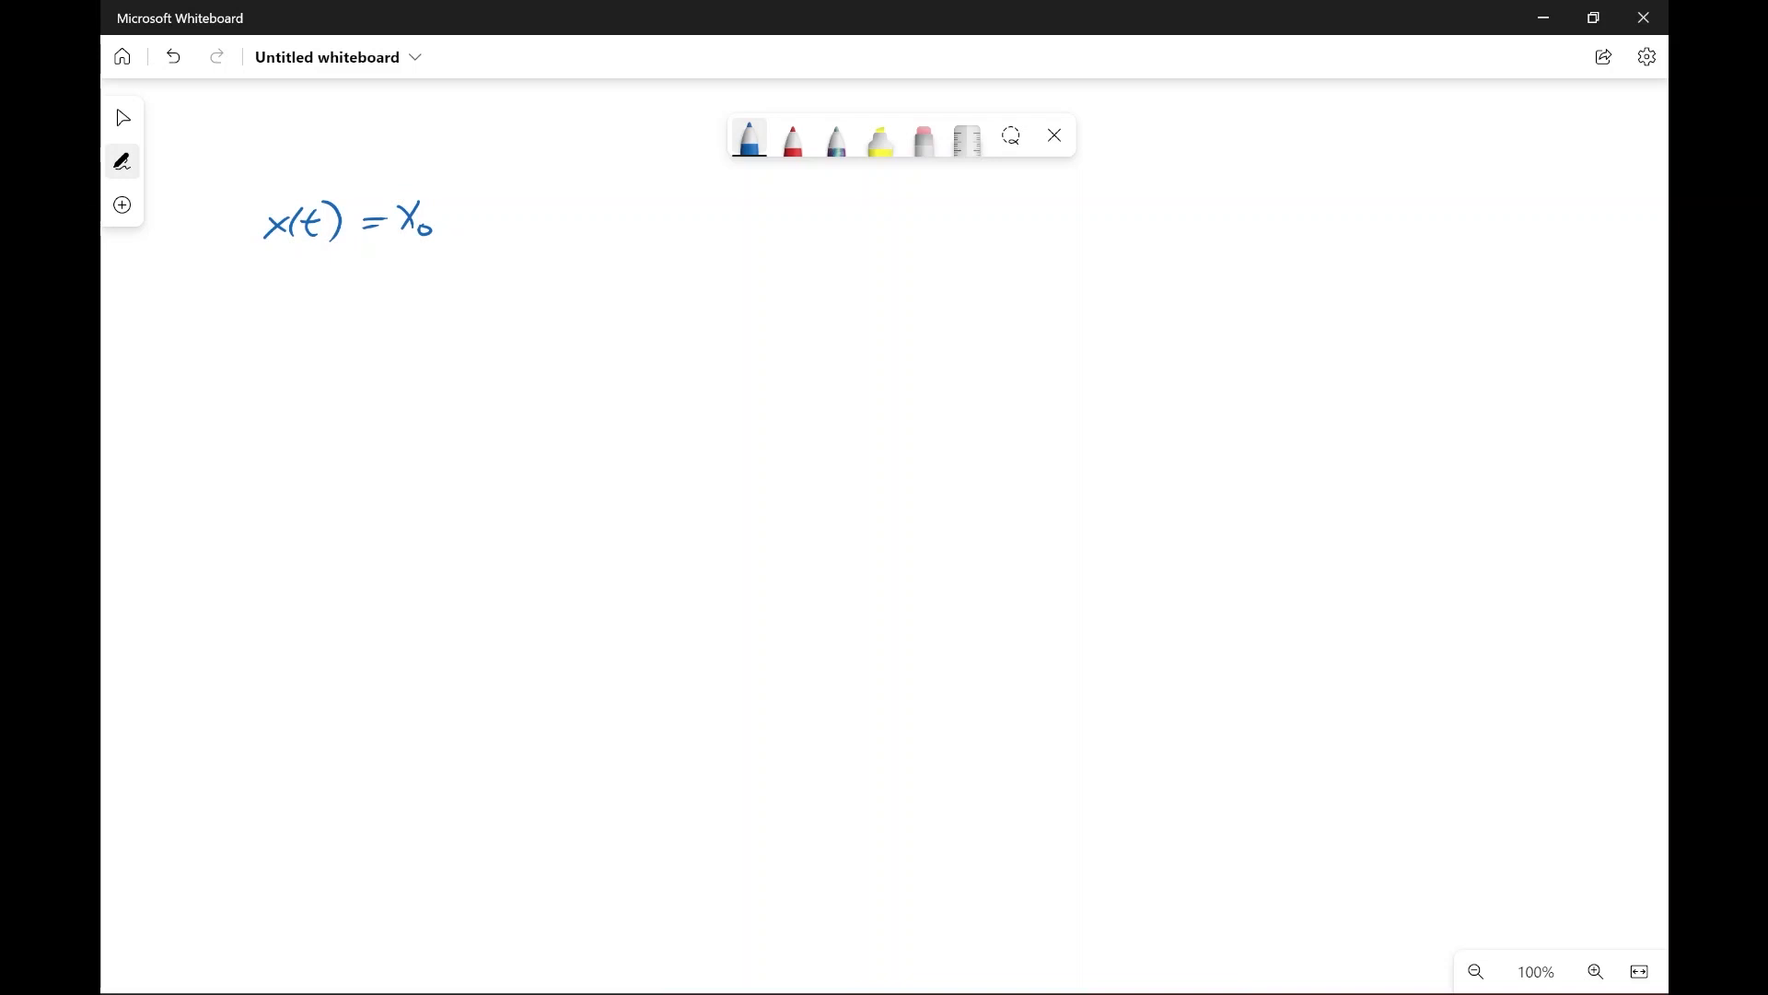
pyautogui.moveTo(451, 214); pyautogui.dragTo(480, 212)
pyautogui.moveTo(482, 192); pyautogui.dragTo(514, 228)
pyautogui.moveTo(515, 213)
pyautogui.mouseDown()
pyautogui.moveTo(501, 231)
pyautogui.moveTo(532, 223)
pyautogui.mouseUp()
pyautogui.moveTo(518, 211); pyautogui.dragTo(546, 206)
pyautogui.moveTo(575, 199)
pyautogui.mouseDown()
pyautogui.moveTo(575, 221)
pyautogui.moveTo(589, 209)
pyautogui.mouseUp()
pyautogui.moveTo(590, 189); pyautogui.dragTo(602, 215)
pyautogui.moveTo(609, 205); pyautogui.dragTo(651, 215)
pyautogui.moveTo(663, 189); pyautogui.dragTo(661, 217)
# Step: Add the note "where a = -9.8 m/s²" beside the x(t) equation
pyautogui.moveTo(653, 204)
pyautogui.mouseDown()
pyautogui.moveTo(702, 189)
pyautogui.moveTo(763, 206)
pyautogui.mouseUp()
pyautogui.moveTo(766, 188)
pyautogui.mouseDown()
pyautogui.moveTo(764, 216)
pyautogui.moveTo(780, 215)
pyautogui.mouseUp()
pyautogui.moveTo(784, 209)
pyautogui.mouseDown()
pyautogui.moveTo(877, 214)
pyautogui.moveTo(912, 196)
pyautogui.mouseUp()
pyautogui.moveTo(892, 204)
pyautogui.mouseDown()
pyautogui.moveTo(967, 209)
pyautogui.moveTo(1002, 187)
pyautogui.mouseUp()
pyautogui.click(981, 206)
pyautogui.moveTo(1010, 188); pyautogui.dragTo(1030, 185)
pyautogui.click(1056, 188)
pyautogui.moveTo(1047, 166); pyautogui.dragTo(1041, 204)
pyautogui.moveTo(1061, 175); pyautogui.dragTo(1076, 184)
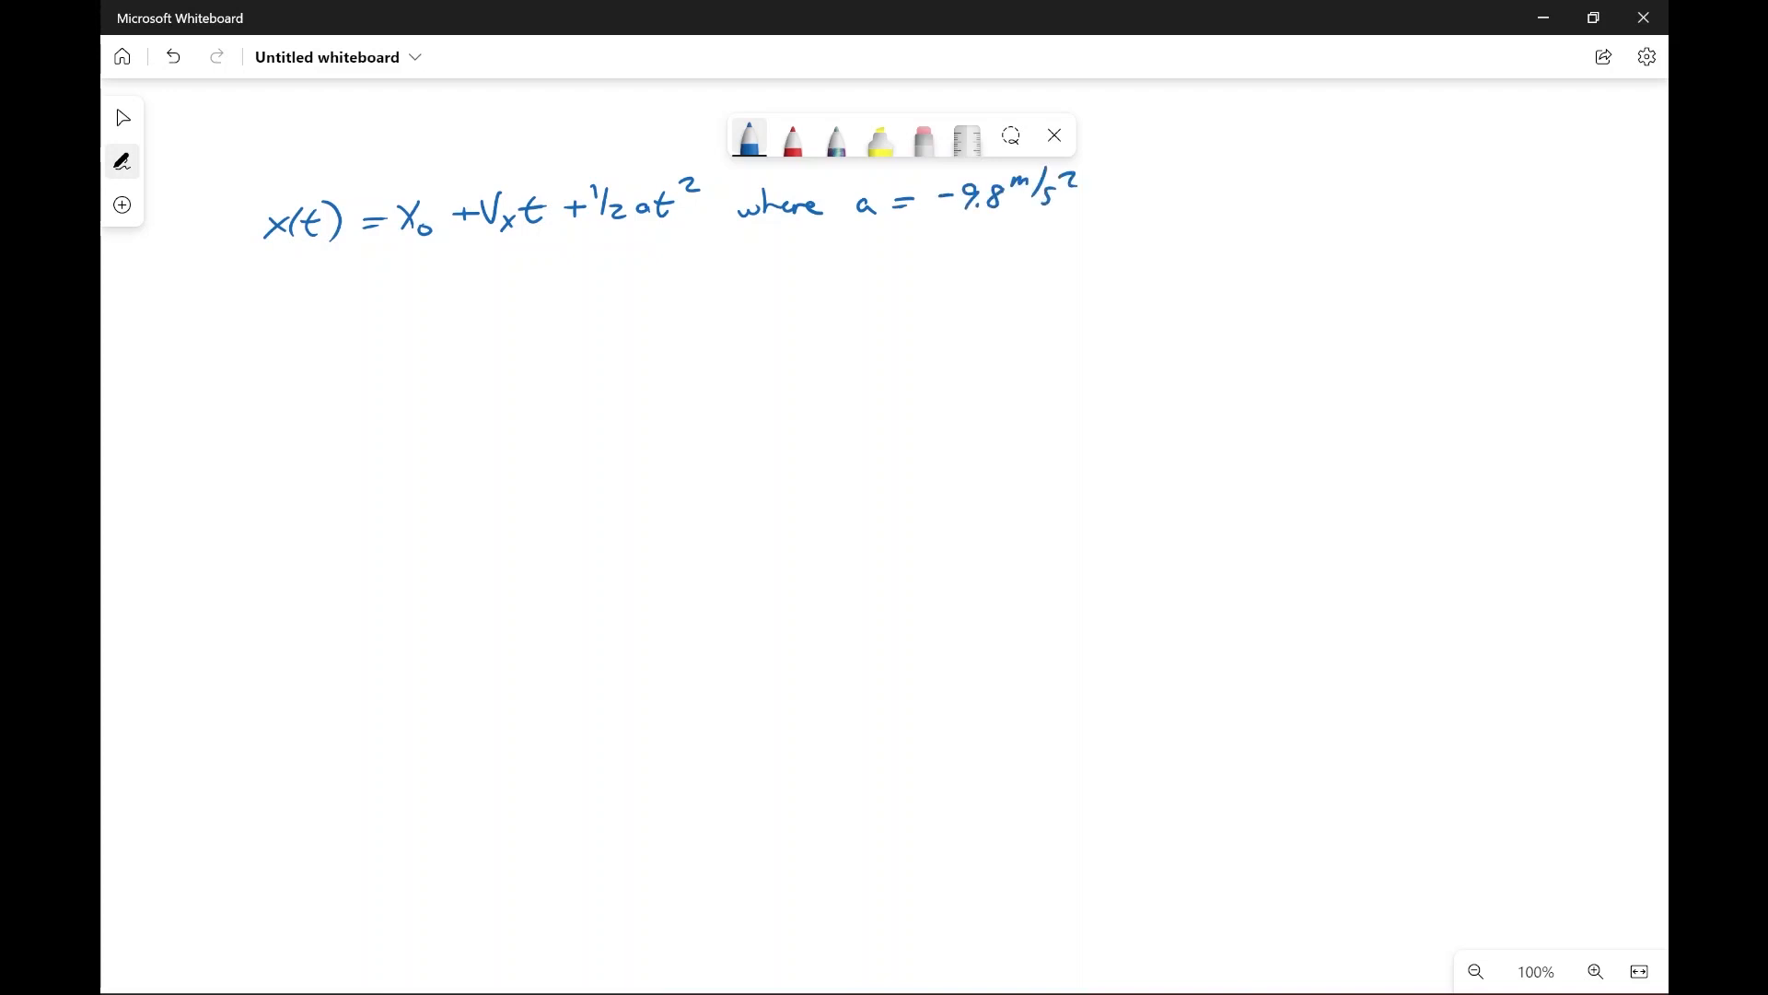
# Step: Handwrite y(t) = x₀ + Vₓt + ½at² directly below the x(t) equation
pyautogui.moveTo(268, 276)
pyautogui.mouseDown()
pyautogui.moveTo(285, 275)
pyautogui.moveTo(272, 309)
pyautogui.mouseUp()
pyautogui.moveTo(301, 261); pyautogui.dragTo(305, 289)
pyautogui.moveTo(299, 273); pyautogui.dragTo(315, 271)
pyautogui.moveTo(326, 259)
pyautogui.mouseDown()
pyautogui.moveTo(327, 292)
pyautogui.moveTo(380, 267)
pyautogui.mouseUp()
pyautogui.moveTo(363, 278); pyautogui.dragTo(412, 278)
pyautogui.moveTo(412, 257)
pyautogui.mouseDown()
pyautogui.moveTo(401, 278)
pyautogui.moveTo(416, 279)
pyautogui.mouseUp()
pyautogui.moveTo(451, 256)
pyautogui.mouseDown()
pyautogui.moveTo(450, 279)
pyautogui.moveTo(465, 265)
pyautogui.mouseUp()
pyautogui.moveTo(469, 255); pyautogui.dragTo(503, 282)
pyautogui.moveTo(518, 251)
pyautogui.mouseDown()
pyautogui.moveTo(514, 279)
pyautogui.moveTo(527, 262)
pyautogui.moveTo(552, 273)
pyautogui.mouseUp()
pyautogui.moveTo(542, 262); pyautogui.dragTo(561, 262)
pyautogui.moveTo(571, 240); pyautogui.dragTo(577, 276)
pyautogui.moveTo(584, 262)
pyautogui.mouseDown()
pyautogui.moveTo(602, 277)
pyautogui.moveTo(649, 256)
pyautogui.mouseUp()
pyautogui.moveTo(657, 238); pyautogui.dragTo(677, 249)
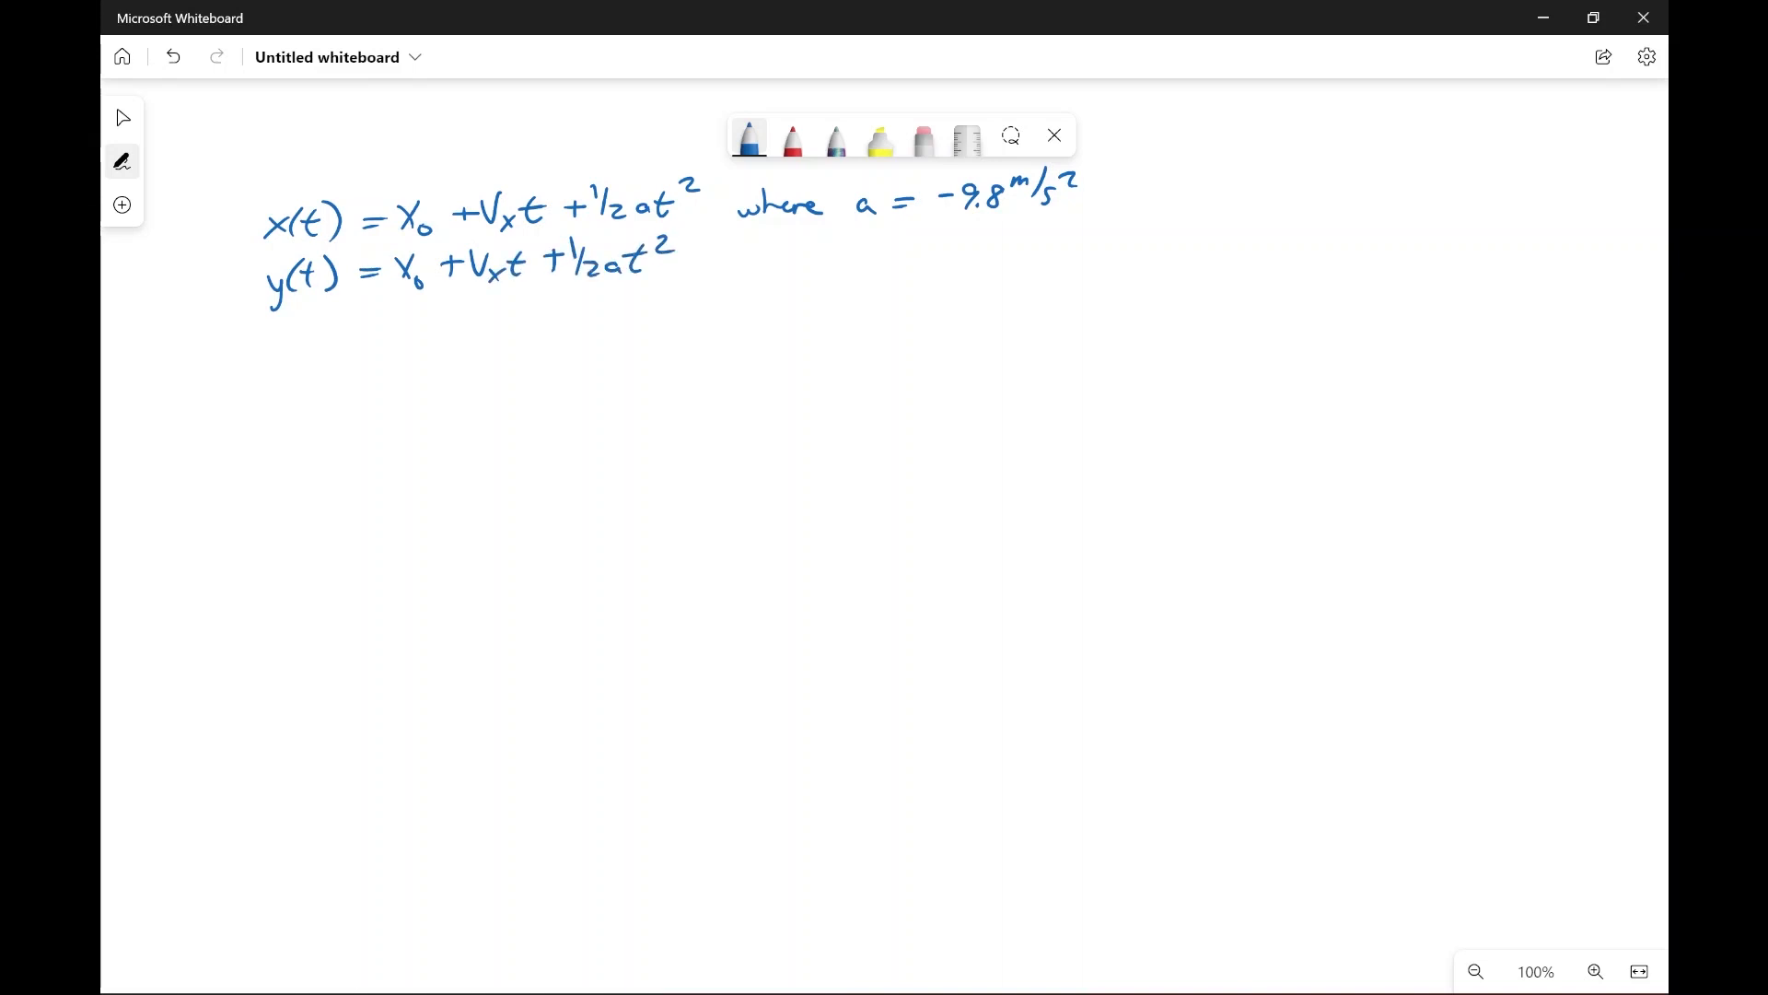
# Step: Enclose the acceleration note in curly braces and add "only in the ŷ" beneath it
pyautogui.moveTo(744, 180)
pyautogui.mouseDown()
pyautogui.moveTo(711, 205)
pyautogui.moveTo(737, 280)
pyautogui.mouseUp()
pyautogui.moveTo(1087, 171); pyautogui.dragTo(1084, 269)
pyautogui.moveTo(772, 250); pyautogui.dragTo(787, 262)
pyautogui.moveTo(799, 231); pyautogui.dragTo(807, 256)
pyautogui.moveTo(814, 240); pyautogui.dragTo(806, 282)
pyautogui.moveTo(866, 232); pyautogui.dragTo(863, 257)
pyautogui.moveTo(860, 244); pyautogui.dragTo(873, 242)
pyautogui.moveTo(876, 233); pyautogui.dragTo(874, 254)
pyautogui.moveTo(882, 230)
pyautogui.mouseDown()
pyautogui.moveTo(882, 253)
pyautogui.moveTo(932, 276)
pyautogui.moveTo(940, 236)
pyautogui.mouseUp()
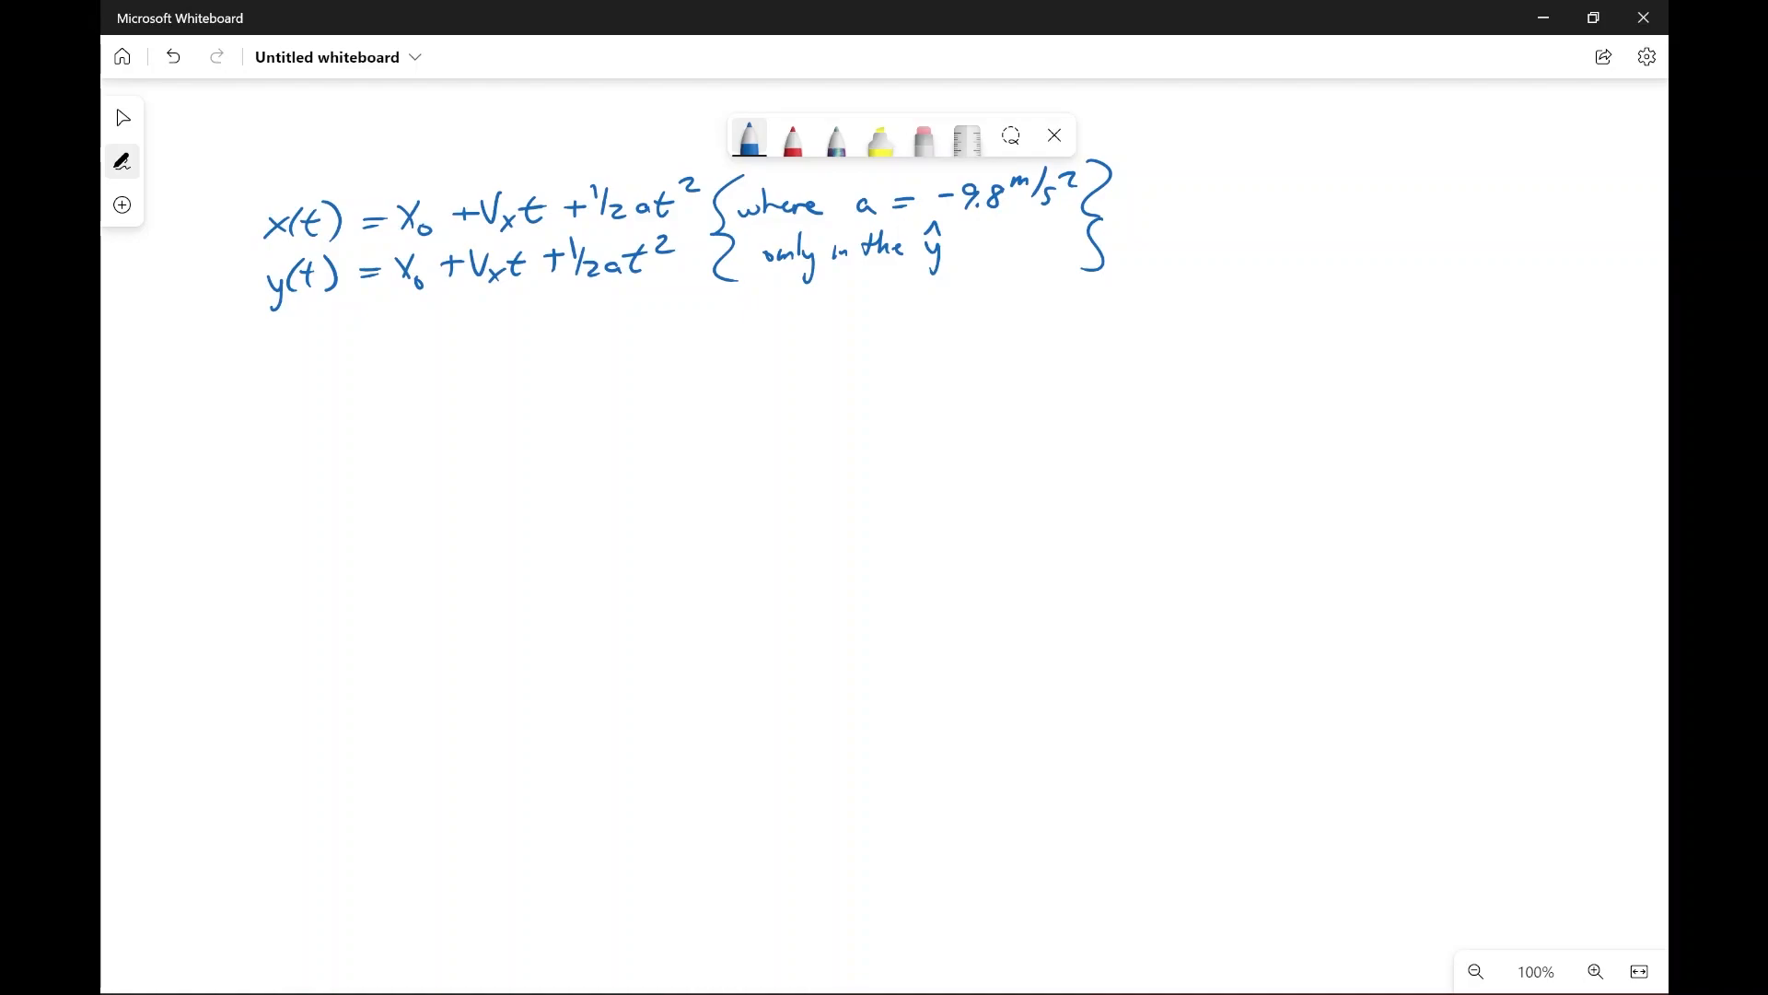
# Step: Cross out ½at² and x₀ in the x(t) equation and write 0 above x₀
pyautogui.moveTo(582, 187)
pyautogui.mouseDown()
pyautogui.moveTo(689, 208)
pyautogui.moveTo(702, 180)
pyautogui.mouseUp()
pyautogui.moveTo(397, 194)
pyautogui.mouseDown()
pyautogui.moveTo(444, 235)
pyautogui.moveTo(402, 236)
pyautogui.mouseUp()
pyautogui.moveTo(423, 158); pyautogui.dragTo(419, 162)
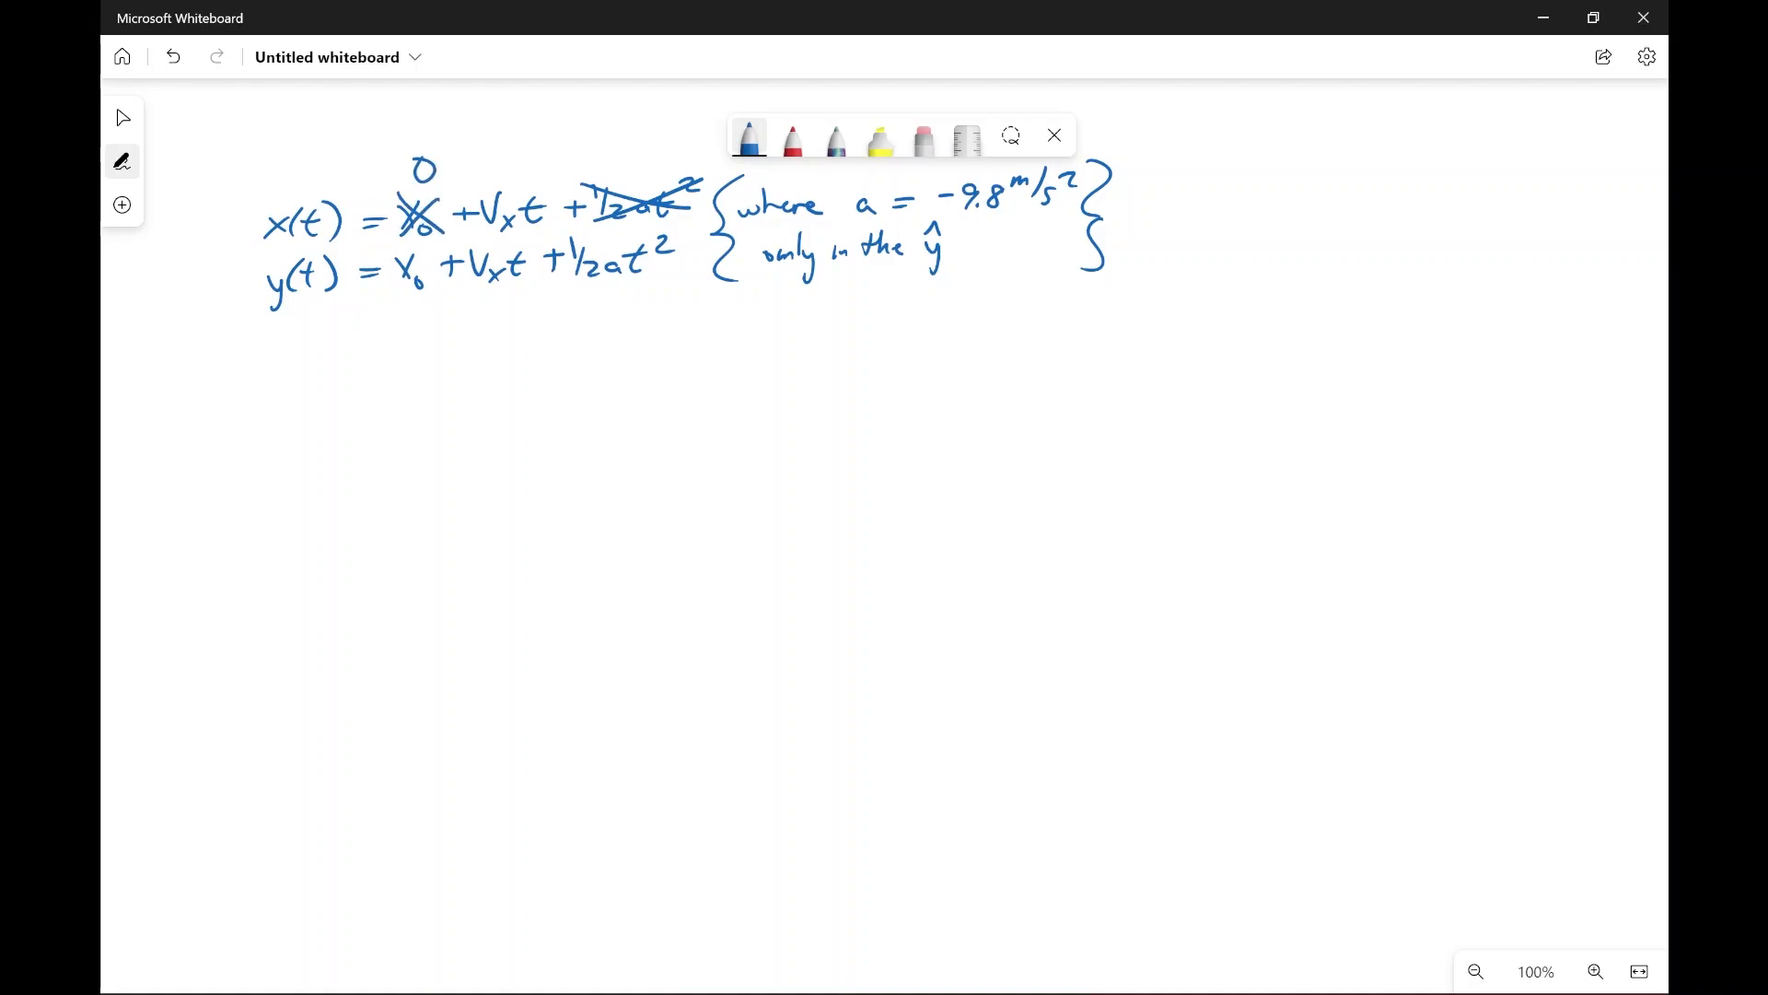
# Step: Write the simplified horizontal equation x(t) = Vₓt below the two original equations
pyautogui.moveTo(335, 396)
pyautogui.mouseDown()
pyautogui.moveTo(354, 416)
pyautogui.moveTo(336, 416)
pyautogui.mouseUp()
pyautogui.moveTo(369, 385)
pyautogui.mouseDown()
pyautogui.moveTo(367, 419)
pyautogui.moveTo(392, 415)
pyautogui.mouseUp()
pyautogui.moveTo(371, 394)
pyautogui.mouseDown()
pyautogui.moveTo(398, 393)
pyautogui.moveTo(406, 419)
pyautogui.mouseUp()
pyautogui.moveTo(429, 396); pyautogui.dragTo(495, 372)
pyautogui.moveTo(496, 394)
pyautogui.mouseDown()
pyautogui.moveTo(500, 413)
pyautogui.moveTo(543, 404)
pyautogui.mouseUp()
pyautogui.moveTo(526, 391)
pyautogui.mouseDown()
pyautogui.moveTo(551, 385)
pyautogui.moveTo(516, 418)
pyautogui.mouseUp()
# Step: Correct the terms of the original y(t) equation to y₀ and V with subscript y
pyautogui.moveTo(700, 552); pyautogui.dragTo(715, 478)
pyautogui.moveTo(501, 221)
pyautogui.mouseDown()
pyautogui.moveTo(508, 208)
pyautogui.moveTo(423, 188)
pyautogui.moveTo(412, 231)
pyautogui.mouseUp()
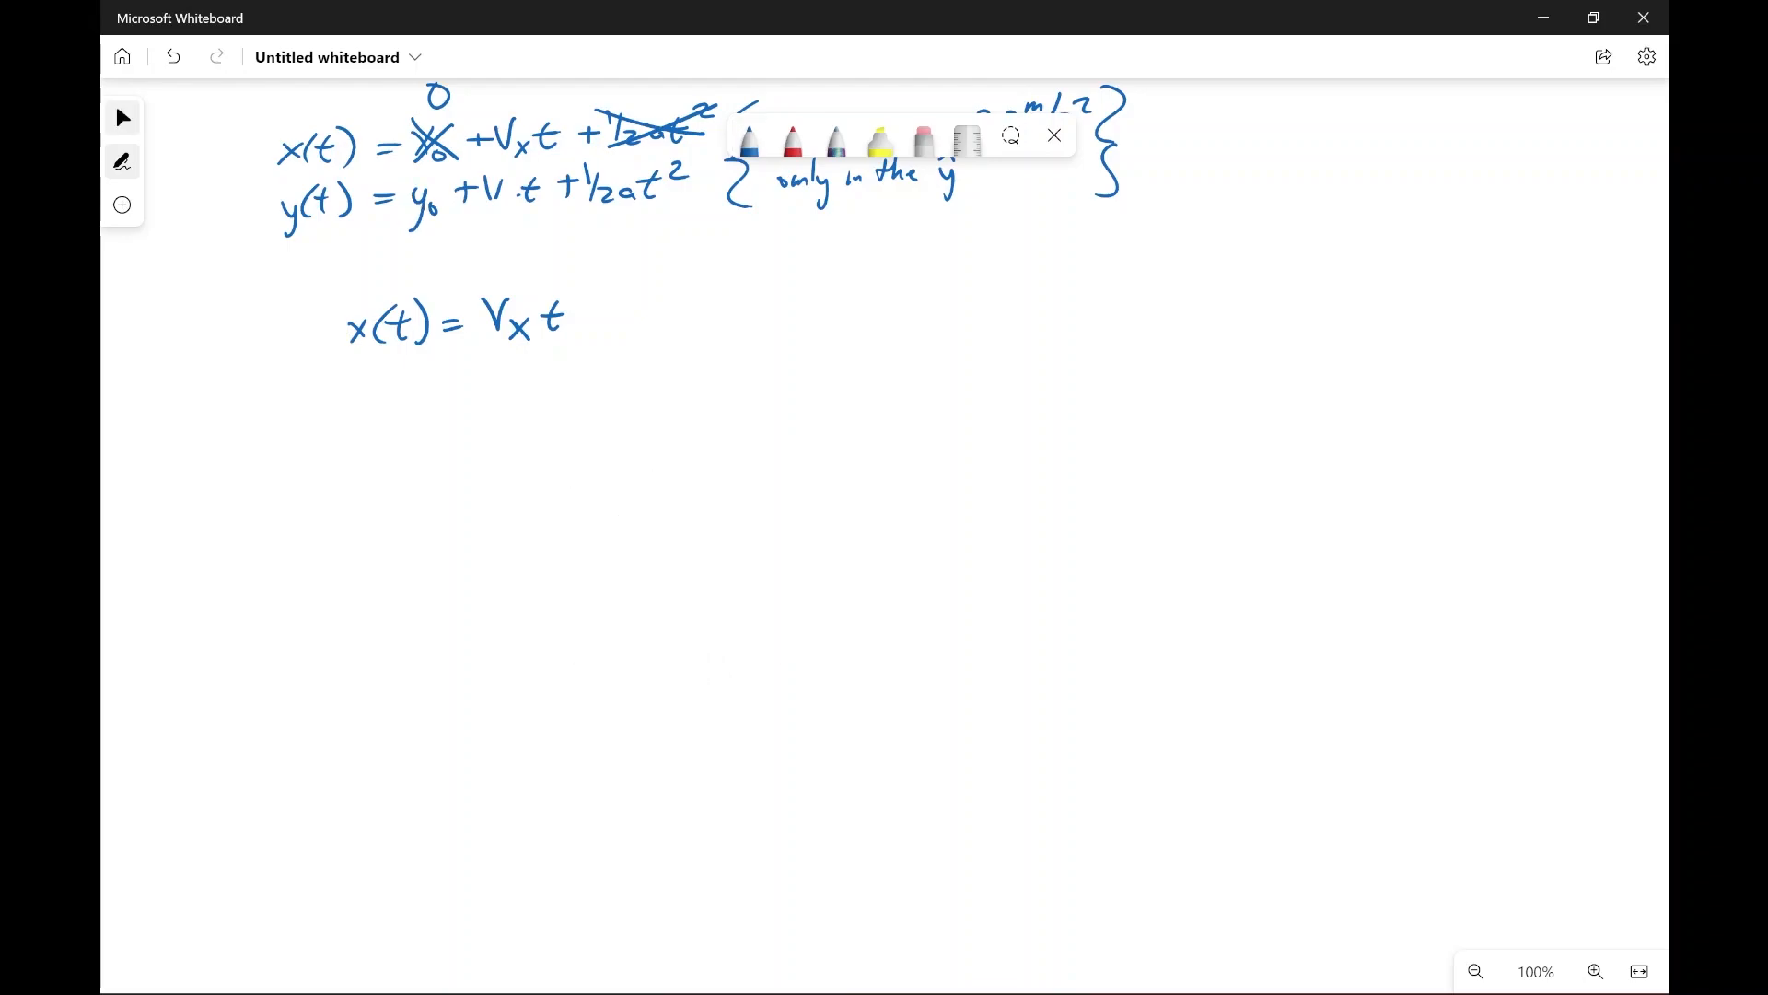
pyautogui.moveTo(507, 195); pyautogui.dragTo(510, 227)
# Step: Write the simplified vertical equation y(t) = V_y t + ½at² below x(t) = Vₓt
pyautogui.moveTo(364, 420)
pyautogui.mouseDown()
pyautogui.moveTo(371, 452)
pyautogui.moveTo(387, 430)
pyautogui.mouseUp()
pyautogui.moveTo(407, 399)
pyautogui.mouseDown()
pyautogui.moveTo(404, 427)
pyautogui.moveTo(413, 408)
pyautogui.mouseUp()
pyautogui.moveTo(413, 395)
pyautogui.mouseDown()
pyautogui.moveTo(423, 431)
pyautogui.moveTo(494, 393)
pyautogui.mouseUp()
pyautogui.moveTo(494, 414); pyautogui.dragTo(498, 445)
pyautogui.moveTo(525, 397); pyautogui.dragTo(521, 421)
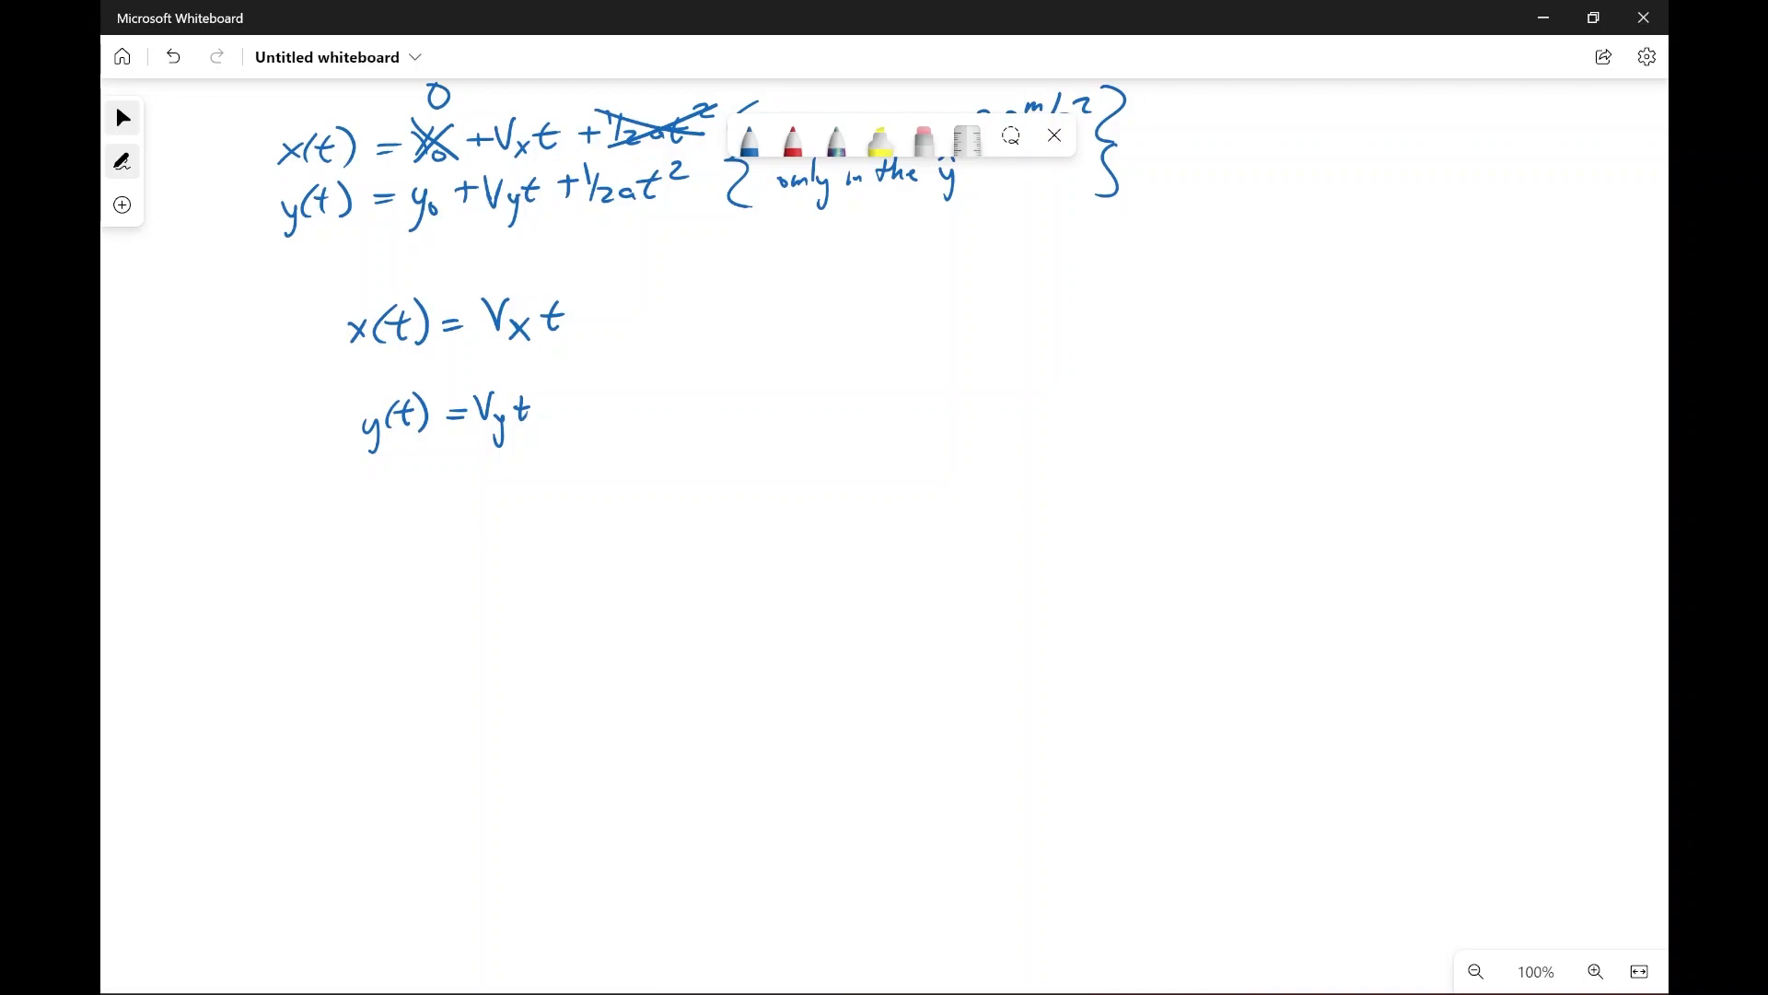
pyautogui.moveTo(557, 395)
pyautogui.mouseDown()
pyautogui.moveTo(555, 416)
pyautogui.moveTo(582, 408)
pyautogui.mouseUp()
pyautogui.moveTo(588, 400); pyautogui.dragTo(623, 411)
pyautogui.moveTo(645, 384); pyautogui.dragTo(634, 410)
pyautogui.moveTo(627, 397); pyautogui.dragTo(649, 394)
pyautogui.moveTo(657, 373); pyautogui.dragTo(738, 396)
# Step: Complete the note "where a = -9.8 m/s²" beside the simplified y(t) equation
pyautogui.moveTo(740, 377); pyautogui.dragTo(800, 400)
pyautogui.scroll(3, 884, 516)
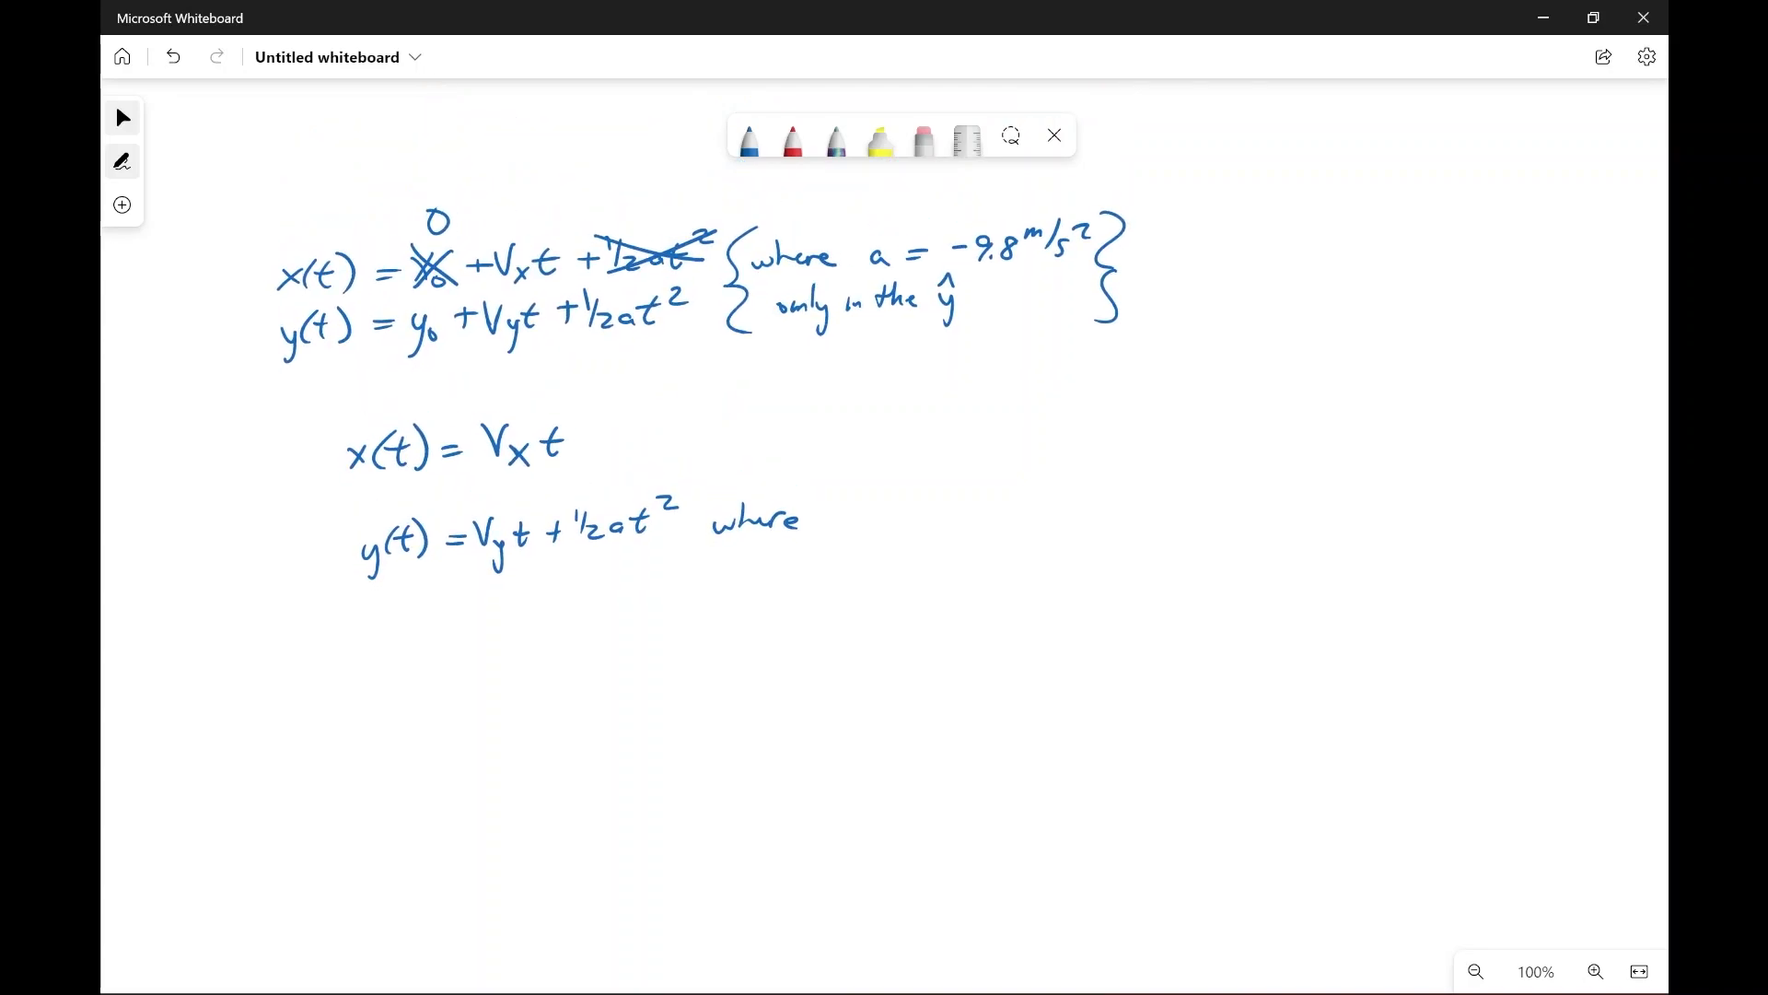
pyautogui.moveTo(843, 519); pyautogui.dragTo(846, 532)
pyautogui.moveTo(857, 518); pyautogui.dragTo(872, 516)
pyautogui.moveTo(858, 526); pyautogui.dragTo(909, 520)
pyautogui.moveTo(932, 506); pyautogui.dragTo(925, 530)
pyautogui.moveTo(939, 522); pyautogui.dragTo(986, 516)
pyautogui.moveTo(997, 503)
pyautogui.mouseDown()
pyautogui.moveTo(988, 518)
pyautogui.moveTo(1029, 504)
pyautogui.mouseUp()
# Step: Sketch a pair of axes below the equations with a diagonal vector, its angle θ and a dashed vertical line
pyautogui.scroll(-4, 885, 515)
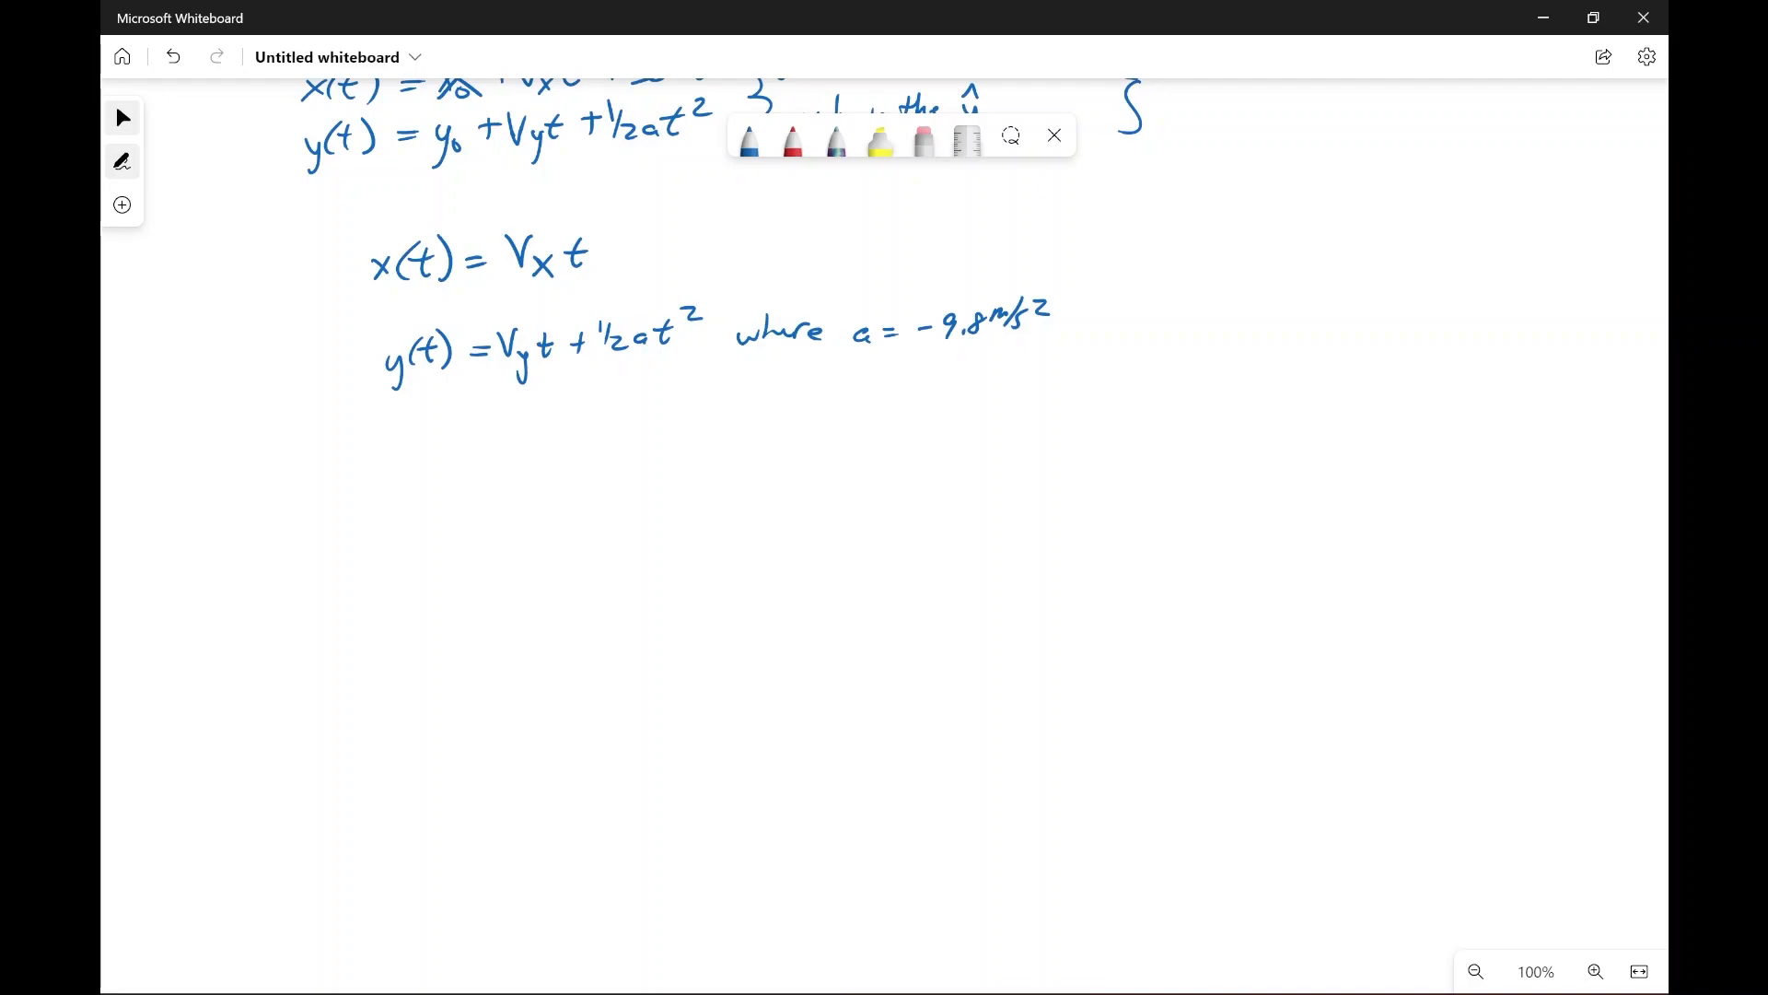
pyautogui.moveTo(280, 469)
pyautogui.mouseDown()
pyautogui.moveTo(280, 652)
pyautogui.moveTo(492, 652)
pyautogui.moveTo(282, 457)
pyautogui.moveTo(296, 481)
pyautogui.mouseUp()
pyautogui.moveTo(282, 650); pyautogui.dragTo(431, 540)
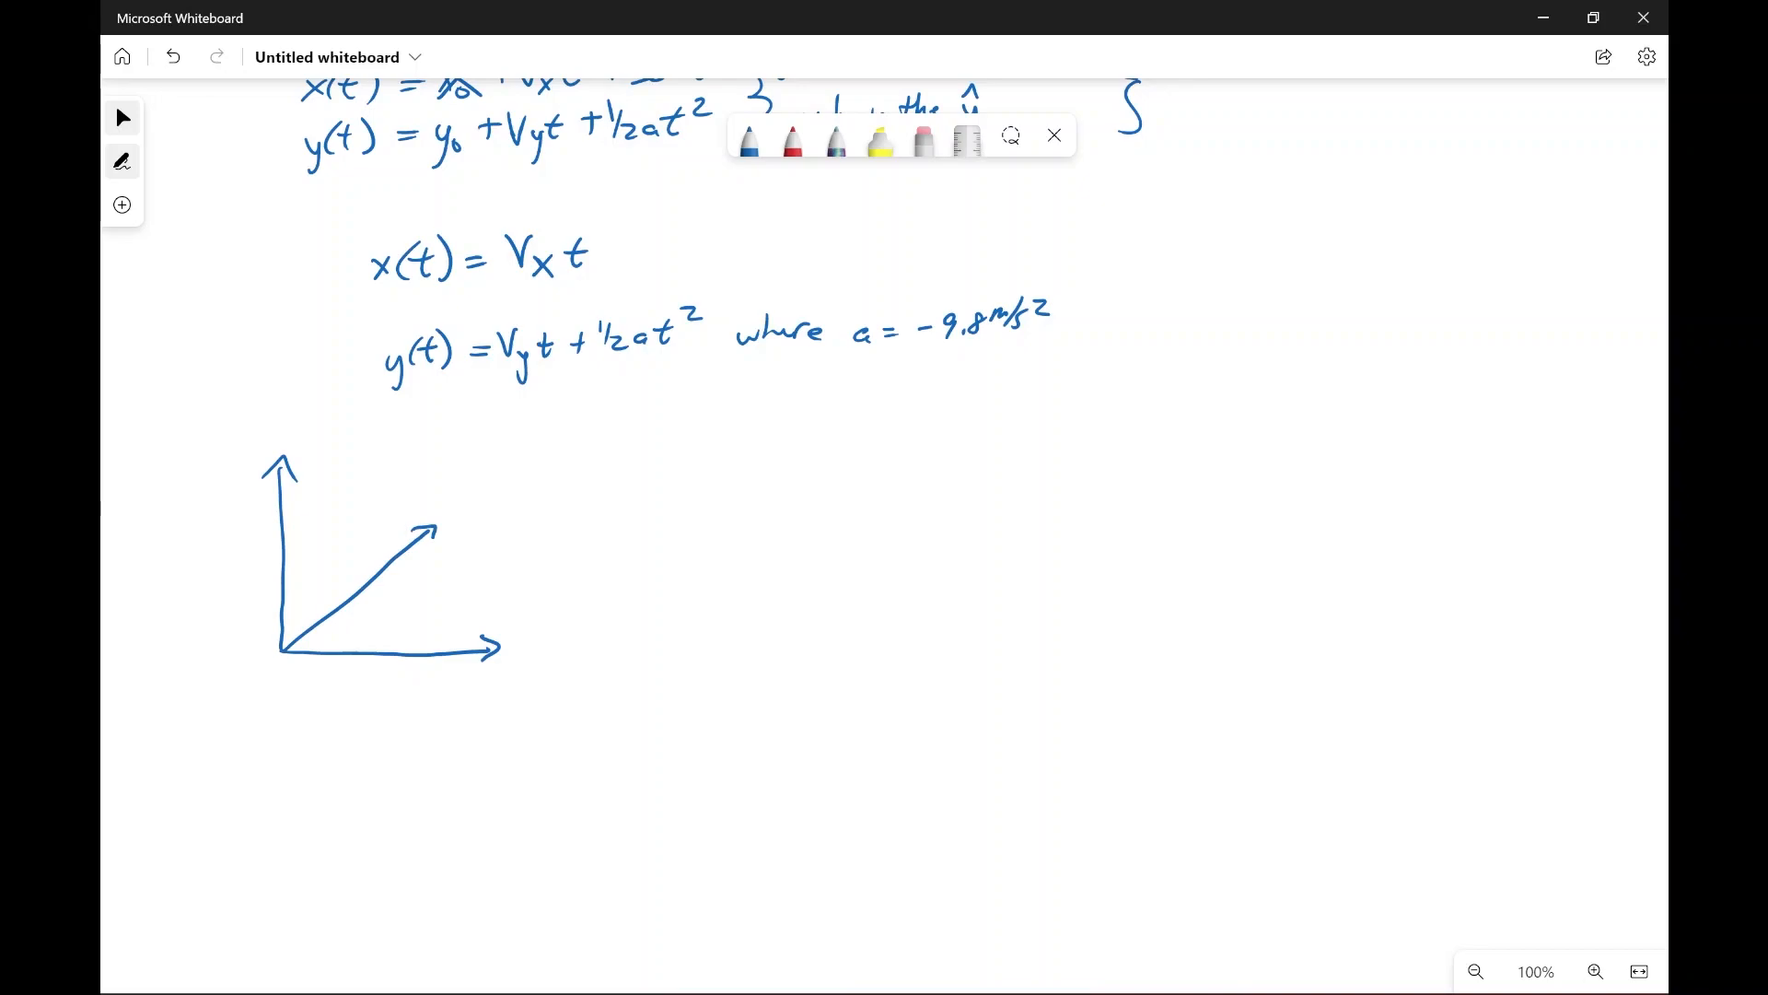
pyautogui.moveTo(327, 627); pyautogui.dragTo(318, 647)
pyautogui.moveTo(315, 639); pyautogui.dragTo(329, 636)
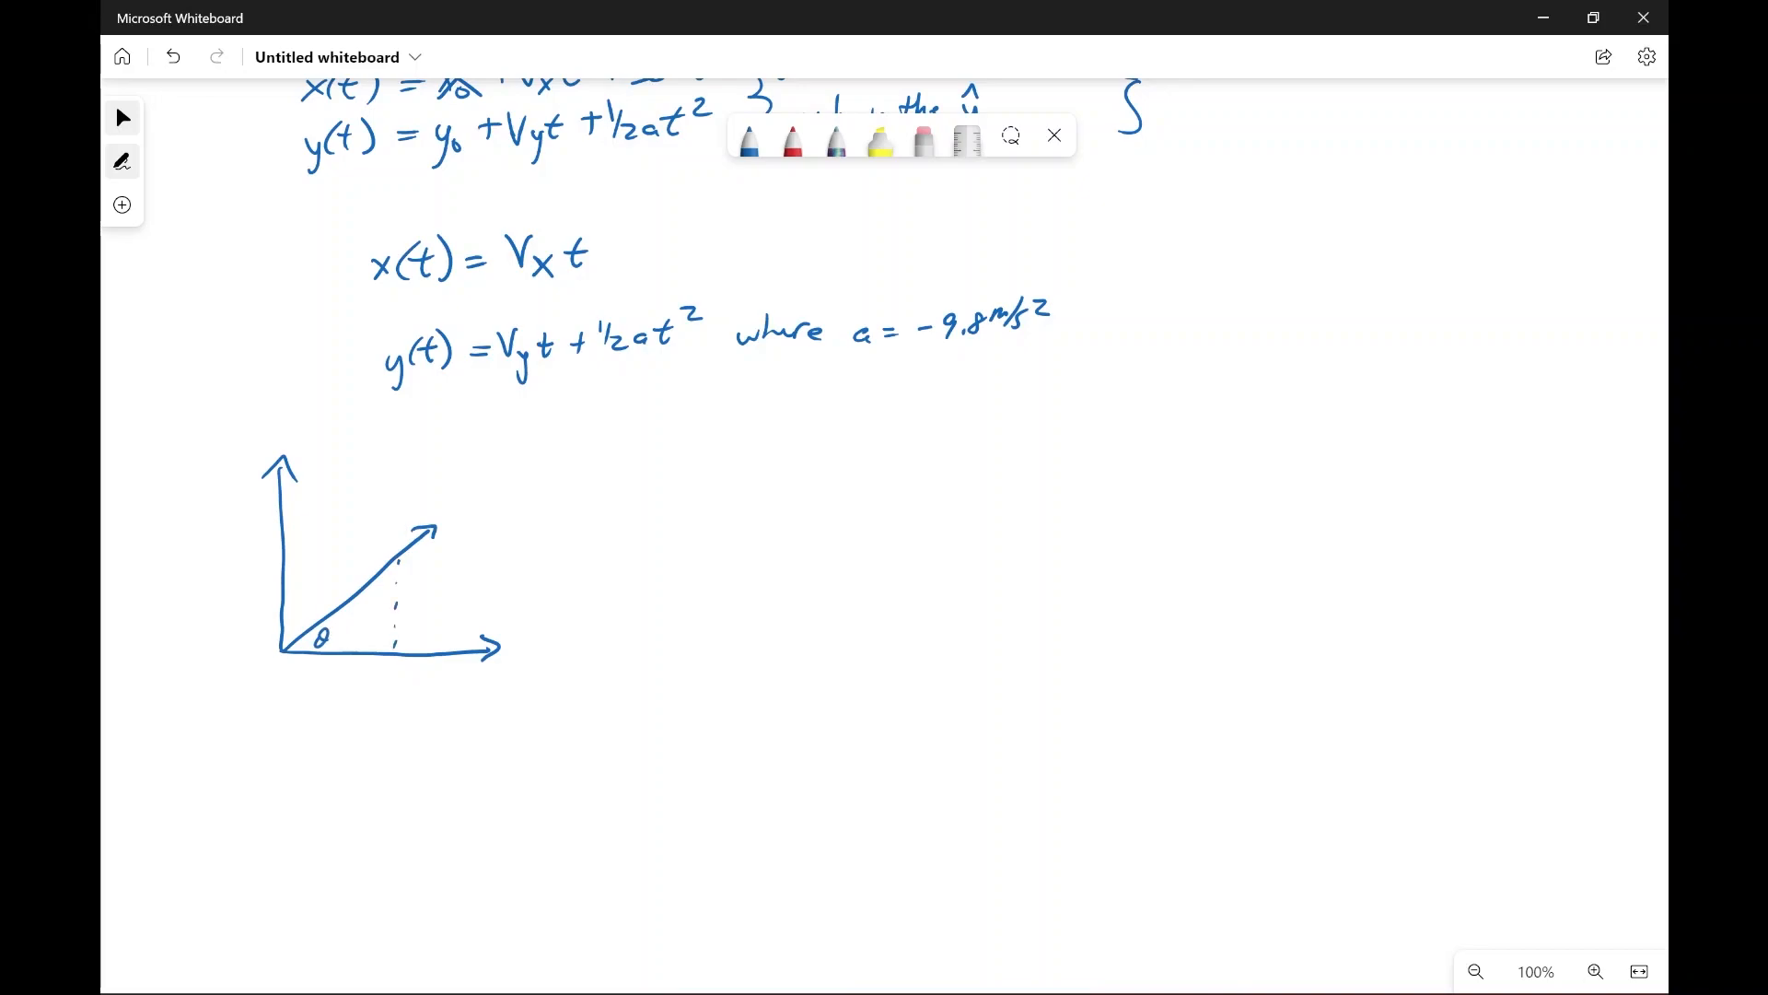
# Step: Label the diagonal vector V, the dashed vertical side V_y and the horizontal side Vₓ
pyautogui.scroll(-3, 663, 368)
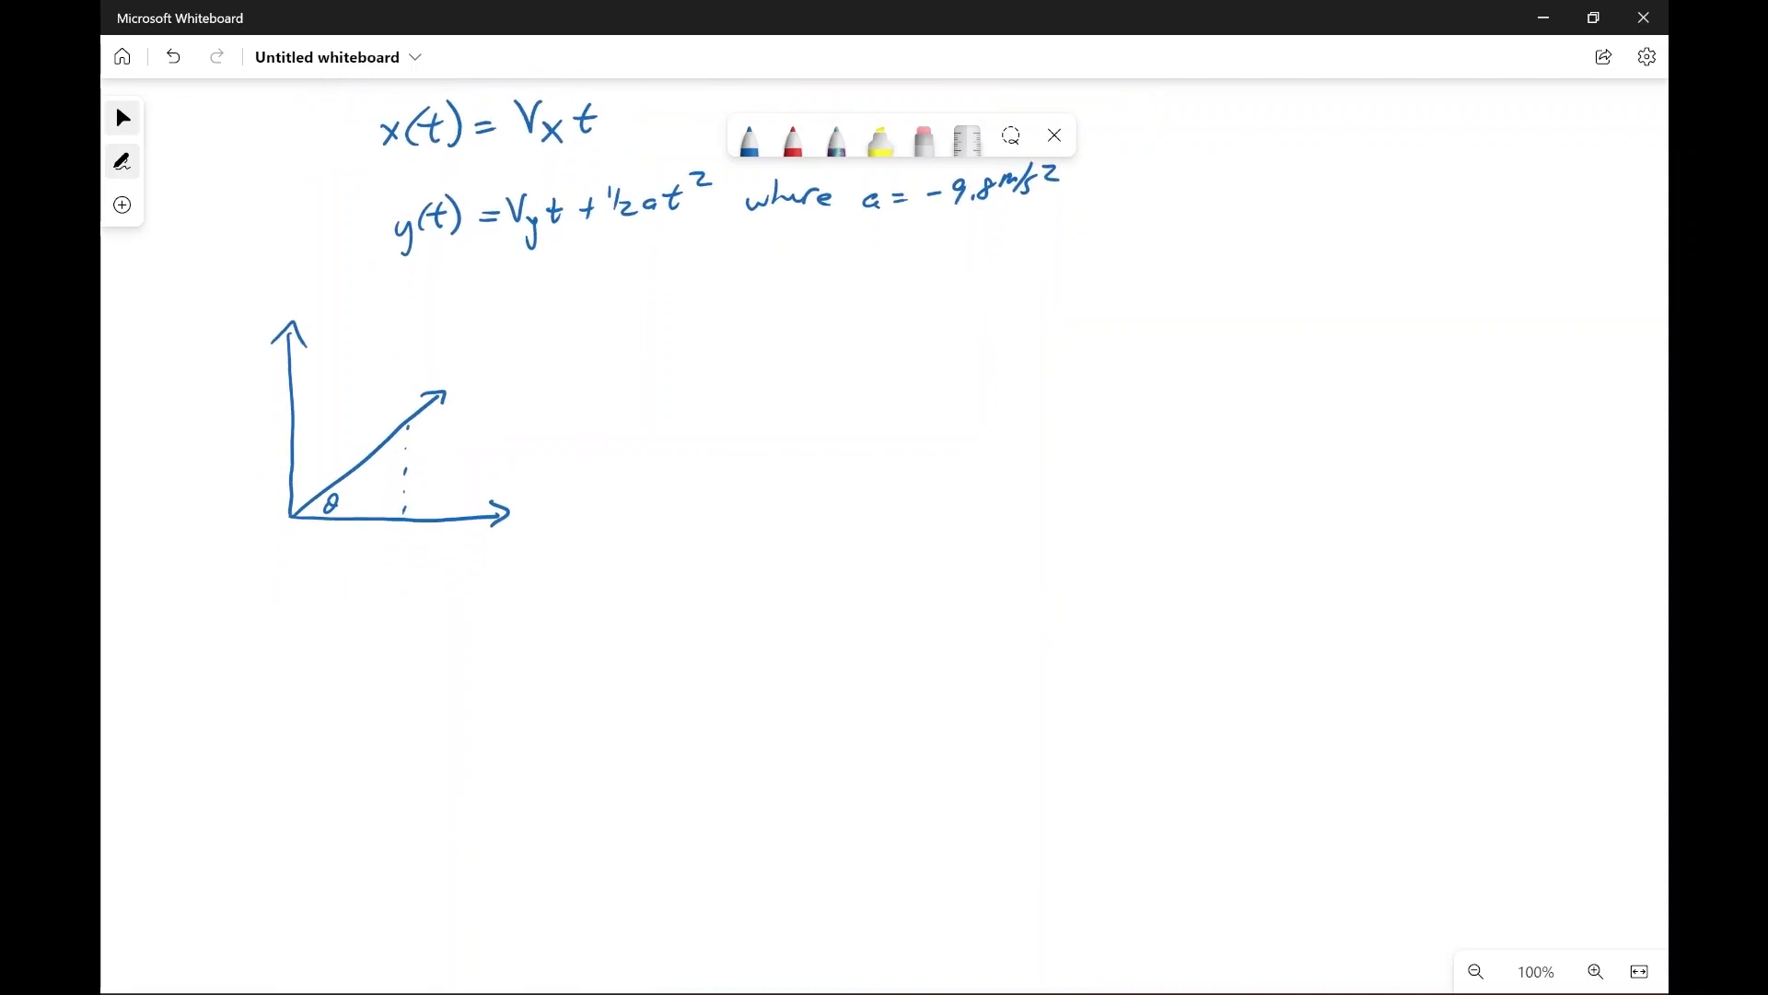
pyautogui.moveTo(330, 448)
pyautogui.mouseDown()
pyautogui.moveTo(347, 436)
pyautogui.moveTo(335, 456)
pyautogui.mouseUp()
pyautogui.moveTo(419, 455); pyautogui.dragTo(445, 481)
pyautogui.moveTo(453, 465); pyautogui.dragTo(446, 498)
pyautogui.moveTo(329, 524)
pyautogui.mouseDown()
pyautogui.moveTo(345, 523)
pyautogui.moveTo(350, 559)
pyautogui.mouseUp()
# Step: Write sin θ = V_y / V_TOTAL beside the vector diagram
pyautogui.moveTo(667, 334)
pyautogui.mouseDown()
pyautogui.moveTo(651, 354)
pyautogui.moveTo(726, 315)
pyautogui.mouseUp()
pyautogui.moveTo(716, 333); pyautogui.dragTo(772, 324)
pyautogui.moveTo(752, 336); pyautogui.dragTo(826, 289)
pyautogui.moveTo(828, 295)
pyautogui.mouseDown()
pyautogui.moveTo(845, 296)
pyautogui.moveTo(835, 323)
pyautogui.mouseUp()
pyautogui.moveTo(802, 326)
pyautogui.mouseDown()
pyautogui.moveTo(879, 319)
pyautogui.moveTo(851, 331)
pyautogui.moveTo(874, 345)
pyautogui.mouseUp()
pyautogui.moveTo(862, 347); pyautogui.dragTo(894, 346)
pyautogui.moveTo(892, 359); pyautogui.dragTo(904, 359)
pyautogui.moveTo(894, 355); pyautogui.dragTo(903, 354)
pyautogui.moveTo(909, 343); pyautogui.dragTo(916, 359)
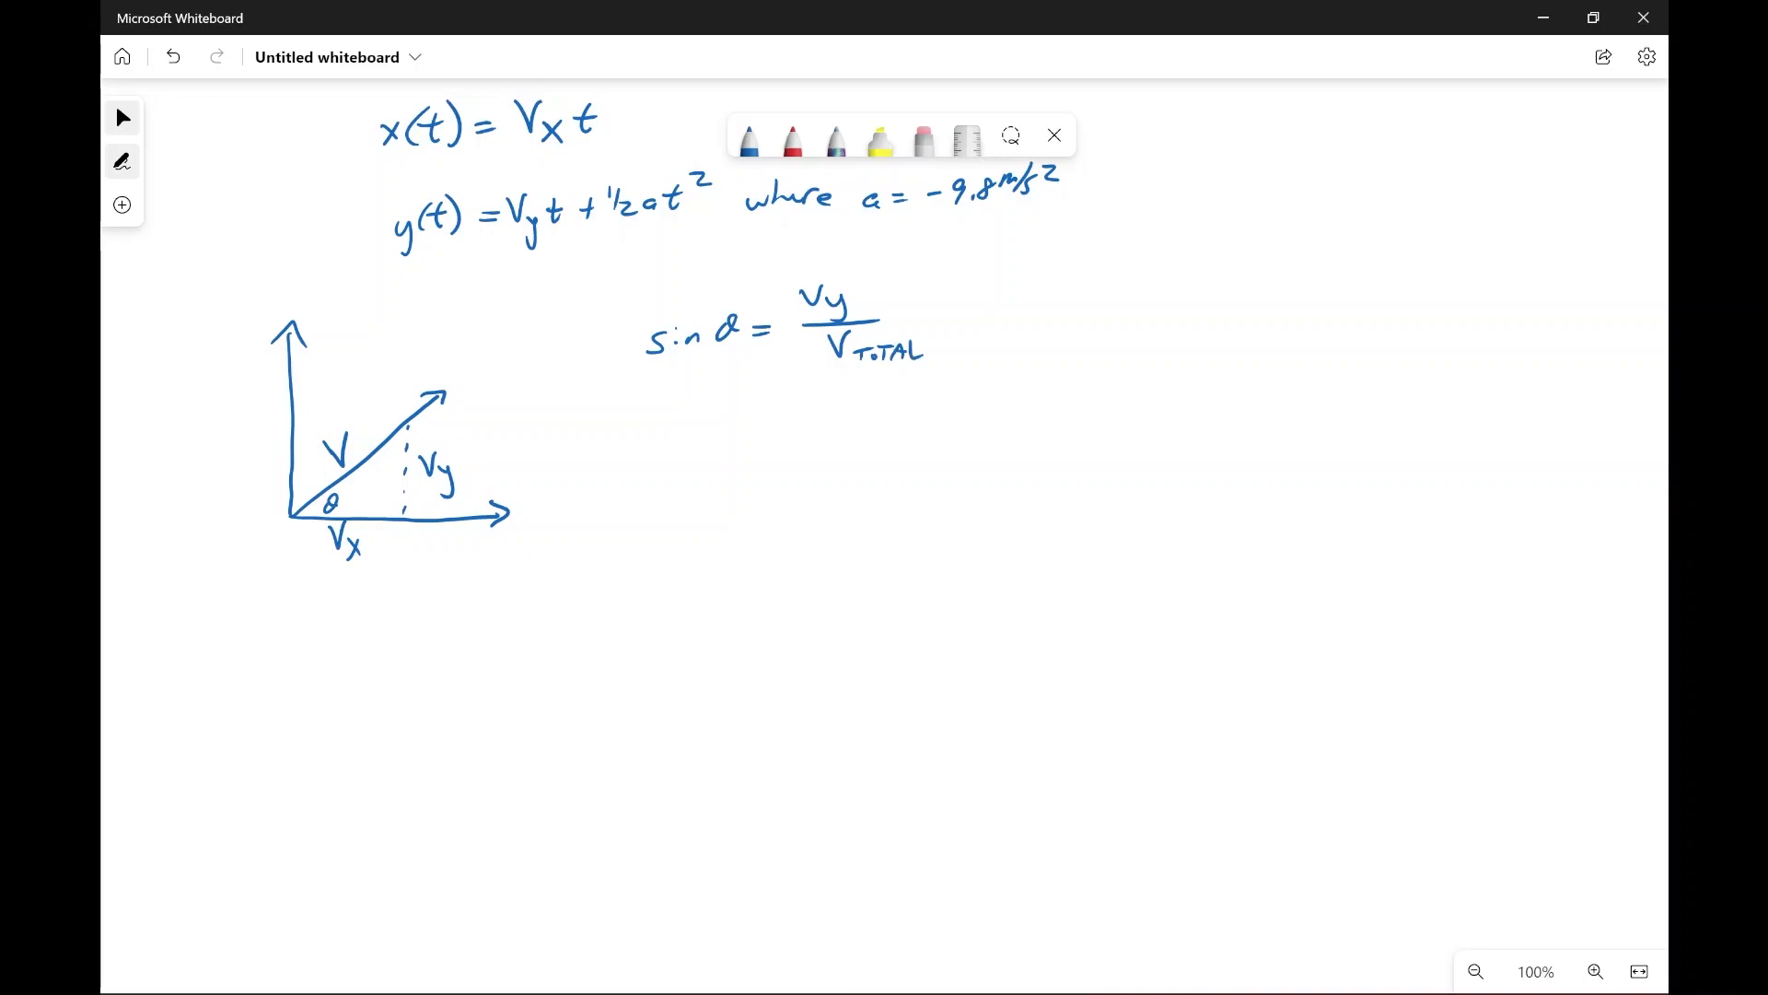
# Step: Write cos θ = Vₓ / V_TOTAL below the sine relation
pyautogui.moveTo(661, 437)
pyautogui.mouseDown()
pyautogui.moveTo(659, 456)
pyautogui.moveTo(674, 443)
pyautogui.mouseUp()
pyautogui.moveTo(695, 440)
pyautogui.mouseDown()
pyautogui.moveTo(682, 454)
pyautogui.moveTo(724, 427)
pyautogui.mouseUp()
pyautogui.moveTo(708, 441); pyautogui.dragTo(753, 434)
pyautogui.moveTo(741, 448)
pyautogui.mouseDown()
pyautogui.moveTo(822, 397)
pyautogui.moveTo(852, 429)
pyautogui.moveTo(824, 447)
pyautogui.moveTo(848, 452)
pyautogui.mouseUp()
pyautogui.moveTo(839, 455); pyautogui.dragTo(855, 462)
pyautogui.moveTo(858, 453)
pyautogui.mouseDown()
pyautogui.moveTo(876, 451)
pyautogui.moveTo(866, 467)
pyautogui.mouseUp()
pyautogui.moveTo(875, 467); pyautogui.dragTo(890, 458)
pyautogui.moveTo(893, 448); pyautogui.dragTo(906, 465)
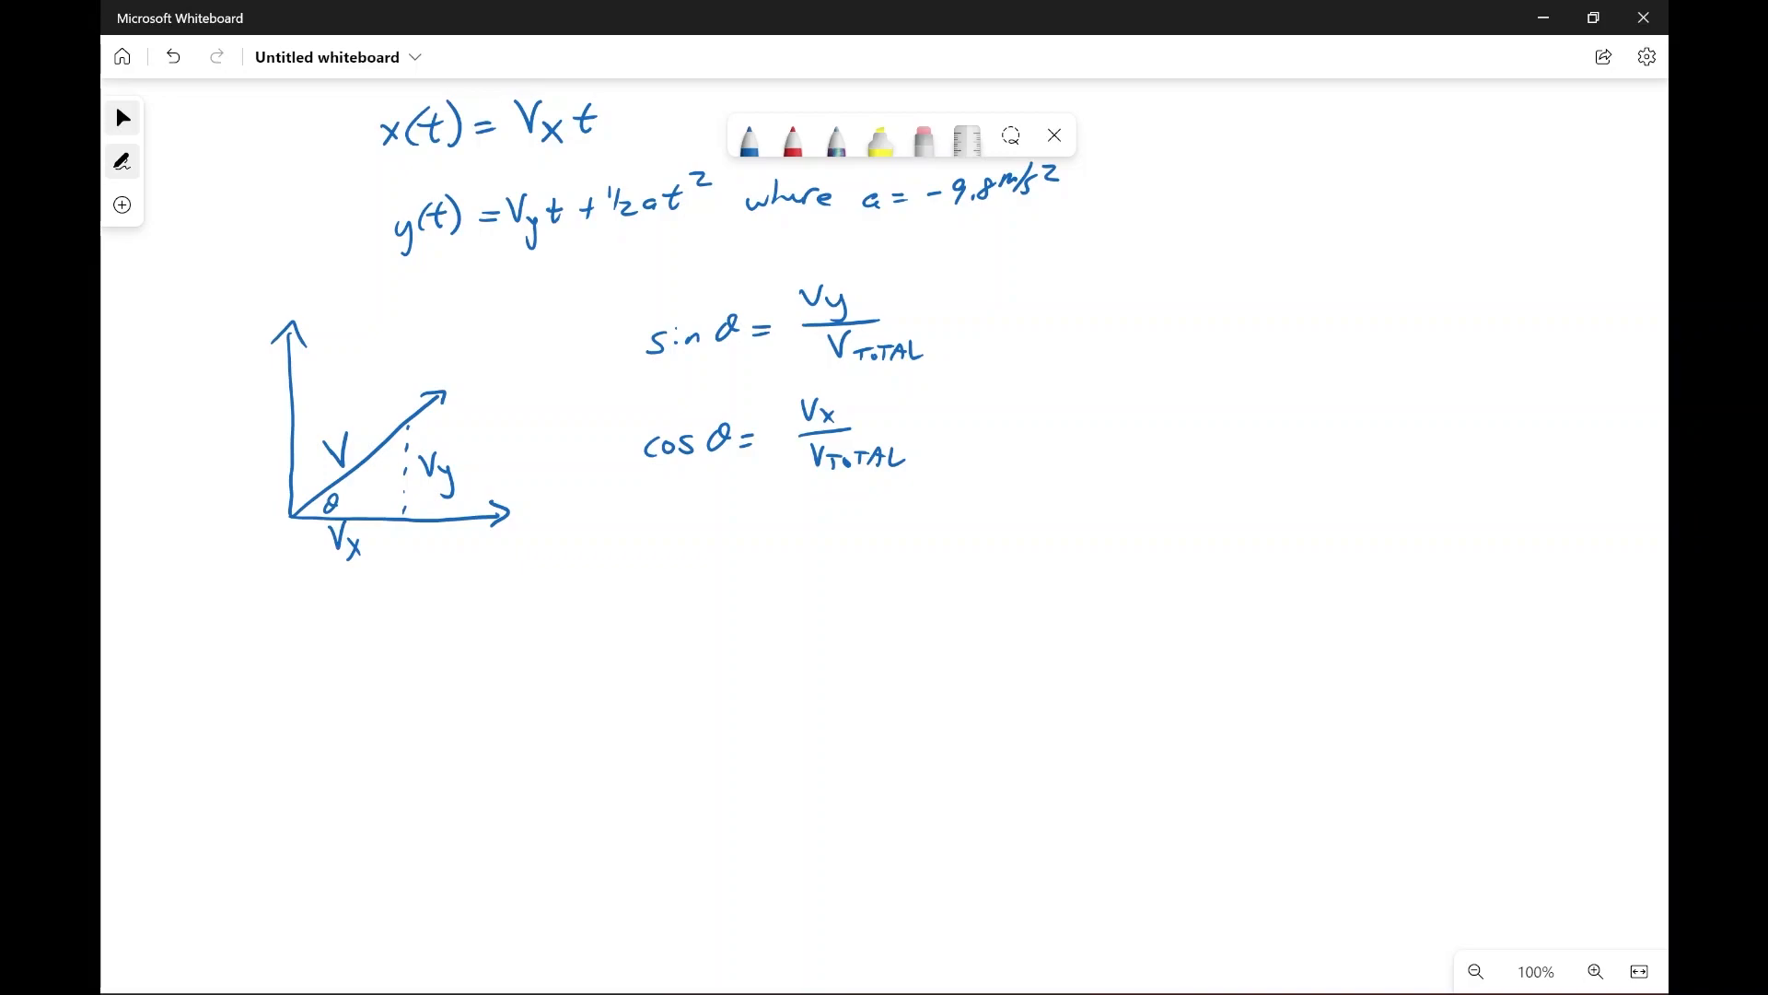
# Step: Write the horizontal velocity formula Vₓ = V_TOTAL cos θ beside the sine relation
pyautogui.moveTo(1035, 292); pyautogui.dragTo(1065, 319)
pyautogui.moveTo(1064, 305)
pyautogui.mouseDown()
pyautogui.moveTo(1053, 320)
pyautogui.moveTo(1098, 297)
pyautogui.mouseUp()
pyautogui.moveTo(1079, 305)
pyautogui.mouseDown()
pyautogui.moveTo(1139, 279)
pyautogui.moveTo(1159, 303)
pyautogui.mouseUp()
pyautogui.moveTo(1167, 298); pyautogui.dragTo(1176, 296)
pyautogui.moveTo(1171, 298); pyautogui.dragTo(1249, 295)
pyautogui.moveTo(1260, 285); pyautogui.dragTo(1306, 266)
# Step: Add the note "where θ is in radians" after the Vₓ formula
pyautogui.moveTo(1294, 278); pyautogui.dragTo(1392, 270)
pyautogui.moveTo(1395, 255)
pyautogui.mouseDown()
pyautogui.moveTo(1395, 279)
pyautogui.moveTo(1417, 271)
pyautogui.mouseUp()
pyautogui.moveTo(1419, 279); pyautogui.dragTo(1439, 276)
pyautogui.moveTo(1480, 254)
pyautogui.mouseDown()
pyautogui.moveTo(1475, 269)
pyautogui.moveTo(1512, 274)
pyautogui.moveTo(1562, 263)
pyautogui.mouseUp()
pyautogui.moveTo(1450, 307); pyautogui.dragTo(1478, 304)
pyautogui.moveTo(1488, 295); pyautogui.dragTo(1493, 307)
pyautogui.moveTo(1500, 293); pyautogui.dragTo(1520, 304)
pyautogui.moveTo(1524, 304); pyautogui.dragTo(1538, 305)
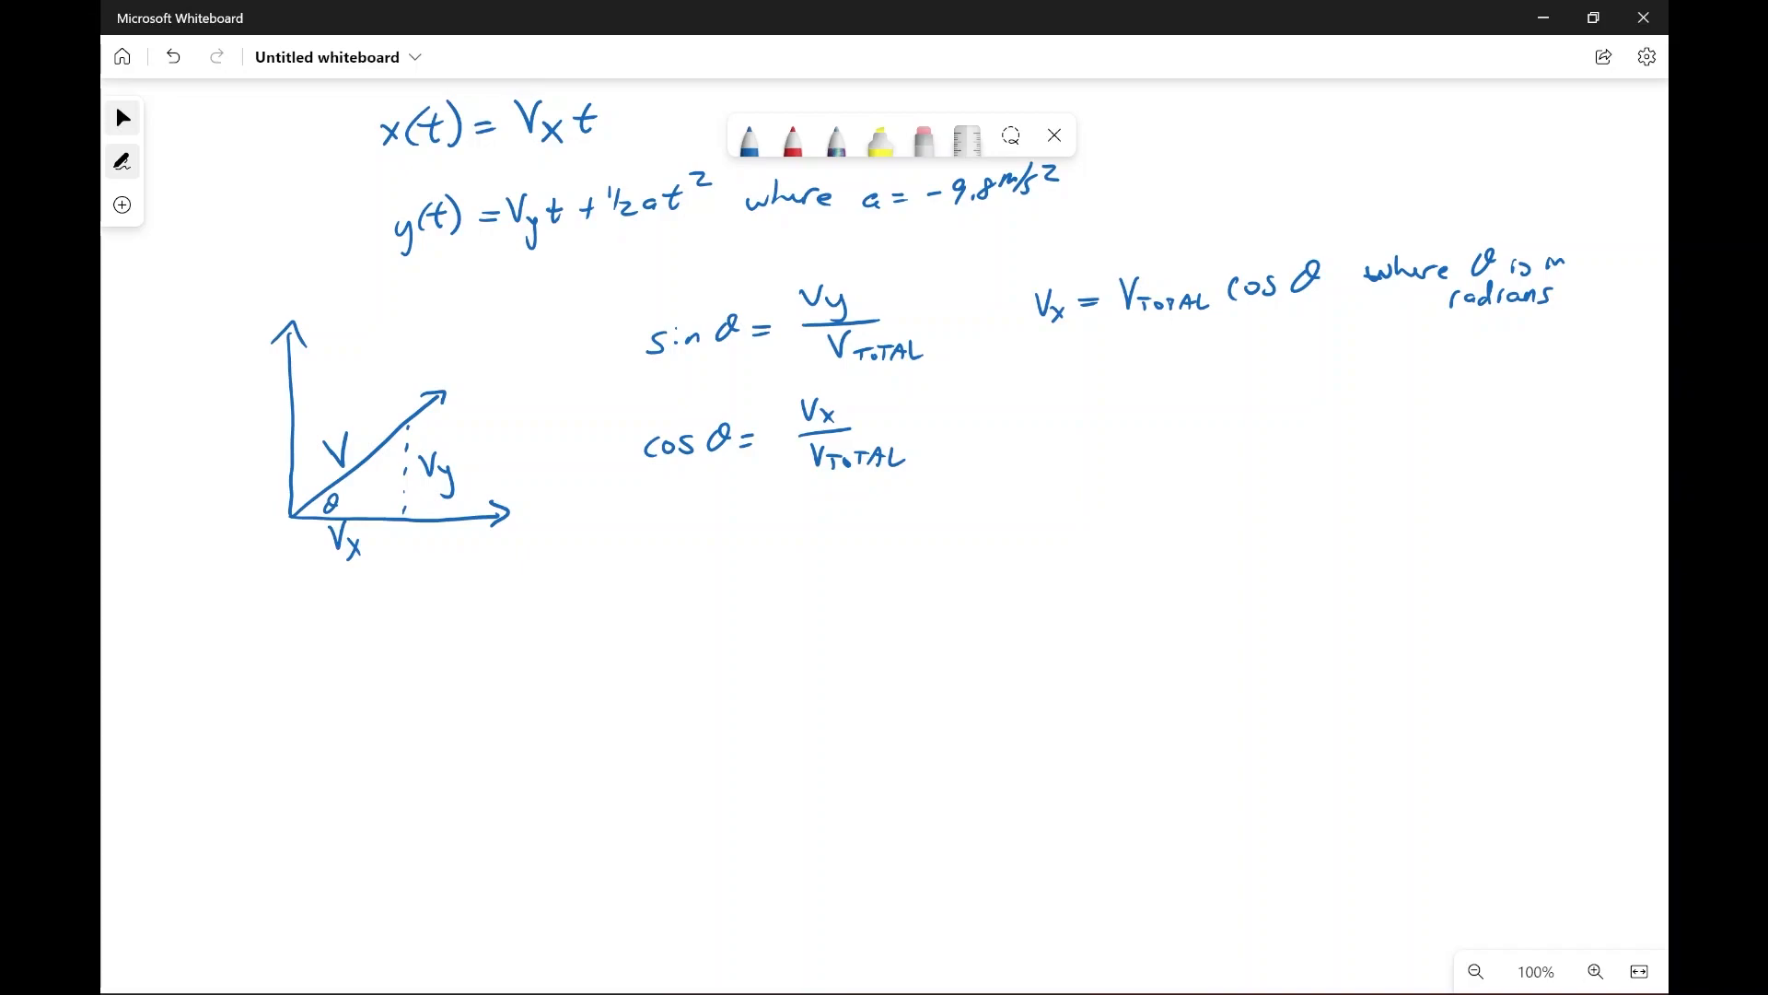
# Step: Write the radian conversion θ_Degrees pi() over 180 below the radians note, and rewrite pi() as the symbol π
pyautogui.moveTo(1432, 414)
pyautogui.mouseDown()
pyautogui.moveTo(1418, 446)
pyautogui.moveTo(1442, 420)
pyautogui.moveTo(1438, 456)
pyautogui.mouseUp()
pyautogui.moveTo(1444, 457)
pyautogui.mouseDown()
pyautogui.moveTo(1463, 449)
pyautogui.moveTo(1465, 467)
pyautogui.moveTo(1507, 444)
pyautogui.moveTo(1493, 461)
pyautogui.mouseUp()
pyautogui.moveTo(1530, 417)
pyautogui.mouseDown()
pyautogui.moveTo(1562, 446)
pyautogui.moveTo(1580, 429)
pyautogui.mouseUp()
pyautogui.click(1565, 412)
pyautogui.moveTo(1587, 399); pyautogui.dragTo(1590, 431)
pyautogui.moveTo(1408, 477); pyautogui.dragTo(1626, 450)
pyautogui.moveTo(1507, 474); pyautogui.dragTo(1505, 497)
pyautogui.moveTo(1531, 472); pyautogui.dragTo(1549, 477)
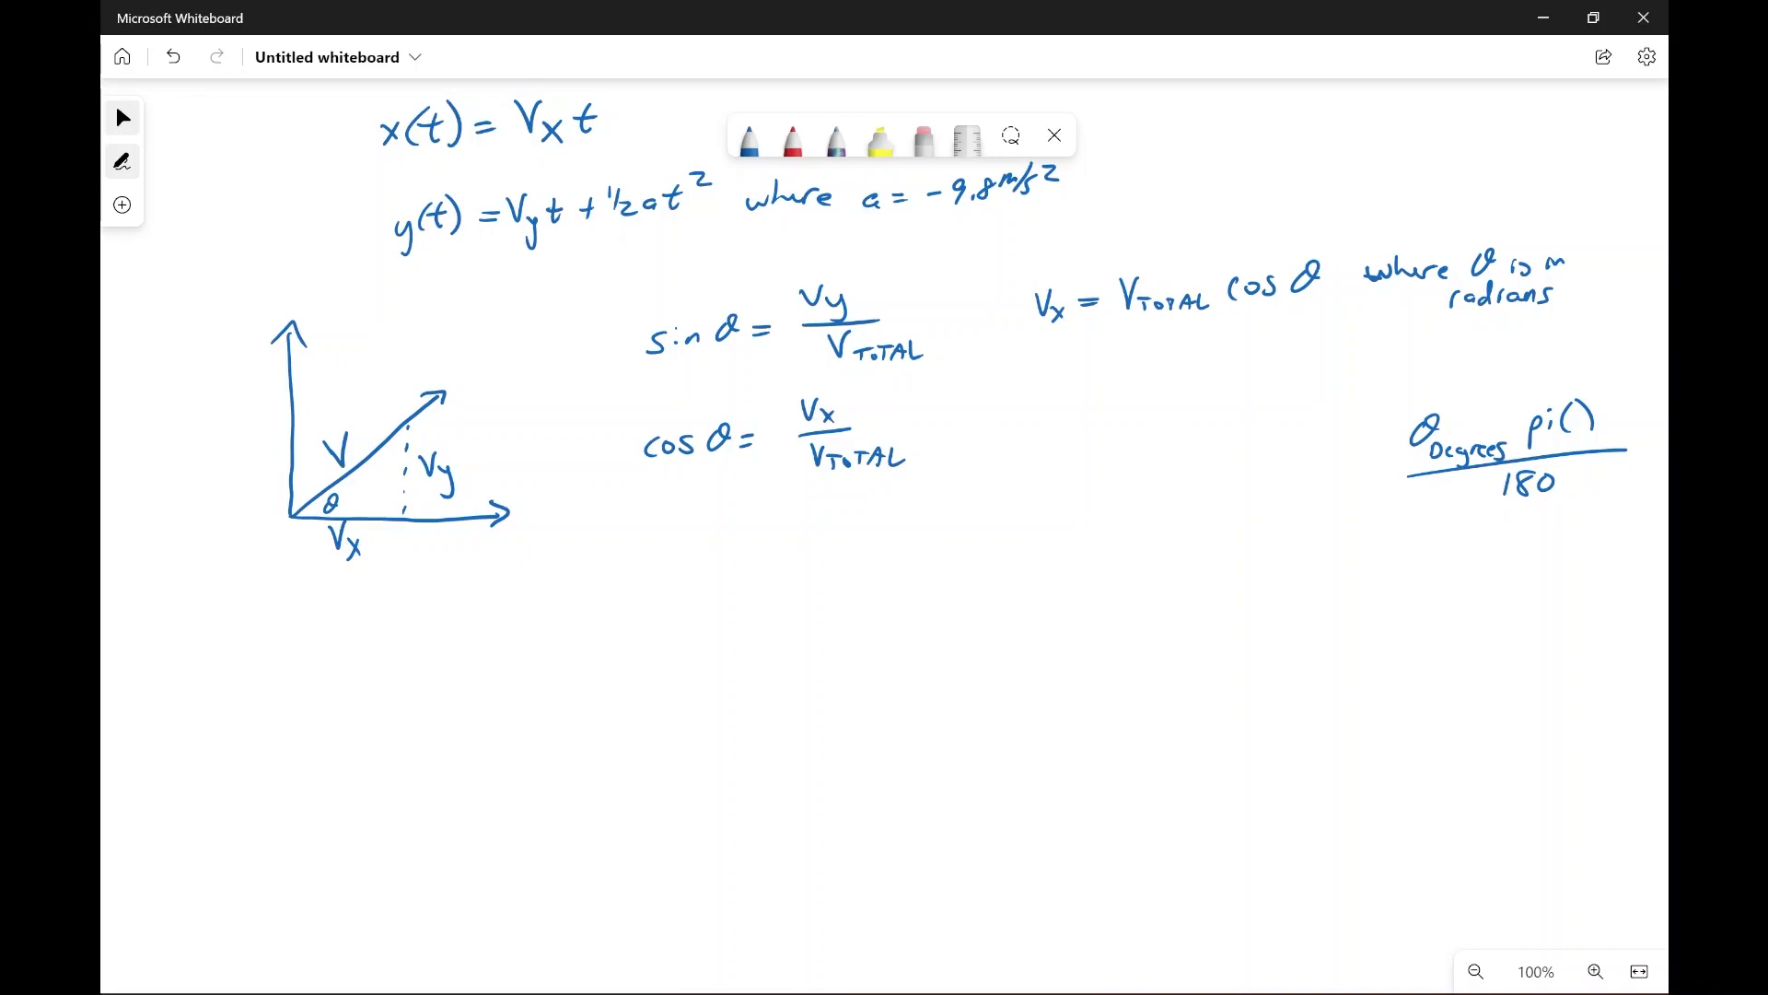
pyautogui.moveTo(1533, 425)
pyautogui.mouseDown()
pyautogui.moveTo(1607, 406)
pyautogui.moveTo(1546, 441)
pyautogui.mouseUp()
pyautogui.moveTo(1526, 428); pyautogui.dragTo(1560, 419)
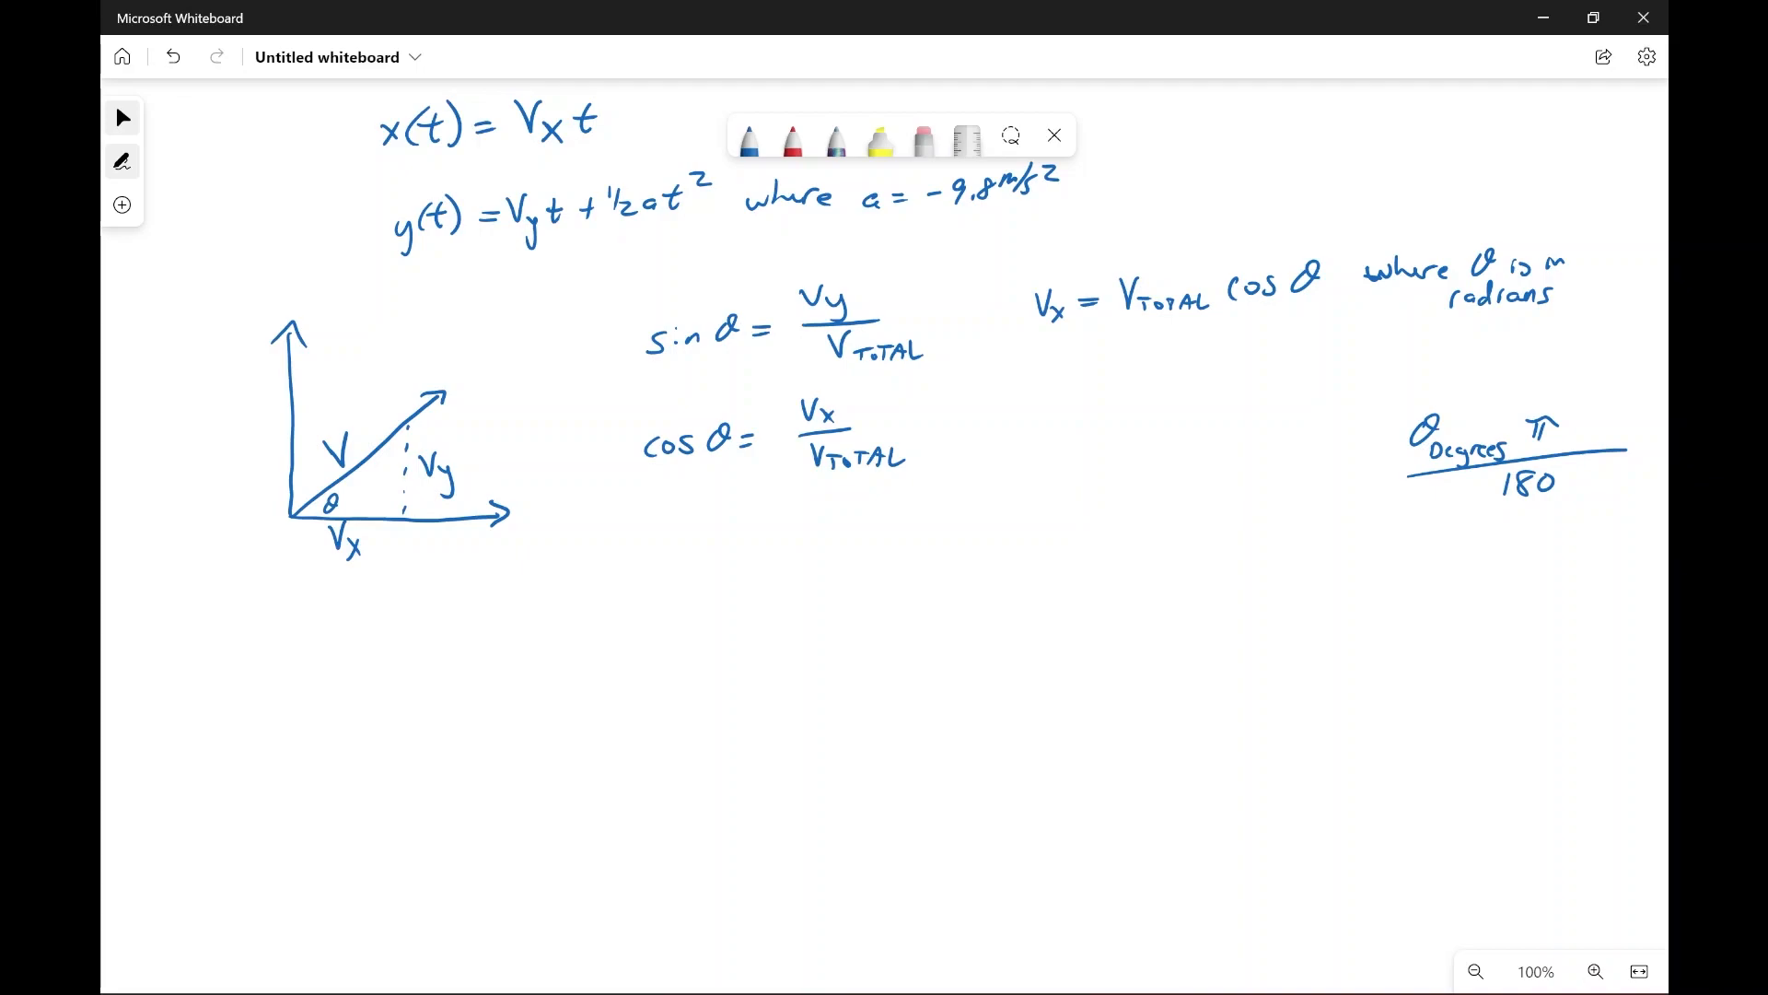
# Step: Below the Vₓ formula, write its degree-based form = V_TOTAL cos(θπ/180)
pyautogui.moveTo(1101, 364); pyautogui.dragTo(1112, 373)
pyautogui.moveTo(1120, 357); pyautogui.dragTo(1138, 379)
pyautogui.moveTo(1133, 371); pyautogui.dragTo(1152, 370)
pyautogui.moveTo(1164, 370); pyautogui.dragTo(1163, 378)
pyautogui.moveTo(1159, 369); pyautogui.dragTo(1181, 379)
pyautogui.moveTo(1170, 373); pyautogui.dragTo(1218, 371)
pyautogui.moveTo(1229, 360)
pyautogui.mouseDown()
pyautogui.moveTo(1248, 379)
pyautogui.moveTo(1305, 331)
pyautogui.mouseUp()
pyautogui.moveTo(1263, 363); pyautogui.dragTo(1294, 363)
pyautogui.moveTo(1309, 361); pyautogui.dragTo(1319, 385)
# Step: Write the vertical velocity formula V_y = V_TOTAL sin(θπ/180) beneath the Vₓ formulas
pyautogui.moveTo(1029, 451)
pyautogui.mouseDown()
pyautogui.moveTo(1050, 450)
pyautogui.moveTo(1061, 507)
pyautogui.moveTo(1098, 468)
pyautogui.mouseUp()
pyautogui.moveTo(1083, 479); pyautogui.dragTo(1100, 477)
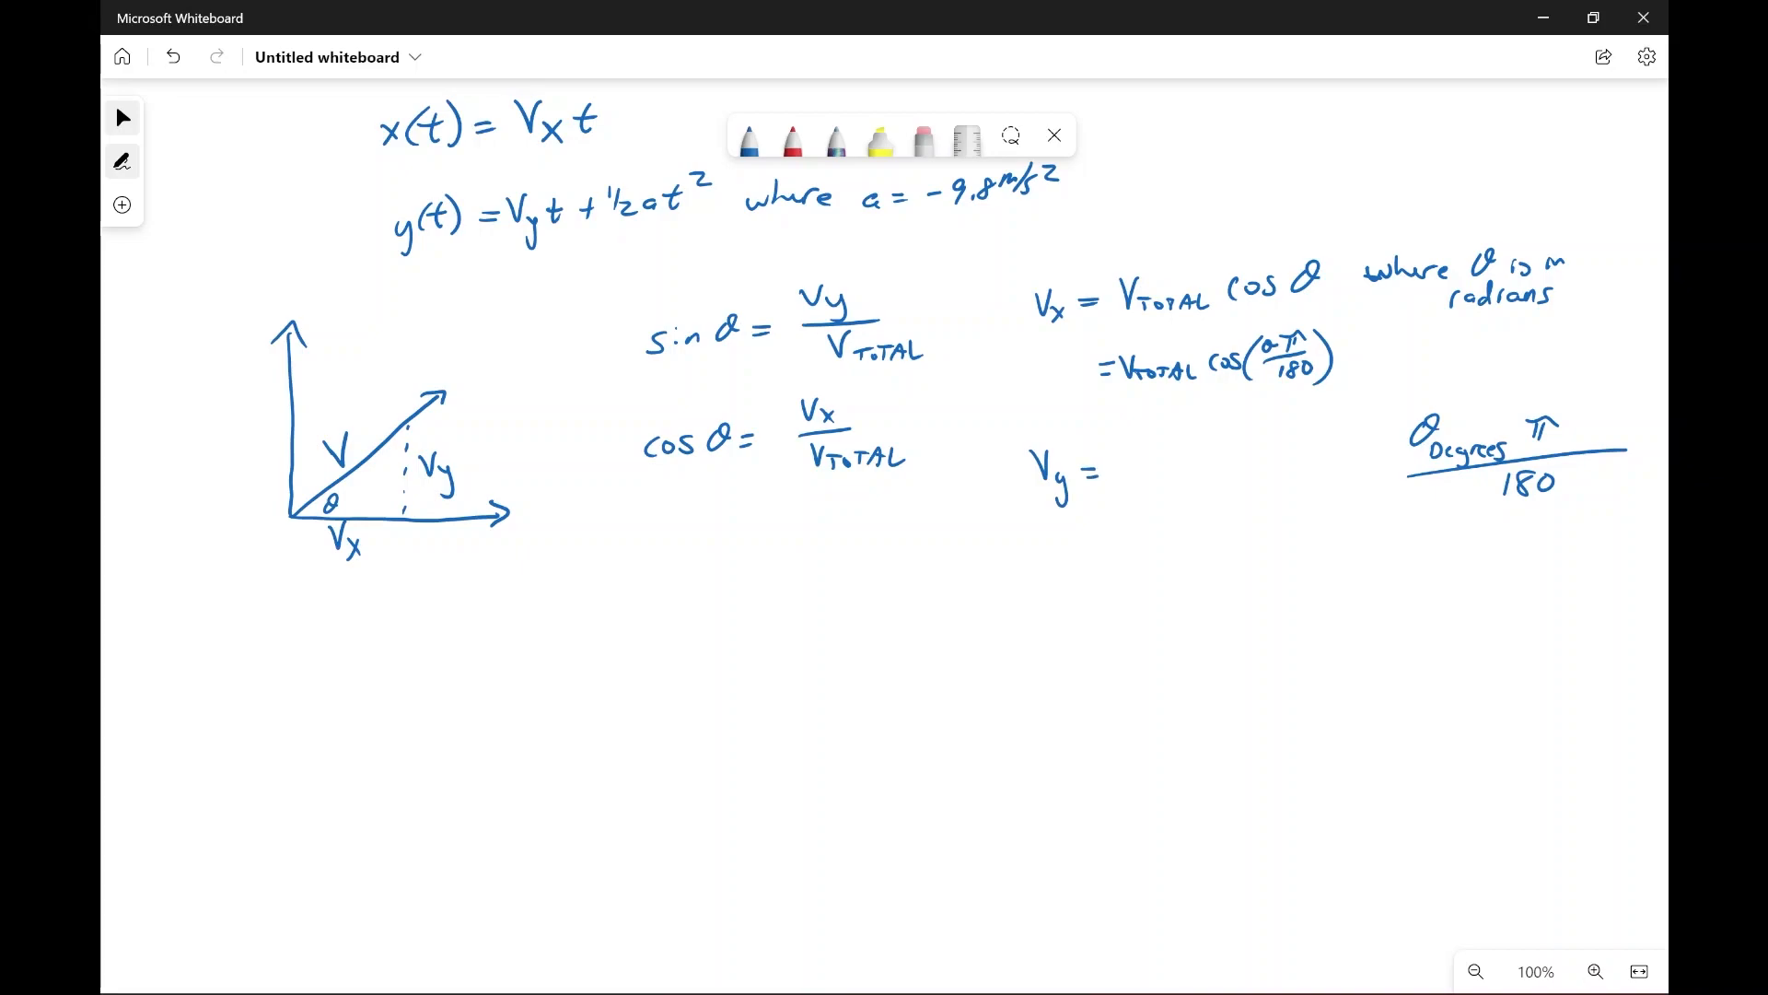
pyautogui.moveTo(1115, 449)
pyautogui.mouseDown()
pyautogui.moveTo(1132, 446)
pyautogui.moveTo(1138, 481)
pyautogui.moveTo(1216, 471)
pyautogui.mouseUp()
pyautogui.moveTo(1234, 448)
pyautogui.mouseDown()
pyautogui.moveTo(1274, 468)
pyautogui.moveTo(1337, 423)
pyautogui.moveTo(1313, 468)
pyautogui.mouseUp()
pyautogui.moveTo(1328, 451); pyautogui.dragTo(1330, 453)
pyautogui.moveTo(1340, 407); pyautogui.dragTo(1343, 470)
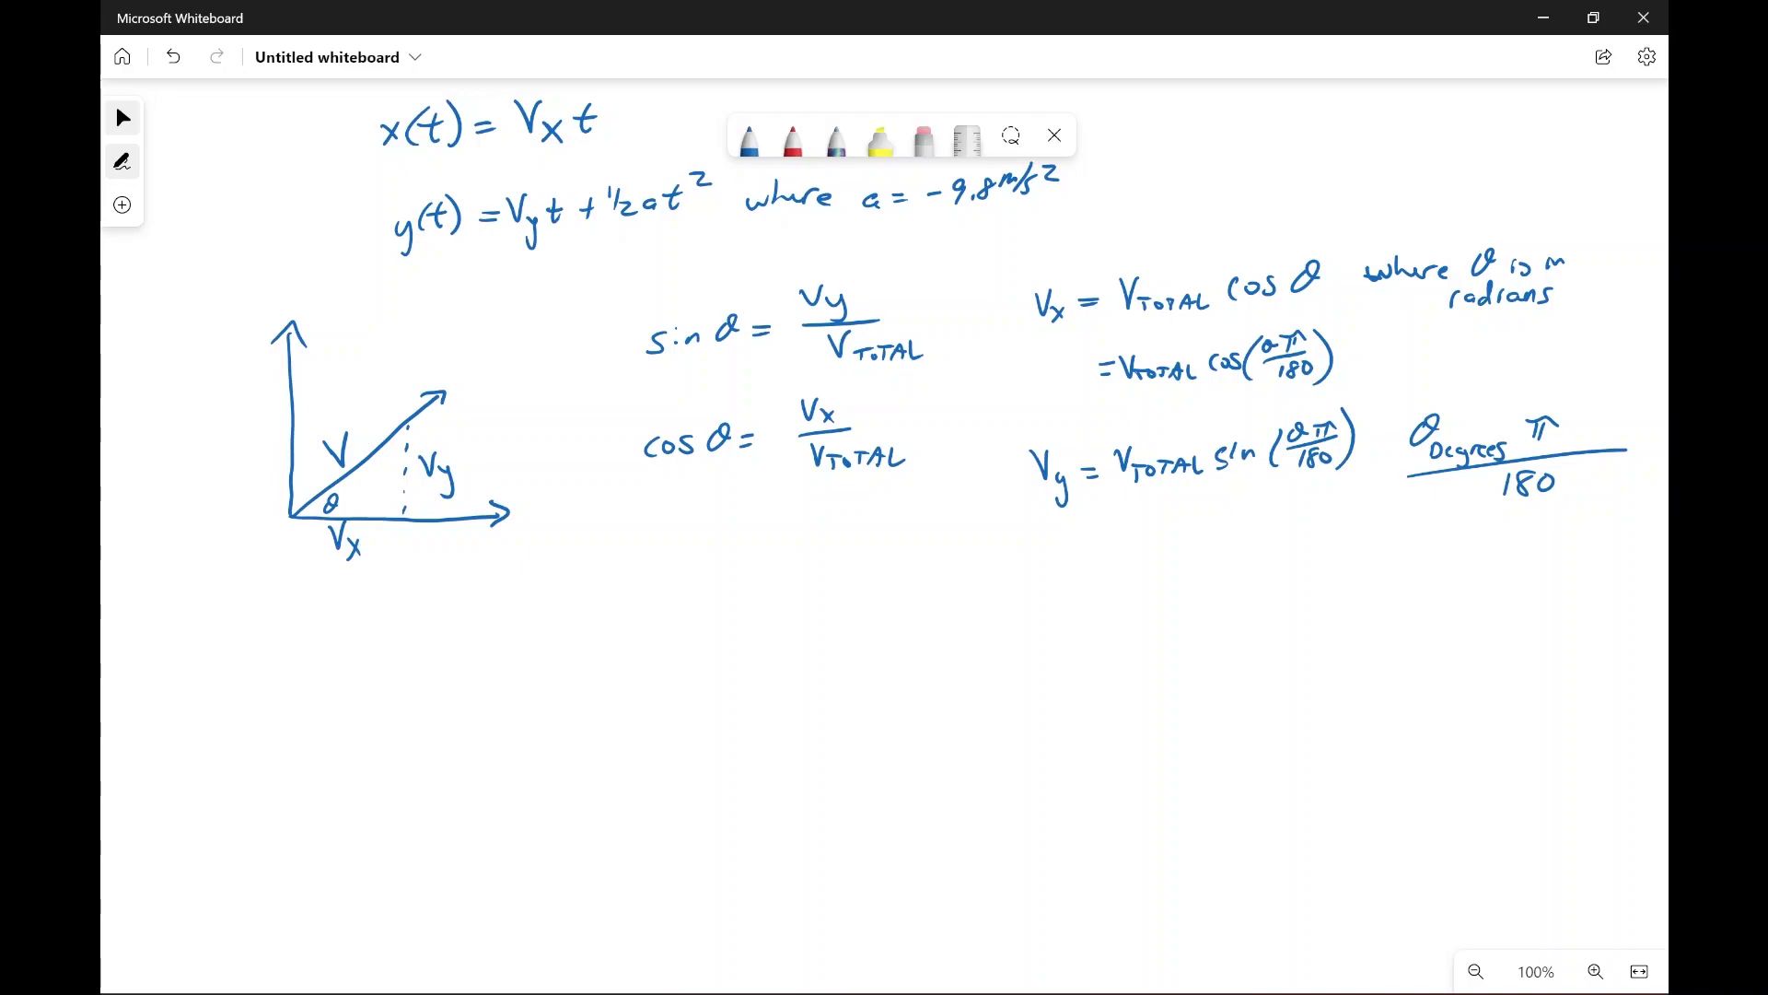
# Step: Draw red boxes around the Vₓ formulas, the V_y formula and the simplified y(t) equation
pyautogui.click(793, 140)
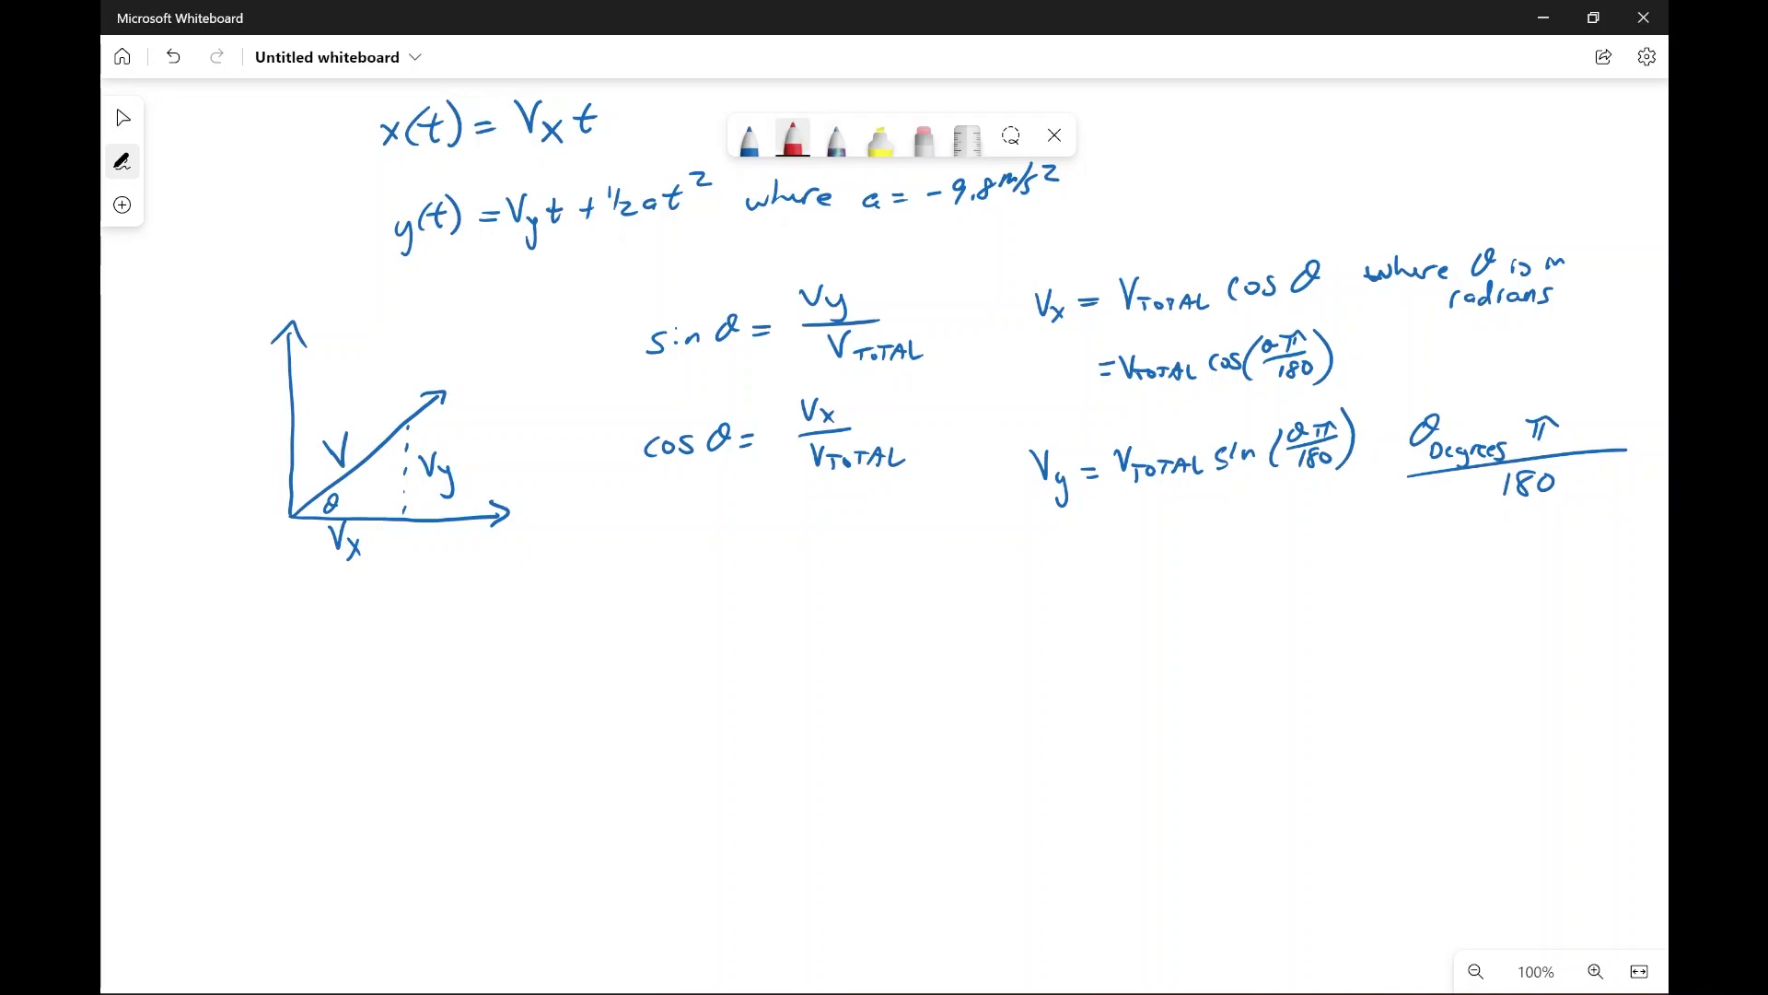
pyautogui.moveTo(1020, 260)
pyautogui.mouseDown()
pyautogui.moveTo(1022, 398)
pyautogui.moveTo(1312, 394)
pyautogui.moveTo(1358, 235)
pyautogui.moveTo(1020, 260)
pyautogui.mouseUp()
pyautogui.moveTo(1005, 445)
pyautogui.mouseDown()
pyautogui.moveTo(1196, 516)
pyautogui.moveTo(1362, 479)
pyautogui.moveTo(1304, 405)
pyautogui.moveTo(1064, 418)
pyautogui.moveTo(1013, 460)
pyautogui.mouseUp()
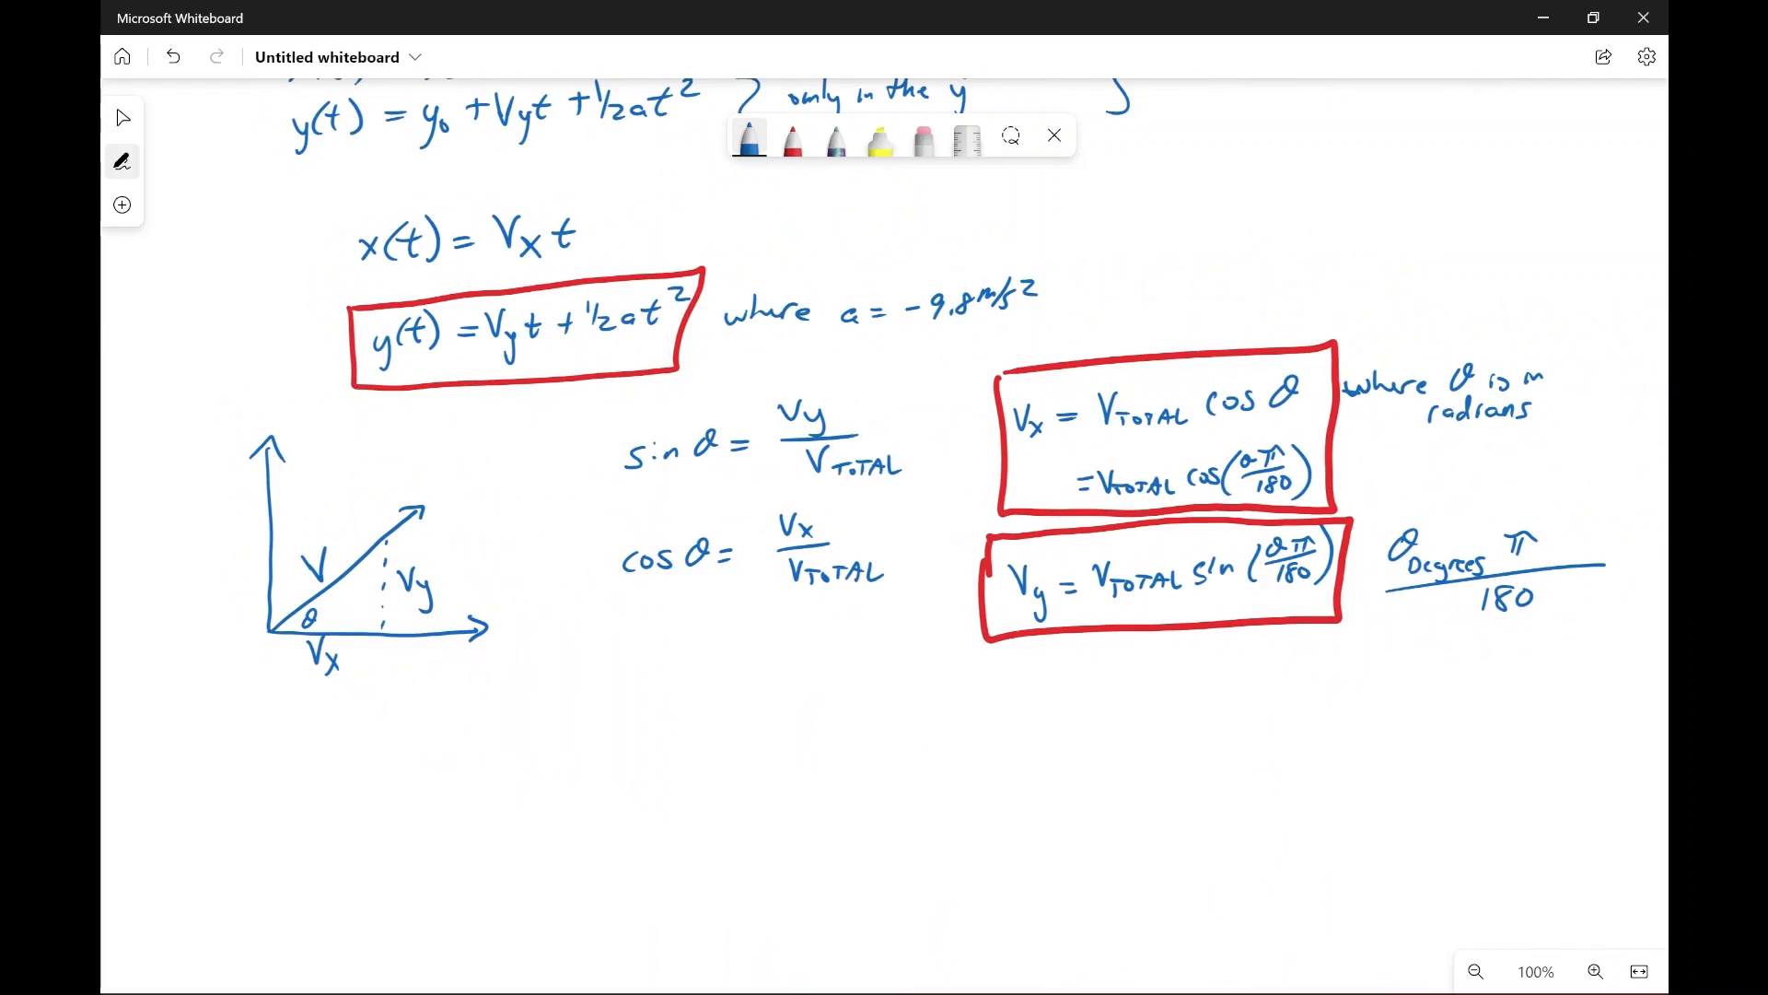
# Step: Draw a short divider line below the velocity vector diagram and write the heading Max Time beneath it
pyautogui.moveTo(216, 743); pyautogui.dragTo(448, 737)
pyautogui.scroll(-5, 884, 516)
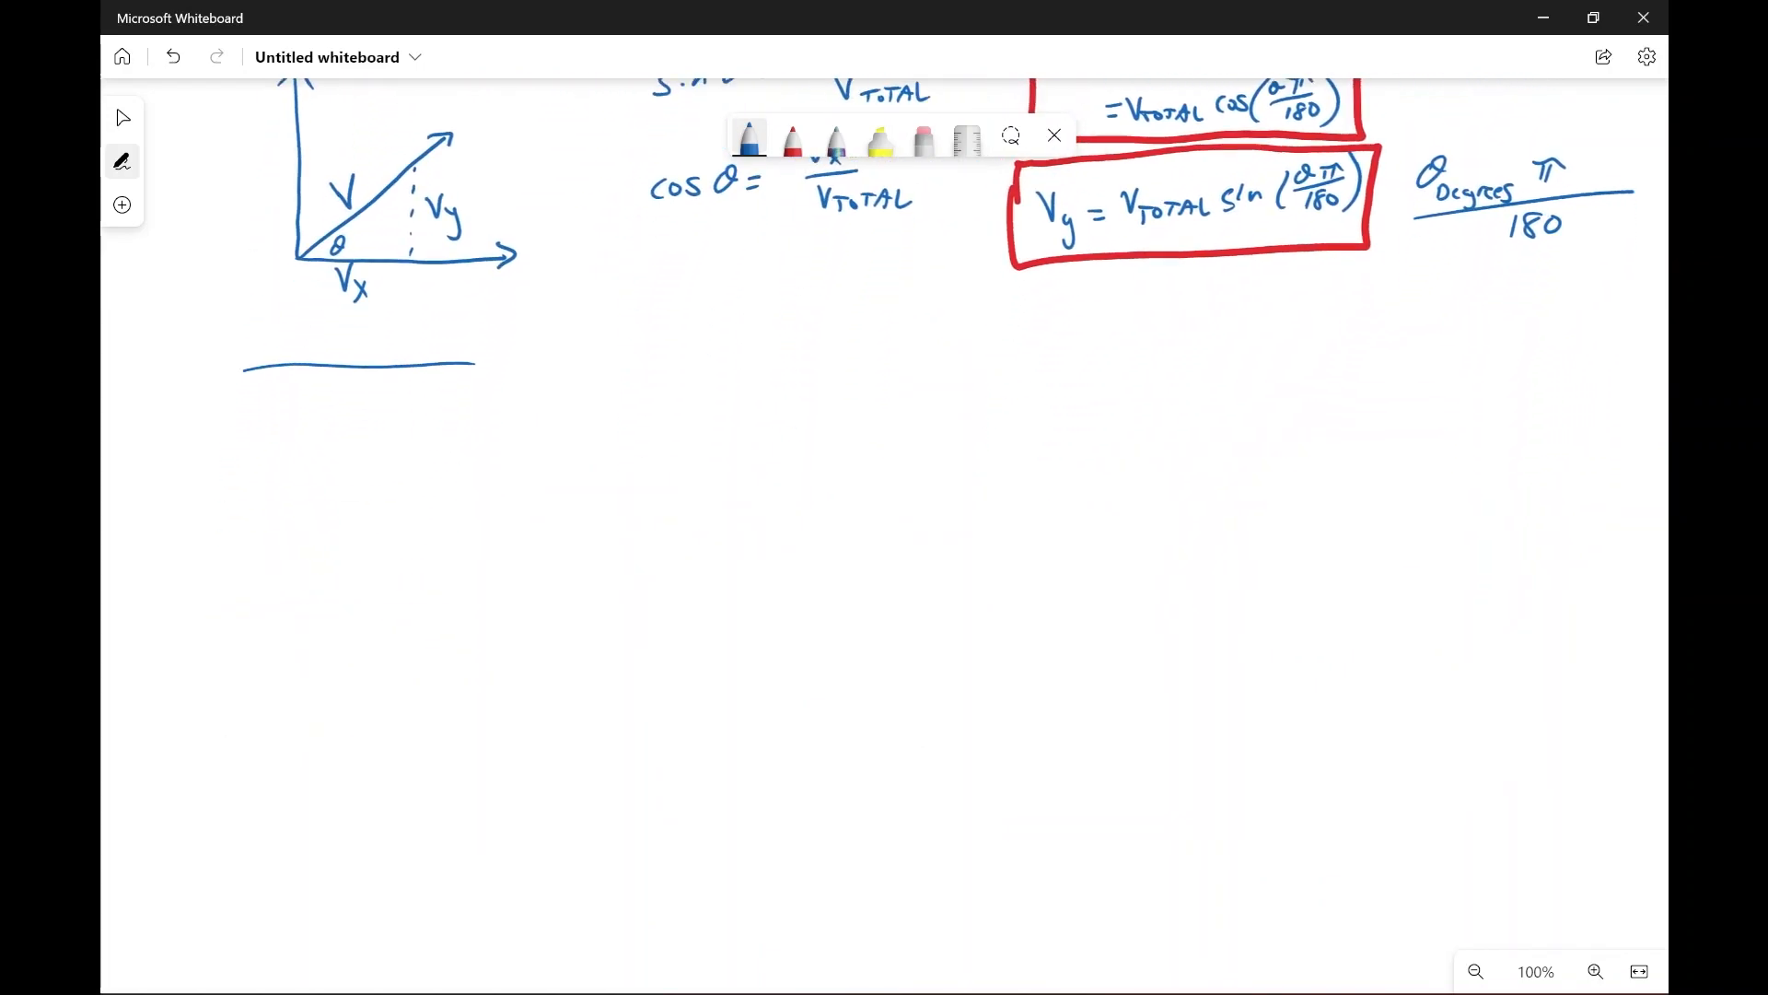
pyautogui.moveTo(294, 429); pyautogui.dragTo(356, 425)
pyautogui.moveTo(354, 411)
pyautogui.mouseDown()
pyautogui.moveTo(342, 431)
pyautogui.moveTo(387, 421)
pyautogui.mouseUp()
pyautogui.click(407, 419)
pyautogui.moveTo(379, 396); pyautogui.dragTo(453, 414)
# Step: Sketch a projectile arc below the boxed V_y formula, with dashed horizontal and vertical axes and an arrowhead on the vertical axis
pyautogui.moveTo(1096, 610)
pyautogui.mouseDown()
pyautogui.moveTo(1164, 541)
pyautogui.moveTo(1370, 446)
pyautogui.moveTo(1559, 618)
pyautogui.mouseUp()
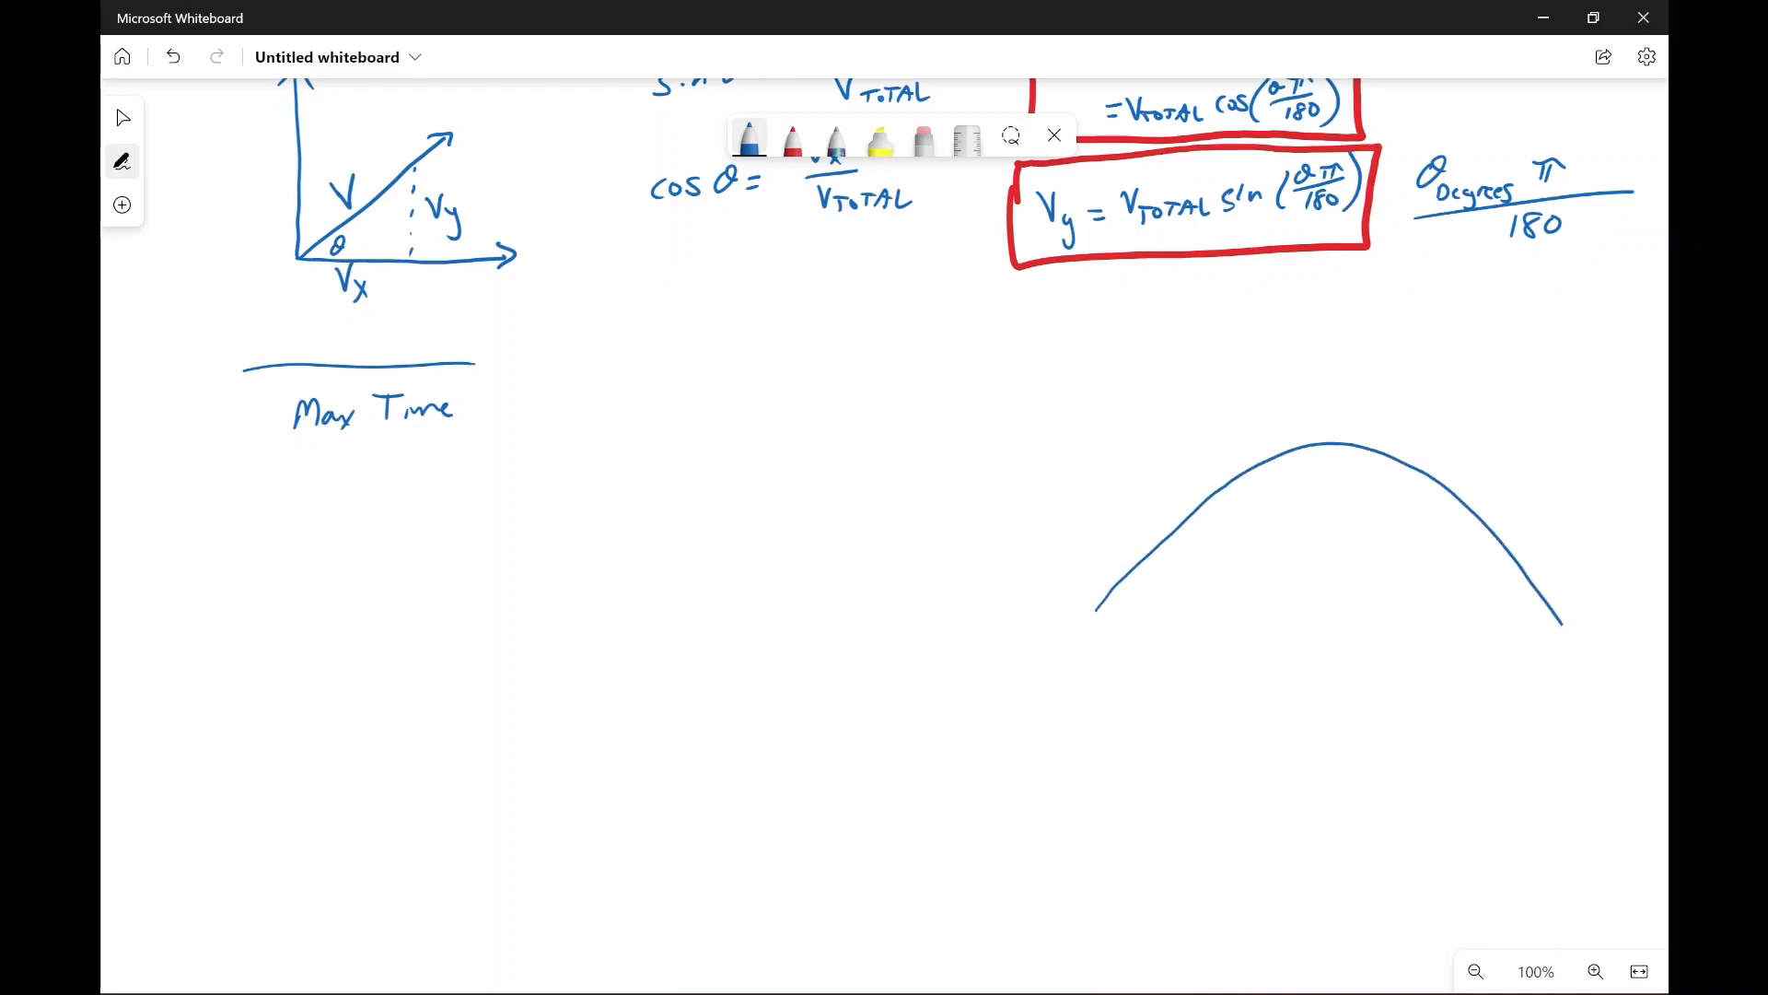
pyautogui.moveTo(1193, 625); pyautogui.dragTo(1218, 622)
pyautogui.moveTo(1259, 620); pyautogui.dragTo(1289, 618)
pyautogui.moveTo(1333, 618); pyautogui.dragTo(1350, 619)
pyautogui.moveTo(1404, 620); pyautogui.dragTo(1499, 619)
pyautogui.moveTo(1524, 621); pyautogui.dragTo(1536, 621)
pyautogui.moveTo(1555, 622); pyautogui.dragTo(1572, 623)
pyautogui.moveTo(1051, 324); pyautogui.dragTo(1050, 339)
pyautogui.moveTo(1046, 424); pyautogui.dragTo(1043, 440)
pyautogui.moveTo(1046, 481); pyautogui.dragTo(1045, 506)
pyautogui.moveTo(1024, 337); pyautogui.dragTo(1067, 330)
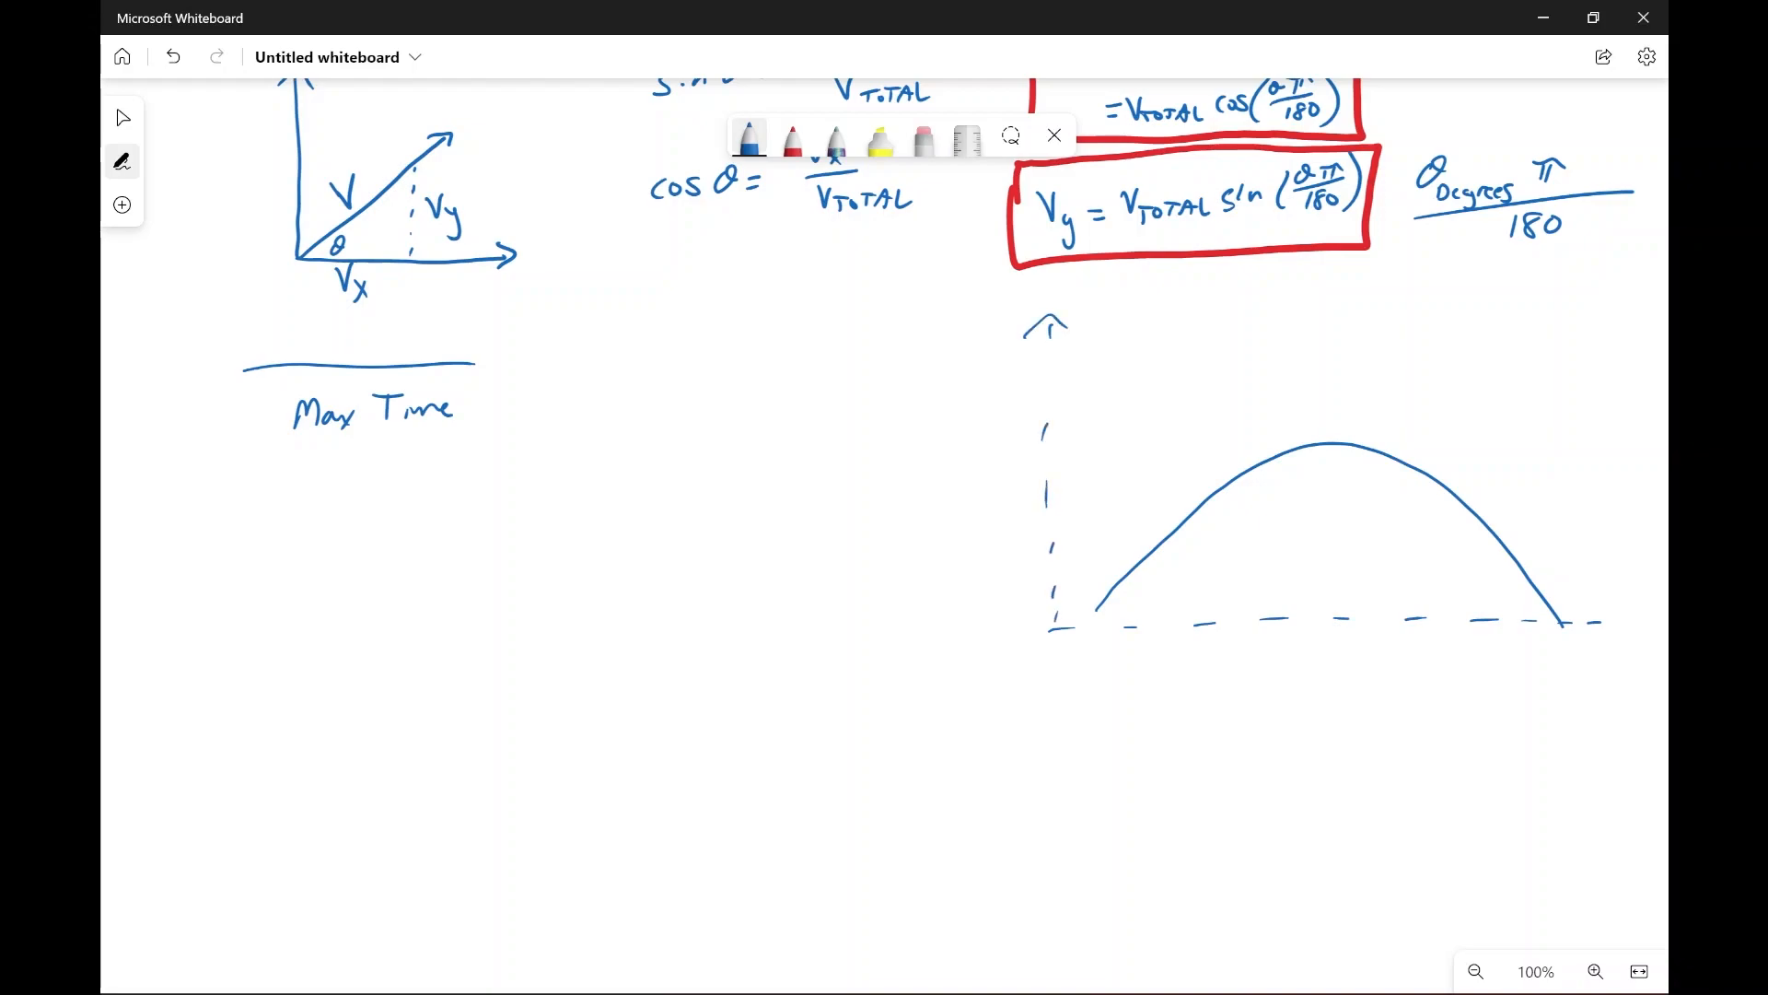
# Step: Finish the horizontal axis arrowhead, label the axes x and y, and mark the arc's landing point @ tmax, y(t)=0
pyautogui.moveTo(1596, 612); pyautogui.dragTo(1619, 658)
pyautogui.moveTo(988, 349); pyautogui.dragTo(988, 392)
pyautogui.moveTo(1624, 644)
pyautogui.mouseDown()
pyautogui.moveTo(1613, 667)
pyautogui.moveTo(1634, 657)
pyautogui.moveTo(1568, 620)
pyautogui.moveTo(1515, 659)
pyautogui.moveTo(1565, 660)
pyautogui.mouseUp()
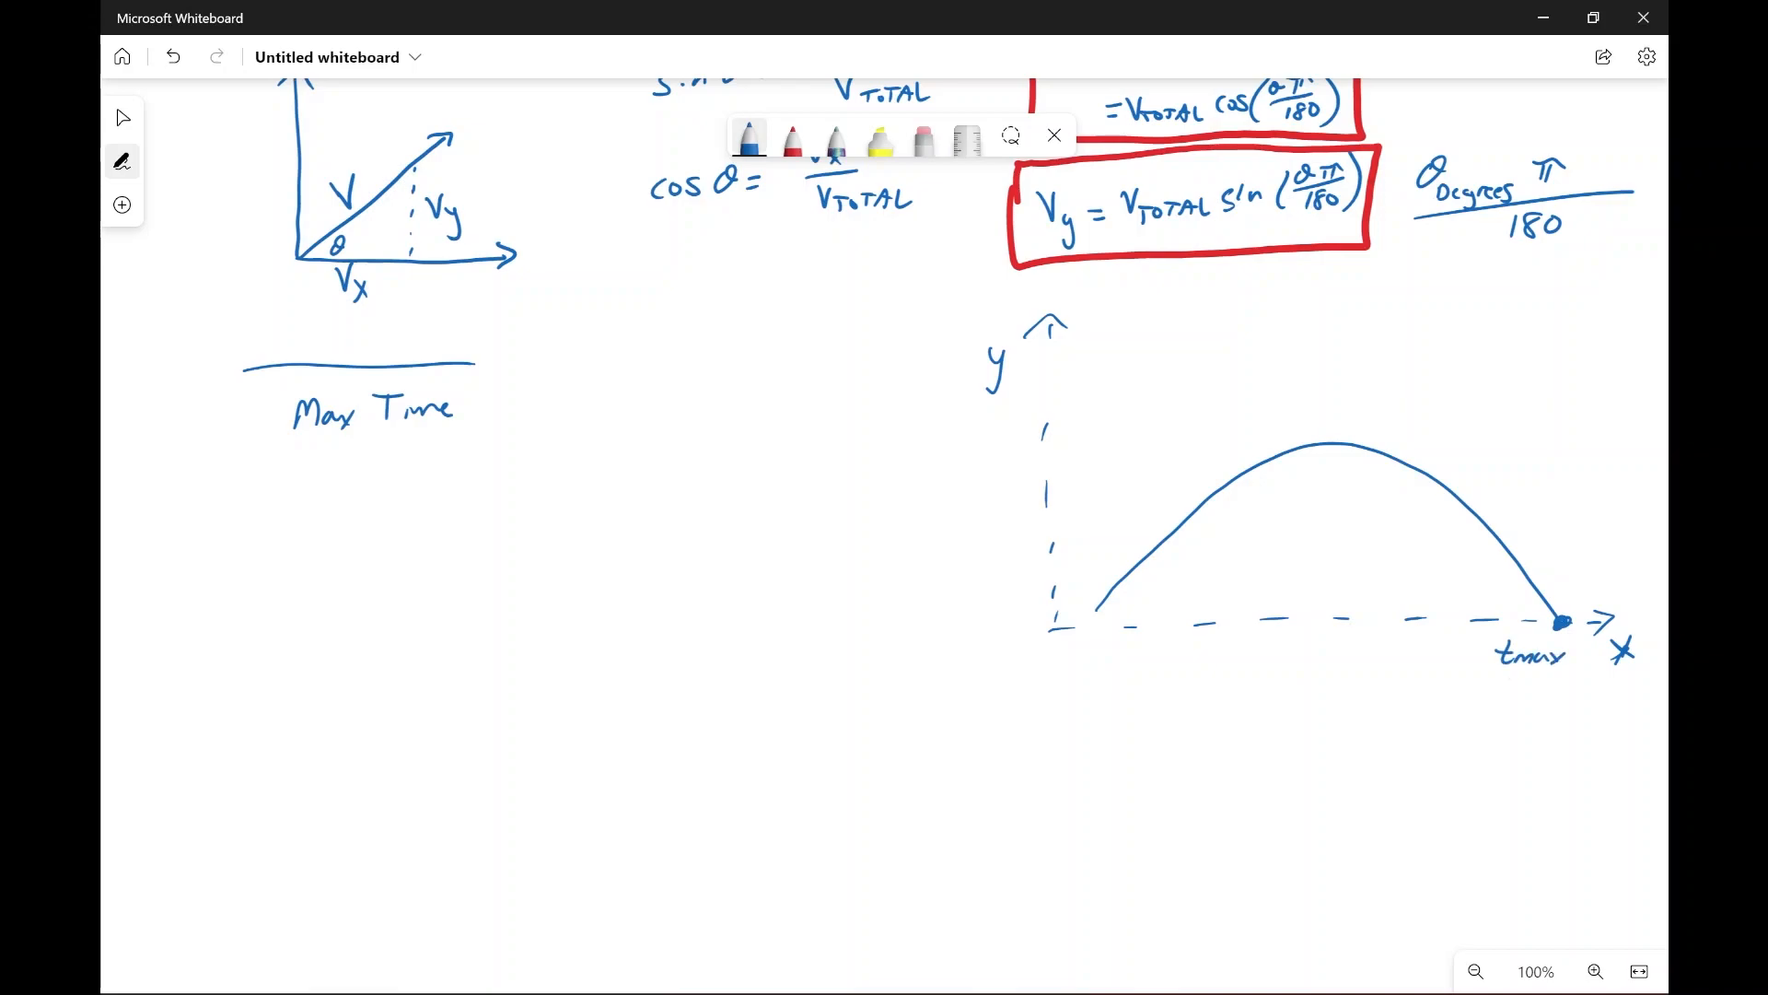
pyautogui.moveTo(1478, 652)
pyautogui.mouseDown()
pyautogui.moveTo(1463, 647)
pyautogui.moveTo(1494, 719)
pyautogui.moveTo(1529, 686)
pyautogui.moveTo(1584, 700)
pyautogui.moveTo(1580, 684)
pyautogui.mouseUp()
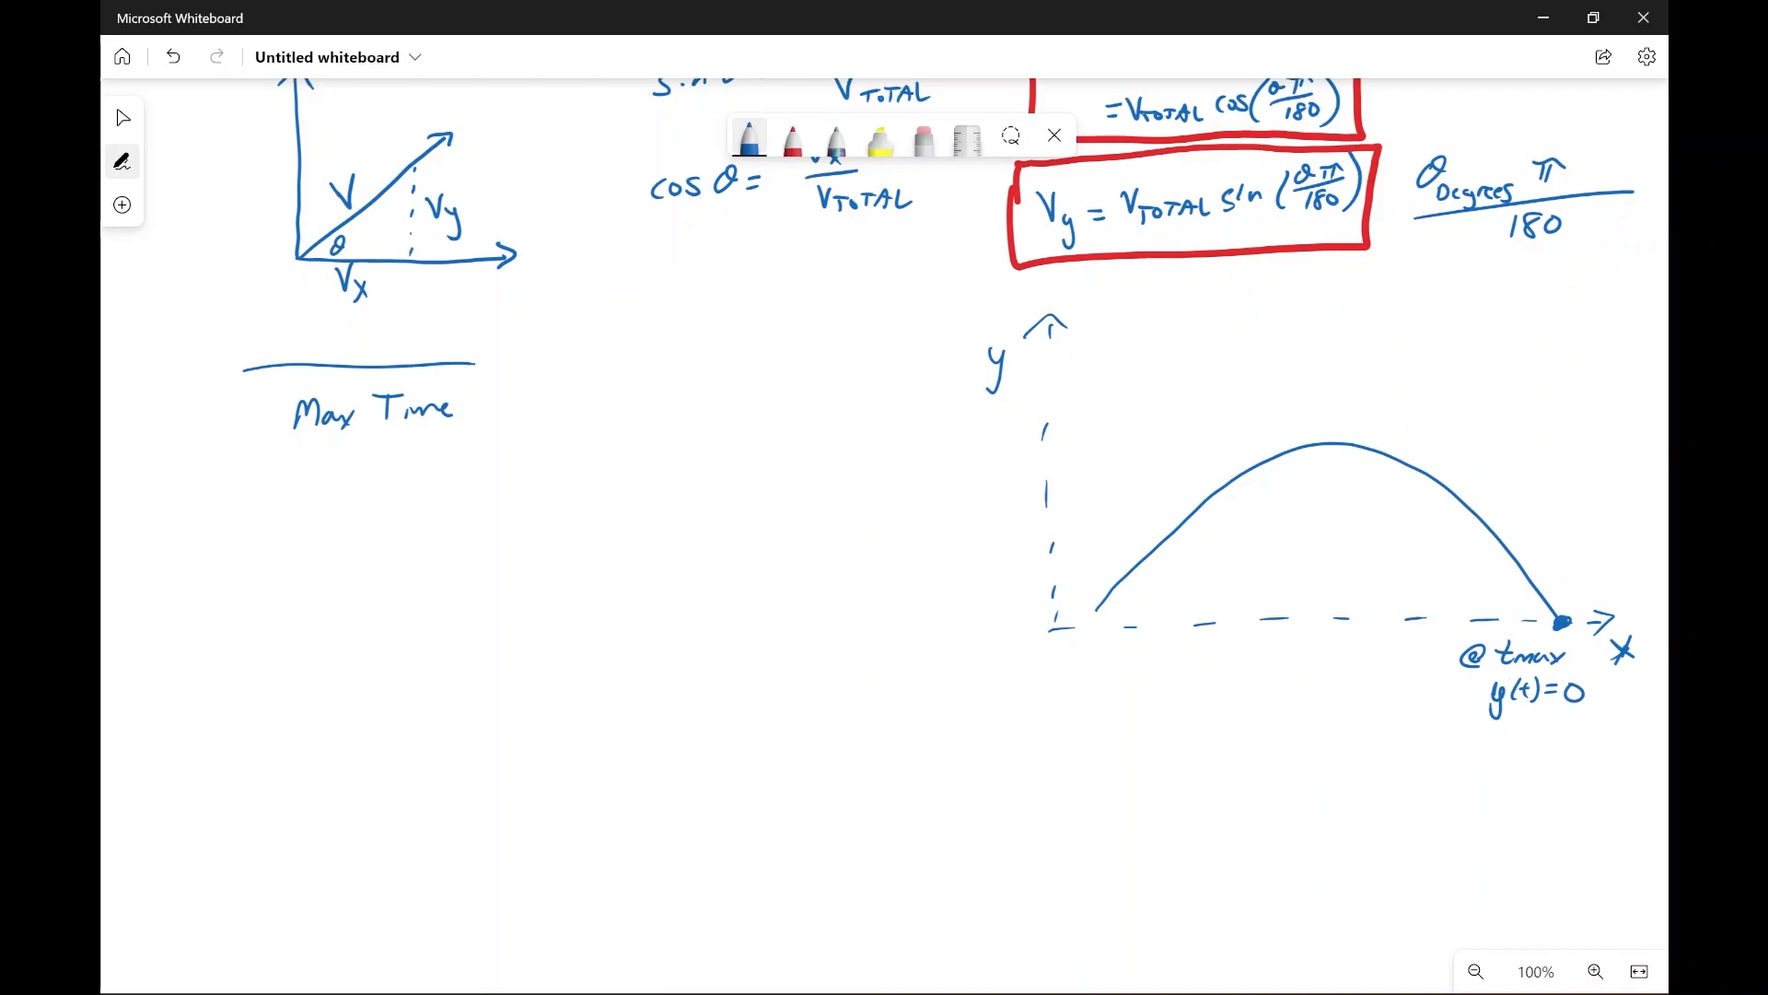
# Step: Mark the arc's peak with a dot labelled Max height, and add a vertical double arrow with V_y = 0 below it
pyautogui.moveTo(1333, 437); pyautogui.dragTo(1328, 446)
pyautogui.moveTo(1270, 425)
pyautogui.mouseDown()
pyautogui.moveTo(1304, 411)
pyautogui.moveTo(1341, 430)
pyautogui.mouseUp()
pyautogui.moveTo(1353, 399); pyautogui.dragTo(1371, 414)
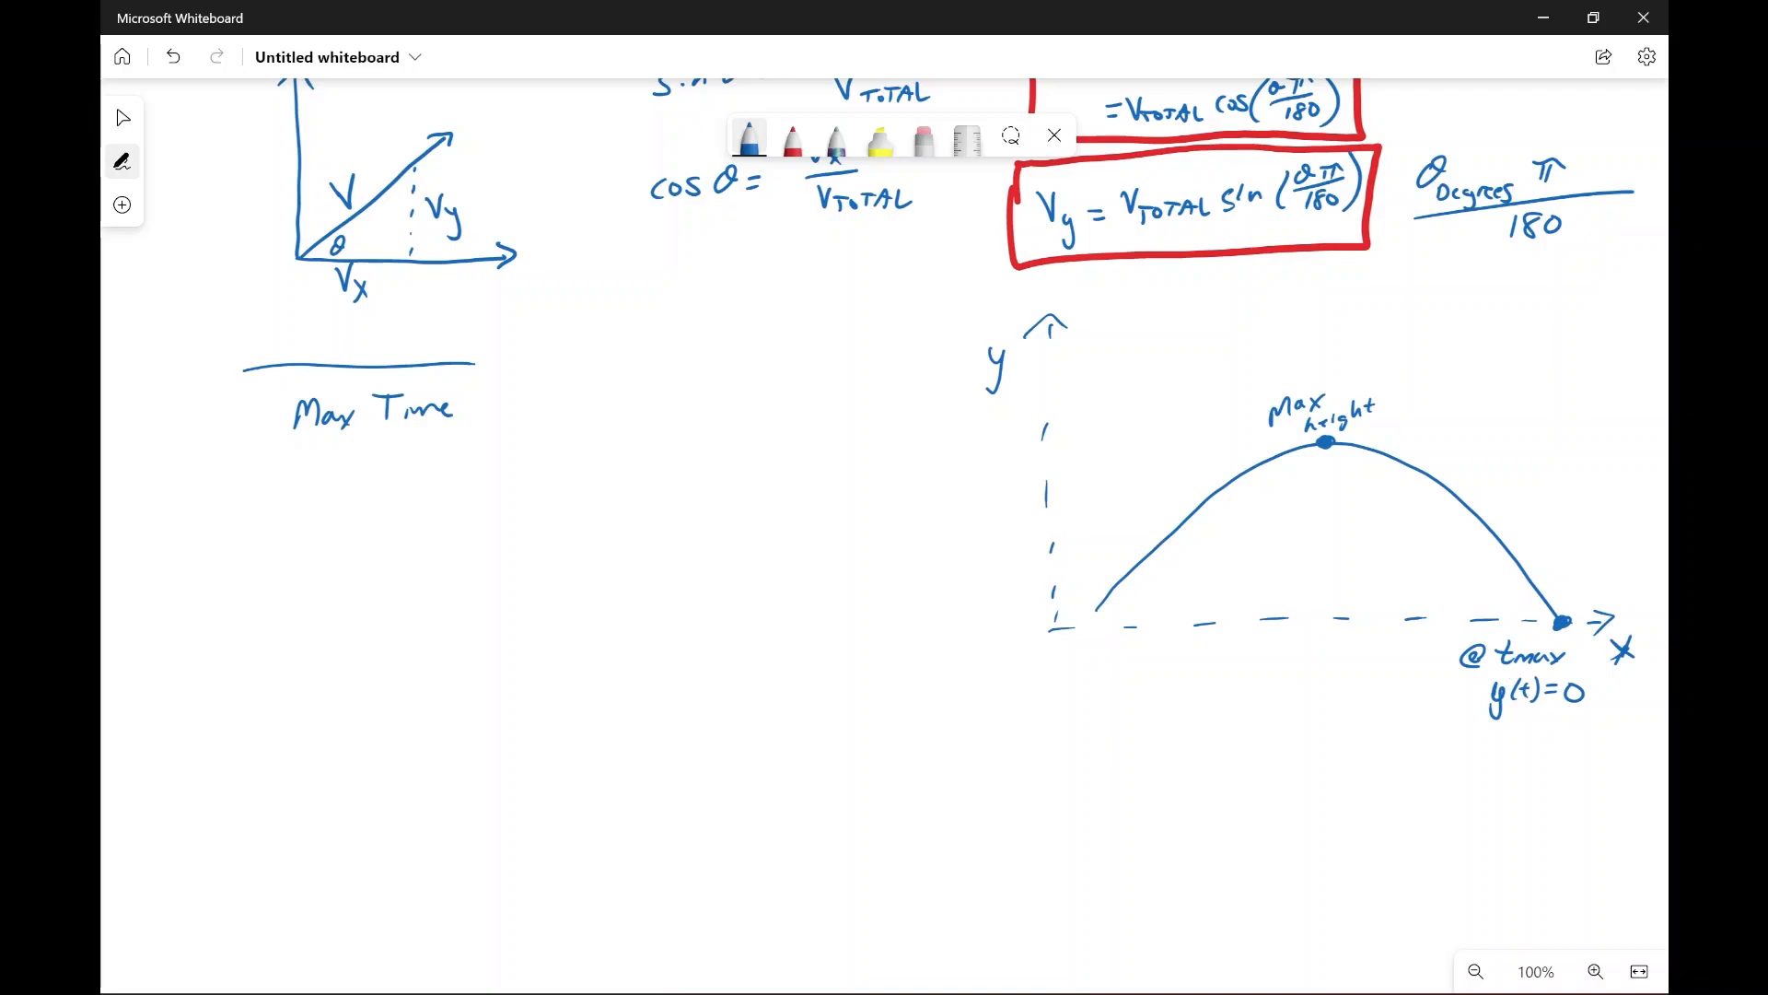
pyautogui.moveTo(1320, 472)
pyautogui.mouseDown()
pyautogui.moveTo(1335, 469)
pyautogui.moveTo(1330, 527)
pyautogui.mouseUp()
pyautogui.moveTo(1323, 518)
pyautogui.mouseDown()
pyautogui.moveTo(1342, 517)
pyautogui.moveTo(1352, 479)
pyautogui.moveTo(1365, 516)
pyautogui.moveTo(1388, 485)
pyautogui.mouseUp()
pyautogui.moveTo(1374, 495); pyautogui.dragTo(1407, 478)
# Step: Write the equation 0 = V_y(t) + ½at² where a = −9.8 under the Max Time heading
pyautogui.moveTo(884, 589)
pyautogui.mouseDown()
pyautogui.moveTo(827, 542)
pyautogui.moveTo(847, 543)
pyautogui.mouseUp()
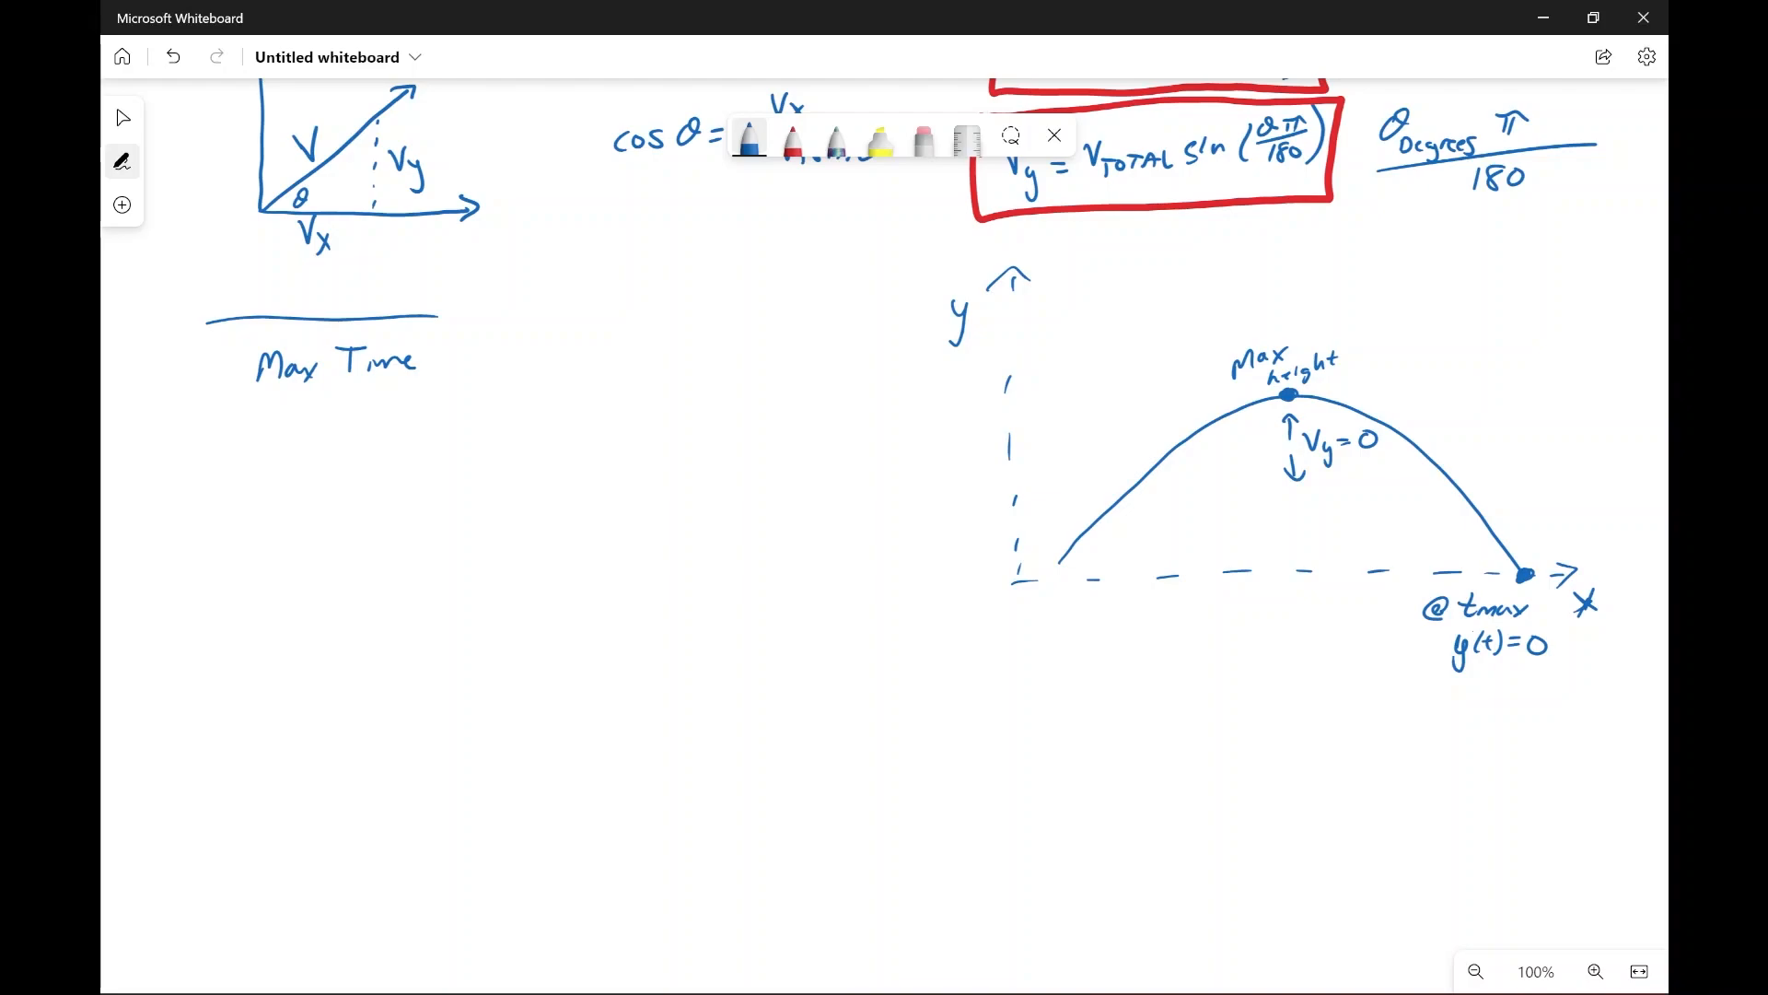
pyautogui.moveTo(310, 458); pyautogui.dragTo(332, 456)
pyautogui.moveTo(355, 463); pyautogui.dragTo(371, 461)
pyautogui.moveTo(356, 471)
pyautogui.mouseDown()
pyautogui.moveTo(398, 453)
pyautogui.moveTo(405, 488)
pyautogui.mouseUp()
pyautogui.moveTo(429, 444)
pyautogui.mouseDown()
pyautogui.moveTo(421, 473)
pyautogui.moveTo(440, 466)
pyautogui.mouseUp()
pyautogui.moveTo(444, 442)
pyautogui.mouseDown()
pyautogui.moveTo(450, 471)
pyautogui.moveTo(489, 455)
pyautogui.mouseUp()
pyautogui.moveTo(483, 446)
pyautogui.mouseDown()
pyautogui.moveTo(483, 467)
pyautogui.moveTo(542, 462)
pyautogui.mouseUp()
pyautogui.moveTo(560, 447); pyautogui.dragTo(577, 459)
pyautogui.moveTo(567, 449)
pyautogui.mouseDown()
pyautogui.moveTo(613, 435)
pyautogui.moveTo(738, 449)
pyautogui.mouseUp()
pyautogui.moveTo(775, 437); pyautogui.dragTo(803, 429)
pyautogui.moveTo(789, 439)
pyautogui.mouseDown()
pyautogui.moveTo(852, 438)
pyautogui.moveTo(886, 414)
pyautogui.mouseUp()
pyautogui.click(869, 434)
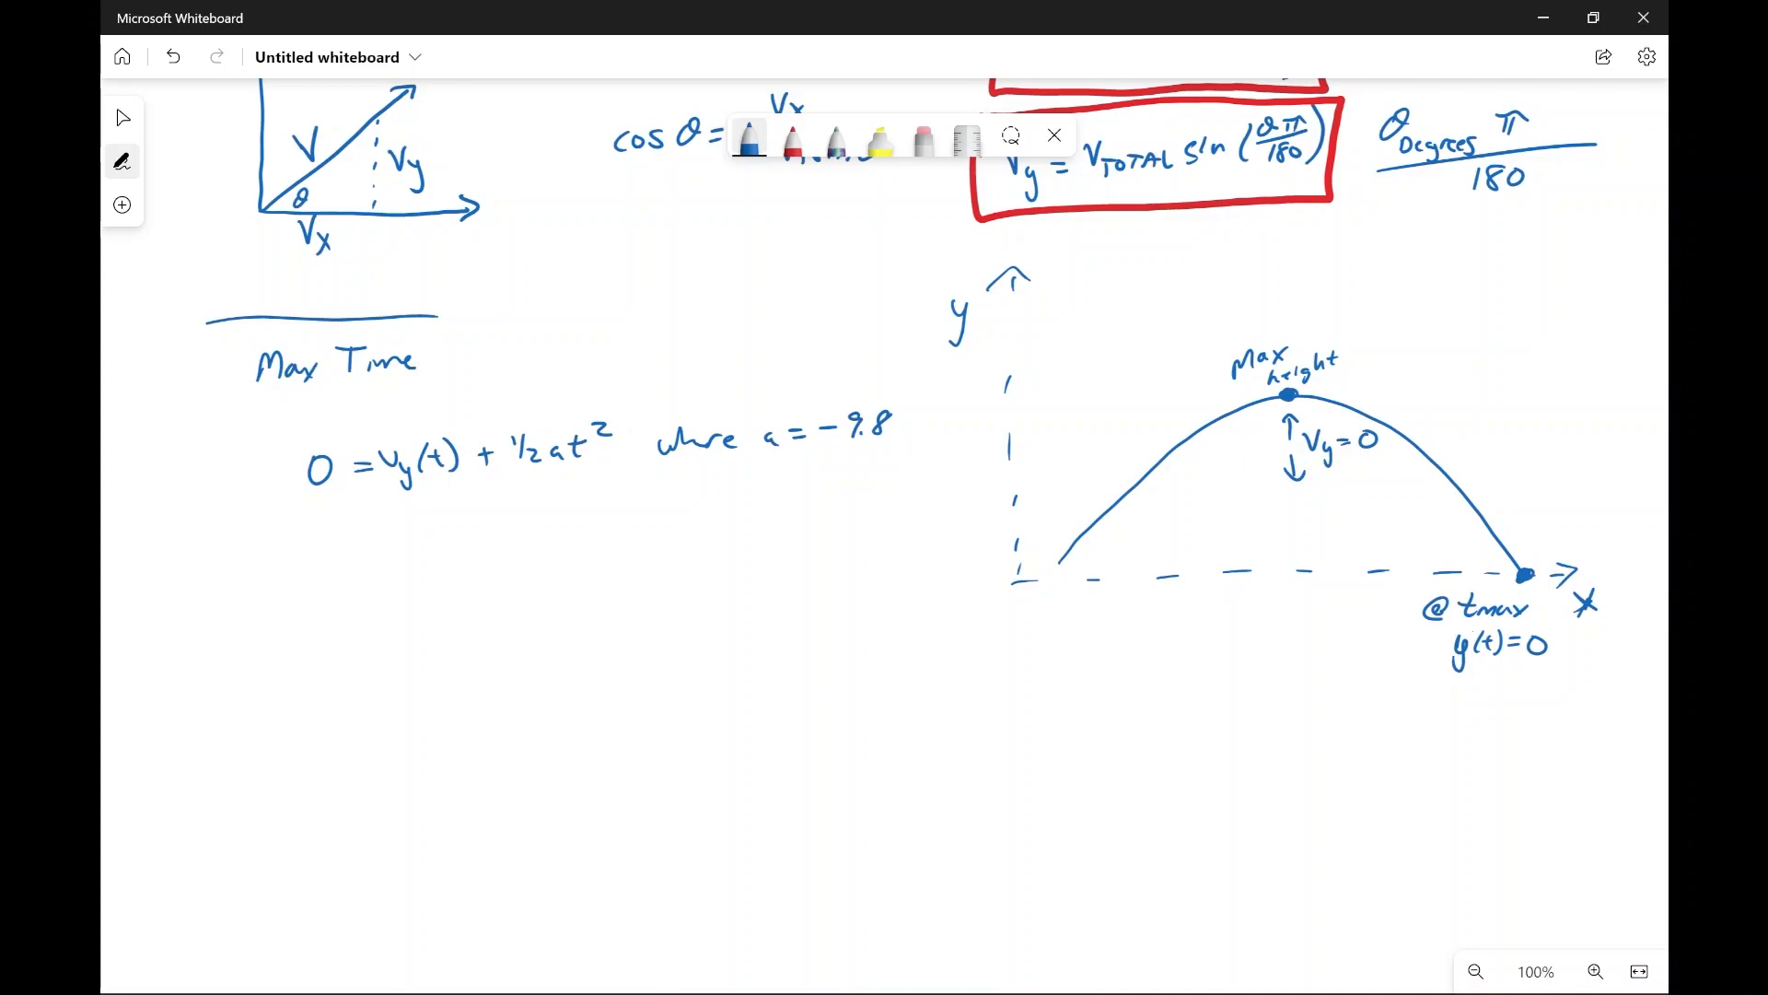
# Step: Draw an arrow carrying the acceleration term to the 0, write 9.8/2 t² = V_y(t) beneath, and strike out the (t)
pyautogui.moveTo(549, 478)
pyautogui.mouseDown()
pyautogui.moveTo(527, 506)
pyautogui.moveTo(318, 503)
pyautogui.moveTo(314, 589)
pyautogui.moveTo(343, 567)
pyautogui.moveTo(358, 597)
pyautogui.mouseUp()
pyautogui.click(331, 588)
pyautogui.moveTo(325, 609)
pyautogui.mouseDown()
pyautogui.moveTo(348, 621)
pyautogui.moveTo(450, 590)
pyautogui.mouseUp()
pyautogui.moveTo(430, 604); pyautogui.dragTo(453, 600)
pyautogui.moveTo(471, 573)
pyautogui.mouseDown()
pyautogui.moveTo(481, 600)
pyautogui.moveTo(489, 575)
pyautogui.mouseUp()
pyautogui.moveTo(486, 594)
pyautogui.mouseDown()
pyautogui.moveTo(497, 625)
pyautogui.moveTo(532, 599)
pyautogui.mouseUp()
pyautogui.moveTo(544, 572); pyautogui.dragTo(542, 600)
pyautogui.moveTo(534, 585)
pyautogui.mouseDown()
pyautogui.moveTo(581, 577)
pyautogui.moveTo(558, 604)
pyautogui.moveTo(576, 564)
pyautogui.mouseUp()
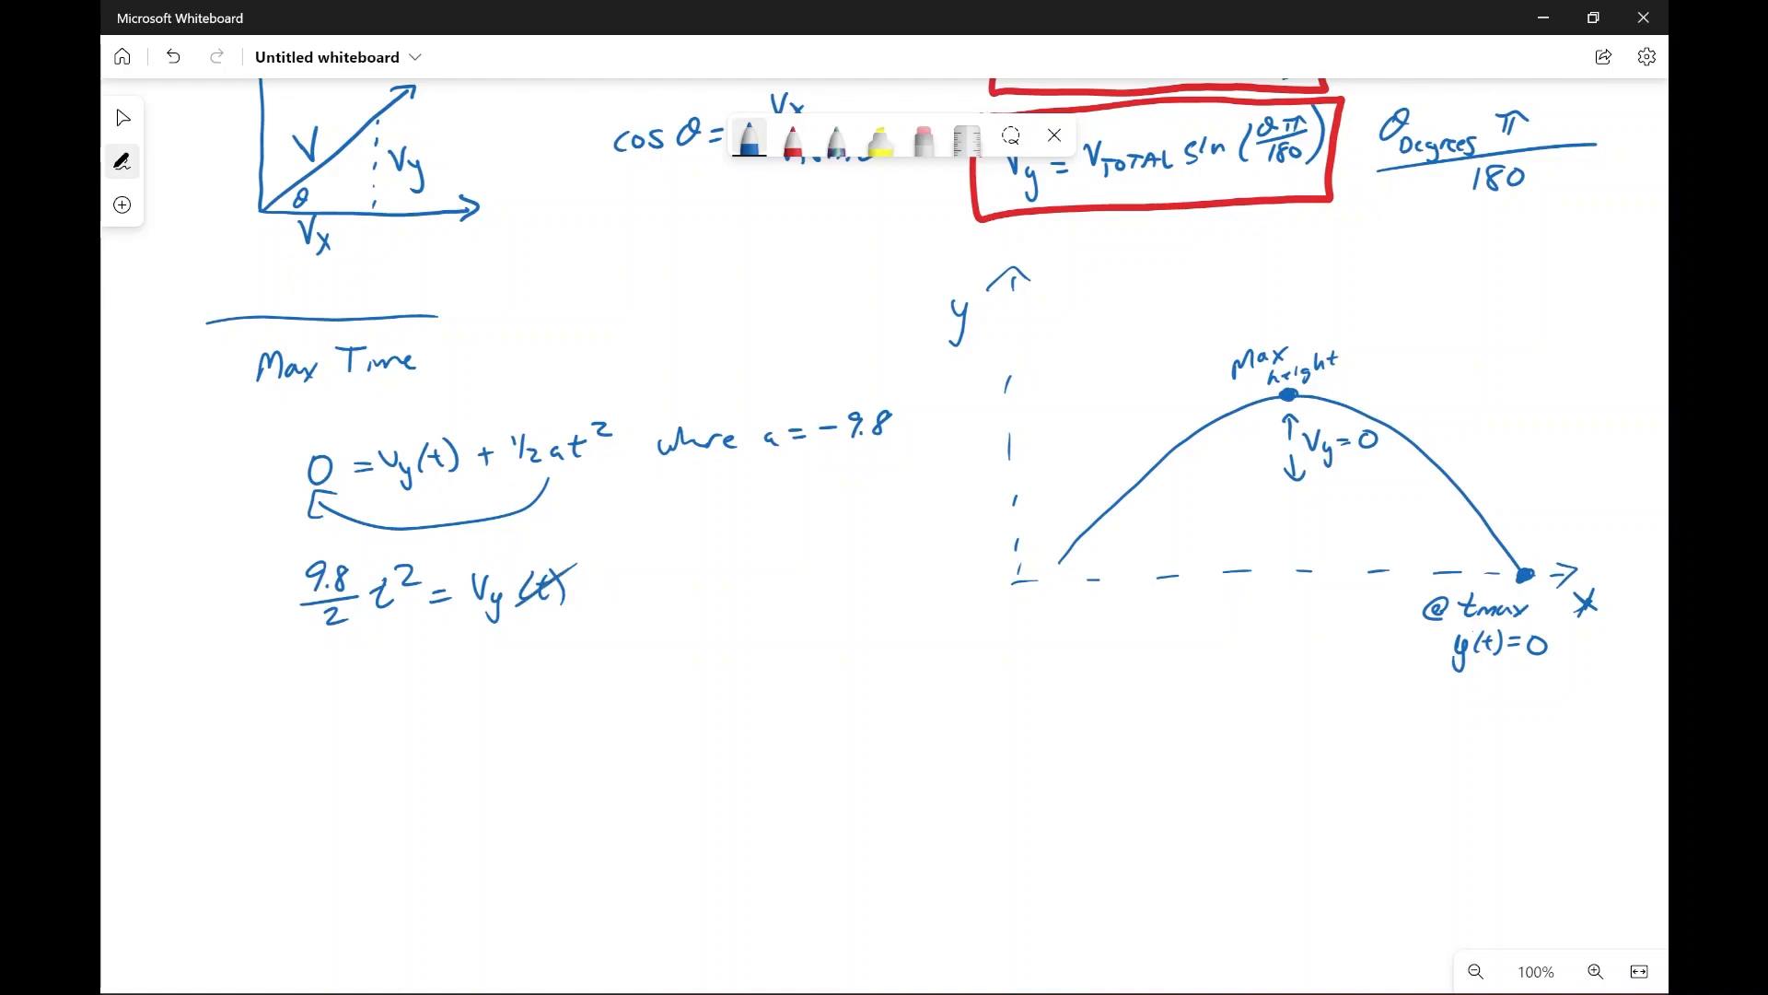
# Step: Strike out the exponent of t² and write the solved equation t = V_y/4.9 underneath
pyautogui.moveTo(396, 580); pyautogui.dragTo(420, 566)
pyautogui.moveTo(398, 669)
pyautogui.mouseDown()
pyautogui.moveTo(401, 697)
pyautogui.moveTo(409, 679)
pyautogui.mouseUp()
pyautogui.moveTo(433, 680); pyautogui.dragTo(516, 676)
pyautogui.moveTo(478, 680)
pyautogui.mouseDown()
pyautogui.moveTo(533, 675)
pyautogui.moveTo(502, 704)
pyautogui.mouseUp()
pyautogui.moveTo(504, 688); pyautogui.dragTo(499, 713)
pyautogui.click(513, 710)
pyautogui.moveTo(533, 691); pyautogui.dragTo(531, 713)
# Step: Draw a red box around t = V_y/4.9 and add the blue subscript MAX to the t
pyautogui.click(793, 136)
pyautogui.moveTo(370, 638)
pyautogui.mouseDown()
pyautogui.moveTo(363, 671)
pyautogui.moveTo(550, 730)
pyautogui.moveTo(510, 630)
pyautogui.moveTo(373, 631)
pyautogui.mouseUp()
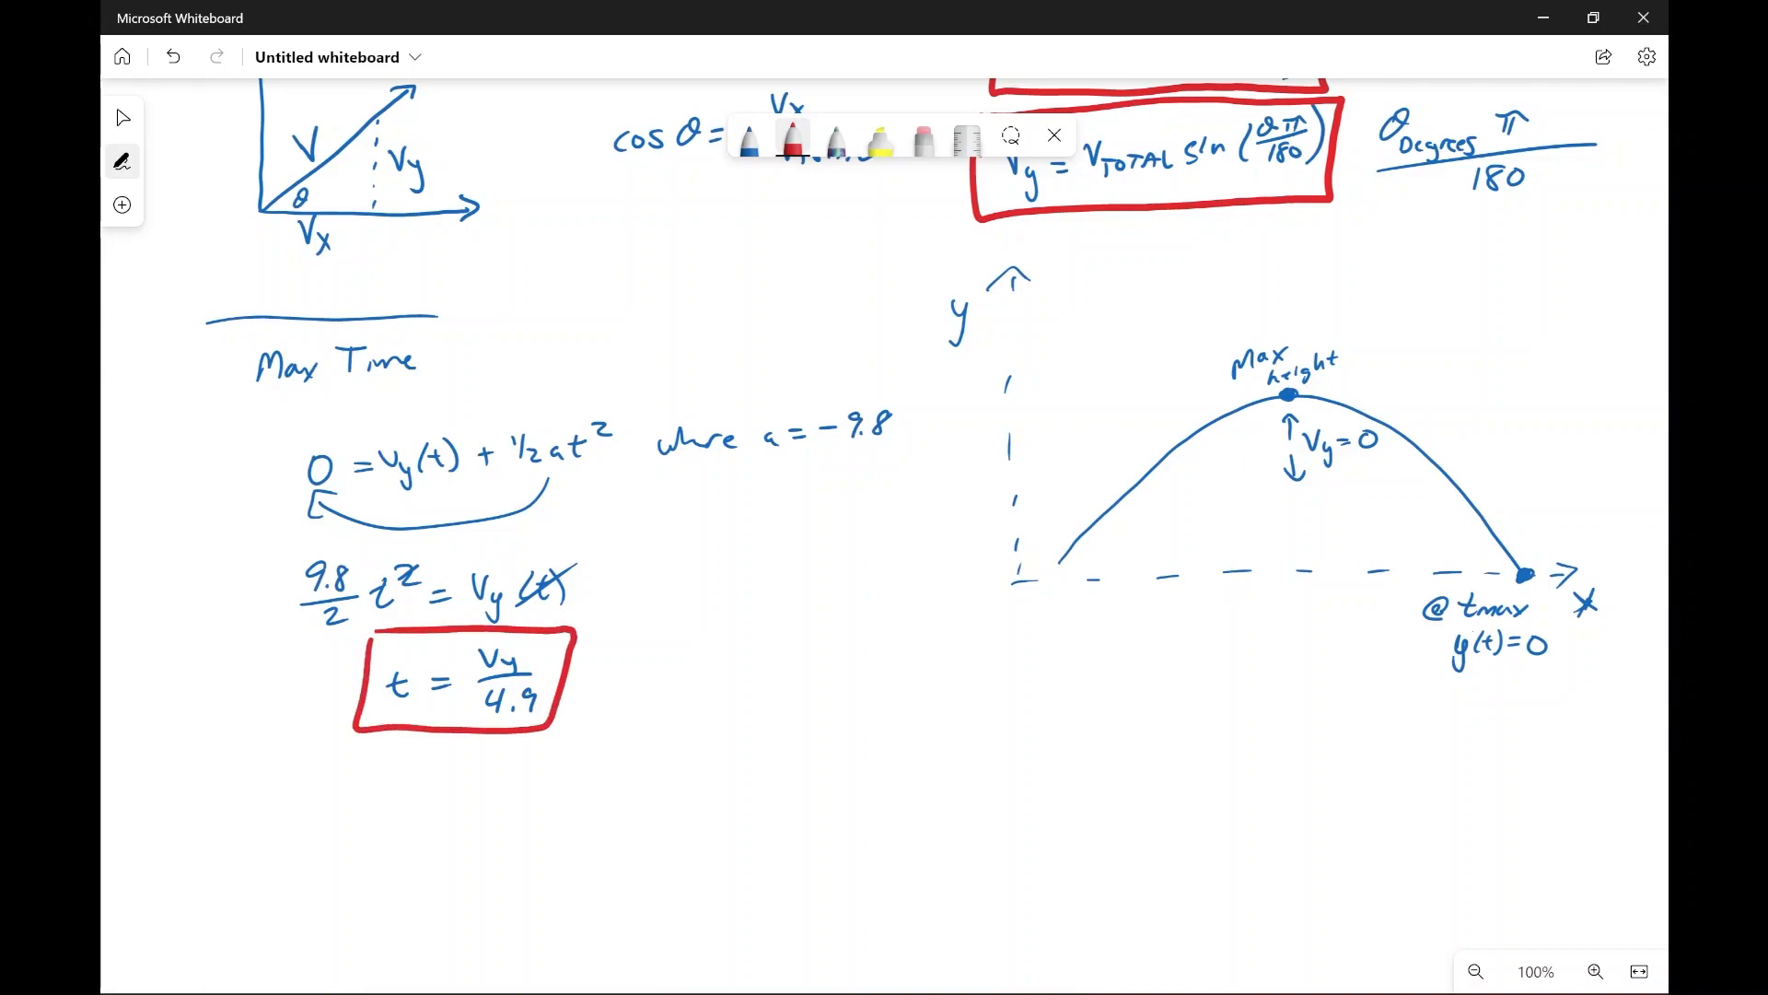
pyautogui.click(750, 138)
pyautogui.moveTo(395, 723); pyautogui.dragTo(423, 718)
pyautogui.moveTo(414, 714); pyautogui.dragTo(423, 712)
pyautogui.moveTo(426, 702); pyautogui.dragTo(440, 717)
pyautogui.moveTo(441, 699); pyautogui.dragTo(425, 718)
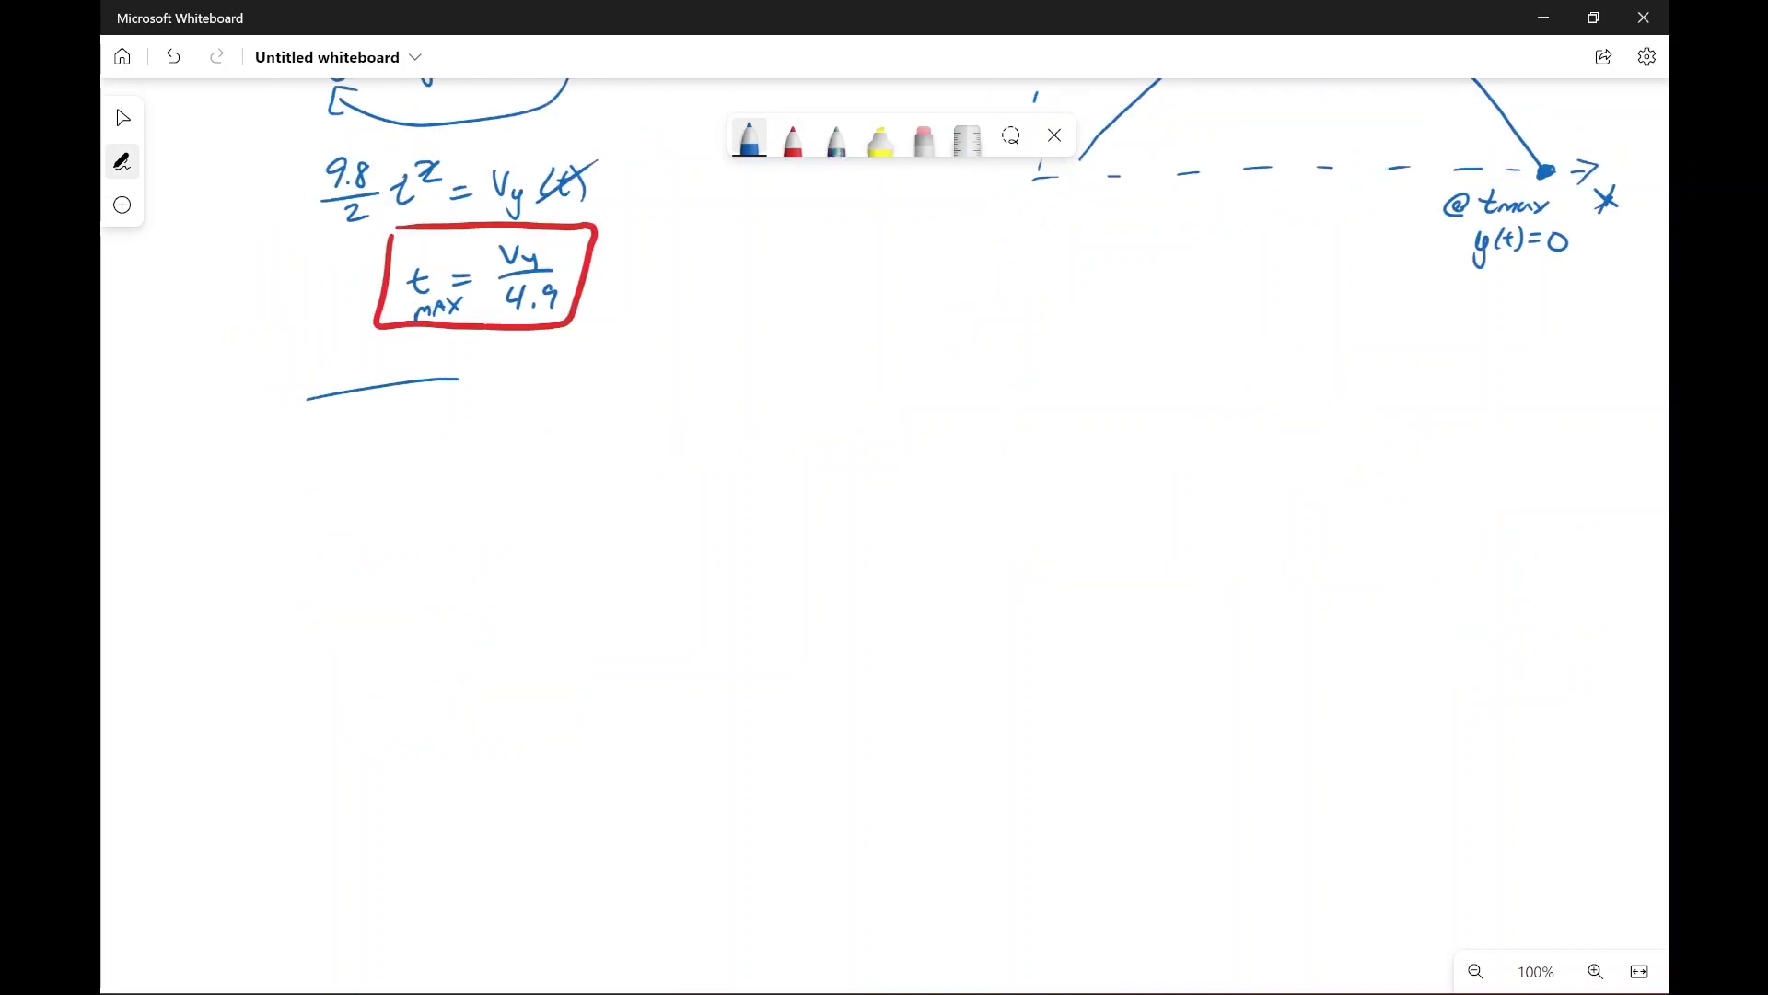
# Step: Write the heading Max Distance beneath a divider line below the boxed t_MAX formula
pyautogui.moveTo(349, 449)
pyautogui.mouseDown()
pyautogui.moveTo(367, 426)
pyautogui.moveTo(375, 445)
pyautogui.mouseUp()
pyautogui.moveTo(391, 432); pyautogui.dragTo(413, 446)
pyautogui.moveTo(409, 438)
pyautogui.mouseDown()
pyautogui.moveTo(394, 451)
pyautogui.moveTo(445, 440)
pyautogui.mouseUp()
pyautogui.click(470, 430)
pyautogui.moveTo(442, 414)
pyautogui.mouseDown()
pyautogui.moveTo(444, 439)
pyautogui.moveTo(468, 433)
pyautogui.mouseUp()
pyautogui.moveTo(485, 420)
pyautogui.mouseDown()
pyautogui.moveTo(474, 432)
pyautogui.moveTo(496, 431)
pyautogui.mouseUp()
pyautogui.moveTo(486, 418); pyautogui.dragTo(509, 415)
pyautogui.moveTo(512, 420); pyautogui.dragTo(530, 421)
pyautogui.moveTo(547, 412)
pyautogui.mouseDown()
pyautogui.moveTo(536, 424)
pyautogui.moveTo(571, 412)
pyautogui.mouseUp()
# Step: Write the equation x(t) = V_x t where t = V_y/4.9 under the Max Distance heading
pyautogui.moveTo(404, 524); pyautogui.dragTo(409, 555)
pyautogui.moveTo(436, 516)
pyautogui.mouseDown()
pyautogui.moveTo(431, 551)
pyautogui.moveTo(456, 545)
pyautogui.mouseUp()
pyautogui.moveTo(444, 533); pyautogui.dragTo(468, 530)
pyautogui.moveTo(473, 512)
pyautogui.mouseDown()
pyautogui.moveTo(475, 548)
pyautogui.moveTo(521, 522)
pyautogui.mouseUp()
pyautogui.moveTo(506, 533)
pyautogui.mouseDown()
pyautogui.moveTo(564, 503)
pyautogui.moveTo(572, 535)
pyautogui.mouseUp()
pyautogui.moveTo(582, 525)
pyautogui.mouseDown()
pyautogui.moveTo(568, 543)
pyautogui.moveTo(618, 514)
pyautogui.moveTo(765, 507)
pyautogui.mouseUp()
pyautogui.moveTo(756, 498); pyautogui.dragTo(832, 492)
pyautogui.moveTo(870, 455)
pyautogui.mouseDown()
pyautogui.moveTo(880, 474)
pyautogui.moveTo(897, 453)
pyautogui.mouseUp()
pyautogui.moveTo(892, 463)
pyautogui.mouseDown()
pyautogui.moveTo(897, 492)
pyautogui.moveTo(924, 487)
pyautogui.moveTo(890, 516)
pyautogui.mouseUp()
pyautogui.click(873, 506)
pyautogui.moveTo(886, 505)
pyautogui.mouseDown()
pyautogui.moveTo(887, 526)
pyautogui.moveTo(902, 508)
pyautogui.moveTo(911, 532)
pyautogui.mouseUp()
pyautogui.click(894, 522)
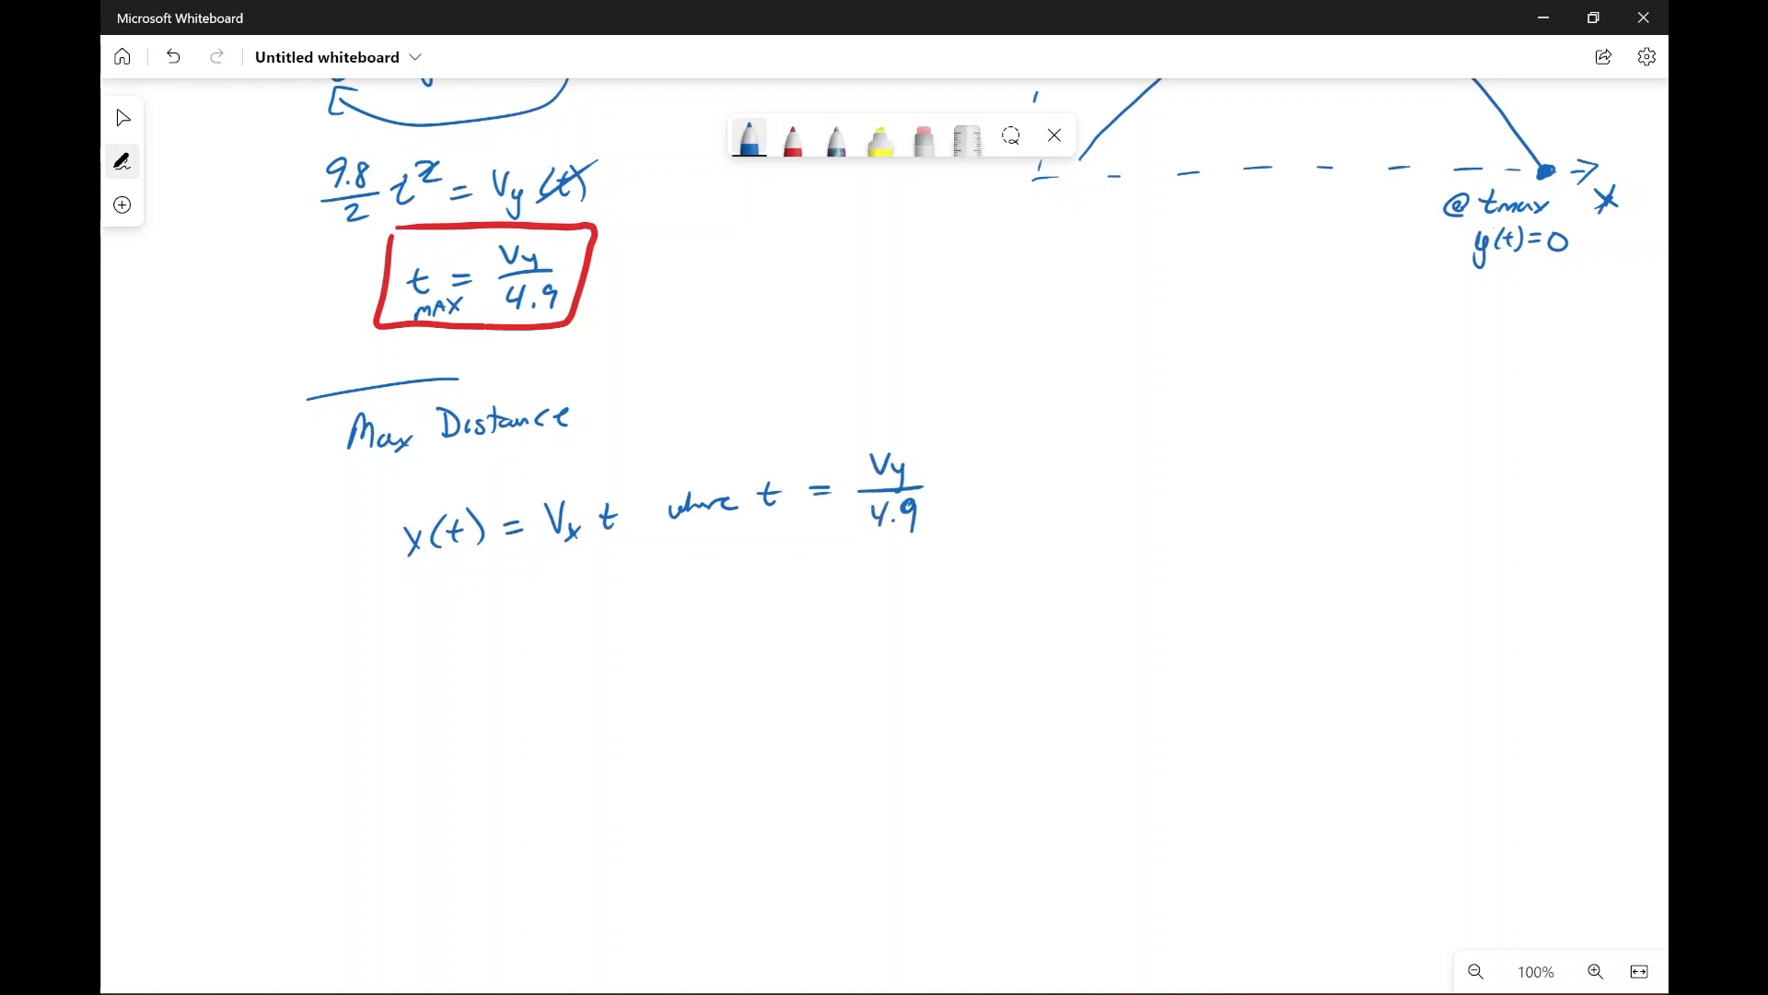
# Step: Write the maximum distance formula x_max = V_x V_y/4.9 below the x(t) equation
pyautogui.moveTo(514, 620); pyautogui.dragTo(534, 622)
pyautogui.moveTo(516, 630); pyautogui.dragTo(536, 631)
pyautogui.moveTo(560, 592); pyautogui.dragTo(595, 618)
pyautogui.moveTo(594, 604)
pyautogui.mouseDown()
pyautogui.moveTo(582, 618)
pyautogui.moveTo(619, 589)
pyautogui.moveTo(627, 613)
pyautogui.mouseUp()
pyautogui.moveTo(635, 602)
pyautogui.mouseDown()
pyautogui.moveTo(633, 628)
pyautogui.moveTo(649, 620)
pyautogui.moveTo(607, 645)
pyautogui.mouseUp()
pyautogui.moveTo(605, 633)
pyautogui.mouseDown()
pyautogui.moveTo(603, 658)
pyautogui.moveTo(638, 648)
pyautogui.mouseUp()
pyautogui.click(615, 650)
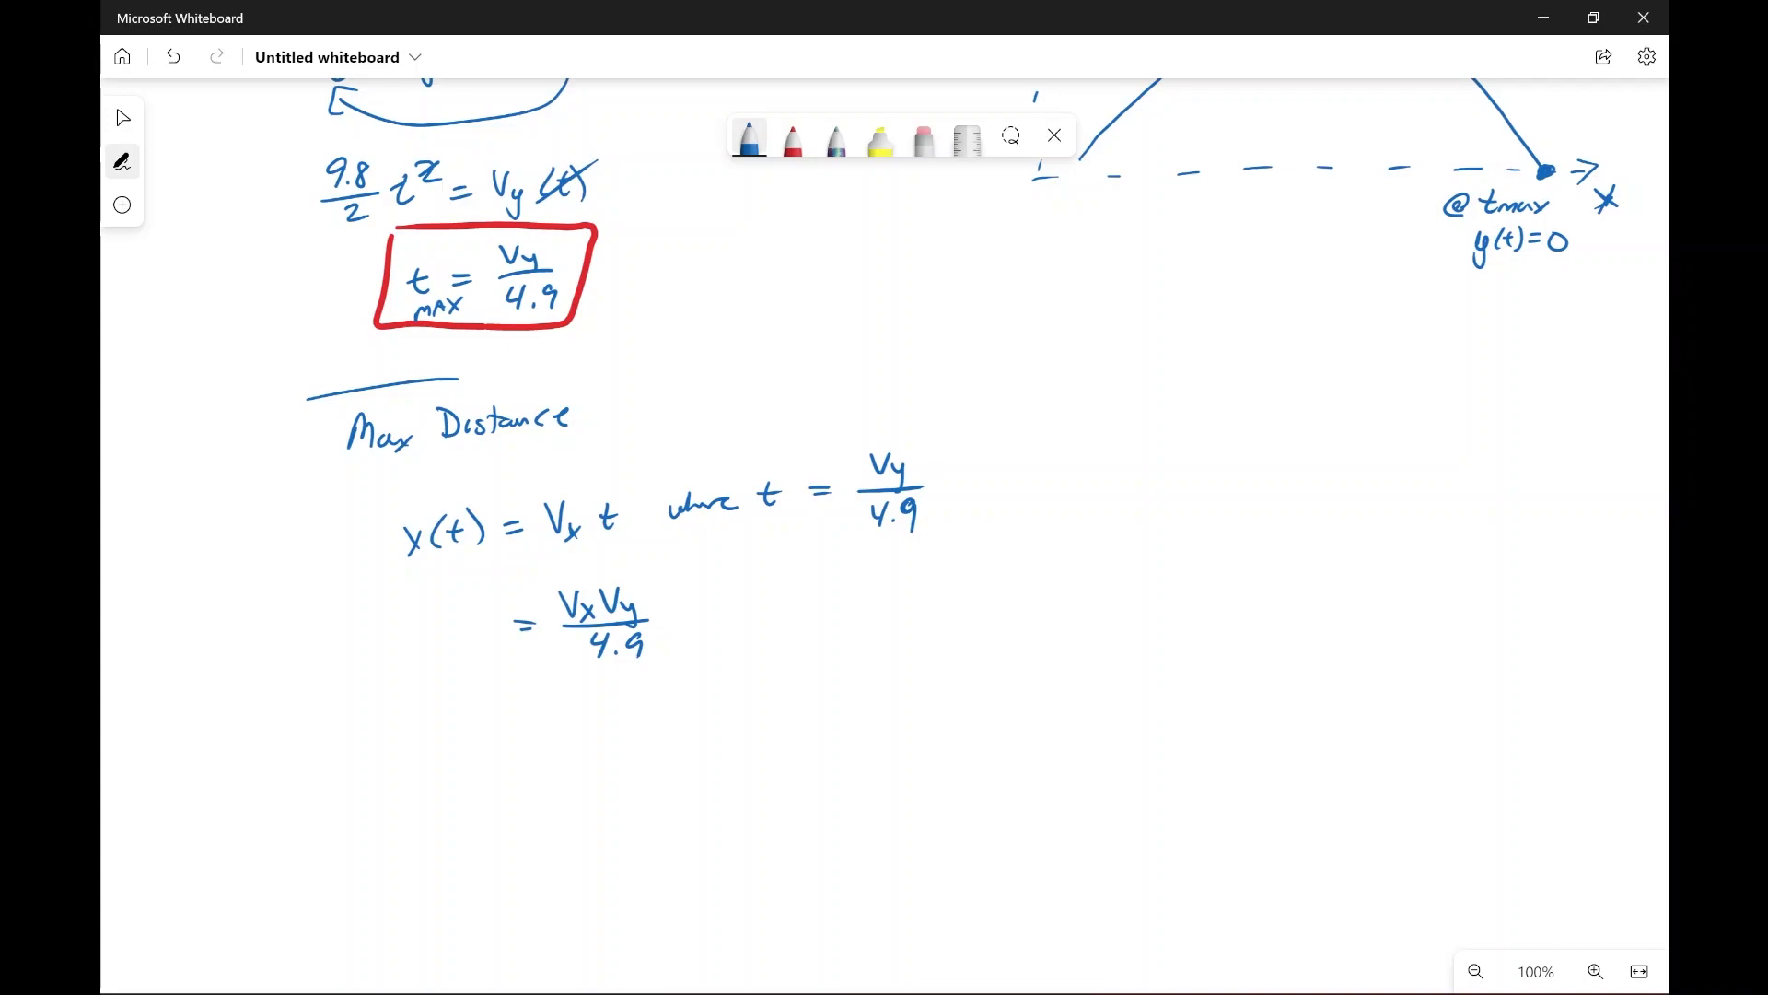
pyautogui.moveTo(429, 605)
pyautogui.mouseDown()
pyautogui.moveTo(453, 627)
pyautogui.moveTo(434, 633)
pyautogui.moveTo(490, 634)
pyautogui.moveTo(479, 646)
pyautogui.mouseUp()
# Step: Draw red boxes around the x_max formula and the simplified equation x(t) = V_x t
pyautogui.click(793, 140)
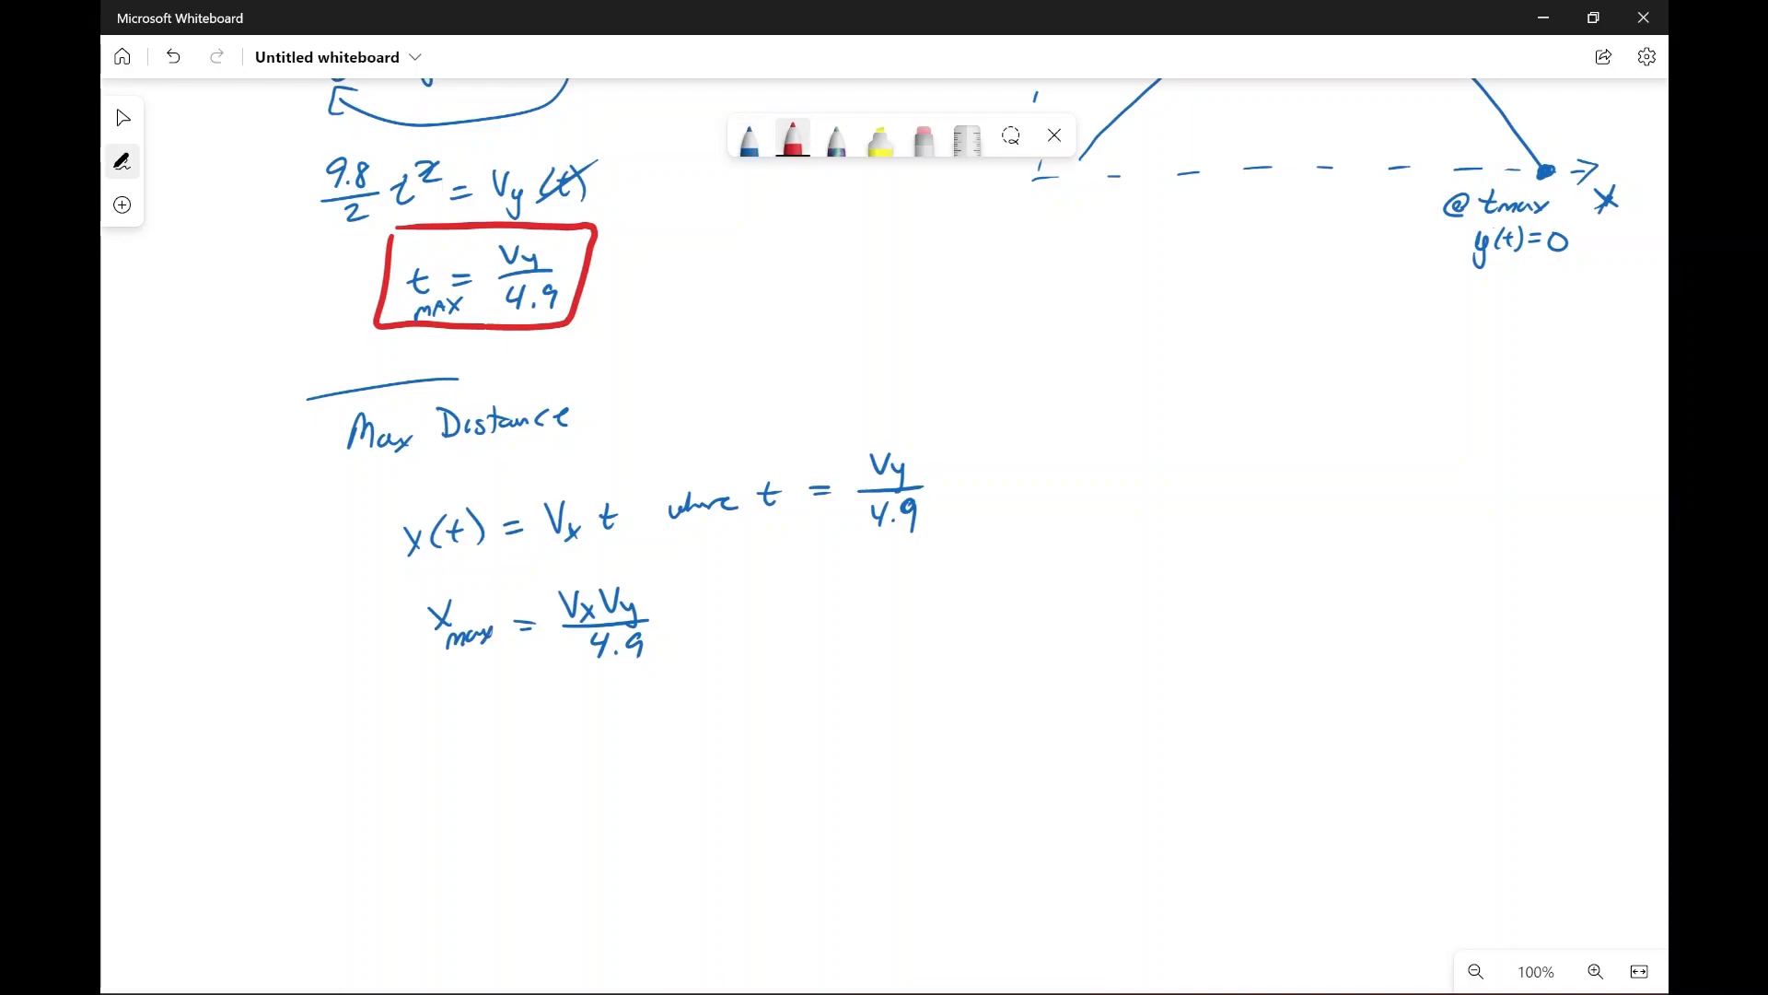
pyautogui.moveTo(409, 591)
pyautogui.mouseDown()
pyautogui.moveTo(642, 665)
pyautogui.moveTo(667, 559)
pyautogui.moveTo(417, 580)
pyautogui.mouseUp()
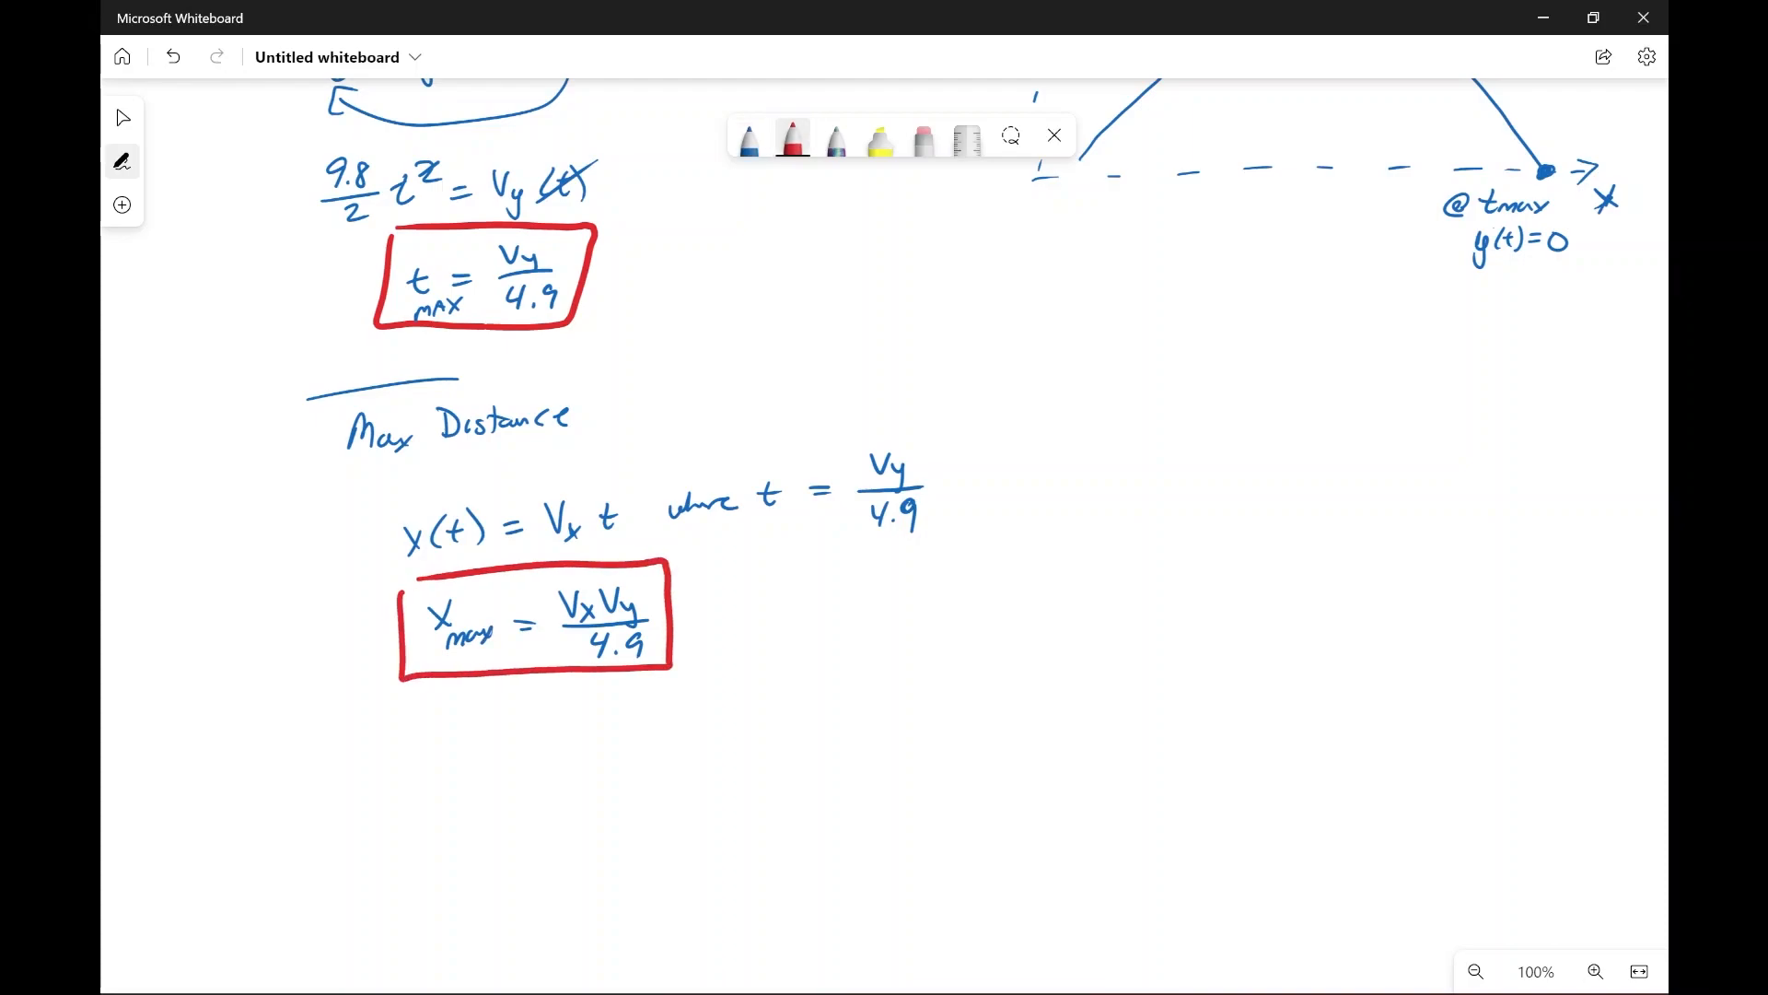
pyautogui.scroll(10, 884, 534)
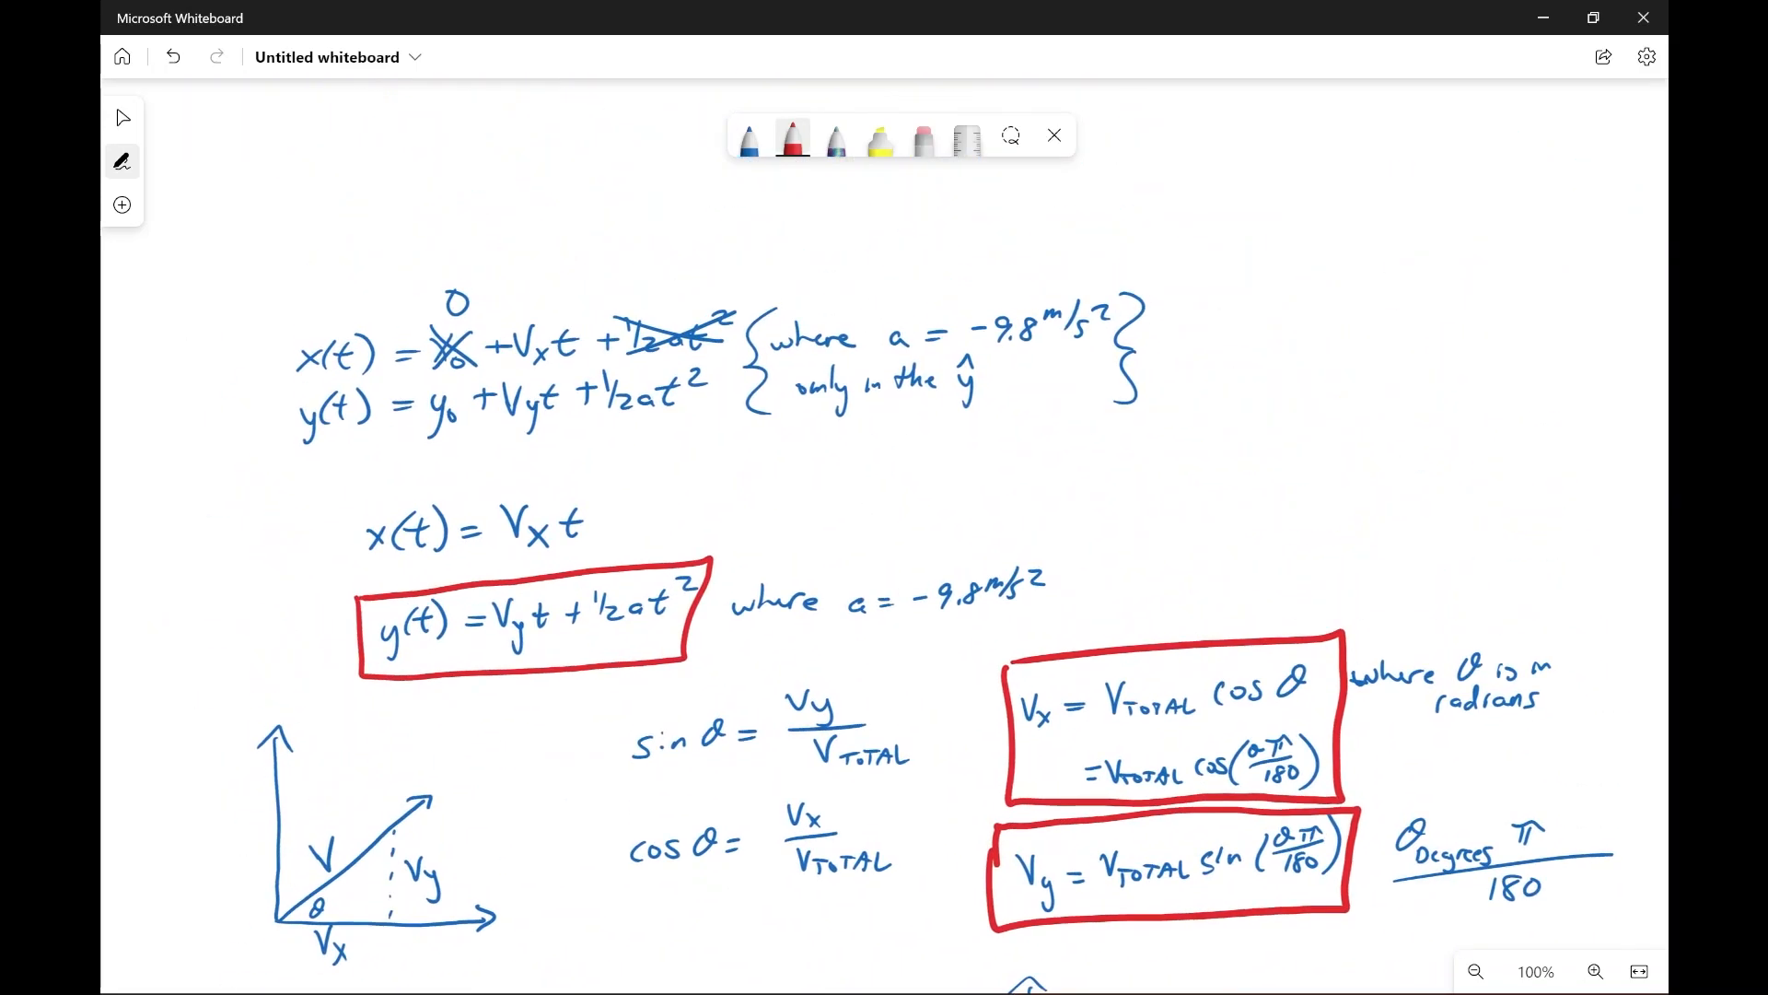
pyautogui.moveTo(354, 491)
pyautogui.mouseDown()
pyautogui.moveTo(359, 582)
pyautogui.moveTo(569, 562)
pyautogui.moveTo(626, 479)
pyautogui.moveTo(384, 486)
pyautogui.mouseUp()
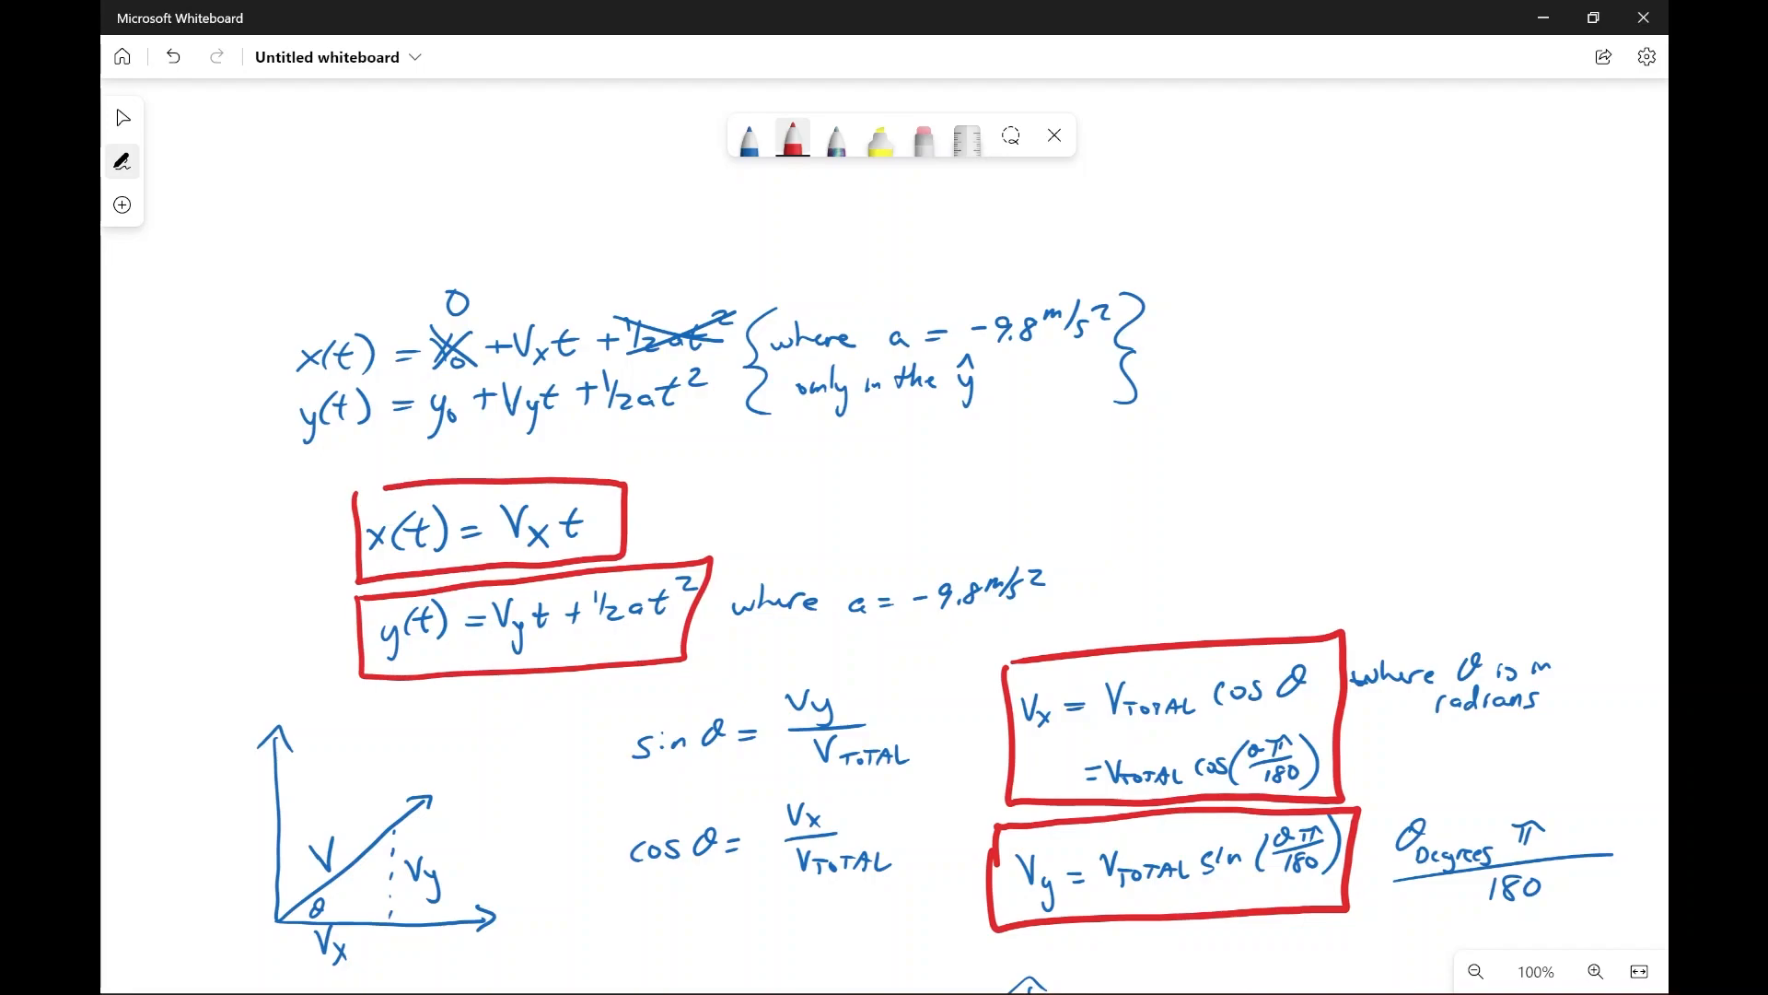
# Step: Draw red arrows pointing at the boxed x(t) and y(t) equations, and highlight V_x and V_y in them in yellow
pyautogui.moveTo(588, 425); pyautogui.dragTo(523, 476)
pyautogui.moveTo(517, 452); pyautogui.dragTo(545, 468)
pyautogui.moveTo(506, 721); pyautogui.dragTo(558, 679)
pyautogui.moveTo(532, 687); pyautogui.dragTo(561, 694)
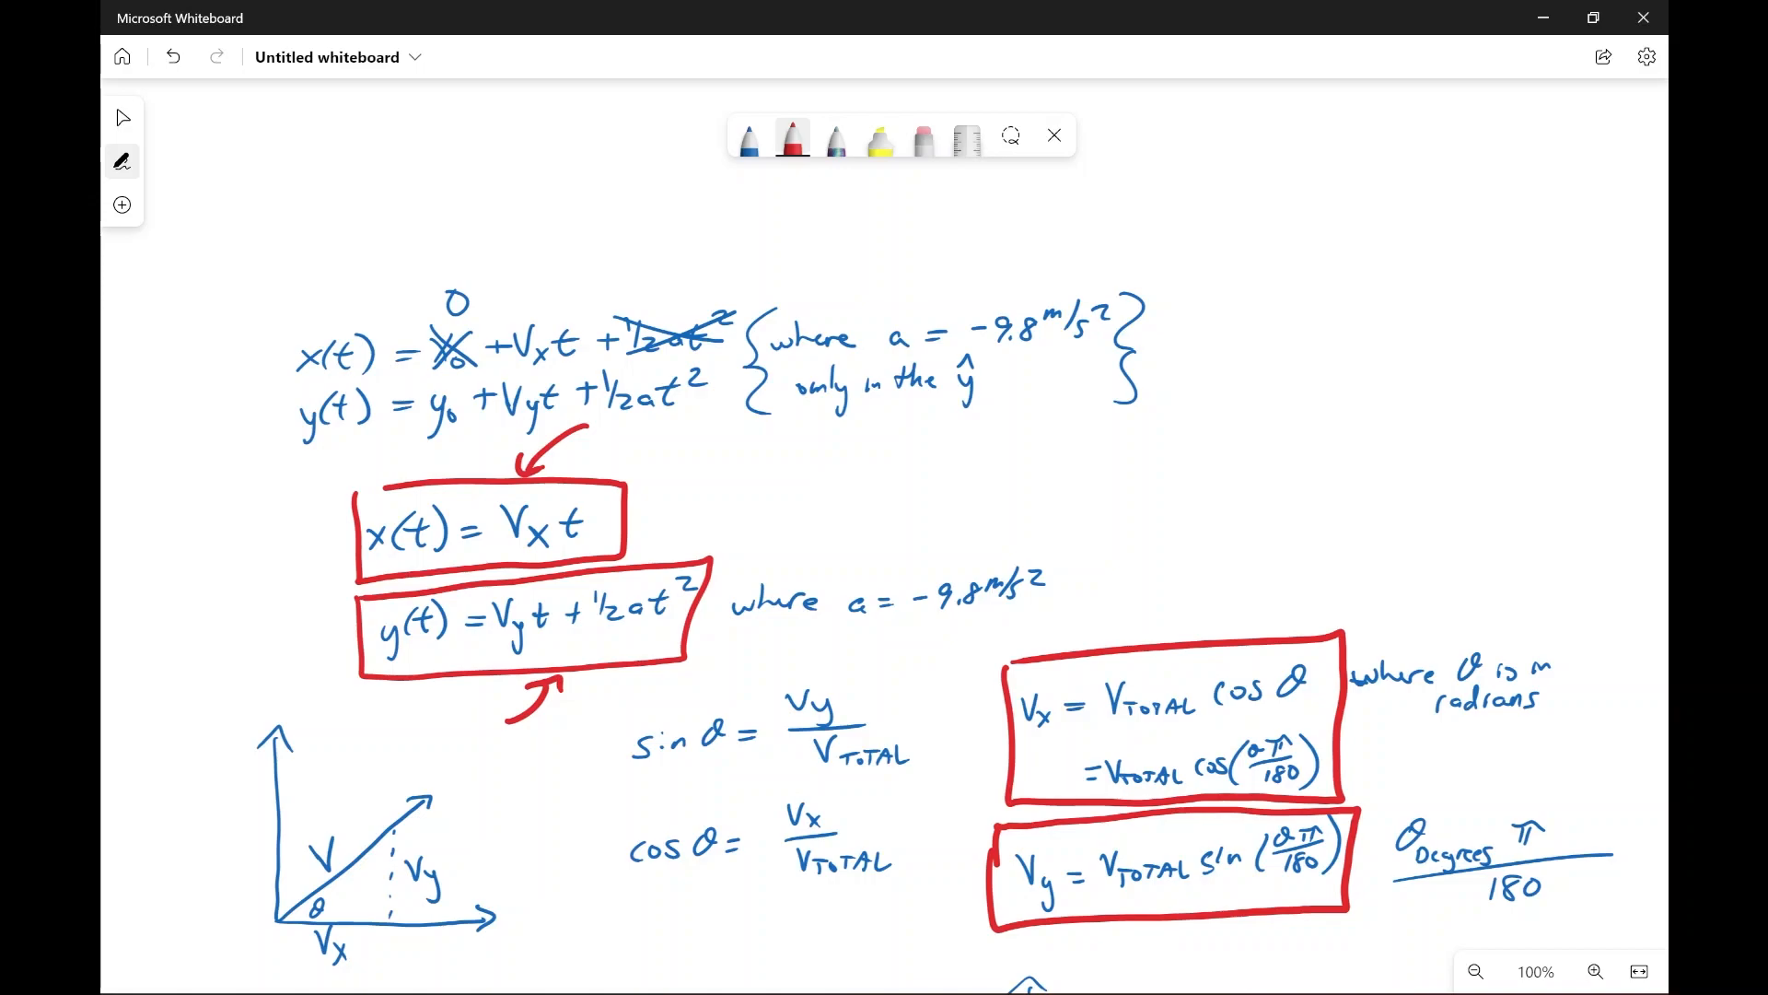
pyautogui.click(880, 138)
pyautogui.moveTo(511, 511); pyautogui.dragTo(542, 543)
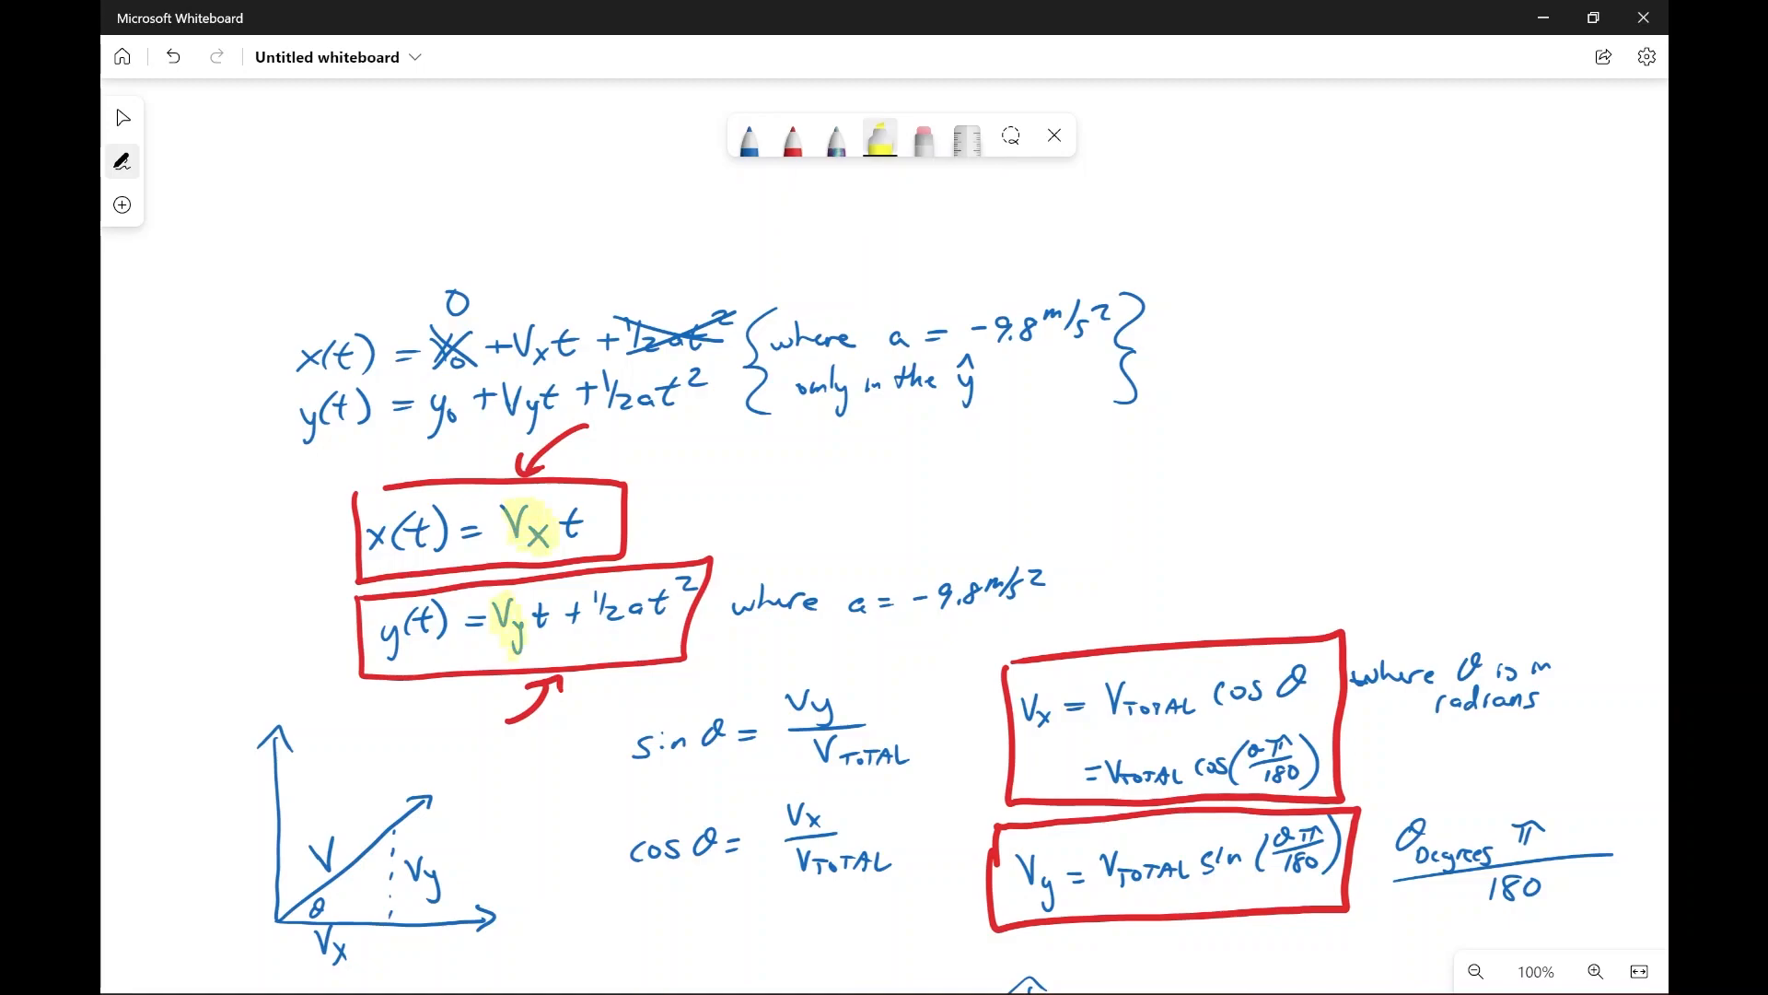
# Step: Draw red arrows pointing at the boxed V_x and V_y formulas
pyautogui.click(793, 140)
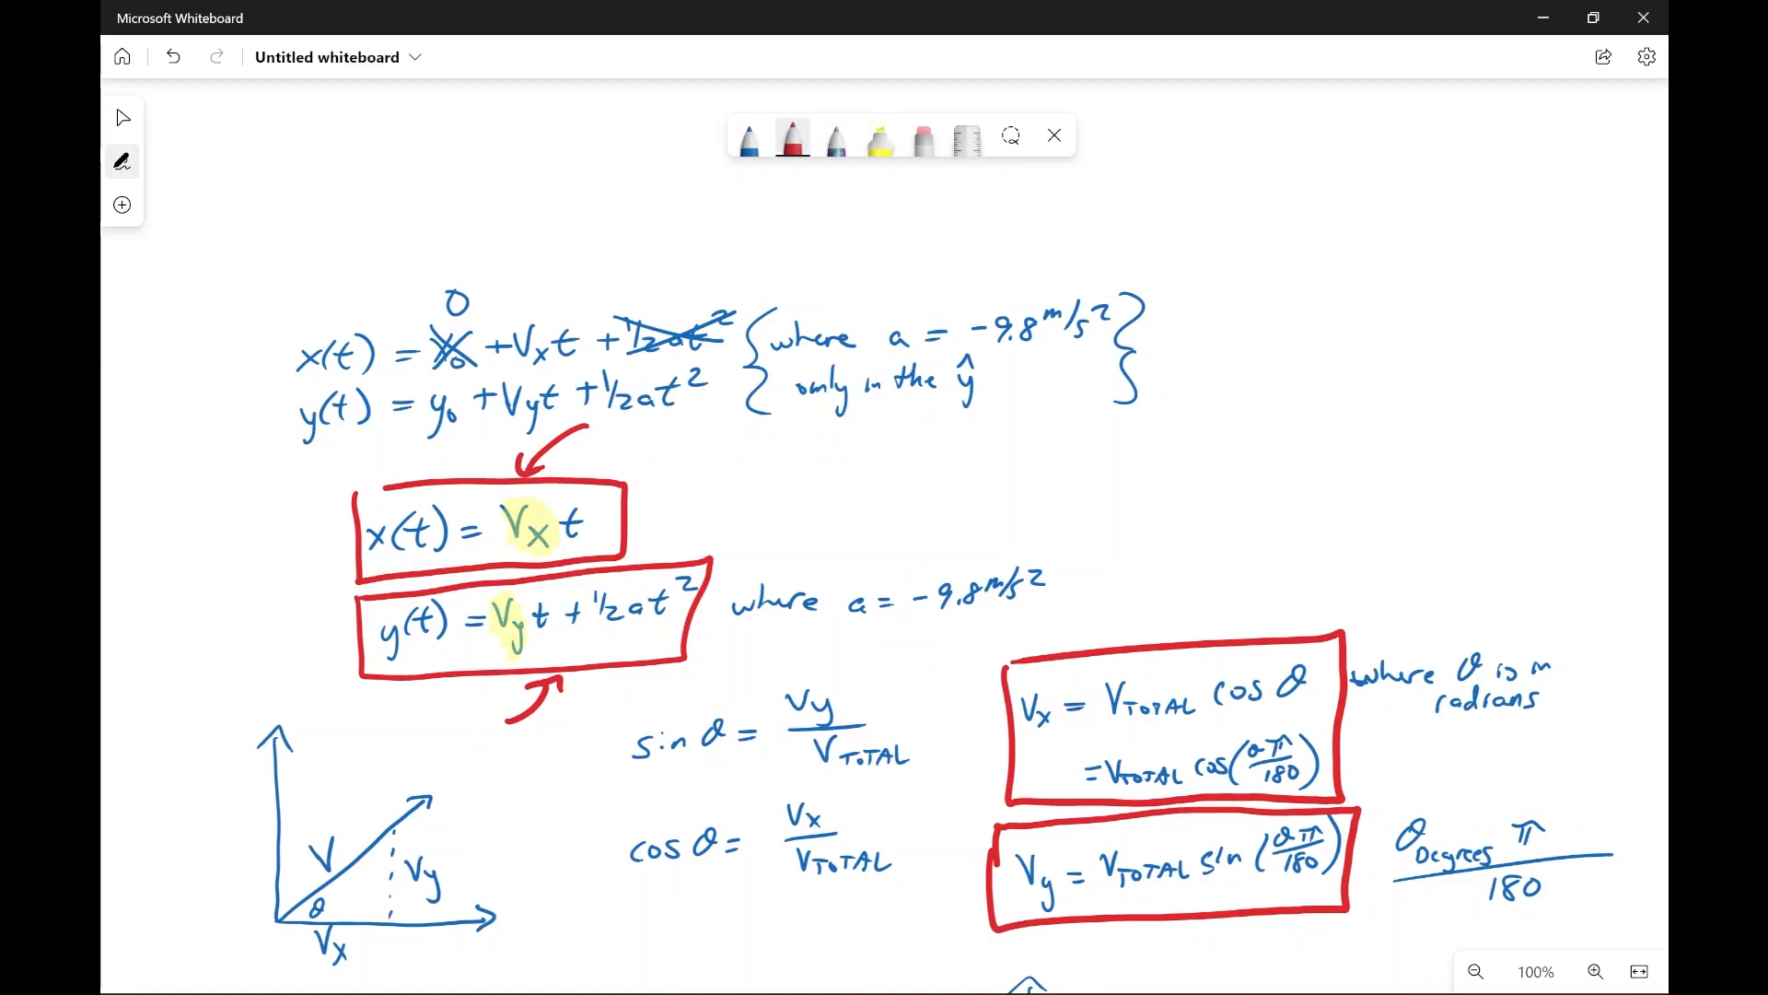
pyautogui.moveTo(1224, 579); pyautogui.dragTo(1193, 626)
pyautogui.moveTo(1192, 607); pyautogui.dragTo(1218, 621)
pyautogui.moveTo(1147, 973); pyautogui.dragTo(1180, 932)
pyautogui.moveTo(1155, 944); pyautogui.dragTo(1183, 949)
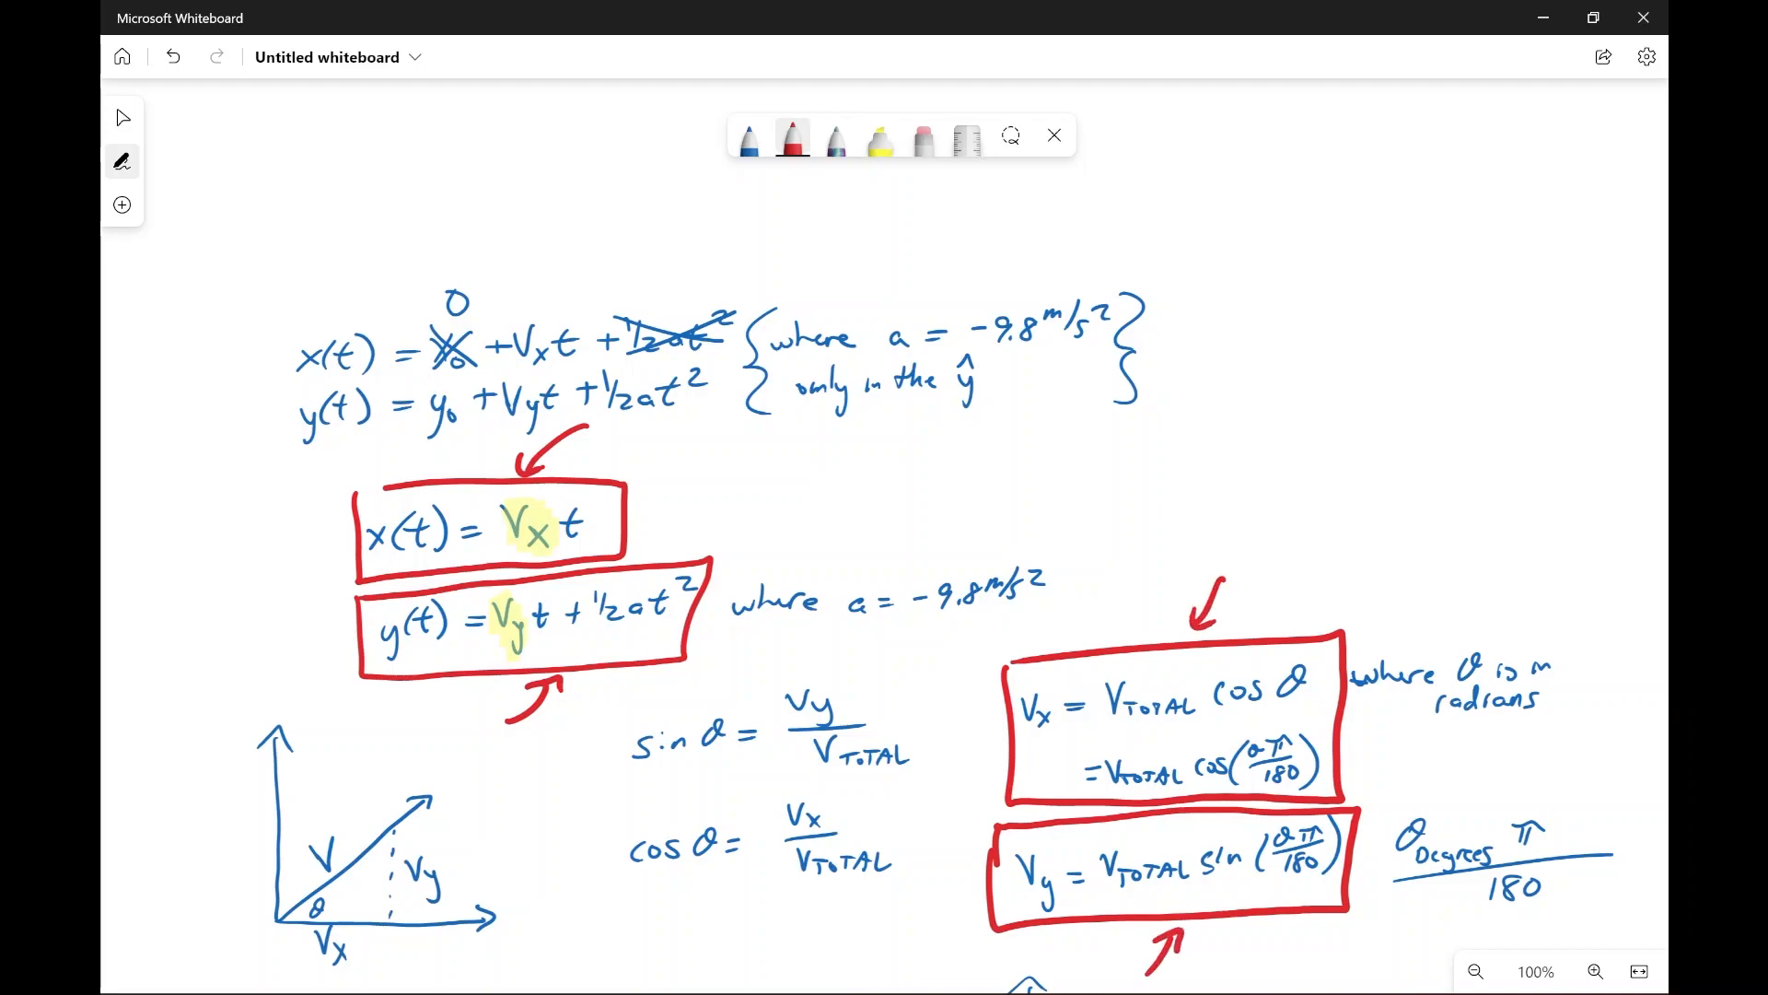
# Step: Write the blue note tmax/20 = slices beside the boxed t_MAX formula
pyautogui.scroll(-8, 884, 534)
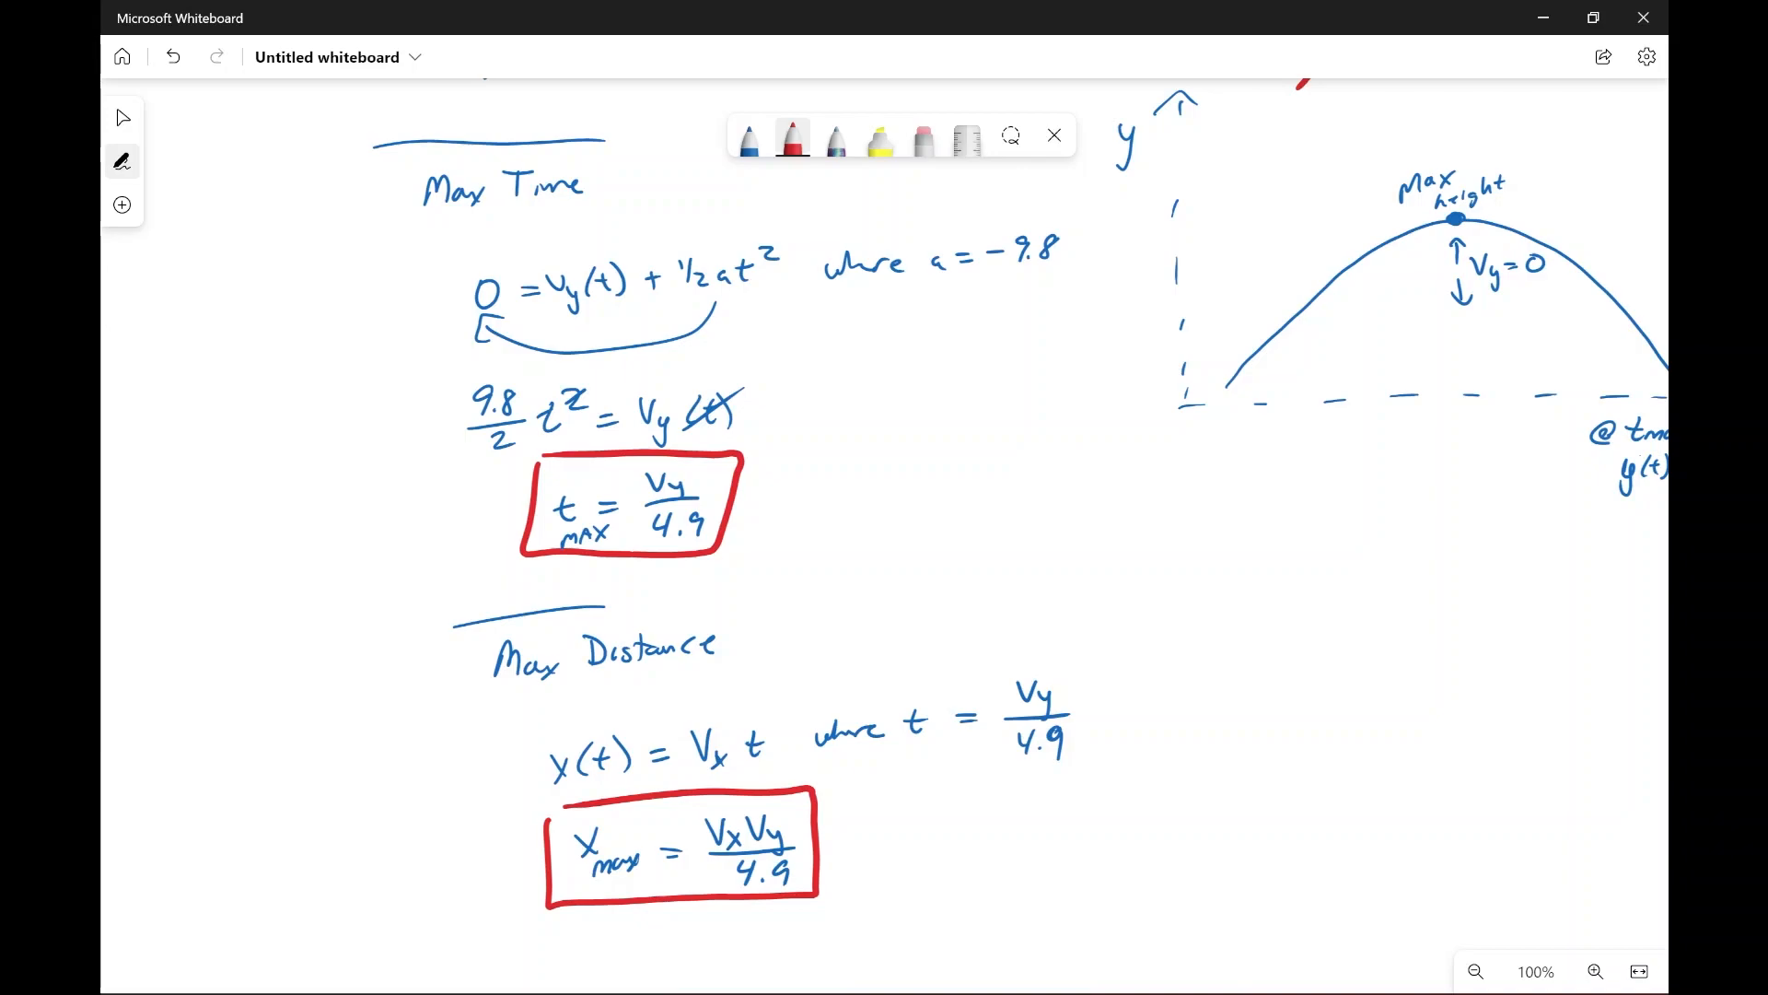
pyautogui.moveTo(868, 403); pyautogui.dragTo(870, 434)
pyautogui.hotkey('ctrl', 'z')
pyautogui.click(748, 138)
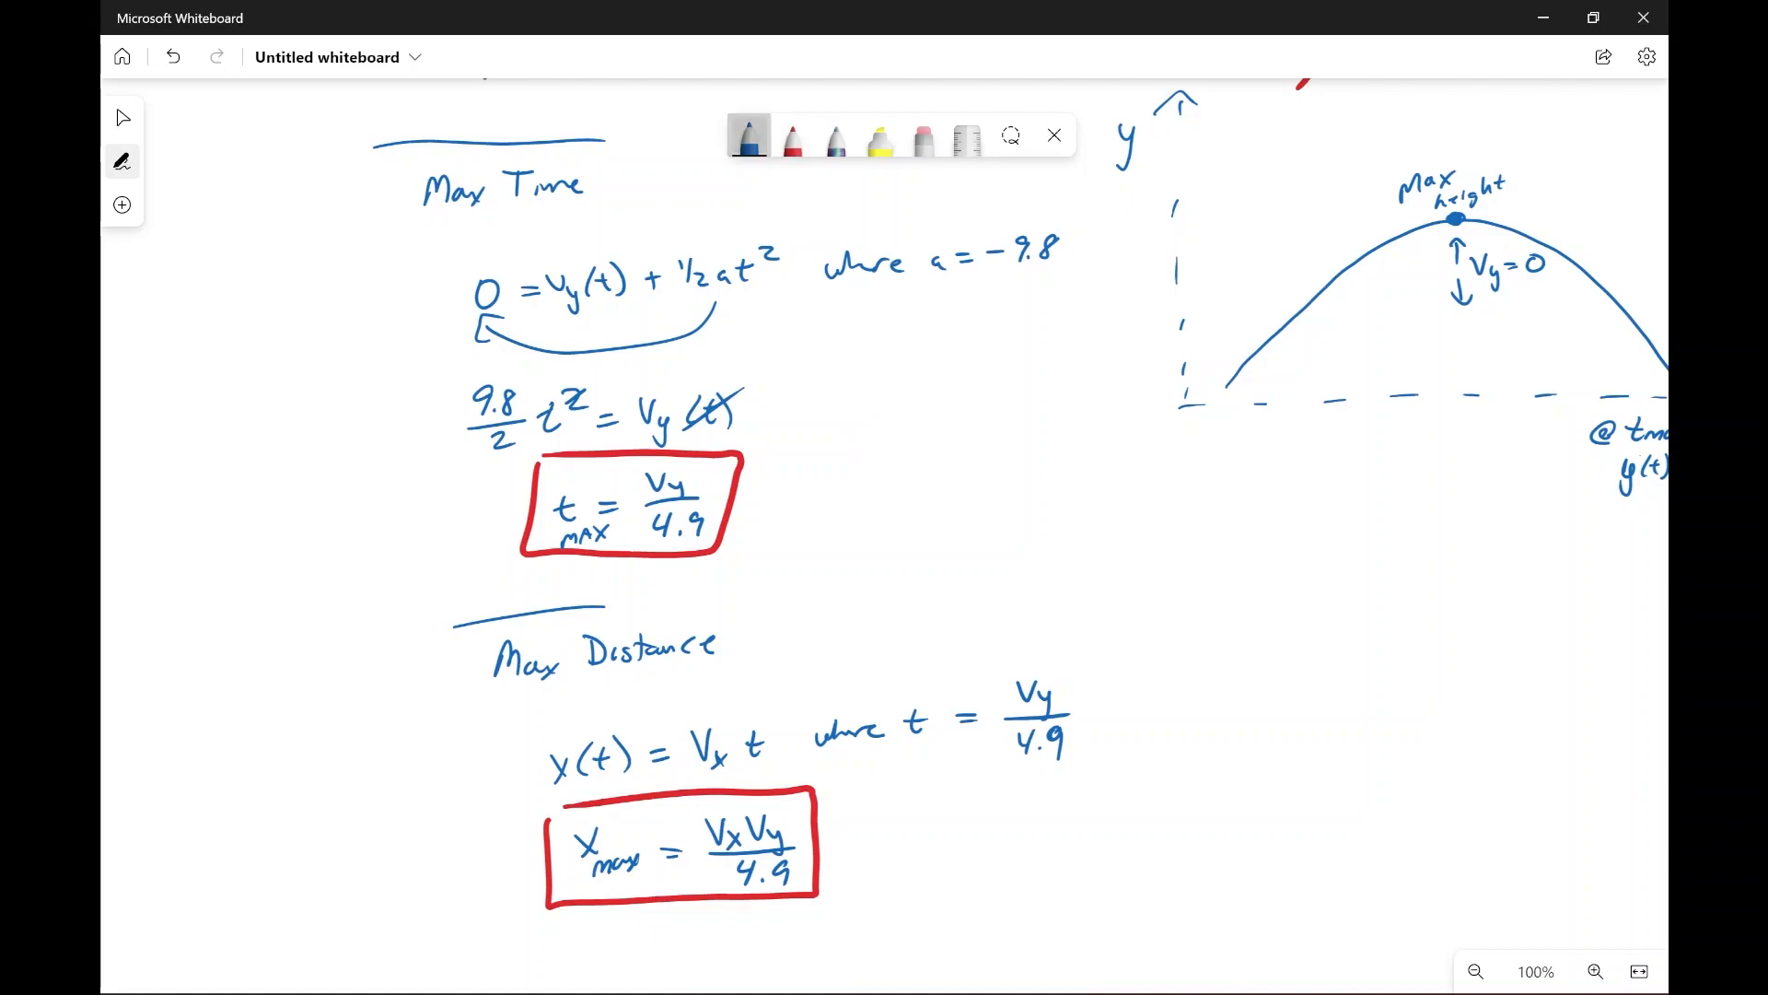
pyautogui.moveTo(829, 433); pyautogui.dragTo(837, 458)
pyautogui.moveTo(815, 449); pyautogui.dragTo(886, 451)
pyautogui.moveTo(889, 441); pyautogui.dragTo(903, 452)
pyautogui.moveTo(902, 429)
pyautogui.mouseDown()
pyautogui.moveTo(888, 455)
pyautogui.moveTo(925, 454)
pyautogui.moveTo(878, 507)
pyautogui.mouseUp()
pyautogui.moveTo(893, 489)
pyautogui.mouseDown()
pyautogui.moveTo(884, 505)
pyautogui.moveTo(958, 451)
pyautogui.mouseUp()
pyautogui.moveTo(937, 463); pyautogui.dragTo(979, 449)
pyautogui.moveTo(1006, 412)
pyautogui.mouseDown()
pyautogui.moveTo(1004, 448)
pyautogui.moveTo(1032, 441)
pyautogui.mouseUp()
pyautogui.moveTo(1019, 437); pyautogui.dragTo(1051, 442)
pyautogui.moveTo(1073, 424); pyautogui.dragTo(1055, 448)
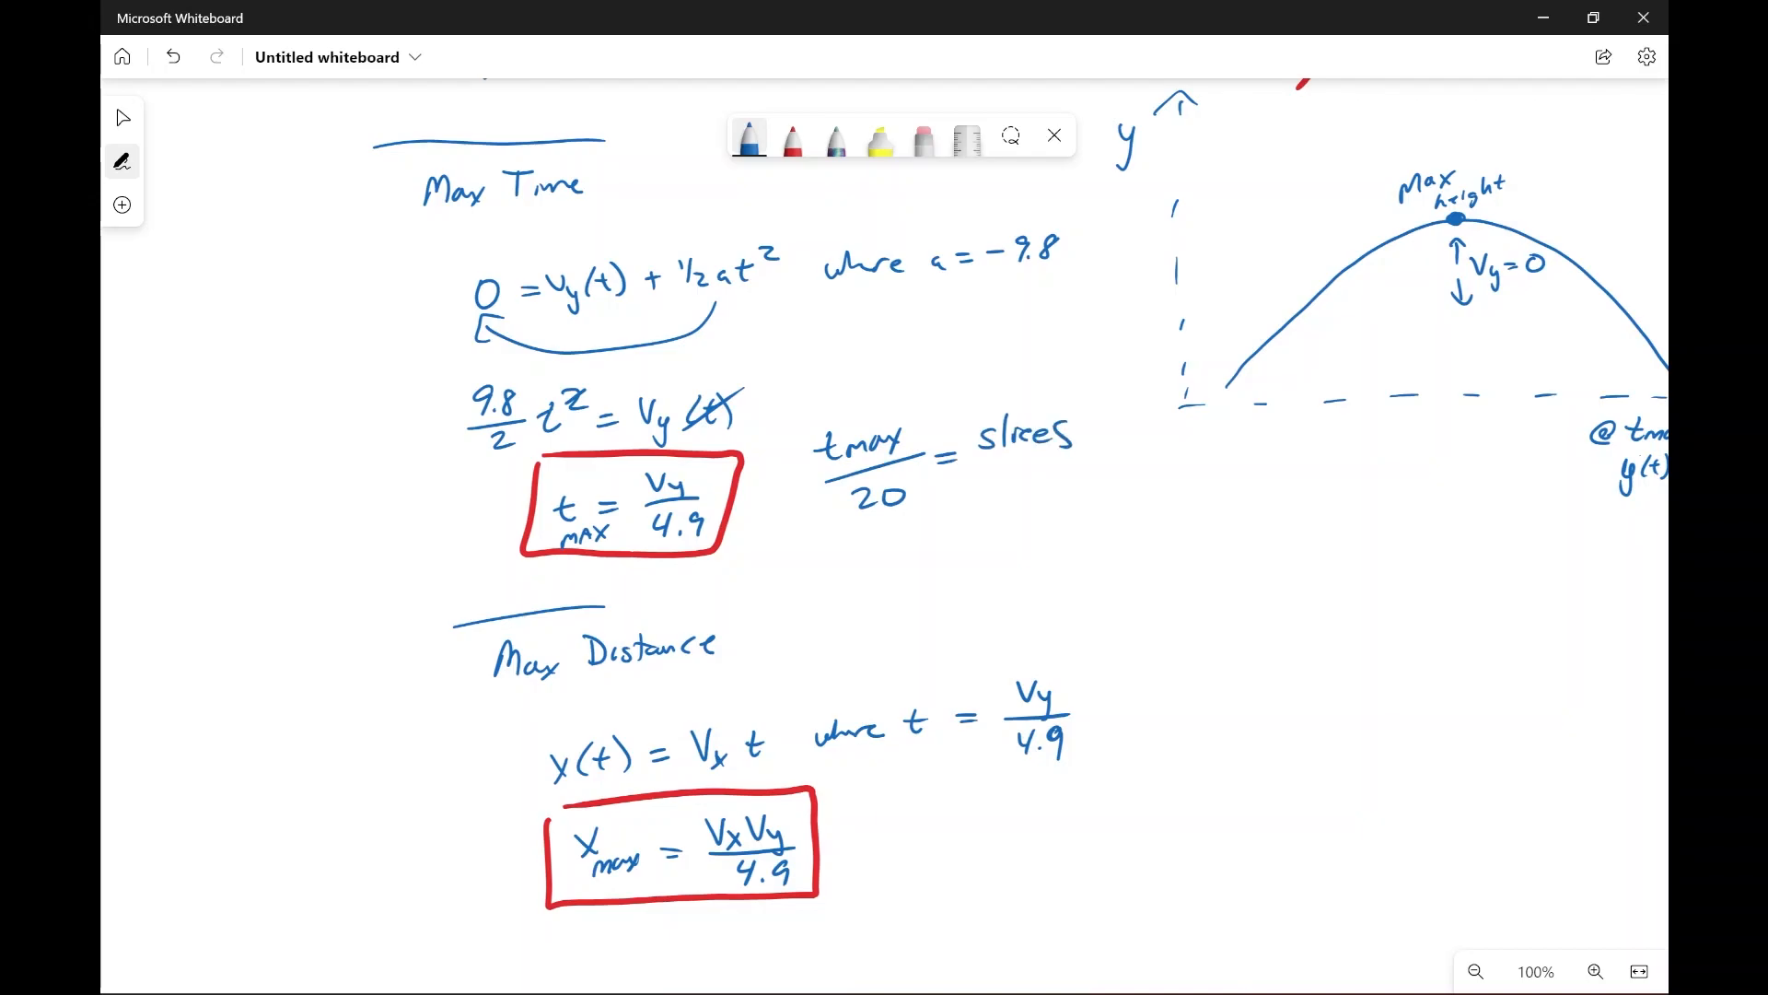
# Step: Review the Max Time and Max Distance derivations and their boxed formulas on the whiteboard
pyautogui.scroll(-2, 885, 534)
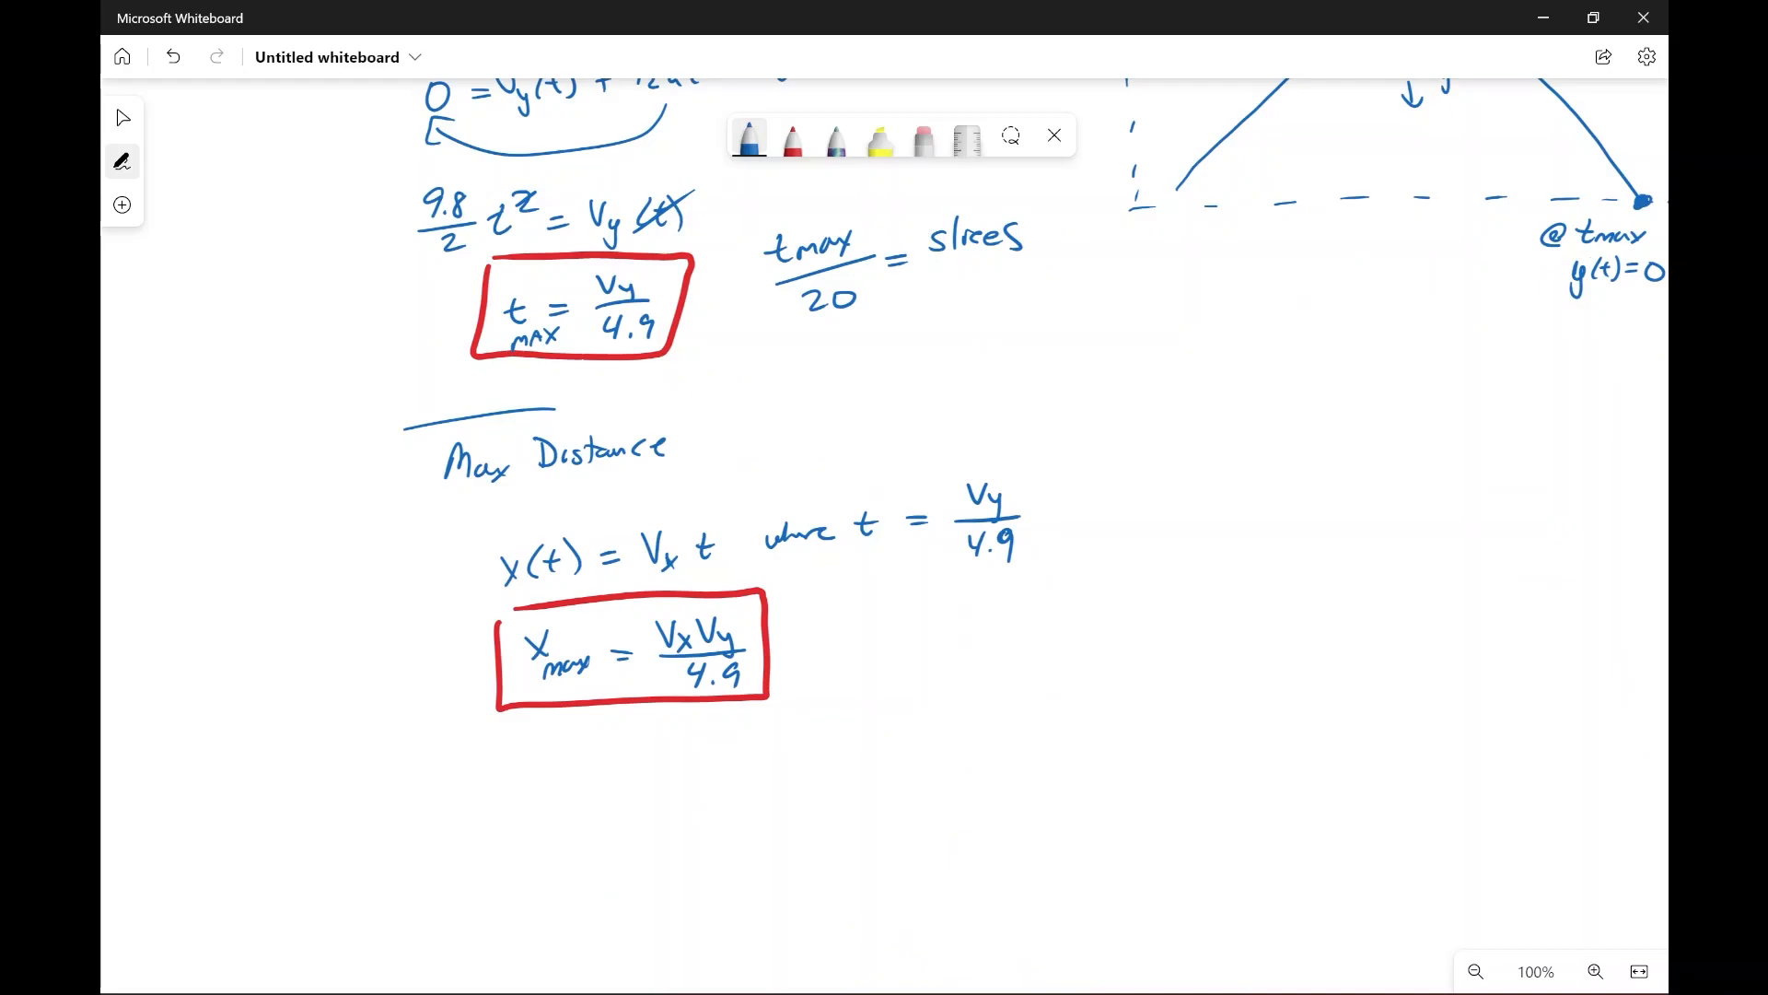
pyautogui.click(793, 139)
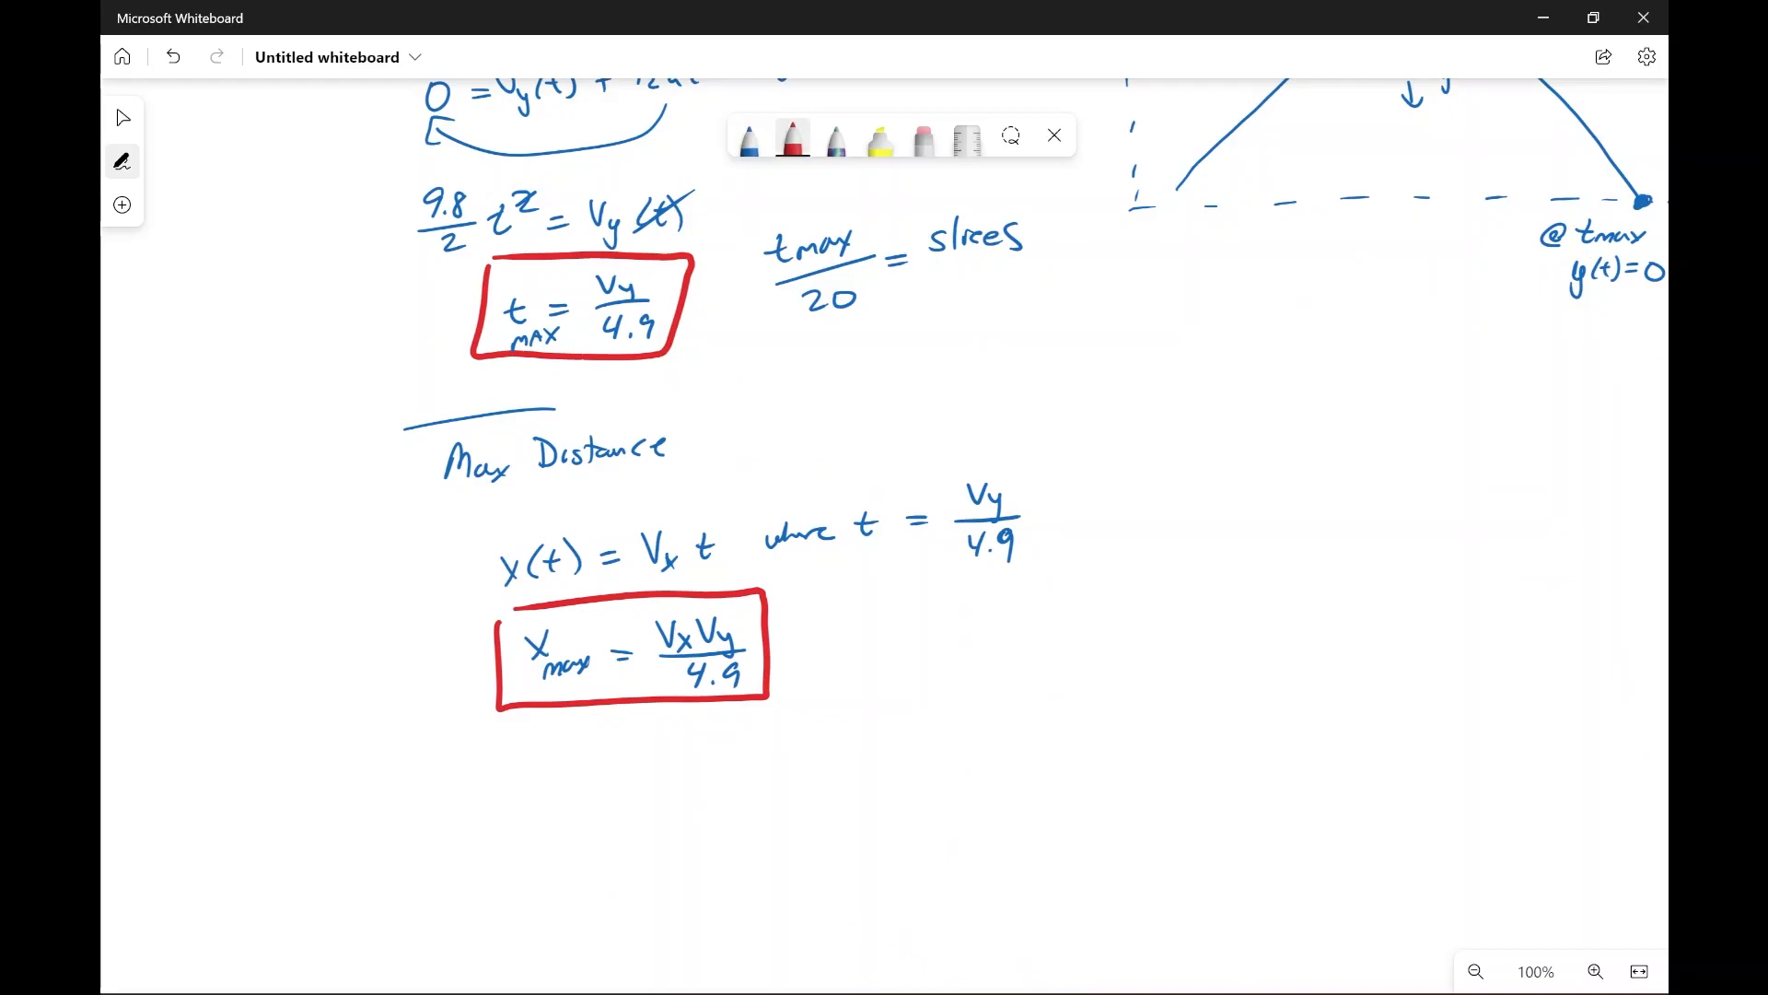
pyautogui.scroll(2, 884, 534)
pyautogui.scroll(-1, 884, 534)
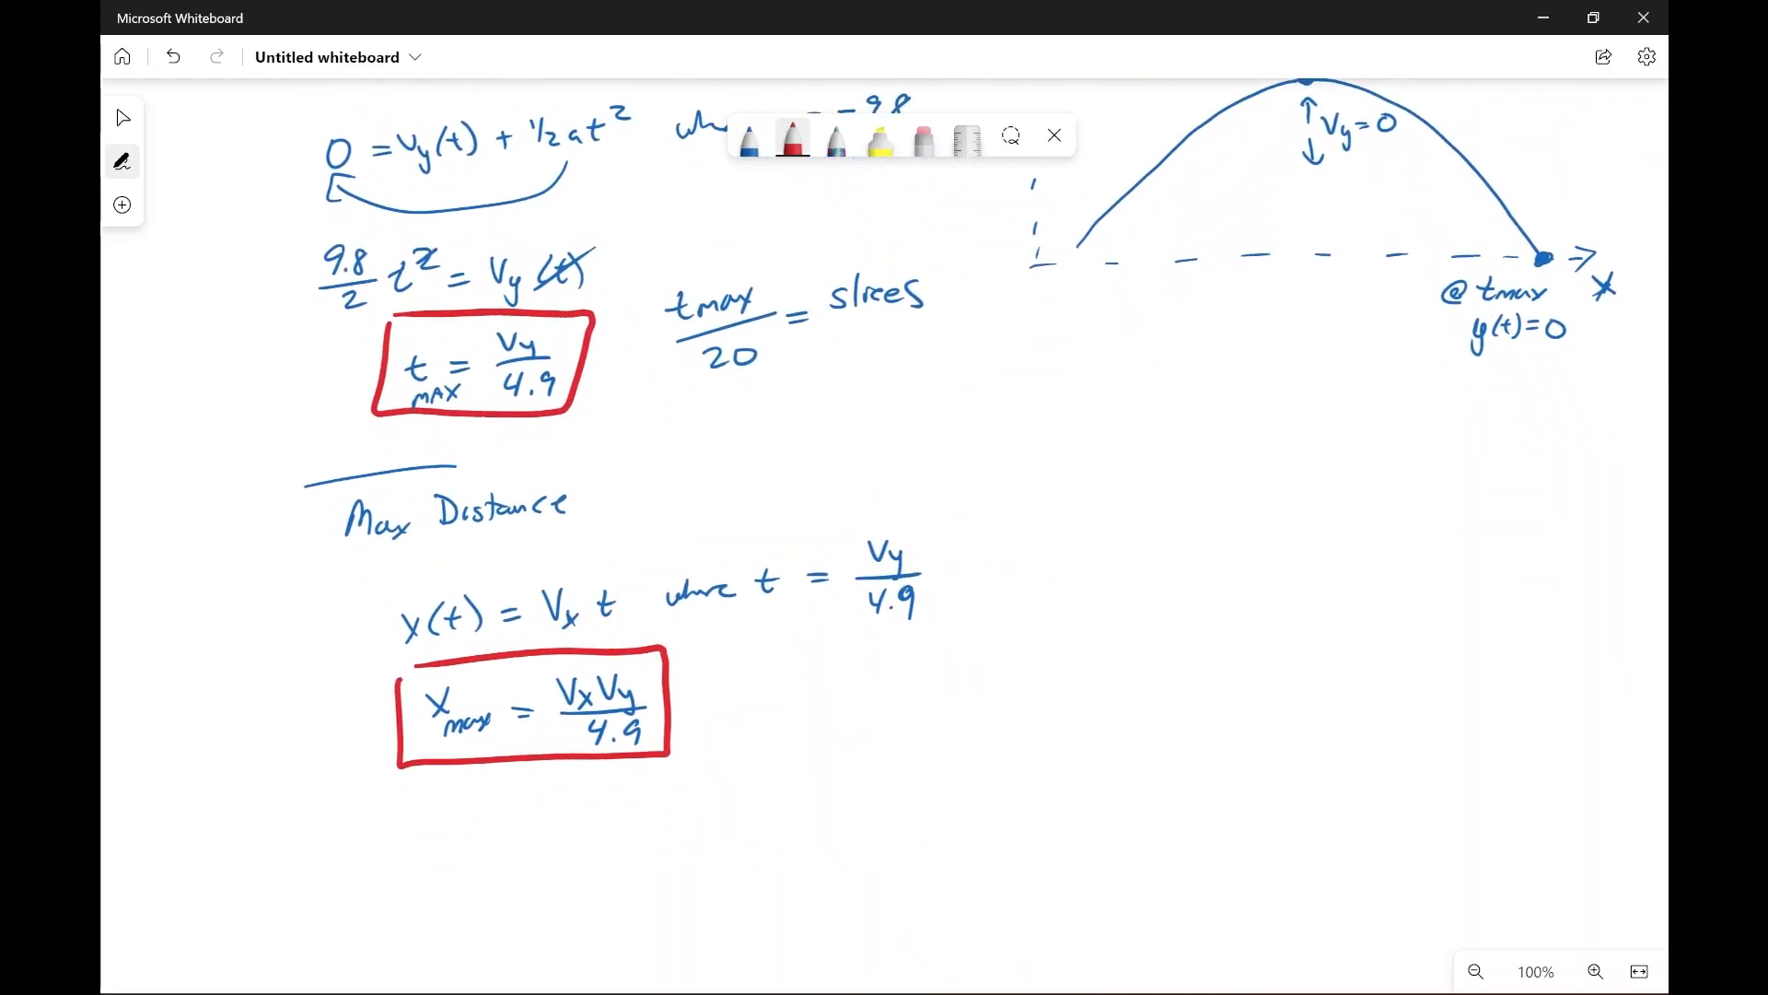
pyautogui.scroll(3, 884, 534)
pyautogui.scroll(-4, 884, 534)
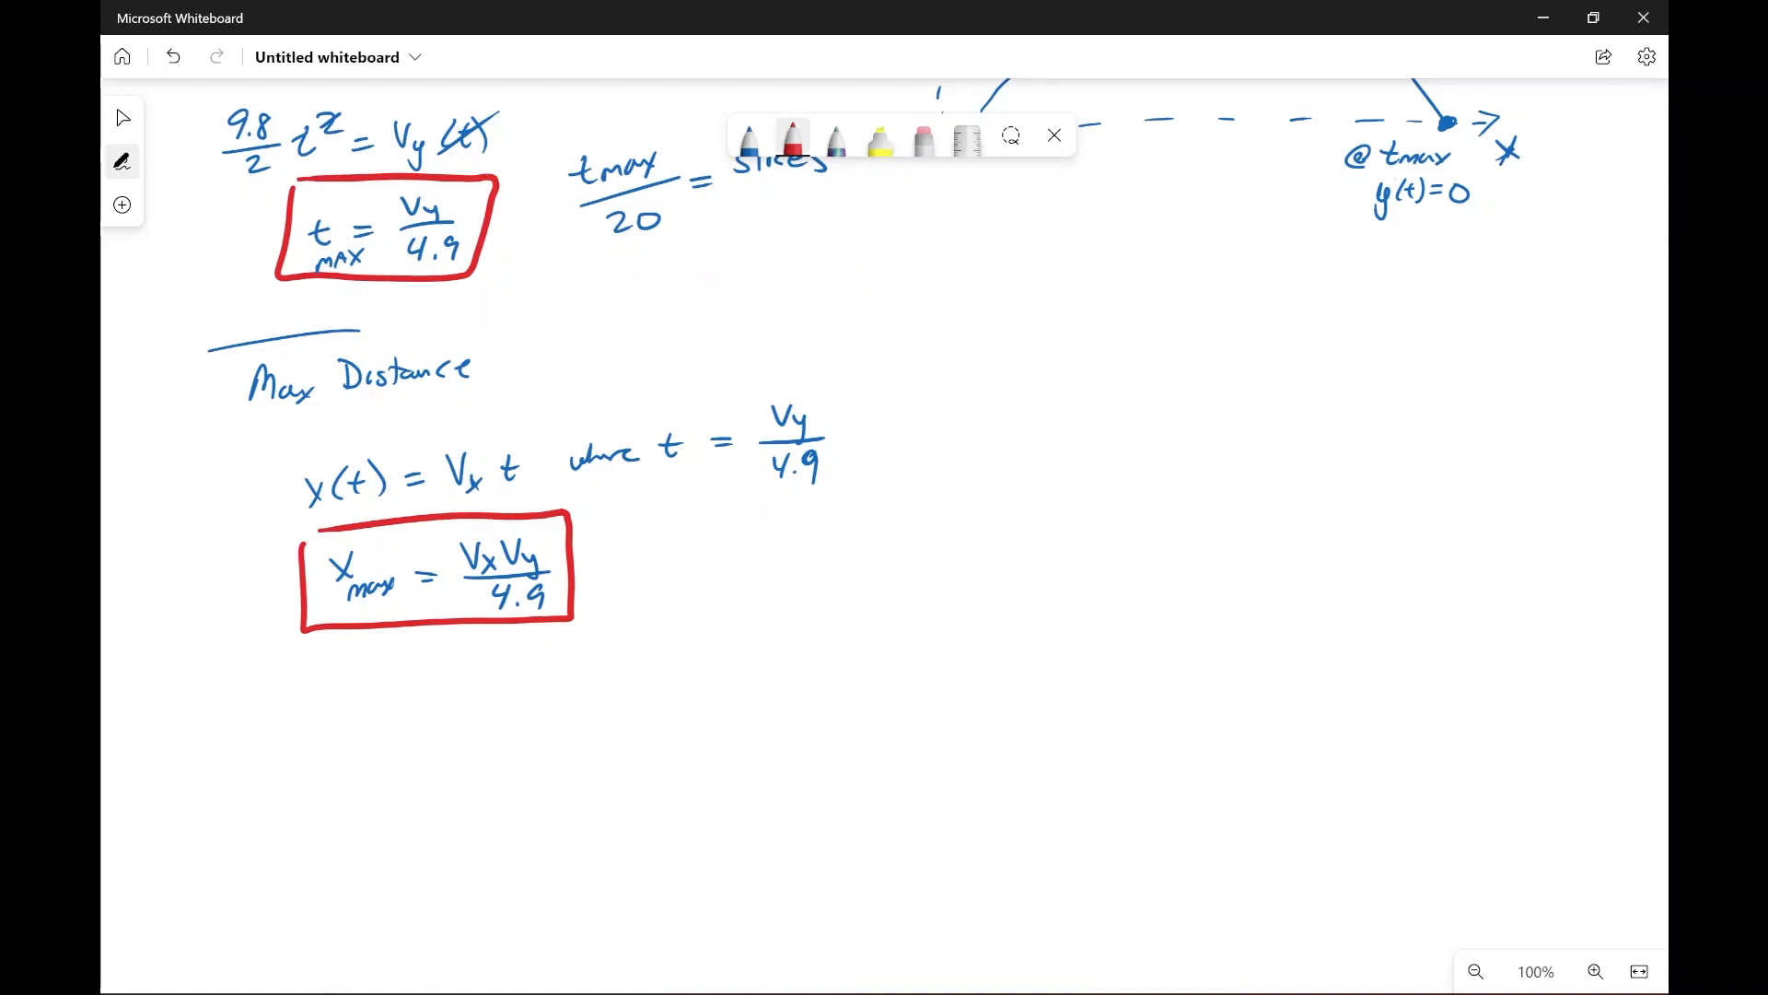
pyautogui.moveTo(446, 650)
pyautogui.mouseDown()
pyautogui.moveTo(421, 730)
pyautogui.moveTo(472, 661)
pyautogui.mouseUp()
pyautogui.scroll(10, 884, 534)
pyautogui.scroll(4, 884, 535)
pyautogui.scroll(-1, 884, 534)
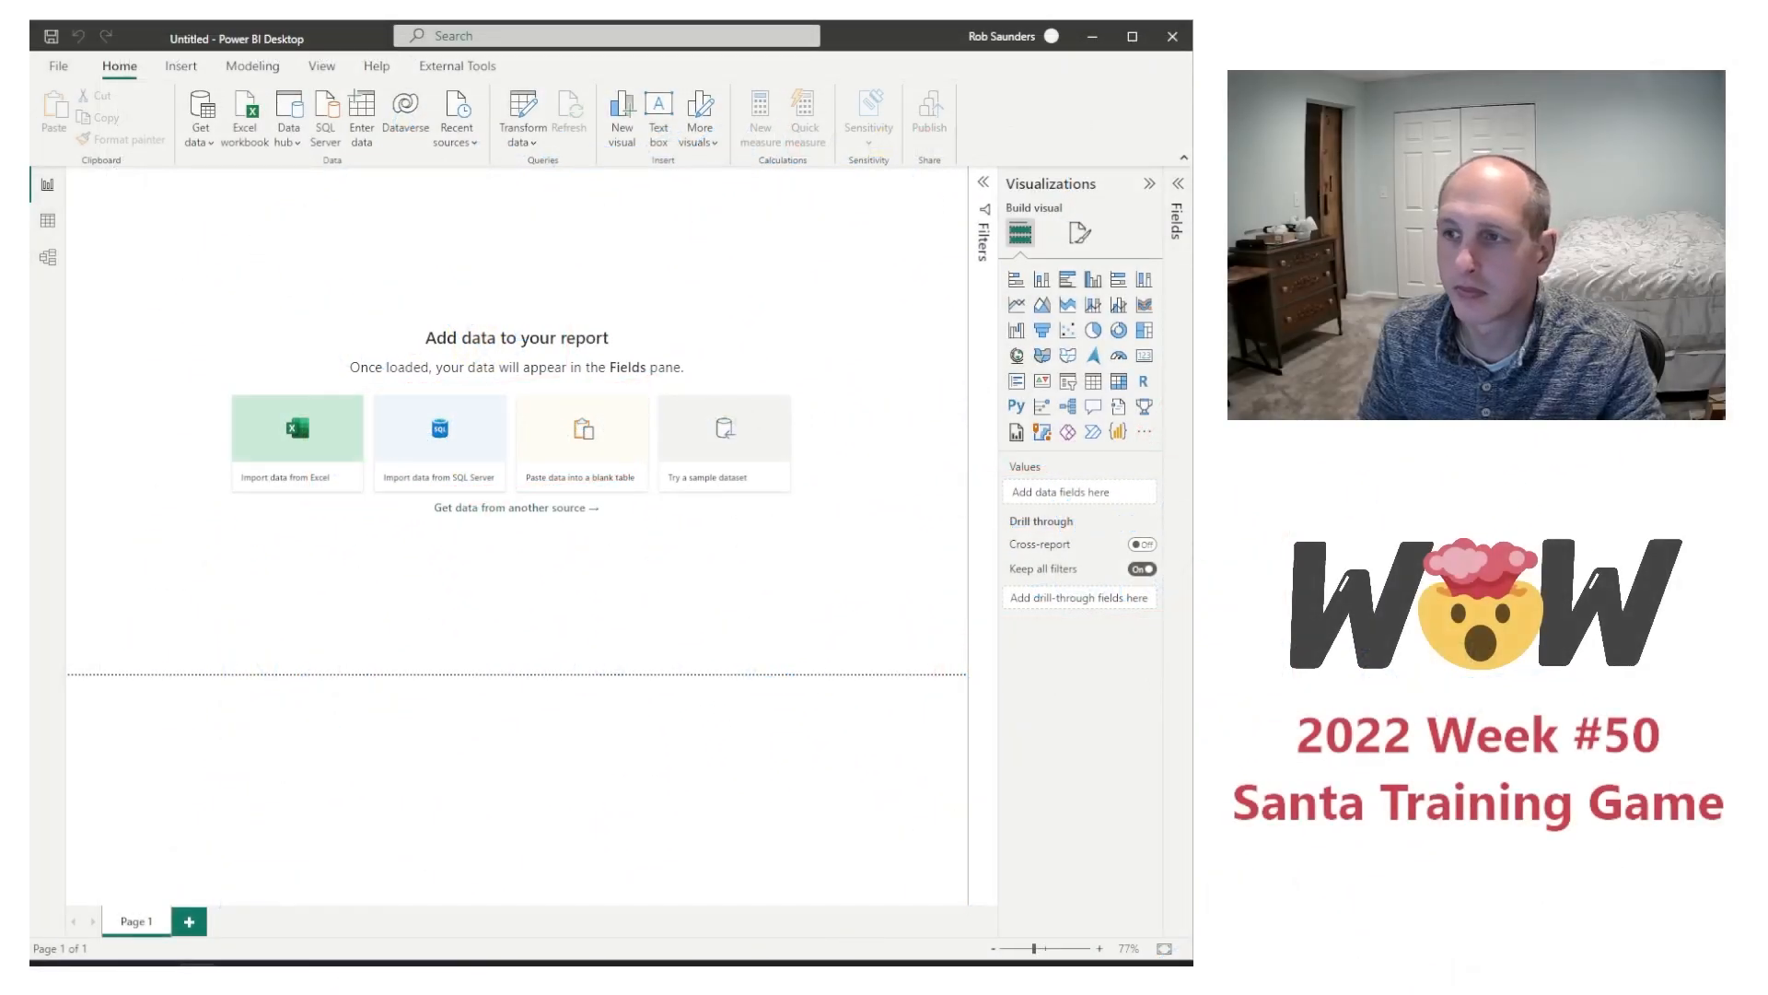
# Step: Switch to the blank report in Power BI Desktop and expand the Fields pane
pyautogui.click(56, 69)
pyautogui.click(54, 44)
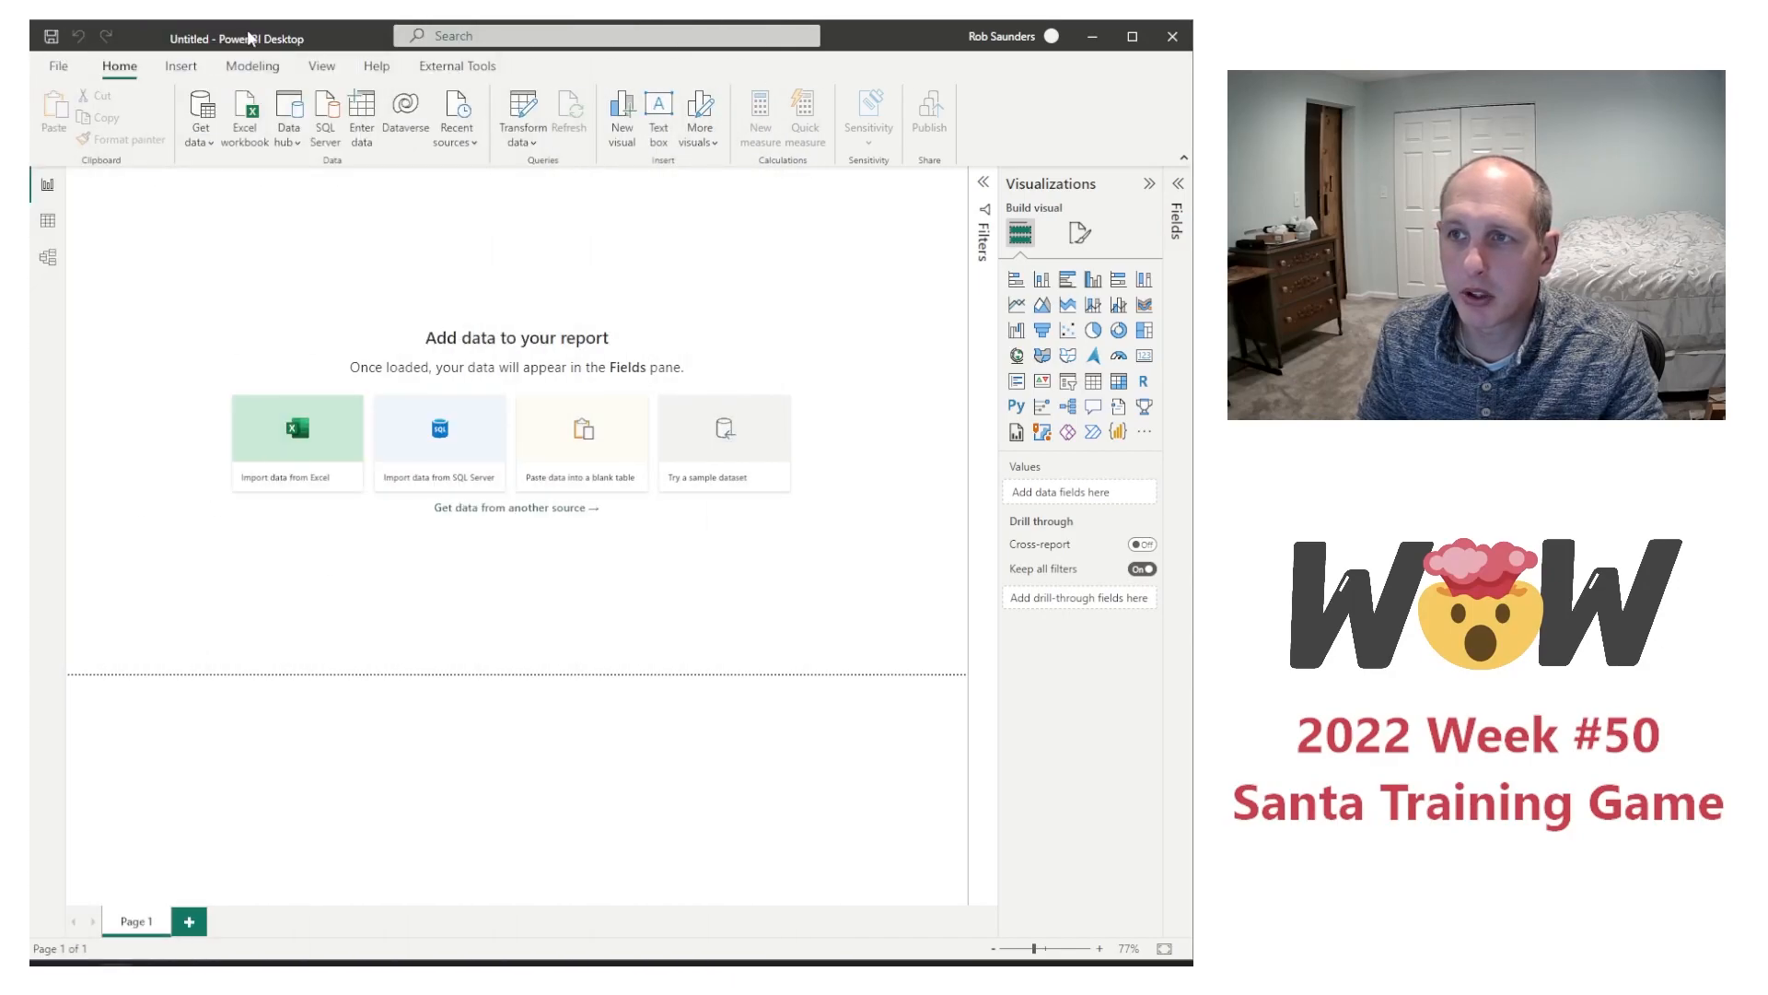
pyautogui.click(1179, 191)
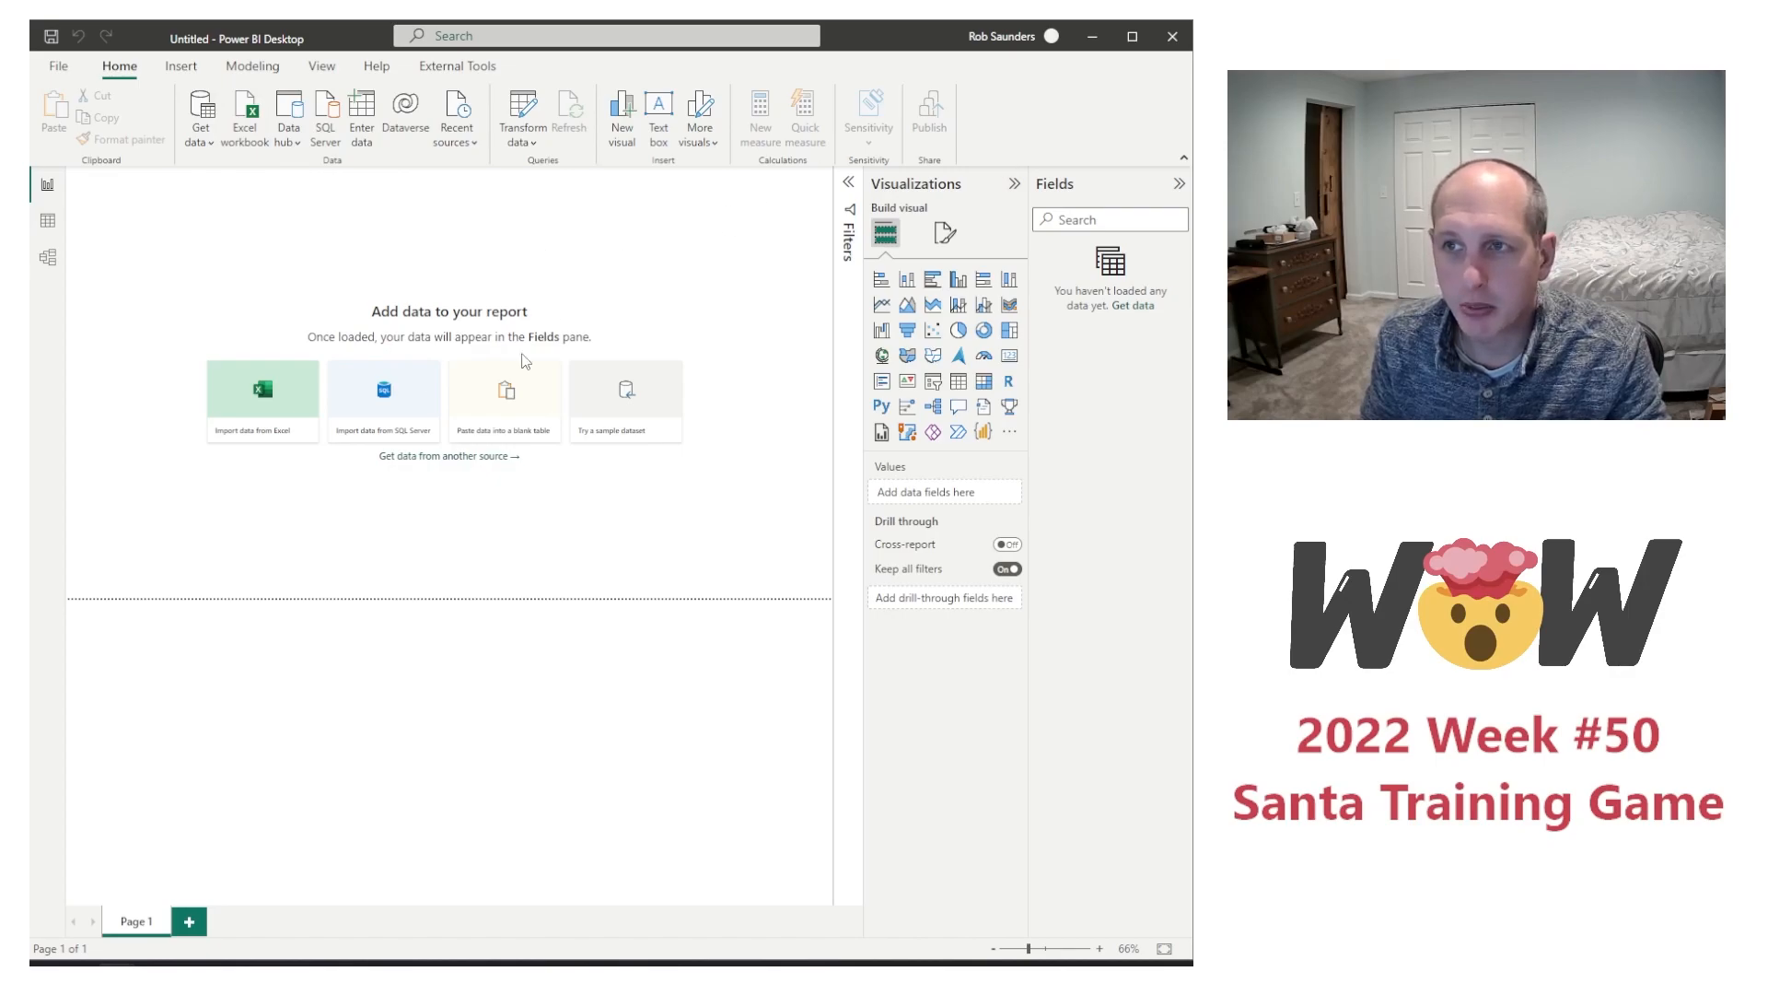
# Step: Create a numeric range parameter named Goal Distance with maximum 1000 and default 500, and place its slicer in the page's upper-right corner
pyautogui.click(233, 81)
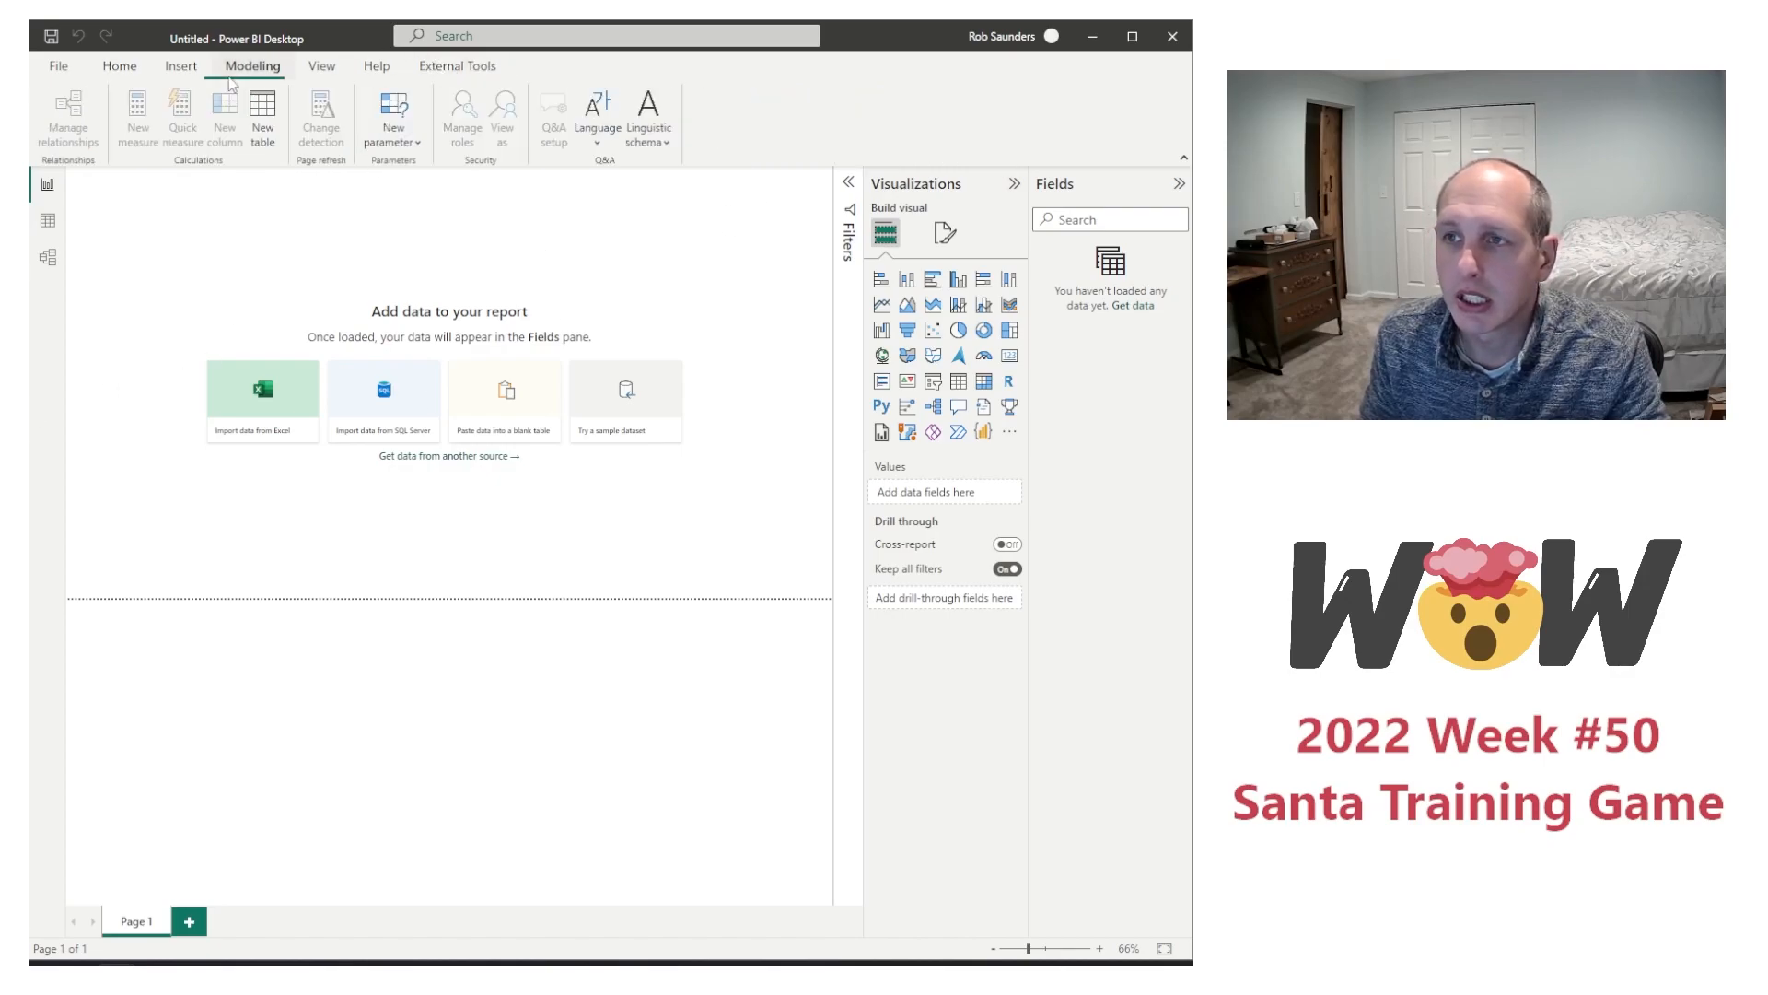
pyautogui.click(393, 146)
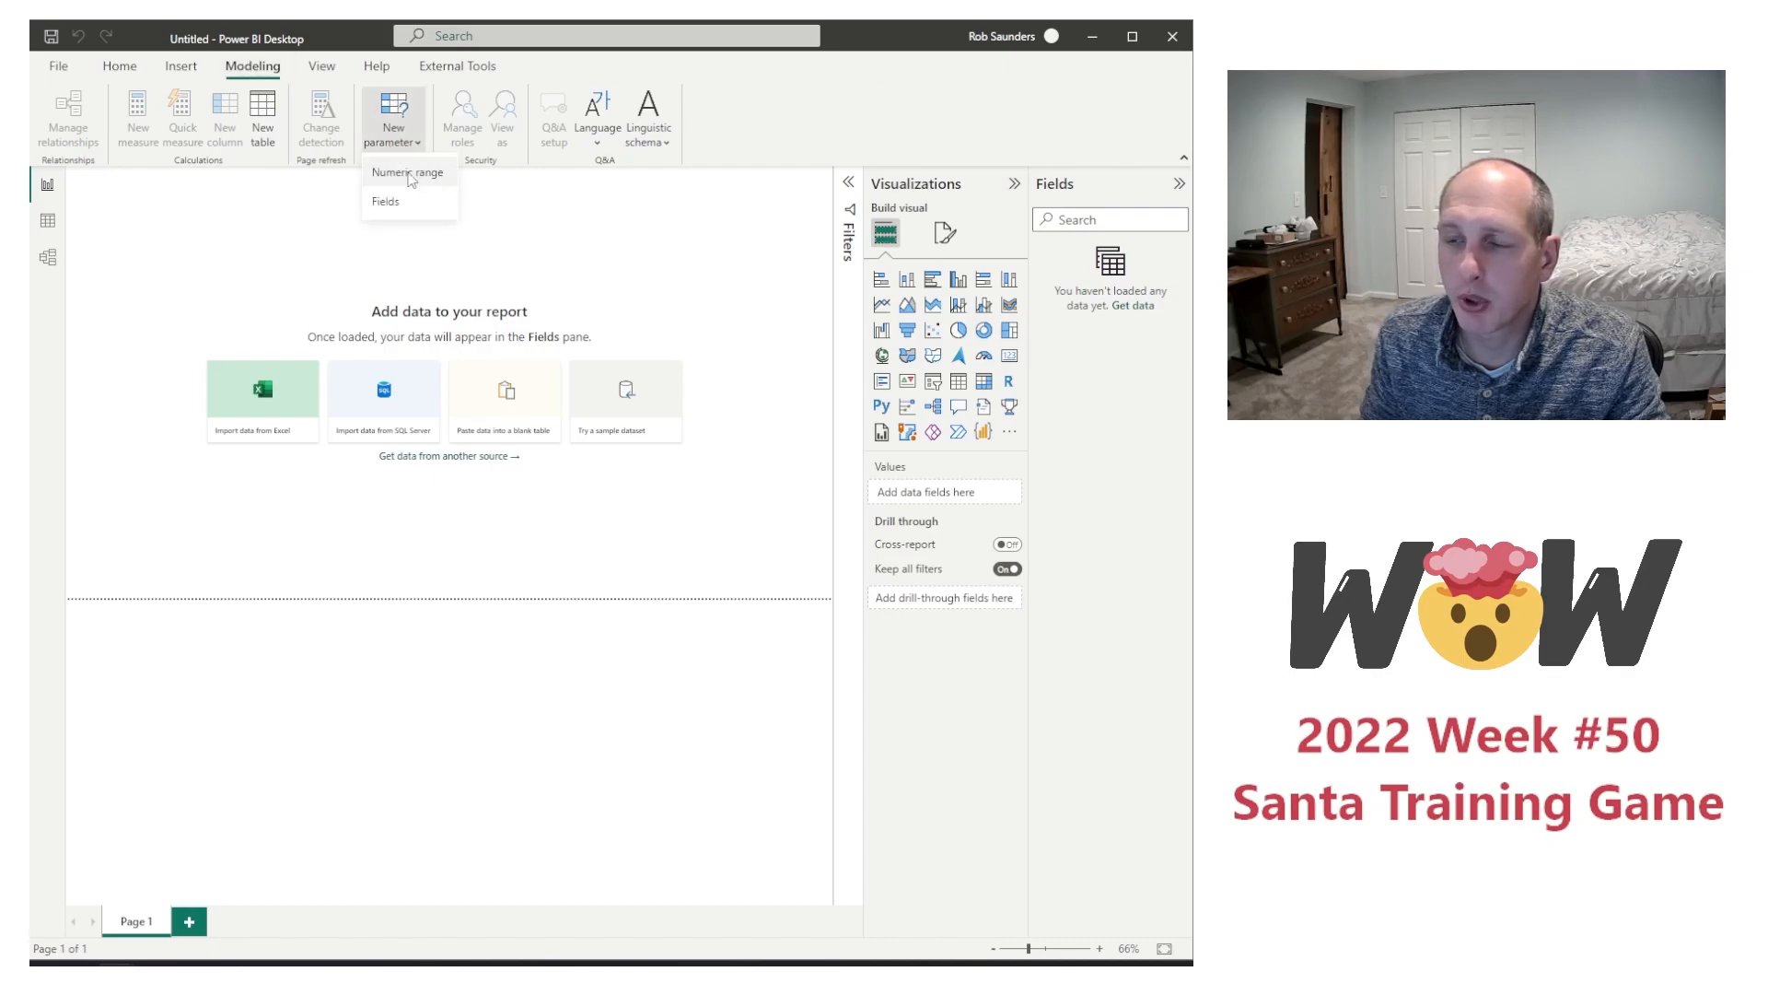
pyautogui.click(411, 175)
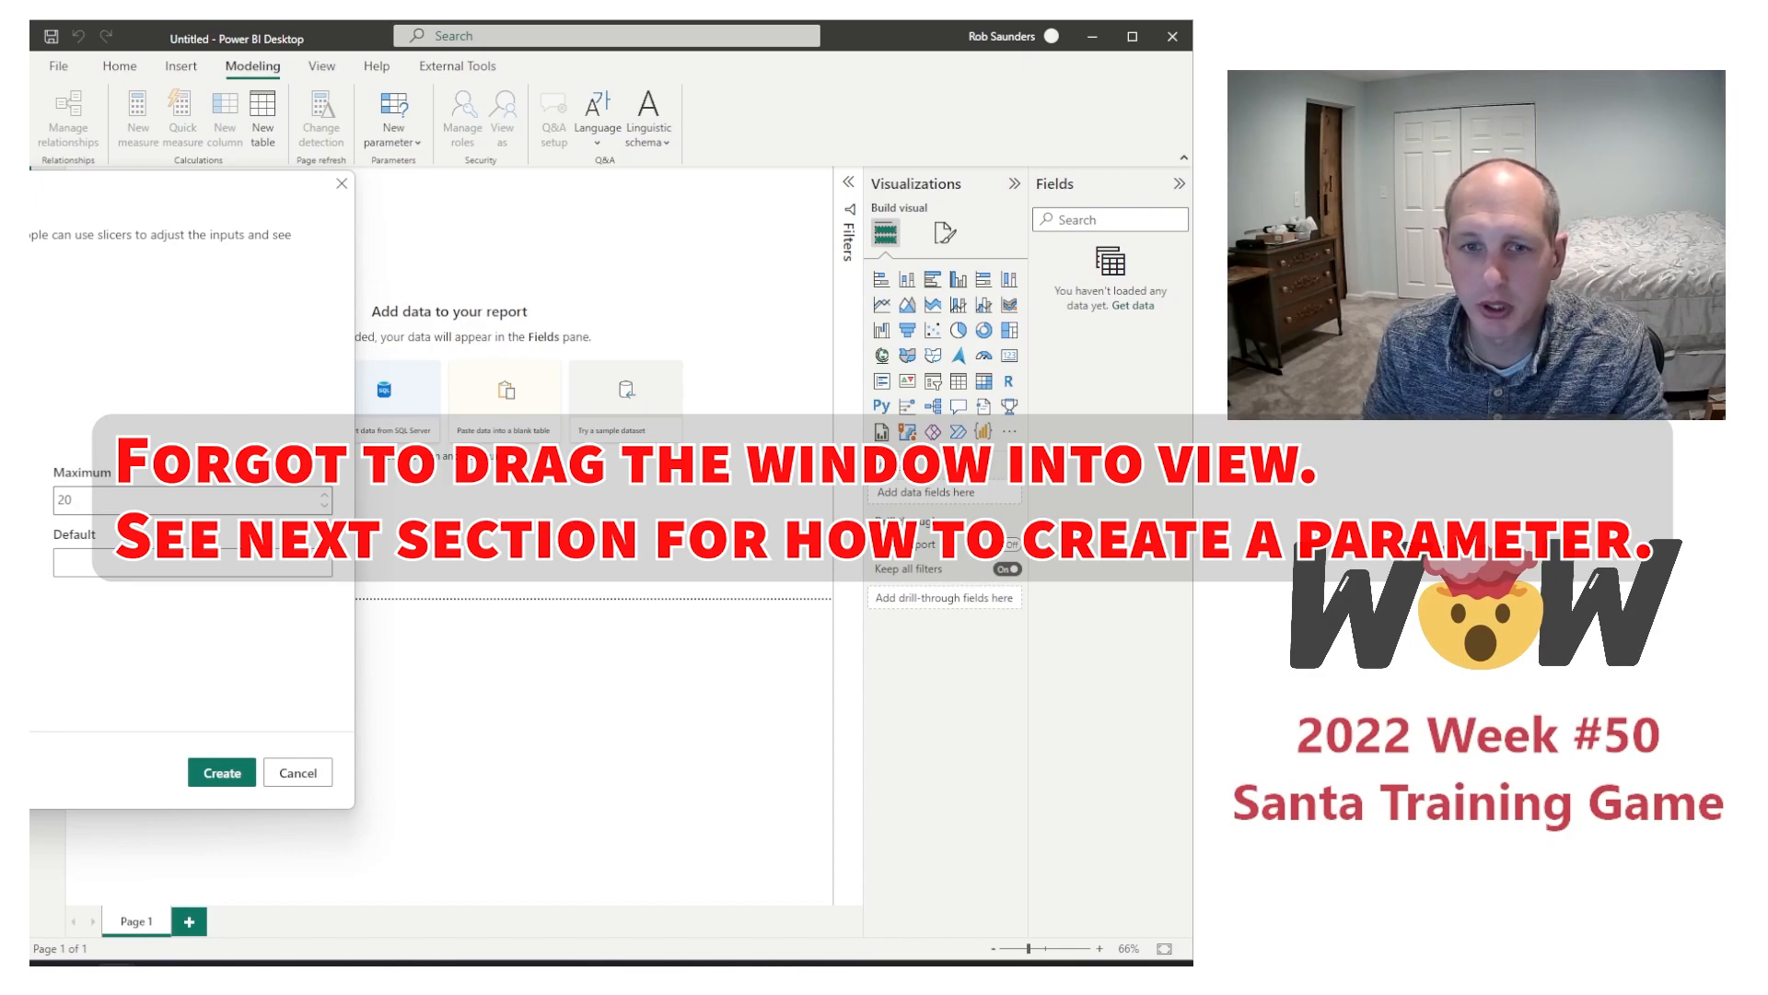
pyautogui.press('BackSpace')
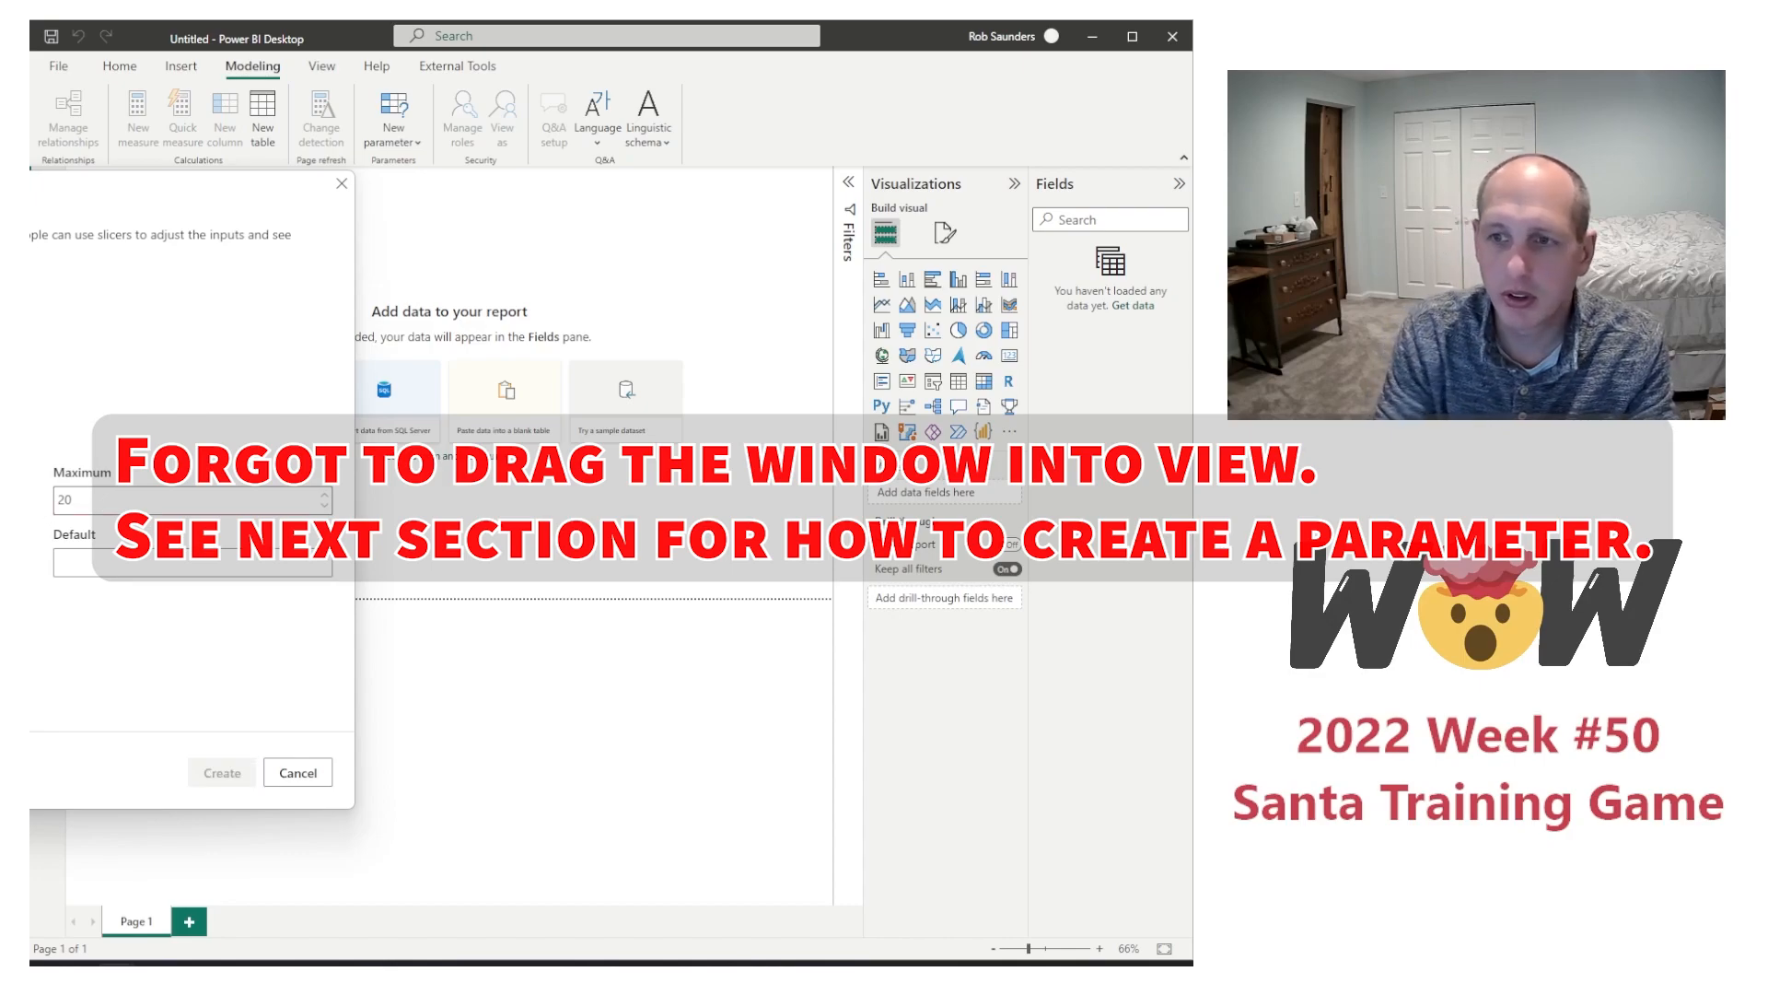
pyautogui.press('Tab')
pyautogui.write('1000')
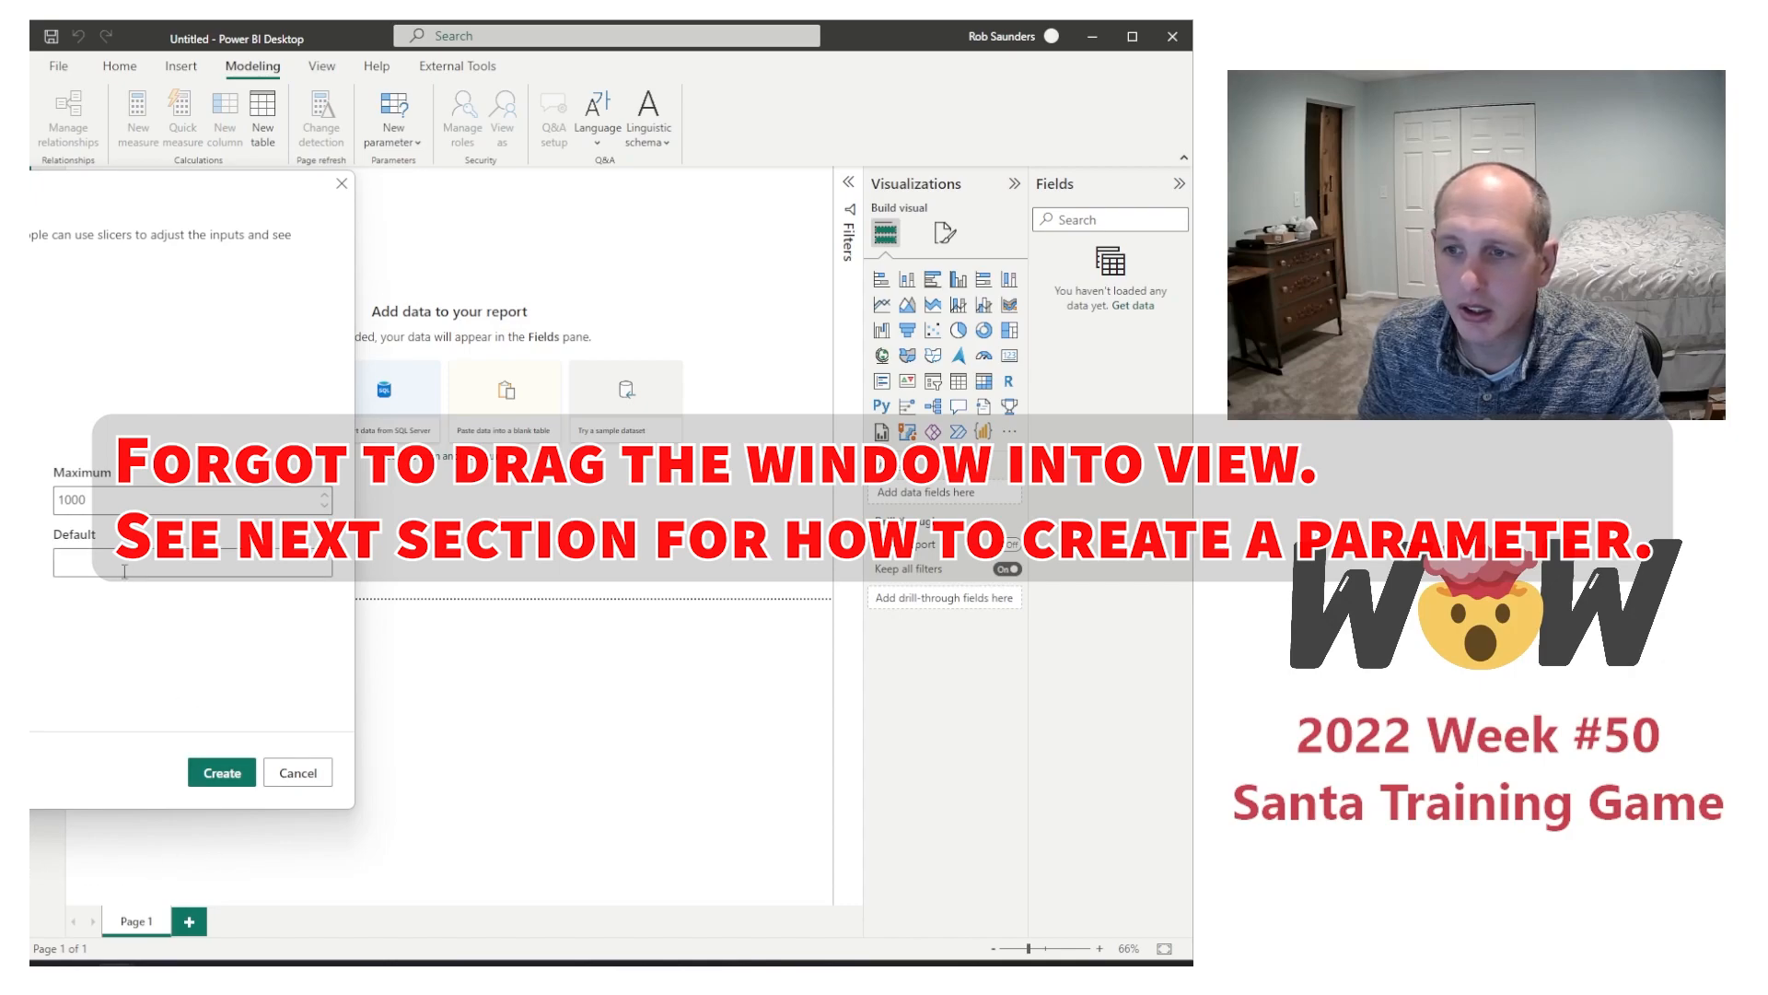
pyautogui.click(177, 568)
pyautogui.write('500')
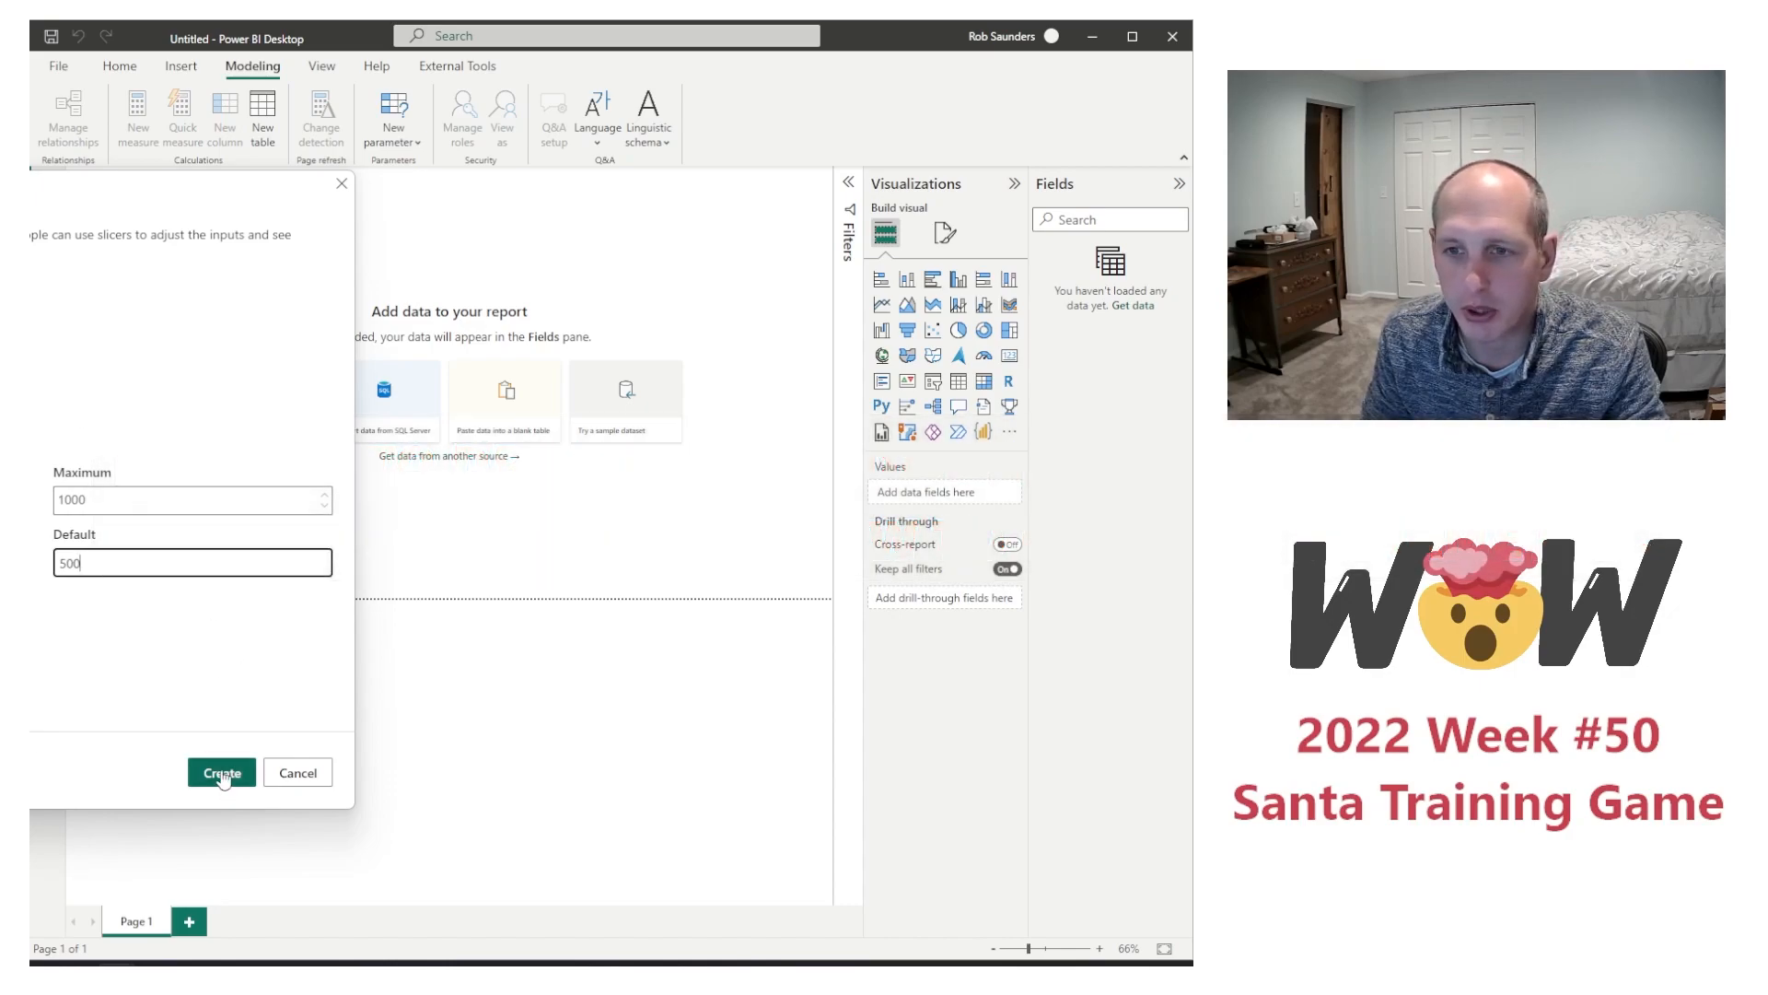
pyautogui.click(222, 773)
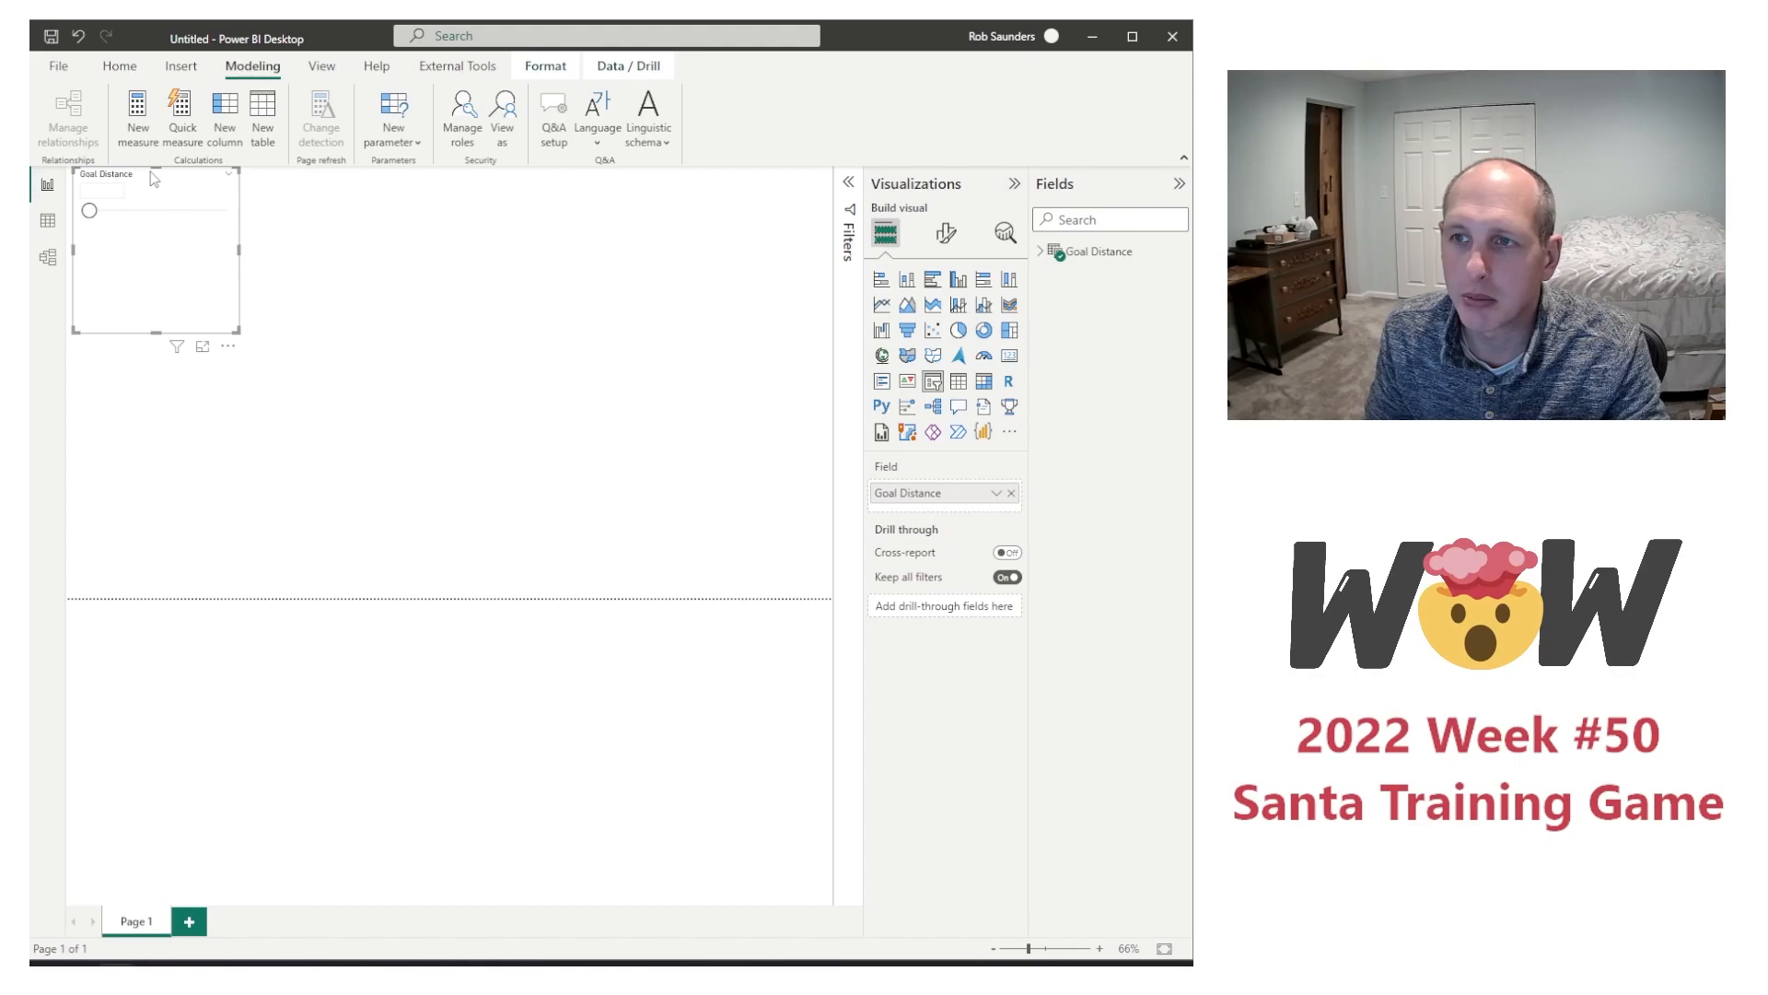
pyautogui.moveTo(155, 170); pyautogui.dragTo(746, 174)
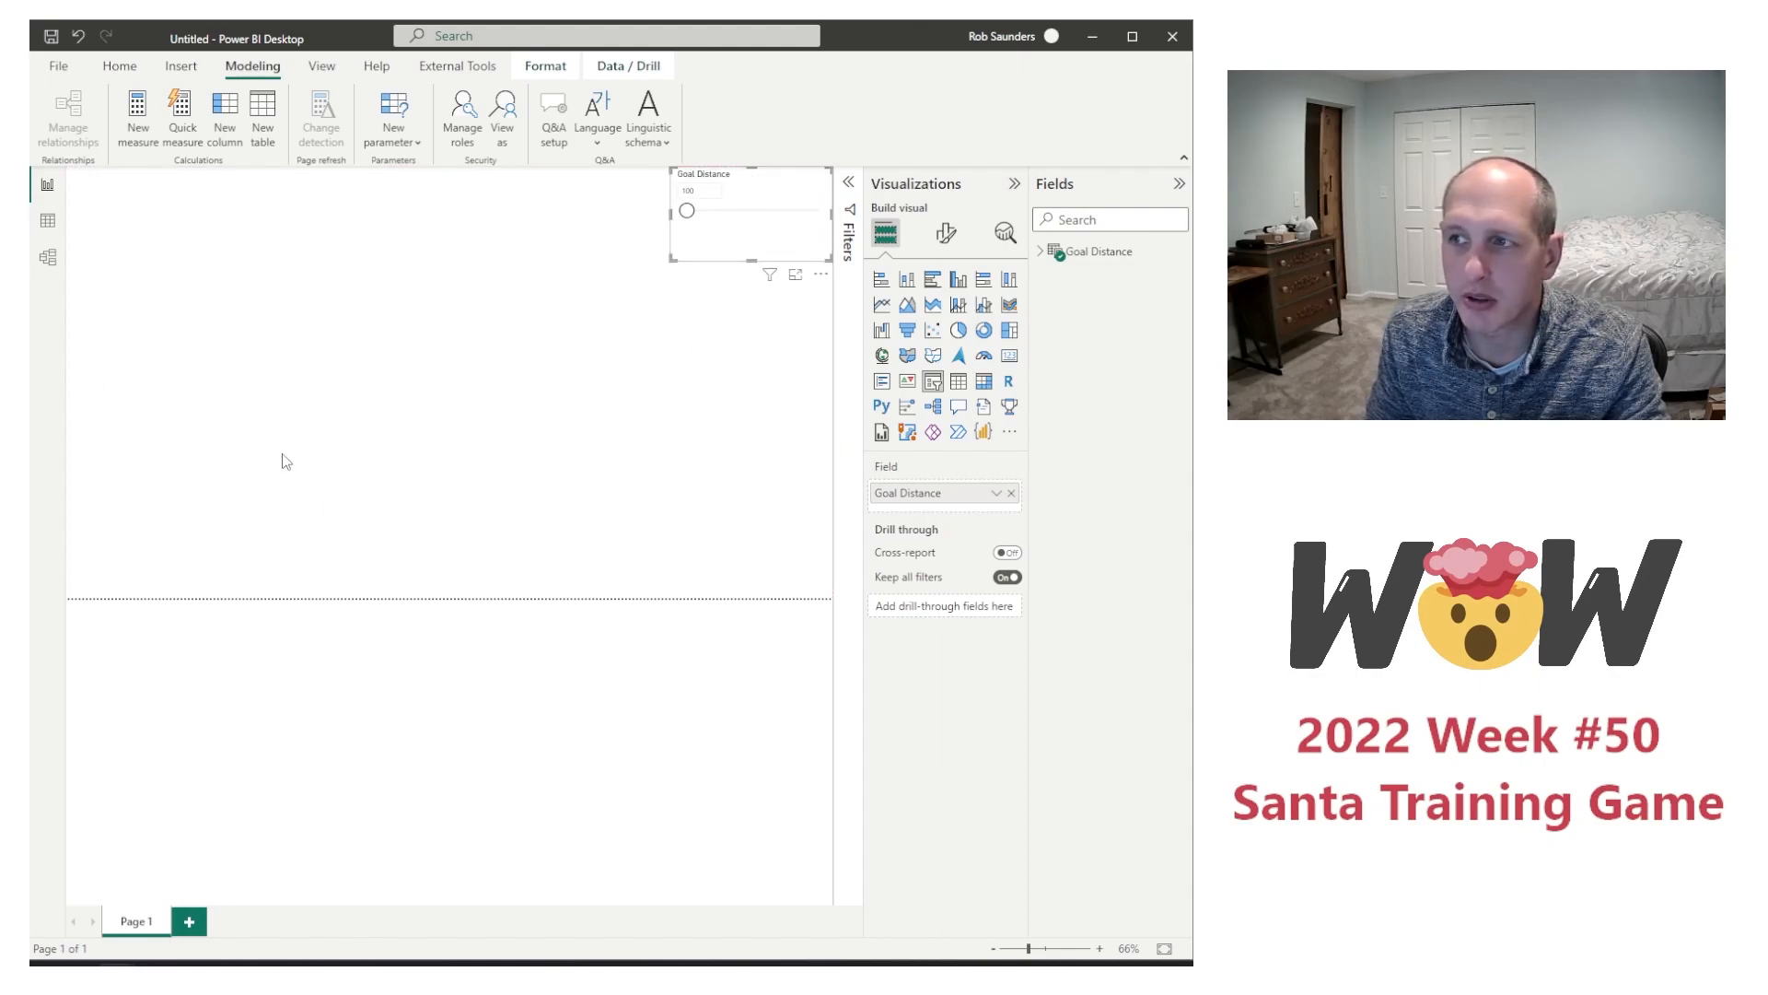
# Step: Start a new numeric range parameter named Launch Angle with the whole number data type
pyautogui.click(394, 140)
pyautogui.click(419, 170)
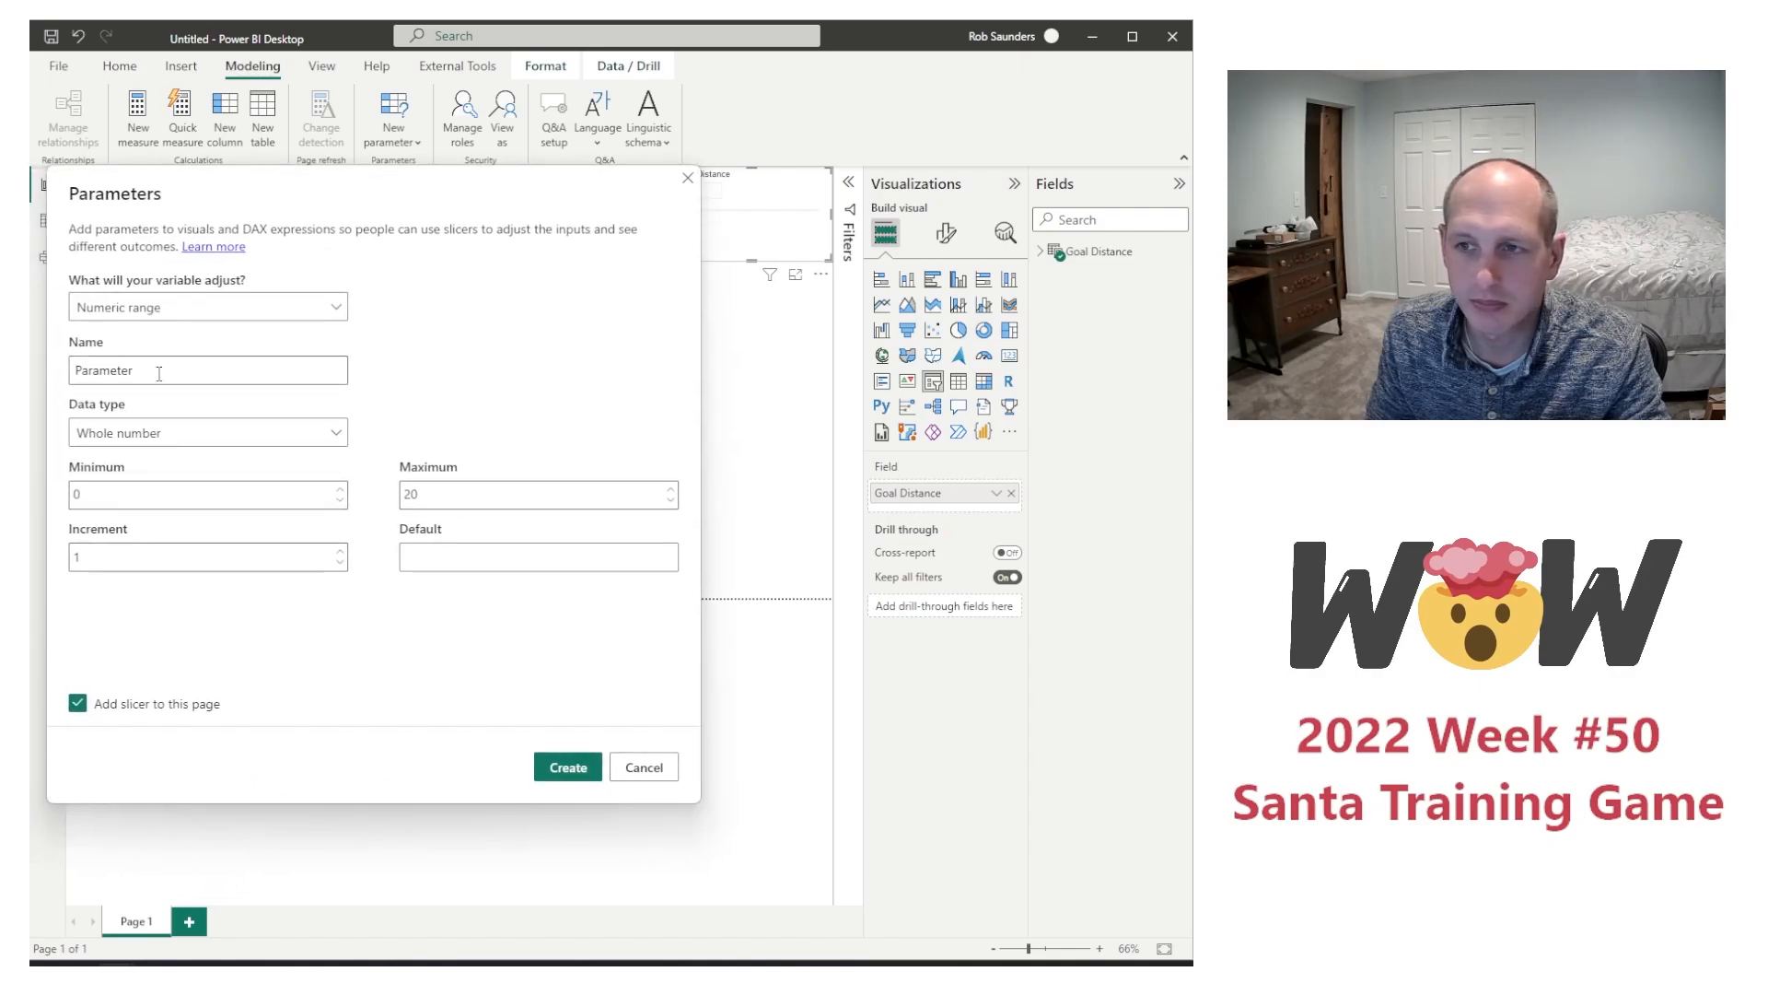
pyautogui.doubleClick(158, 372)
pyautogui.write('Launcvh')
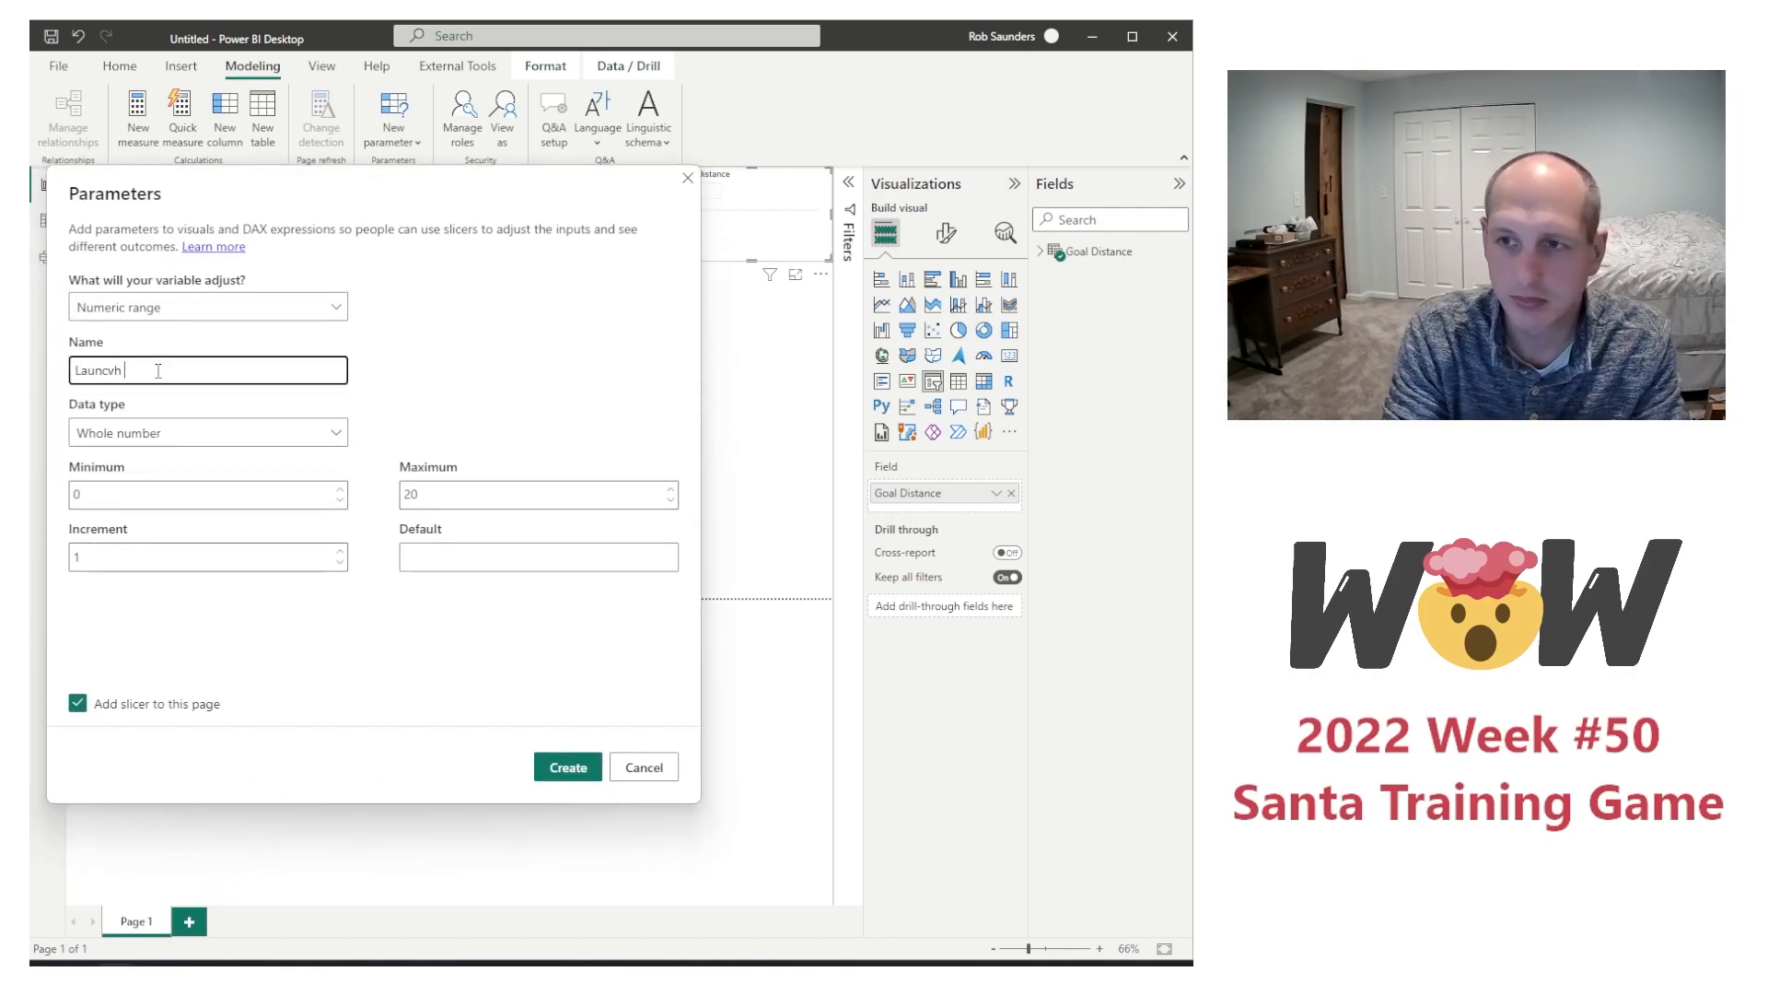
pyautogui.press('BackSpace')
pyautogui.write('ch Angle')
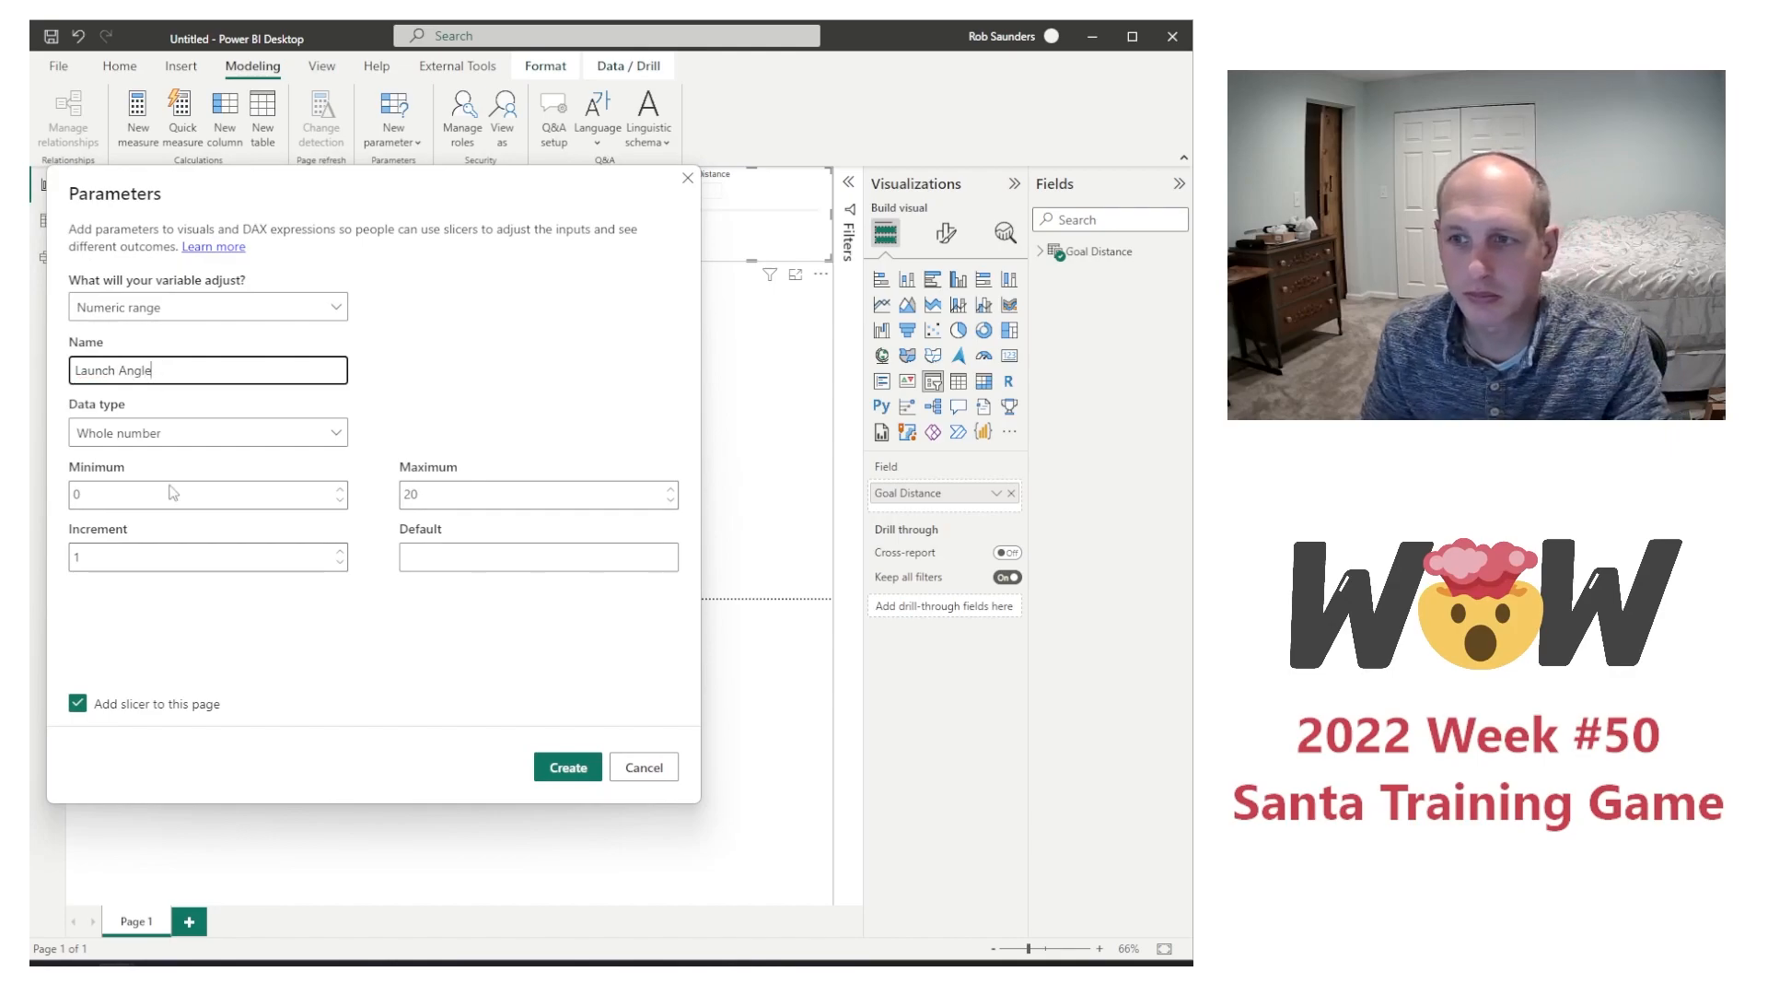
pyautogui.click(171, 443)
pyautogui.click(170, 461)
# Step: Give Launch Angle a minimum of 5, maximum of 45, increment of 10 and default of 15, and create the parameter
pyautogui.click(160, 499)
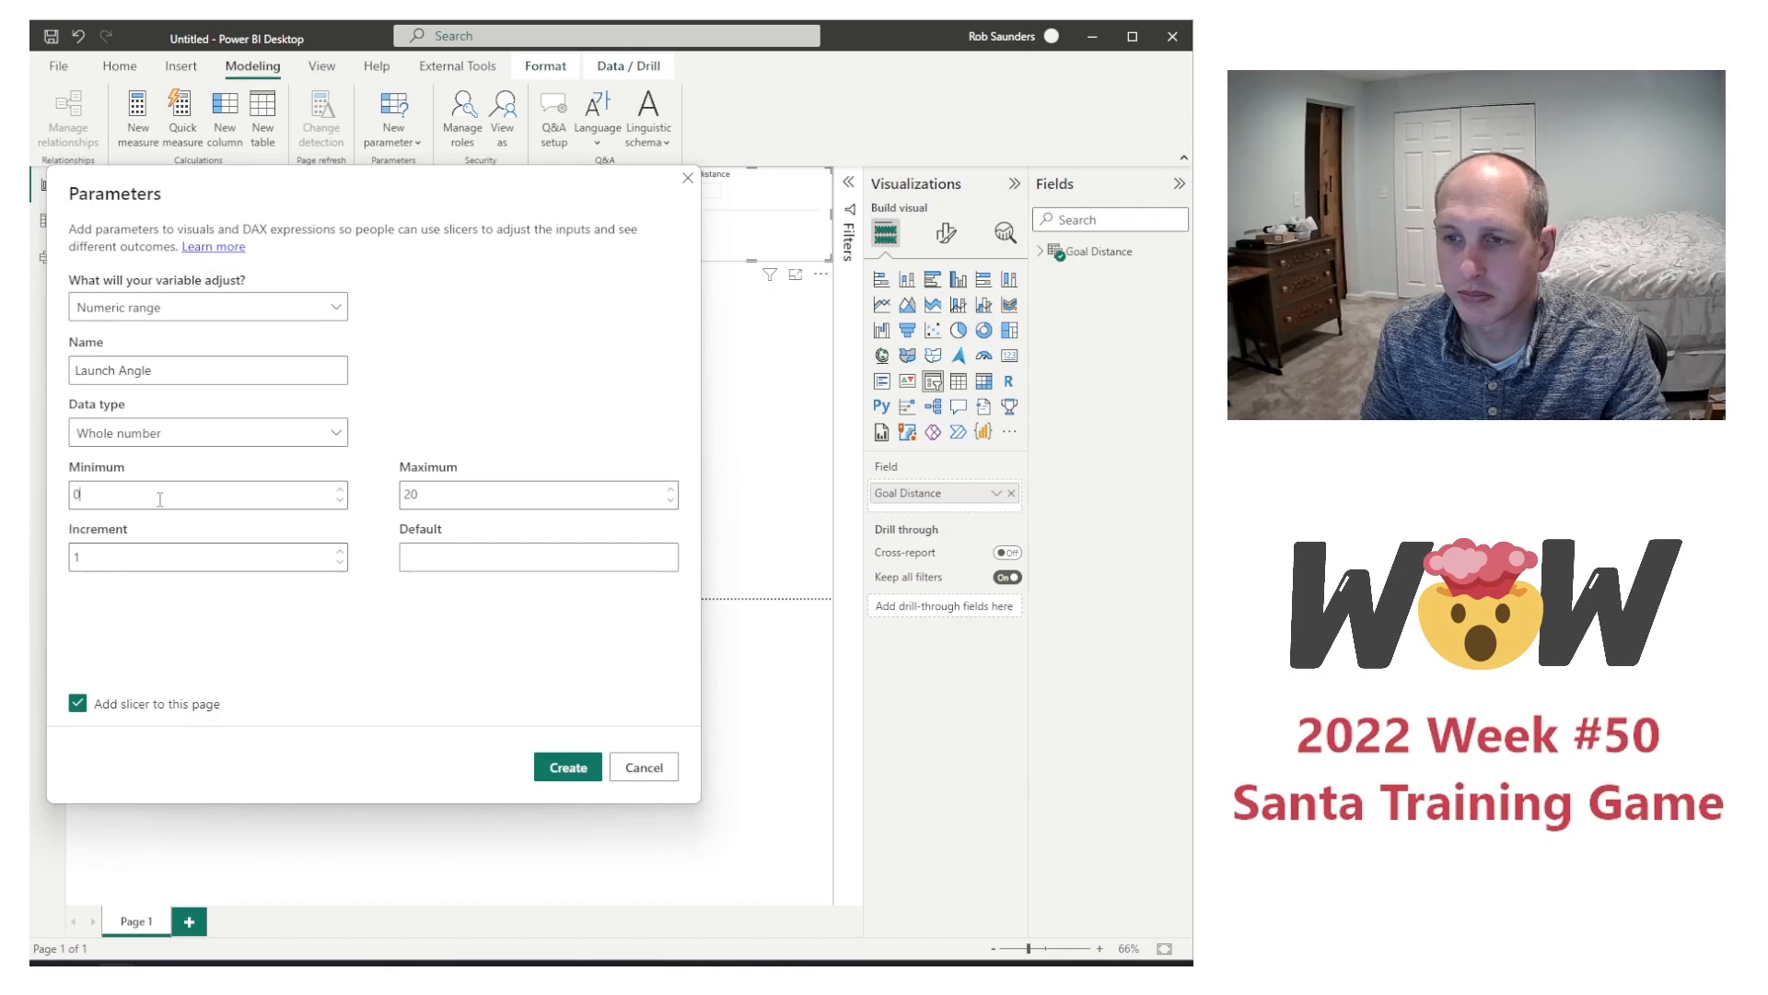
pyautogui.hotkey('ctrl', 'a')
pyautogui.write('5')
pyautogui.press('Tab')
pyautogui.write('45')
pyautogui.press('Tab')
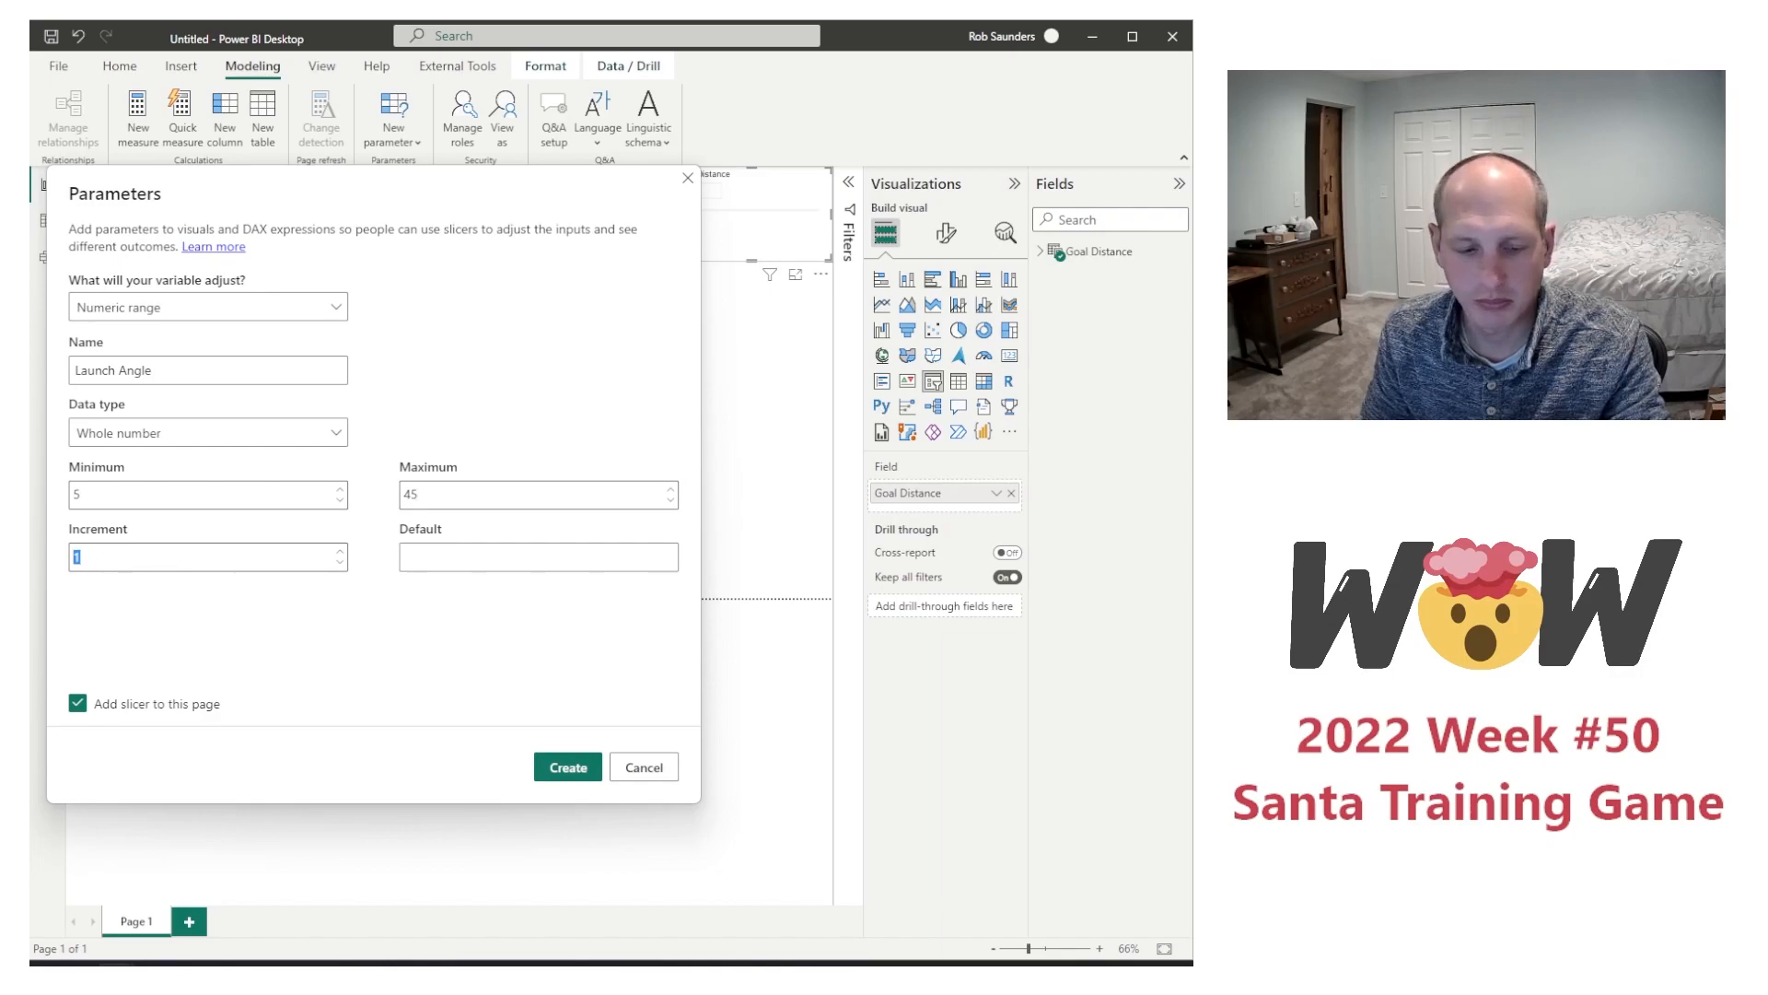
pyautogui.write('0')
pyautogui.click(454, 556)
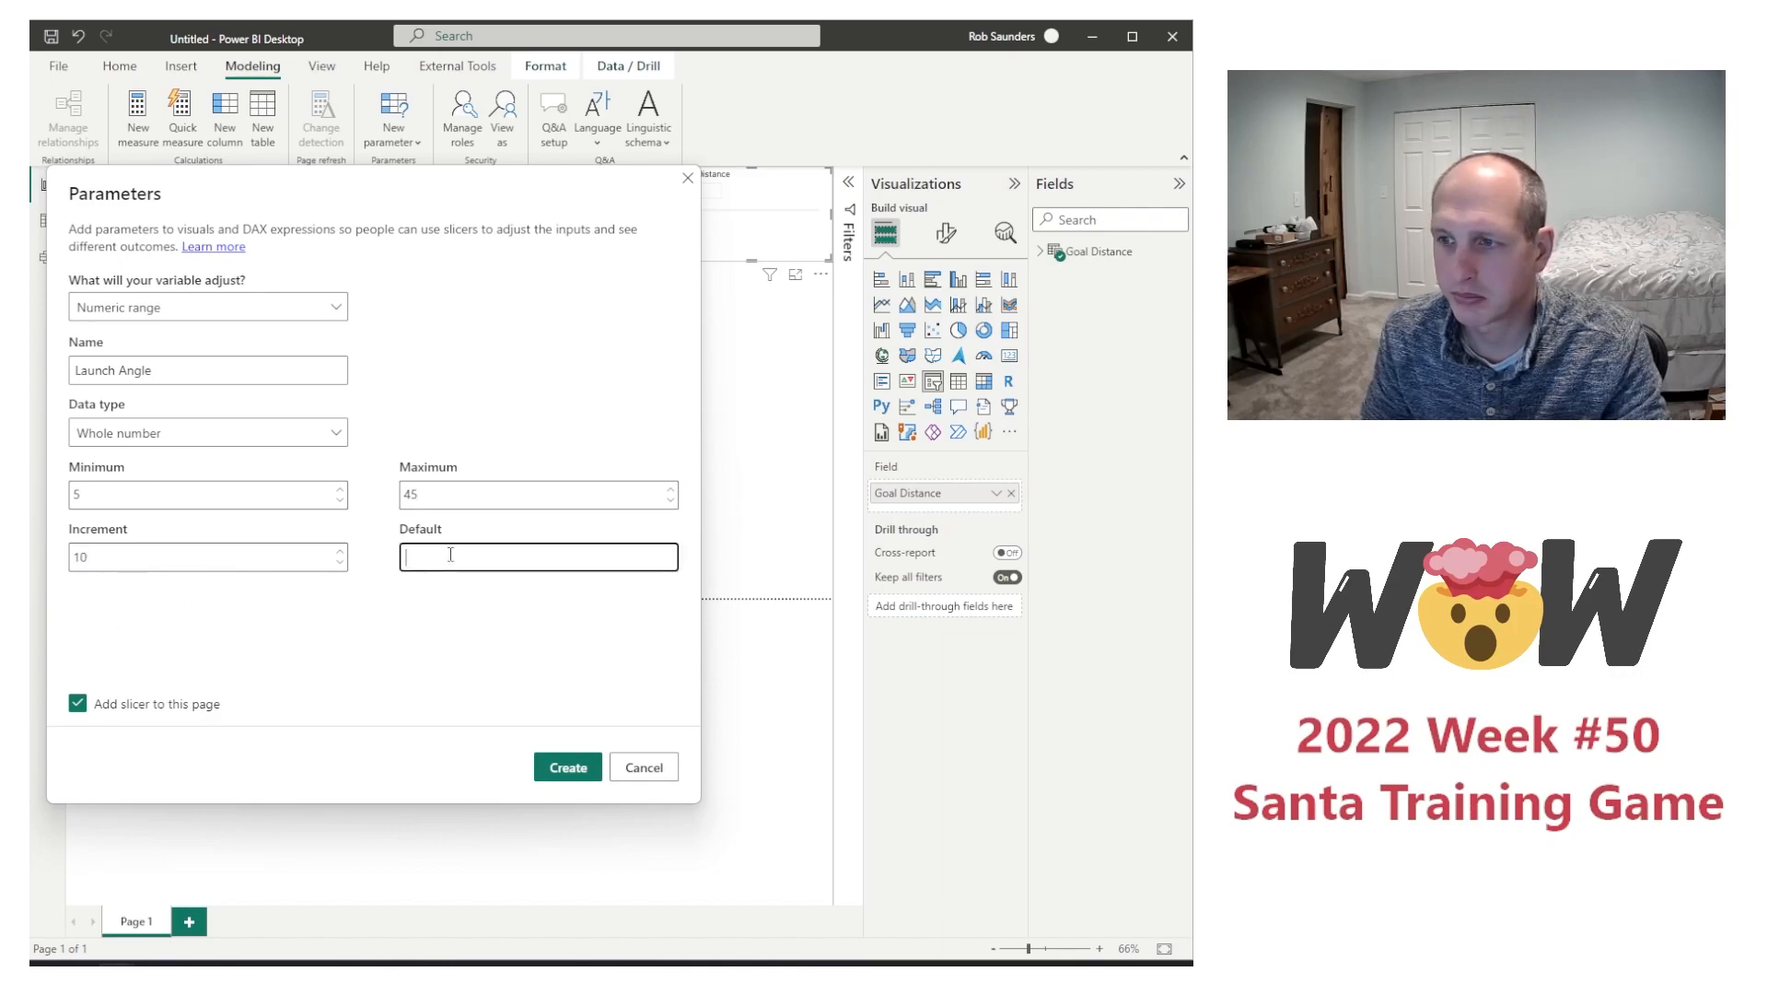
pyautogui.write('15')
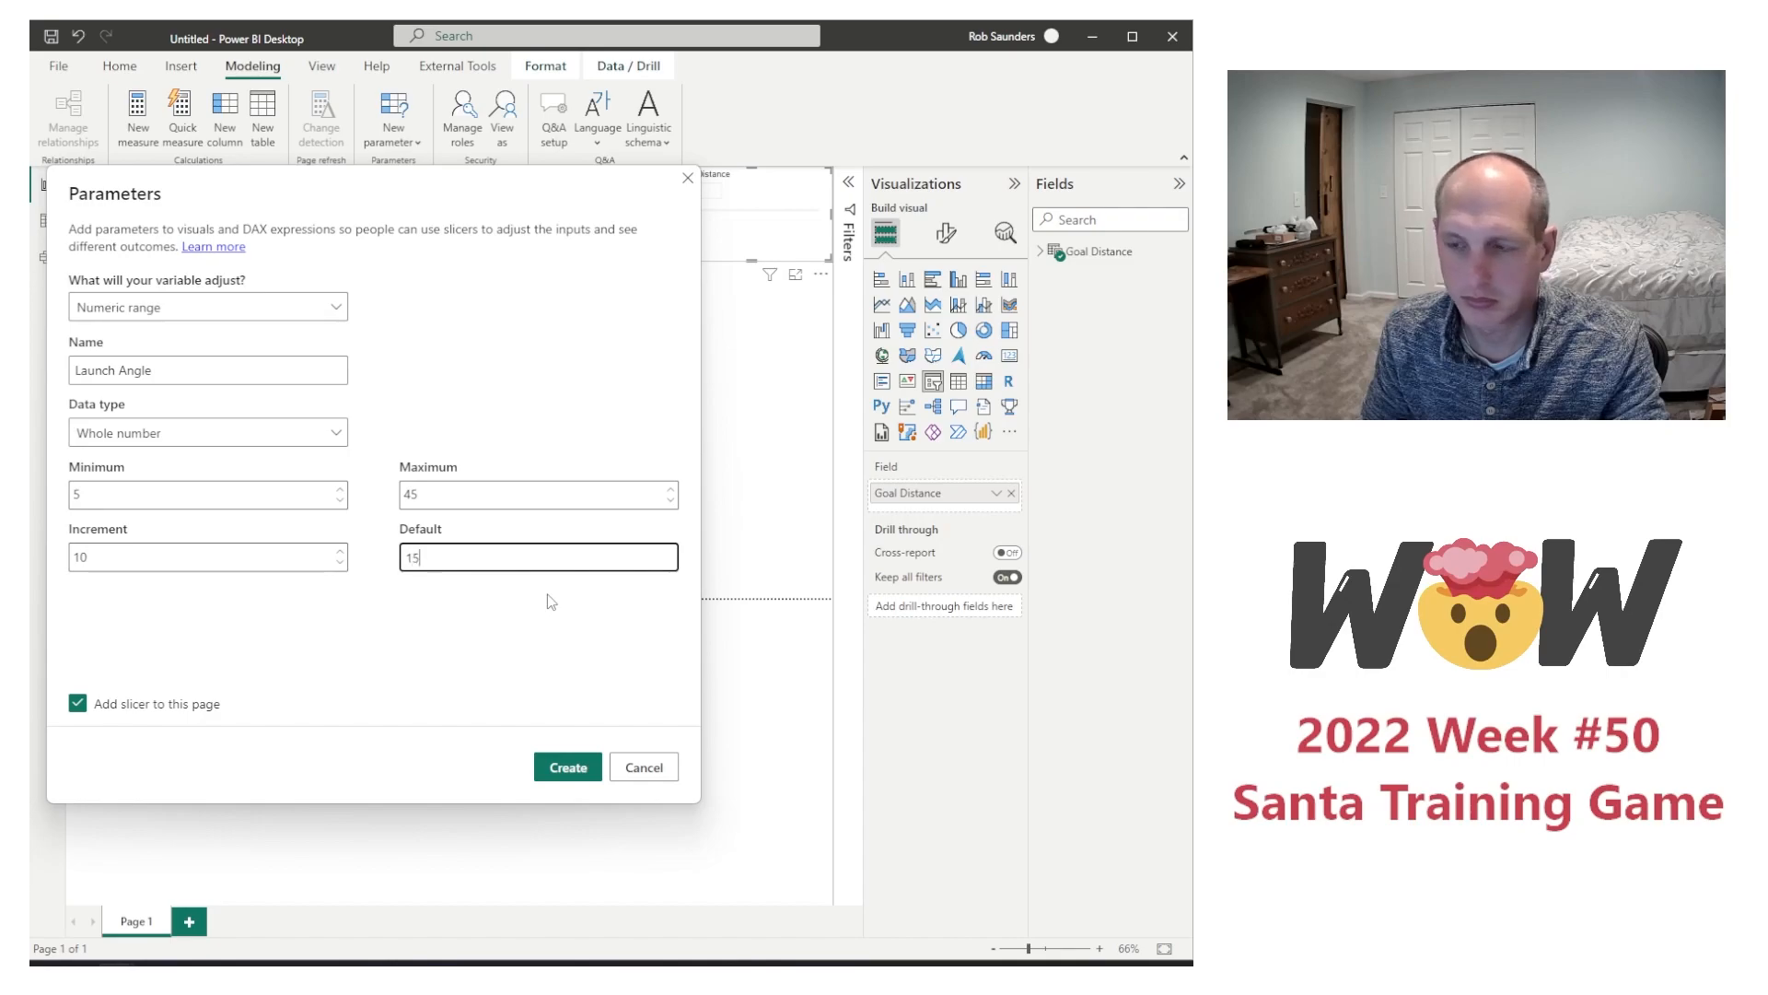
pyautogui.click(557, 772)
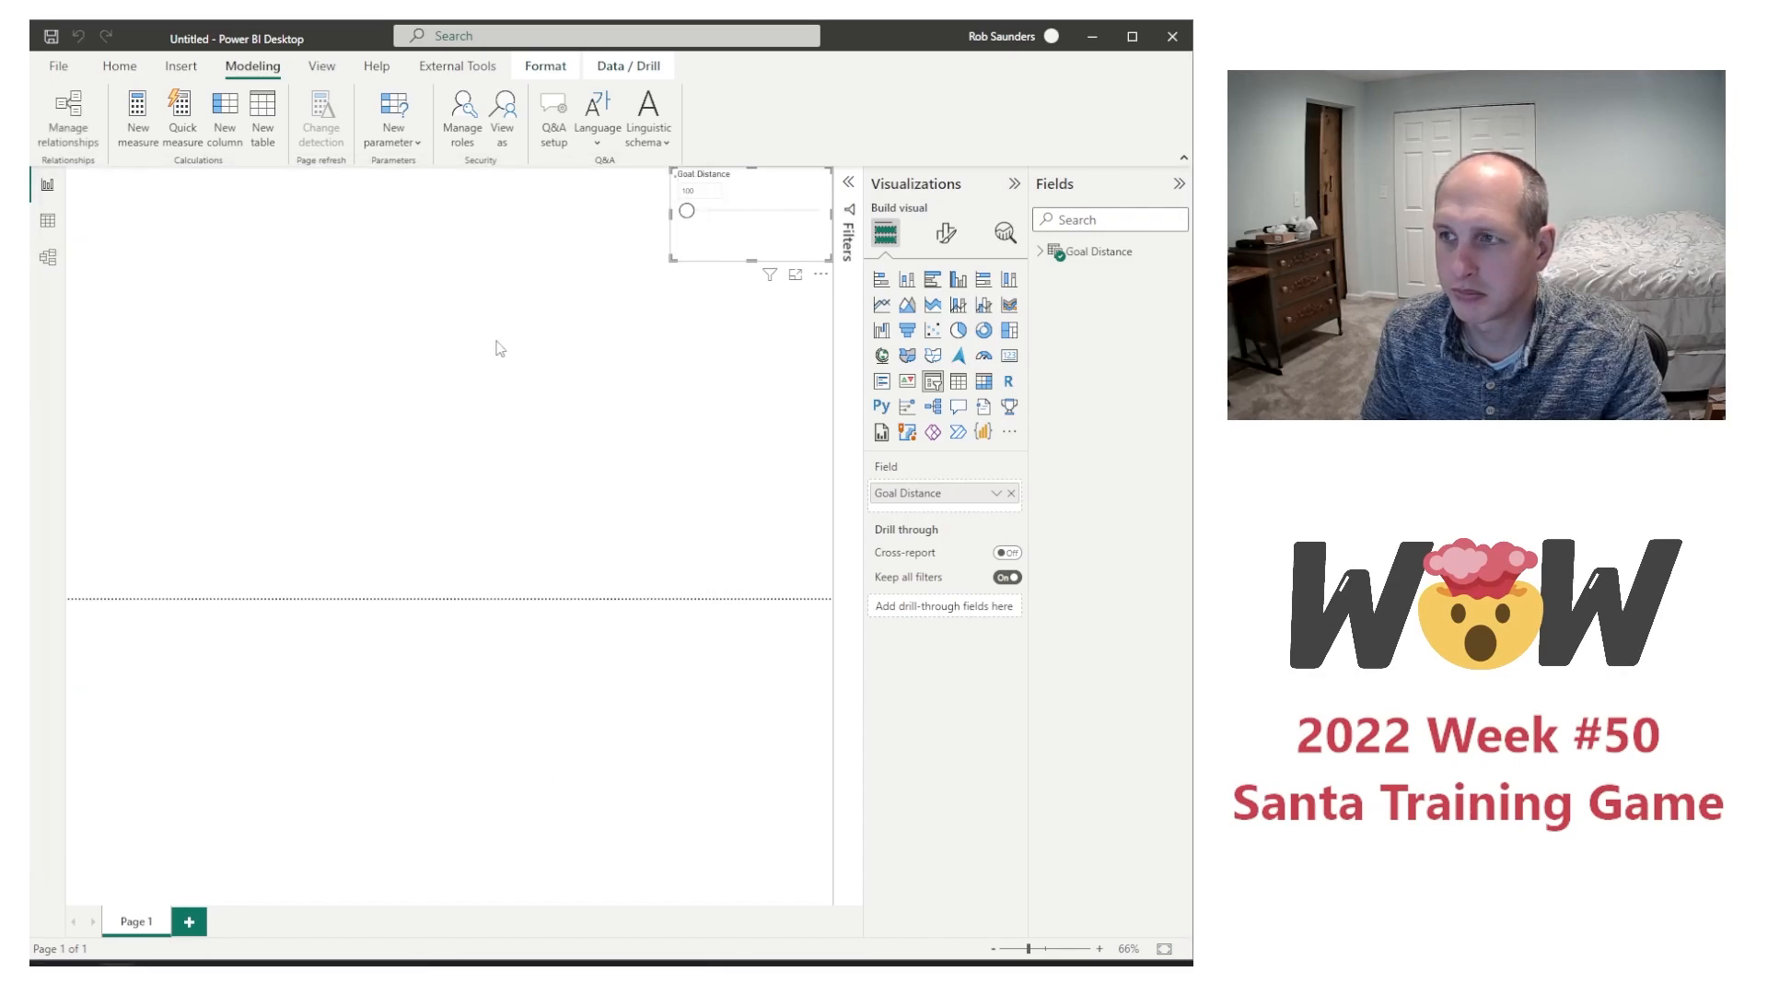
# Step: Place the Launch Angle slicer below the Goal Distance slicer and reduce its height and width to match
pyautogui.moveTo(198, 319); pyautogui.dragTo(648, 224)
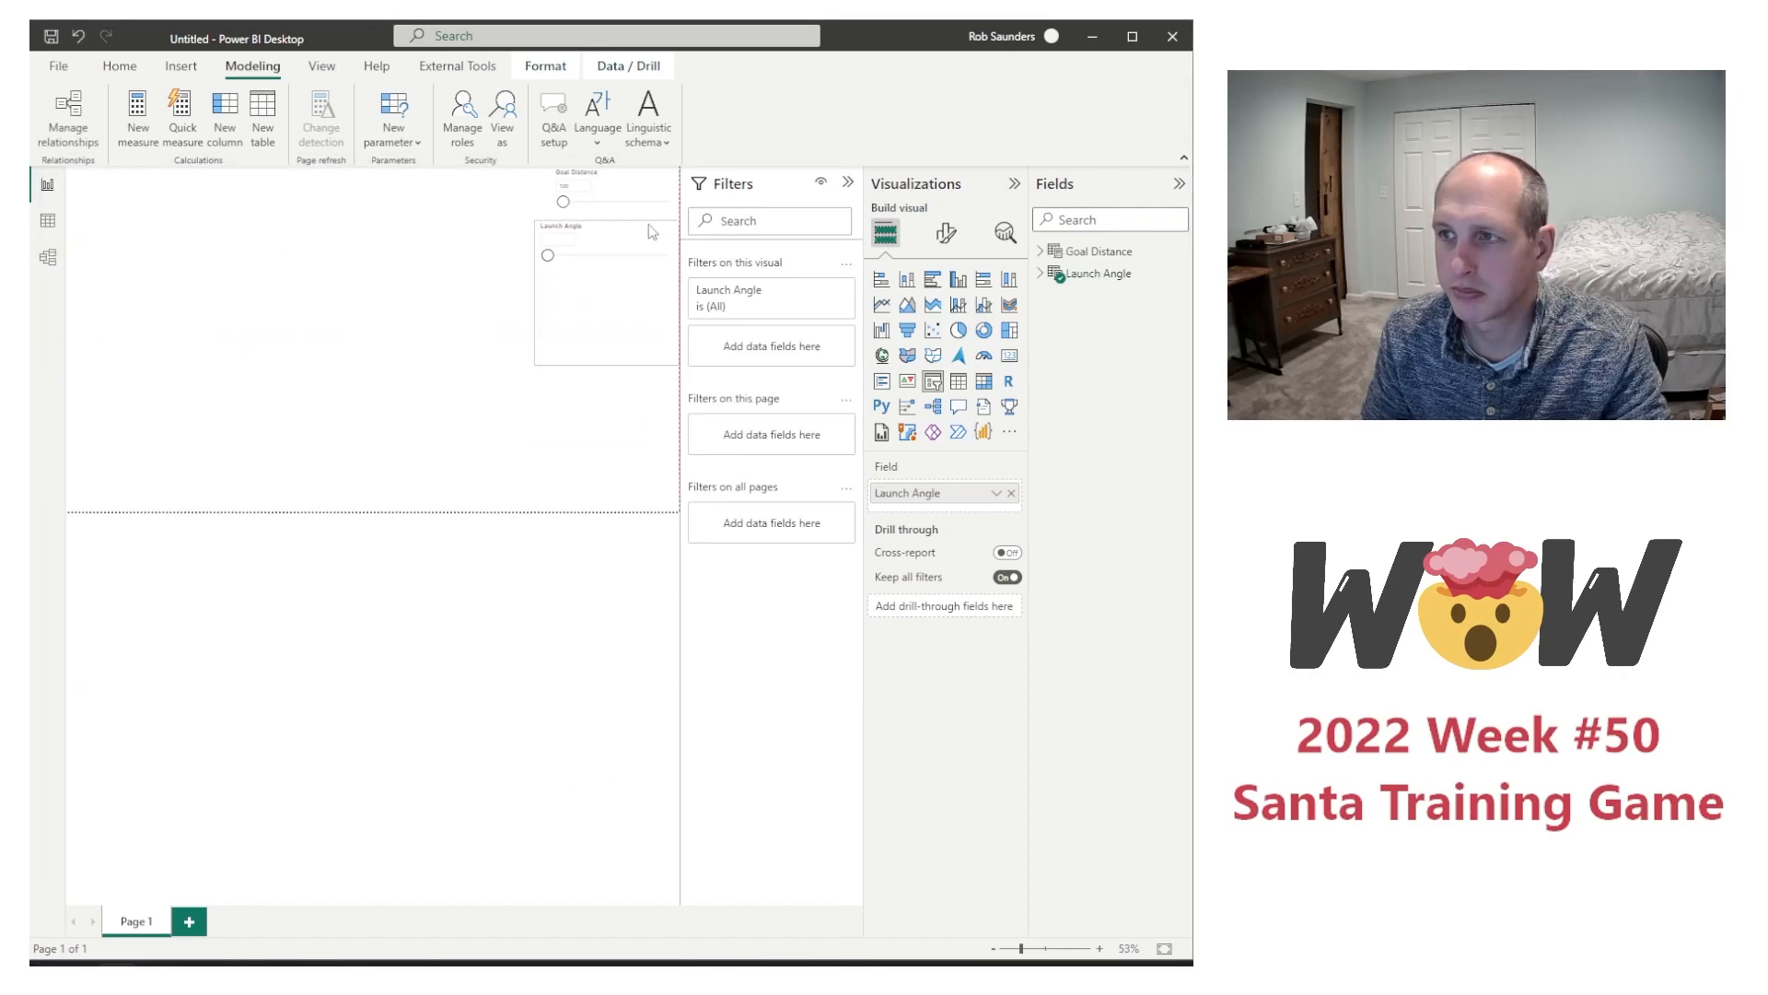
pyautogui.moveTo(606, 357); pyautogui.dragTo(608, 312)
pyautogui.moveTo(536, 264)
pyautogui.mouseDown()
pyautogui.moveTo(575, 264)
pyautogui.moveTo(552, 265)
pyautogui.mouseUp()
# Step: Create a numeric range parameter named Velocity with minimum 30, maximum 100, increment 10 and default 50
pyautogui.click(393, 115)
pyautogui.click(400, 173)
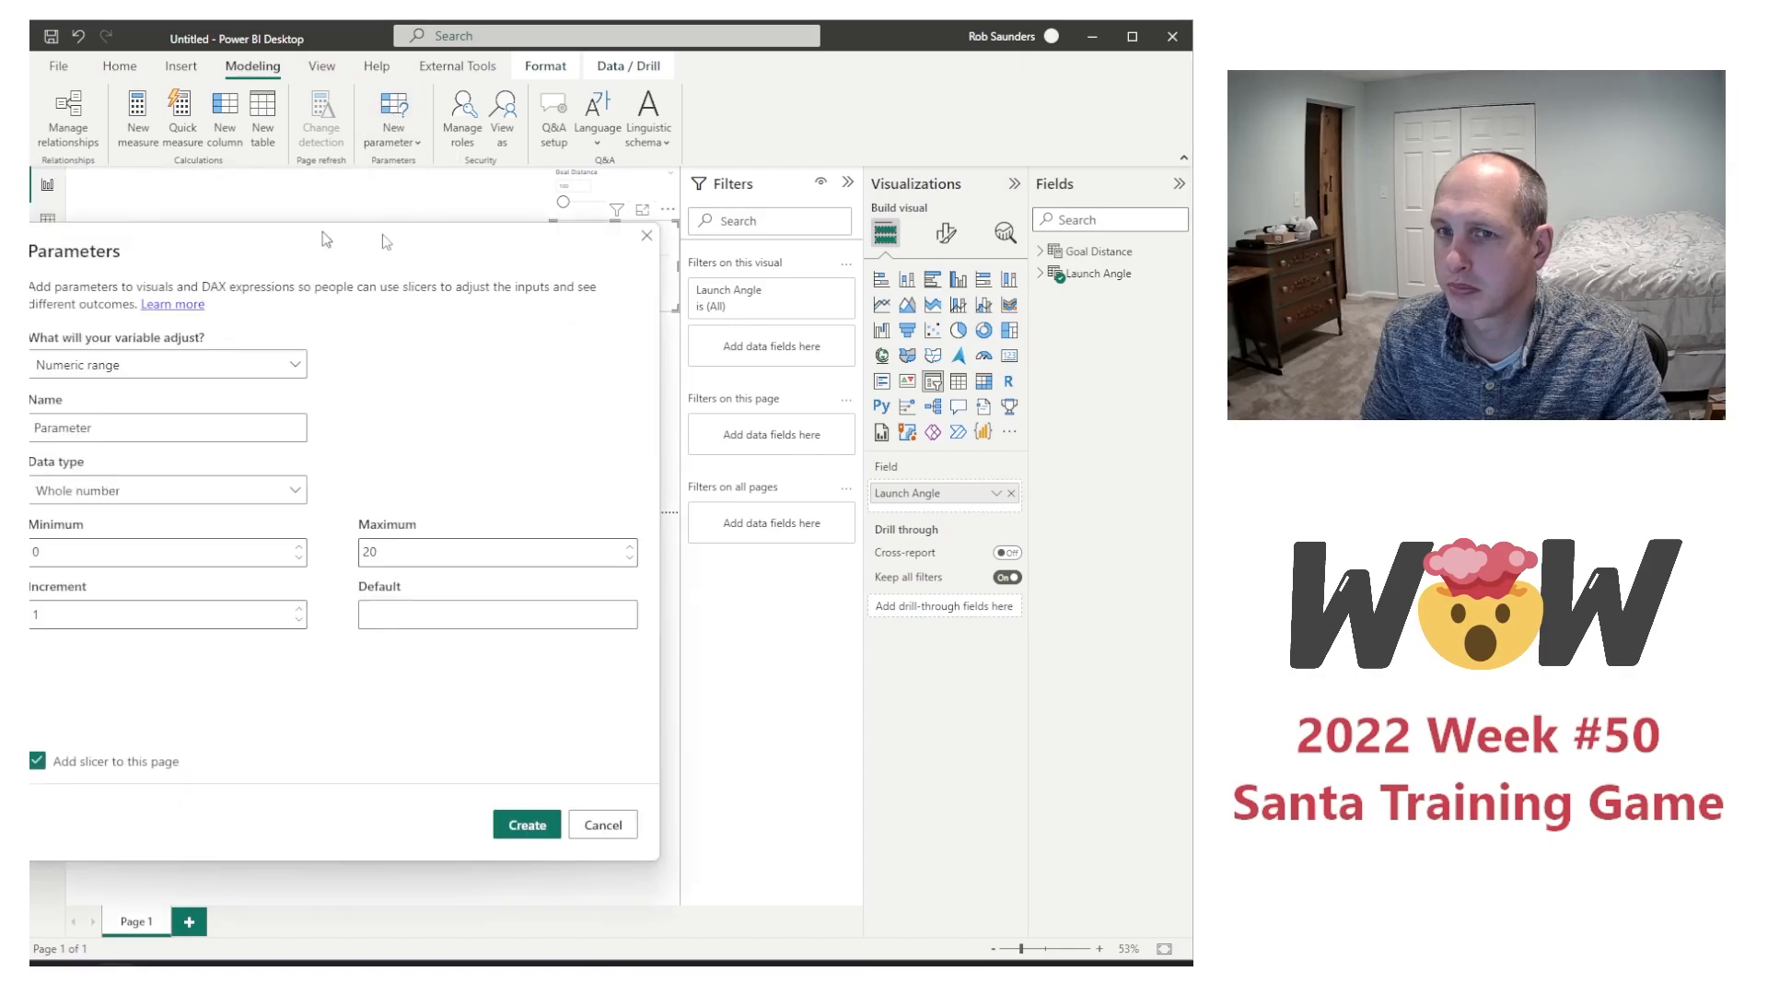
pyautogui.doubleClick(347, 391)
pyautogui.write('Velocity')
pyautogui.click(308, 511)
pyautogui.write('30')
pyautogui.press('Tab')
pyautogui.write('100')
pyautogui.press('Tab')
pyautogui.write('10')
pyautogui.press('Tab')
pyautogui.write('50')
pyautogui.click(688, 792)
# Step: Place the Velocity slicer below the Launch Angle slicer and collapse the Filters, Visualizations and Fields panes
pyautogui.moveTo(148, 425); pyautogui.dragTo(551, 362)
pyautogui.click(848, 183)
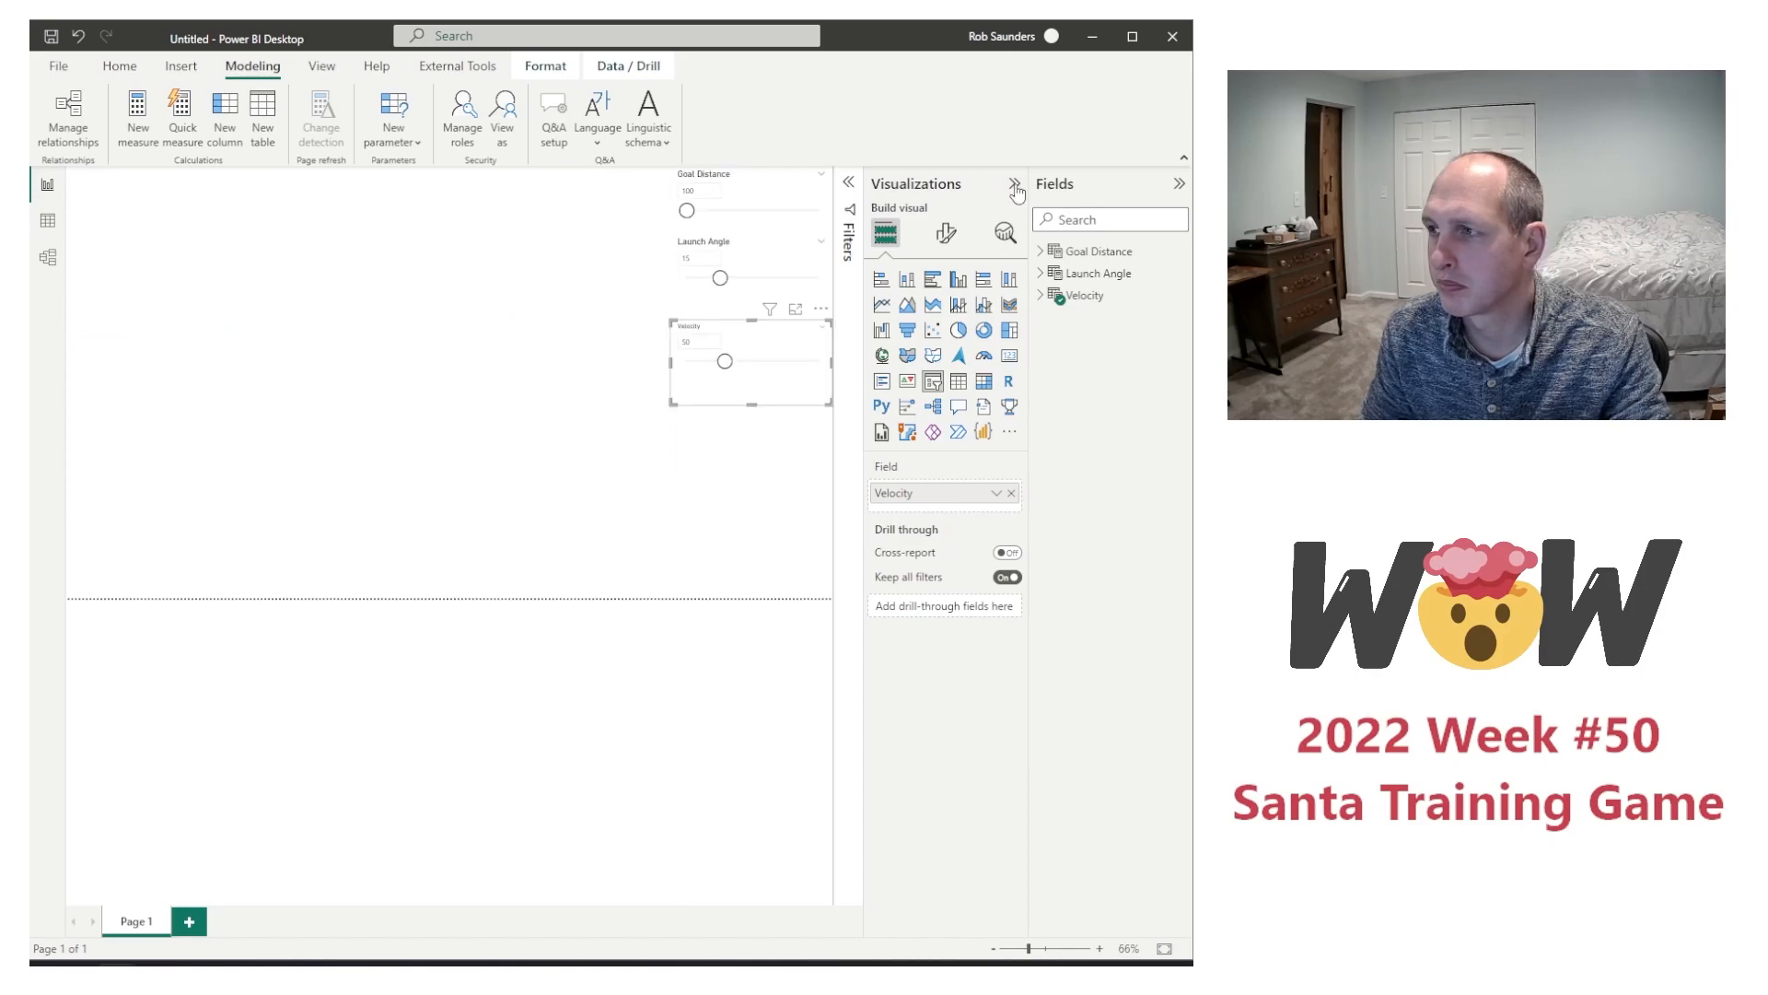
pyautogui.click(1006, 183)
pyautogui.click(1178, 183)
# Step: Create a numeric range parameter named Mode and place its slicer below the Velocity slicer
pyautogui.click(393, 115)
pyautogui.click(401, 173)
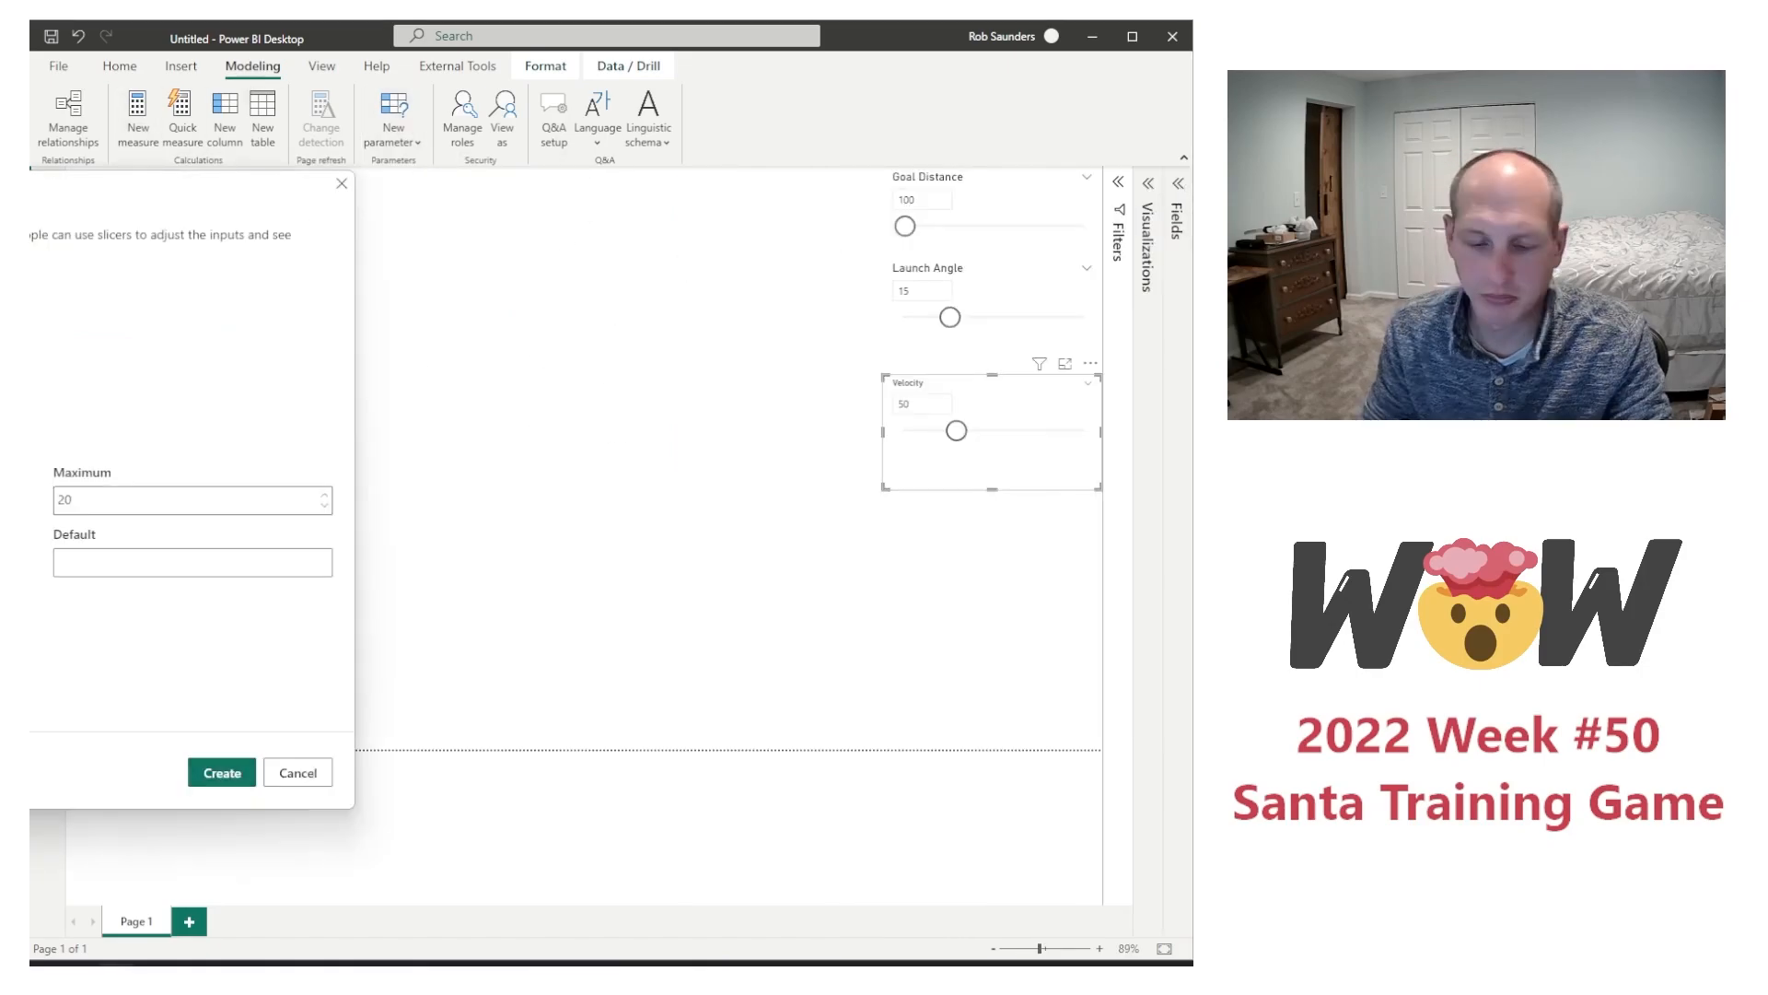
pyautogui.click(90, 558)
pyautogui.click(222, 773)
pyautogui.moveTo(267, 587); pyautogui.dragTo(936, 584)
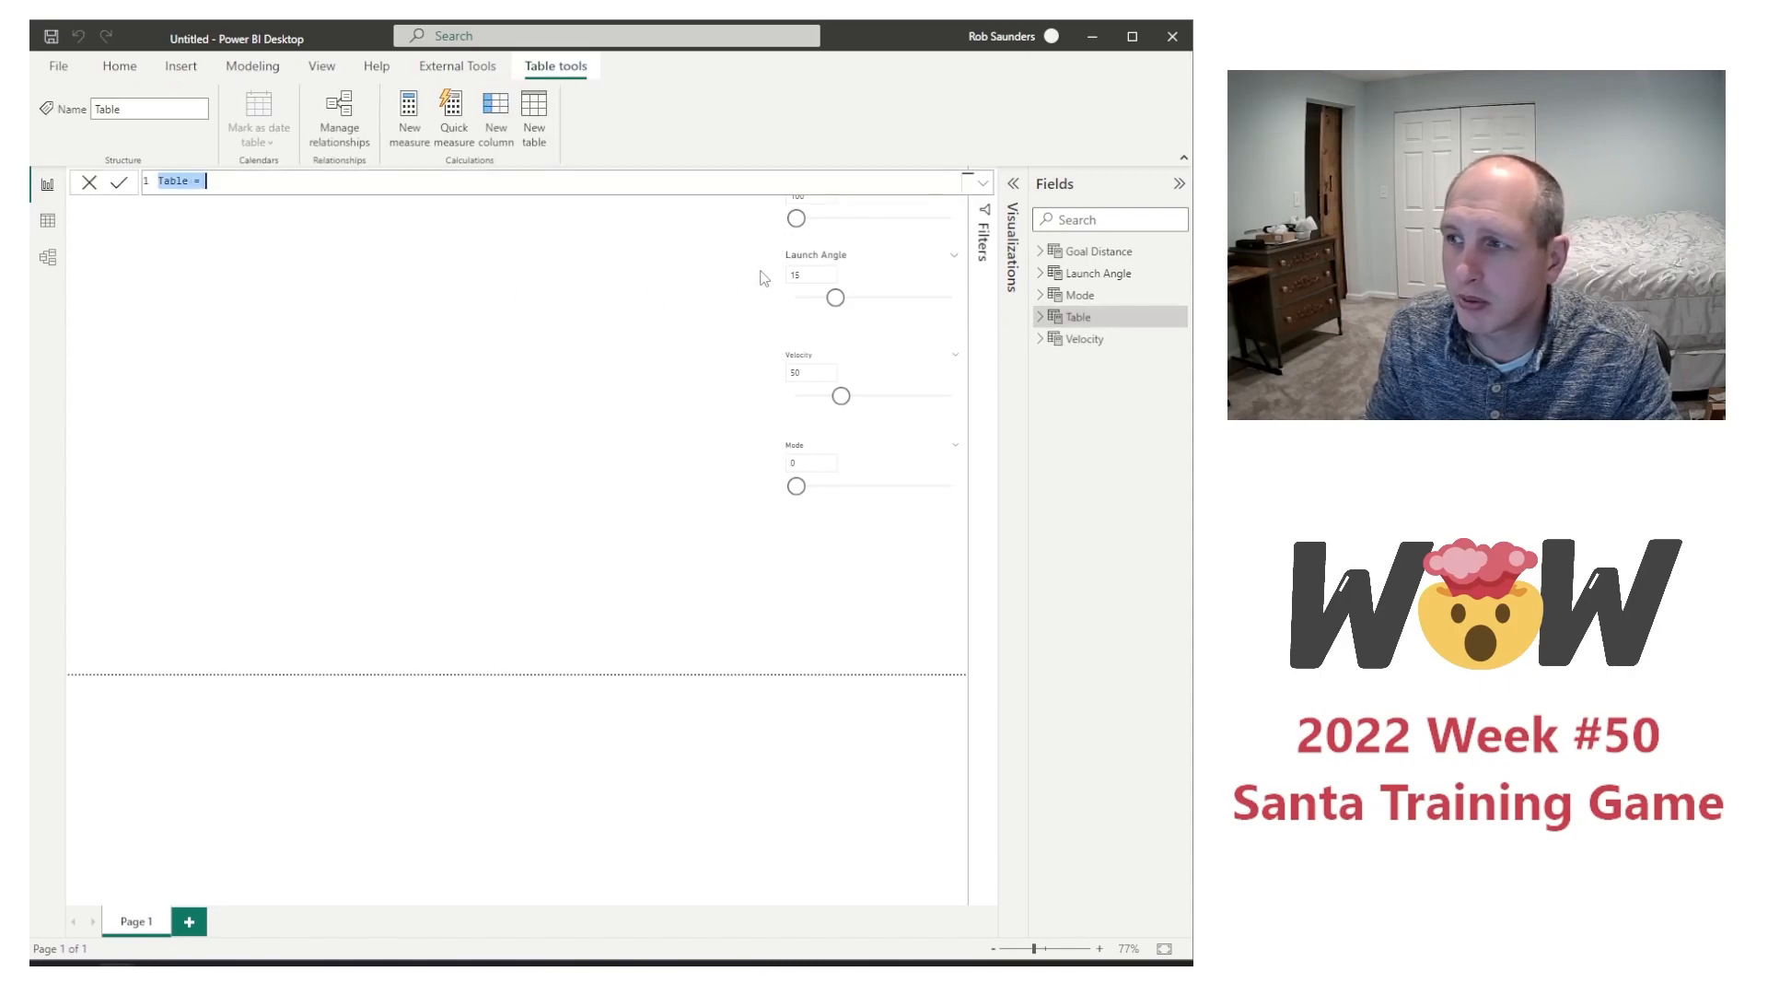
# Step: Define the new calculated table as Points = GENERATESERIES(0,20,1)
pyautogui.doubleClick(175, 181)
pyautogui.write('Points')
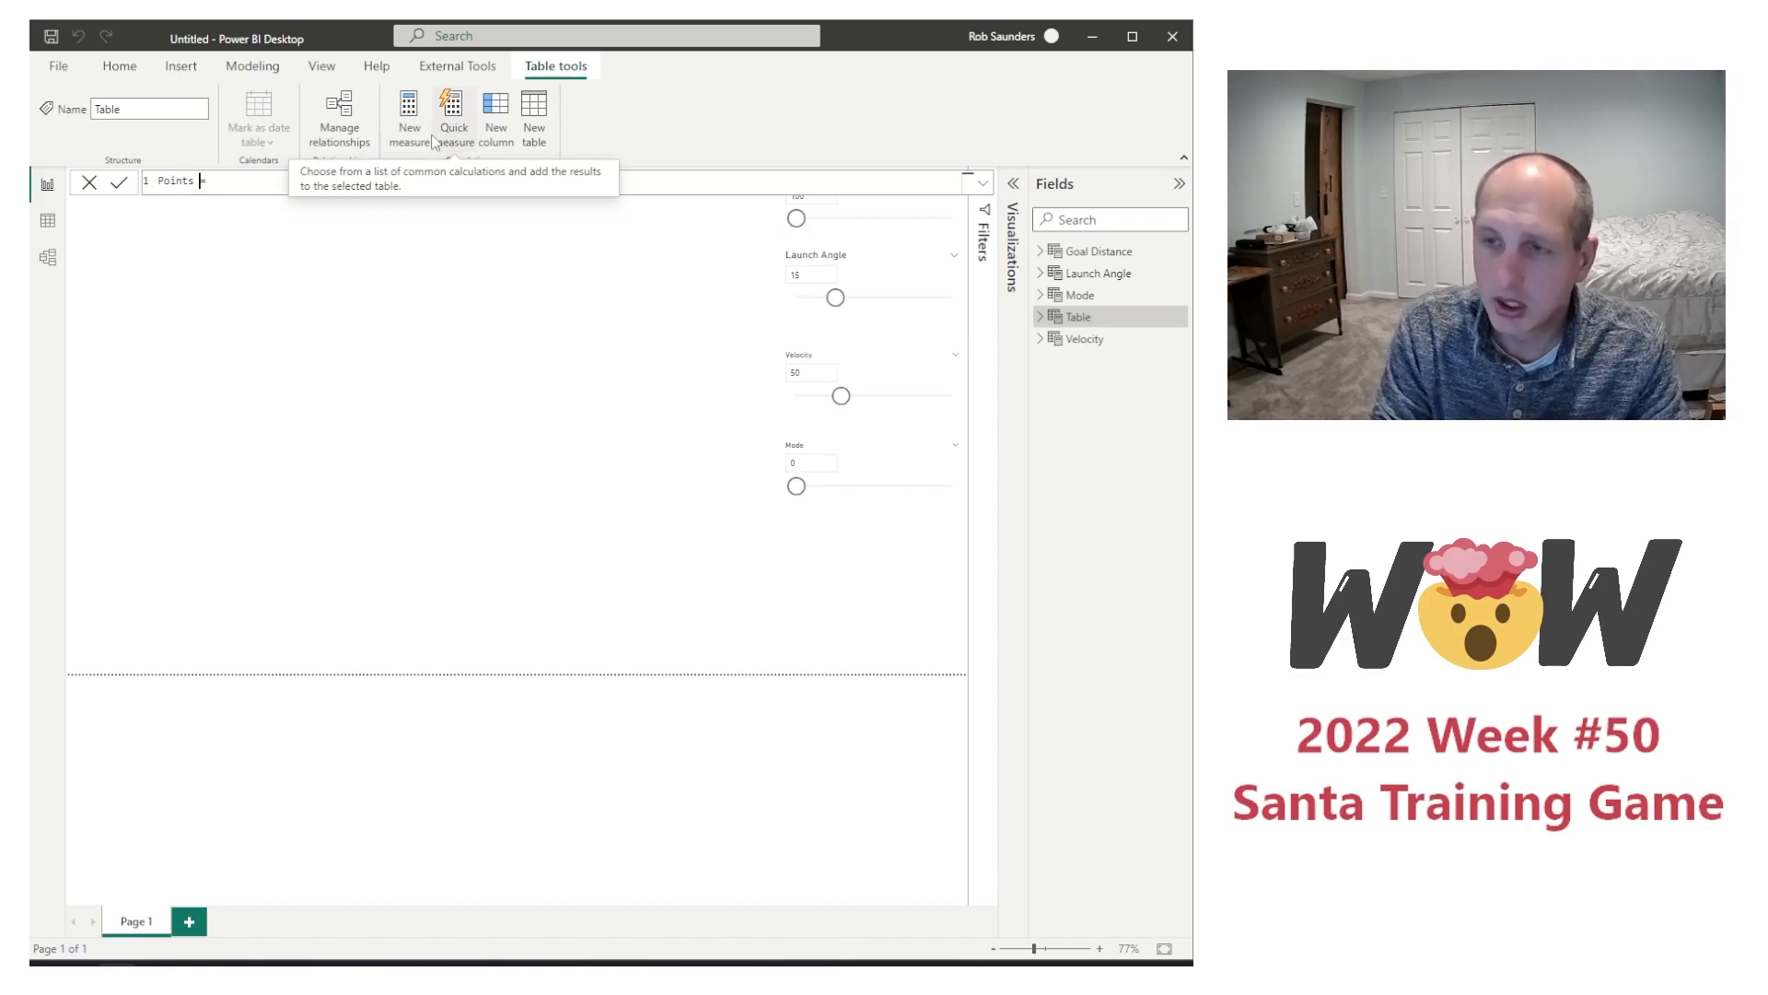
pyautogui.write(' = ge')
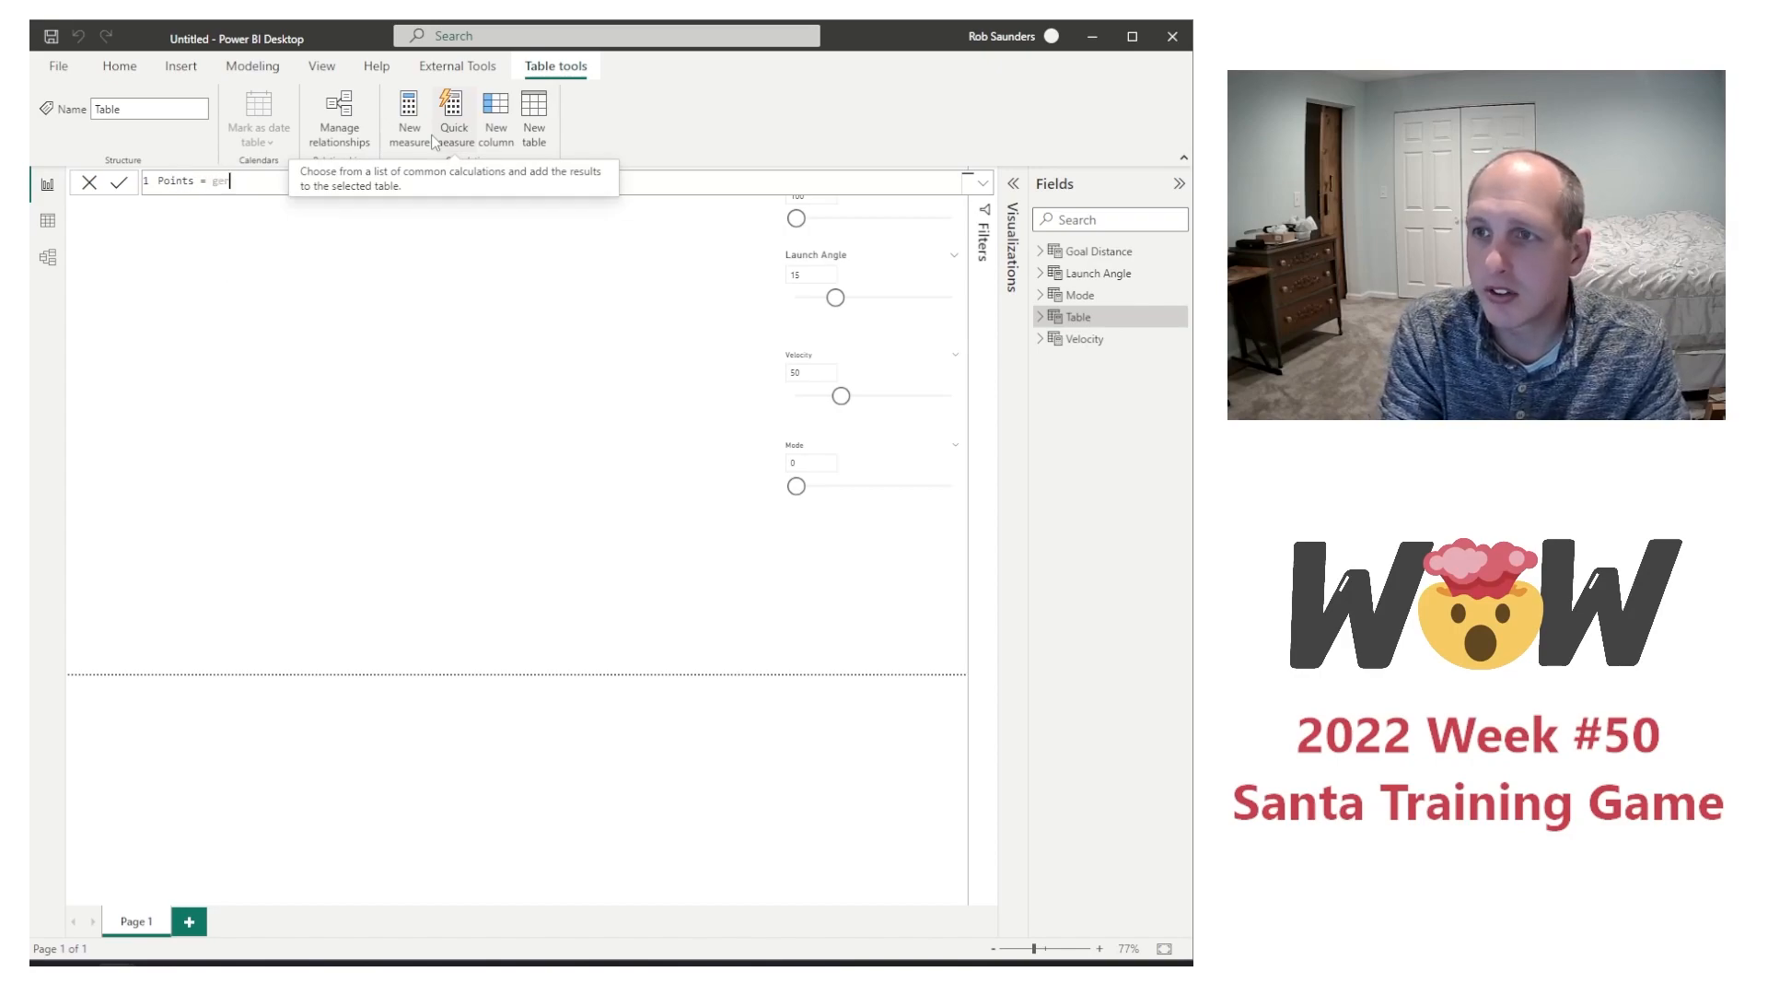
pyautogui.write('ner')
pyautogui.press('Down')
pyautogui.press('Down')
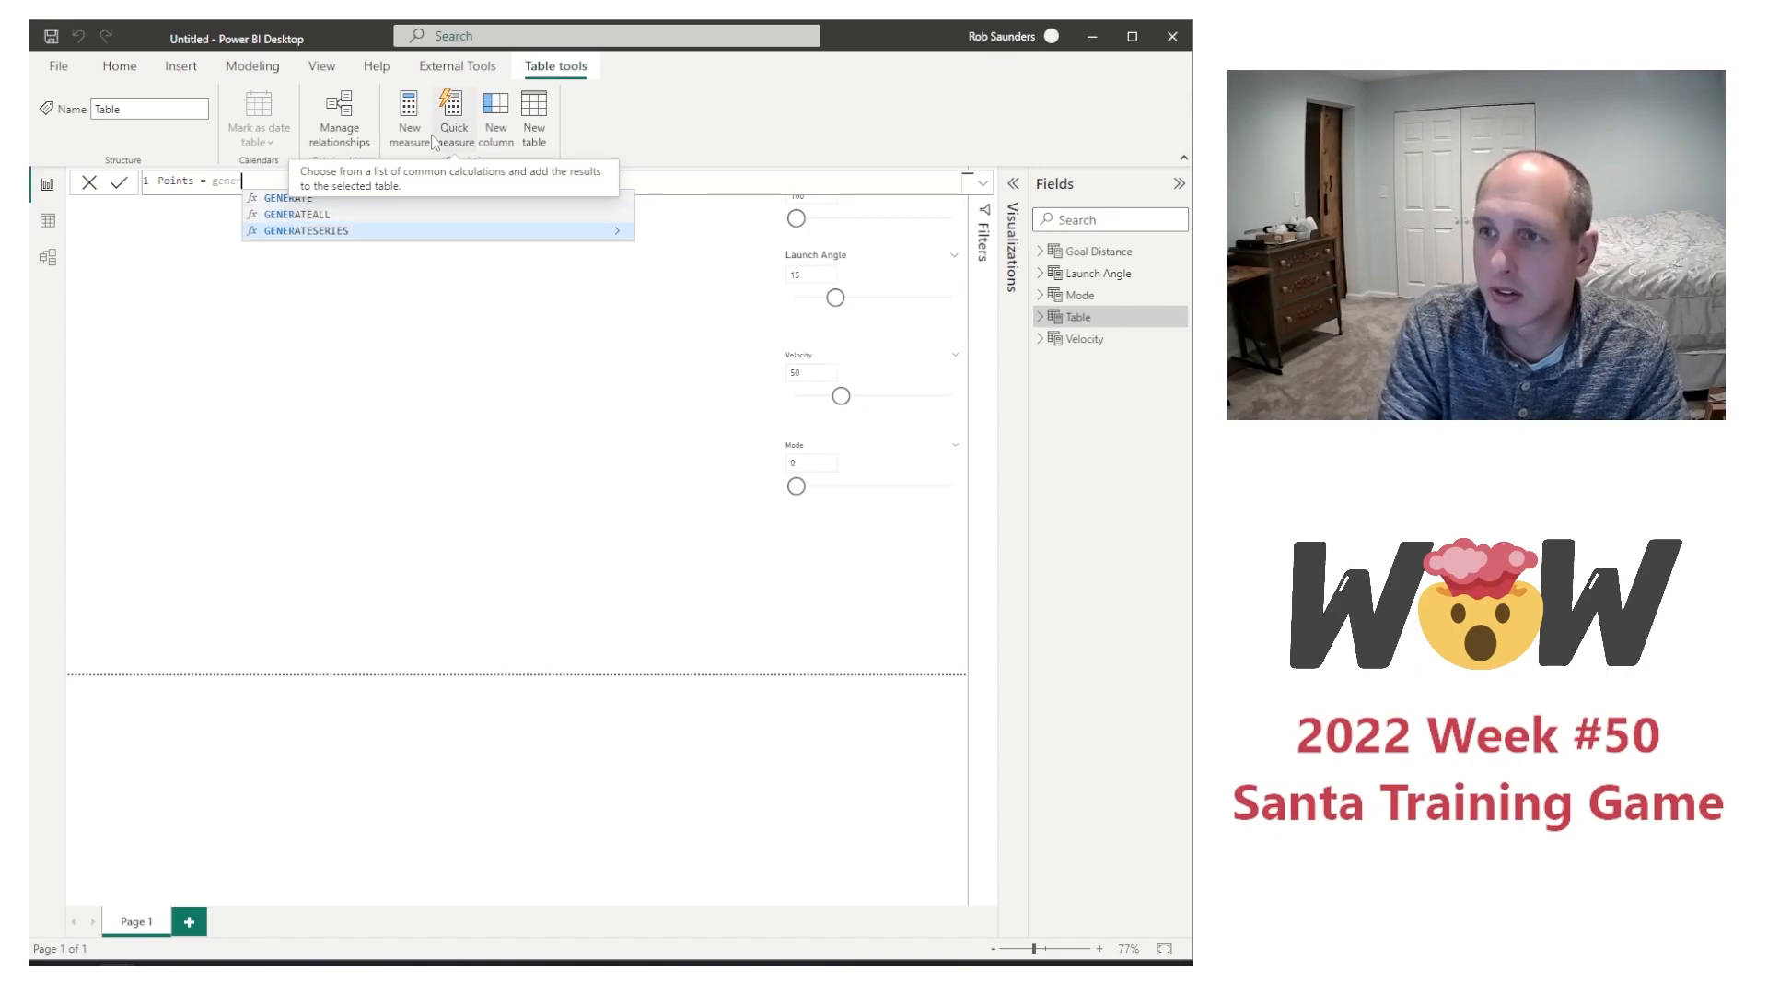
pyautogui.press('Tab')
pyautogui.write('0,')
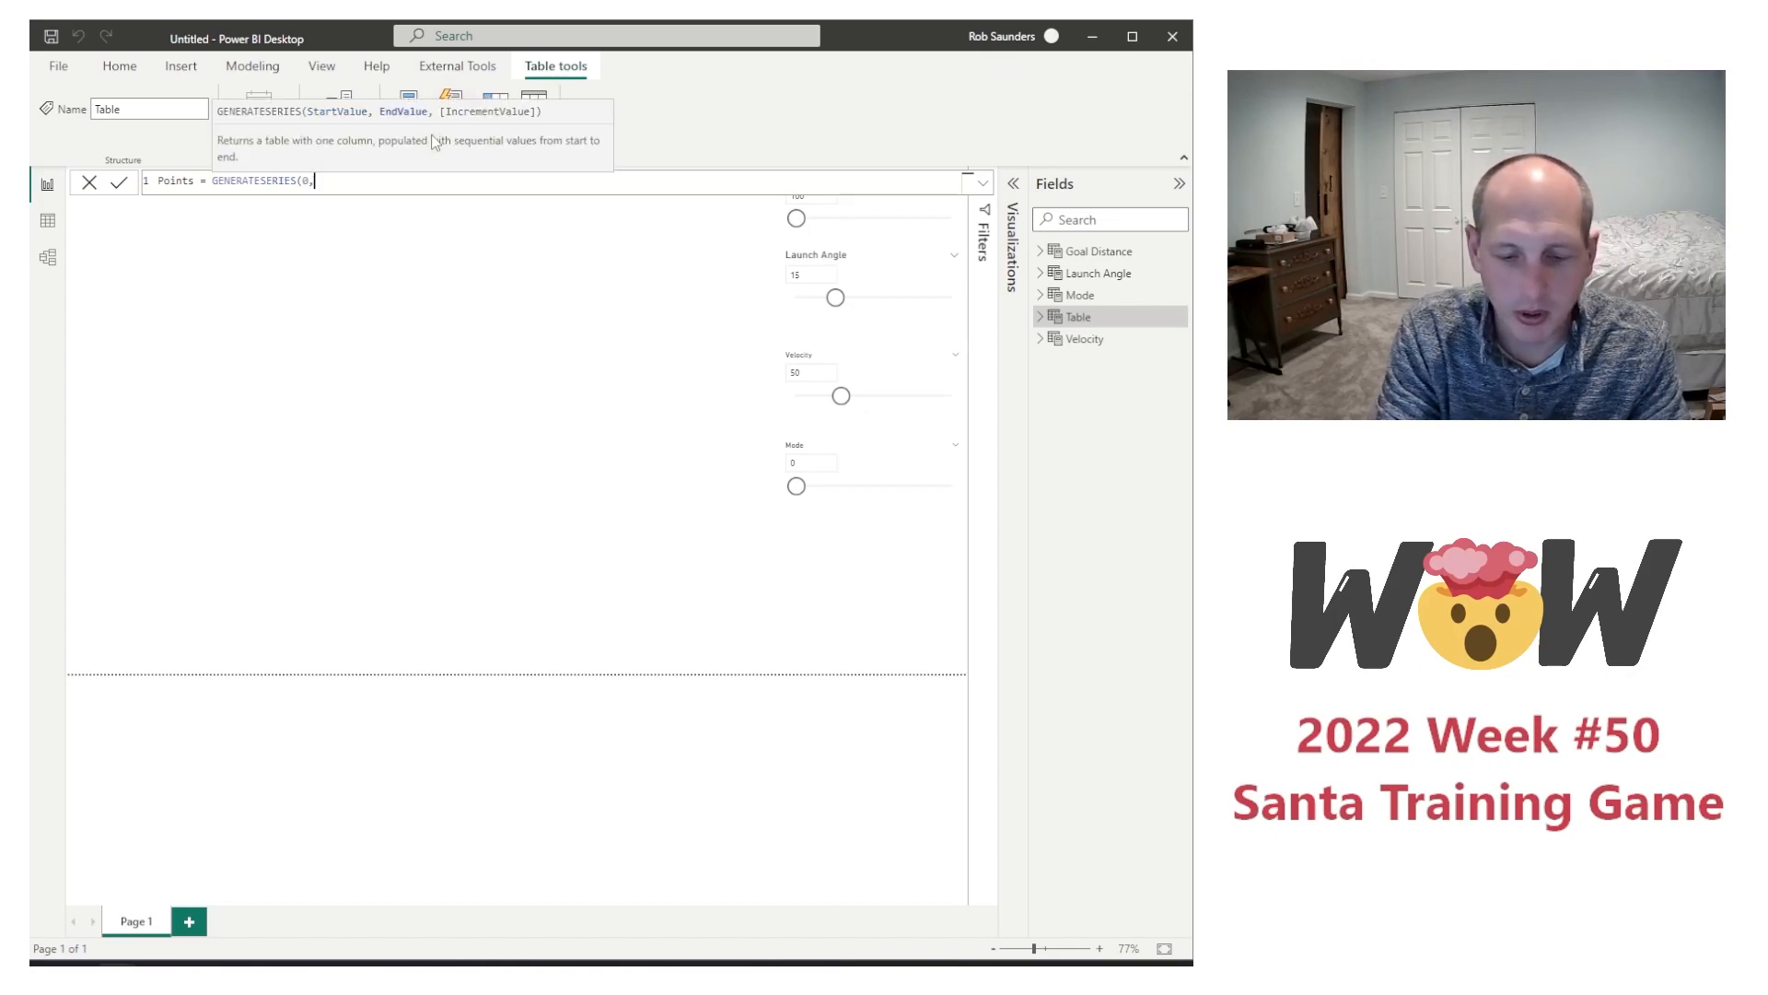
pyautogui.write('20,1)')
pyautogui.press('Return')
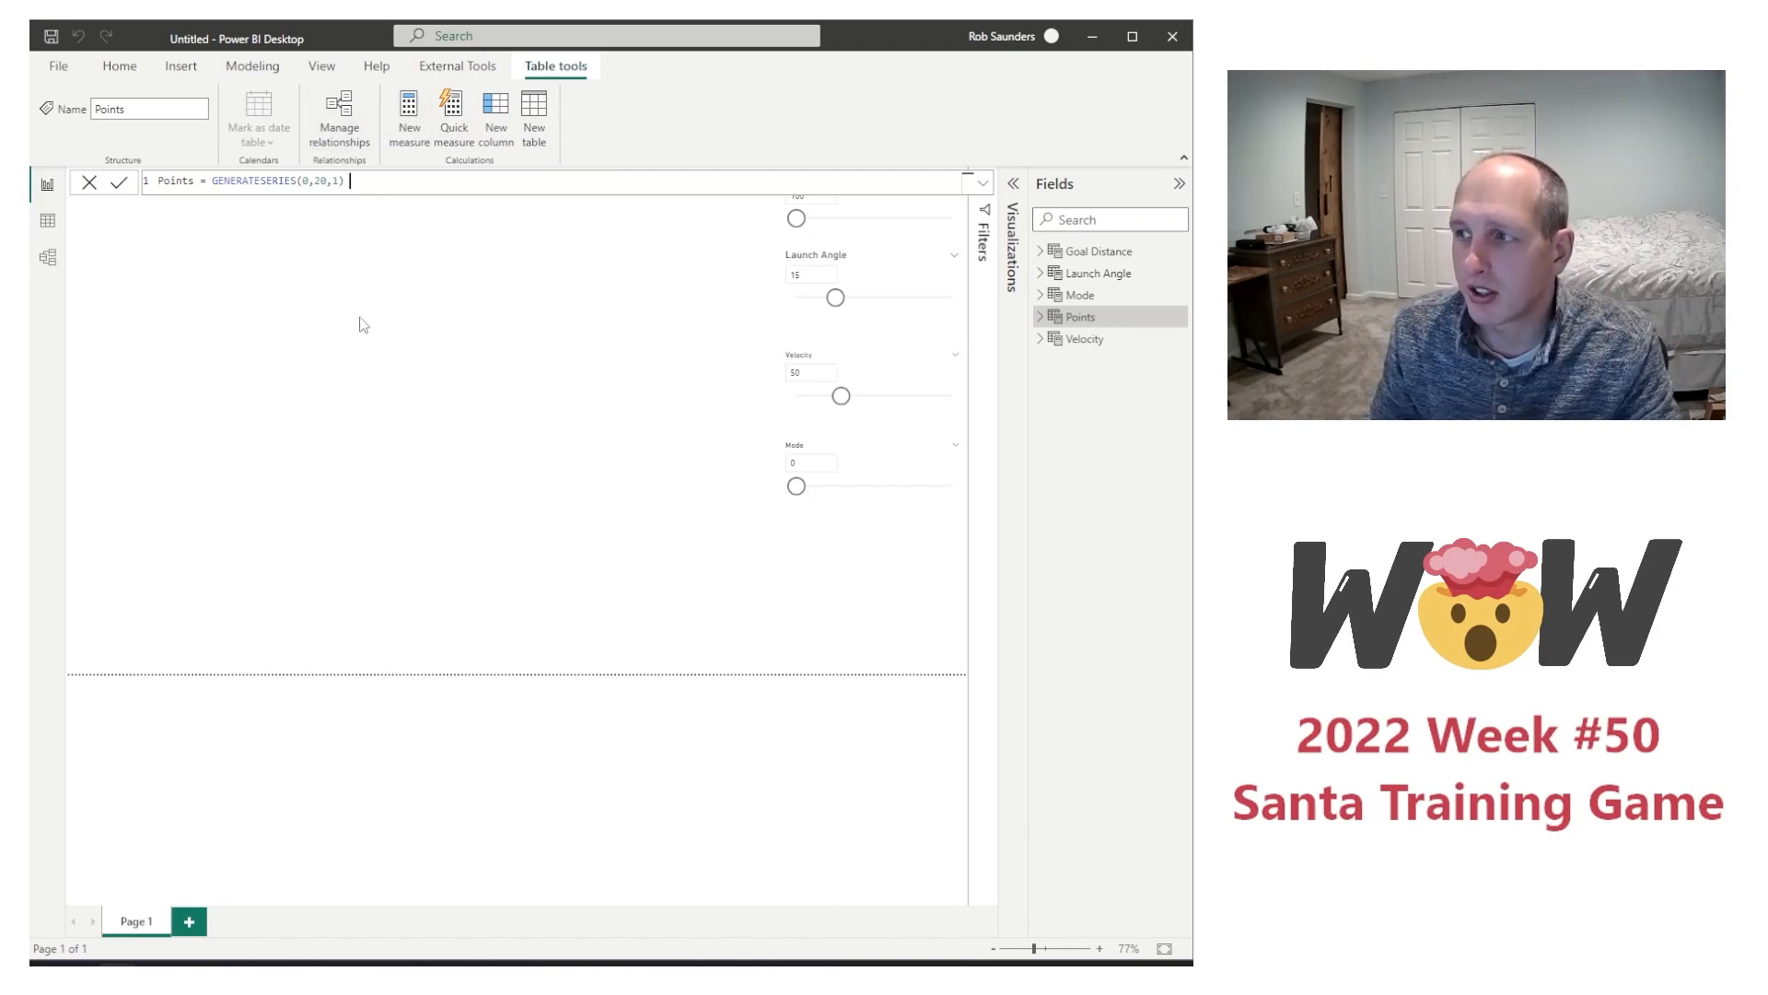
# Step: Set the summarization of the Value column in the Points table to Don't summarize
pyautogui.click(1040, 316)
pyautogui.click(1109, 339)
pyautogui.click(589, 105)
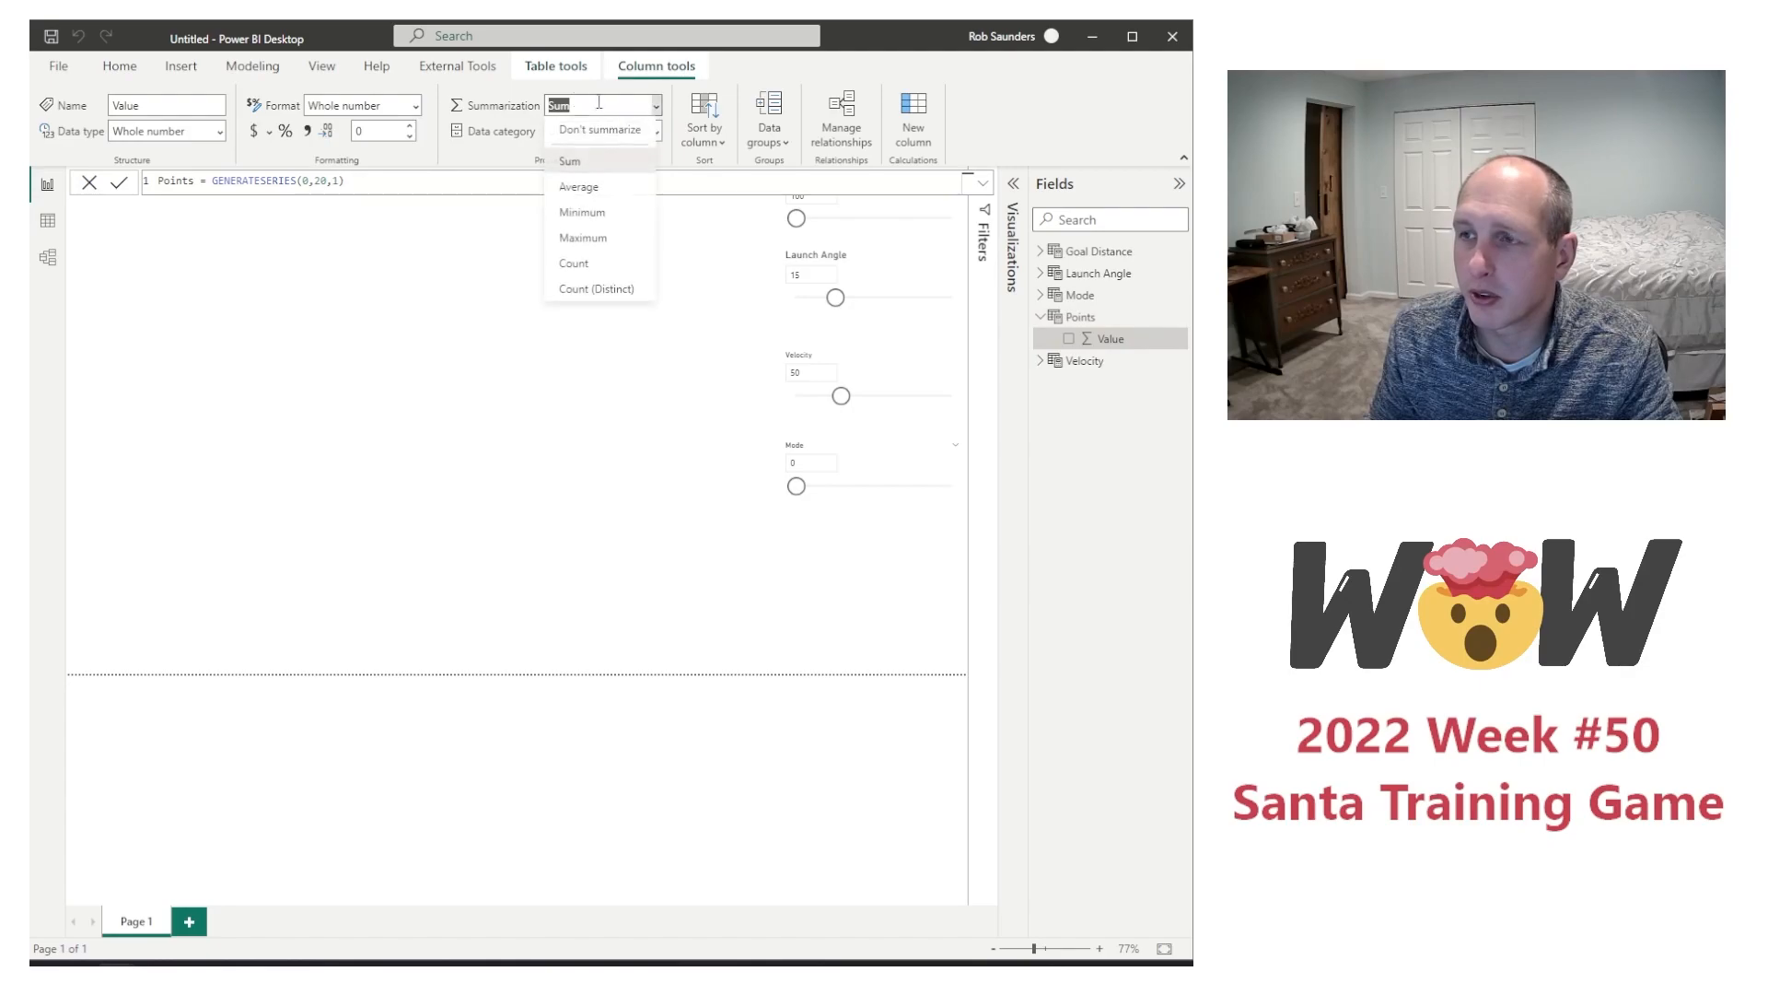
pyautogui.click(644, 110)
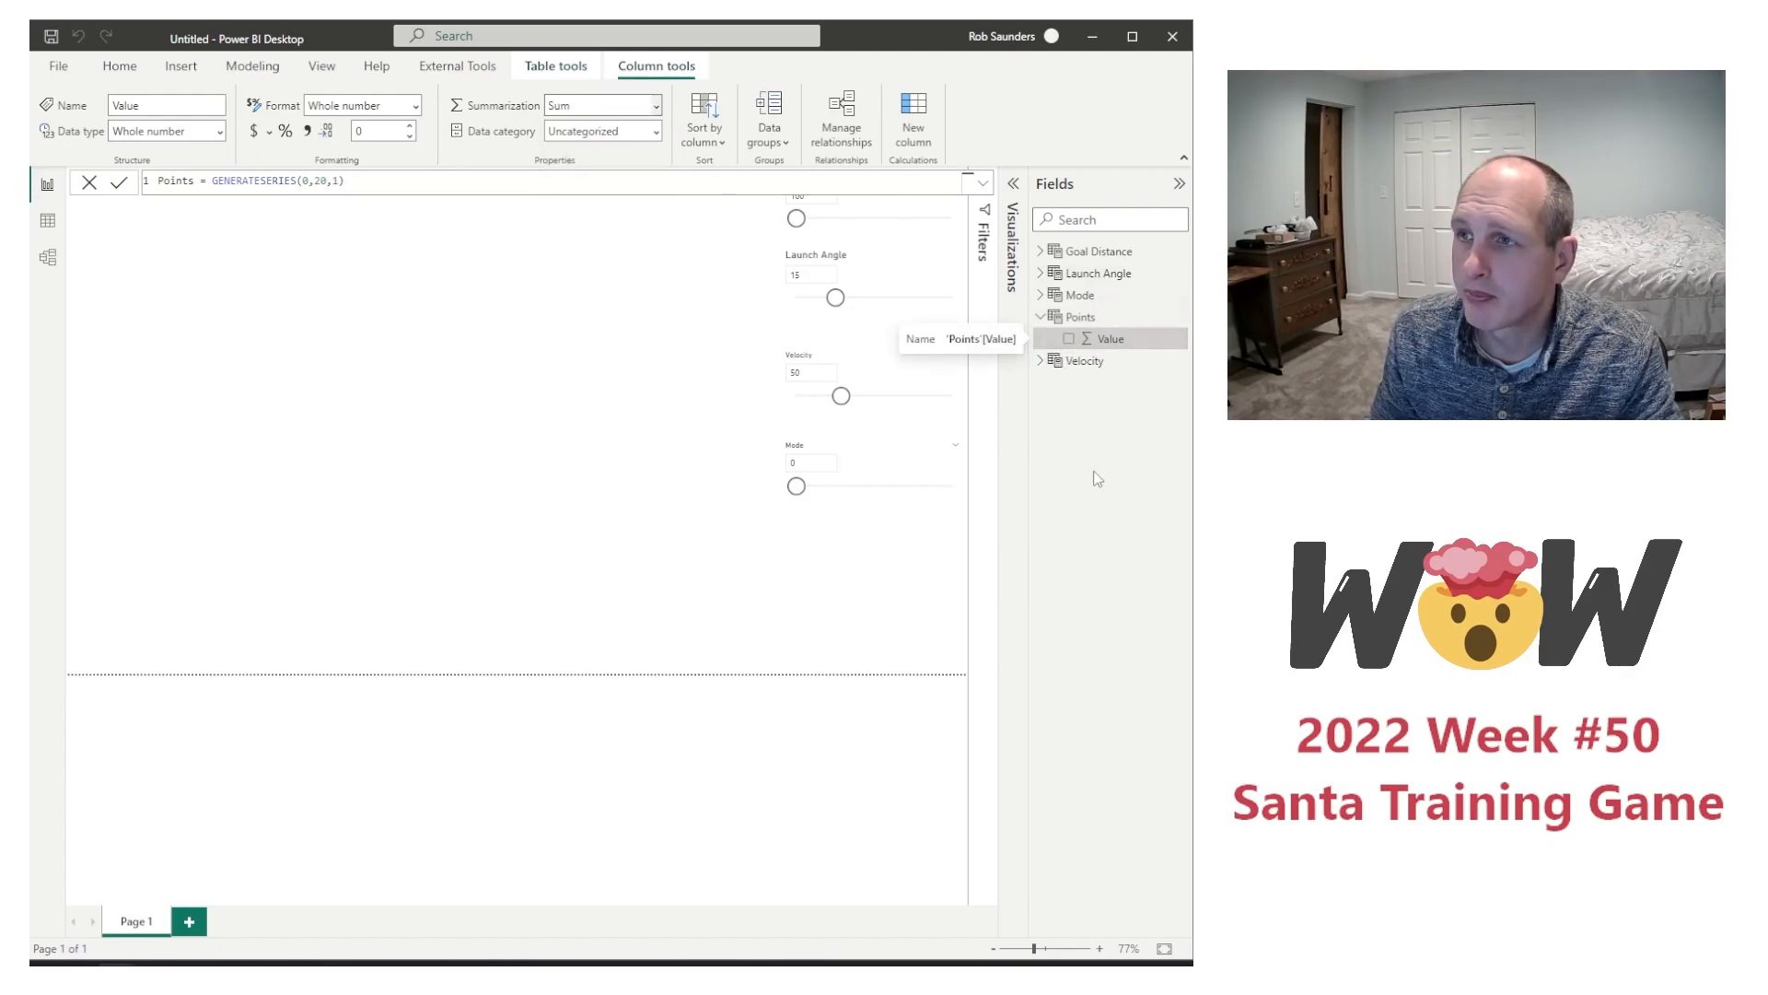
pyautogui.click(635, 107)
pyautogui.click(612, 138)
# Step: Add the Points Value field to the page as a table visual, reposition it and widen it towards the slicers
pyautogui.click(1068, 338)
pyautogui.scroll(-3, 252, 619)
pyautogui.moveTo(277, 463); pyautogui.dragTo(265, 245)
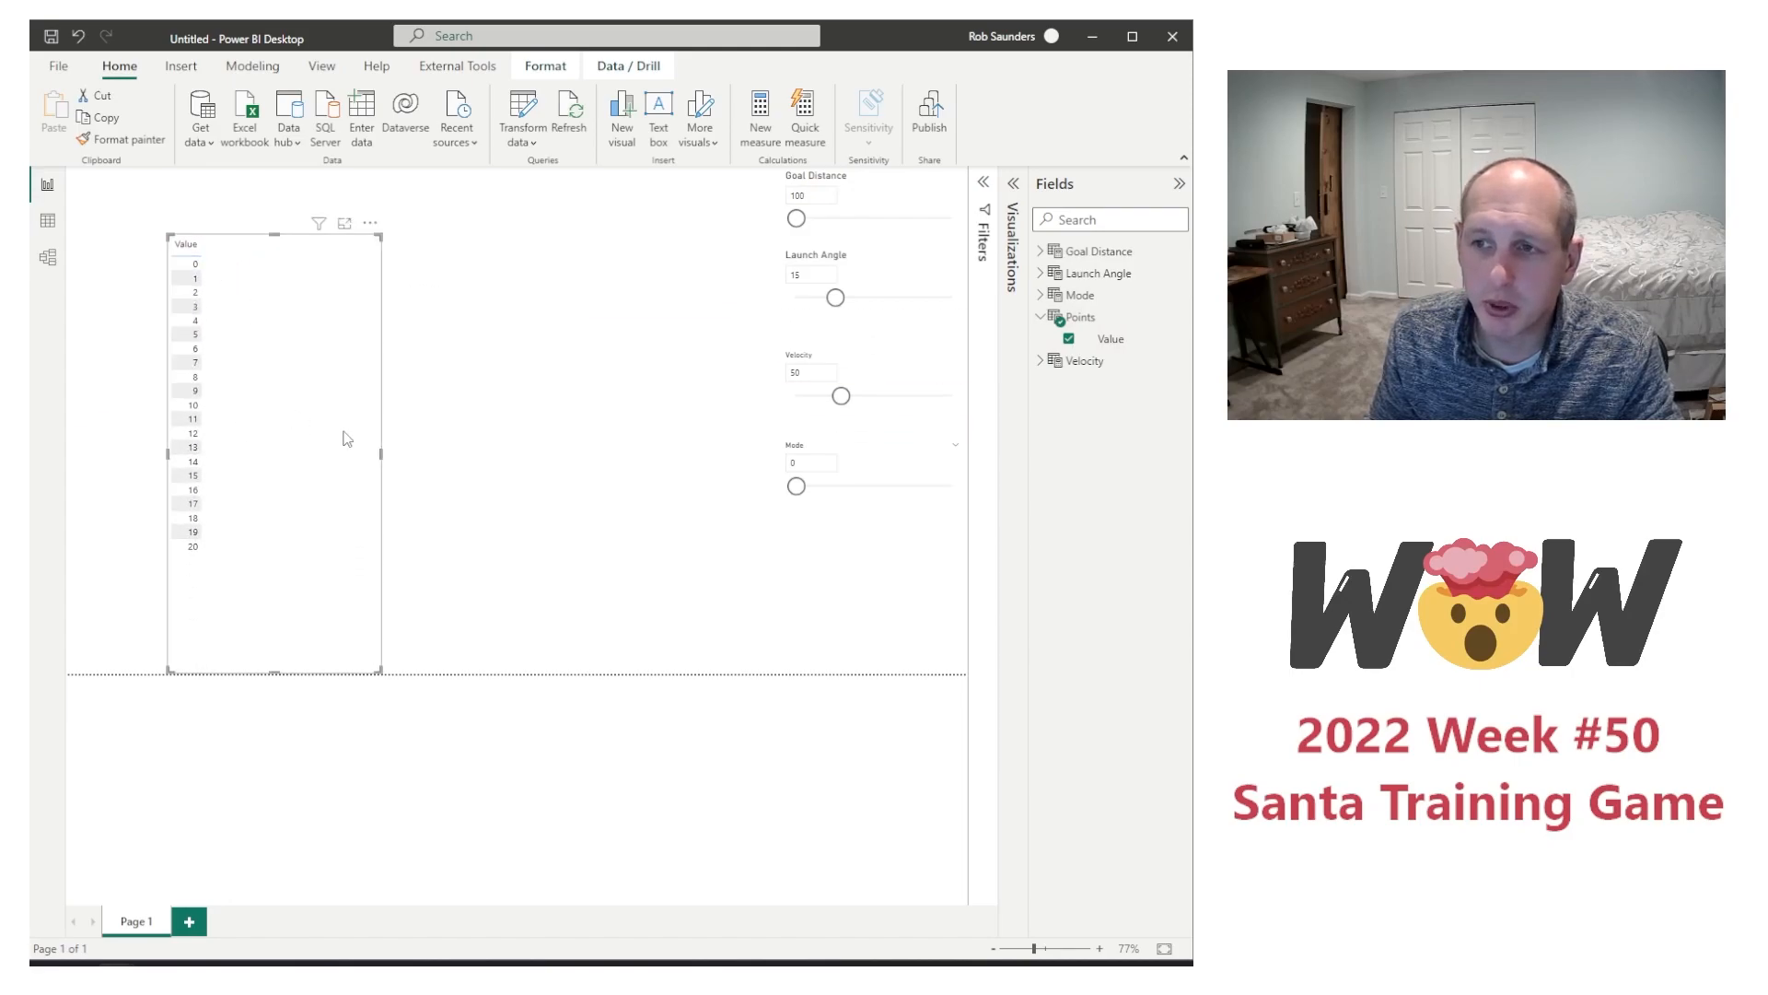
pyautogui.moveTo(381, 459); pyautogui.dragTo(696, 459)
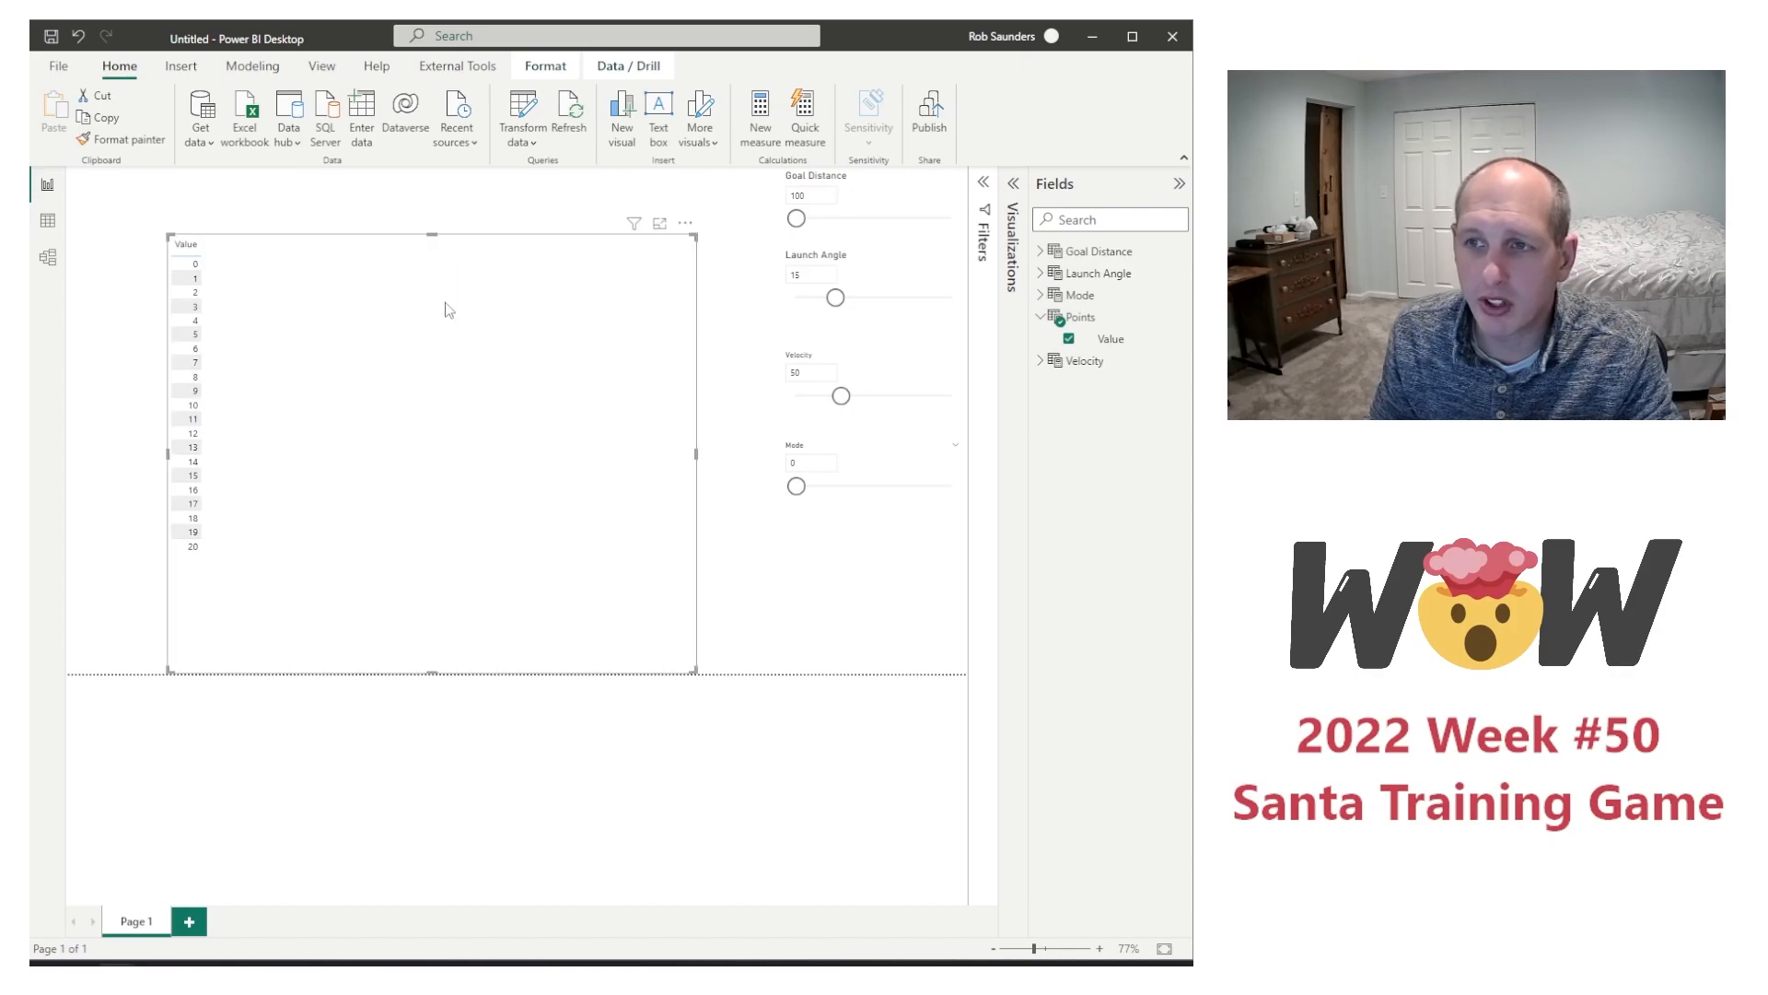
pyautogui.click(1059, 949)
pyautogui.click(1045, 948)
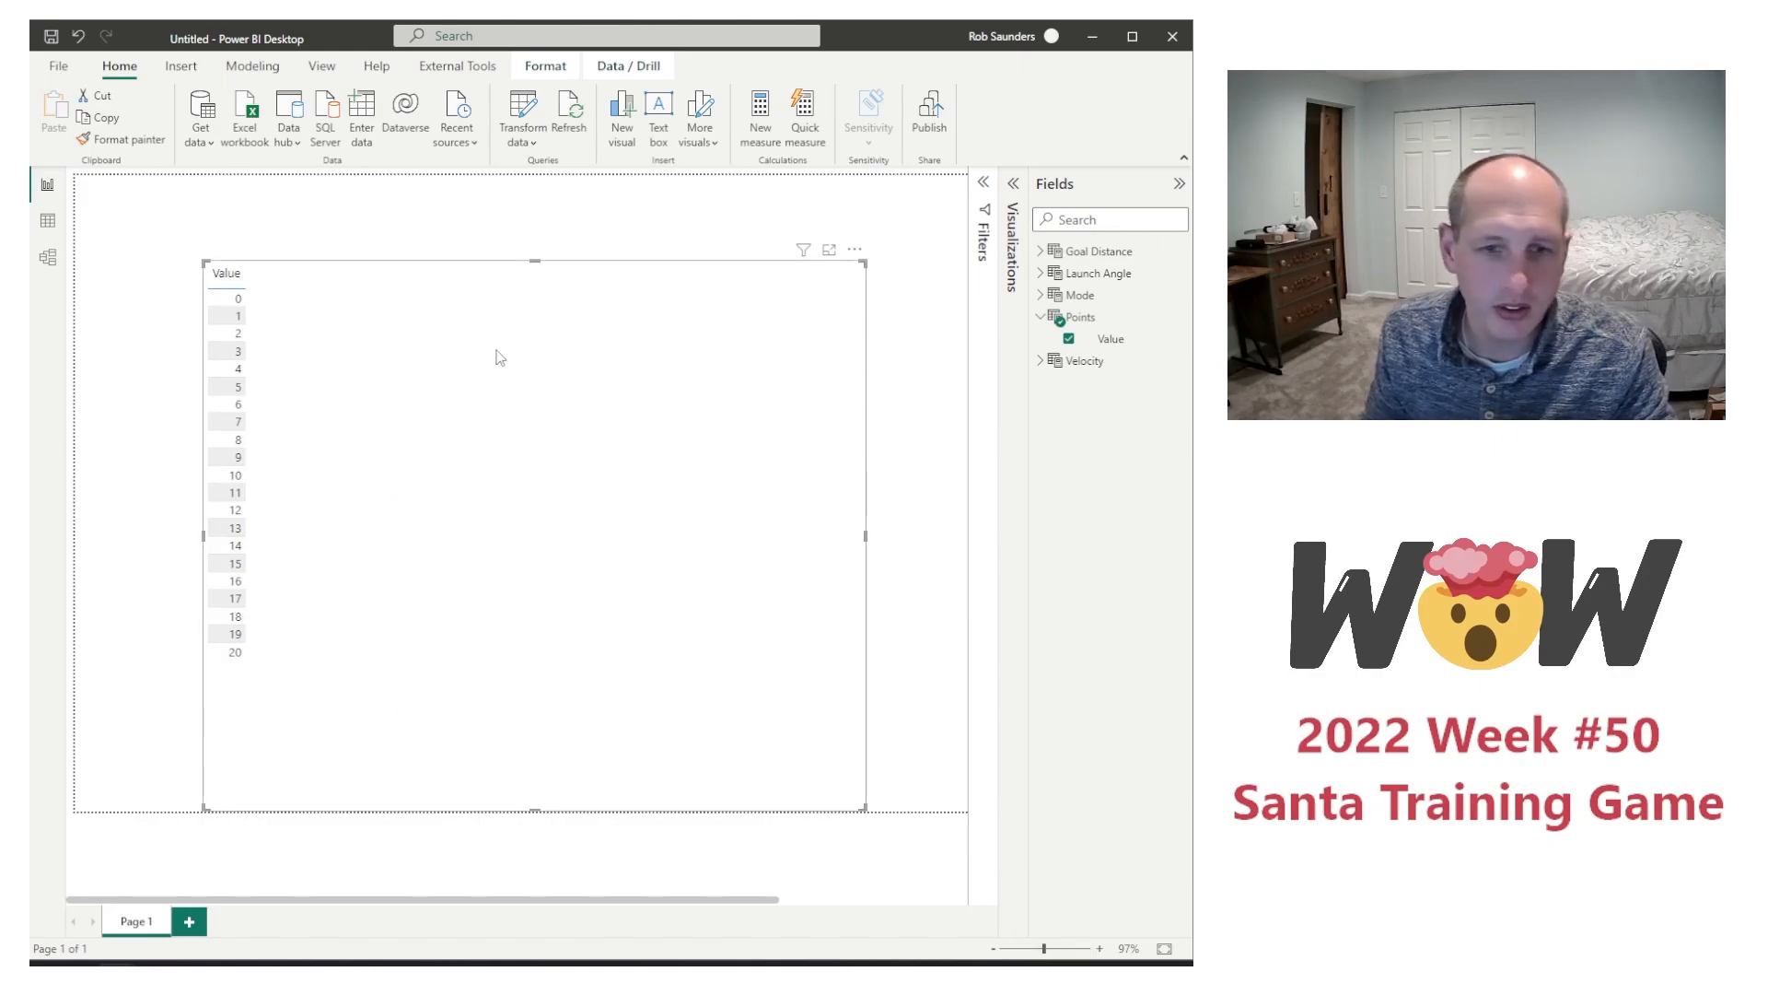
# Step: Add a new measure named Vx to the Points table
pyautogui.rightClick(1115, 335)
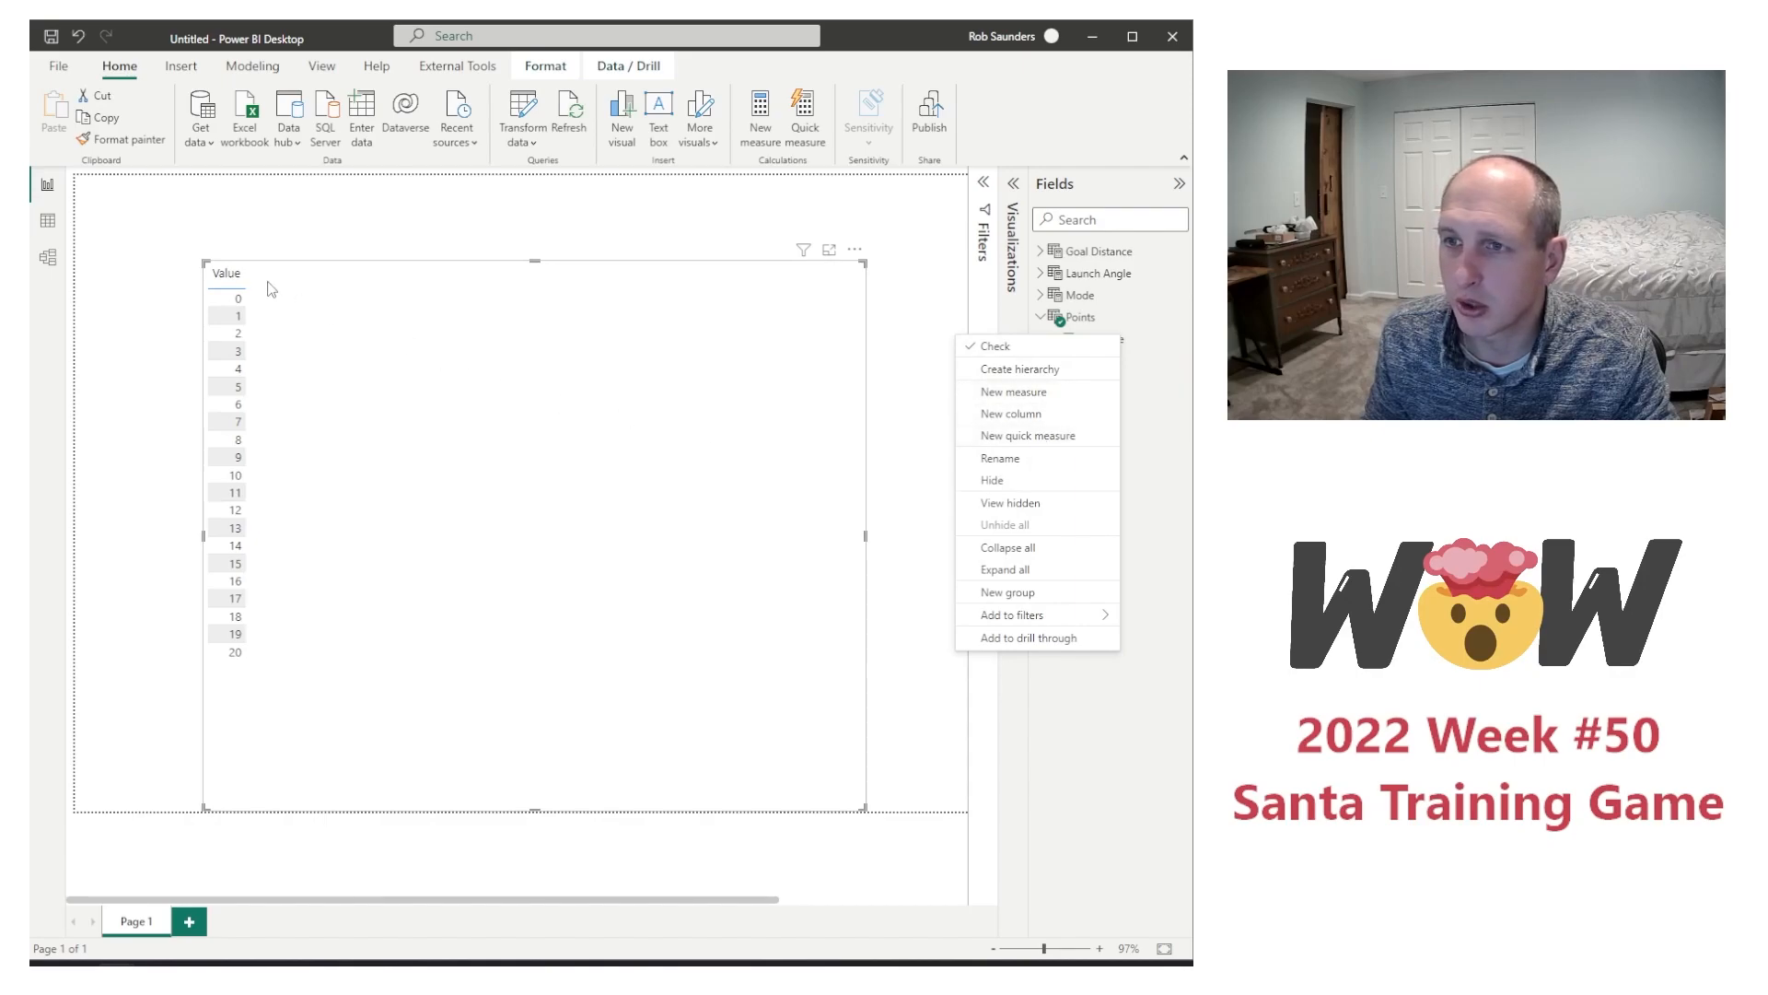
pyautogui.click(1016, 396)
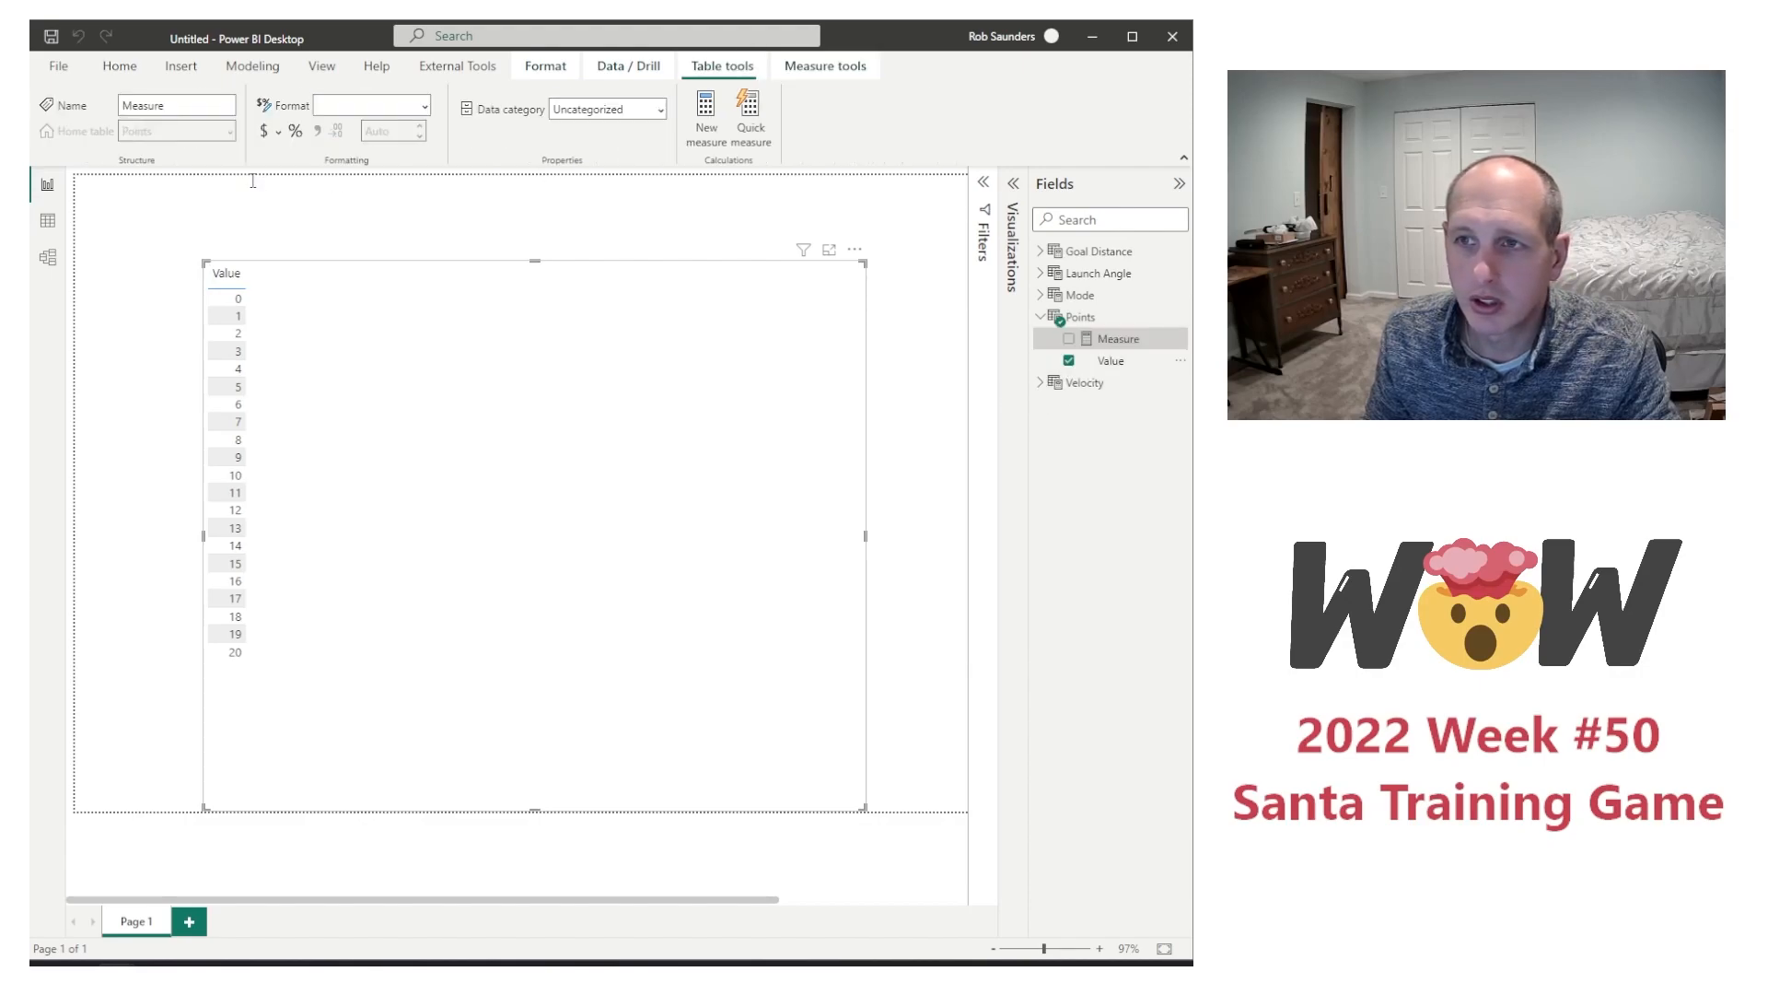
pyautogui.doubleClick(173, 183)
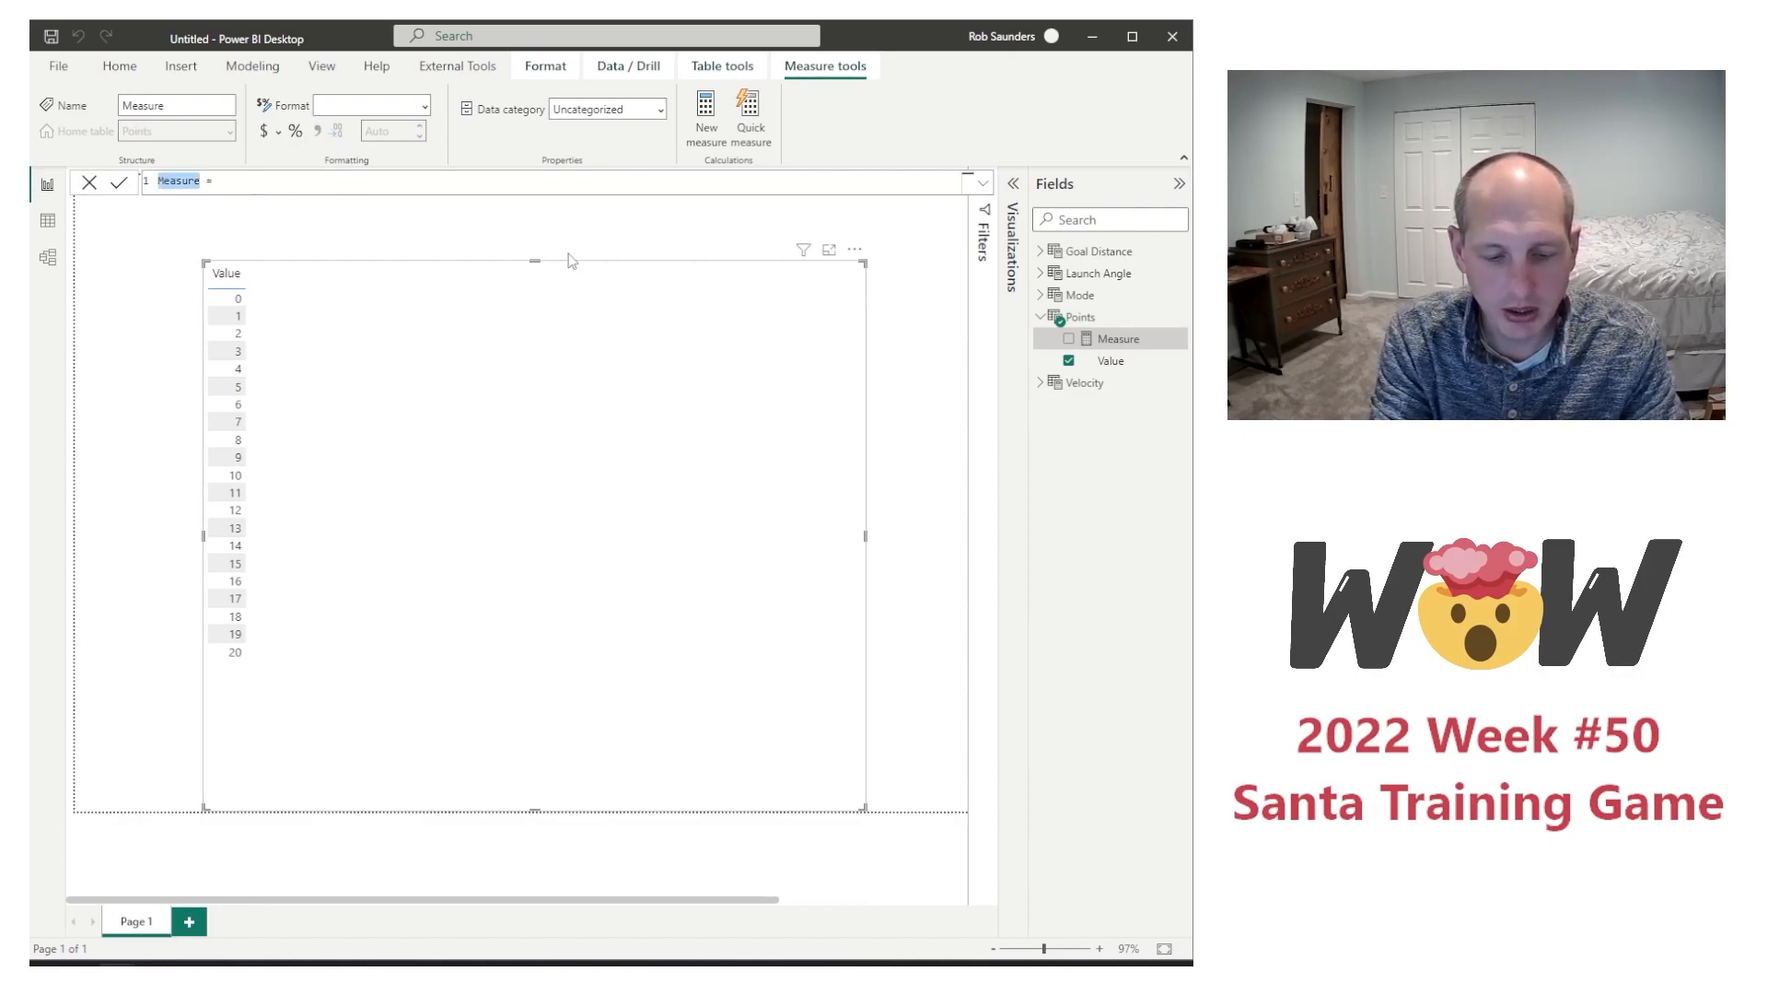
pyautogui.write('V')
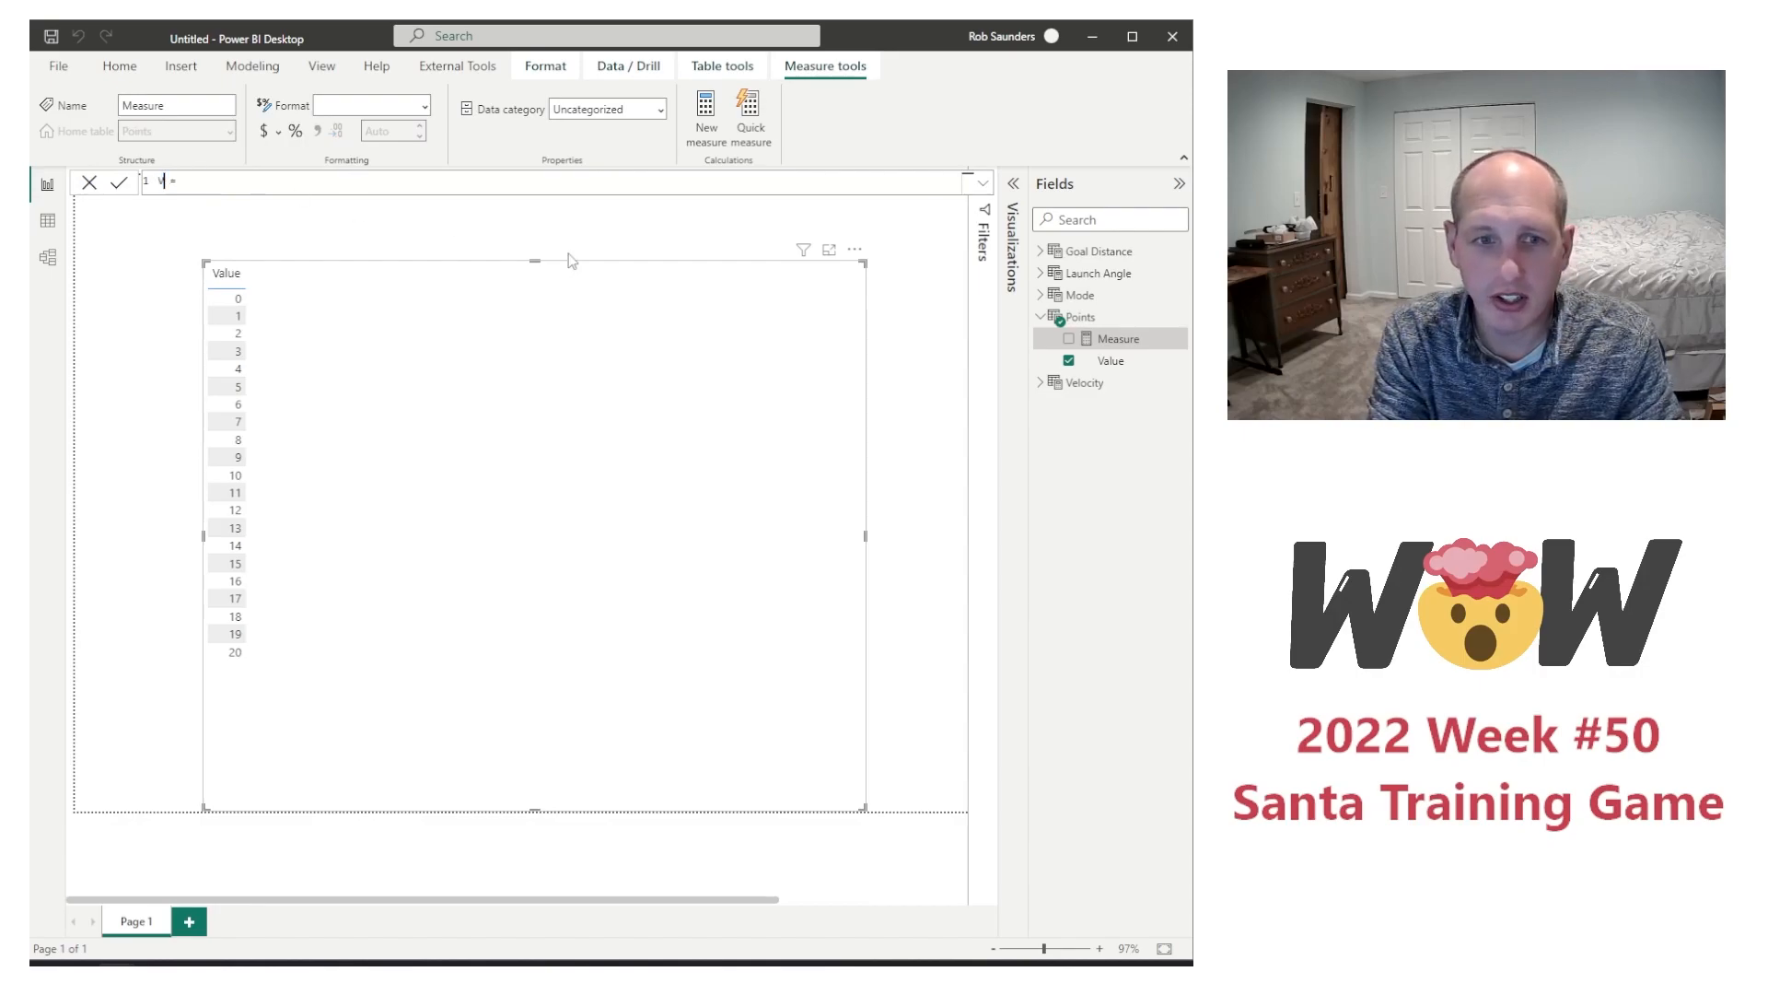
pyautogui.write('x')
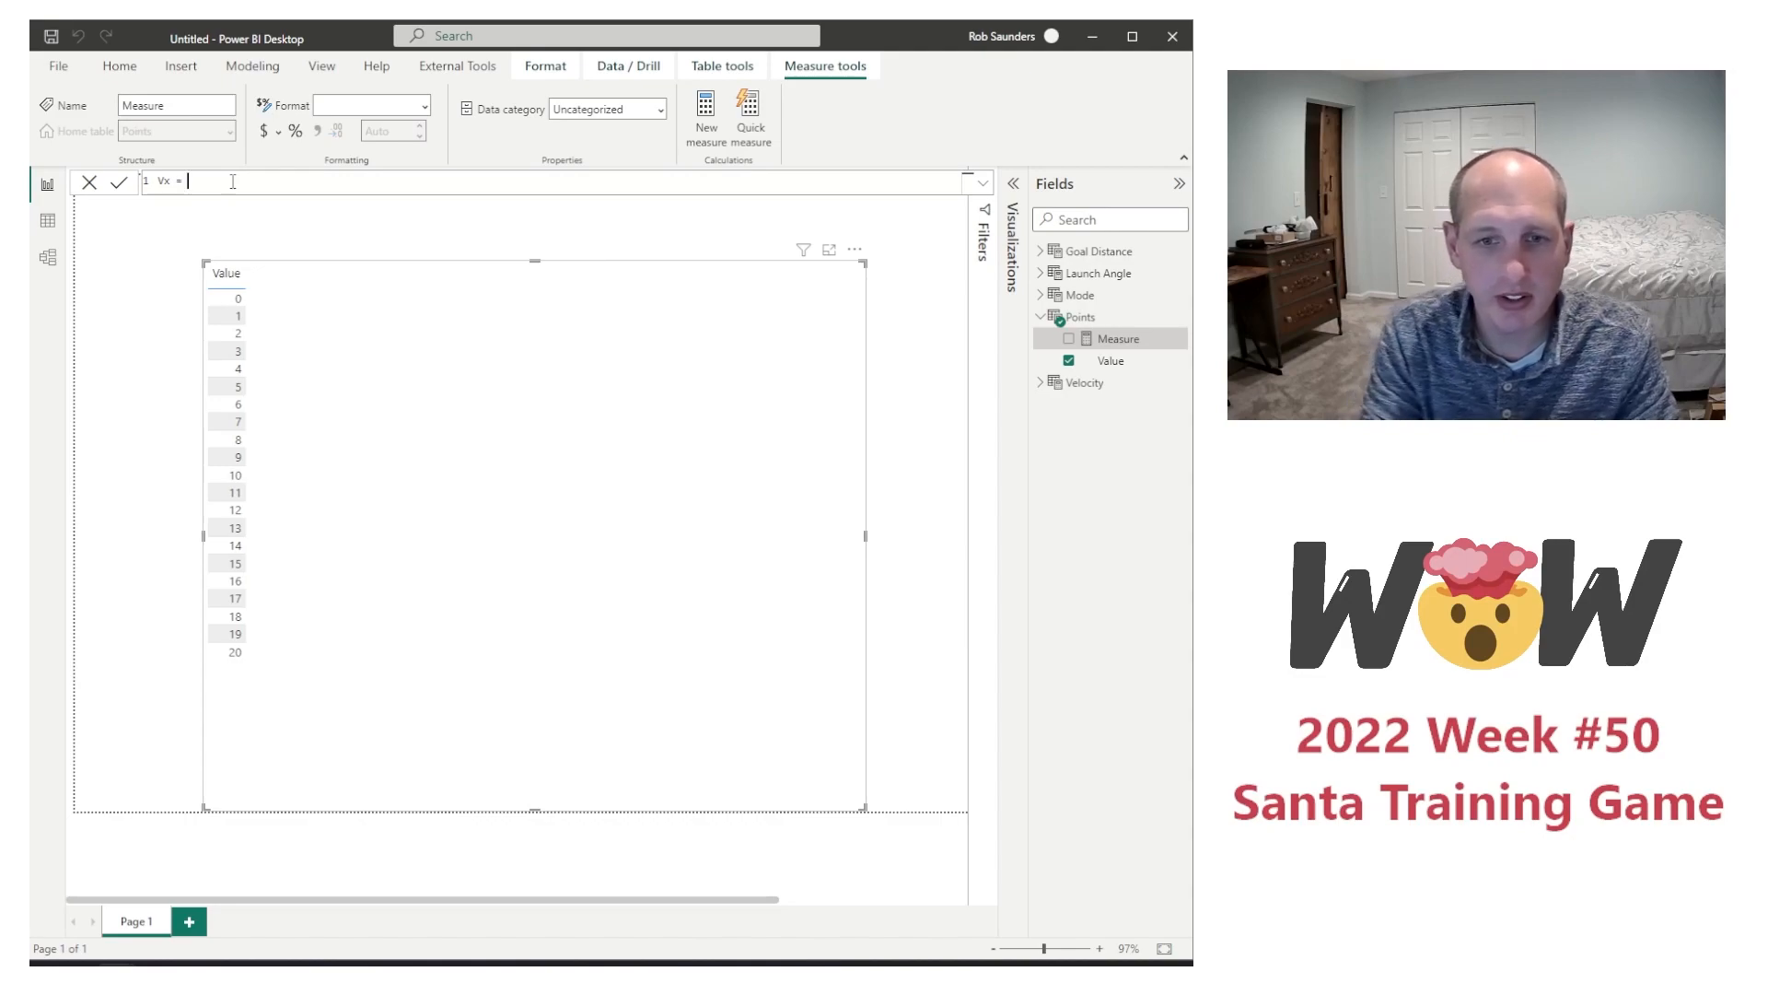
# Step: Define the Vx measure as Velocity[Velocity Value]*cos('Launch Angle'[Launch Angle Value]*pi()/180)
pyautogui.write('Vel')
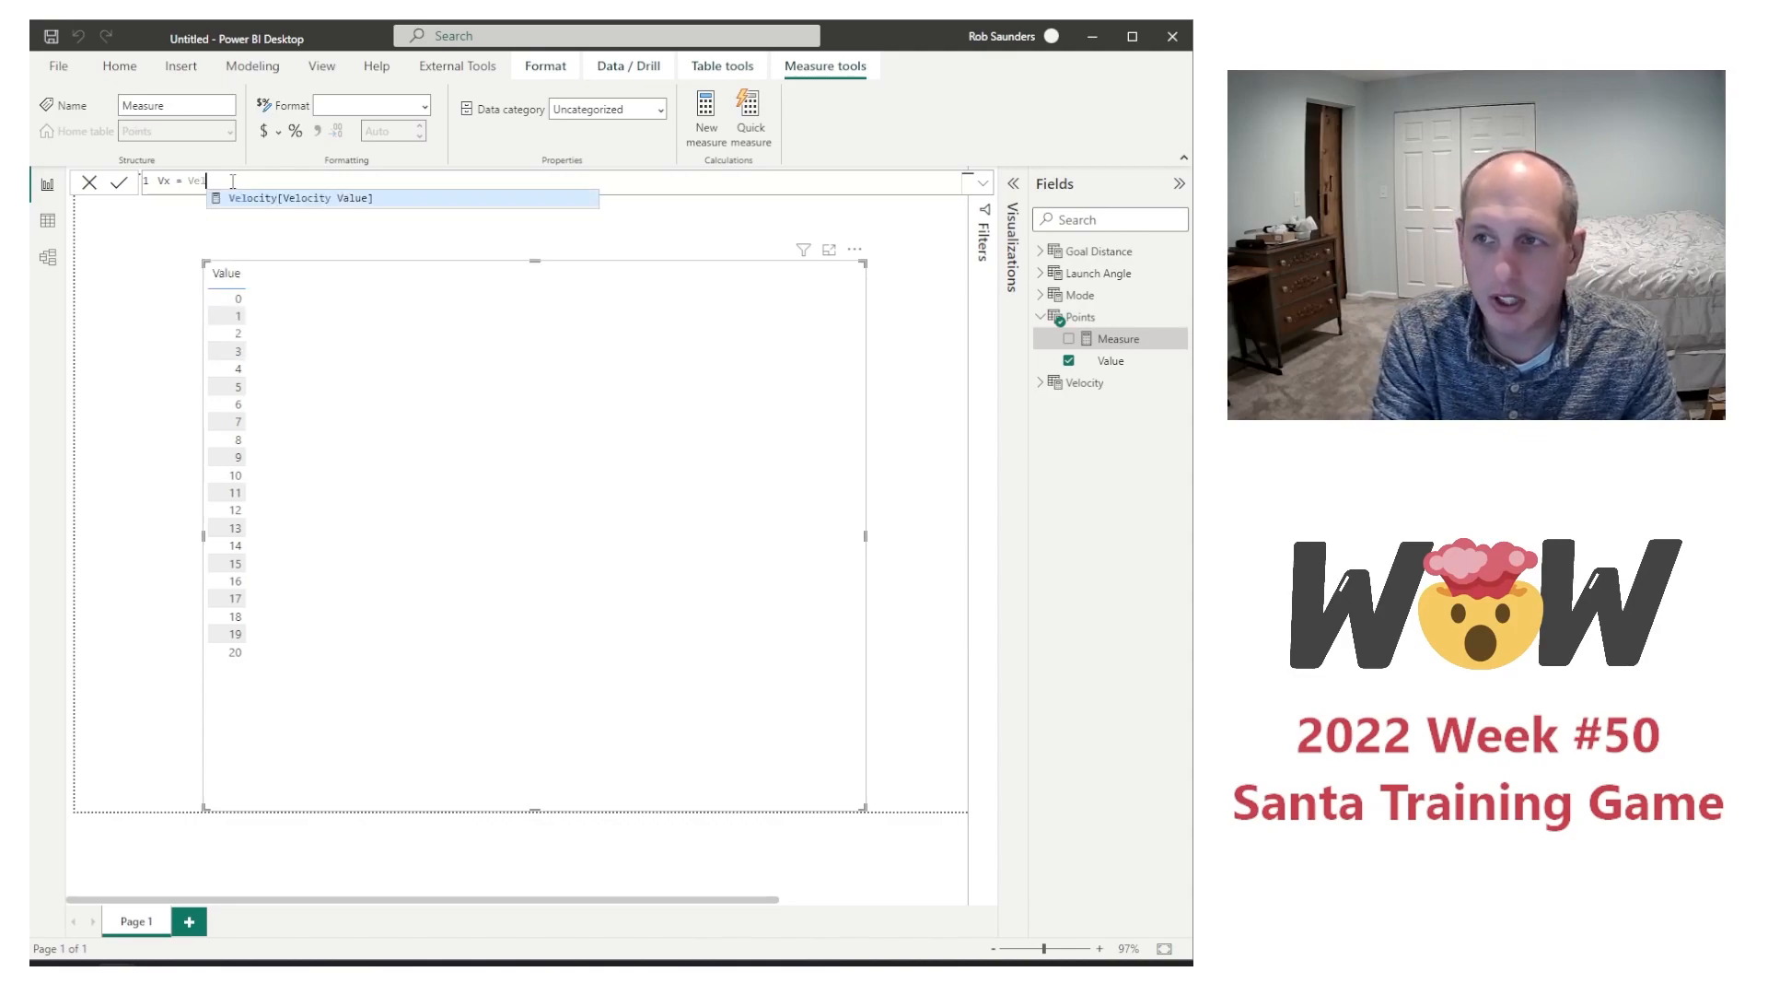
pyautogui.write('ocit')
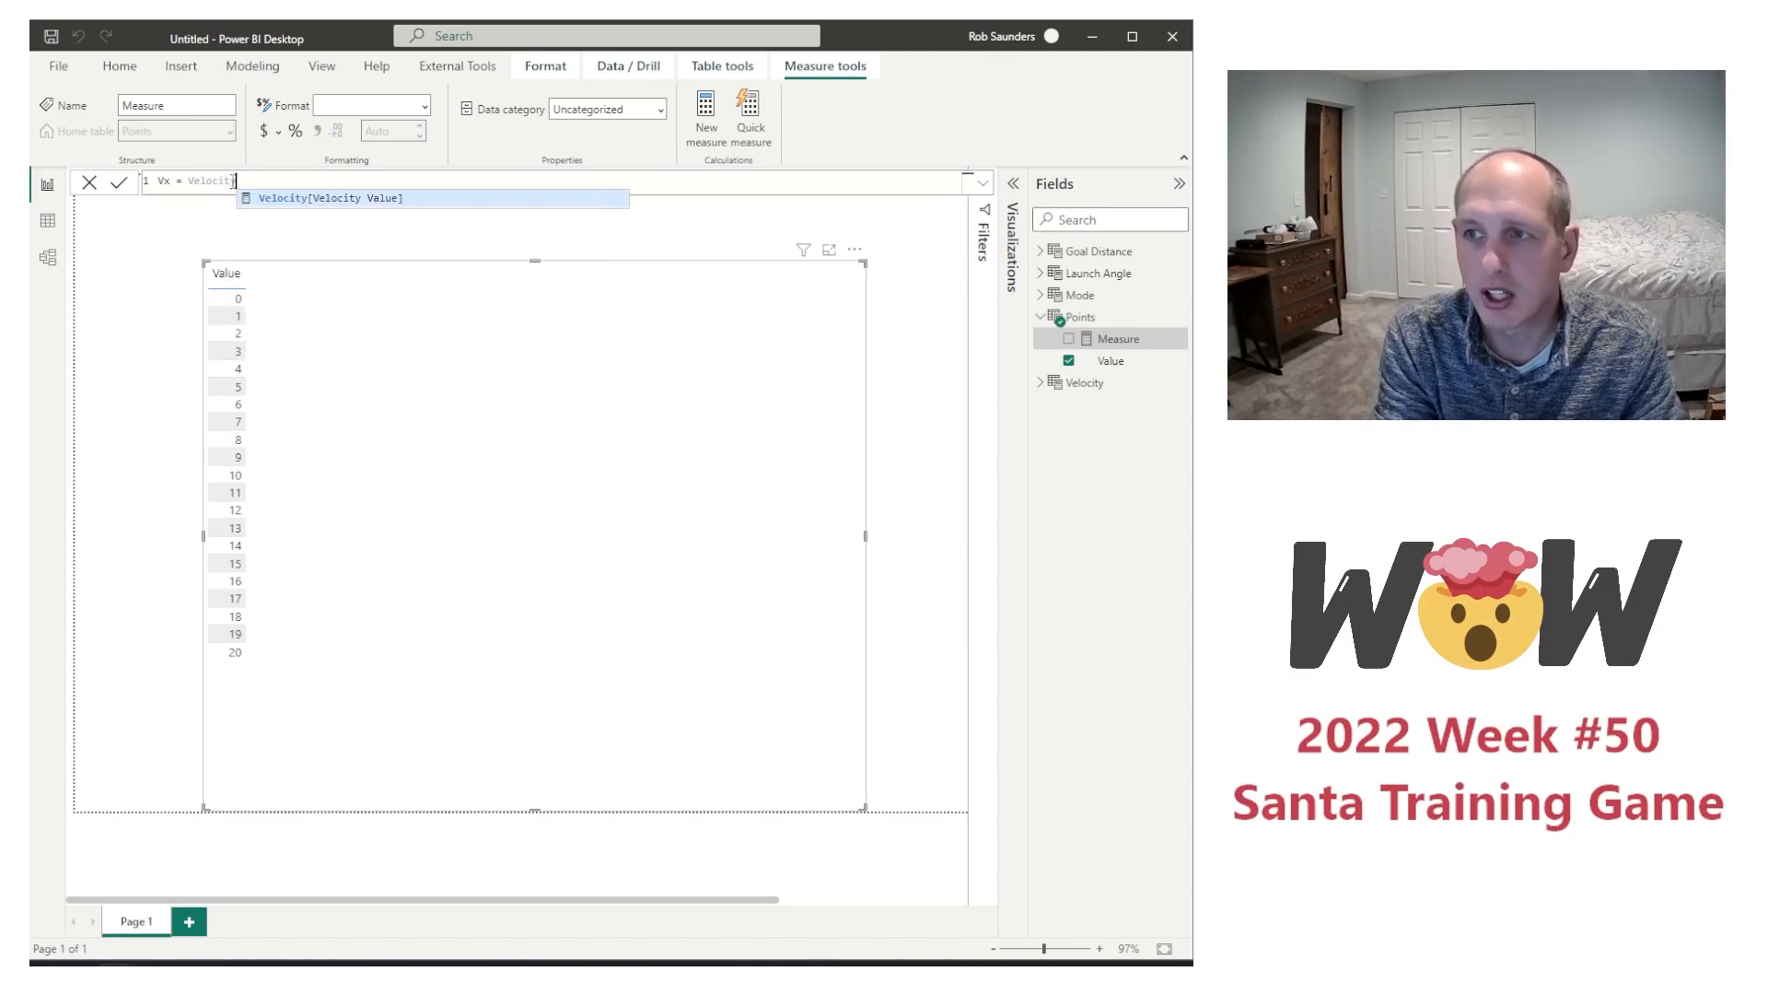
pyautogui.write('y')
pyautogui.press('Tab')
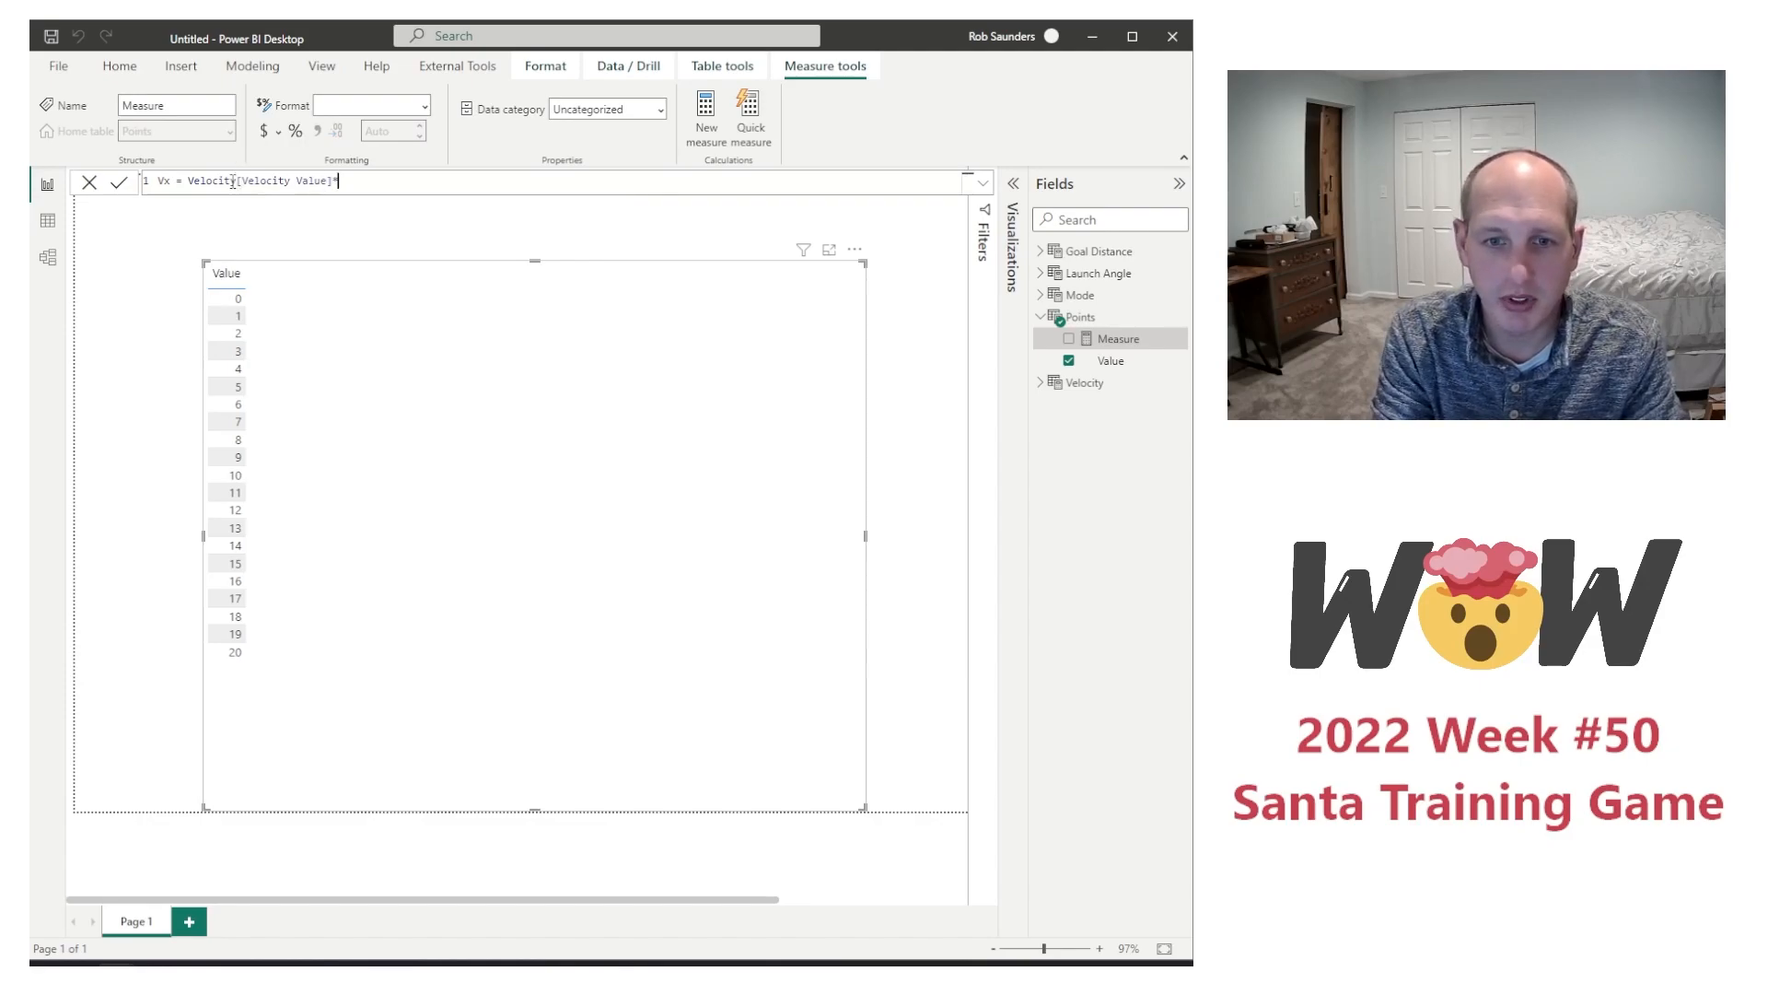
pyautogui.write('cos')
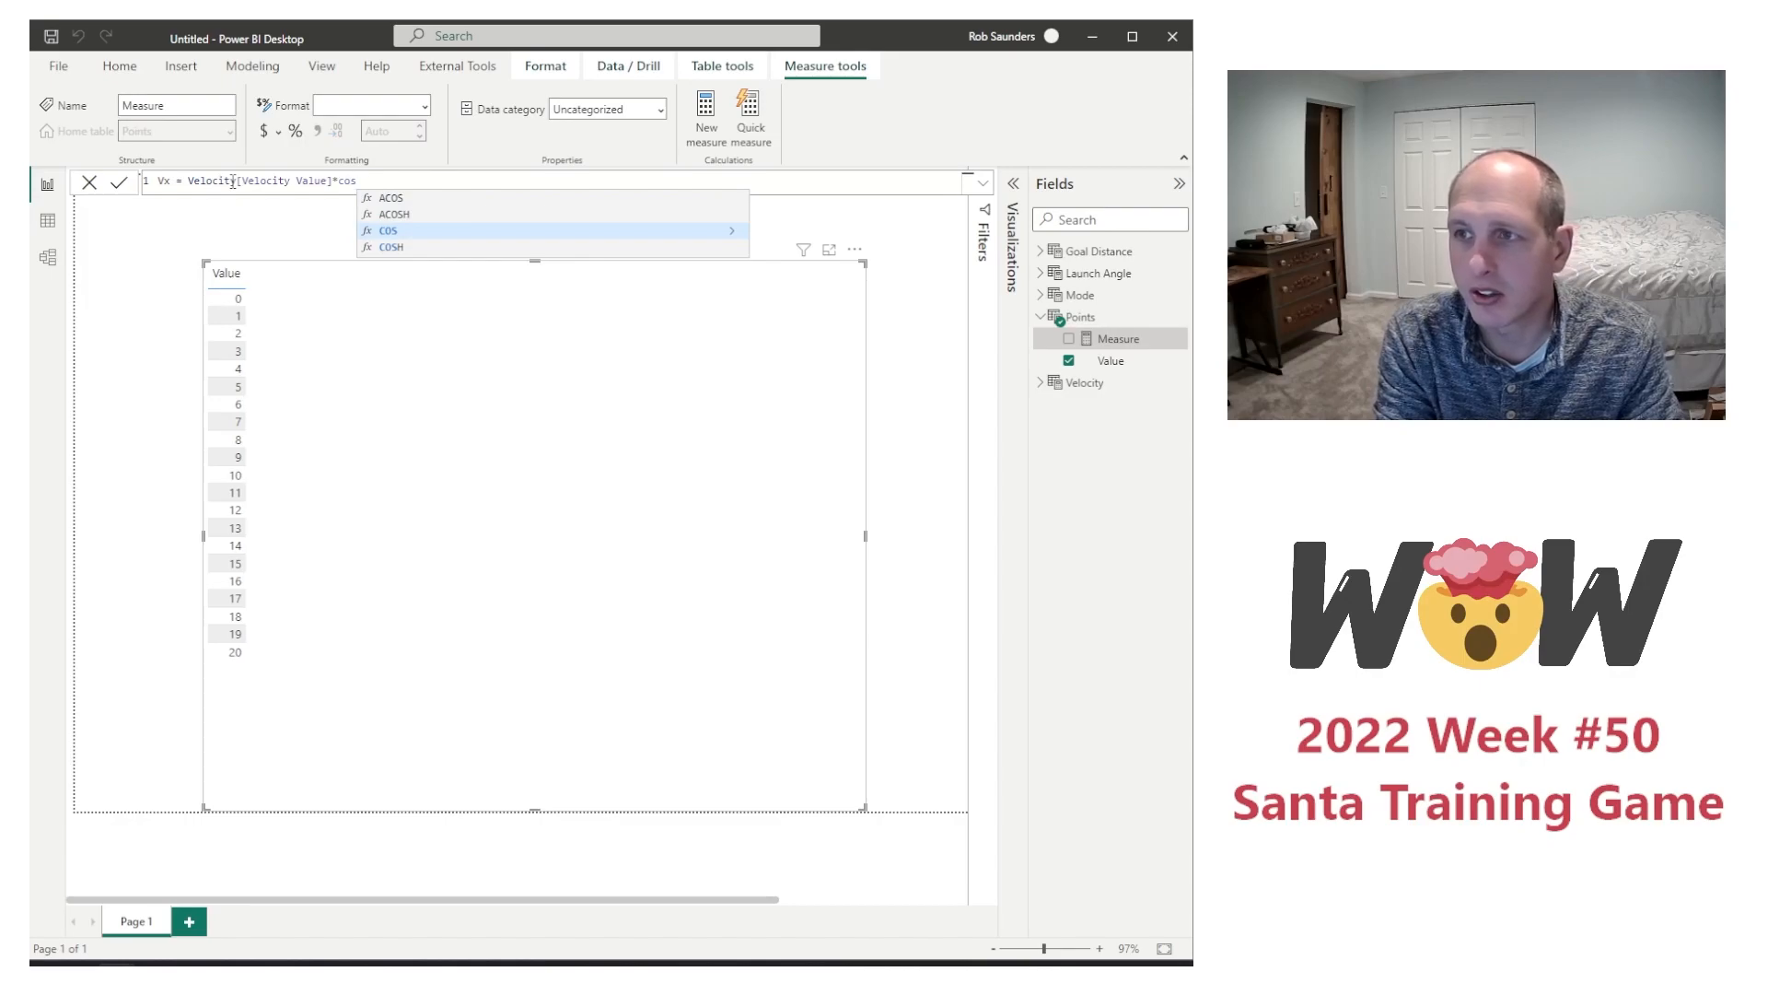
pyautogui.write('(')
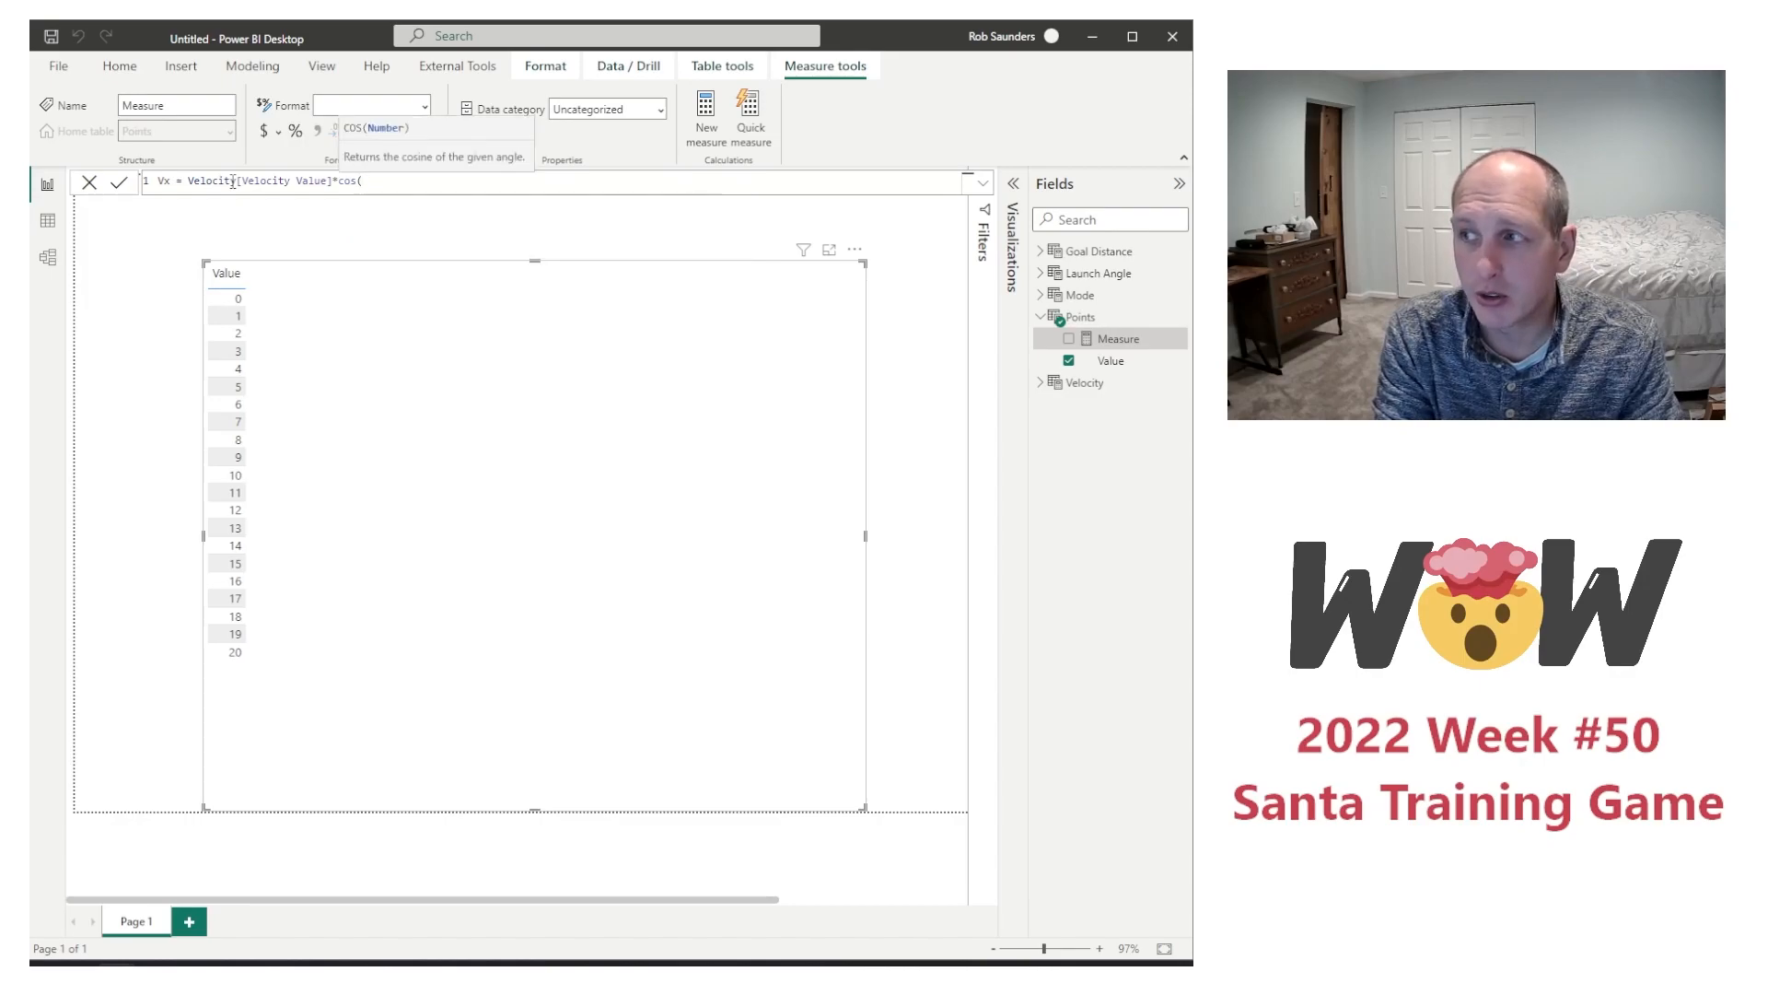
pyautogui.write("'Launch Angle'[Launch Angle Value]")
pyautogui.press('Tab')
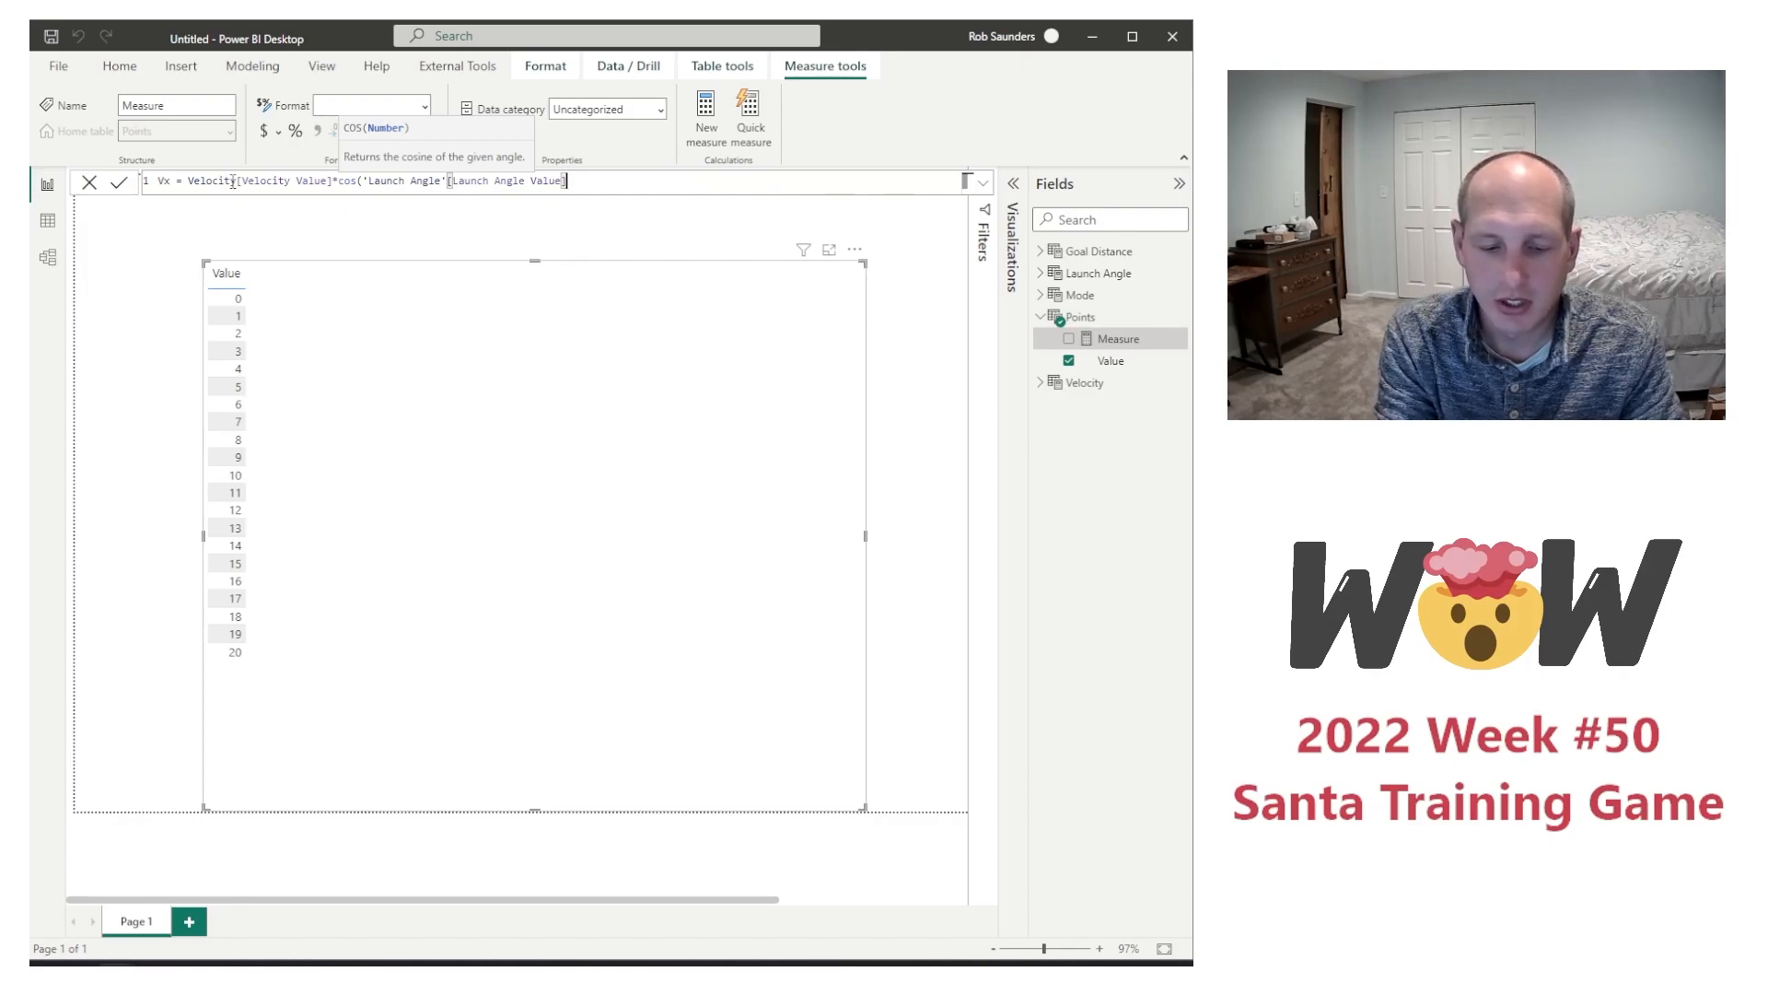
pyautogui.write('*')
pyautogui.write('pi')
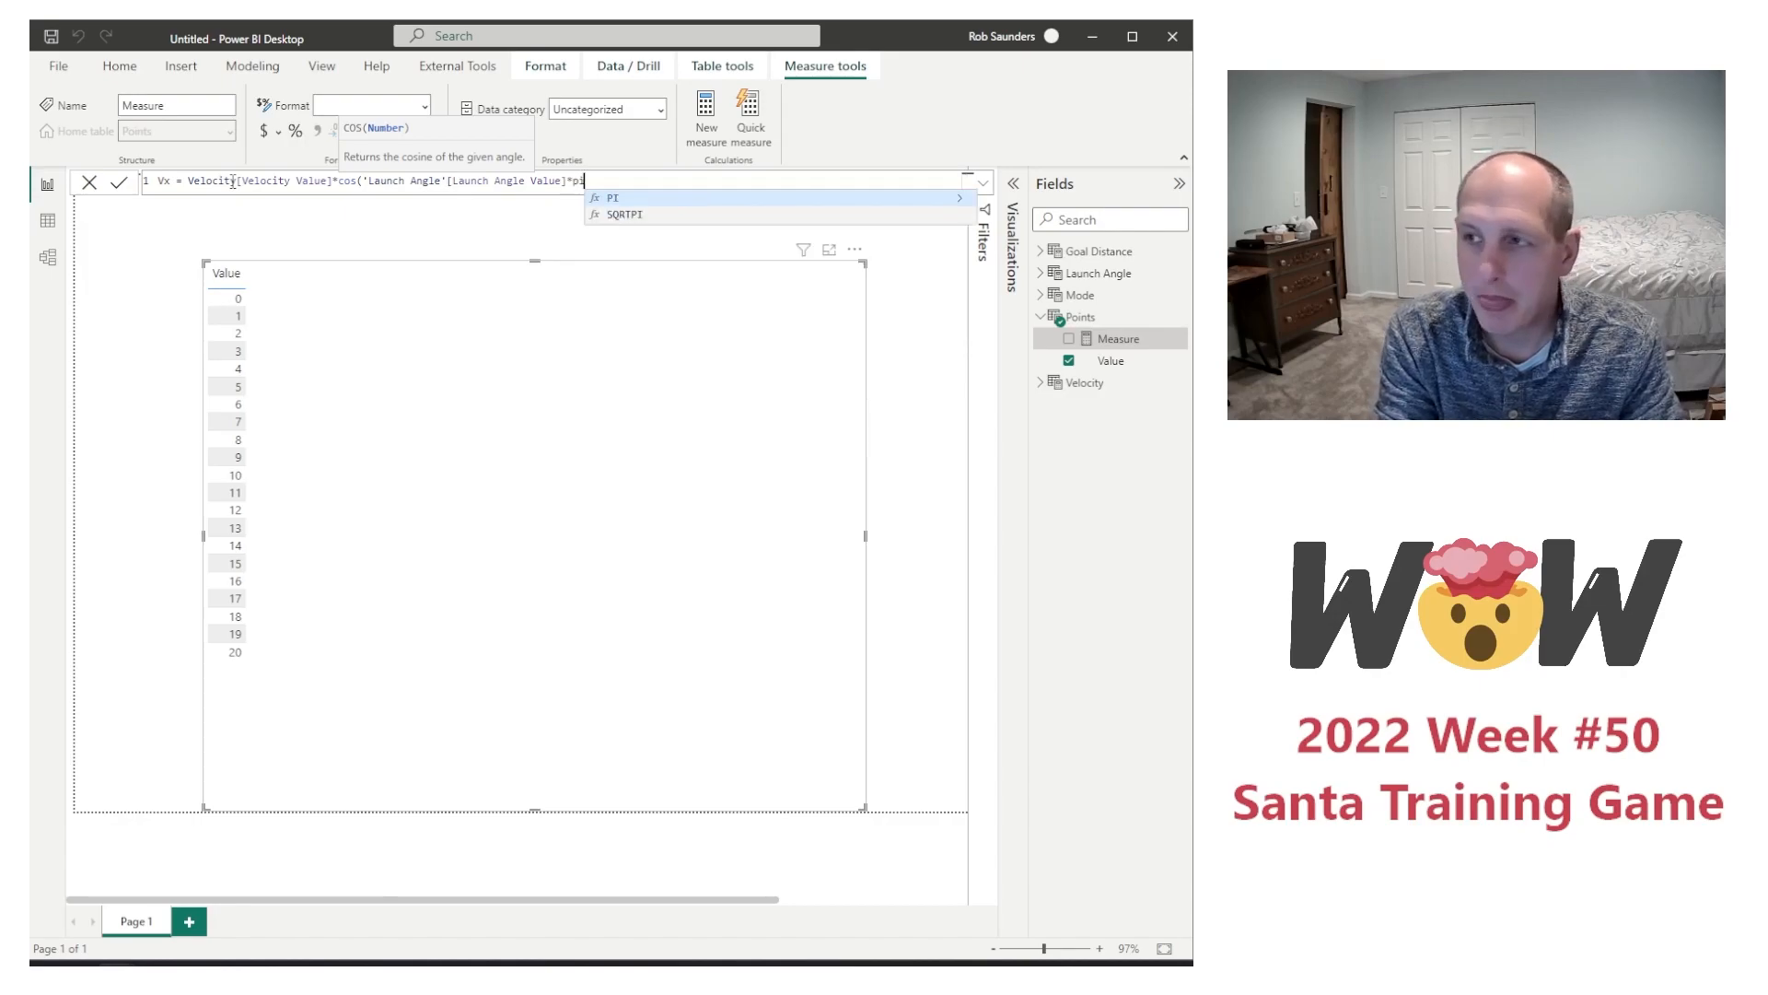
pyautogui.write('()/180)')
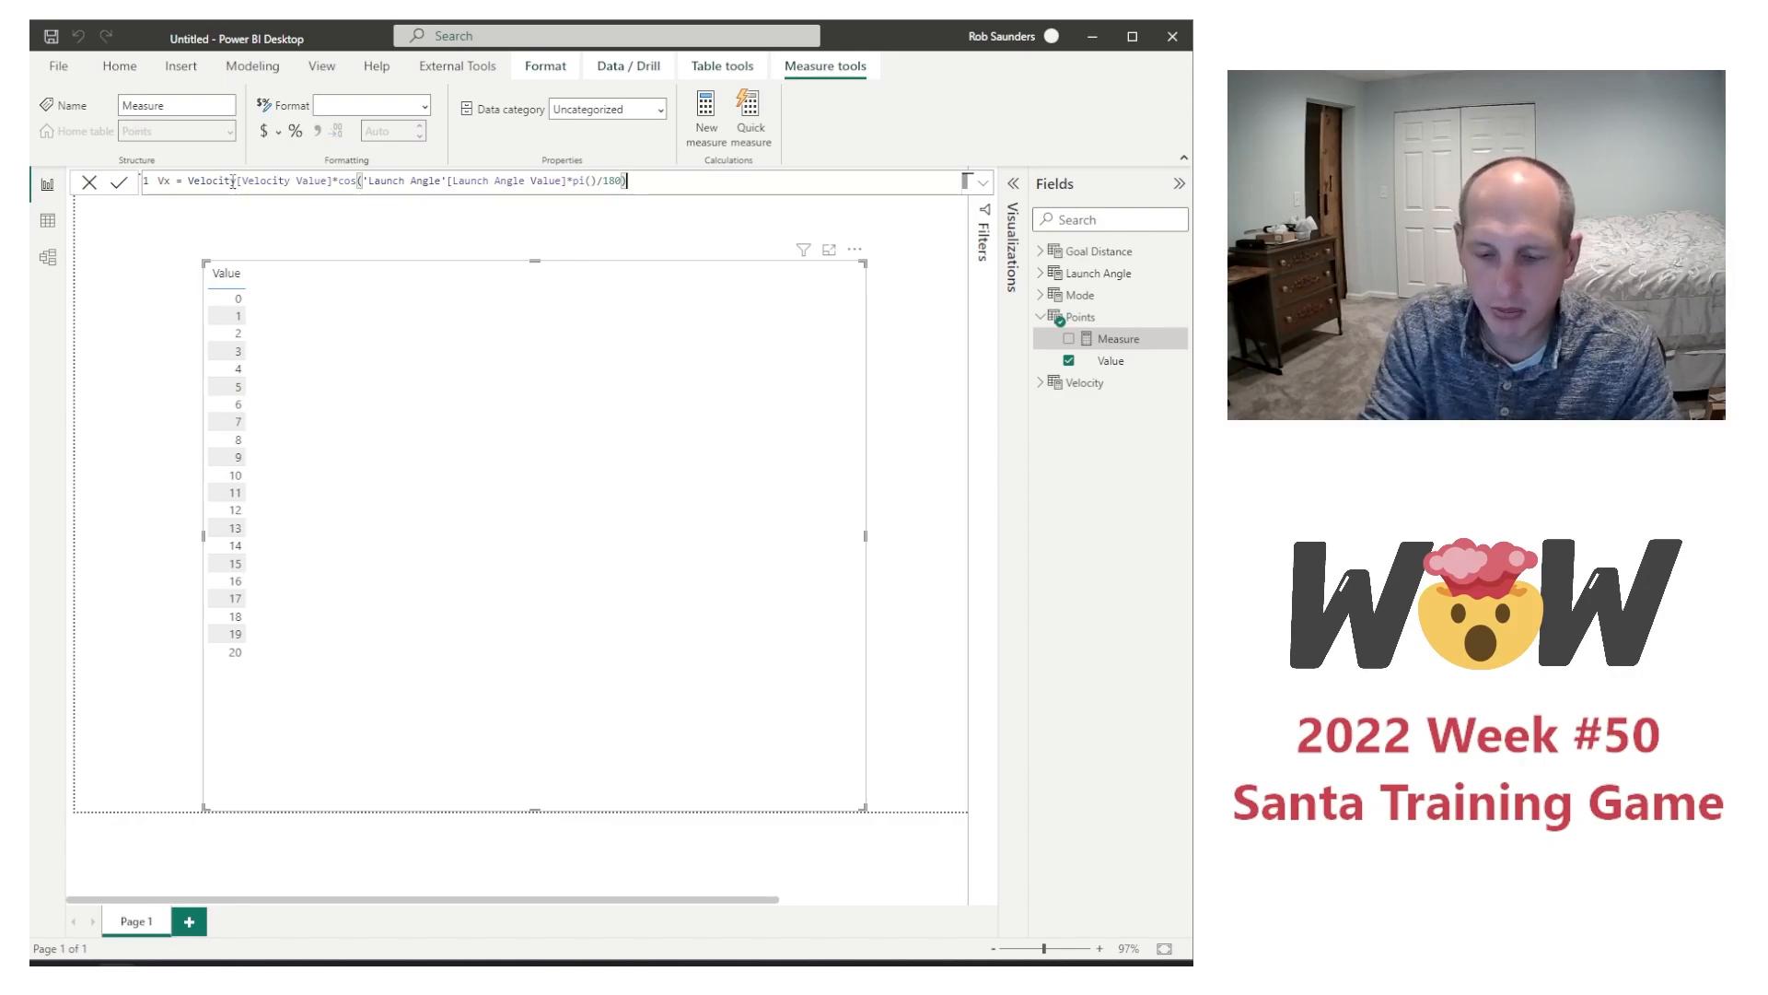
pyautogui.press('Return')
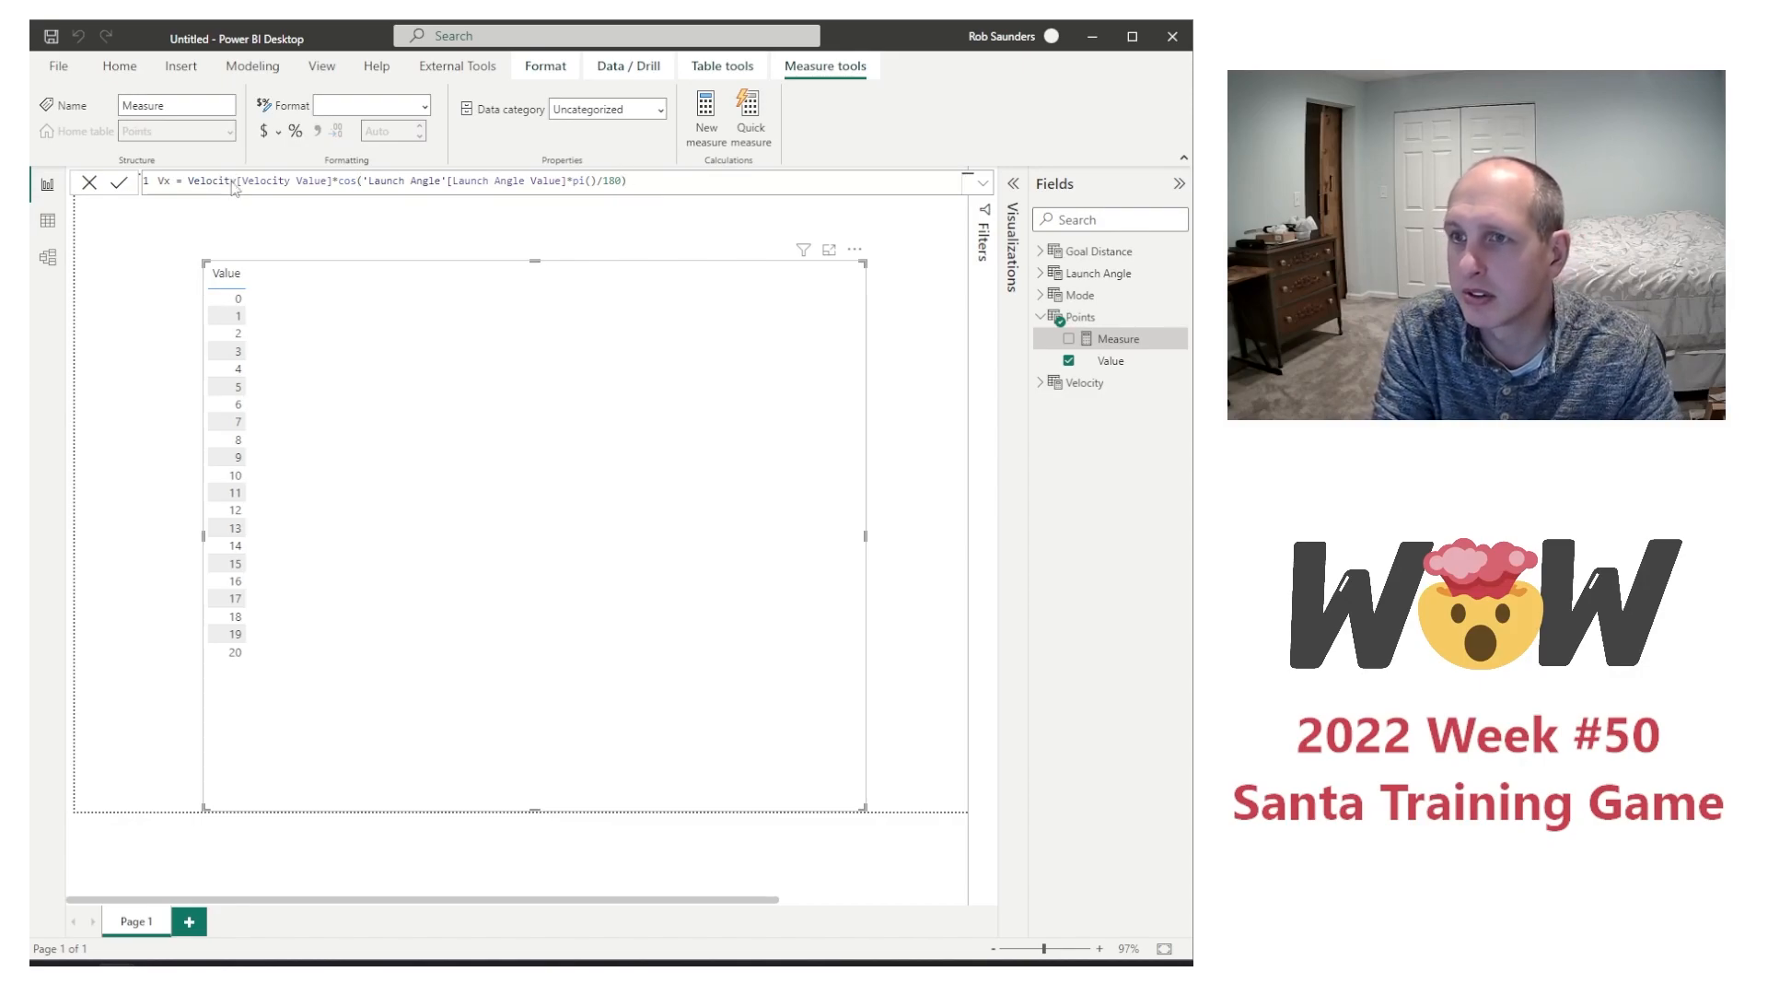
# Step: Add the Vx measure to the table visual and check it against the Launch Angle and Velocity slicer settings
pyautogui.click(1068, 360)
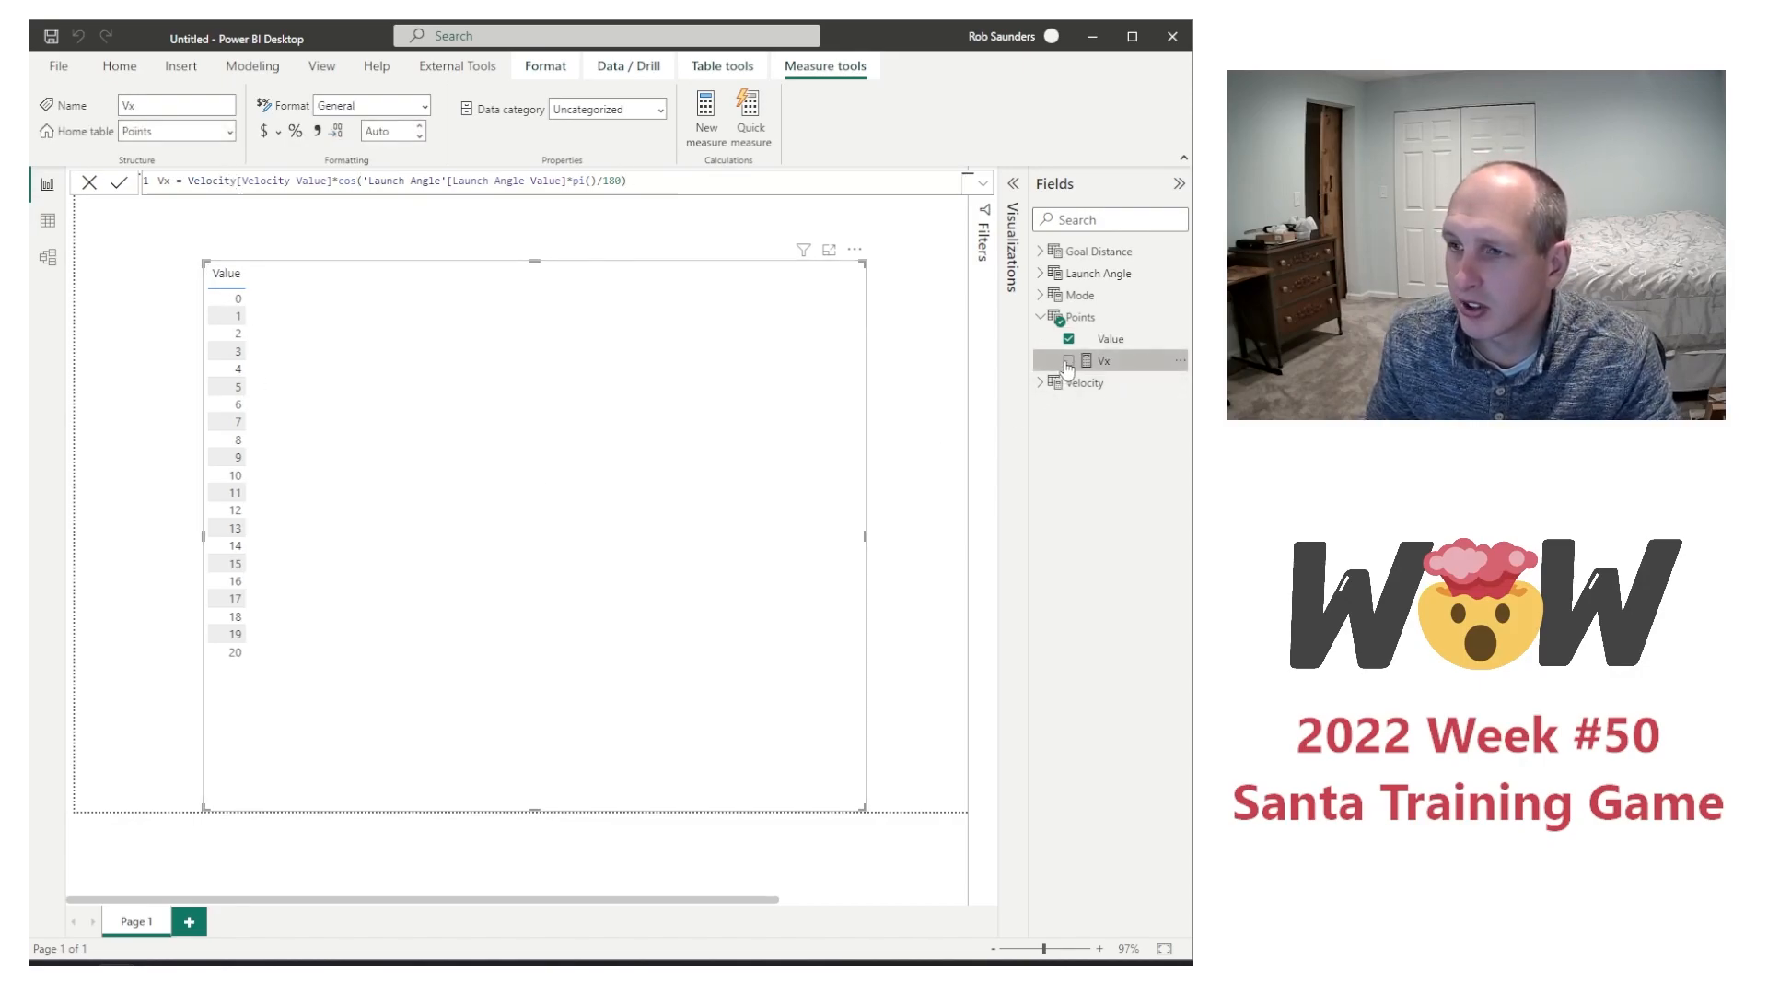
pyautogui.click(1041, 382)
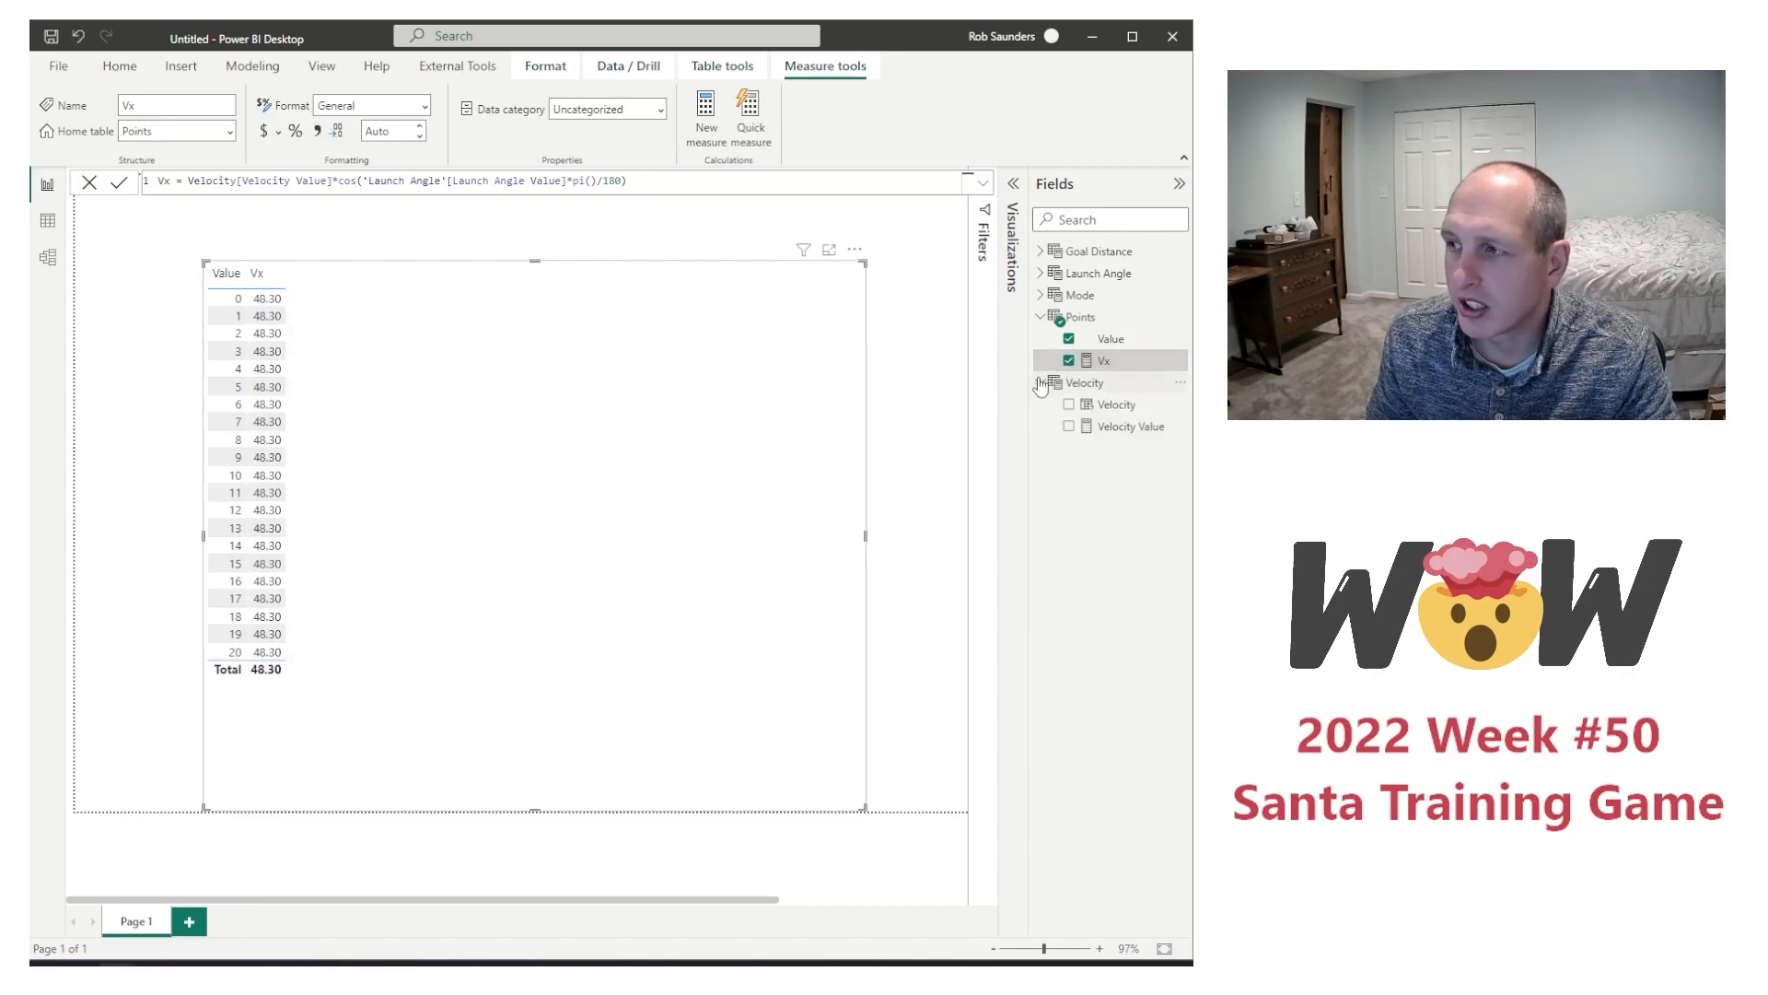
pyautogui.moveTo(617, 898)
pyautogui.mouseDown()
pyautogui.moveTo(820, 900)
pyautogui.moveTo(587, 897)
pyautogui.mouseUp()
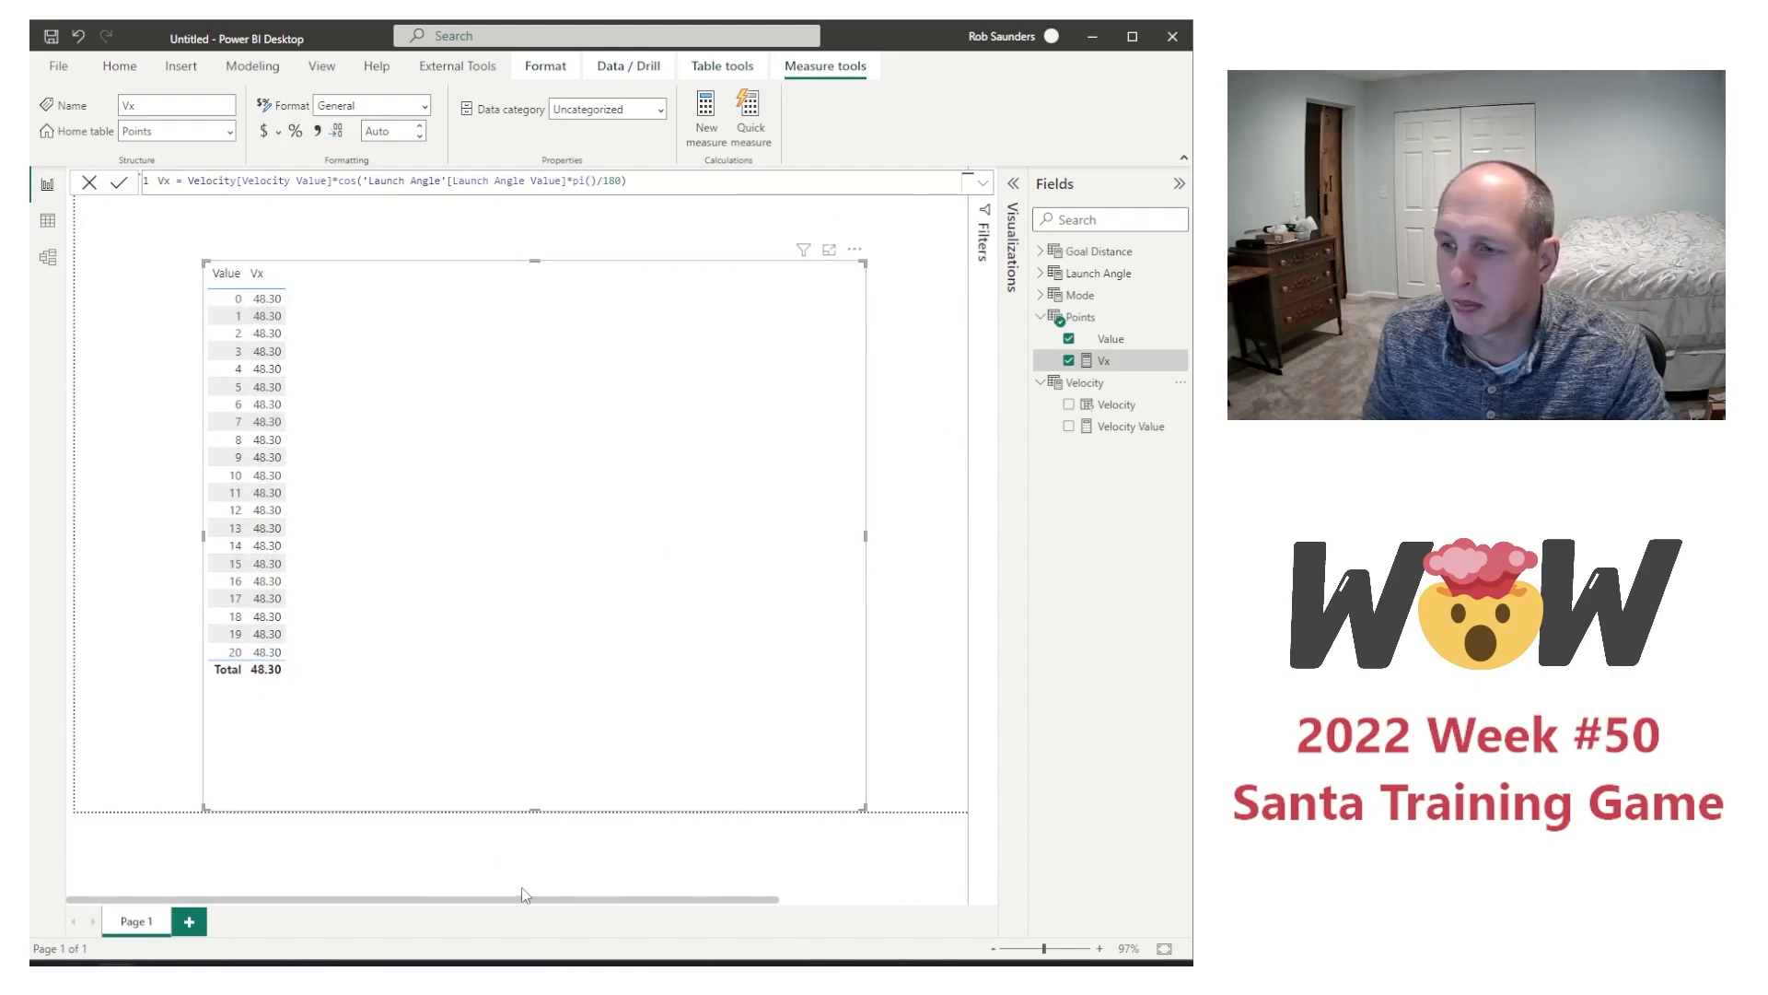
pyautogui.moveTo(529, 899); pyautogui.dragTo(466, 888)
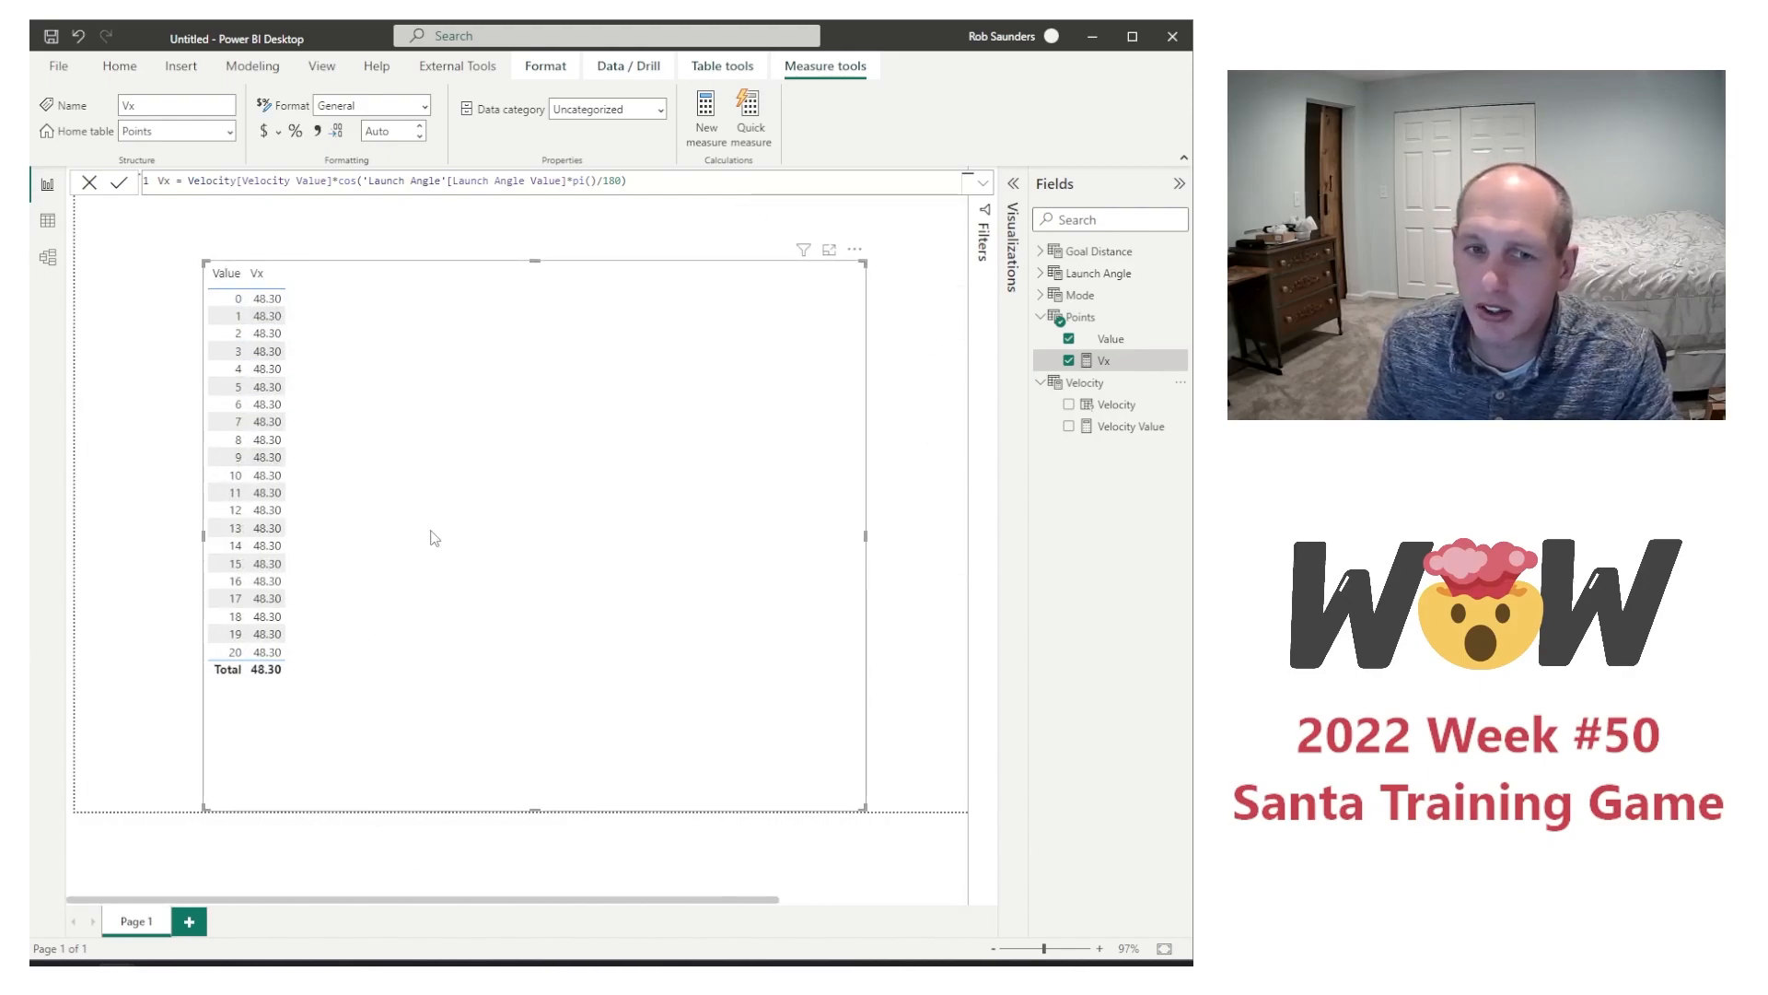
pyautogui.moveTo(565, 899); pyautogui.dragTo(792, 903)
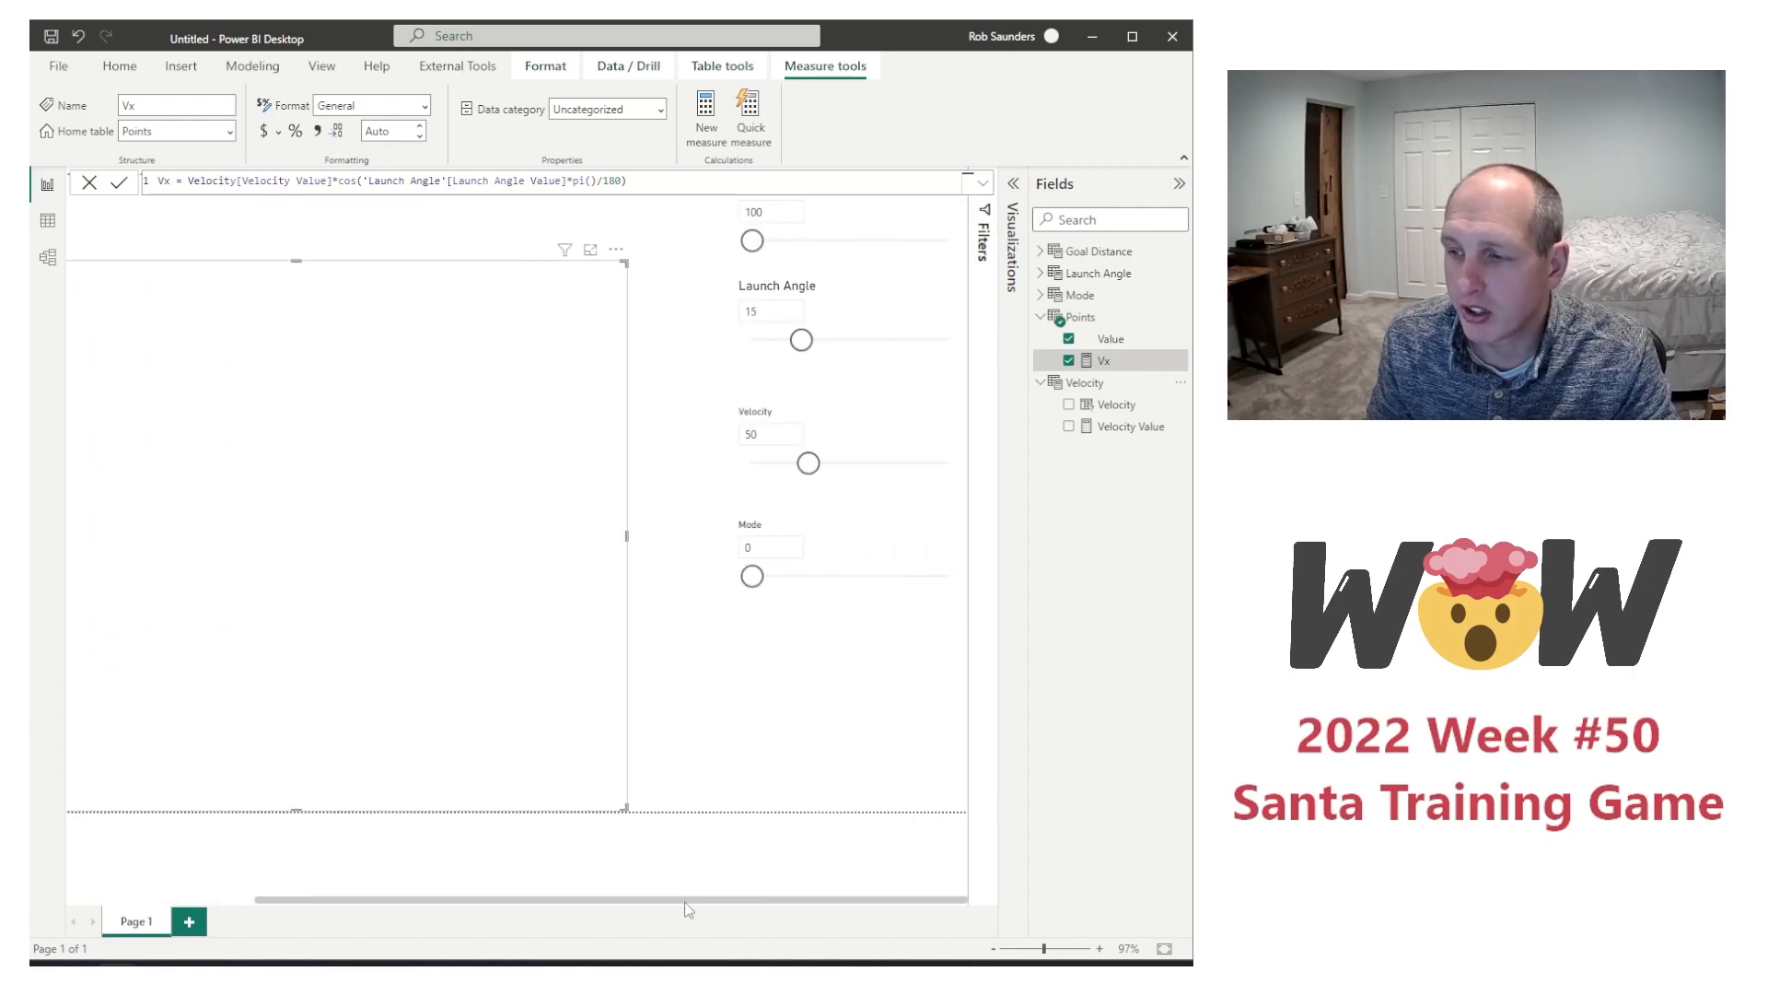
pyautogui.moveTo(687, 901); pyautogui.dragTo(443, 901)
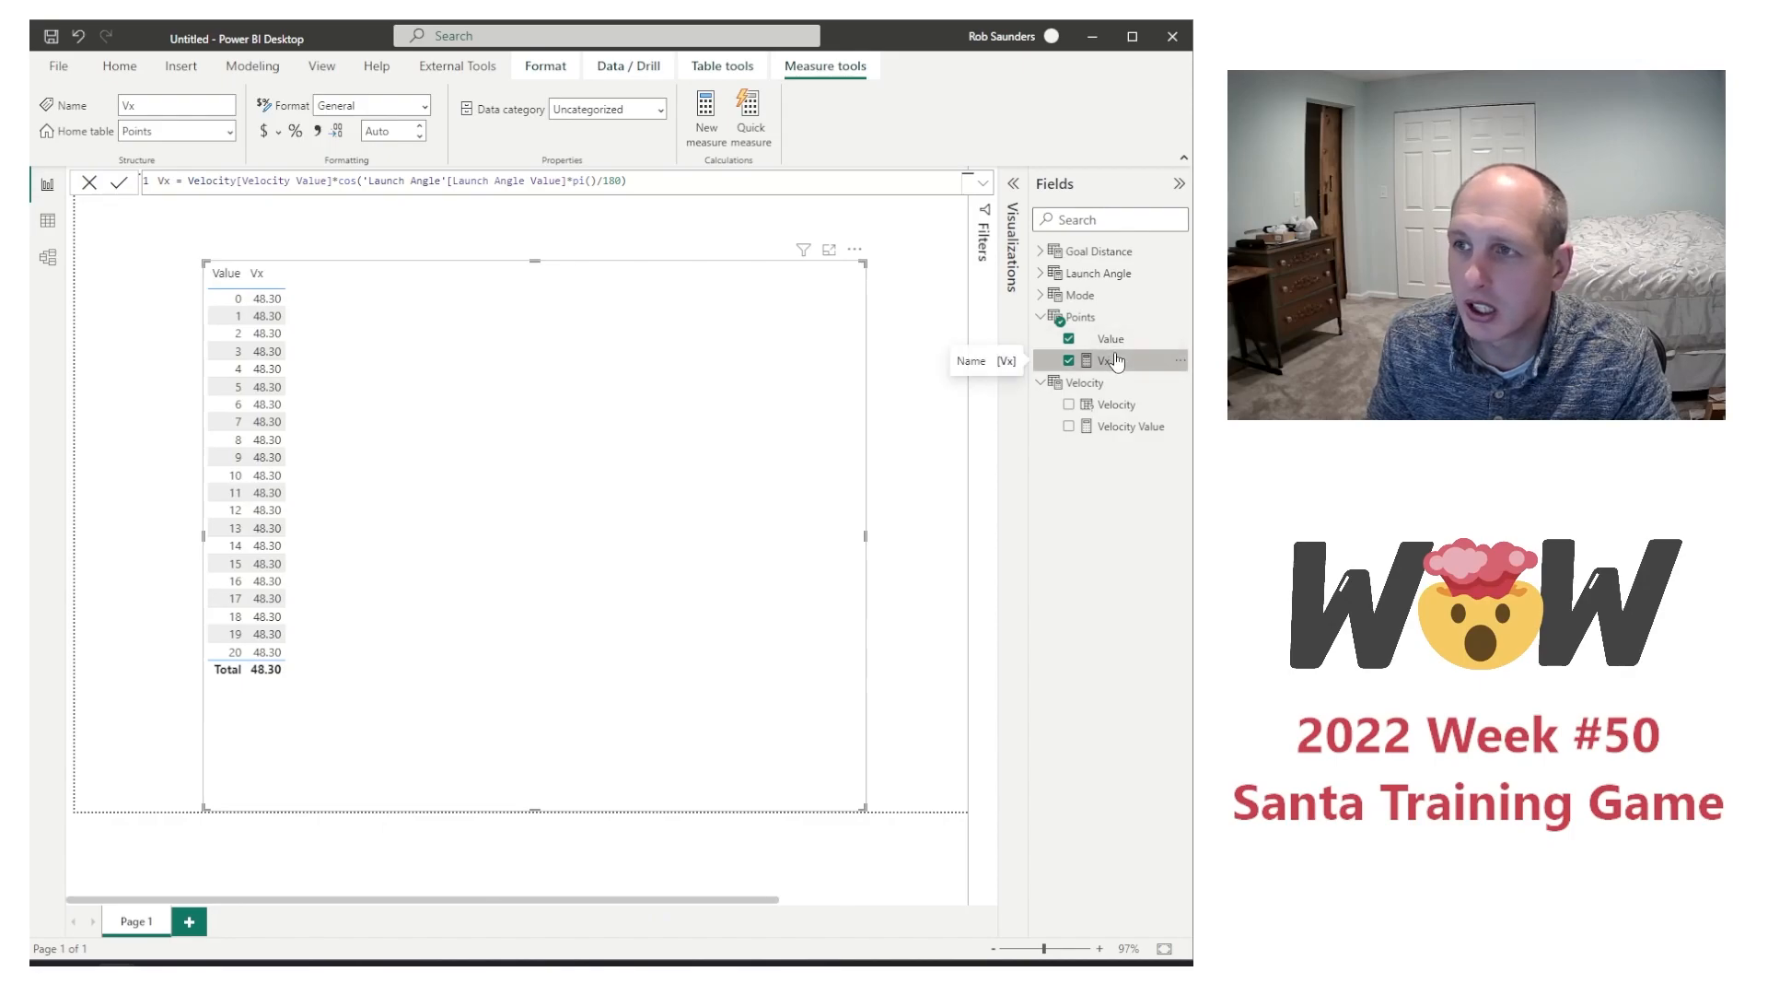
# Step: Create a new measure named Vy in the Points table, reusing a copy of the Vx expression
pyautogui.moveTo(671, 186); pyautogui.dragTo(463, 171)
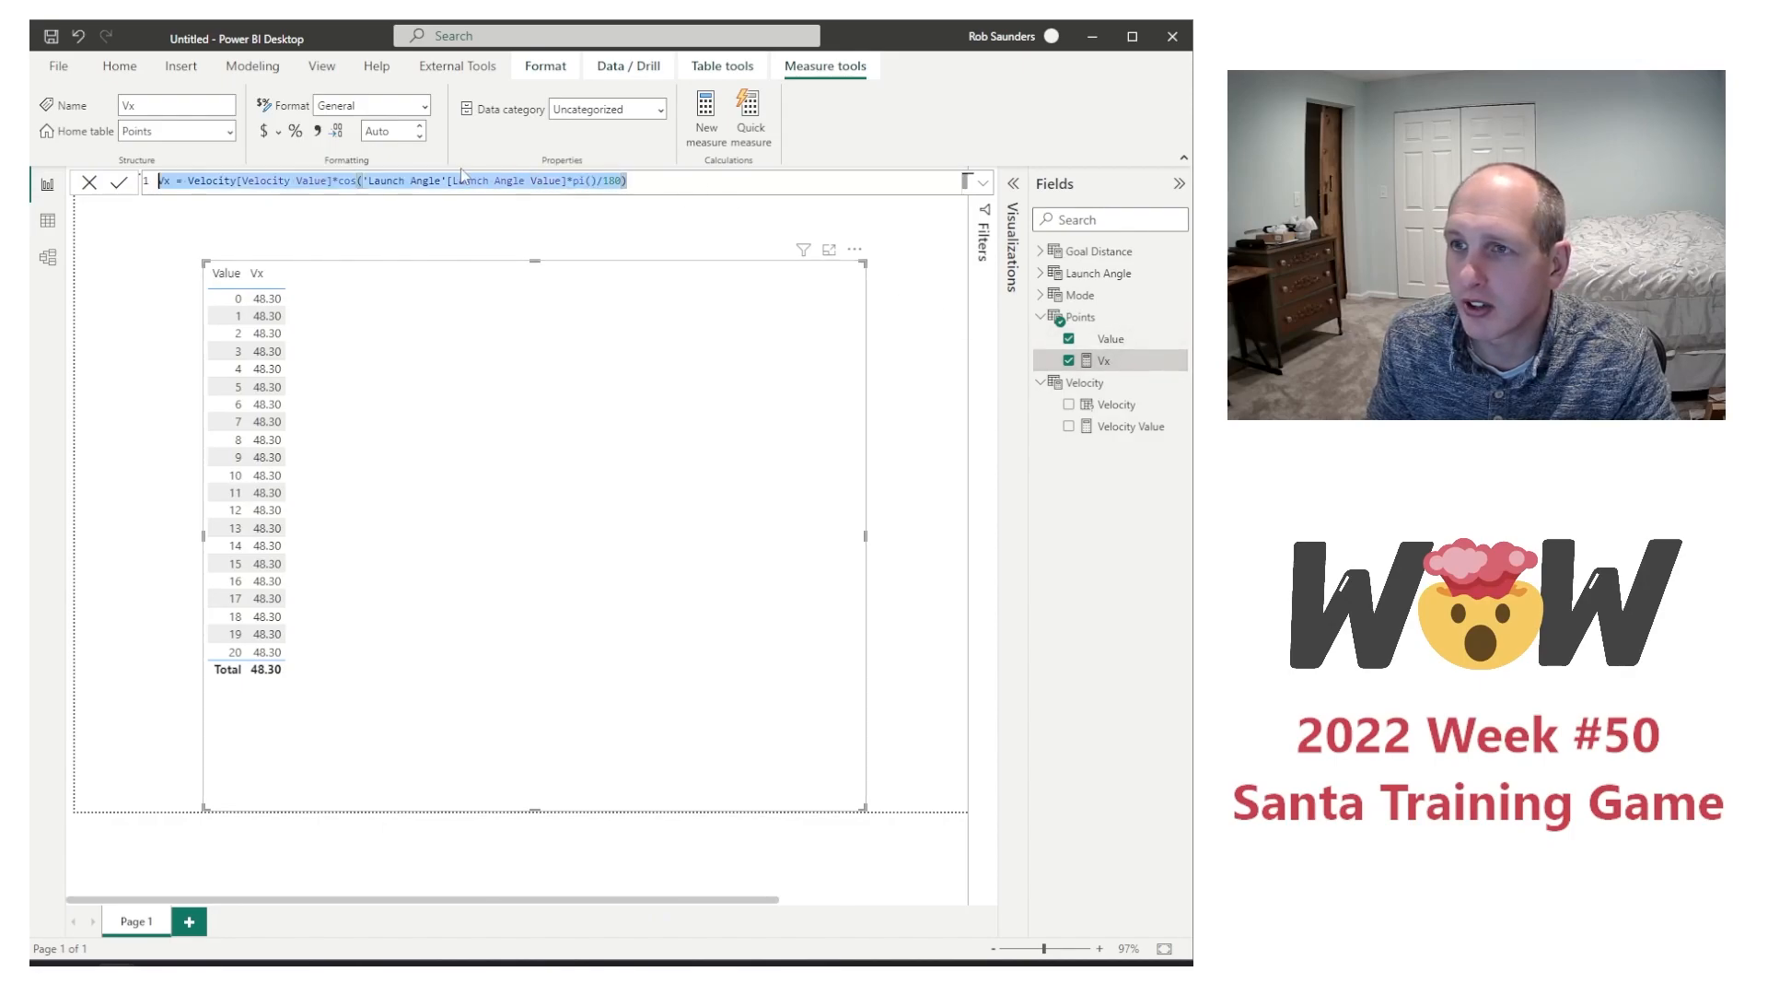
pyautogui.click(188, 181)
pyautogui.hotkey('shift', 'End')
pyautogui.hotkey('ctrl', 'c')
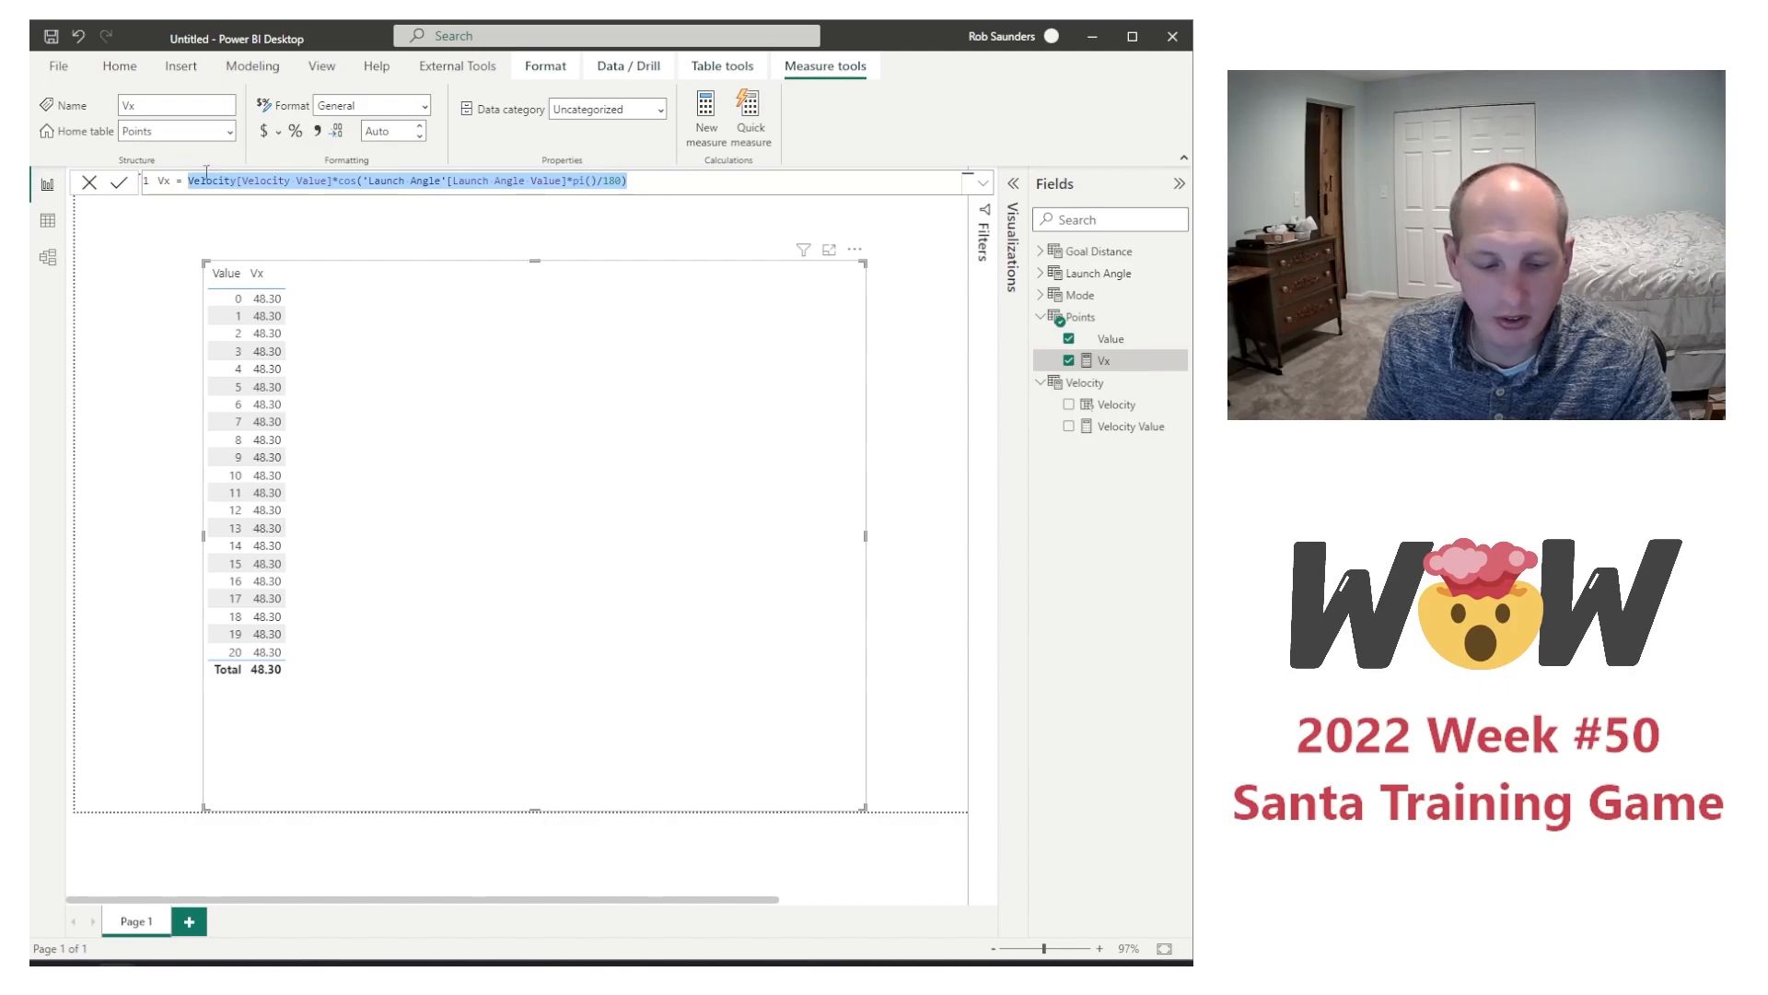
pyautogui.rightClick(1126, 360)
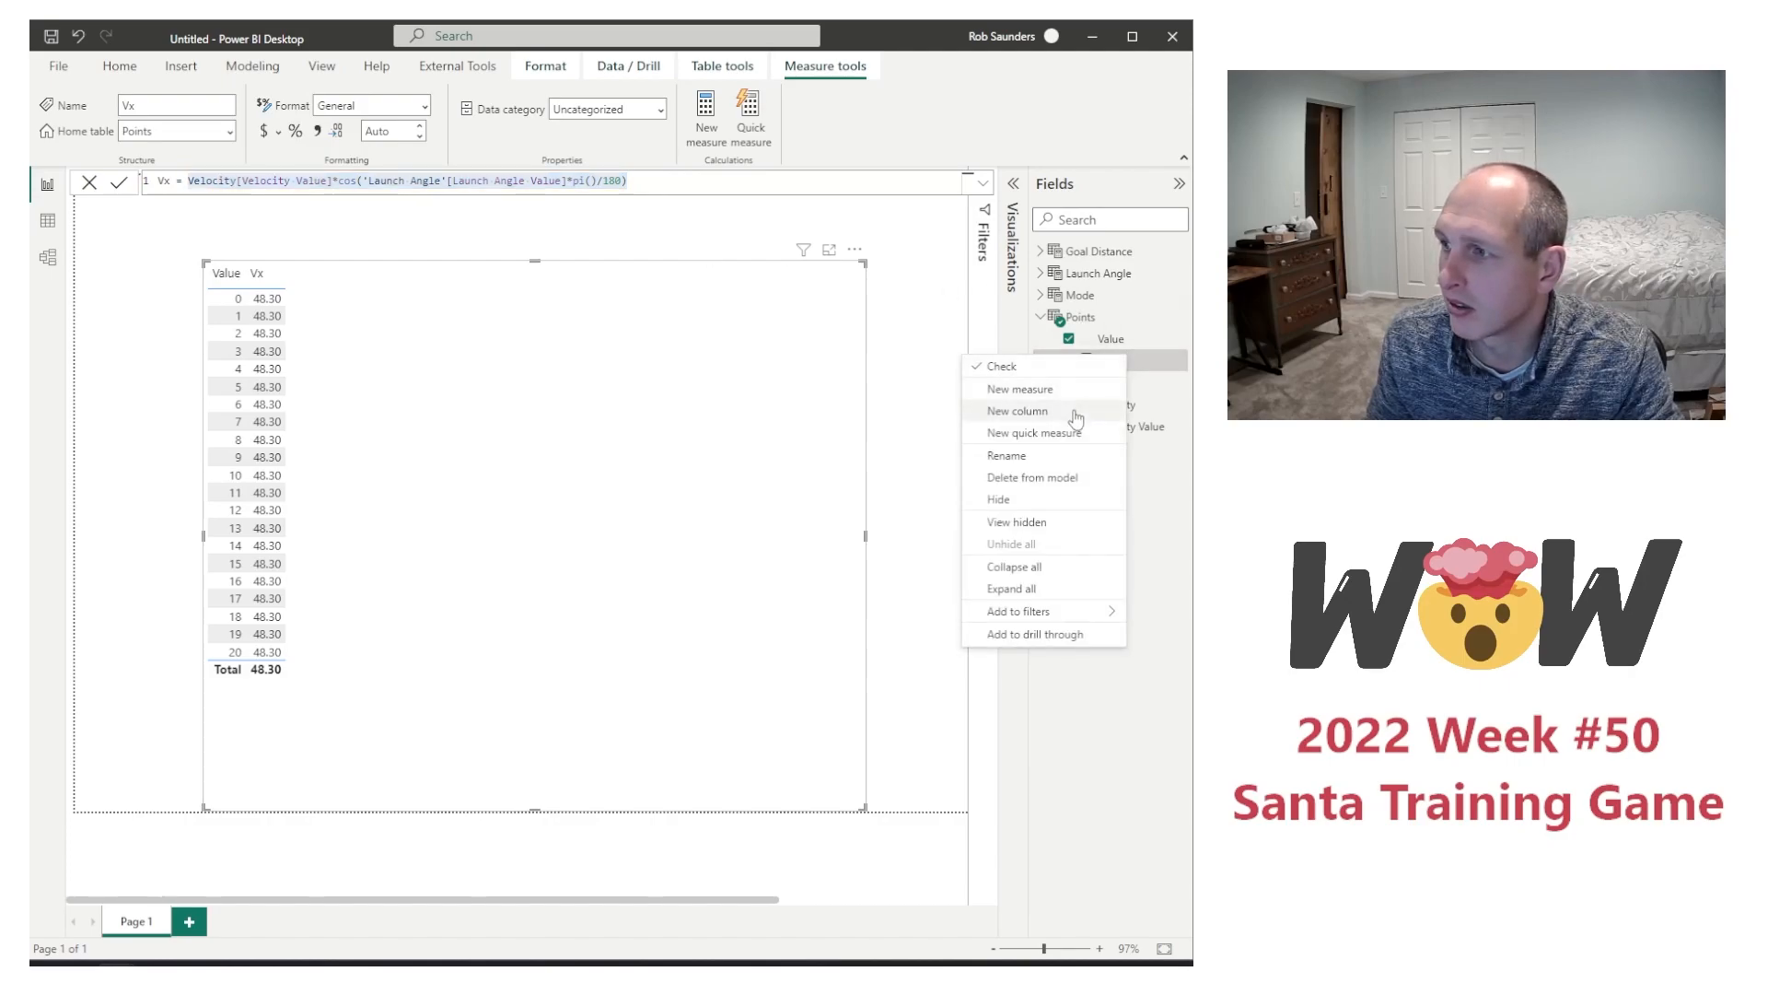
pyautogui.click(1044, 391)
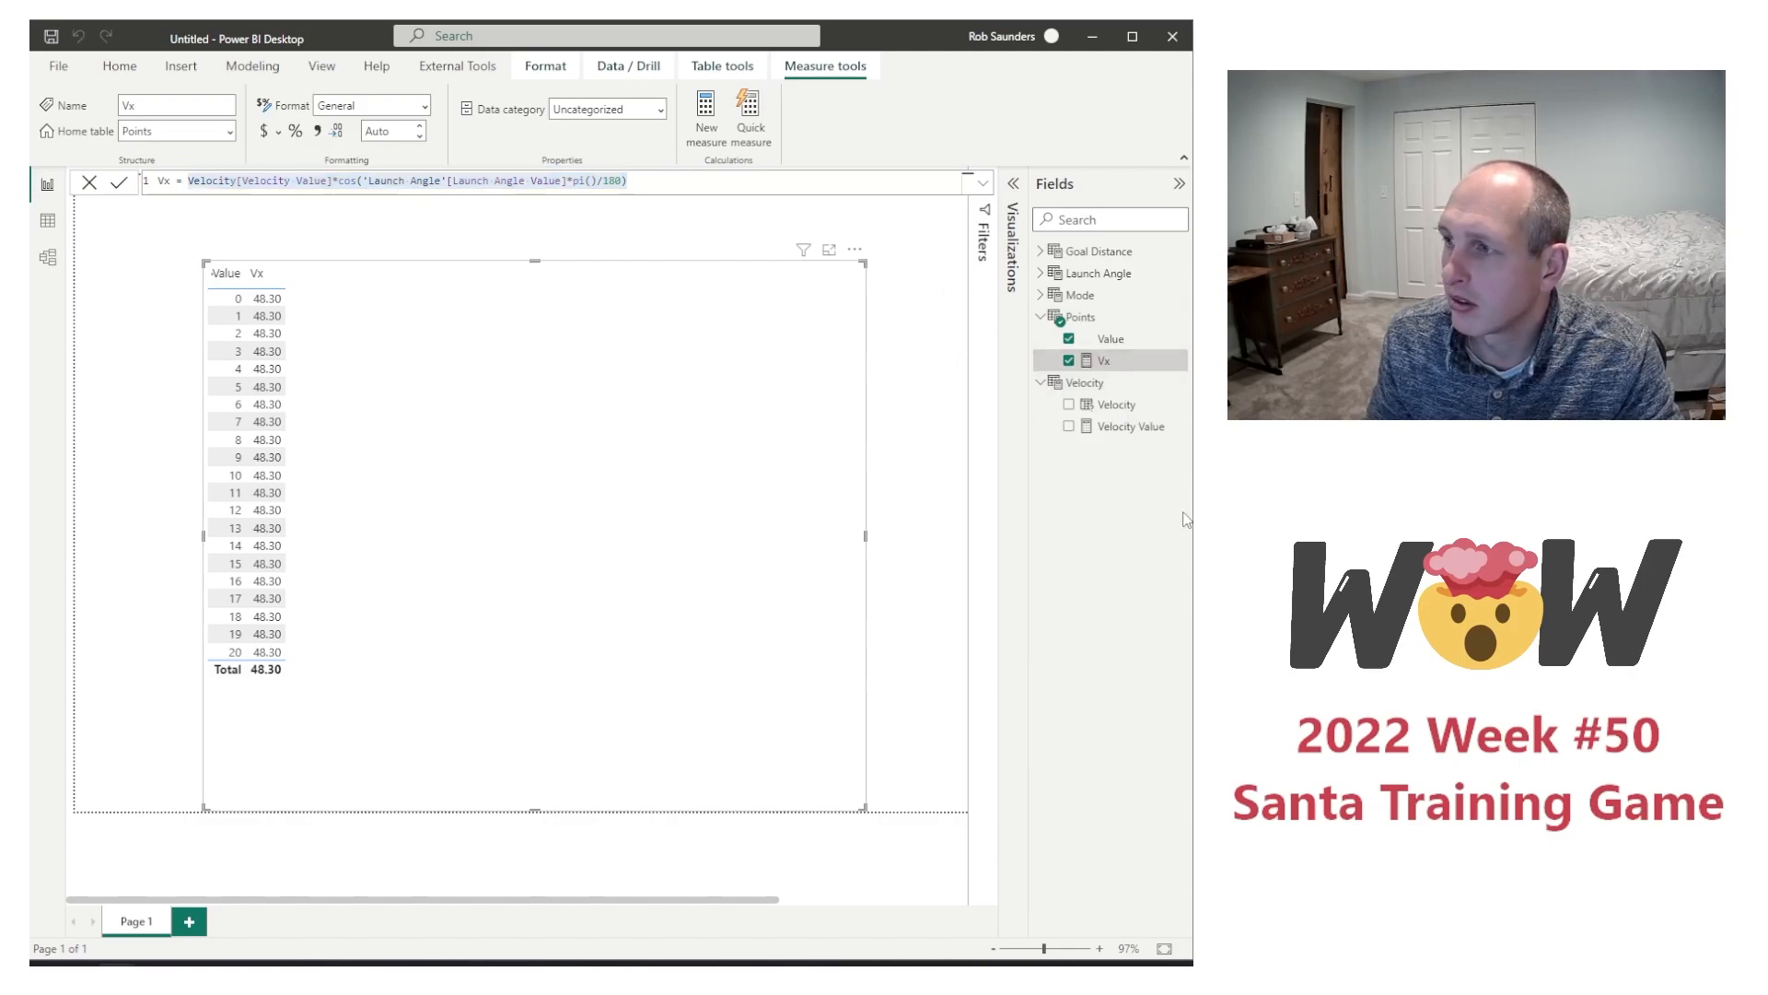
pyautogui.write('Vy =')
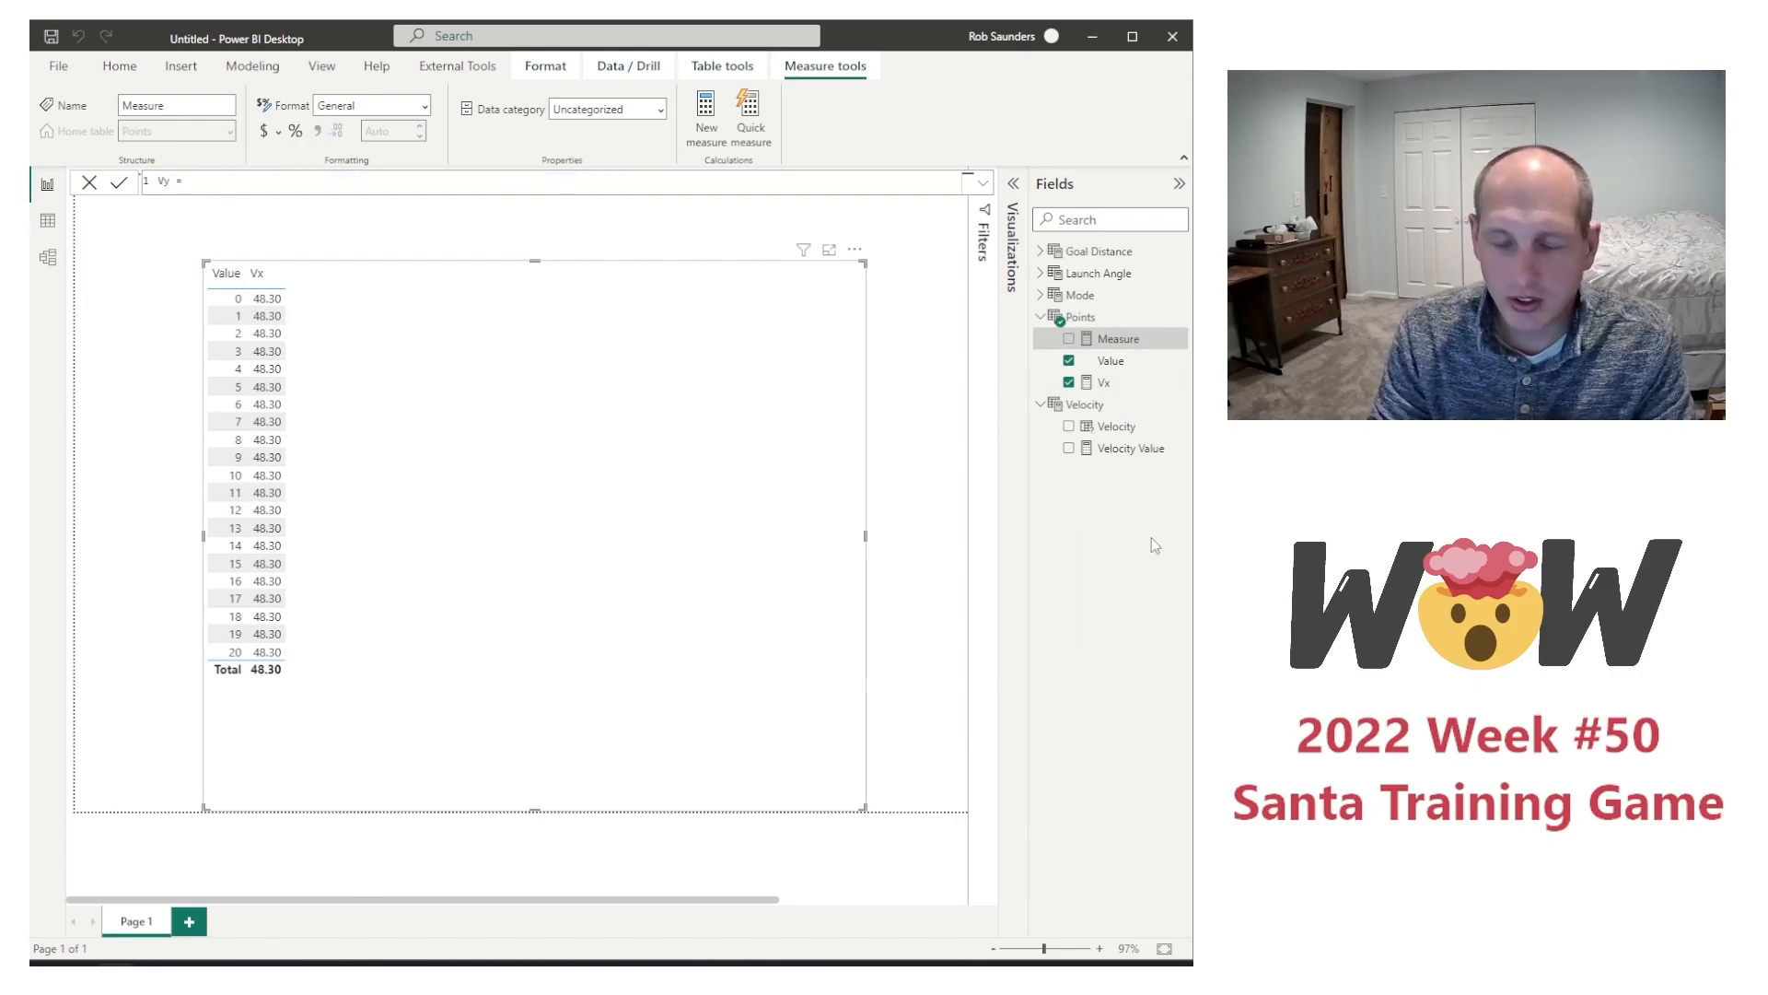
pyautogui.hotkey('ctrl', 'v')
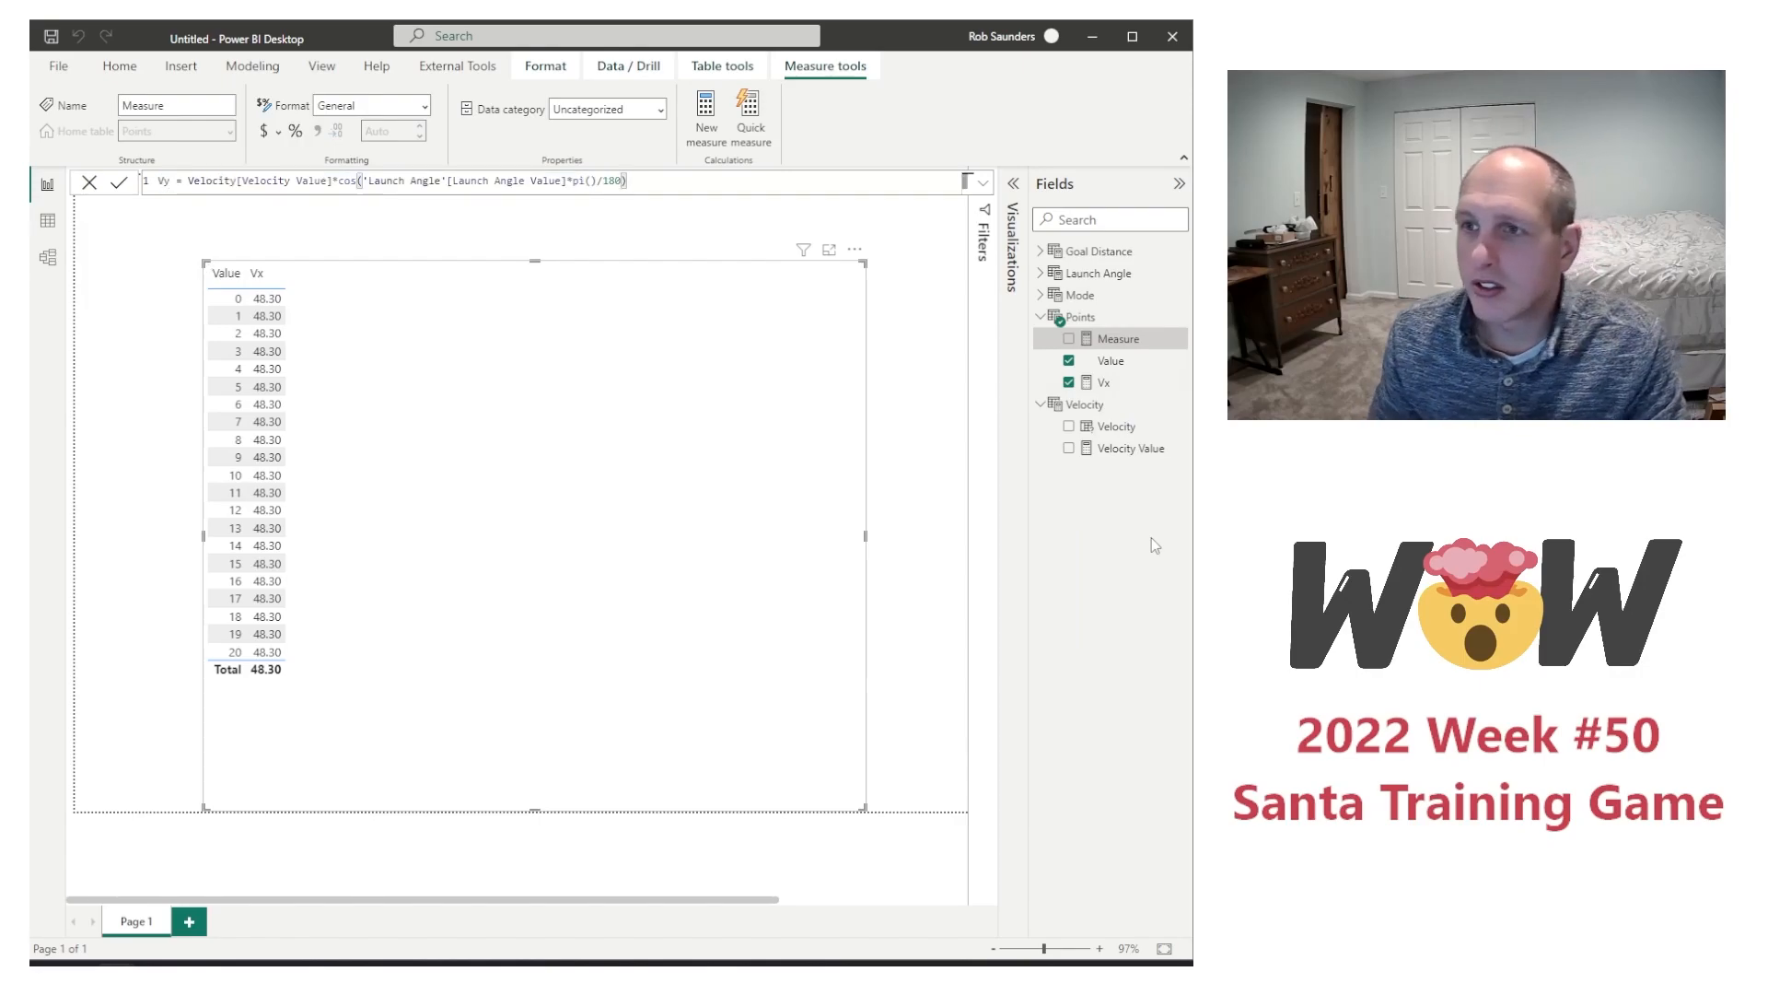
# Step: Replace cos with sin in the Vy formula and add the Vy measure to the table visual
pyautogui.doubleClick(348, 180)
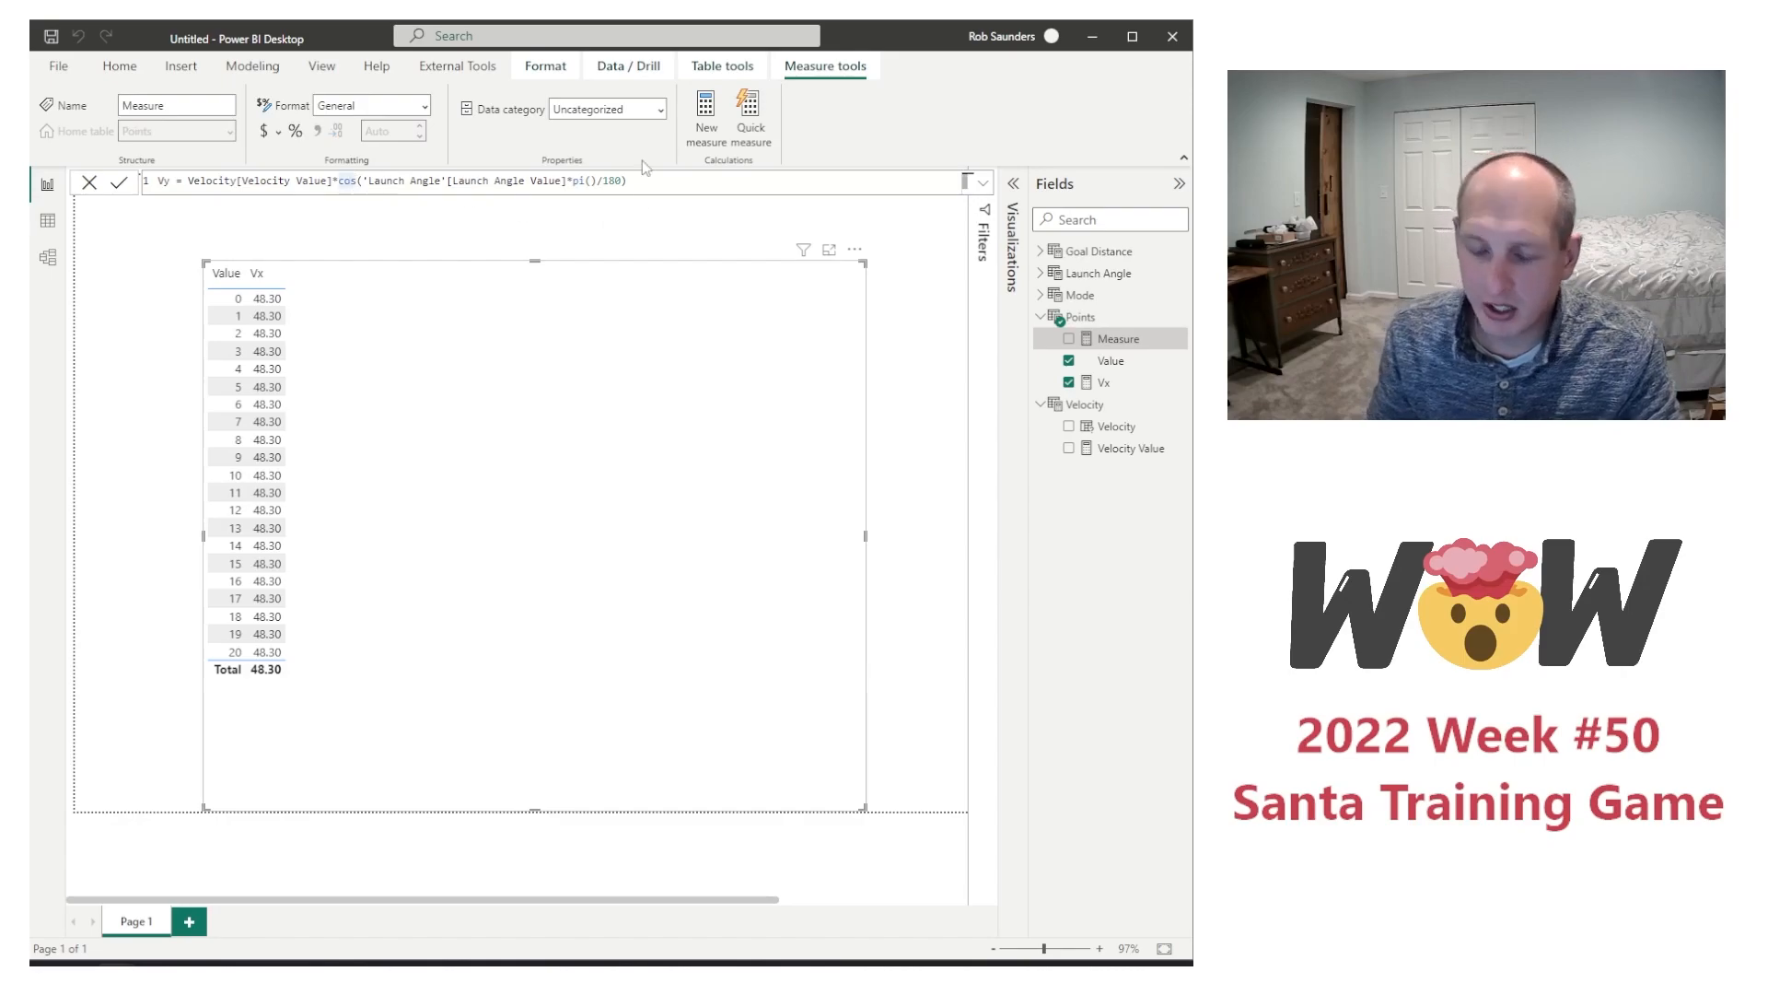
pyautogui.write('sin')
pyautogui.press('BackSpace')
pyautogui.press('BackSpace')
pyautogui.press('BackSpace')
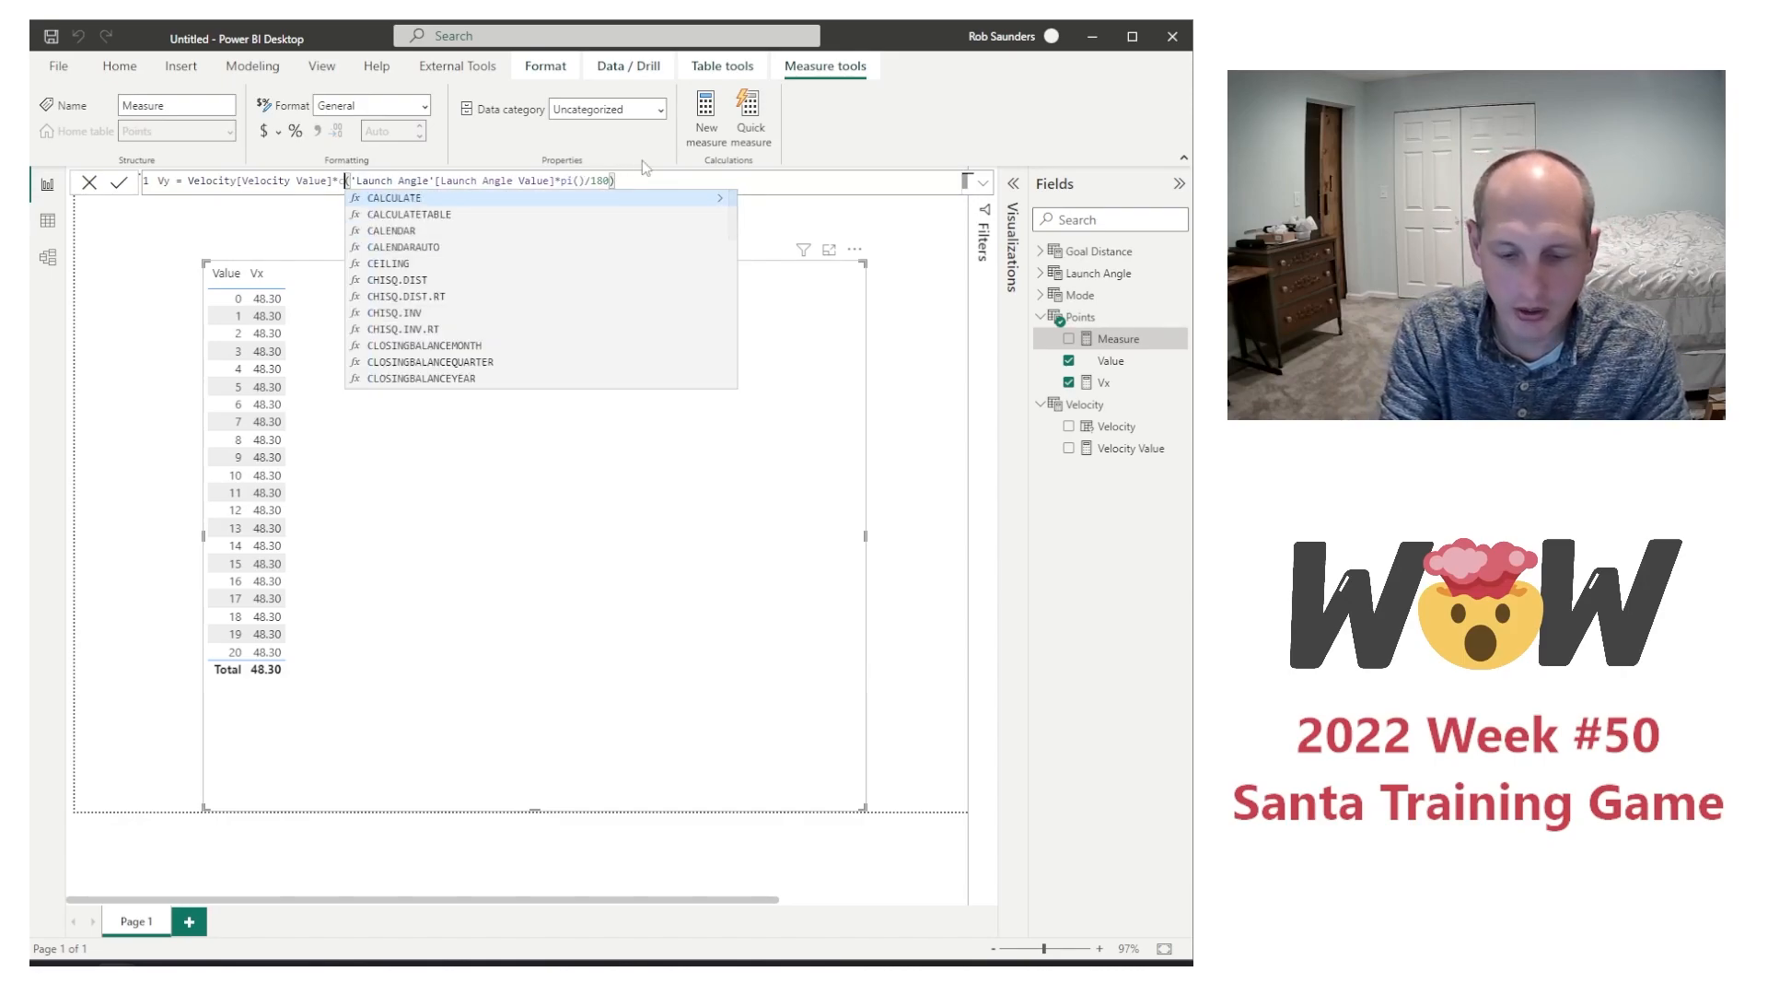
pyautogui.press('BackSpace')
pyautogui.write('sin')
pyautogui.press('Escape')
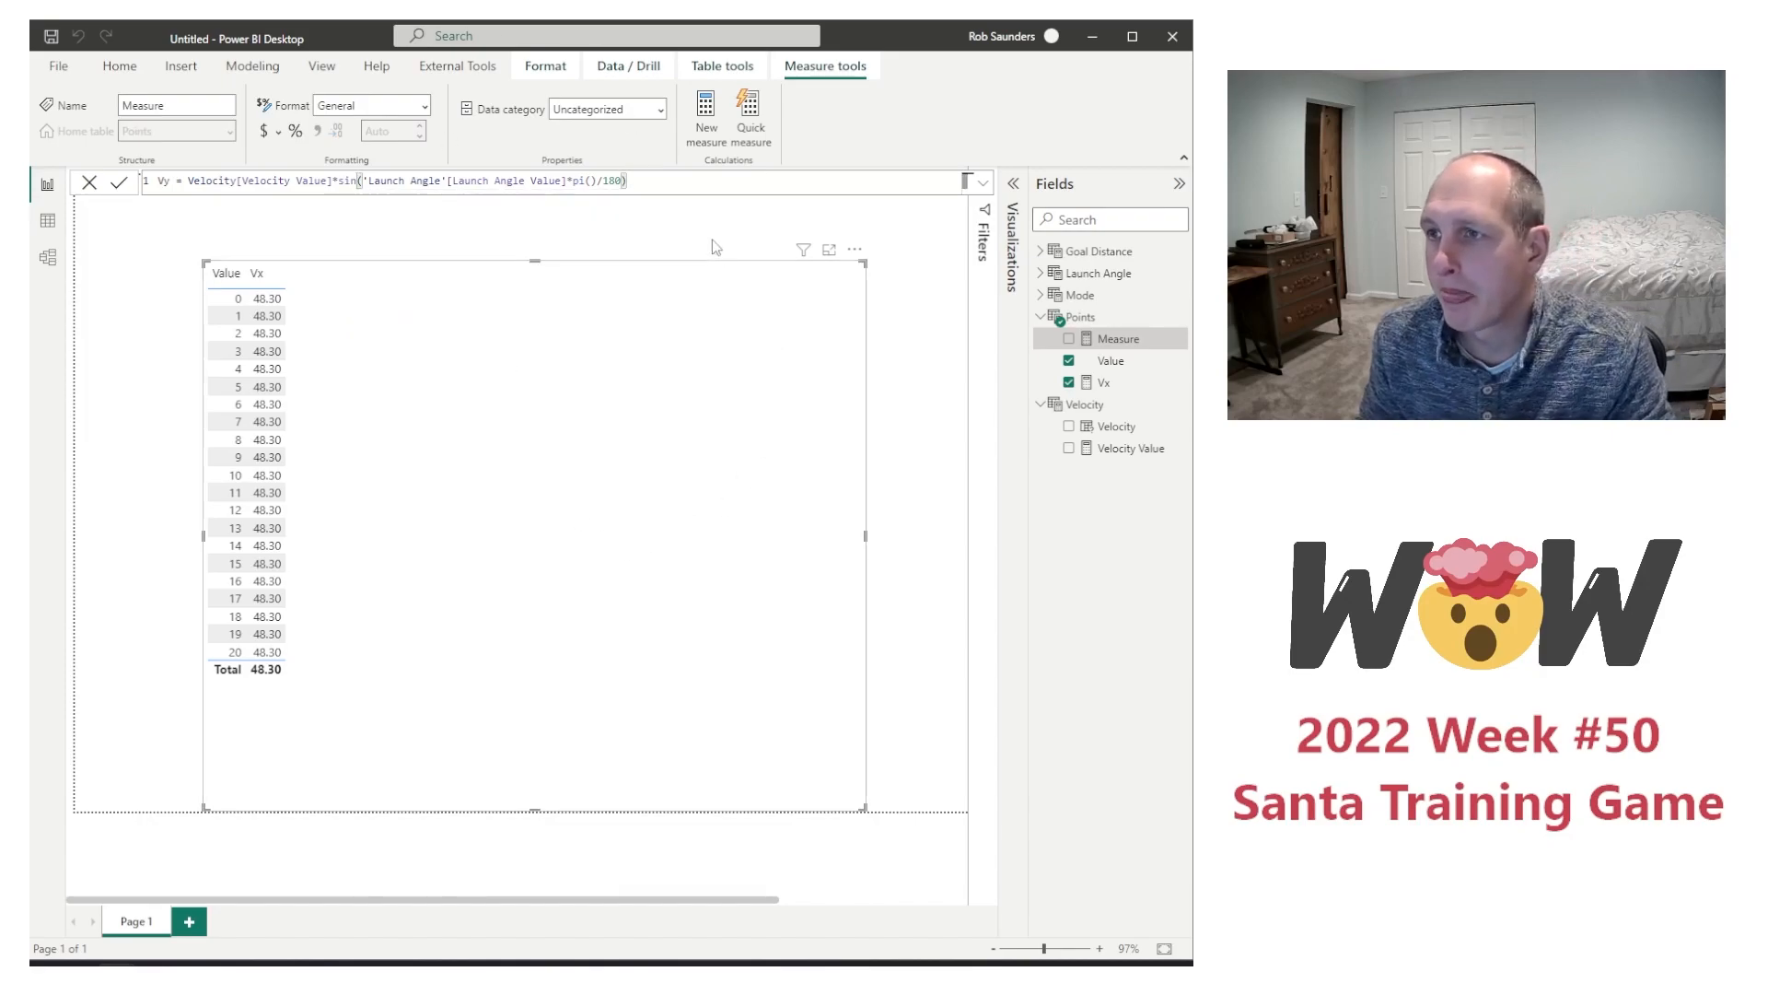
pyautogui.press('Return')
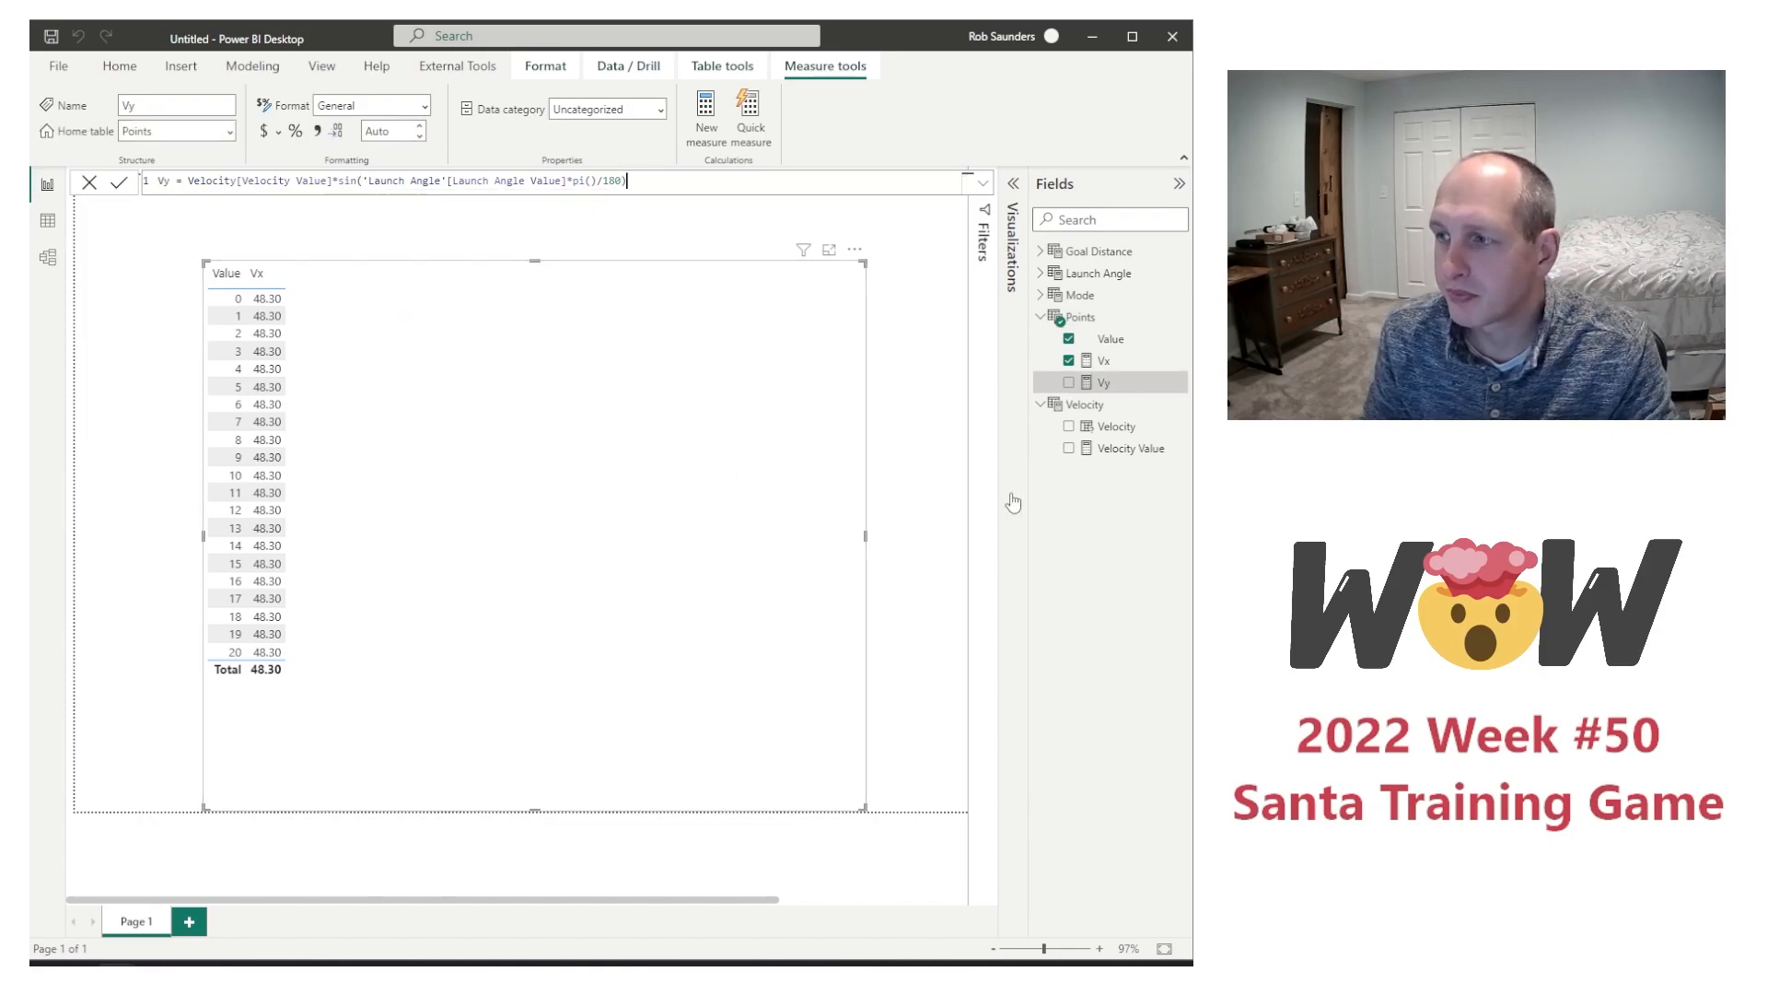
pyautogui.click(1068, 383)
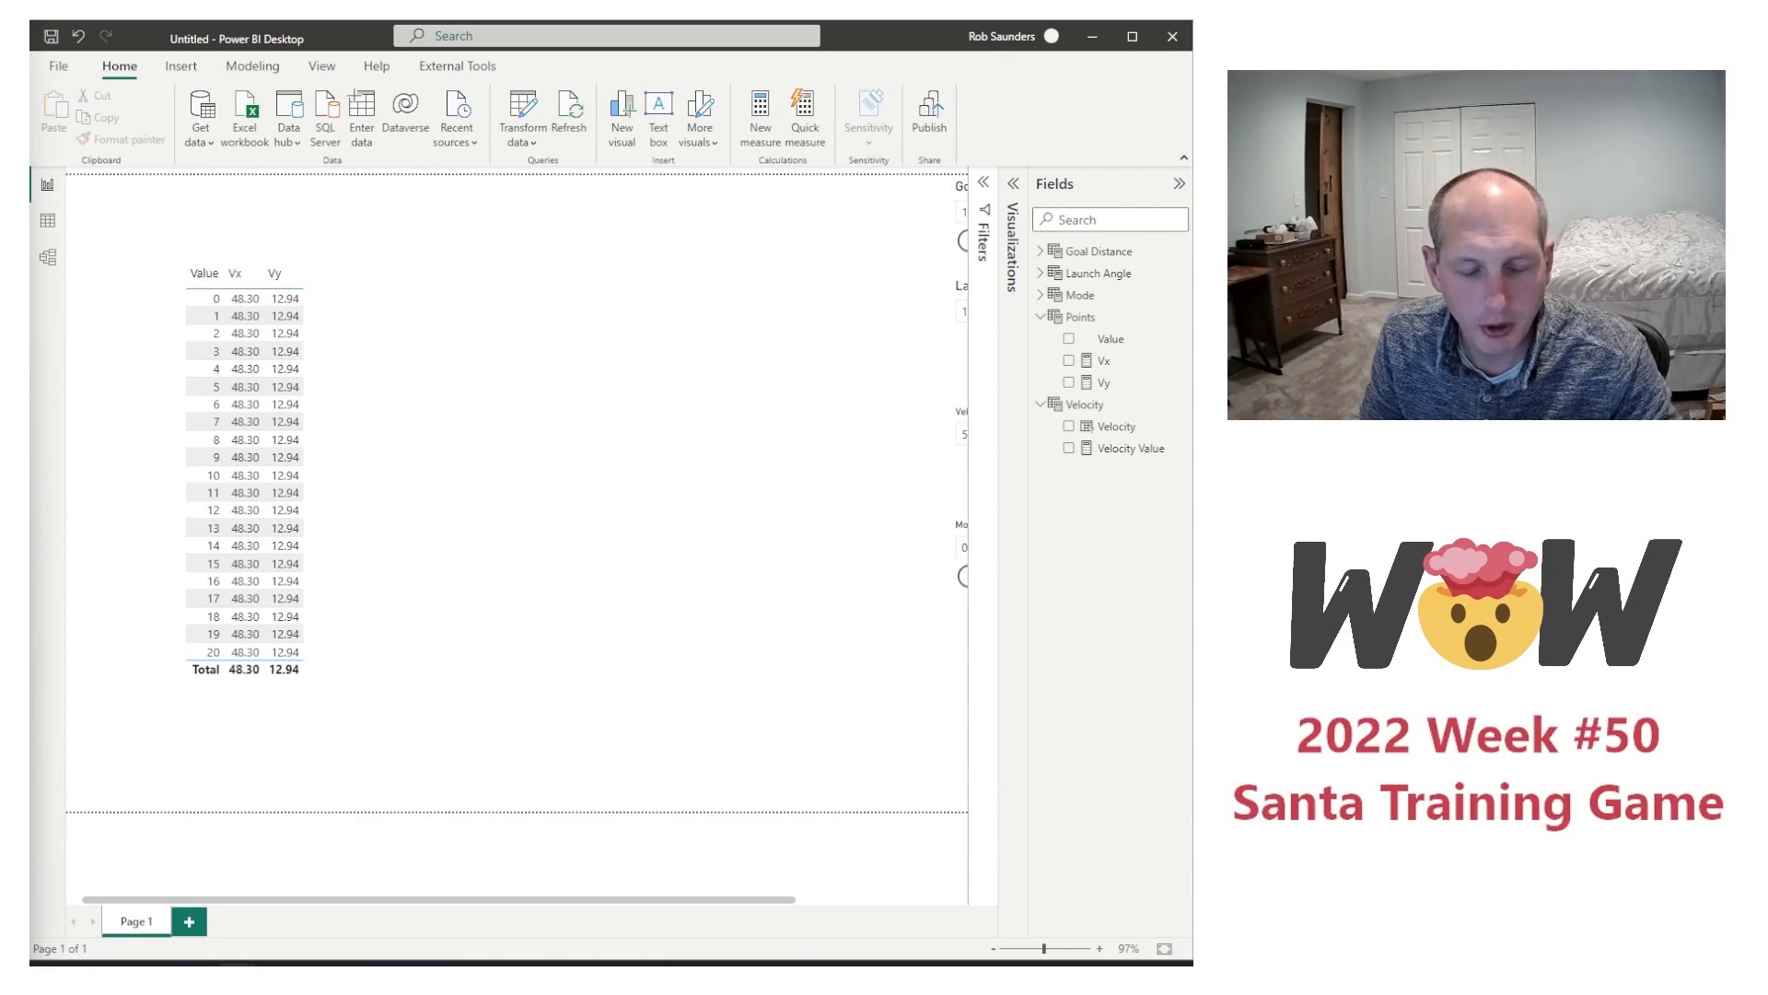
# Step: Create a measure in the Points table defined as Max Time = 2 * [Vy] / 9.8
pyautogui.rightClick(1103, 402)
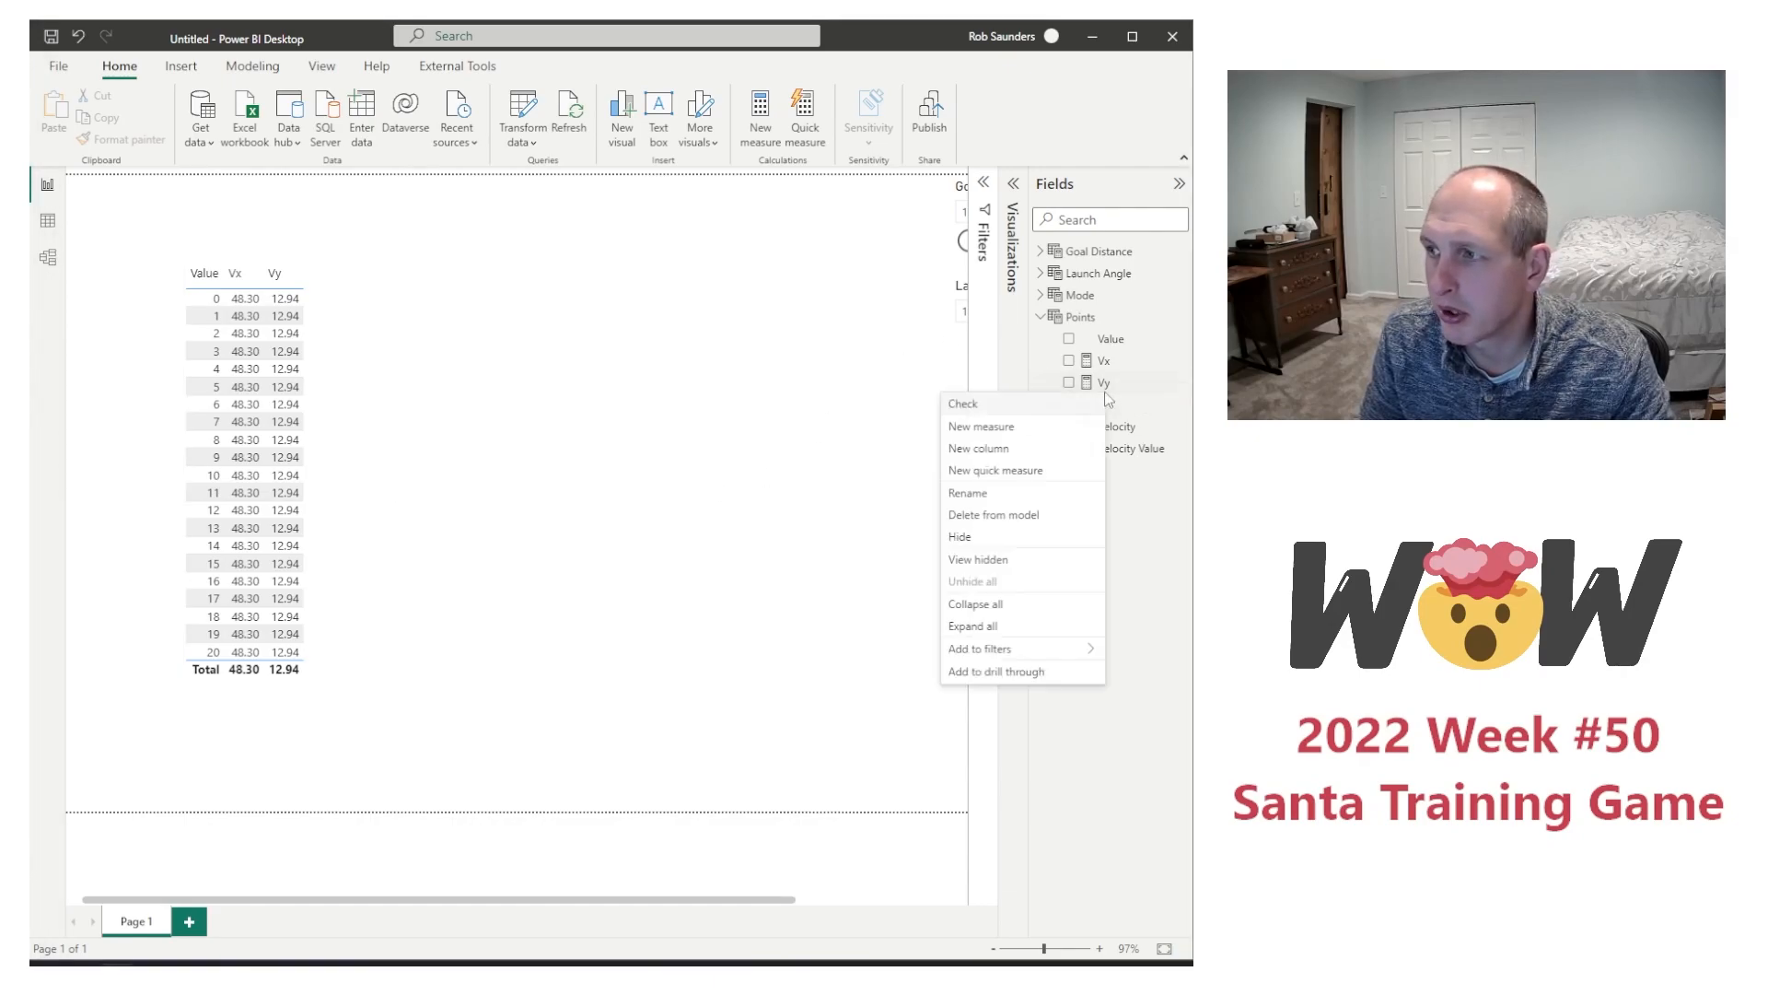
pyautogui.click(1038, 427)
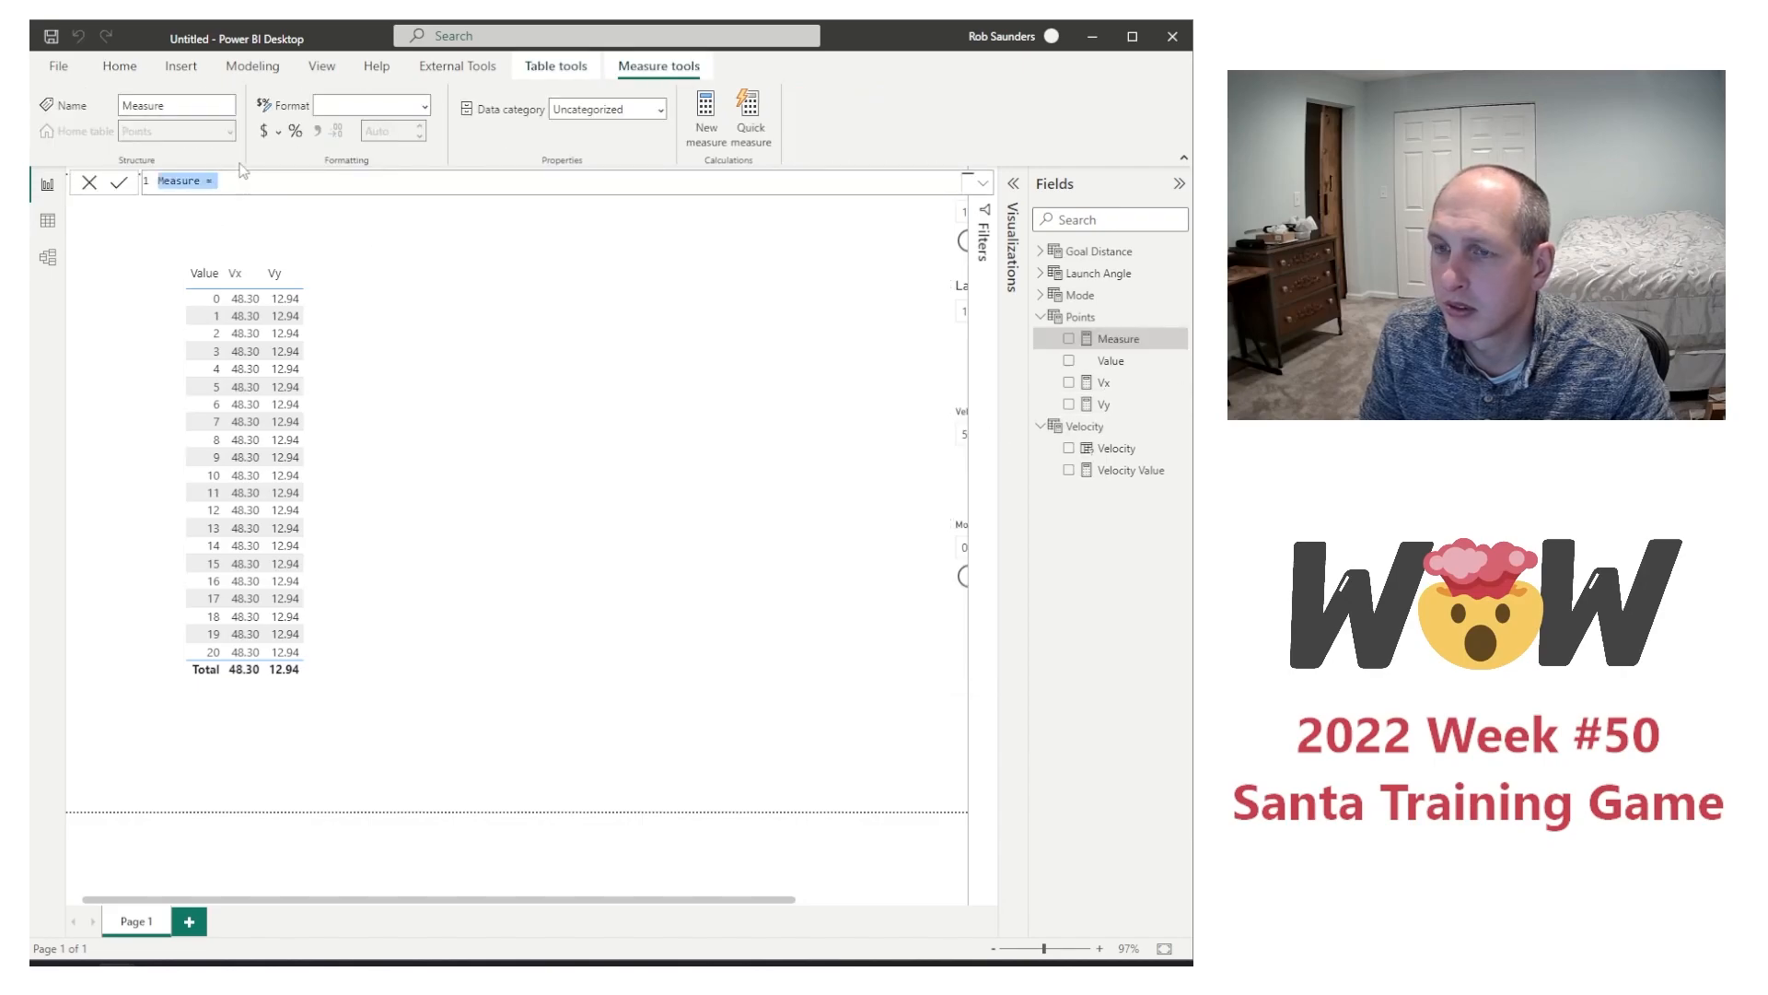
pyautogui.write('Max Time = 2 * [Vy] / 9.8')
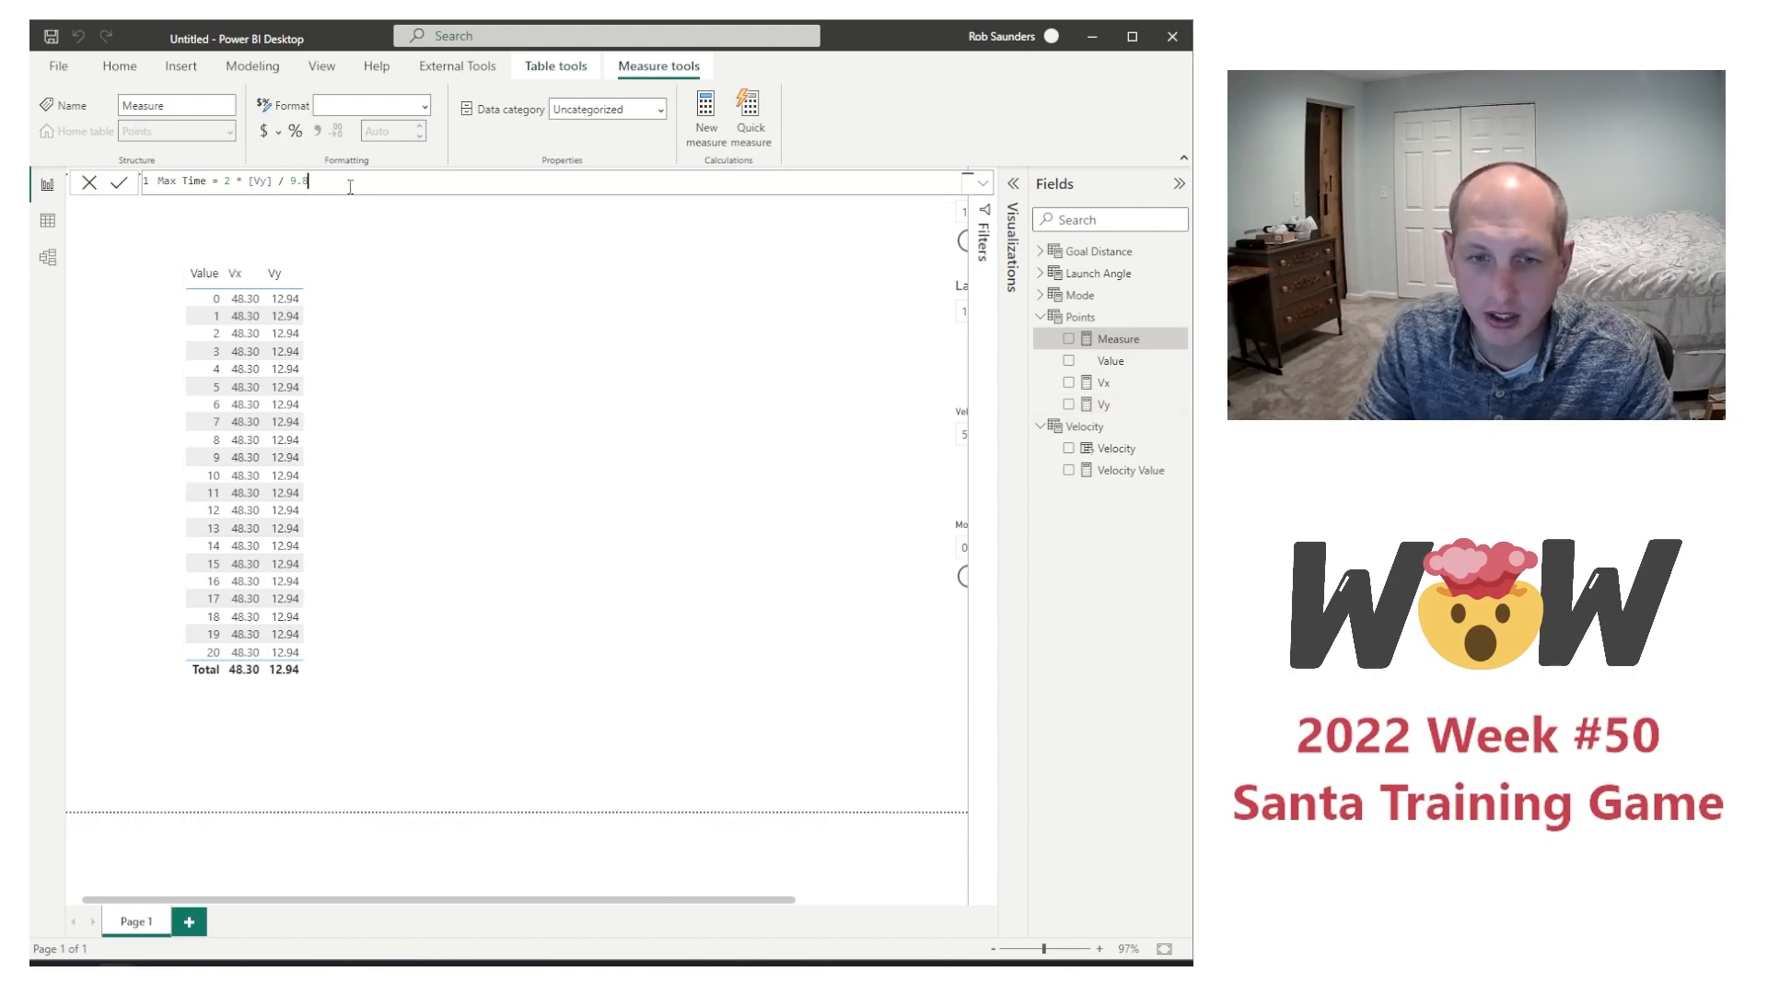
pyautogui.press('Return')
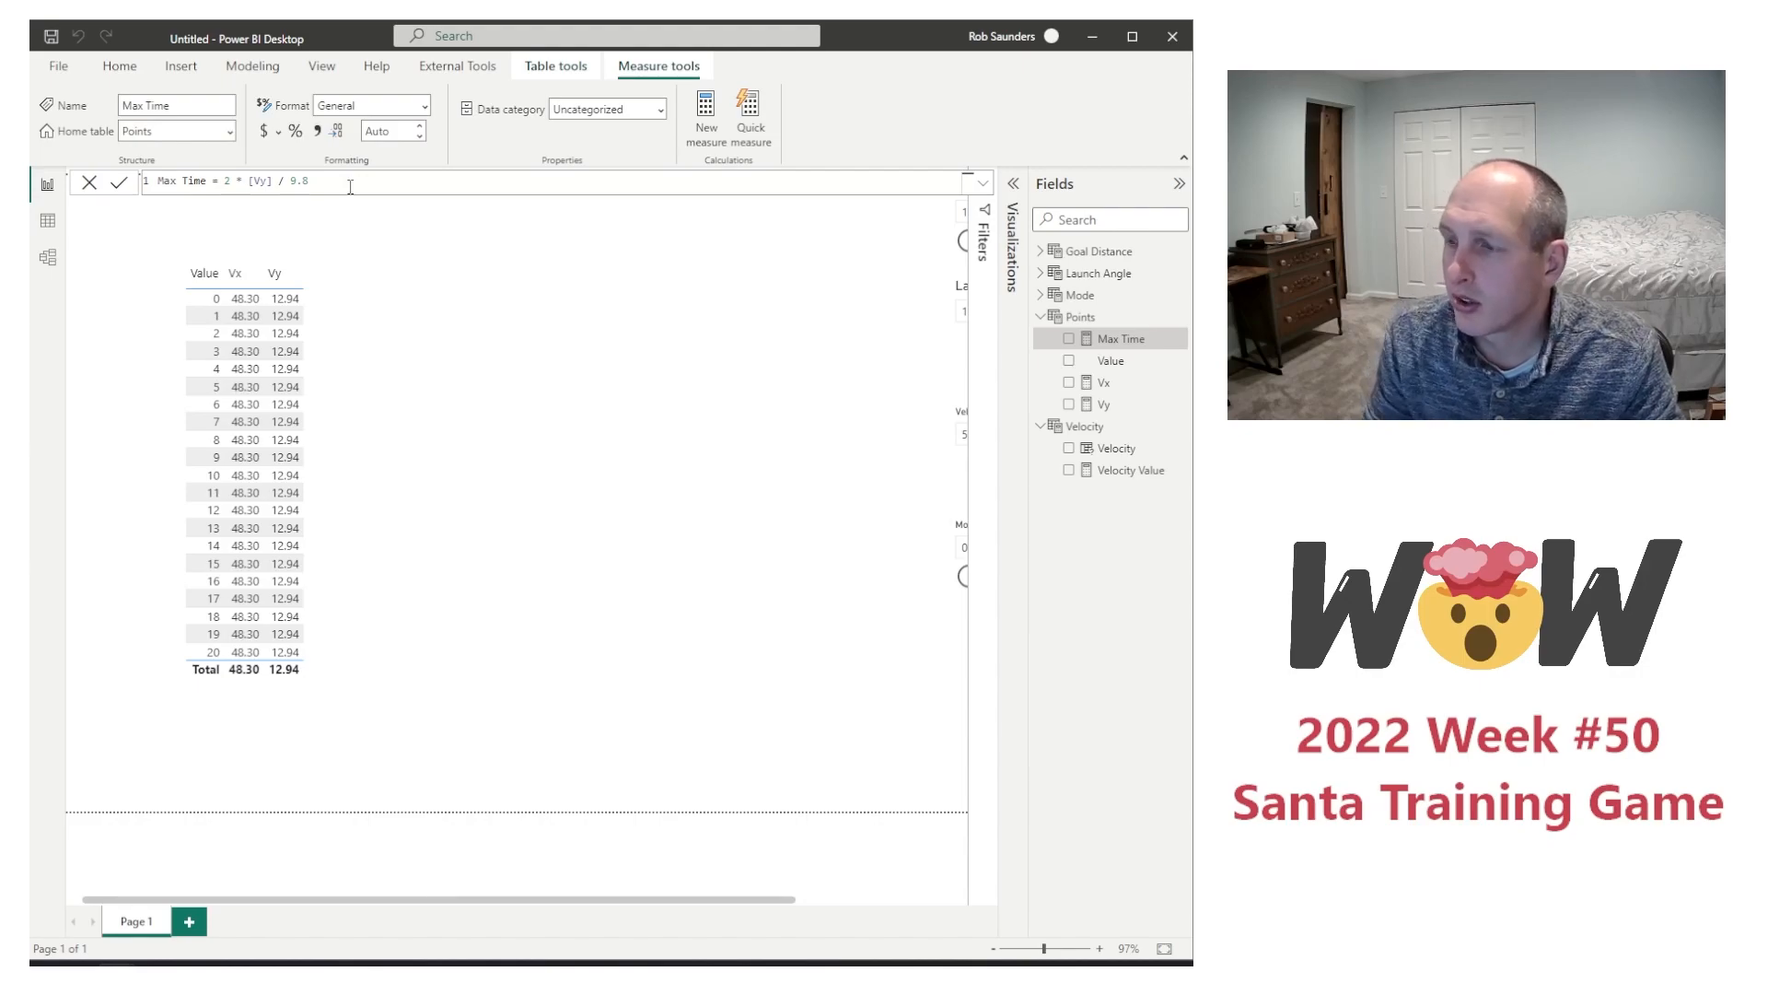
# Step: Add the Max Time measure to the table visual and delete the stray extra visual from the page
pyautogui.click(1068, 340)
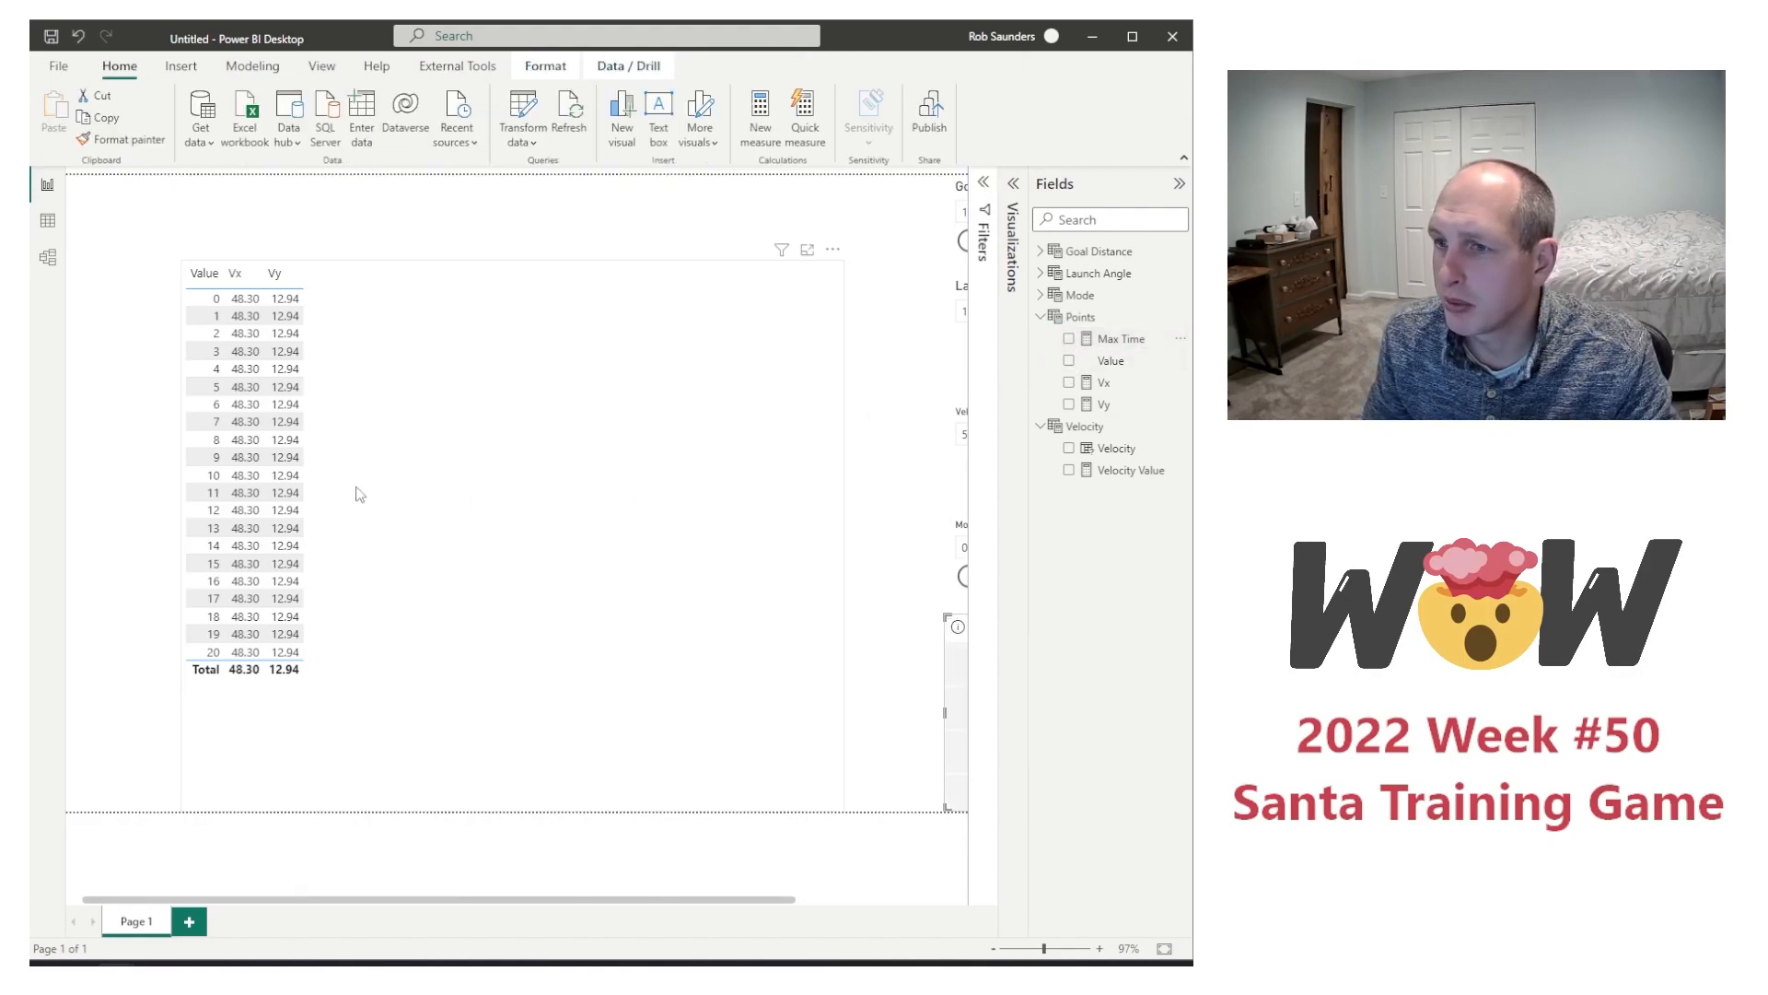
pyautogui.click(371, 368)
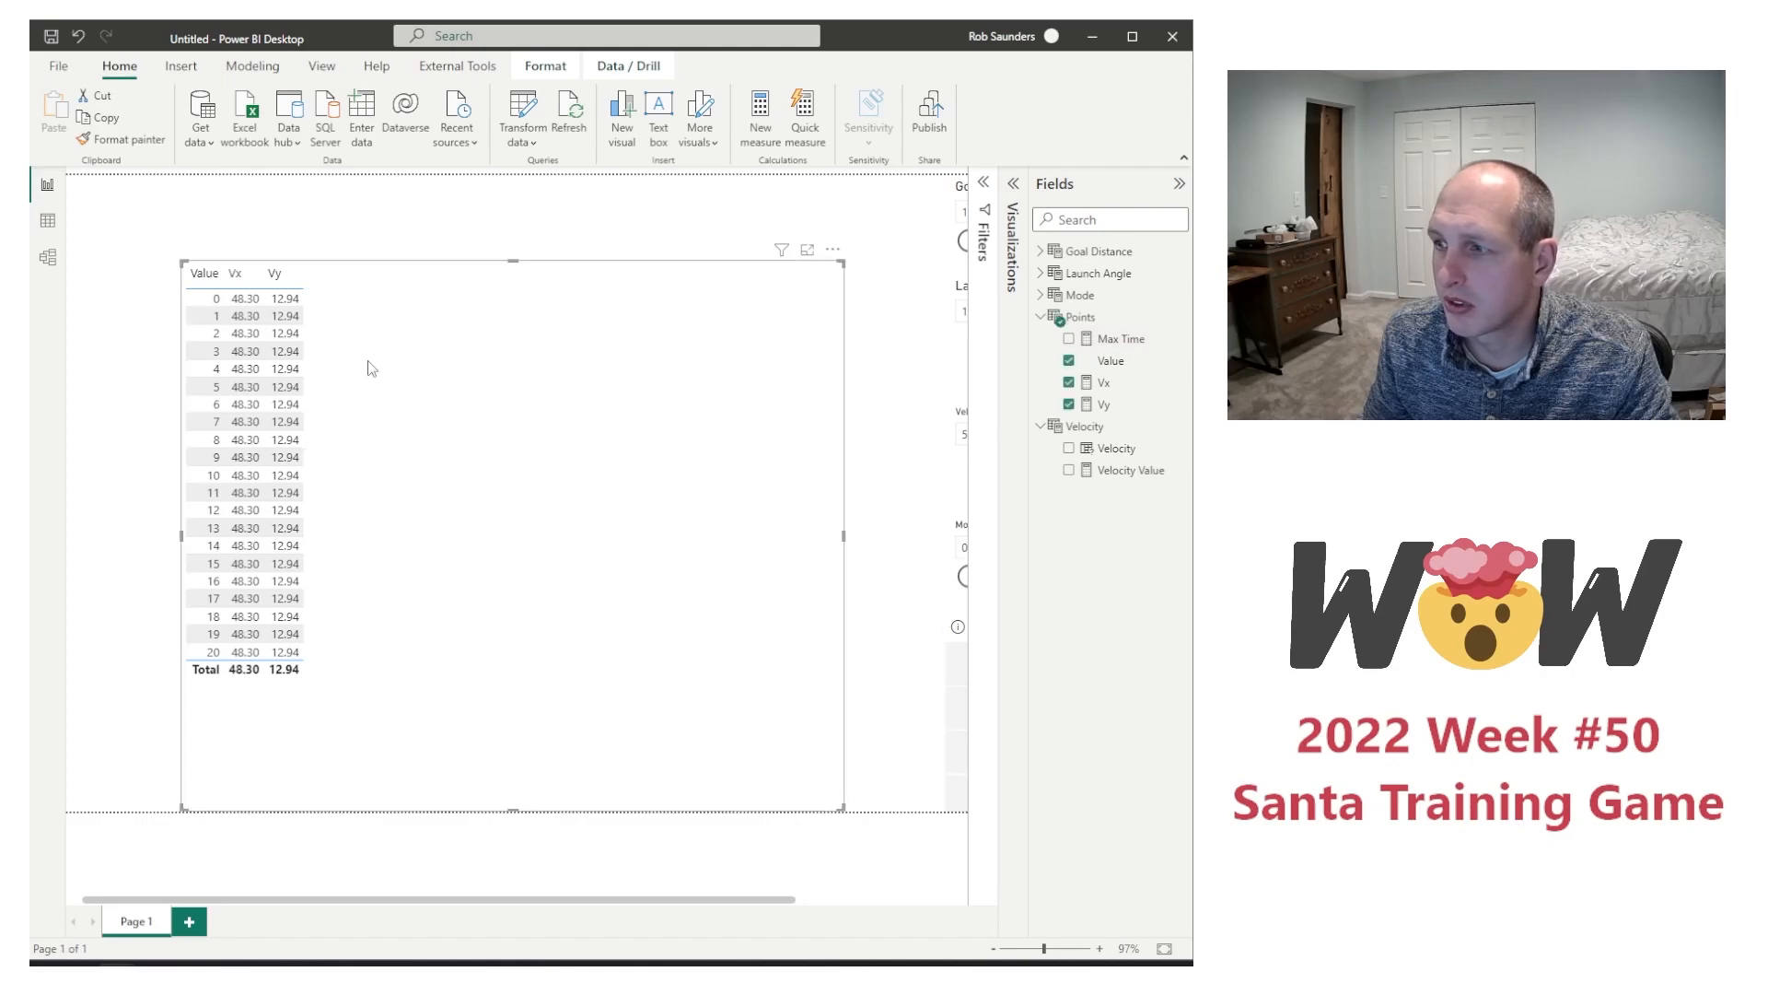
pyautogui.click(1069, 338)
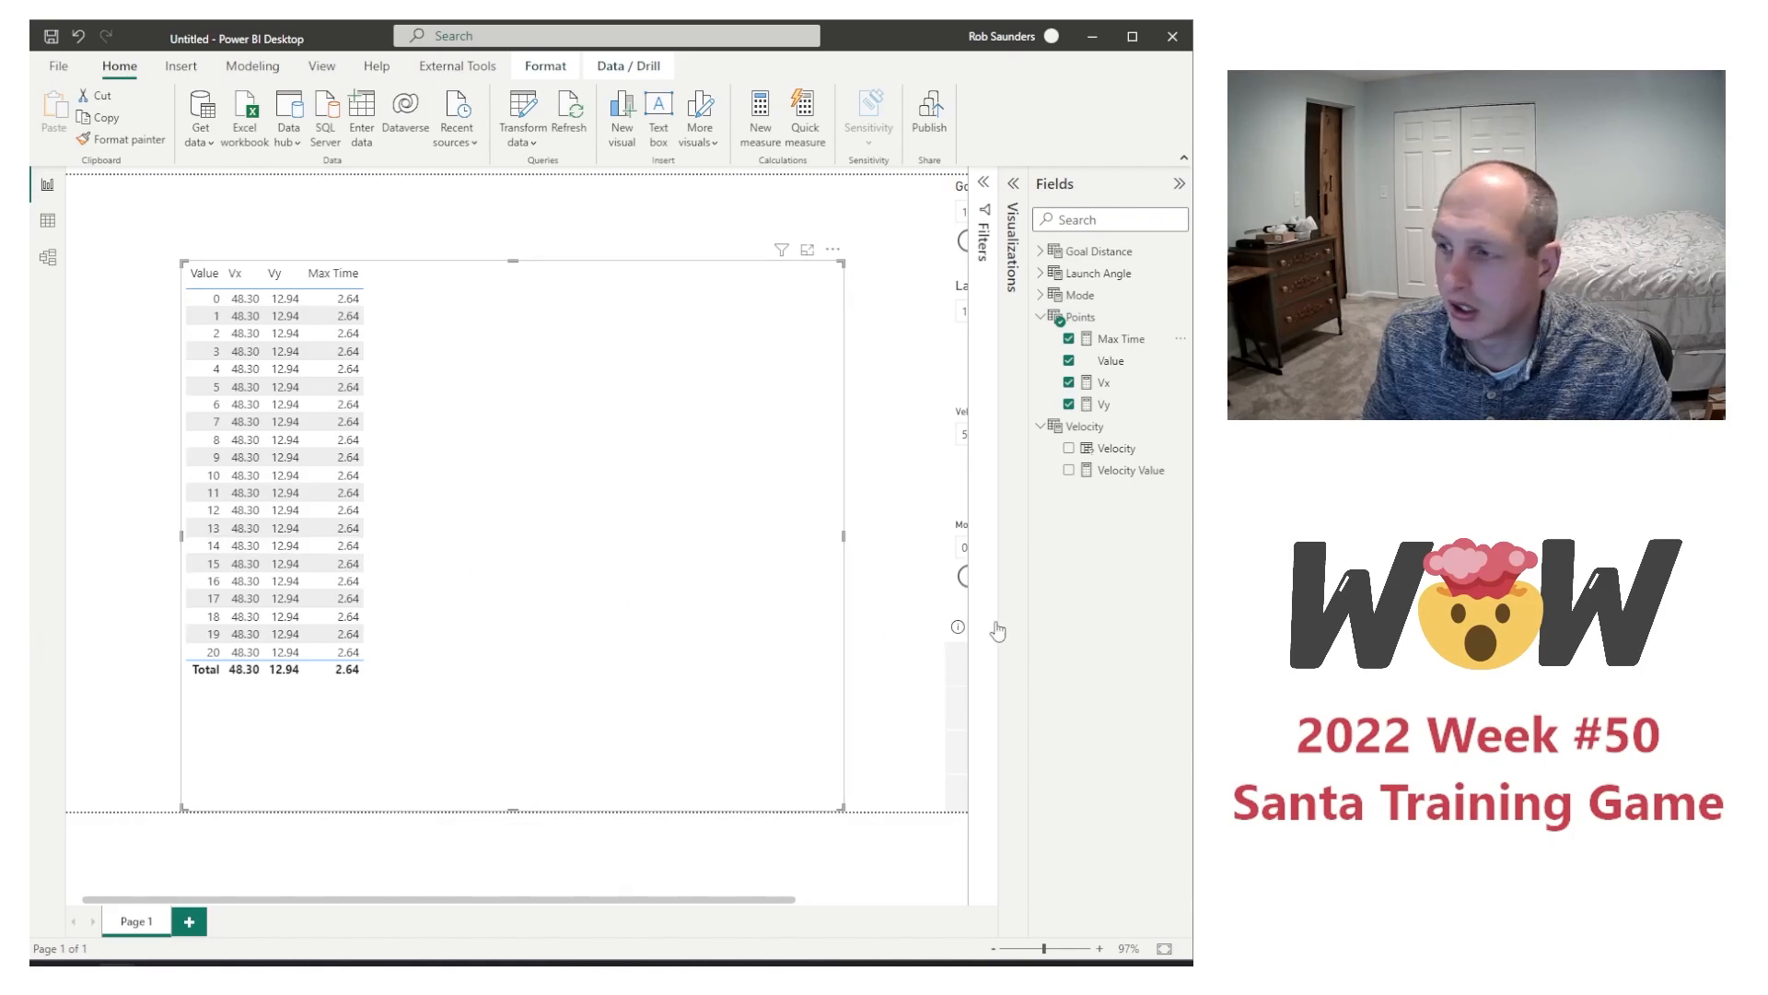
pyautogui.click(958, 624)
pyautogui.press('Delete')
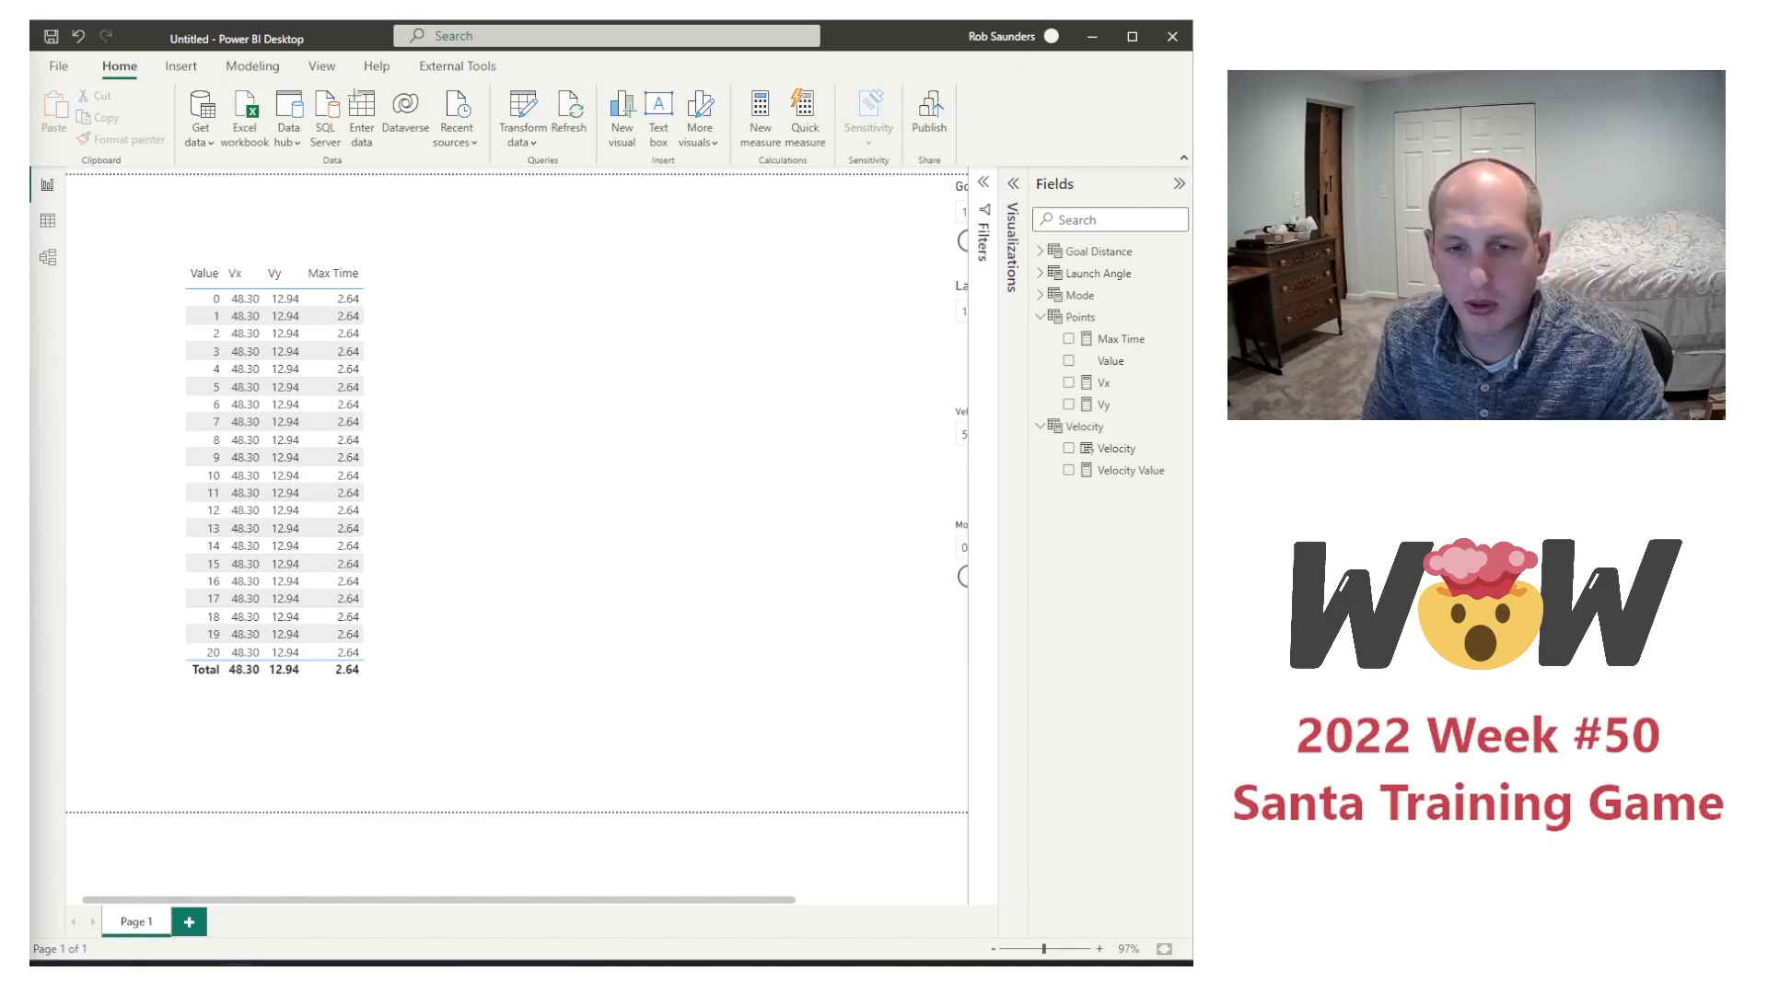
# Step: Create a measure in the Points table defined as Max Distance = [Vx] * 2 * [Vy] / 9.8
pyautogui.rightClick(1121, 360)
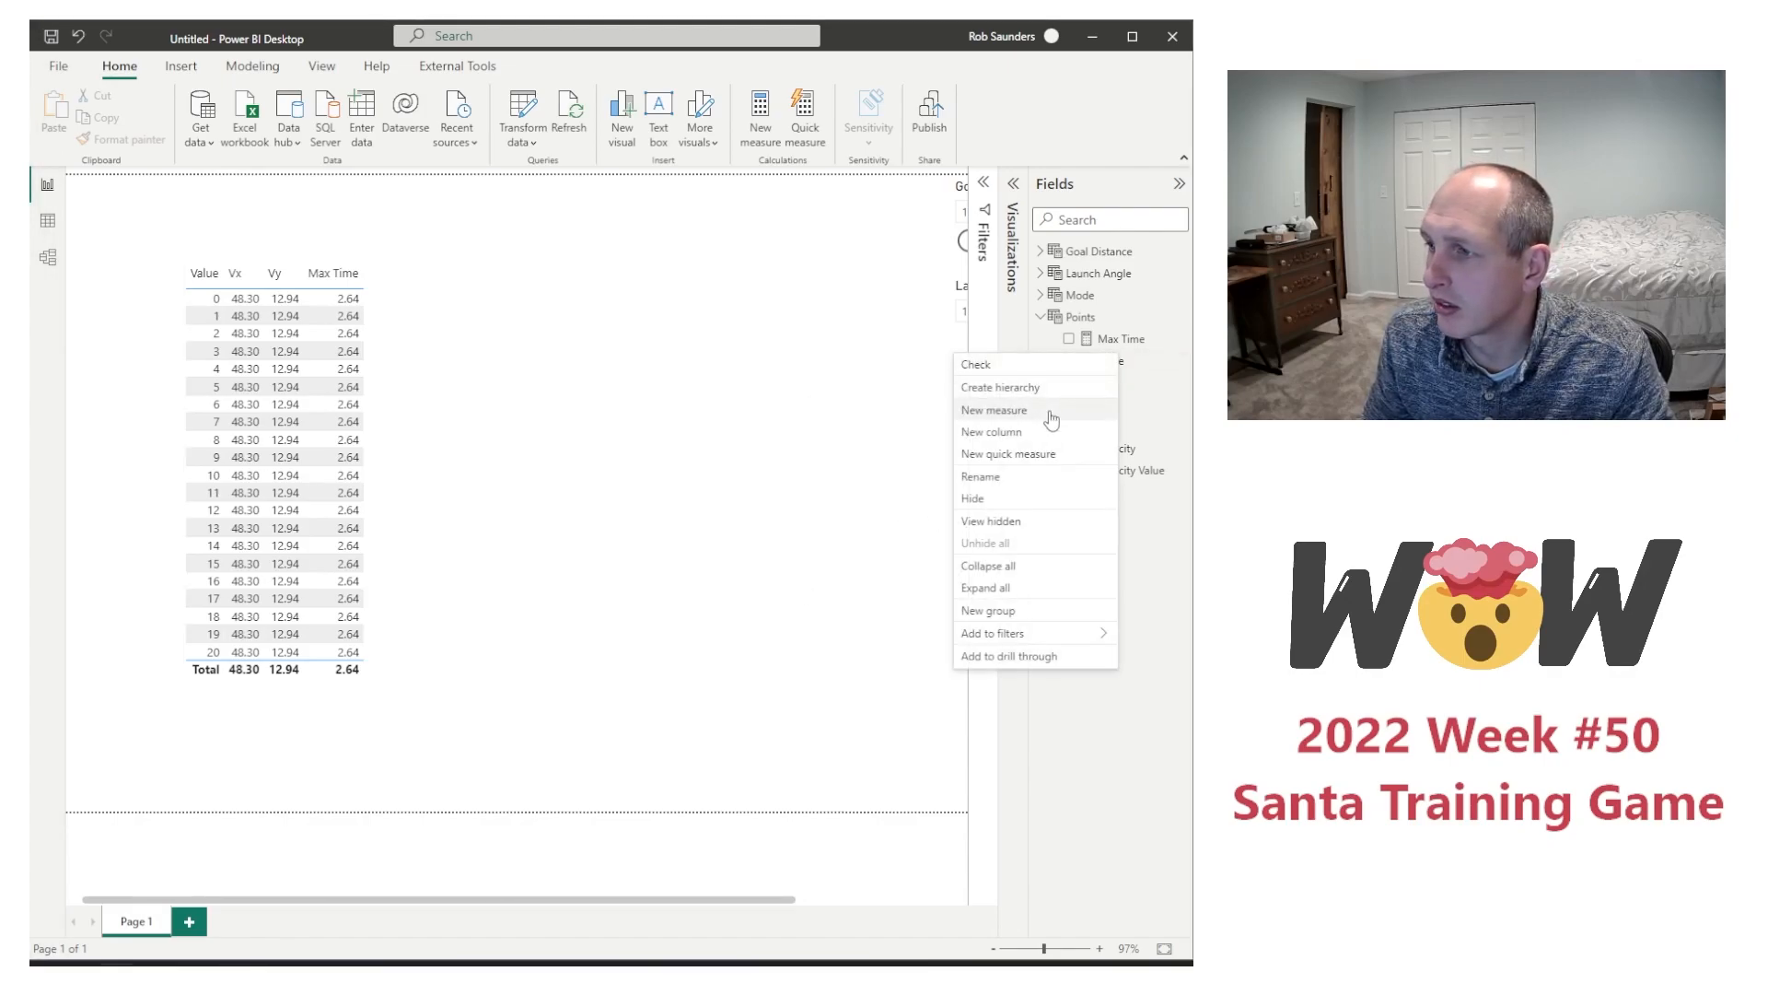
pyautogui.click(993, 410)
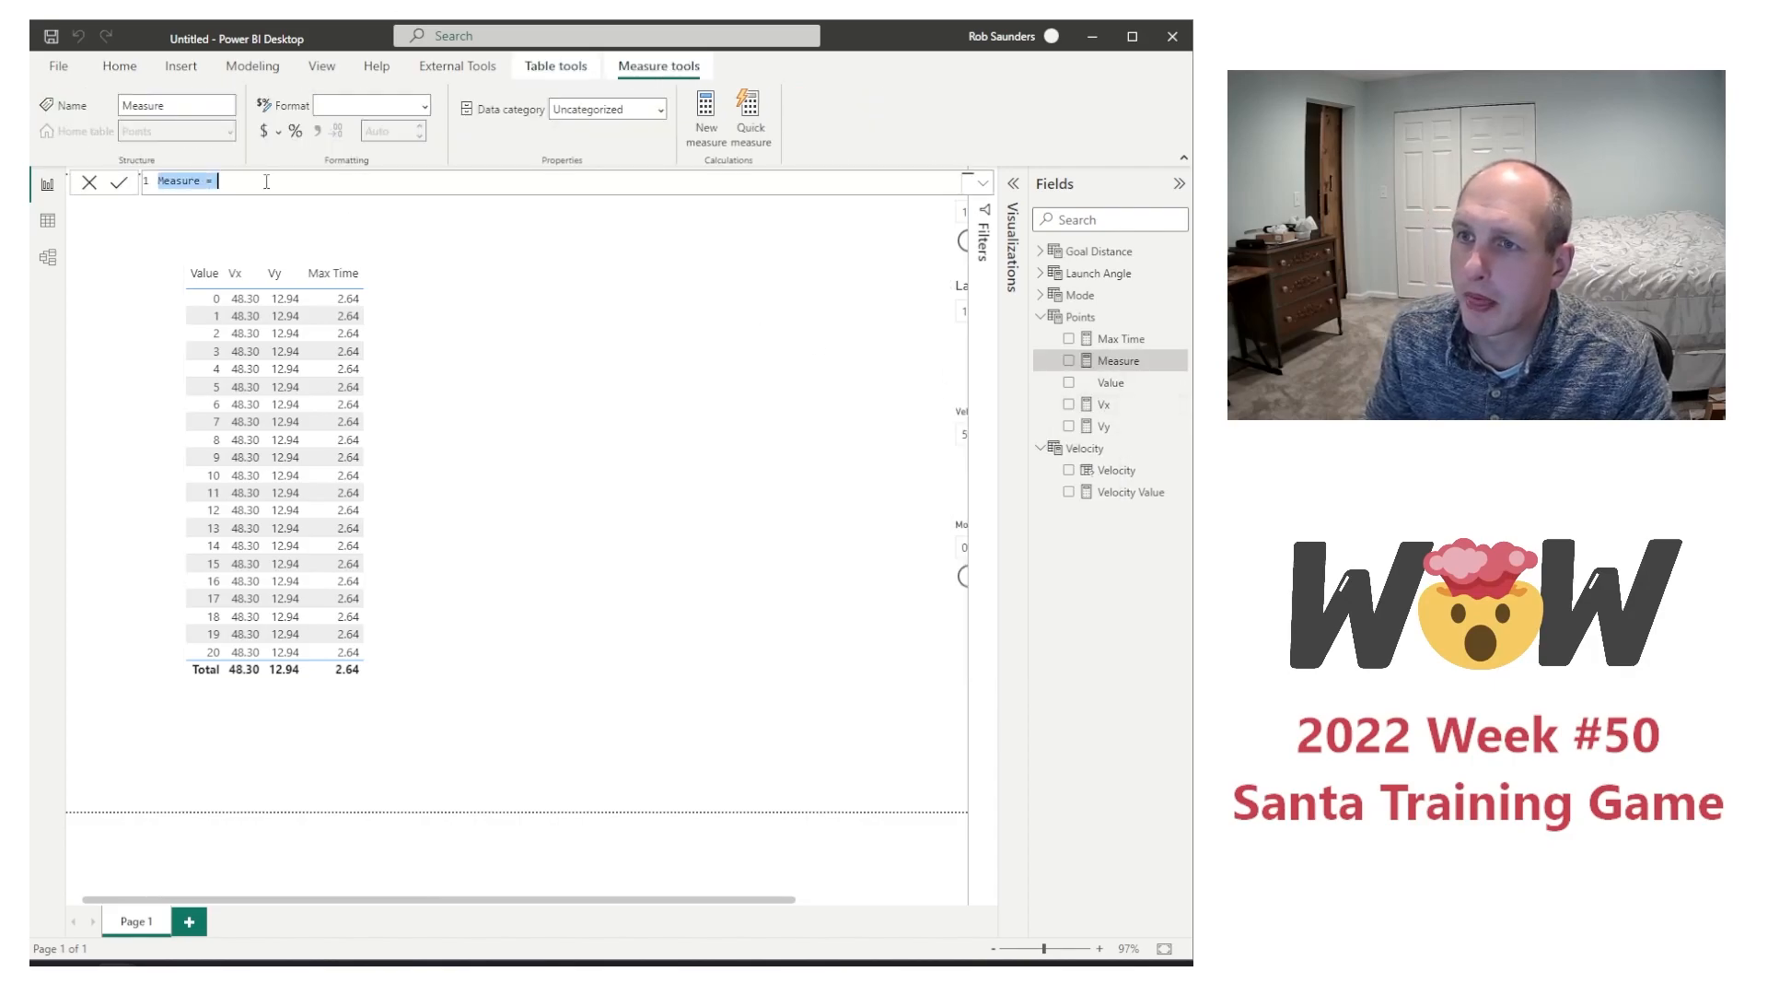
pyautogui.write('Max ')
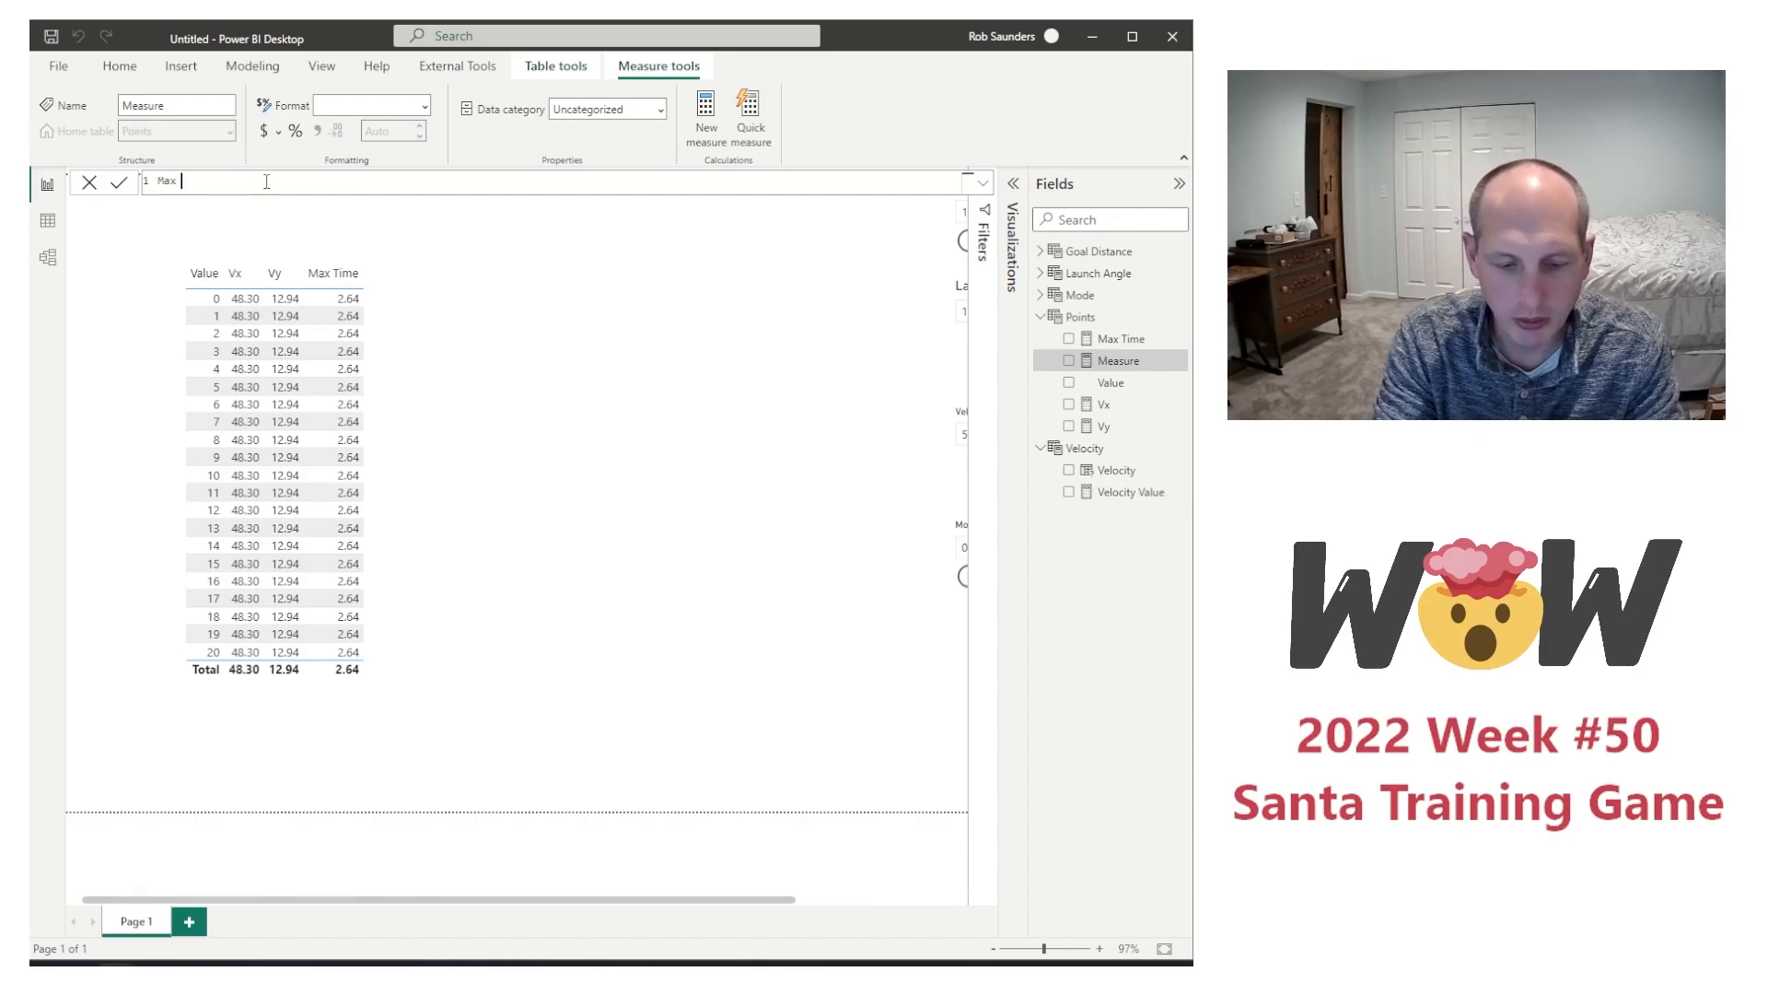
pyautogui.write('Distance =')
pyautogui.write('[Vx] * 2 * [Vy] / 9.8')
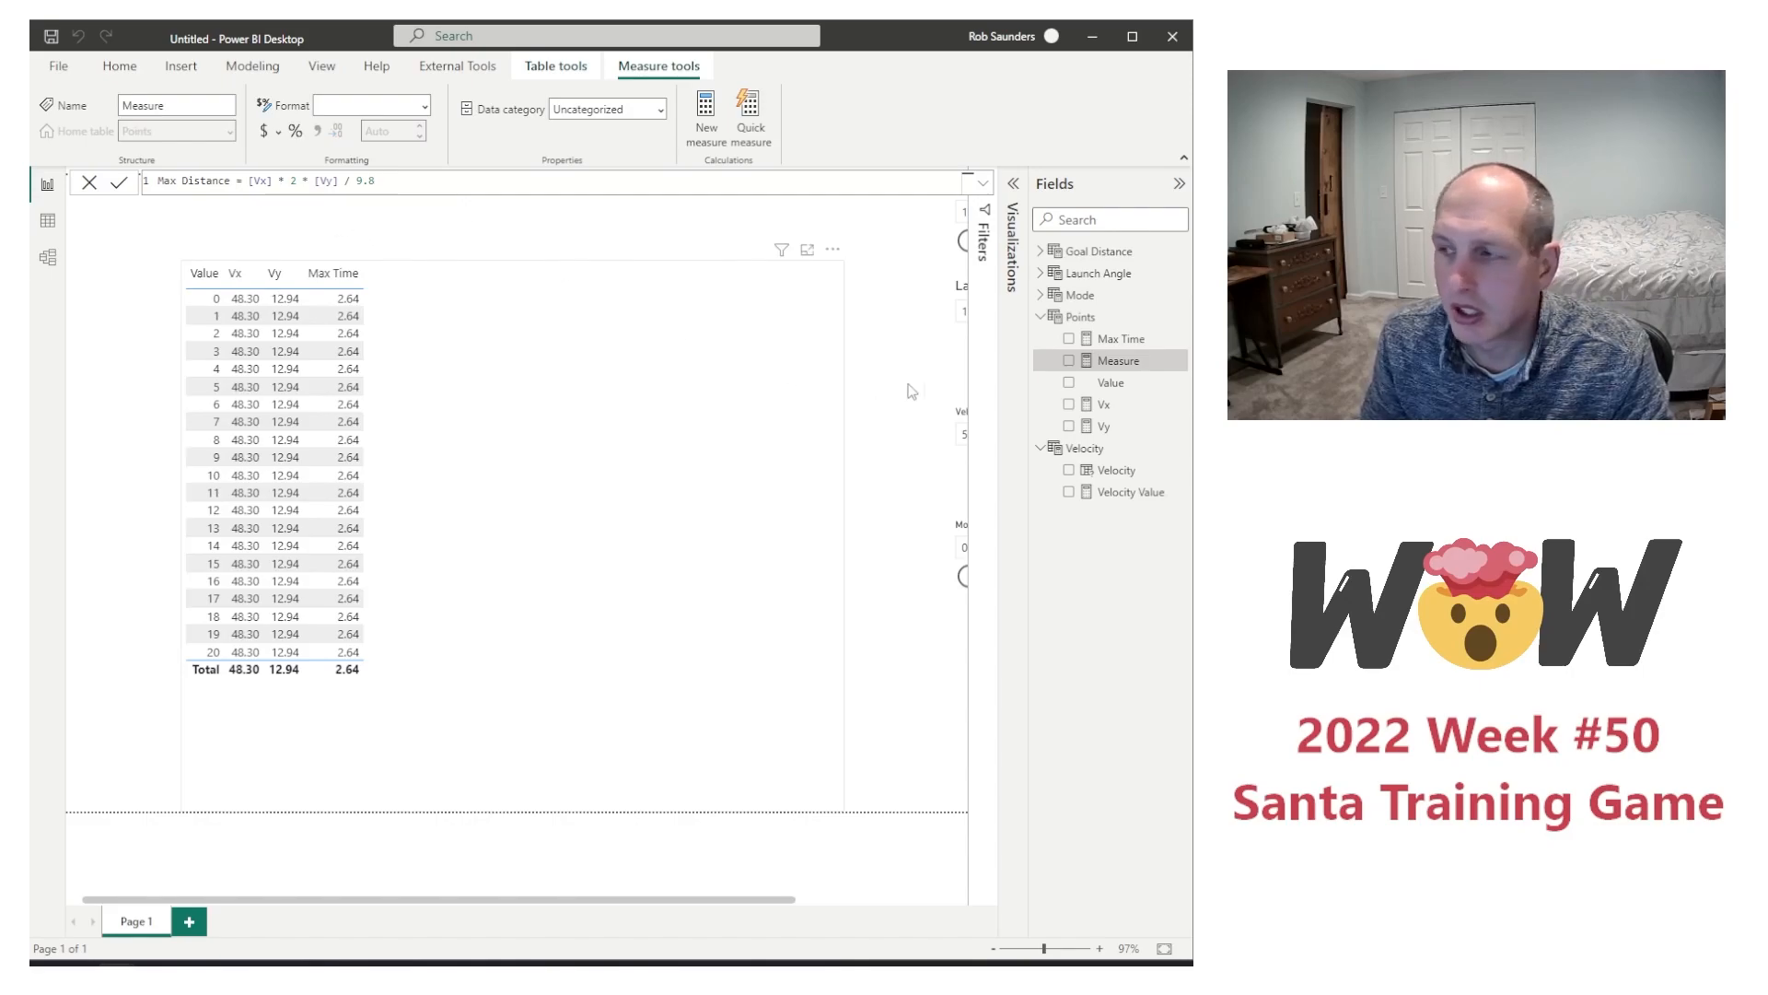
pyautogui.press('Return')
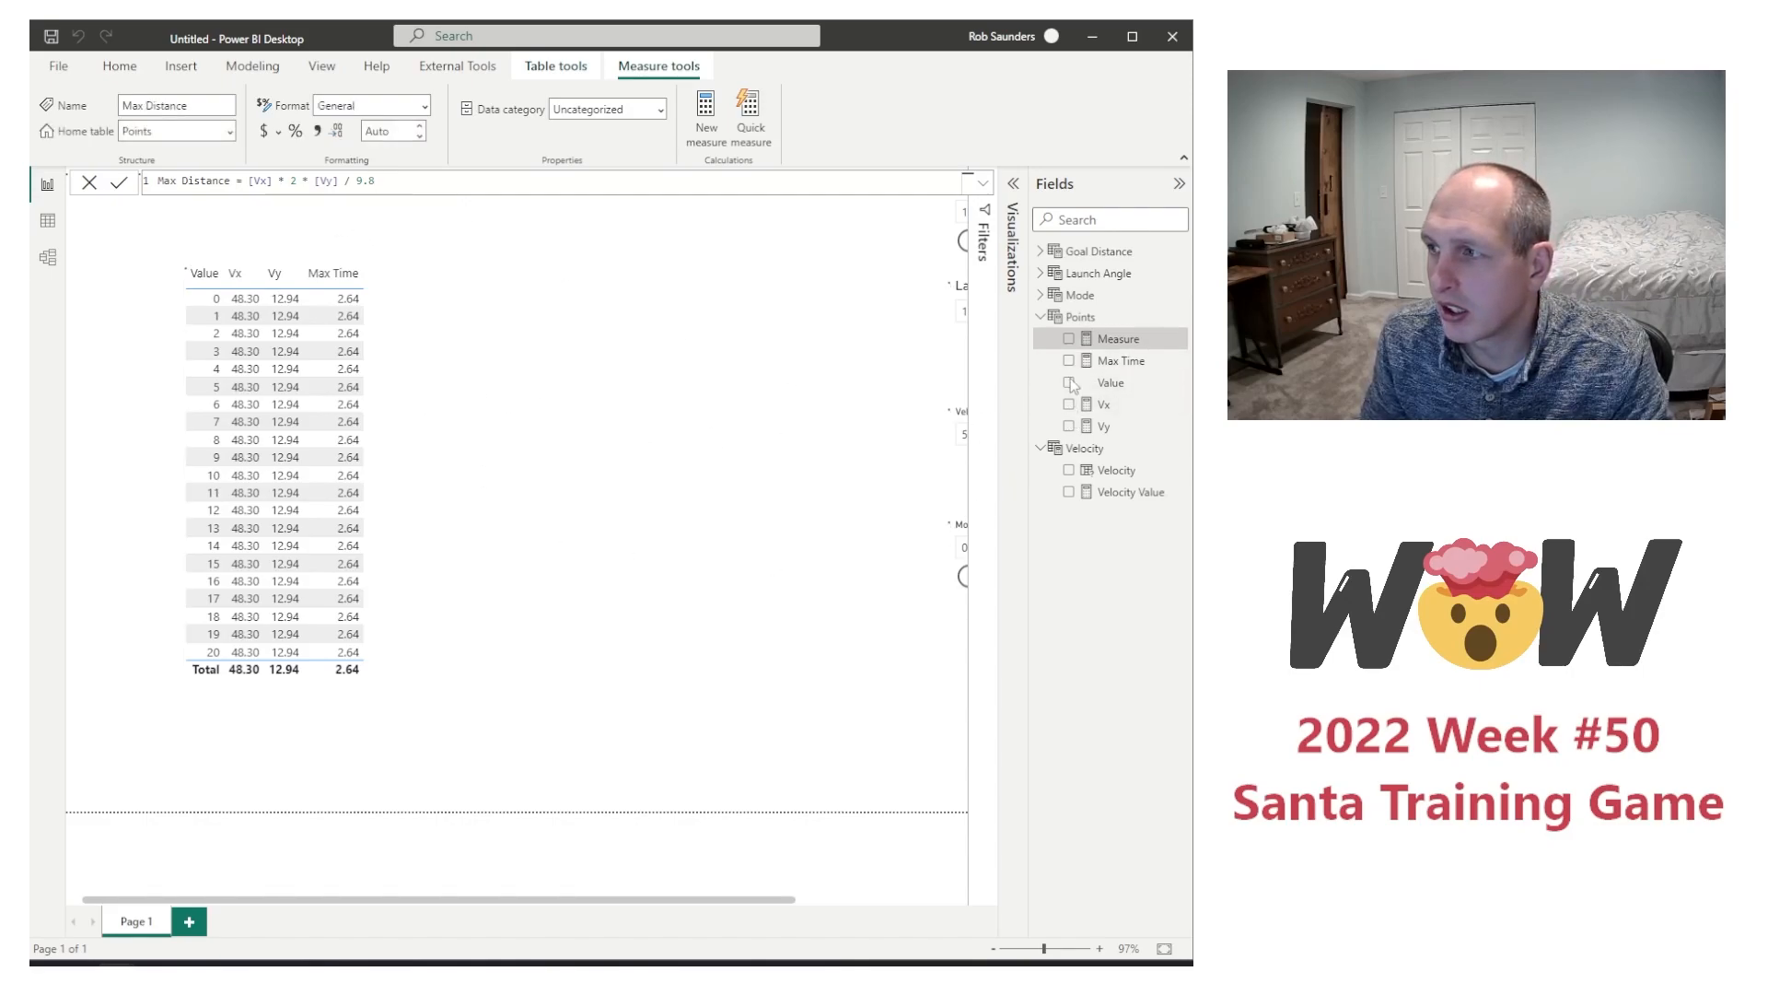
# Step: Add the Max Distance measure to the table visual
pyautogui.click(1069, 338)
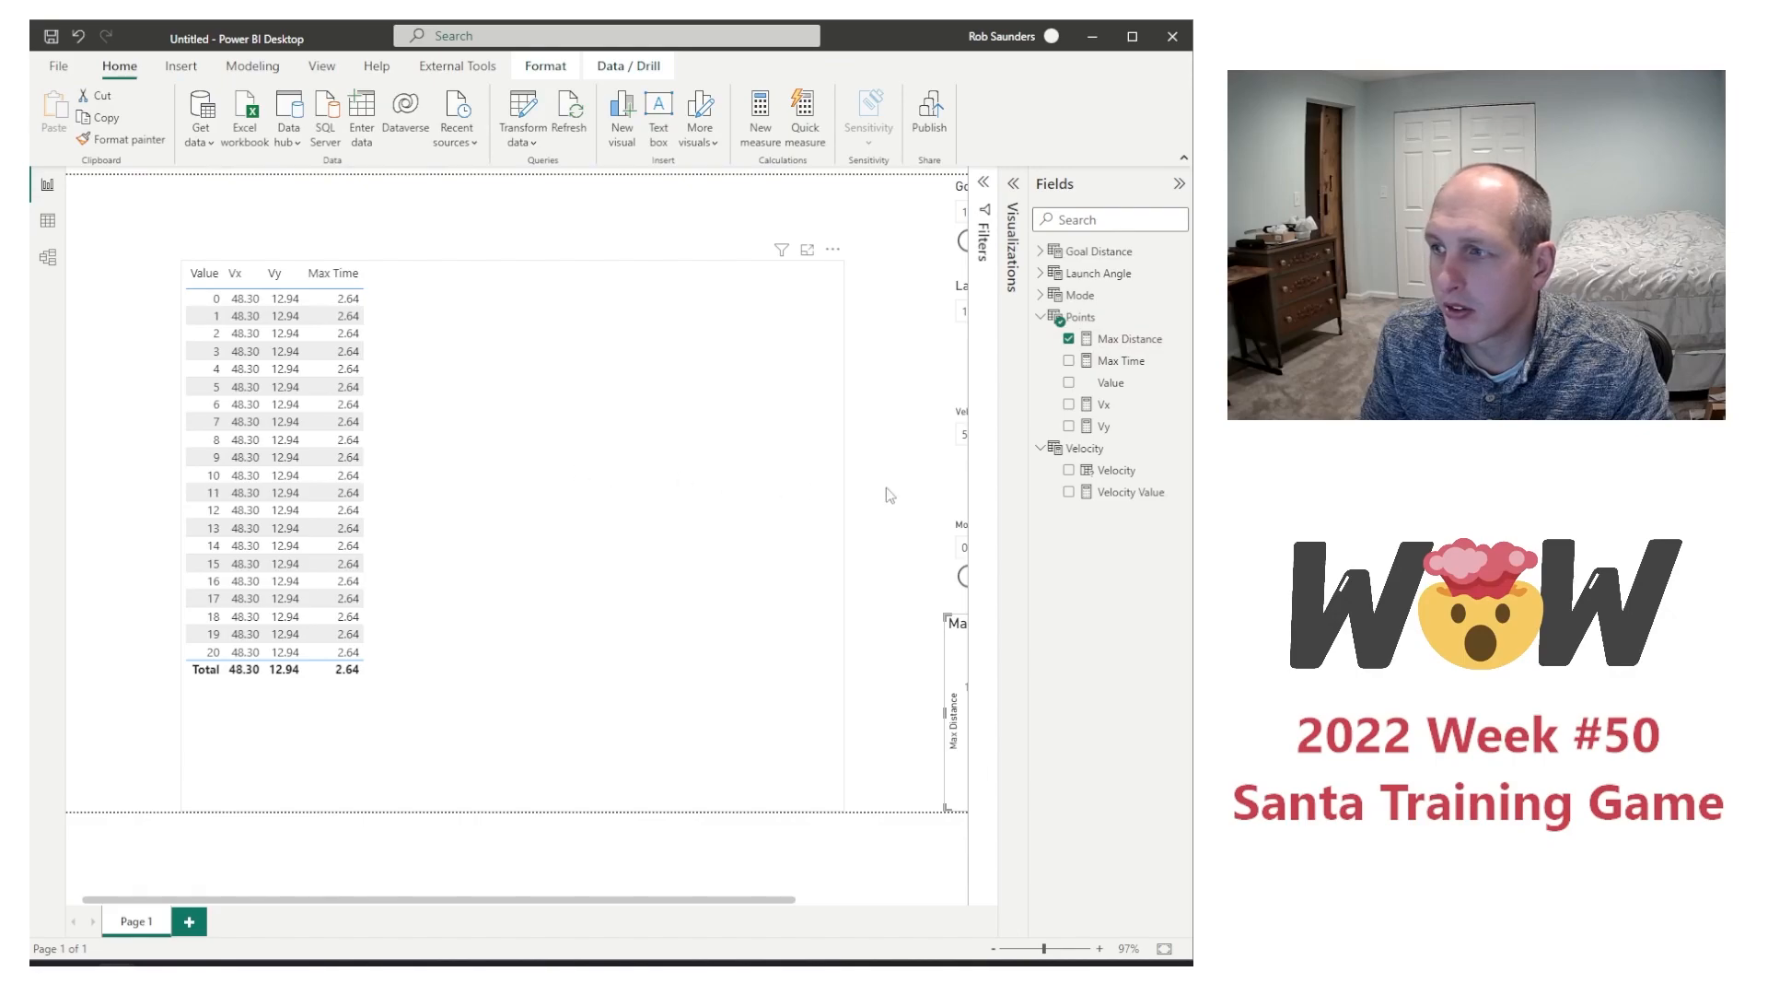
pyautogui.click(1069, 338)
pyautogui.click(443, 456)
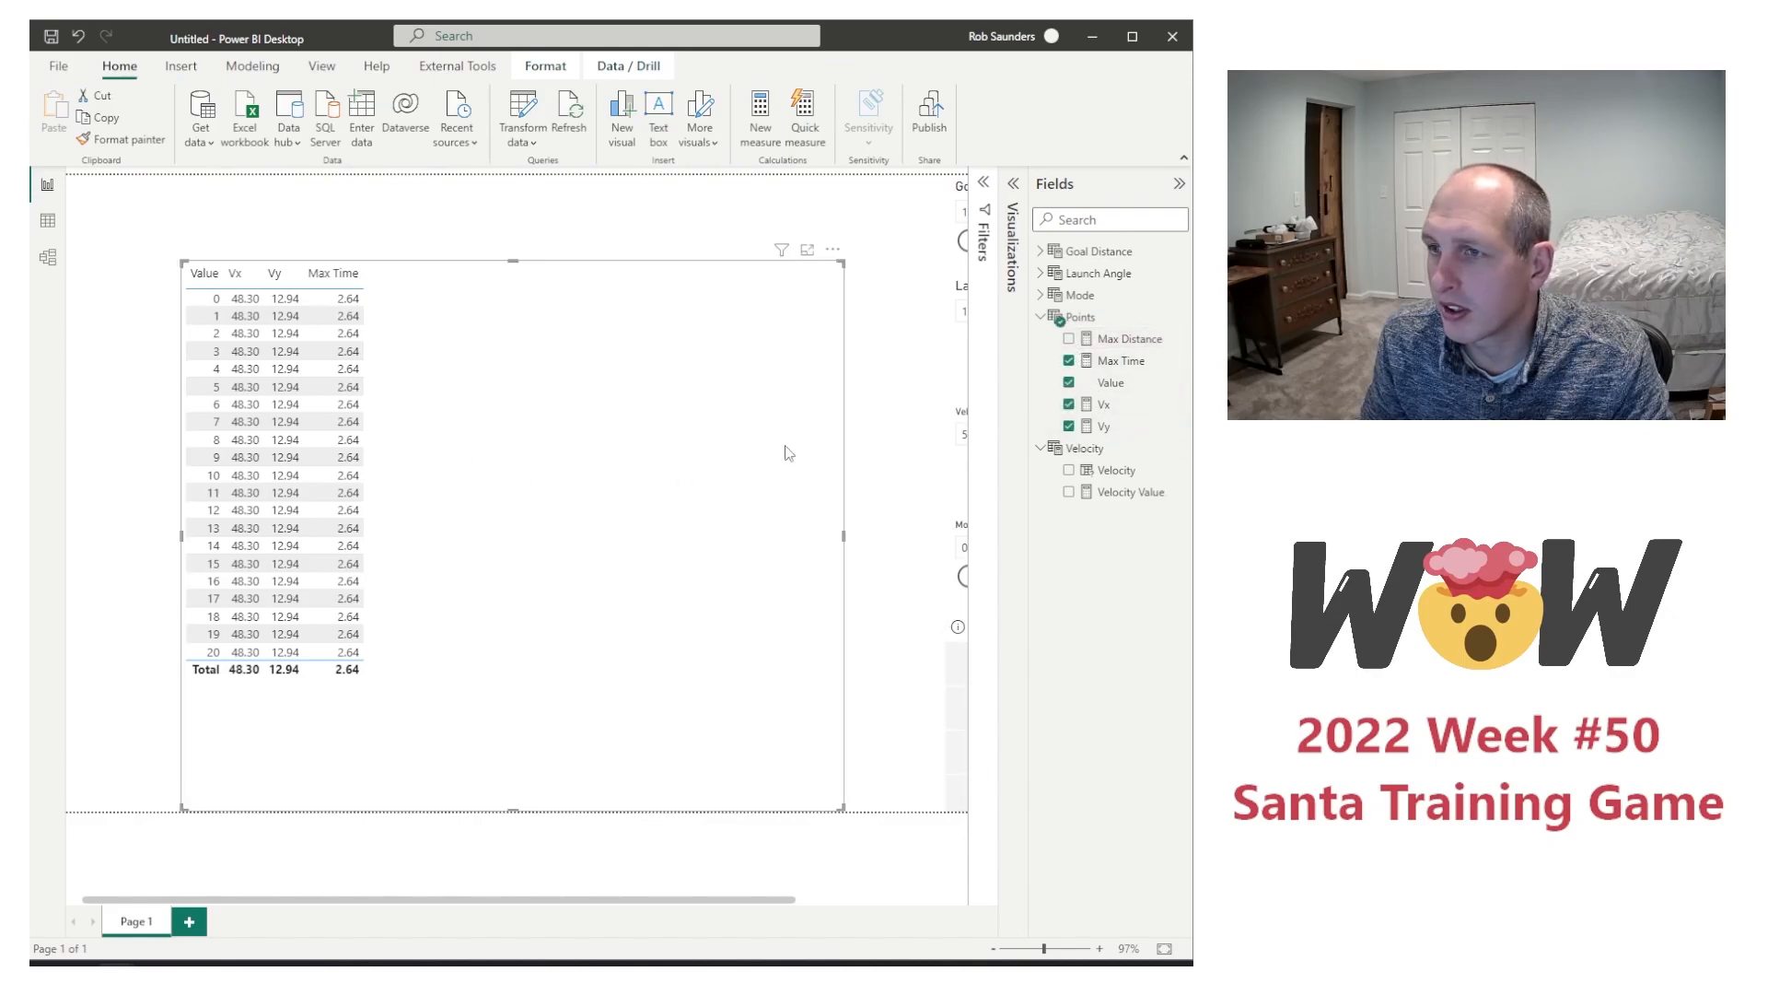
pyautogui.click(1069, 338)
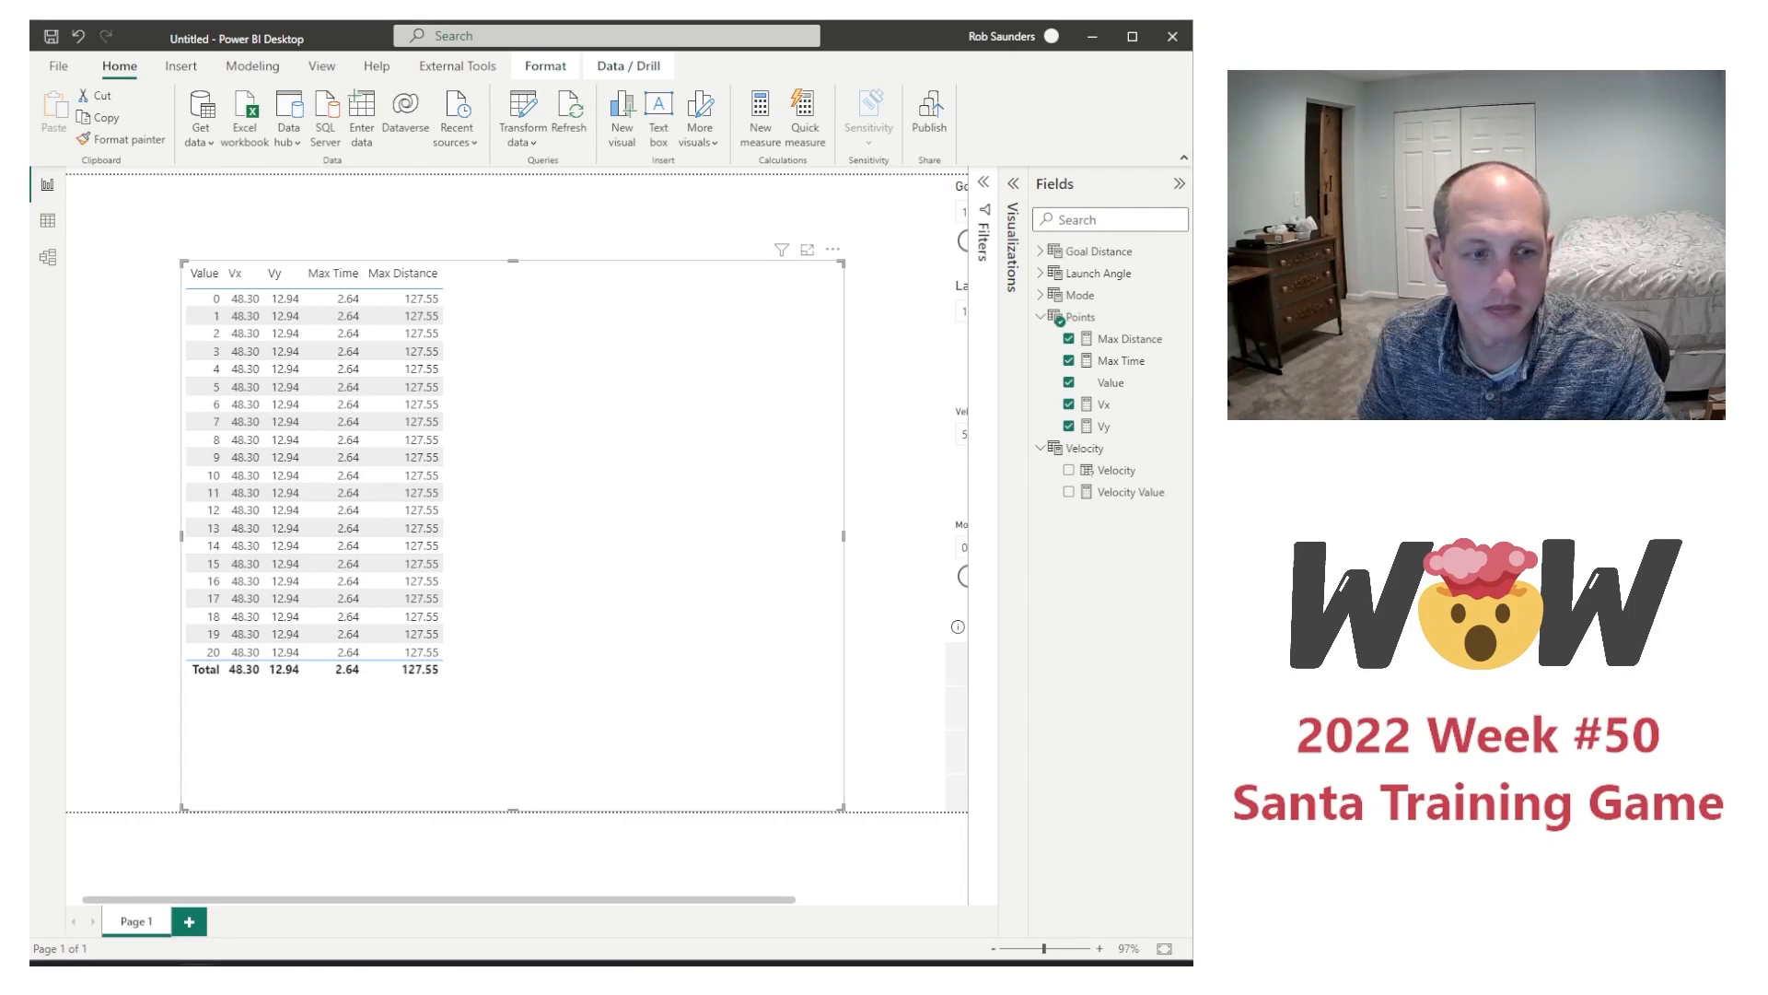
# Step: Start a new measure in the Points table and leave it to review the GENERATESERIES formula of that table
pyautogui.rightClick(1140, 384)
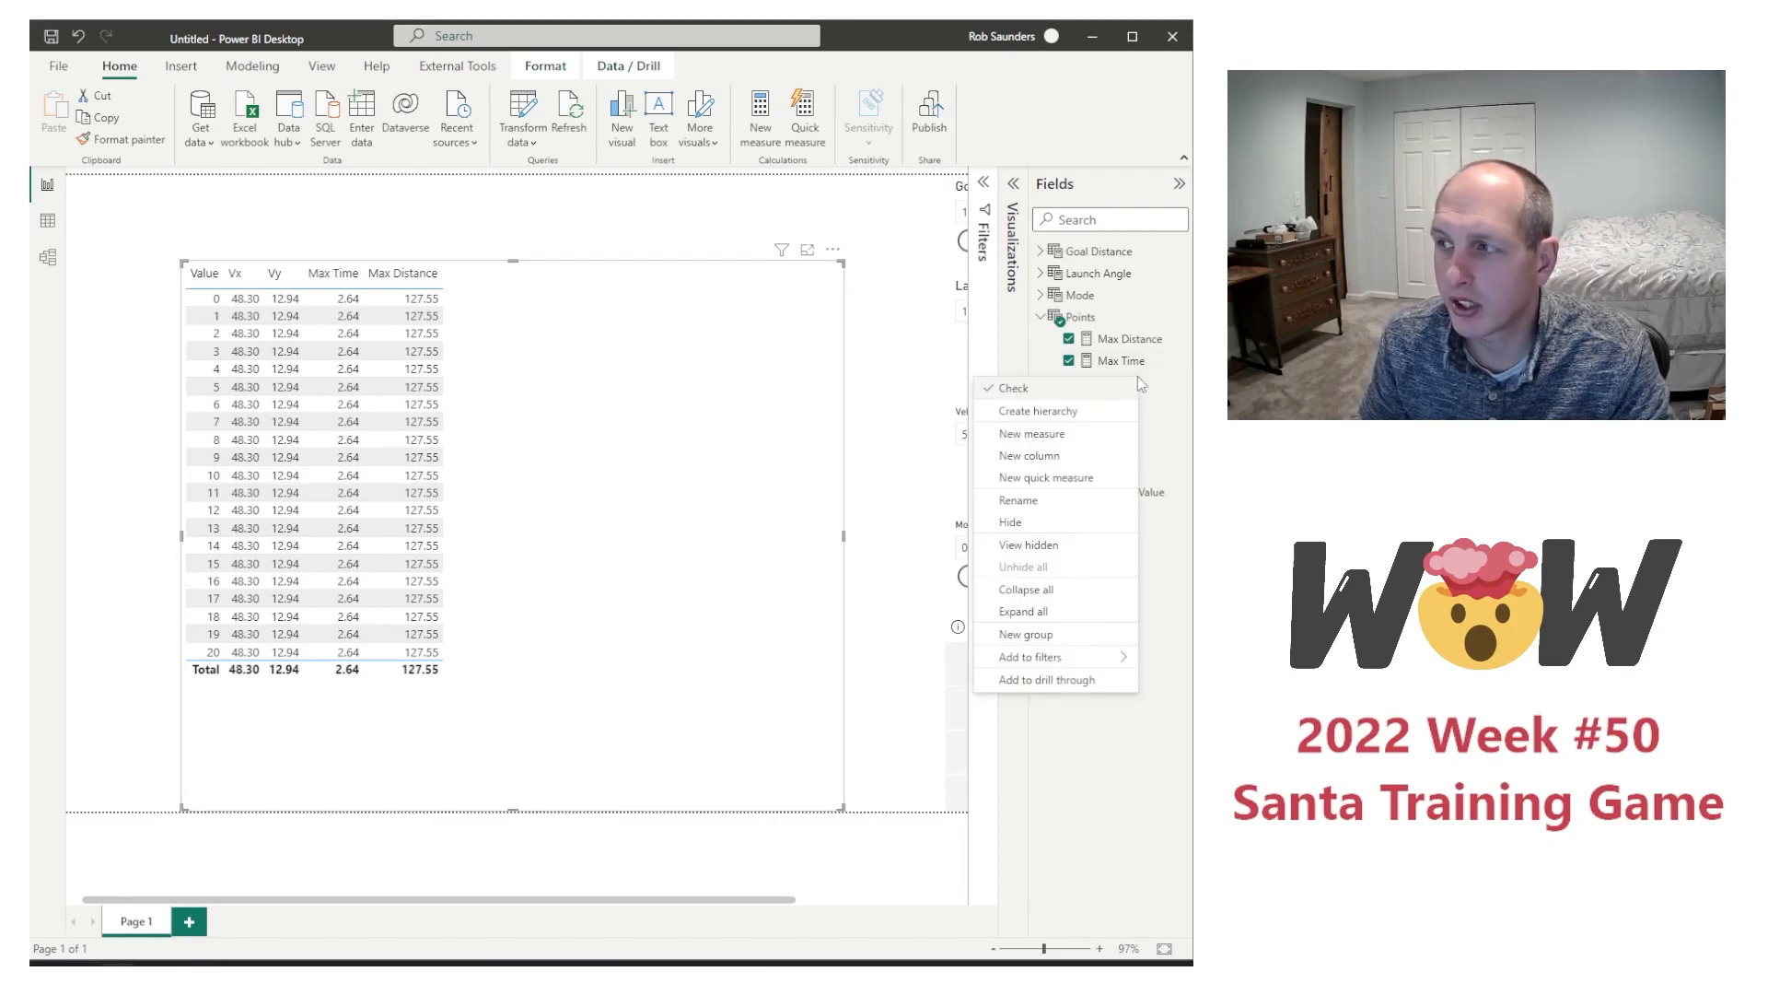
pyautogui.click(1034, 434)
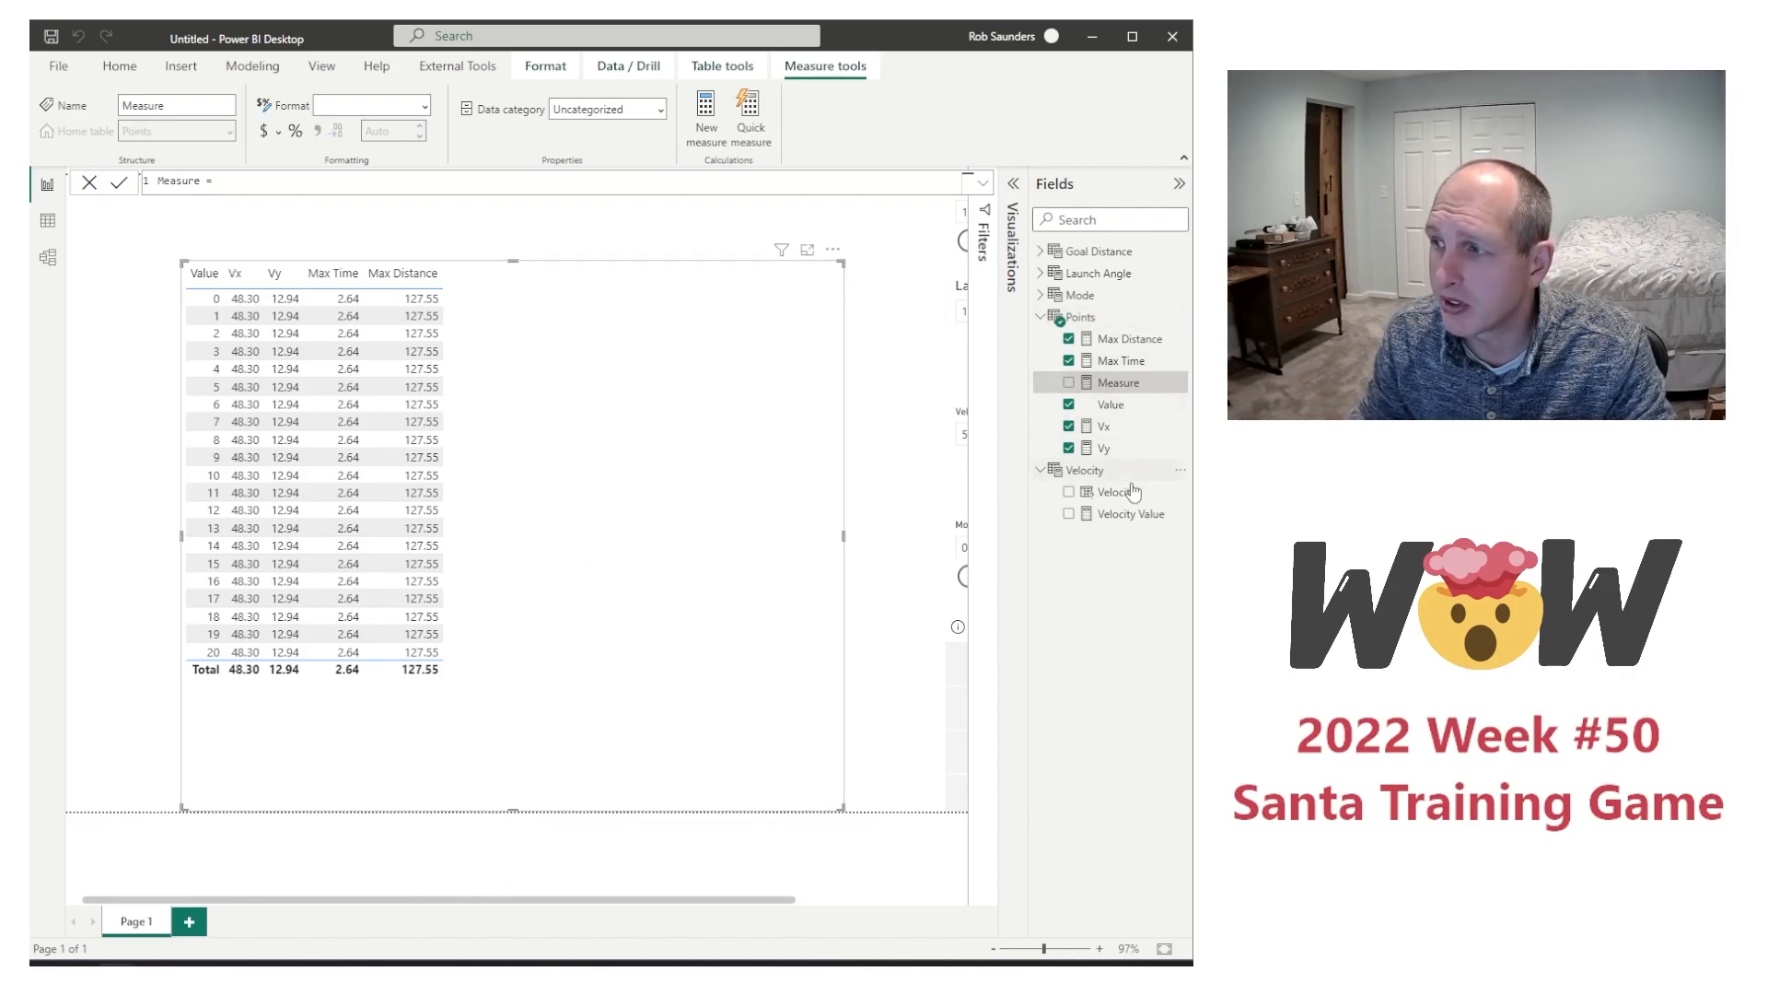
pyautogui.click(1110, 320)
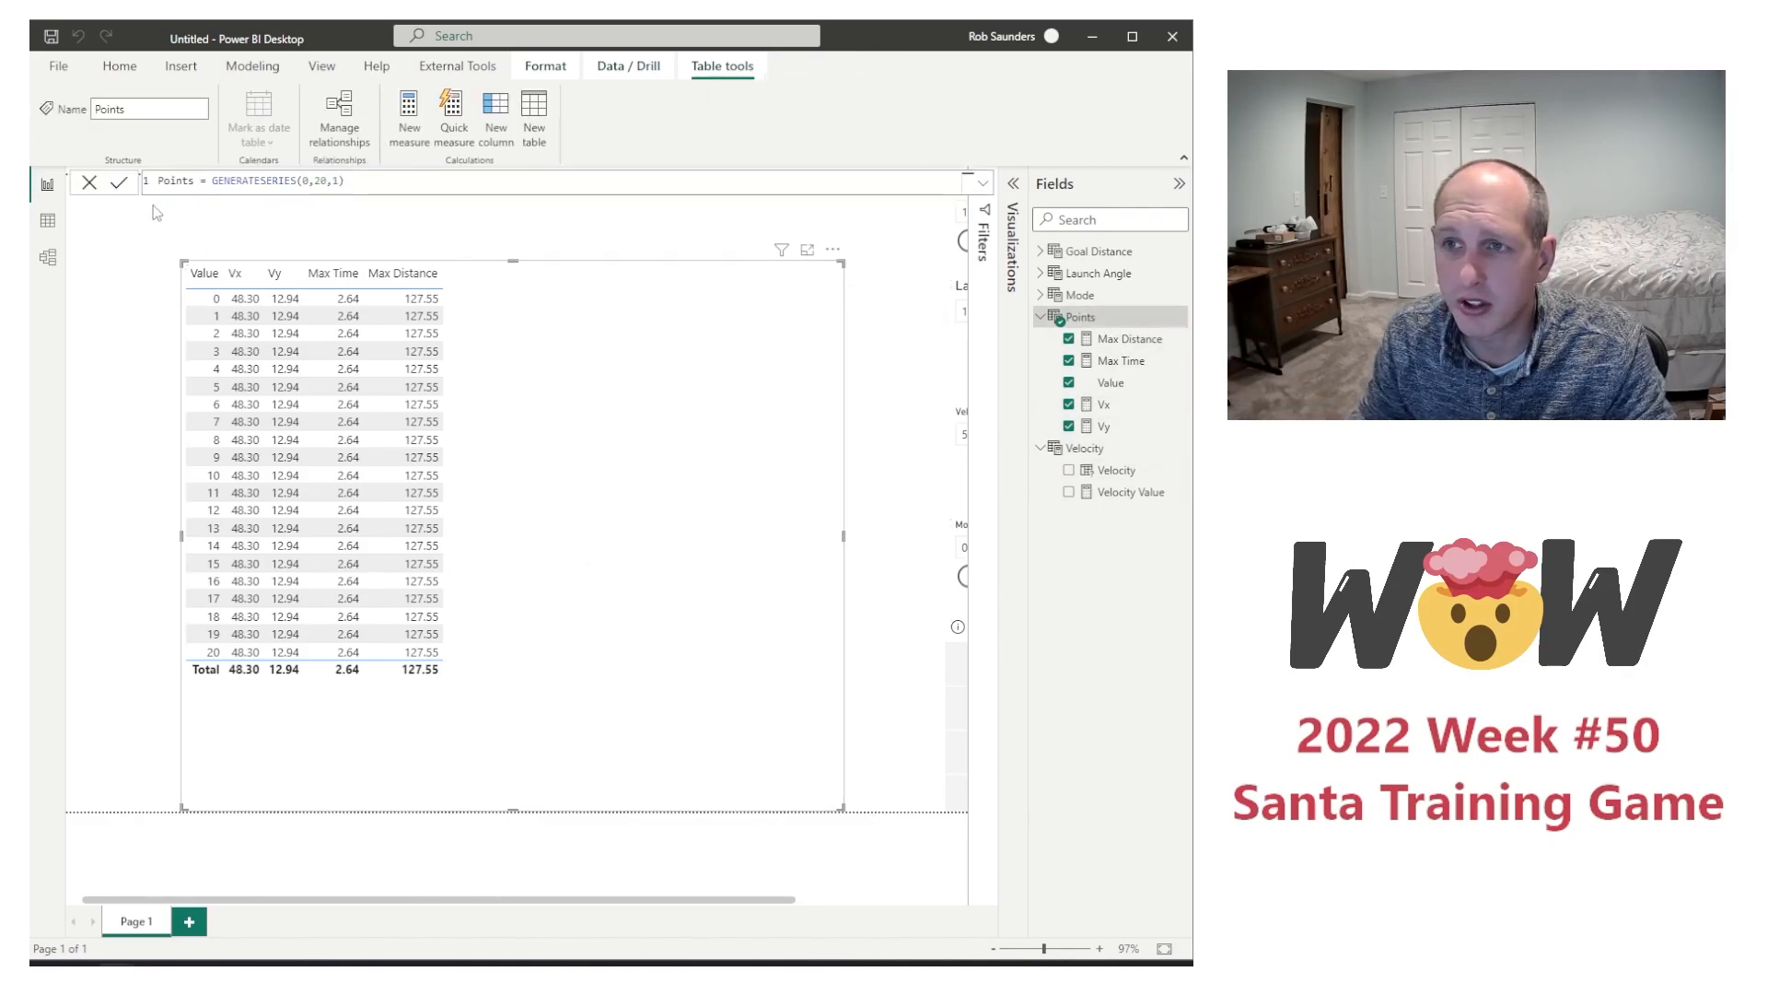
pyautogui.click(321, 181)
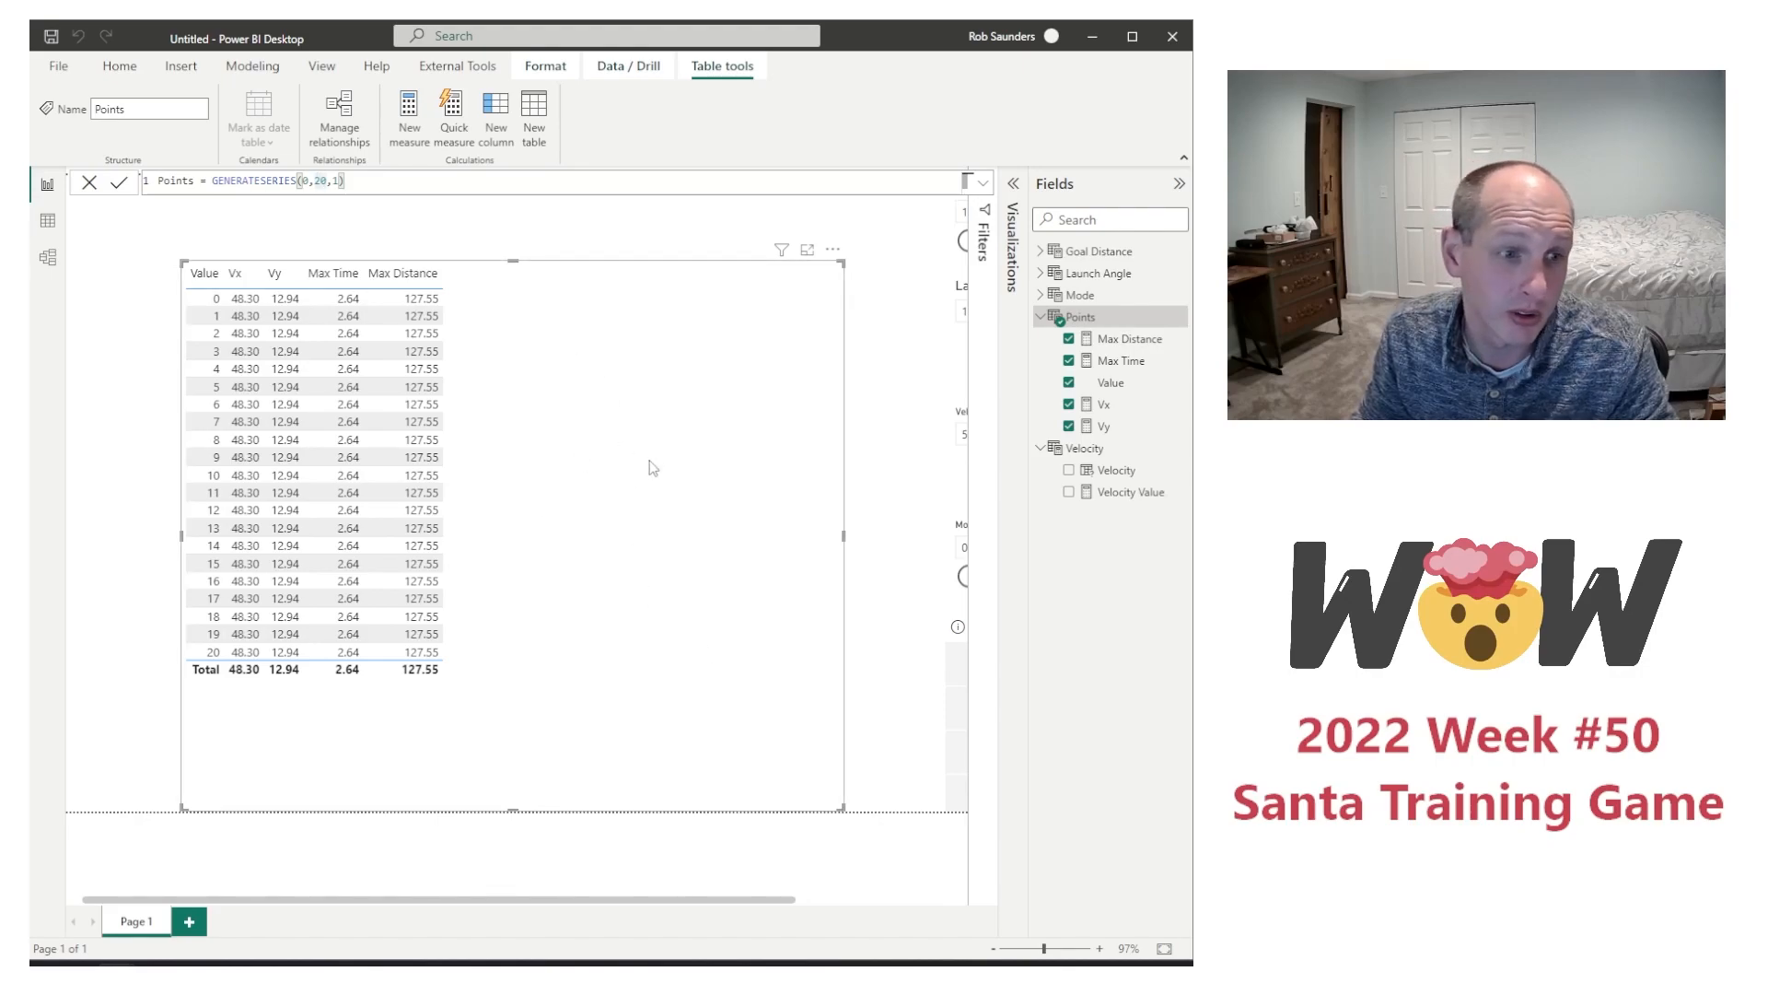
# Step: Create a new measure named Time in the Points table
pyautogui.rightClick(1116, 384)
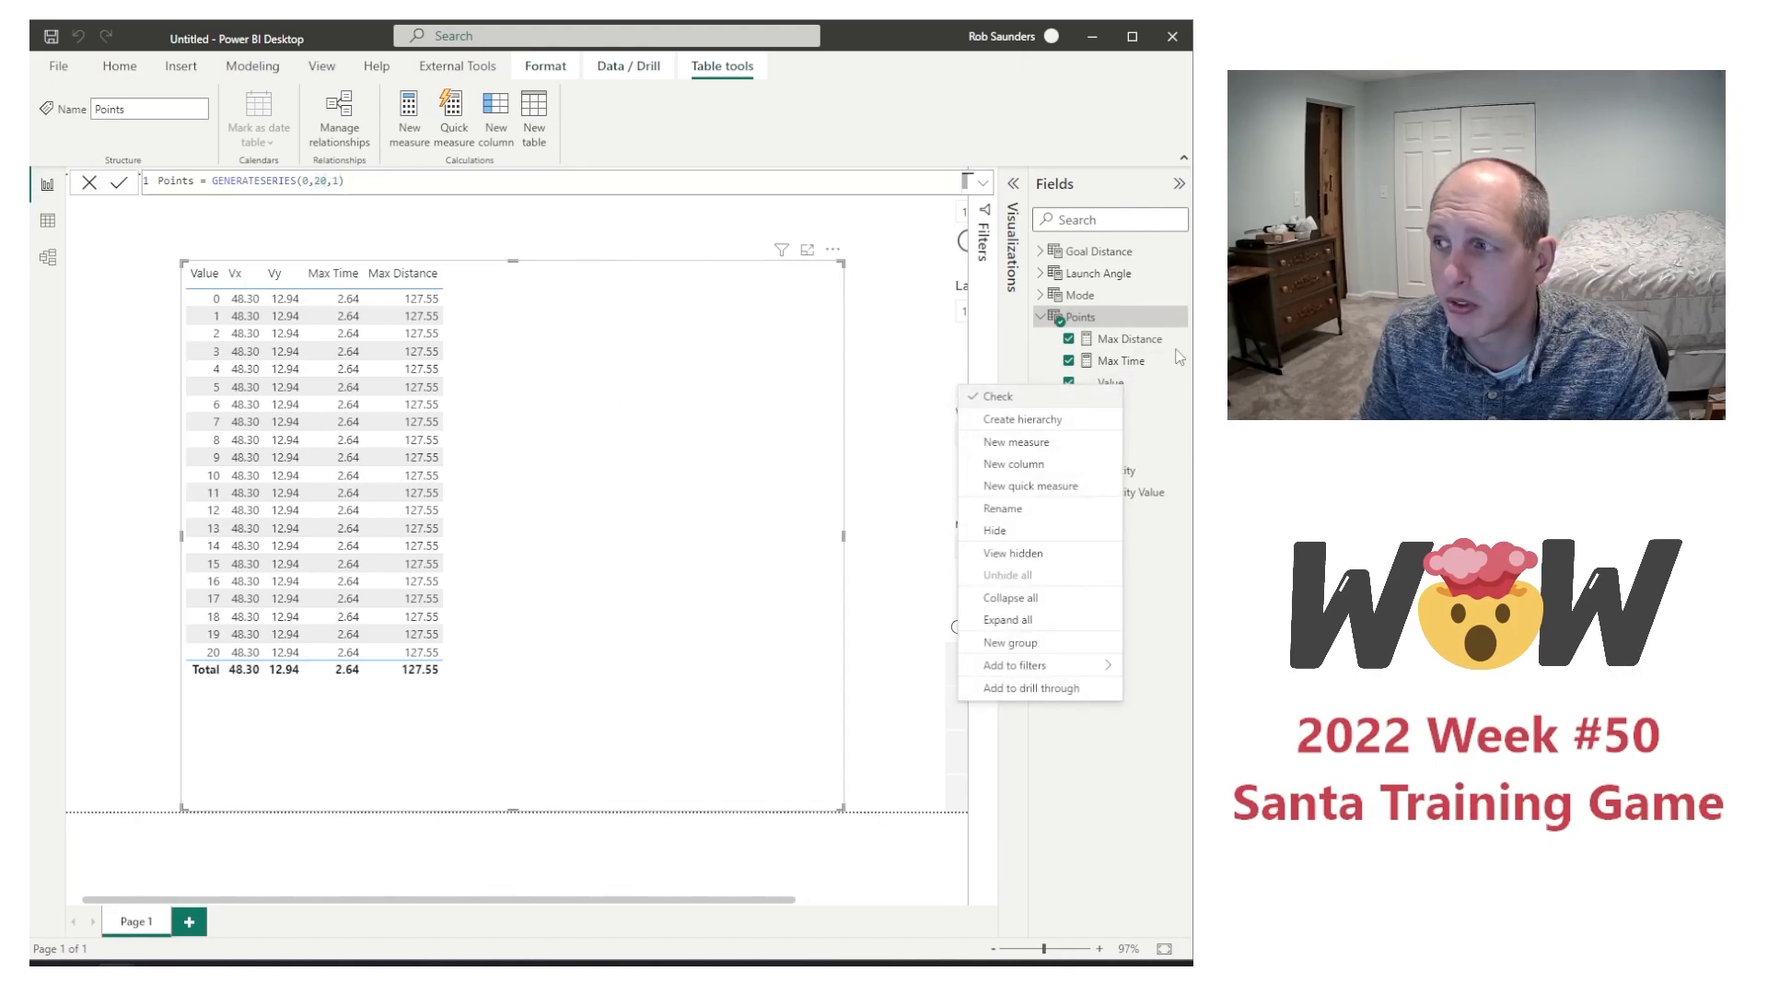
pyautogui.click(1020, 446)
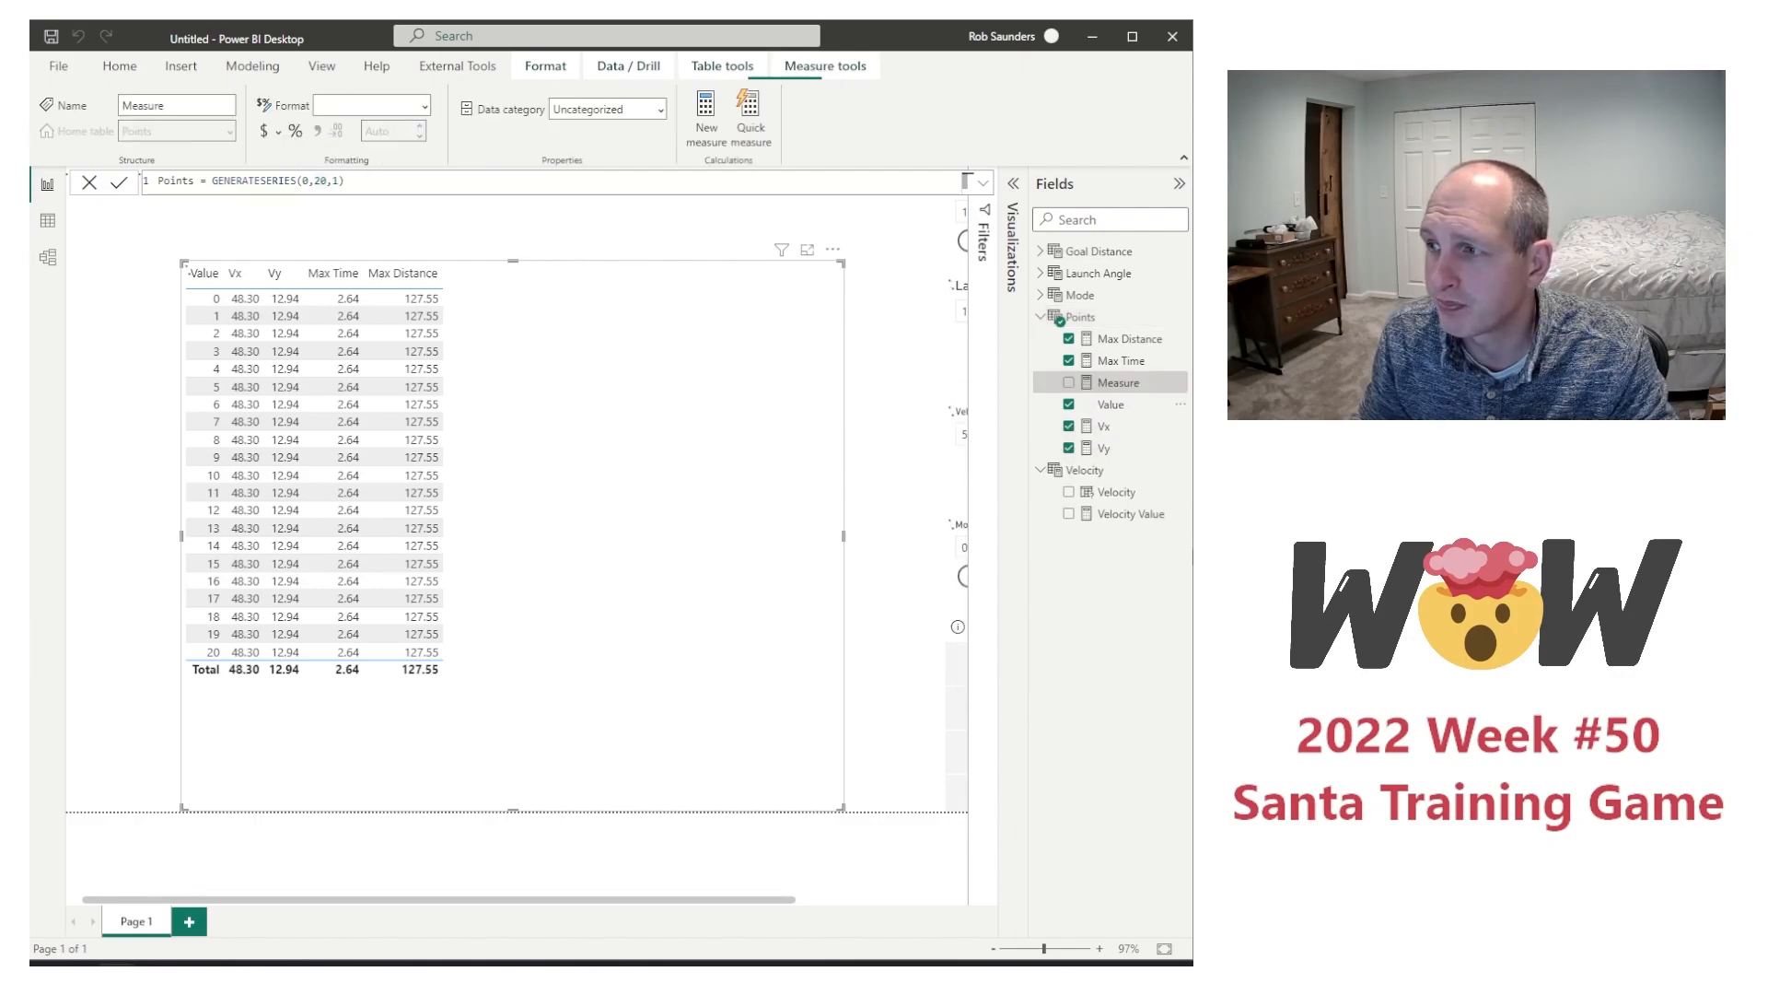
pyautogui.doubleClick(191, 175)
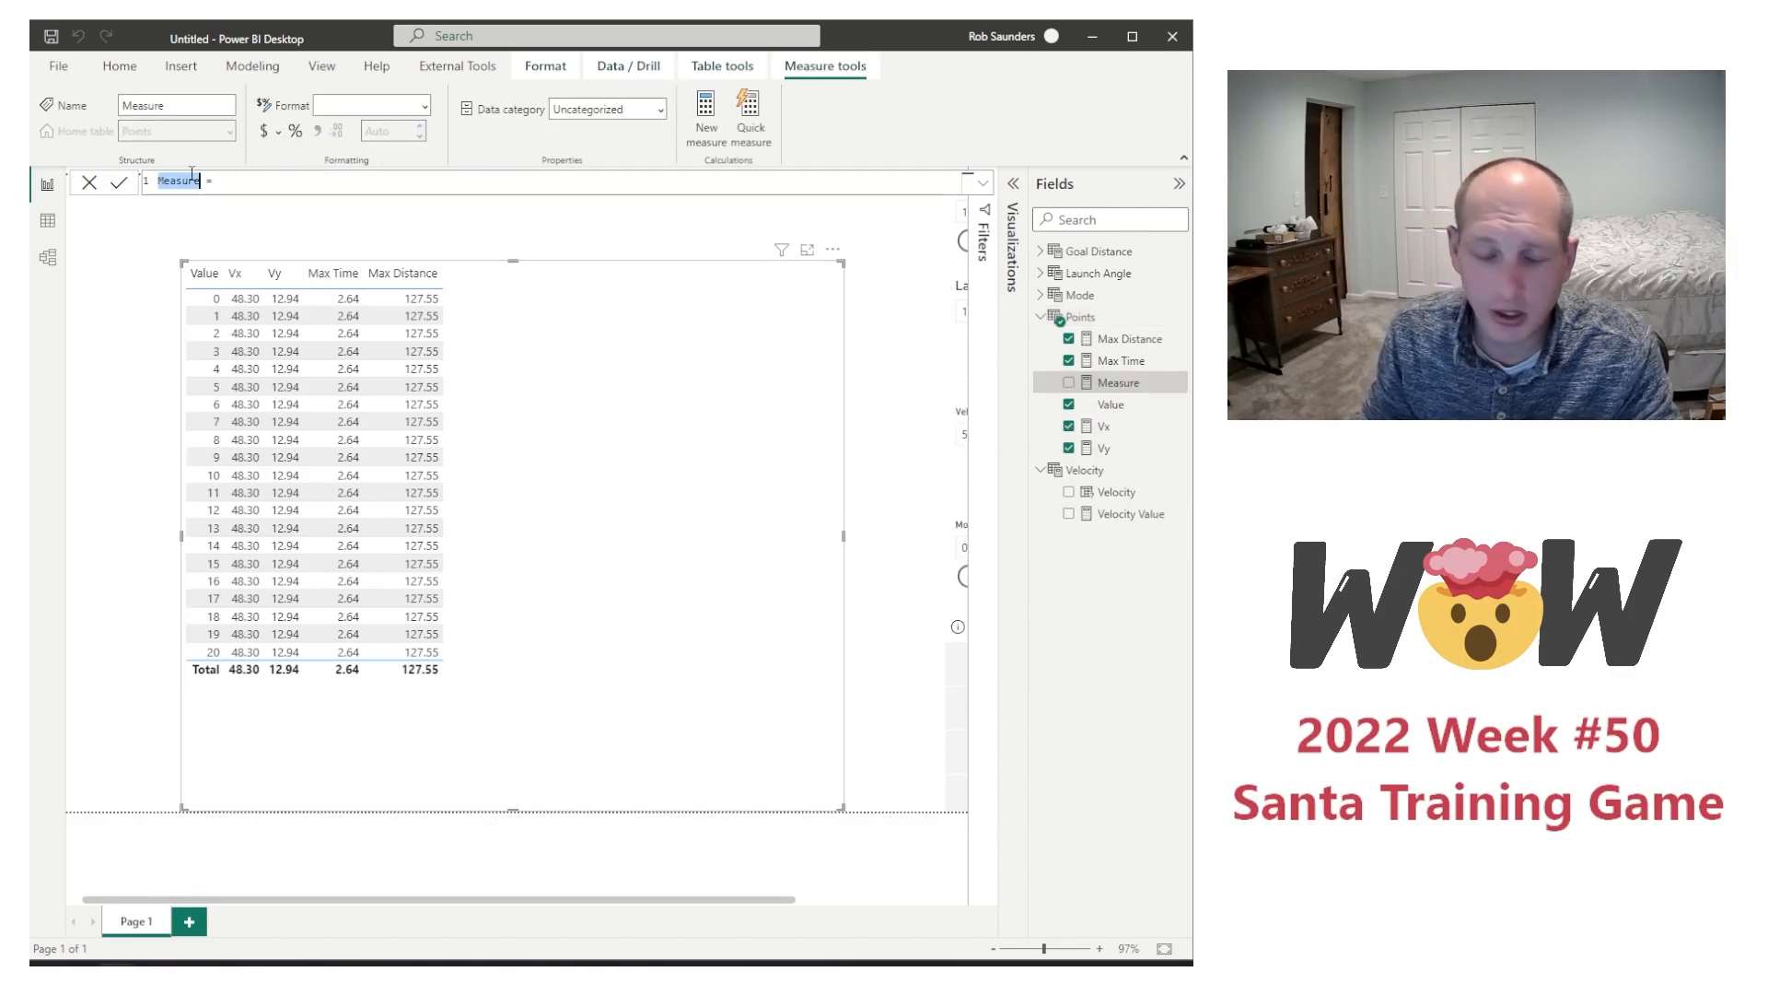
pyautogui.write('Time = ')
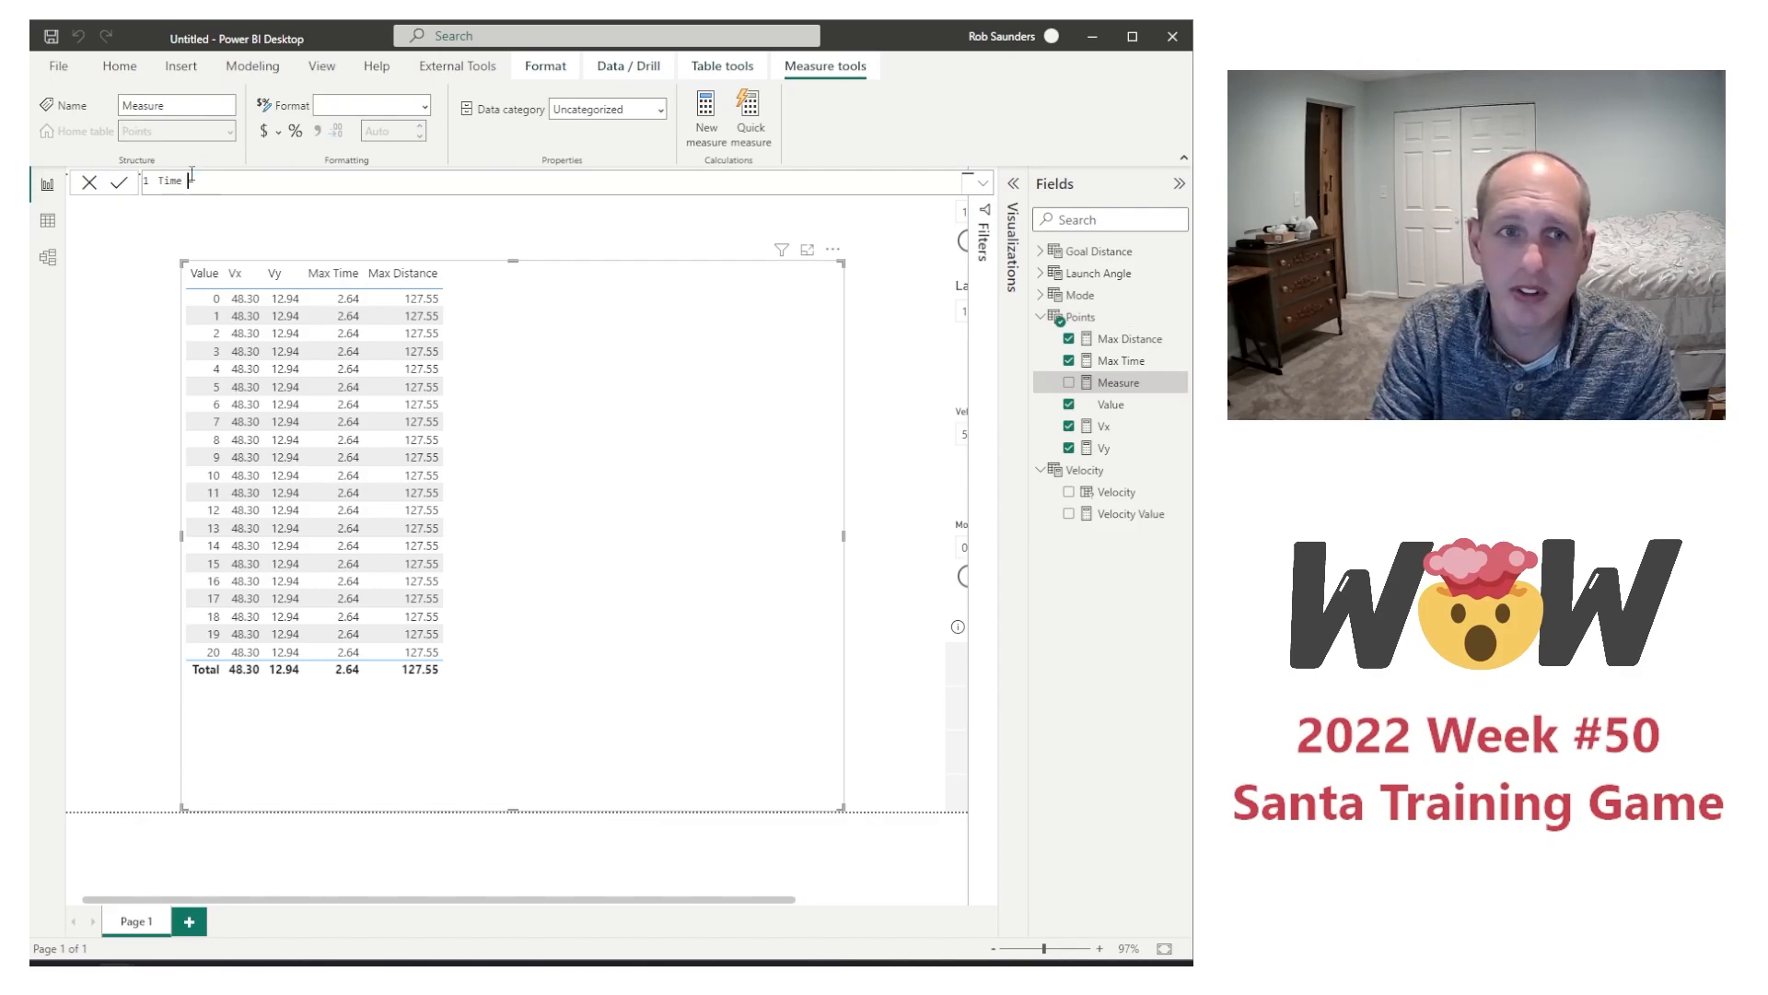
pyautogui.write('selected')
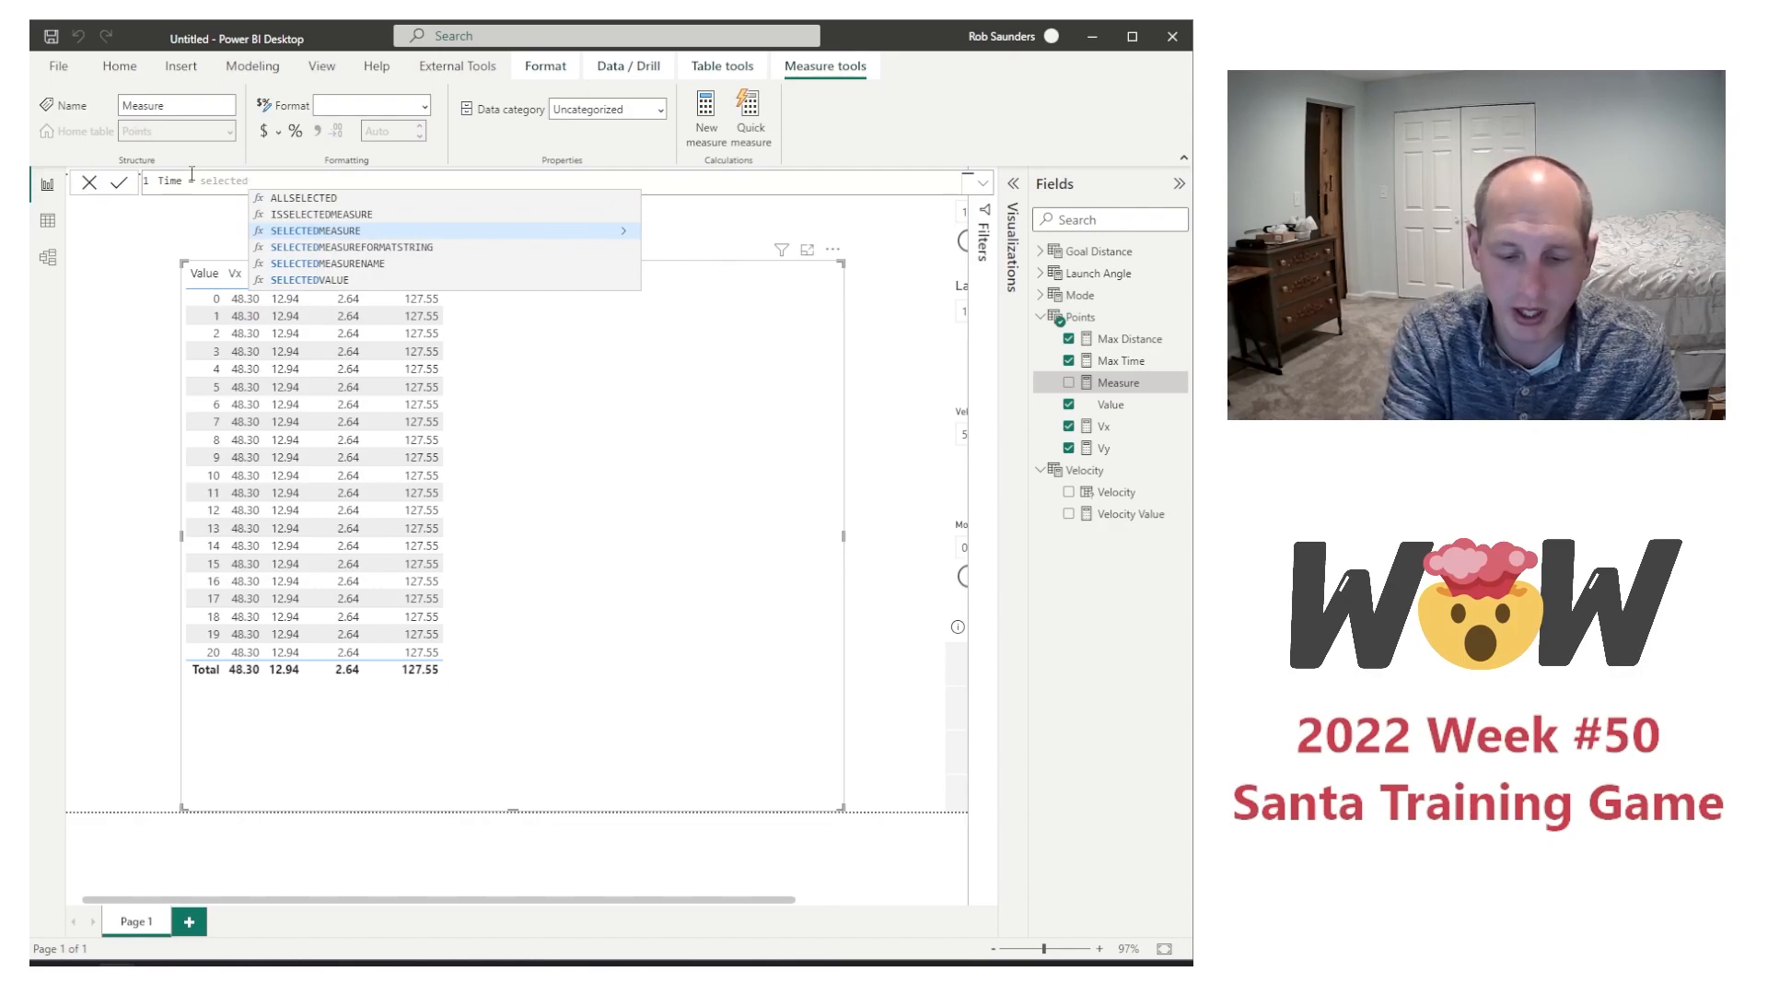
pyautogui.write('(')
# Step: Begin the Time formula with SELECTEDVALUE(Points[Value])
pyautogui.press('BackSpace')
pyautogui.press('BackSpace')
pyautogui.write('val')
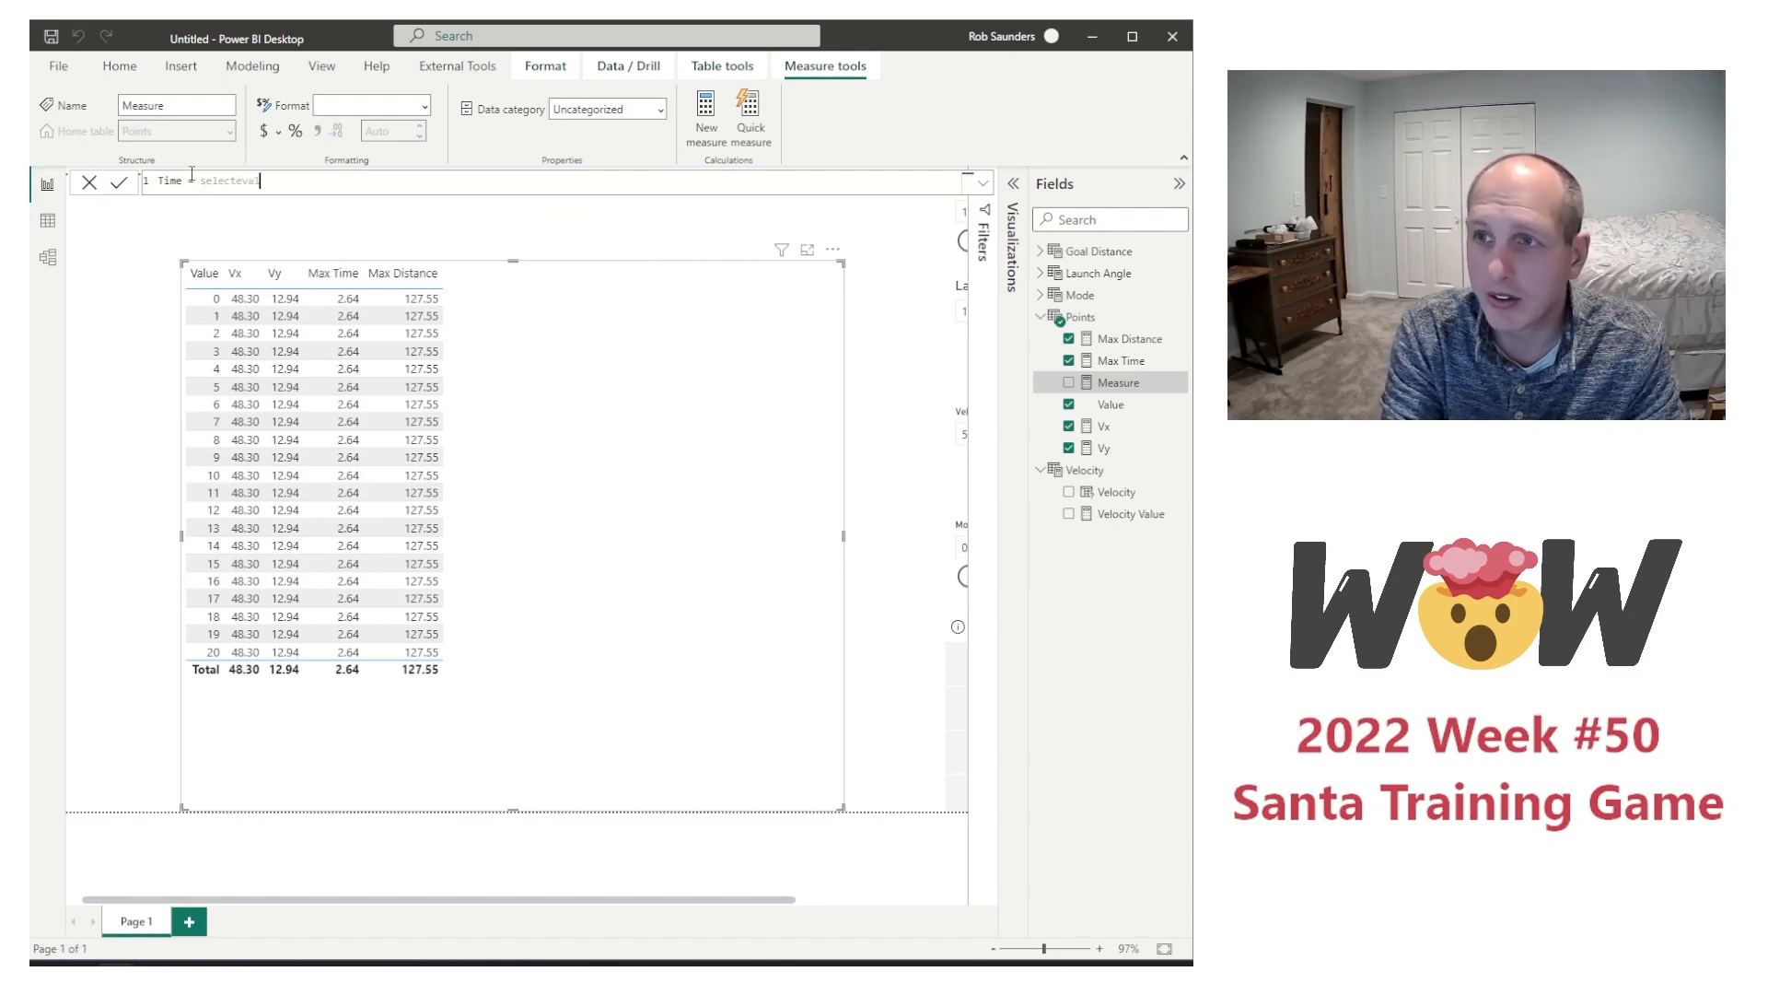
pyautogui.press('BackSpace')
pyautogui.write('DVALUE(')
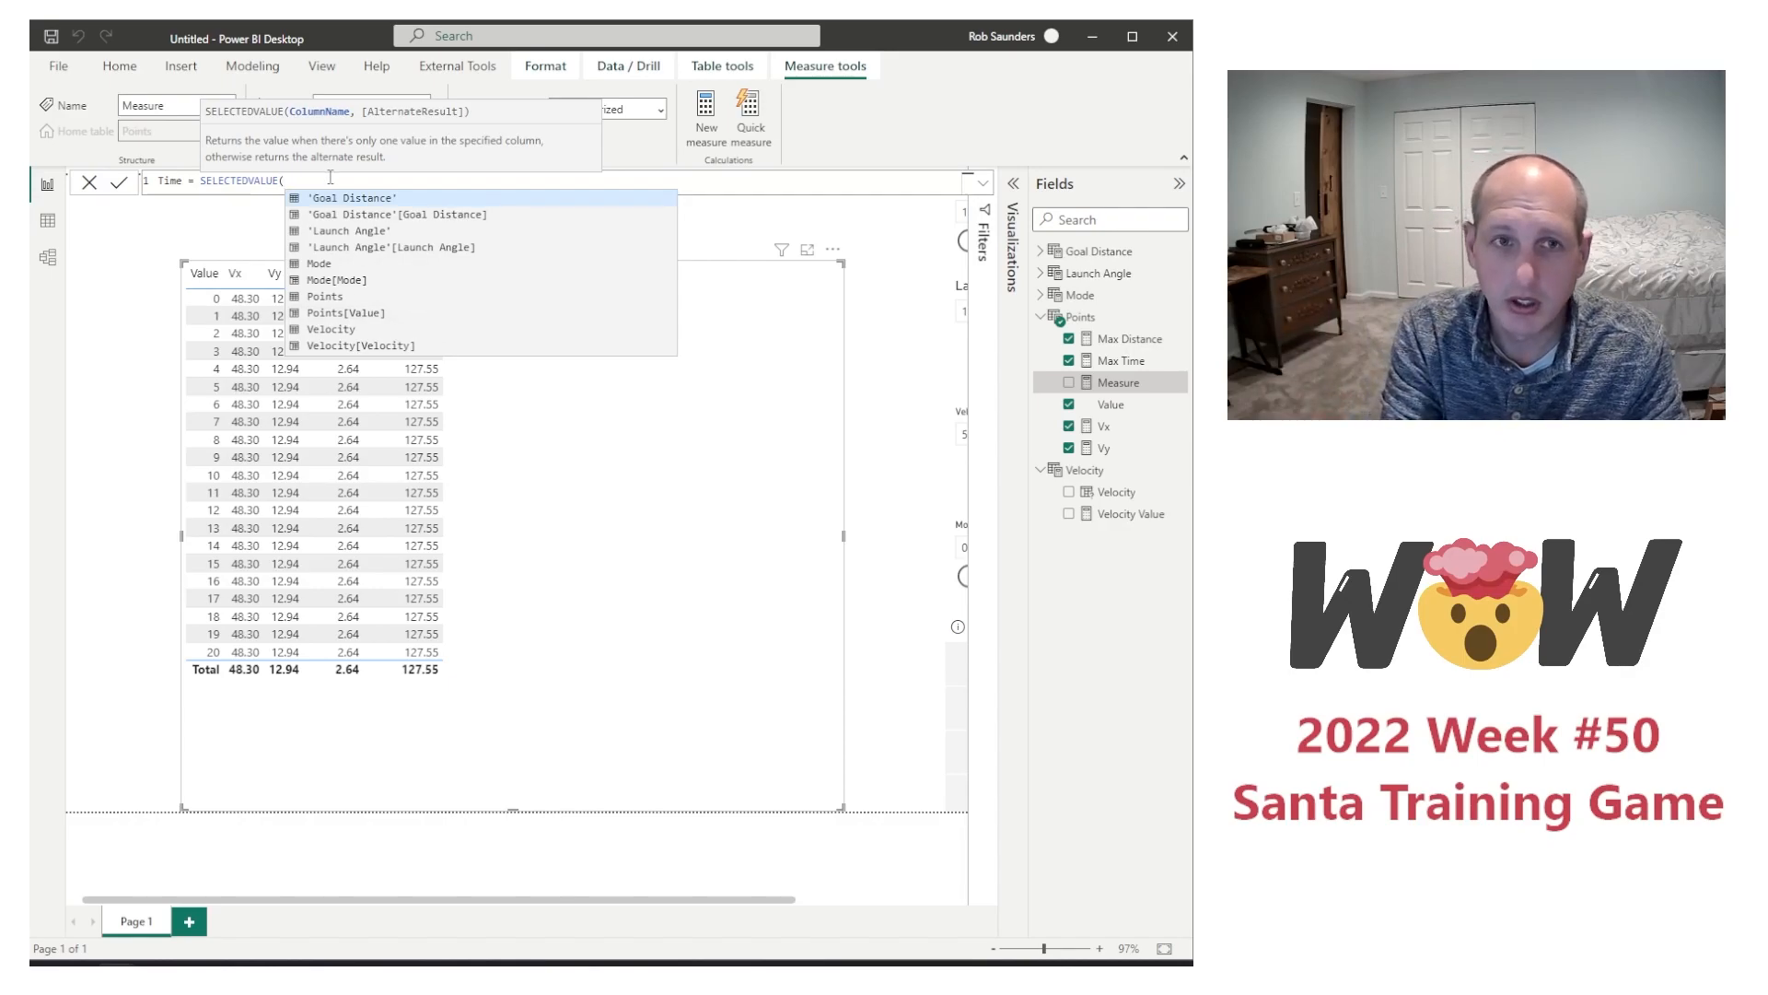
pyautogui.write('val')
pyautogui.press('Tab')
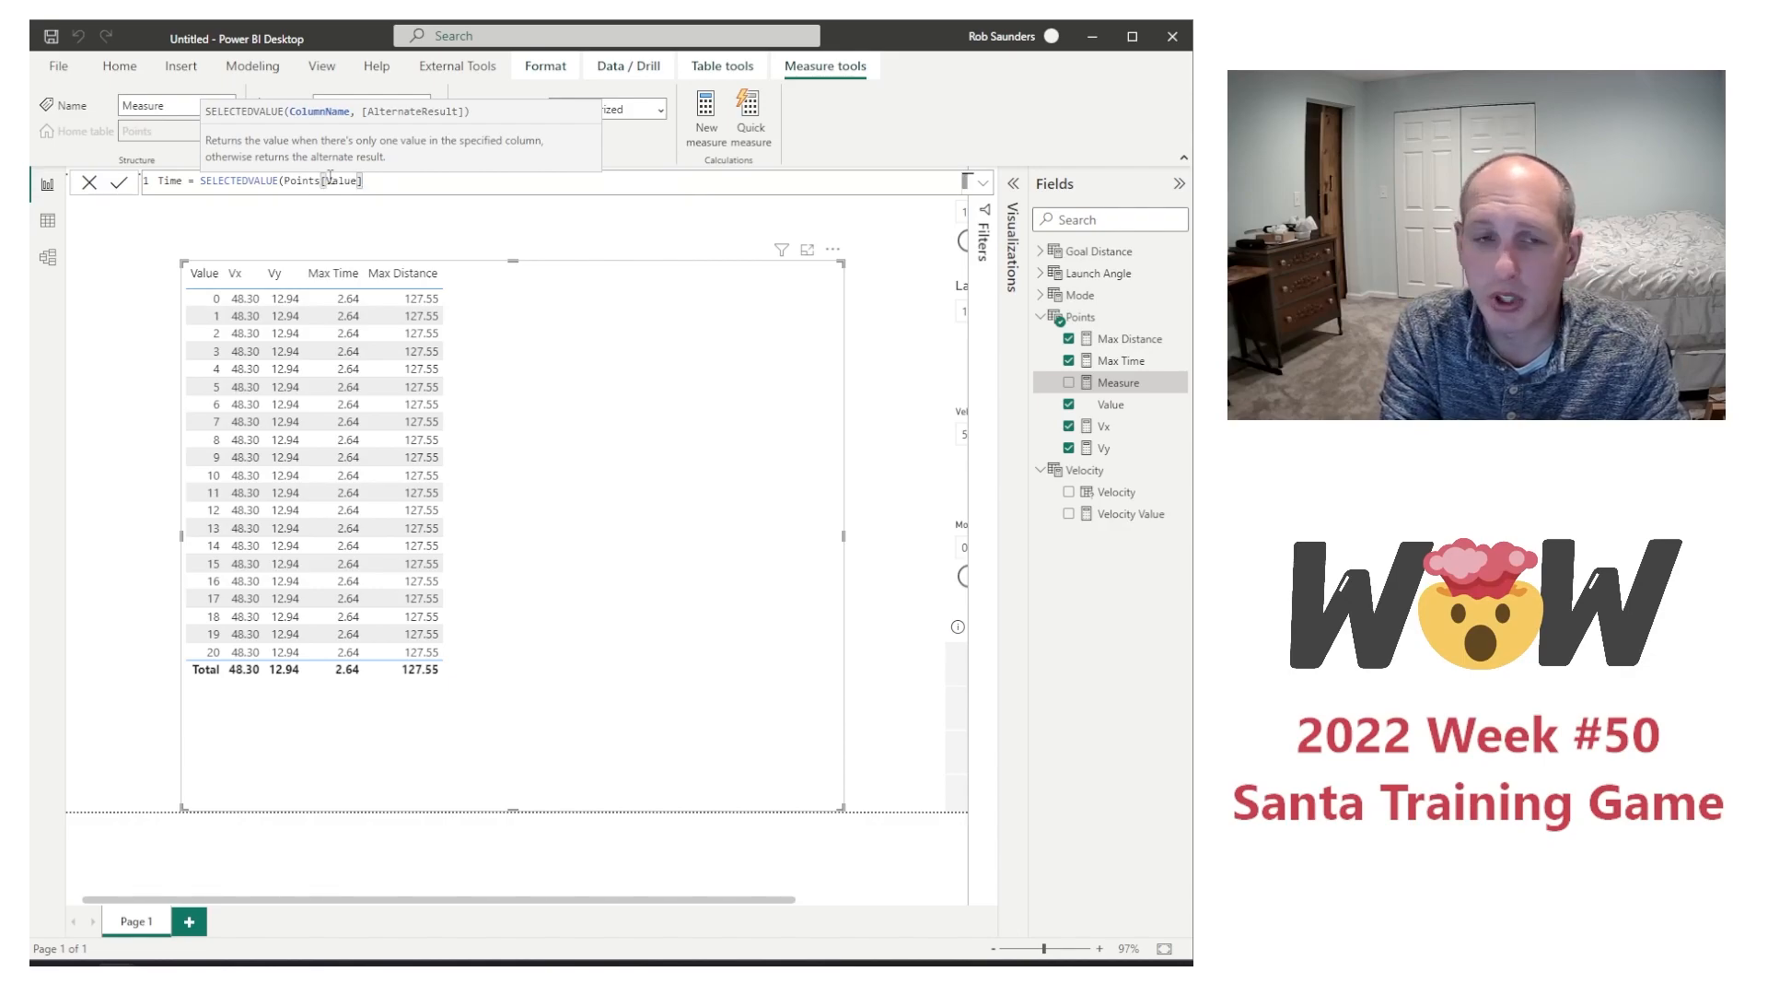
# Step: Divide the selected value by a CALCULATE expression whose first argument is COUNTROWS(Points)
pyautogui.write(')/calcula')
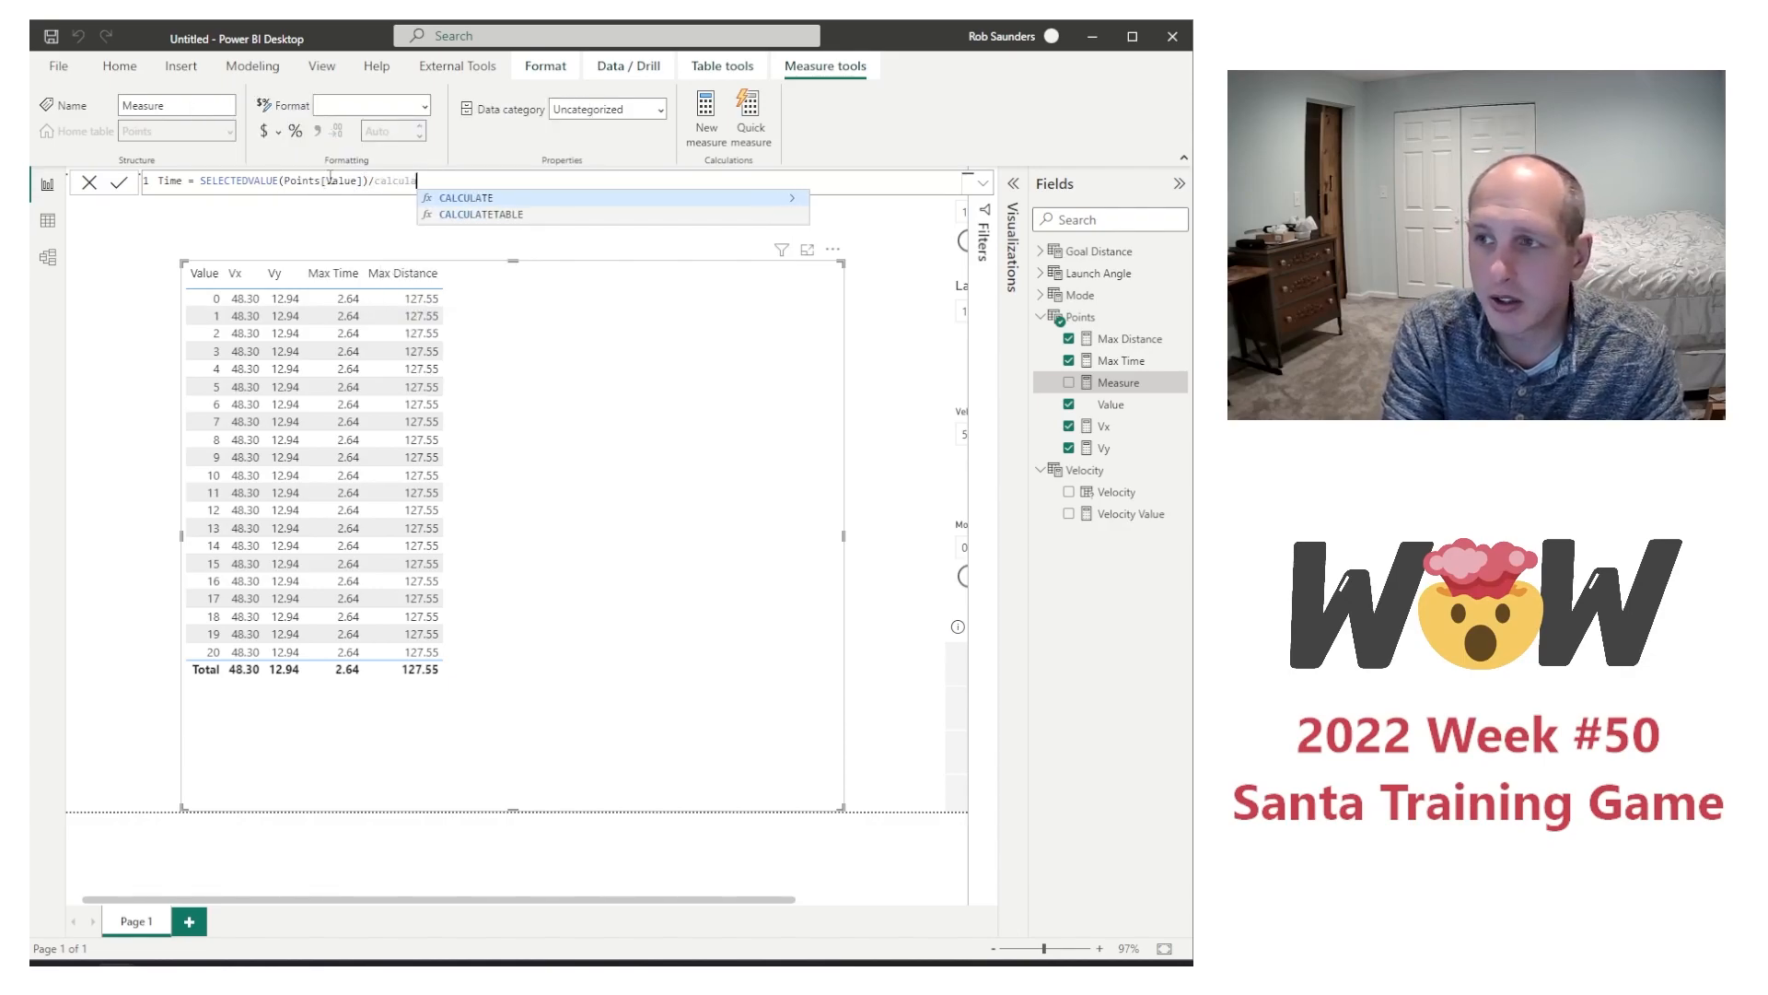
pyautogui.press('Tab')
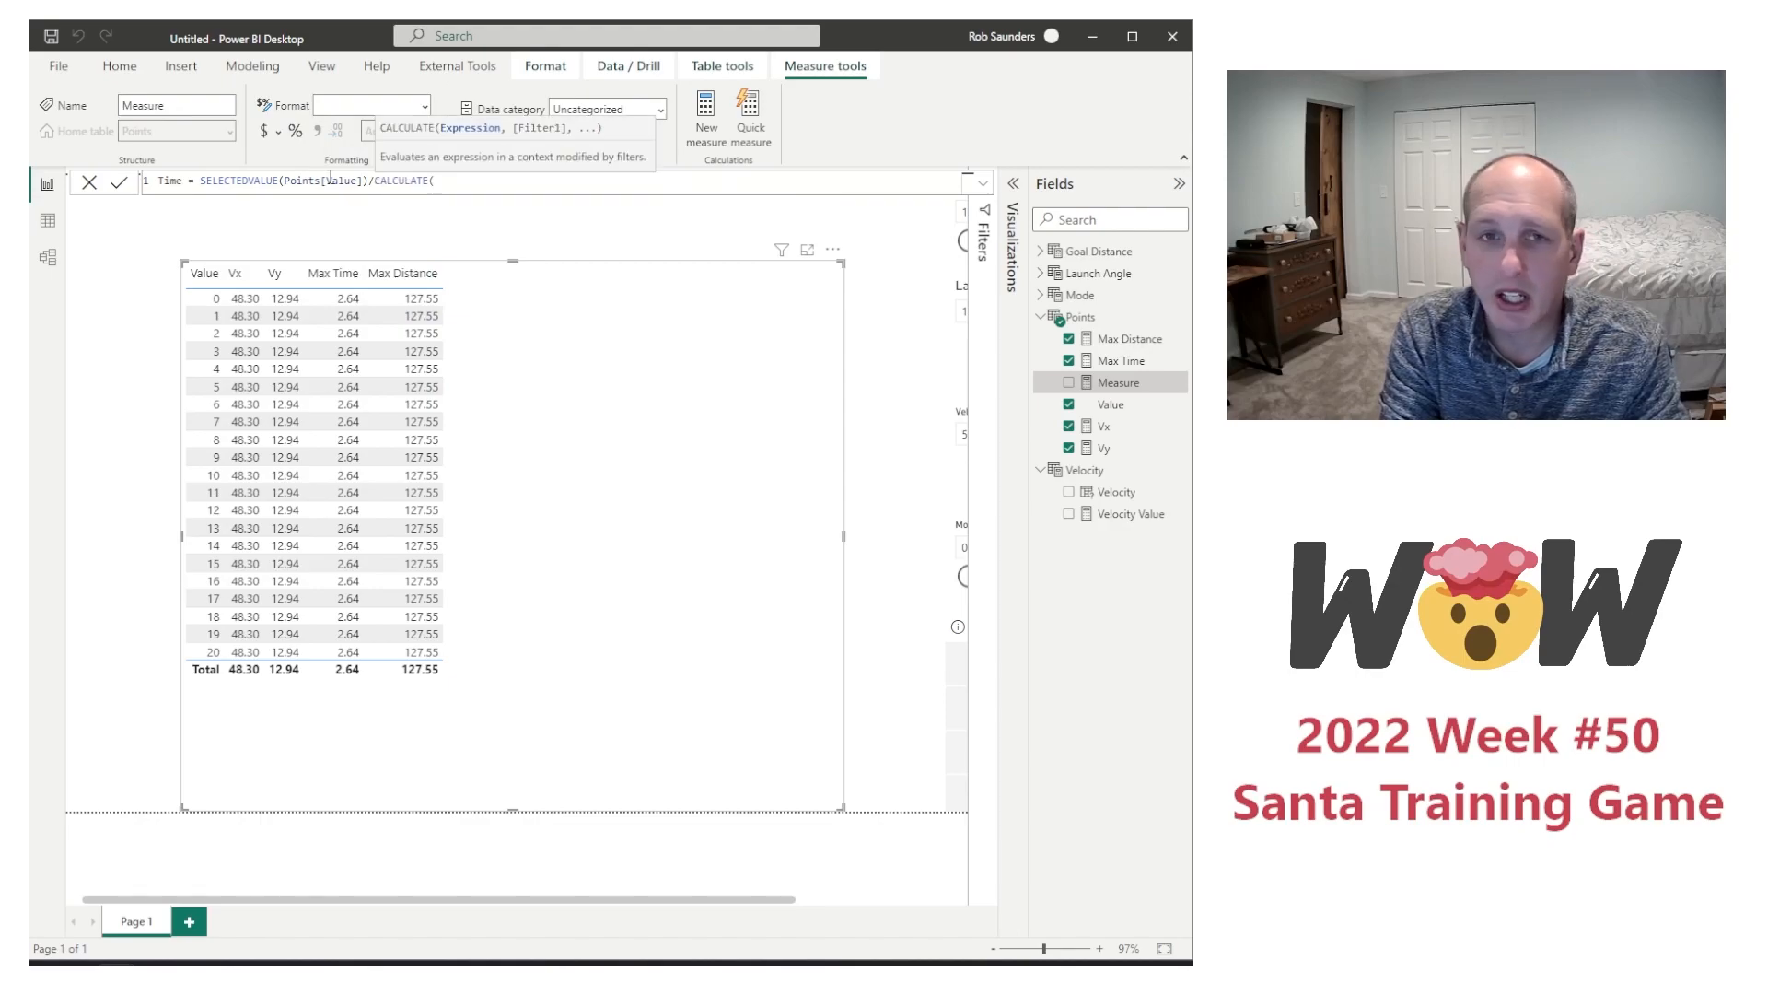
pyautogui.write('count')
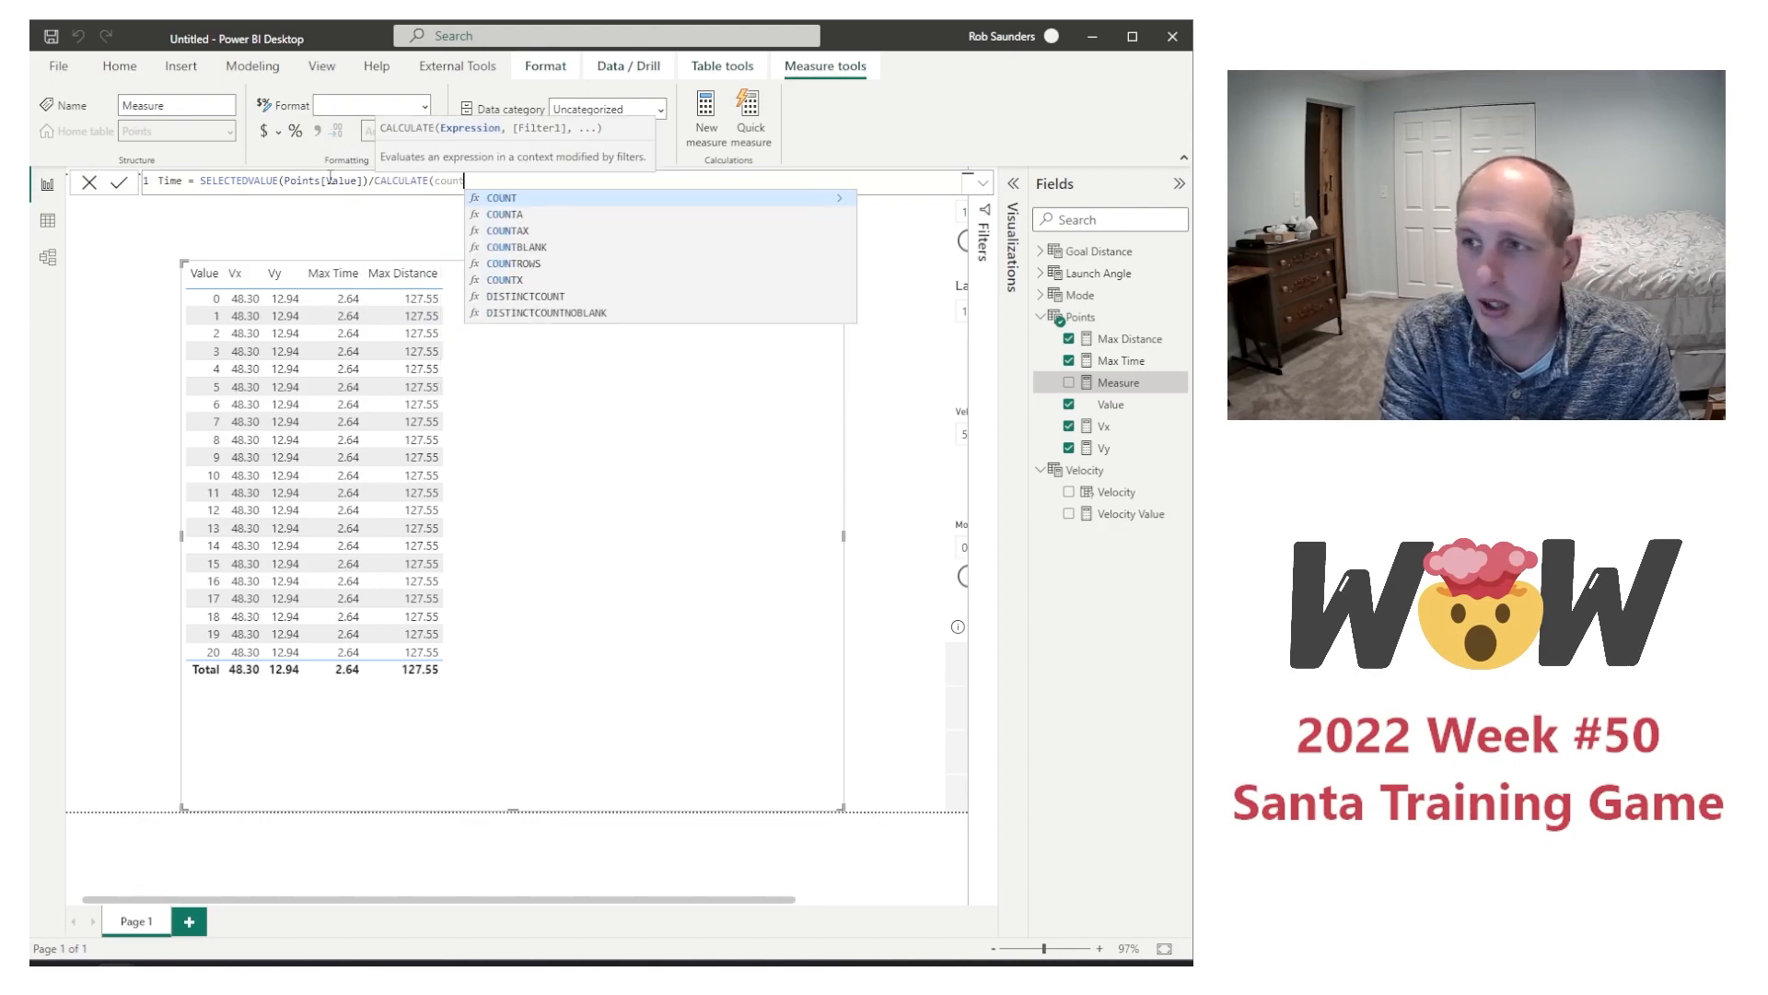
pyautogui.write('rows(po')
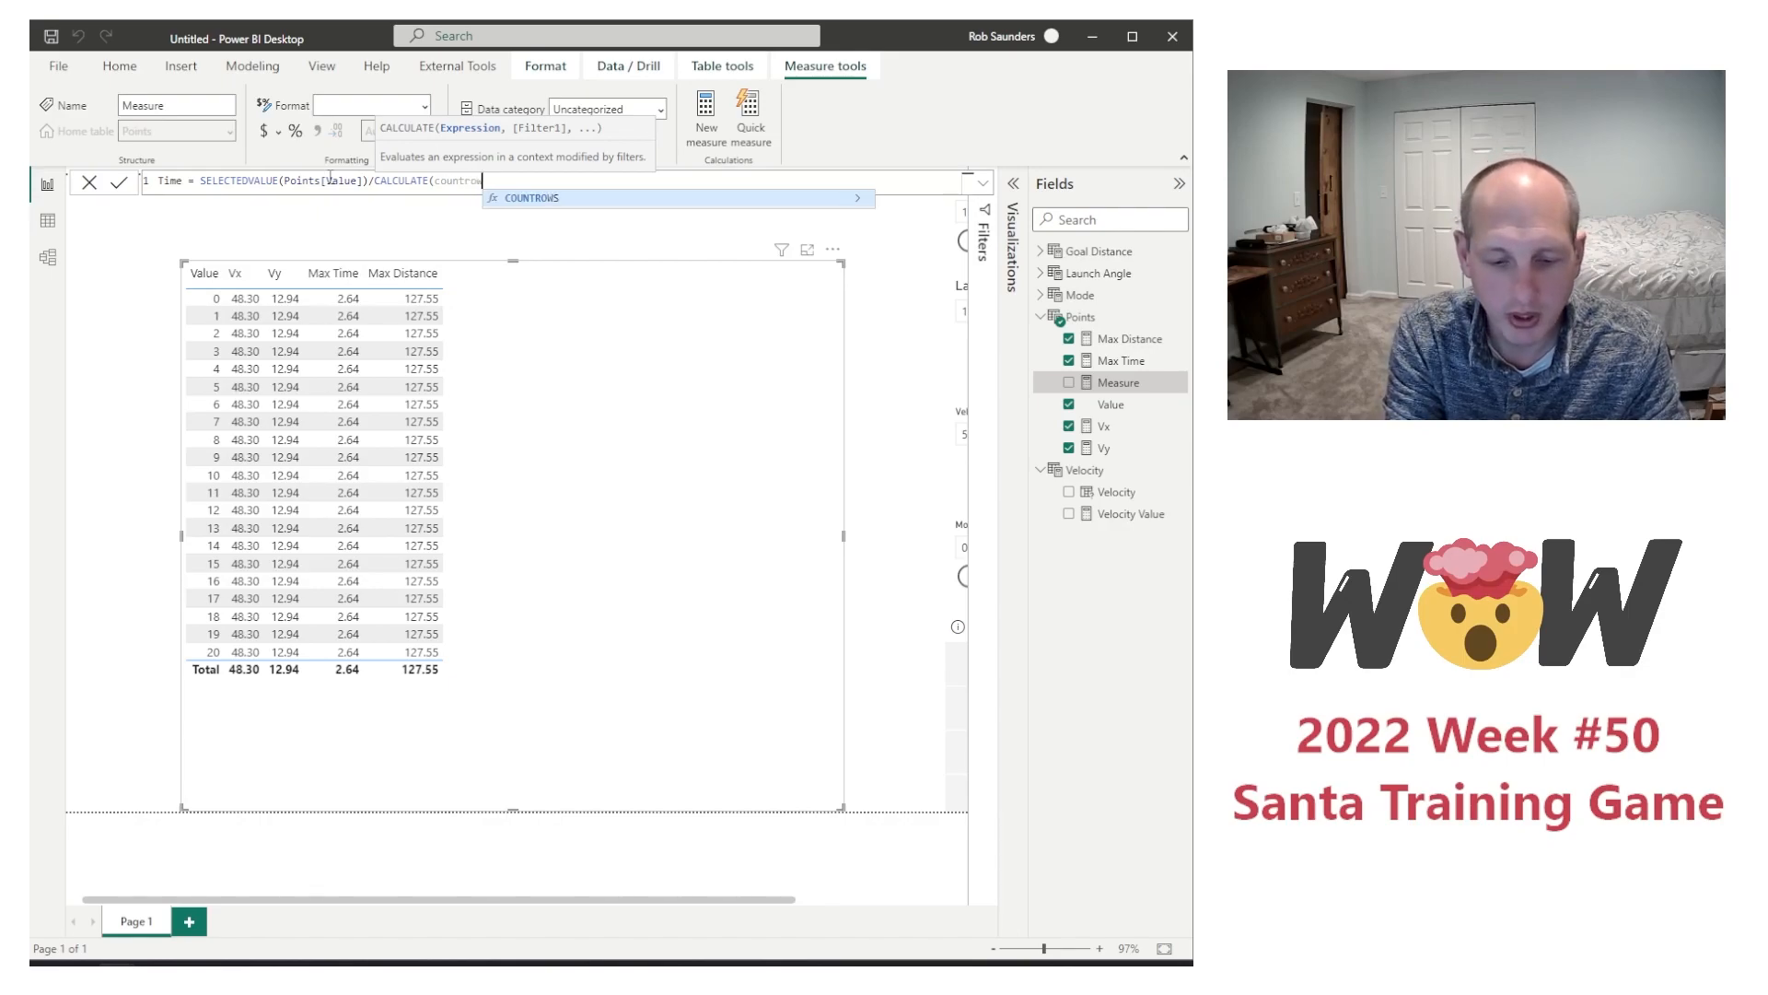
pyautogui.press('Tab')
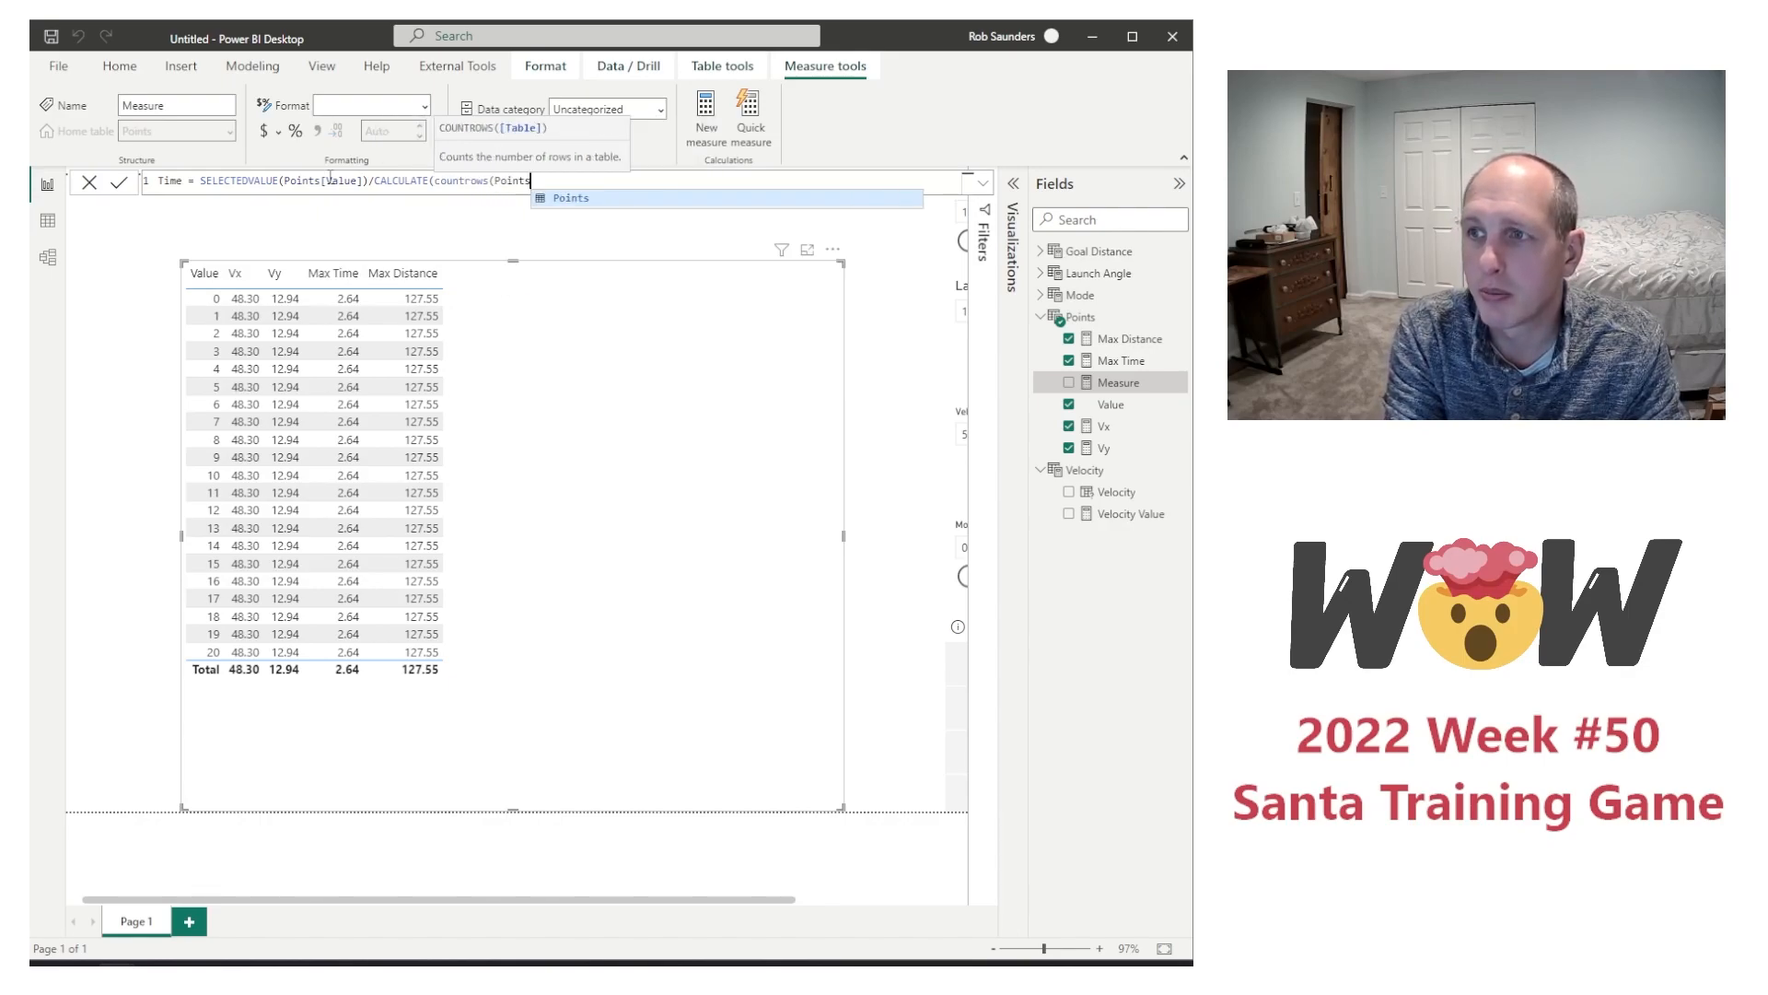
pyautogui.write('),')
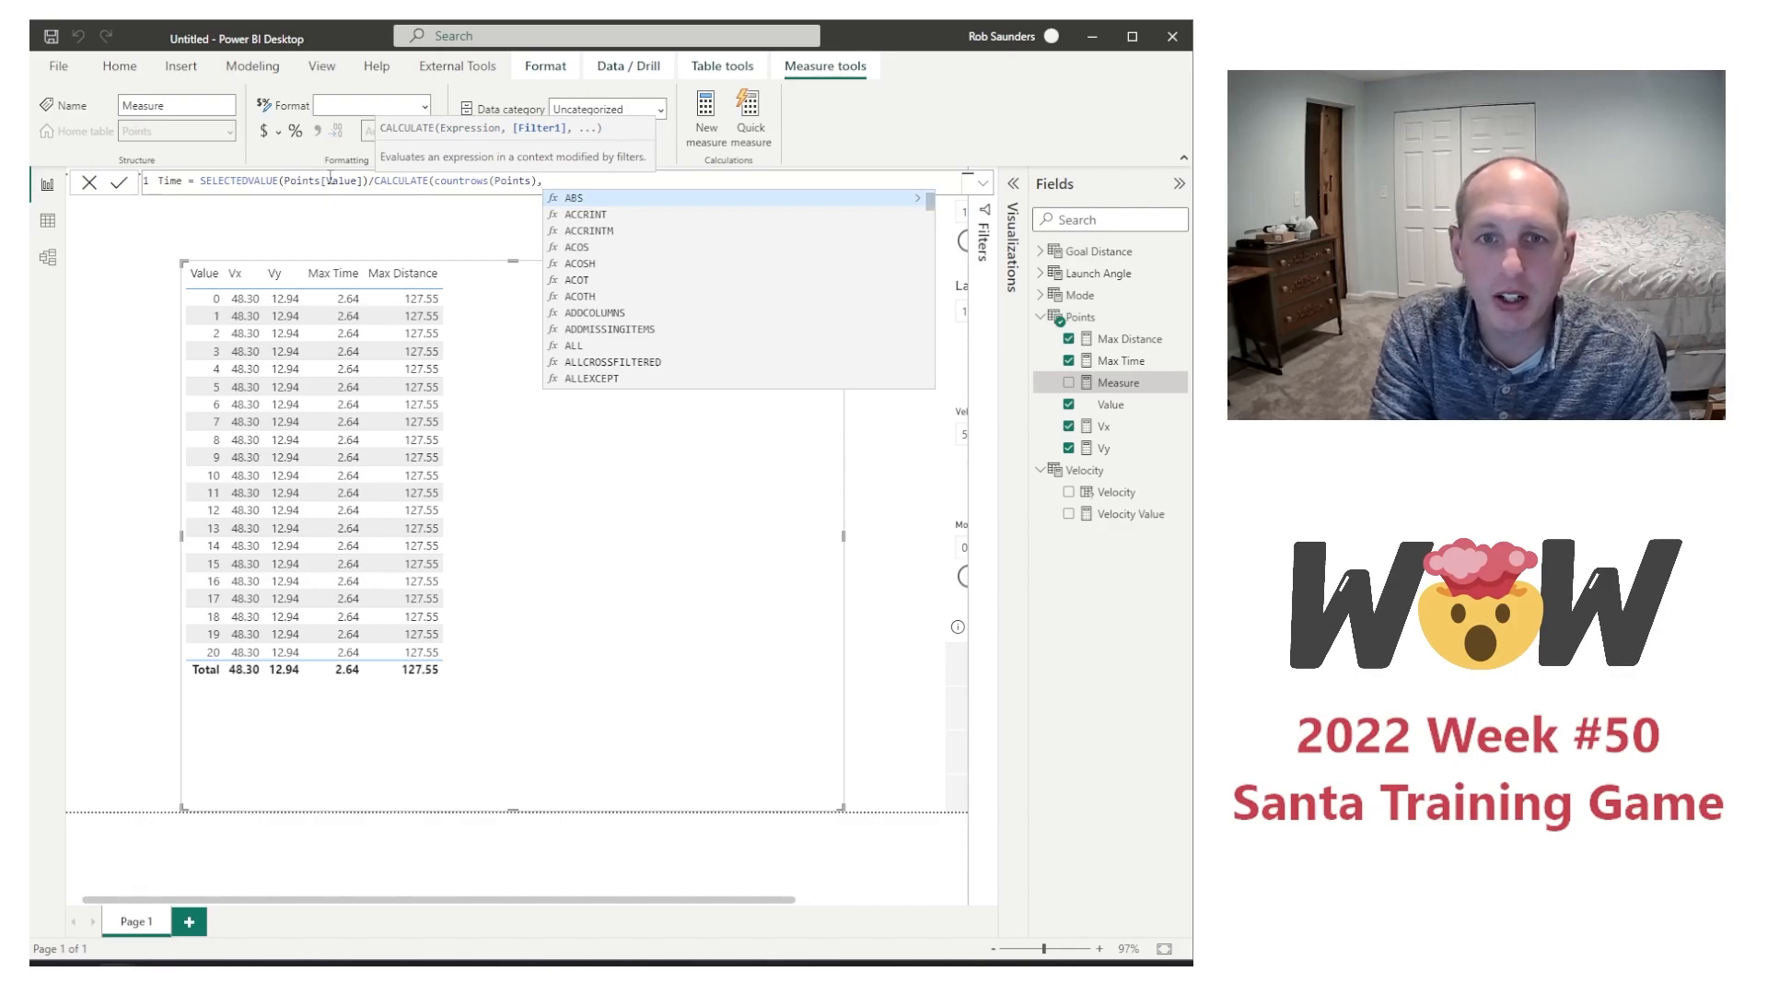
pyautogui.write('all')
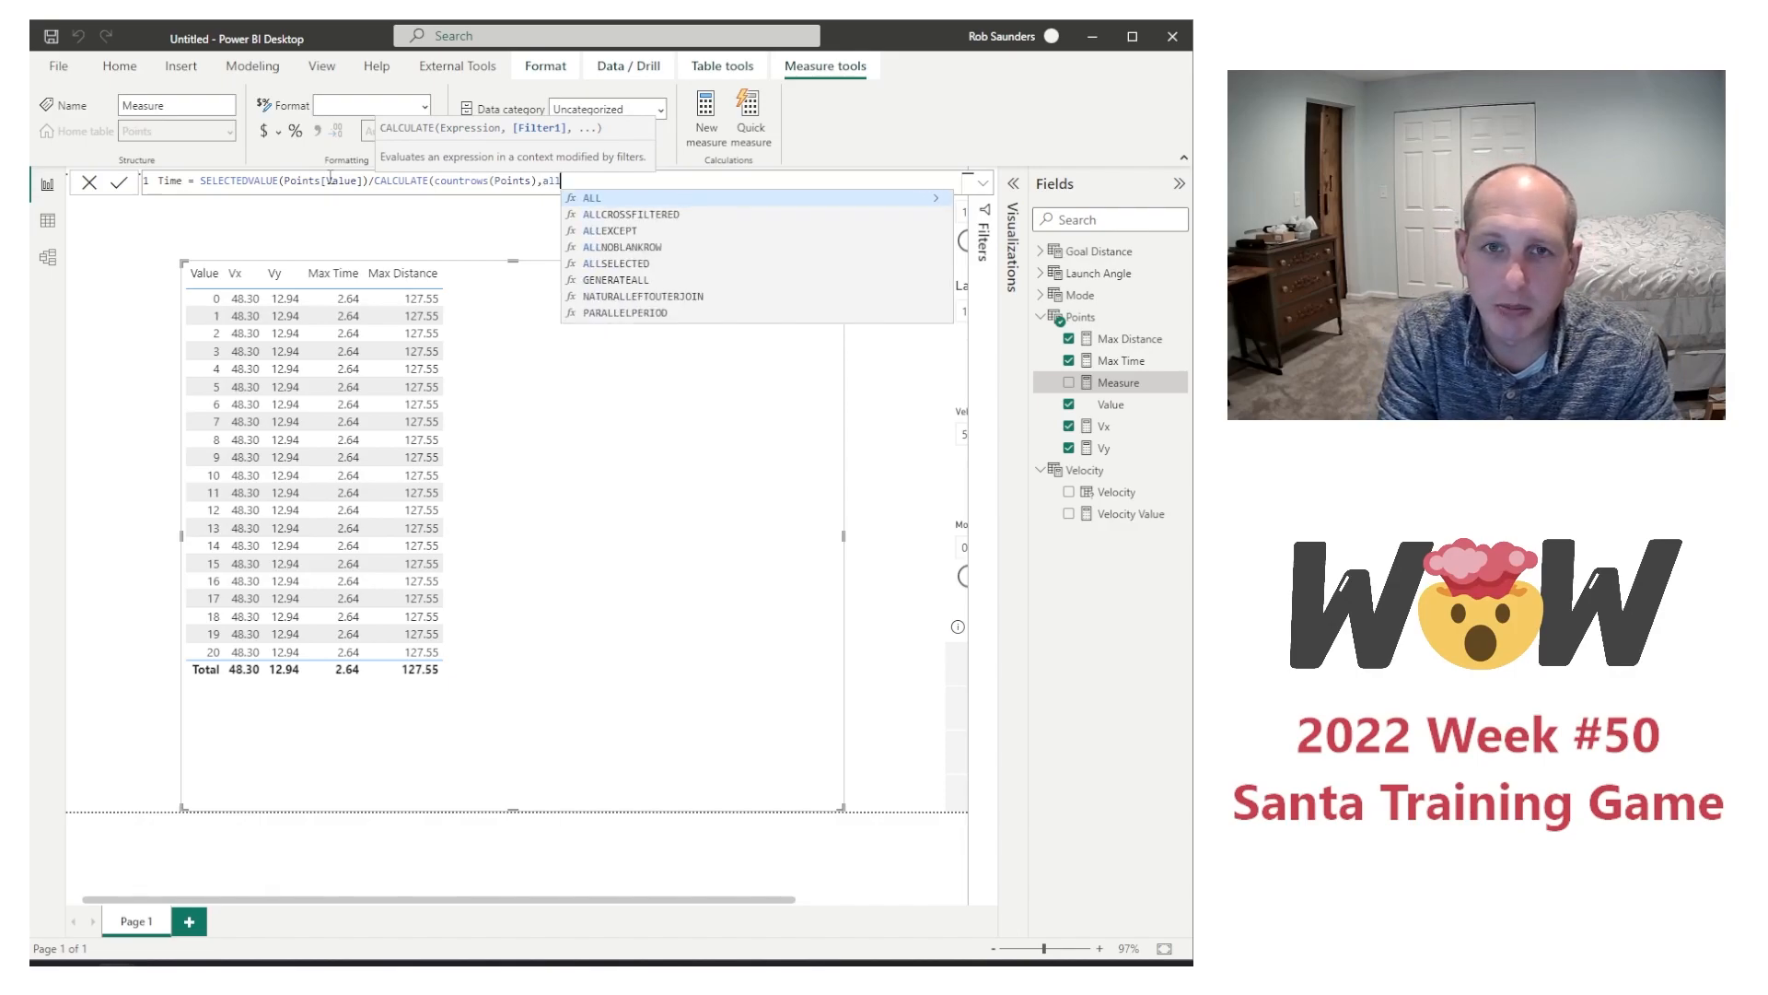
# Step: Complete the CALCULATE expression in the Time formula with ALL(Points) as its filter argument
pyautogui.press('Tab')
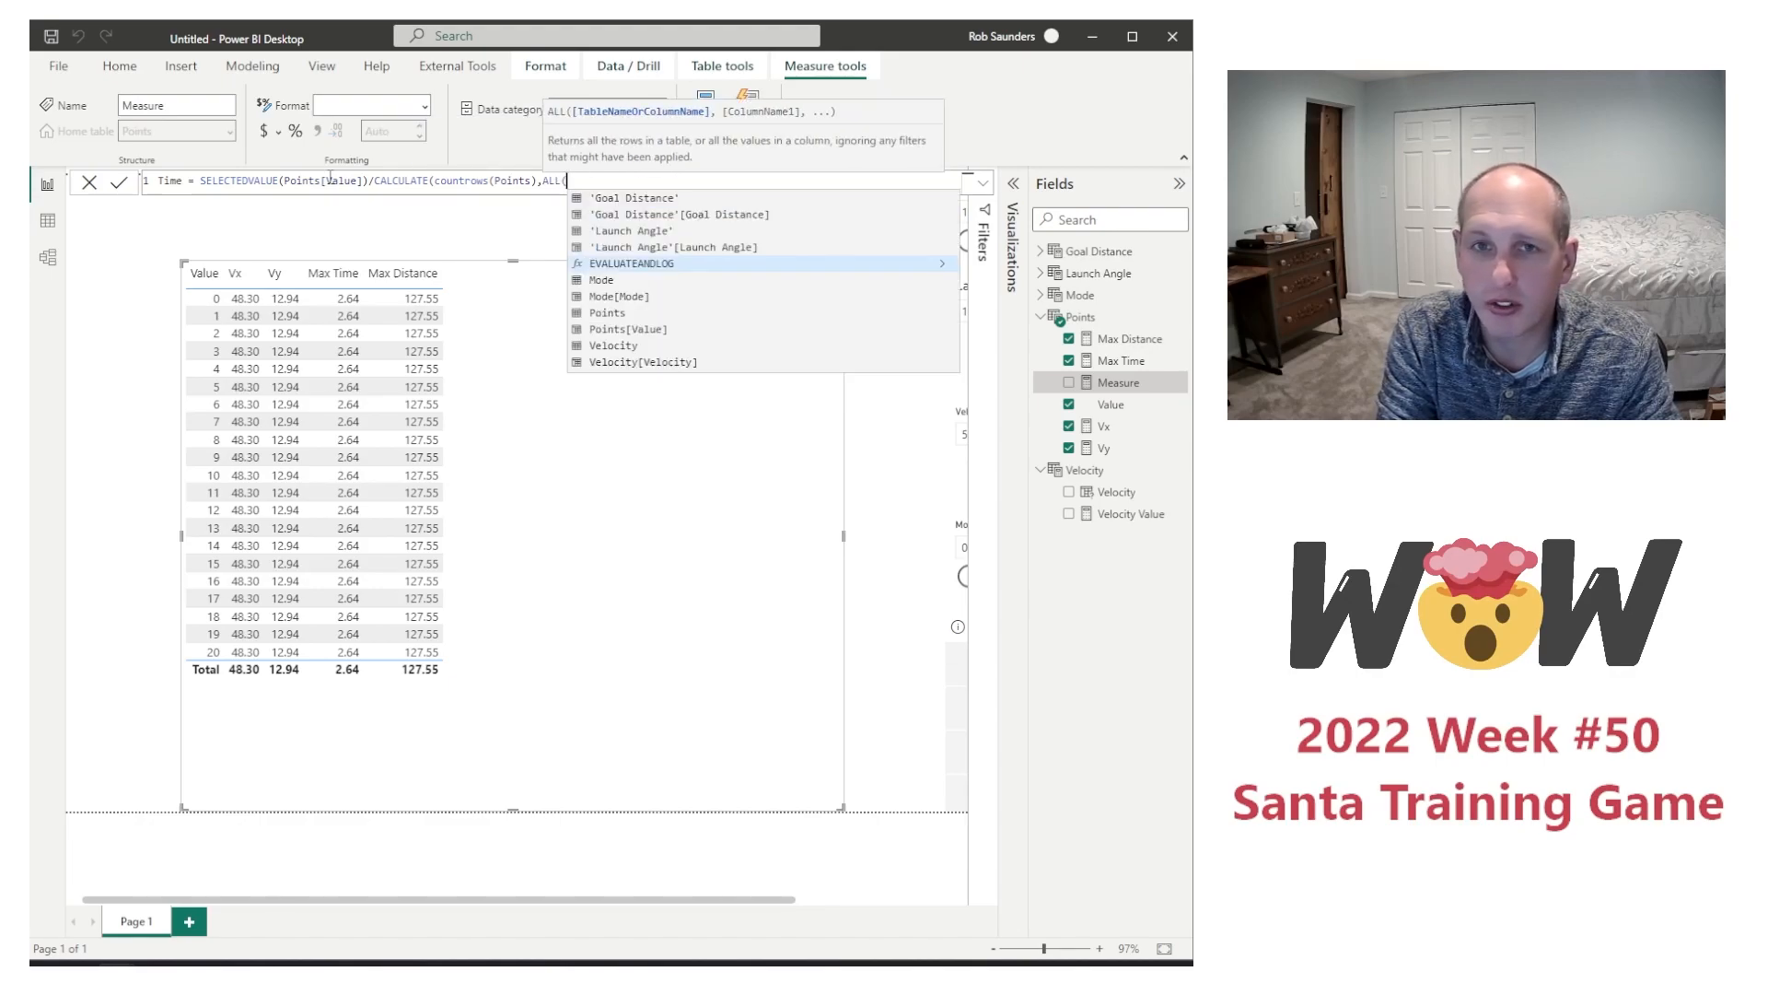
pyautogui.write('tabl')
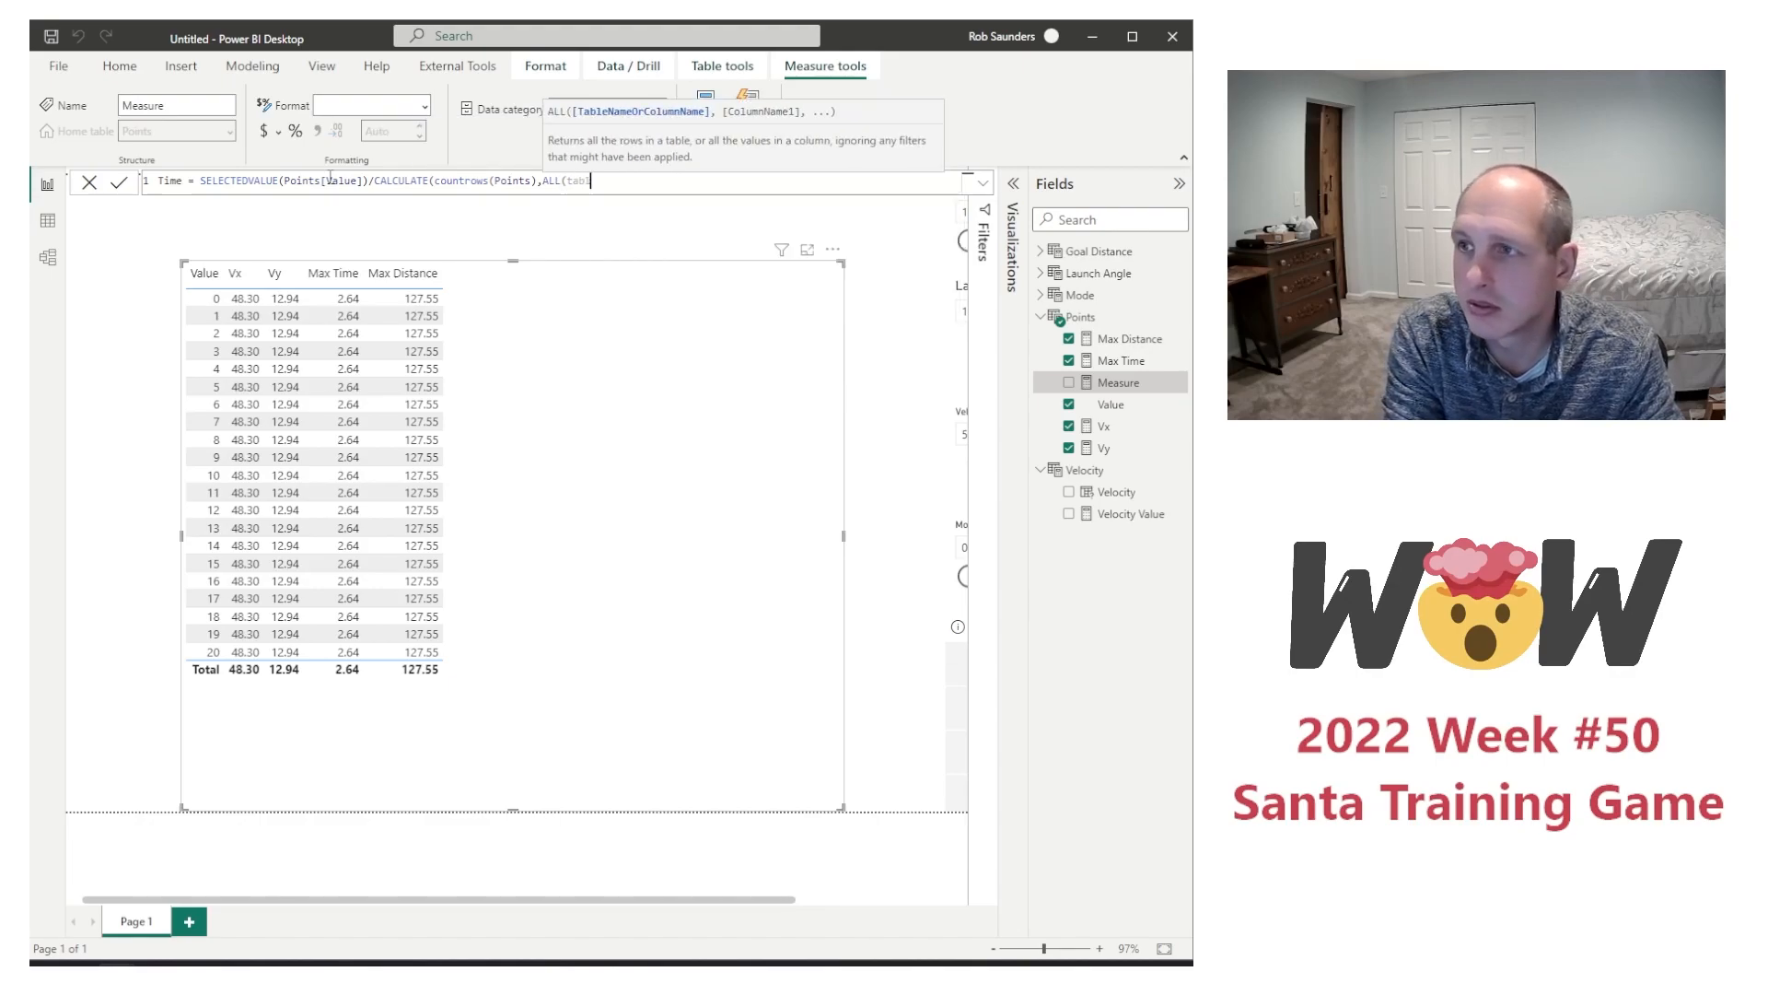
pyautogui.press('BackSpace')
pyautogui.press('BackSpace')
pyautogui.press('BackSpace')
pyautogui.press('BackSpace')
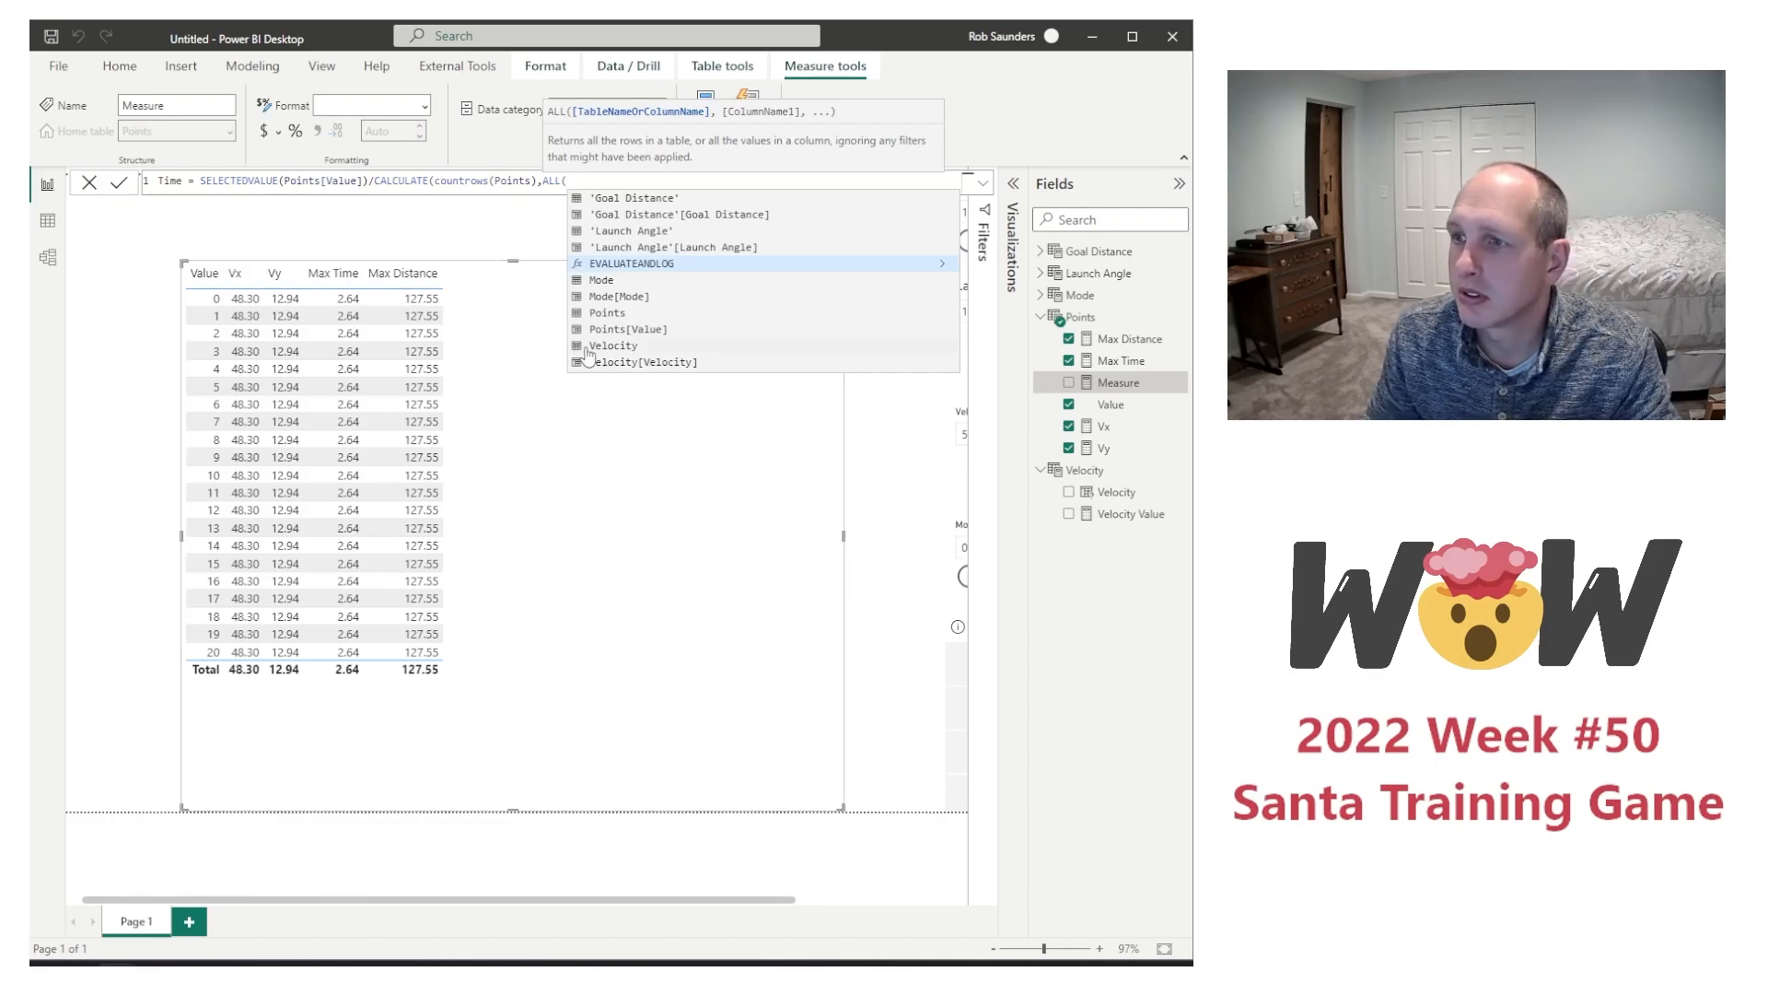
pyautogui.click(608, 312)
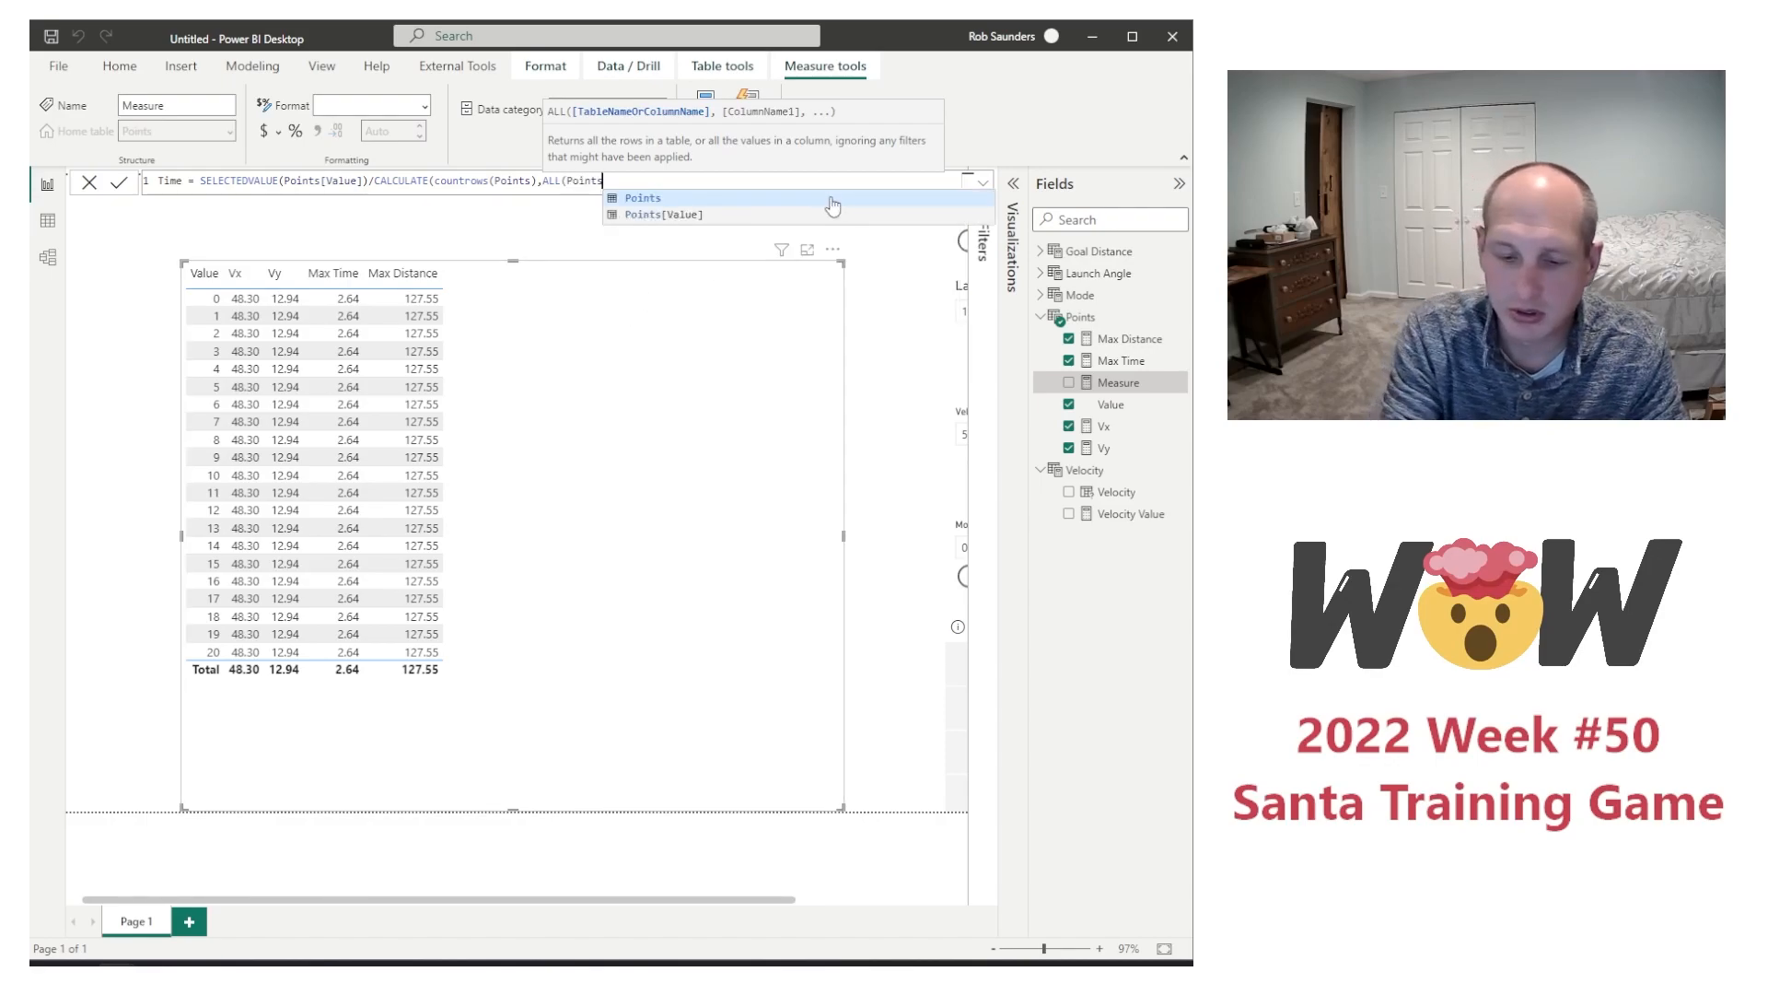
pyautogui.write(')')
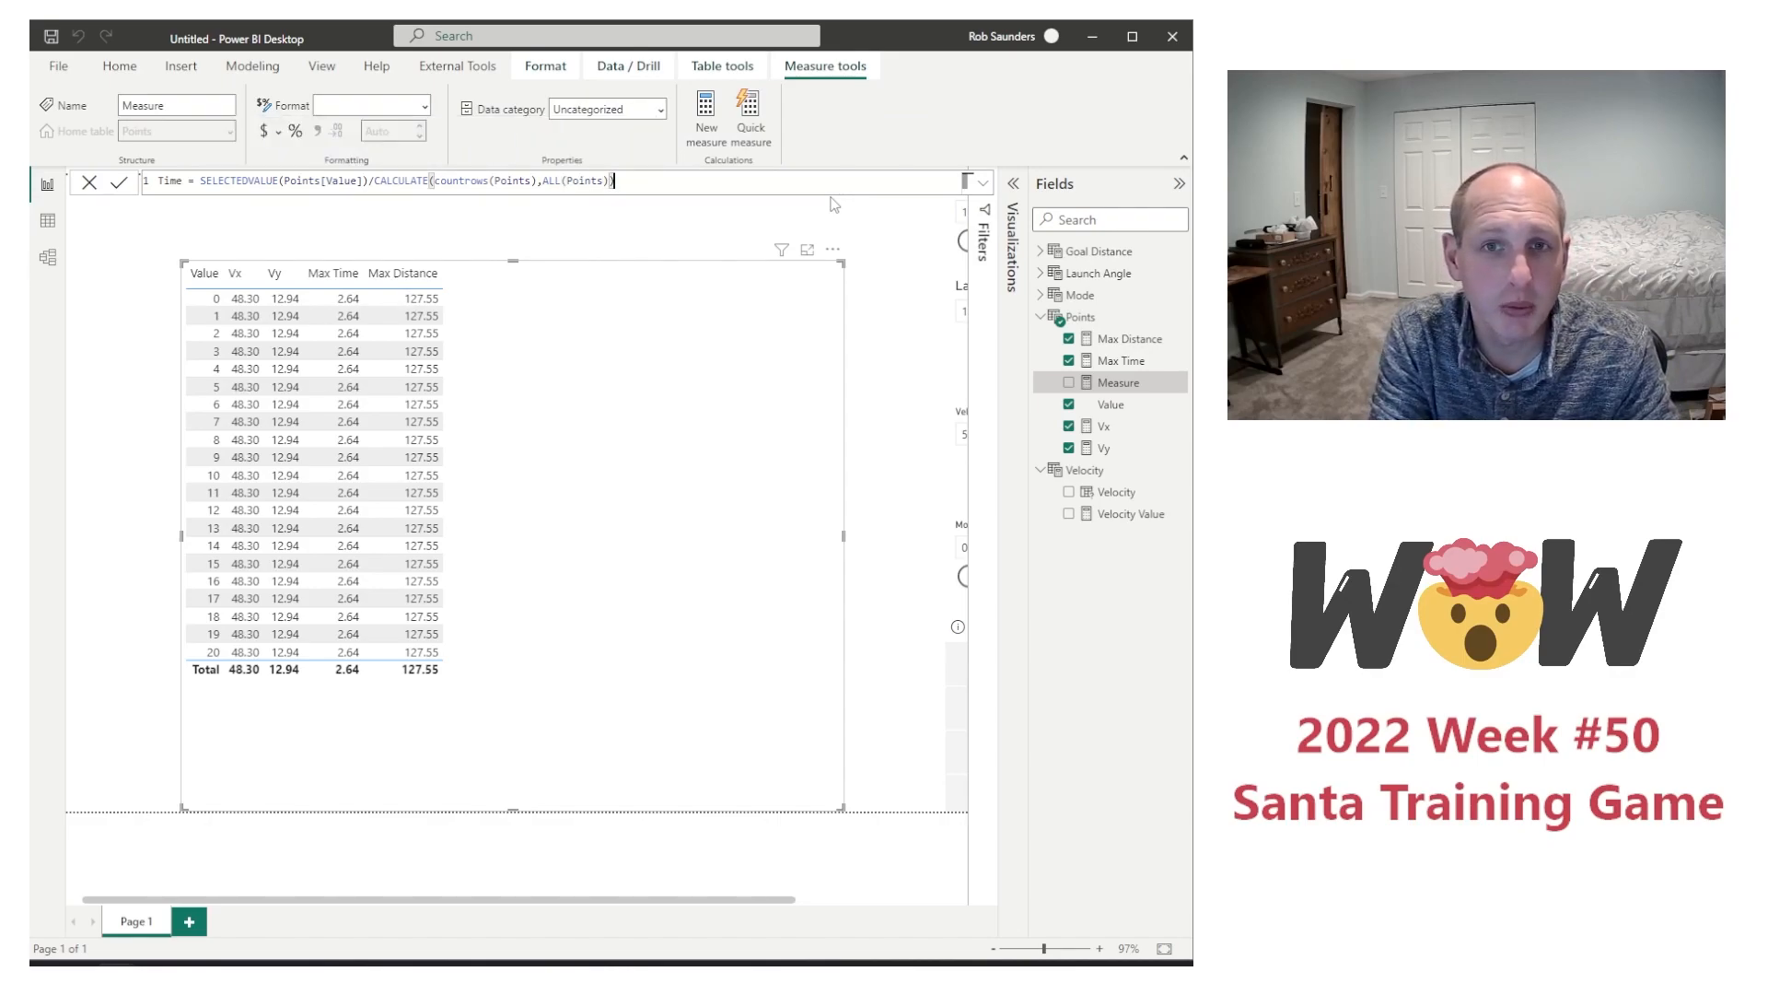
pyautogui.write('*max')
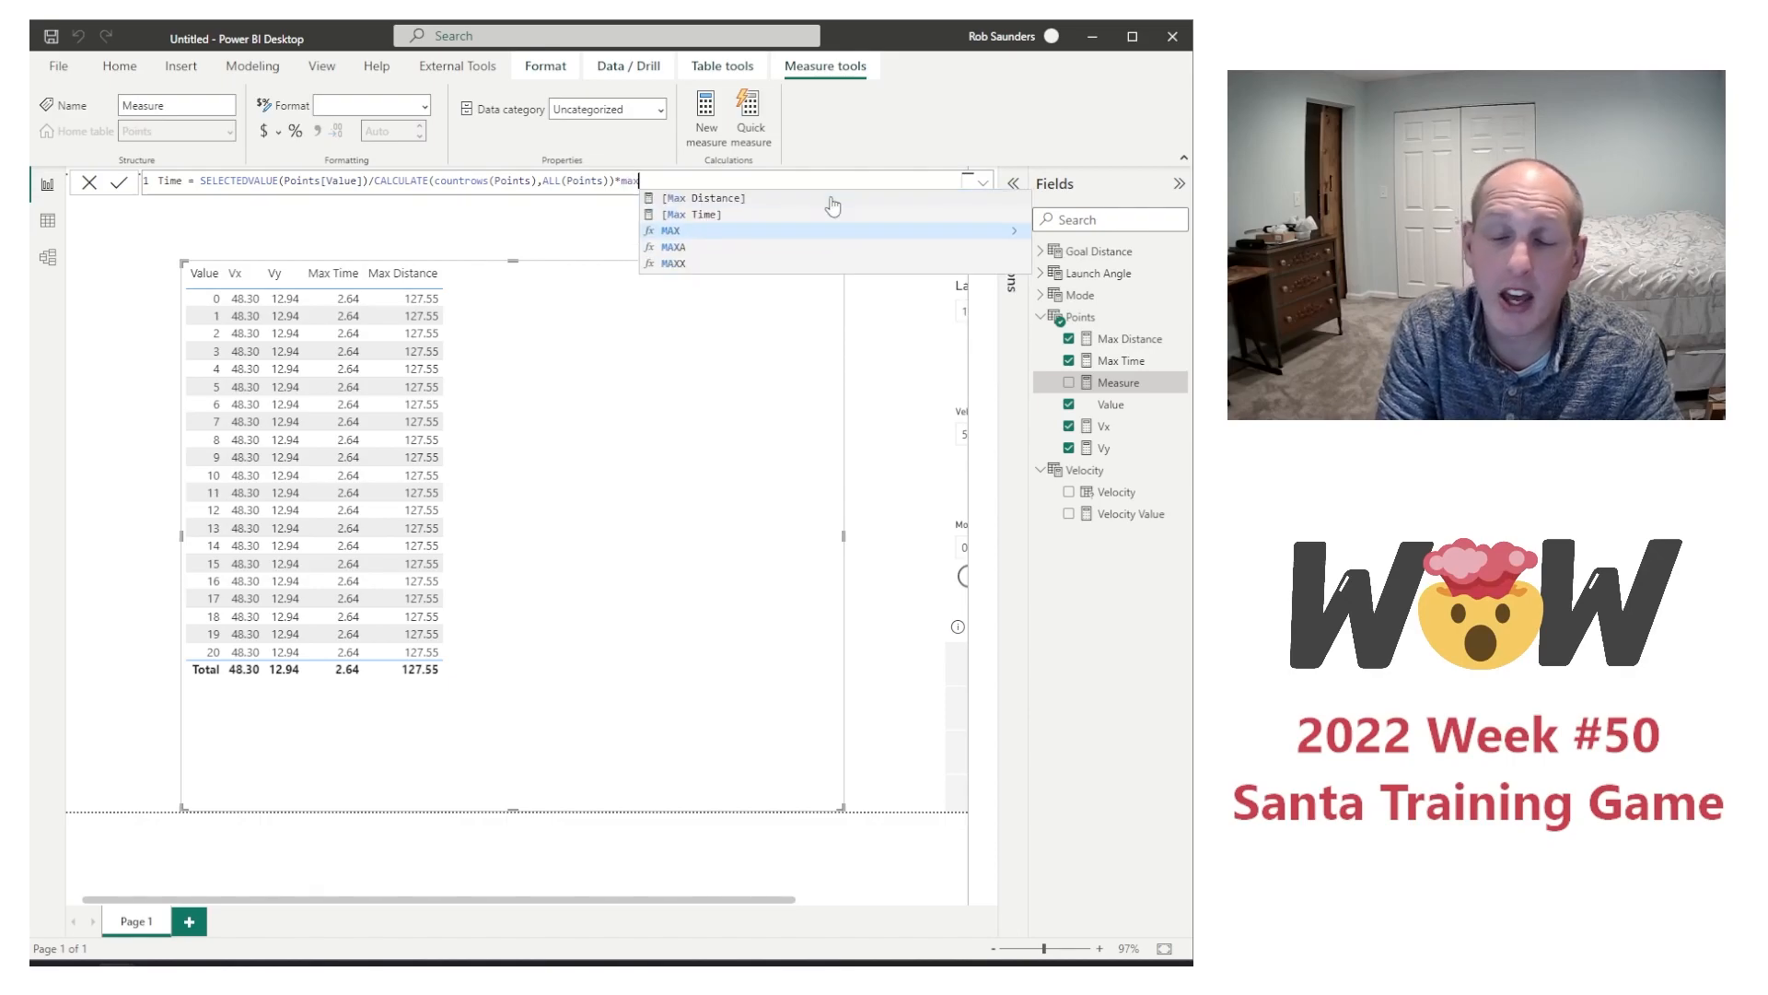
# Step: Multiply the Time ratio by [Max Time], commit the measure and add Time to the table visual
pyautogui.press('Up')
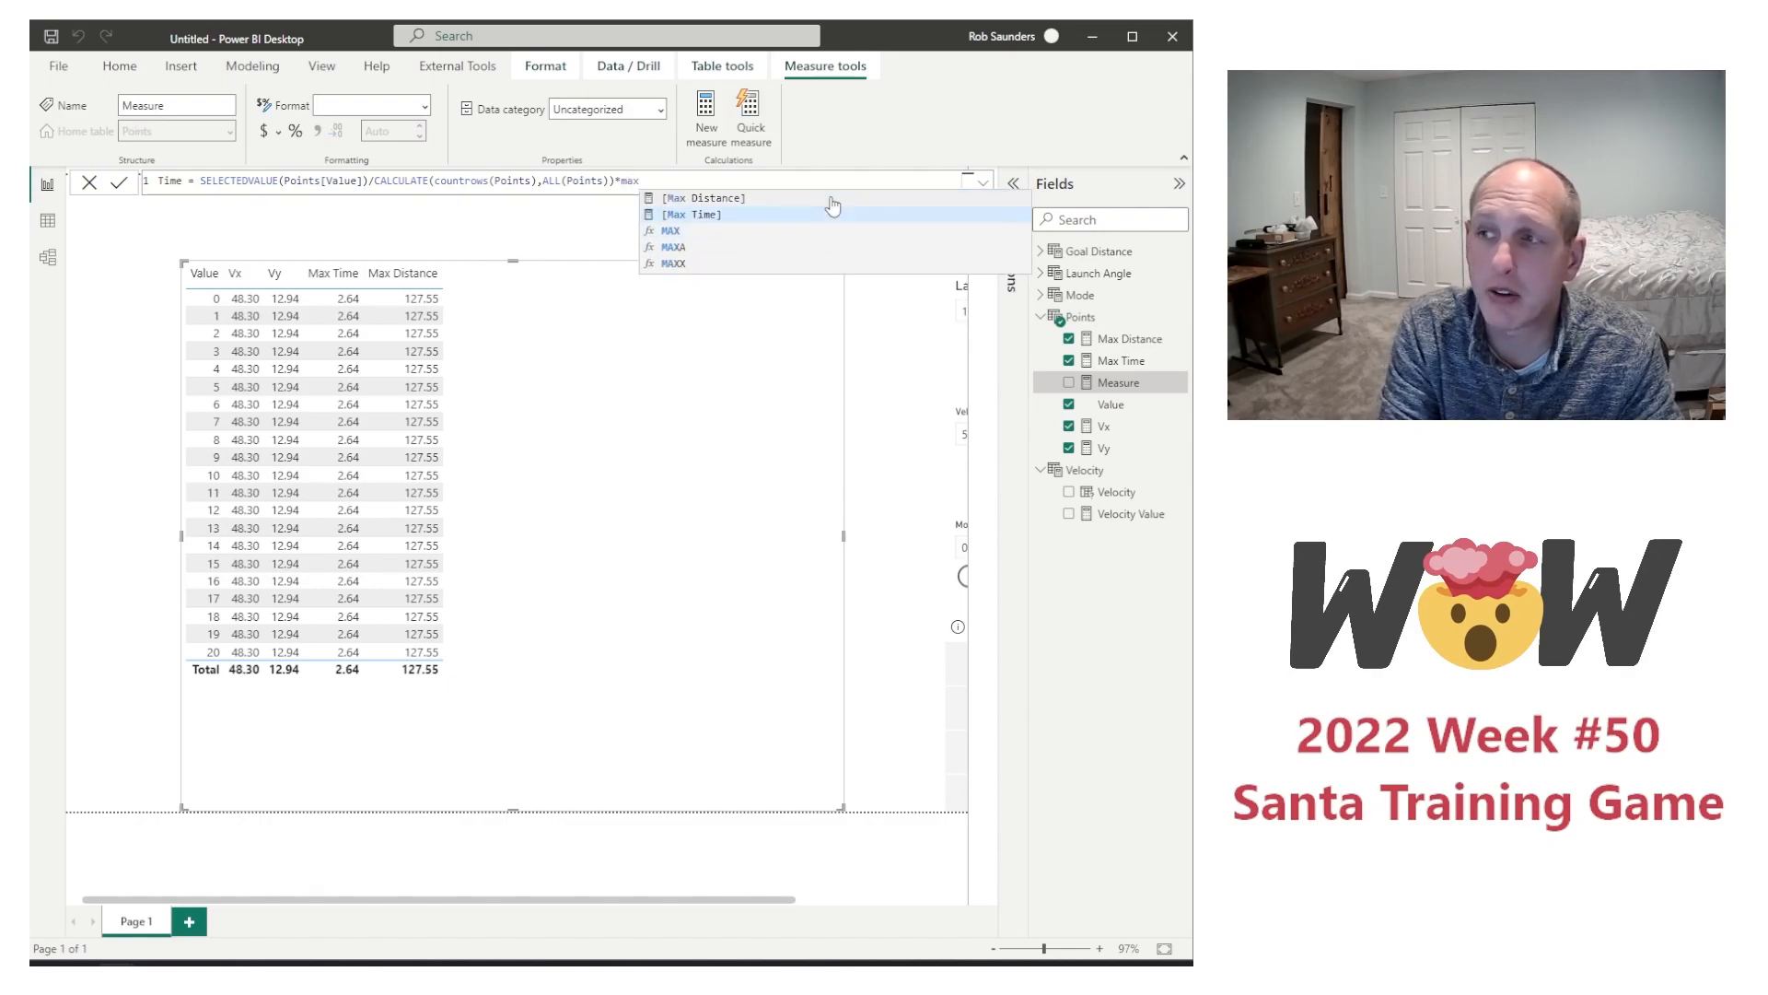
pyautogui.press('Tab')
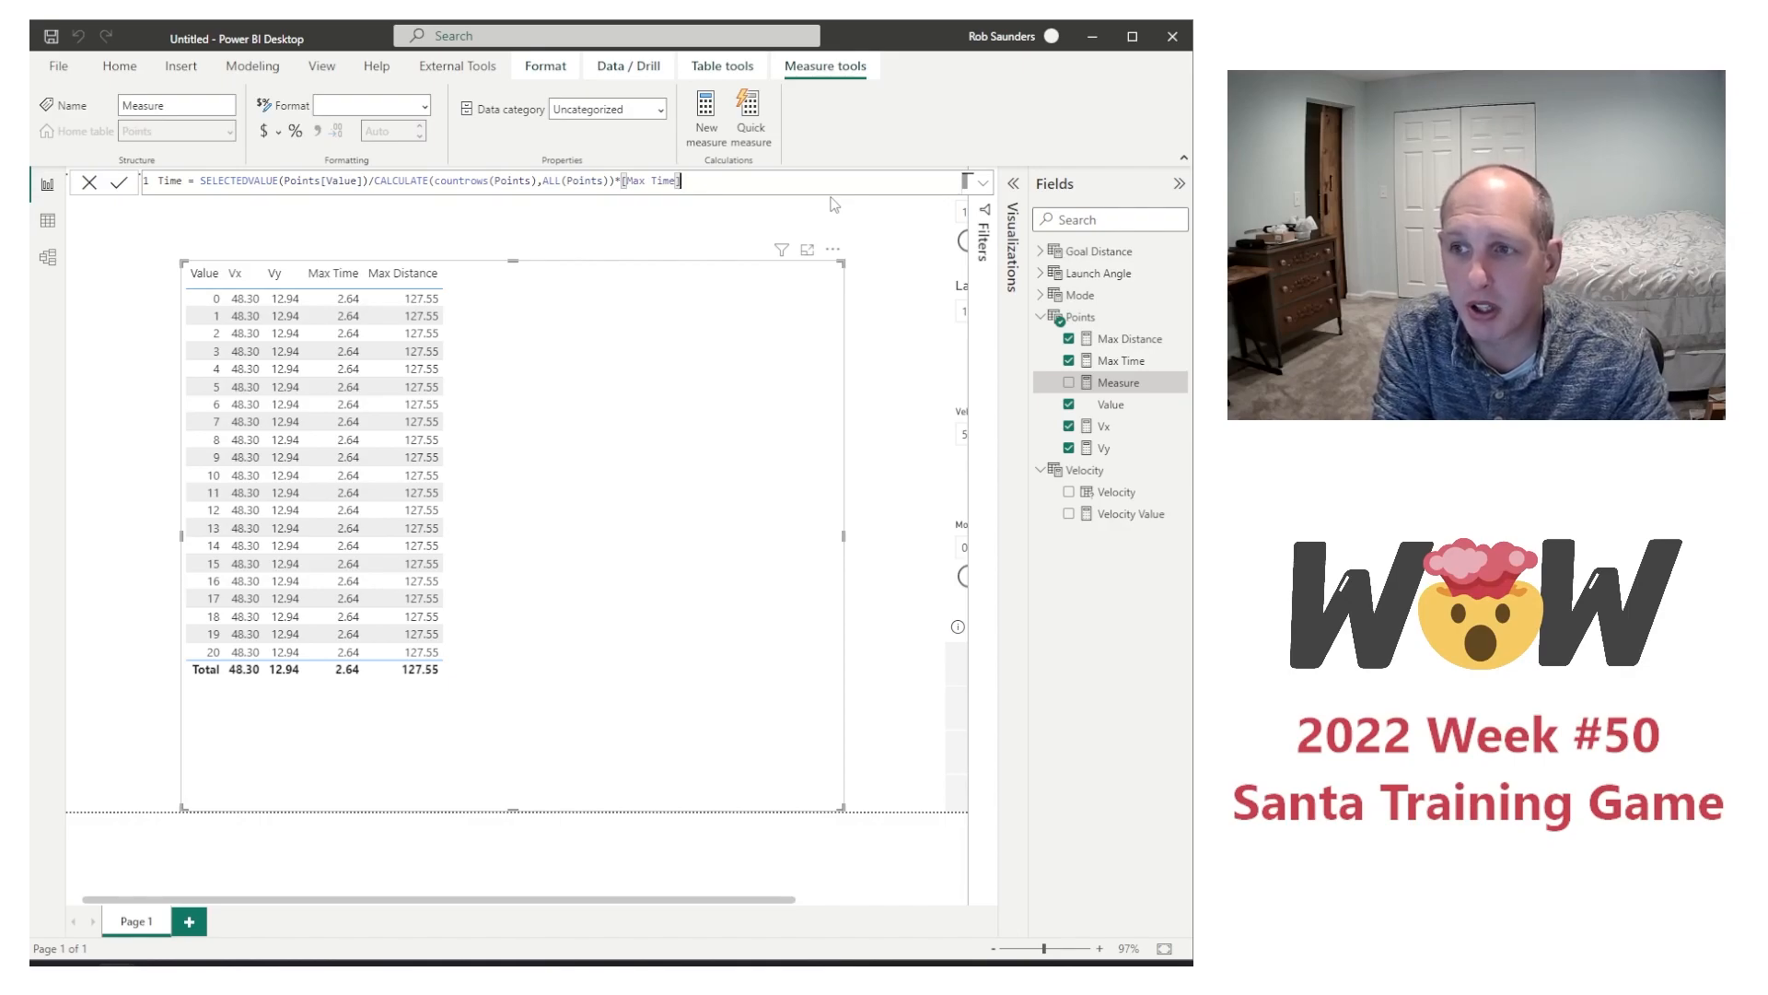
pyautogui.press('Return')
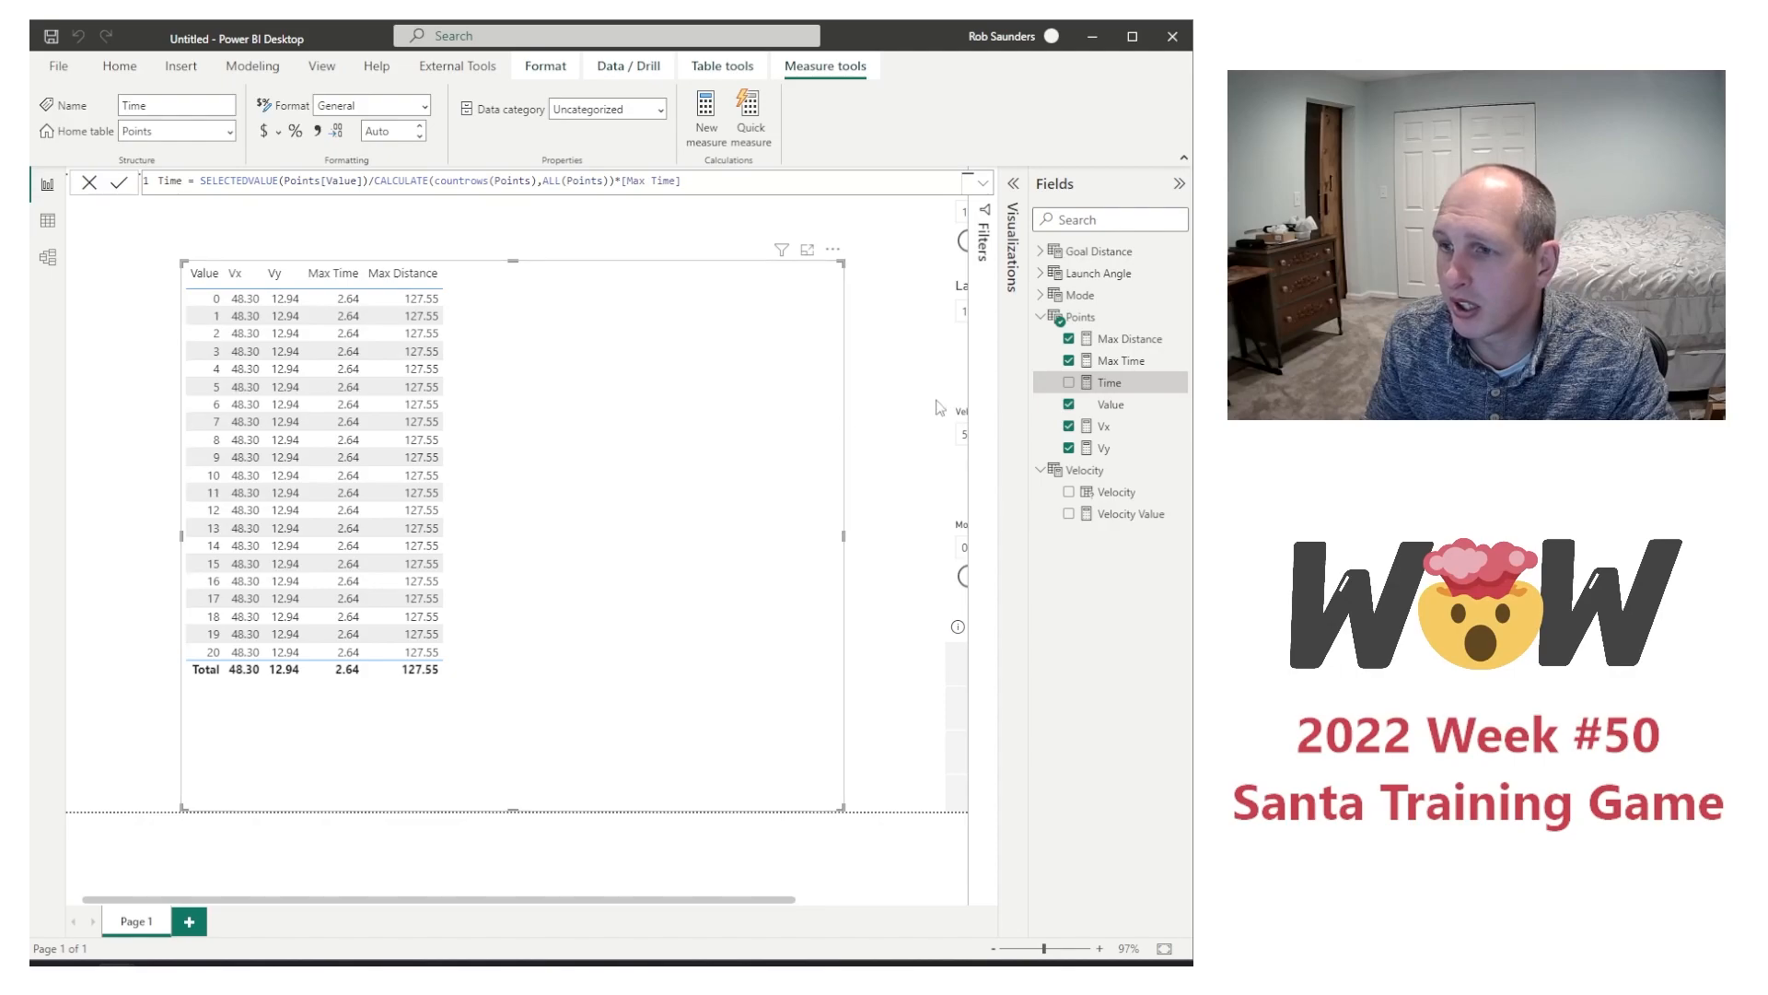
pyautogui.click(1068, 383)
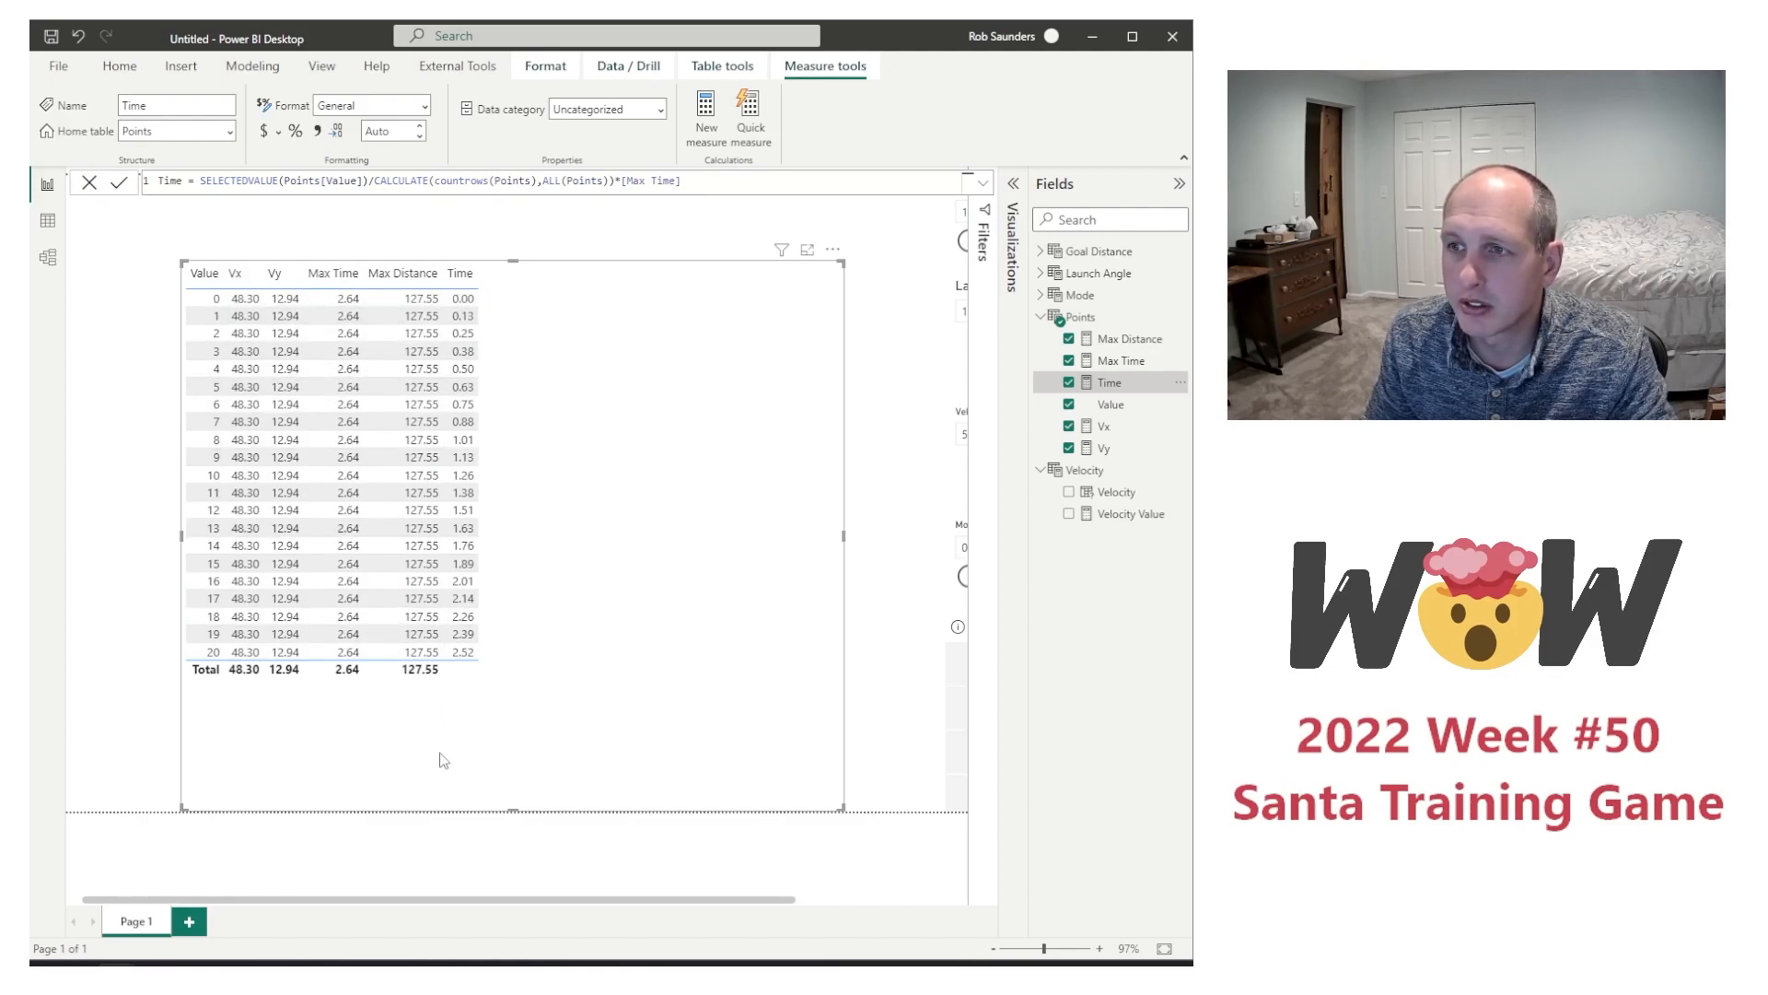
# Step: Try subtracting 1 after ALL(Points) inside the CALCULATE filter of the Time formula, and remove it again
pyautogui.click(614, 181)
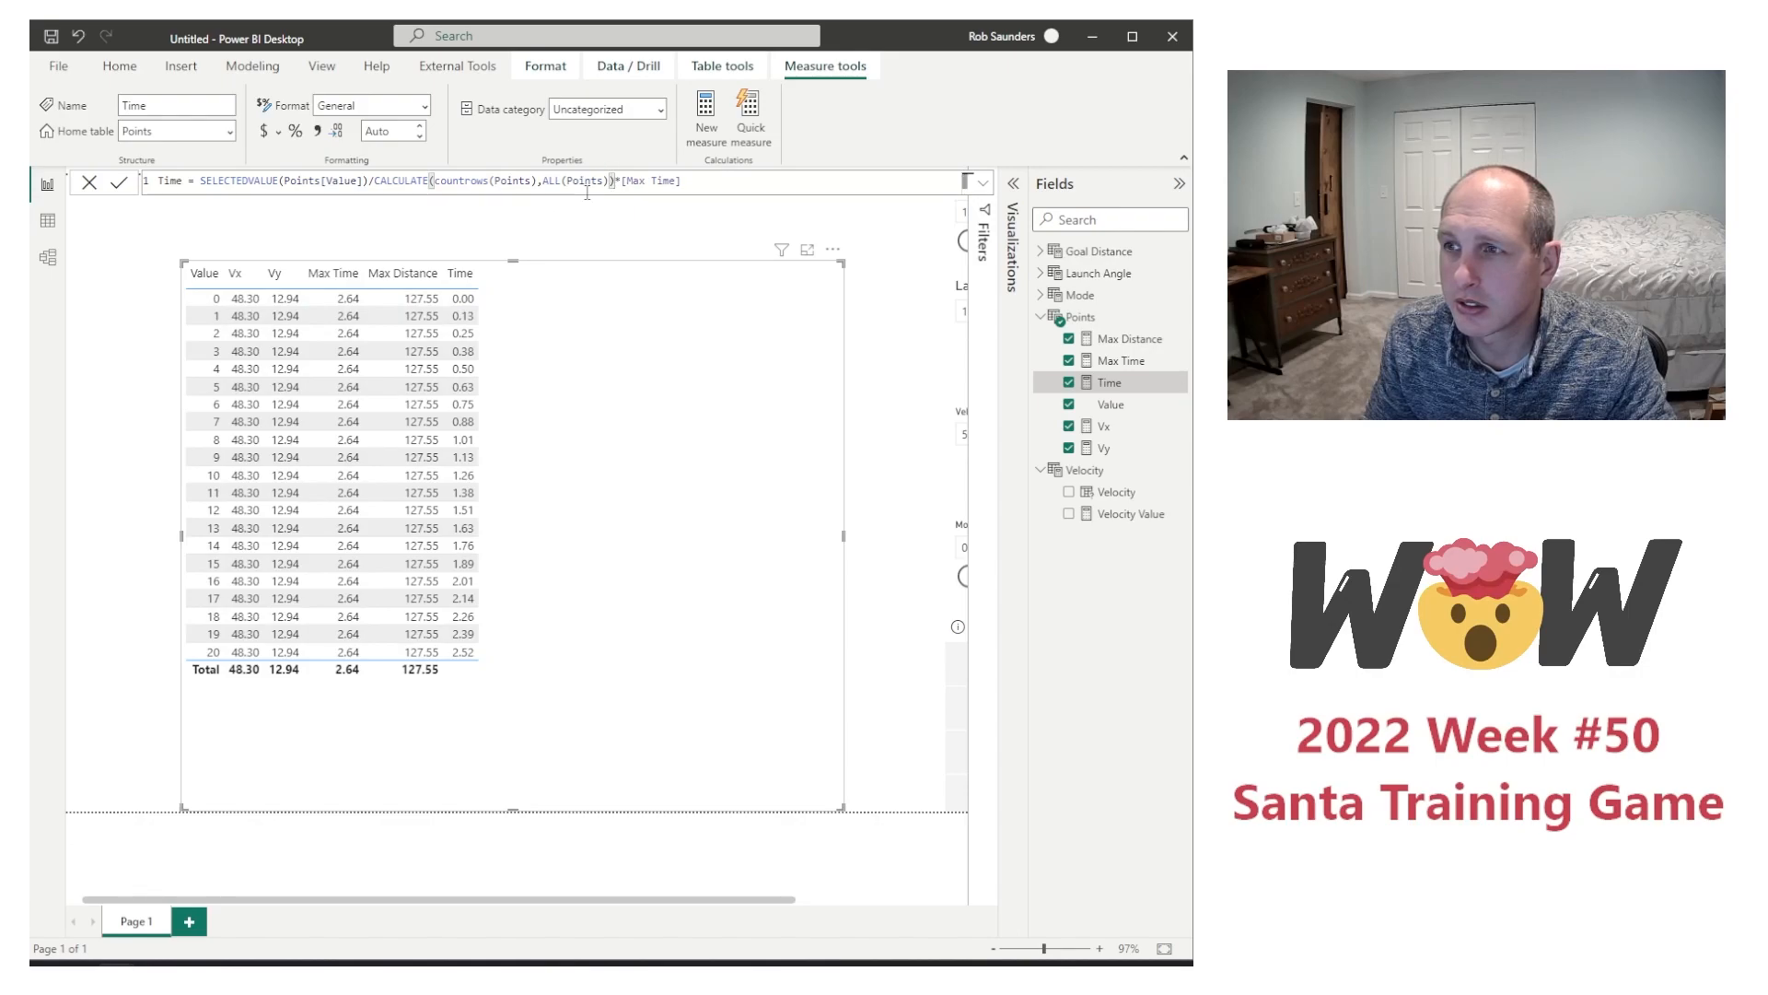
pyautogui.write('-1')
pyautogui.press('Return')
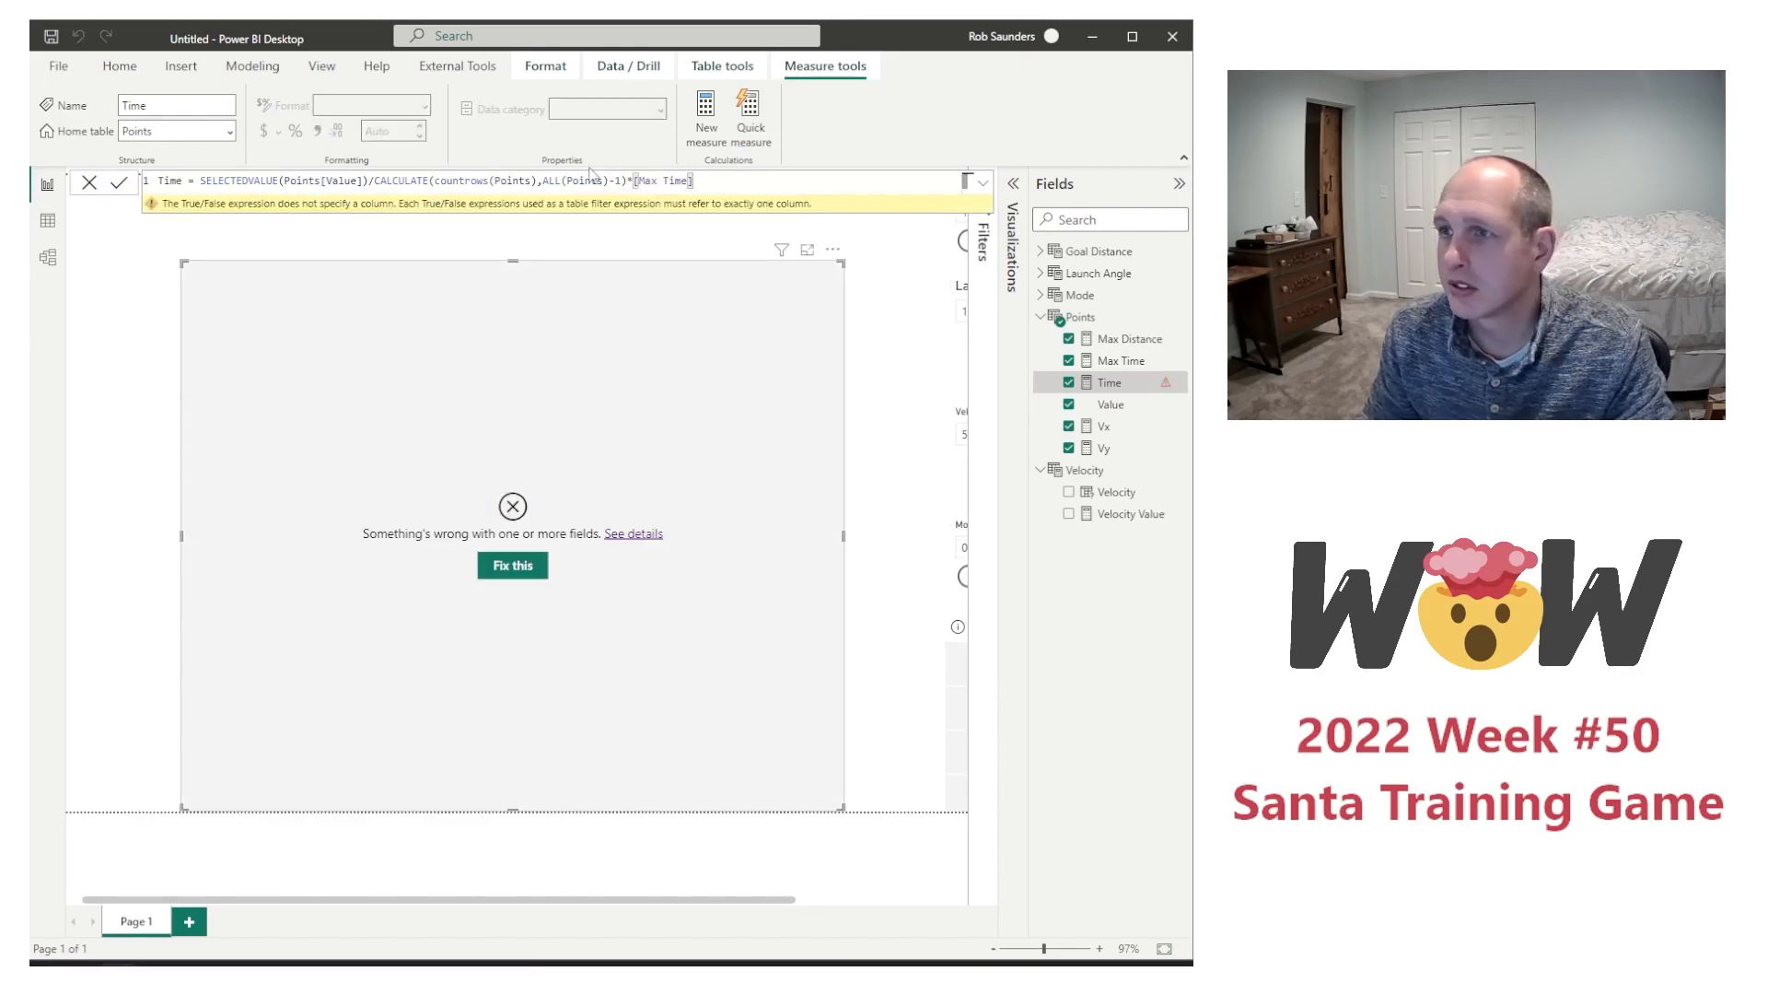
pyautogui.click(621, 180)
pyautogui.press('BackSpace')
pyautogui.press('BackSpace')
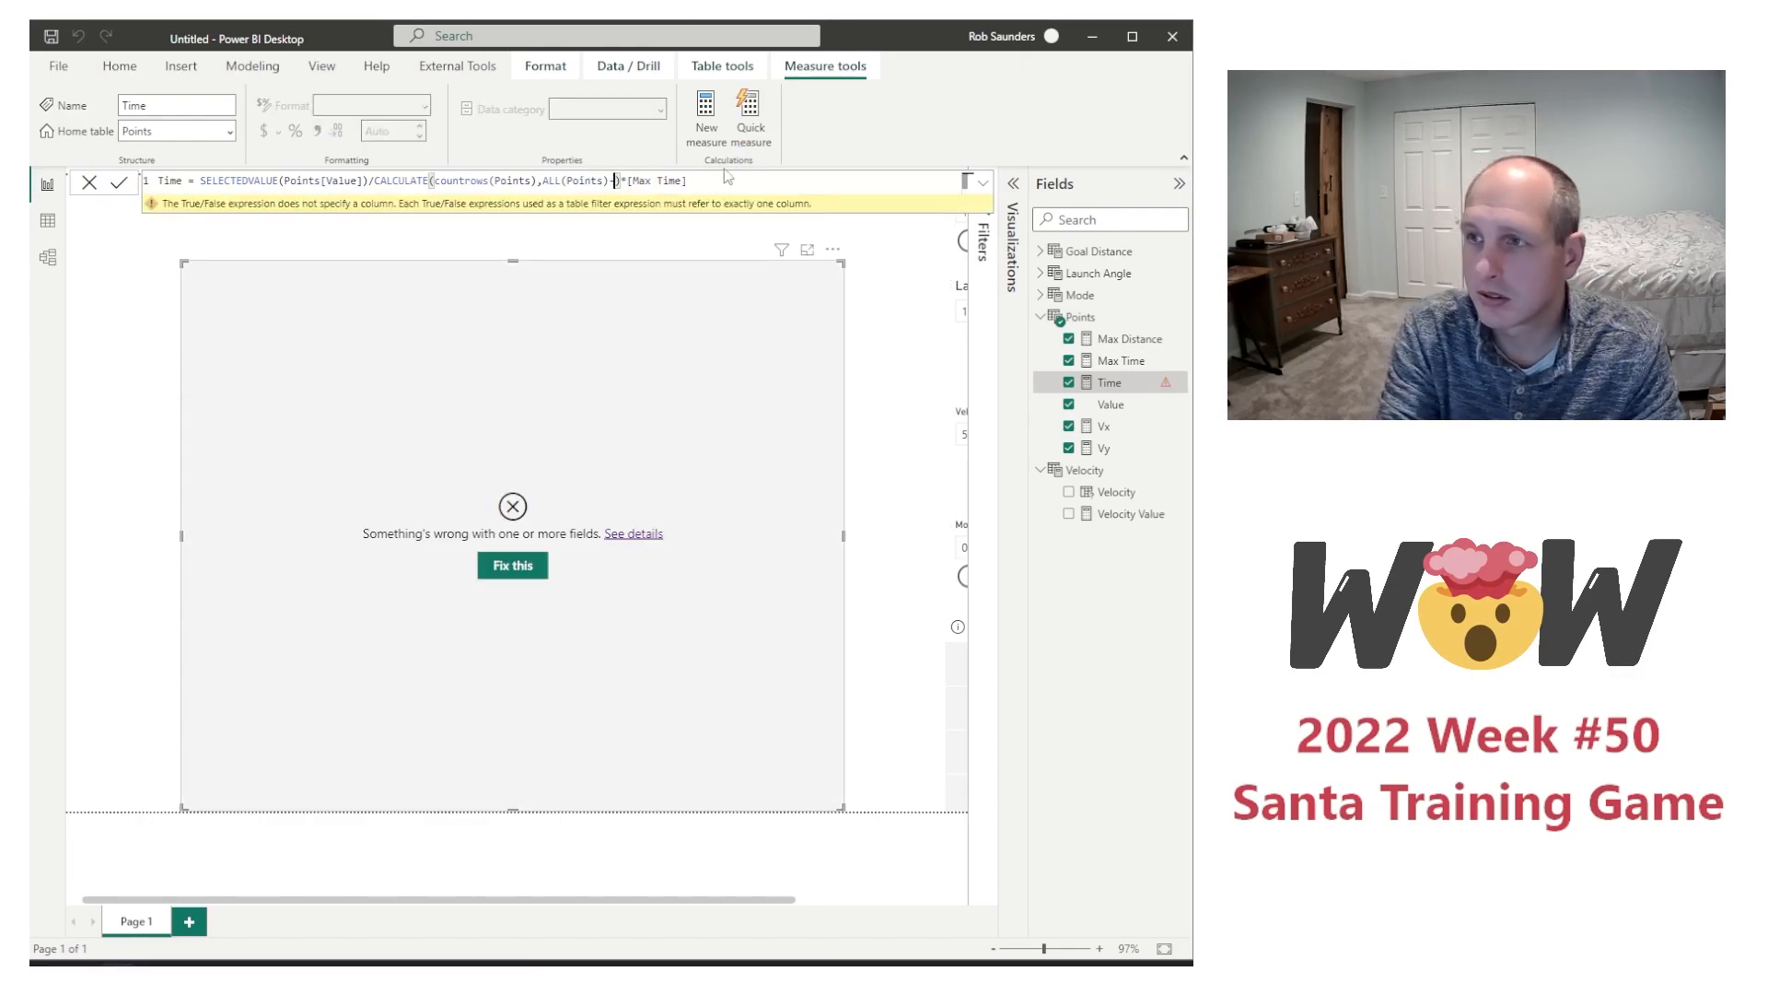
# Step: Subtract 1 from the Points row count inside the CALCULATE expression of the Time measure and commit the formula
pyautogui.press('Left')
pyautogui.press('Left')
pyautogui.press('Left')
pyautogui.press('Left')
pyautogui.press('Left')
pyautogui.press('Left')
pyautogui.press('Left')
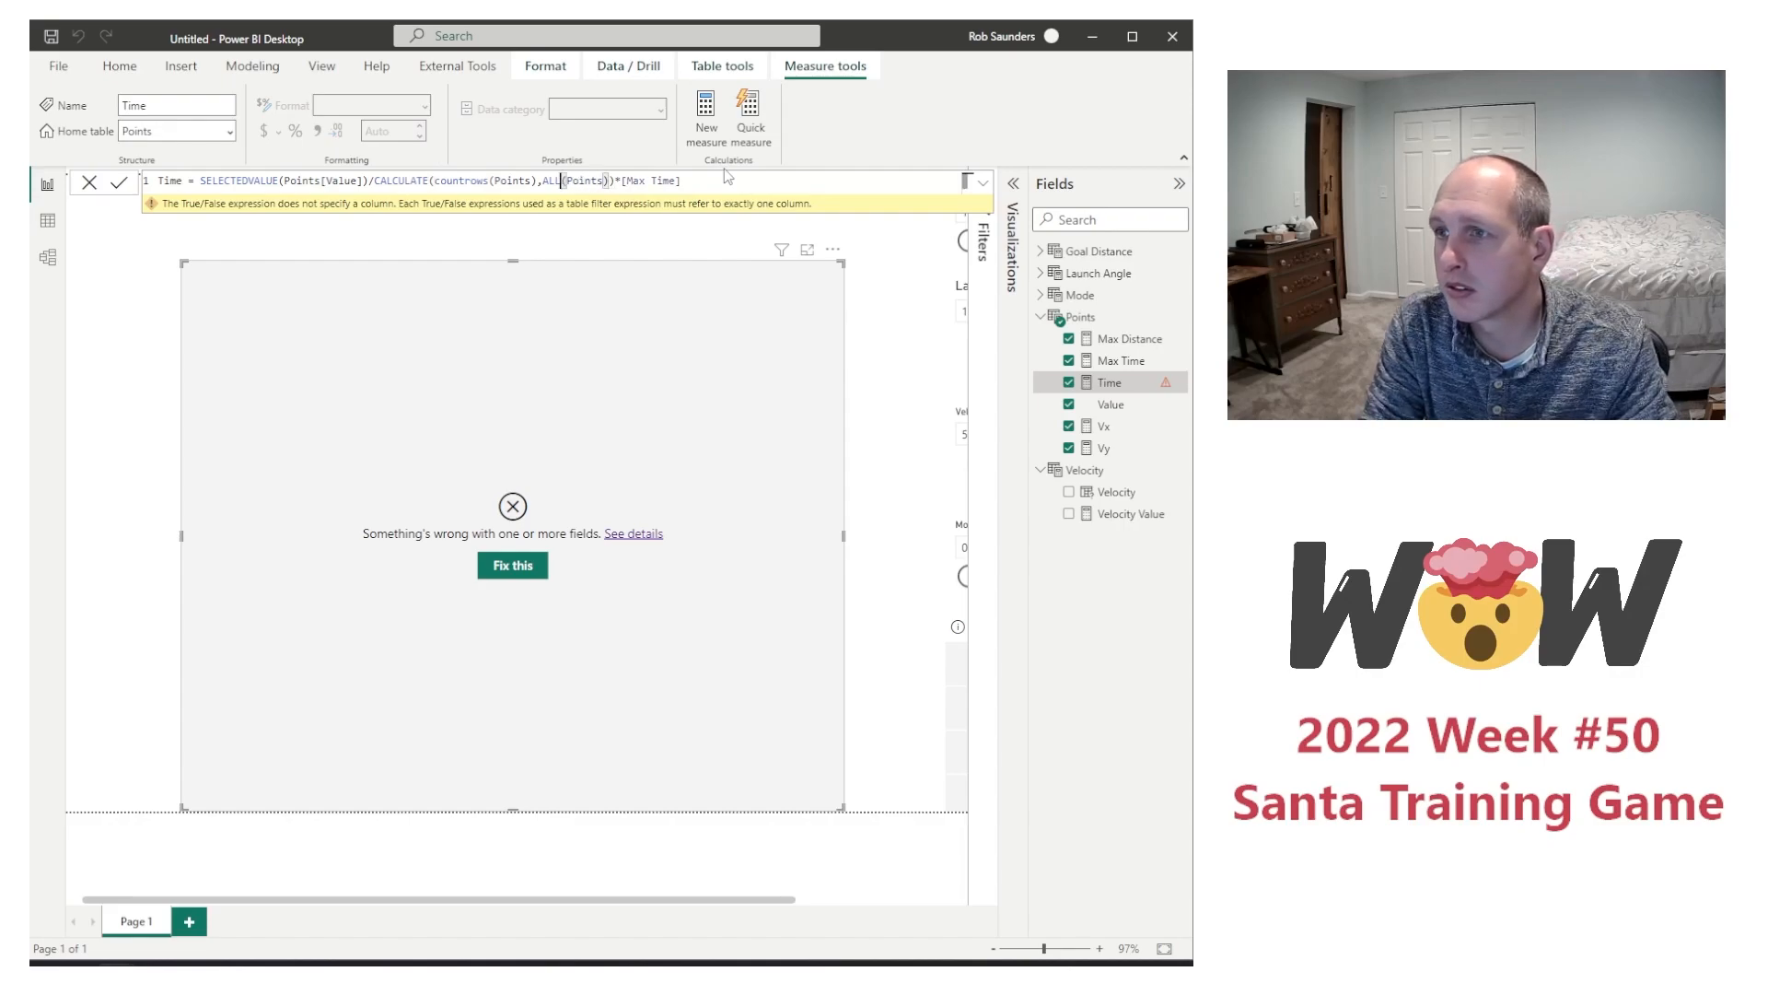
pyautogui.write('-1')
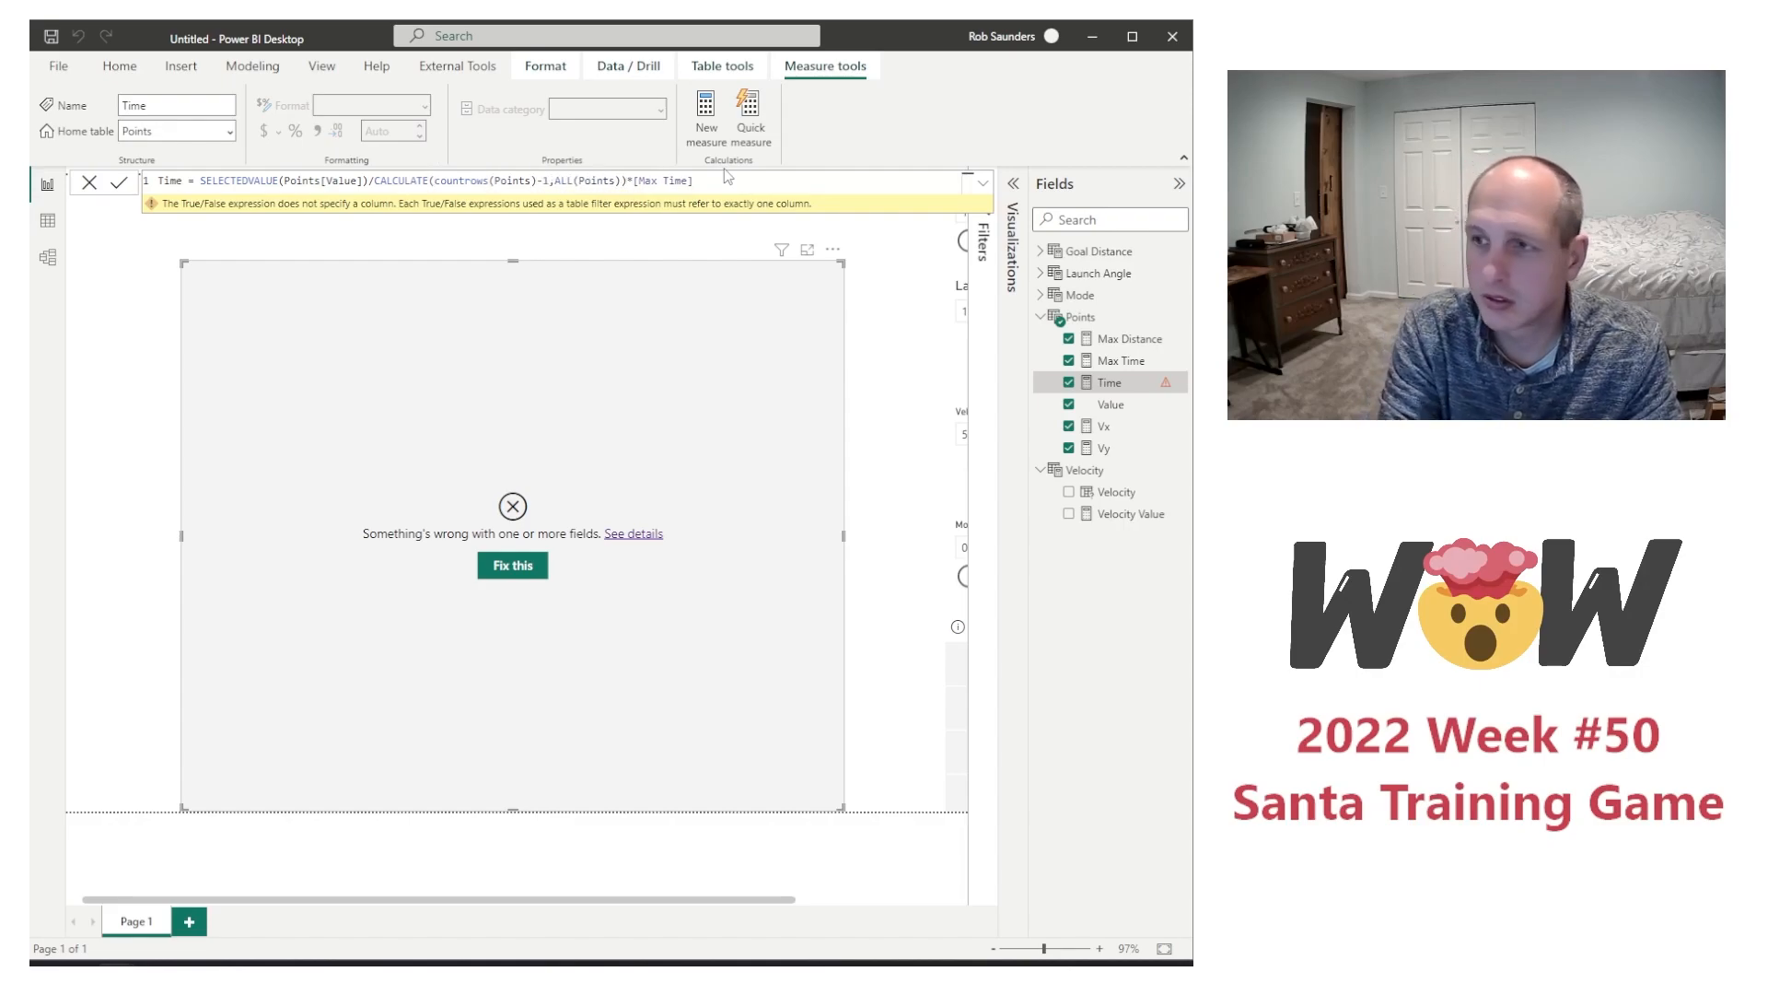
pyautogui.press('Return')
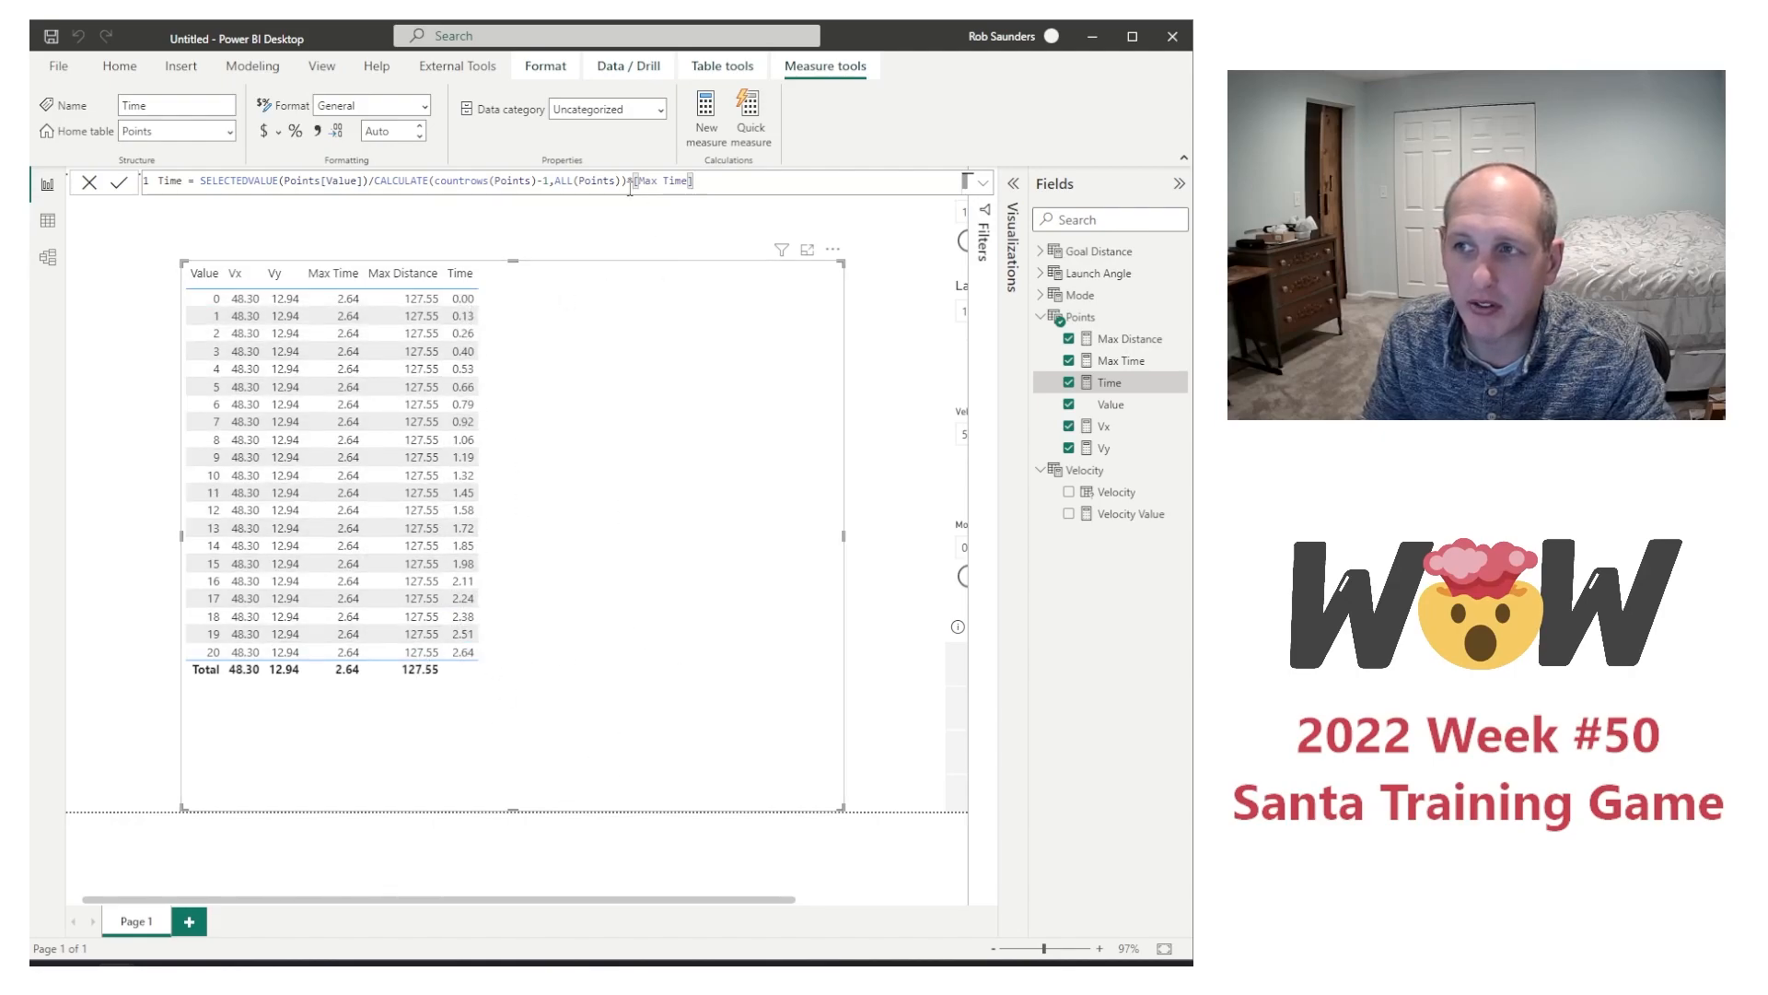
pyautogui.doubleClick(202, 180)
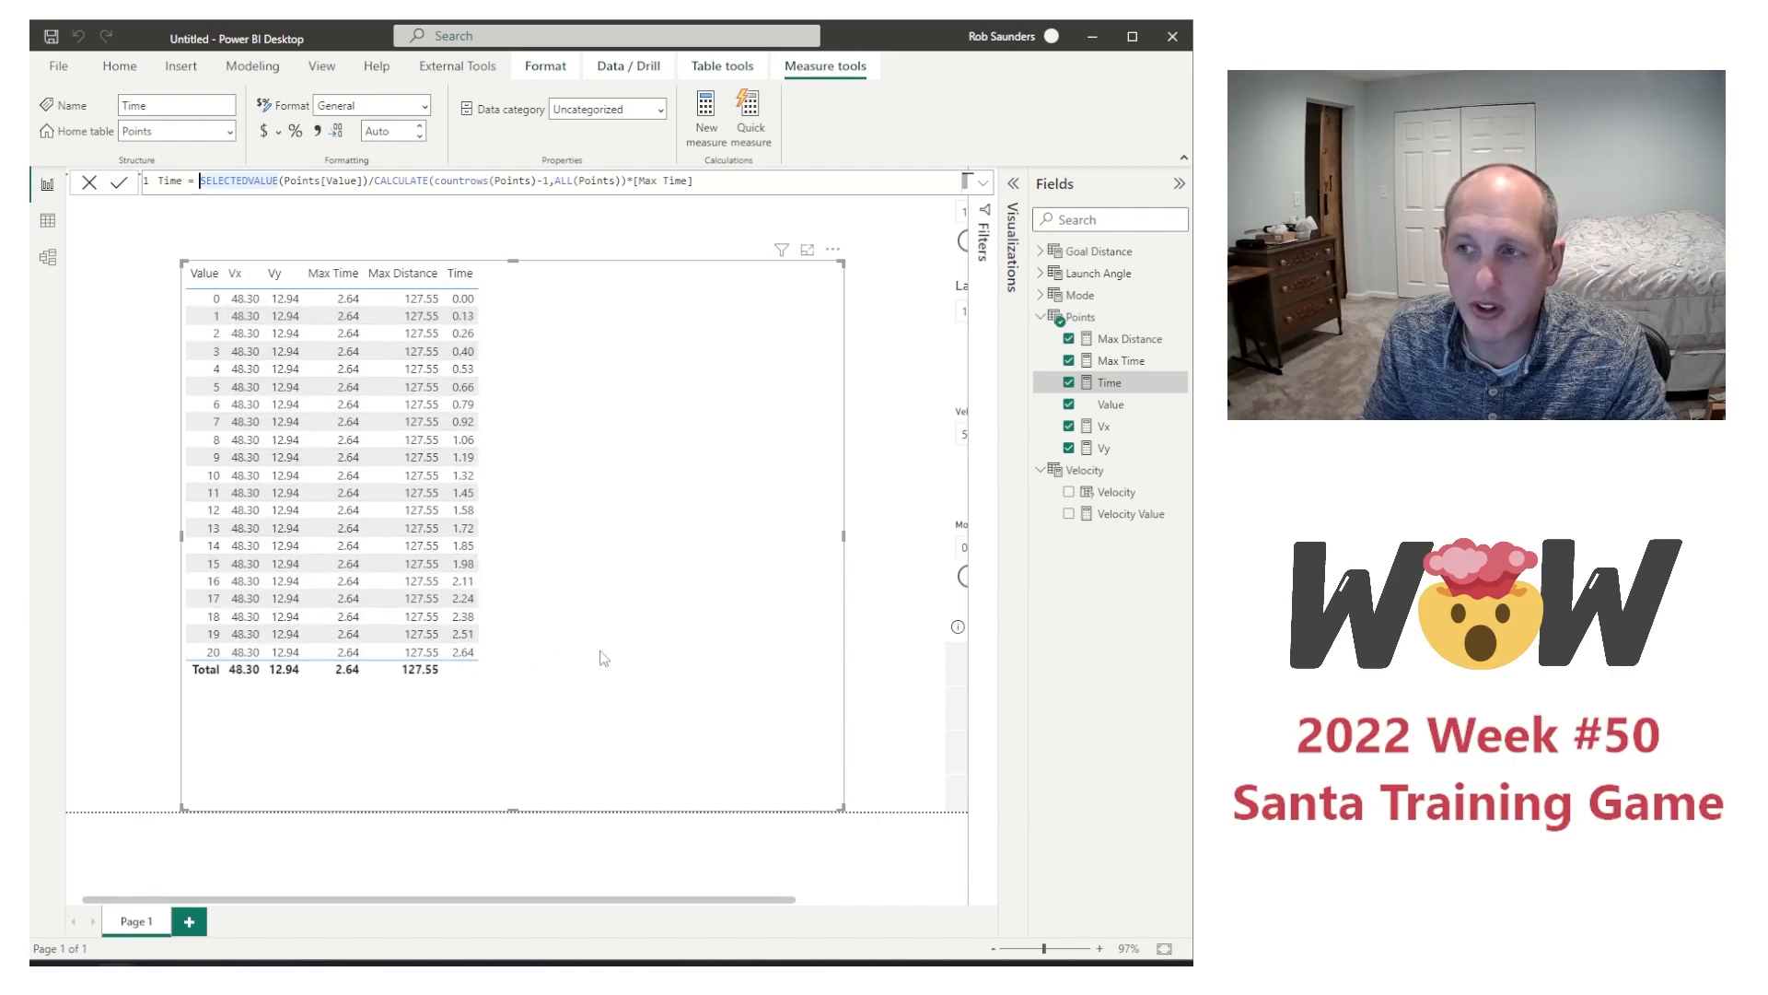
pyautogui.click(338, 180)
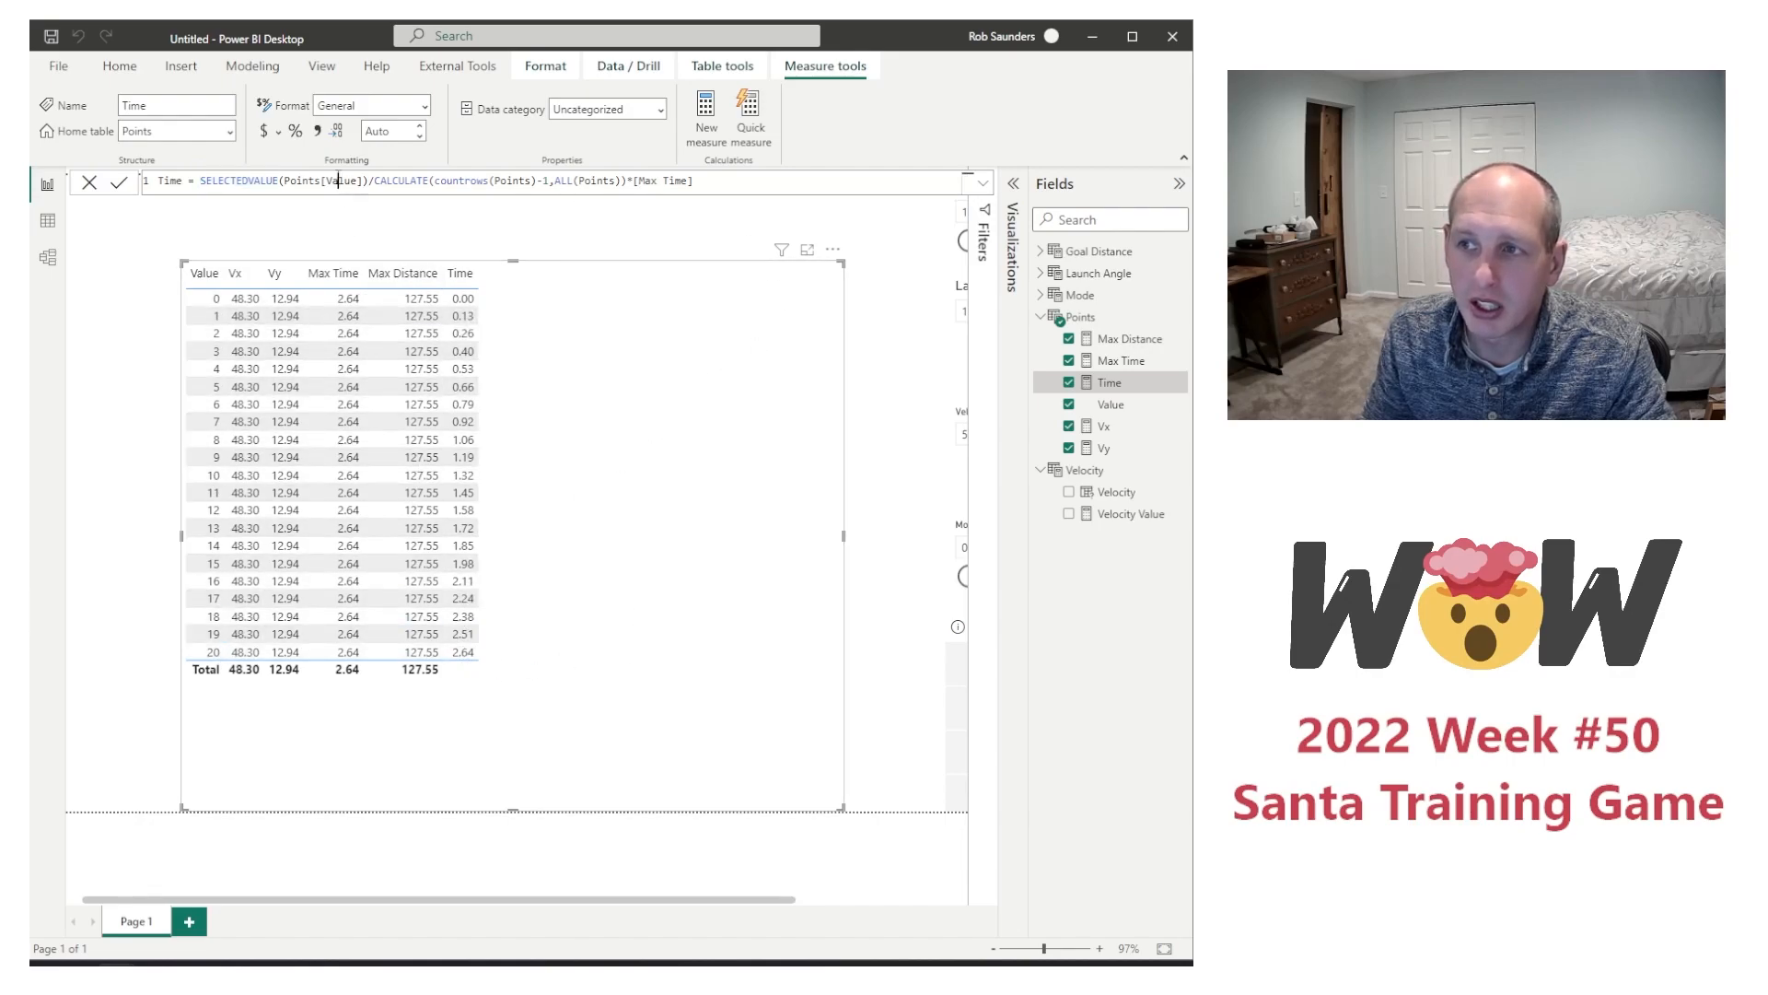
pyautogui.click(547, 181)
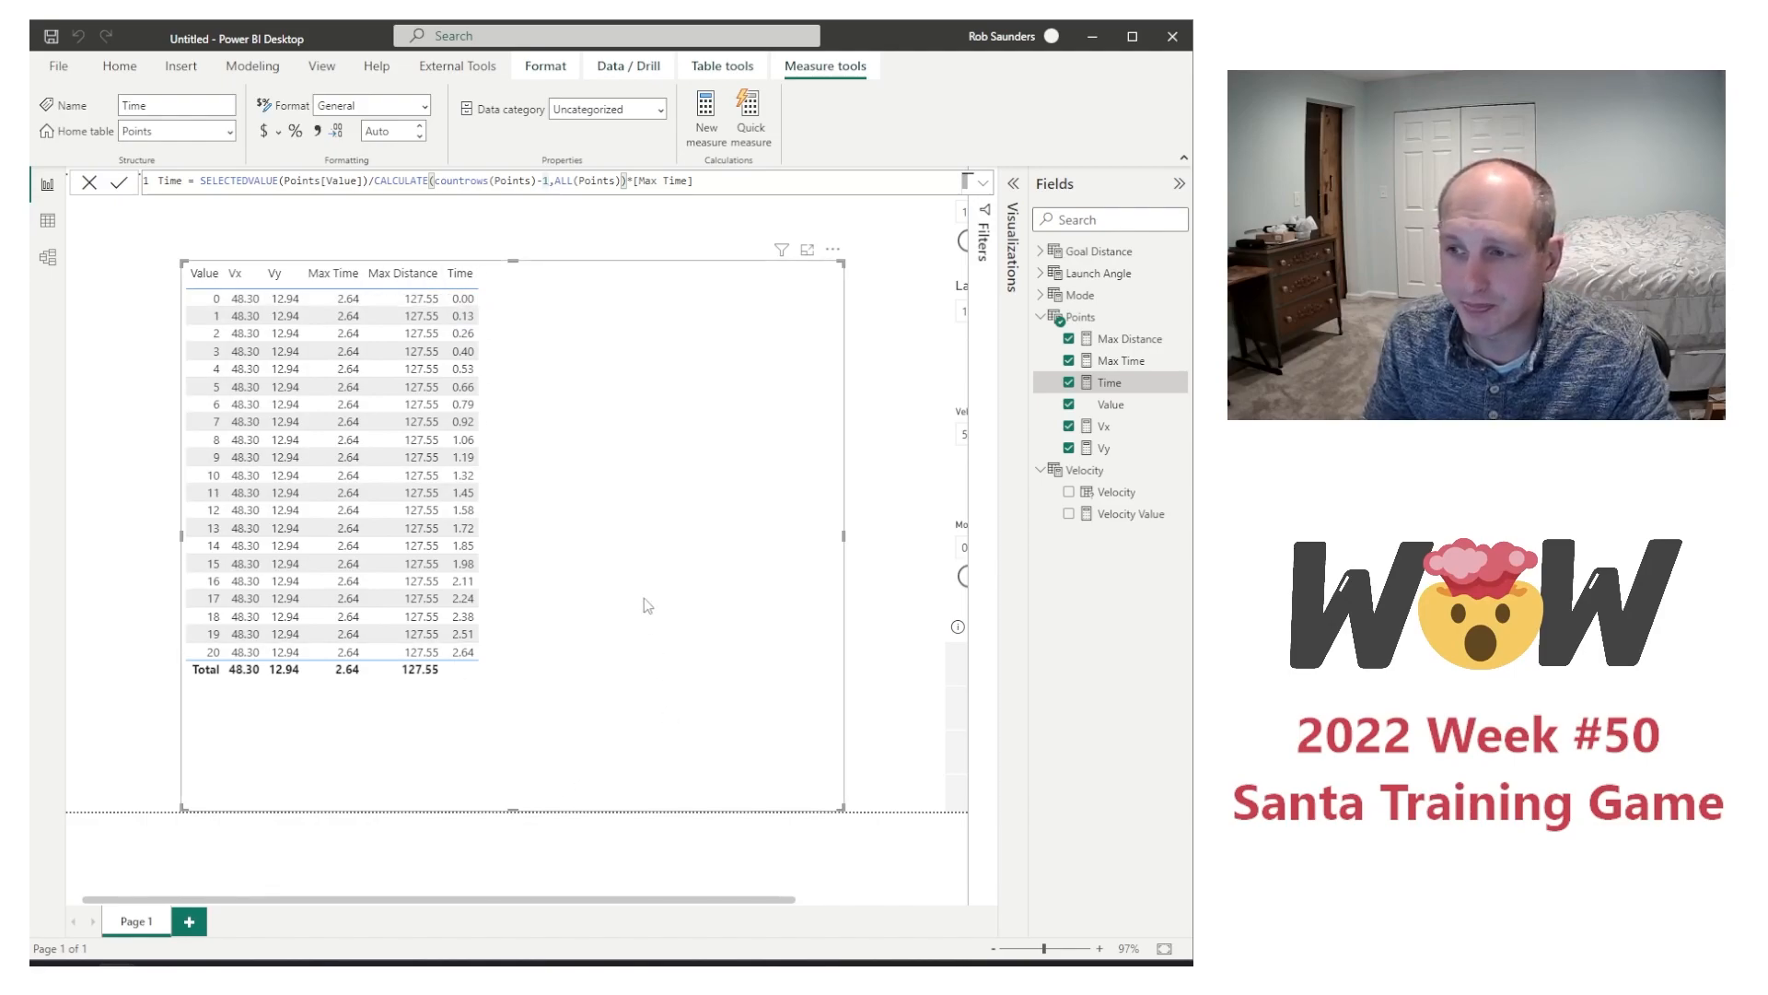
# Step: Set the end value of the Points GENERATESERIES to 30 and check the Time values down to the last row
pyautogui.click(1096, 317)
pyautogui.press('BackSpace')
pyautogui.write('3')
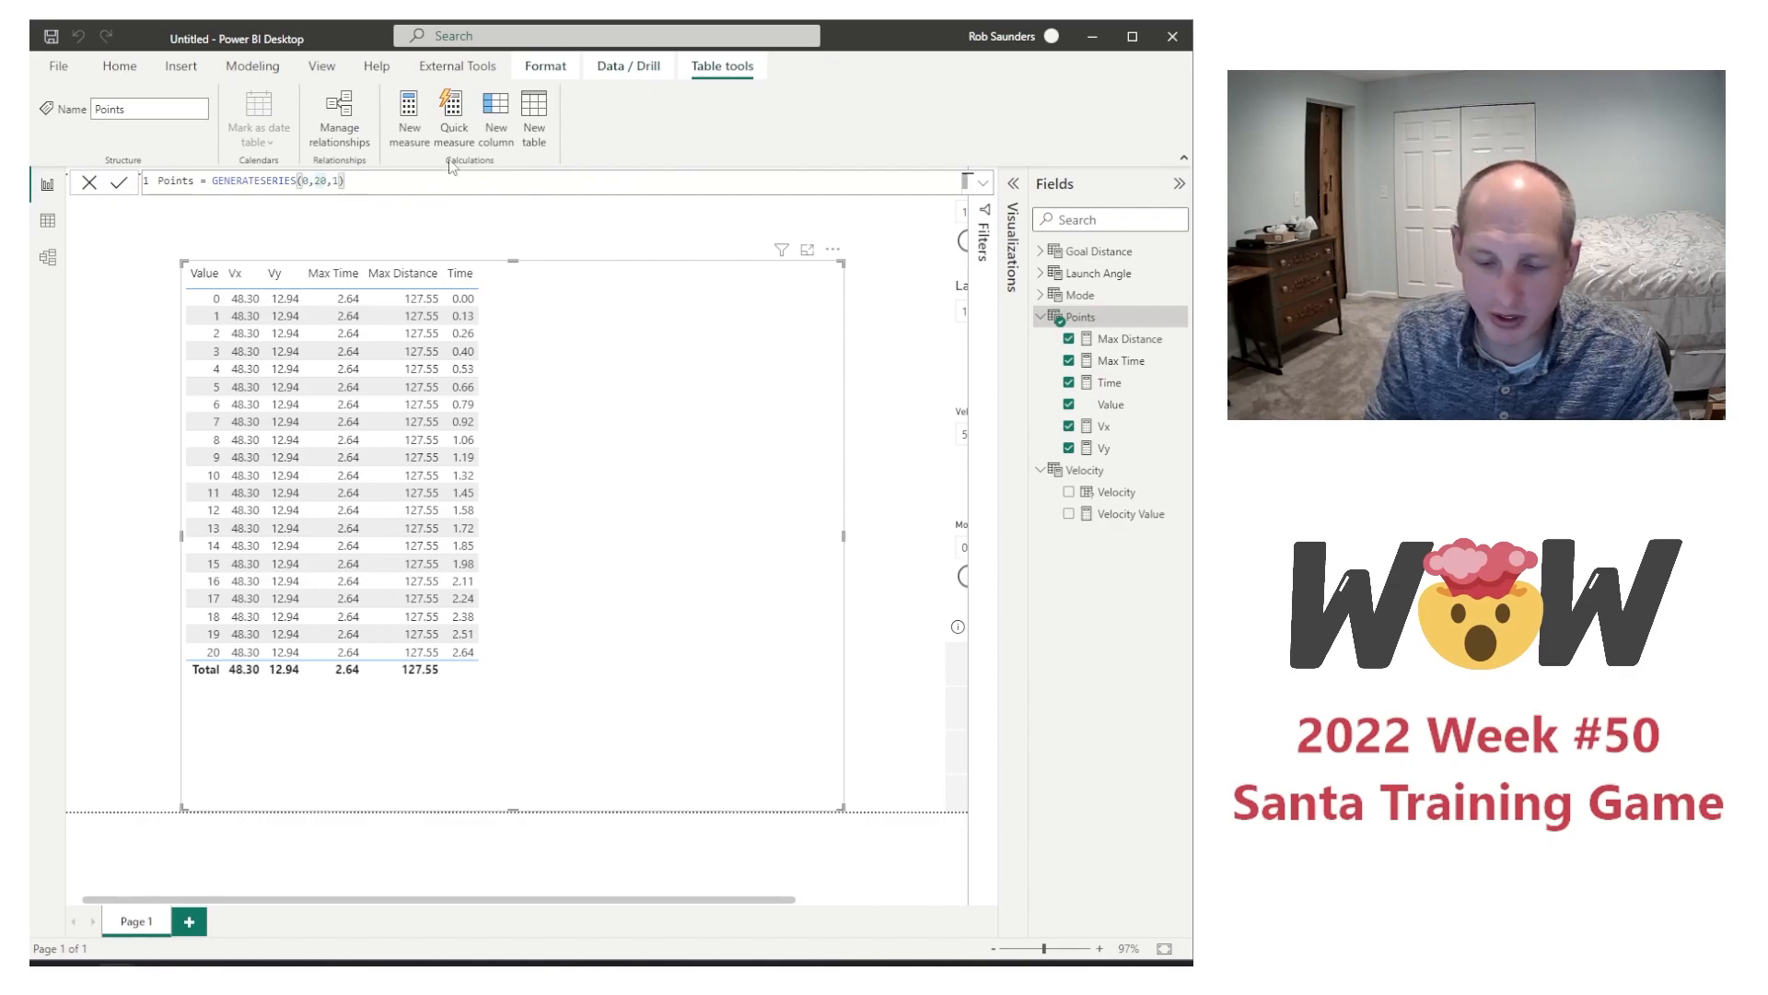
pyautogui.press('Return')
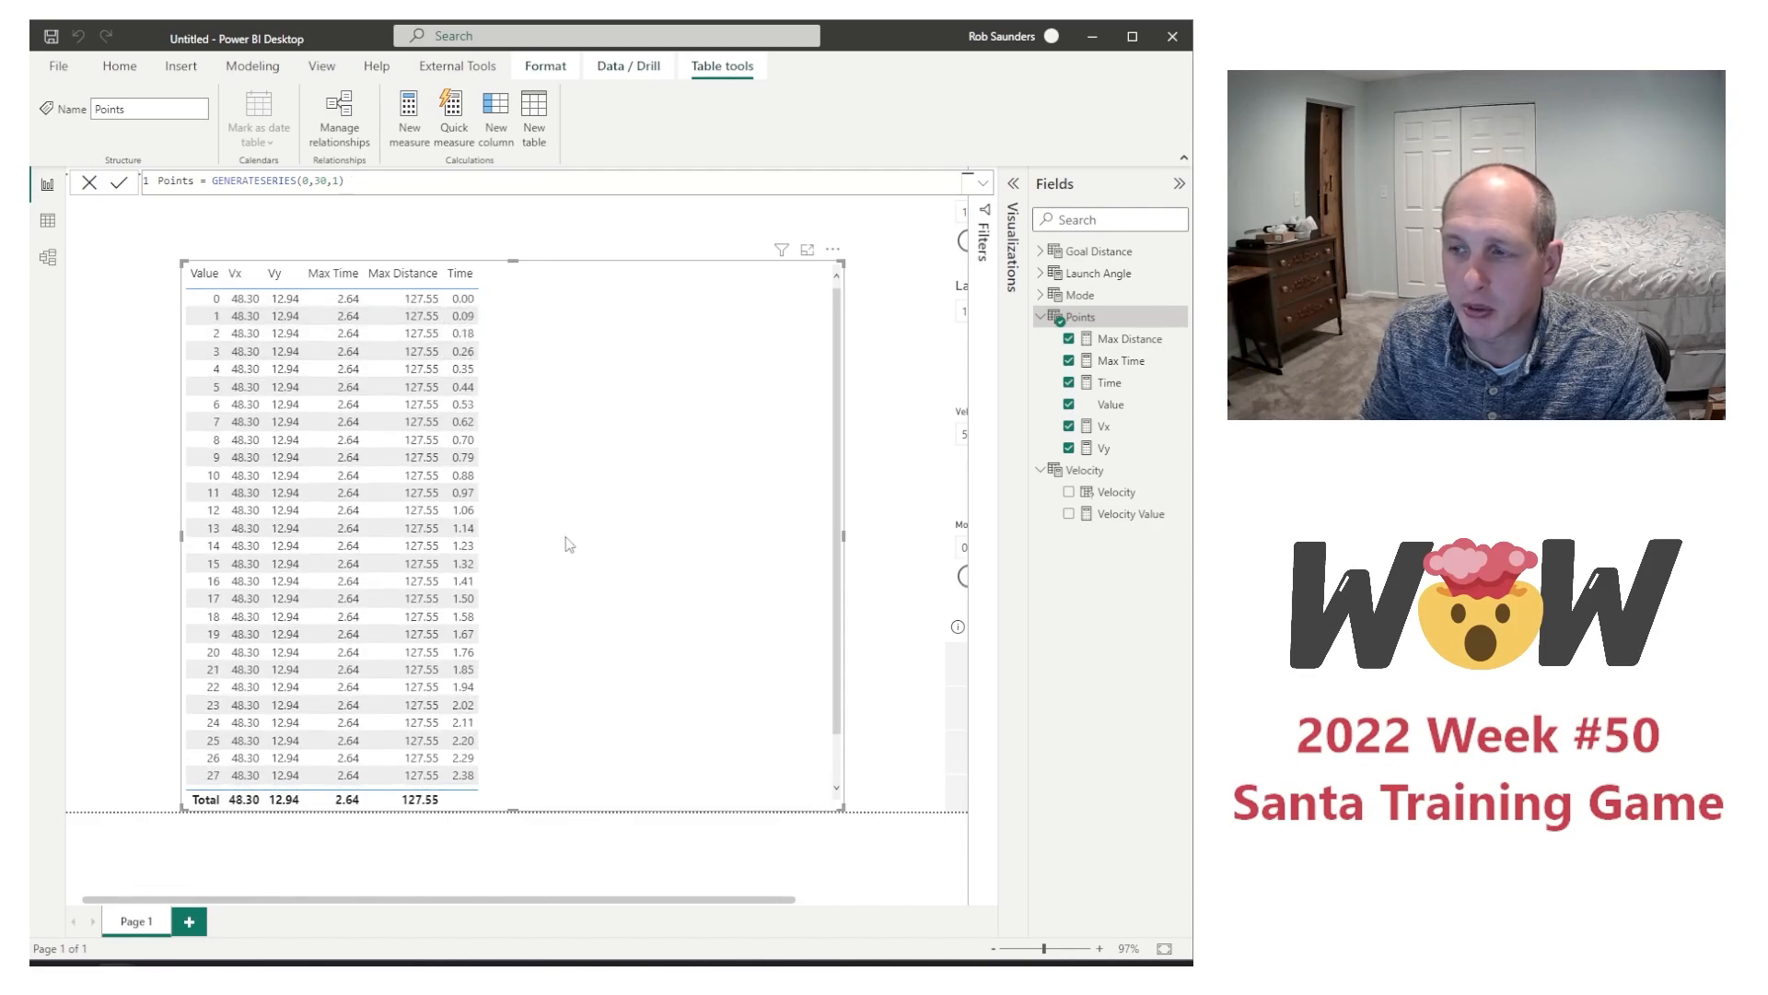
pyautogui.scroll(-1, 563, 529)
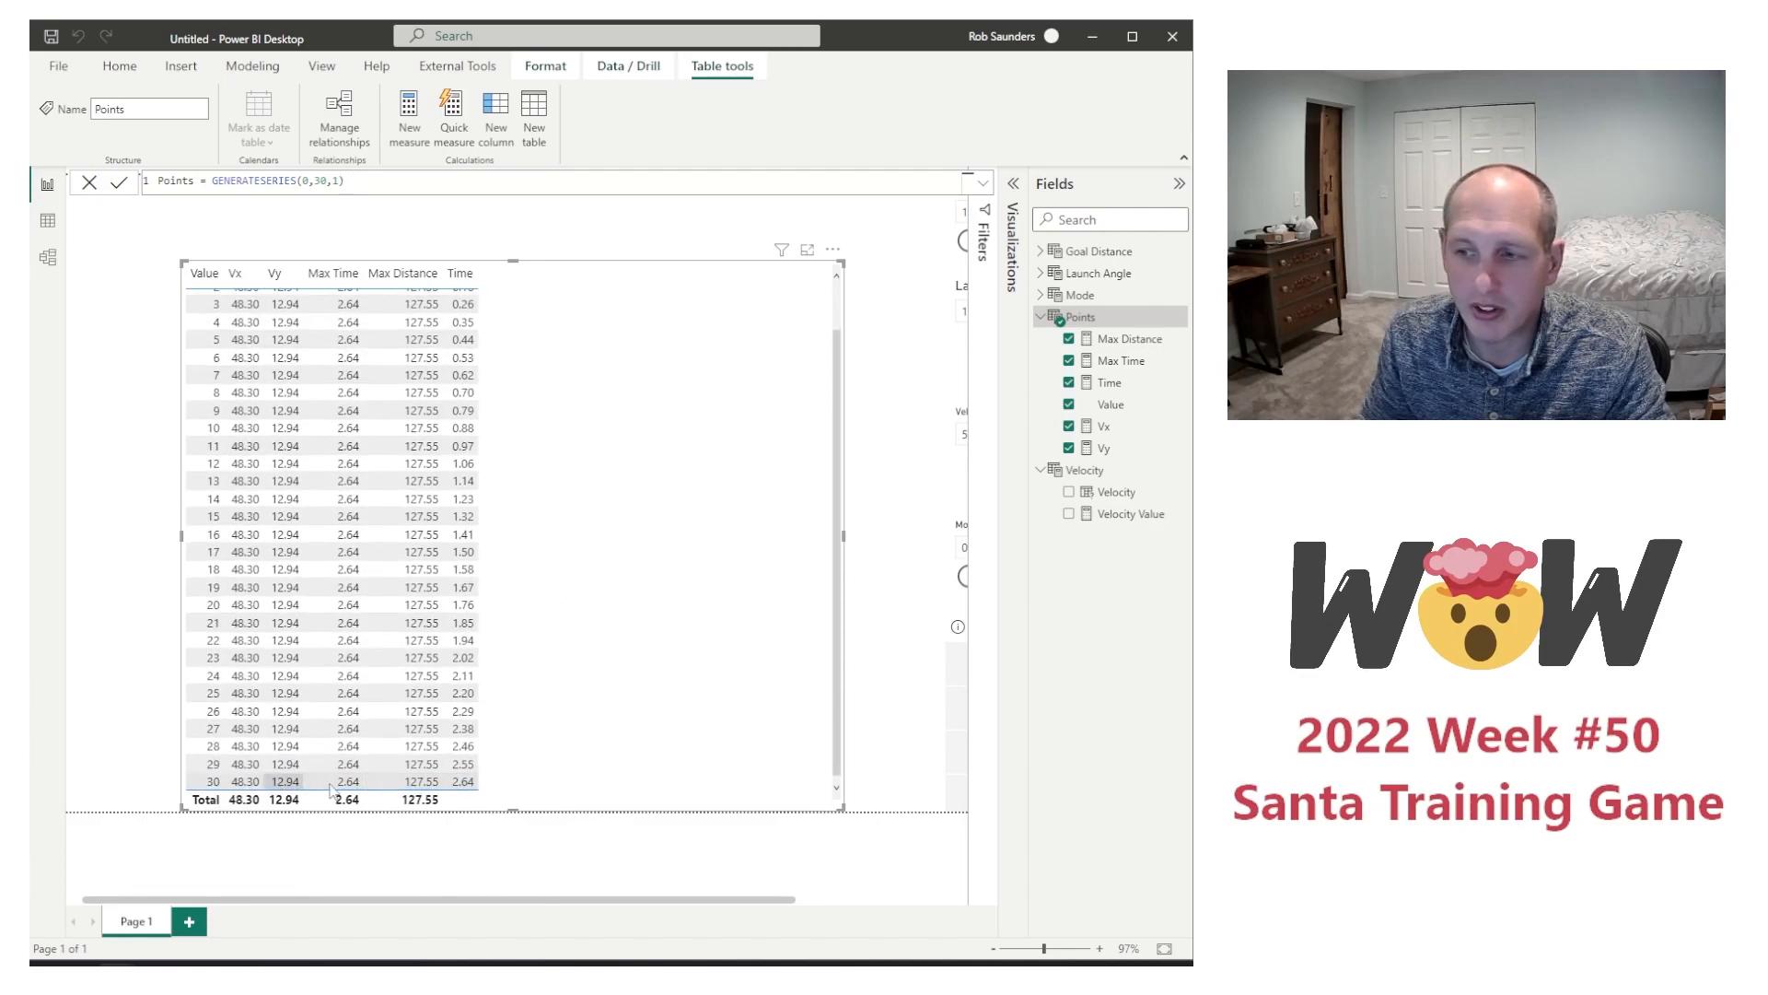
pyautogui.scroll(1, 594, 746)
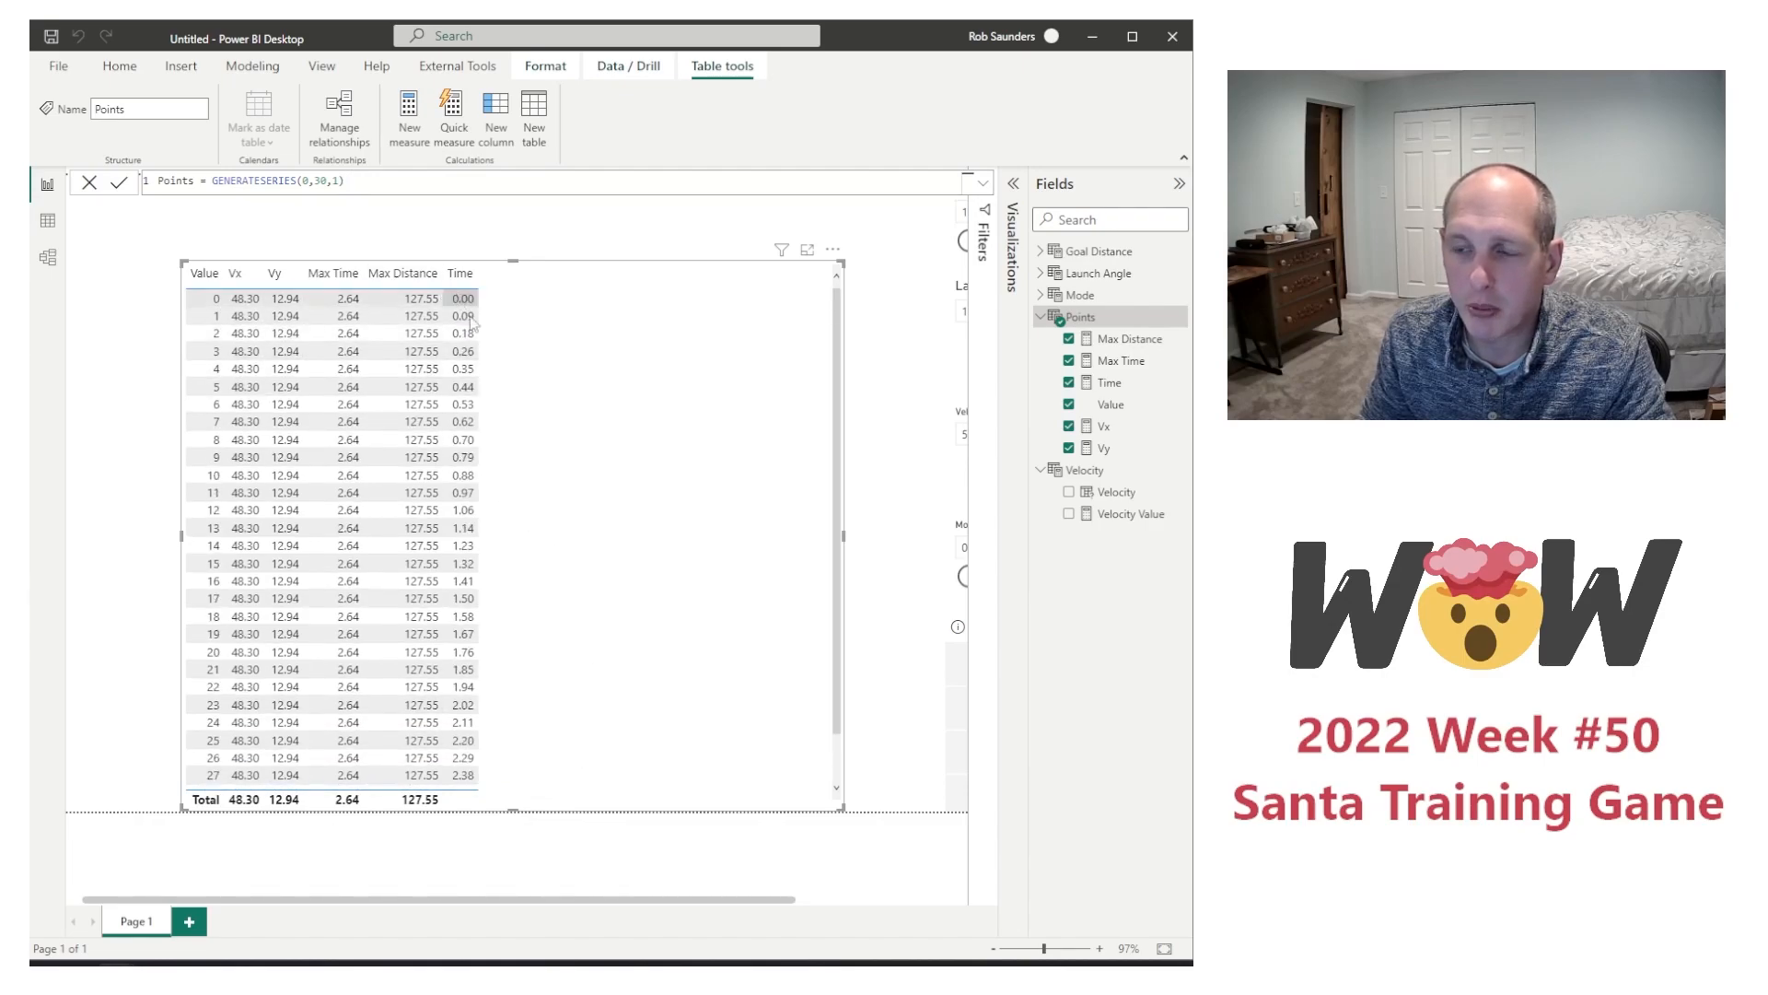
pyautogui.scroll(-1, 559, 603)
pyautogui.scroll(1, 565, 631)
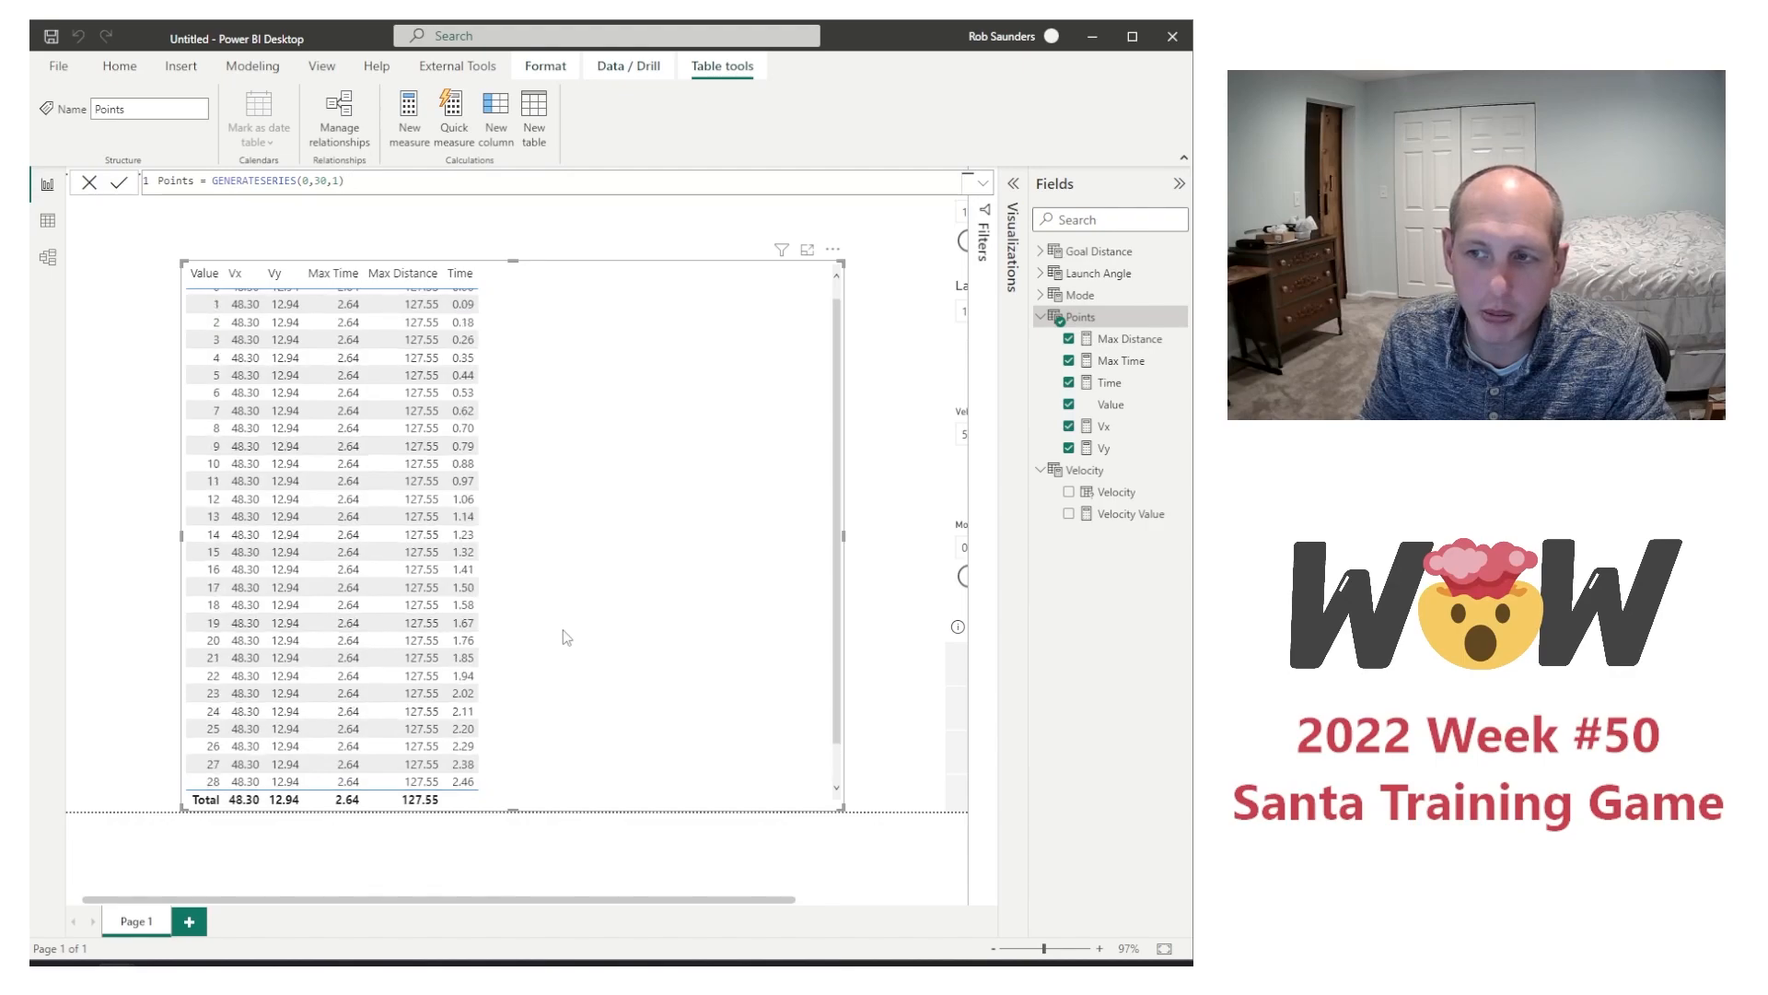
# Step: Set the end value of the Points GENERATESERIES back to 20
pyautogui.doubleClick(329, 181)
pyautogui.write('20')
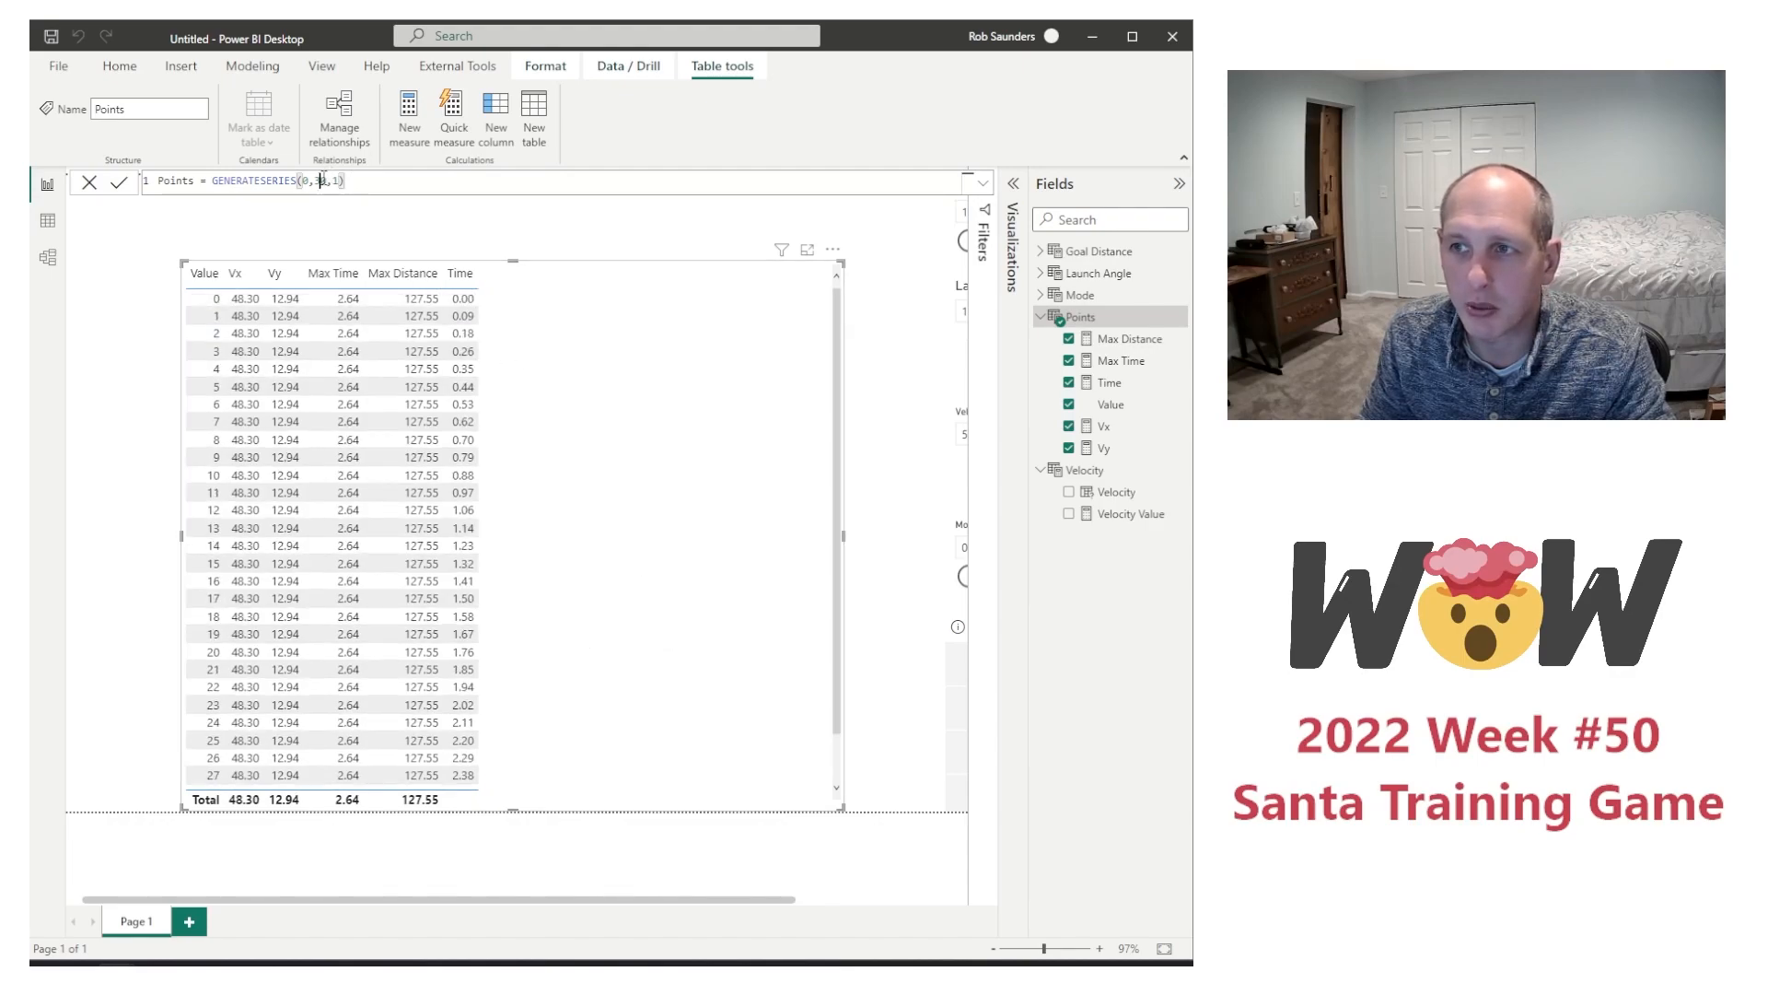
pyautogui.press('Return')
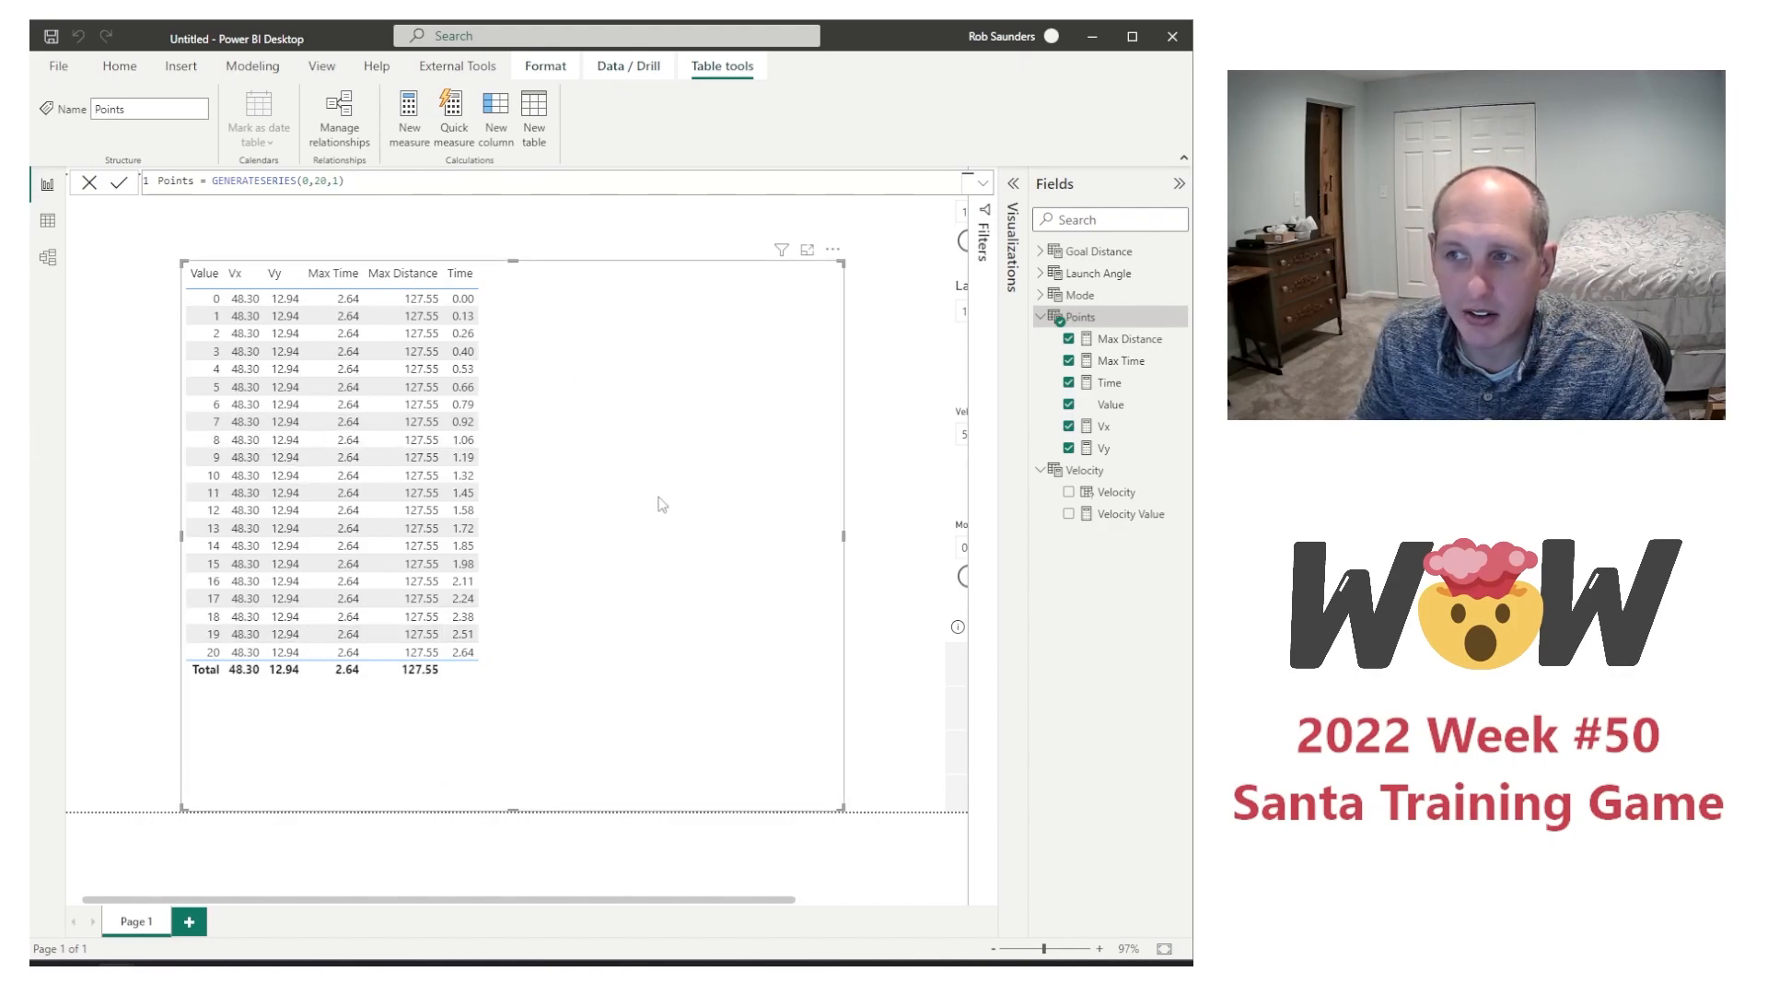
# Step: Create a new measure named Distance in the Points table
pyautogui.rightClick(1115, 387)
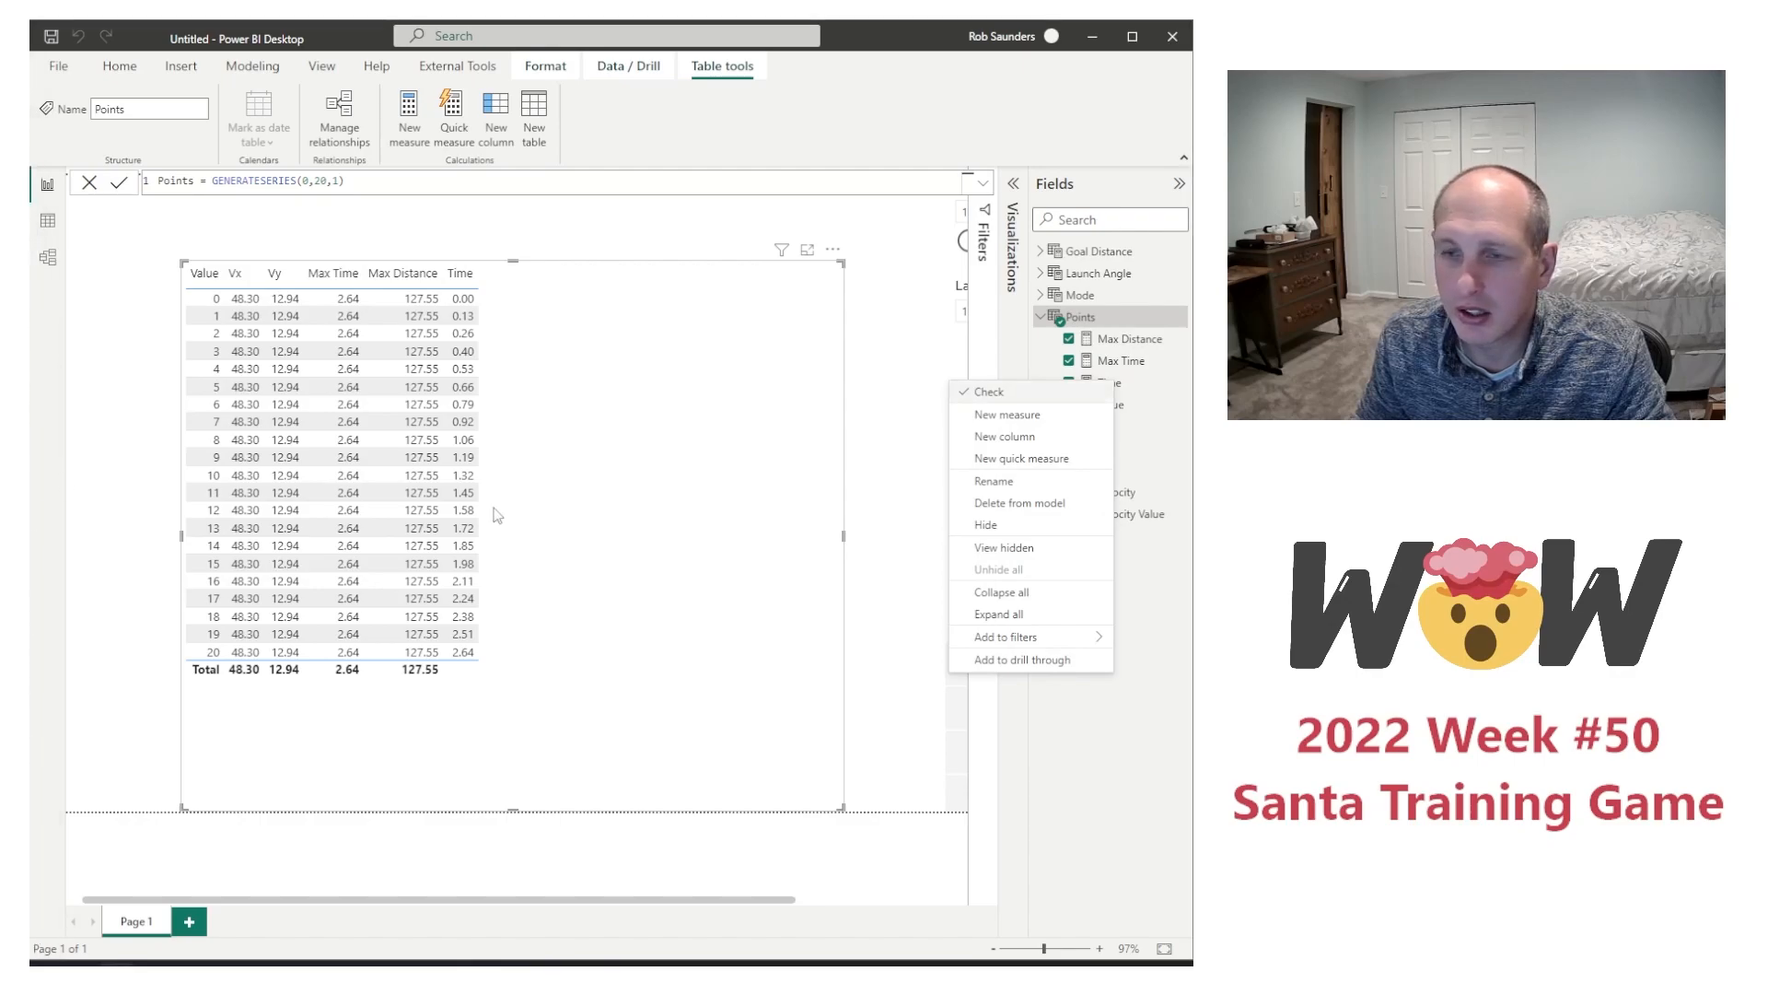
pyautogui.click(1006, 414)
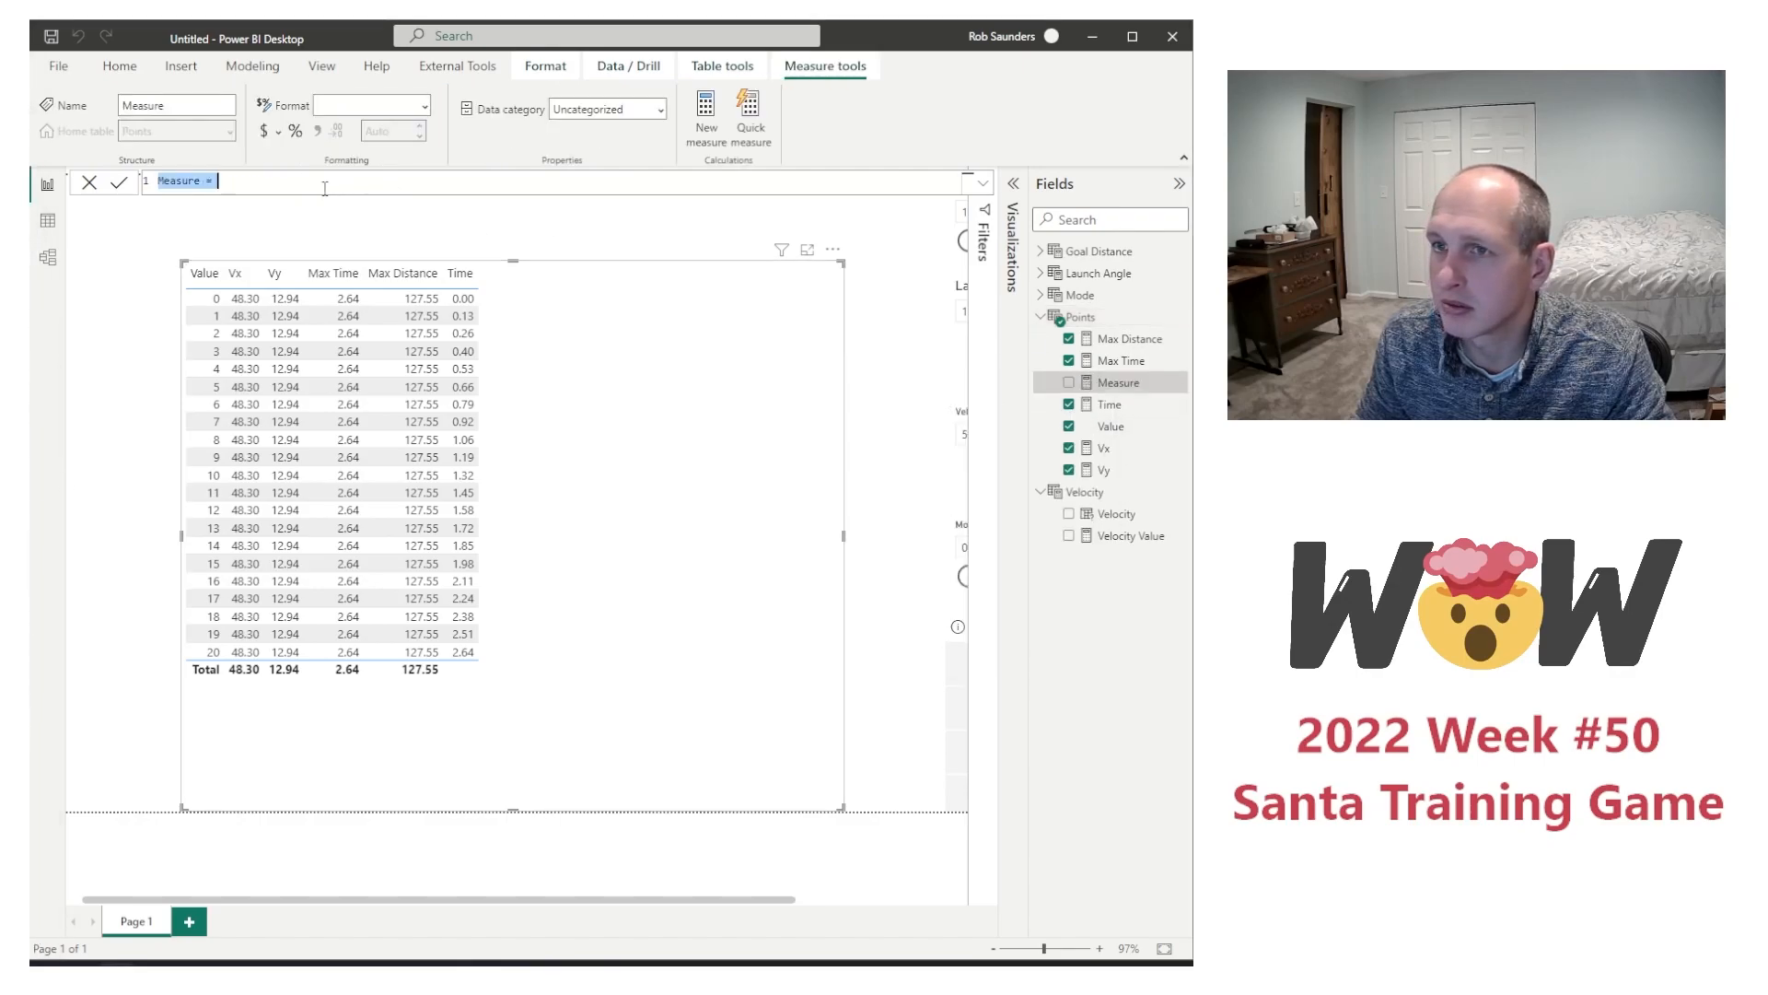
pyautogui.doubleClick(181, 181)
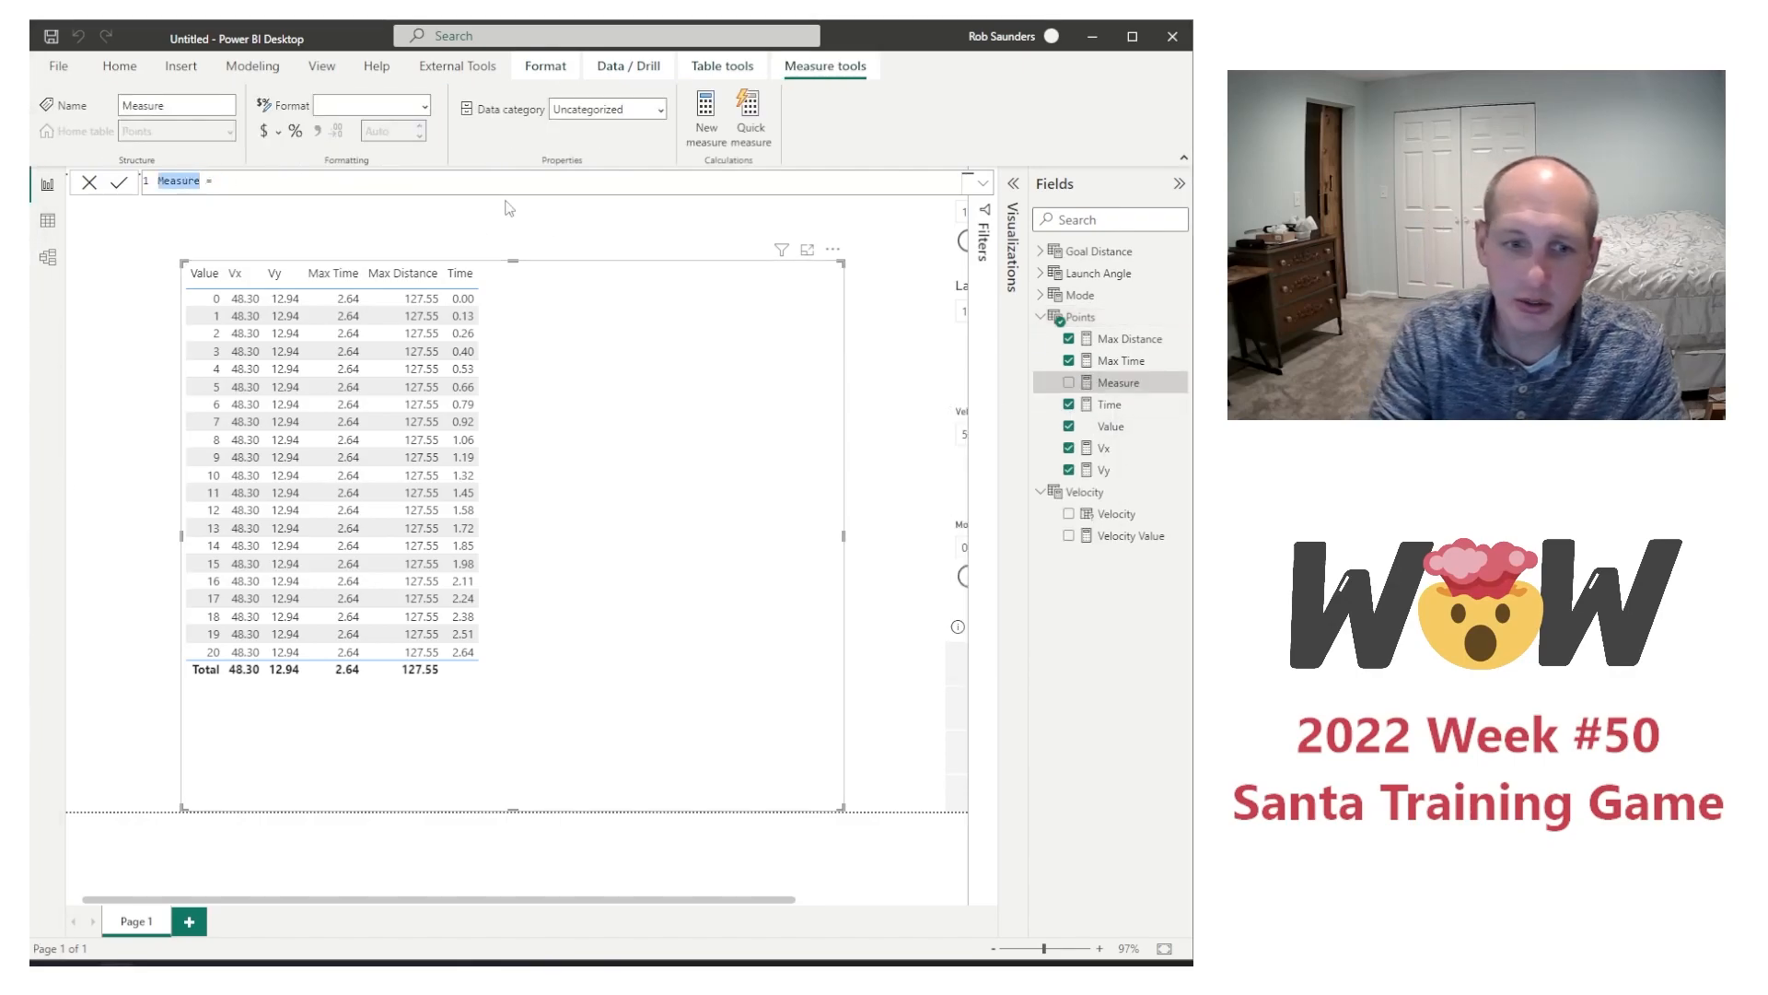
pyautogui.write('Distance = ')
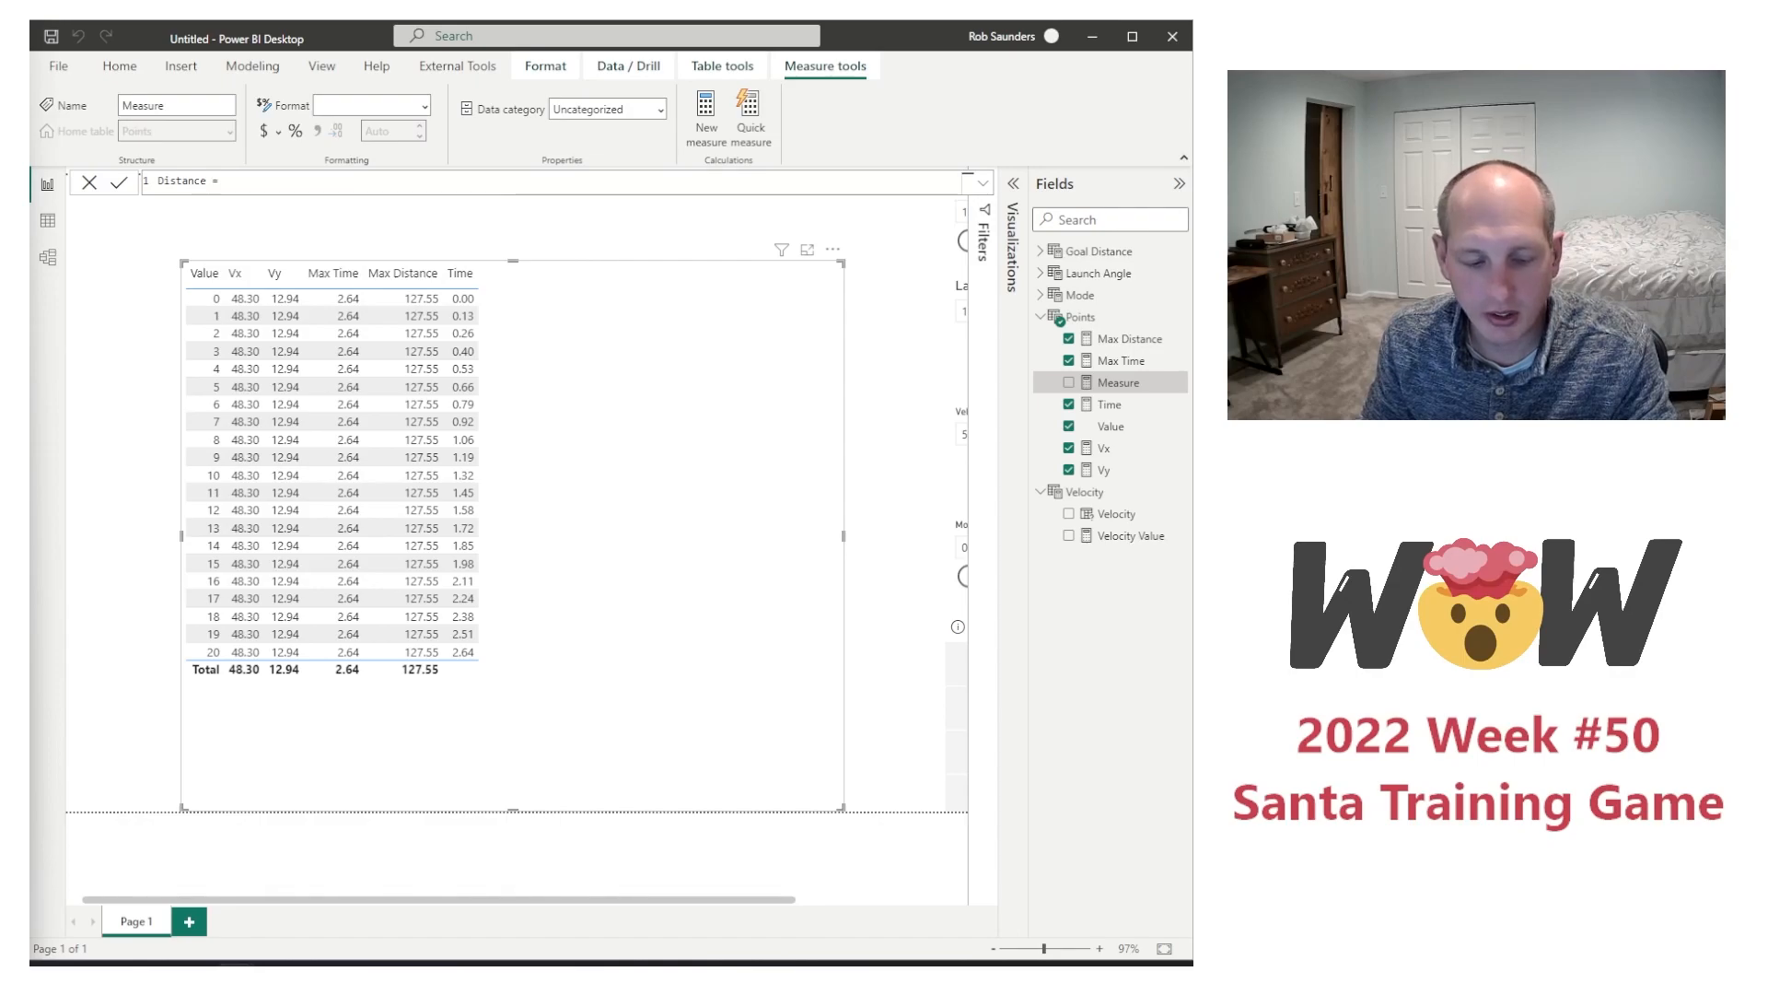
pyautogui.write('[Vx]*[Time]')
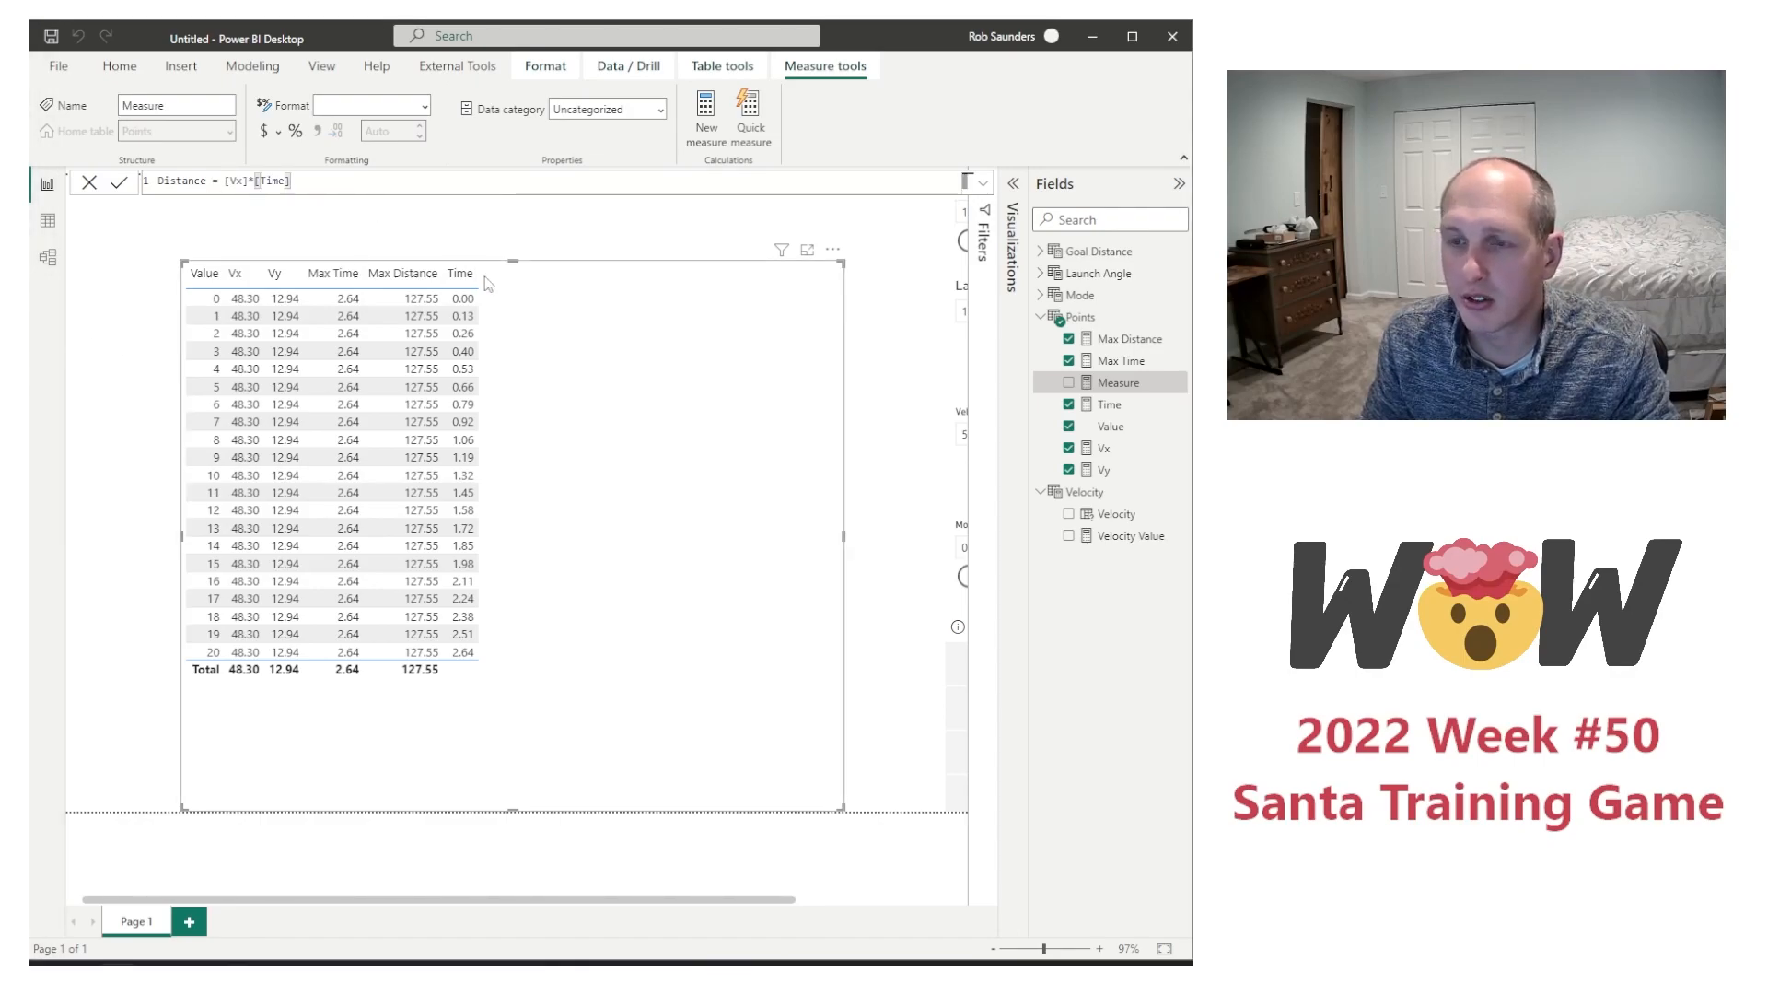
# Step: Define Distance as [Vx]*[Time] and add the measure to the table visual
pyautogui.press('Return')
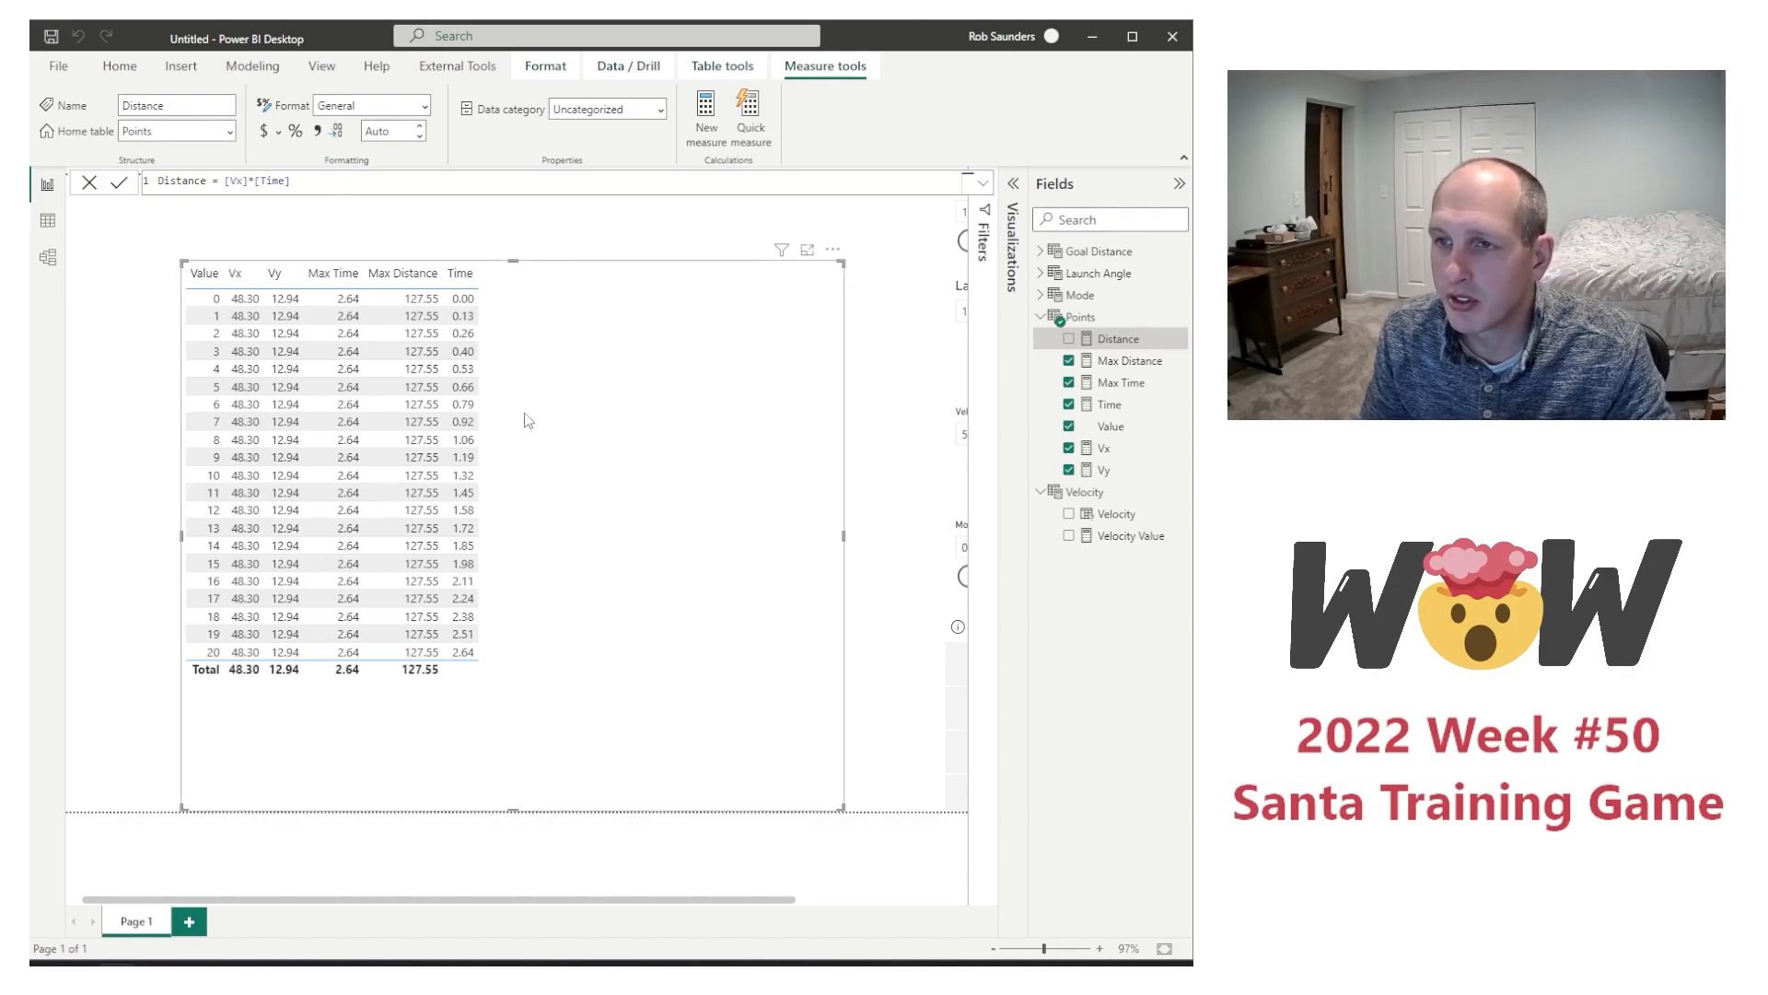
pyautogui.click(339, 177)
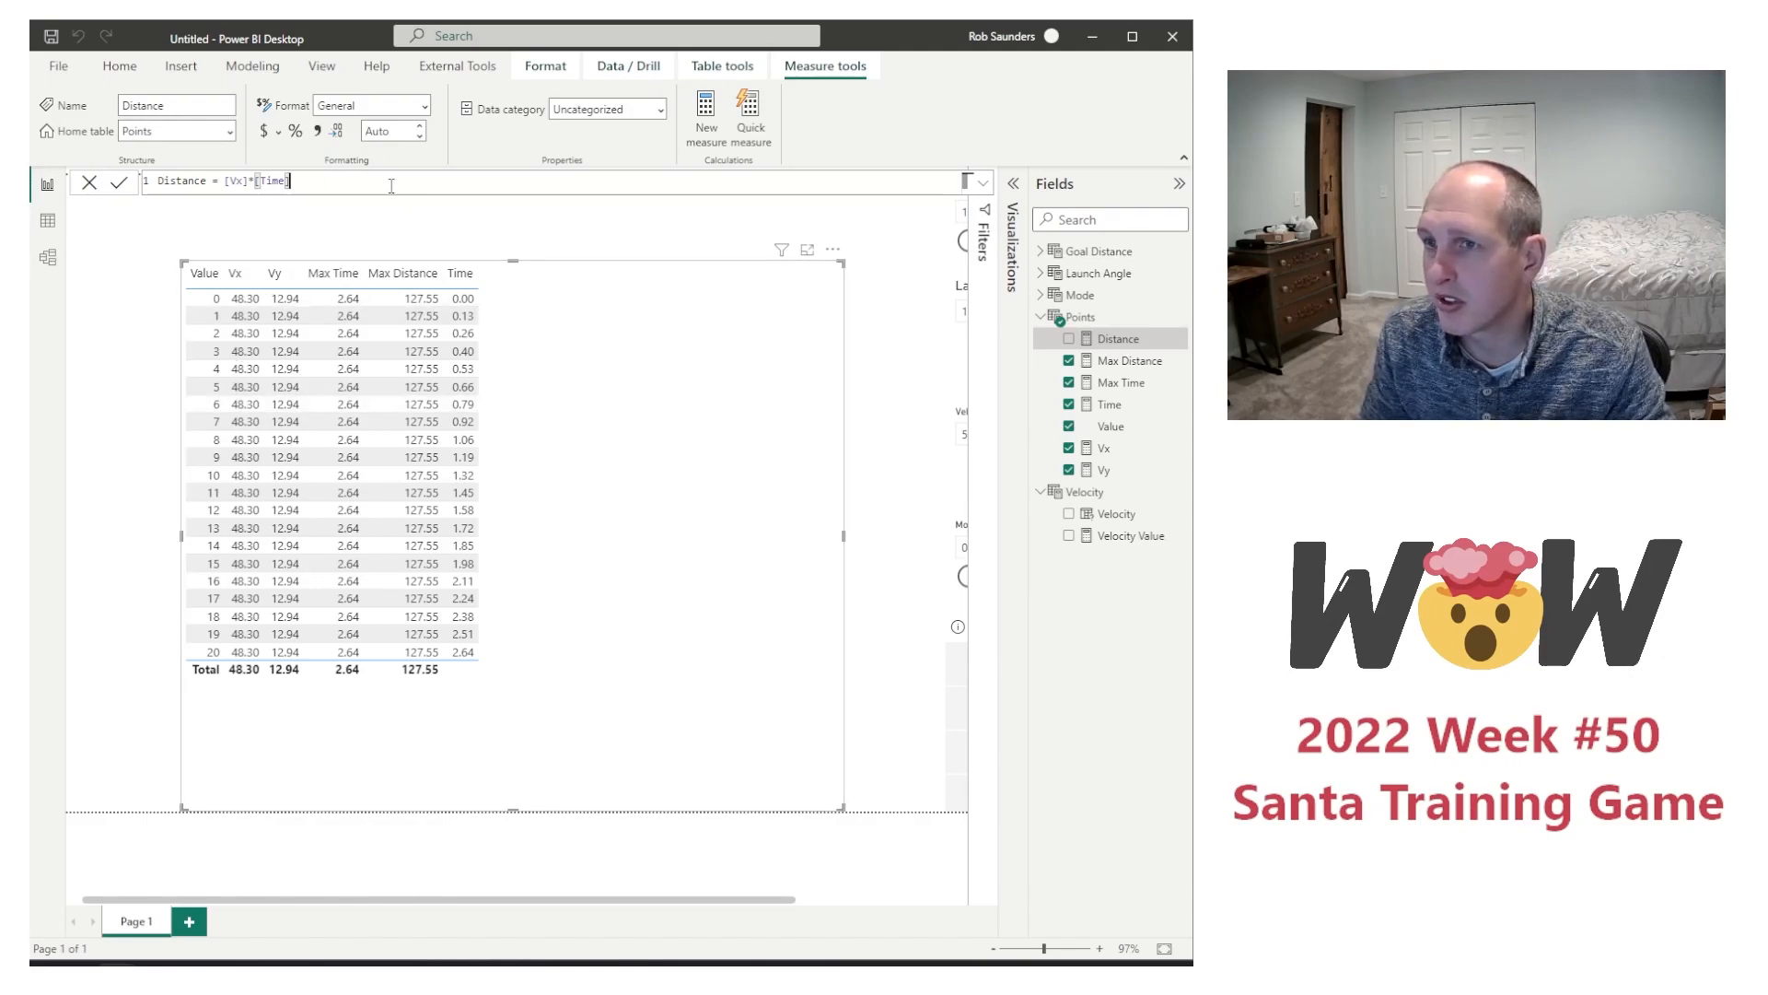
pyautogui.click(1069, 339)
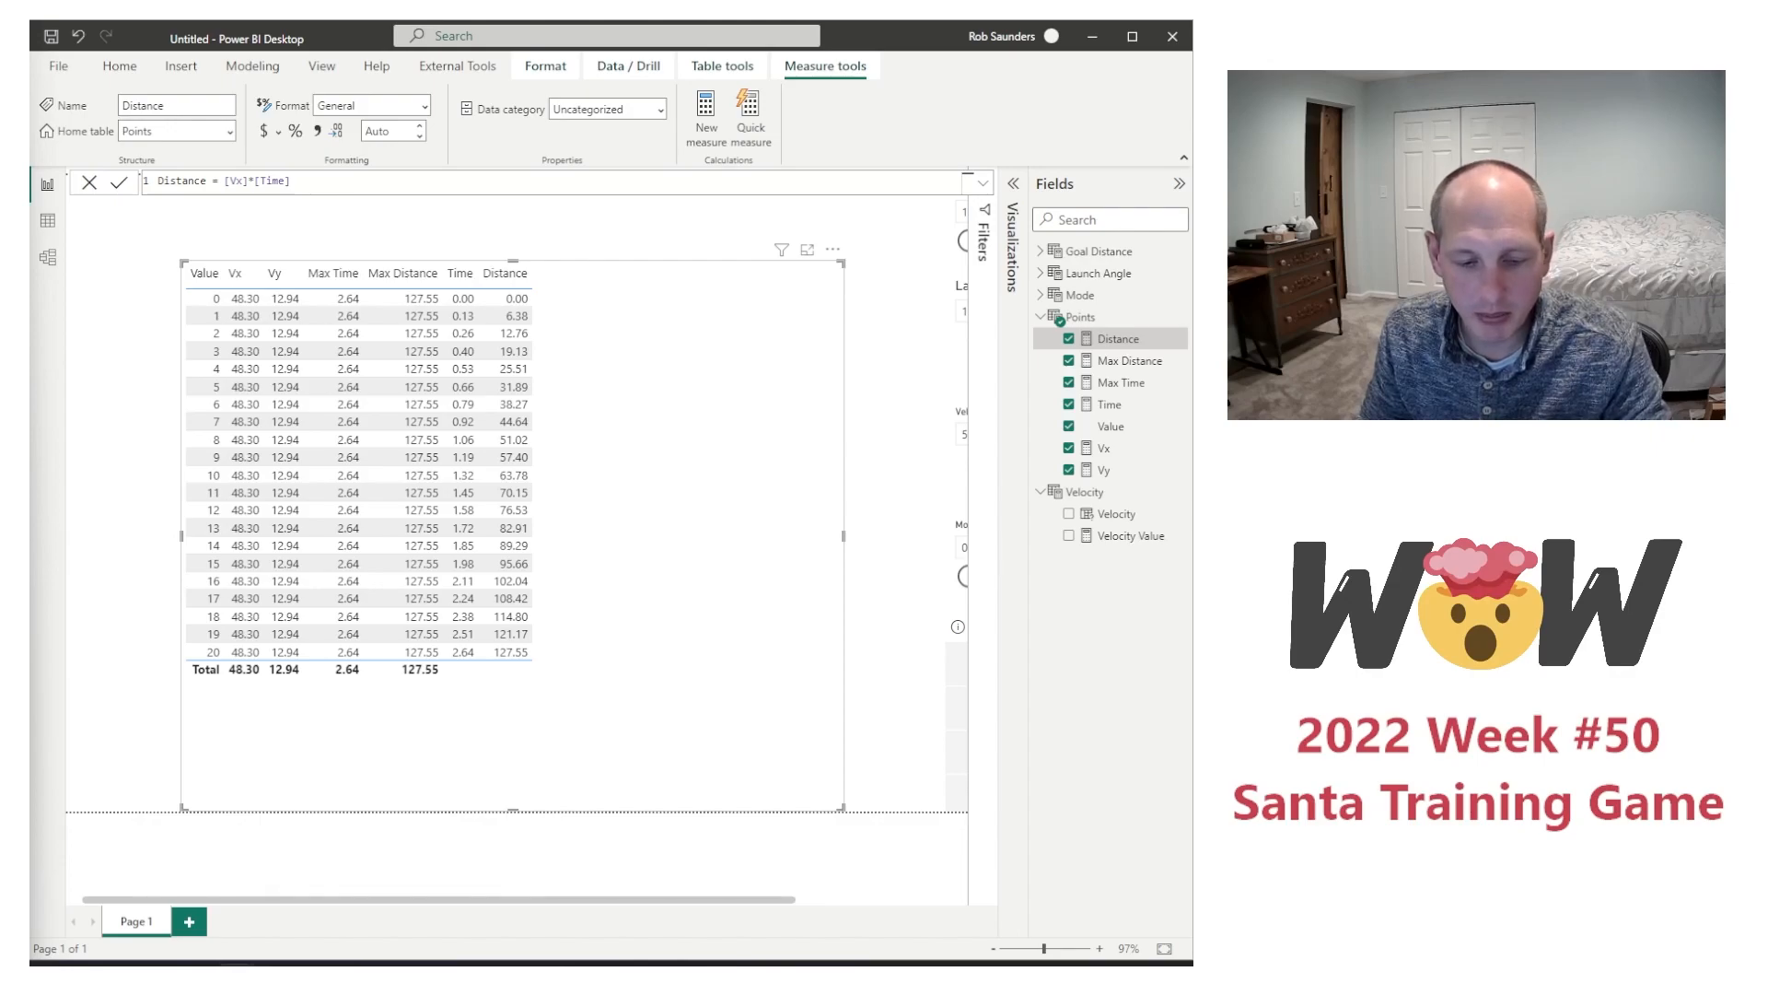
# Step: Create a new measure named Height in the Points table
pyautogui.rightClick(1117, 358)
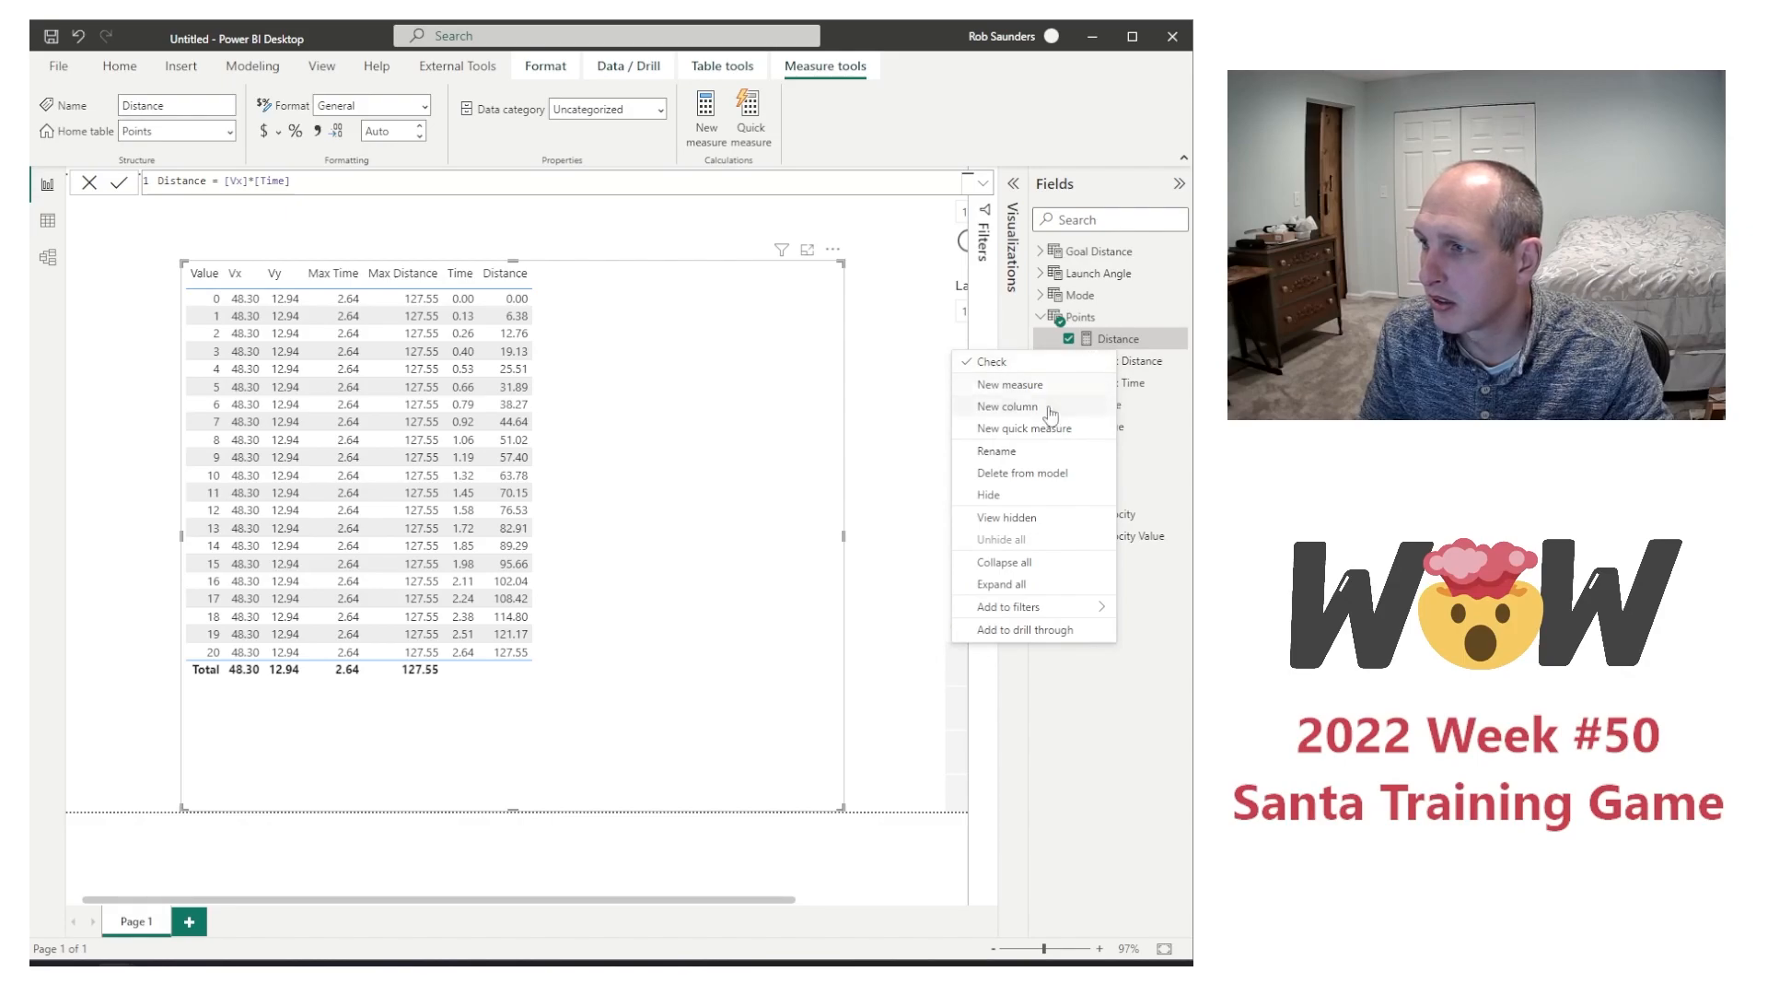
pyautogui.click(1013, 385)
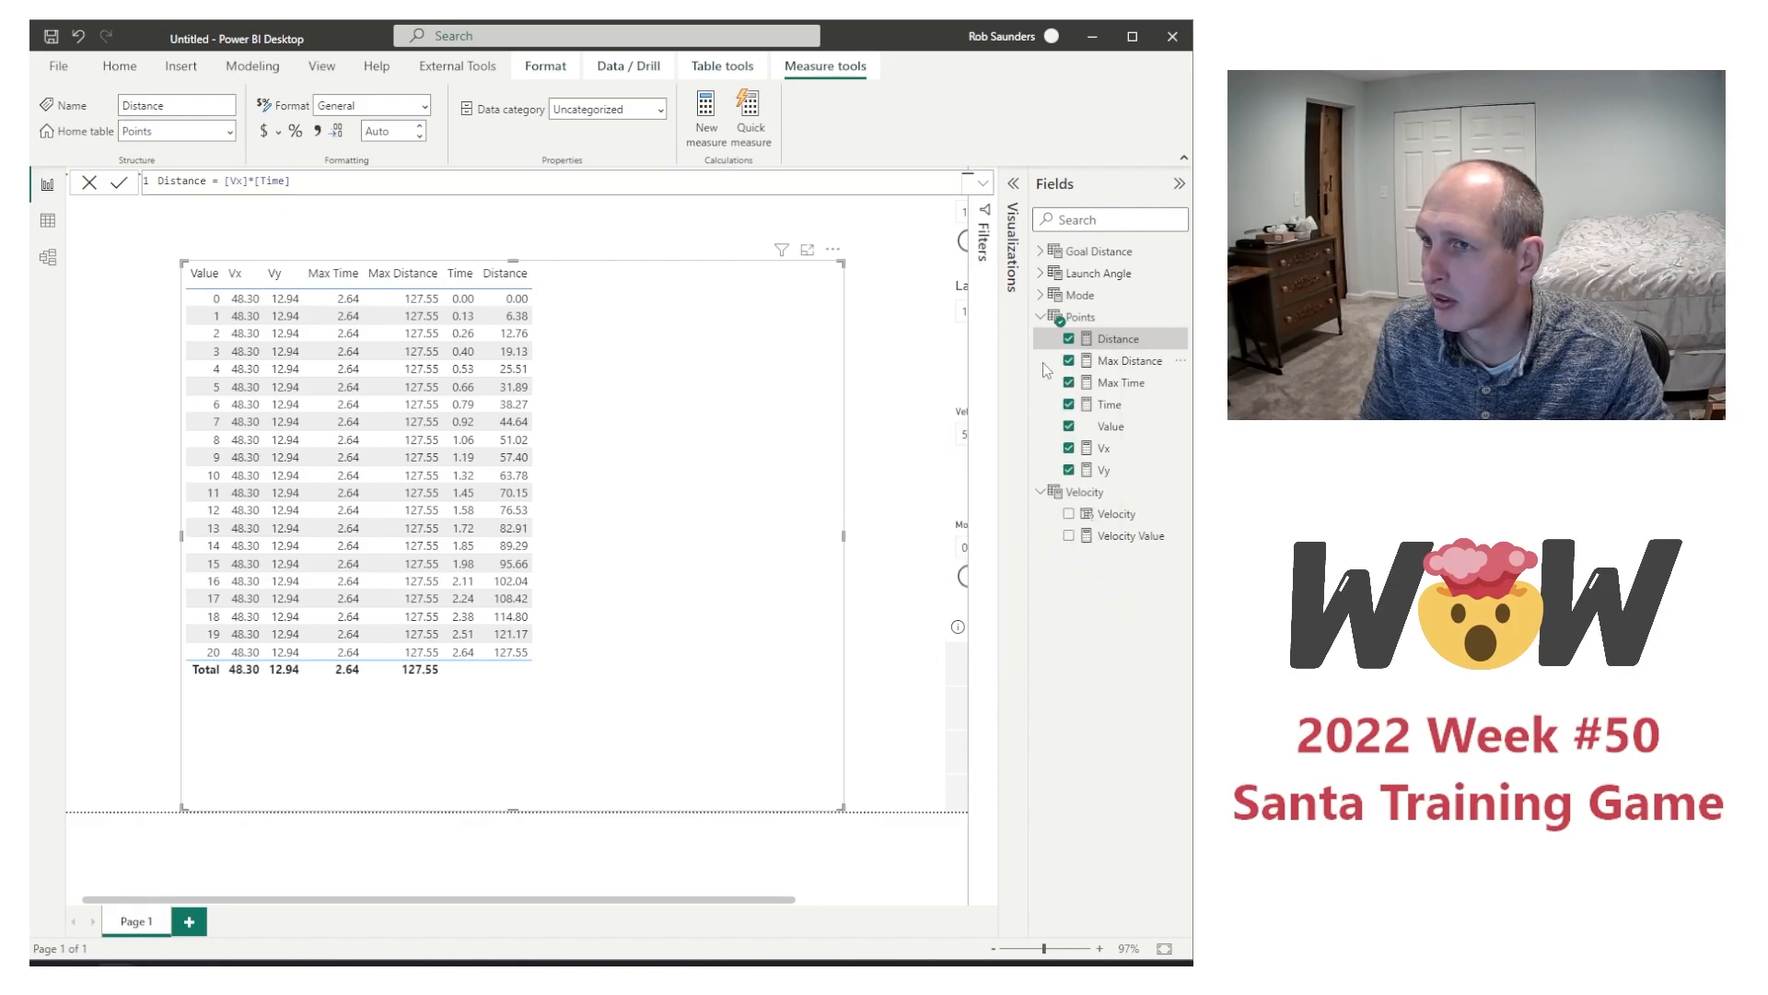
pyautogui.doubleClick(182, 187)
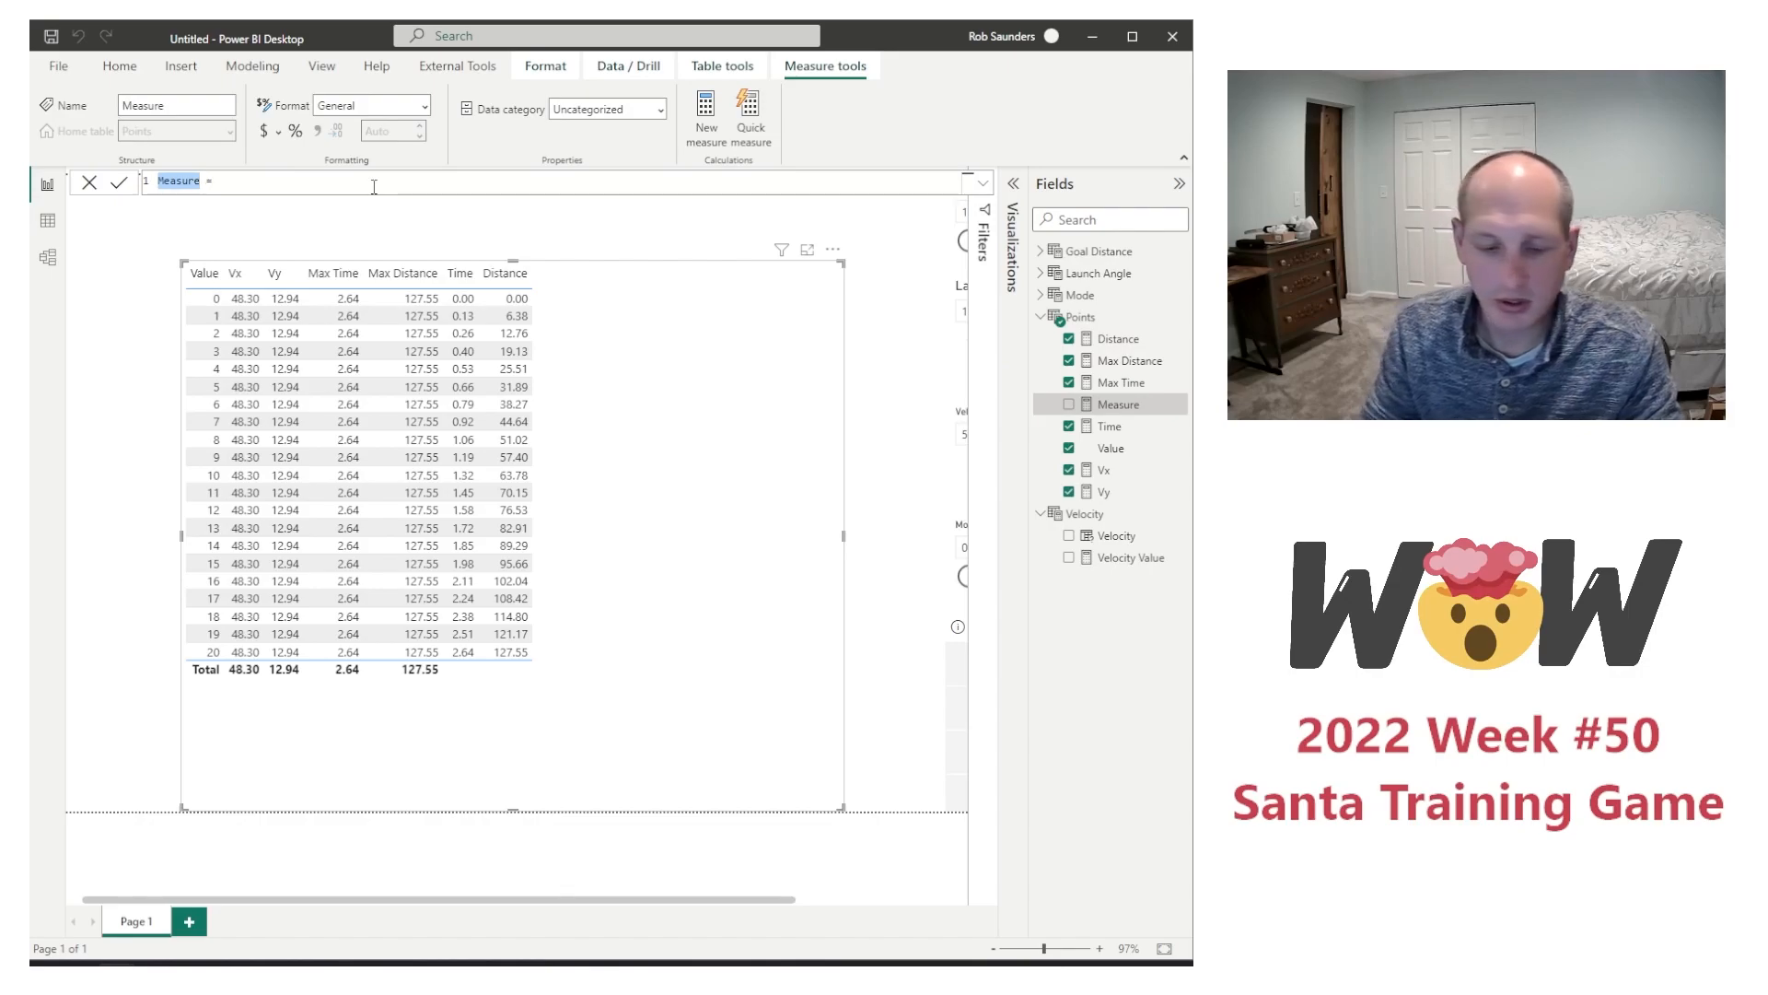
pyautogui.write('Height =')
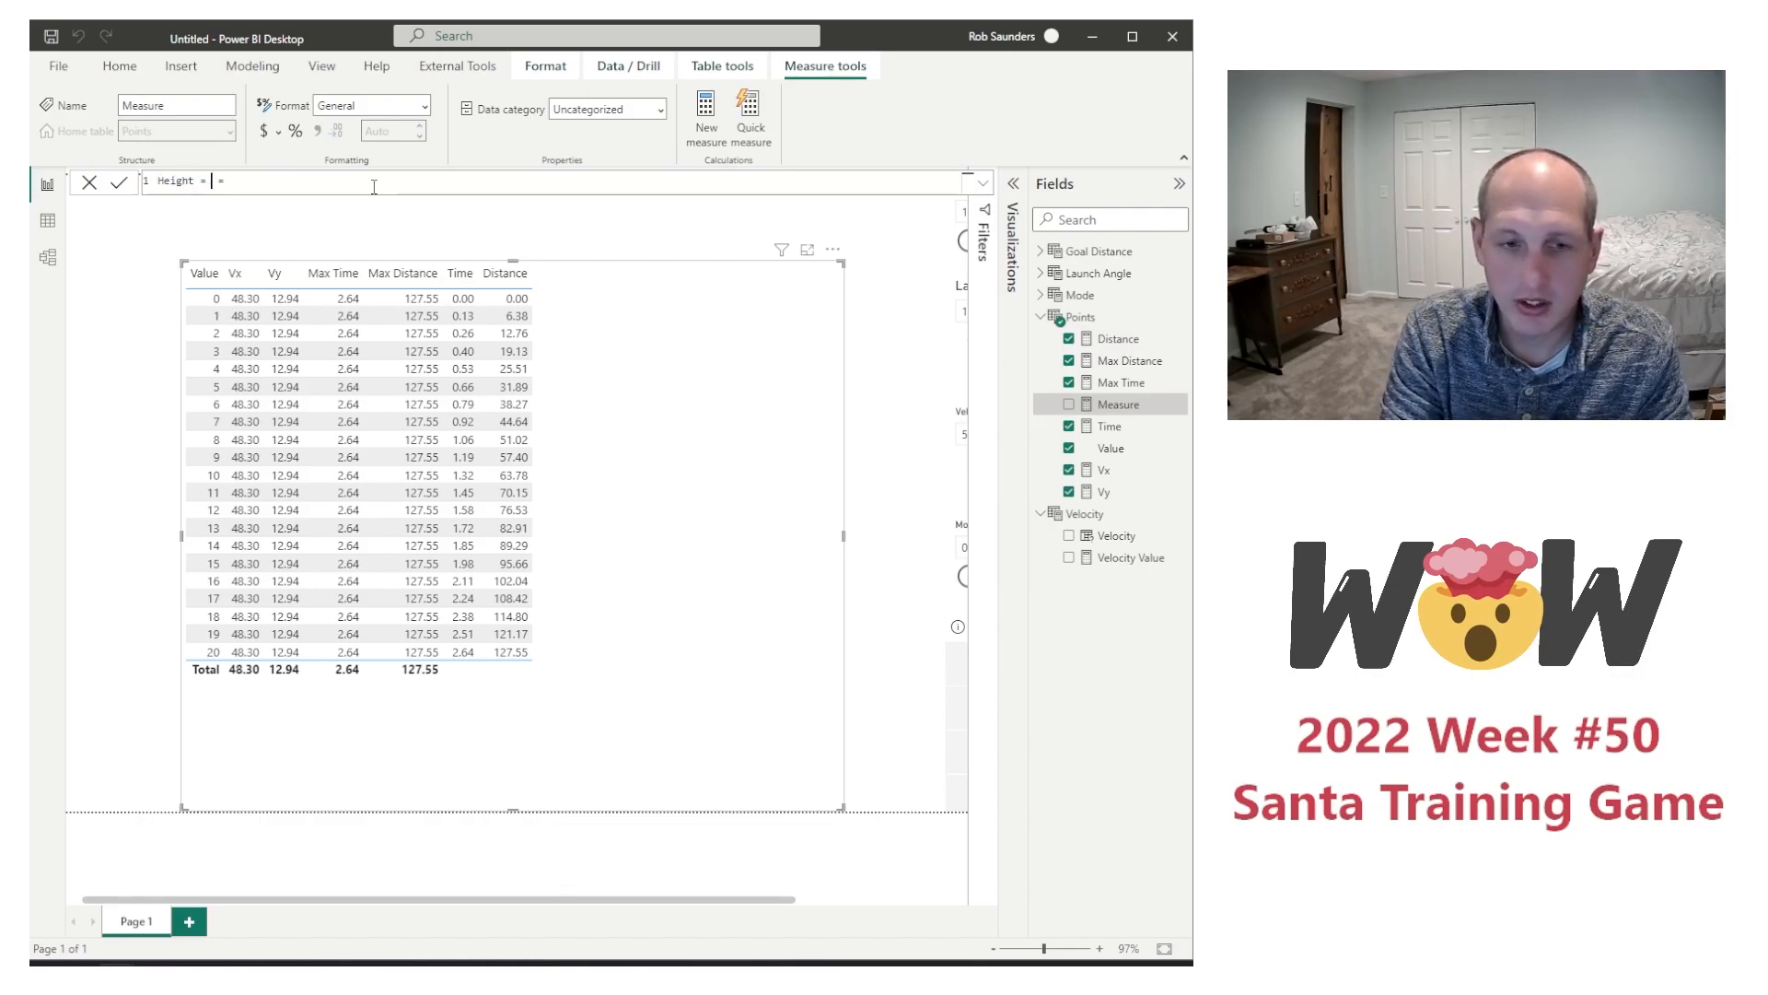
# Step: Define Height as [Vy]*[Time]-0.5*9.8*[Time]^2 and add the measure to the table visual
pyautogui.write('[Vy]*[Time]-0.5*9.8*[Time]^2')
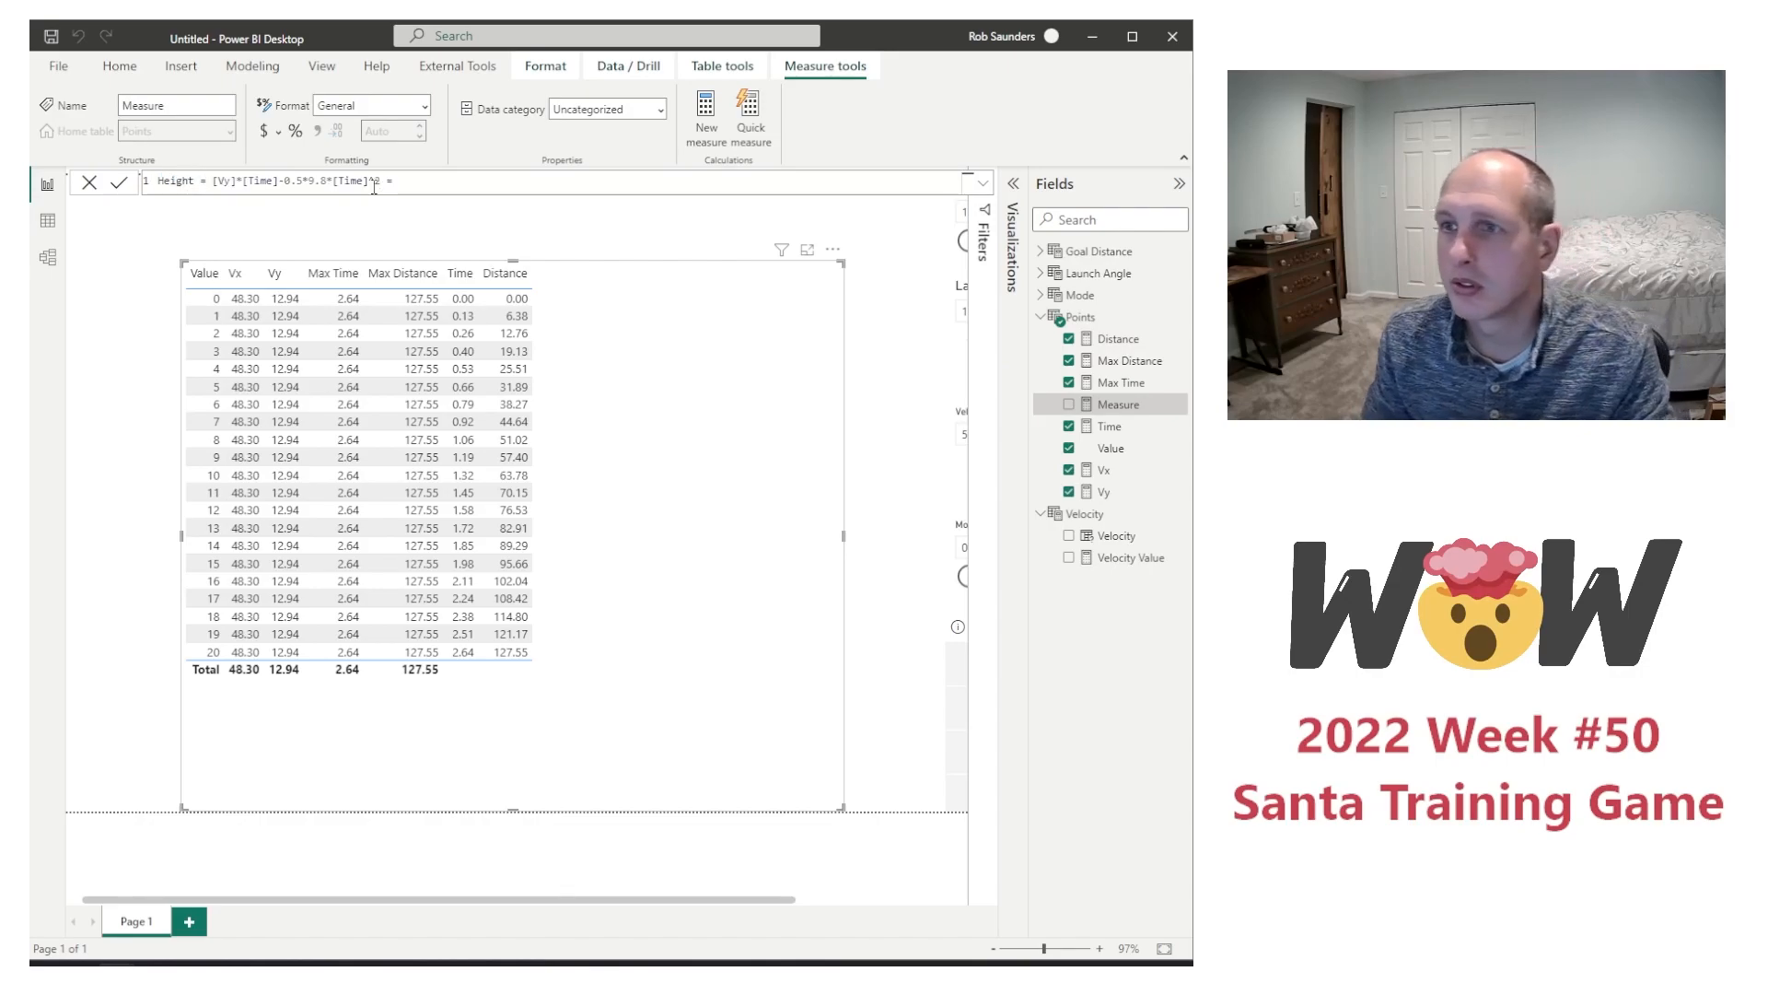
pyautogui.hotkey('ctrl', 'a')
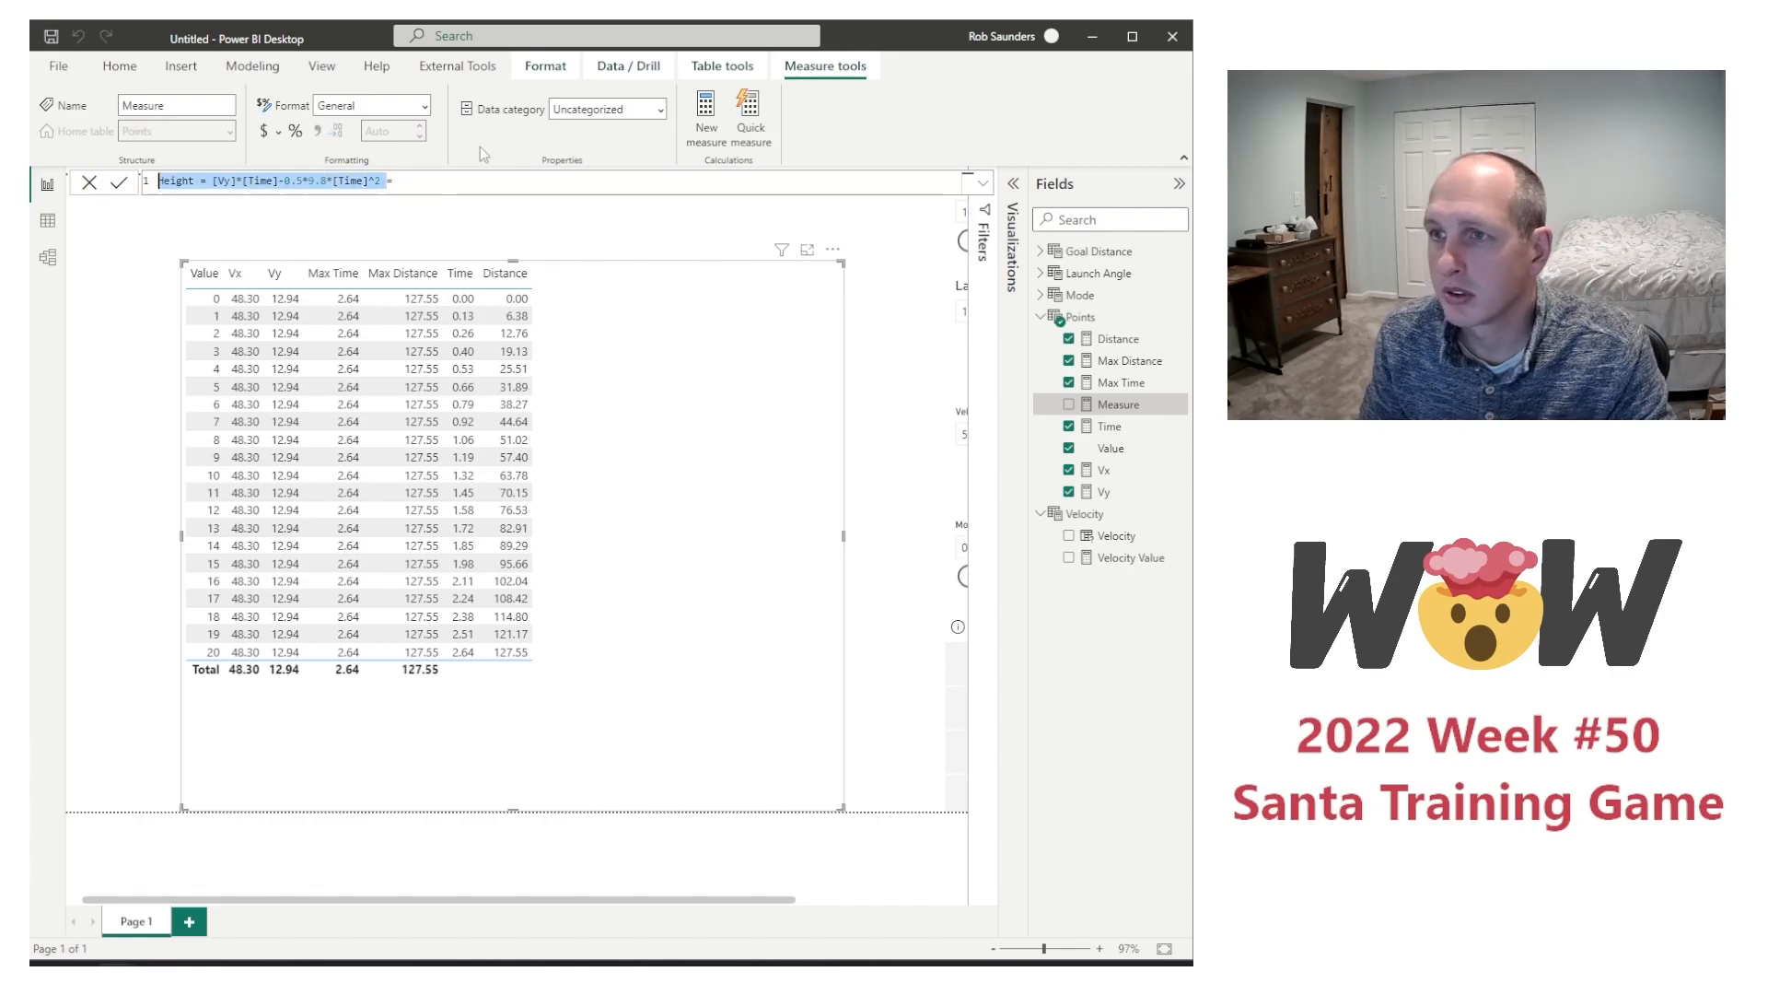
pyautogui.click(530, 187)
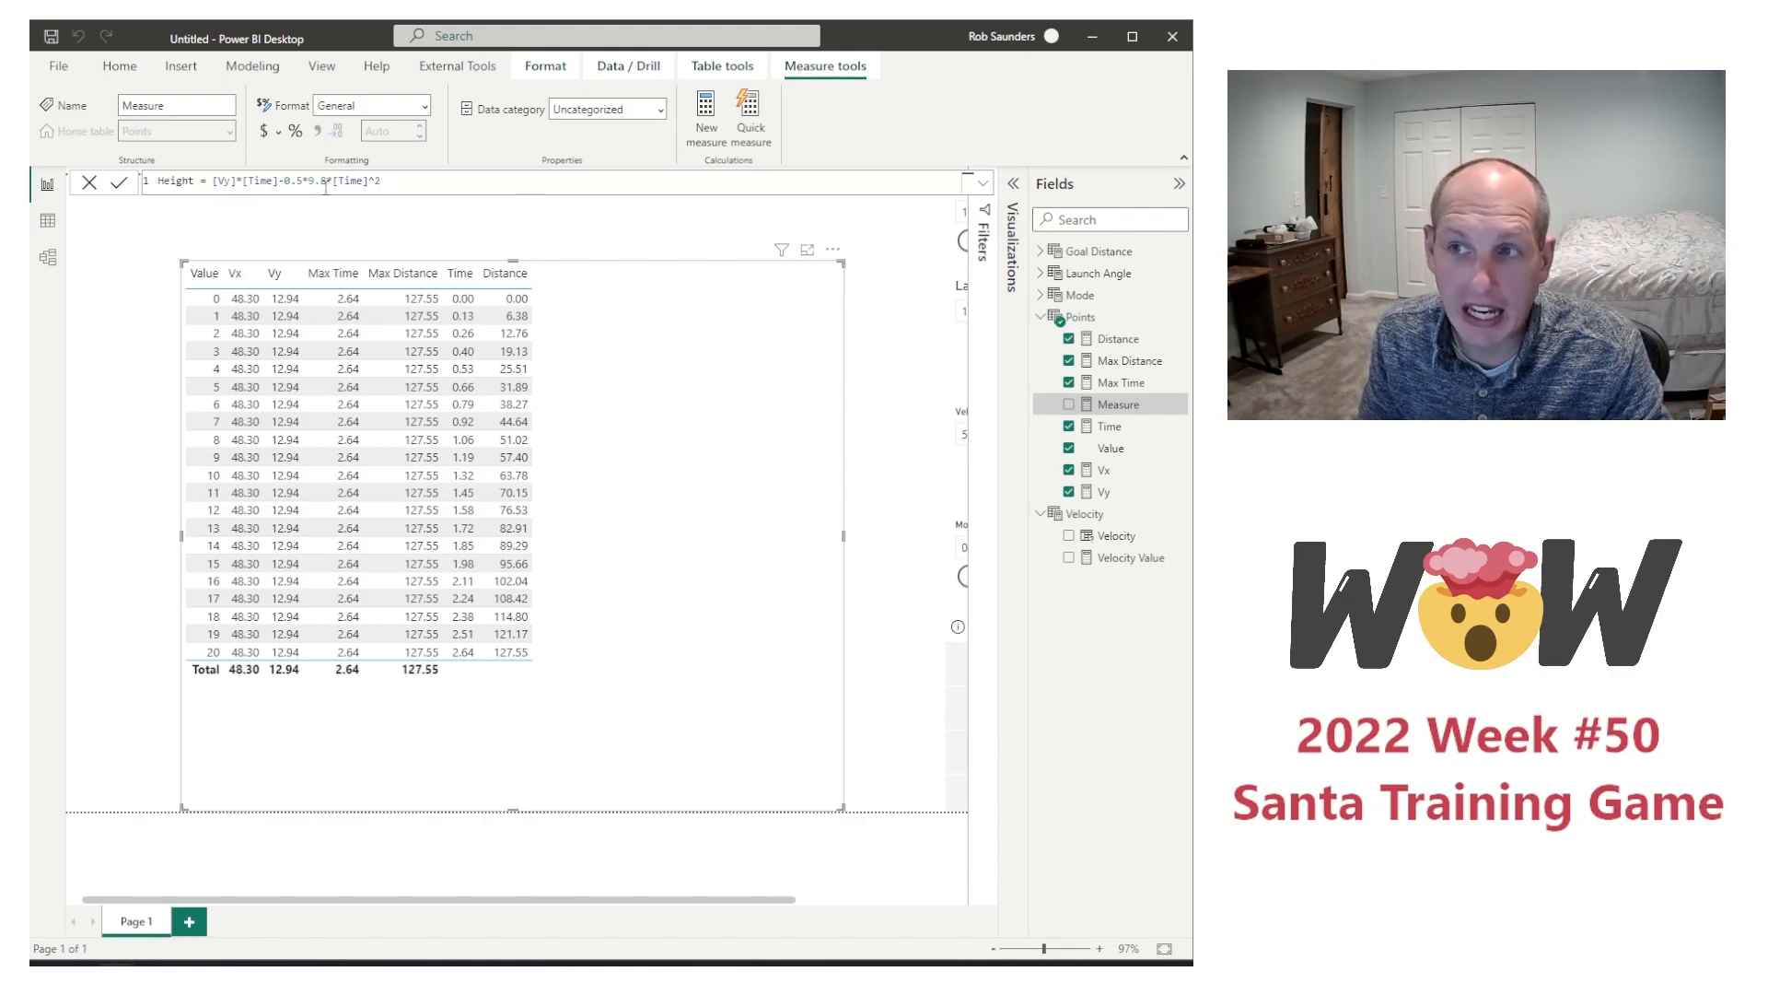
pyautogui.moveTo(328, 180); pyautogui.dragTo(368, 181)
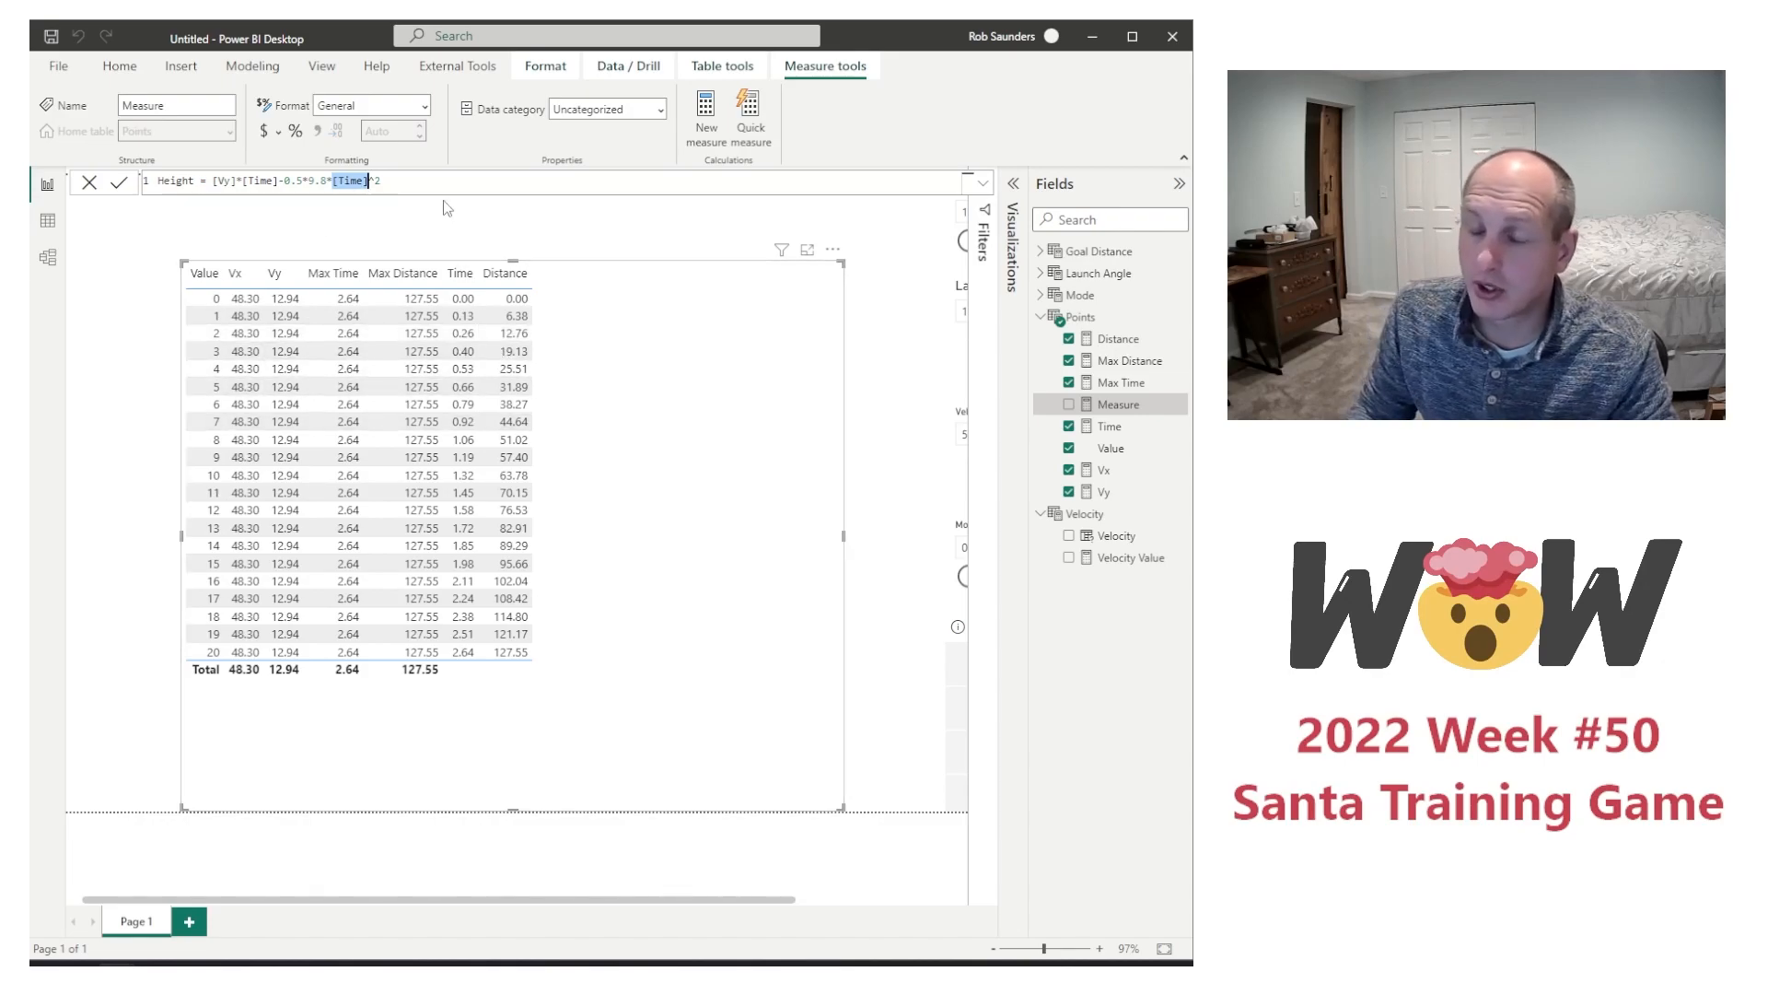
pyautogui.click(364, 181)
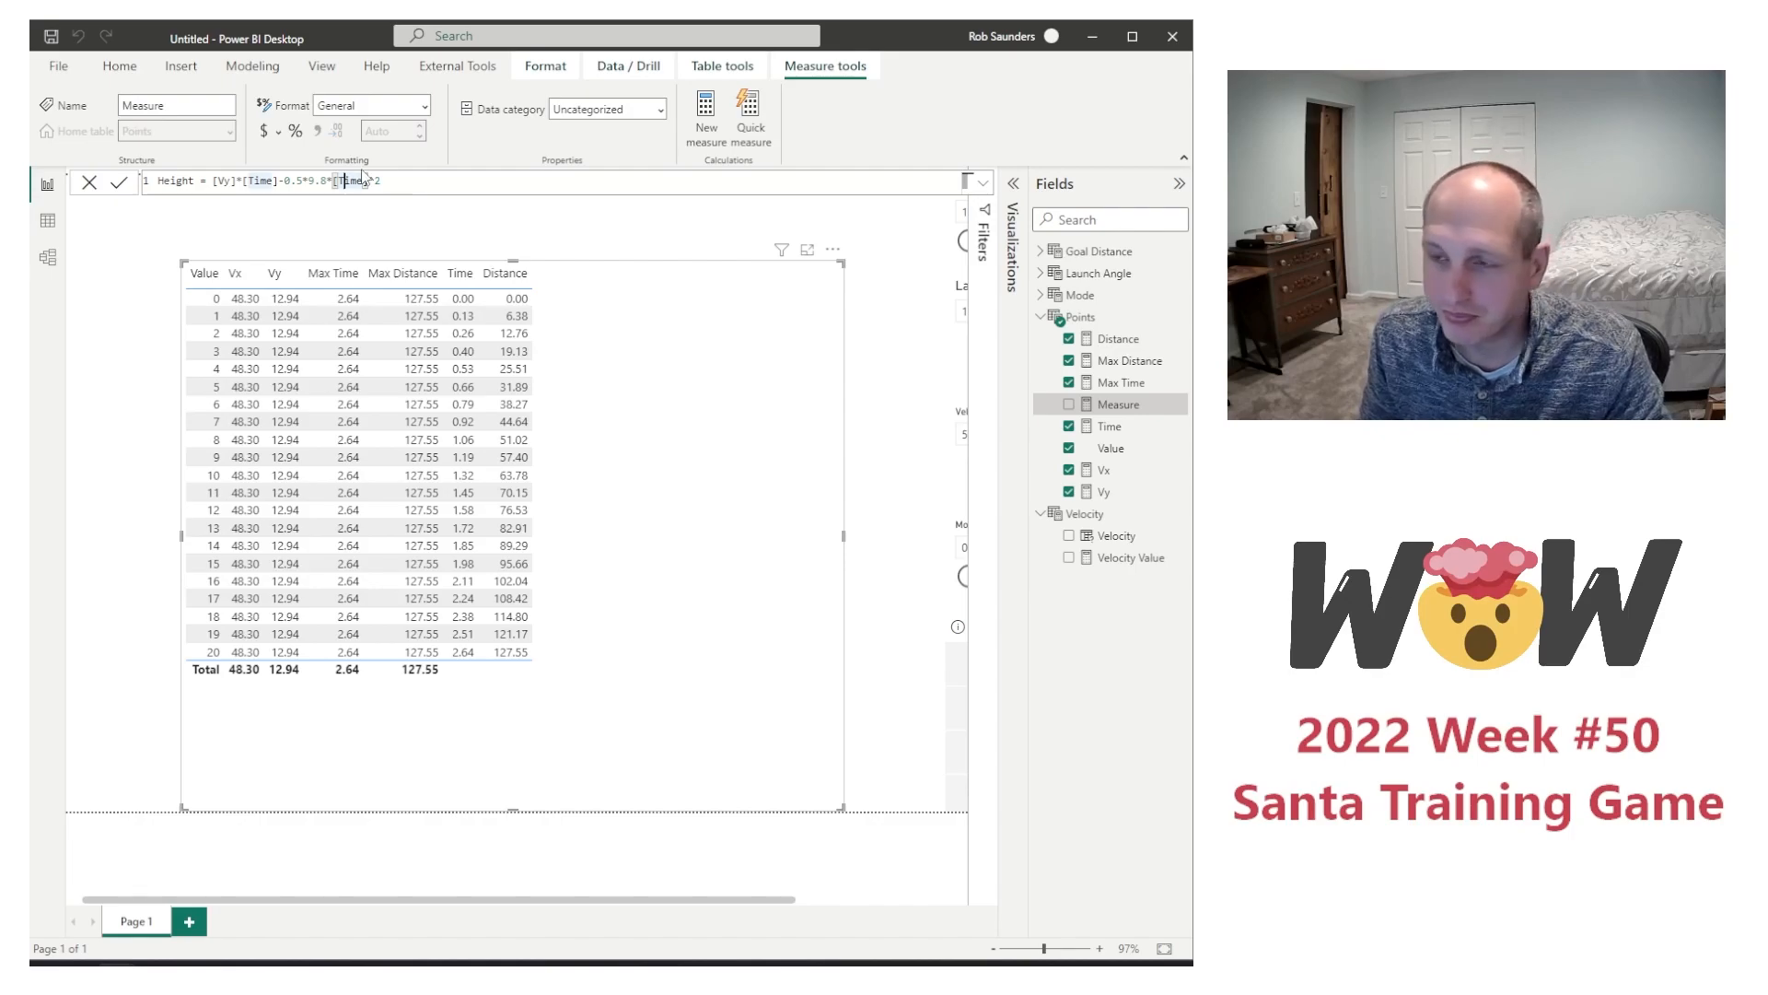
pyautogui.press('End')
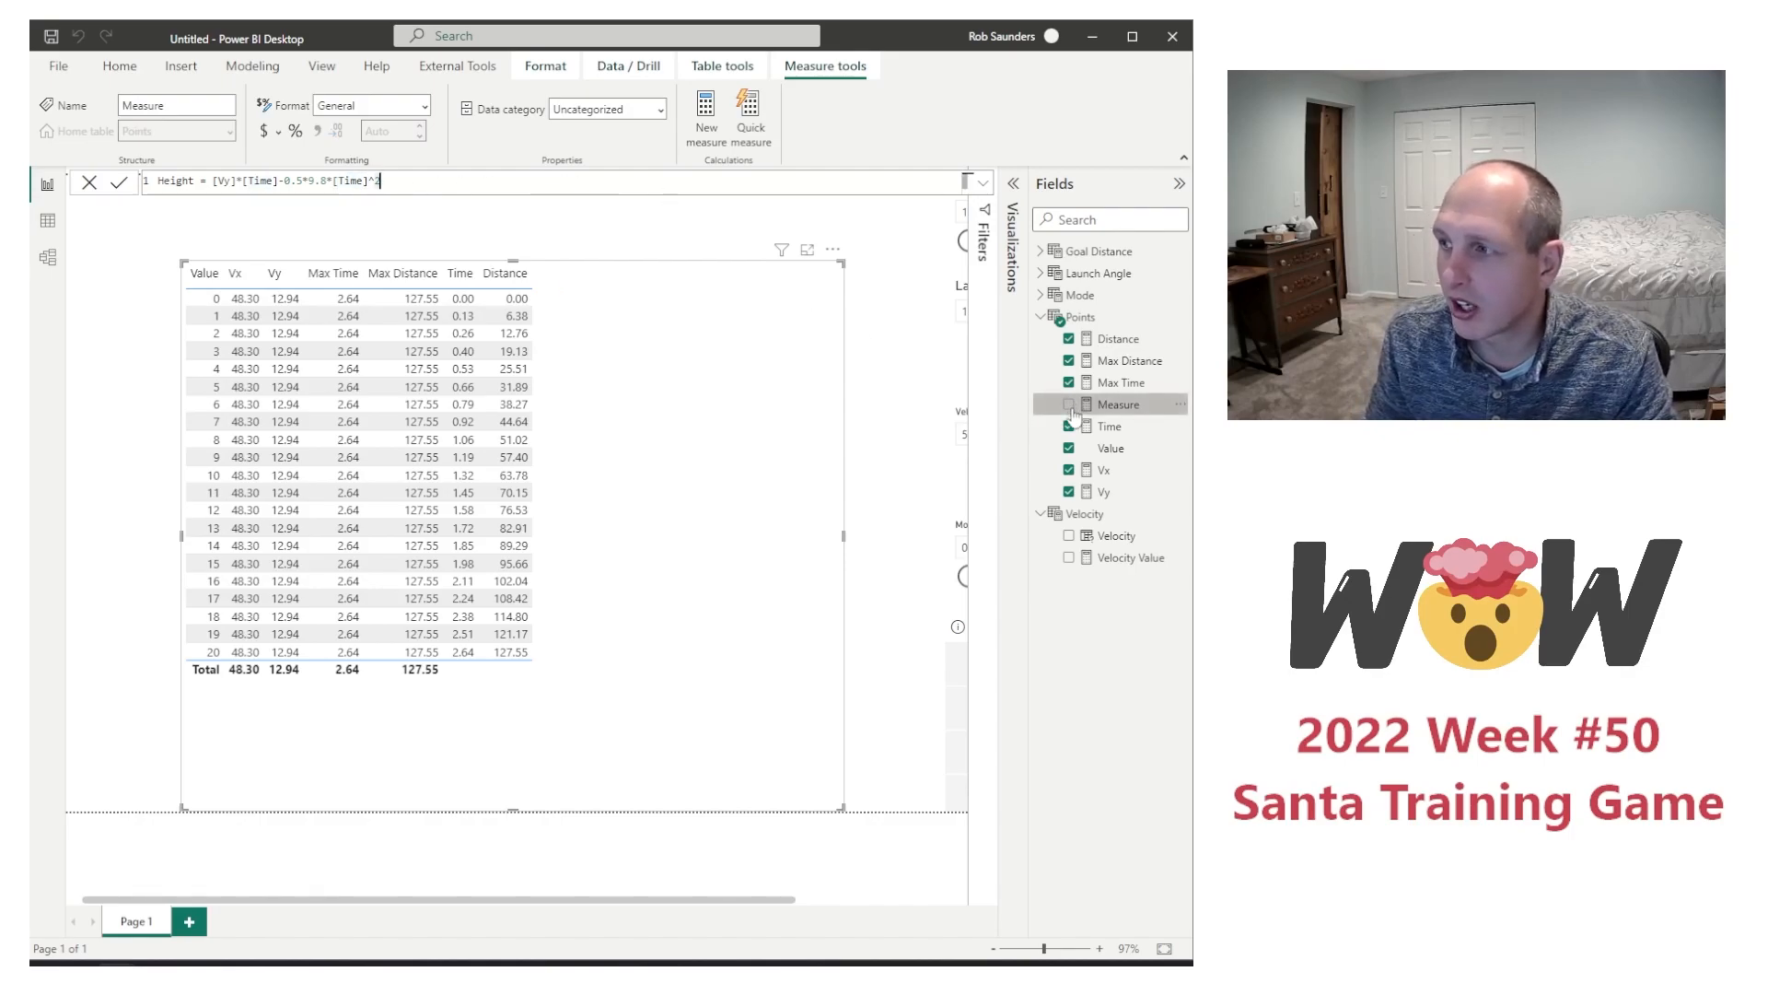
pyautogui.press('Return')
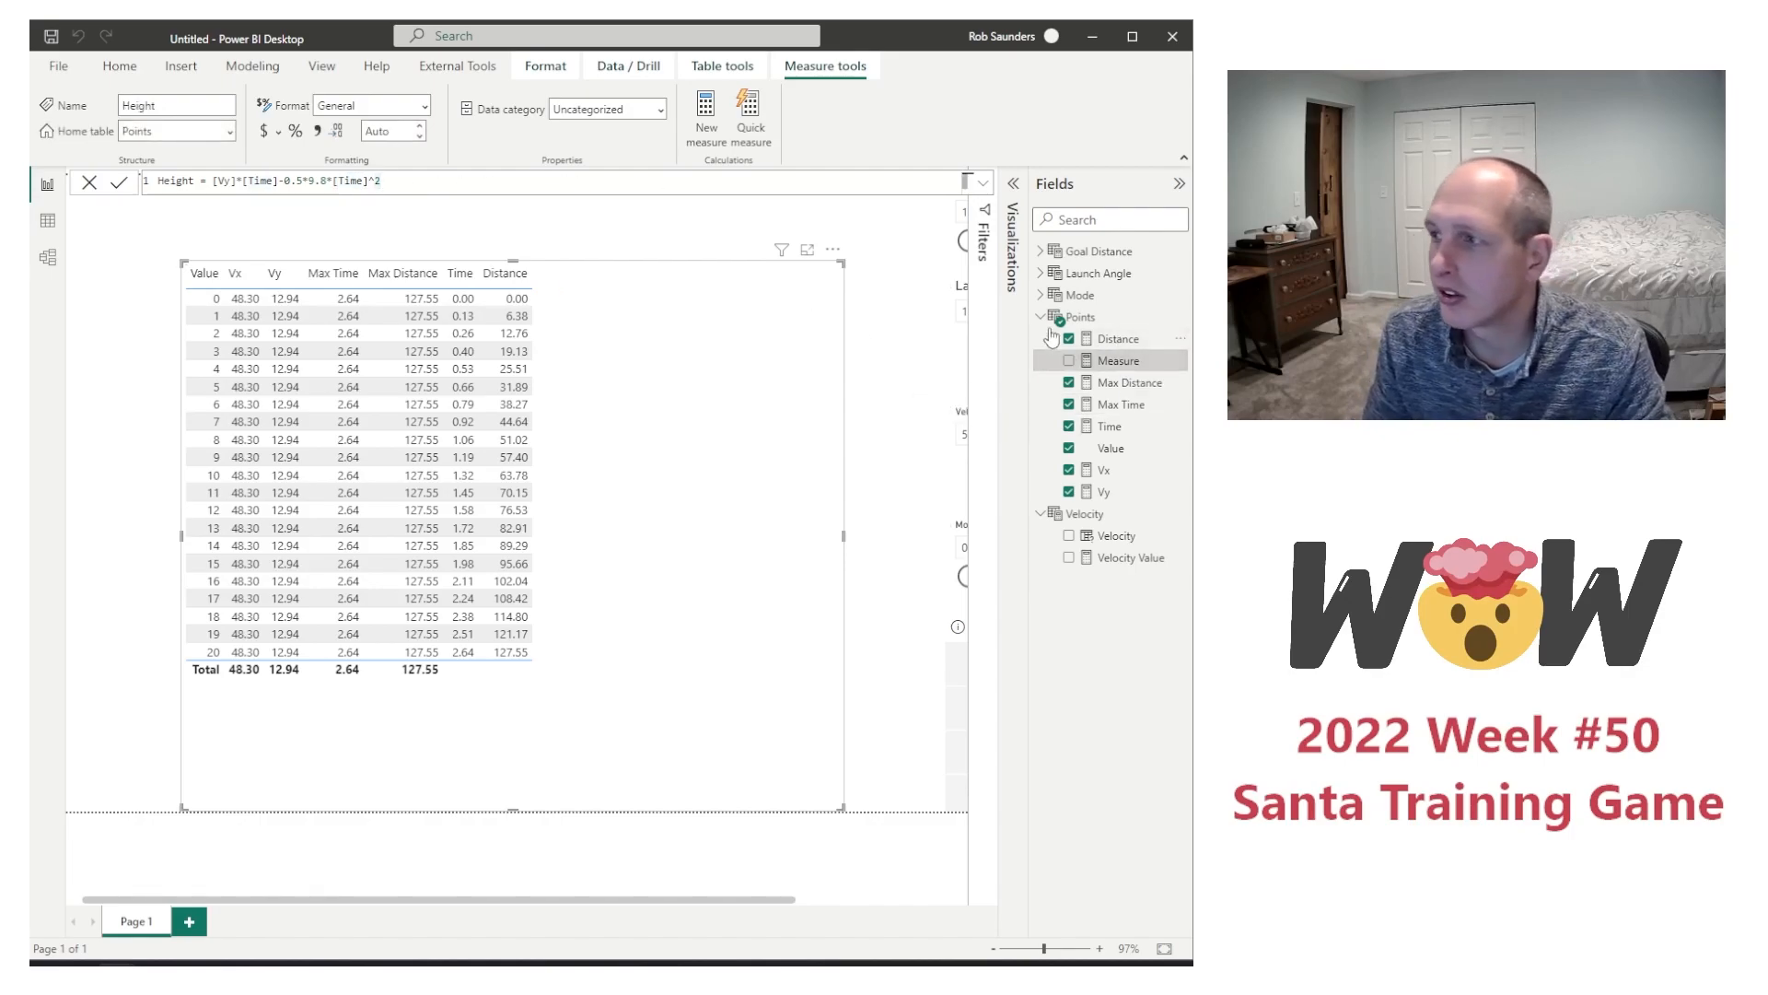
pyautogui.click(1069, 360)
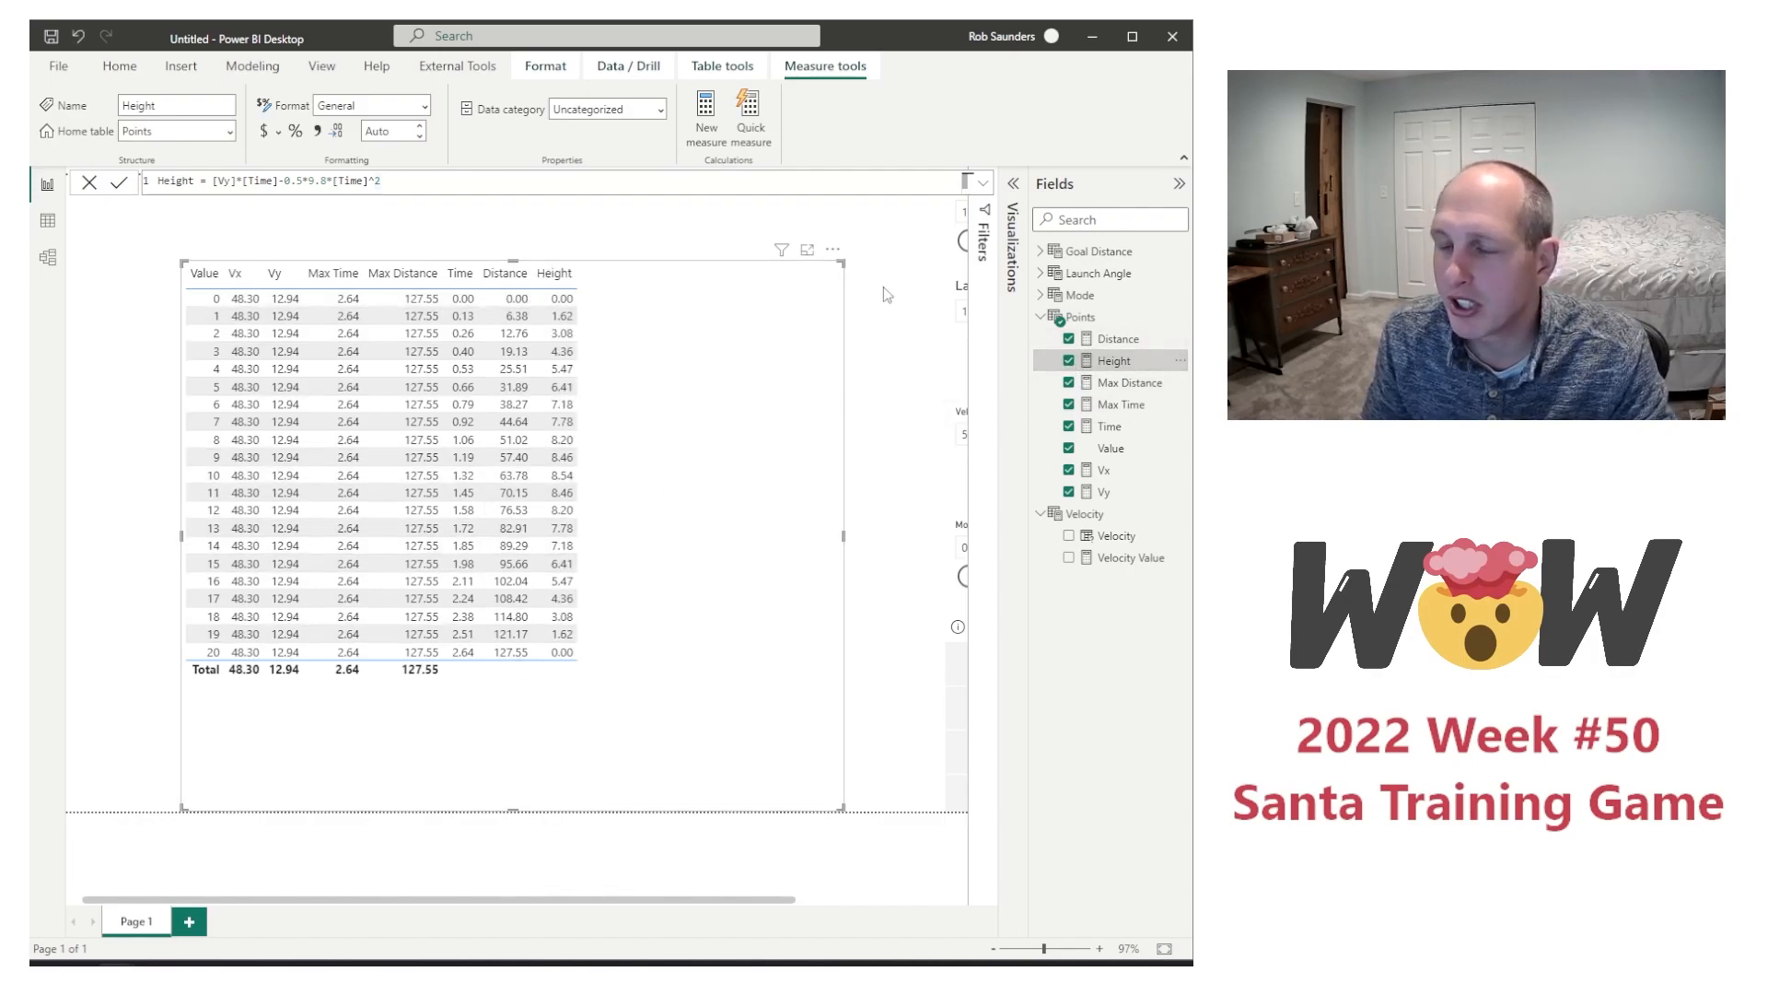
# Step: Narrow the table visual to fit its columns and move it to the upper-left corner of the page
pyautogui.moveTo(844, 535); pyautogui.dragTo(656, 543)
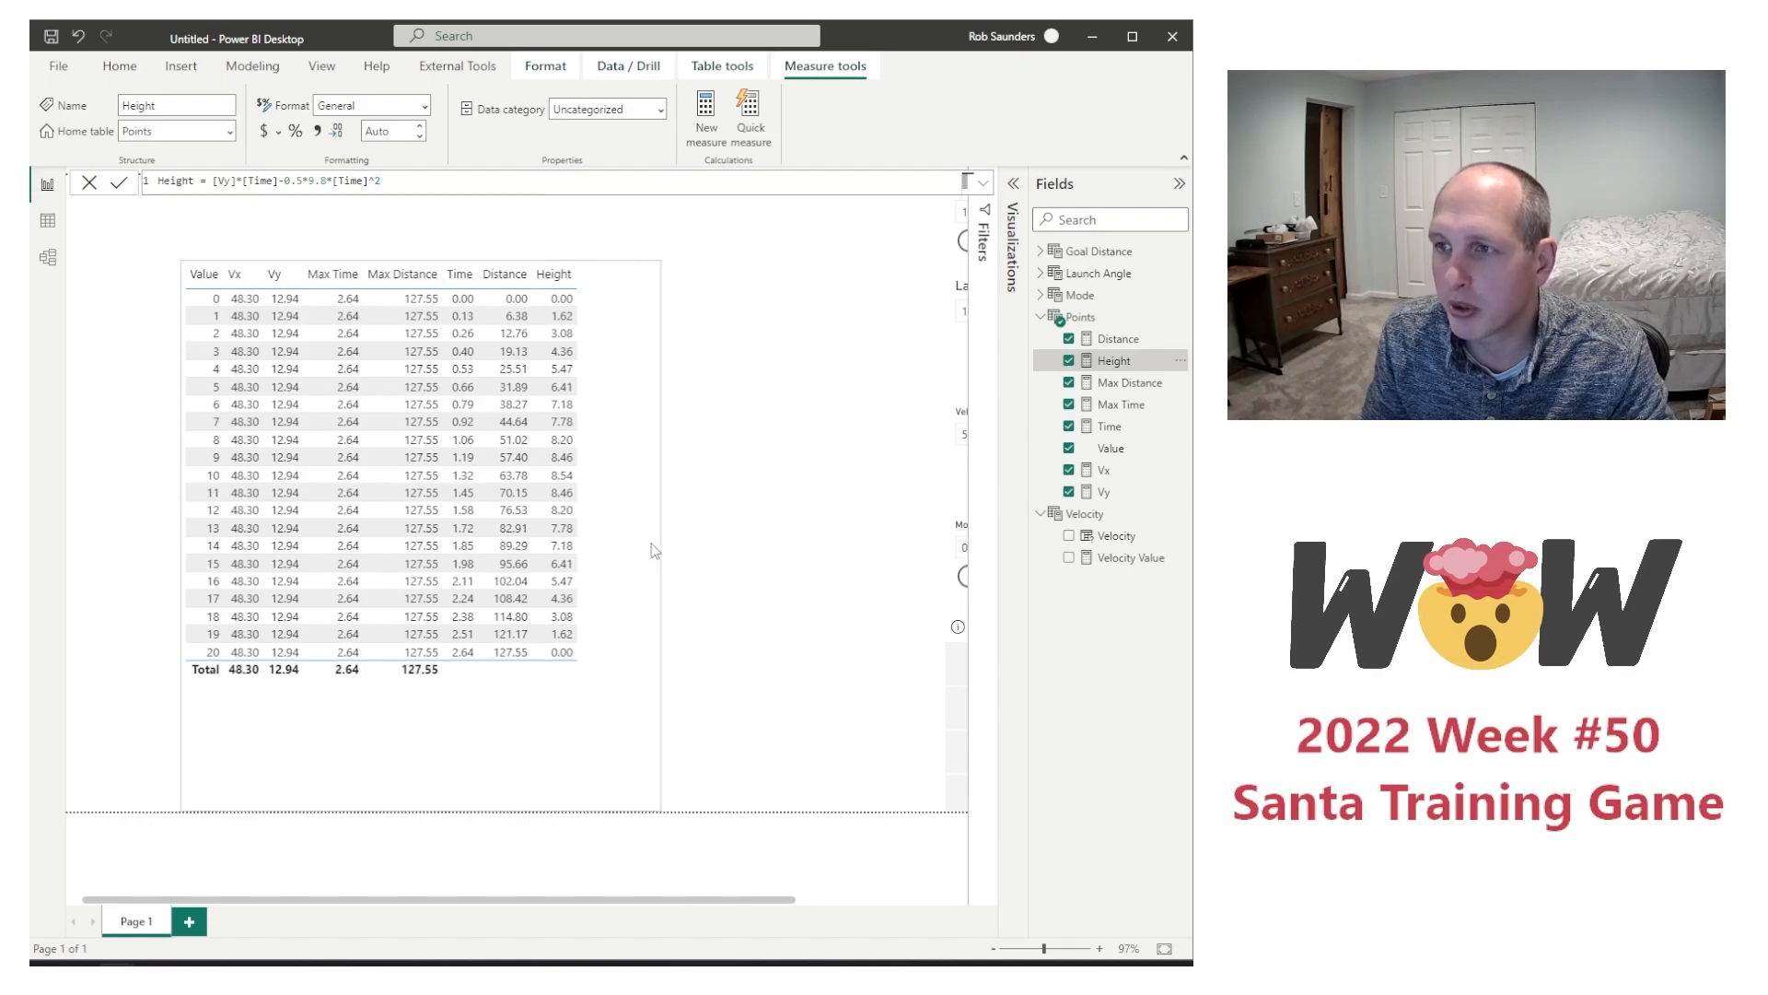
pyautogui.moveTo(595, 276); pyautogui.dragTo(484, 210)
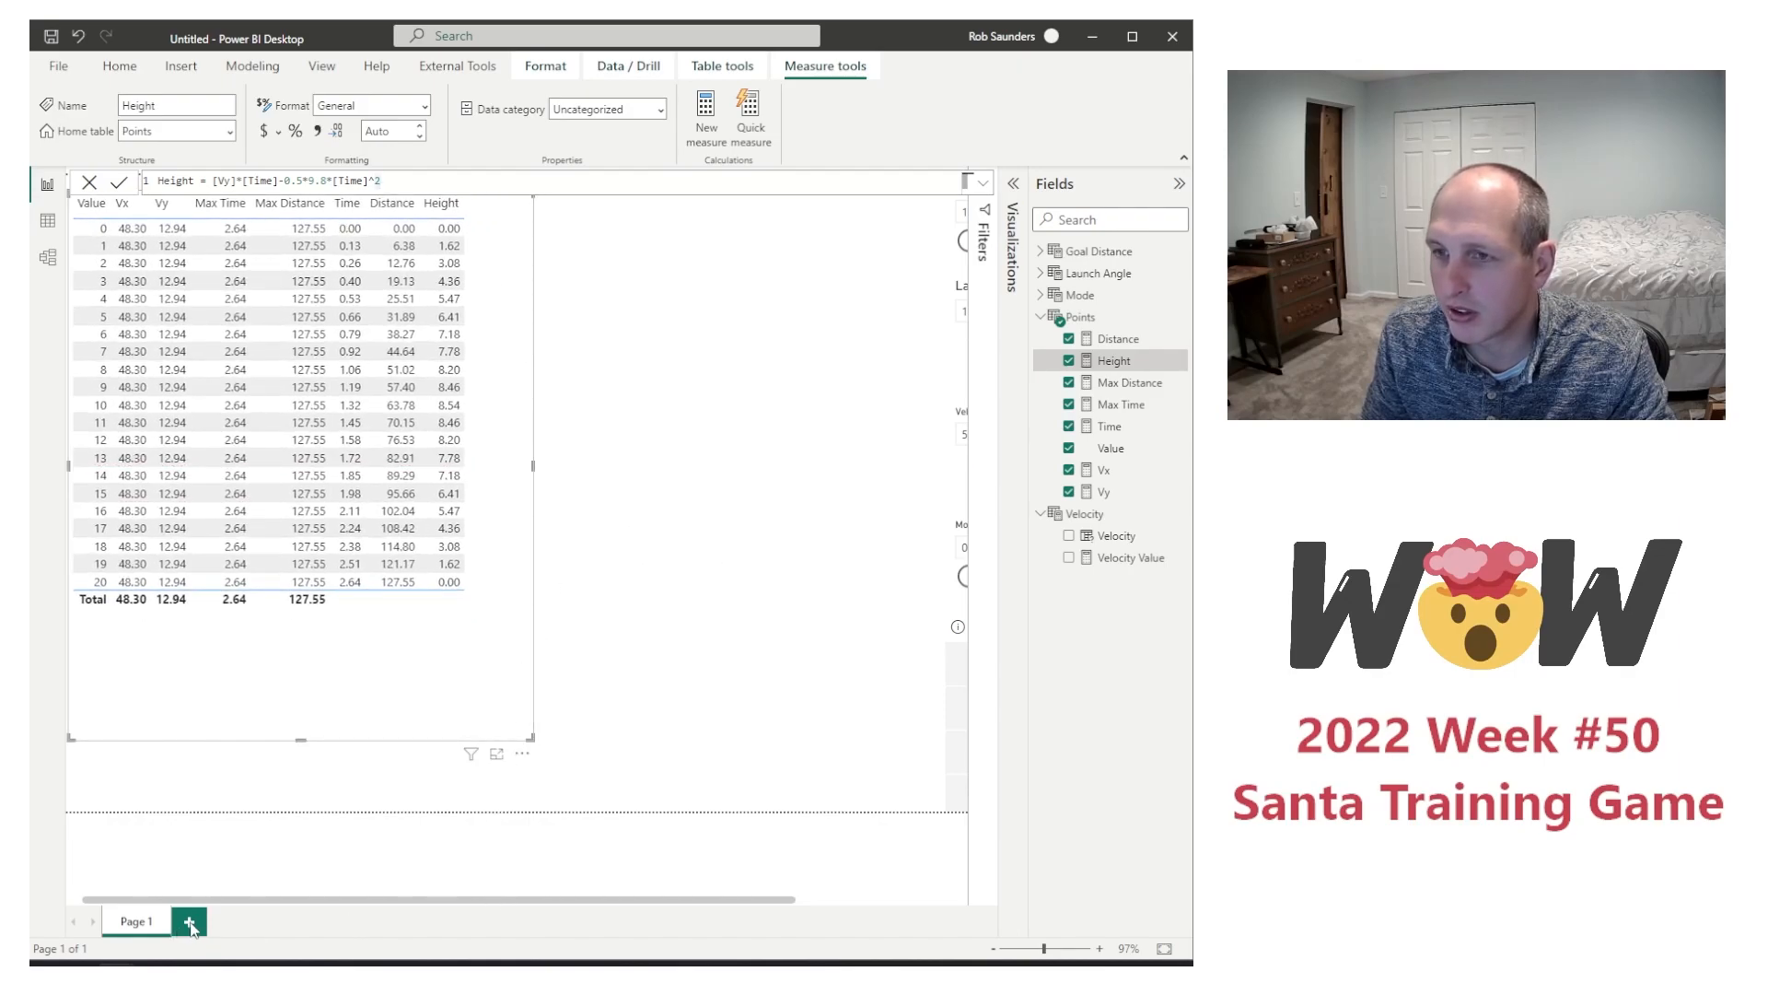
# Step: Add a new report page with a scatter chart using Value as values, Distance on the X axis and Height on the Y axis
pyautogui.click(190, 922)
pyautogui.click(1014, 184)
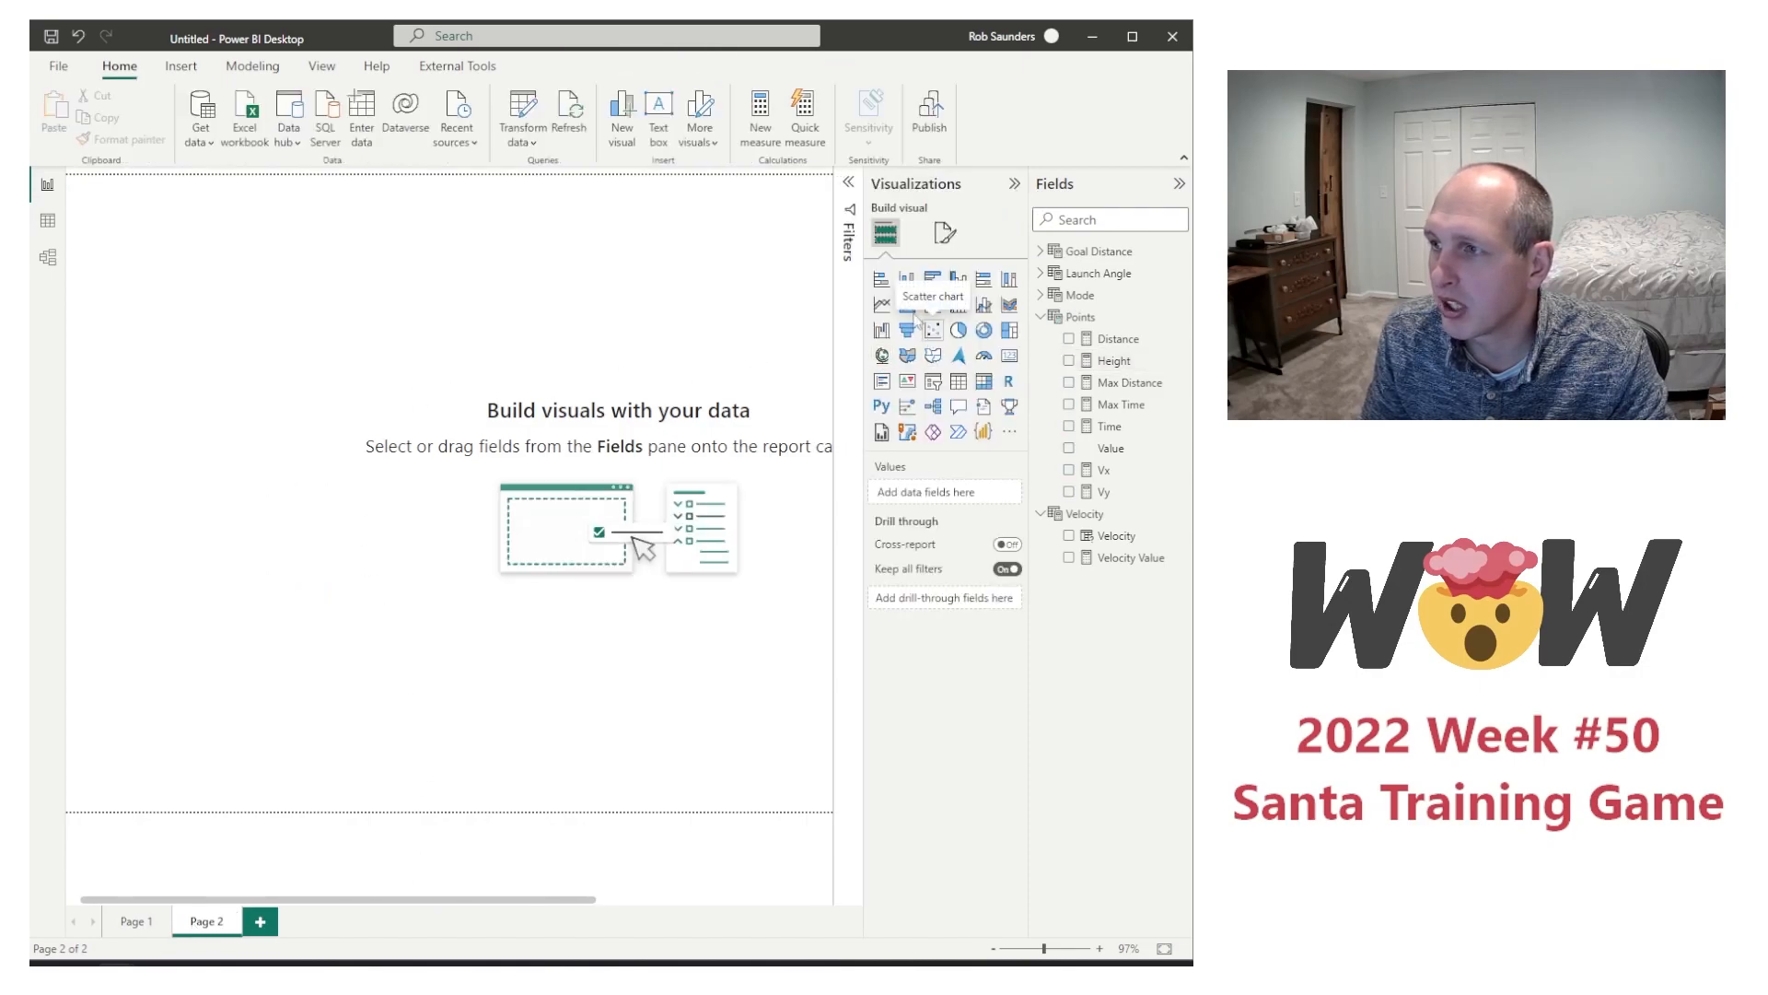
pyautogui.click(930, 328)
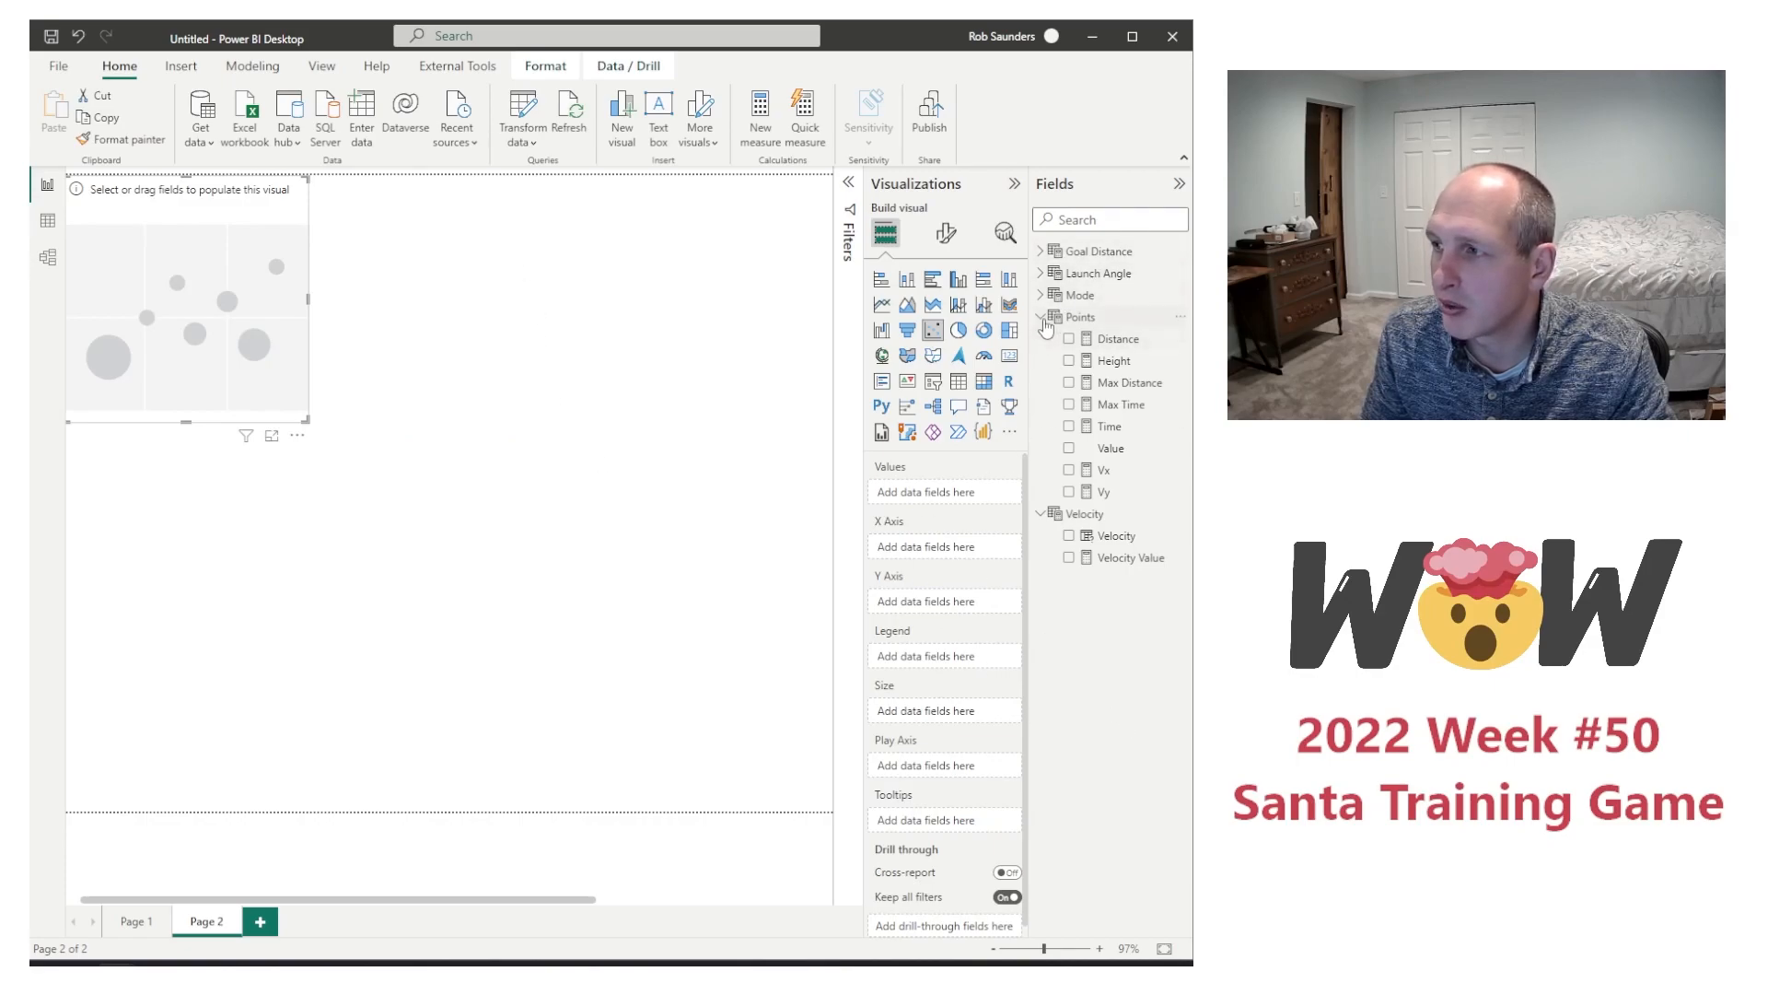
pyautogui.moveTo(1138, 451); pyautogui.dragTo(932, 494)
pyautogui.moveTo(1110, 340); pyautogui.dragTo(958, 556)
pyautogui.moveTo(1114, 364); pyautogui.dragTo(971, 620)
# Step: Enlarge the scatter chart so it spans most of the page's width and height
pyautogui.moveTo(308, 298); pyautogui.dragTo(646, 313)
pyautogui.moveTo(358, 428); pyautogui.dragTo(361, 668)
pyautogui.moveTo(646, 431); pyautogui.dragTo(801, 425)
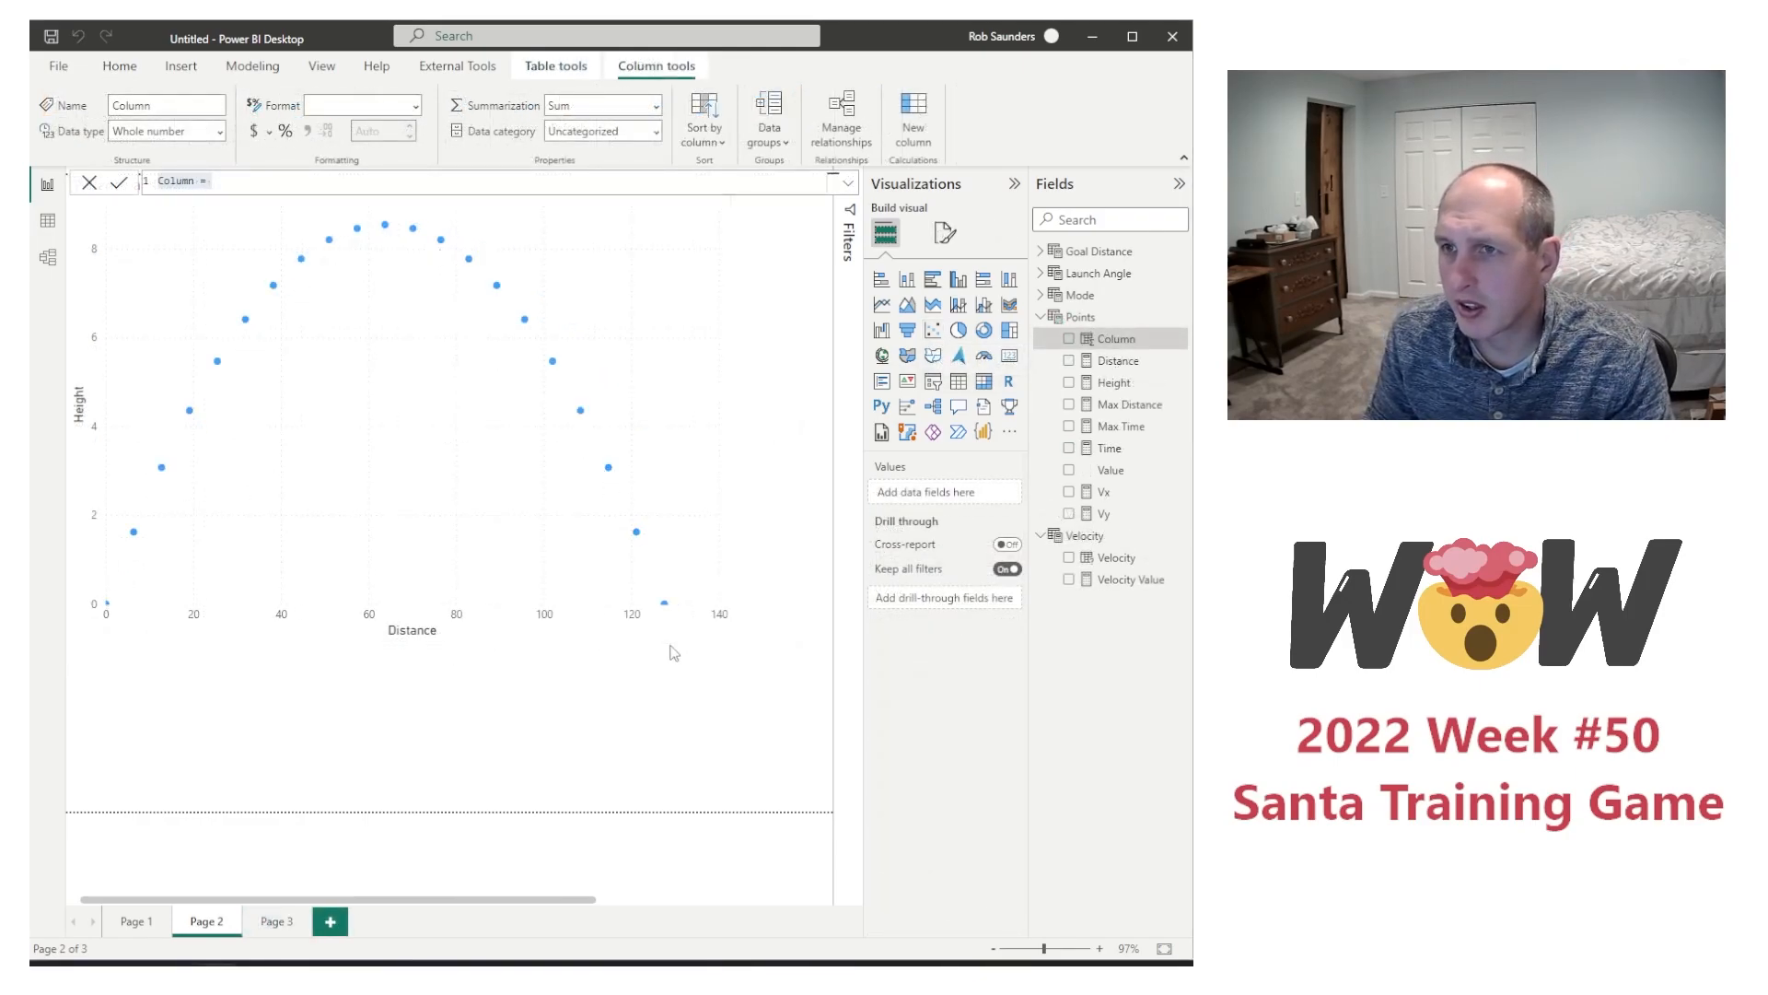
pyautogui.click(469, 731)
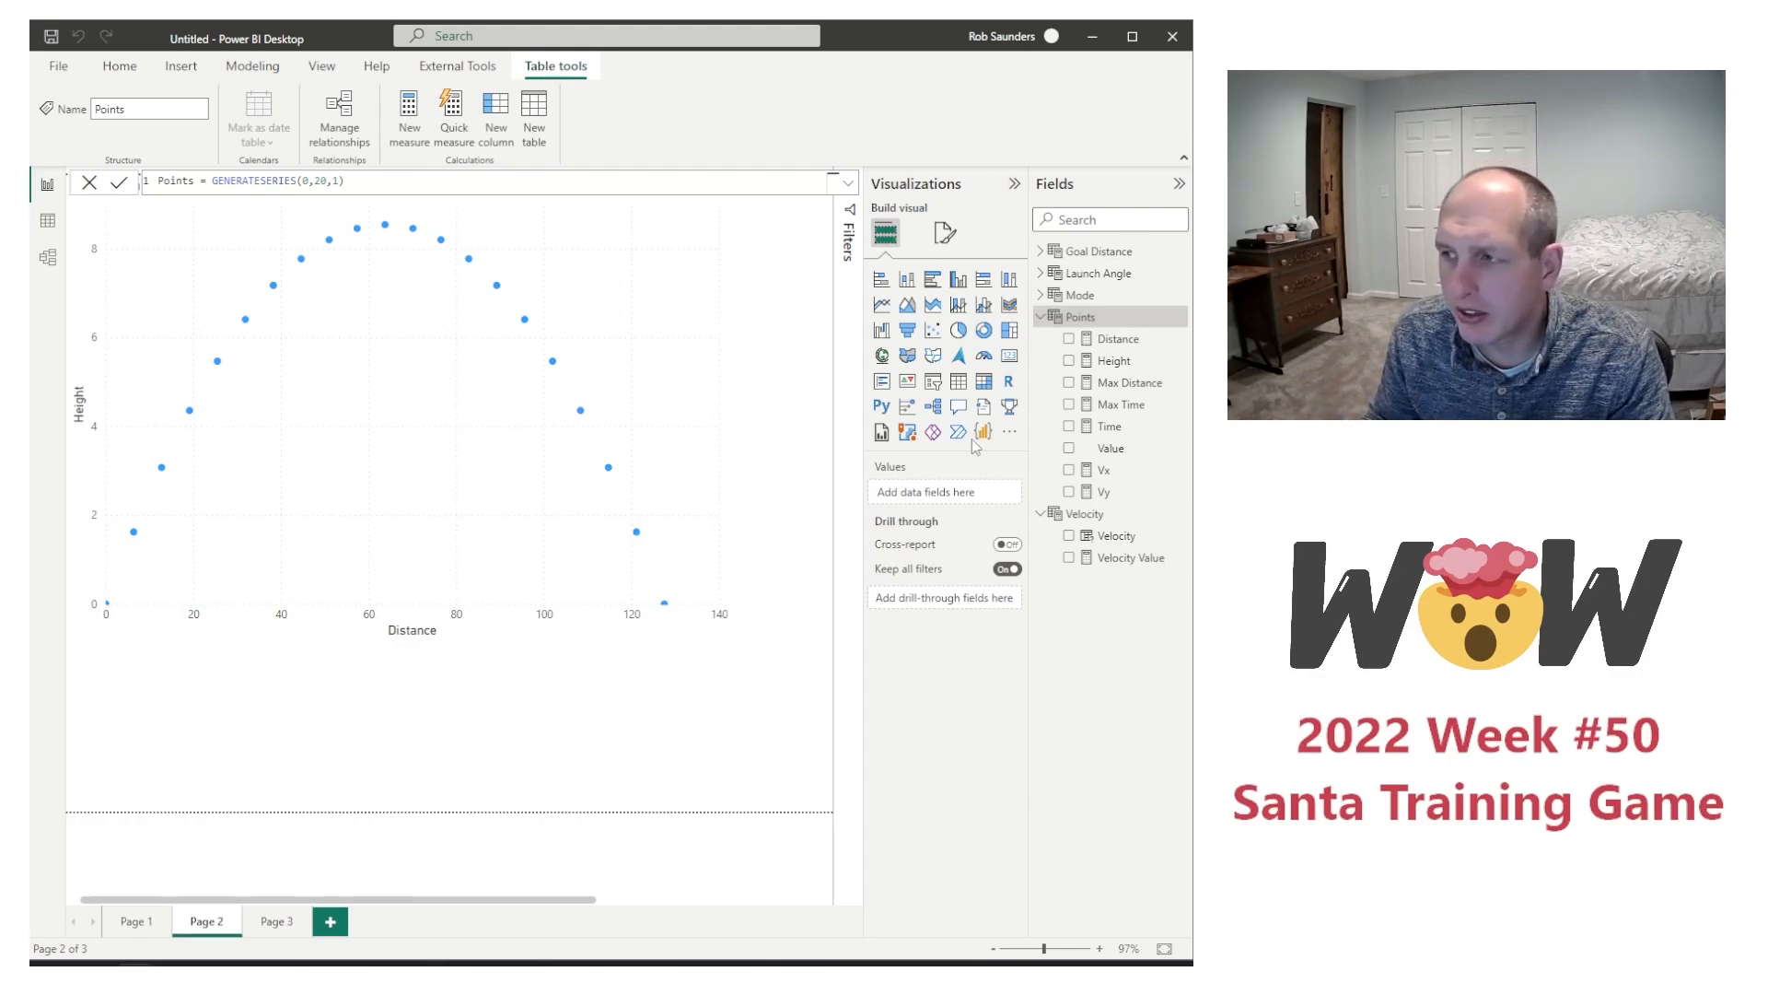
# Step: Find the Charticulator custom visual by Microsoft in AppSource and add it to the report
pyautogui.click(1009, 434)
pyautogui.click(1046, 444)
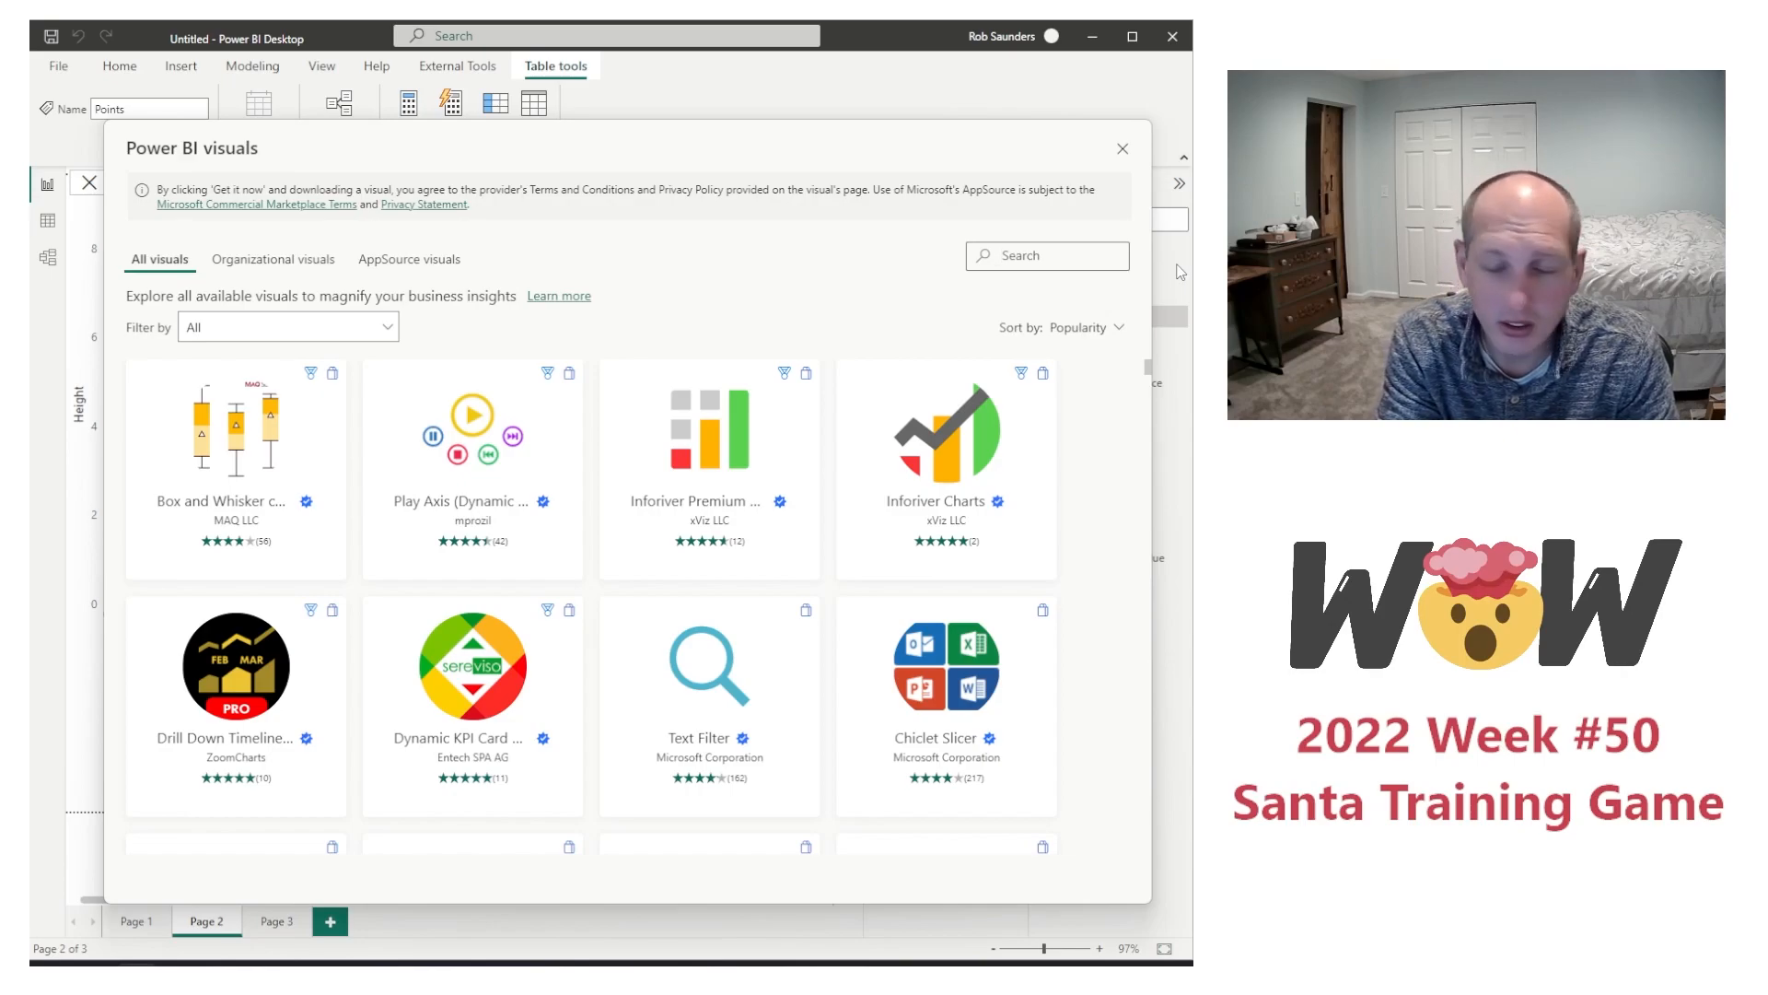
pyautogui.write('chartic')
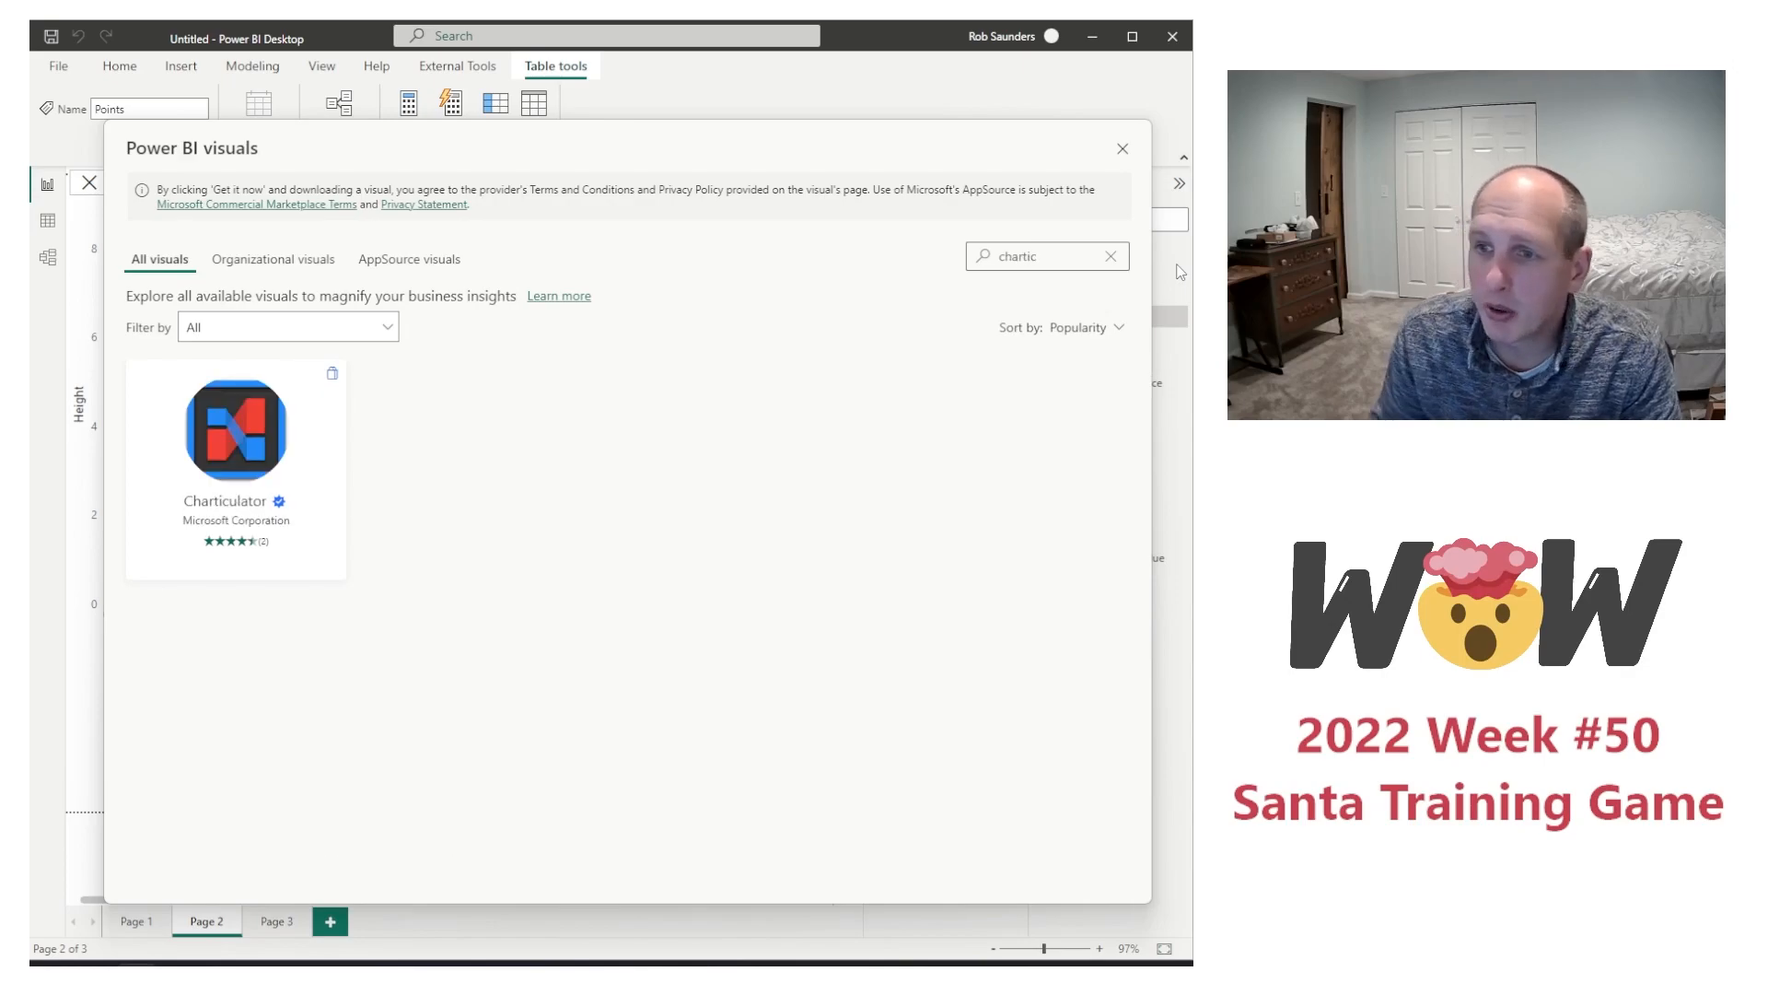
pyautogui.click(263, 447)
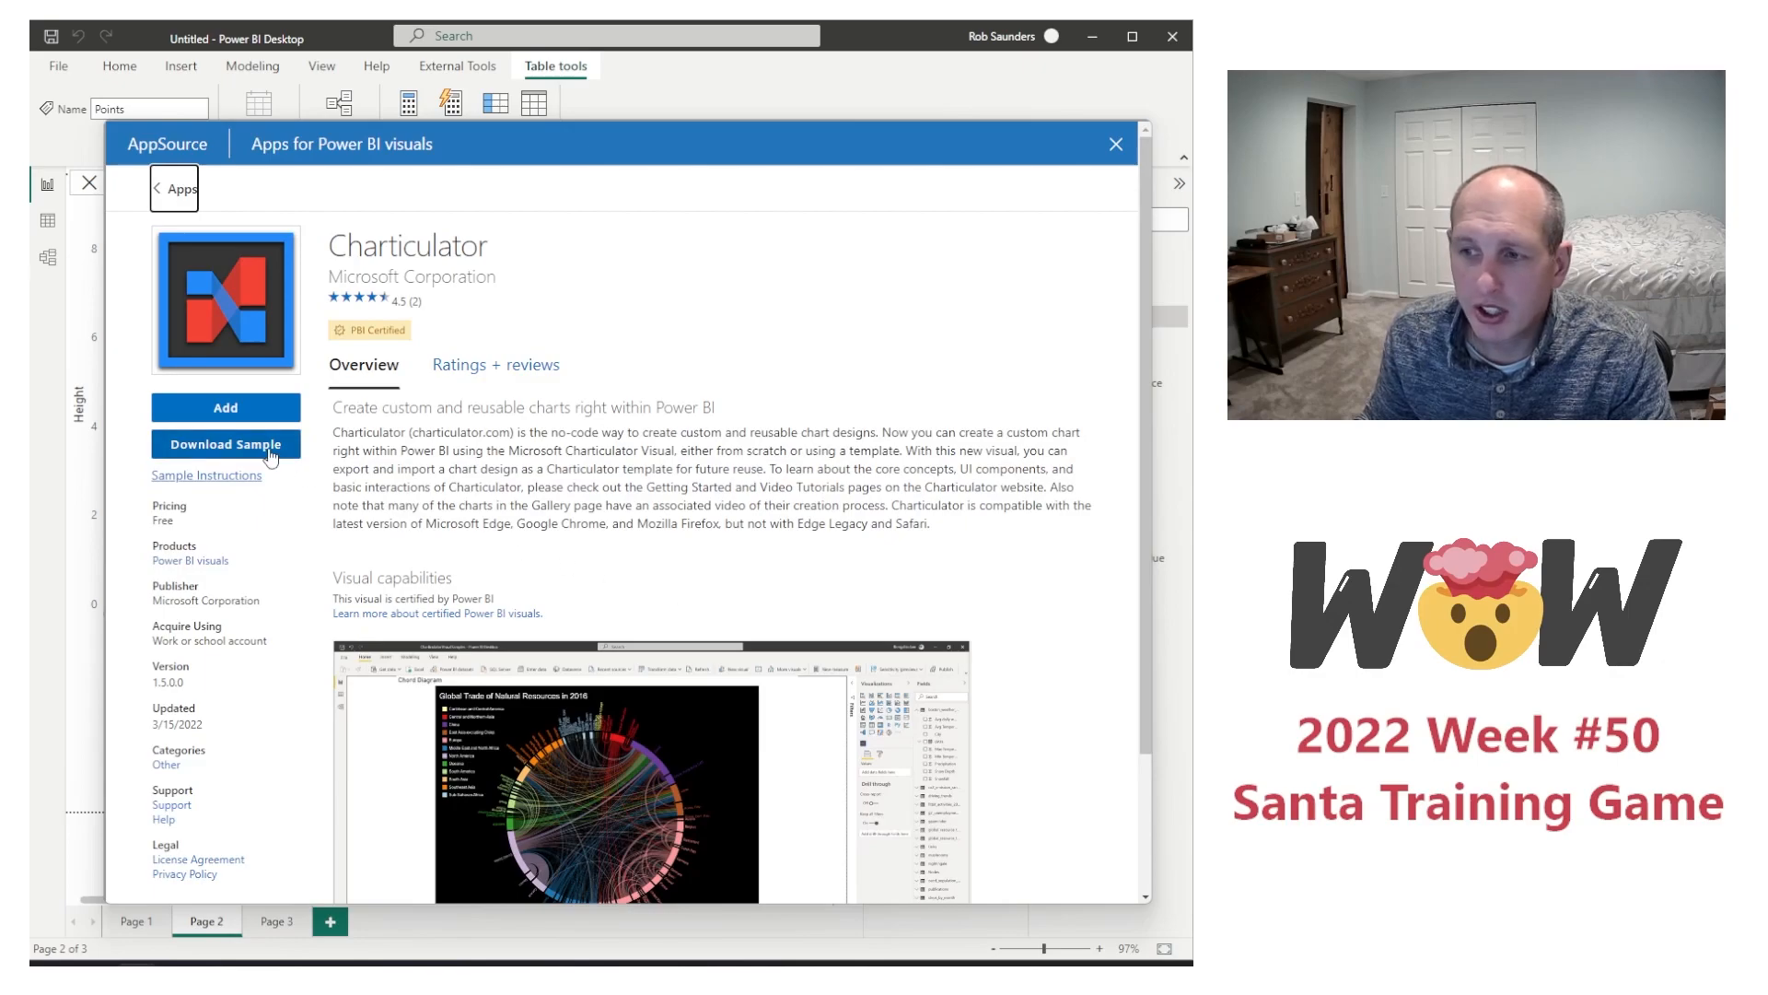
pyautogui.click(245, 409)
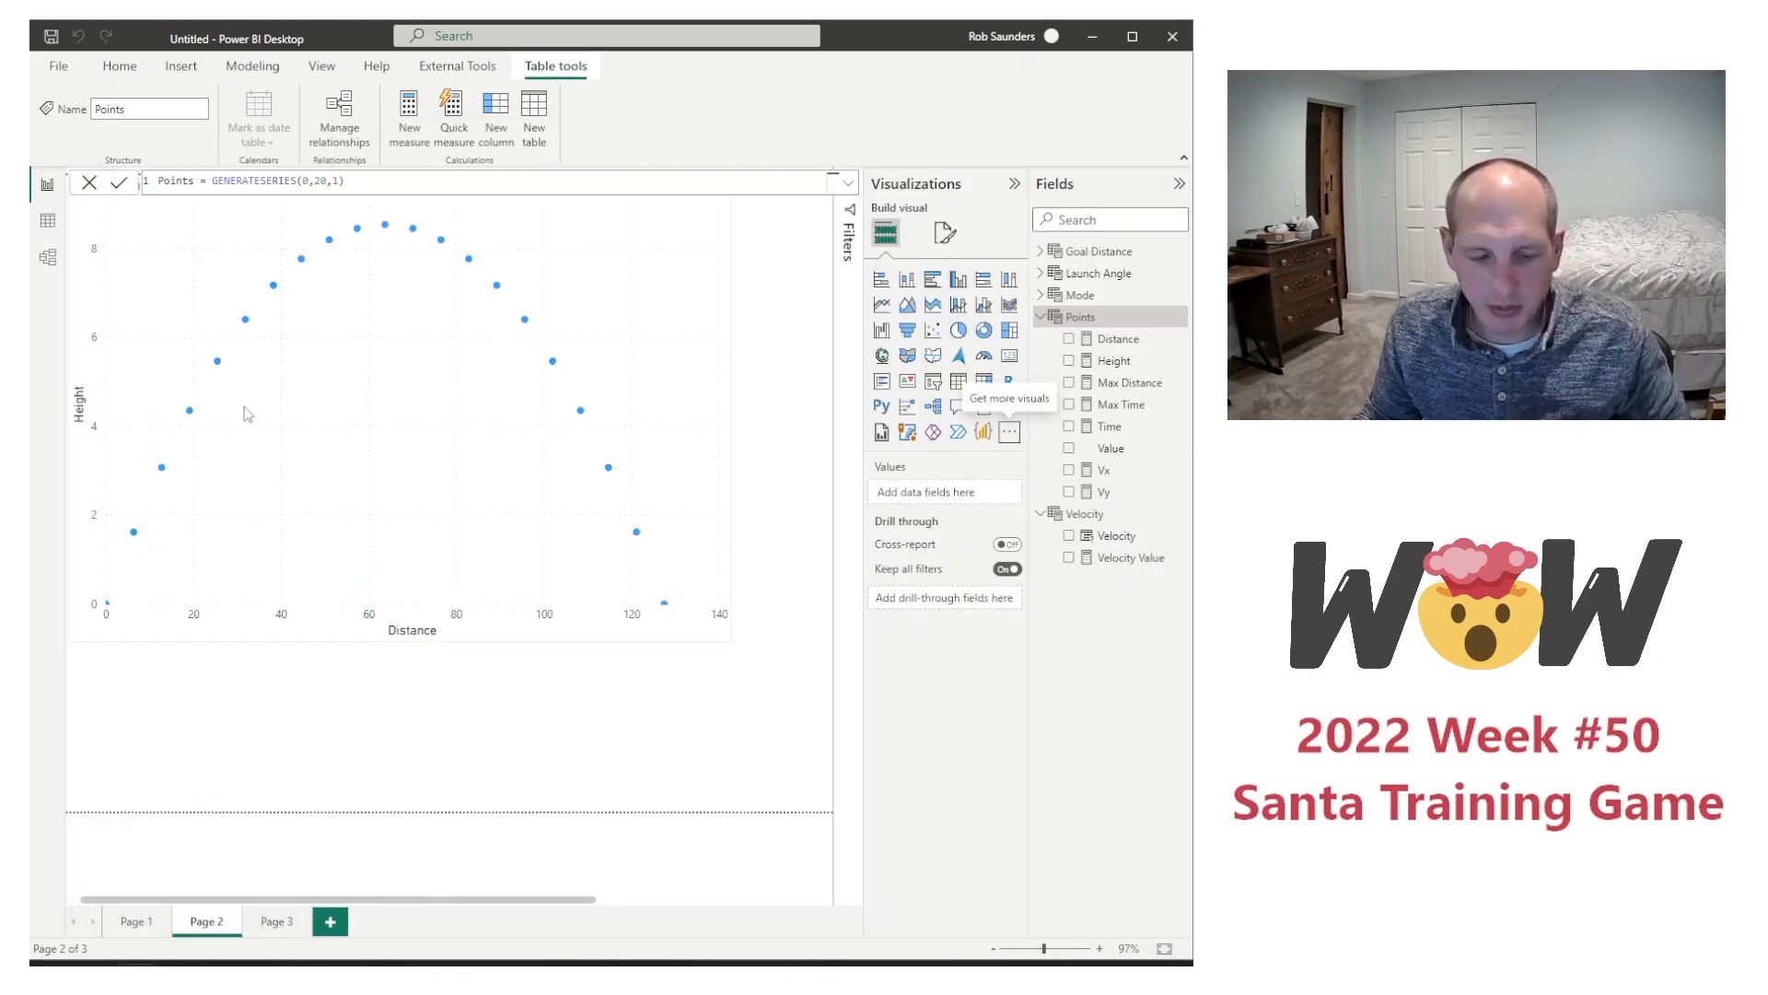
pyautogui.click(204, 525)
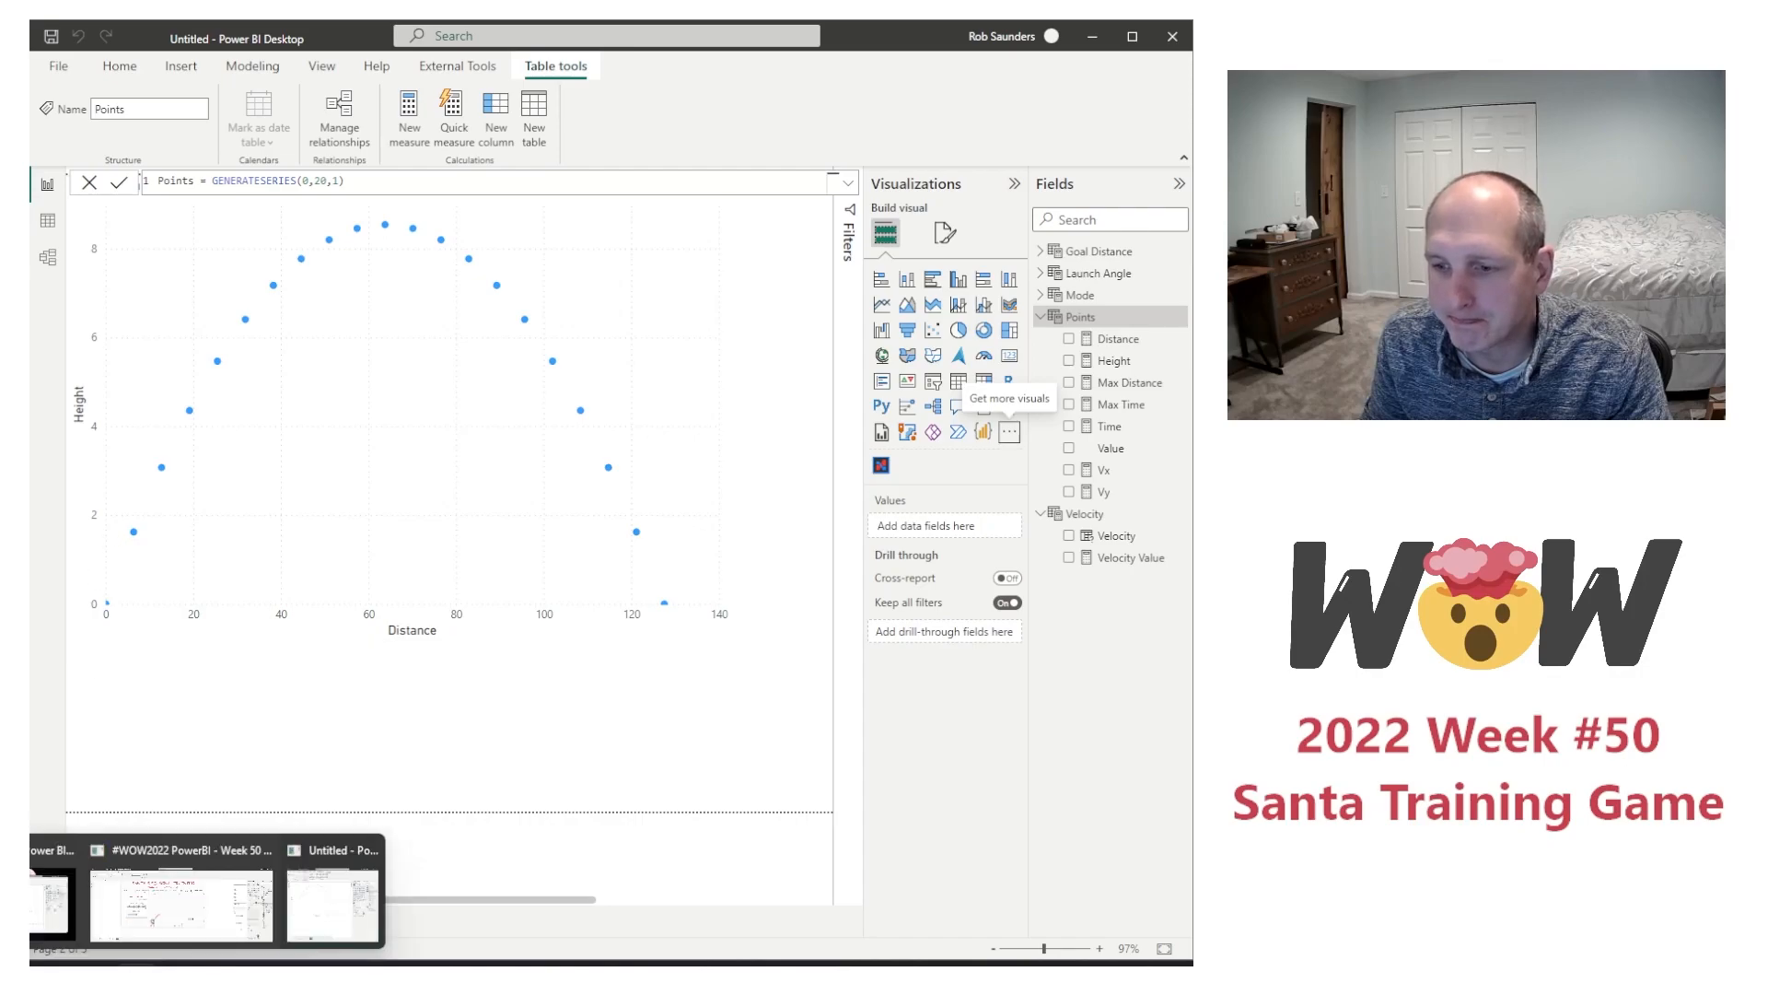
# Step: Insert a Microsoft Charticulator visual on the empty Page 3 and enlarge it to fill the visible page area
pyautogui.moveTo(225, 915)
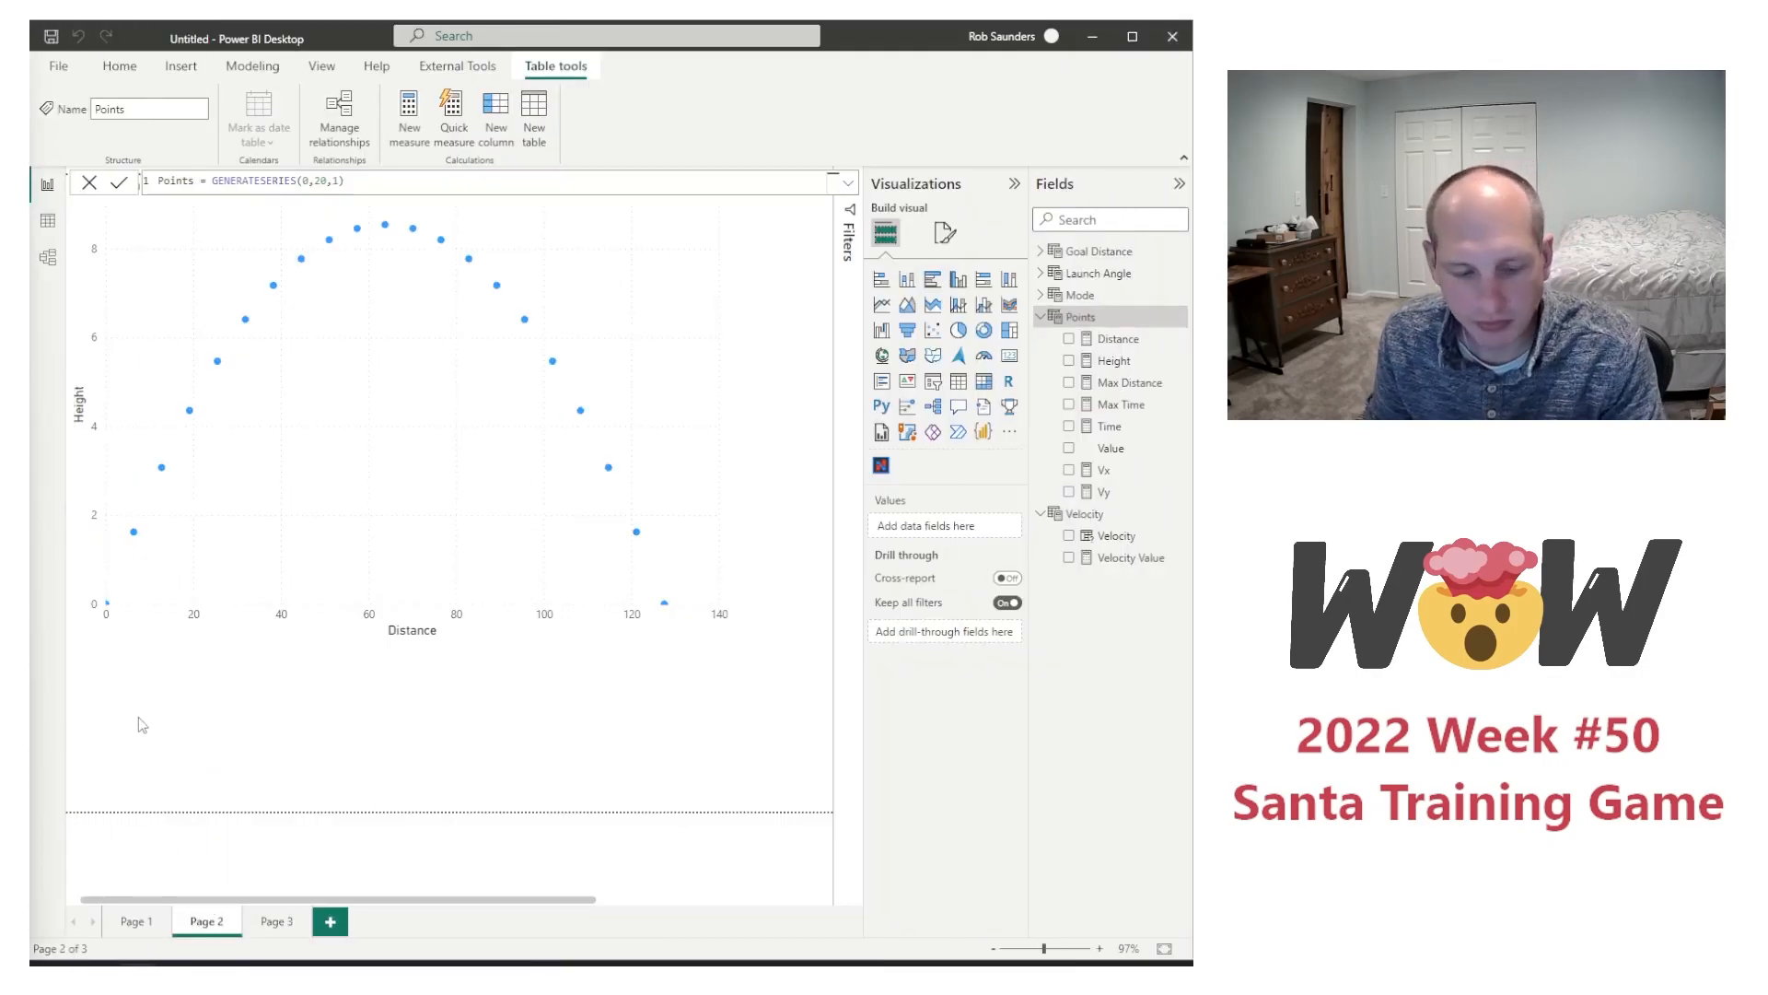
pyautogui.click(277, 921)
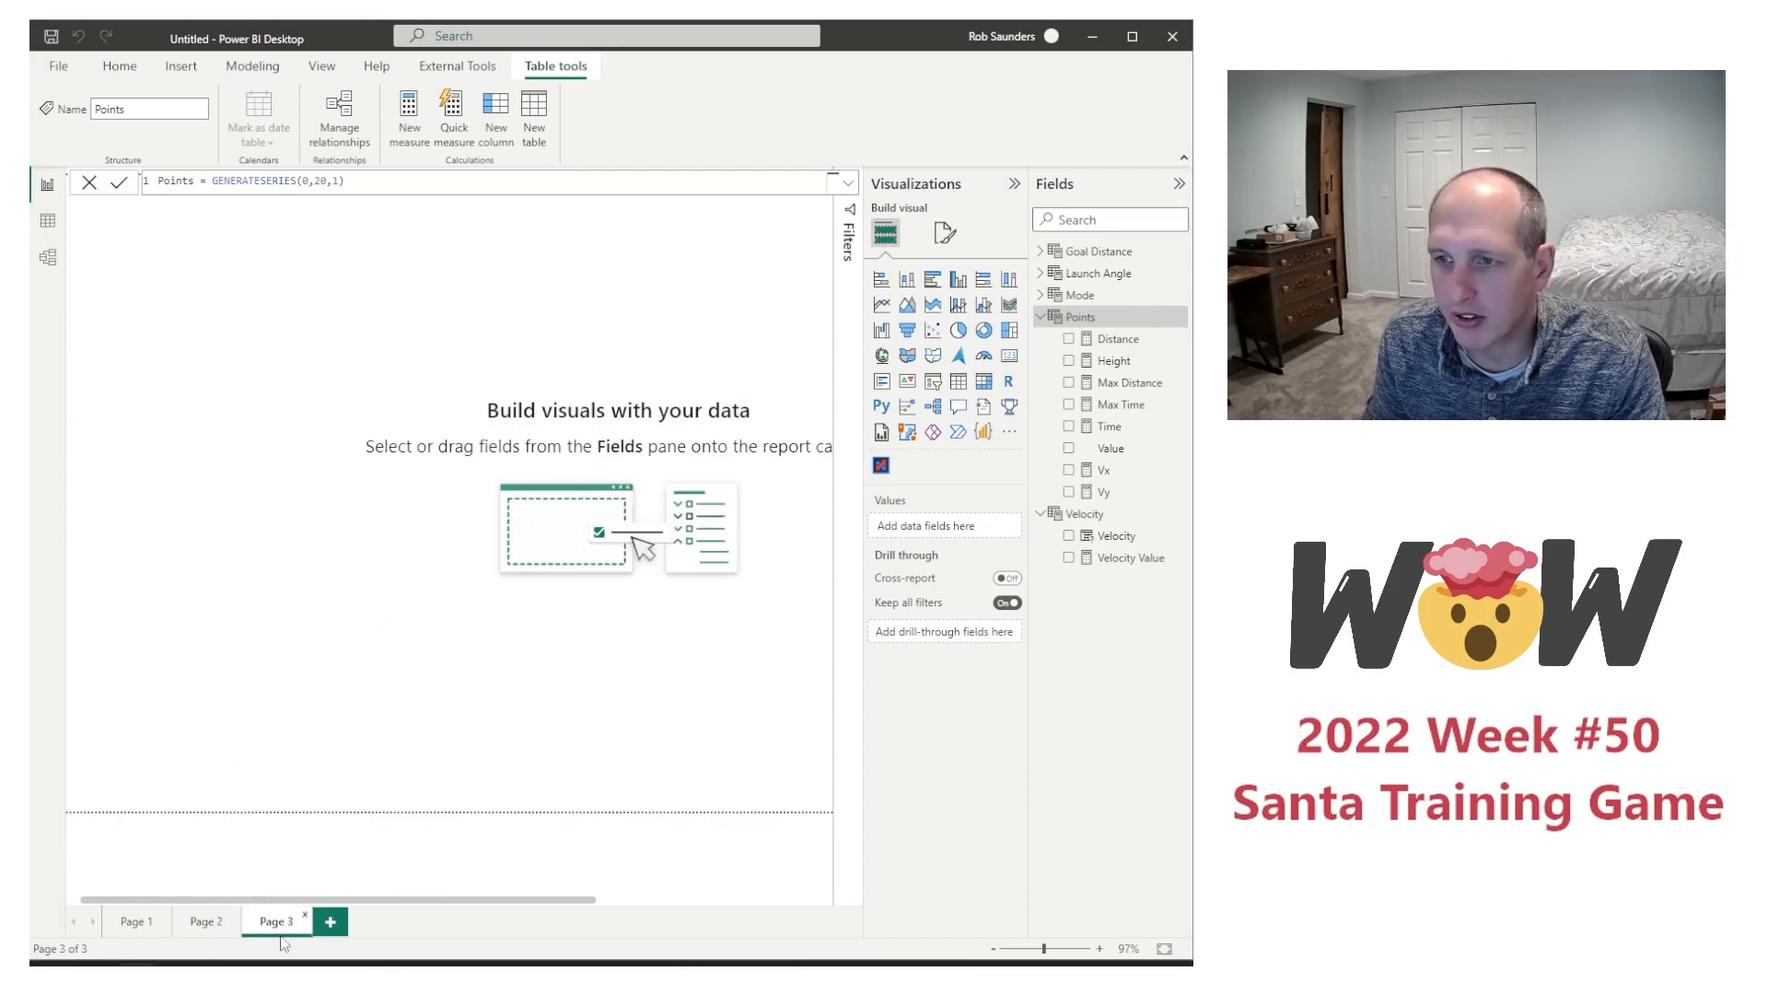
pyautogui.click(334, 718)
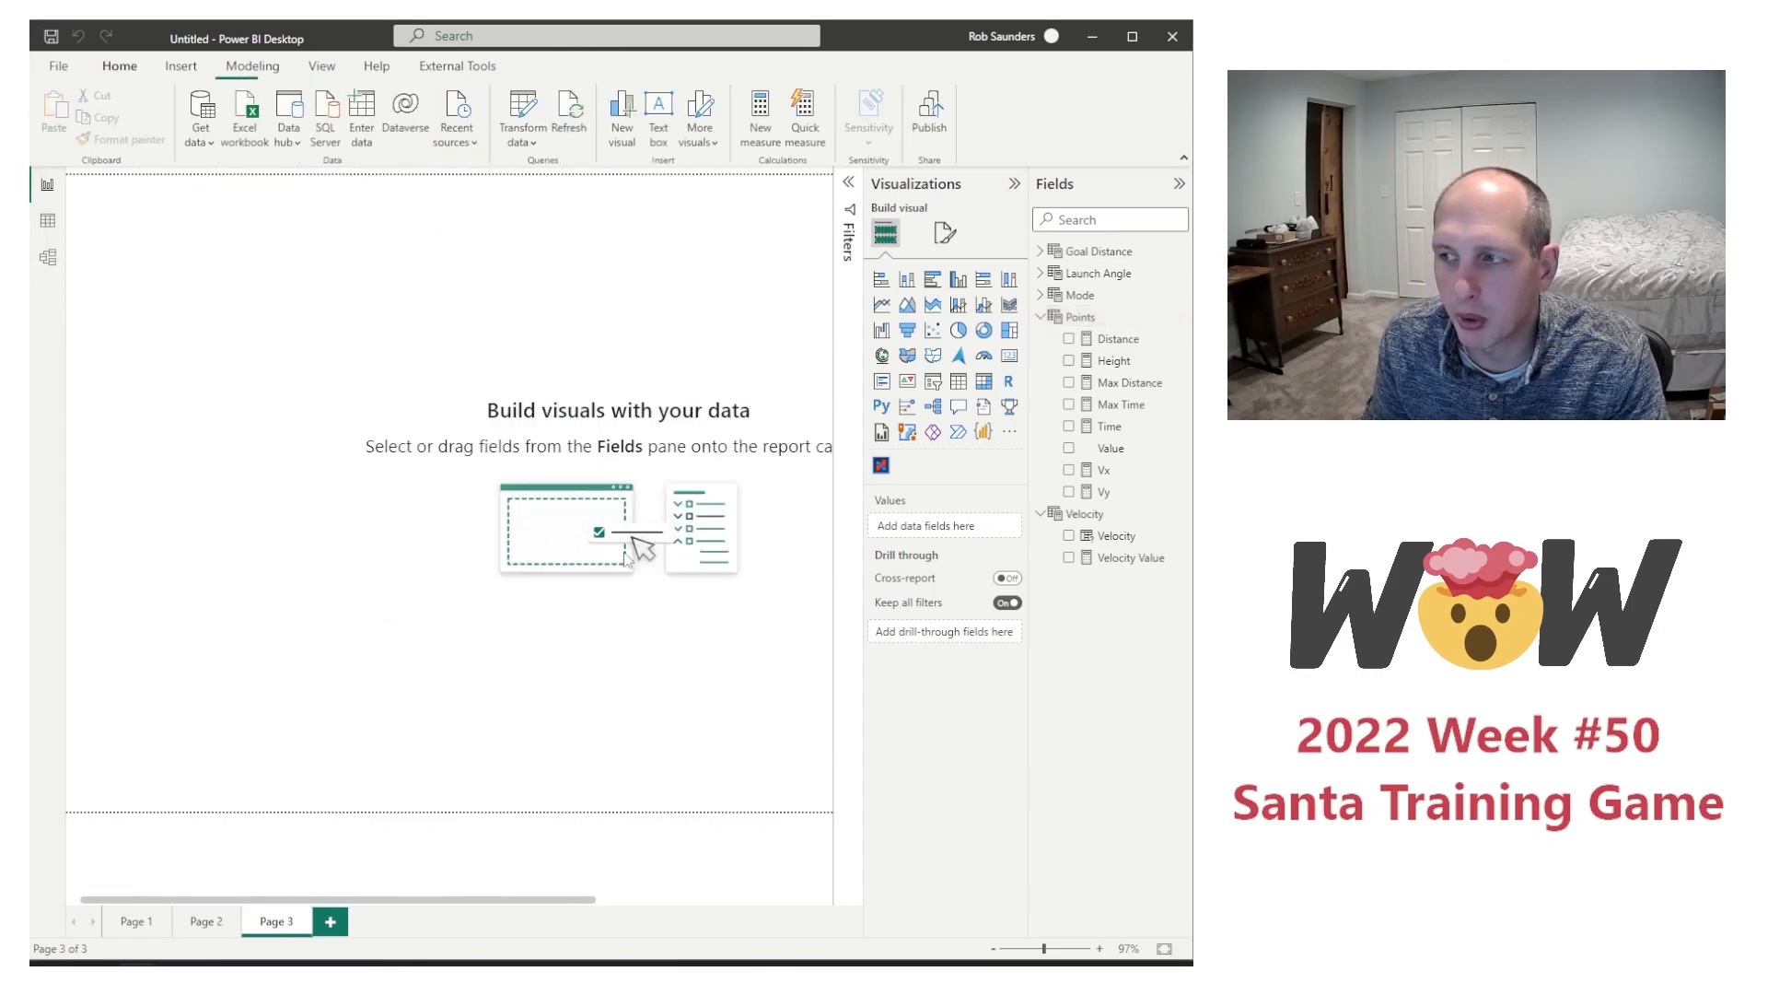
pyautogui.click(882, 468)
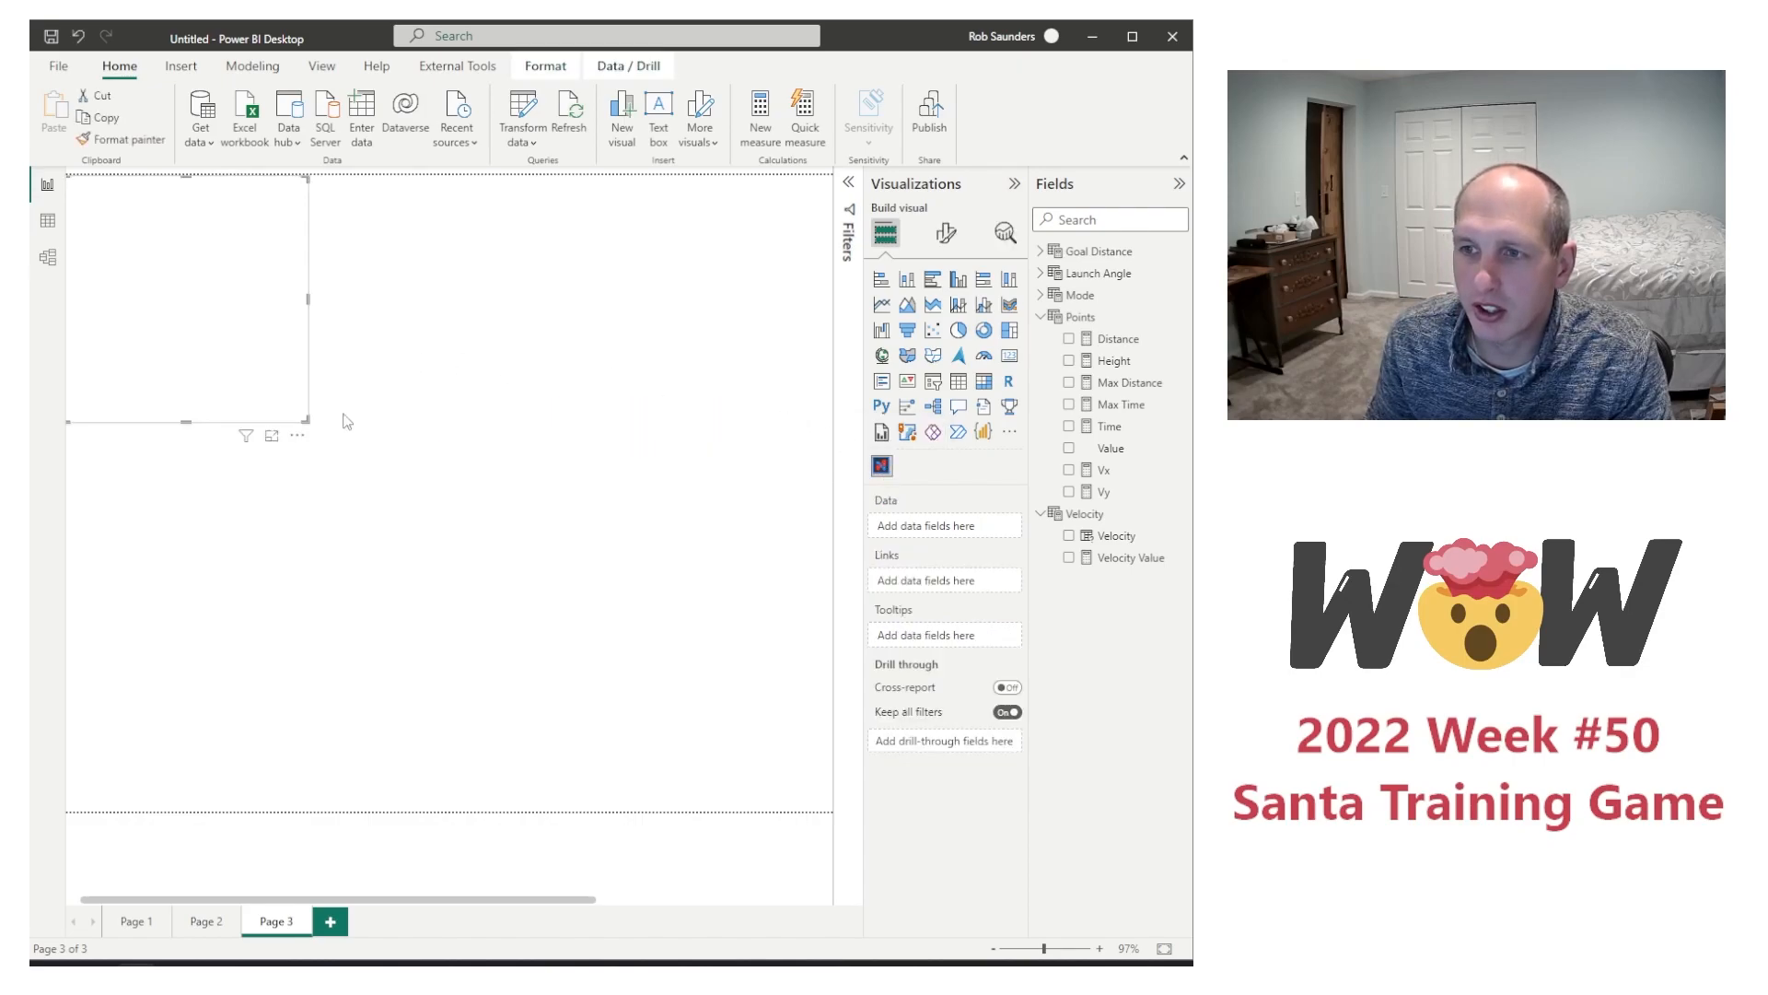
pyautogui.moveTo(306, 420); pyautogui.dragTo(825, 817)
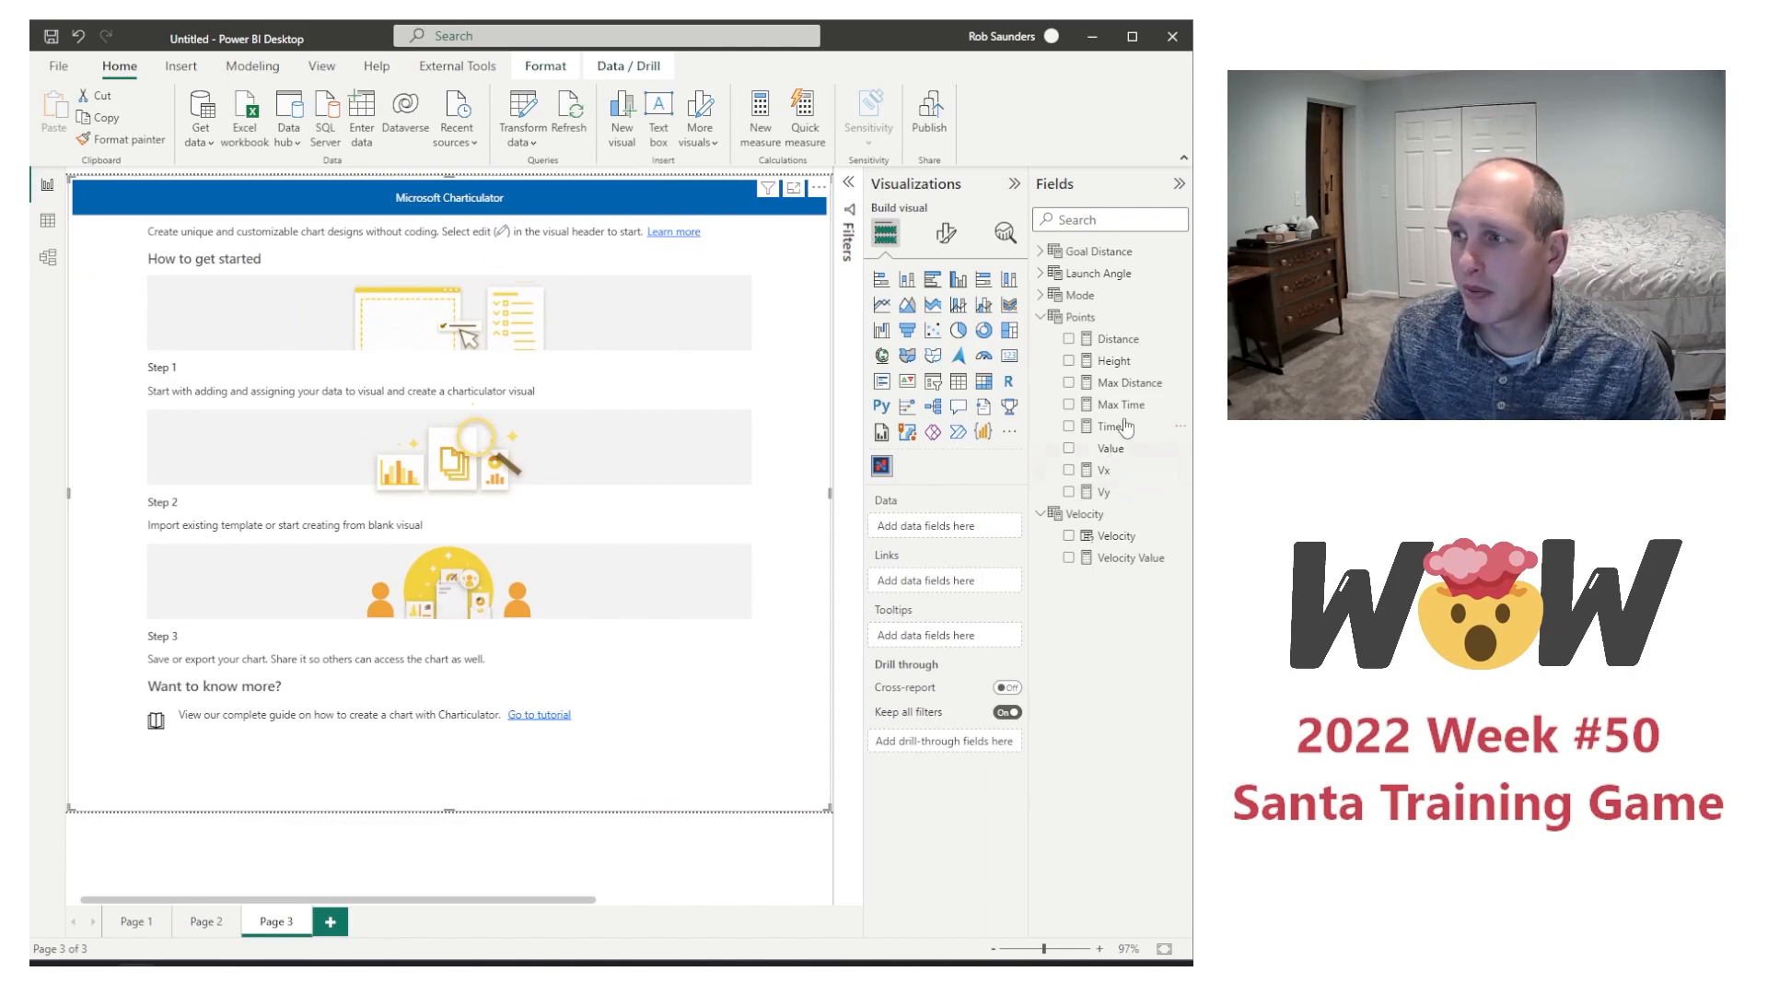
# Step: Create a measure in the Points table defined as Gift = unichar(127873)
pyautogui.rightClick(1124, 382)
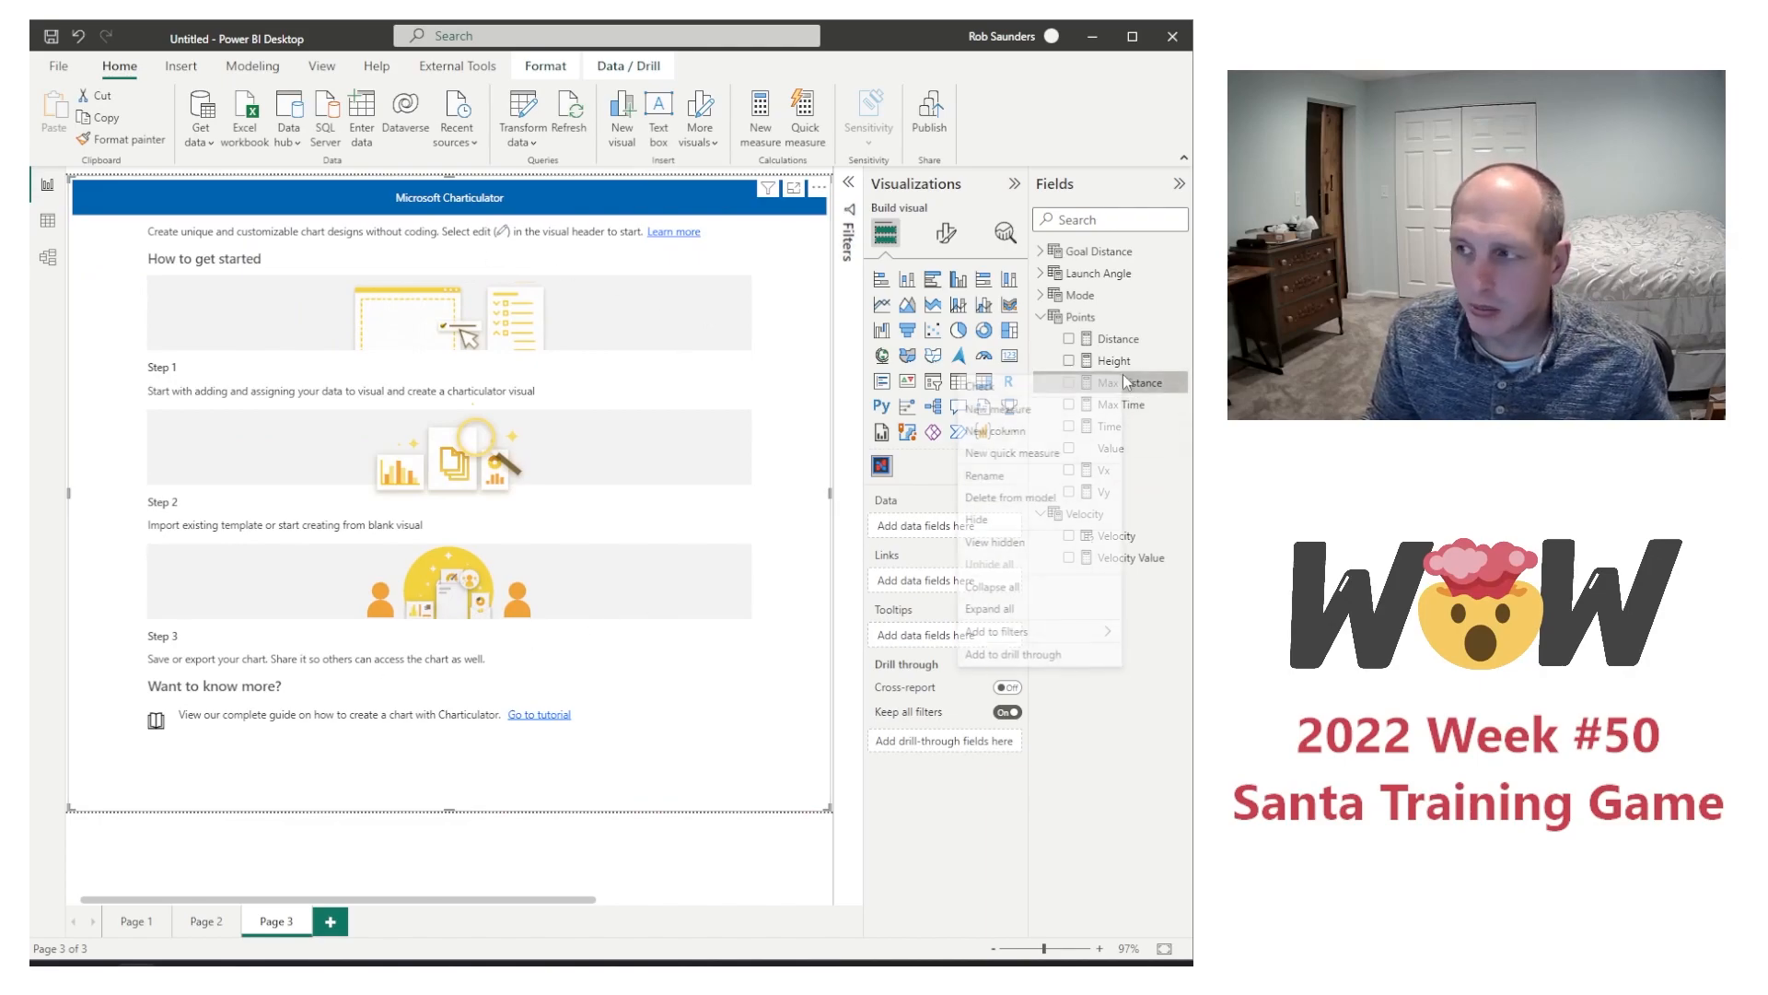
pyautogui.click(1061, 413)
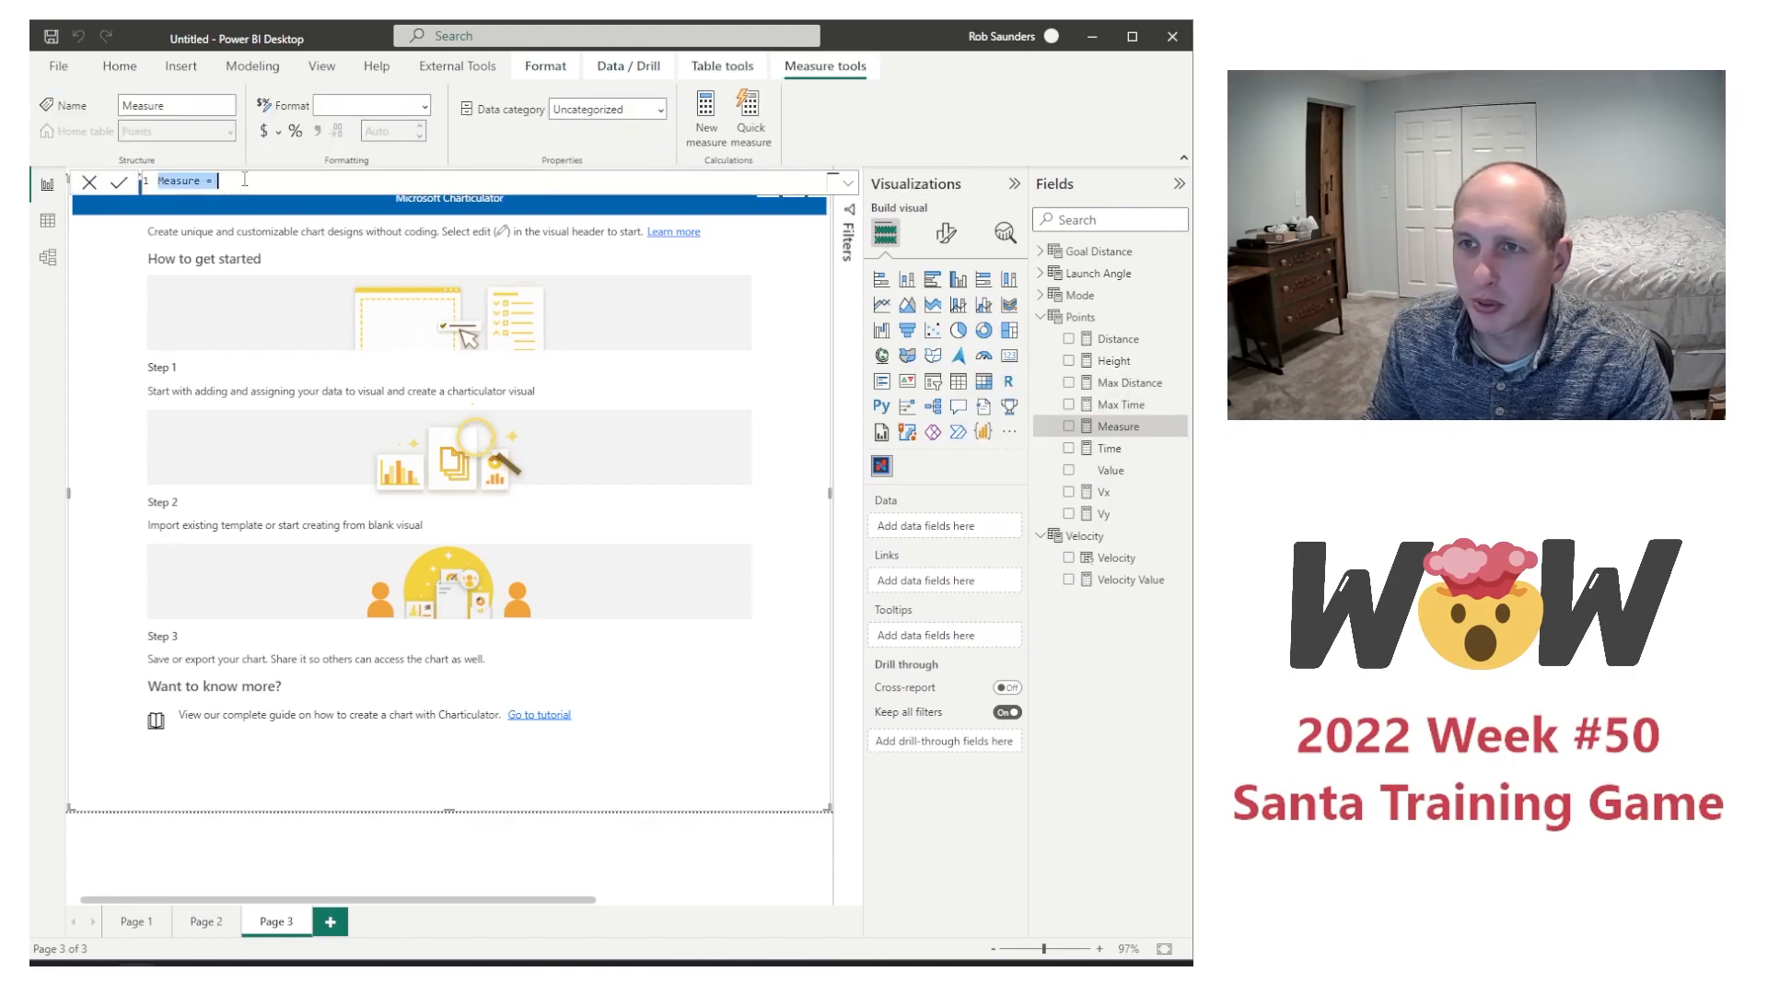
pyautogui.write('Gift = unichar(127873)')
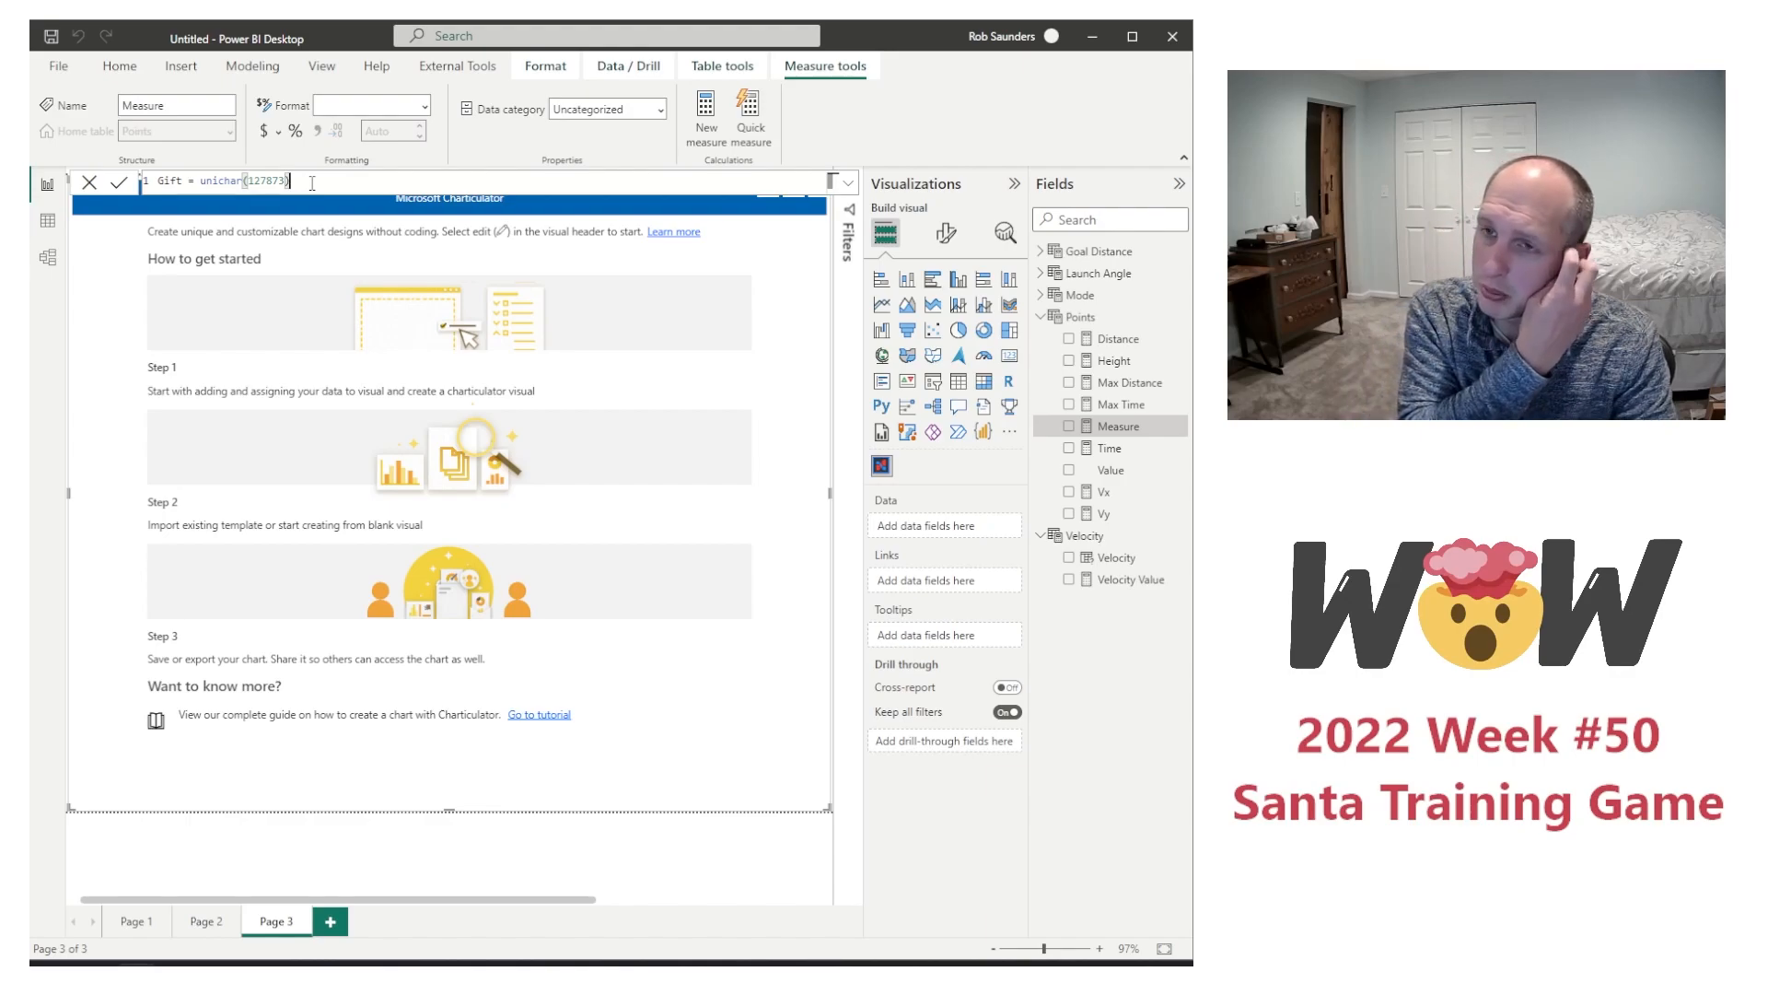
pyautogui.press('Return')
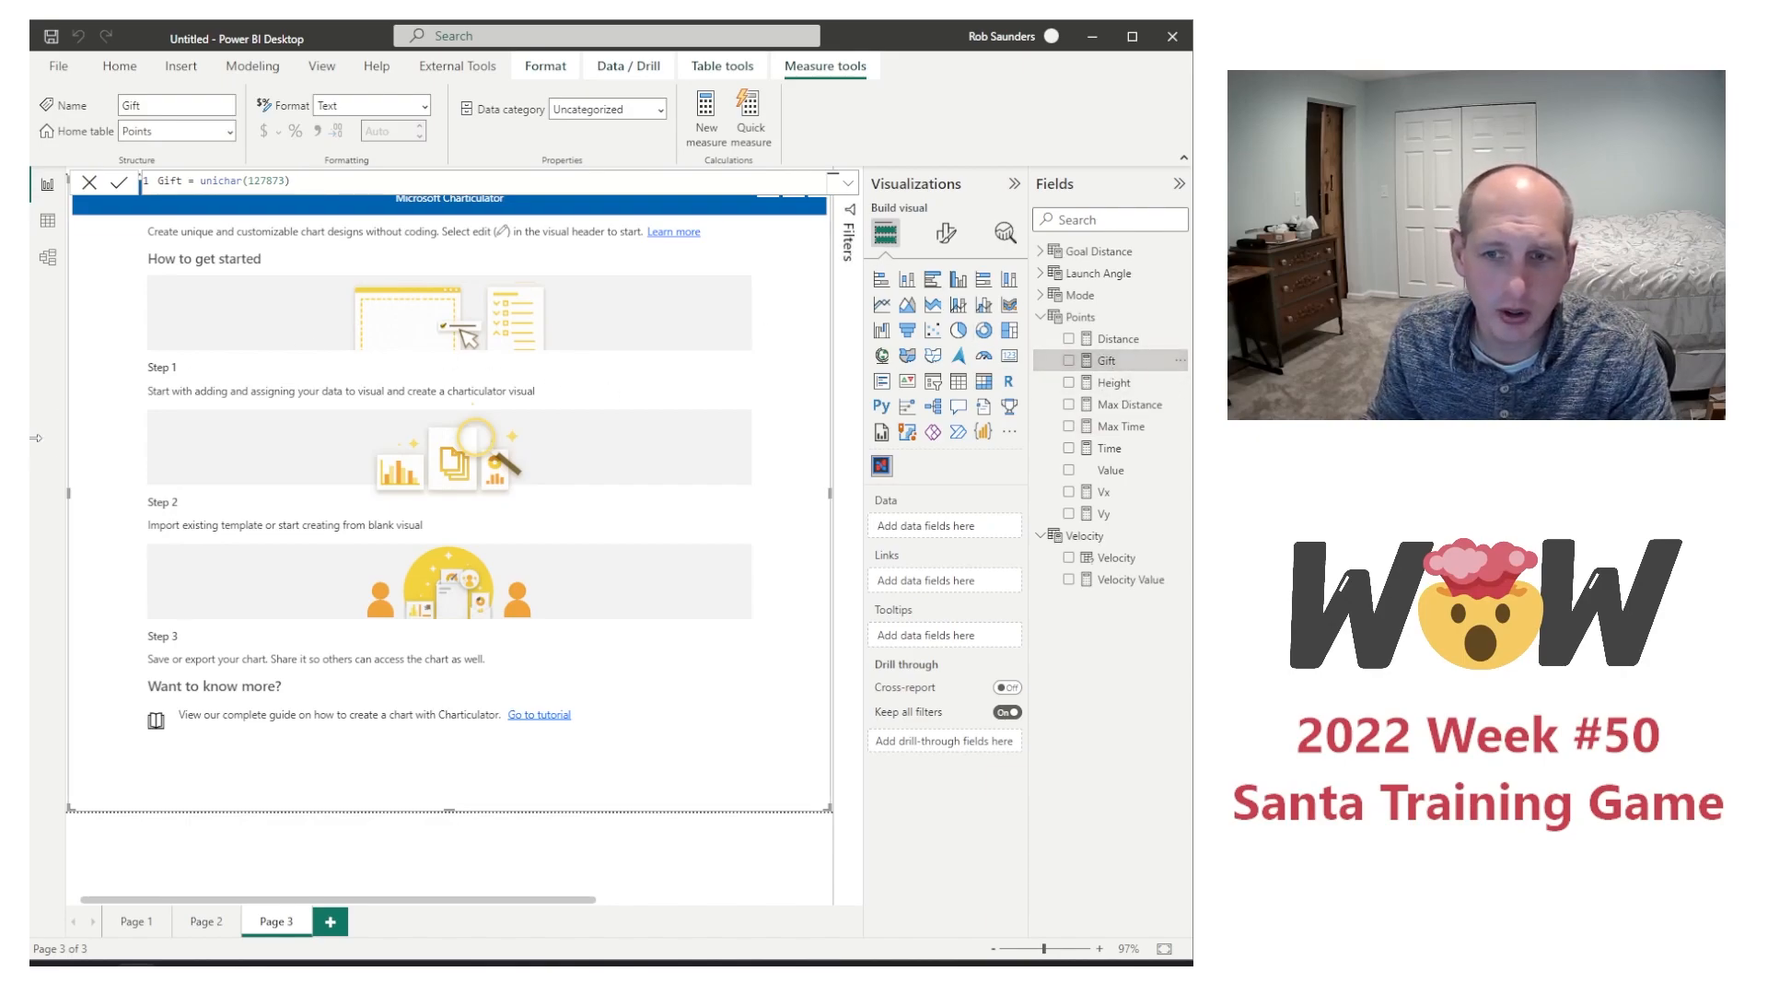
# Step: Add Distance, Height, Gift and Value from Points as the data of the Charticulator visual
pyautogui.moveTo(1112, 344); pyautogui.dragTo(935, 526)
pyautogui.moveTo(1128, 393); pyautogui.dragTo(982, 552)
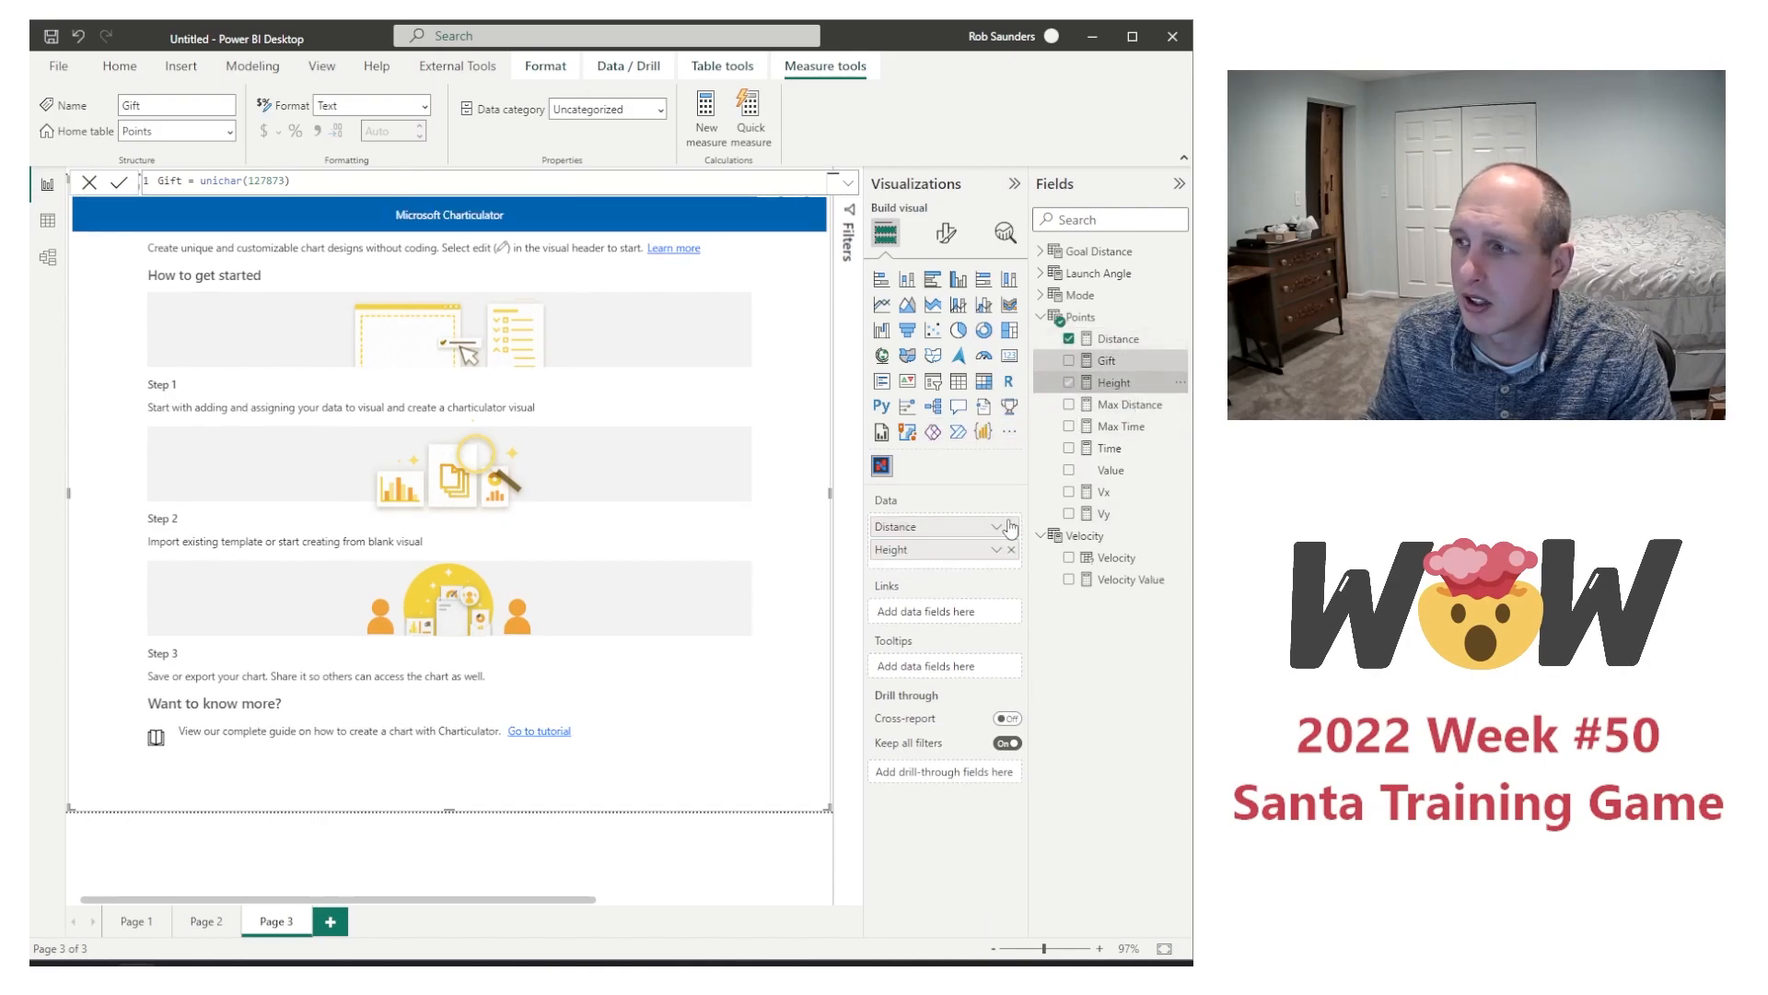
pyautogui.moveTo(1110, 362); pyautogui.dragTo(978, 560)
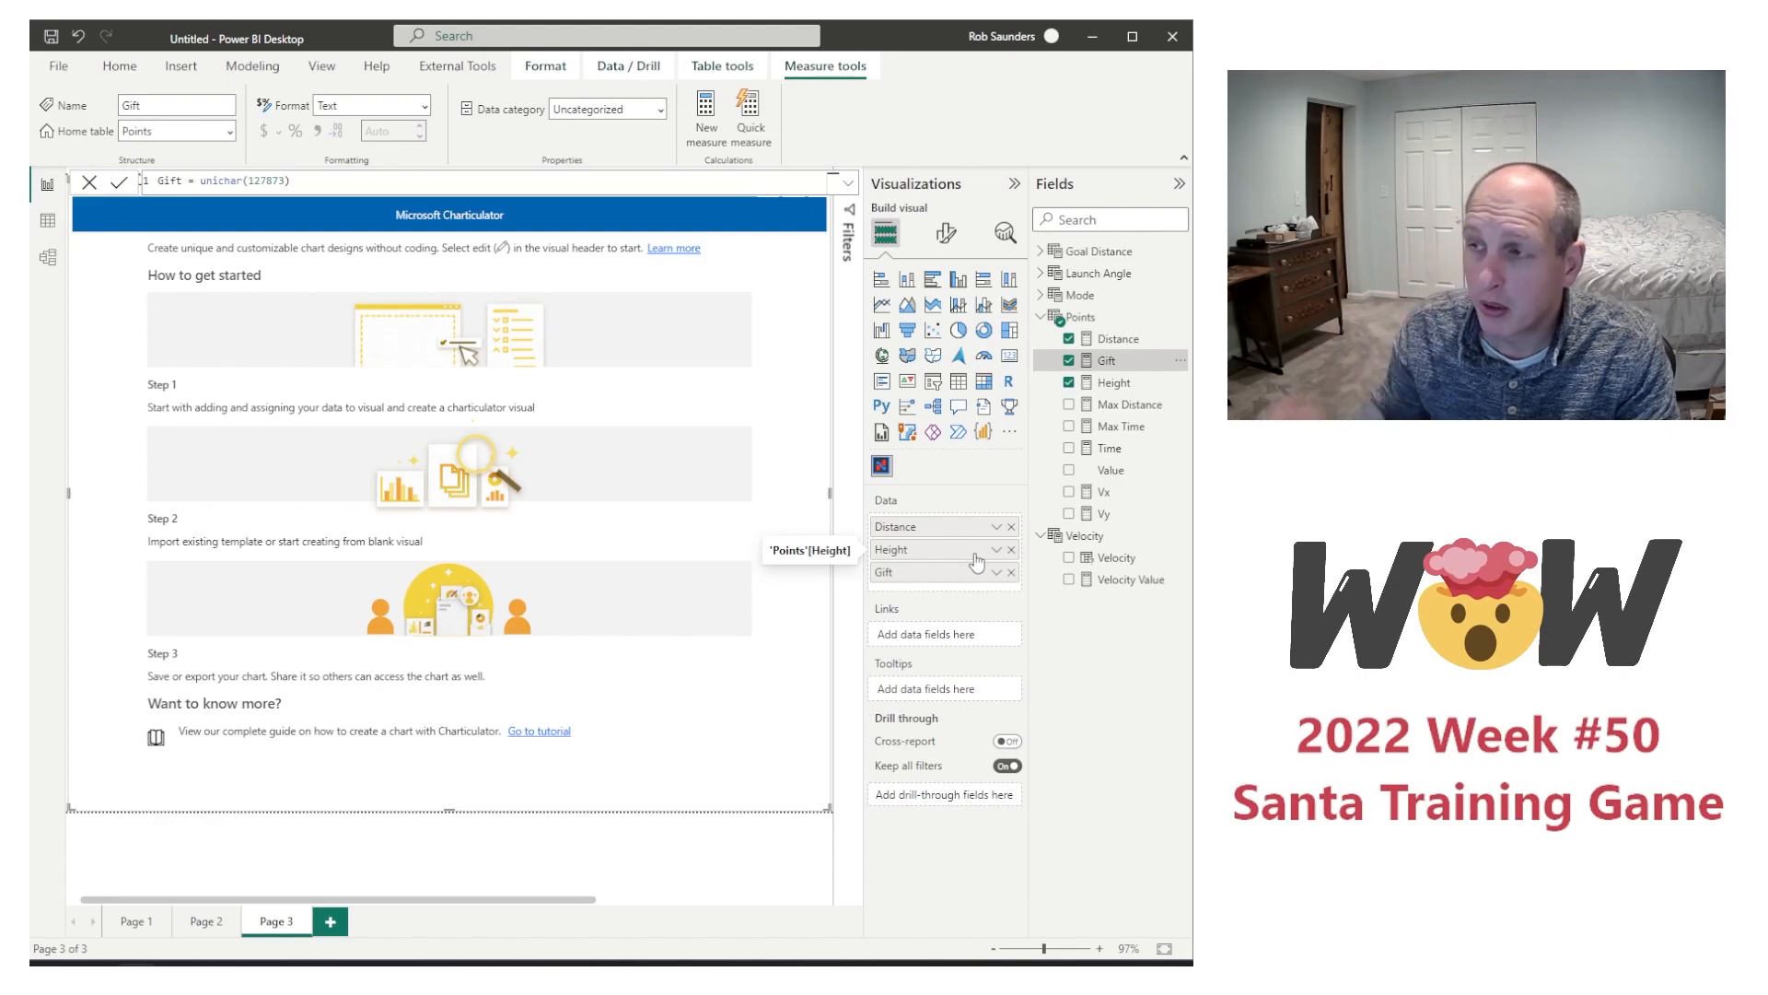
pyautogui.moveTo(1110, 471); pyautogui.dragTo(958, 593)
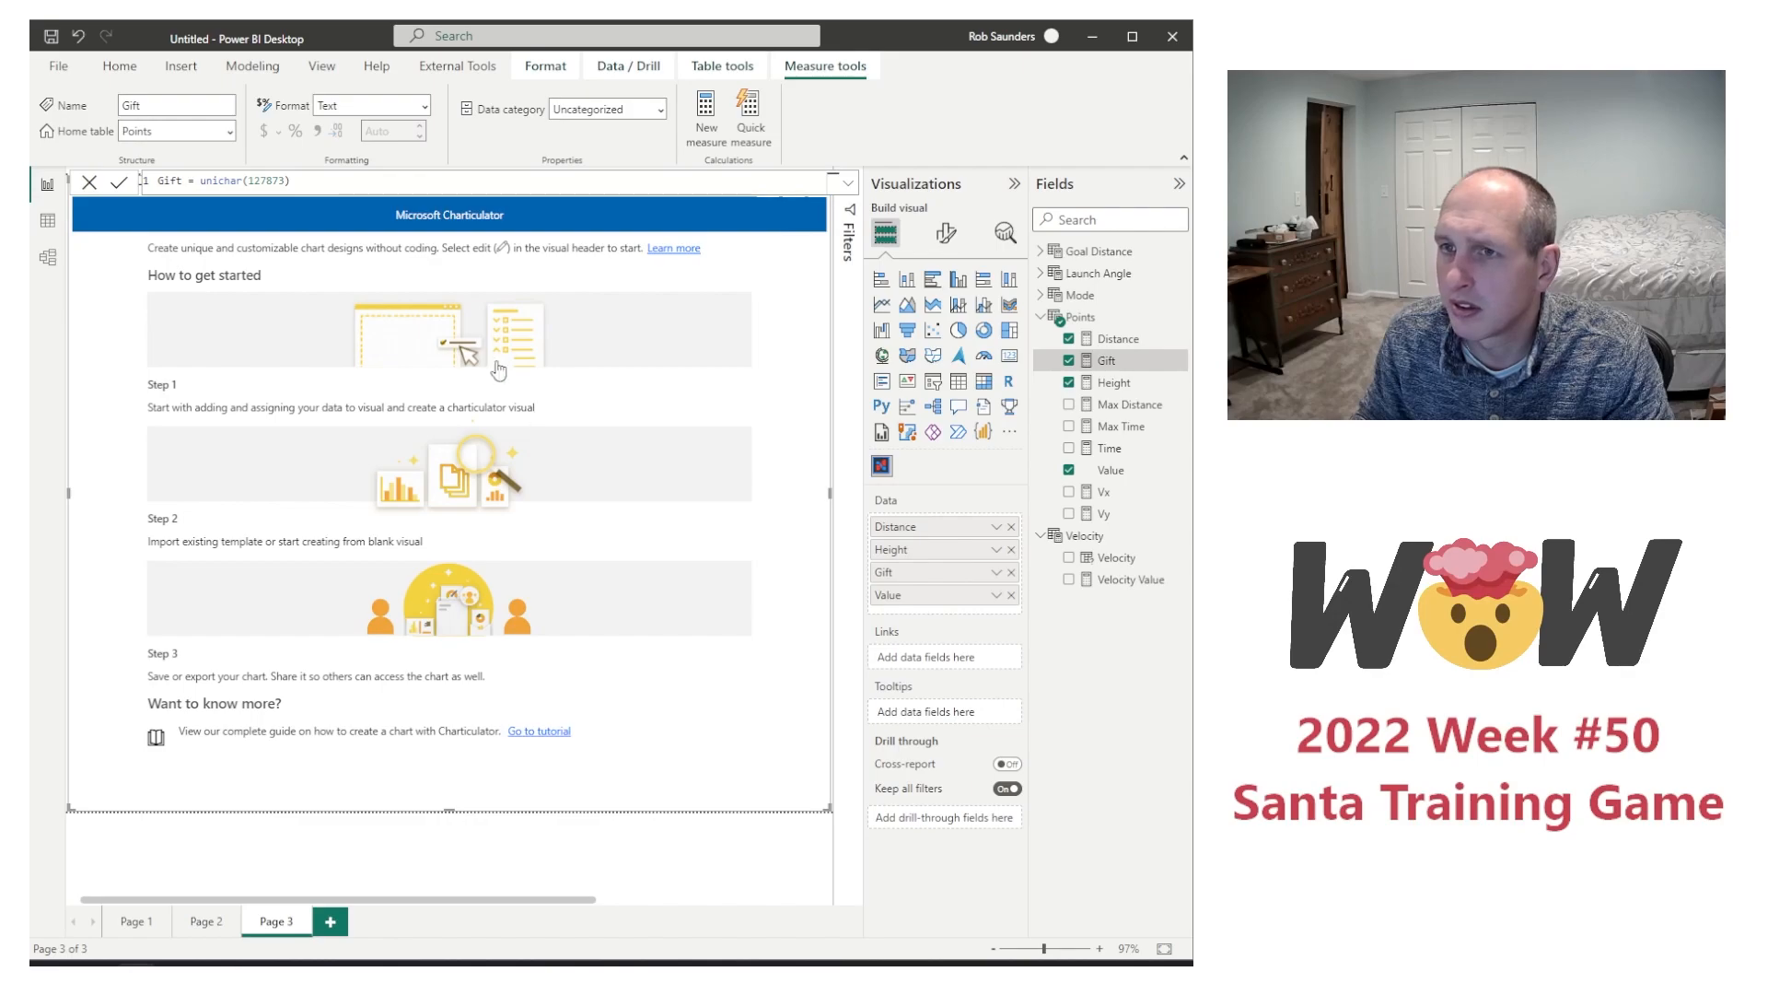
# Step: Open the Charticulator visual for editing with a blank chart and collapse the Visualizations and Fields panes to widen the canvas
pyautogui.click(697, 877)
pyautogui.click(644, 696)
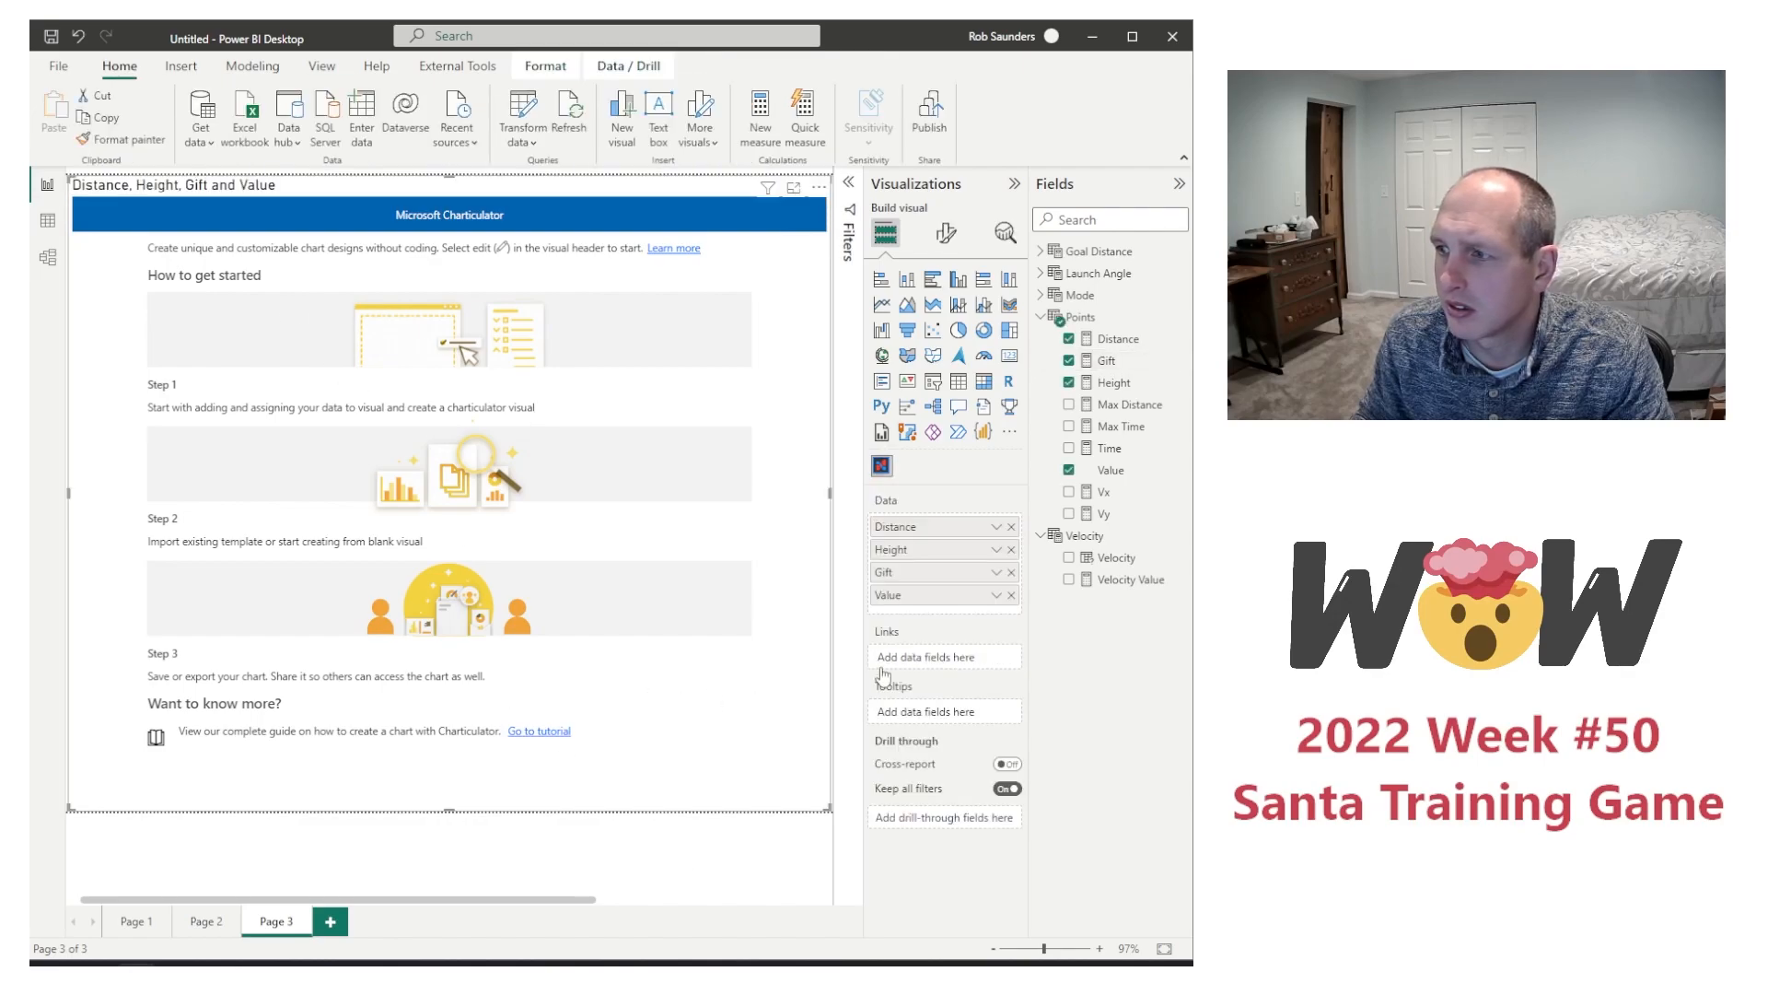
pyautogui.click(819, 188)
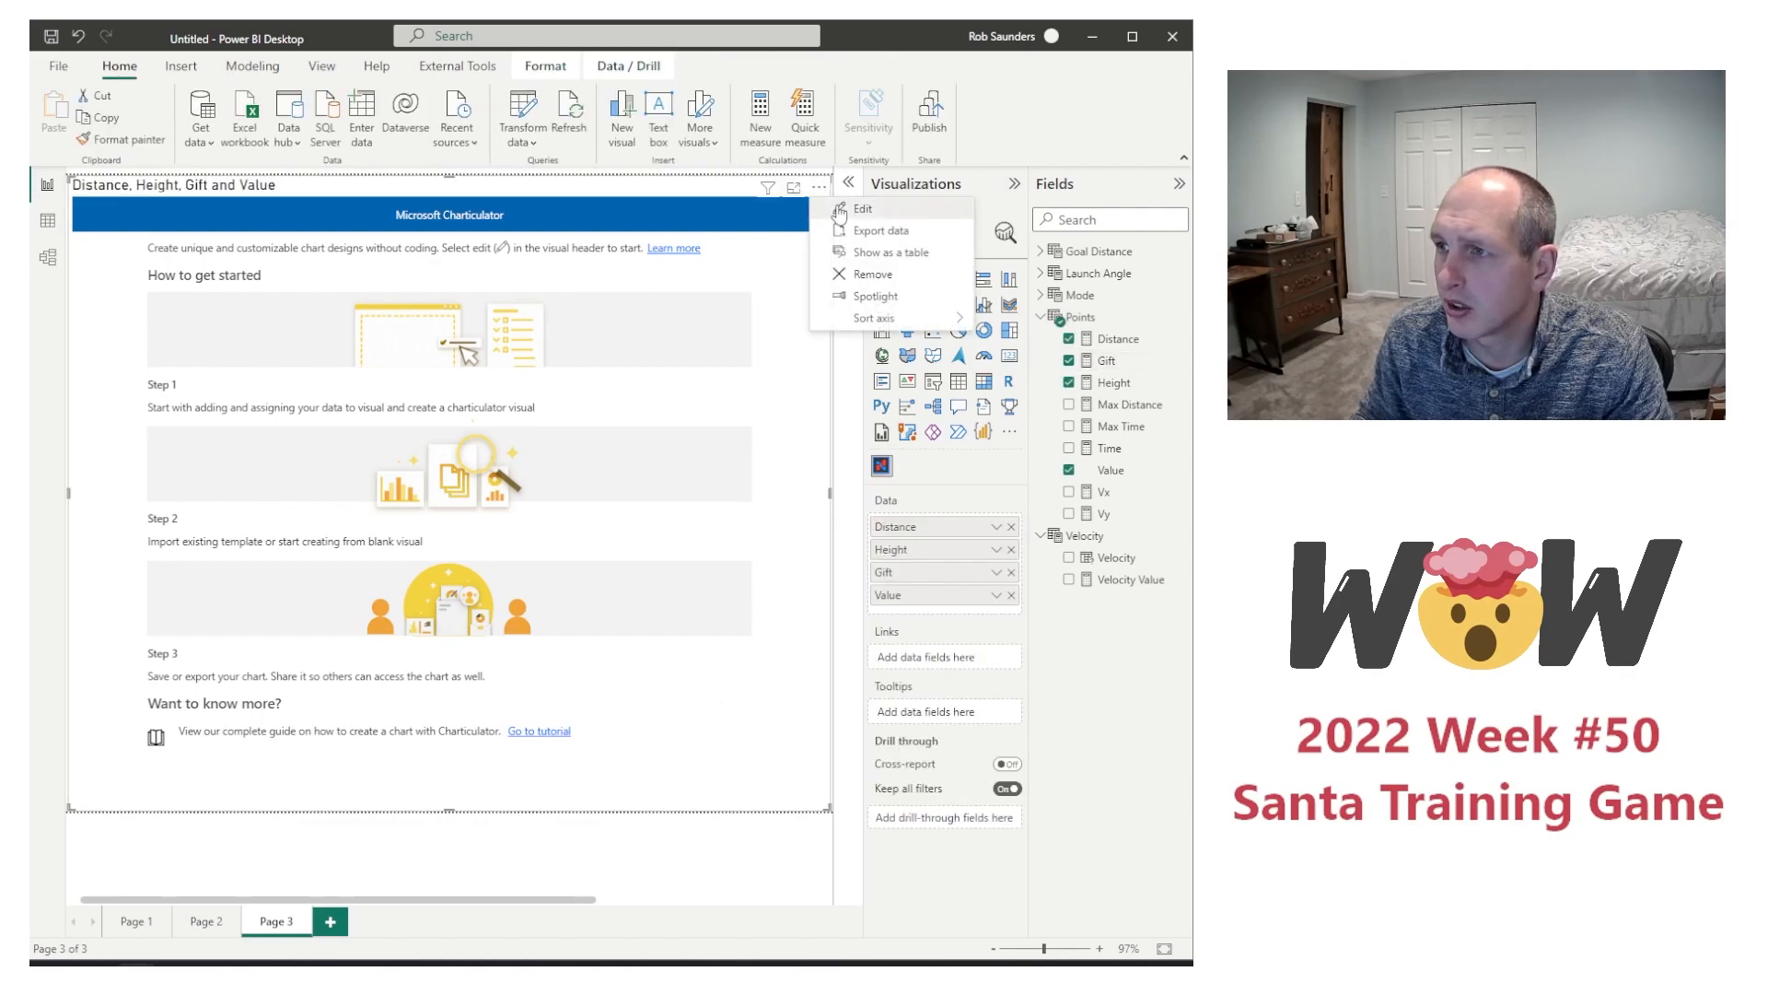
pyautogui.click(833, 204)
pyautogui.click(277, 422)
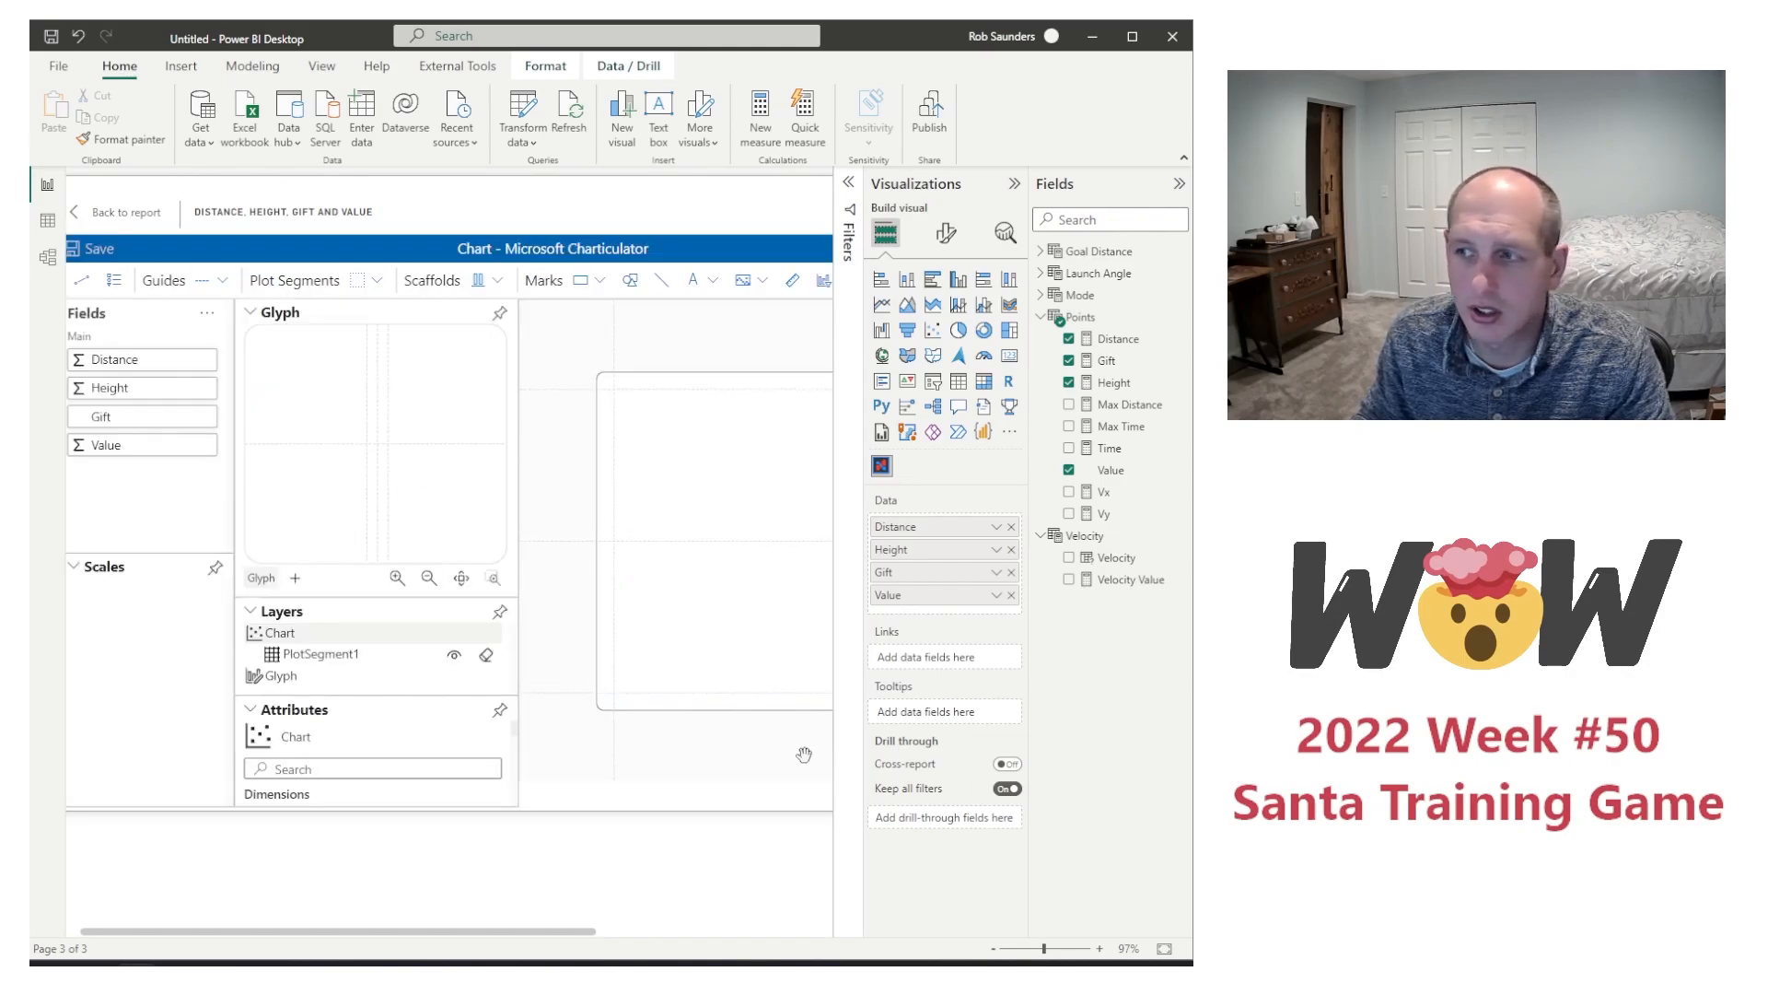
pyautogui.click(1009, 186)
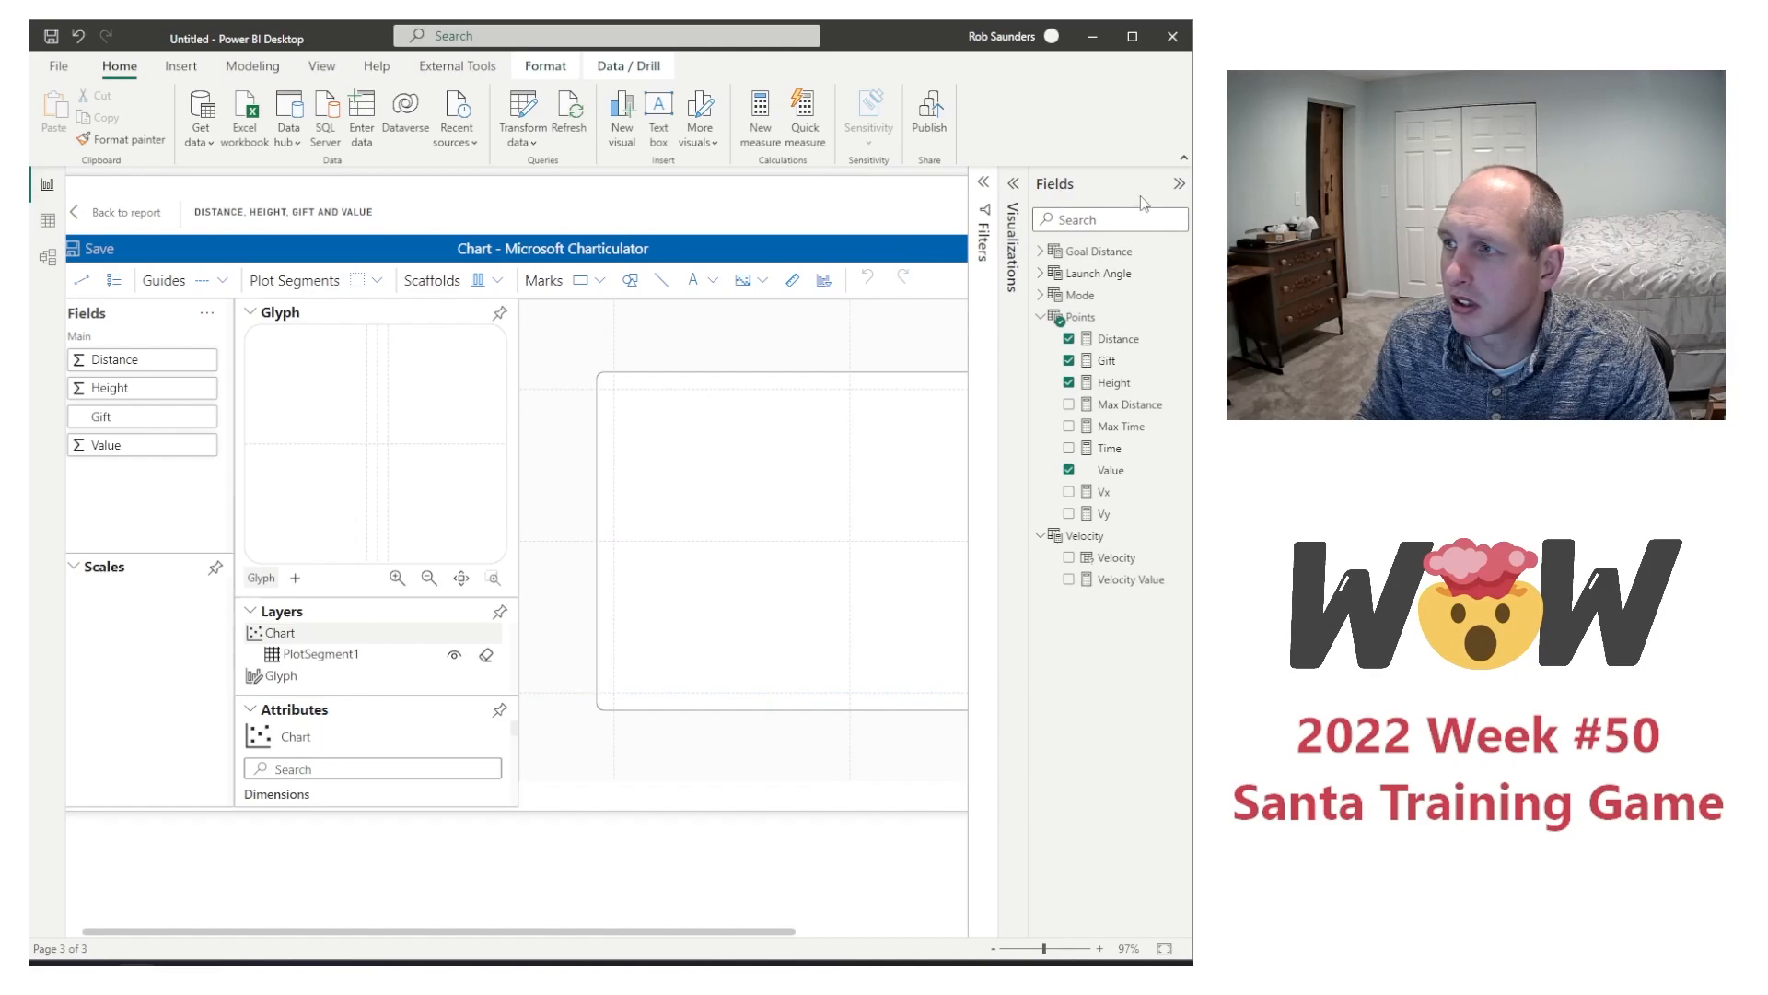
pyautogui.click(1181, 186)
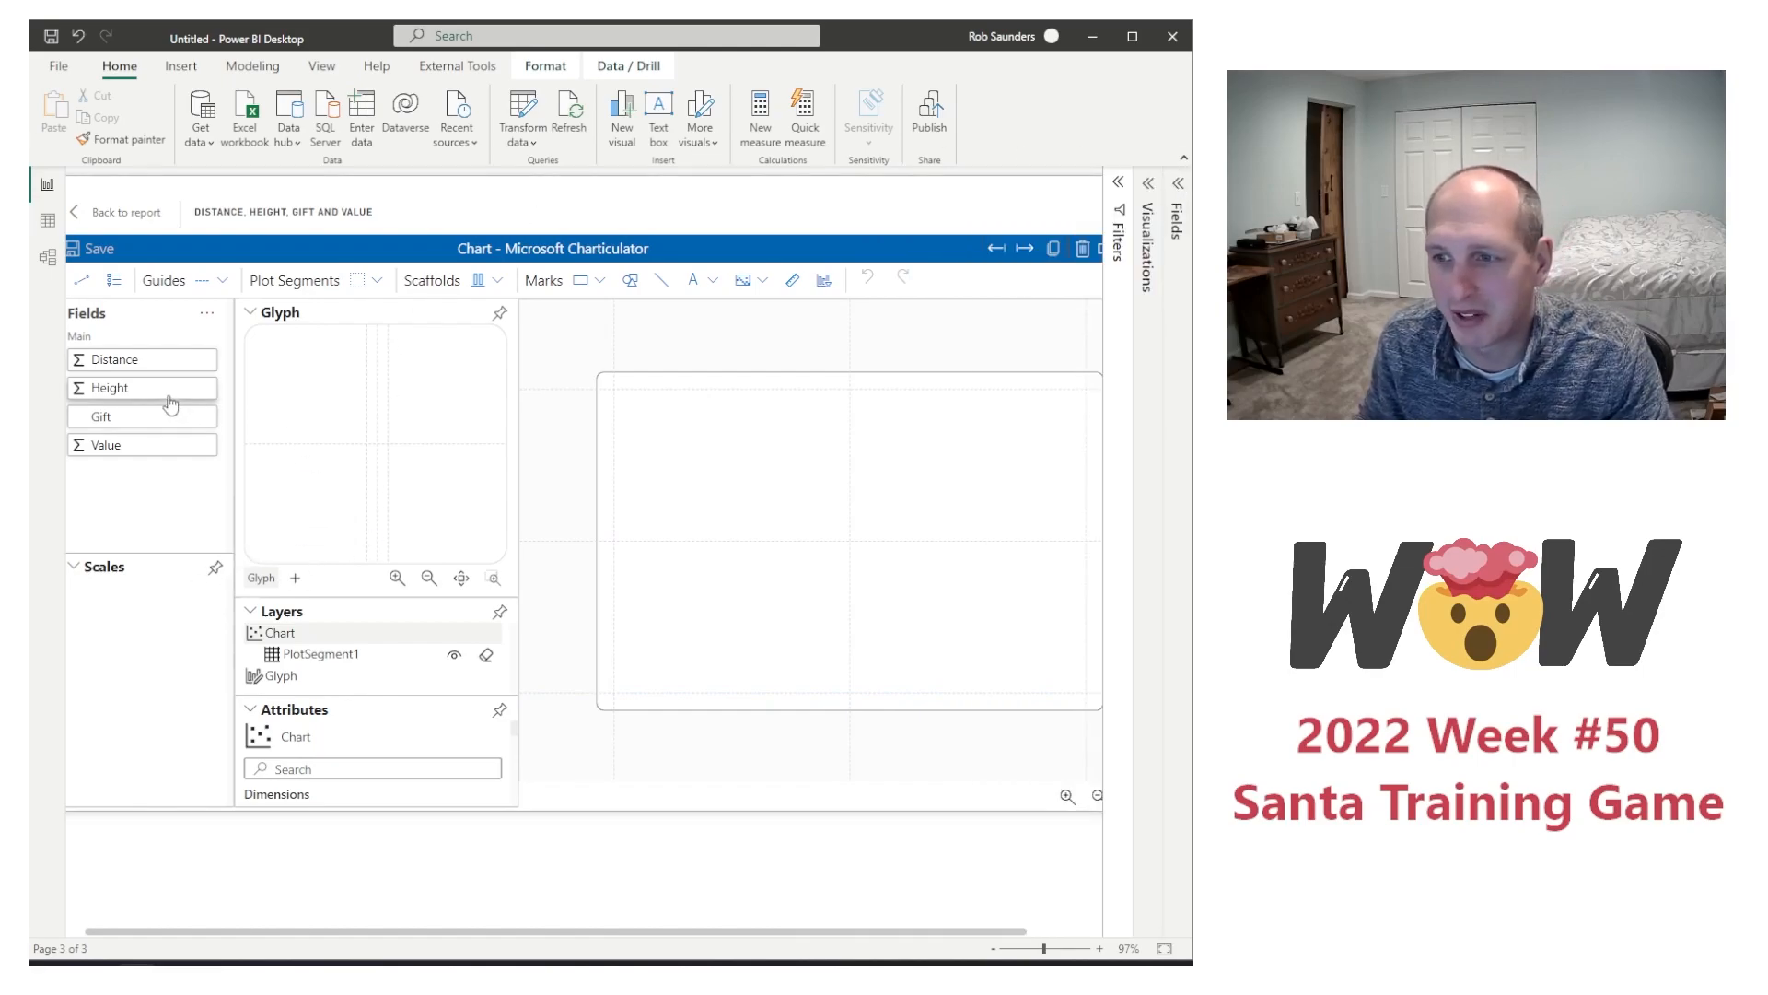
# Step: Assign Distance to the horizontal axis and Height to the vertical axis of the chart's plot segment
pyautogui.moveTo(115, 368); pyautogui.dragTo(774, 700)
pyautogui.moveTo(111, 388); pyautogui.dragTo(621, 553)
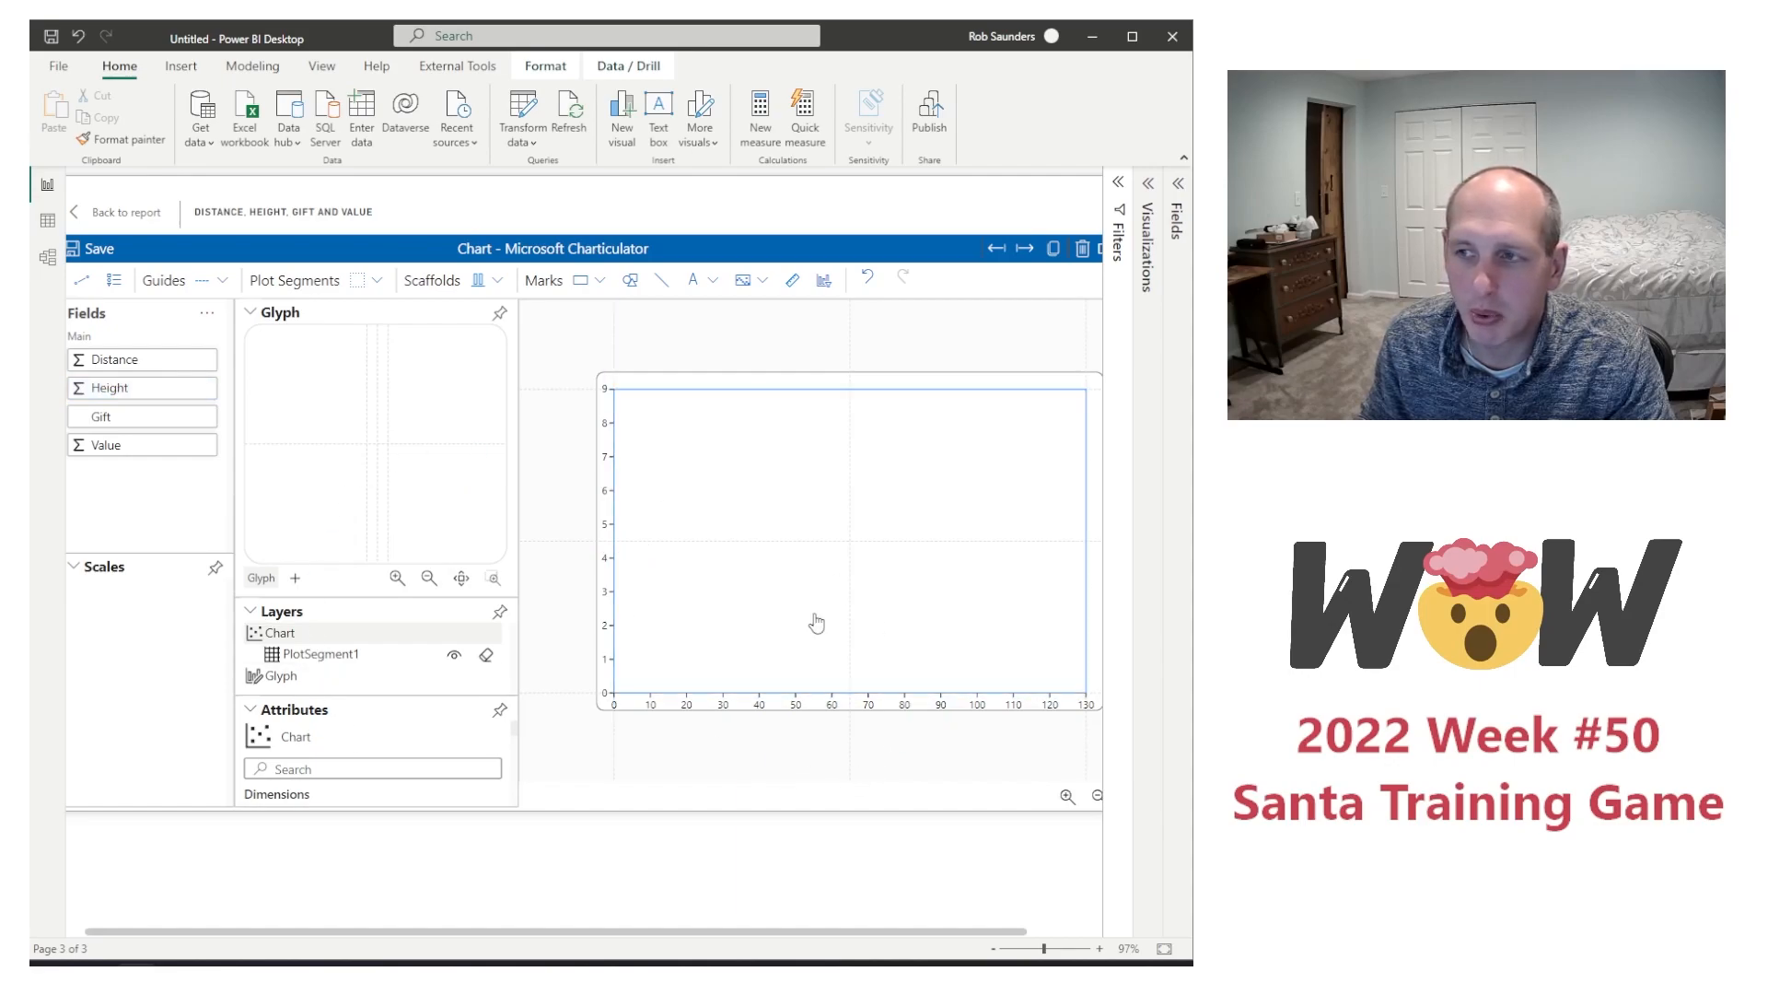
# Step: Add a text mark at the centre of the glyph and bind its text to the Gift field
pyautogui.click(585, 288)
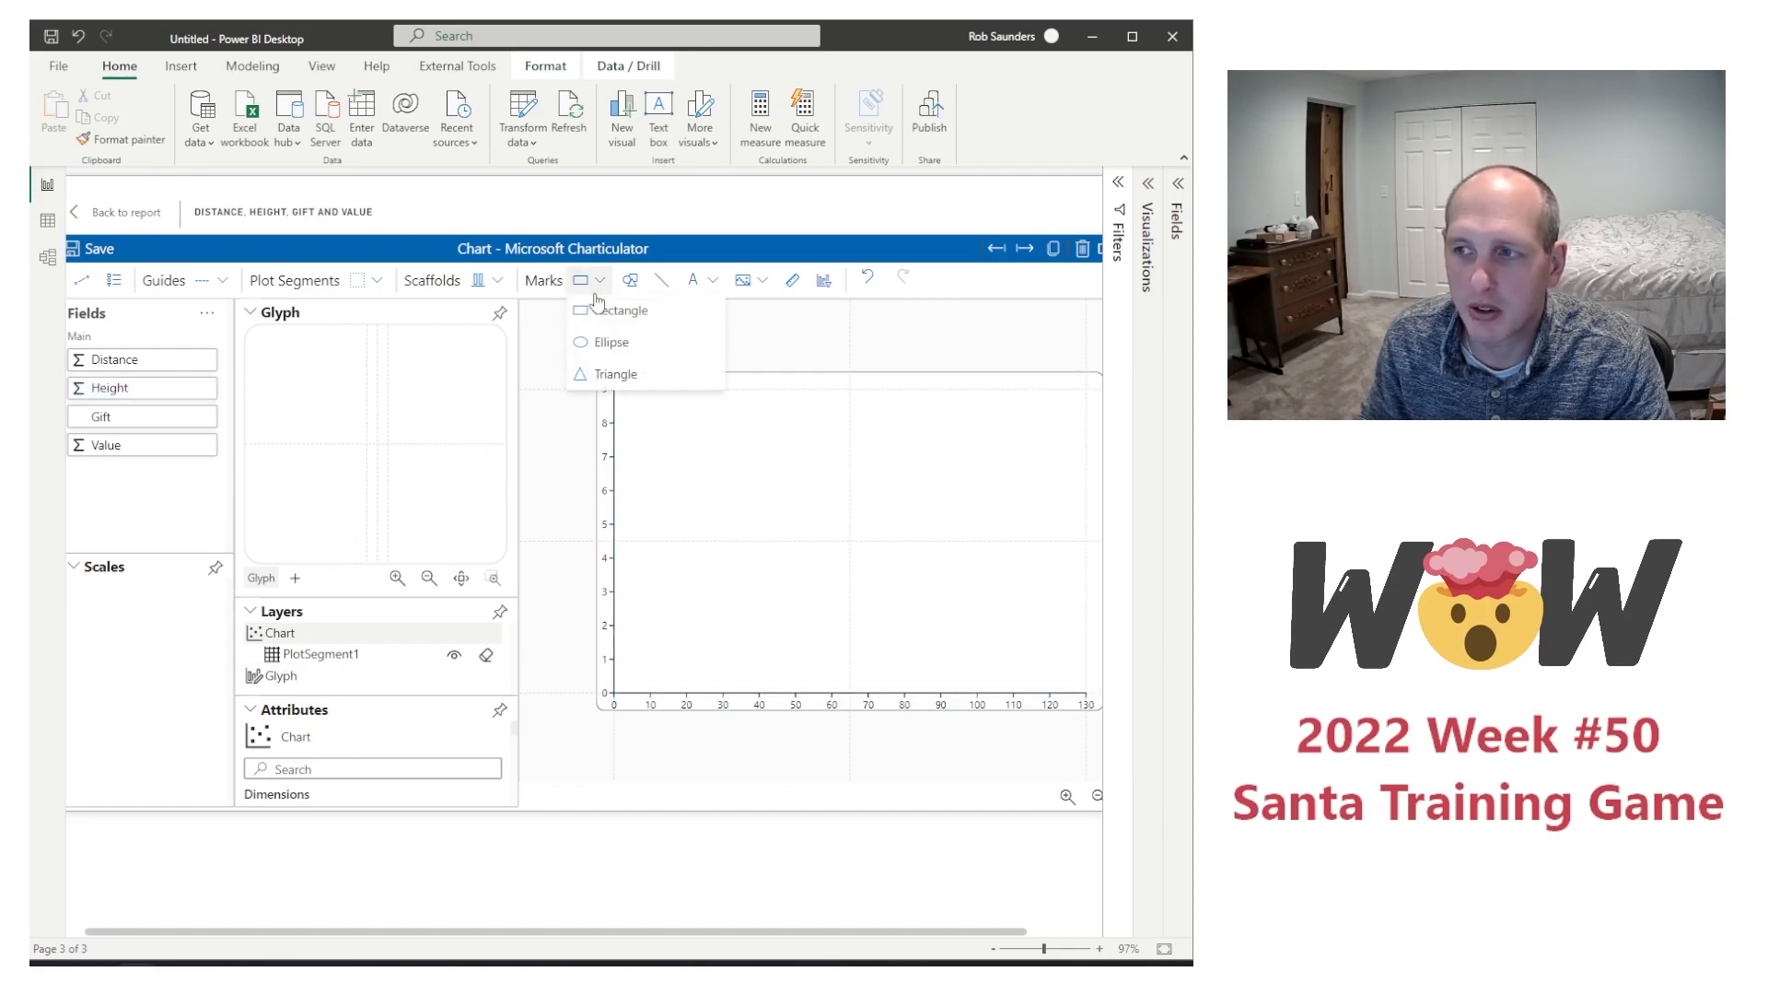
pyautogui.click(701, 274)
pyautogui.click(718, 310)
pyautogui.click(377, 443)
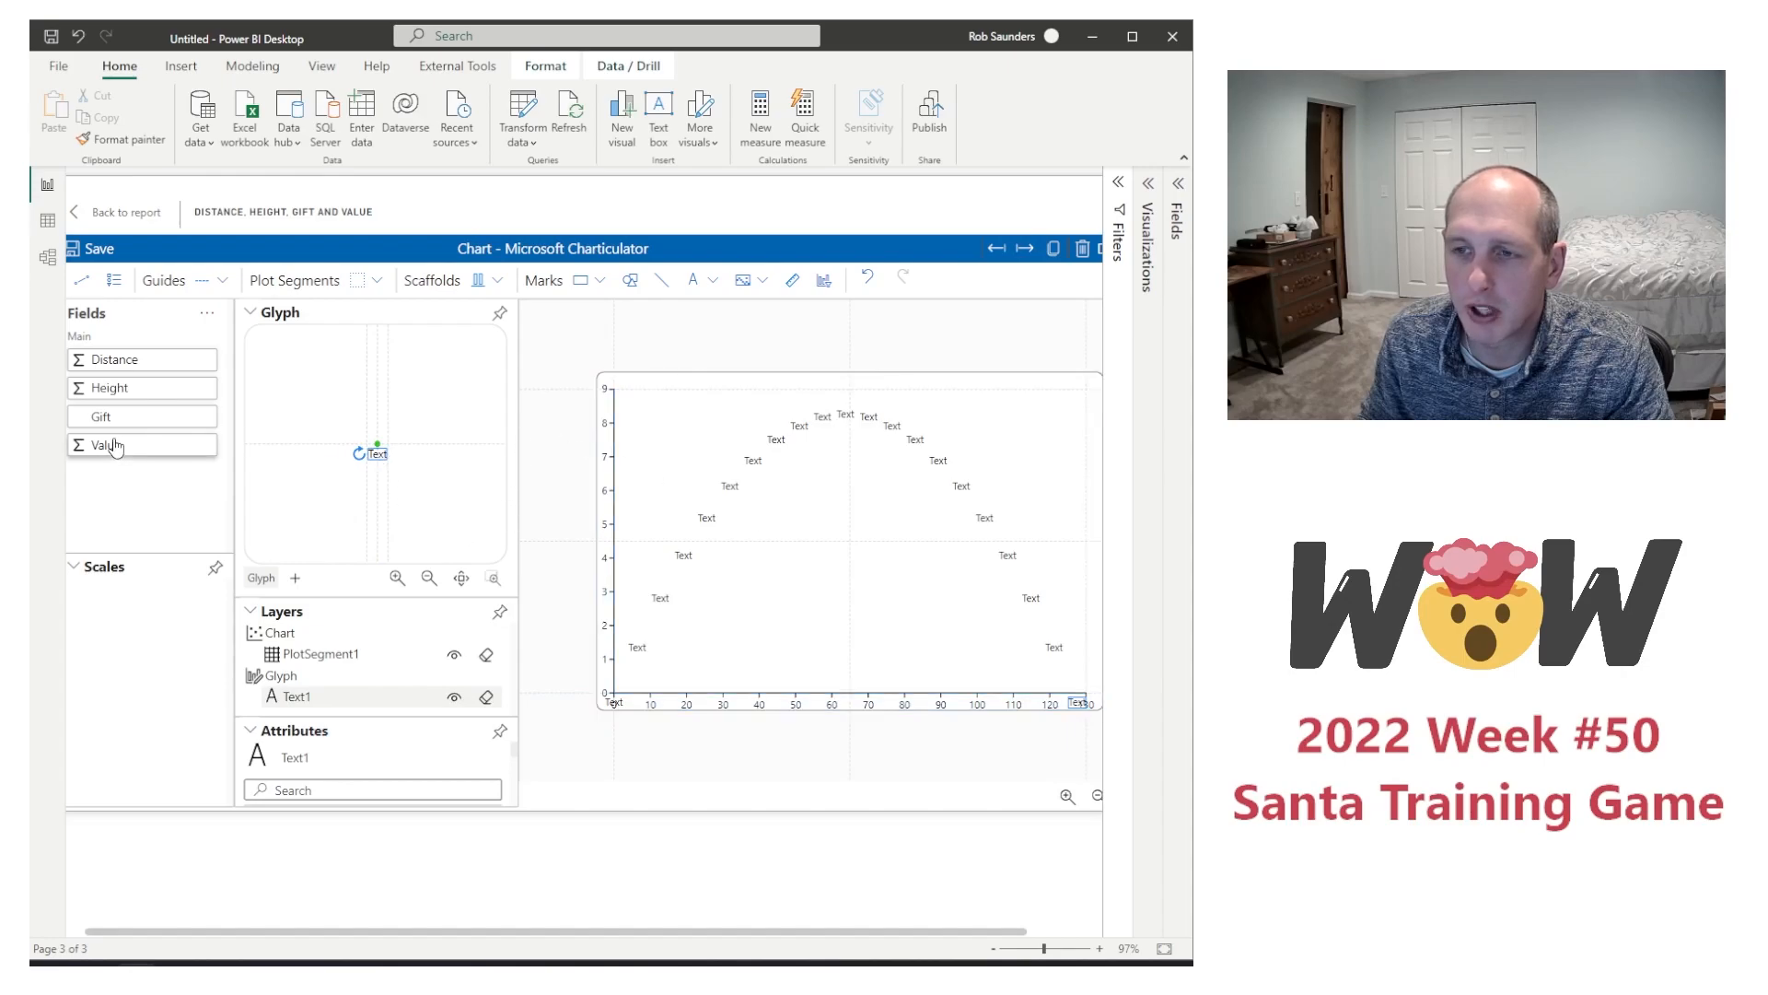
pyautogui.moveTo(109, 419); pyautogui.dragTo(377, 452)
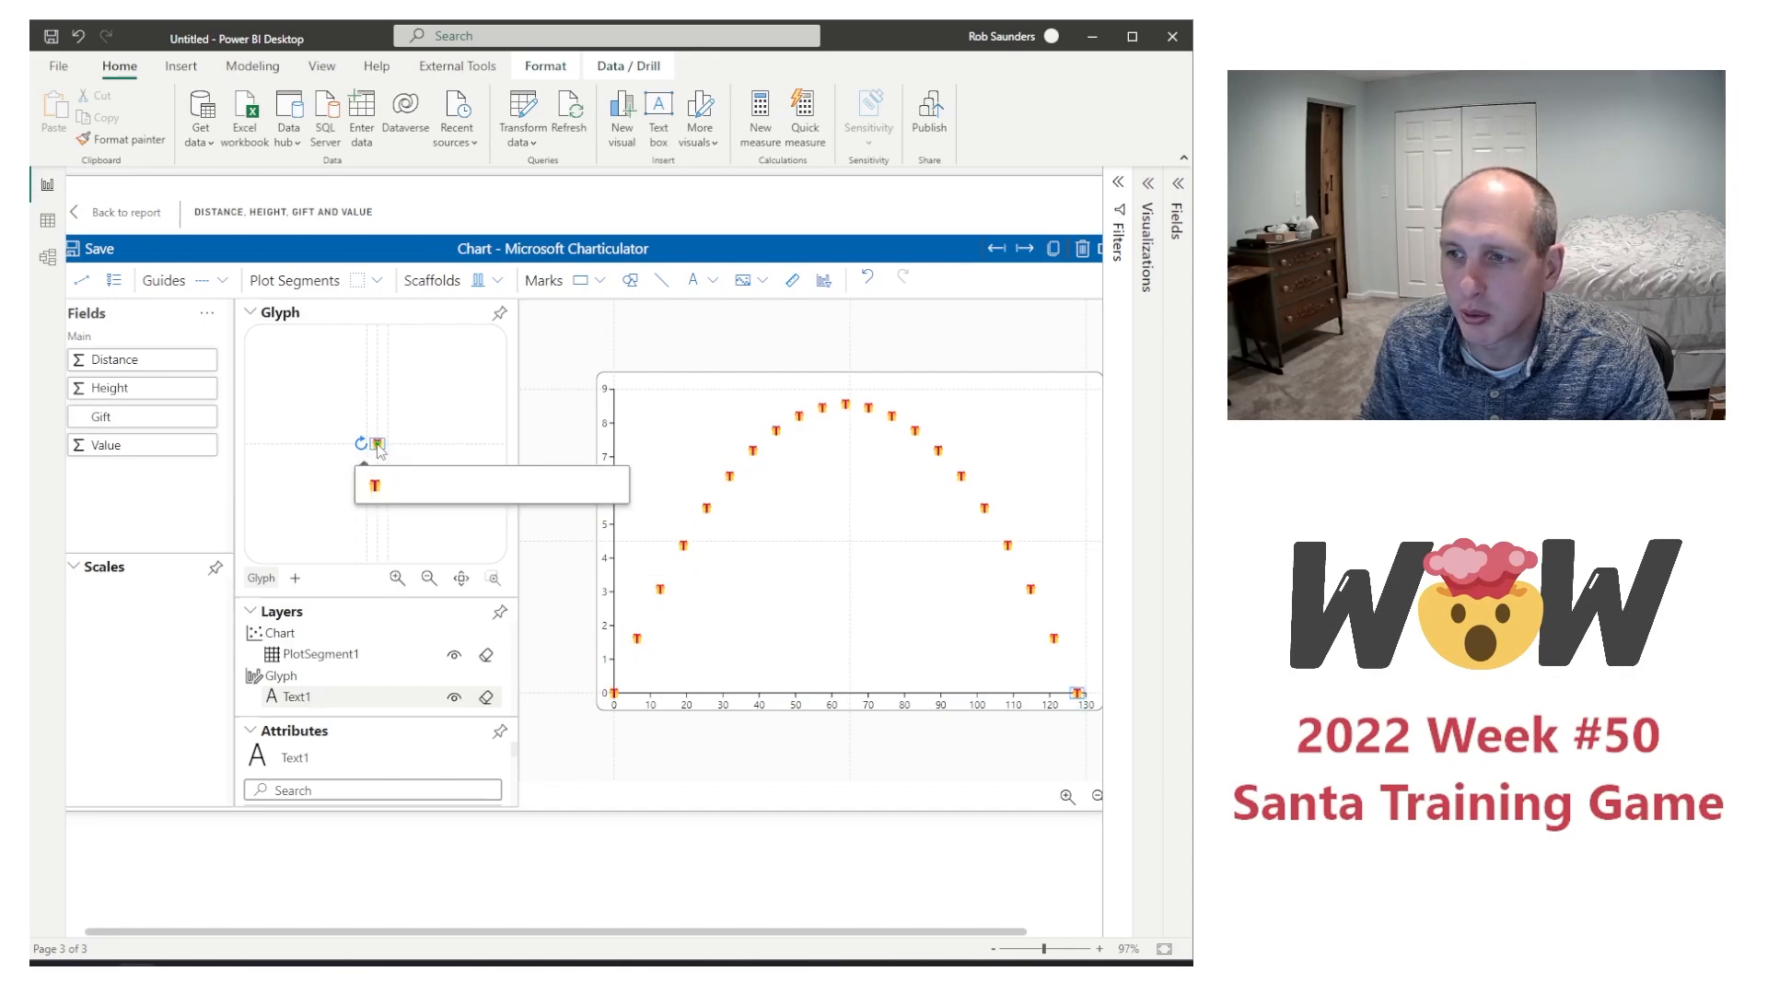
# Step: Shift the gift text mark slightly above the glyph's centre line, and return to the report with the chart changes saved
pyautogui.click(381, 447)
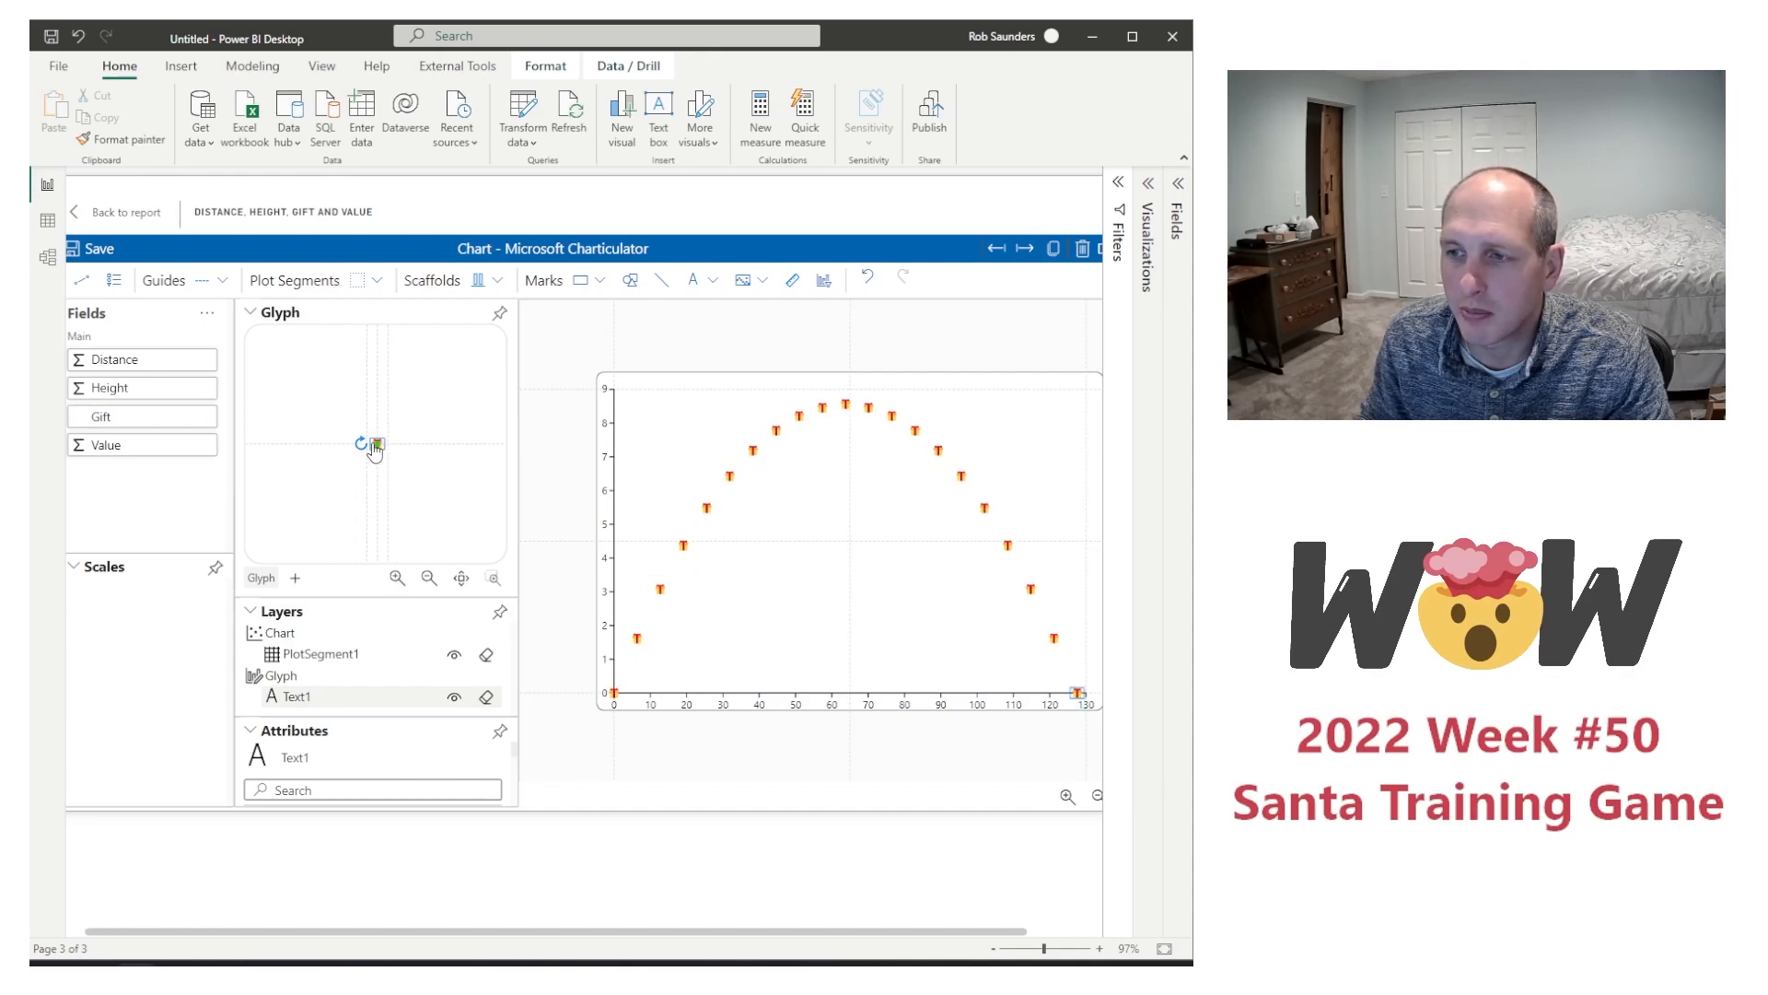
pyautogui.moveTo(375, 452); pyautogui.dragTo(375, 445)
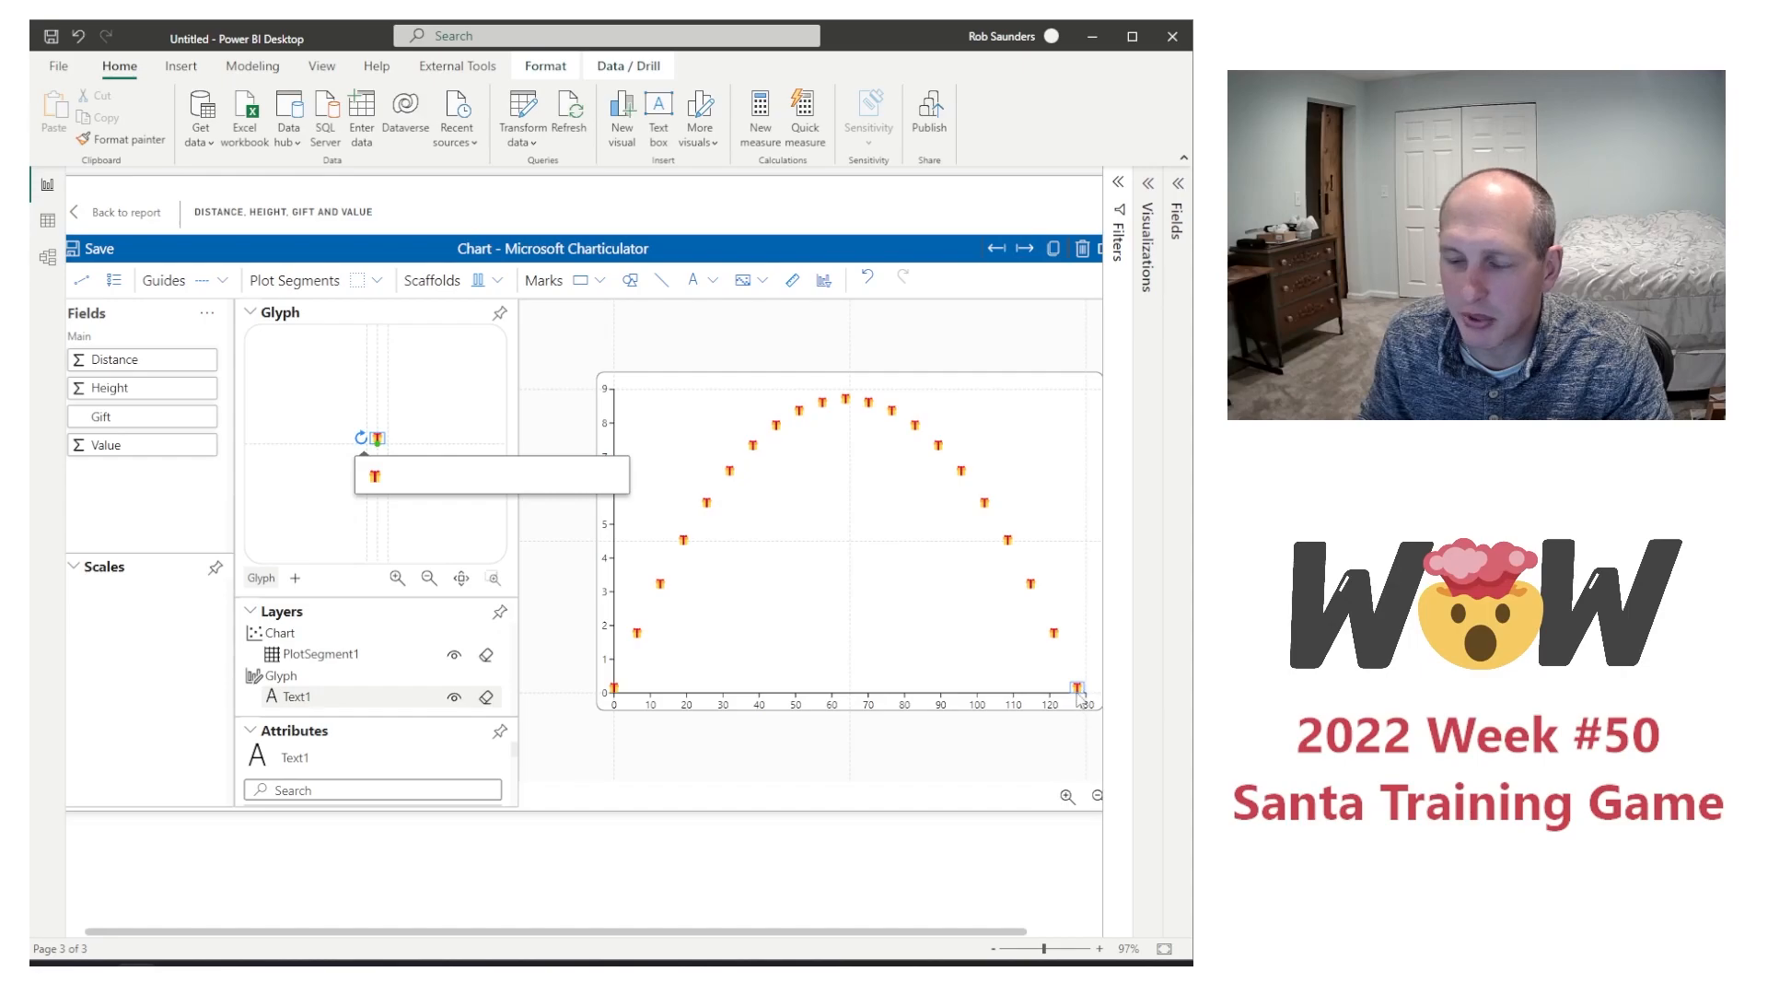
pyautogui.click(122, 212)
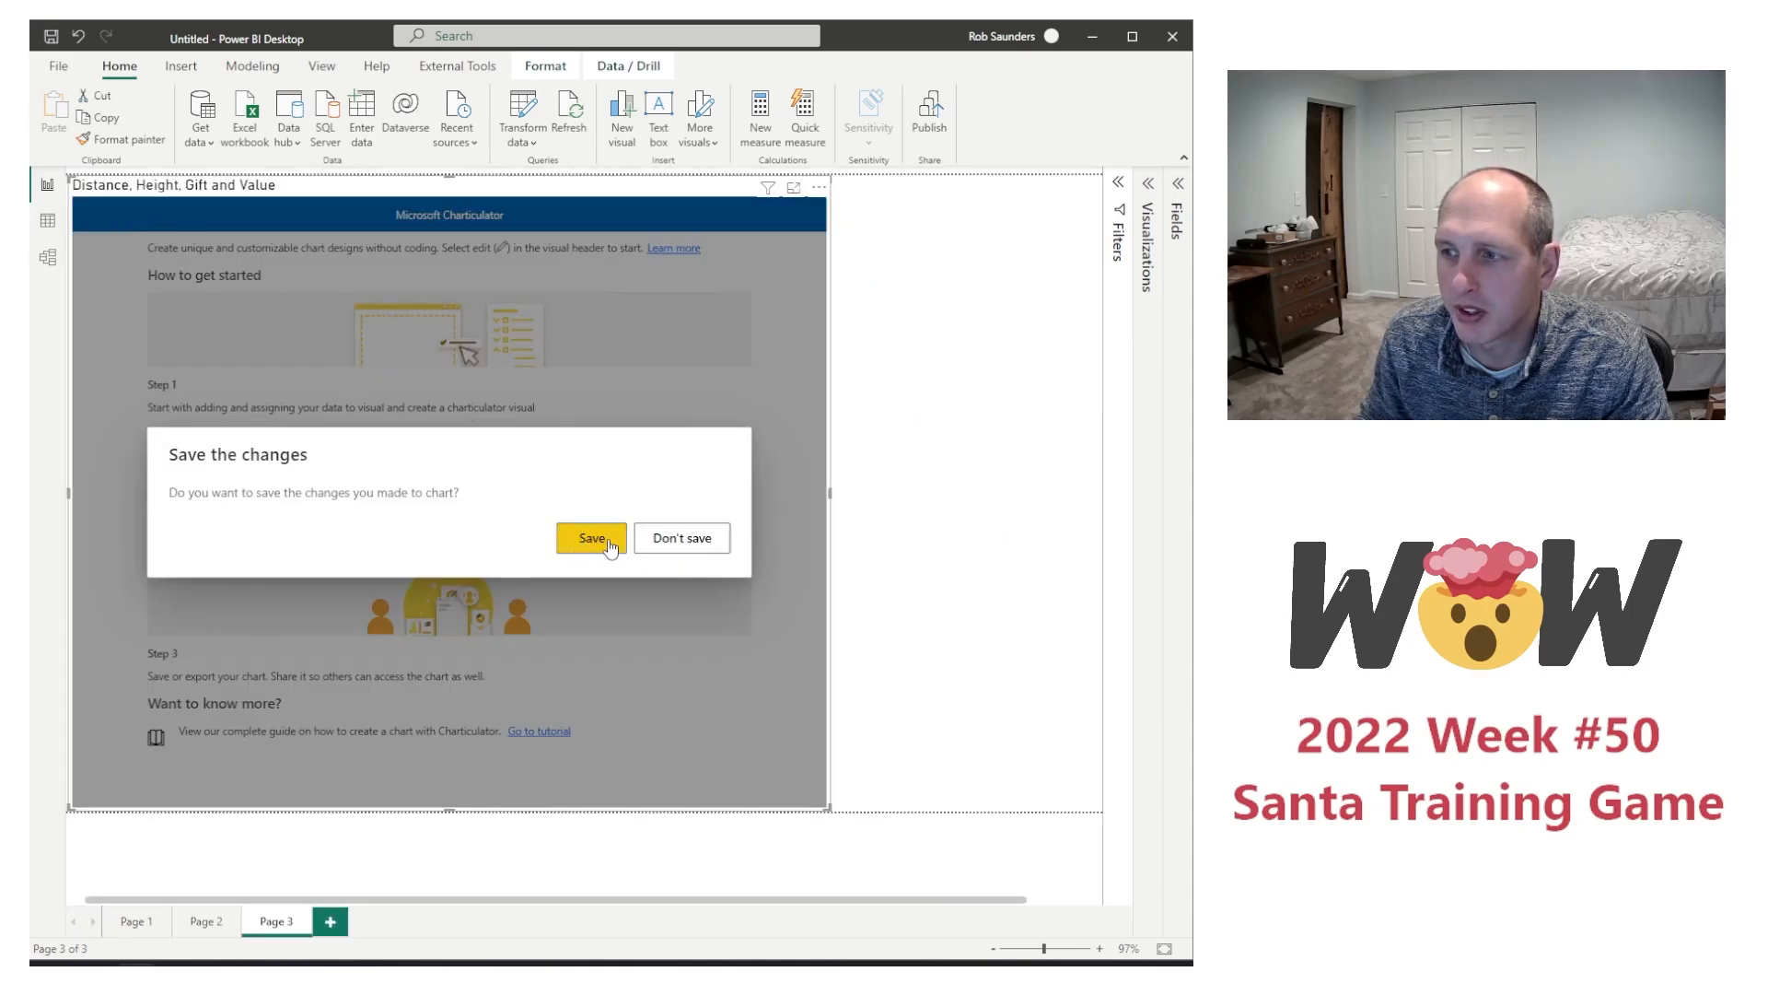
pyautogui.click(592, 538)
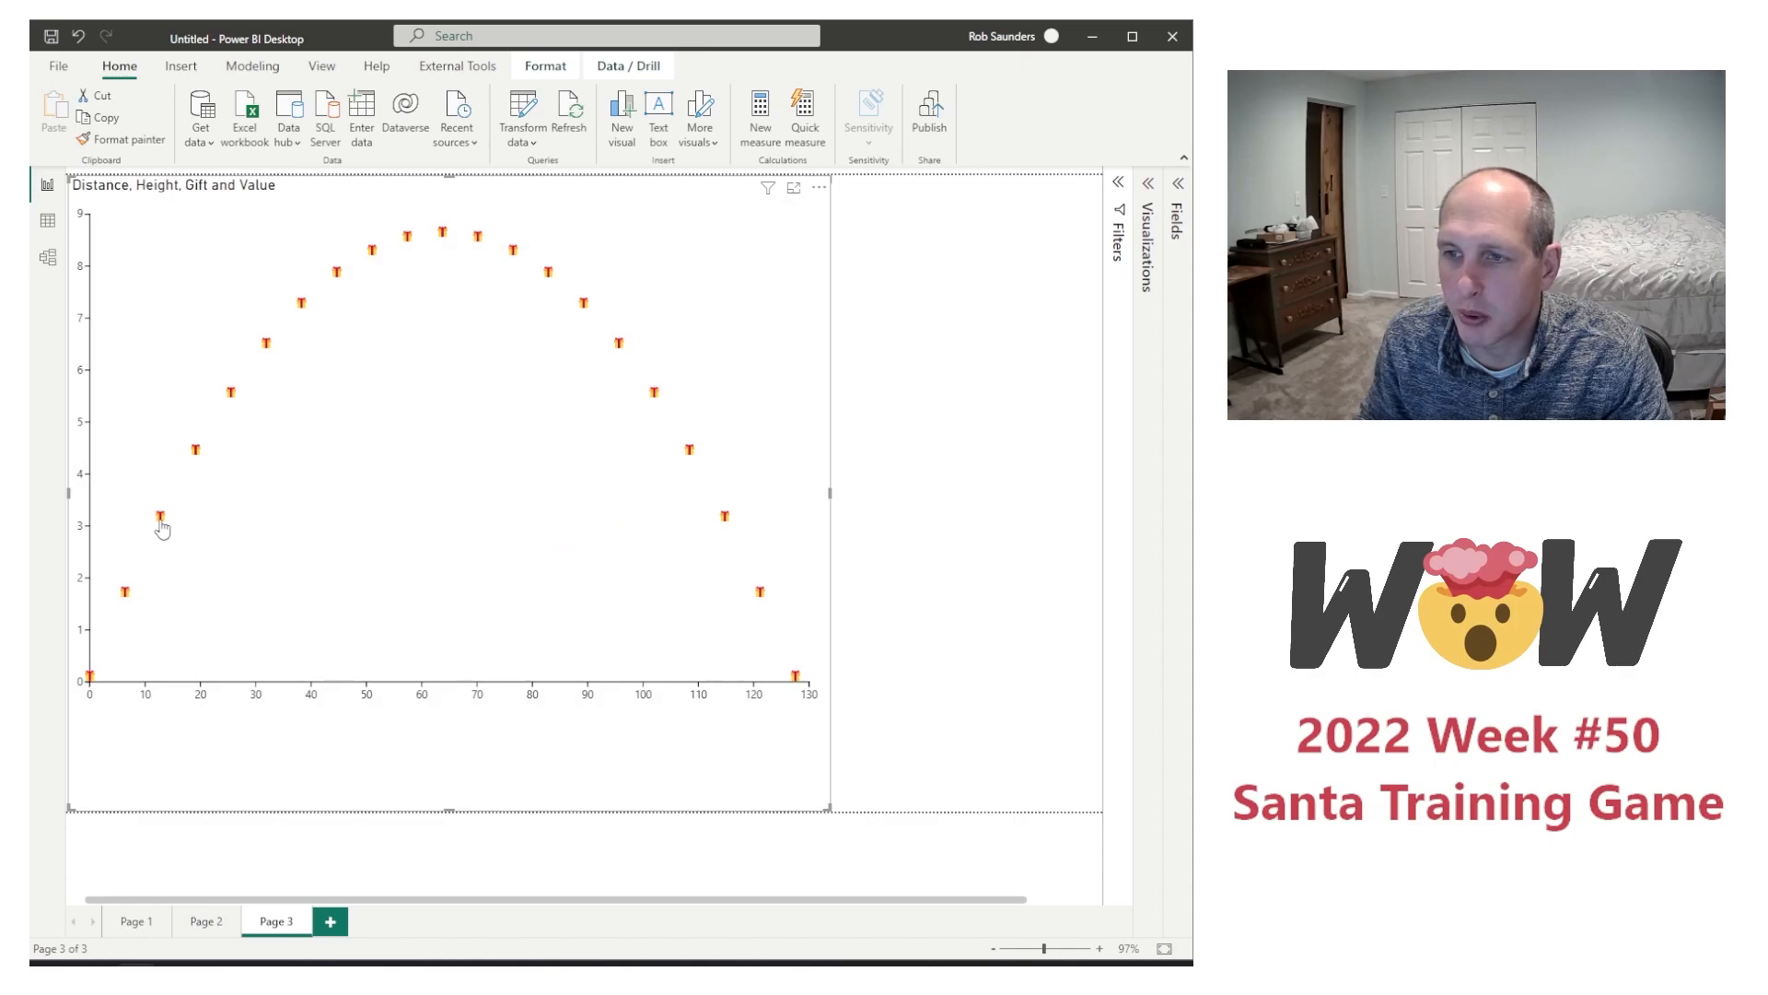
# Step: Compare the distance and height values in the Page 1 table with the gift's flight path on Page 3
pyautogui.click(134, 923)
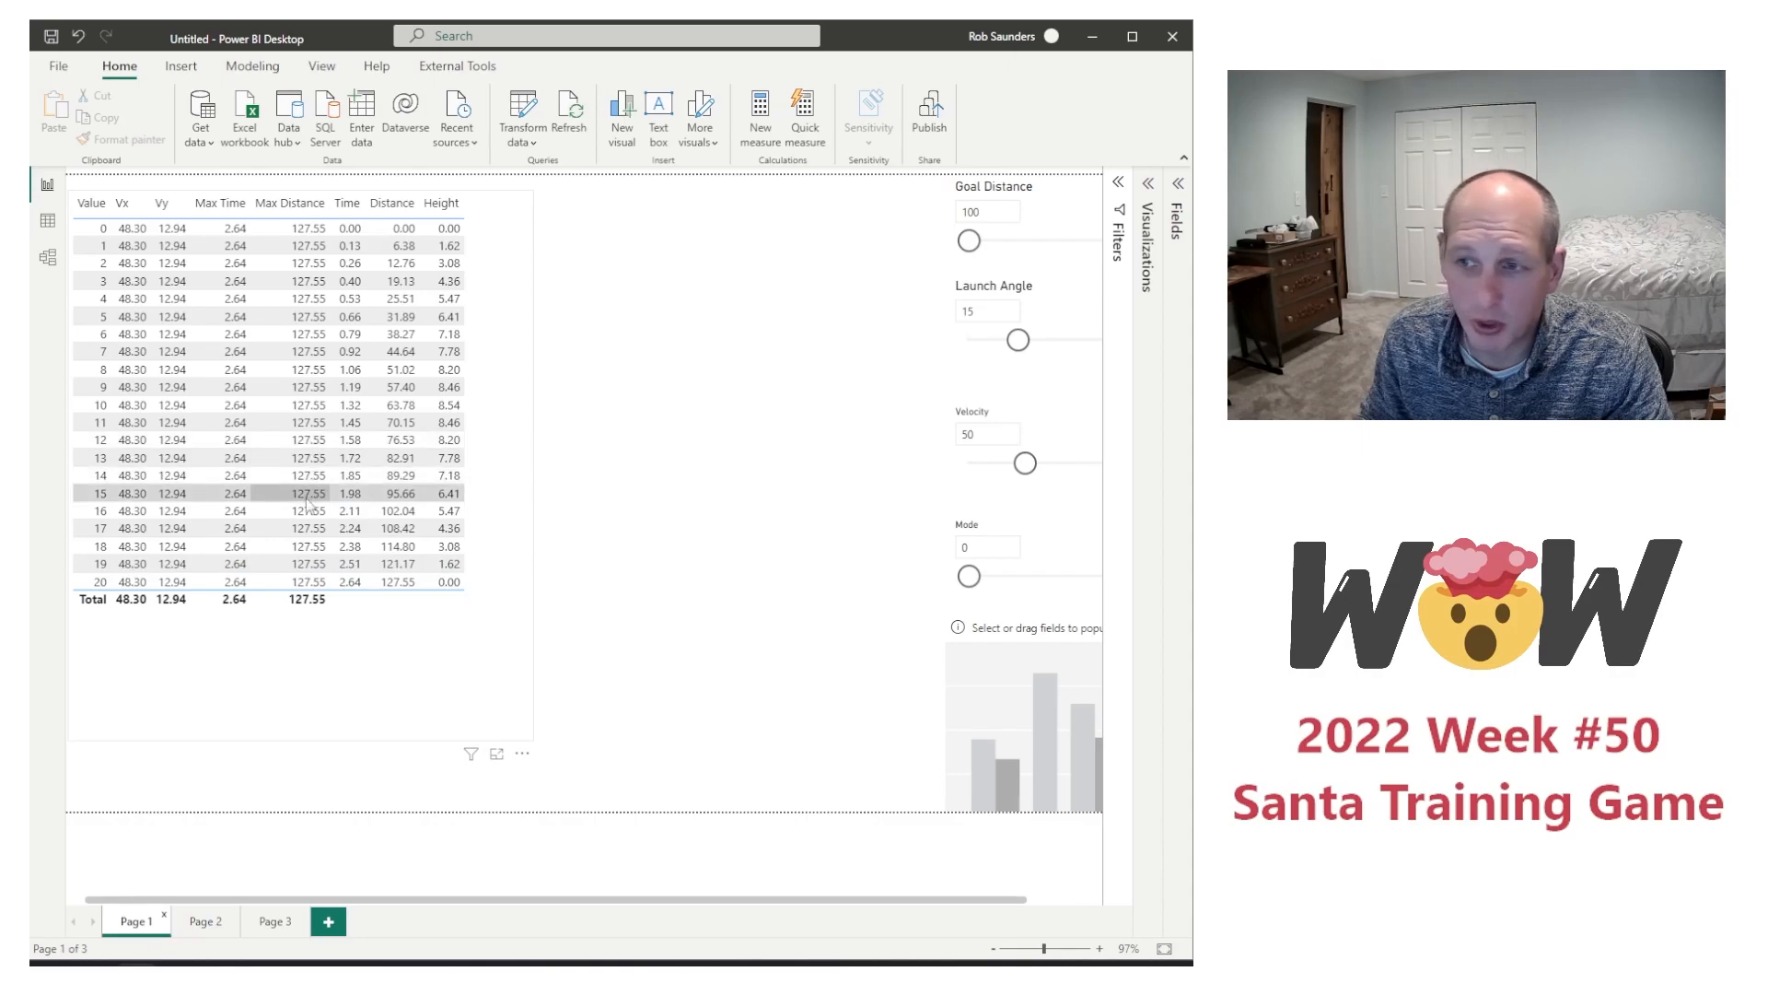
pyautogui.click(273, 922)
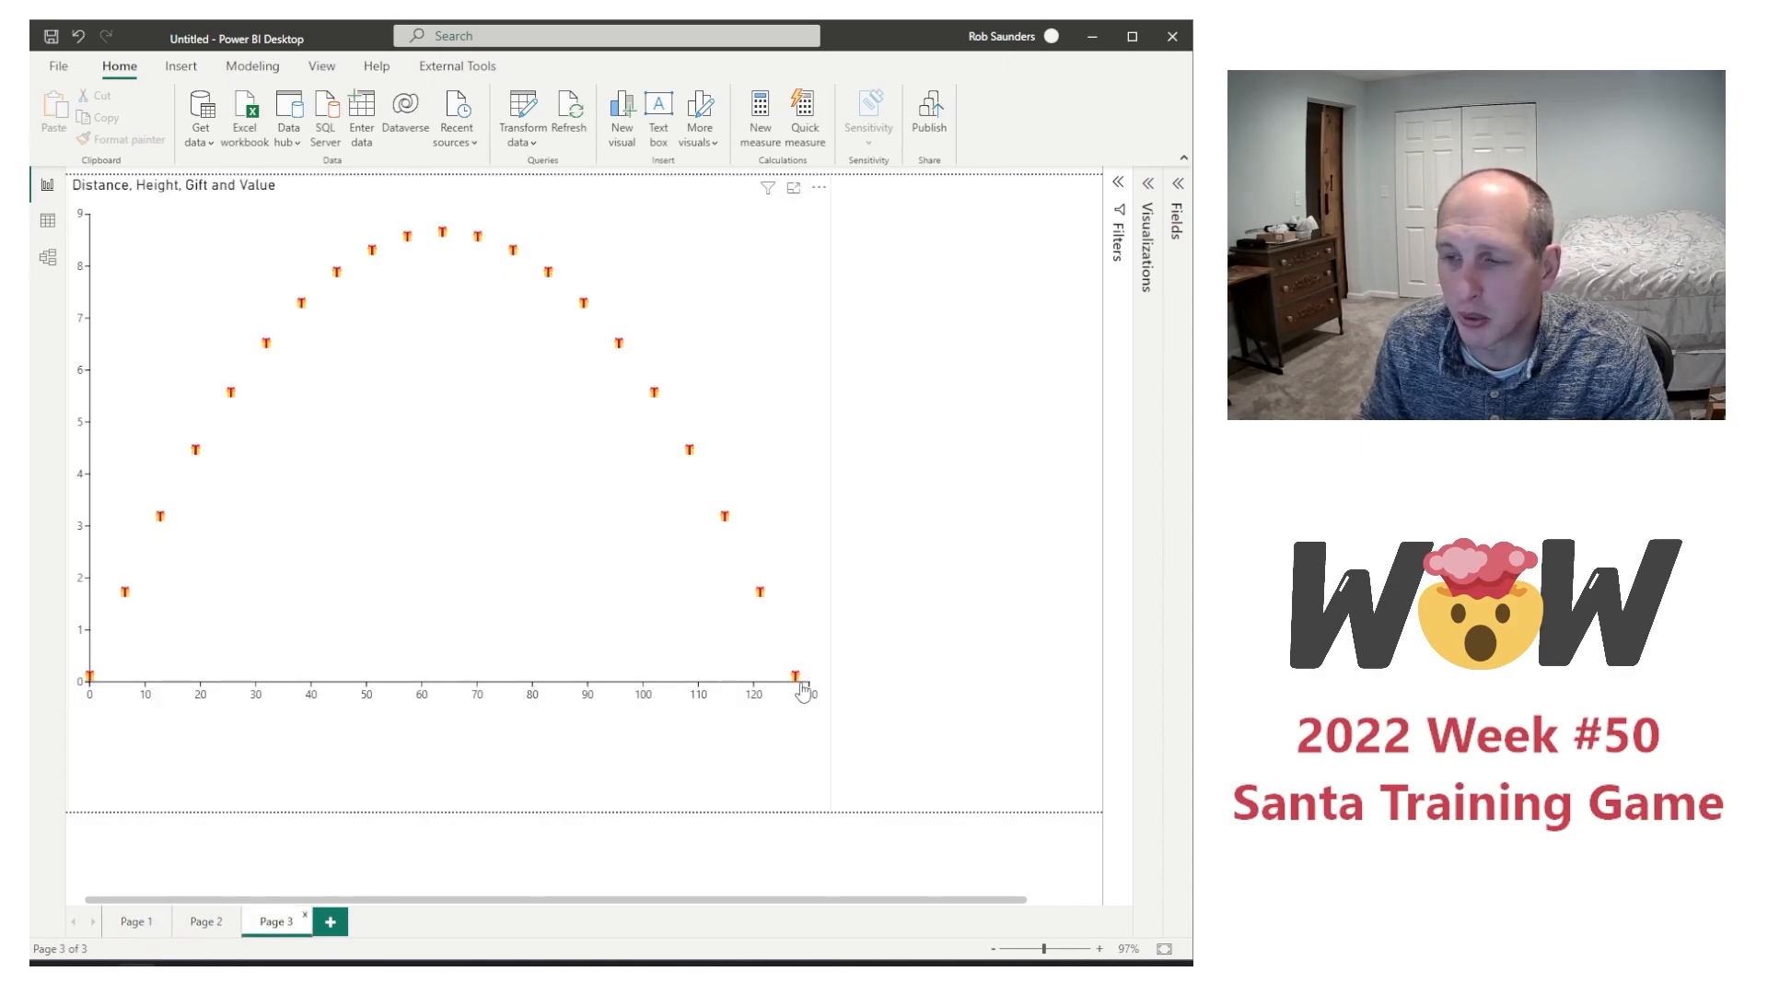
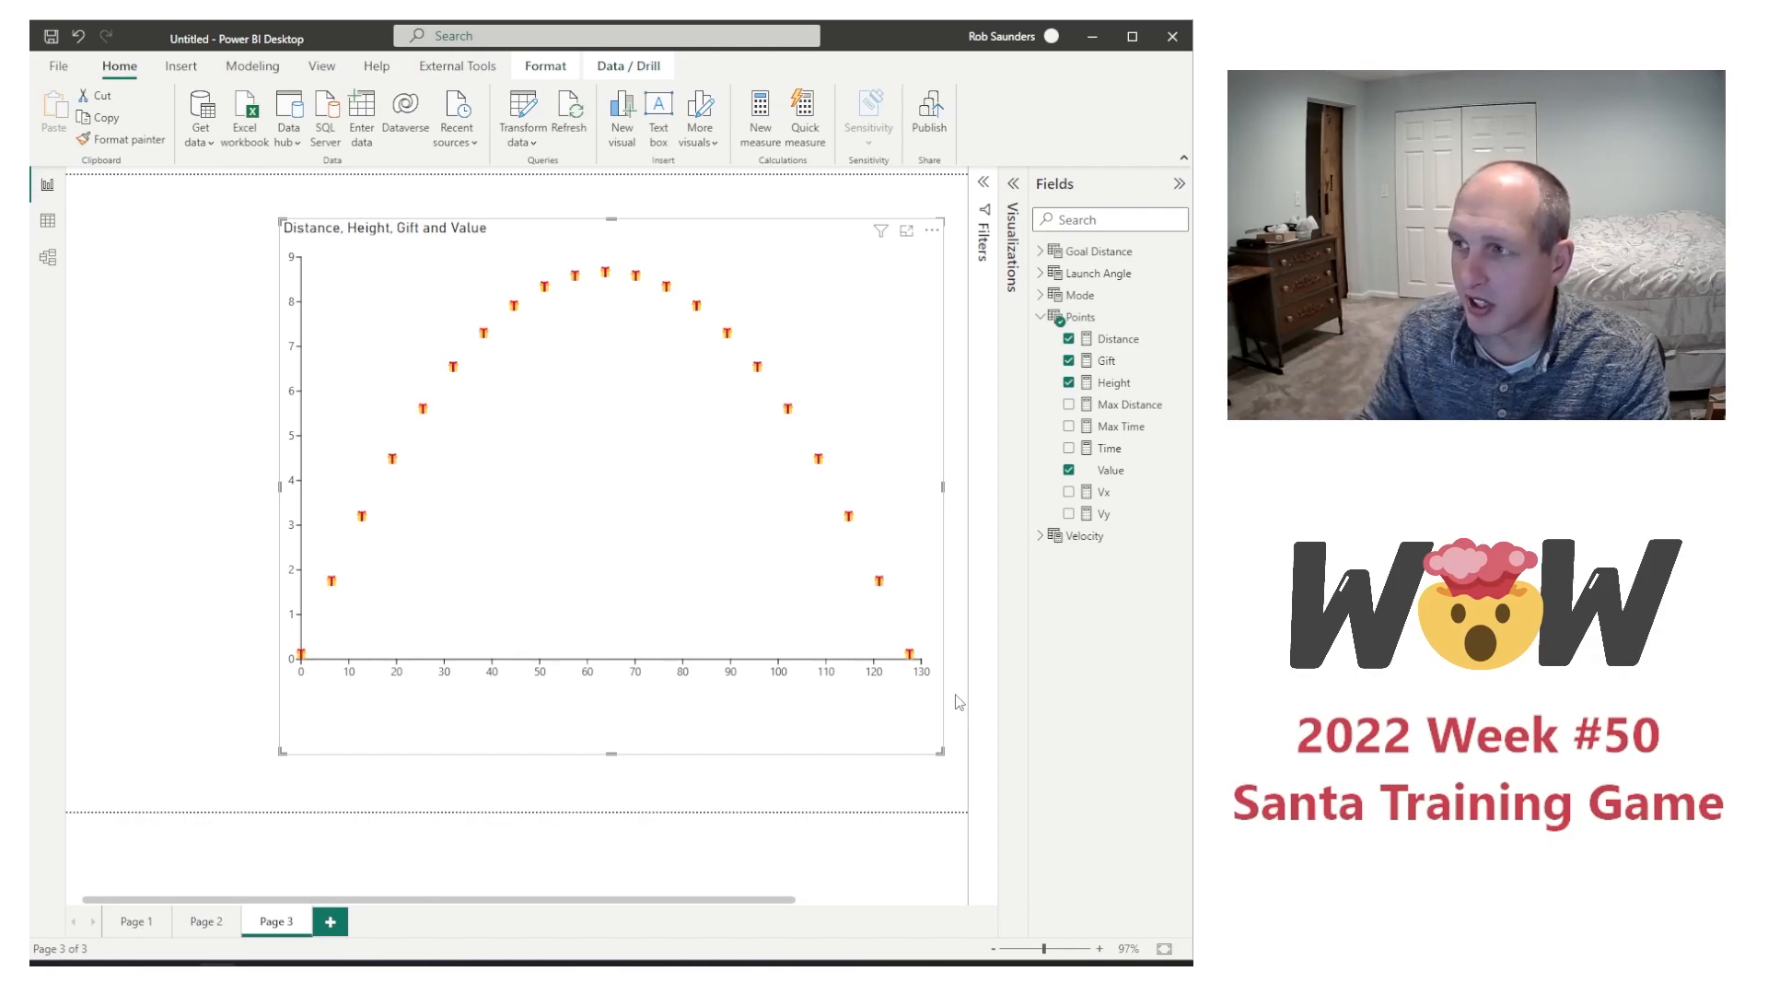
# Step: Check the distance and height values in the Page 1 table, and open the Page 3 chart for editing in Charticulator
pyautogui.click(1072, 253)
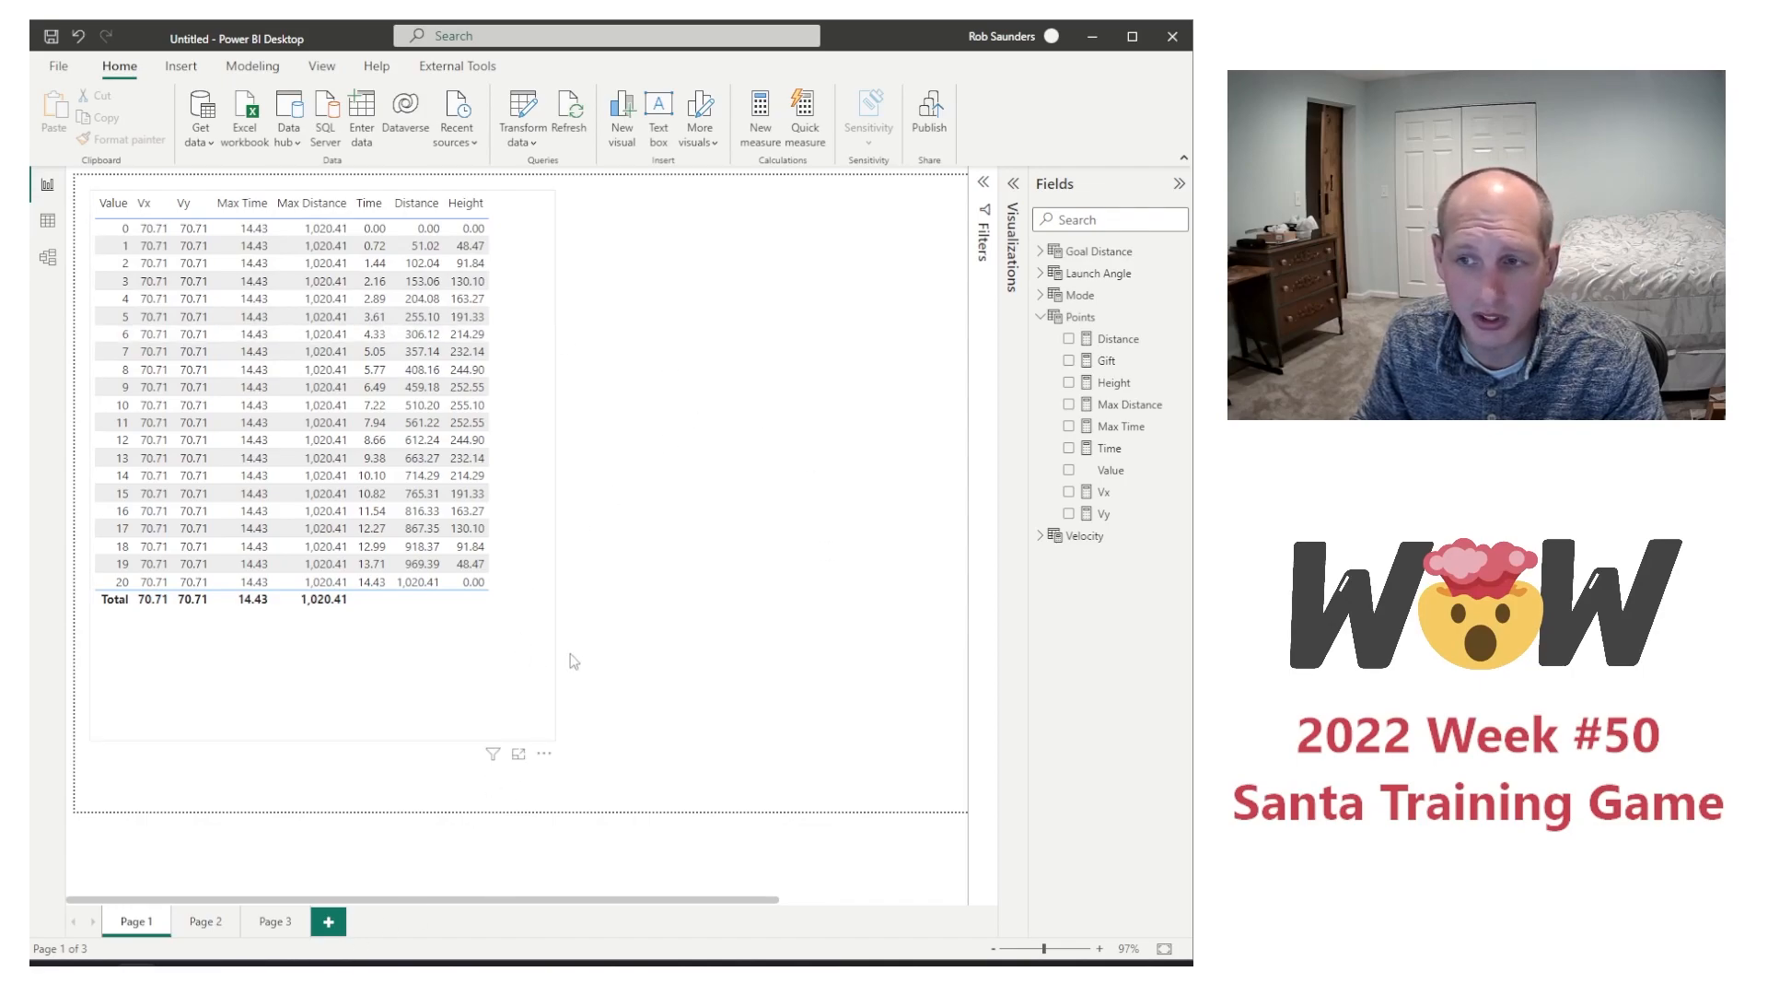
pyautogui.click(270, 923)
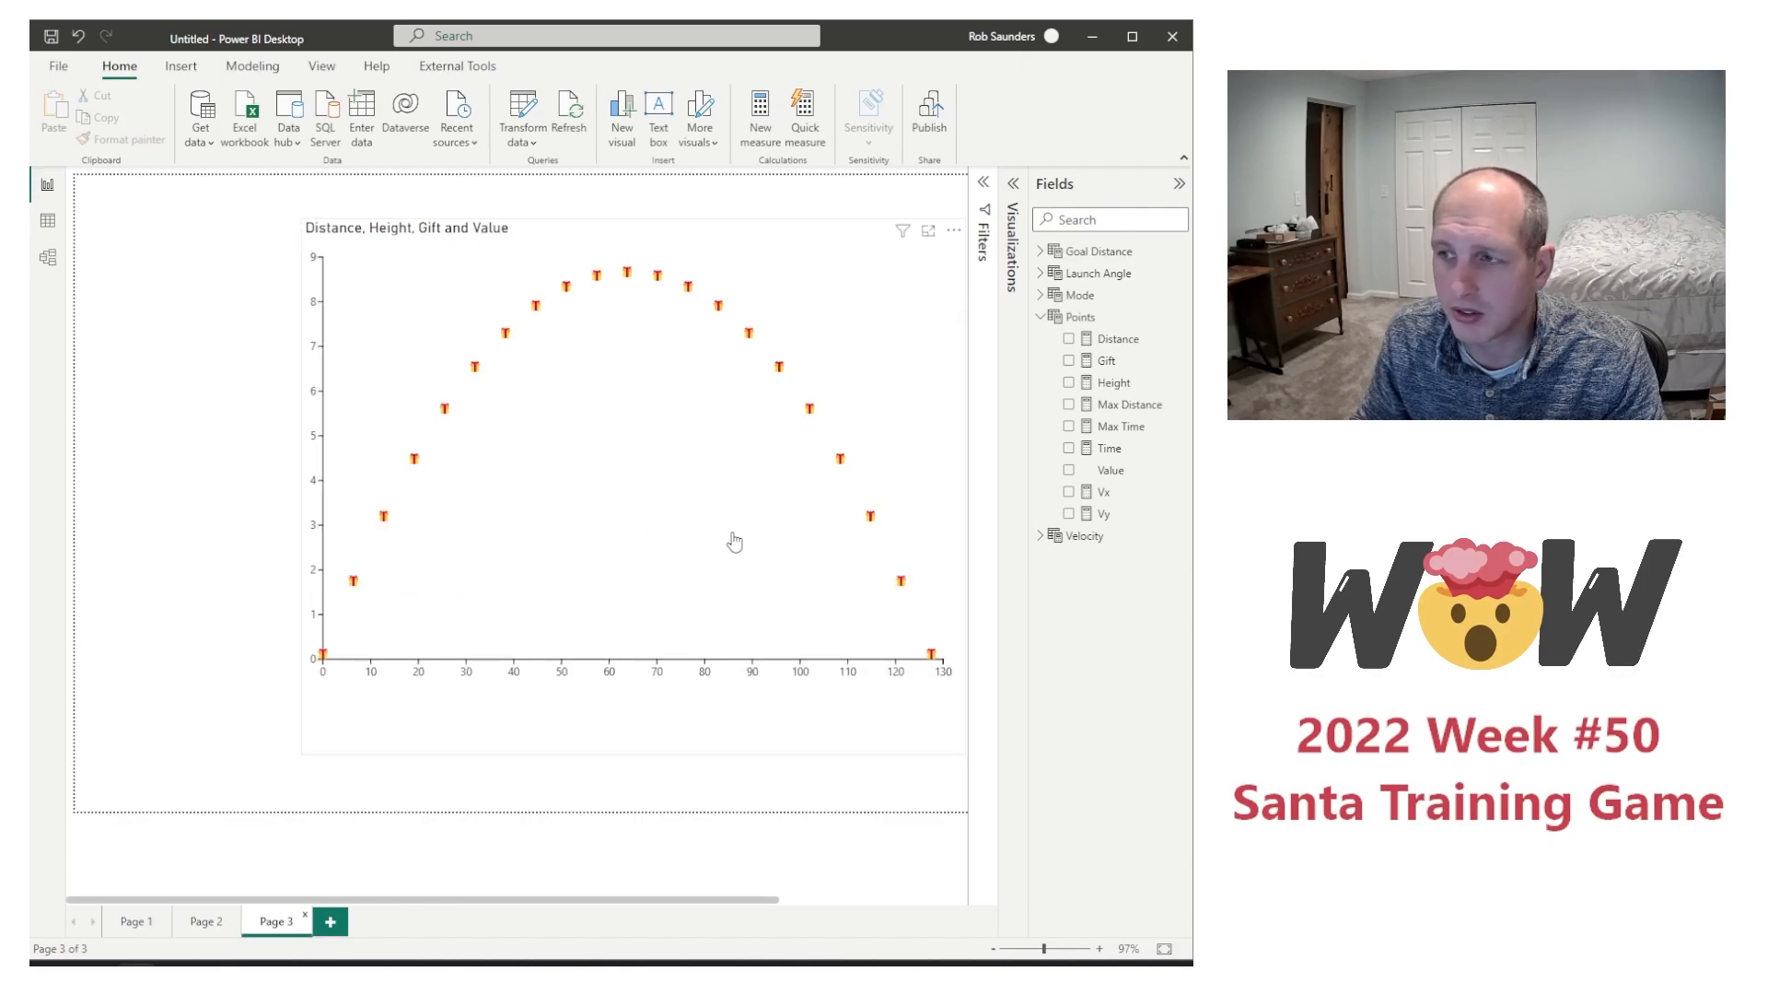
pyautogui.click(737, 544)
pyautogui.click(955, 233)
pyautogui.click(990, 256)
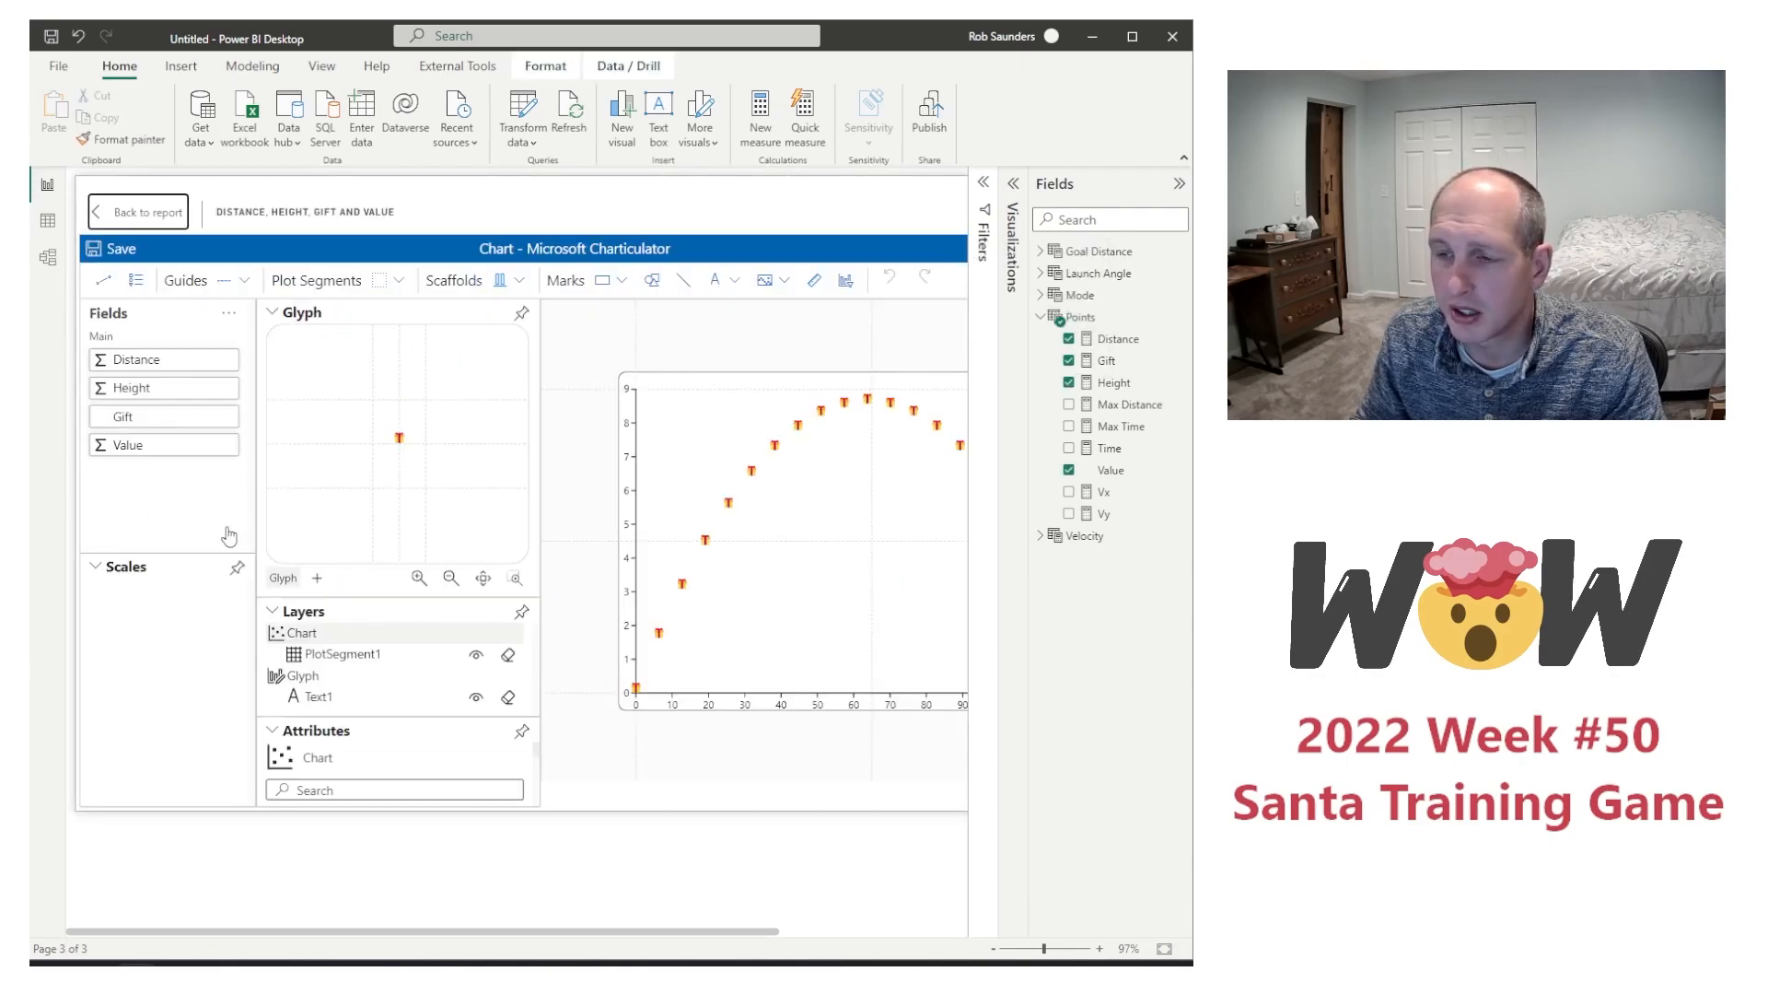
# Step: Set the upper end of the plot segment's X-axis range to 1000
pyautogui.click(387, 656)
pyautogui.scroll(-5, 420, 744)
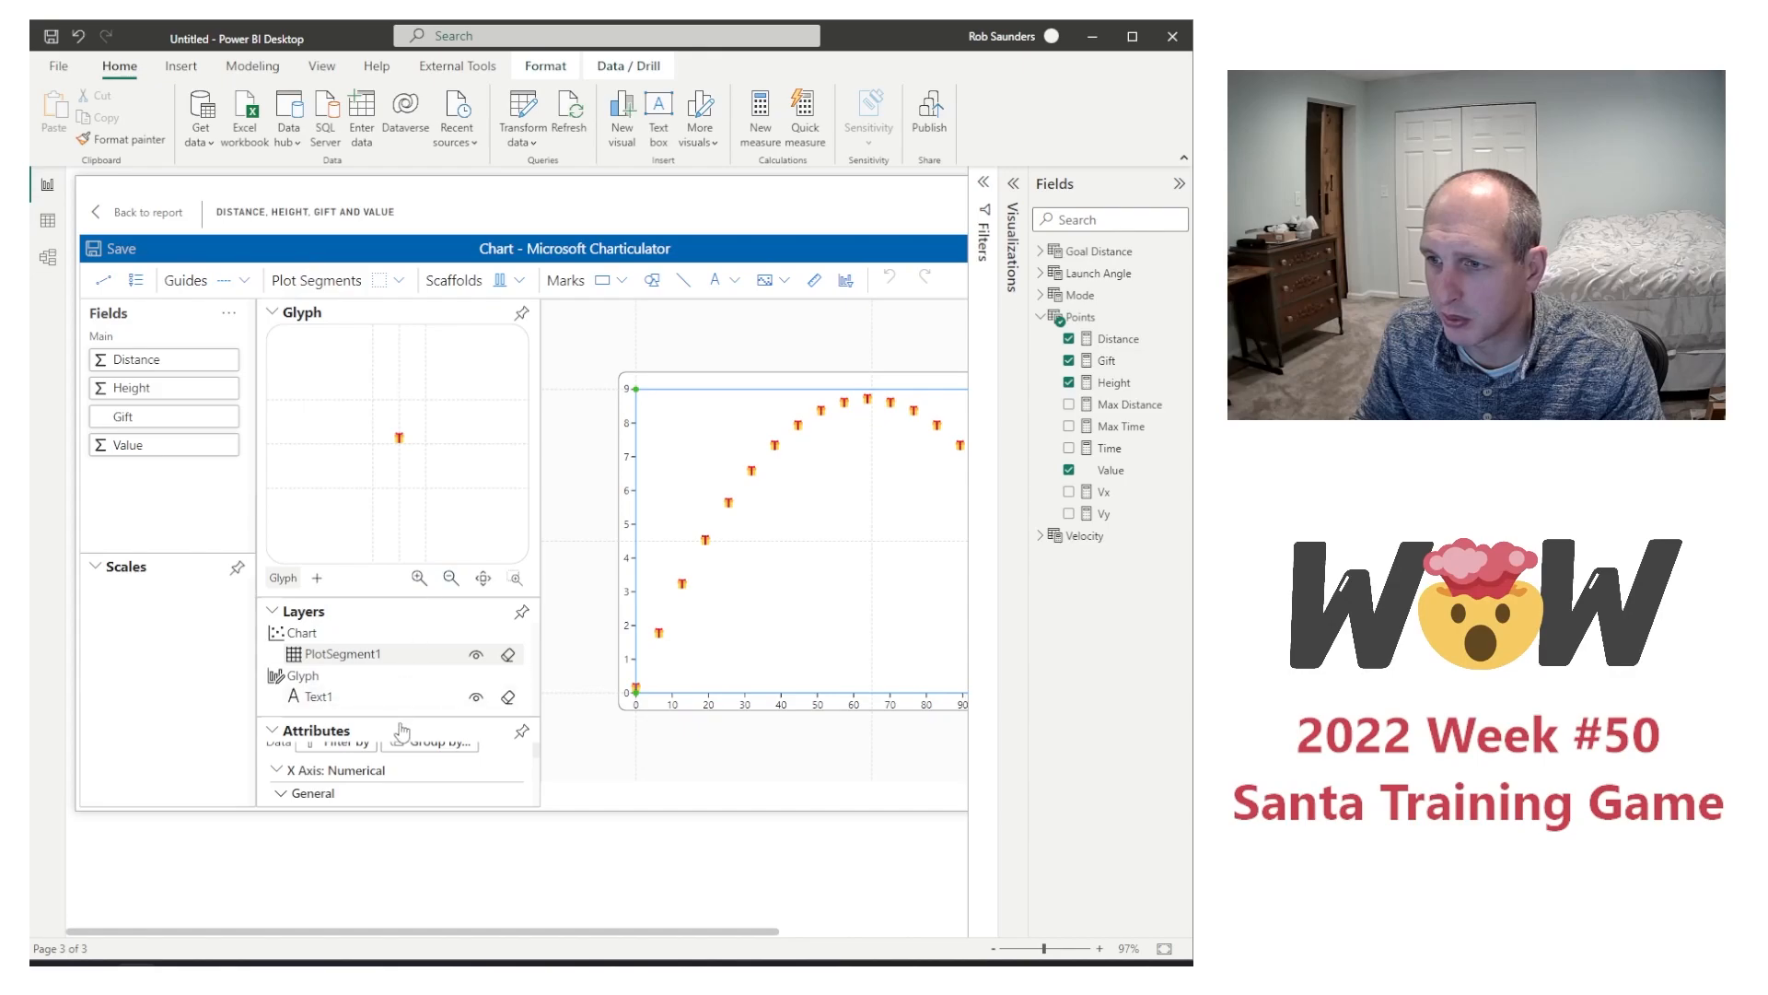
pyautogui.click(523, 734)
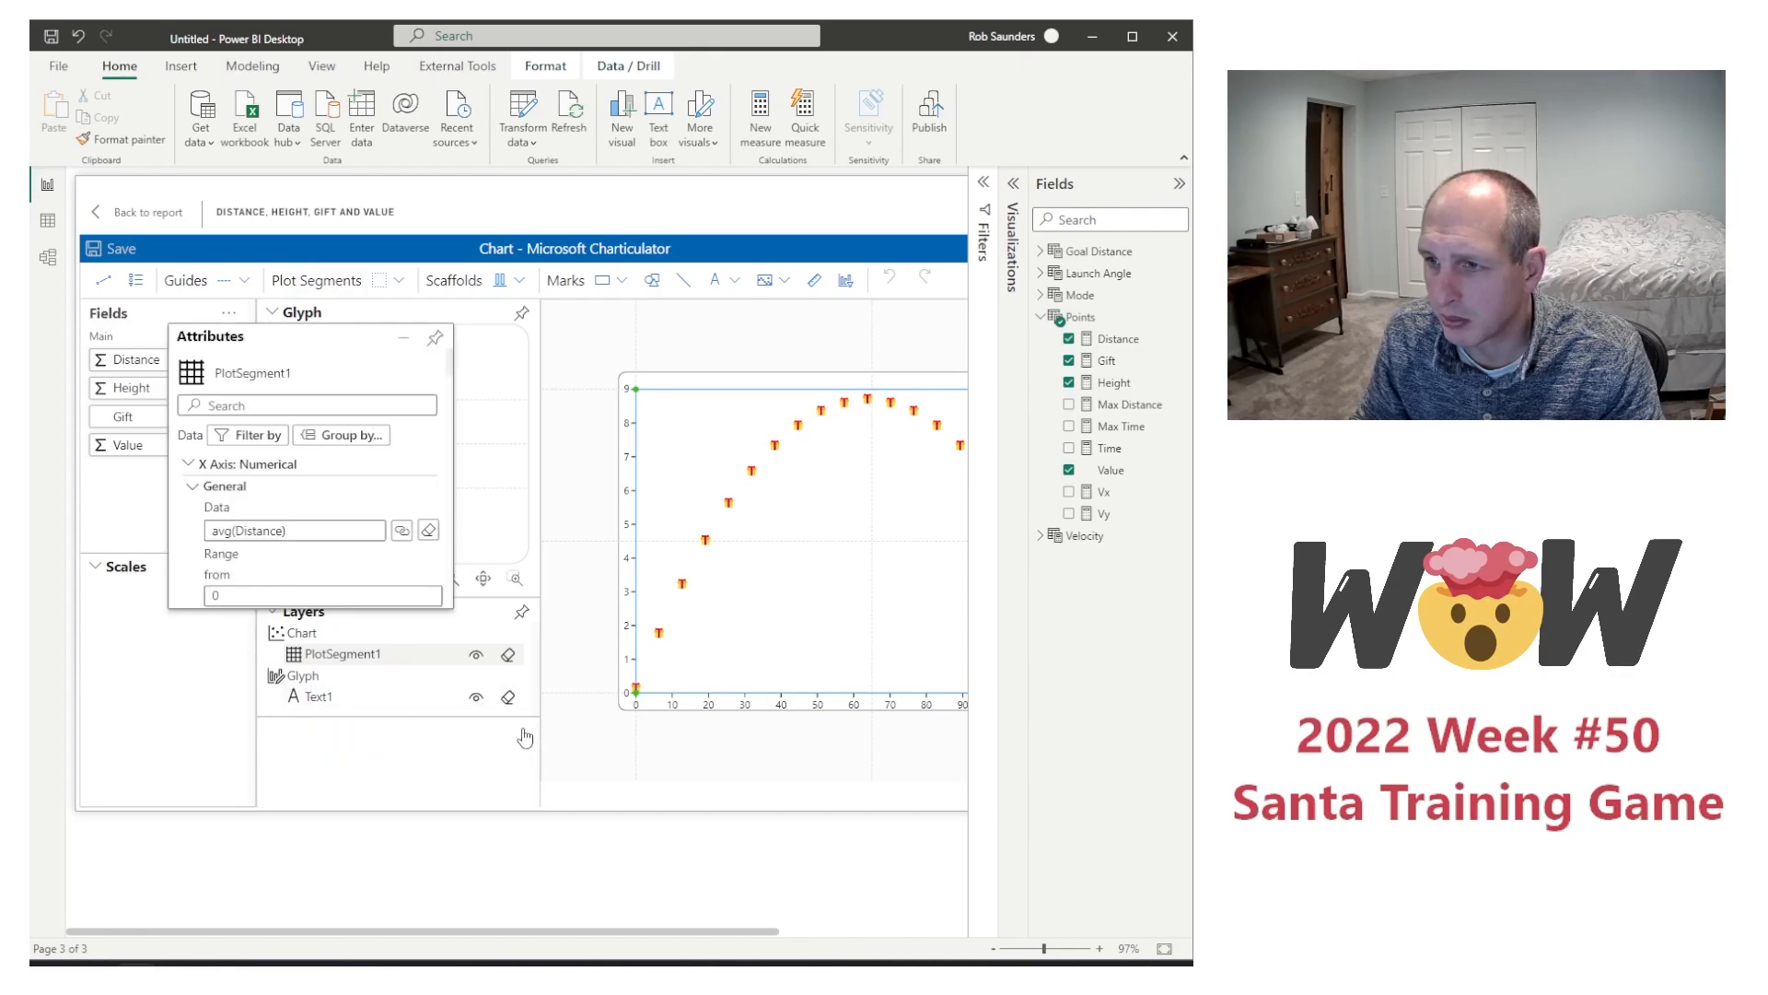
pyautogui.scroll(-2, 333, 527)
pyautogui.scroll(-1, 333, 527)
pyautogui.moveTo(276, 521); pyautogui.dragTo(167, 527)
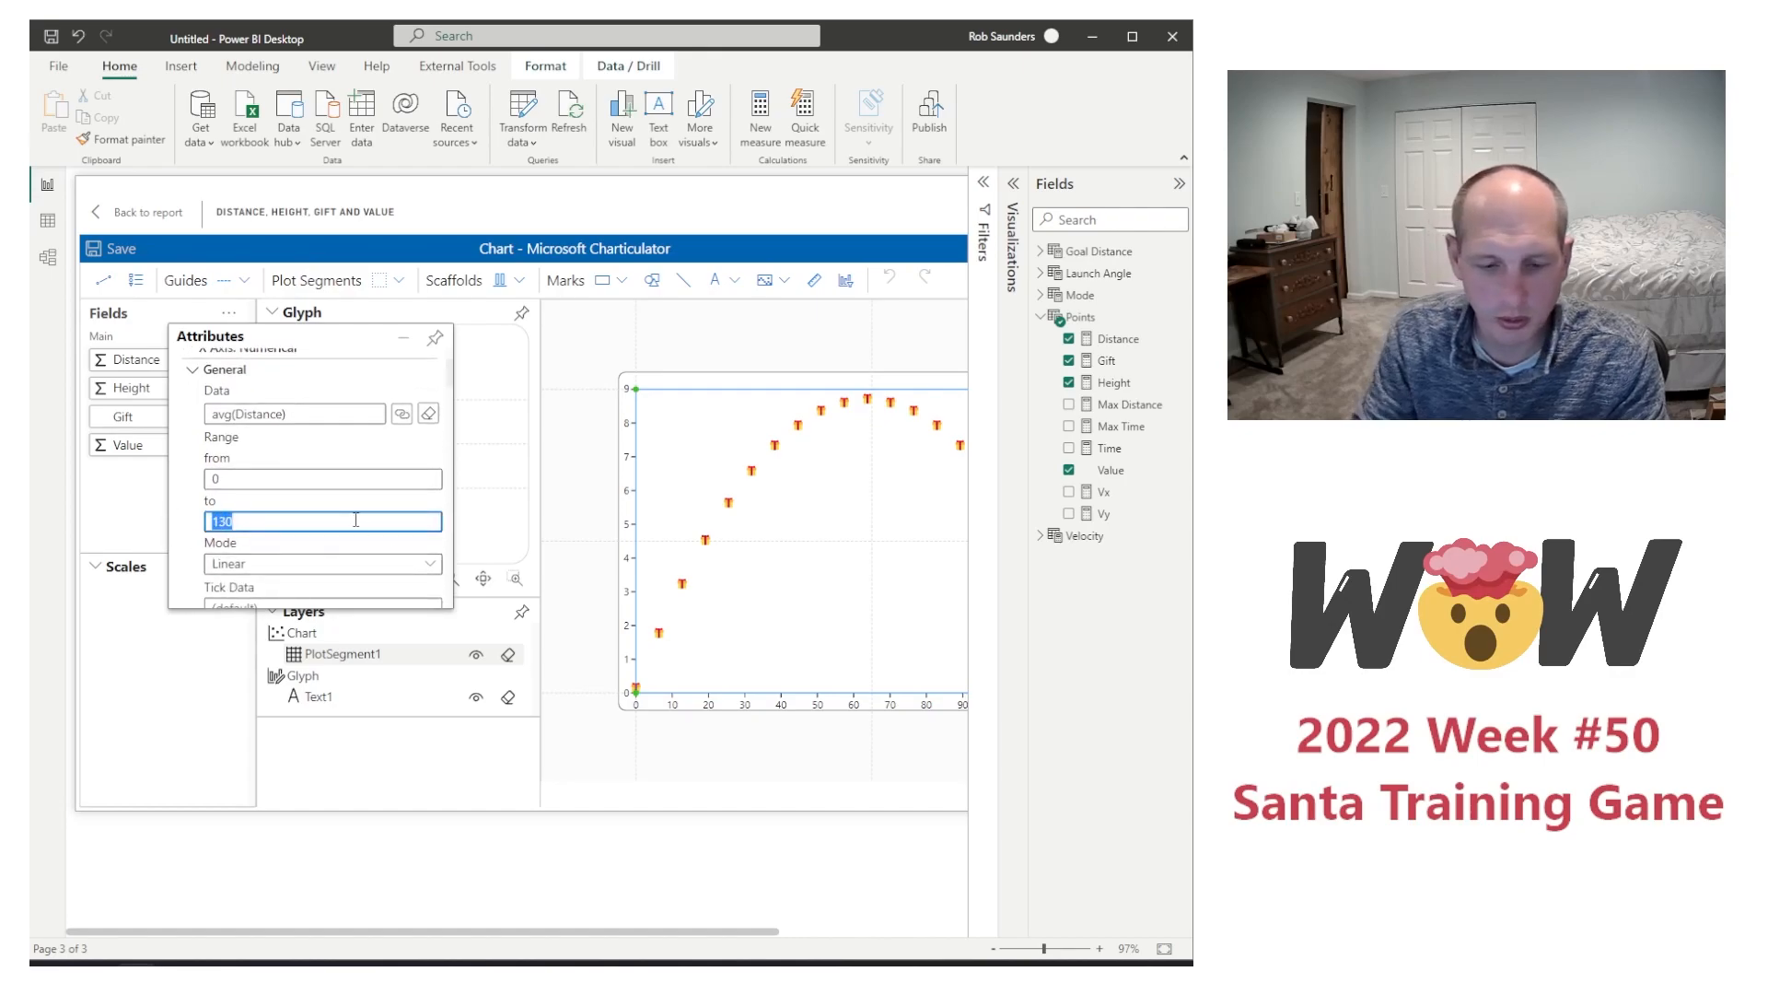
pyautogui.write('1000')
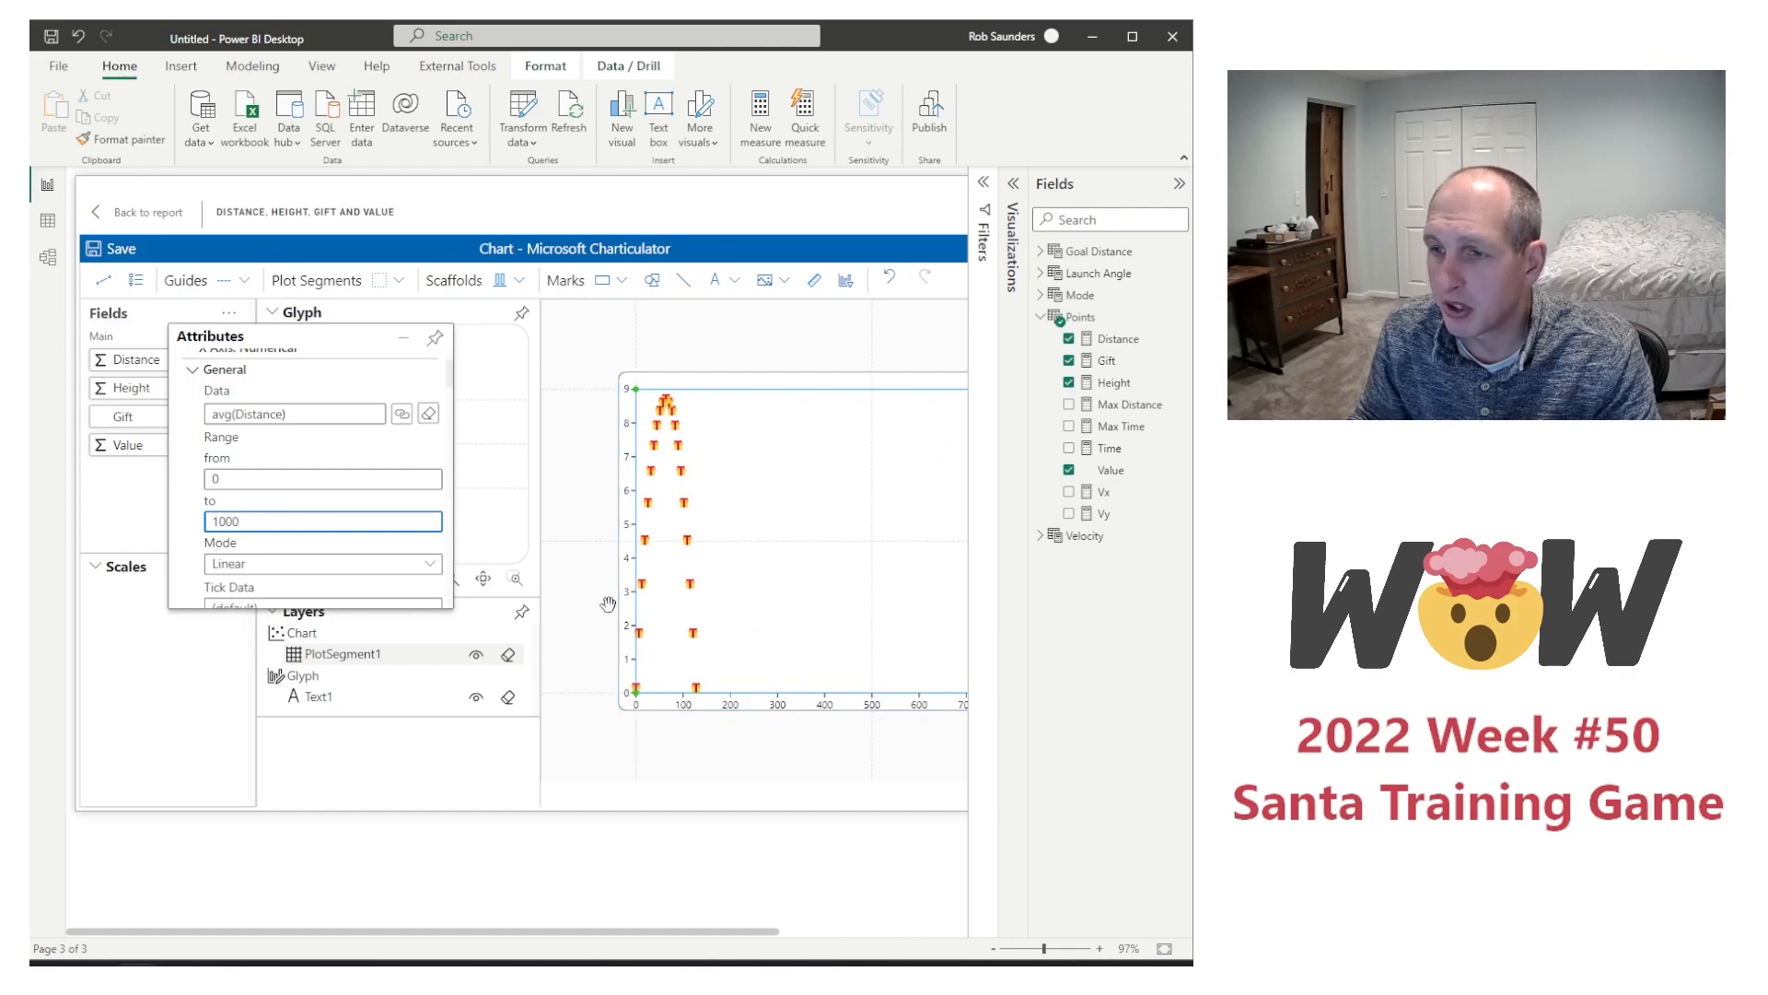
# Step: Set the upper end of the plot segment's Y-axis range to 260
pyautogui.scroll(-1, 268, 480)
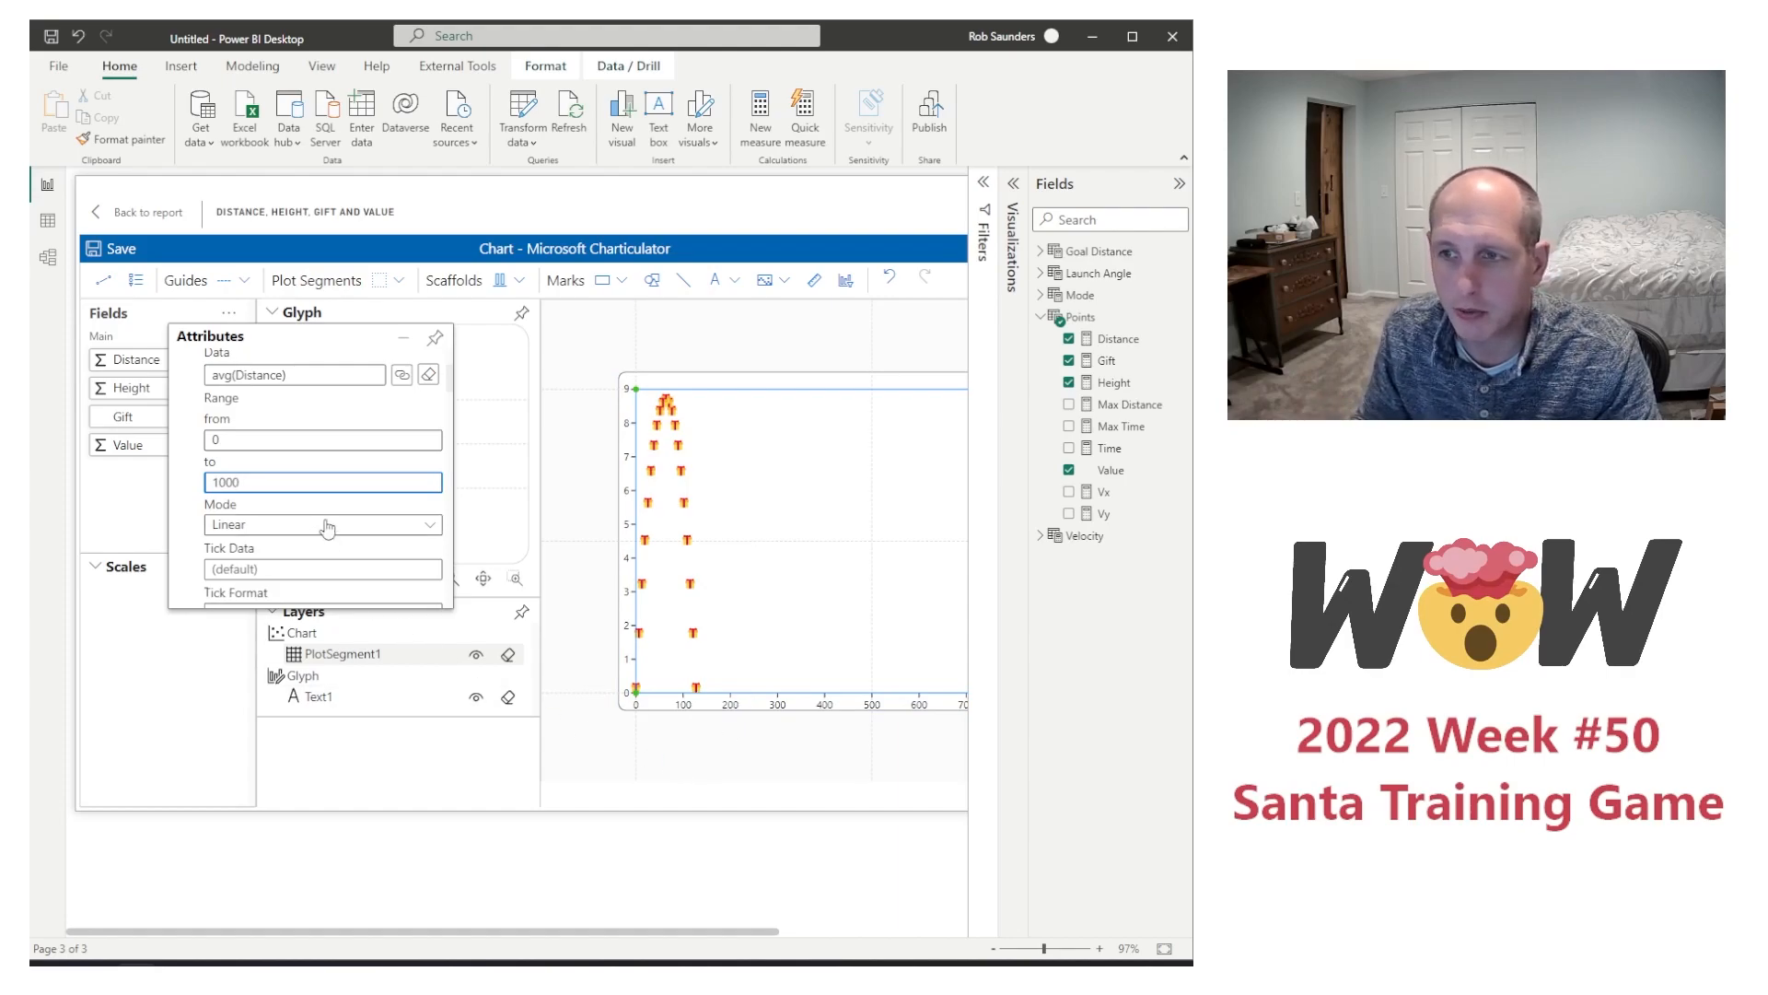
pyautogui.scroll(-5, 316, 501)
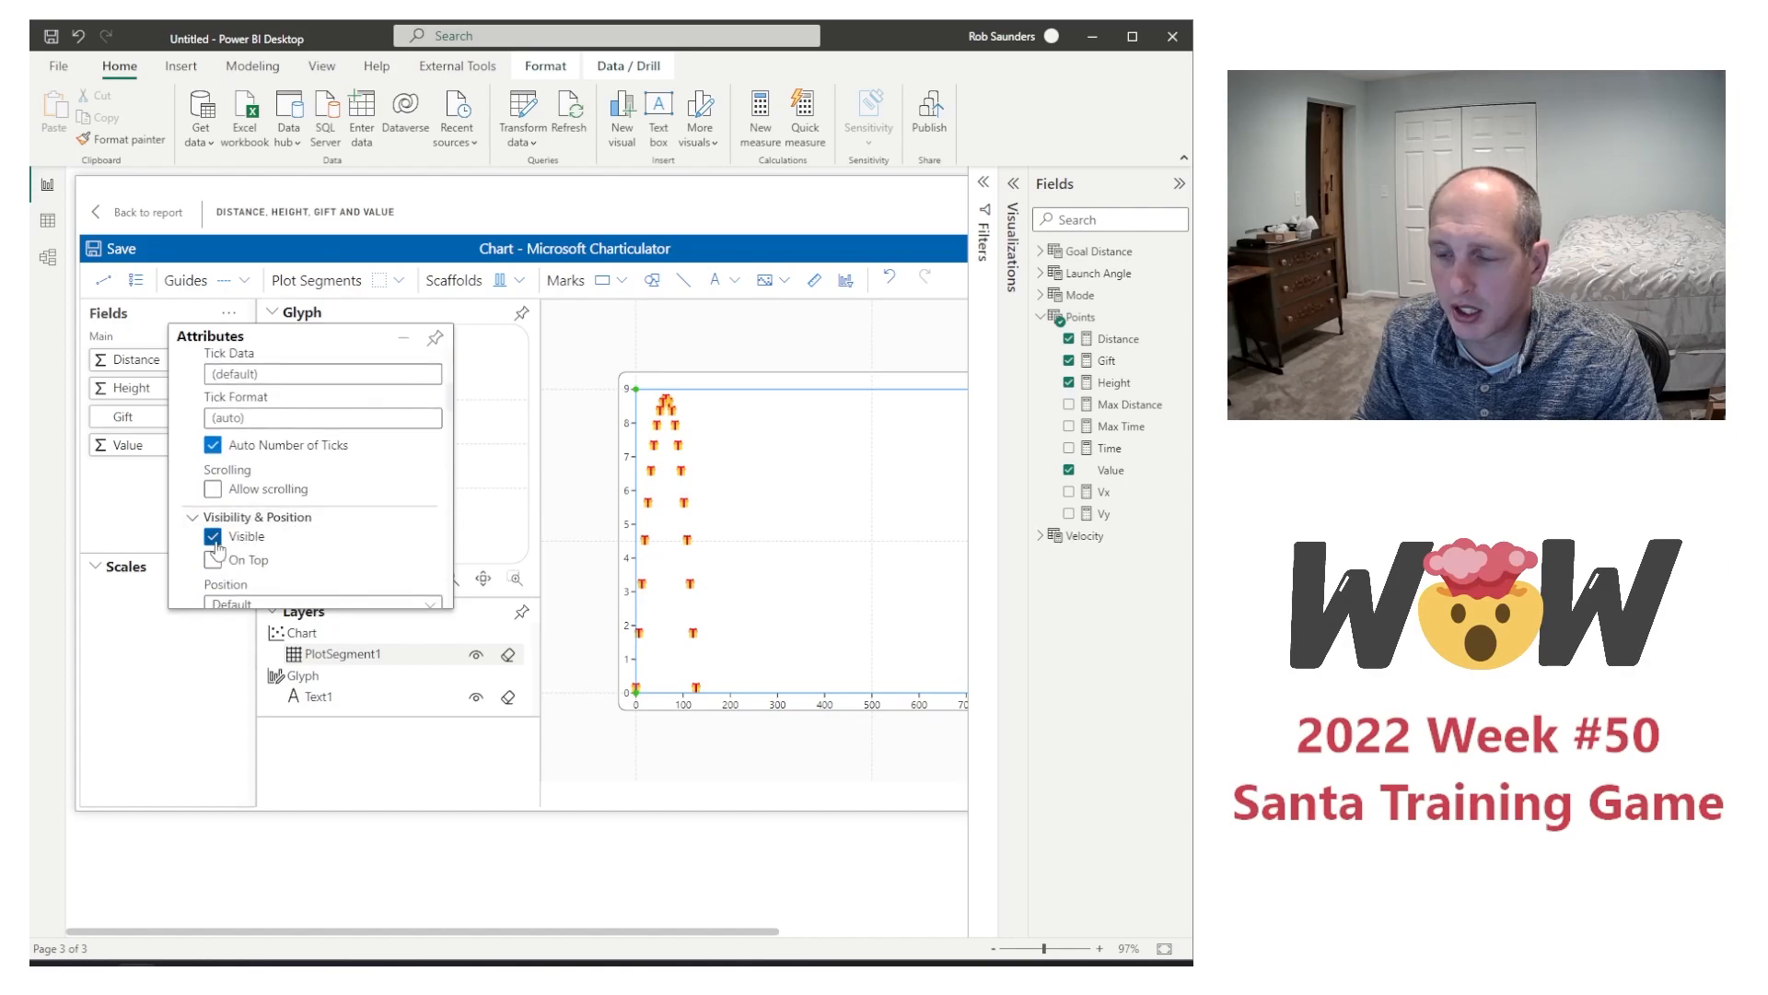
pyautogui.scroll(-3, 318, 489)
pyautogui.scroll(-6, 317, 489)
pyautogui.scroll(-6, 298, 485)
pyautogui.doubleClick(254, 540)
pyautogui.write('260')
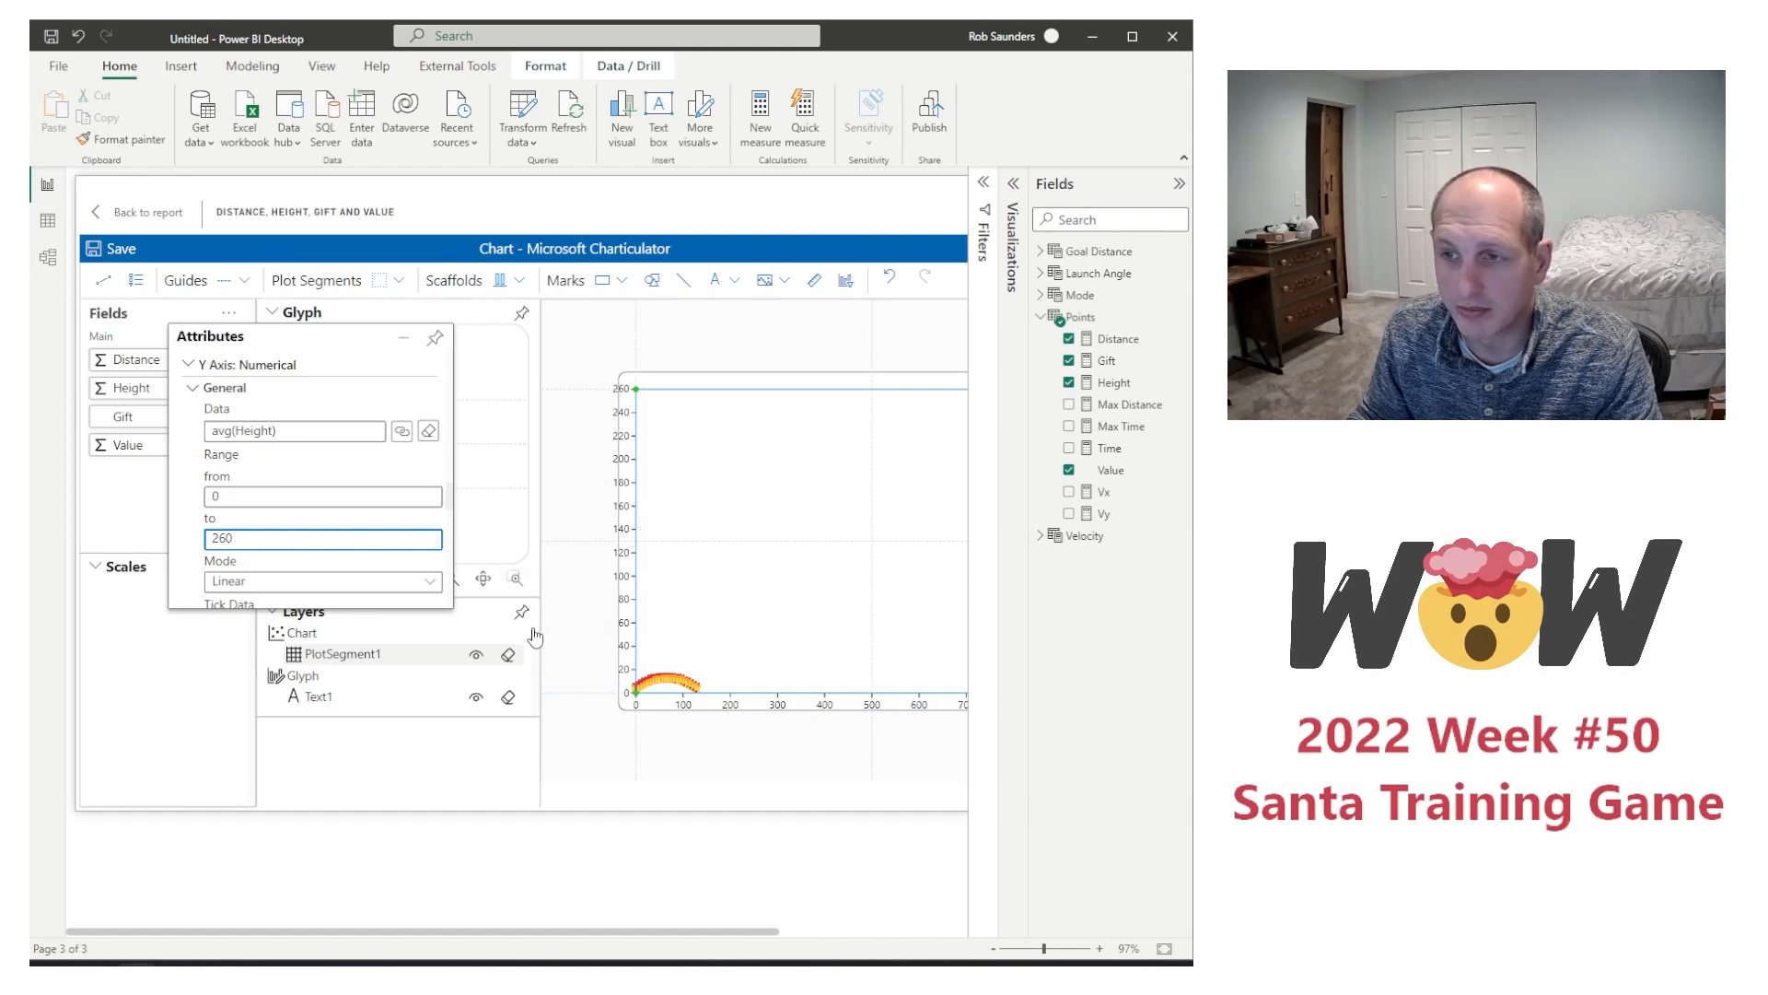
# Step: Hide the plot segment's Y axis, save the chart and return to the report
pyautogui.click(307, 580)
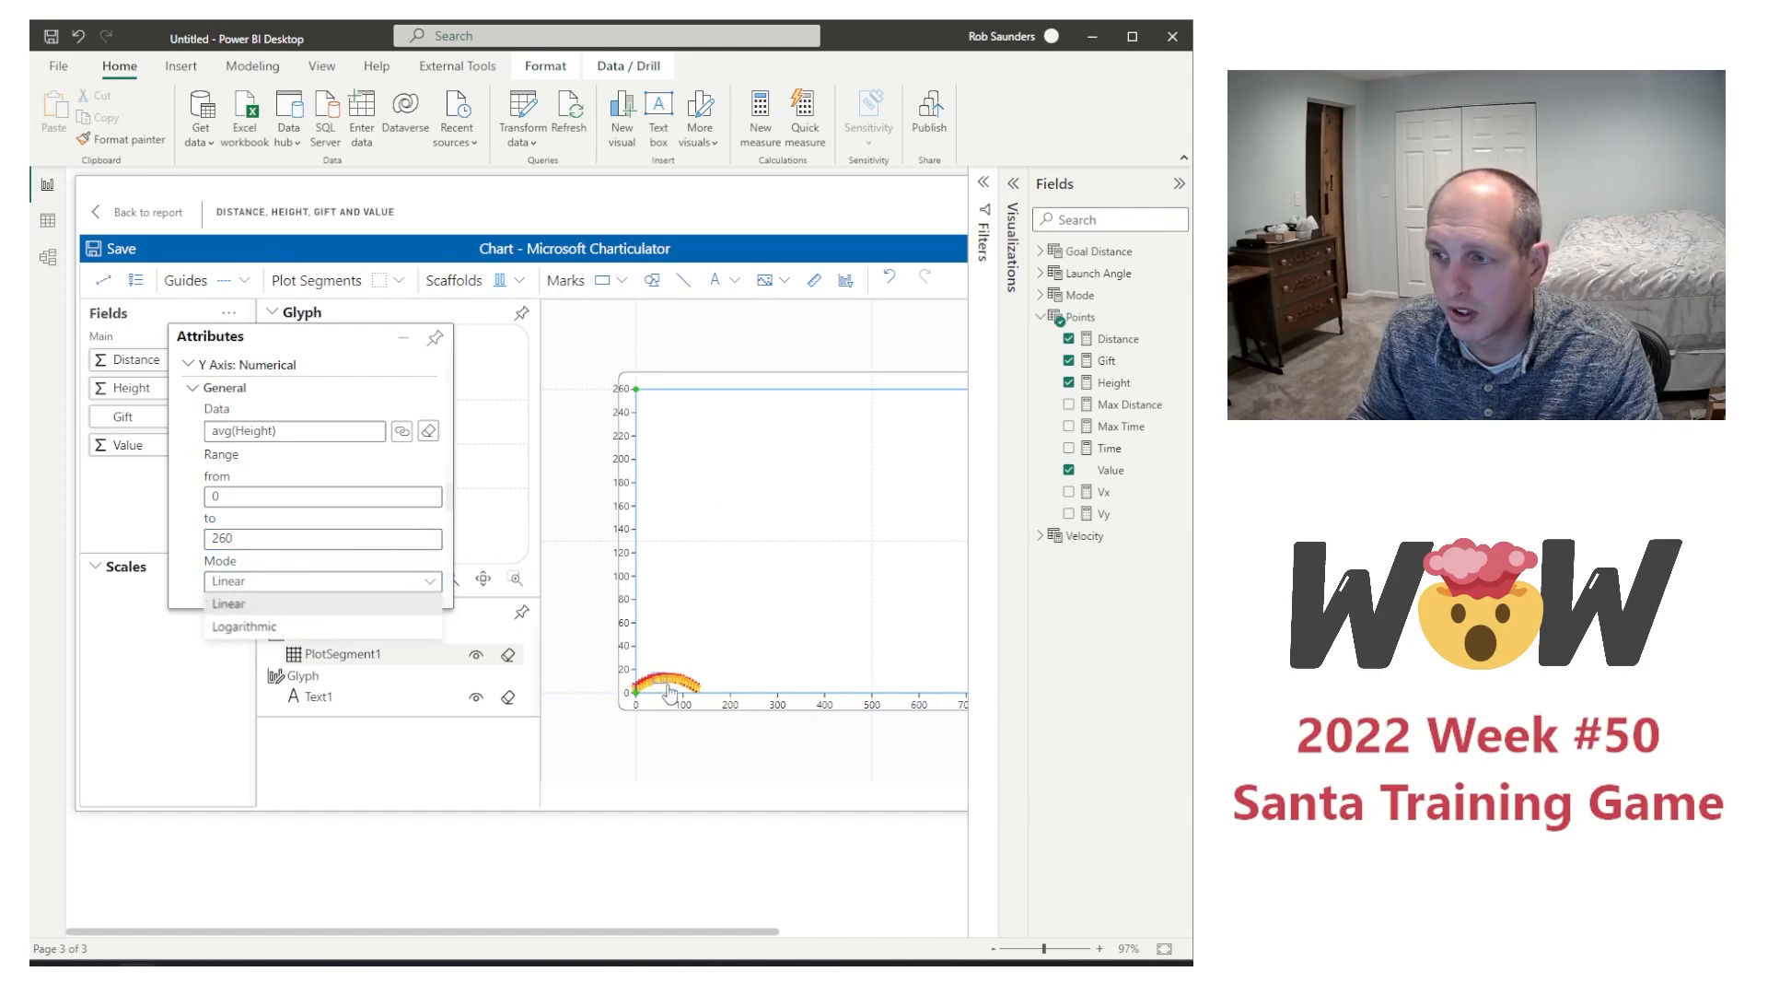
pyautogui.scroll(-5, 326, 531)
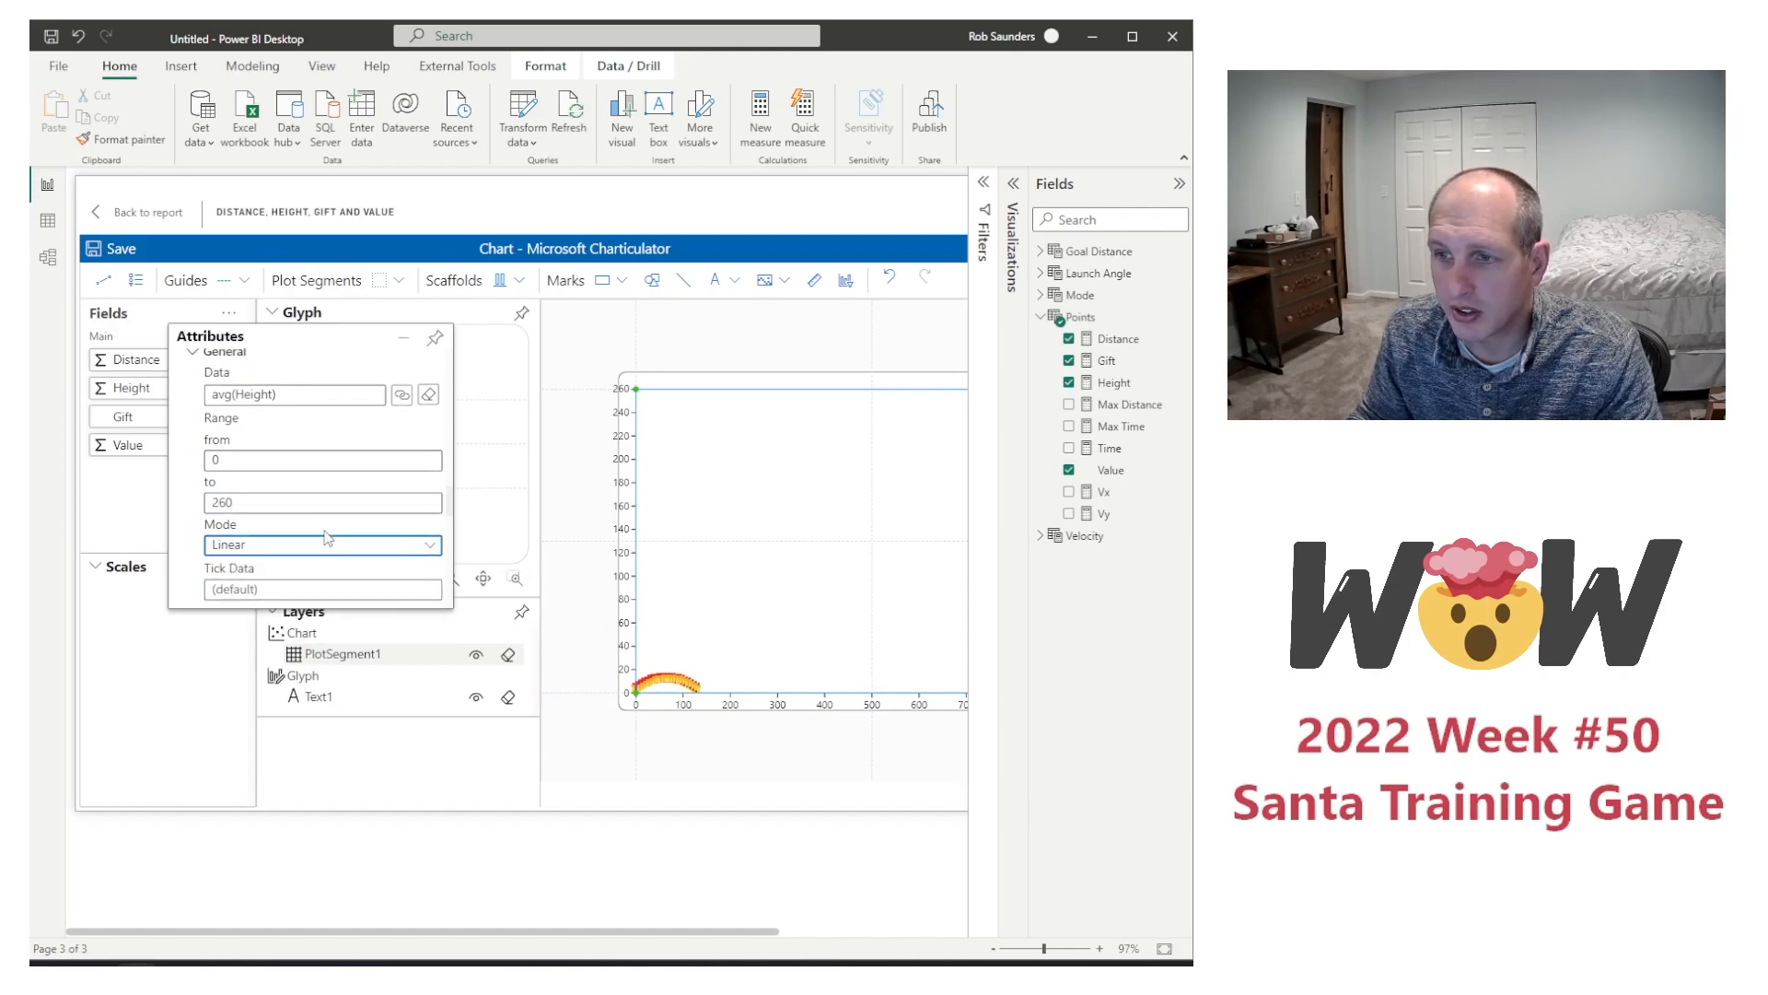
pyautogui.click(213, 477)
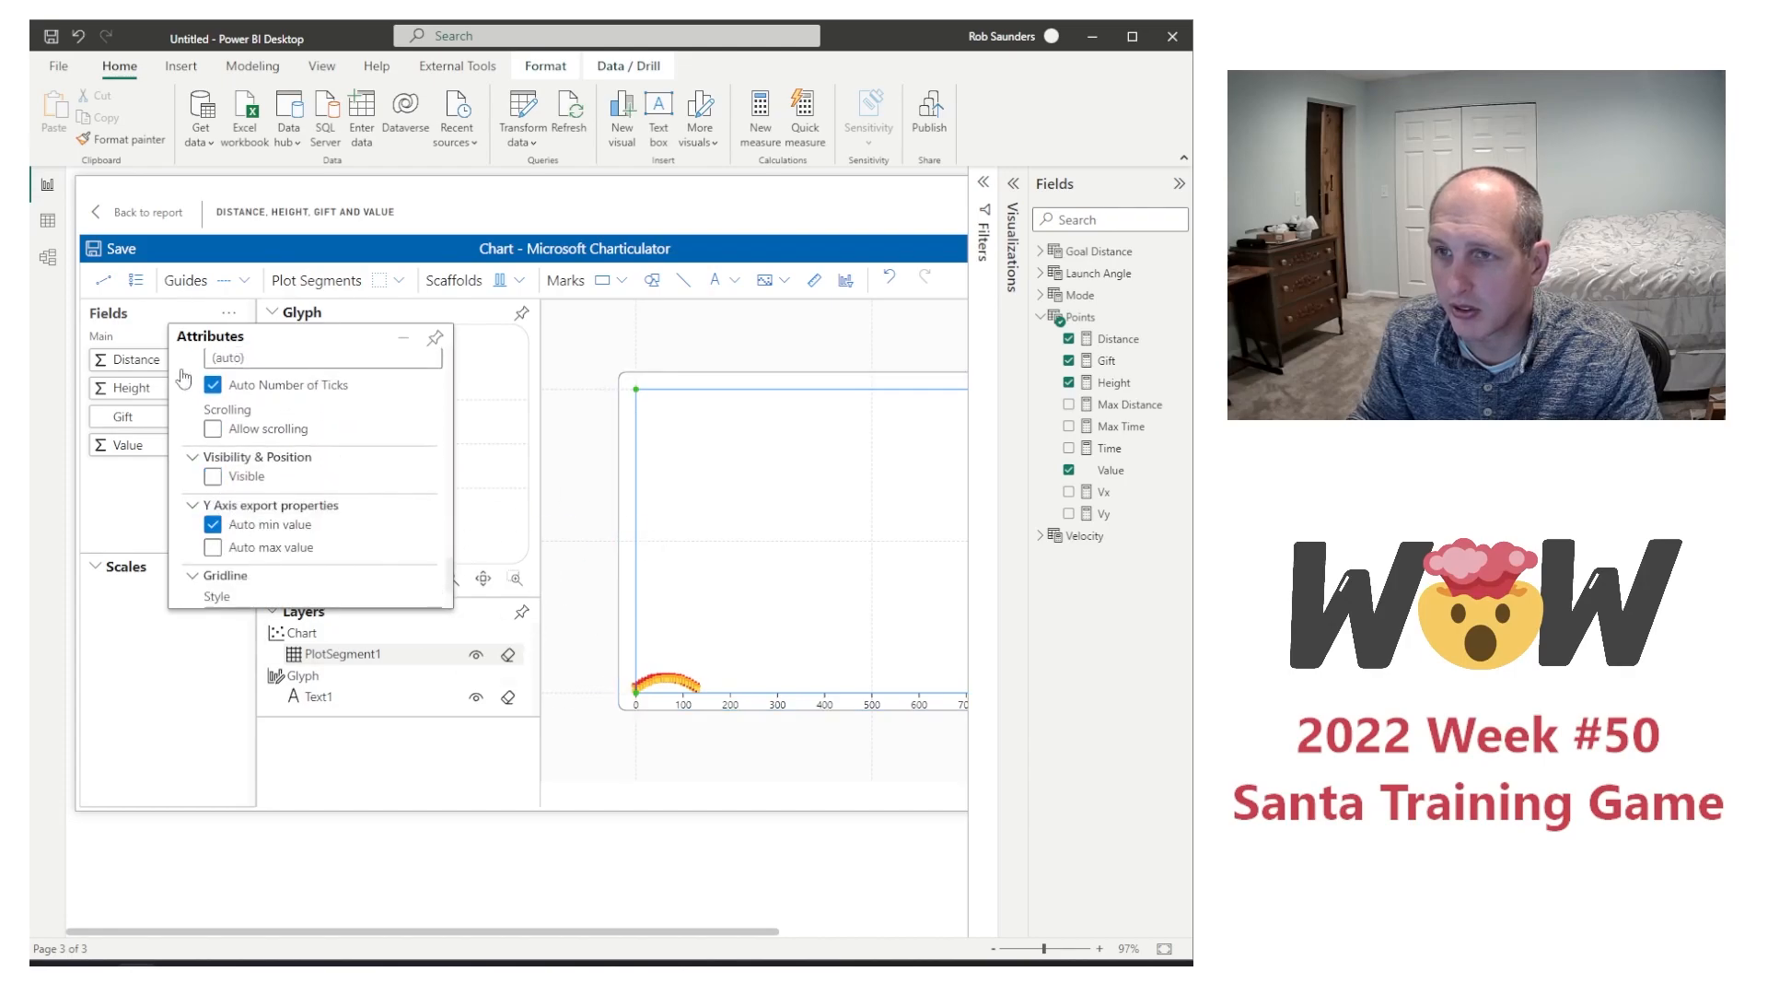
pyautogui.click(117, 247)
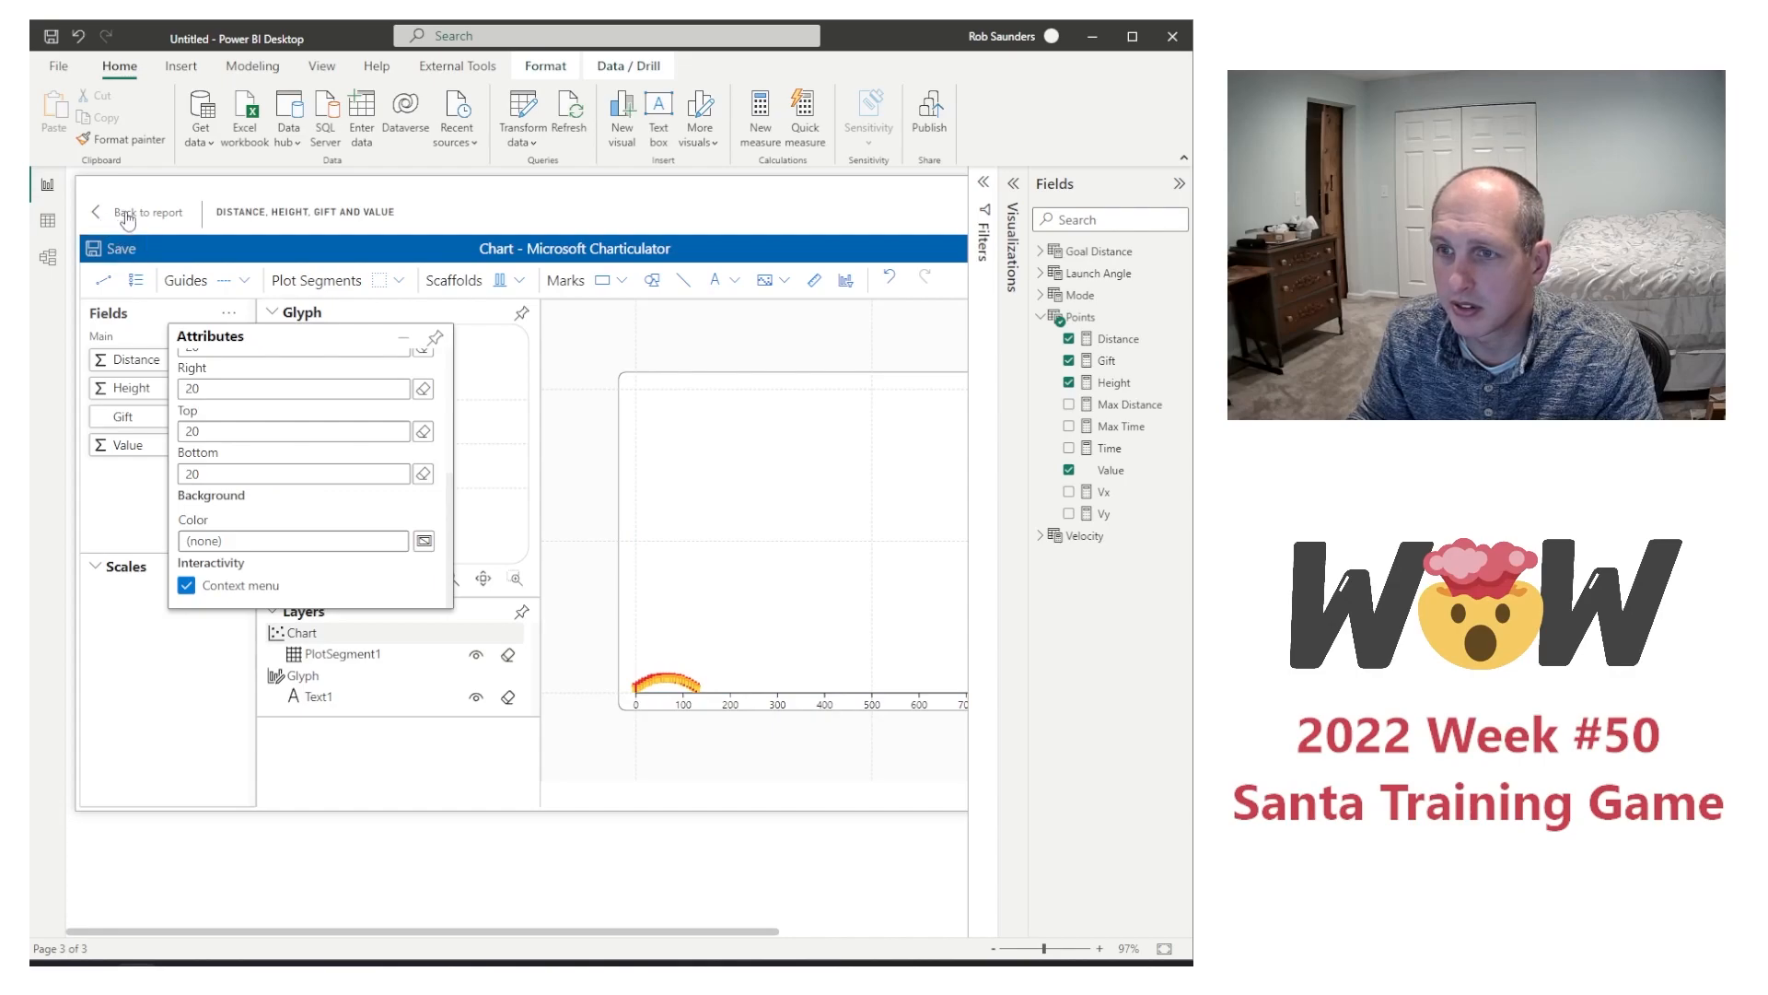
pyautogui.click(127, 214)
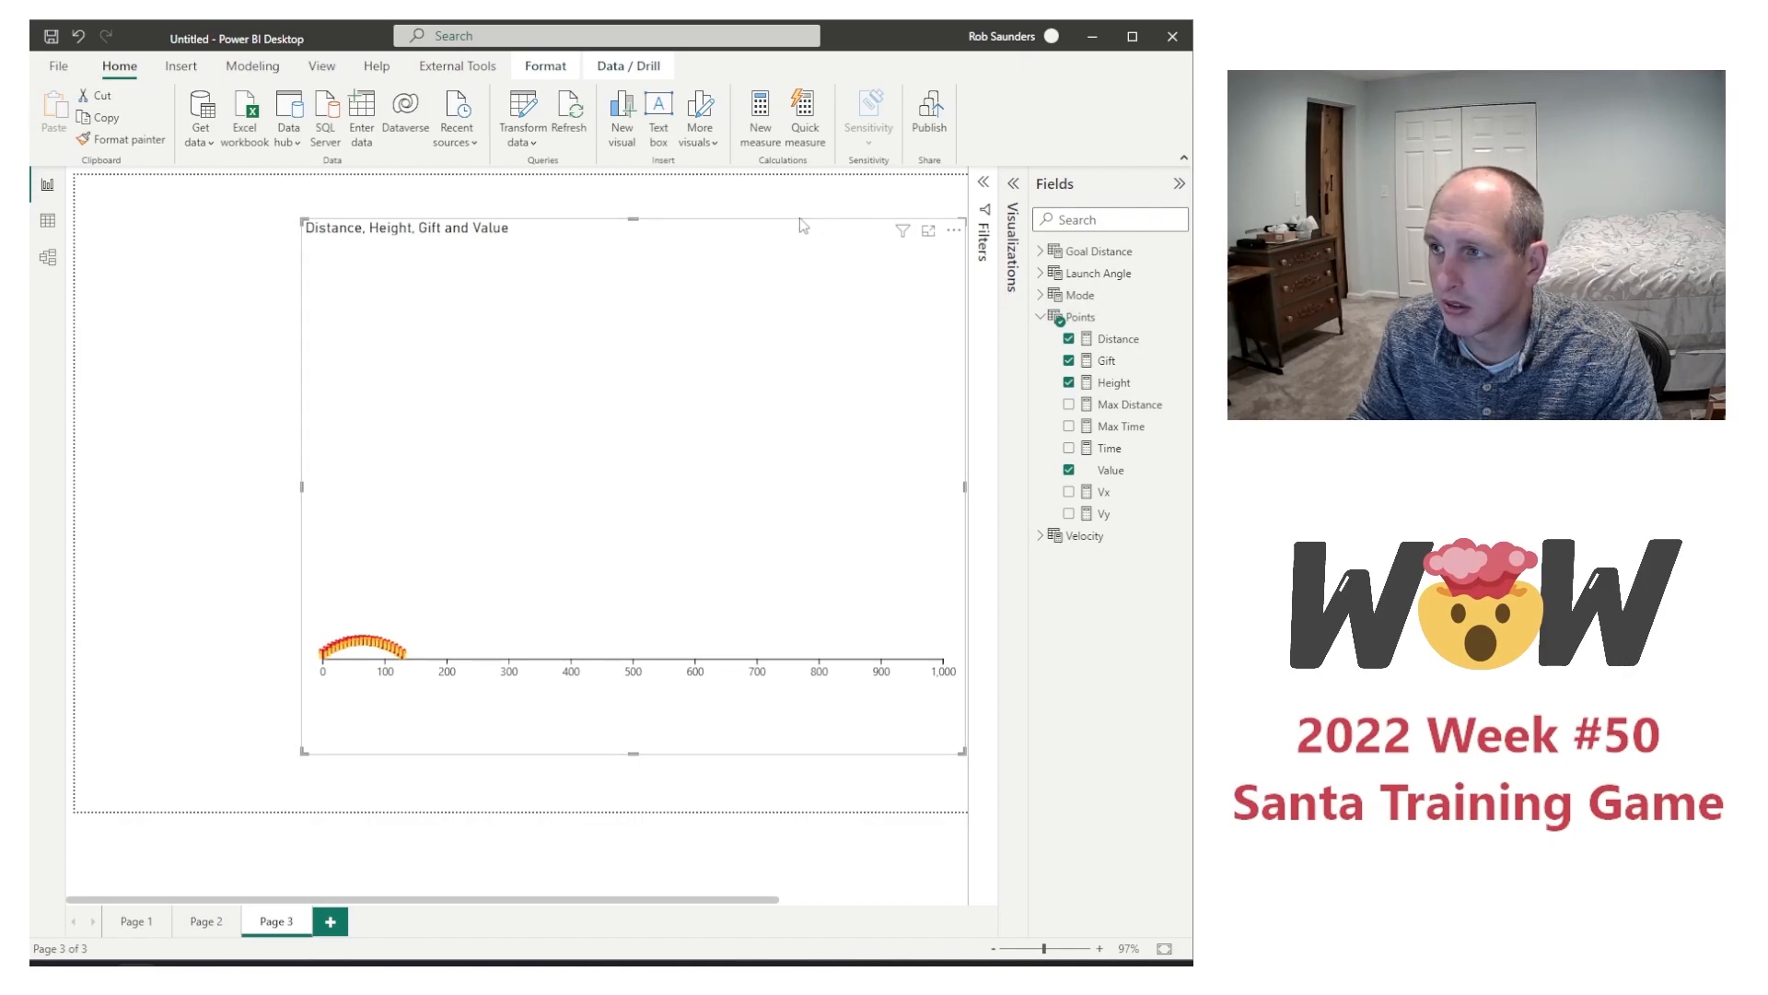
# Step: Move the flight chart to the upper-left corner of the report page and make it slightly narrower
pyautogui.moveTo(798, 222); pyautogui.dragTo(439, 190)
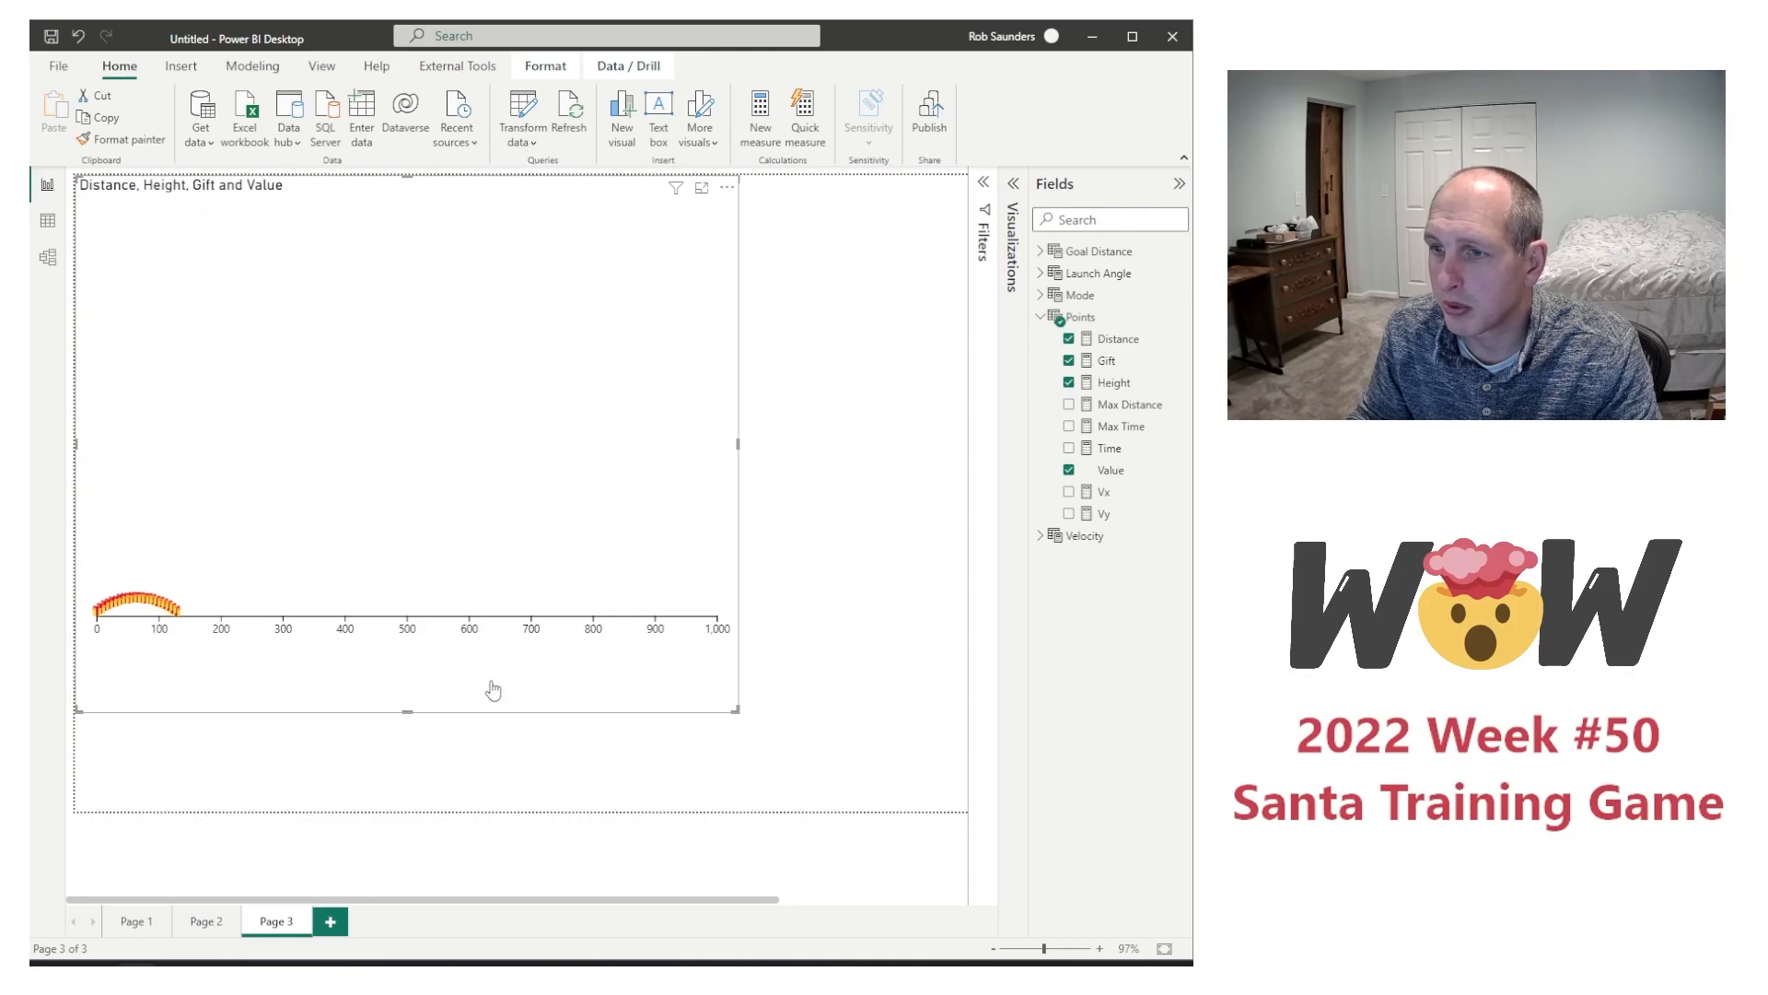
pyautogui.moveTo(737, 443); pyautogui.dragTo(687, 442)
pyautogui.click(742, 456)
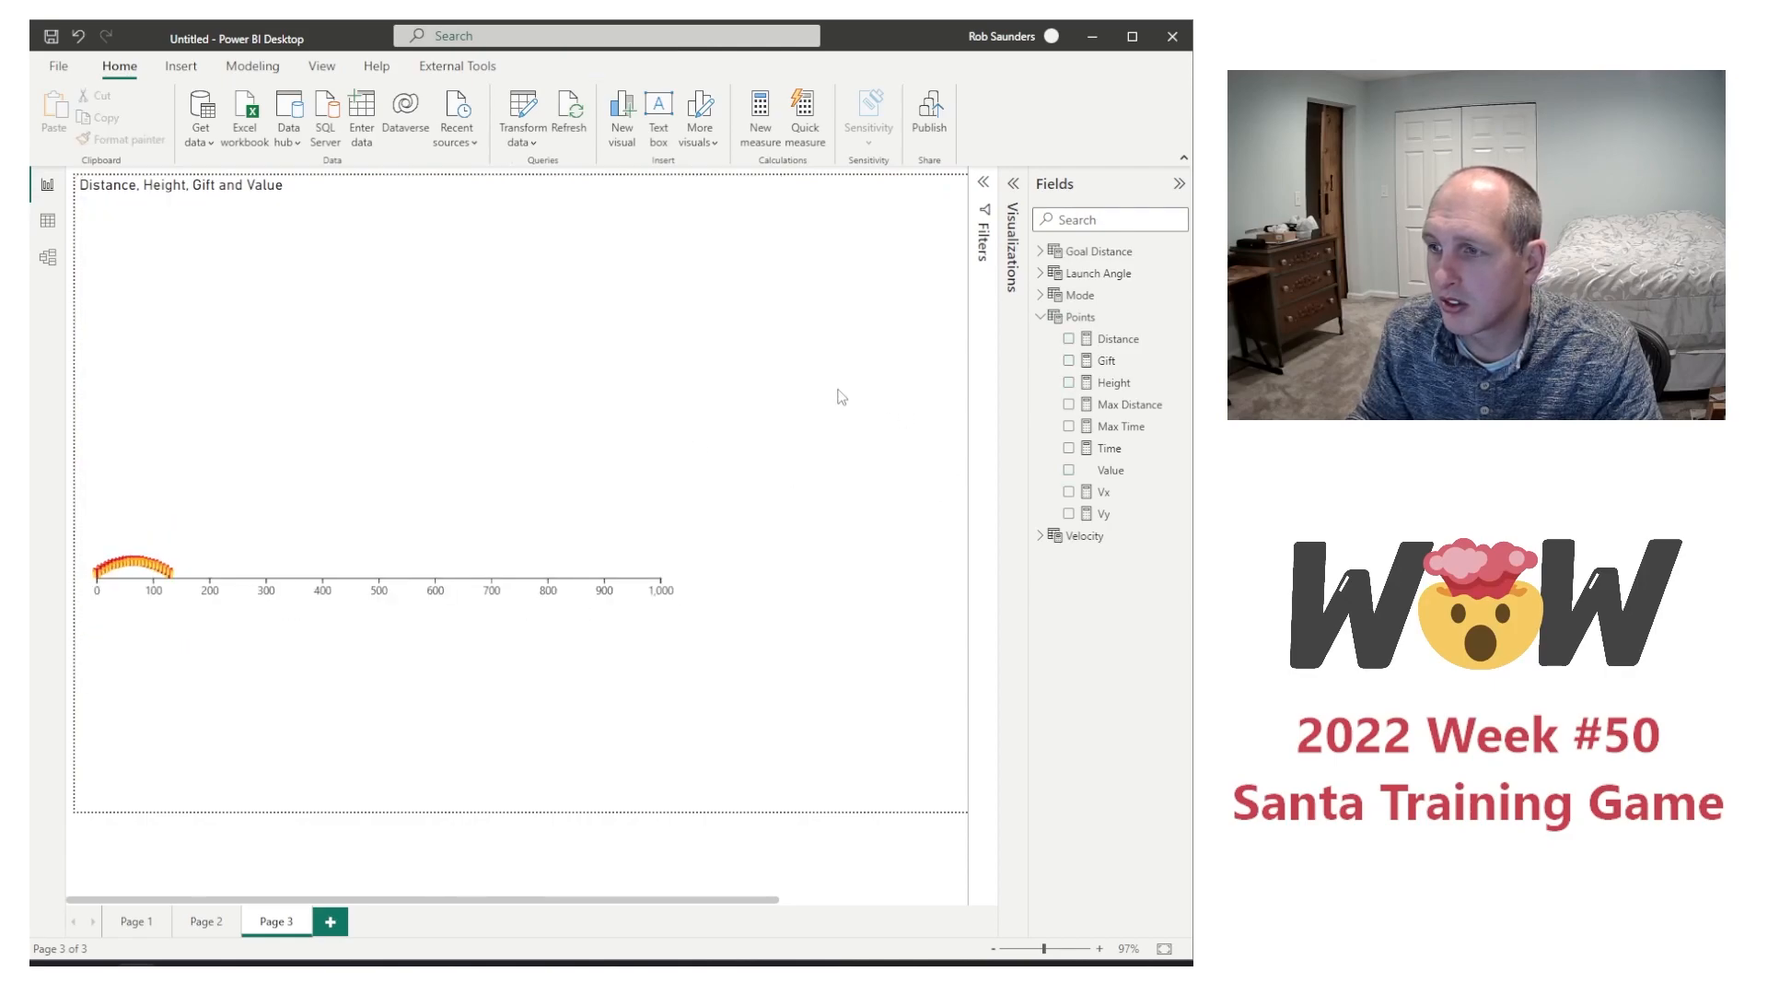
# Step: Add a slicer for the Launch Angle field to Page 3
pyautogui.click(1014, 188)
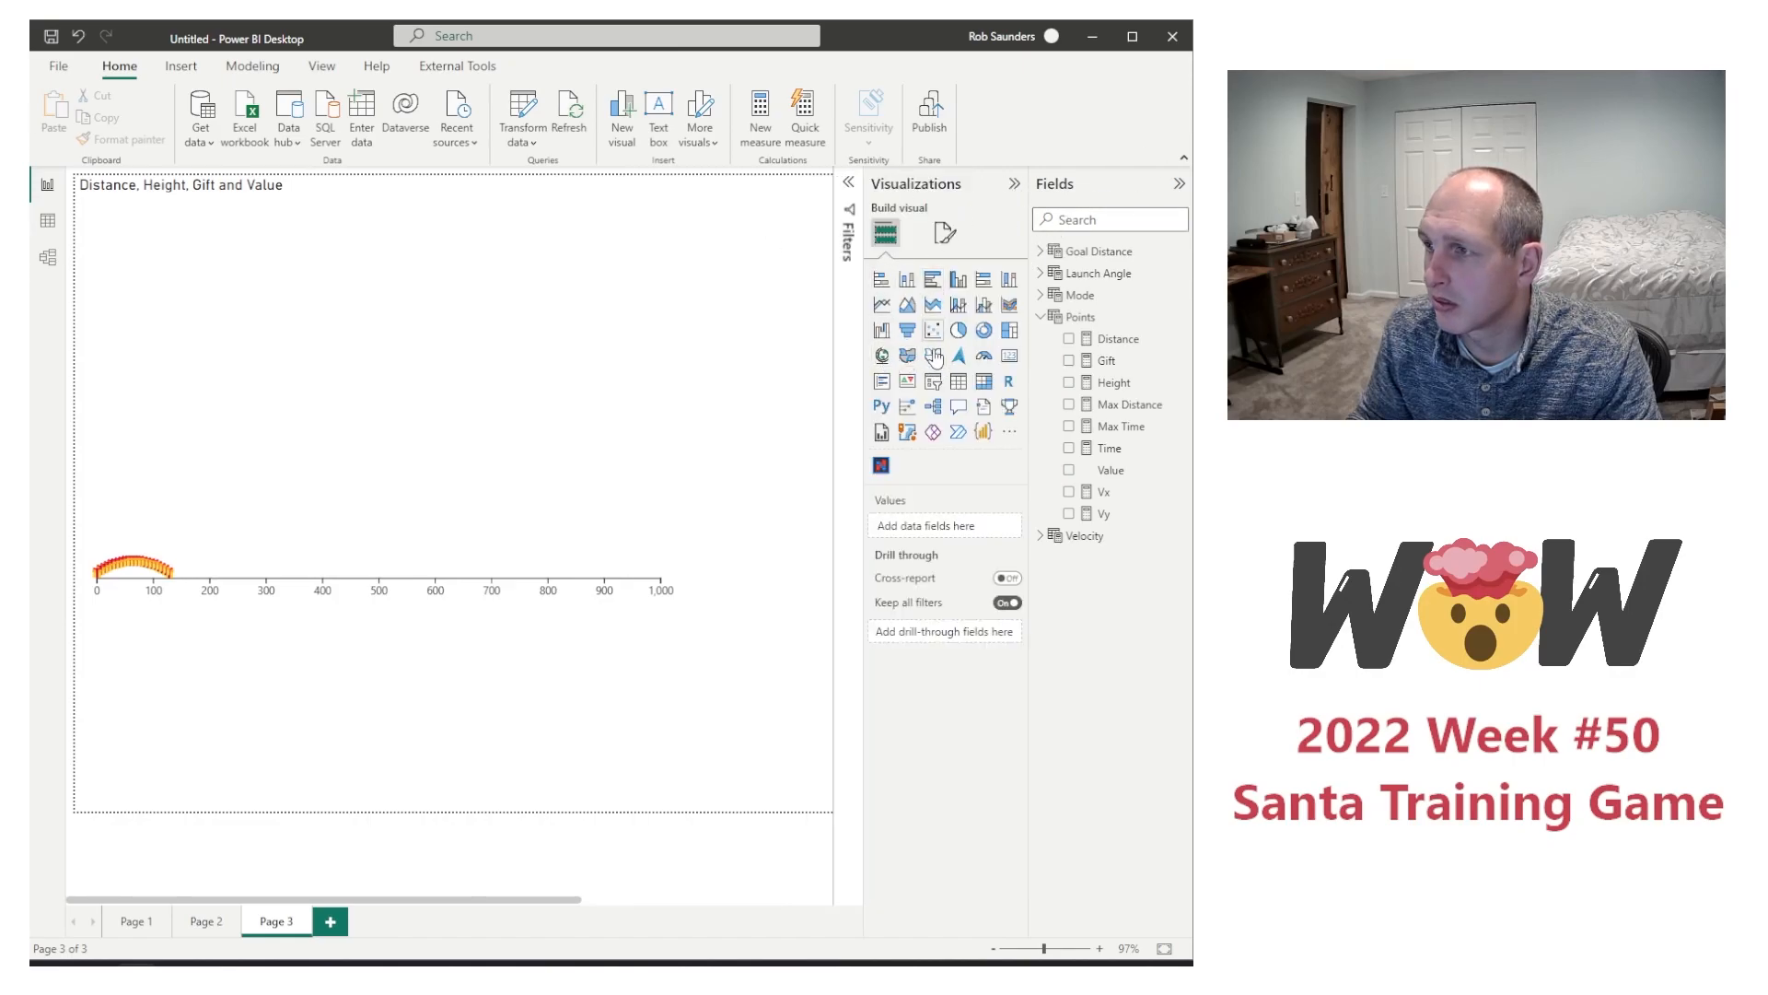
pyautogui.click(933, 381)
pyautogui.click(1040, 250)
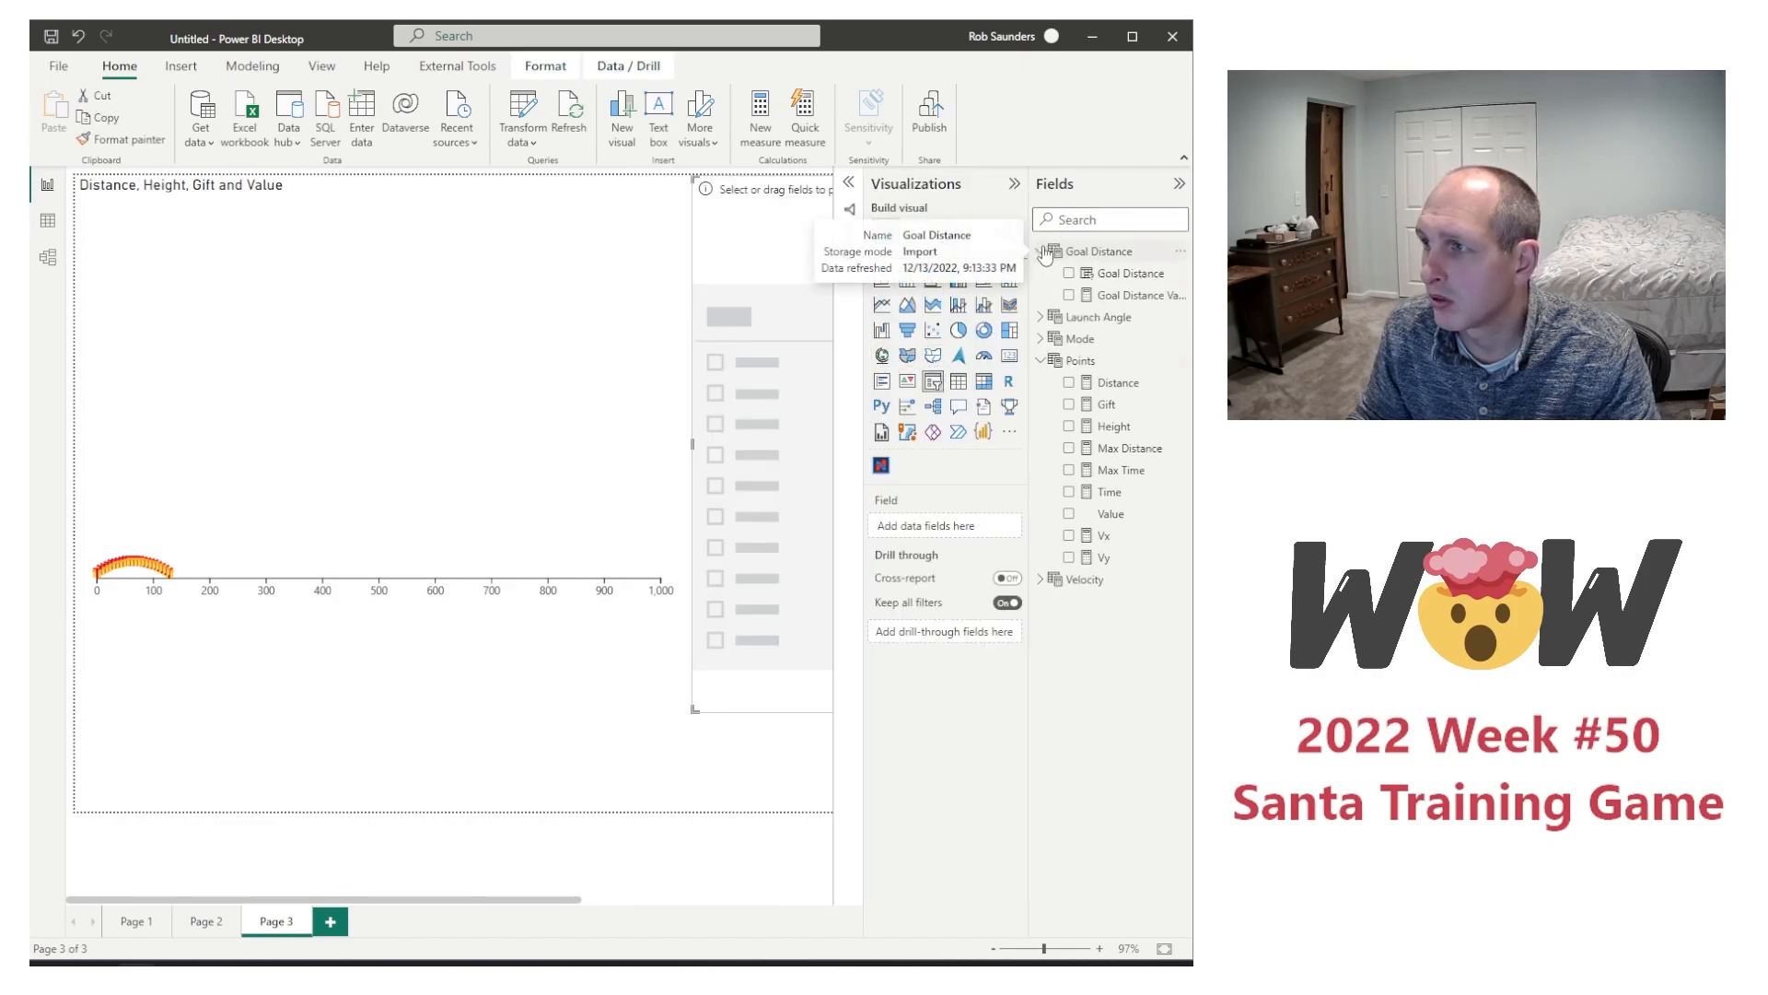
pyautogui.click(1047, 318)
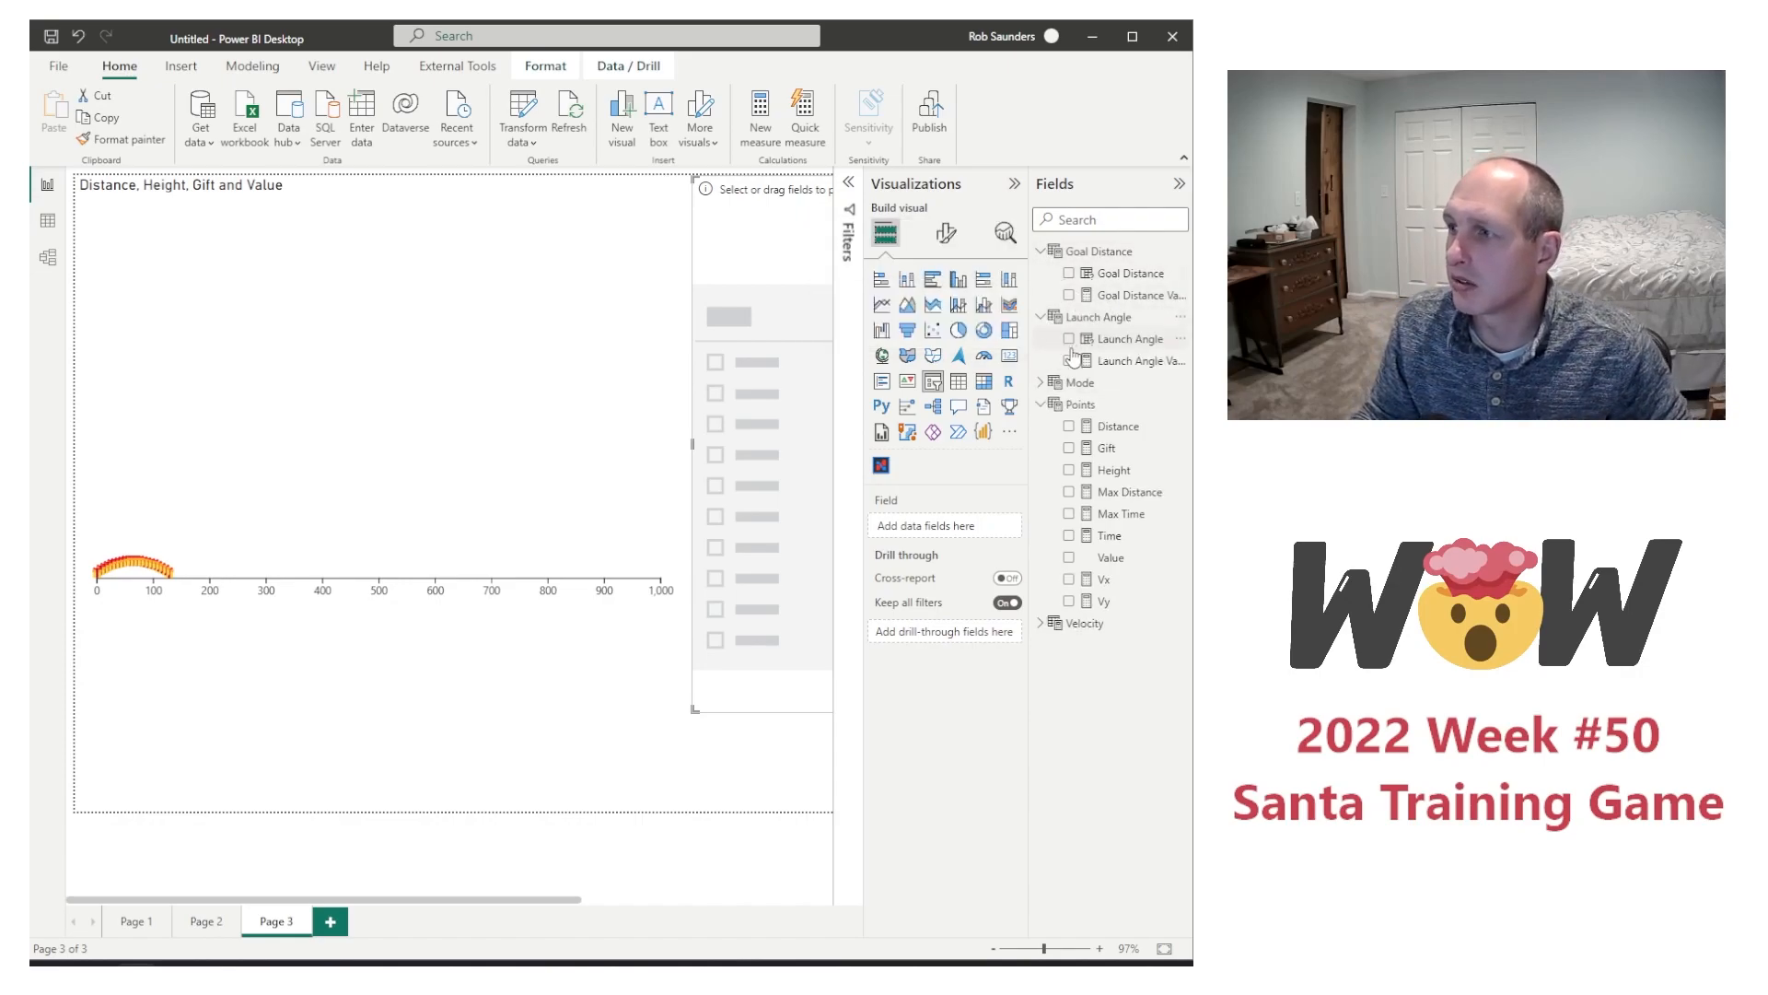
pyautogui.click(1068, 340)
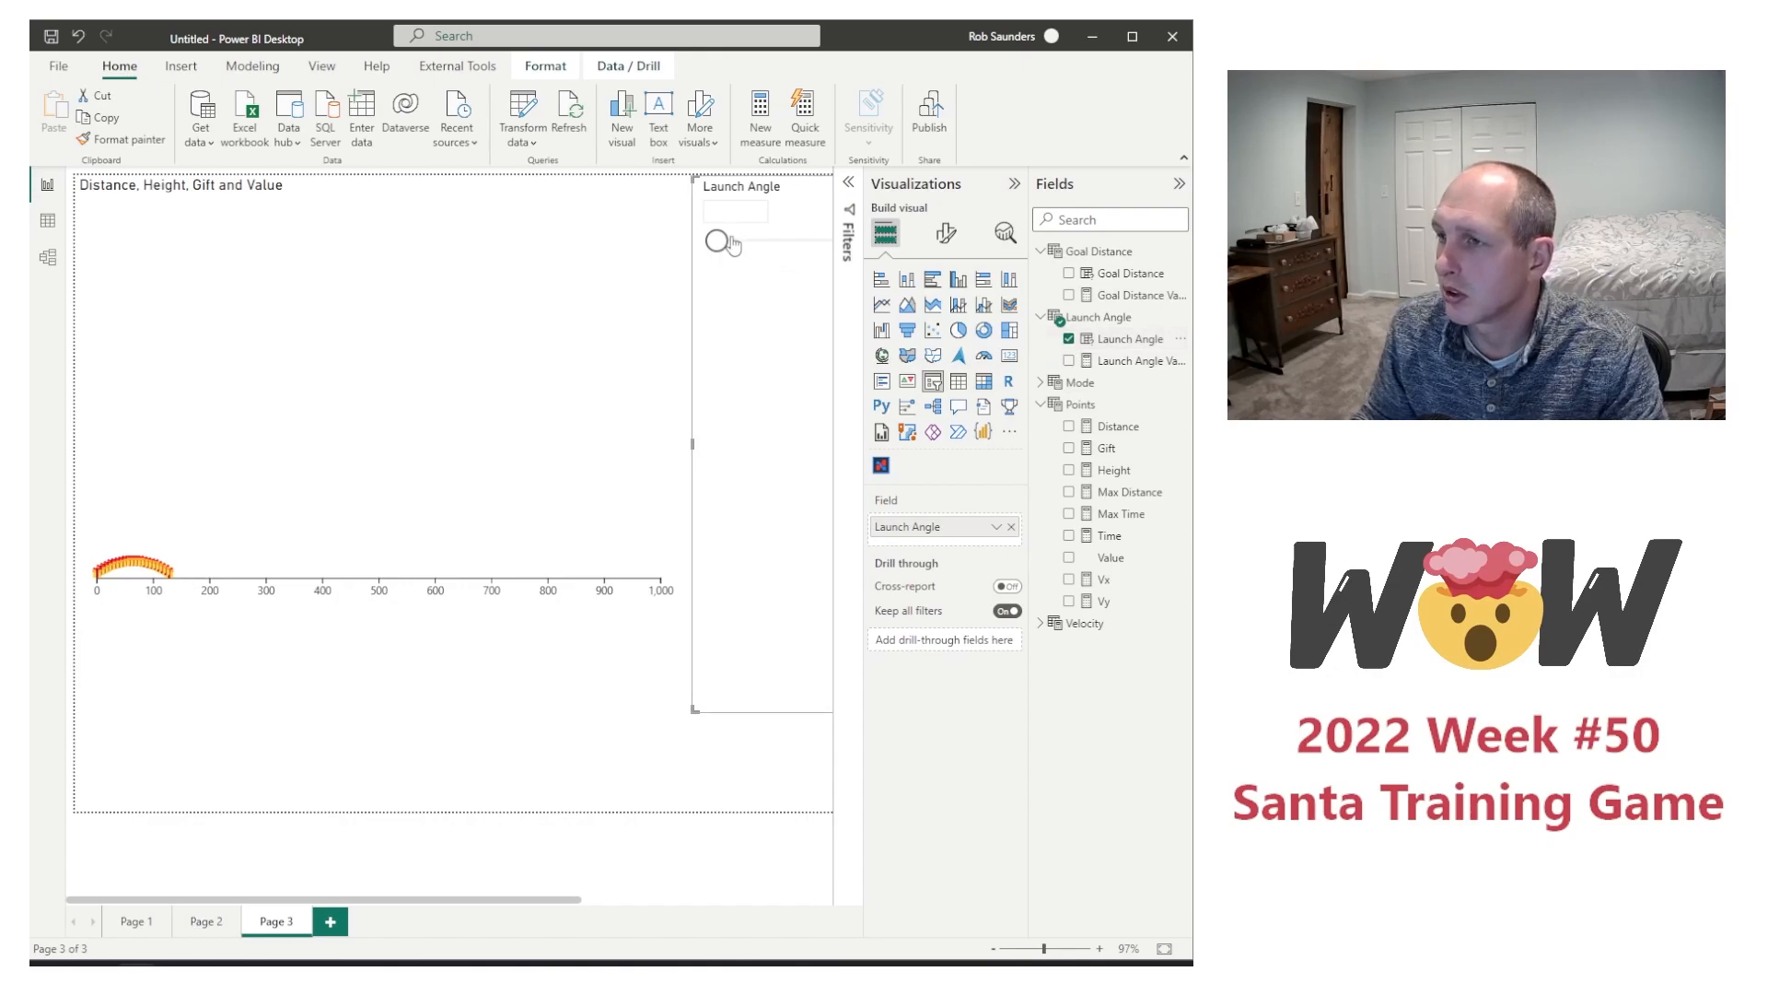
# Step: Move the Launch Angle slicer over the chart until its full slider is accessible and set the angle to 45
pyautogui.click(818, 243)
pyautogui.moveTo(803, 193); pyautogui.dragTo(779, 345)
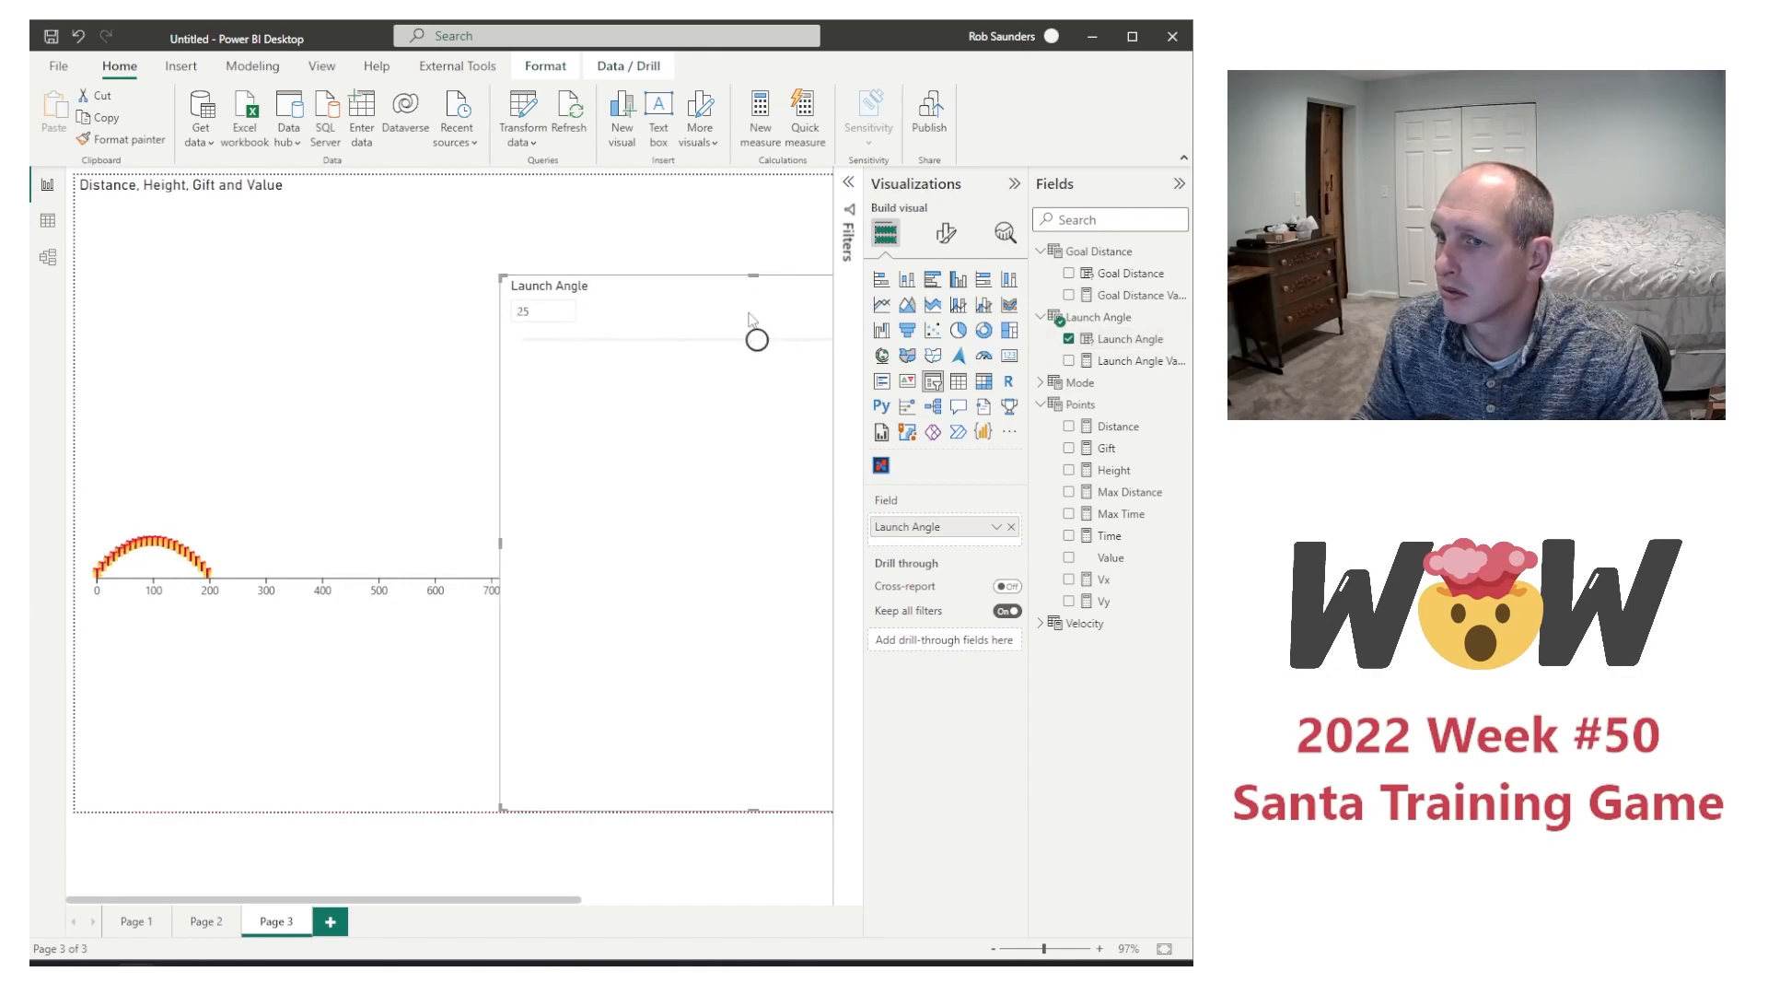
pyautogui.moveTo(722, 289); pyautogui.dragTo(411, 288)
pyautogui.moveTo(459, 345); pyautogui.dragTo(563, 340)
pyautogui.click(630, 358)
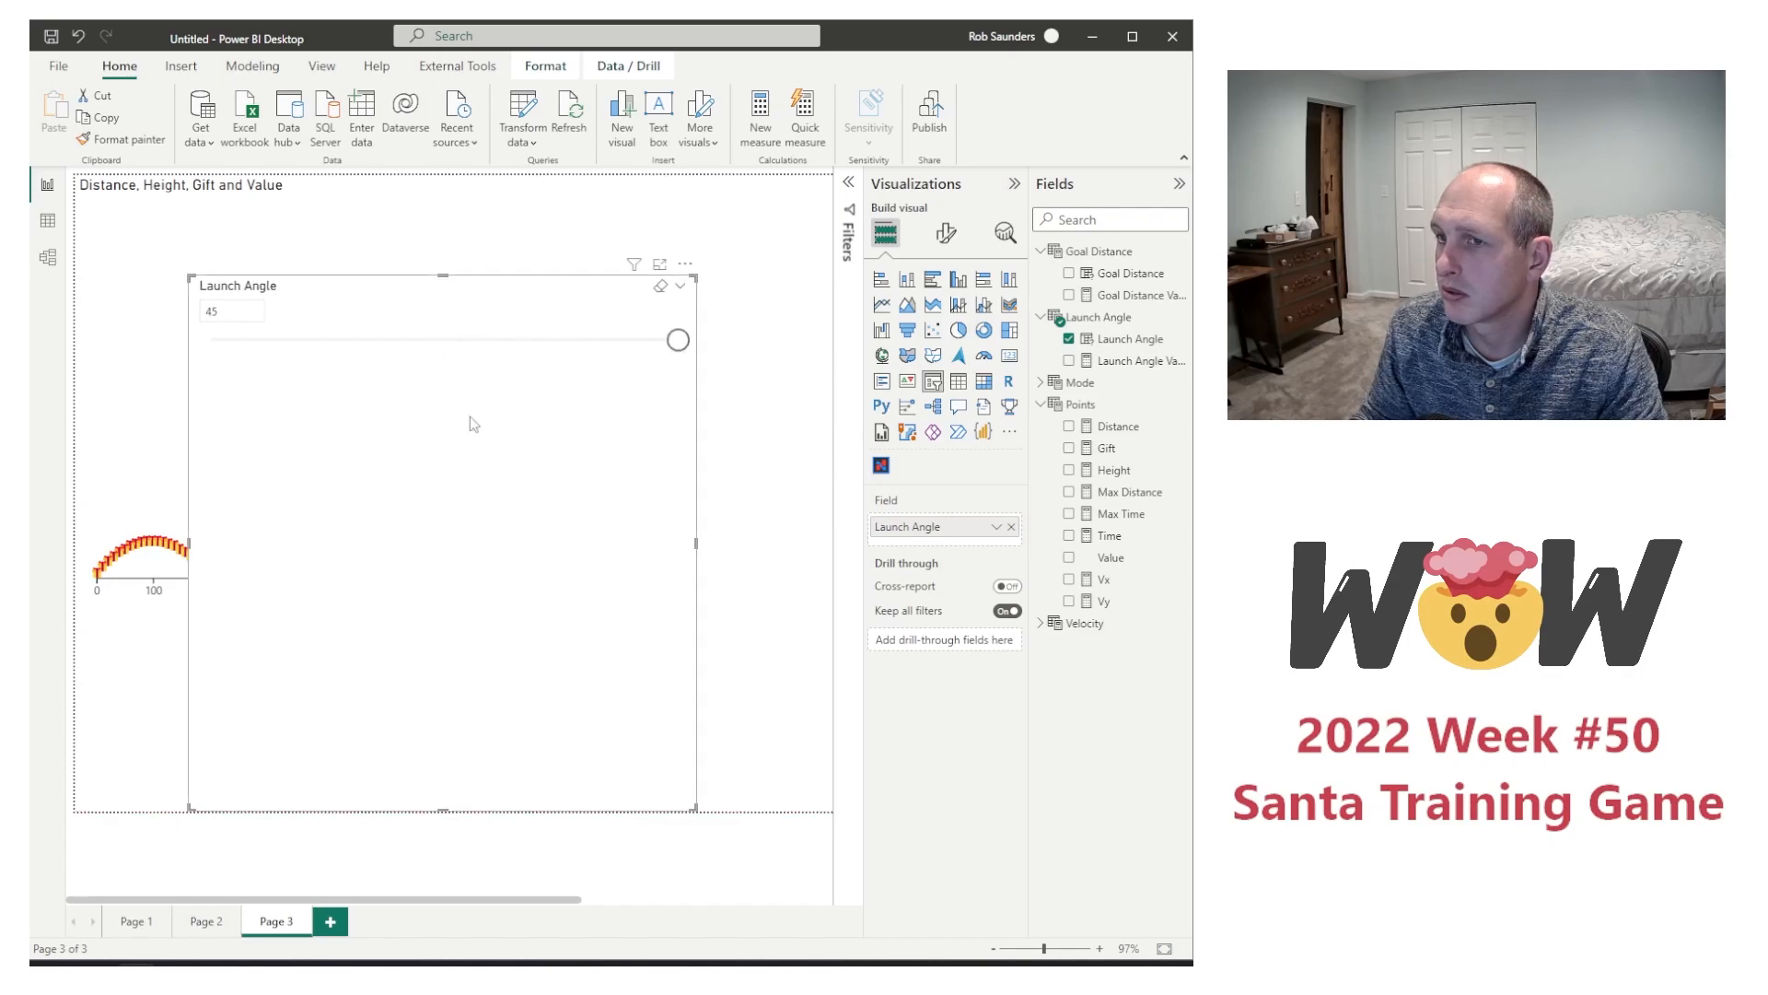
# Step: Narrow the Launch Angle slicer, place it along the page's upper edge and shorten it to a compact strip
pyautogui.moveTo(192, 545); pyautogui.dragTo(415, 545)
pyautogui.moveTo(558, 293); pyautogui.dragTo(742, 193)
pyautogui.click(744, 722)
pyautogui.click(714, 644)
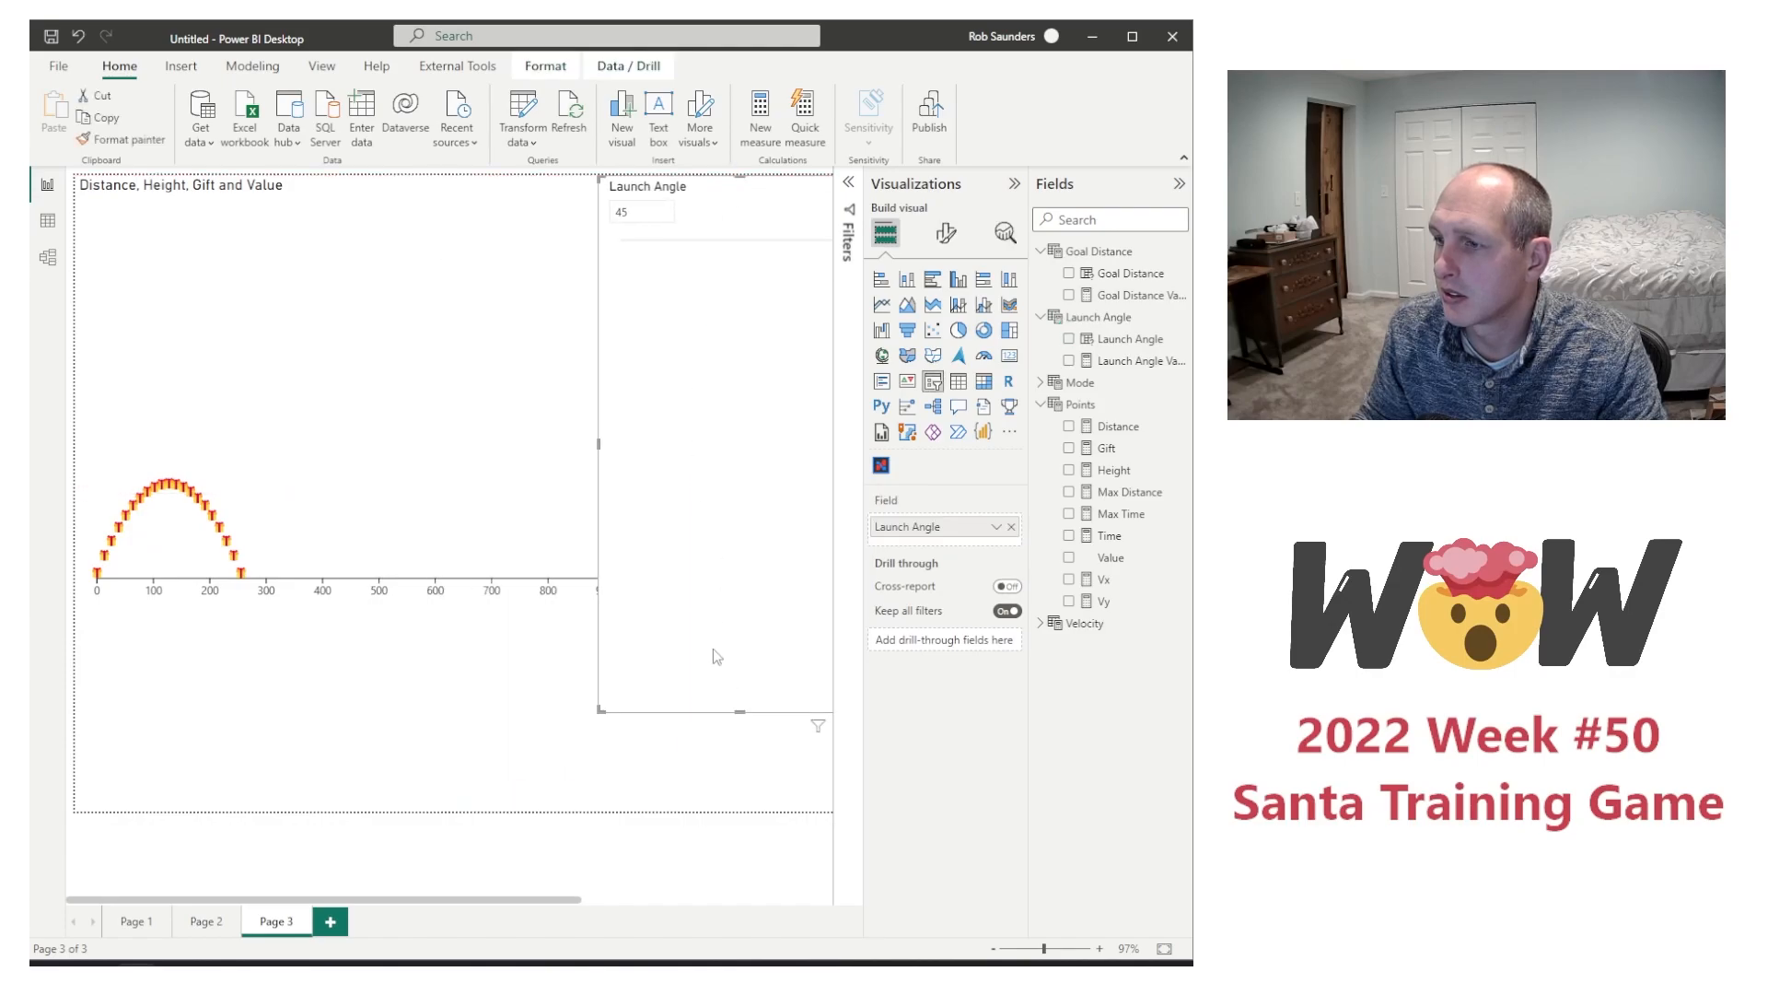
pyautogui.moveTo(734, 706); pyautogui.dragTo(705, 260)
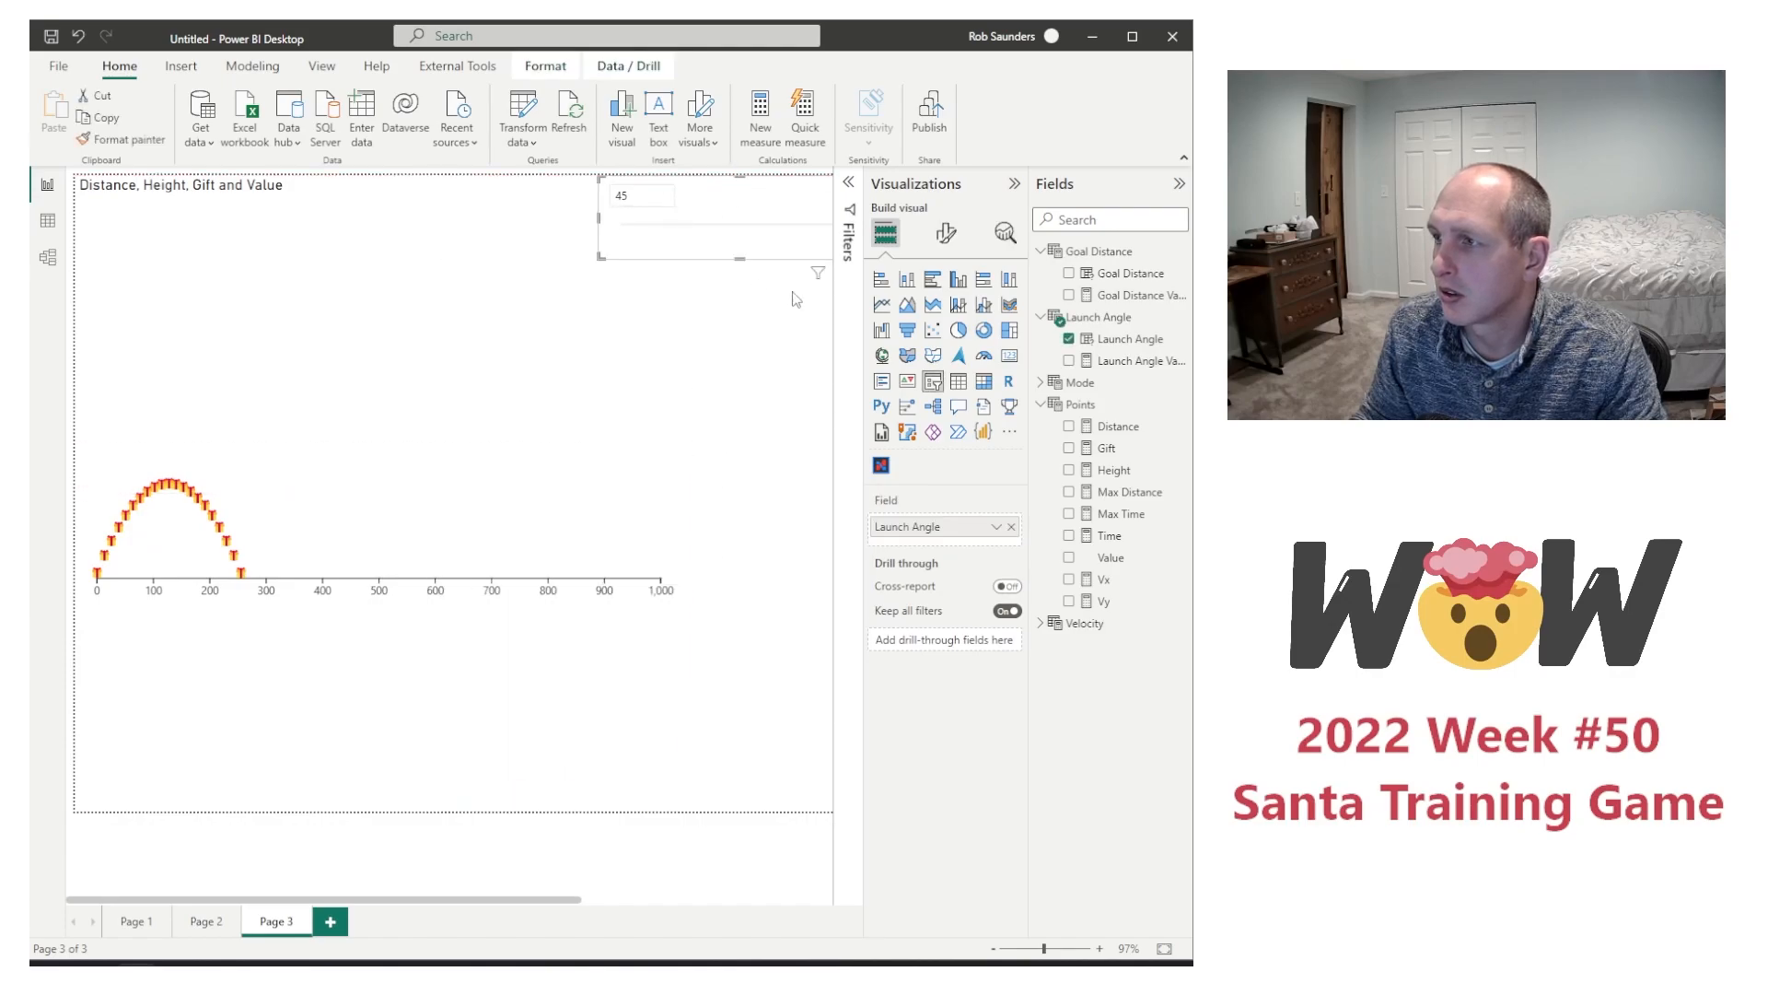
# Step: Try adding the Velocity field to the Launch Angle slicer, and undo the addition
pyautogui.click(1041, 623)
pyautogui.click(1069, 645)
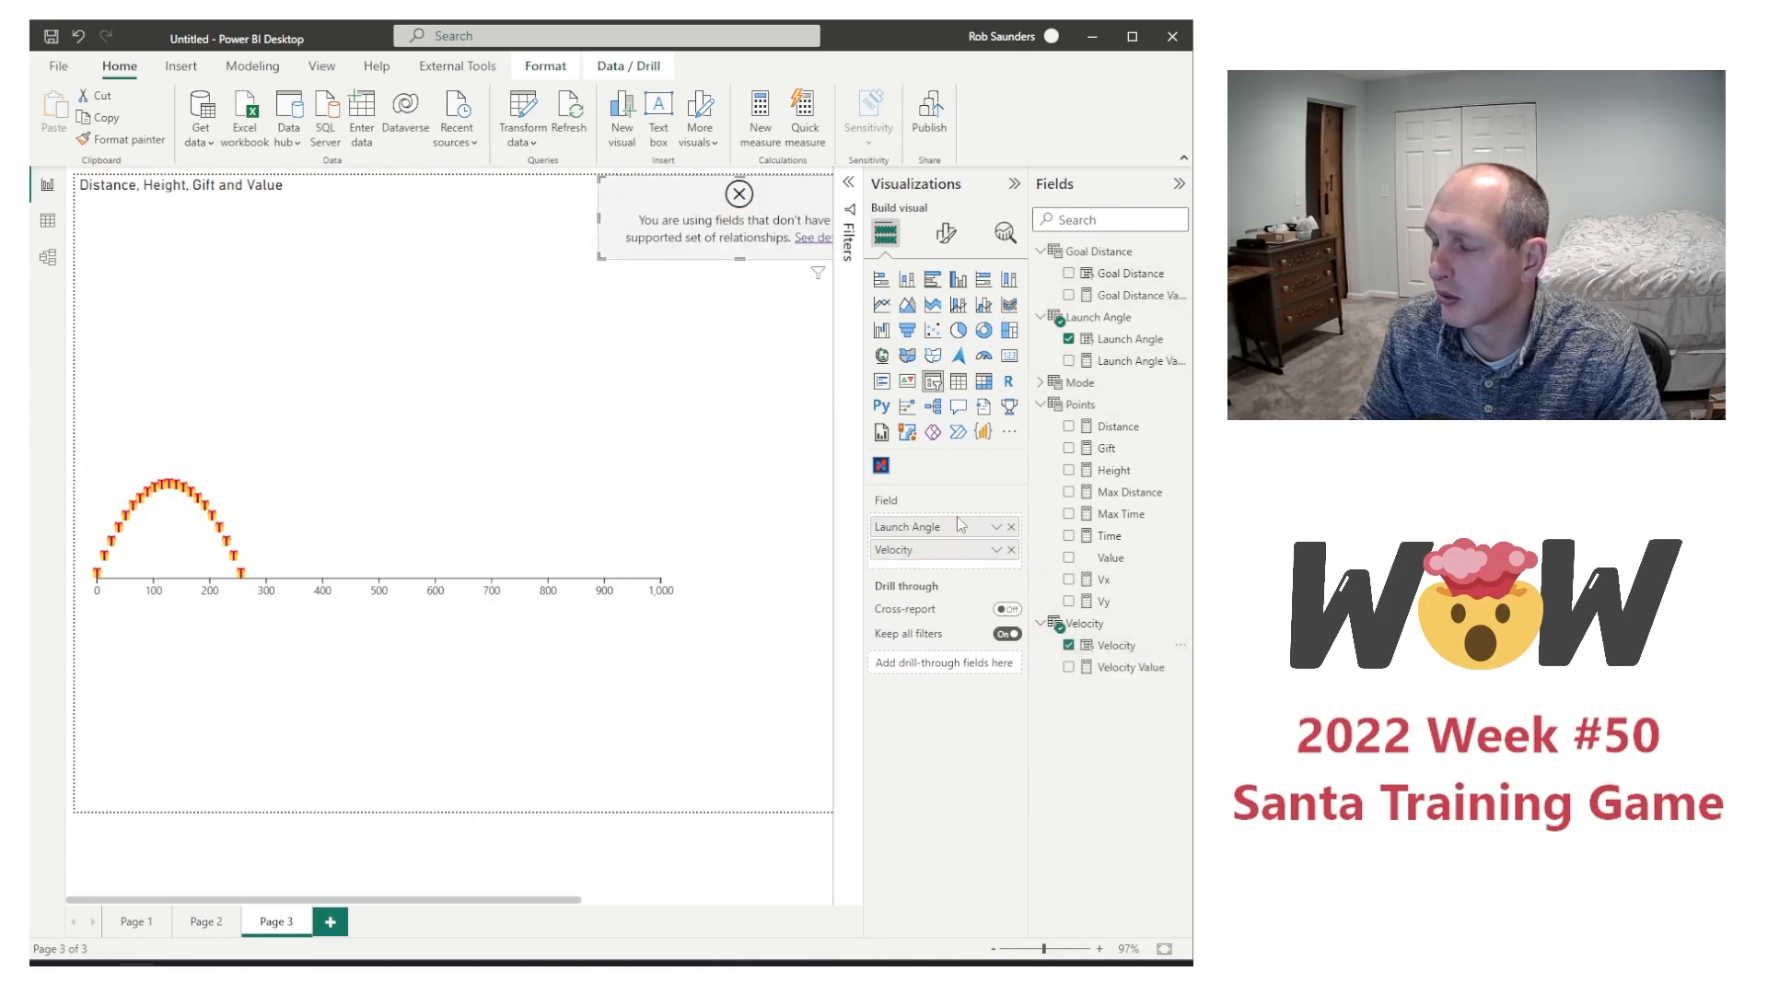
pyautogui.hotkey('ctrl', 'z')
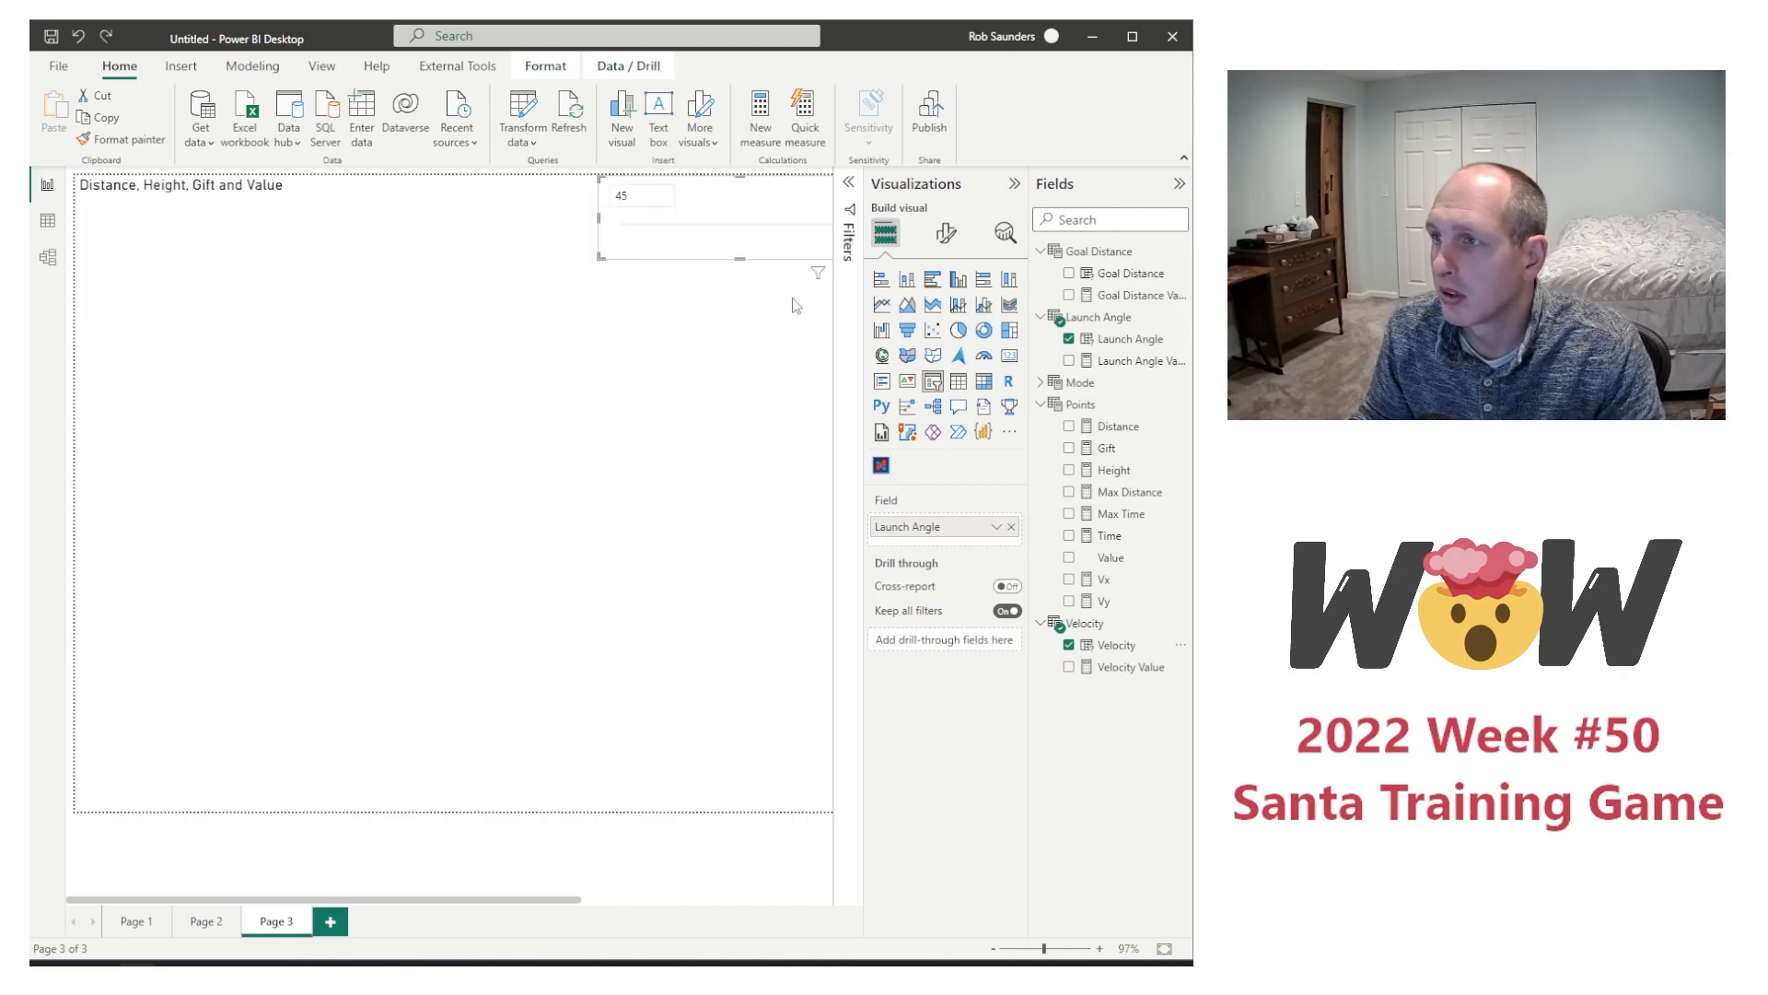
# Step: Add a separate slicer for the Velocity field to the page
pyautogui.click(776, 306)
pyautogui.click(933, 381)
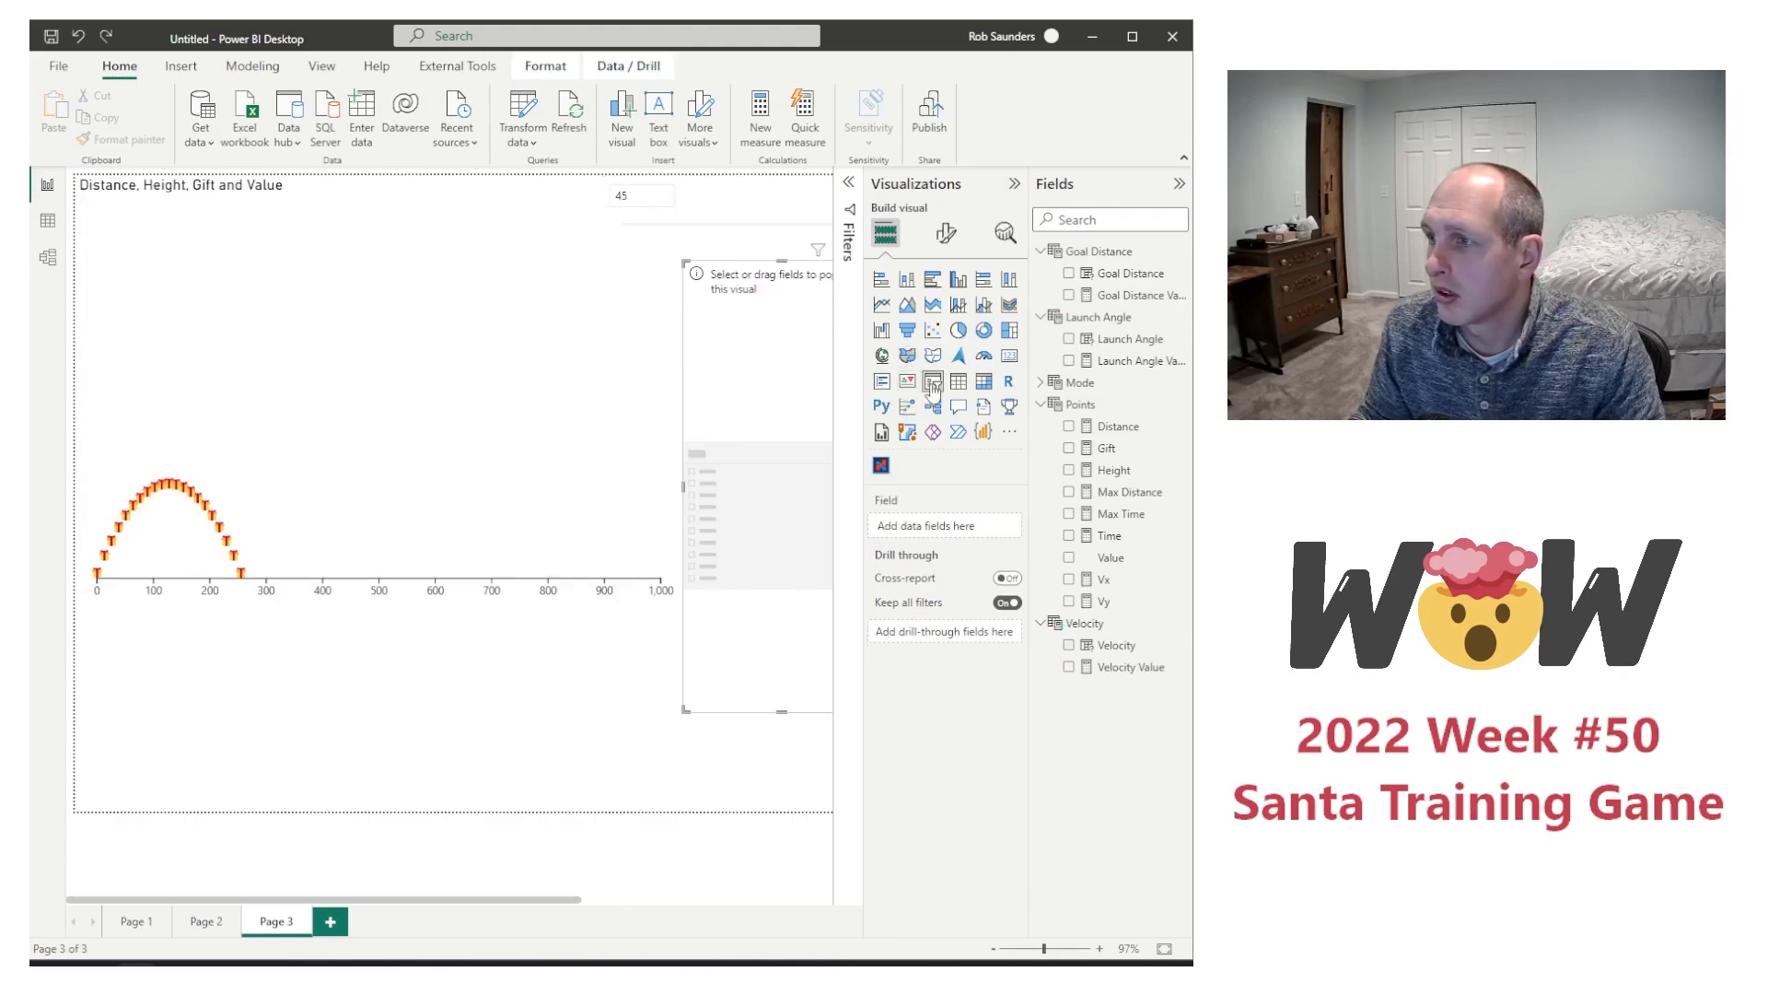
pyautogui.click(1069, 645)
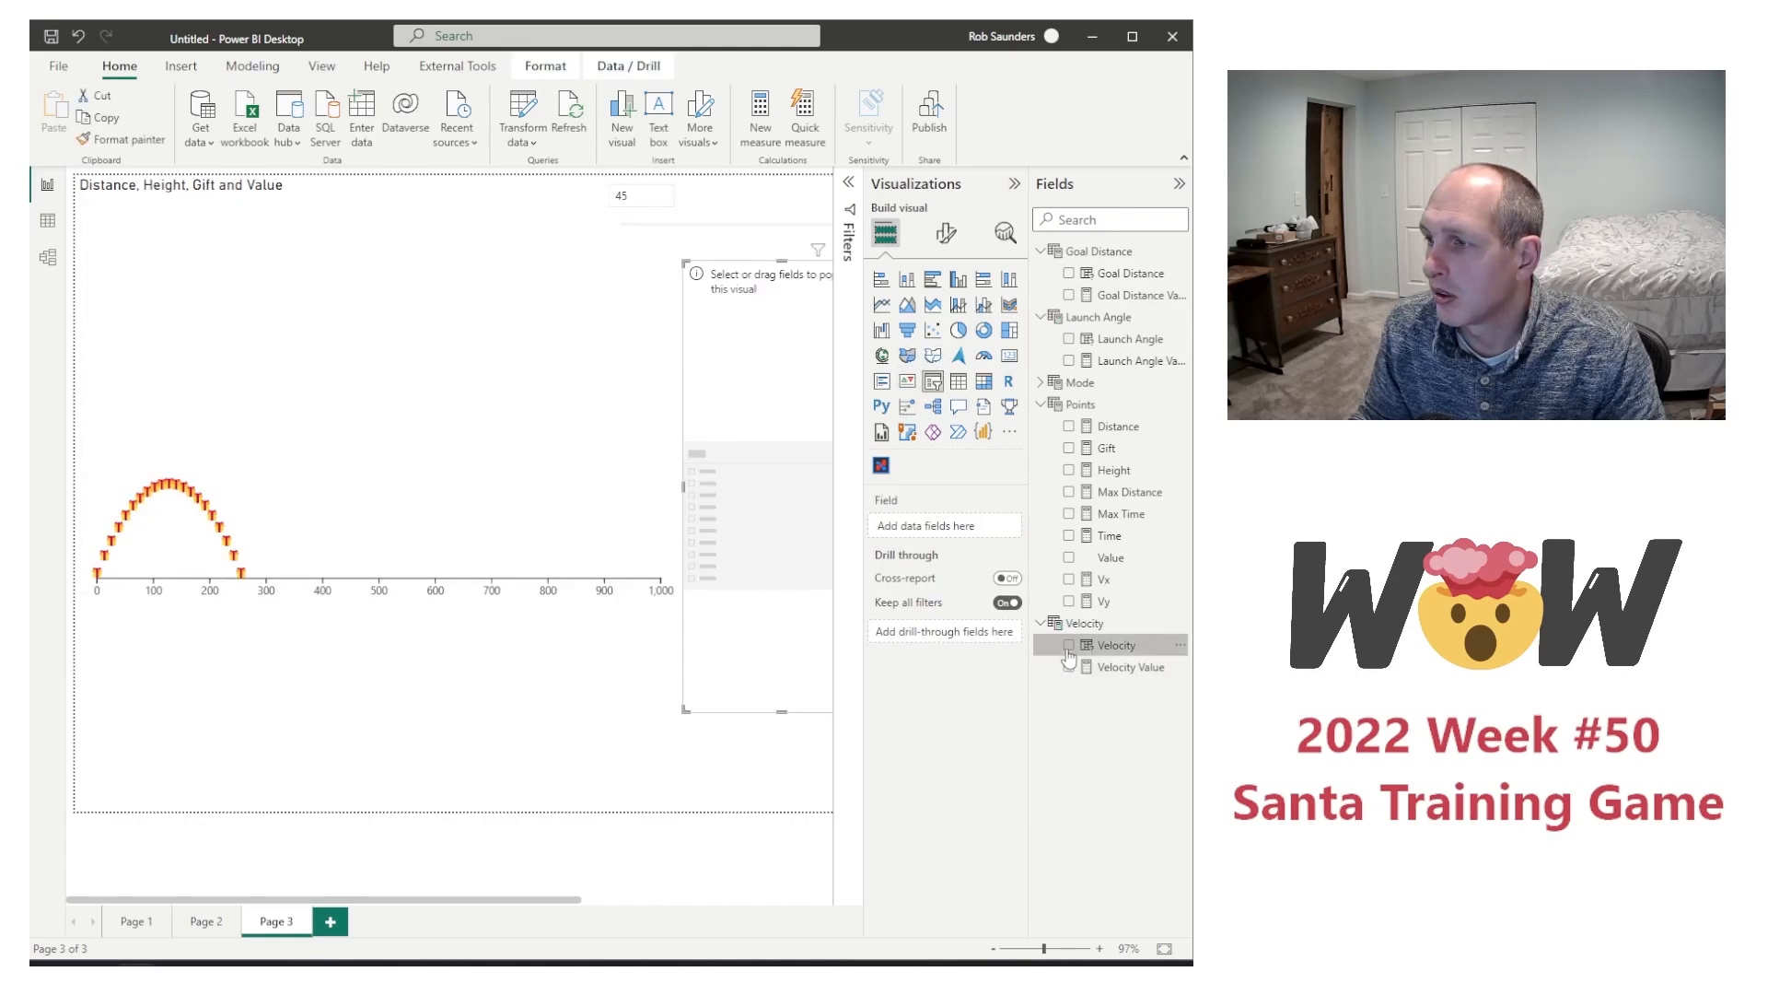
# Step: Resize the Velocity slicer into a compact strip directly below the Launch Angle slicer and set the velocity to 80
pyautogui.moveTo(780, 264); pyautogui.dragTo(780, 278)
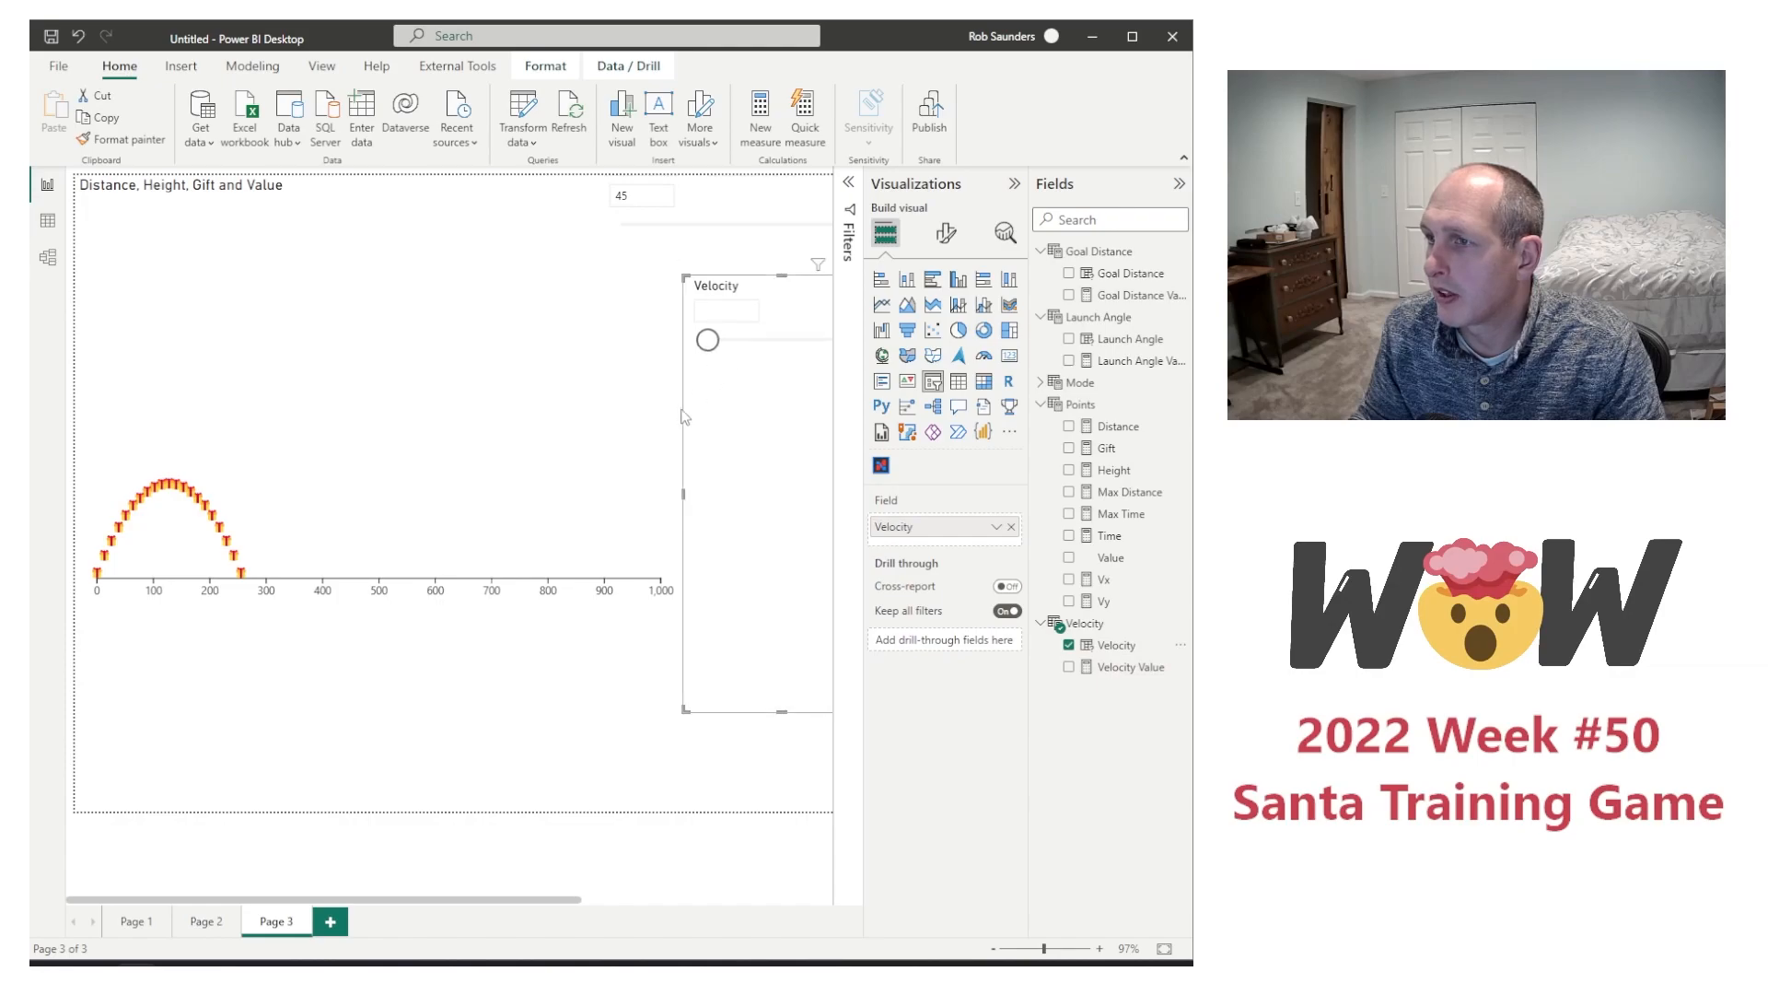
pyautogui.moveTo(682, 497); pyautogui.dragTo(610, 488)
pyautogui.click(611, 488)
pyautogui.click(749, 568)
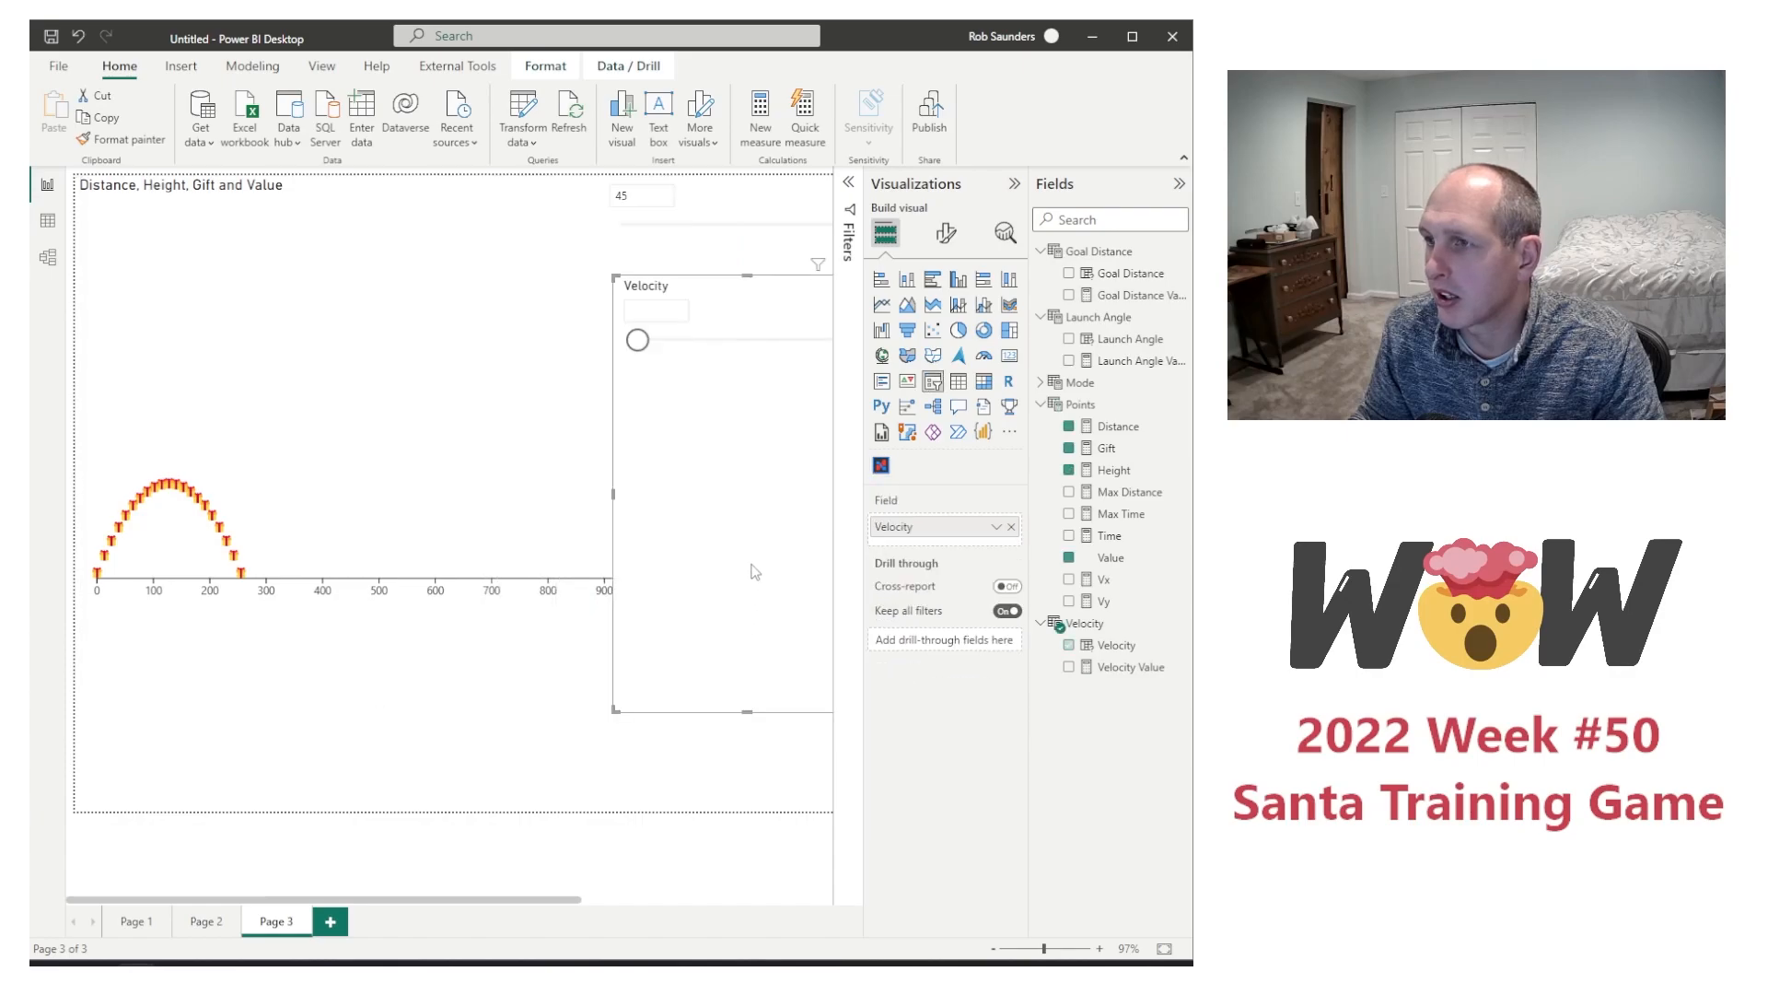
pyautogui.moveTo(750, 710); pyautogui.dragTo(748, 358)
pyautogui.moveTo(637, 326); pyautogui.dragTo(798, 329)
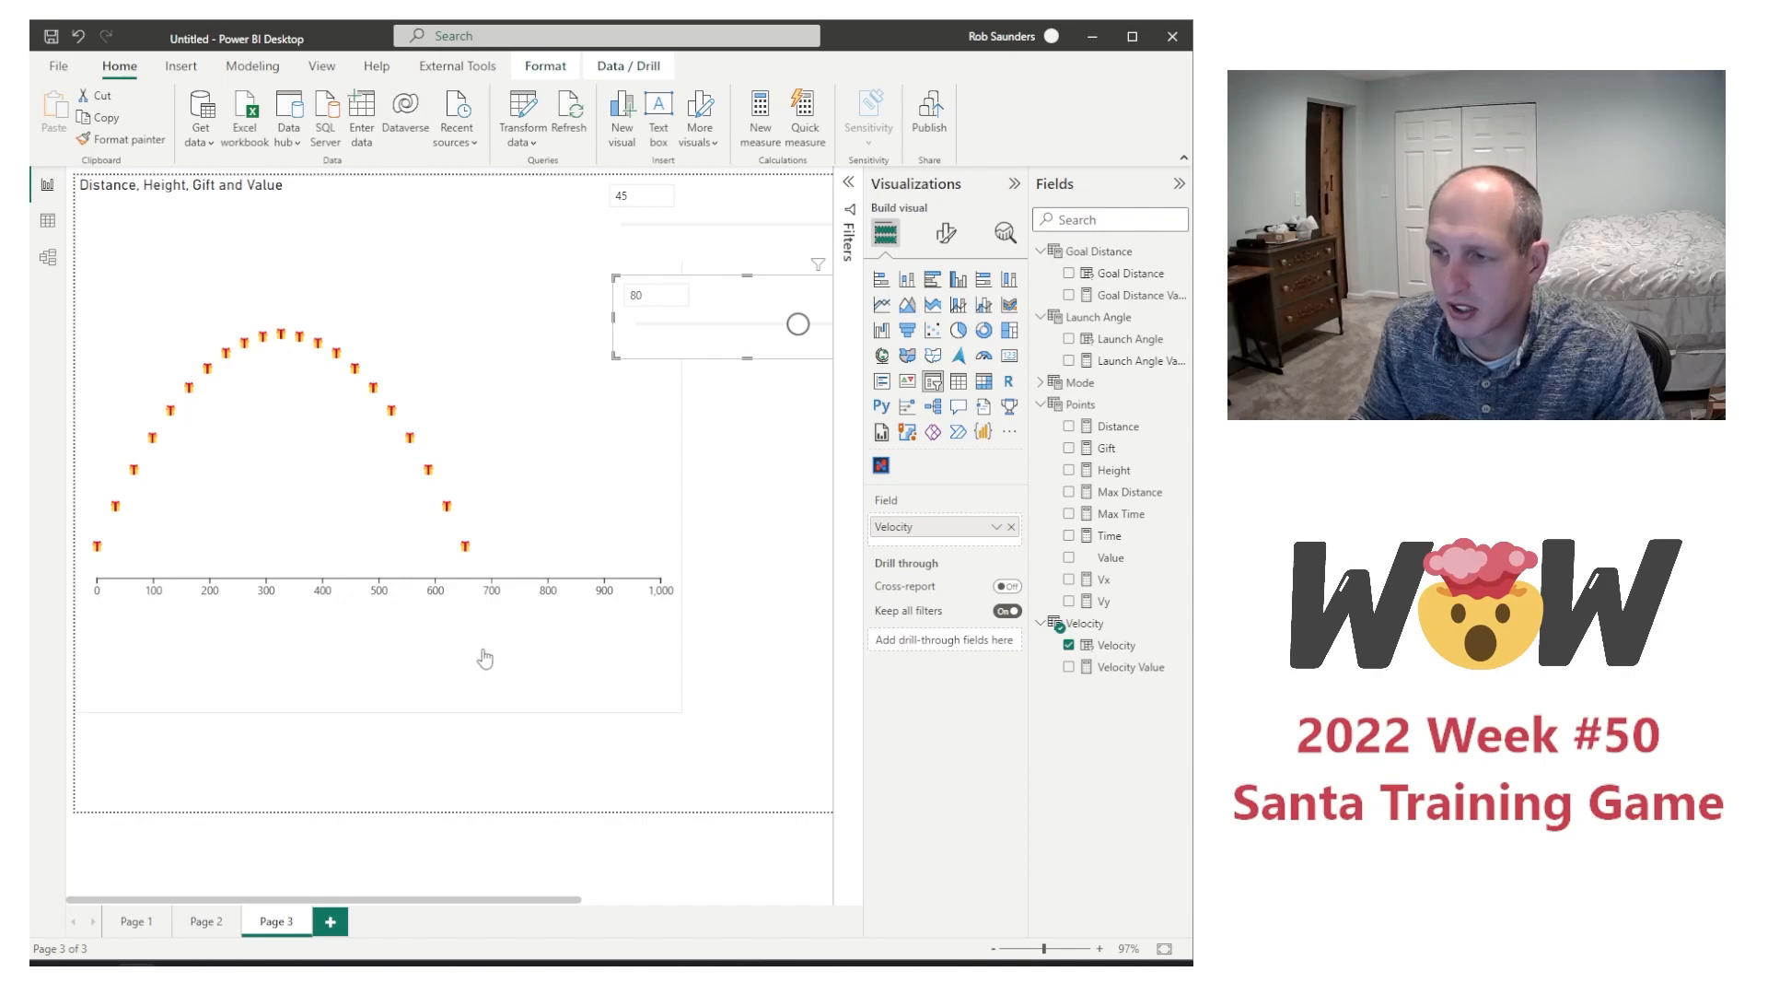
# Step: Move the flight chart down to the lower edge of the report page
pyautogui.click(450, 683)
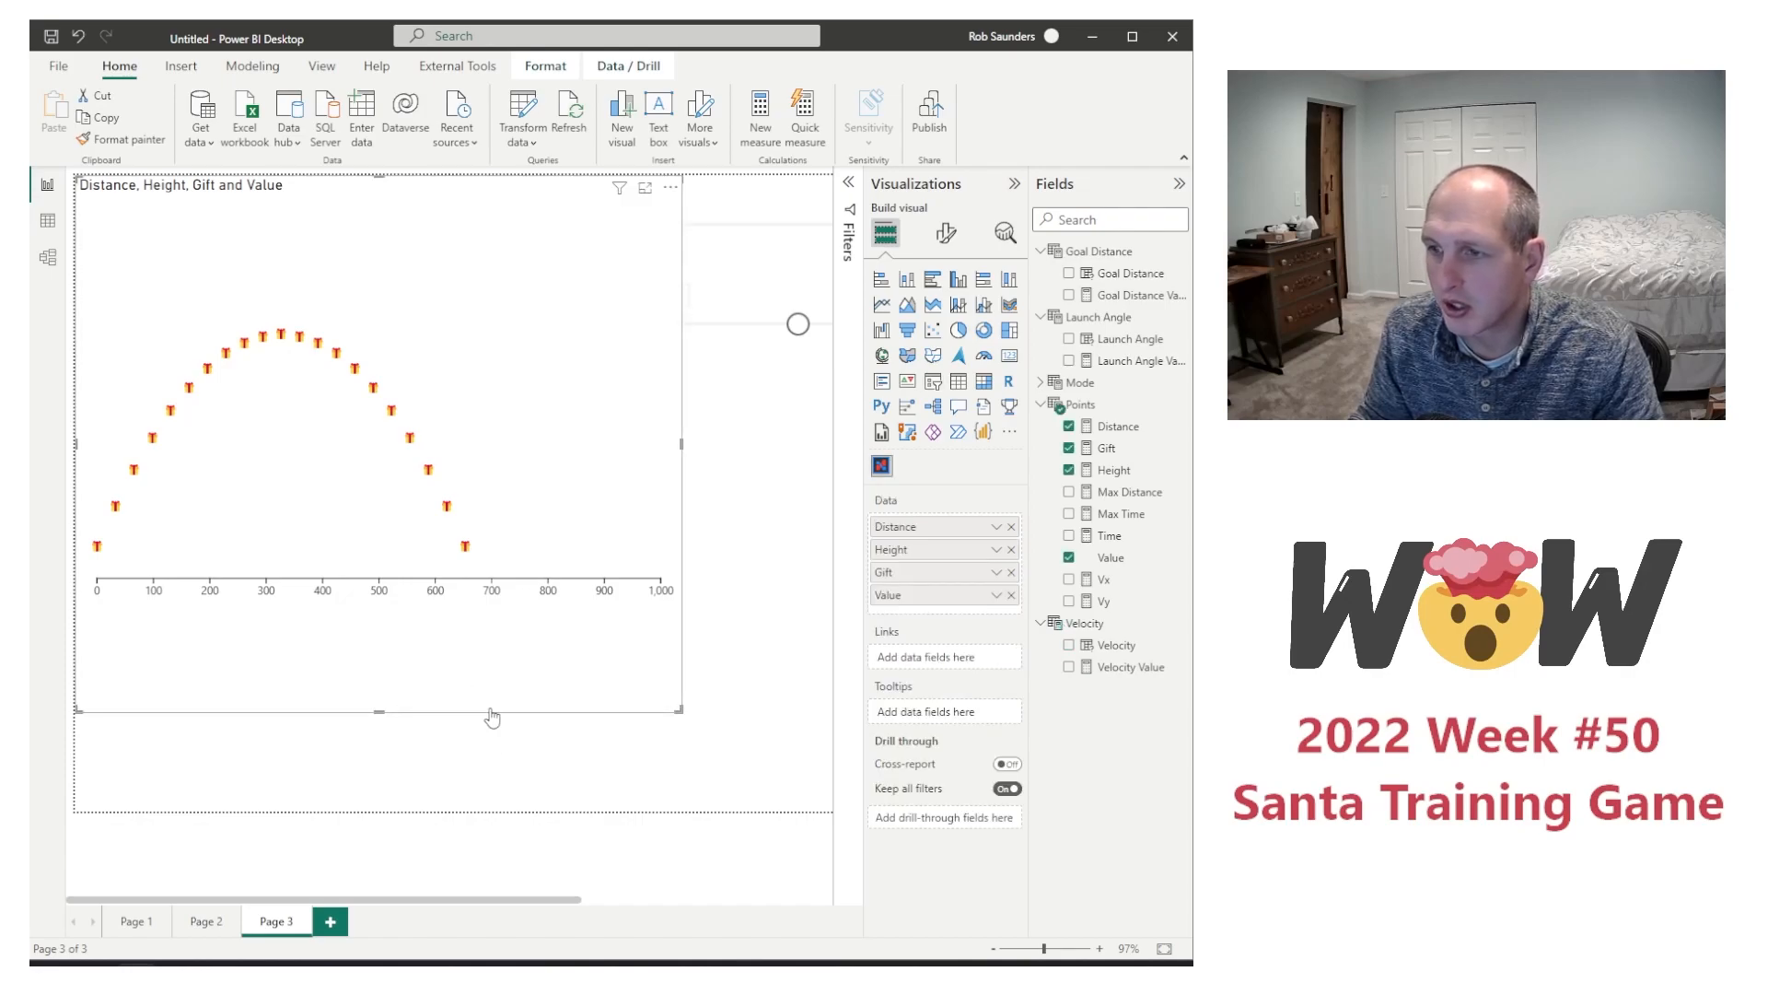
pyautogui.moveTo(528, 716); pyautogui.dragTo(525, 811)
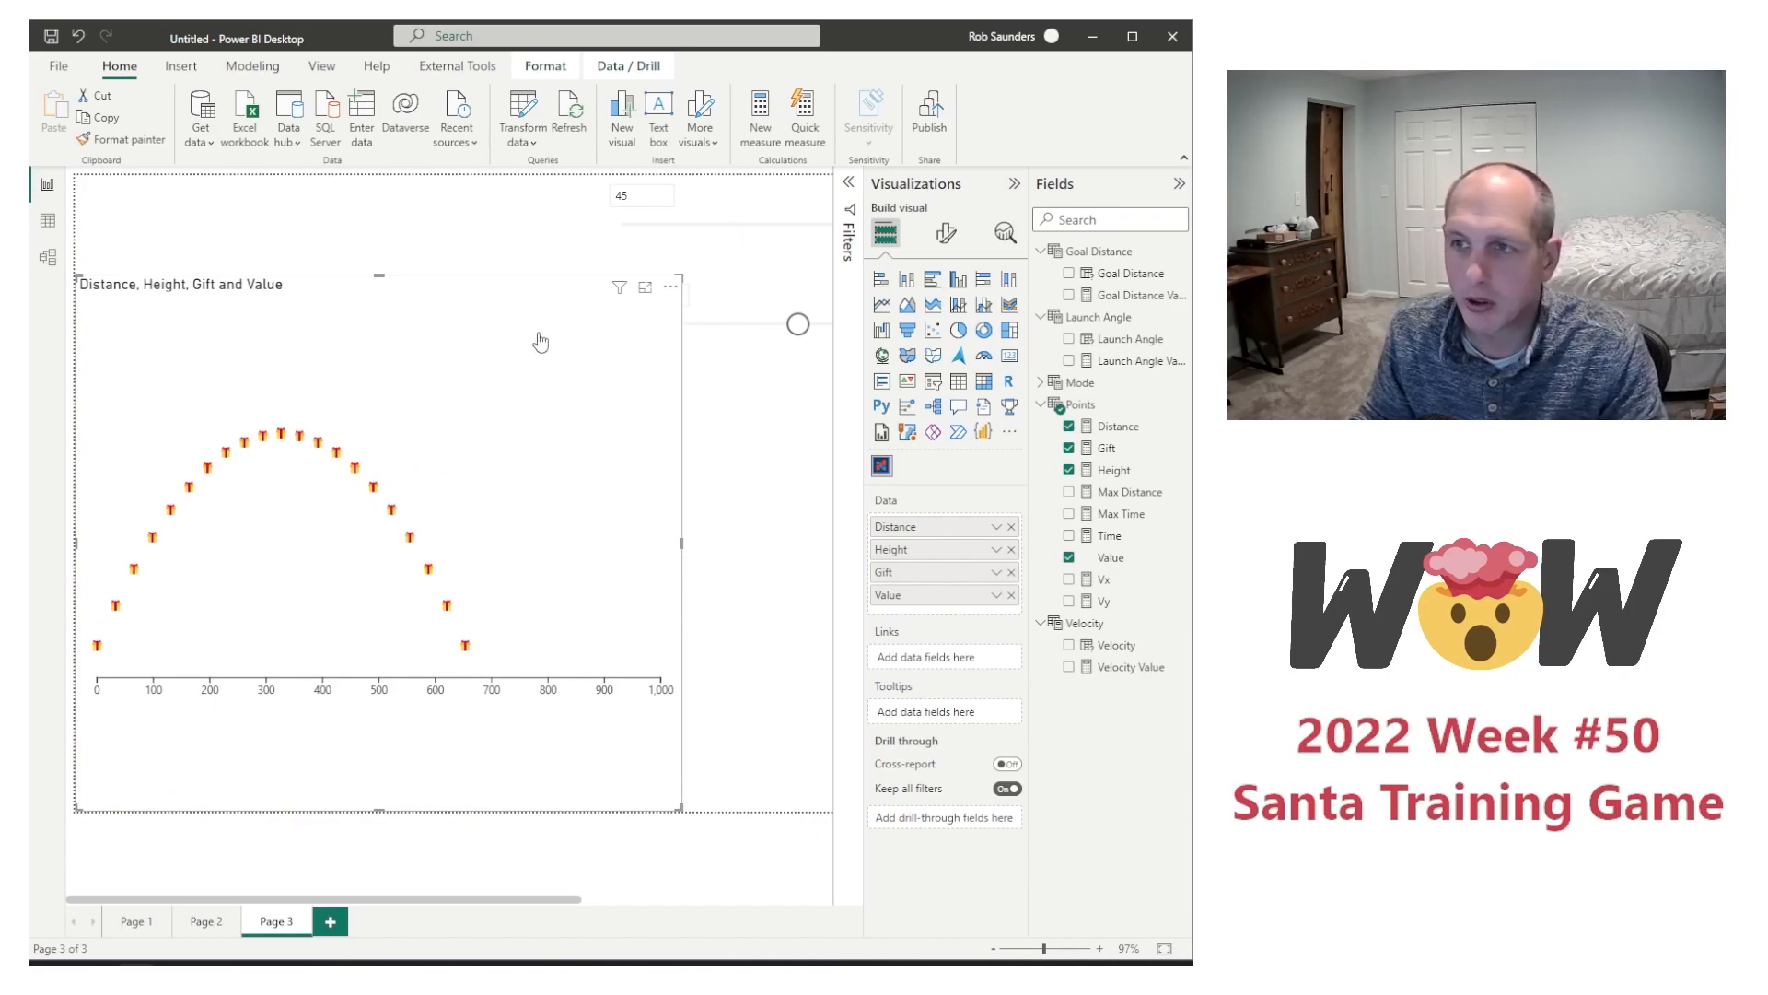
# Step: Turn off the title of the flight chart
pyautogui.click(946, 233)
pyautogui.click(939, 315)
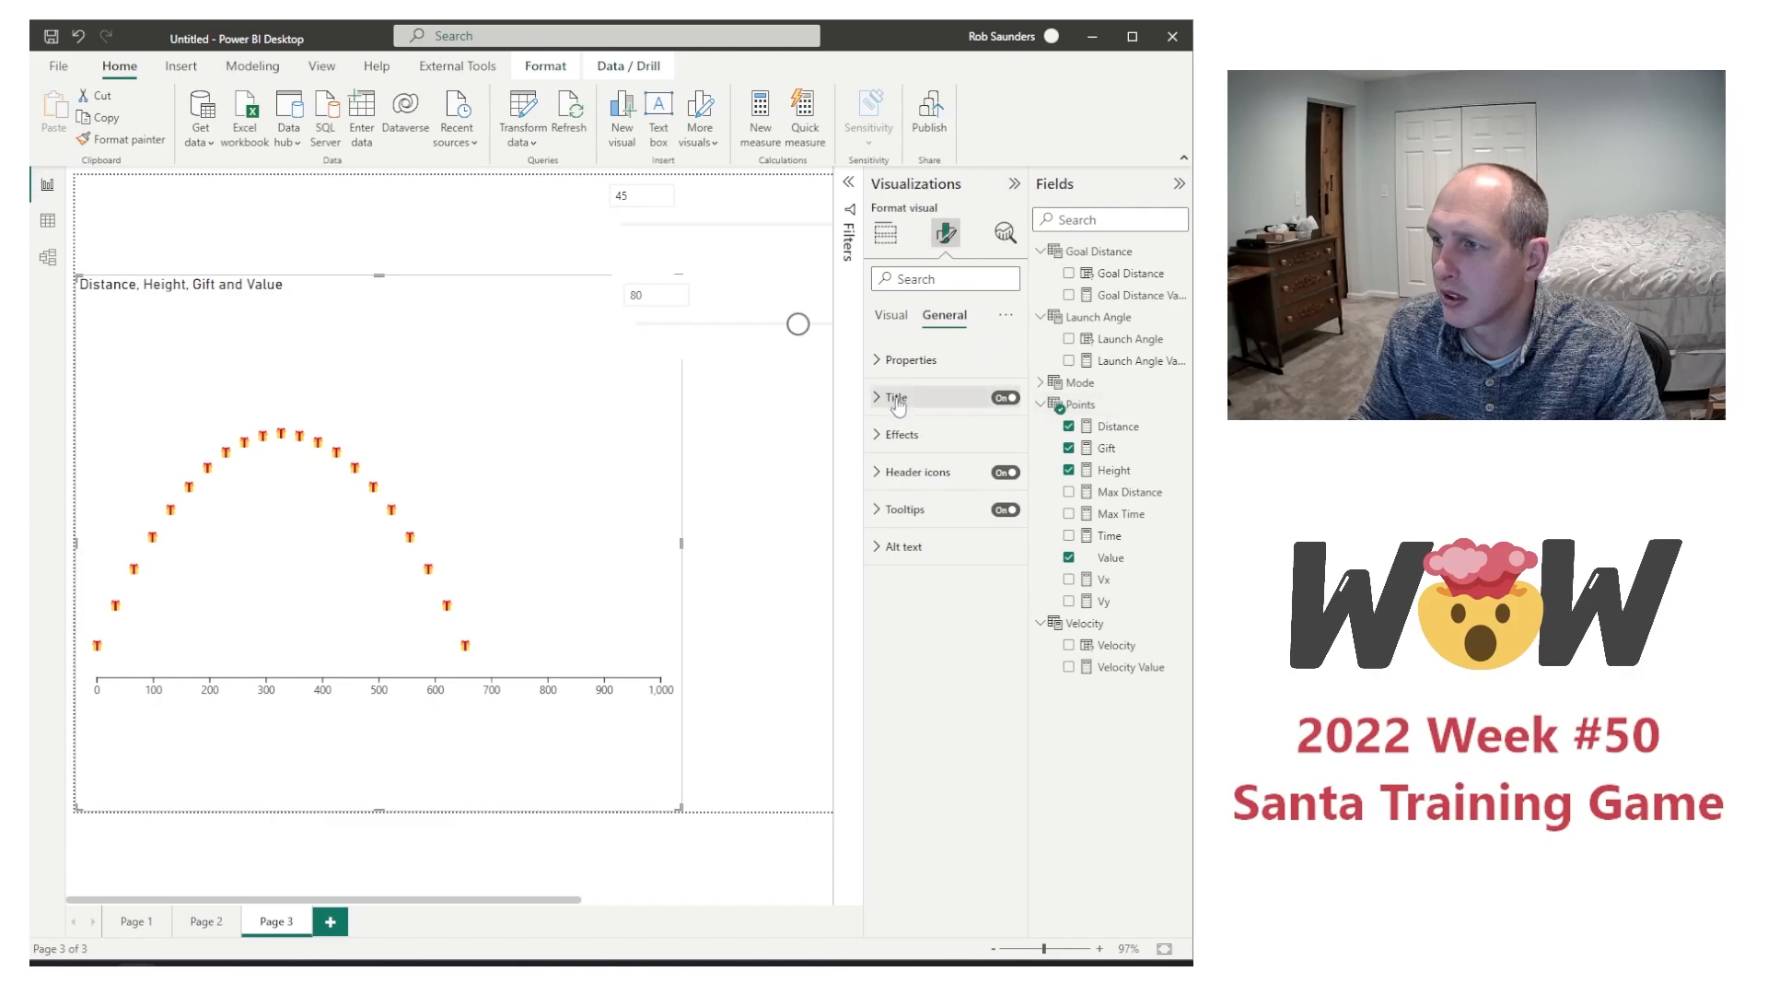
pyautogui.click(1005, 397)
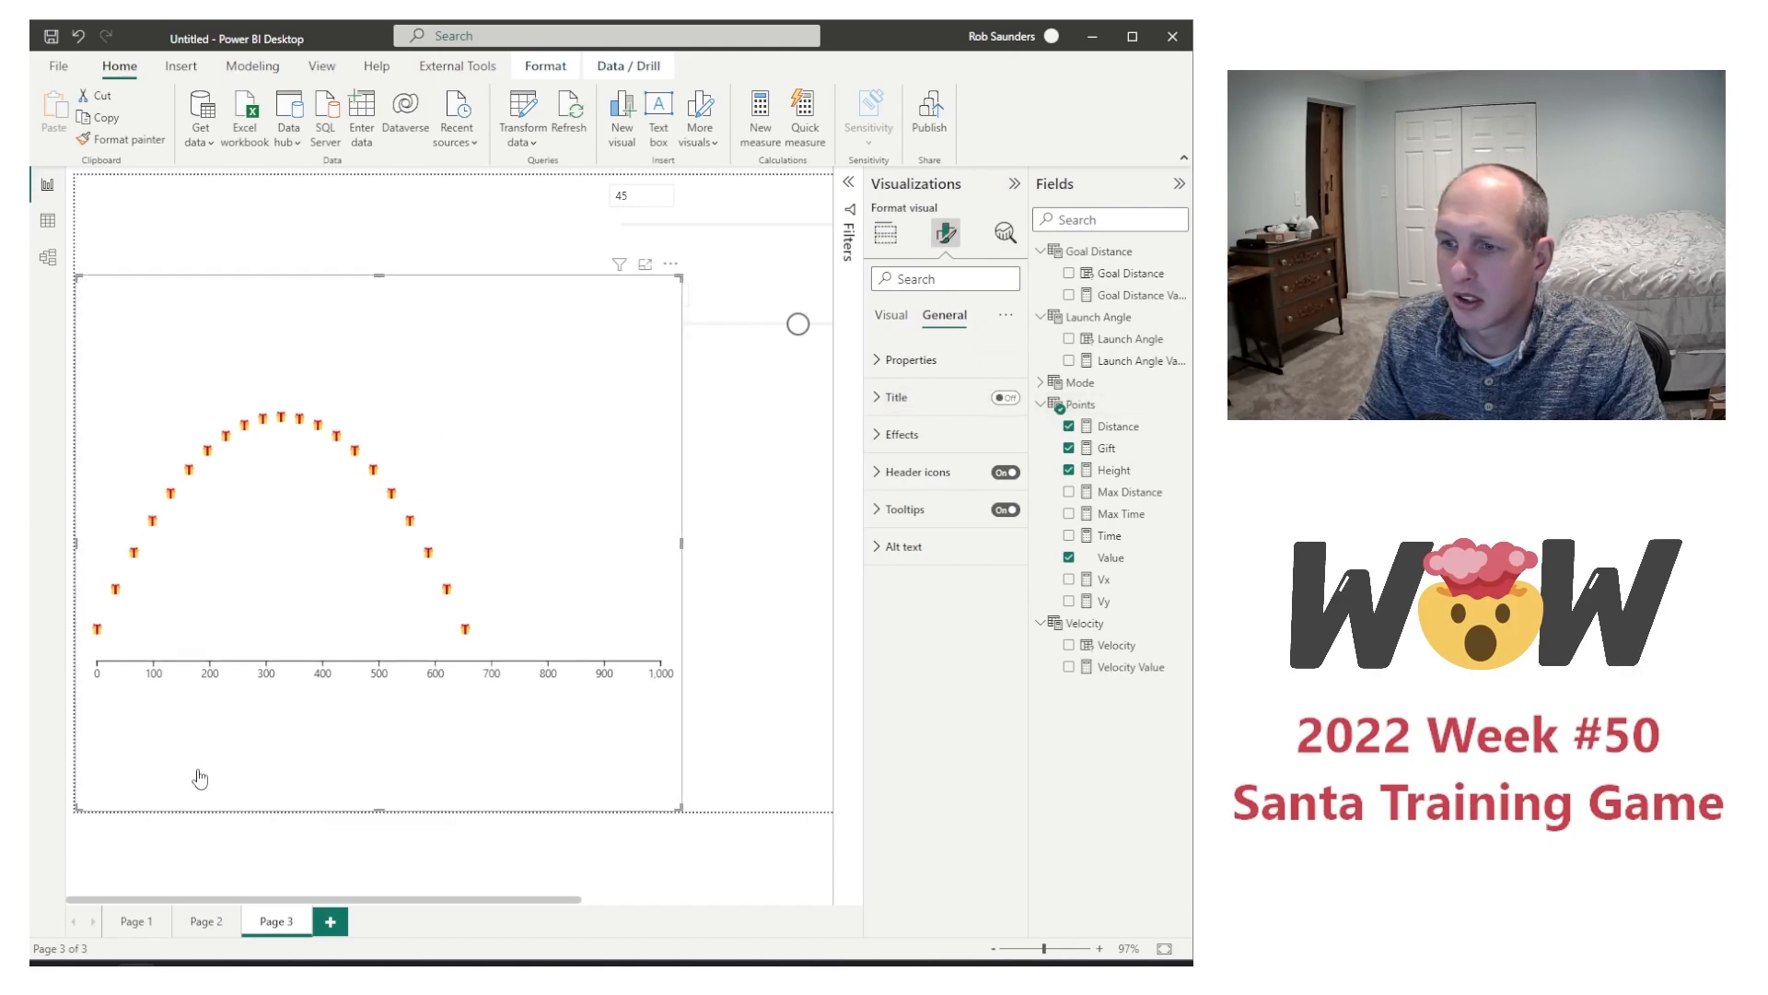
pyautogui.click(790, 712)
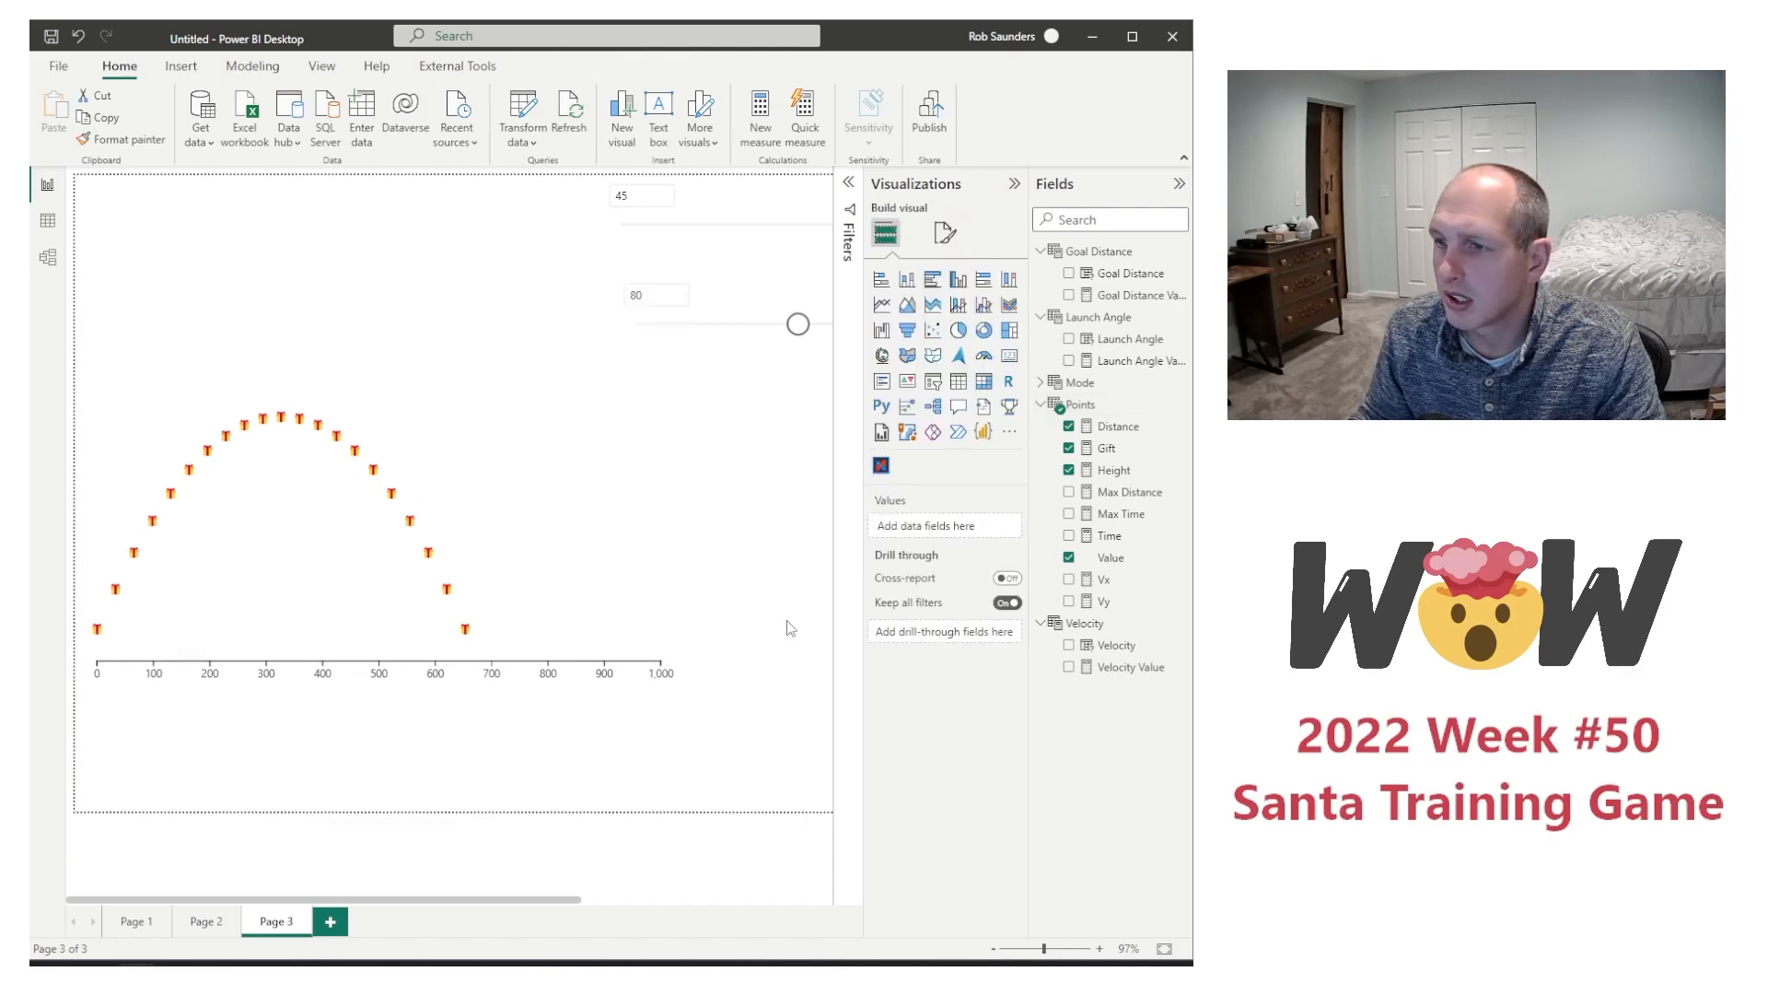
# Step: Create a new measure in the Points table named Show Present and begin its formula with an IF function
pyautogui.click(549, 571)
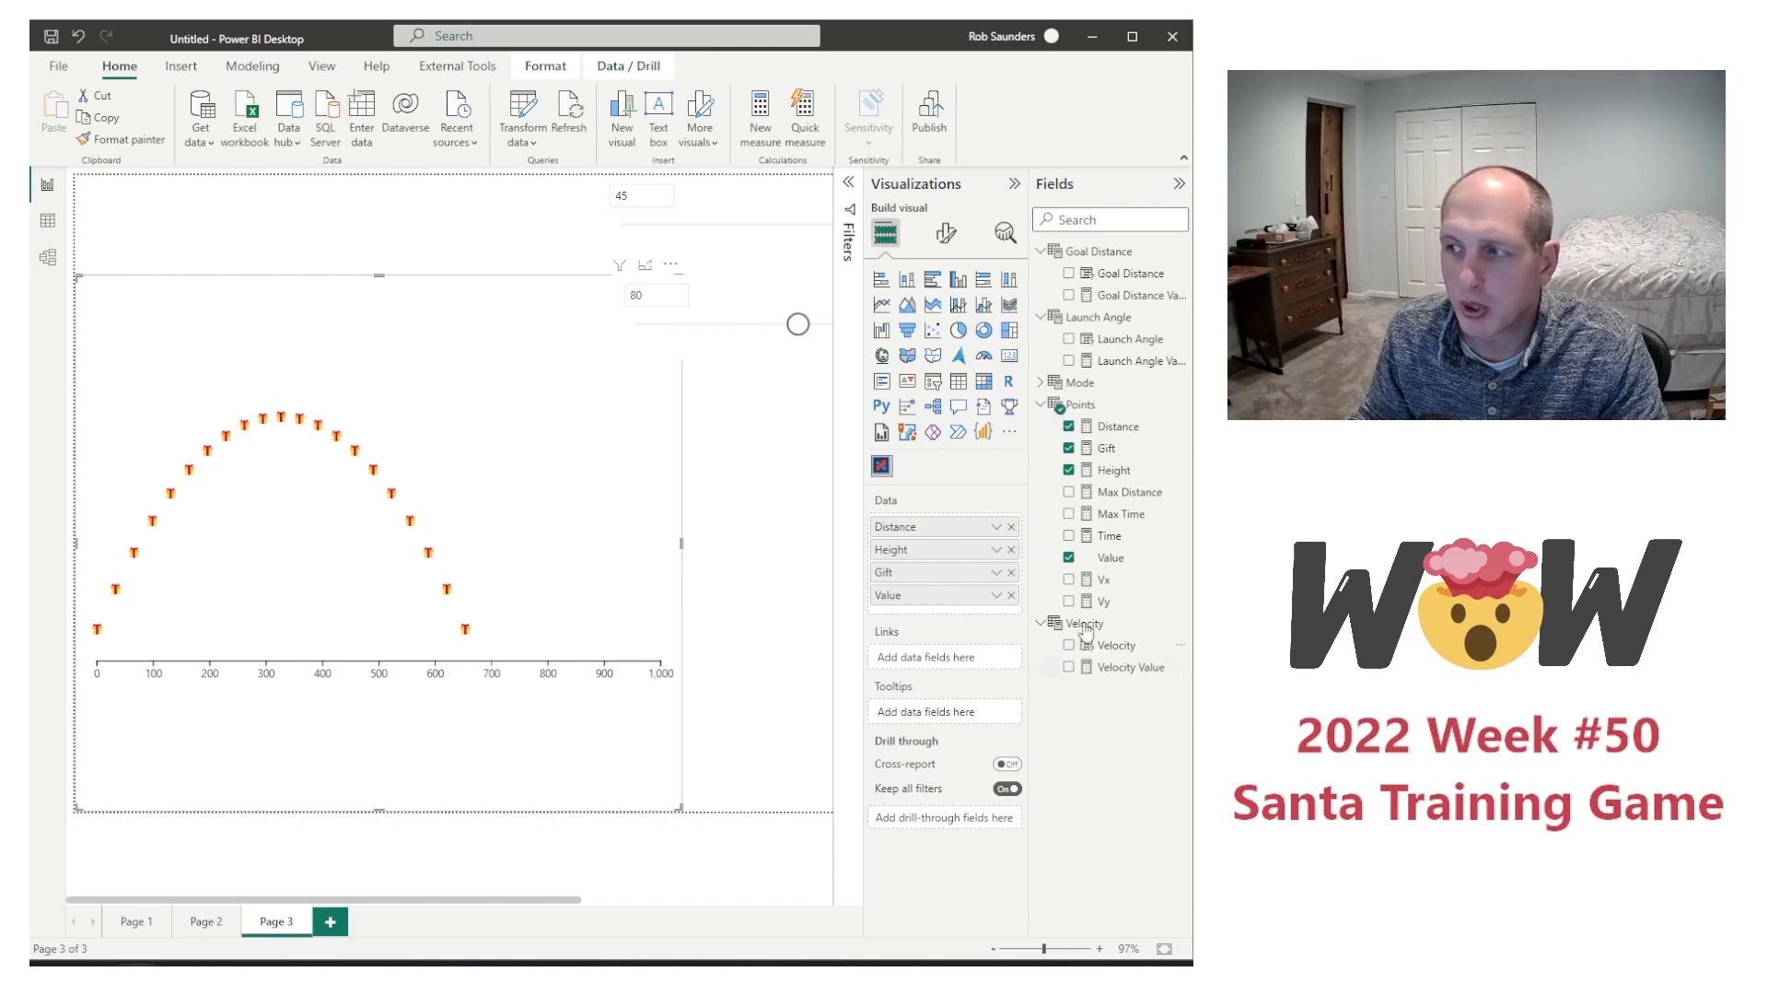
pyautogui.rightClick(1127, 557)
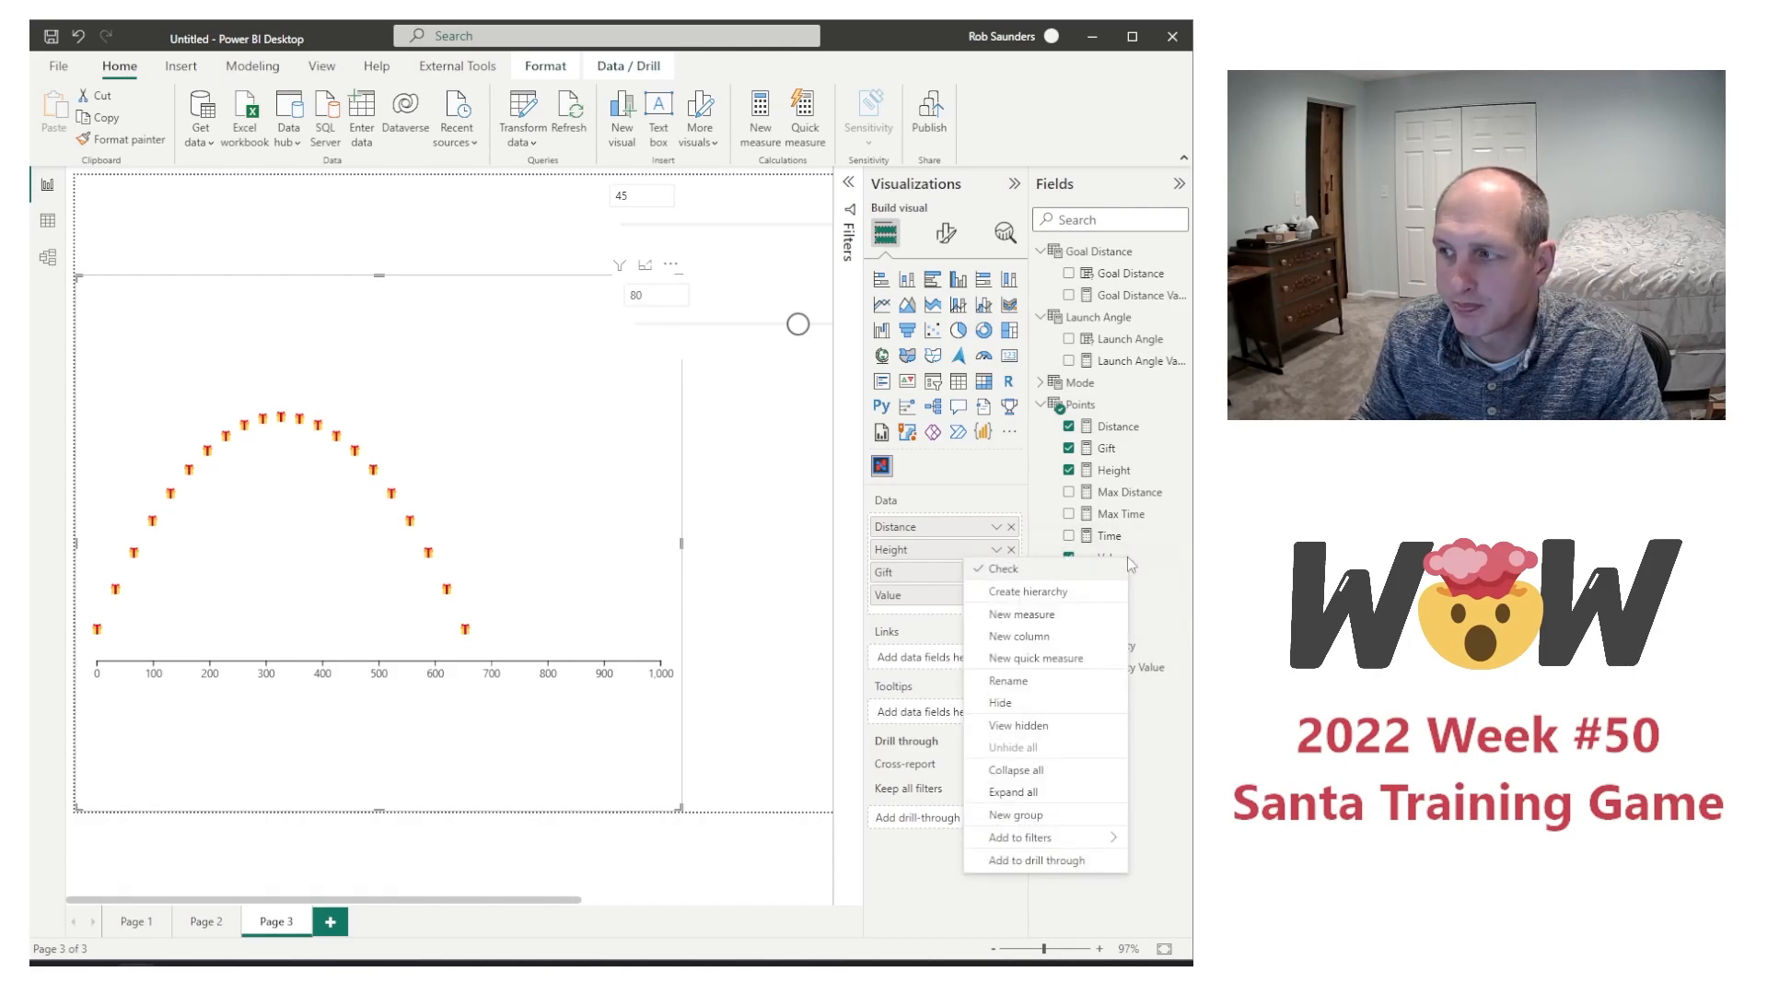
pyautogui.click(1066, 614)
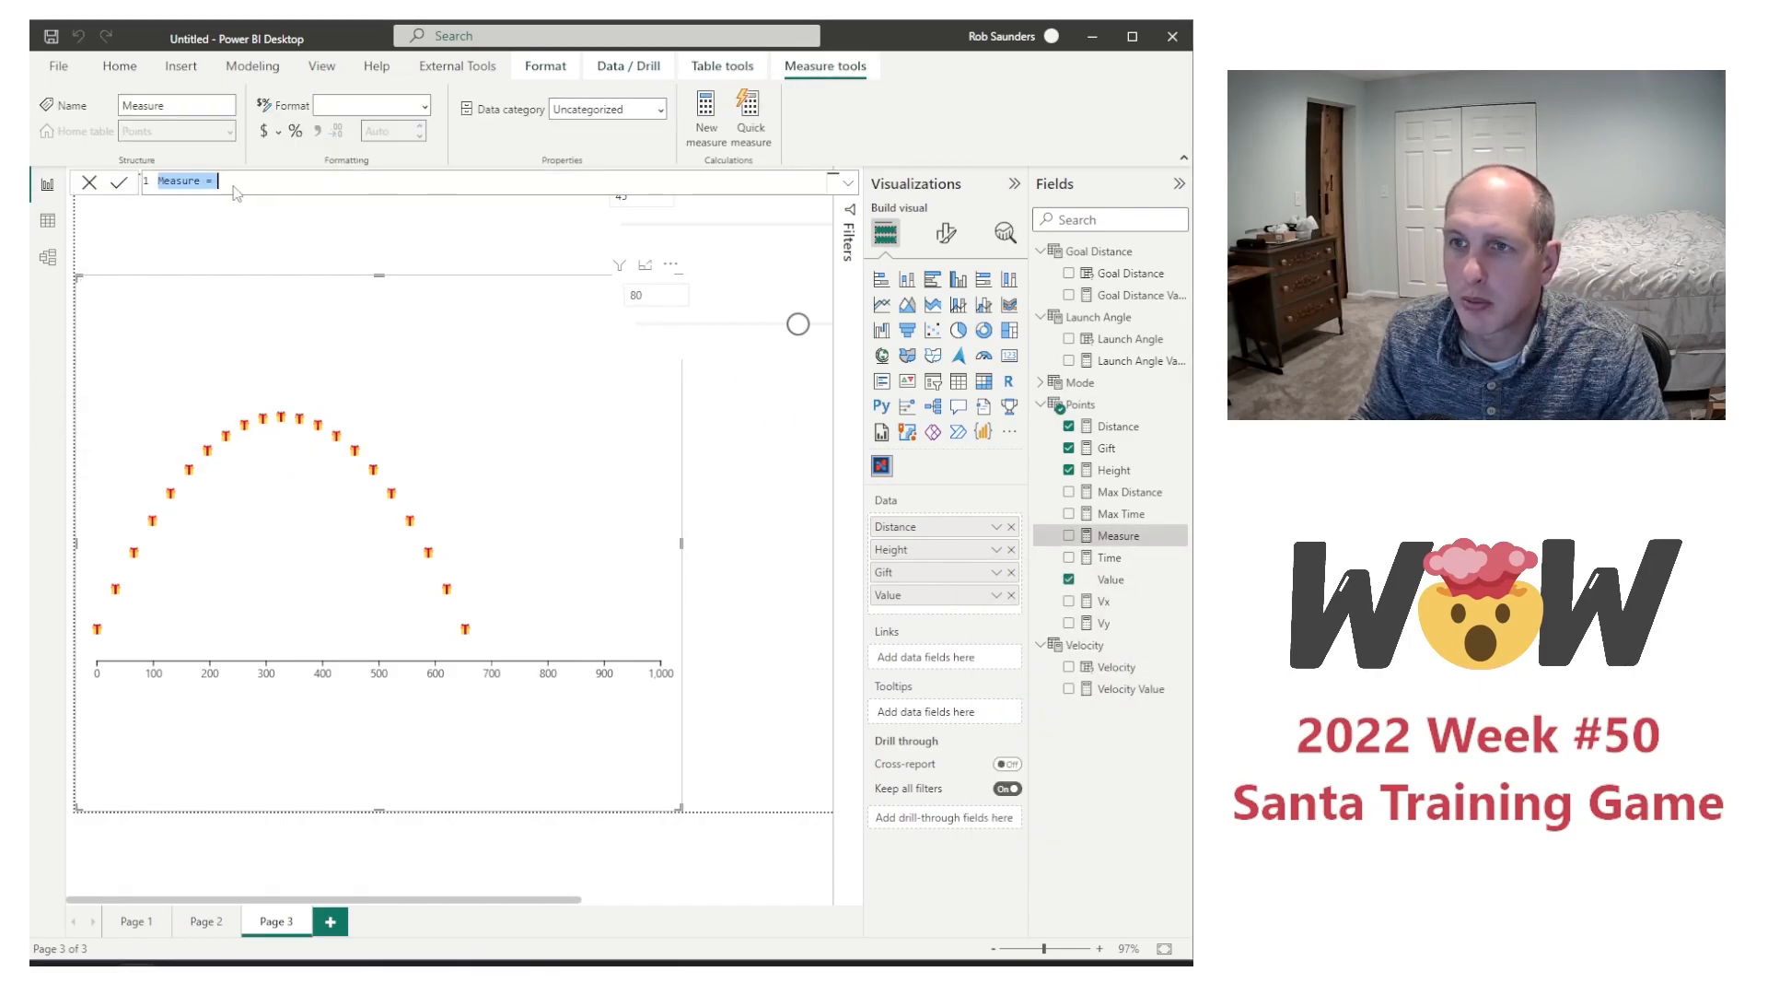
pyautogui.write('Show Present =')
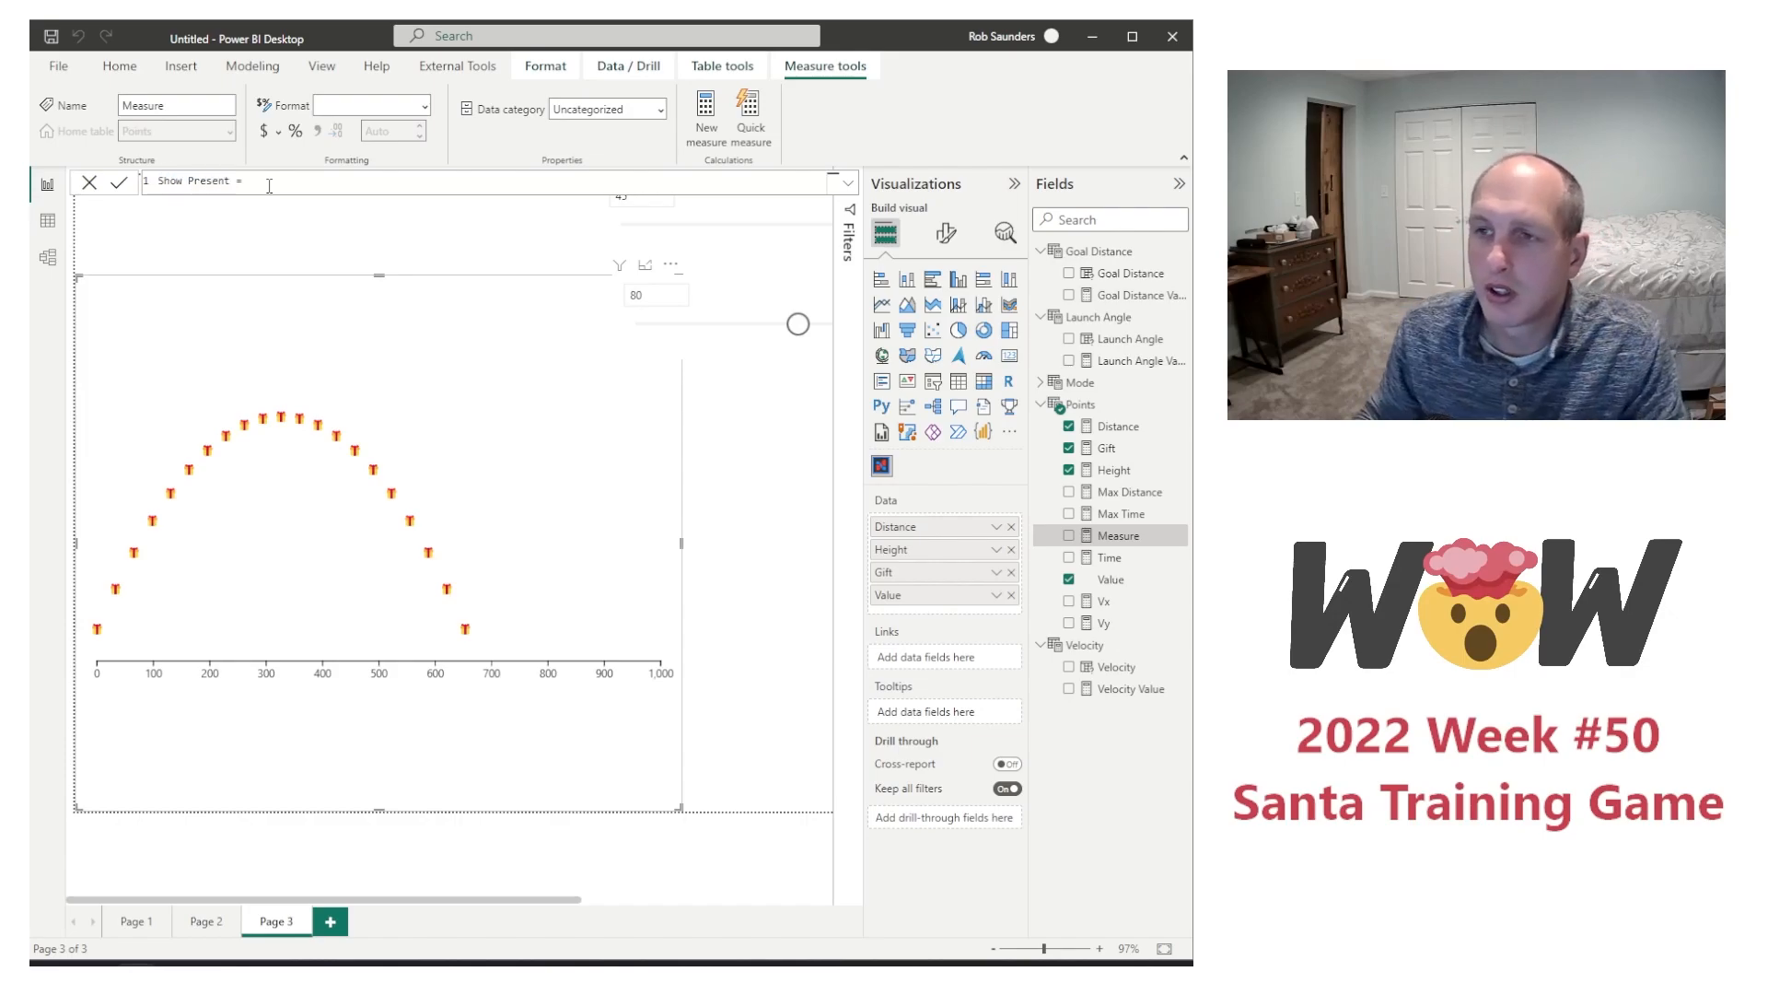
pyautogui.write(' if')
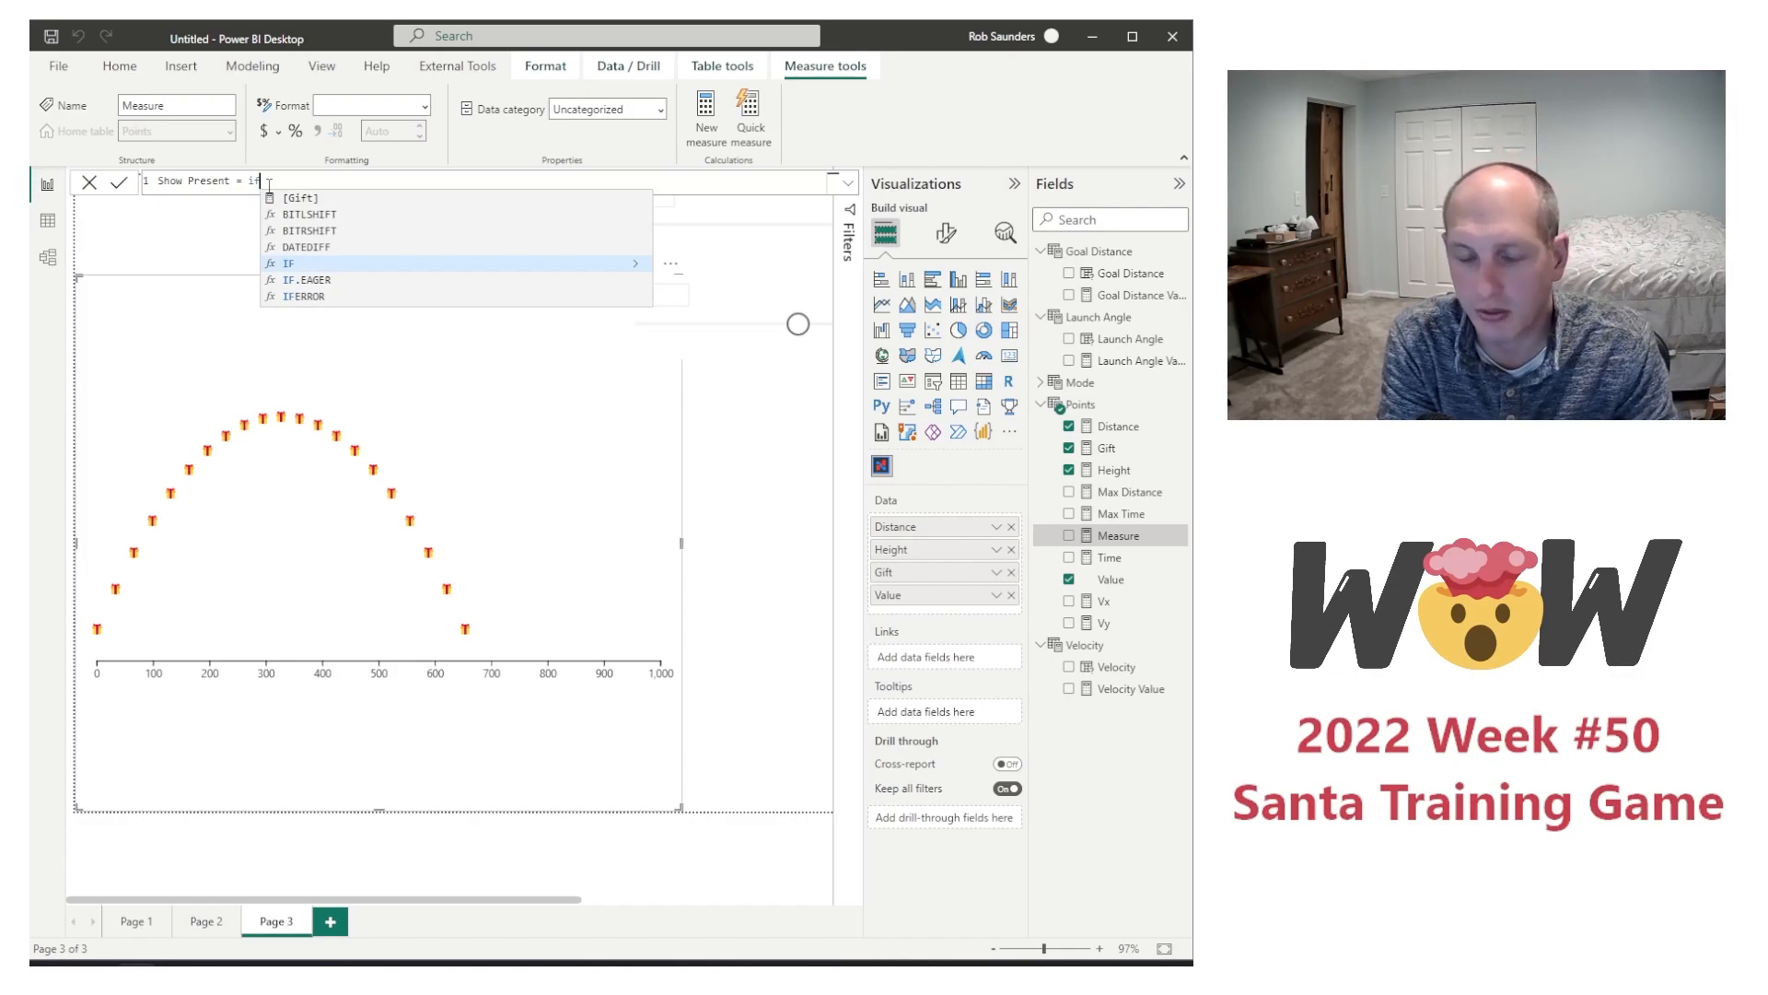
pyautogui.write('(')
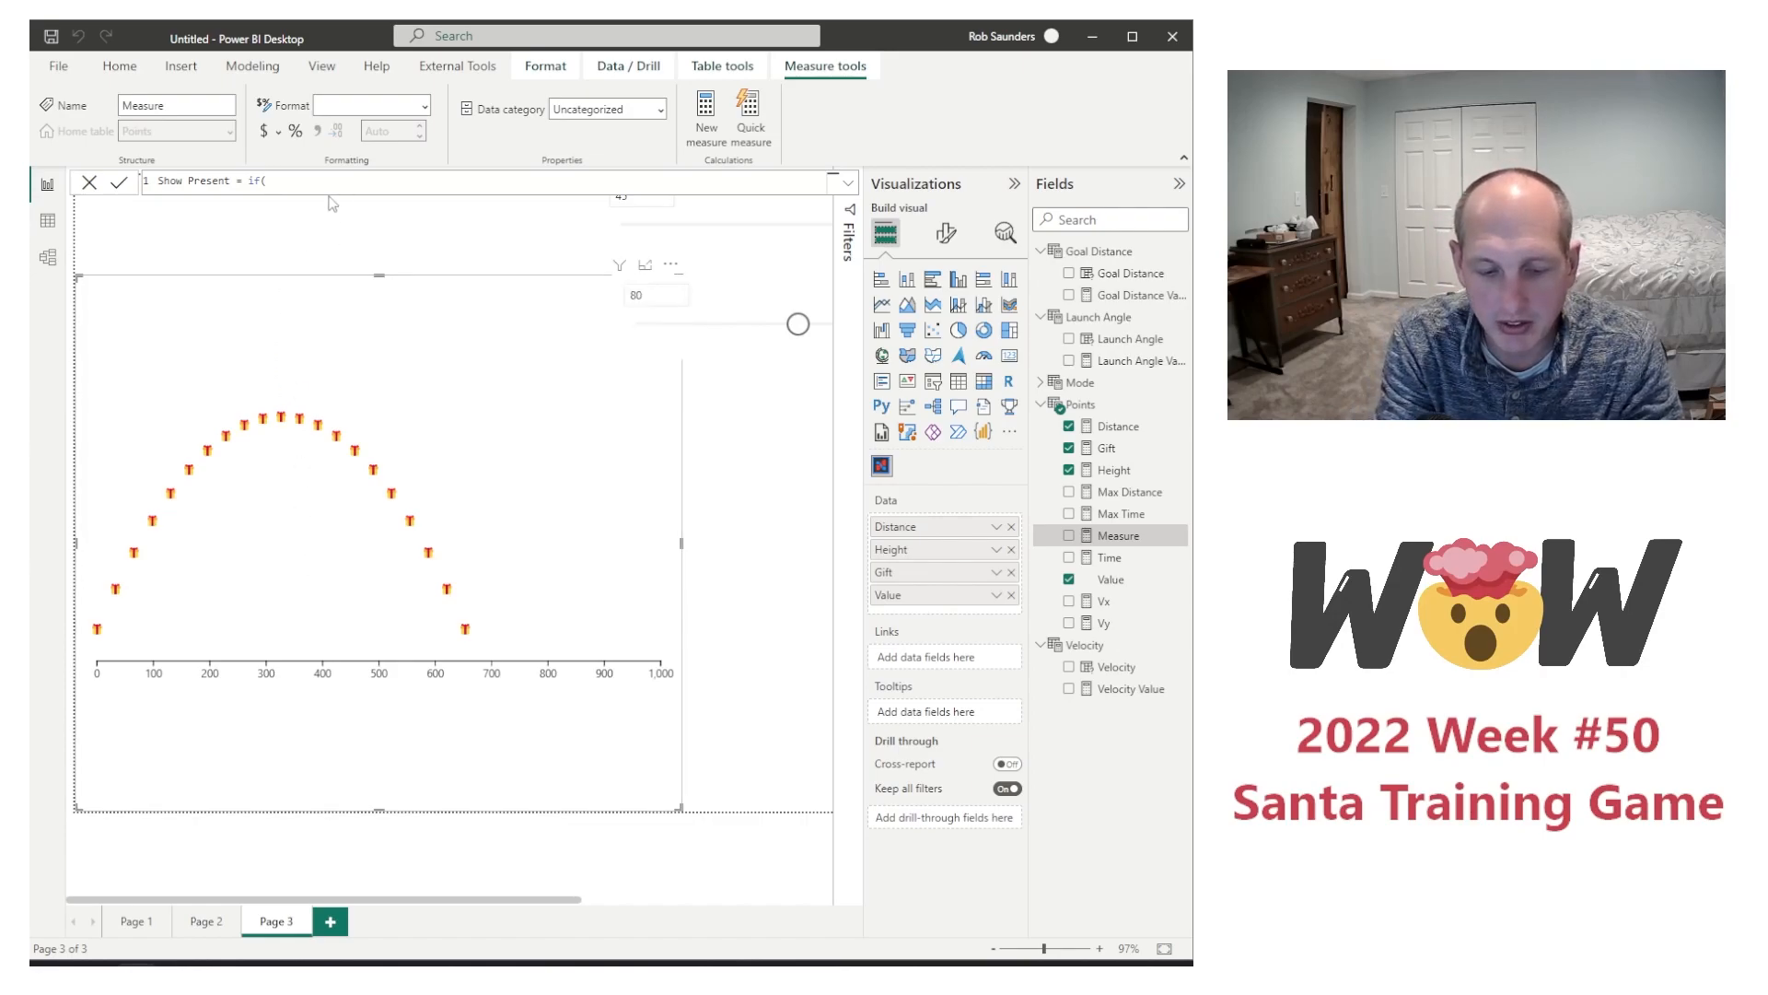
# Step: Add an OR test to the Show Present formula, with Mode[Mode Value]=1 as its first condition
pyautogui.write('or(')
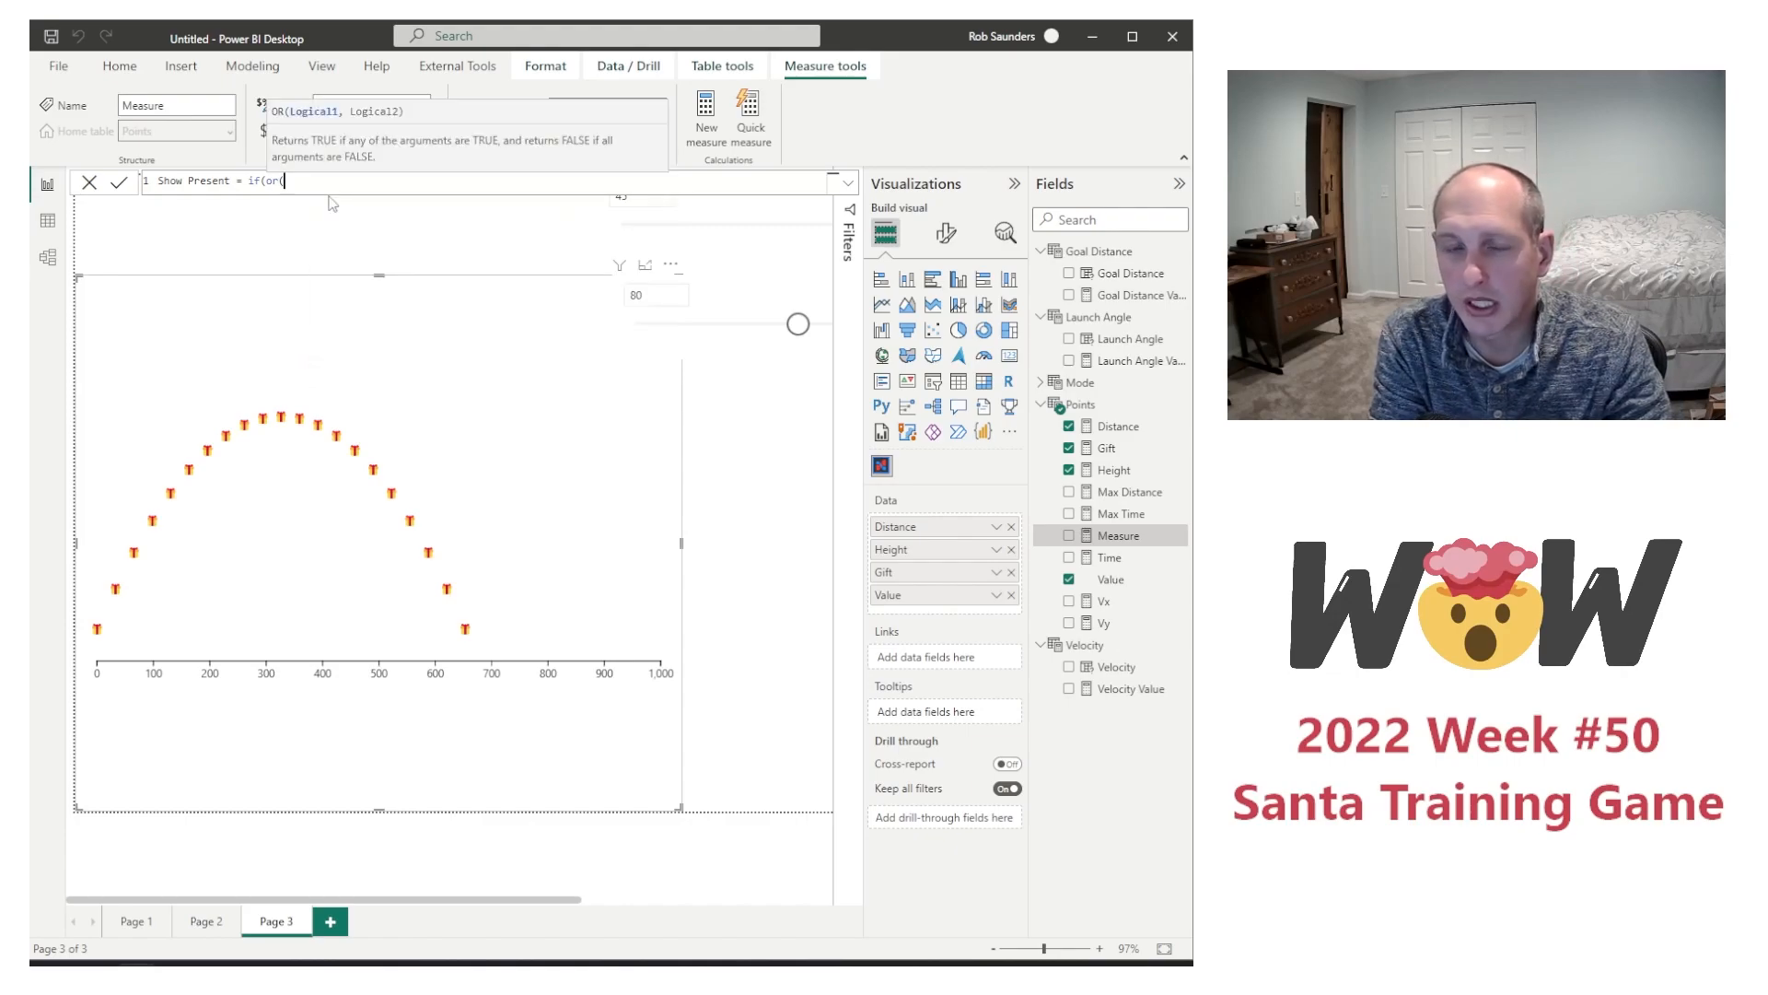
pyautogui.write('va')
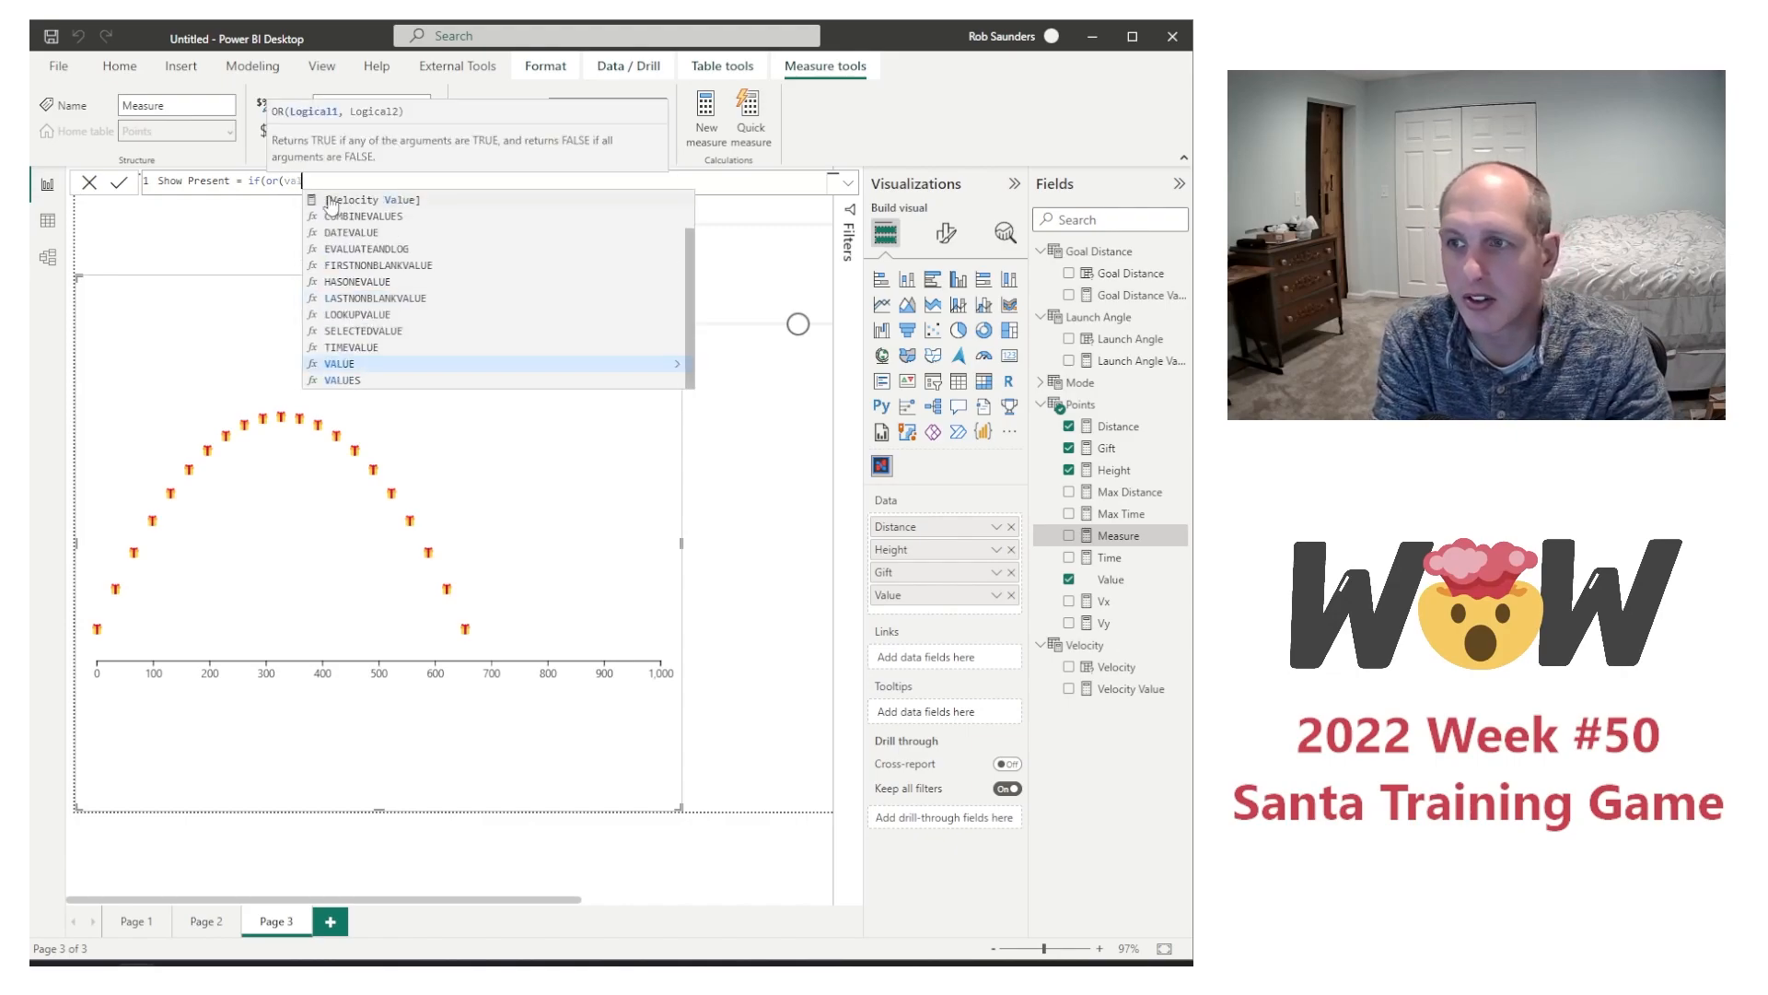
pyautogui.write('l')
pyautogui.press('BackSpace')
pyautogui.press('BackSpace')
pyautogui.press('BackSpace')
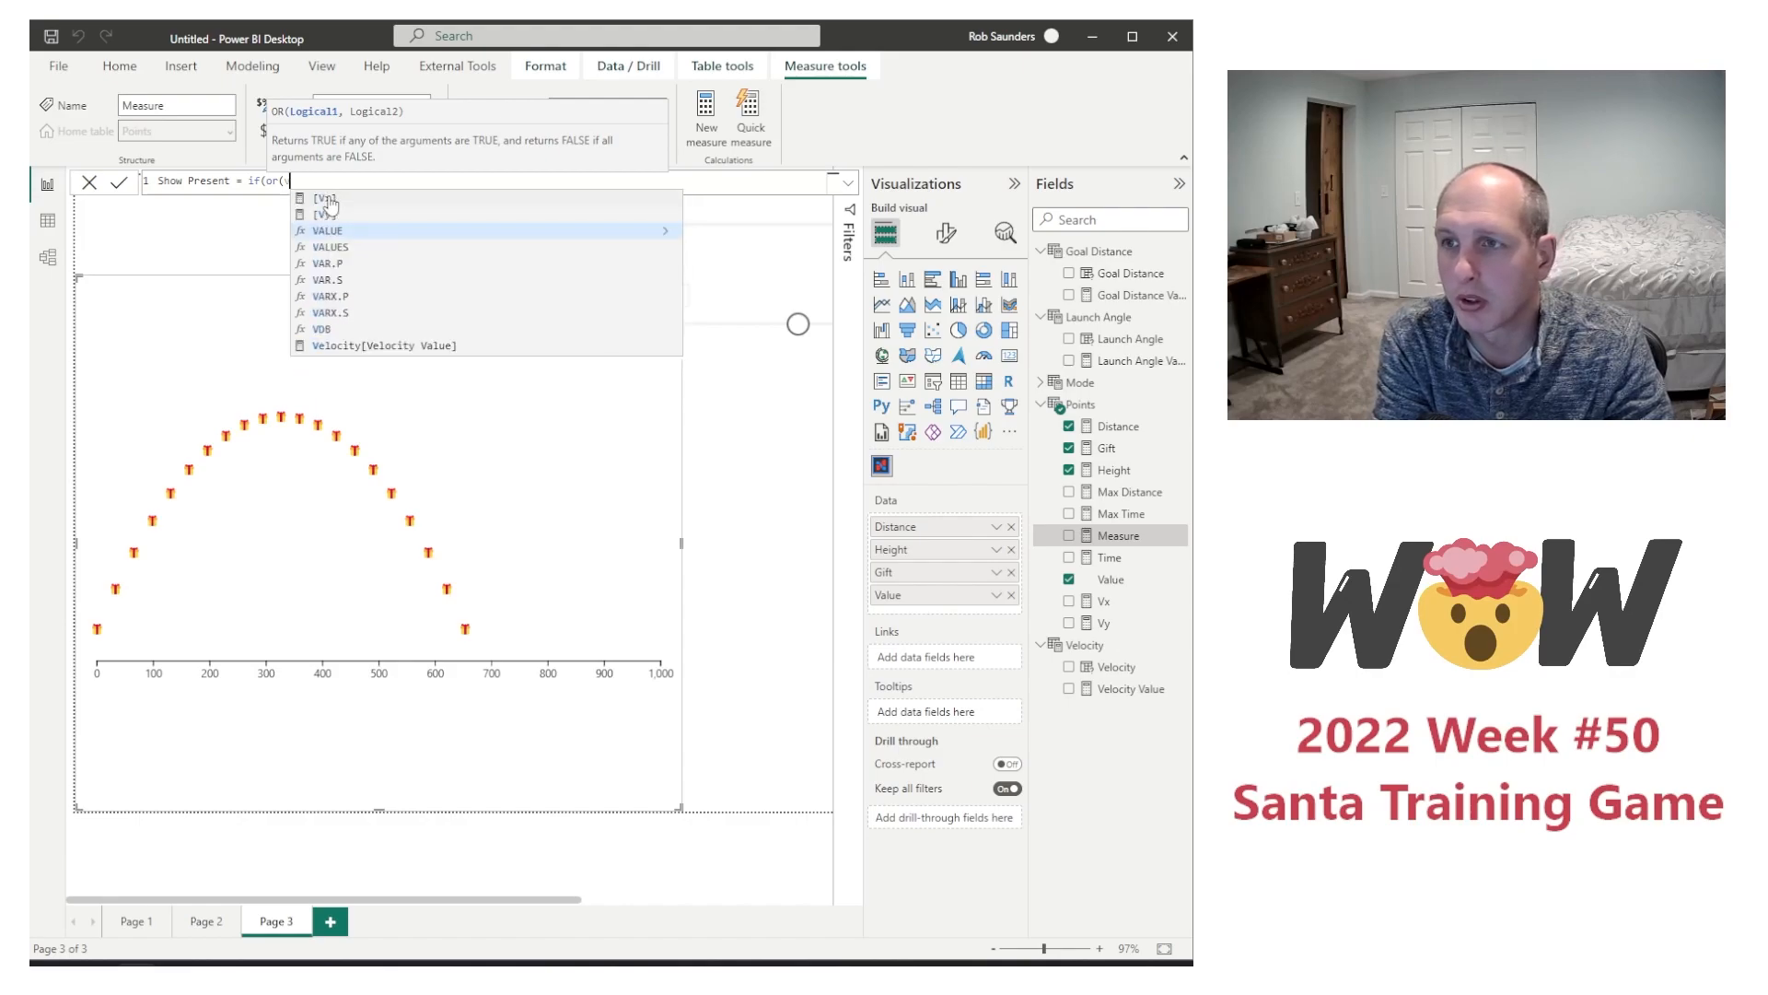
pyautogui.write('mode')
pyautogui.click(331, 200)
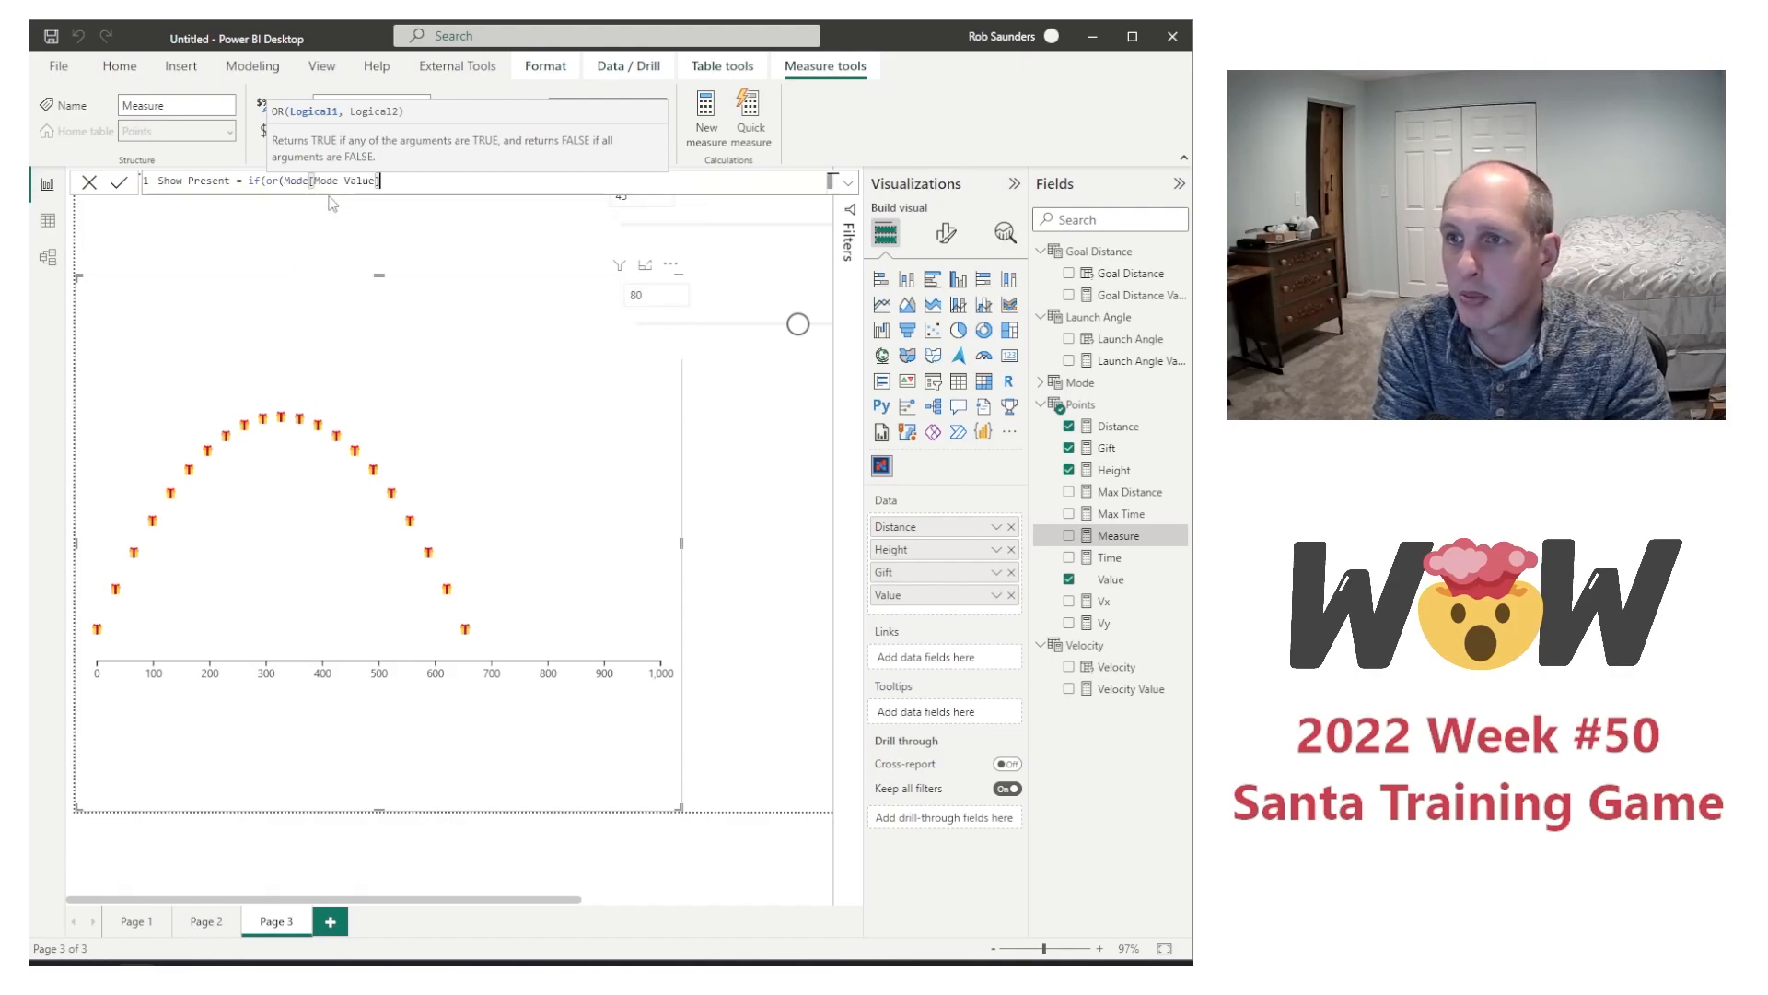
pyautogui.write('=1')
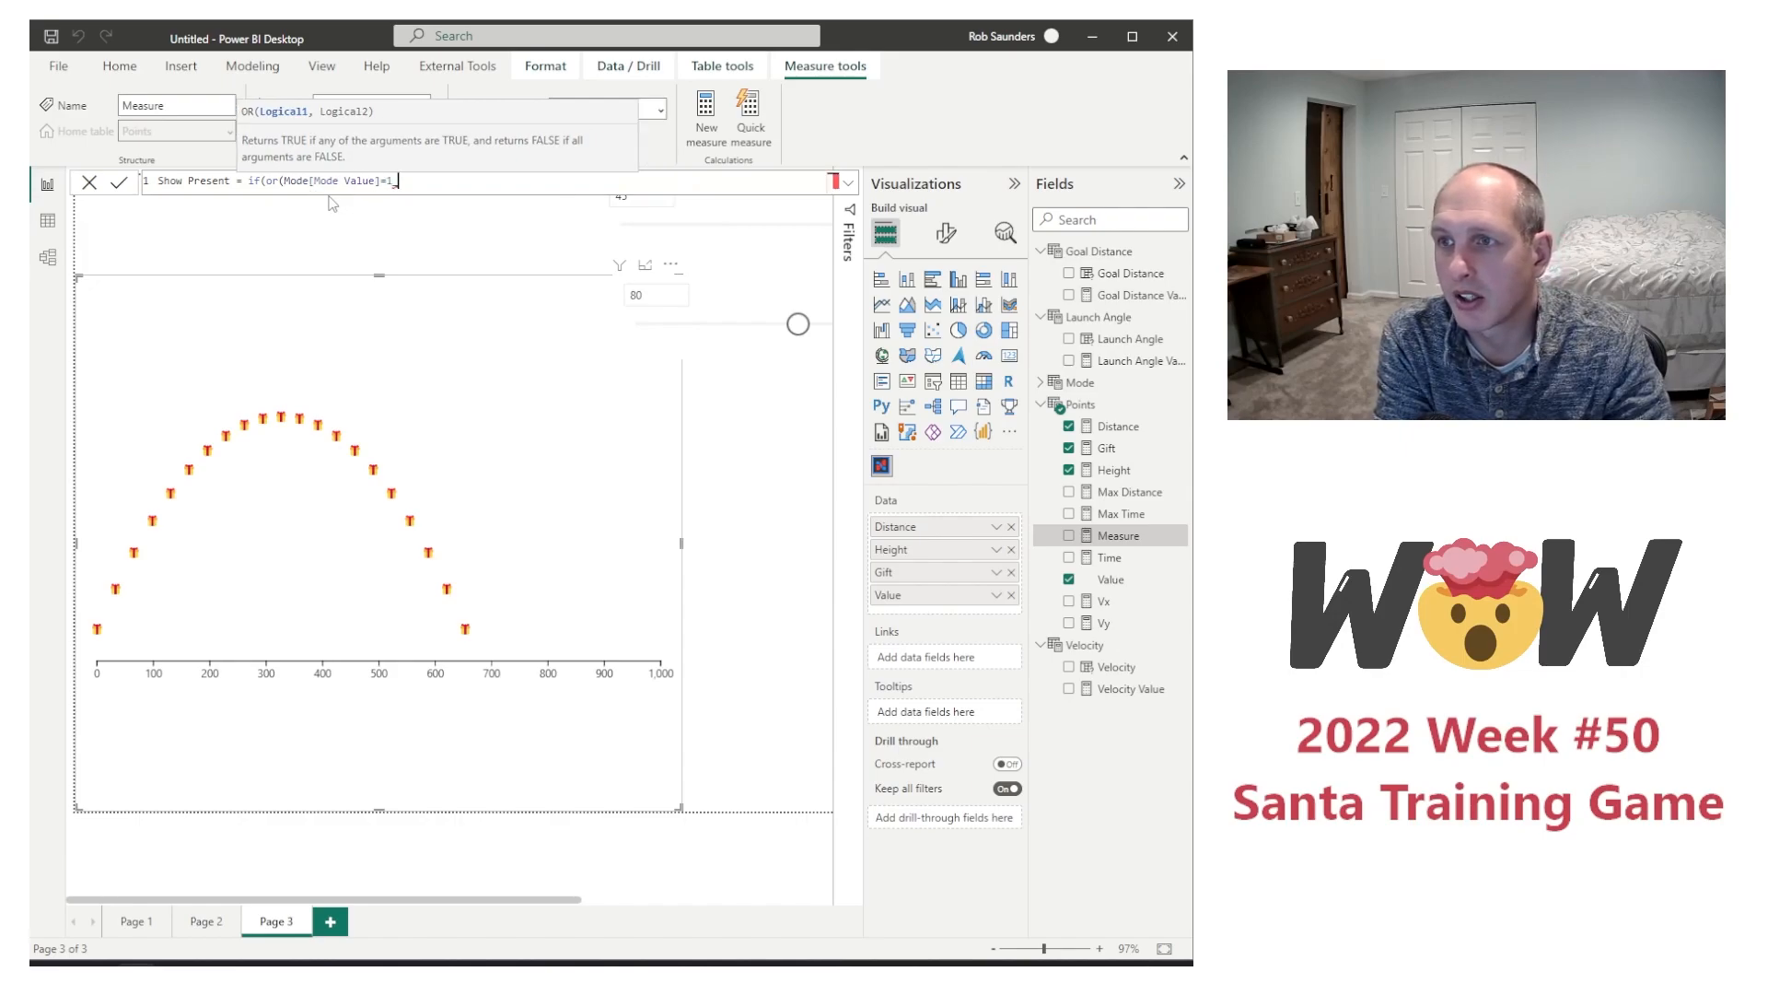
pyautogui.write(',)')
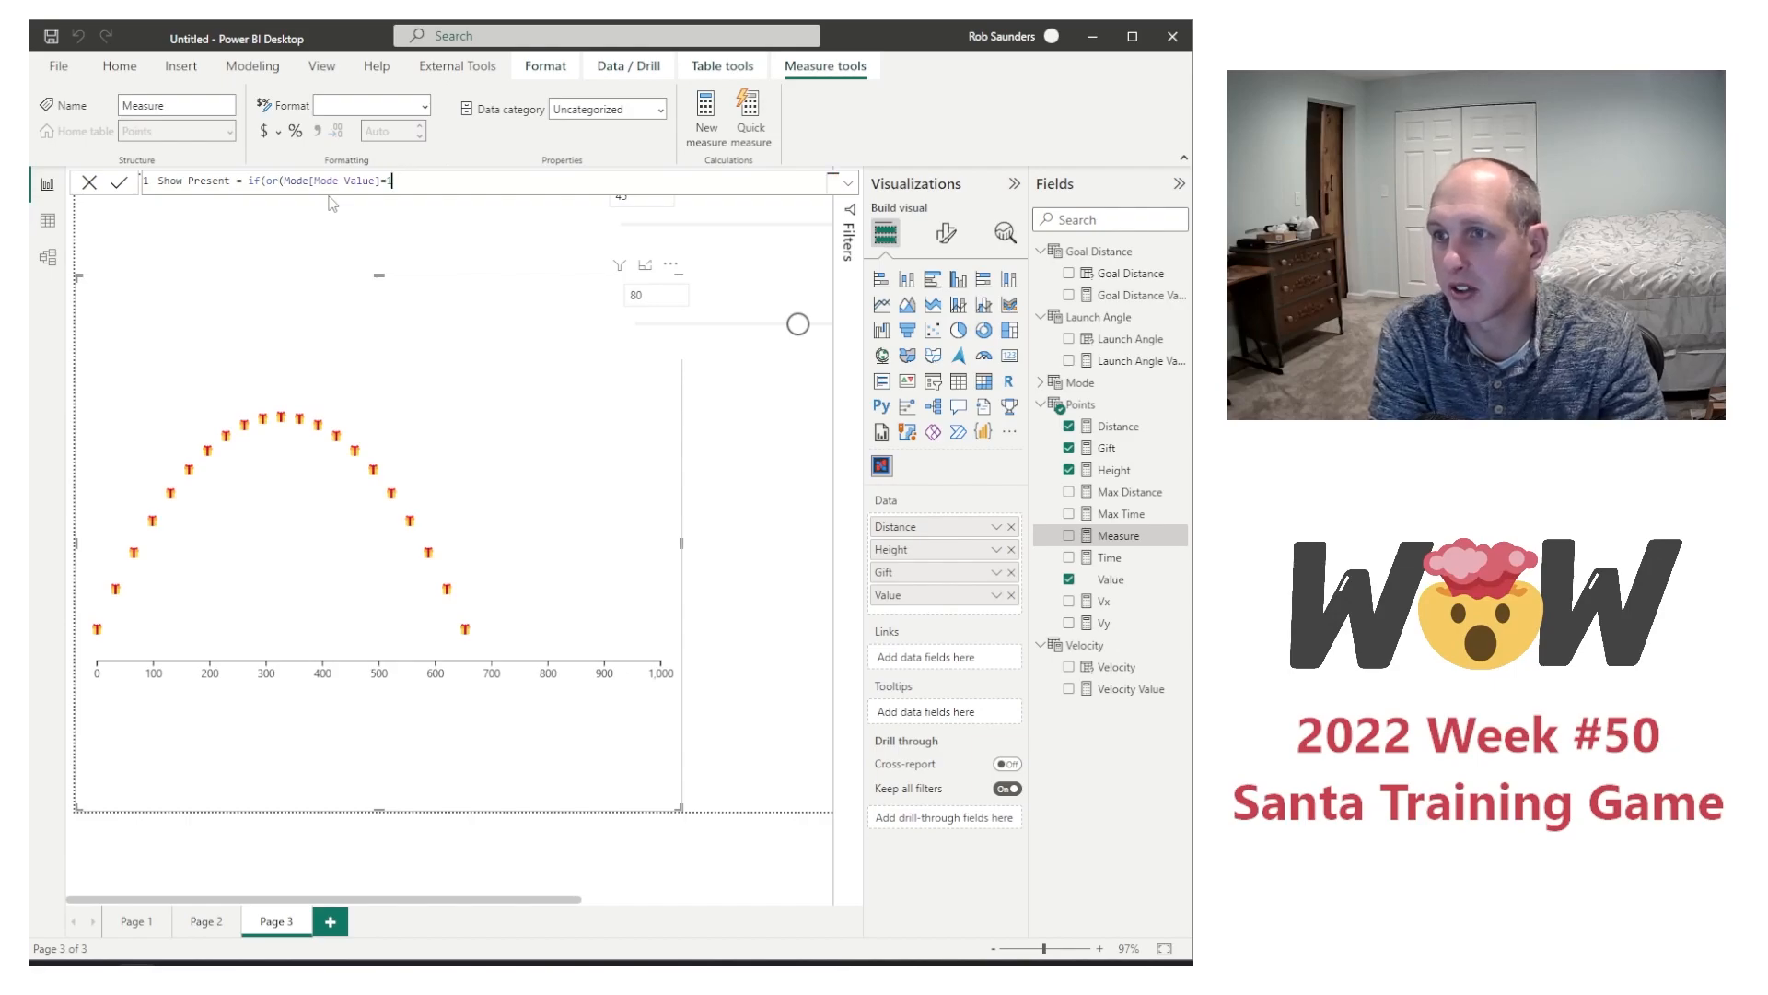
pyautogui.write(',')
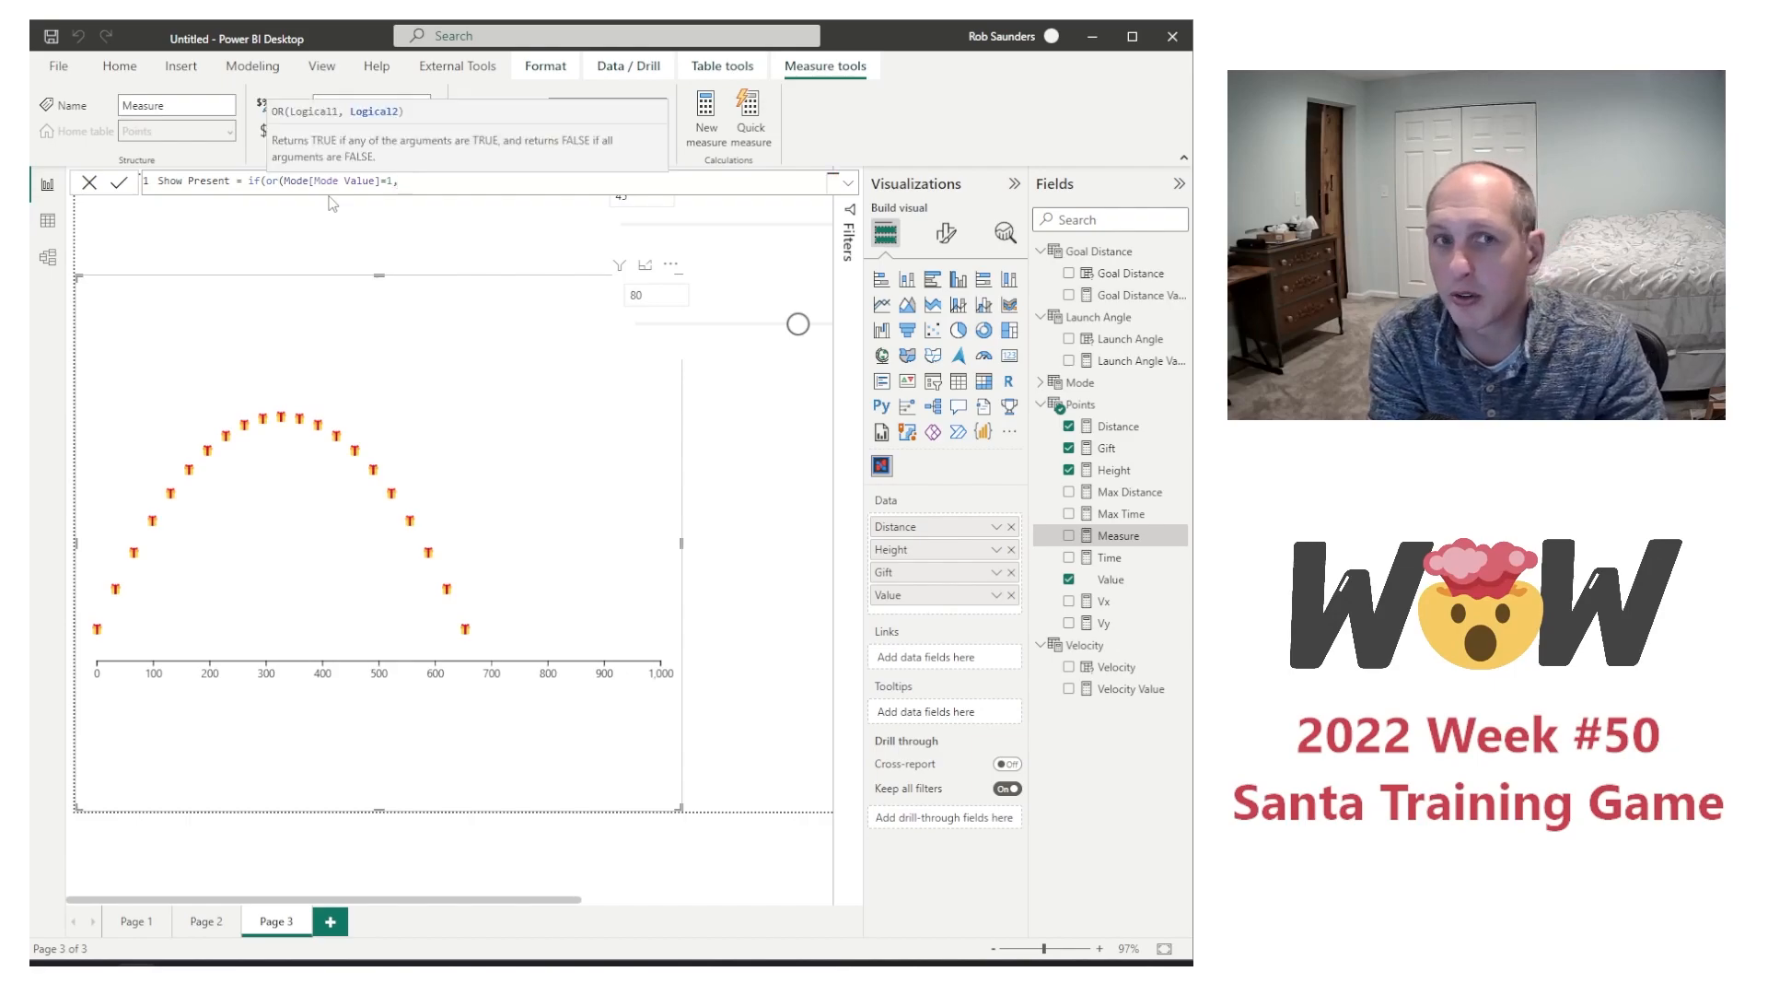
pyautogui.write('selec')
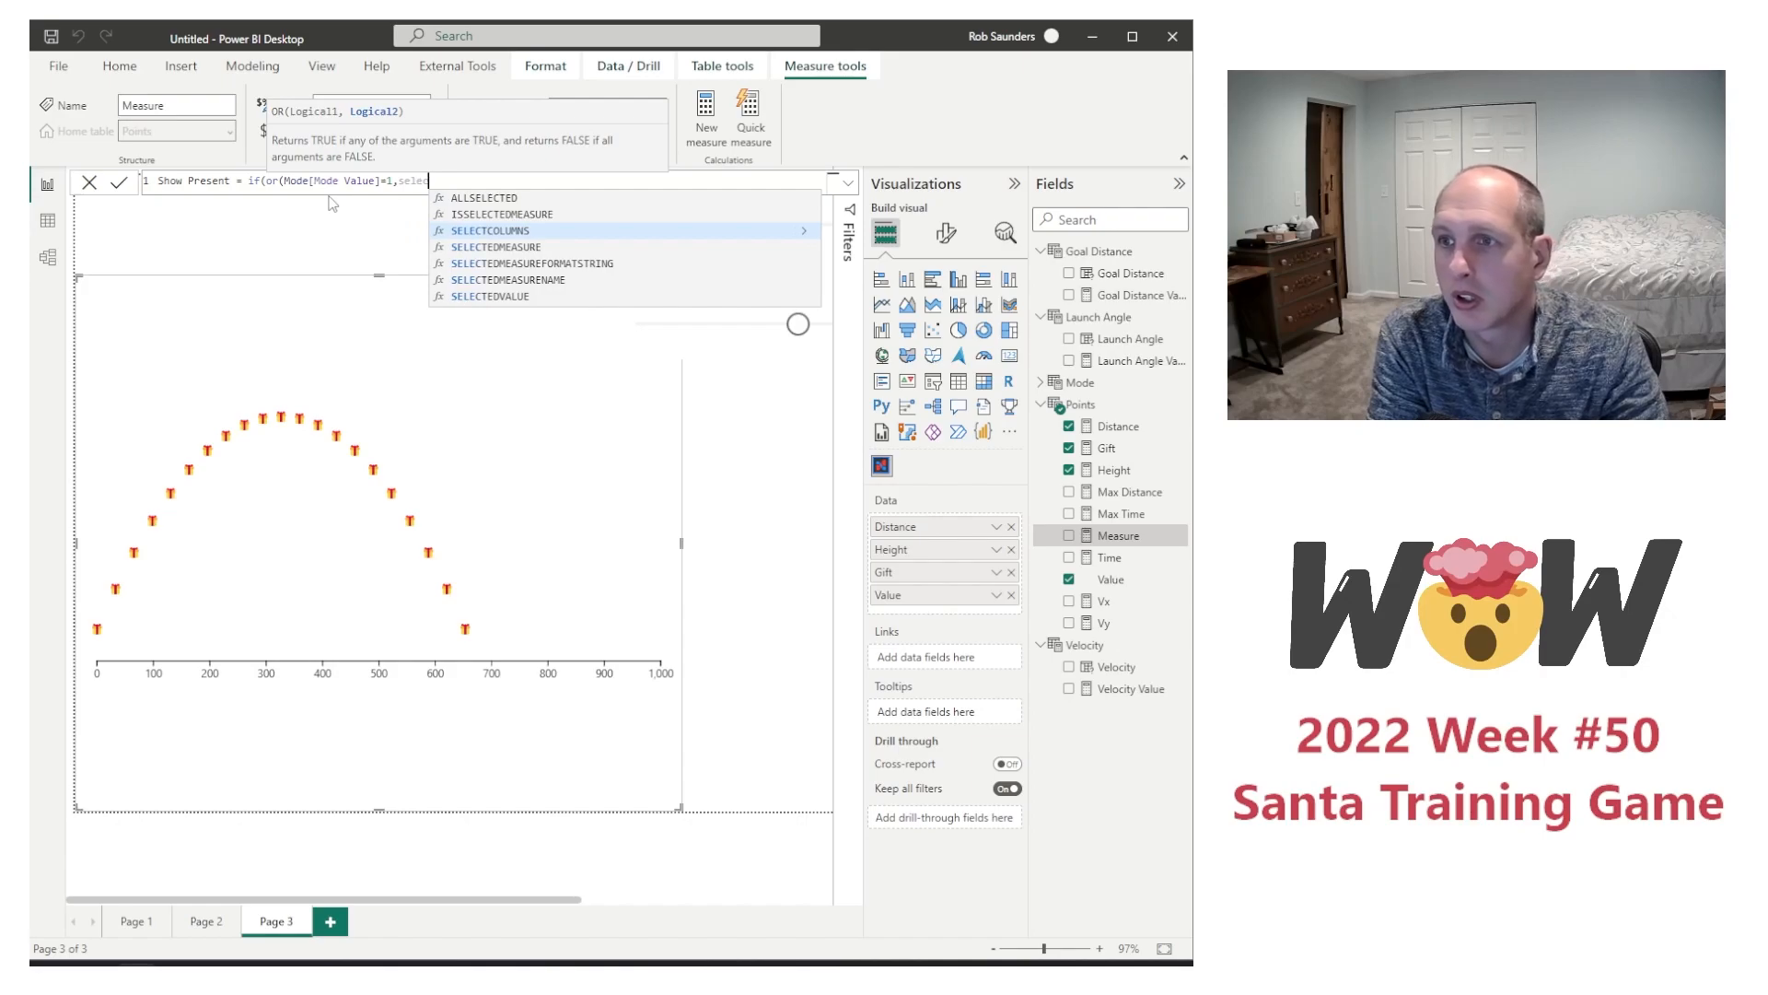
# Step: Enter SELECTEDVALUE(Points[Value])<7 as the second OR condition and close the logical test
pyautogui.press('Down')
pyautogui.press('Down')
pyautogui.press('Down')
pyautogui.press('Down')
pyautogui.press('Tab')
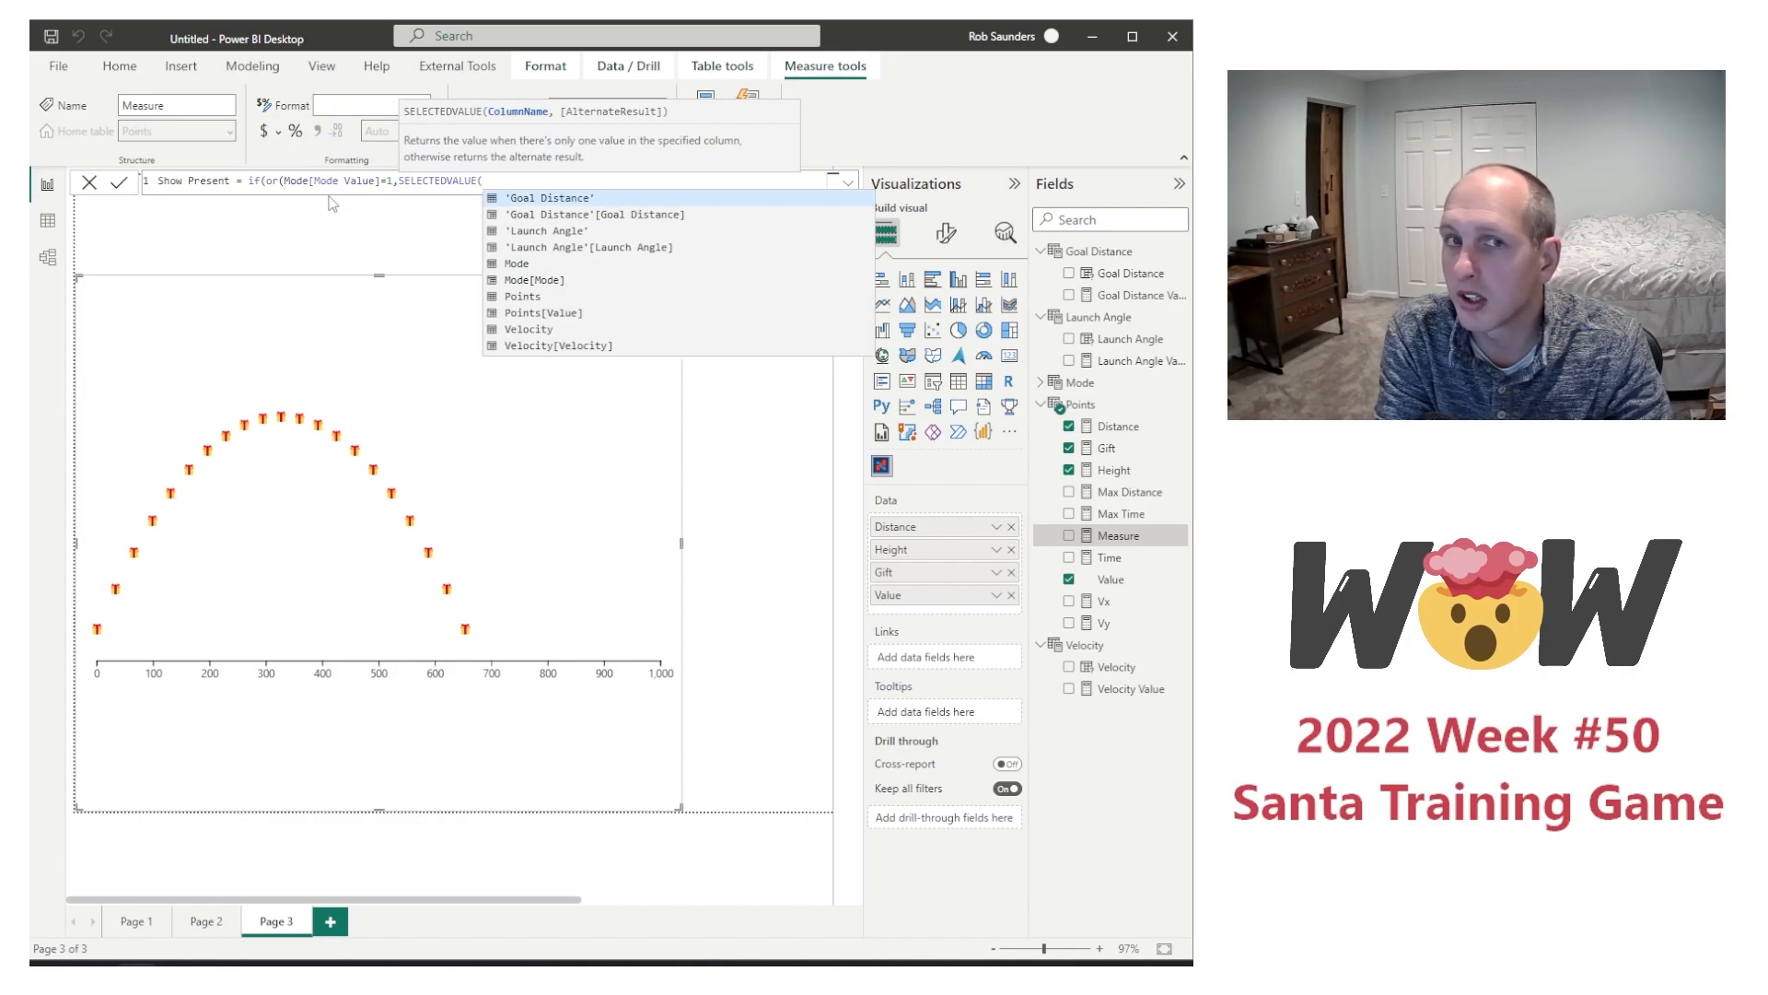
pyautogui.write('Points[Value]')
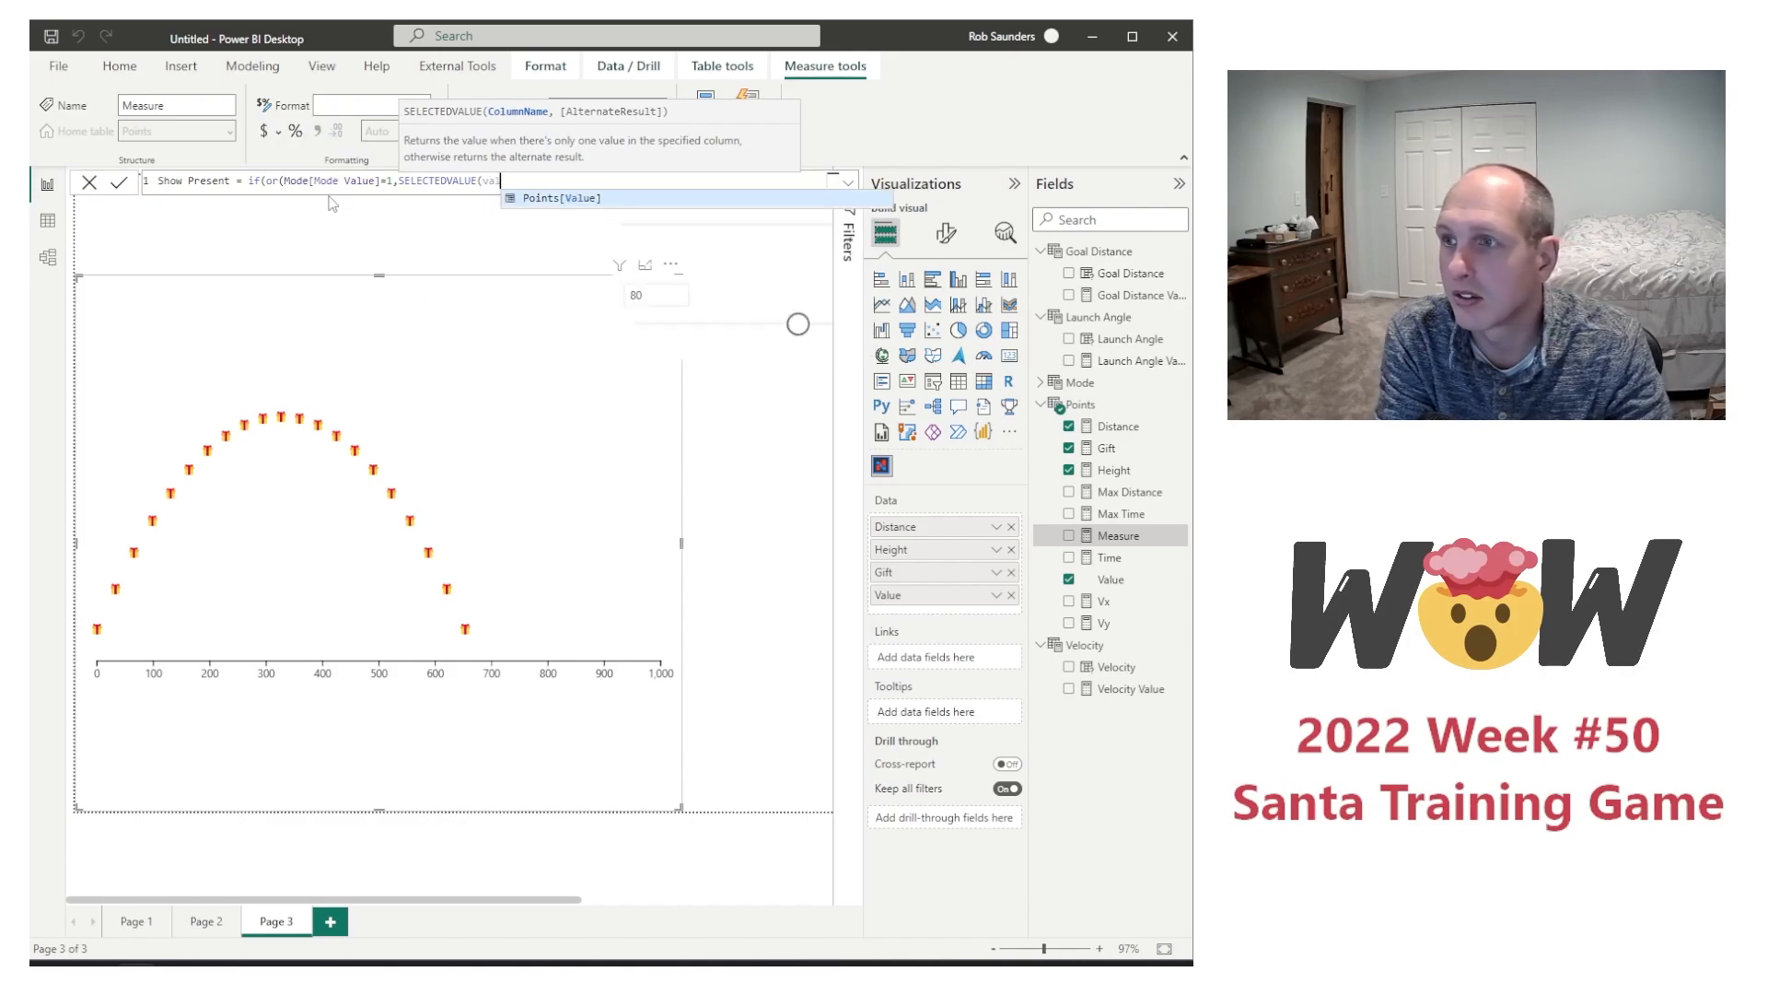
pyautogui.press('Tab')
pyautogui.write(')')
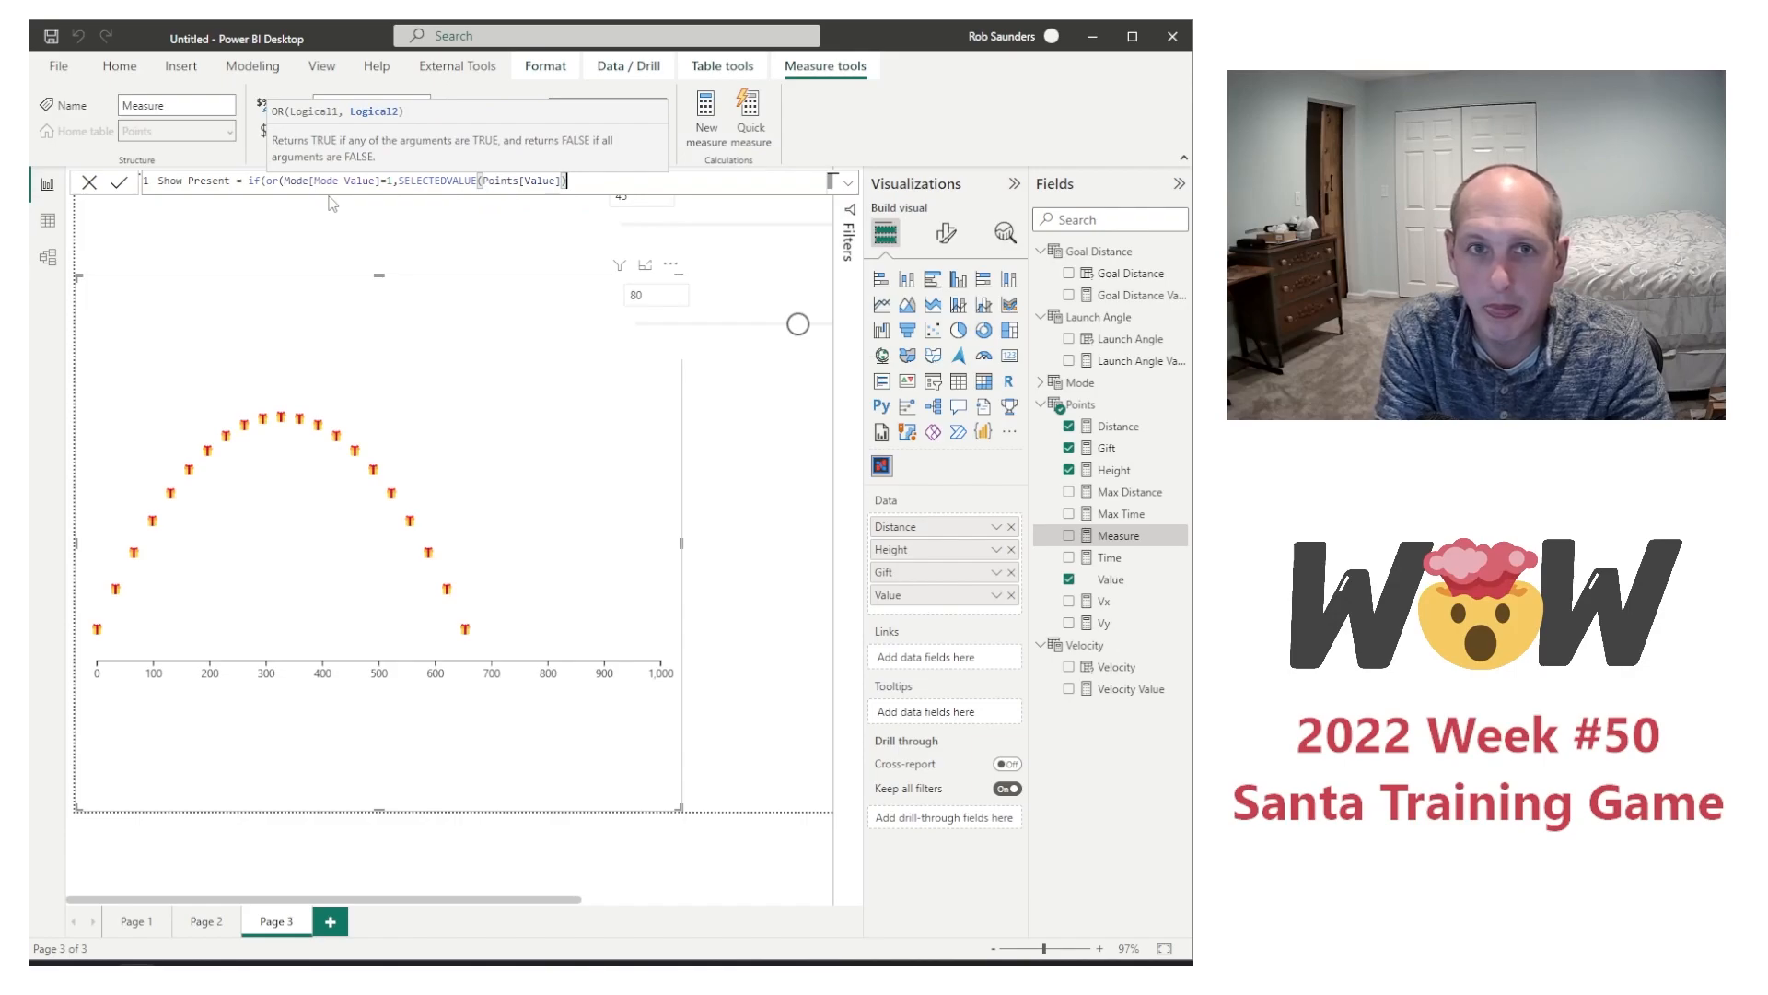
pyautogui.write(',')
pyautogui.write('7)')
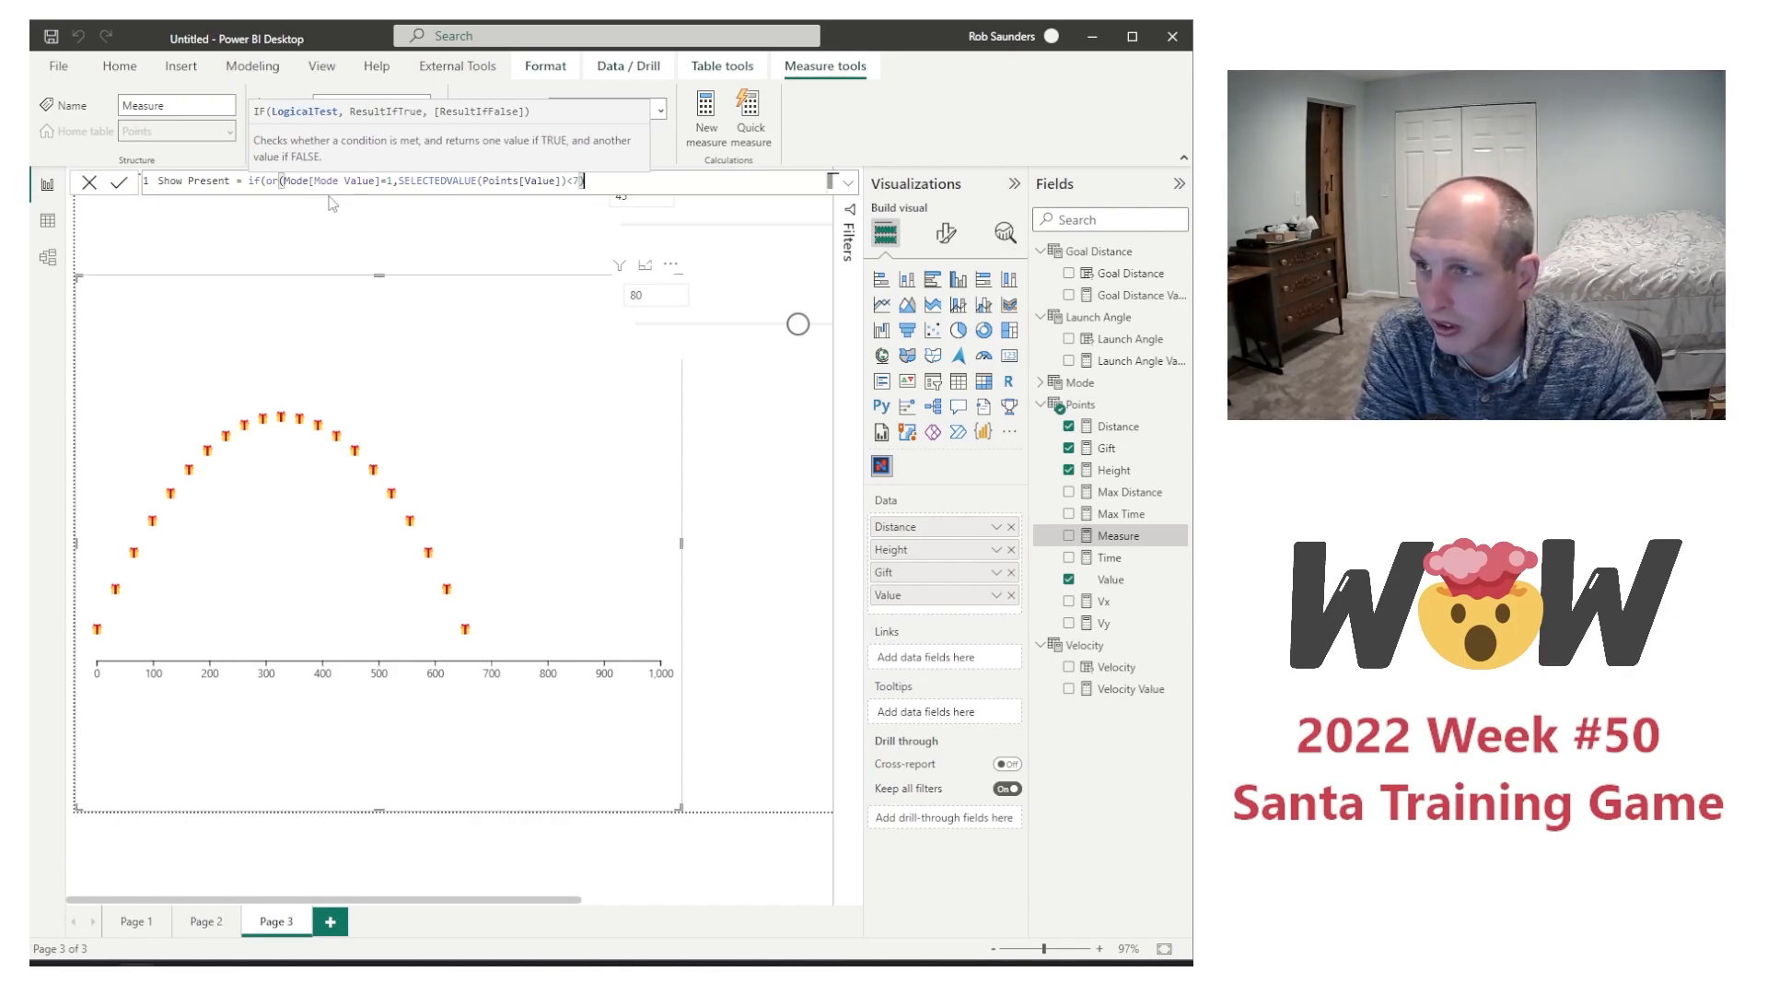
pyautogui.write('),')
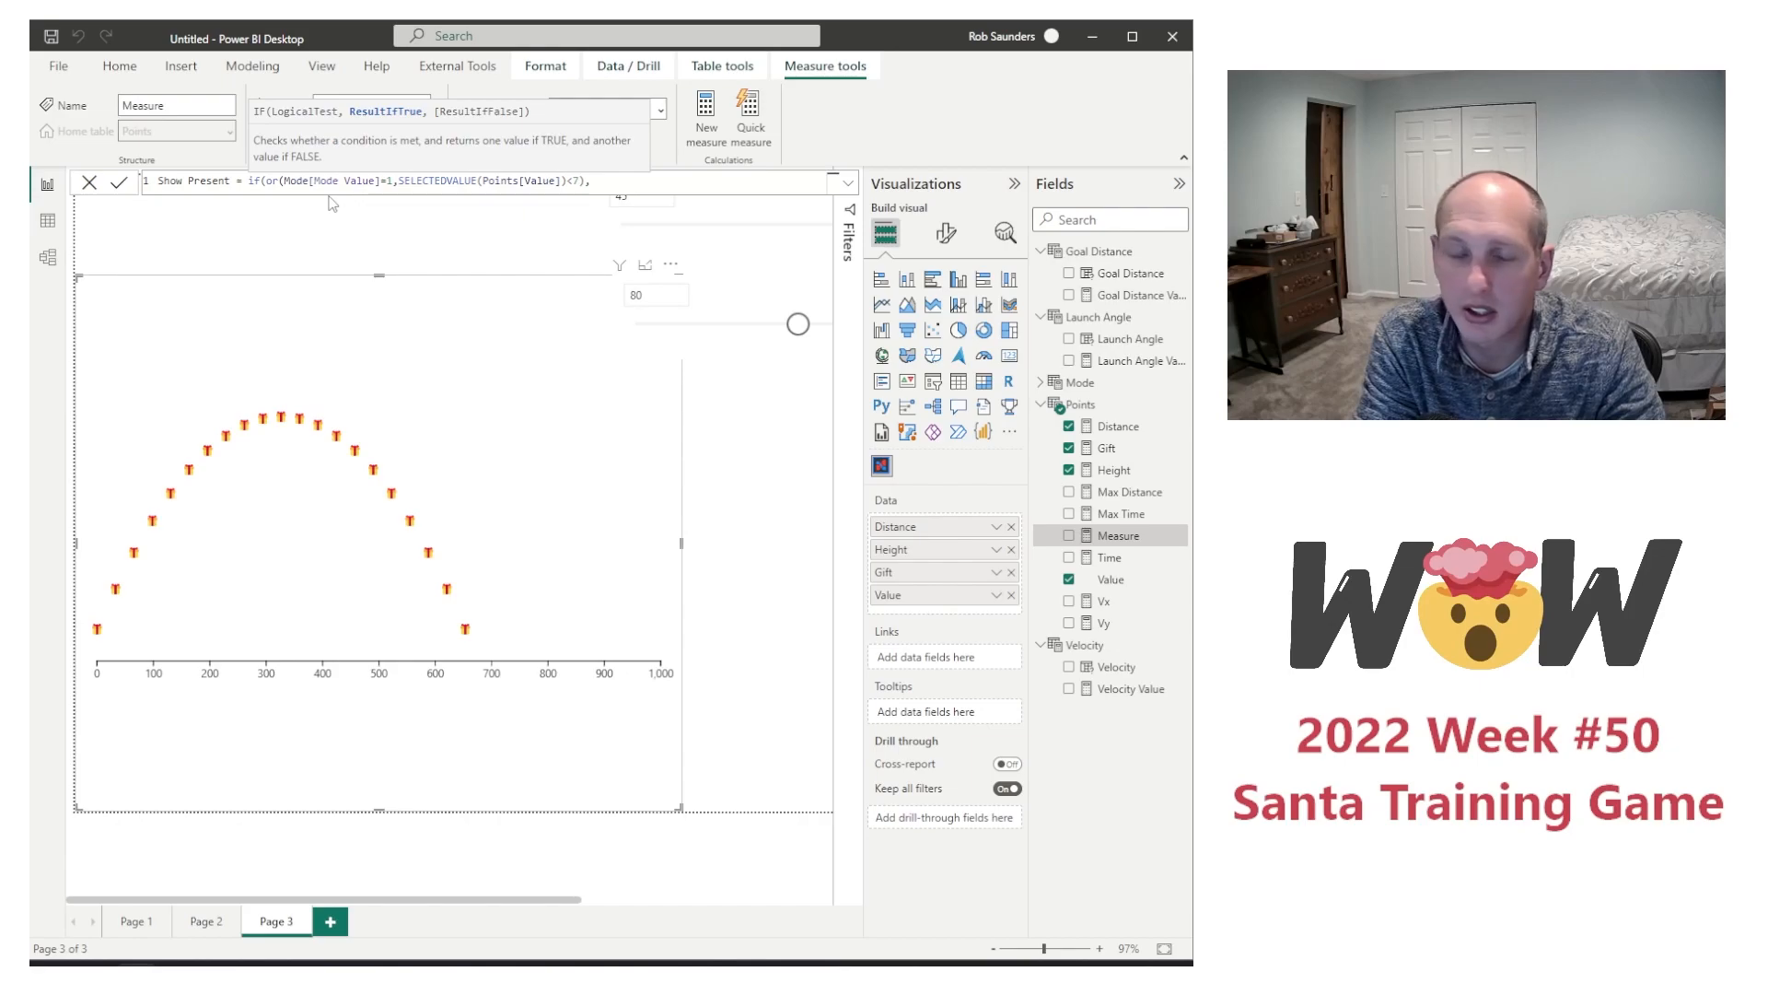
pyautogui.write('1,bla')
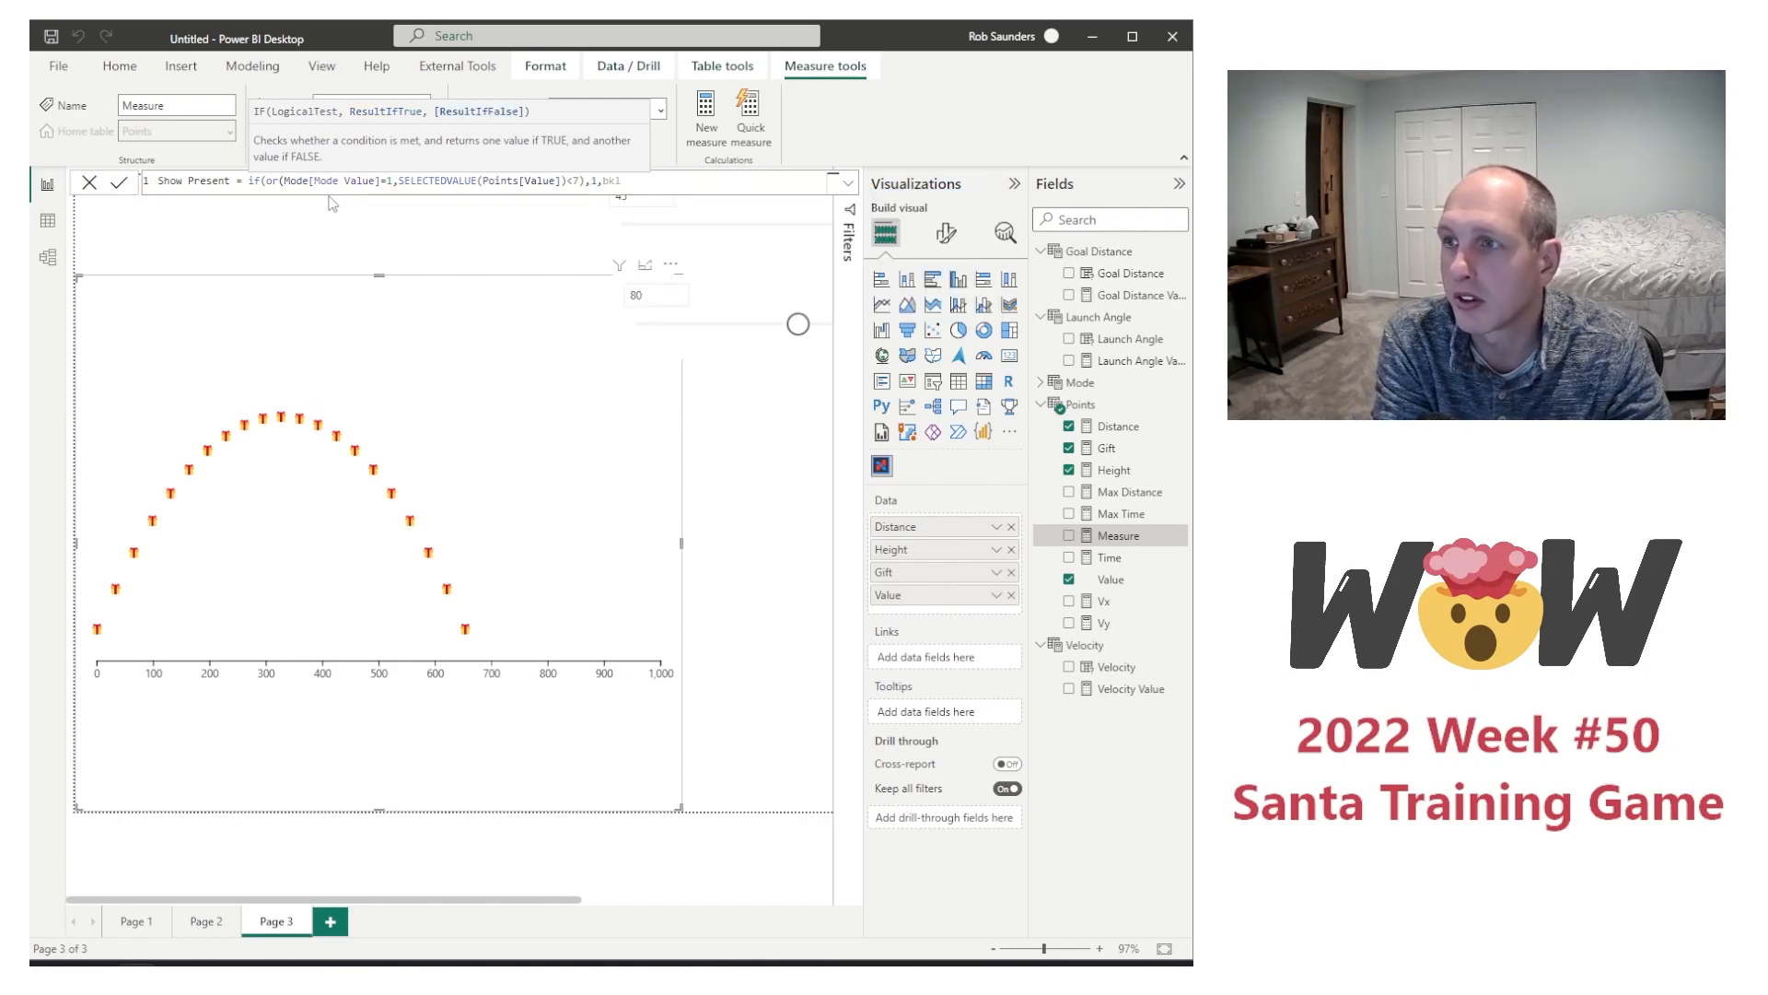
pyautogui.write('nk')
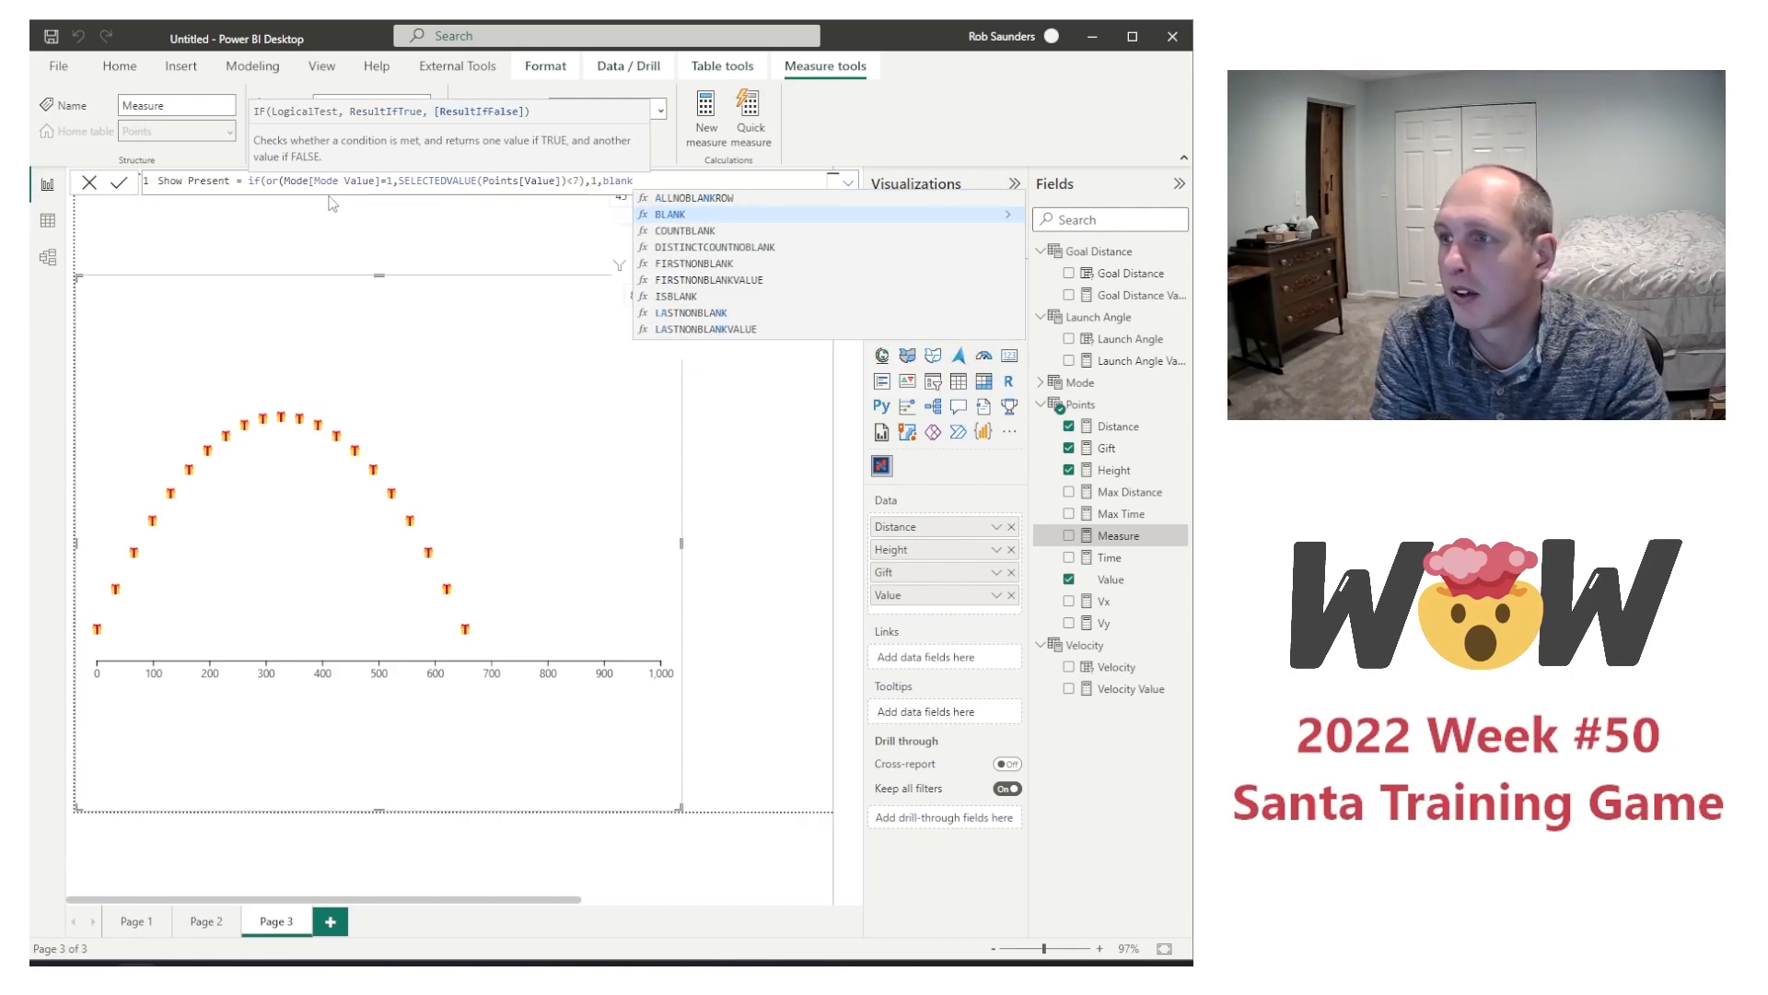
pyautogui.write('()')
# Step: Make the Show Present formula return 1 when true and BLANK() otherwise, and commit the measure
pyautogui.press('Return')
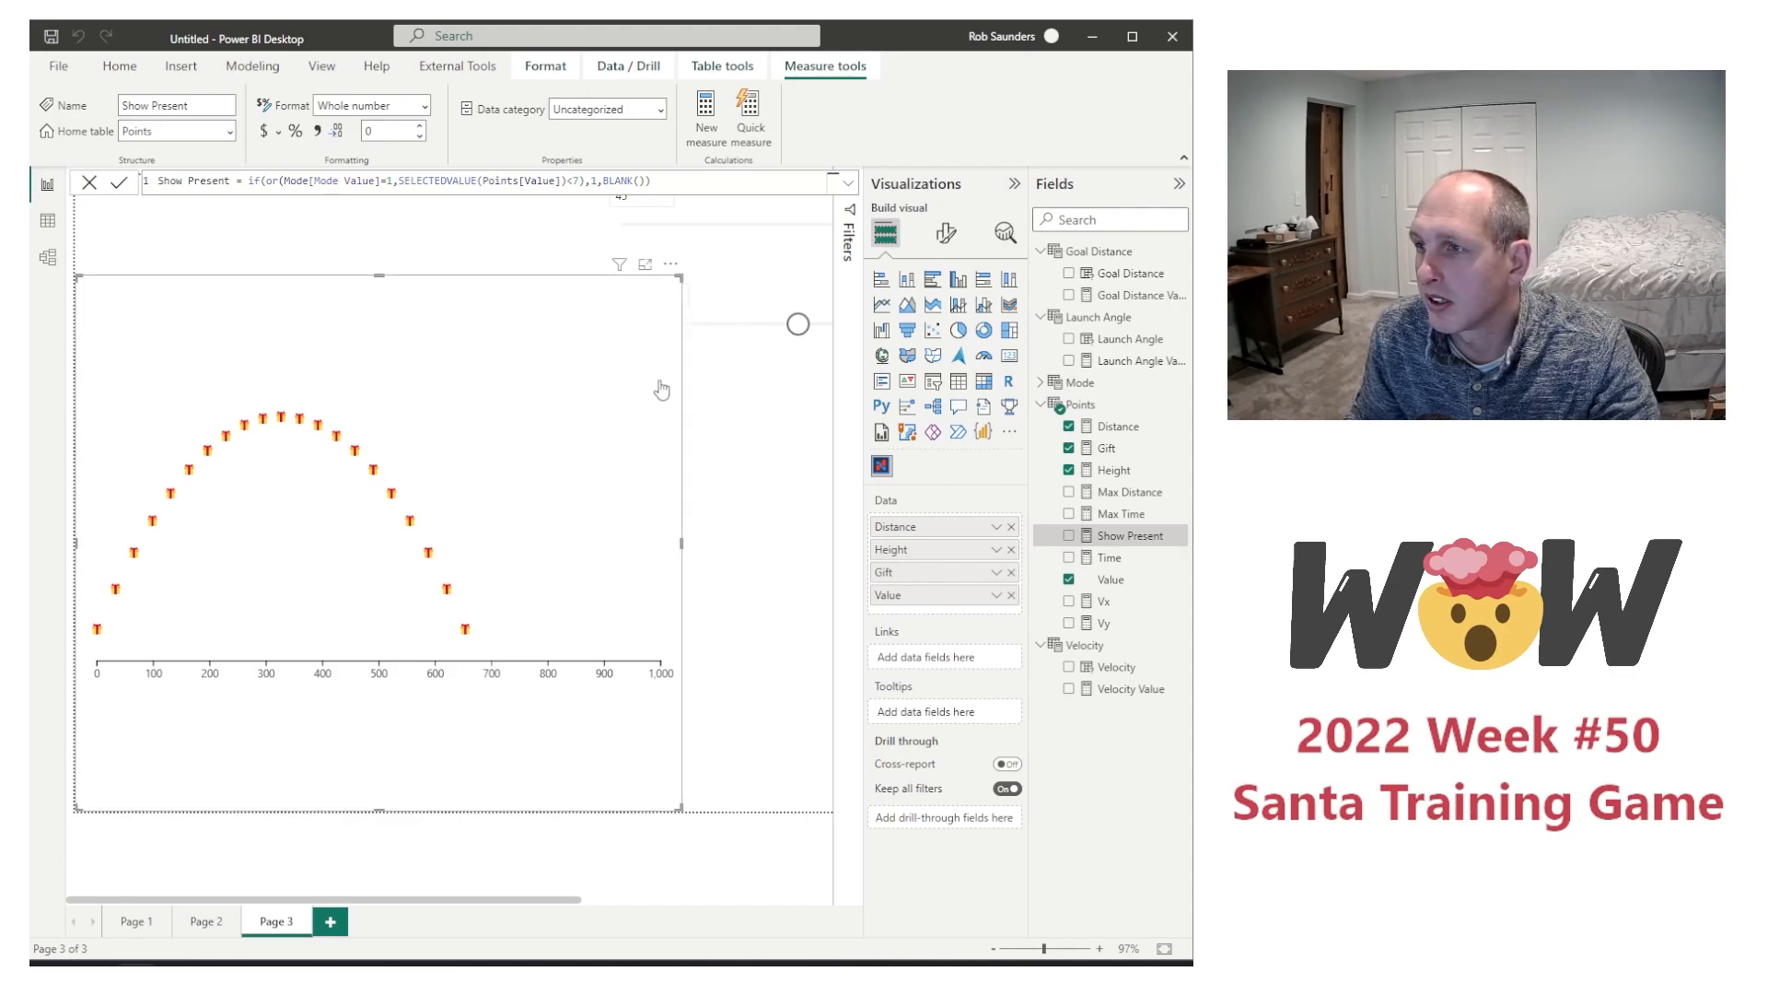
# Step: Filter the flight chart by the Show Present measure so that only items whose value is 1 are shown
pyautogui.click(849, 213)
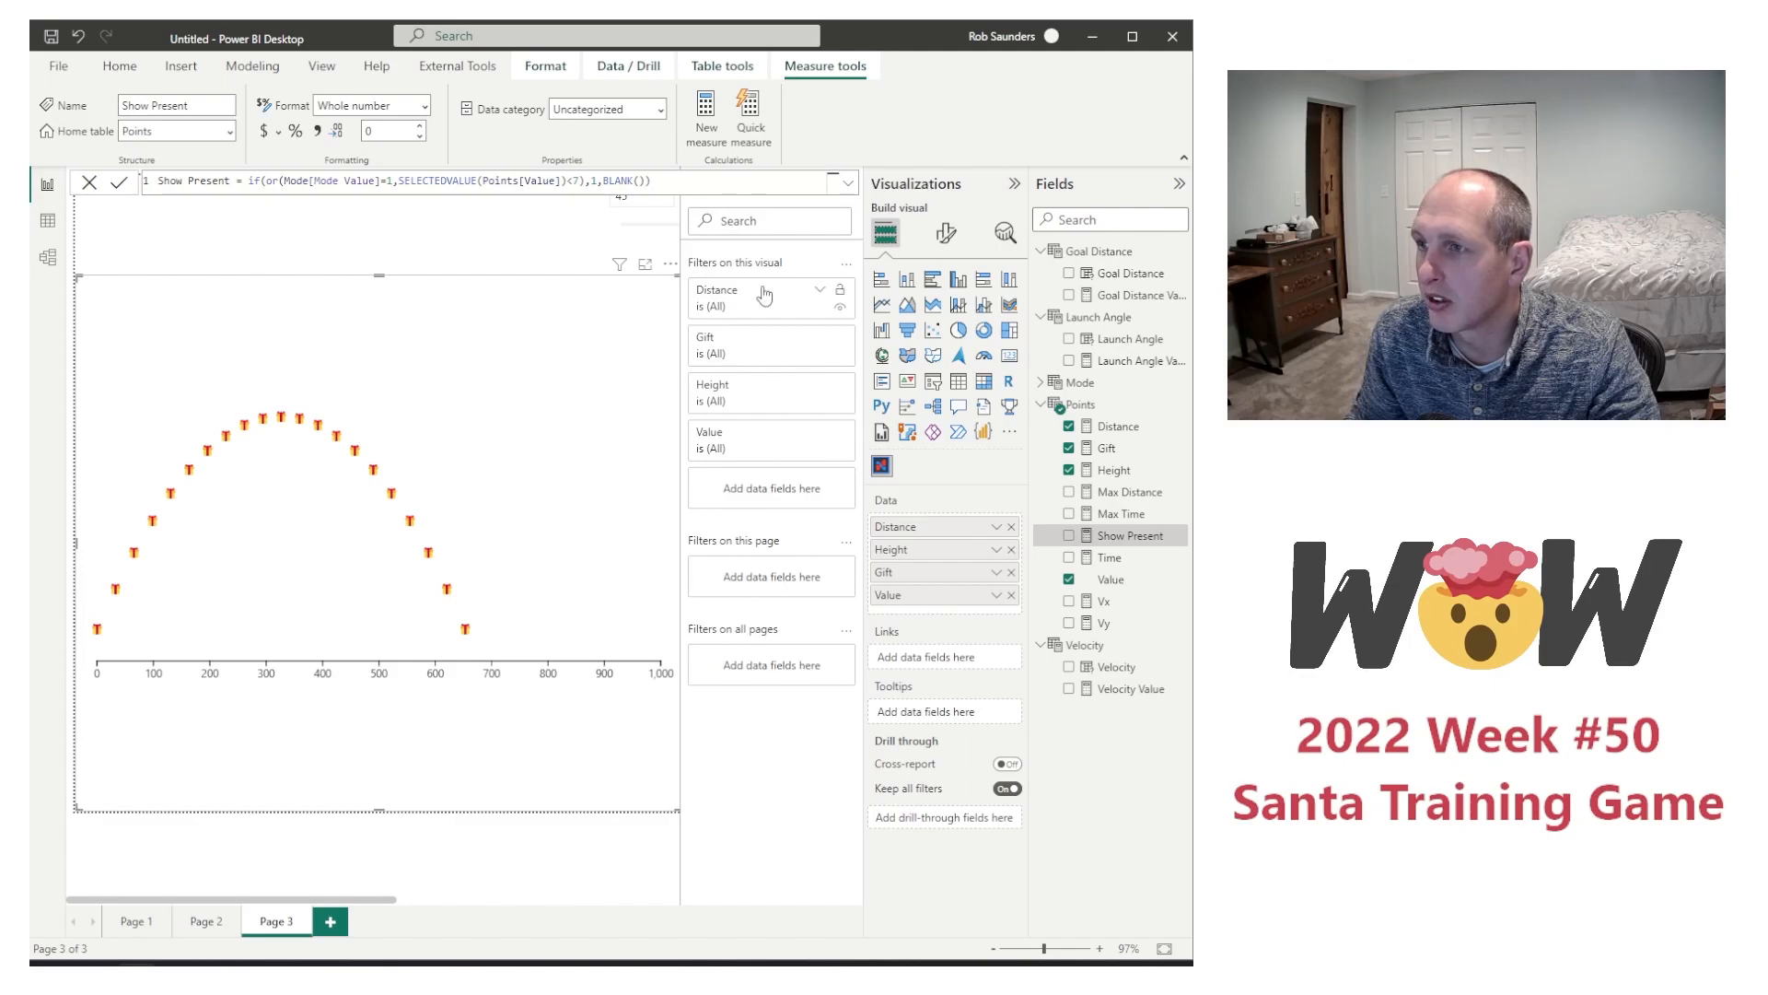
pyautogui.moveTo(1119, 543); pyautogui.dragTo(800, 496)
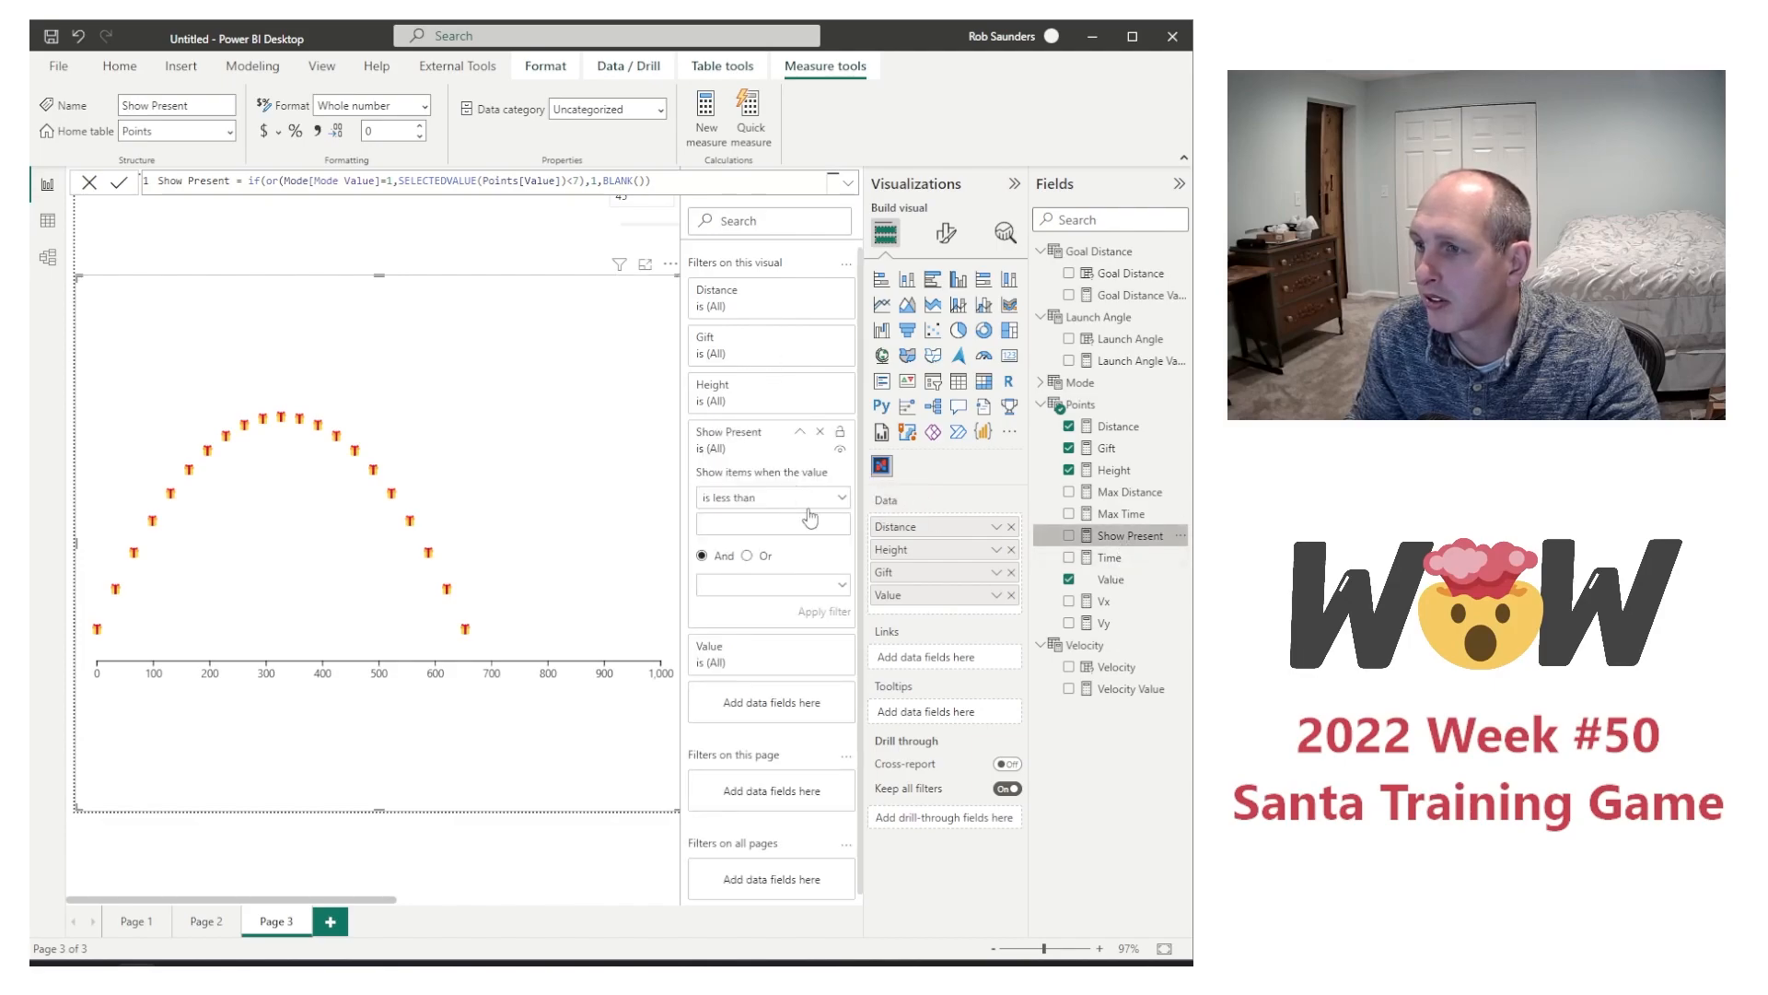
pyautogui.click(755, 497)
pyautogui.click(727, 608)
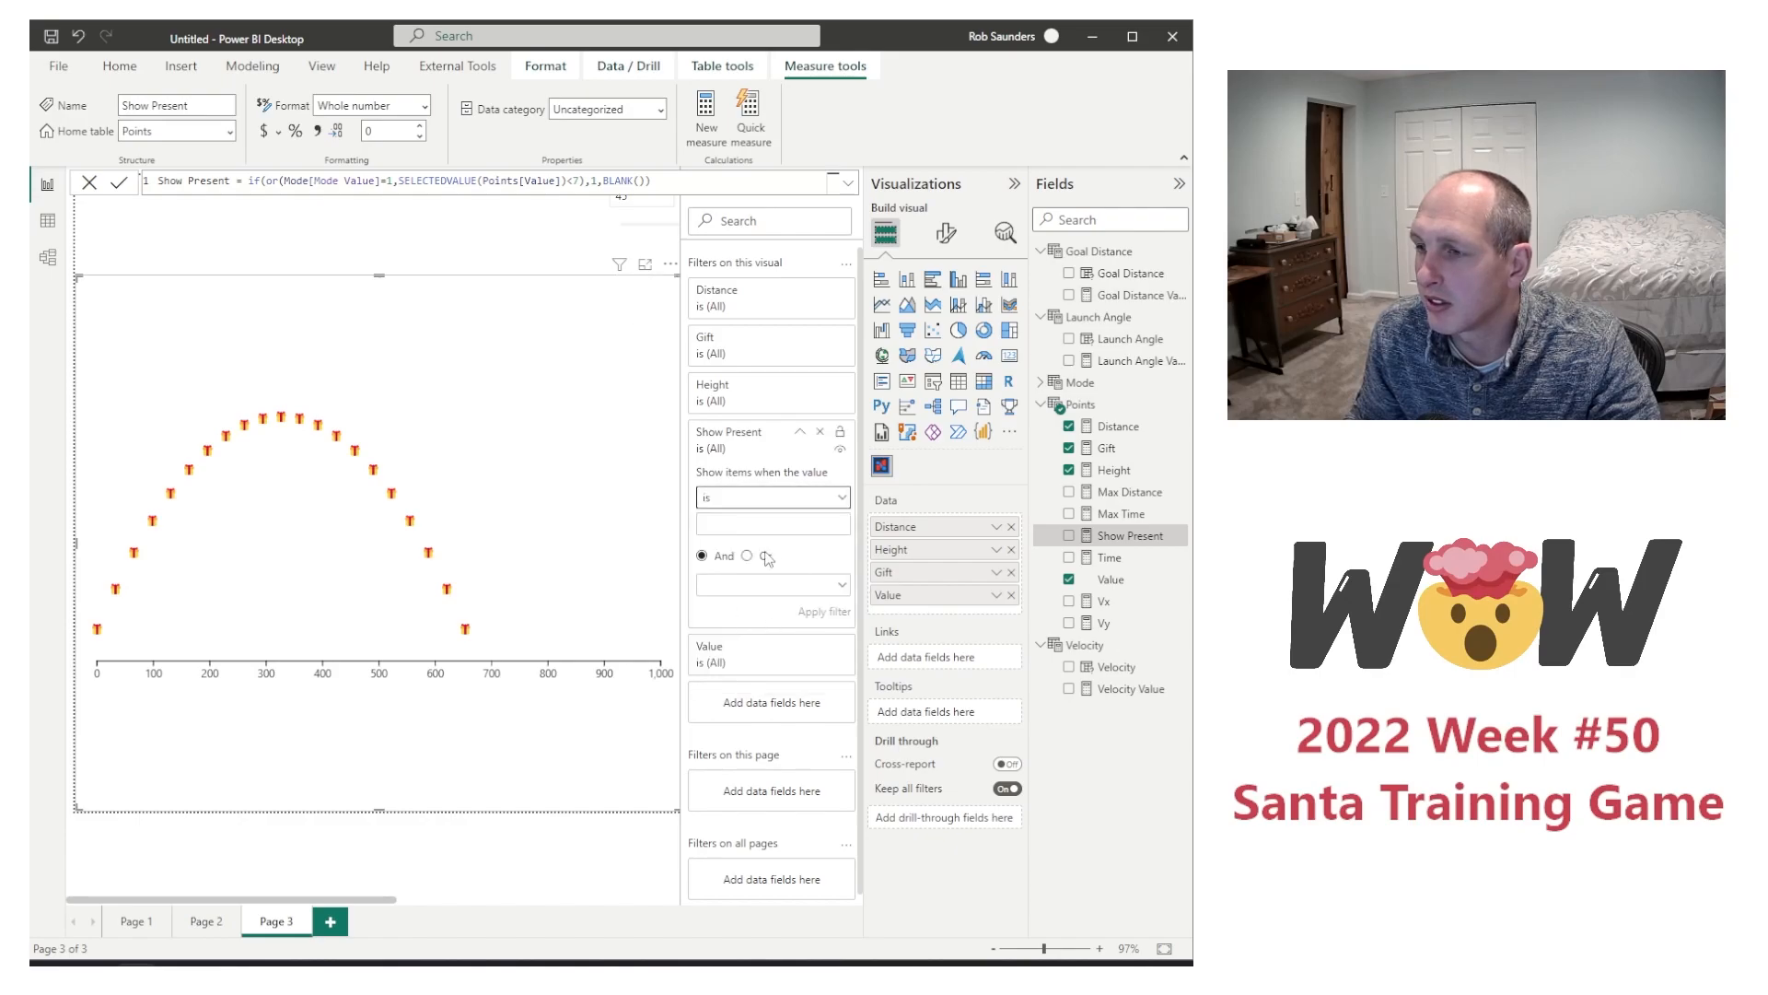
pyautogui.click(744, 526)
pyautogui.write('1')
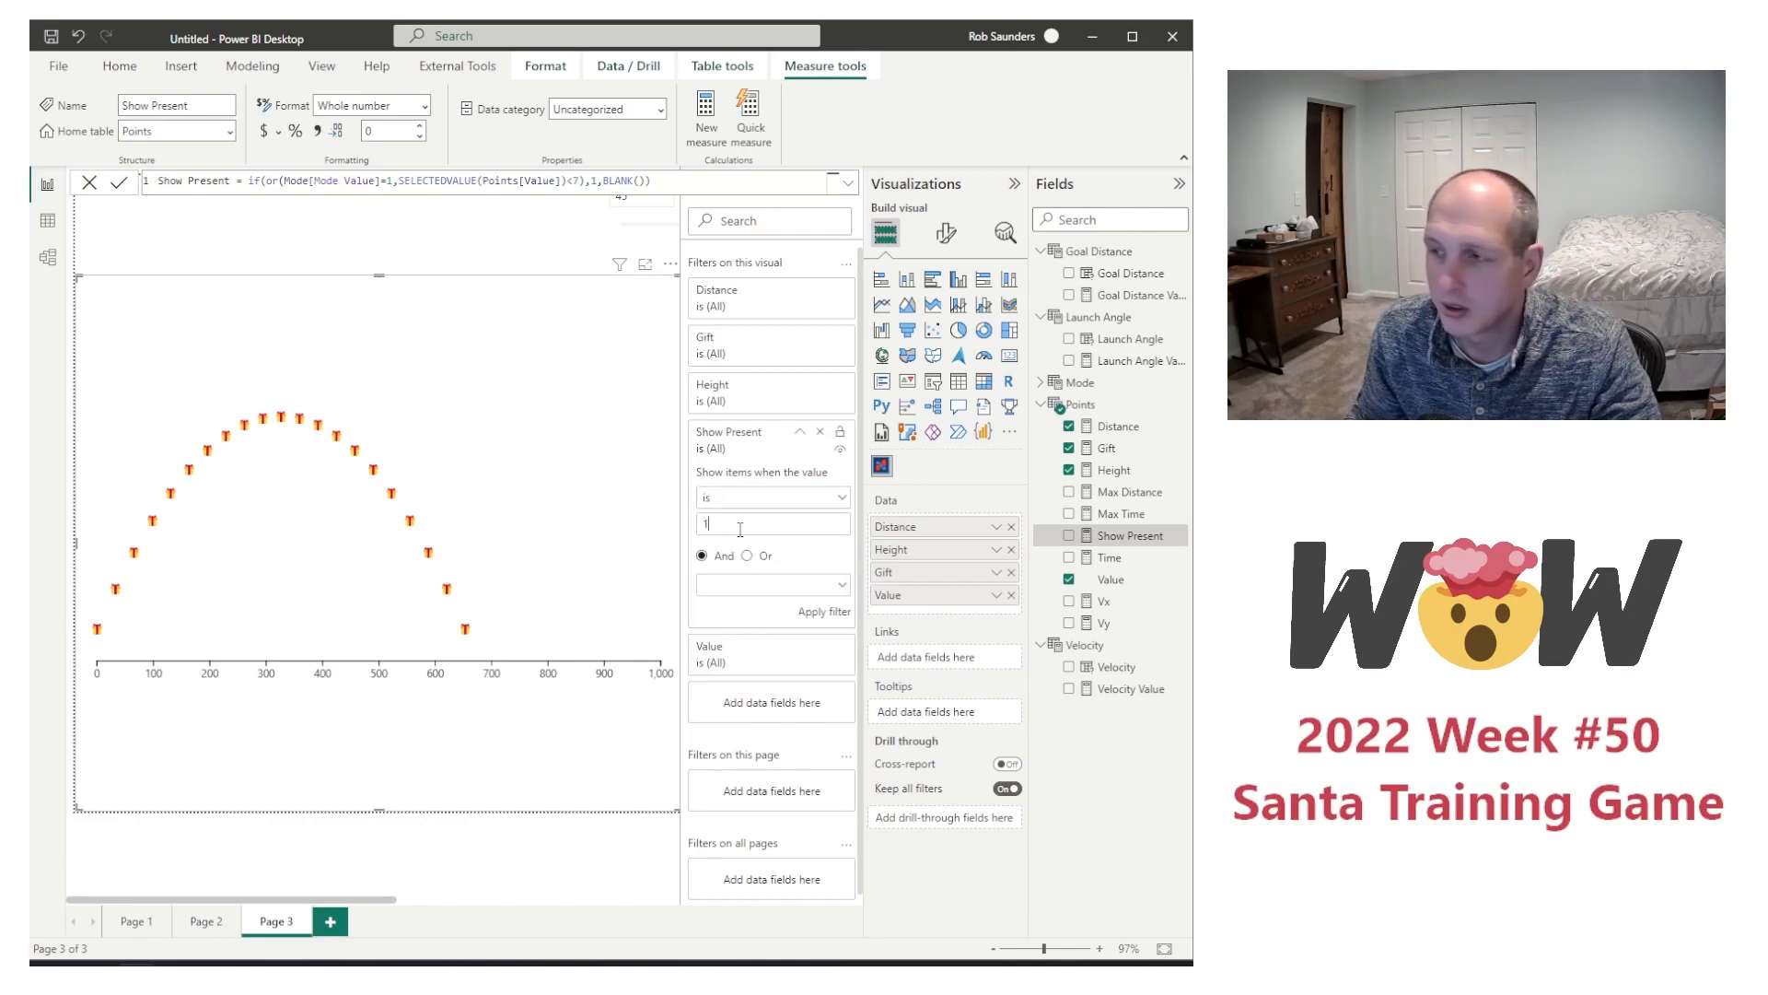
pyautogui.click(811, 610)
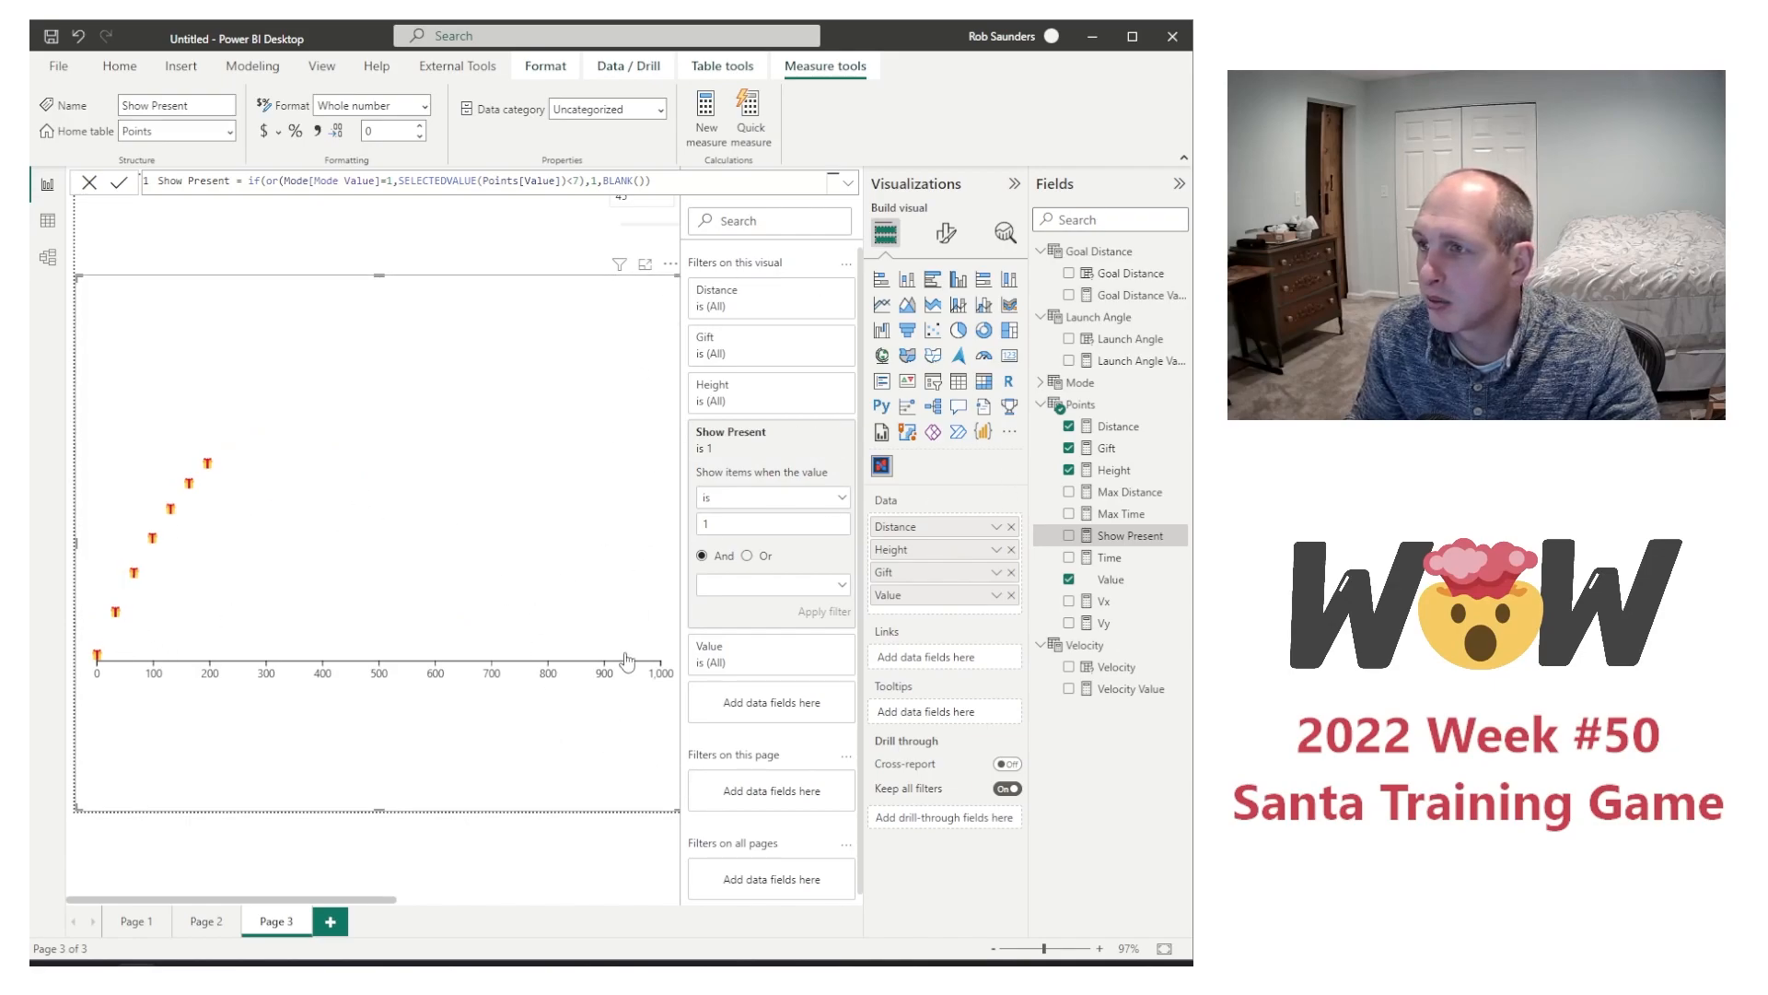
# Step: Add a slicer for the Mode field to the report page and select it beside the Velocity slicer
pyautogui.click(295, 245)
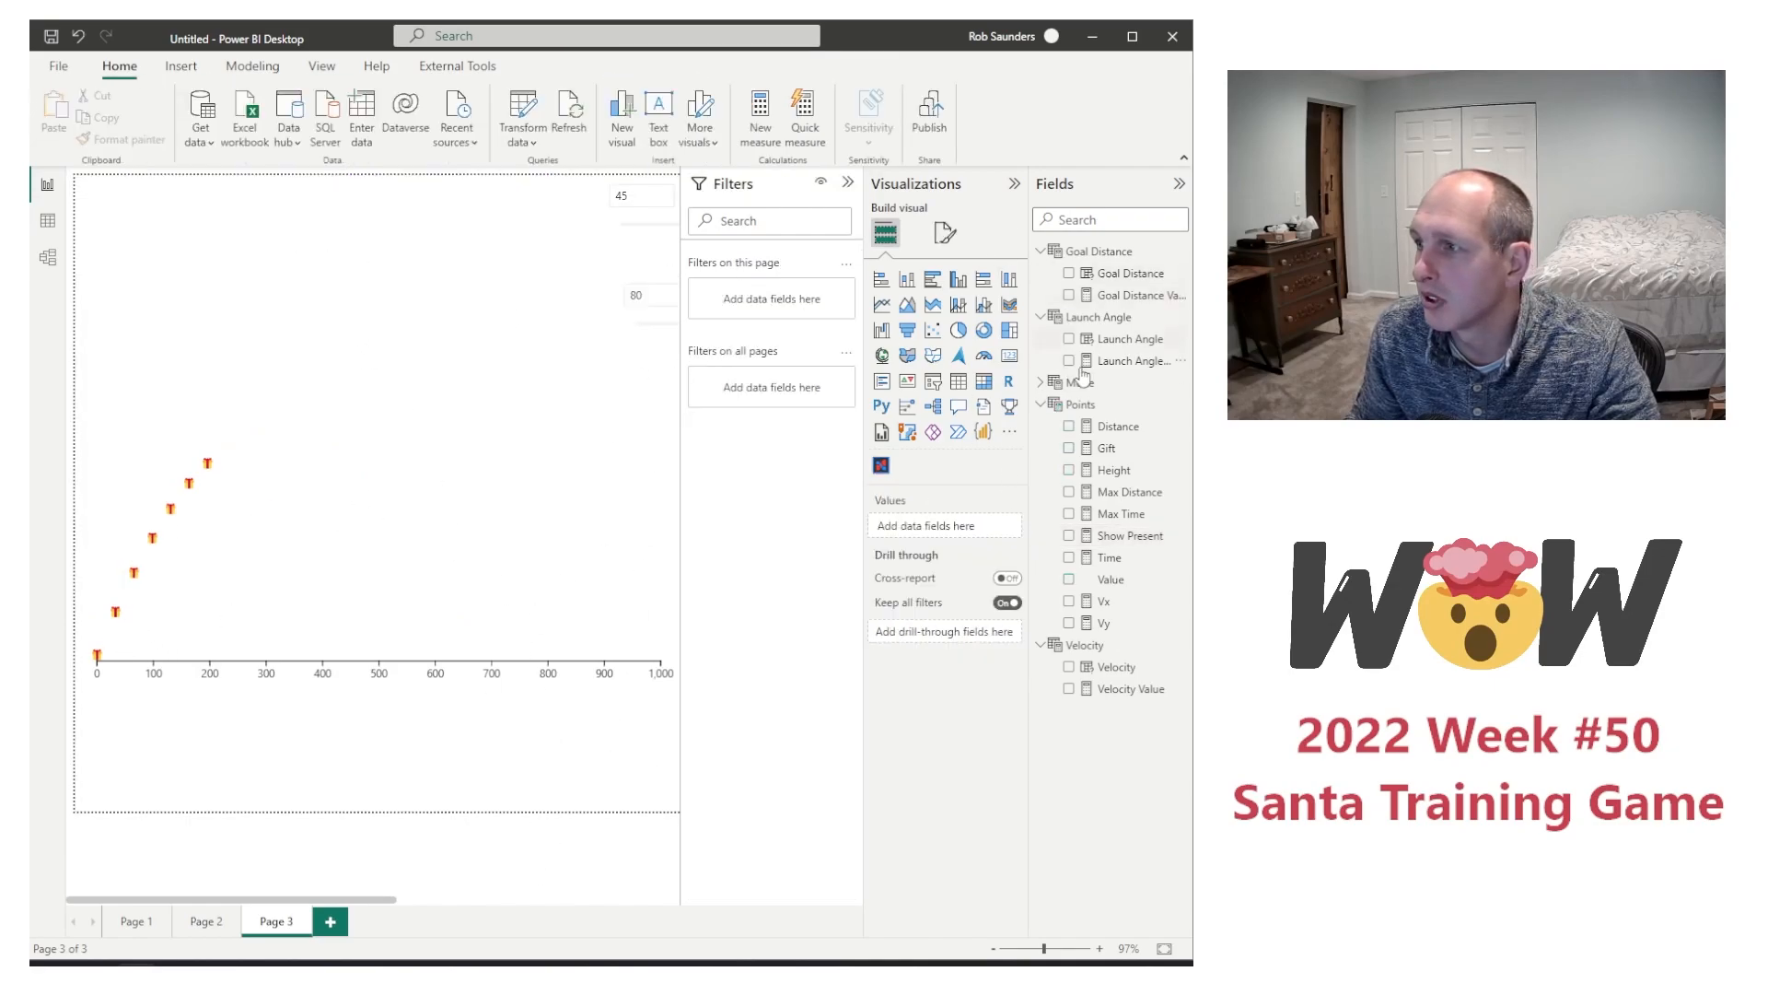
pyautogui.click(1042, 383)
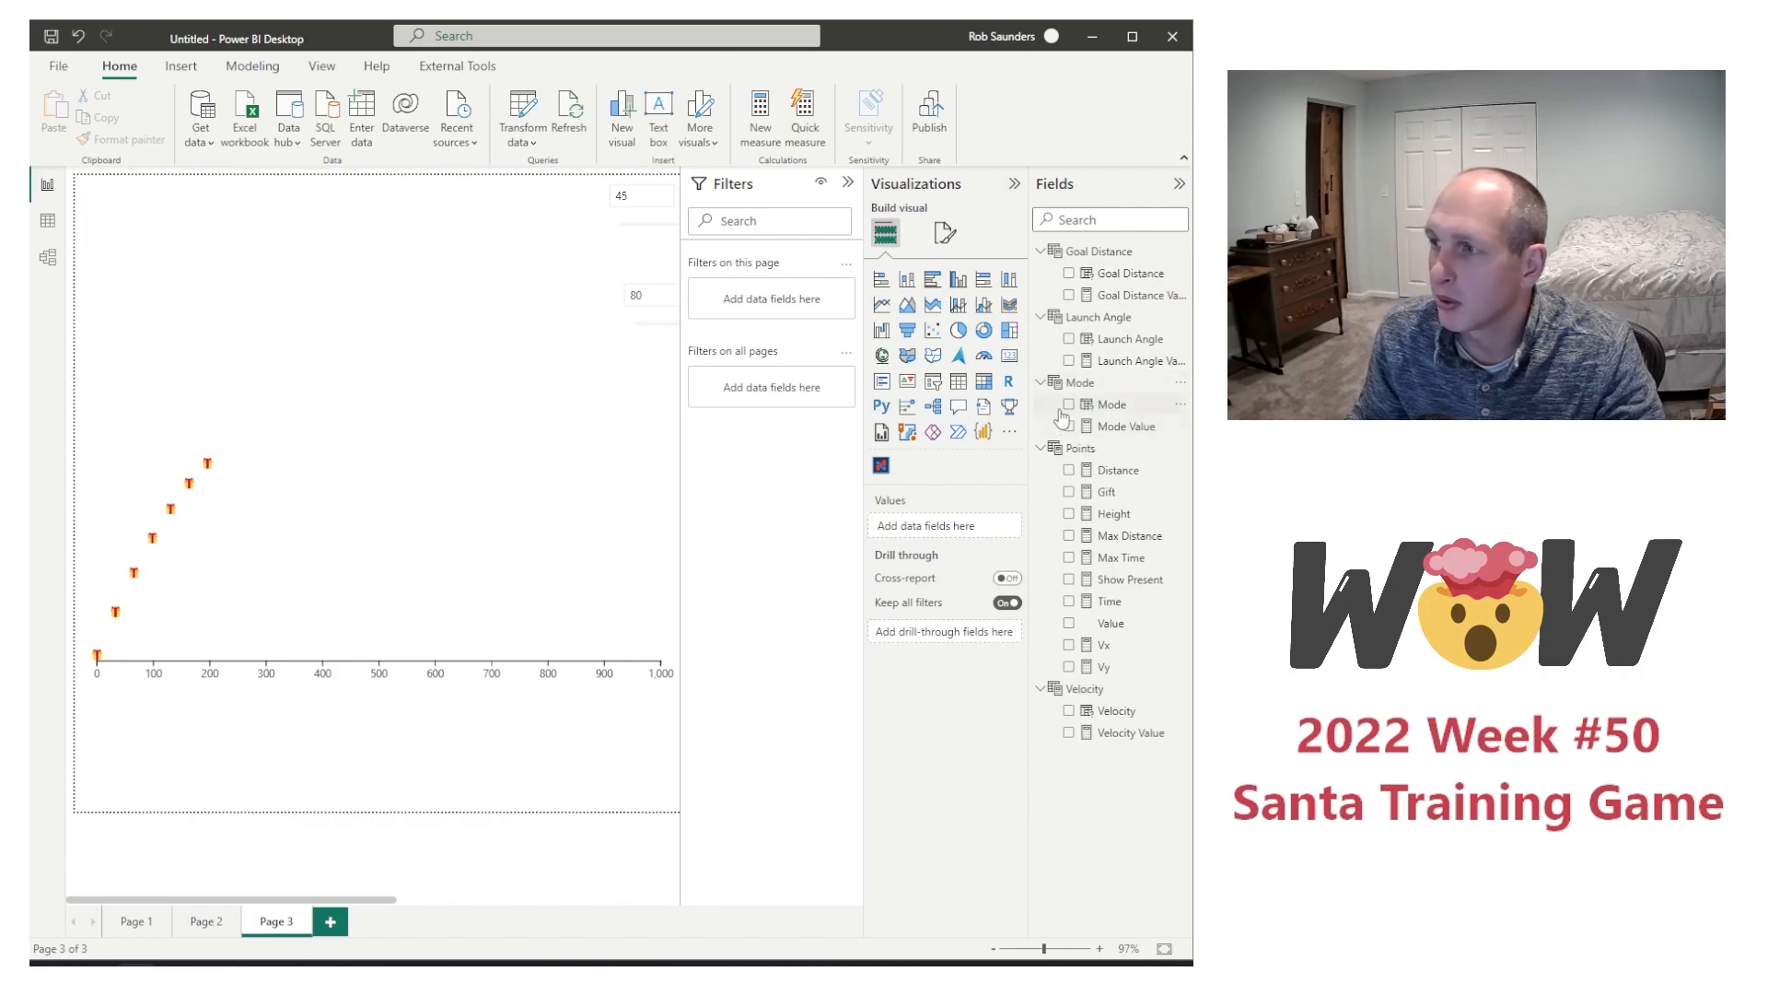
pyautogui.click(1069, 405)
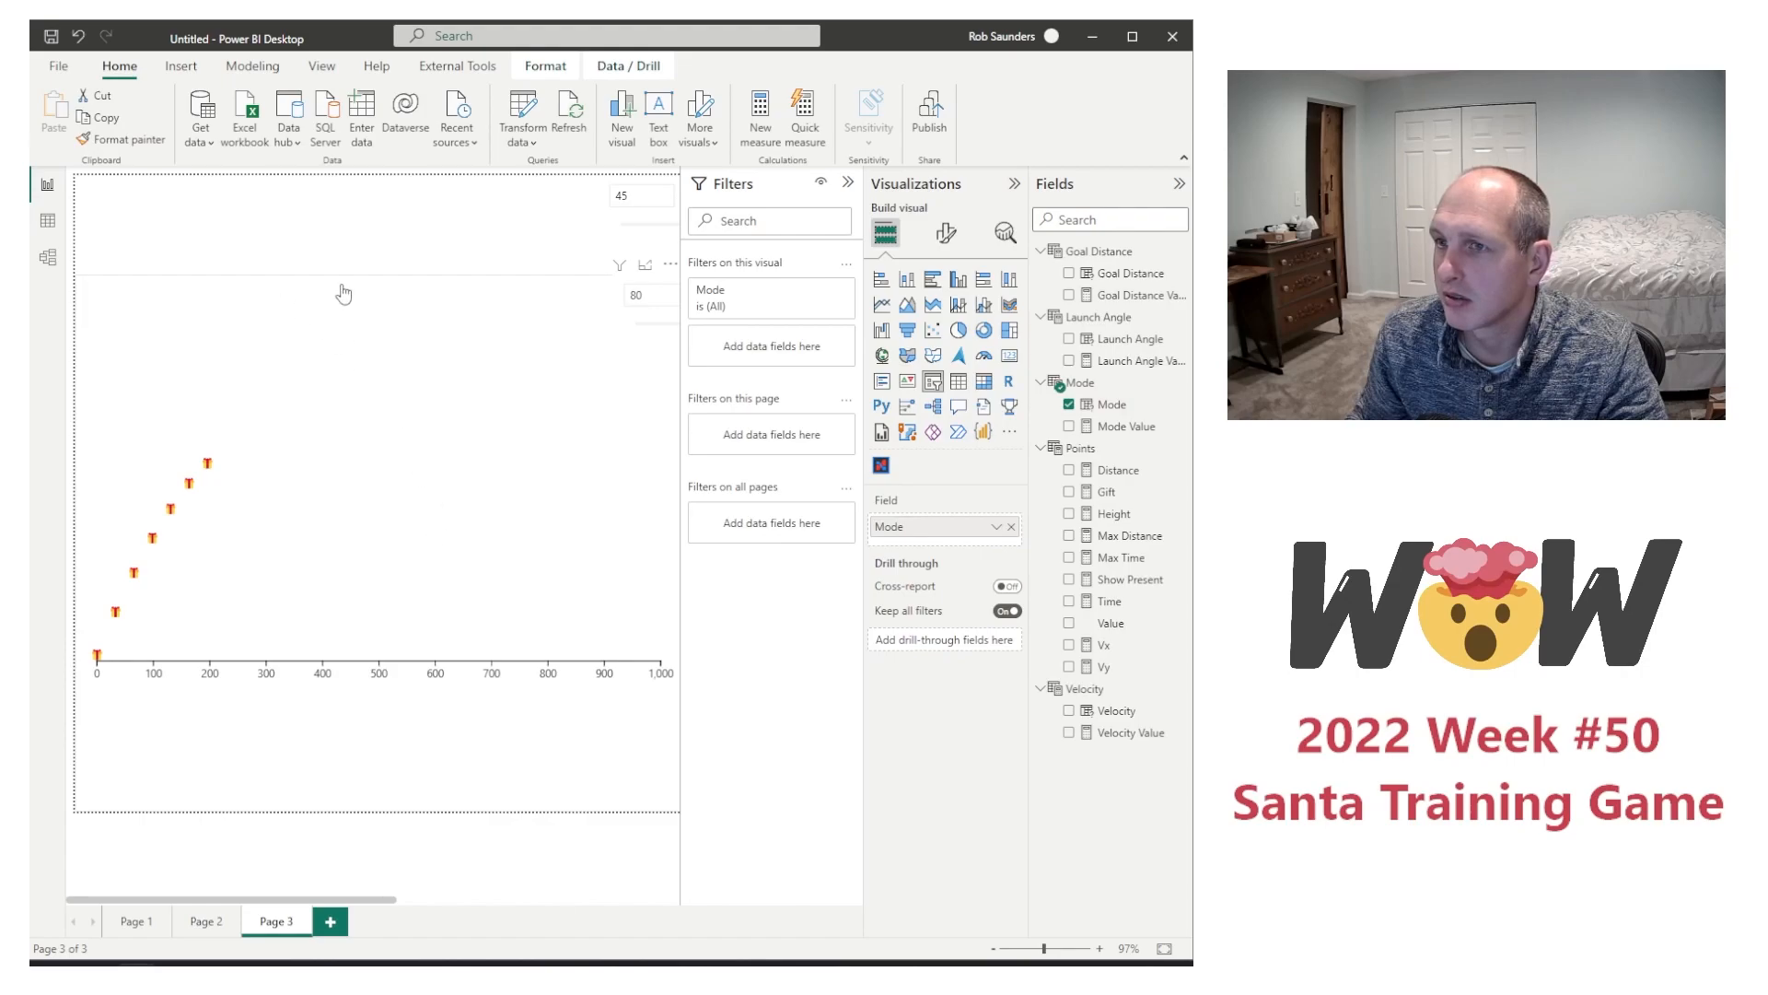
pyautogui.click(398, 771)
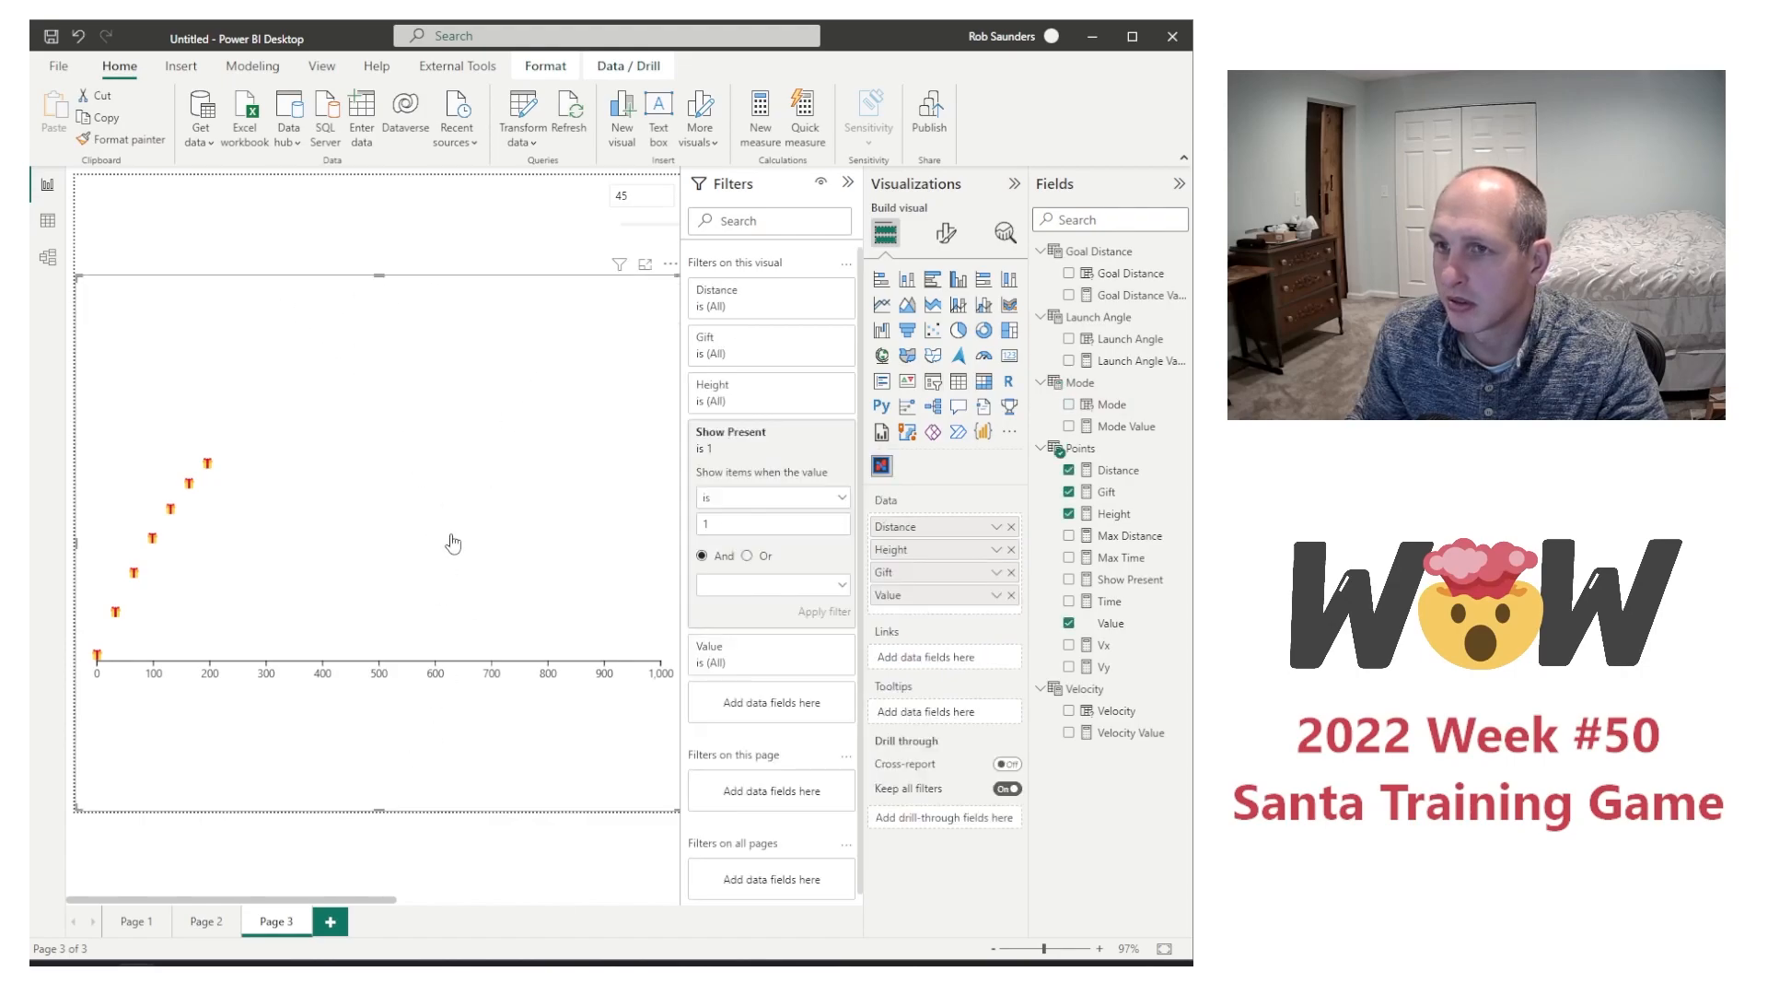
pyautogui.moveTo(354, 900); pyautogui.dragTo(638, 898)
pyautogui.click(517, 266)
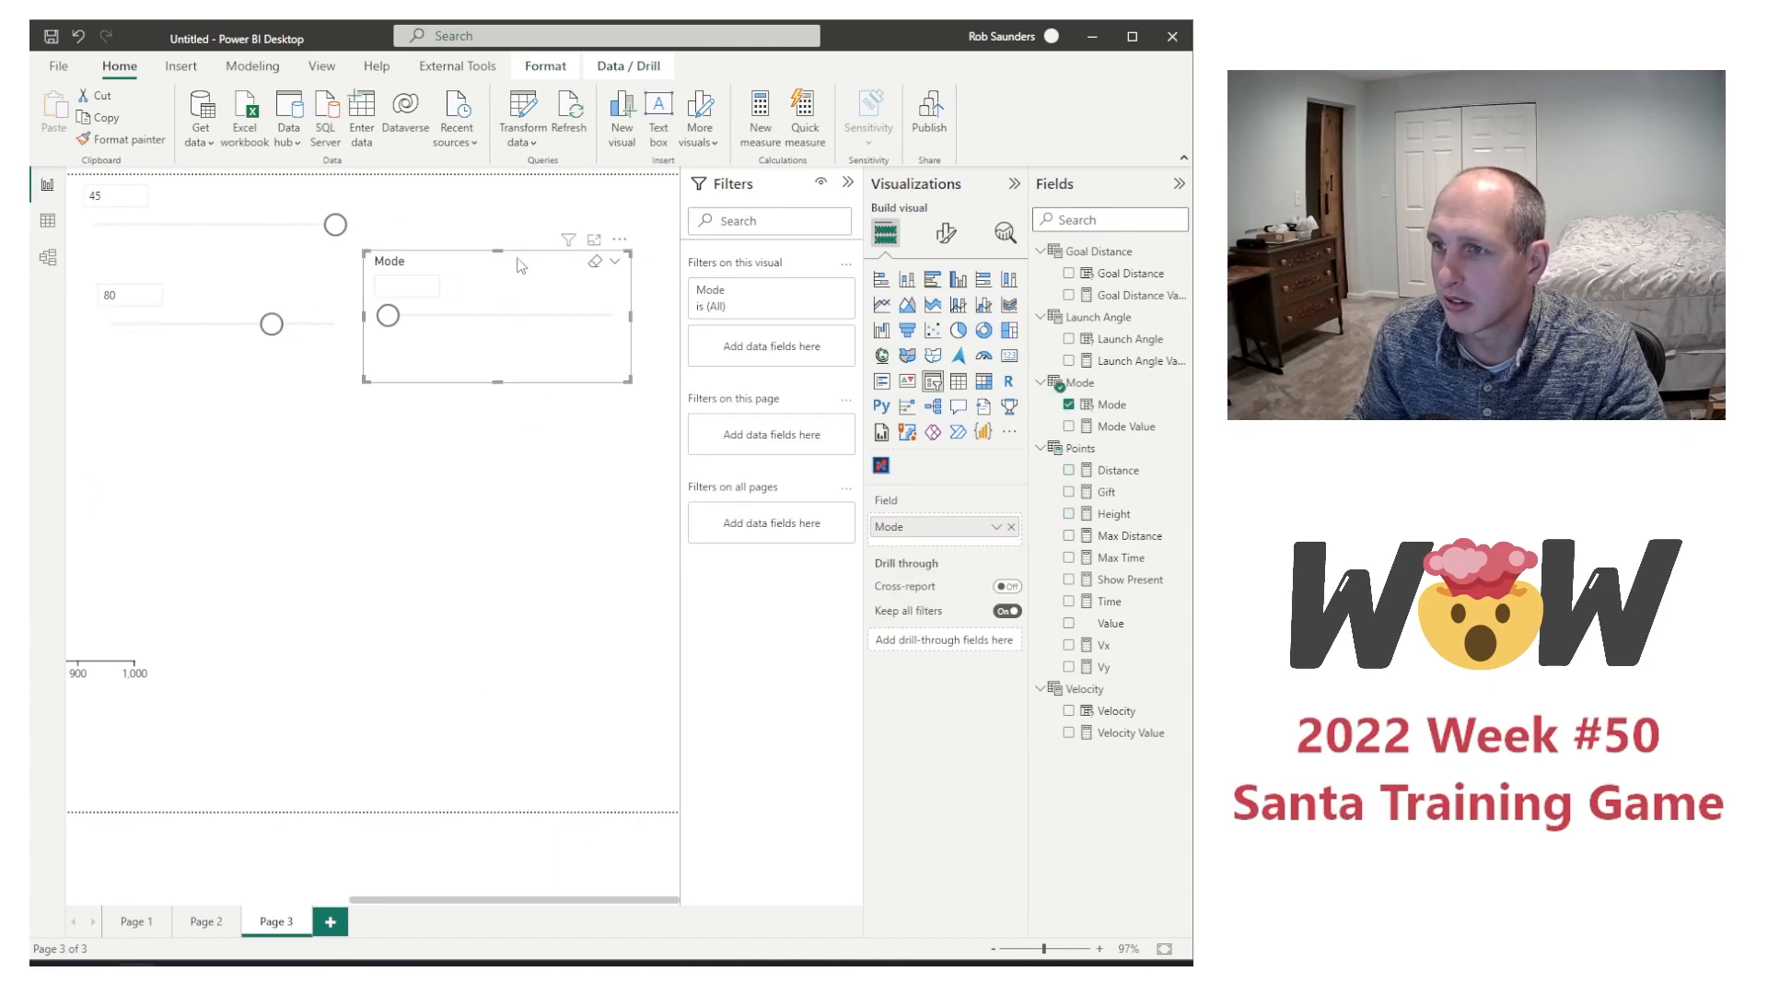
# Step: Move the Mode slicer directly below the Velocity slicer, hiding the Filters and Visualizations panes to make room
pyautogui.moveTo(520, 262); pyautogui.dragTo(397, 286)
pyautogui.click(847, 182)
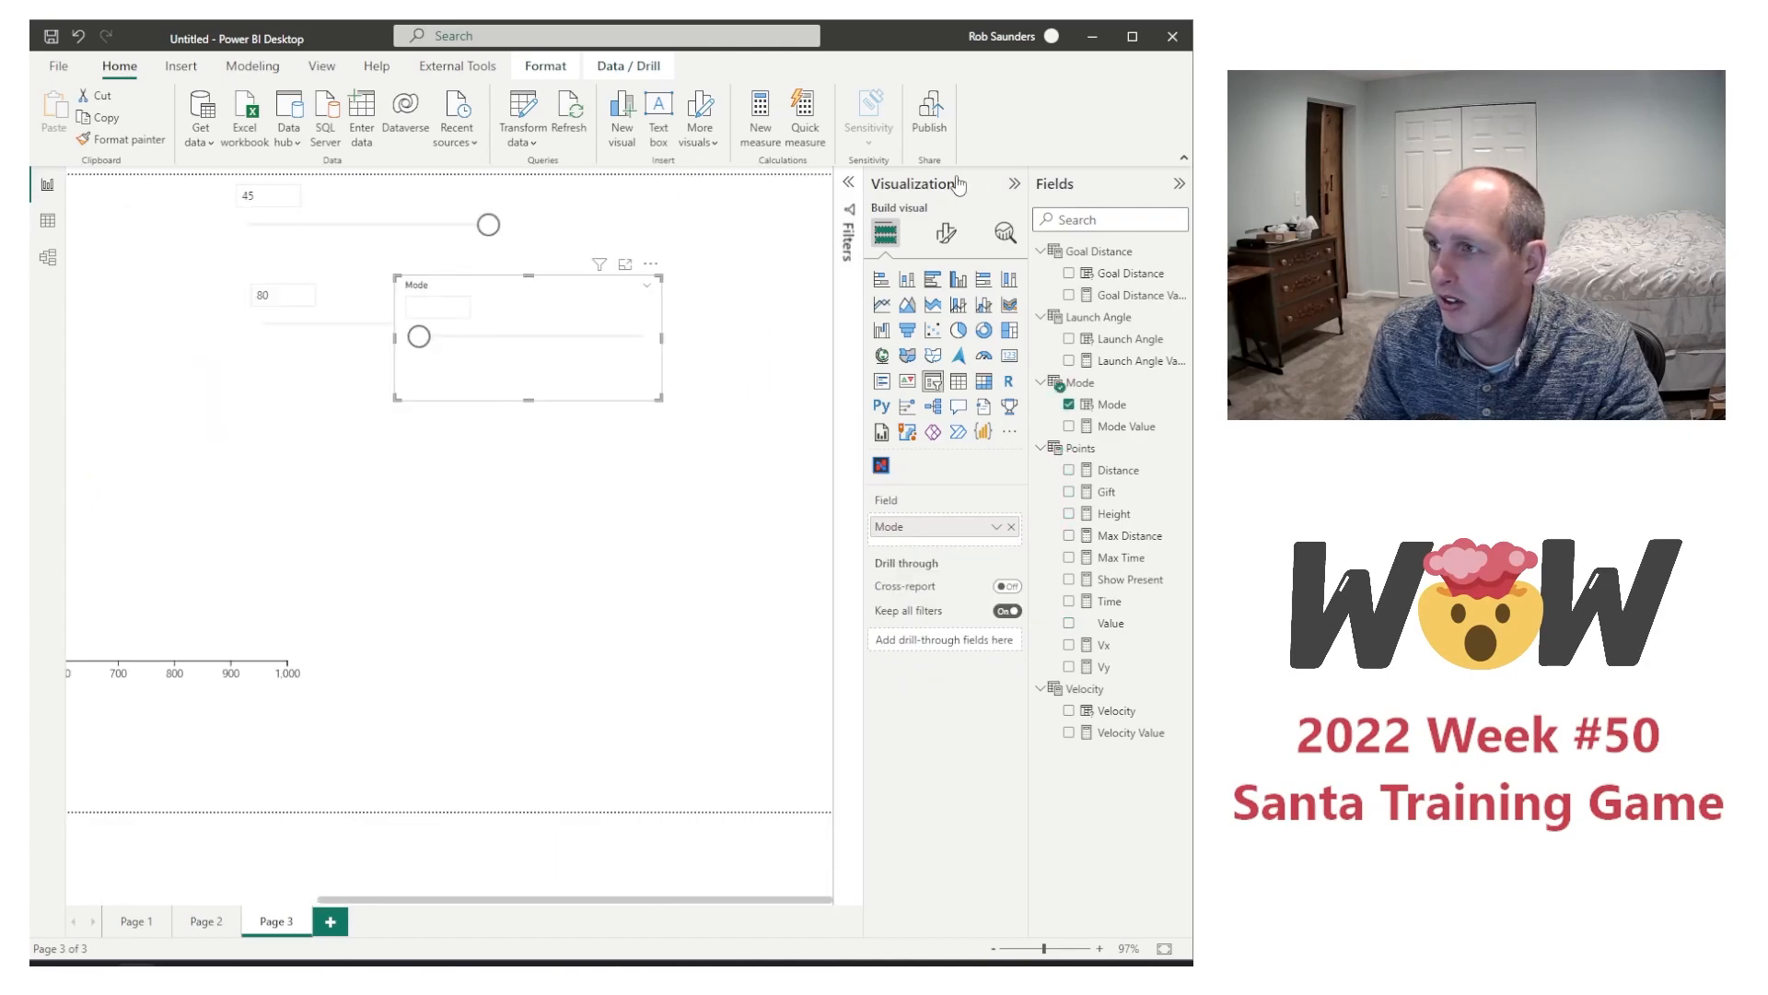
pyautogui.click(1017, 187)
pyautogui.moveTo(731, 376); pyautogui.dragTo(558, 473)
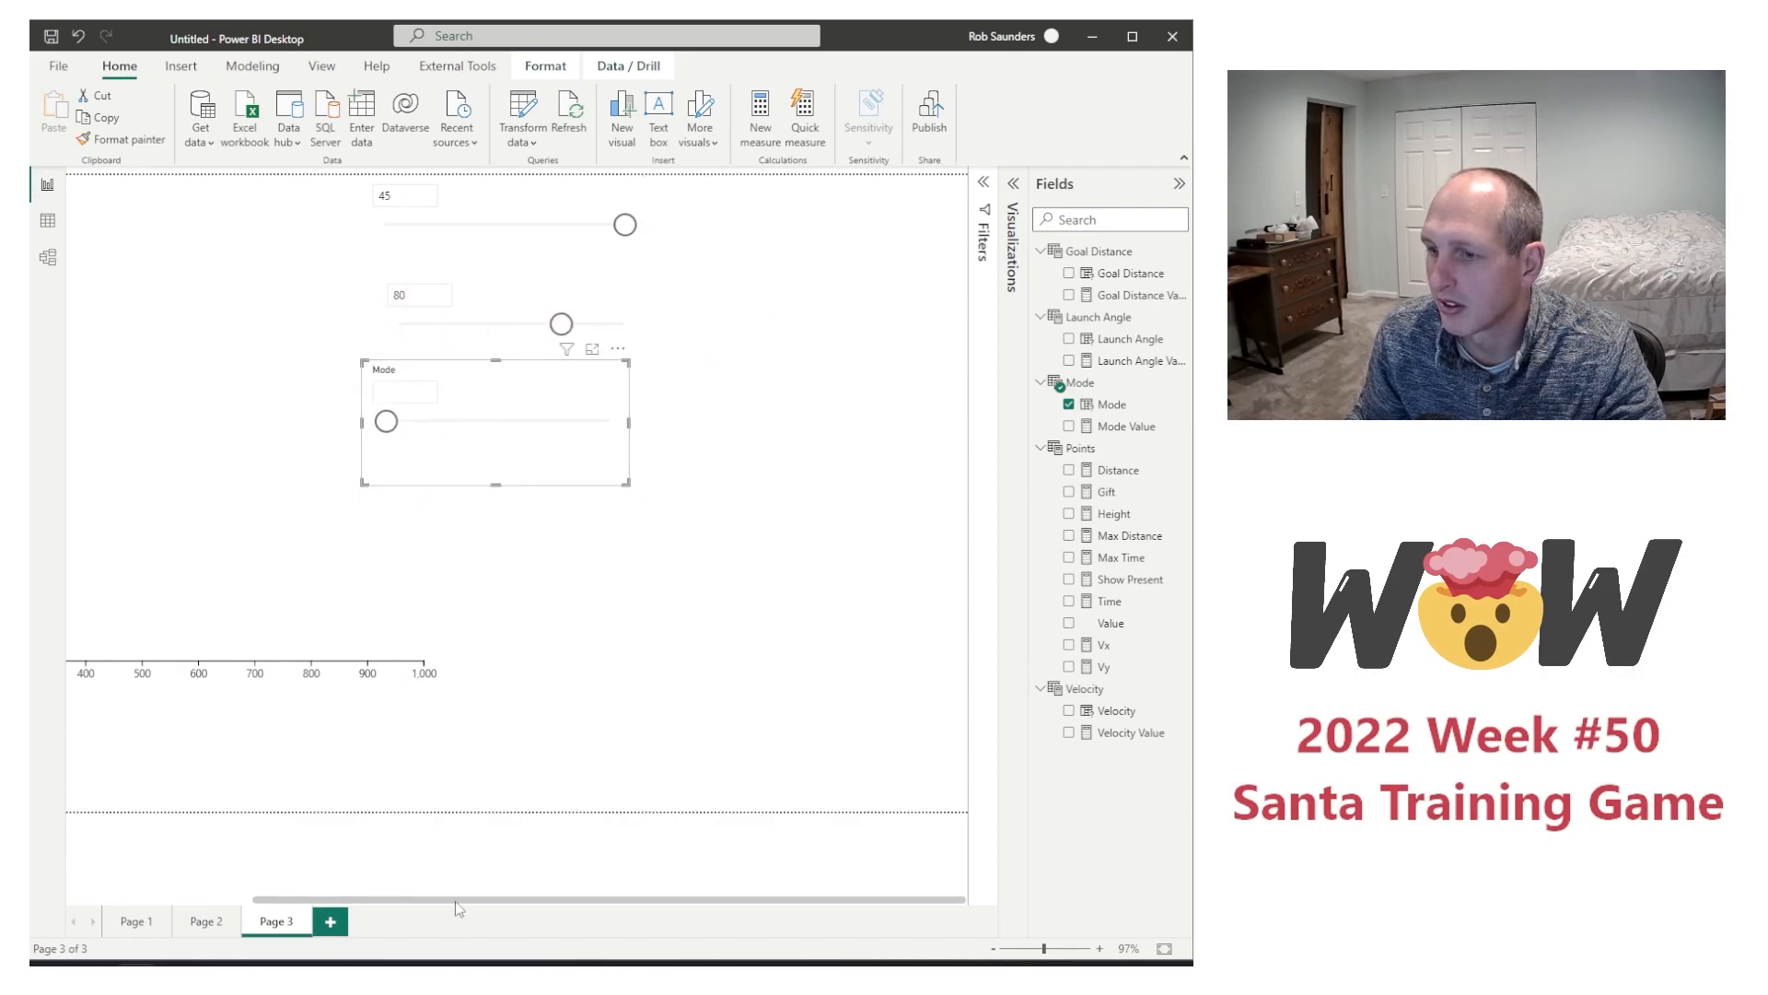
pyautogui.moveTo(454, 901); pyautogui.dragTo(207, 892)
# Step: Test the Mode slicer by switching it between 1 and 0 and comparing the presents displayed in the flight chart
pyautogui.click(848, 420)
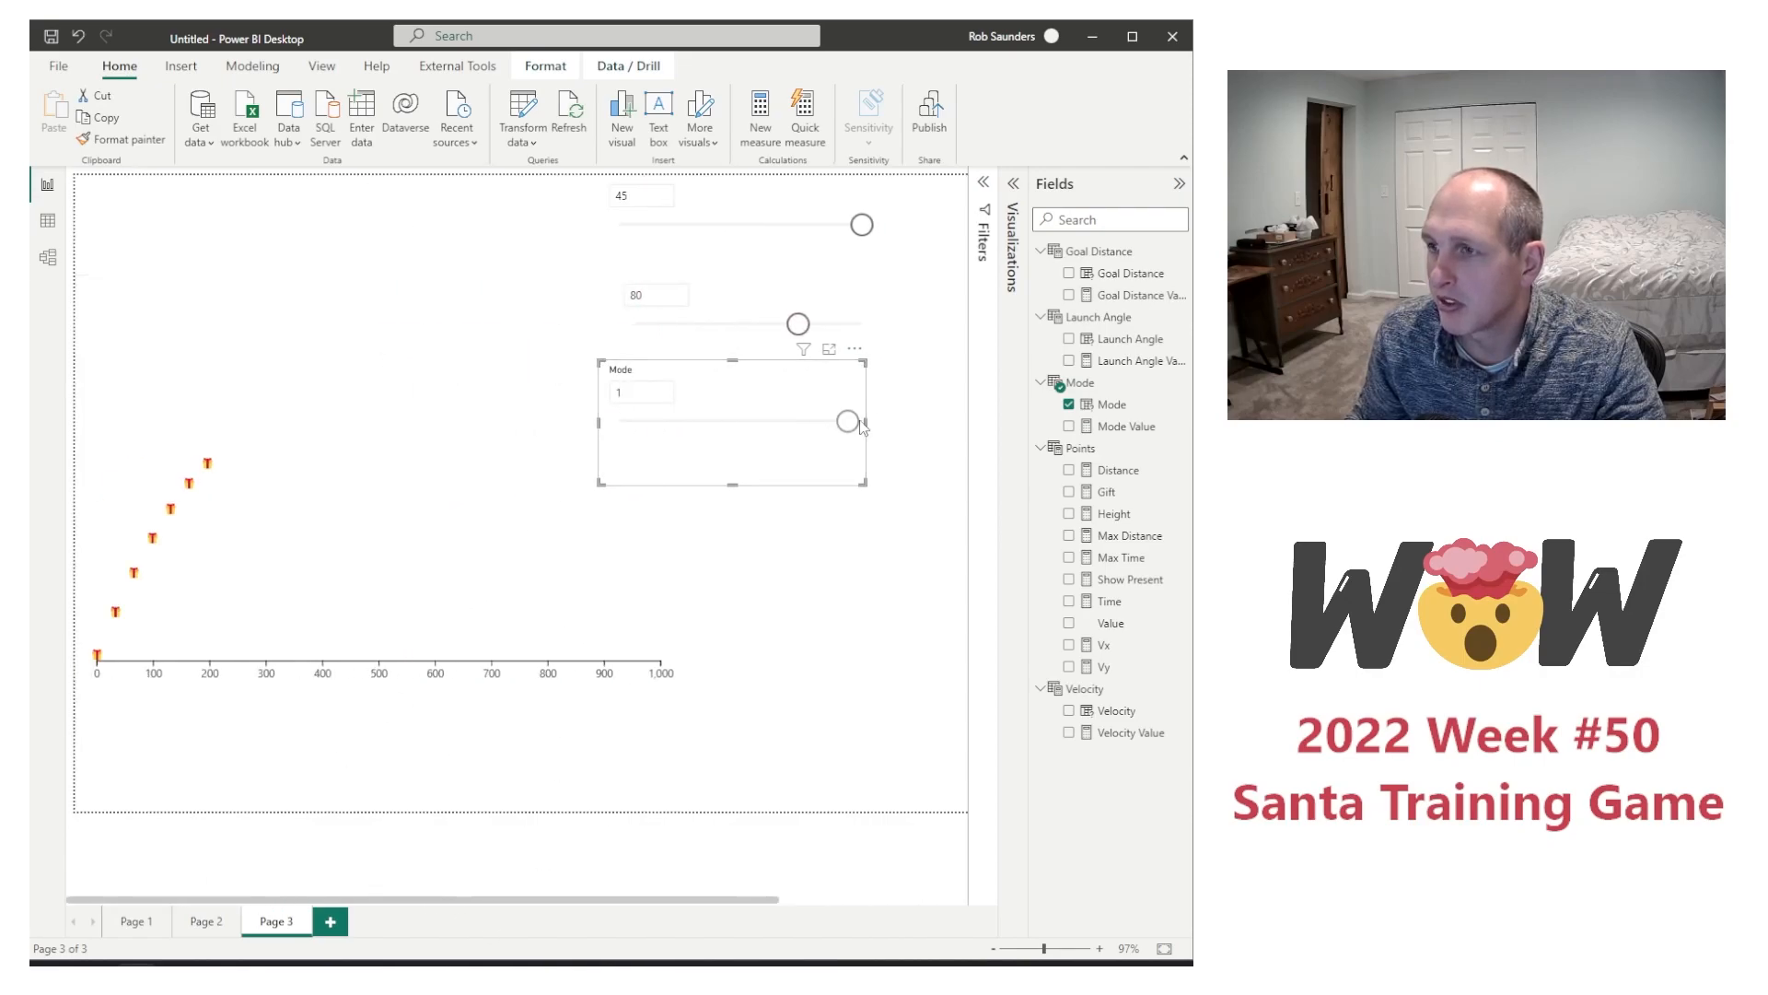
pyautogui.click(623, 421)
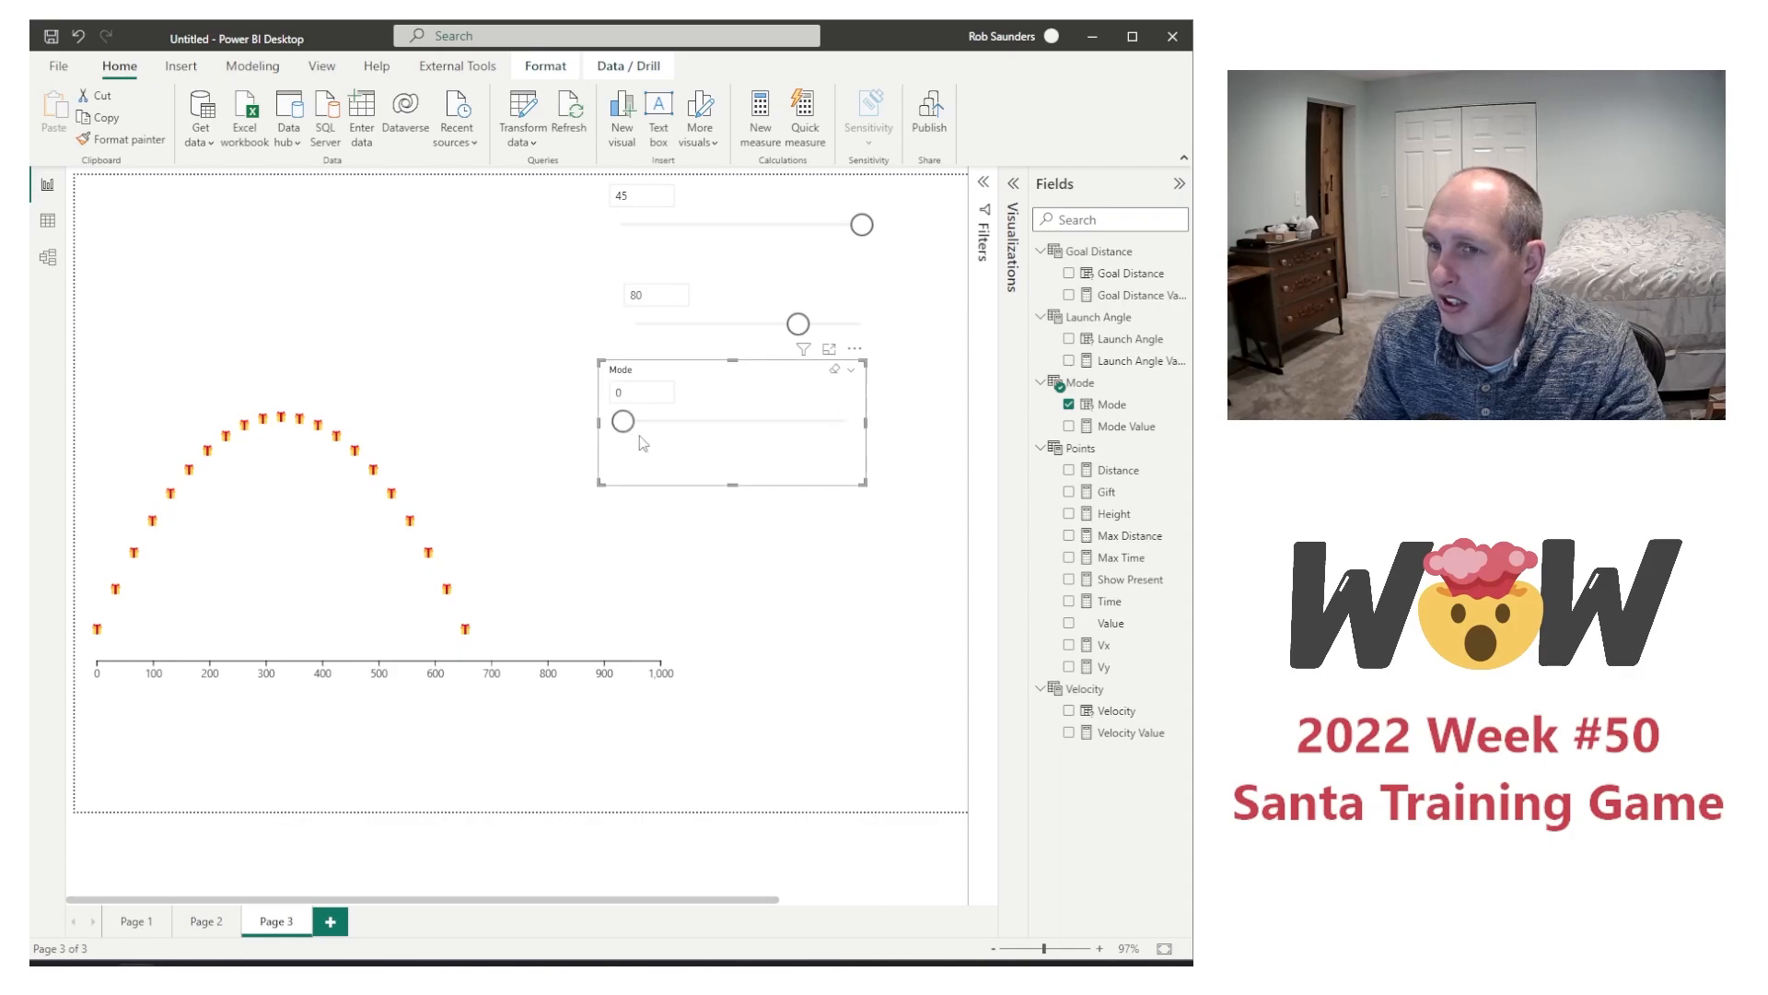
pyautogui.moveTo(623, 423); pyautogui.dragTo(889, 434)
pyautogui.moveTo(847, 422); pyautogui.dragTo(621, 425)
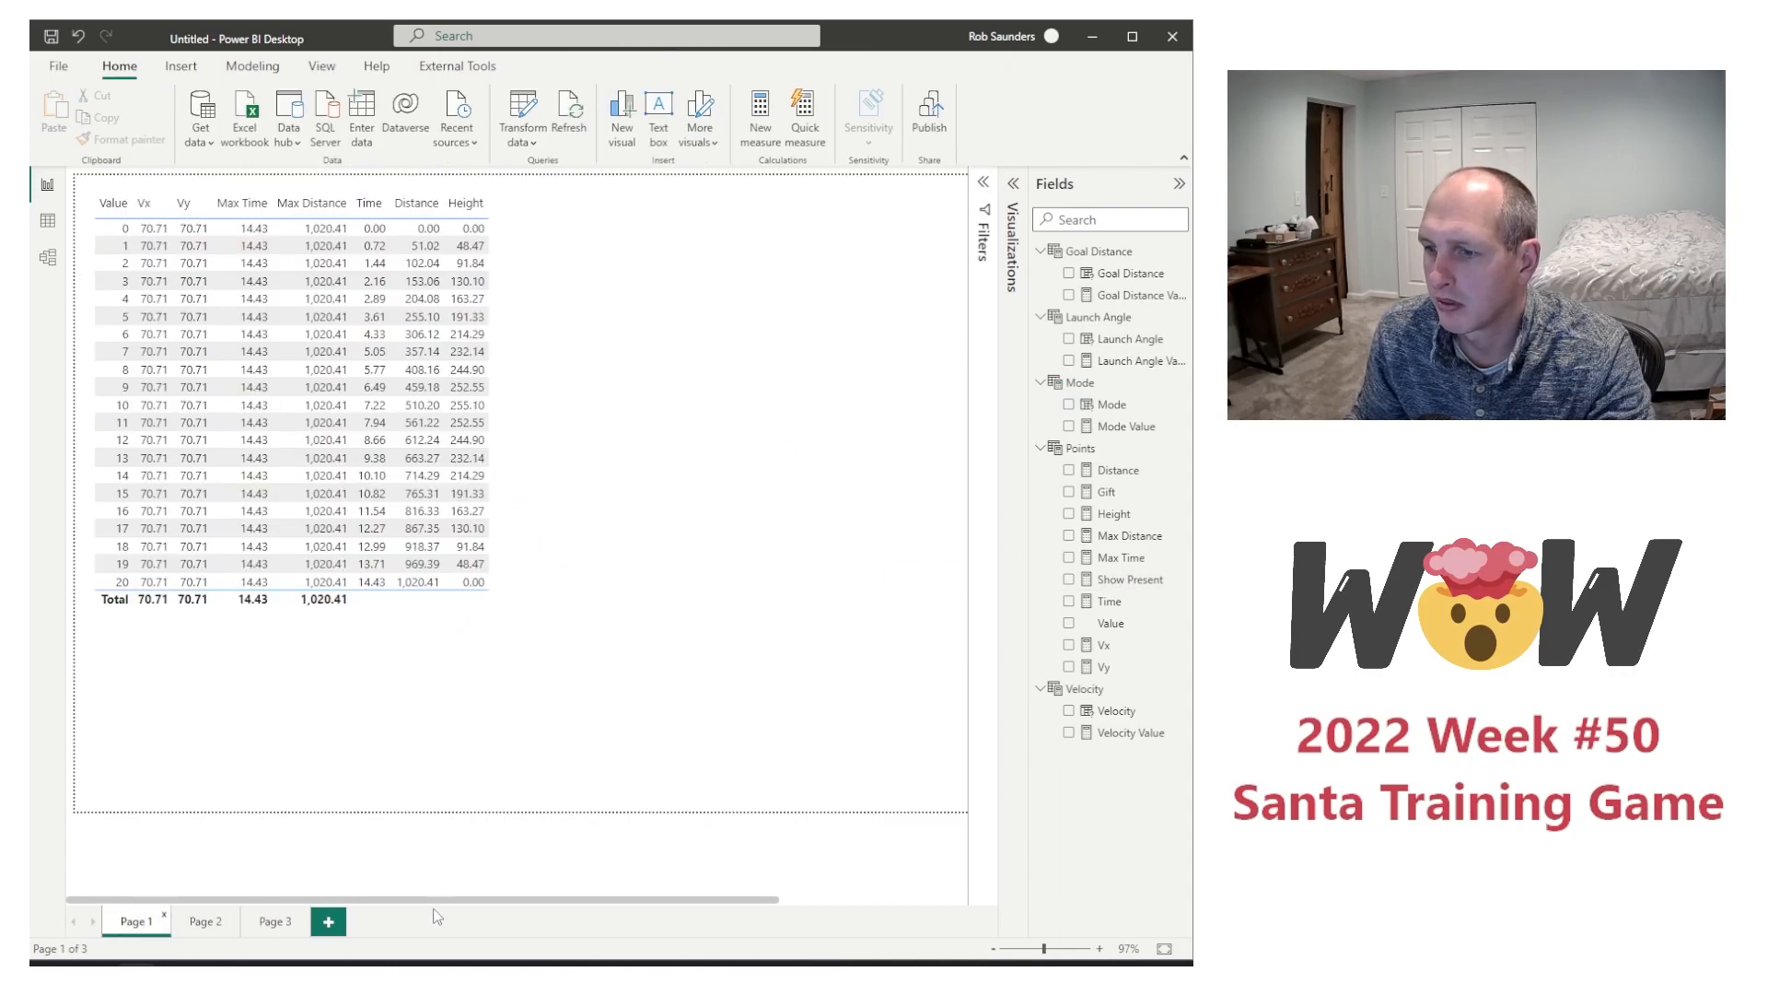
# Step: Set the Height axis range of the flight chart's PlotSegment1 to start from 0 and return to the report
pyautogui.click(995, 226)
pyautogui.click(528, 860)
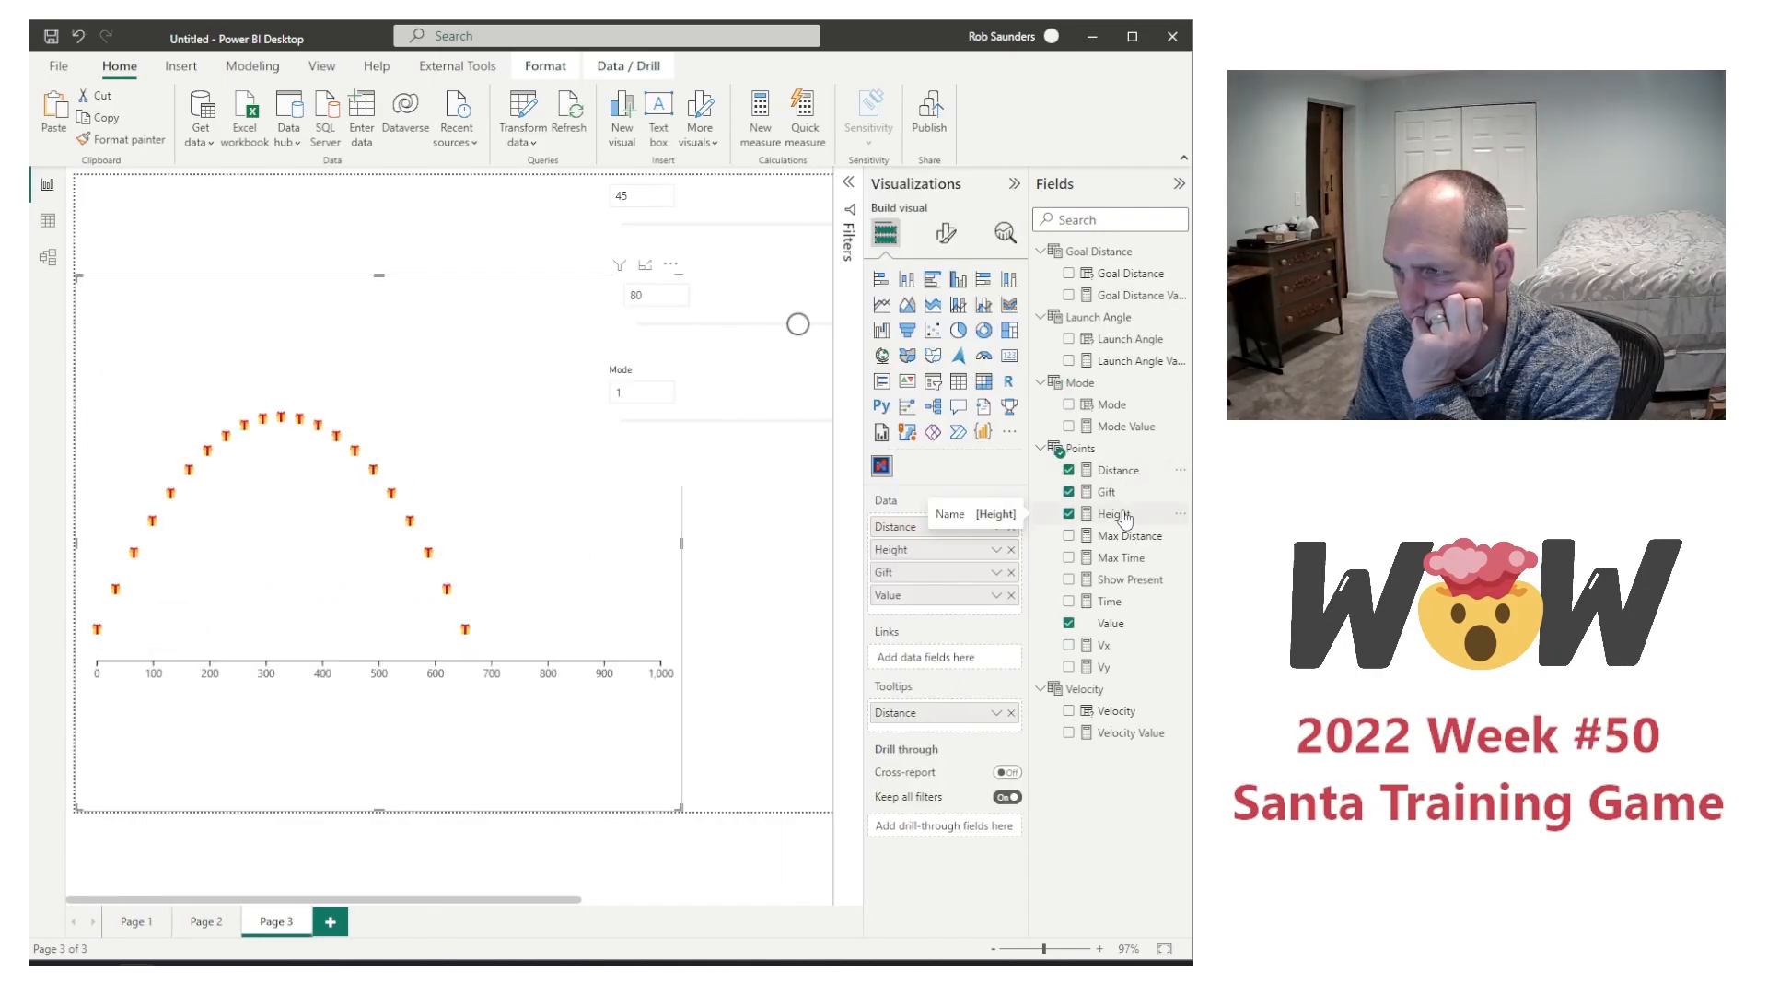
pyautogui.click(374, 663)
pyautogui.scroll(-1, 383, 769)
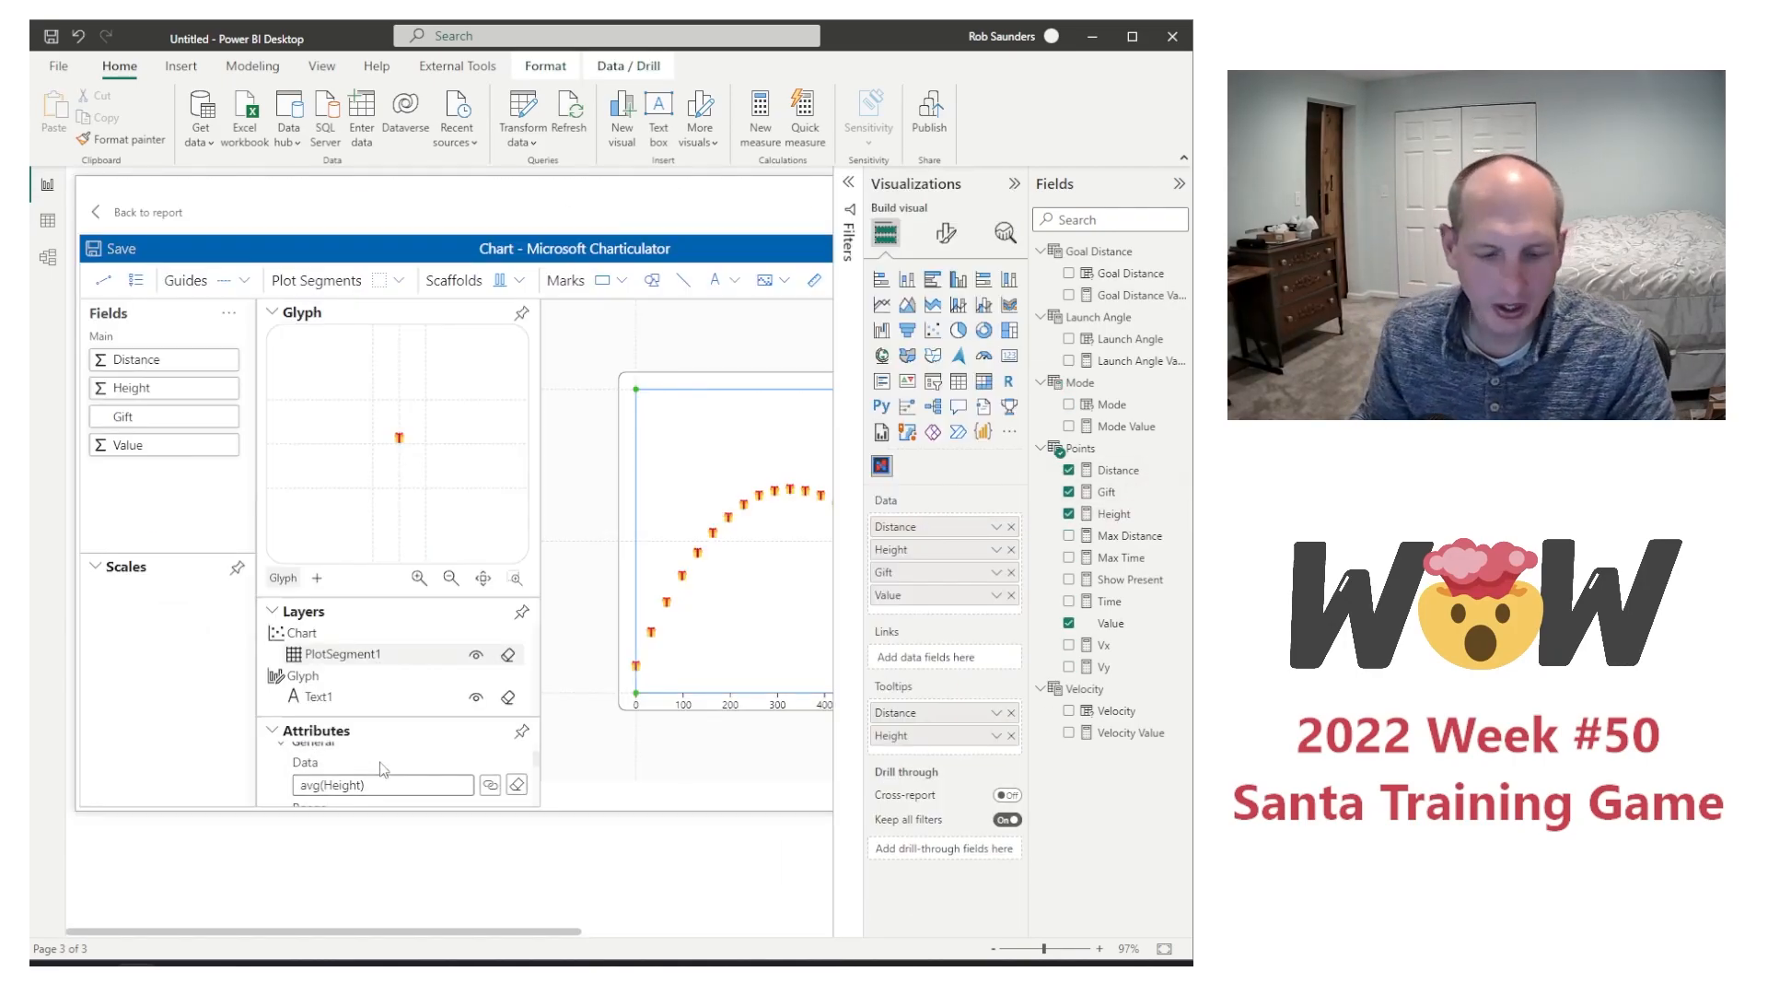
pyautogui.scroll(-1, 383, 769)
pyautogui.scroll(-3, 383, 769)
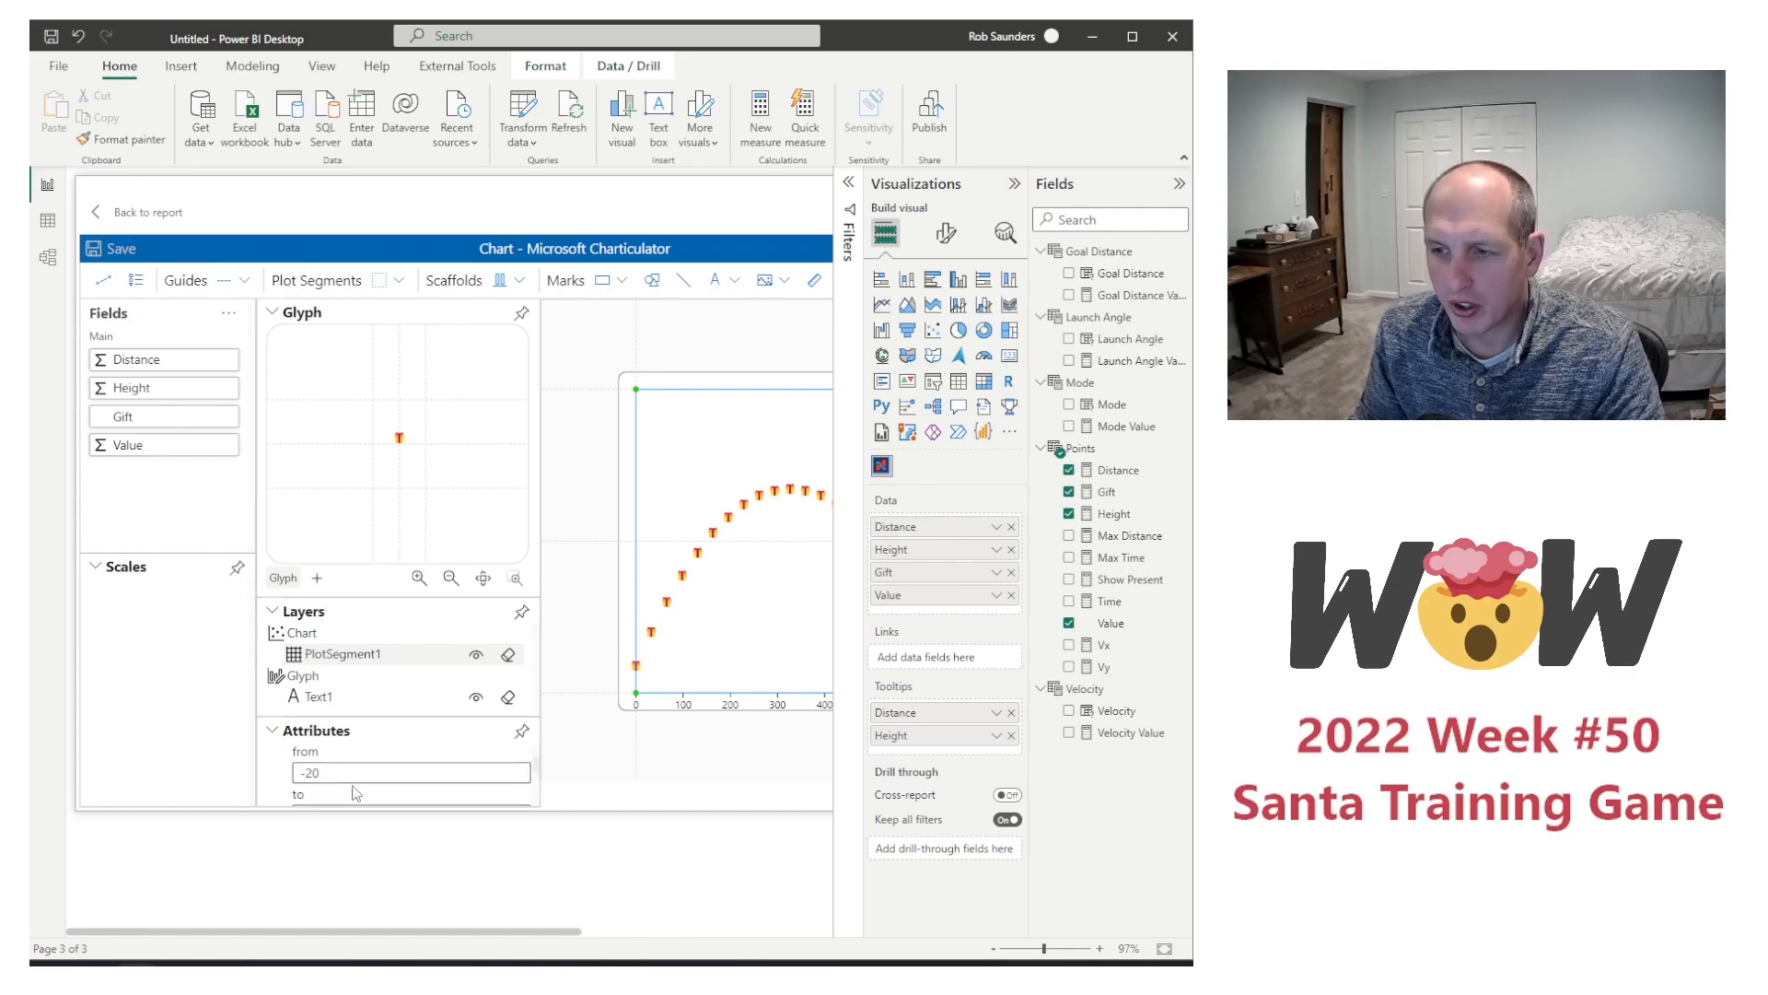
pyautogui.moveTo(332, 772); pyautogui.dragTo(274, 770)
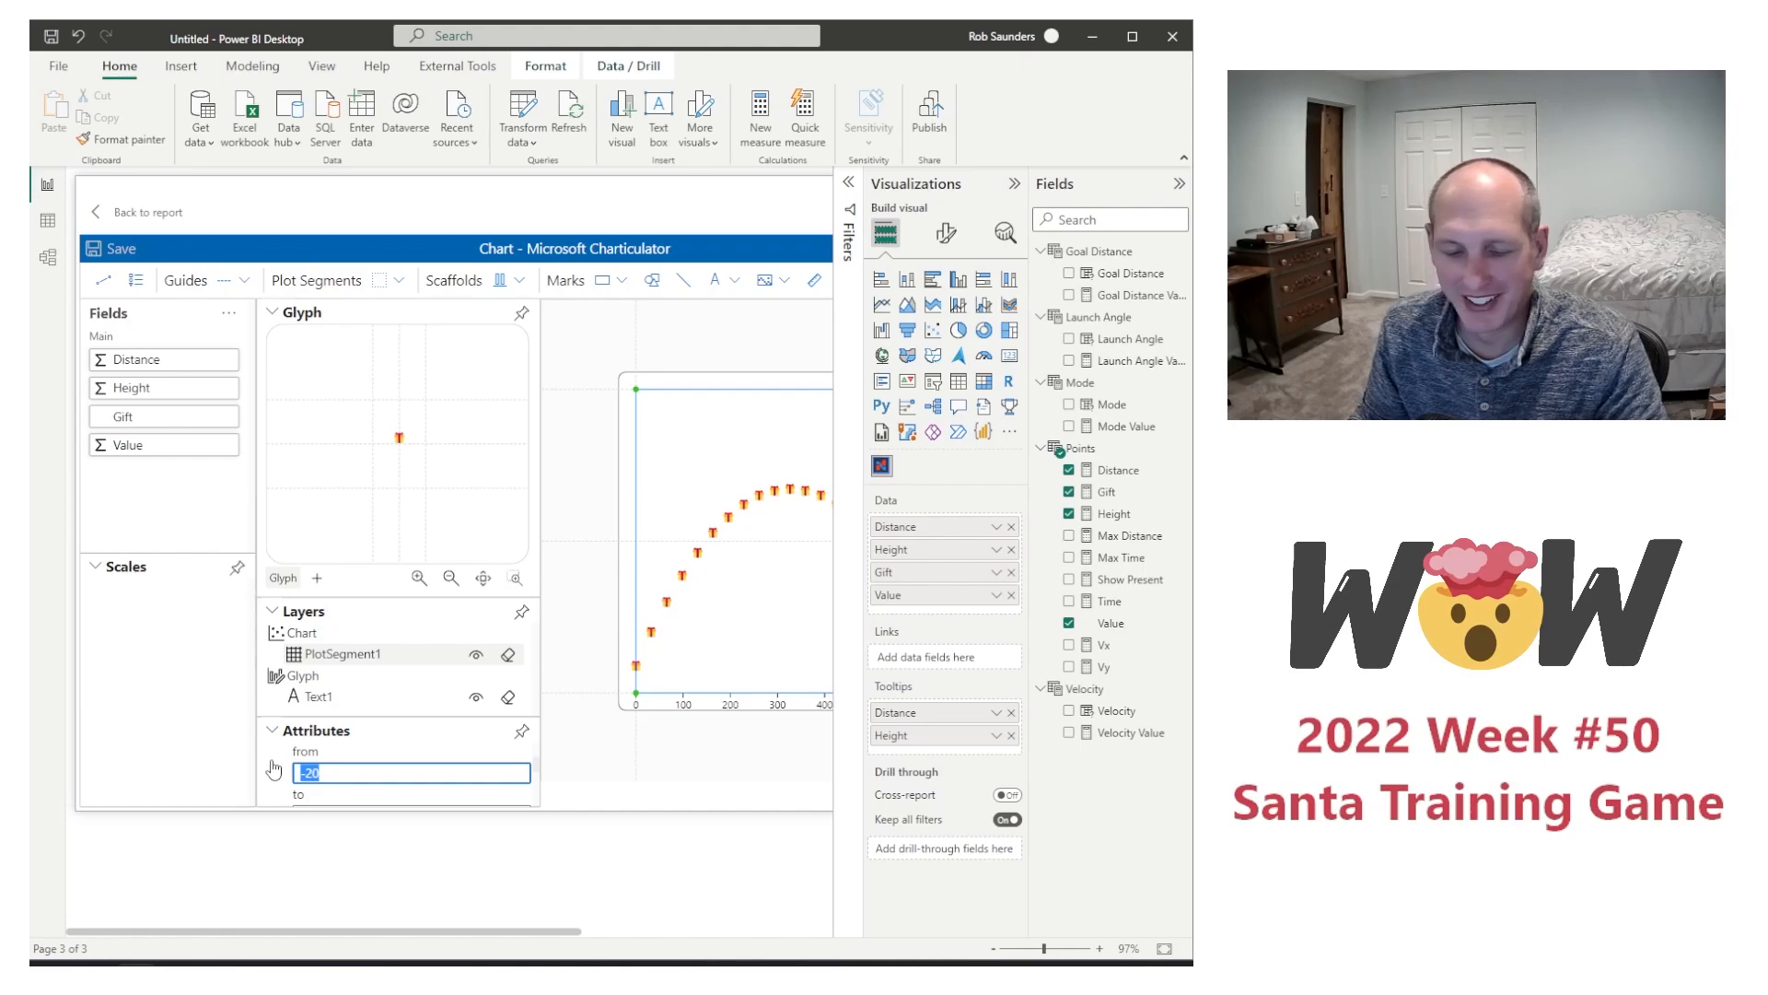
pyautogui.write('0')
pyautogui.scroll(-1, 527, 773)
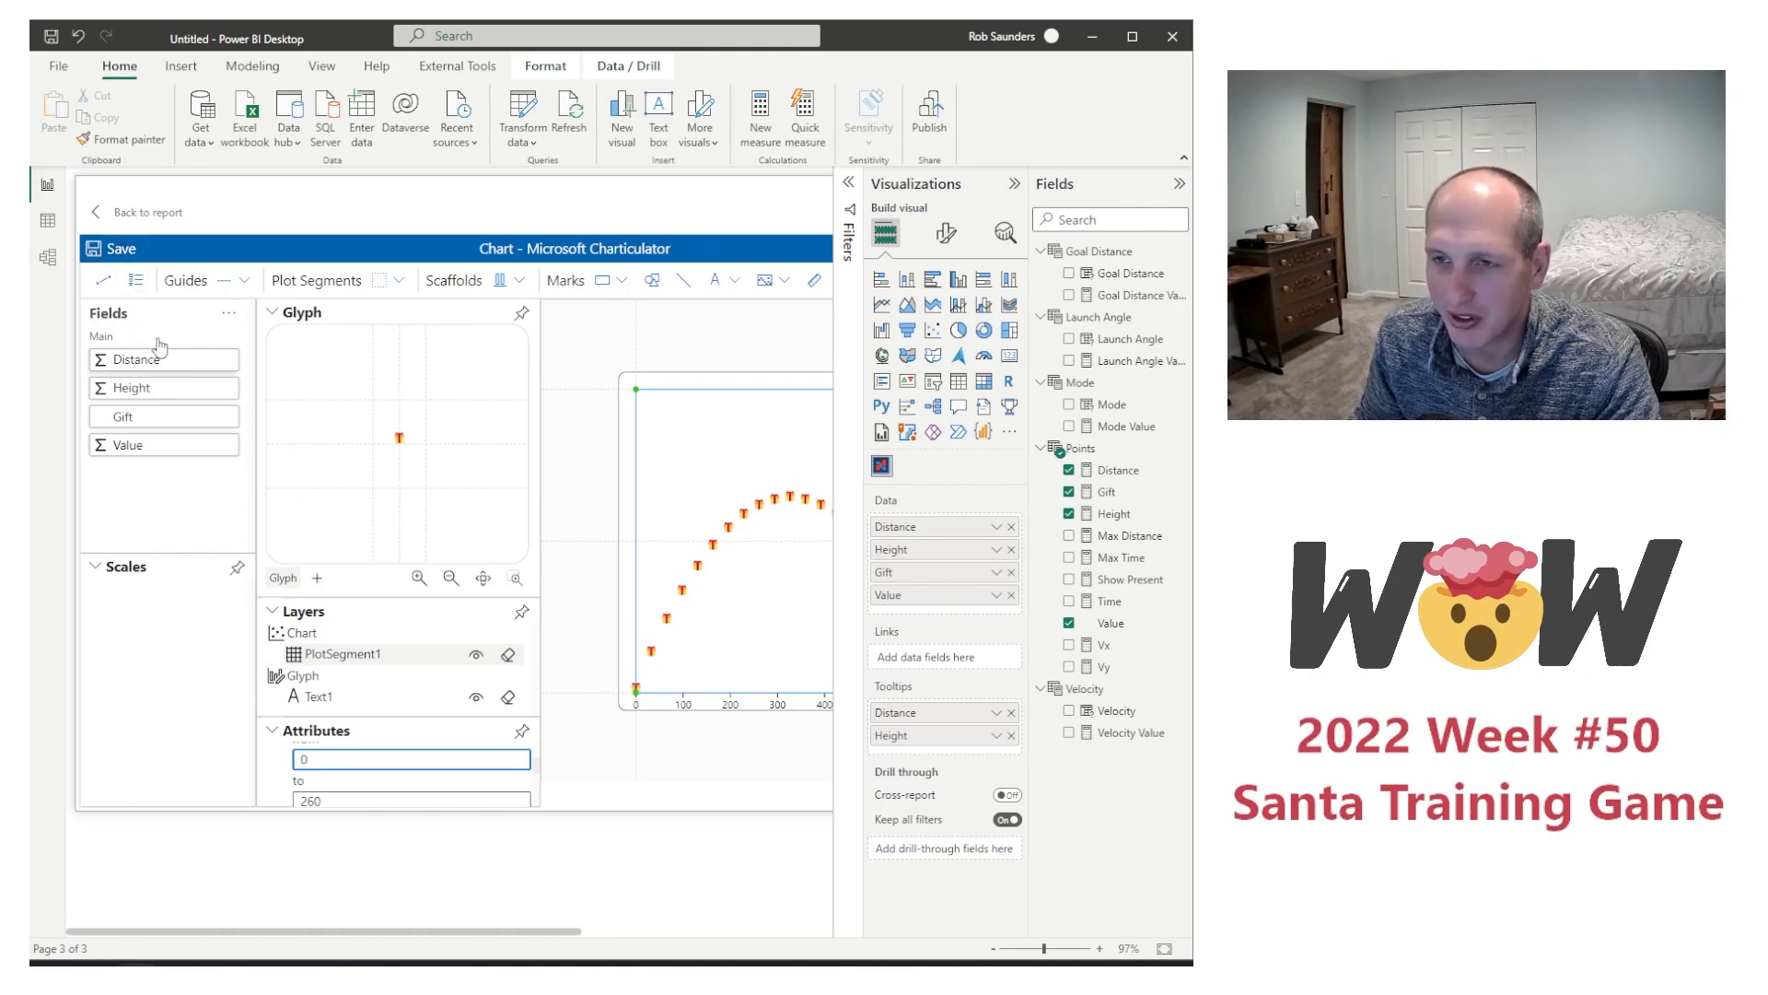
pyautogui.click(126, 218)
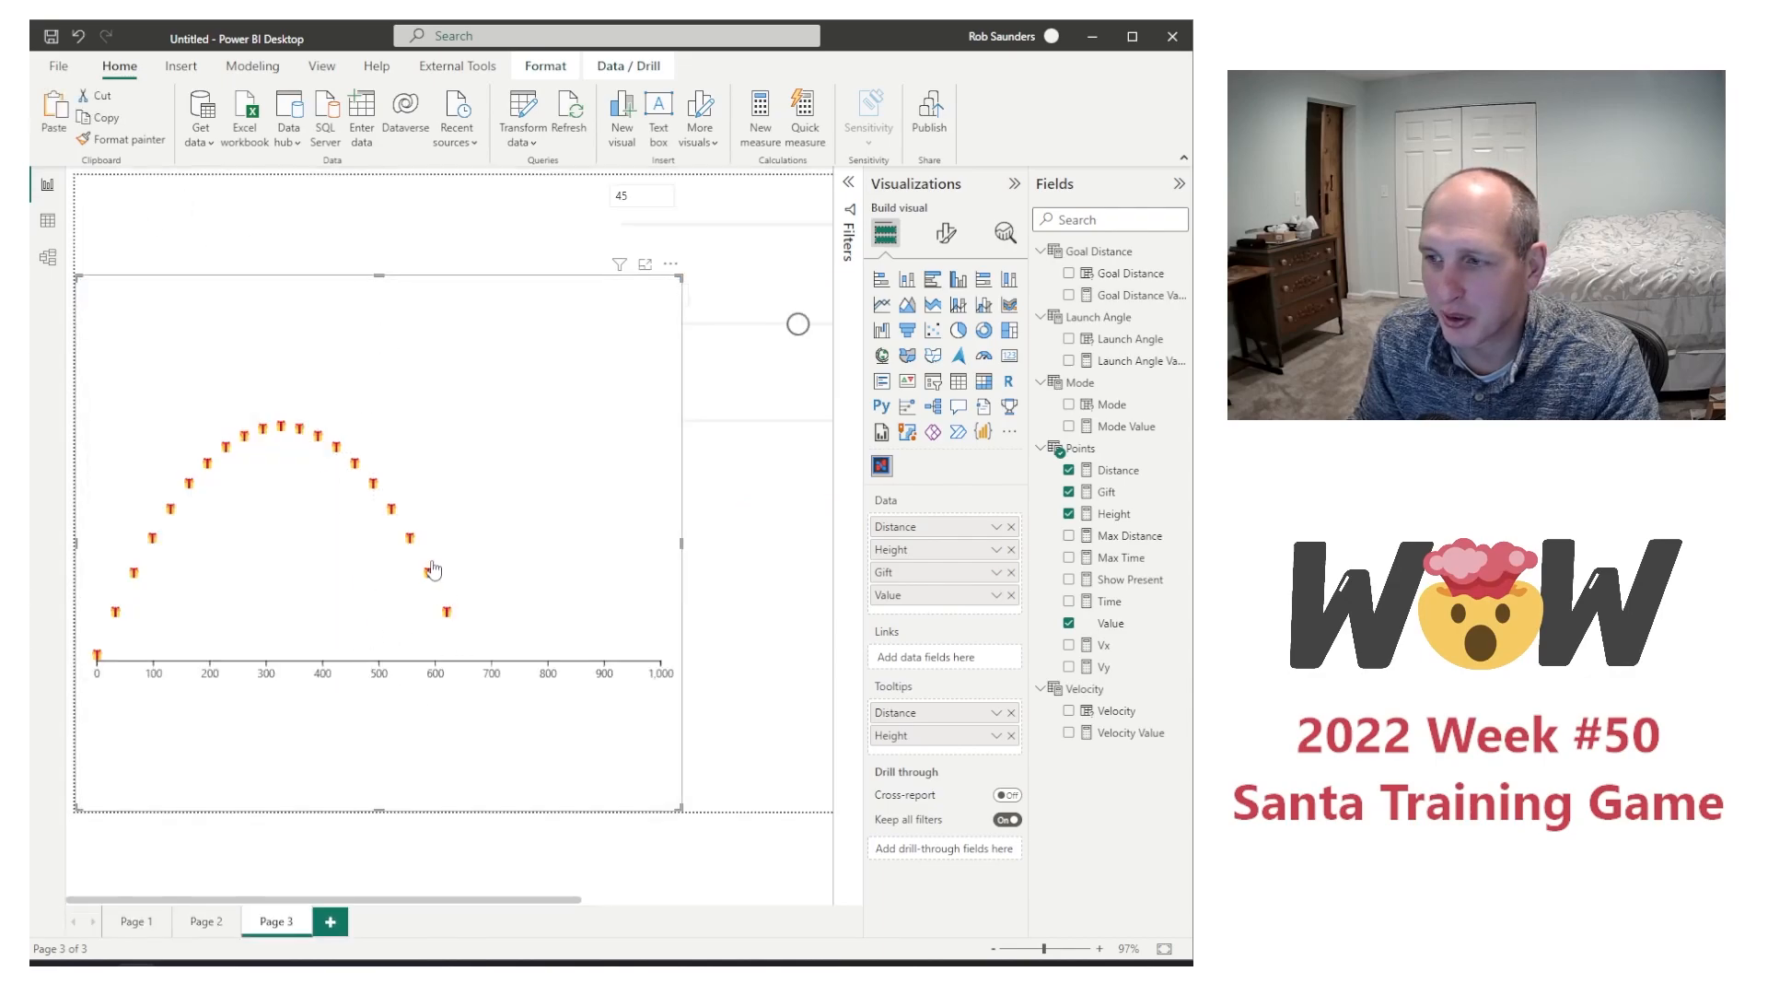
# Step: Inspect the presents at the end of the flight path and compare them with the values table on Page 1
pyautogui.click(761, 423)
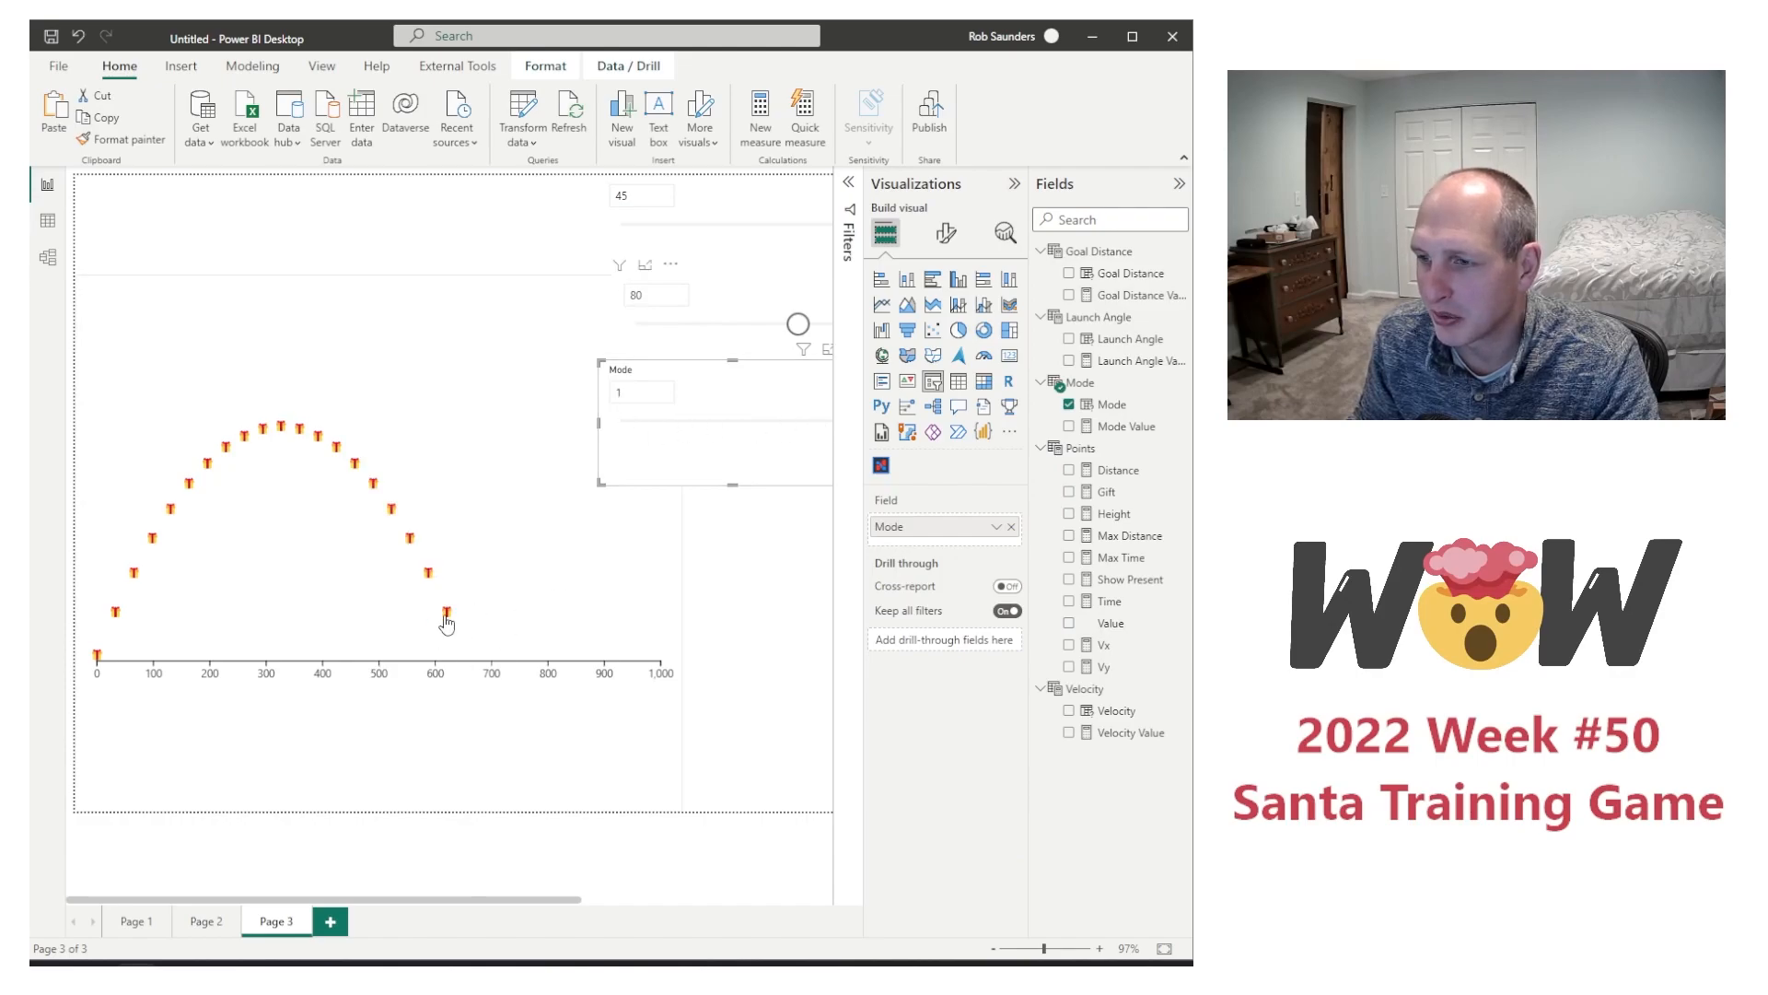
pyautogui.click(448, 618)
pyautogui.click(465, 663)
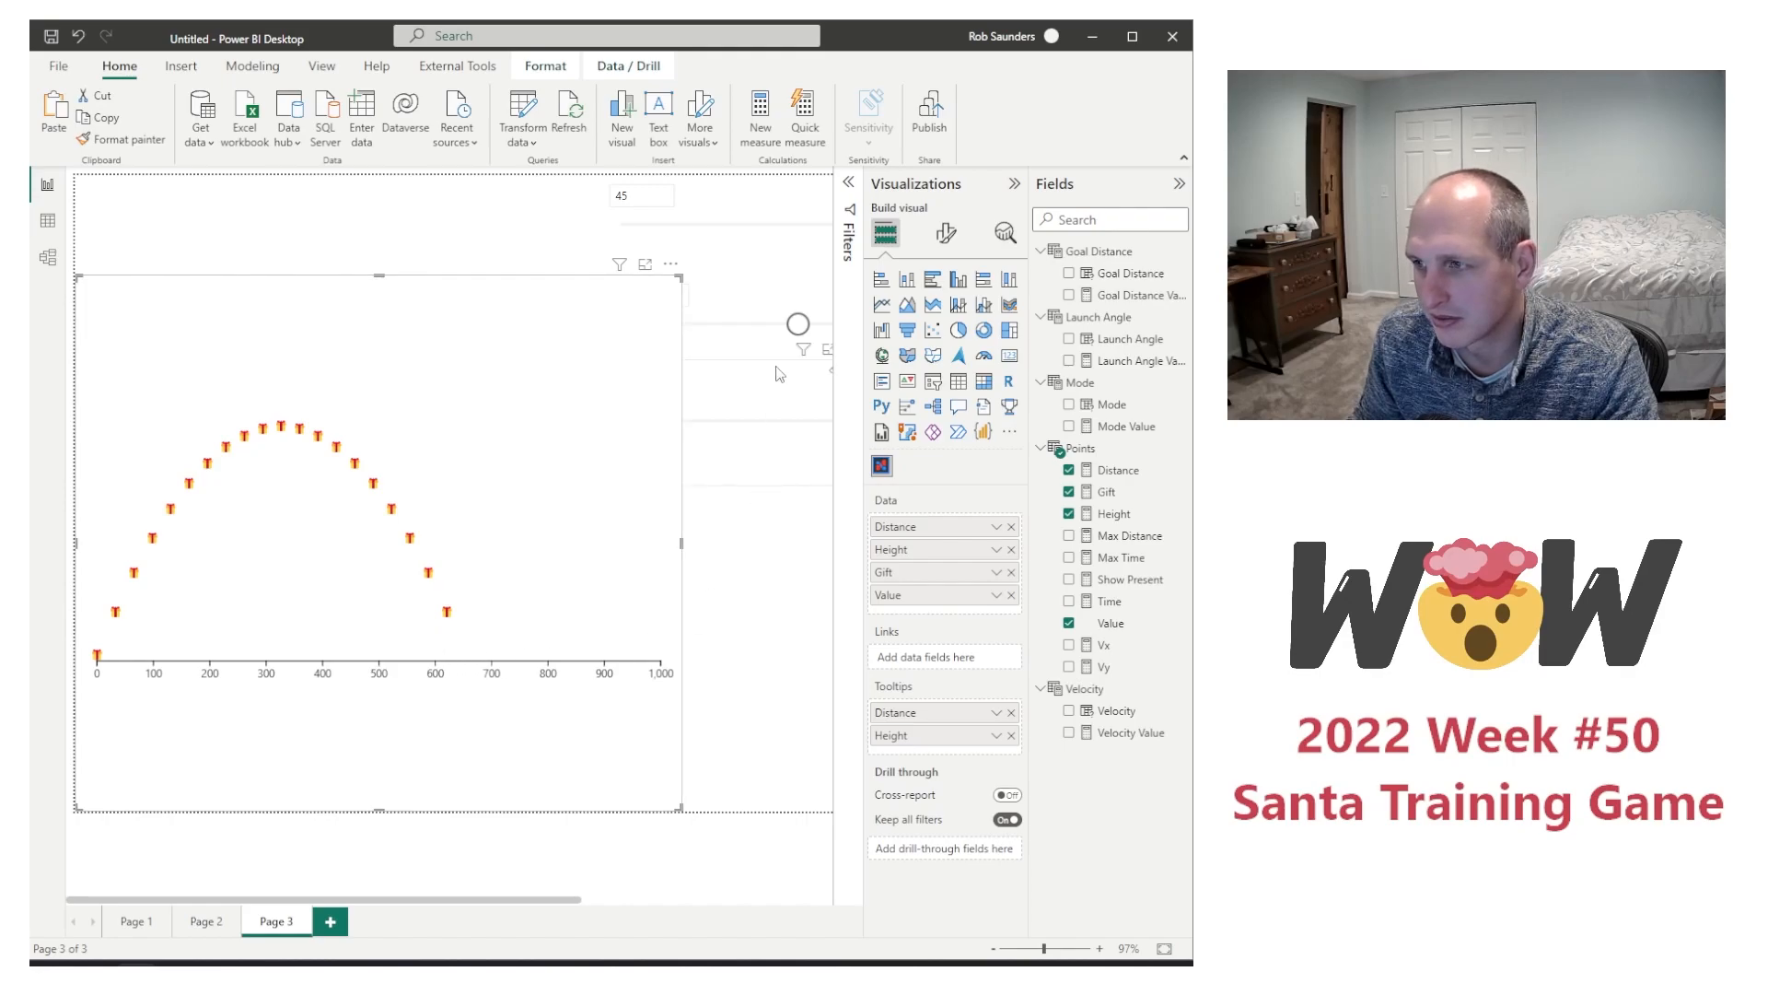
pyautogui.click(135, 921)
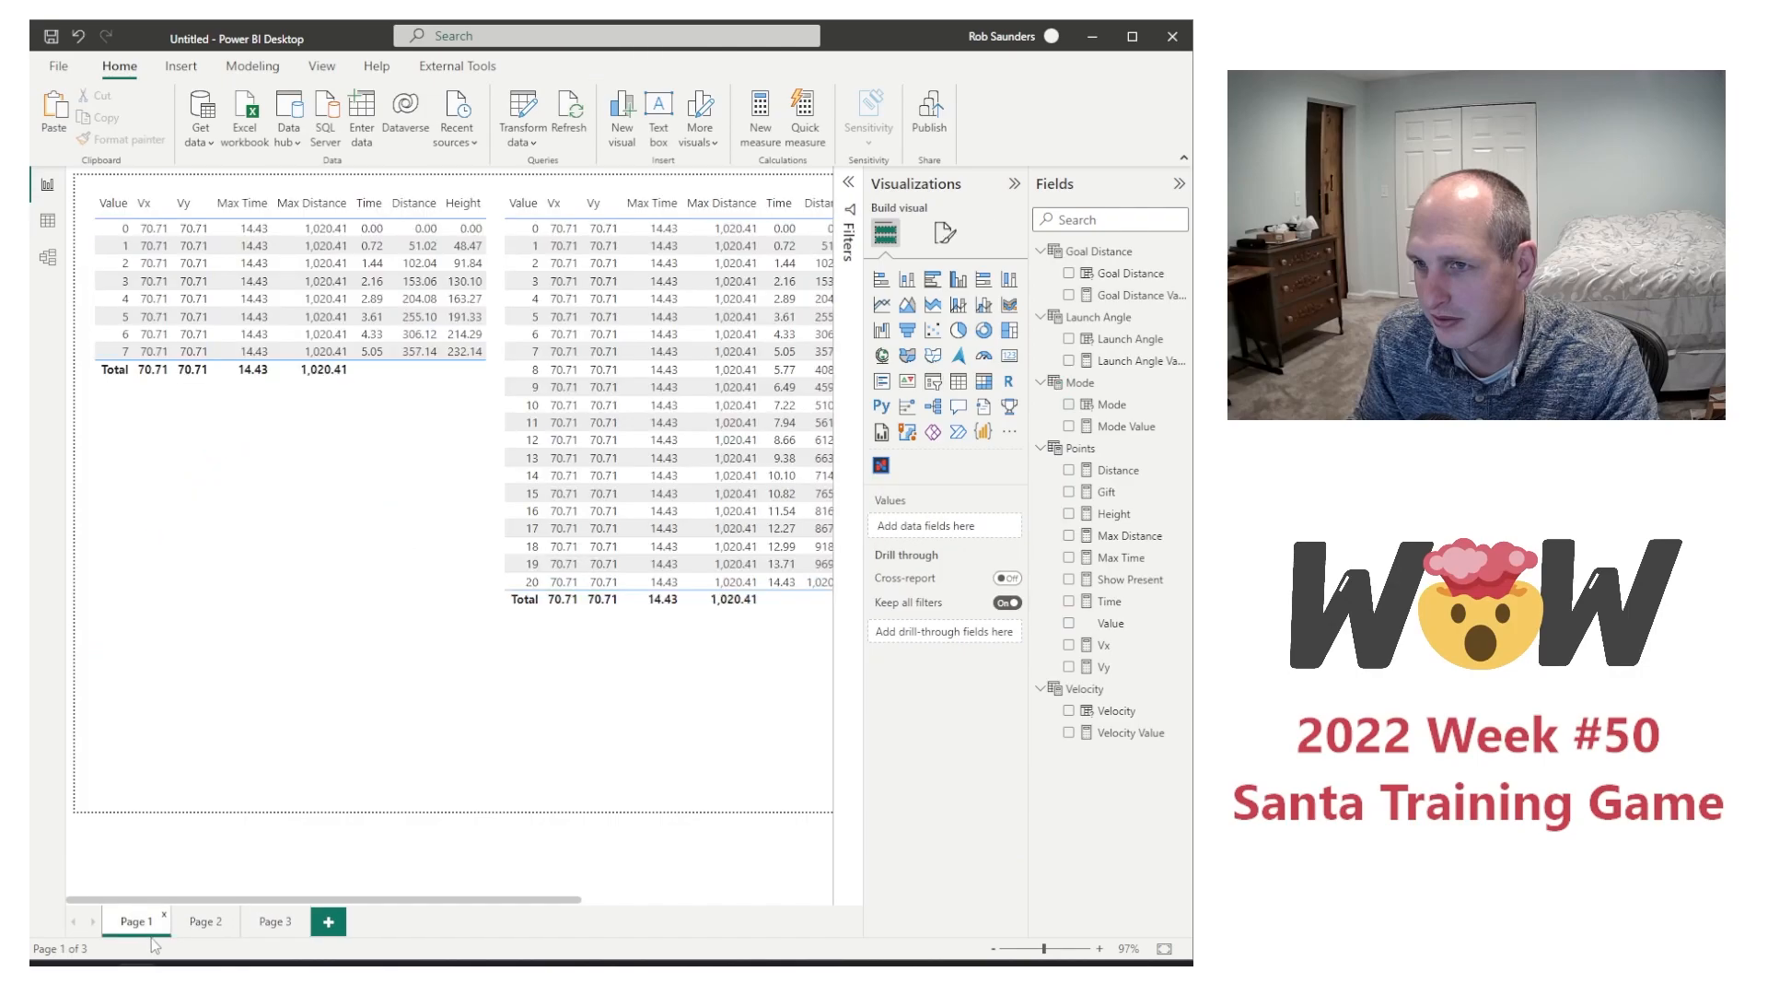
pyautogui.moveTo(484, 899); pyautogui.dragTo(757, 918)
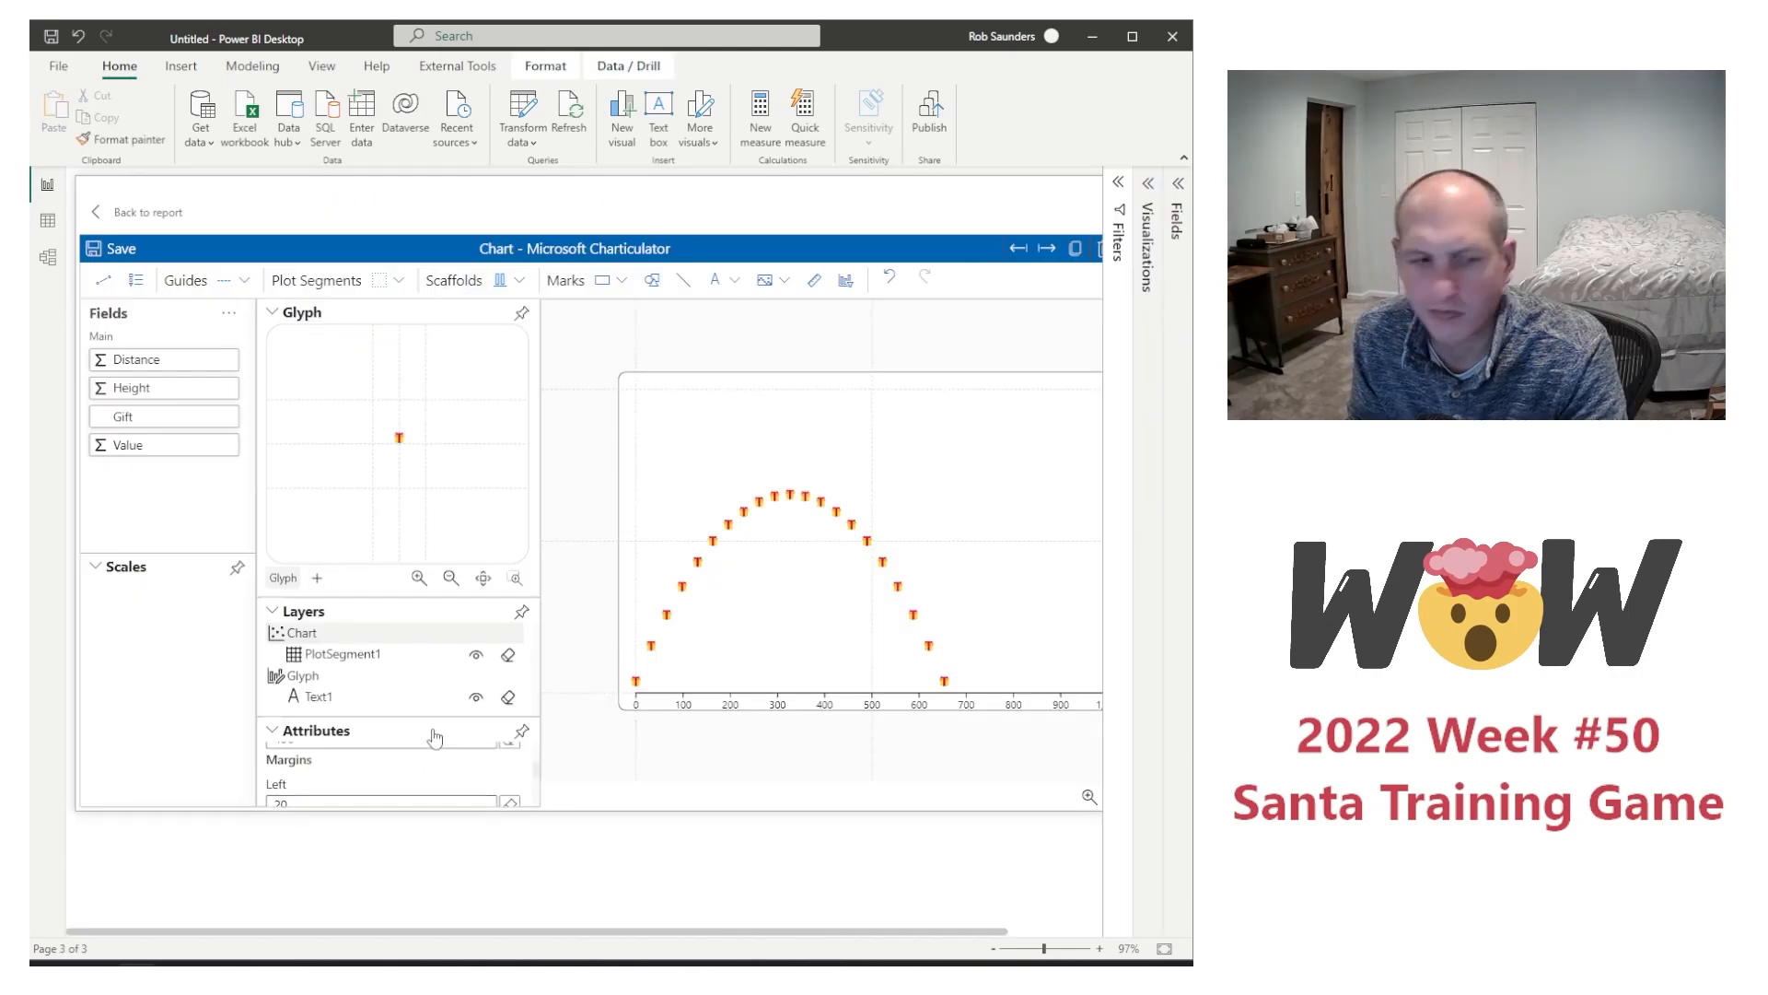
# Step: Review the flight chart's attributes in Charticulator, return to the report and save the chart changes
pyautogui.scroll(3, 359, 758)
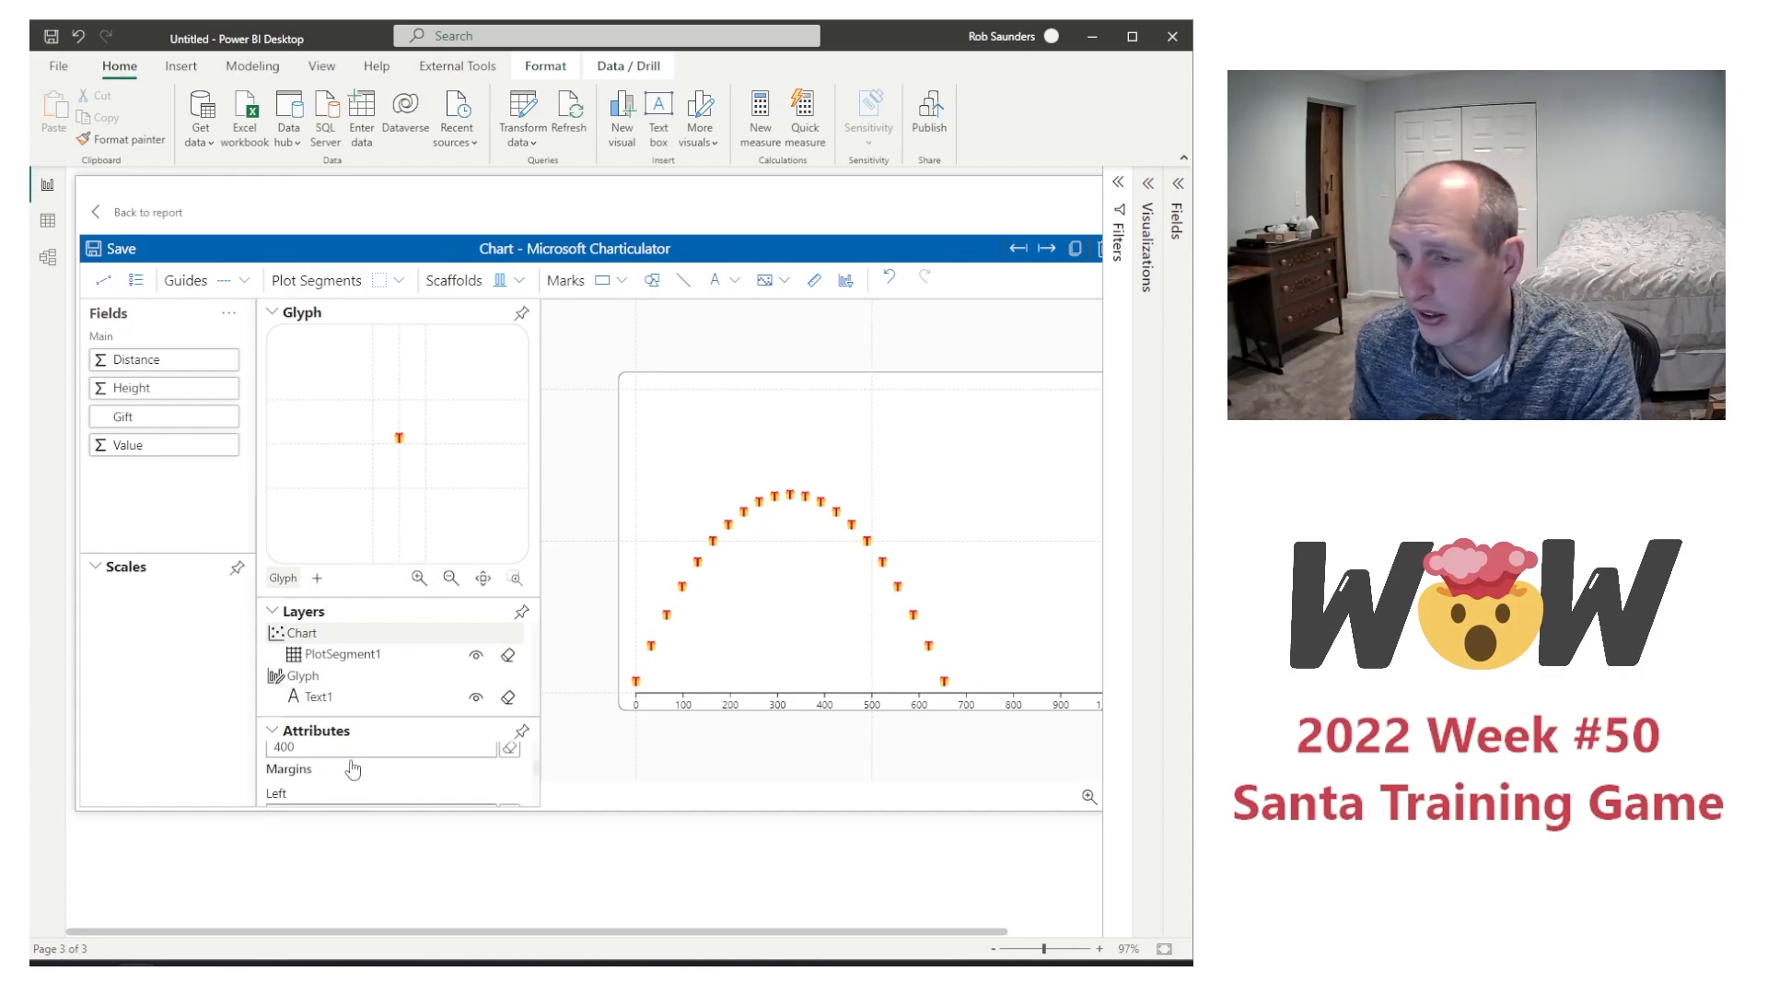
pyautogui.scroll(2, 361, 768)
pyautogui.scroll(-1, 362, 770)
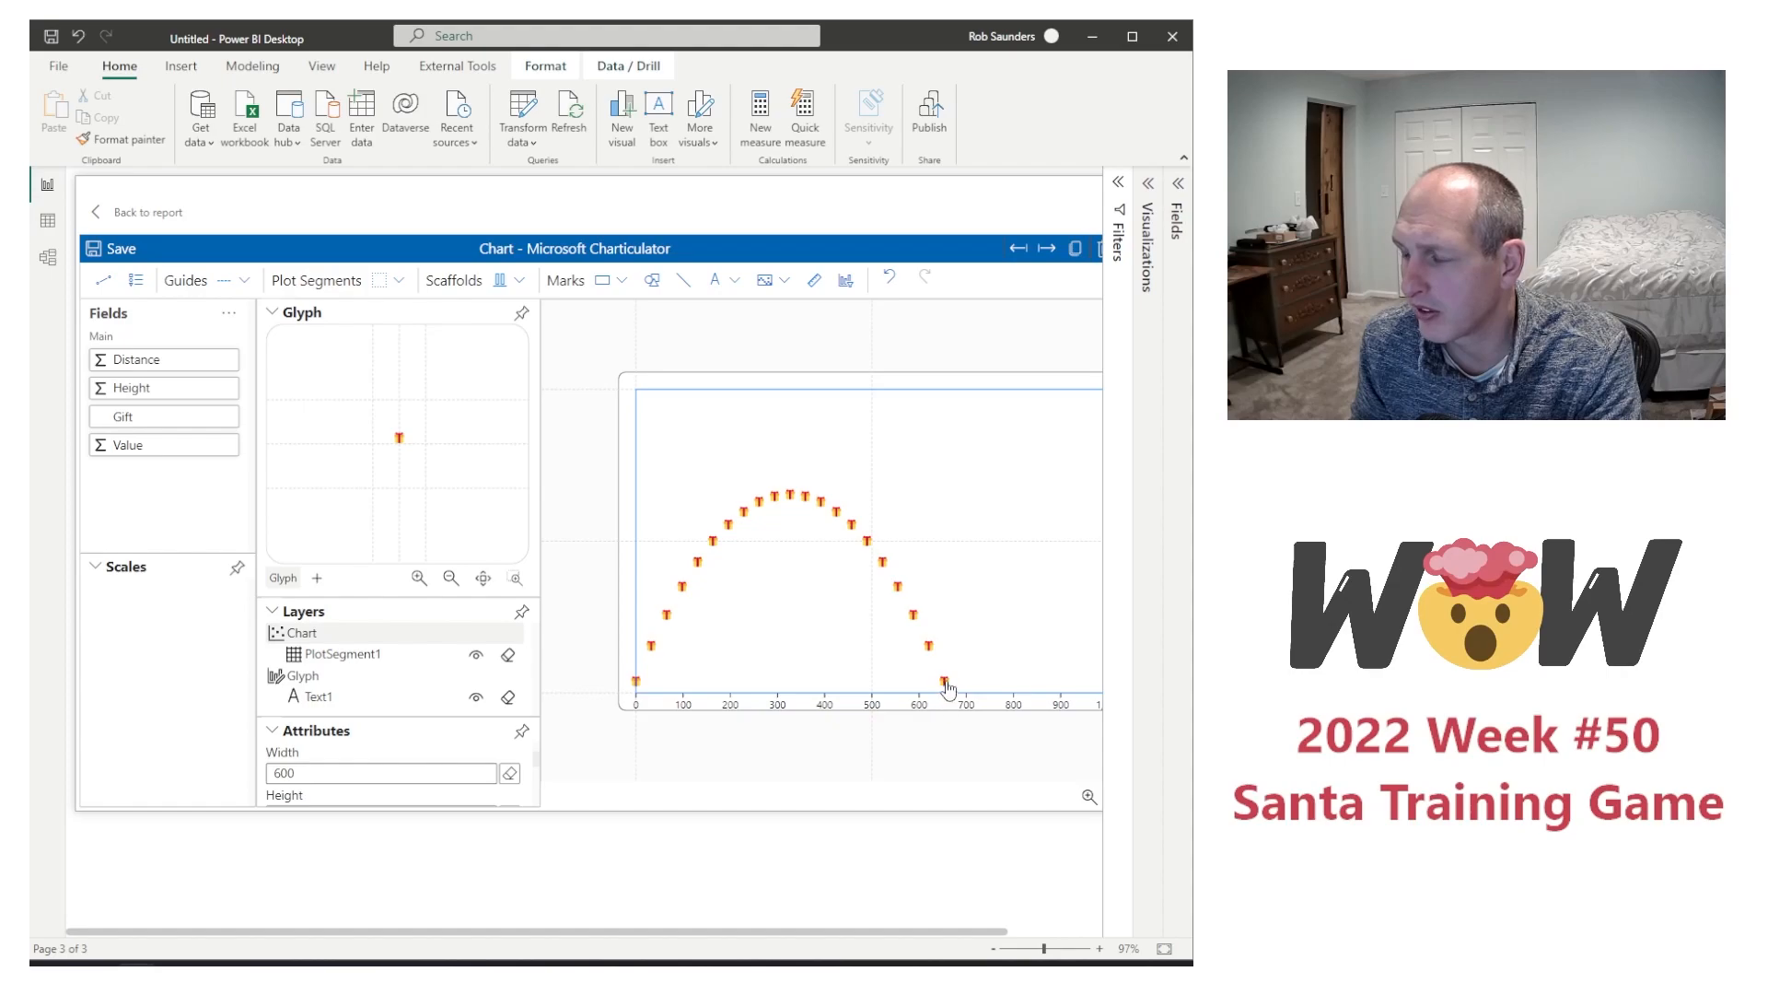
pyautogui.click(150, 213)
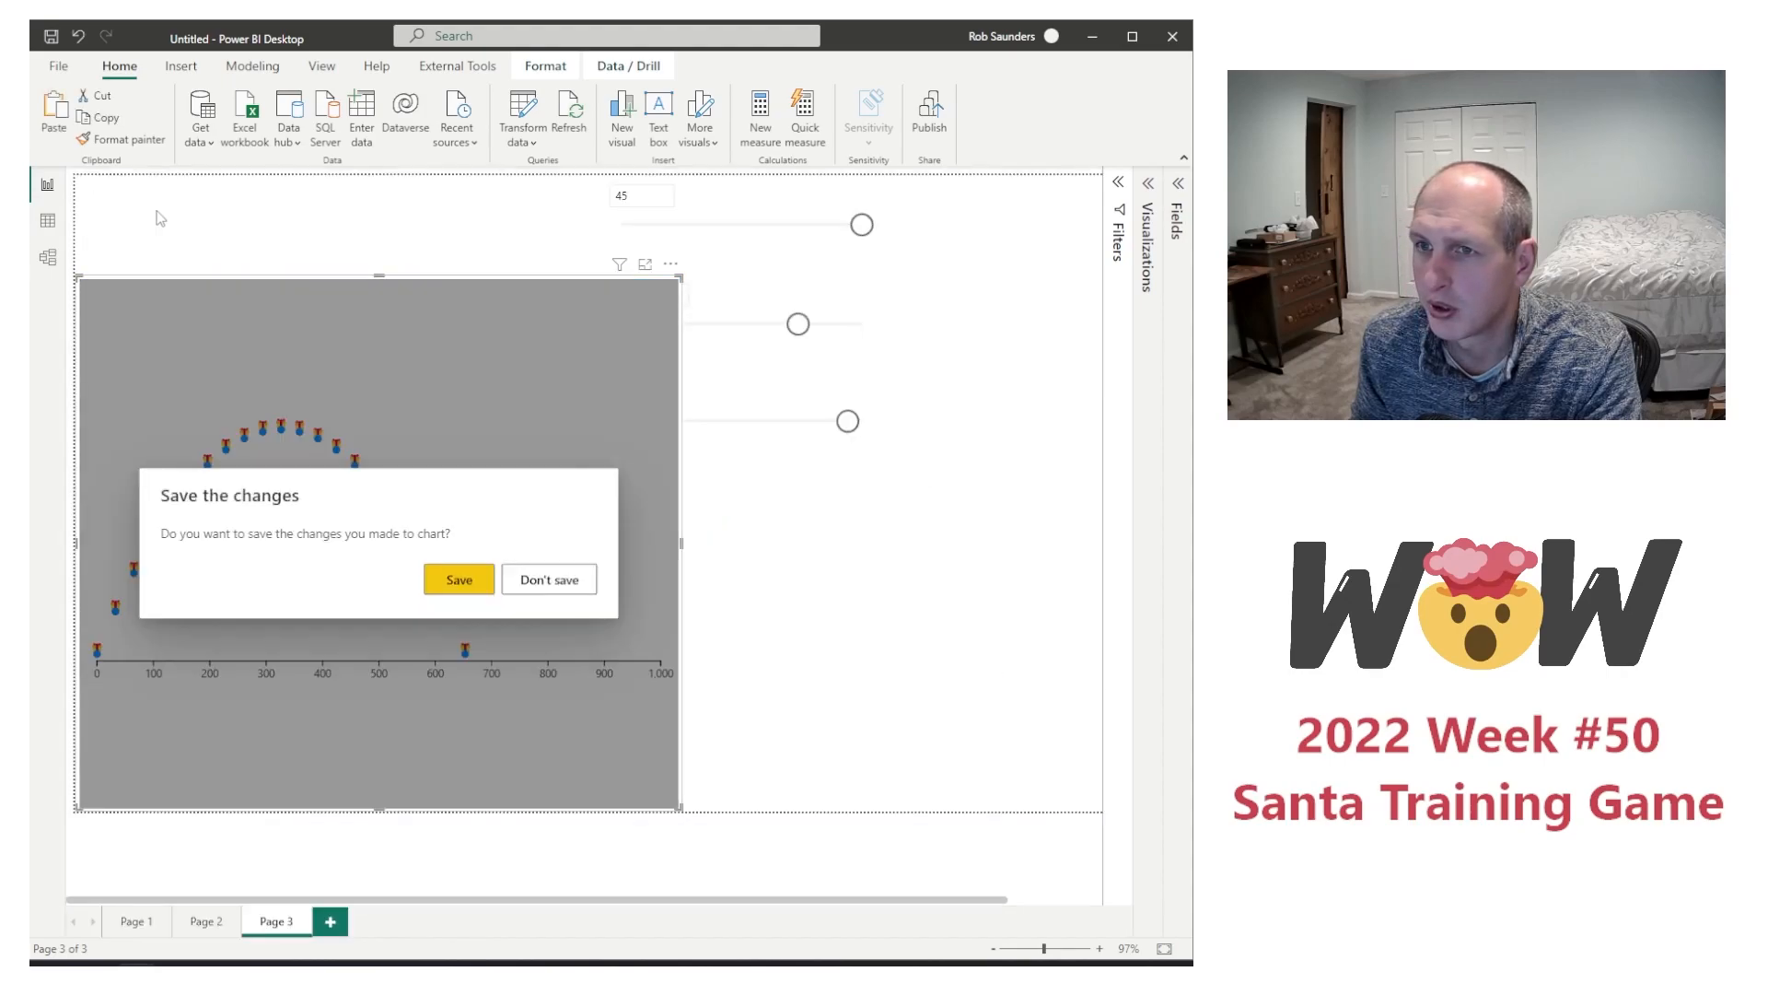
pyautogui.click(467, 583)
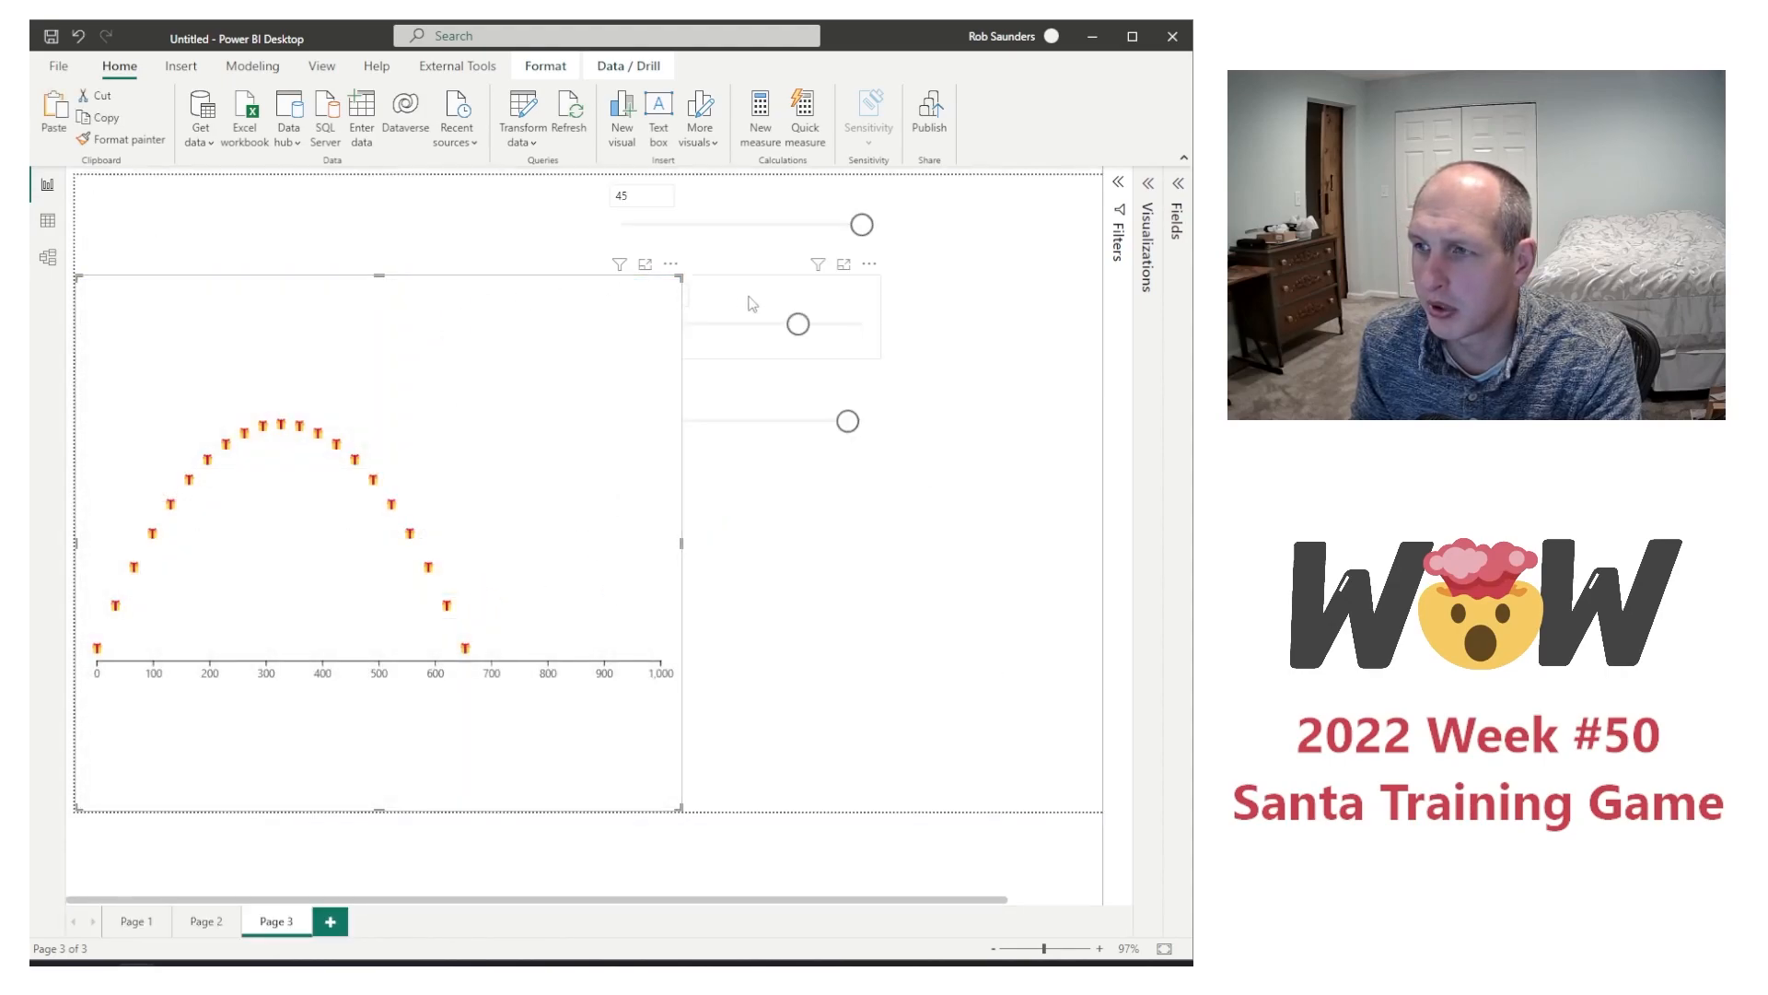
# Step: Try the slicers against the flight chart, keeping Velocity at 80 and Mode at 1 and changing Launch Angle to 25 and finally 35
pyautogui.click(675, 333)
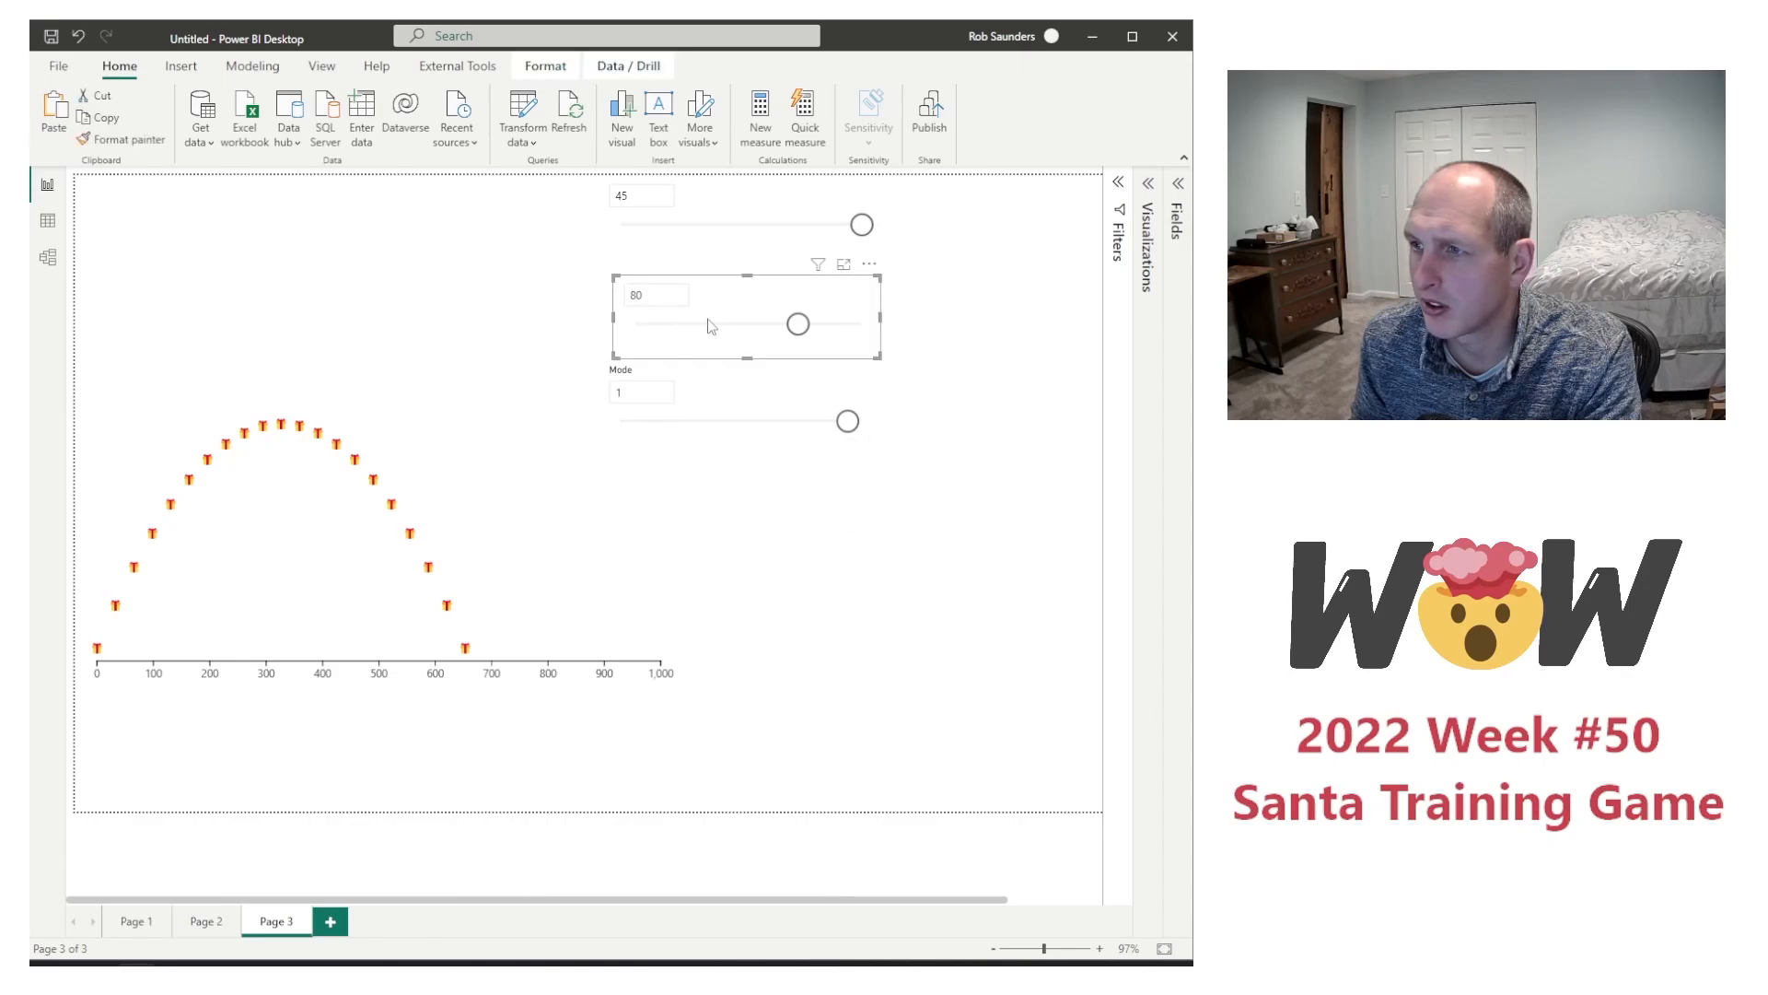
pyautogui.moveTo(798, 325)
pyautogui.mouseDown()
pyautogui.moveTo(700, 324)
pyautogui.moveTo(798, 325)
pyautogui.mouseUp()
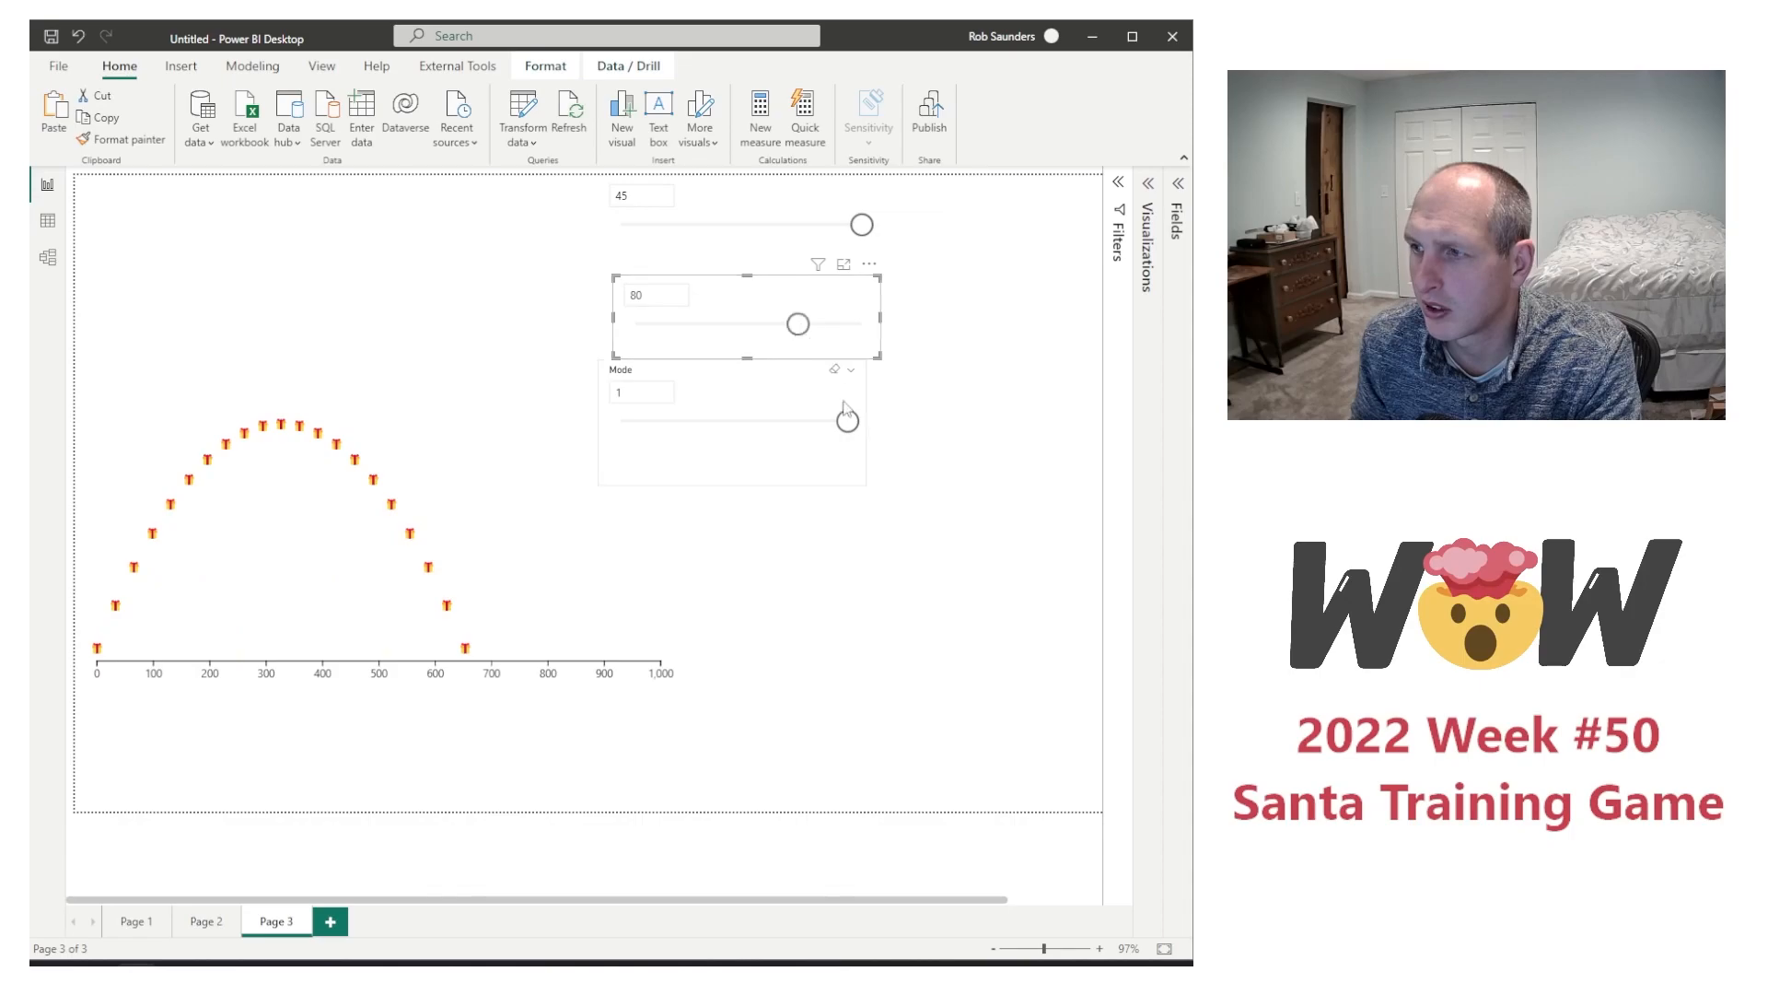
pyautogui.moveTo(847, 421)
pyautogui.mouseDown()
pyautogui.moveTo(624, 422)
pyautogui.moveTo(864, 428)
pyautogui.mouseUp()
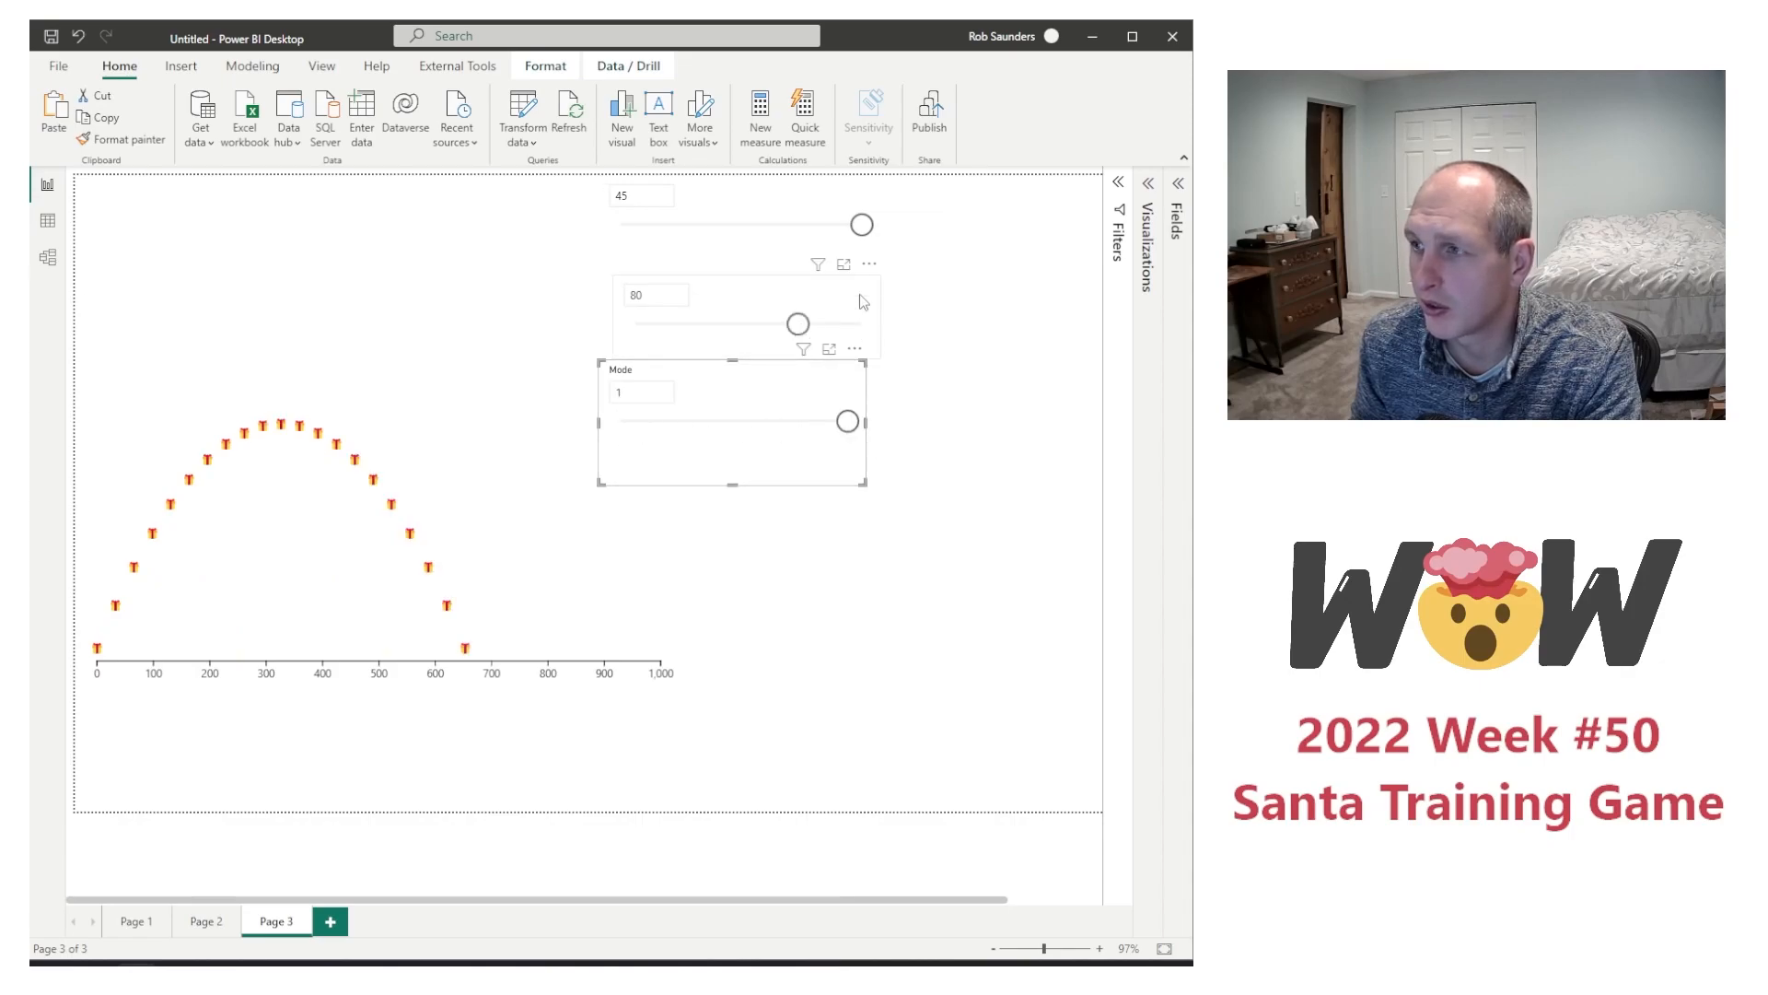
pyautogui.moveTo(862, 224); pyautogui.dragTo(764, 228)
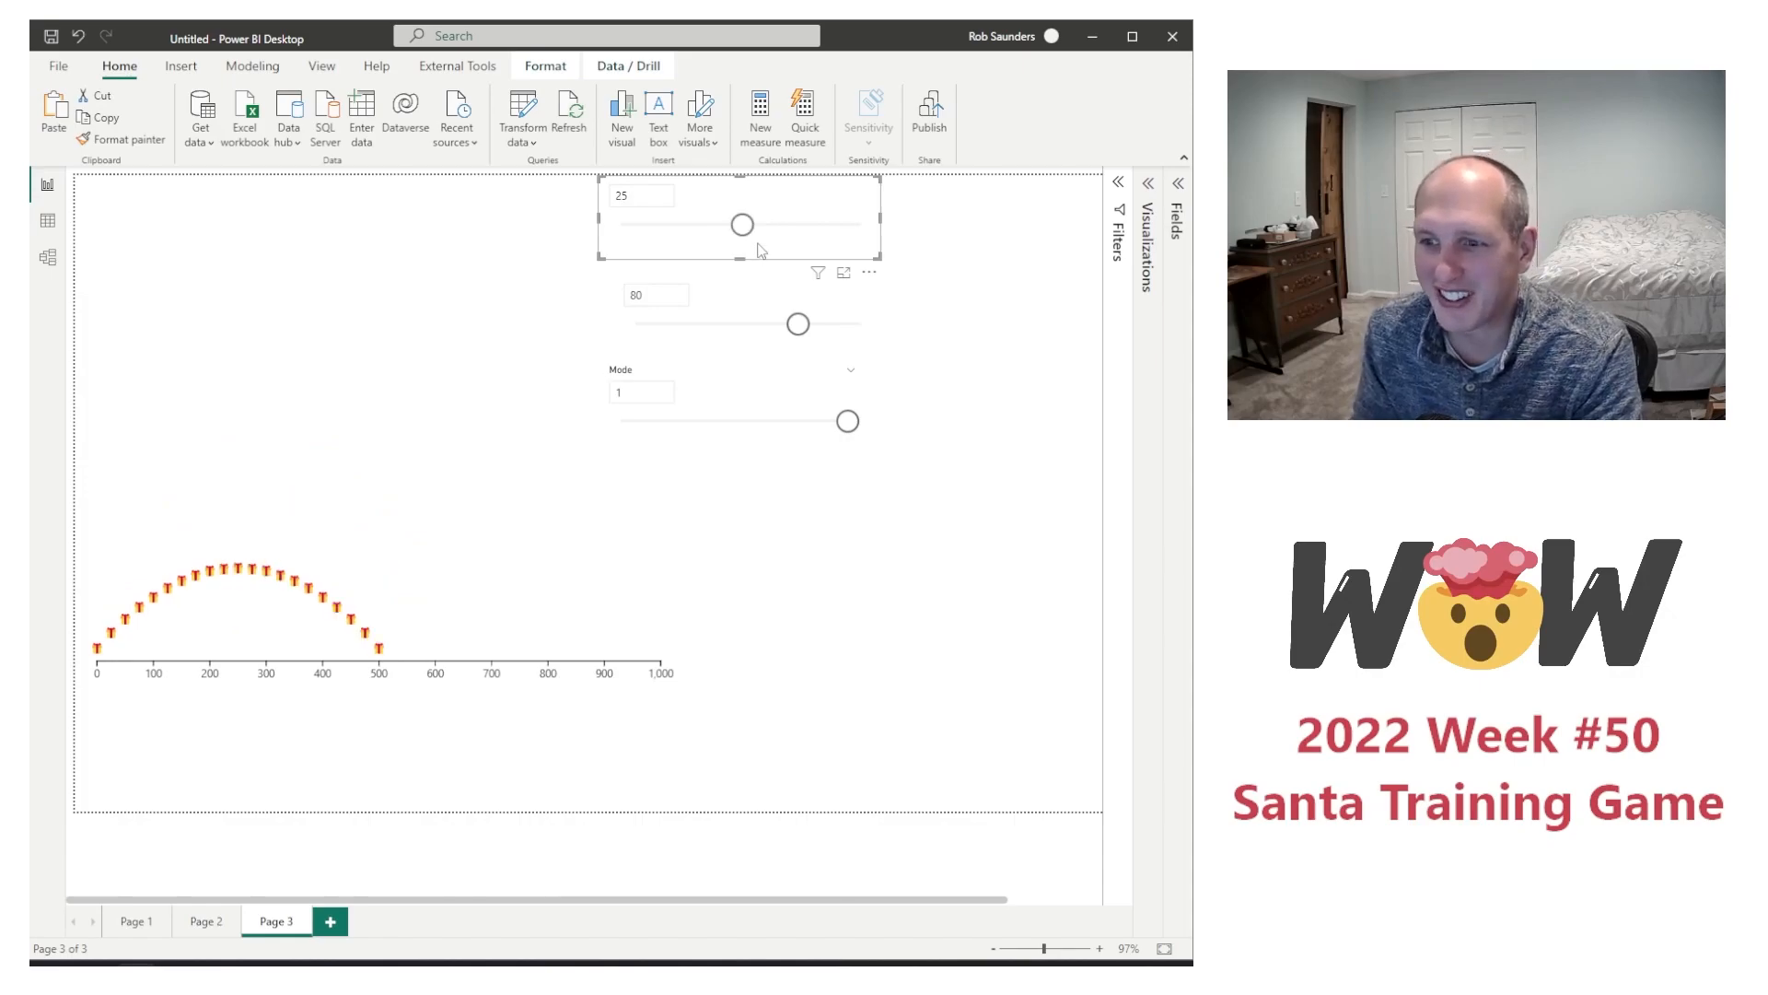
pyautogui.moveTo(753, 234); pyautogui.dragTo(808, 235)
# Step: Try size 16 for the flight chart's Text1 present glyph, restore it to 12, and return to the report
pyautogui.click(462, 578)
pyautogui.click(670, 269)
pyautogui.click(709, 285)
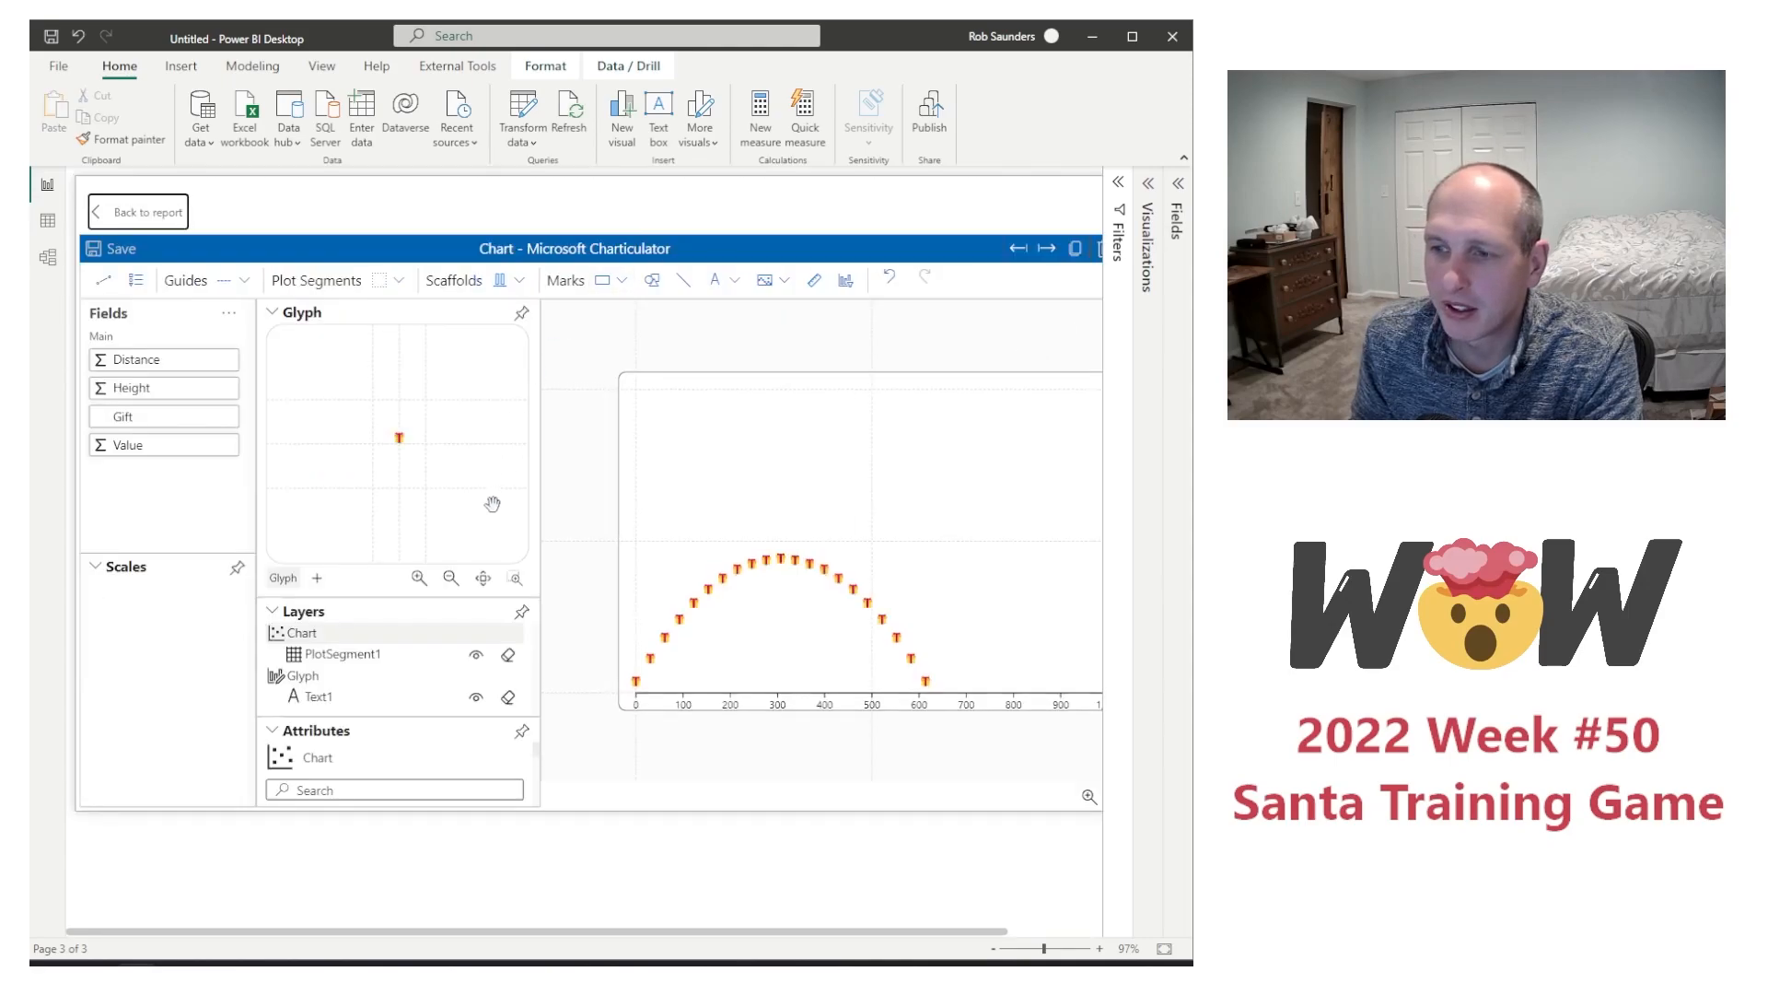
pyautogui.click(399, 439)
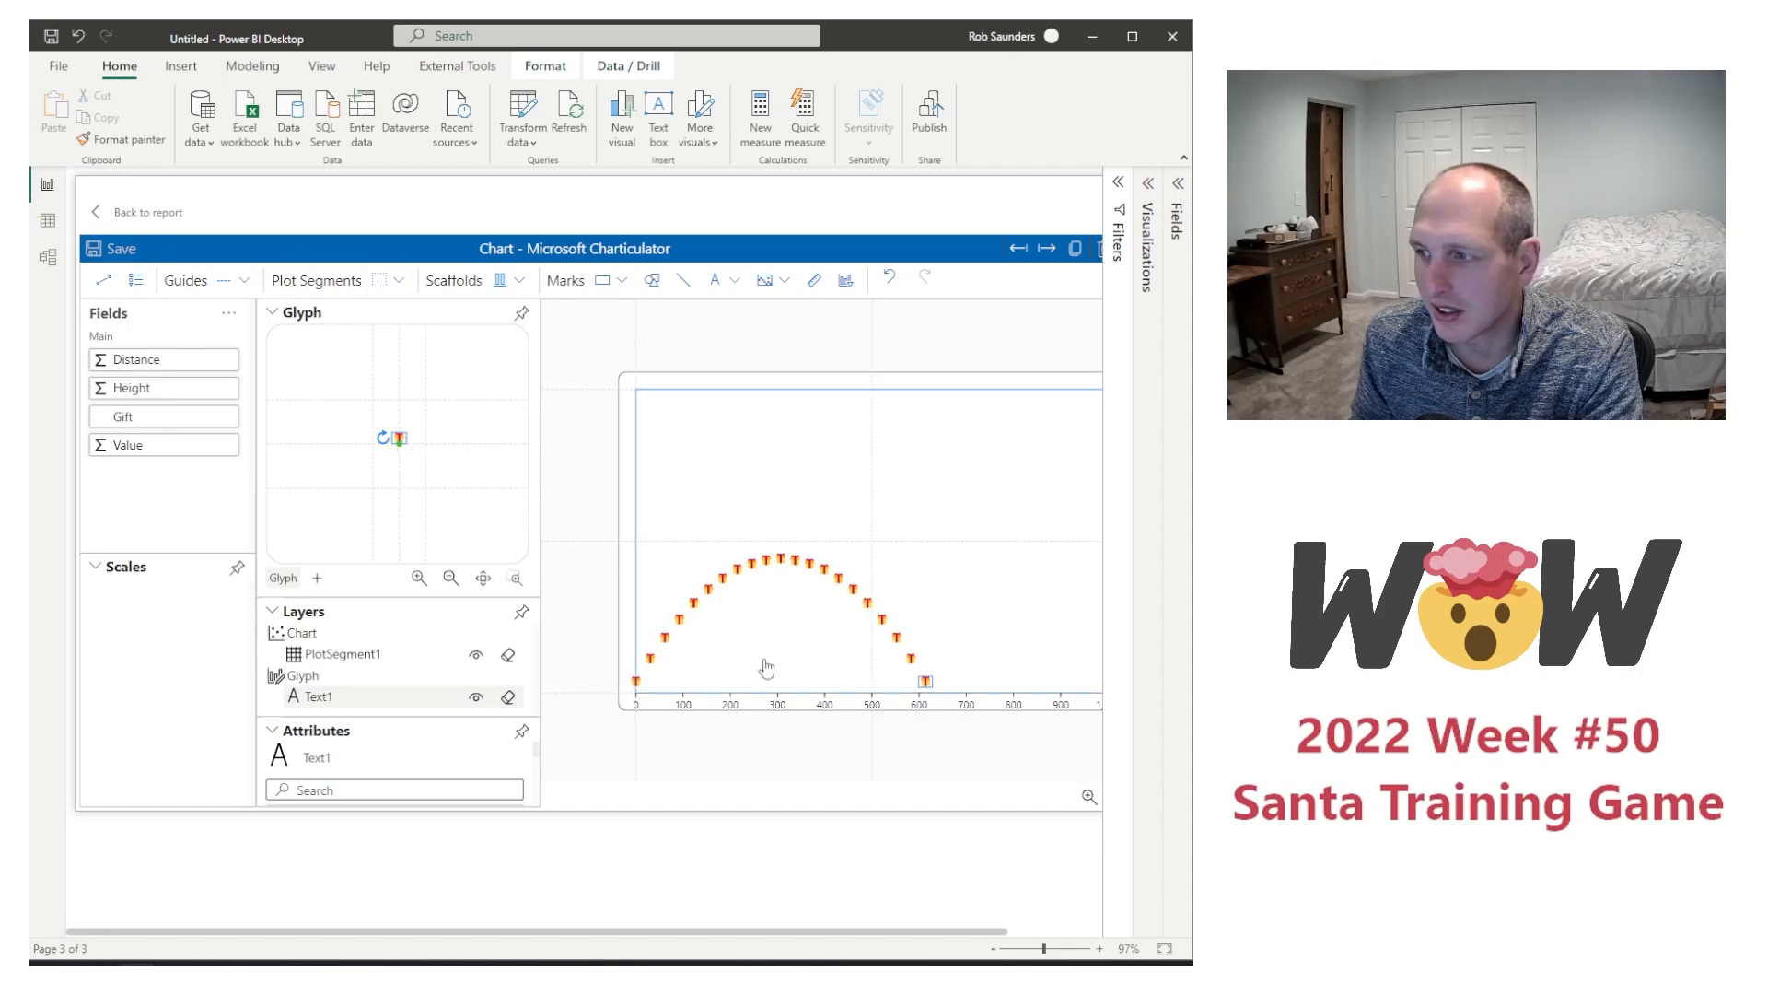
pyautogui.scroll(-2, 450, 760)
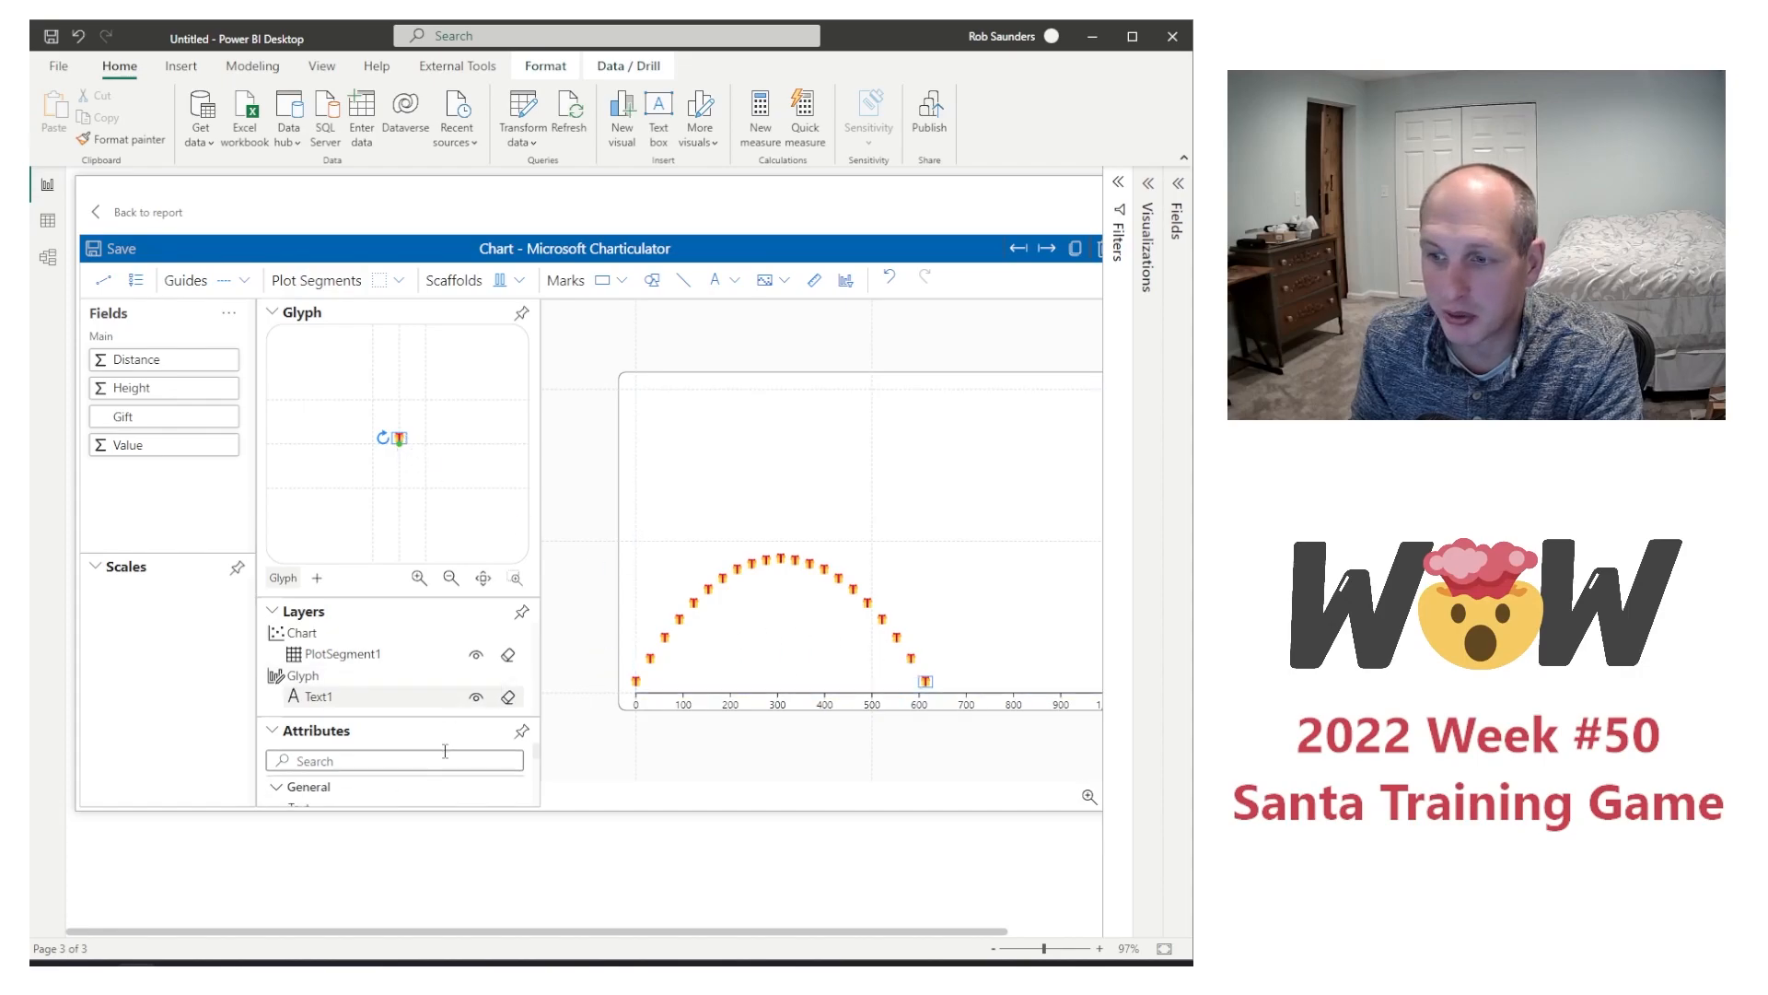
pyautogui.scroll(-5, 449, 760)
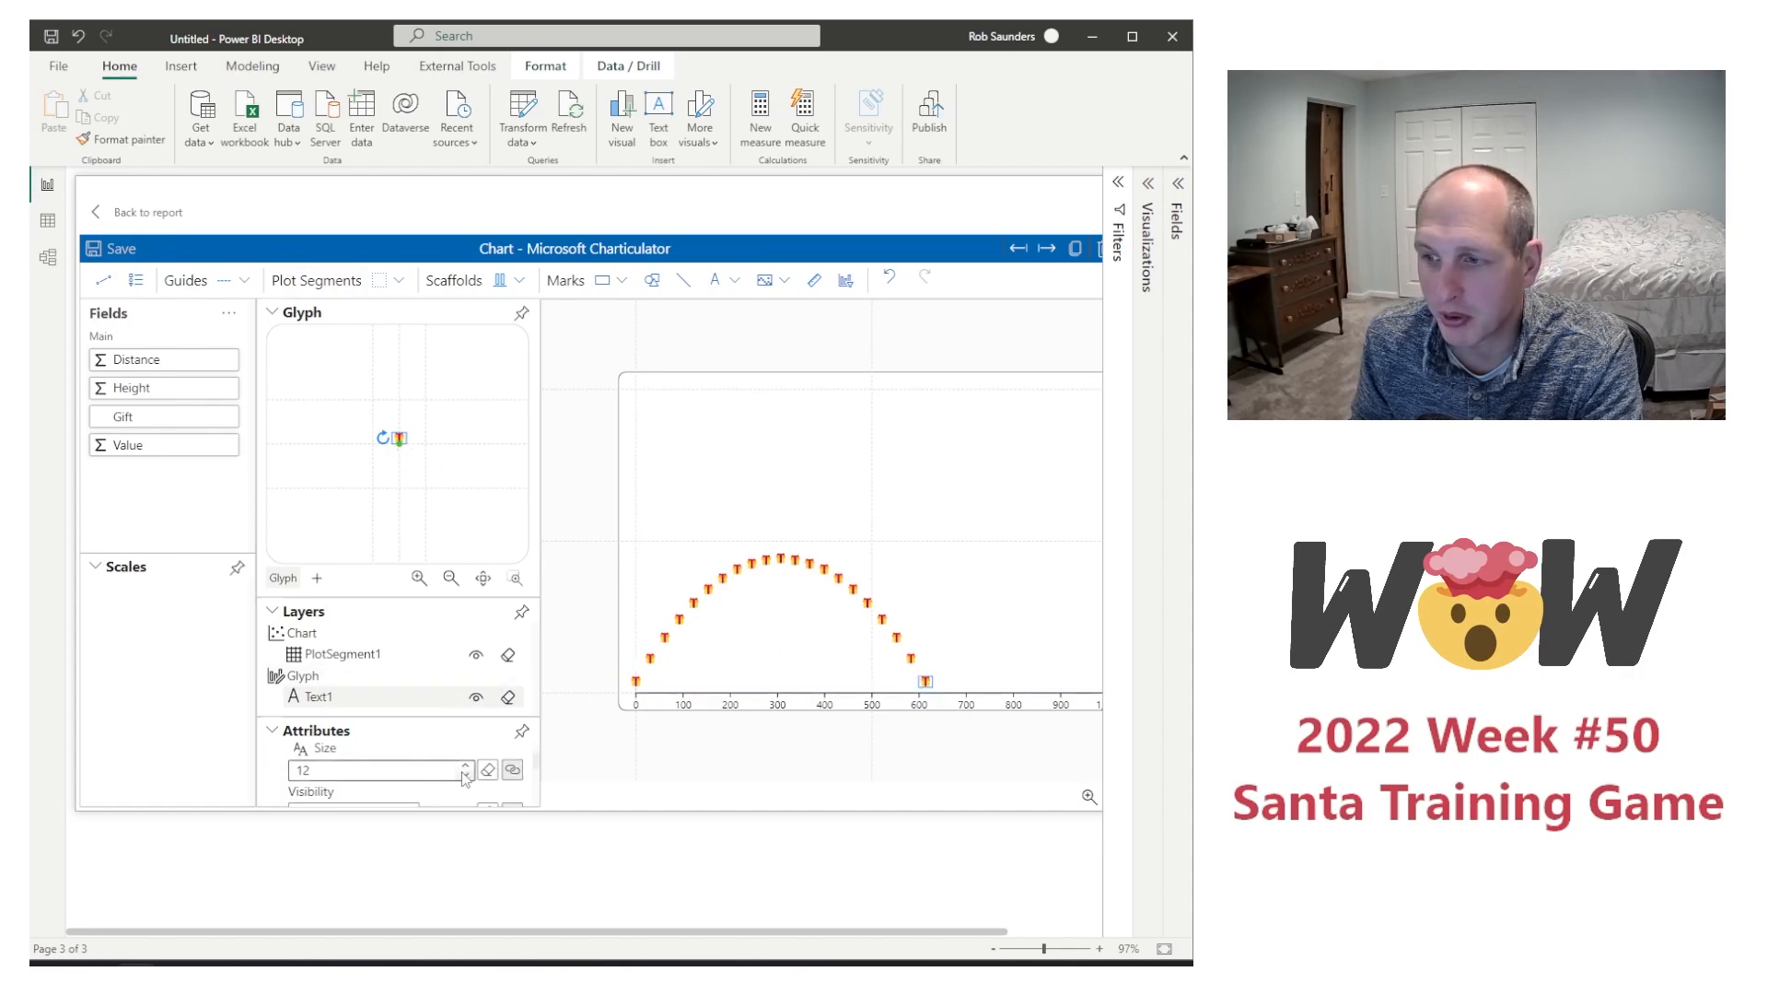
pyautogui.click(467, 764)
pyautogui.click(467, 765)
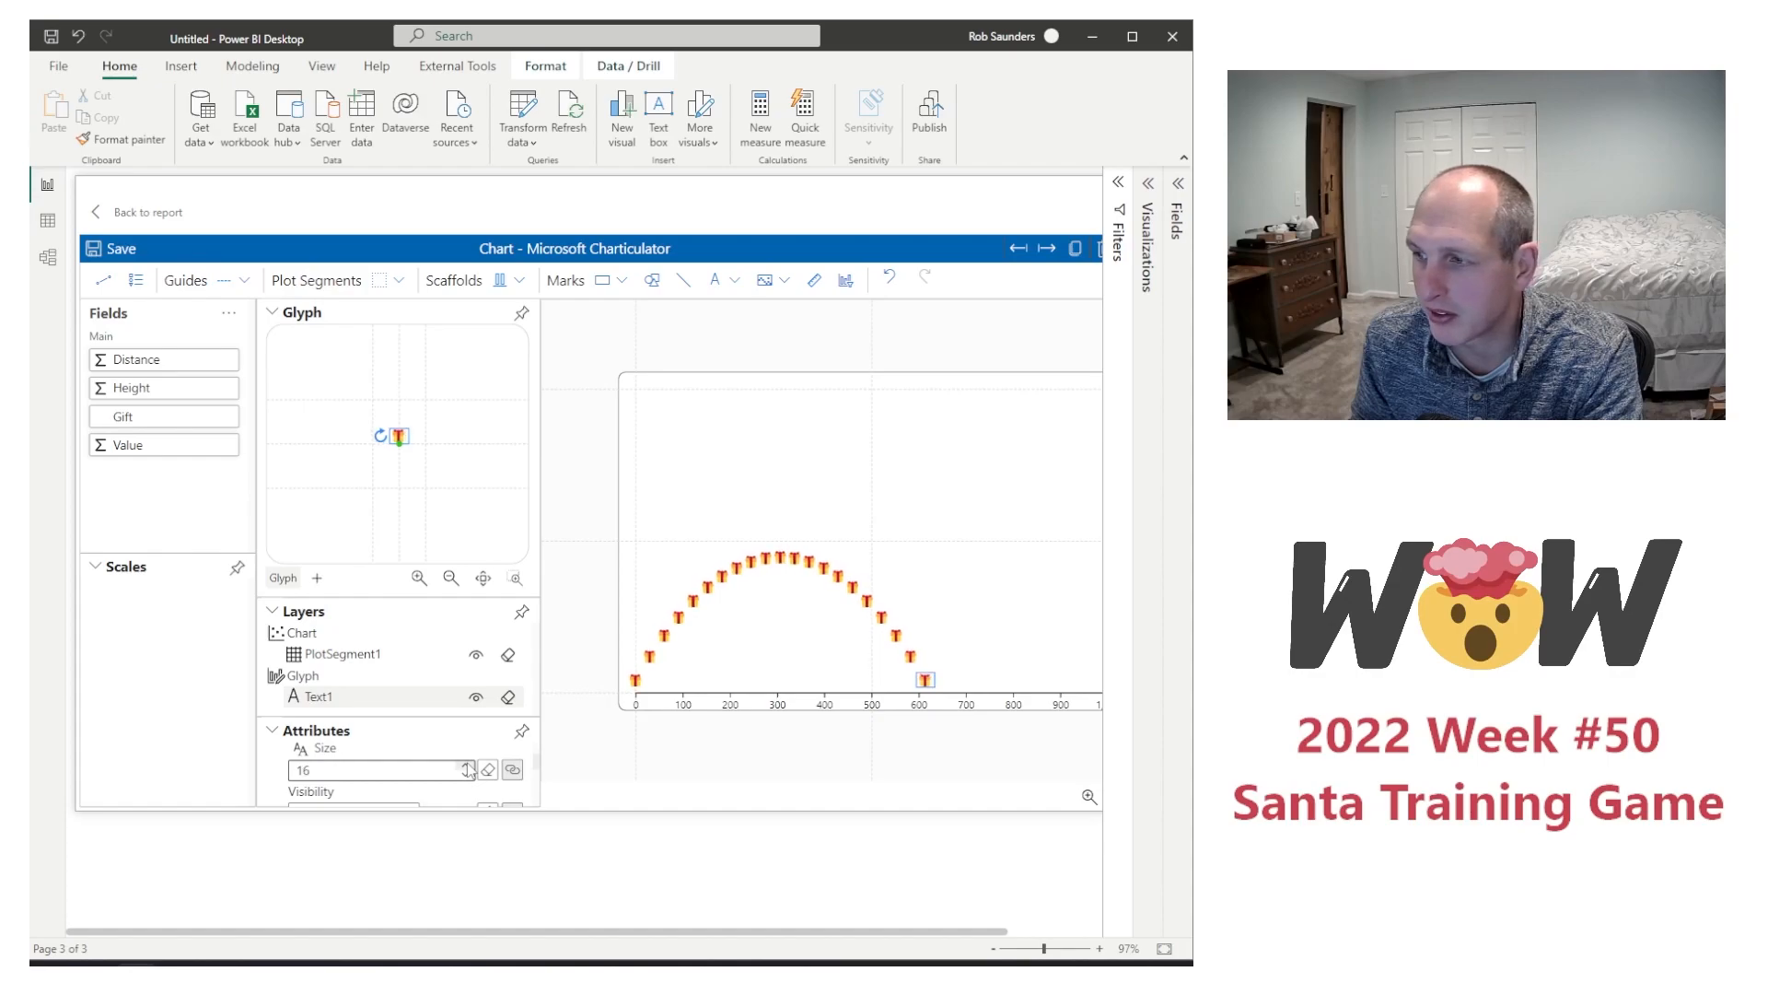
pyautogui.click(467, 775)
pyautogui.click(467, 776)
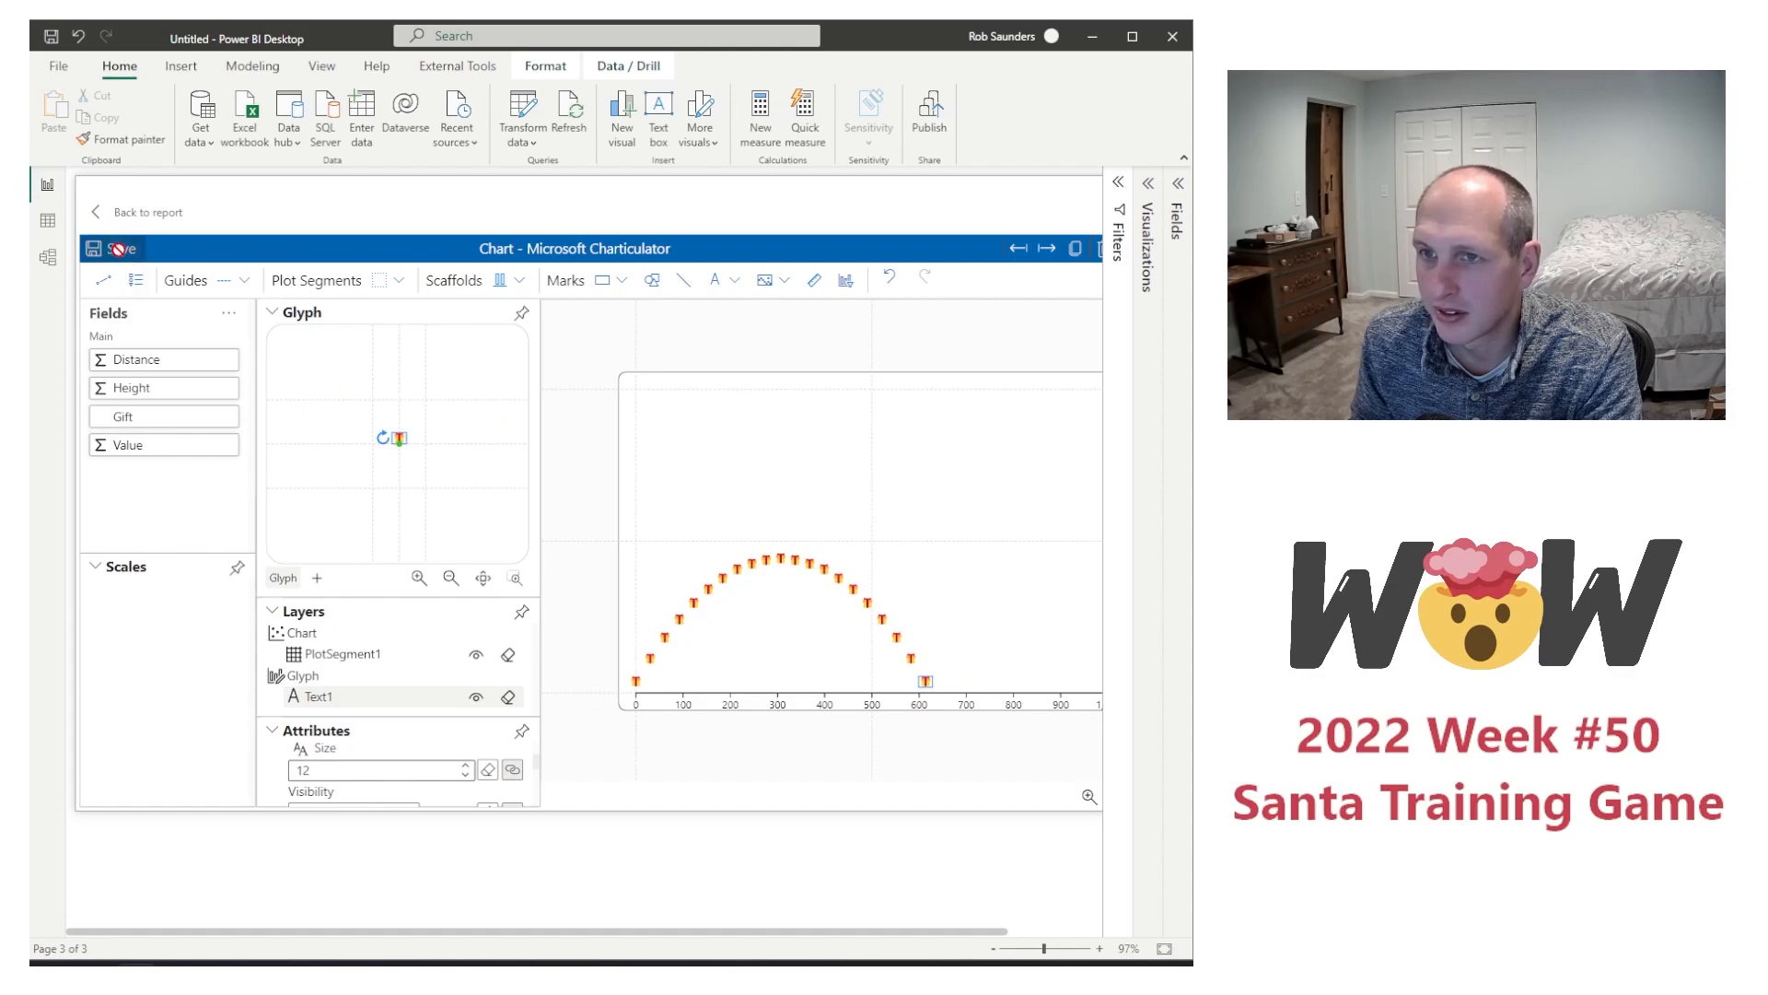
pyautogui.click(115, 213)
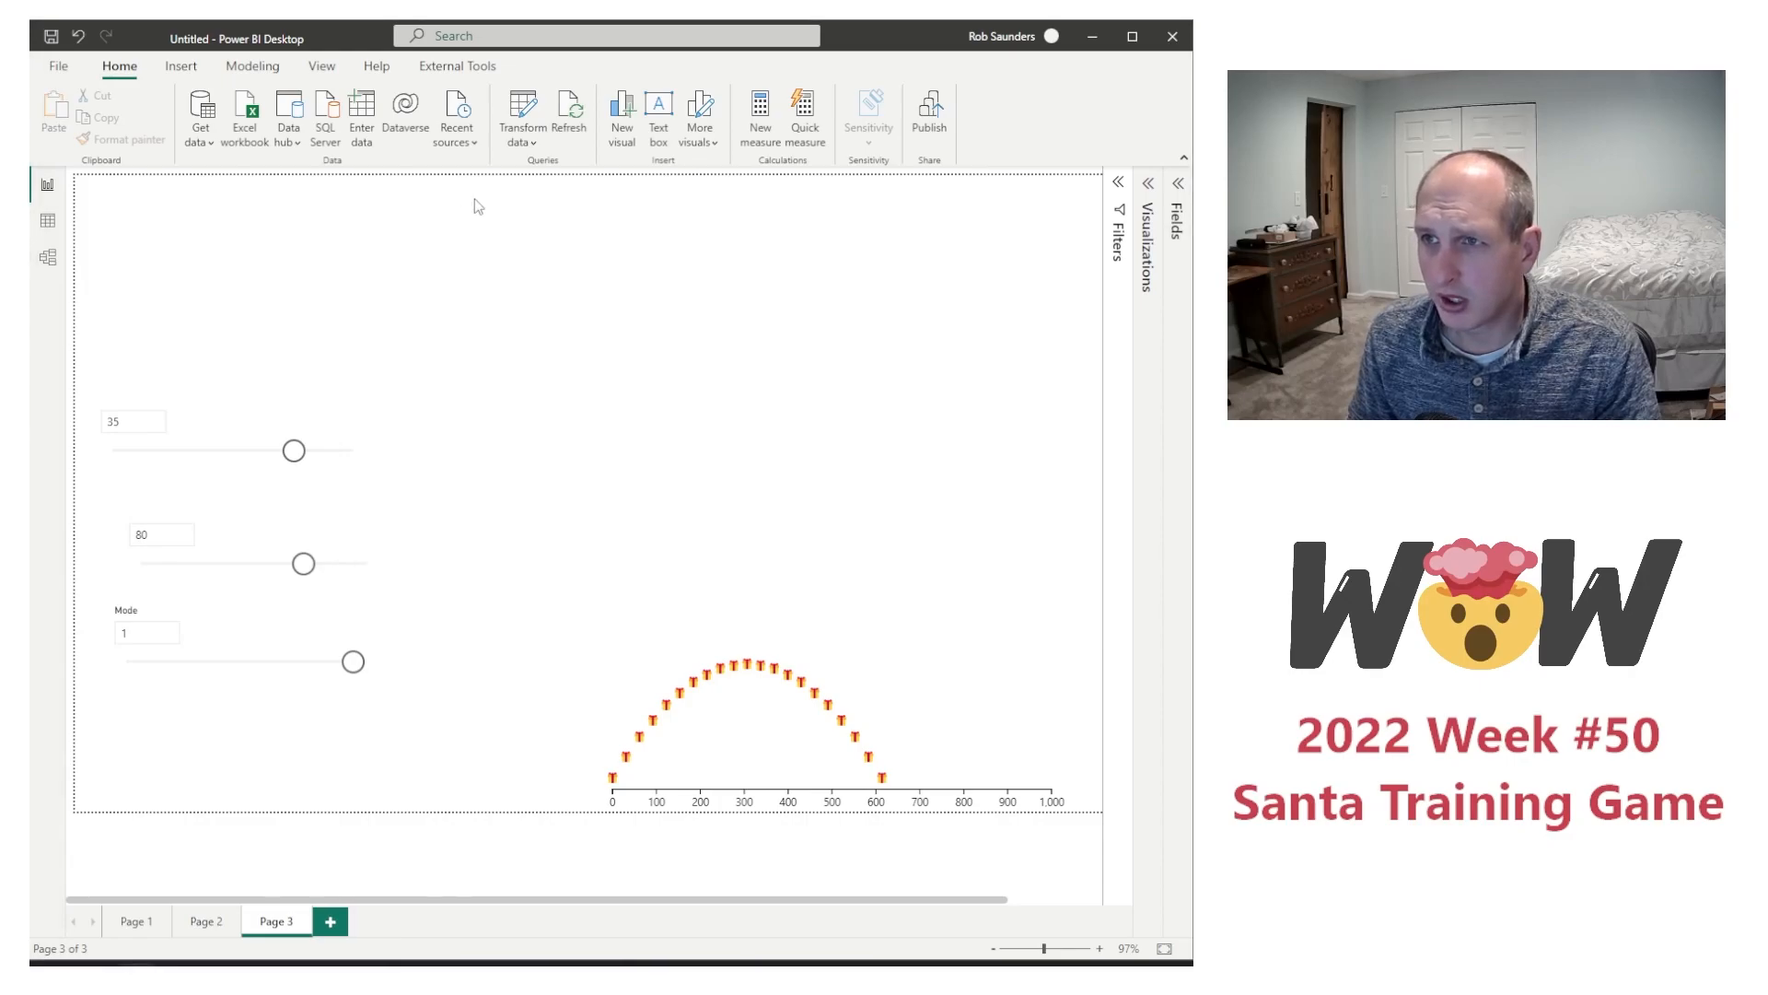
# Step: Insert a text box containing the copied "Santa's Seasonal Training" title, "Workout Wednesday 2022 Week 50" subtitle and game instructions
pyautogui.click(183, 68)
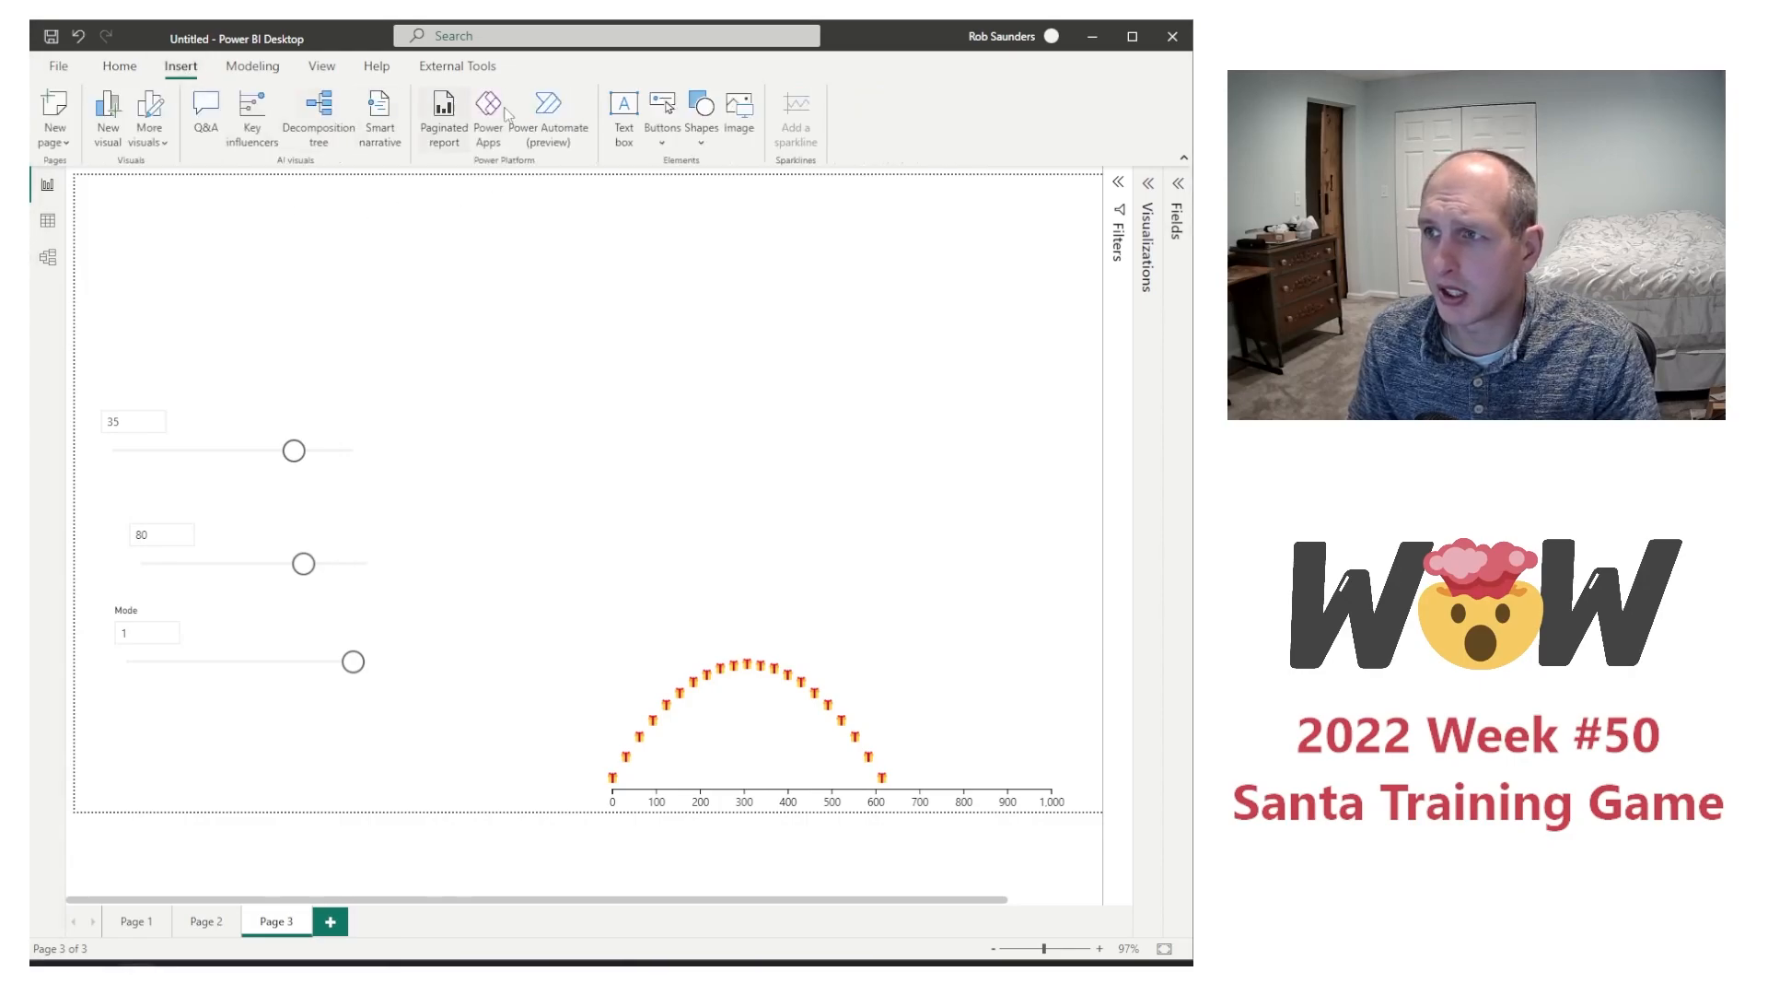
pyautogui.click(624, 115)
pyautogui.hotkey('ctrl', 'v')
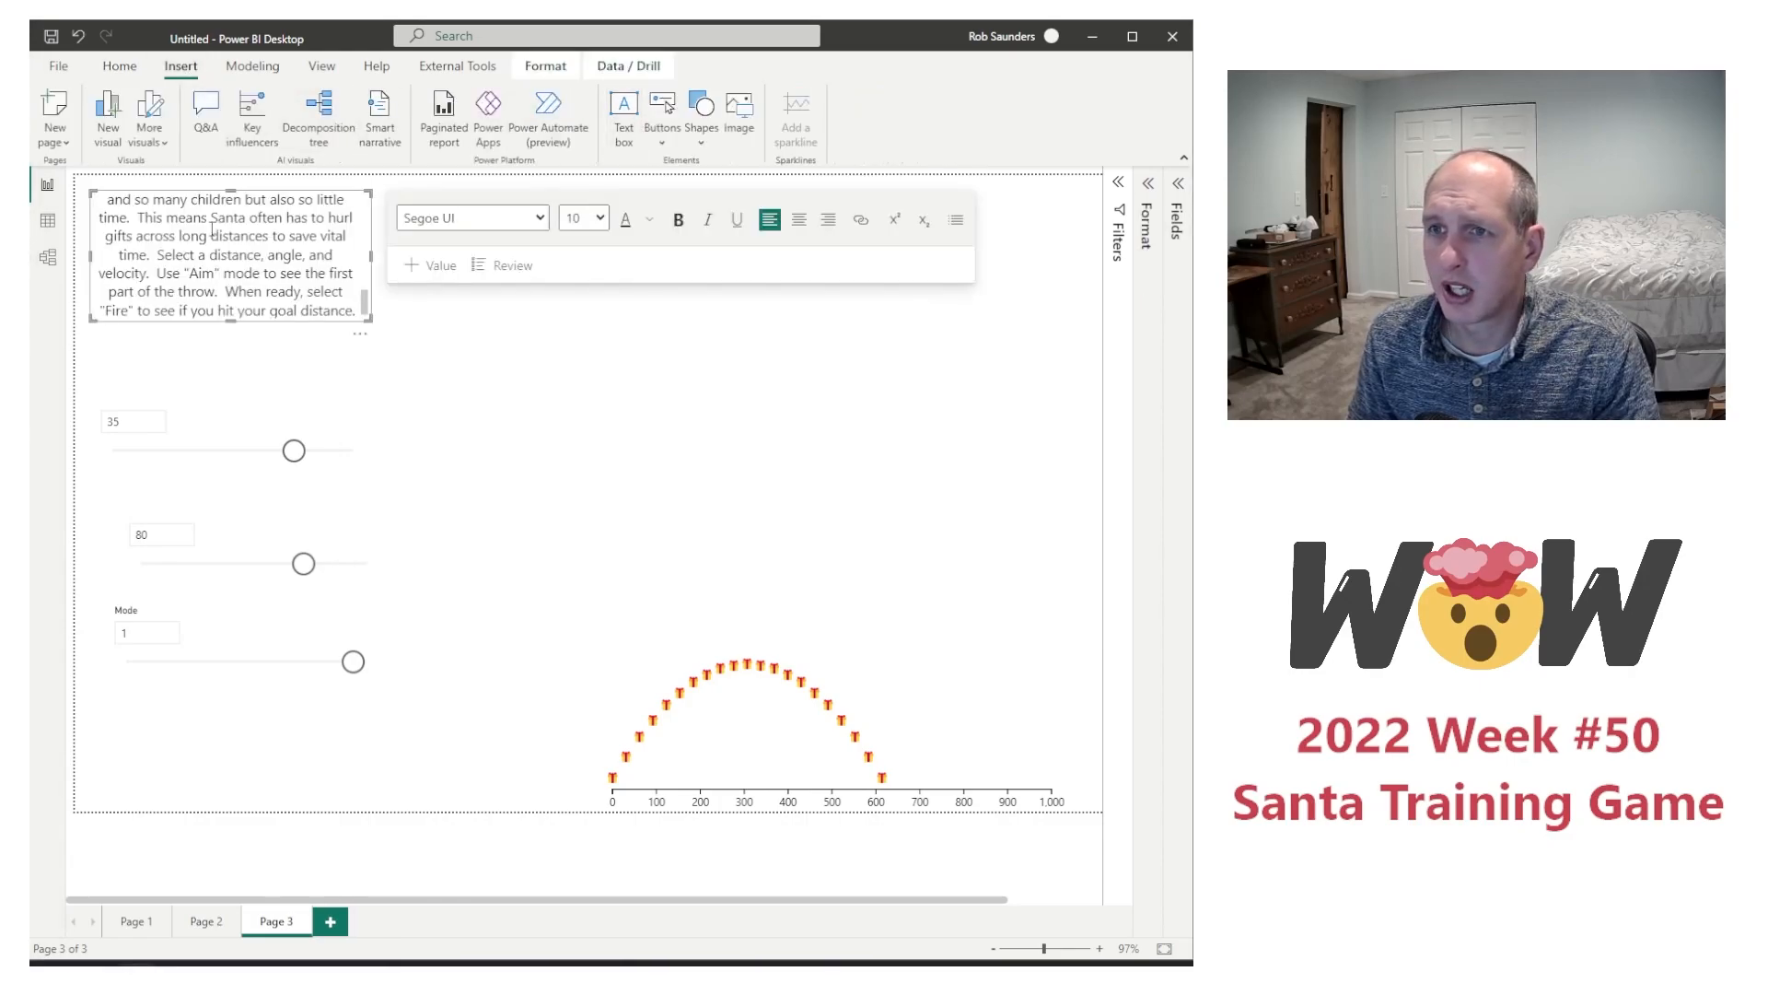
# Step: Widen the title text box across the report page and make it tall enough to fit the title and instructions
pyautogui.moveTo(372, 254); pyautogui.dragTo(1007, 254)
pyautogui.moveTo(549, 313); pyautogui.dragTo(555, 371)
pyautogui.moveTo(1006, 283); pyautogui.dragTo(1101, 281)
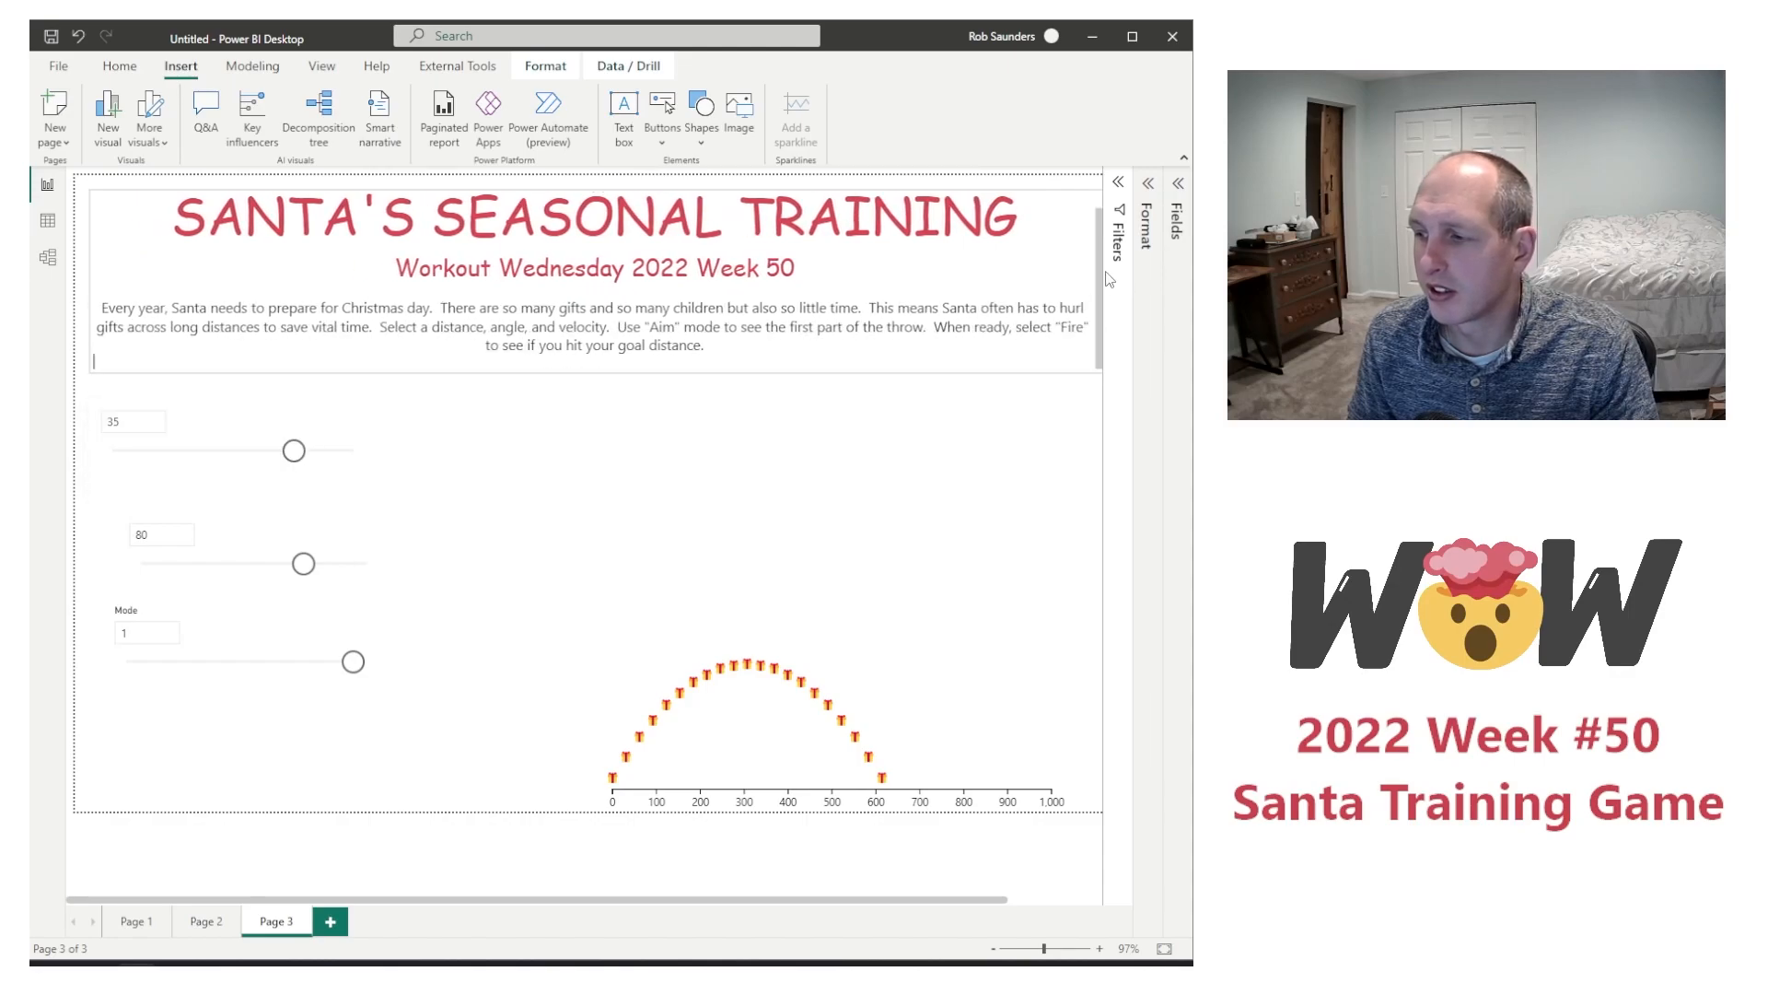
pyautogui.click(1030, 950)
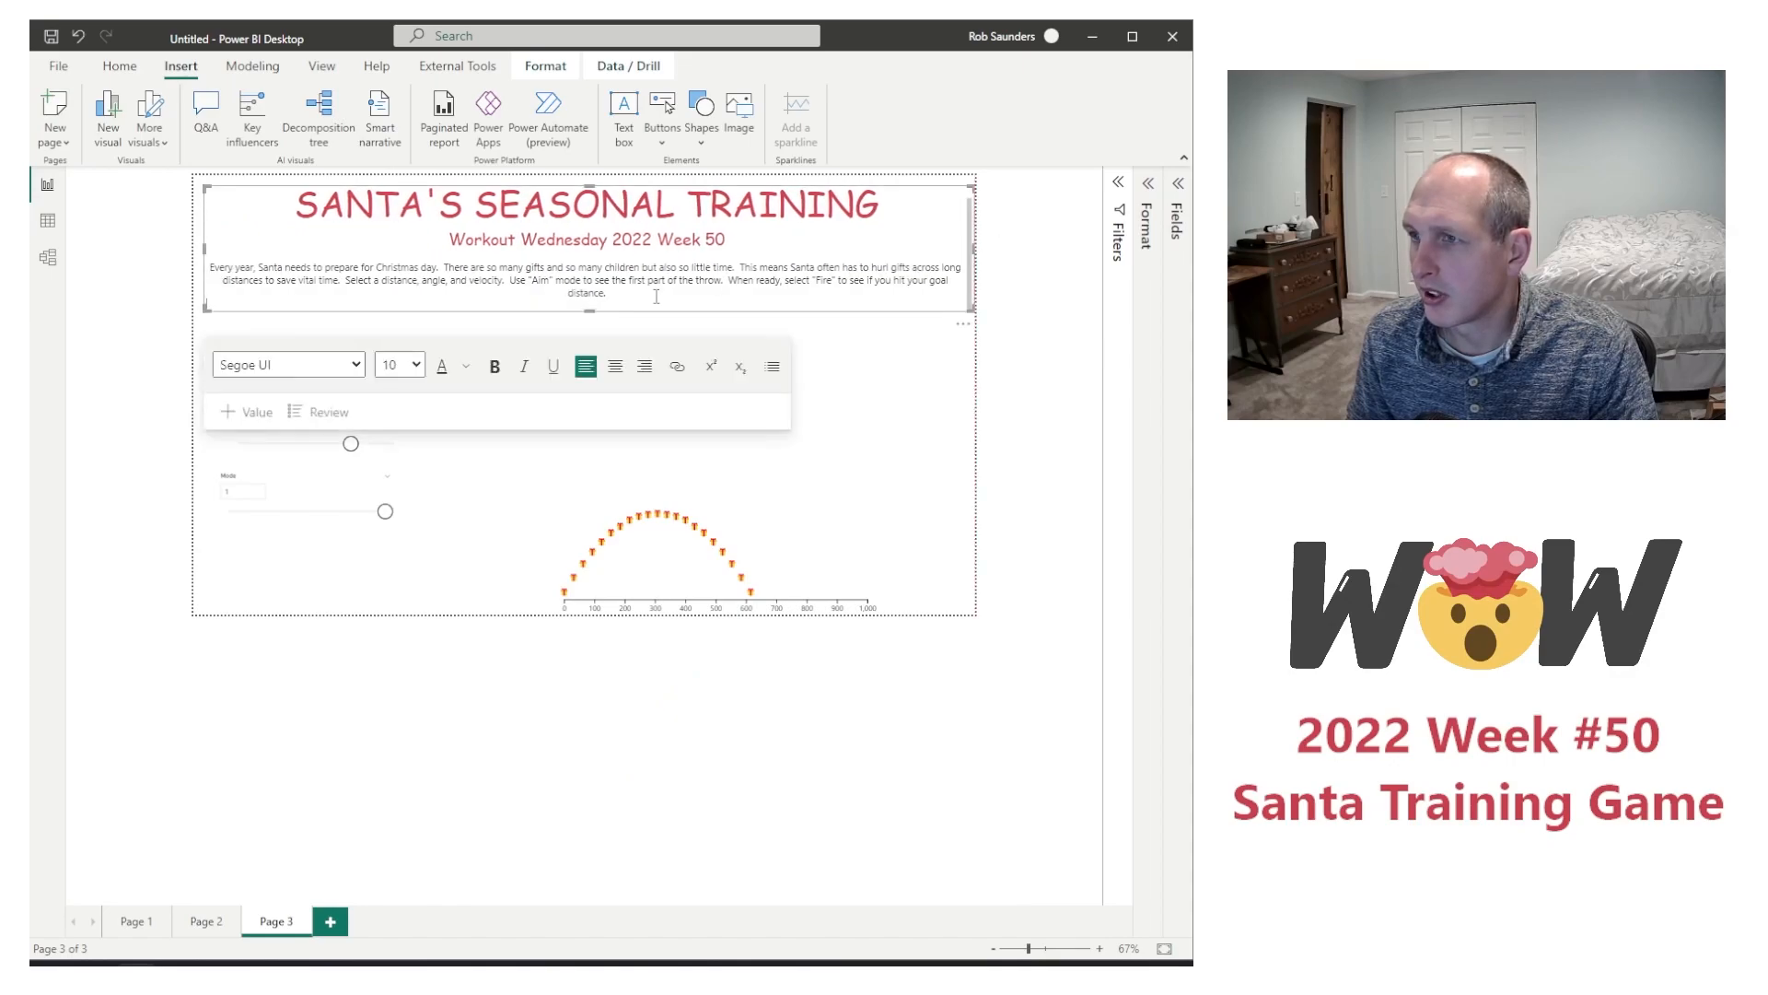
pyautogui.moveTo(590, 311); pyautogui.dragTo(591, 322)
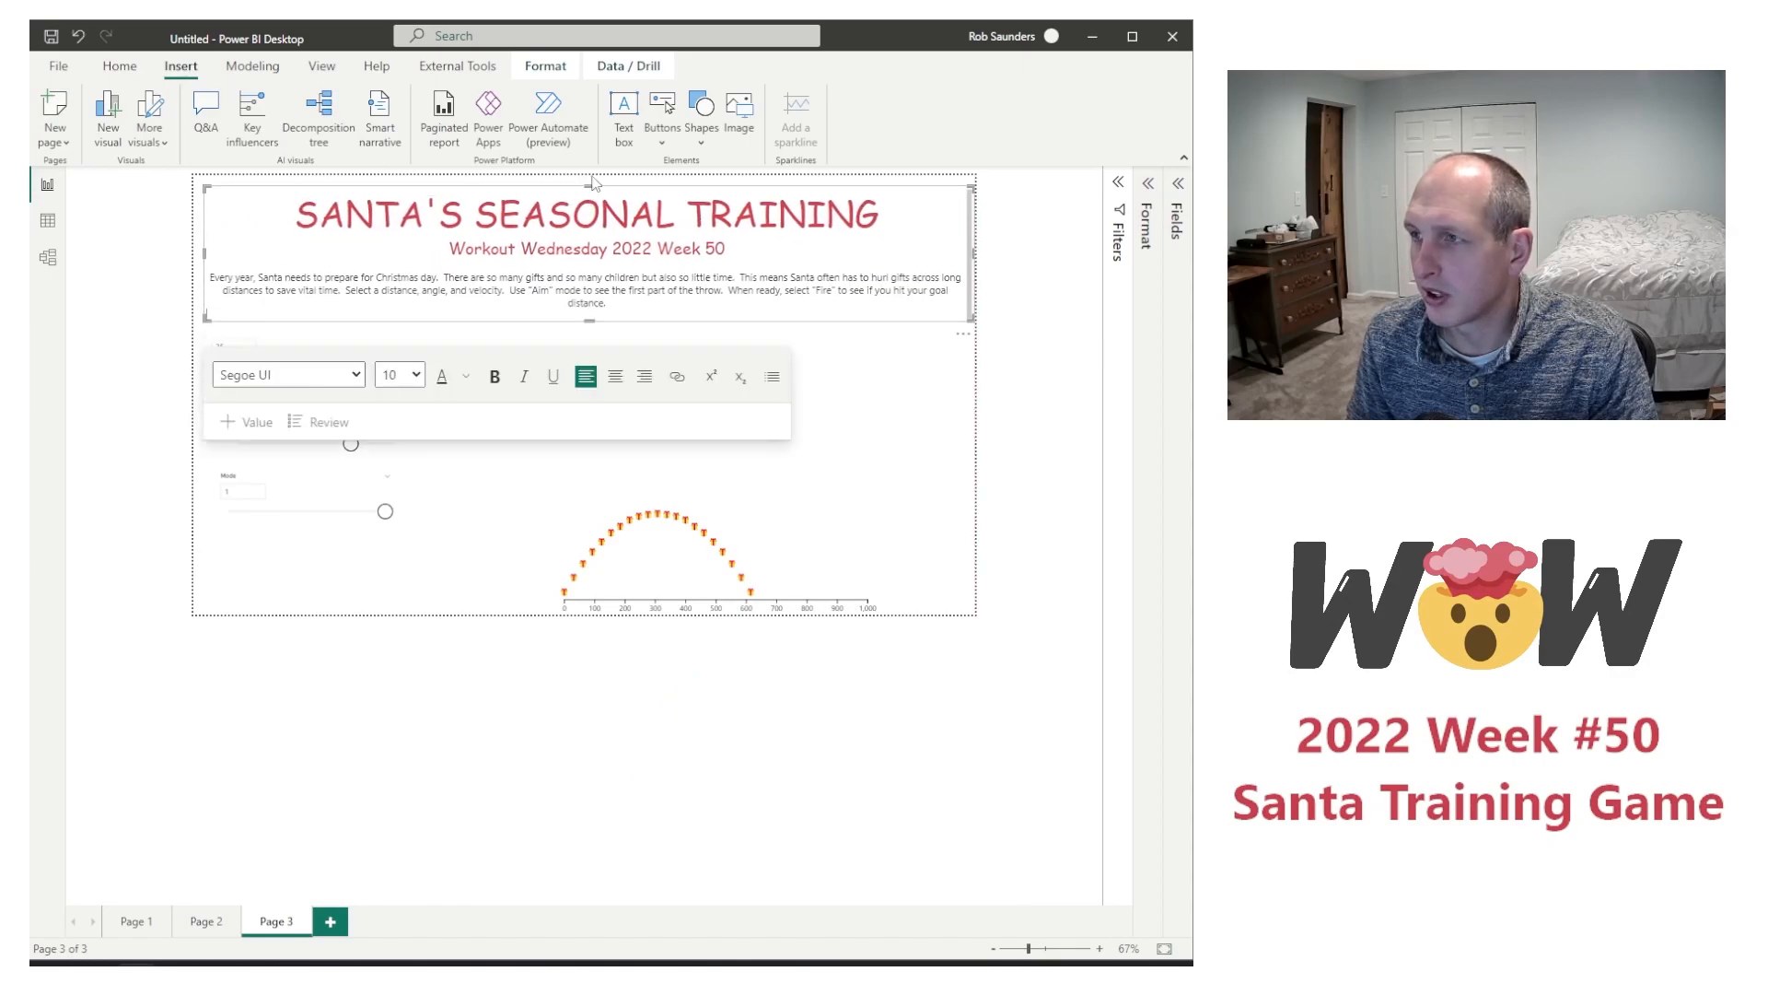
# Step: Extend the title text box to the page's top and left edges, remove the trailing empty line, and reduce its height to fit the text
pyautogui.moveTo(593, 183); pyautogui.dragTo(591, 173)
pyautogui.moveTo(203, 247); pyautogui.dragTo(193, 247)
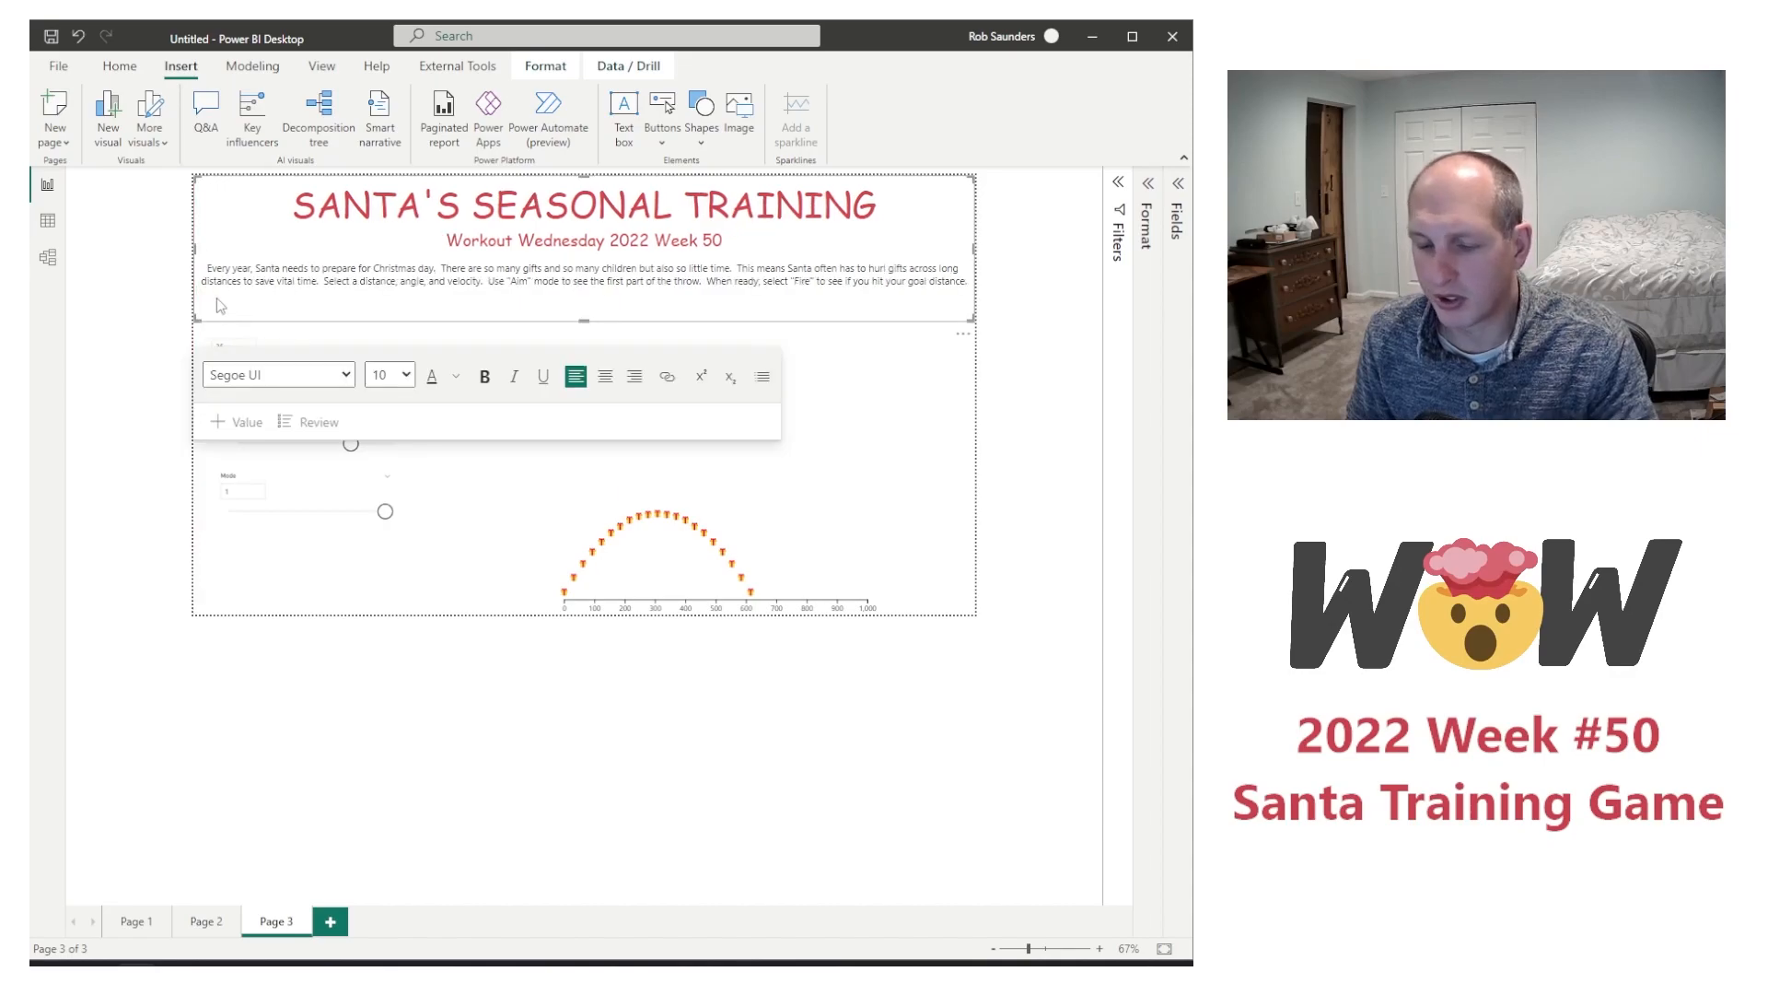
pyautogui.press('BackSpace')
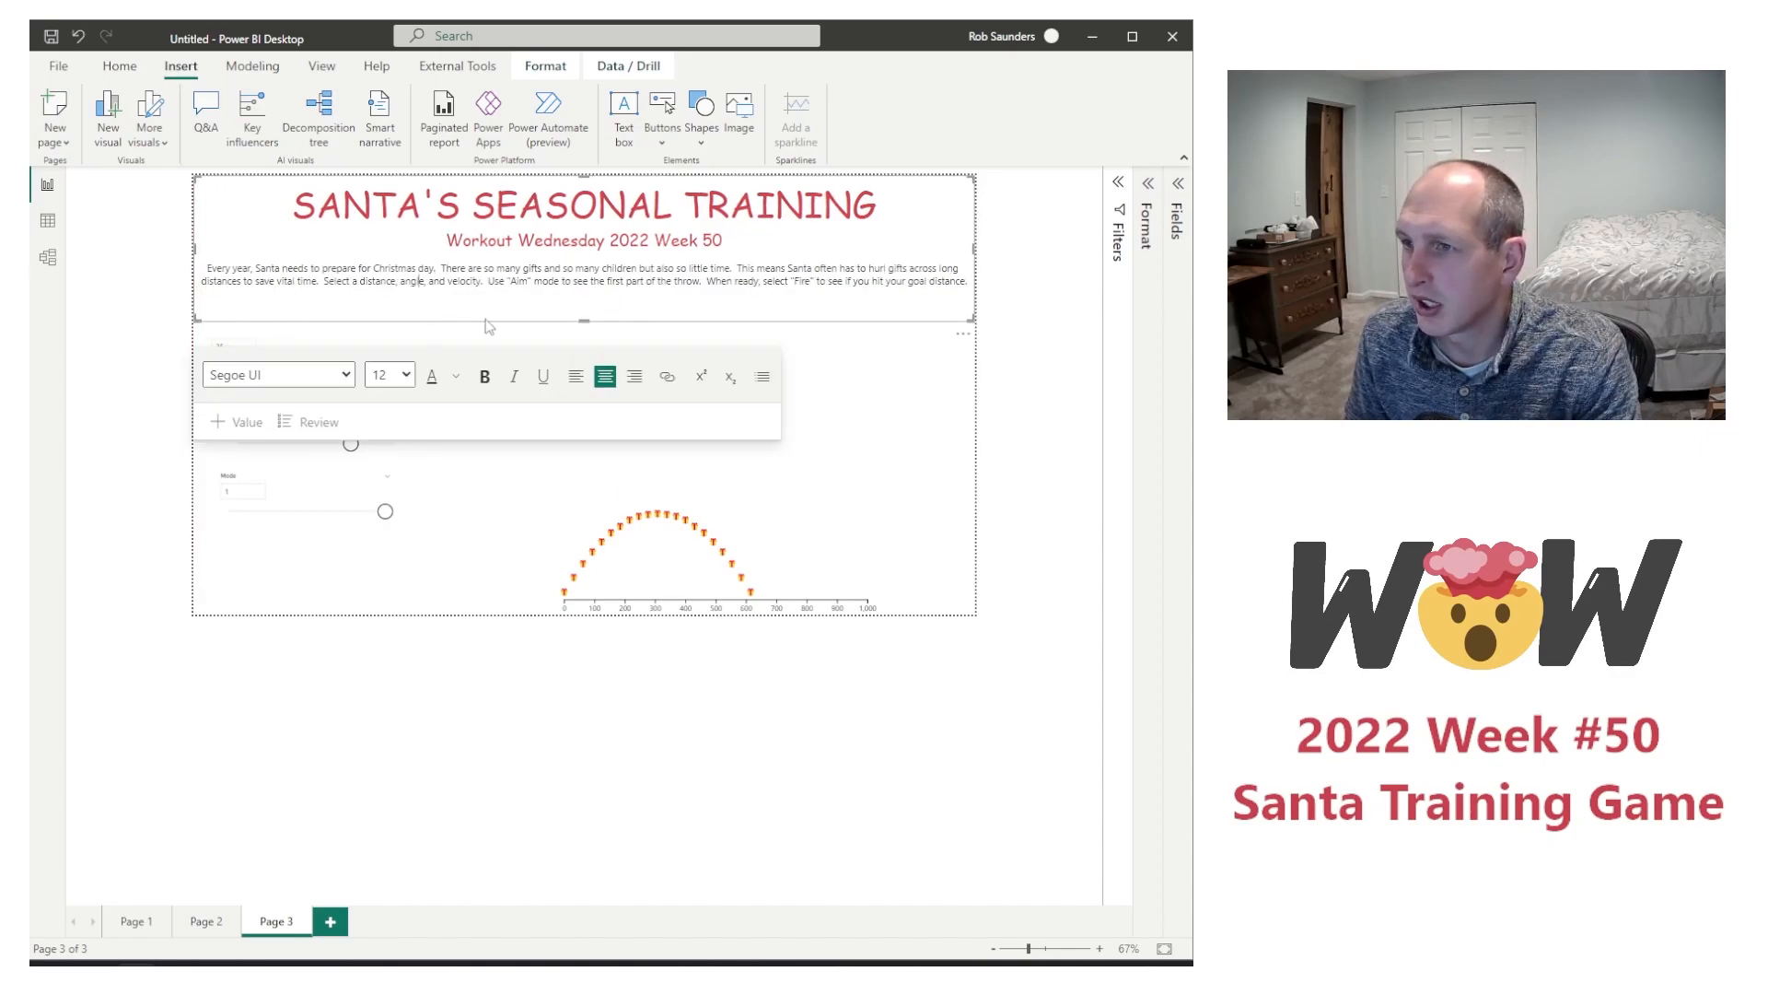
pyautogui.moveTo(584, 320); pyautogui.dragTo(591, 304)
# Step: Check the font and text size used for the title and for the game instructions
pyautogui.click(578, 269)
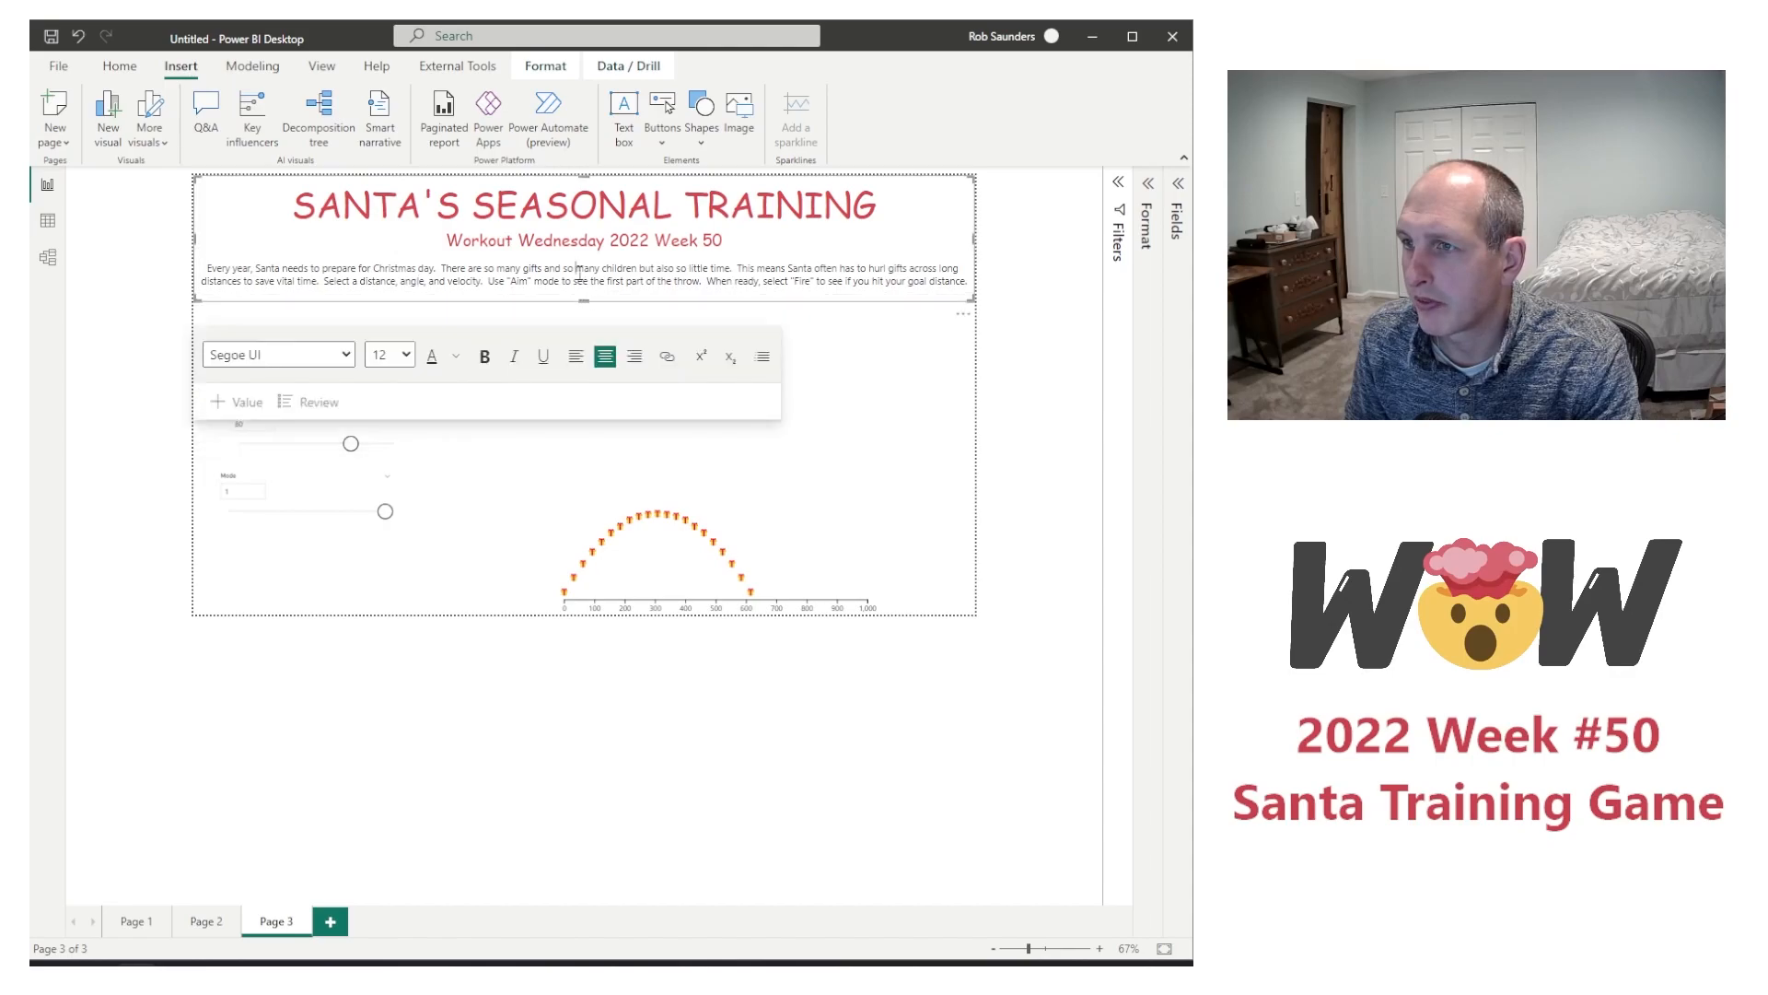
pyautogui.click(519, 208)
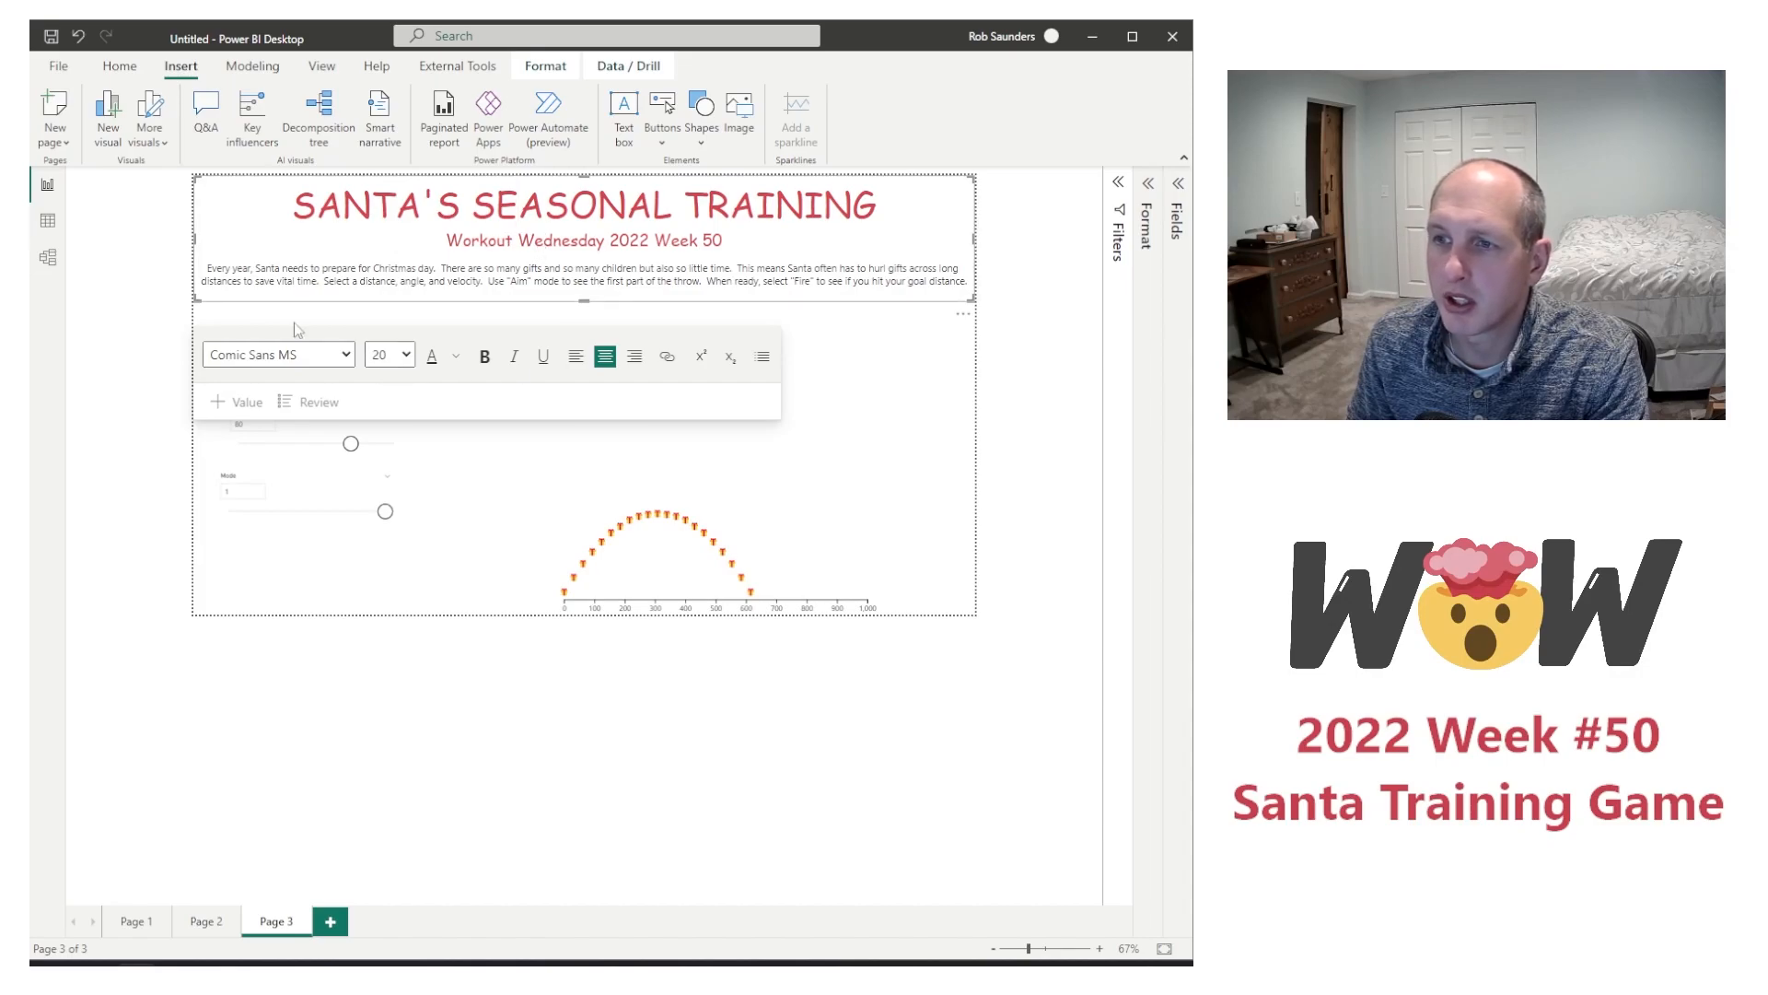
pyautogui.click(582, 267)
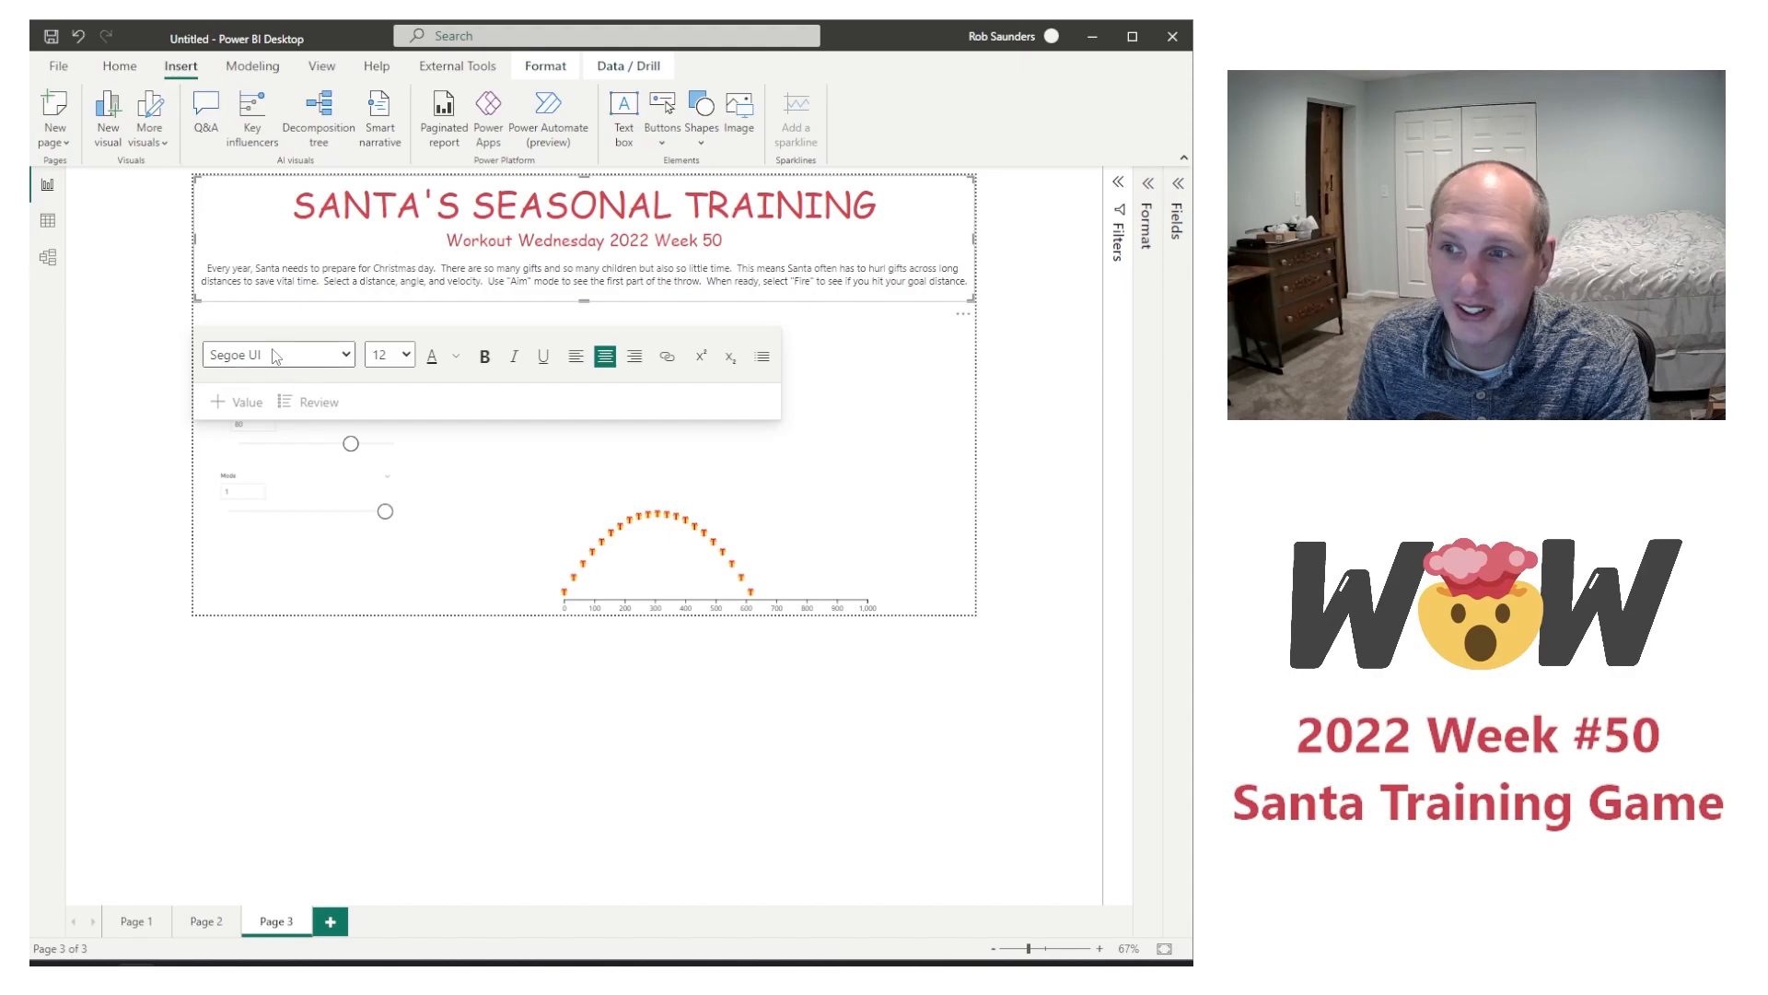
# Step: Enlarge the flight chart by raising its upper edge closer to the instructions
pyautogui.click(1039, 401)
pyautogui.click(647, 455)
pyautogui.moveTo(716, 392); pyautogui.dragTo(715, 342)
# Step: Move the Launch Angle slicer so it sits just above the Velocity slicer
pyautogui.moveTo(1033, 958); pyautogui.dragTo(1039, 956)
pyautogui.click(1047, 956)
pyautogui.click(274, 405)
pyautogui.moveTo(196, 391); pyautogui.dragTo(234, 417)
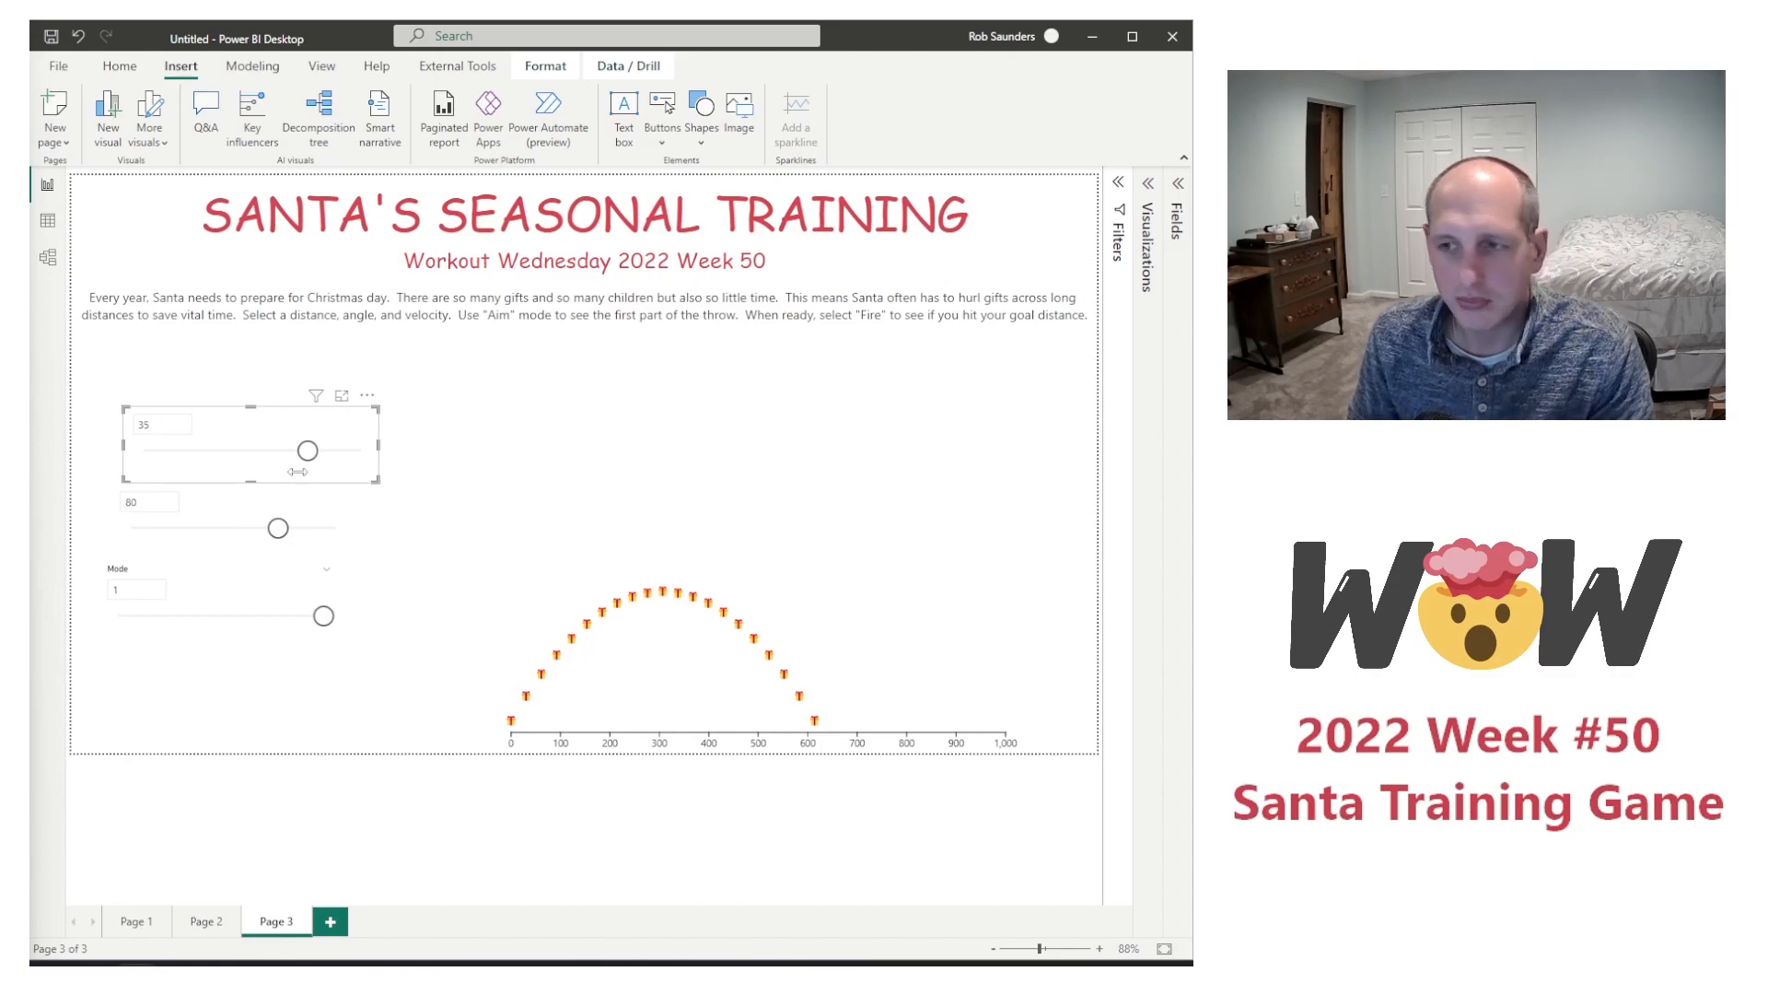
pyautogui.click(605, 363)
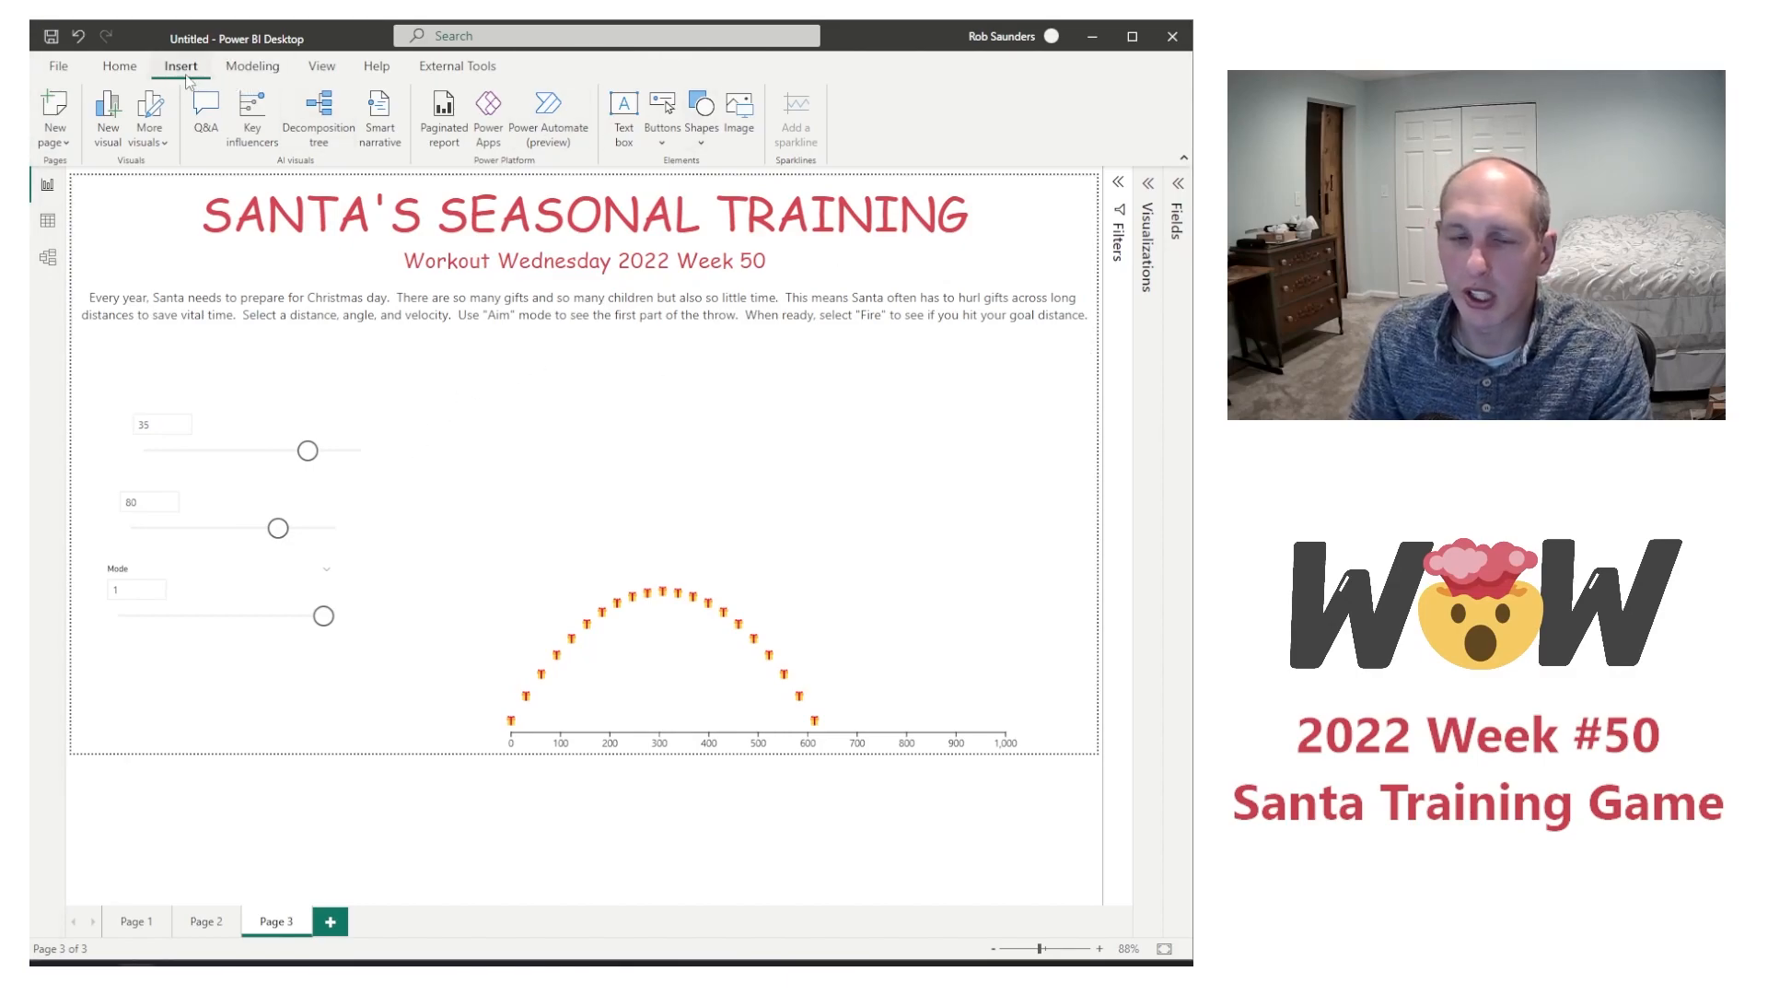
# Step: Insert the Santa.png image, narrow its frame, and place it just below the instructions, above the start of the flight chart
pyautogui.click(579, 422)
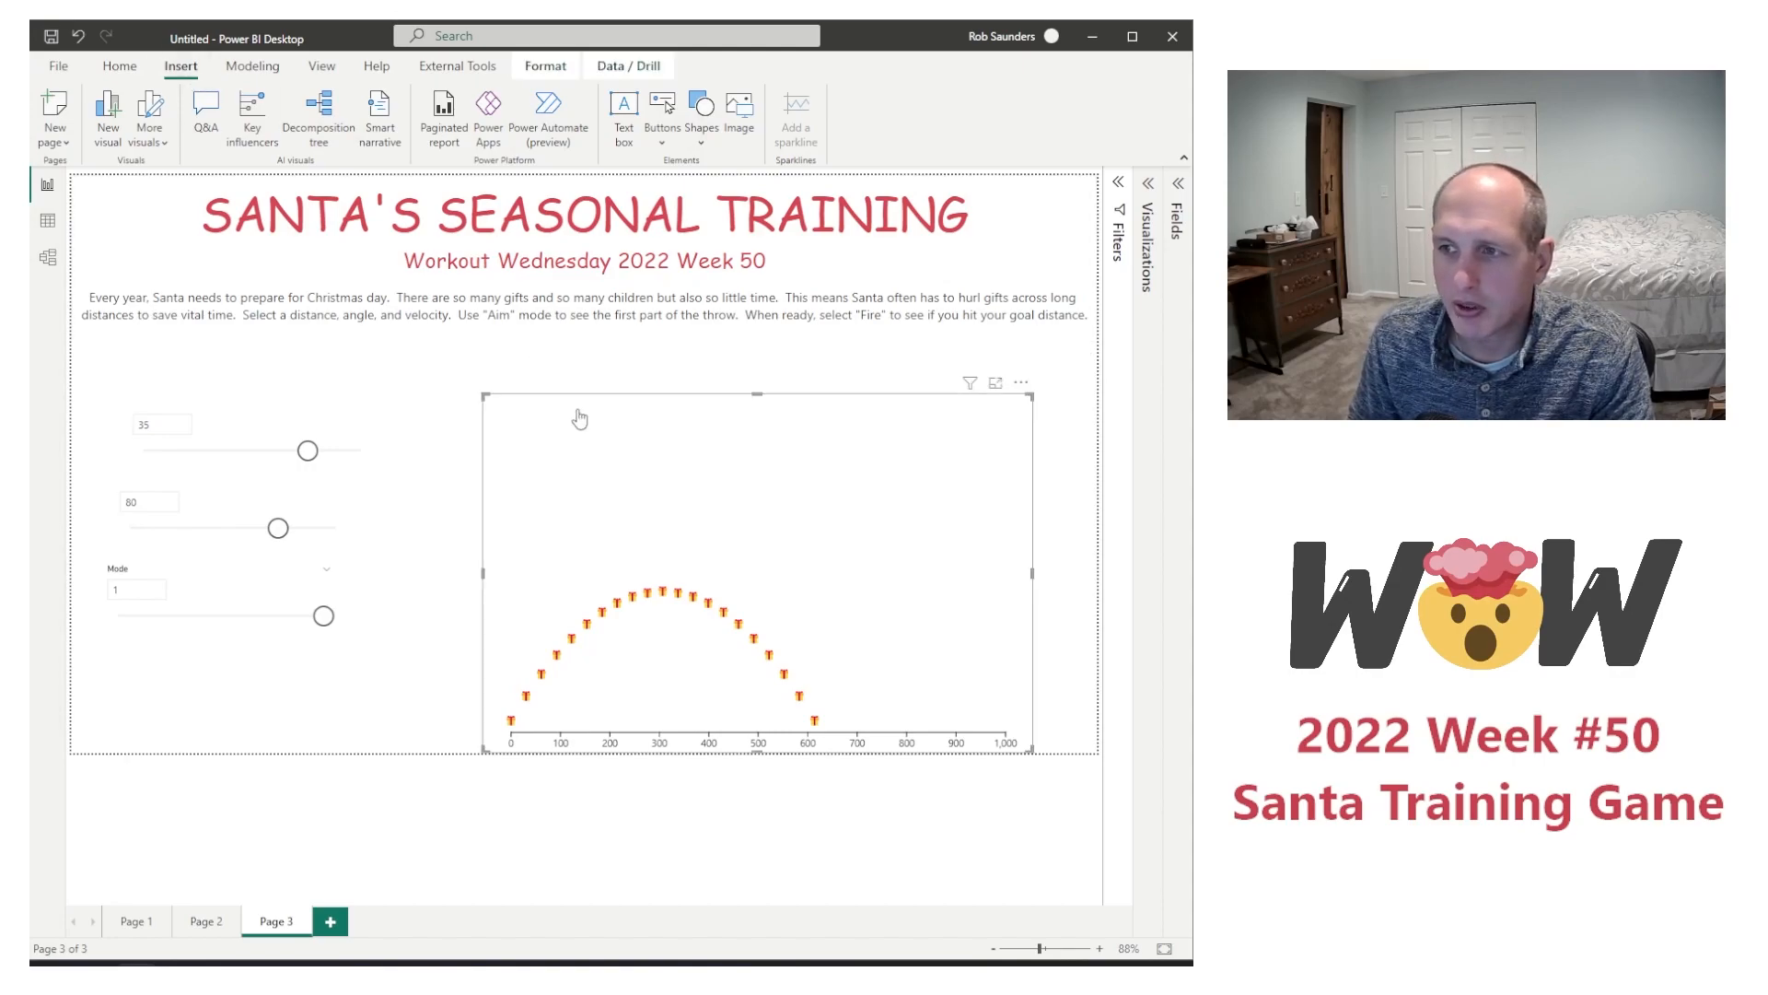
pyautogui.click(446, 397)
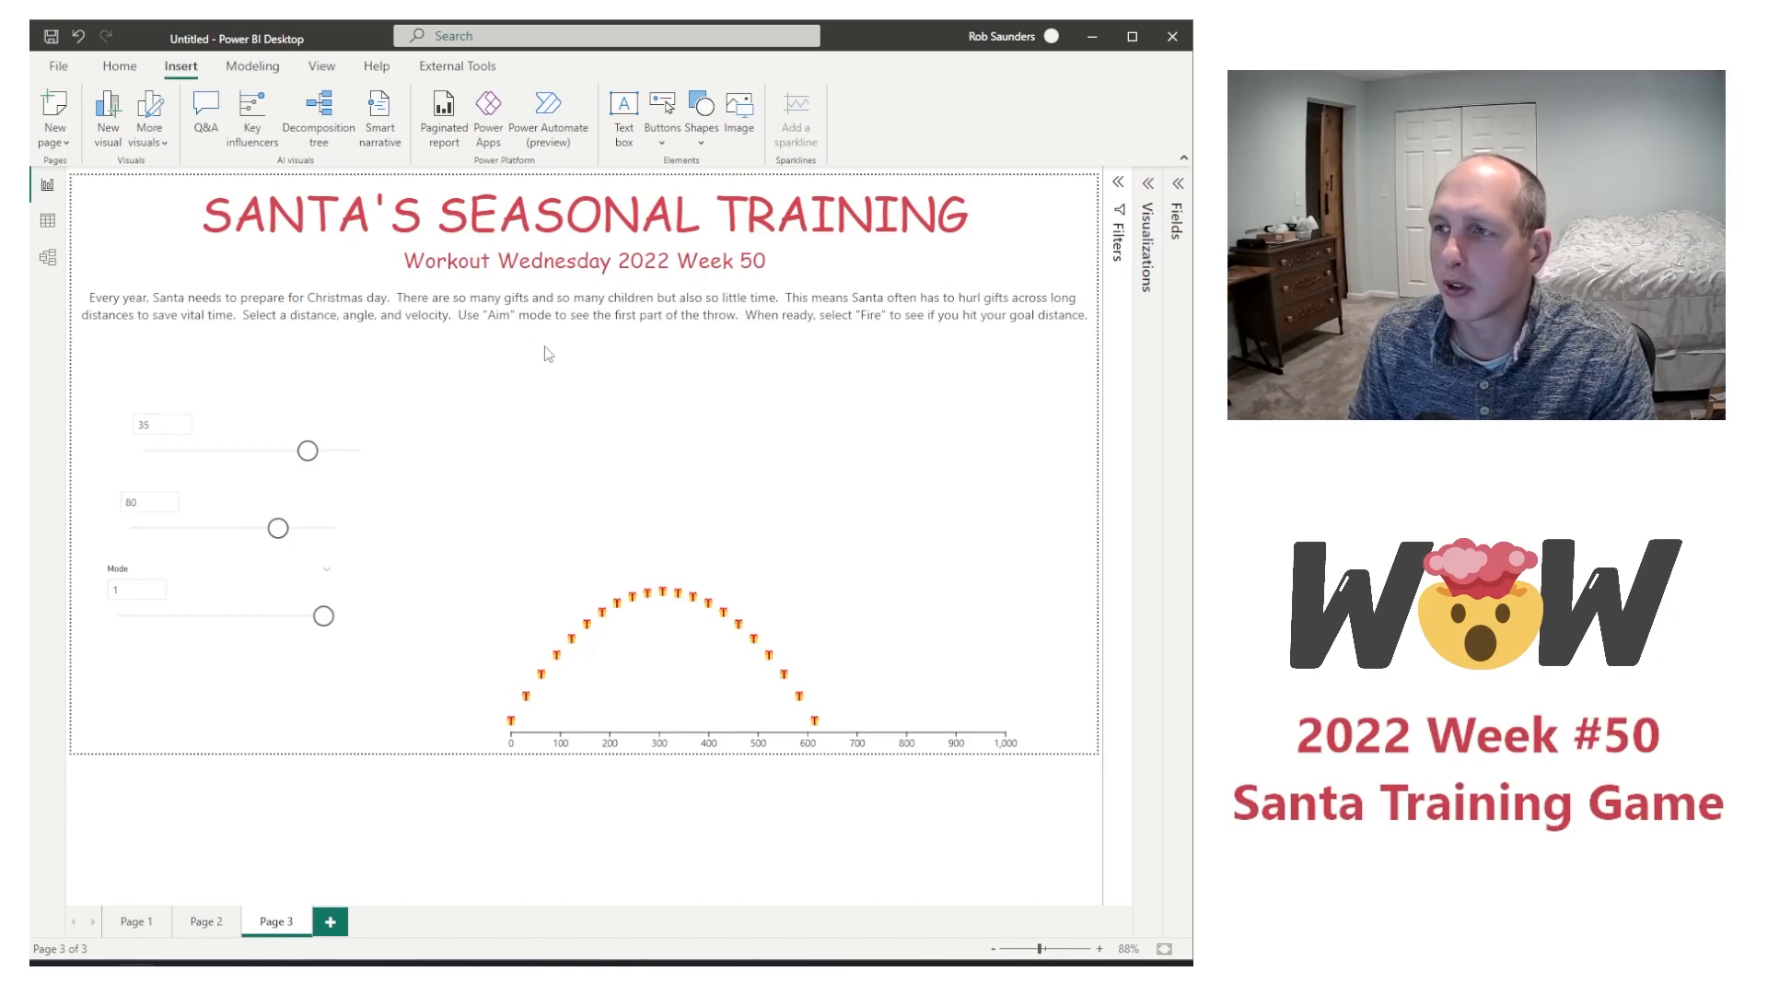
pyautogui.click(738, 110)
pyautogui.click(444, 180)
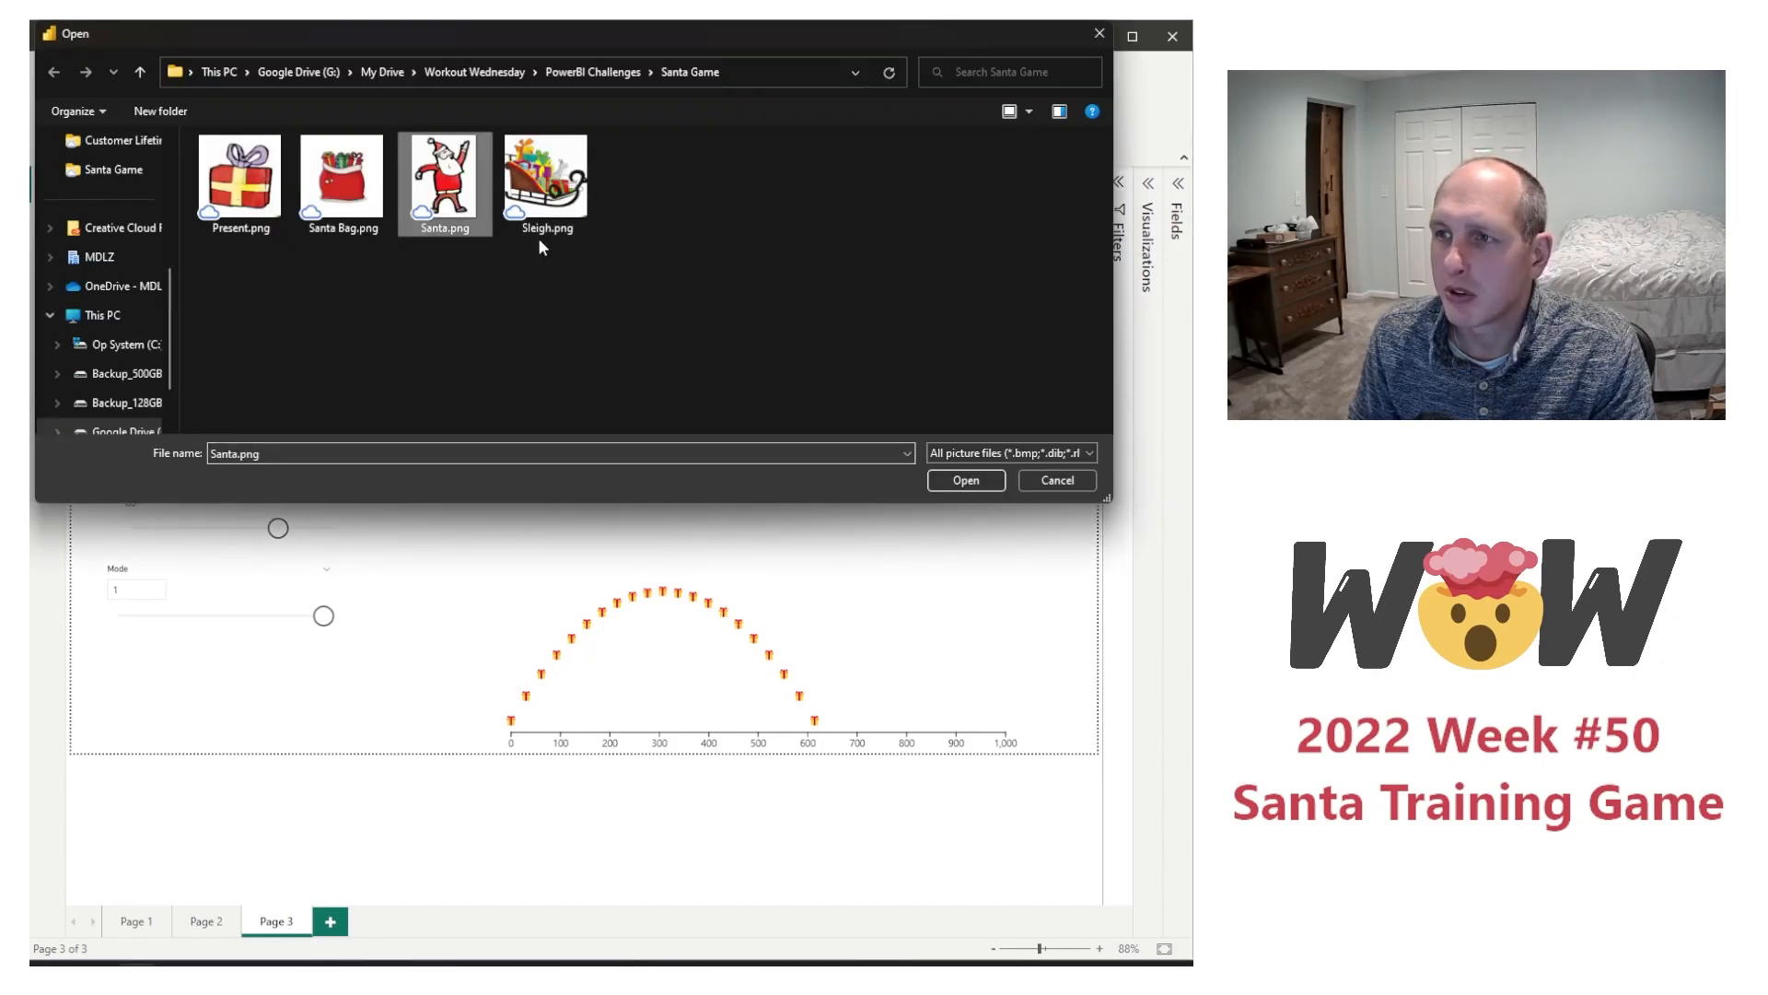
pyautogui.click(966, 480)
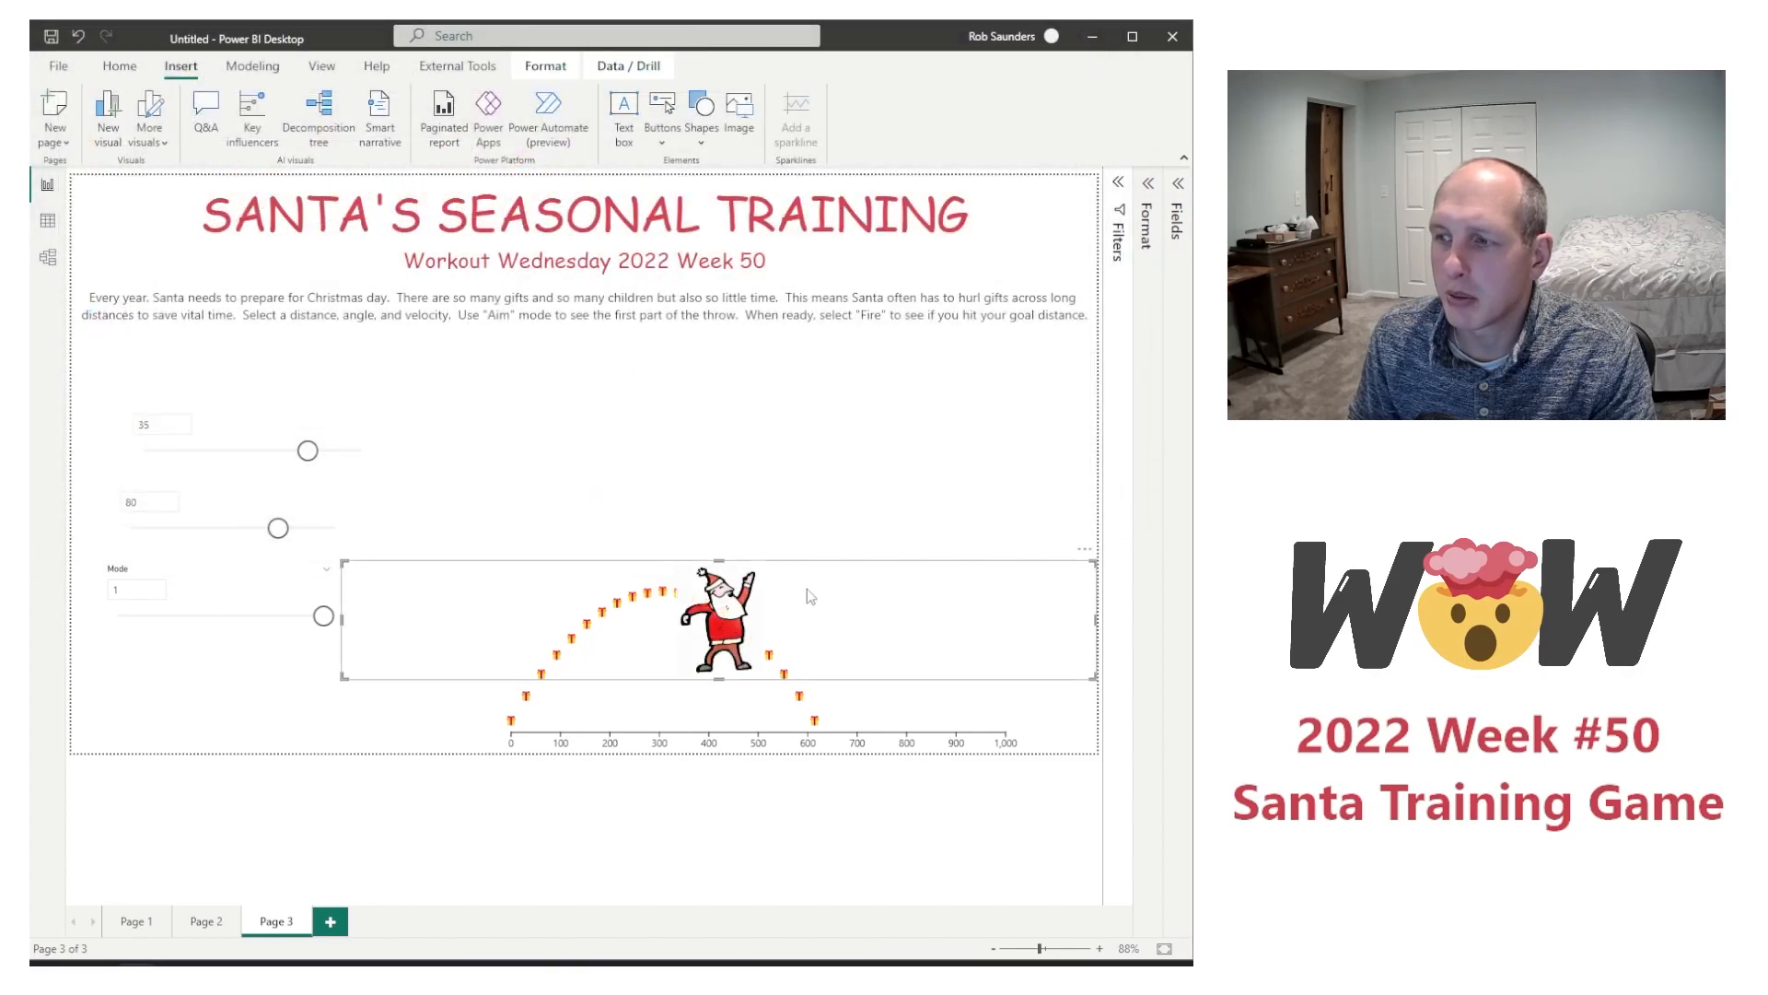
pyautogui.moveTo(1095, 619); pyautogui.dragTo(570, 346)
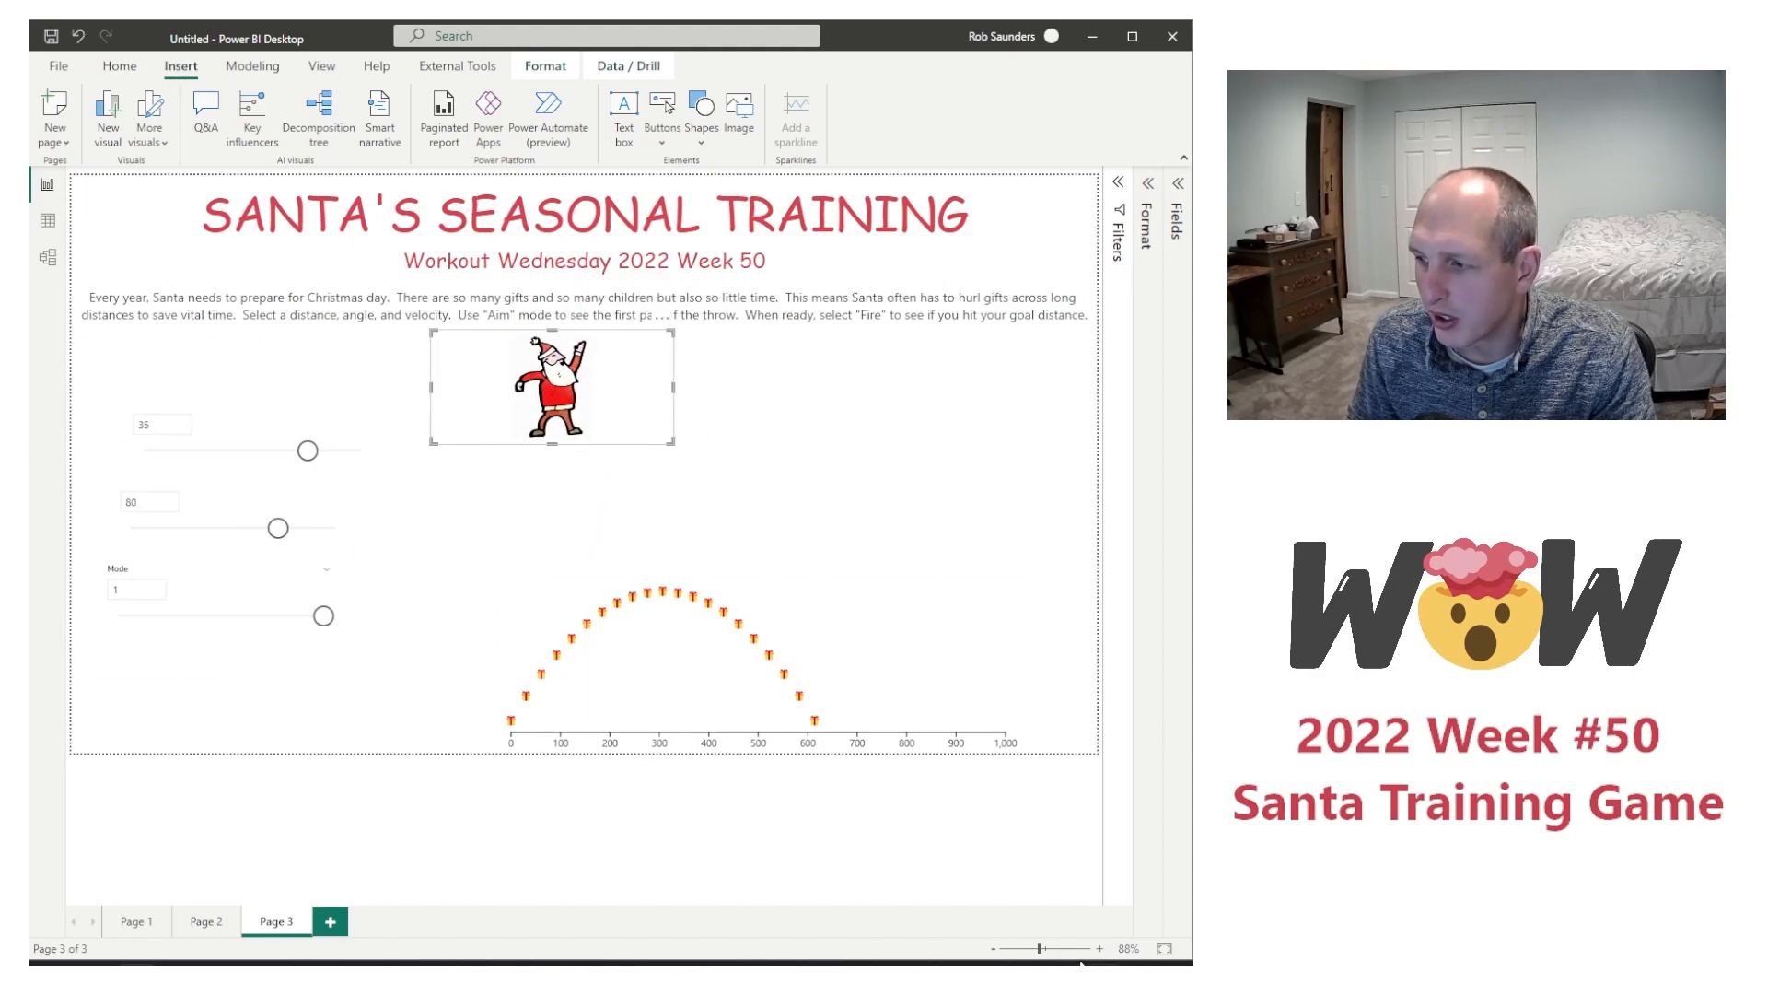
# Step: Examine the Santa picture's background against the page at 314% zoom and open the page's visualization options
pyautogui.click(1078, 948)
pyautogui.scroll(-10, 982, 823)
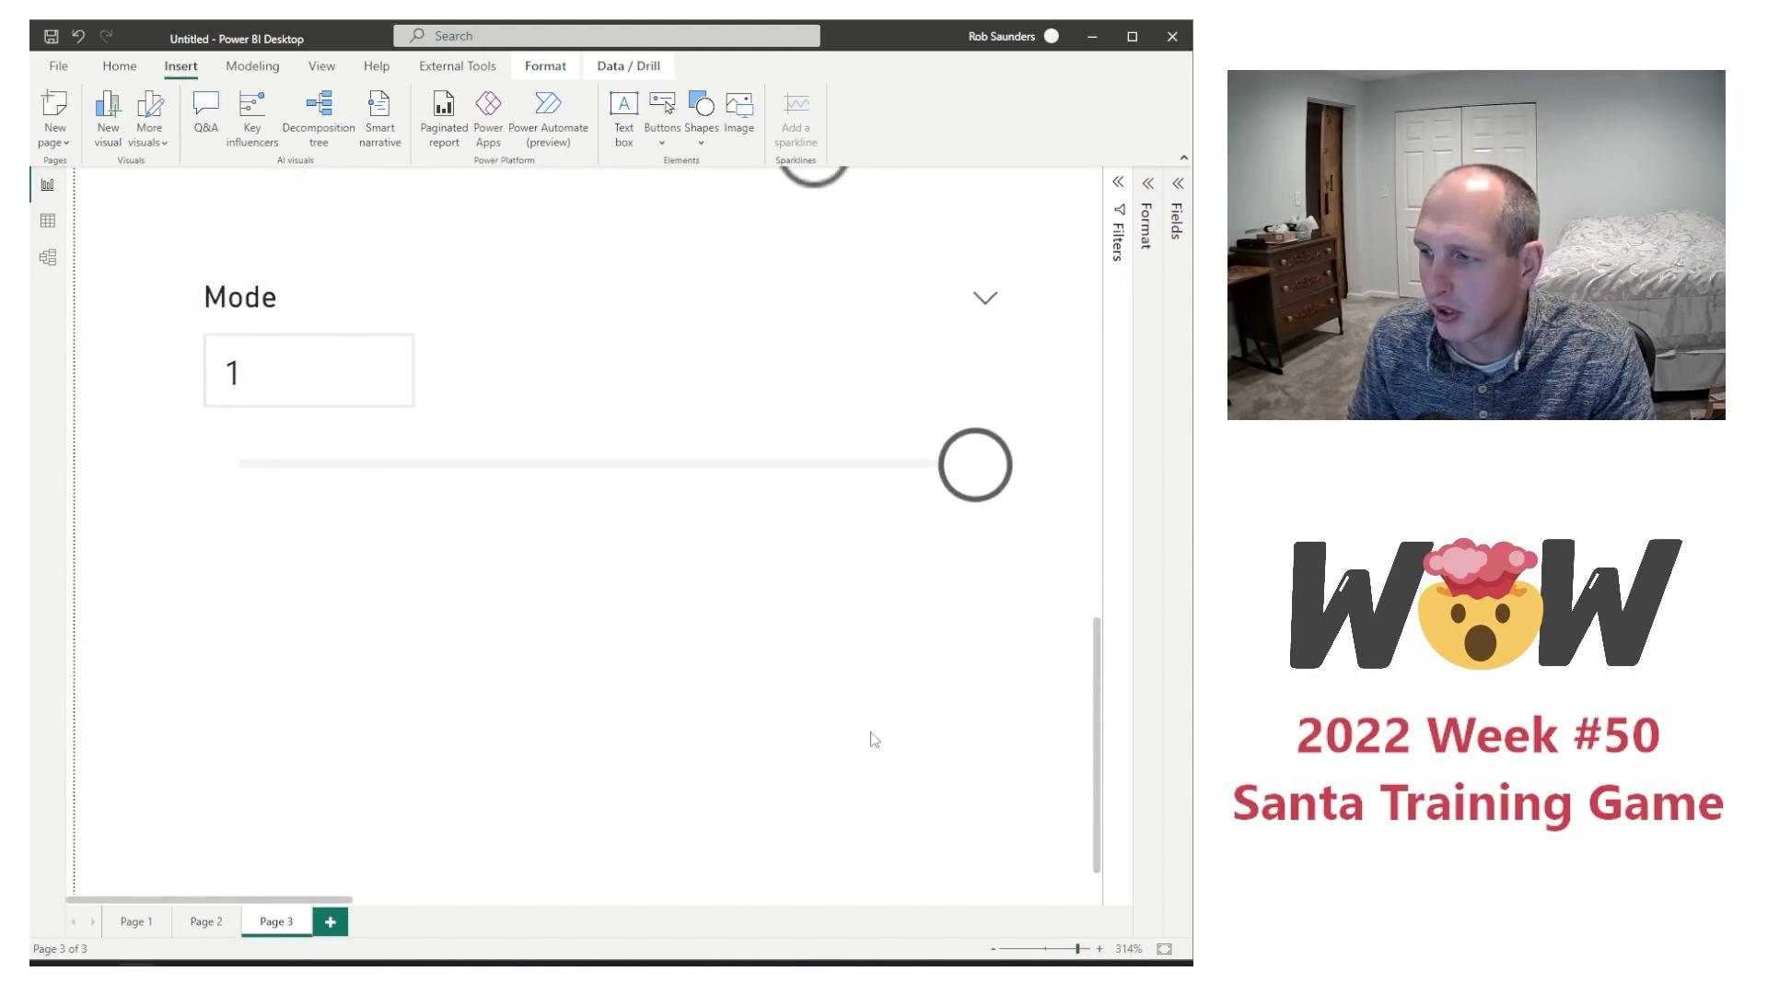
pyautogui.moveTo(242, 899); pyautogui.dragTo(598, 897)
pyautogui.scroll(5, 388, 769)
pyautogui.scroll(2, 388, 770)
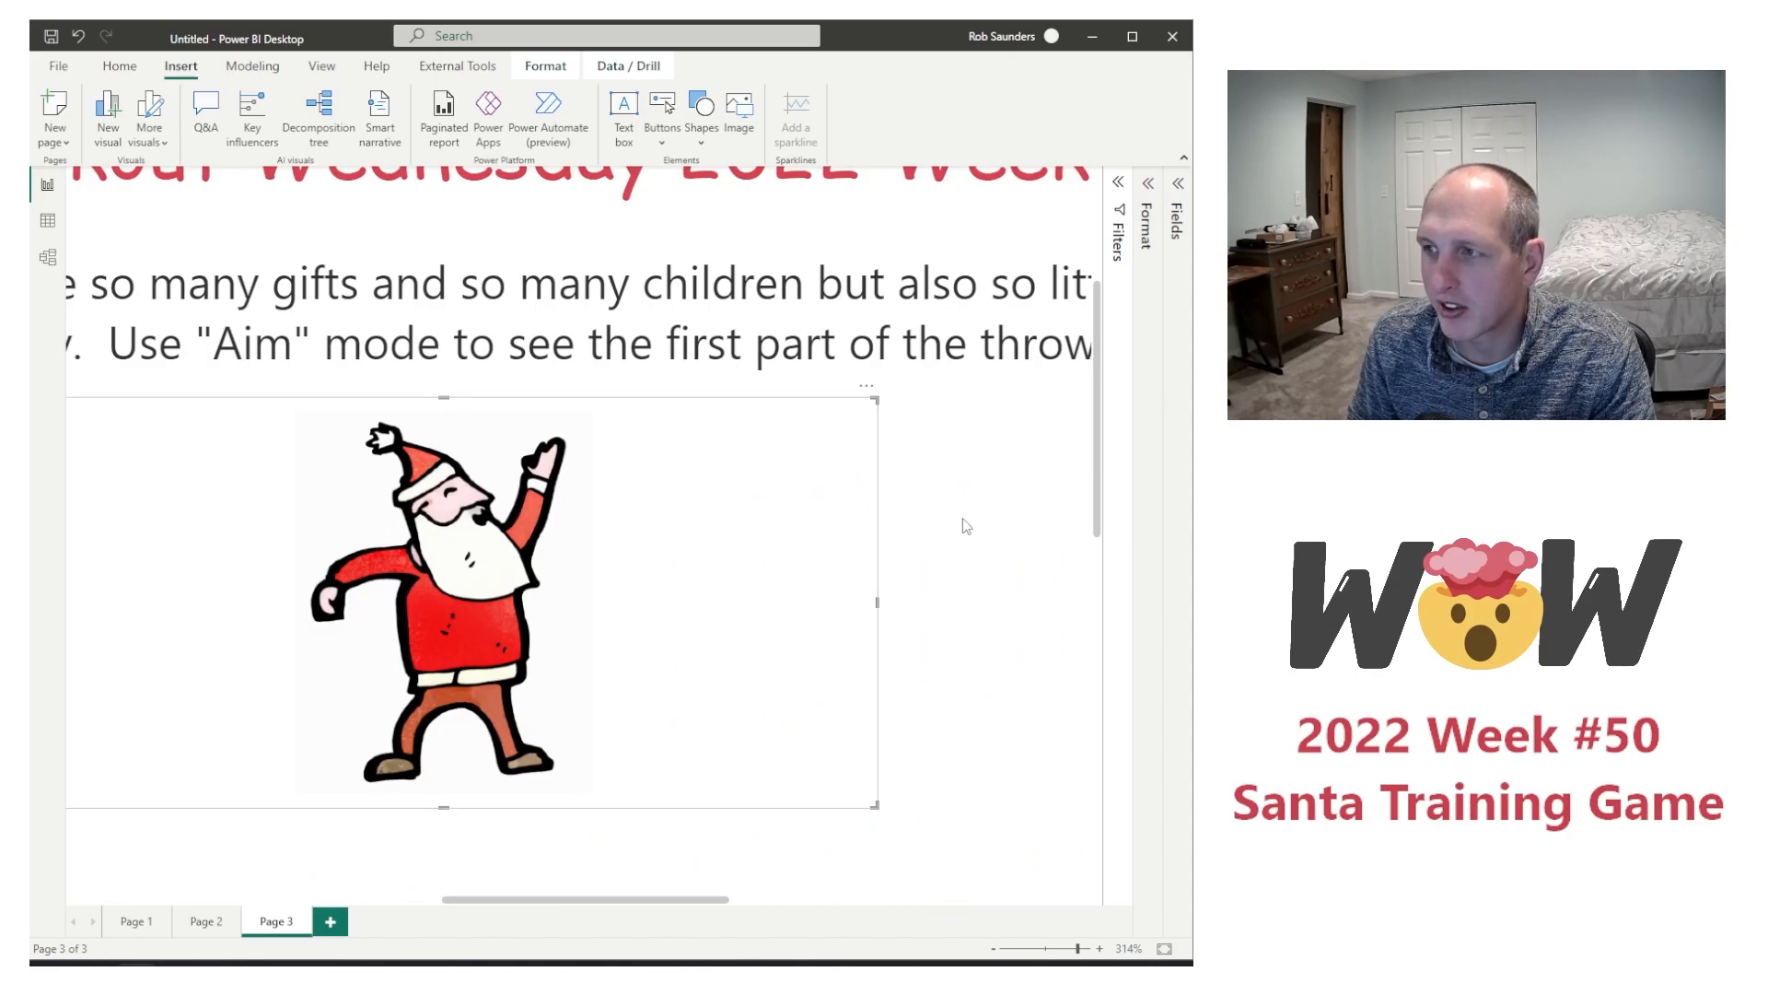
pyautogui.click(976, 451)
pyautogui.click(1151, 217)
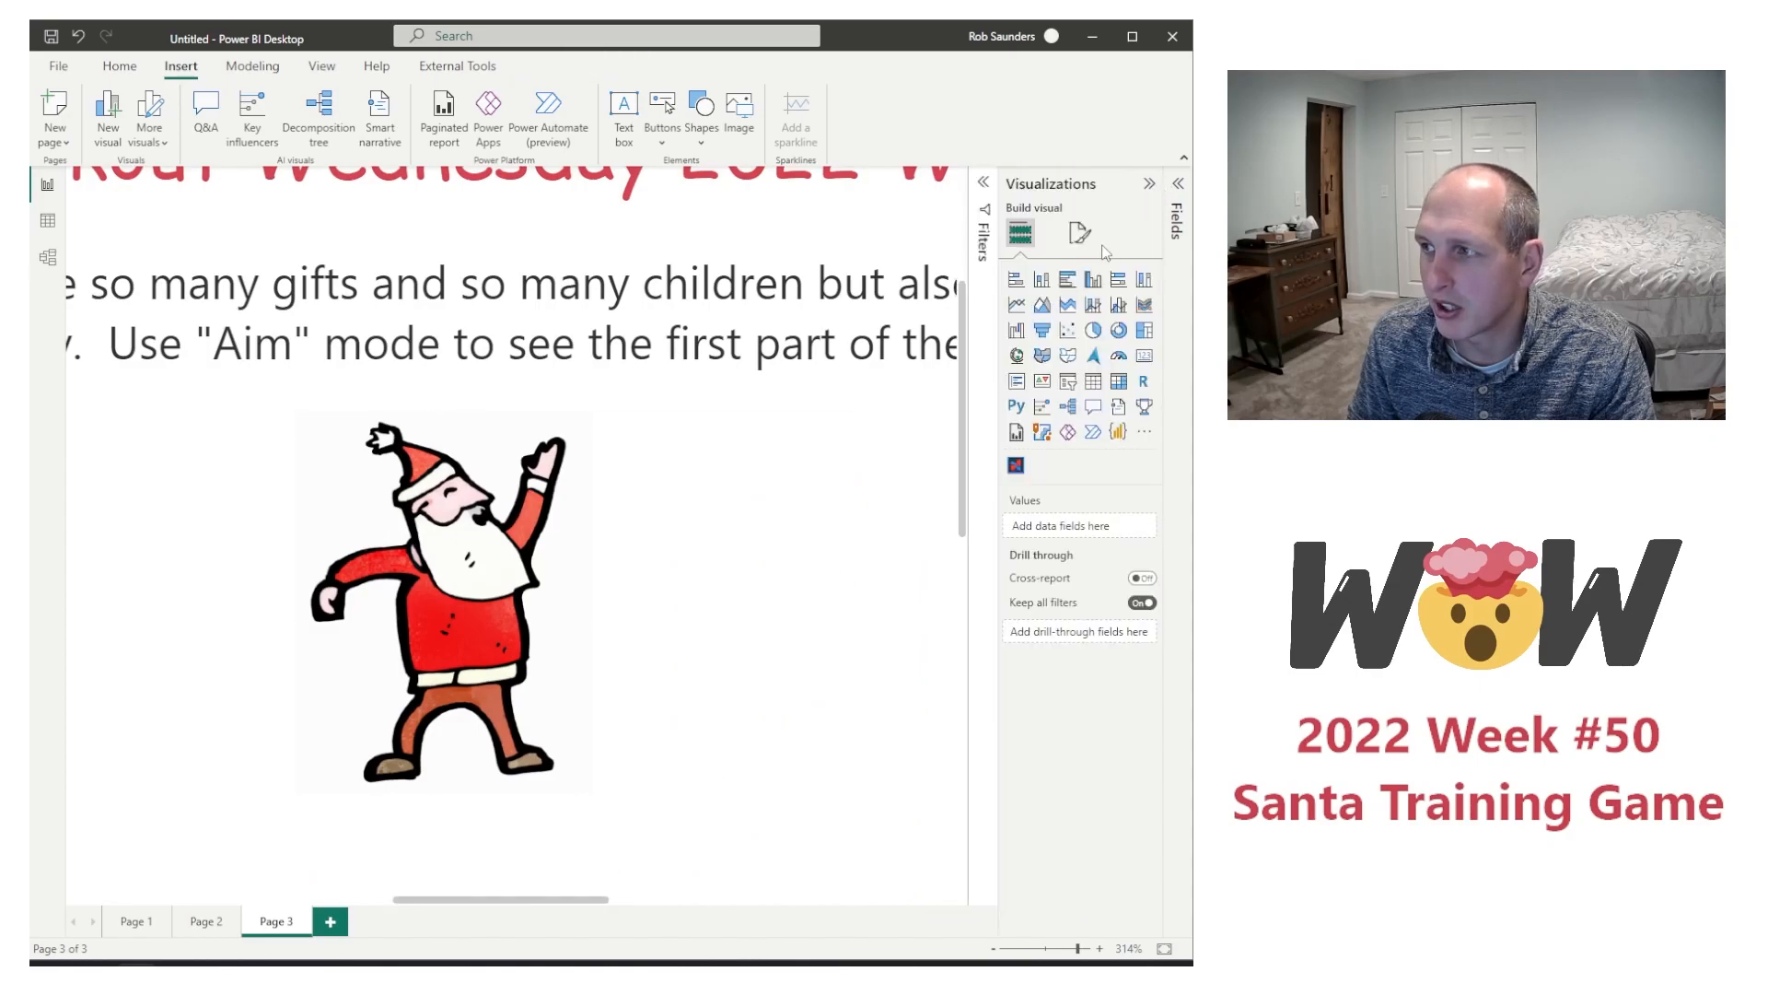
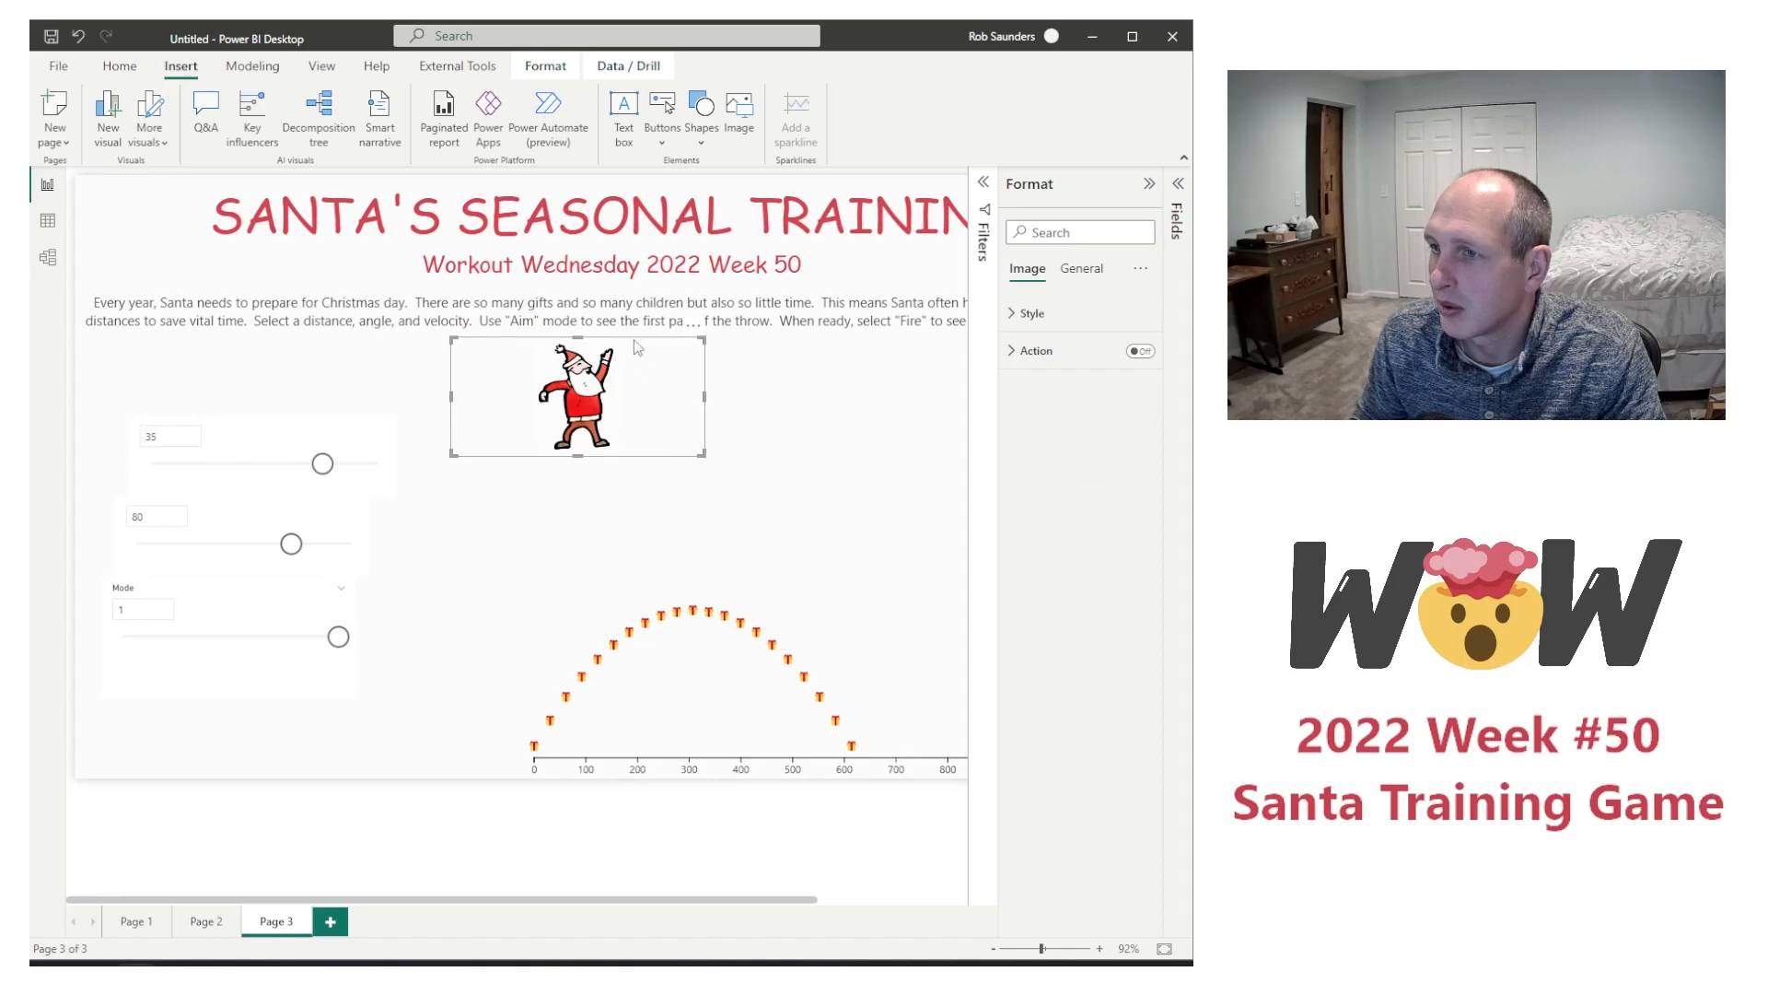
# Step: Move the flight chart up so the gift arc starts beside Santa's raised hand
pyautogui.click(767, 433)
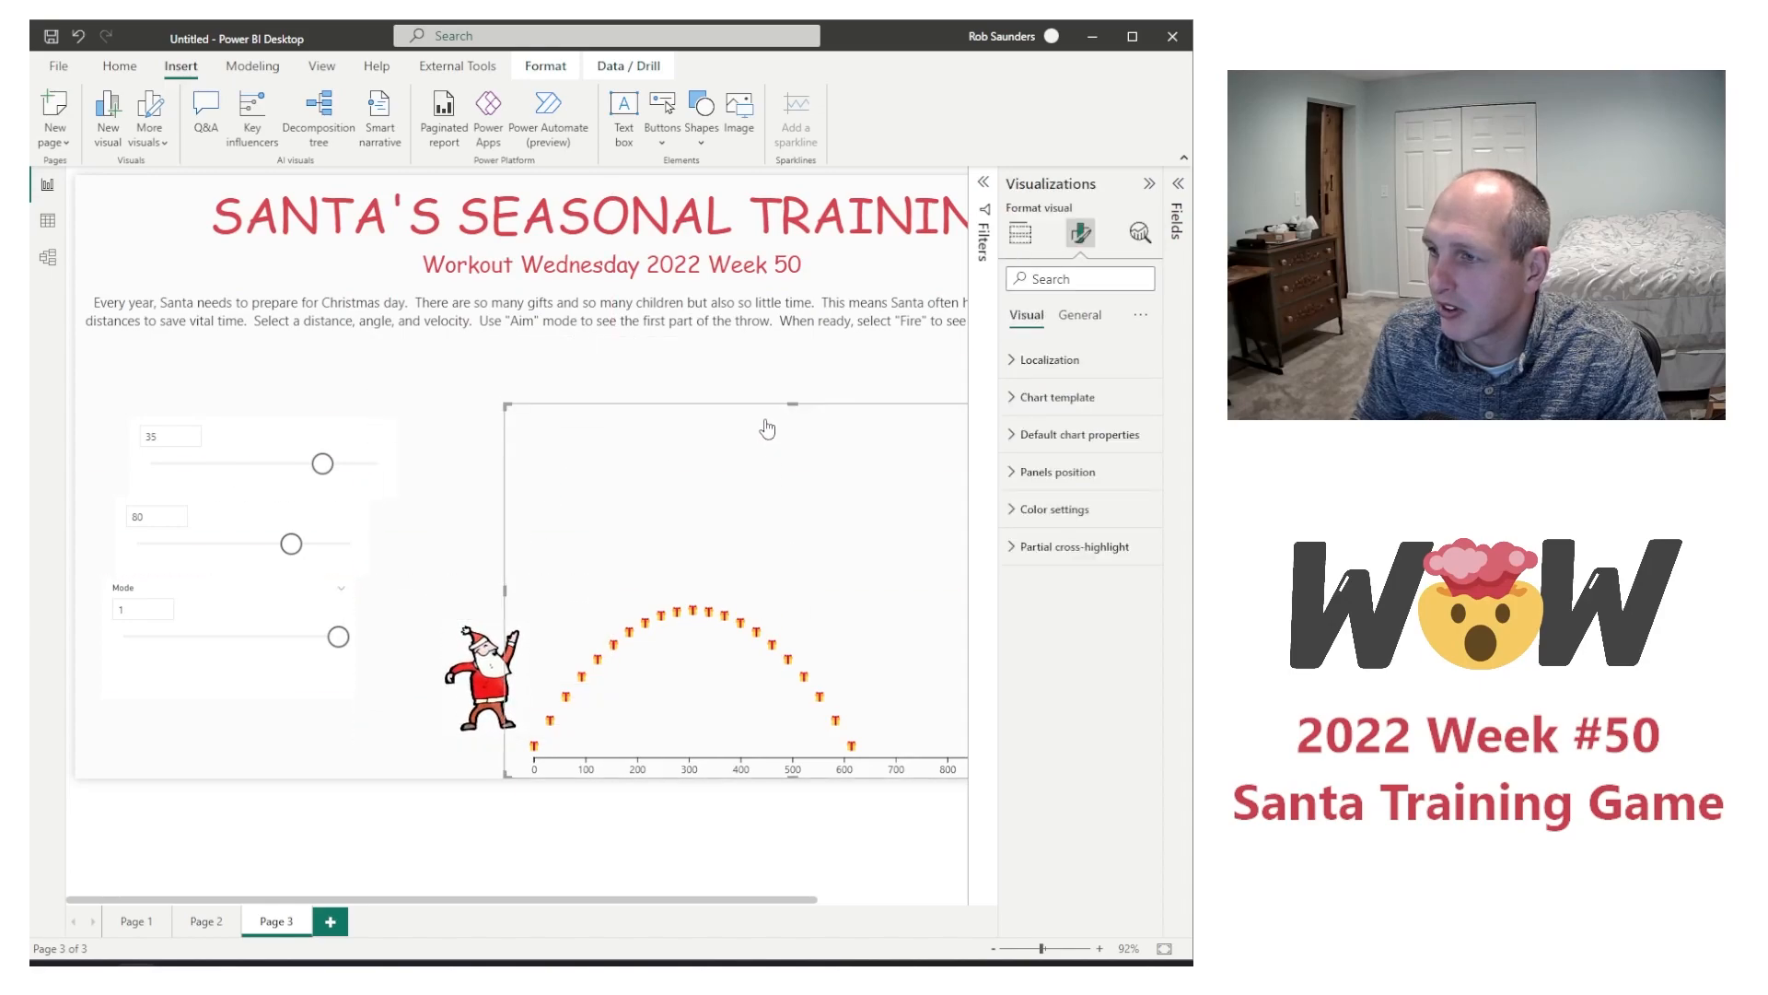
pyautogui.moveTo(742, 420); pyautogui.dragTo(730, 297)
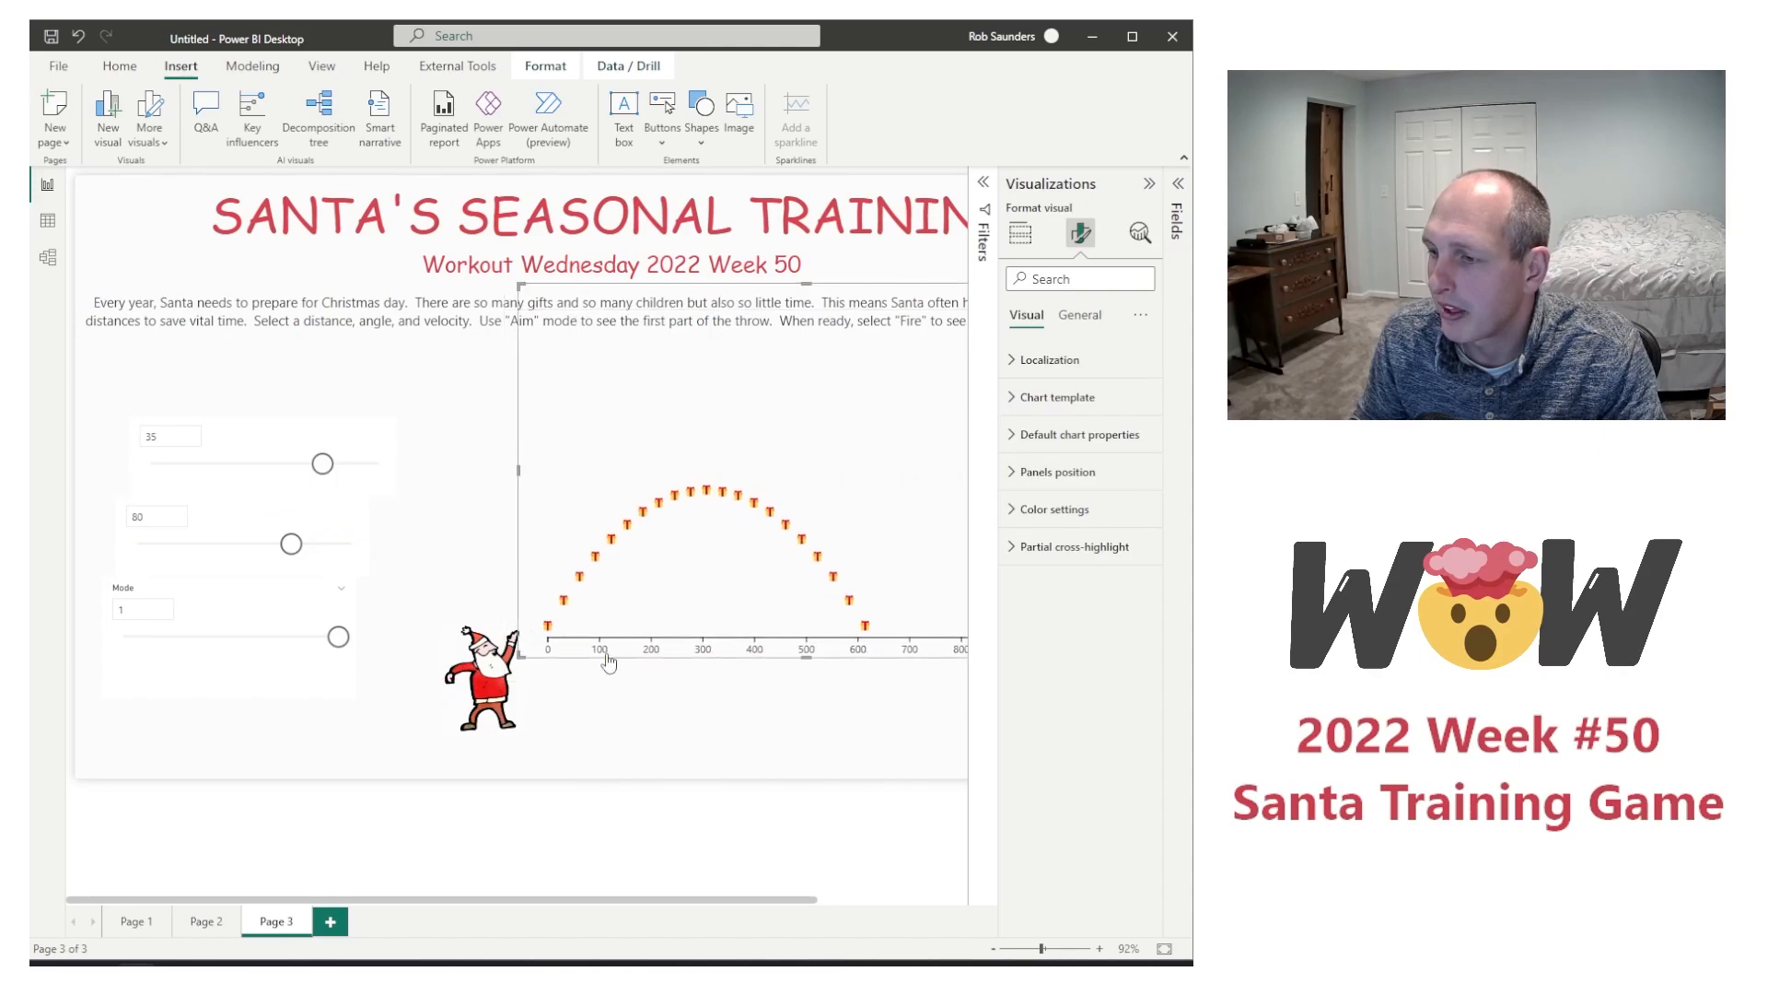
# Step: Narrow the Mode slicer and move the Mode, Velocity and Launch Angle slicers down to the lower part of the page beside Santa
pyautogui.click(265, 677)
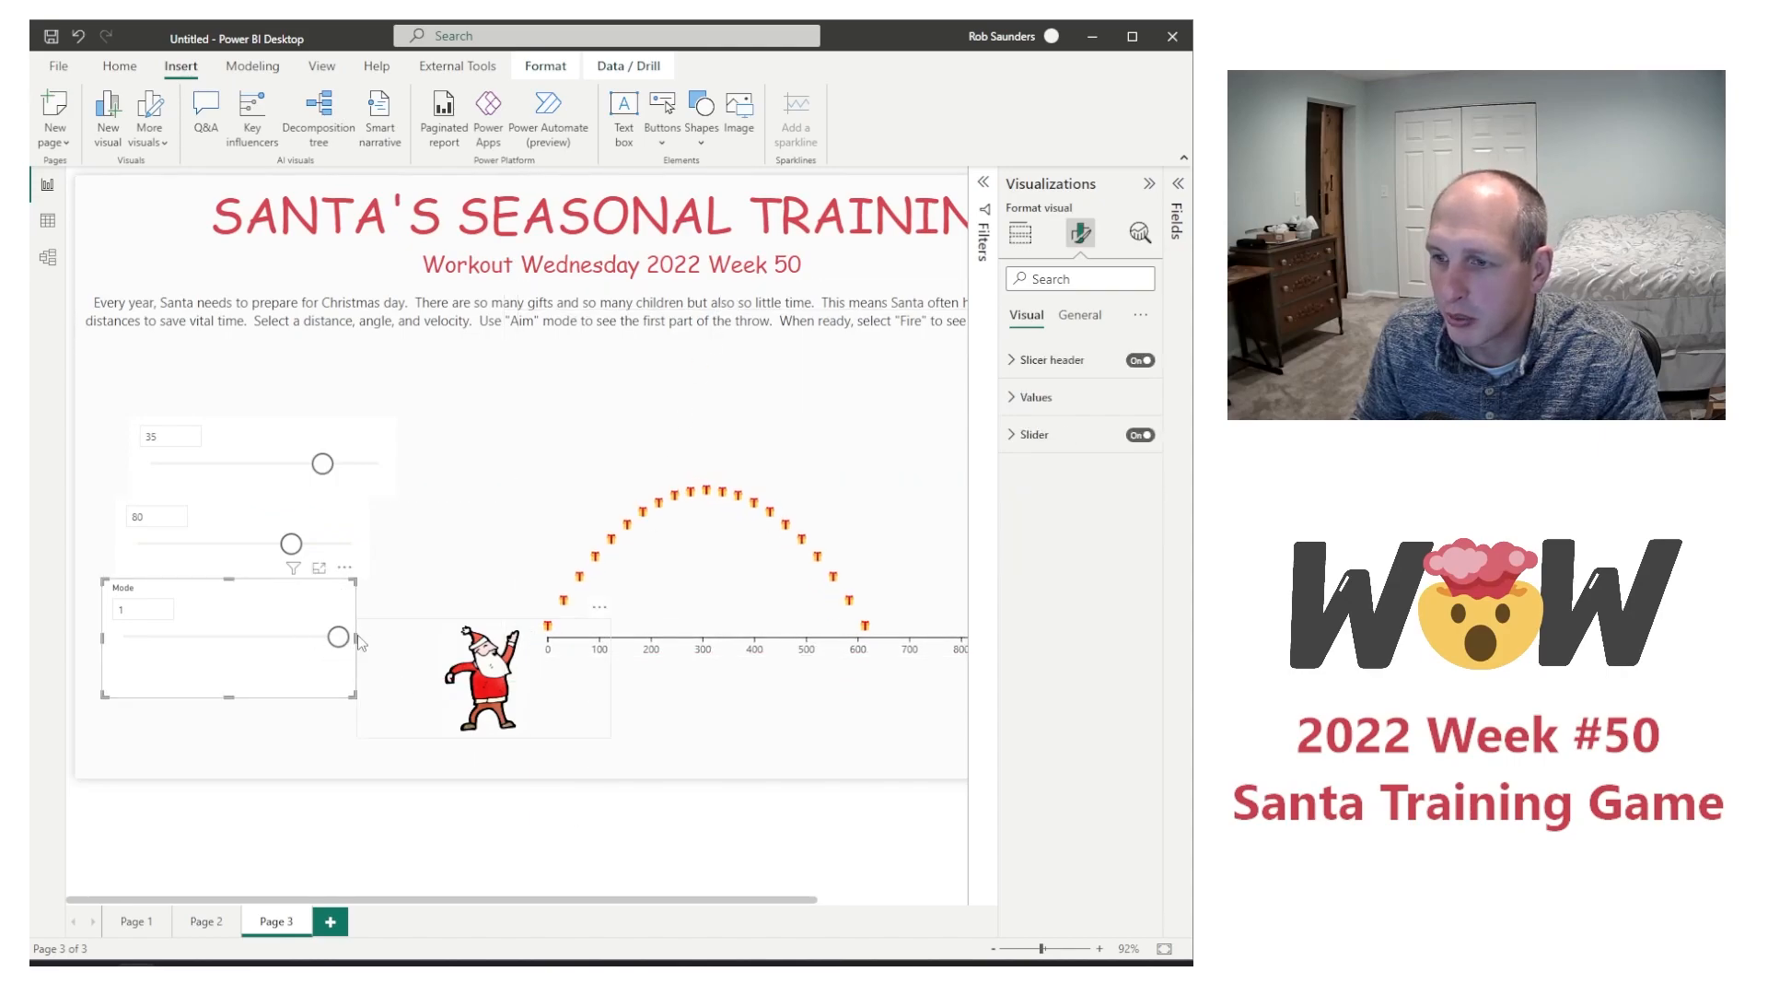
pyautogui.moveTo(357, 637); pyautogui.dragTo(249, 637)
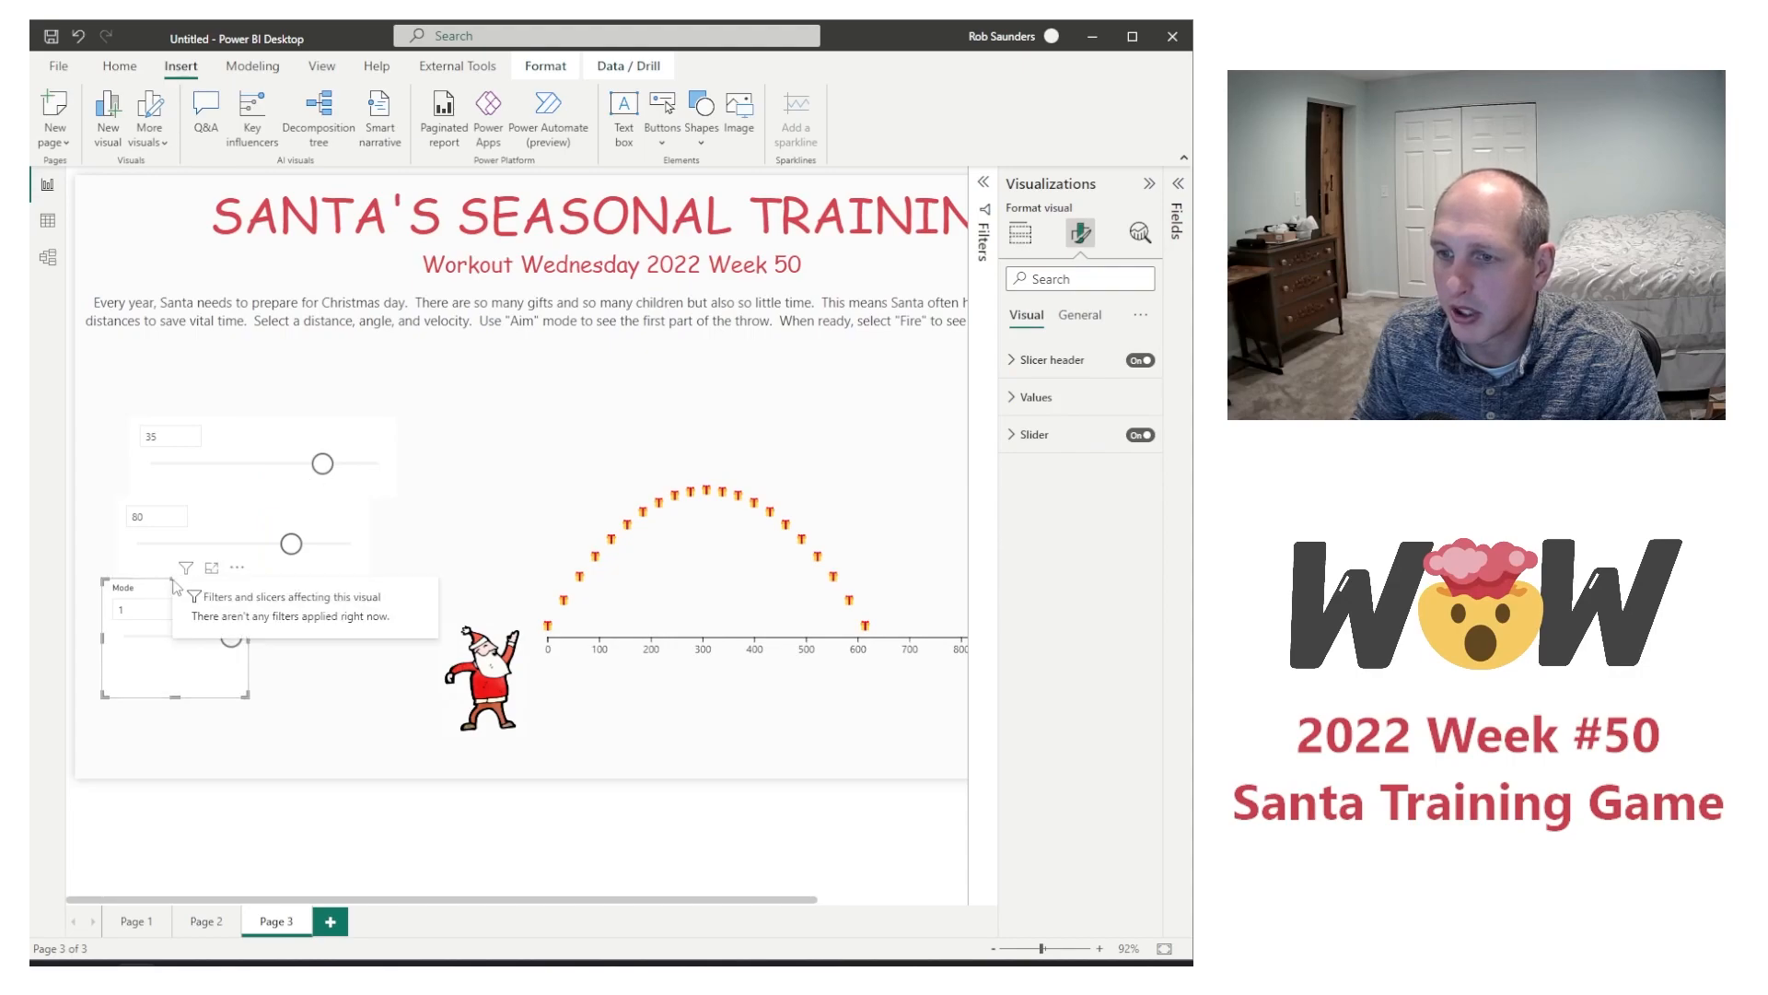
pyautogui.moveTo(175, 581); pyautogui.dragTo(232, 686)
pyautogui.click(258, 506)
pyautogui.moveTo(258, 506); pyautogui.dragTo(221, 617)
pyautogui.click(272, 432)
pyautogui.moveTo(295, 431); pyautogui.dragTo(322, 686)
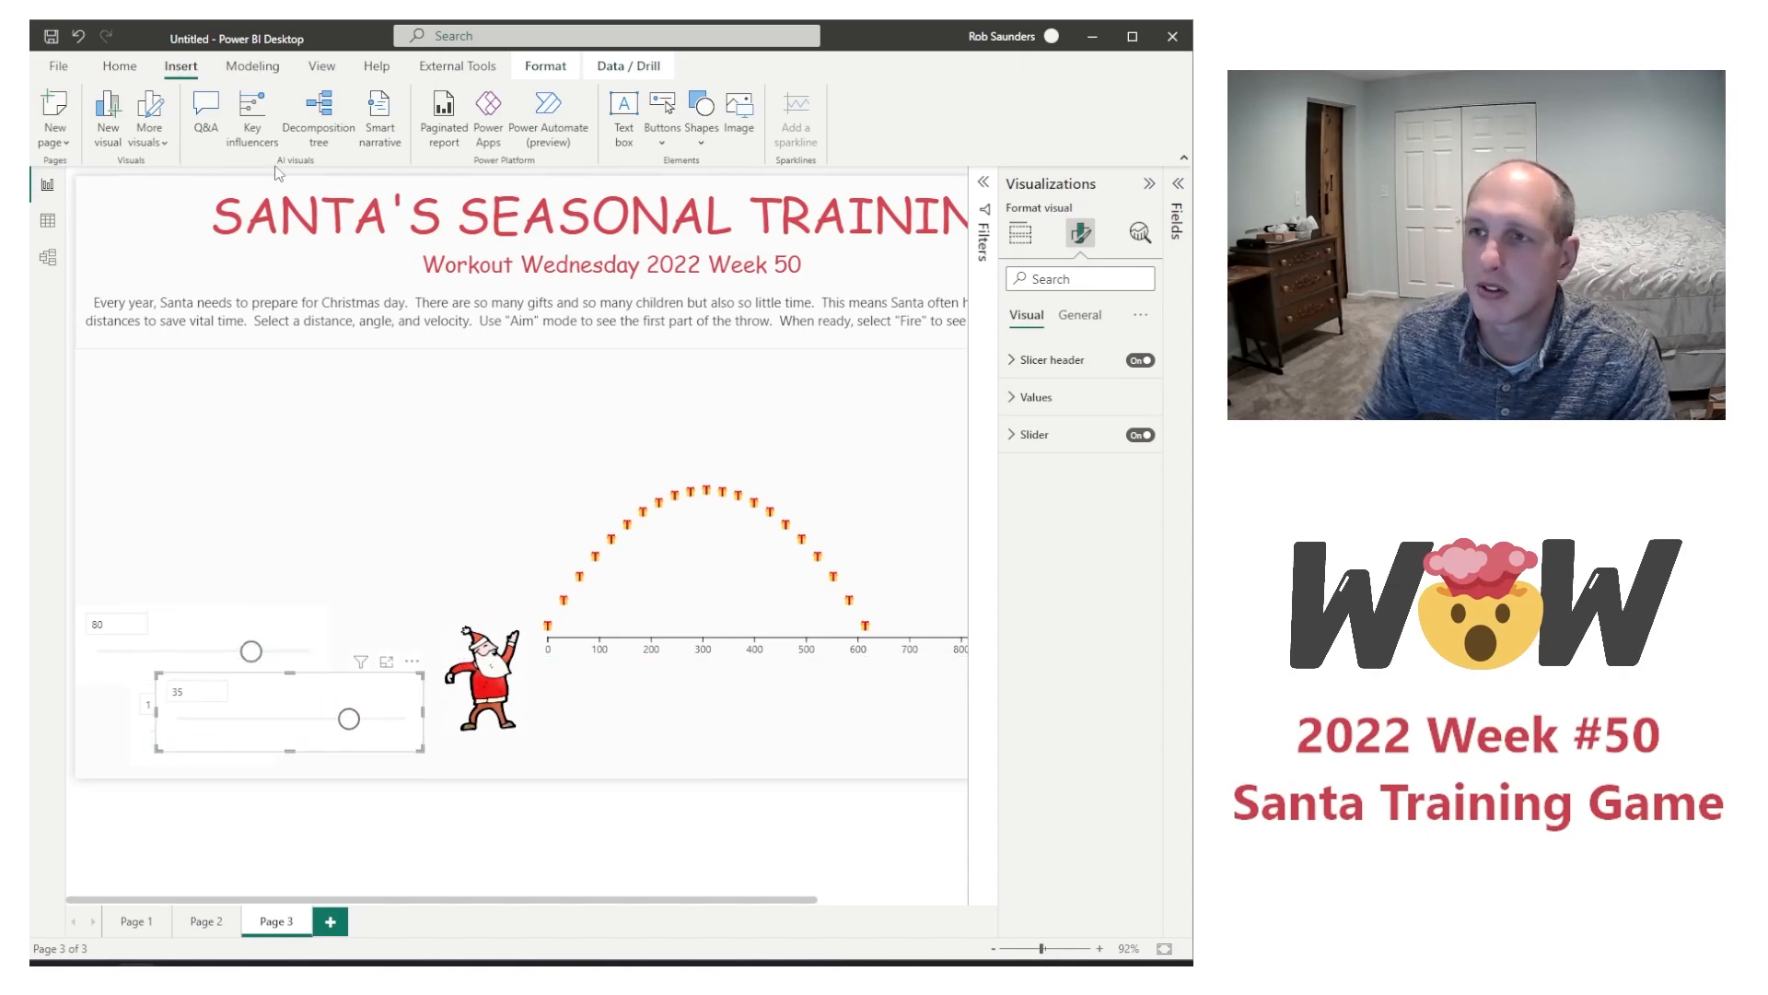
# Step: Insert a rounded rectangle and resize it to fill the area below the instructions, beside the flight chart and above the slicers
pyautogui.click(711, 138)
pyautogui.click(731, 203)
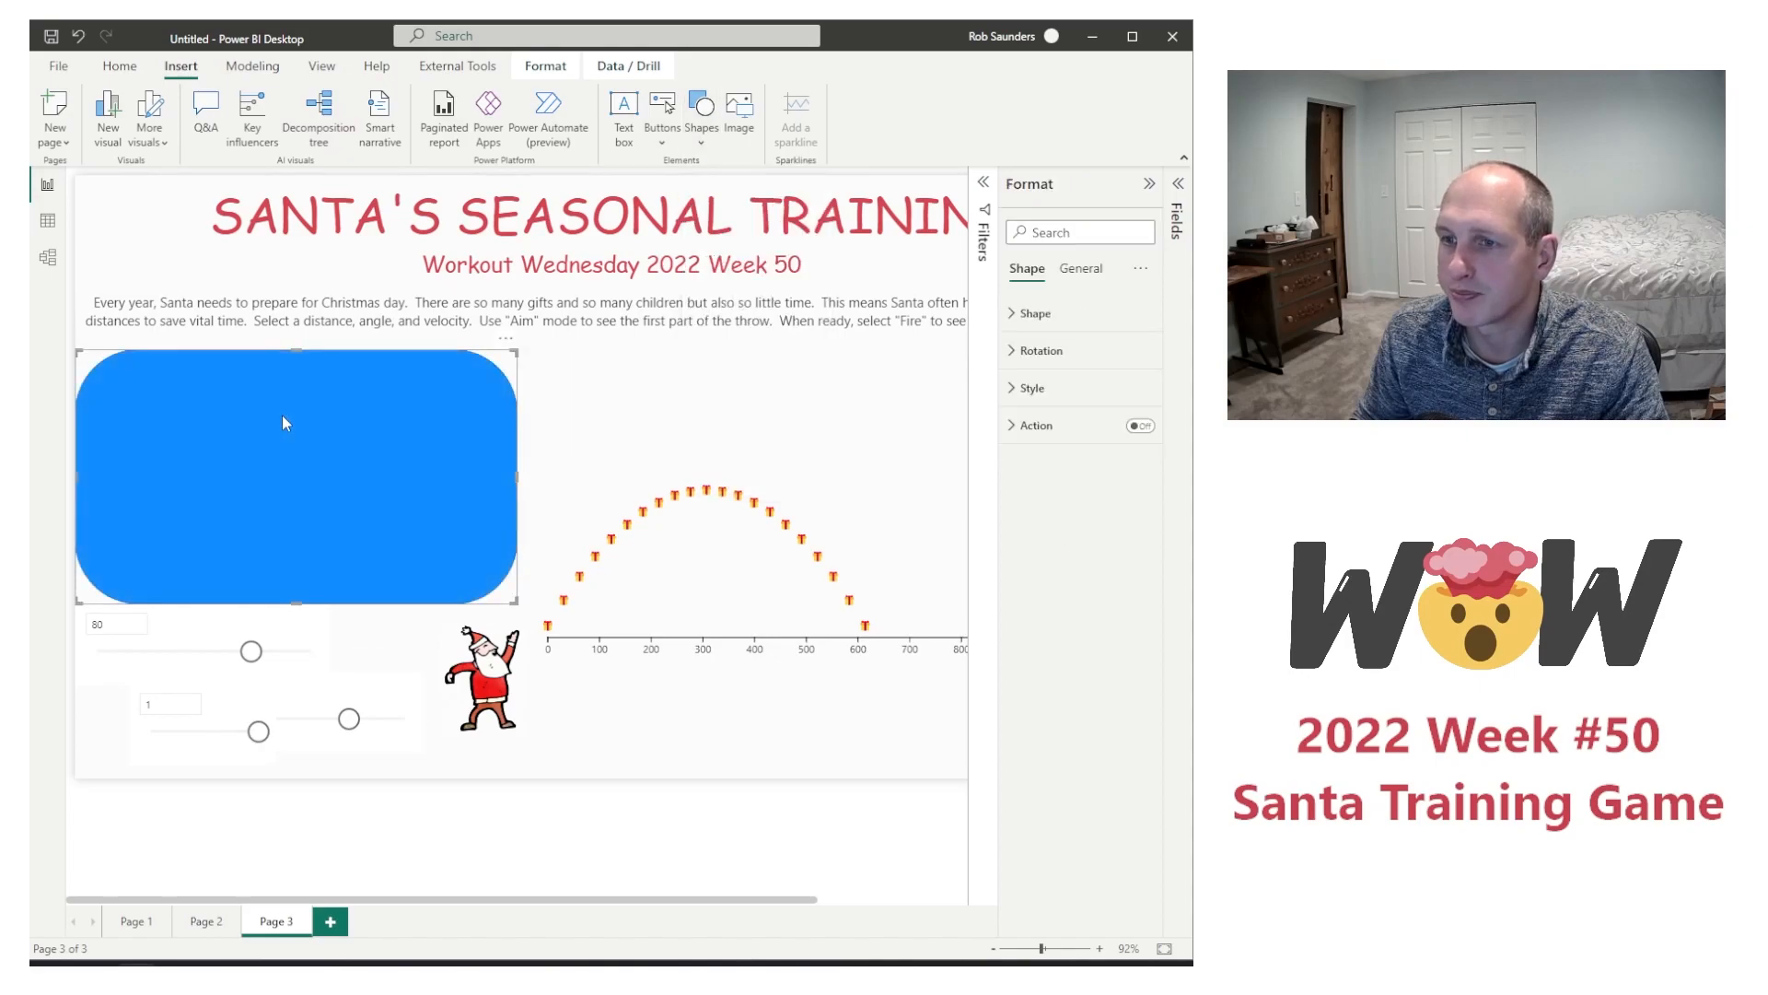
pyautogui.moveTo(514, 474); pyautogui.dragTo(369, 481)
pyautogui.moveTo(76, 476)
pyautogui.mouseDown()
pyautogui.moveTo(122, 484)
pyautogui.moveTo(101, 478)
pyautogui.mouseUp()
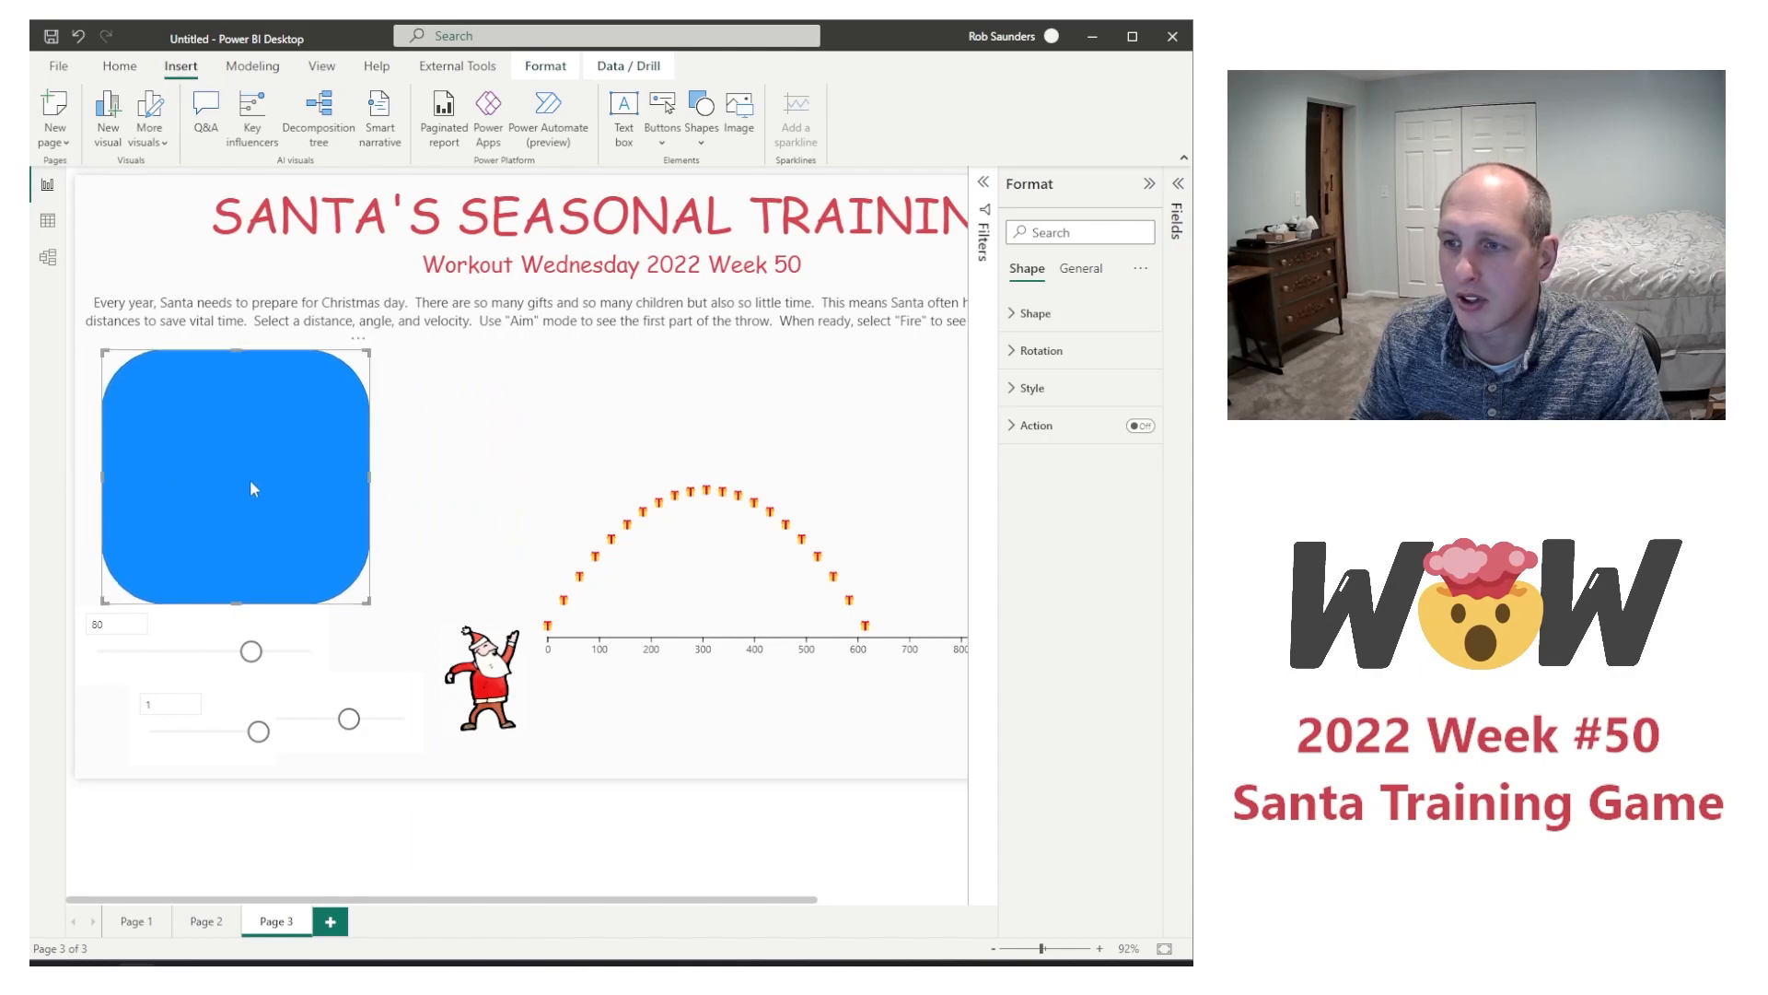
pyautogui.moveTo(371, 477); pyautogui.dragTo(424, 479)
pyautogui.moveTo(257, 604); pyautogui.dragTo(258, 668)
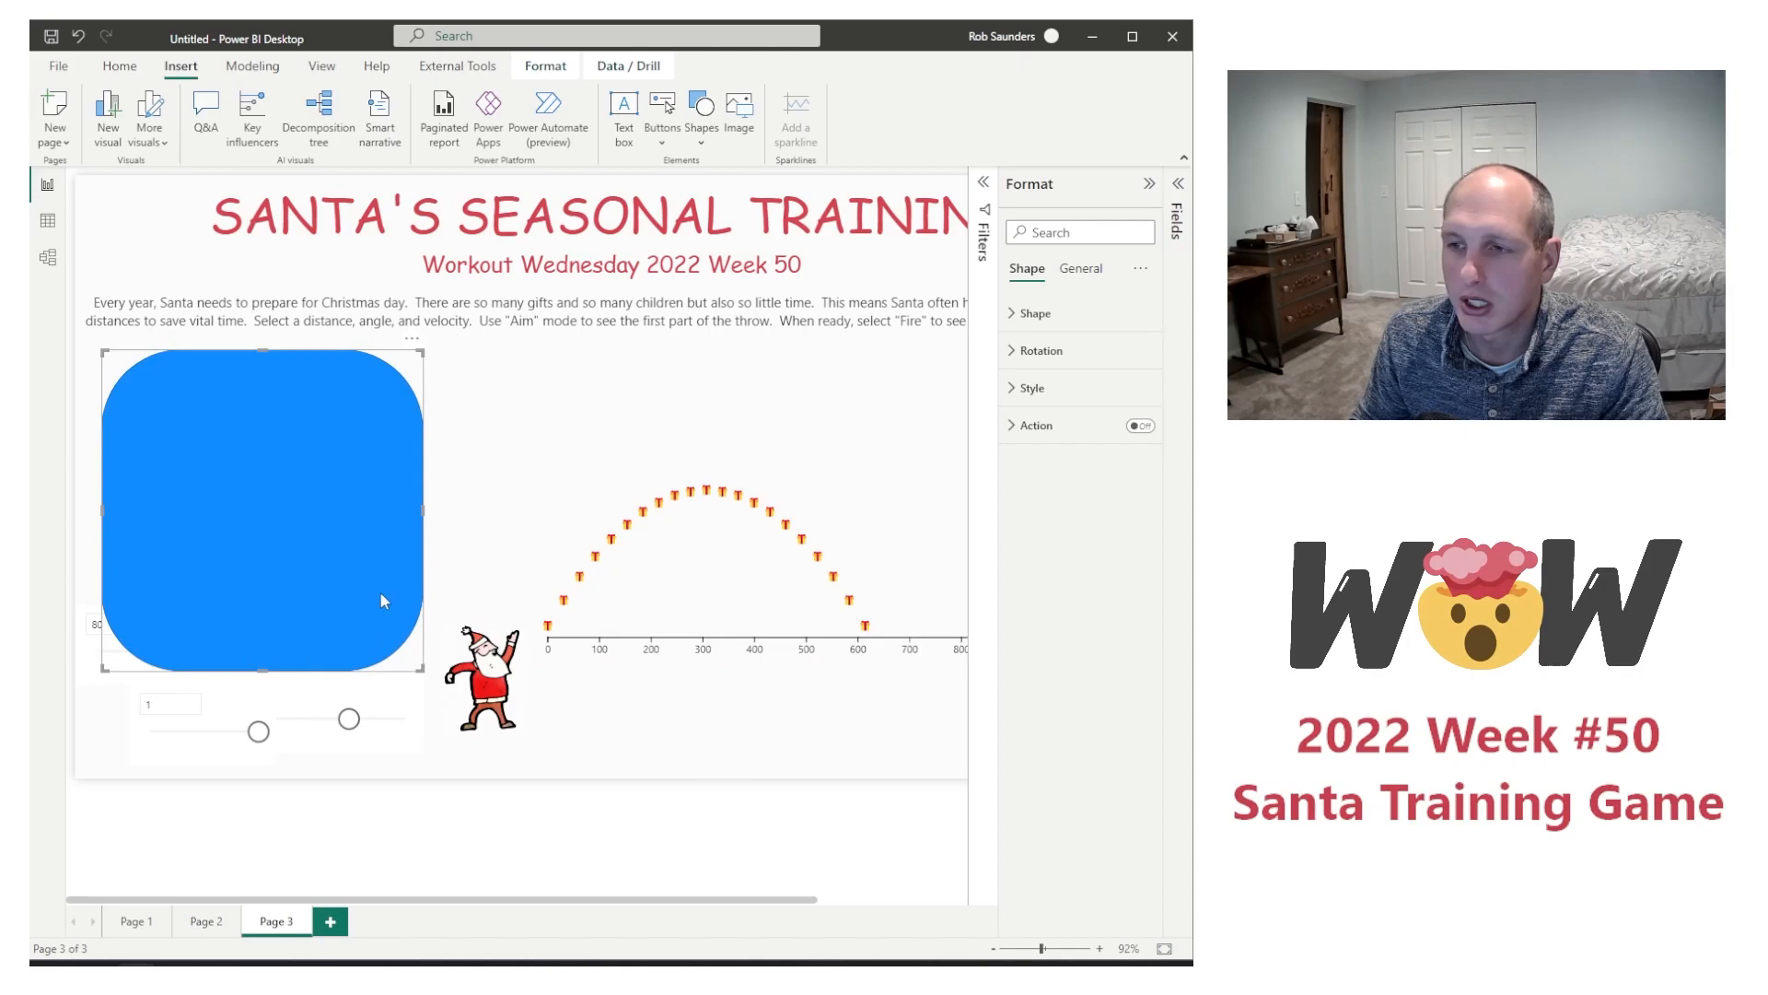
# Step: Set the rectangle's rounded corners to 7%
pyautogui.click(1041, 313)
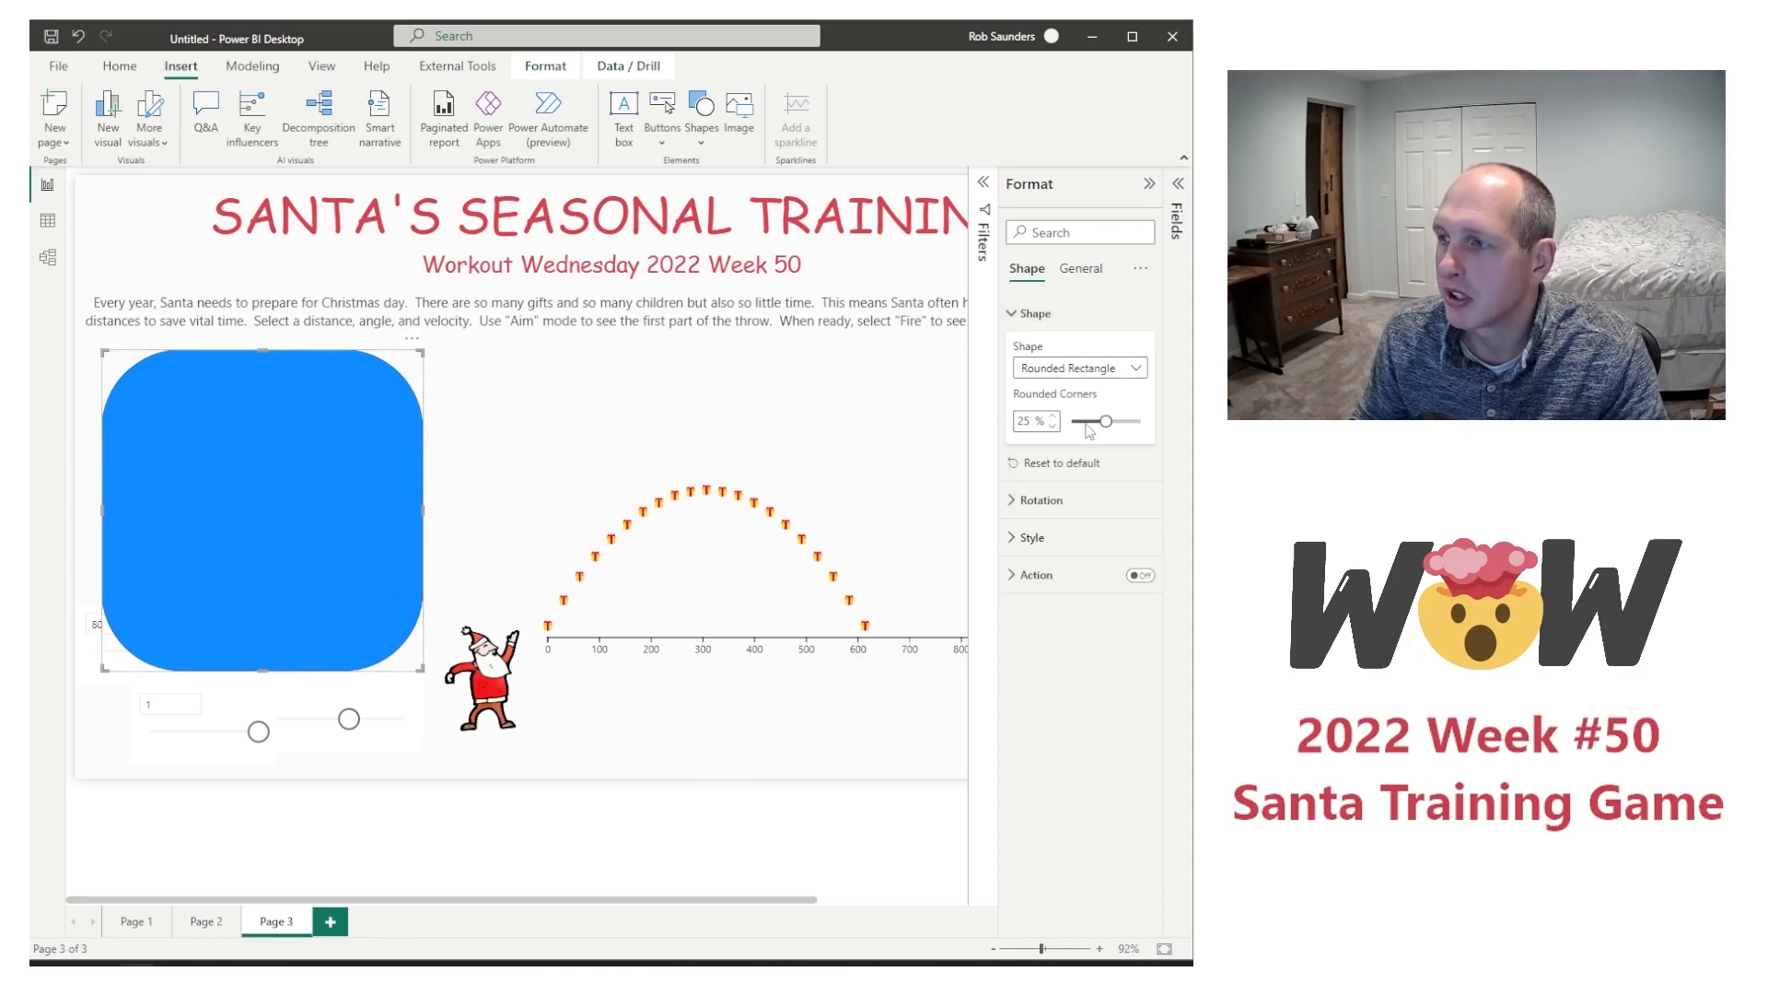
pyautogui.moveTo(1098, 420); pyautogui.dragTo(1081, 420)
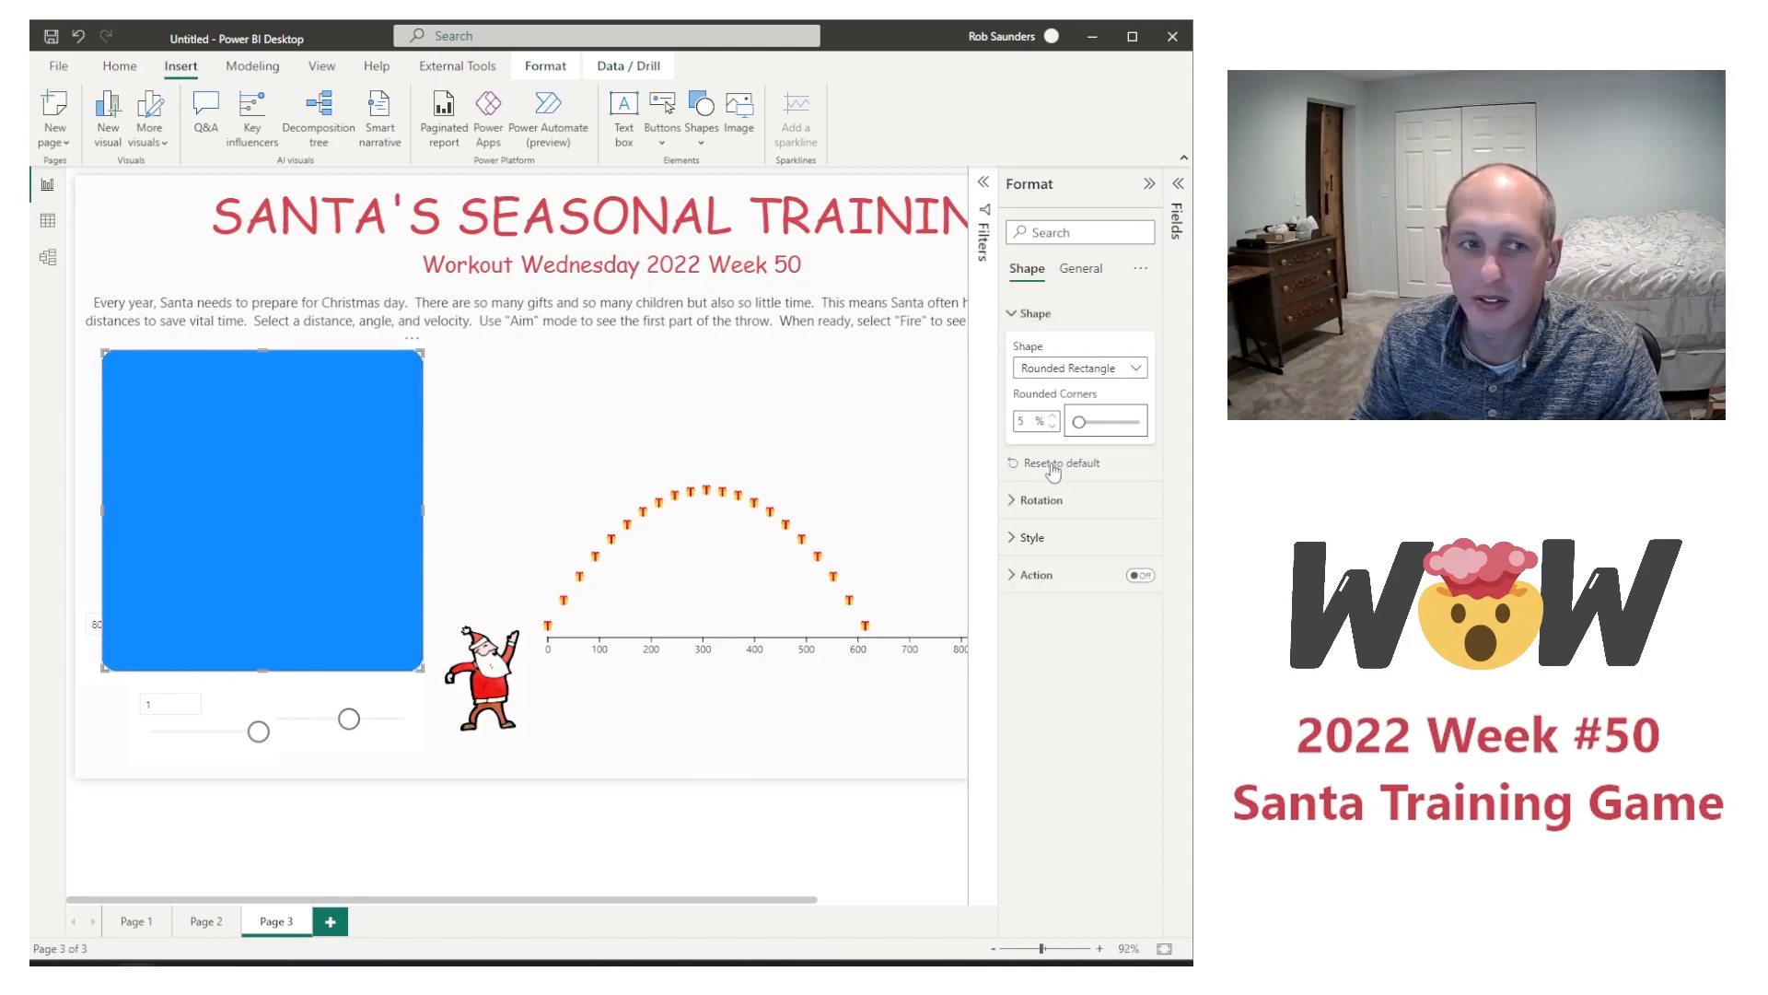
pyautogui.moveTo(1083, 420); pyautogui.dragTo(1088, 422)
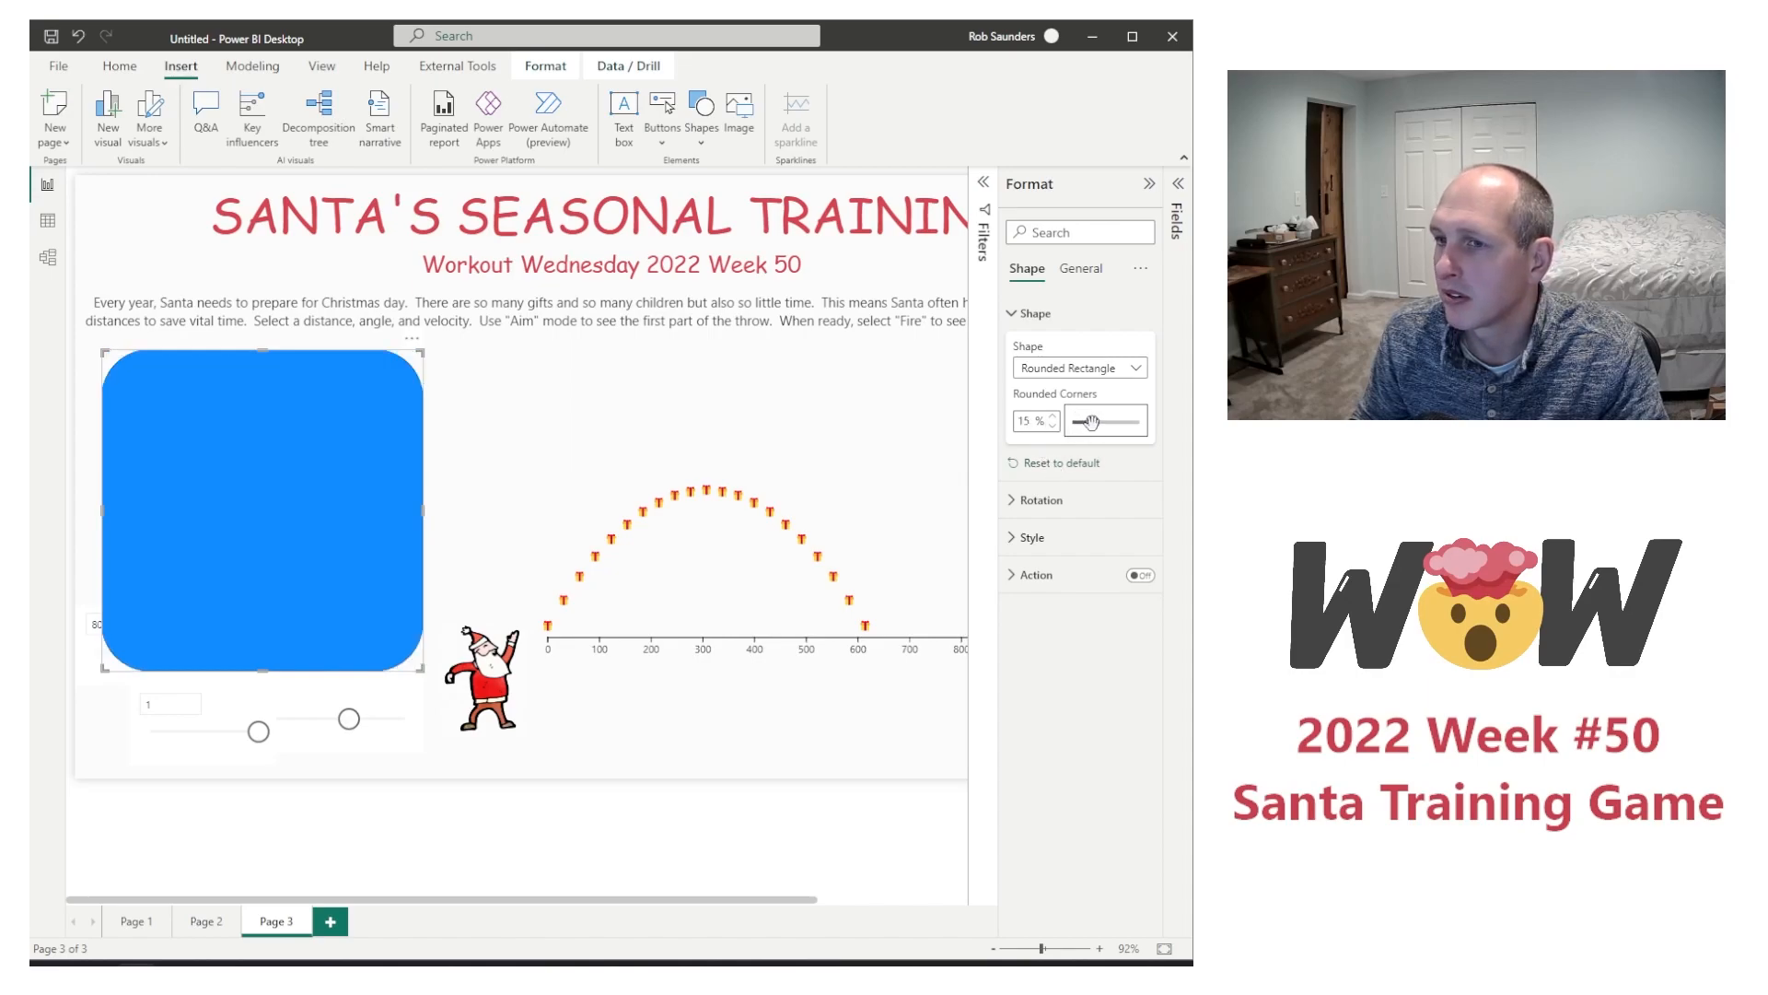
pyautogui.moveTo(1091, 422); pyautogui.dragTo(1084, 420)
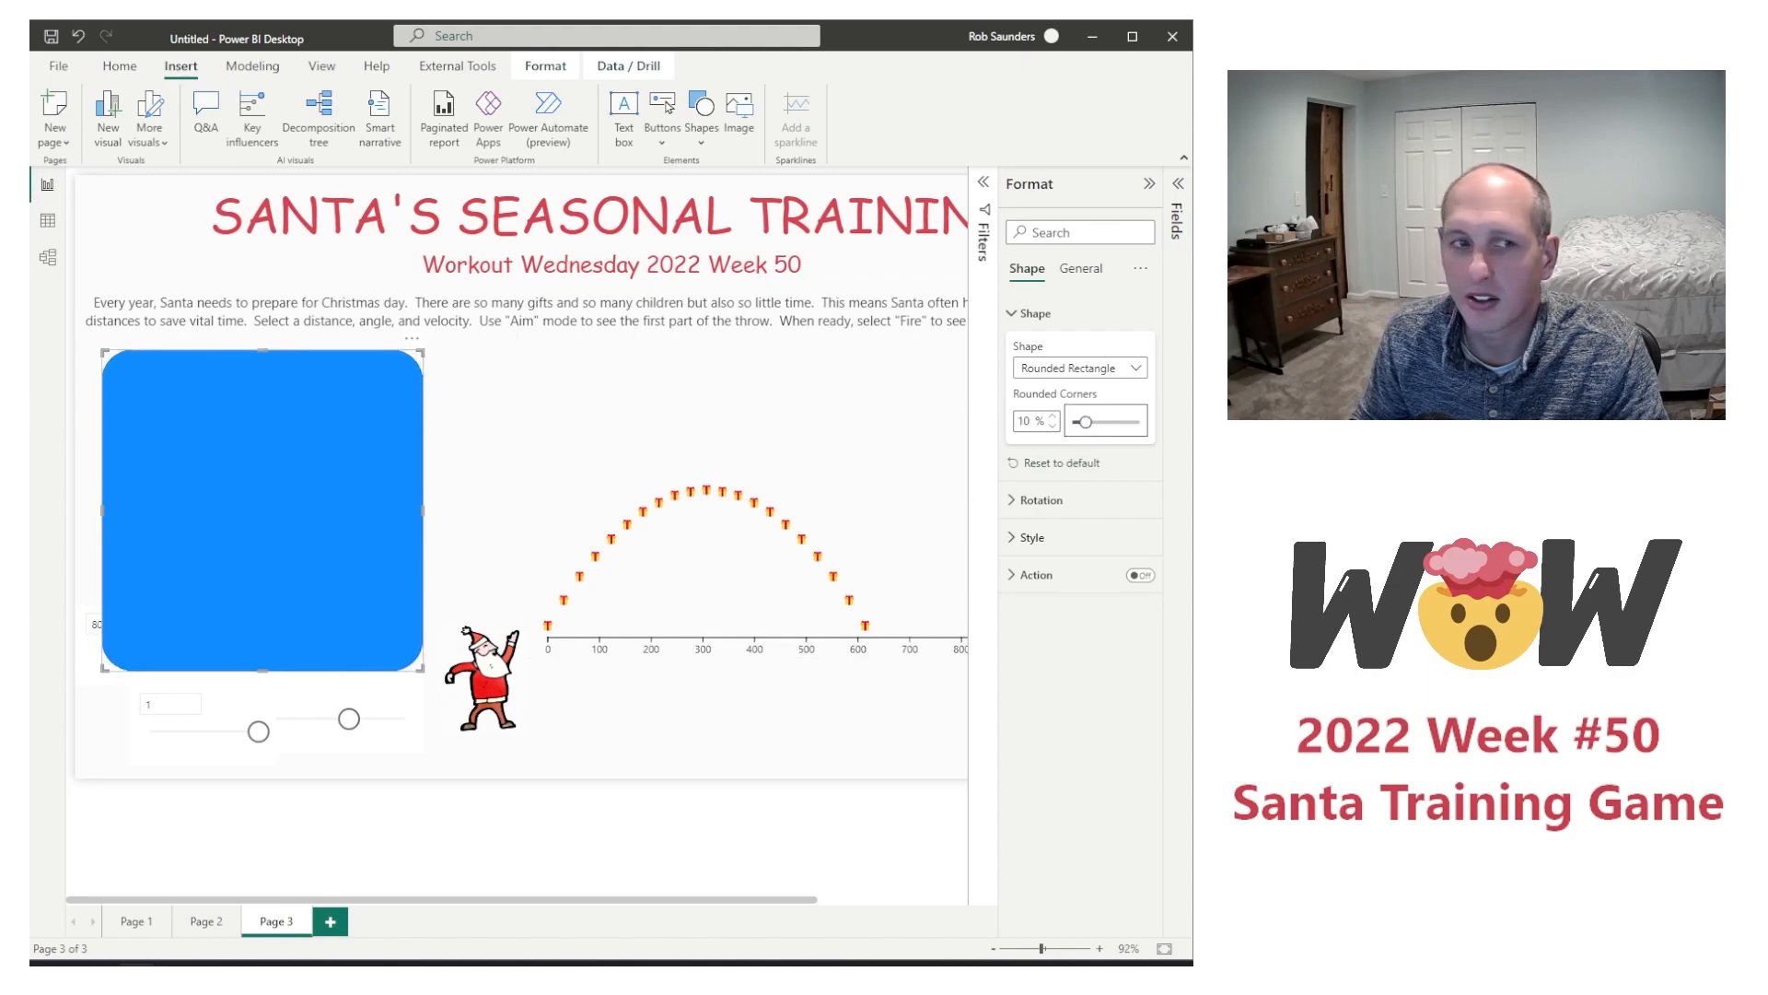
pyautogui.moveTo(1085, 421); pyautogui.dragTo(1081, 421)
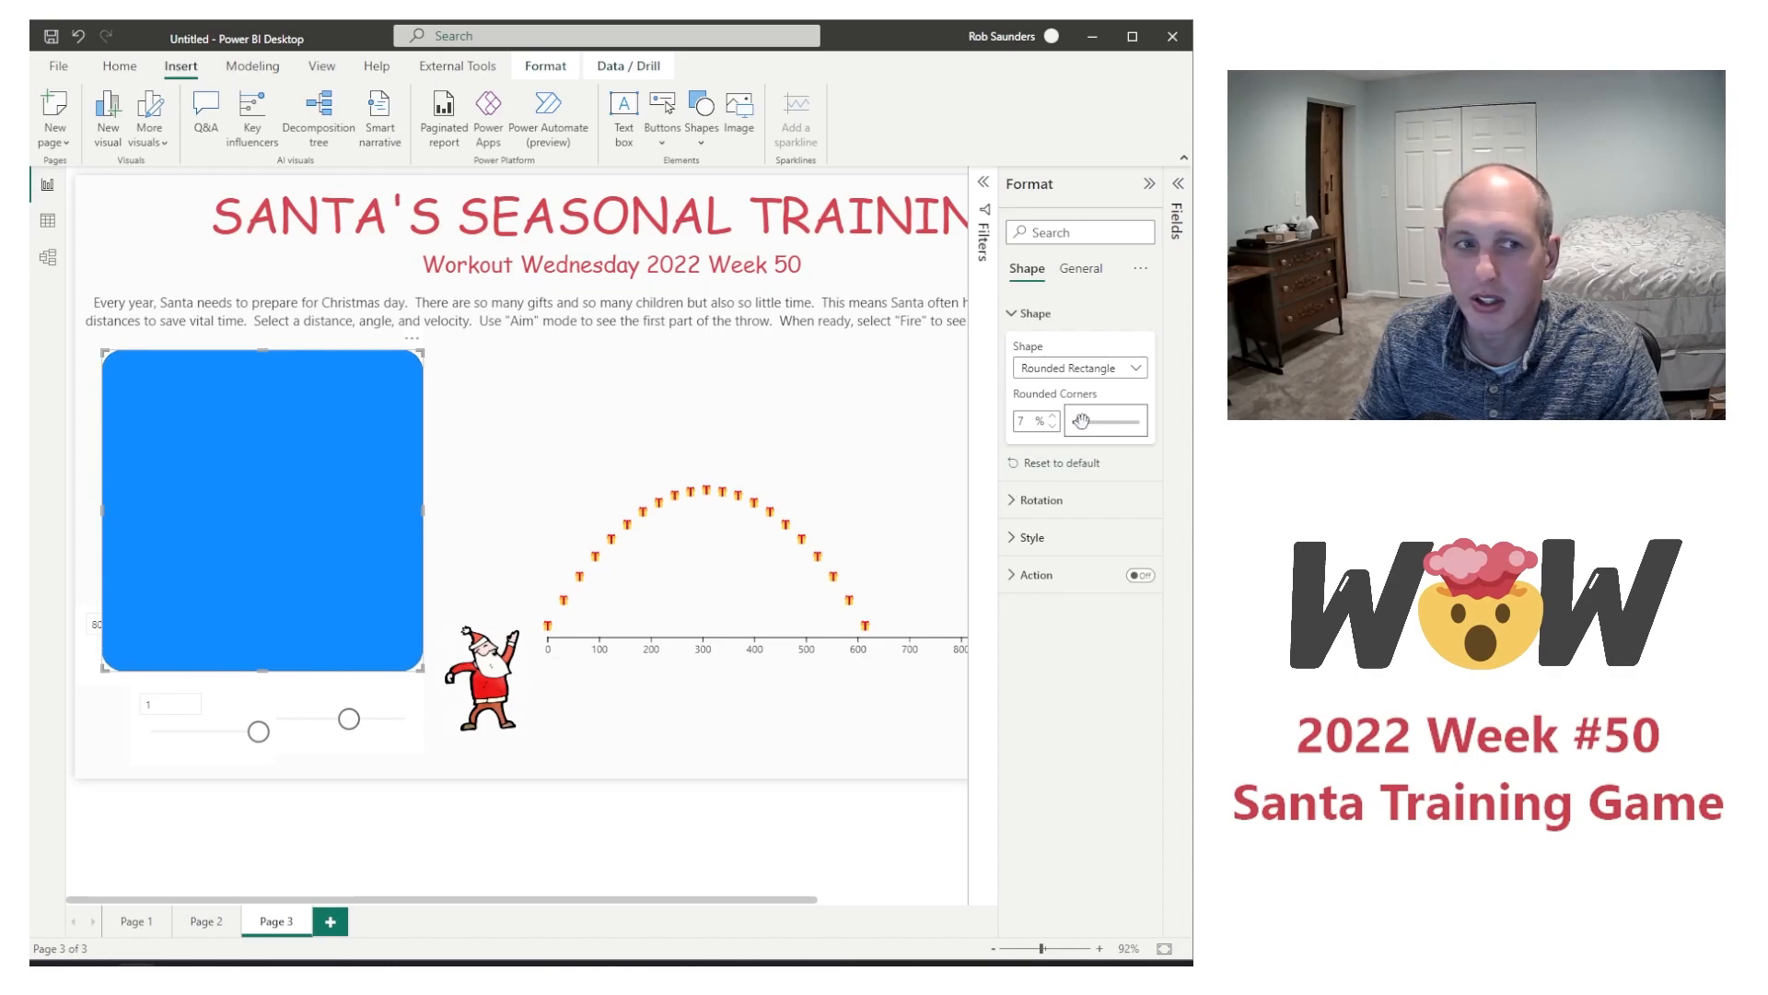
# Step: Give the rounded rectangle a light grey border with a width of 4 px
pyautogui.click(1055, 537)
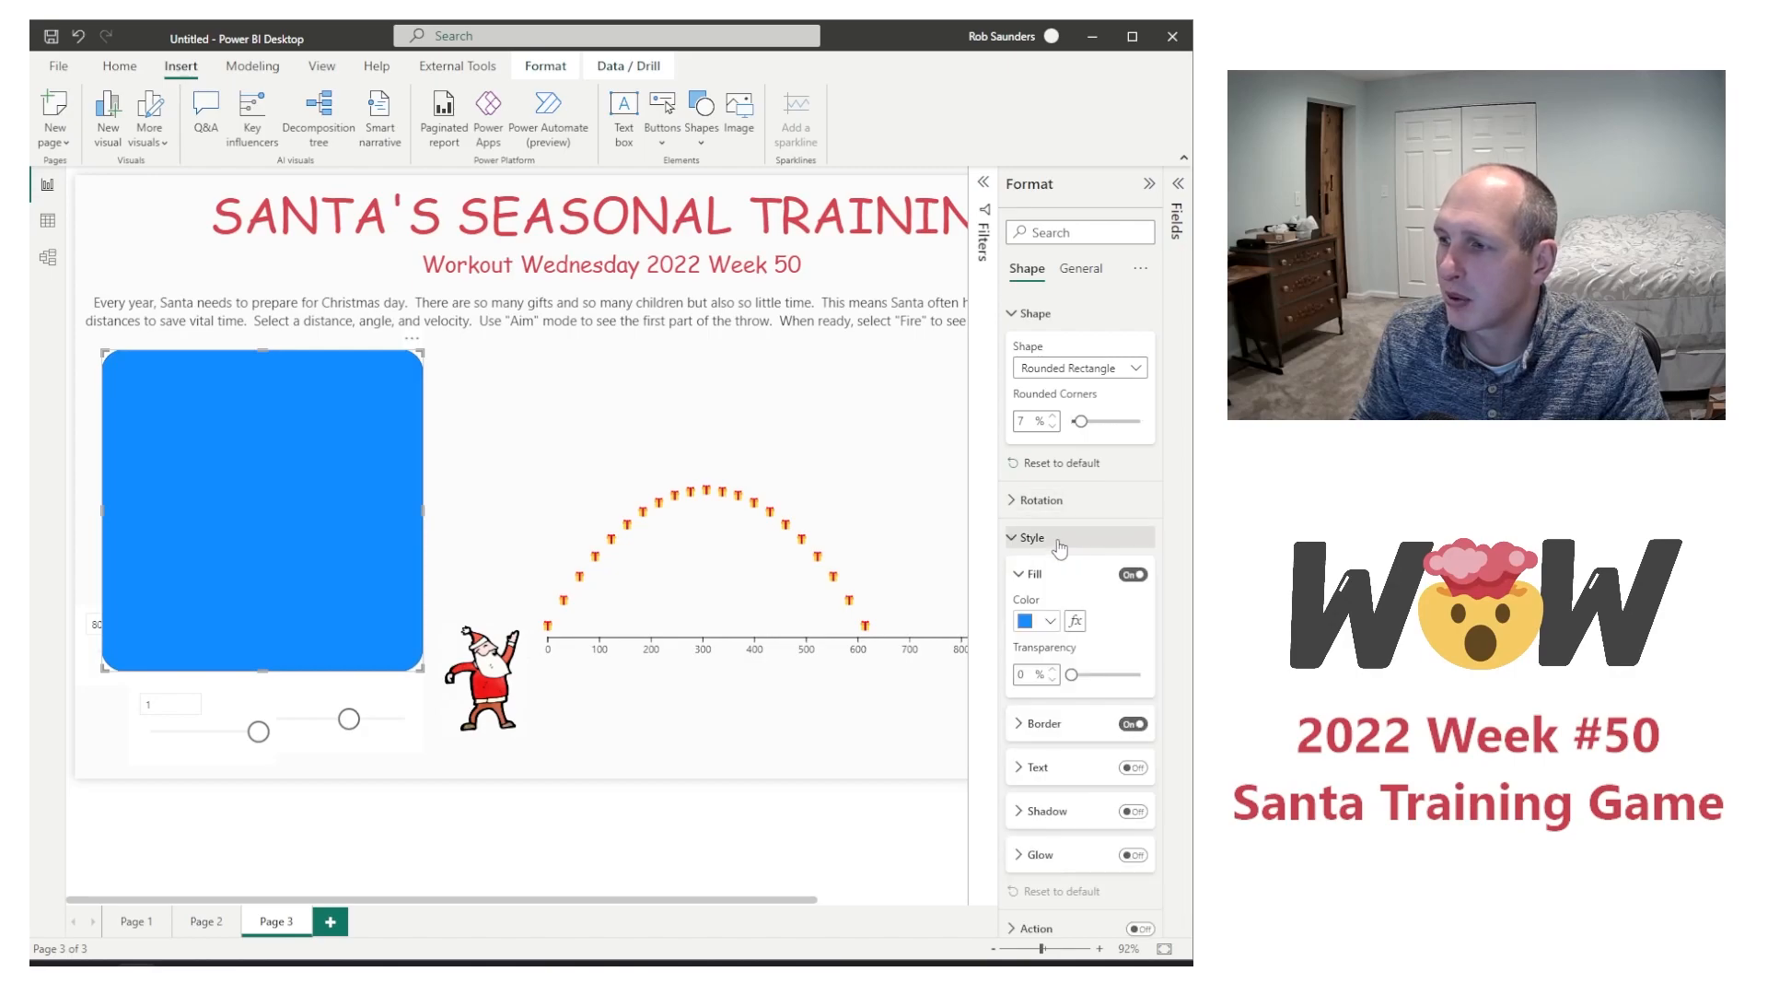
pyautogui.click(1075, 728)
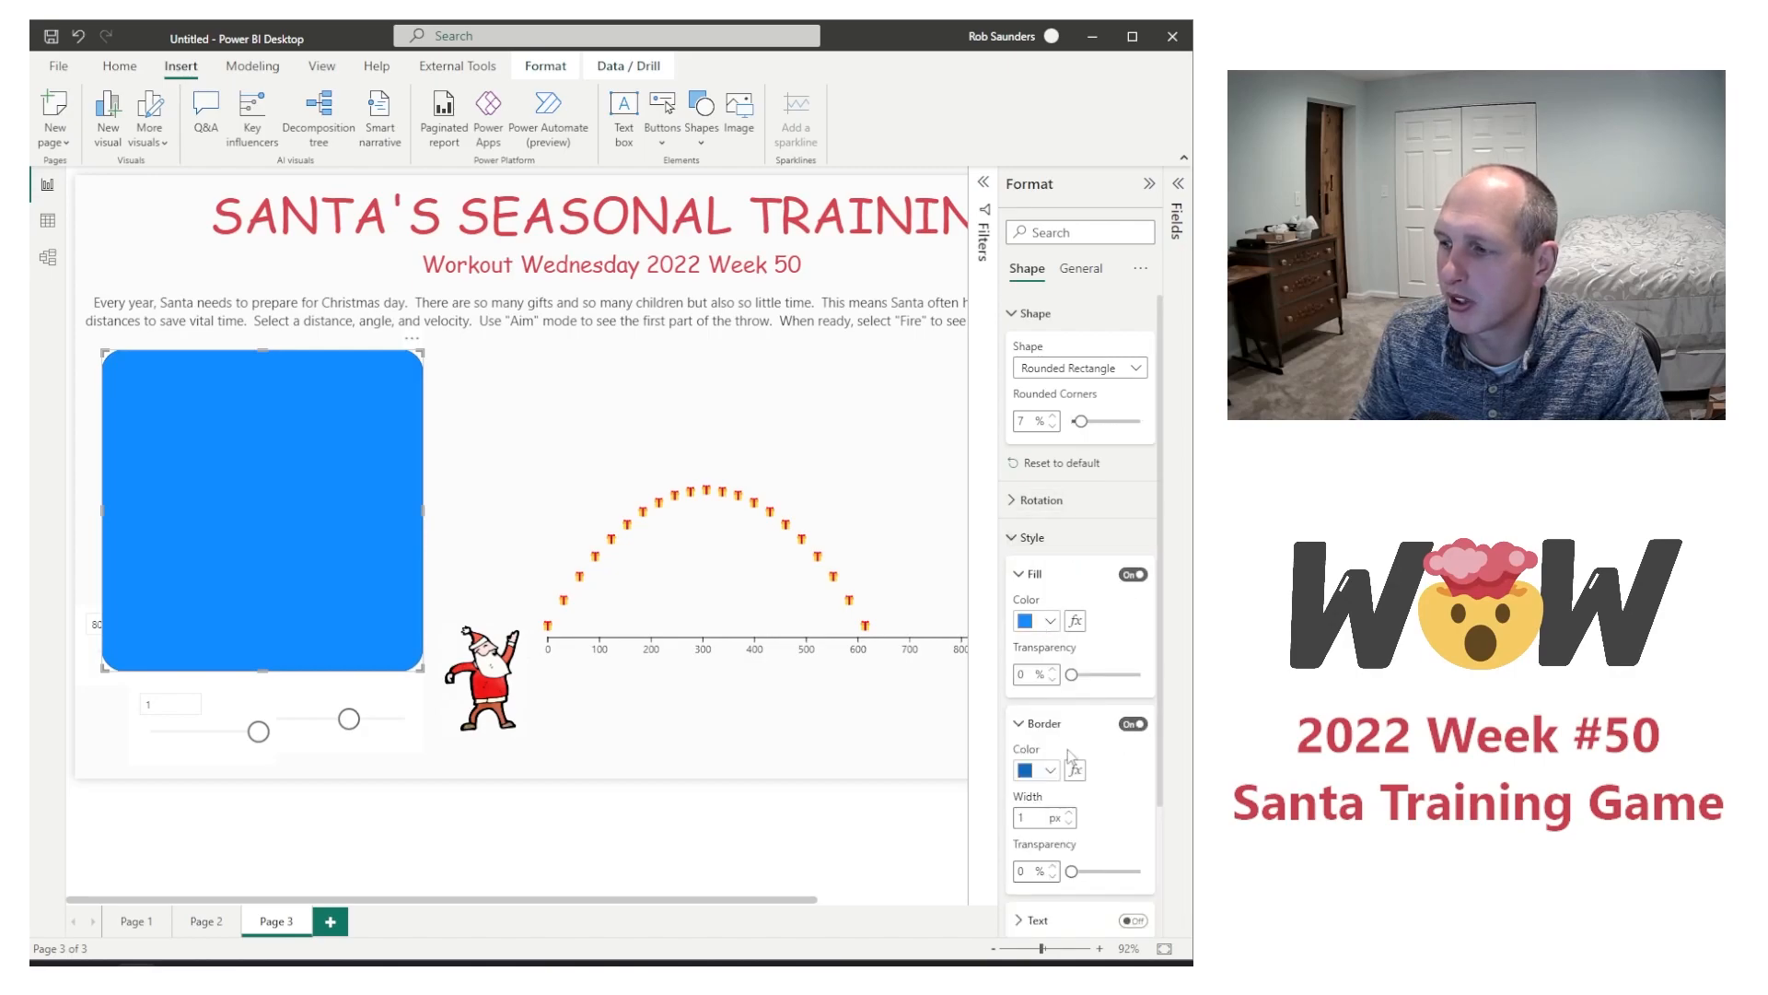
pyautogui.click(1050, 772)
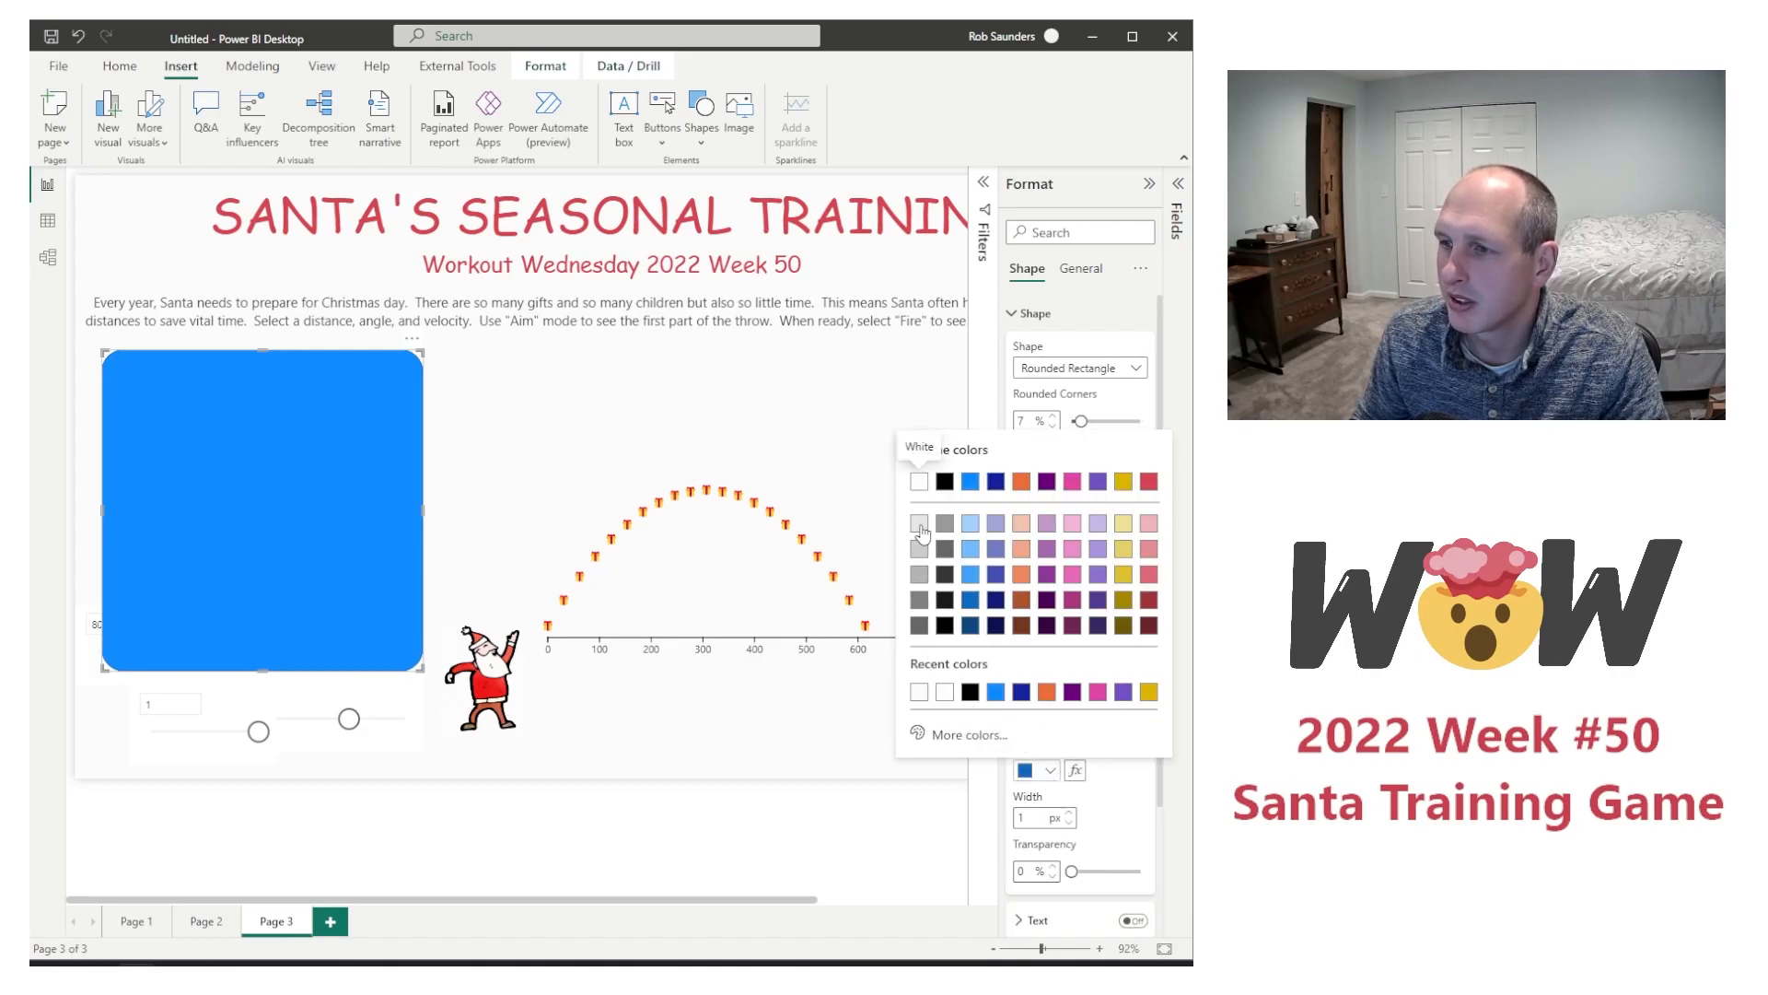
pyautogui.click(920, 525)
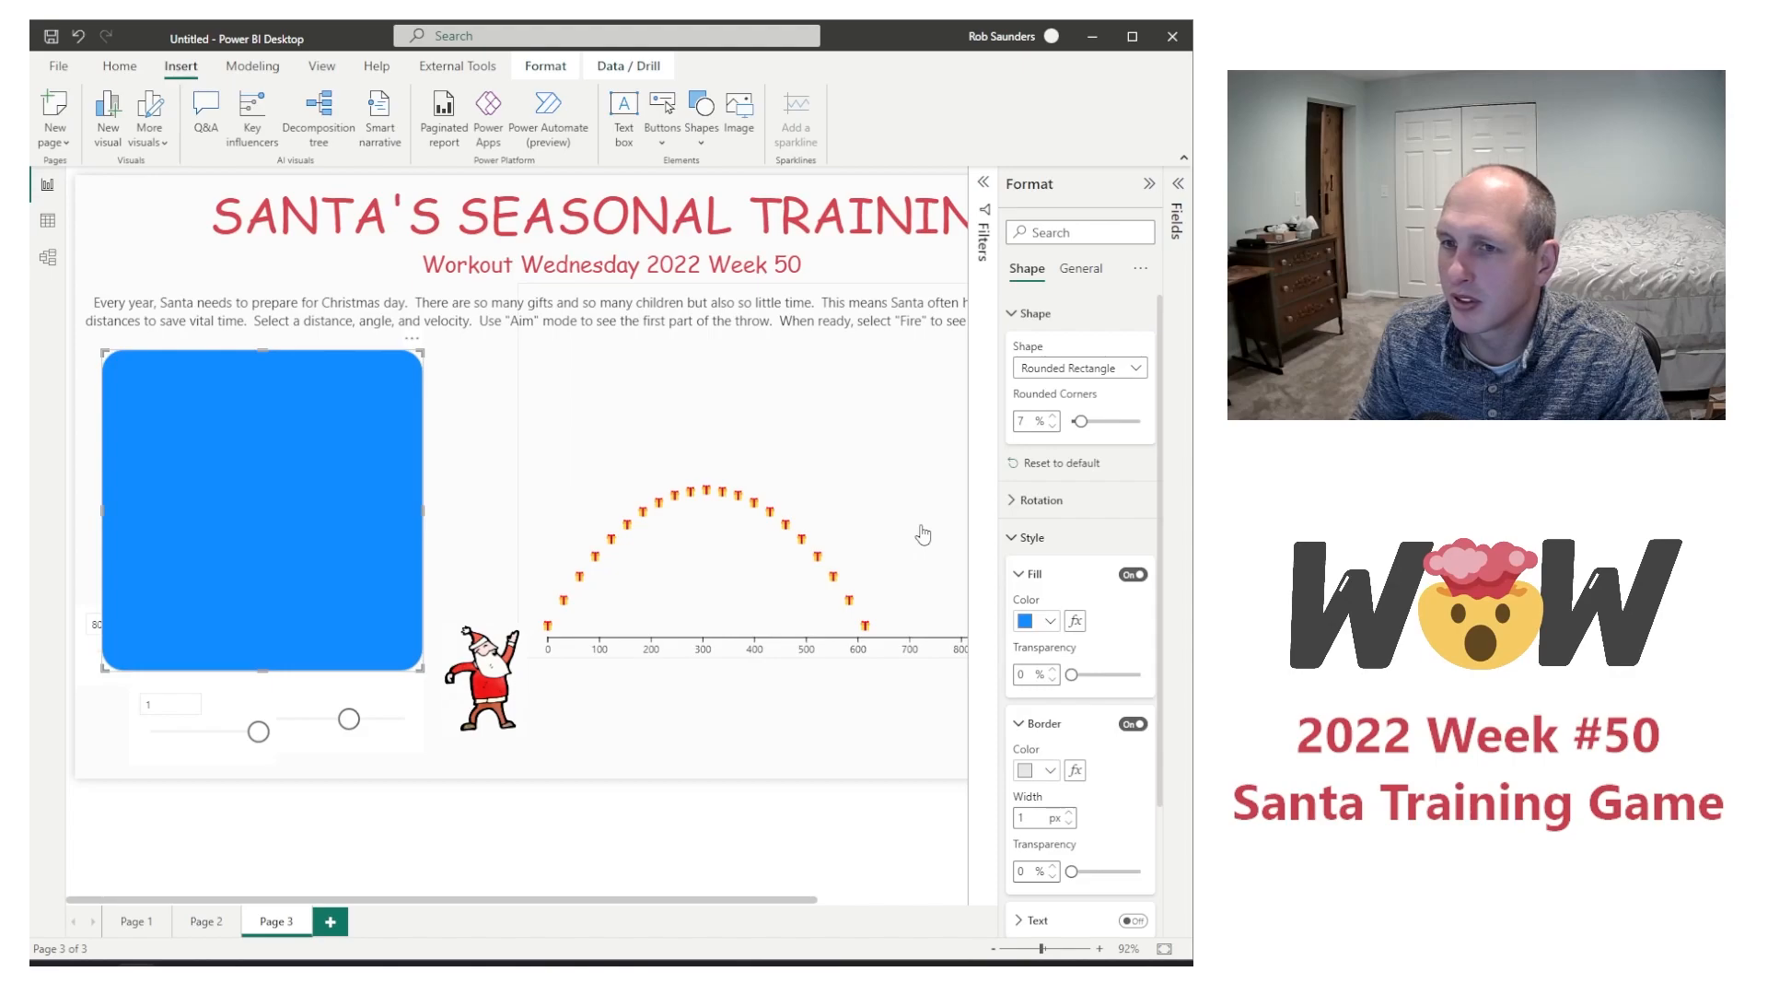
pyautogui.click(1069, 813)
pyautogui.click(1069, 813)
pyautogui.click(1069, 813)
pyautogui.click(1069, 813)
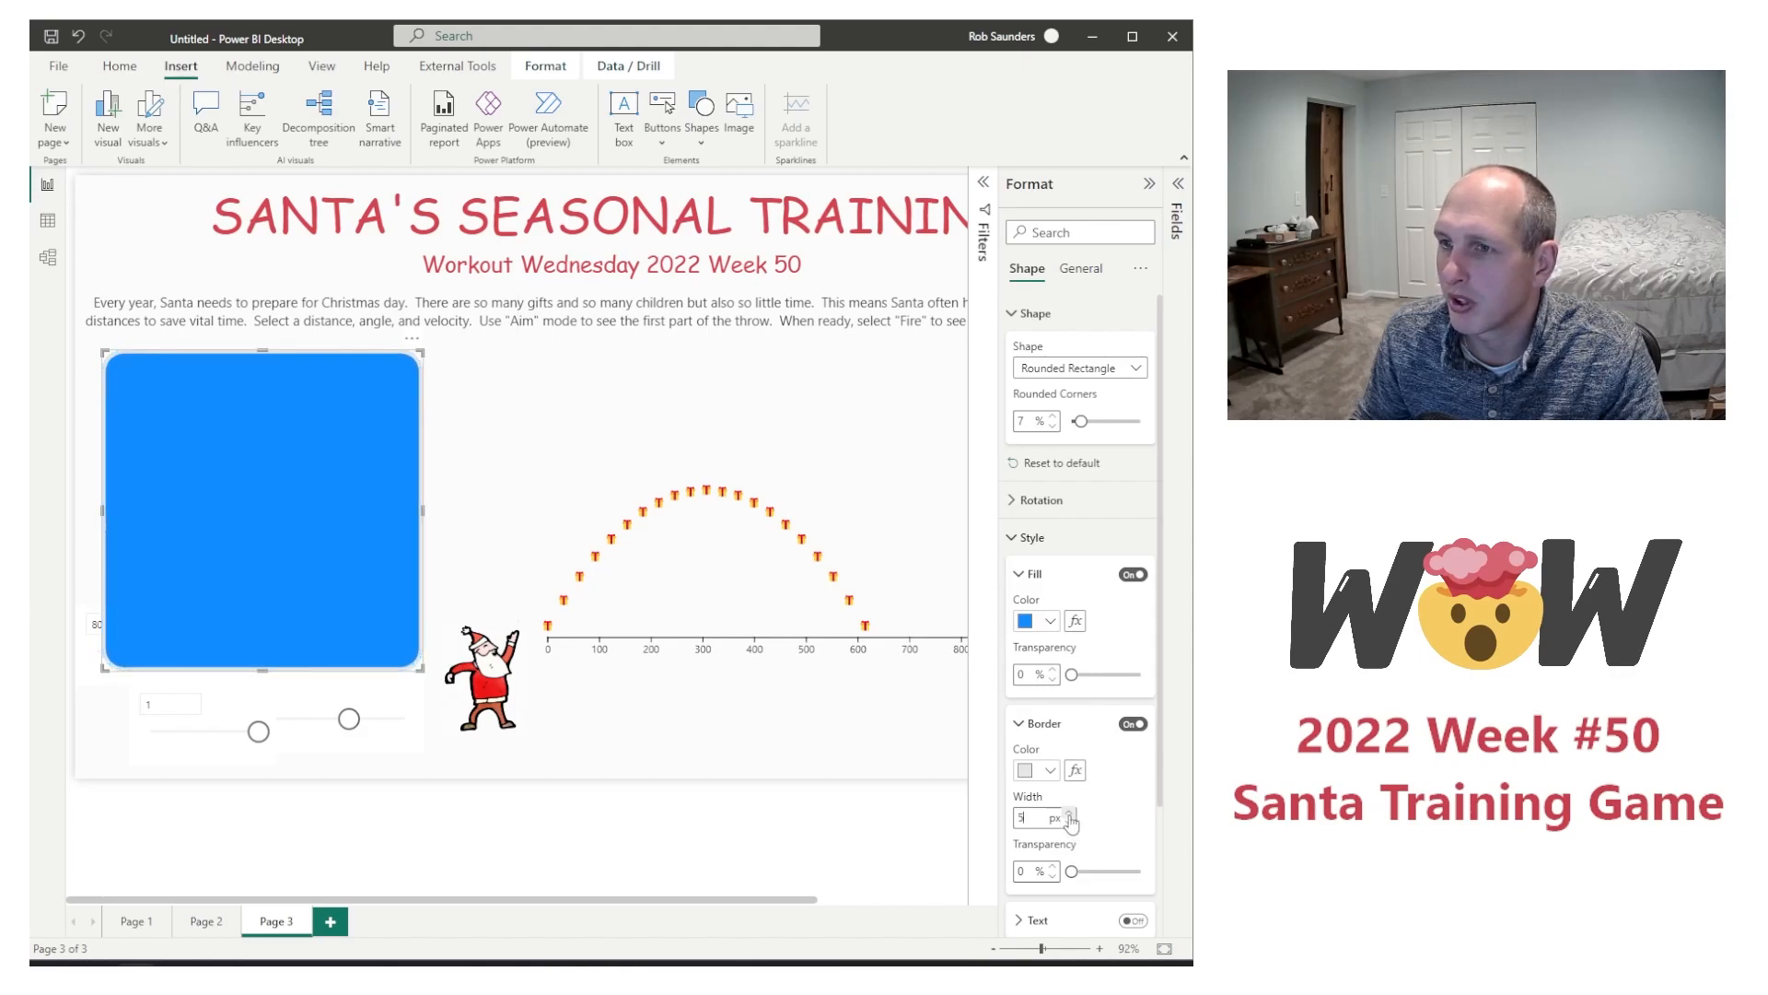
pyautogui.click(1069, 823)
pyautogui.click(1069, 822)
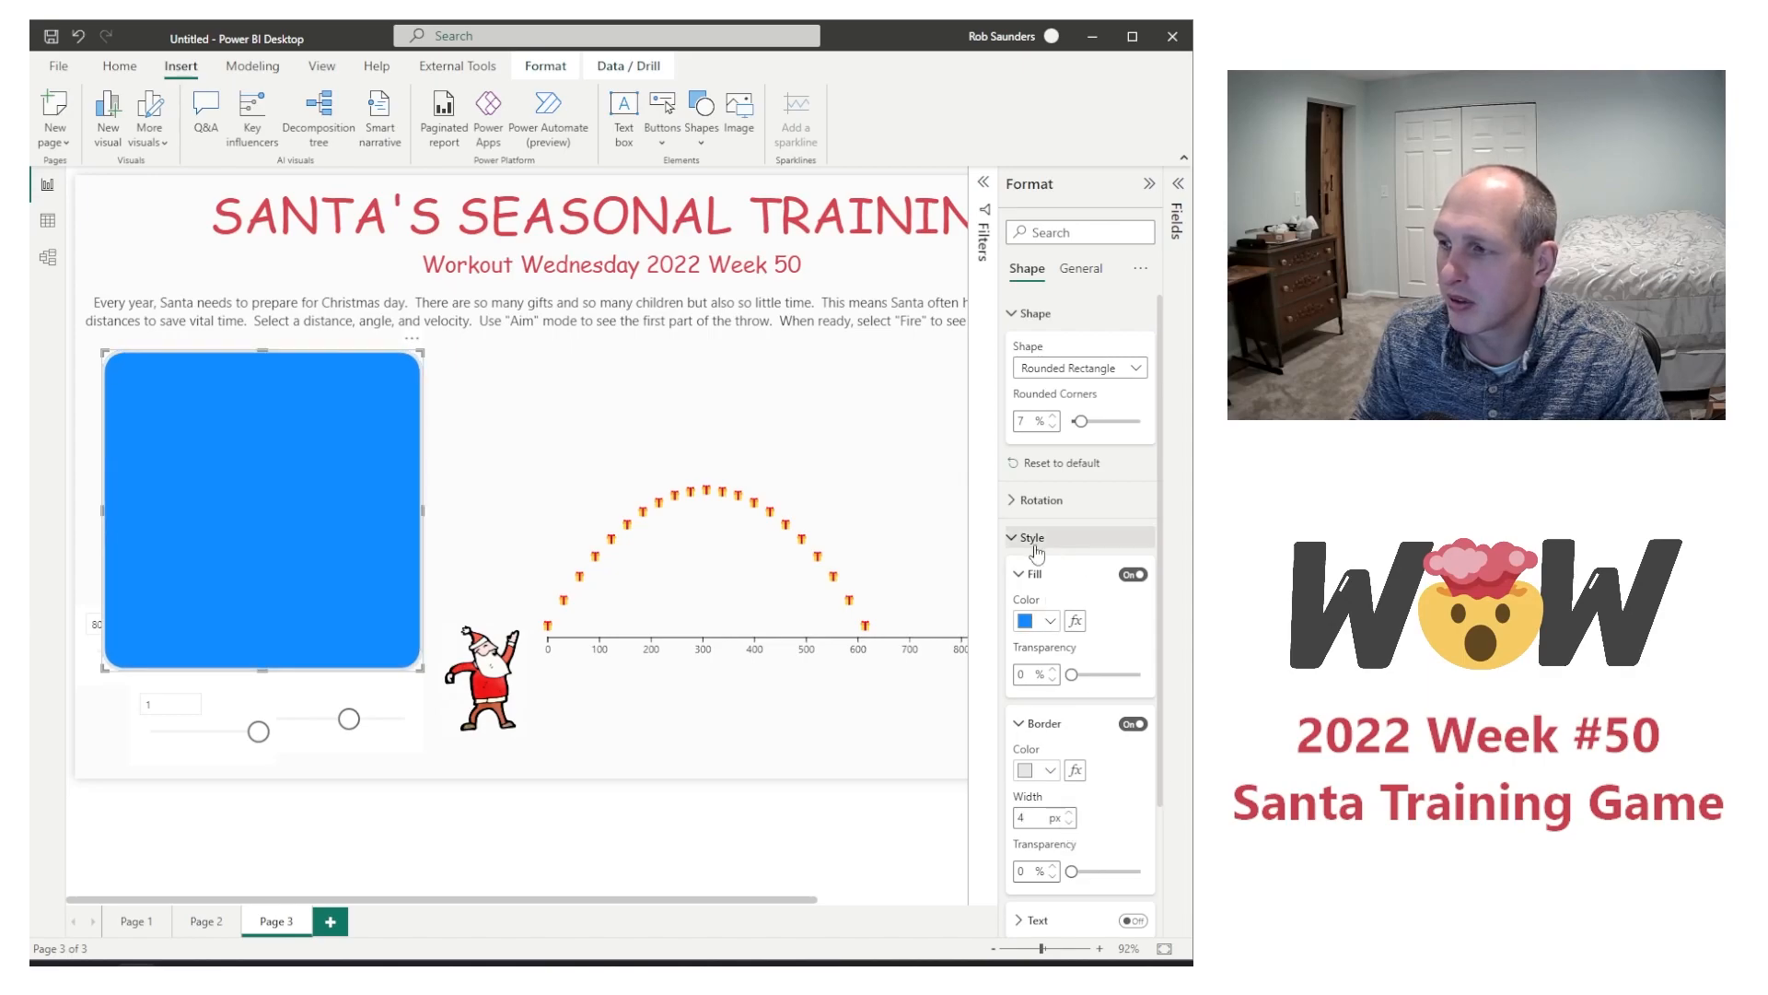
# Step: Turn on the rounded rectangle's shadow and set its blur to 32 px
pyautogui.click(1100, 537)
pyautogui.click(1057, 543)
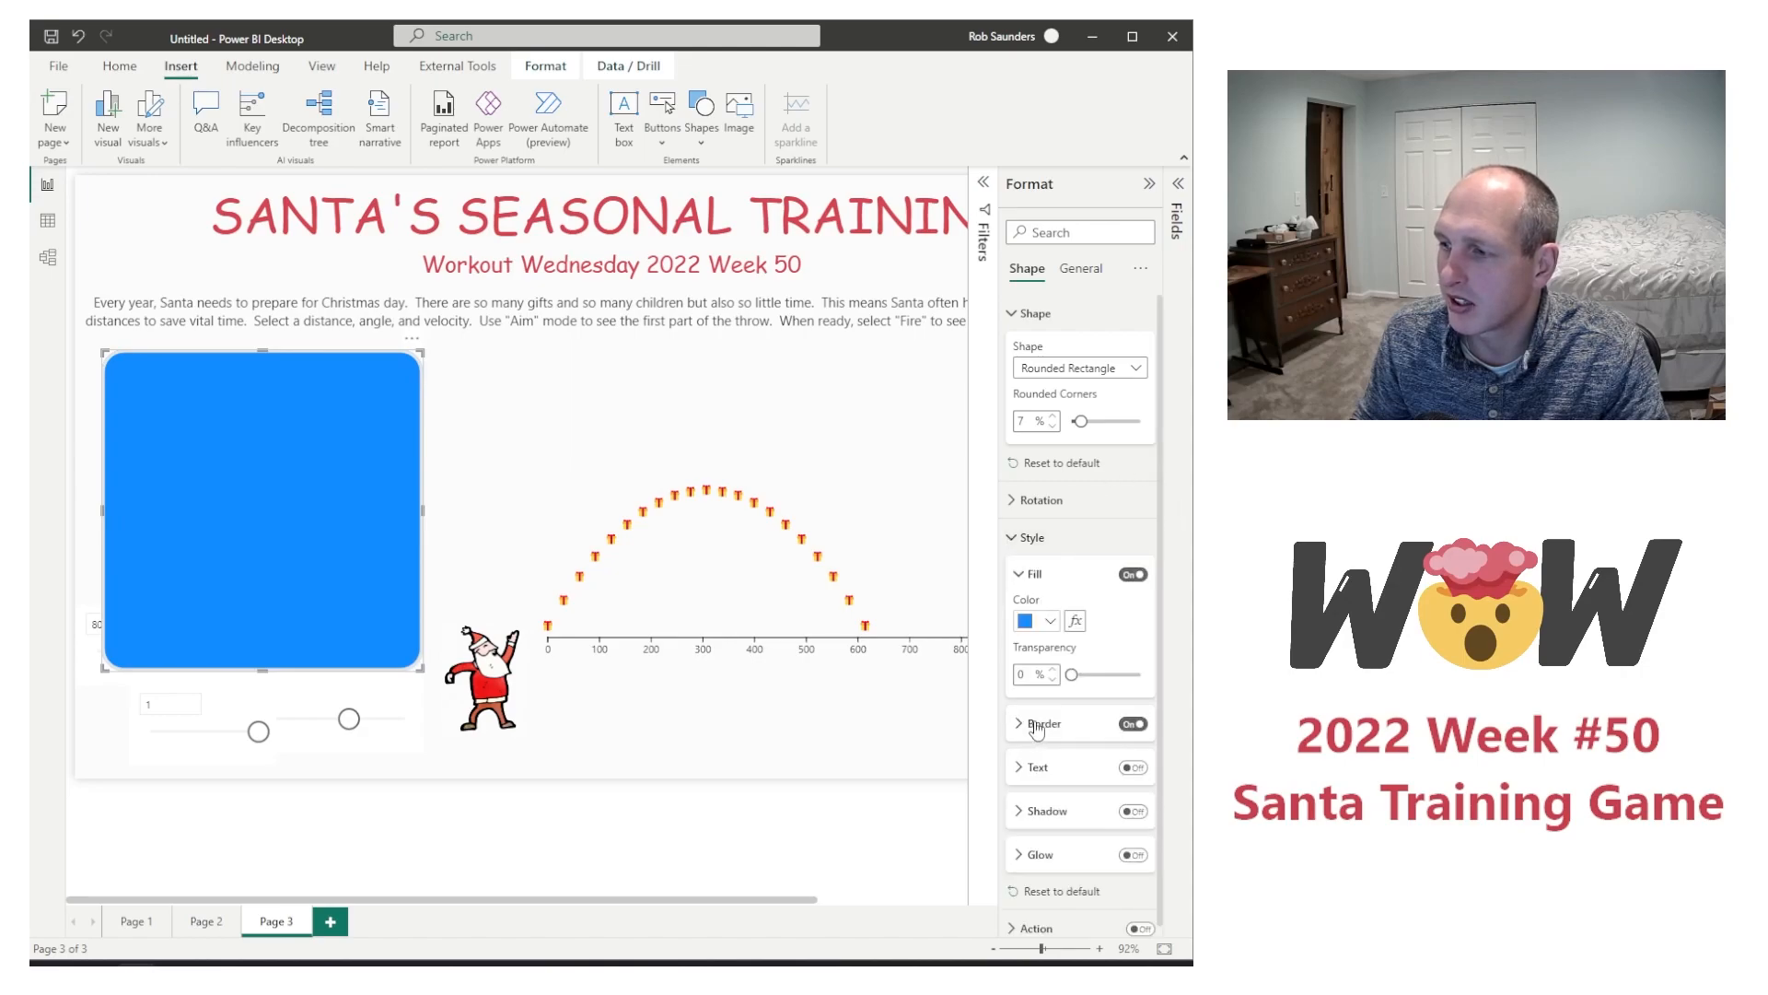
pyautogui.click(1054, 811)
pyautogui.click(1132, 811)
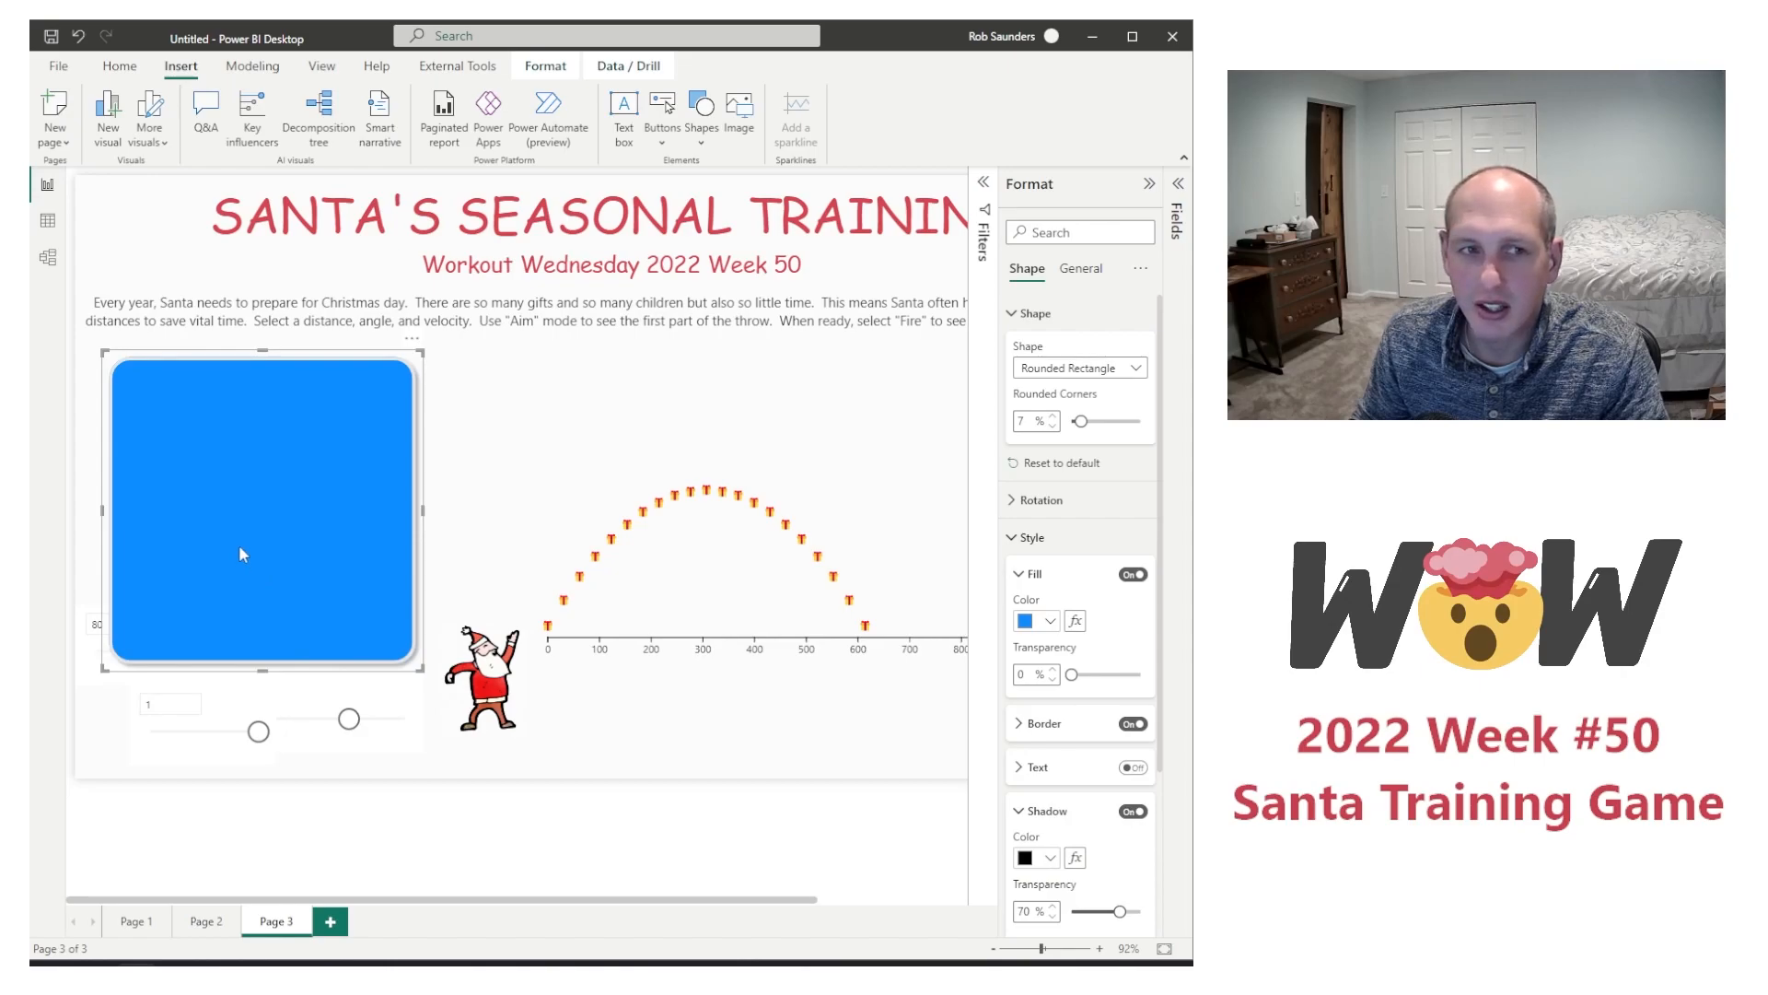
pyautogui.scroll(-2, 1083, 713)
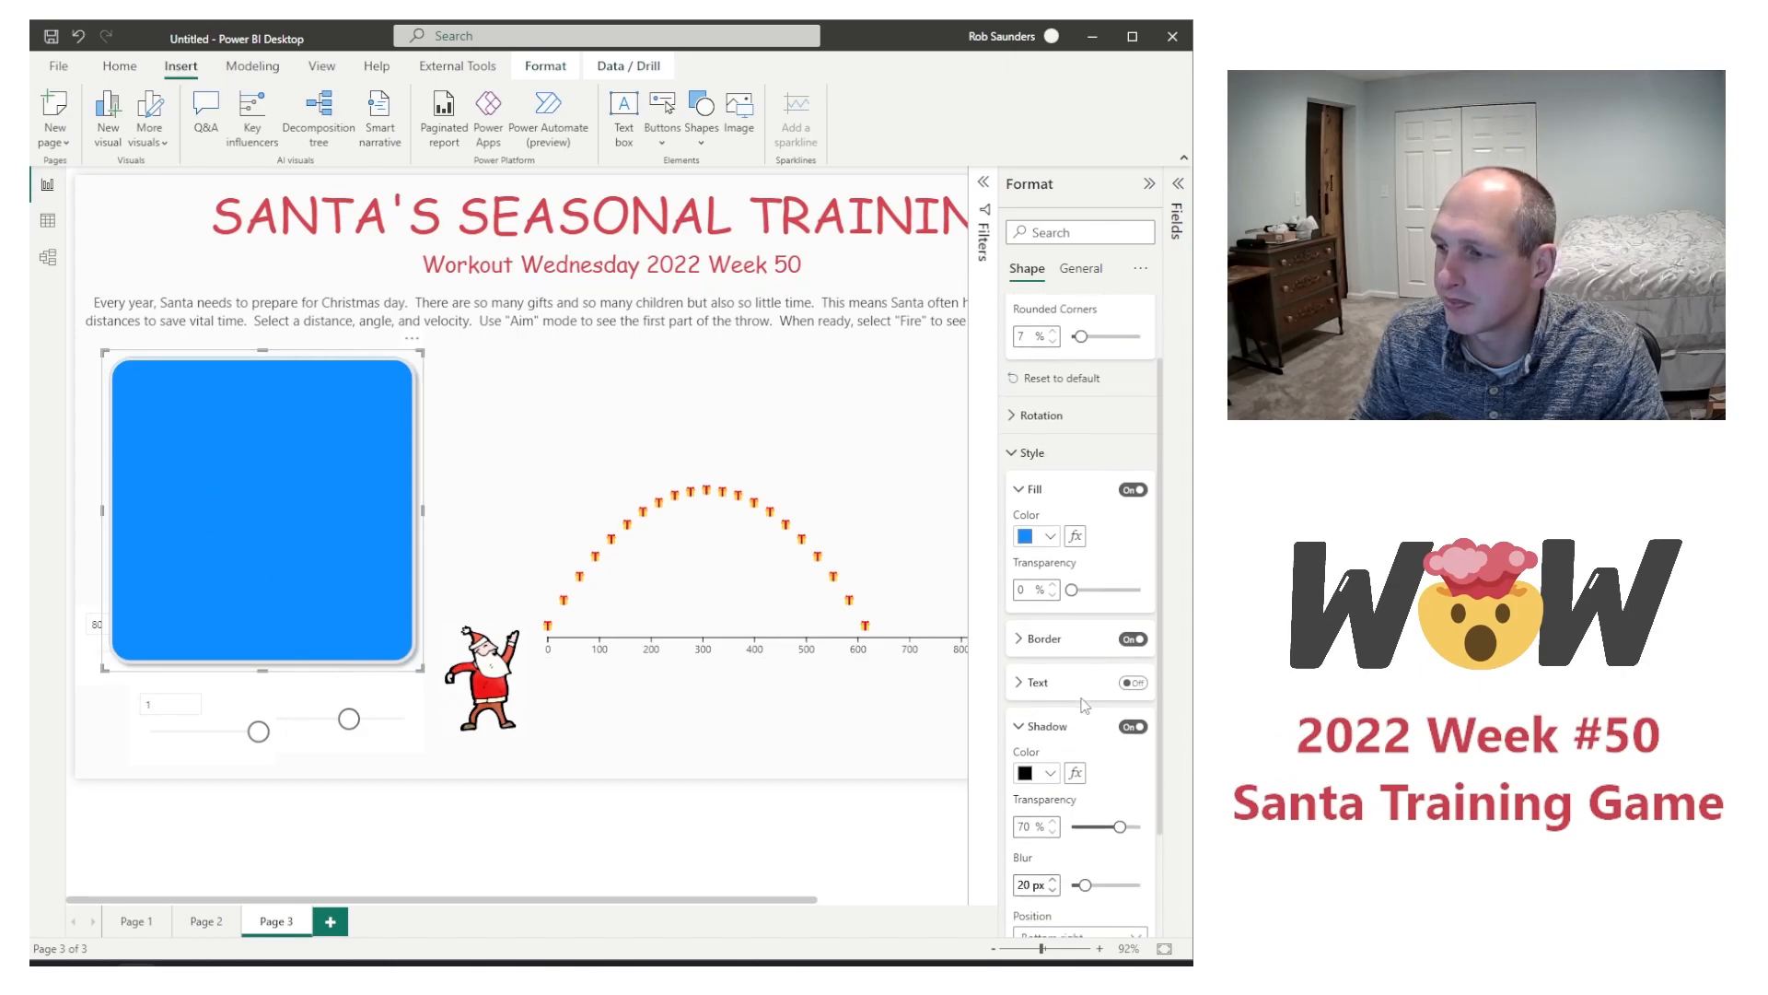
pyautogui.scroll(-2, 1085, 705)
pyautogui.moveTo(1085, 777)
pyautogui.mouseDown()
pyautogui.moveTo(1117, 778)
pyautogui.moveTo(1094, 776)
pyautogui.mouseUp()
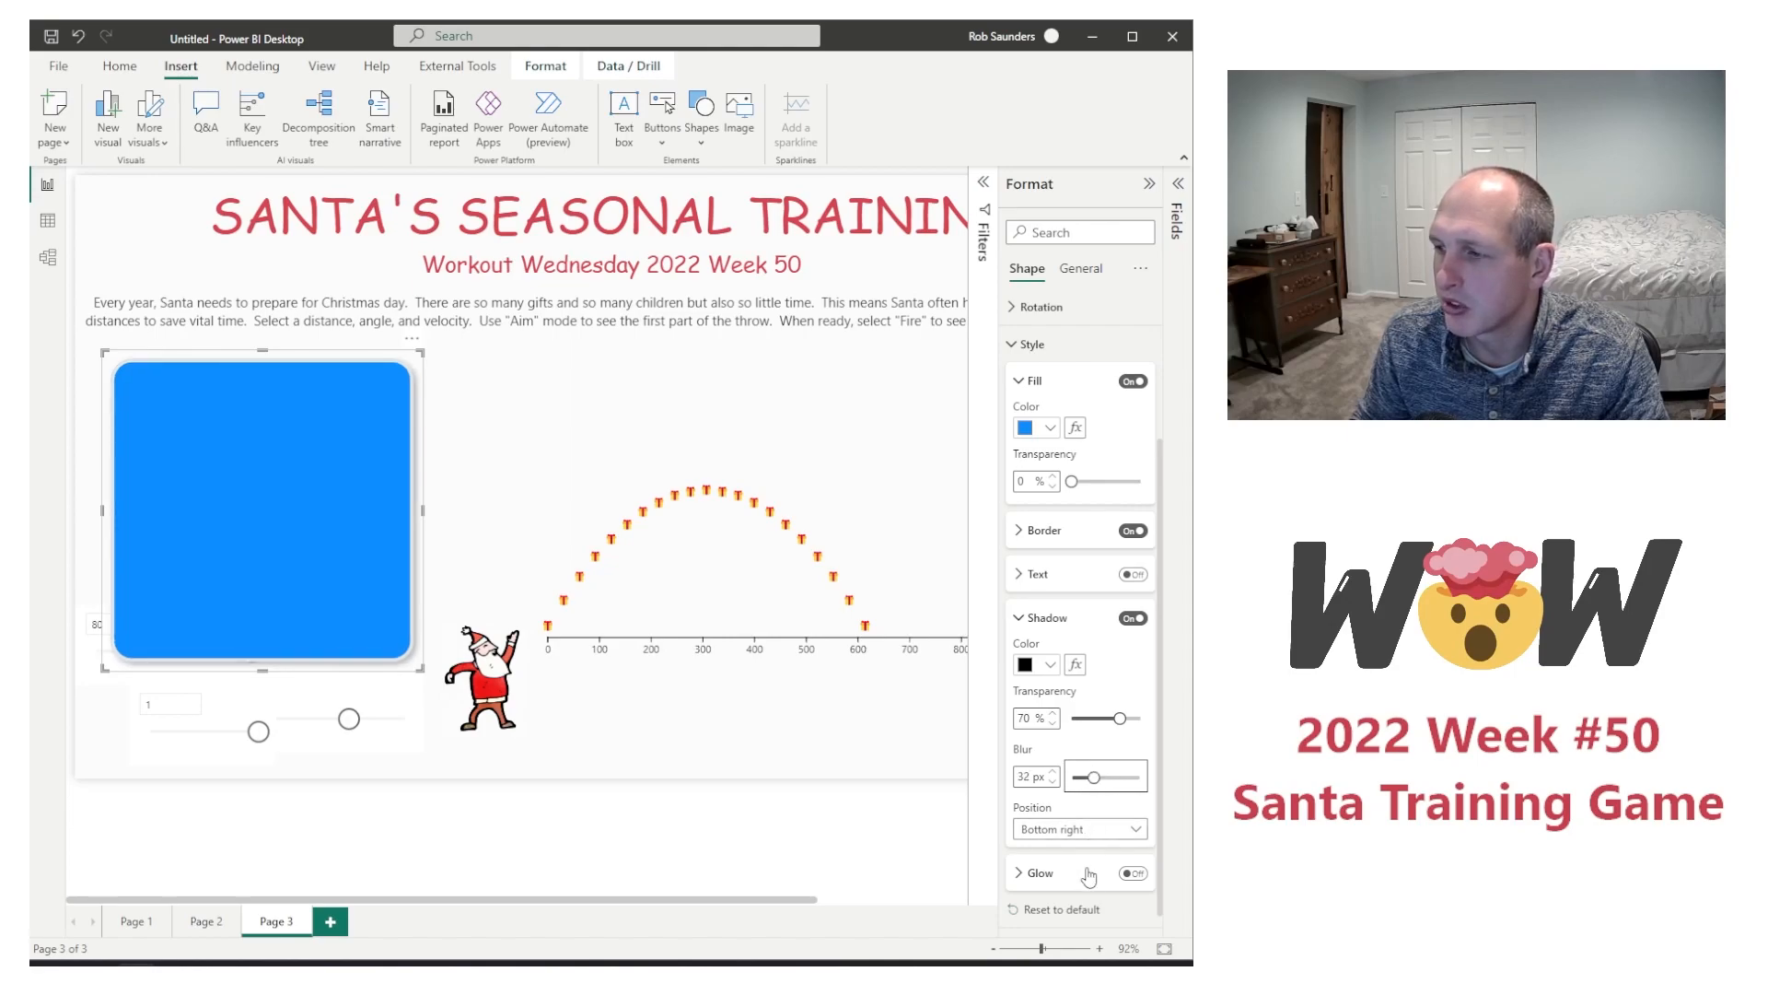
# Step: Change the rounded rectangle's fill colour to white
pyautogui.click(1030, 621)
pyautogui.click(1050, 611)
pyautogui.click(920, 675)
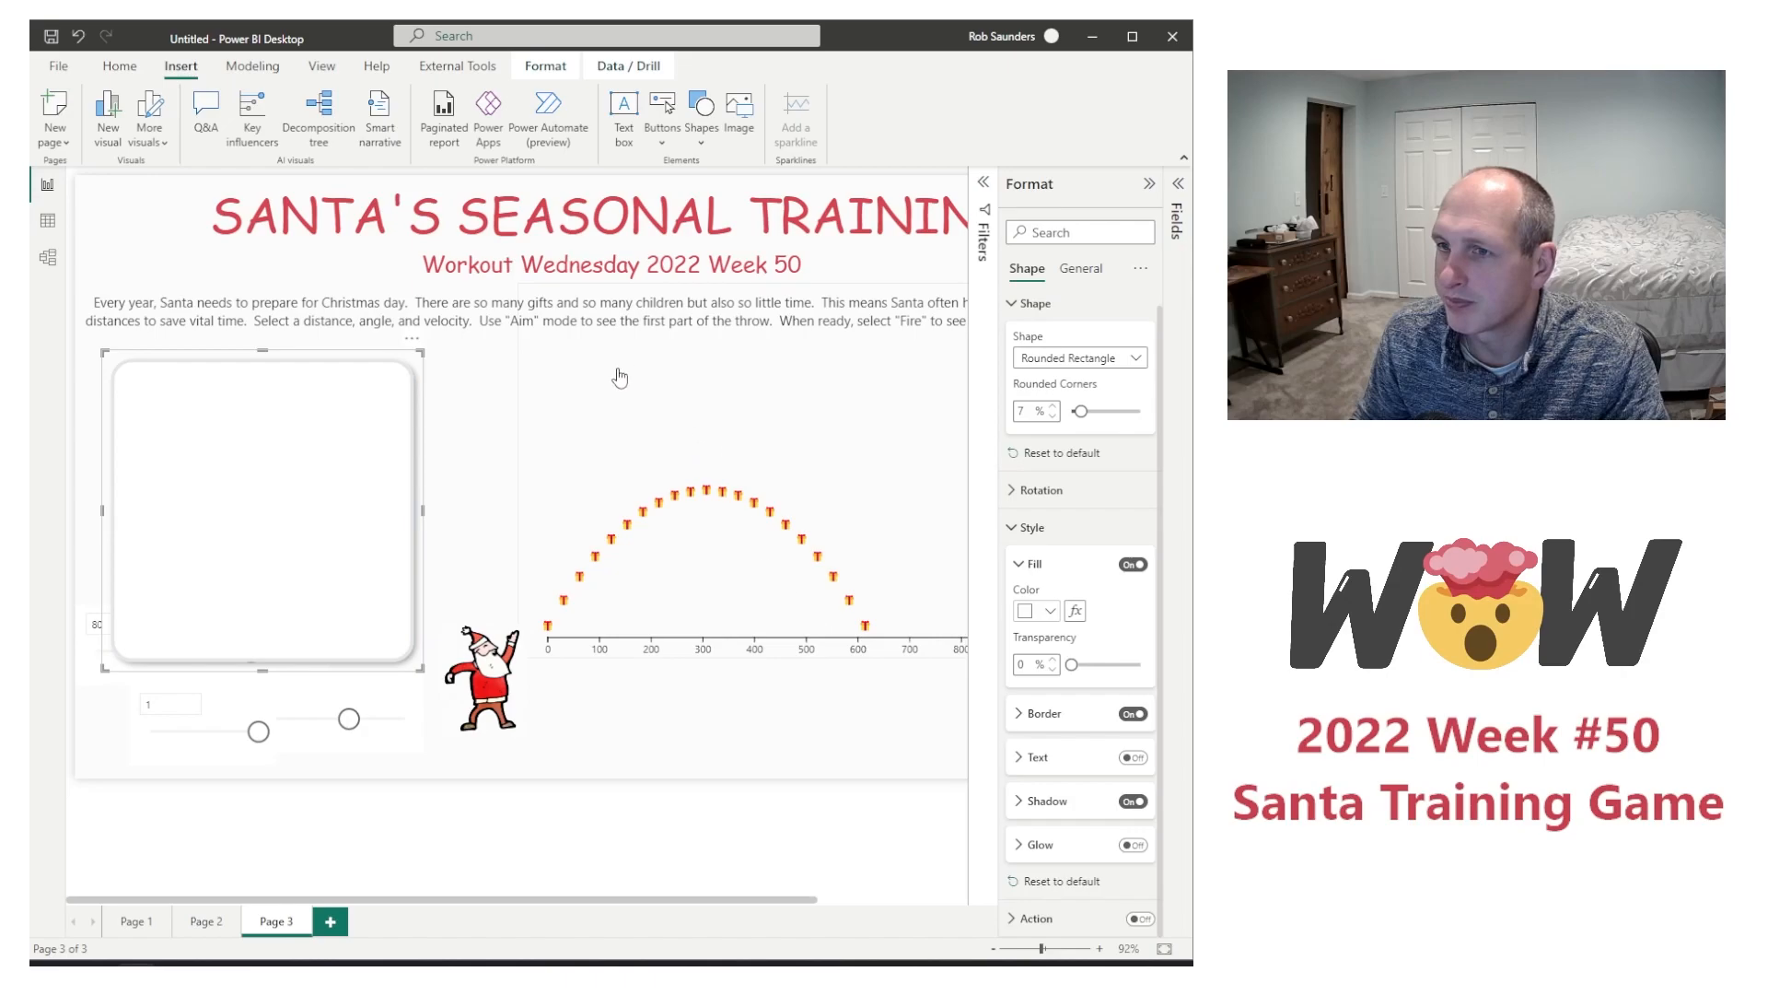
pyautogui.click(150, 253)
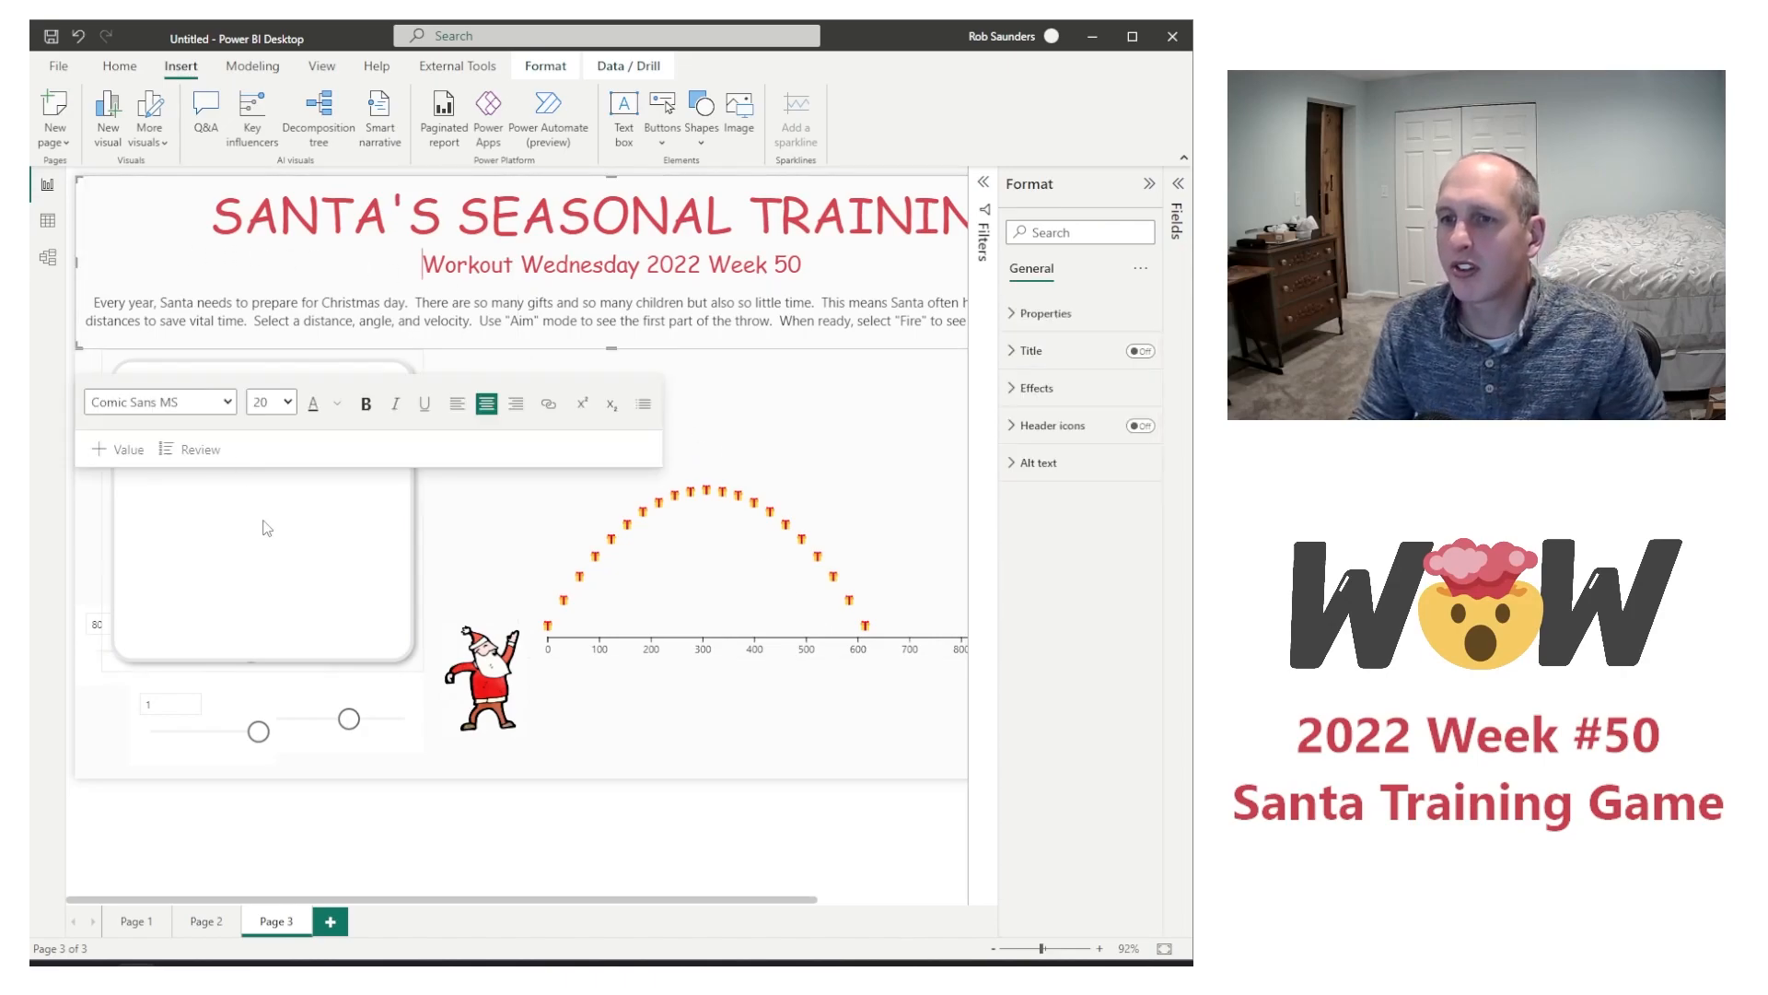
pyautogui.click(289, 610)
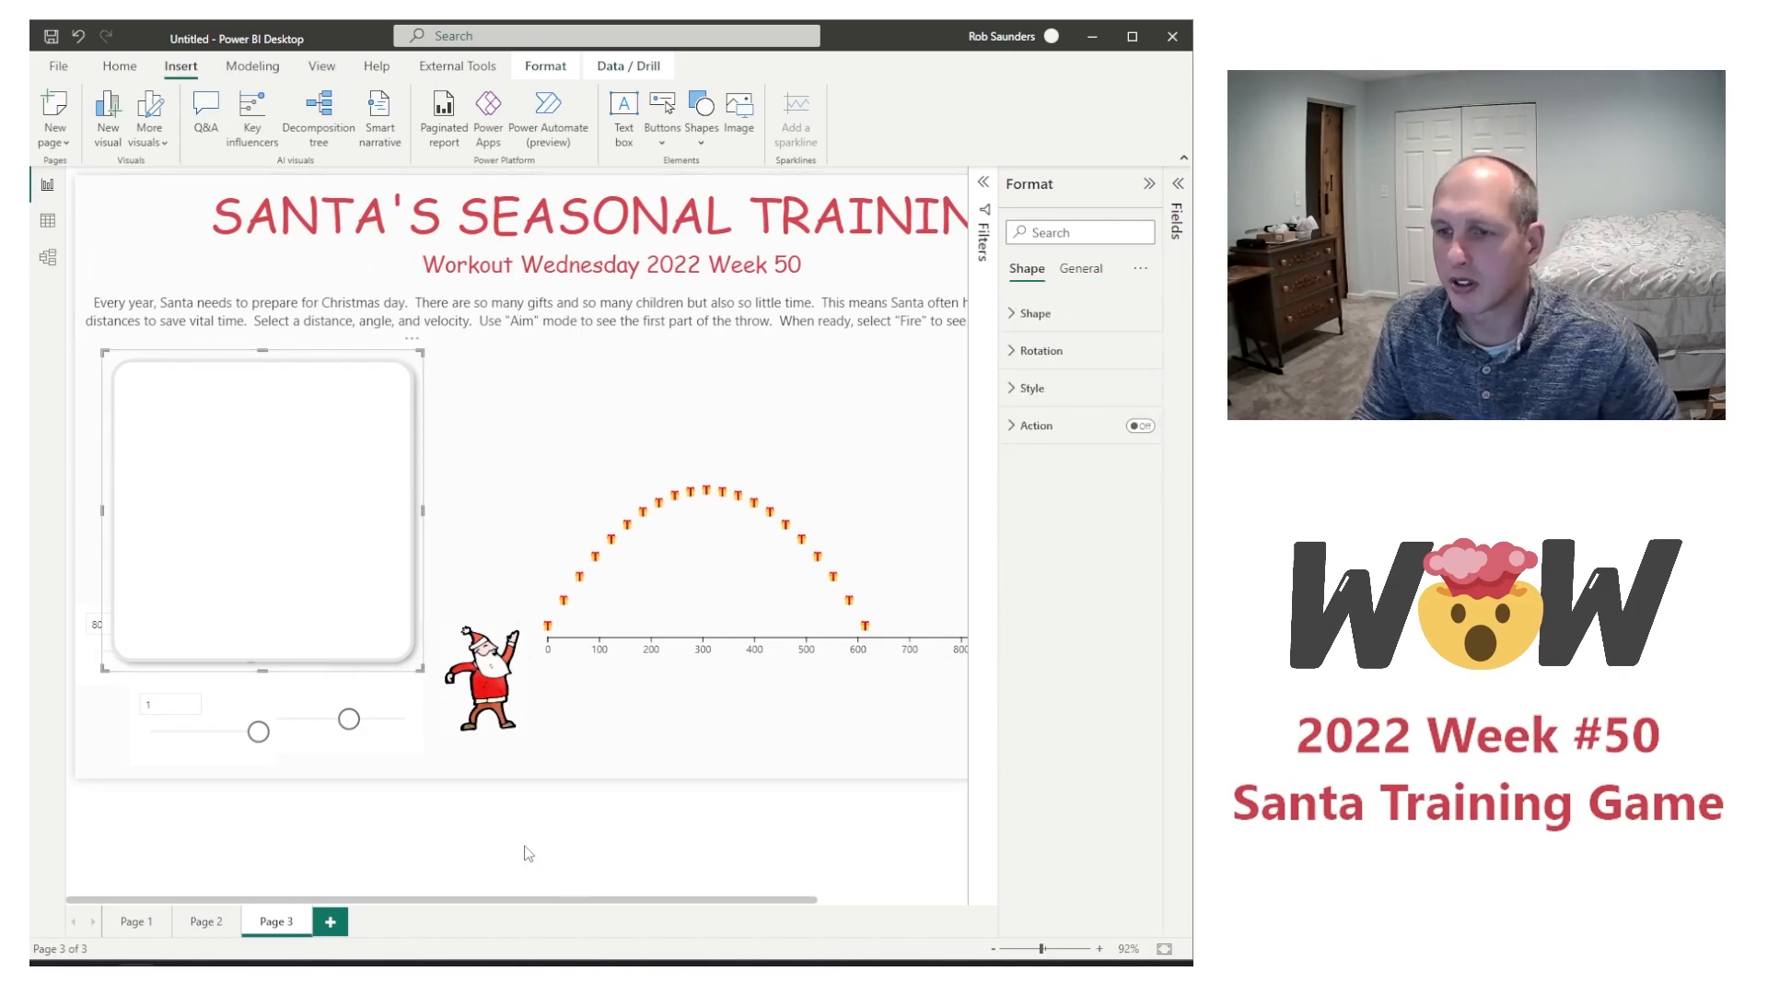
# Step: Search the additional visuals for "chicl" and add the Chiclet Slicer to the report's available visuals
pyautogui.click(88, 662)
pyautogui.moveTo(164, 611)
pyautogui.mouseDown()
pyautogui.moveTo(169, 672)
pyautogui.moveTo(160, 584)
pyautogui.mouseUp()
pyautogui.click(1021, 233)
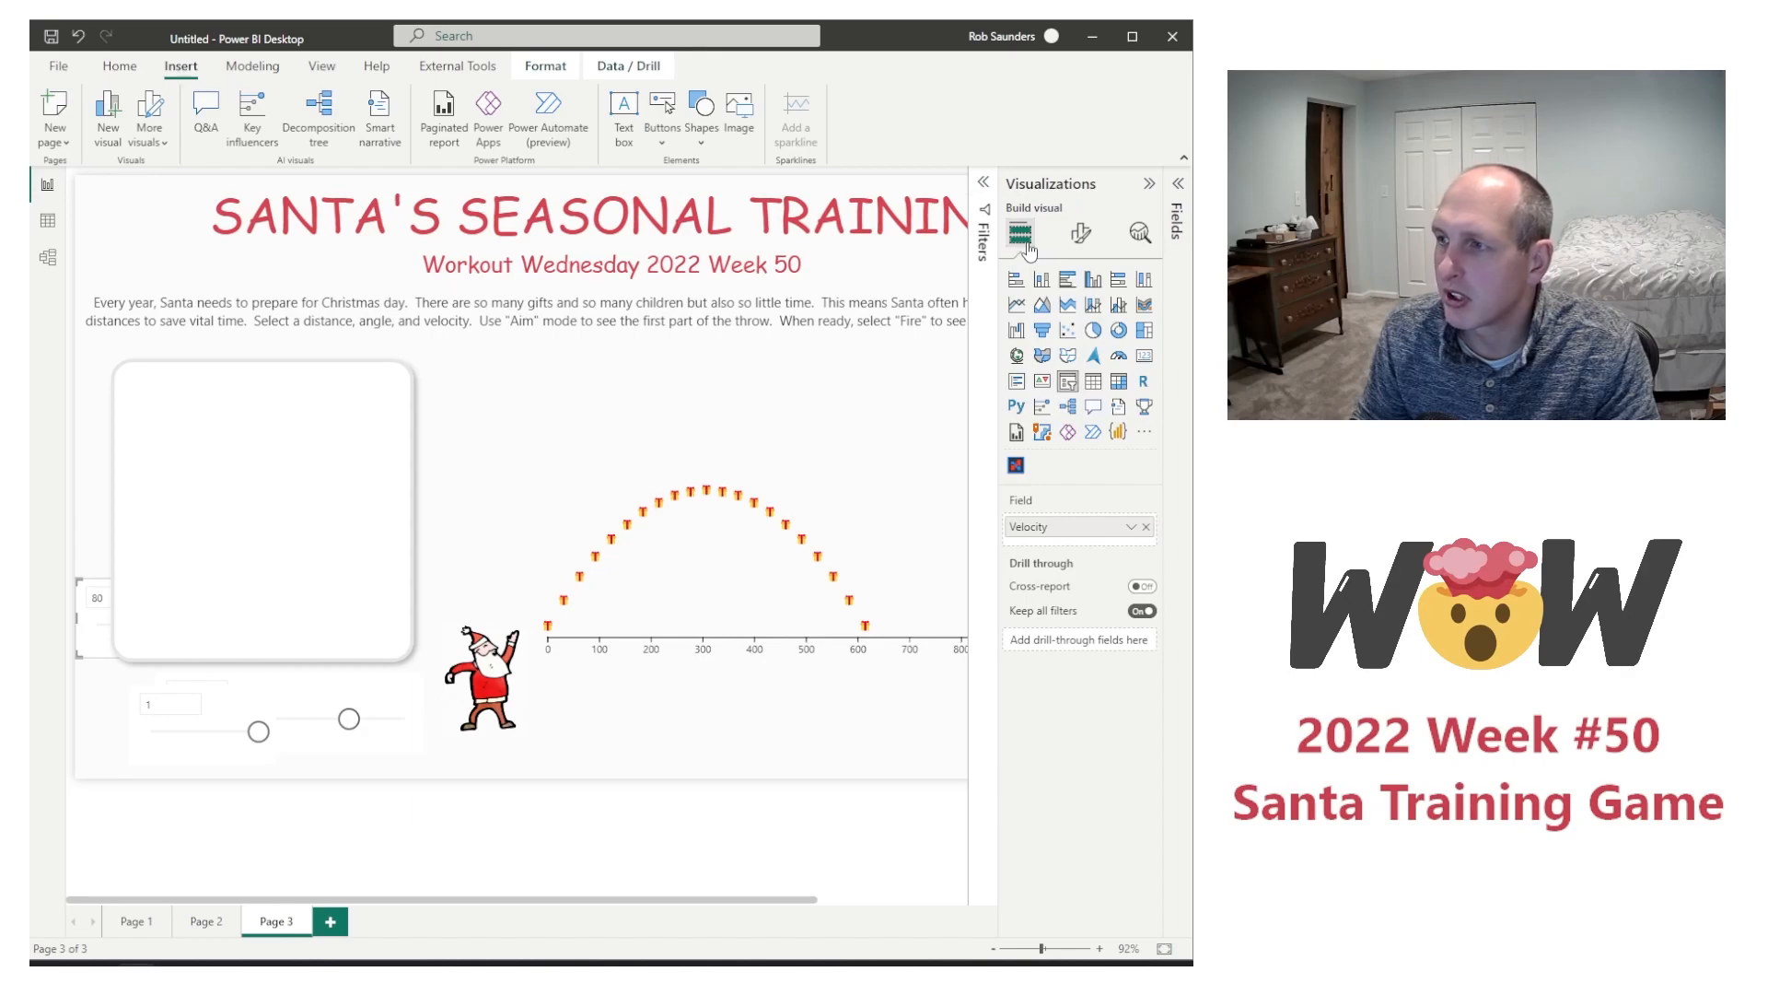
pyautogui.click(1146, 433)
pyautogui.click(1061, 442)
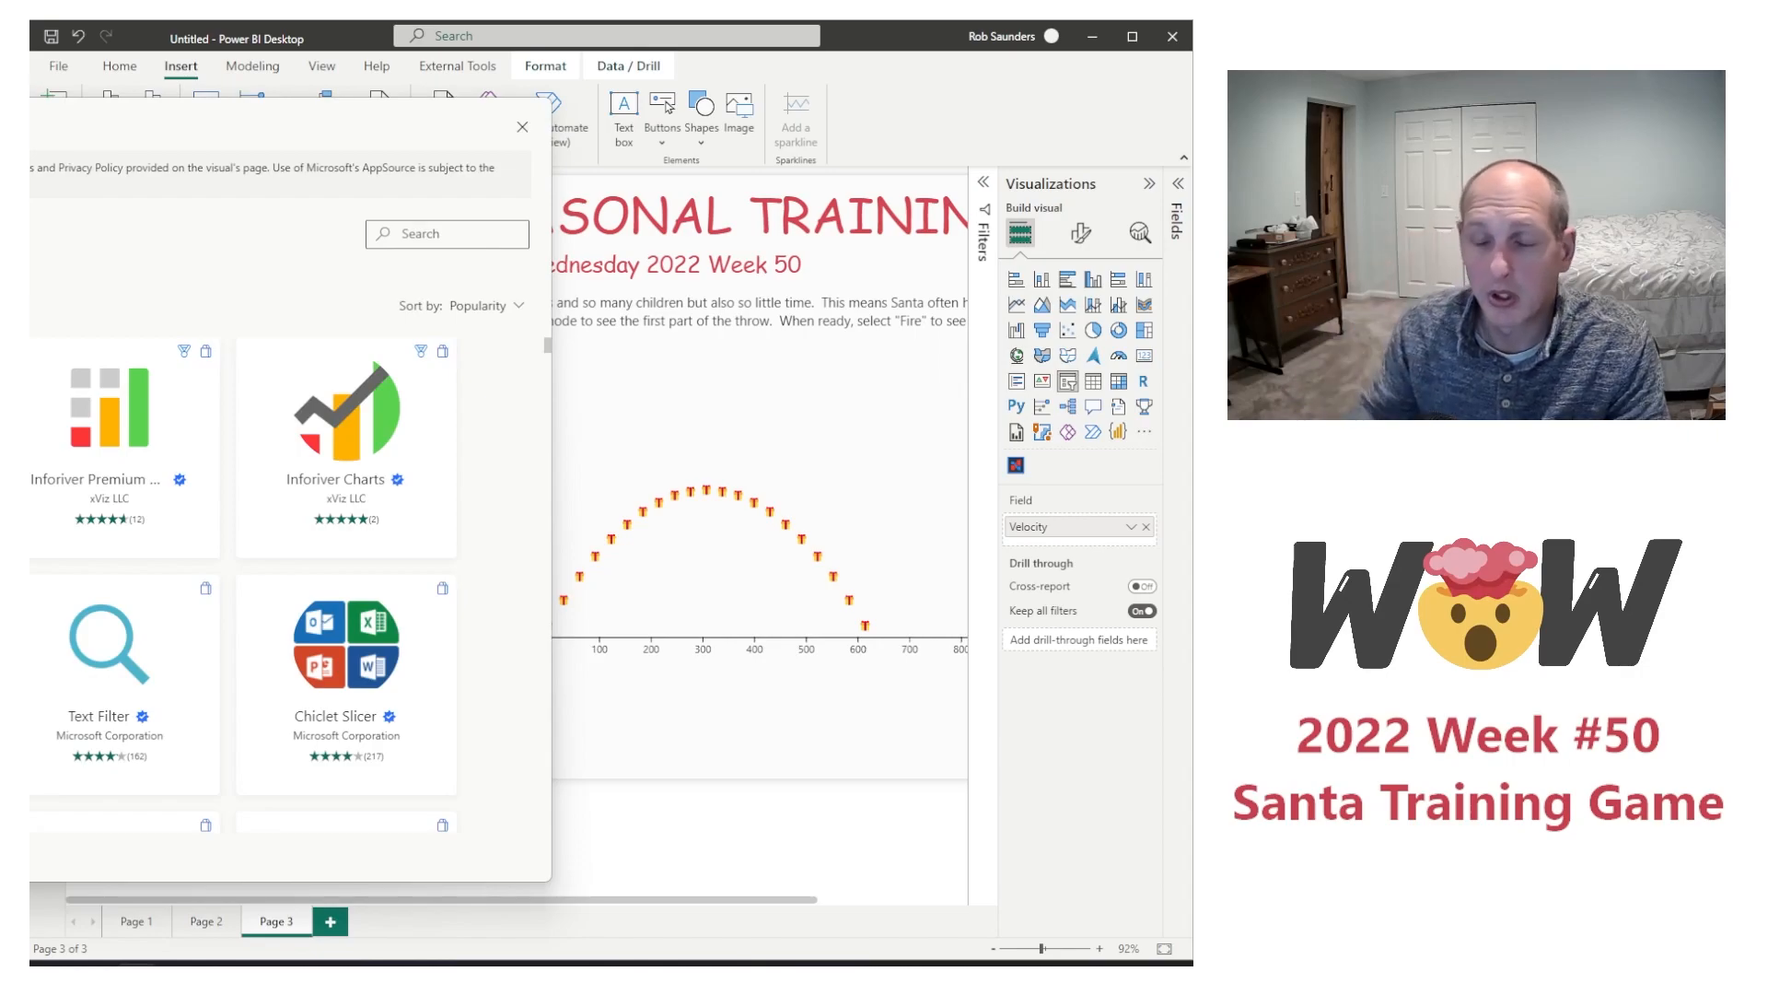
pyautogui.click(426, 233)
pyautogui.write('chicl')
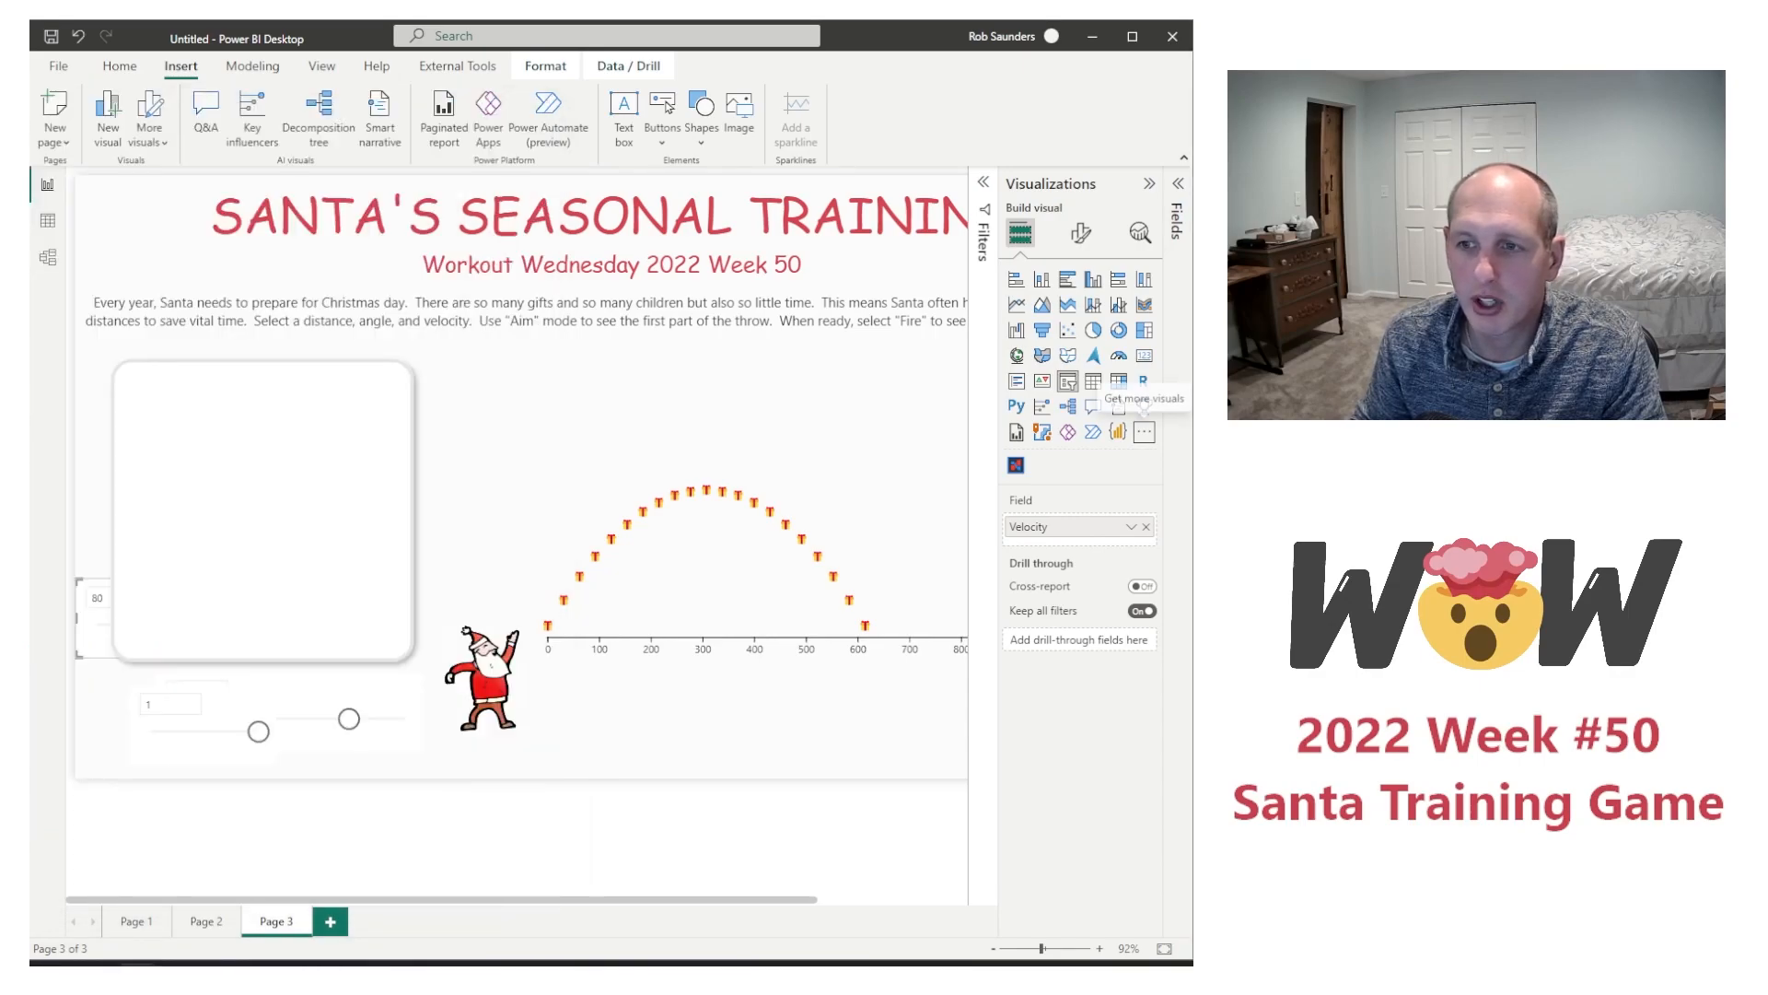
# Step: Move the Velocity slicer off the rounded rectangle to the space below the flight chart
pyautogui.click(181, 554)
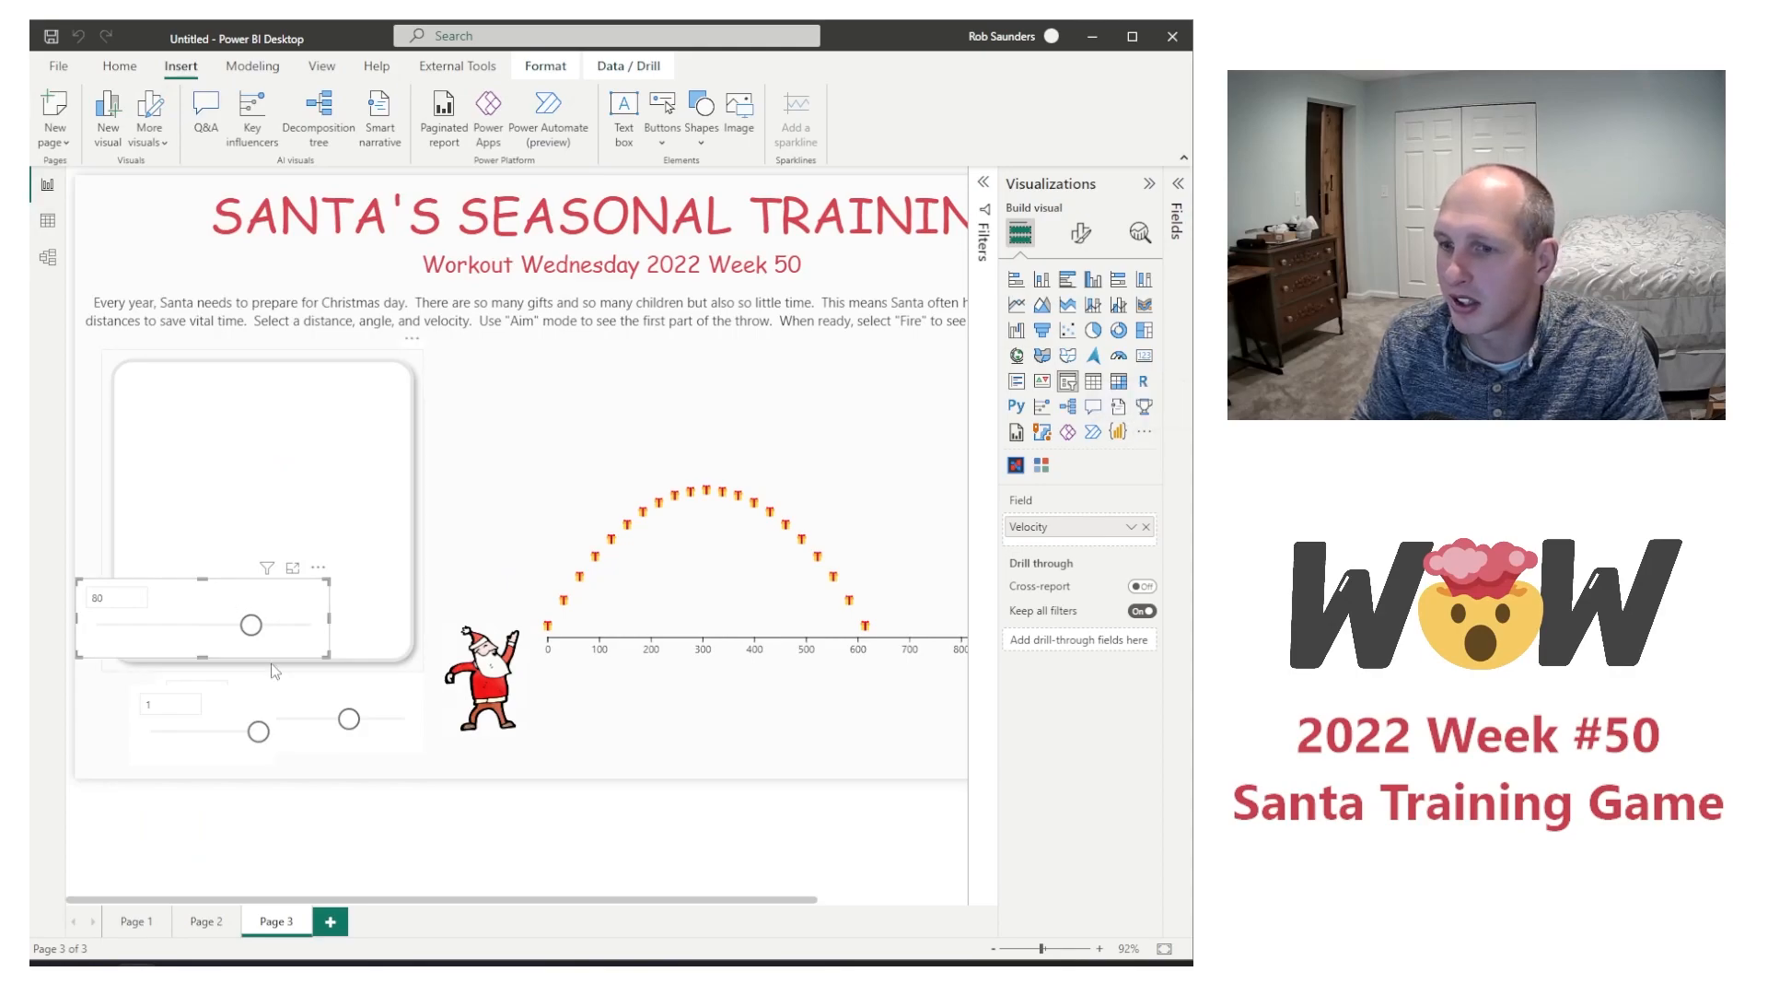
pyautogui.moveTo(230, 589); pyautogui.dragTo(686, 710)
# Step: Move the Launch Angle slicer to the top of the rounded rectangle and convert it to a Chiclet Slicer
pyautogui.click(333, 686)
pyautogui.moveTo(338, 683); pyautogui.dragTo(322, 370)
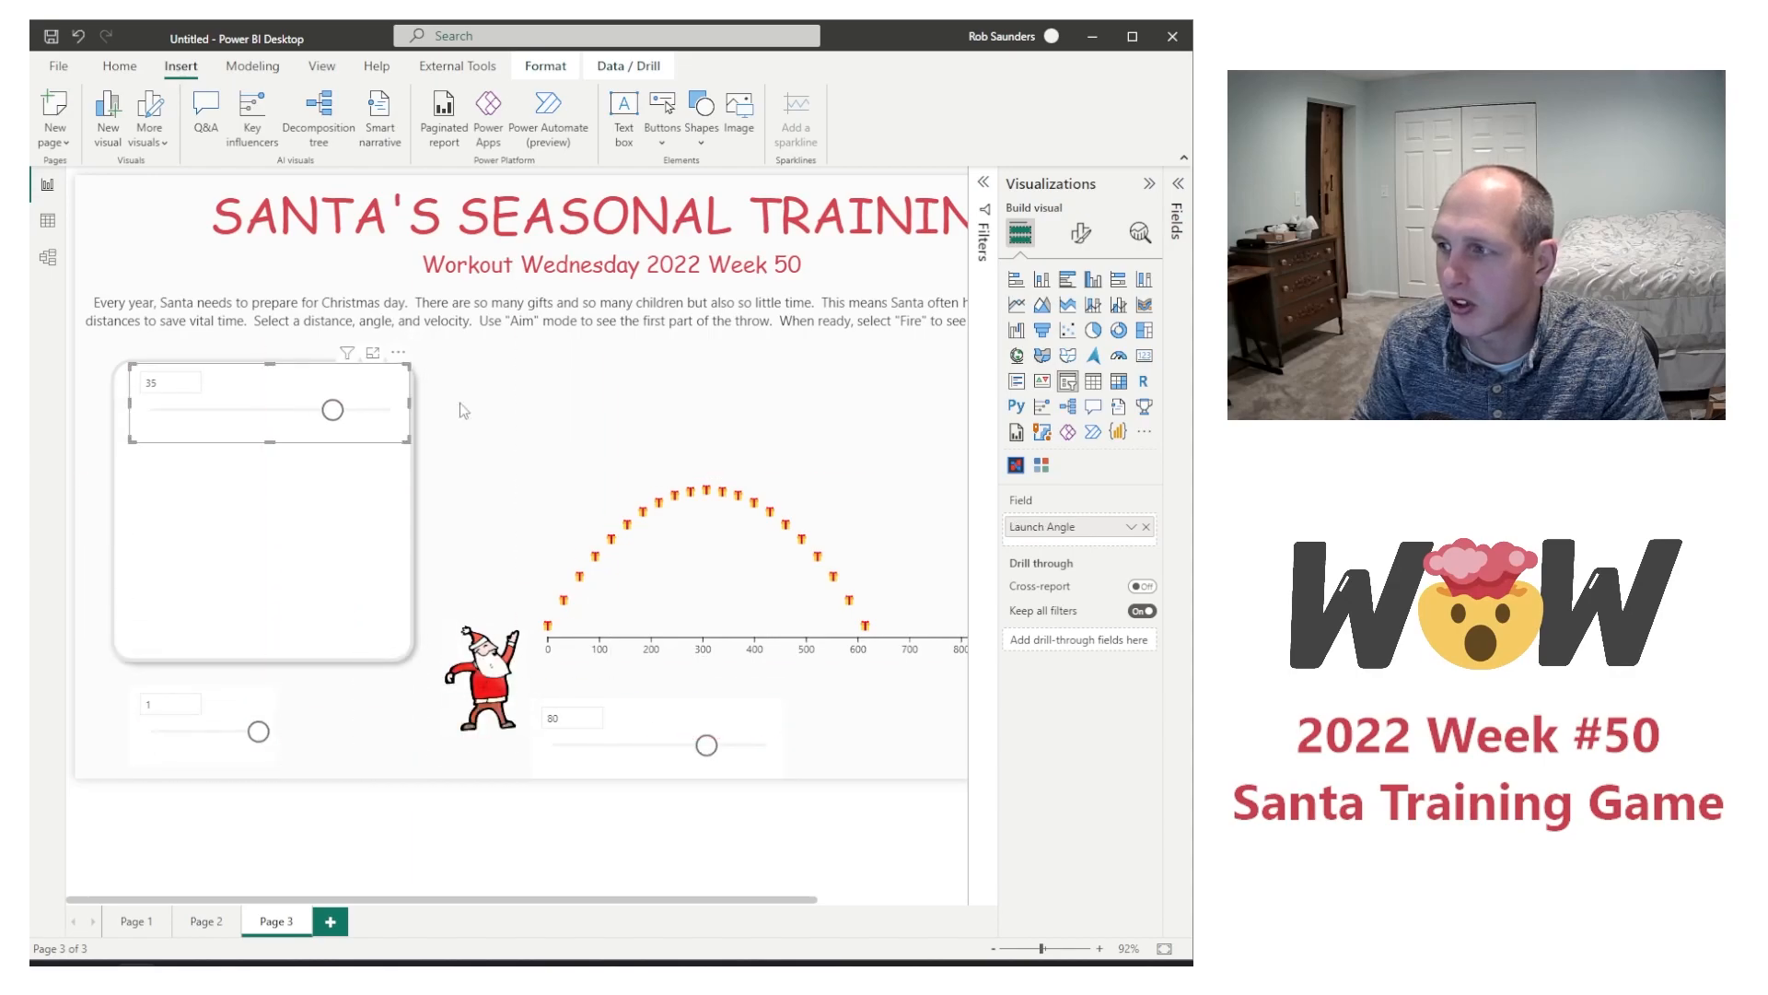
pyautogui.click(1042, 465)
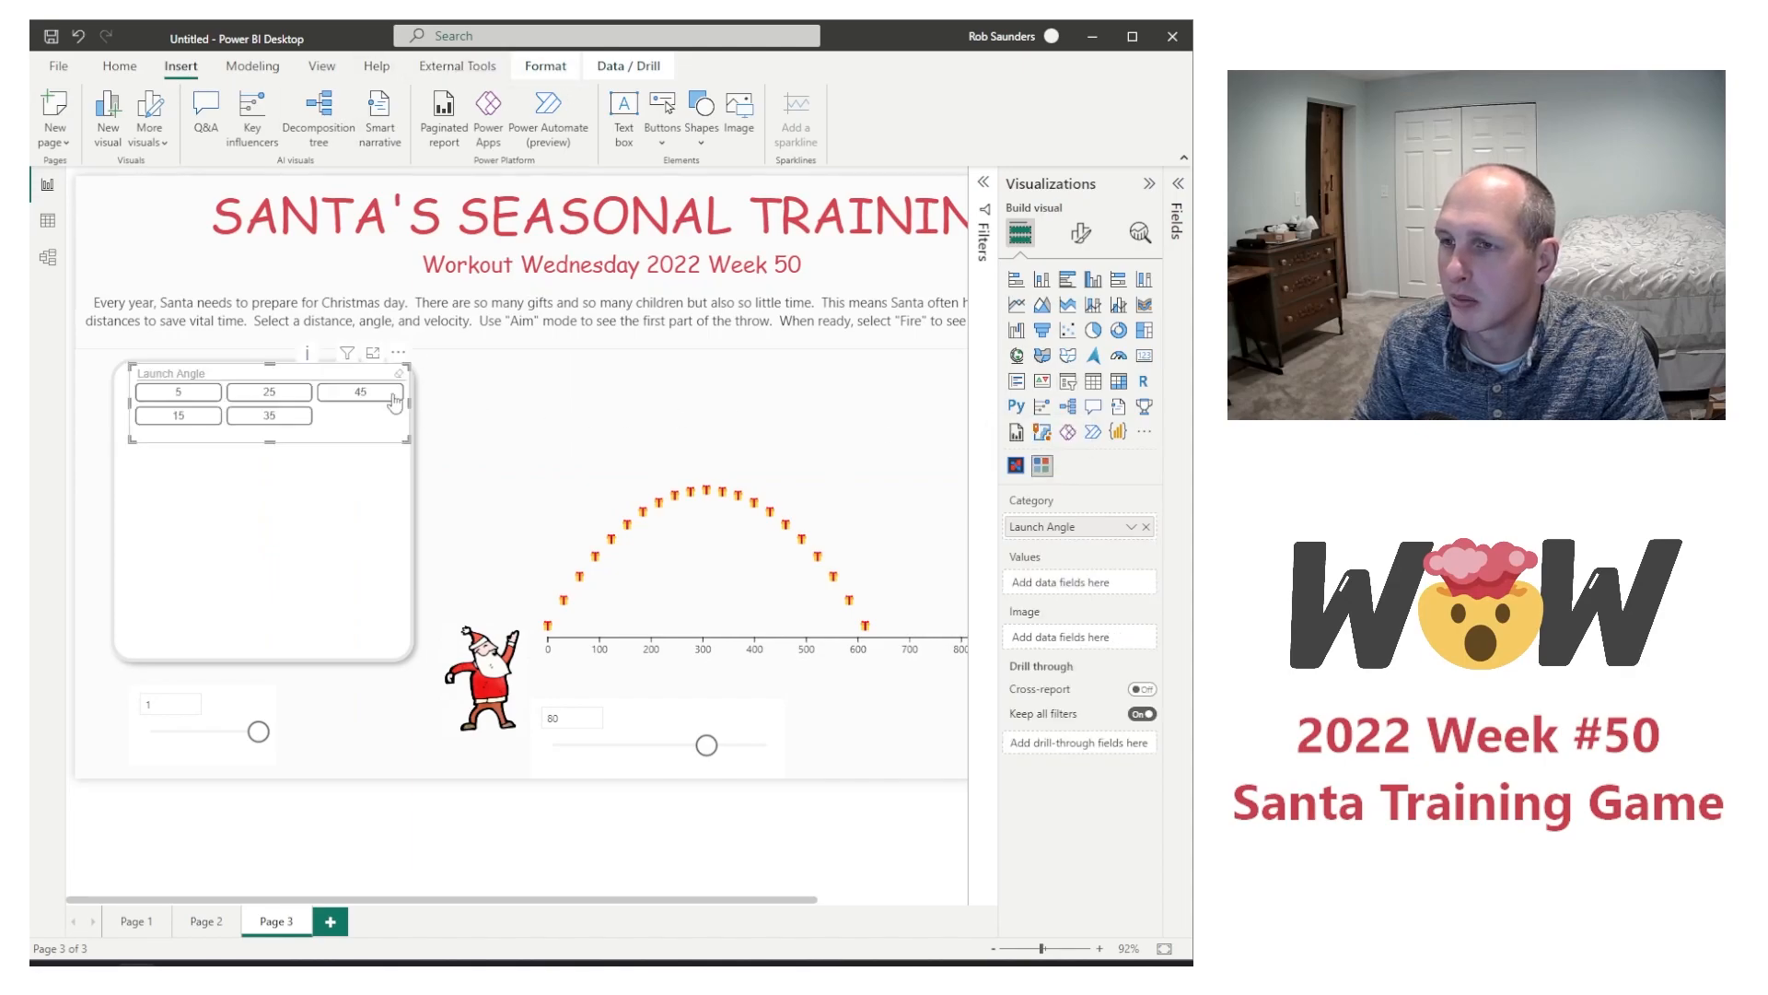
# Step: Send the white rounded rectangle to the back of the page
pyautogui.click(403, 527)
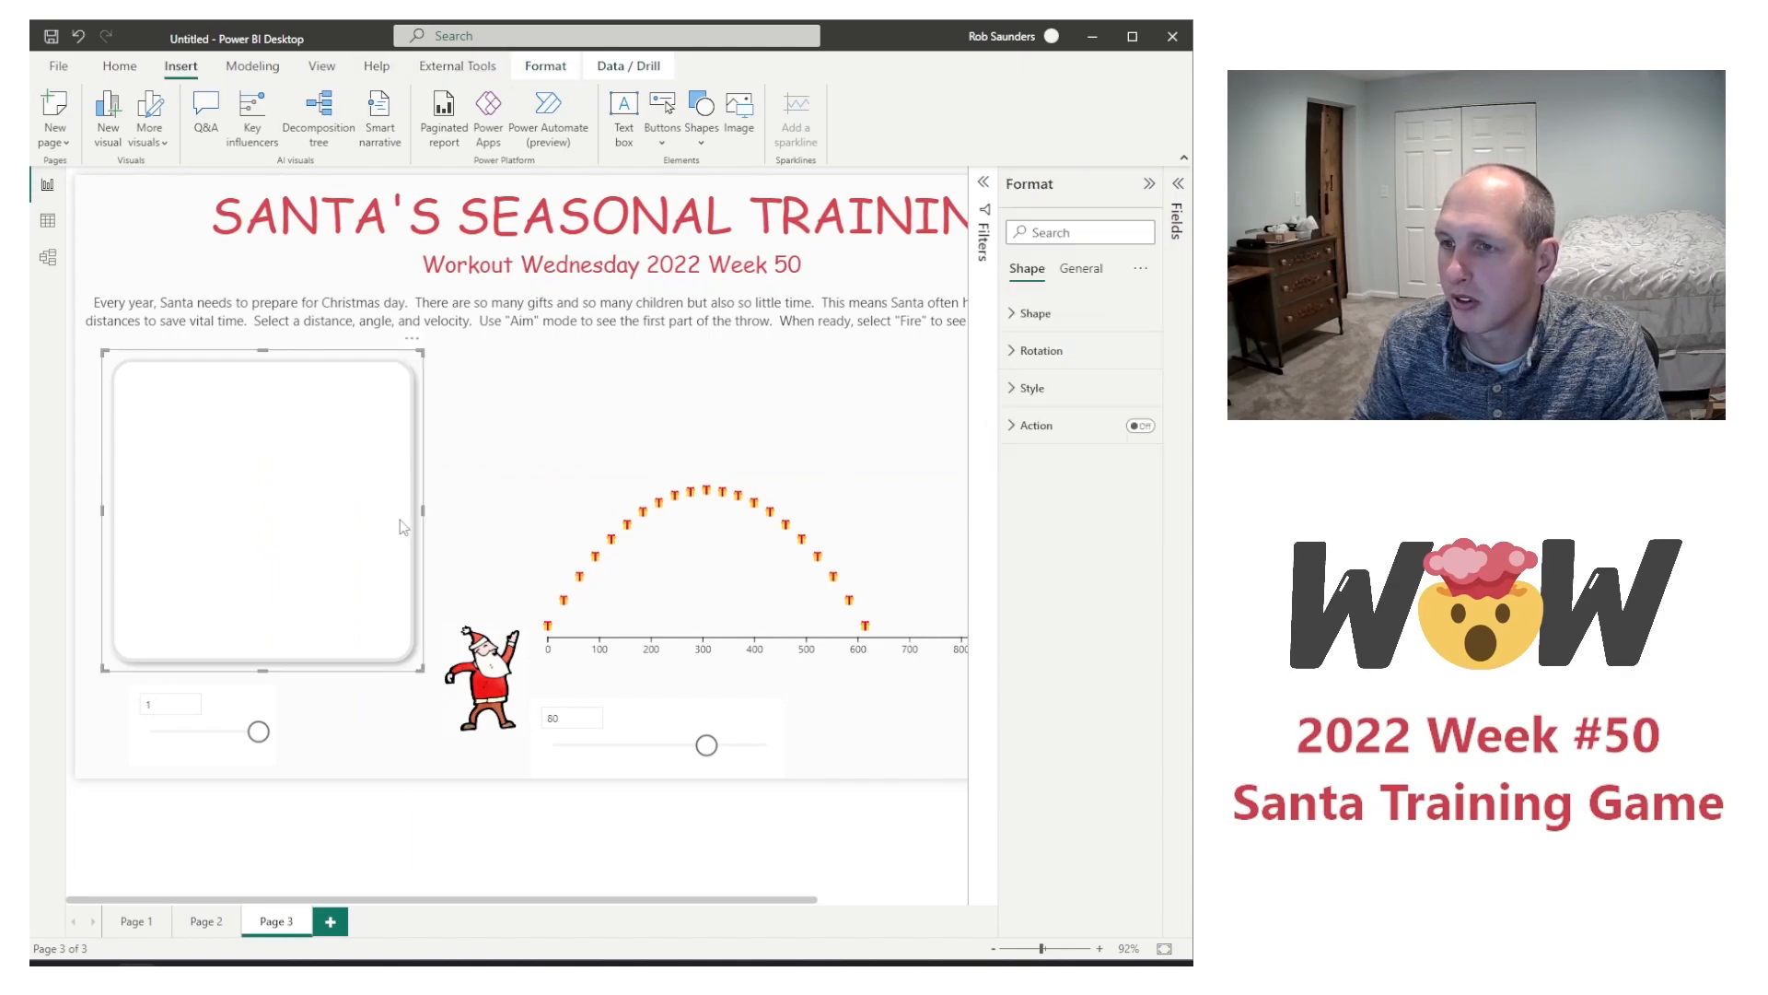
pyautogui.click(545, 65)
pyautogui.click(328, 143)
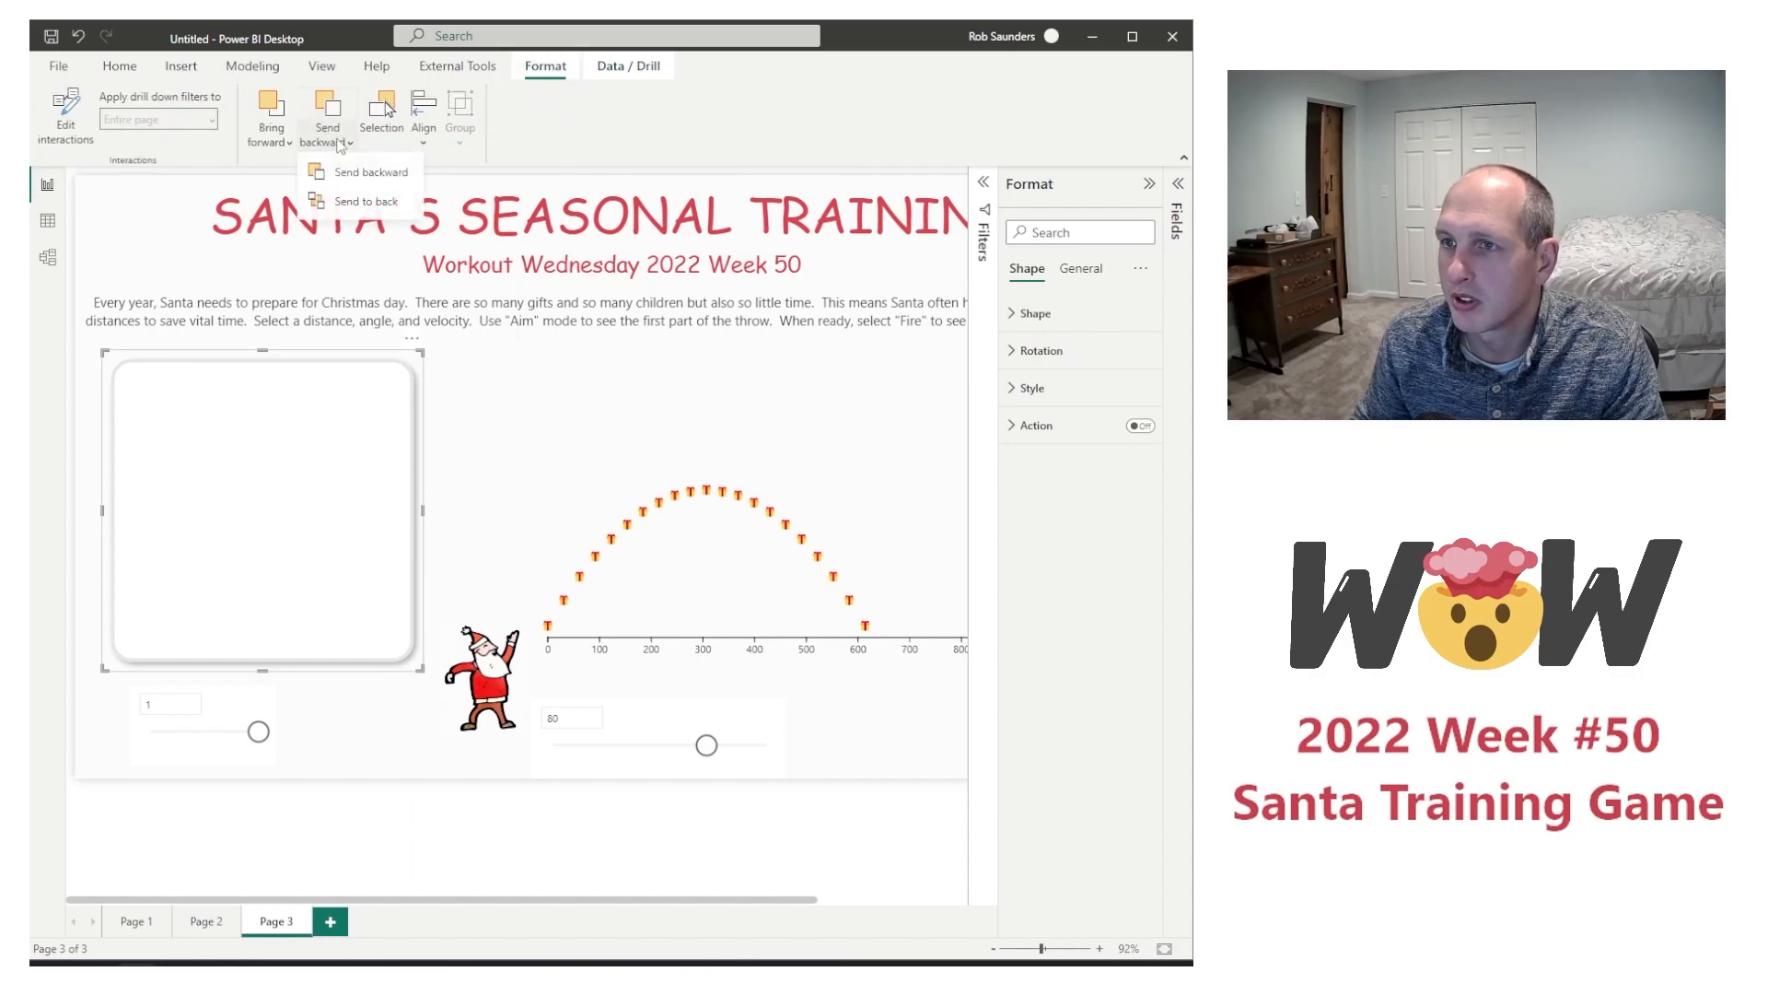
pyautogui.click(368, 199)
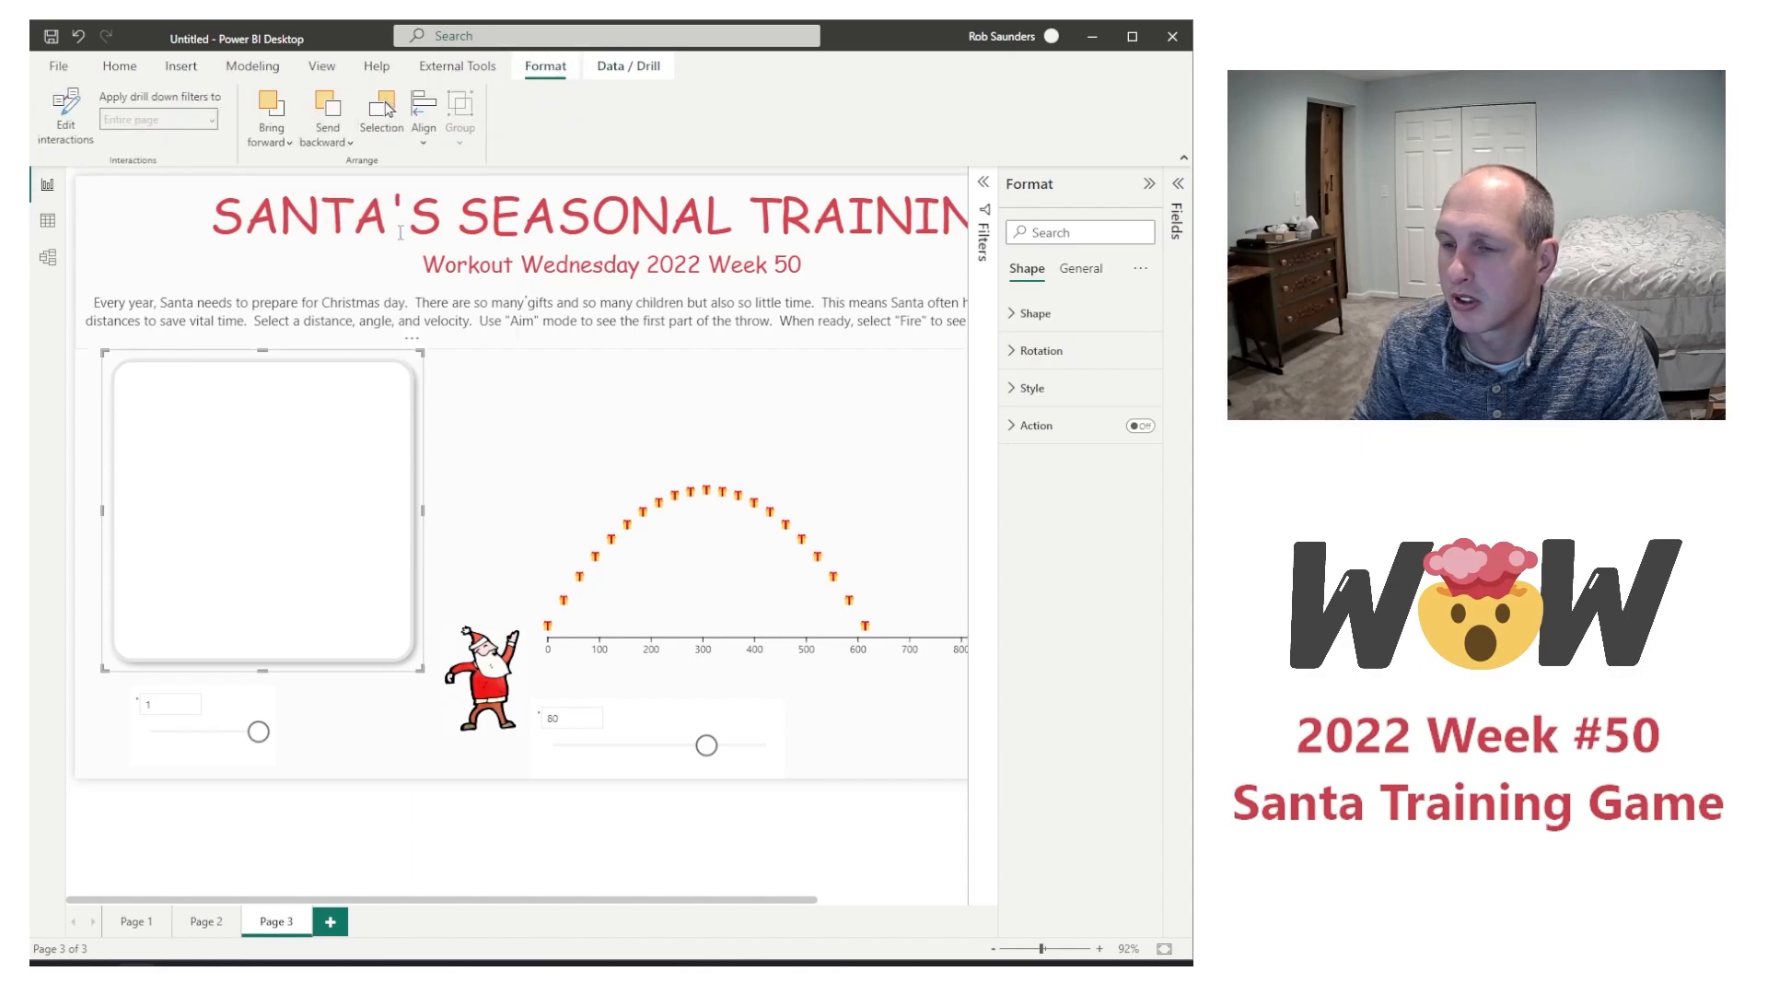
# Step: Move the Launch Angle chiclet slicer slightly down inside the white rounded rectangle
pyautogui.click(888, 750)
pyautogui.click(363, 443)
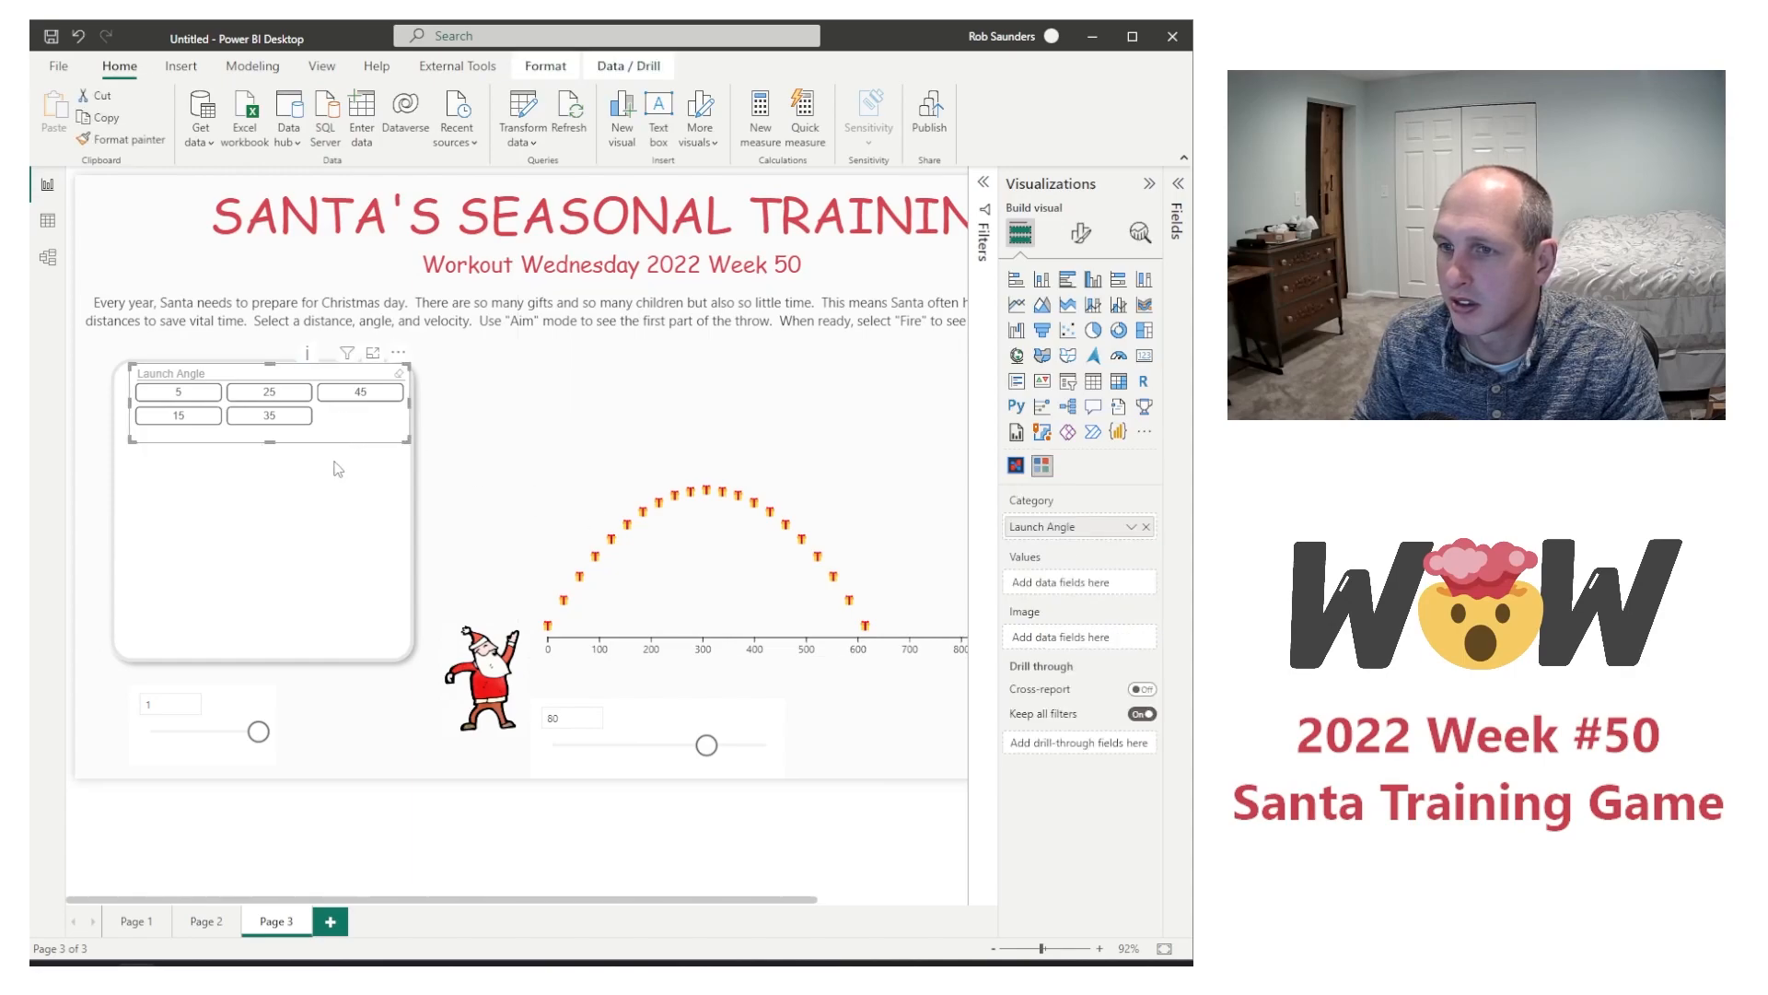
pyautogui.moveTo(336, 446); pyautogui.dragTo(348, 457)
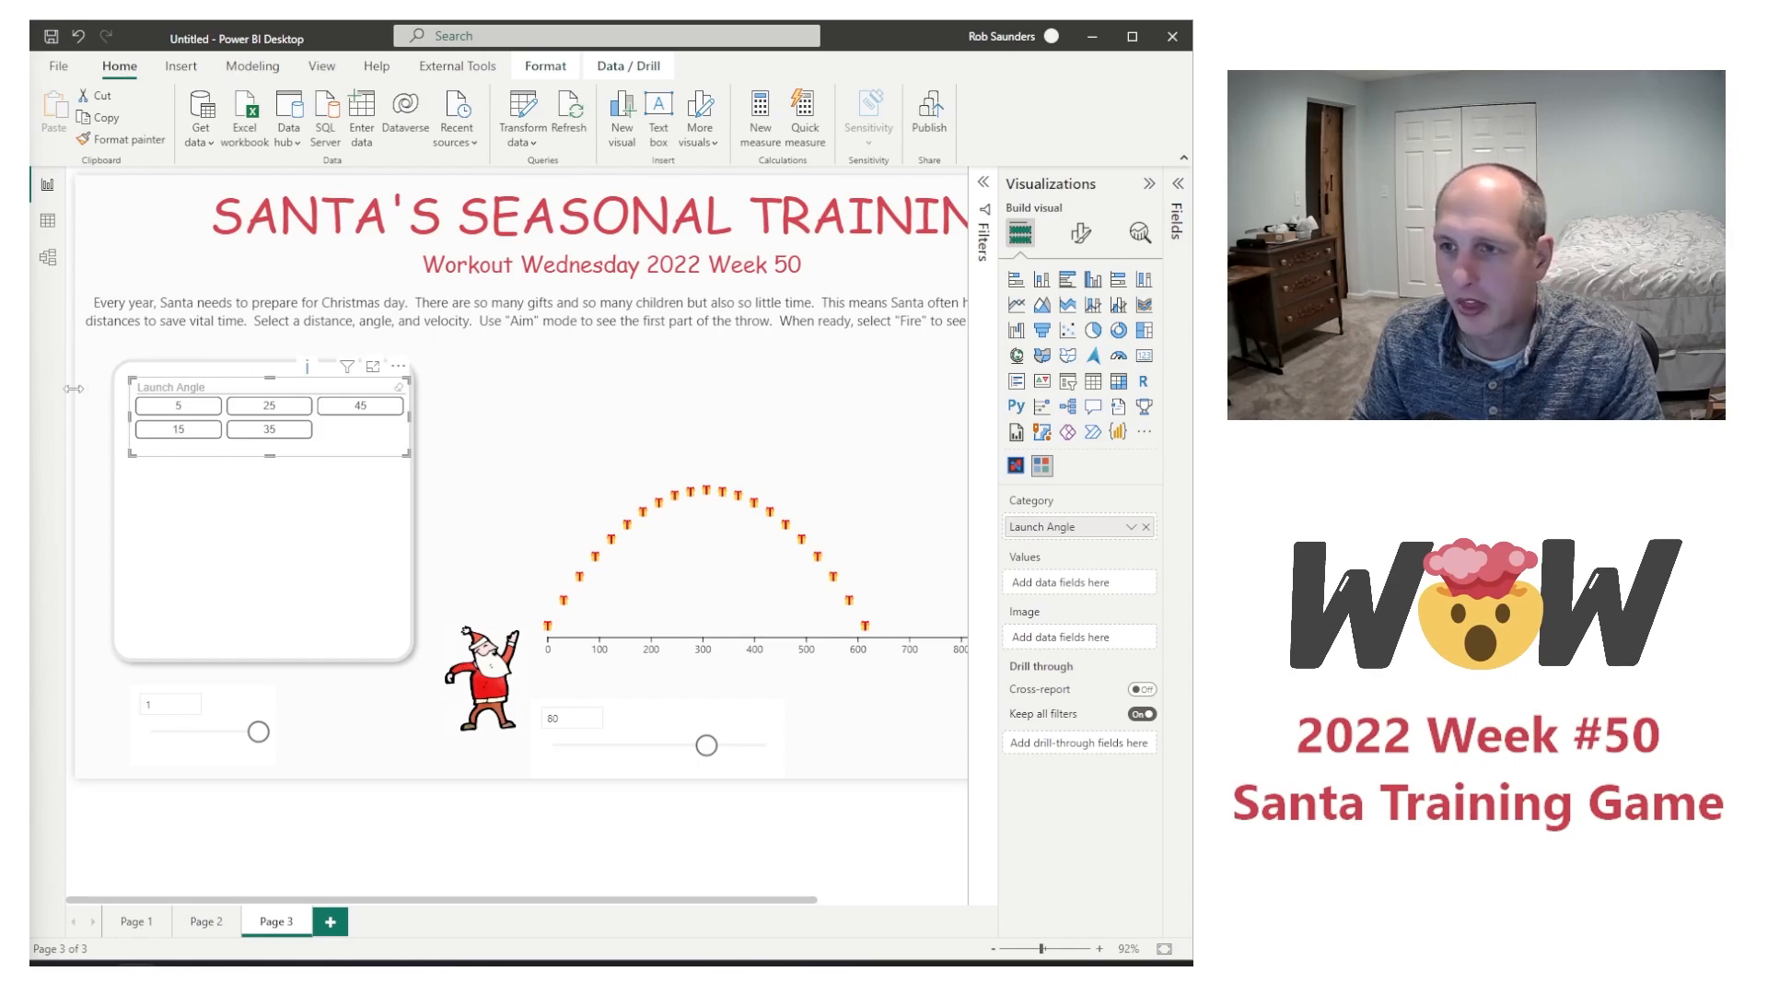
# Step: Set the outline type of the Launch Angle slicer's header to None
pyautogui.click(1080, 233)
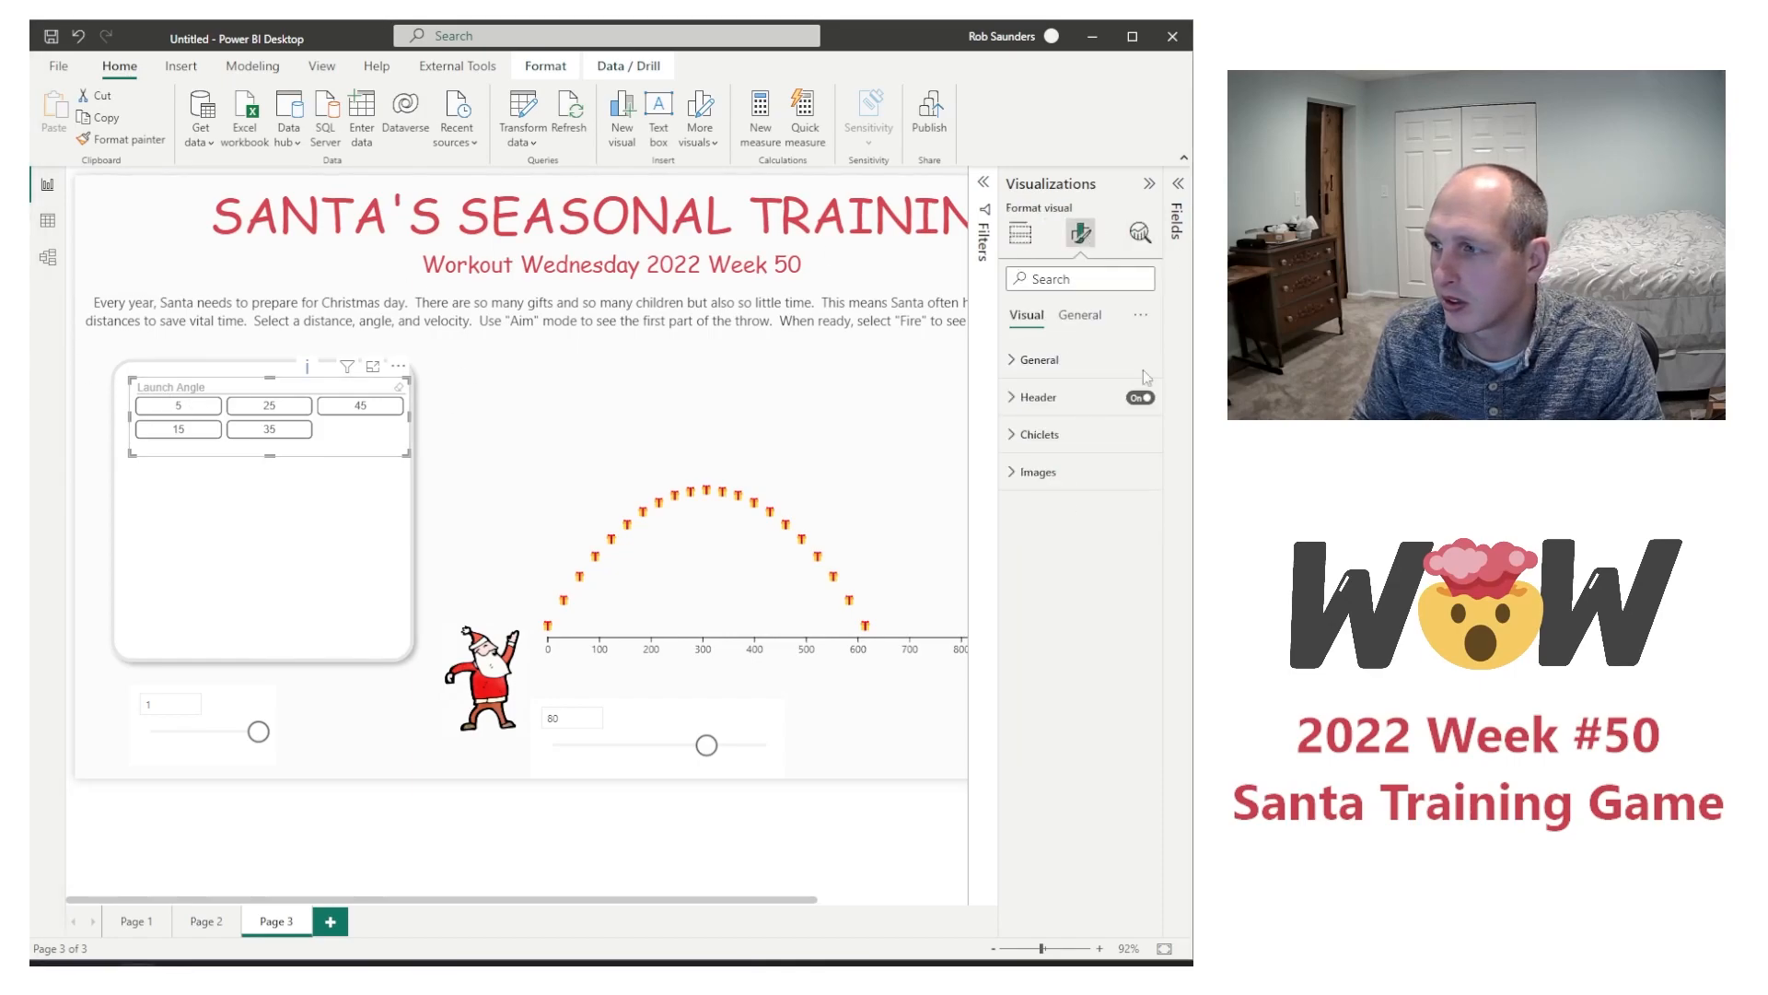
pyautogui.click(1039, 398)
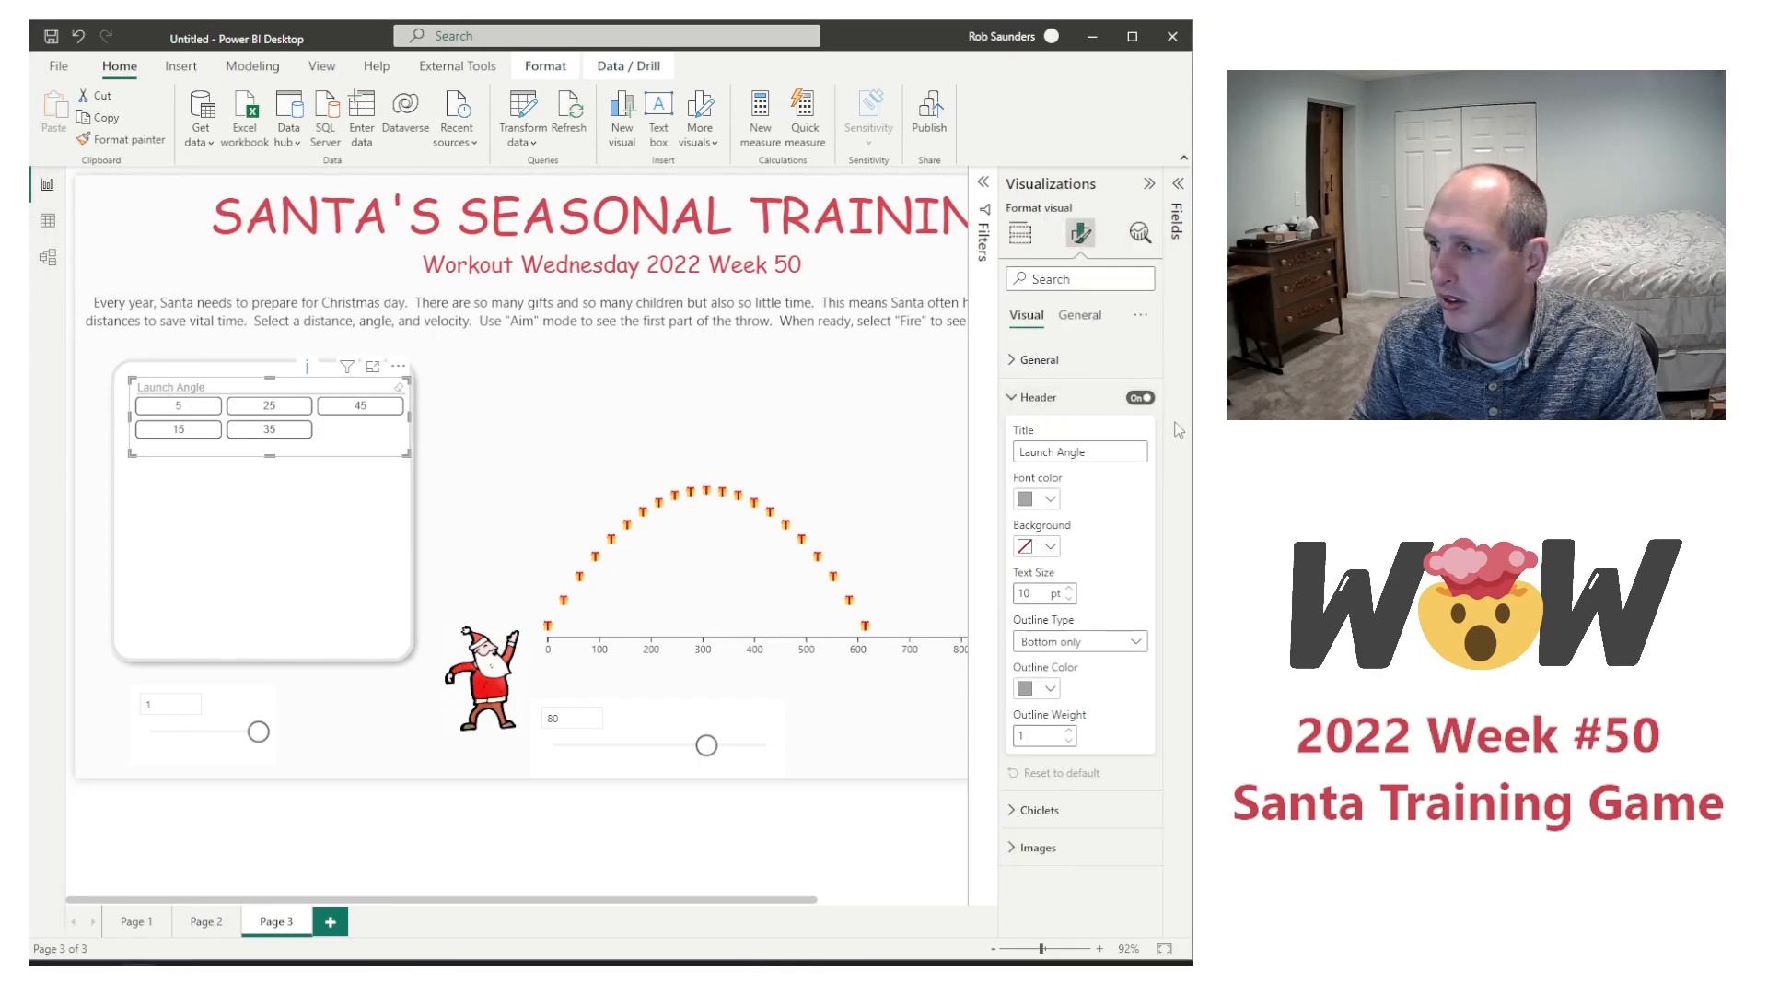
pyautogui.click(1133, 641)
pyautogui.click(1106, 663)
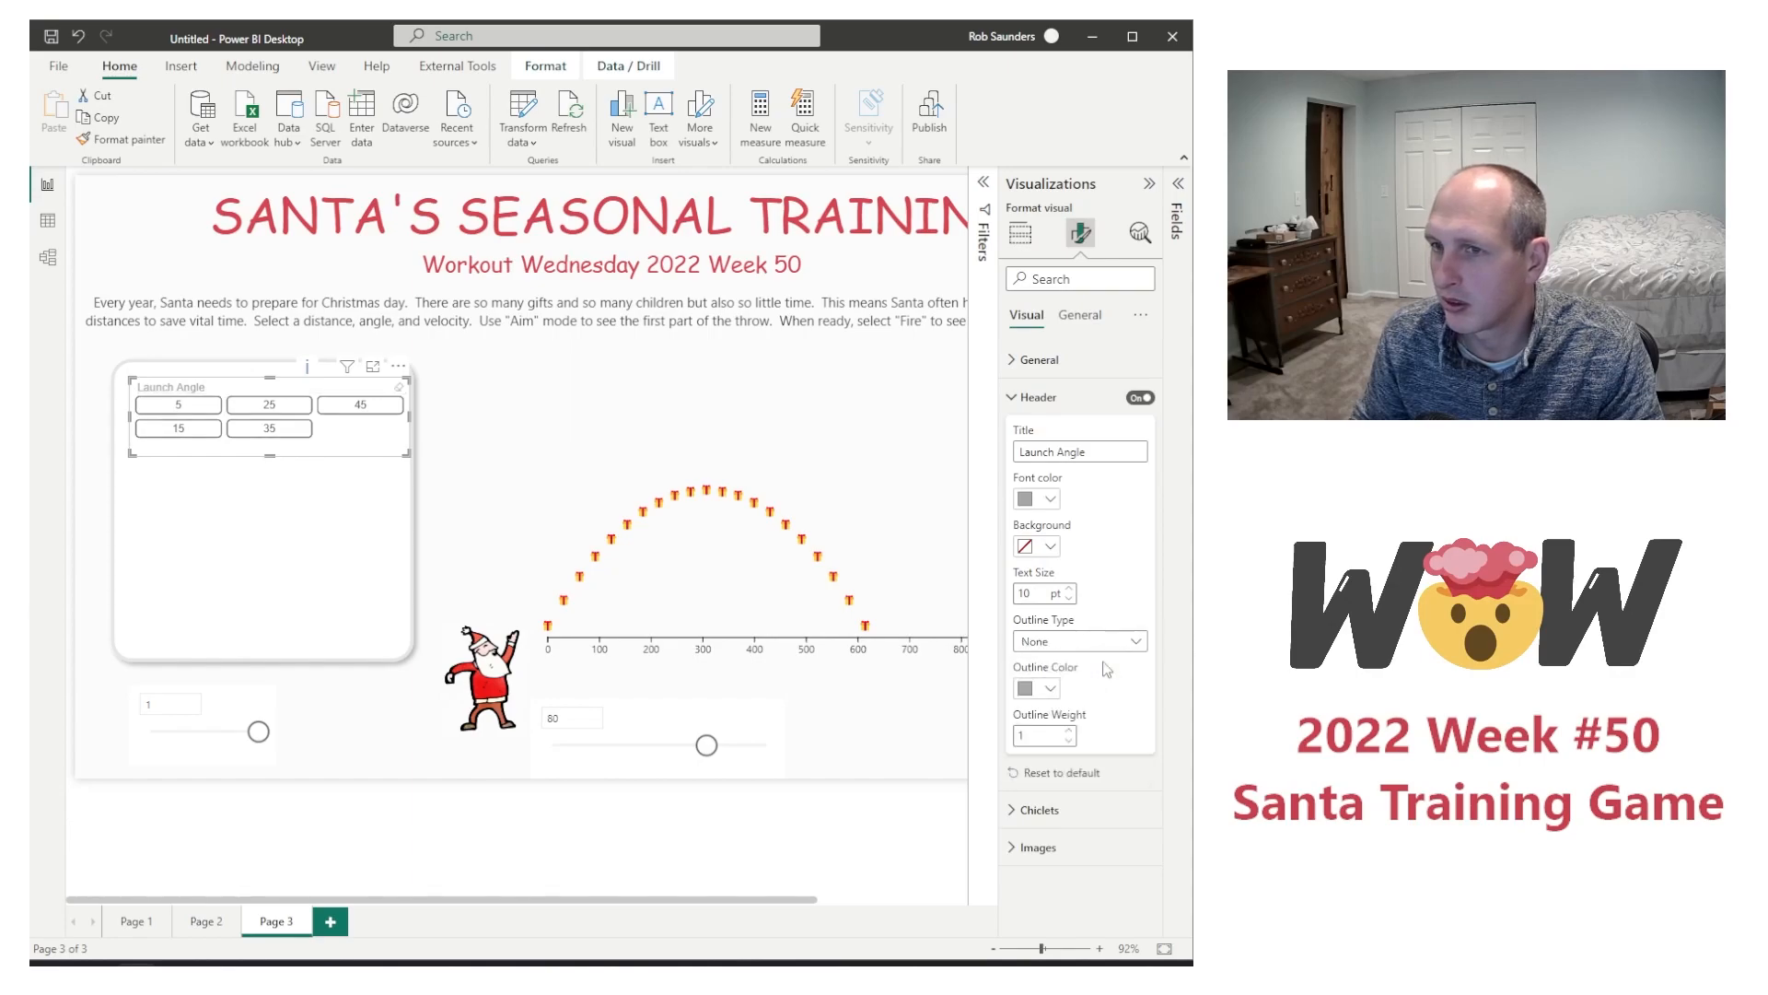
pyautogui.click(1051, 689)
pyautogui.click(1054, 691)
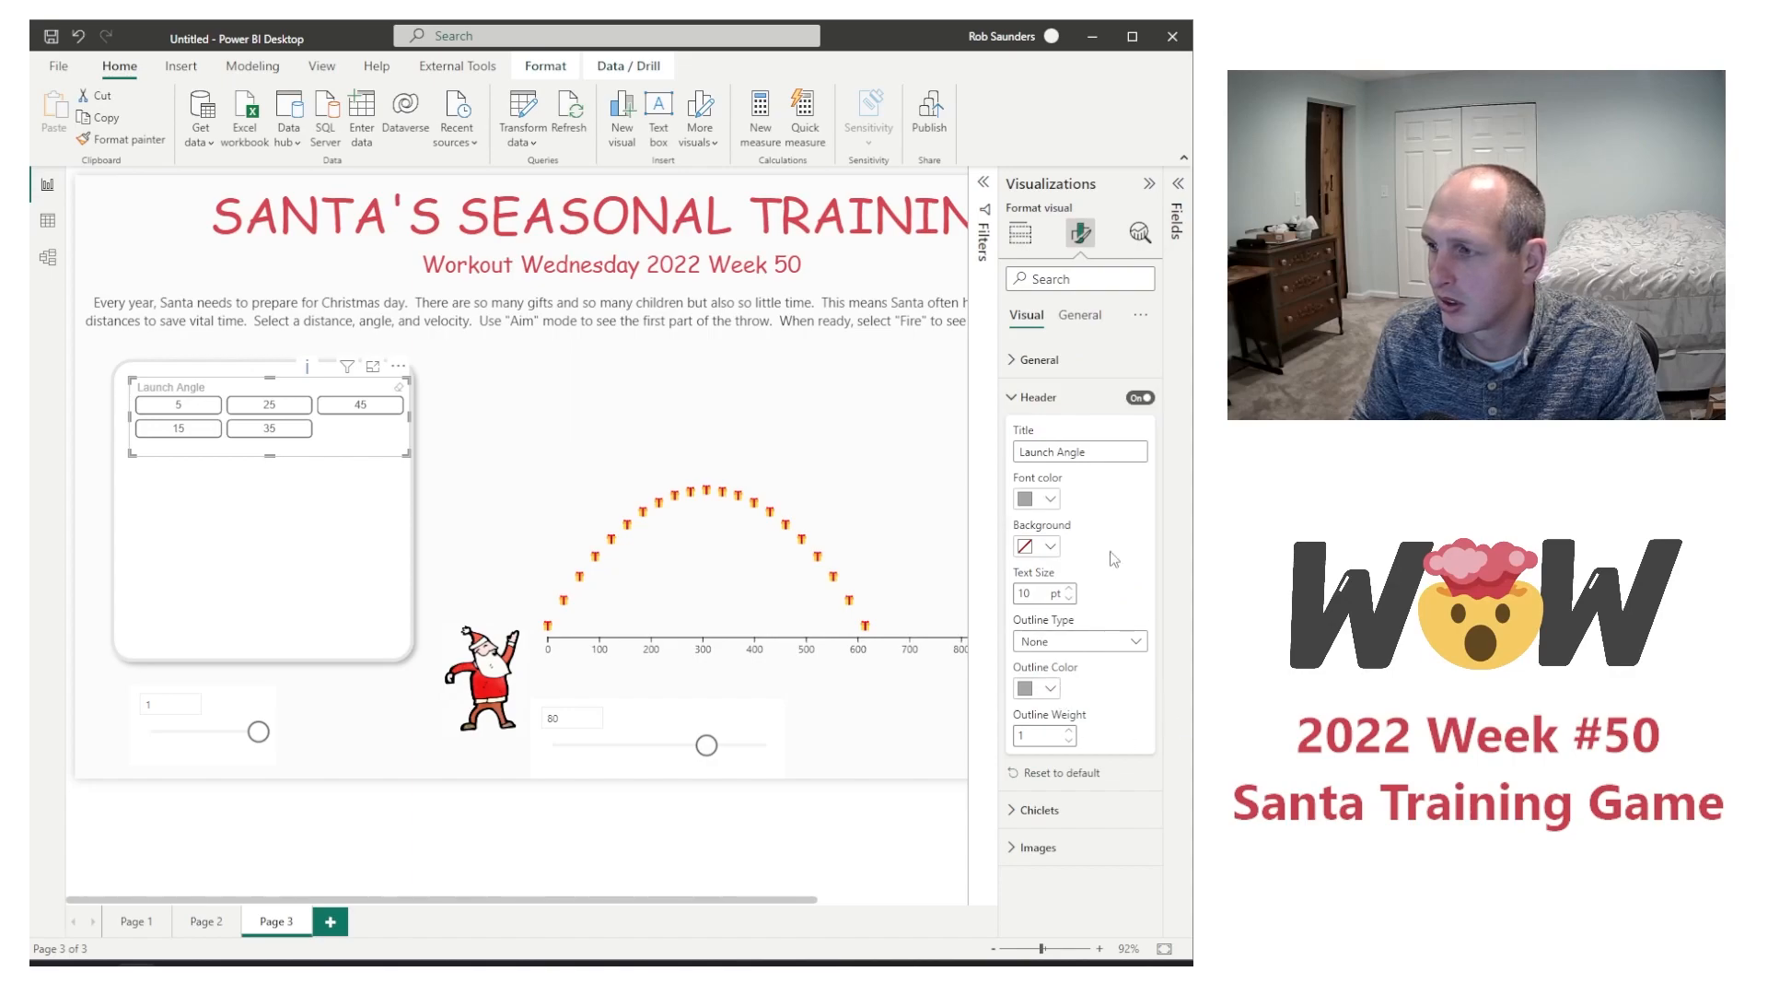
# Step: Turn on forced selection for the Launch Angle slicer and arrange its chiclets in 5 columns
pyautogui.click(1050, 360)
pyautogui.click(1132, 607)
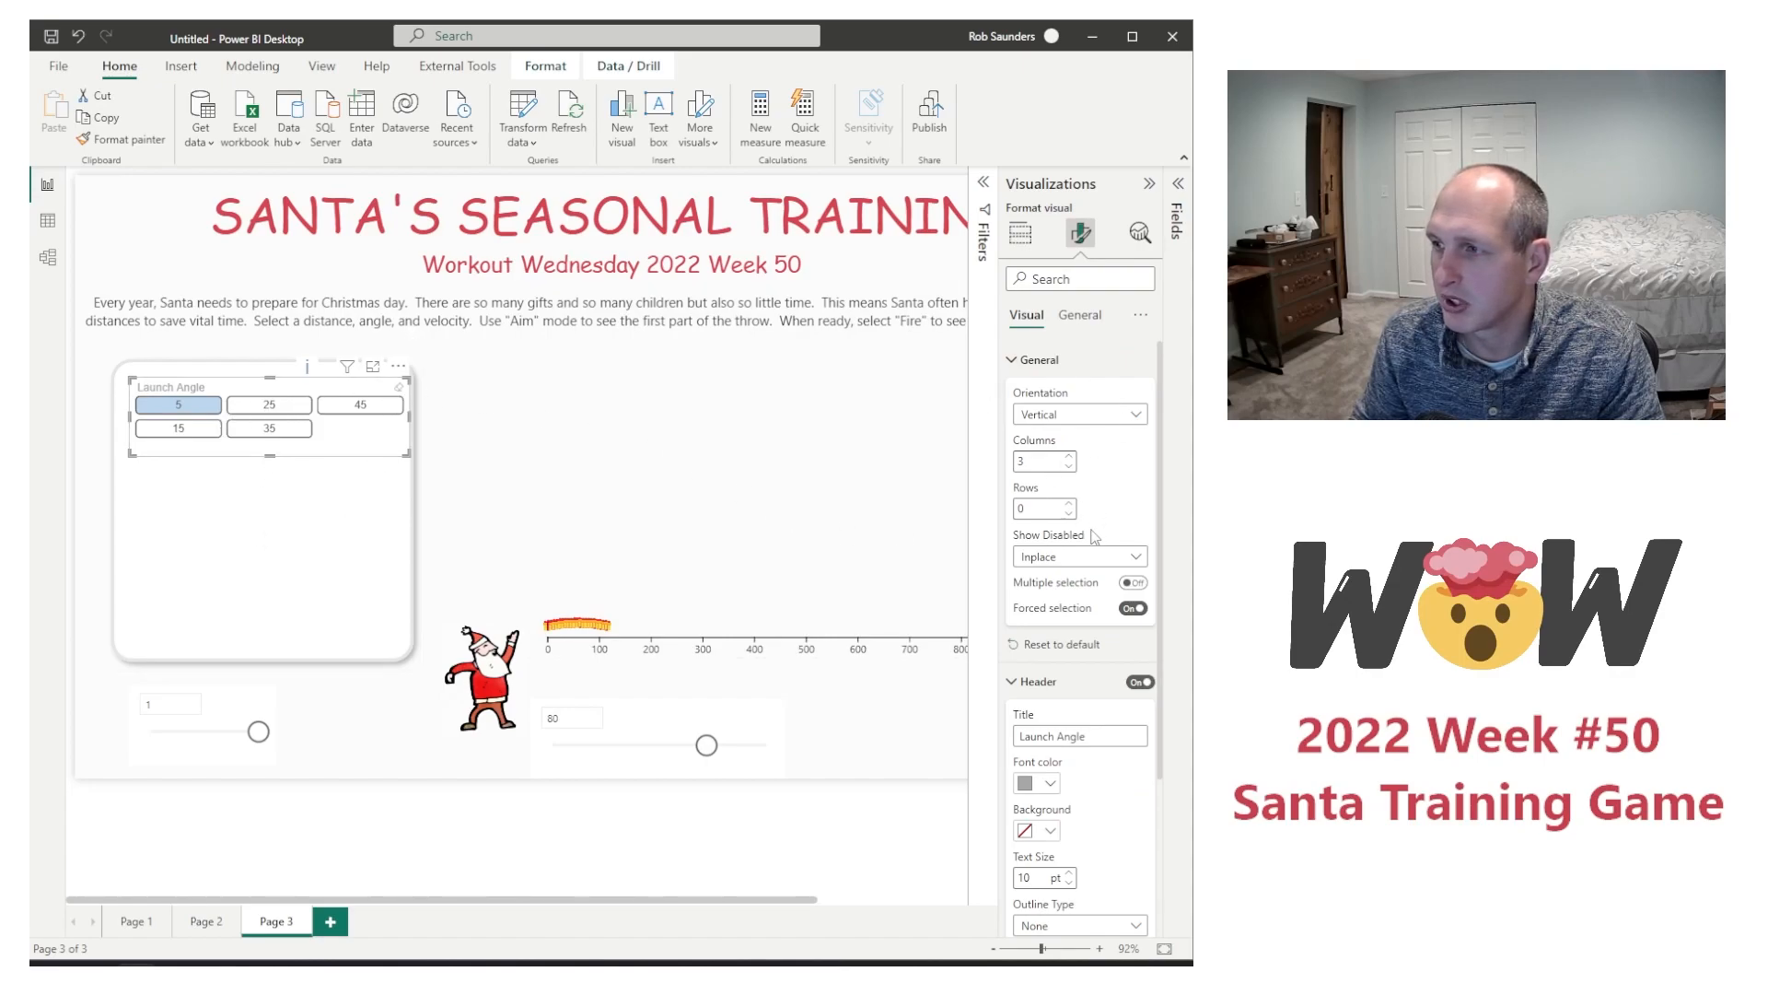
pyautogui.click(1068, 455)
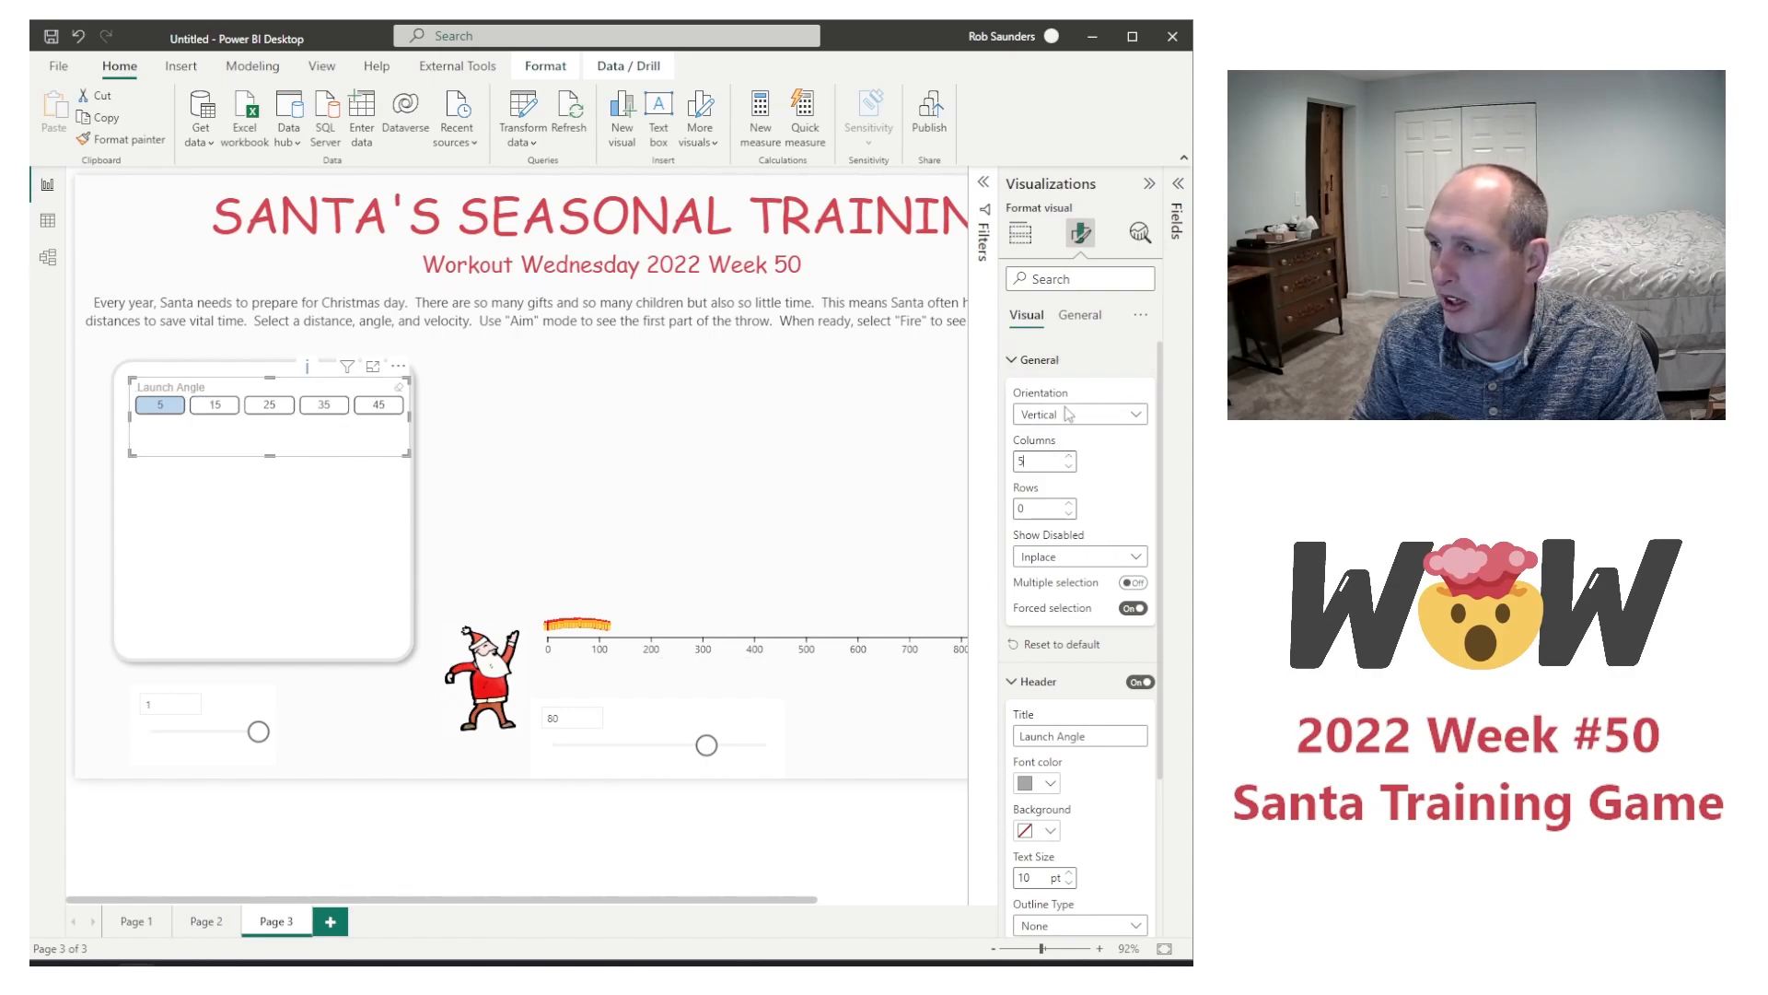
# Step: Set the Launch Angle slicer header's font color to #D64550 and its text size to 14 pt
pyautogui.click(1049, 785)
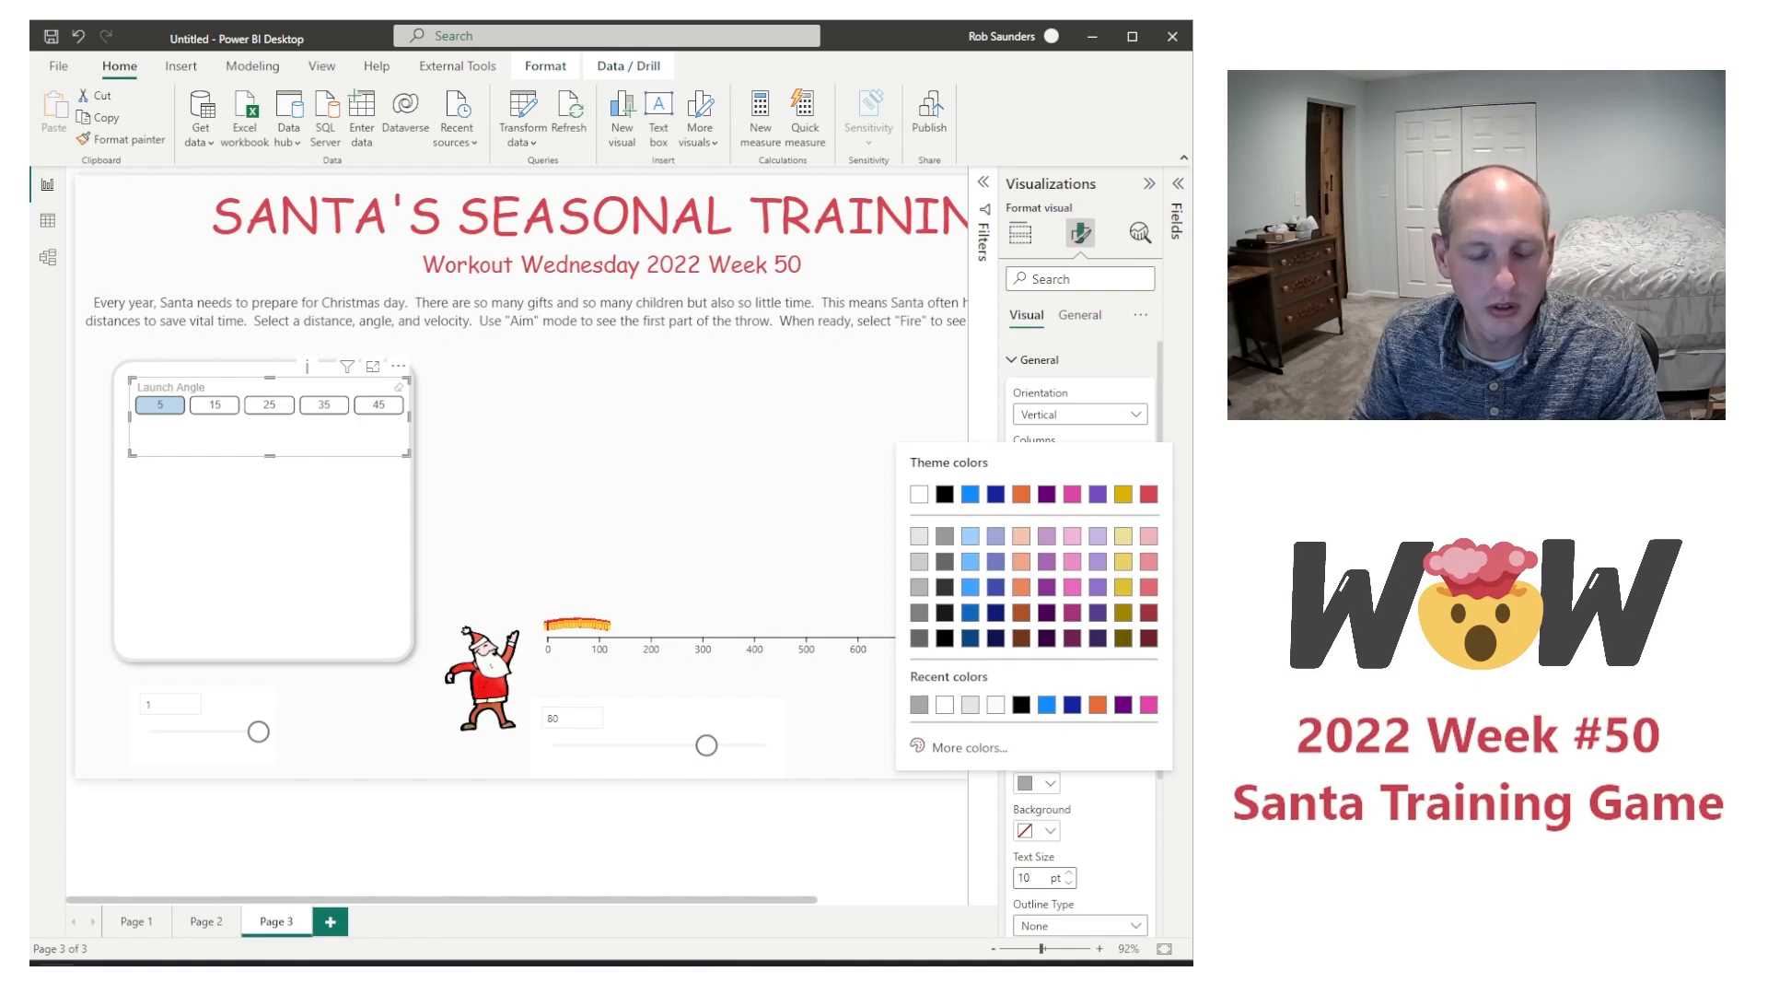
pyautogui.click(1029, 757)
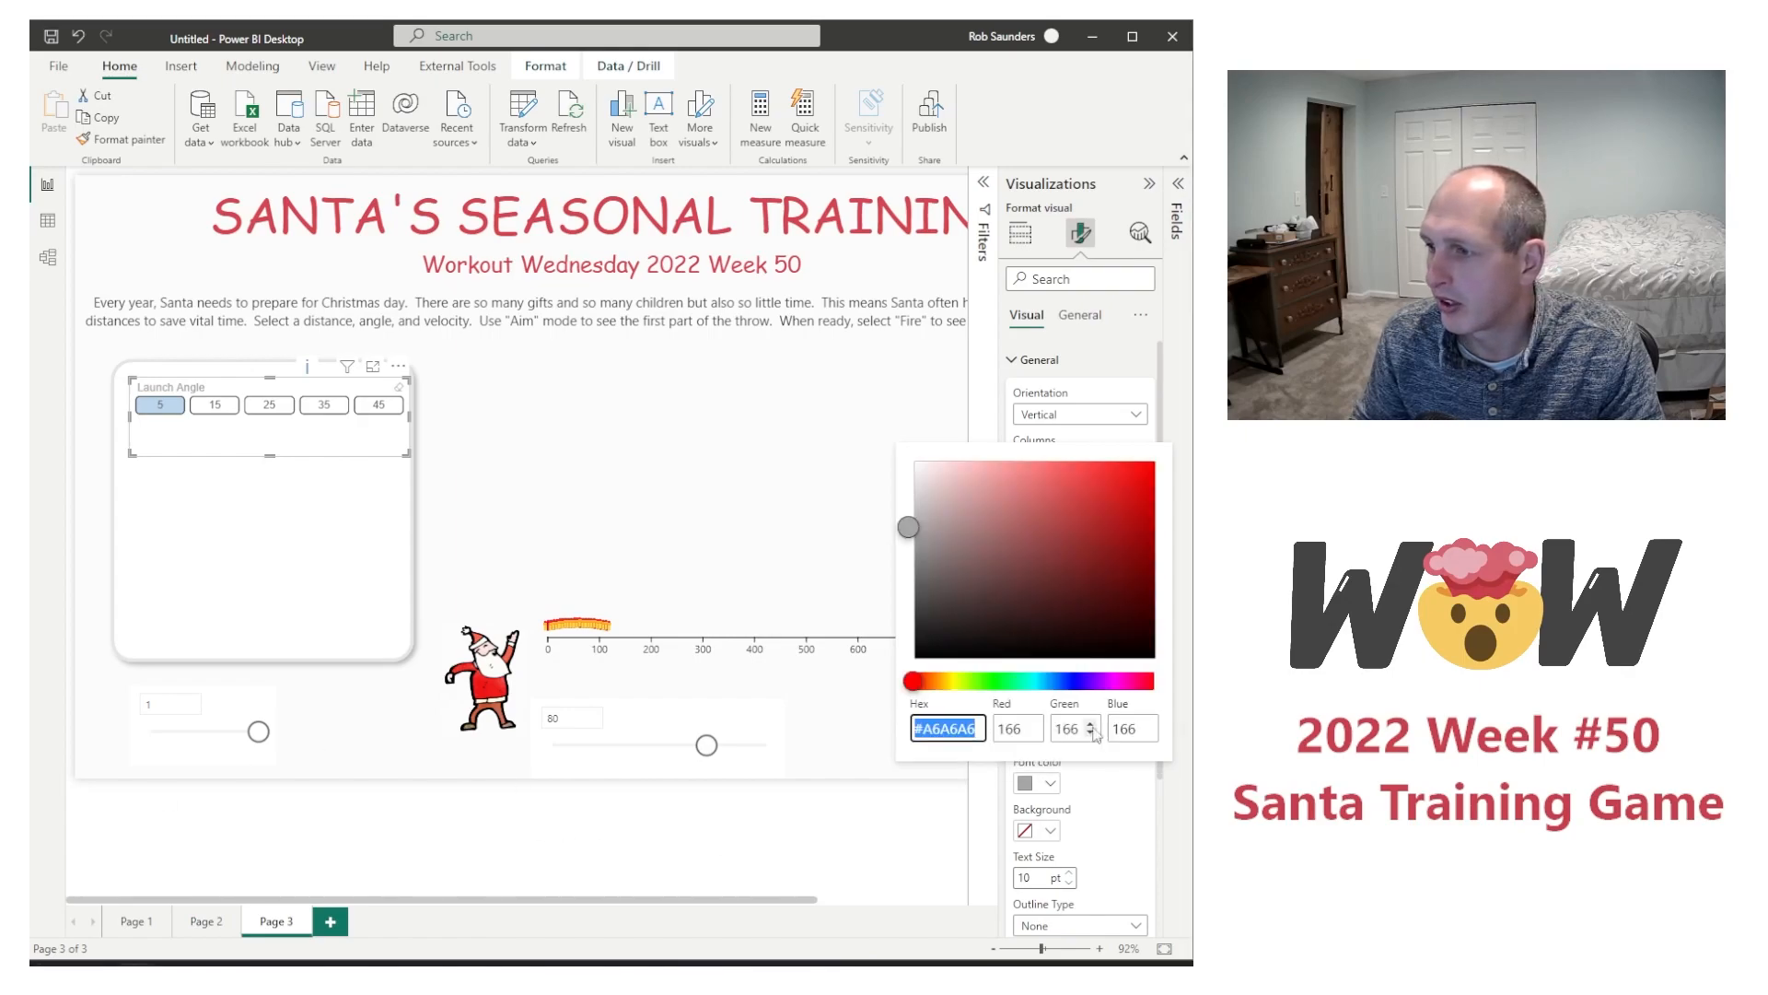
pyautogui.write('#D64550')
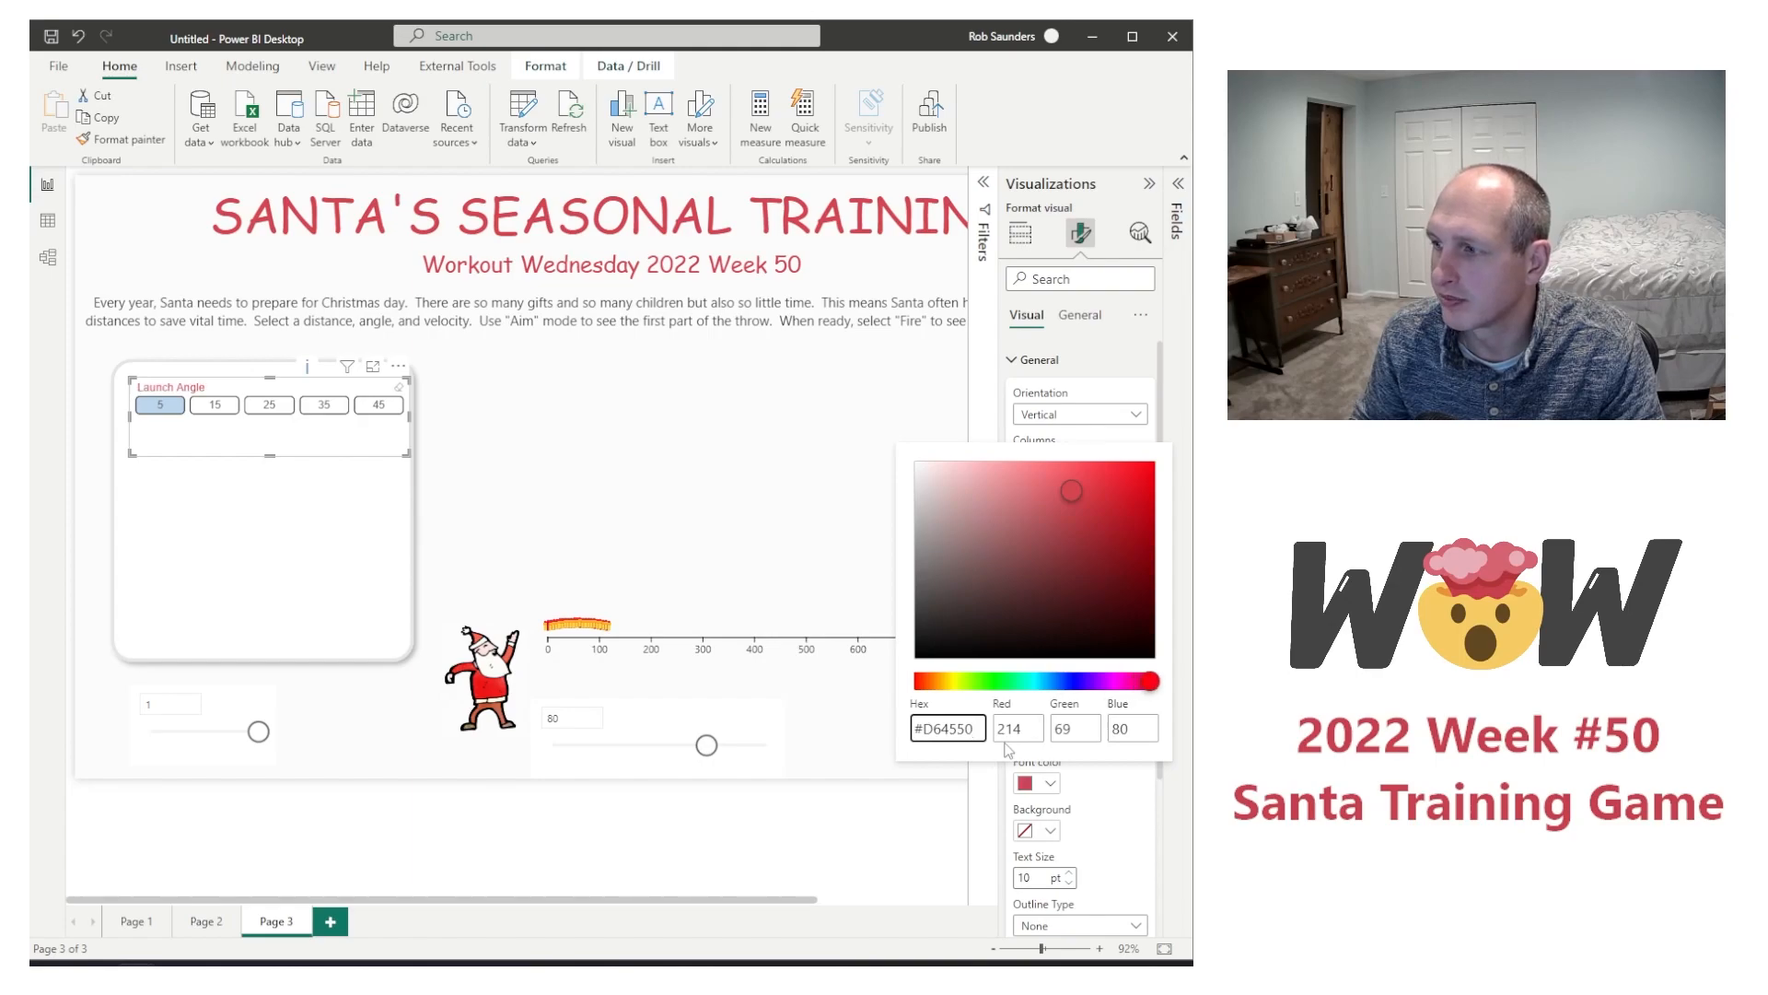
pyautogui.click(833, 470)
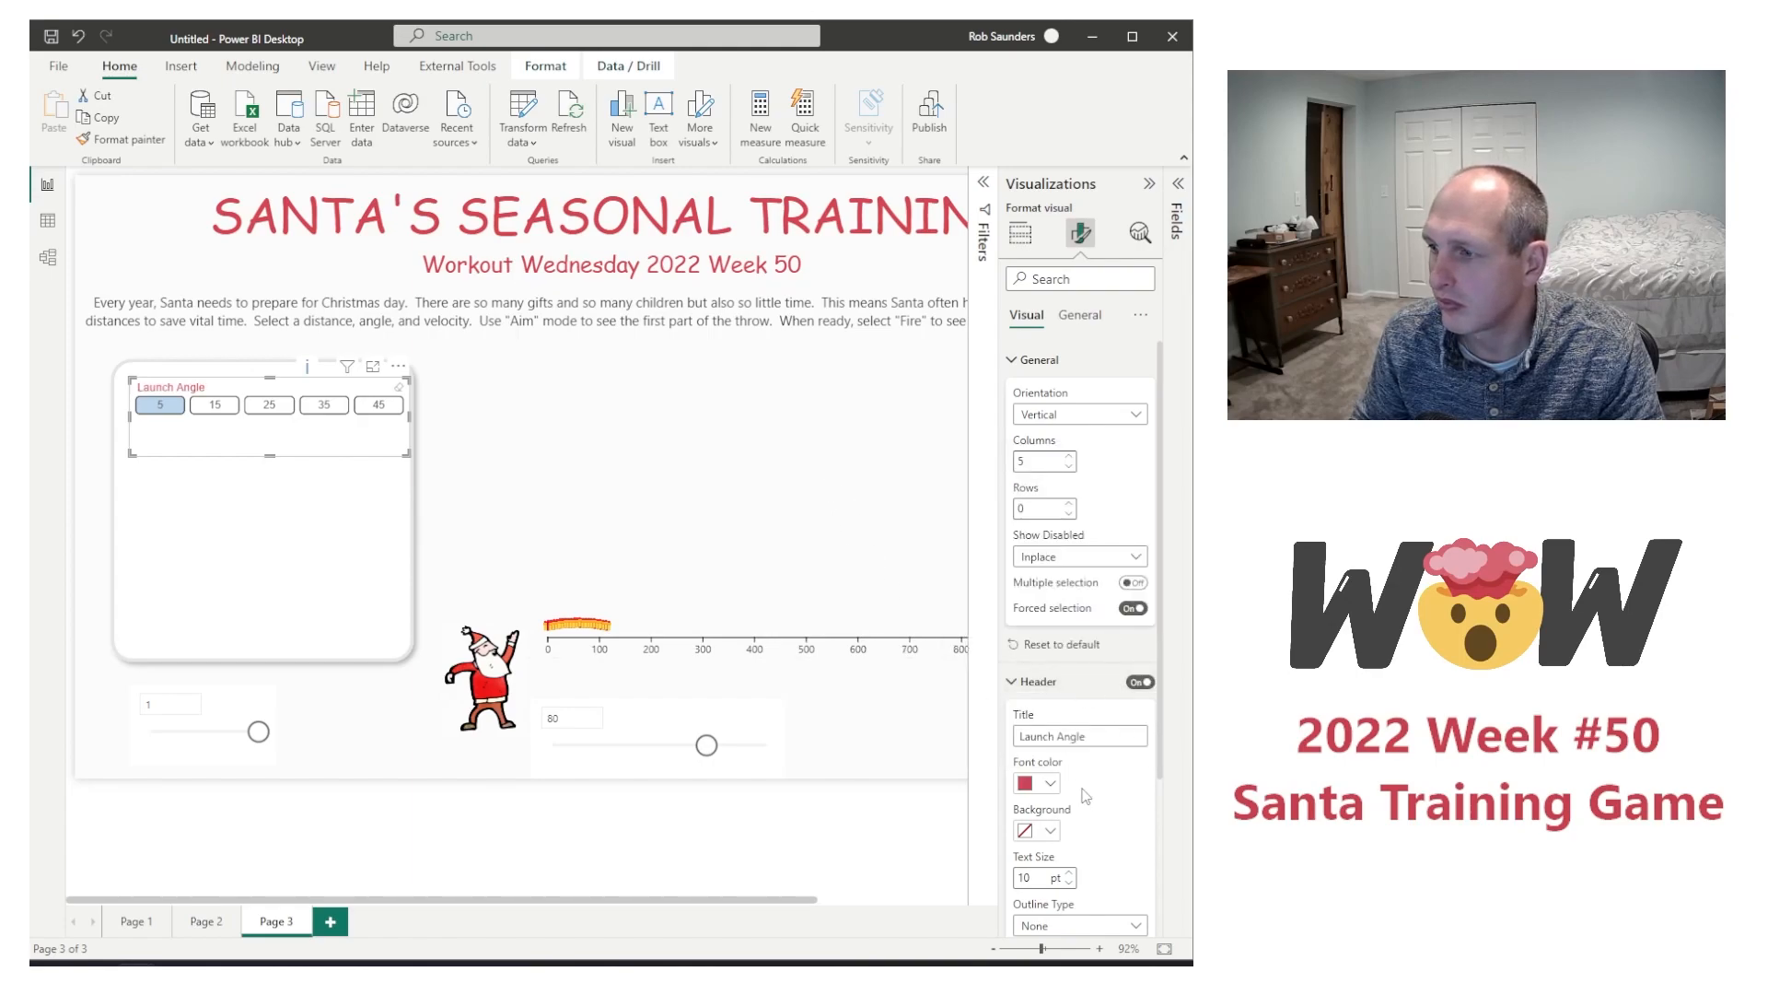
pyautogui.scroll(-3, 1082, 795)
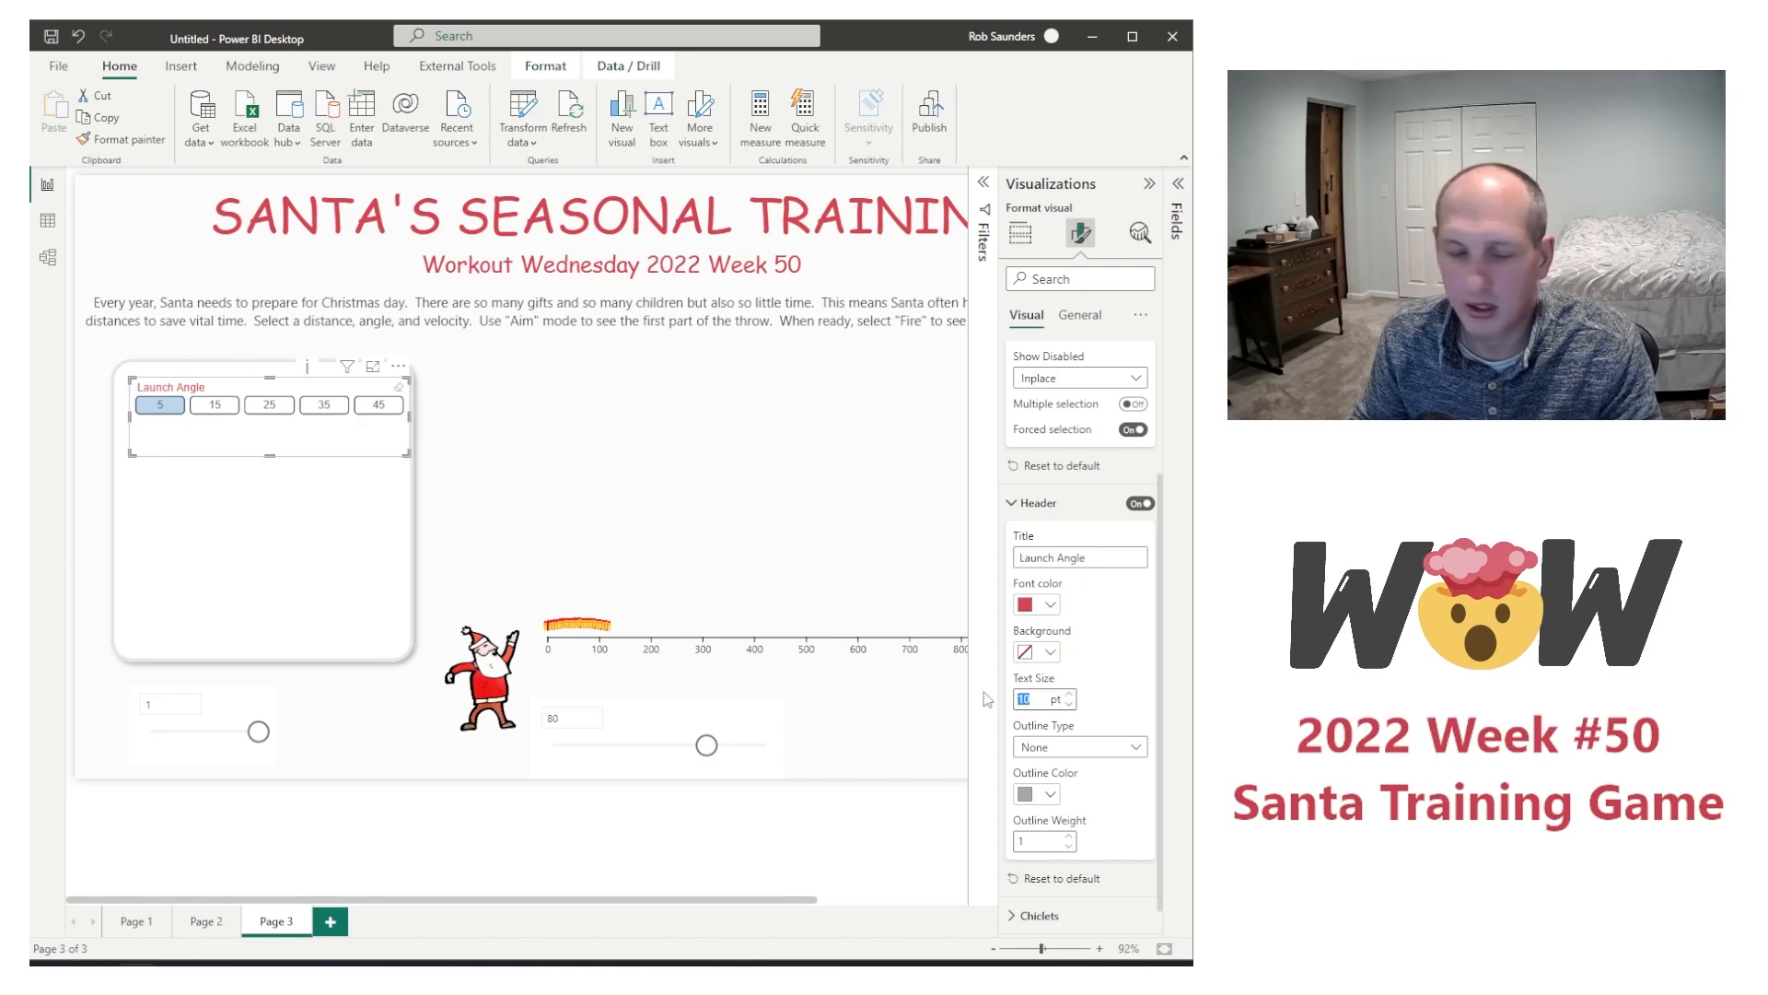
pyautogui.write('14')
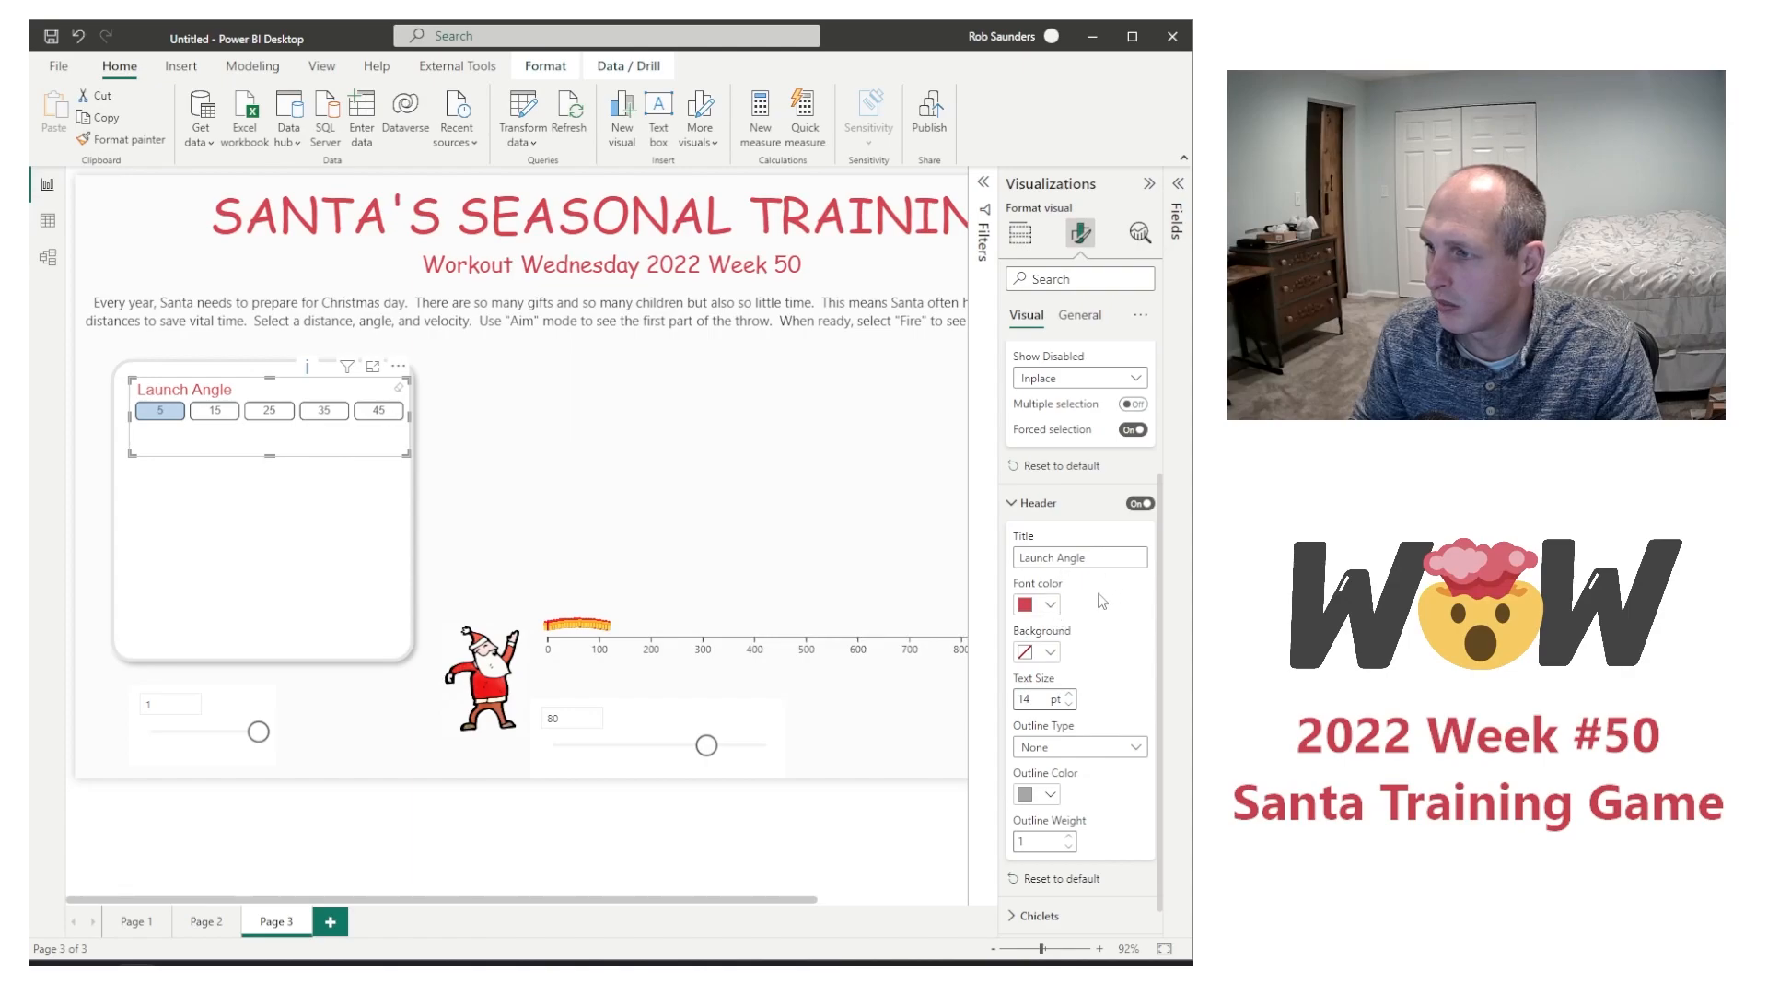
pyautogui.scroll(-1, 1128, 640)
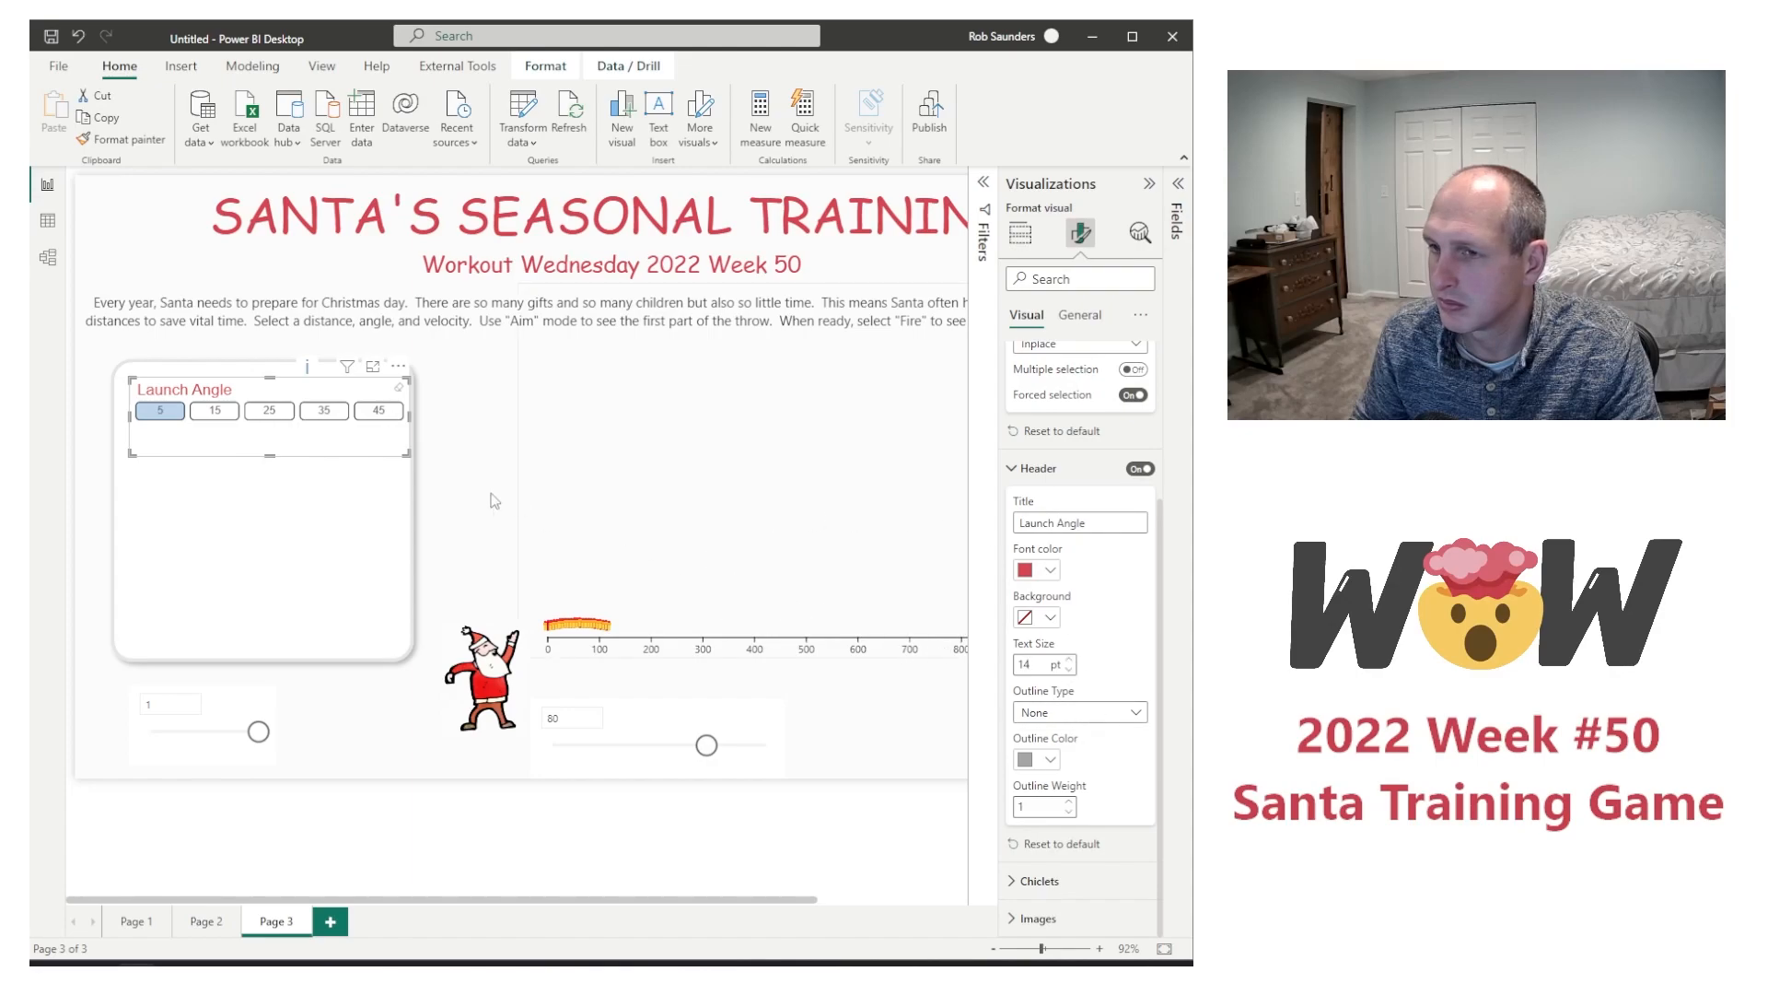
pyautogui.click(265, 482)
pyautogui.click(244, 282)
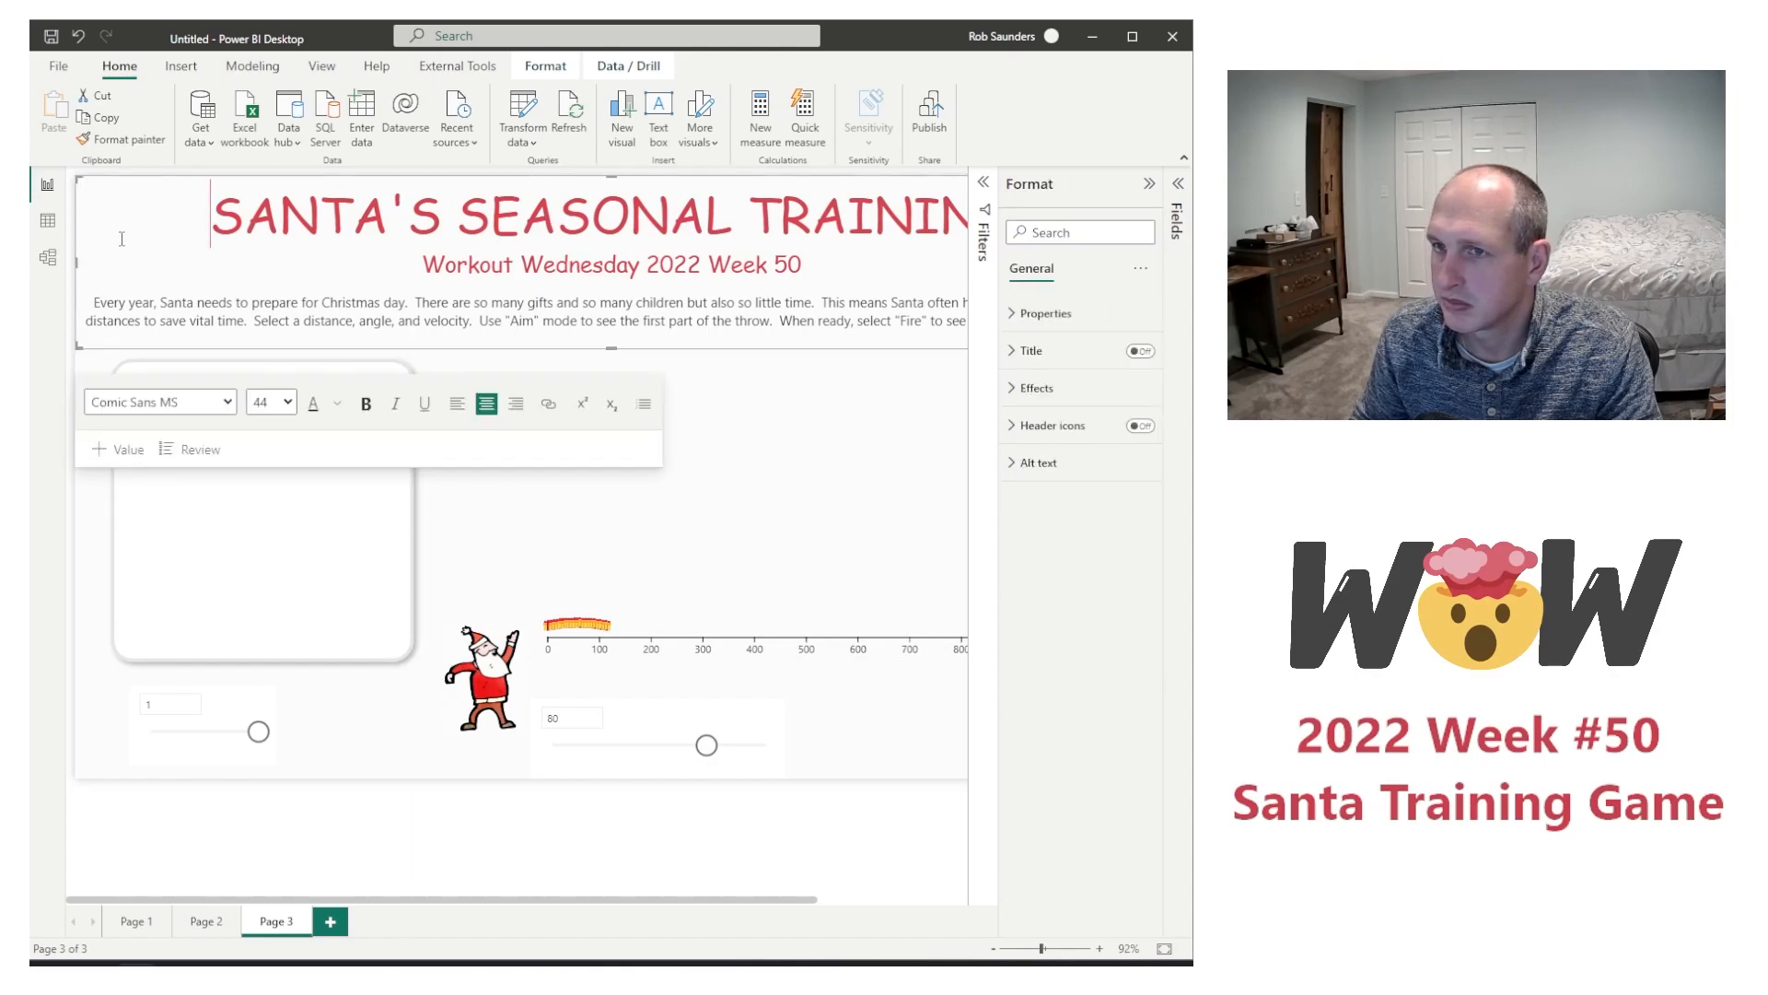
pyautogui.click(126, 831)
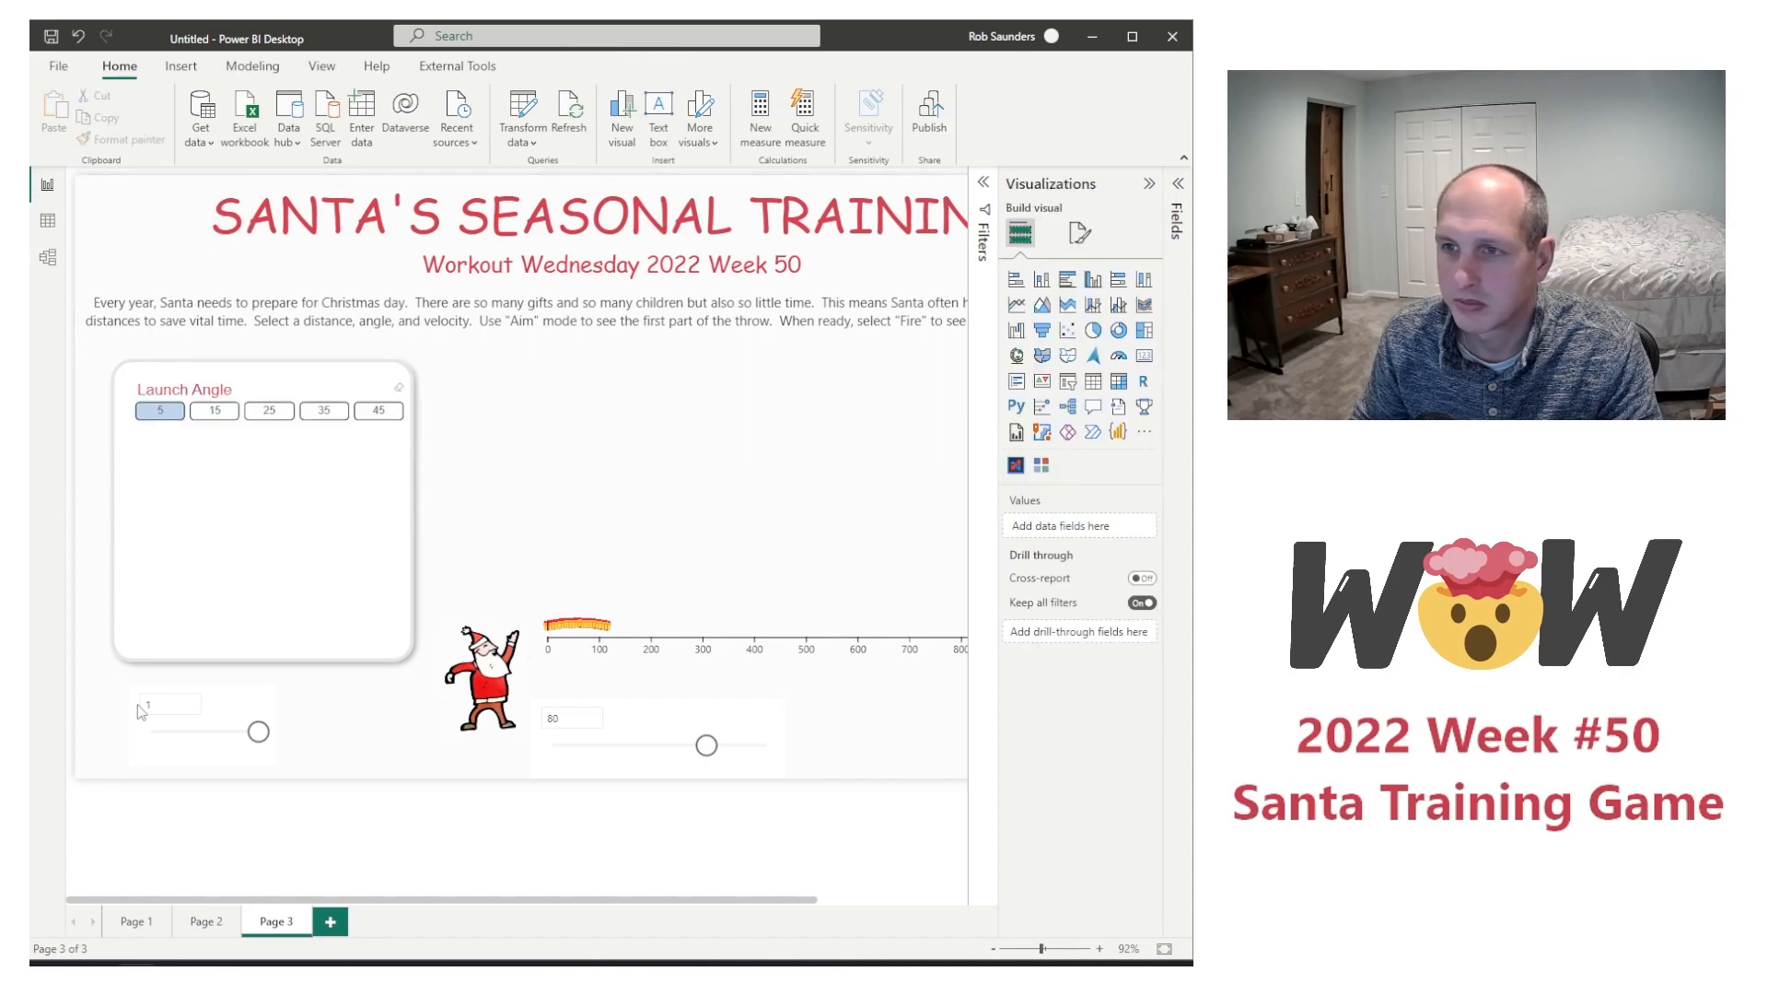
pyautogui.click(1080, 233)
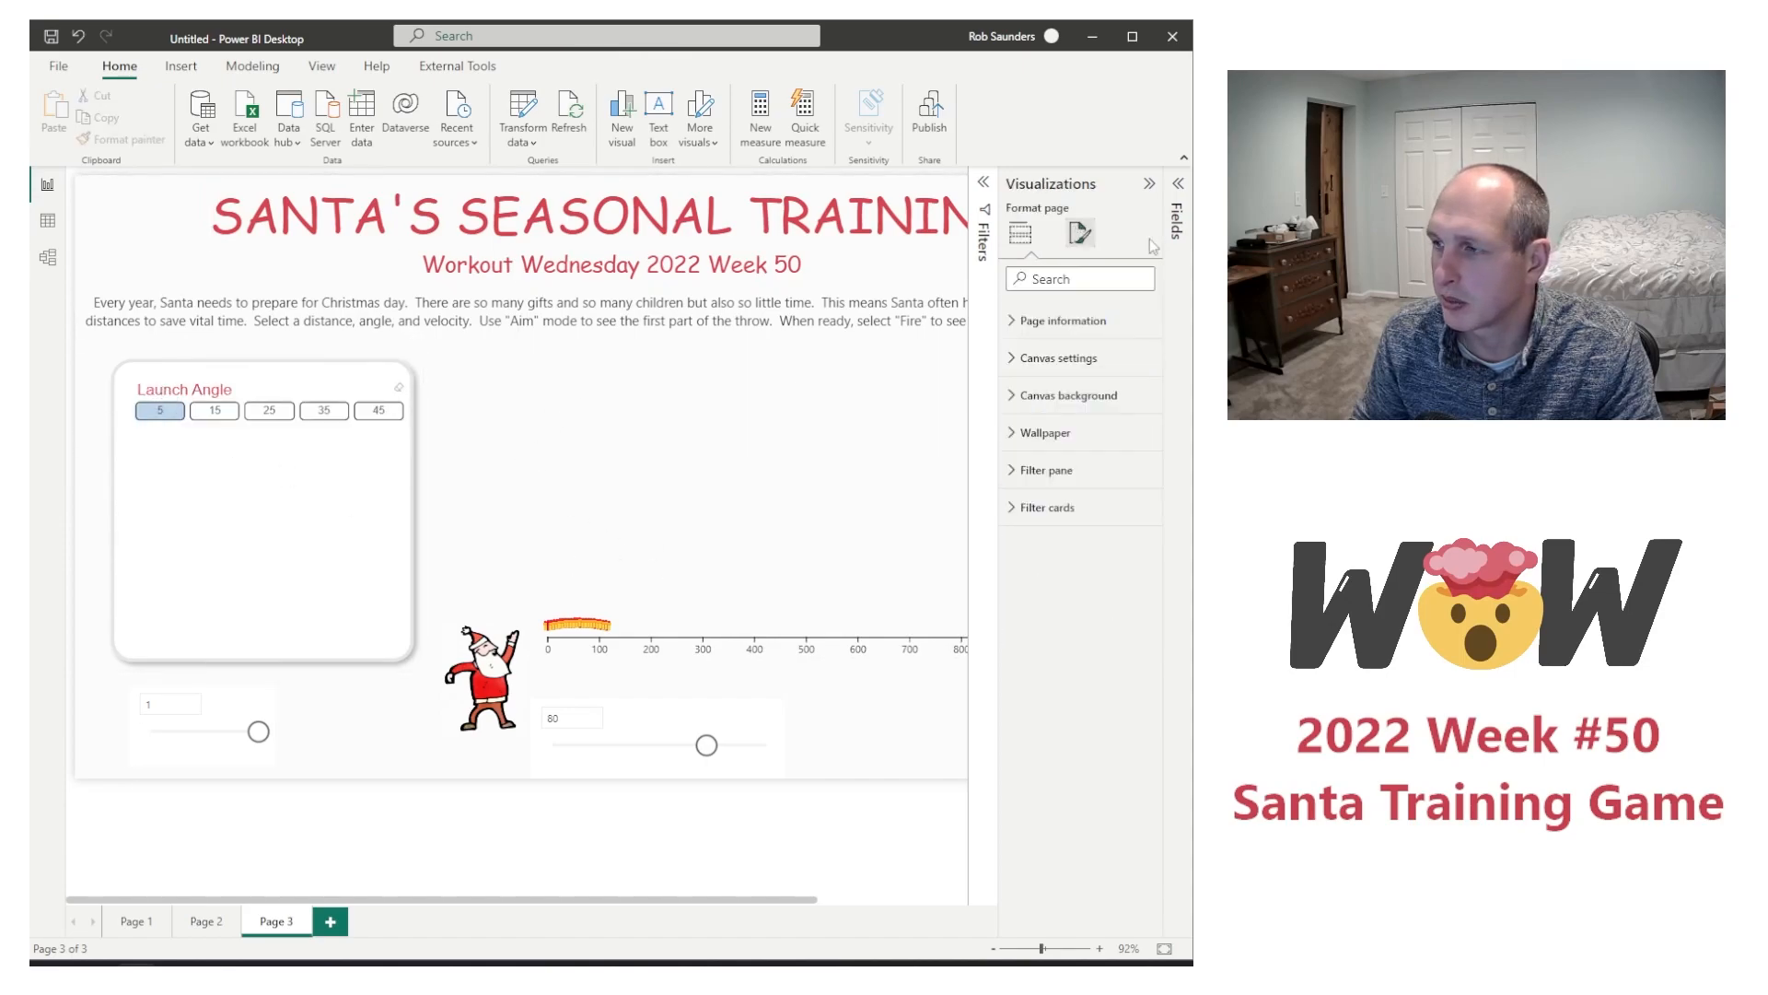
pyautogui.click(1020, 233)
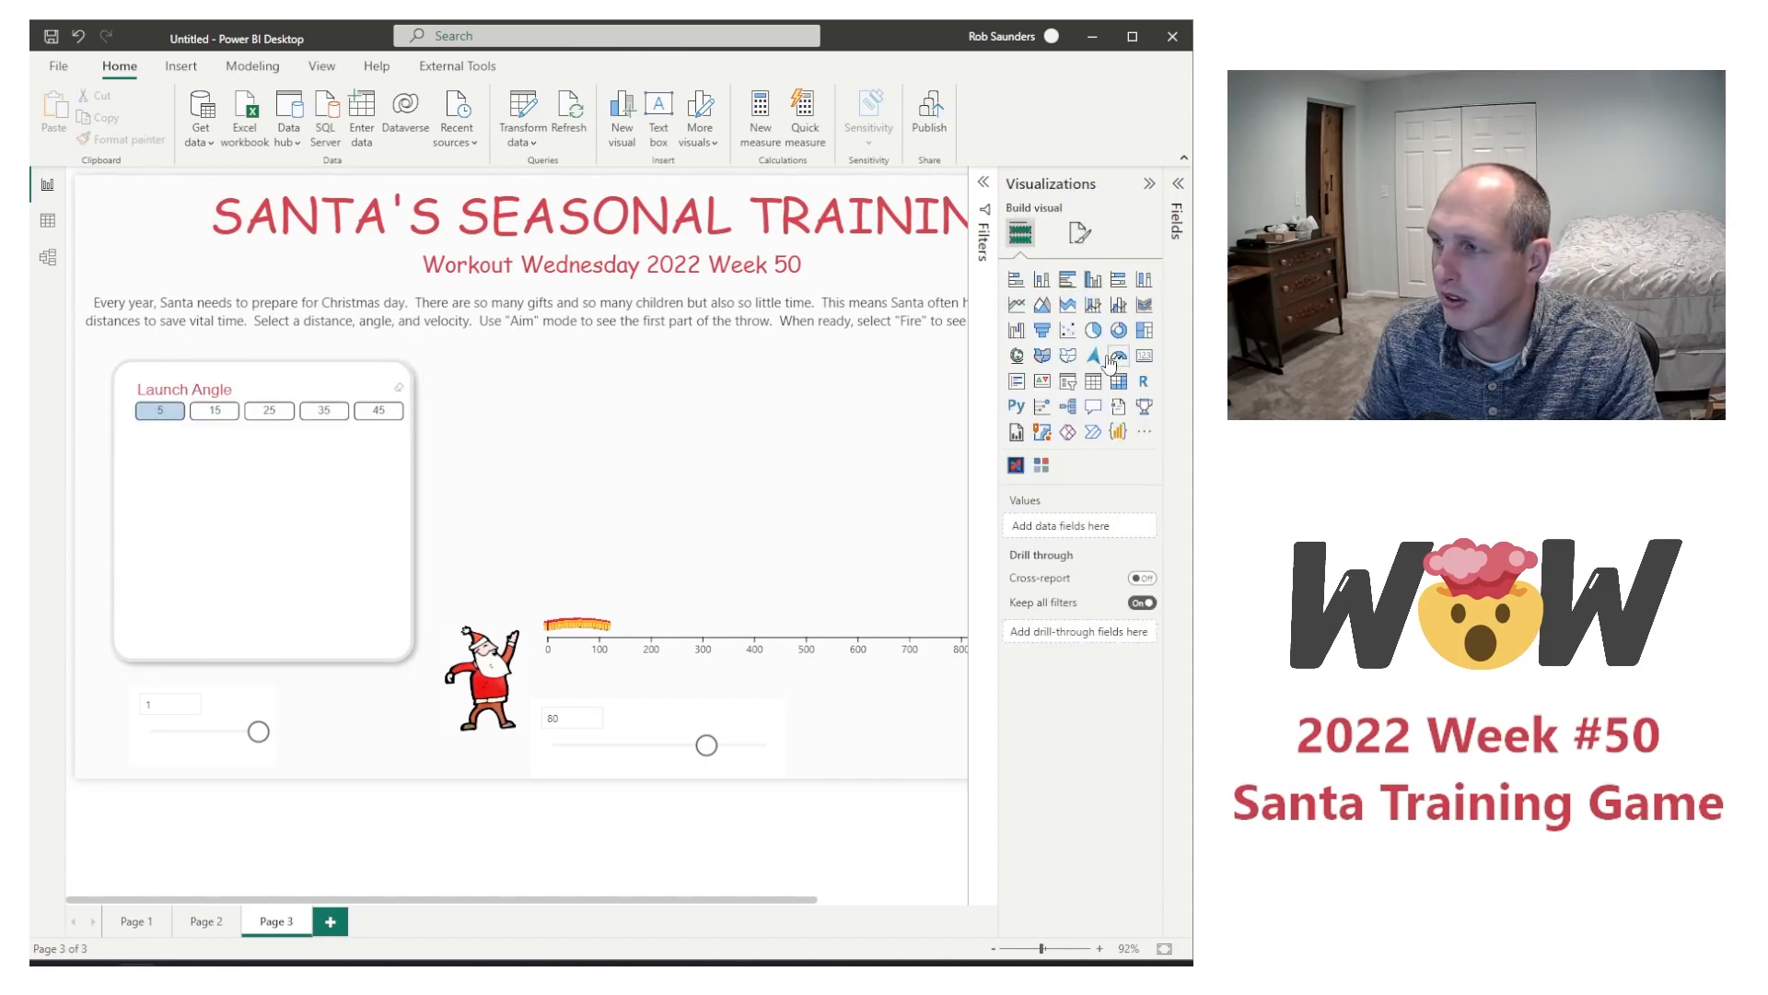
pyautogui.click(1079, 233)
# Step: Set the text size of the Launch Angle slicer's chiclets to 14 pt
pyautogui.click(304, 400)
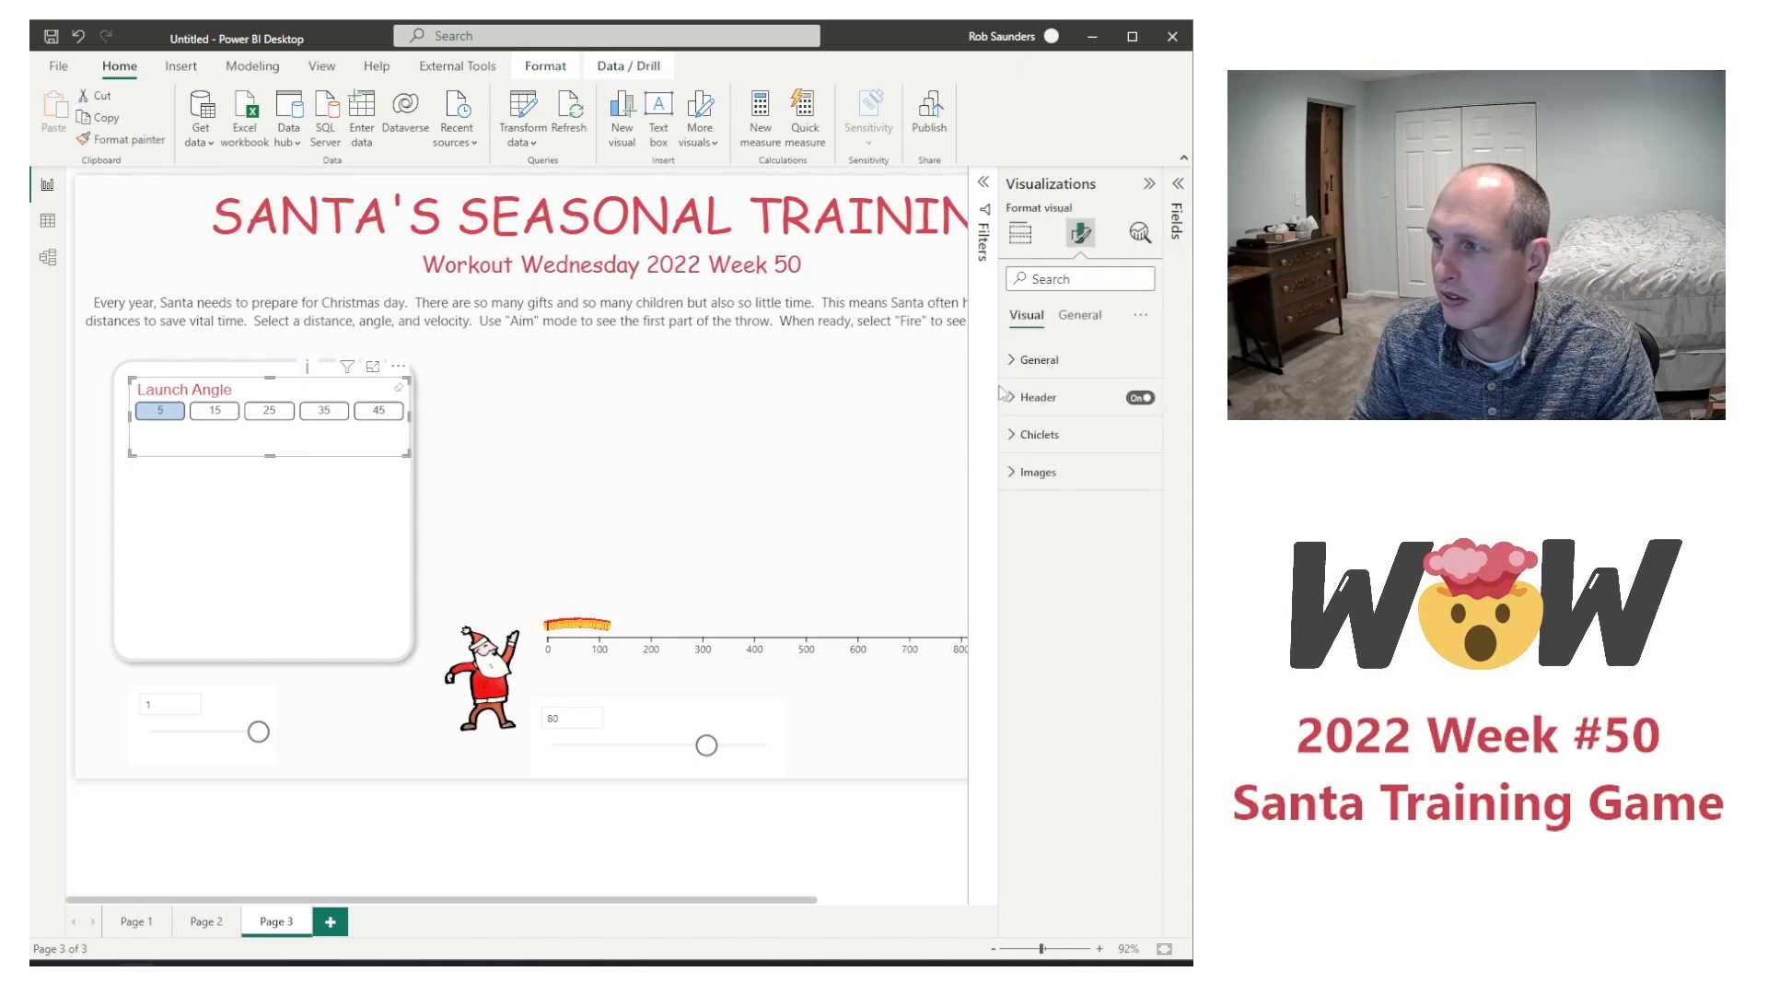
pyautogui.click(1055, 397)
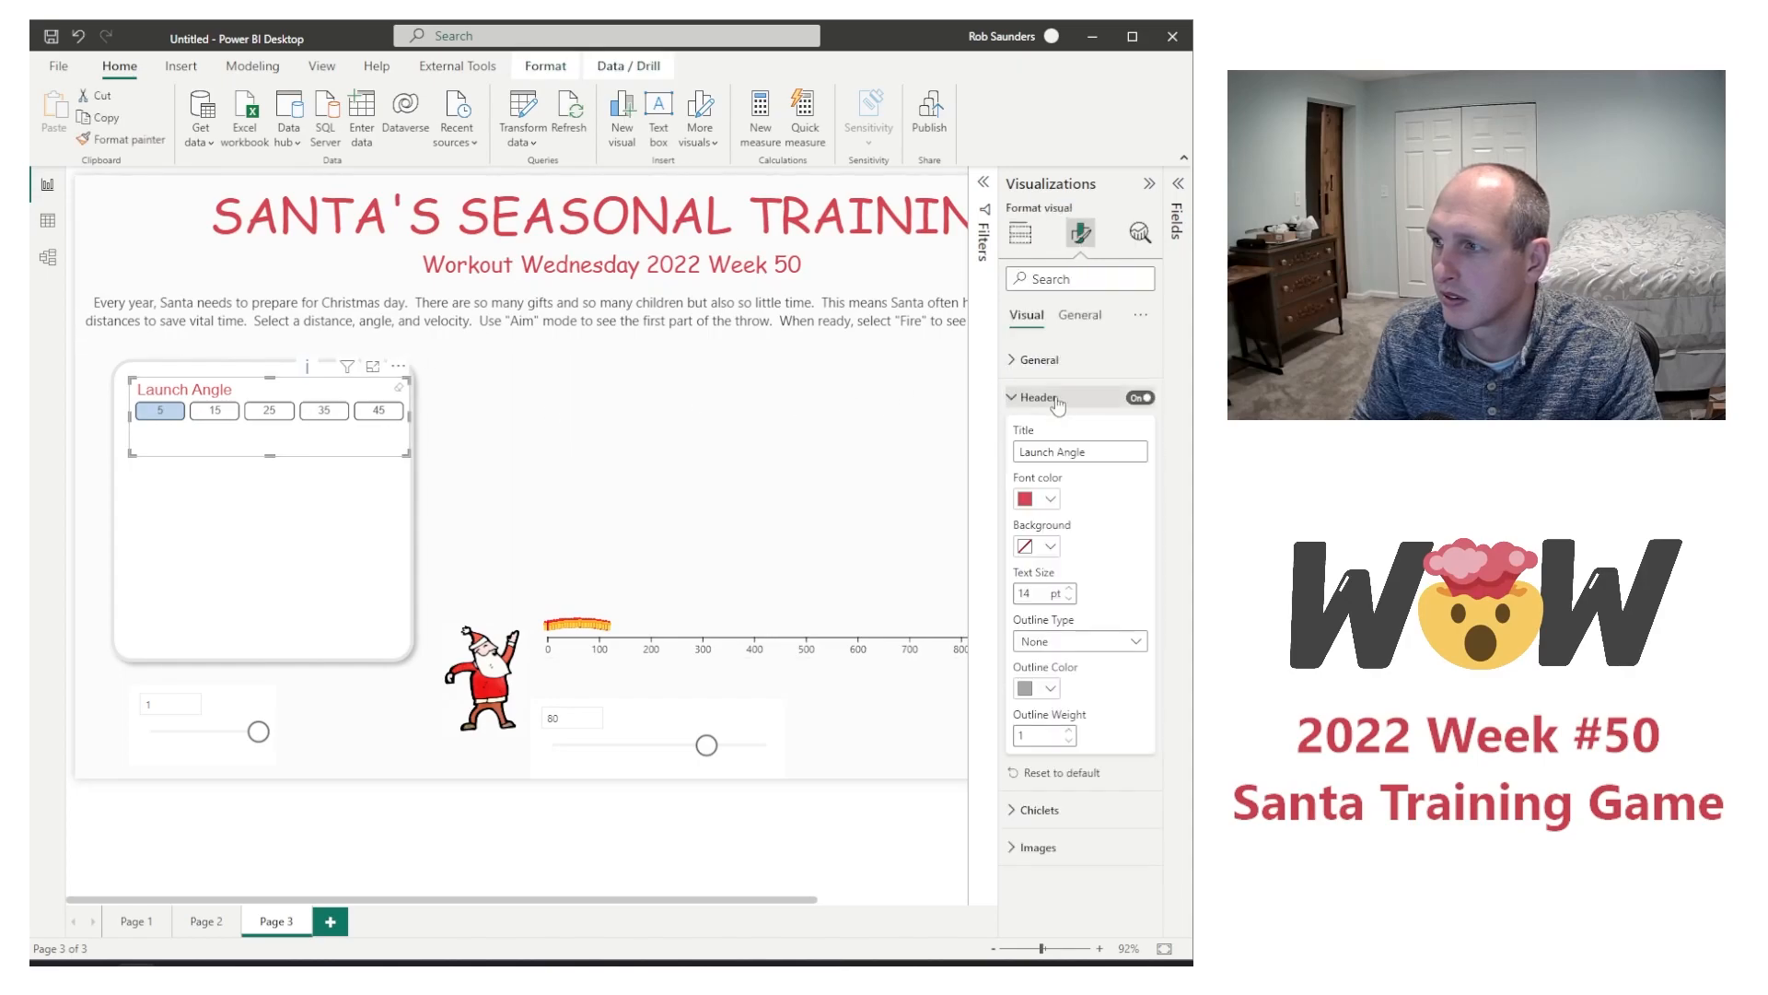
pyautogui.click(1077, 810)
pyautogui.scroll(-4, 1087, 829)
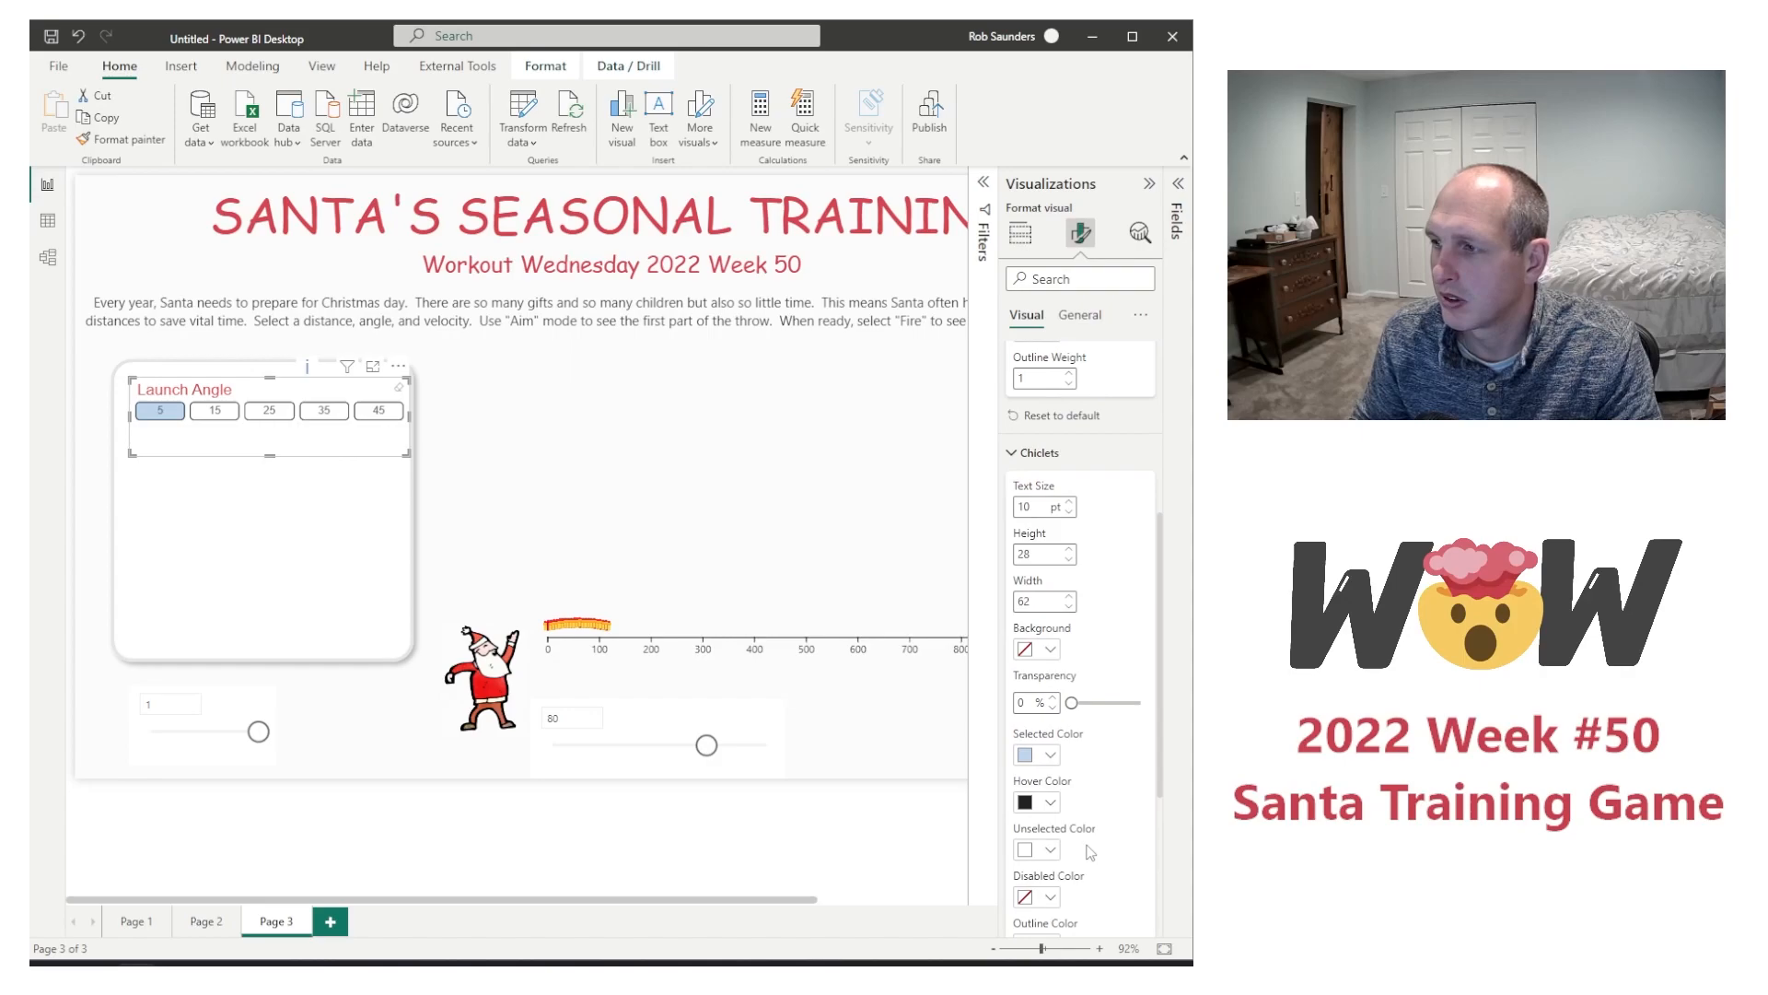
pyautogui.scroll(-5, 1090, 847)
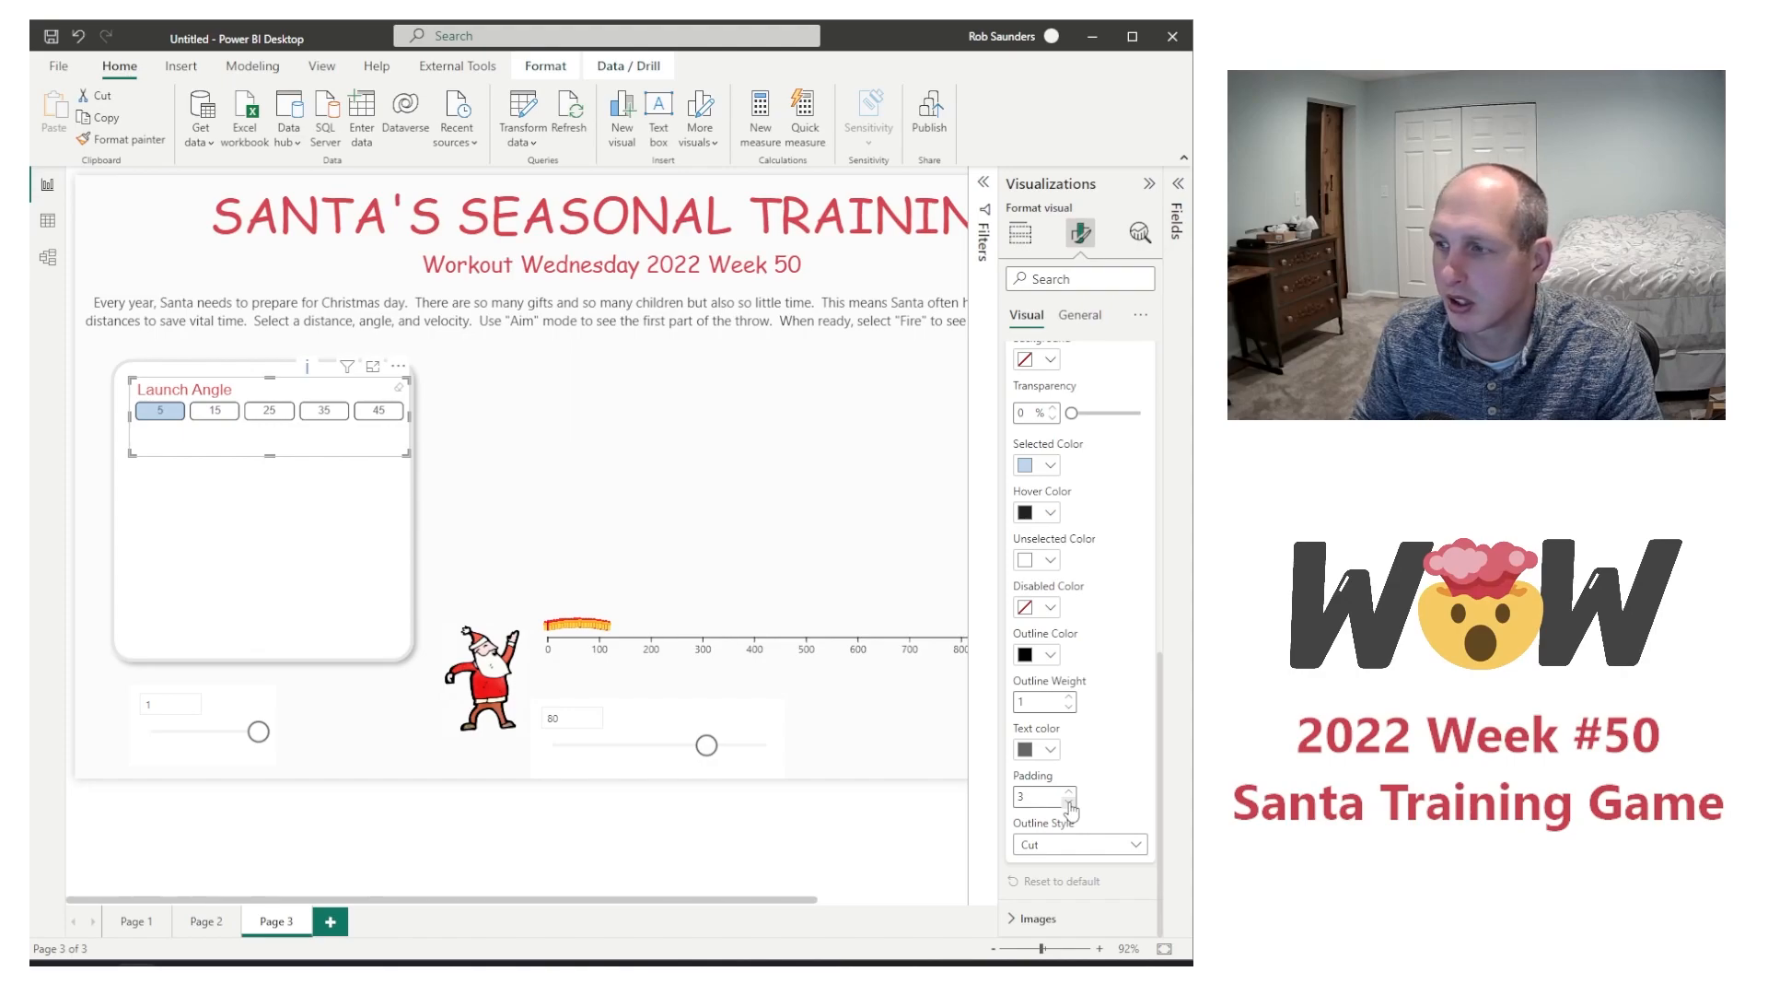
pyautogui.scroll(5, 1070, 691)
pyautogui.click(1068, 660)
pyautogui.click(1069, 659)
pyautogui.click(1069, 659)
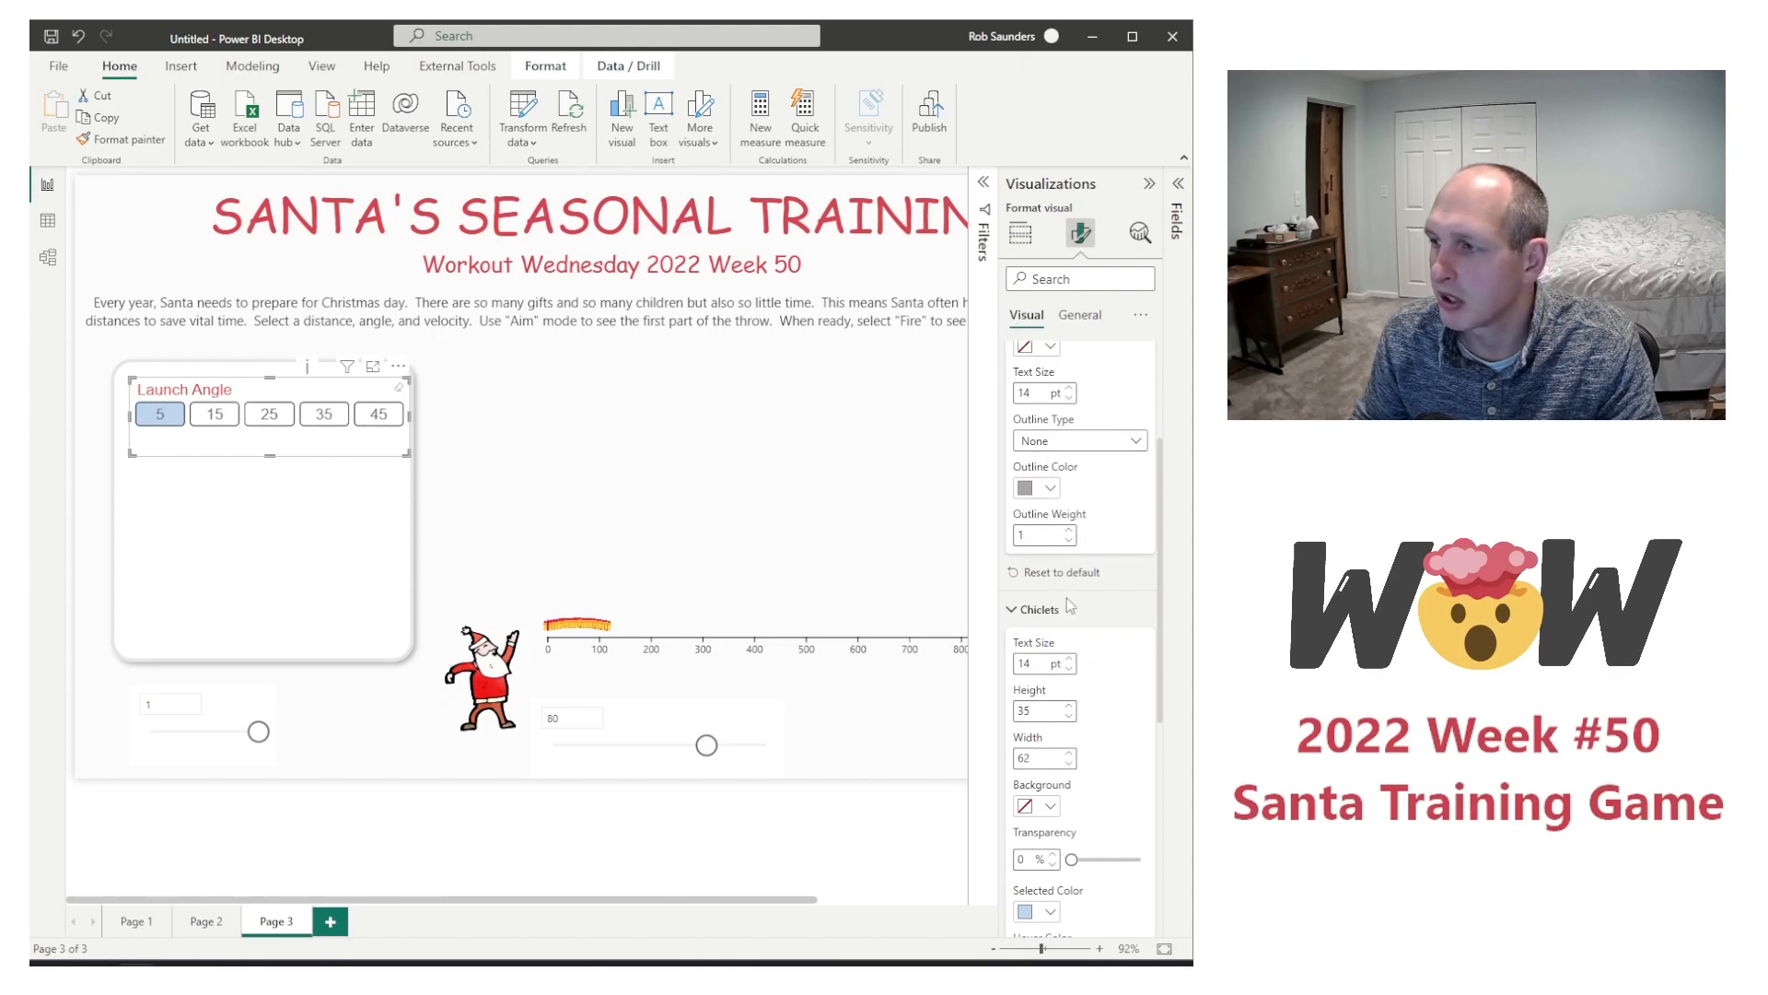
# Step: Turn off the Launch Angle slicer's header and lower the slicer's upper edge to just above the chiclets
pyautogui.scroll(3, 1068, 599)
pyautogui.click(1140, 397)
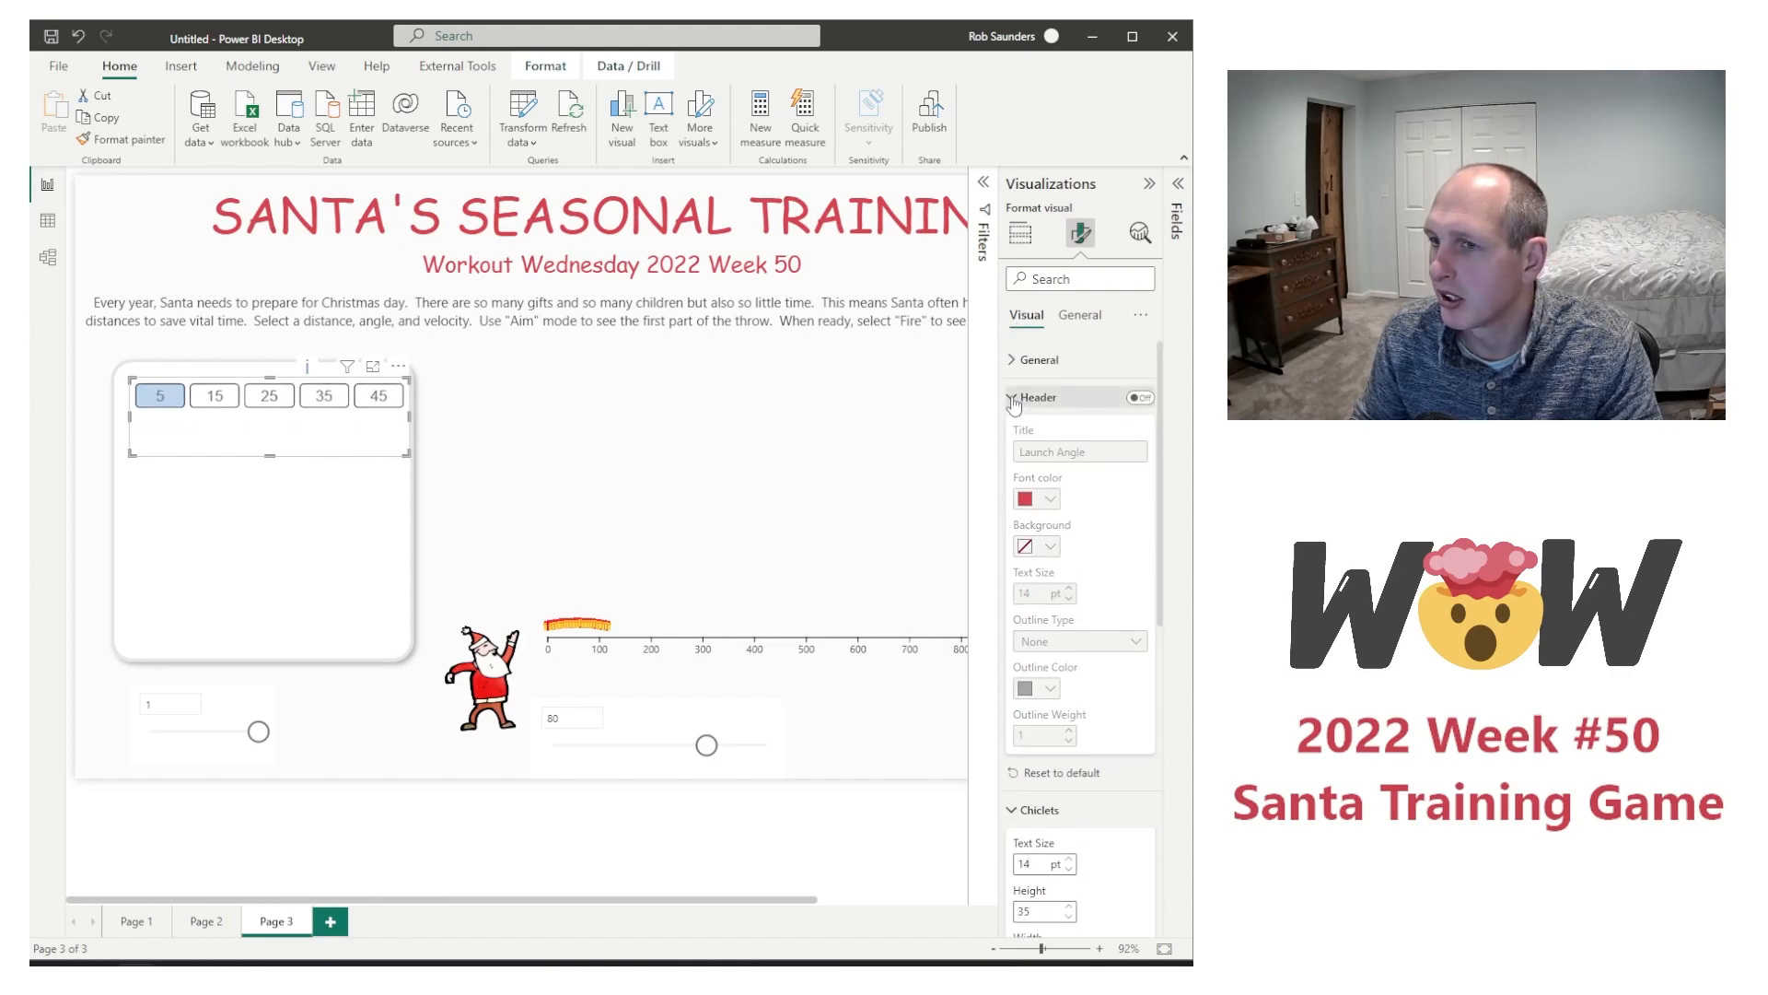
pyautogui.click(1013, 397)
pyautogui.moveTo(270, 377); pyautogui.dragTo(269, 417)
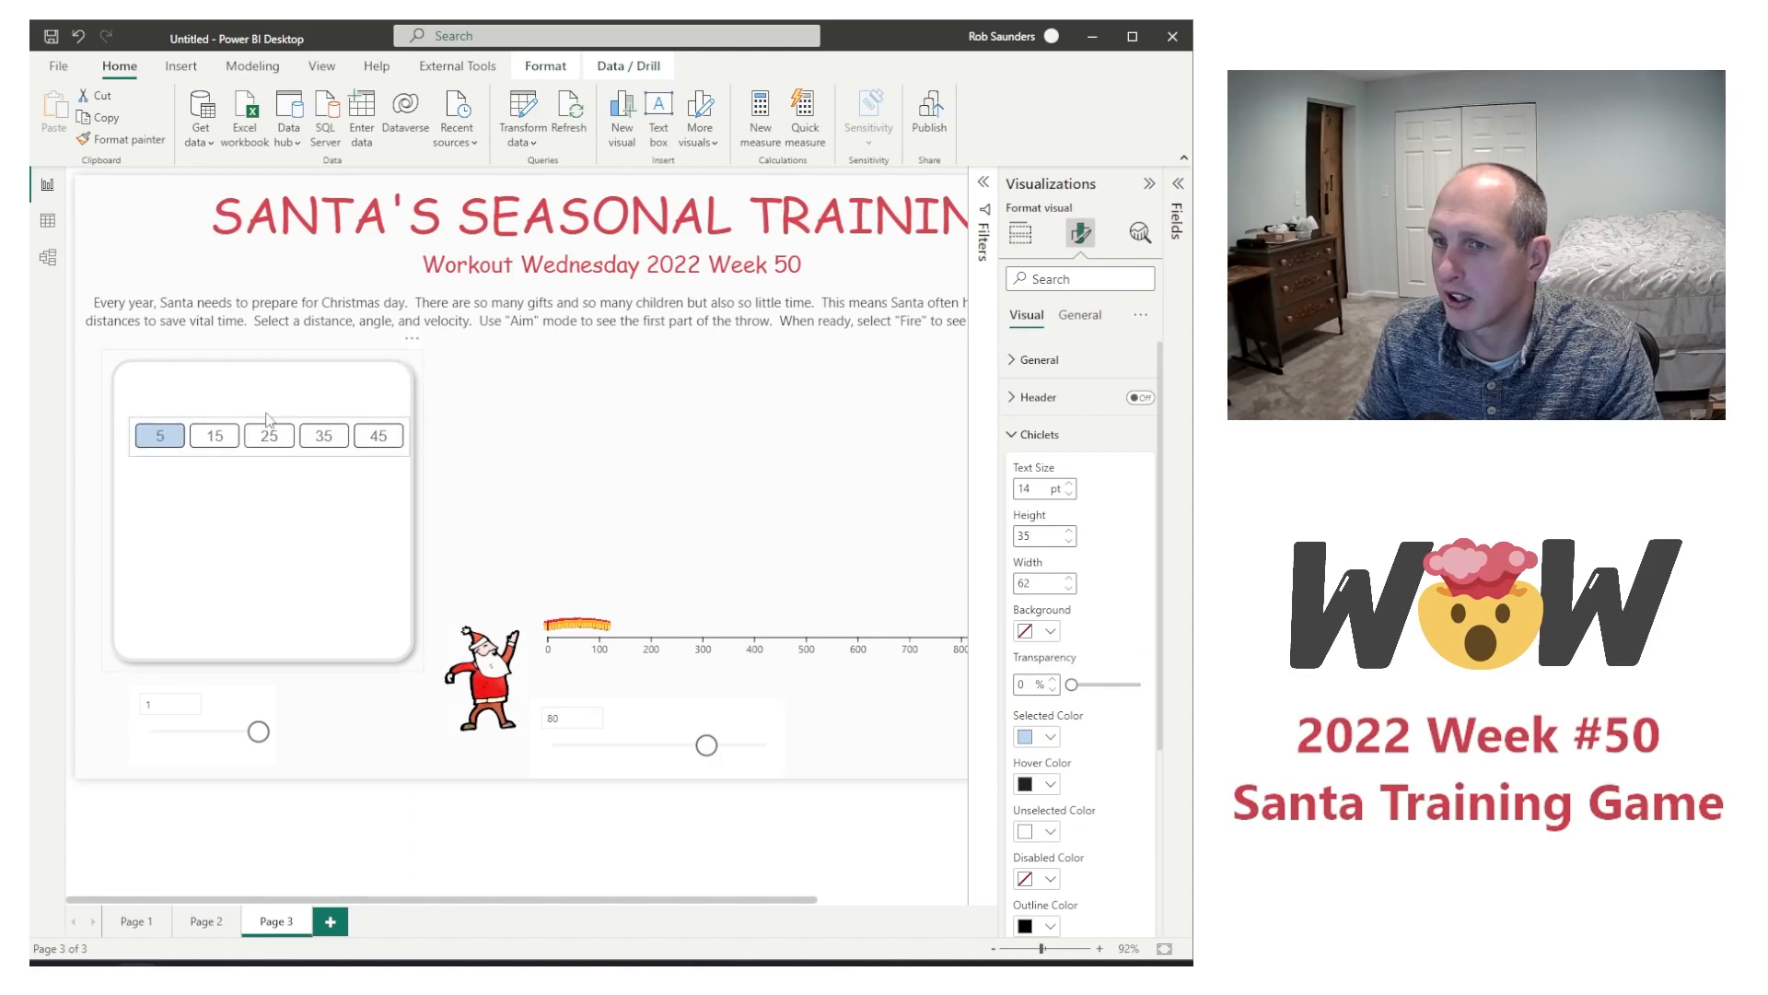
# Step: Insert a text box and paste the label "Select a Launch Angle" into it
pyautogui.click(181, 66)
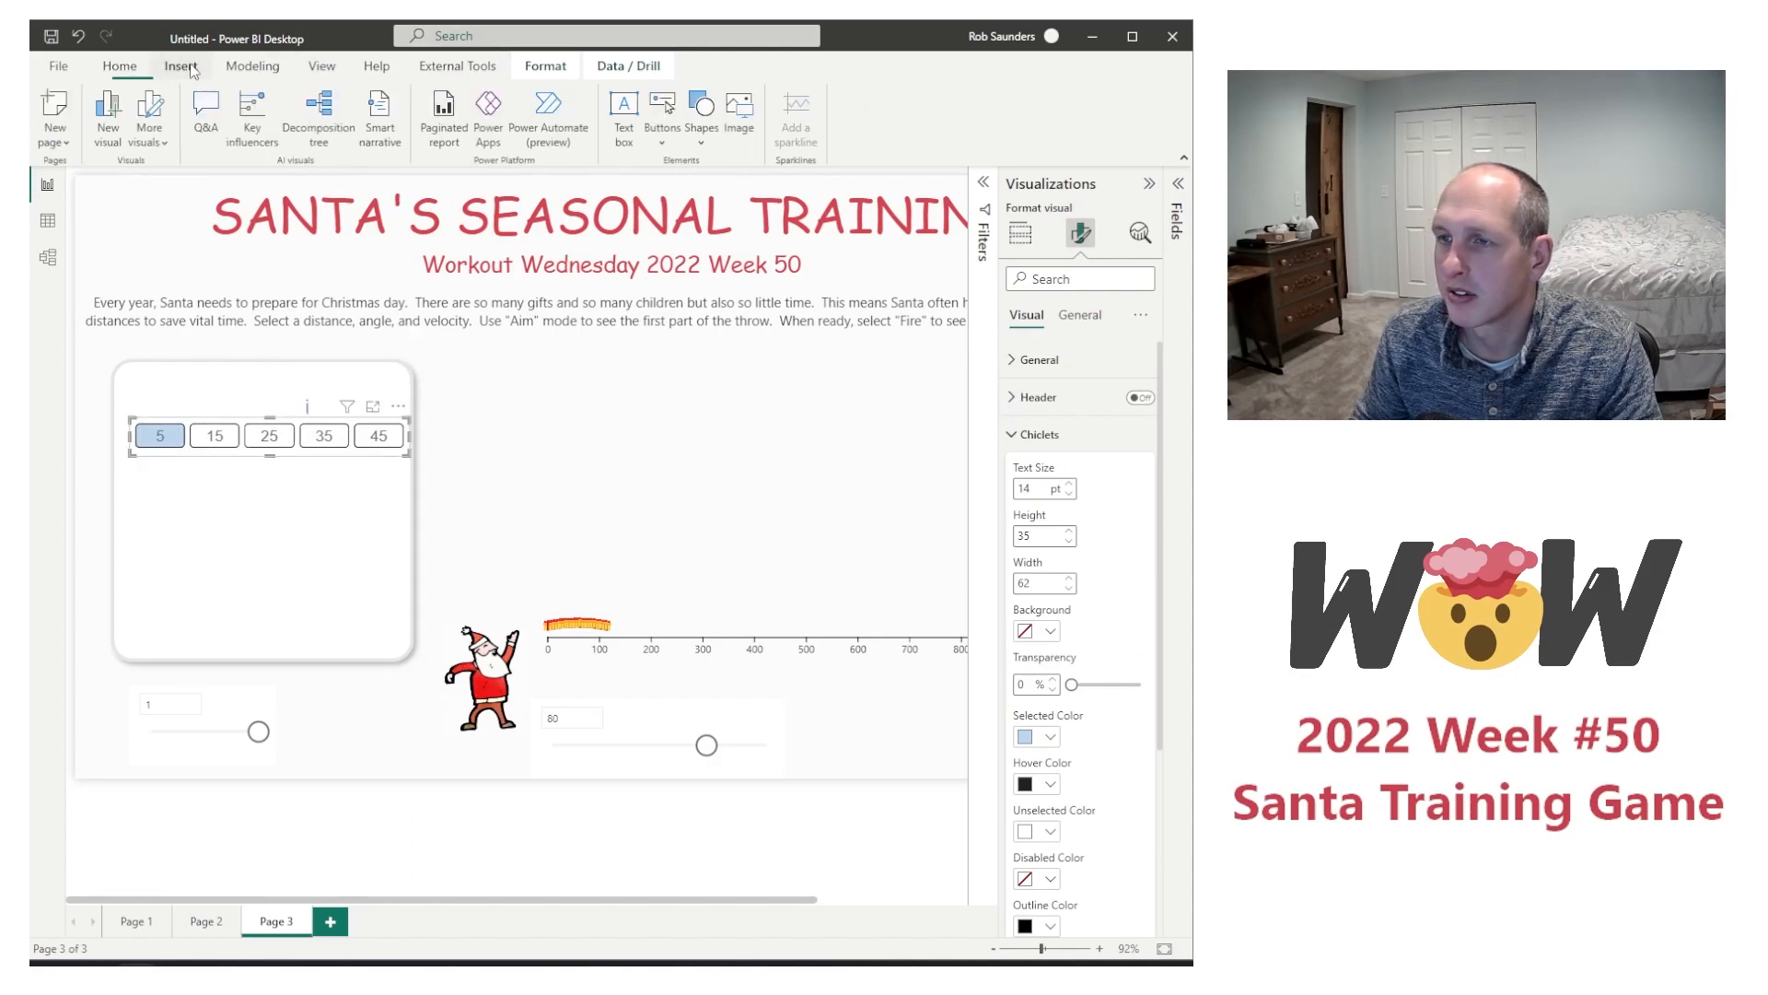
pyautogui.click(626, 136)
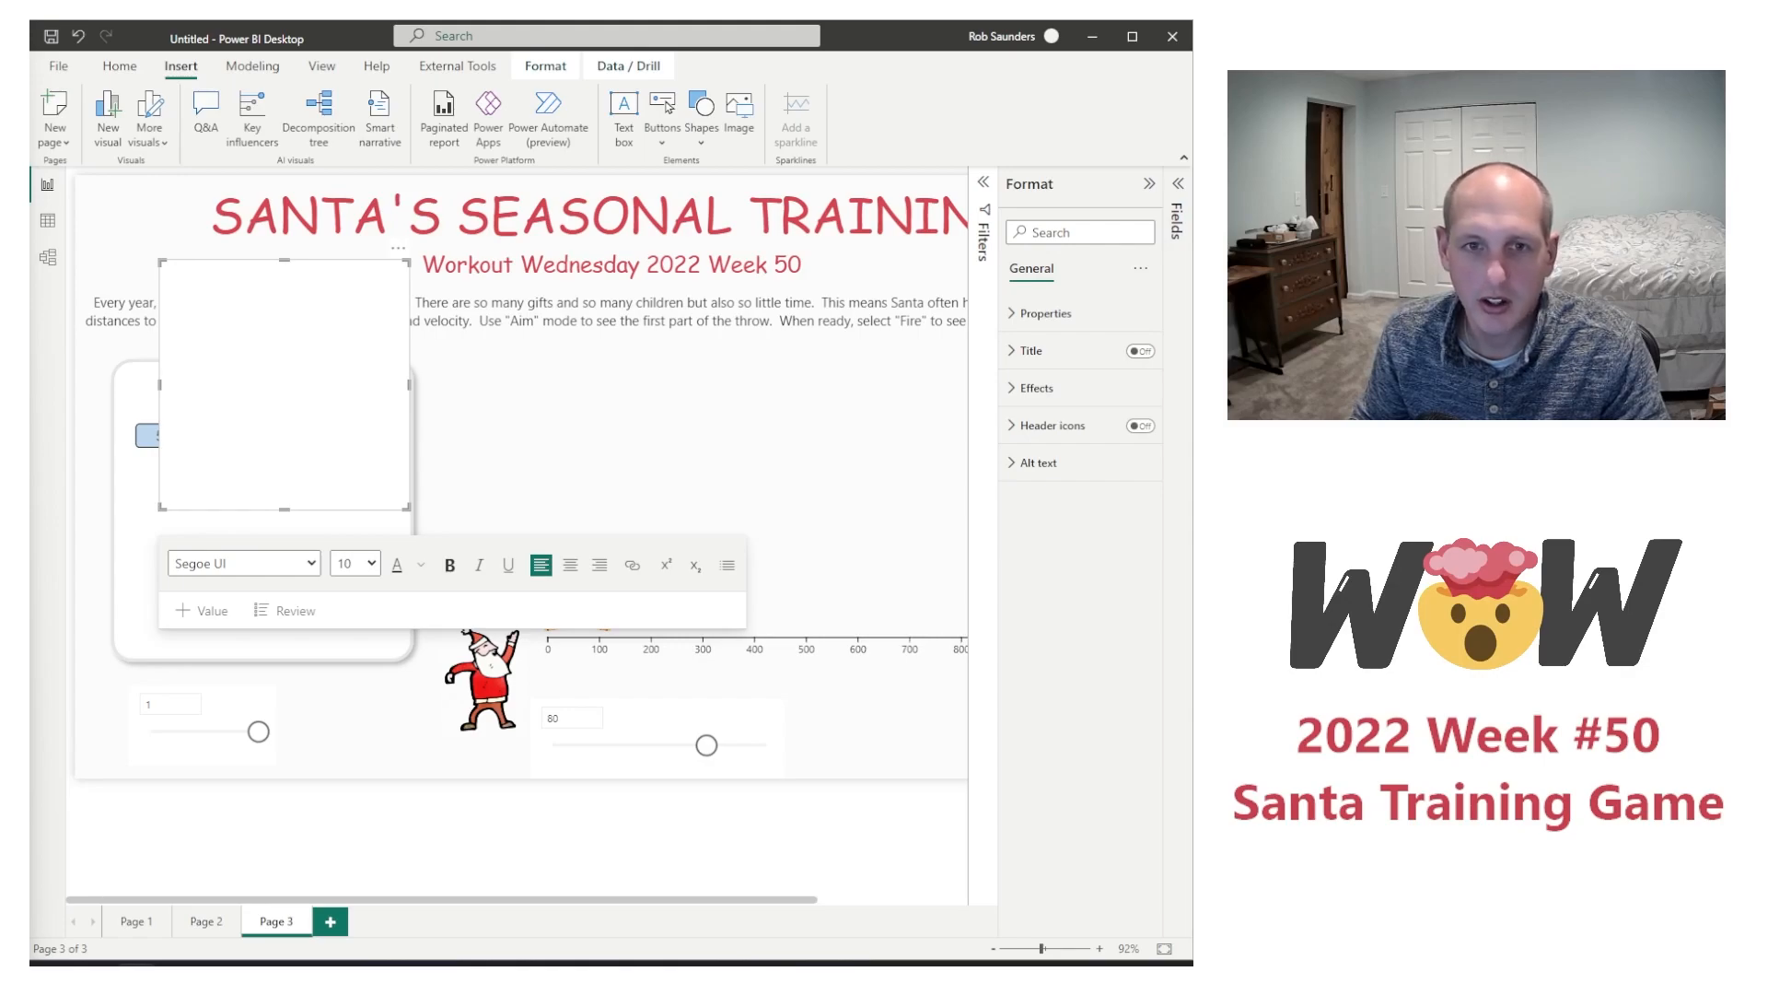
pyautogui.write('Select a Launch Angle')
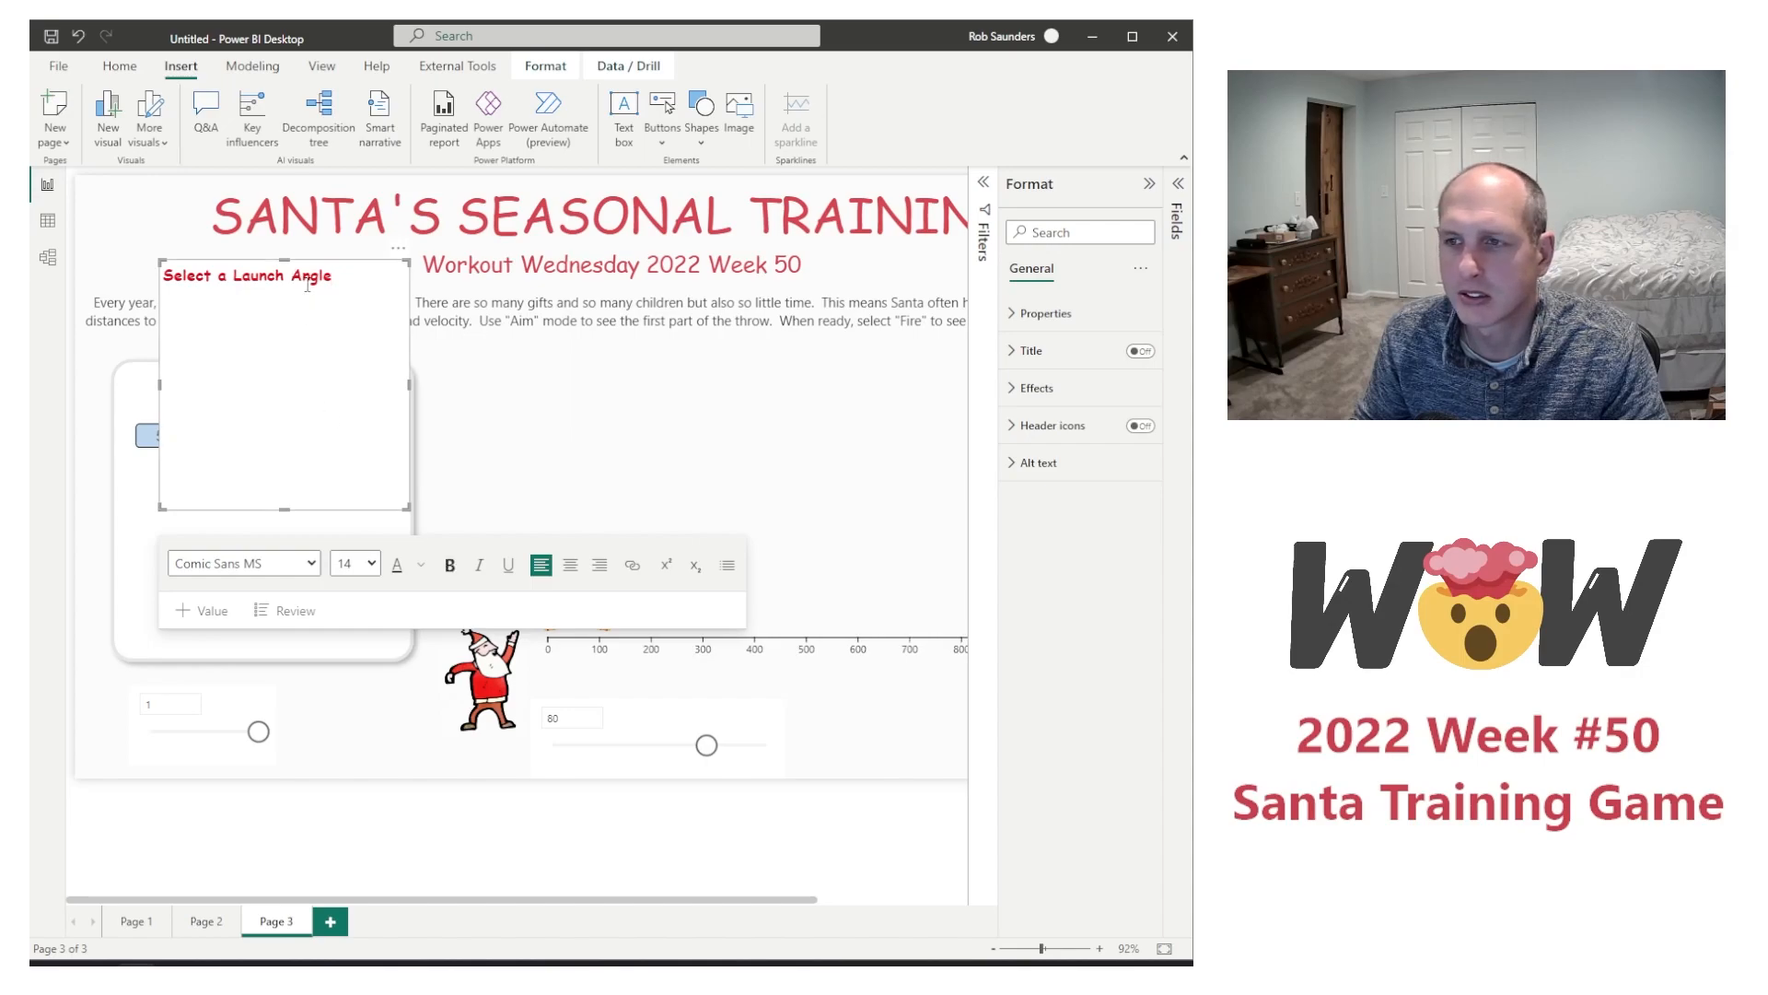
# Step: Fit the "Select a Launch Angle" text box into a strip above the chiclets, matching the slicer's width, and center its text
pyautogui.moveTo(283, 262); pyautogui.dragTo(276, 378)
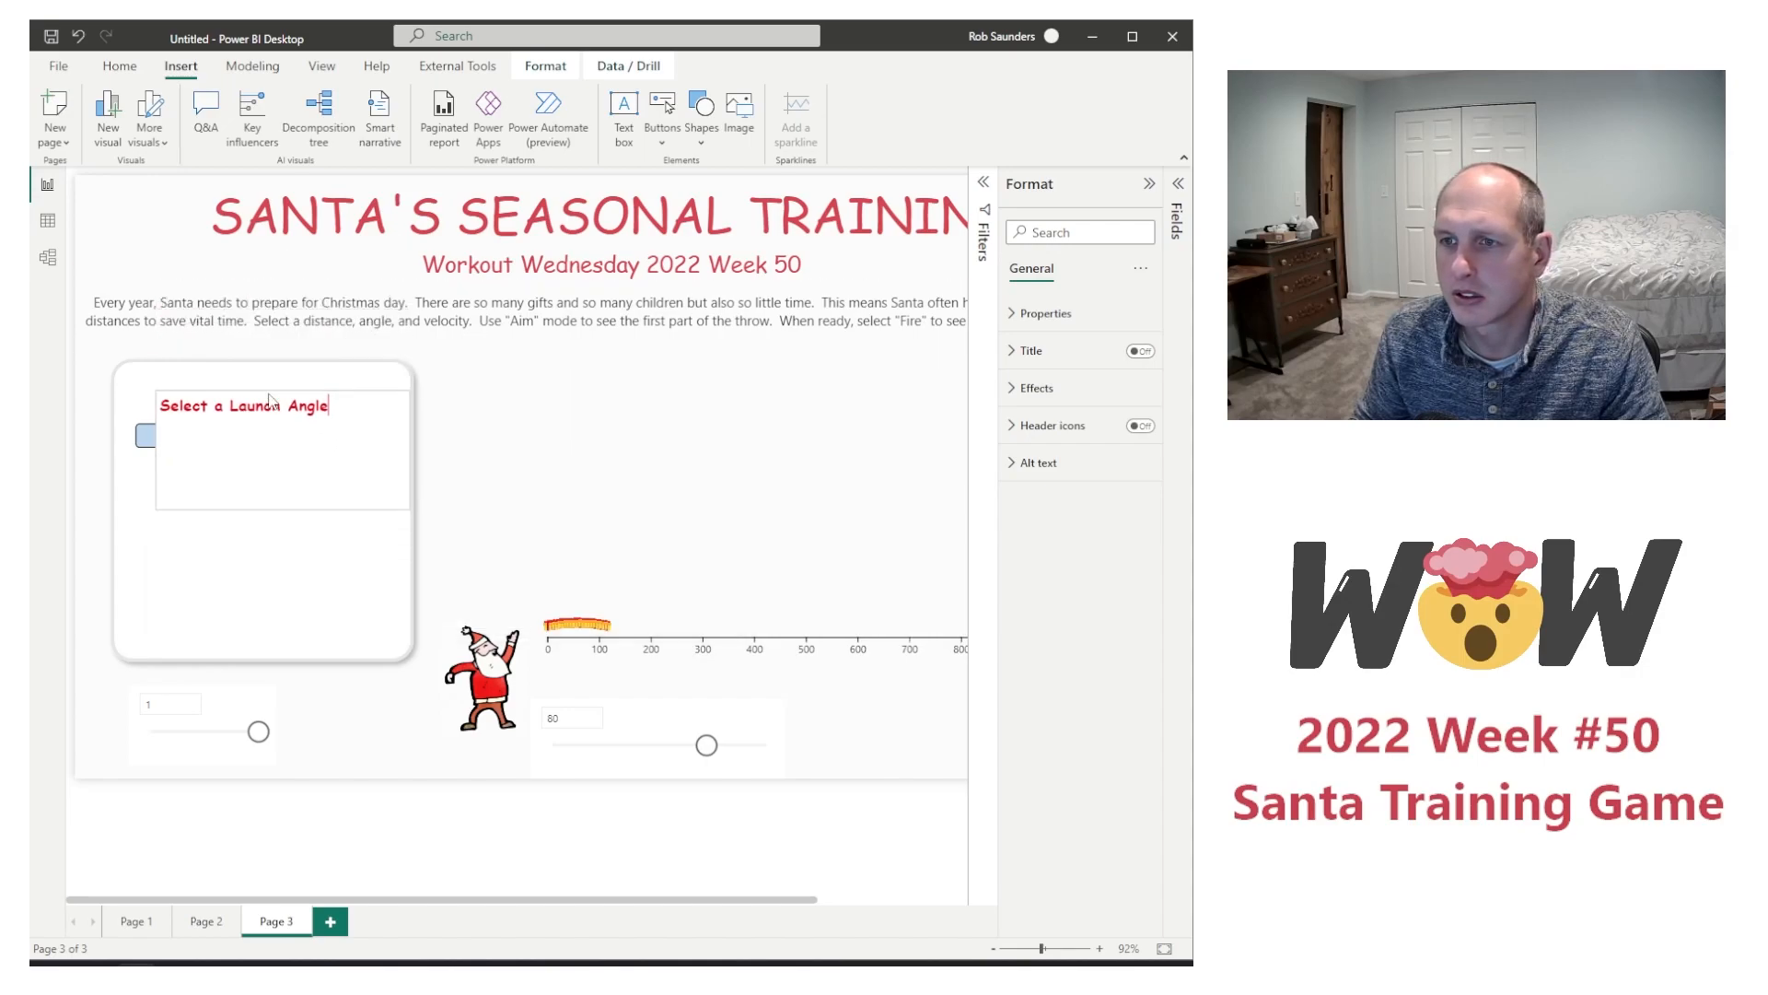
pyautogui.moveTo(282, 518); pyautogui.dragTo(278, 413)
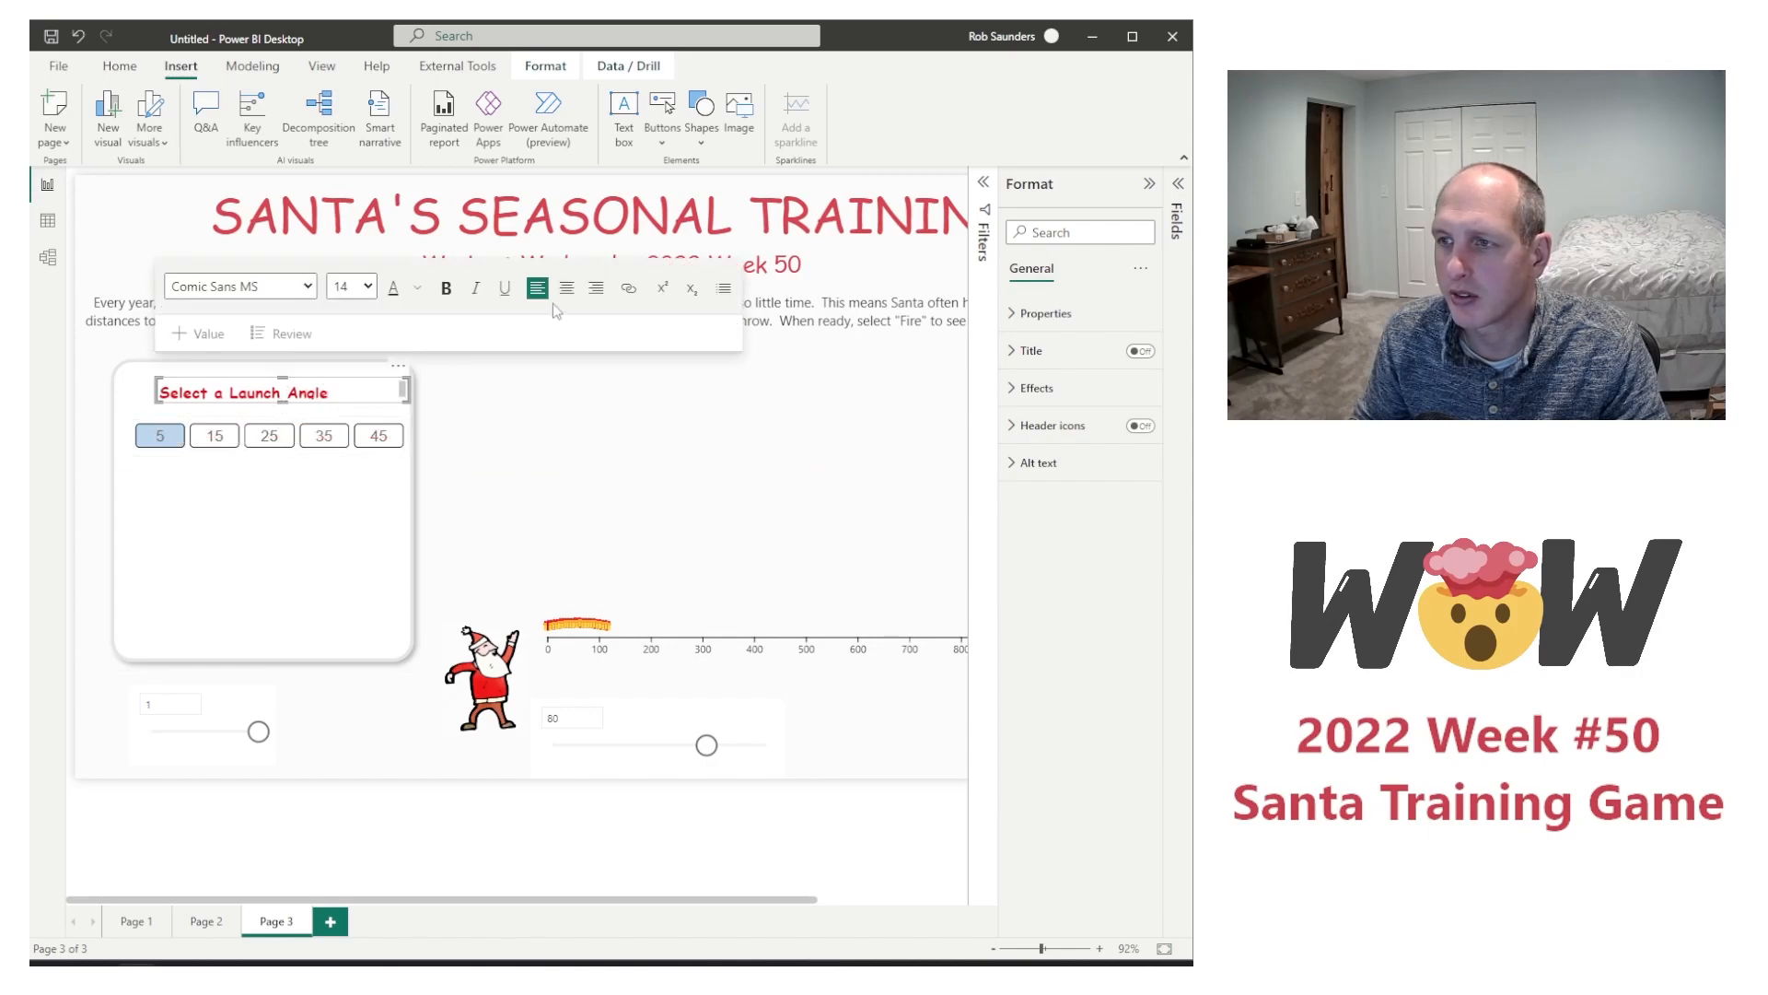
pyautogui.click(566, 287)
pyautogui.click(286, 416)
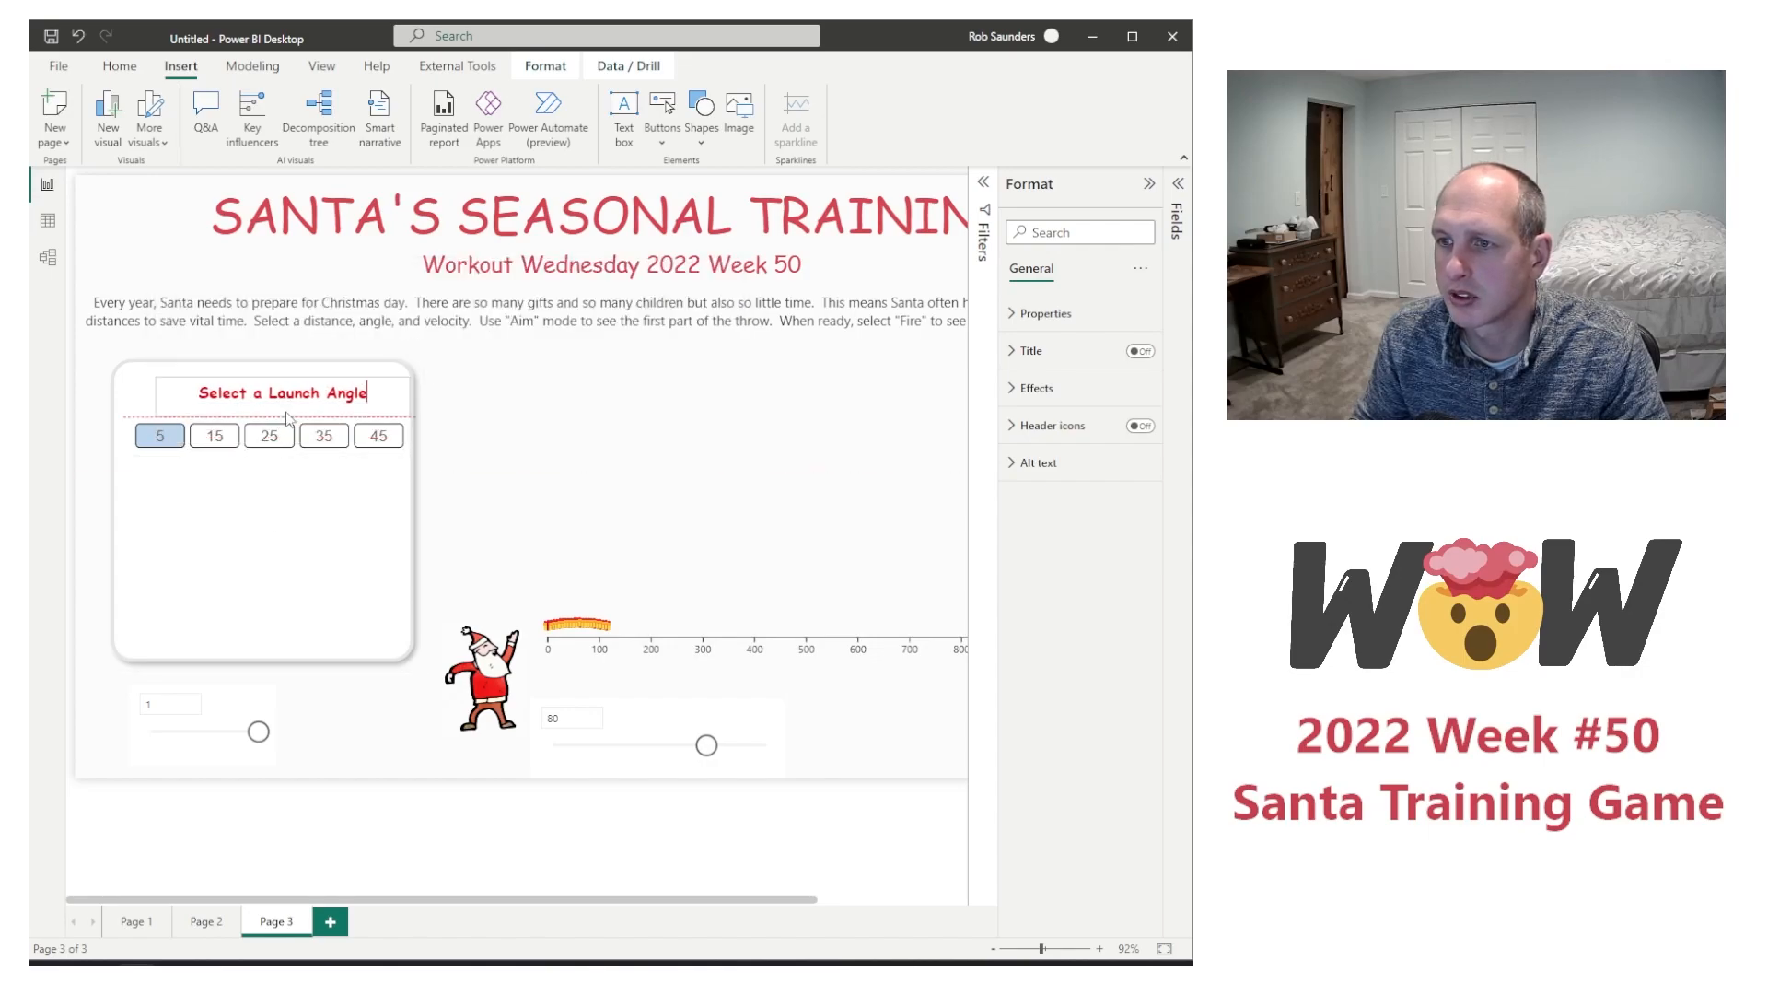
pyautogui.click(163, 408)
pyautogui.moveTo(152, 402); pyautogui.dragTo(129, 402)
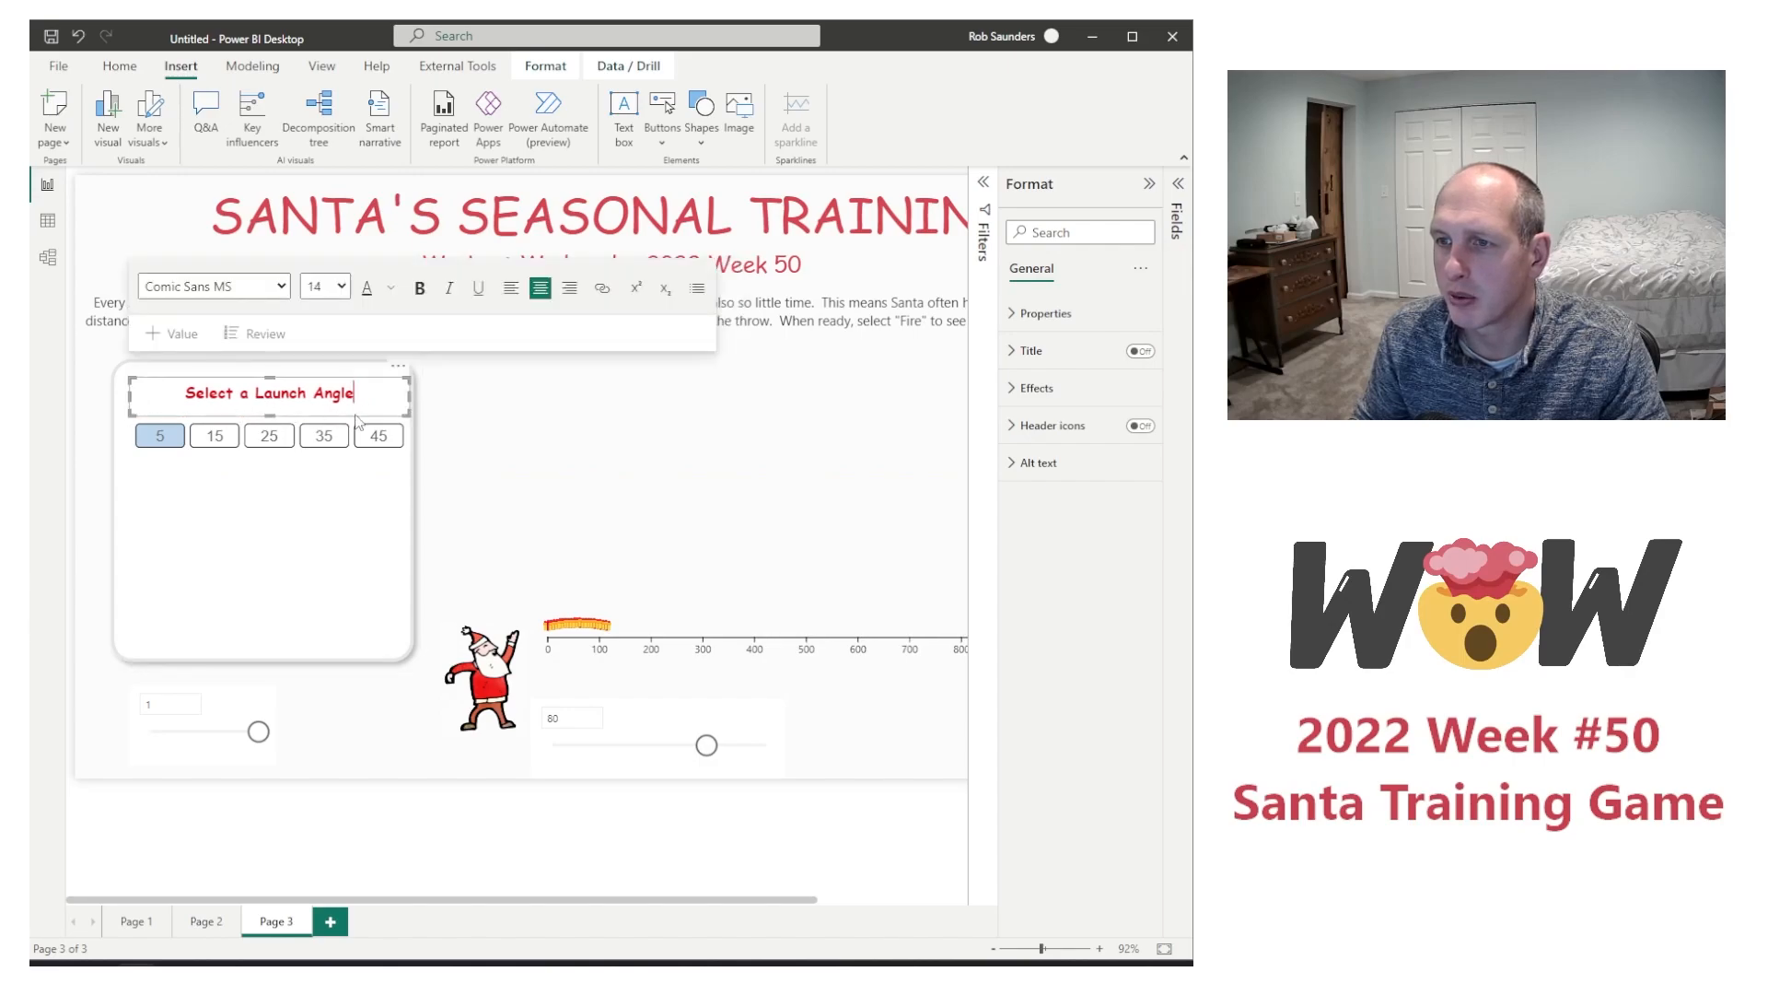
# Step: Move the Launch Angle chiclet slicer up slightly so it sits closer to its label
pyautogui.click(268, 458)
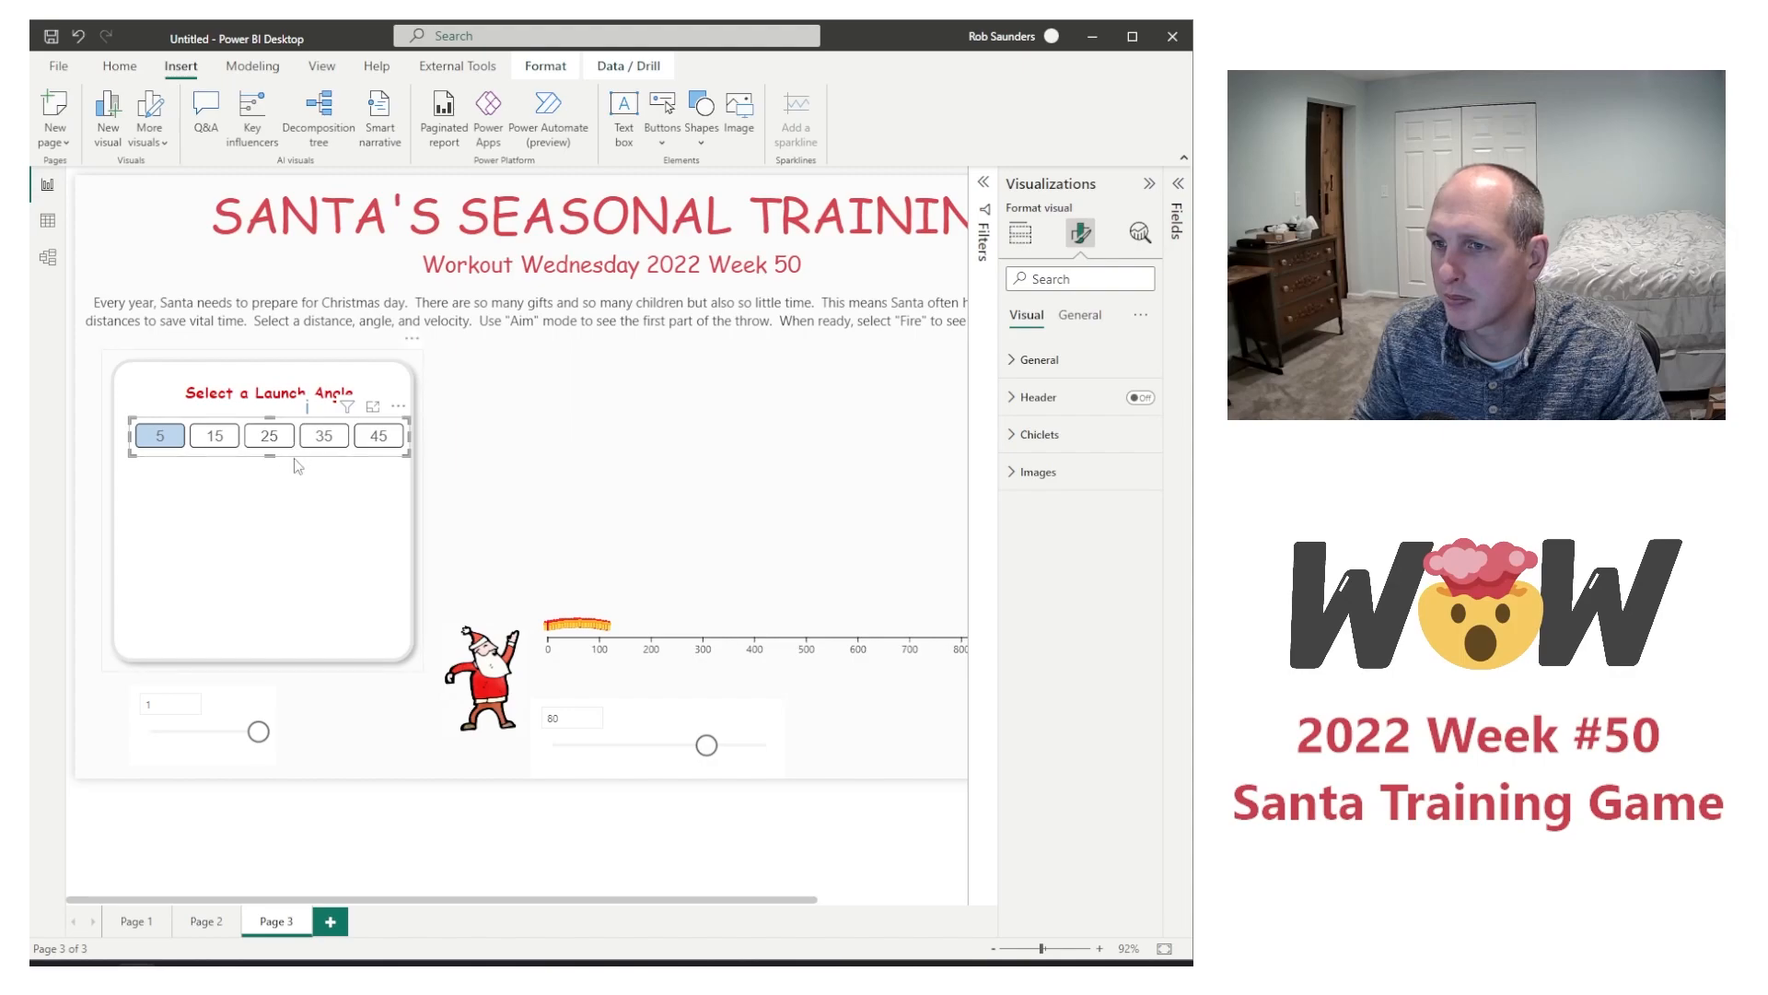
pyautogui.click(295, 451)
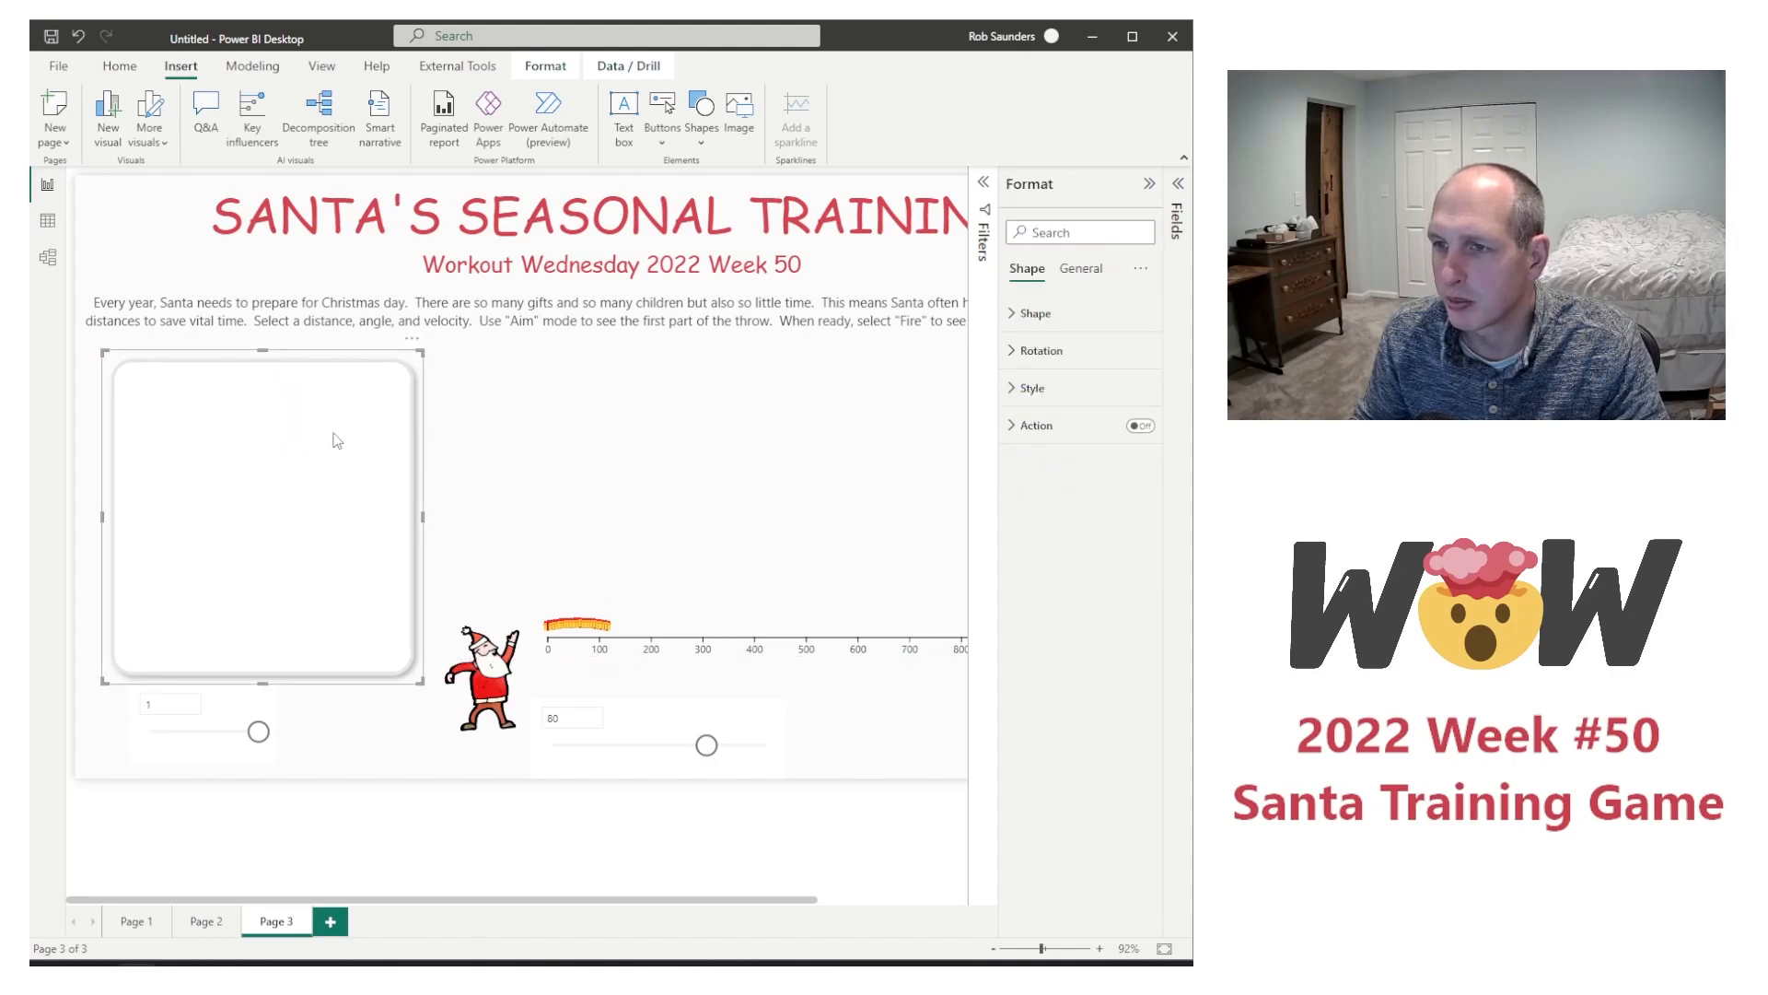
pyautogui.click(521, 385)
pyautogui.click(314, 425)
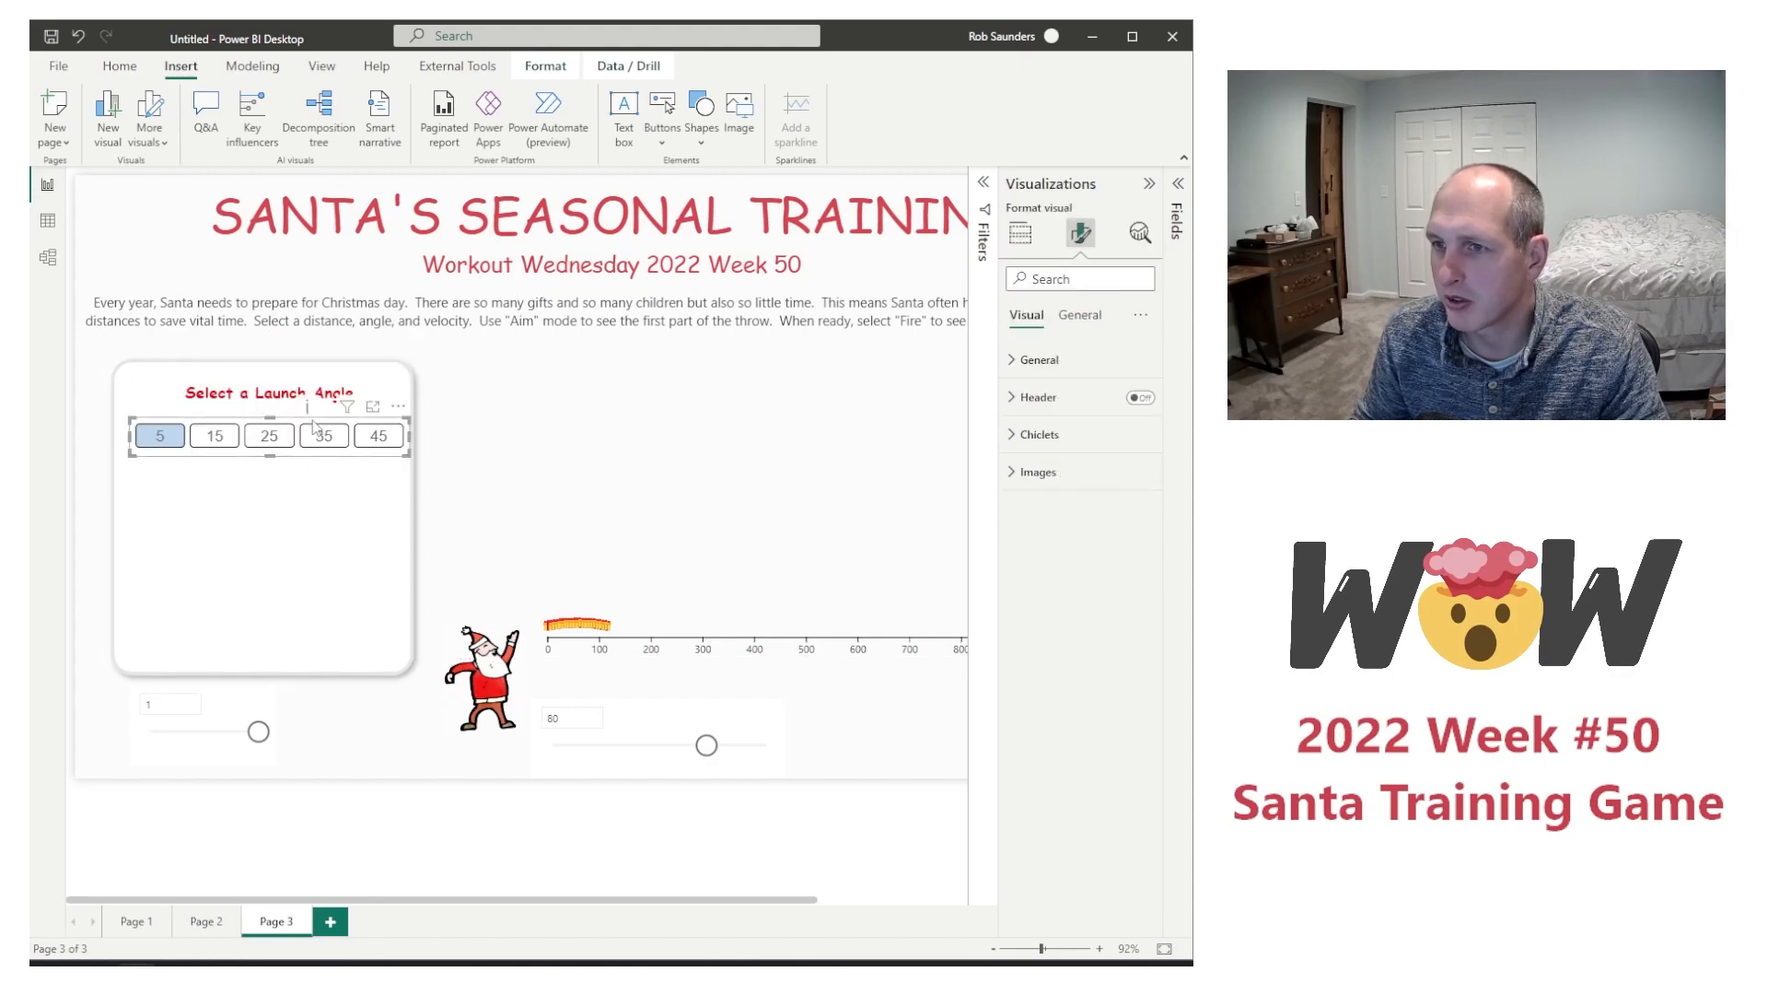
pyautogui.moveTo(314, 426); pyautogui.dragTo(315, 413)
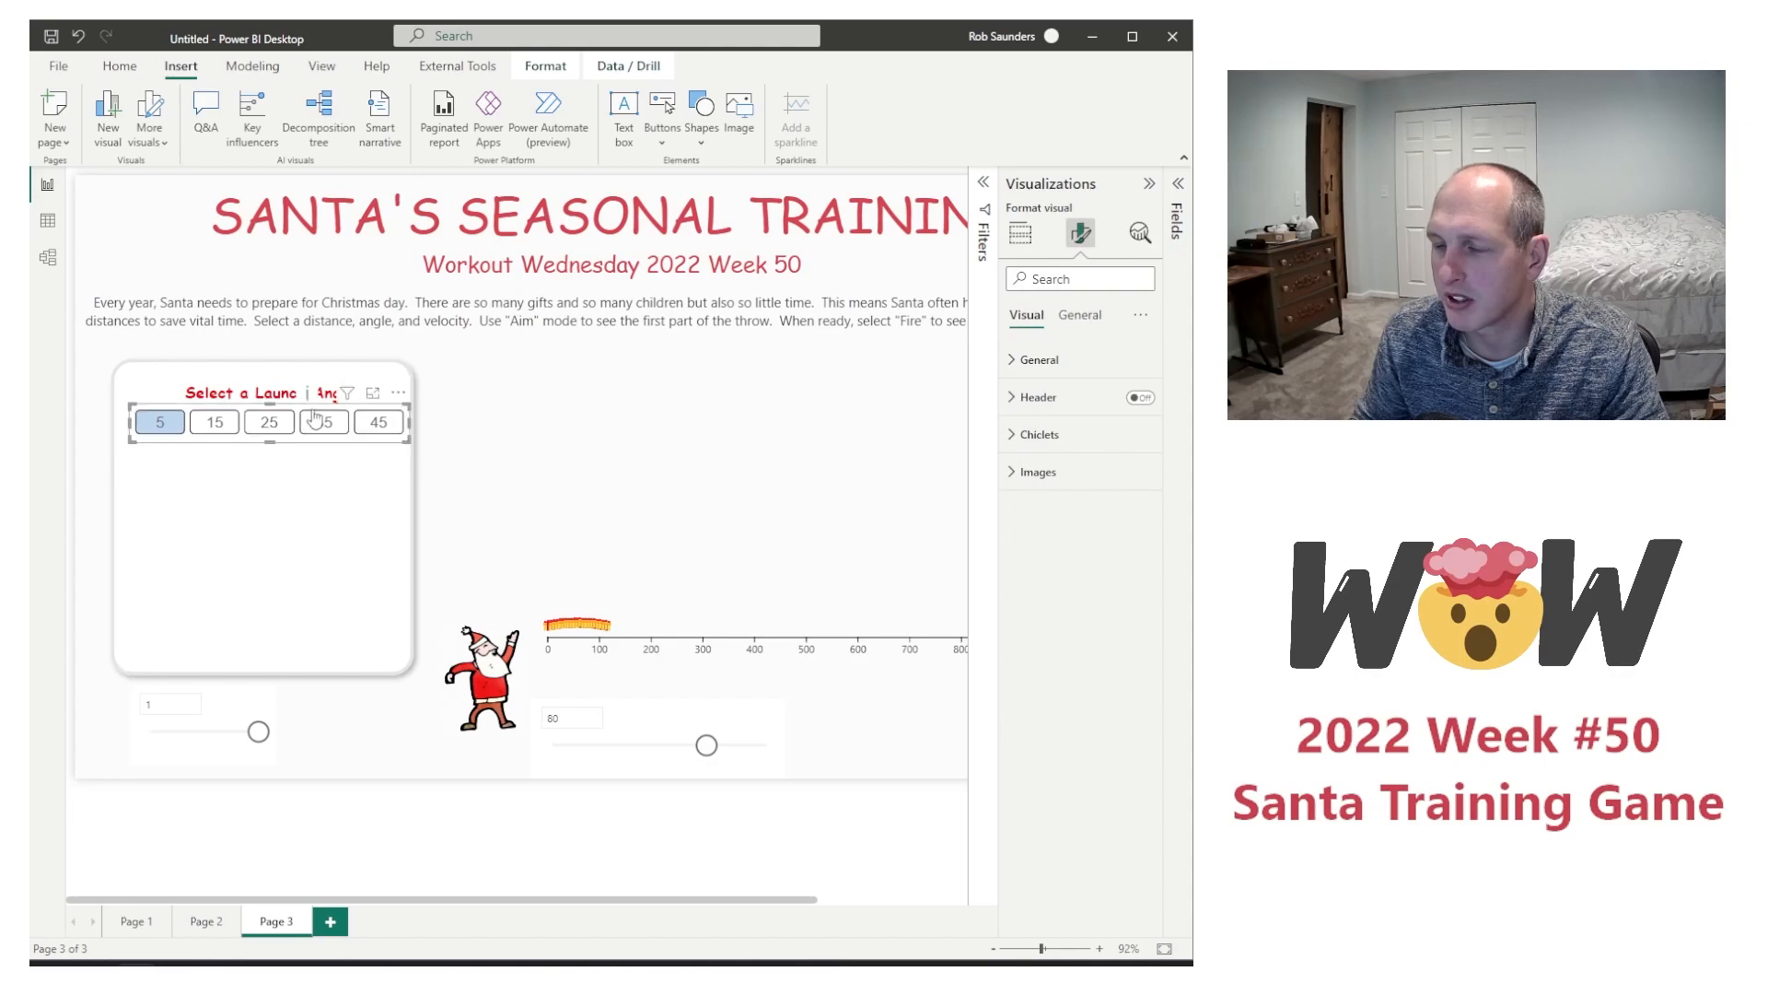
# Step: Turn off the background of the "Select a Launch Angle" text box
pyautogui.click(75, 504)
pyautogui.click(315, 413)
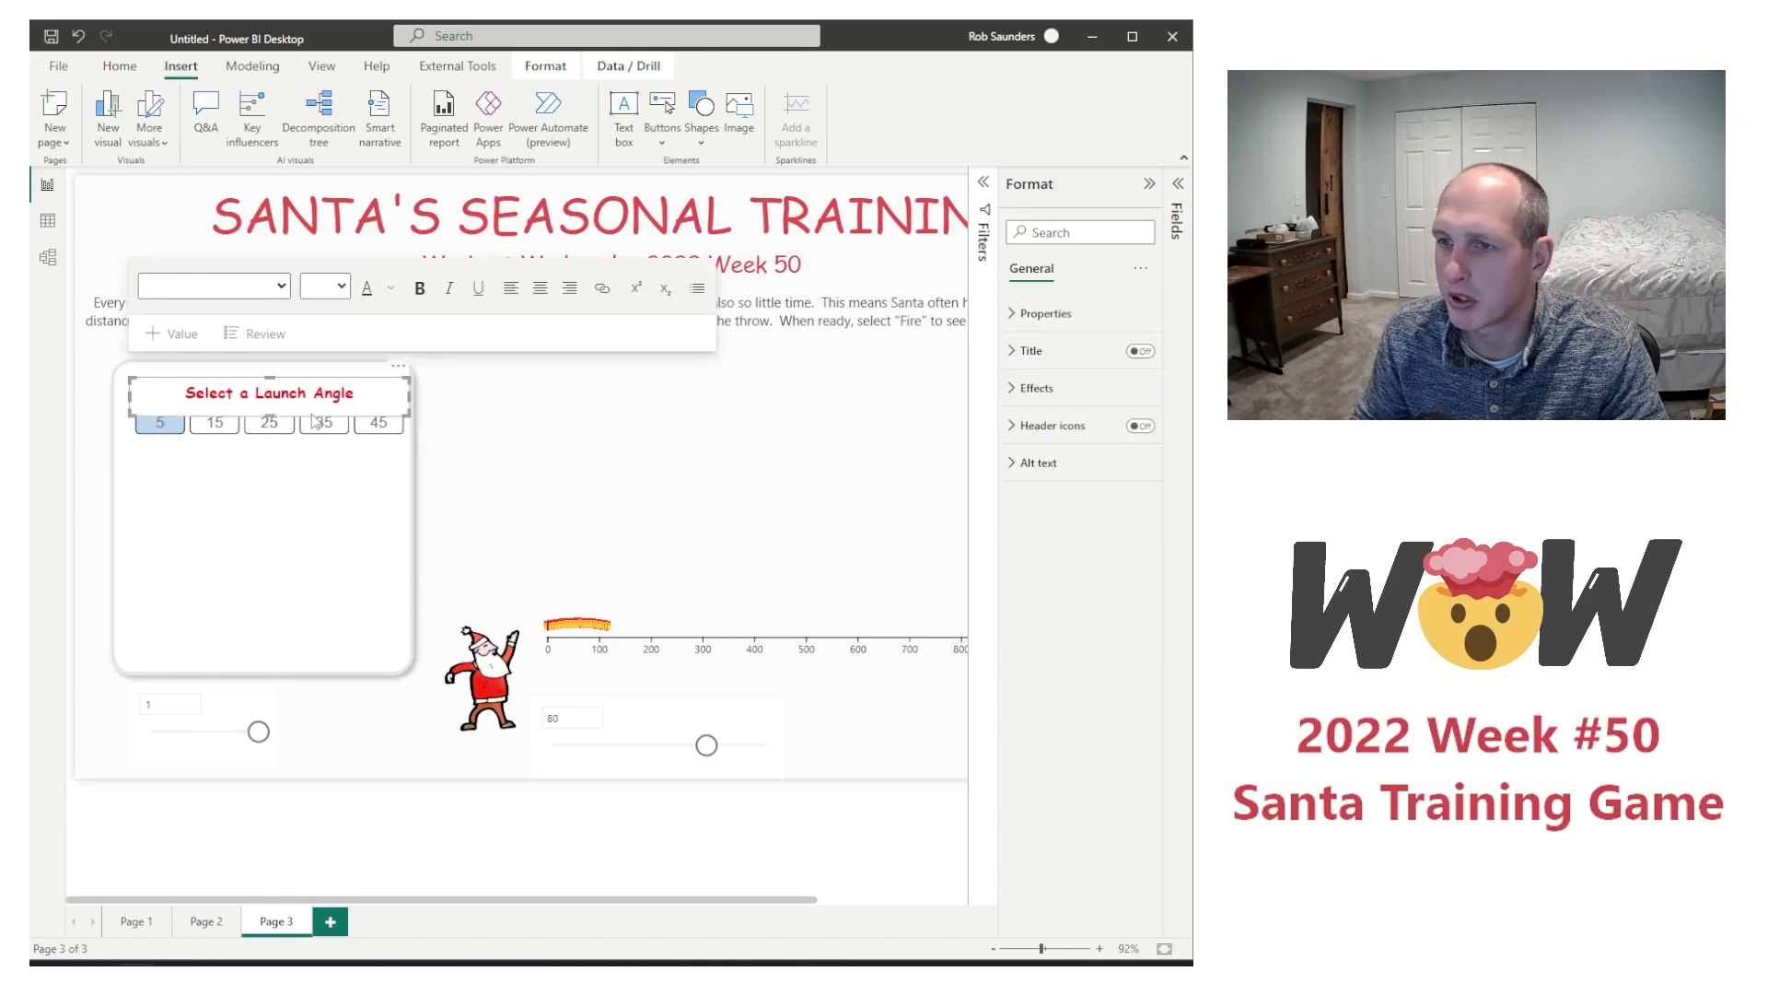
pyautogui.click(1038, 388)
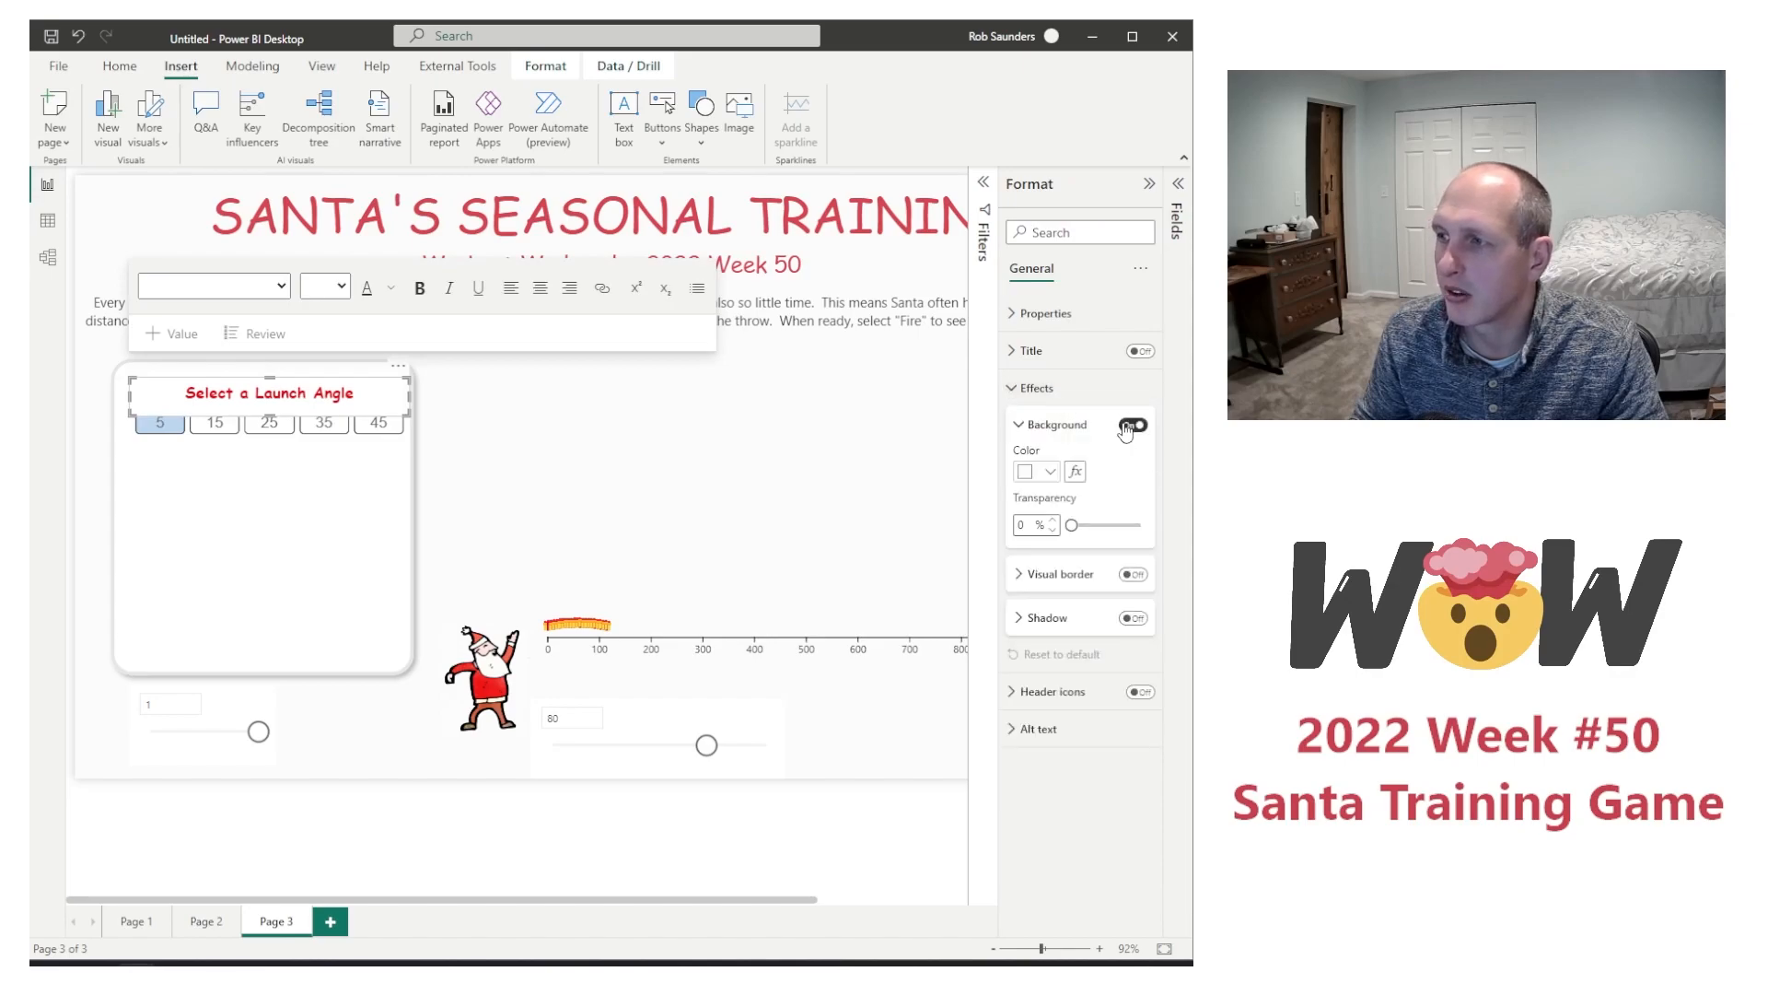
pyautogui.click(97, 522)
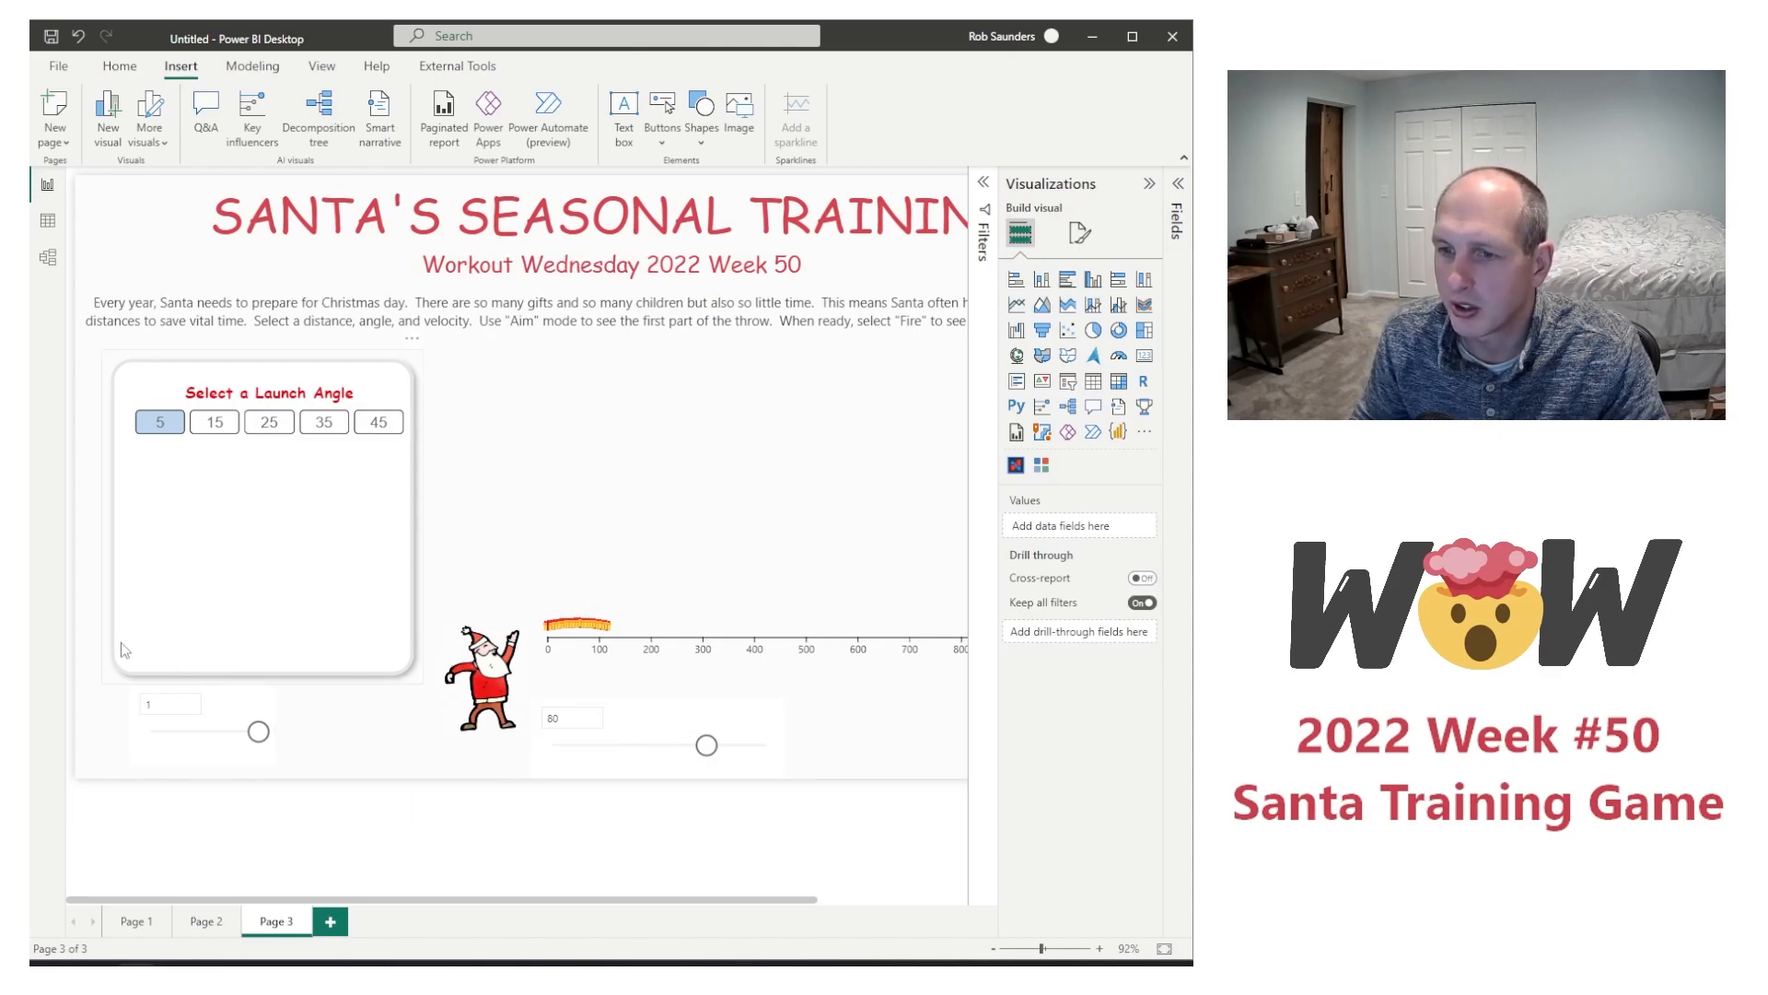
# Step: Insert a text box, paste the label "Select a Velocity (m/s)" into it, and center the text
pyautogui.click(657, 707)
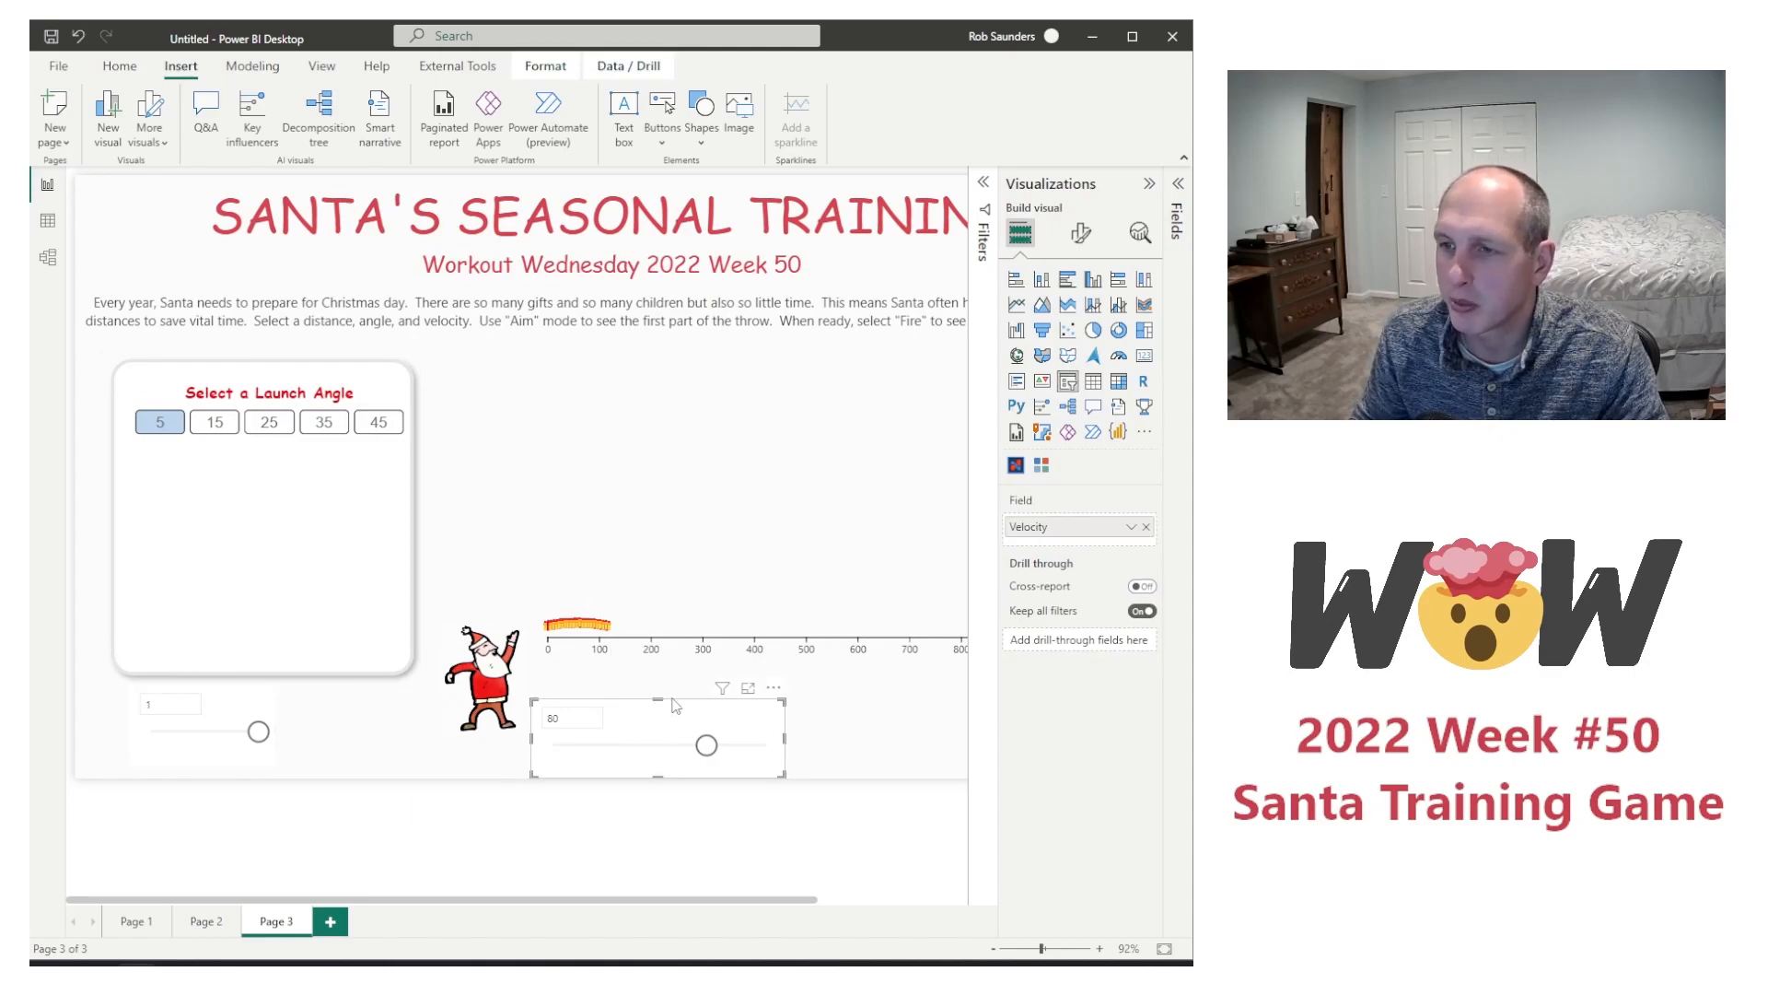
pyautogui.click(673, 699)
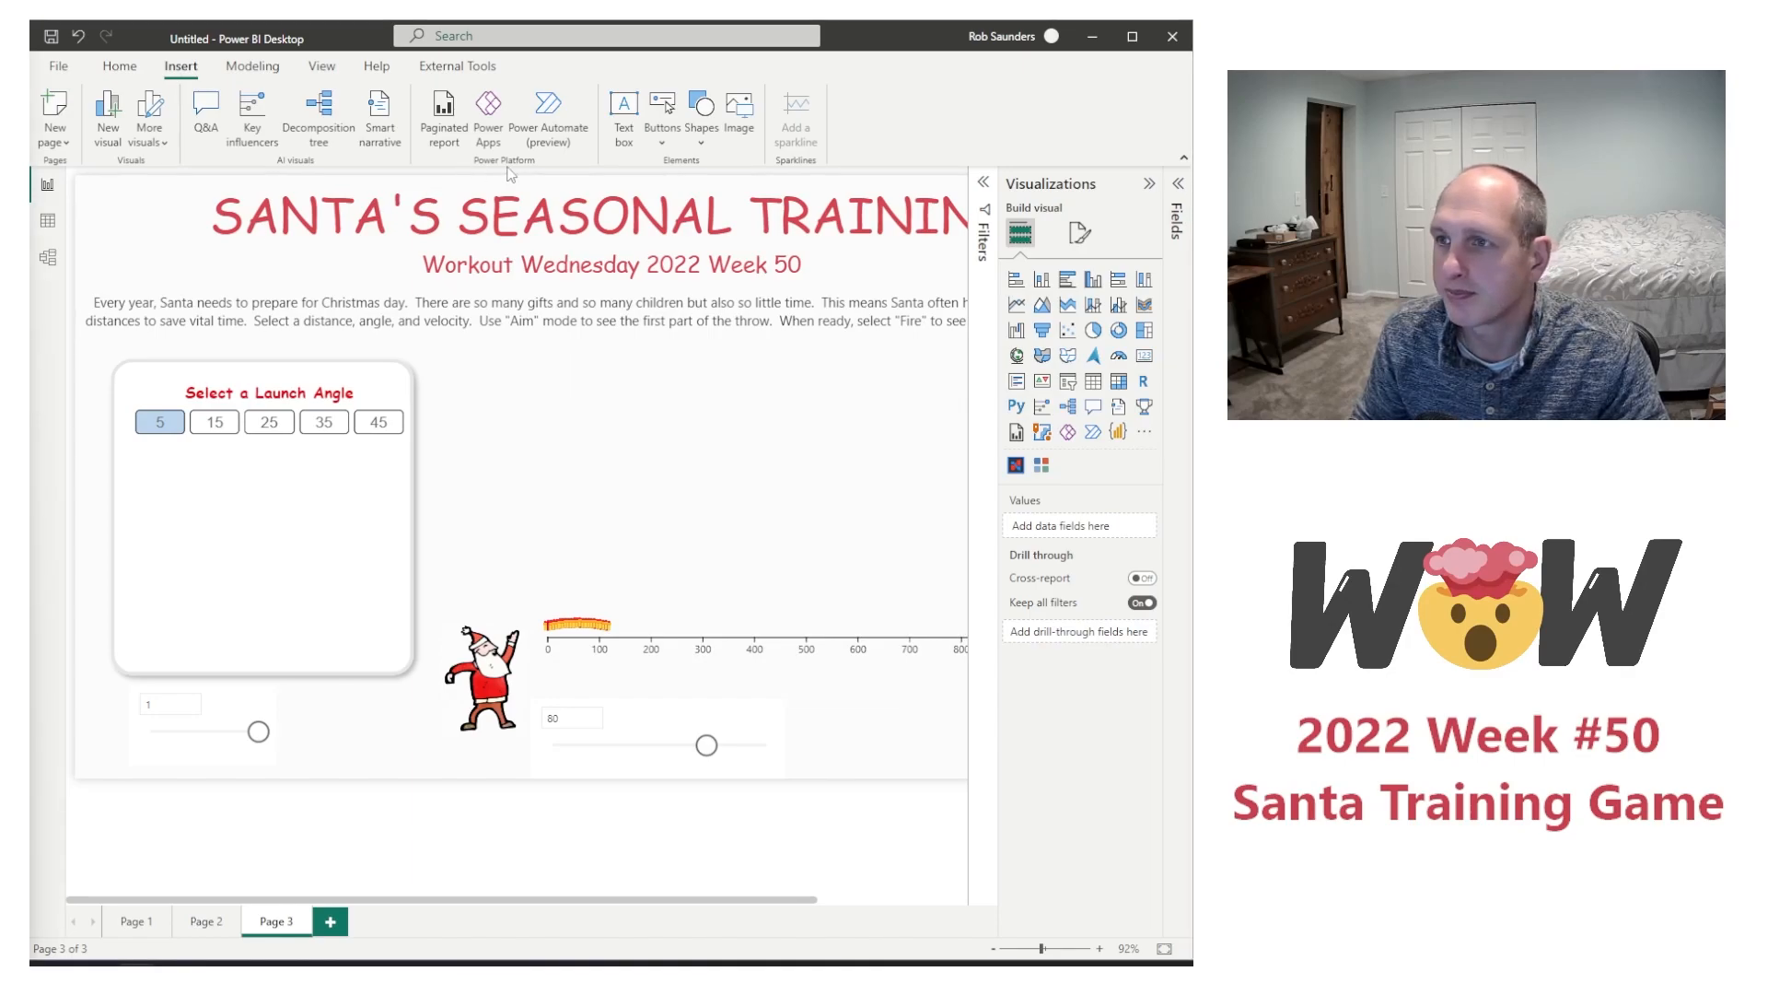
pyautogui.click(625, 139)
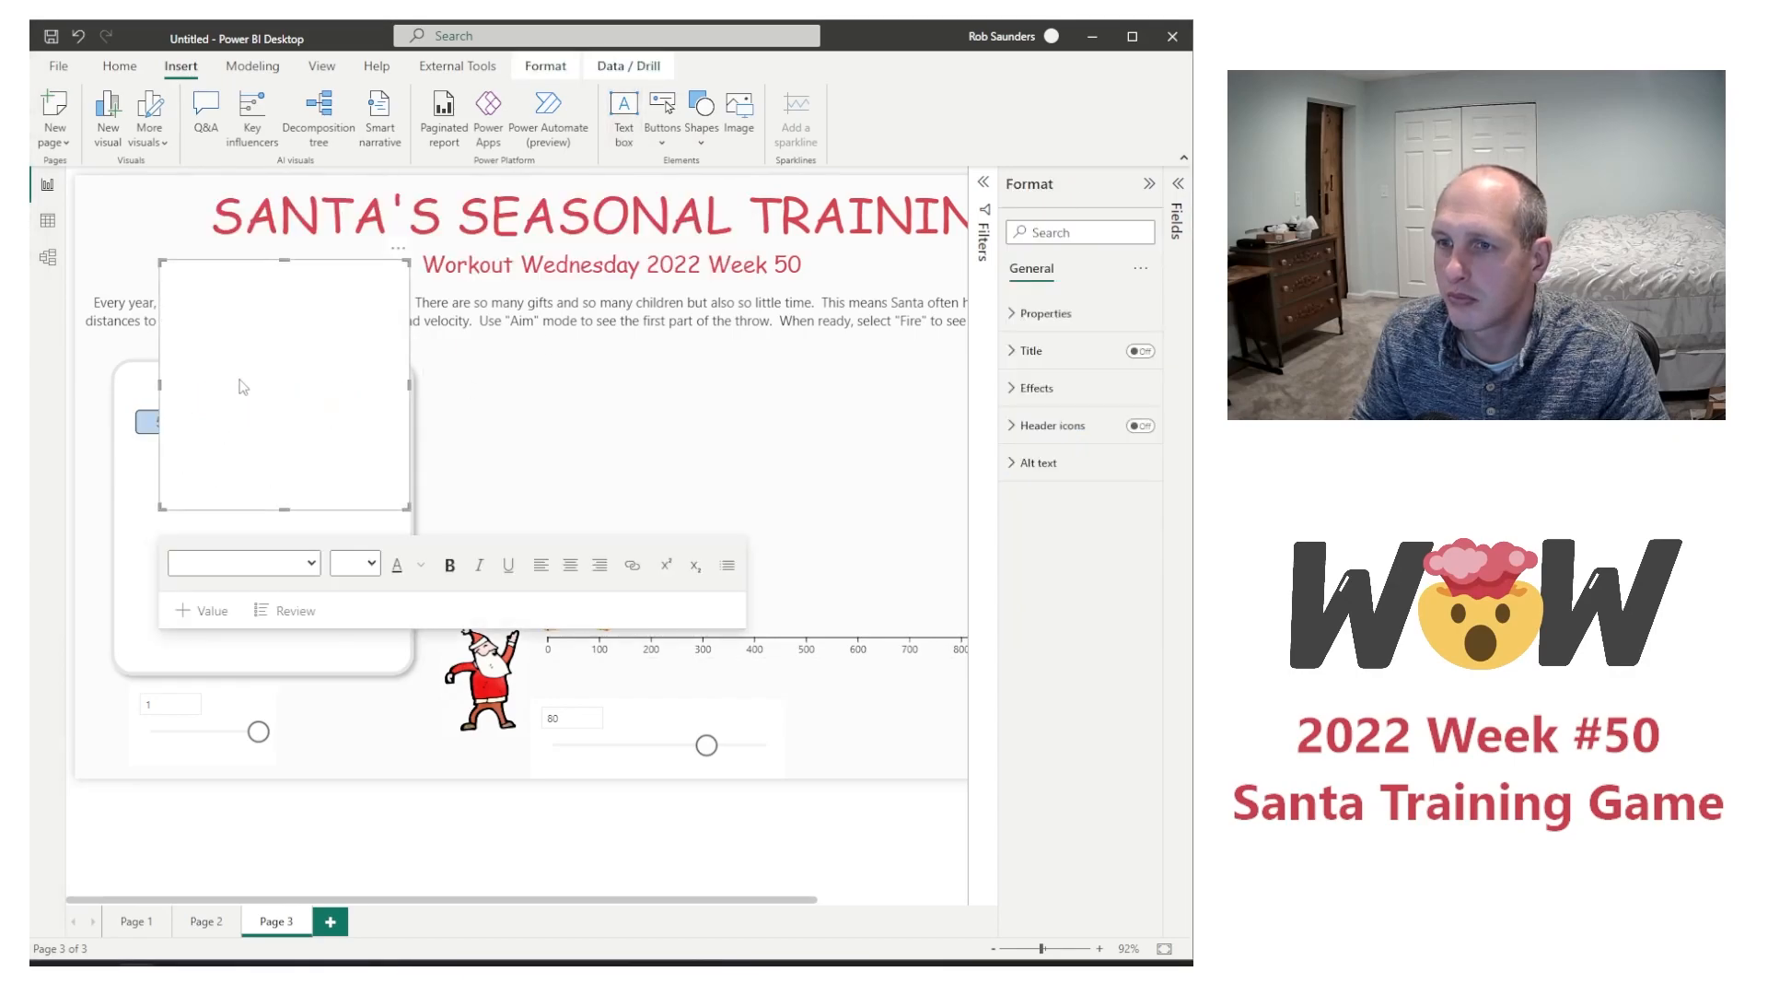
pyautogui.write('Select a Velocity (m/s)')
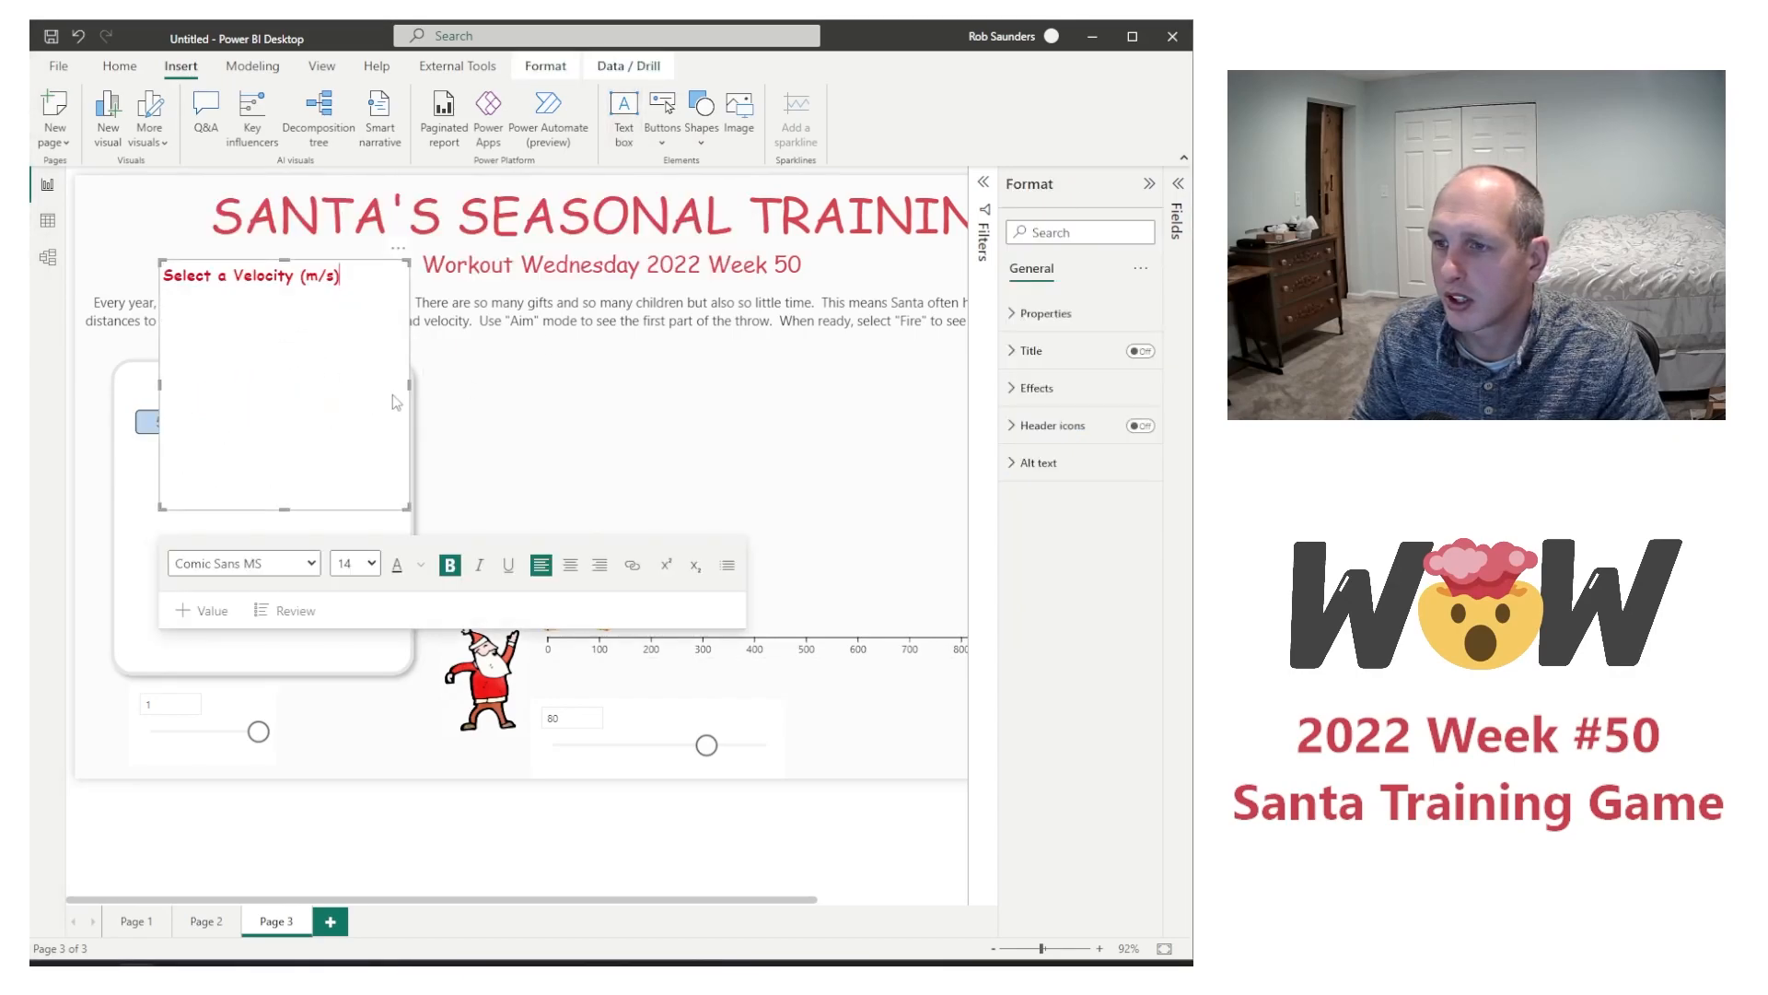
pyautogui.click(570, 564)
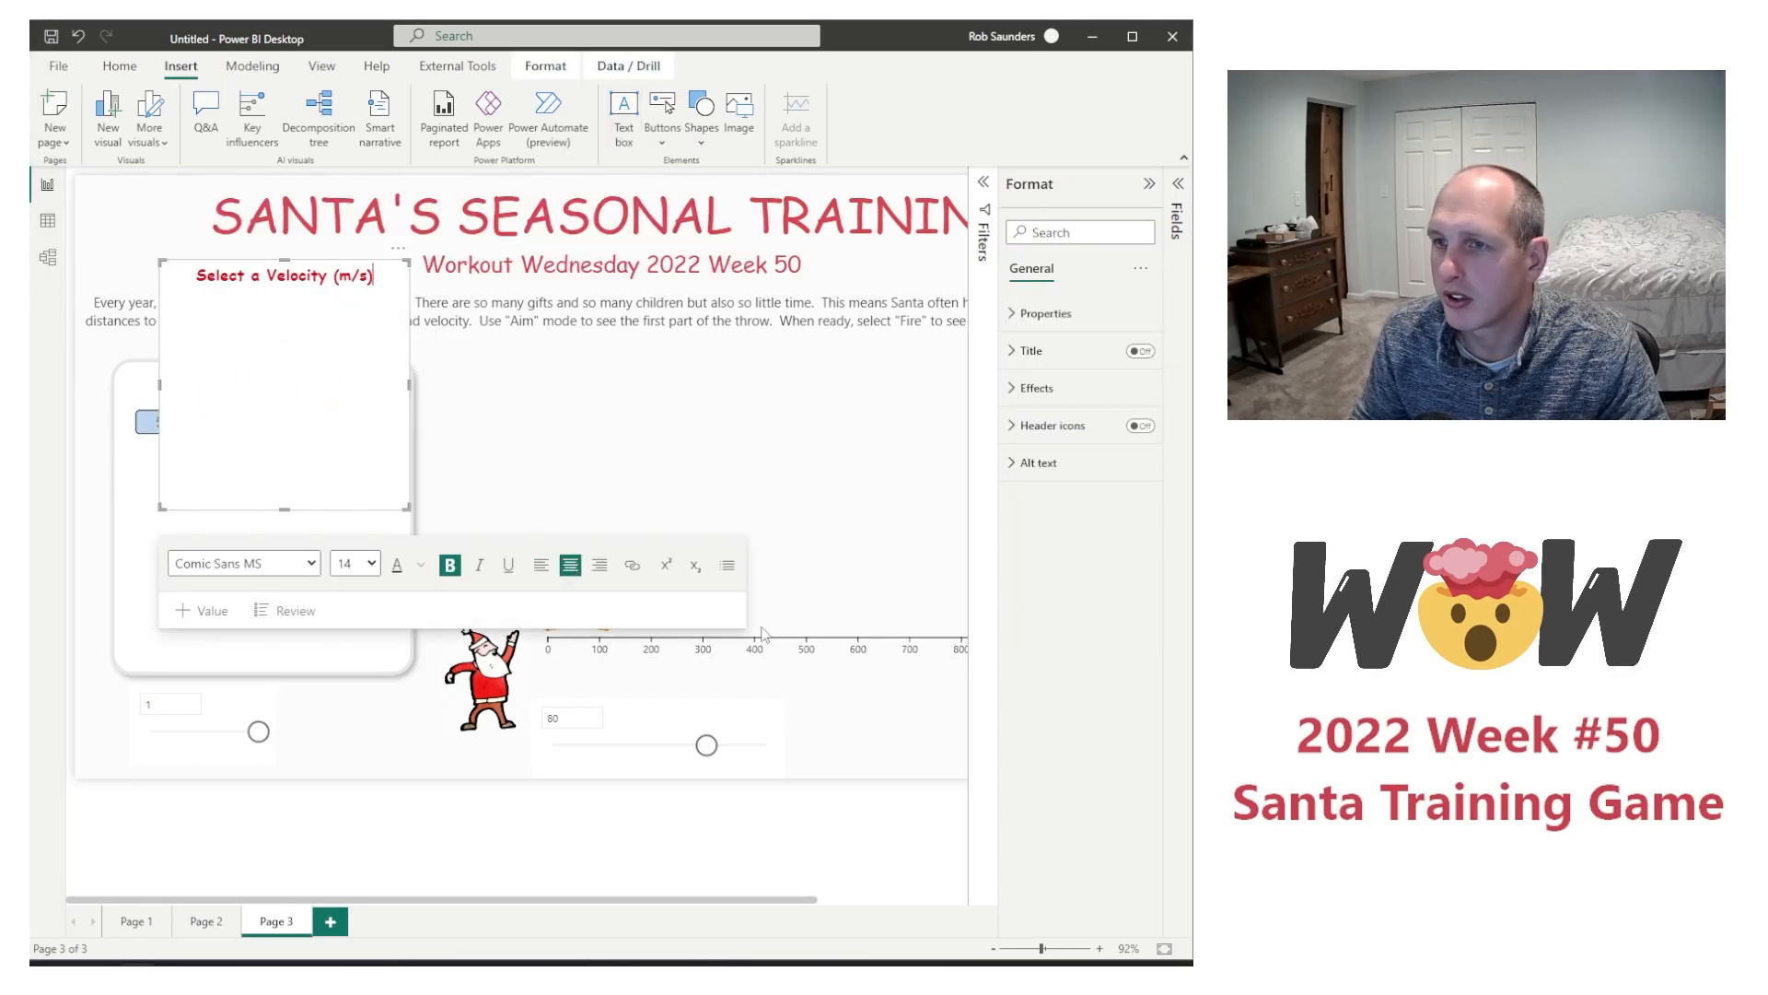
# Step: Turn off the velocity label's background, shrink the text box to a single-line strip, and place it below the Launch Angle chiclets
pyautogui.click(1037, 388)
pyautogui.click(1133, 425)
pyautogui.moveTo(283, 510); pyautogui.dragTo(282, 281)
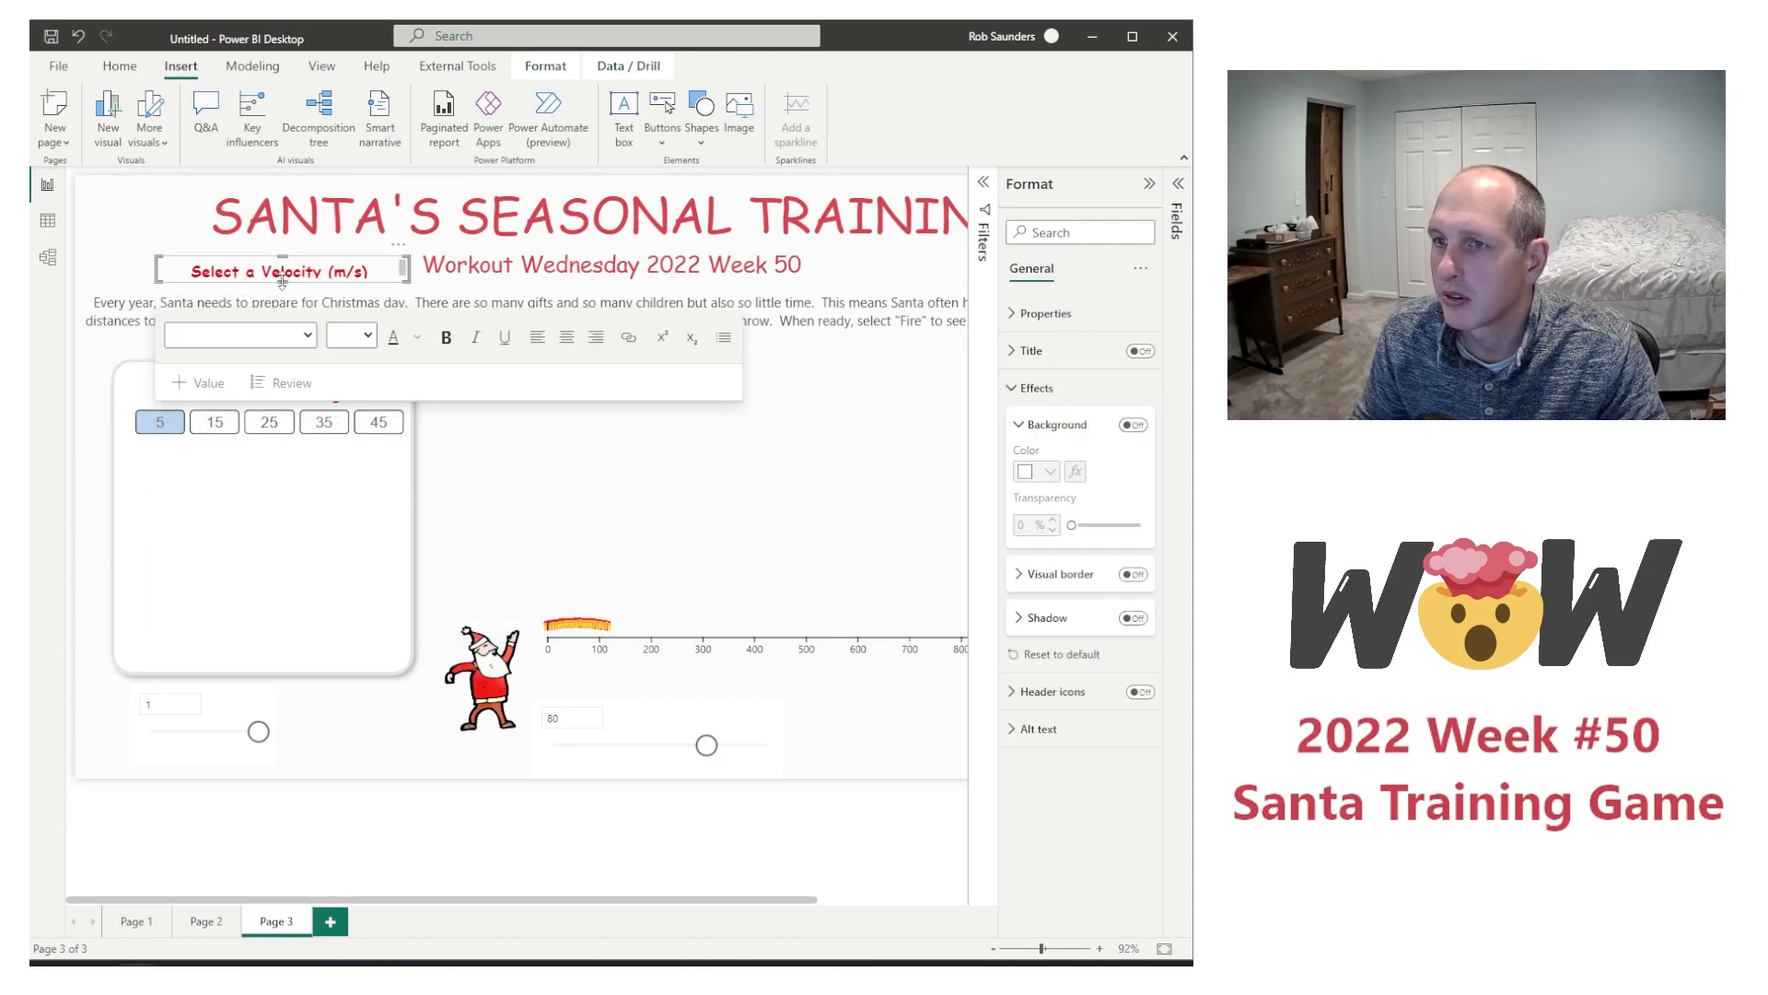
pyautogui.moveTo(341, 273); pyautogui.dragTo(392, 485)
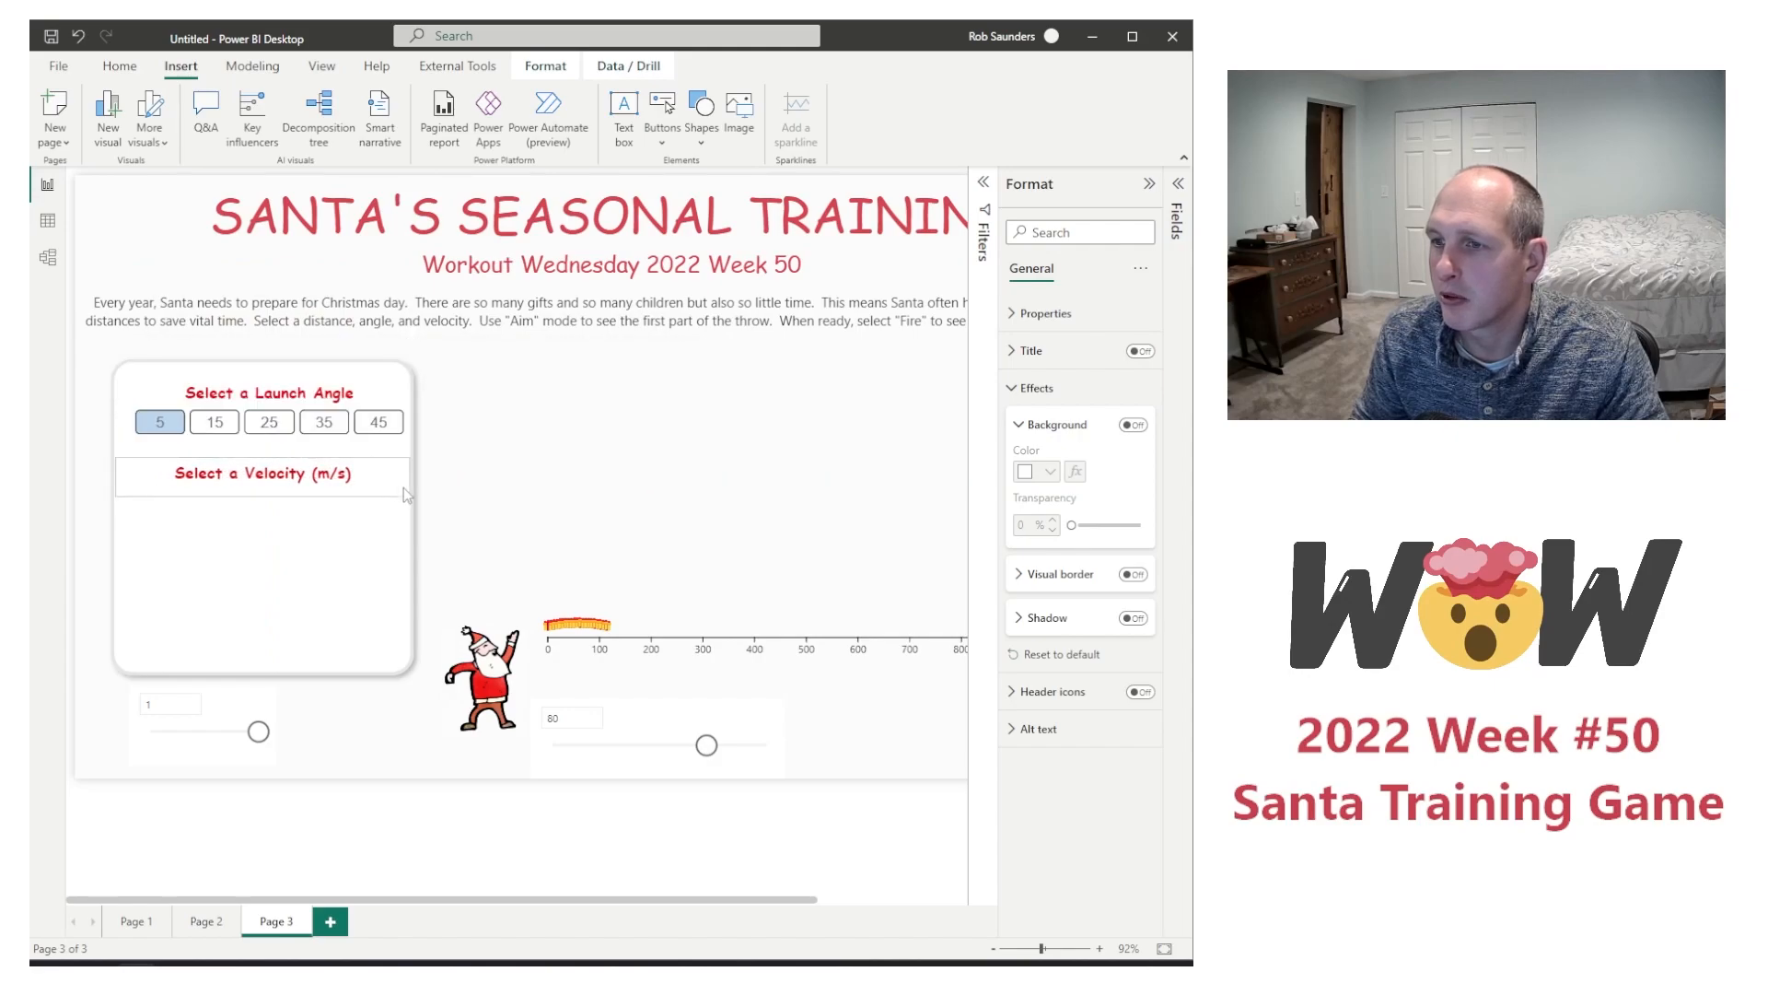
pyautogui.click(394, 480)
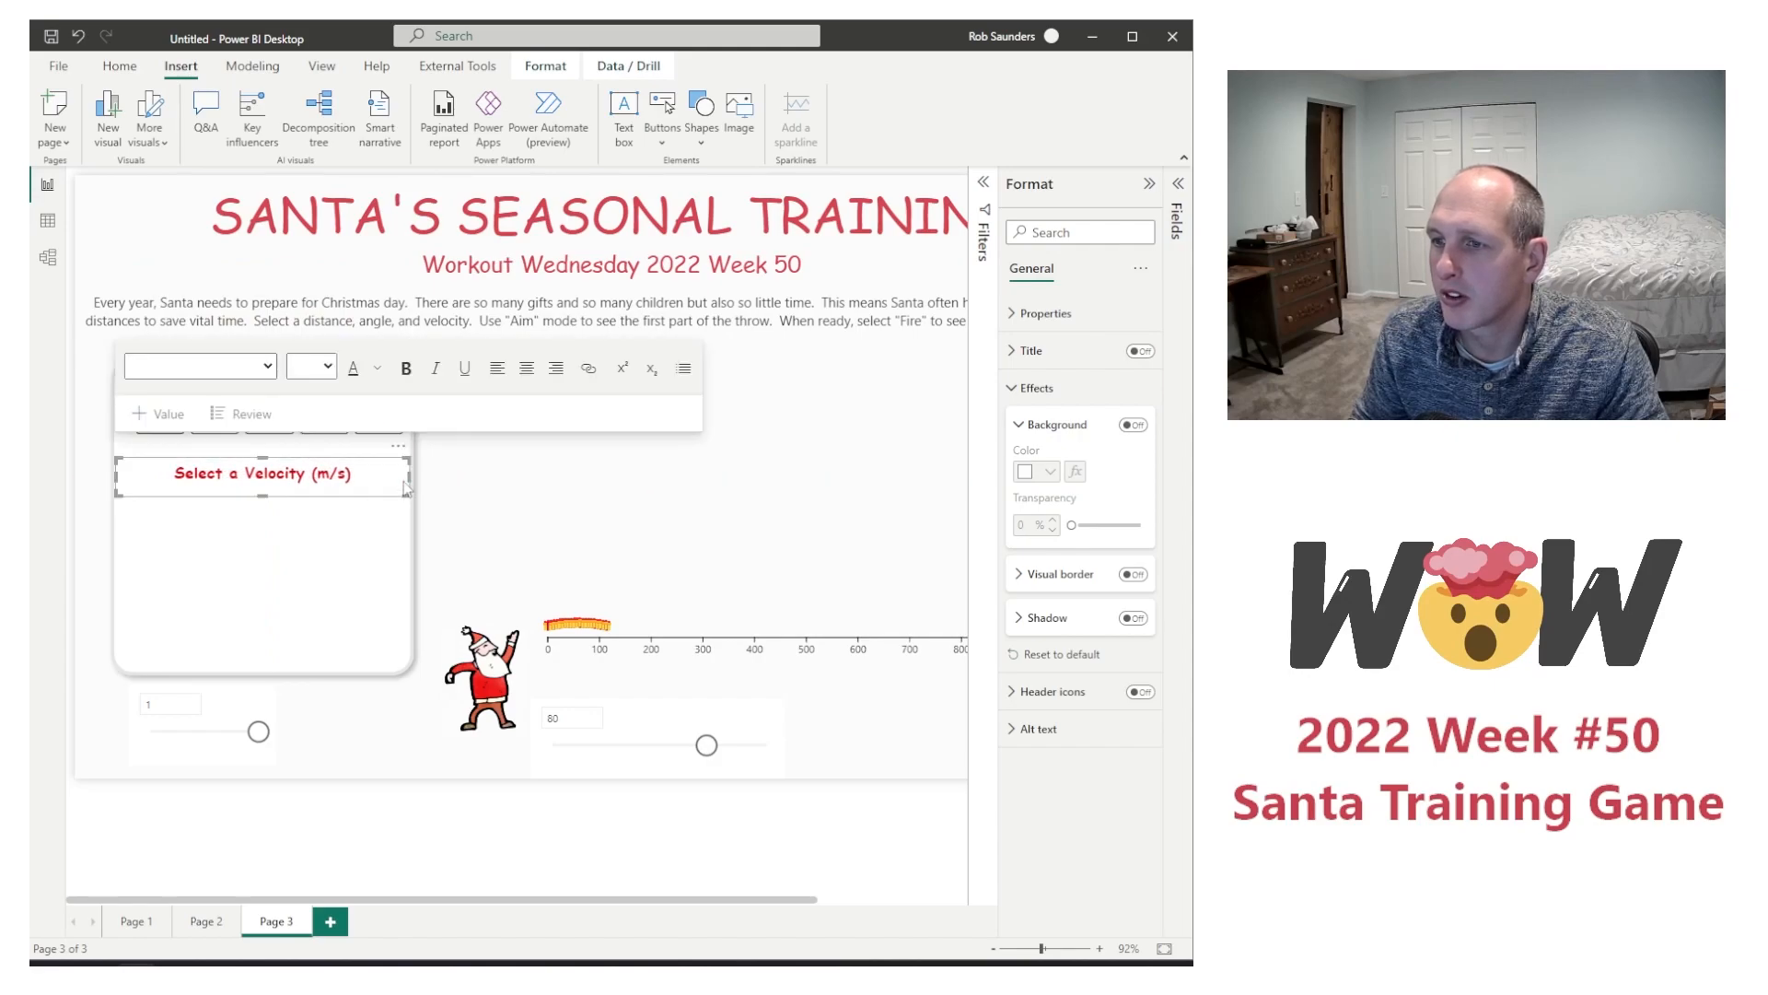
# Step: Duplicate the Launch Angle chiclet slicer, keep the white panel in its original place, and select the copy
pyautogui.click(363, 445)
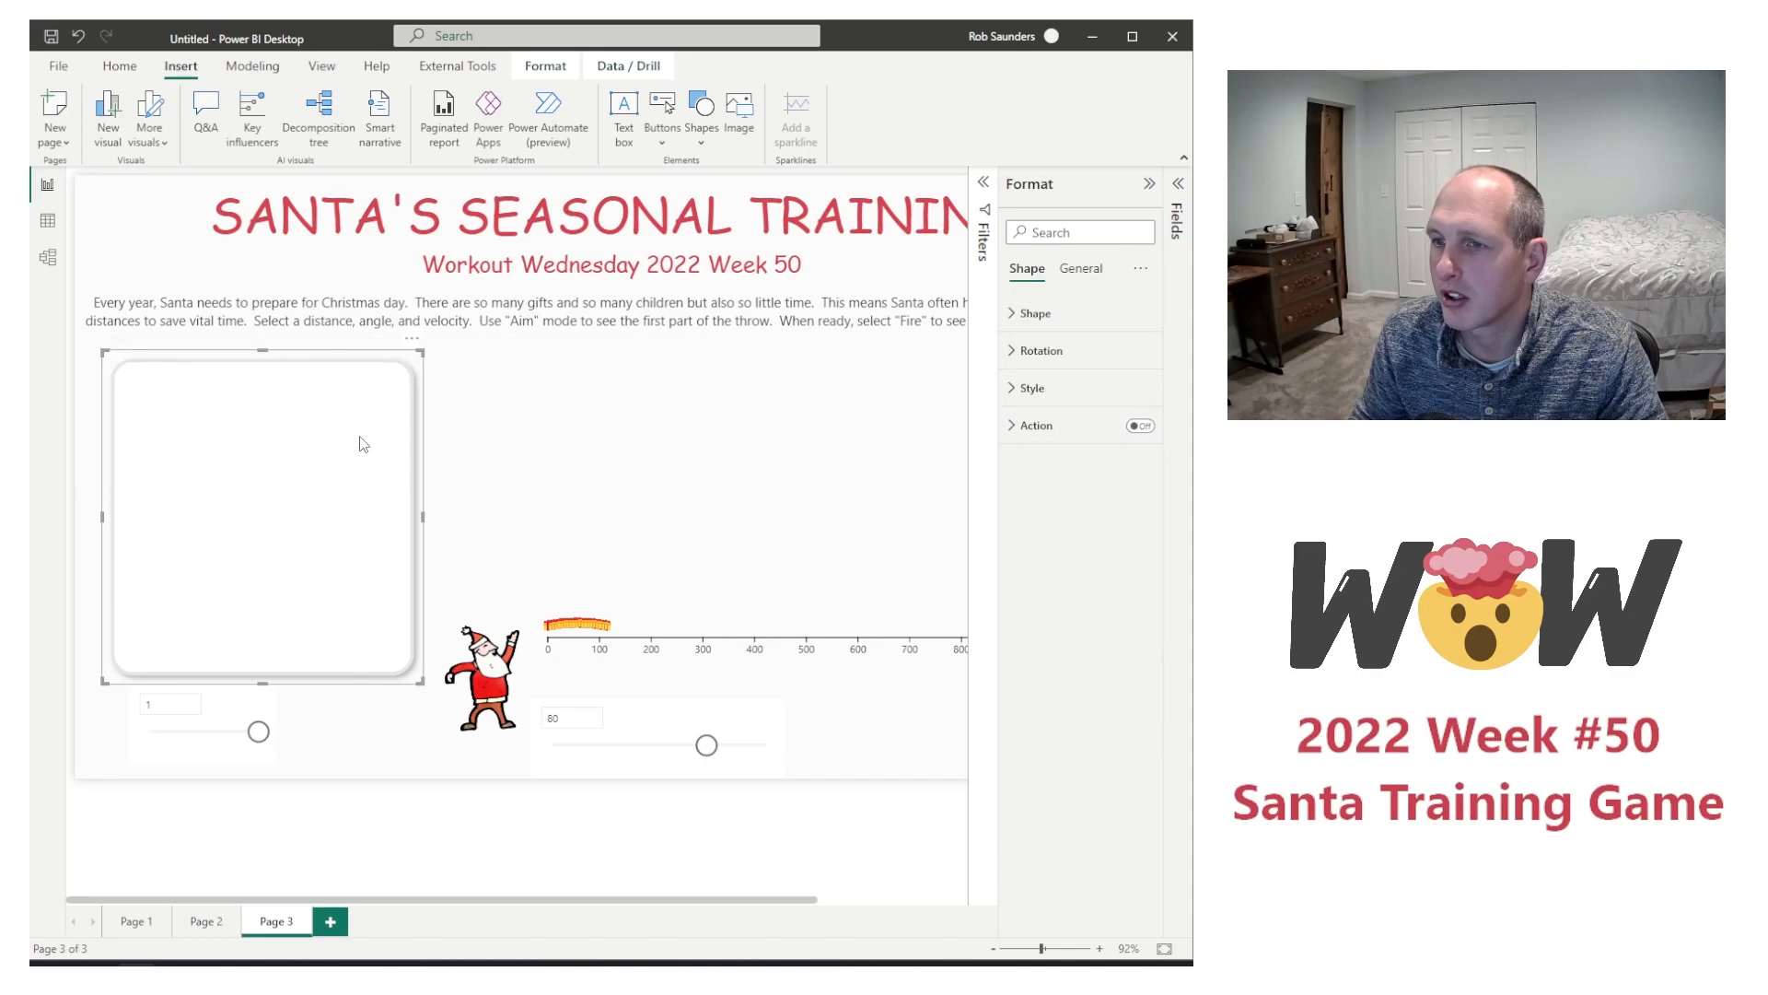
pyautogui.click(101, 455)
pyautogui.click(246, 433)
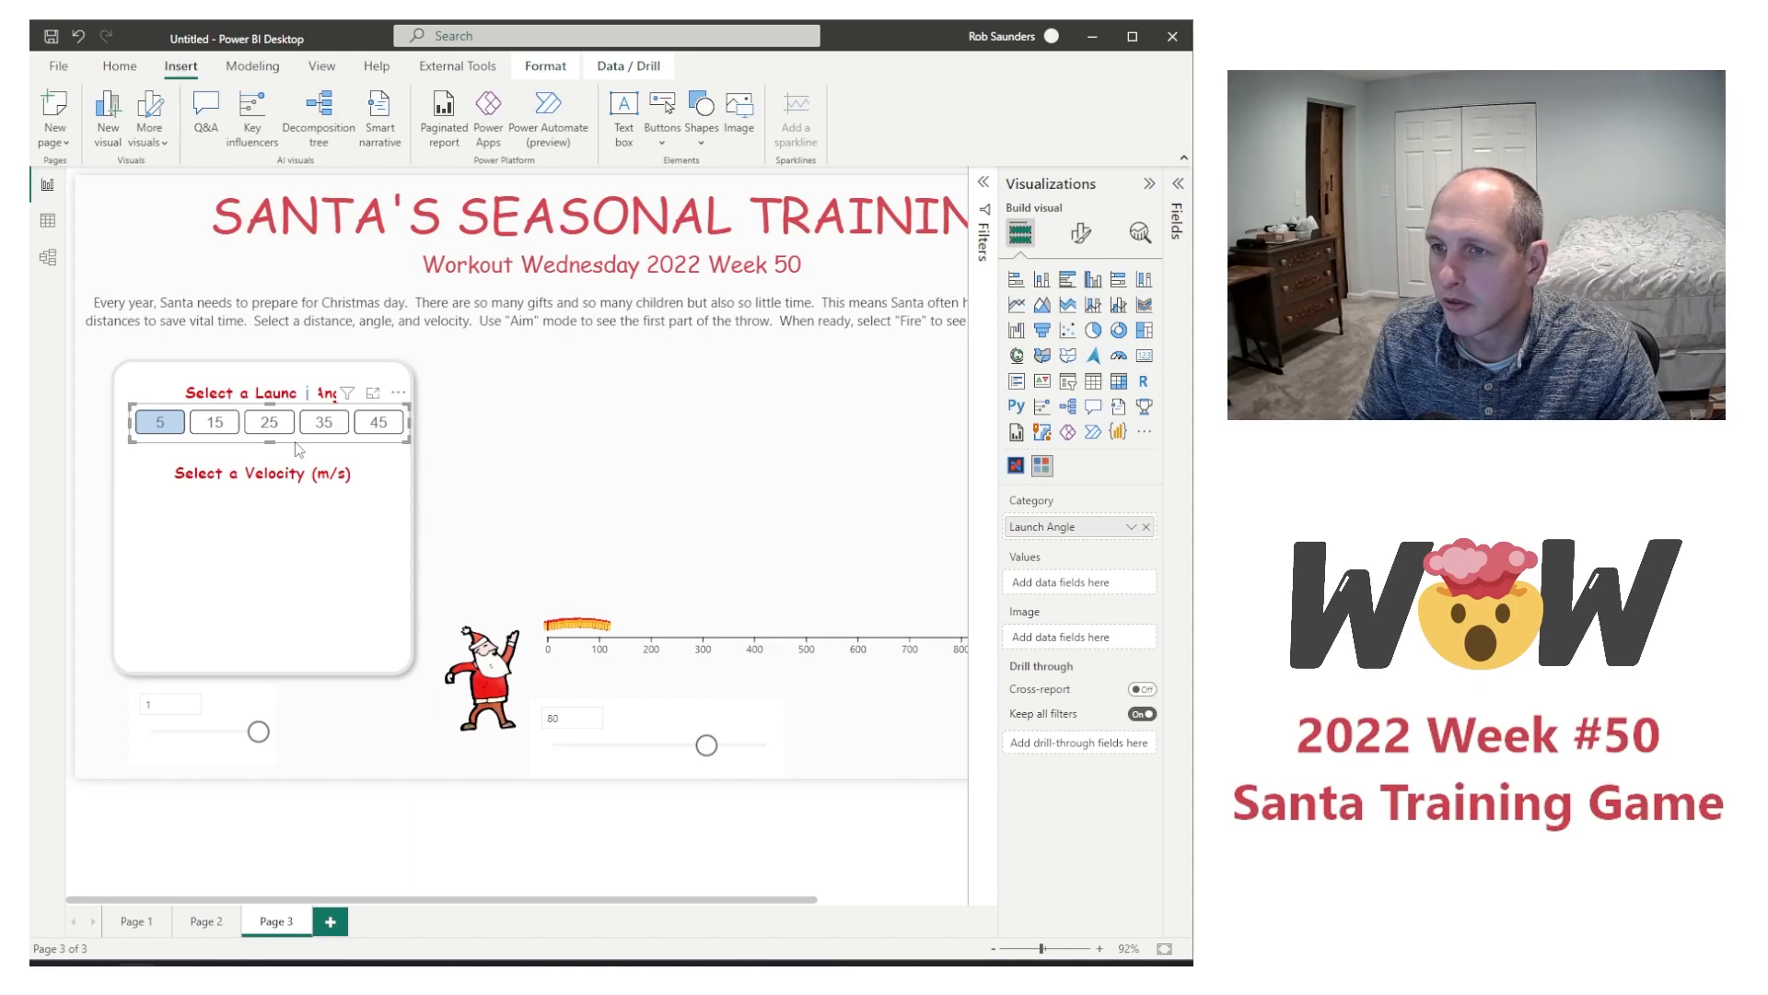
pyautogui.hotkey('ctrl', 'v')
pyautogui.moveTo(312, 459); pyautogui.dragTo(301, 541)
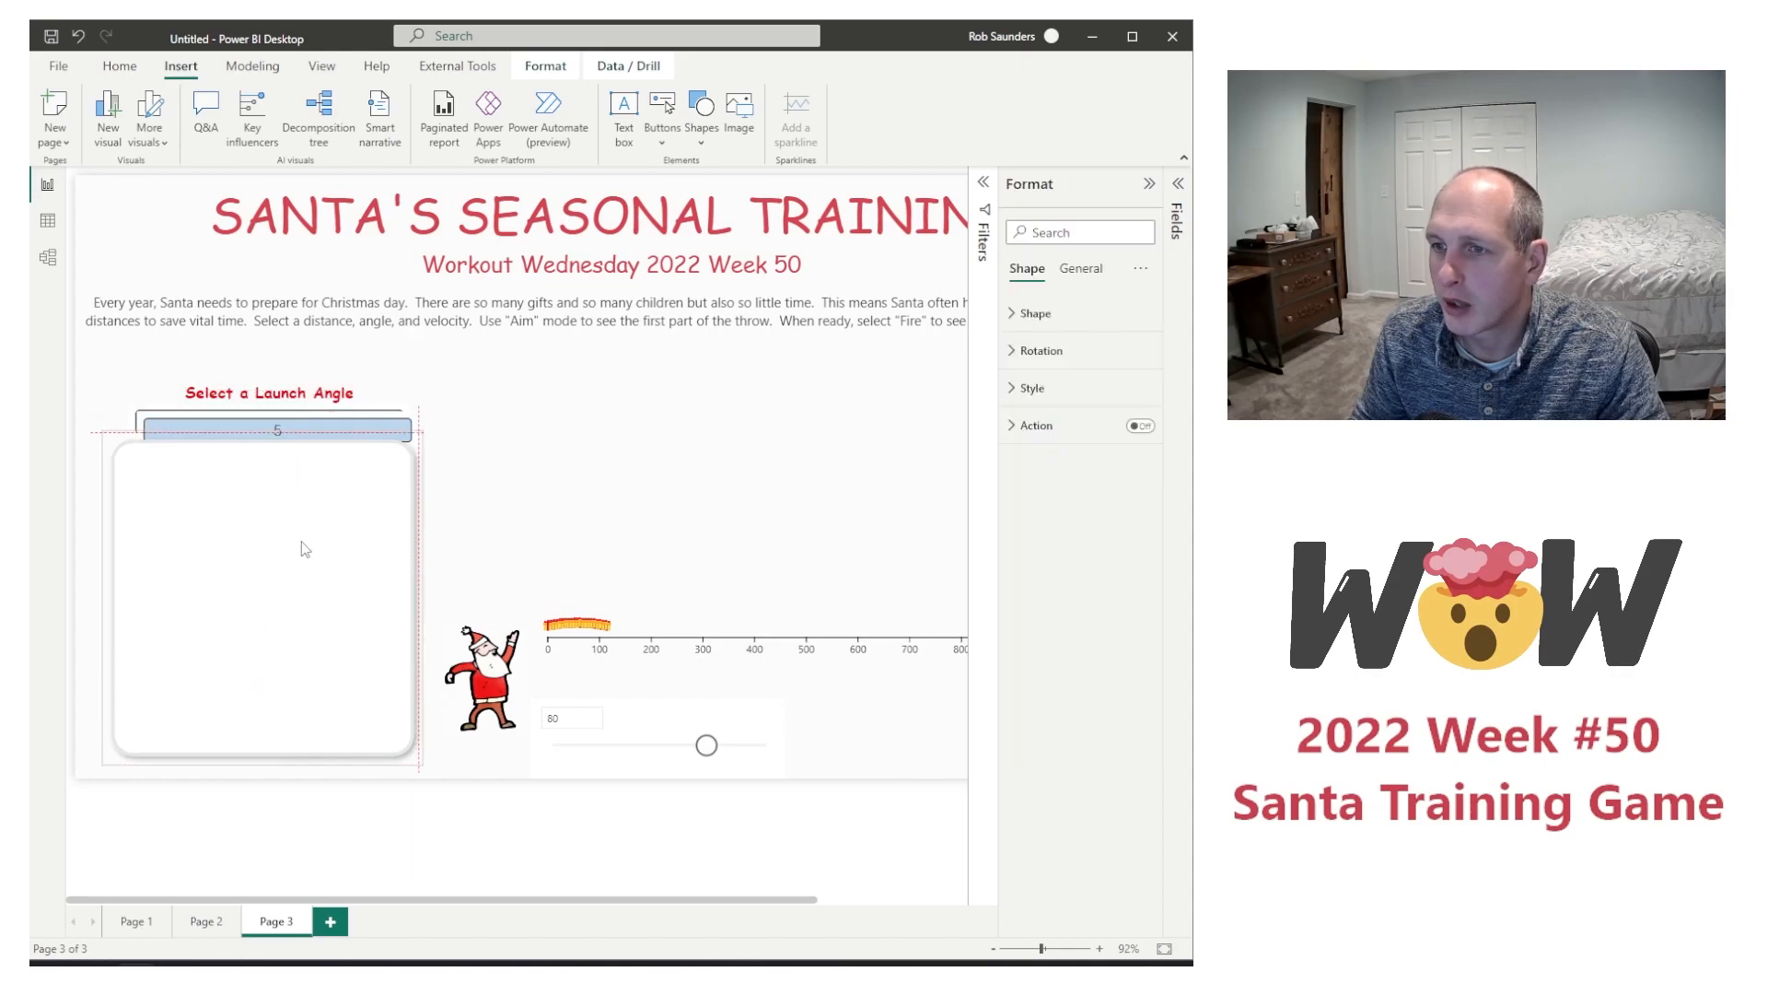
pyautogui.hotkey('ctrl', 'z')
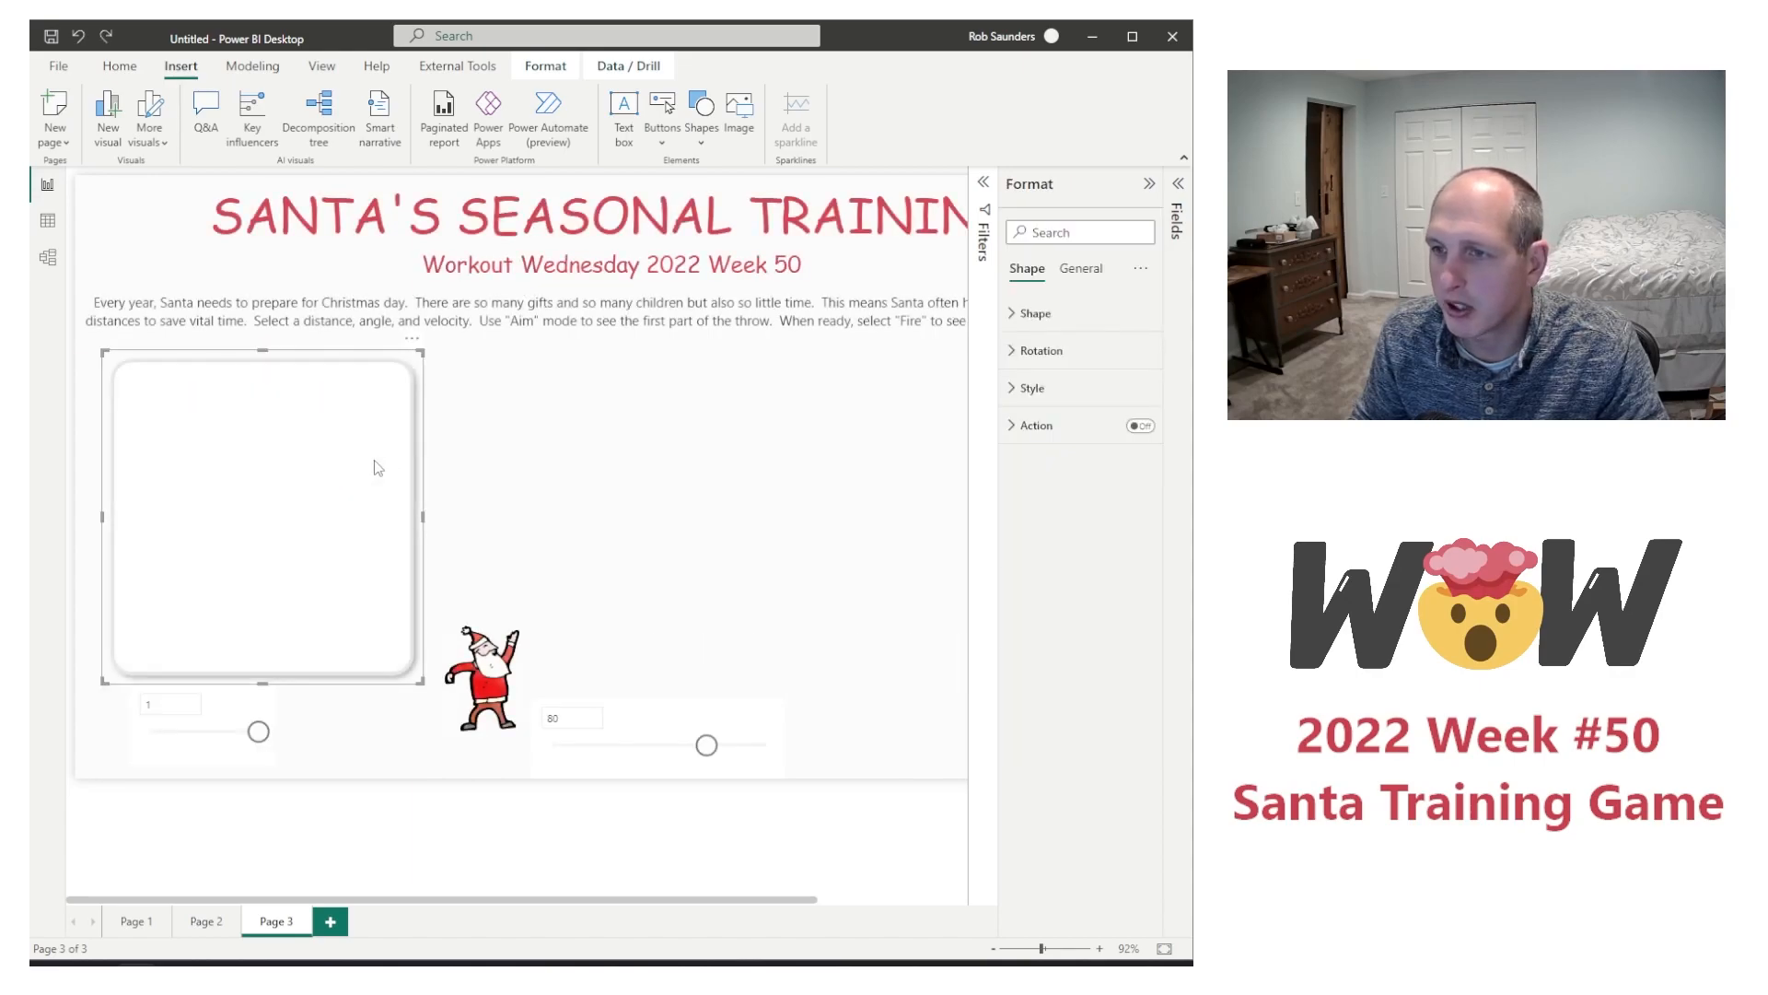
pyautogui.click(555, 419)
pyautogui.click(385, 445)
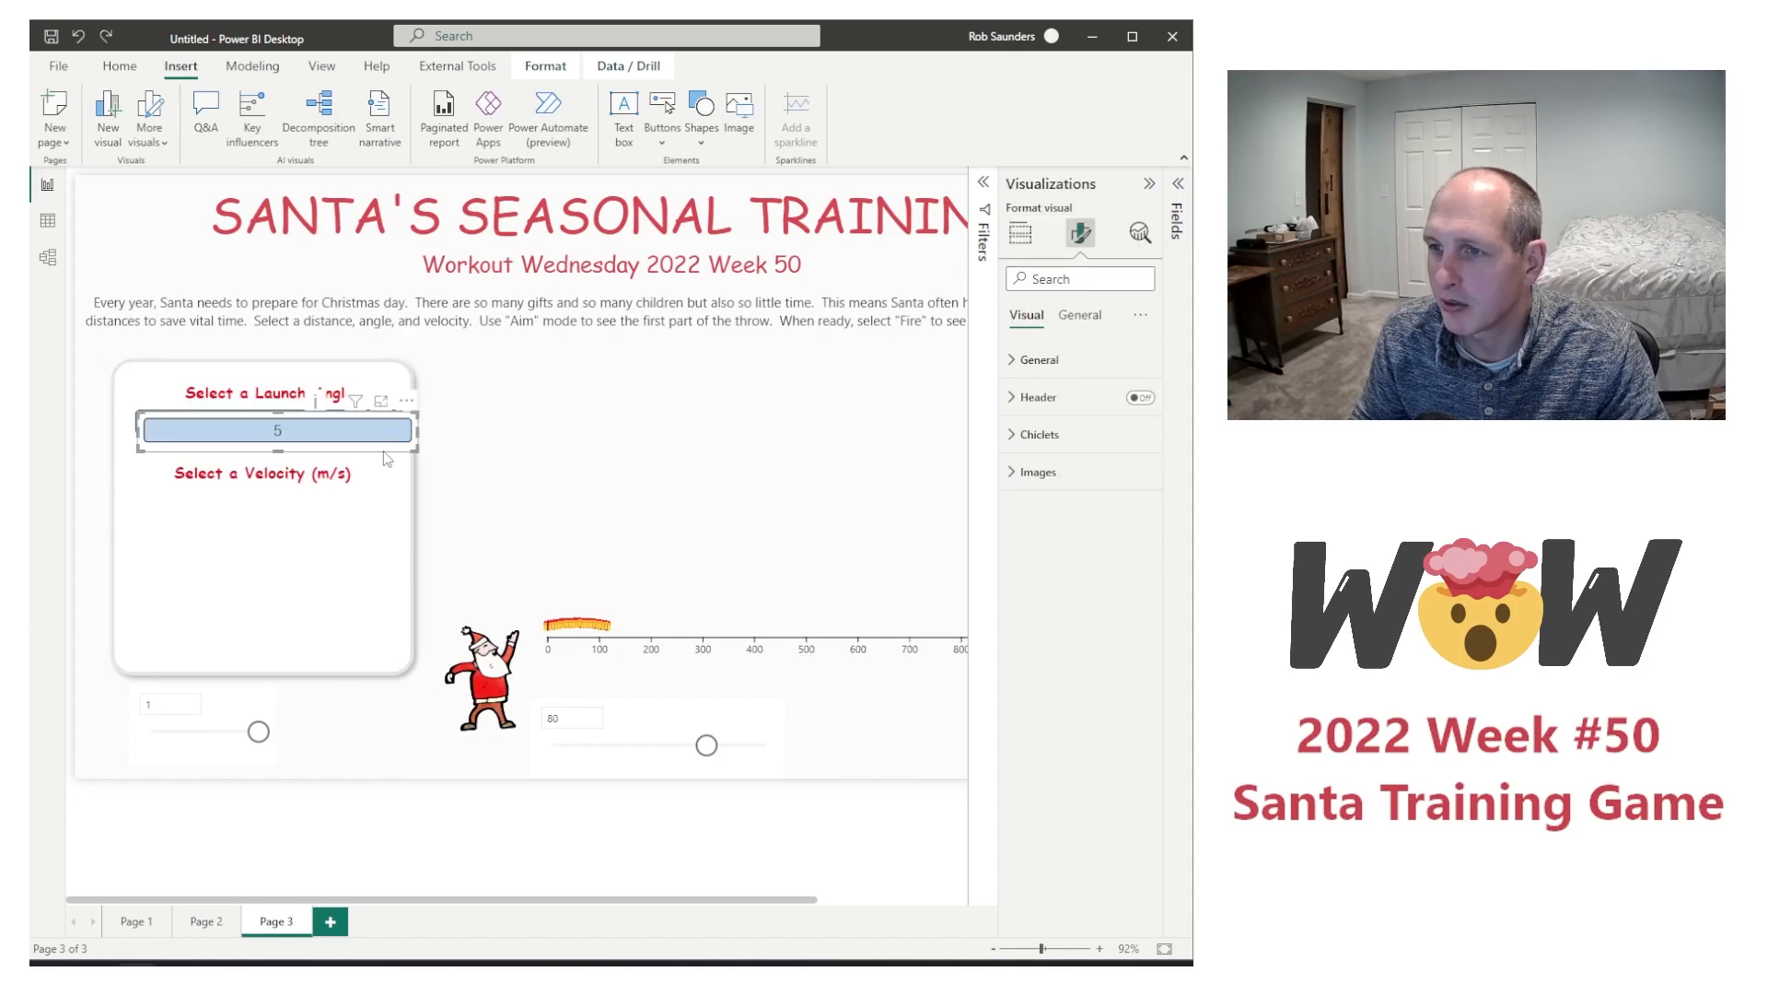
# Step: Replace the copied slicer's category field with Velocity and move the slicer below the "Select a Velocity (m/s)" label
pyautogui.click(1018, 236)
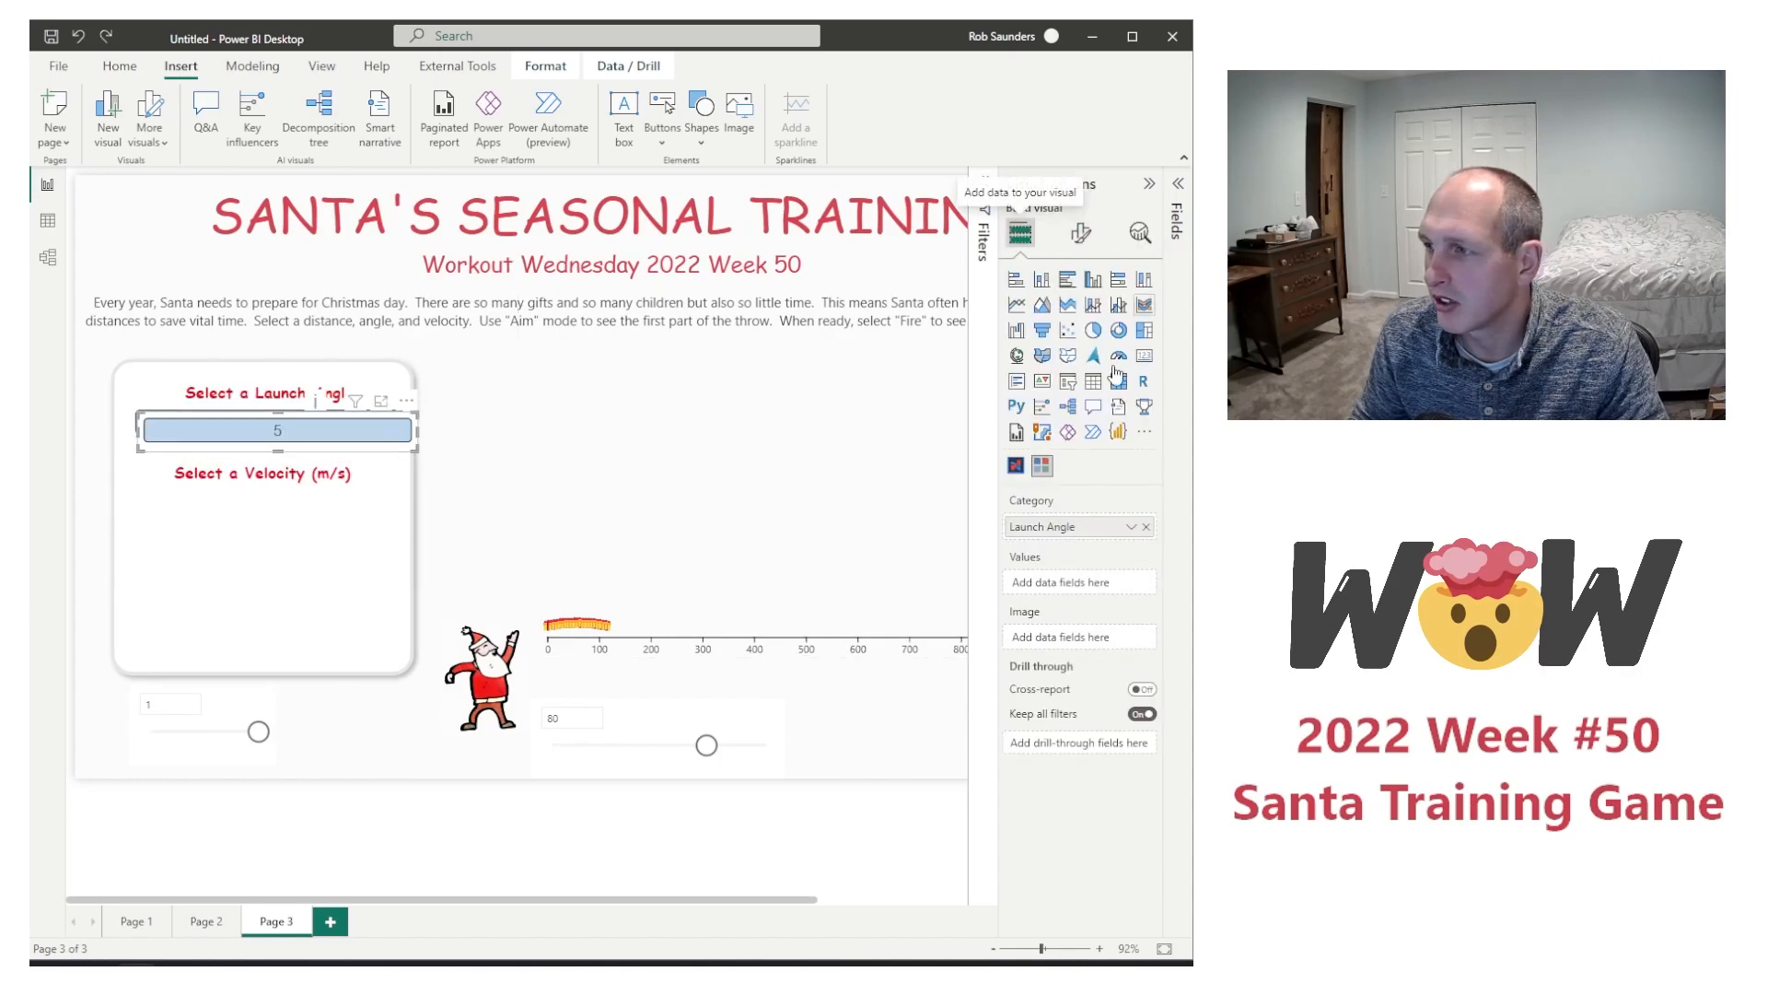
pyautogui.click(1179, 187)
pyautogui.click(1041, 340)
pyautogui.moveTo(1117, 369); pyautogui.dragTo(949, 527)
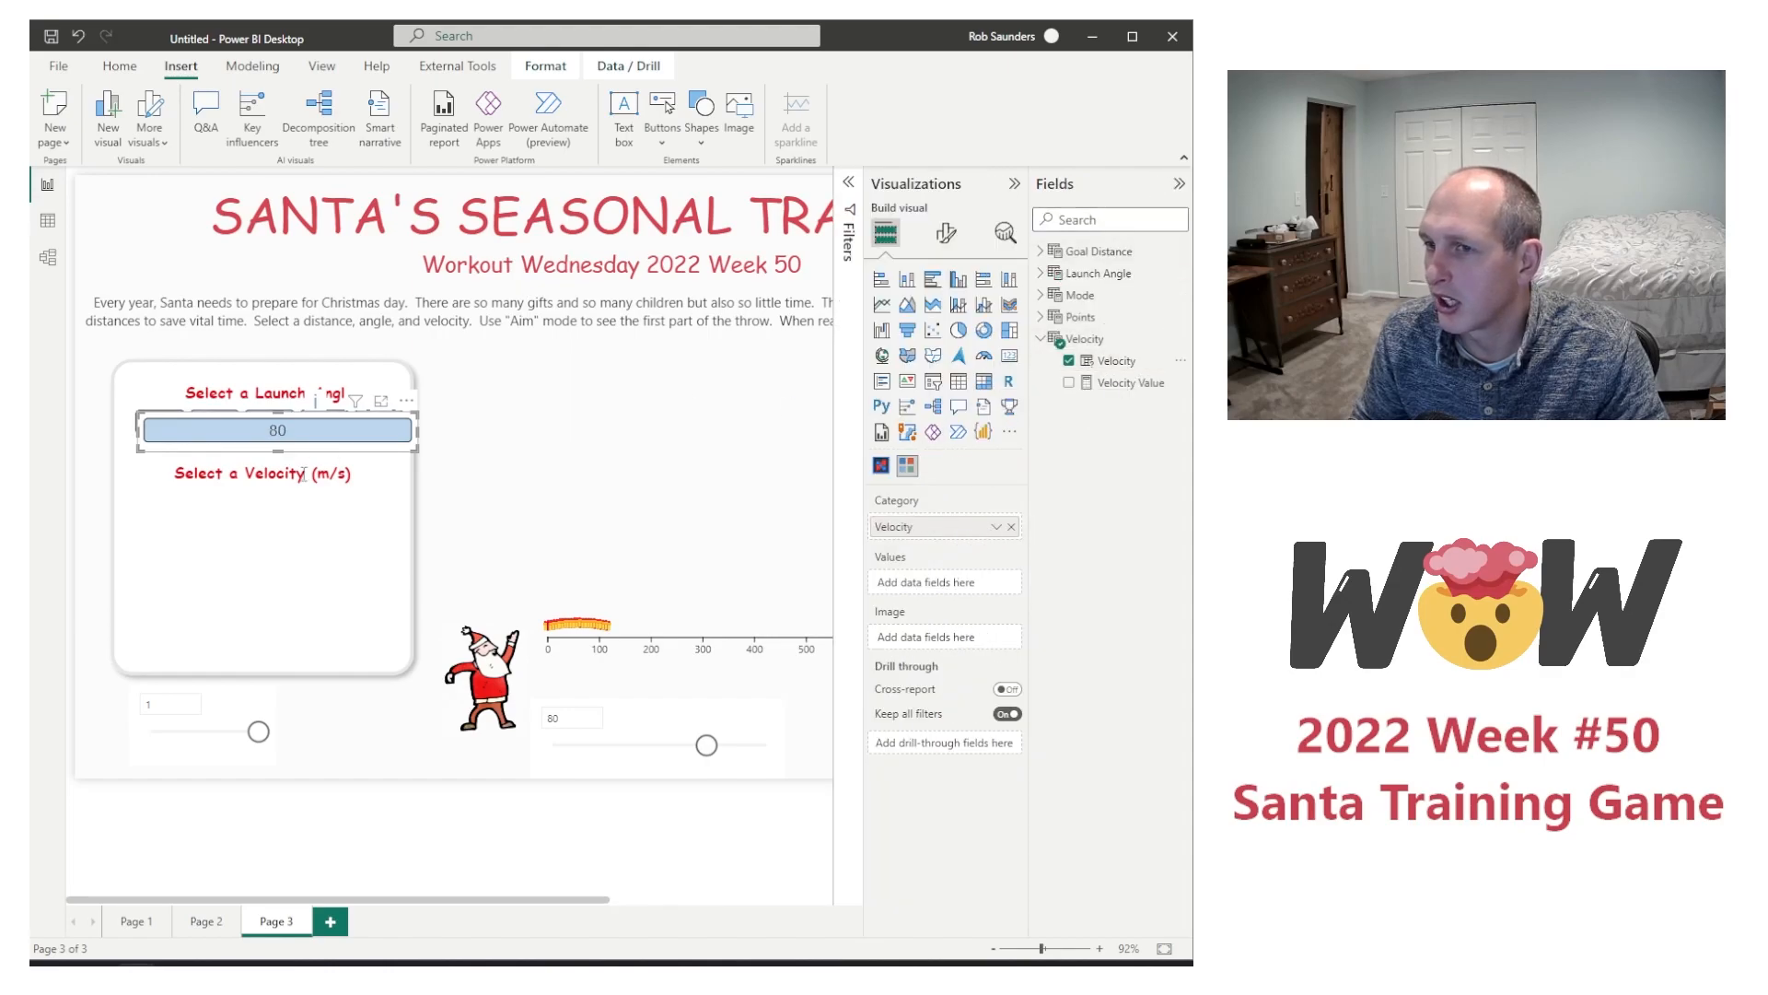
pyautogui.moveTo(329, 459); pyautogui.dragTo(322, 530)
# Step: Try the 25 launch angle on the flight chart, and switch back to 5
pyautogui.click(267, 428)
pyautogui.click(270, 426)
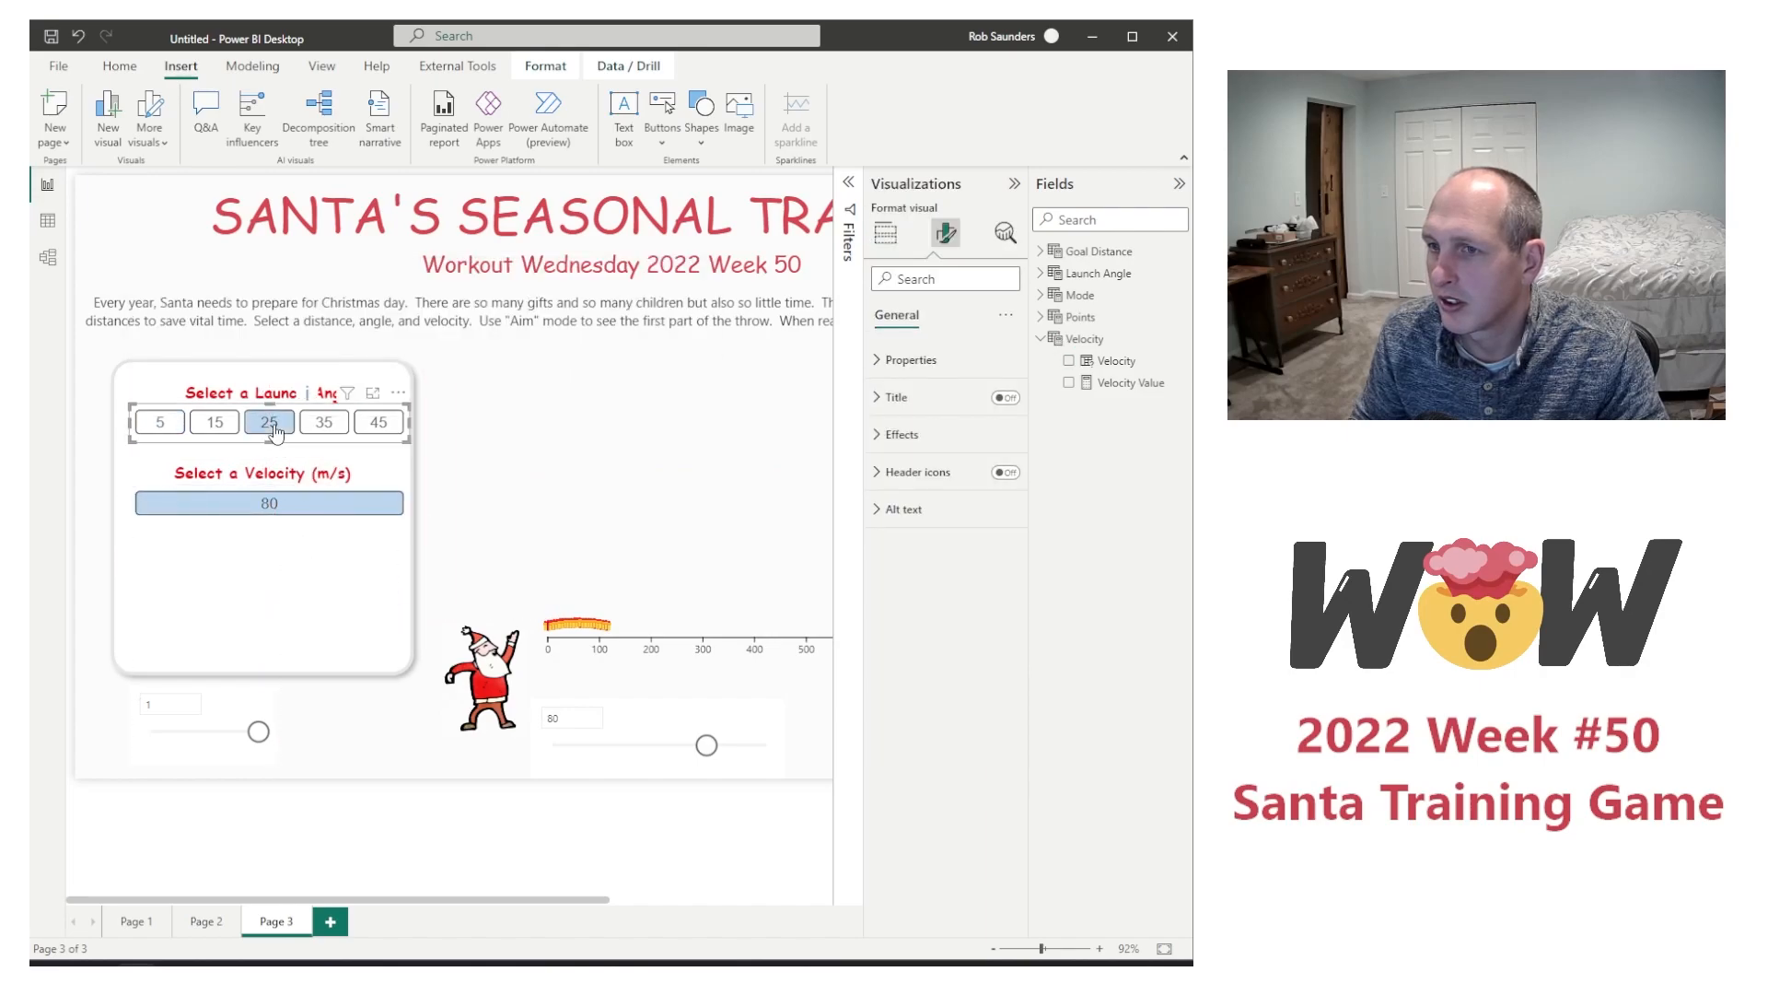
pyautogui.click(161, 423)
# Step: Delete the old Velocity slider slicer below the flight chart
pyautogui.click(304, 507)
pyautogui.click(651, 715)
pyautogui.press('Delete')
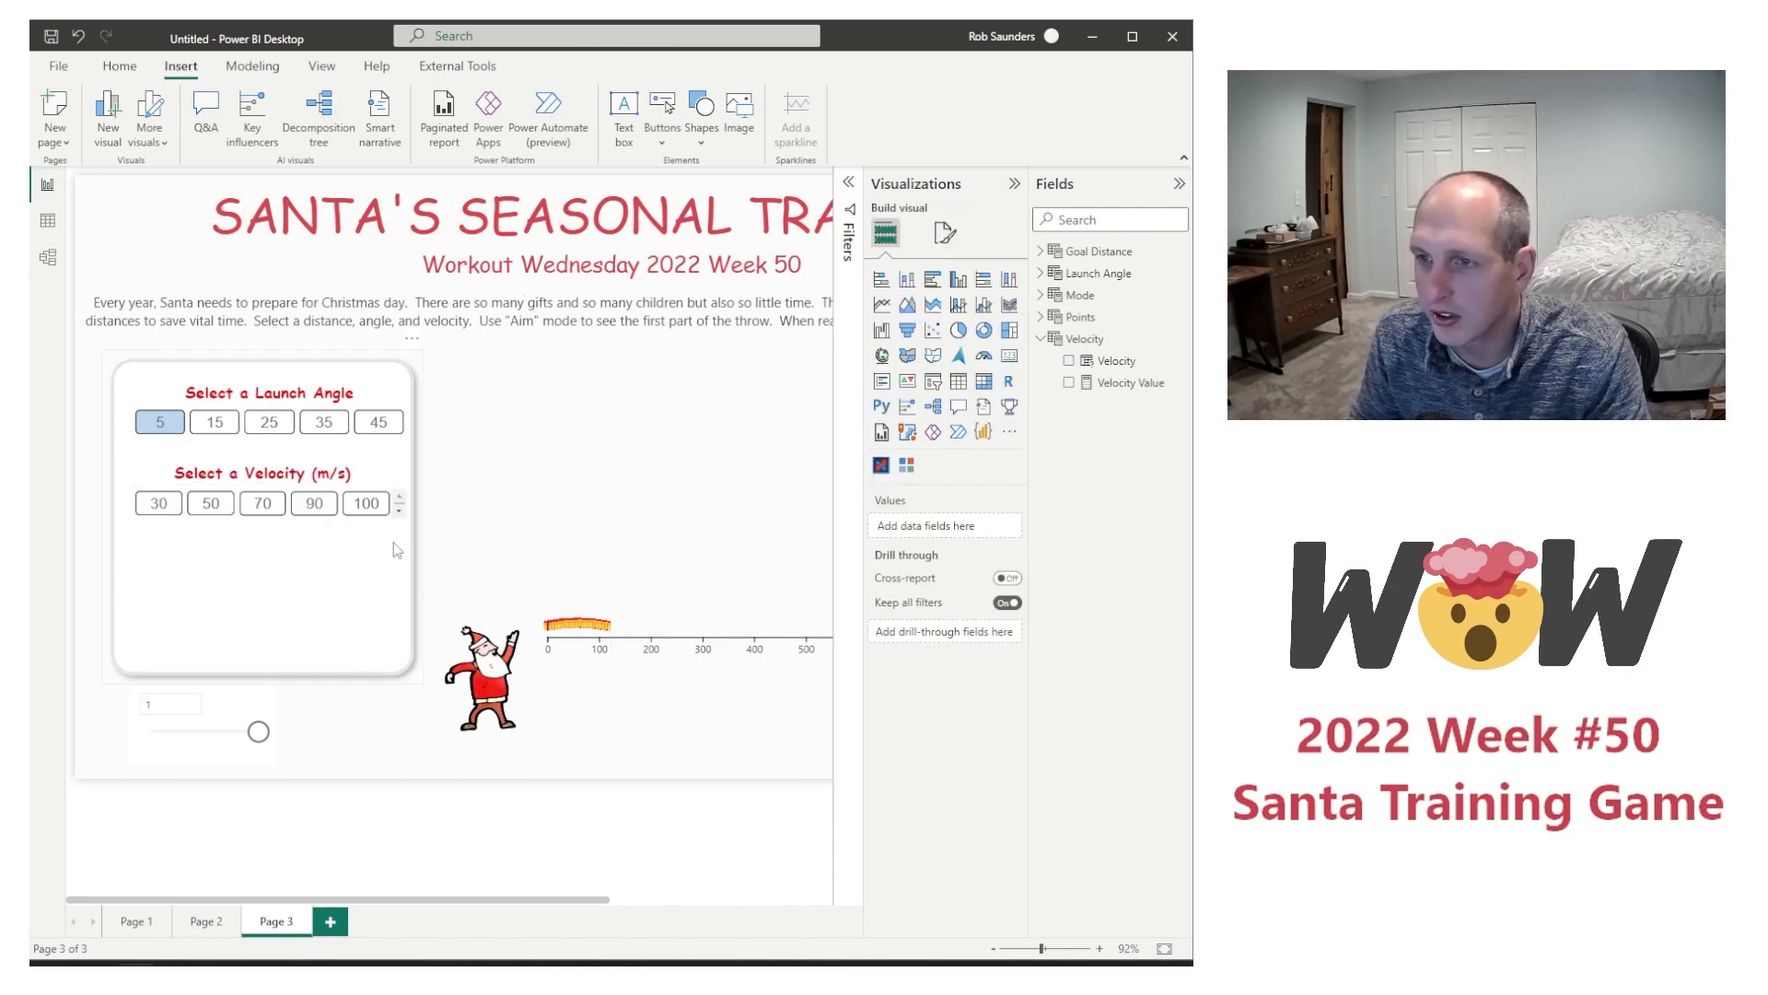
# Step: Lay out the Velocity chiclets in 4 columns and 2 rows, and extend the slicer downward to fit both rows
pyautogui.click(372, 521)
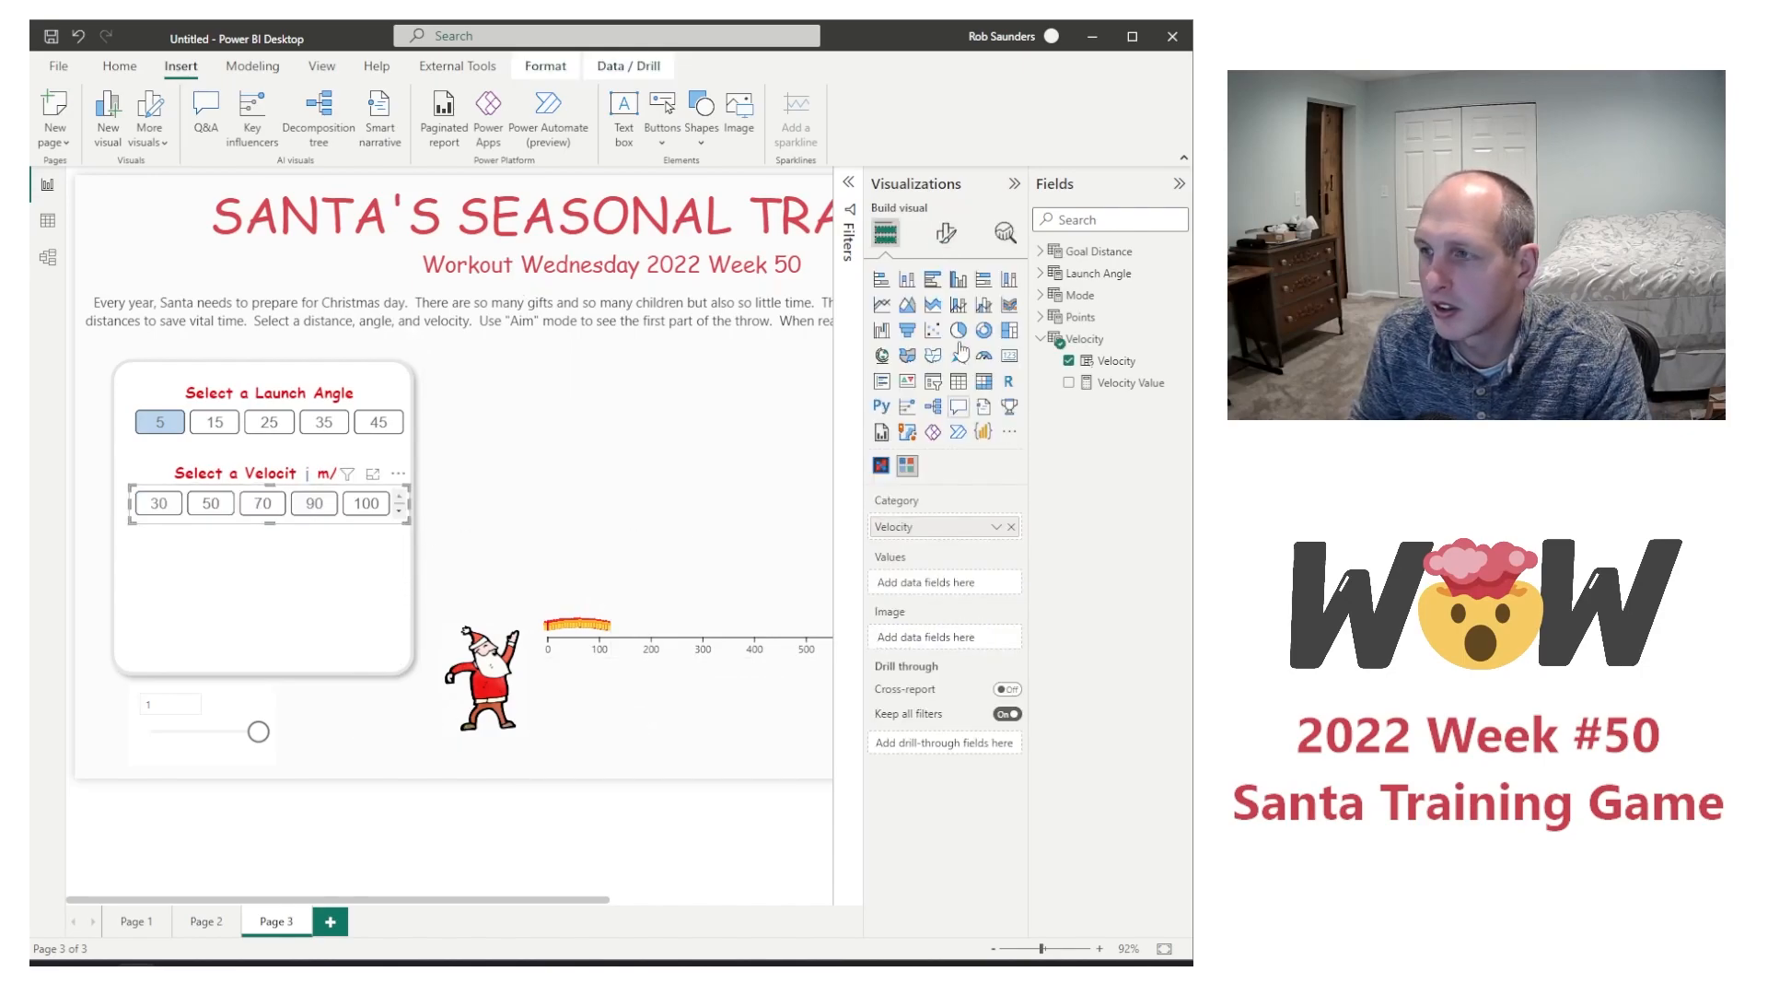
pyautogui.click(945, 233)
pyautogui.click(905, 360)
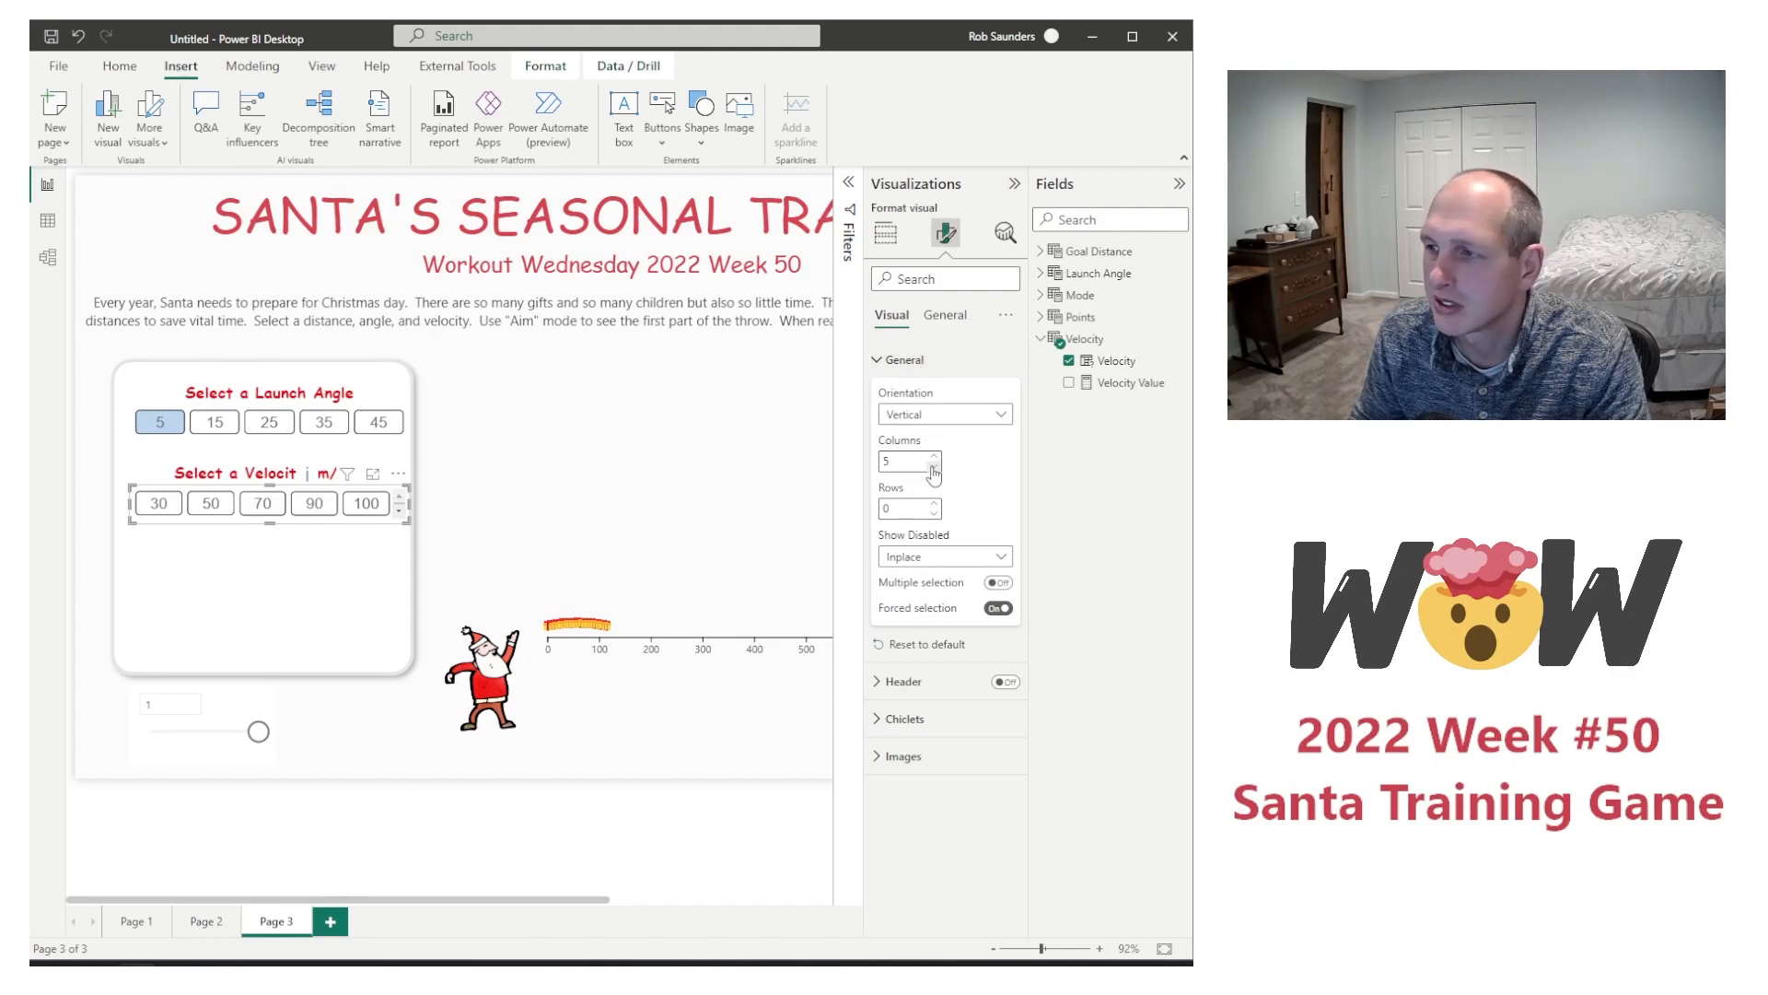
pyautogui.click(935, 504)
pyautogui.click(935, 504)
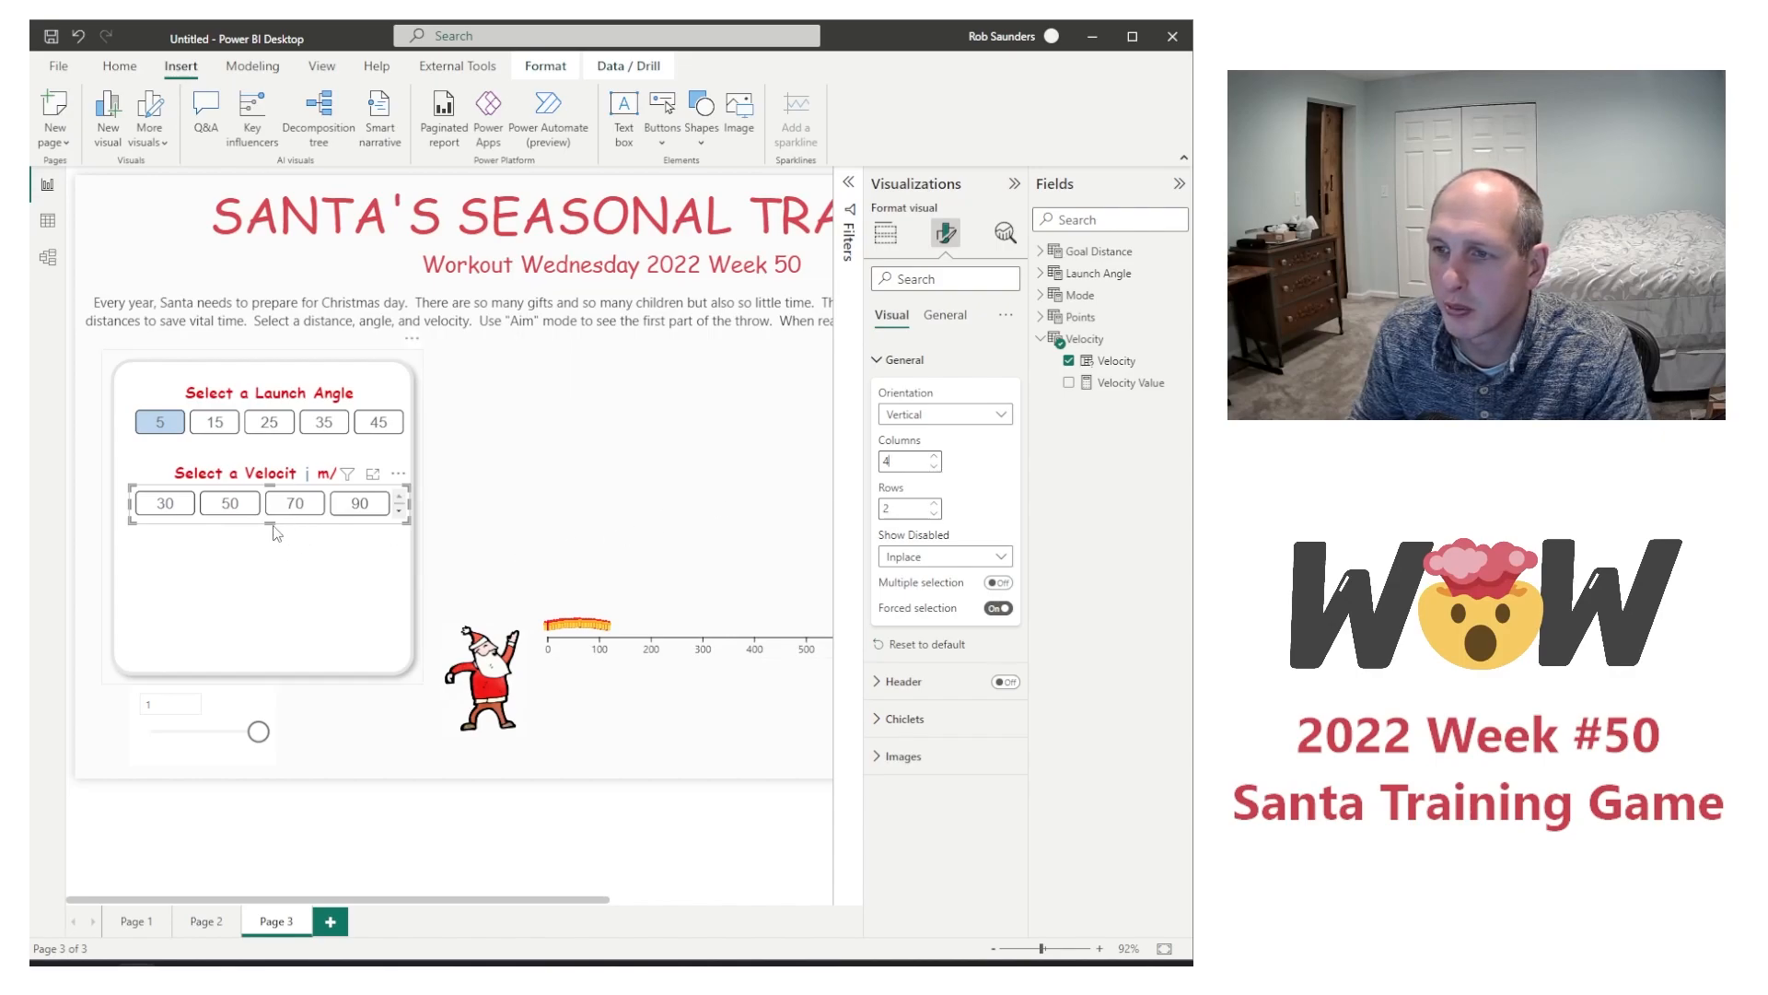
pyautogui.moveTo(268, 524); pyautogui.dragTo(286, 557)
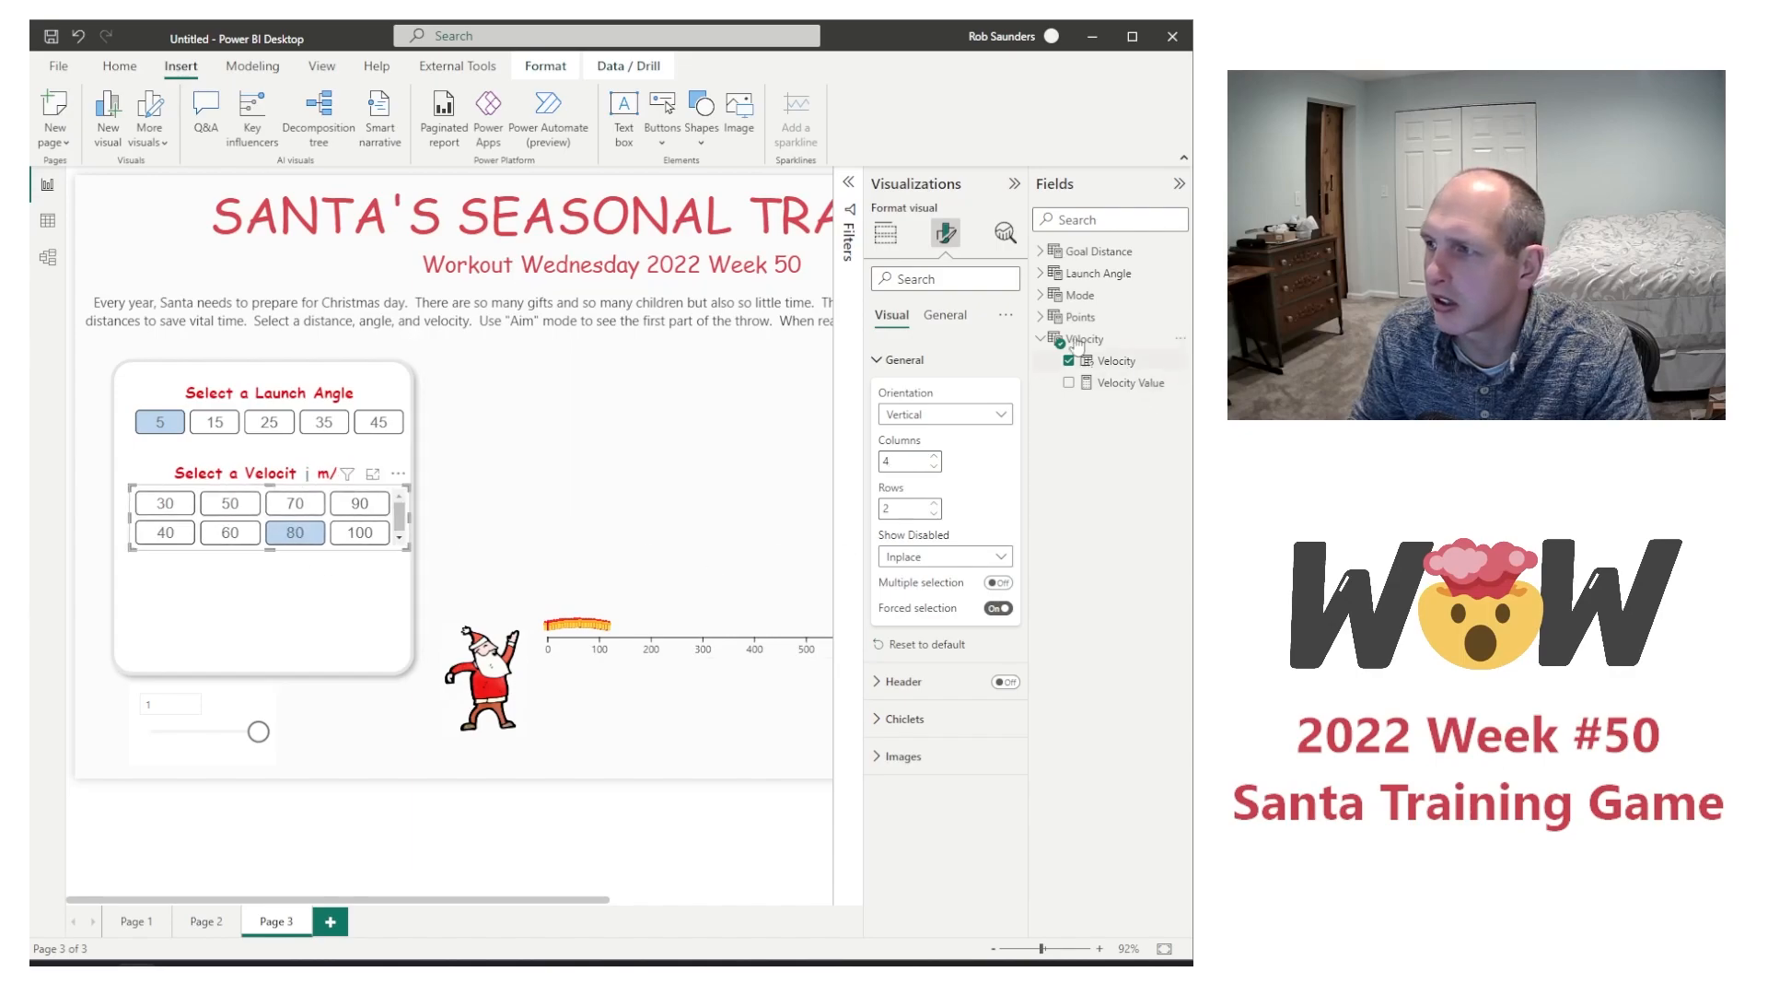
# Step: Check the Velocity column's formula, try 2 columns and 5 rows for its chiclets, and return to 4 columns and 2 rows
pyautogui.click(1114, 361)
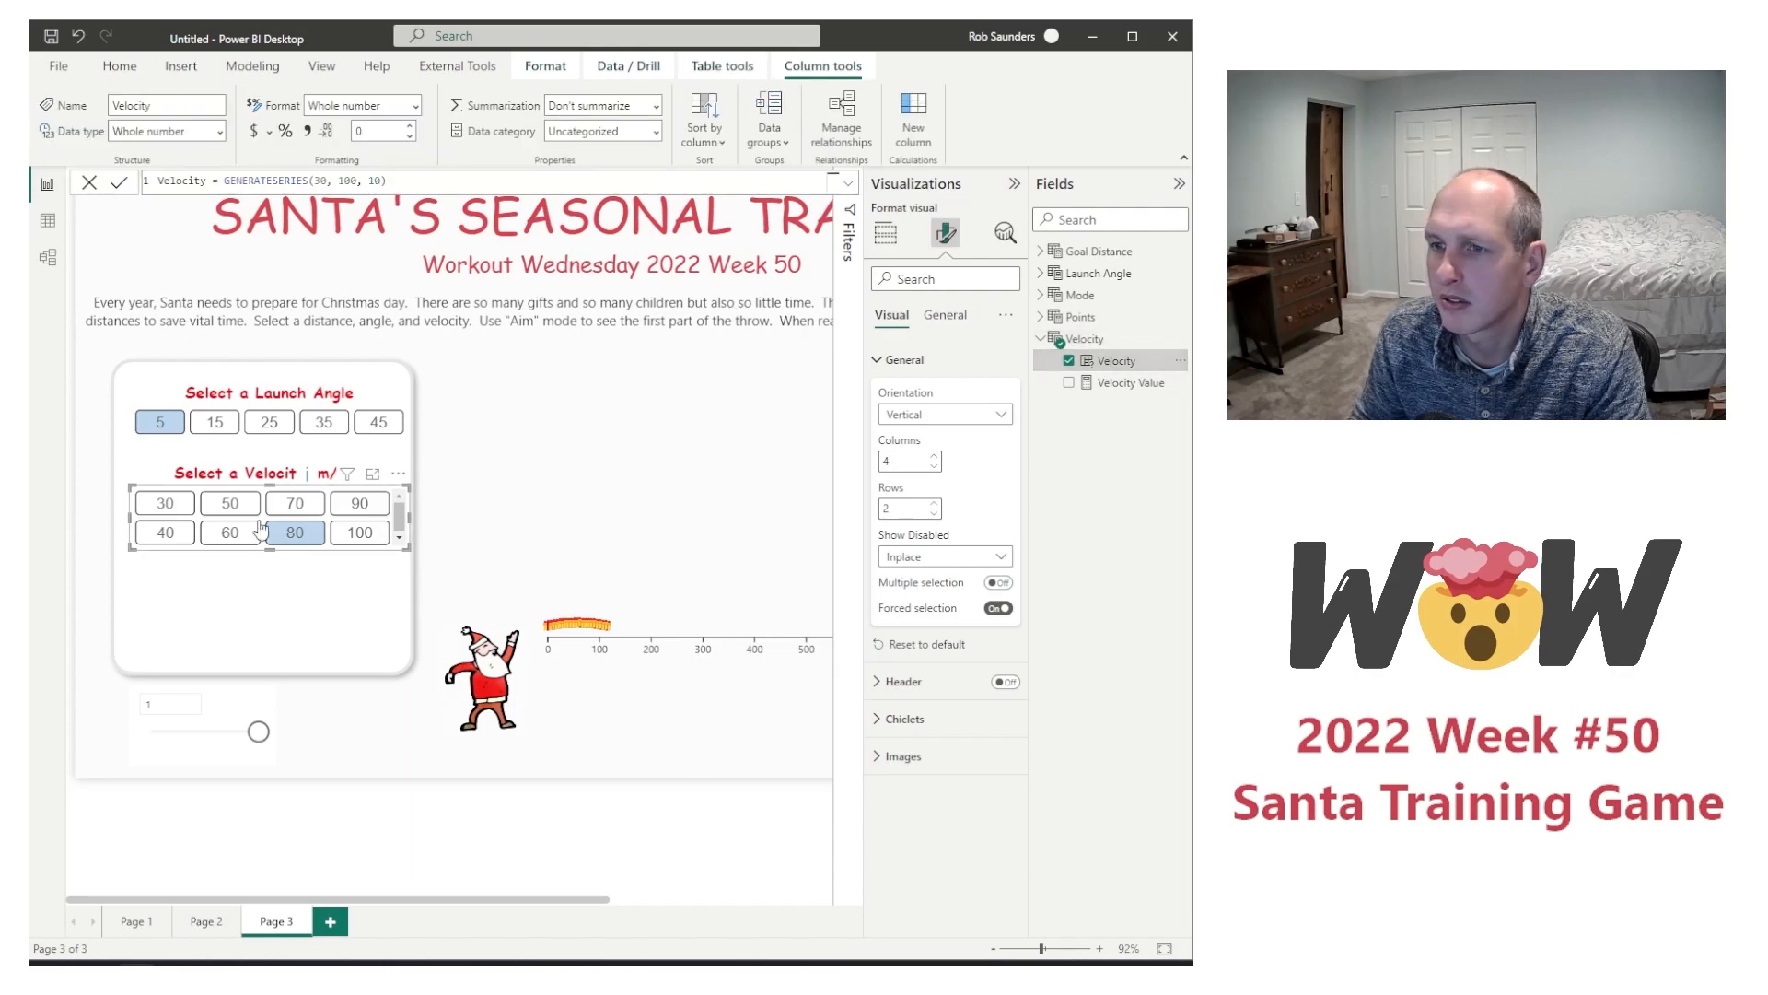
pyautogui.click(934, 467)
pyautogui.click(934, 467)
pyautogui.click(935, 503)
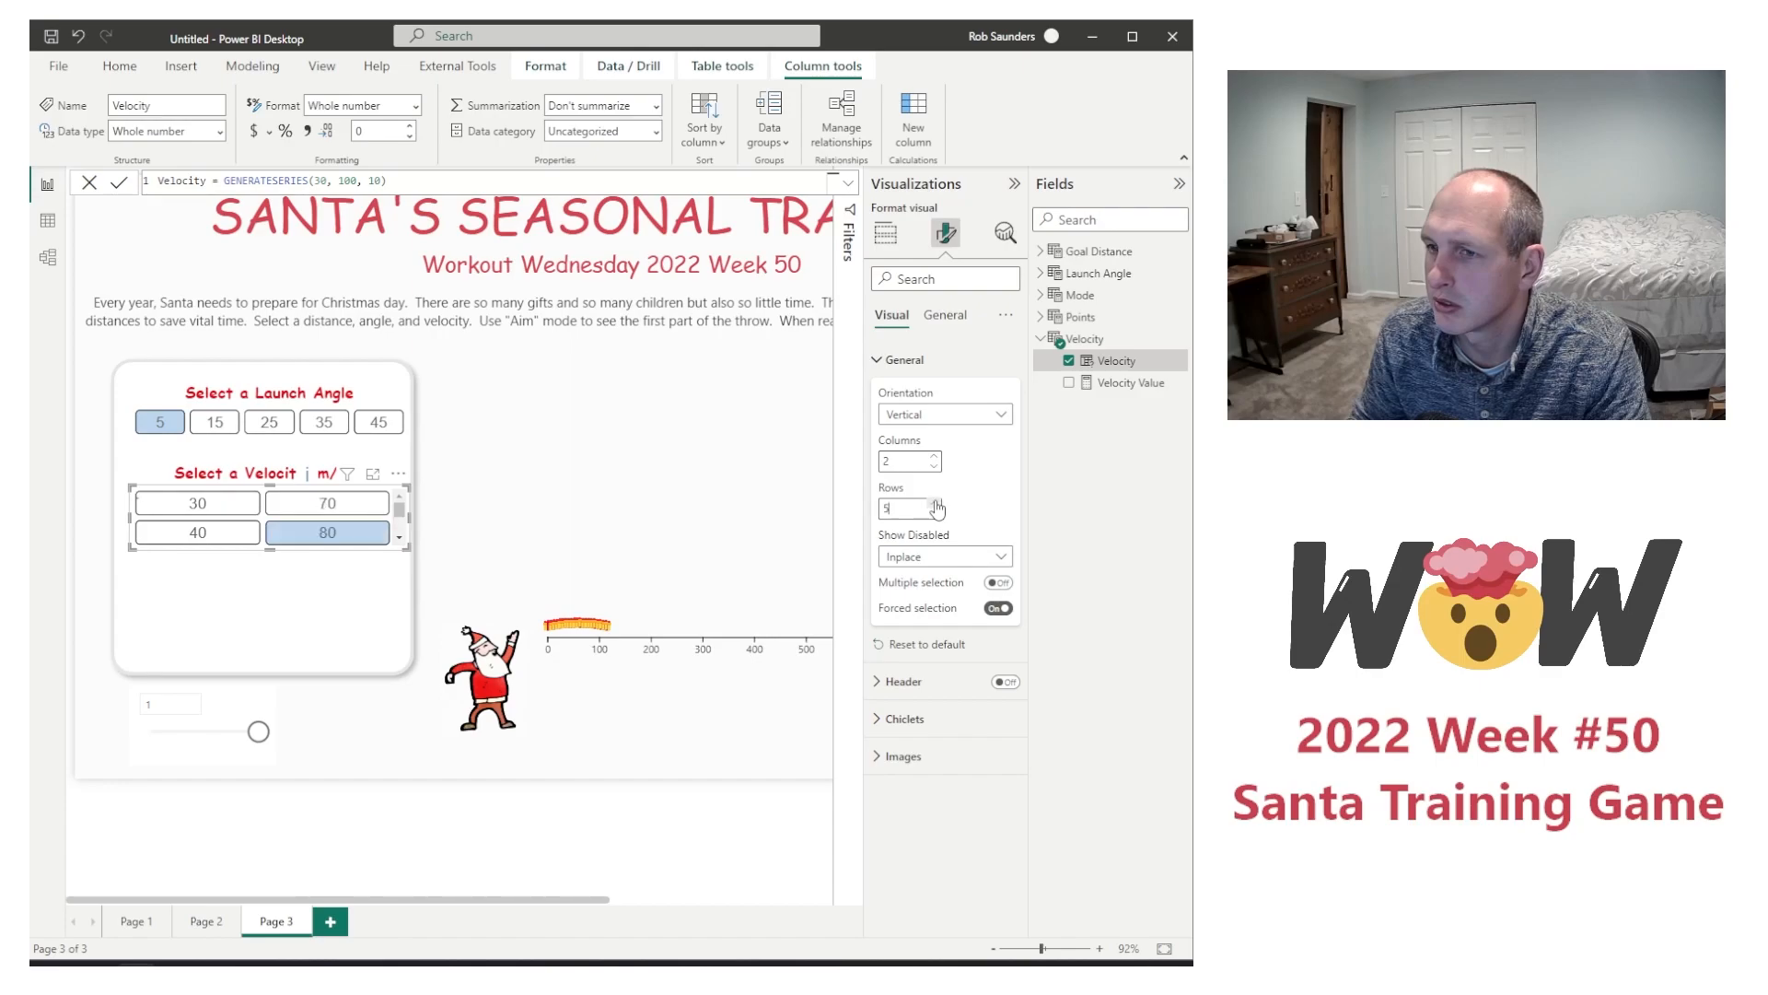
pyautogui.click(935, 503)
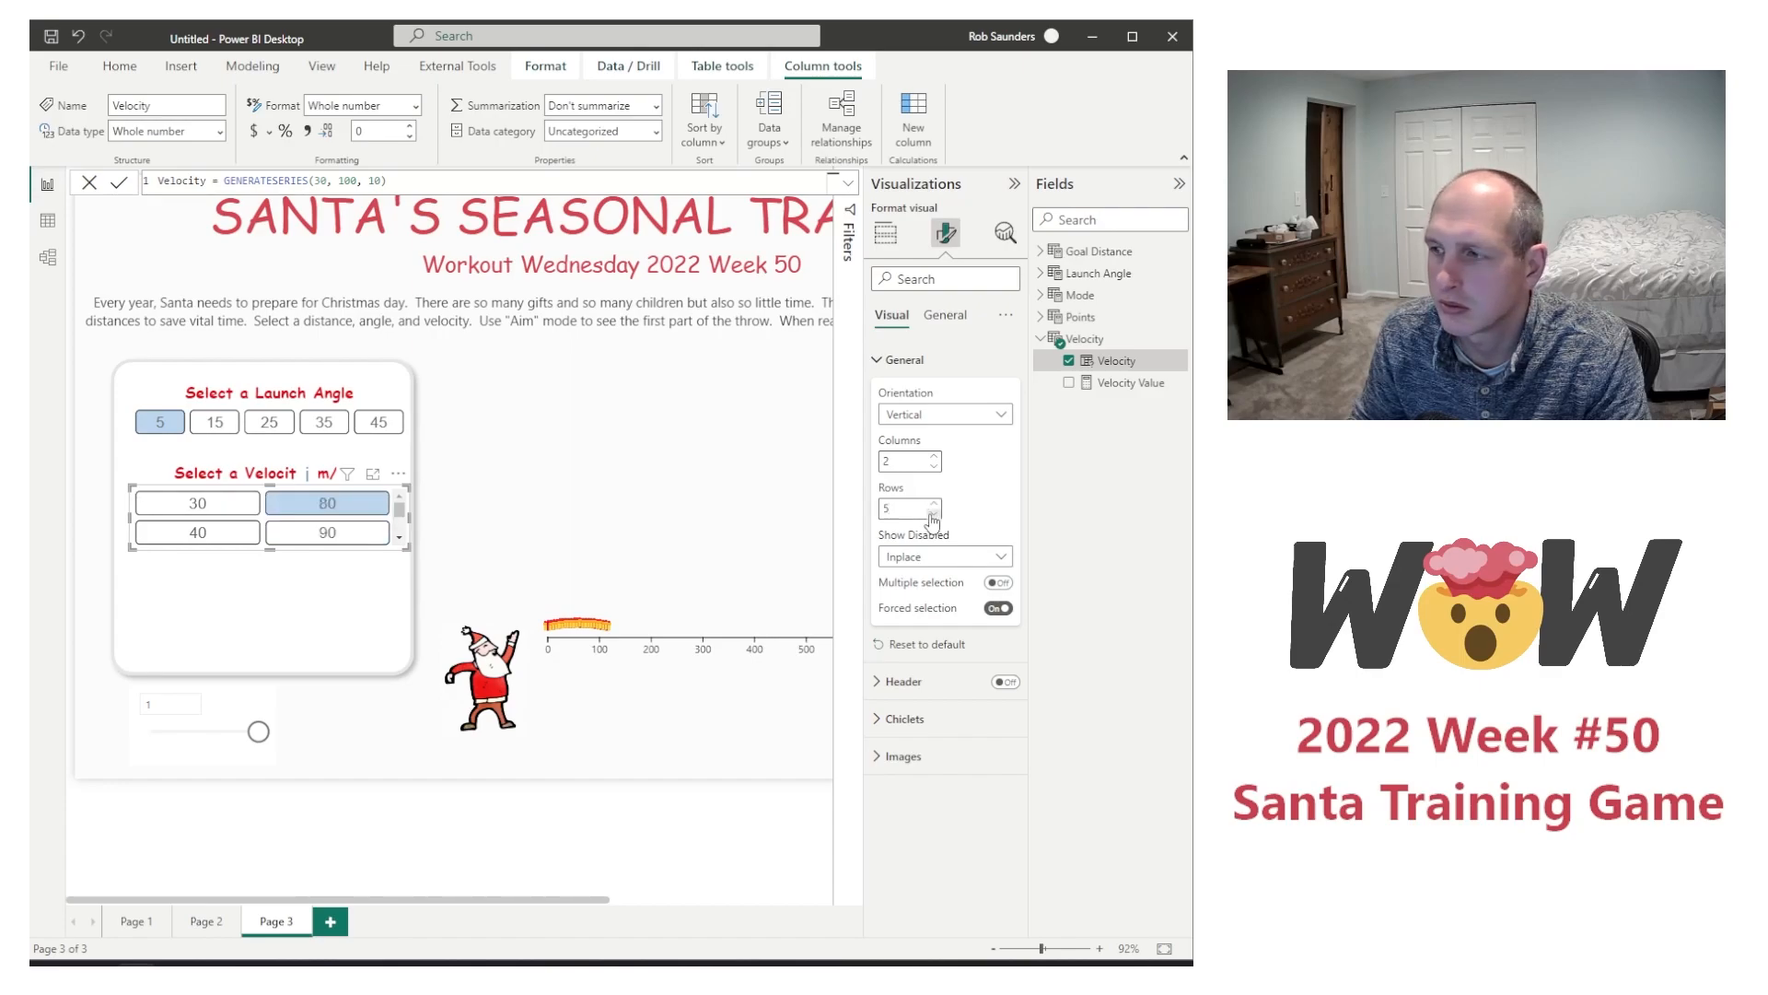
pyautogui.click(933, 514)
pyautogui.click(933, 514)
pyautogui.click(934, 455)
pyautogui.click(934, 455)
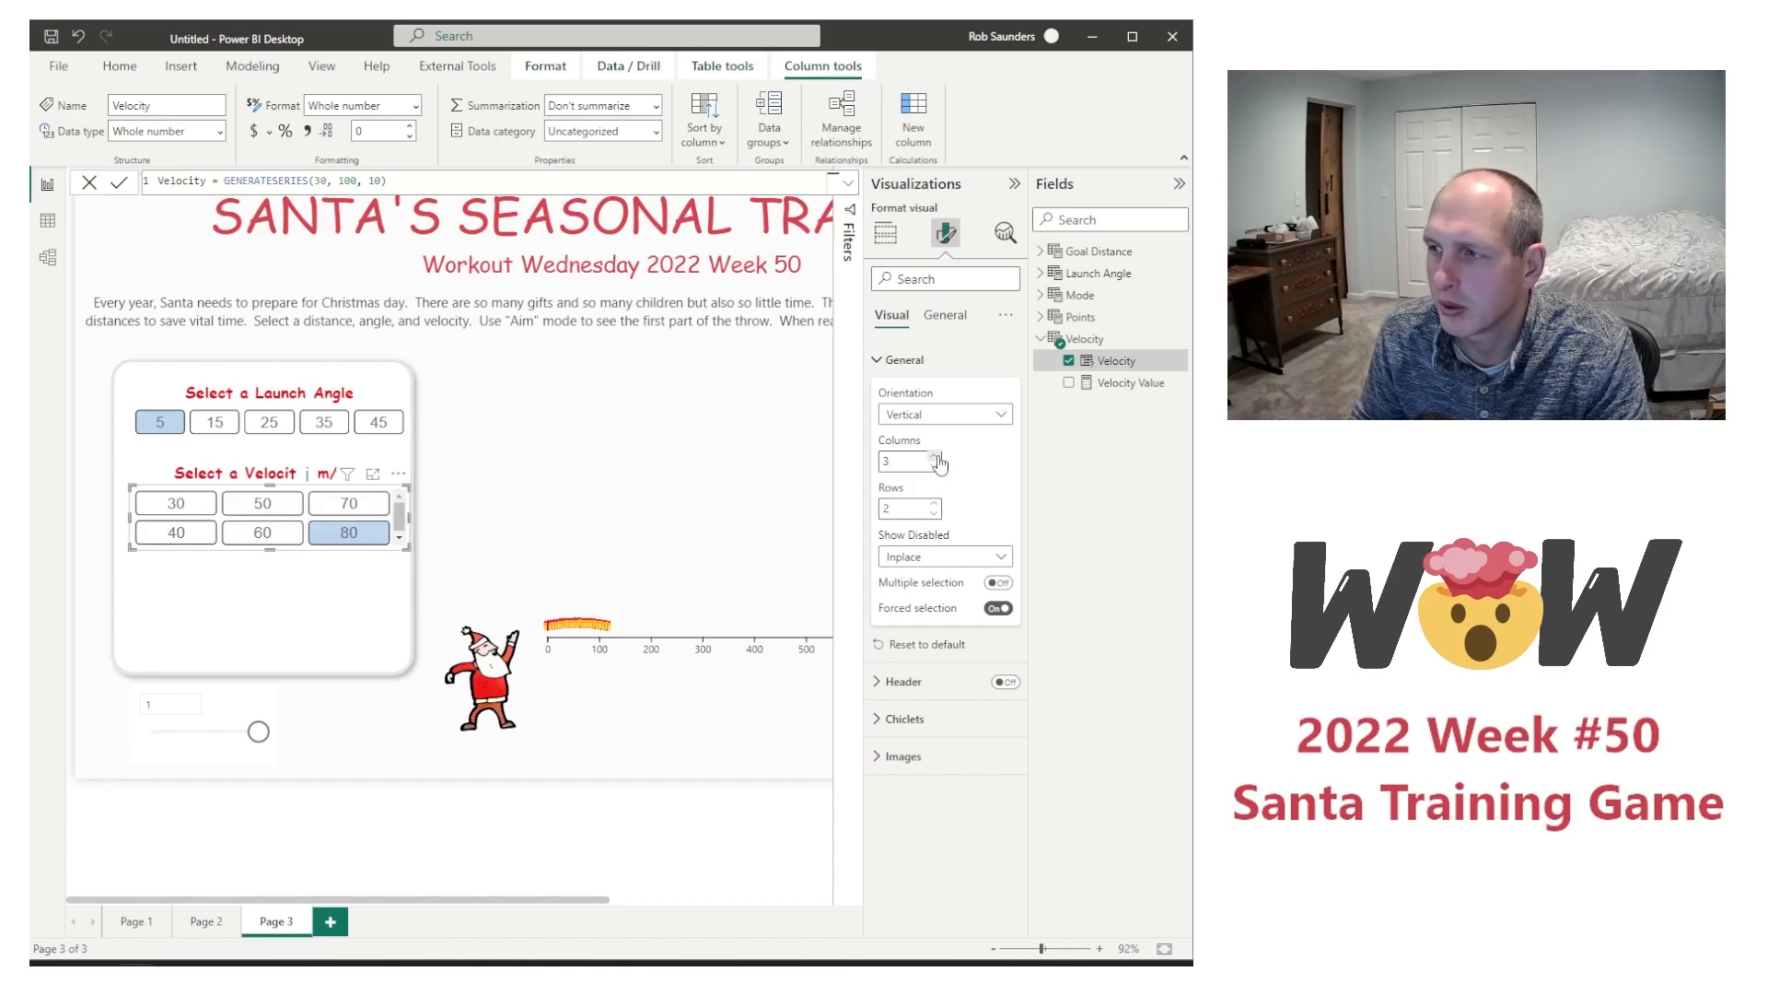
# Step: Set the Velocity slicer's orientation to Horizontal so the chiclets are ordered row by row
pyautogui.click(907, 423)
pyautogui.click(915, 451)
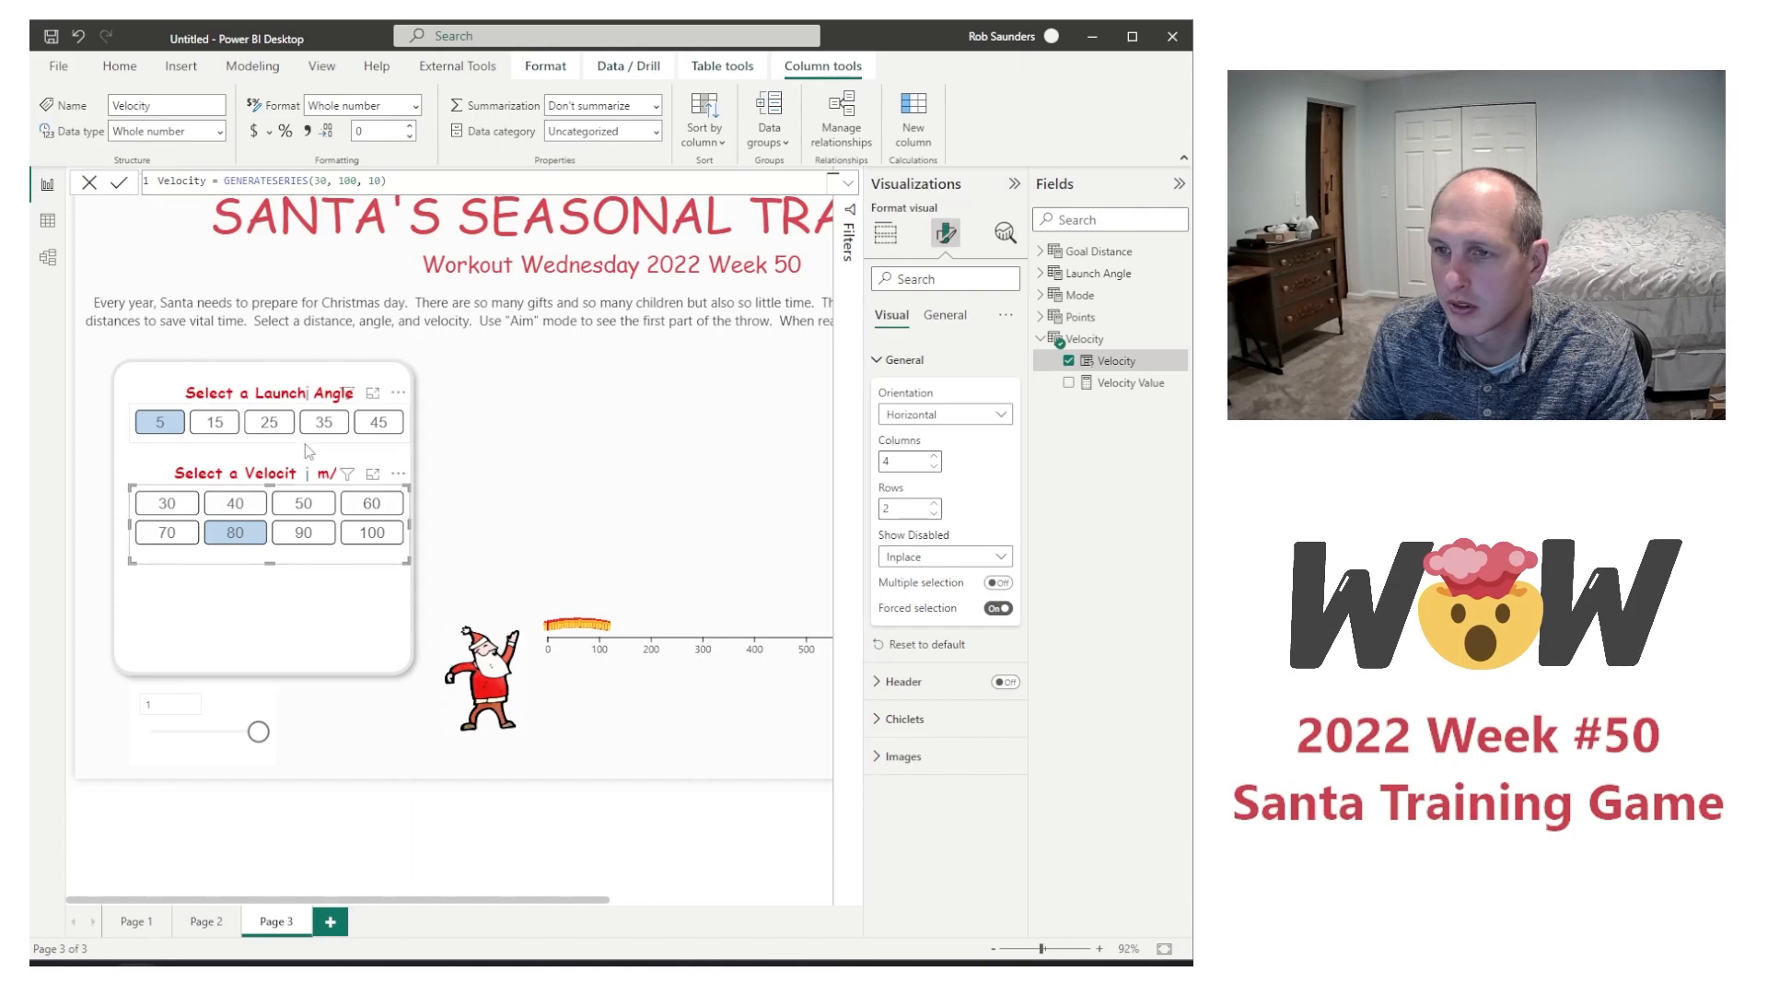
# Step: Narrow the Launch Angle and Velocity slicers slightly from their right edges so both have the same width inside the panel
pyautogui.click(410, 424)
pyautogui.moveTo(410, 425); pyautogui.dragTo(394, 424)
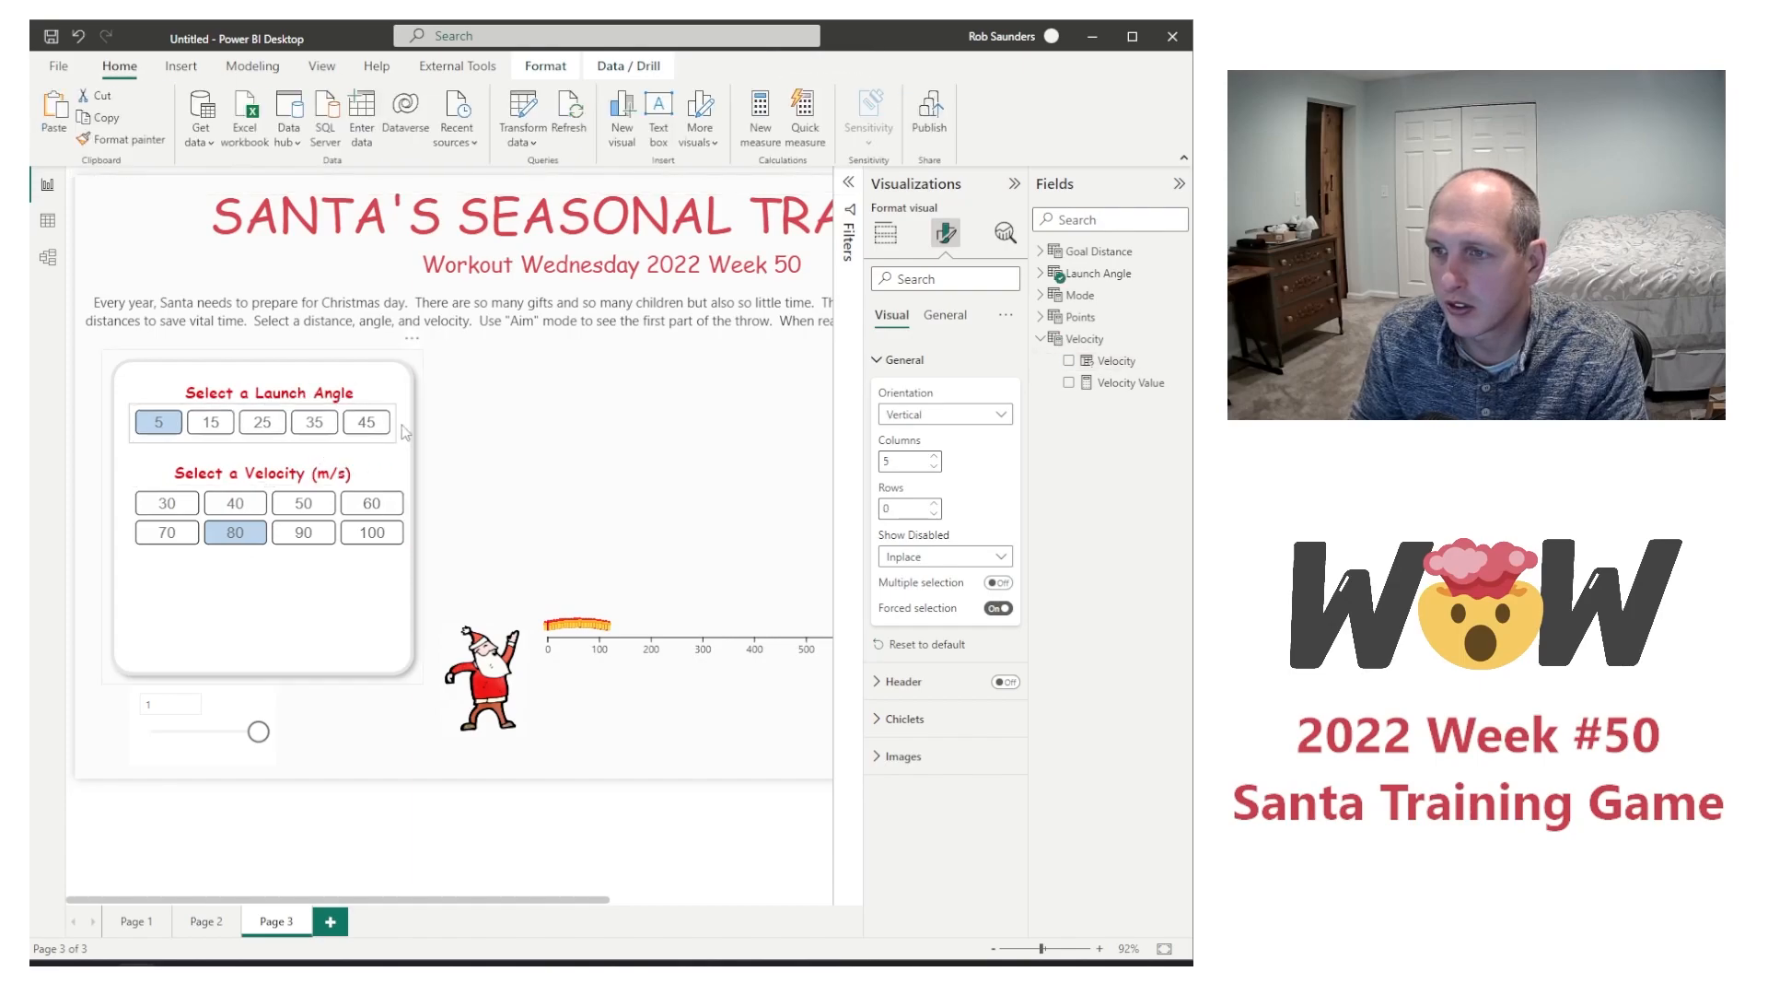
pyautogui.click(336, 556)
pyautogui.moveTo(412, 522); pyautogui.dragTo(396, 522)
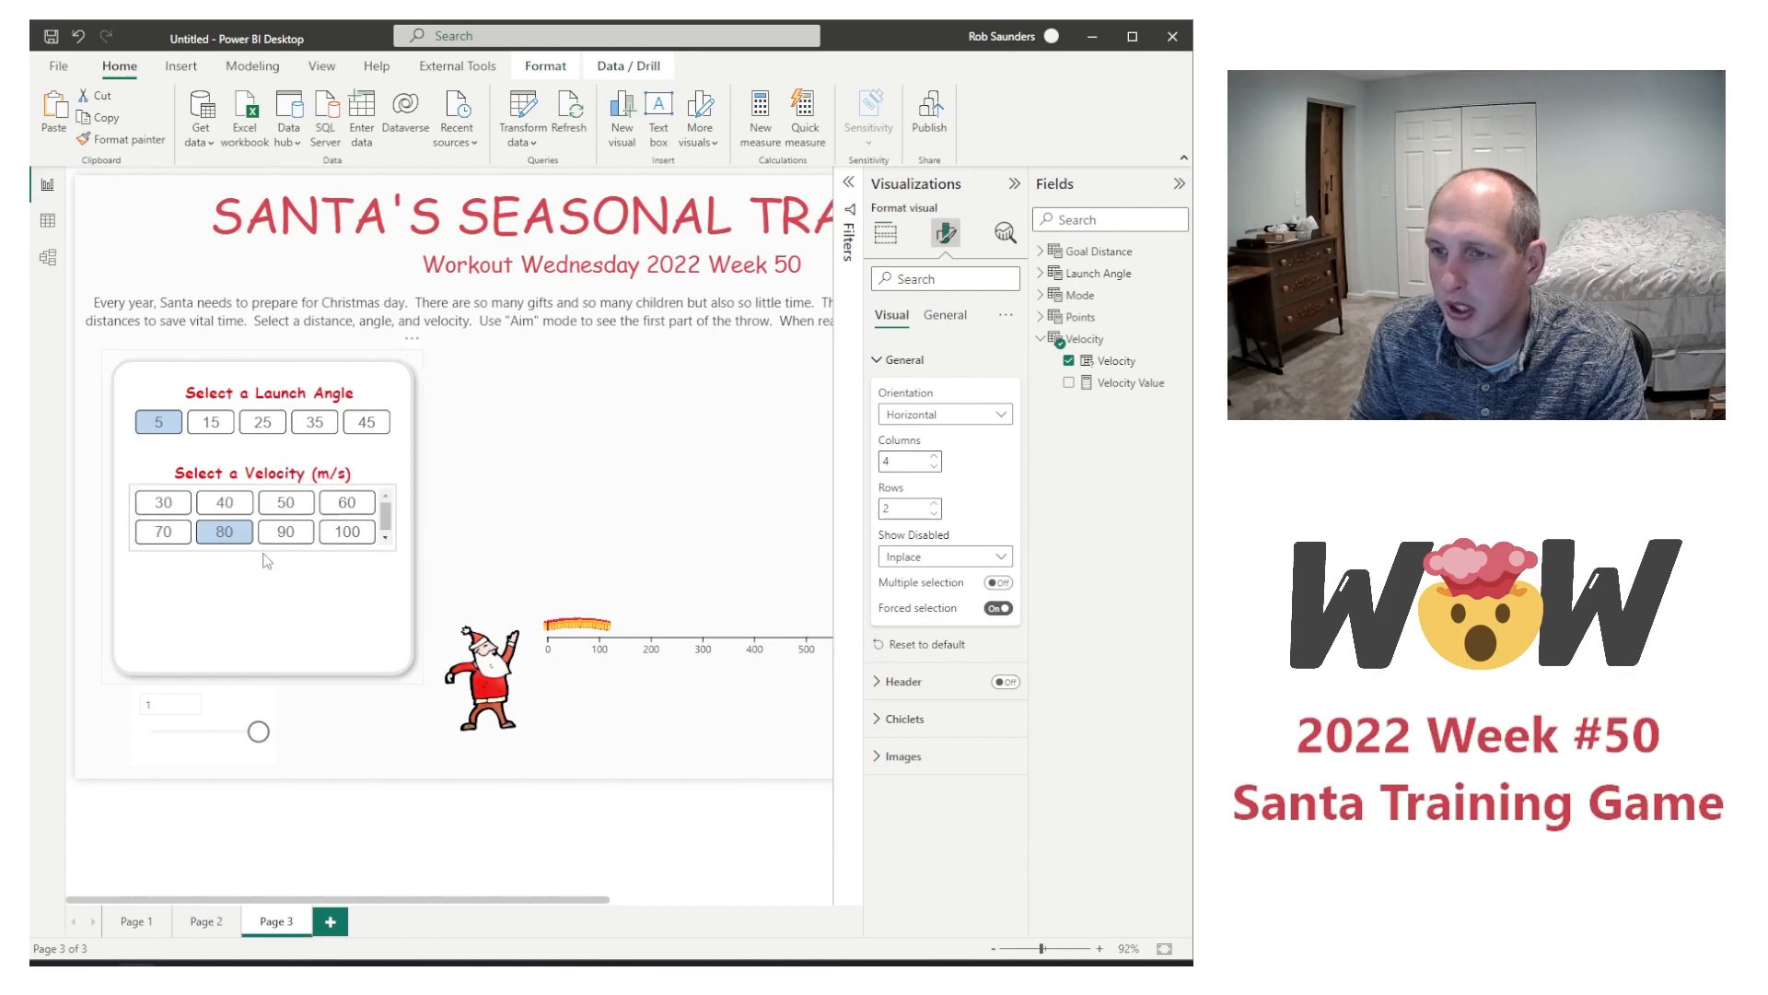
# Step: Extend the Velocity slicer slightly downward so both rows fit without scrolling, and test it by selecting 90
pyautogui.click(926, 556)
pyautogui.click(1000, 583)
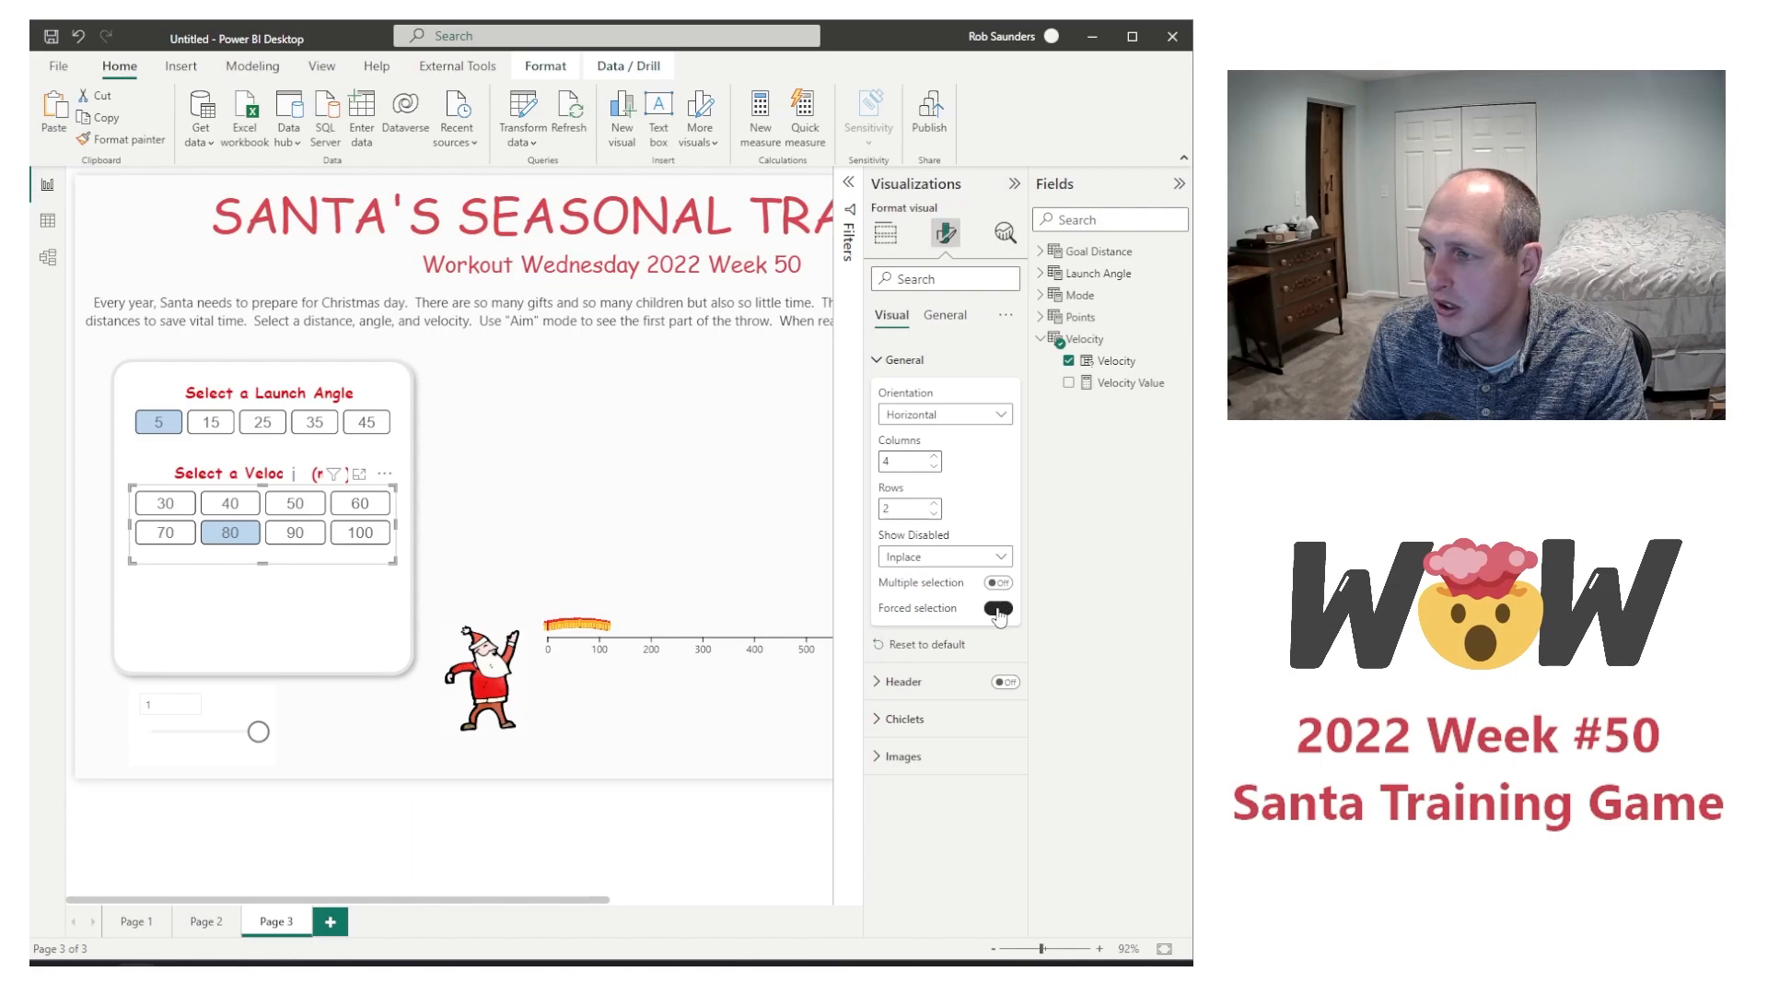
pyautogui.click(308, 536)
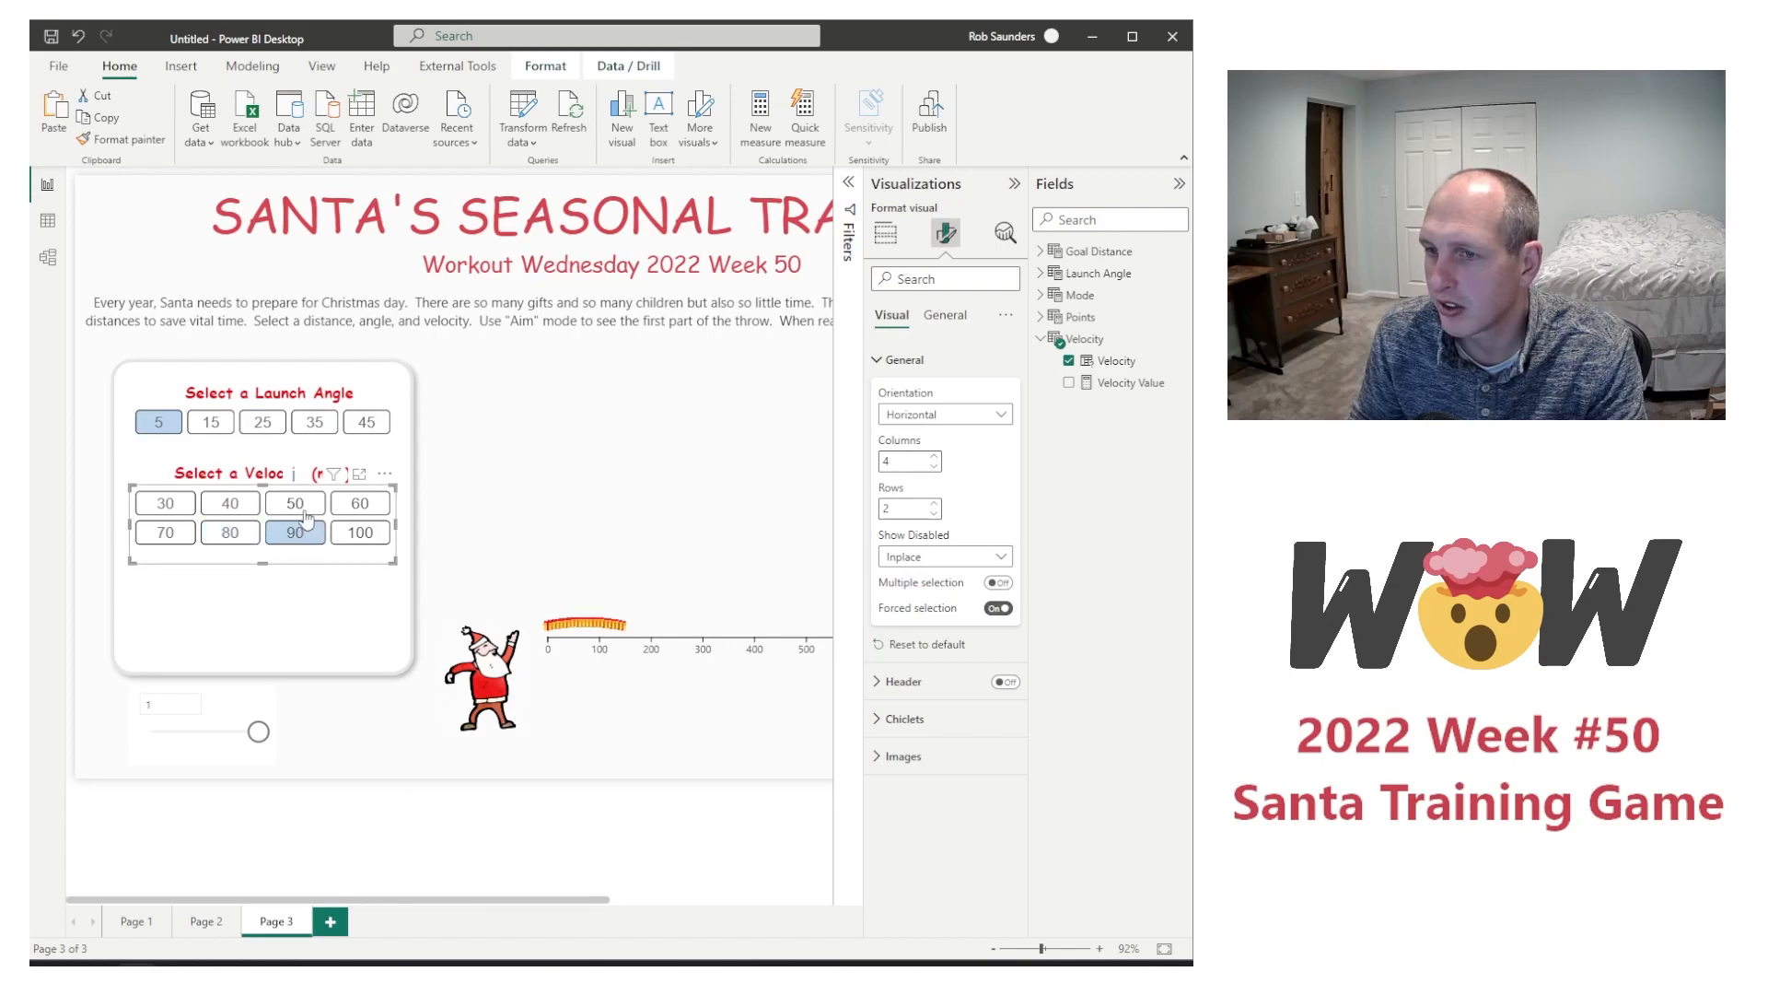
# Step: Add a text box containing the pasted heading "Select Mode" and centre the text
pyautogui.click(233, 711)
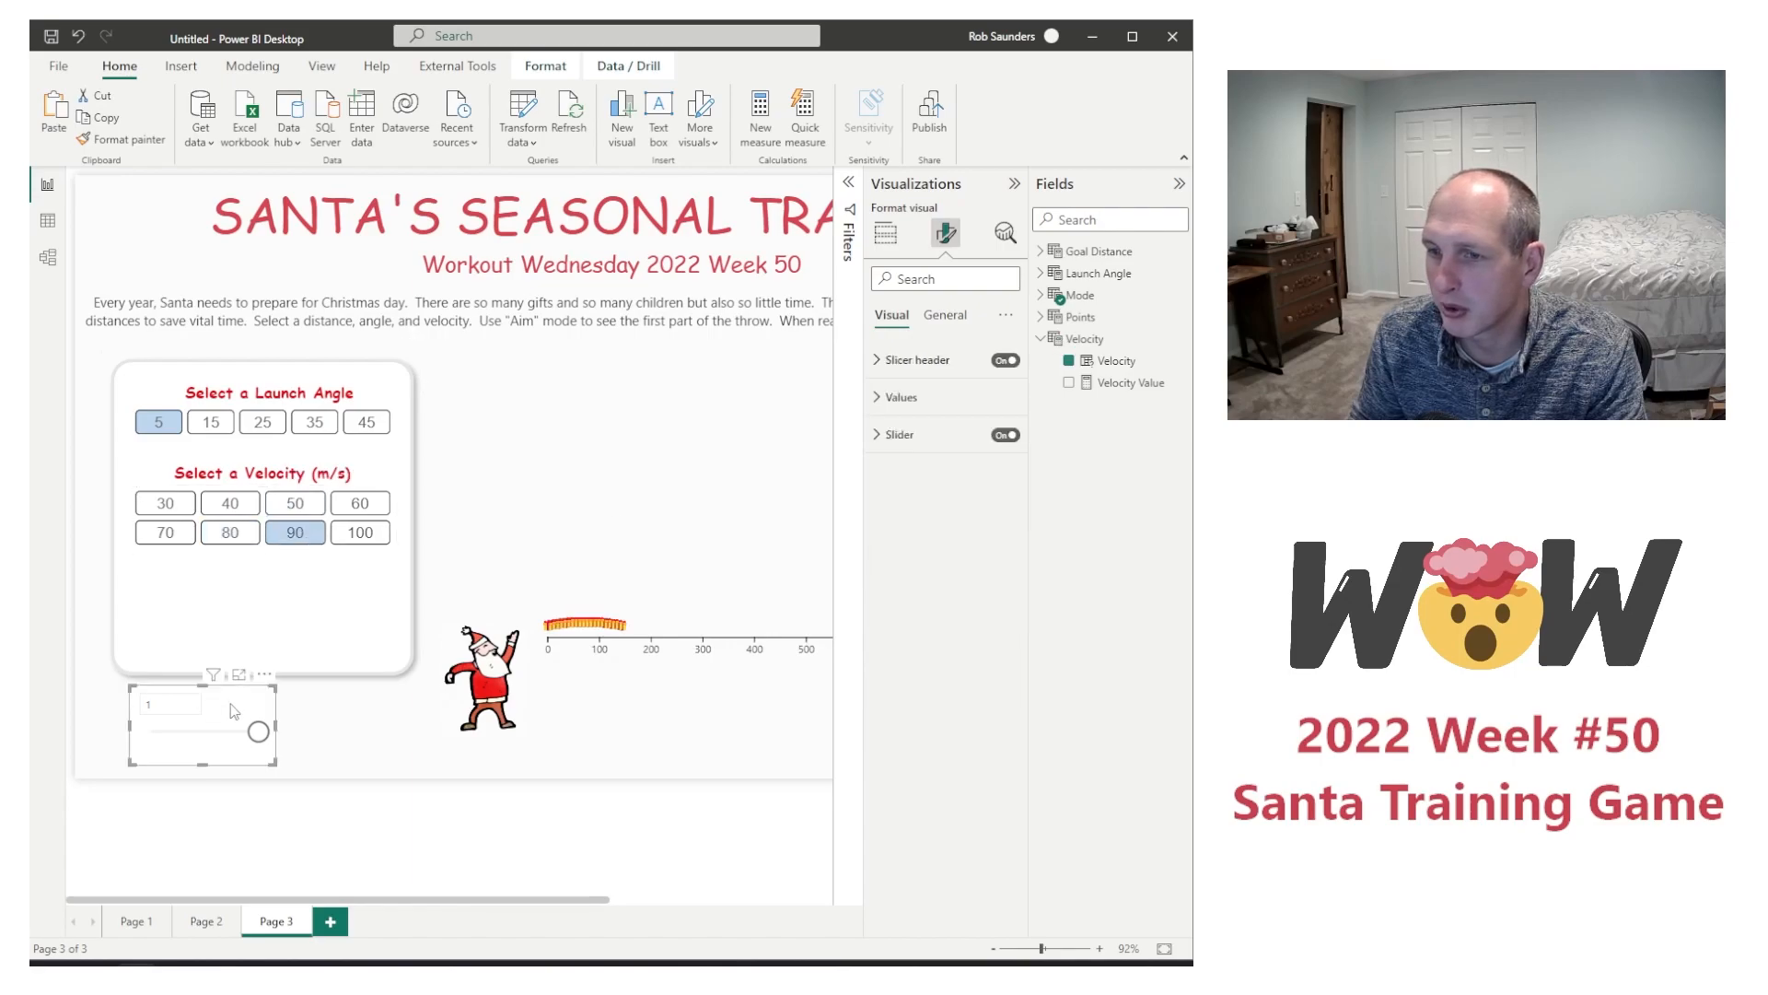
pyautogui.click(263, 632)
pyautogui.click(740, 761)
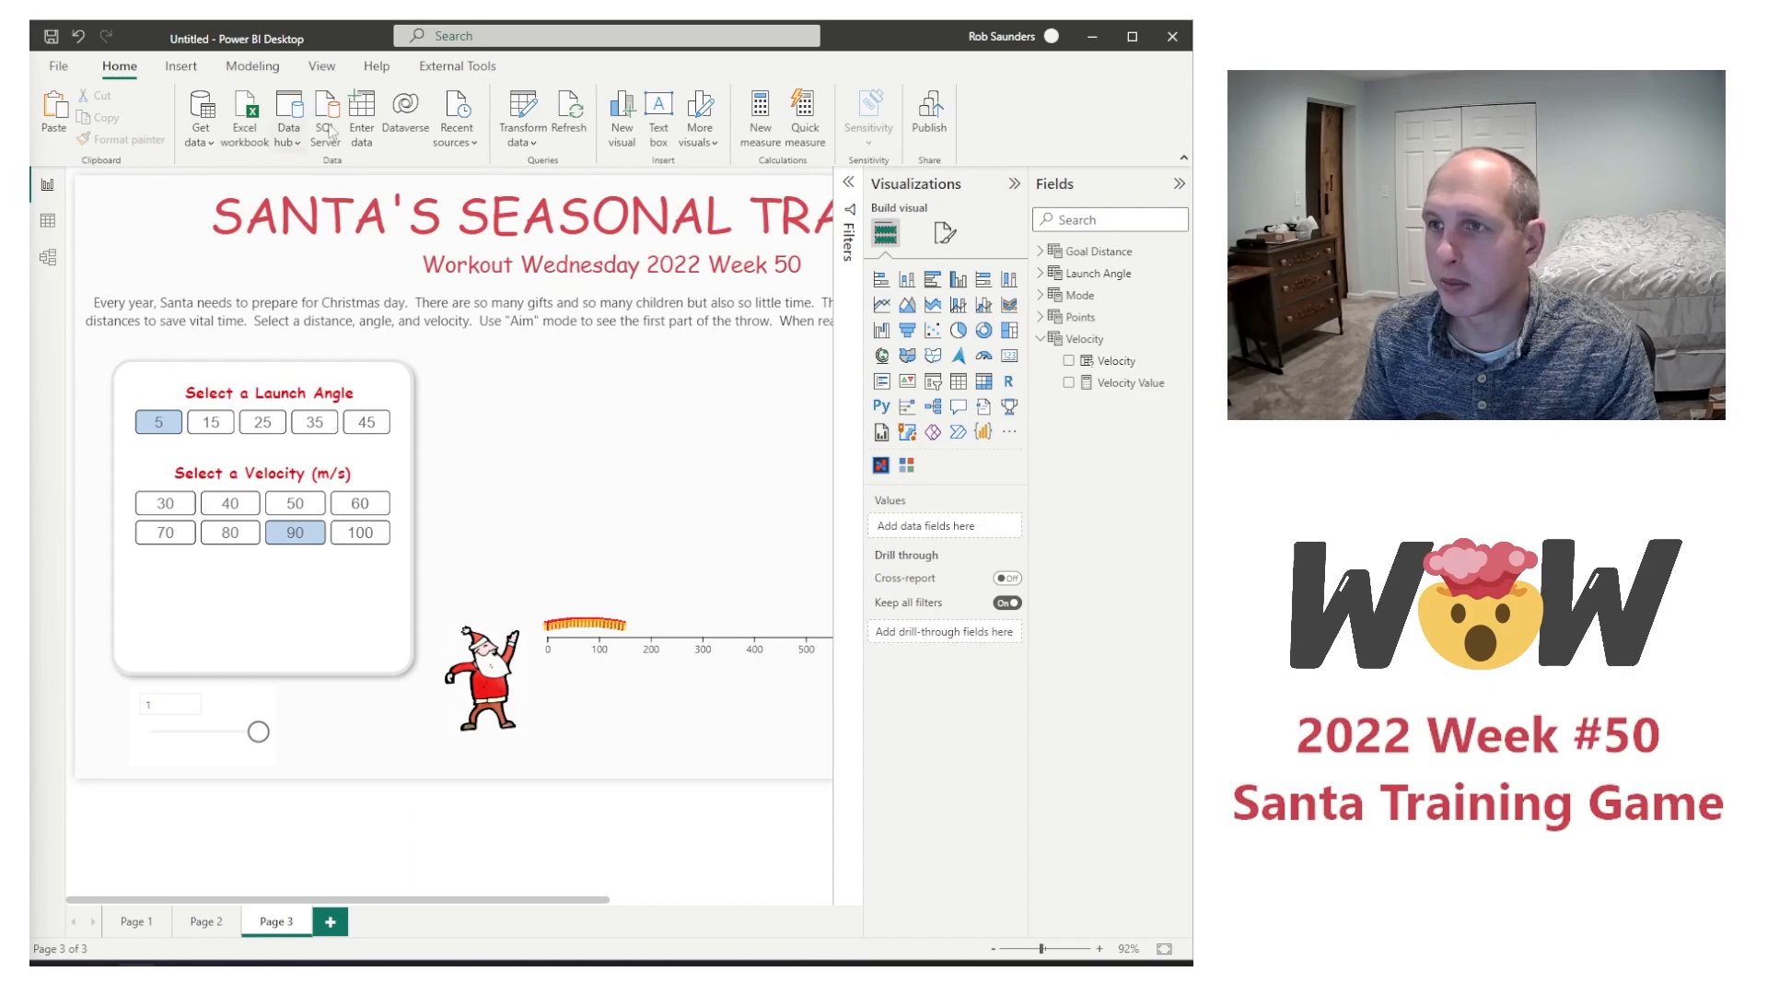
pyautogui.click(657, 136)
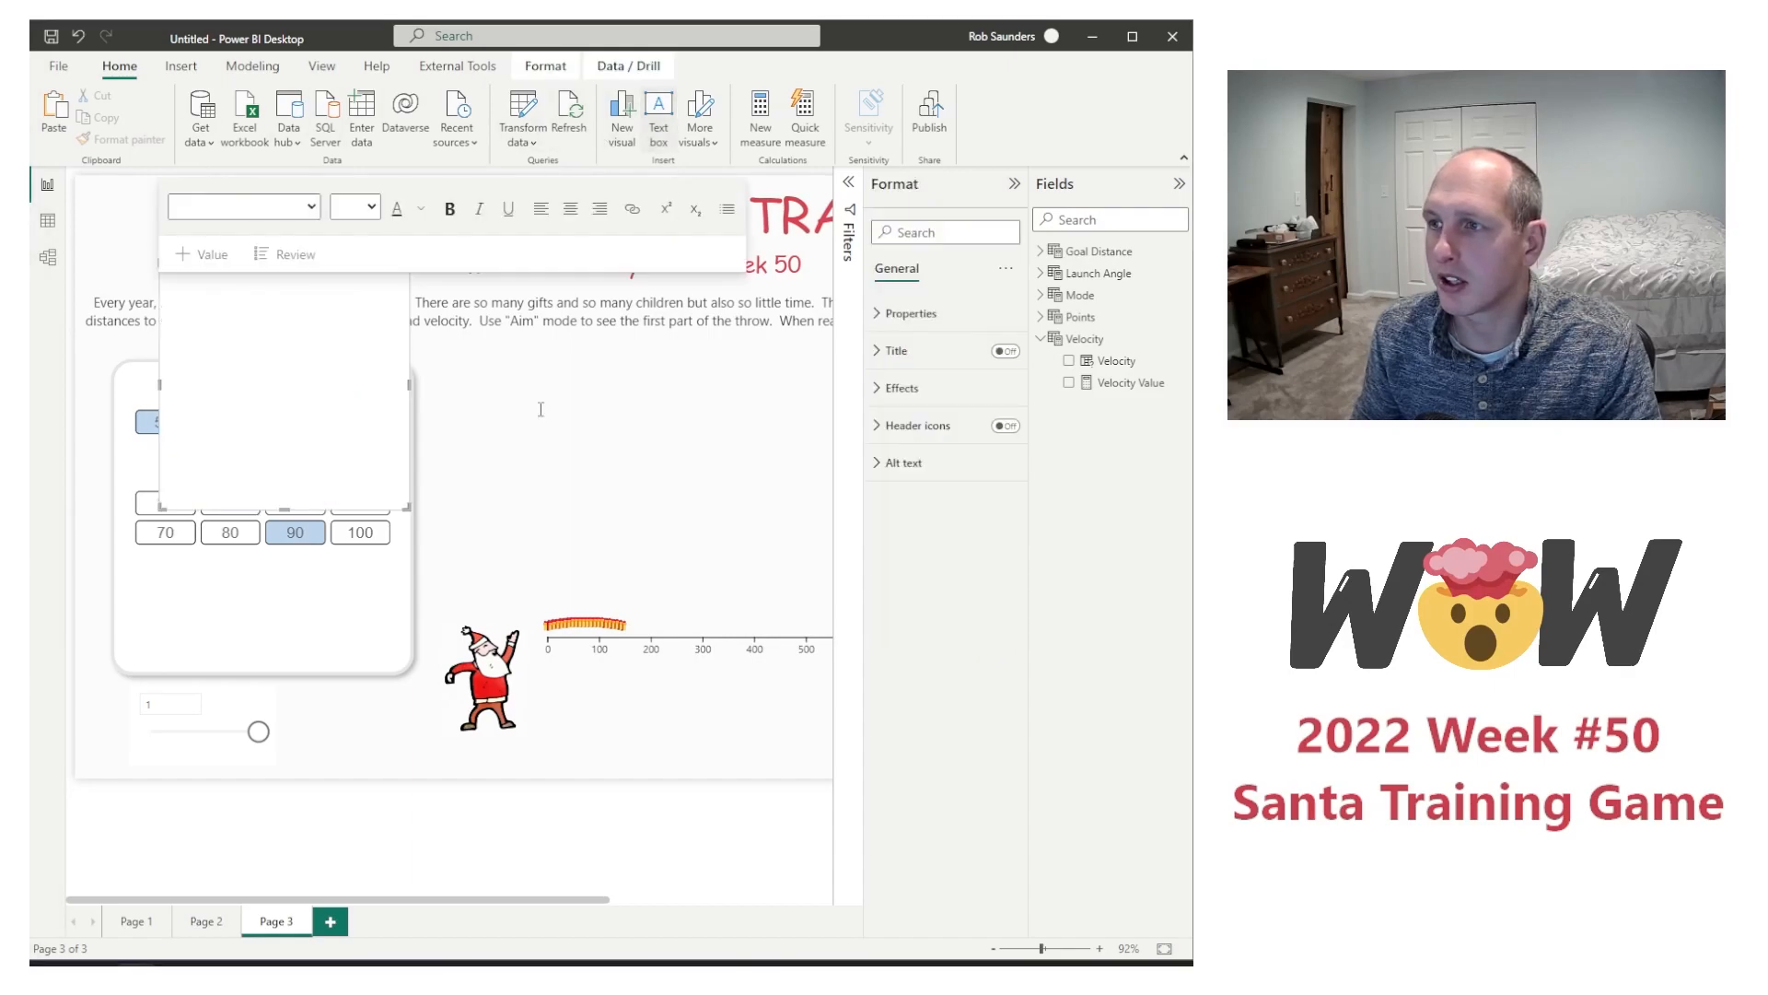
pyautogui.write('Select Mode')
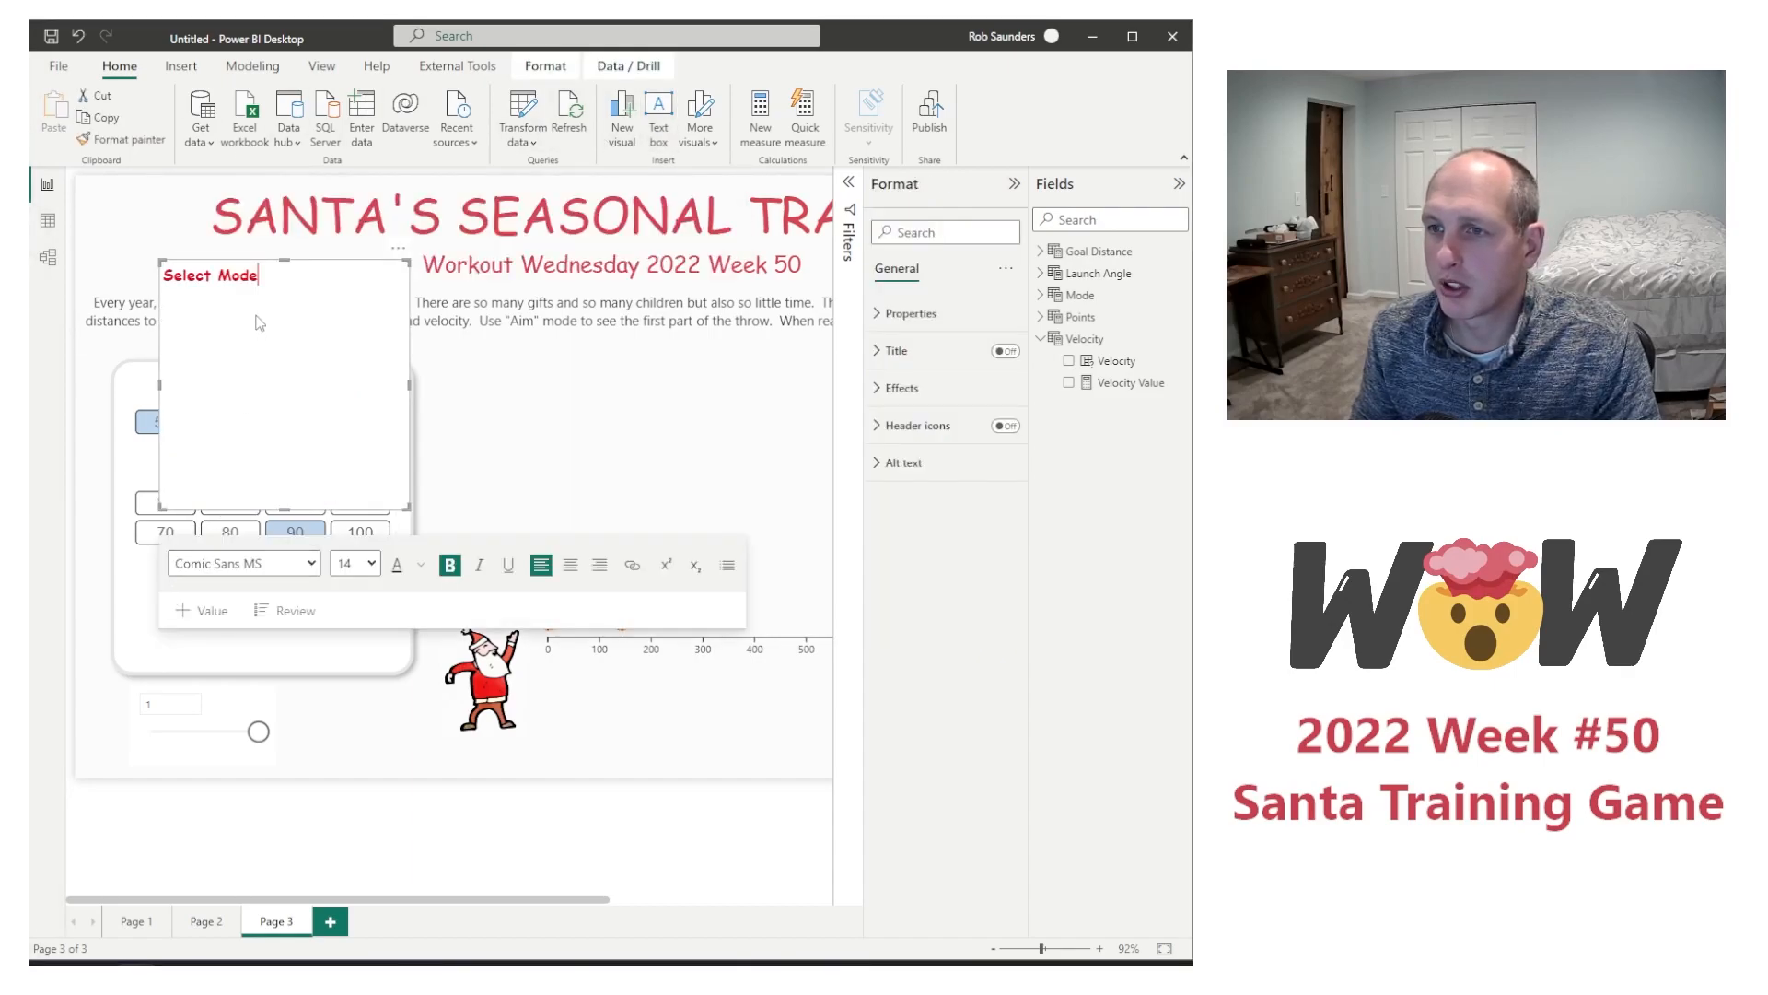
pyautogui.click(570, 564)
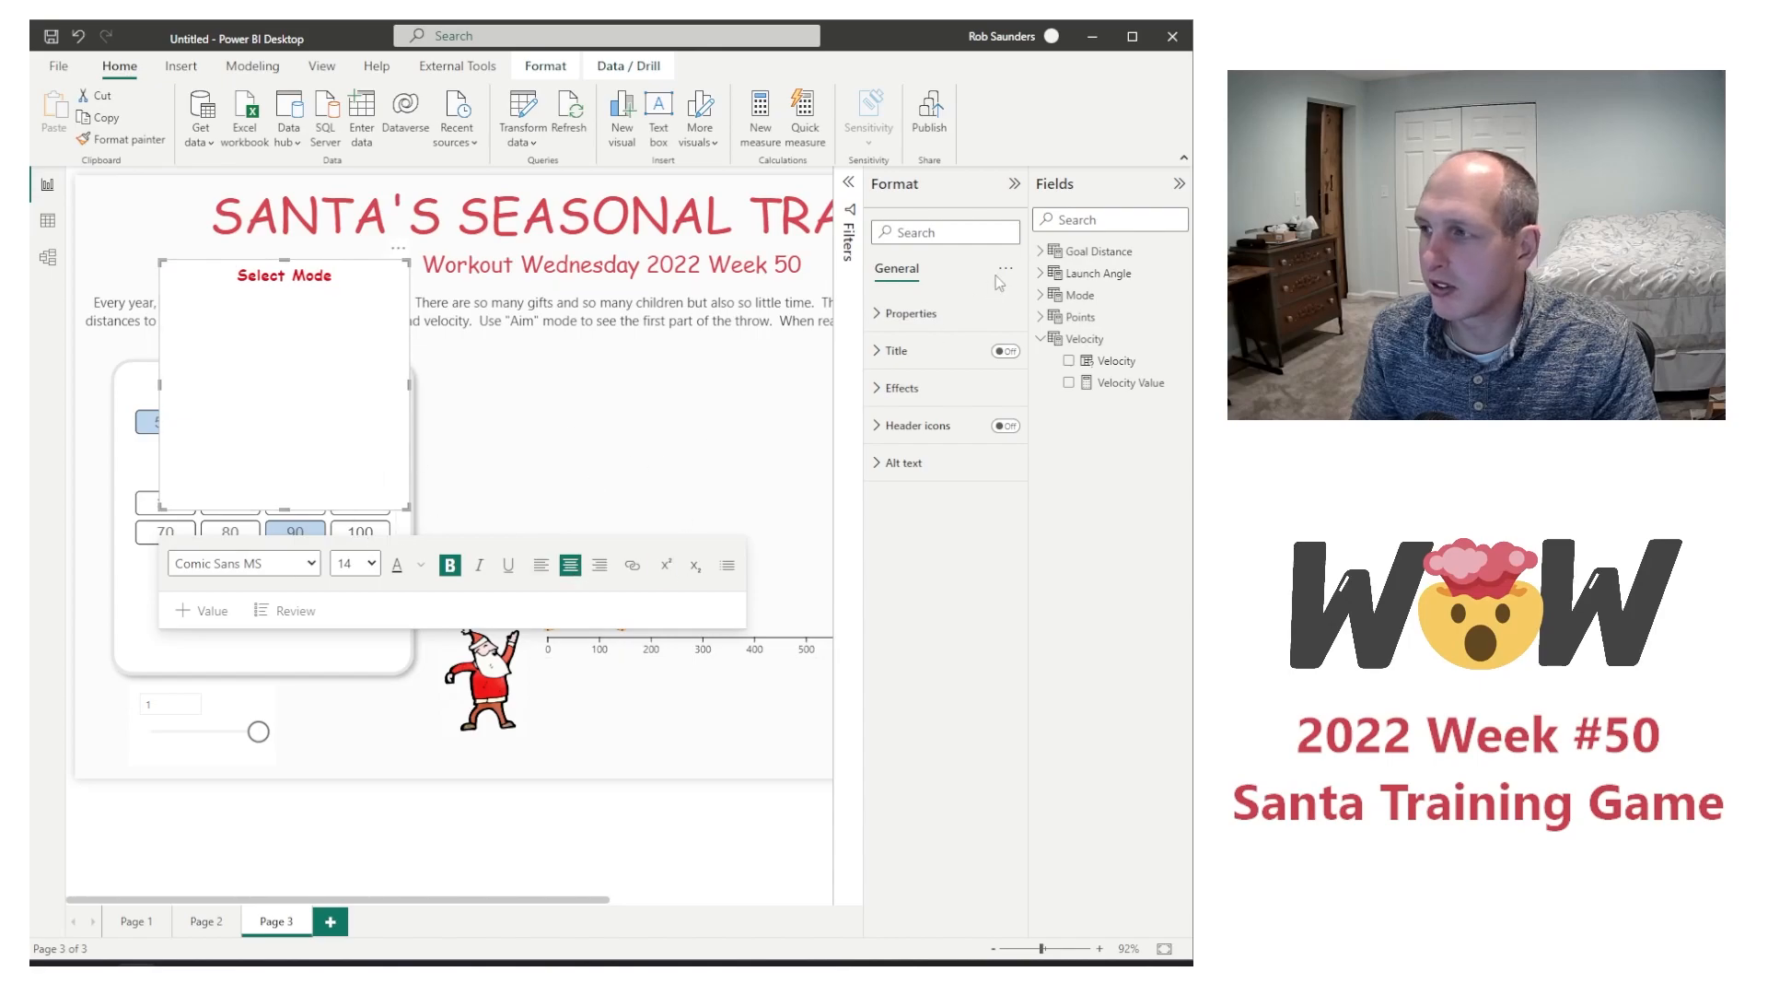
# Step: Turn off the background of the Select Mode text box and shorten the box to fit its heading
pyautogui.click(902, 388)
pyautogui.click(997, 425)
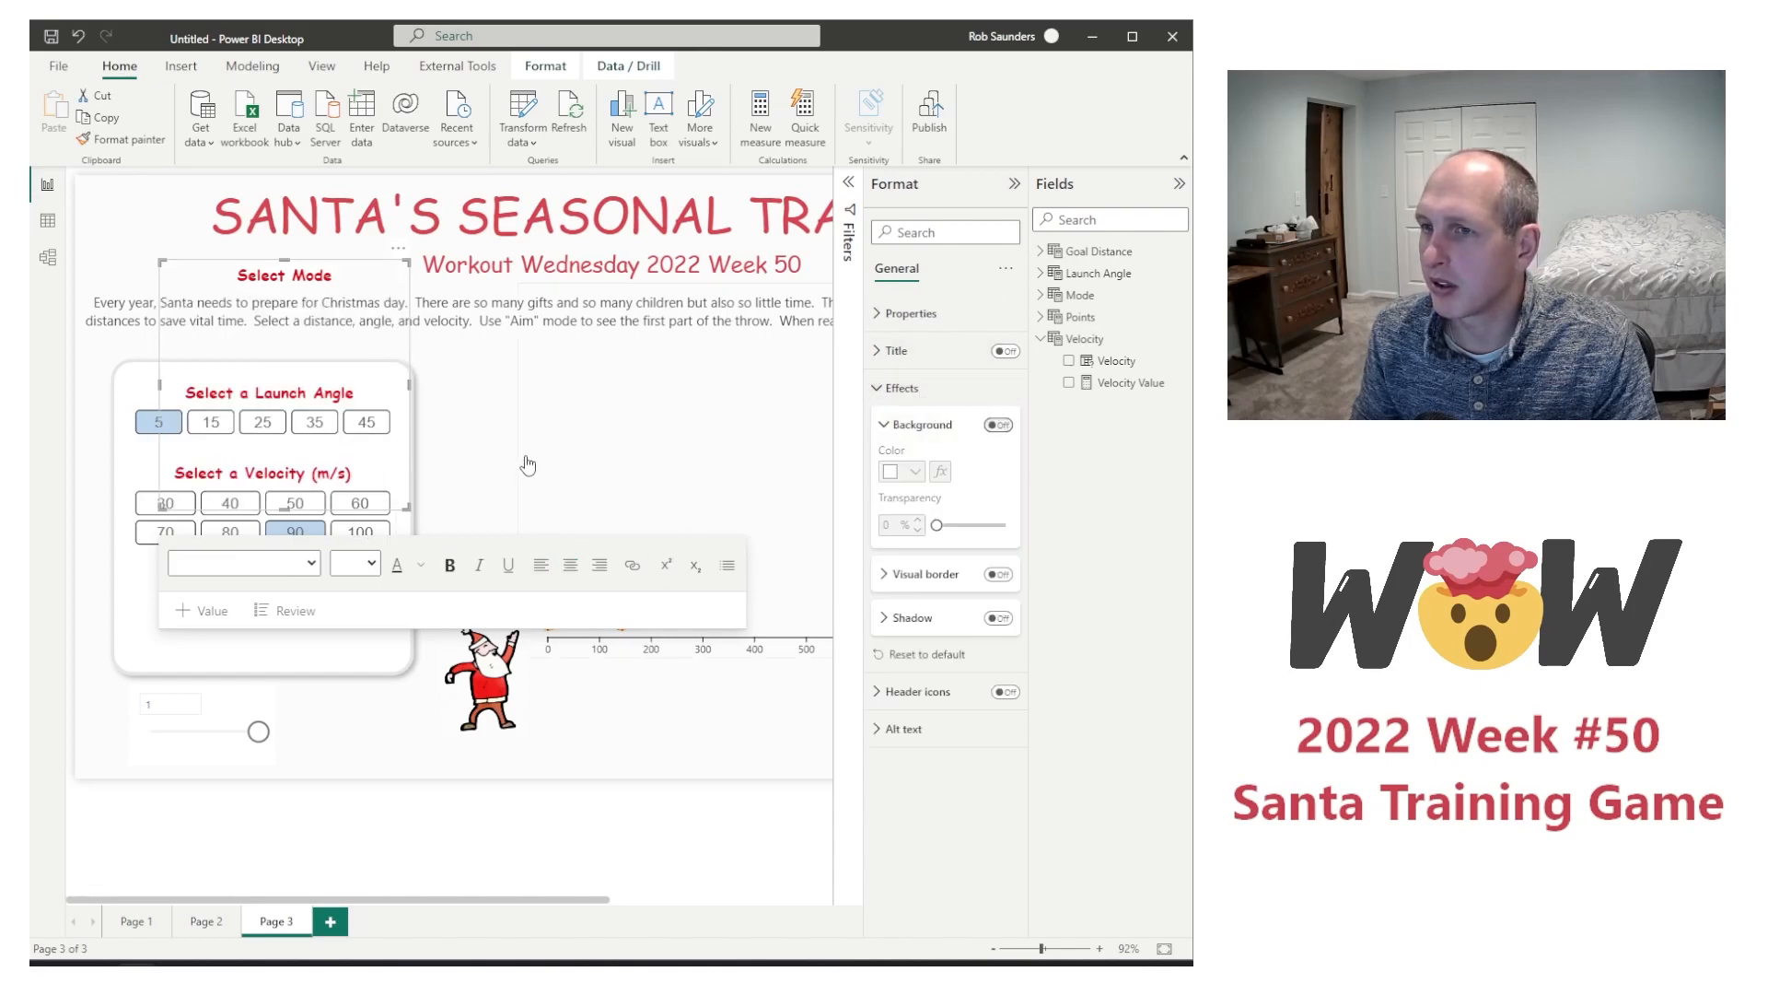
pyautogui.moveTo(283, 505); pyautogui.dragTo(283, 293)
pyautogui.click(348, 259)
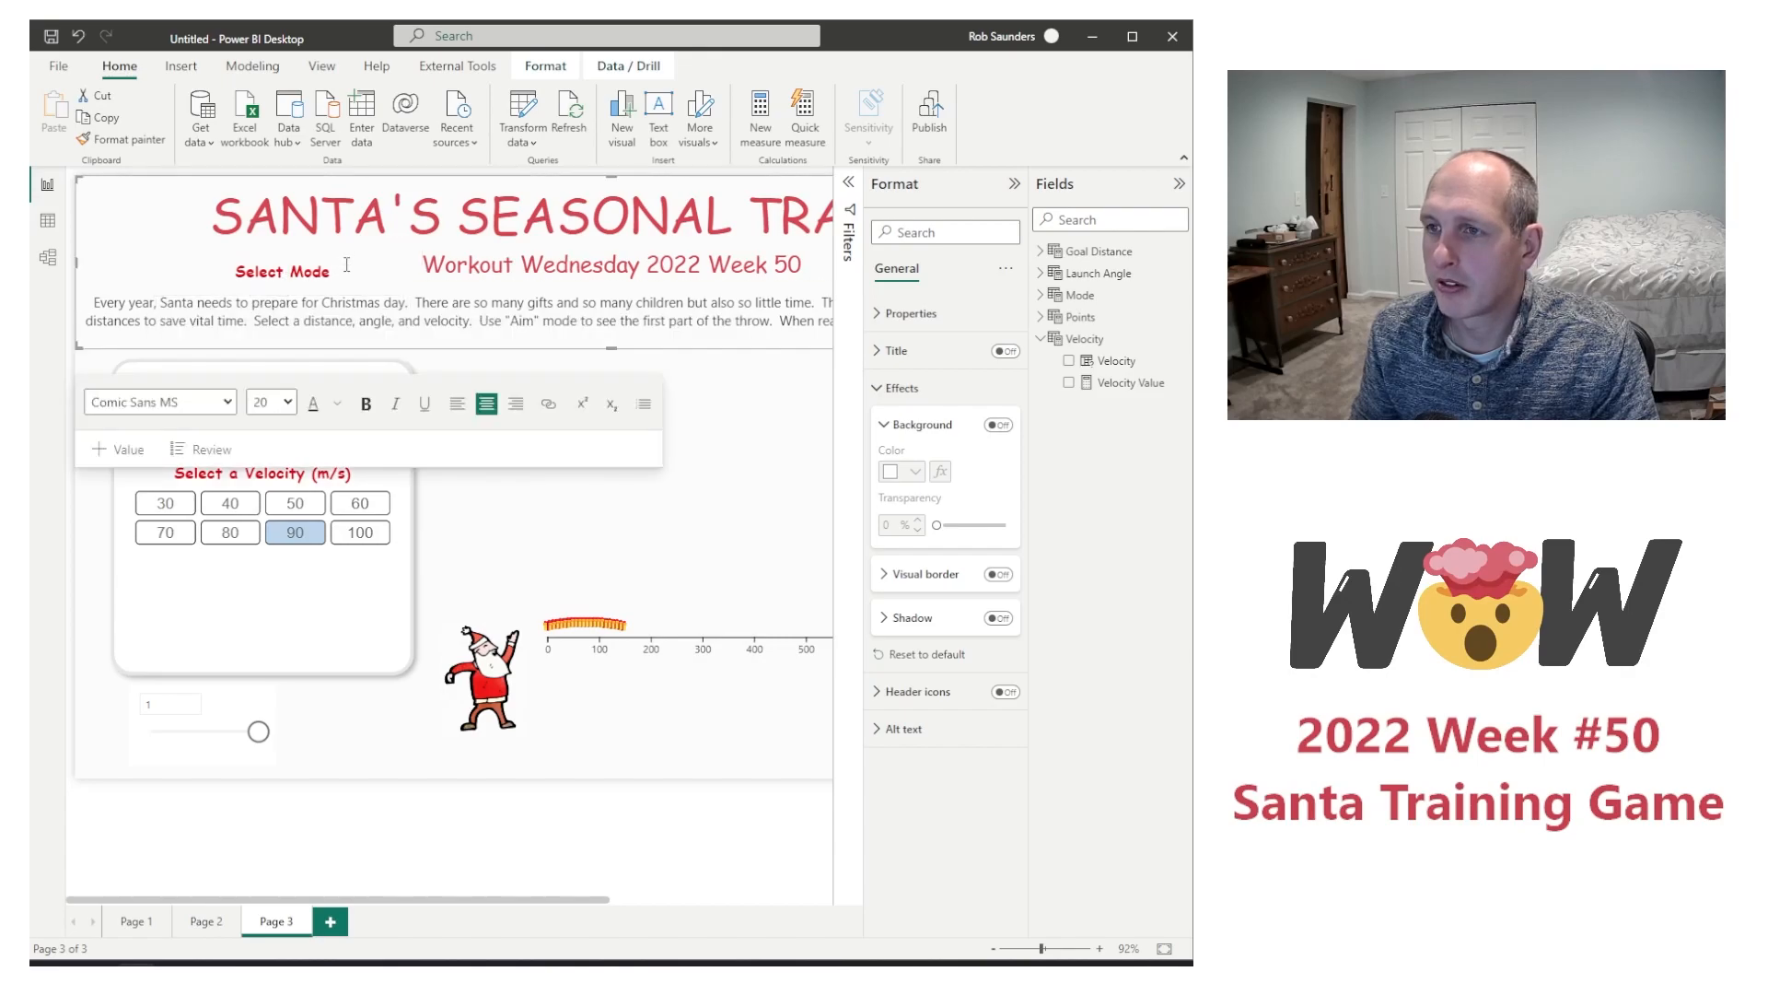
pyautogui.click(412, 859)
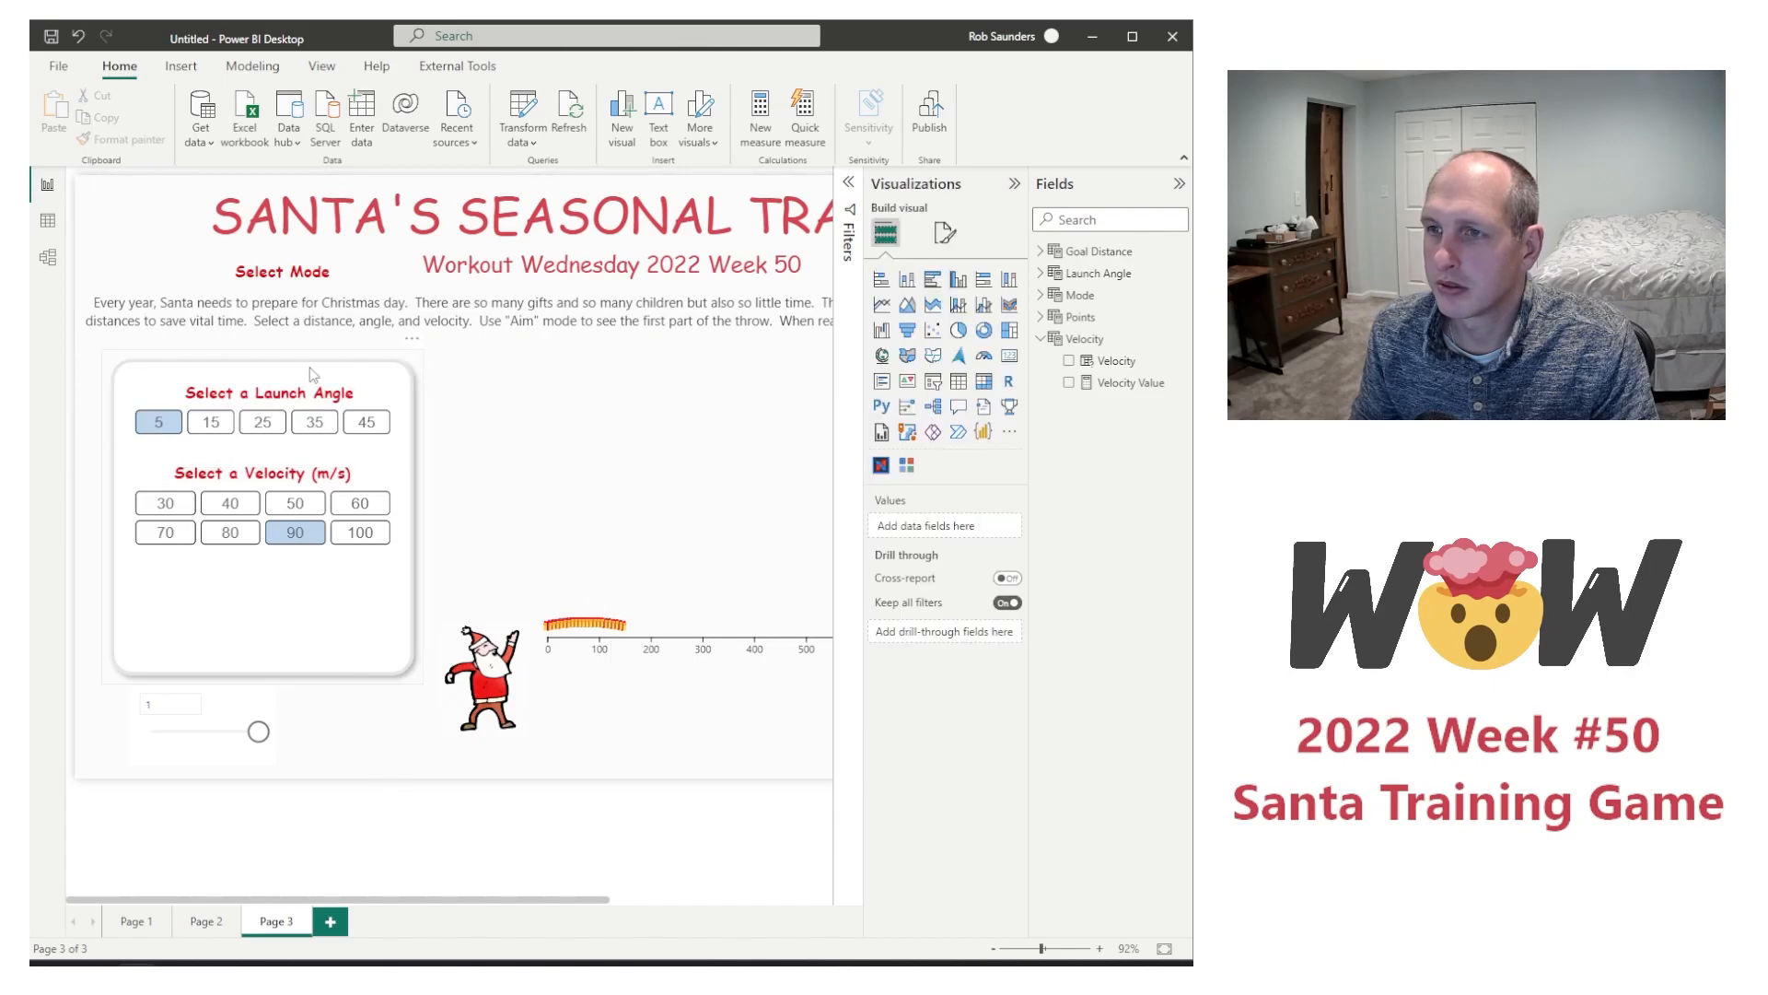
# Step: Place the Select Mode heading below the Velocity slicer inside the panel, and shift the Mode slider slightly down and left
pyautogui.click(267, 287)
pyautogui.moveTo(312, 265); pyautogui.dragTo(291, 575)
pyautogui.click(241, 704)
pyautogui.moveTo(240, 695)
pyautogui.mouseDown()
pyautogui.moveTo(259, 589)
pyautogui.moveTo(226, 709)
pyautogui.mouseUp()
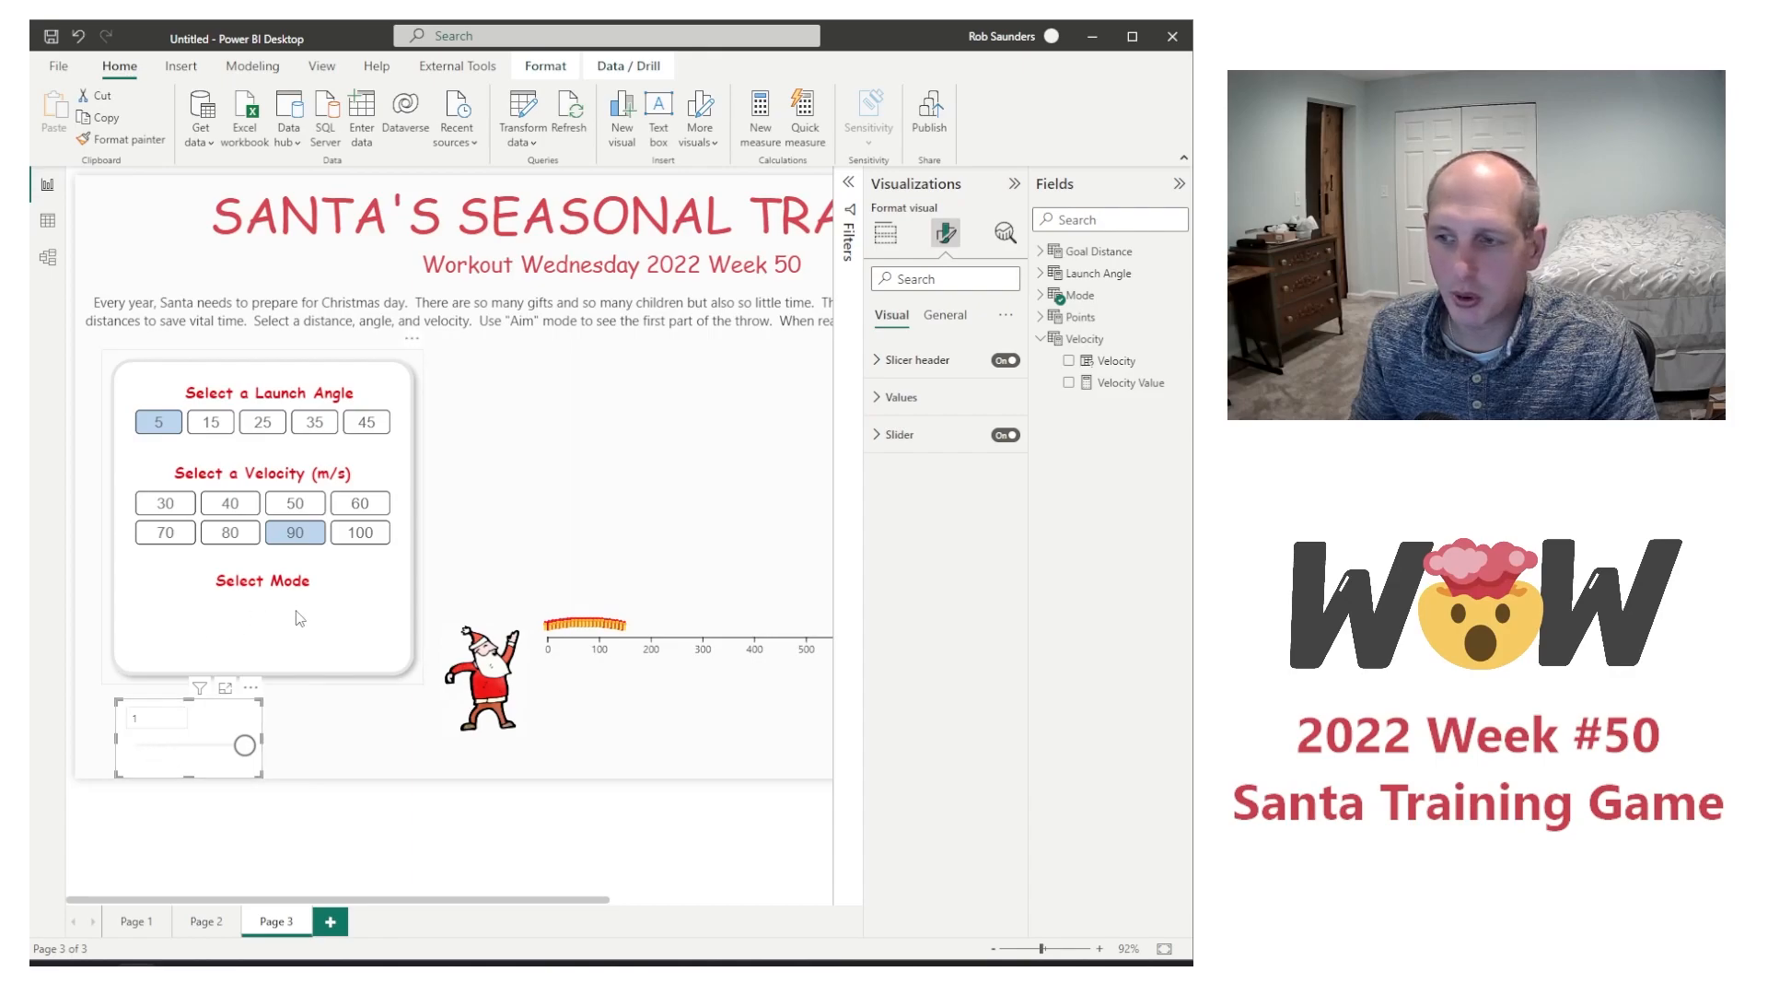
# Step: Copy the formula out of the AimOrFire measure and delete that measure from the Mode table
pyautogui.hotkey('ctrl', 'z')
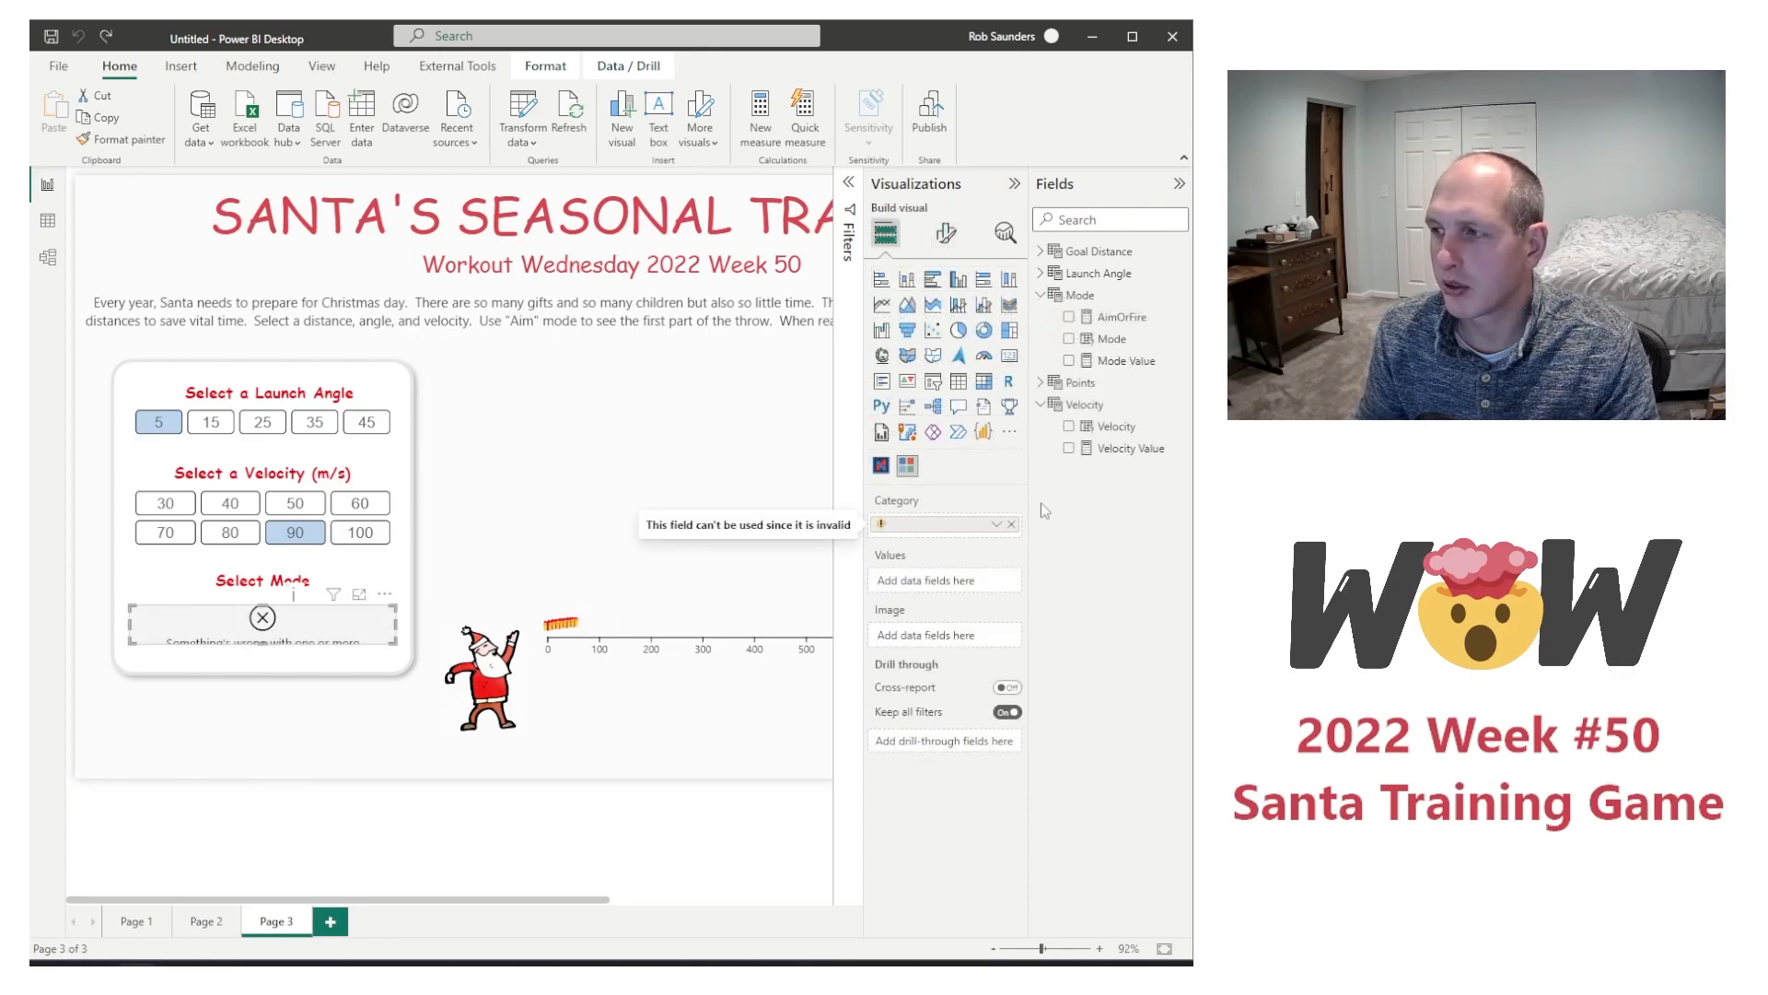
pyautogui.rightClick(1112, 323)
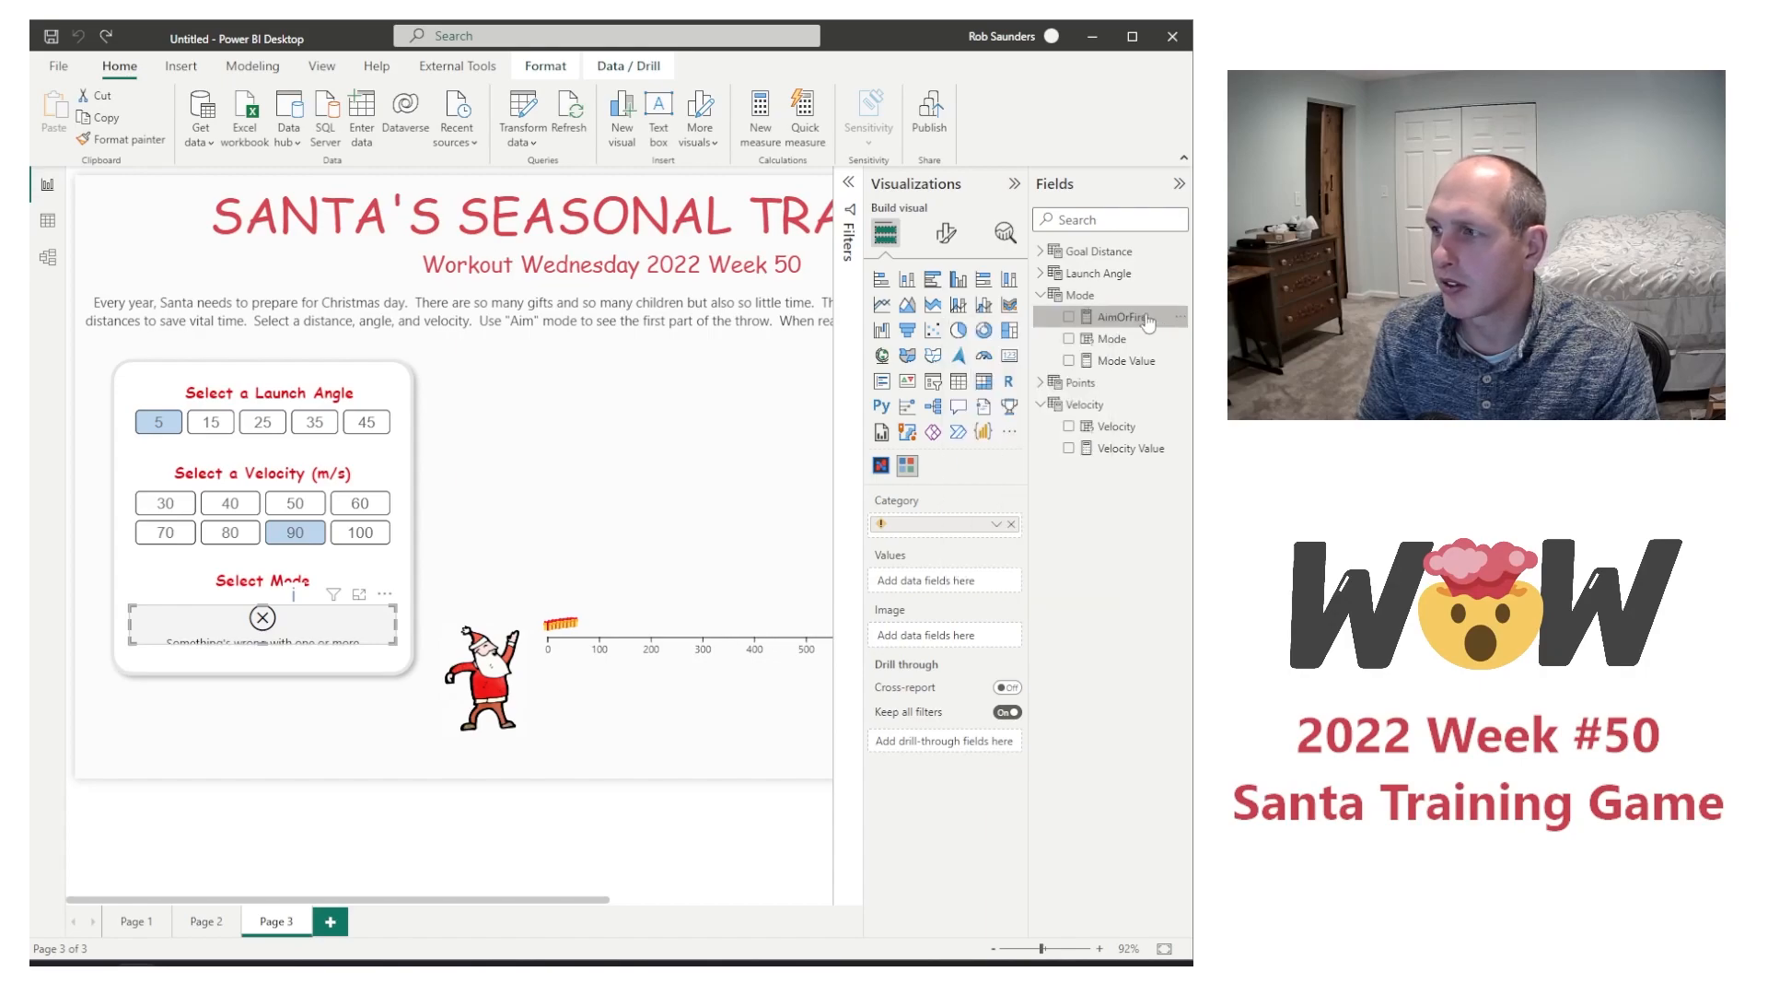
pyautogui.click(1139, 321)
pyautogui.hotkey('ctrl', 'a')
pyautogui.hotkey('ctrl', 'c')
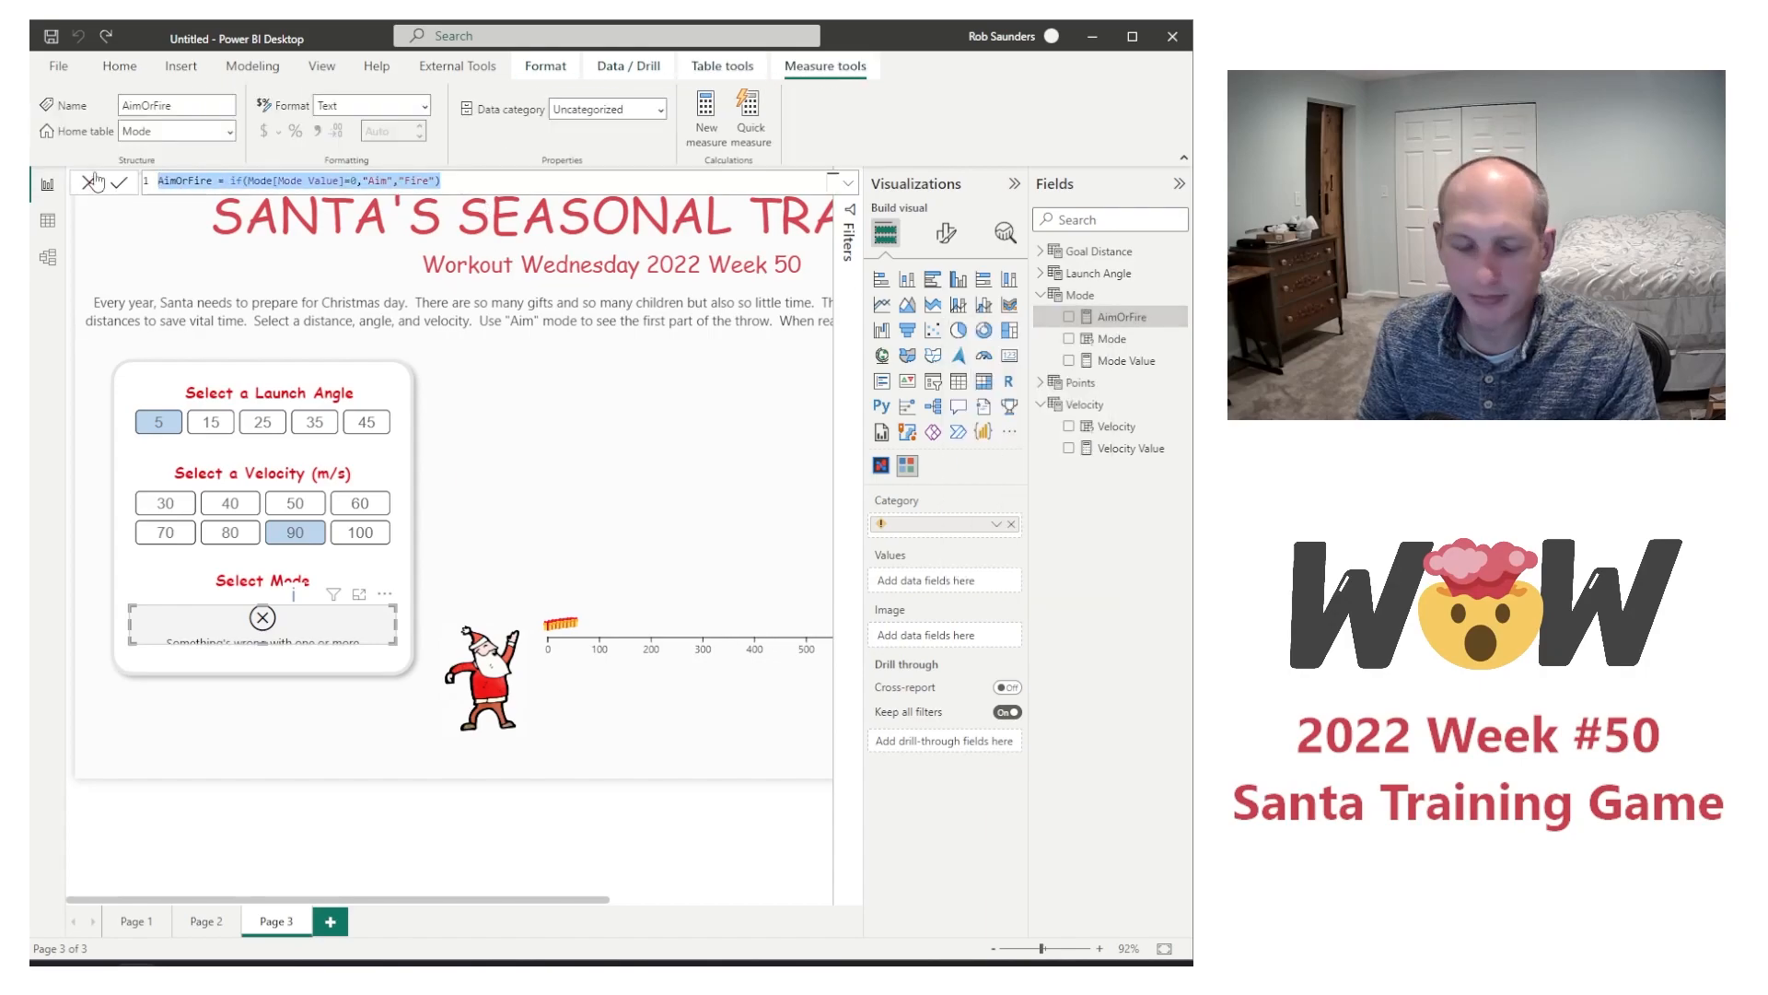
pyautogui.press('BackSpace')
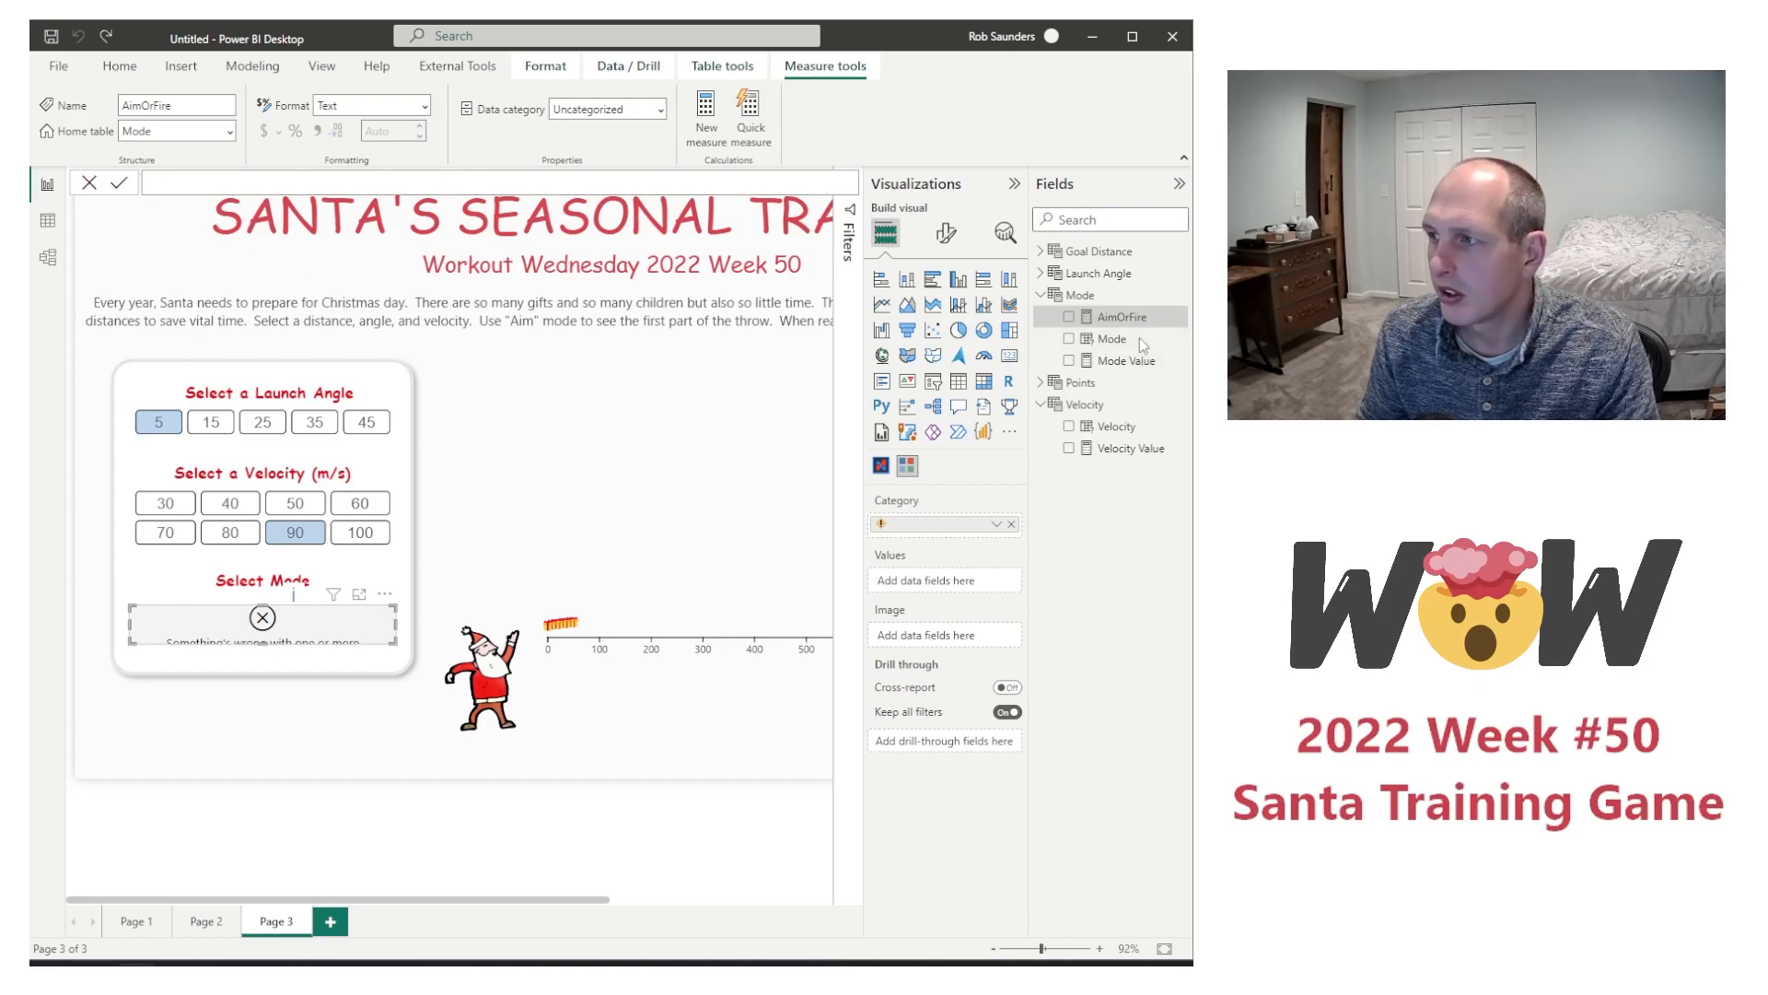
pyautogui.click(1114, 343)
pyautogui.click(1119, 322)
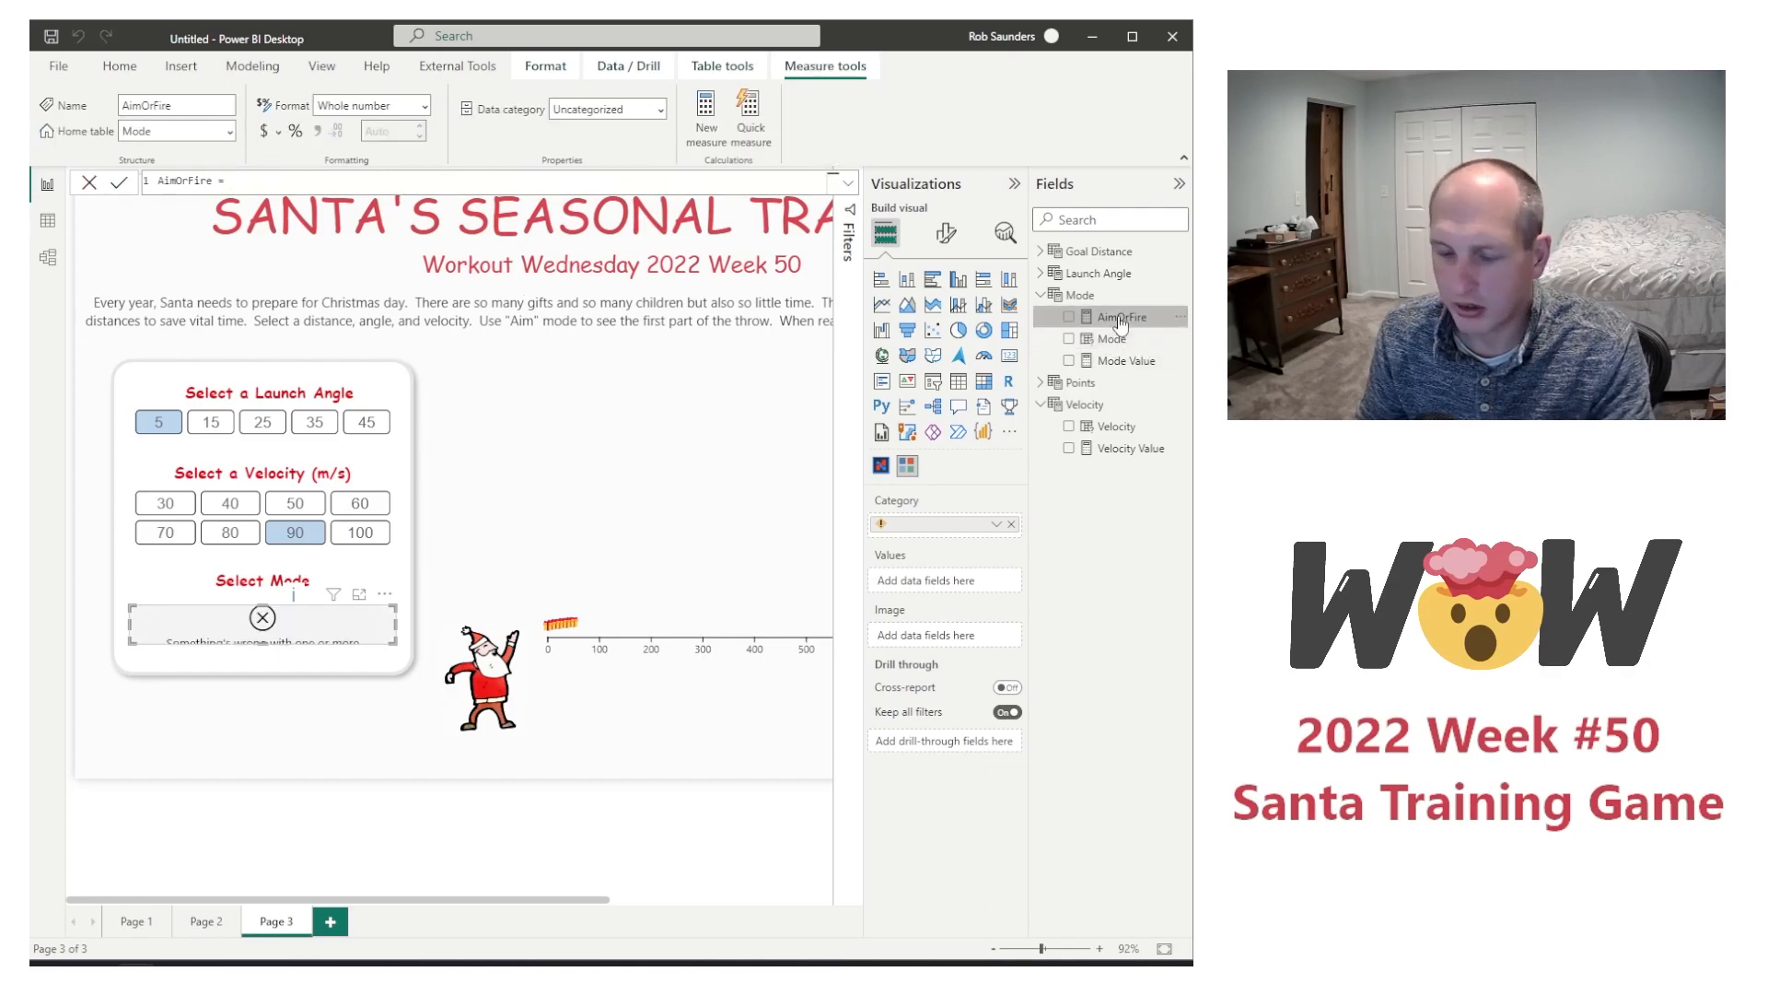
pyautogui.rightClick(1119, 320)
pyautogui.click(1041, 442)
pyautogui.click(139, 534)
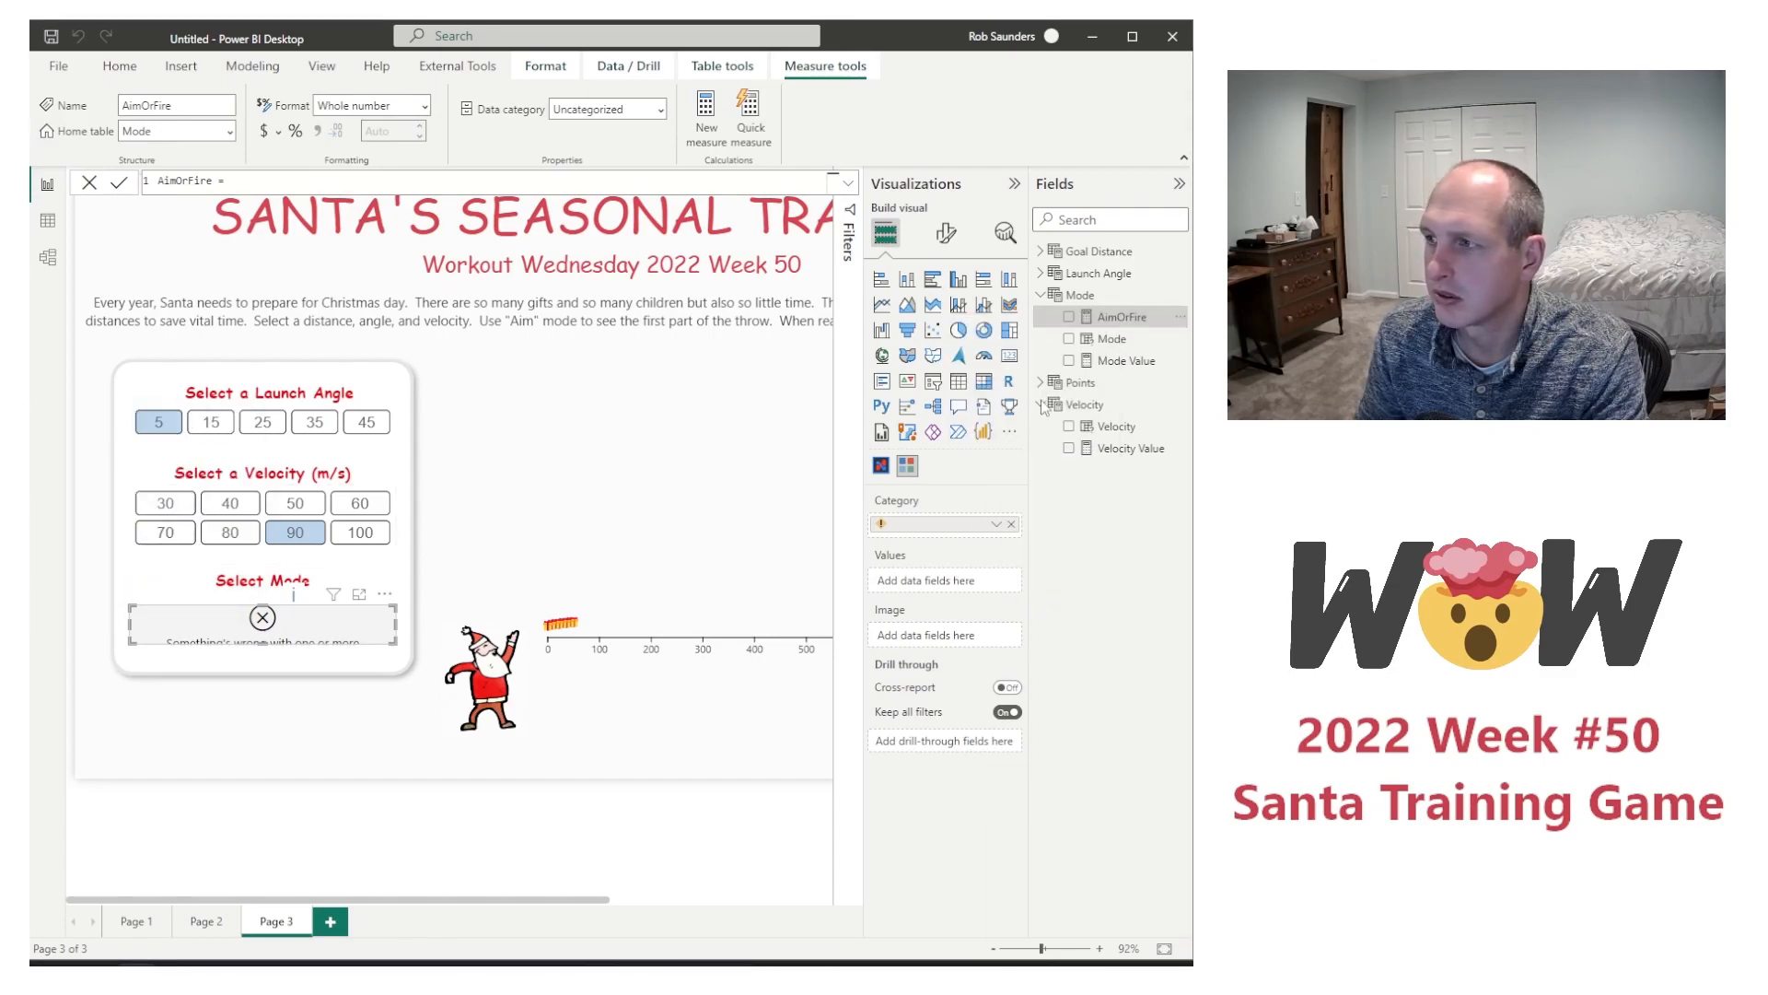
# Step: Create a calculated column in the Mode table with the formula AimOrFire = if(Mode[Mode Value]=0,"Aim","Fire")
pyautogui.rightClick(1079, 295)
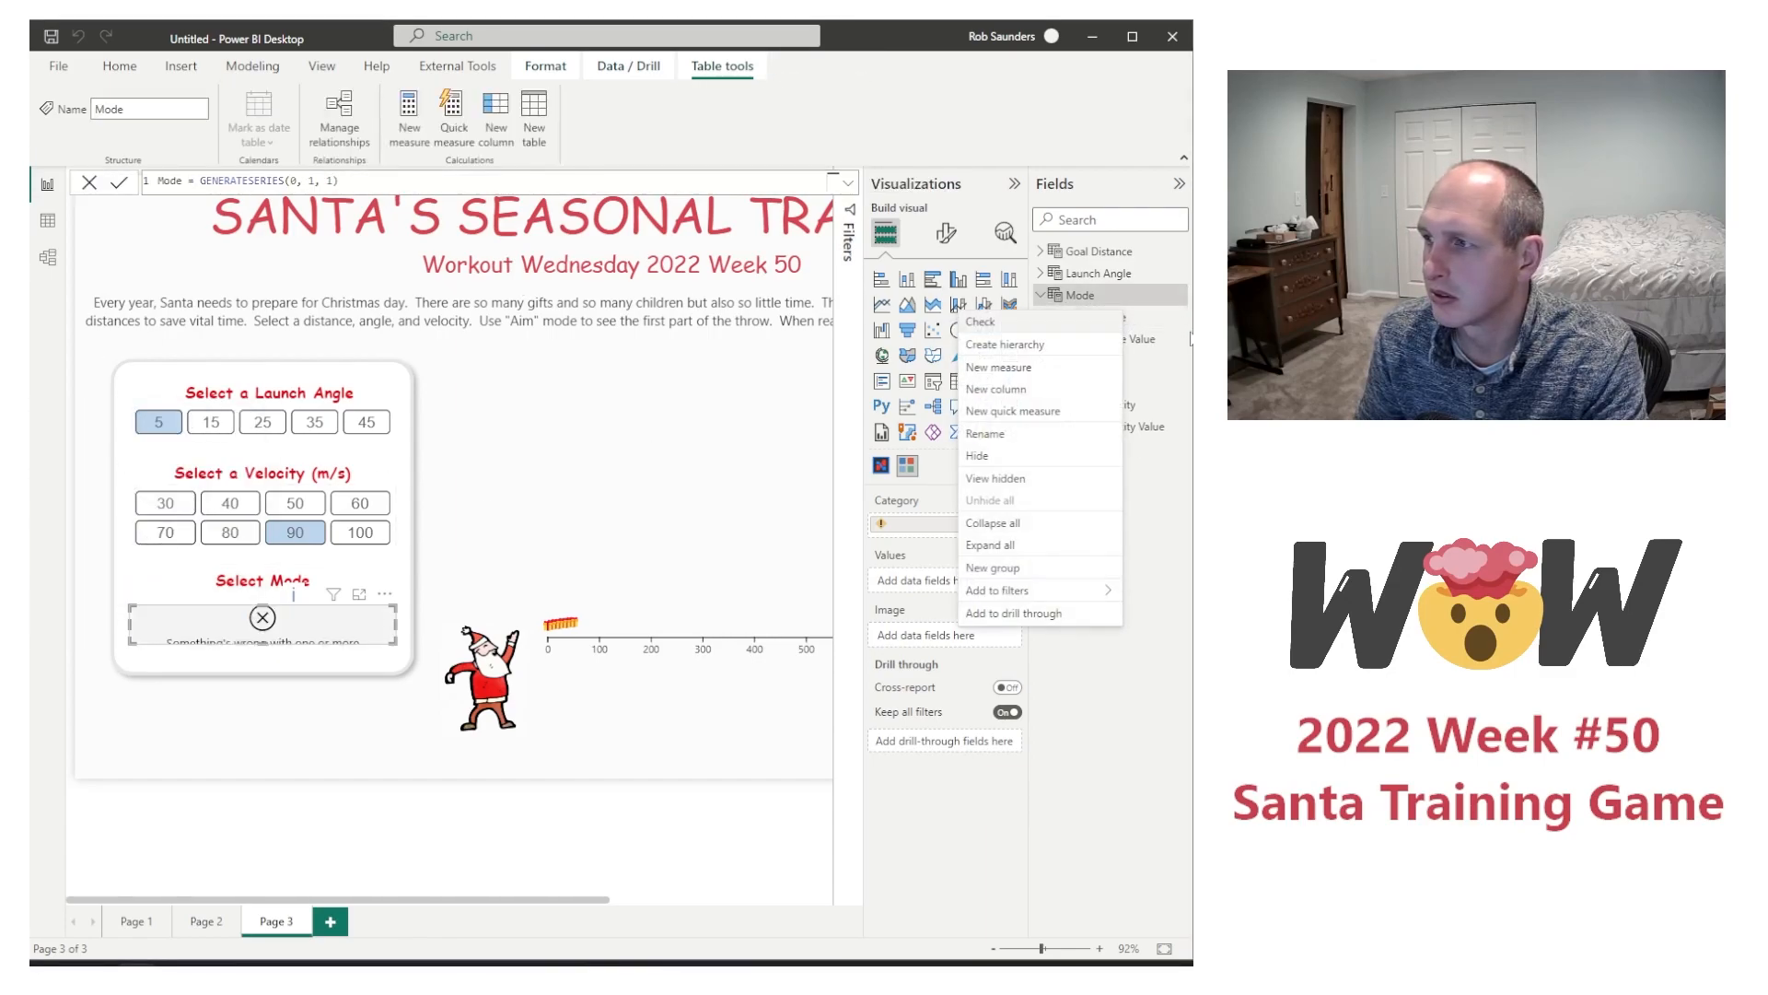
pyautogui.click(1043, 389)
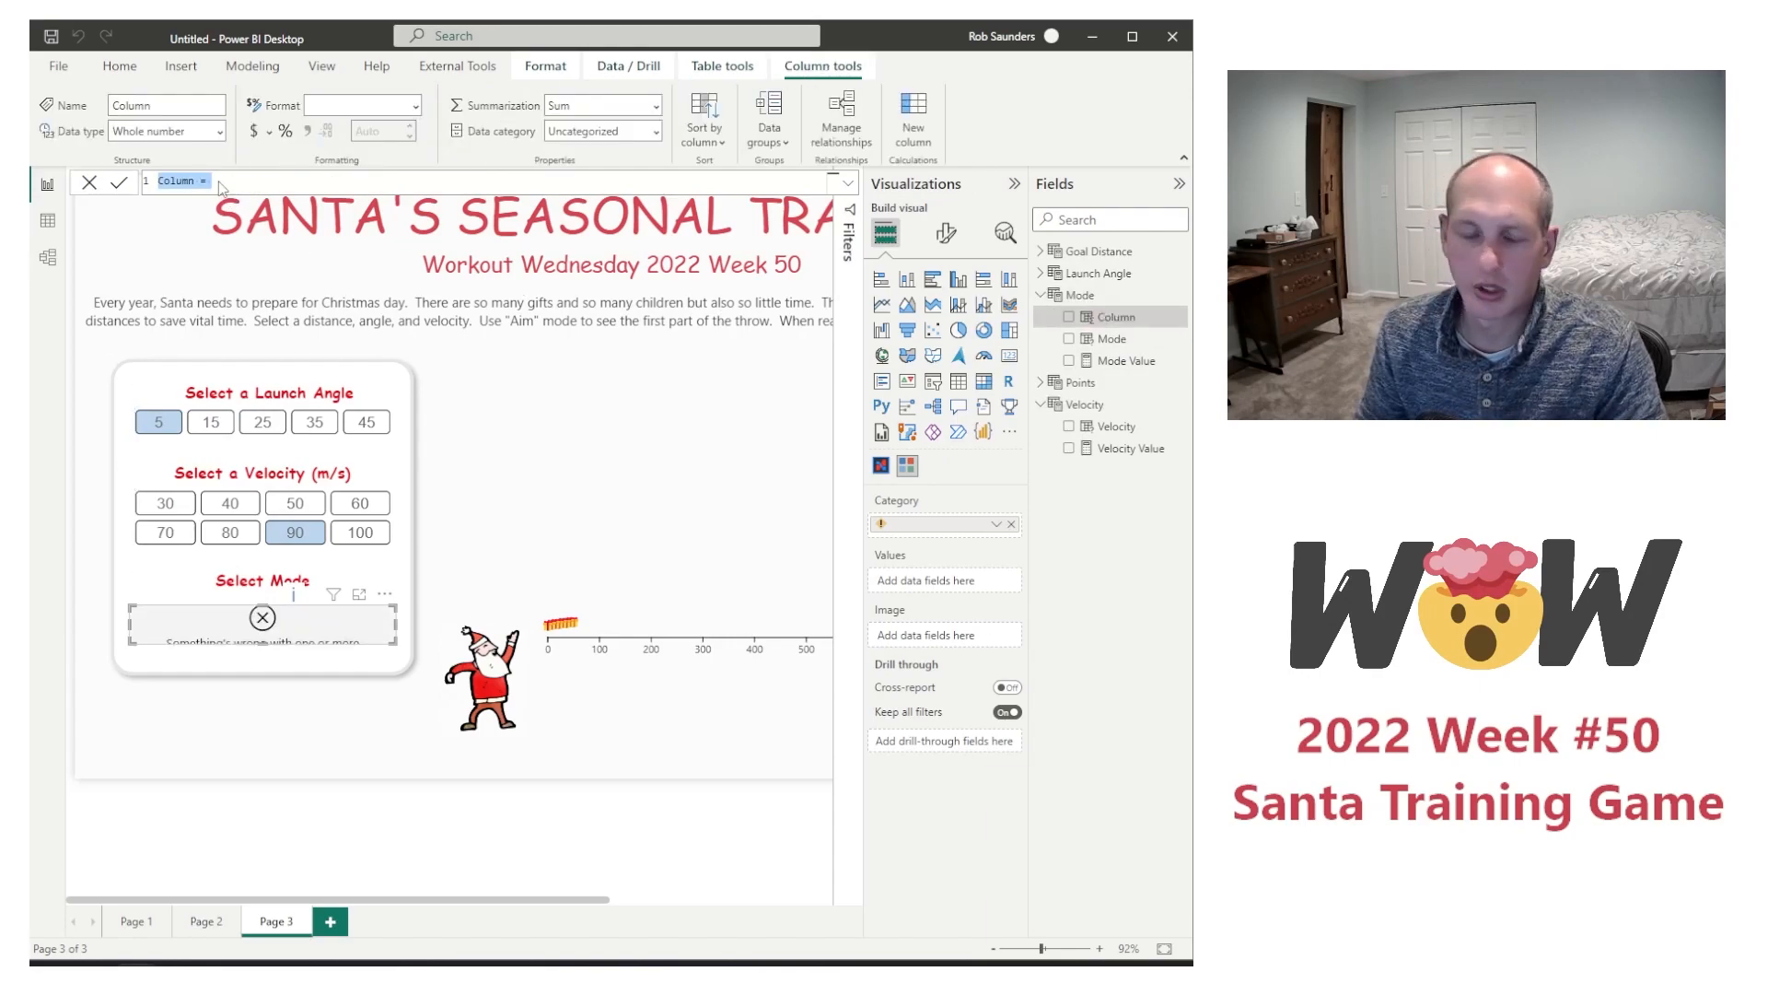
pyautogui.hotkey('ctrl', 'v')
pyautogui.press('Return')
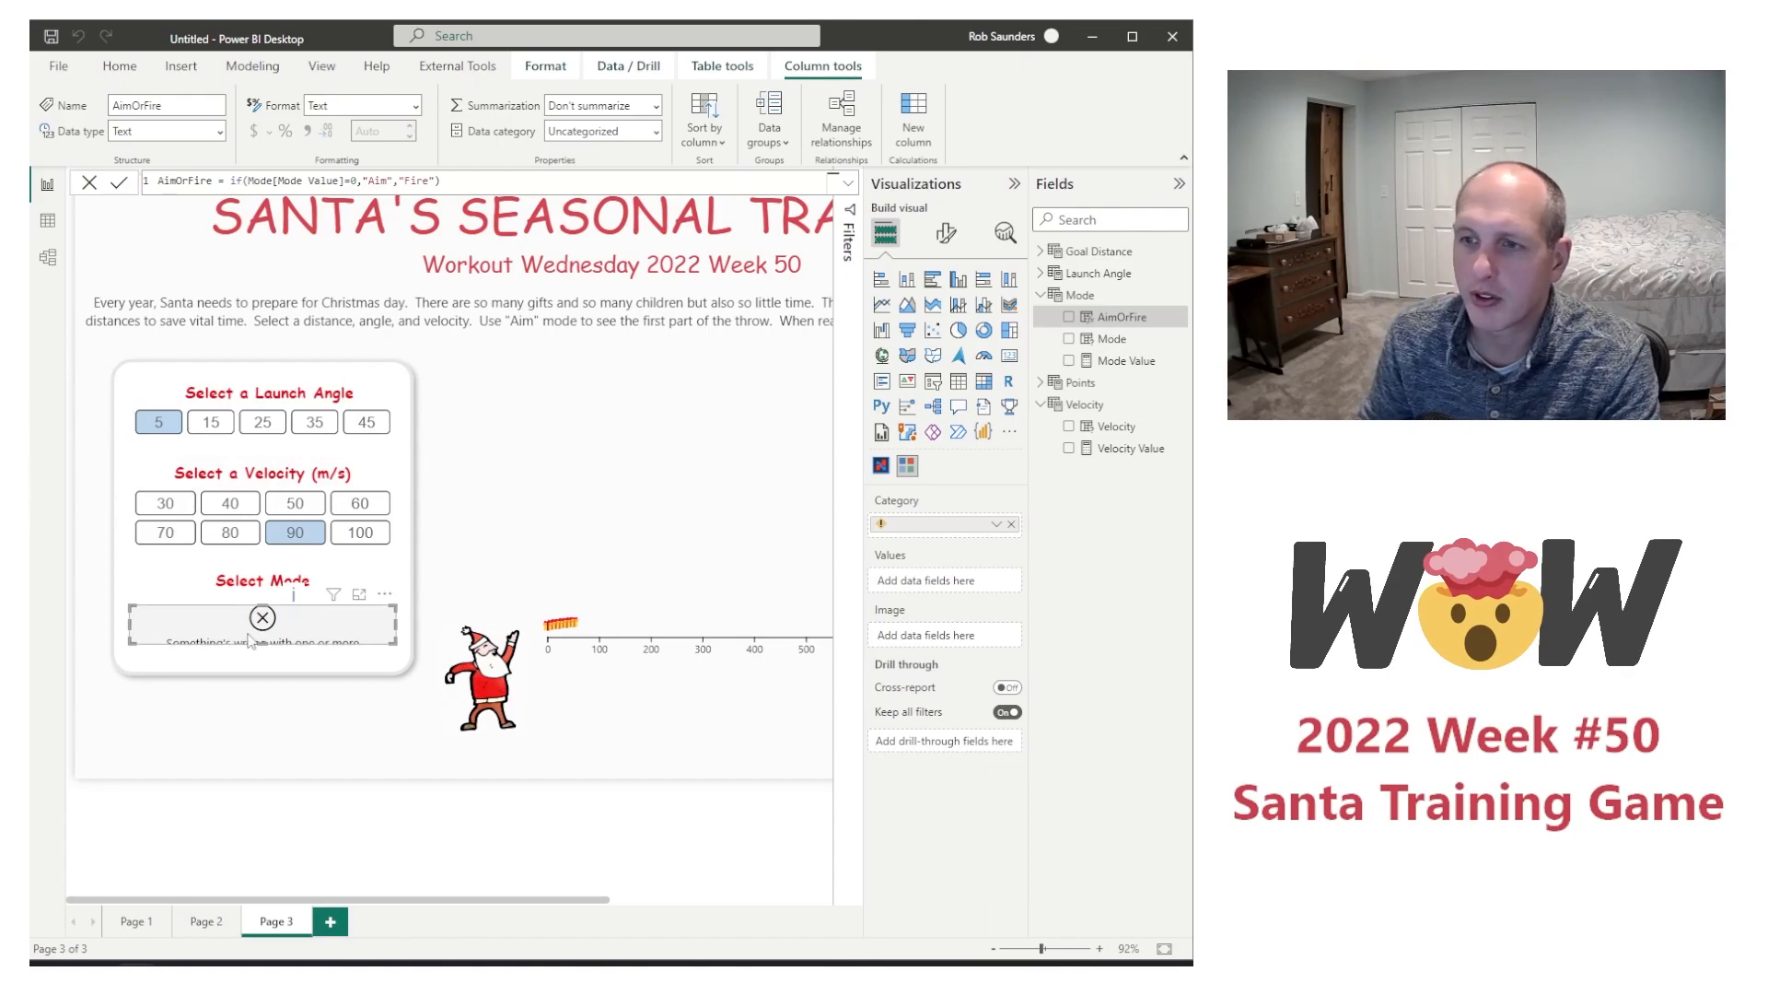
# Step: Set the AimOrFire column as the mode slicer's category, and test switching between Aim and Fire, ending on Fire
pyautogui.moveTo(1122, 316); pyautogui.dragTo(931, 525)
pyautogui.click(298, 631)
pyautogui.click(203, 626)
pyautogui.click(304, 626)
pyautogui.click(217, 626)
pyautogui.click(324, 626)
pyautogui.click(203, 626)
pyautogui.click(323, 626)
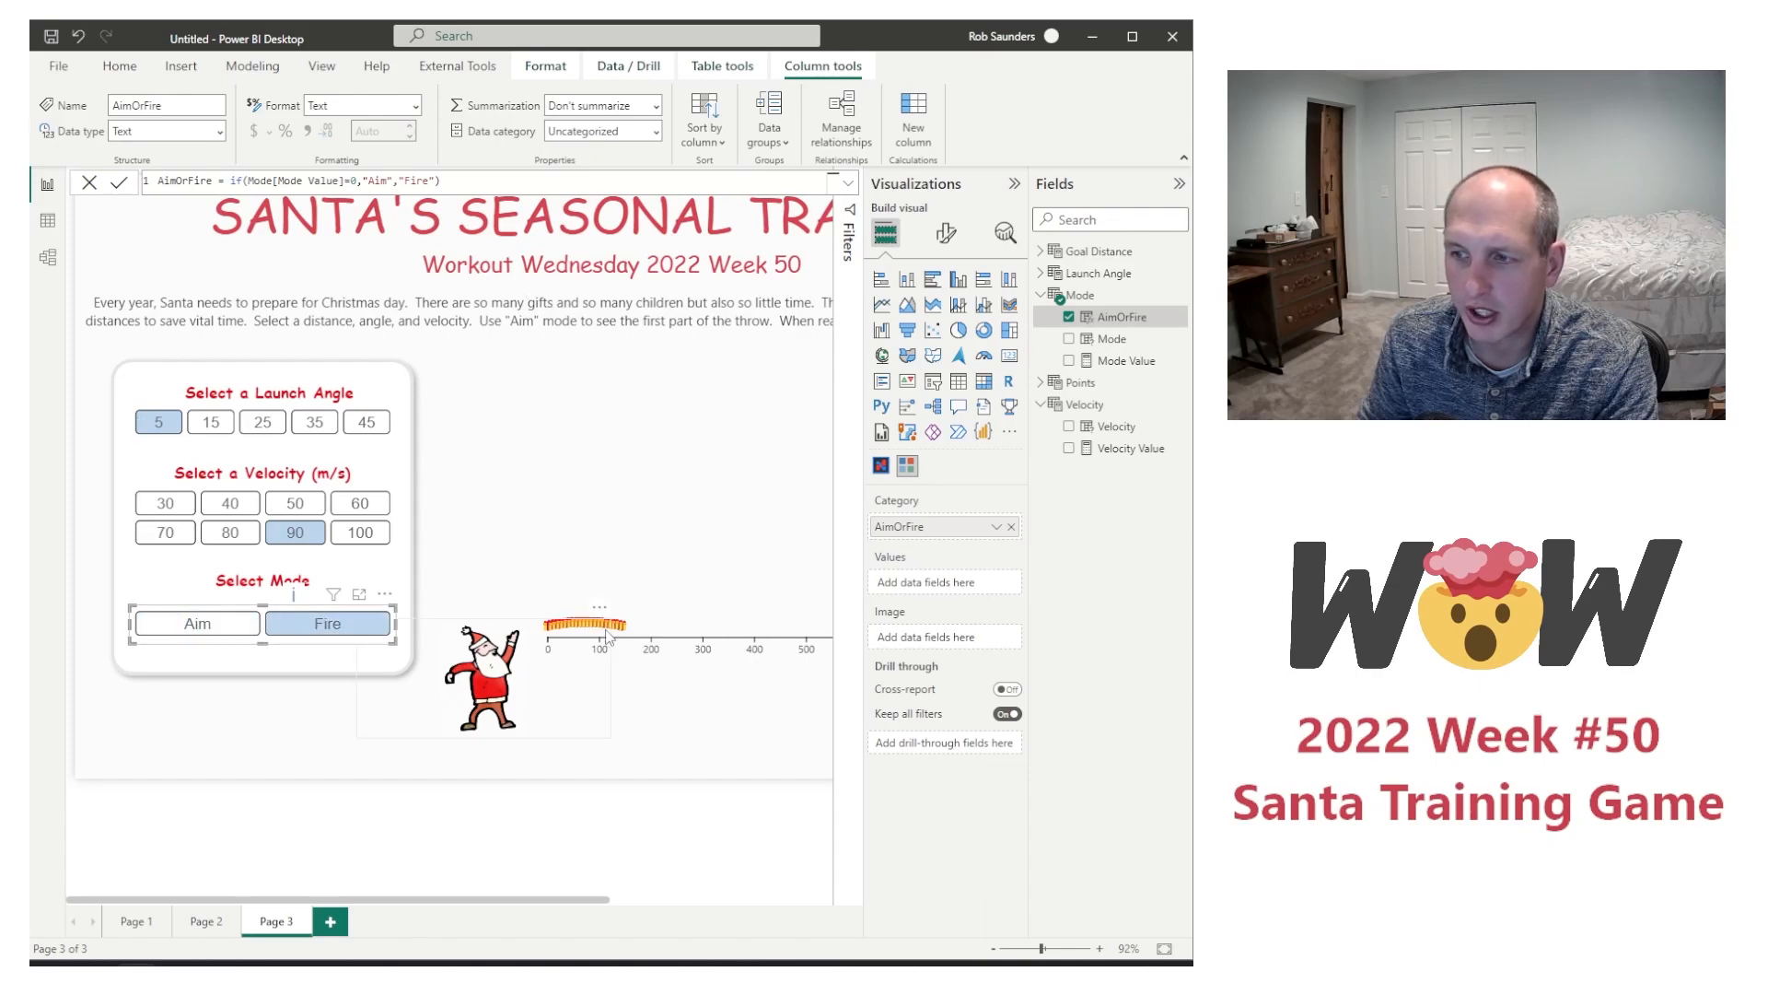
# Step: Move the flight chart so its axis starts at Santa's feet, and test it at angle 35 with velocities 60, 40, and 100
pyautogui.click(712, 570)
pyautogui.moveTo(726, 656); pyautogui.dragTo(696, 755)
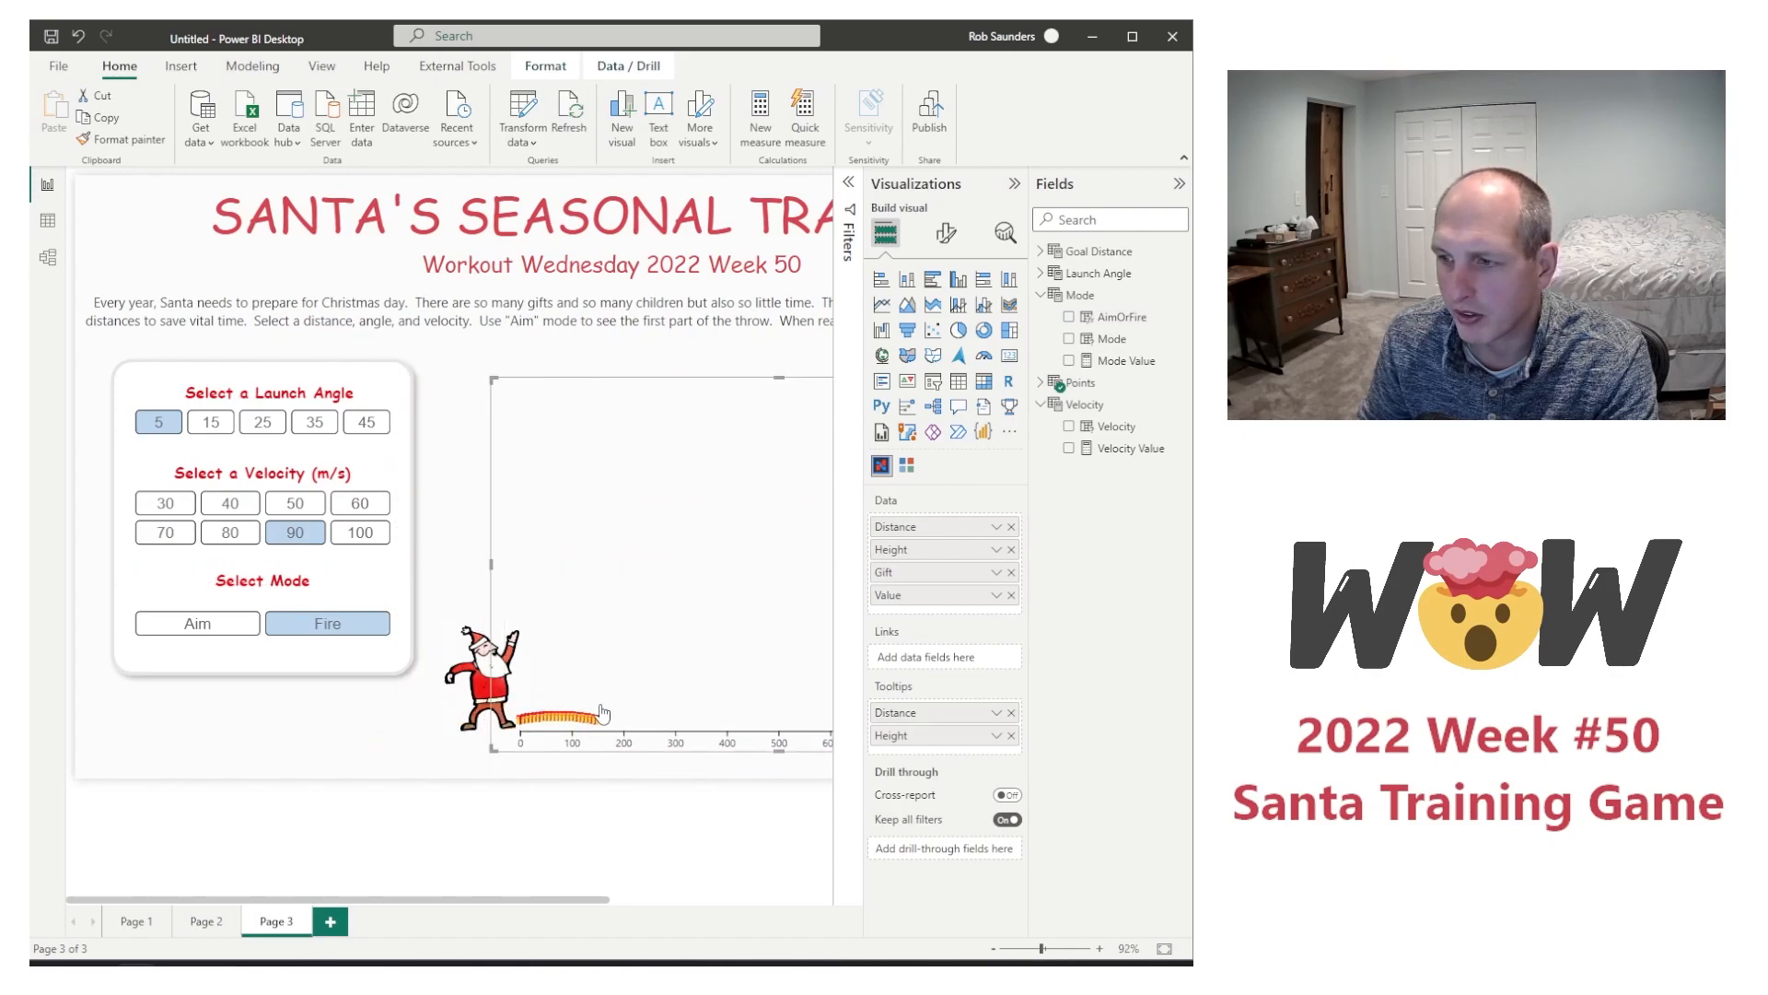
pyautogui.click(318, 425)
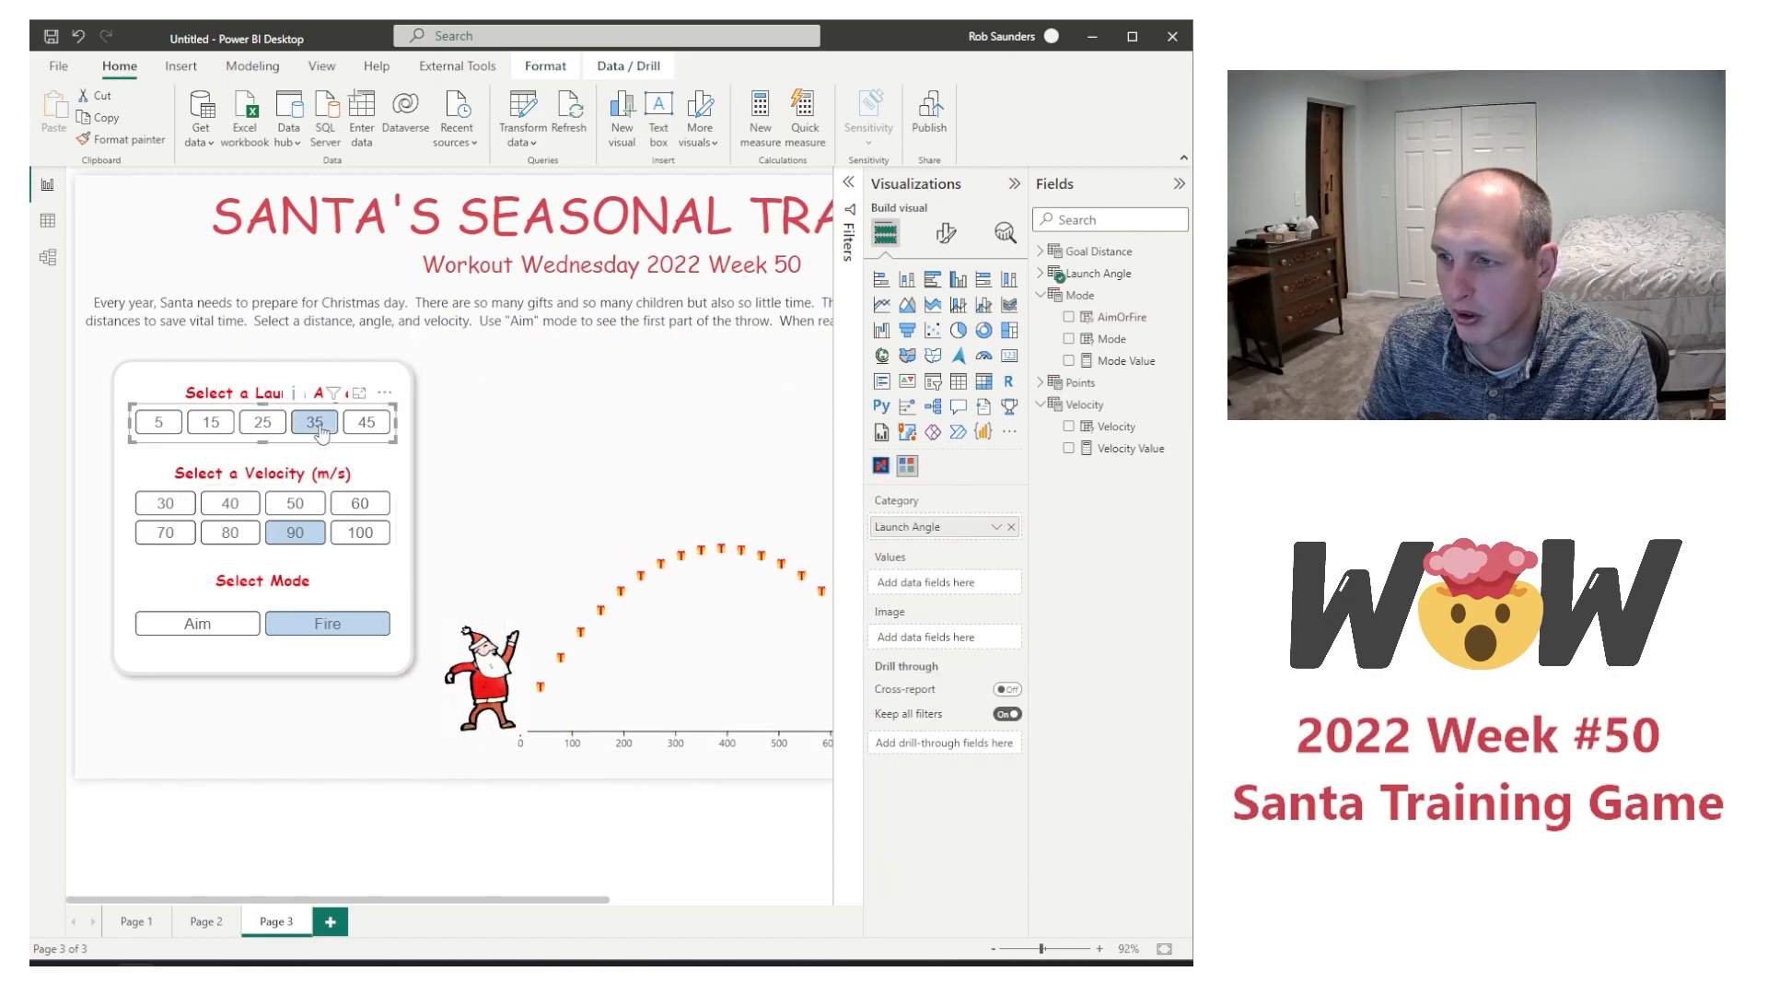
pyautogui.click(360, 502)
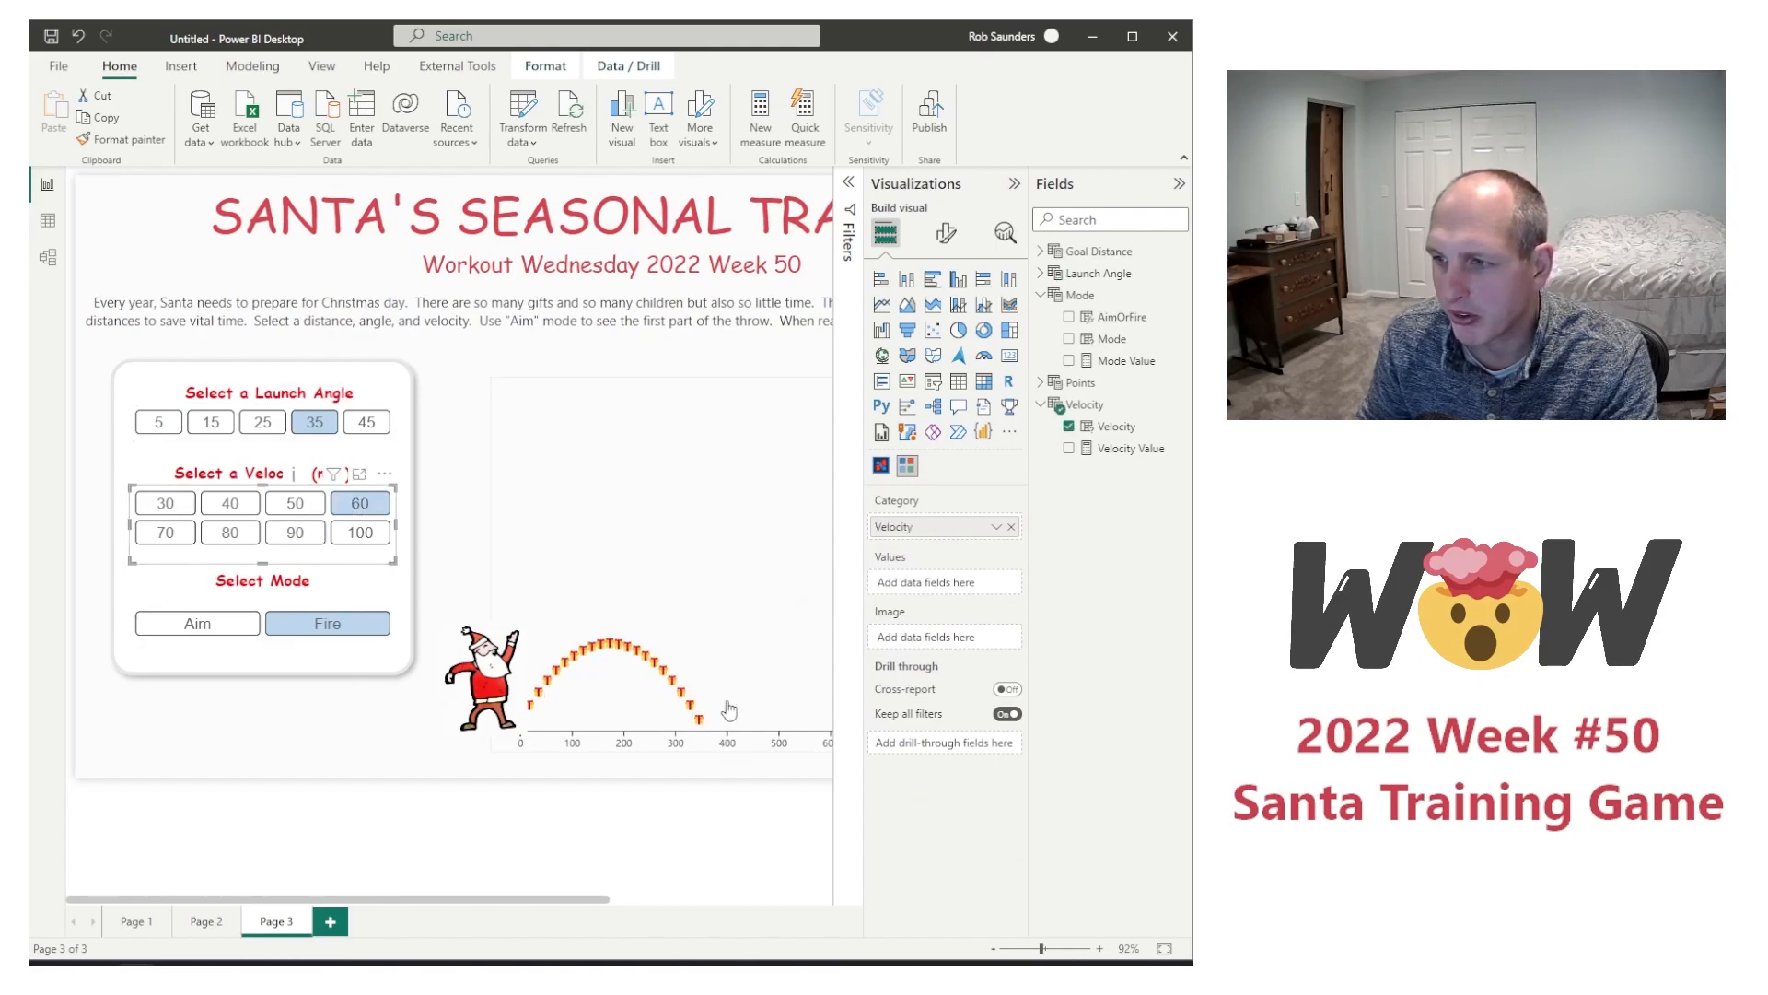
pyautogui.click(236, 505)
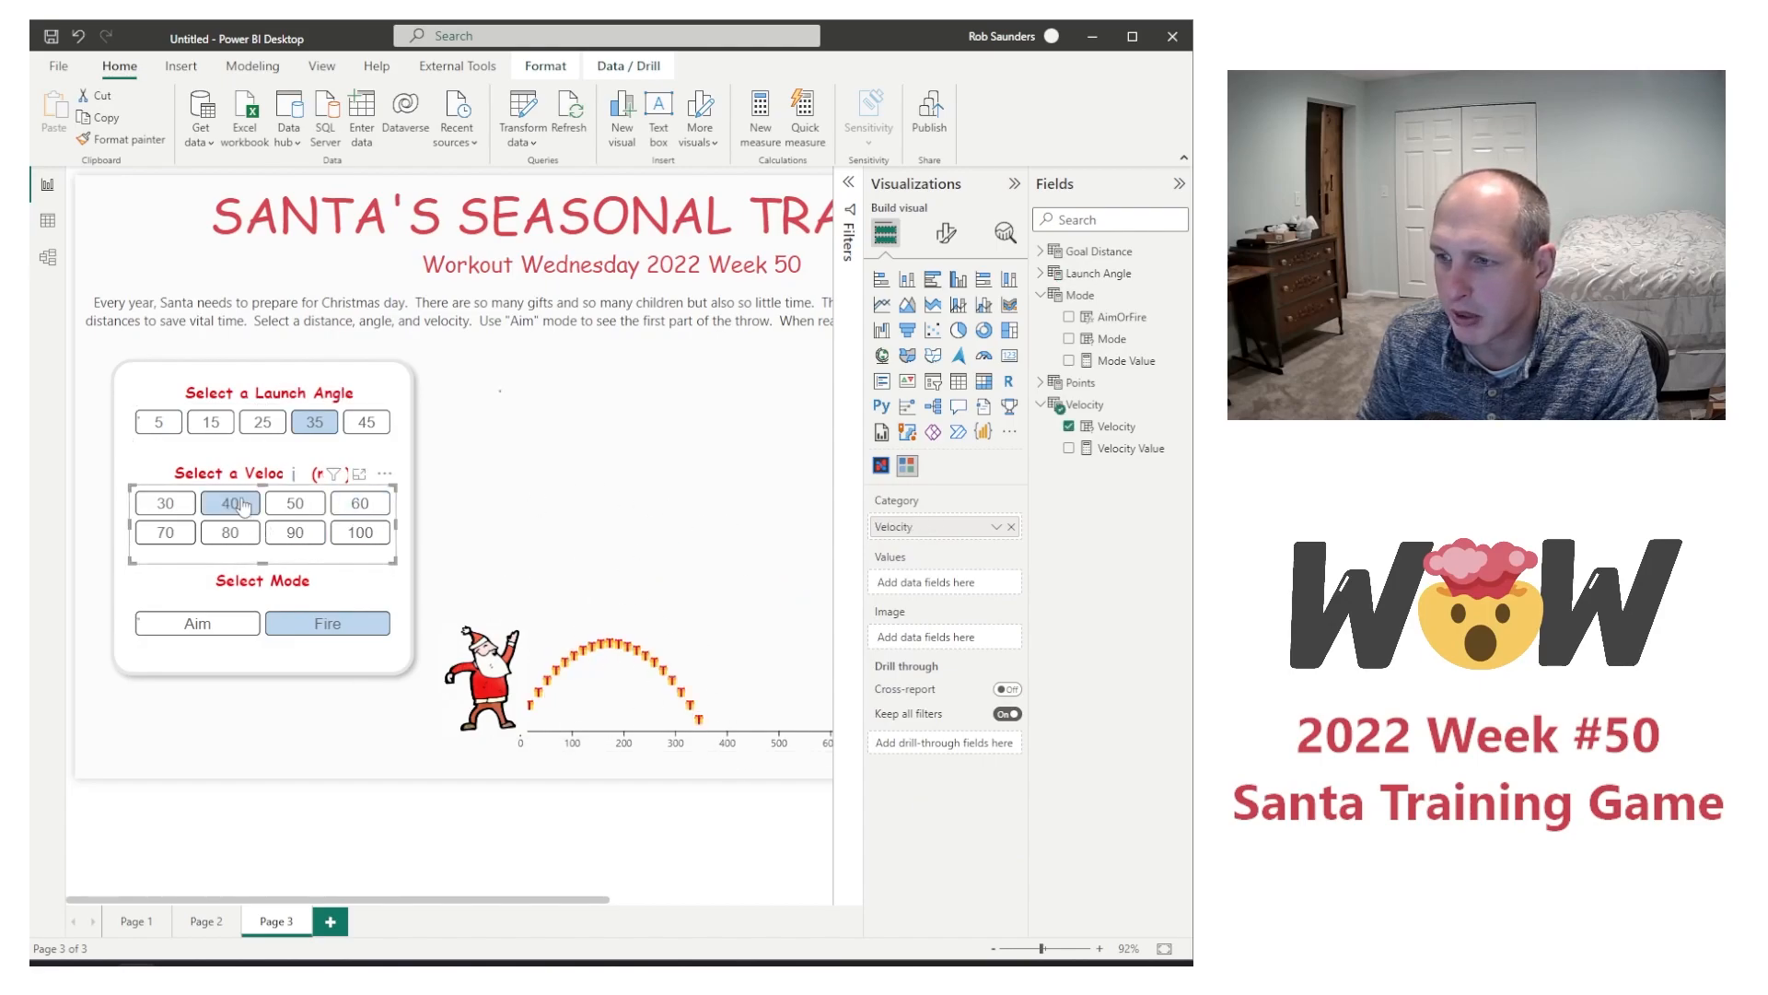
pyautogui.click(338, 540)
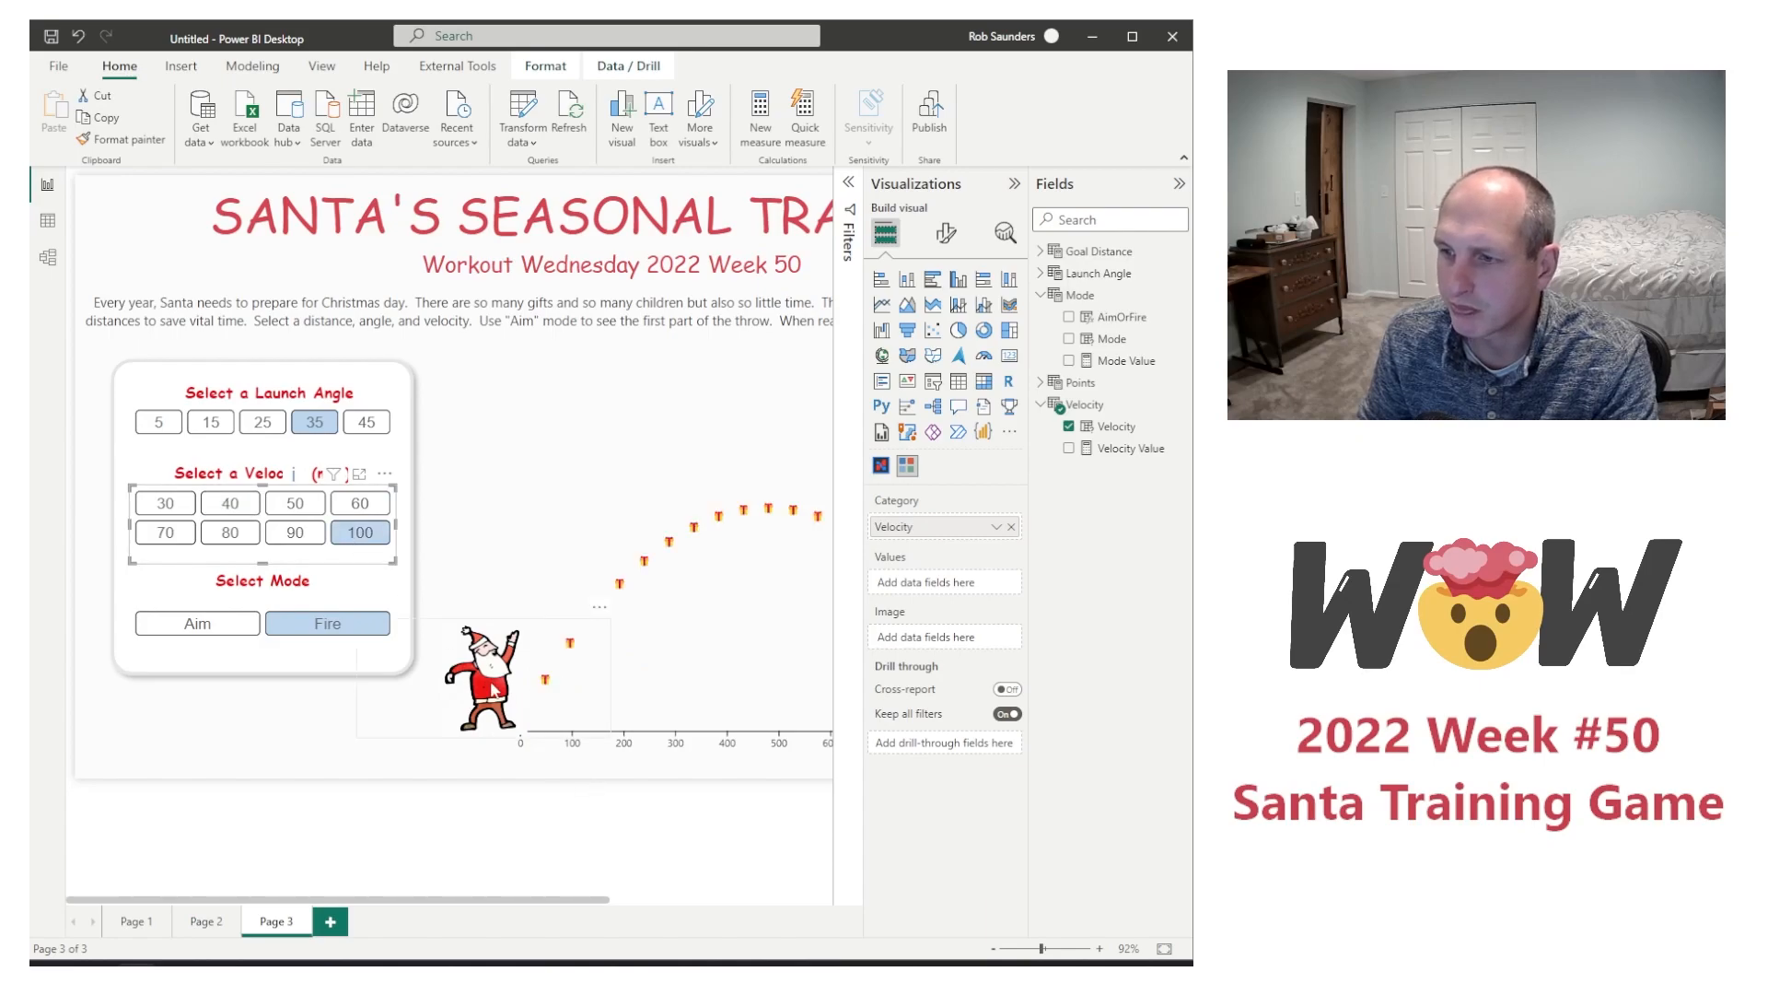
# Step: Bring the flight chart forward one level in the layer order and deselect it
pyautogui.click(678, 682)
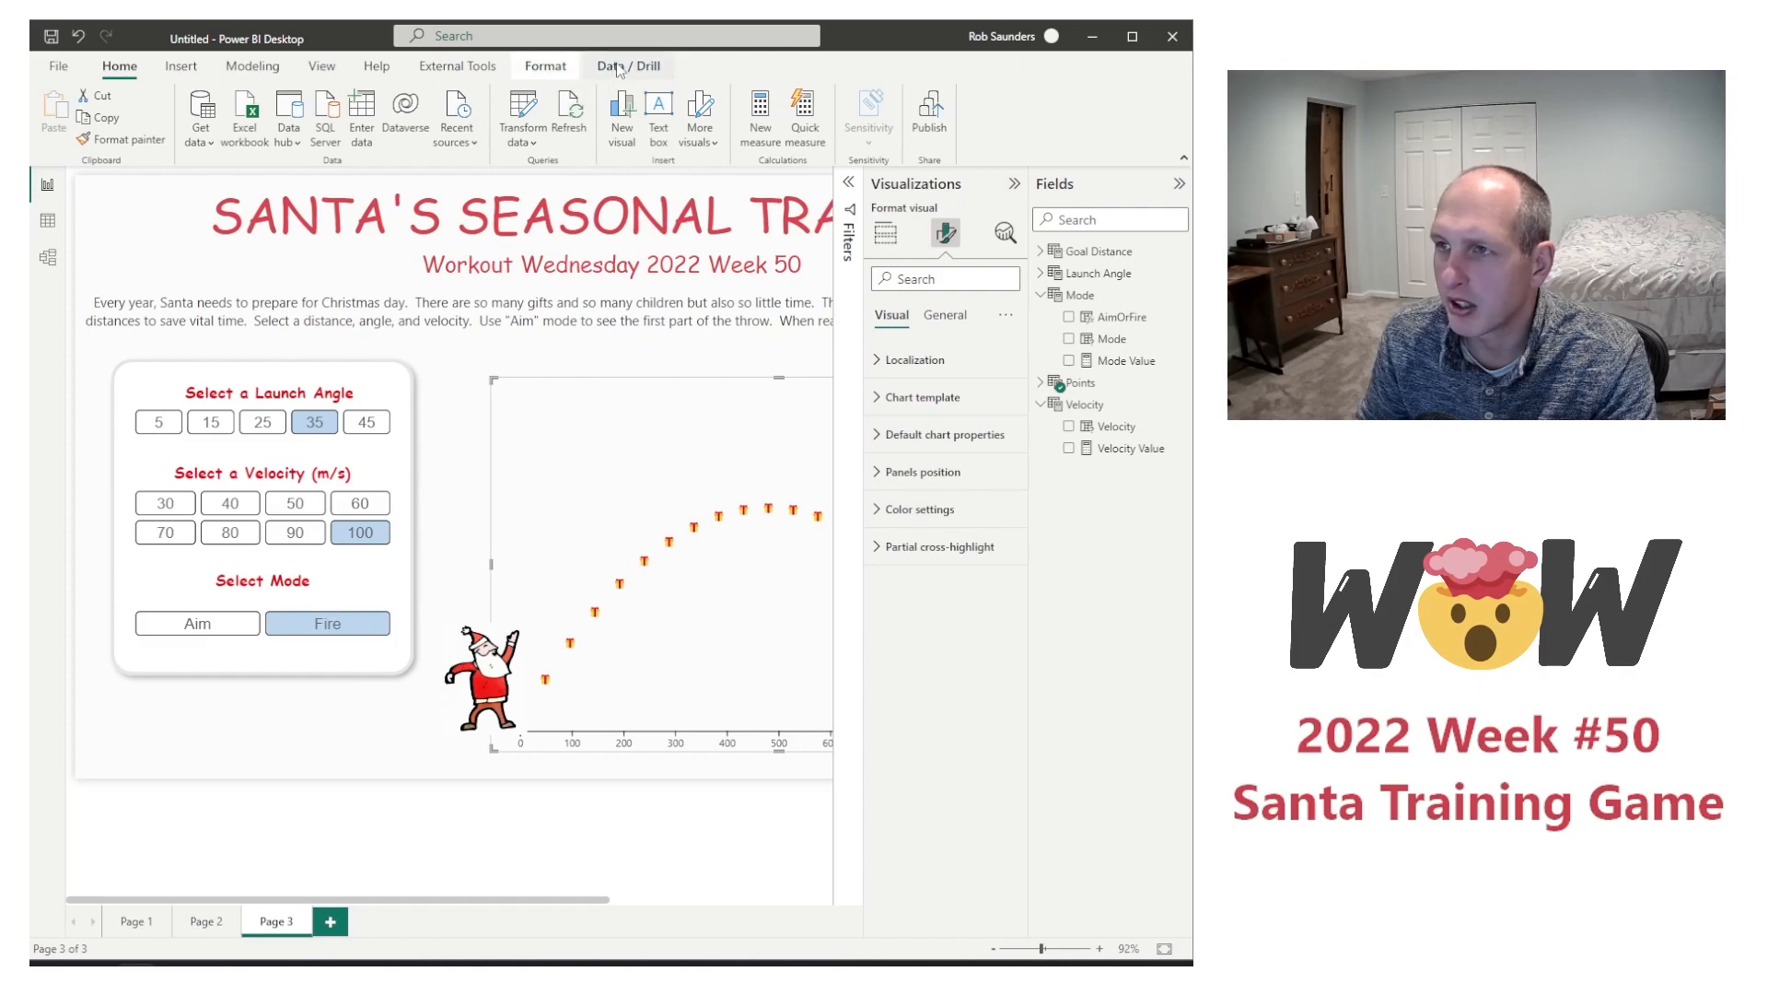
pyautogui.click(539, 67)
pyautogui.click(273, 143)
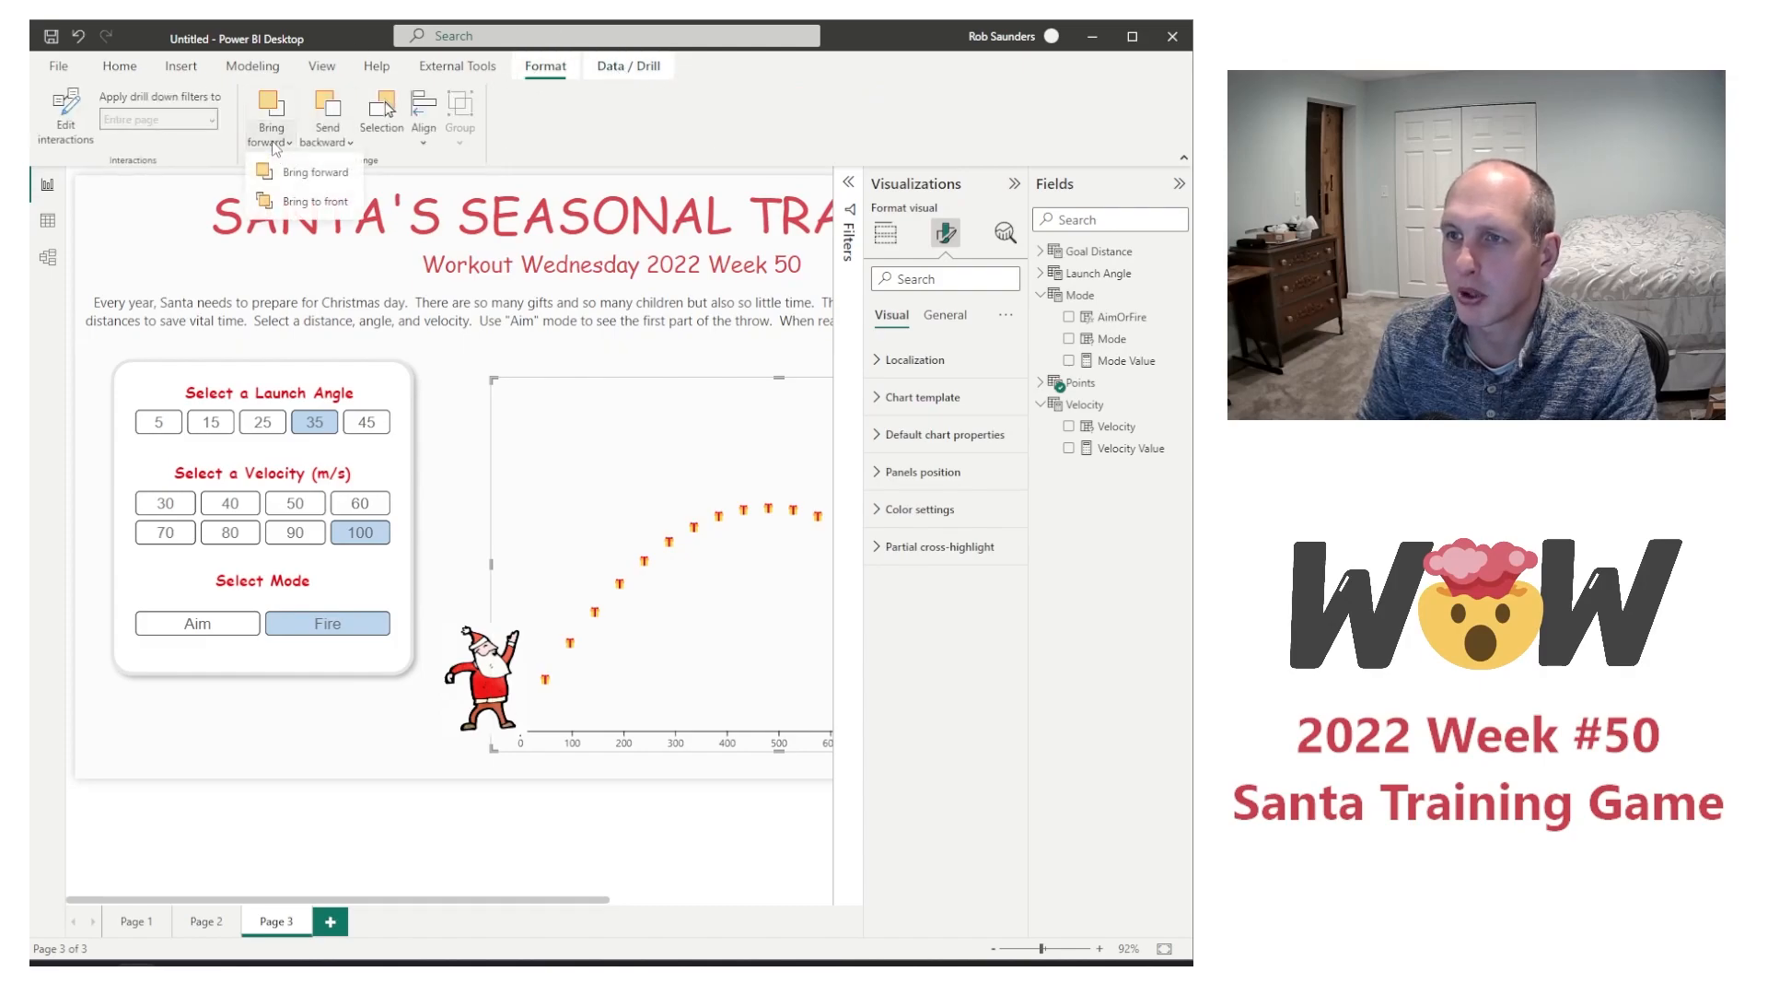
pyautogui.click(280, 175)
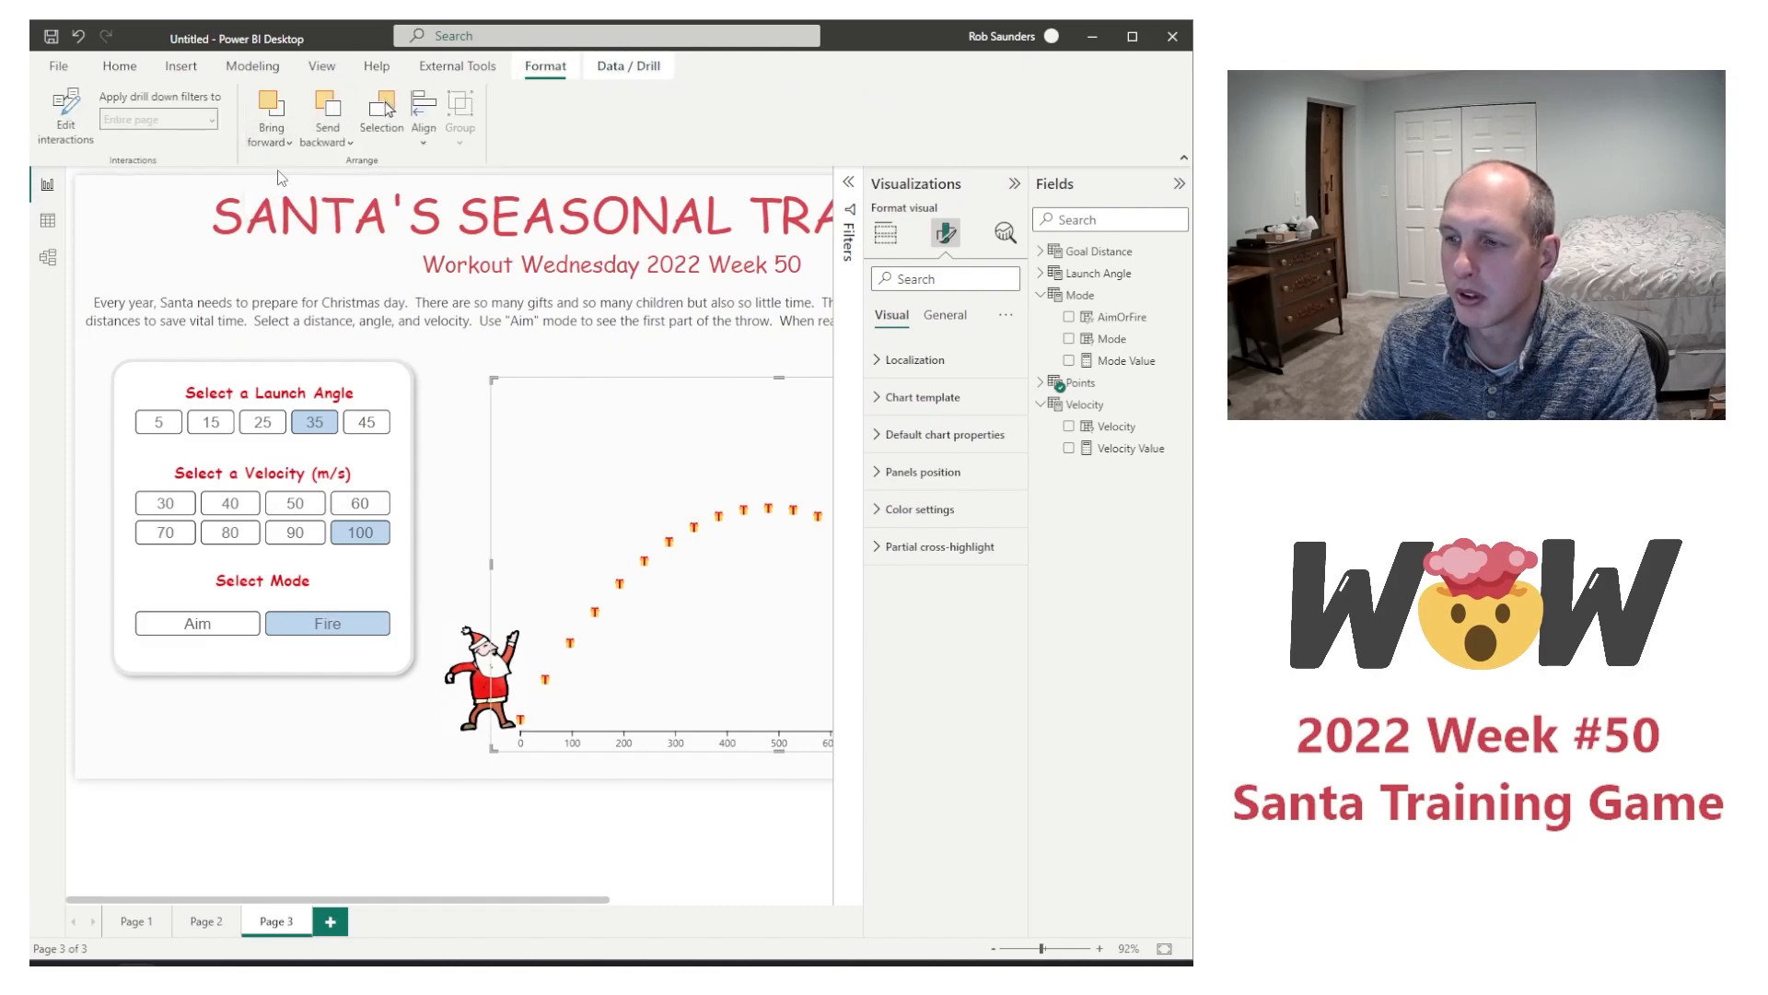
pyautogui.click(332, 722)
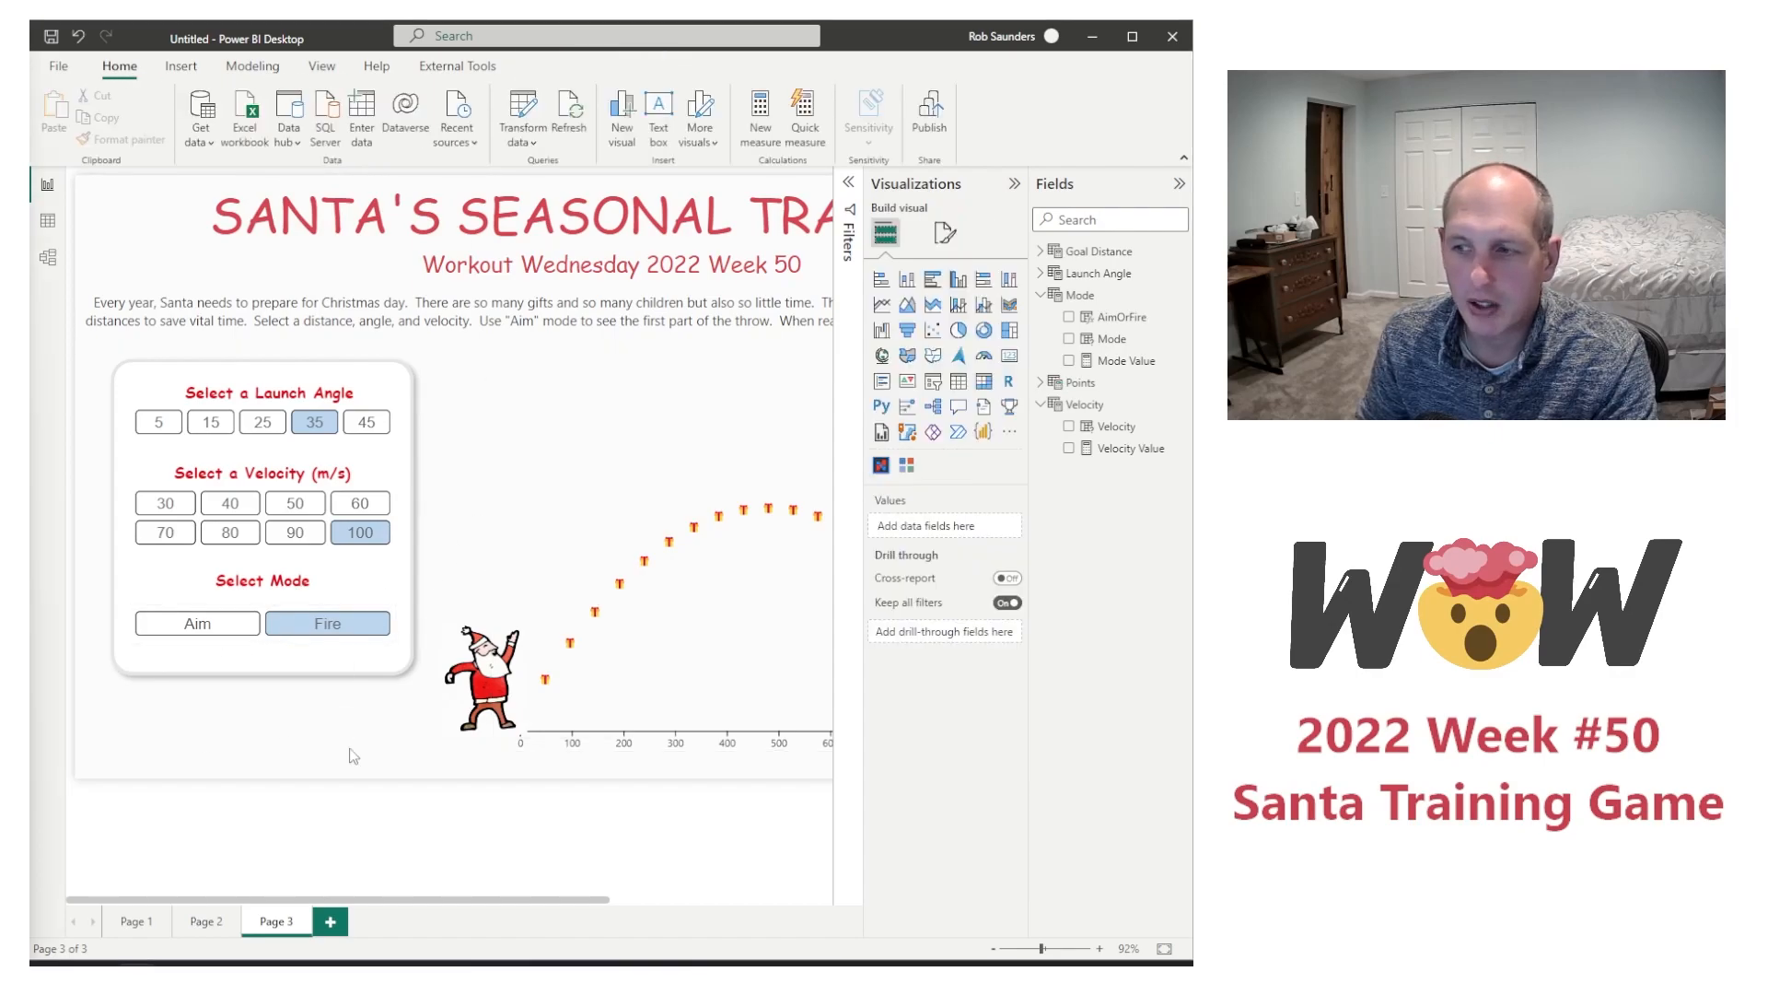
pyautogui.click(590, 748)
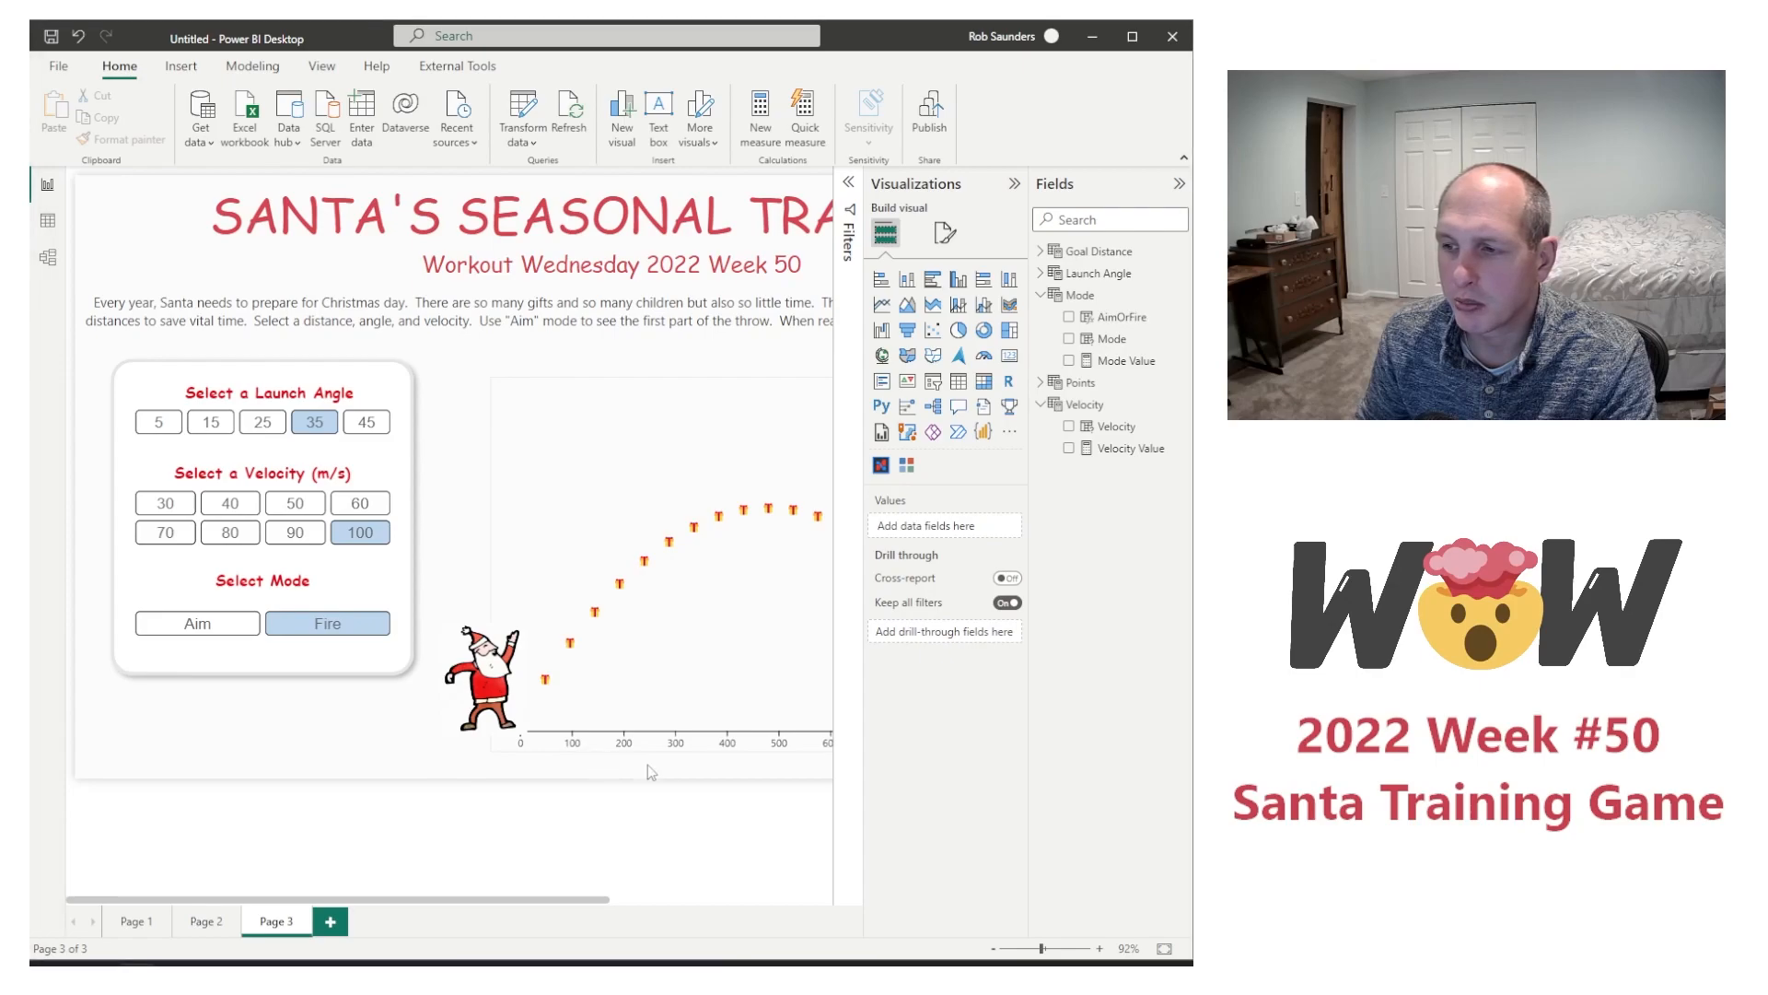
# Step: Widen the flight chart by extending its right edge, and adjust its top edge
pyautogui.moveTo(532, 897); pyautogui.dragTo(727, 930)
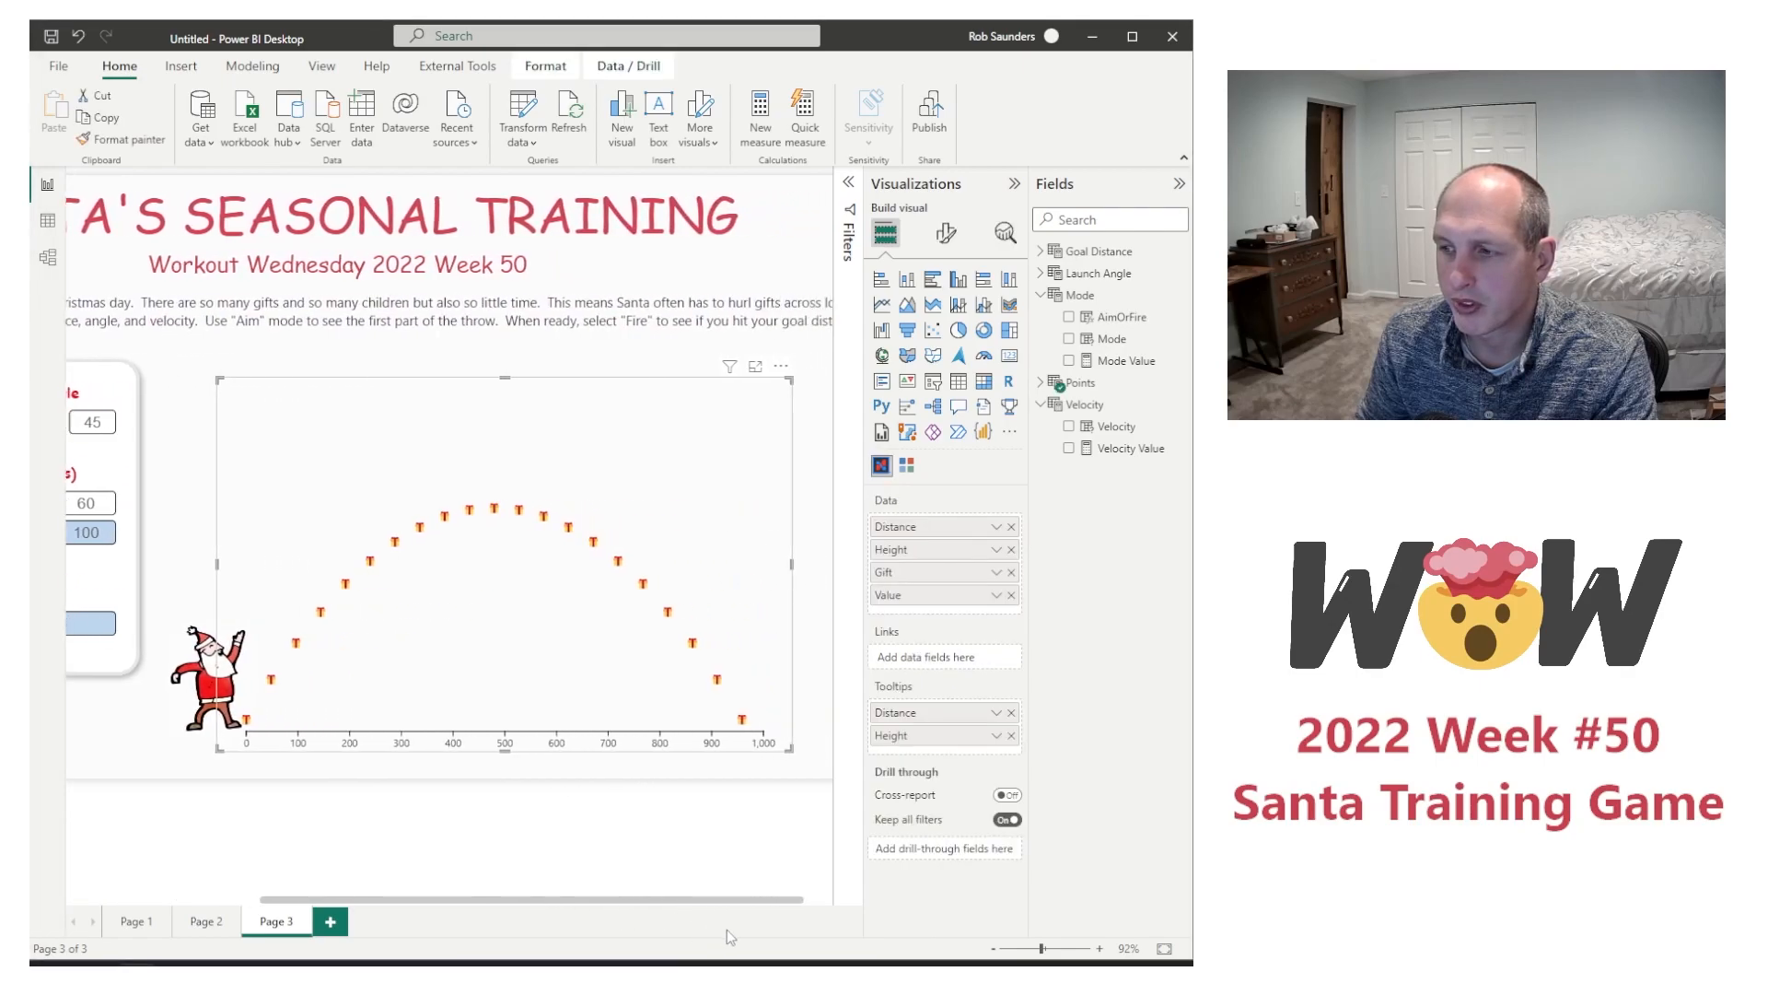
pyautogui.moveTo(791, 563); pyautogui.dragTo(815, 572)
pyautogui.click(518, 379)
pyautogui.click(518, 402)
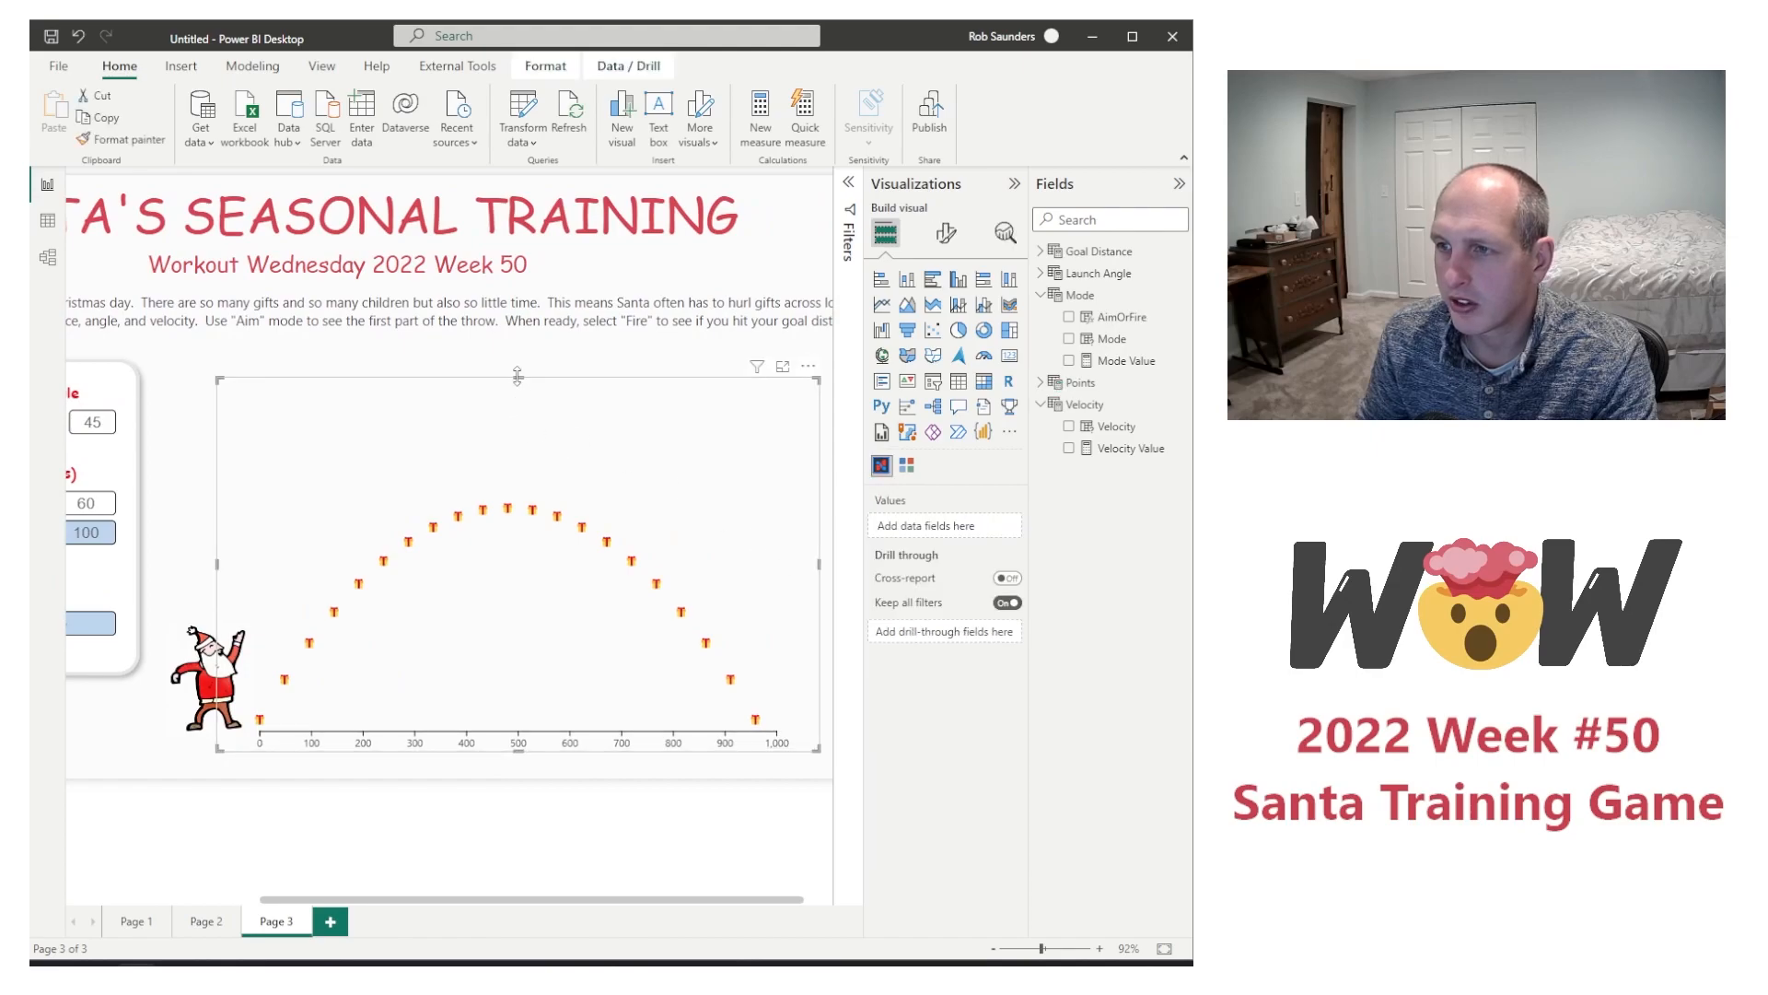
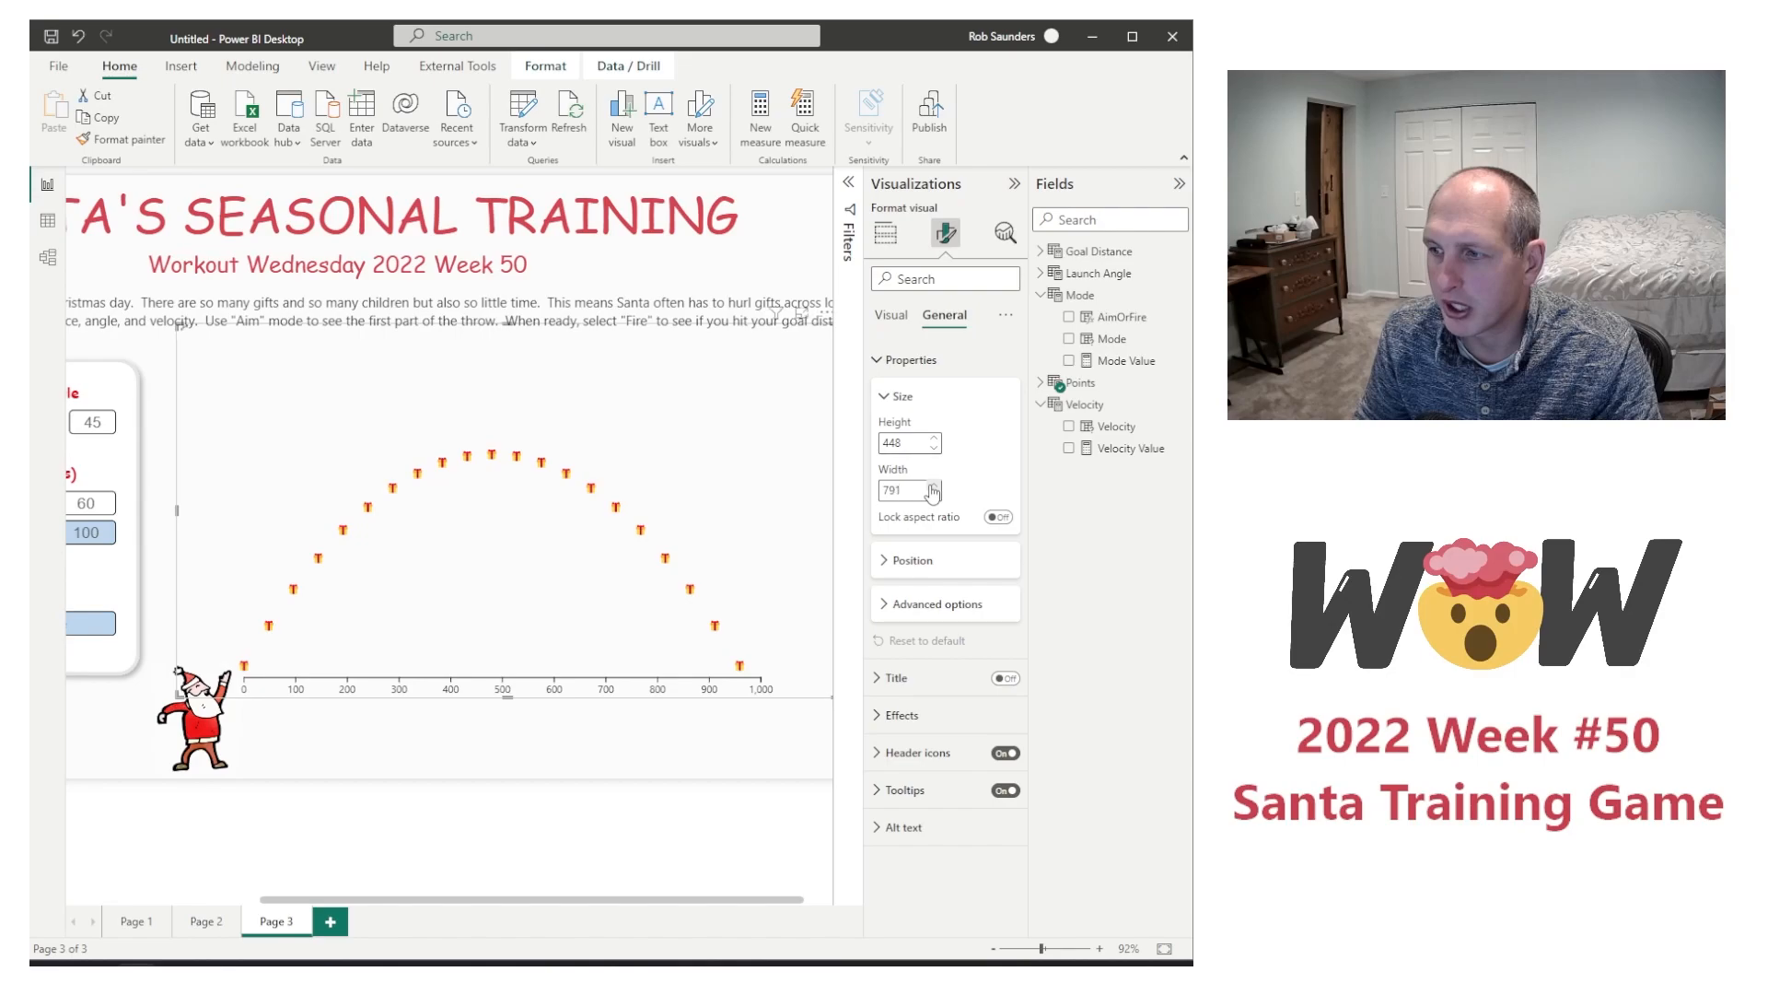
# Step: Widen the flight chart to 880 by increasing its width and extending both side edges, and deselect it
pyautogui.click(932, 487)
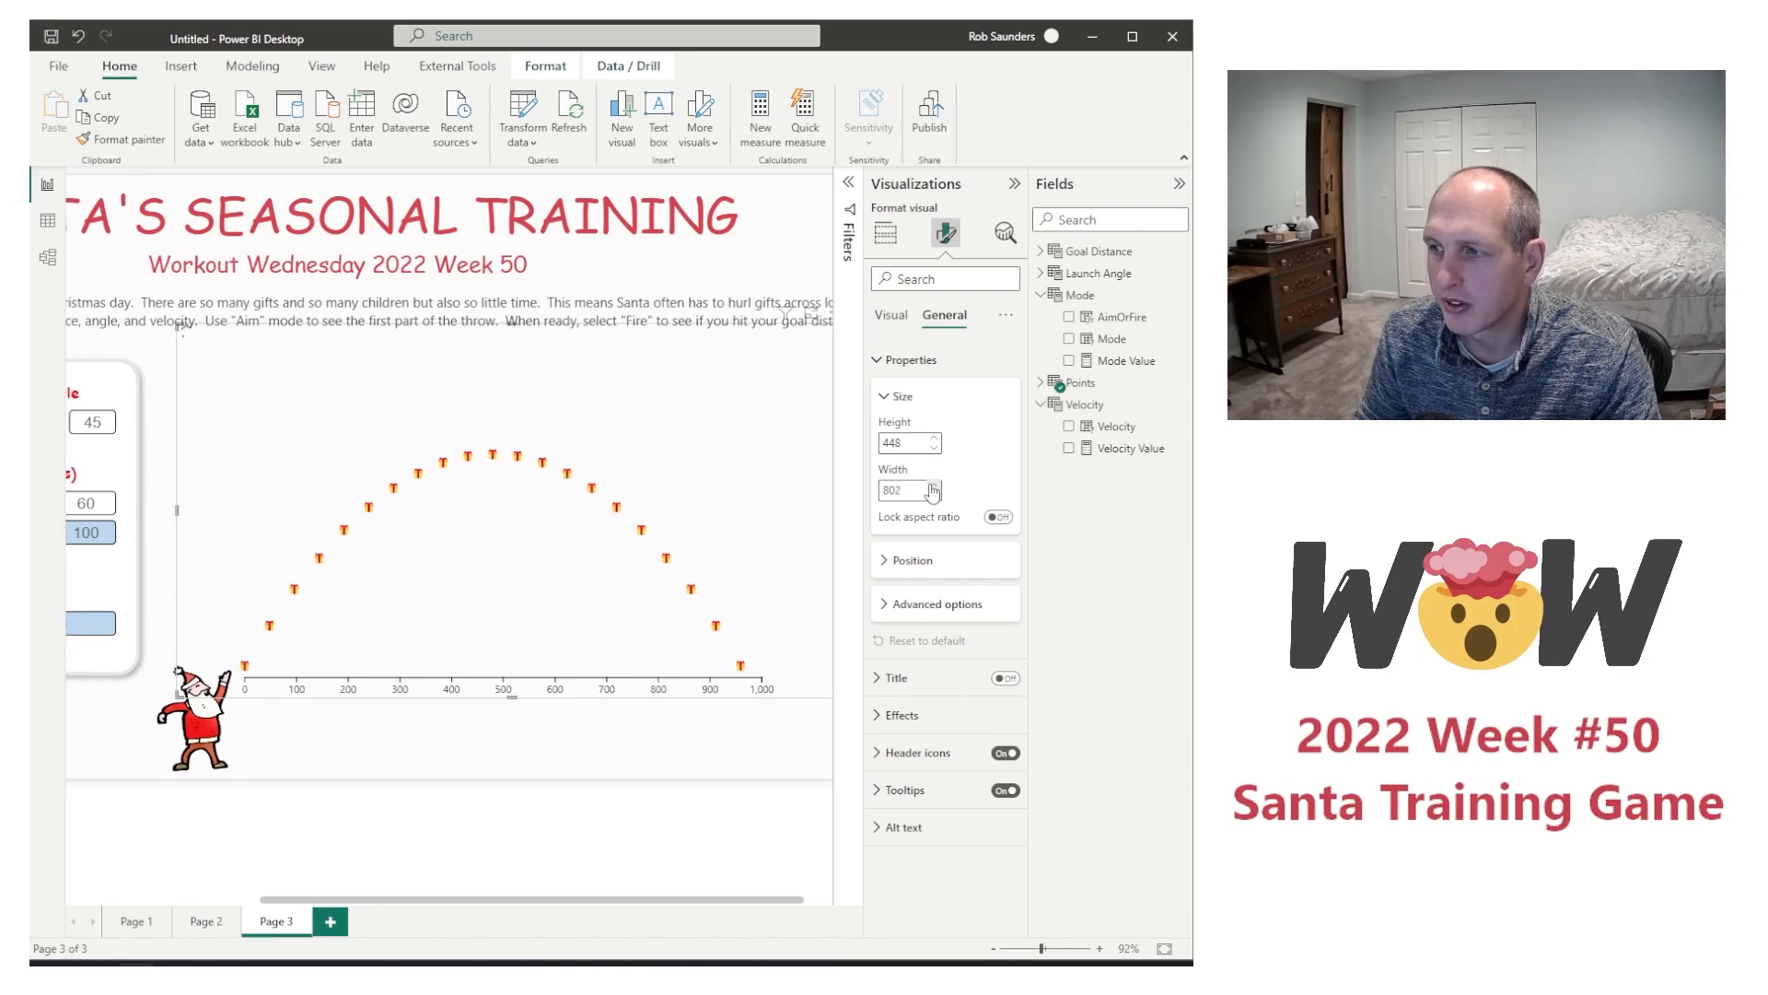
pyautogui.click(932, 487)
pyautogui.click(932, 488)
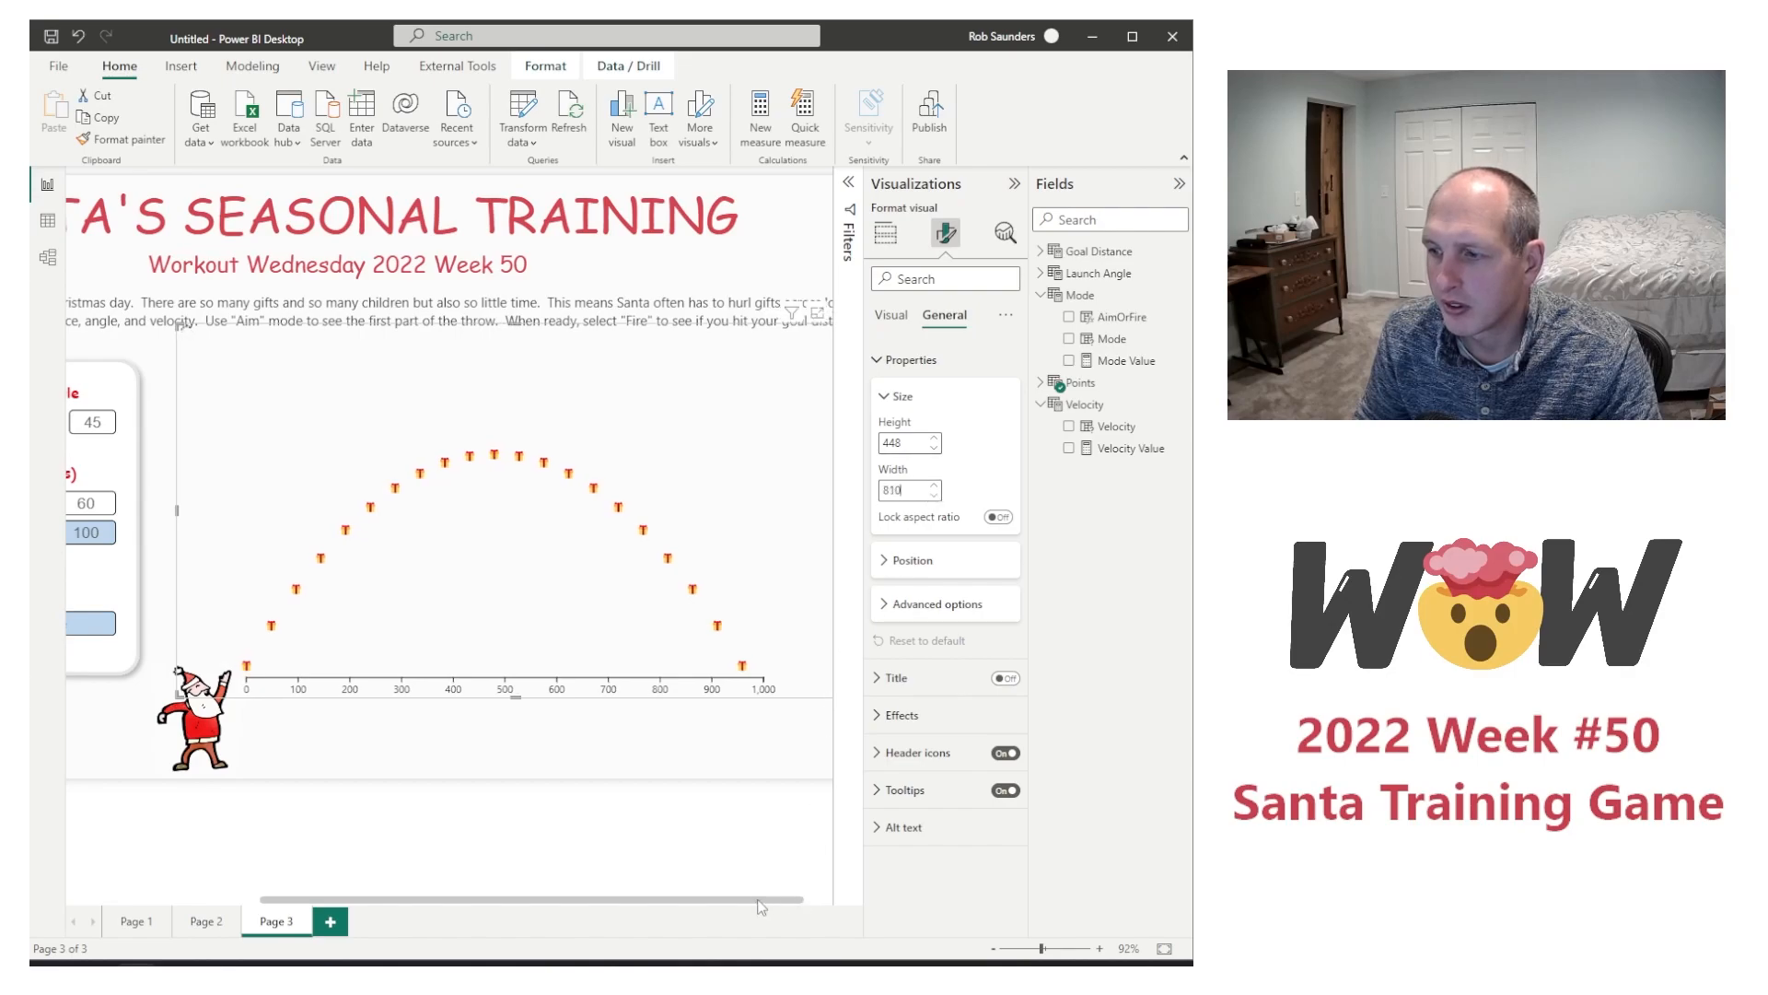
pyautogui.moveTo(797, 903); pyautogui.dragTo(850, 911)
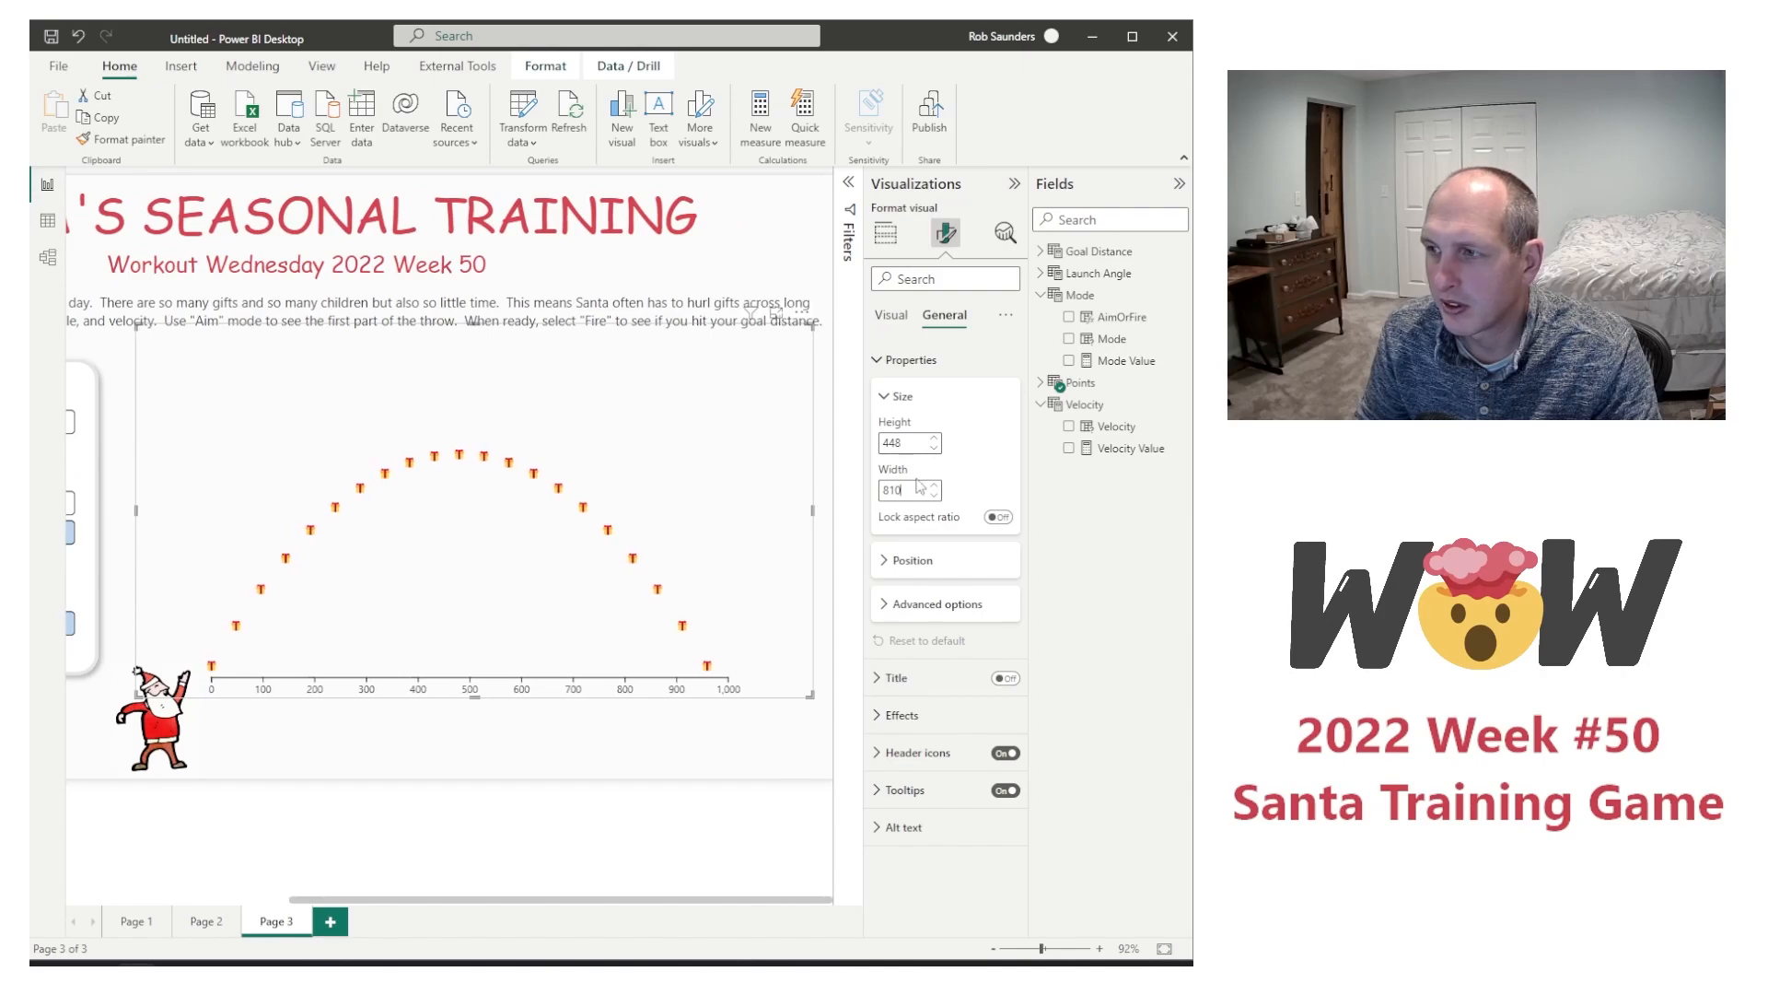
pyautogui.moveTo(815, 512); pyautogui.dragTo(833, 512)
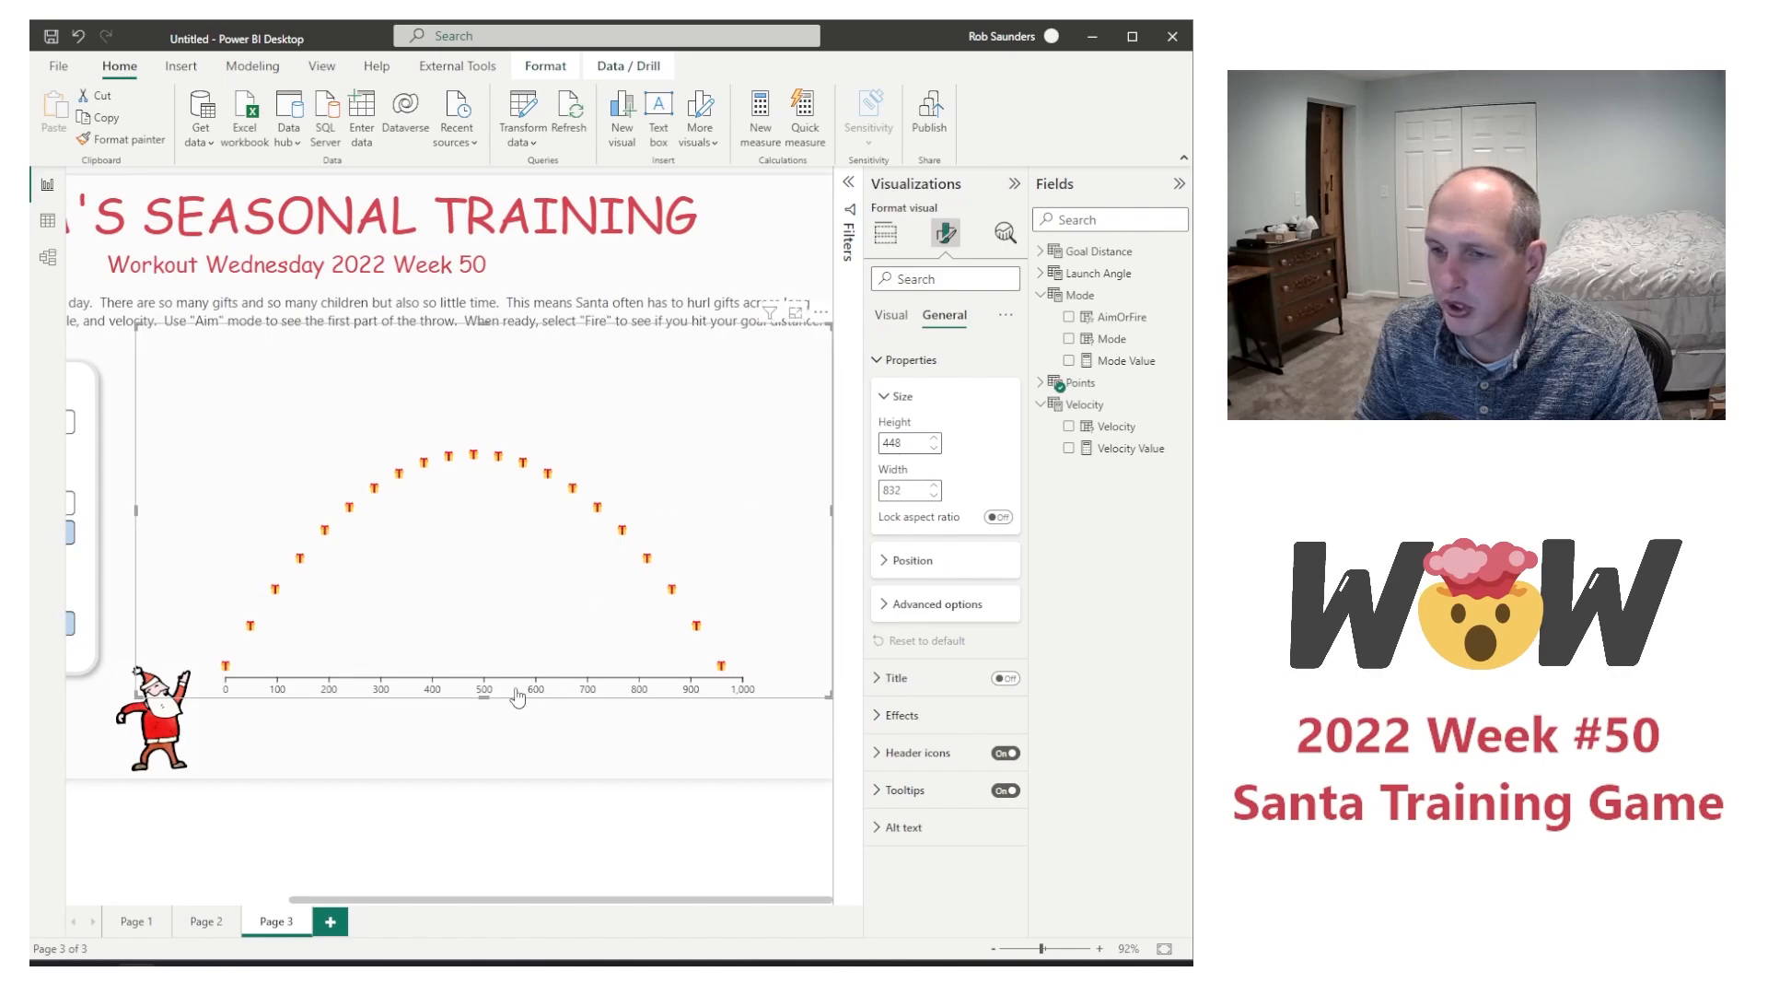
pyautogui.moveTo(135, 507); pyautogui.dragTo(96, 521)
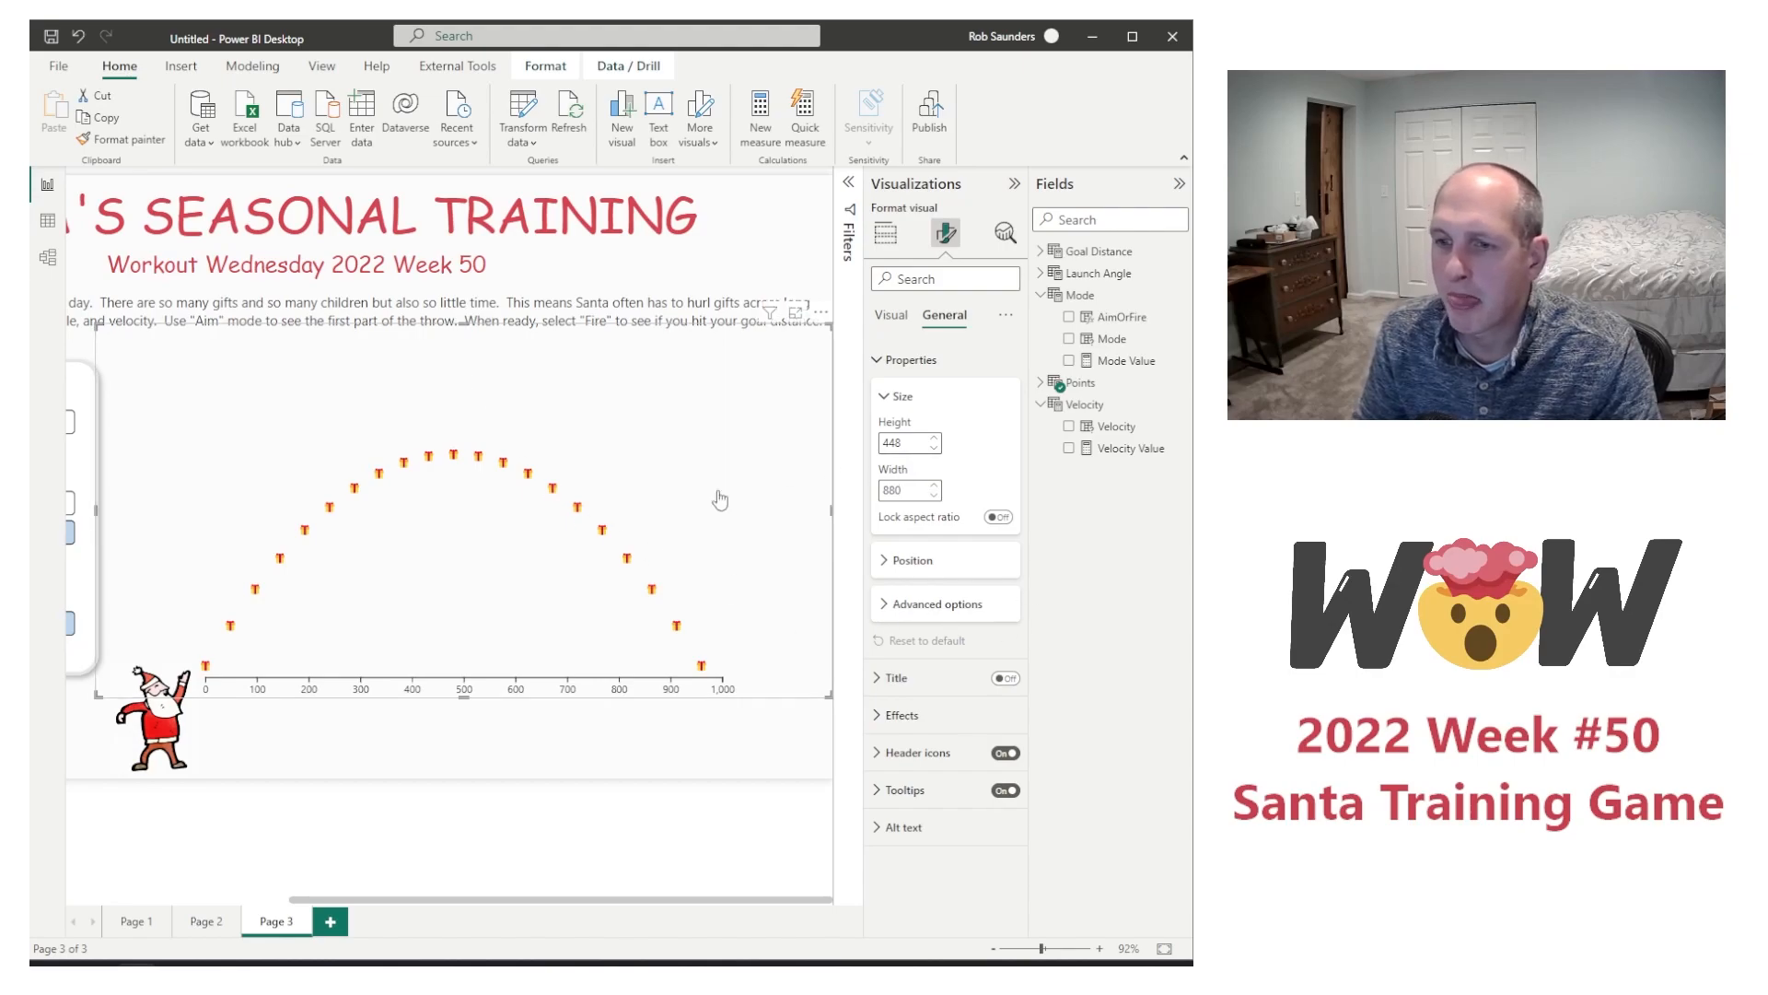
pyautogui.click(351, 748)
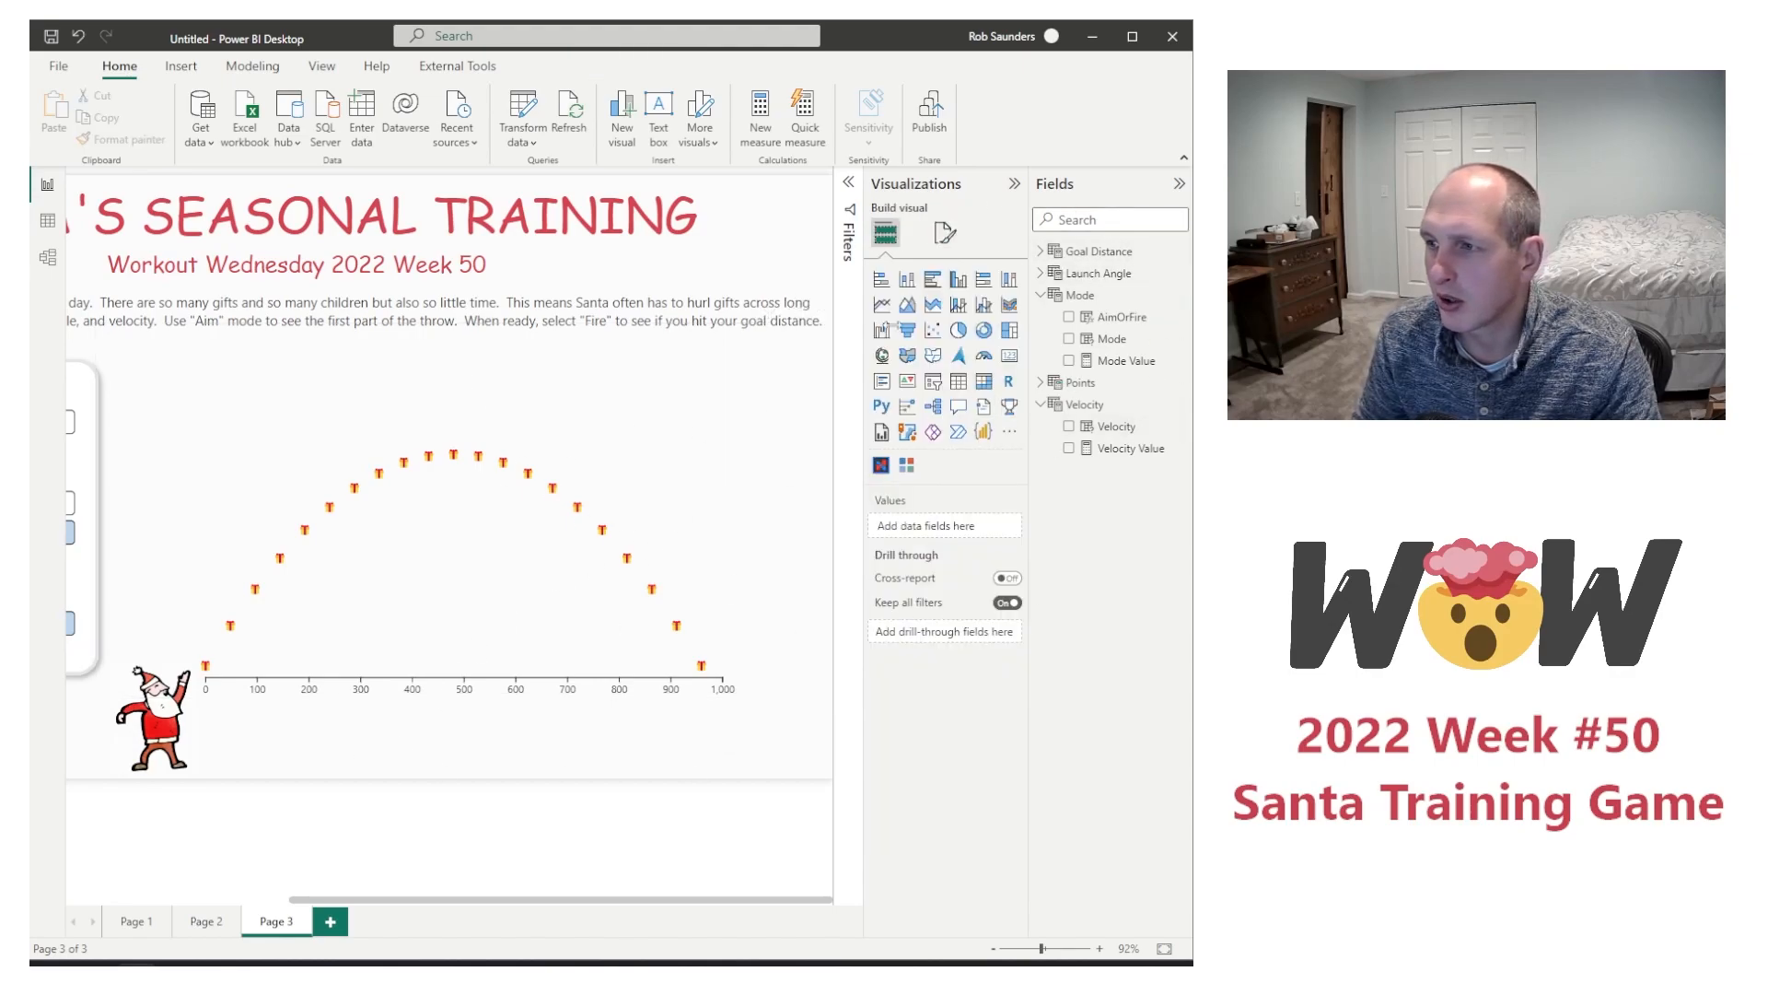
# Step: Add a new Chiclet slicer to the page, move it over the flight chart, and set Goal Distance as its category
pyautogui.click(907, 466)
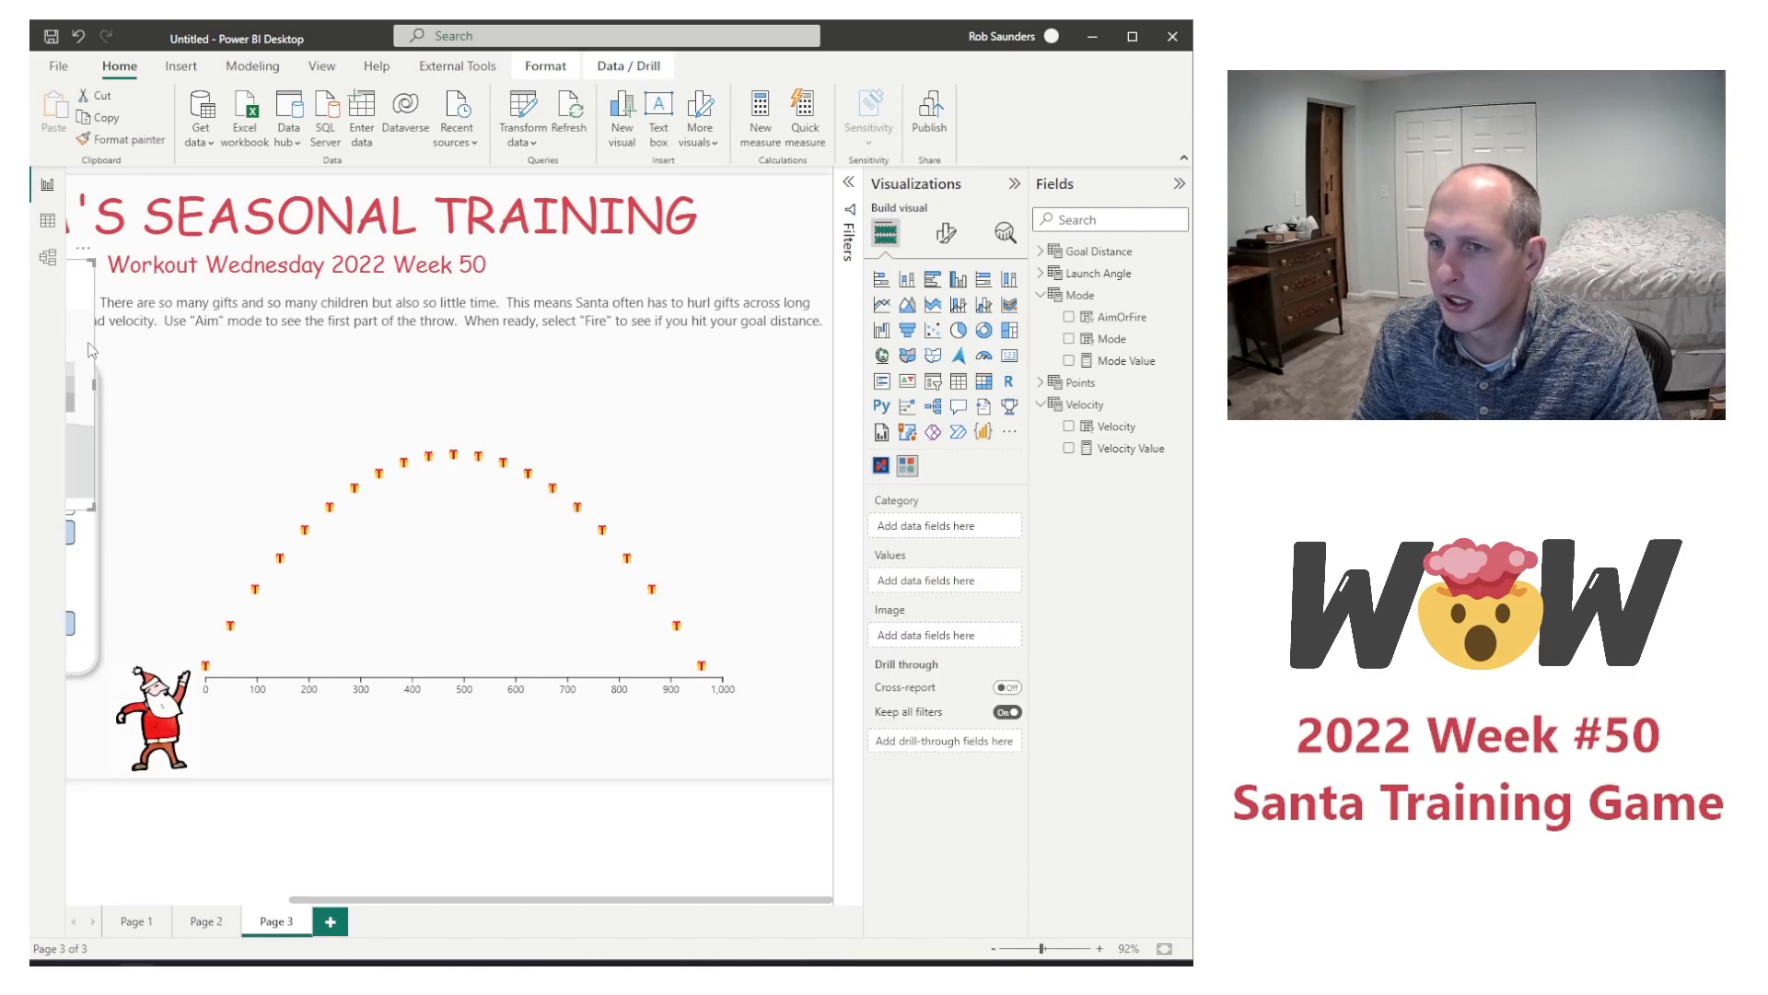
pyautogui.moveTo(108, 363); pyautogui.dragTo(549, 661)
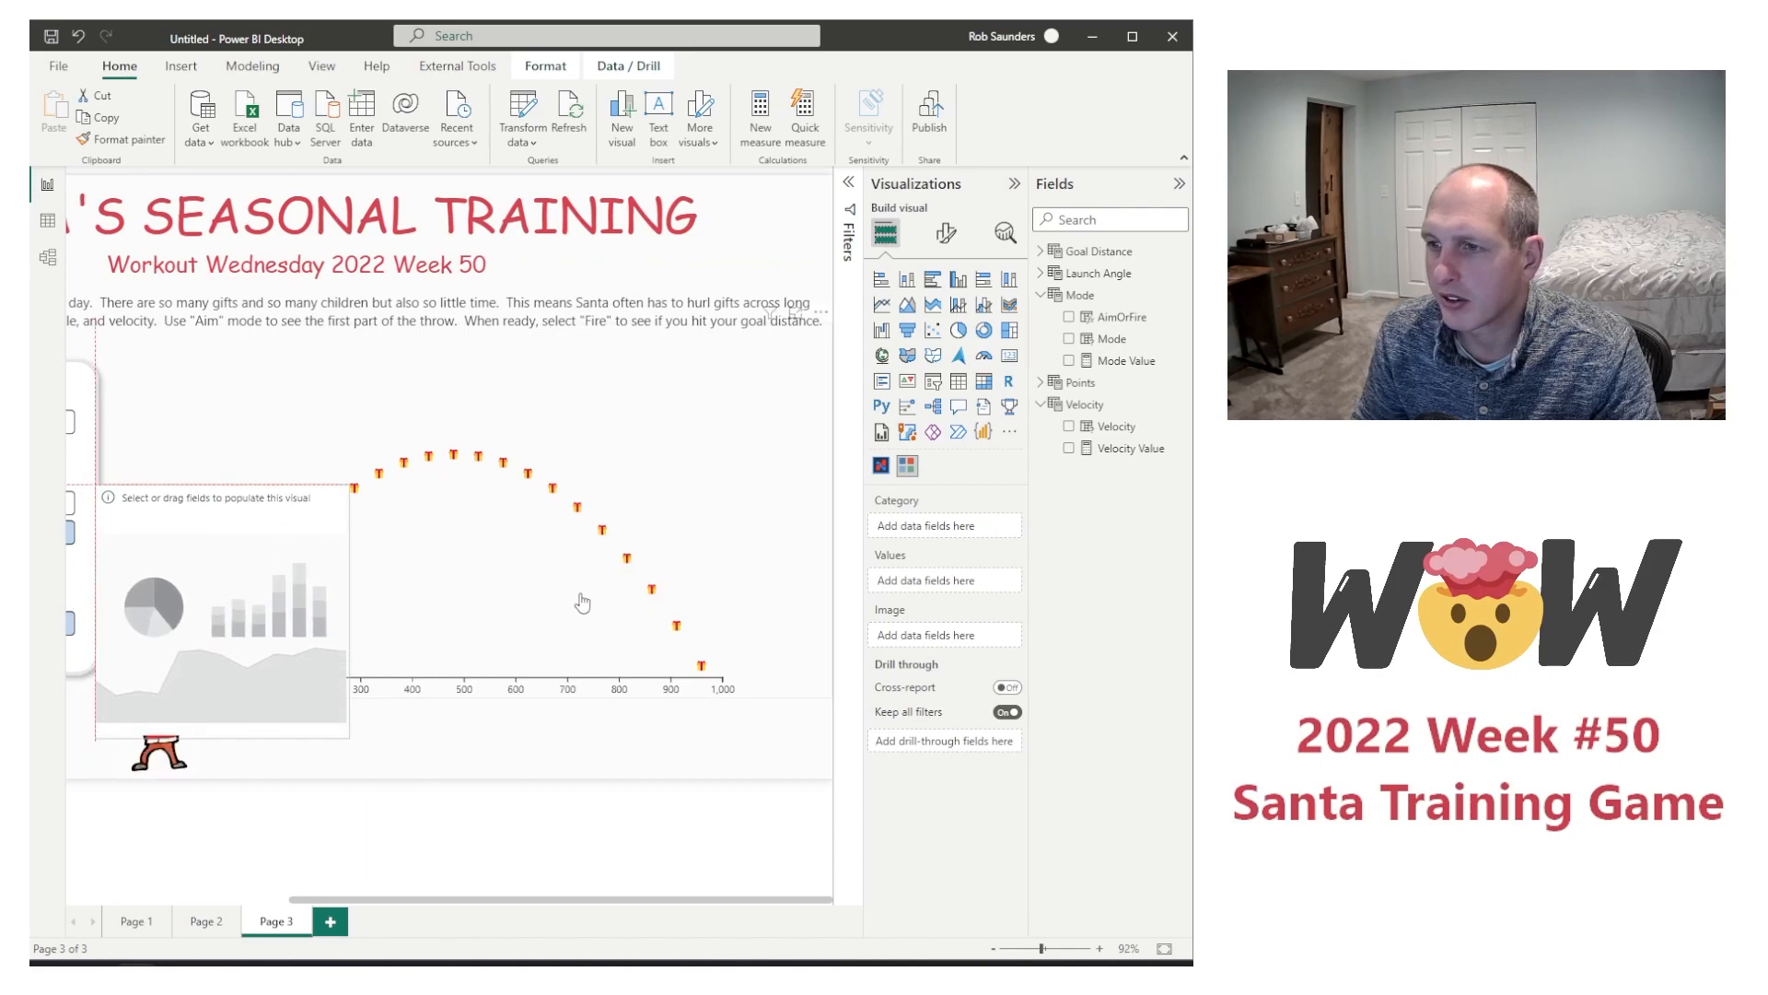
pyautogui.moveTo(582, 603); pyautogui.dragTo(32, 657)
pyautogui.click(295, 391)
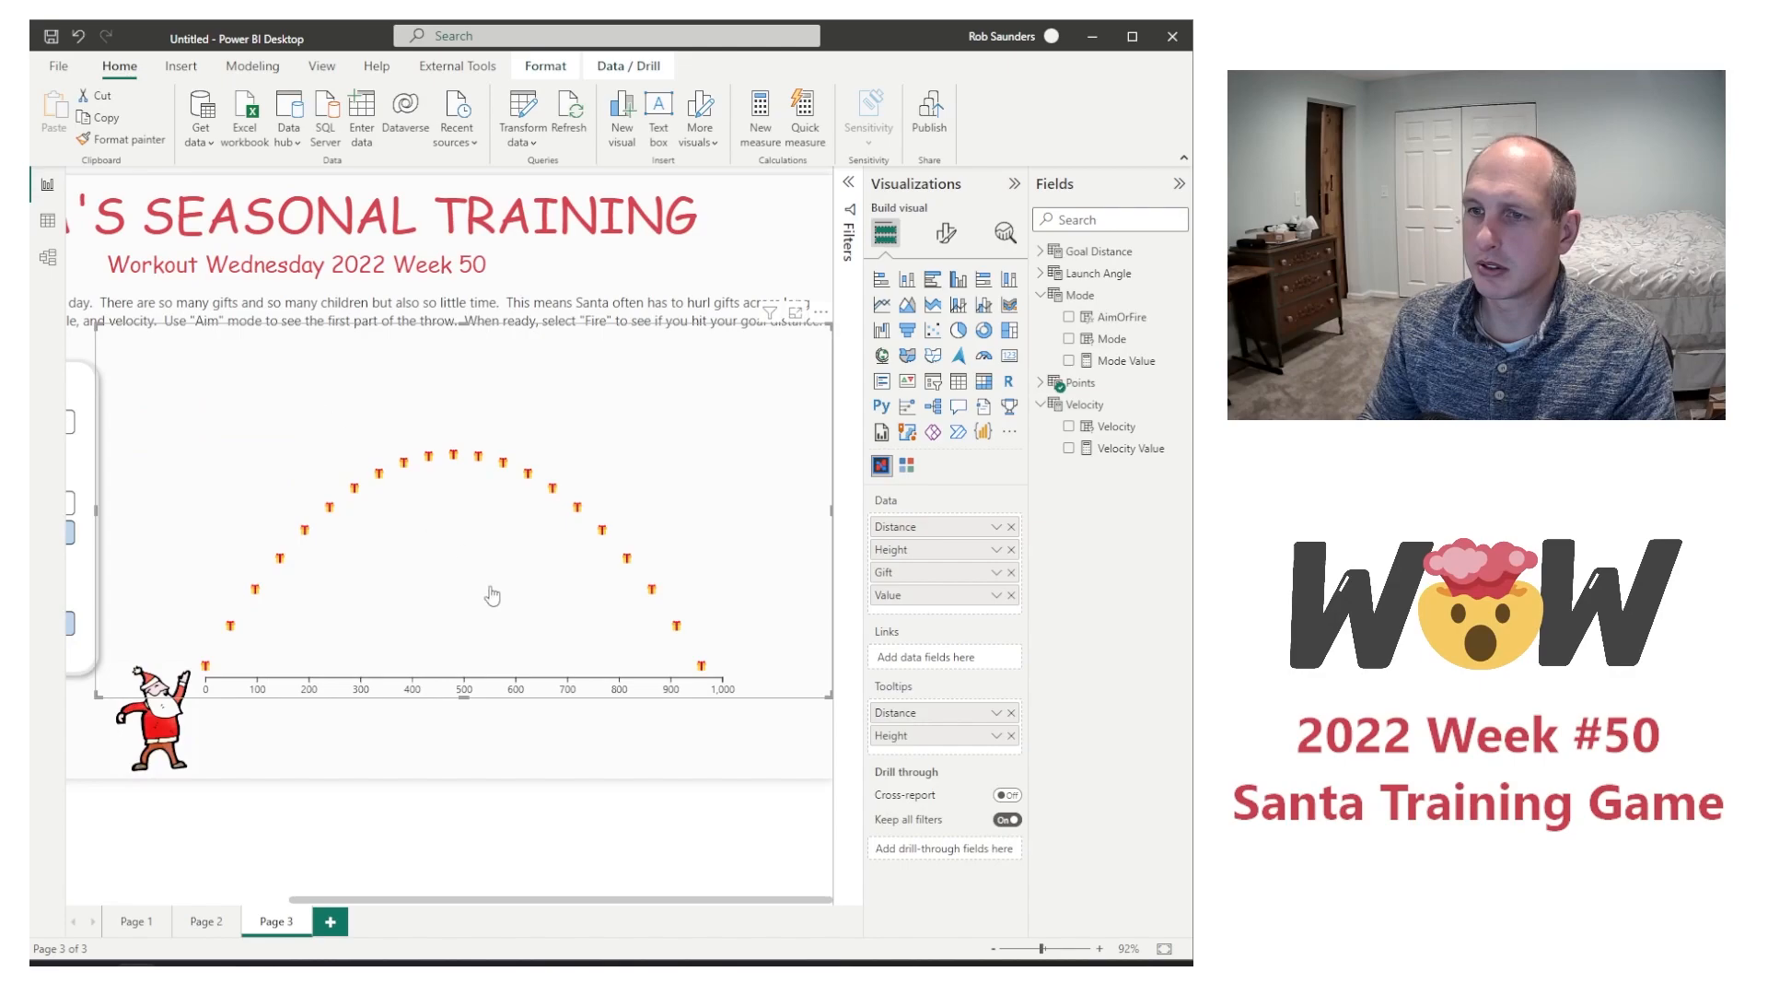
pyautogui.hscroll(-5, 387, 589)
pyautogui.click(272, 588)
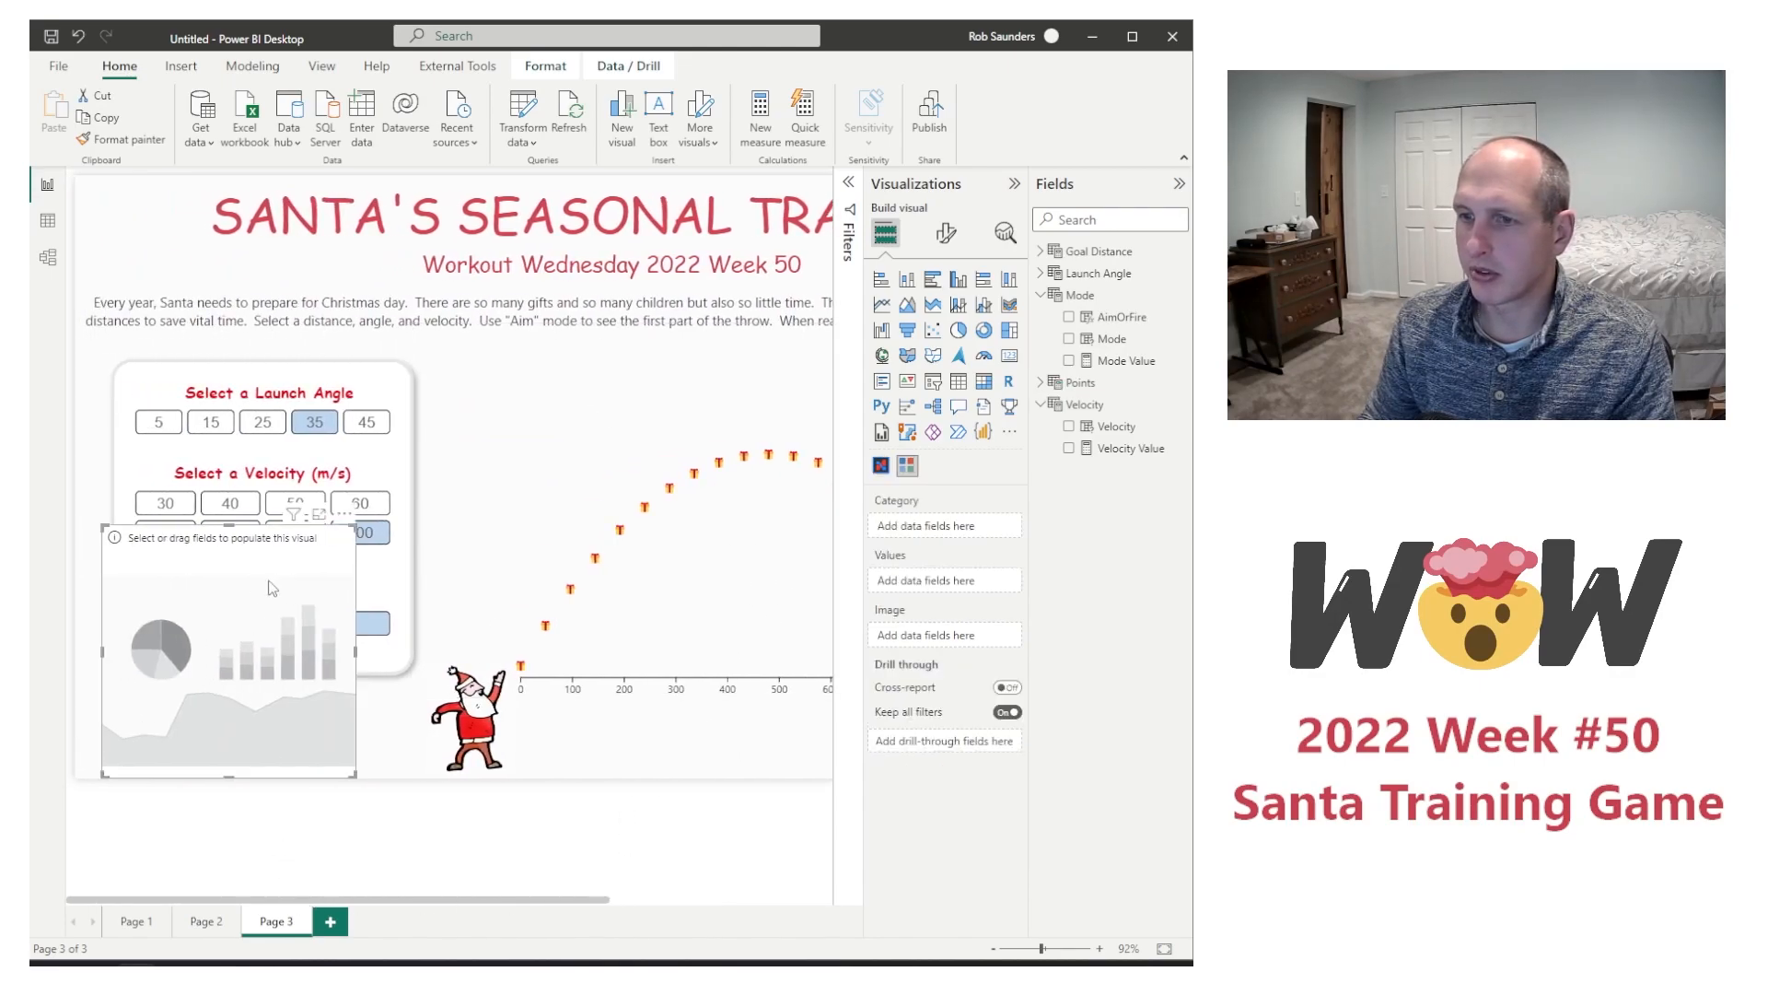
pyautogui.moveTo(284, 537); pyautogui.dragTo(753, 539)
pyautogui.moveTo(544, 903); pyautogui.dragTo(701, 903)
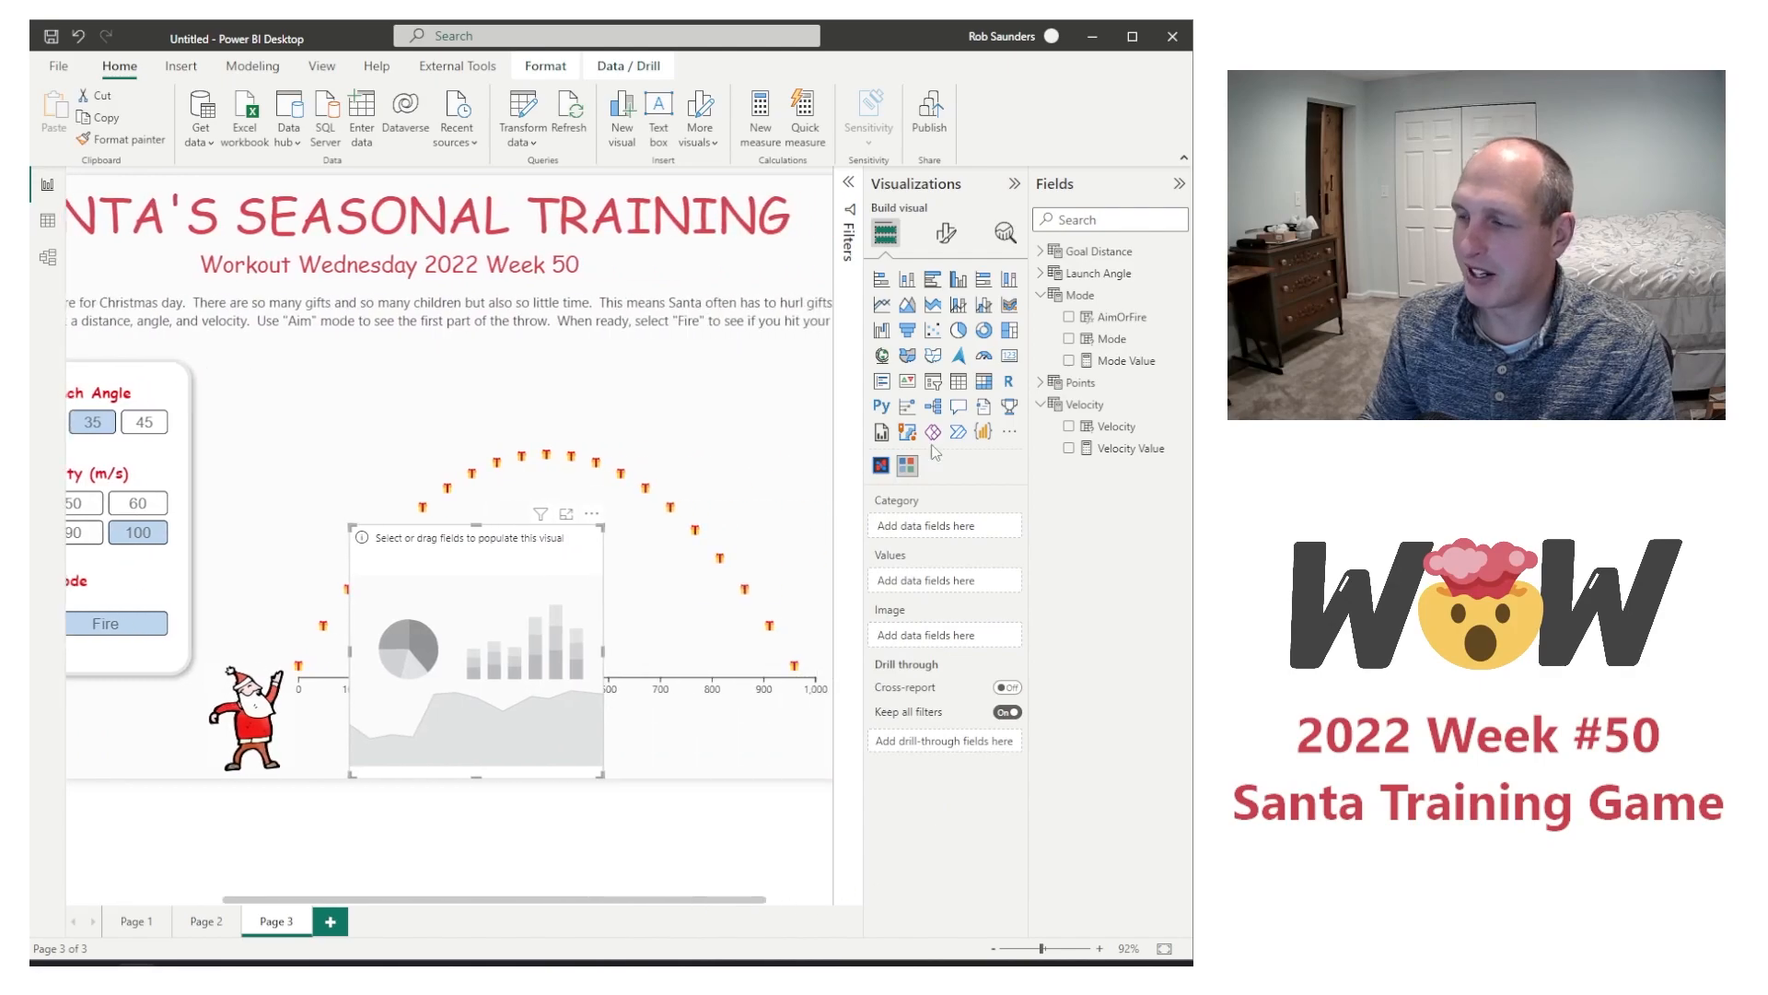
pyautogui.click(1042, 251)
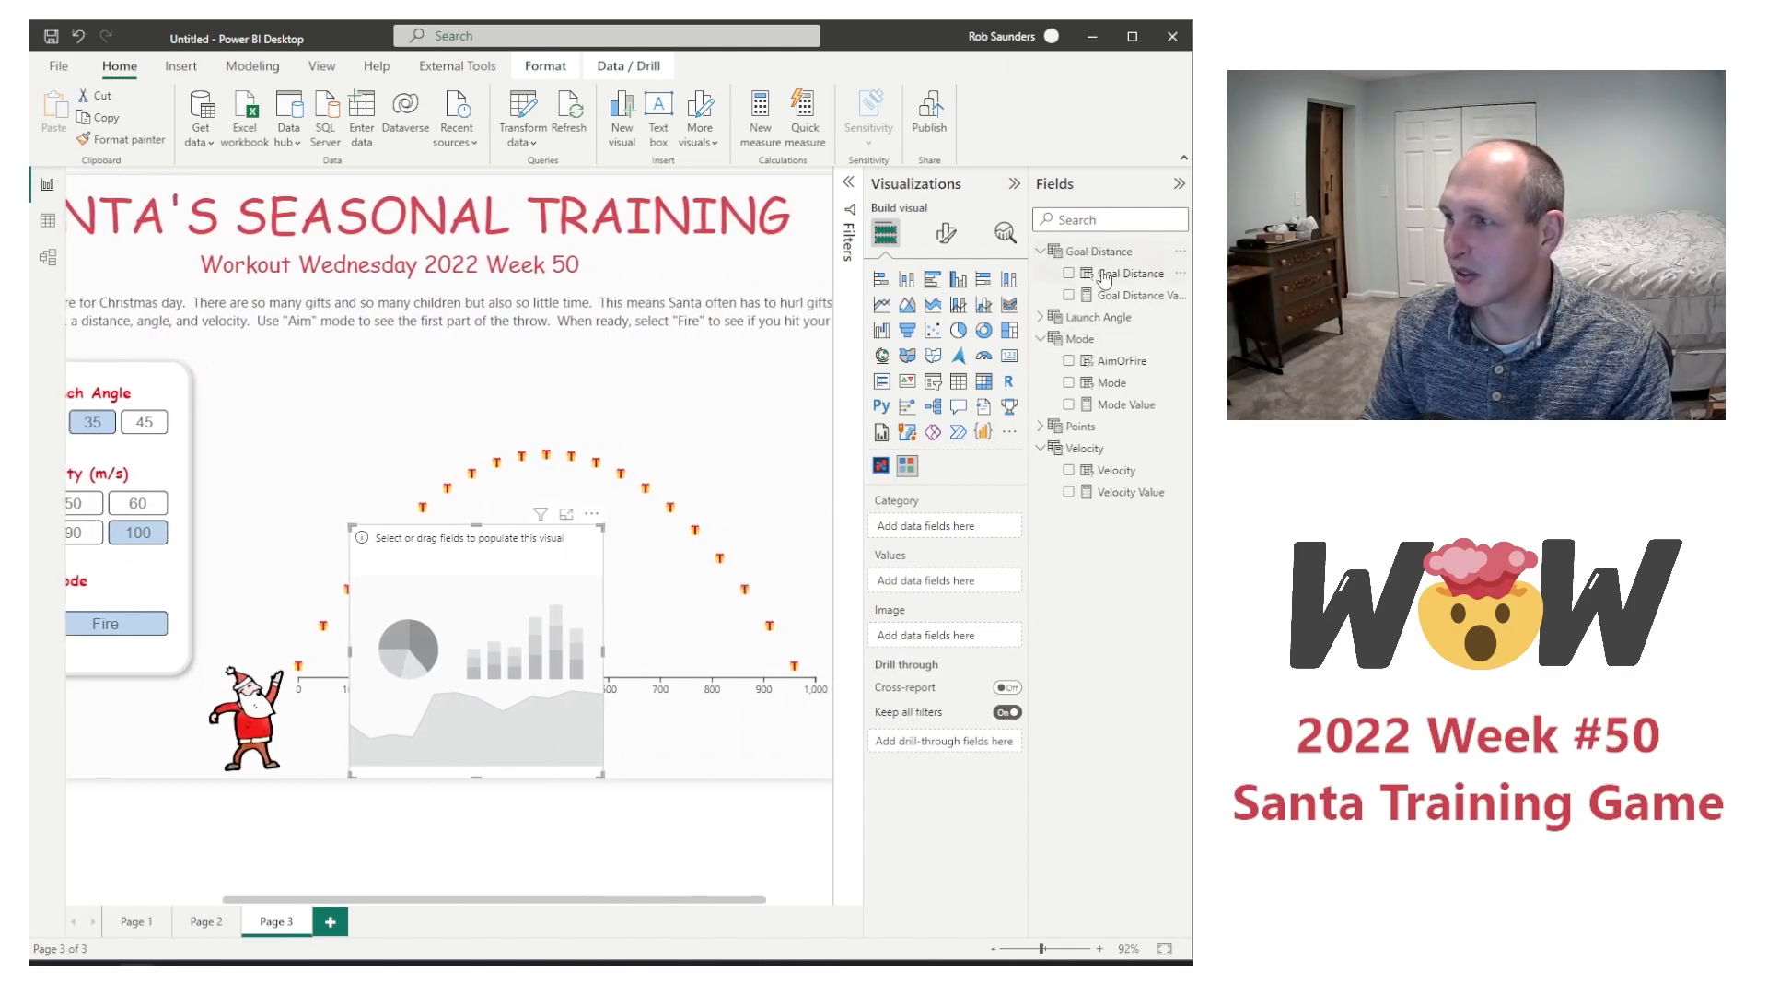
pyautogui.click(1069, 274)
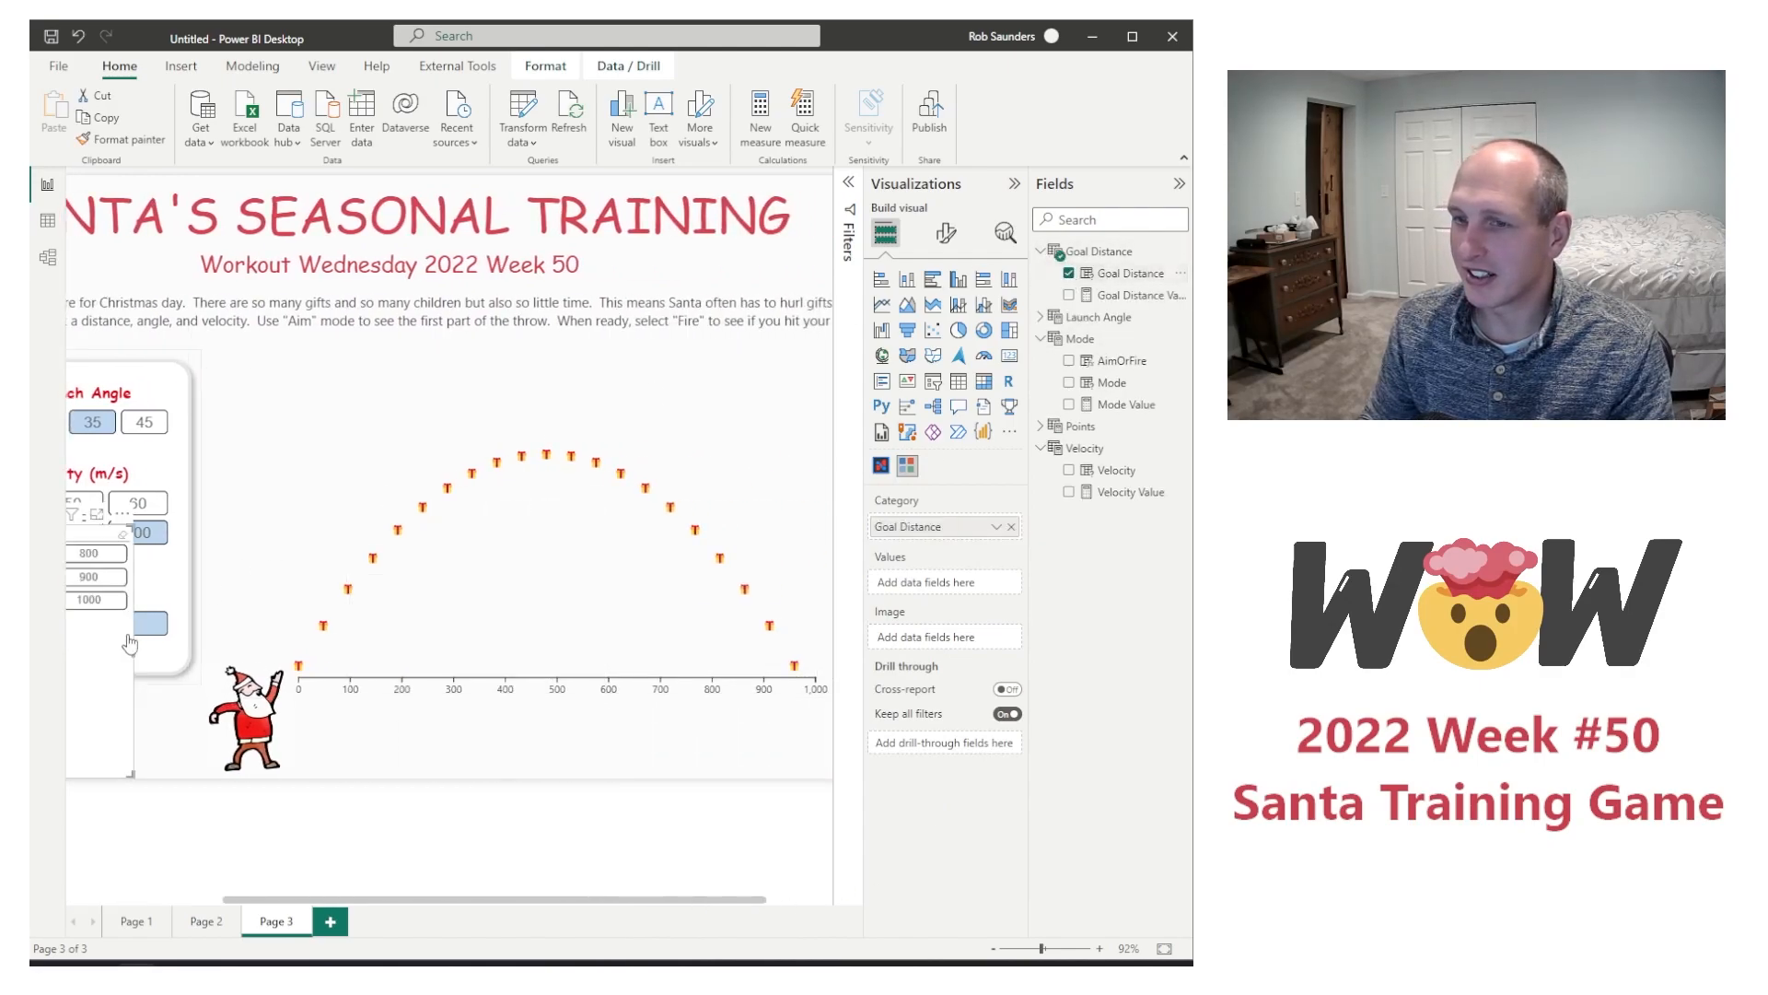
# Step: Reposition and resize the Goal Distance slicer so it sits over the flight chart, clear of the launch angle, velocity and mode slicers
pyautogui.moveTo(260, 642); pyautogui.dragTo(143, 663)
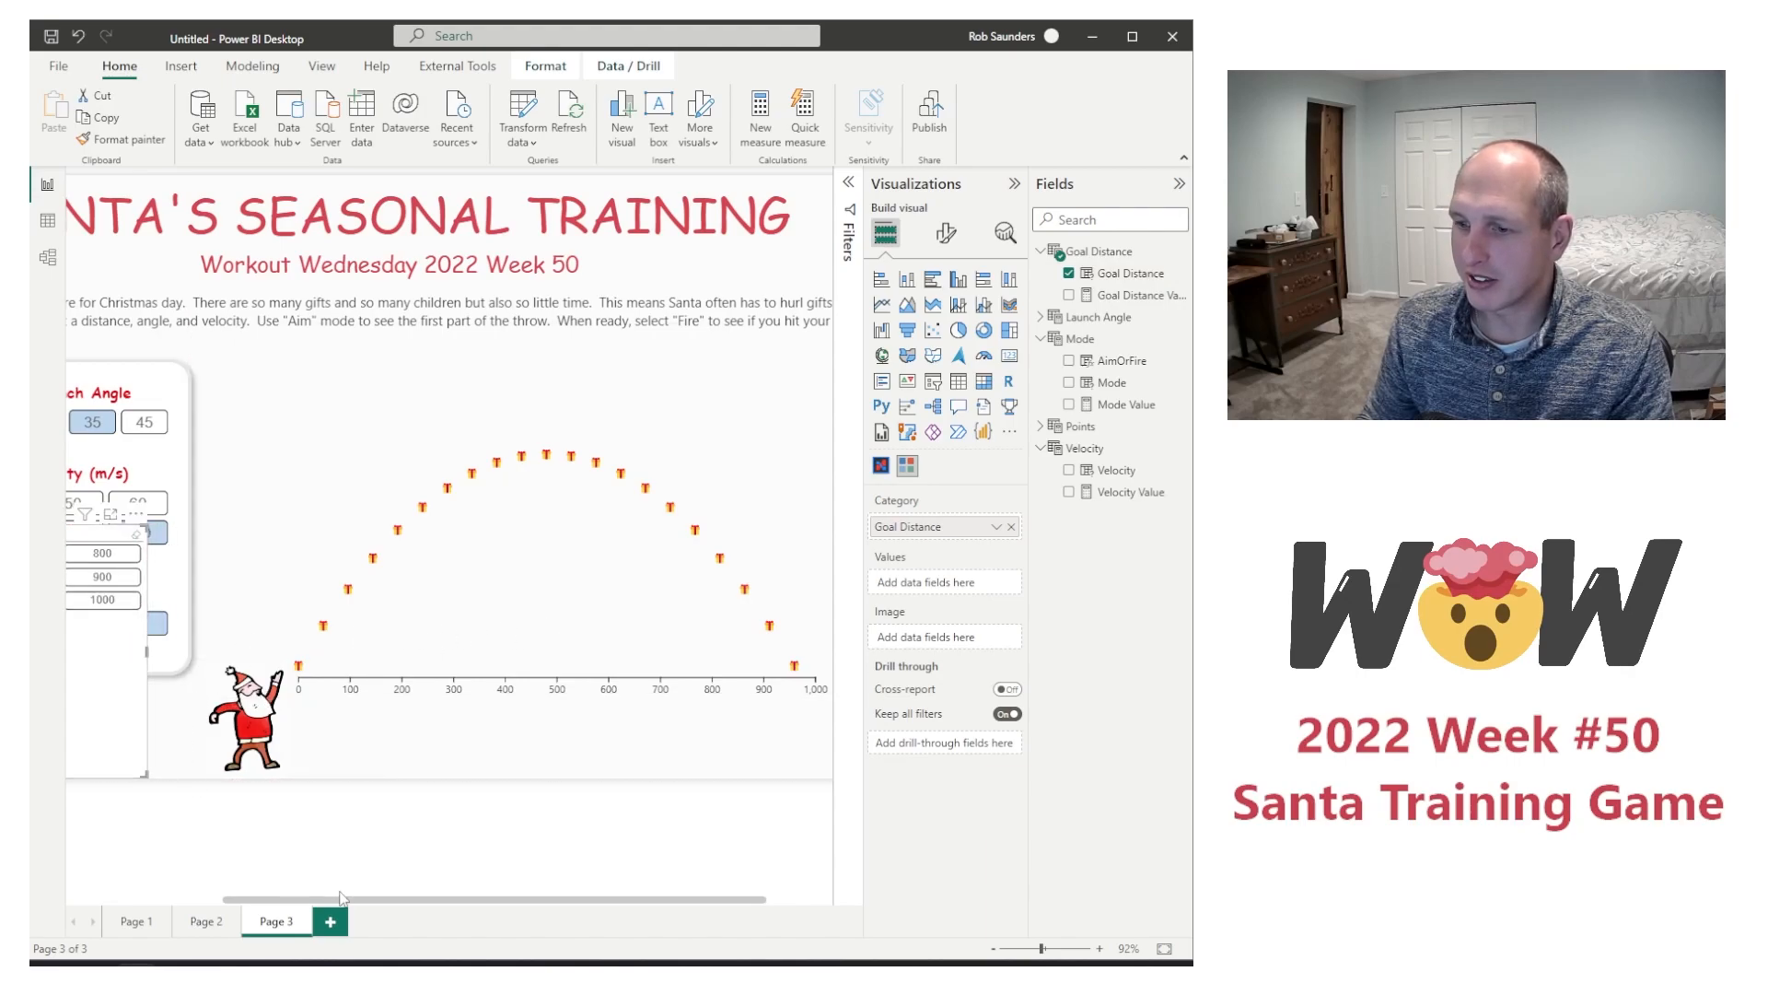
pyautogui.moveTo(341, 899); pyautogui.dragTo(185, 899)
pyautogui.moveTo(226, 662); pyautogui.dragTo(305, 677)
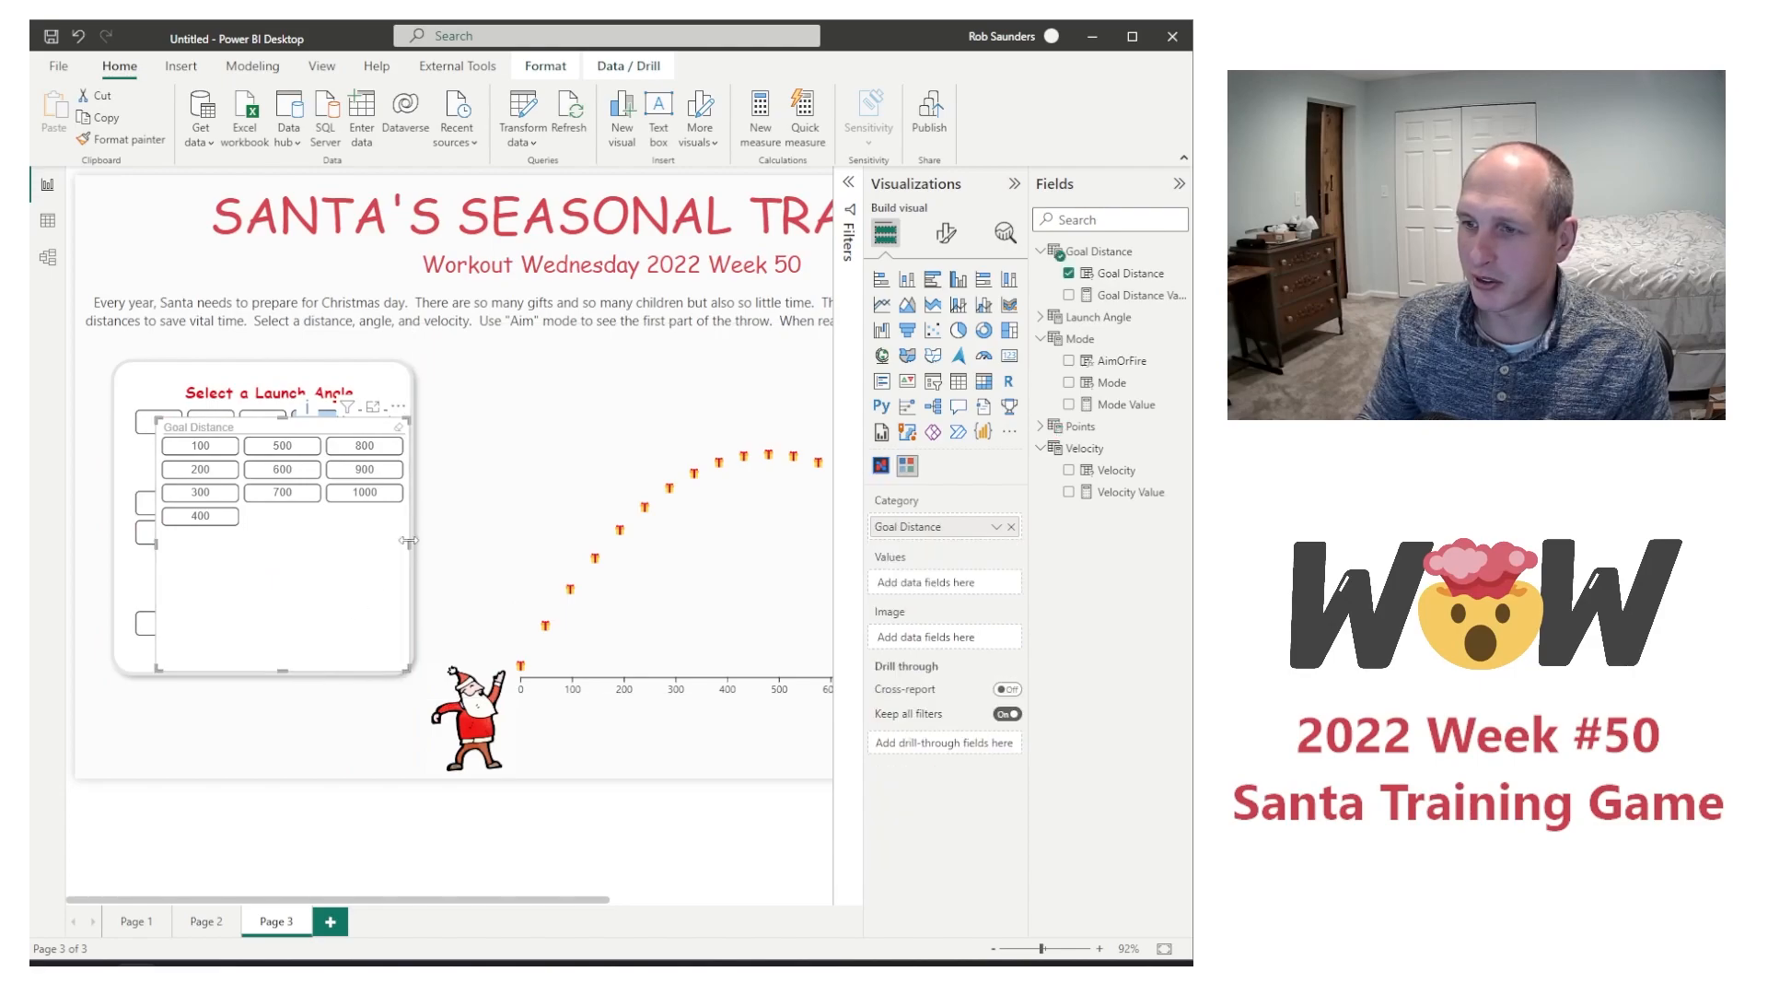
pyautogui.moveTo(409, 590); pyautogui.dragTo(758, 569)
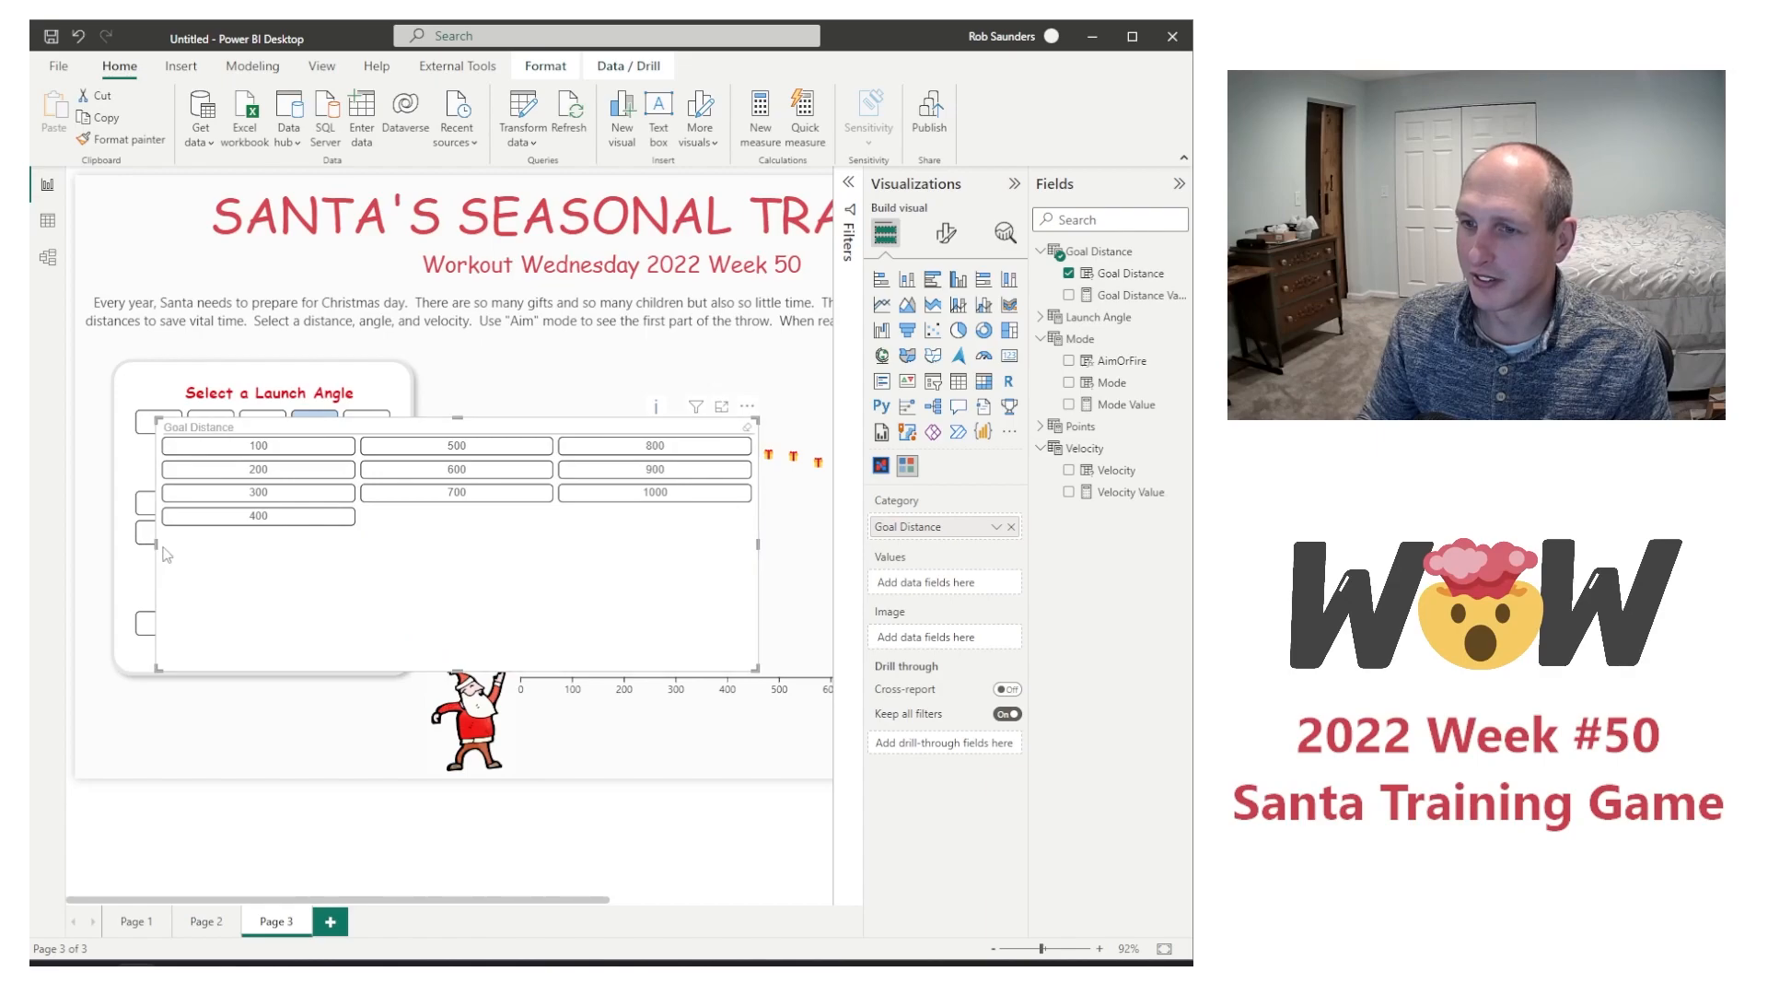
pyautogui.moveTo(155, 544); pyautogui.dragTo(505, 569)
pyautogui.click(505, 569)
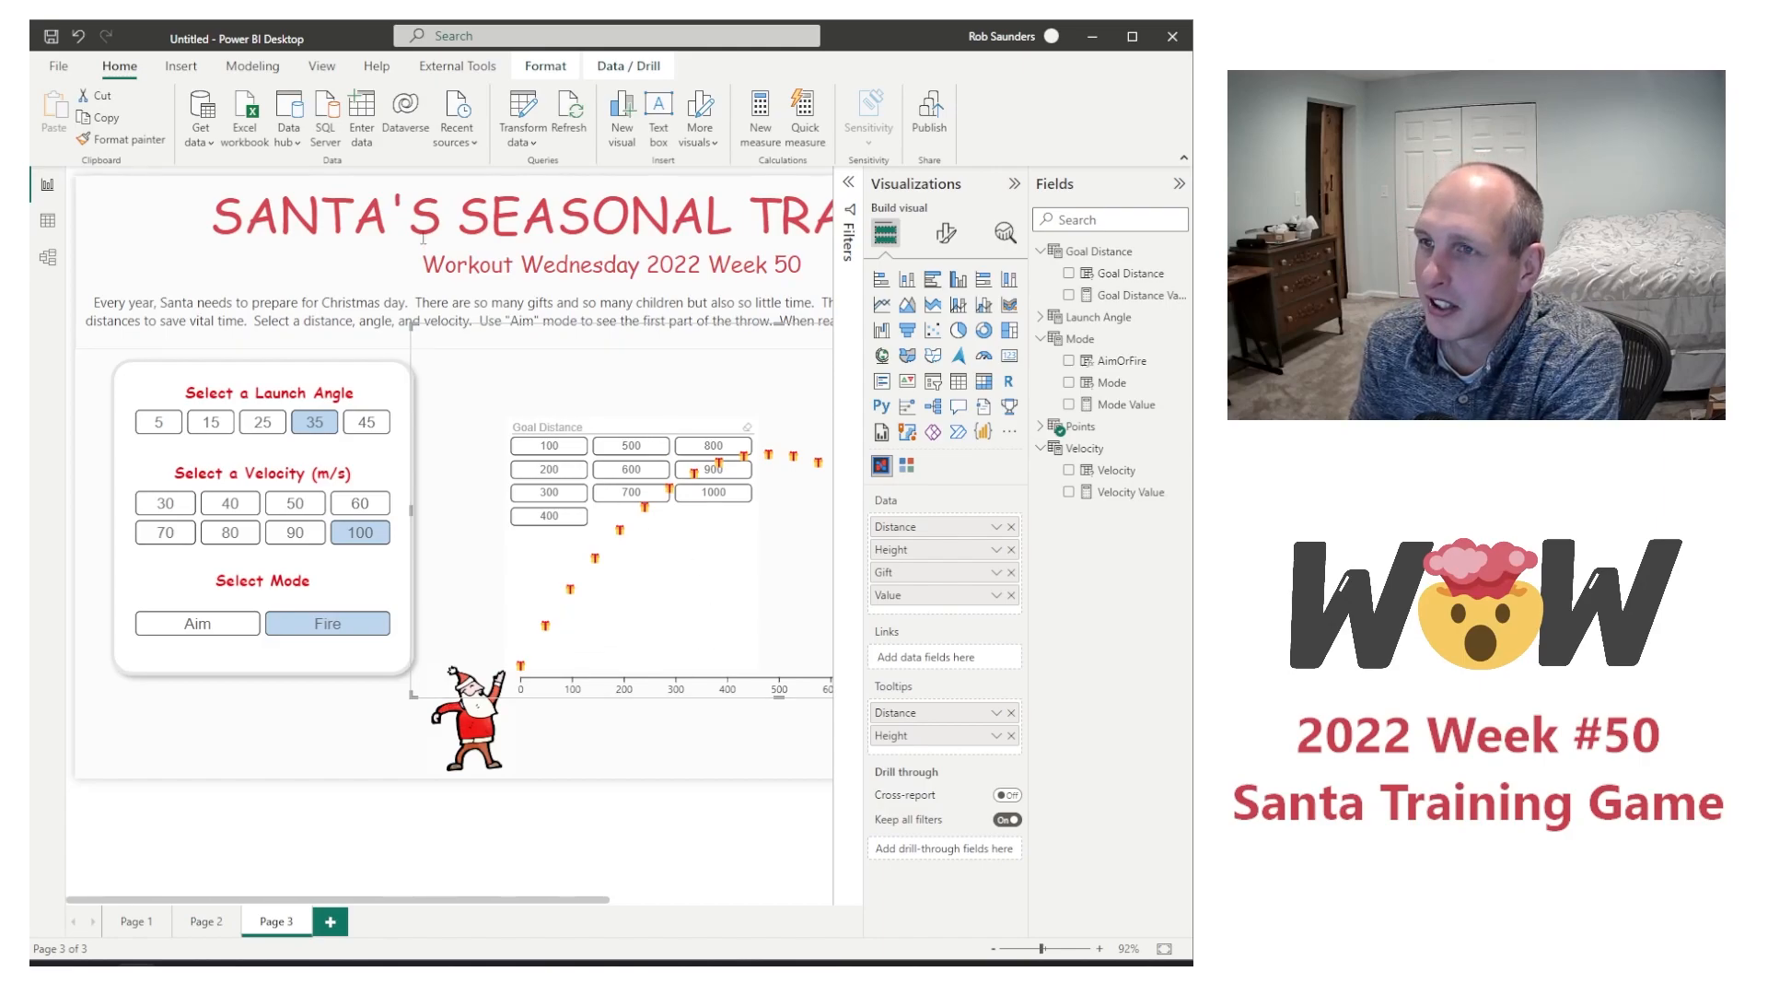
# Step: Choose 400 in the Goal Distance slicer and bring the slicer in front of the flight chart
pyautogui.click(549, 515)
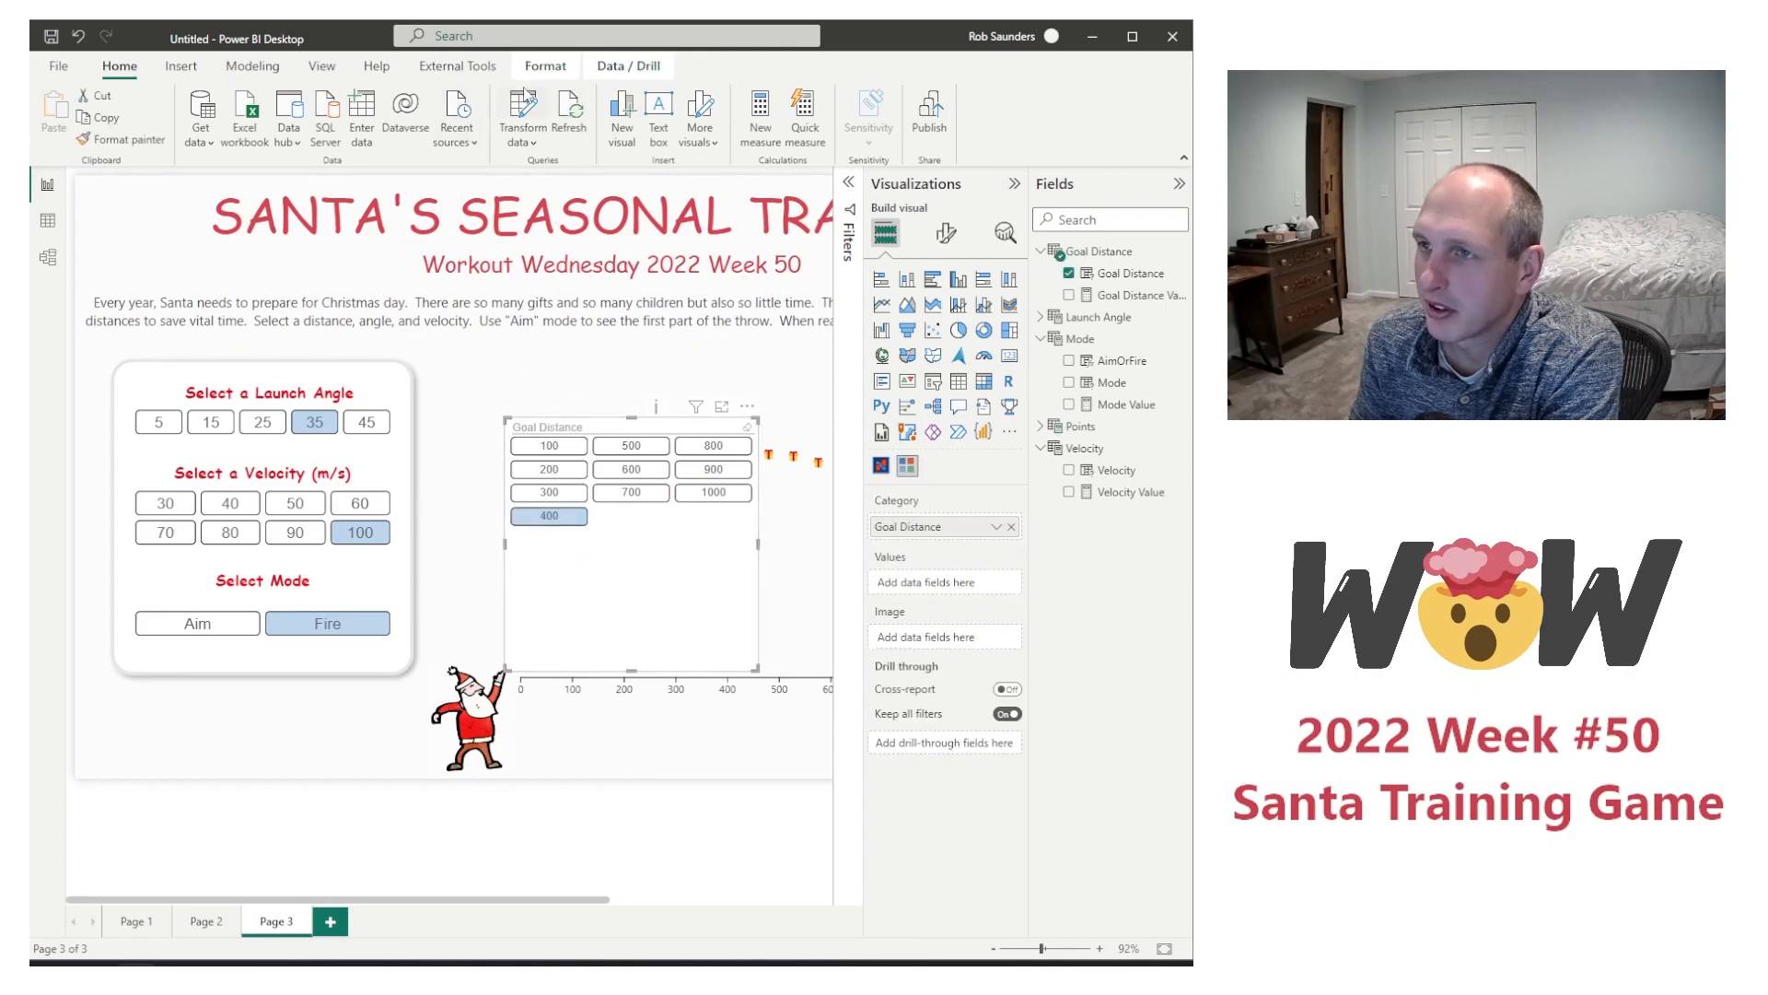
pyautogui.click(547, 66)
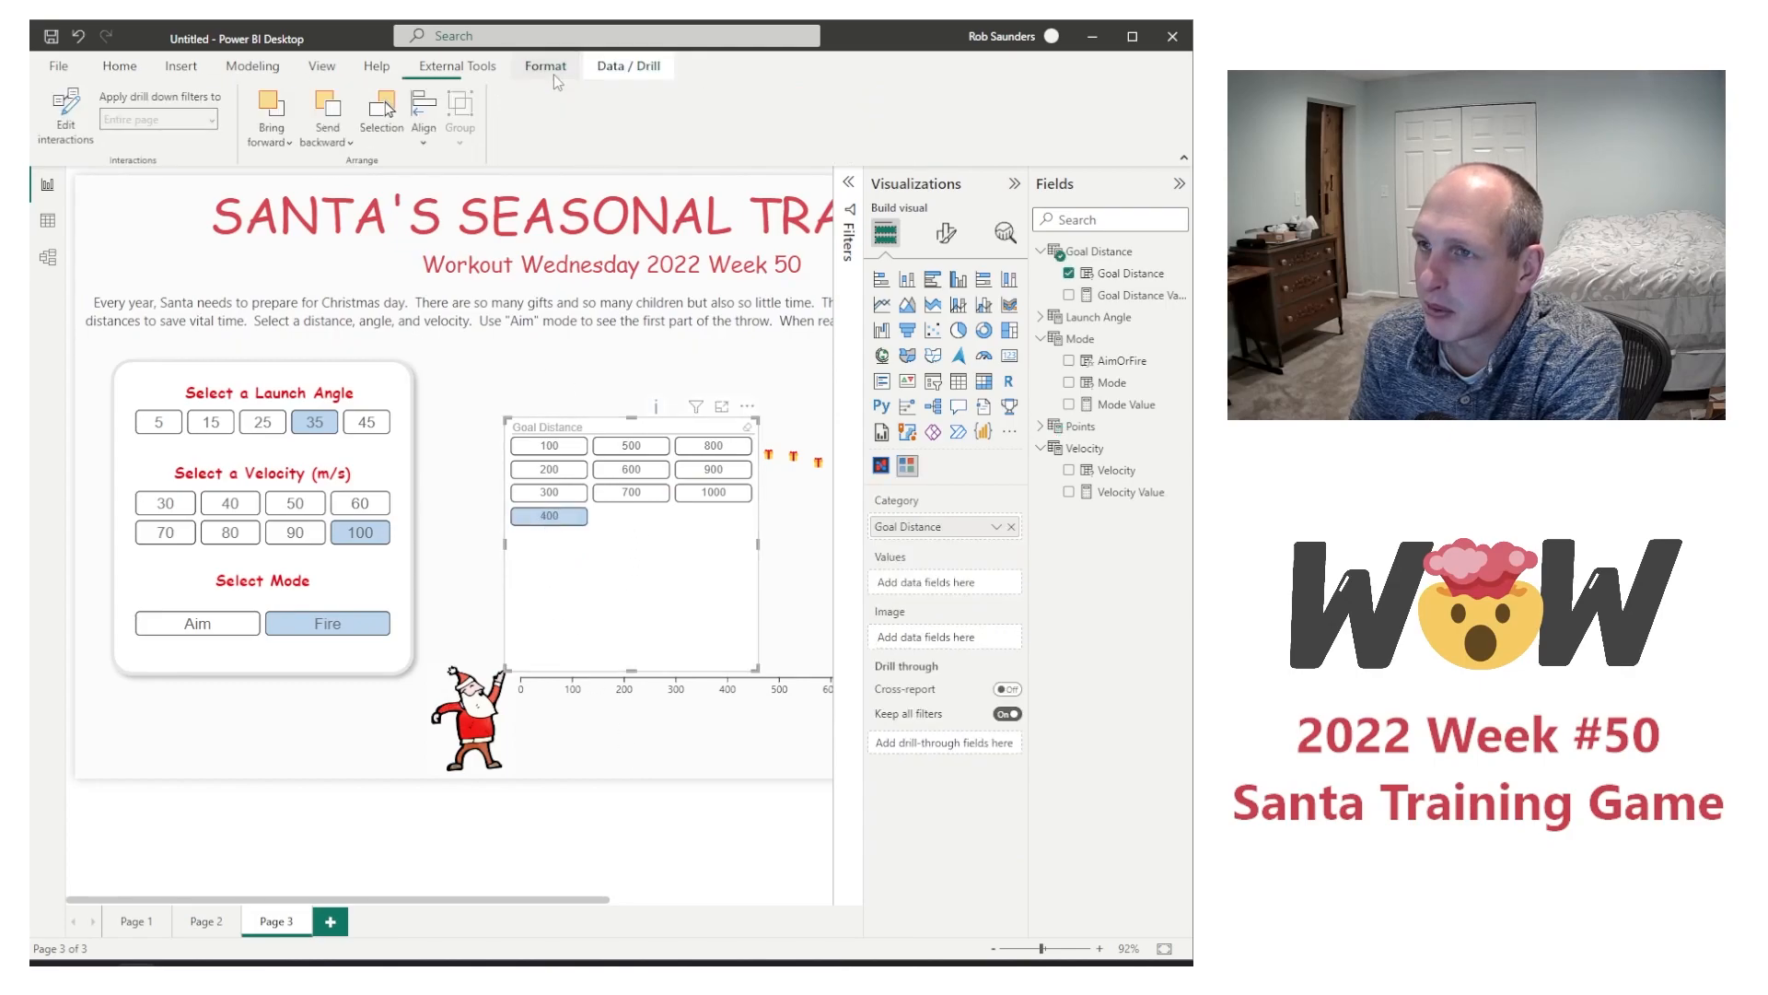
pyautogui.click(283, 147)
pyautogui.click(304, 198)
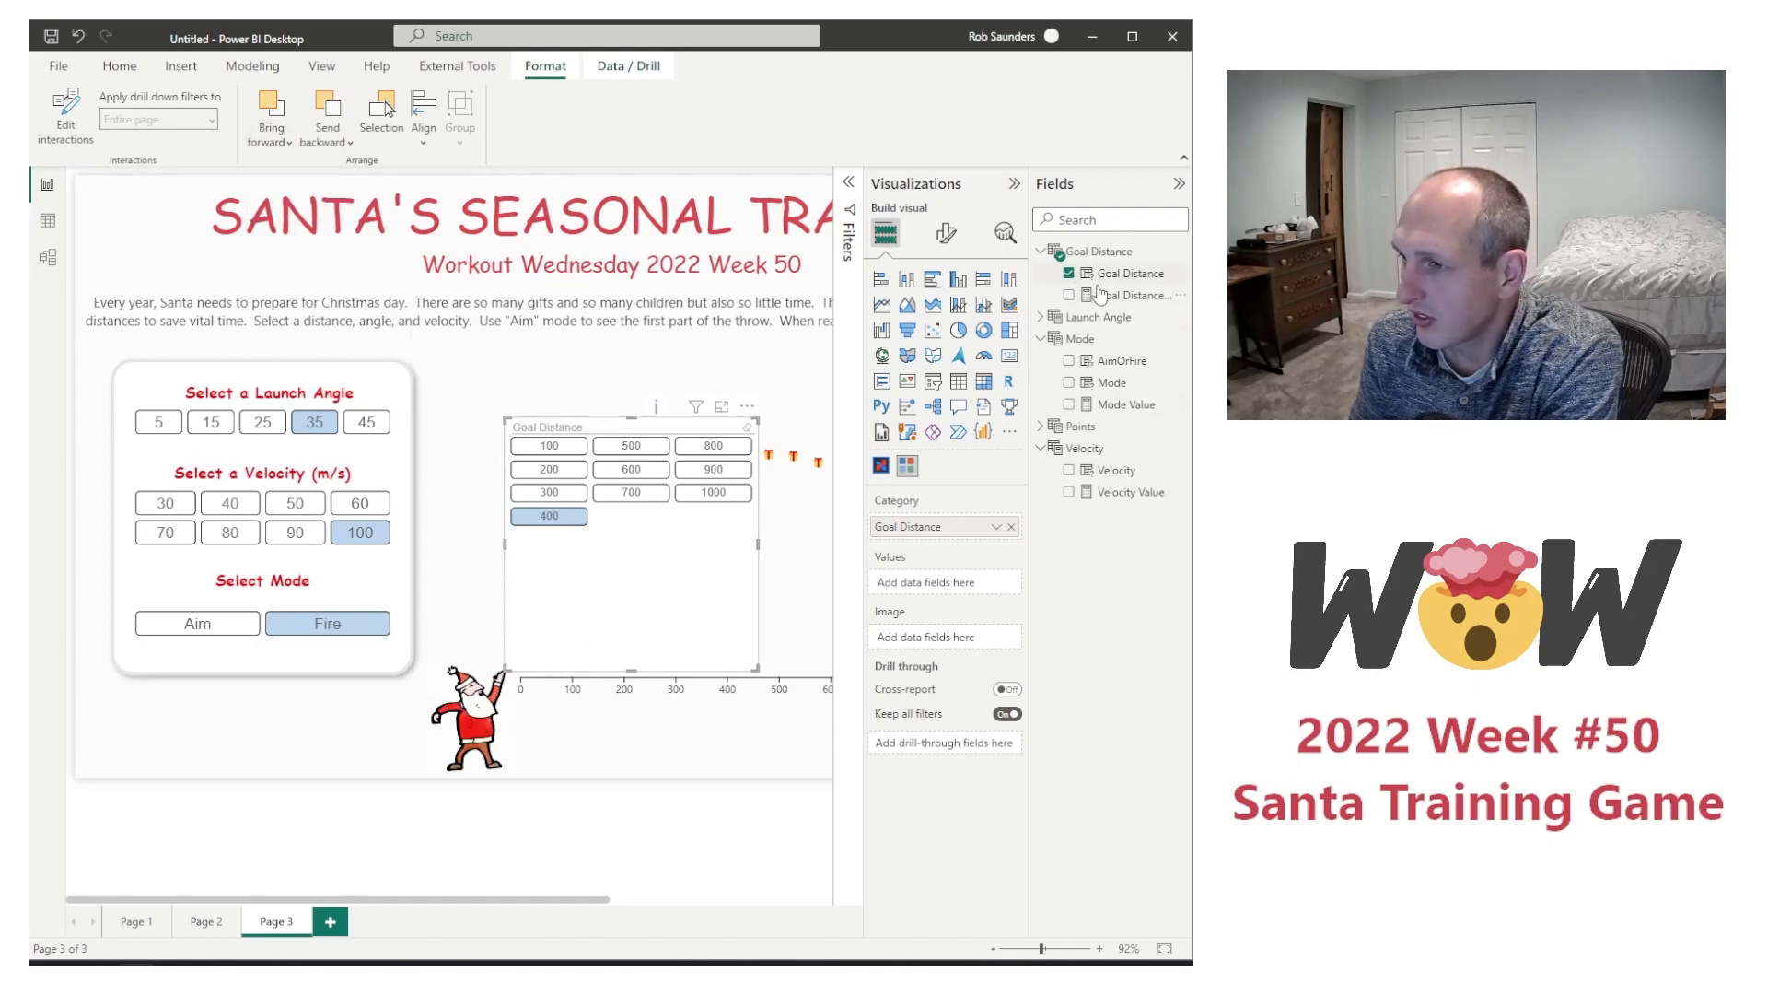
# Step: Give the Goal Distance slicer's chiclets a Square outline style and set their padding to 0
pyautogui.click(946, 233)
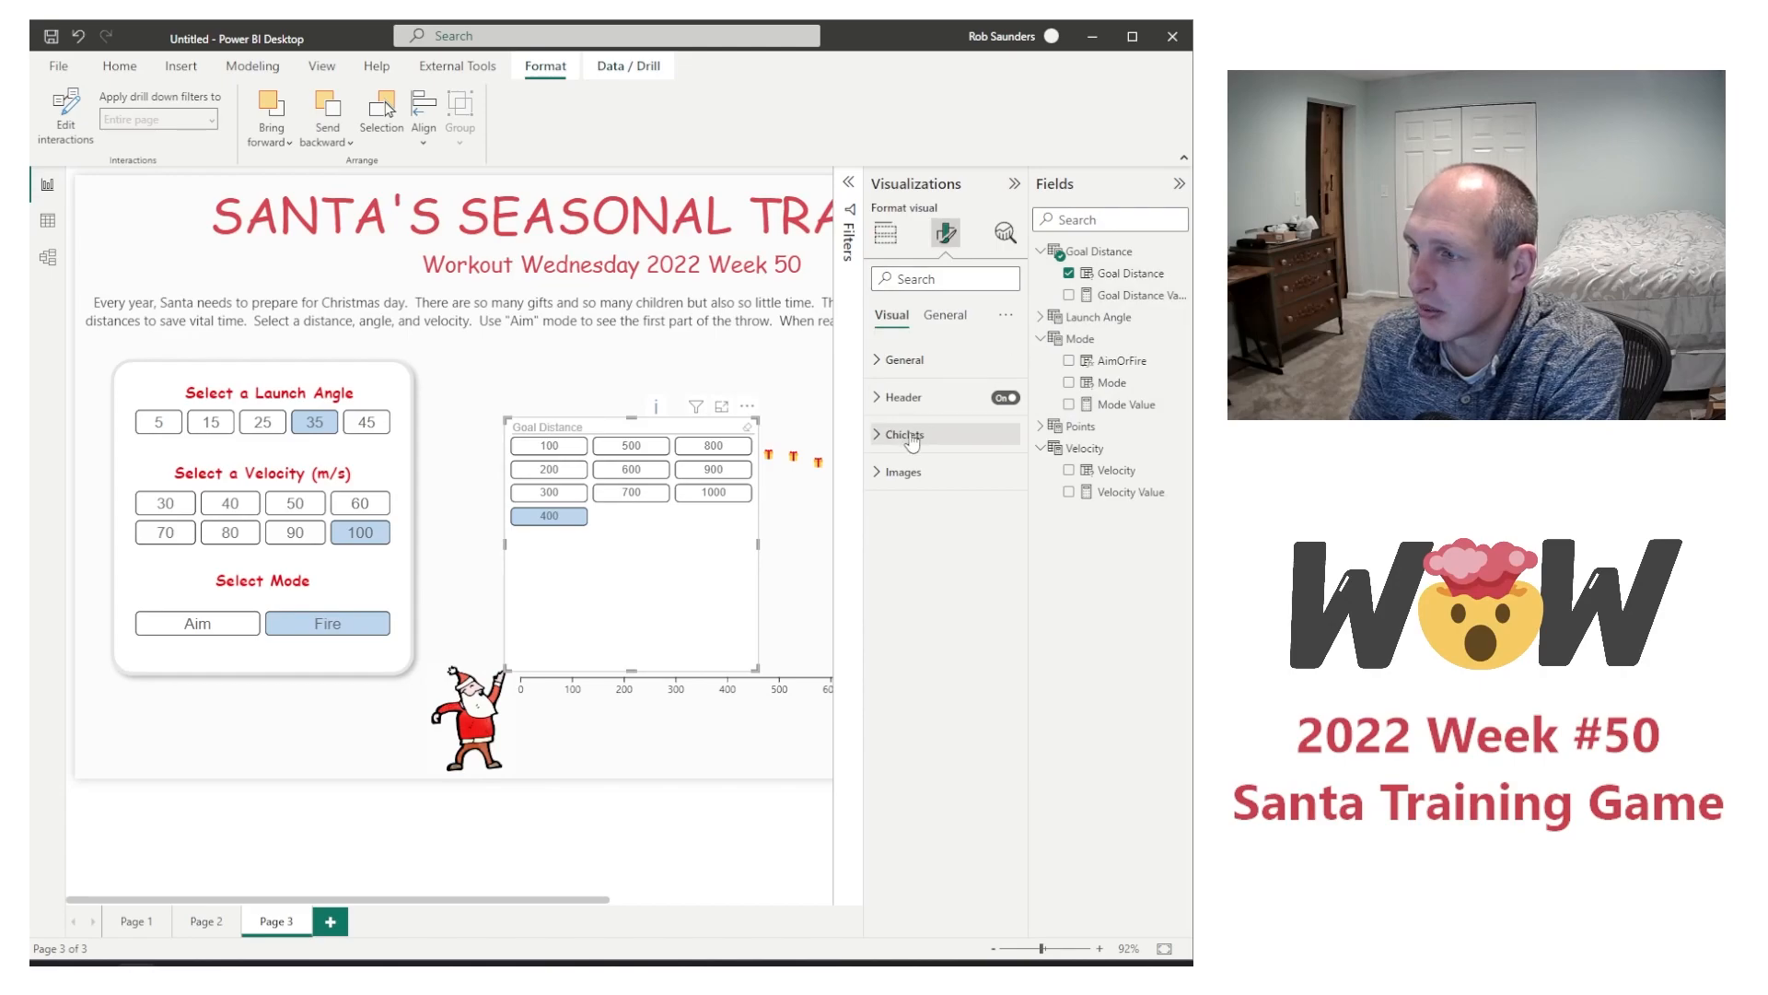
pyautogui.click(977, 434)
pyautogui.scroll(-3, 964, 736)
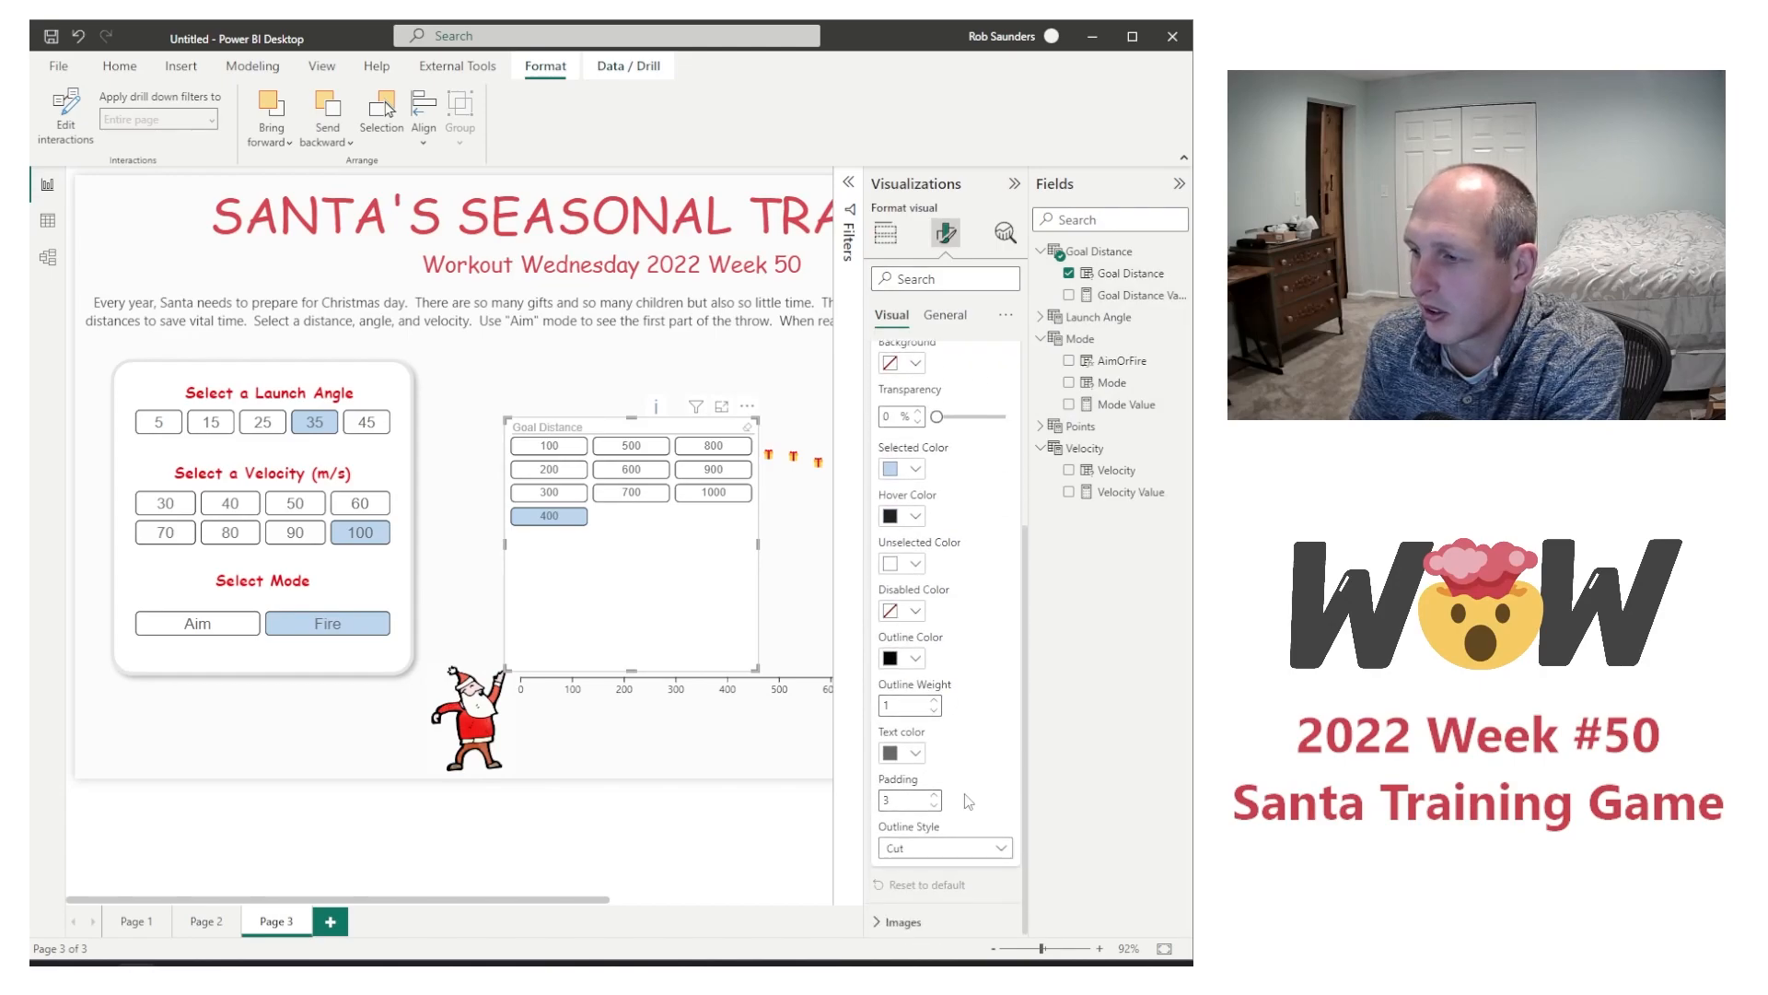
pyautogui.click(937, 845)
pyautogui.click(939, 916)
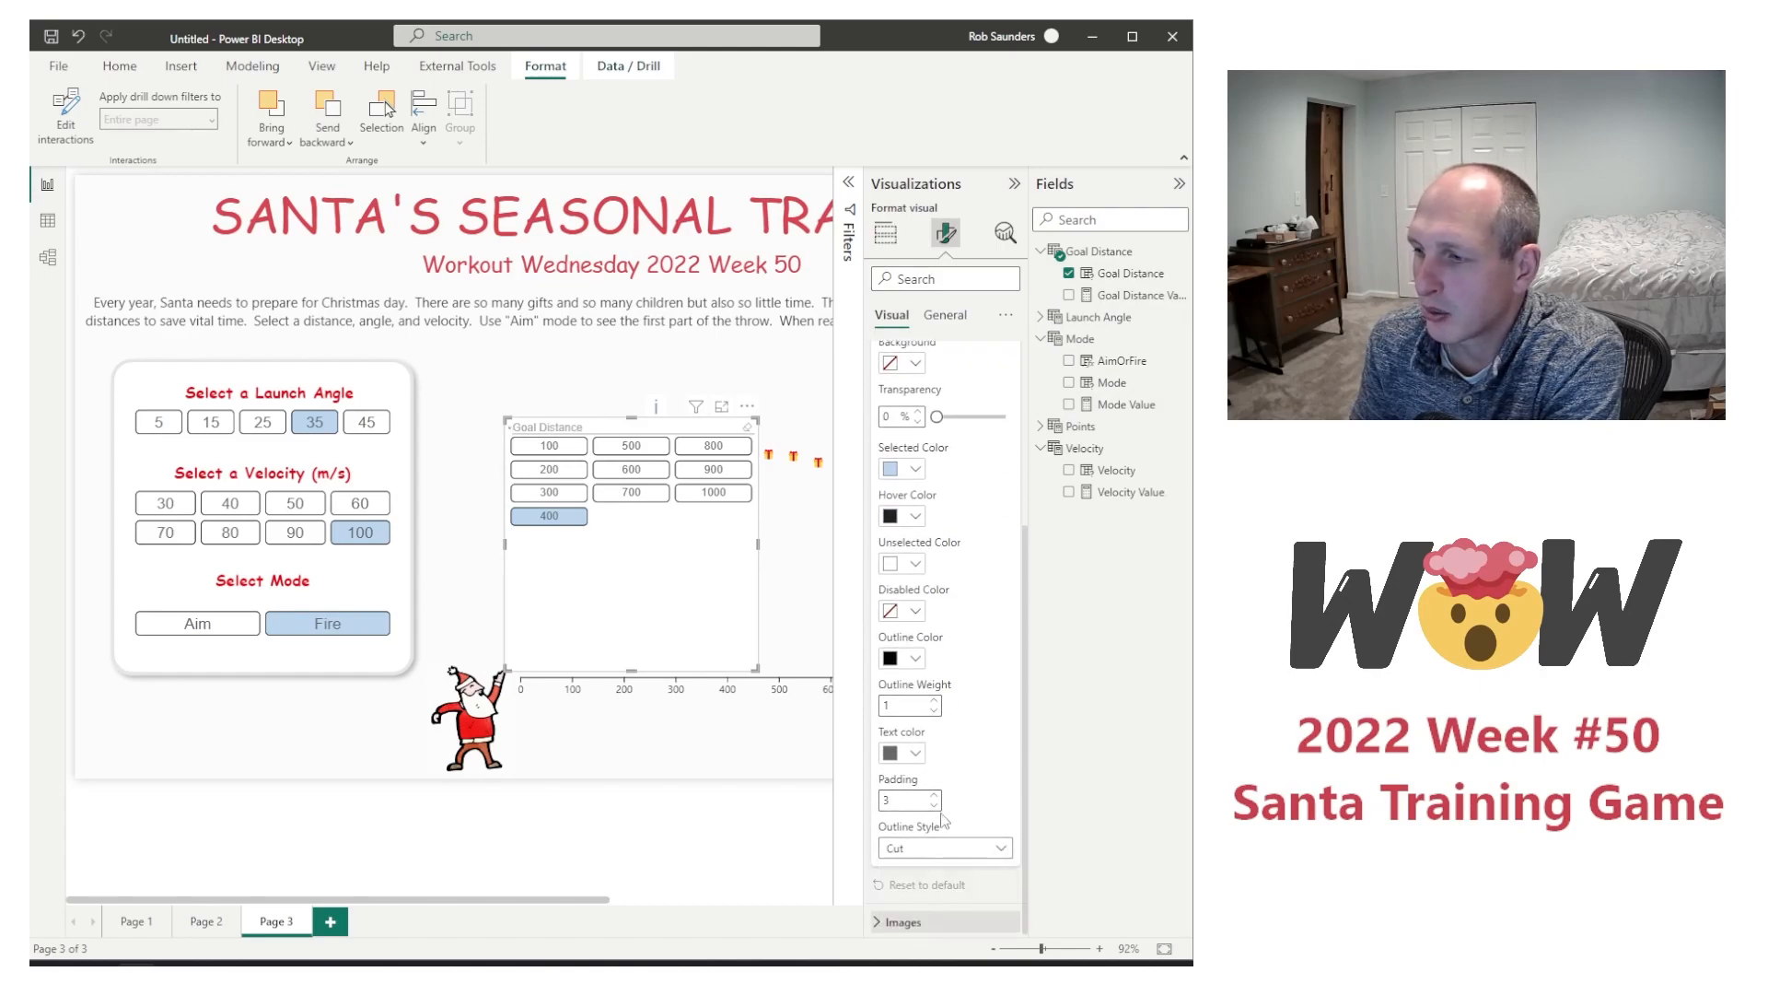
pyautogui.click(935, 806)
pyautogui.click(935, 806)
pyautogui.click(935, 806)
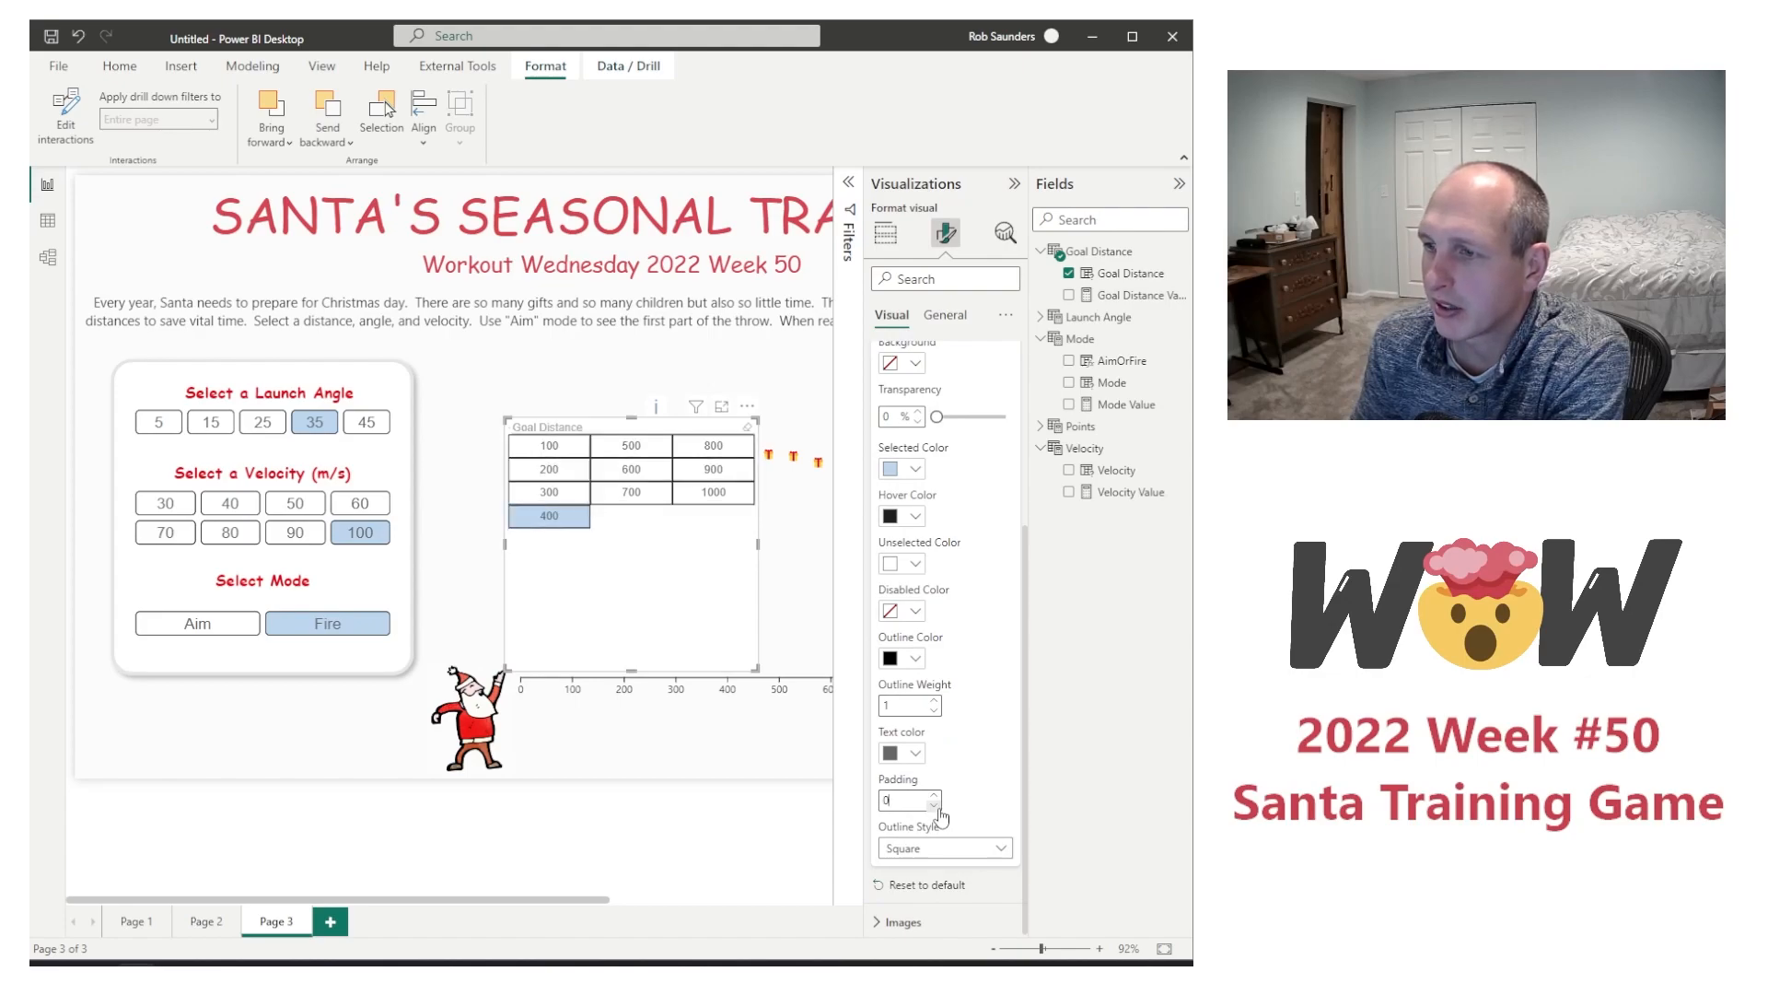
# Step: Set the Goal Distance slicer to 10 columns and stretch its left edge across the control panel so the labels fit
pyautogui.scroll(3, 951, 492)
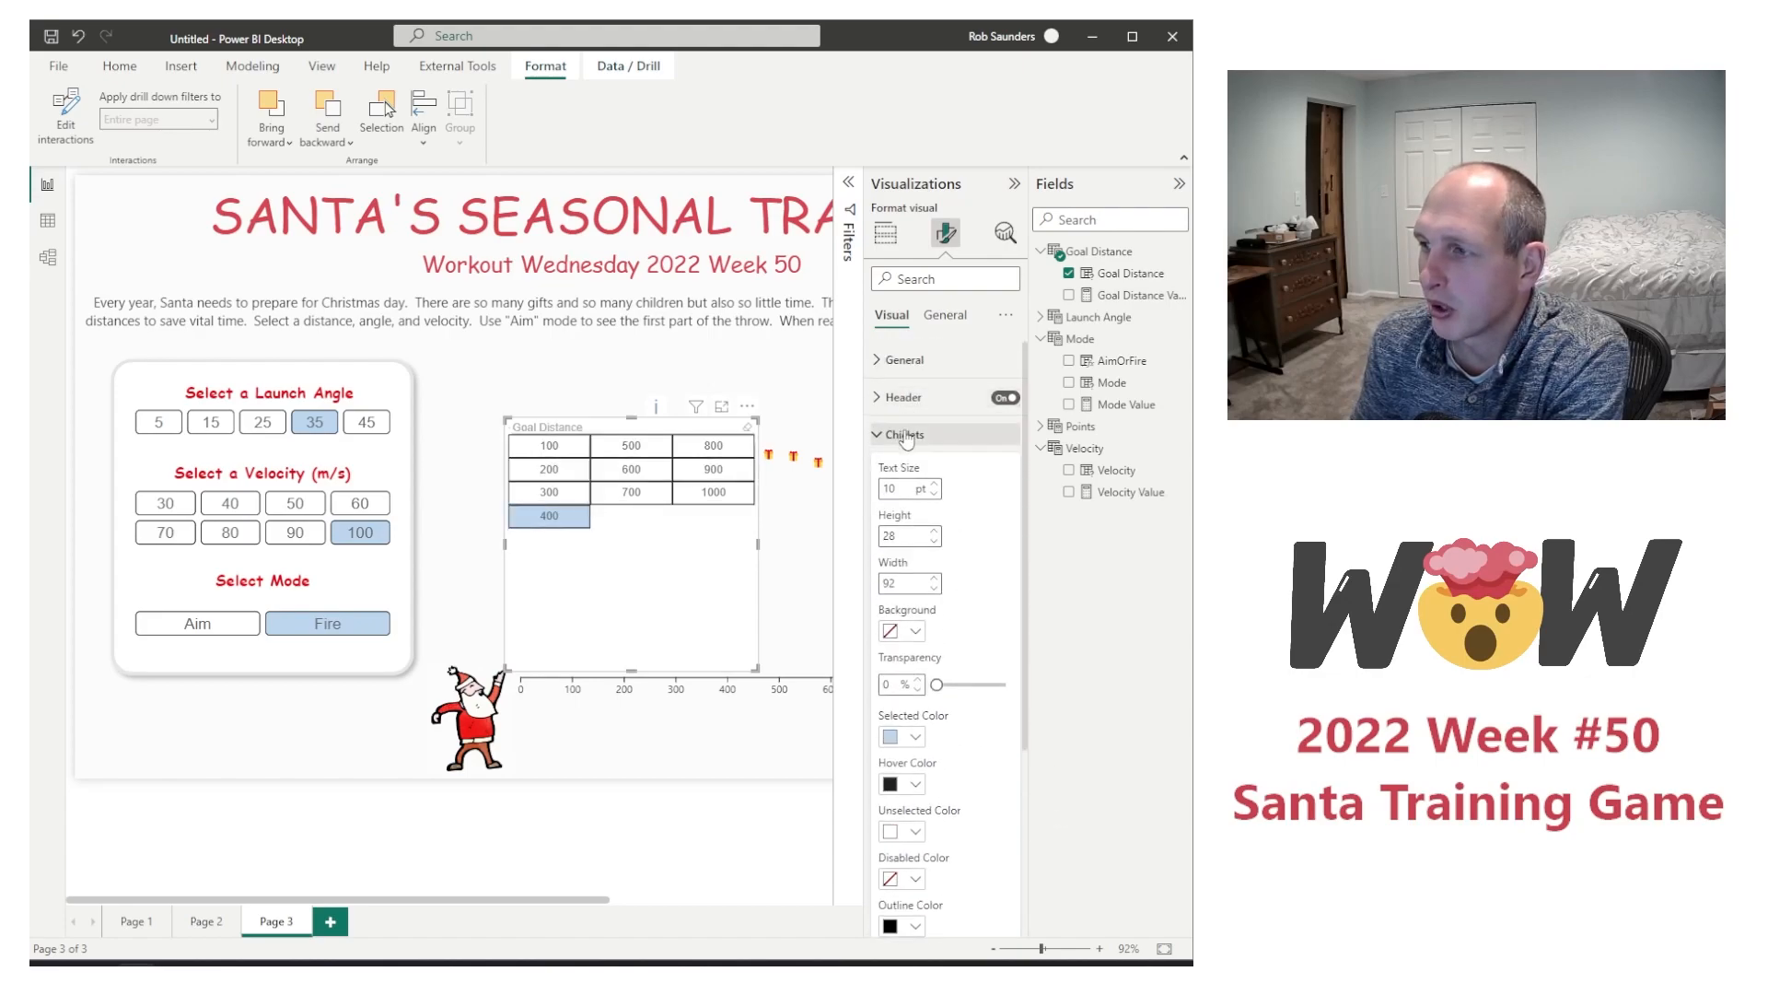
pyautogui.click(910, 400)
pyautogui.click(915, 362)
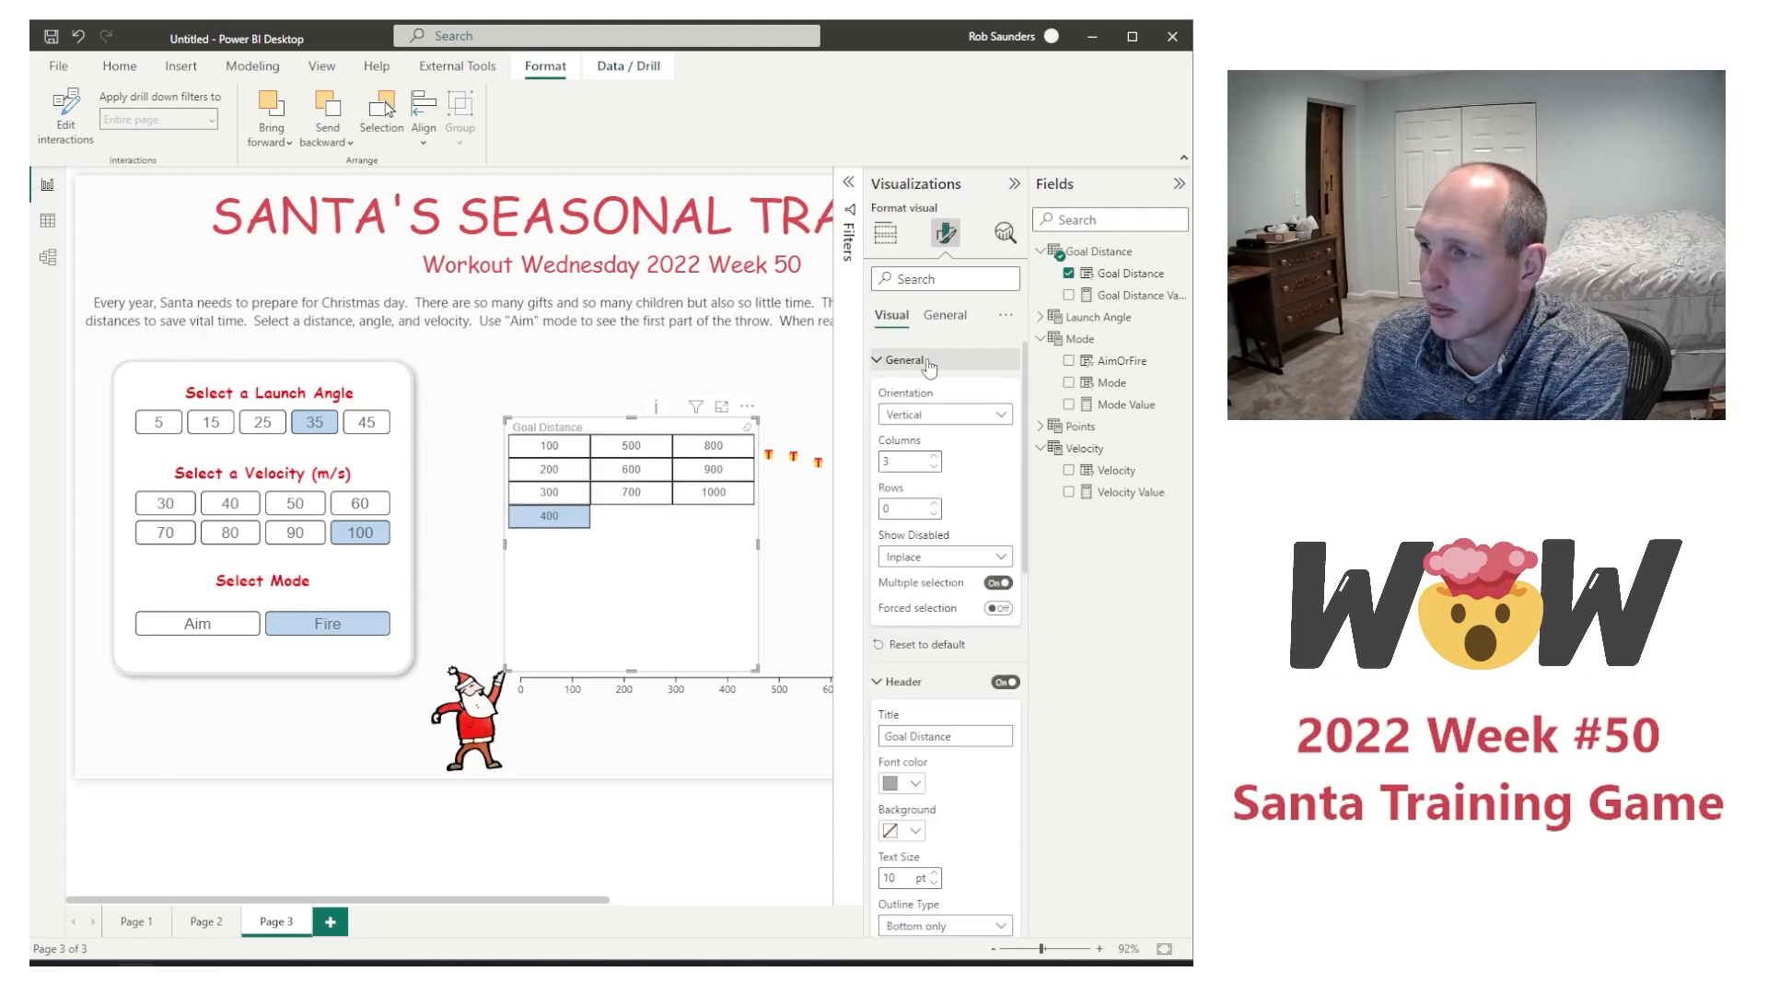
pyautogui.click(934, 457)
pyautogui.click(933, 457)
pyautogui.click(934, 457)
pyautogui.click(934, 457)
pyautogui.click(934, 456)
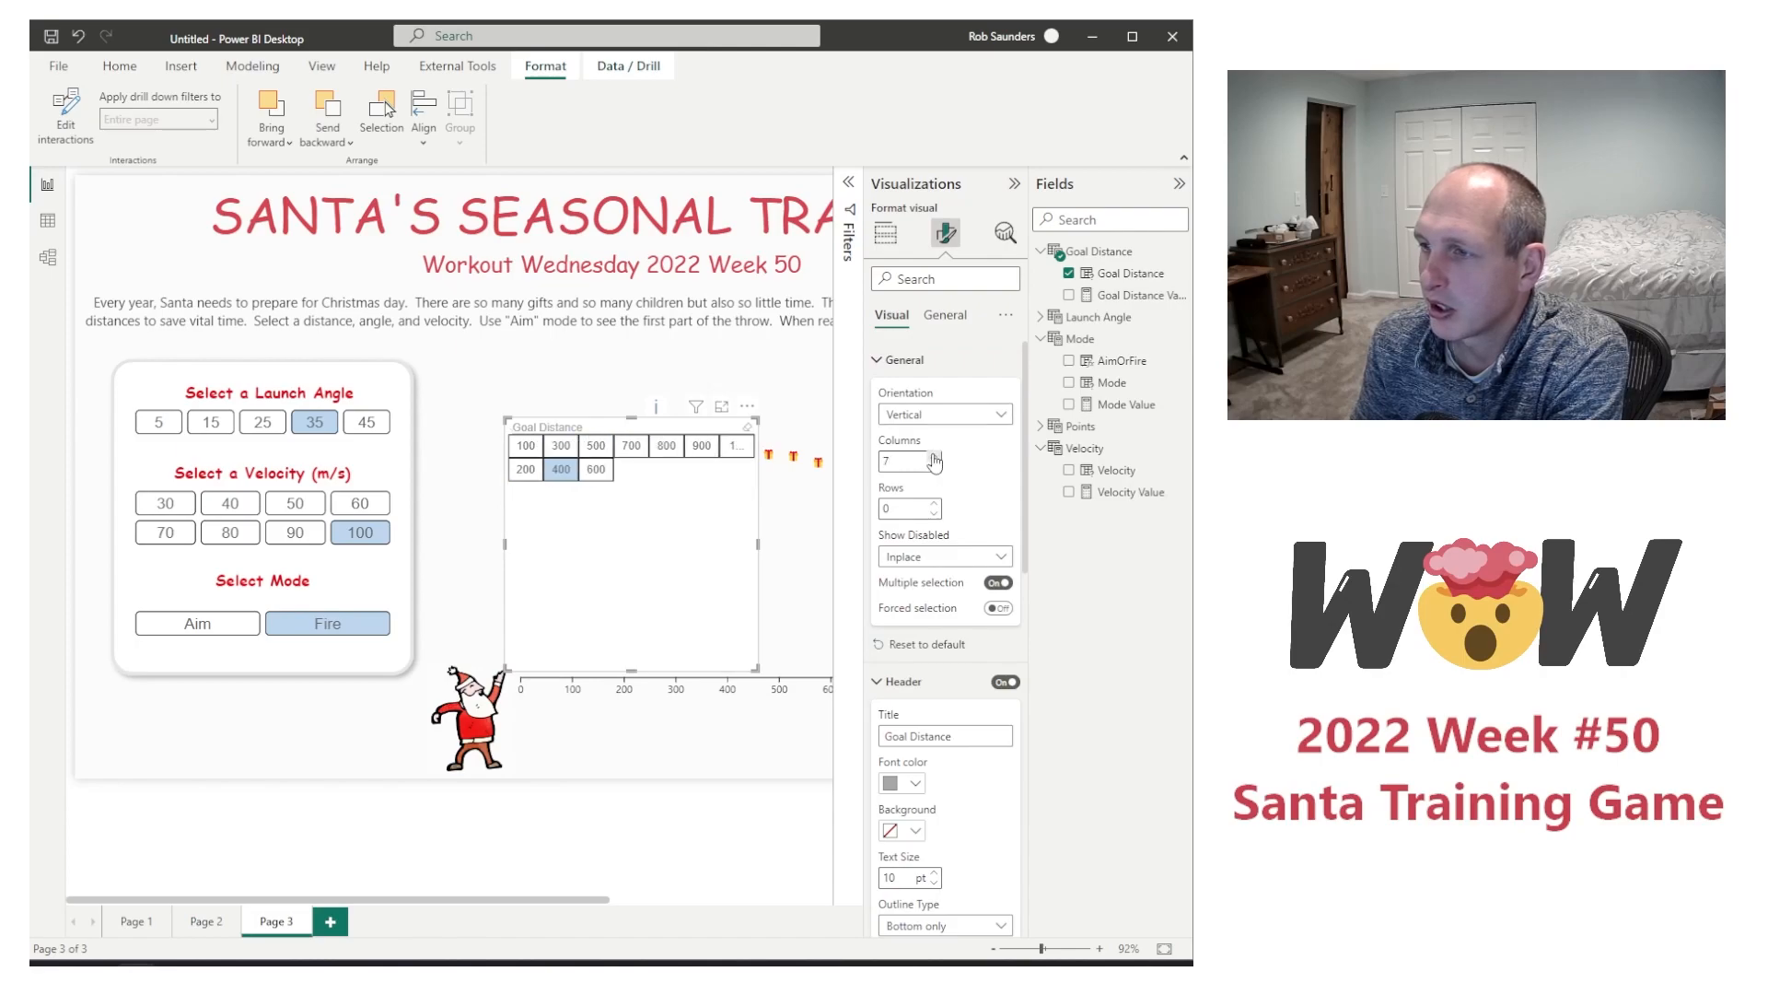
pyautogui.click(934, 457)
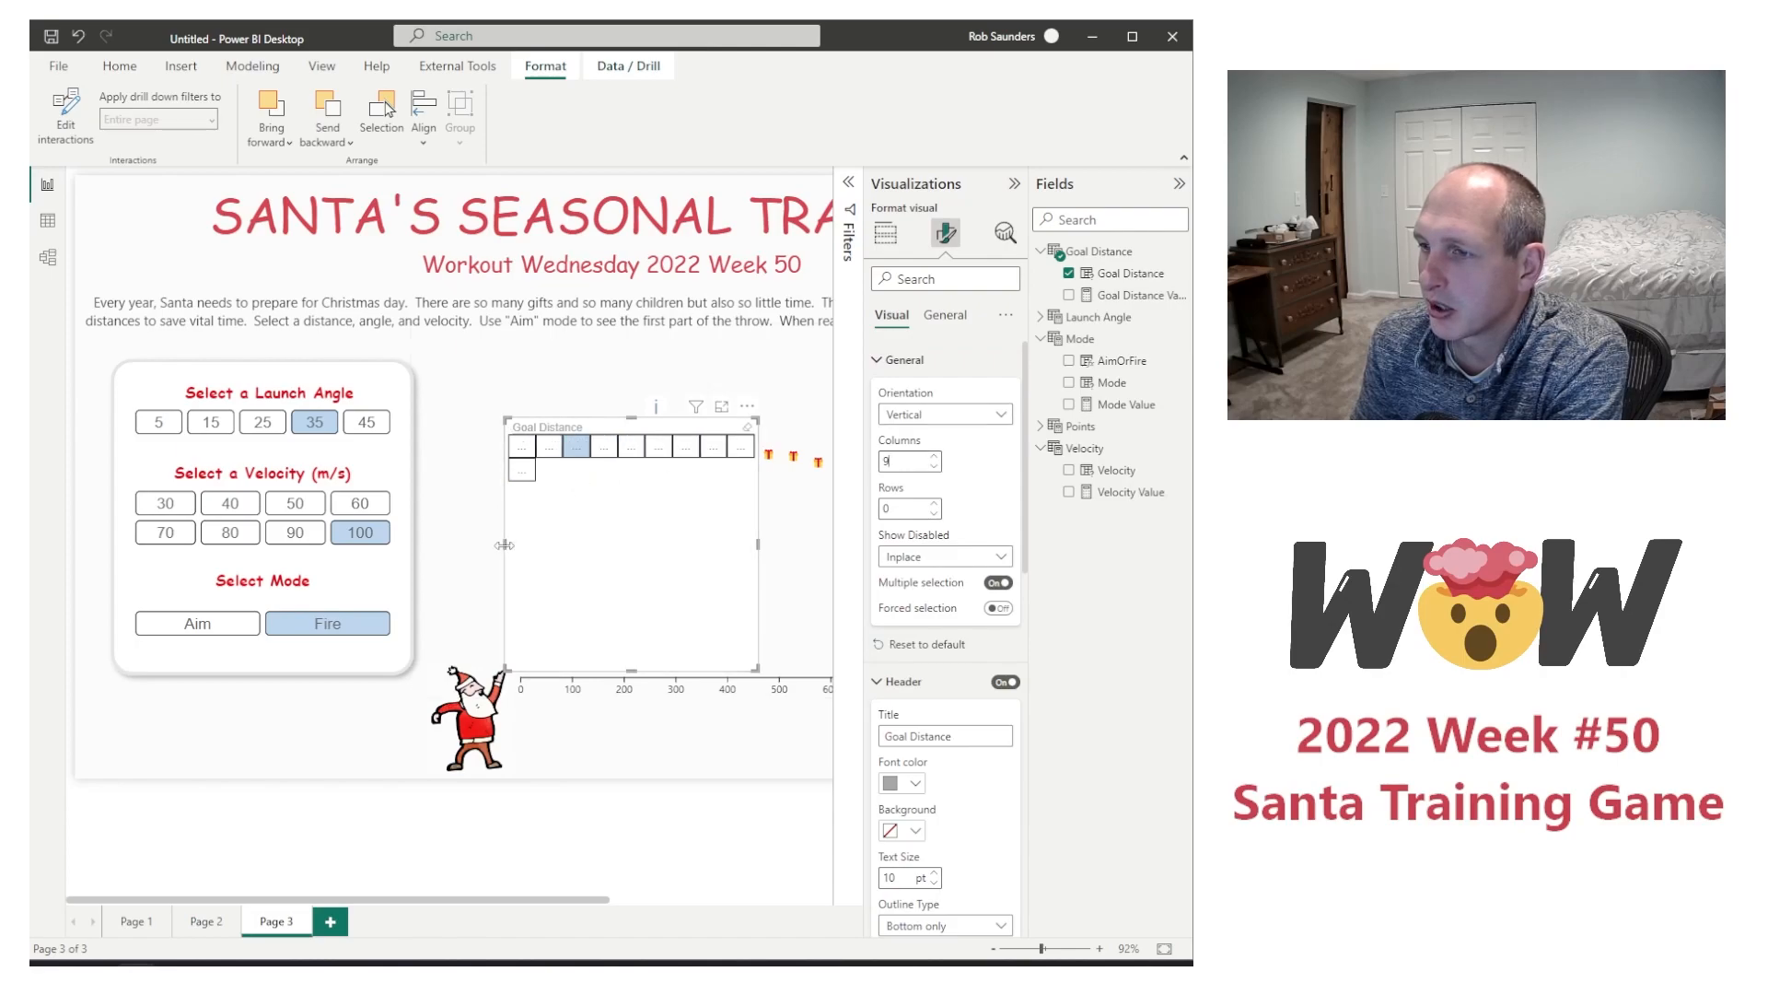
pyautogui.moveTo(503, 545); pyautogui.dragTo(157, 545)
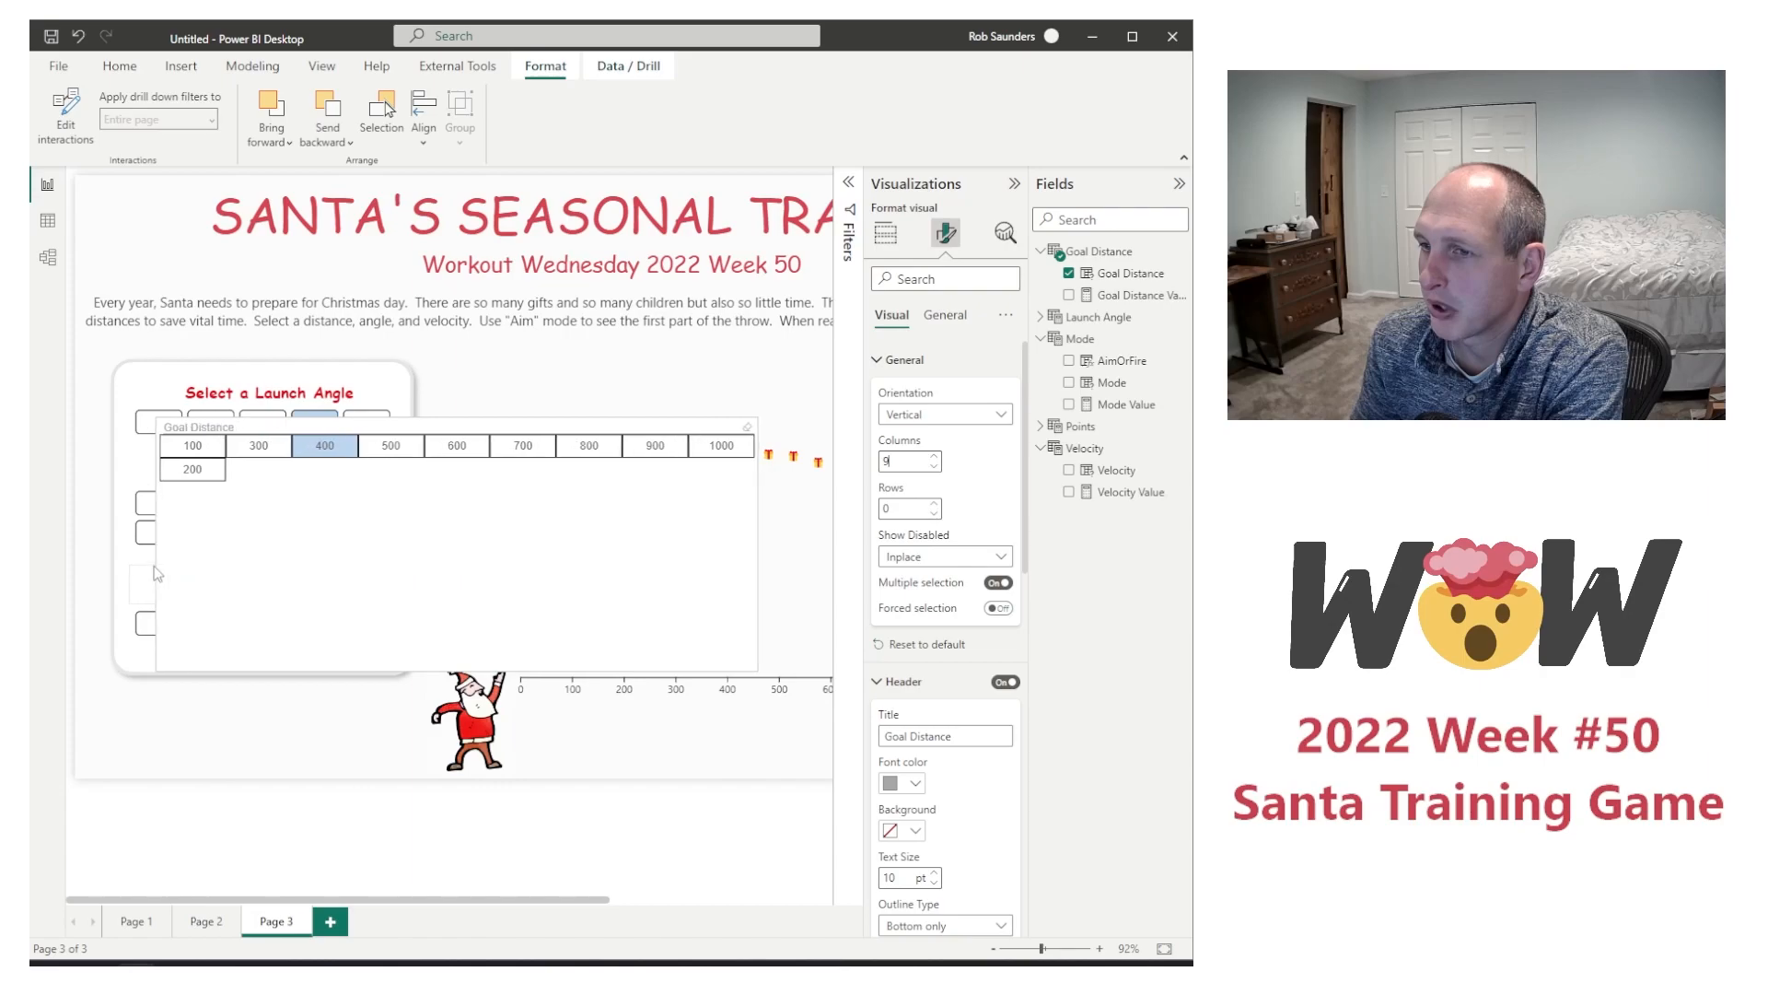
pyautogui.click(934, 457)
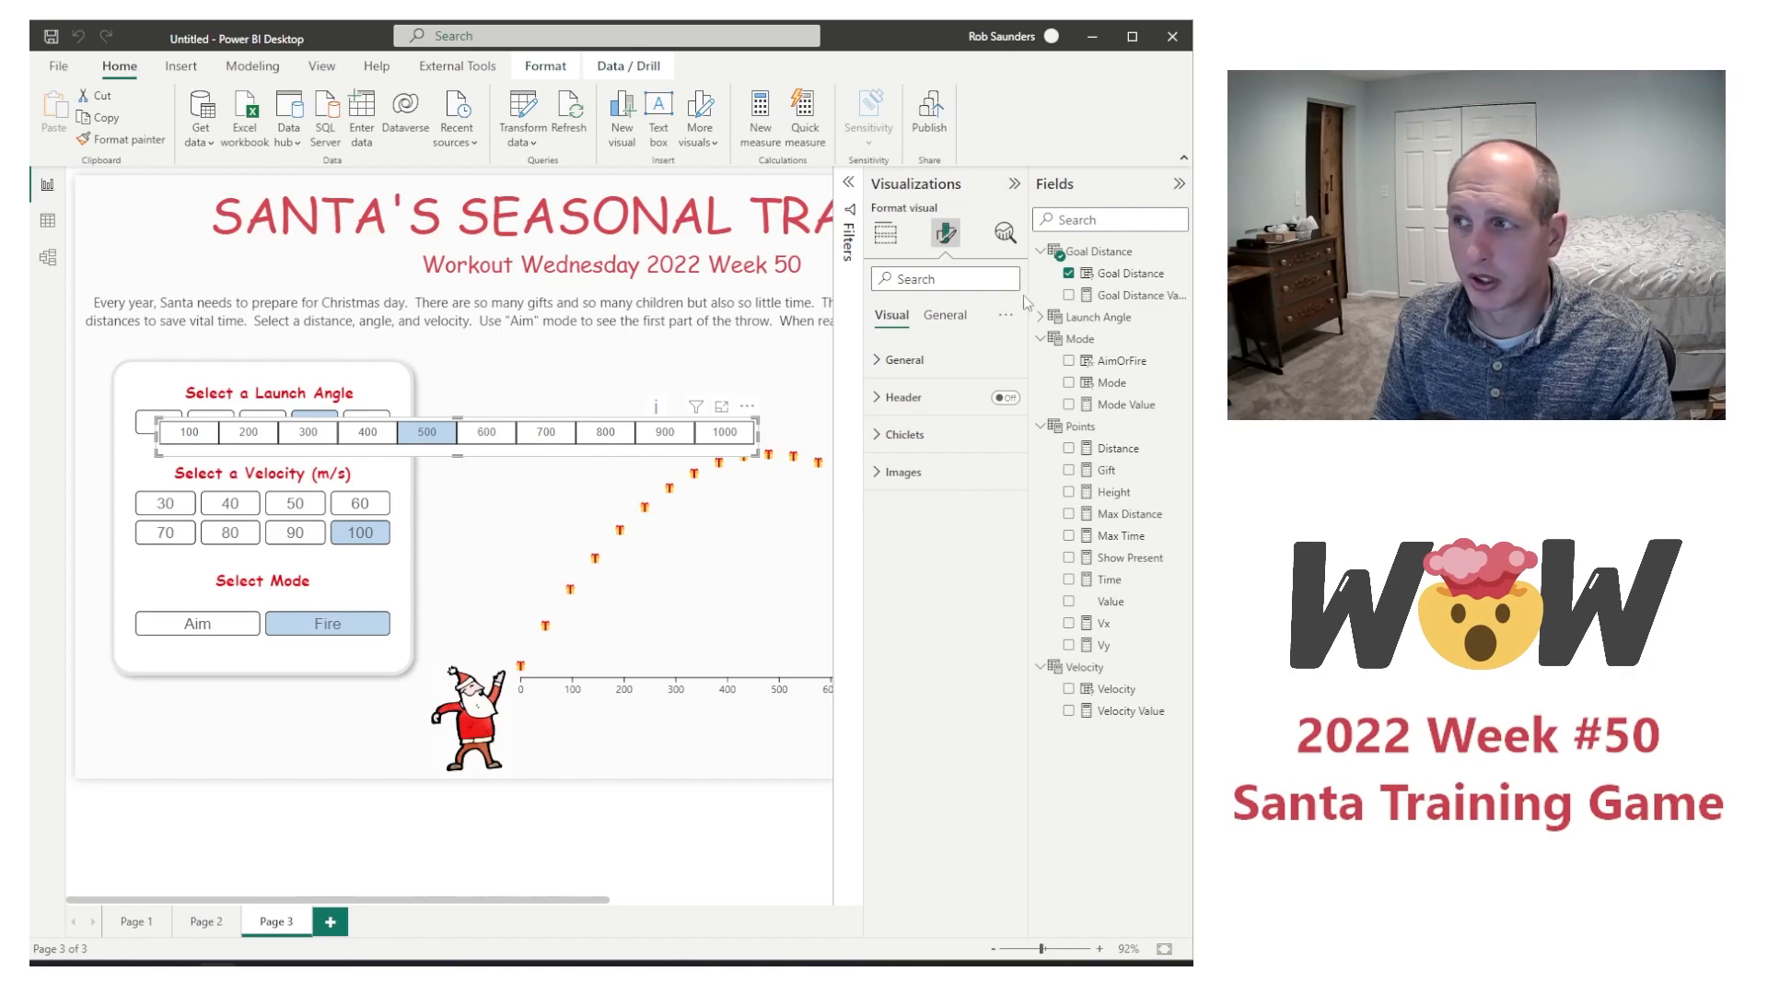
# Step: Add a calculated column named Selected Distance to the Goal Distance table and begin its formula with the CONVERT function
pyautogui.rightClick(1116, 274)
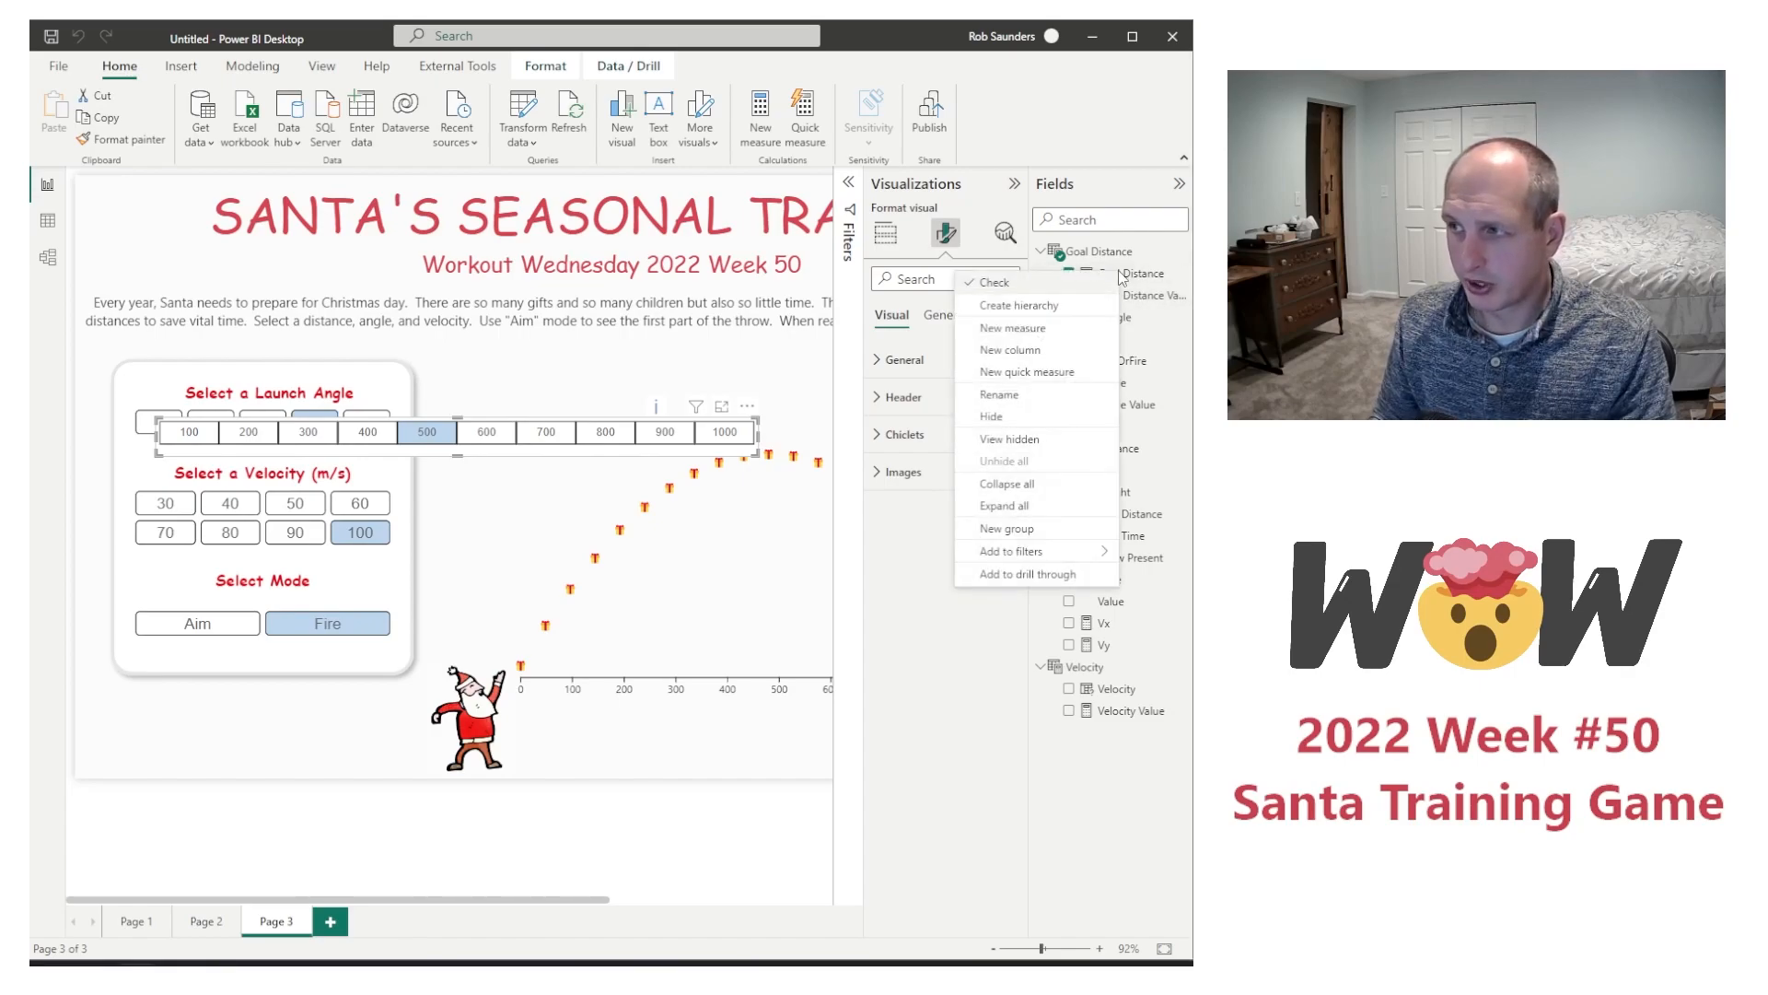
pyautogui.click(1047, 356)
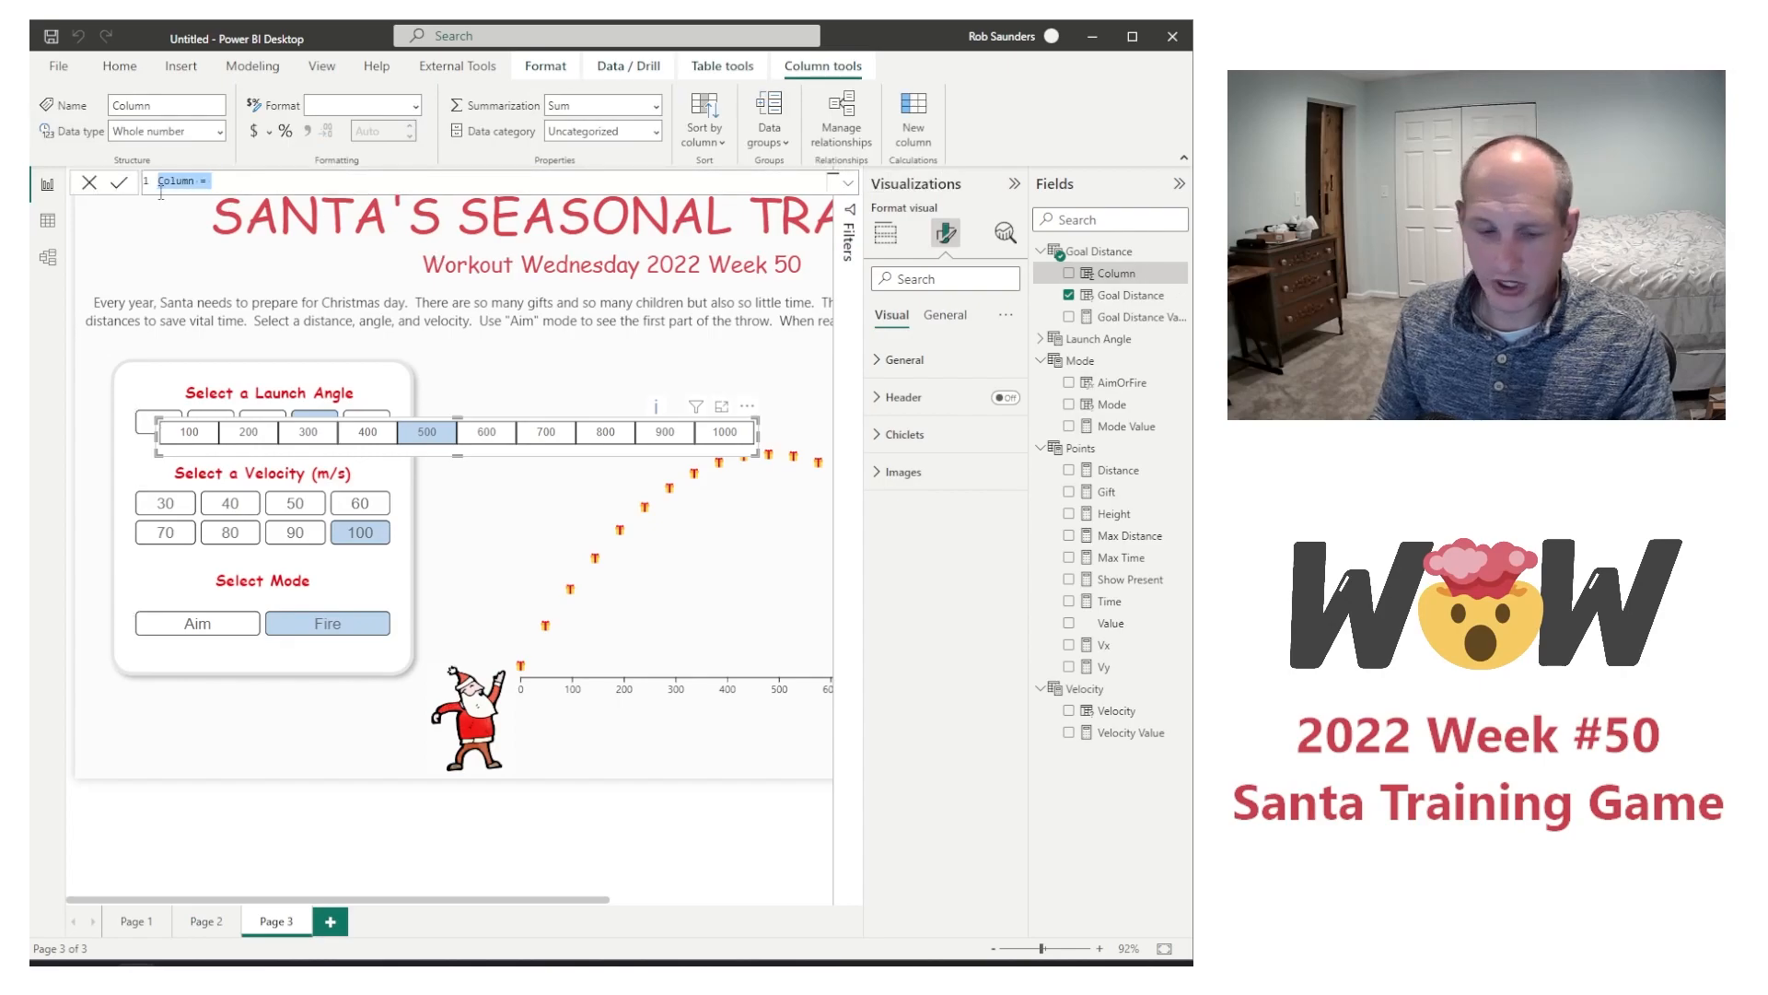
pyautogui.write('Selected Distance')
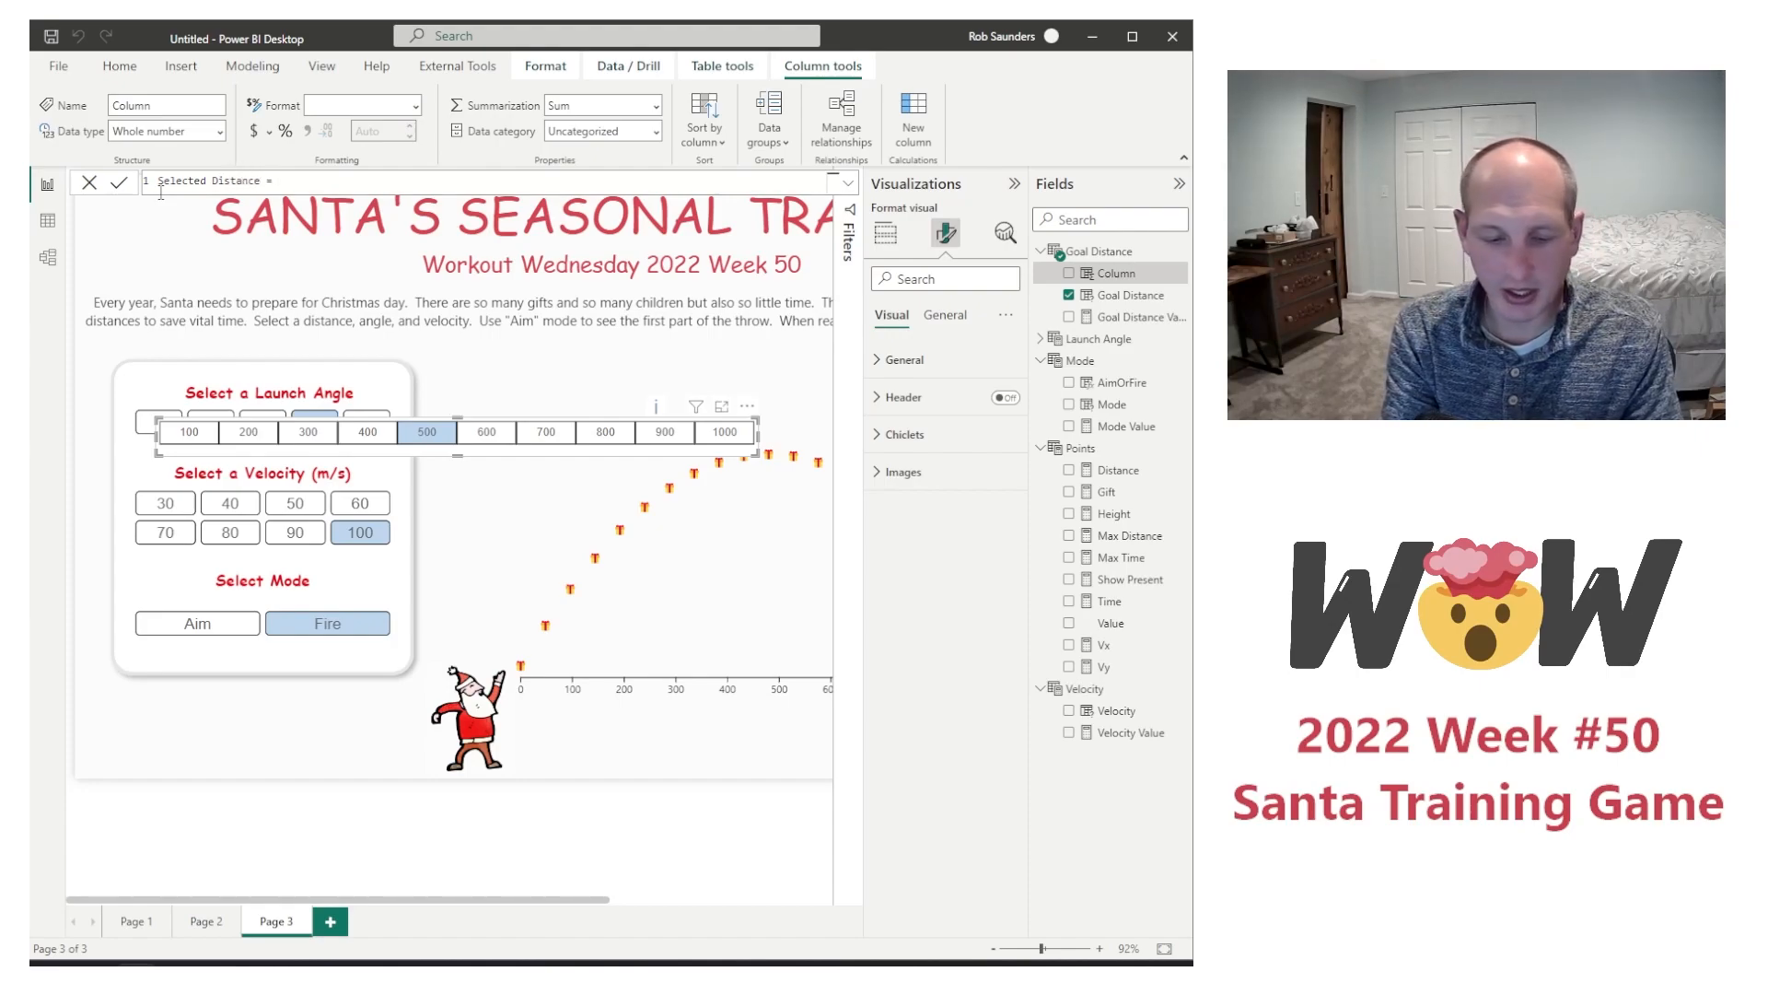
pyautogui.press('BackSpace')
pyautogui.press('BackSpace')
pyautogui.press('BackSpace')
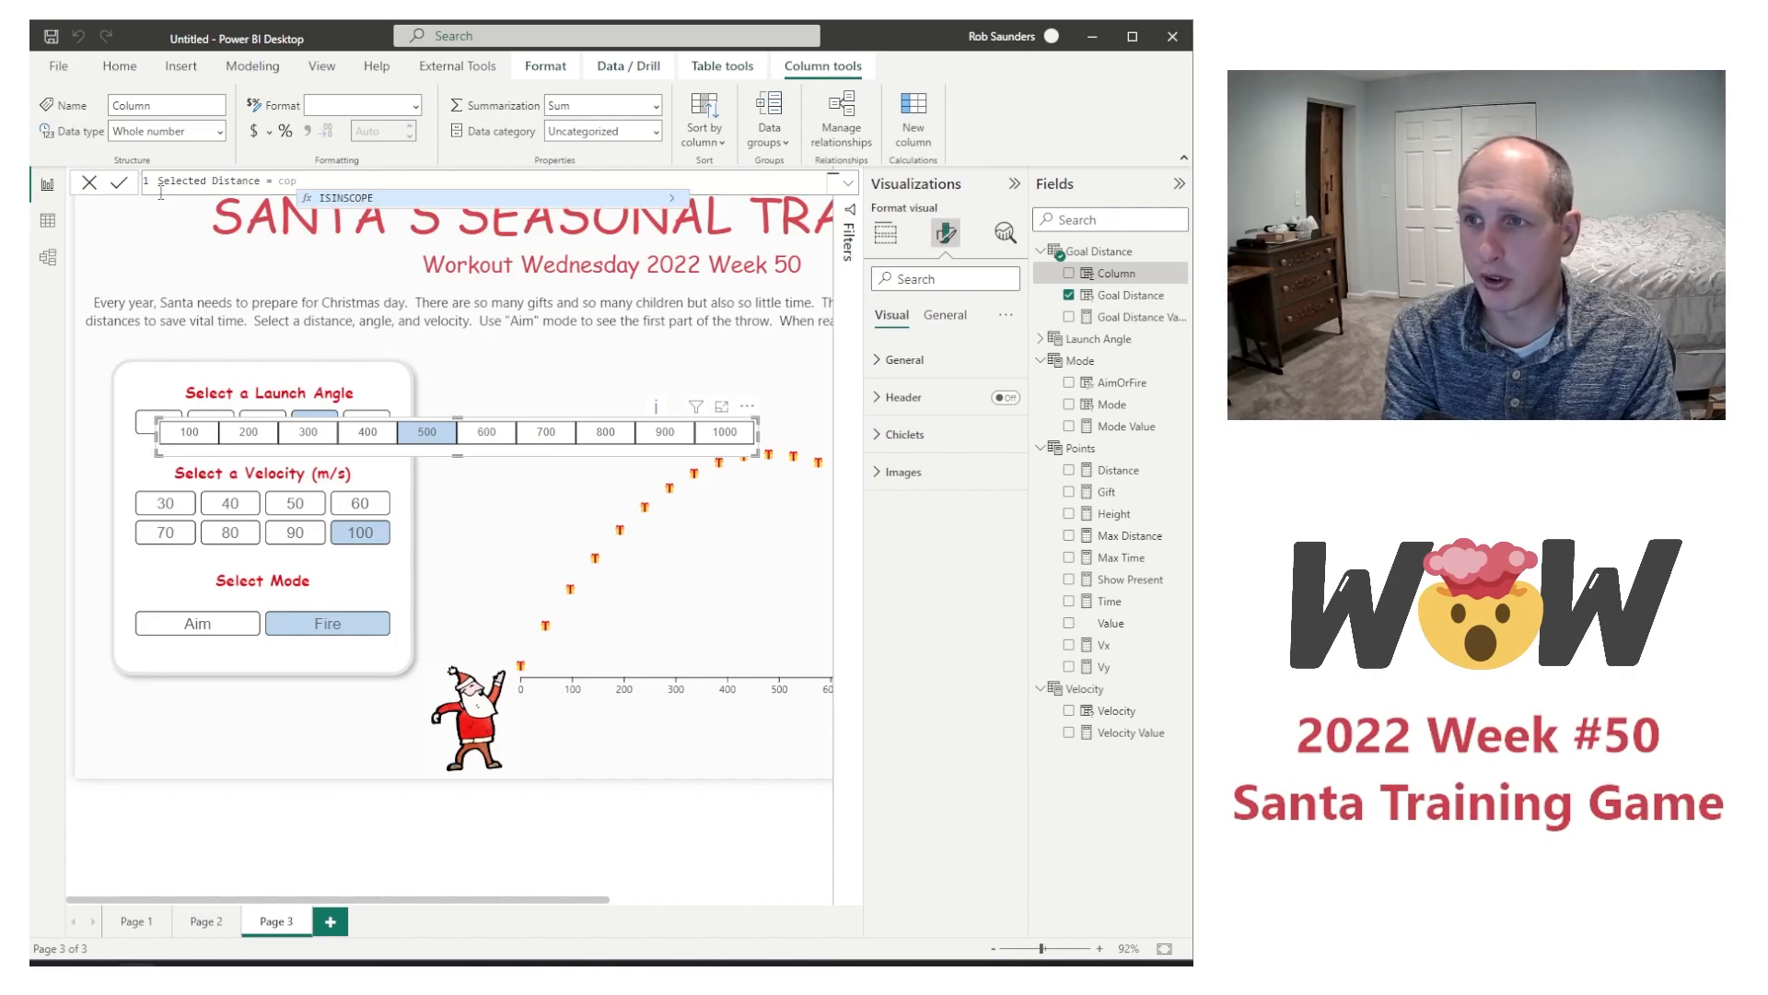
pyautogui.press('BackSpace')
pyautogui.press('BackSpace')
pyautogui.write('onvert')
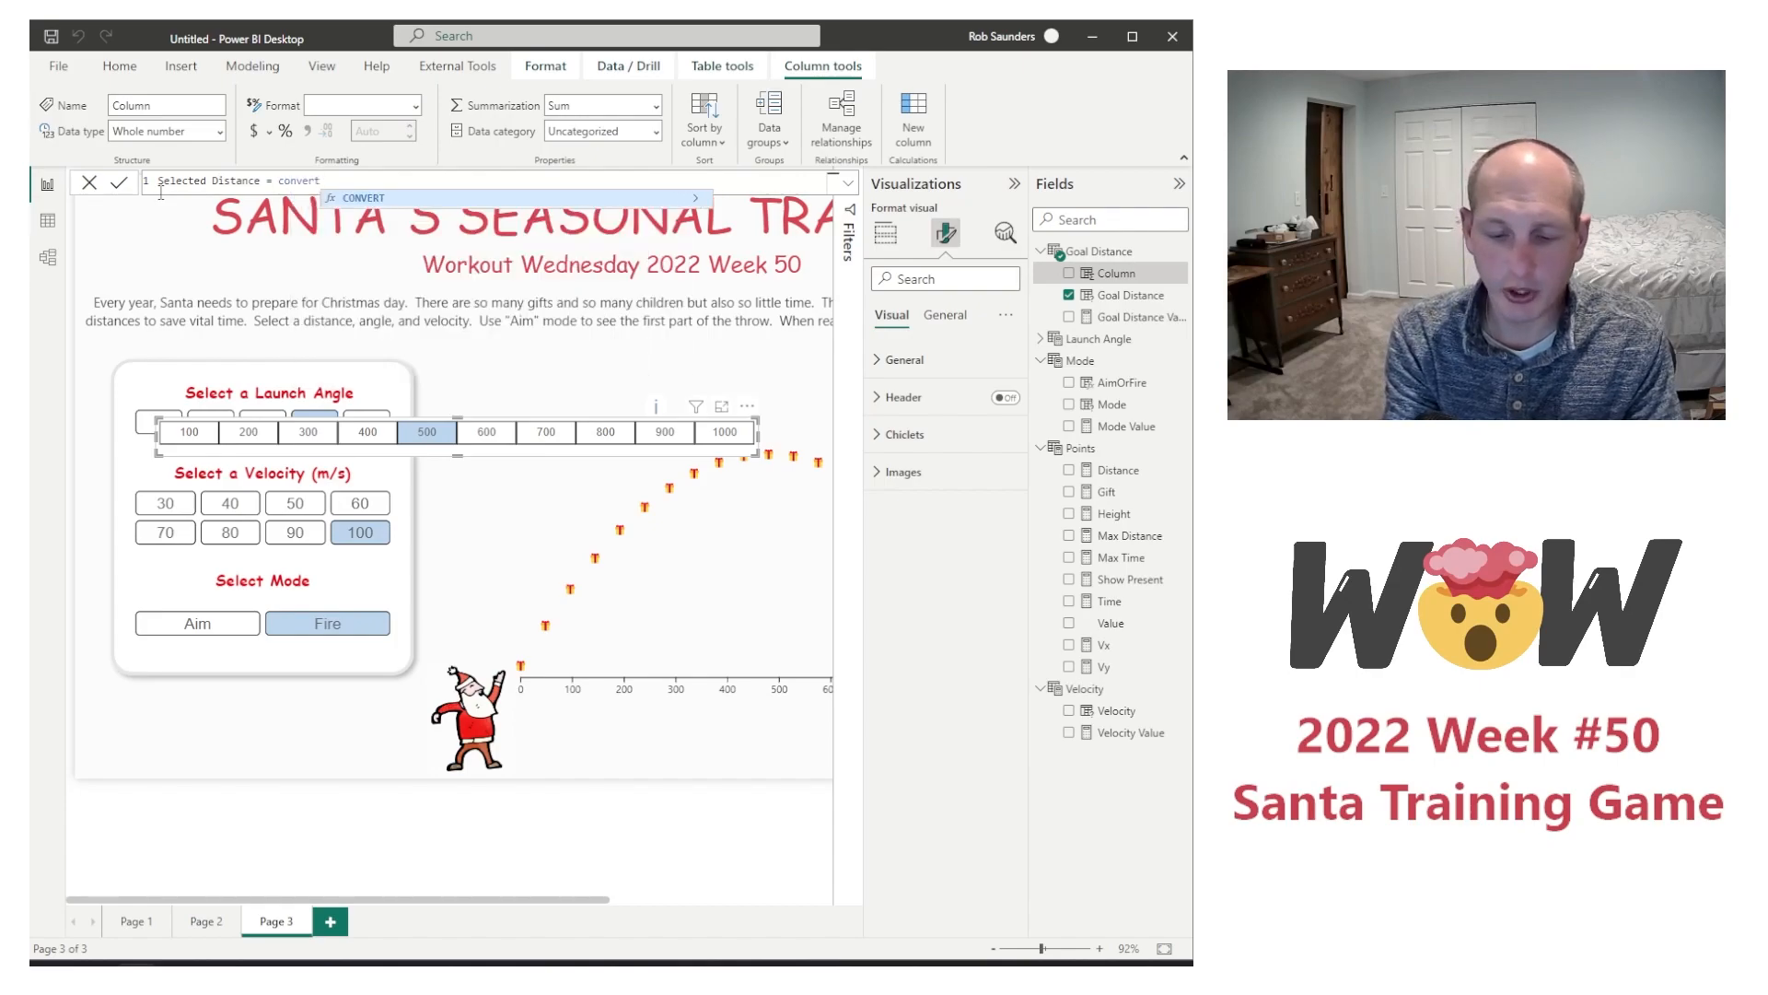
pyautogui.write('(')
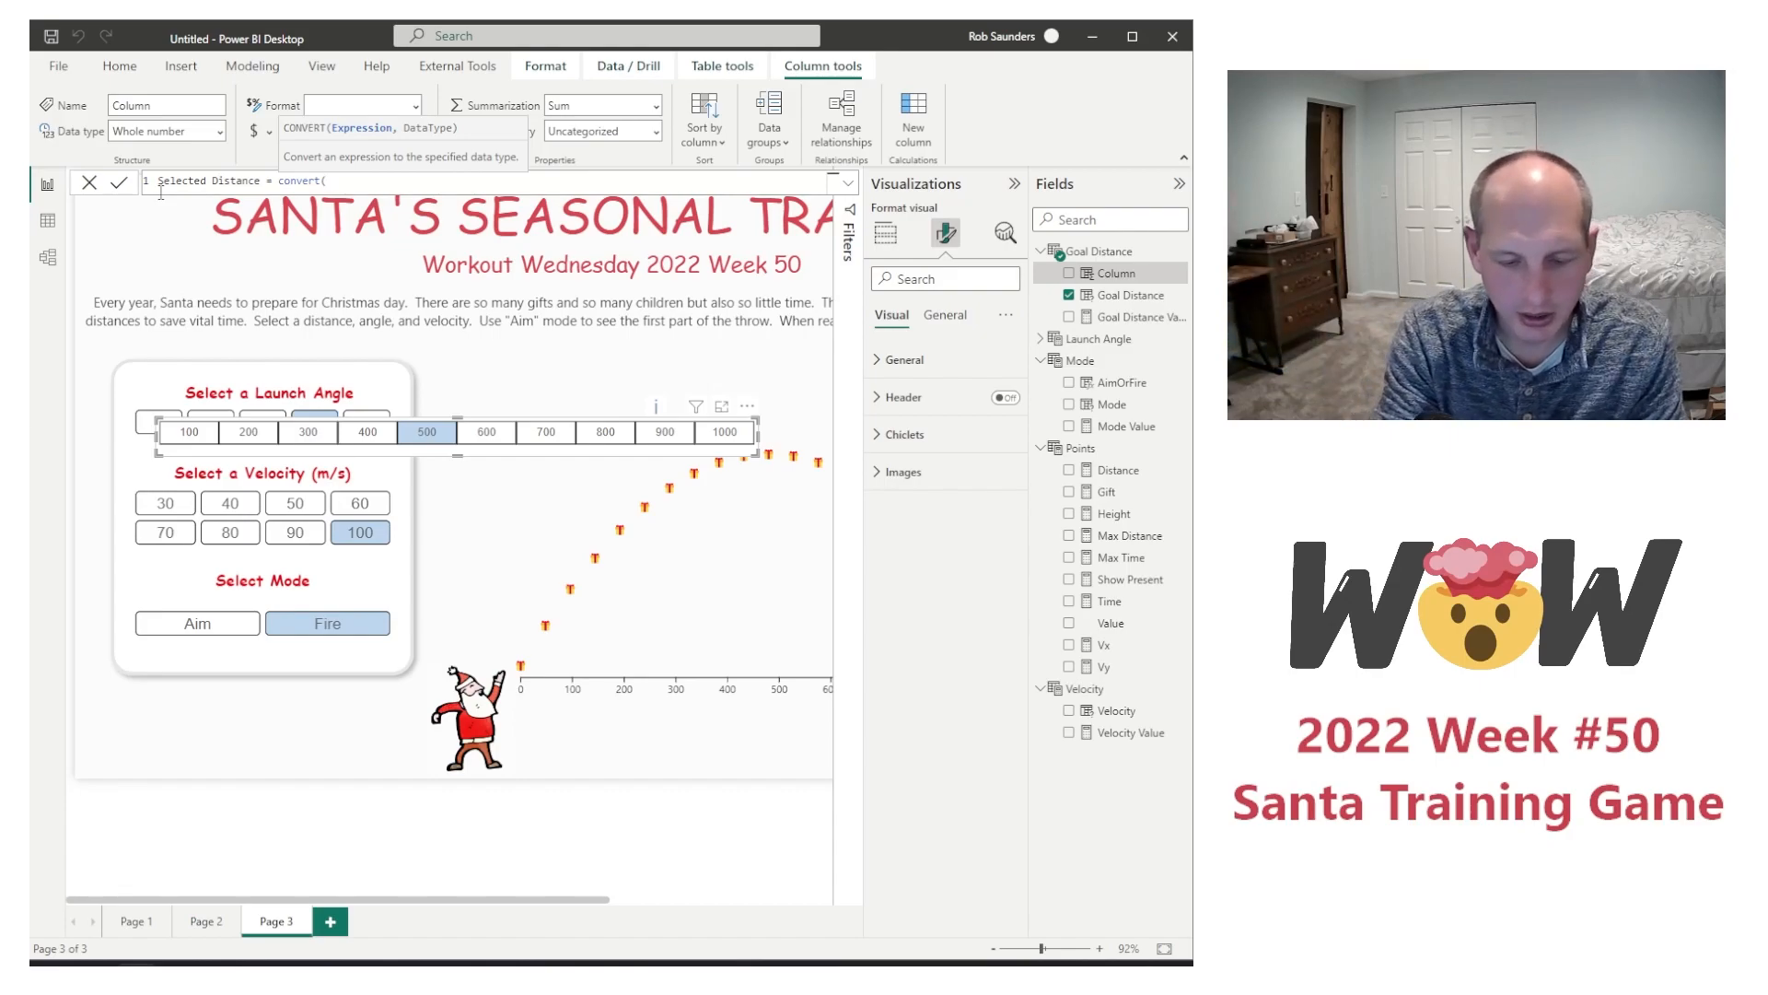
pyautogui.write('goal')
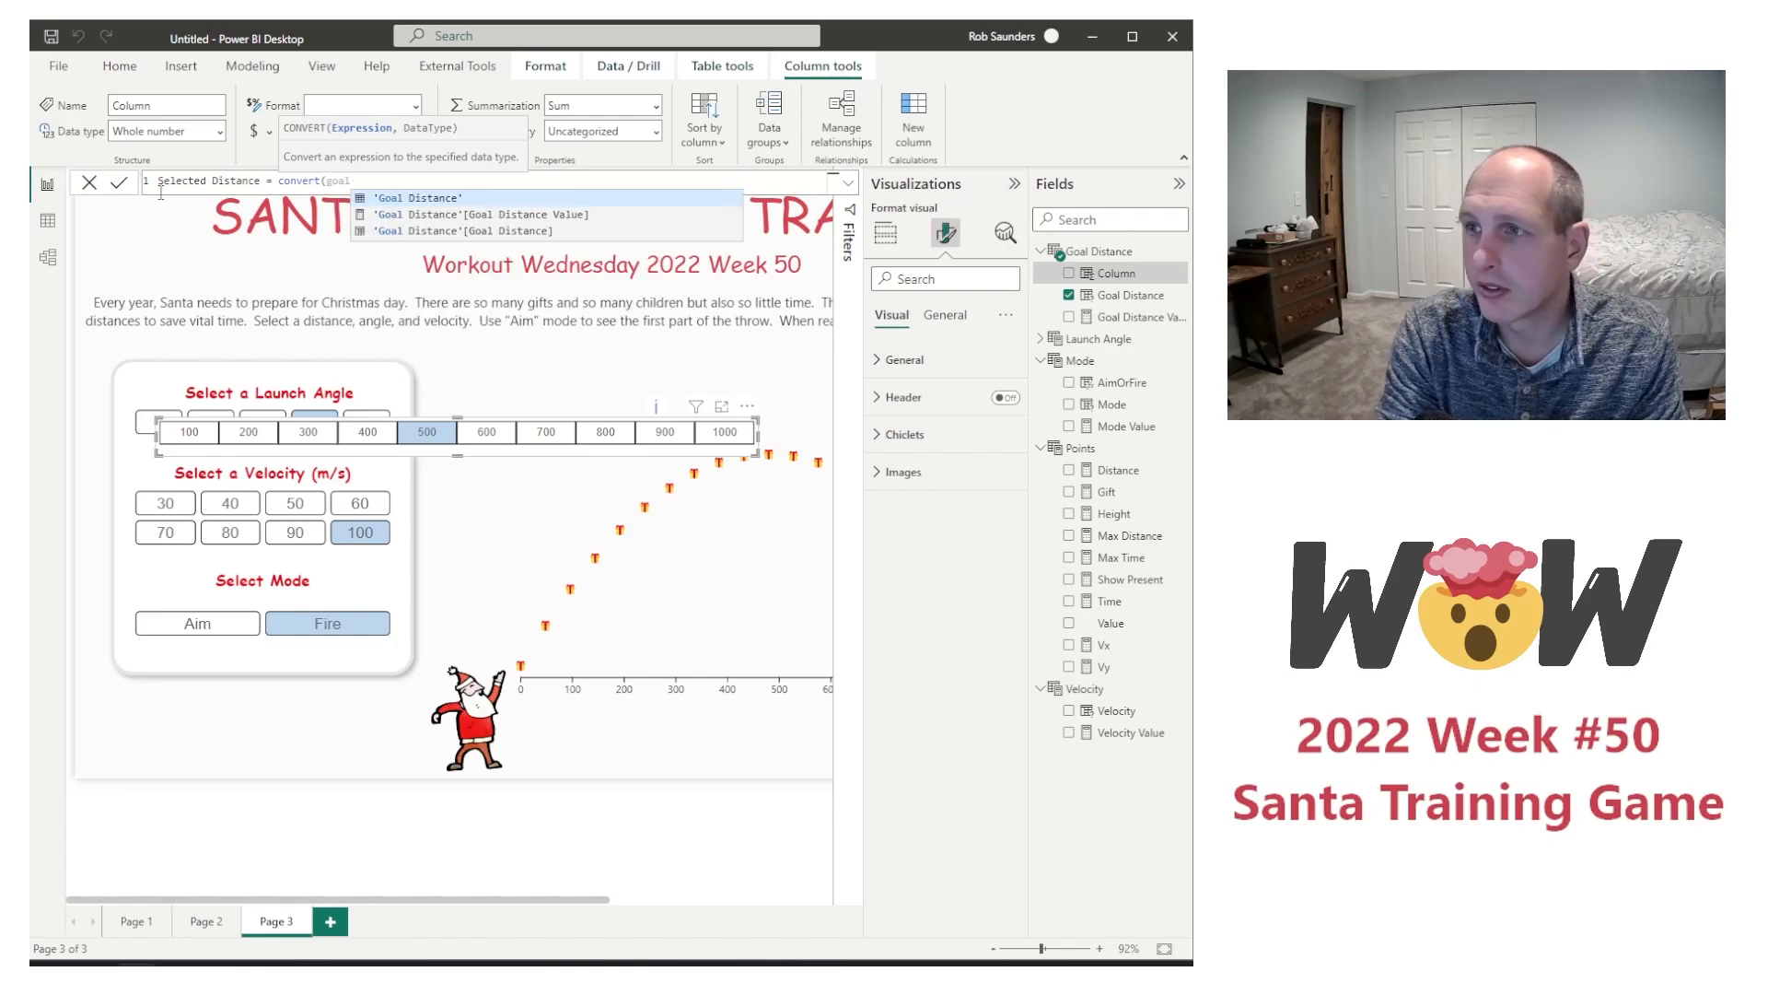
pyautogui.press('Tab')
pyautogui.press('BackSpace')
pyautogui.press('BackSpace')
pyautogui.press('BackSpace')
pyautogui.press('BackSpace')
pyautogui.press('BackSpace')
pyautogui.press('BackSpace')
pyautogui.press('BackSpace')
pyautogui.press('BackSpace')
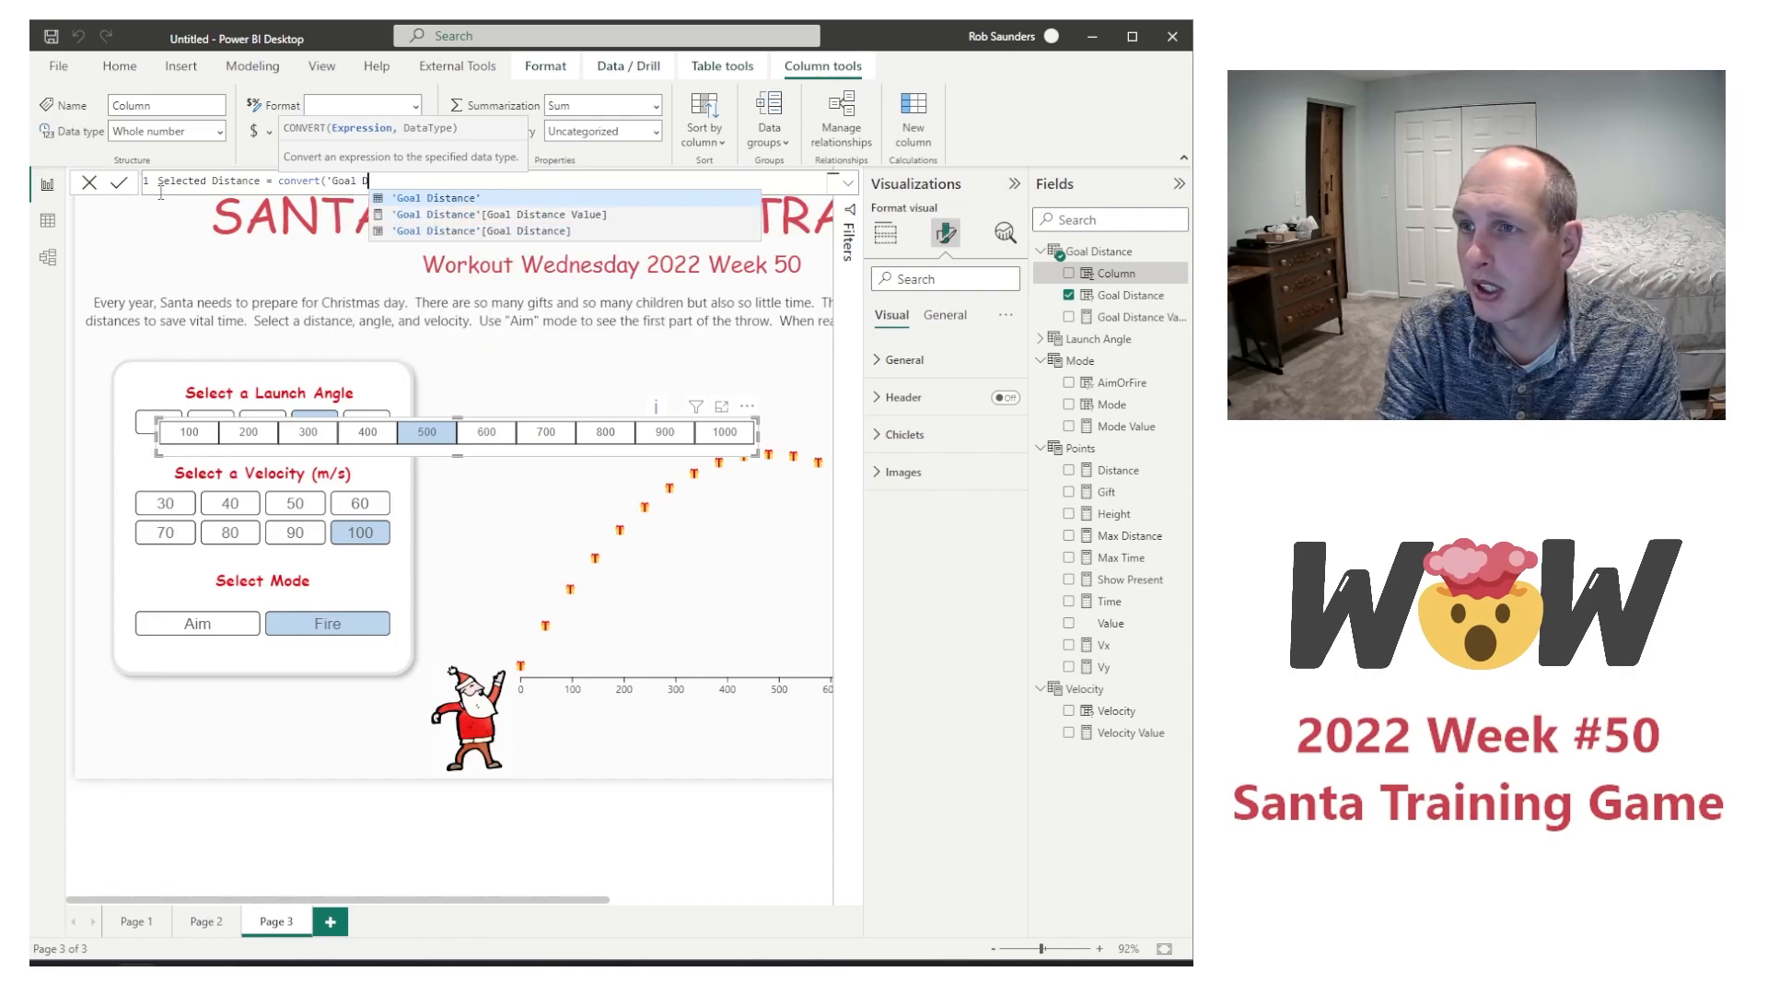
pyautogui.press('Down')
pyautogui.press('Down')
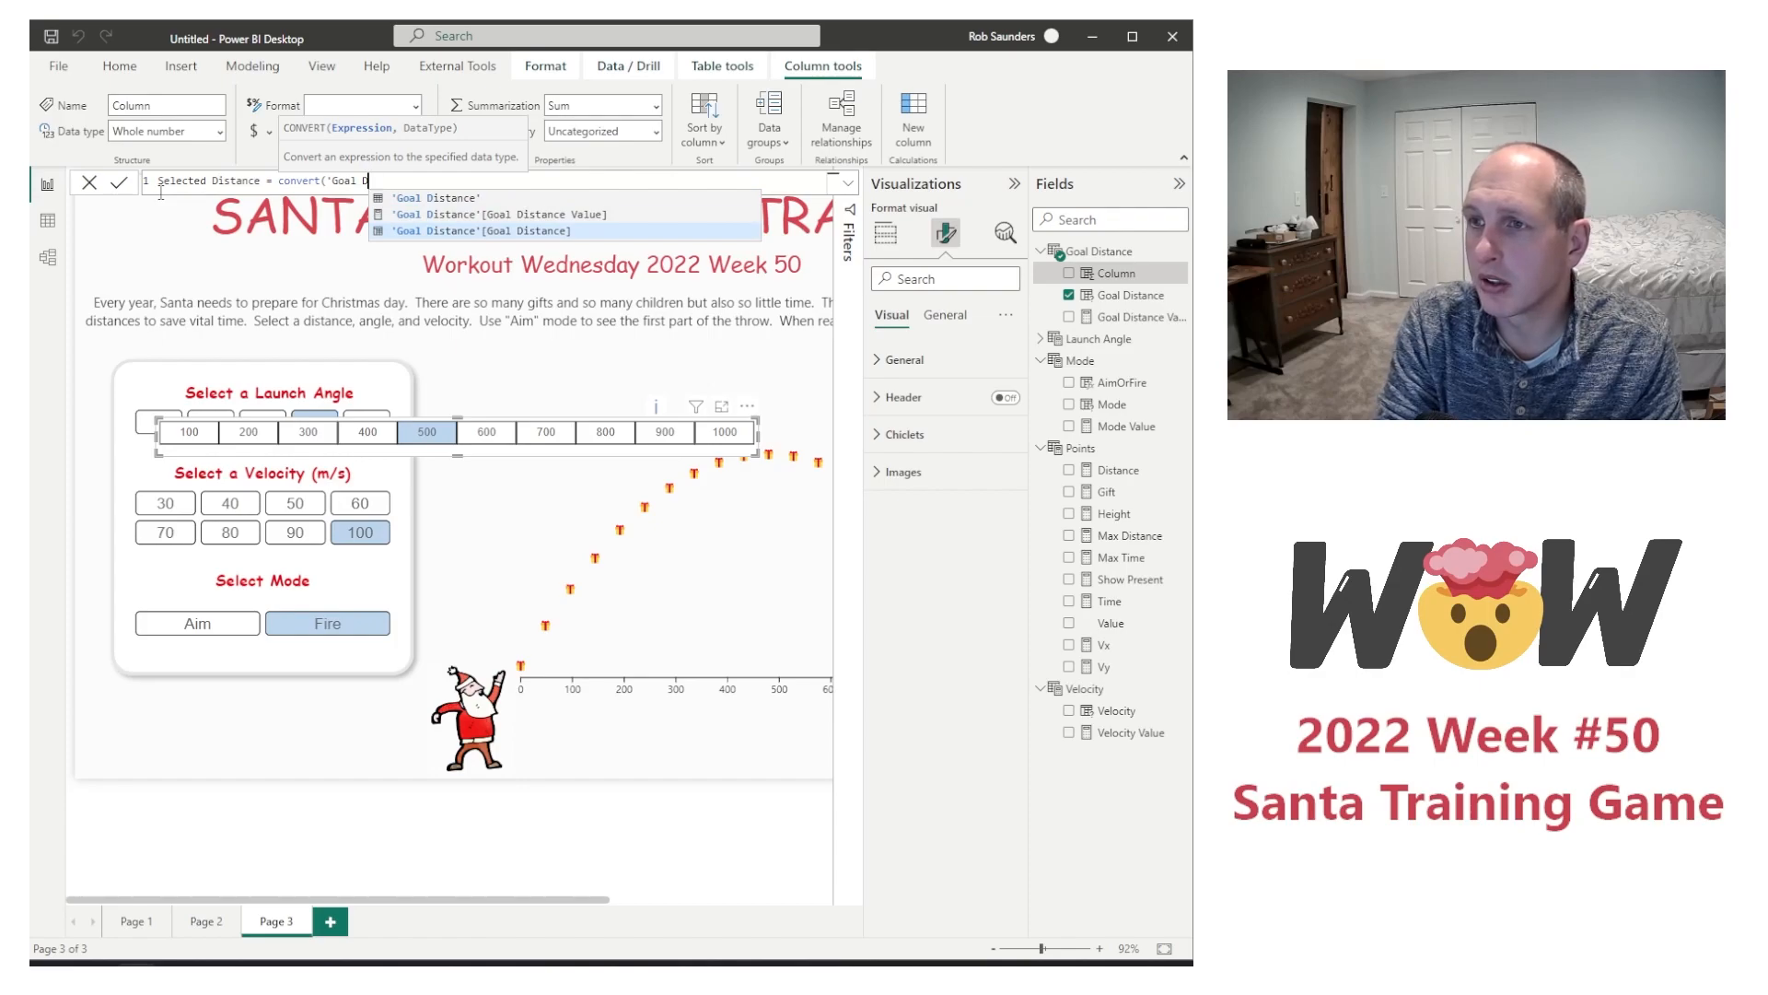
pyautogui.press('BackSpace')
pyautogui.press('BackSpace')
pyautogui.press('BackSpace')
pyautogui.press('BackSpace')
pyautogui.press('BackSpace')
pyautogui.press('BackSpace')
pyautogui.press('BackSpace')
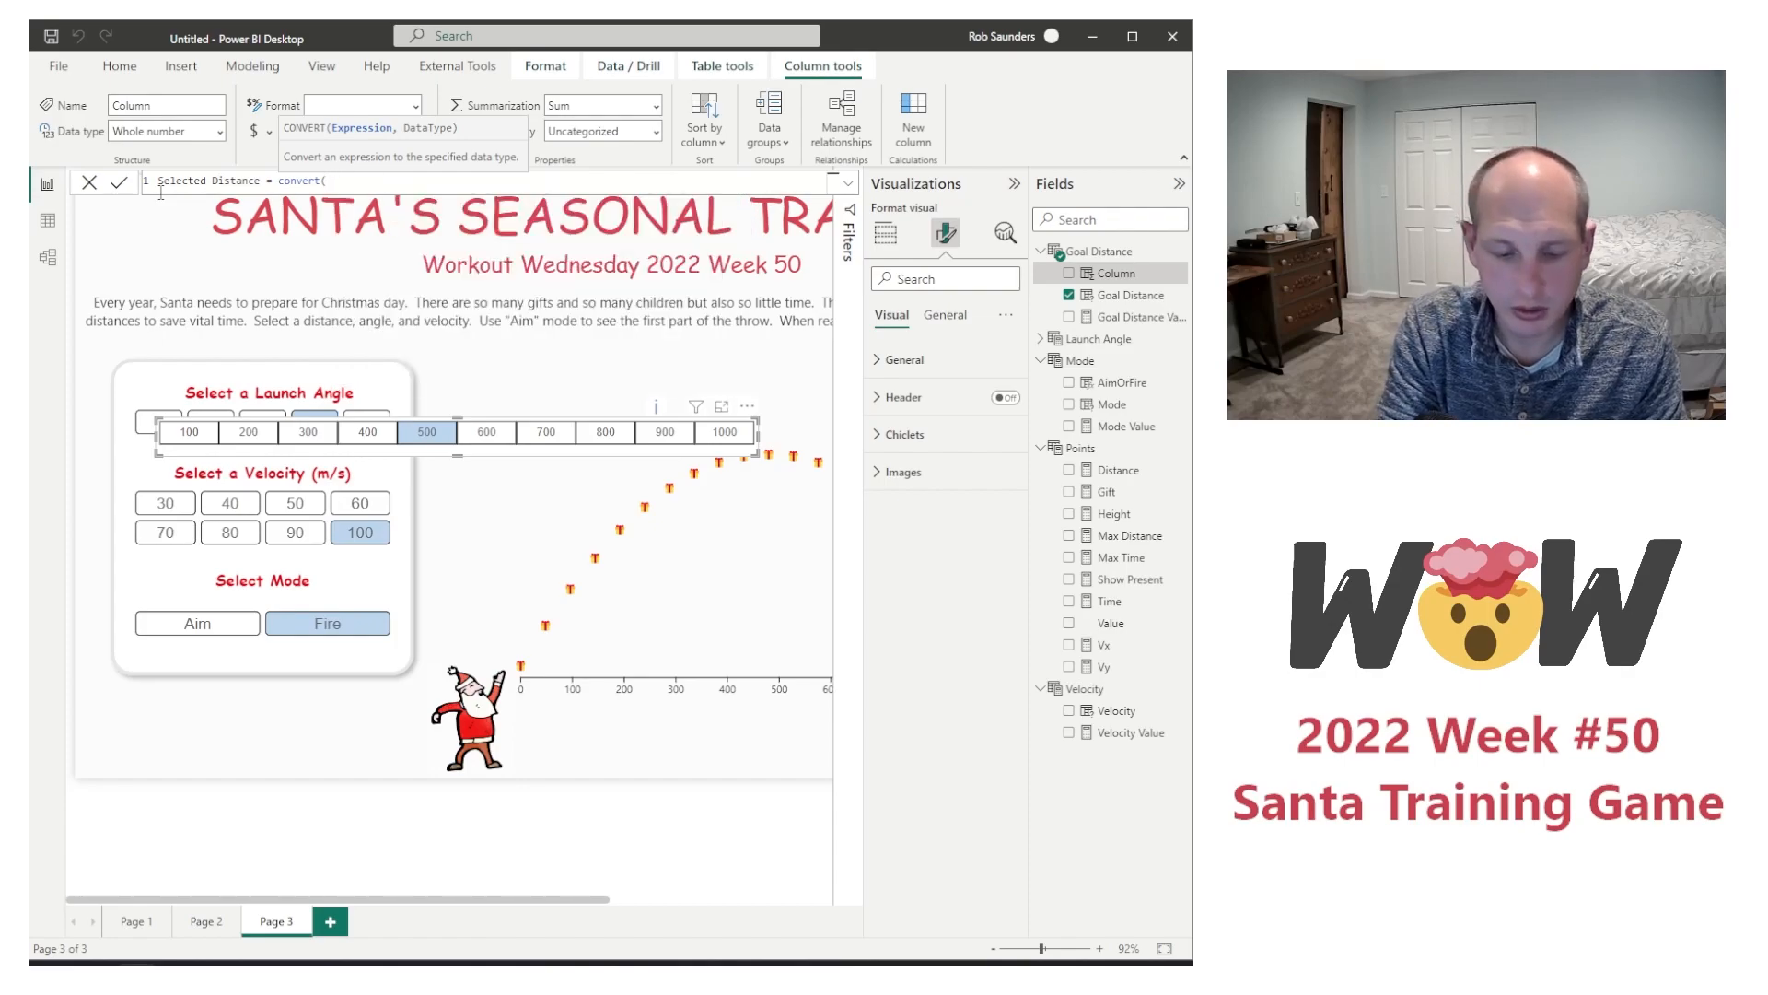
# Step: Complete the first conversion in the Selected Distance formula with [Goal Distance]-100 as the expression and STRING as the data type
pyautogui.write('[Goal S')
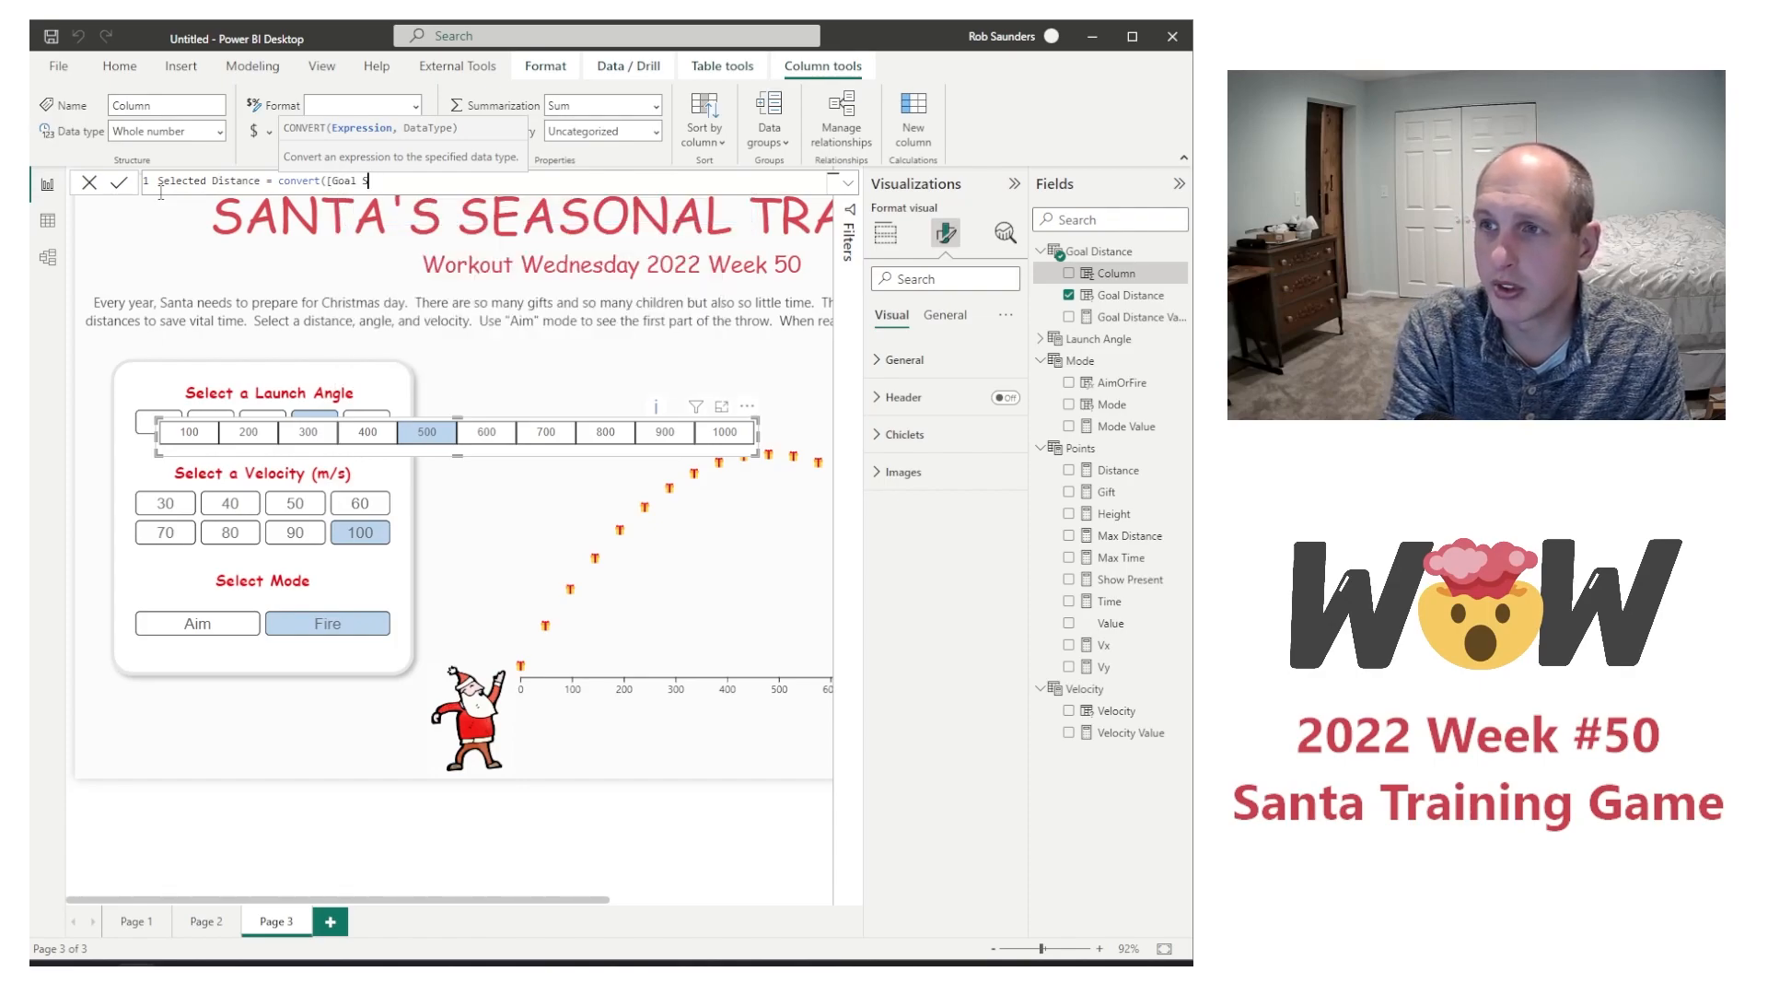
pyautogui.press('BackSpace')
pyautogui.write('Di')
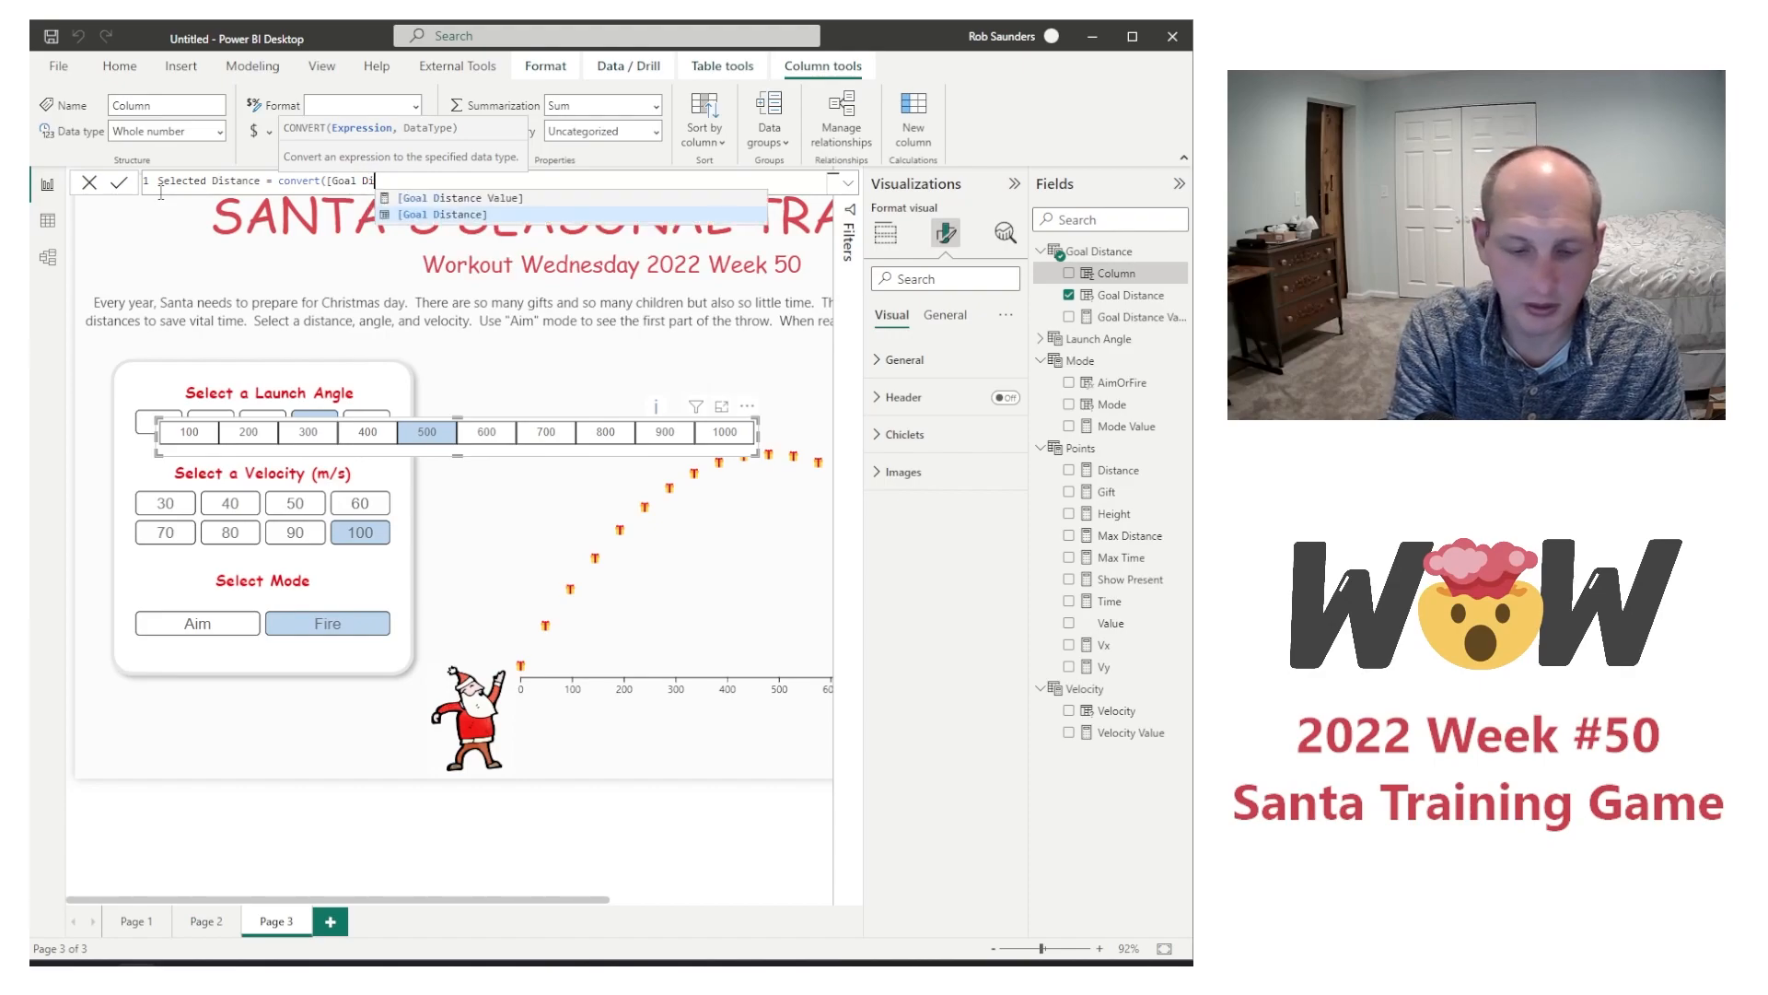
pyautogui.write('stance')
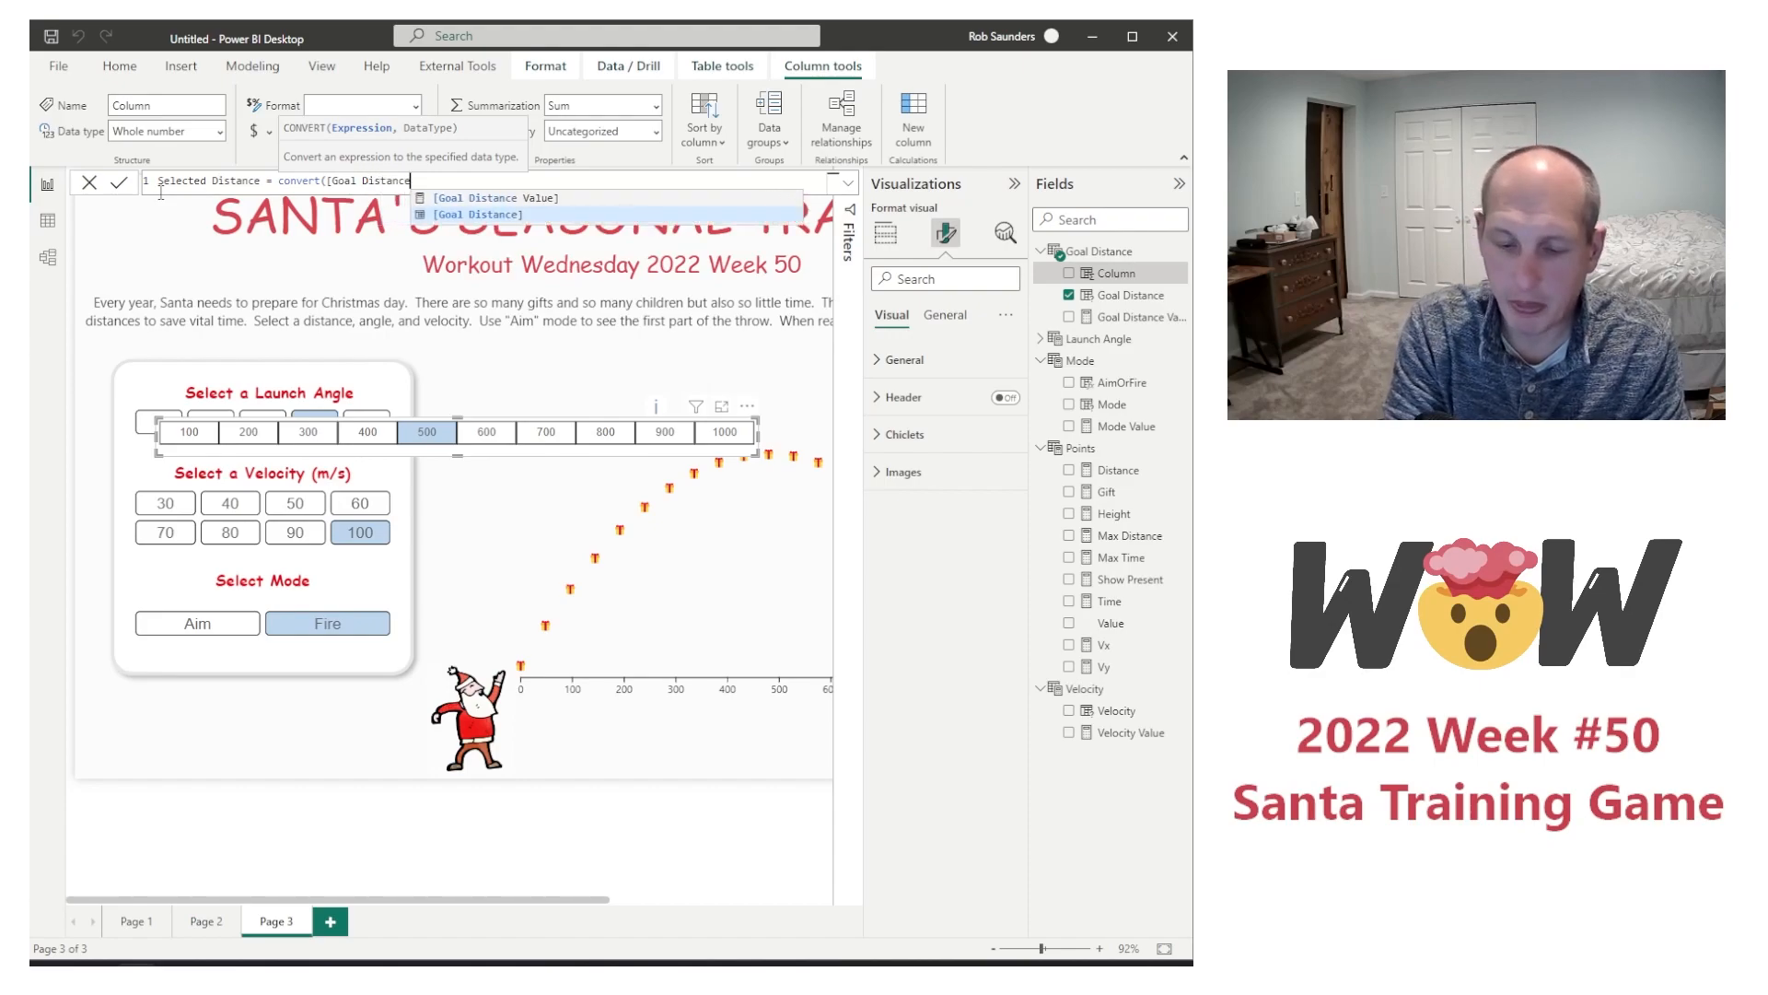
pyautogui.write(']')
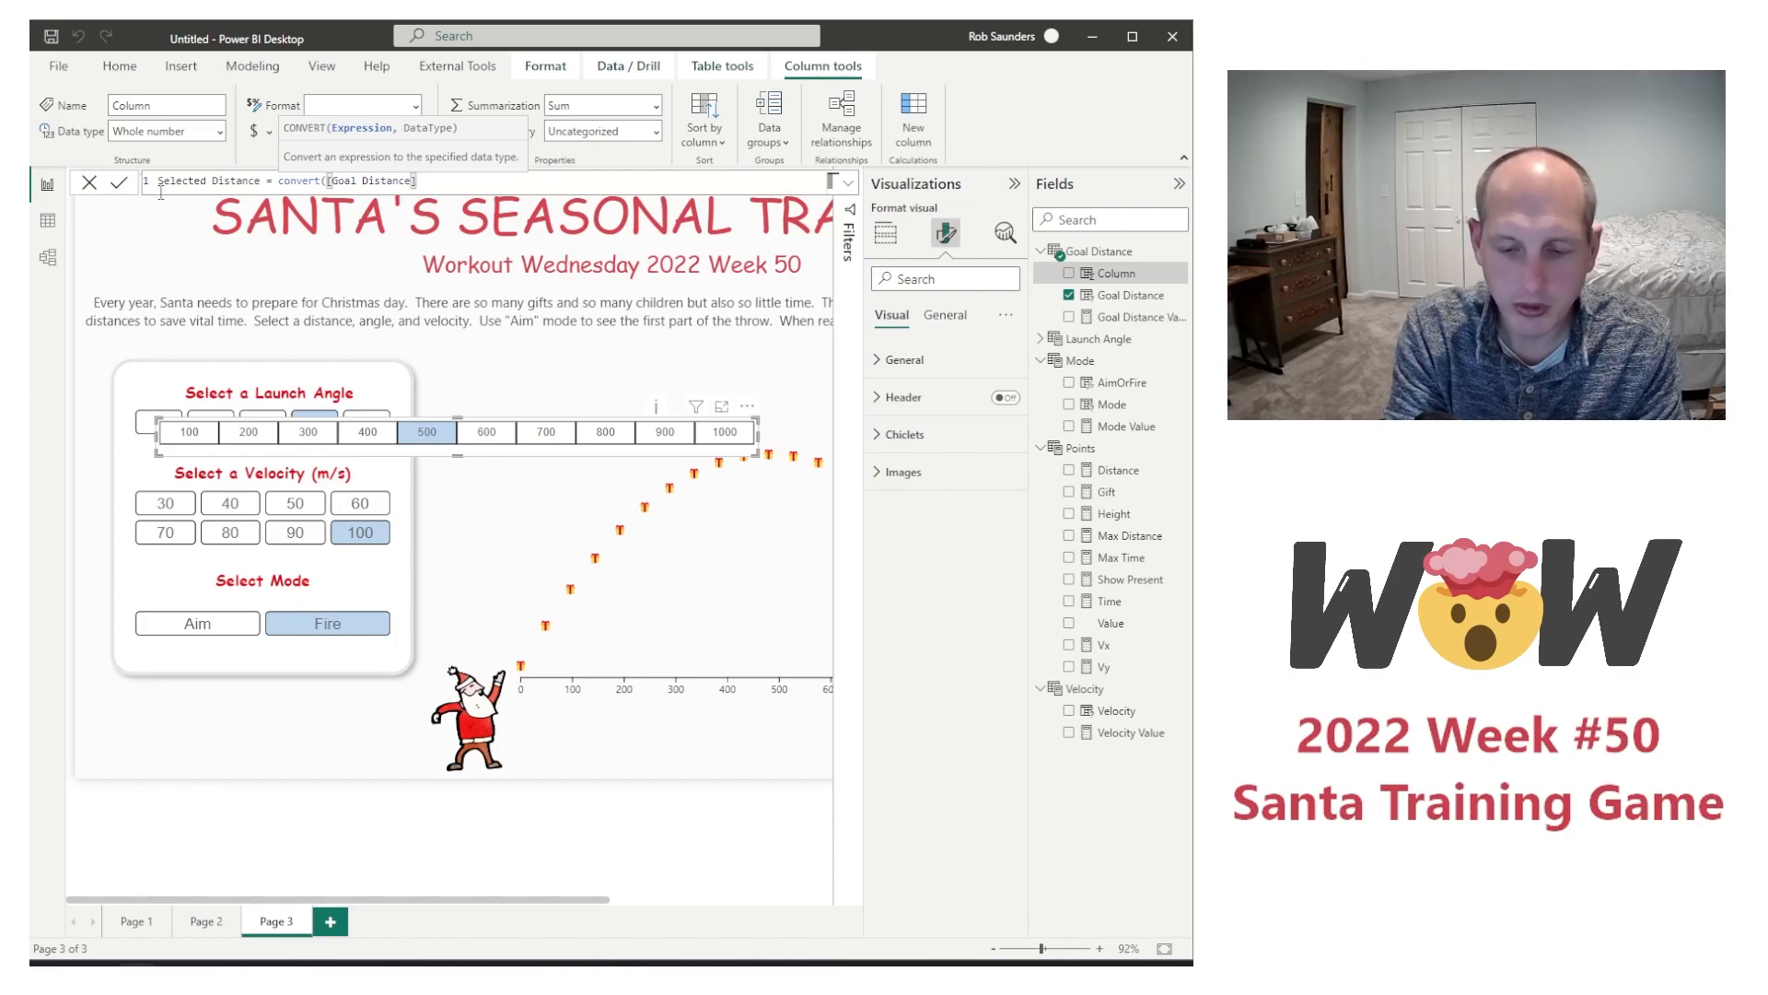
pyautogui.write('-100')
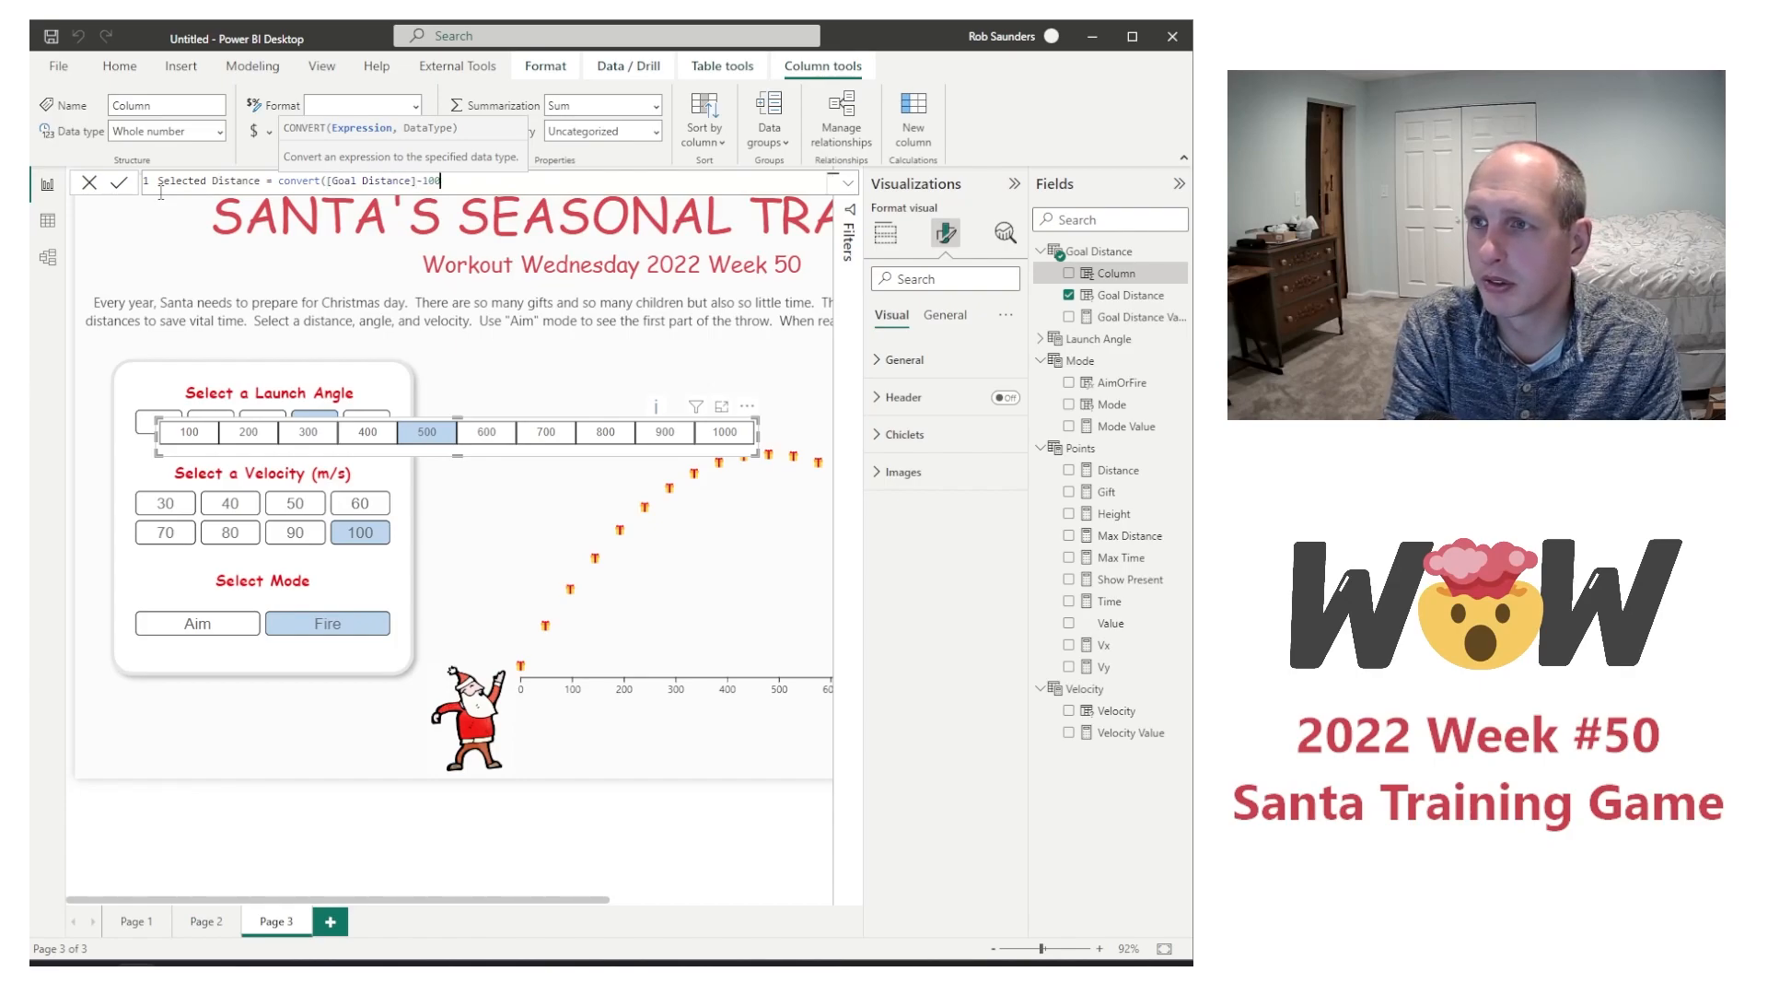
pyautogui.write(',')
pyautogui.press('Down')
pyautogui.press('Down')
pyautogui.press('Down')
pyautogui.press('Down')
pyautogui.press('Down')
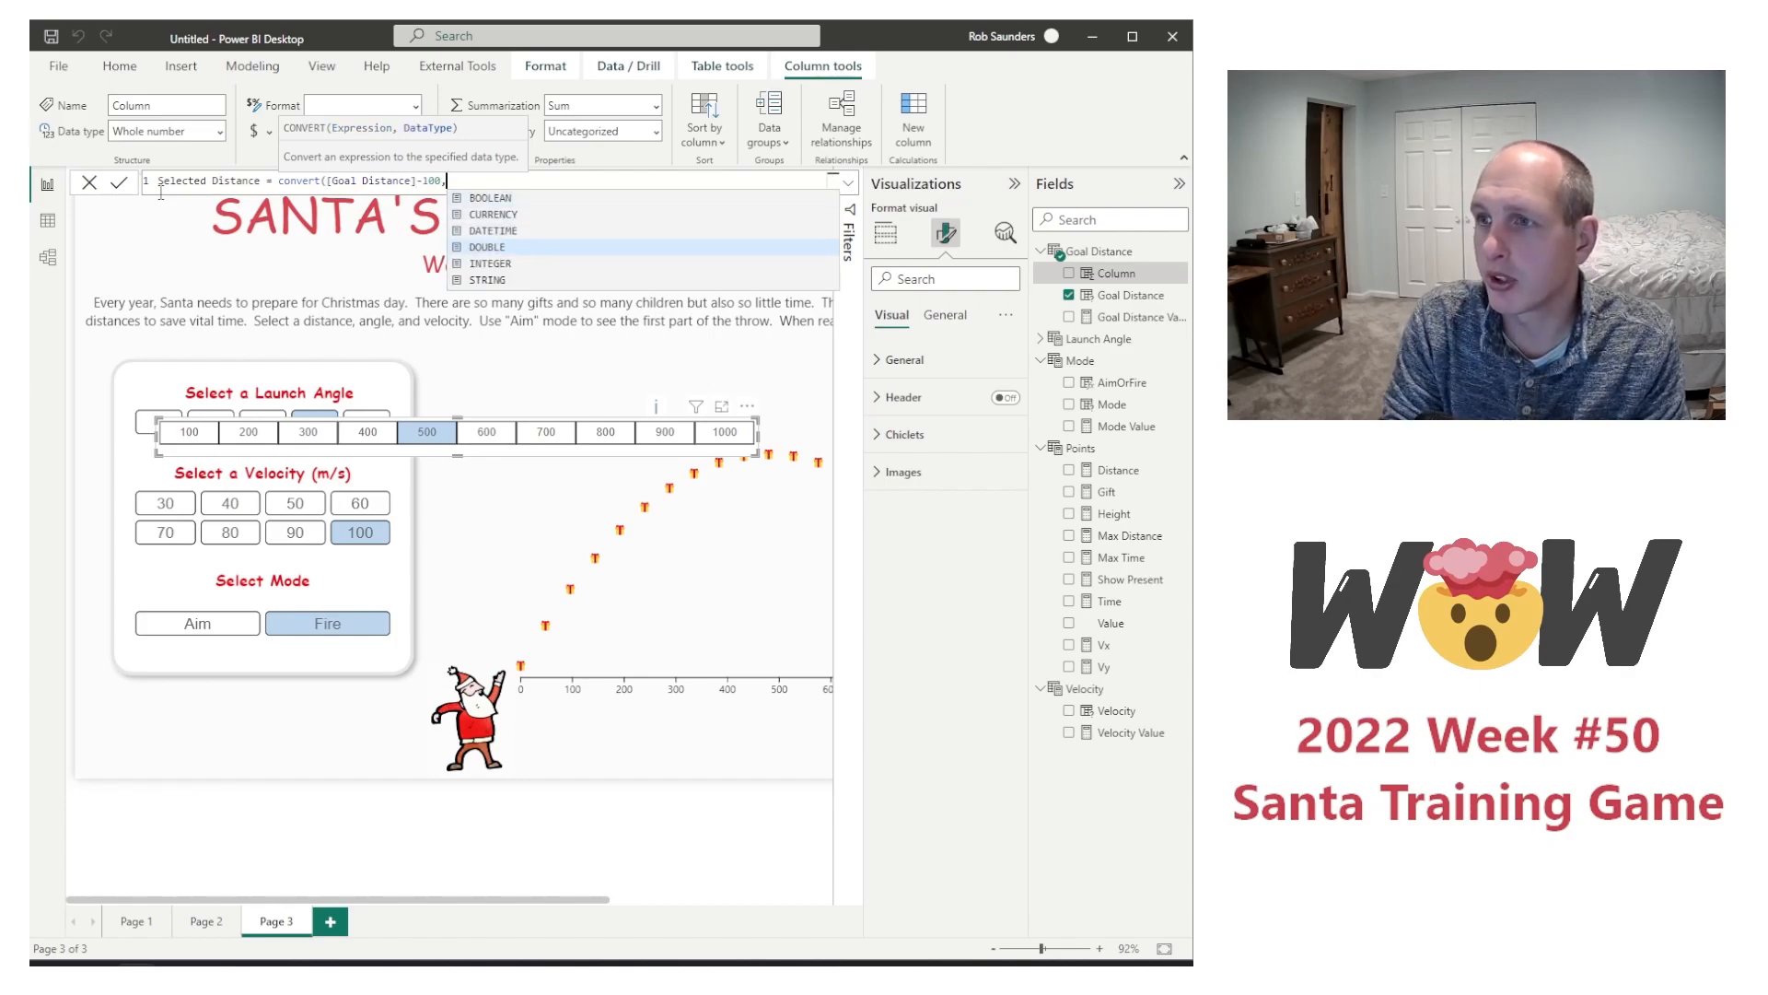
pyautogui.press('Tab')
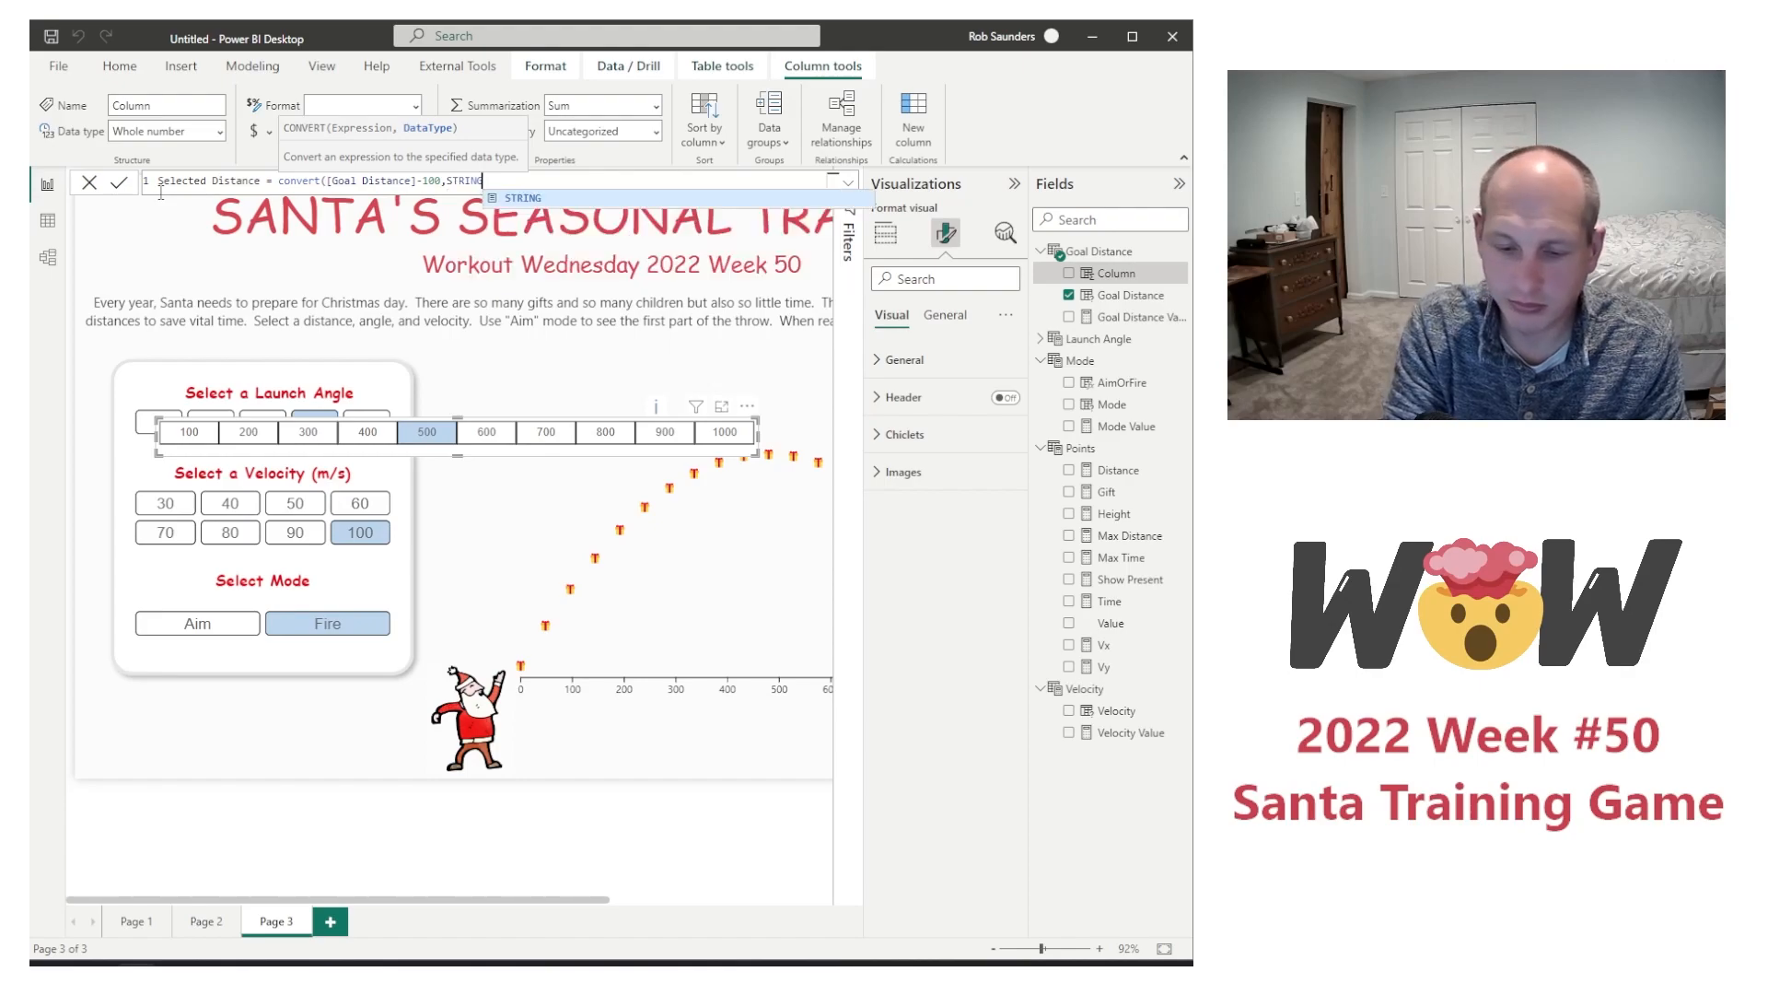
pyautogui.write(')')
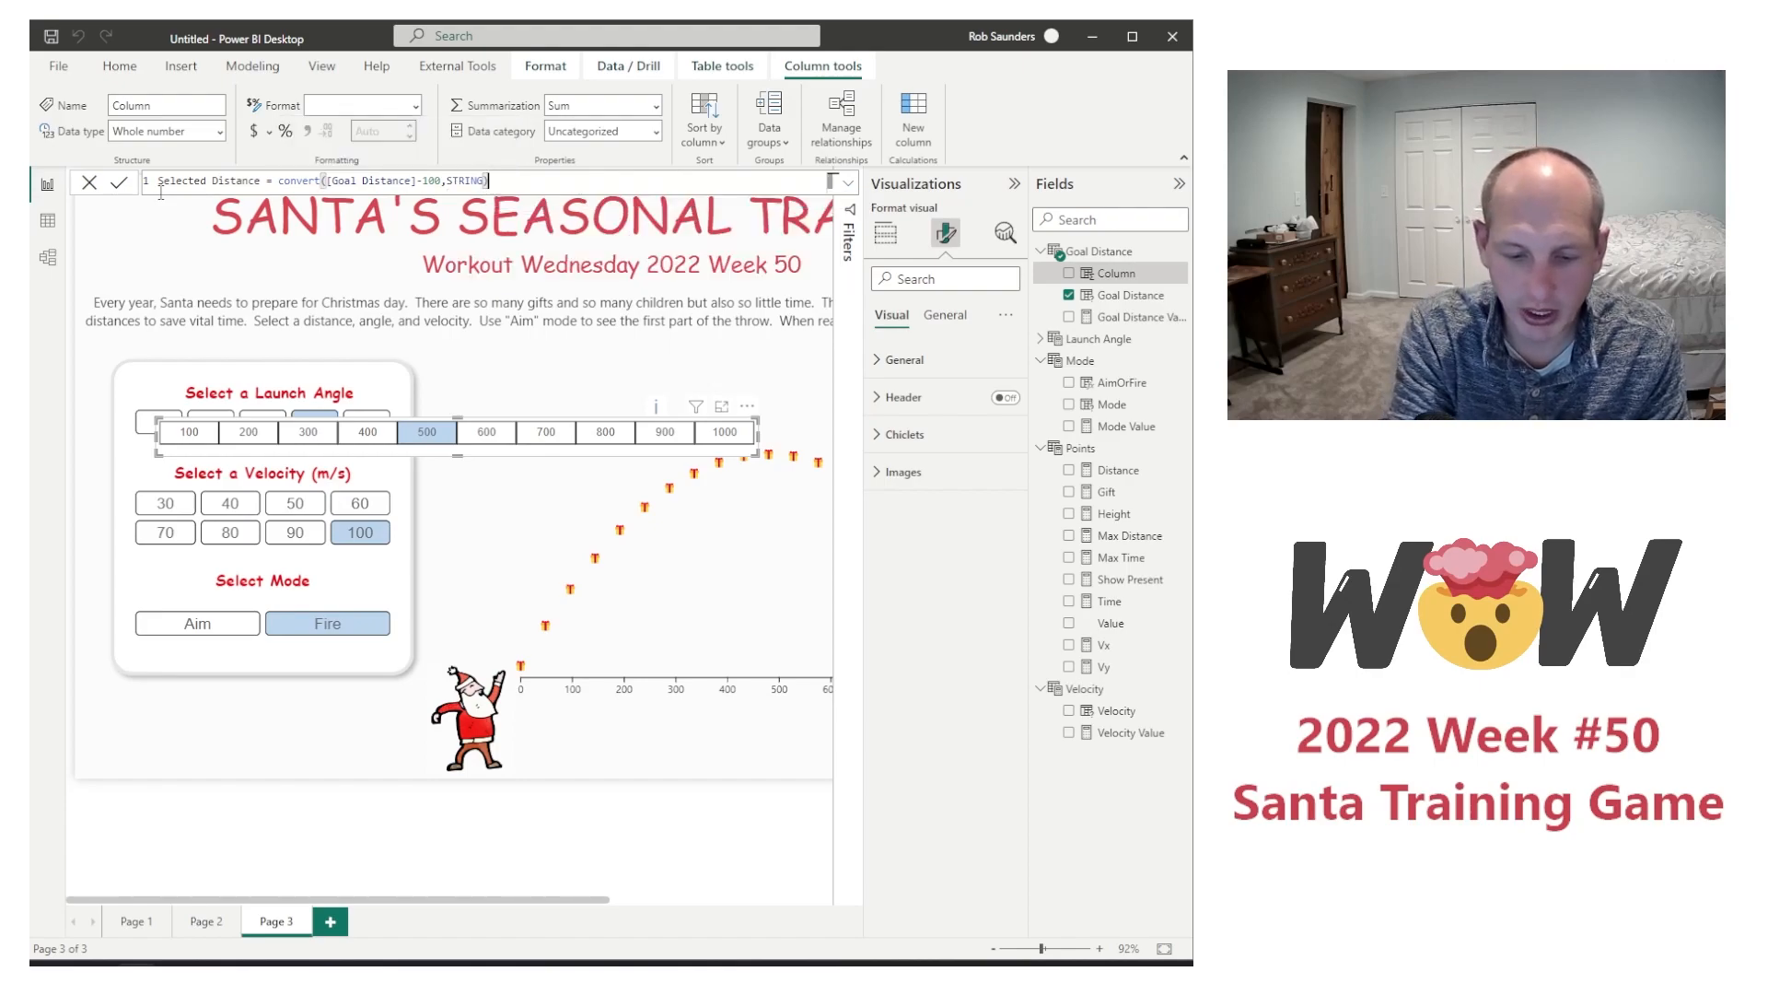
pyautogui.write('&"-"&')
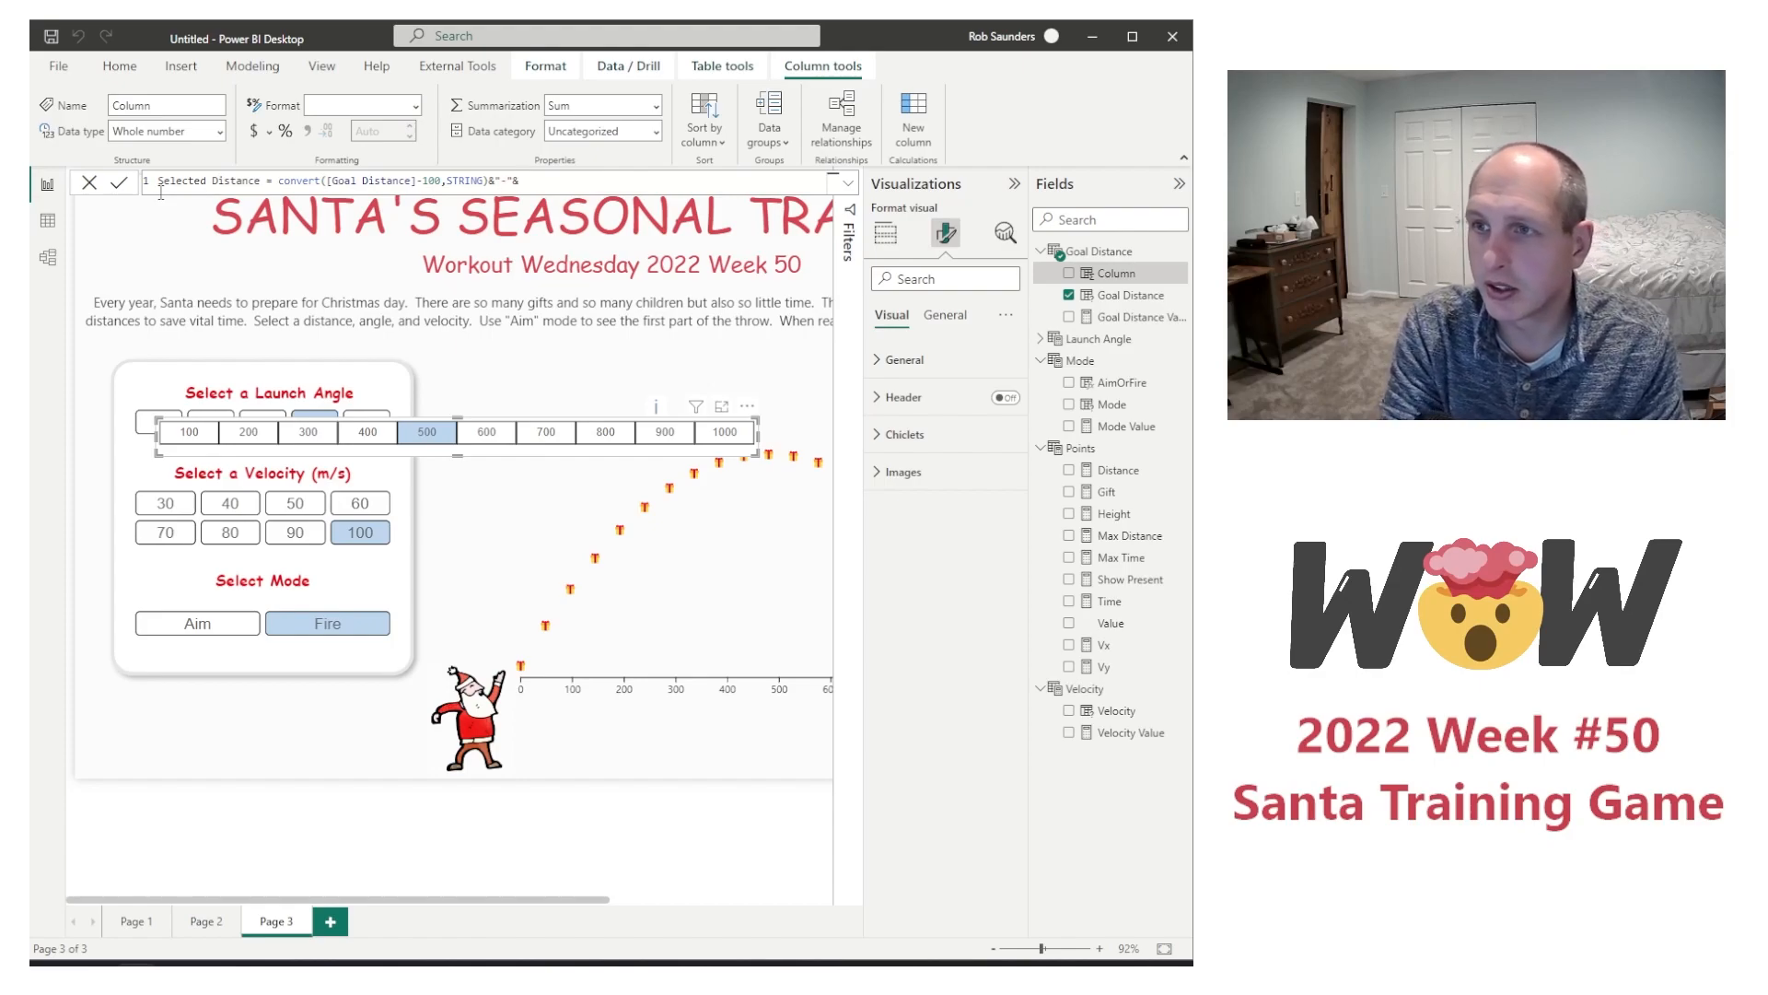
pyautogui.write('CONVERT(')
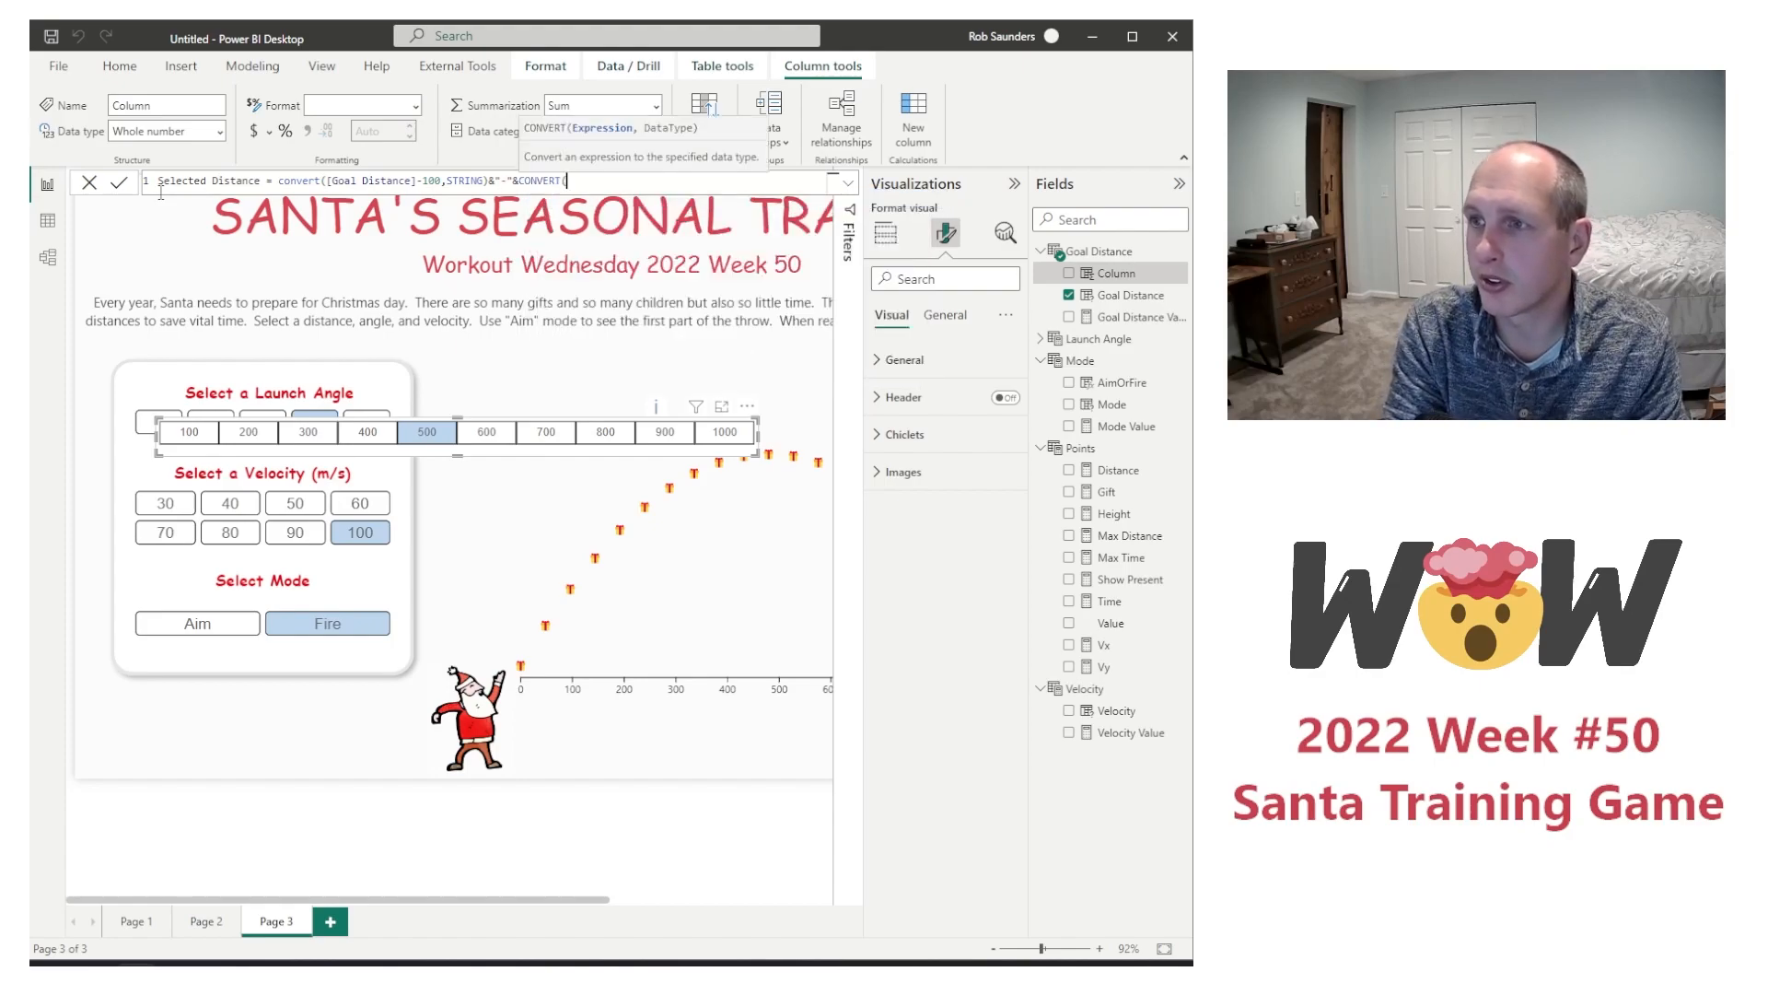
pyautogui.write('[goal')
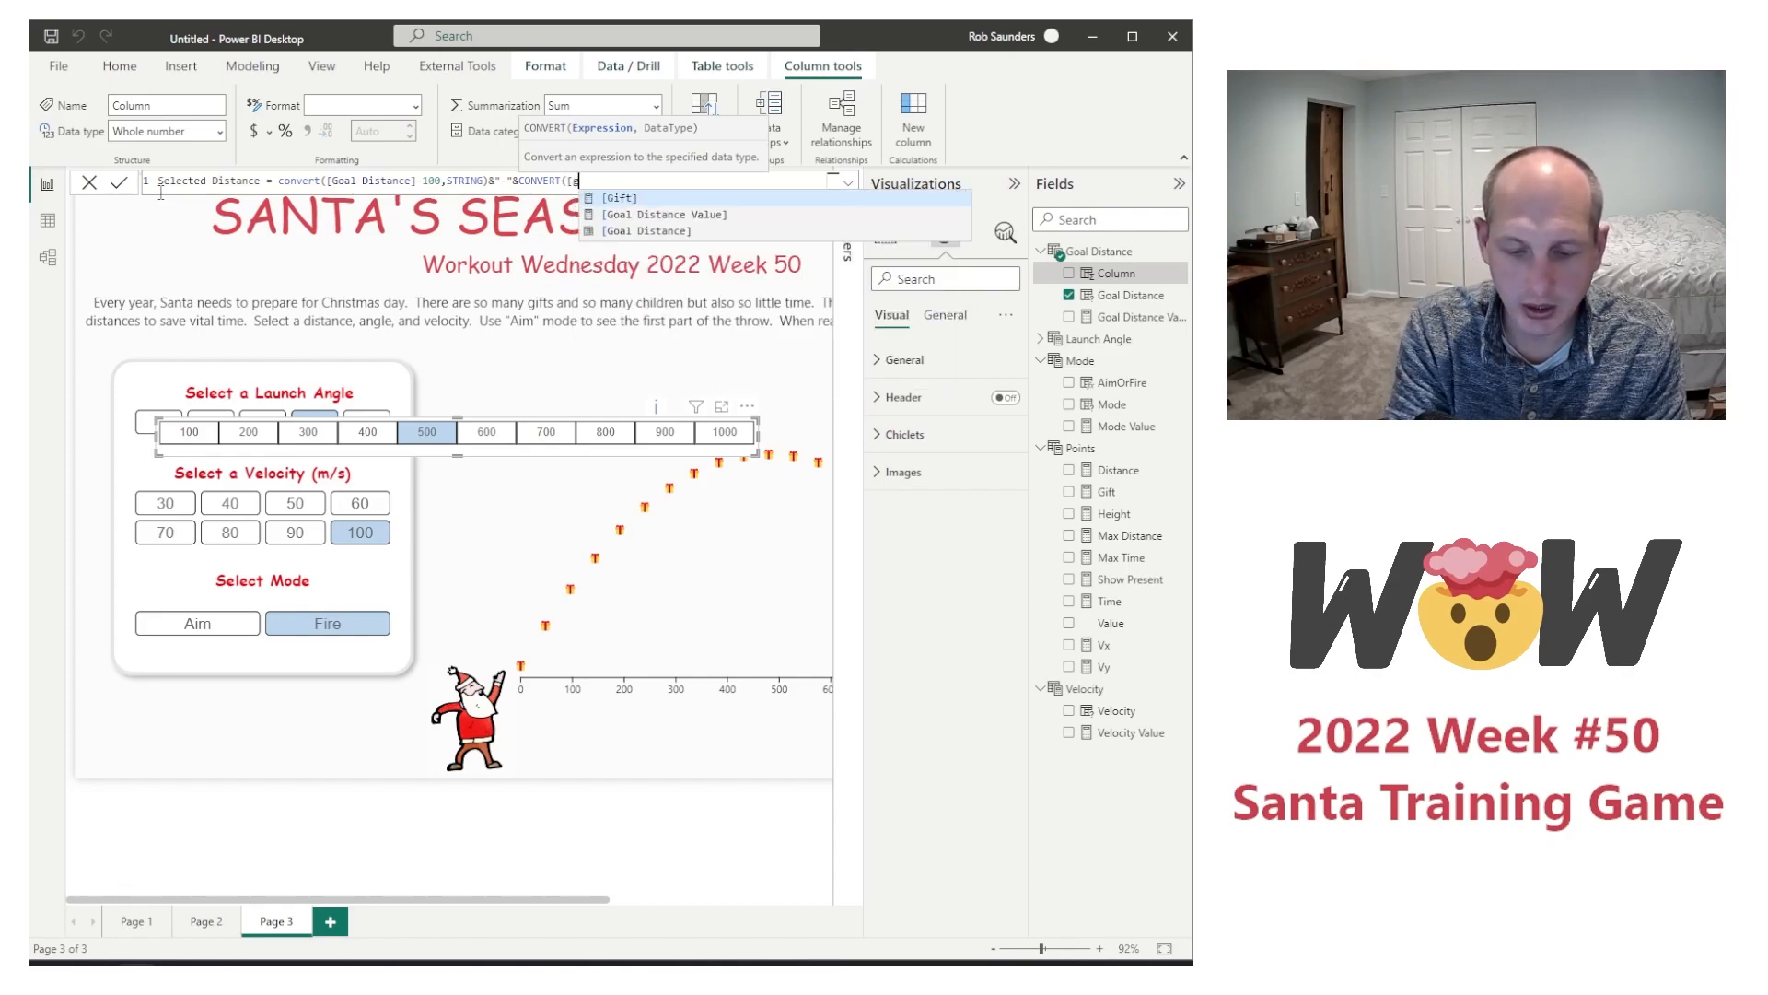
# Step: Append &"-"&CONVERT([Goal Distance],STRING) to the Selected Distance formula and commit the column
pyautogui.press('Tab')
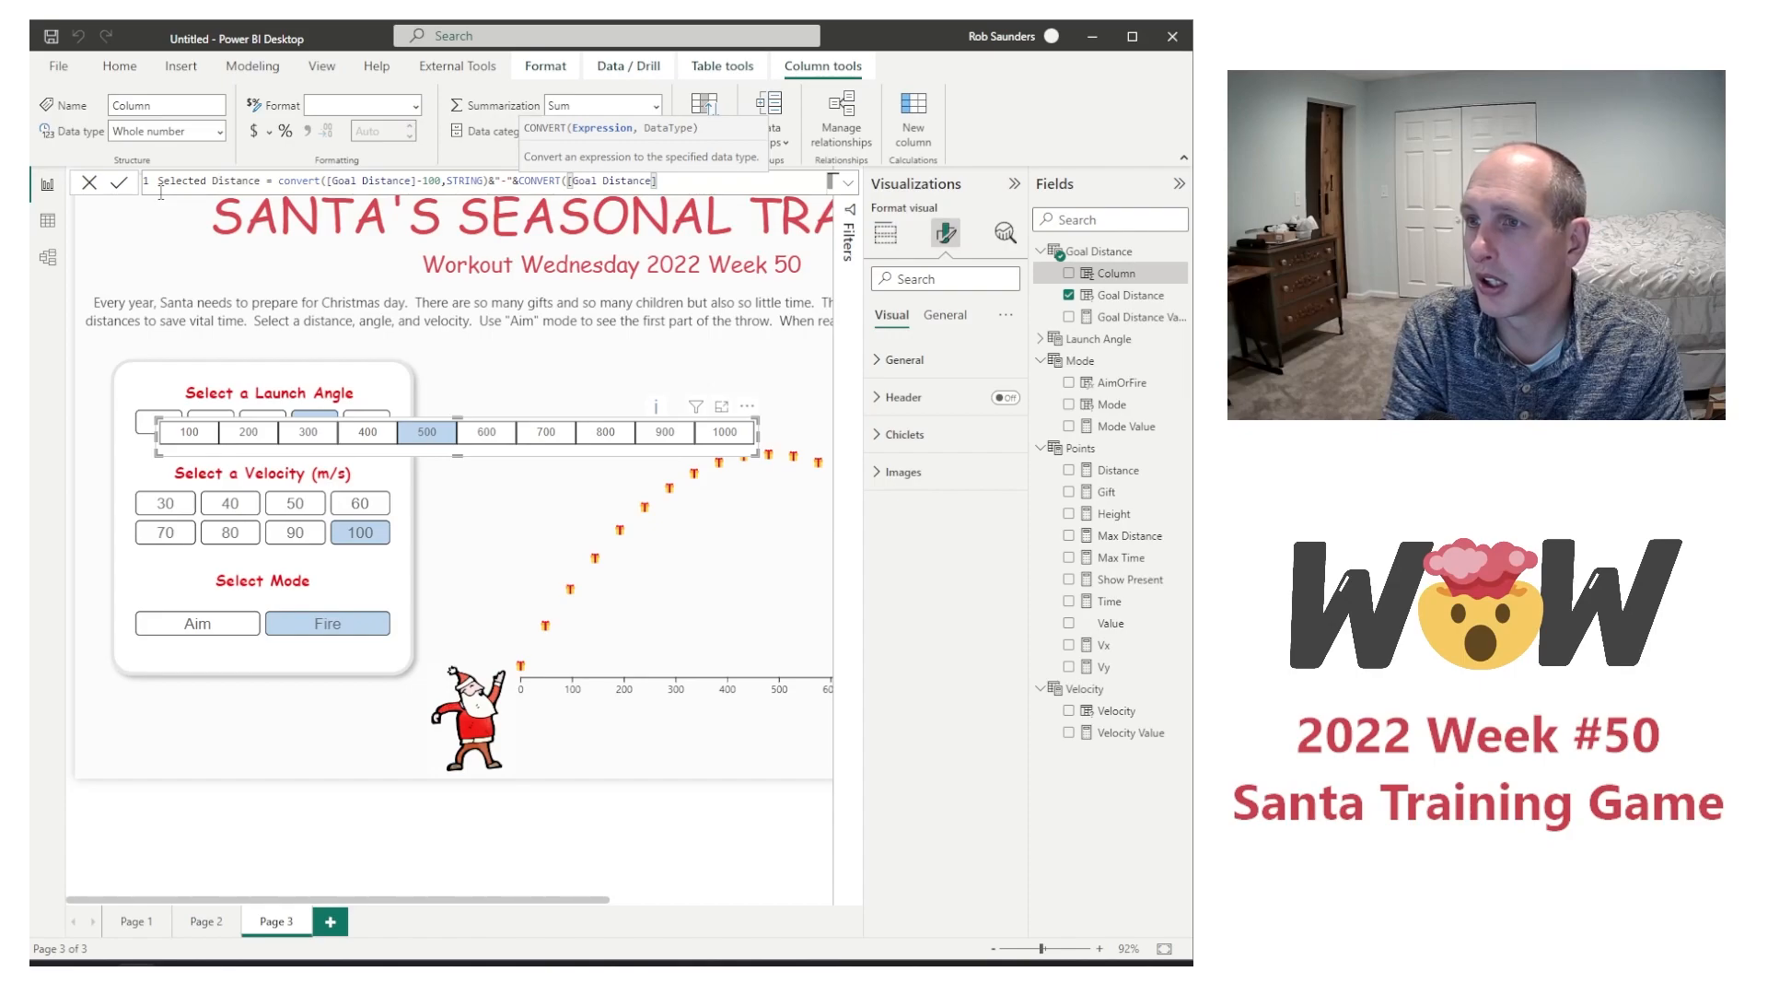
pyautogui.write(',STRING')
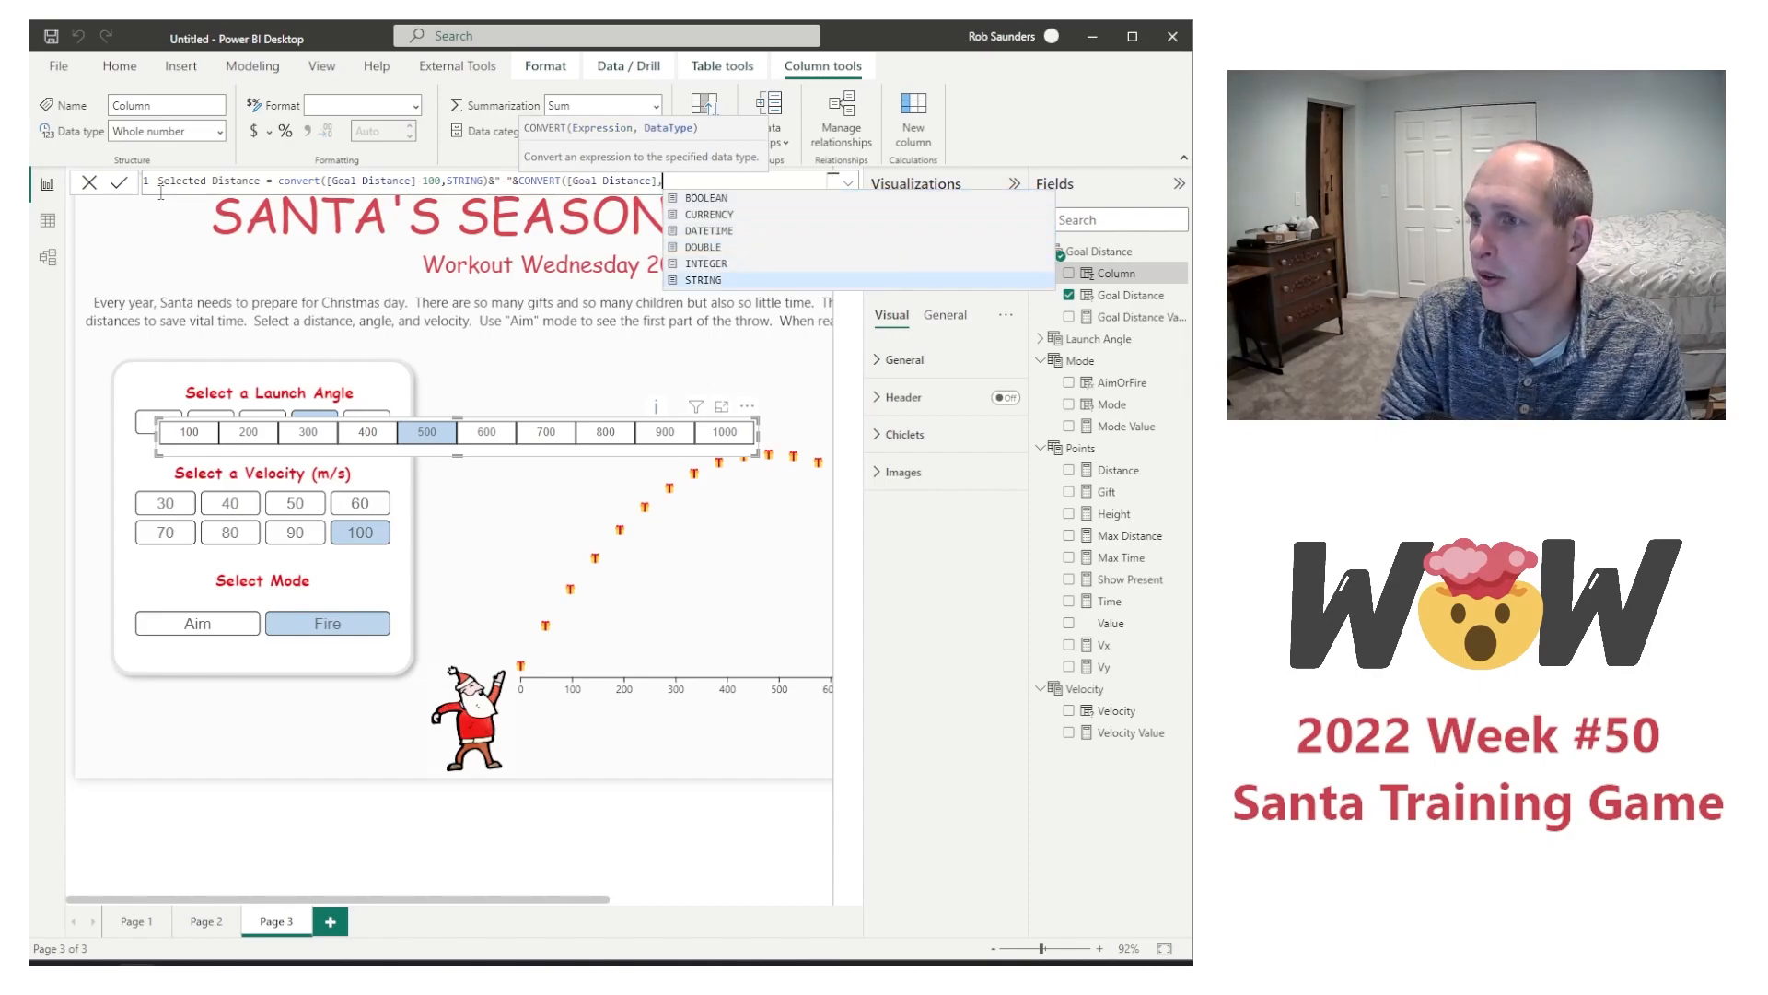
pyautogui.write(')')
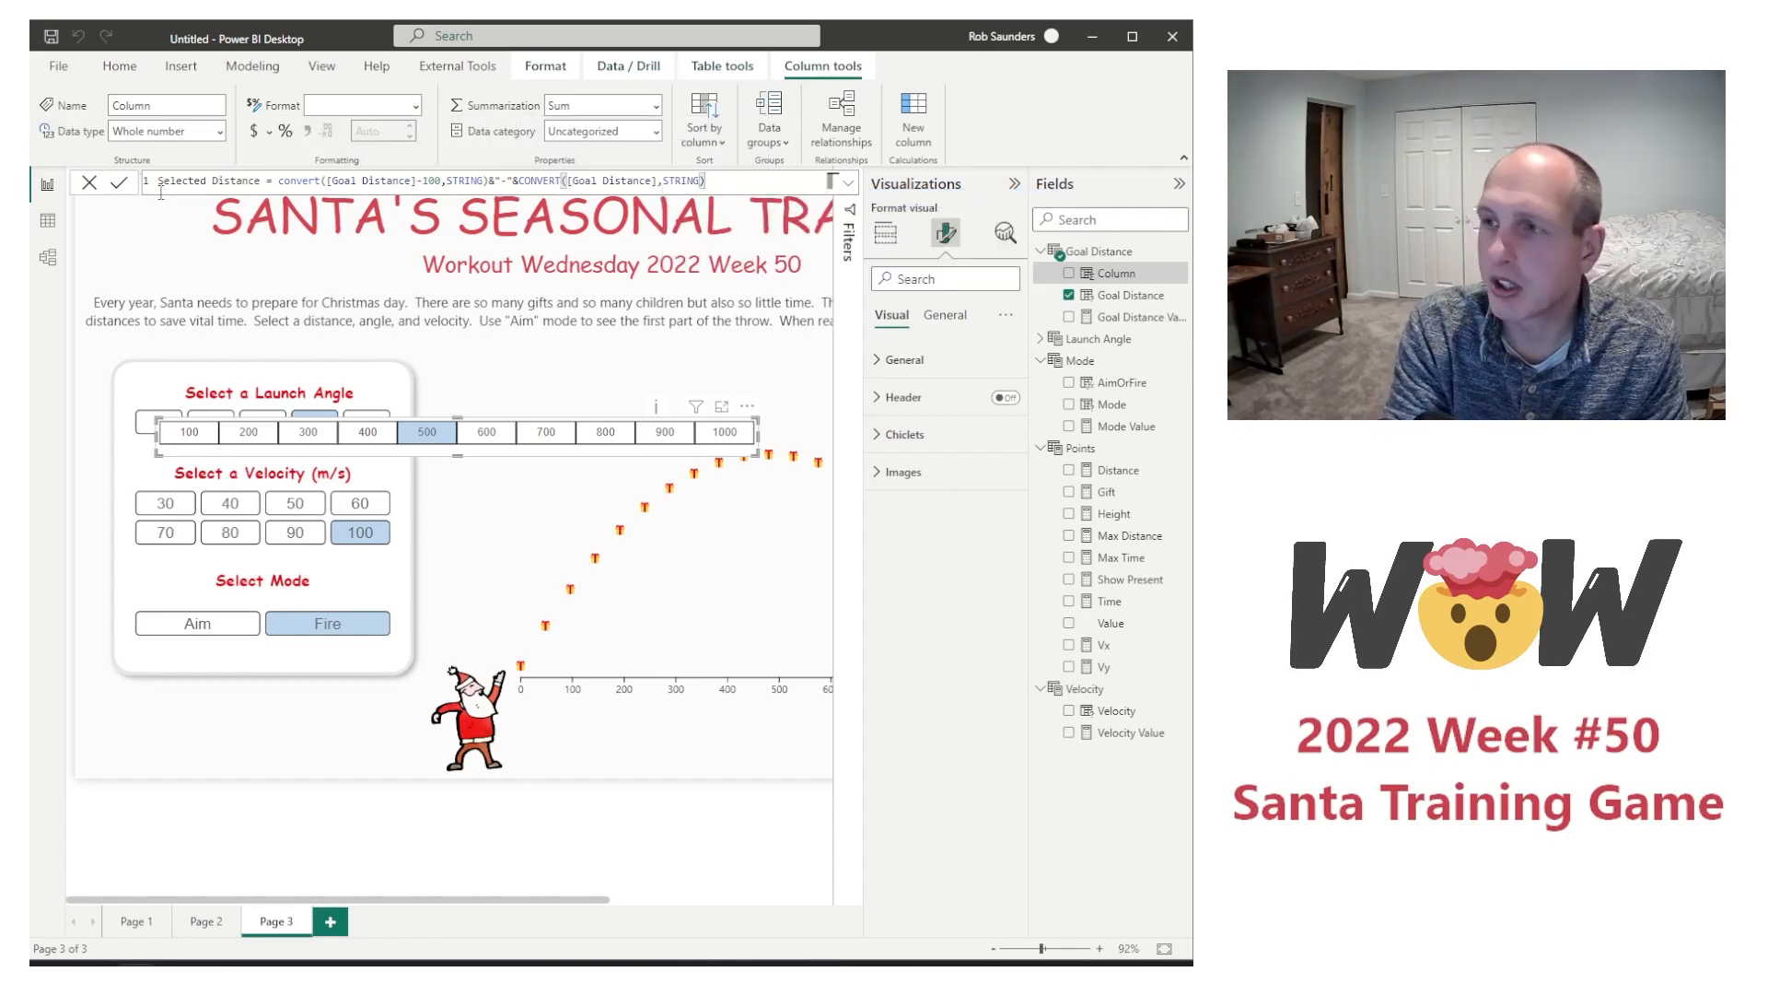
pyautogui.press('Return')
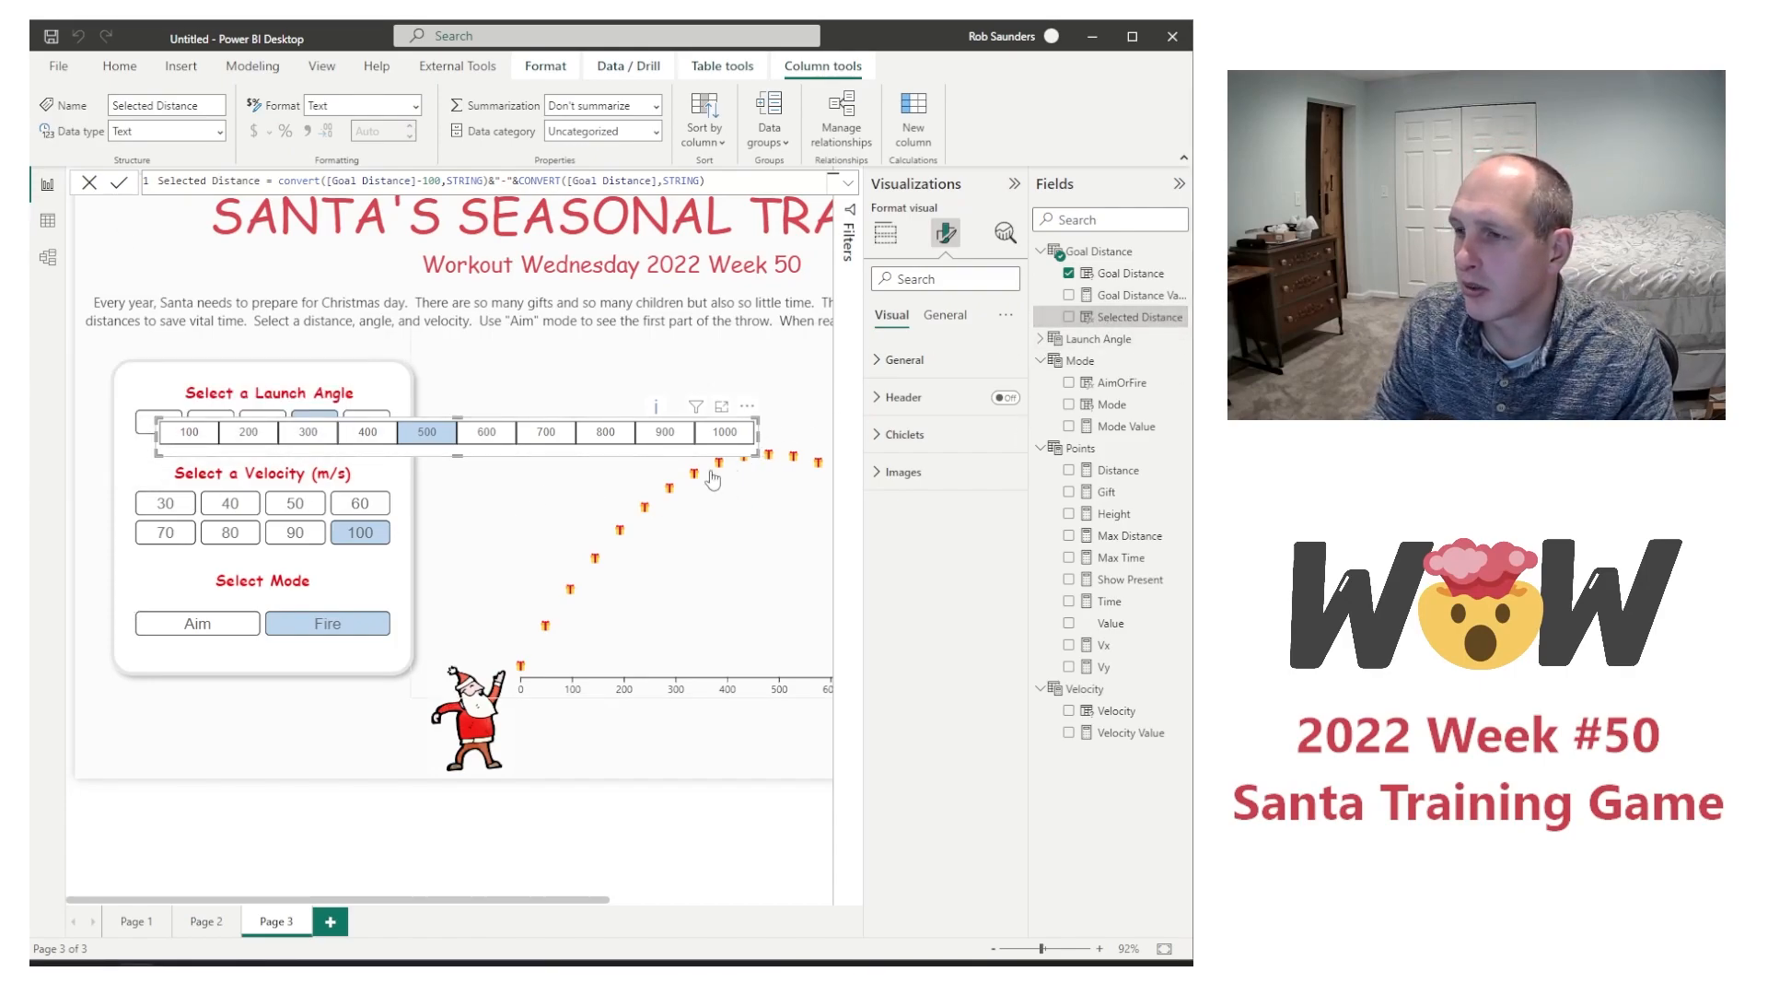
# Step: Replace Goal Distance with Selected Distance as the slicer's category and widen the slicer so the 900-1000 label fits
pyautogui.click(885, 233)
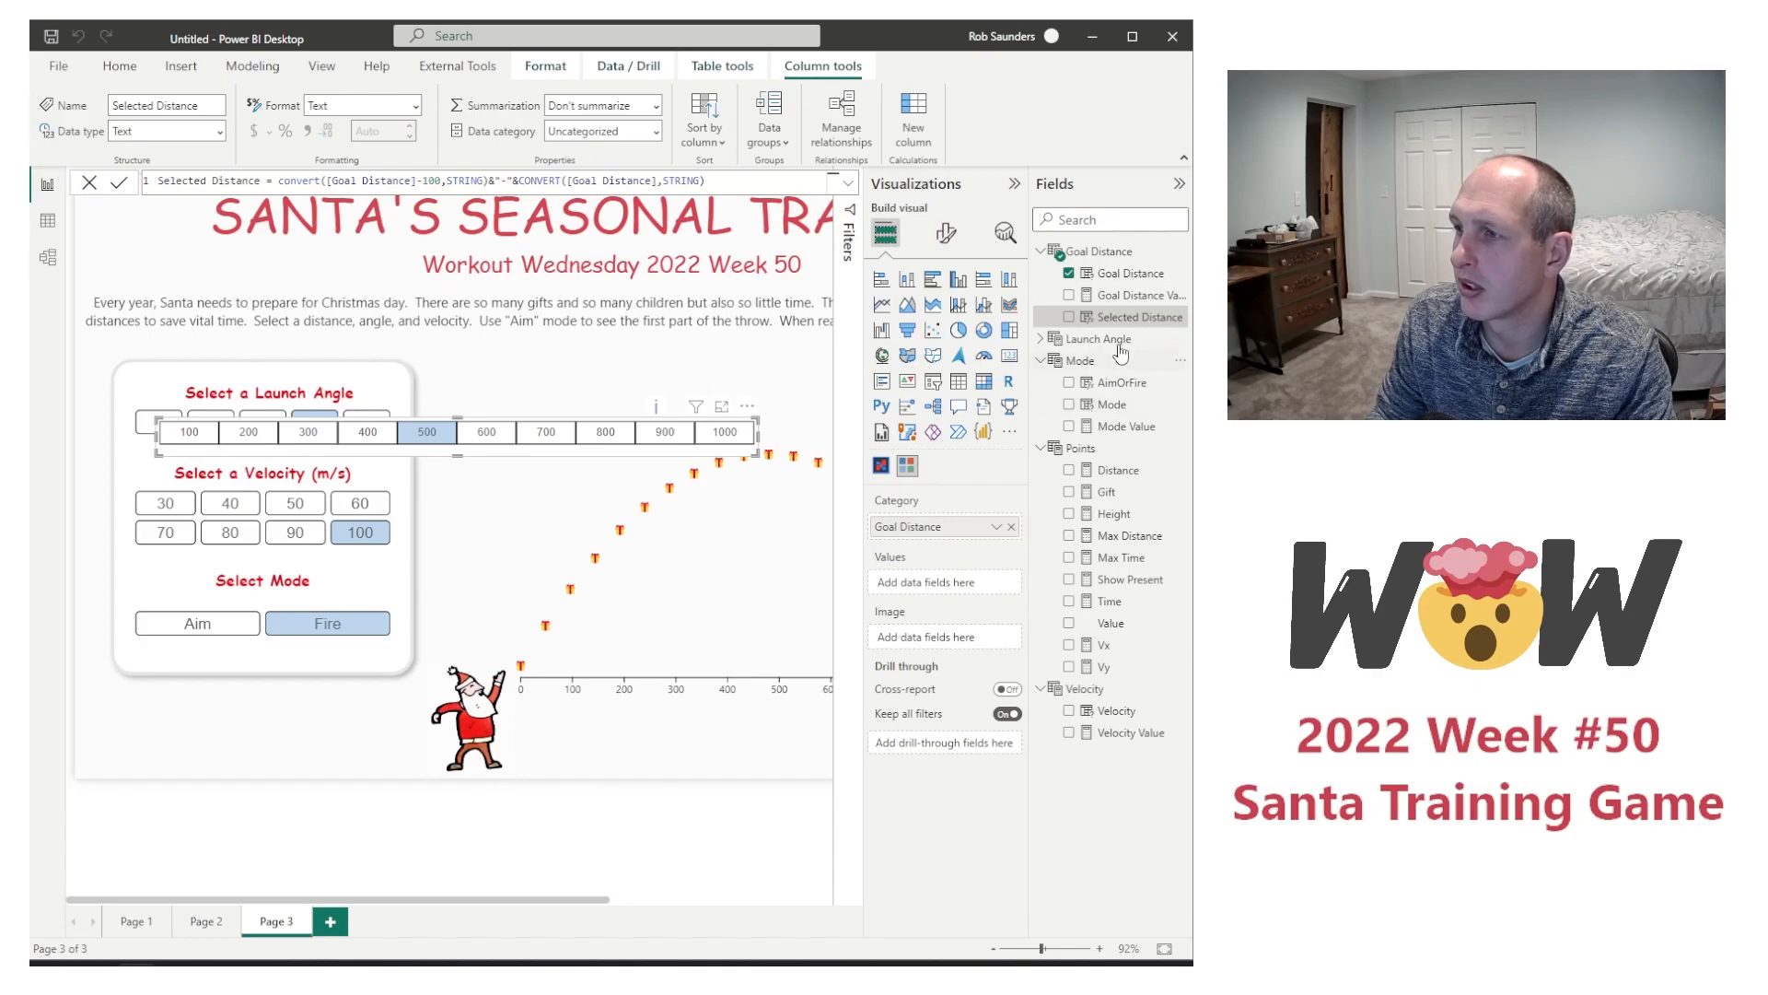
pyautogui.moveTo(1125, 317); pyautogui.dragTo(943, 526)
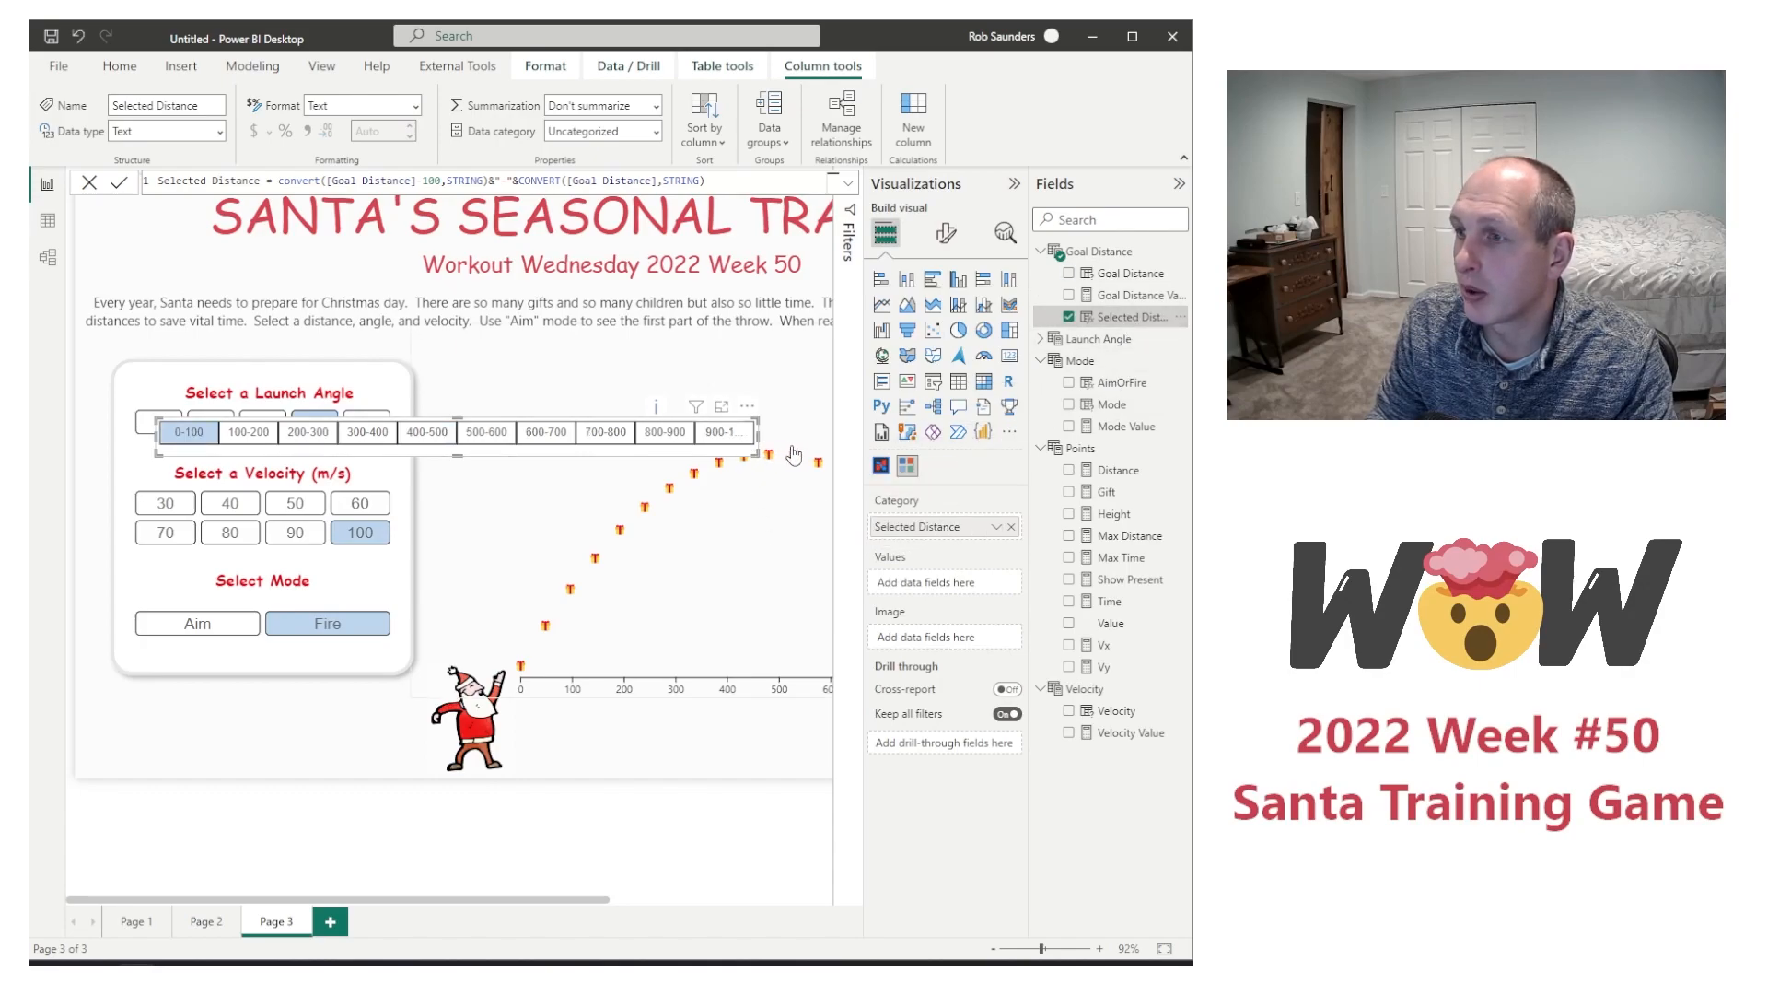
pyautogui.moveTo(757, 436); pyautogui.dragTo(806, 447)
# Step: Move the distance range slicer just below the flight chart's horizontal axis, beside the Santa image
pyautogui.click(708, 645)
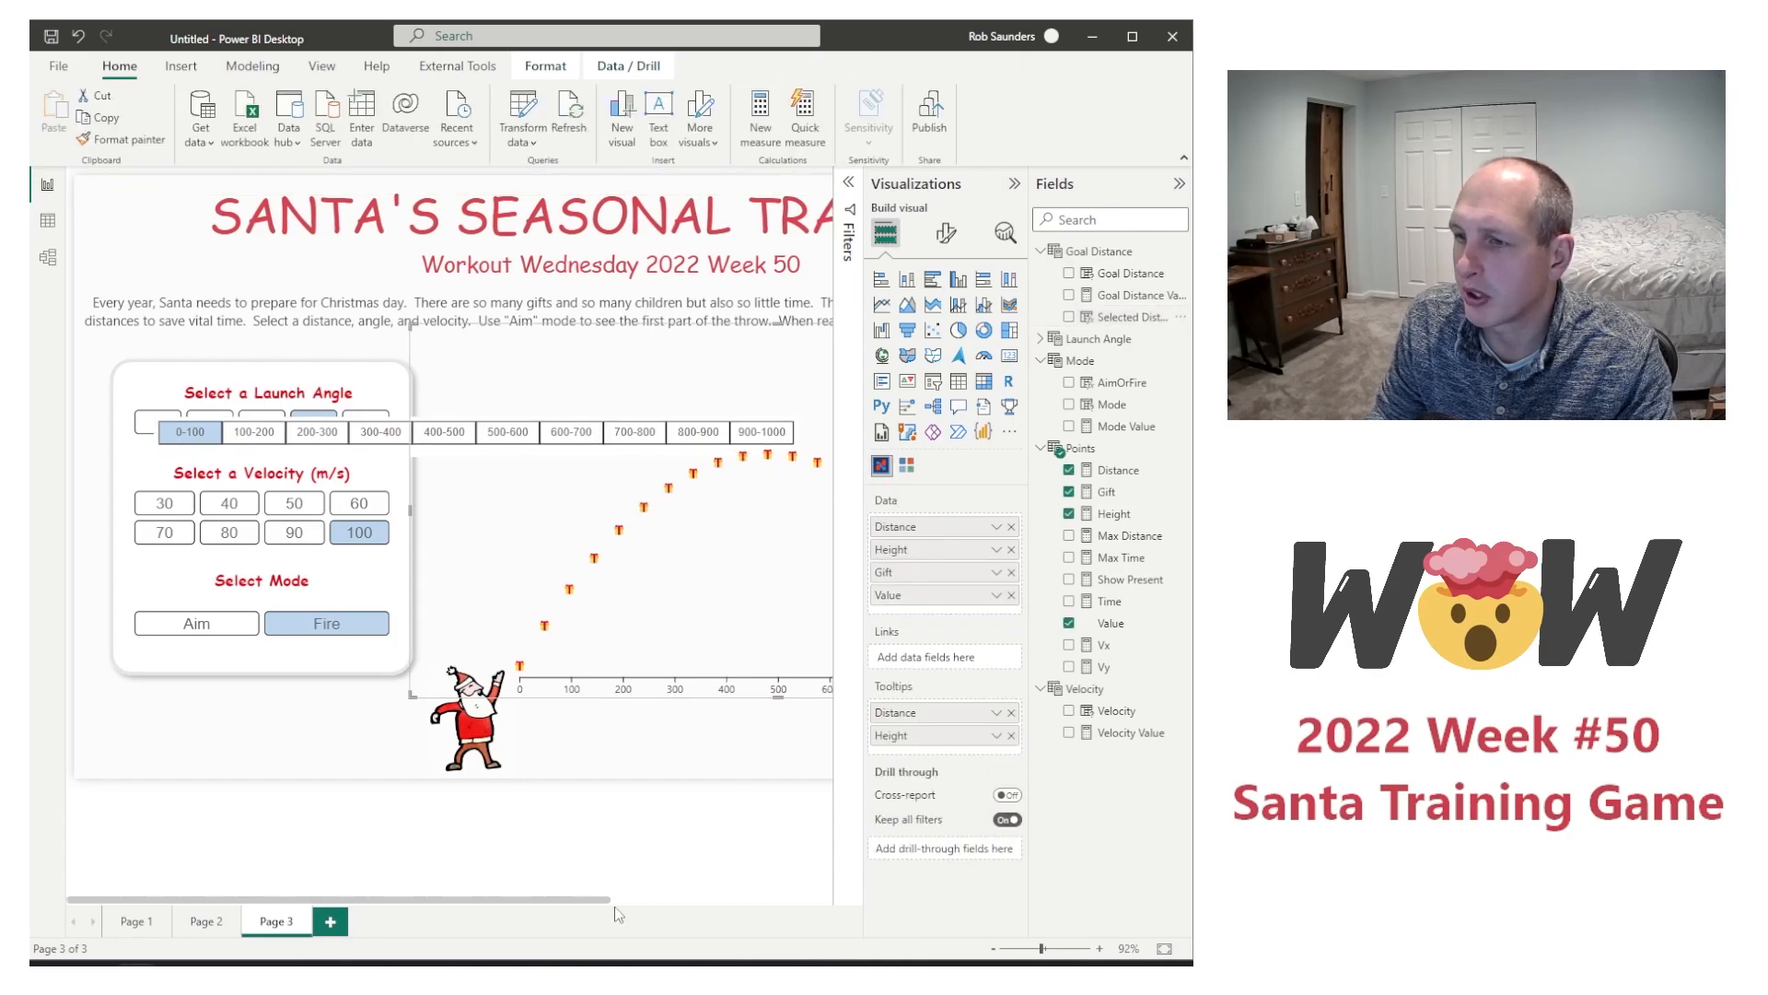
pyautogui.moveTo(571, 907); pyautogui.dragTo(768, 911)
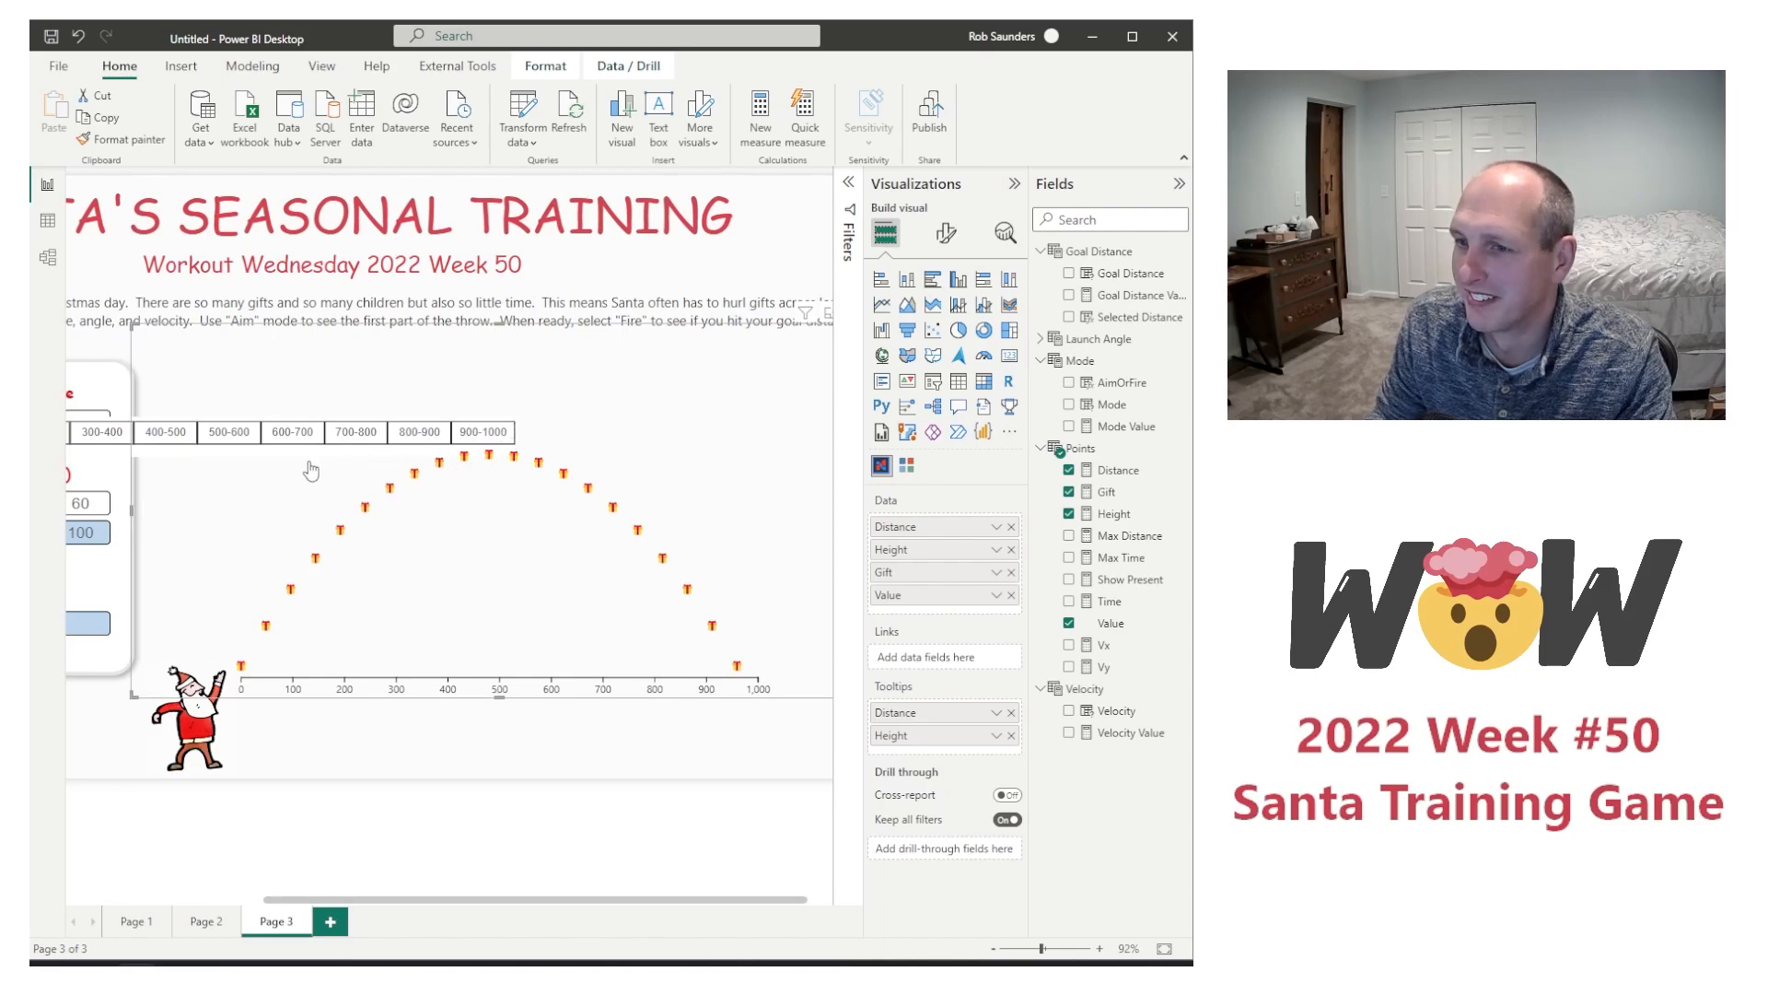
pyautogui.click(95, 763)
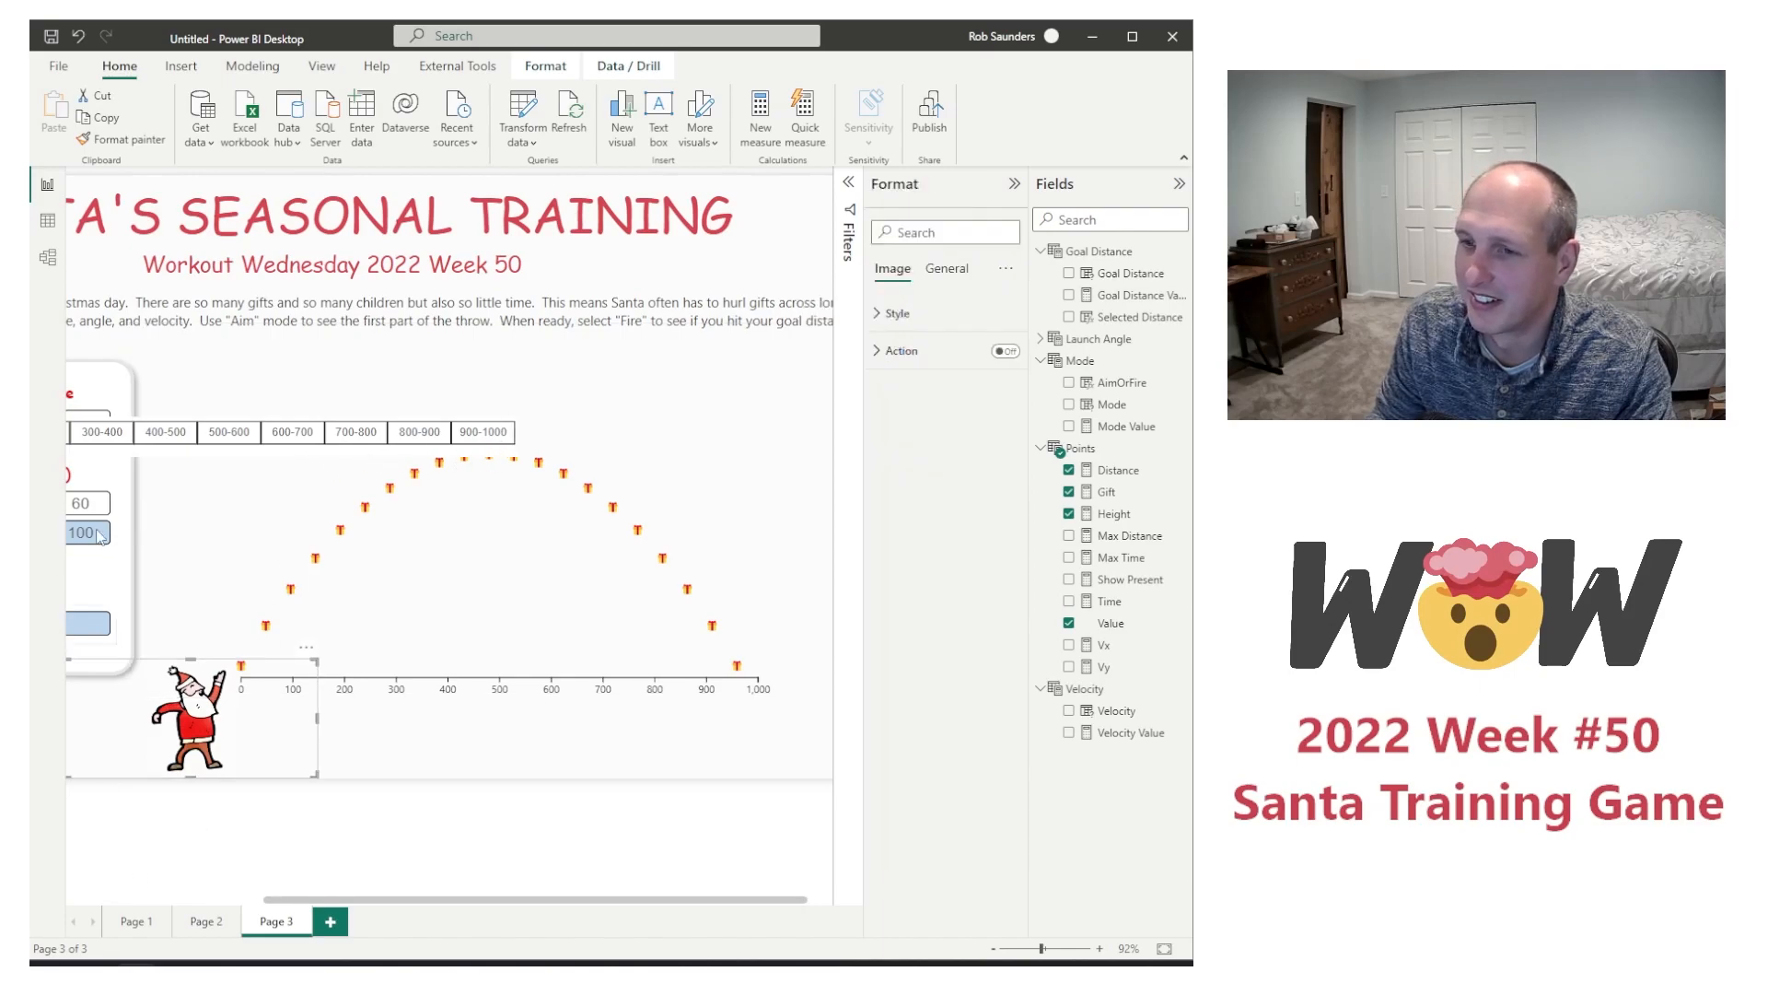
pyautogui.click(113, 462)
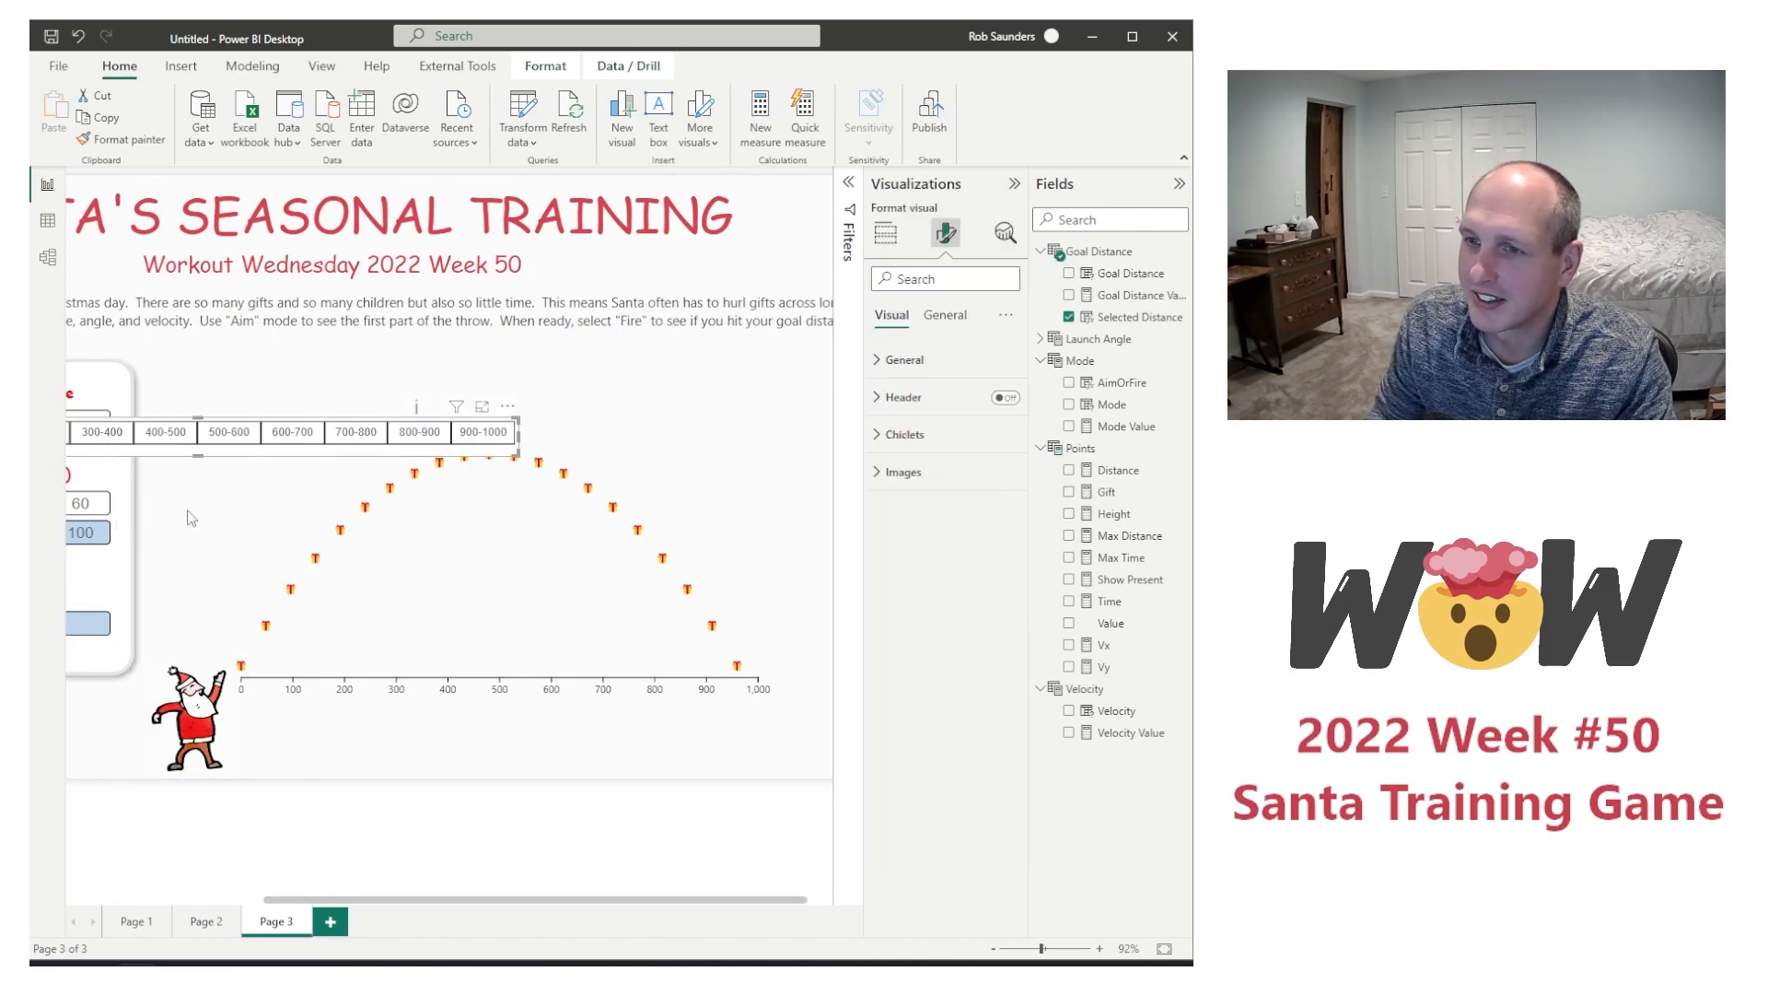
pyautogui.moveTo(138, 483); pyautogui.dragTo(511, 754)
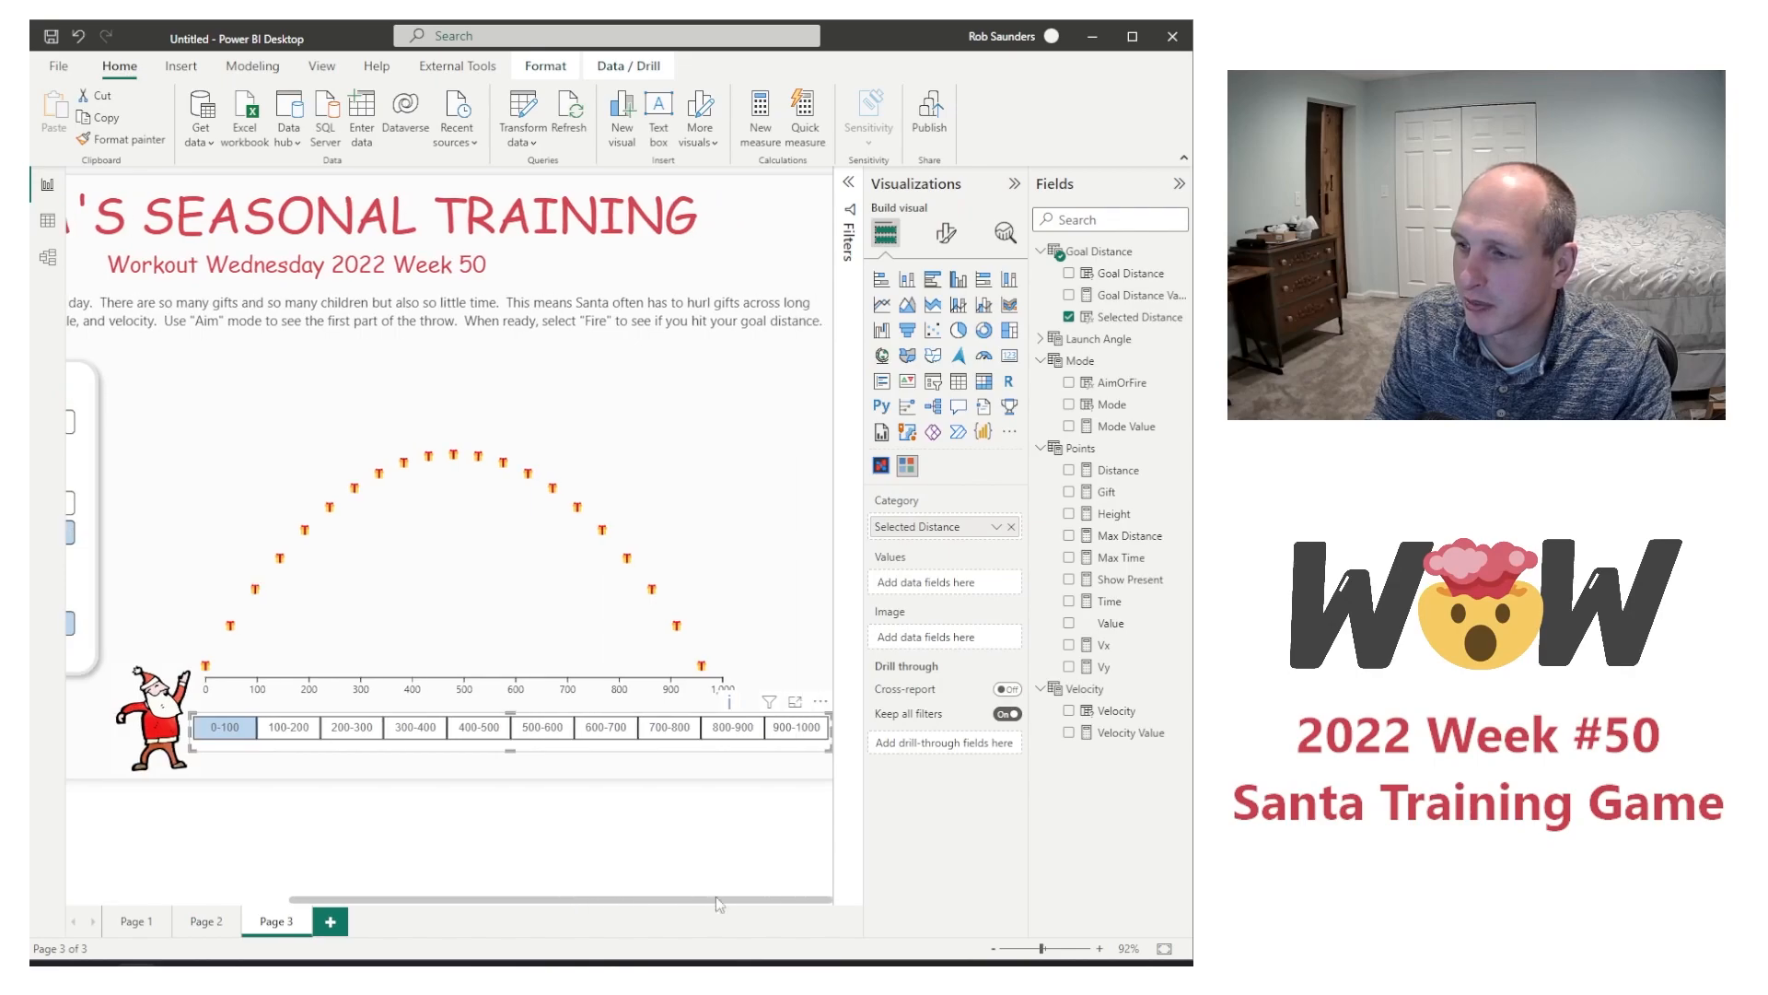
# Step: Examine the distance range slicer's visual and general formatting options, including its layout and size properties
pyautogui.click(945, 233)
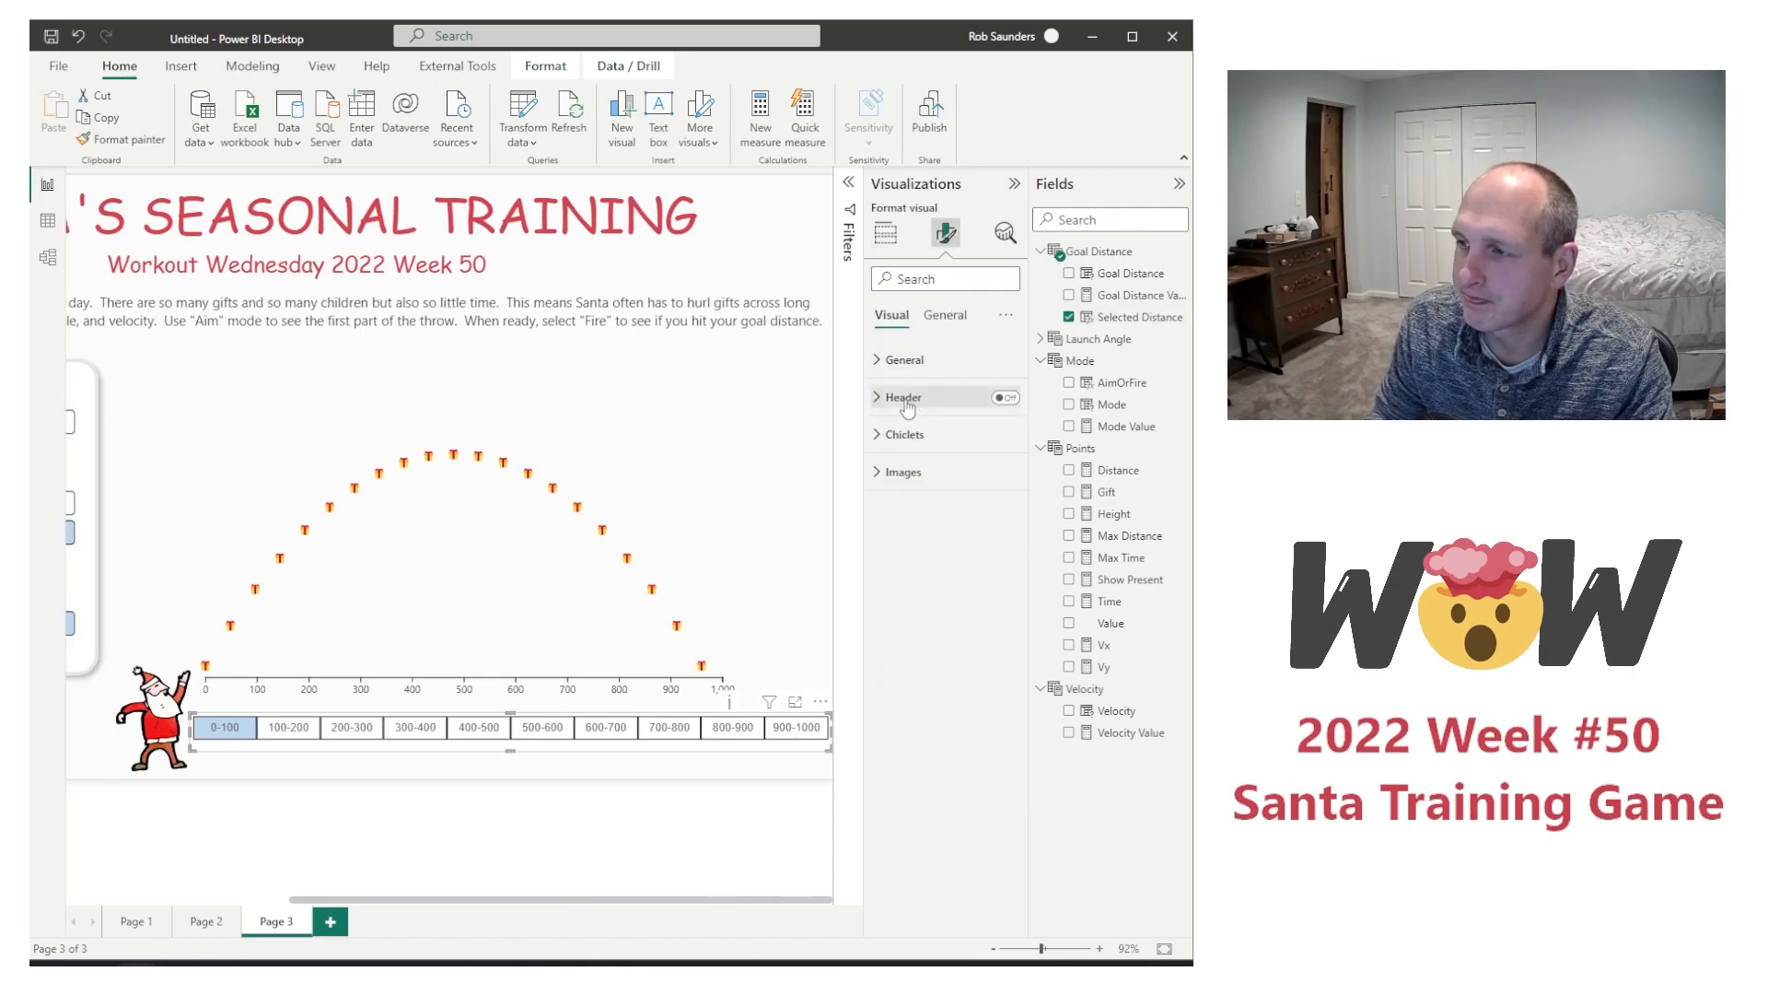
pyautogui.click(895, 359)
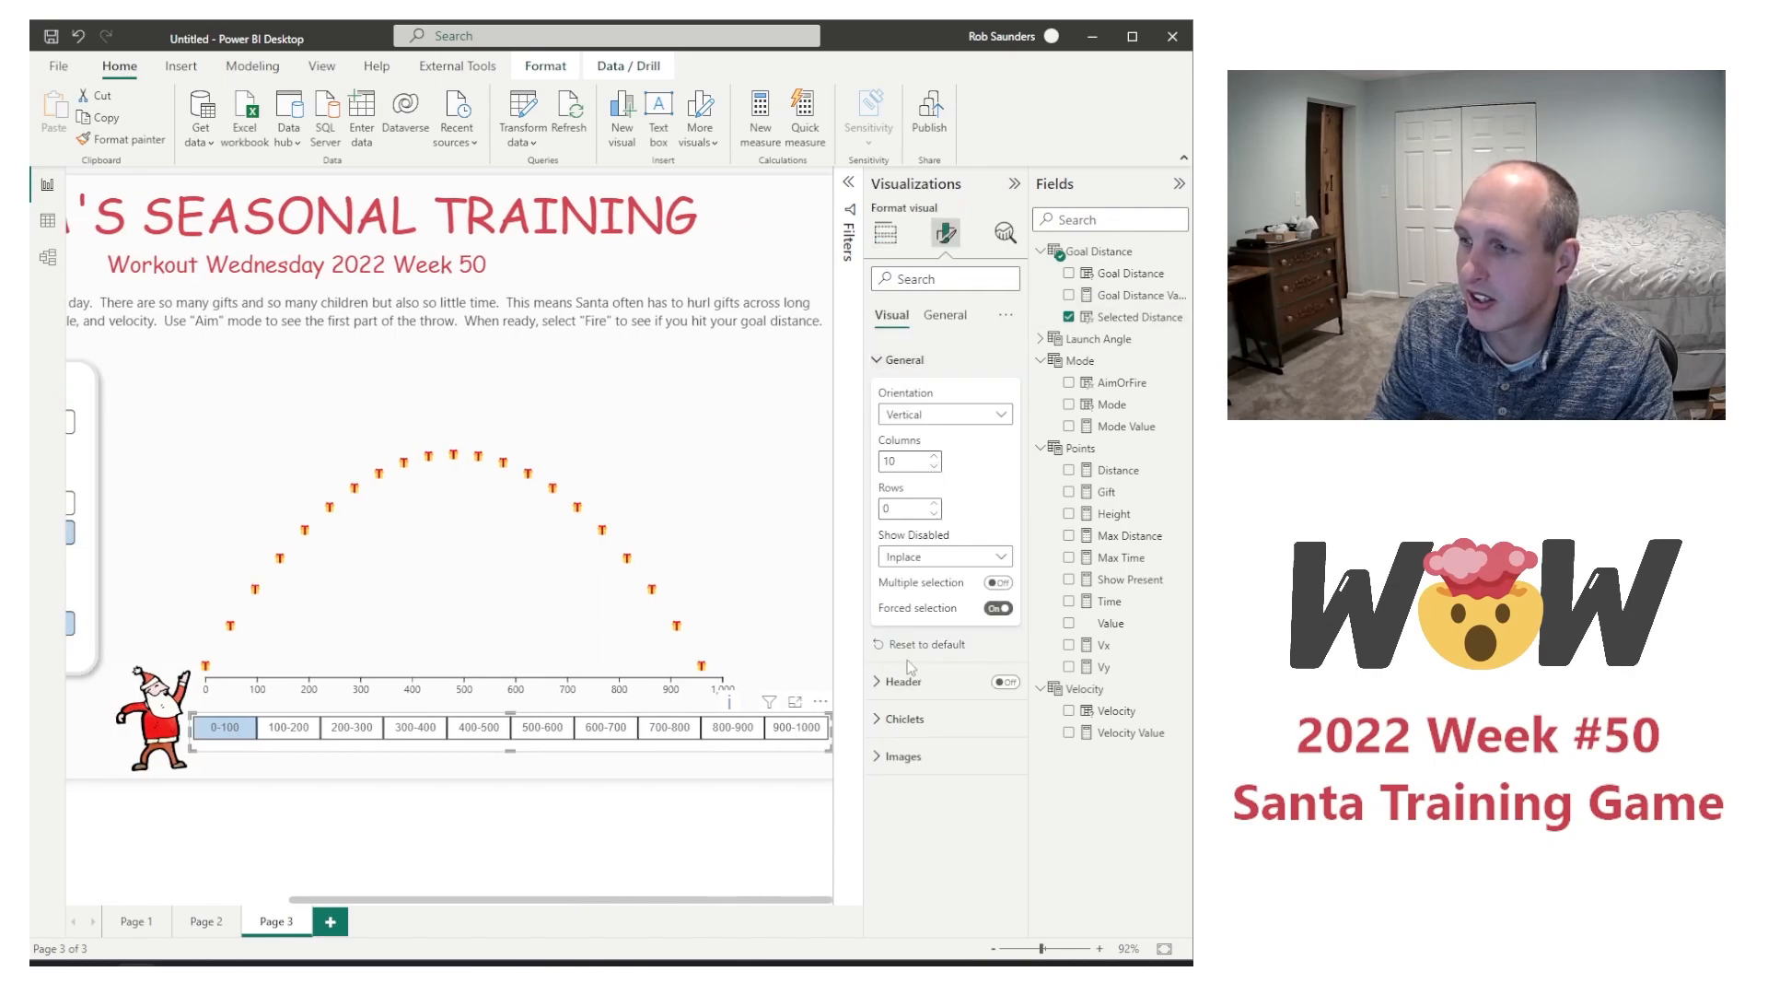
pyautogui.click(901, 684)
pyautogui.click(900, 686)
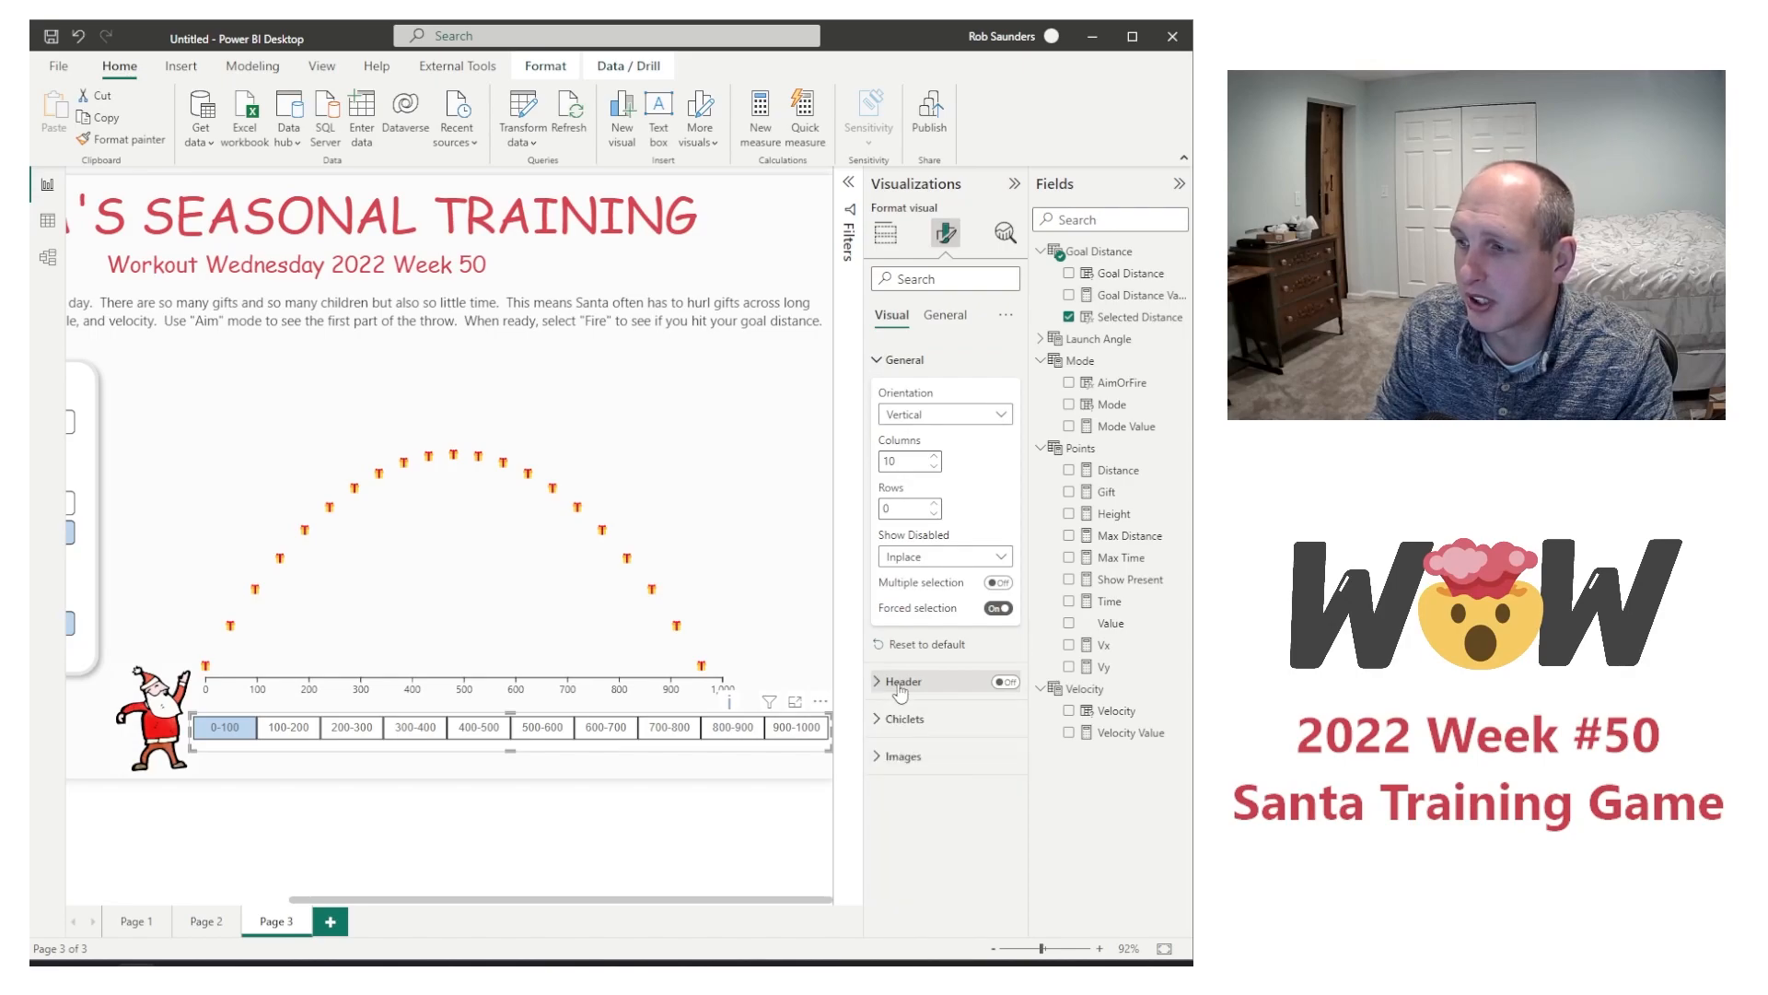
pyautogui.click(945, 314)
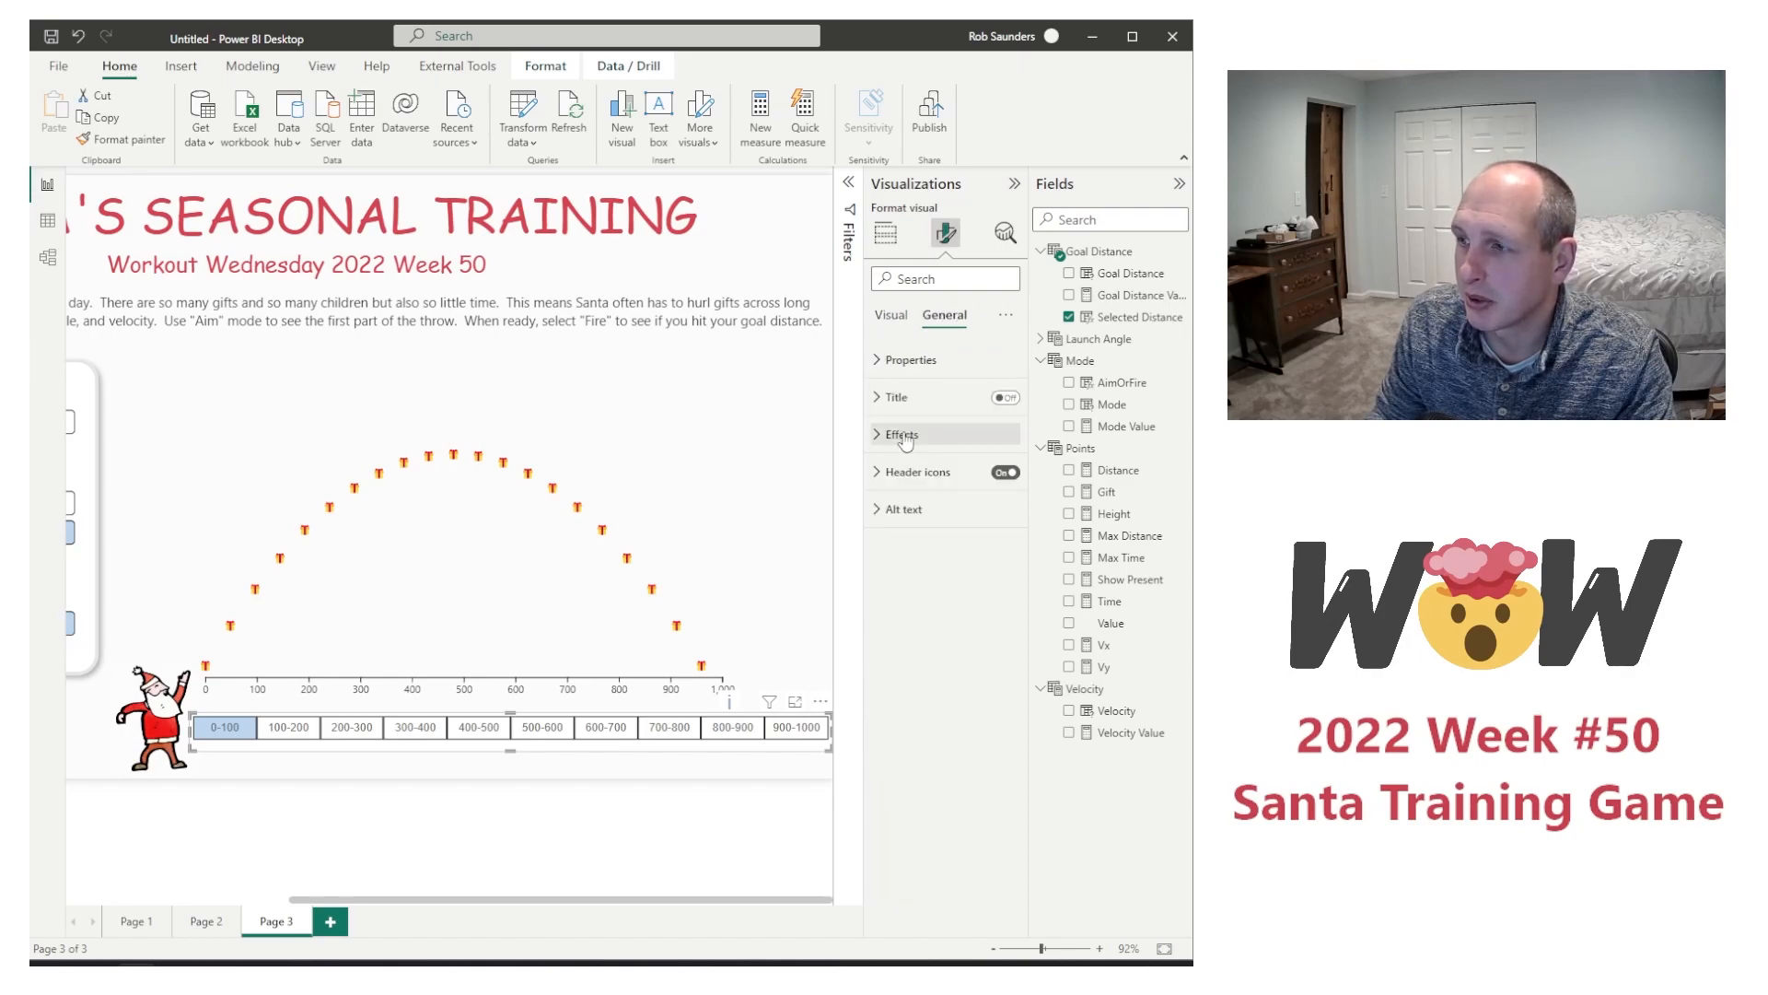
pyautogui.click(903, 433)
pyautogui.click(905, 435)
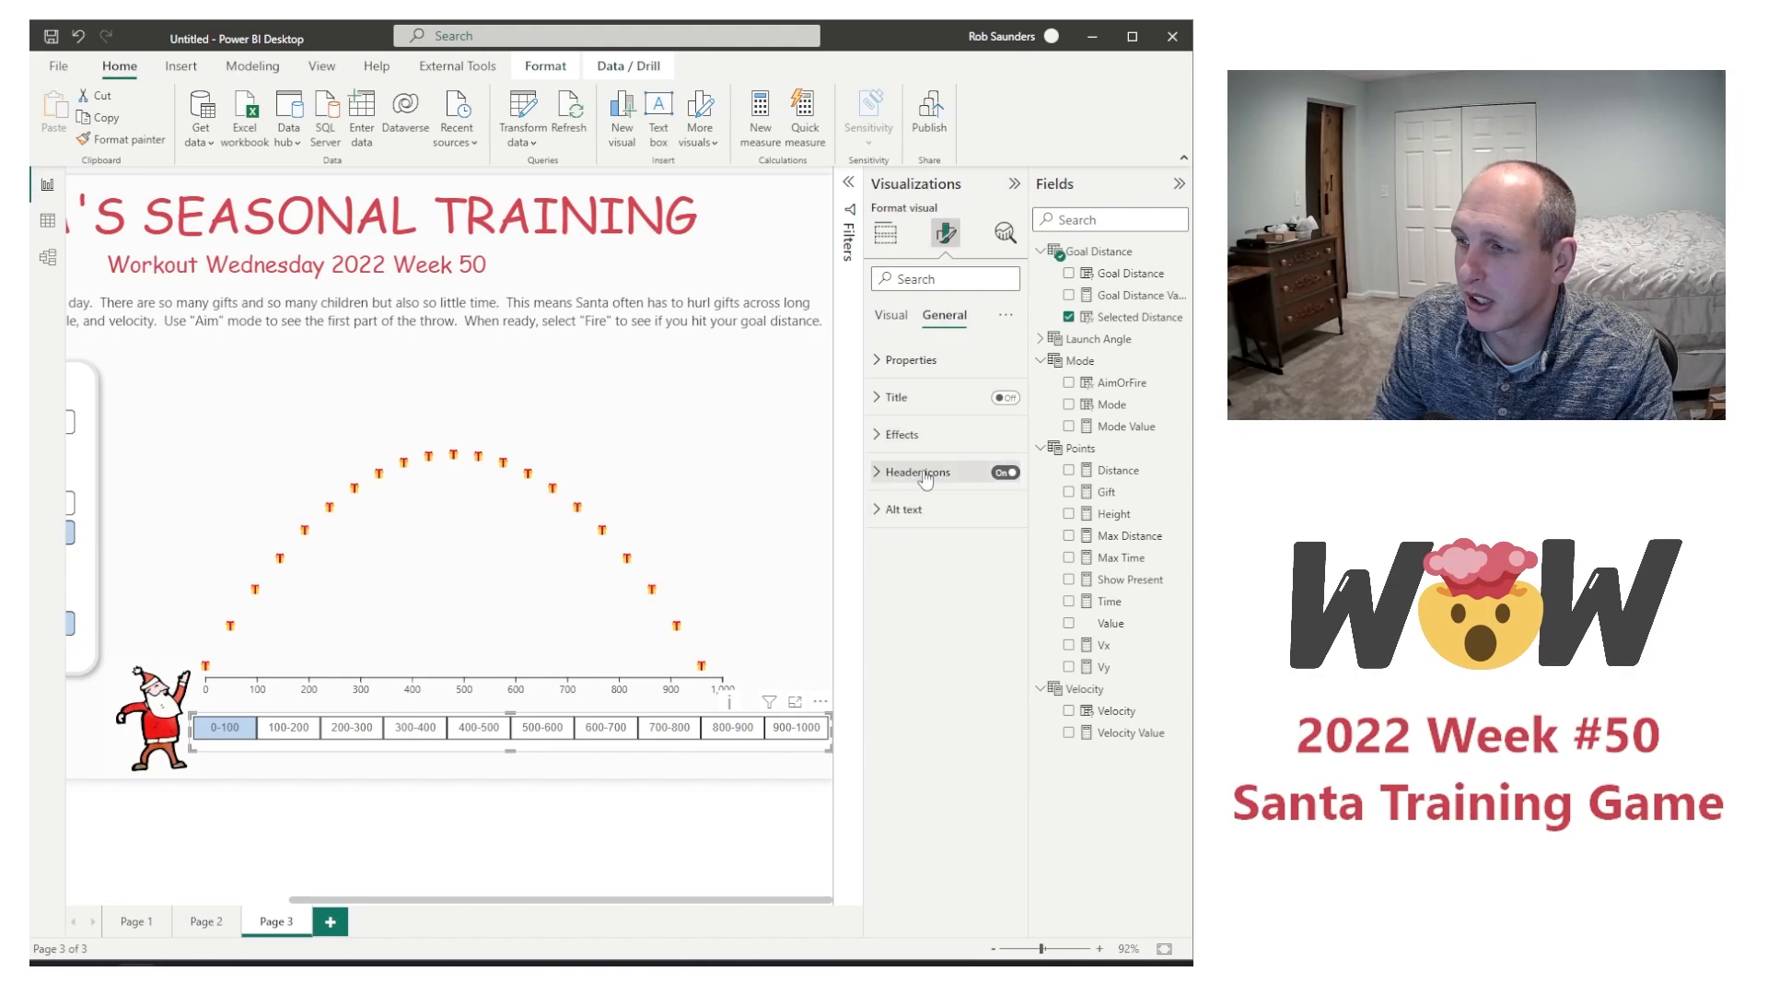
pyautogui.click(911, 361)
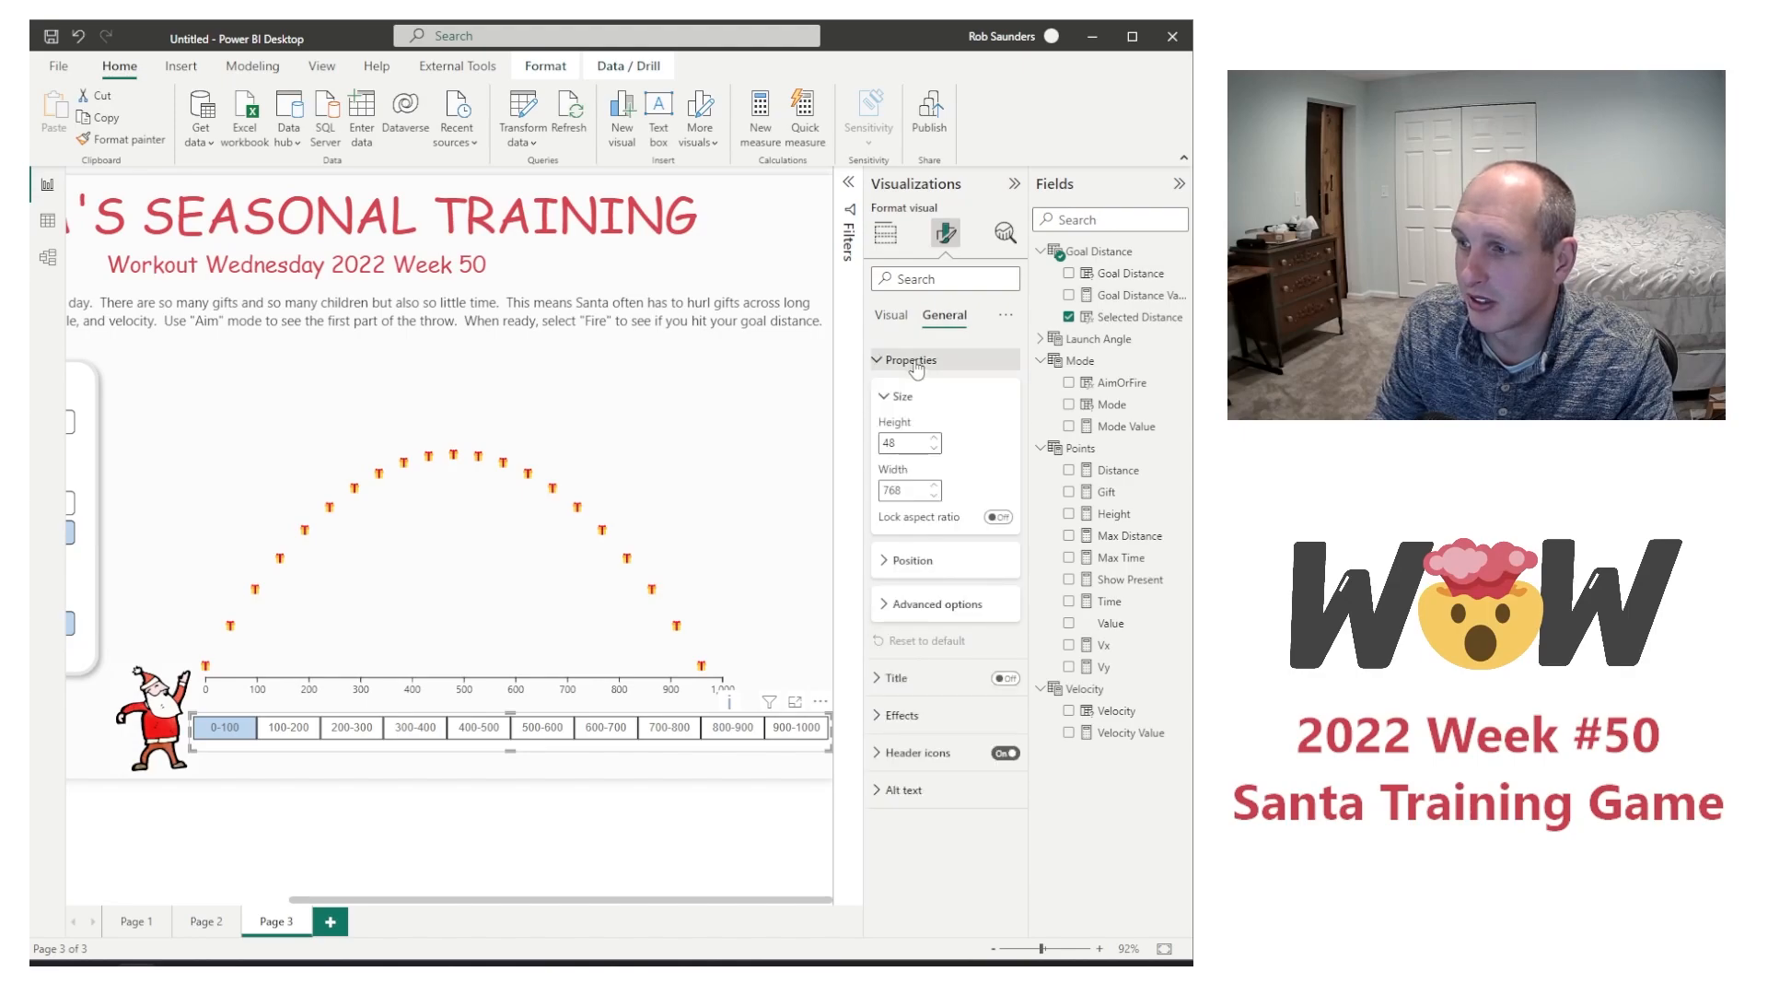
pyautogui.click(914, 361)
pyautogui.click(891, 314)
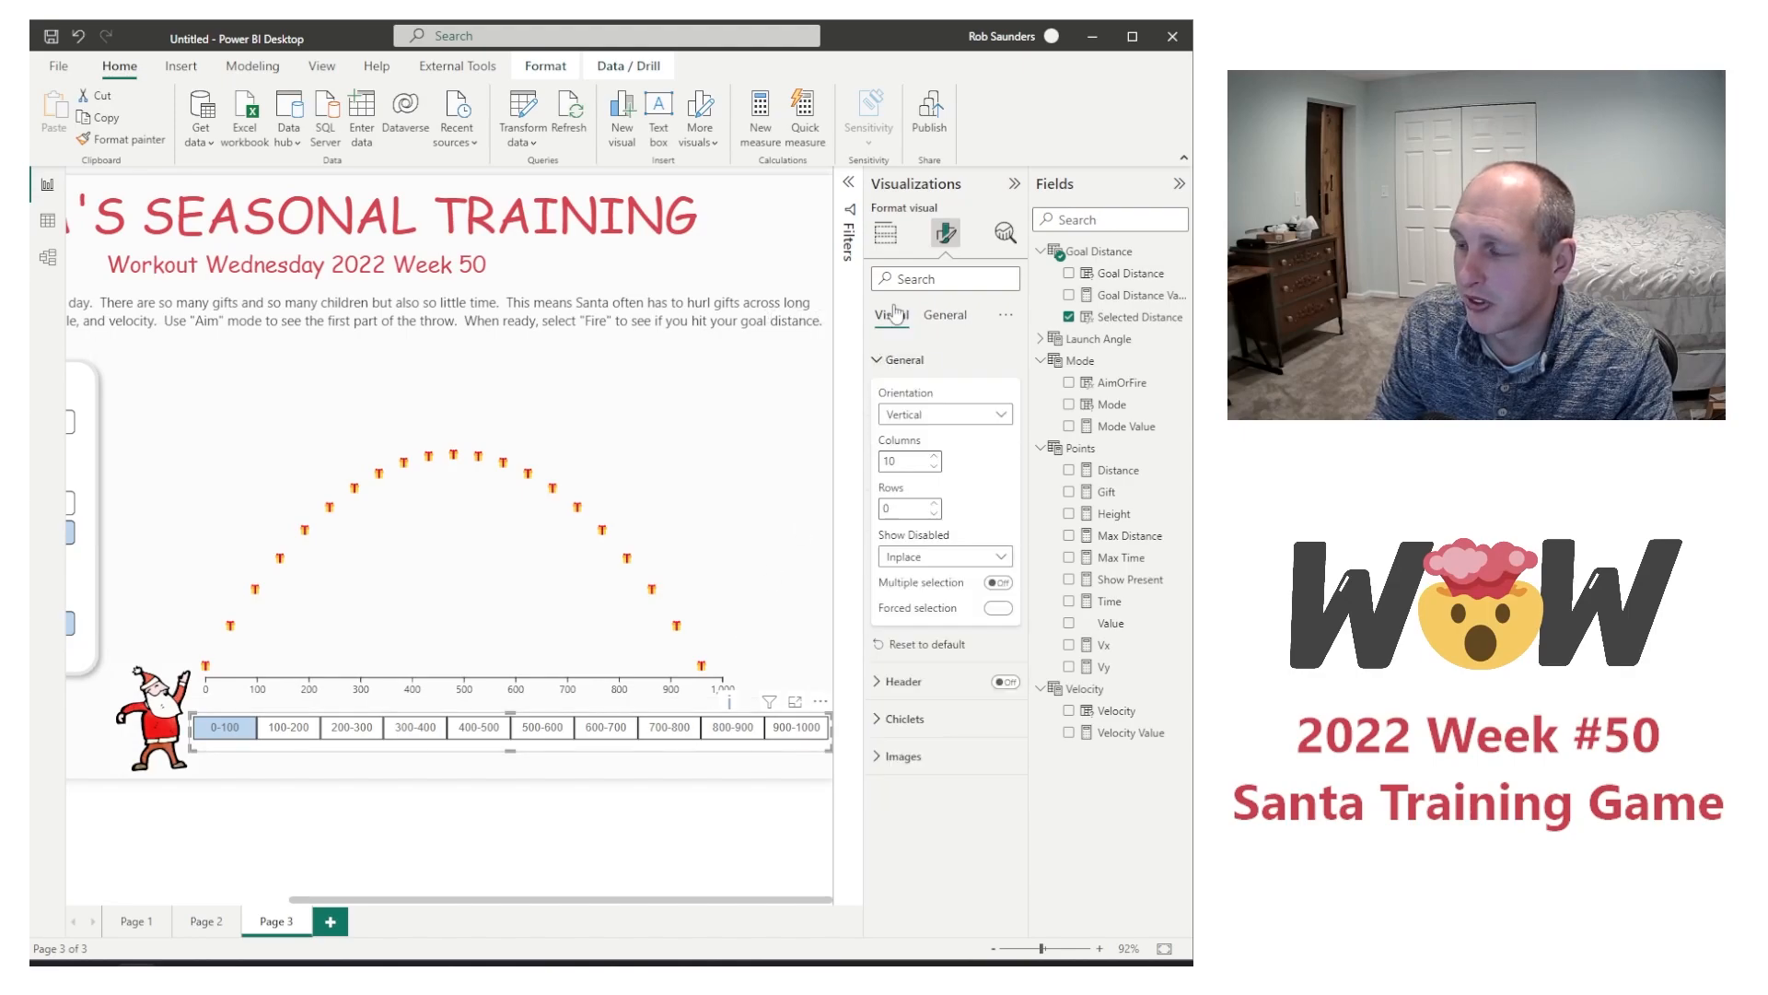
pyautogui.click(997, 608)
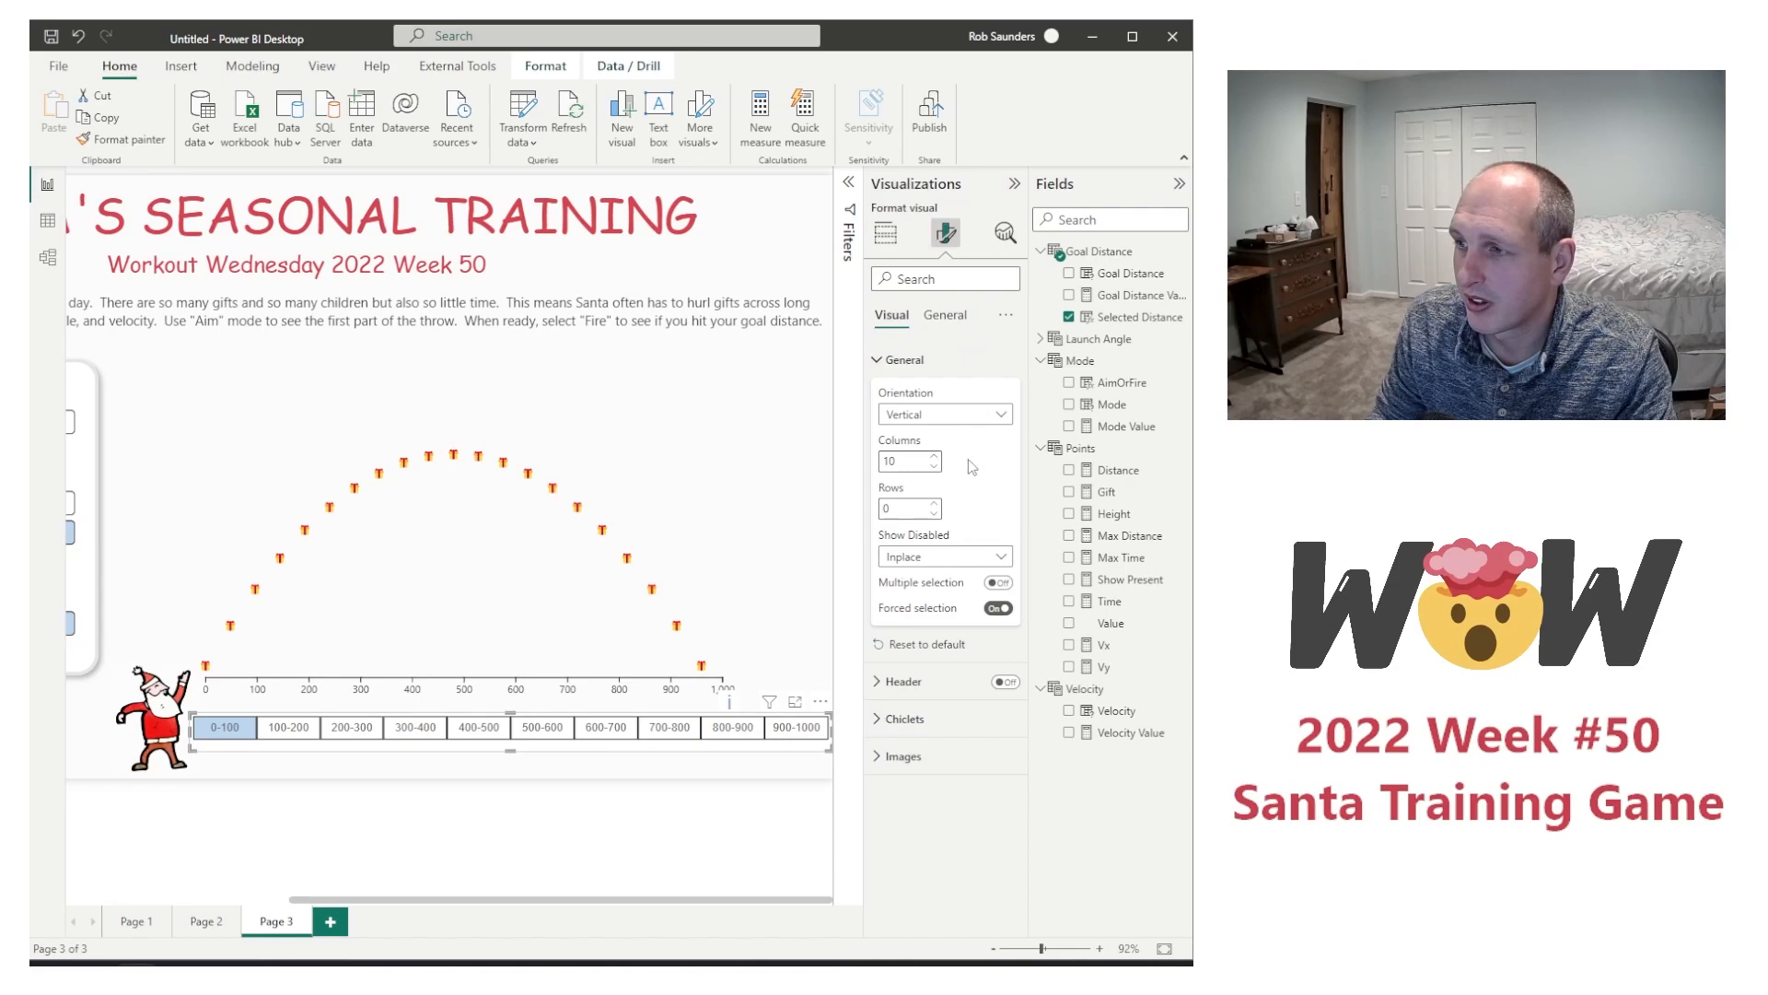
# Step: Set the distance slicer's chiclet text size to 9 pt and reposition the slicer directly beneath the chart's horizontal axis
pyautogui.click(919, 720)
pyautogui.scroll(-3, 939, 682)
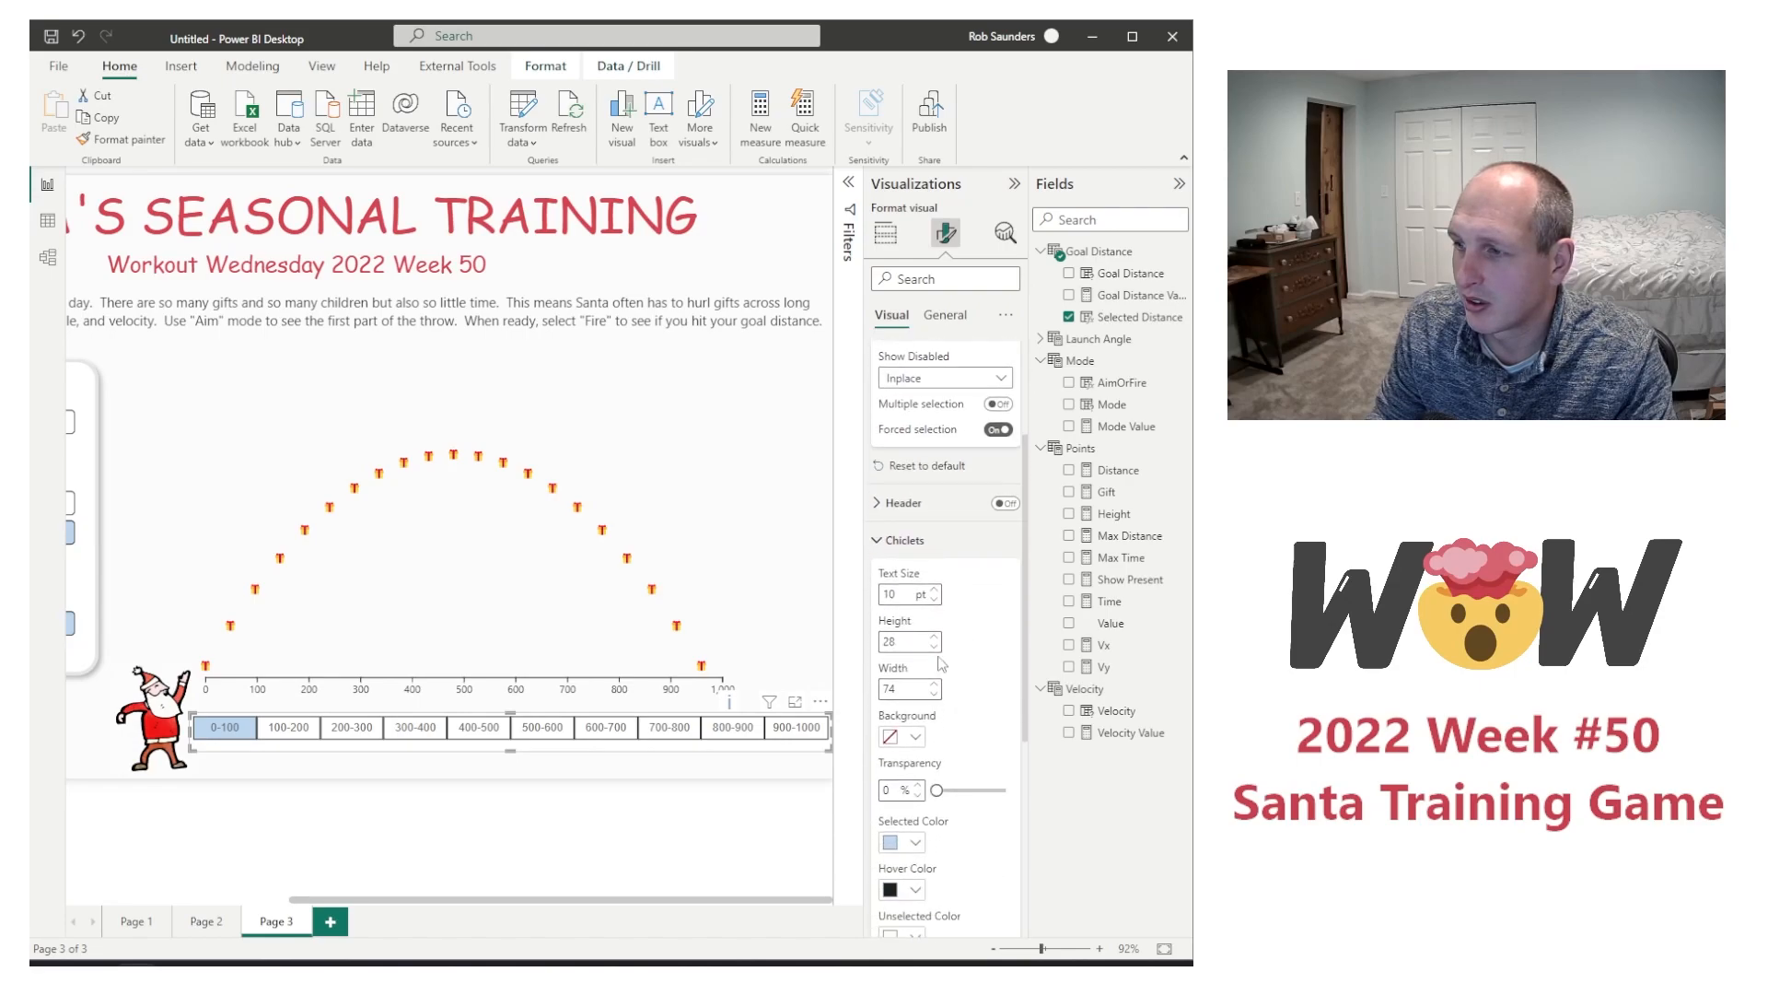
pyautogui.click(935, 599)
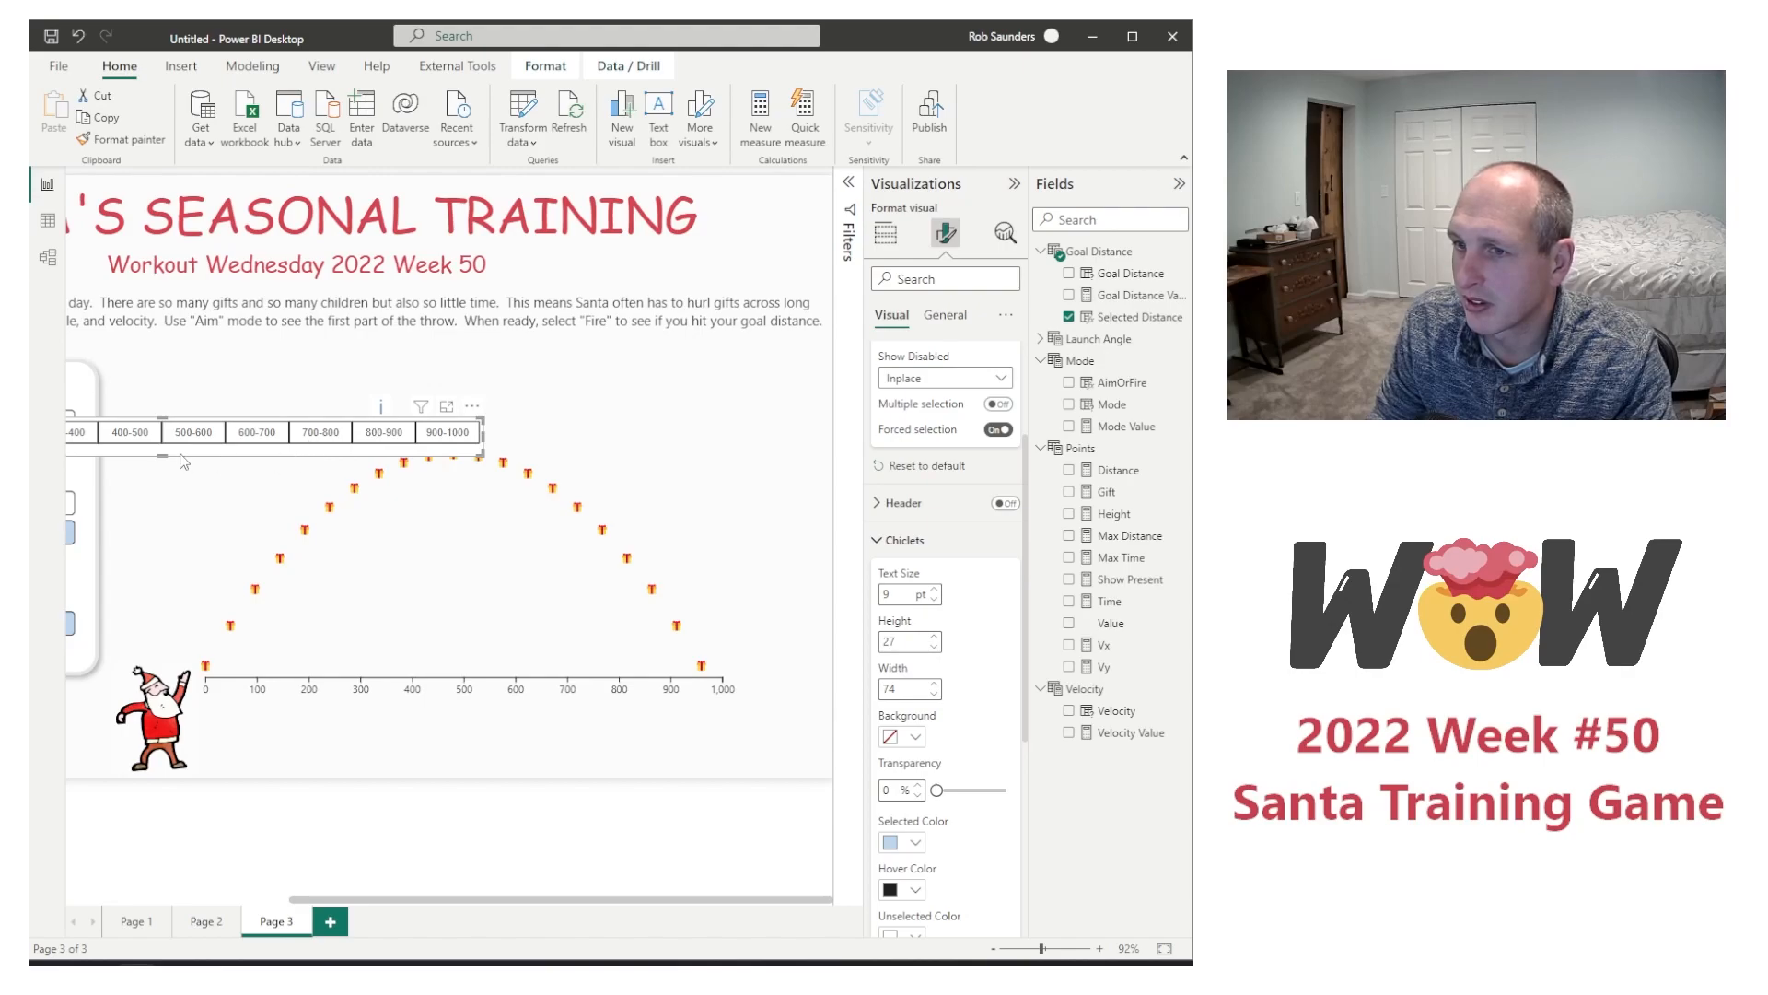
pyautogui.moveTo(184, 461); pyautogui.dragTo(612, 748)
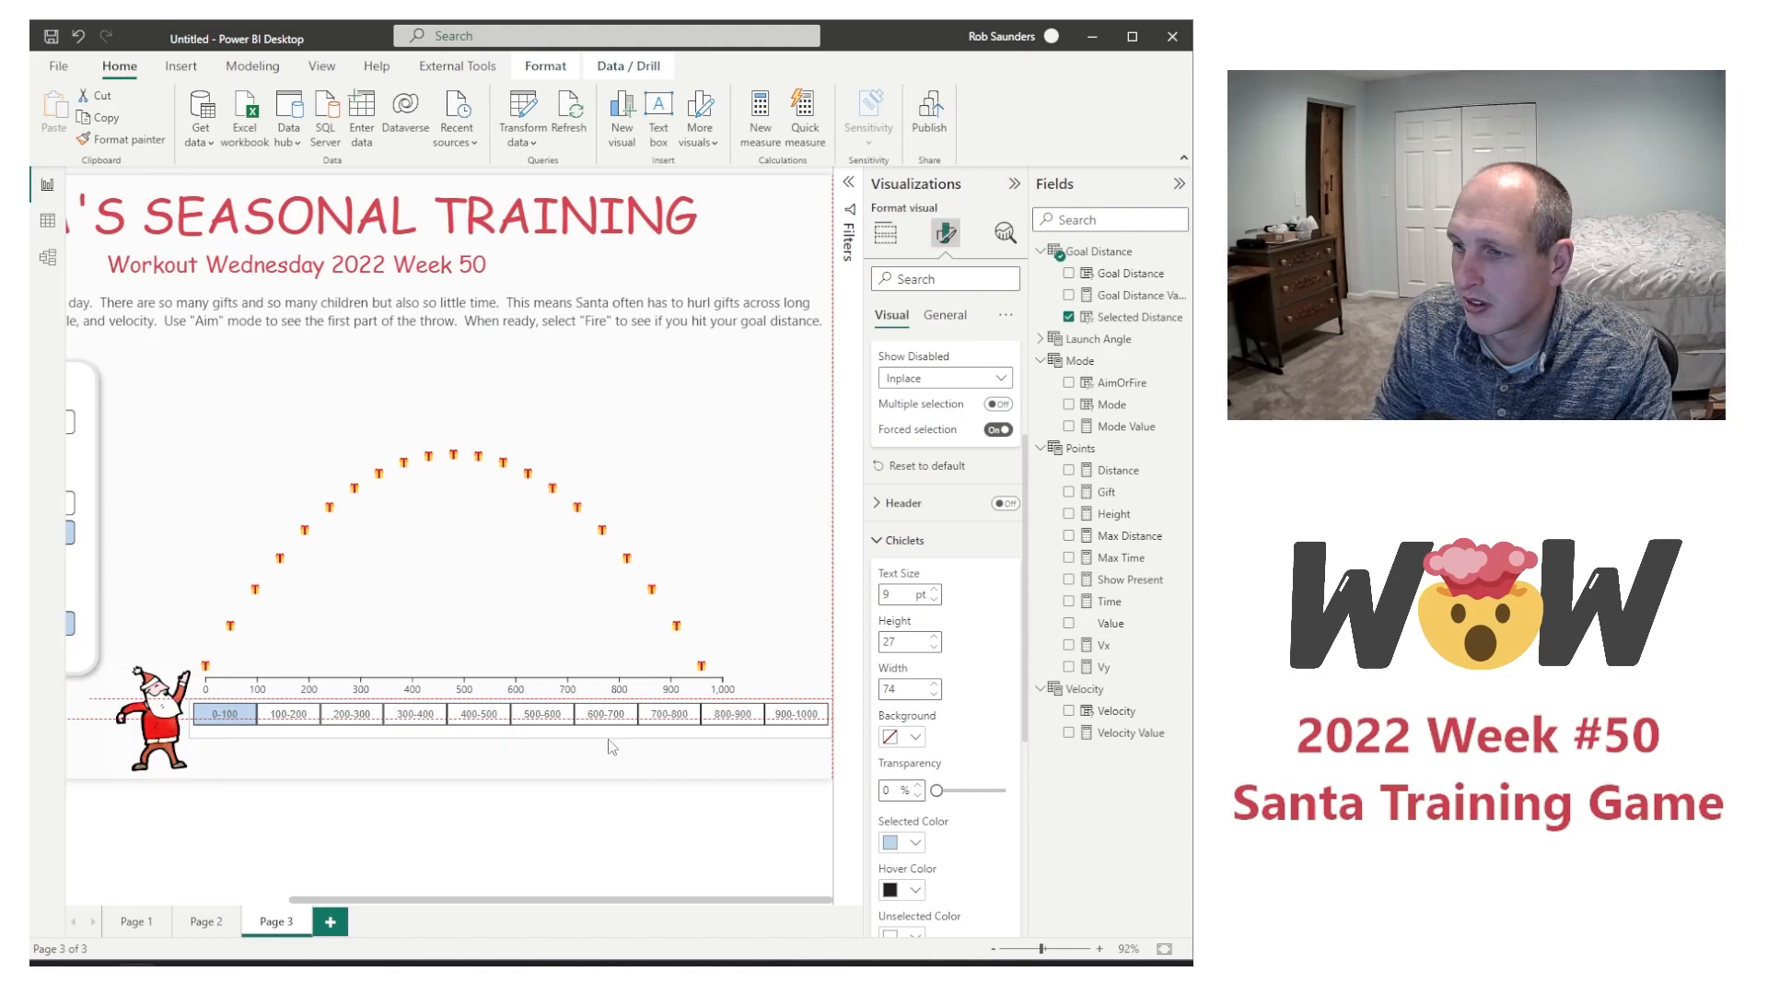
# Step: Enlarge the flight chart upward and pull its left edge inward so the axis starts beside Santa's raised hand
pyautogui.click(533, 632)
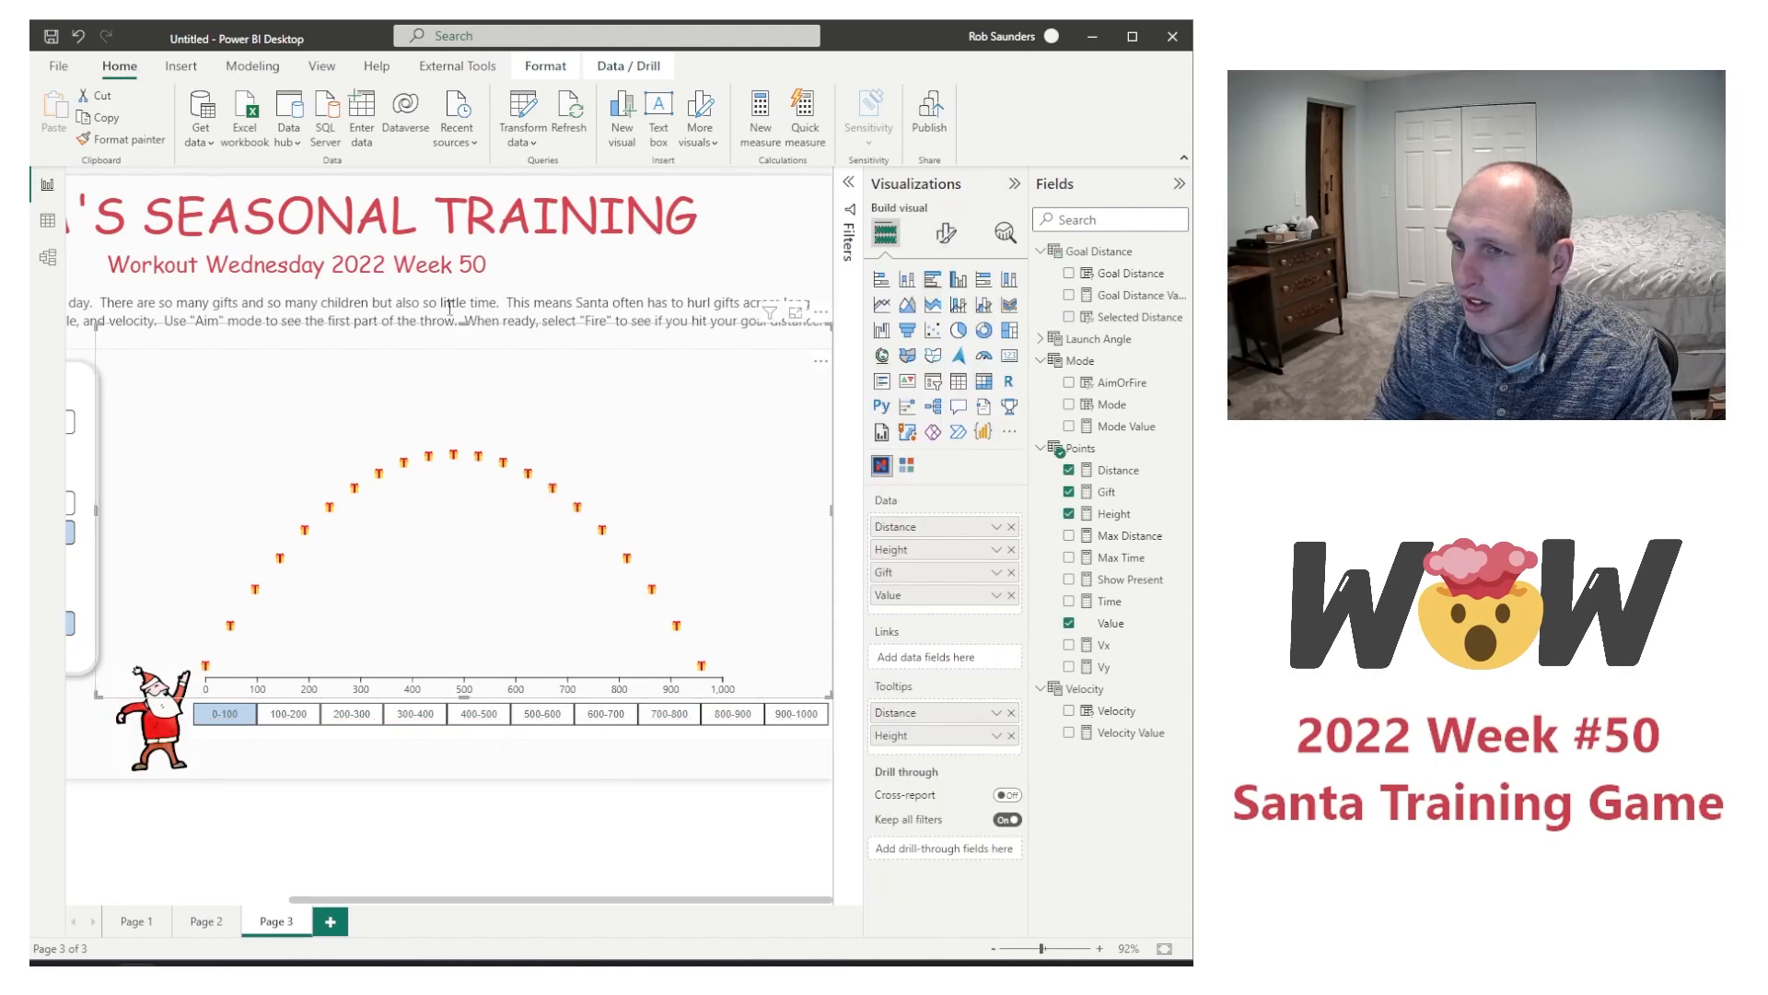
pyautogui.moveTo(475, 326); pyautogui.dragTo(475, 256)
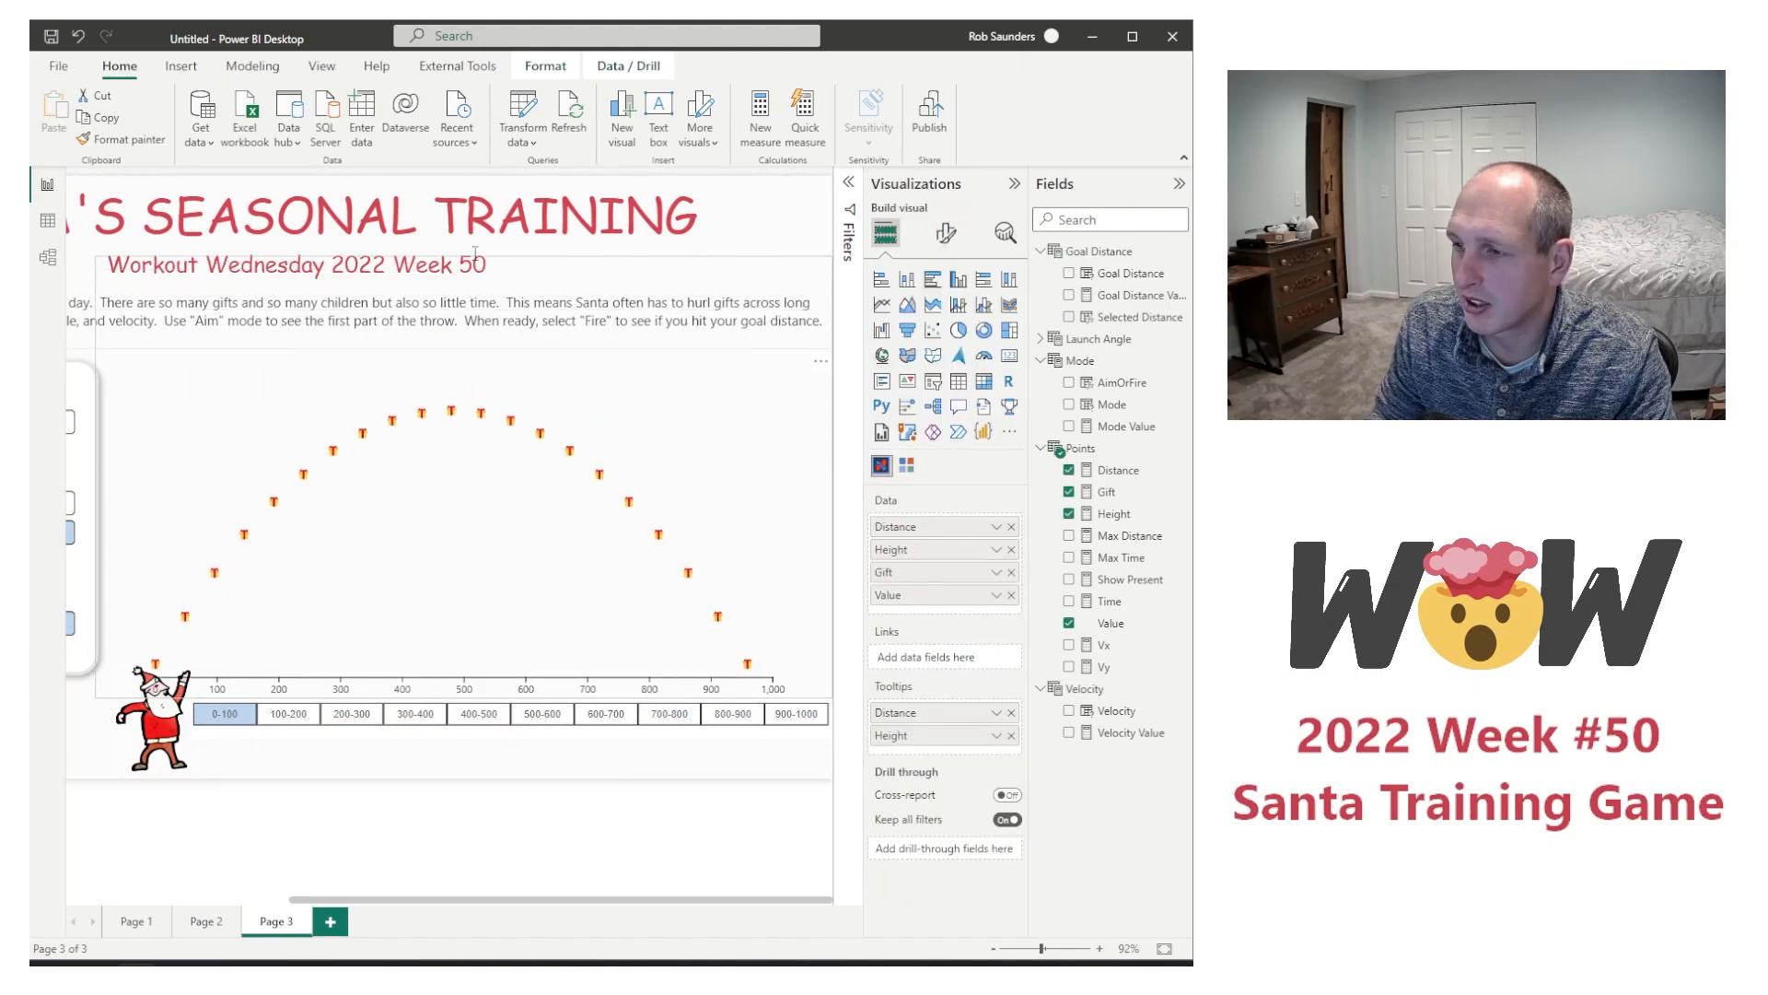
pyautogui.moveTo(99, 492); pyautogui.dragTo(173, 501)
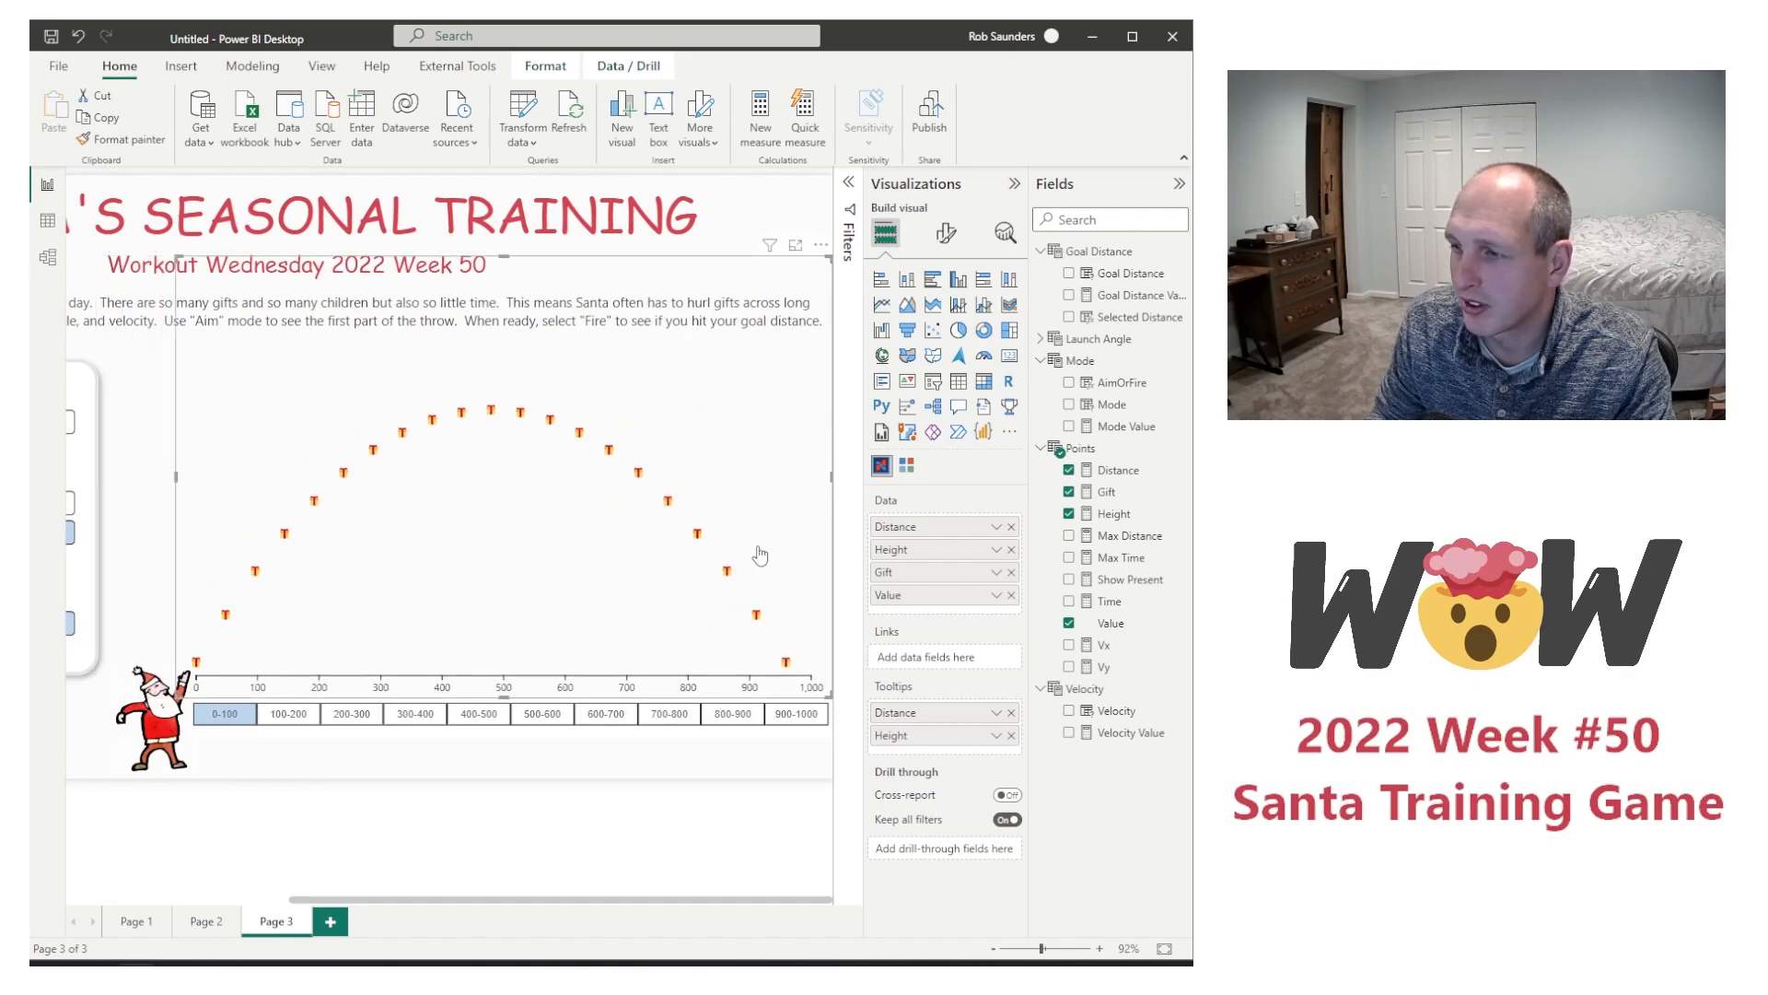
# Step: Narrow the distance slicer so its 900-1000 chiclet ends at the chart axis's 1,000 mark
pyautogui.click(833, 730)
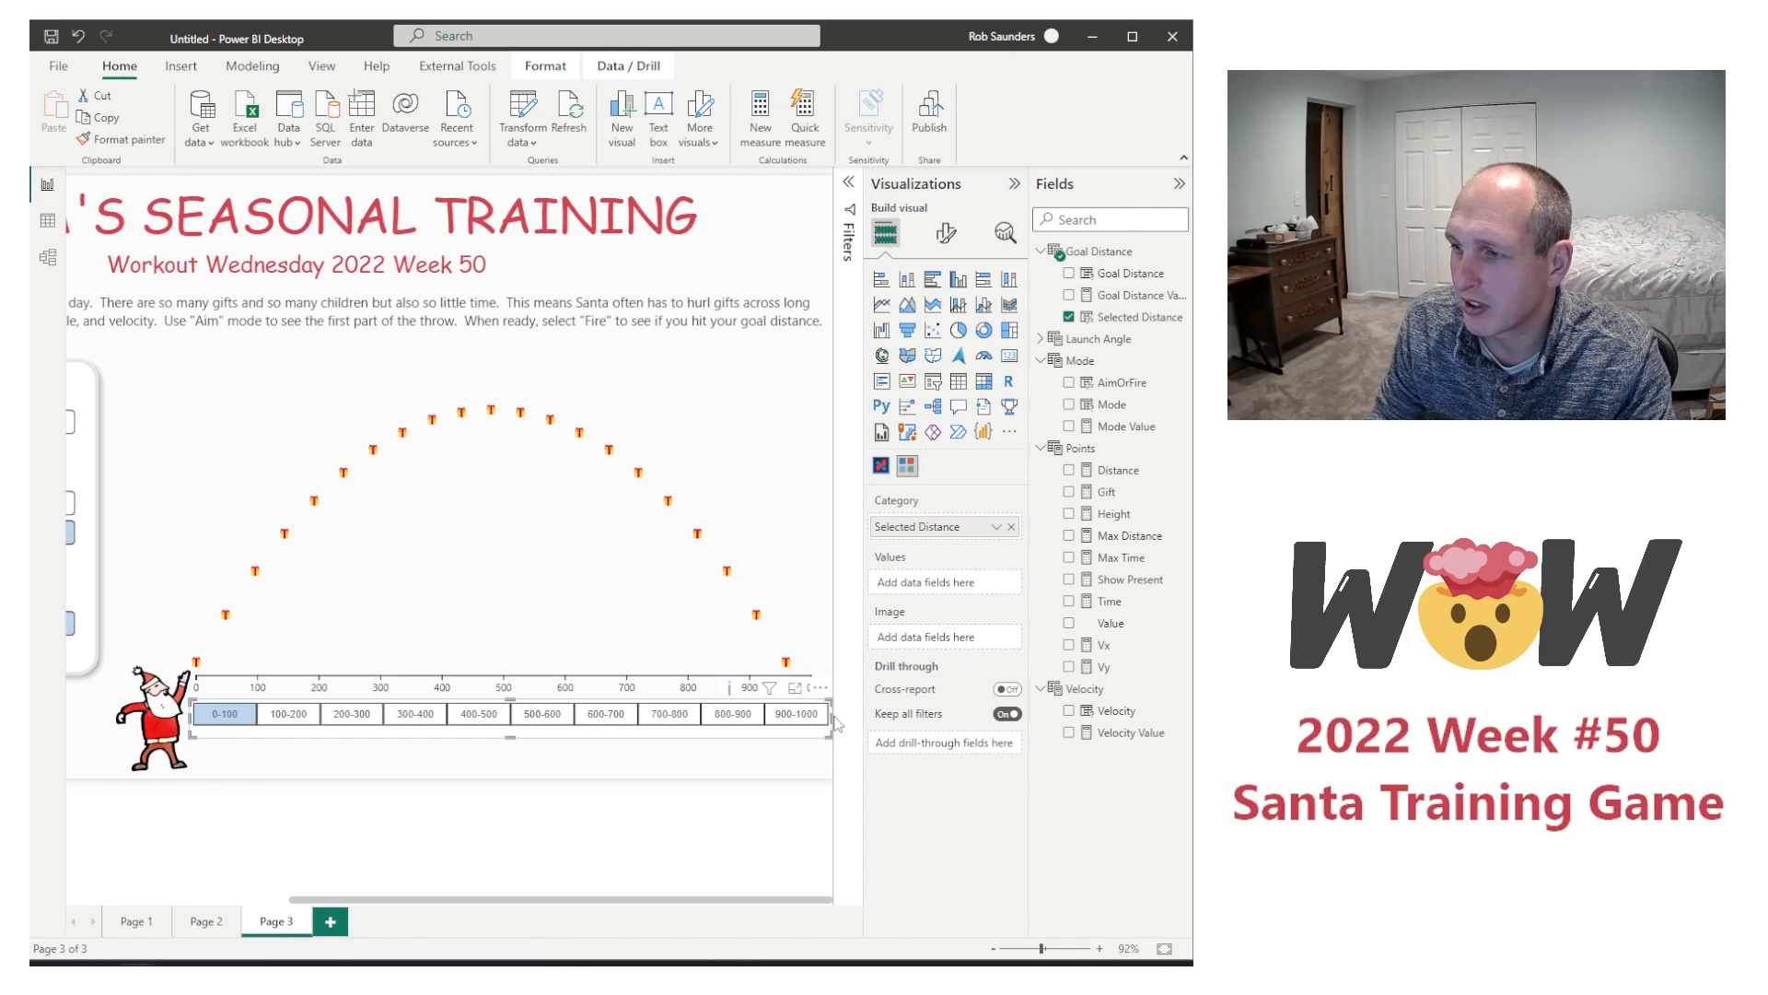
pyautogui.moveTo(830, 714); pyautogui.dragTo(817, 717)
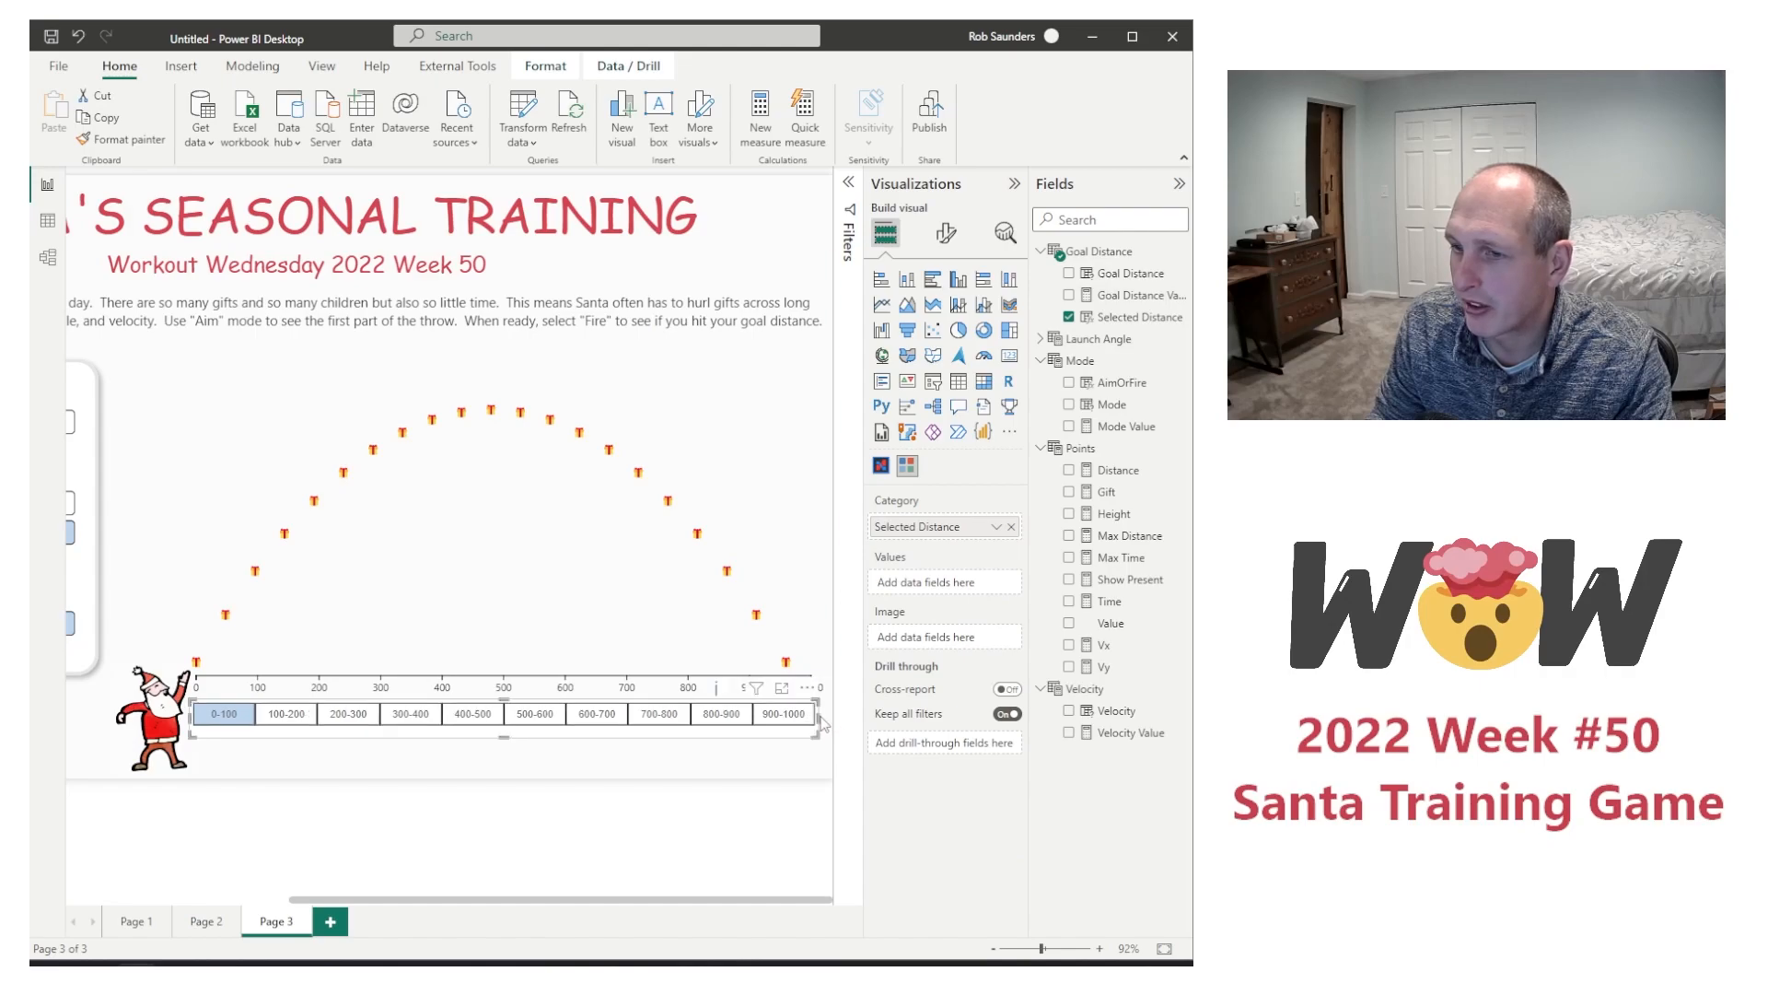
pyautogui.click(552, 795)
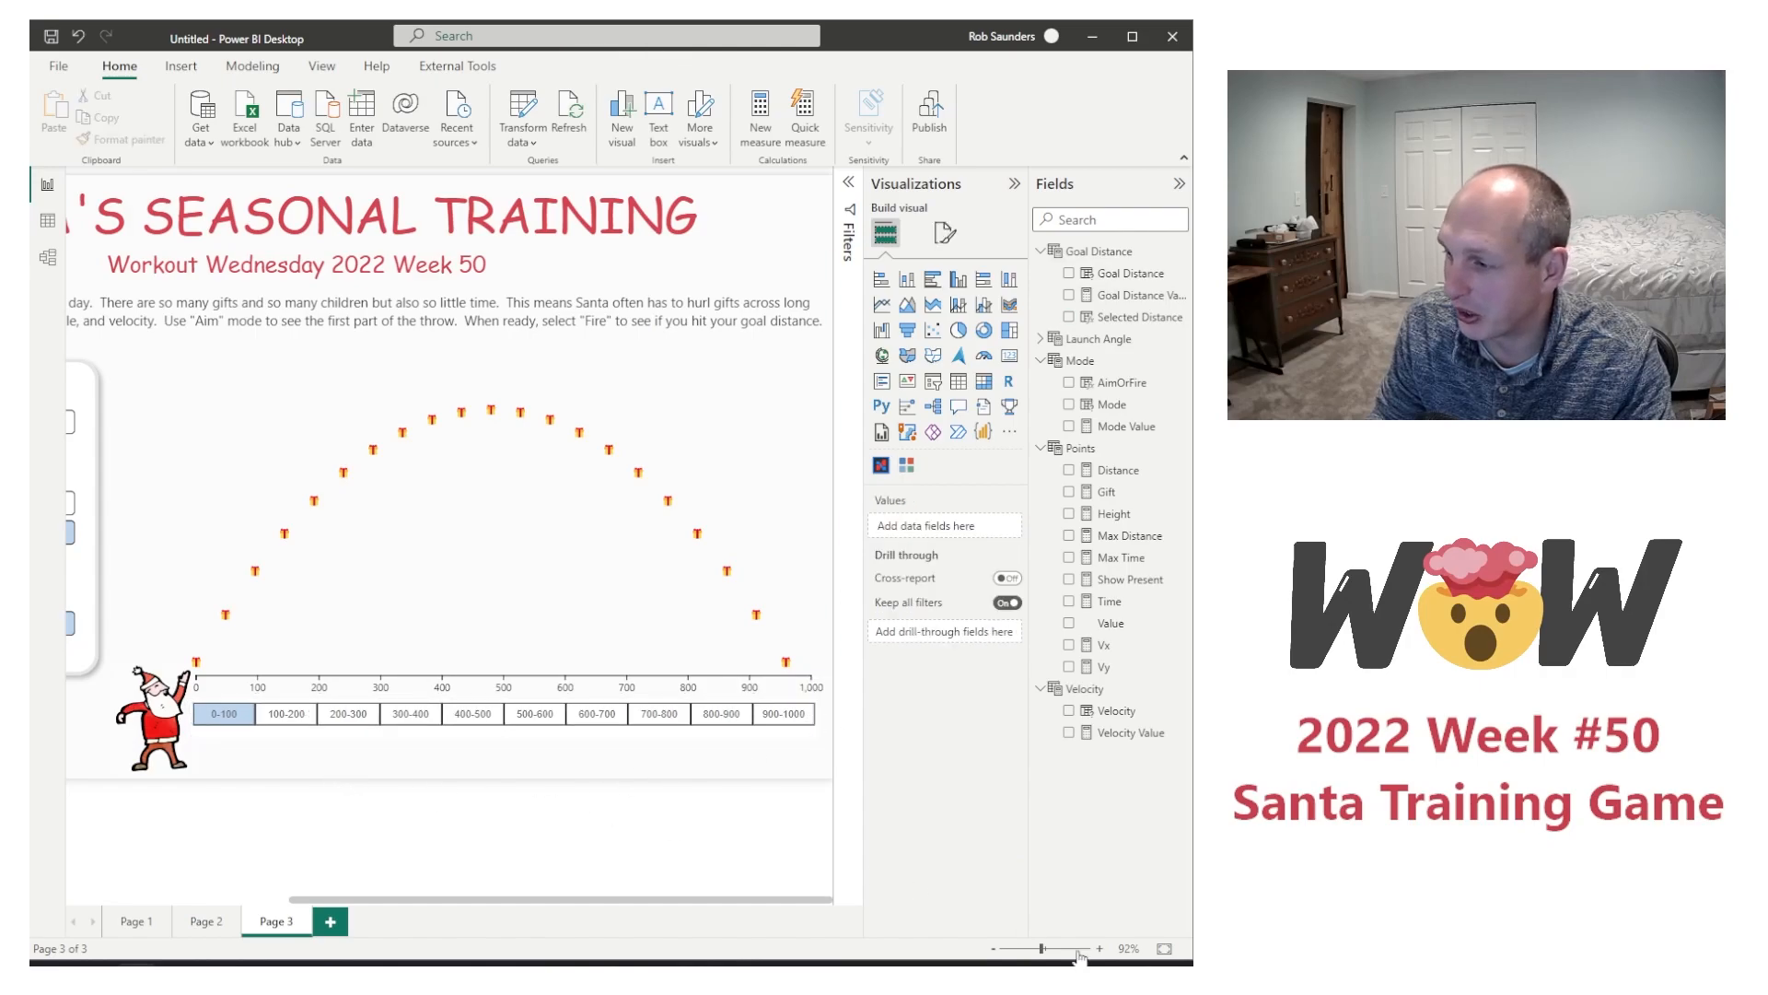
# Step: Set the distance slicer's width to 749 to fine-tune its end against the axis's 1,000 mark
pyautogui.moveTo(1075, 956); pyautogui.dragTo(1081, 958)
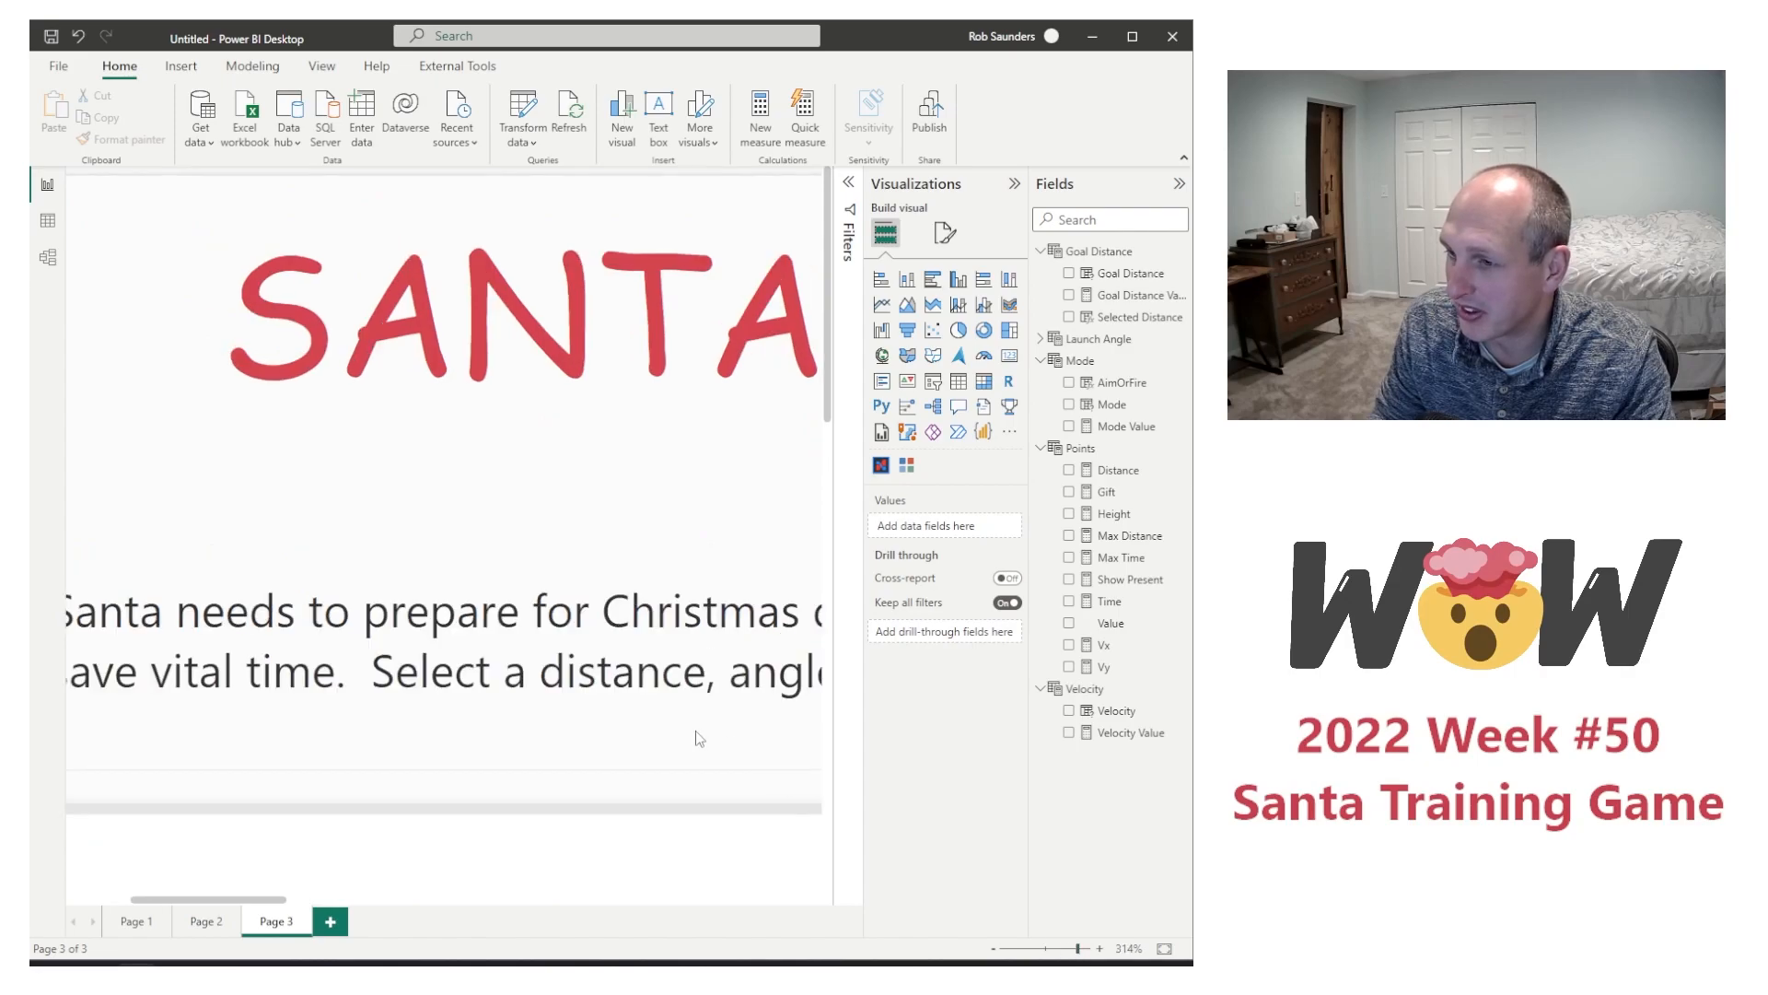
pyautogui.scroll(-5, 699, 737)
pyautogui.moveTo(226, 899); pyautogui.dragTo(717, 913)
pyautogui.scroll(-5, 575, 852)
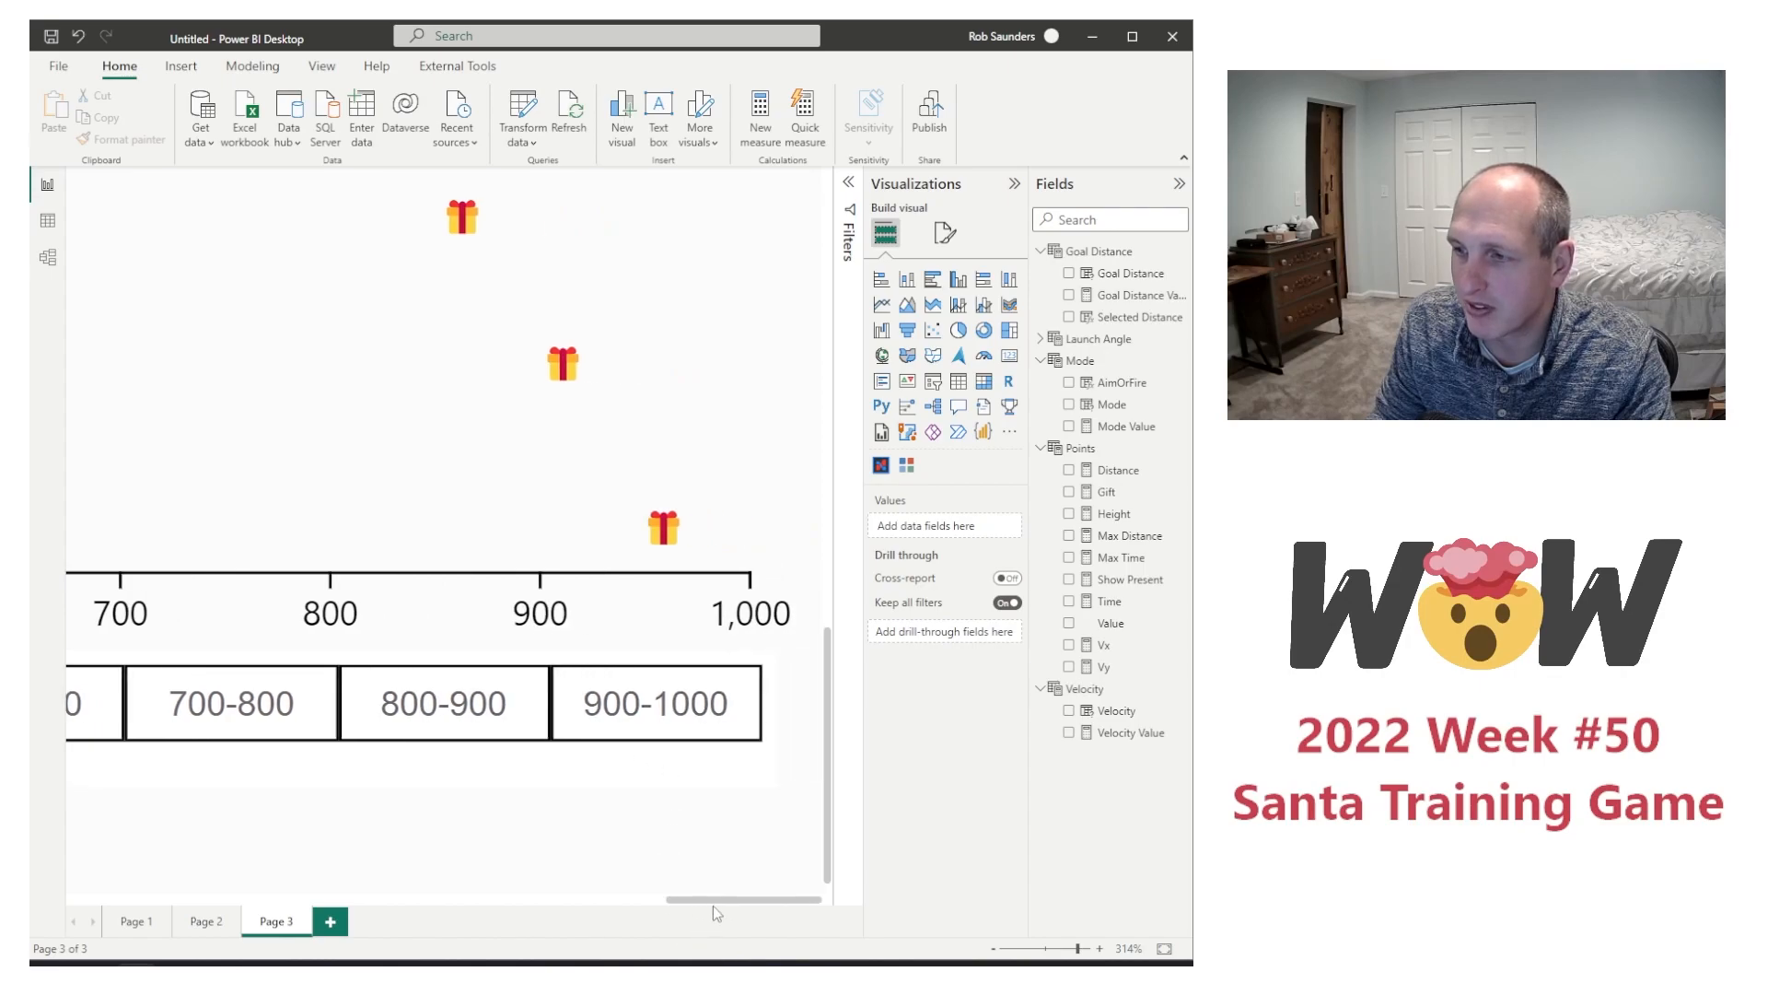
pyautogui.click(772, 746)
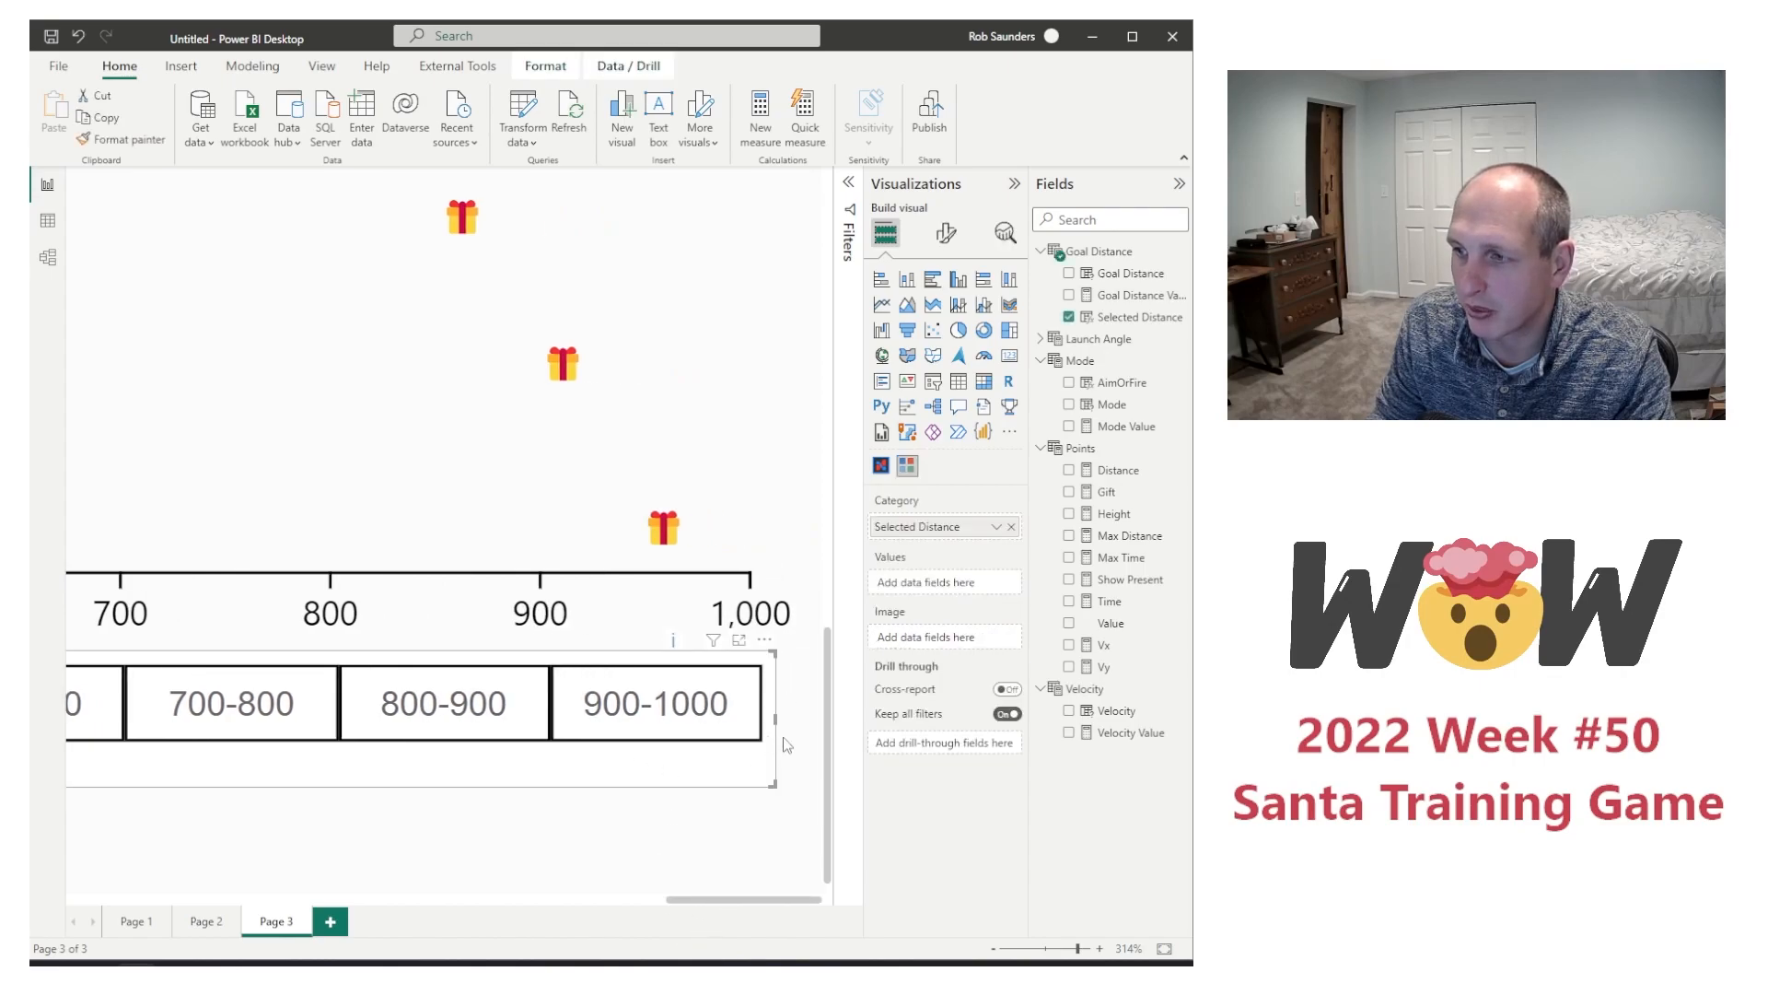
pyautogui.click(941, 237)
pyautogui.click(944, 315)
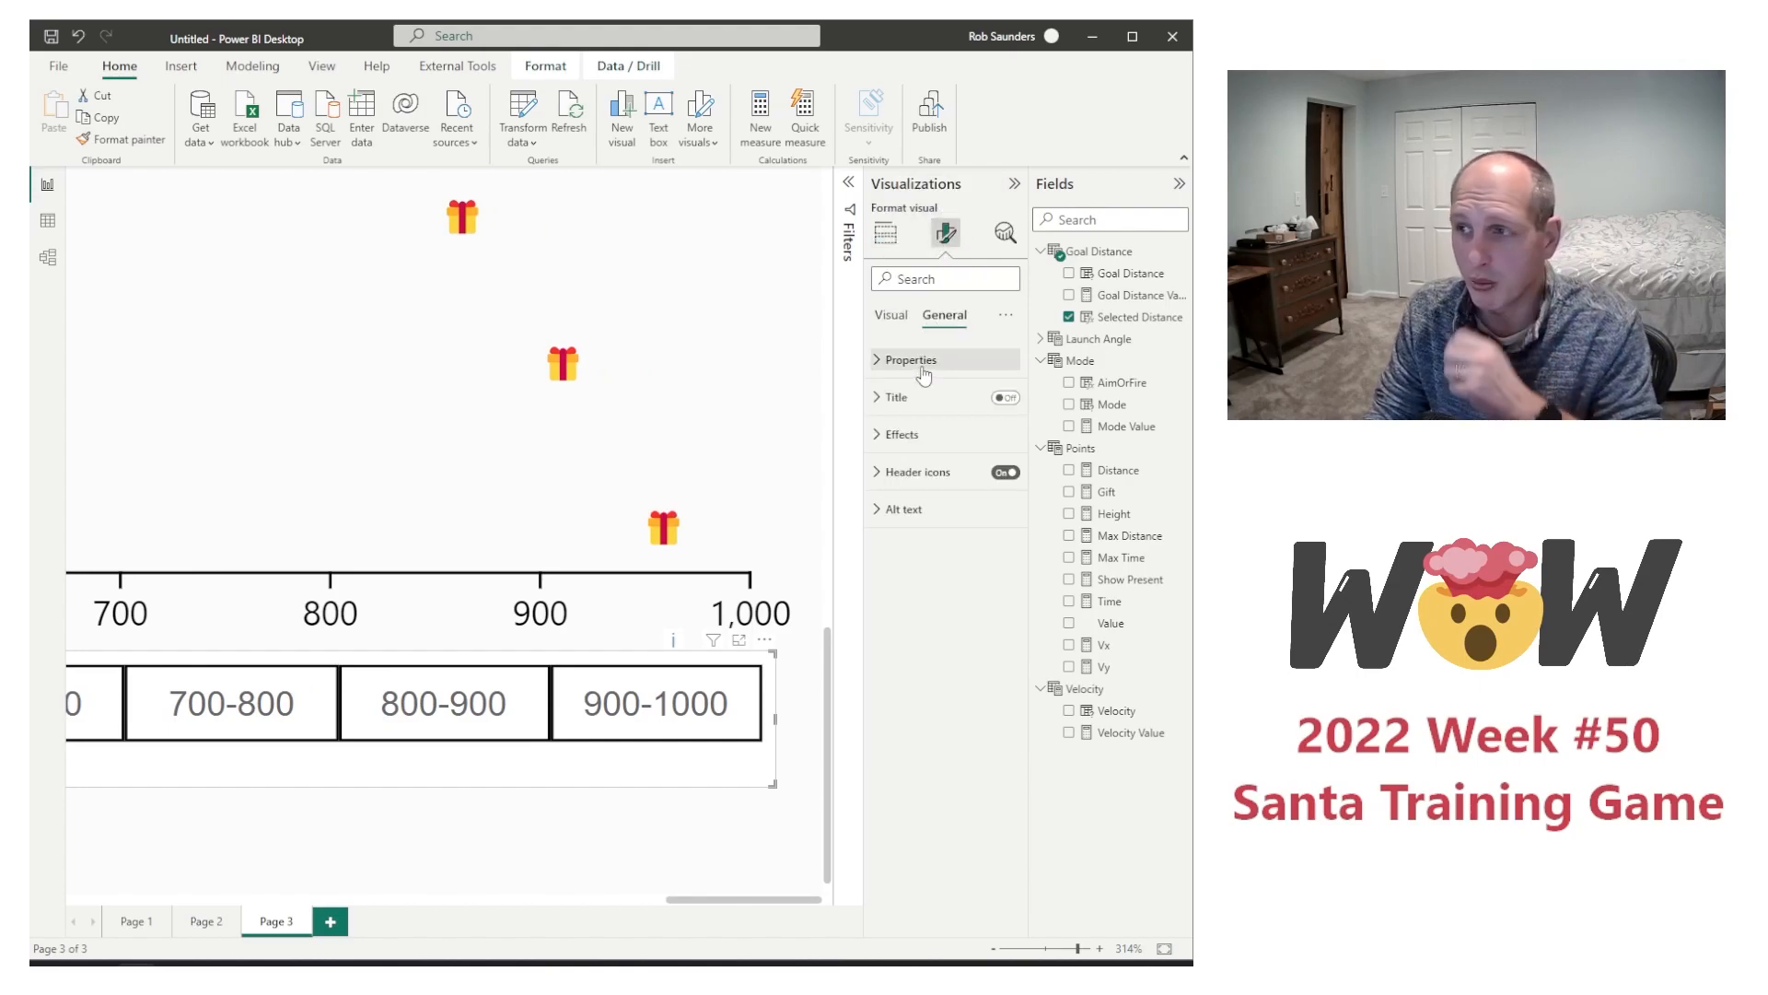
pyautogui.click(912, 360)
pyautogui.click(934, 496)
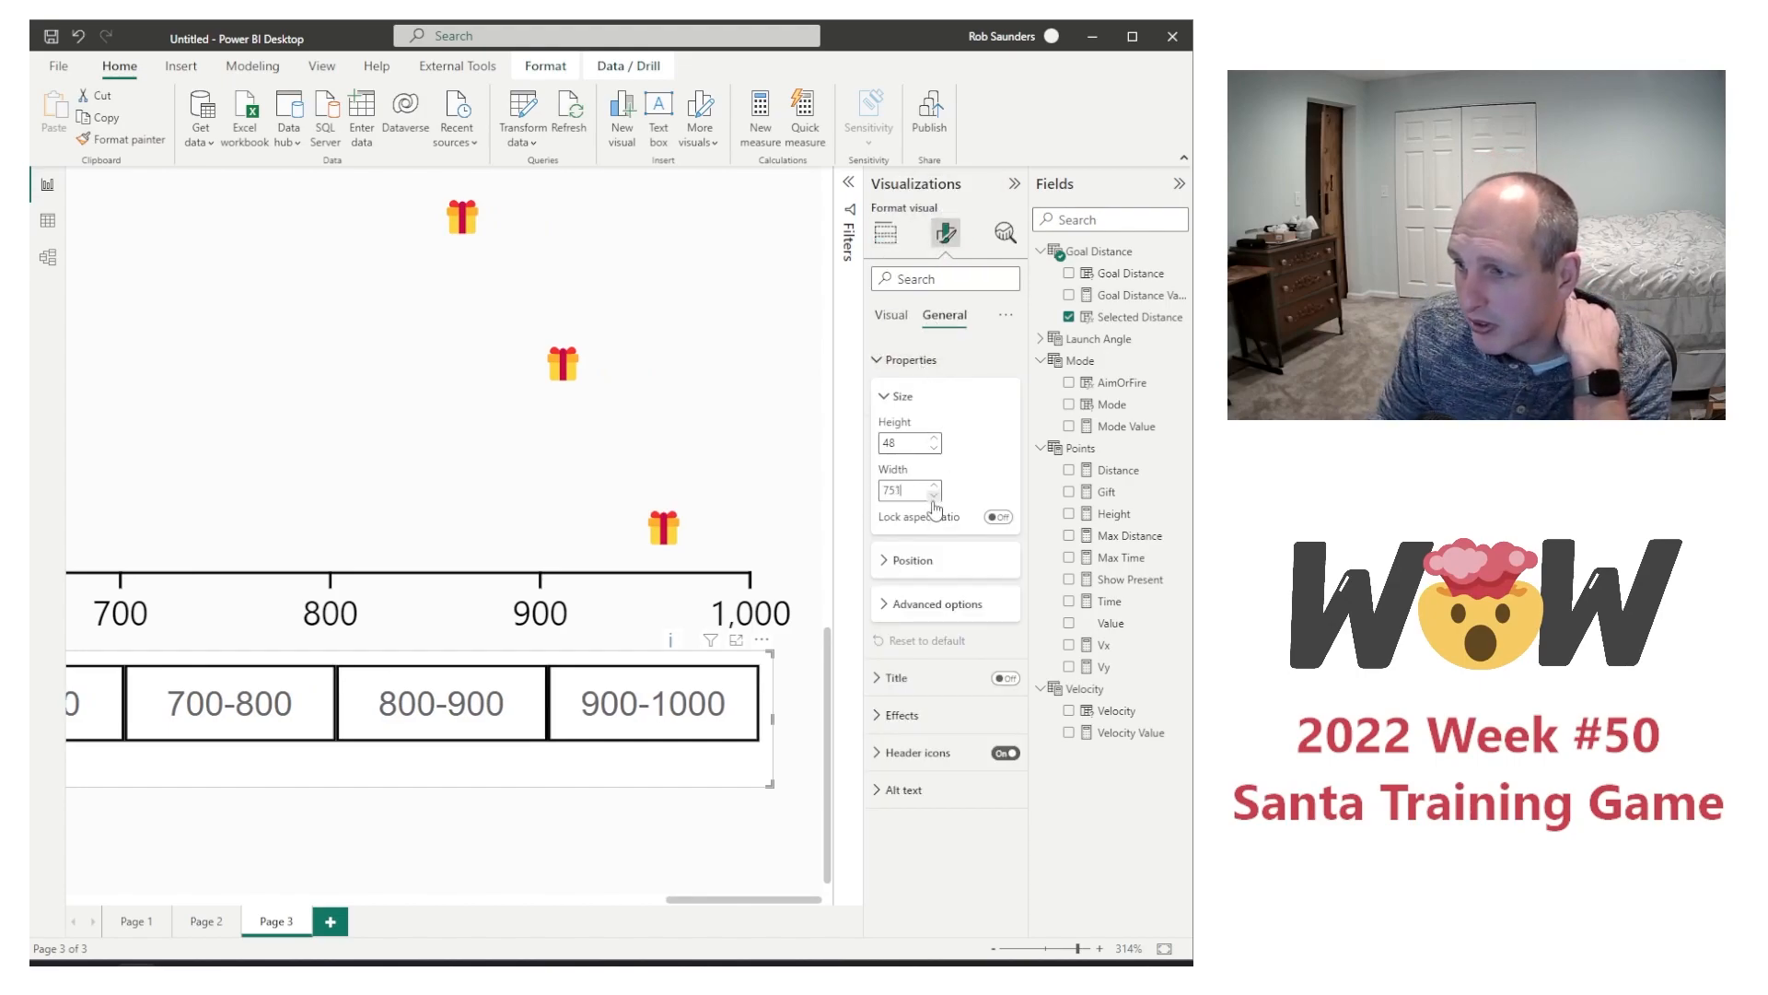
pyautogui.click(934, 495)
pyautogui.click(933, 501)
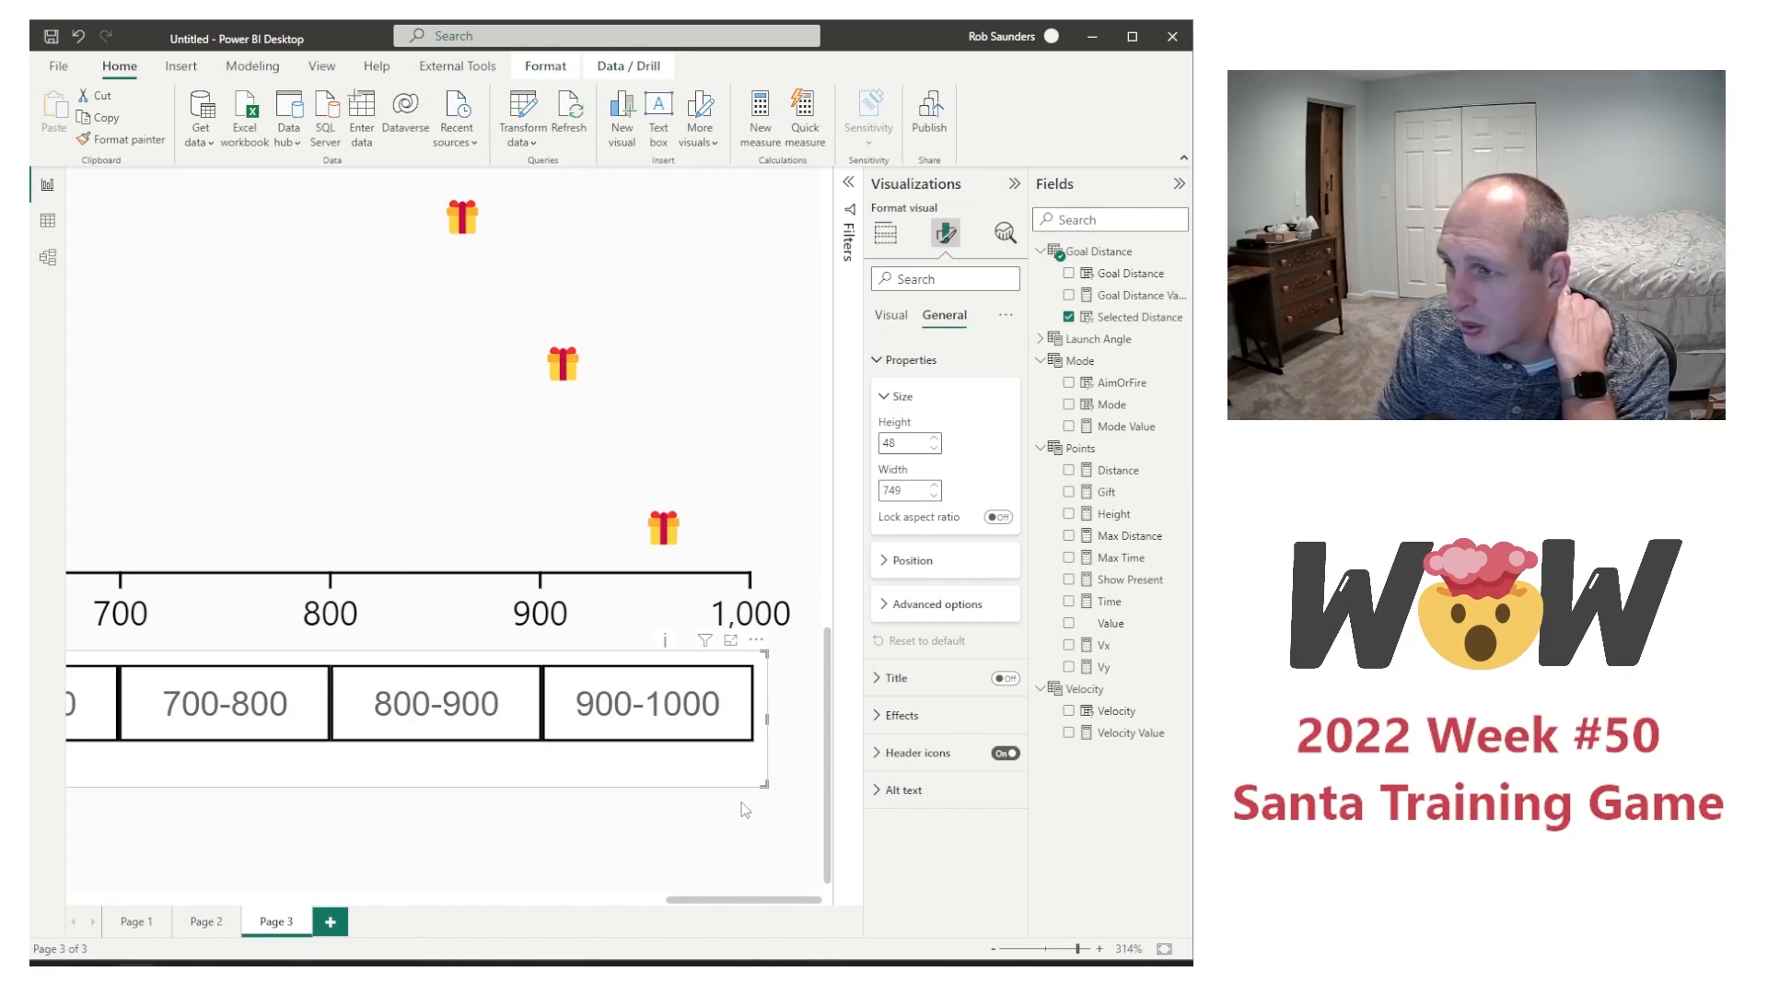
# Step: Set the distance slicer's horizontal position to 515 so the 0-100 chiclet starts at the axis's 0 mark
pyautogui.moveTo(726, 899); pyautogui.dragTo(423, 902)
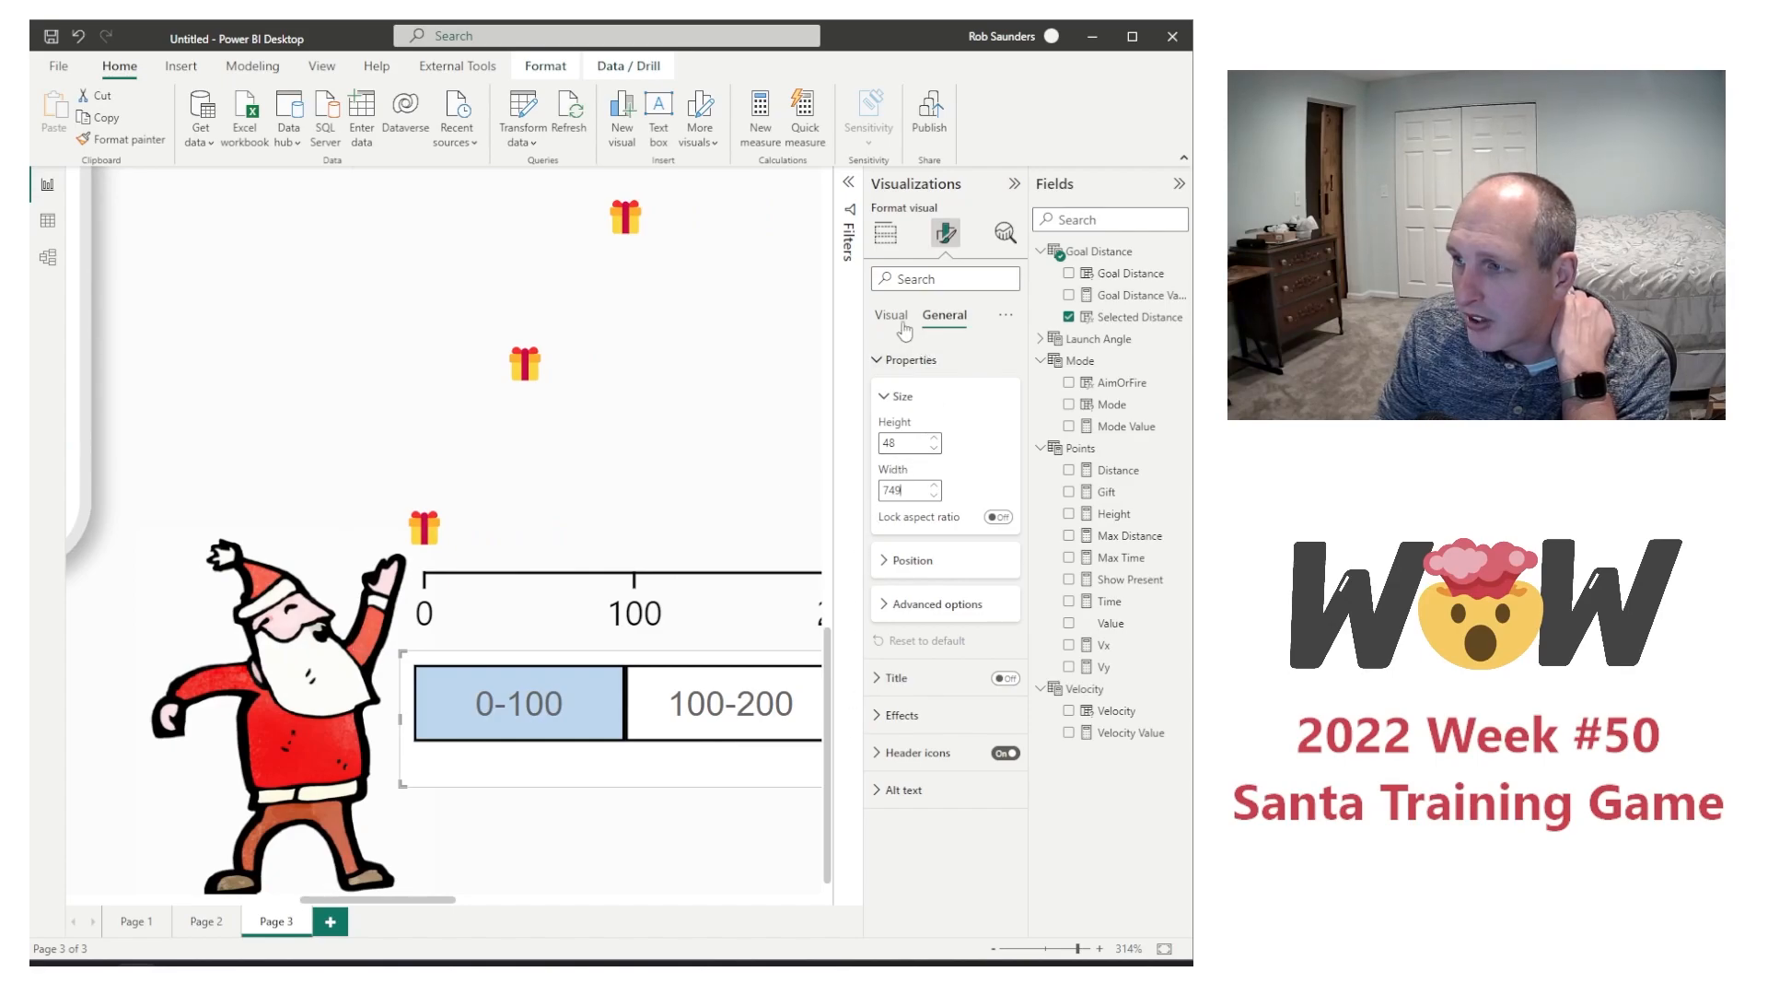
pyautogui.click(907, 563)
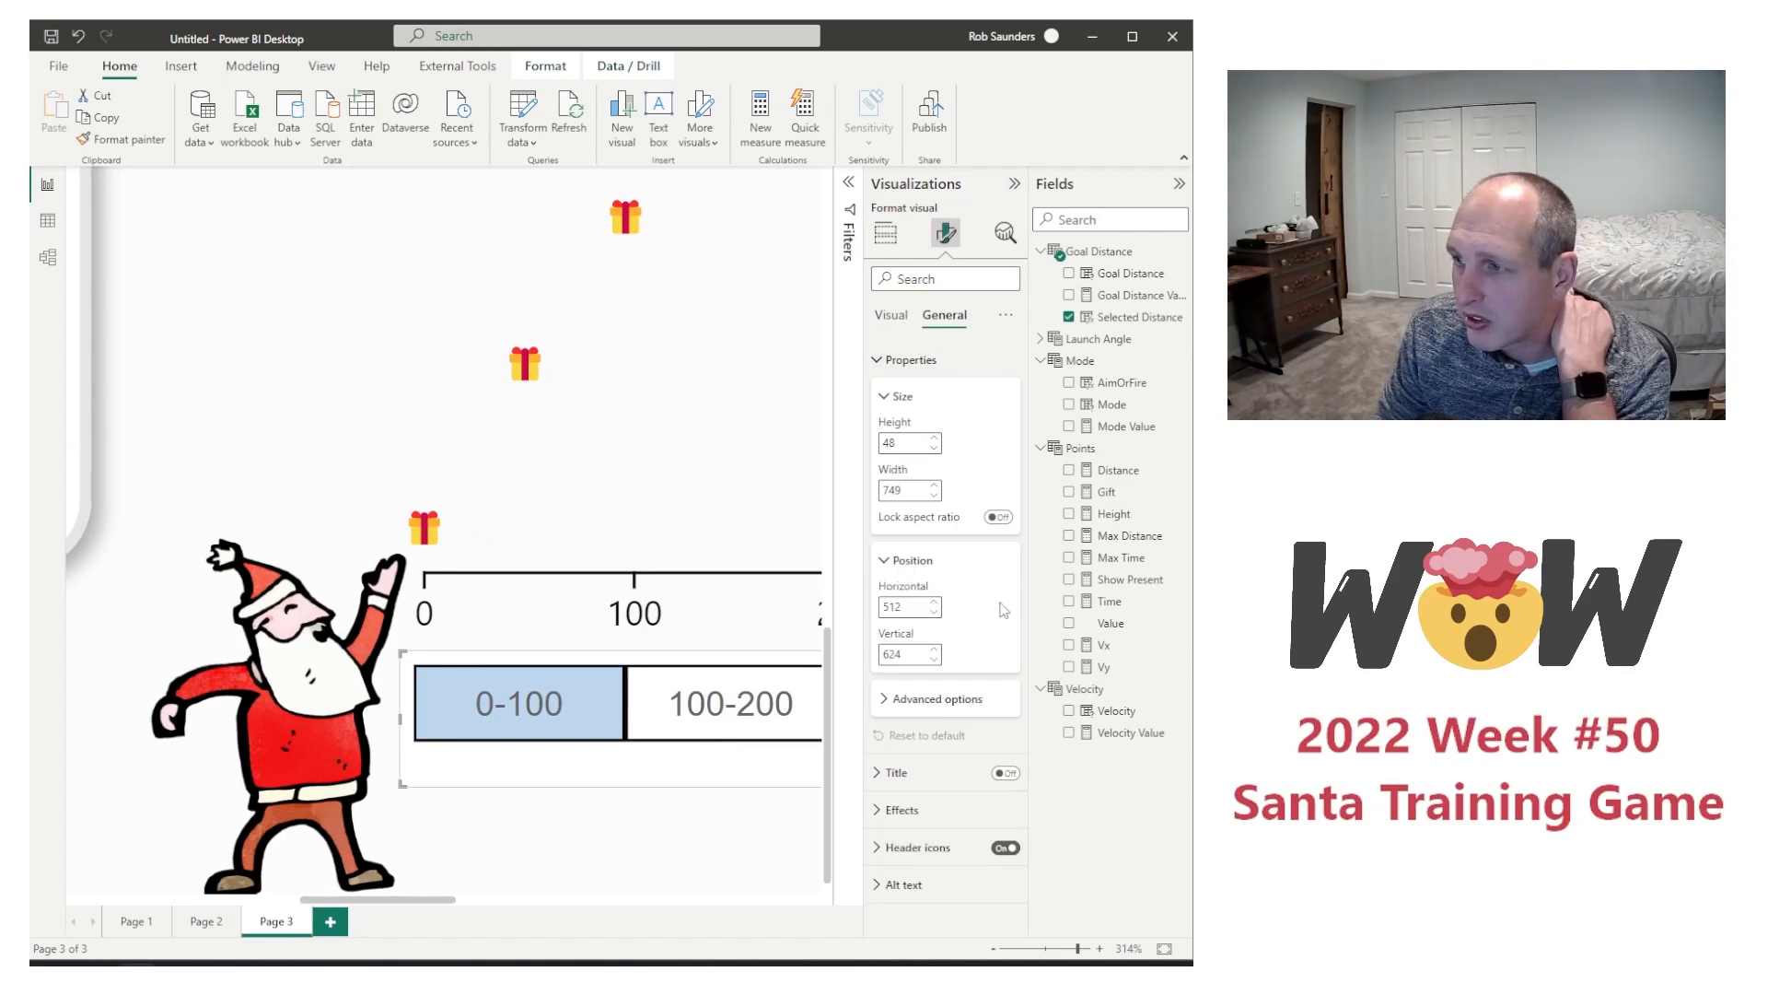
pyautogui.click(934, 601)
pyautogui.click(936, 600)
pyautogui.click(936, 601)
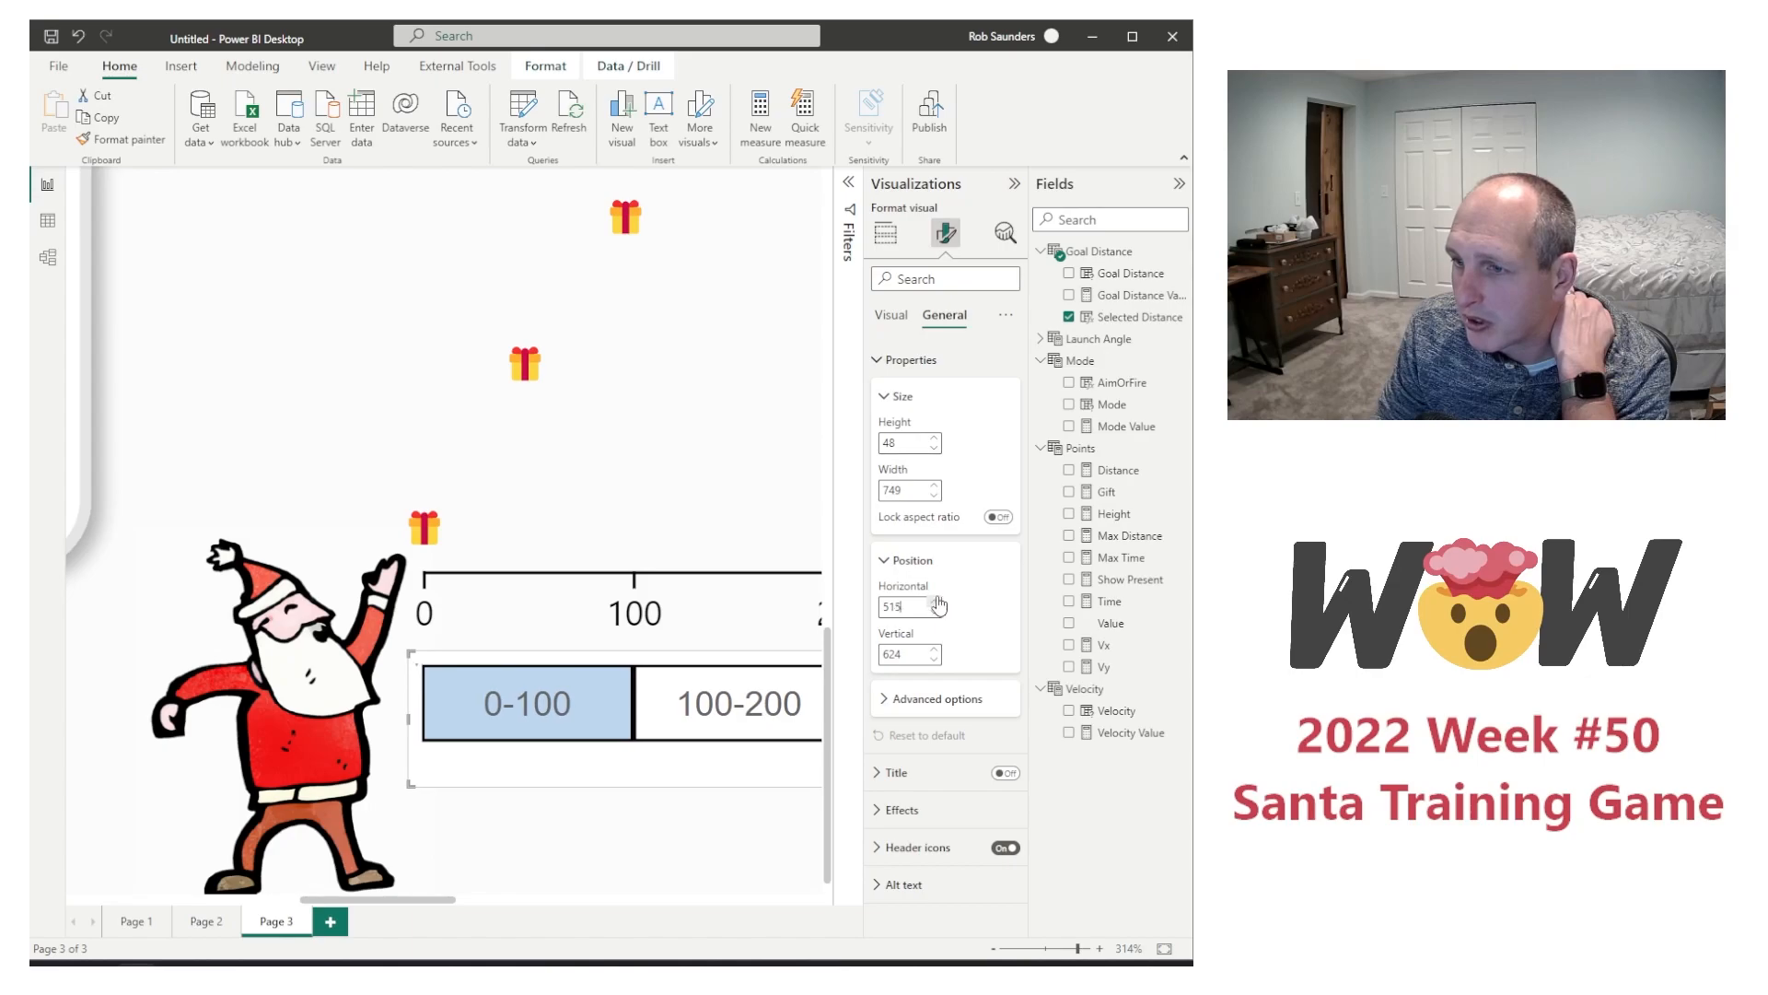
# Step: Reduce the distance slicer's width to 746 to realign its last chiclet with the 1,000 mark
pyautogui.moveTo(428, 909); pyautogui.dragTo(827, 908)
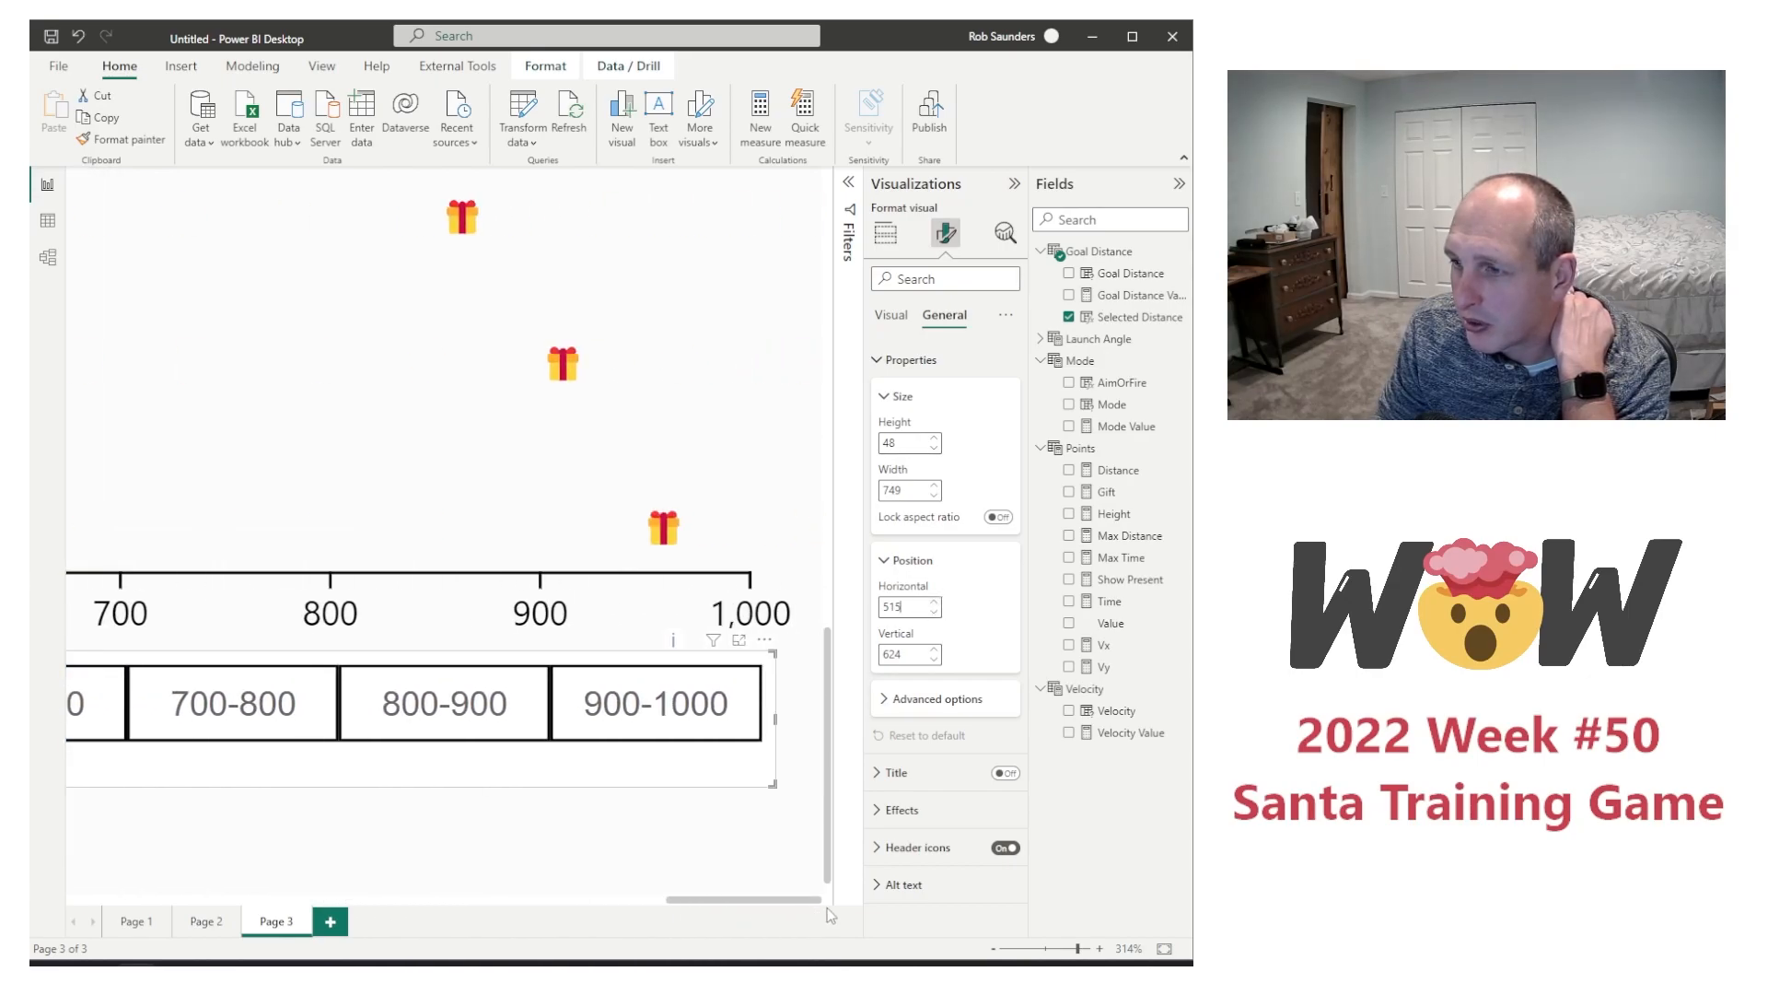
pyautogui.click(935, 495)
pyautogui.click(935, 495)
pyautogui.click(934, 495)
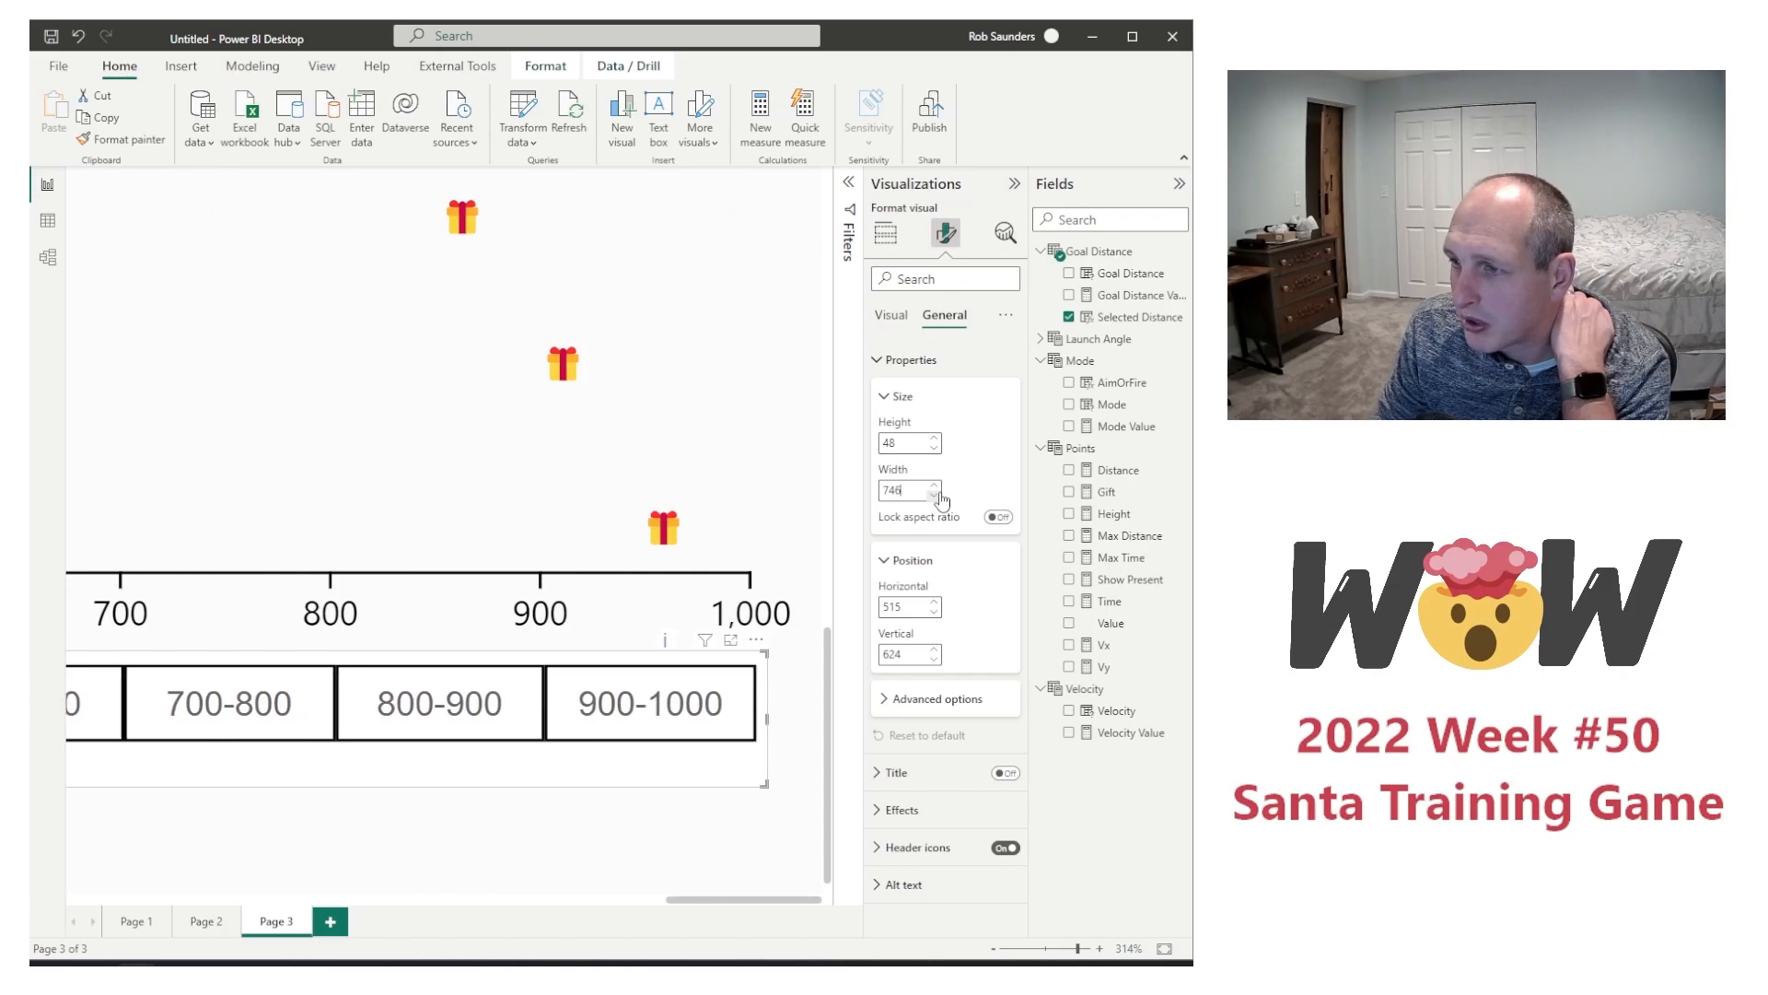
# Step: Set the distance slicer's vertical position to 585 so it covers the chart's axis, and turn off the slicer's background
pyautogui.moveTo(762, 904); pyautogui.dragTo(440, 930)
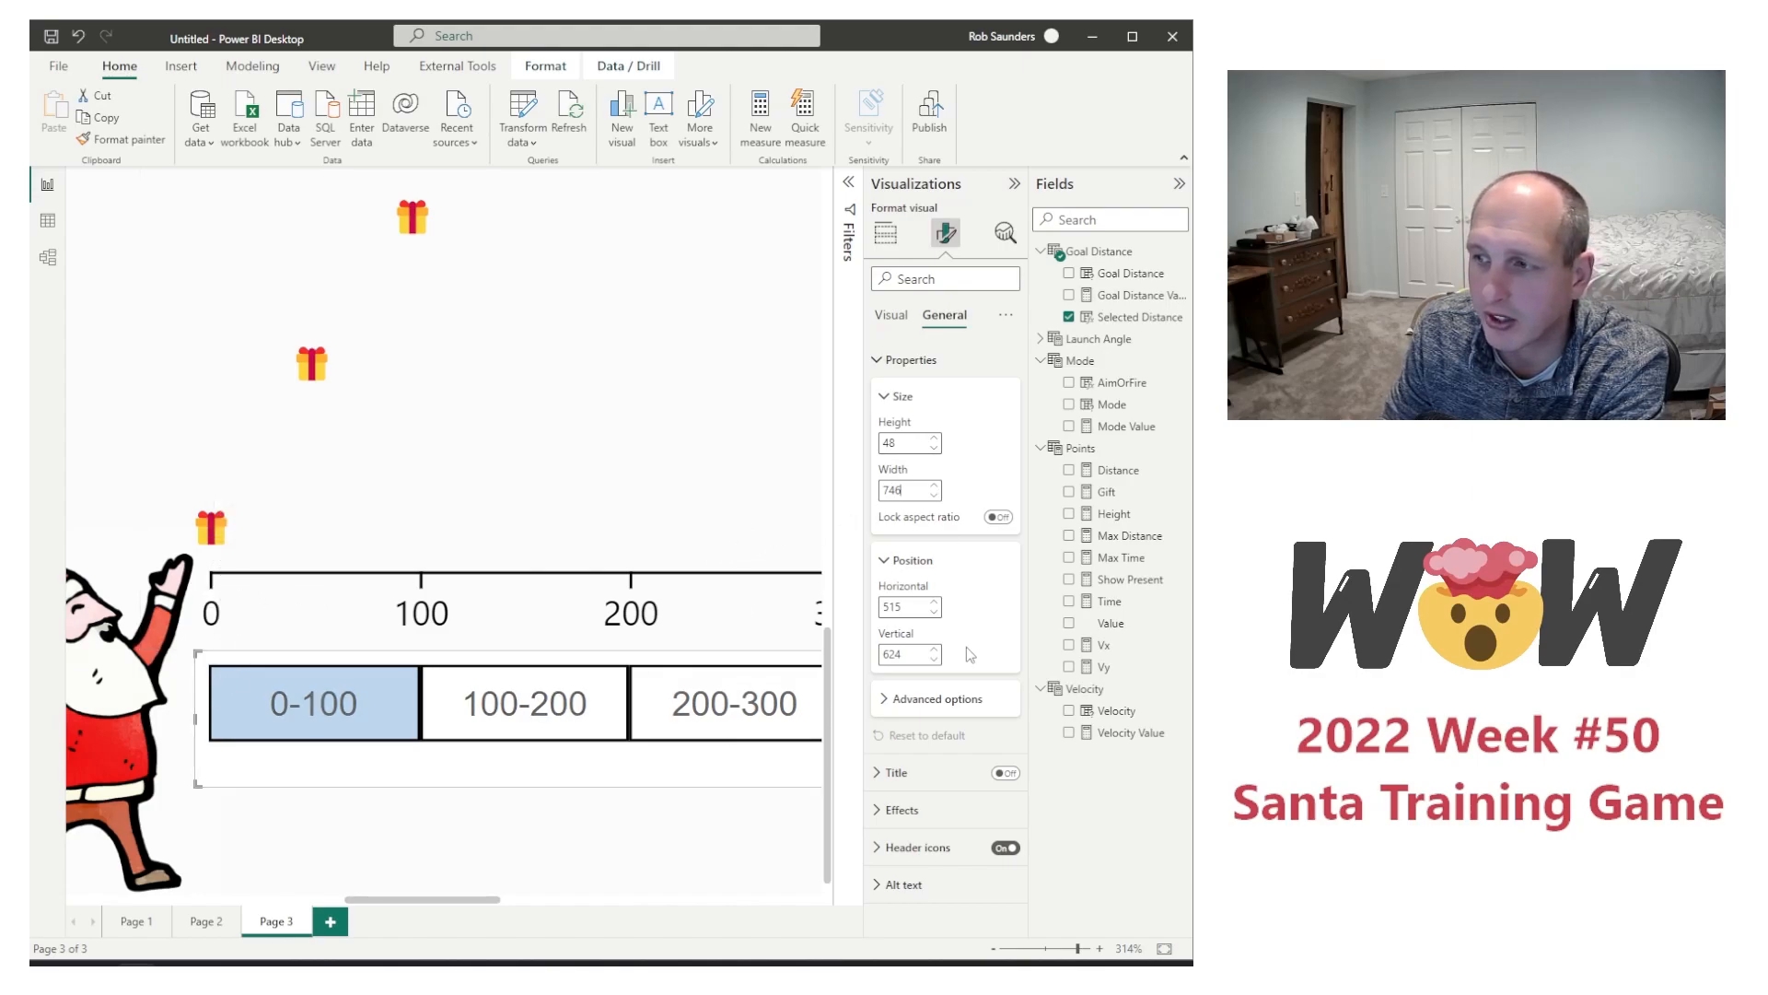
pyautogui.click(935, 660)
pyautogui.click(934, 660)
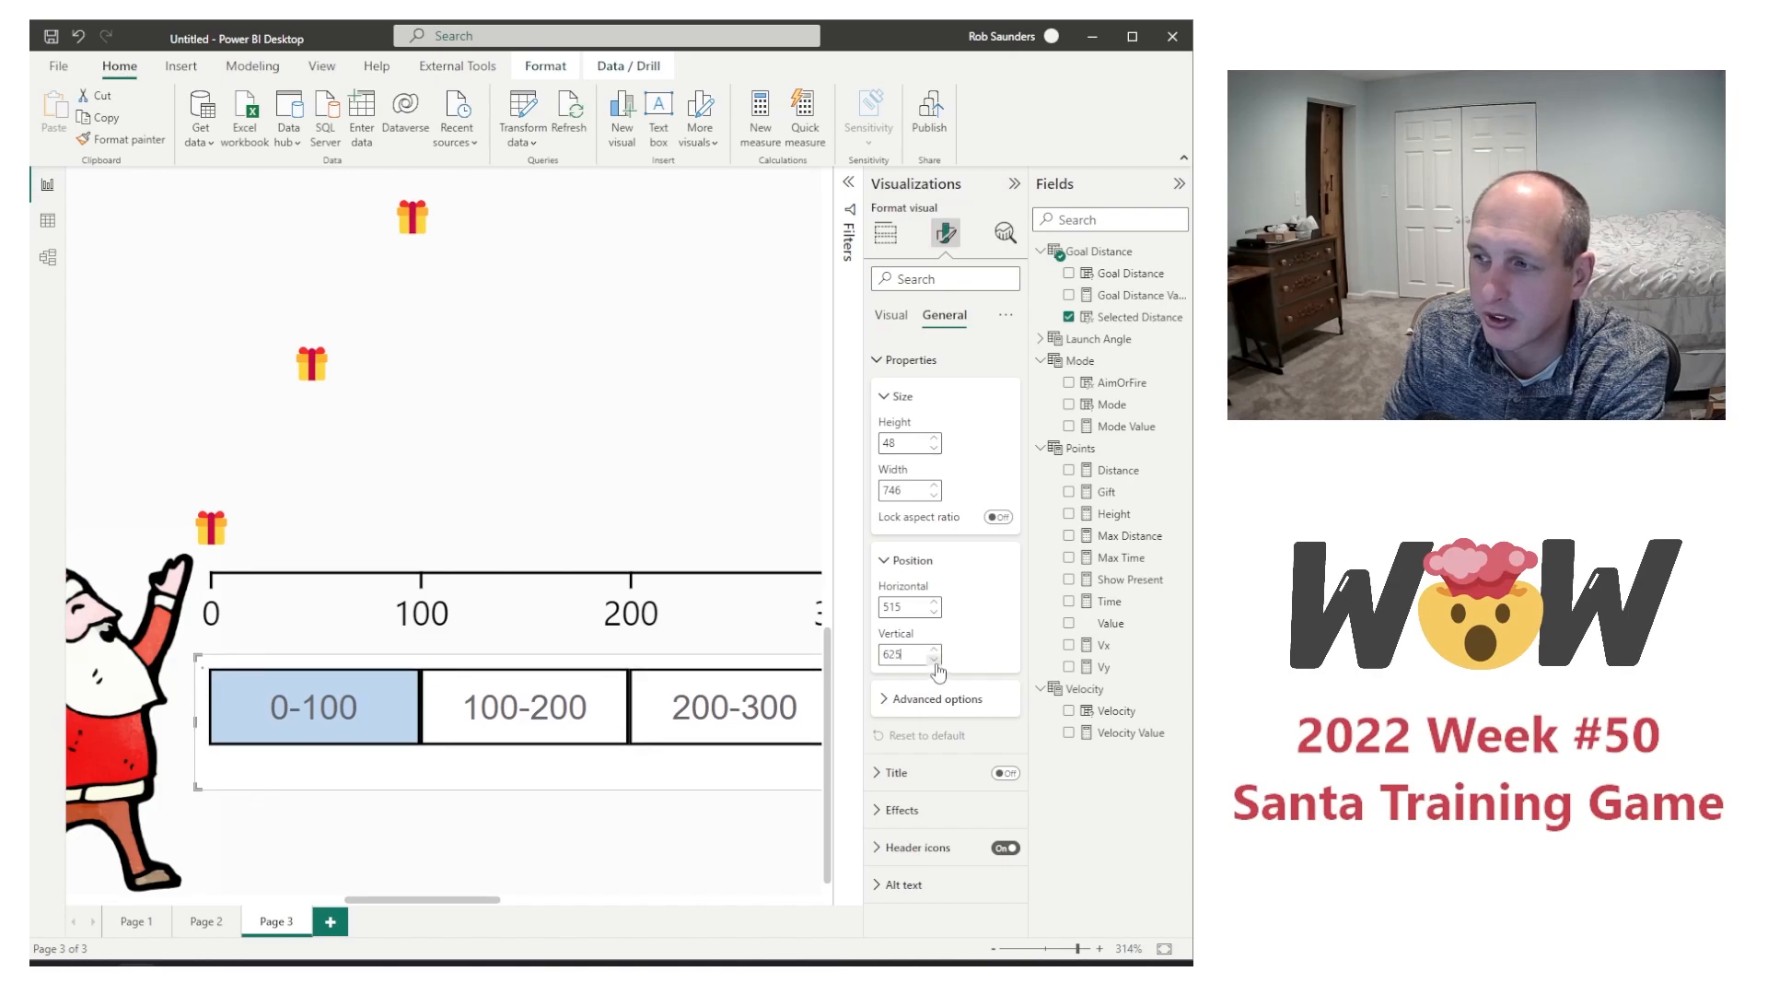
pyautogui.click(935, 659)
pyautogui.click(935, 659)
pyautogui.click(935, 659)
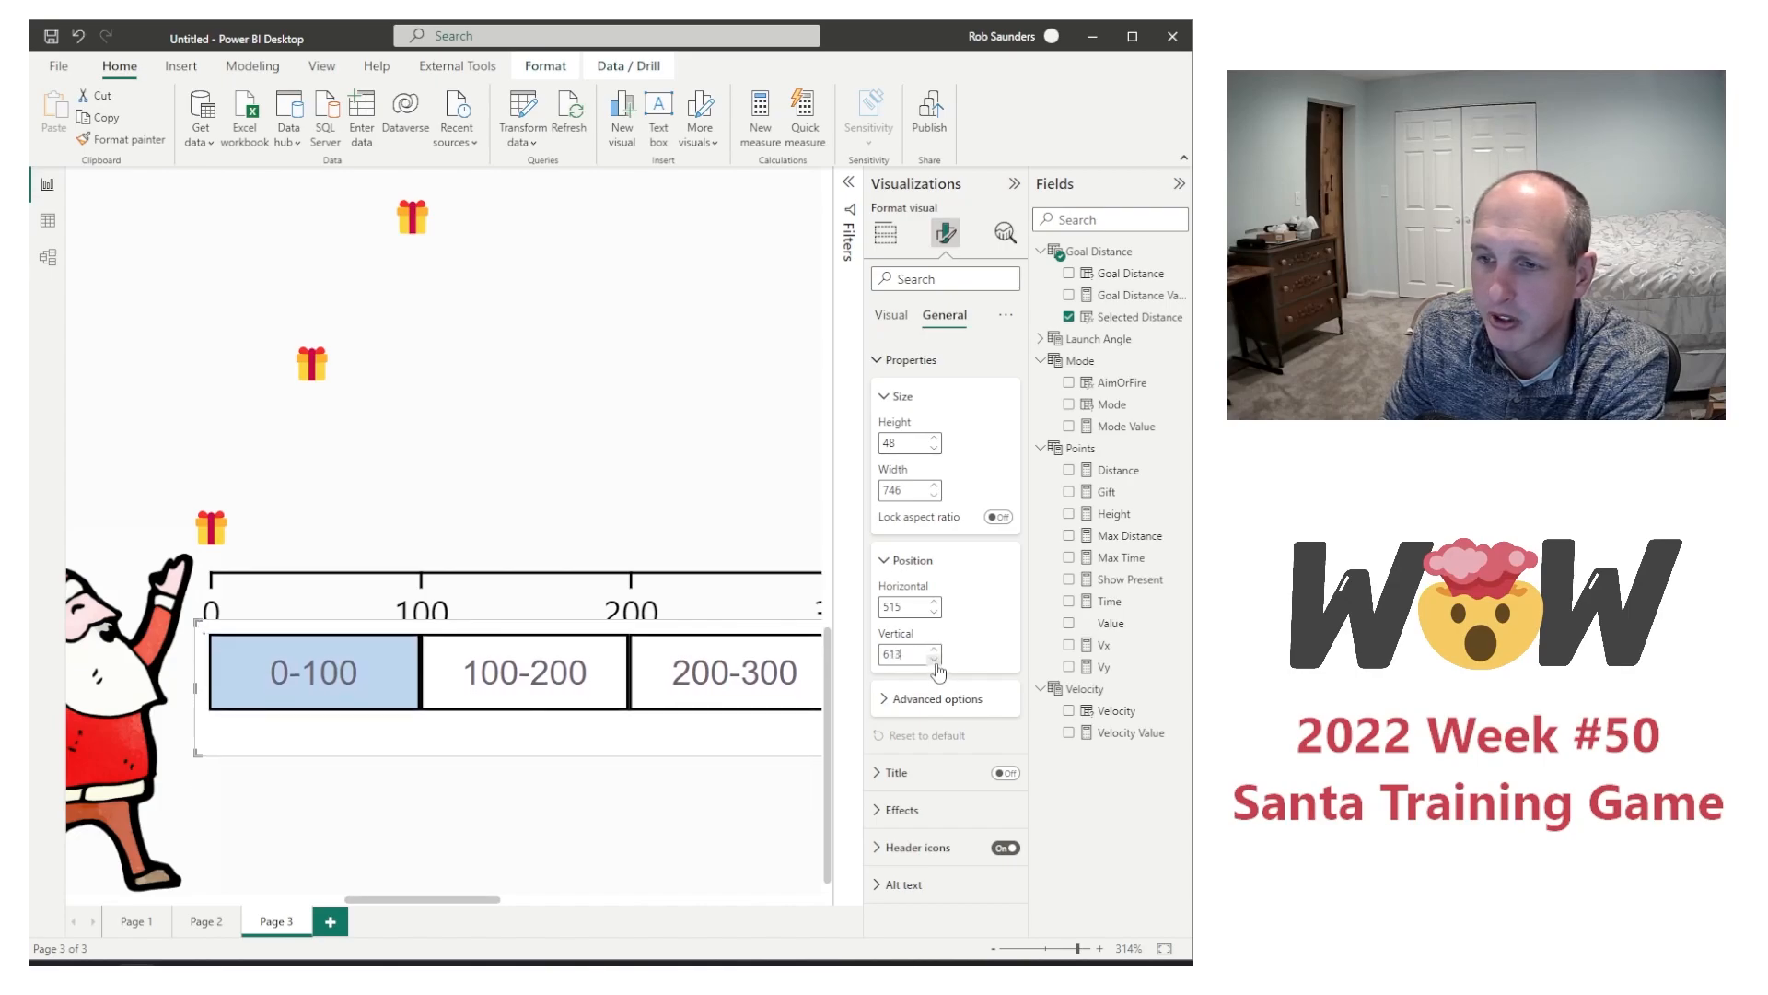
pyautogui.click(935, 659)
pyautogui.click(935, 659)
pyautogui.click(935, 659)
pyautogui.click(935, 659)
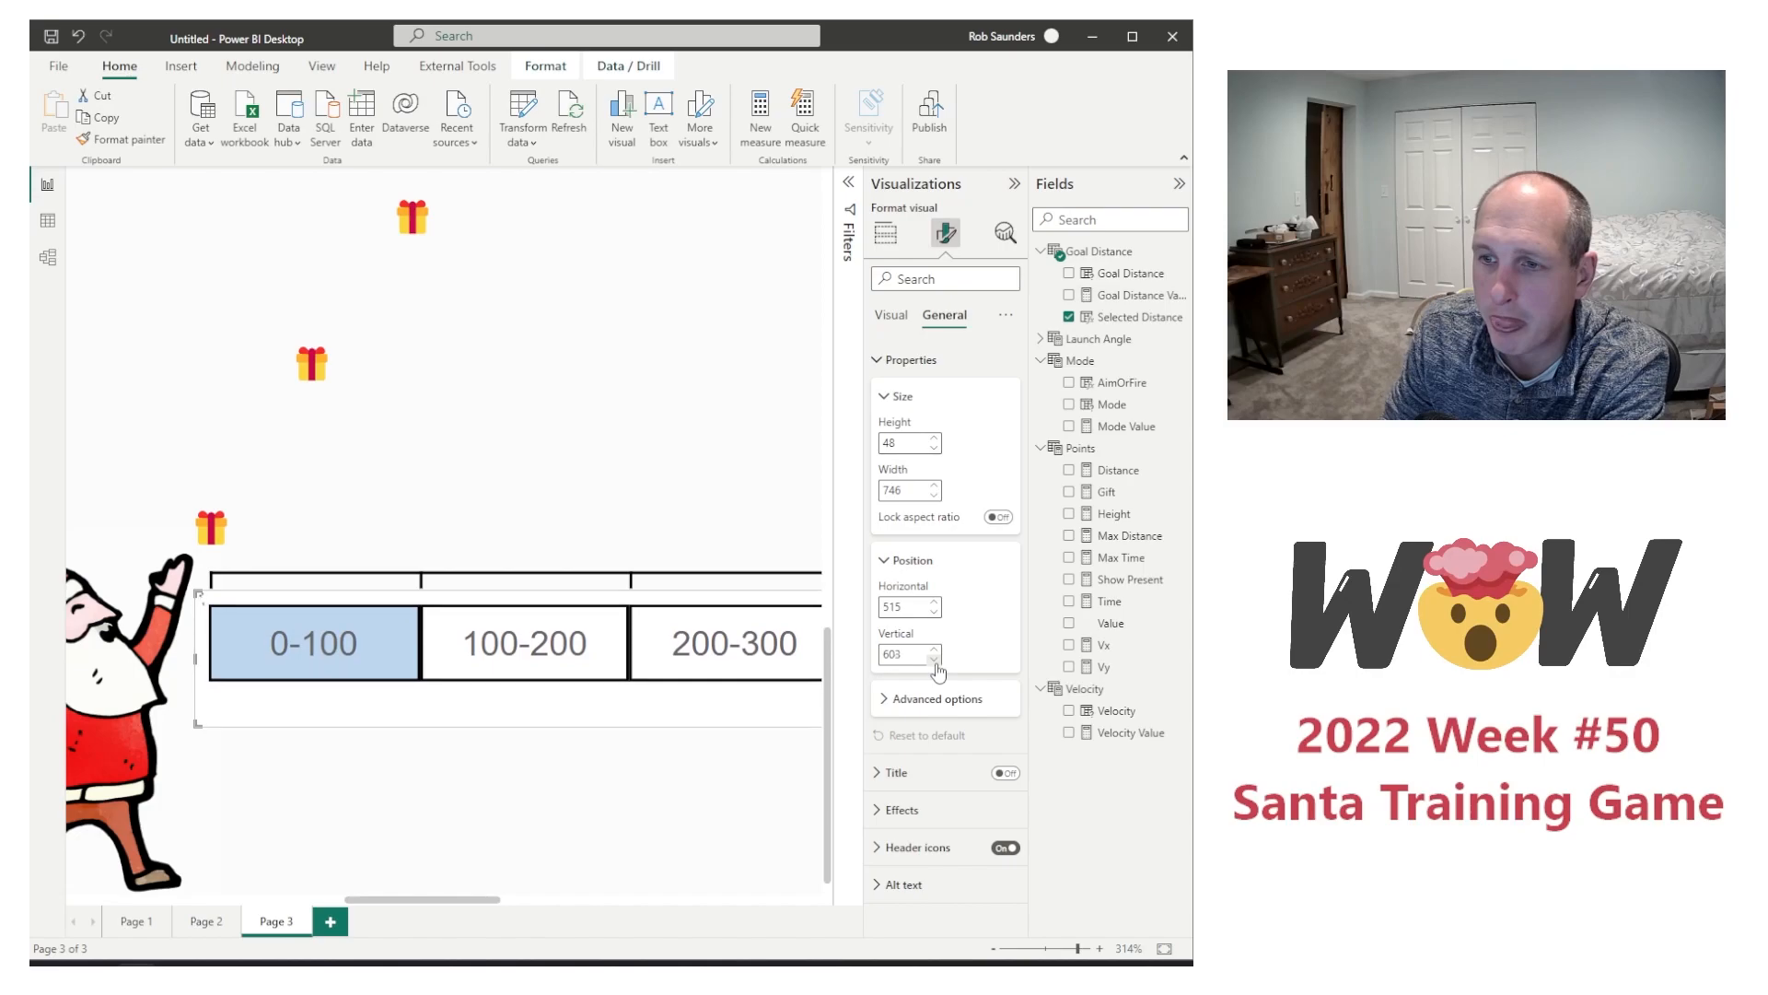
pyautogui.click(935, 659)
pyautogui.click(934, 659)
pyautogui.click(935, 659)
pyautogui.click(934, 659)
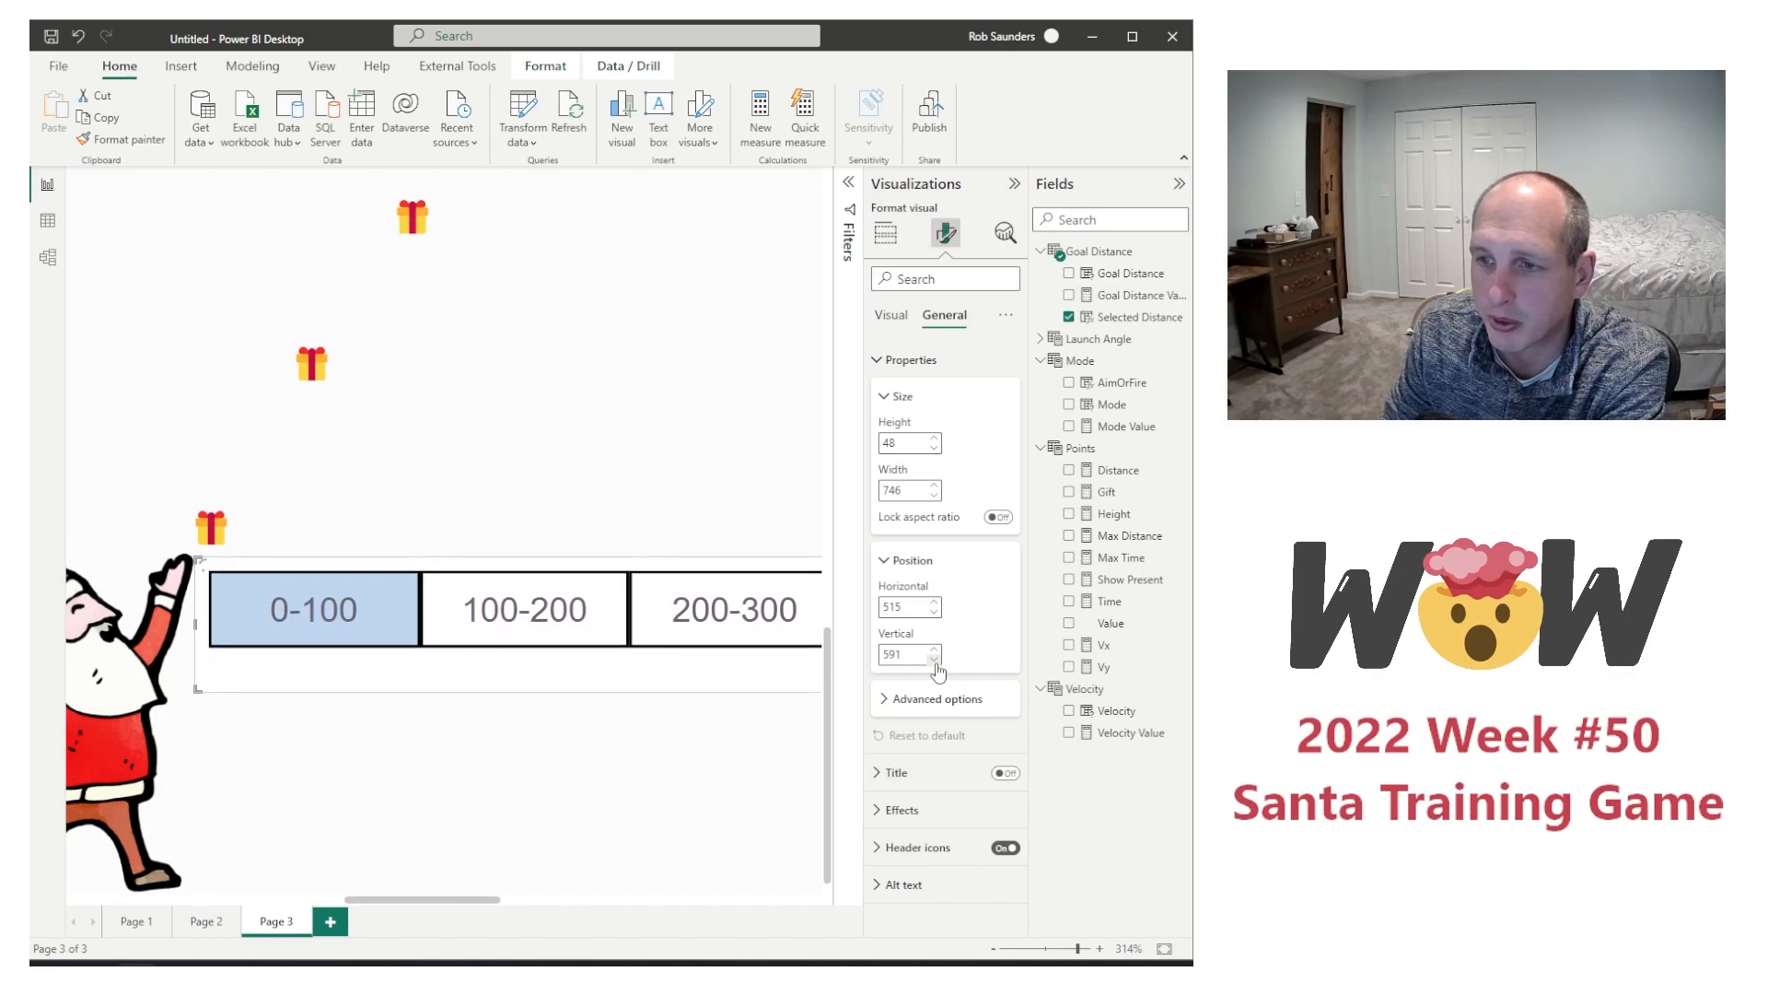
pyautogui.click(935, 660)
pyautogui.click(935, 659)
pyautogui.click(935, 659)
pyautogui.click(935, 659)
pyautogui.click(935, 660)
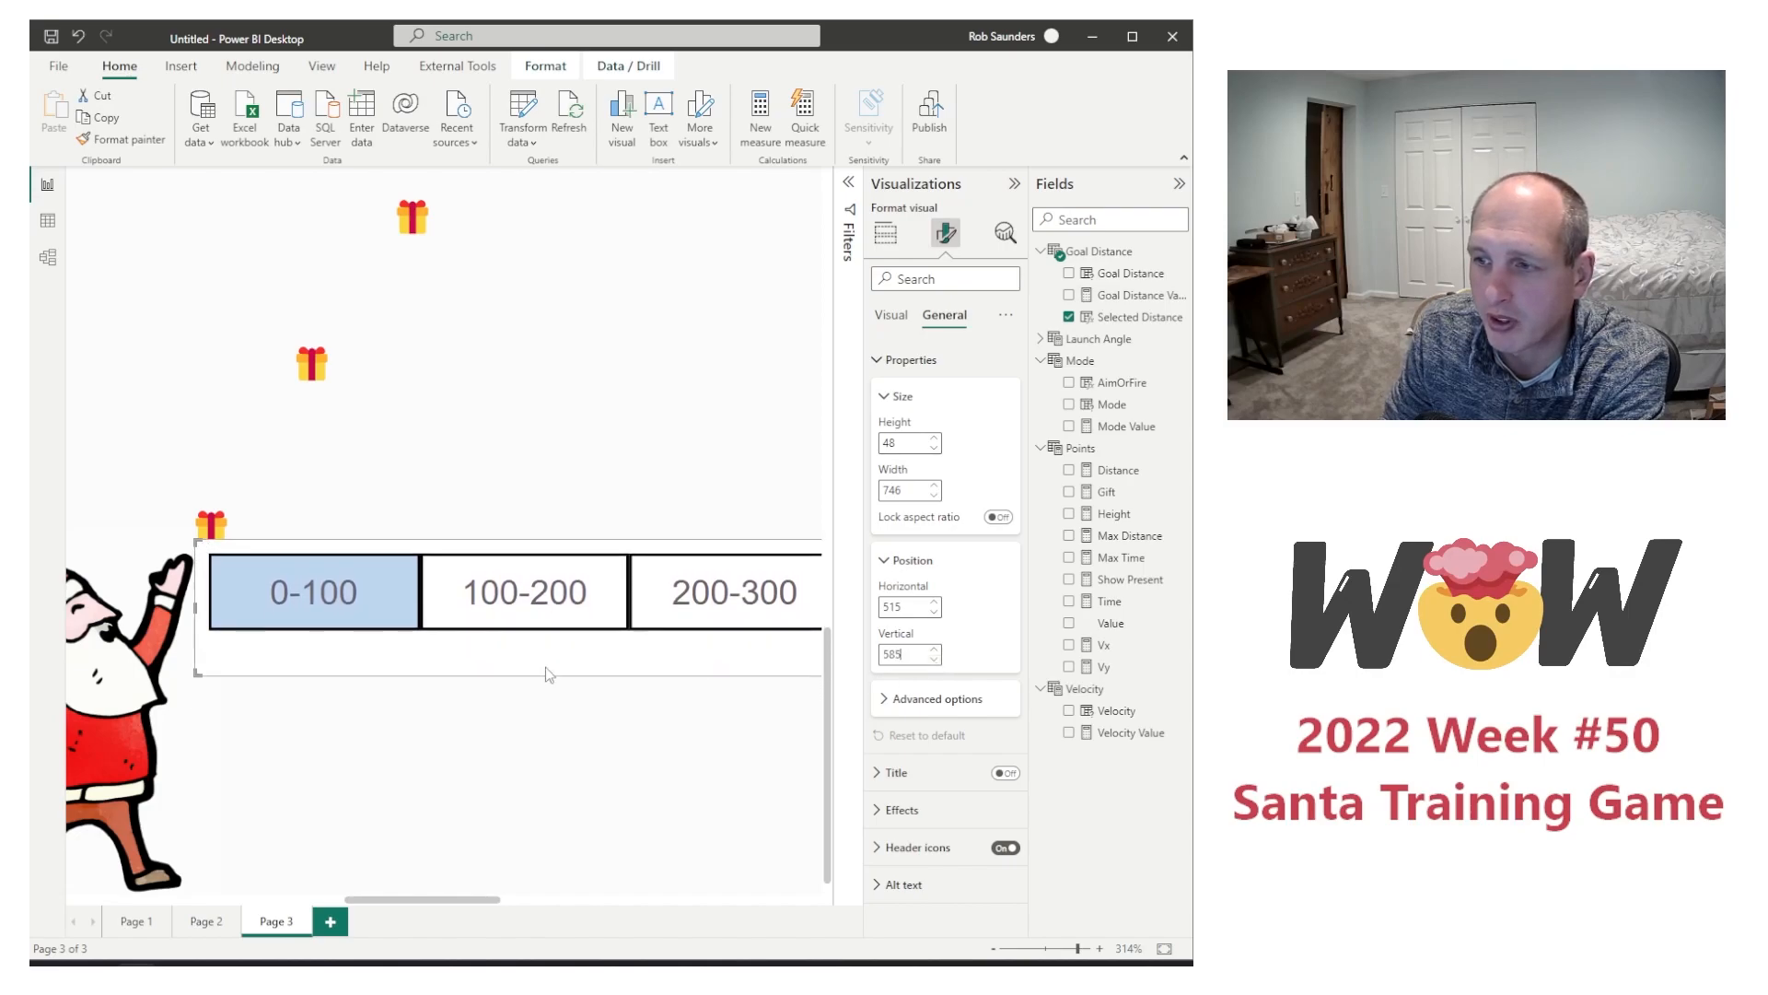
pyautogui.click(886, 809)
pyautogui.click(994, 845)
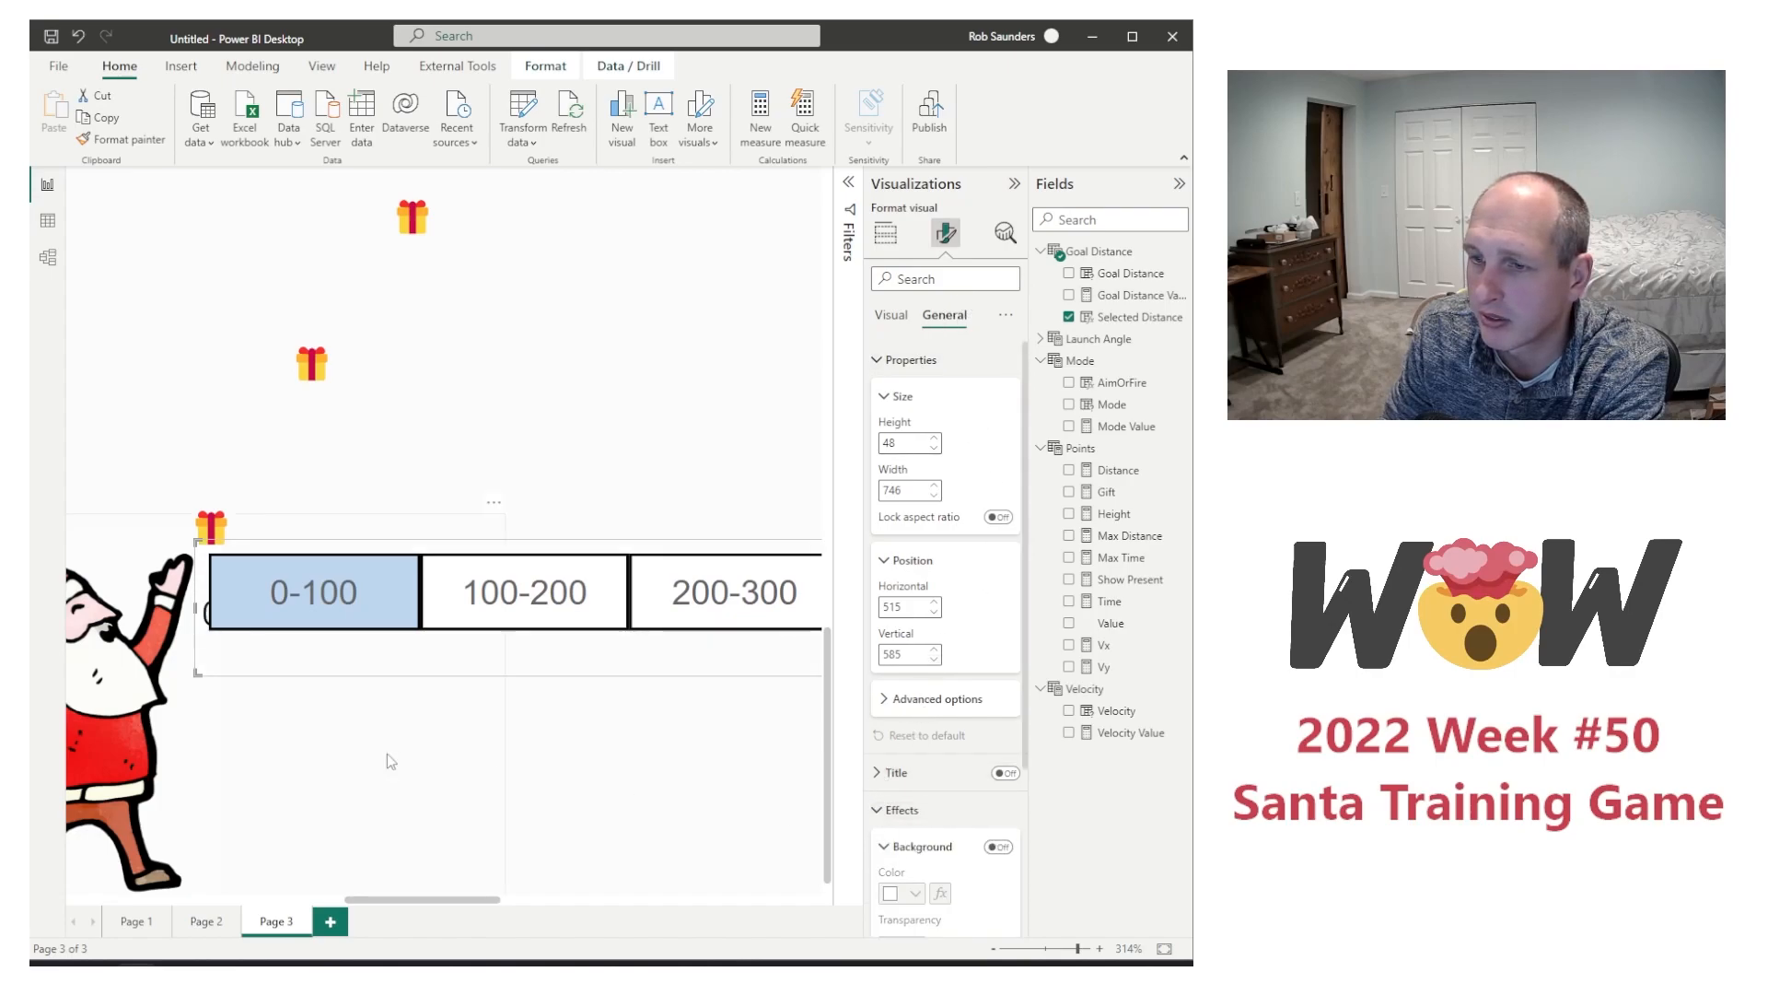
# Step: Open the gift flight chart in the Charticulator editor
pyautogui.click(626, 440)
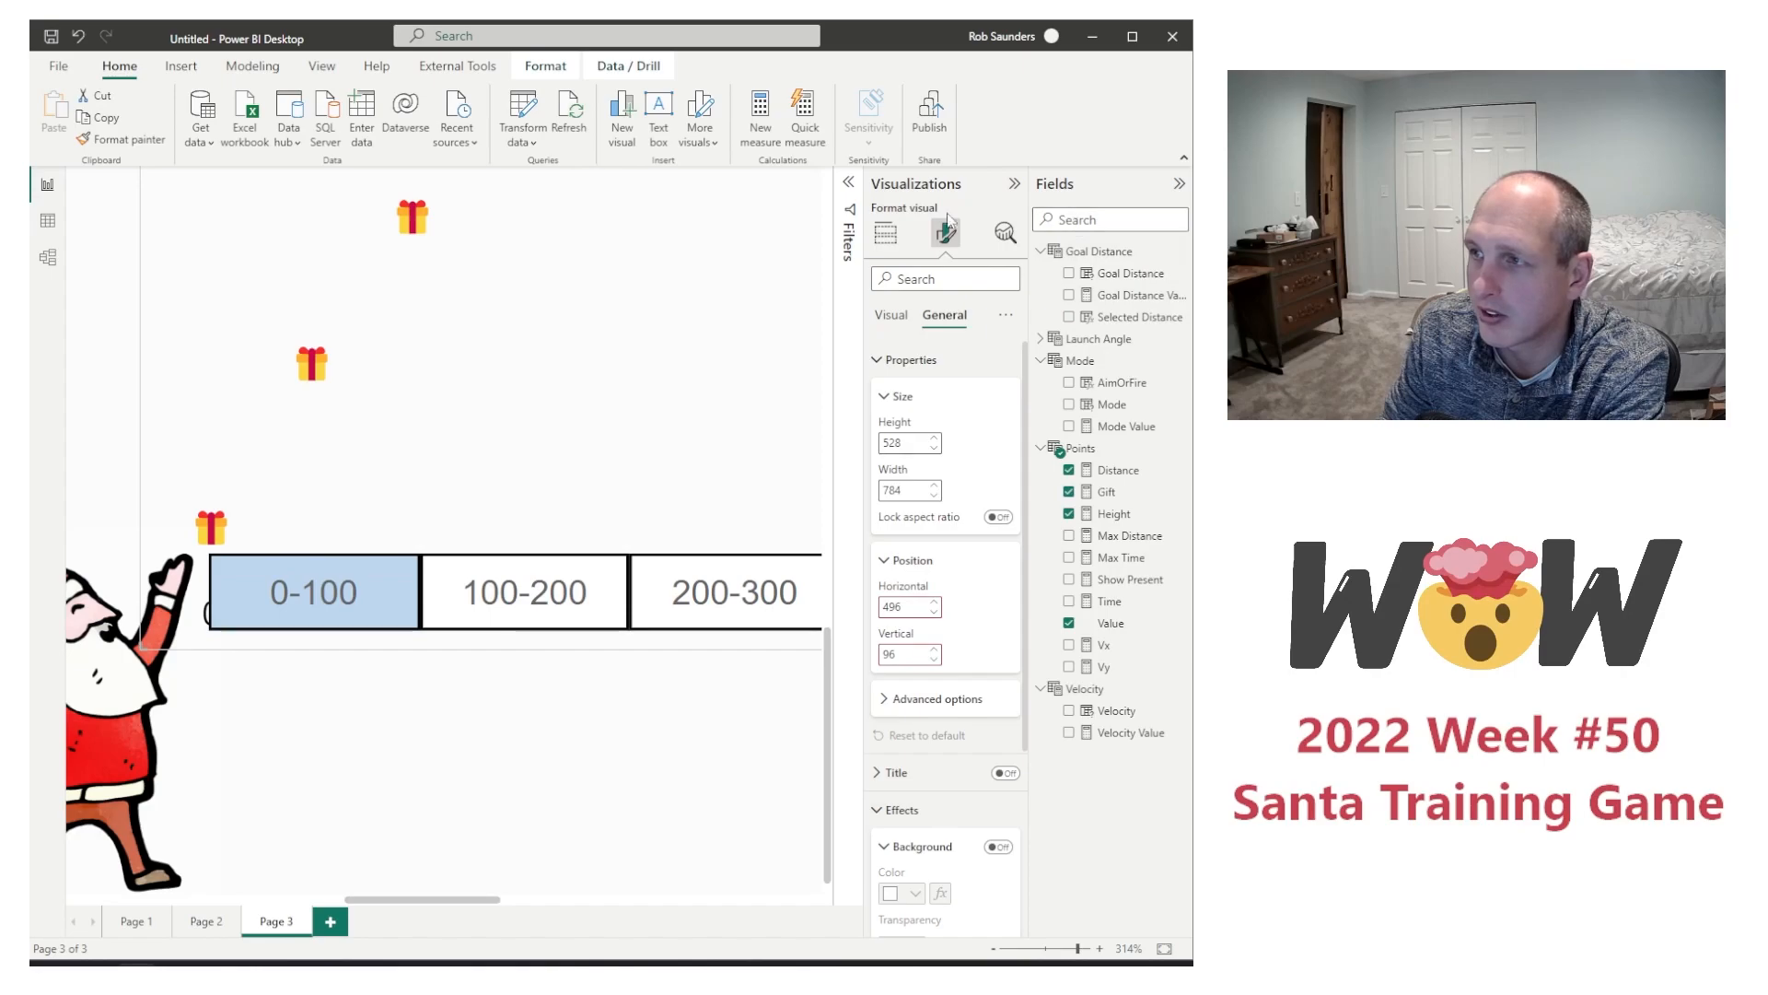
pyautogui.click(1032, 949)
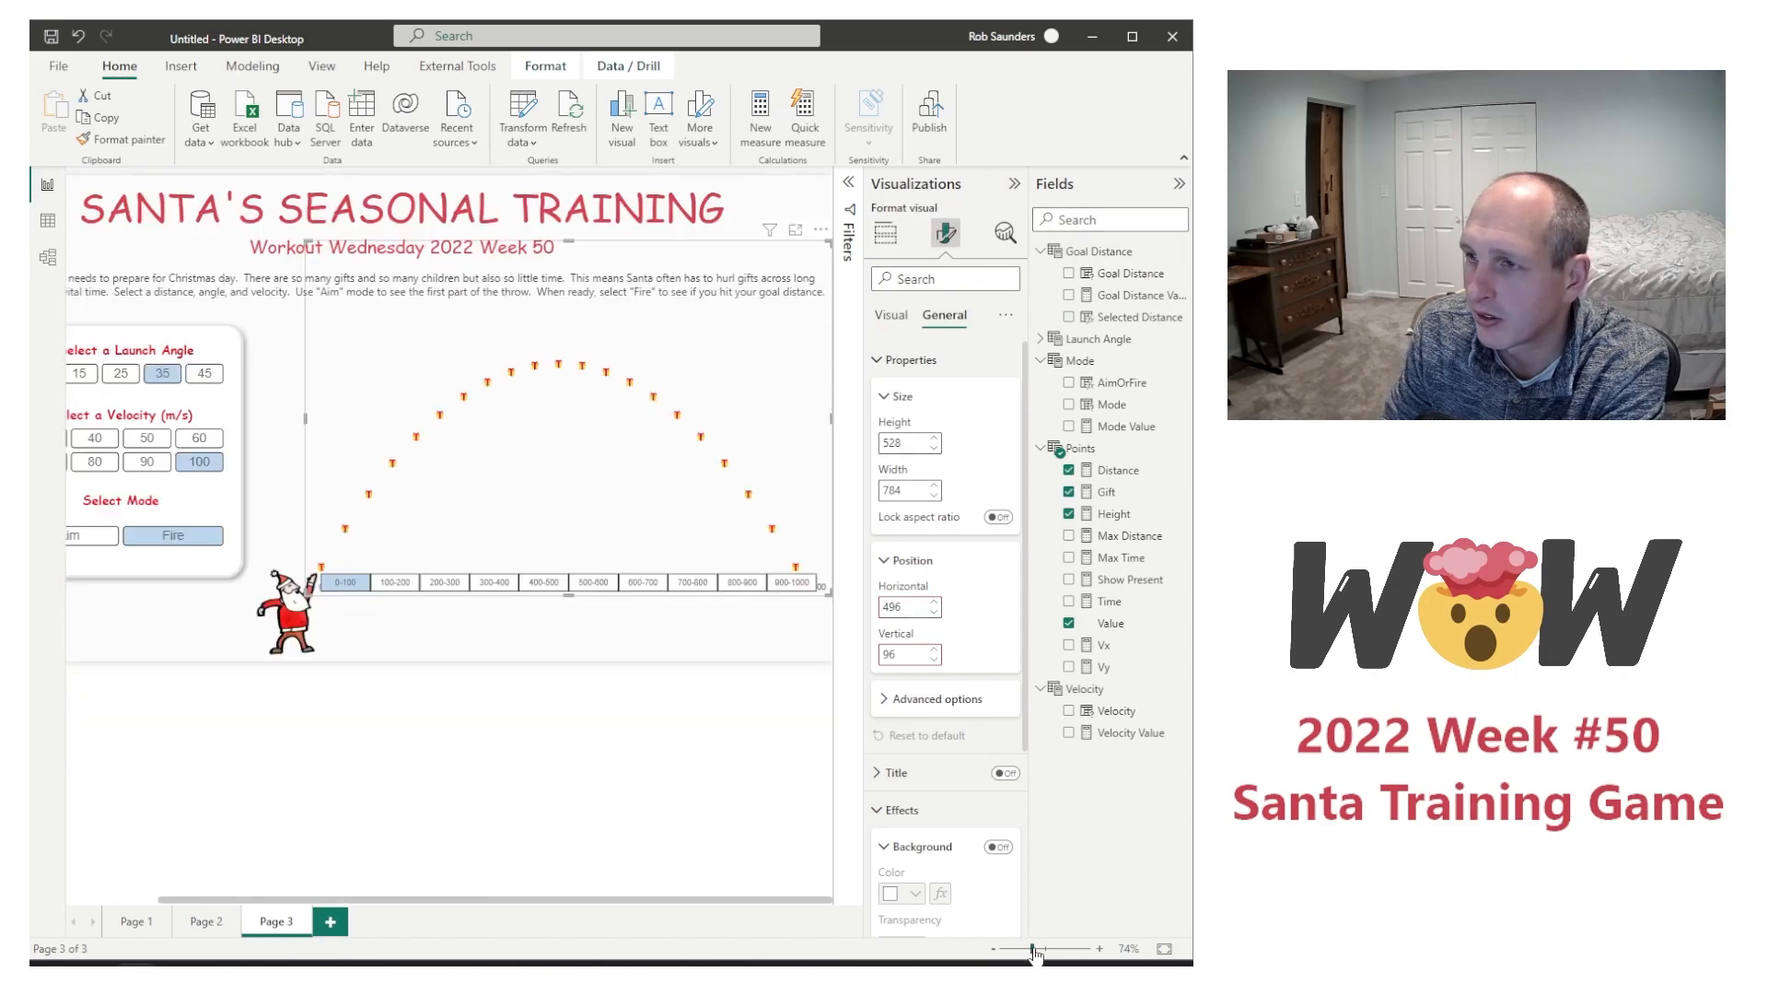
pyautogui.click(820, 229)
pyautogui.click(845, 256)
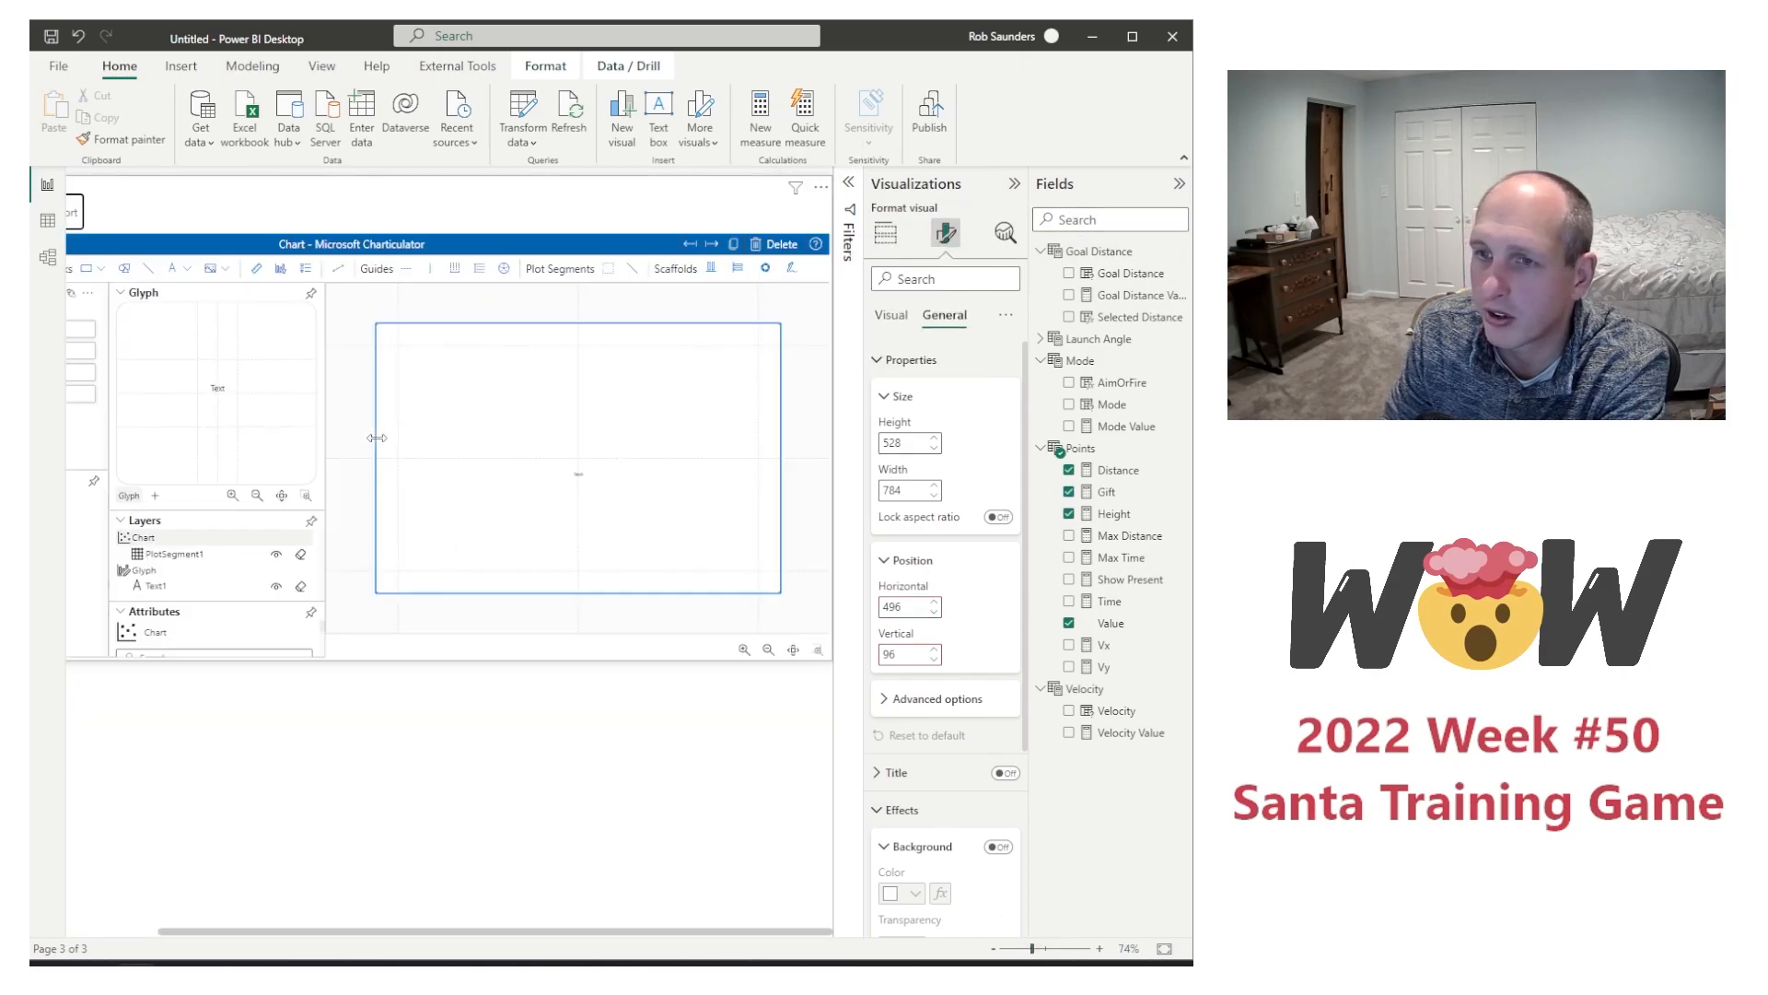
pyautogui.click(312, 613)
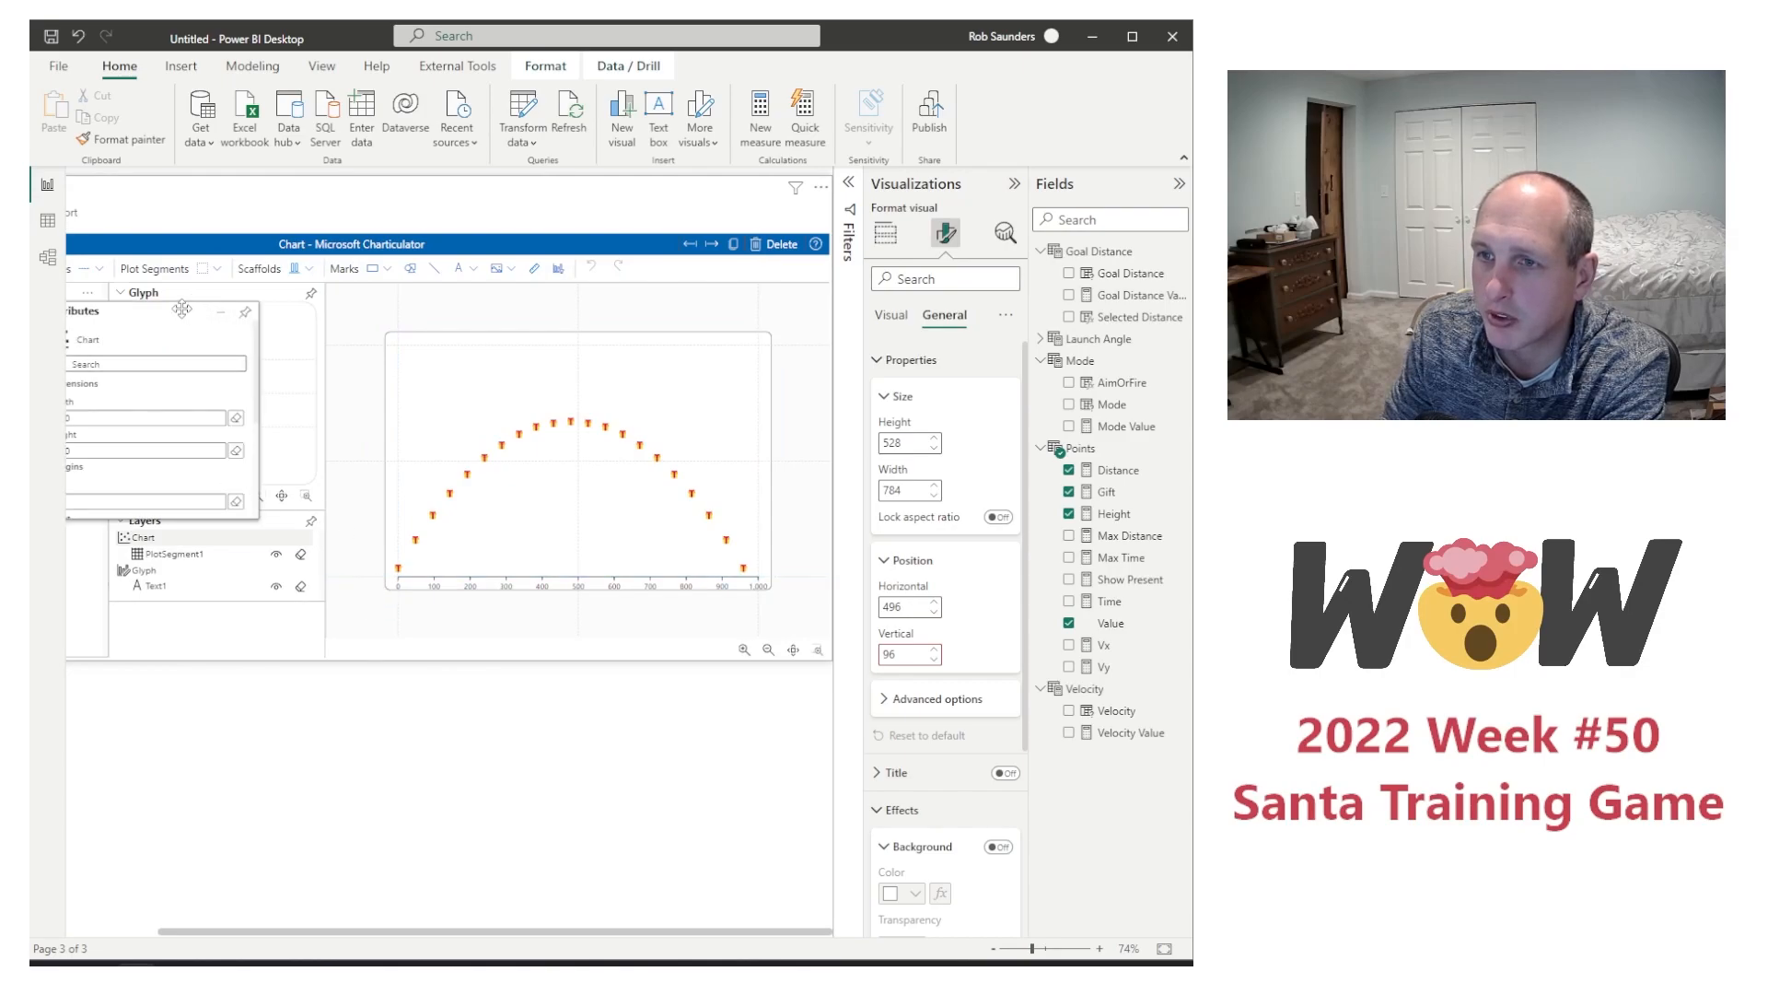
pyautogui.moveTo(181, 309); pyautogui.dragTo(429, 318)
pyautogui.scroll(-5, 383, 424)
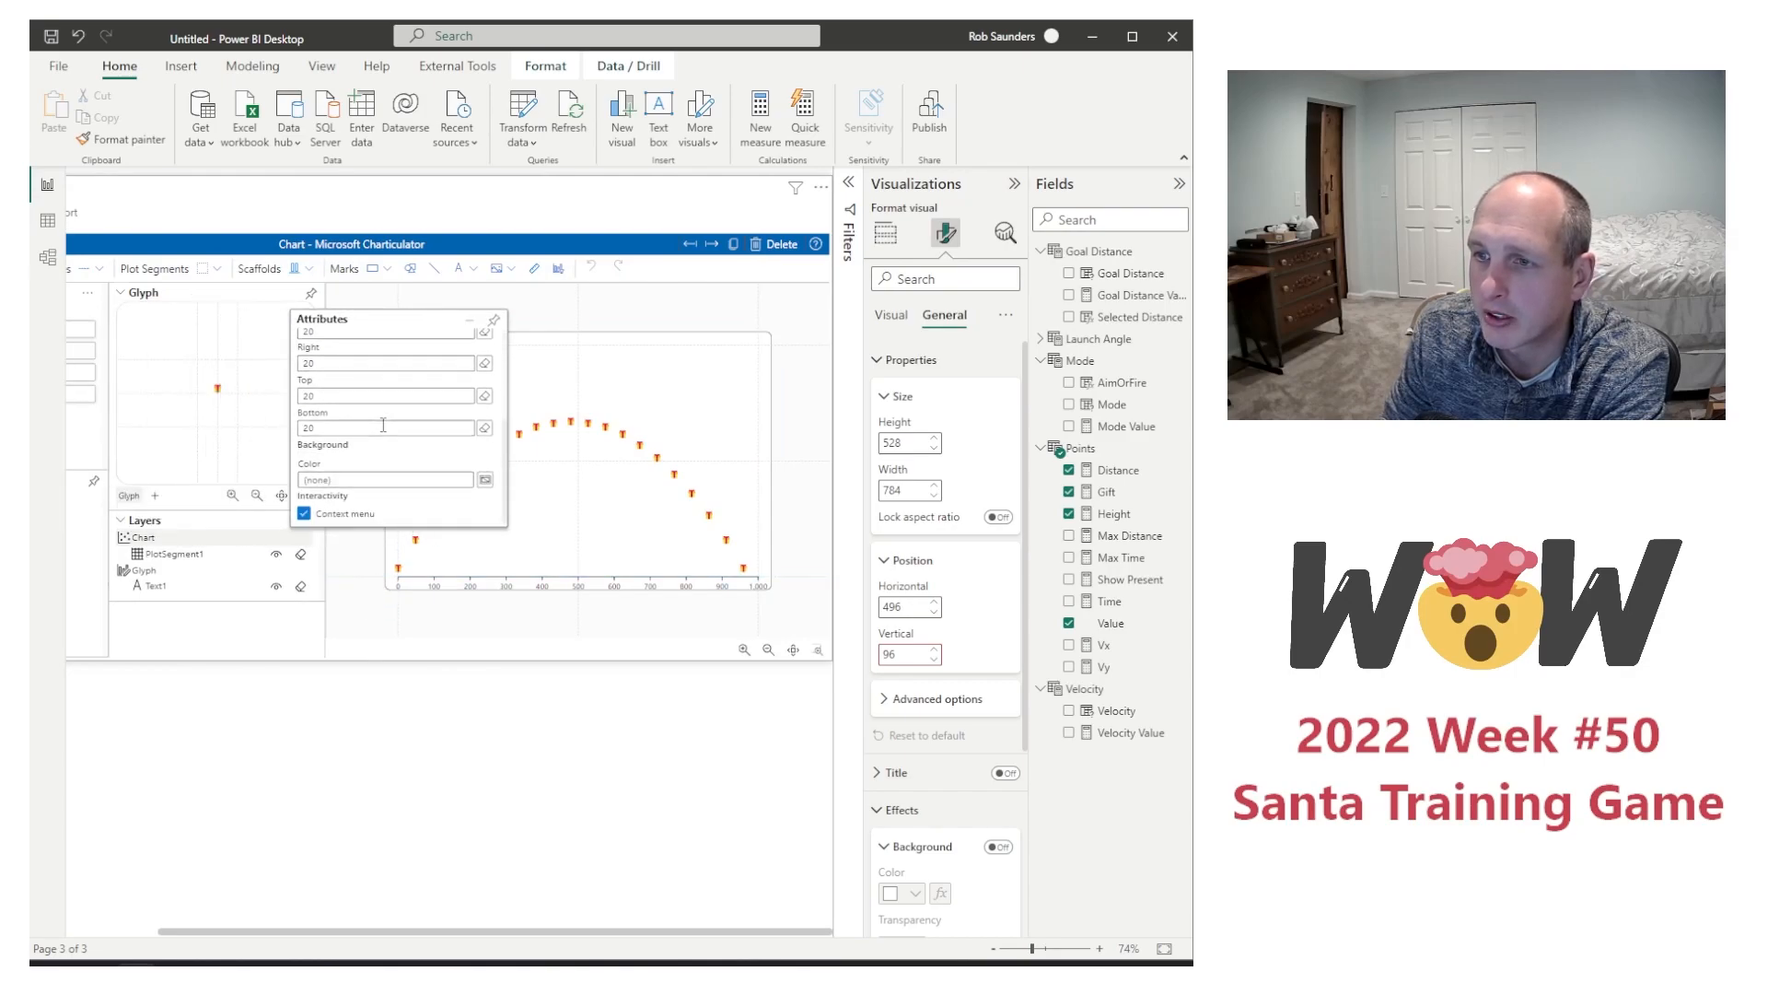
pyautogui.scroll(5, 383, 424)
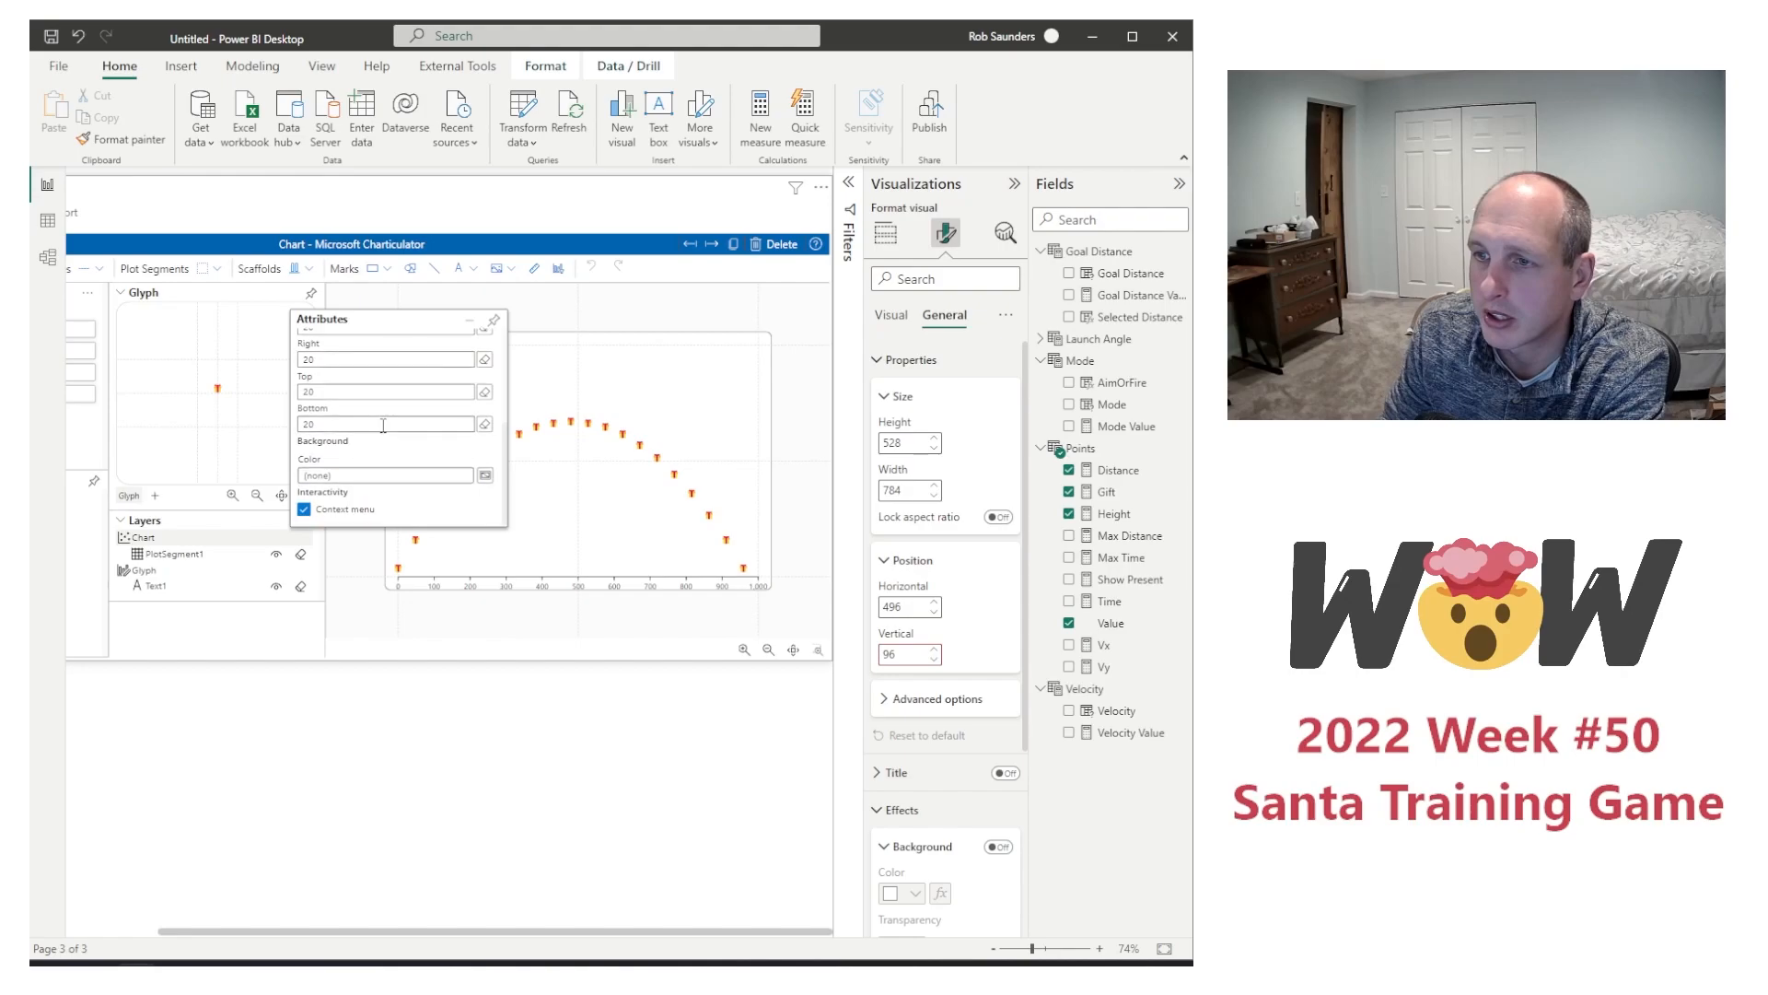
pyautogui.click(493, 321)
# Step: Hide the X axis of the flight chart's PlotSegment1 and return to the report
pyautogui.click(210, 553)
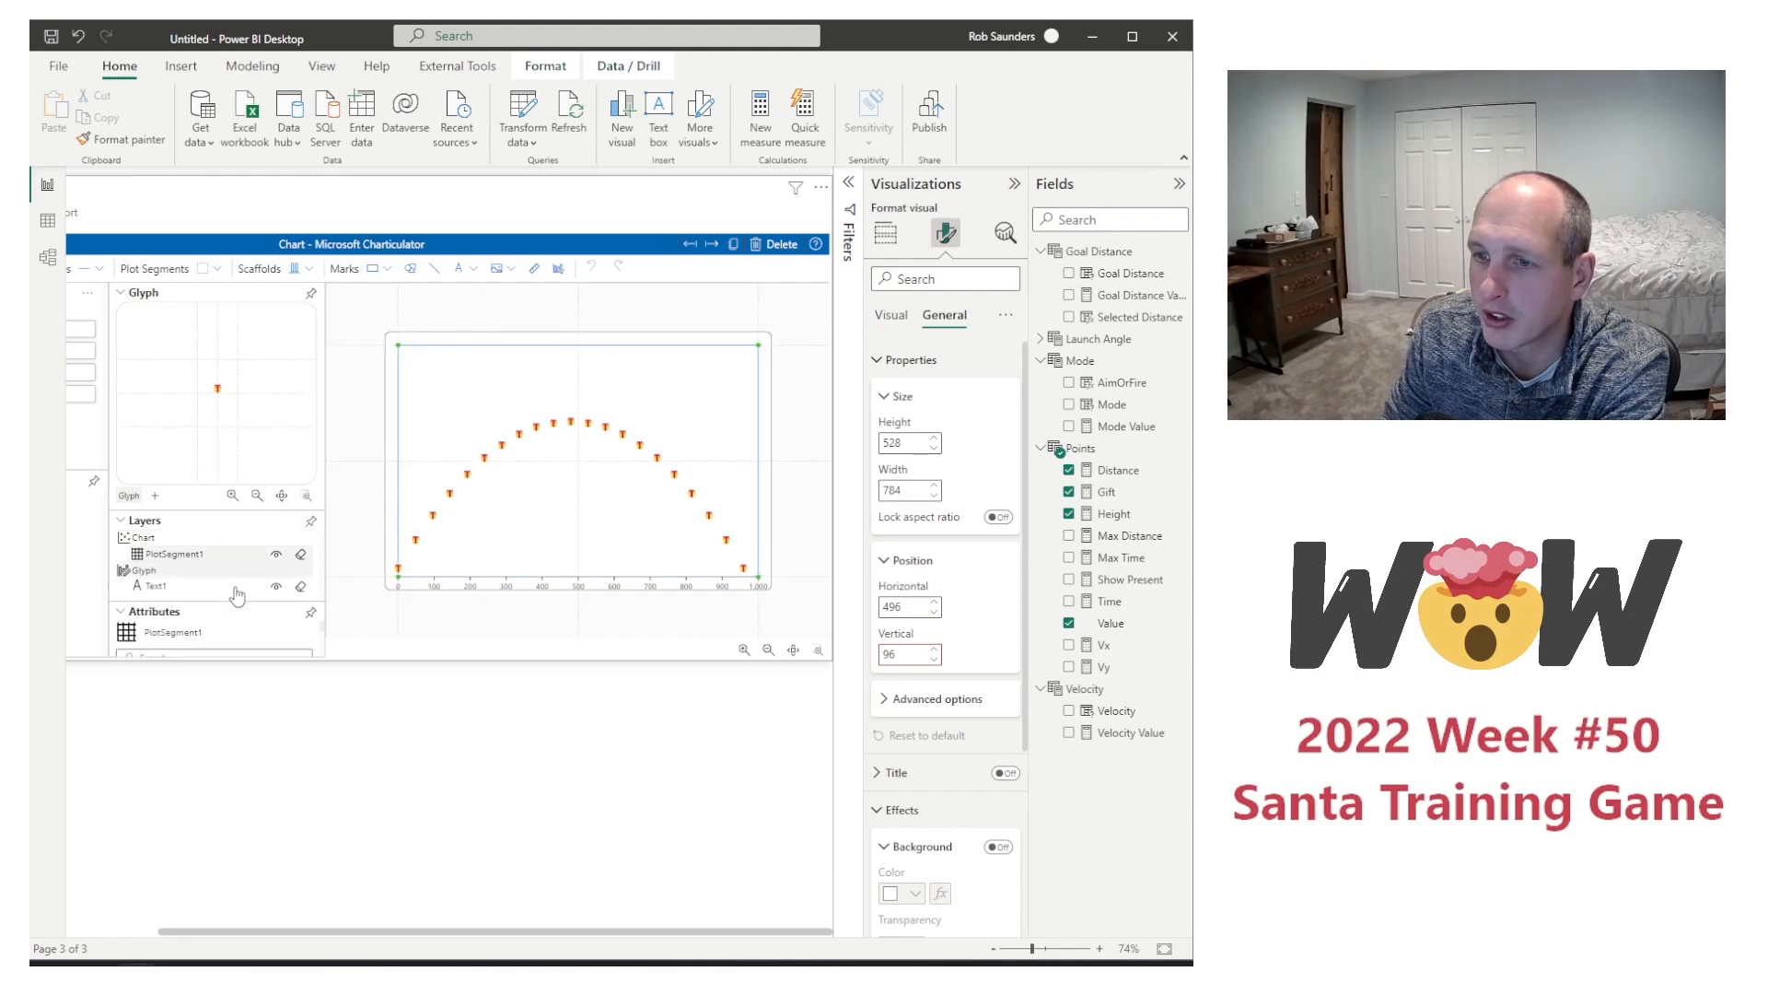
pyautogui.click(311, 612)
pyautogui.moveTo(170, 313); pyautogui.dragTo(394, 334)
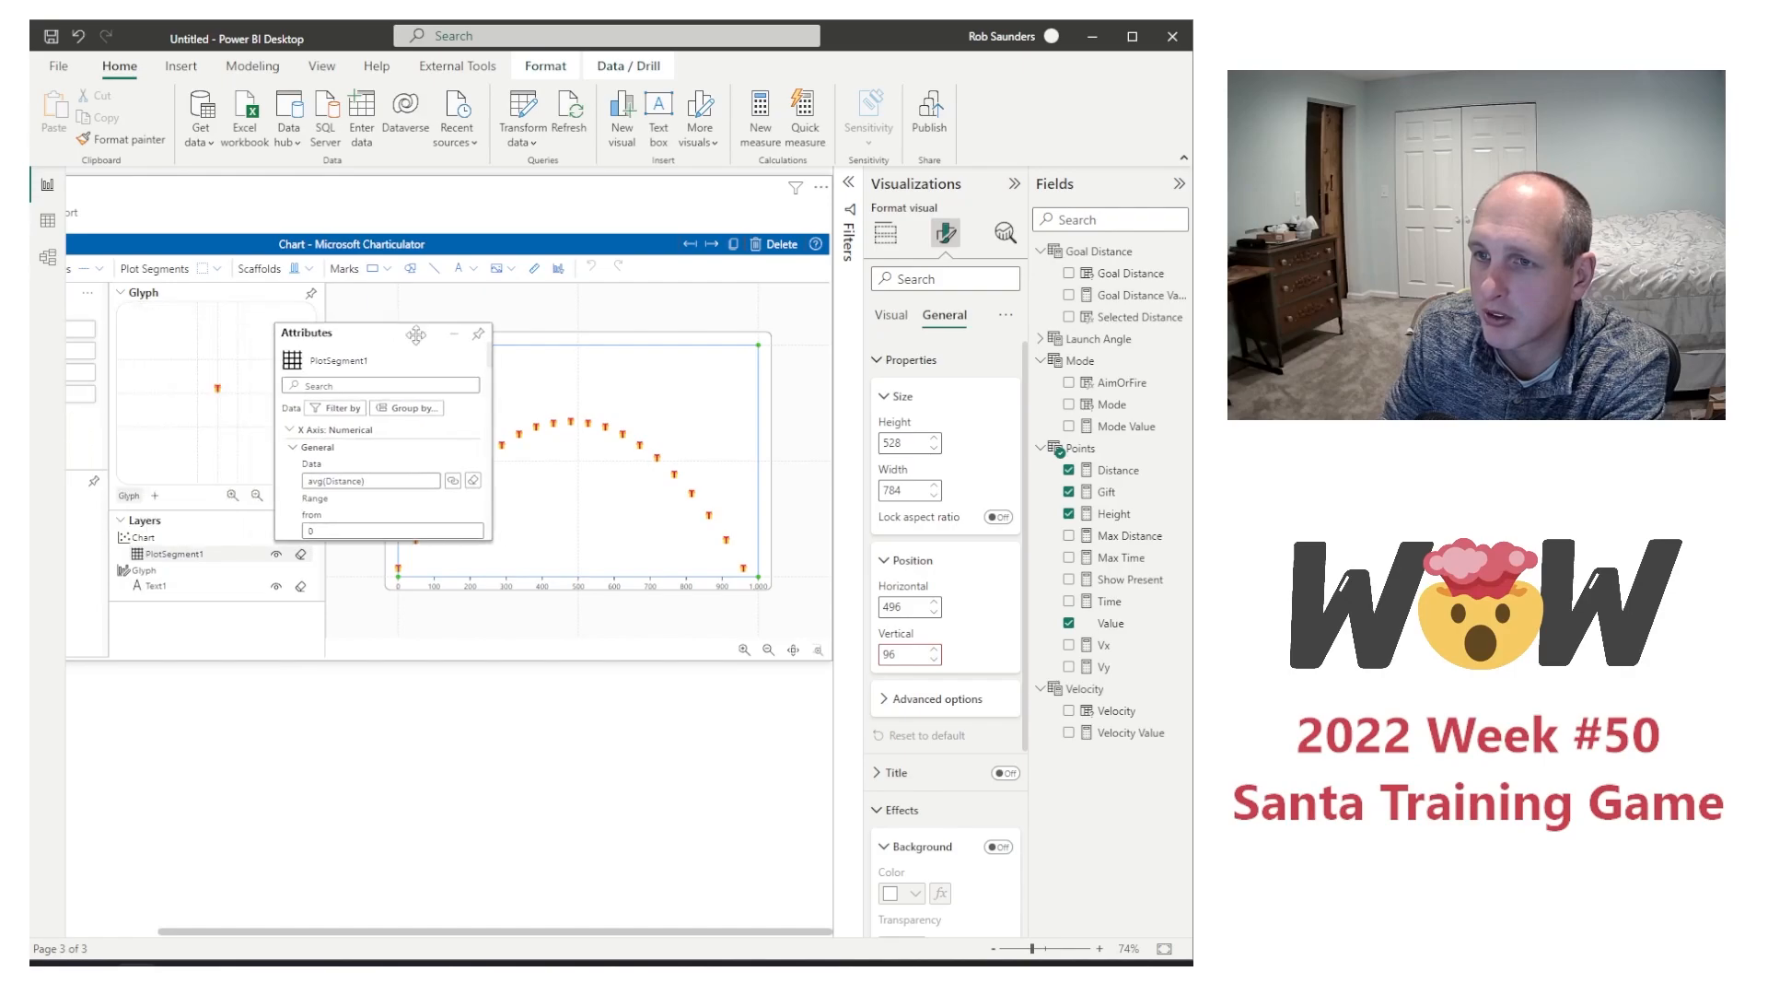
pyautogui.scroll(-3, 385, 475)
pyautogui.scroll(-5, 384, 476)
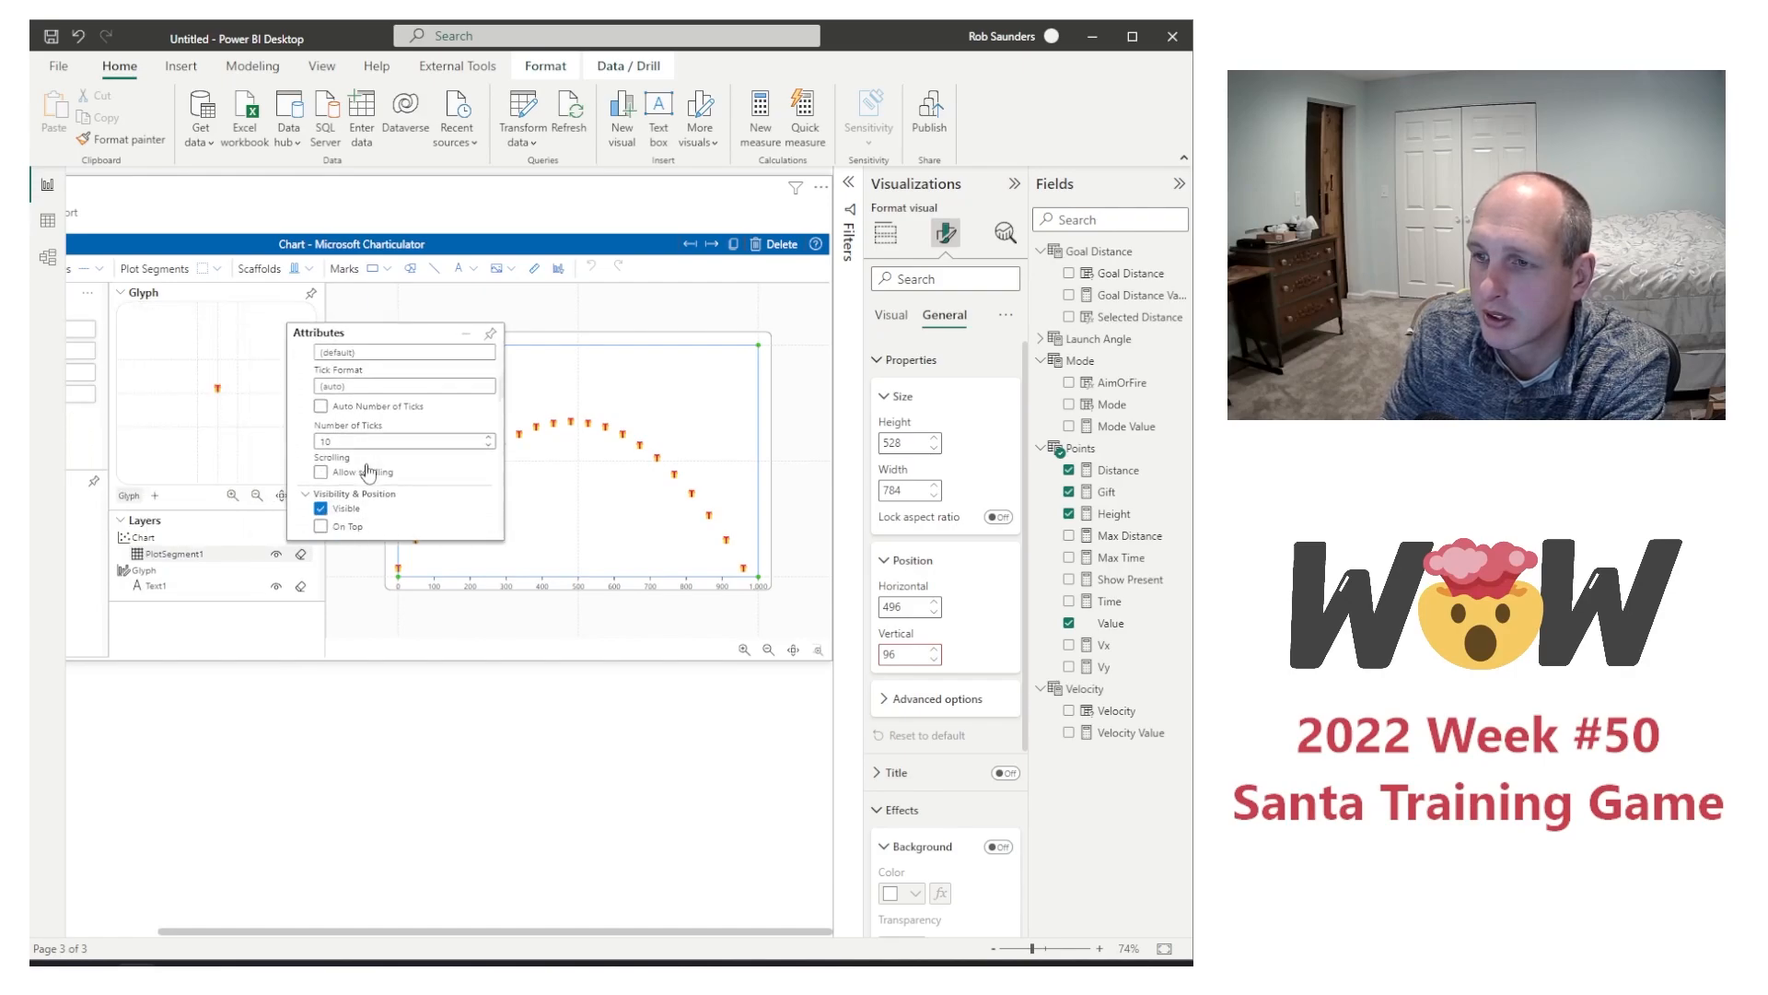
pyautogui.click(321, 430)
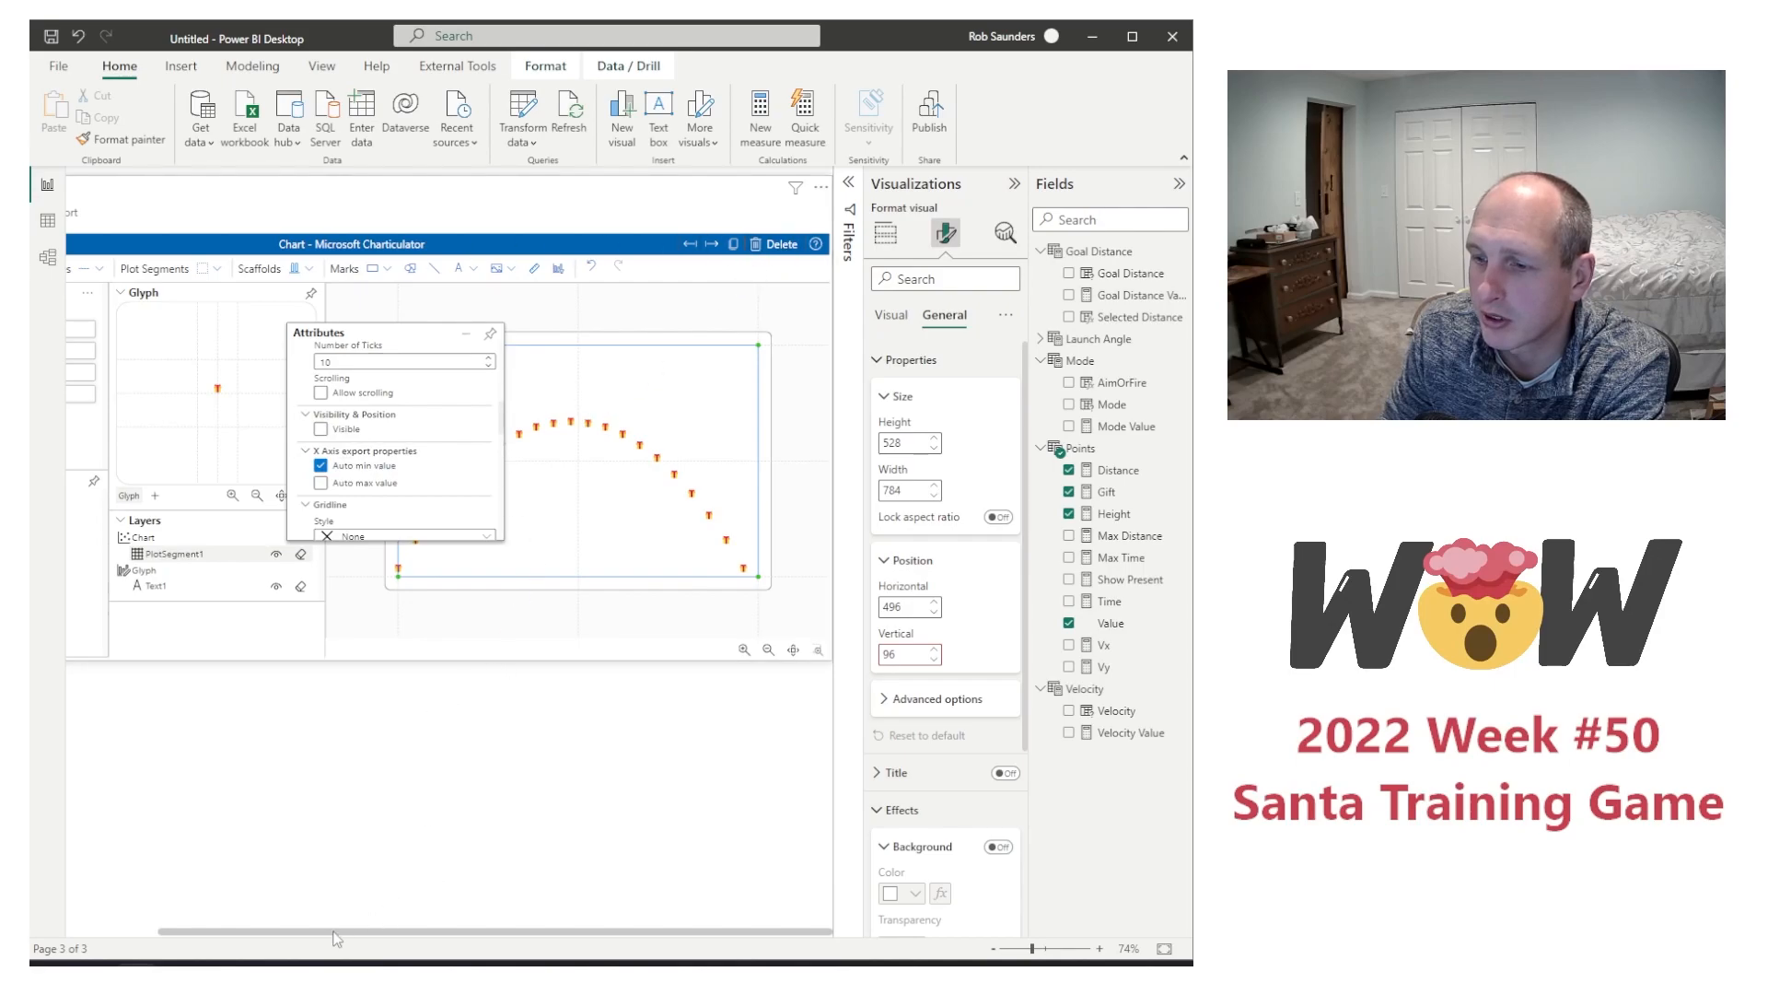
pyautogui.moveTo(337, 938); pyautogui.dragTo(221, 940)
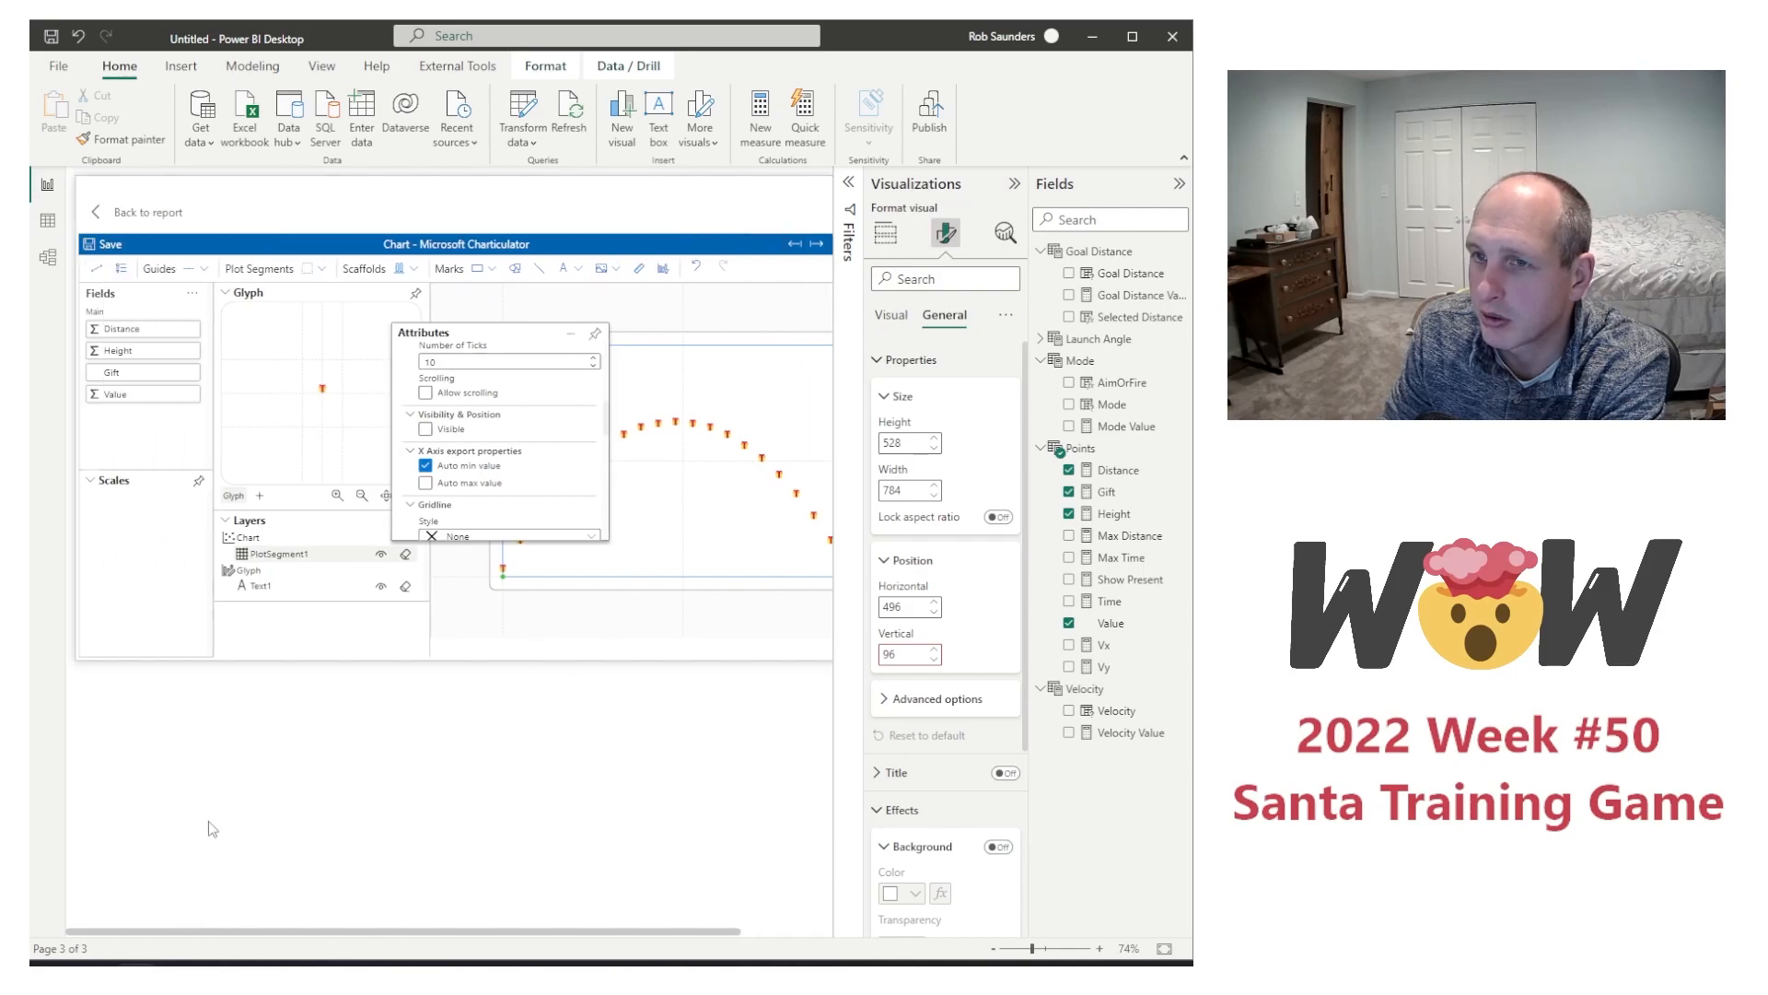
pyautogui.click(145, 213)
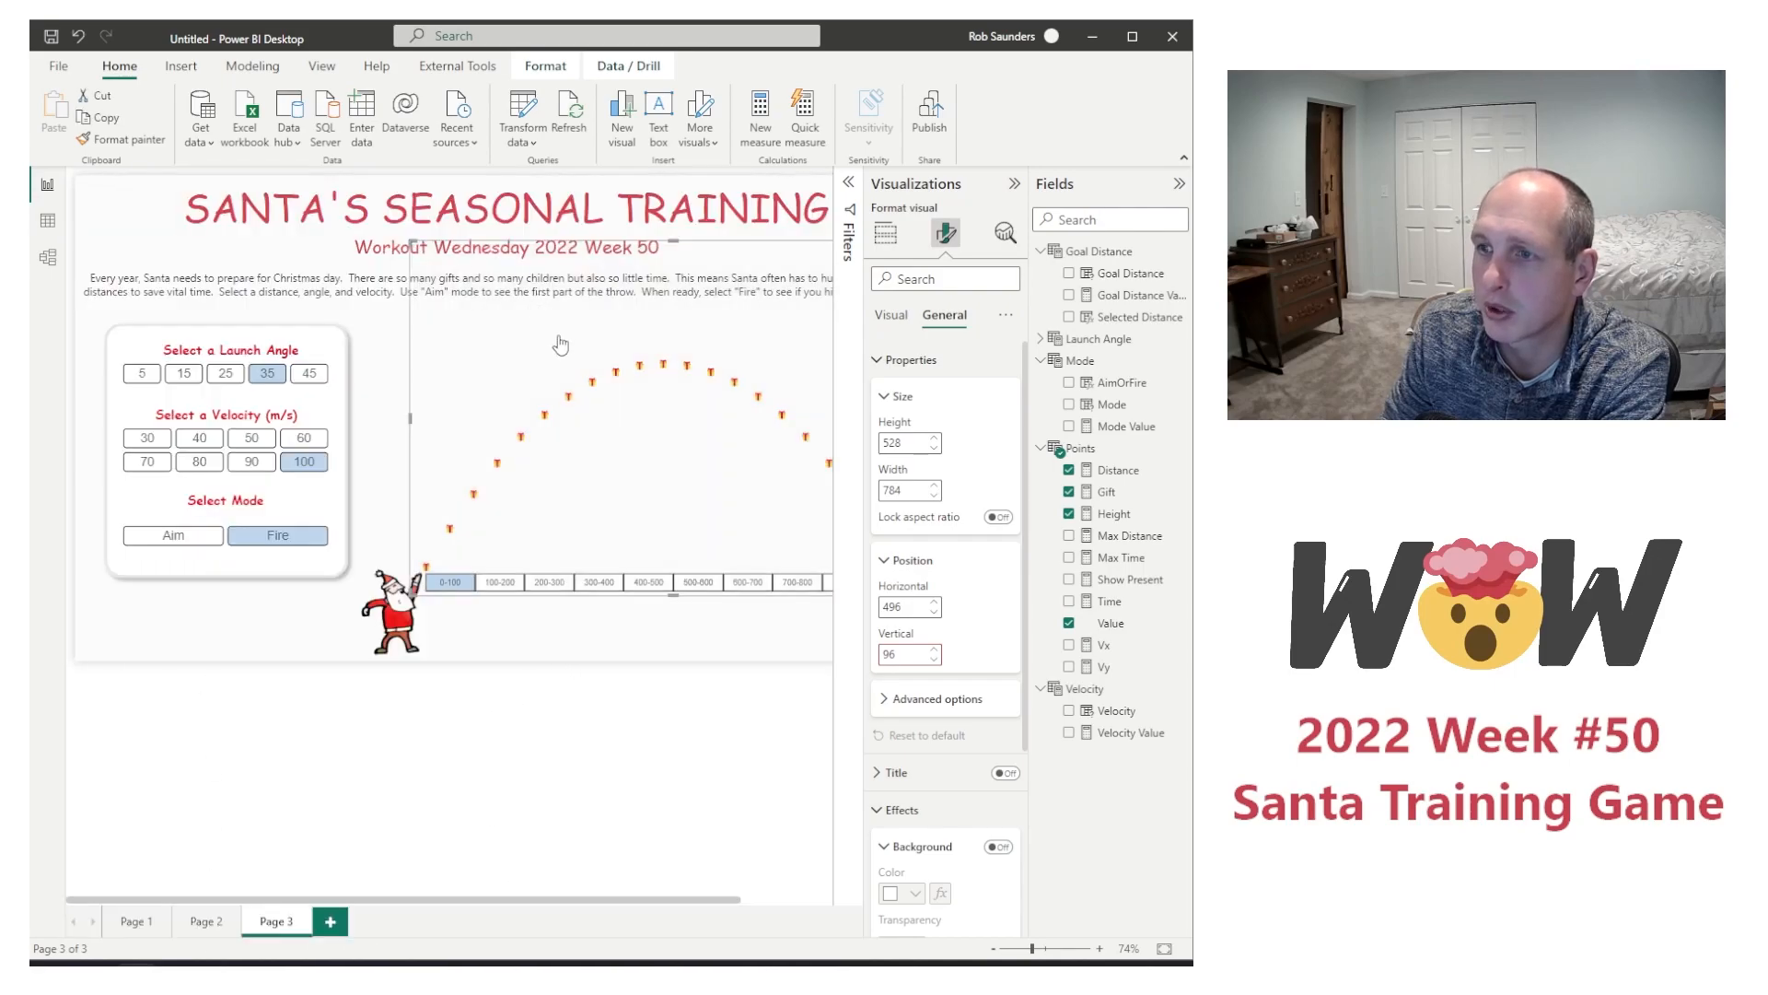
# Step: Bring the goal-distance slicer to the front so it sits above the flight chart
pyautogui.click(498, 604)
pyautogui.click(545, 66)
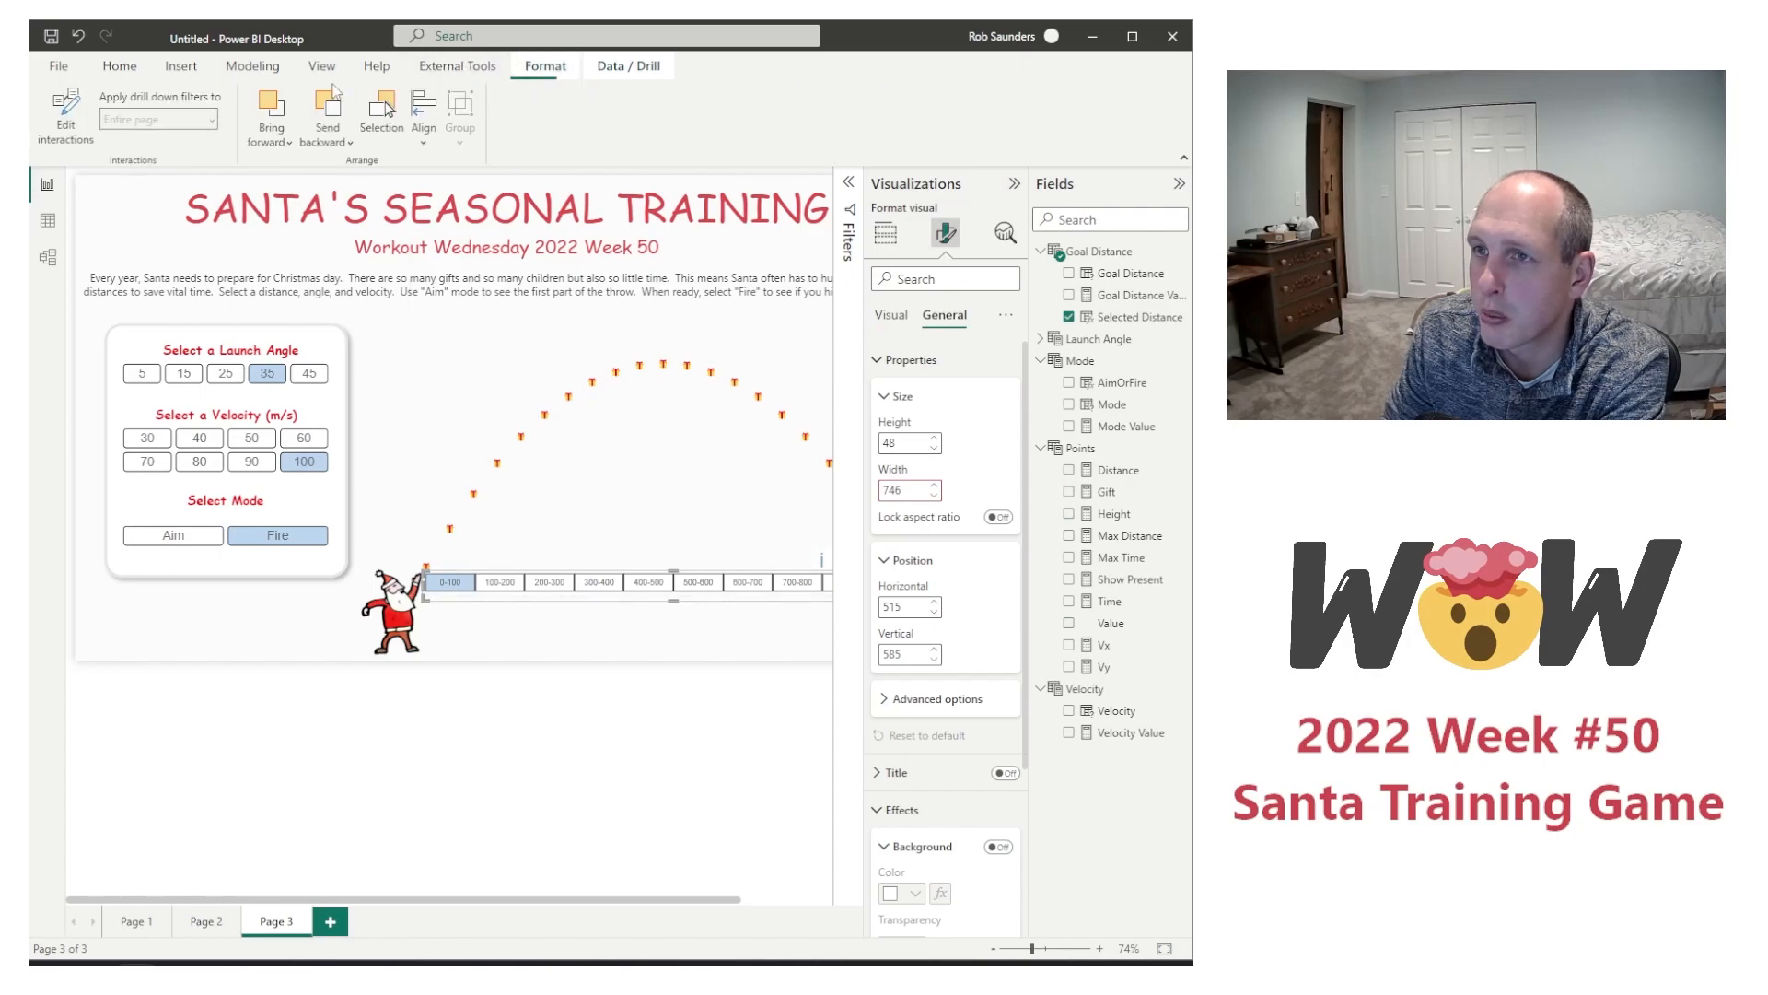
pyautogui.click(334, 148)
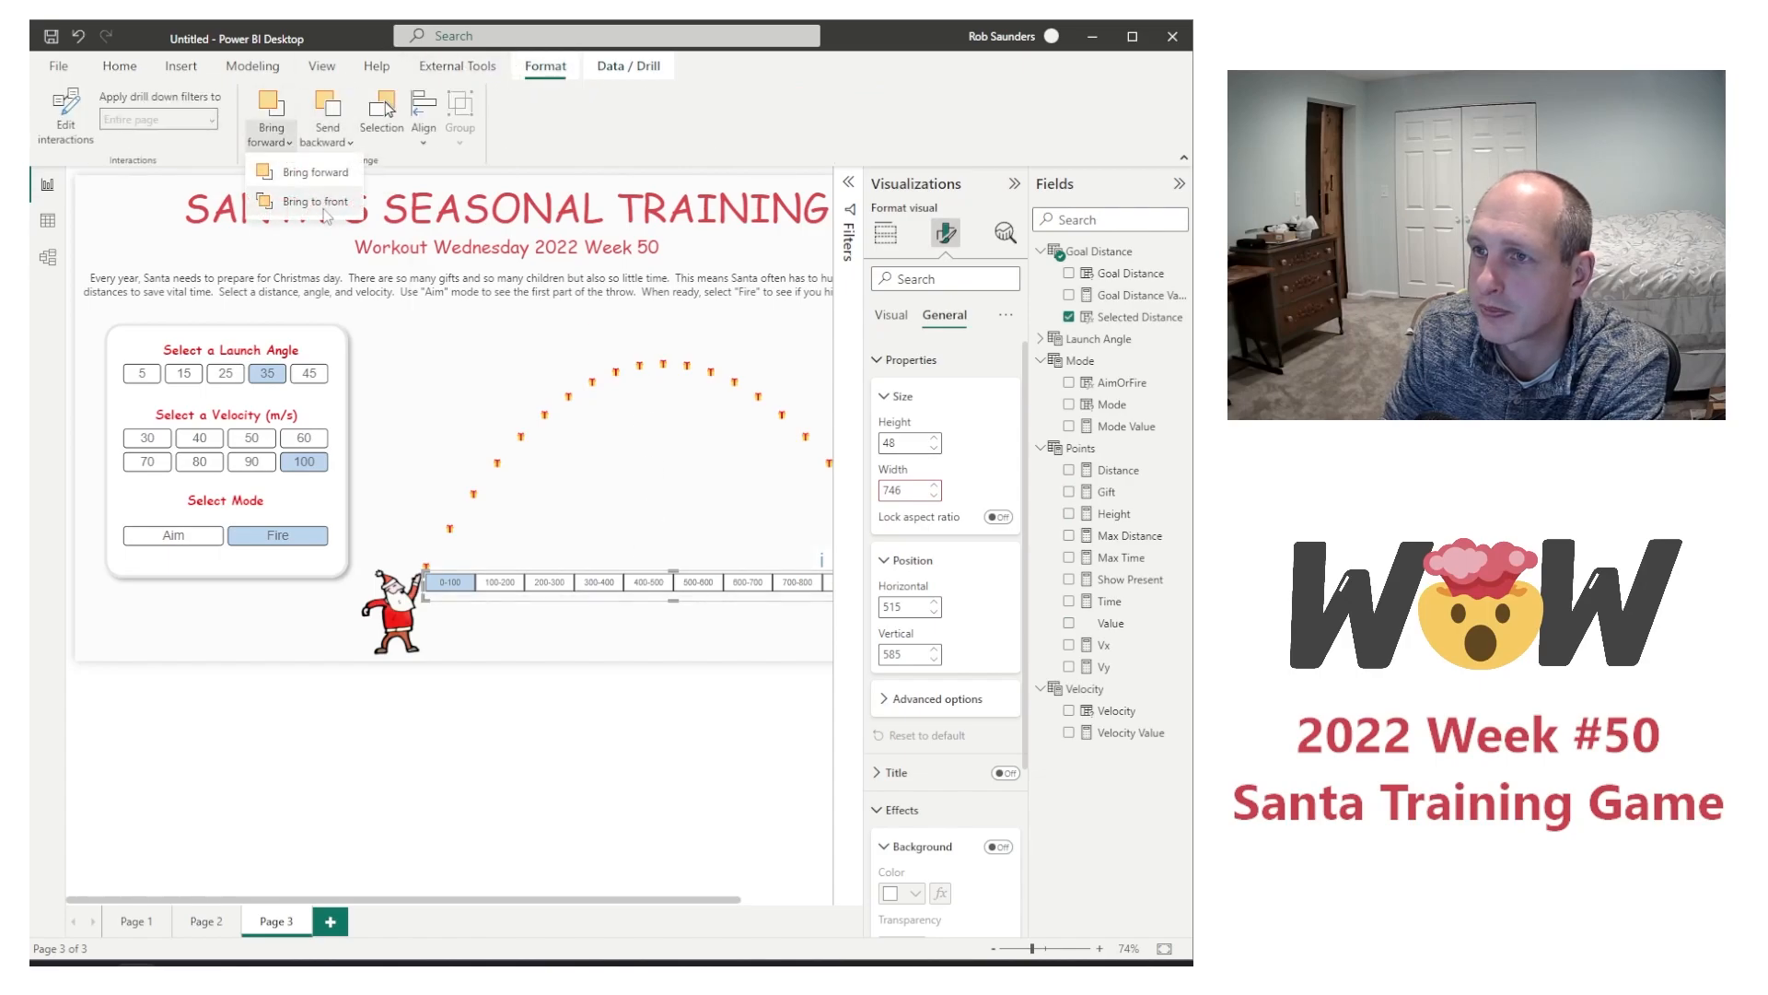
pyautogui.click(321, 203)
# Step: Test the distance slicer by selecting ranges from 100-200 up to 500-600, then back down to 300-400
pyautogui.click(509, 587)
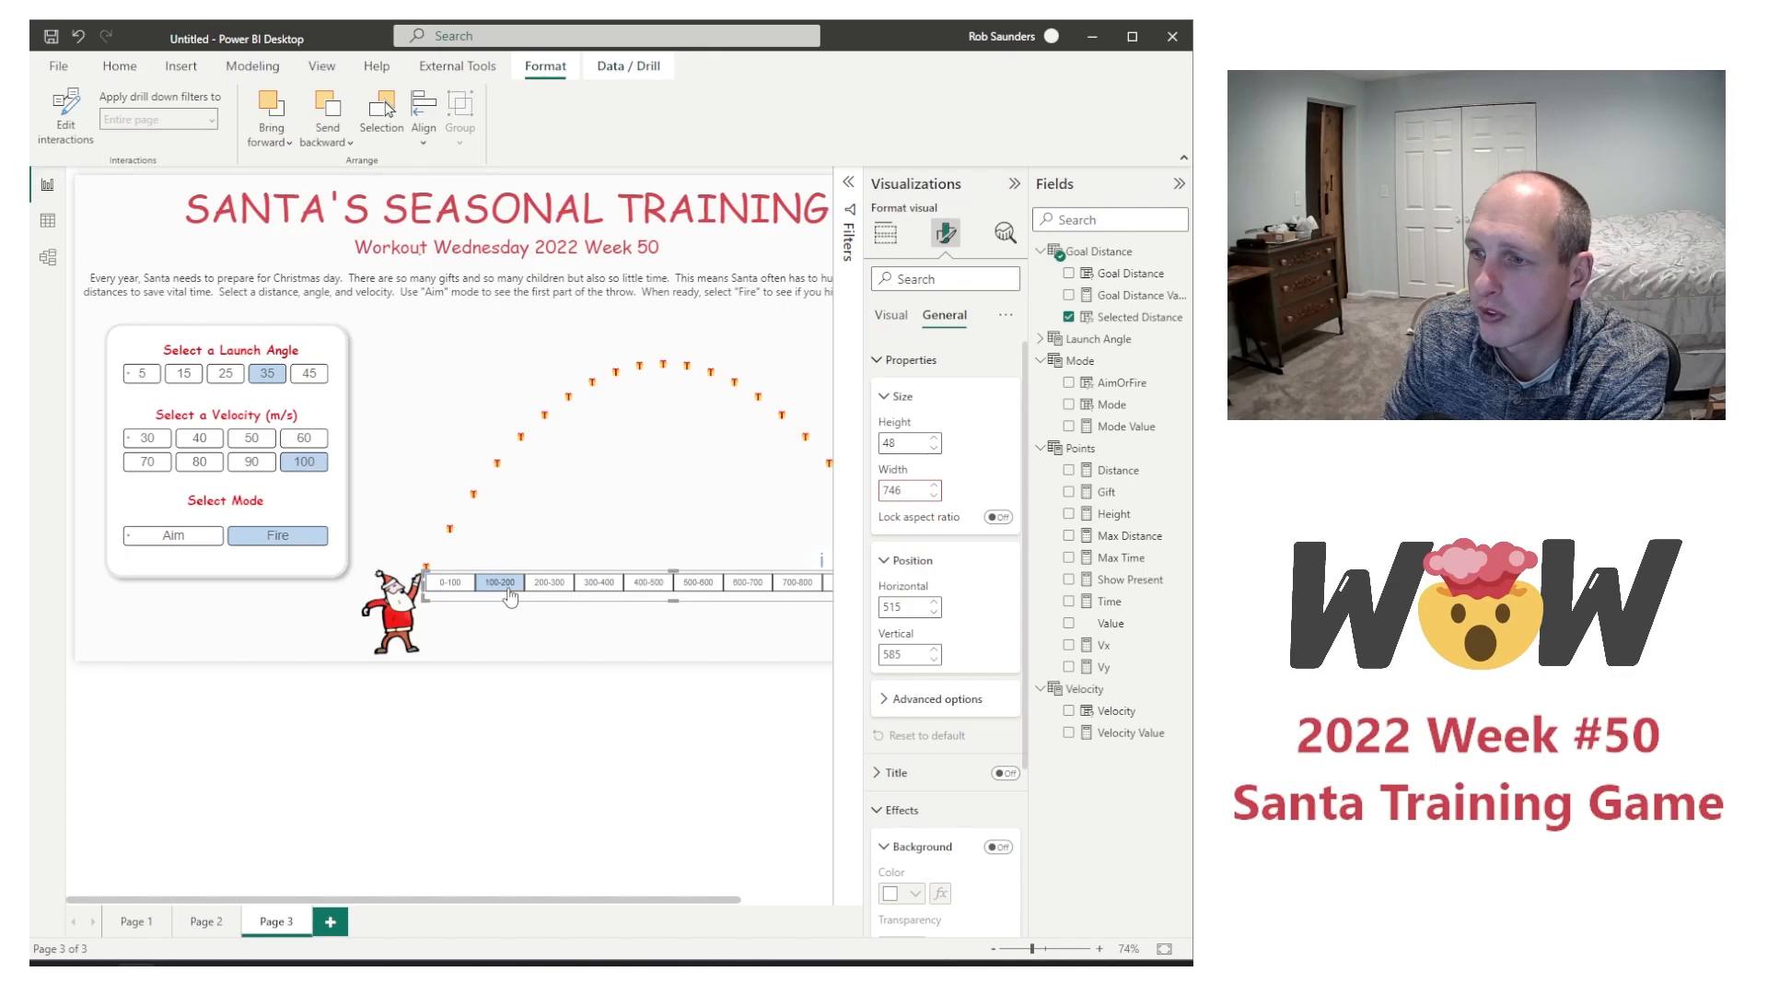
pyautogui.click(559, 597)
pyautogui.click(605, 597)
pyautogui.click(653, 597)
pyautogui.click(706, 597)
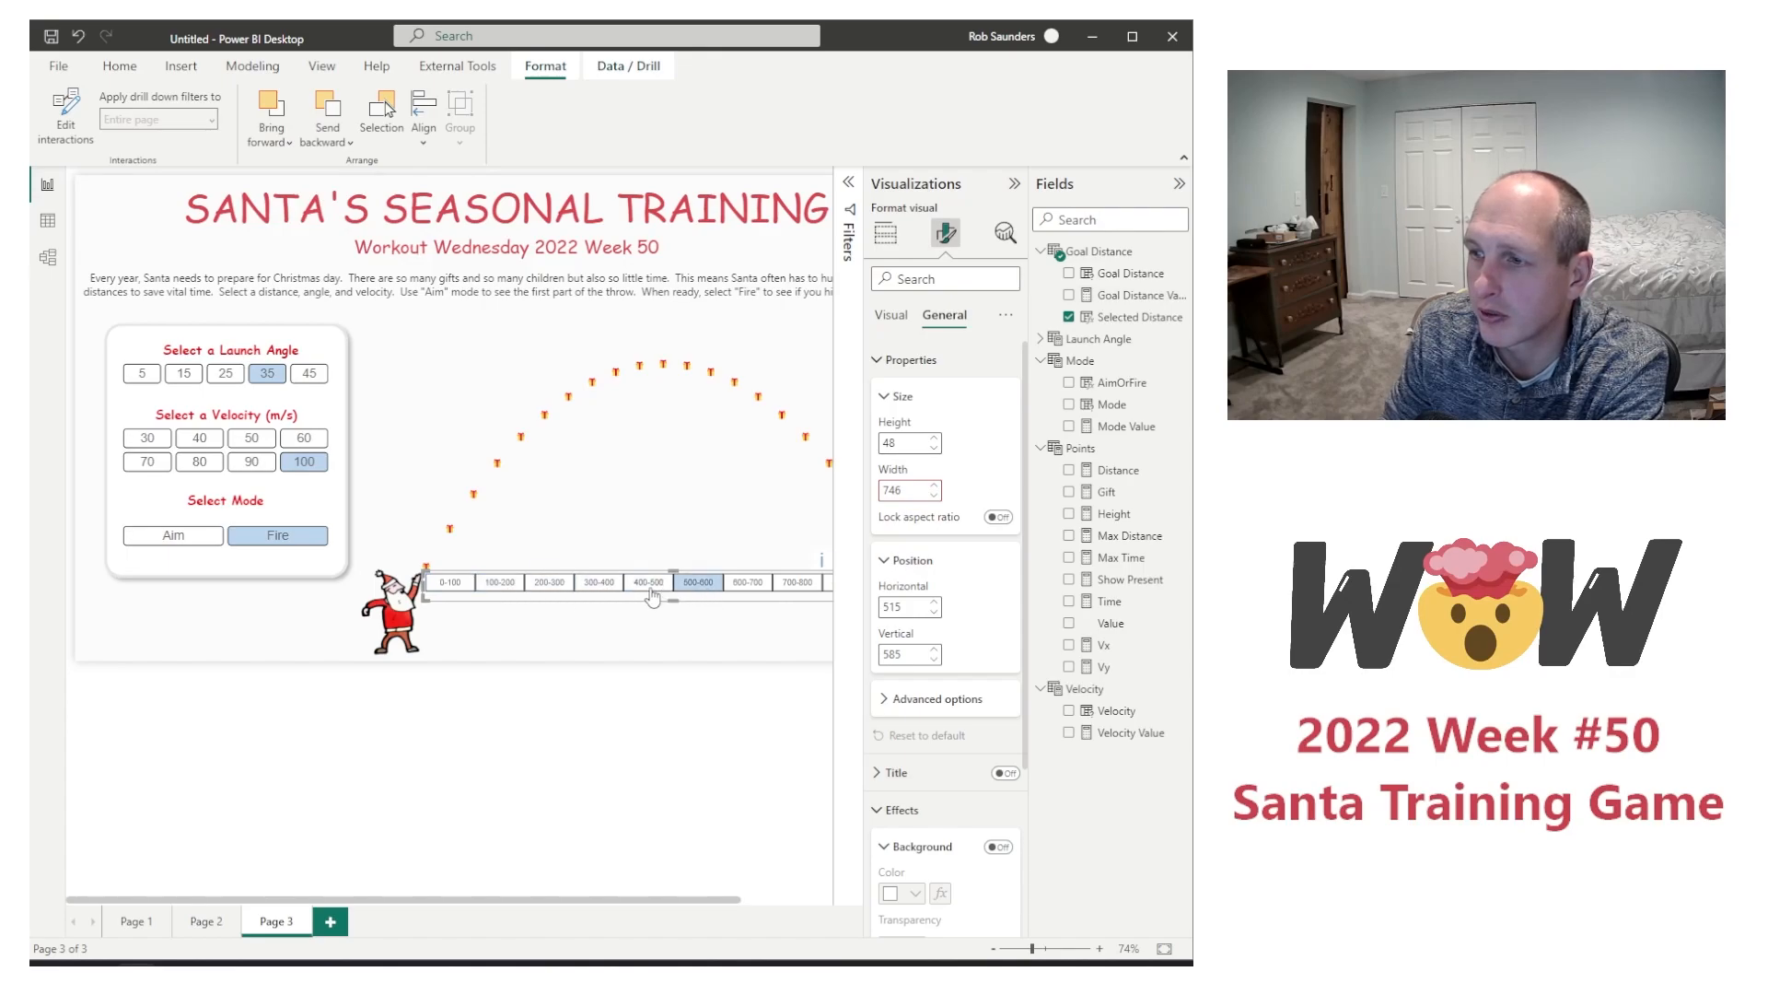
pyautogui.click(653, 596)
pyautogui.click(594, 597)
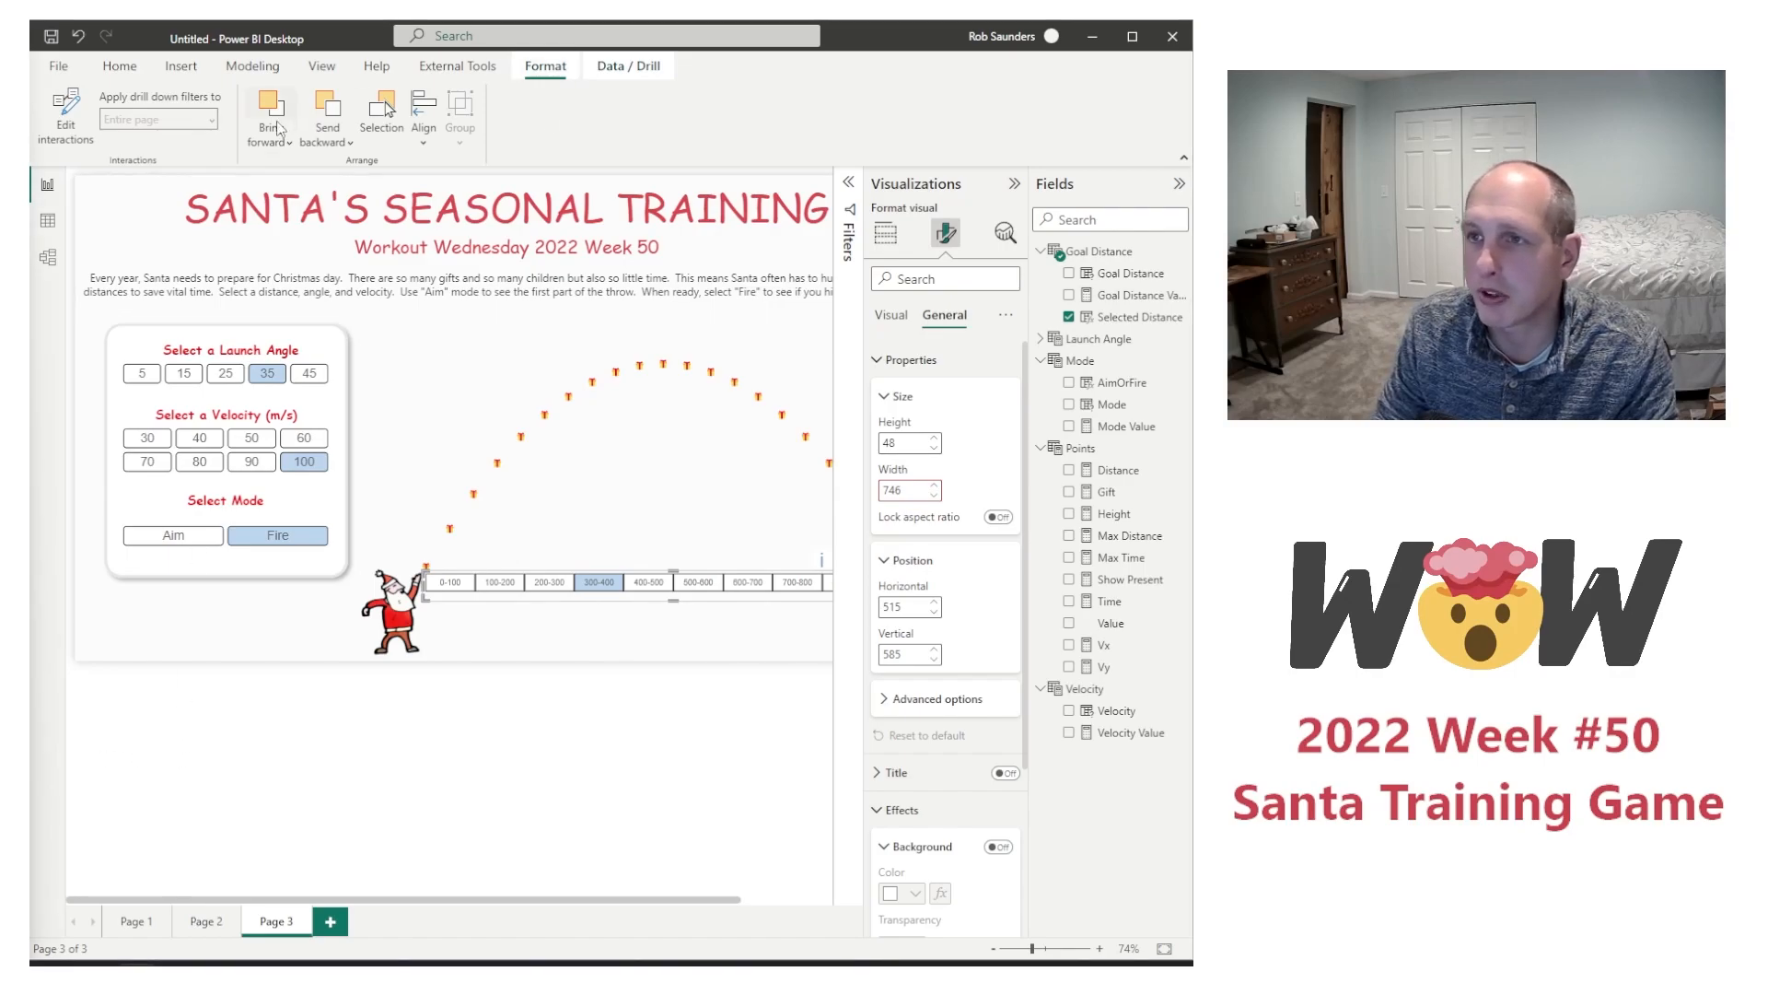
# Step: Insert a text box with the heading "Select a Goal Distance" and centre its text
pyautogui.click(182, 66)
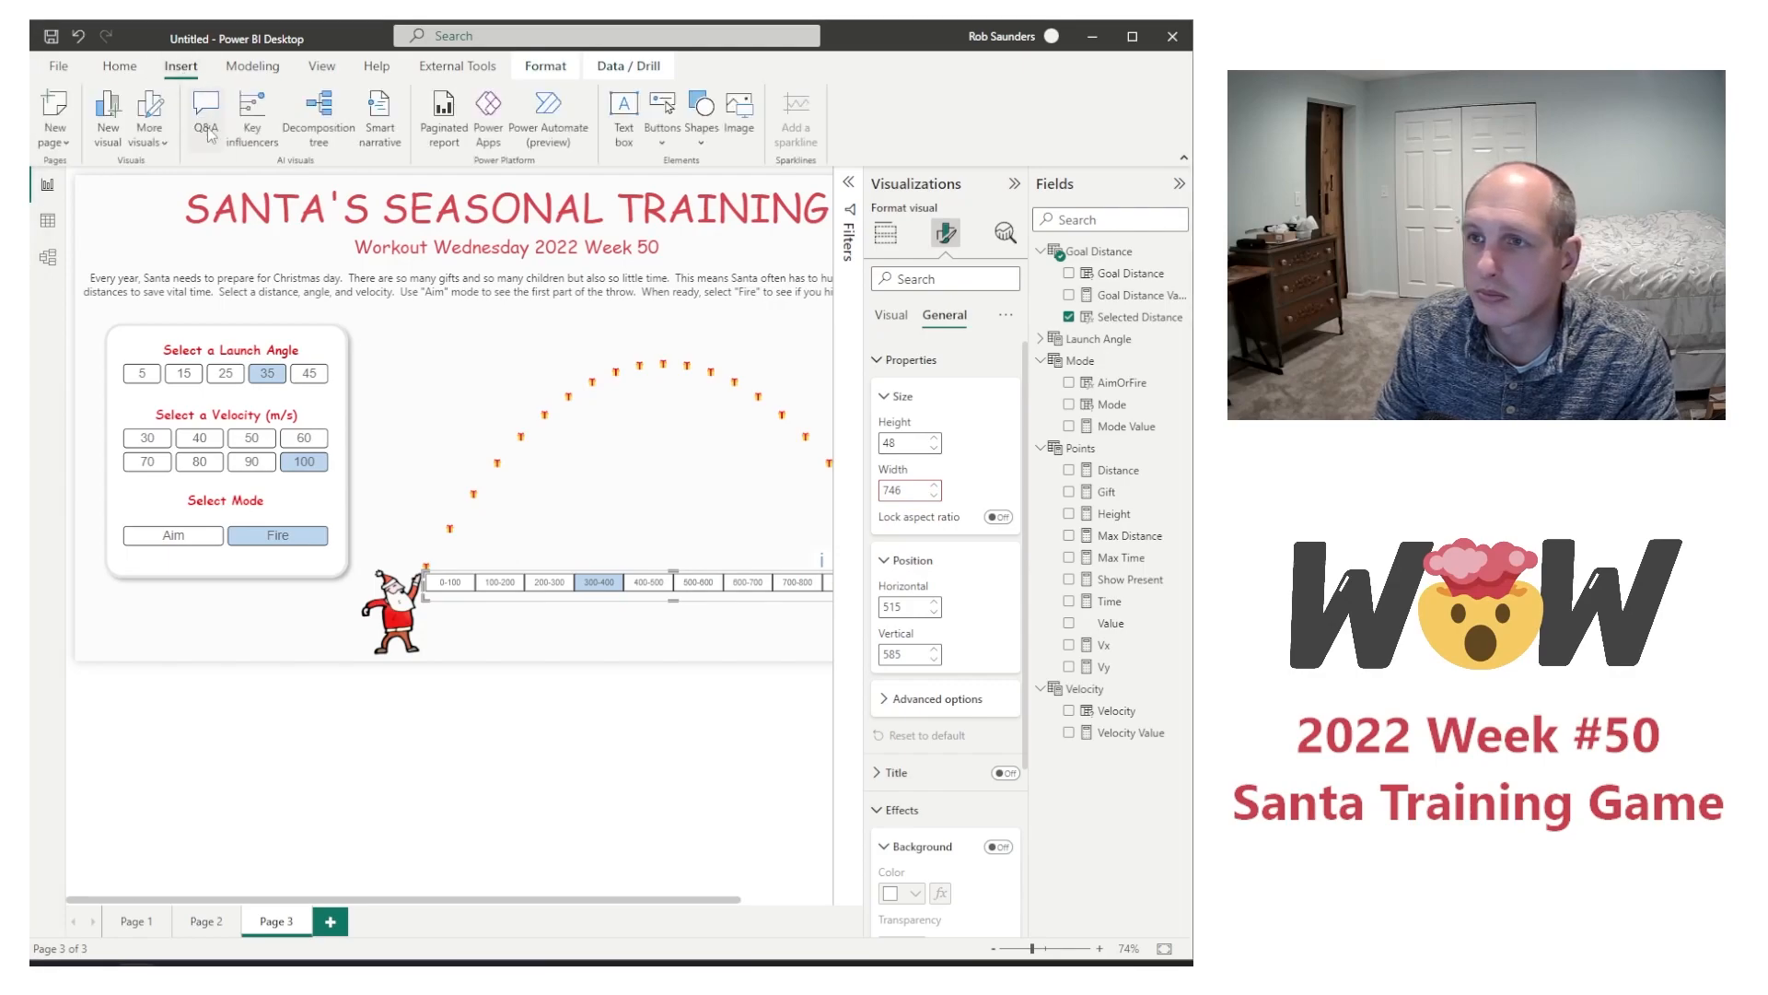
pyautogui.click(612, 136)
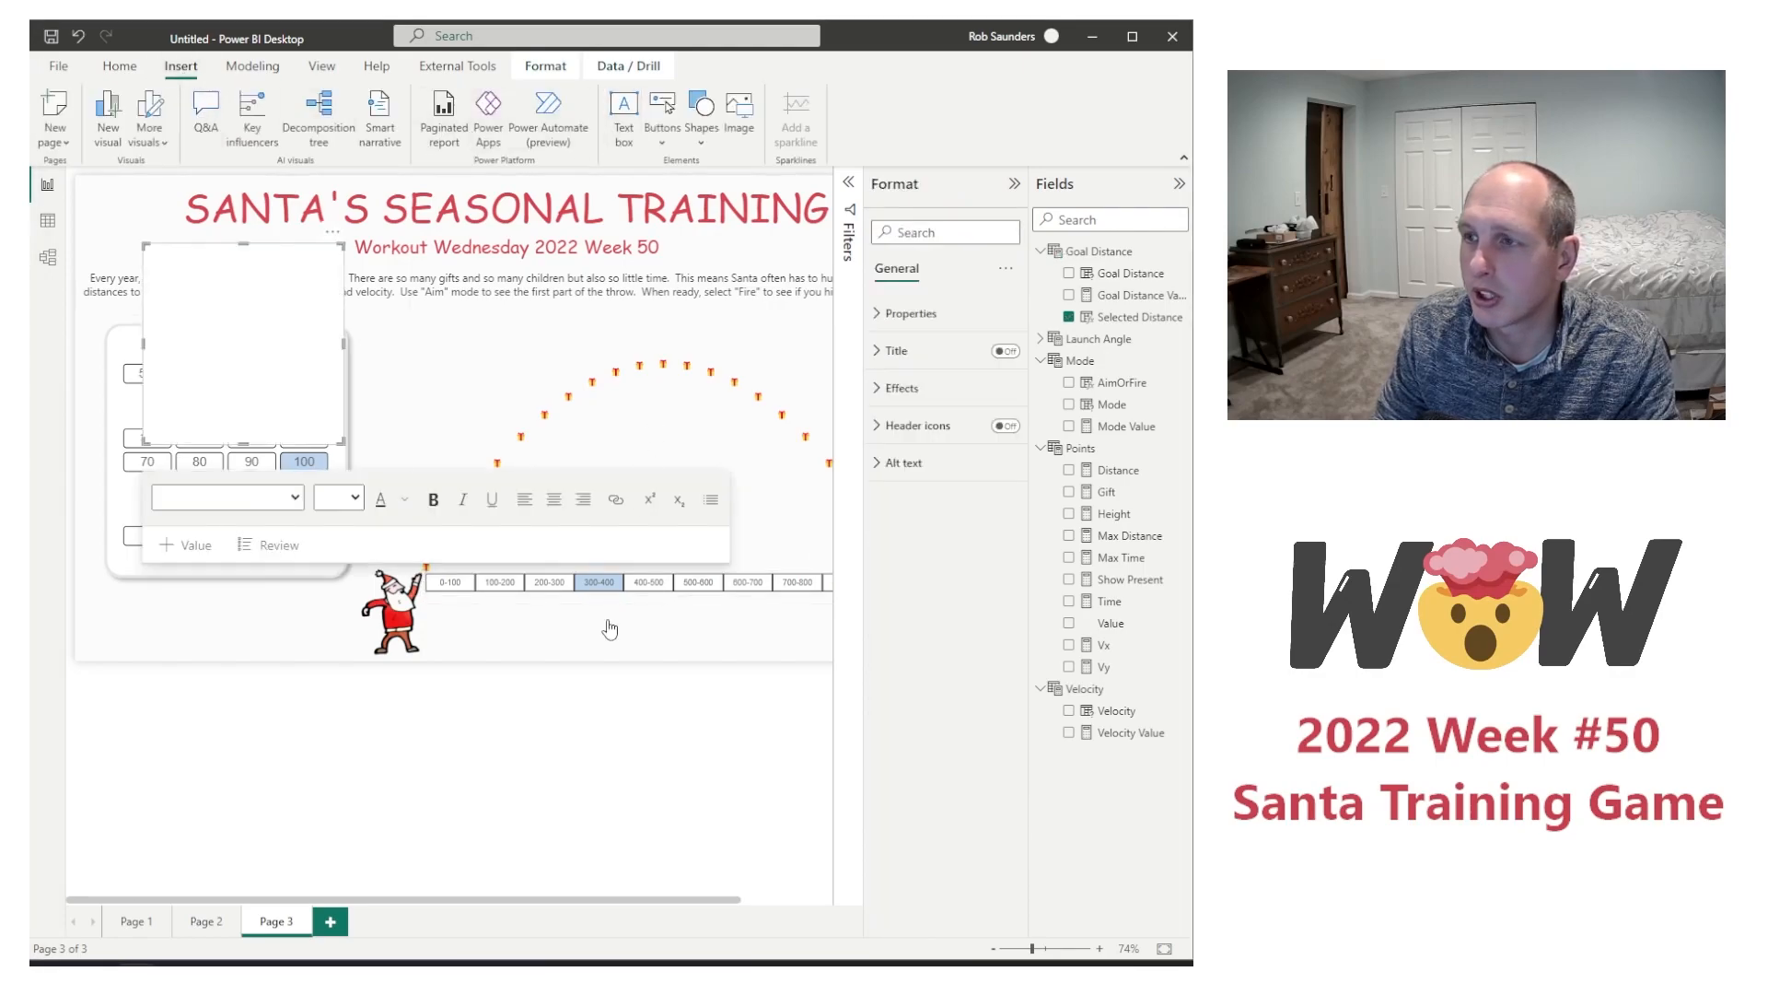
pyautogui.click(235, 351)
pyautogui.write('Select a Goal Distance')
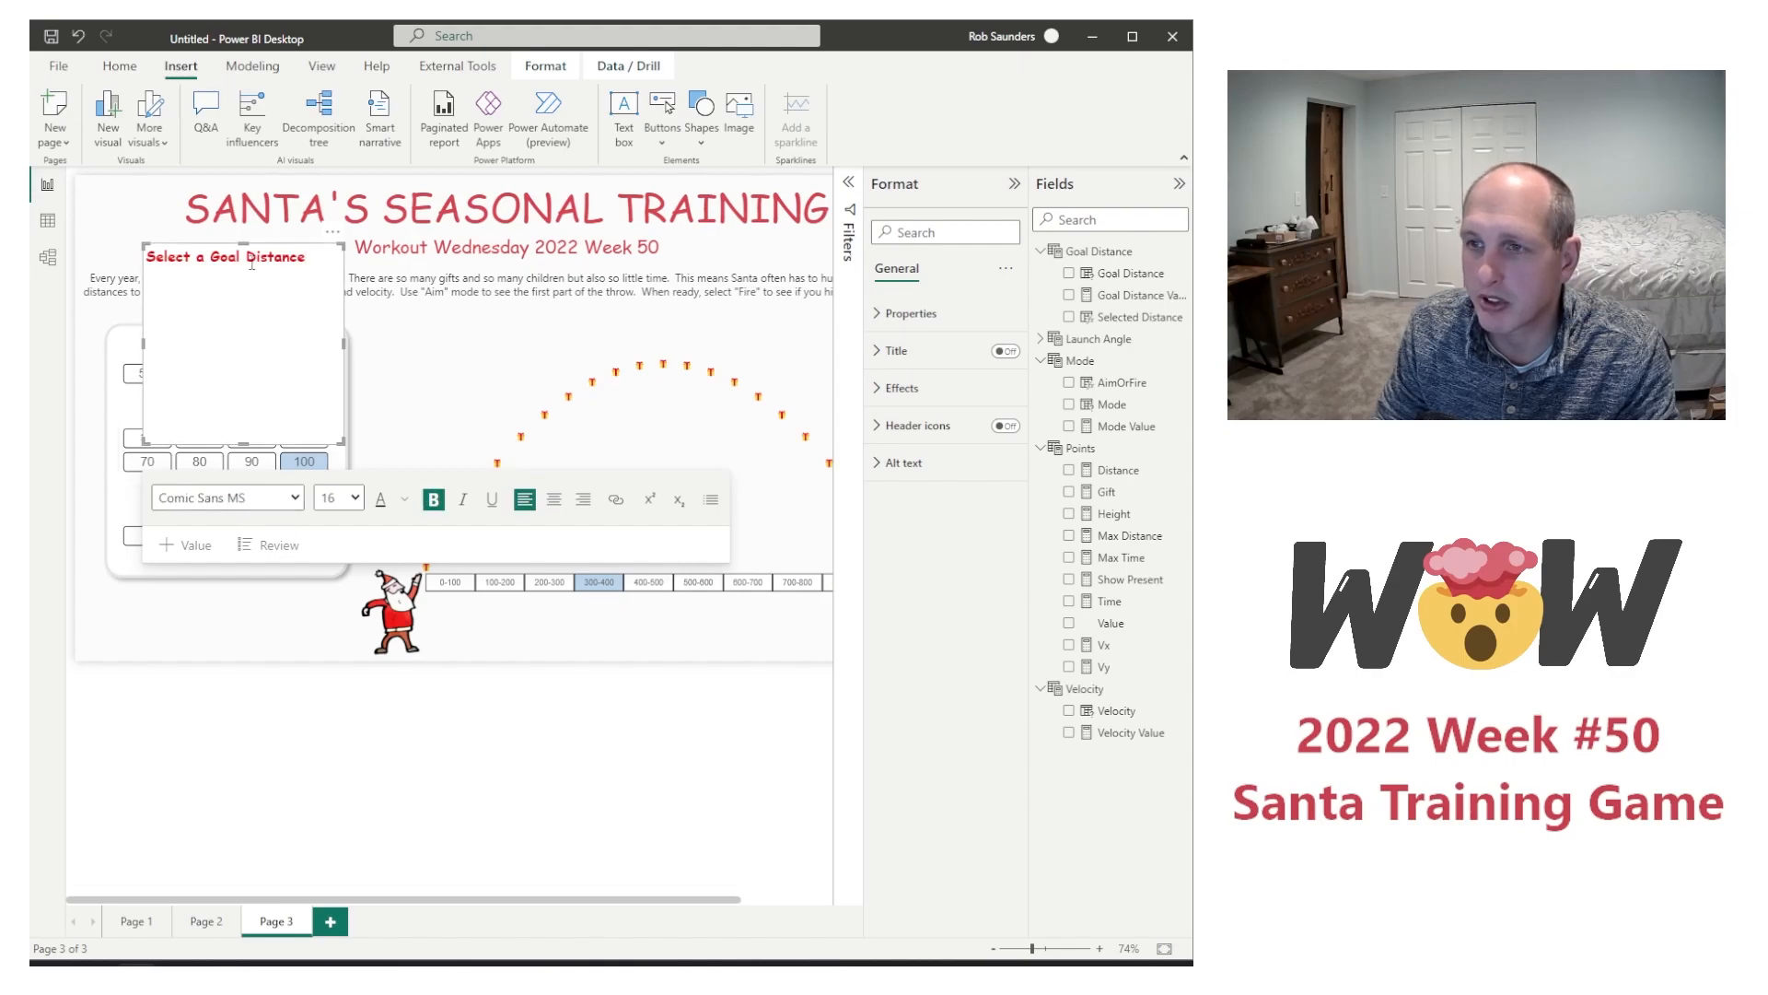
pyautogui.click(553, 499)
# Step: Shrink the "Select a Goal Distance" text box to a single line without background and place it beneath the distance slicer
pyautogui.moveTo(247, 440); pyautogui.dragTo(246, 269)
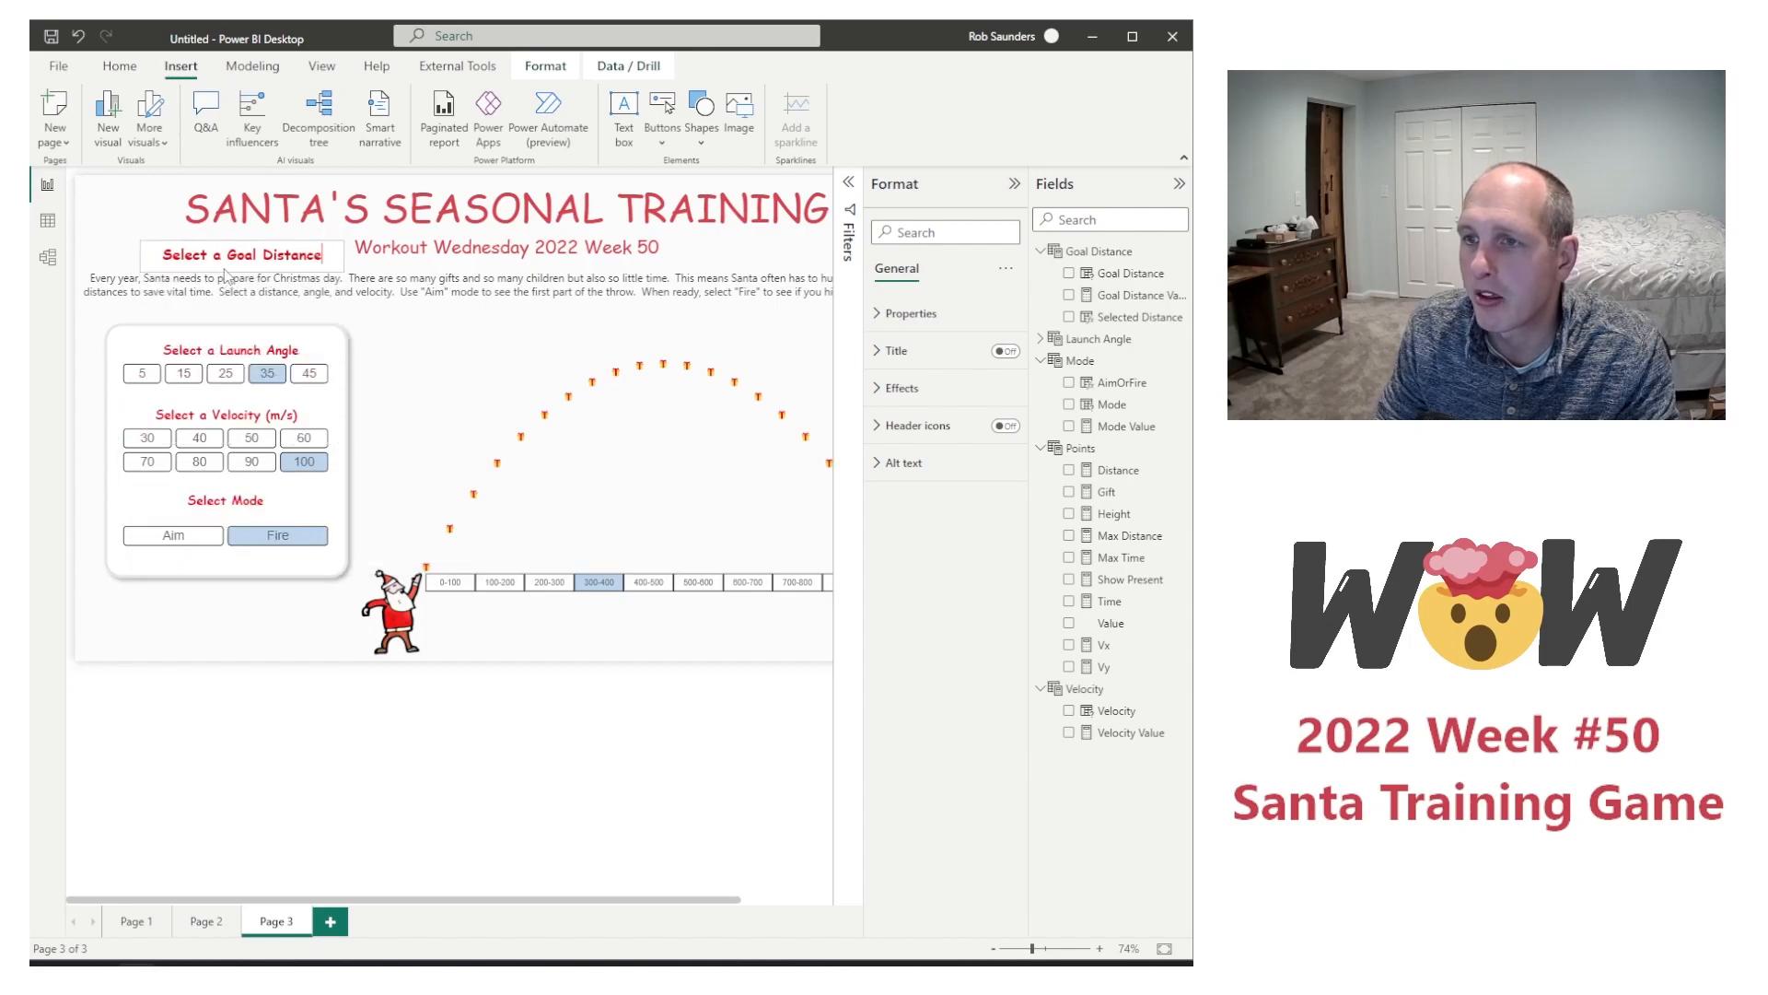
pyautogui.click(902, 387)
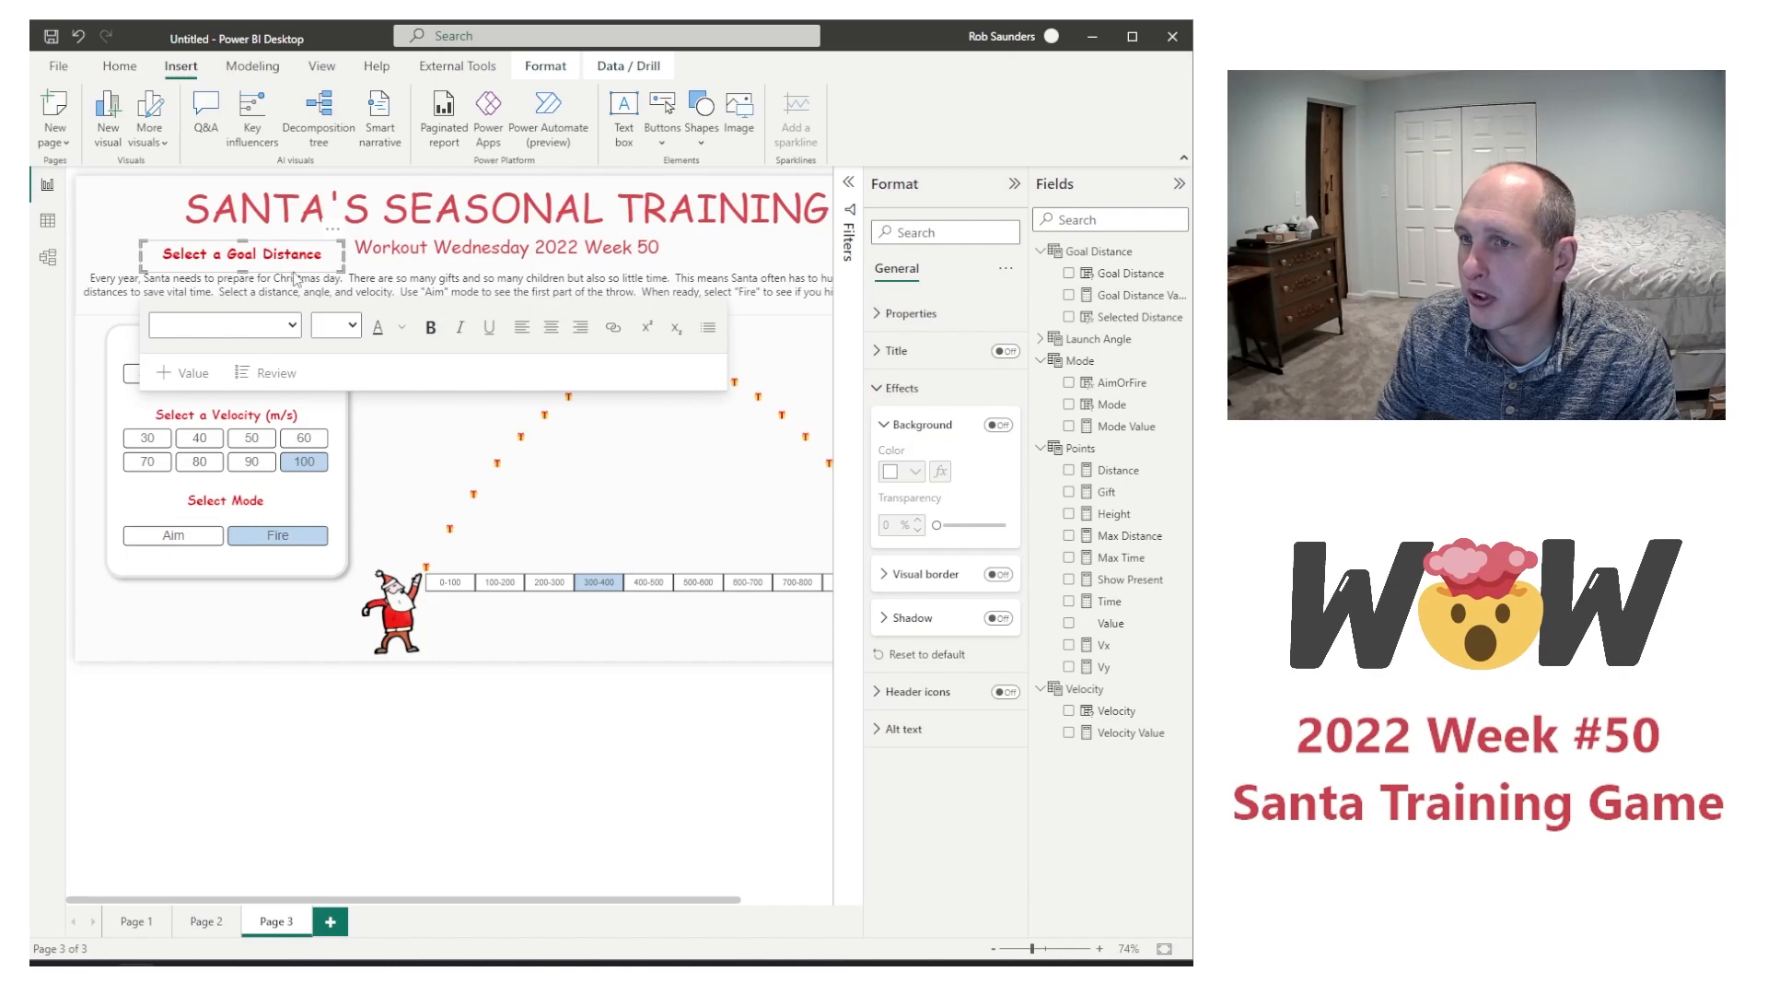
pyautogui.moveTo(295, 272); pyautogui.dragTo(702, 640)
pyautogui.click(698, 628)
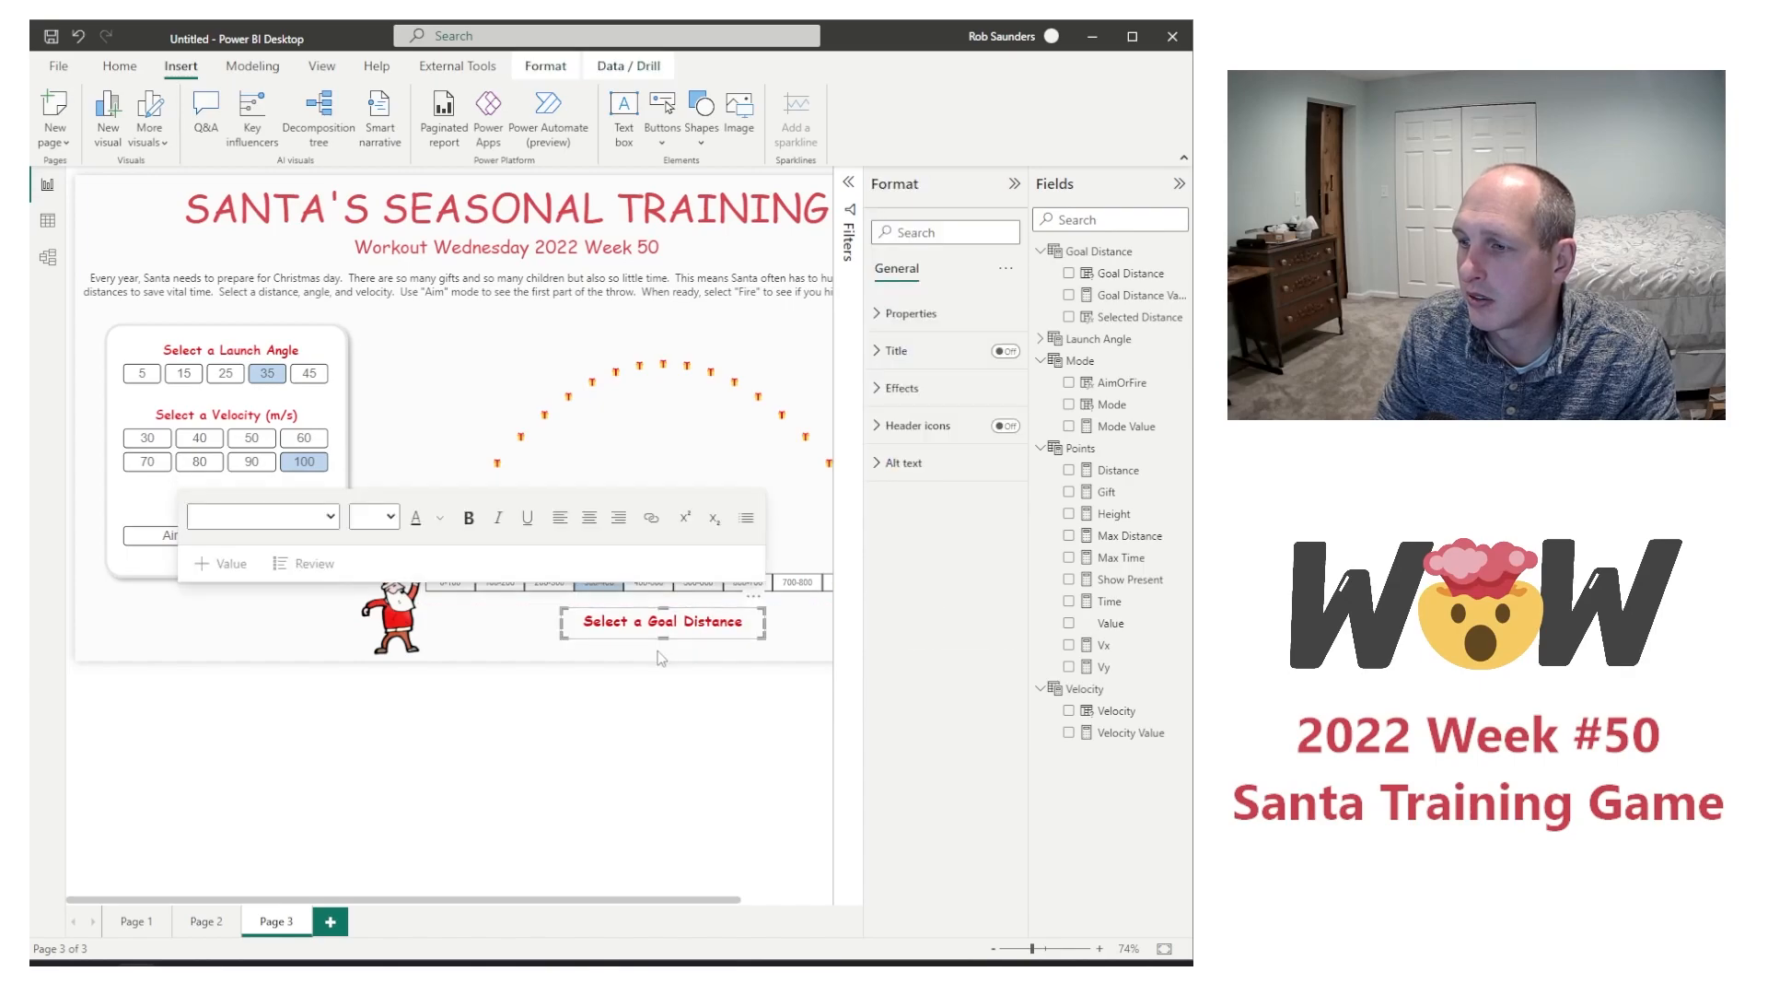
pyautogui.click(659, 650)
# Step: Add a card visual showing Selected Distance, shorten it and place it over the "Select a Goal Distance" heading beneath the slicer
pyautogui.click(959, 380)
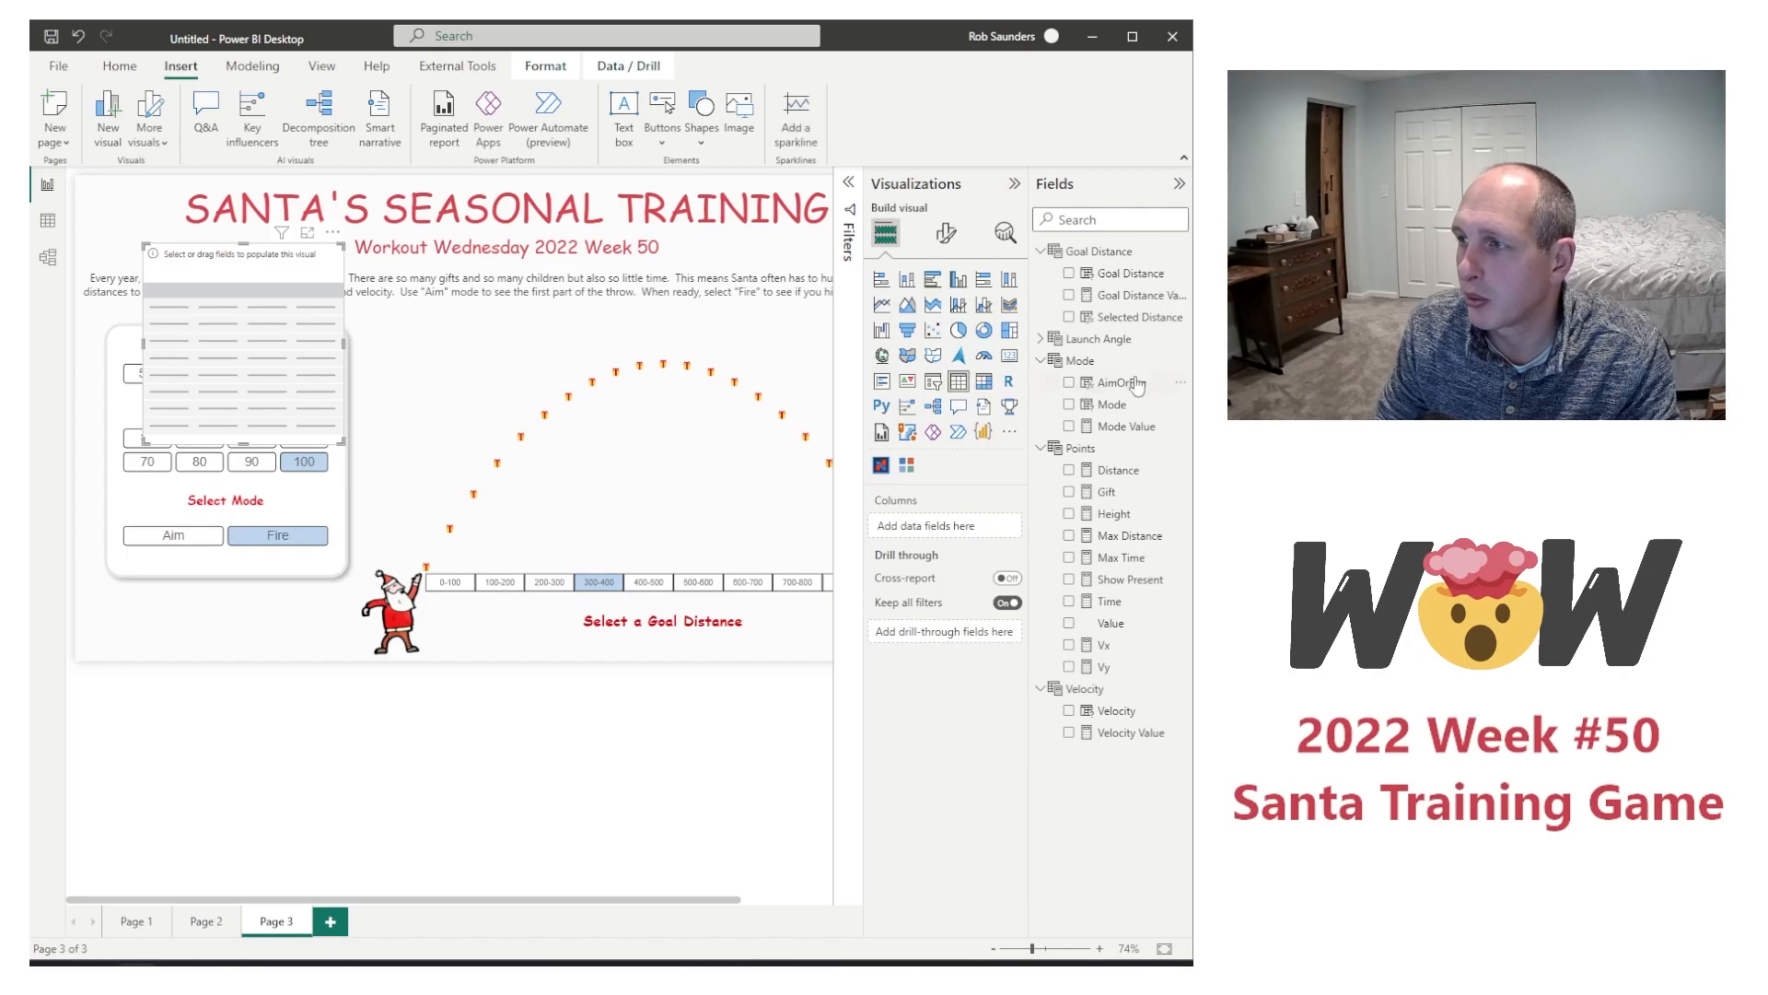
pyautogui.click(1068, 274)
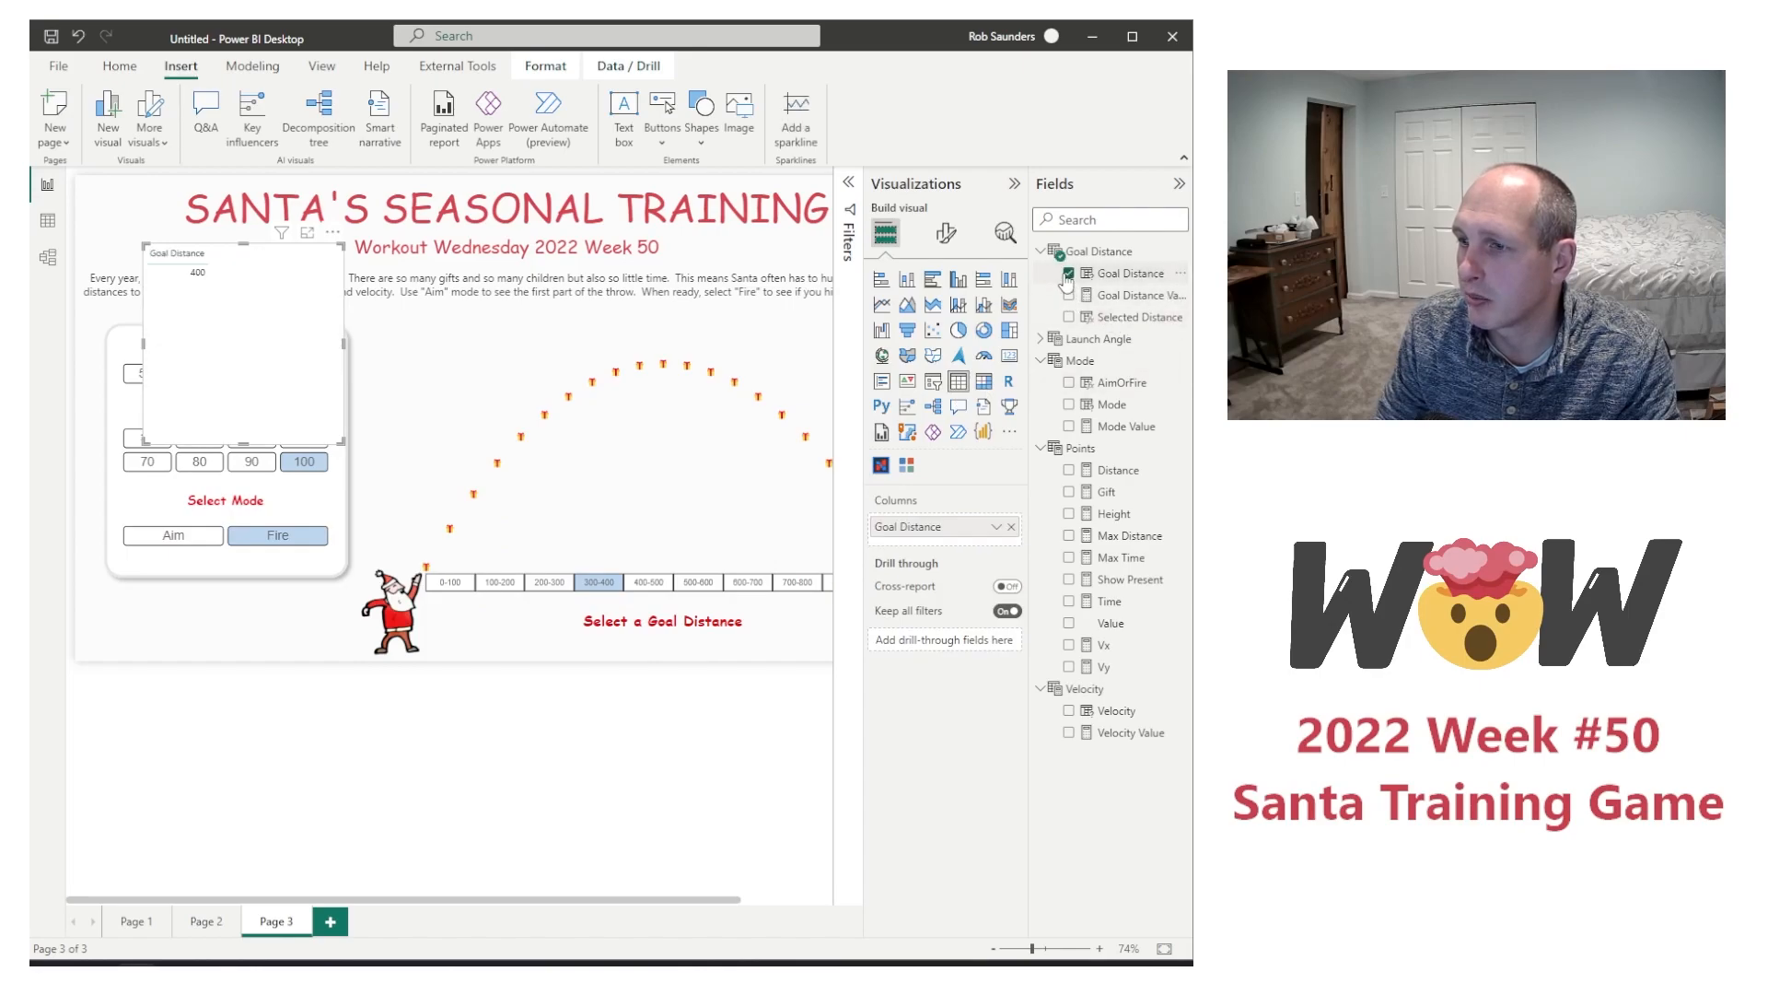
pyautogui.click(1068, 274)
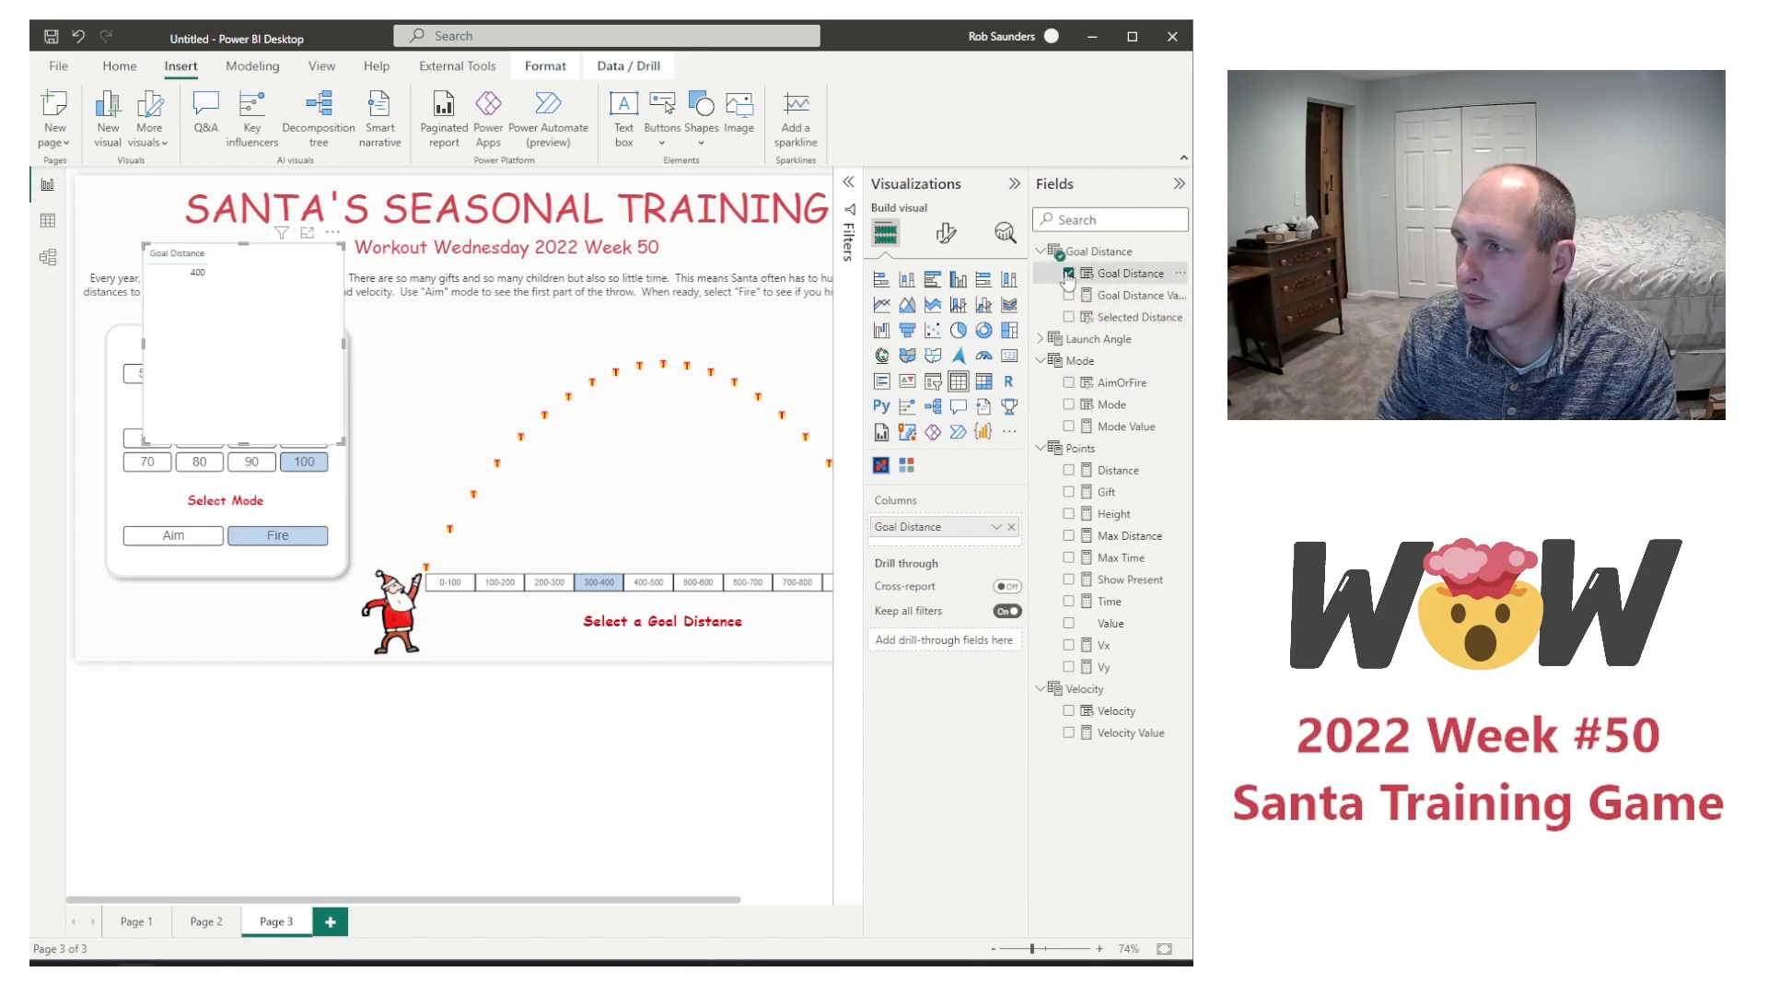
pyautogui.click(1068, 317)
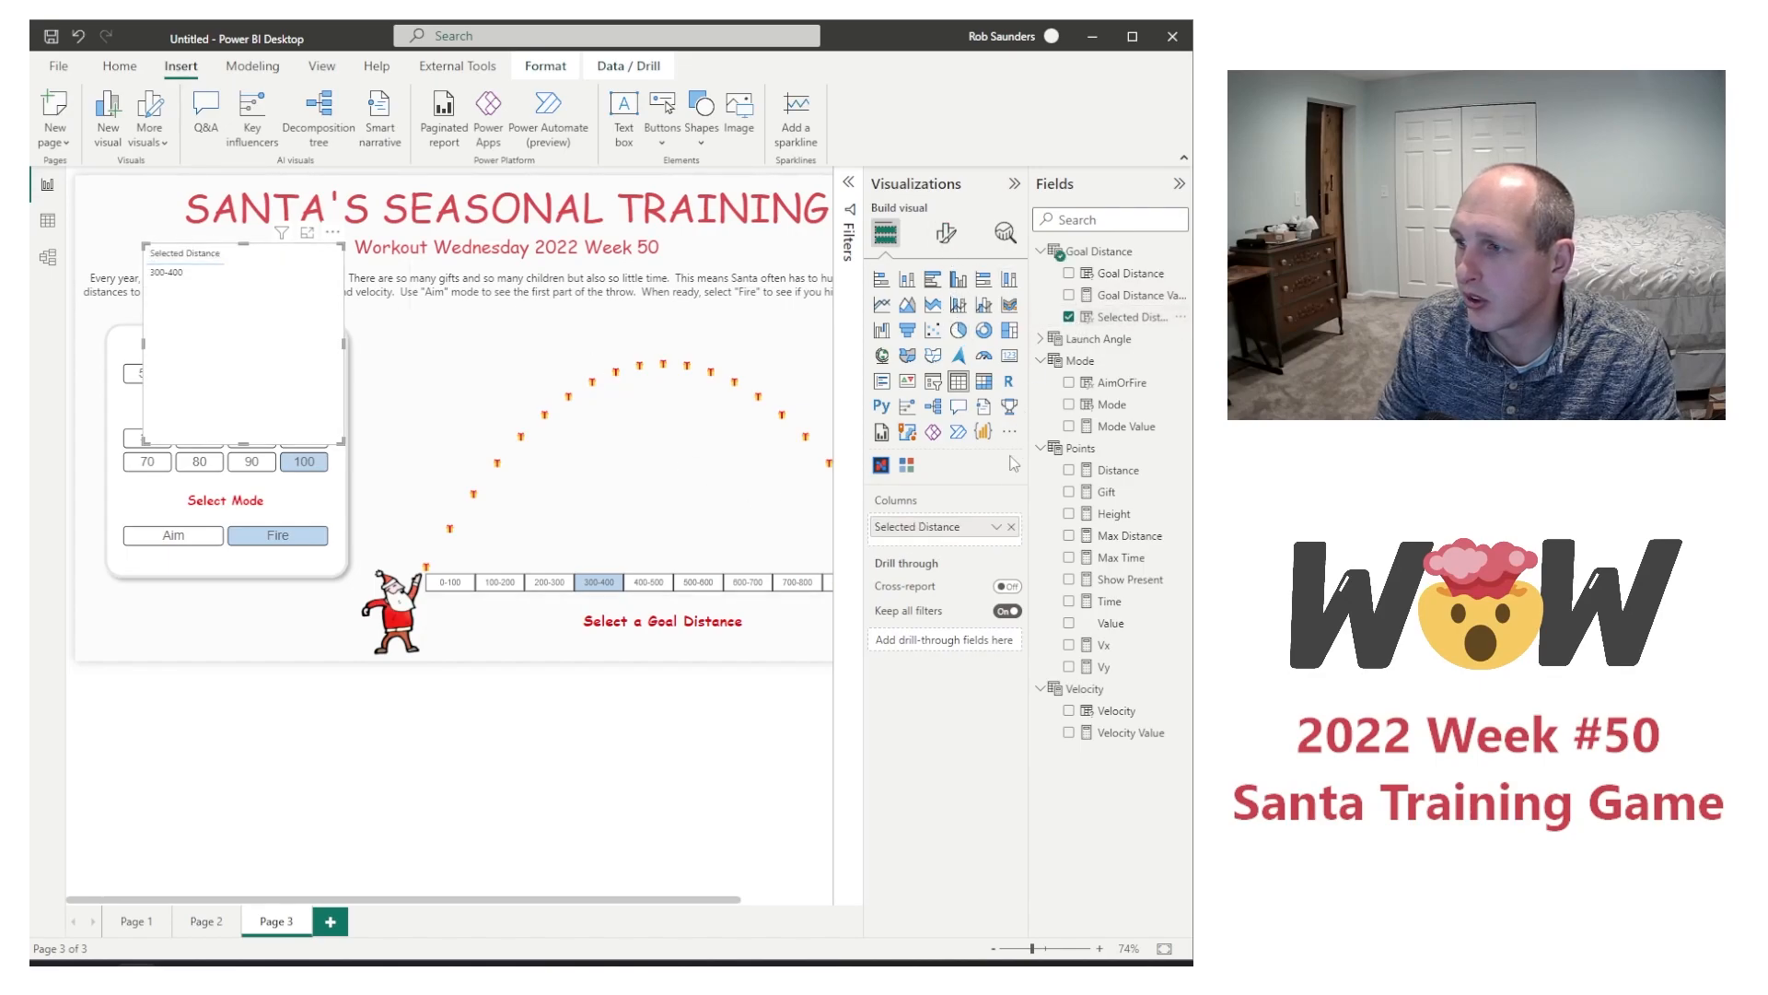
pyautogui.click(1010, 355)
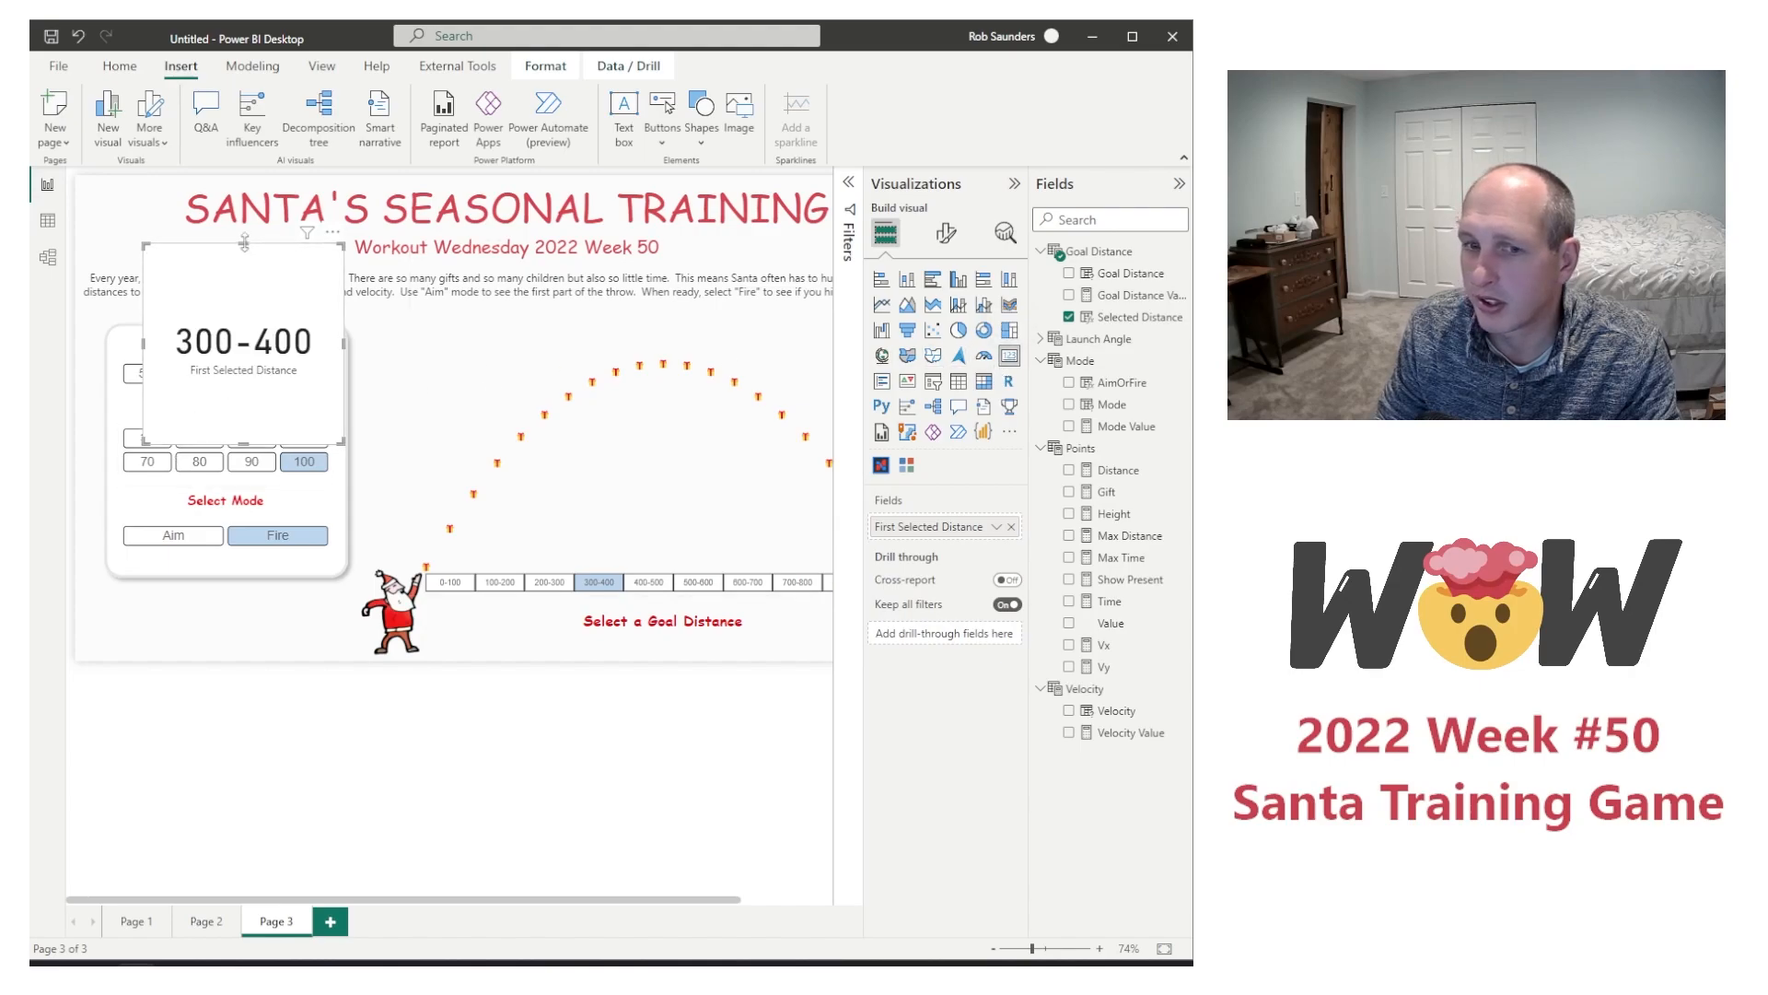
pyautogui.moveTo(245, 246); pyautogui.dragTo(660, 577)
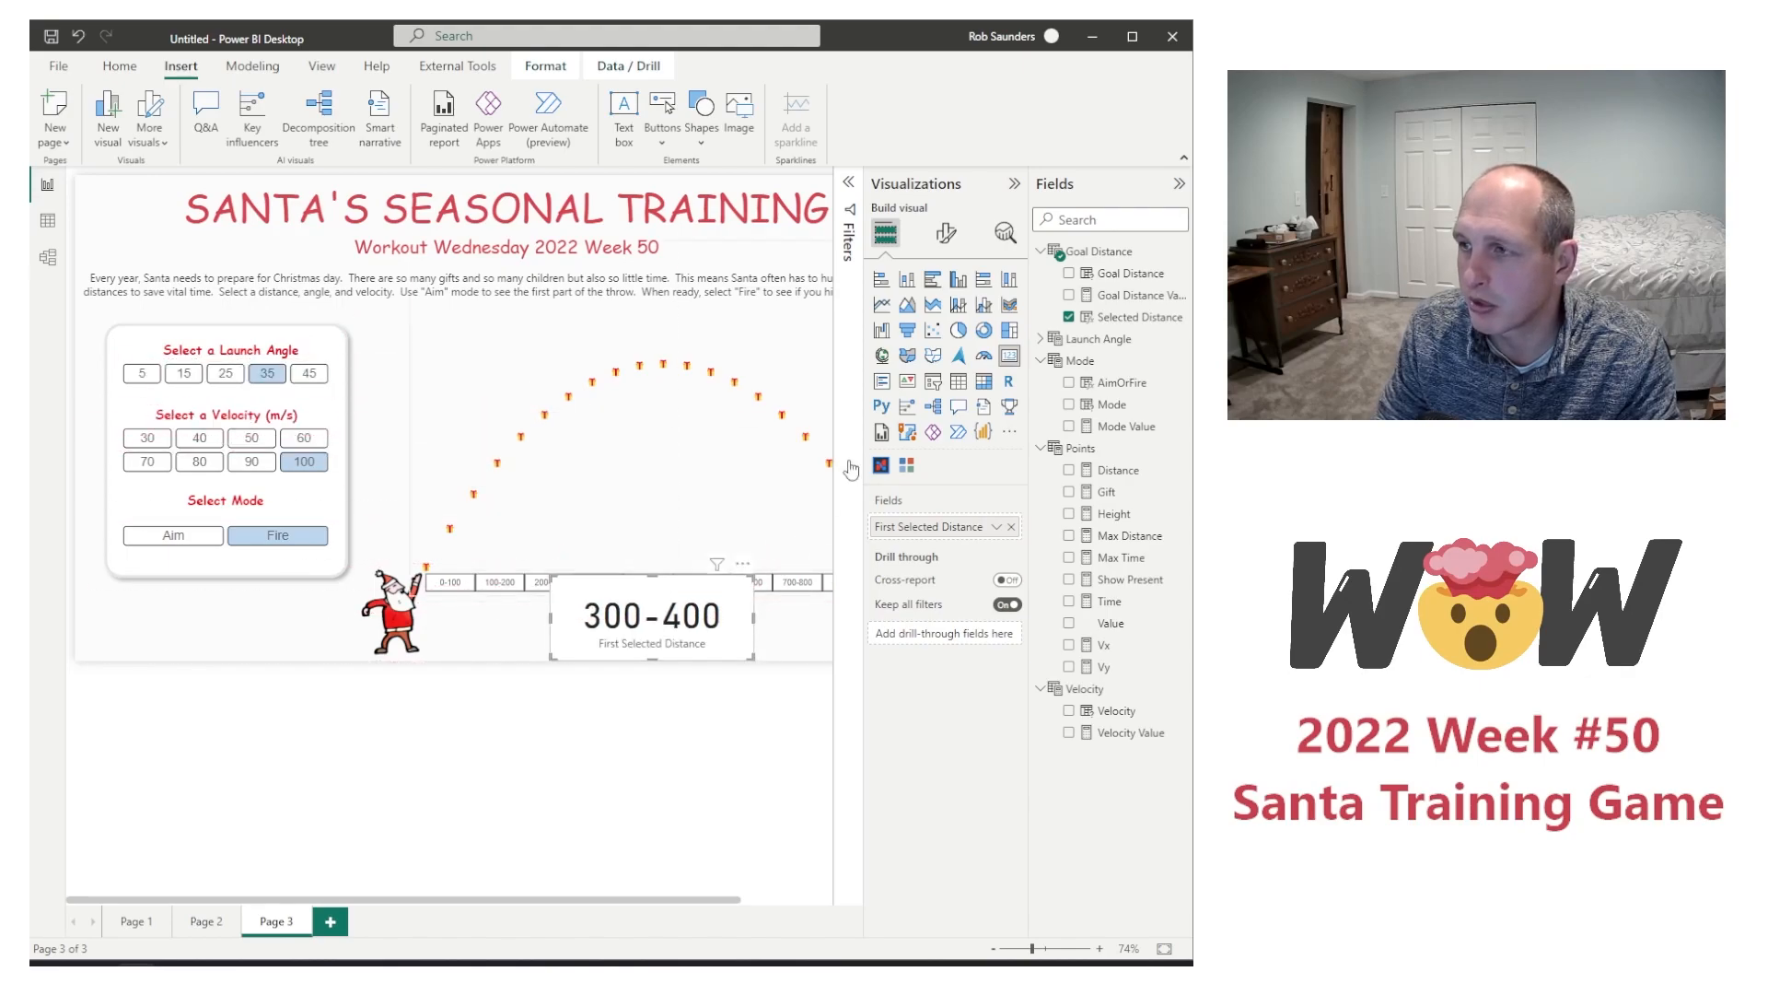
# Step: Set the font size of the card's category label to 15
pyautogui.click(946, 233)
pyautogui.click(917, 397)
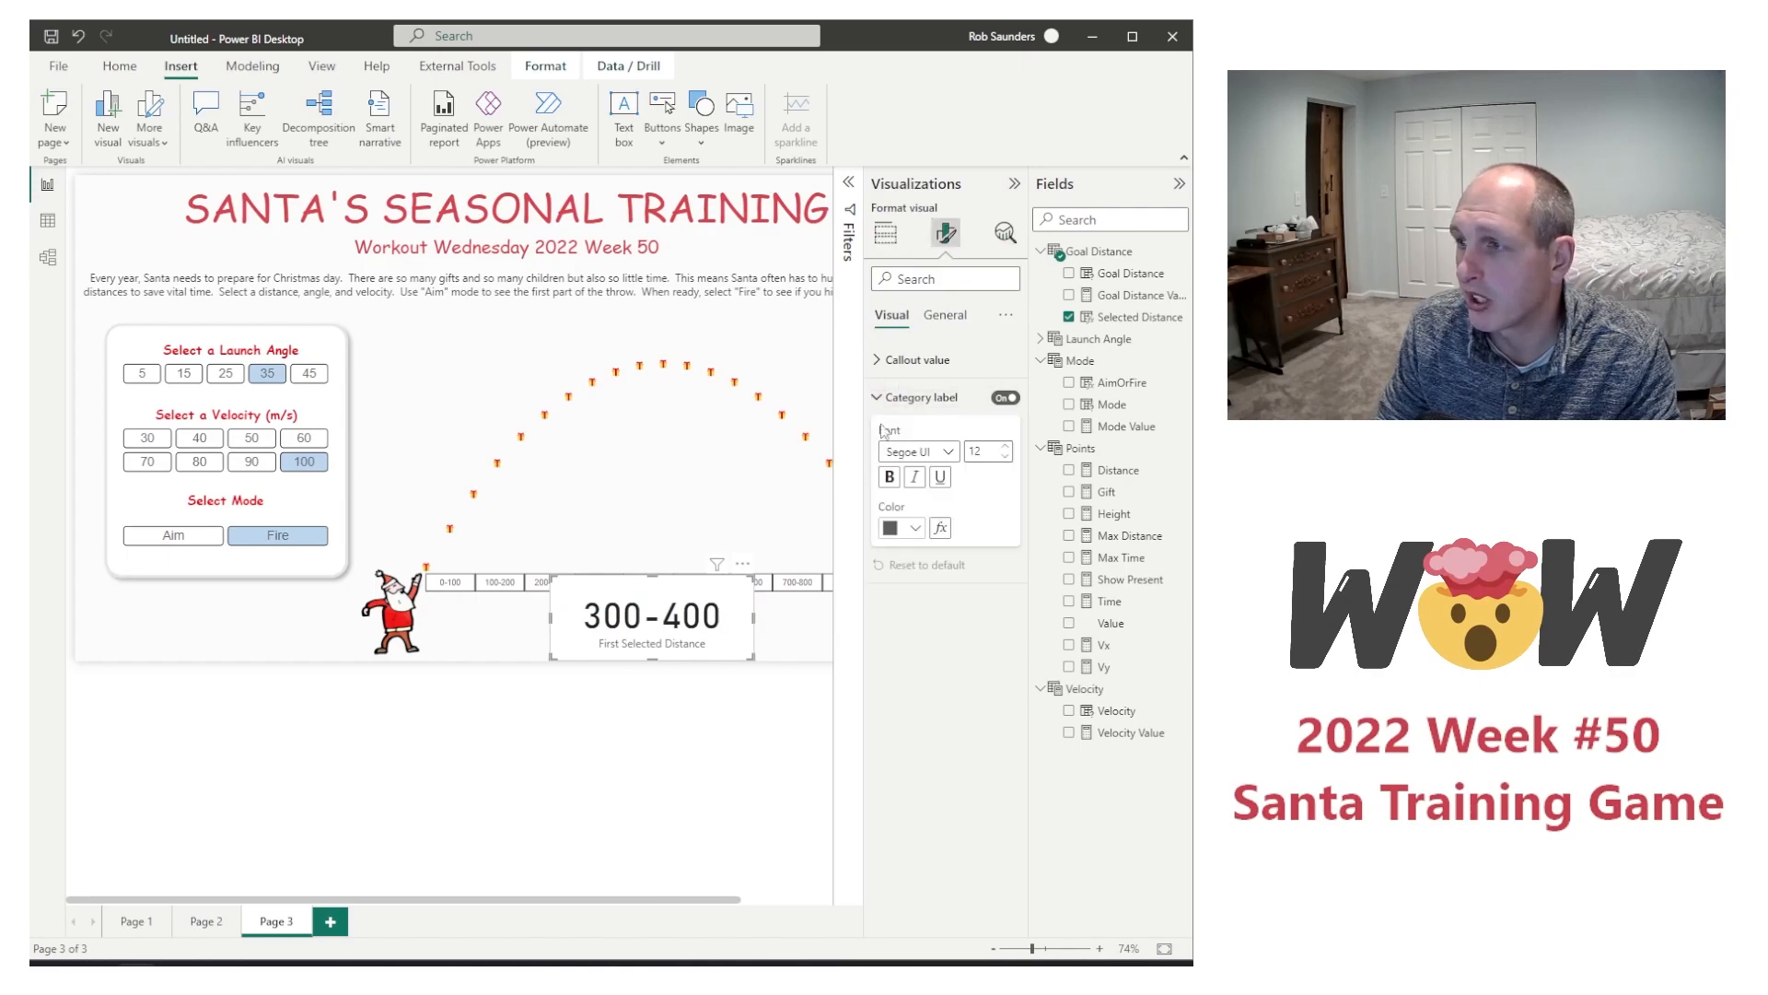
pyautogui.click(1006, 460)
pyautogui.click(1006, 460)
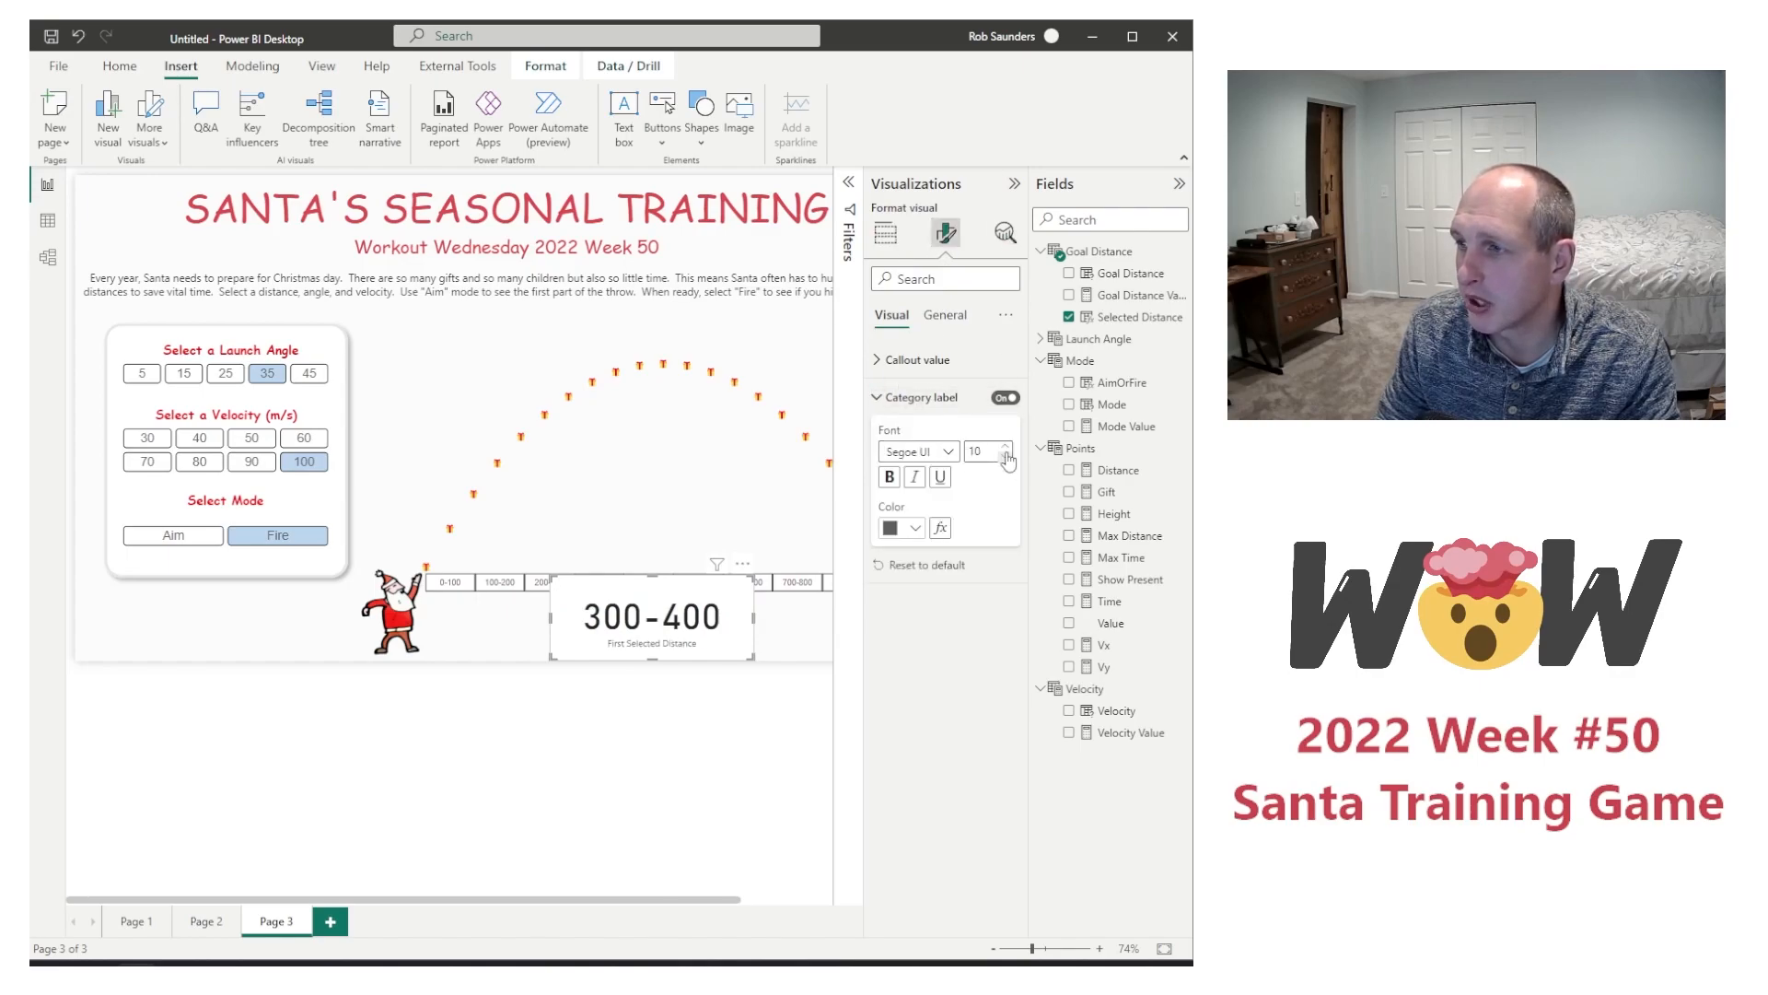
pyautogui.click(1006, 449)
pyautogui.click(1006, 449)
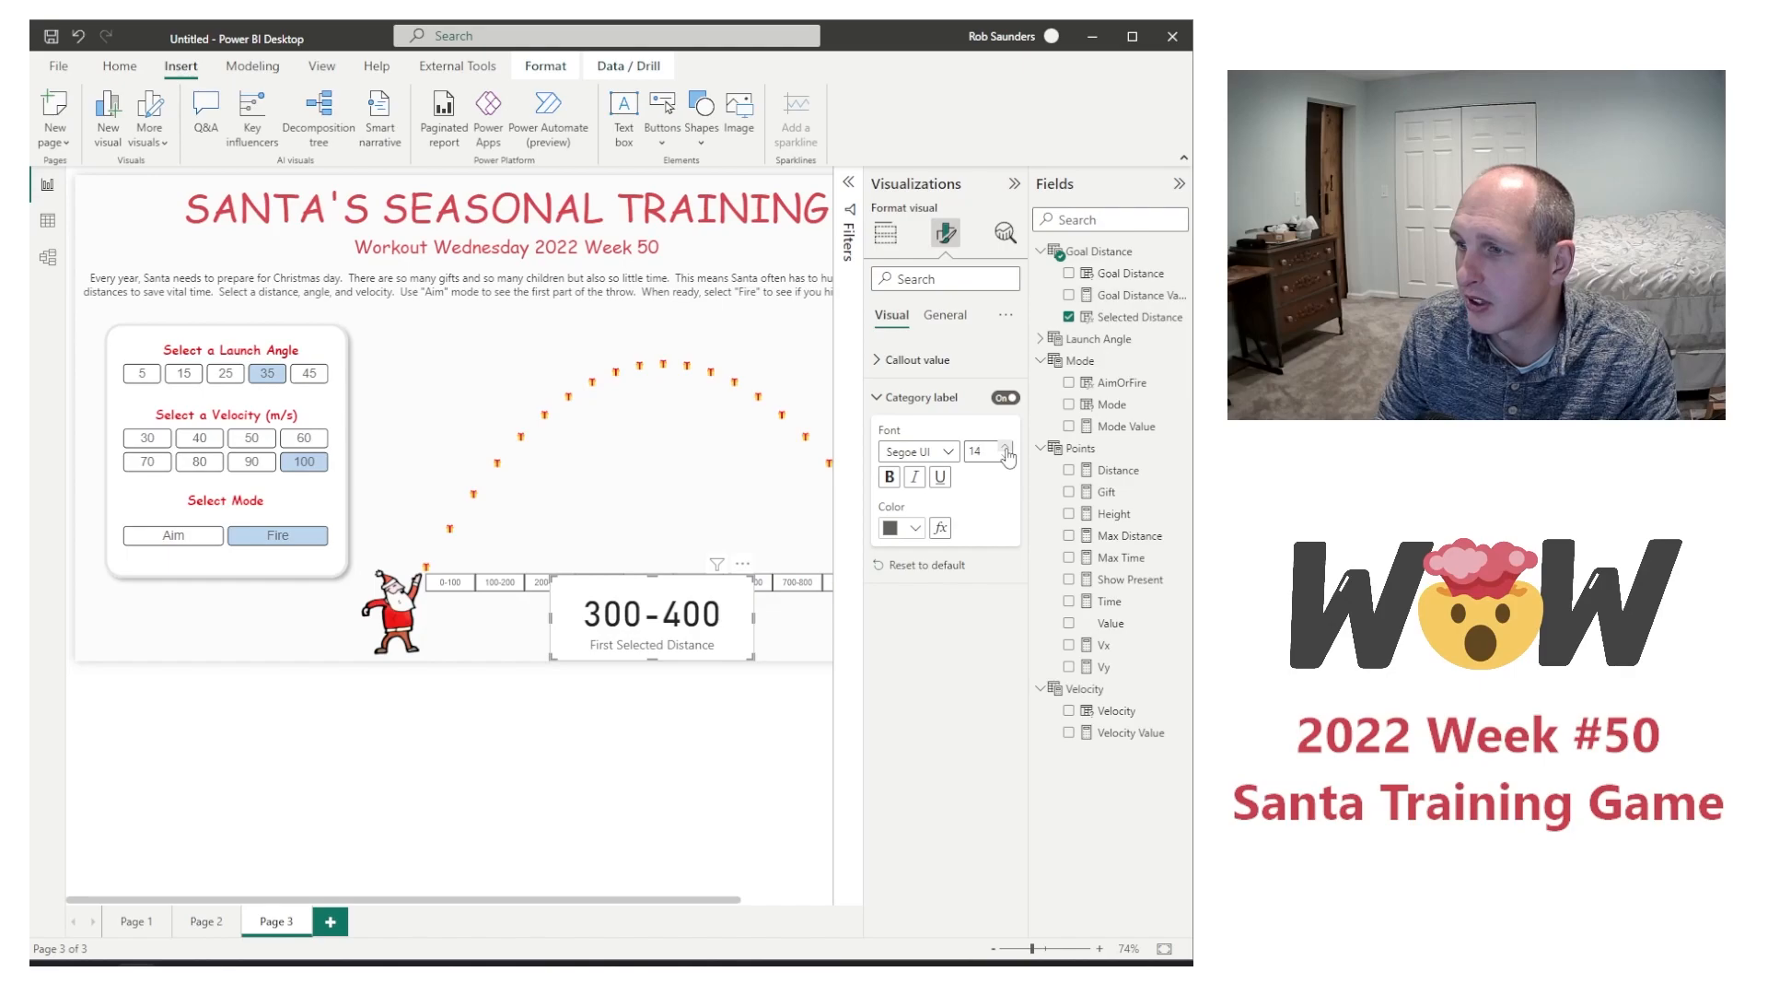
pyautogui.click(1005, 449)
# Step: Turn off the selected-distance card's category label and set its callout value font size to 24
pyautogui.click(884, 233)
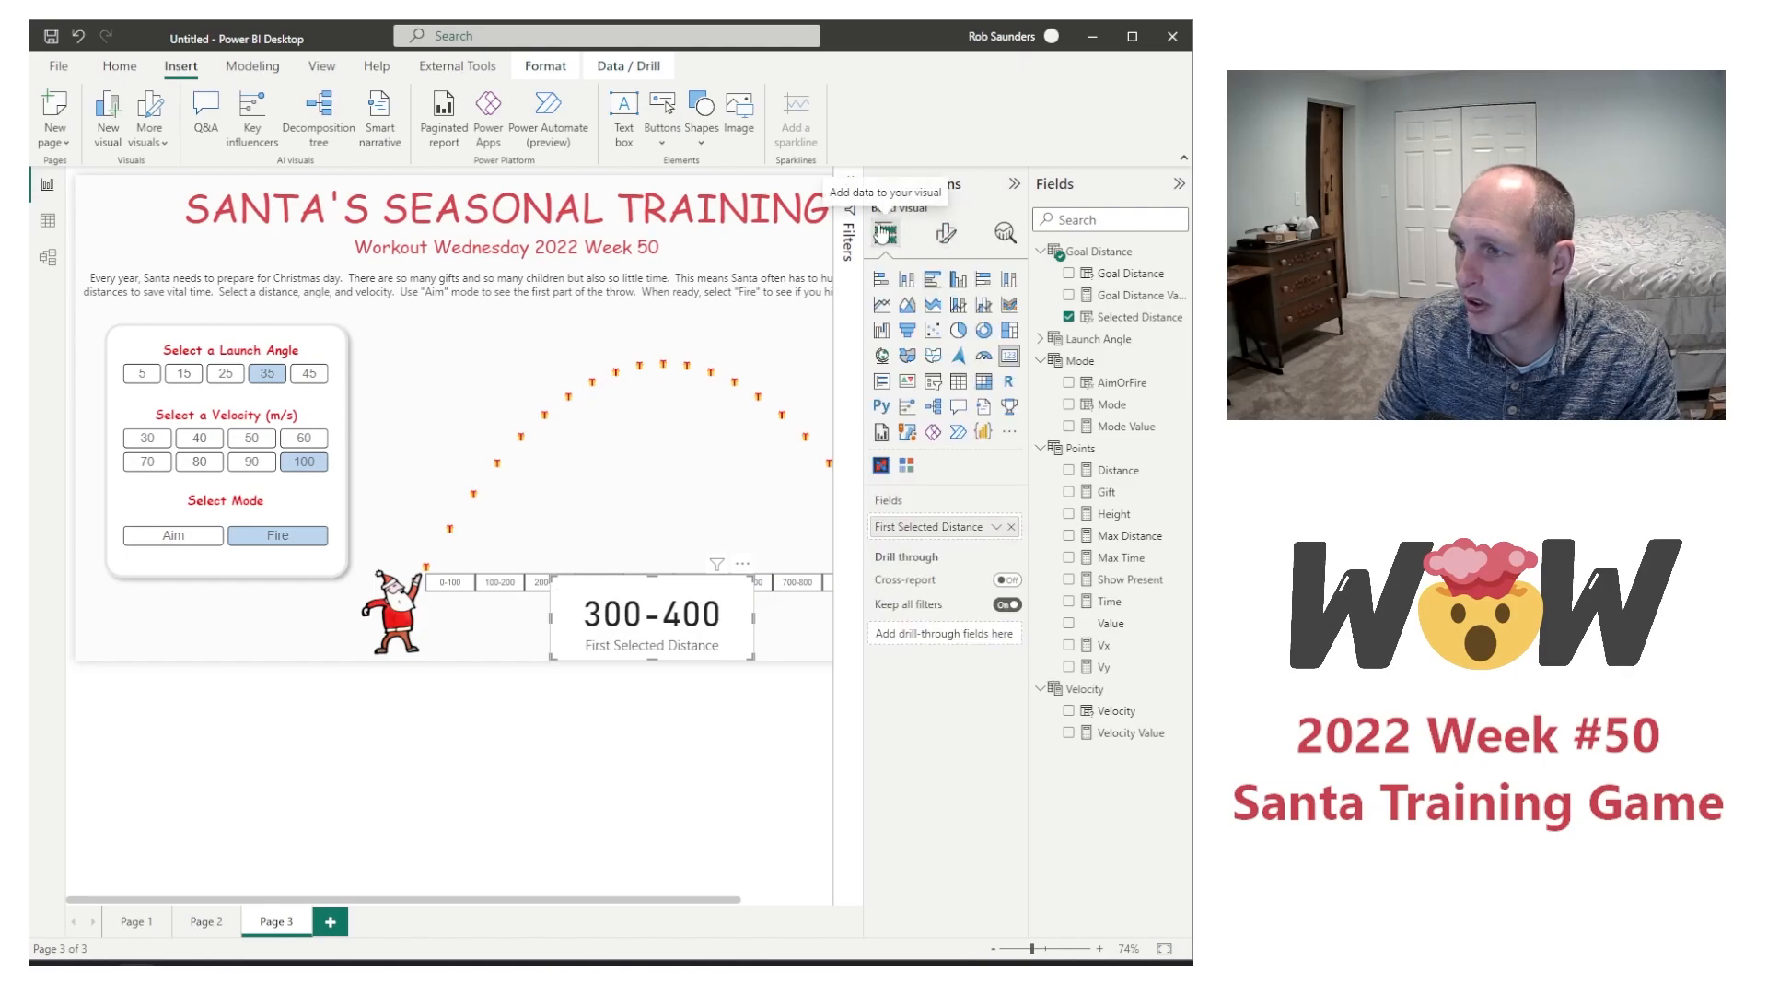
pyautogui.click(946, 233)
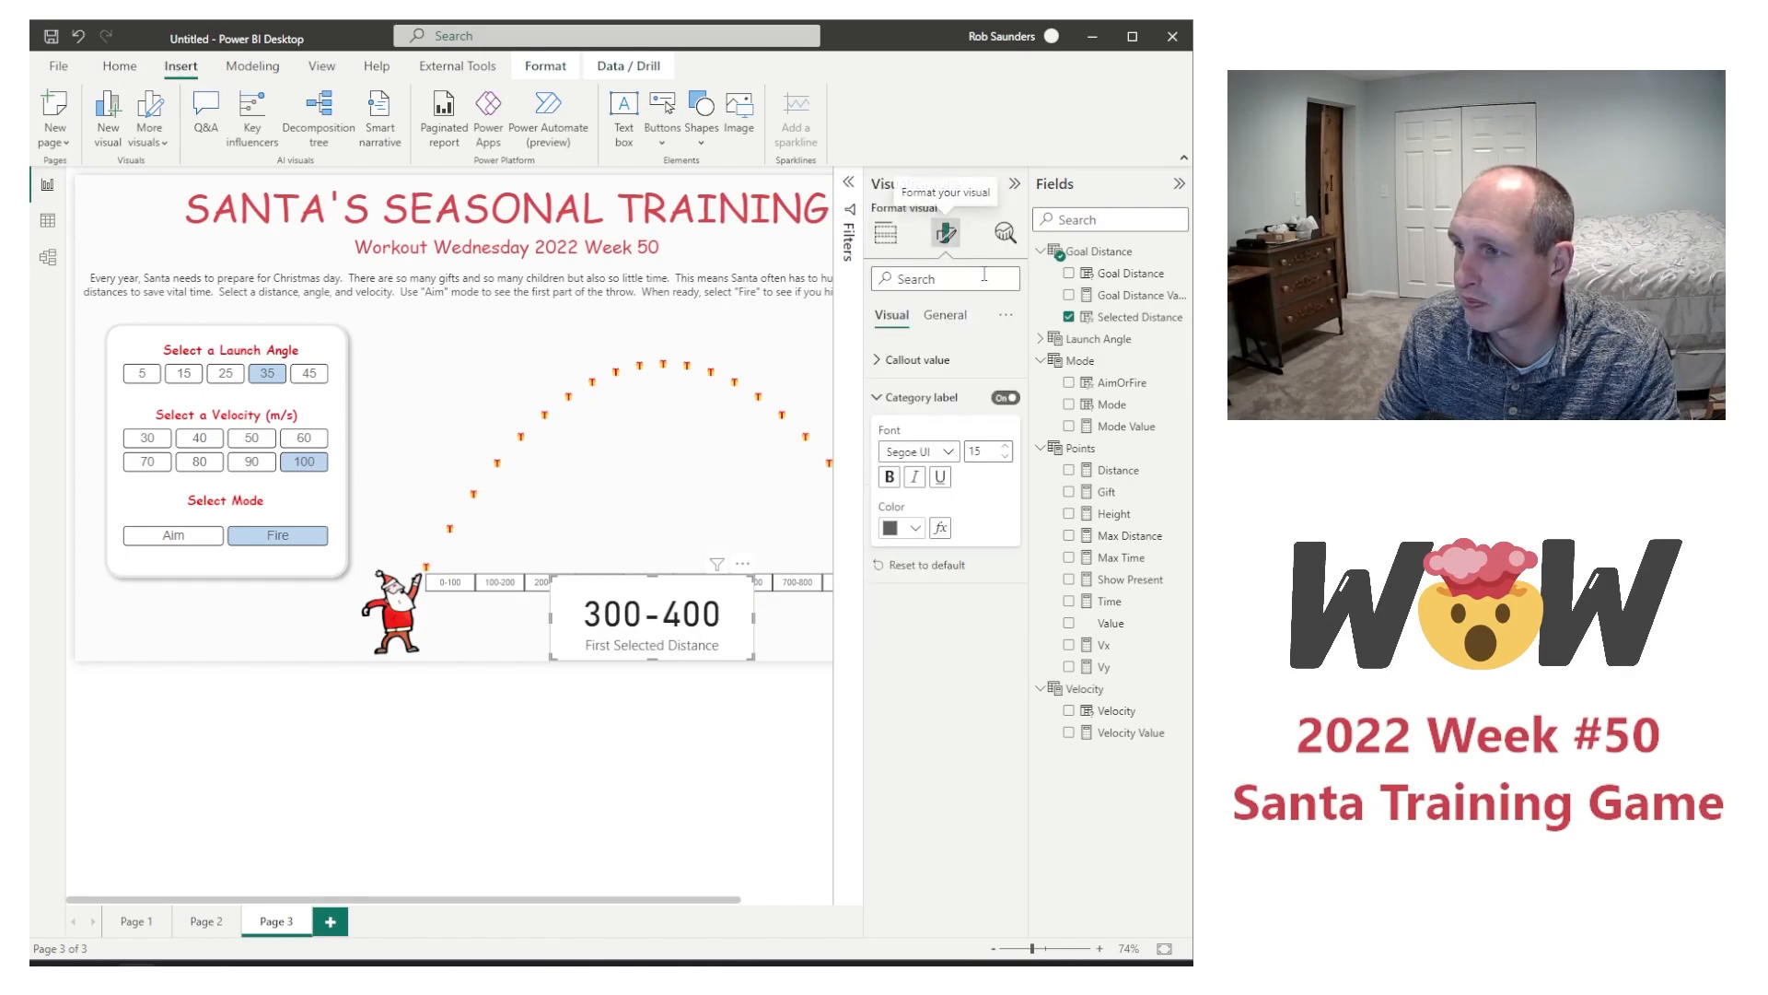
pyautogui.click(1006, 397)
pyautogui.click(1011, 360)
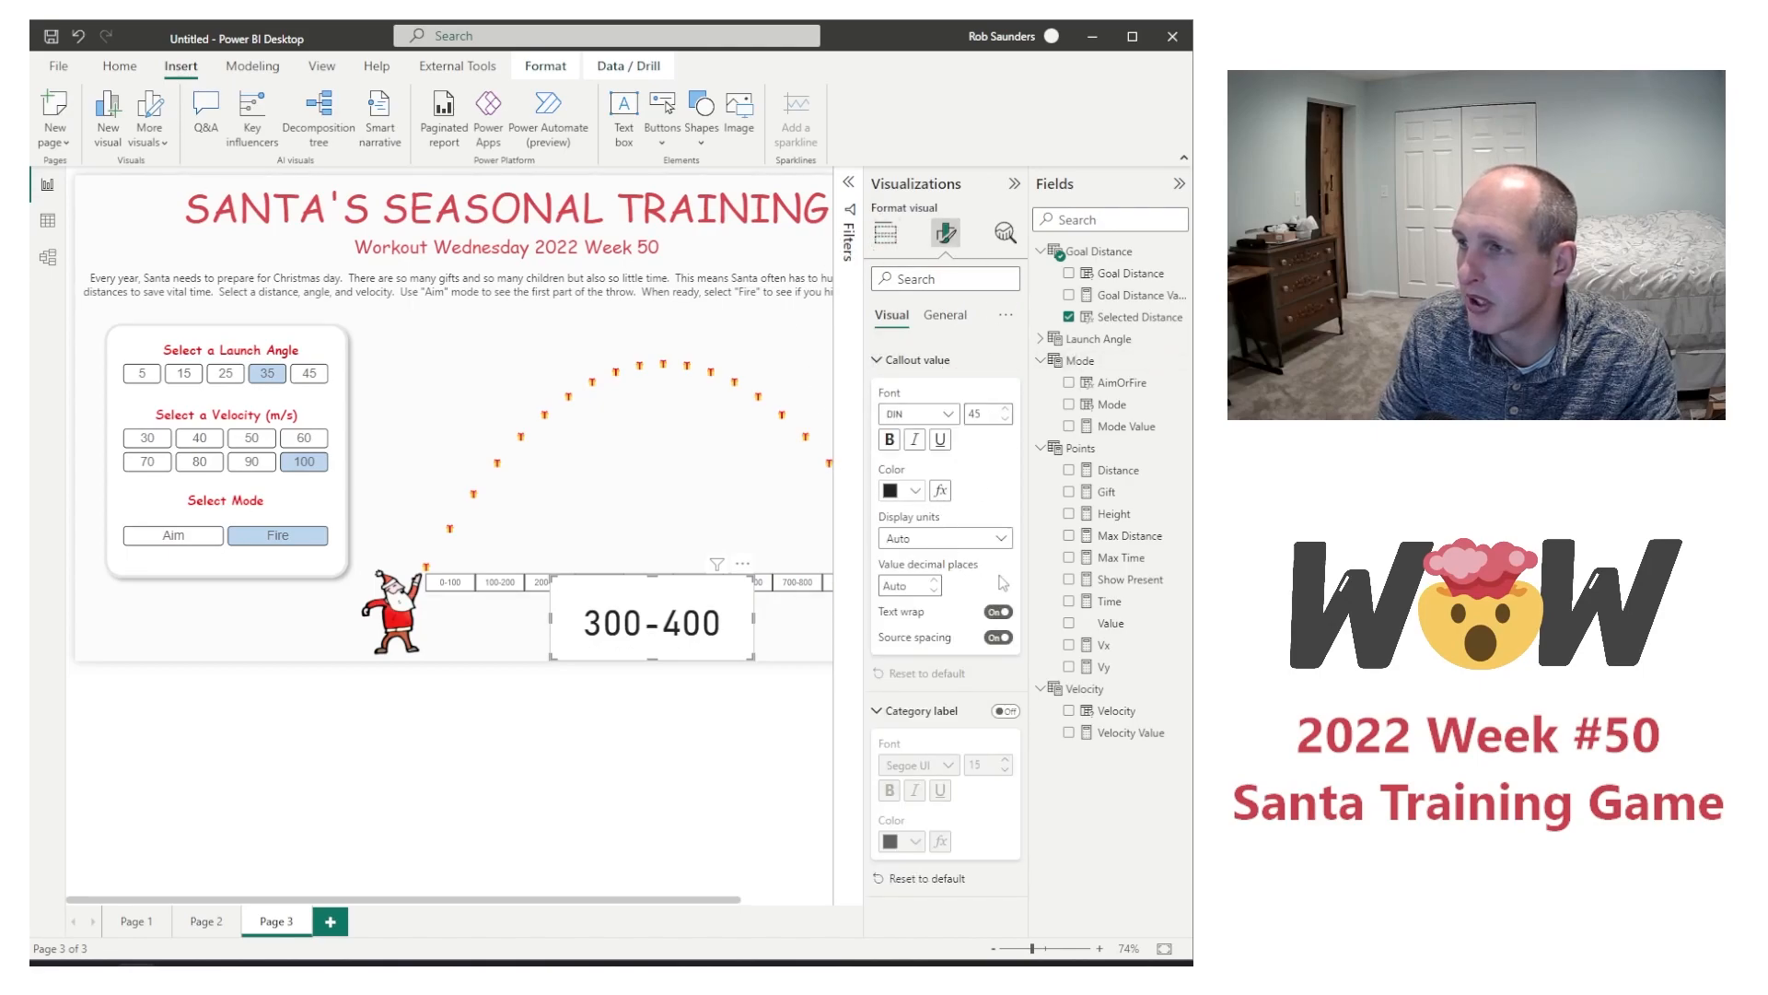
pyautogui.click(980, 414)
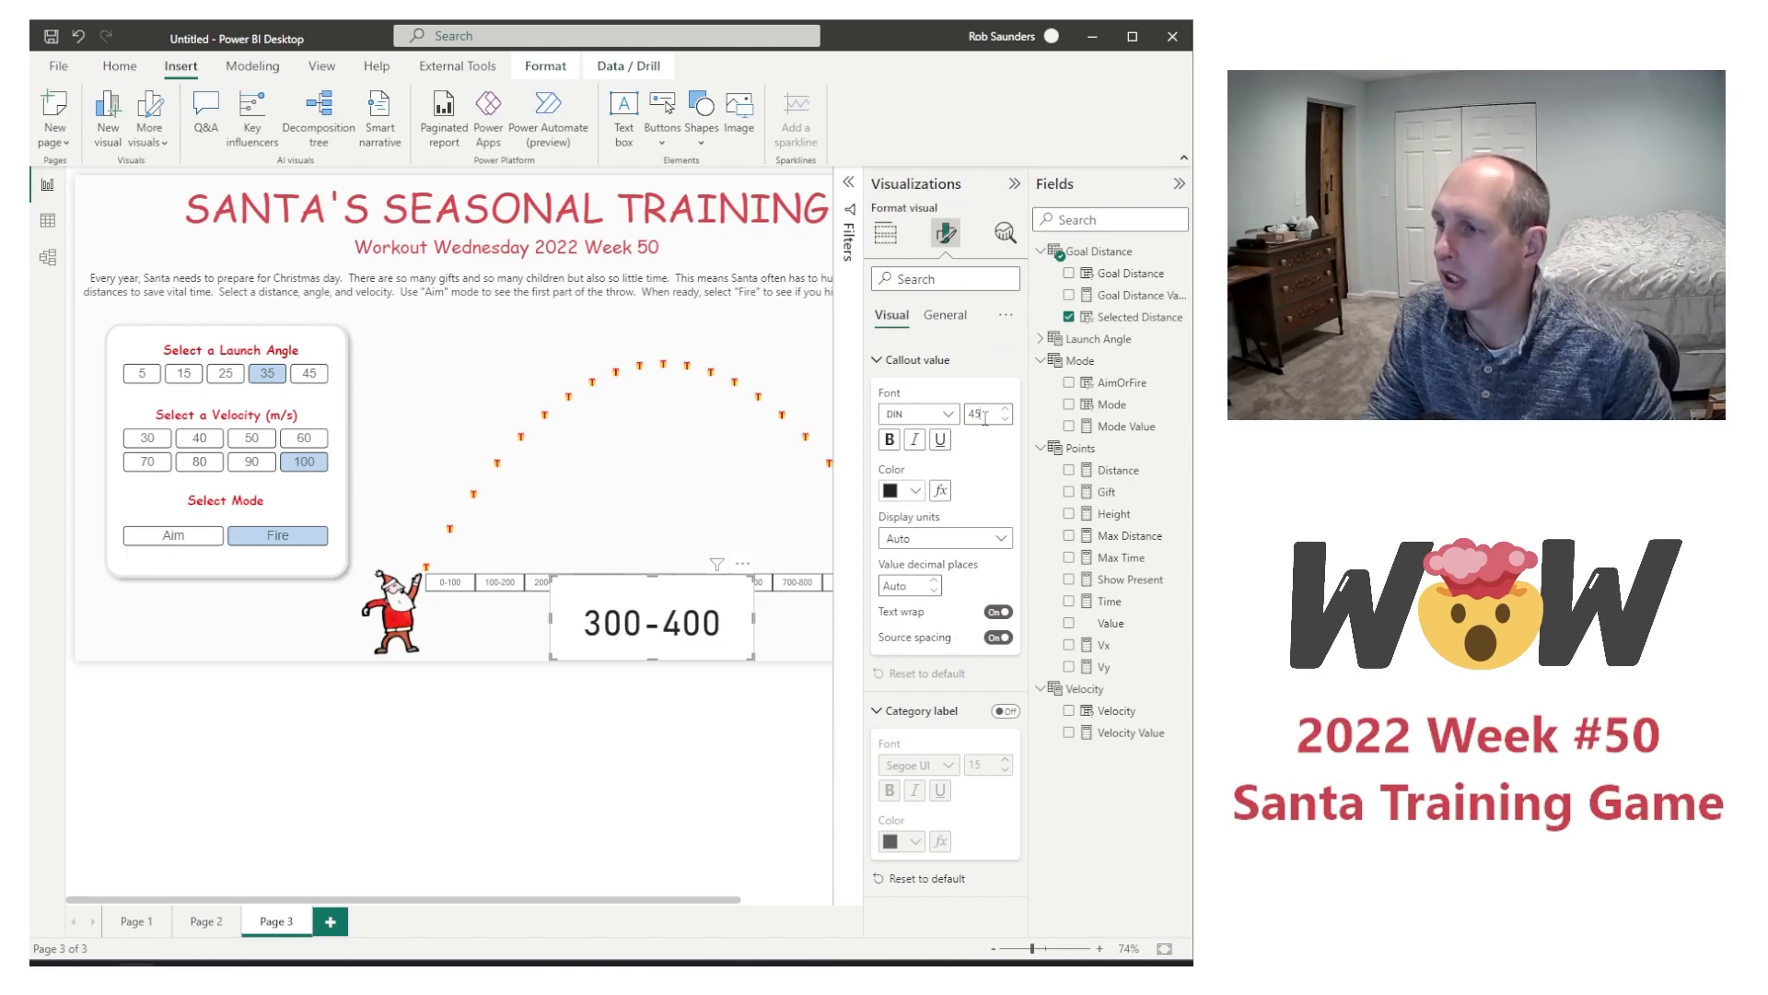
pyautogui.write('2')
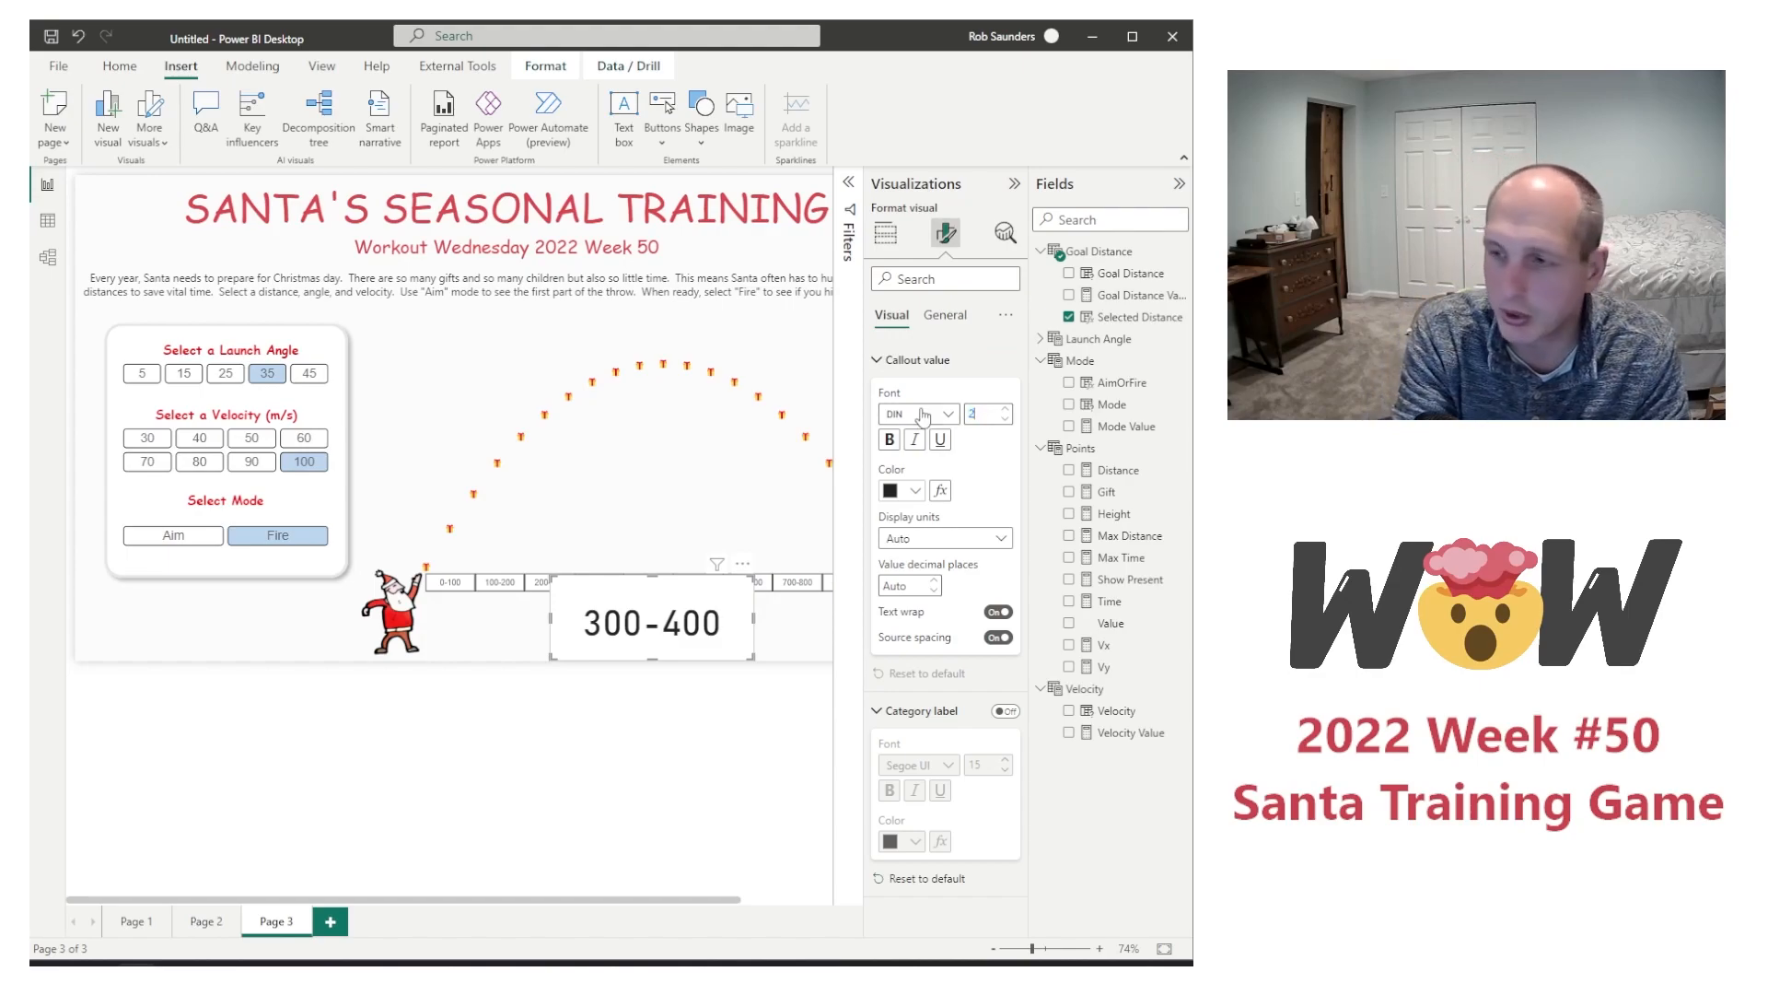
pyautogui.write('040')
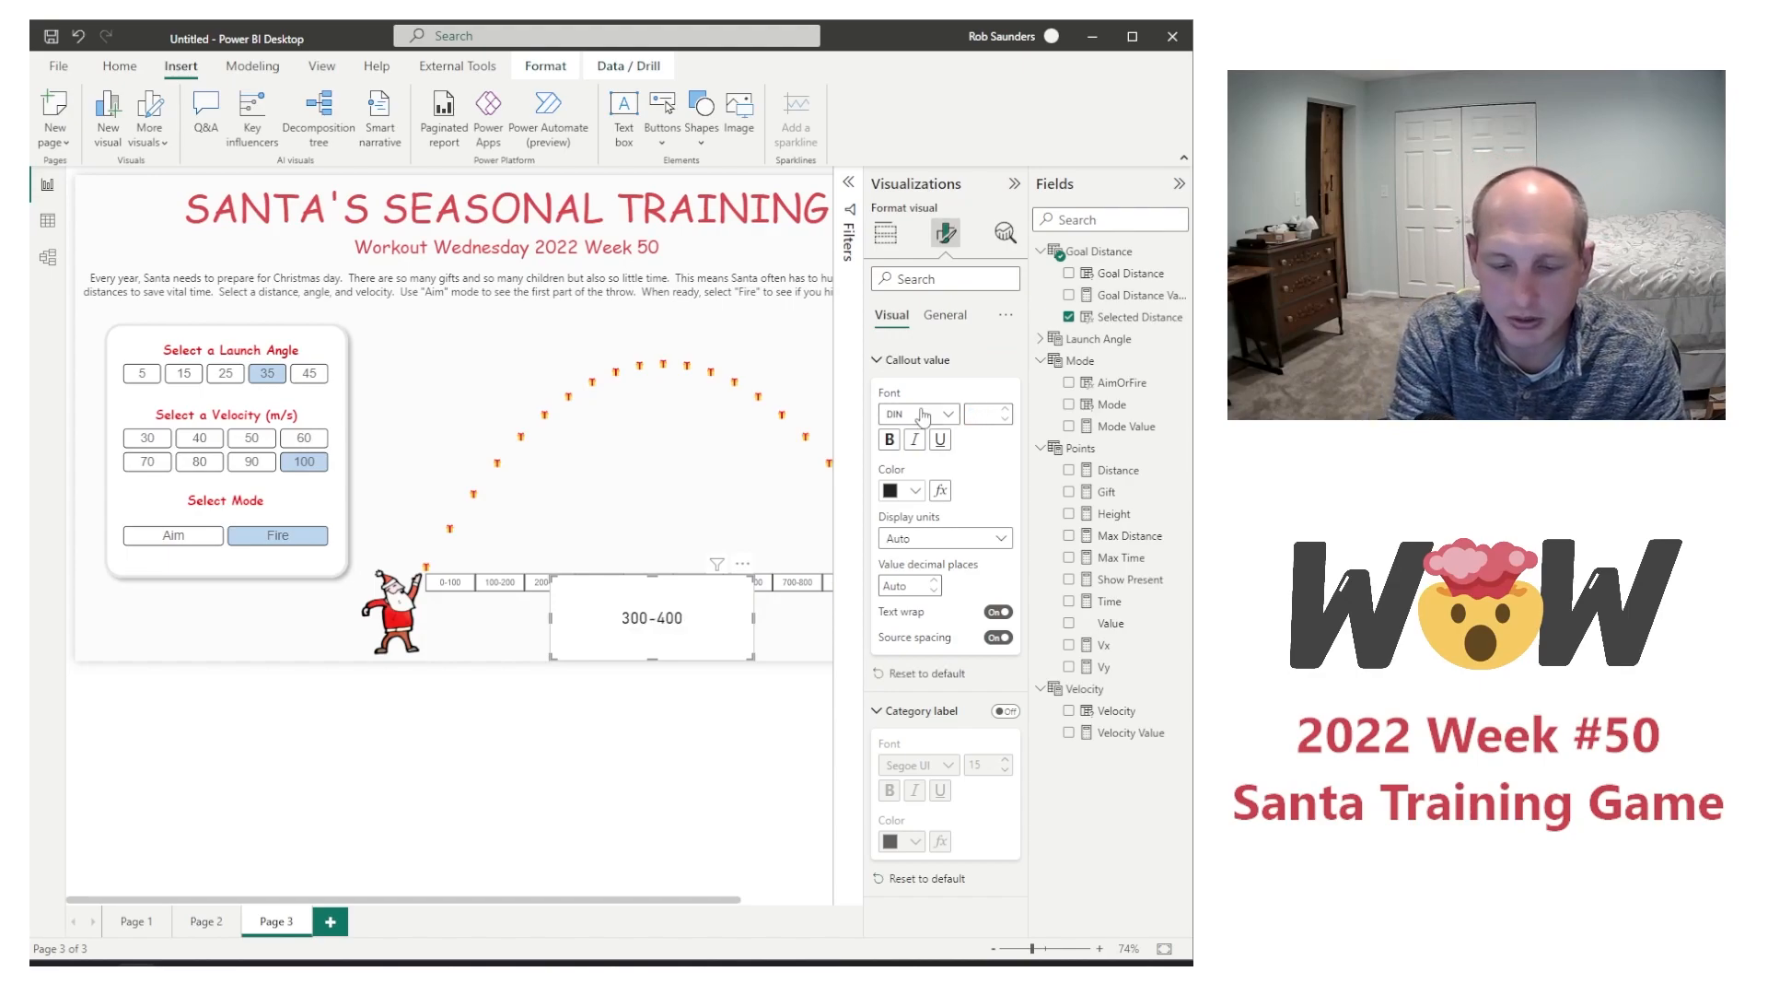
pyautogui.press('BackSpace')
pyautogui.press('BackSpace')
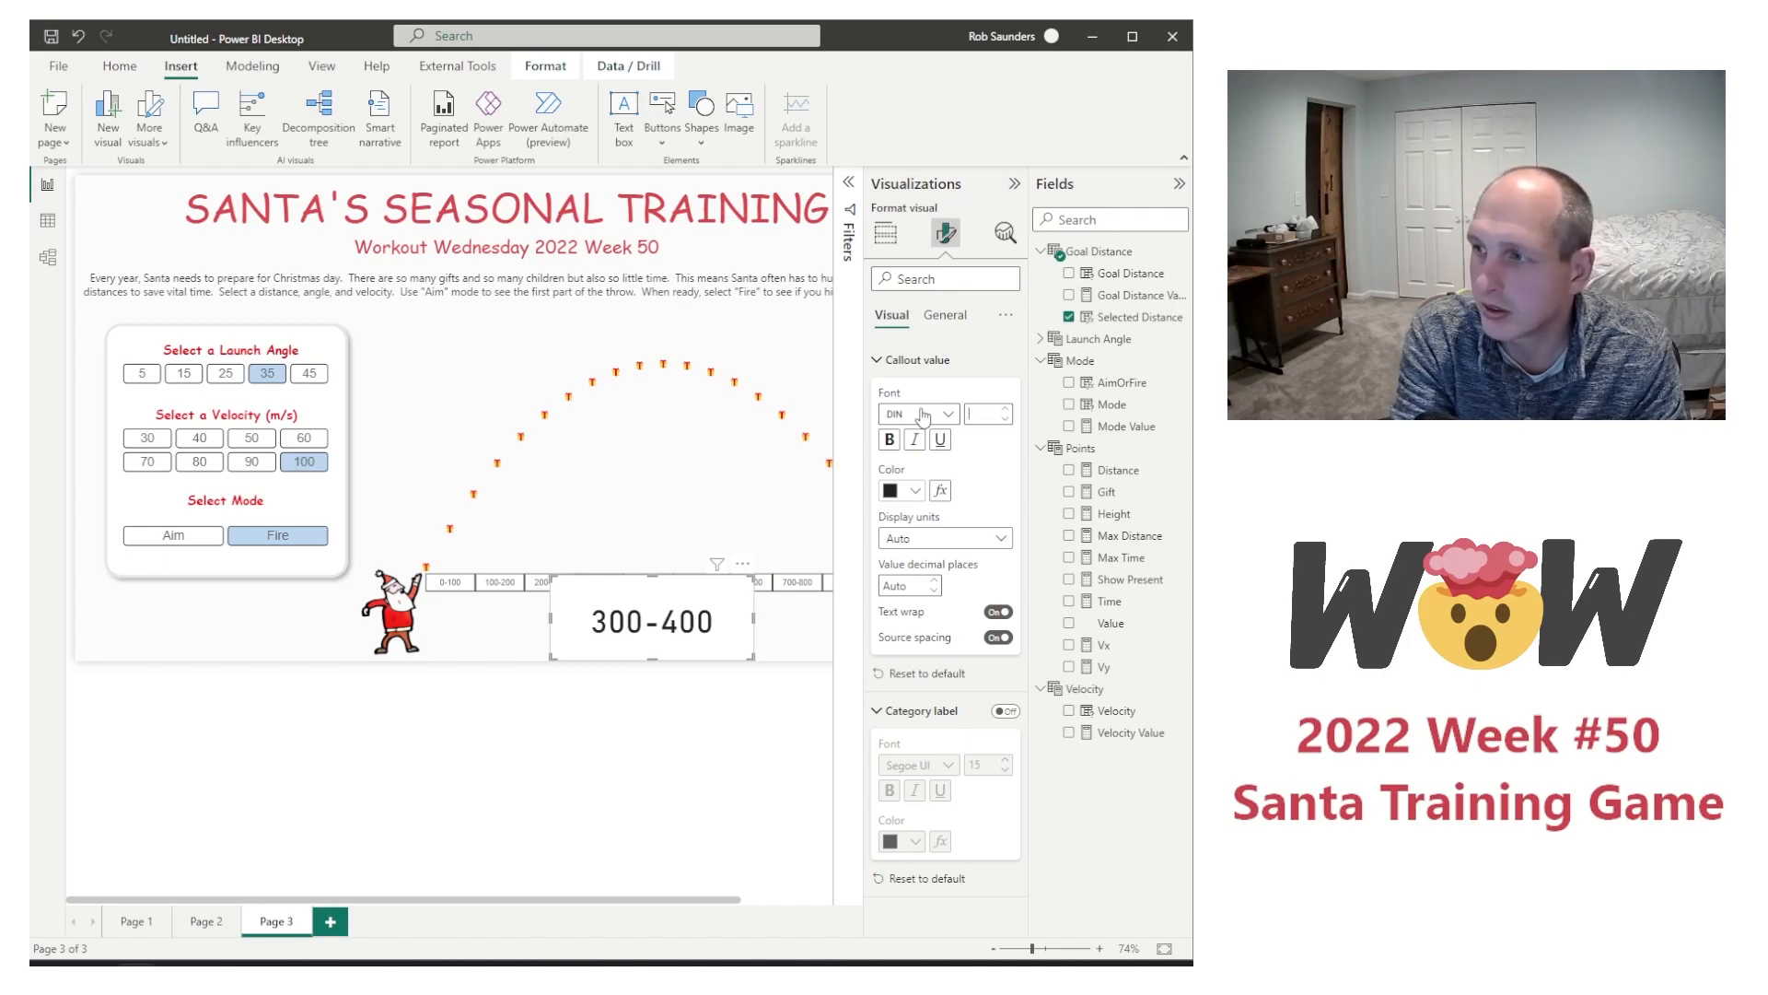
pyautogui.write('32')
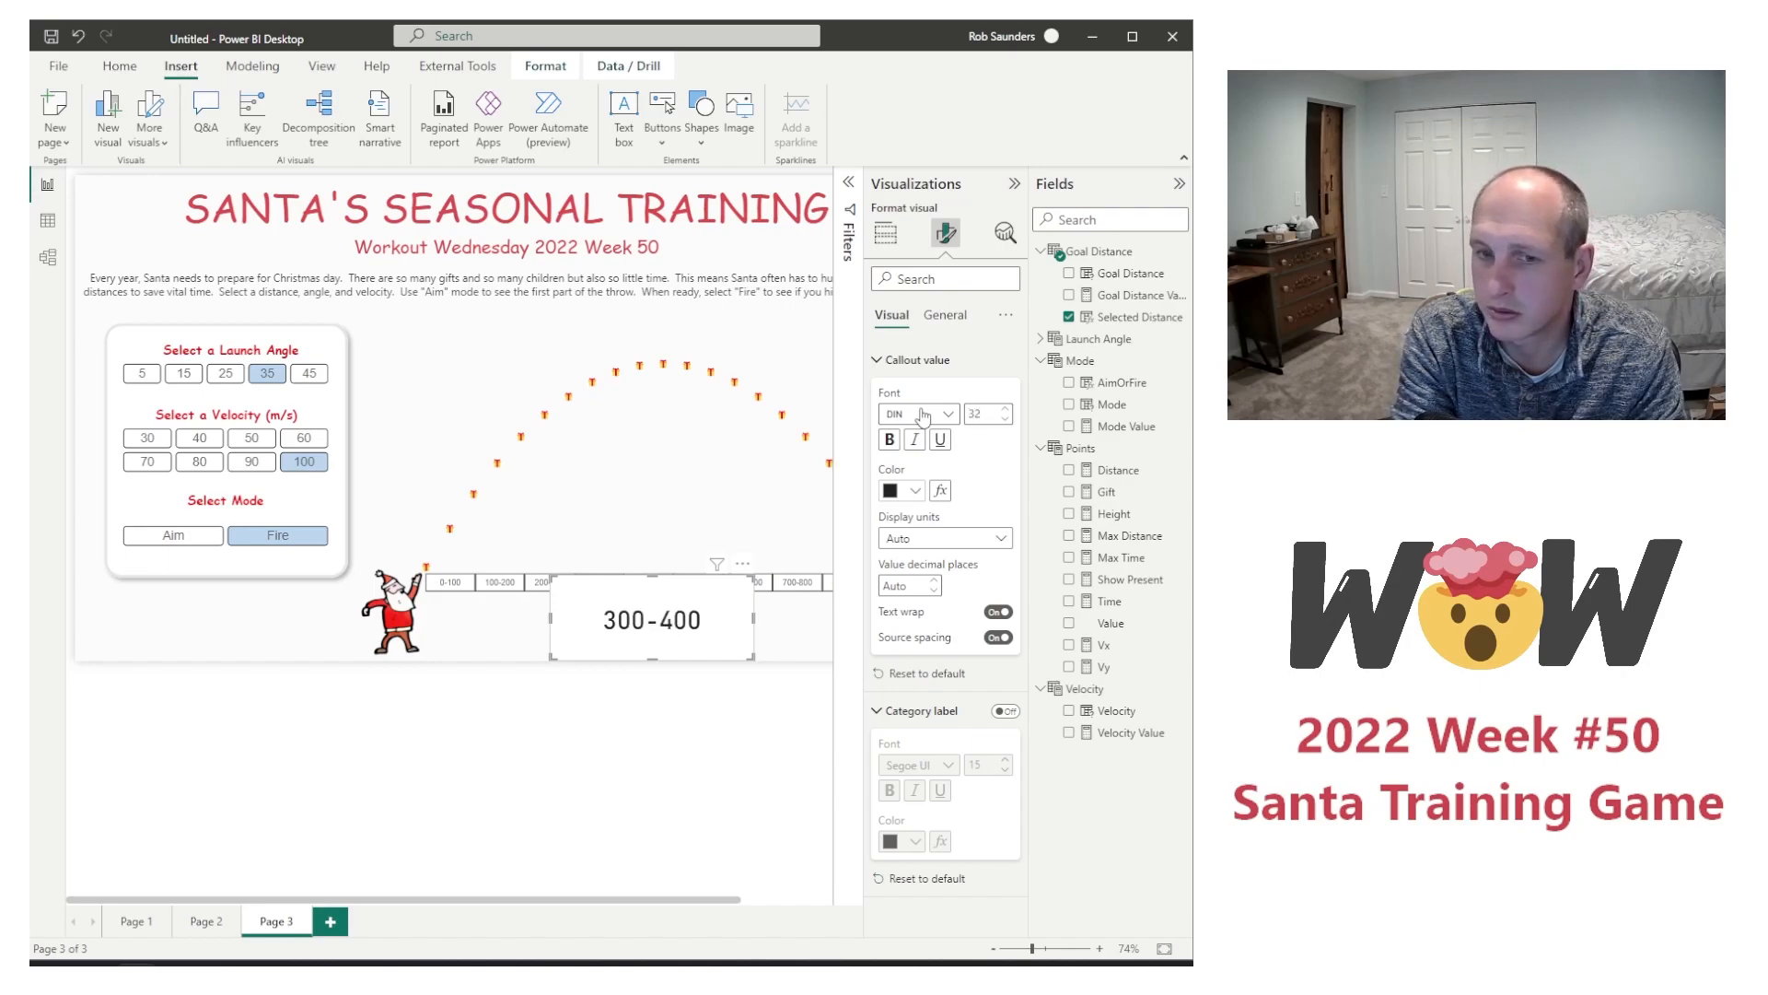
pyautogui.write('24')
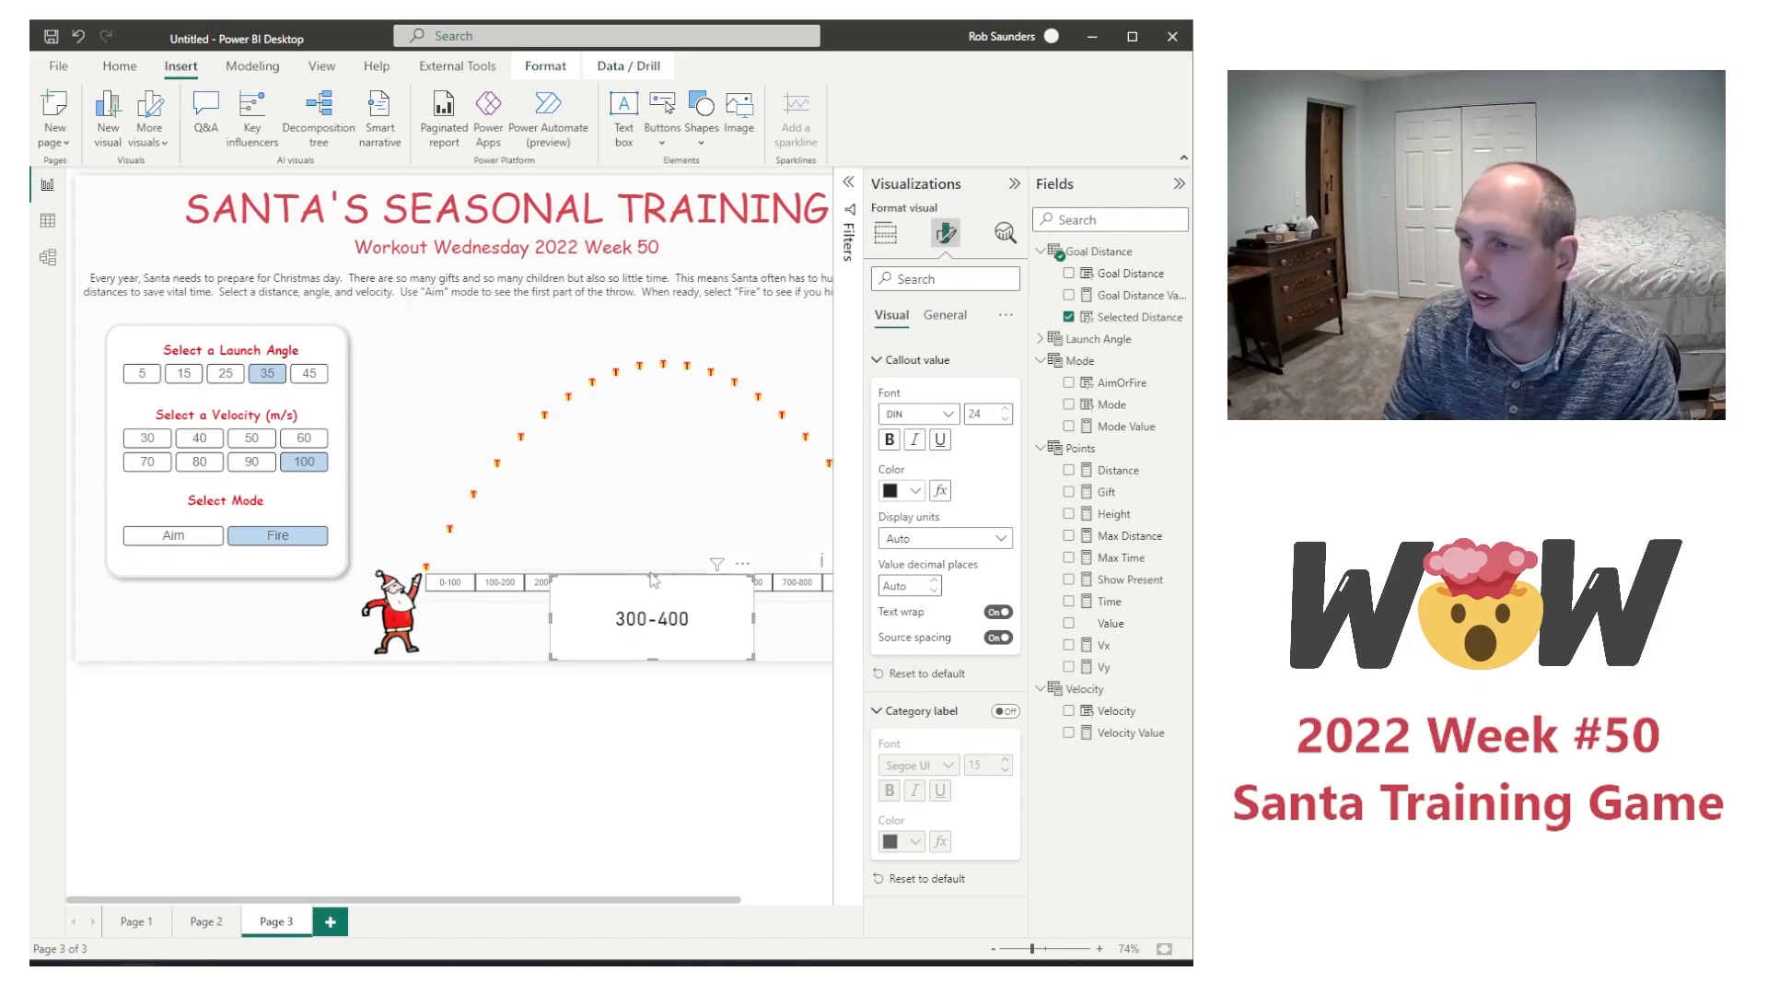
# Step: Shorten the selected-distance card from its upper edge to sit beneath the "Select a Goal Distance" heading, and turn off its background
pyautogui.moveTo(651, 575); pyautogui.dragTo(652, 617)
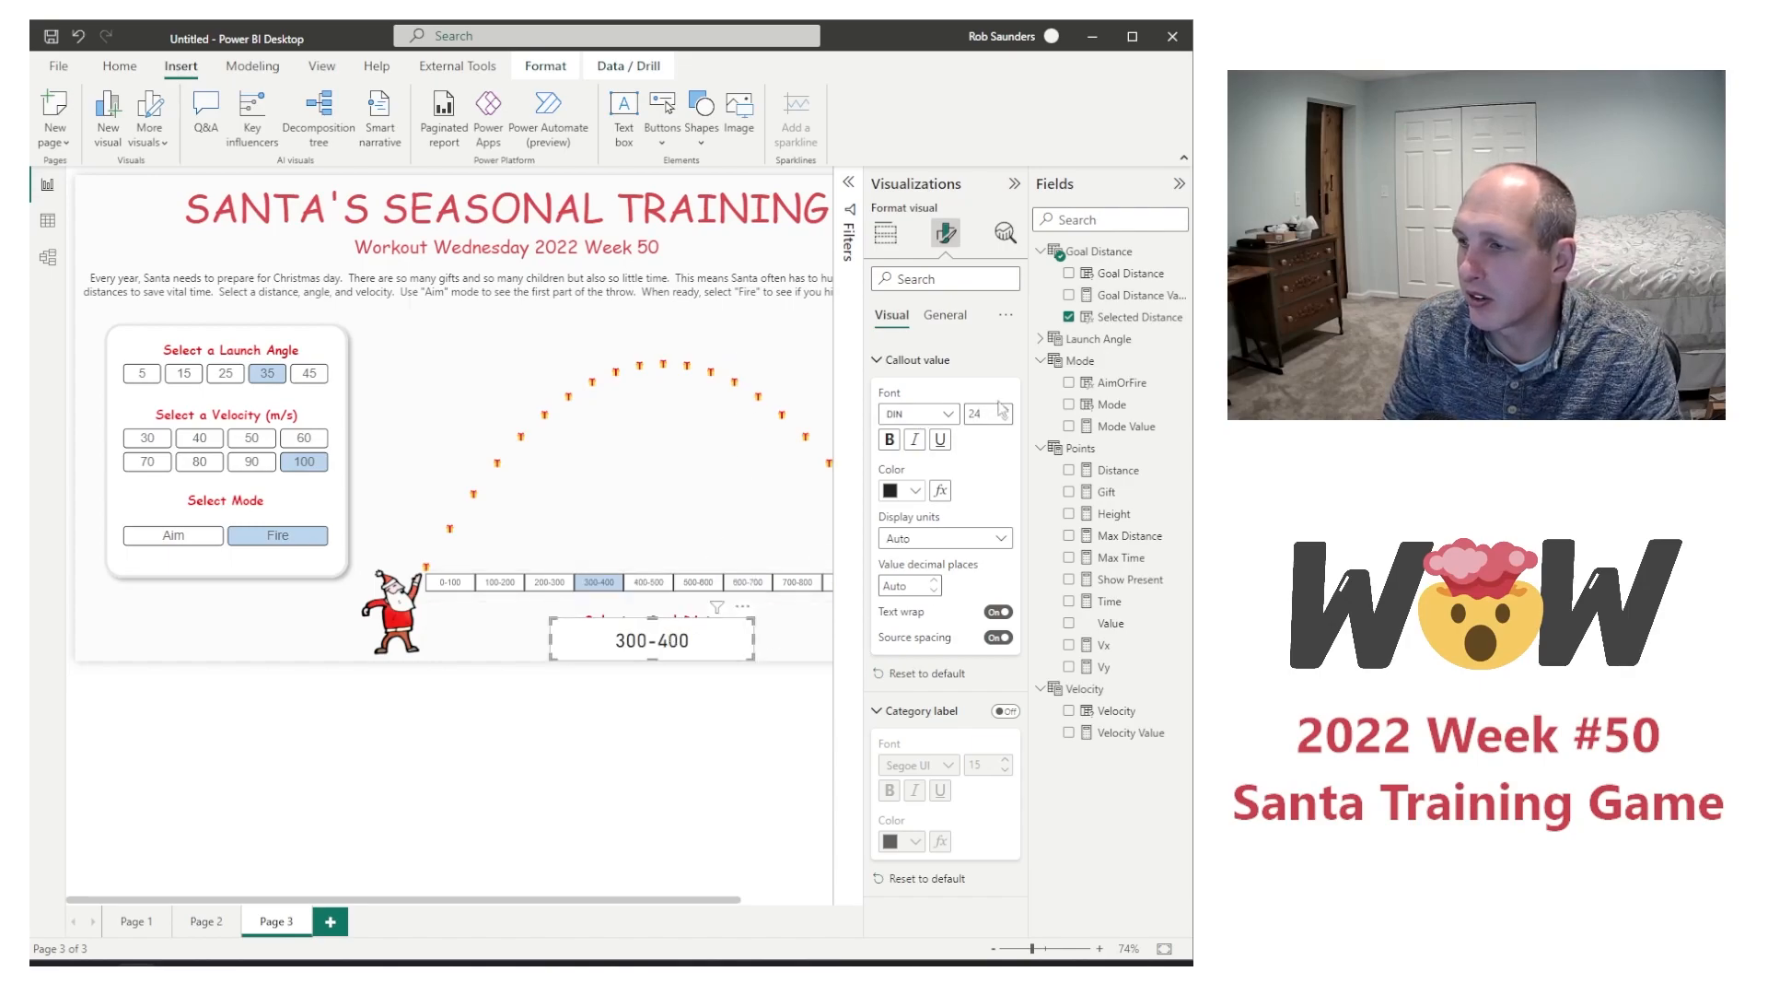
pyautogui.click(946, 314)
pyautogui.click(1001, 435)
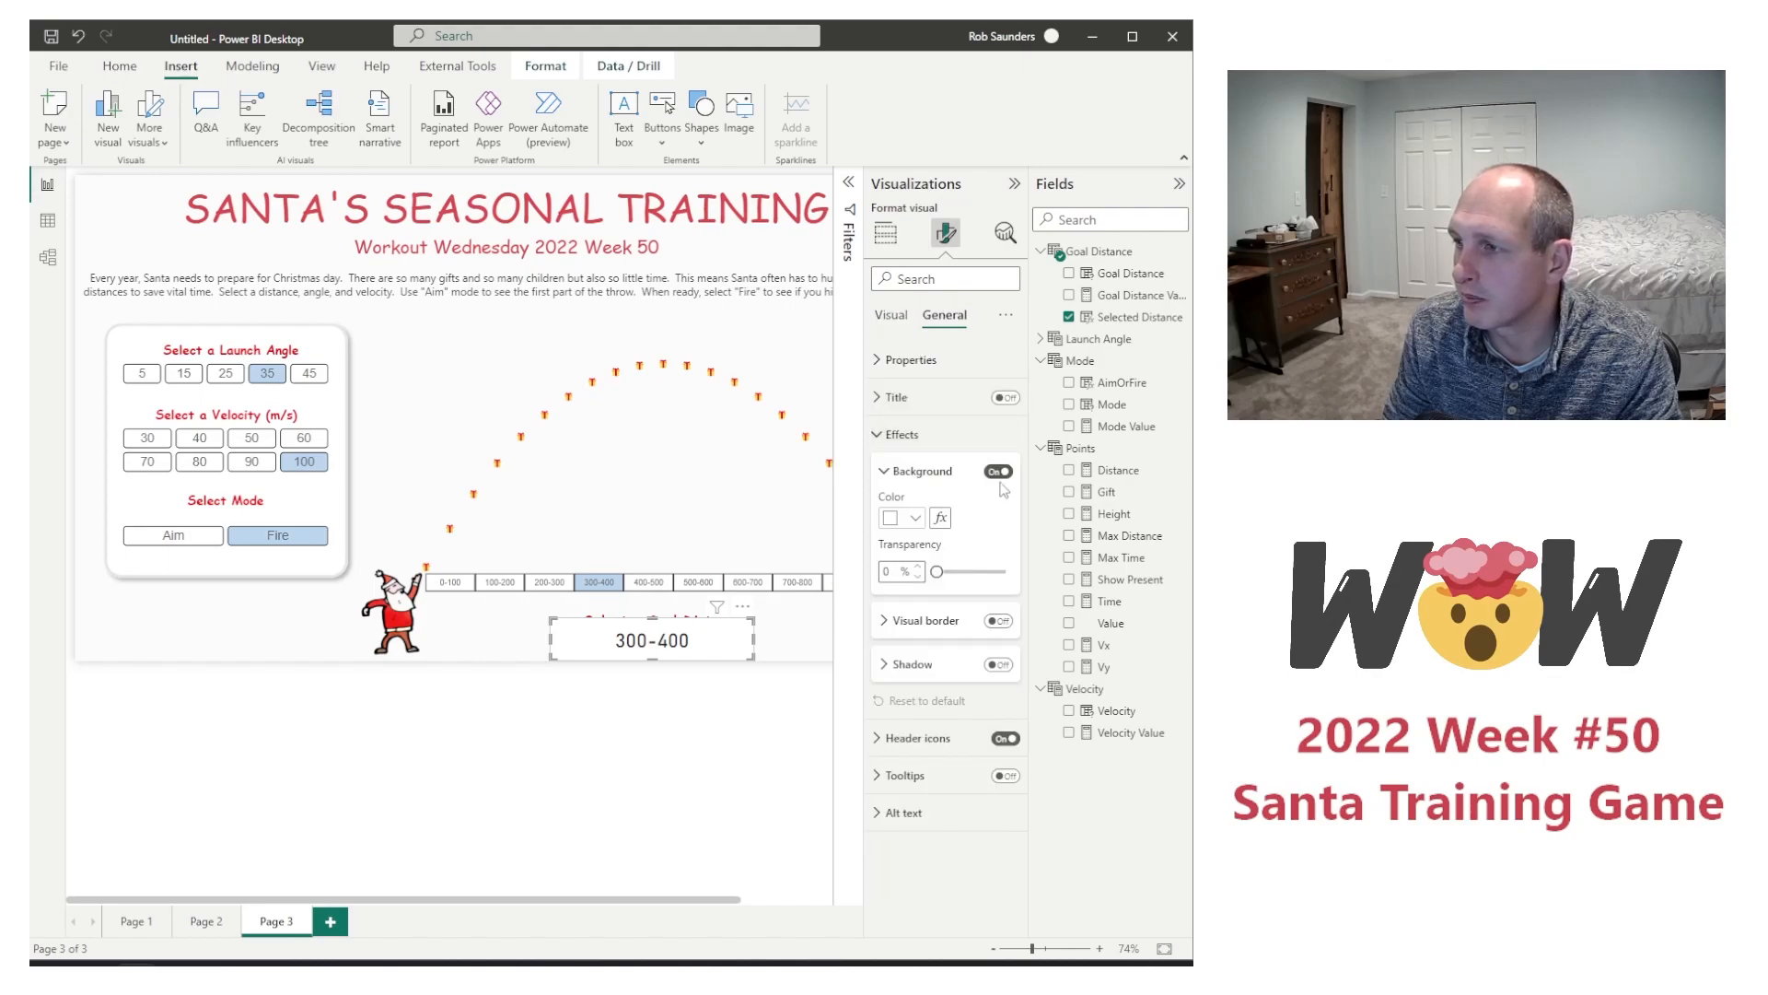
pyautogui.click(1000, 472)
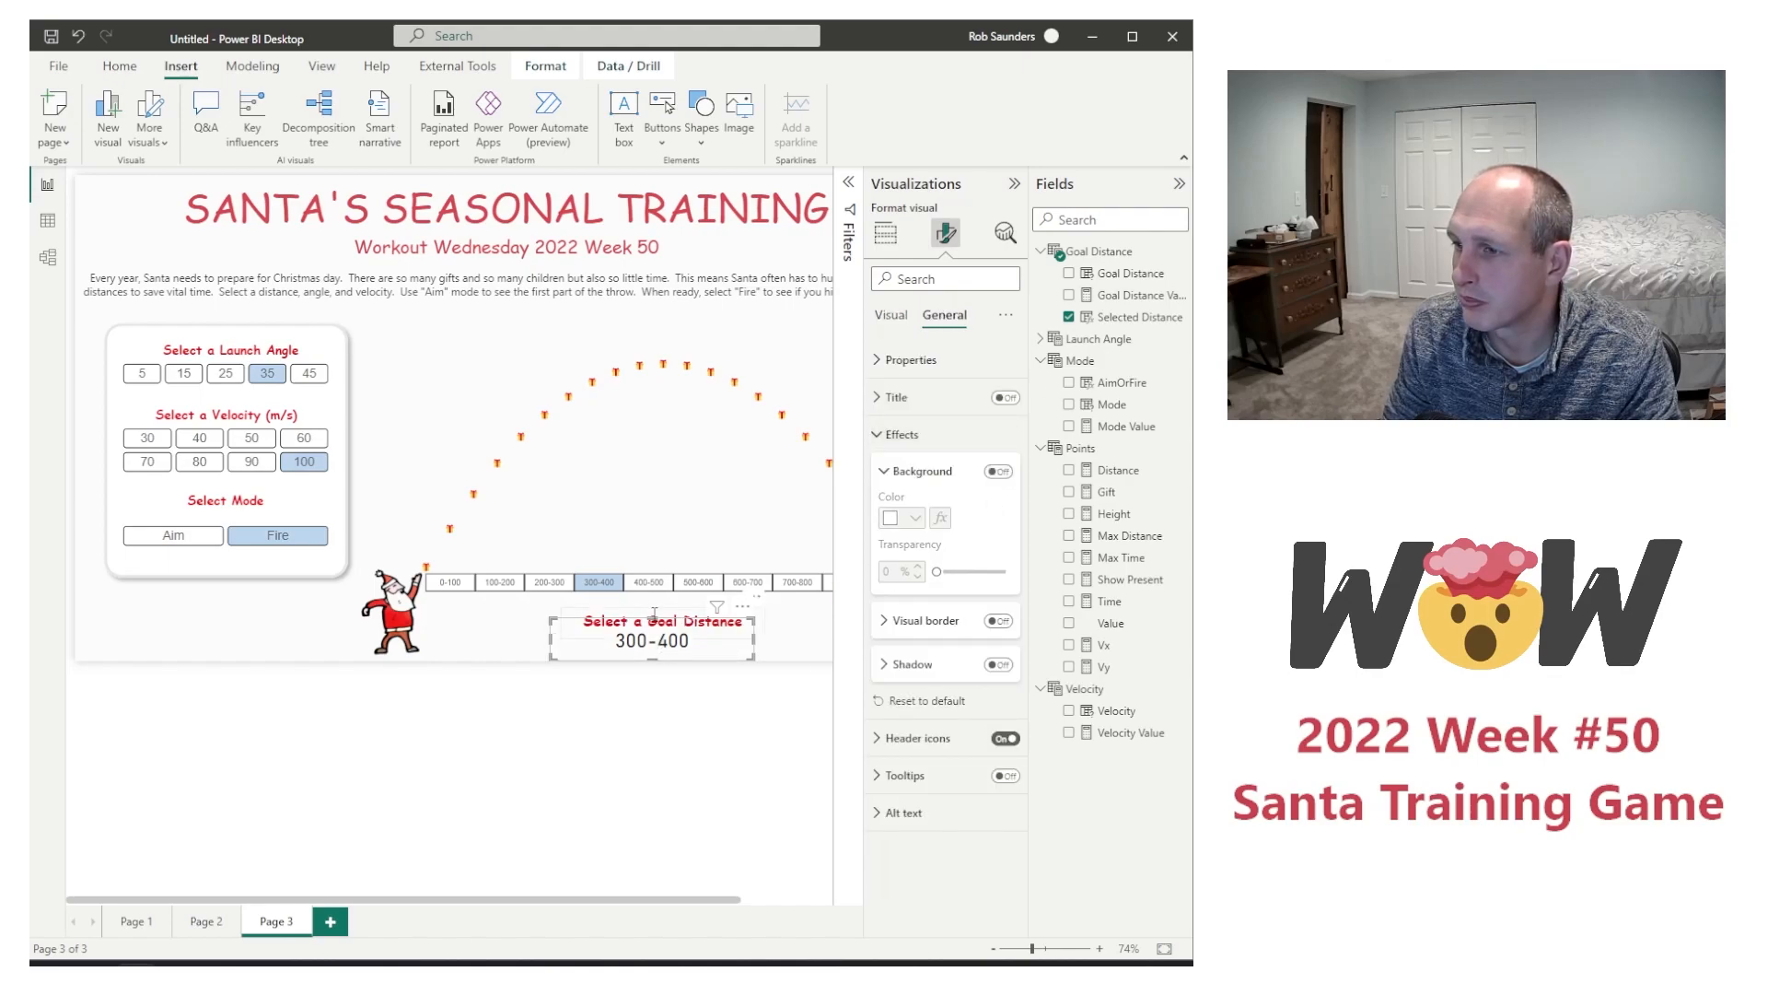
pyautogui.click(672, 737)
# Step: Test the selected-distance card by choosing several ranges in the goal-distance slicer, ending with 700-800
pyautogui.click(649, 582)
pyautogui.click(742, 582)
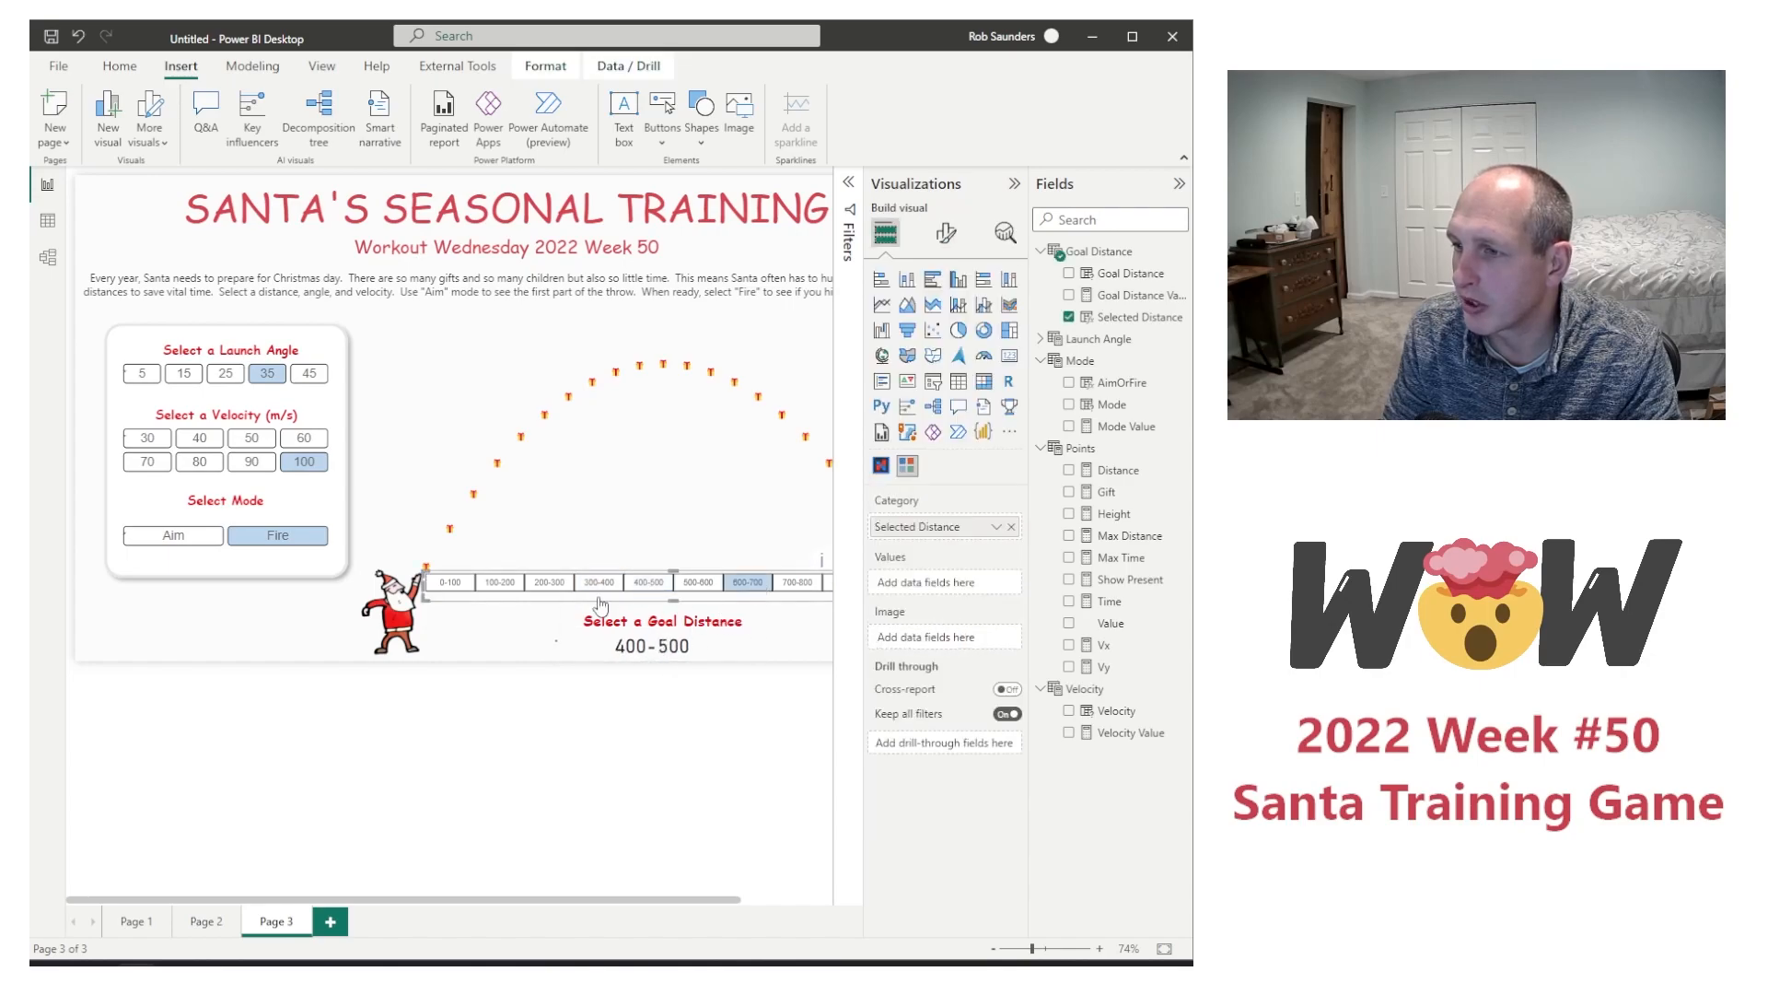
pyautogui.click(544, 584)
pyautogui.click(641, 652)
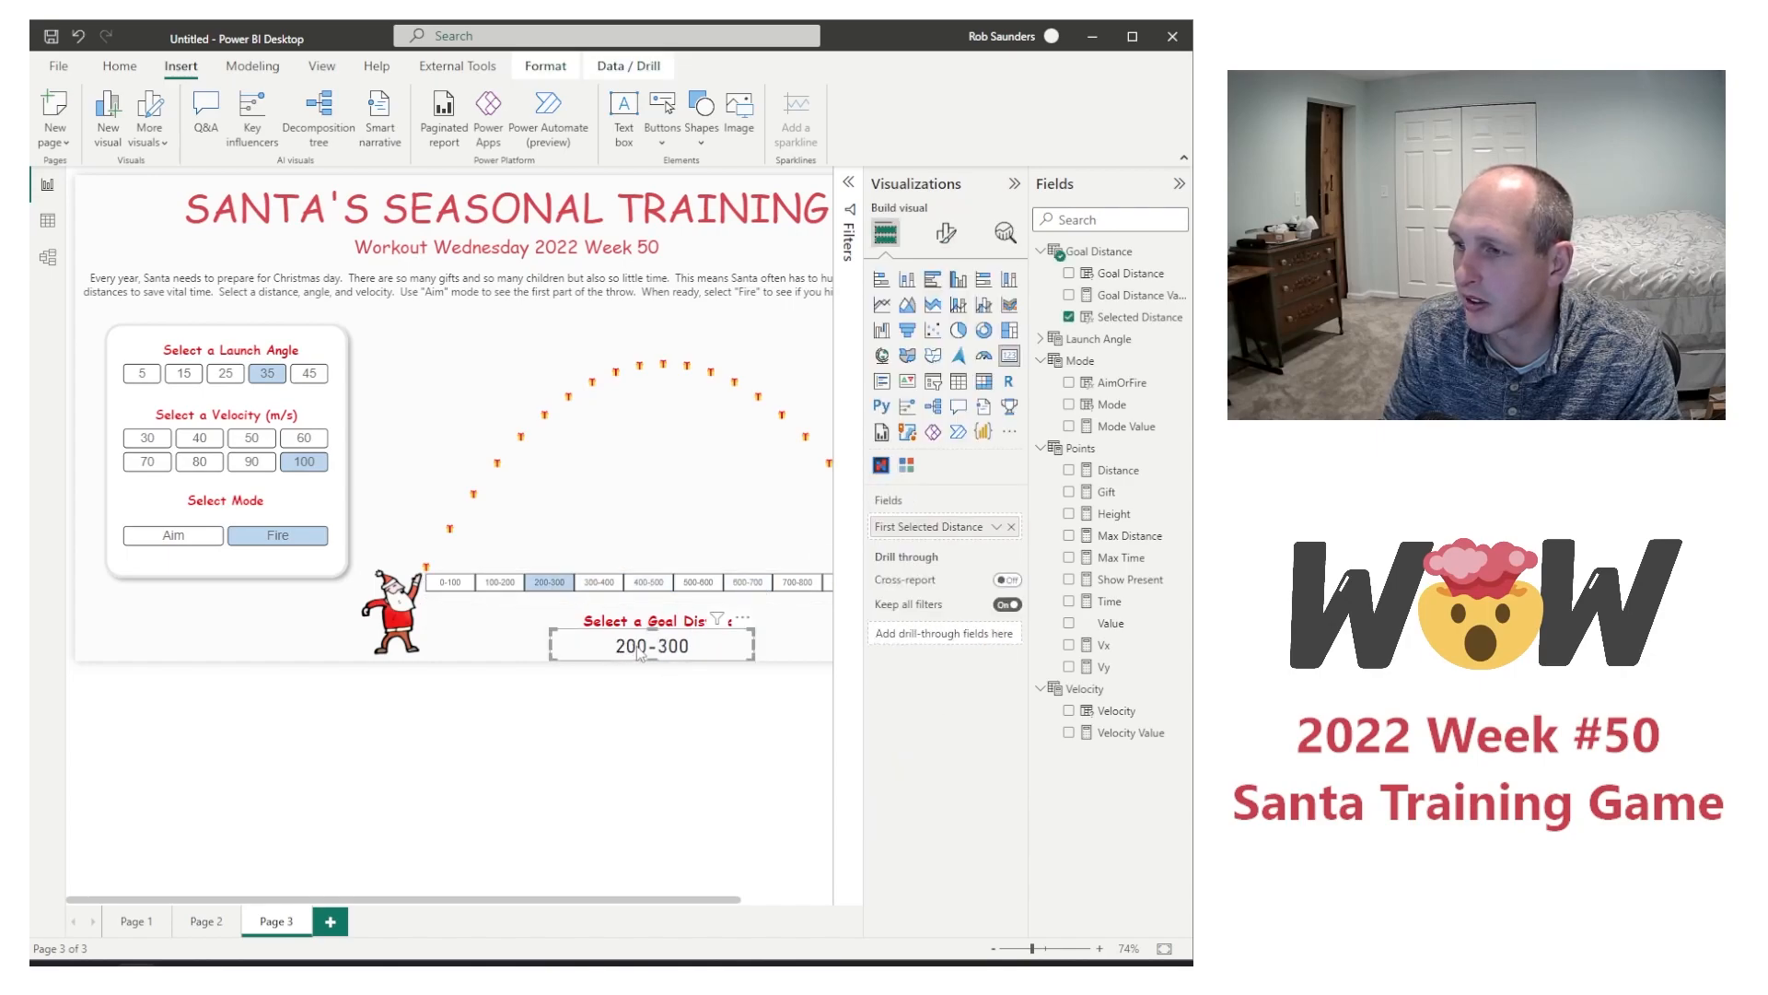
pyautogui.click(500, 582)
pyautogui.click(798, 582)
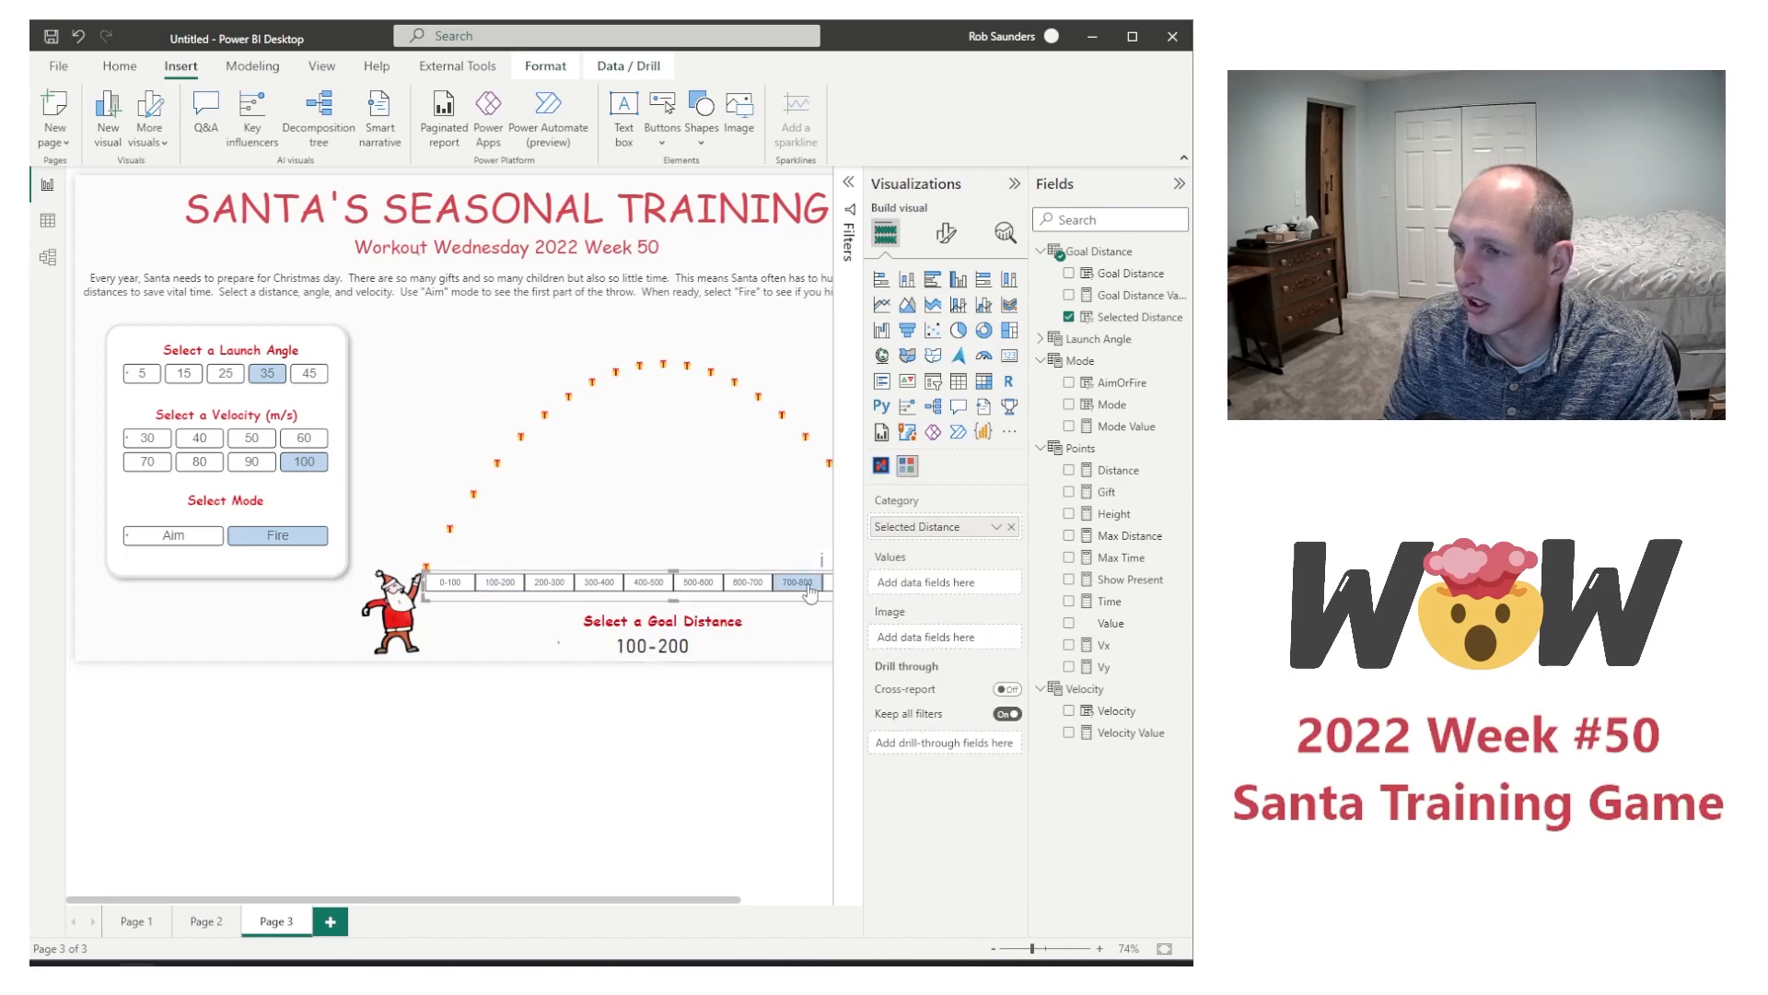
pyautogui.click(694, 757)
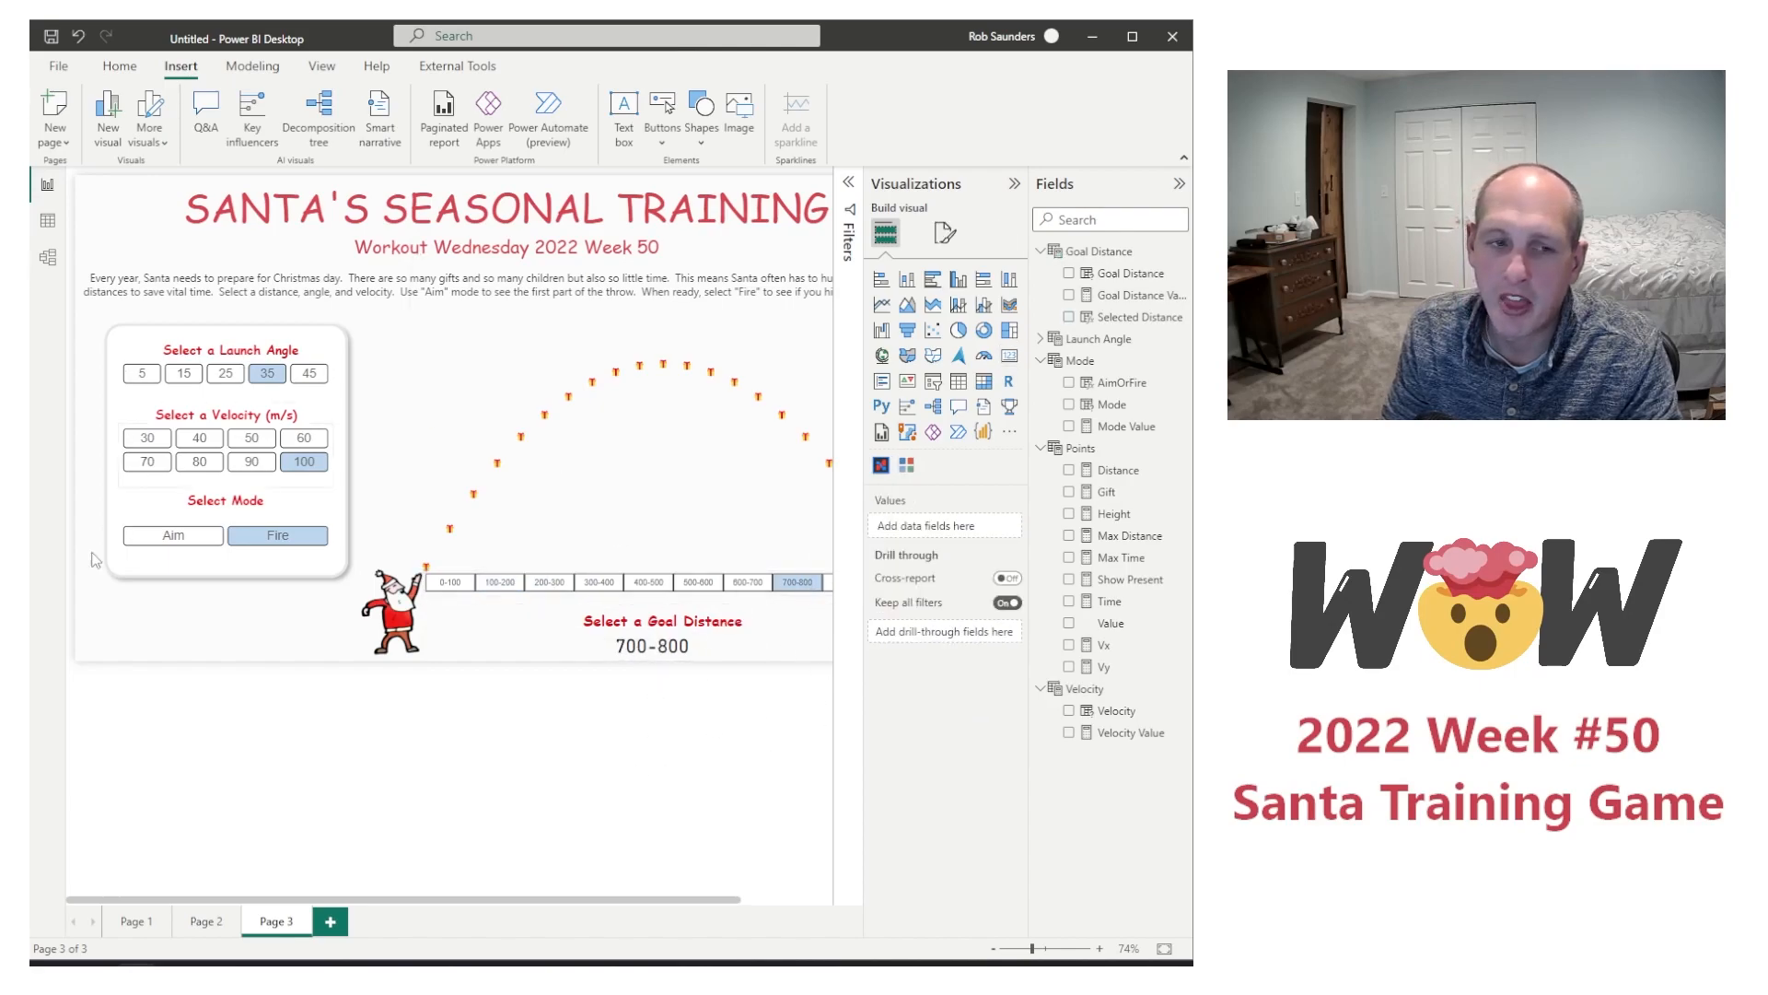
# Step: Switch the game mode to Aim and collapse the visualization and field panes to reveal the whole report page
pyautogui.click(183, 543)
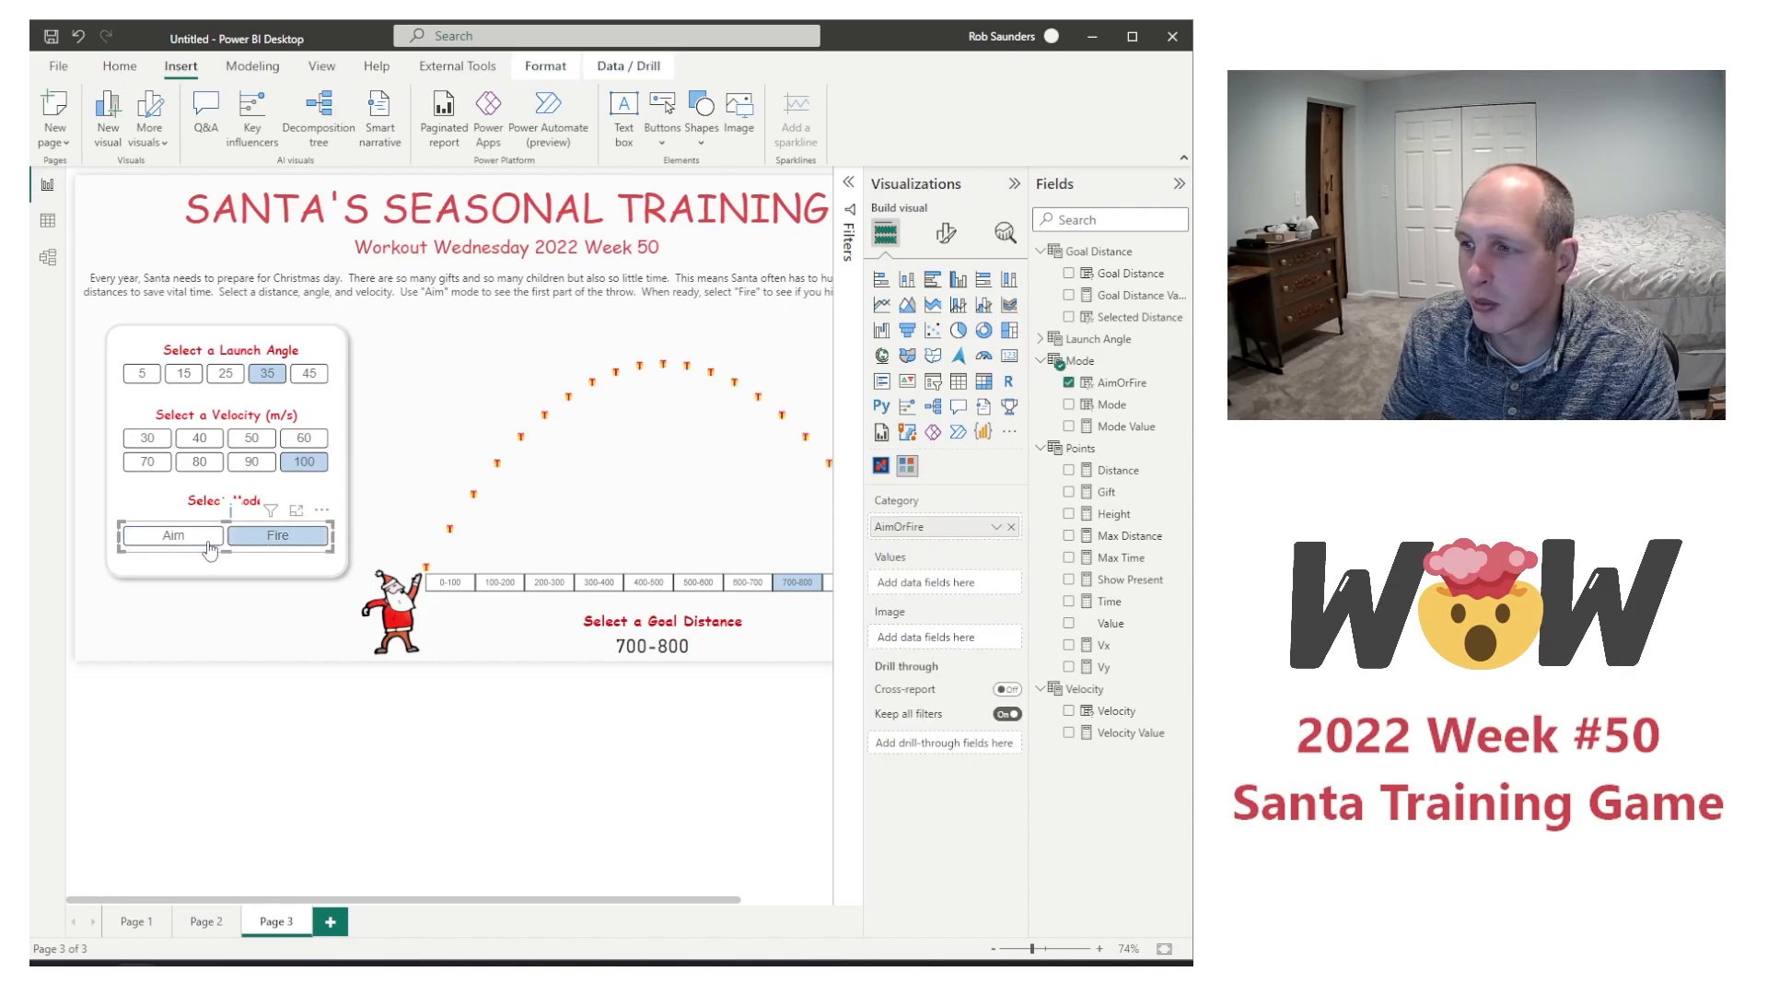
pyautogui.click(173, 544)
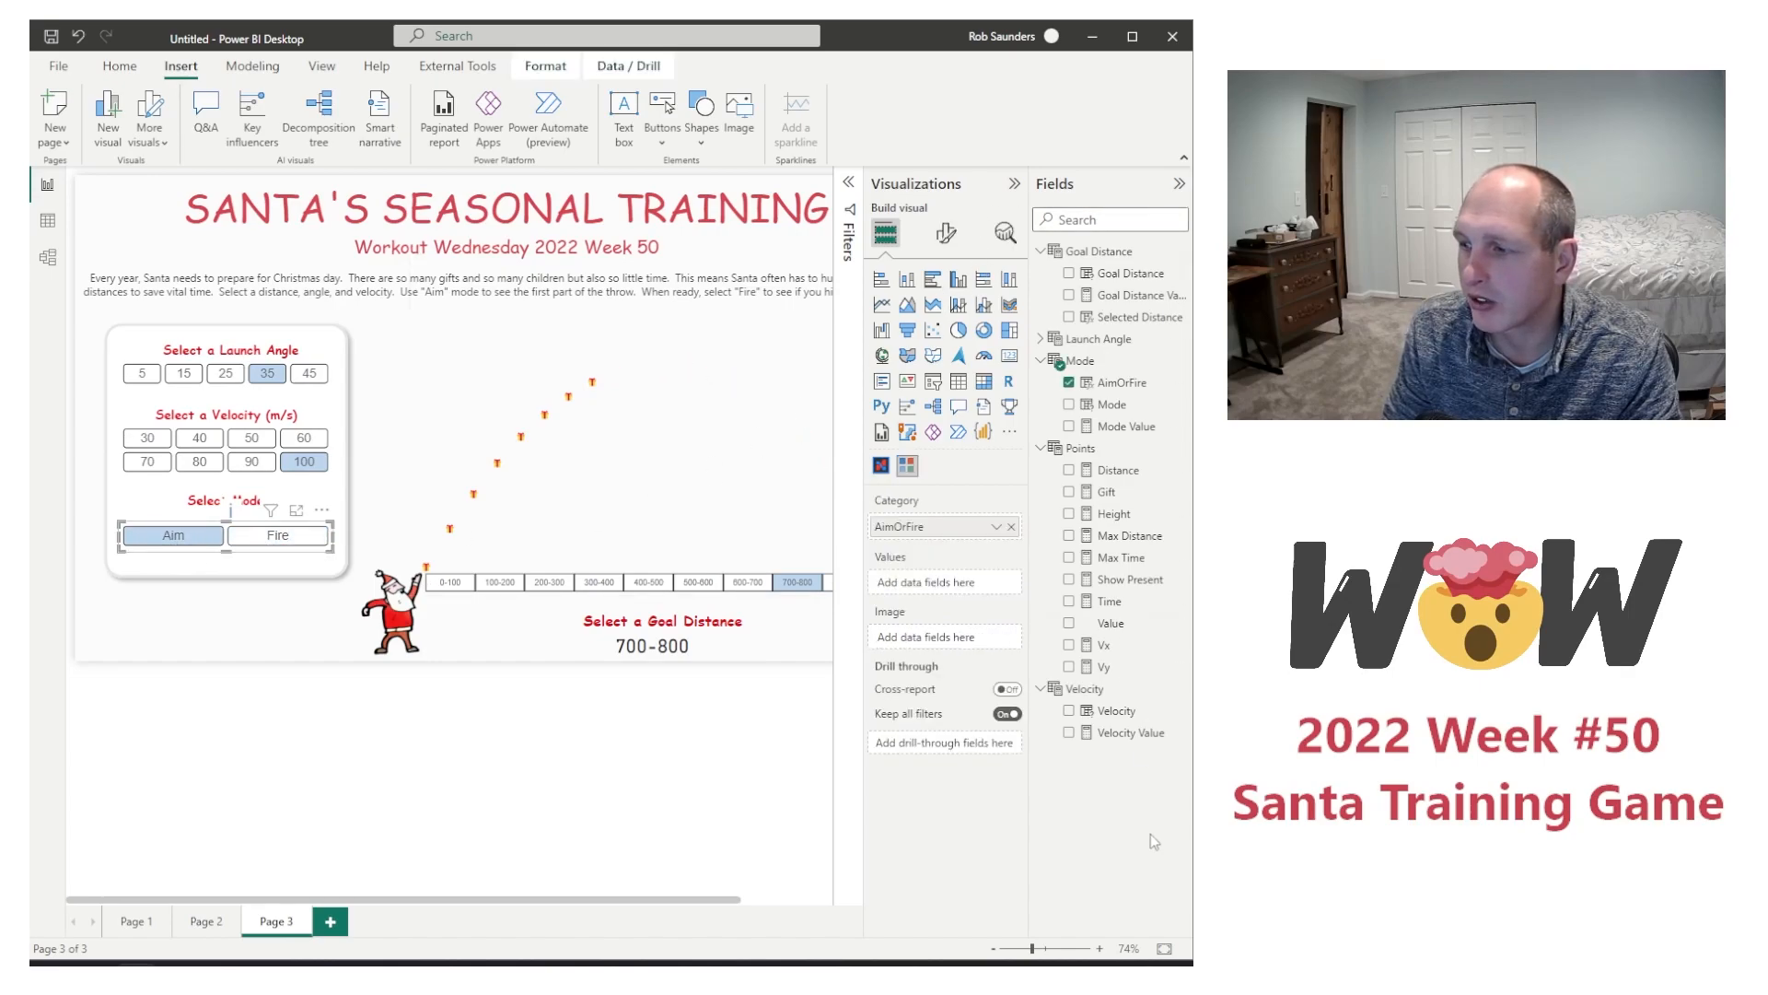
pyautogui.click(1014, 183)
pyautogui.click(1178, 183)
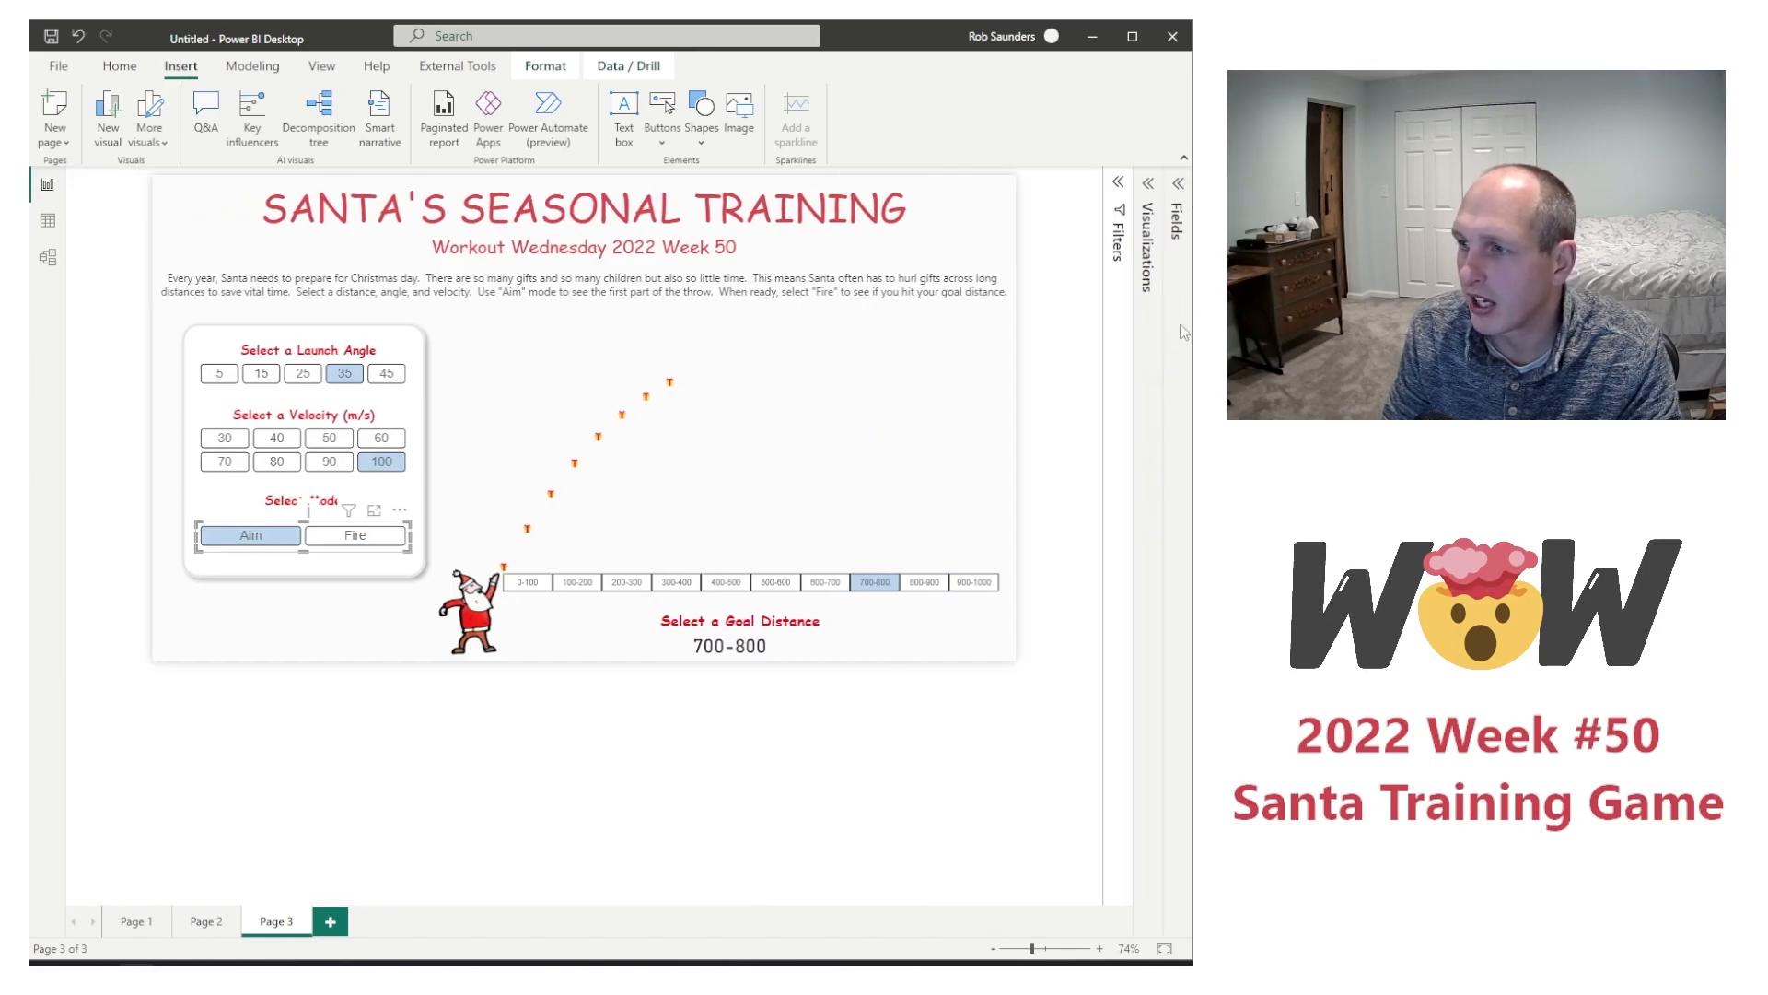
# Step: Choose the 400-500 goal distance and test the throw by alternating the mode between Fire and Aim
pyautogui.click(726, 582)
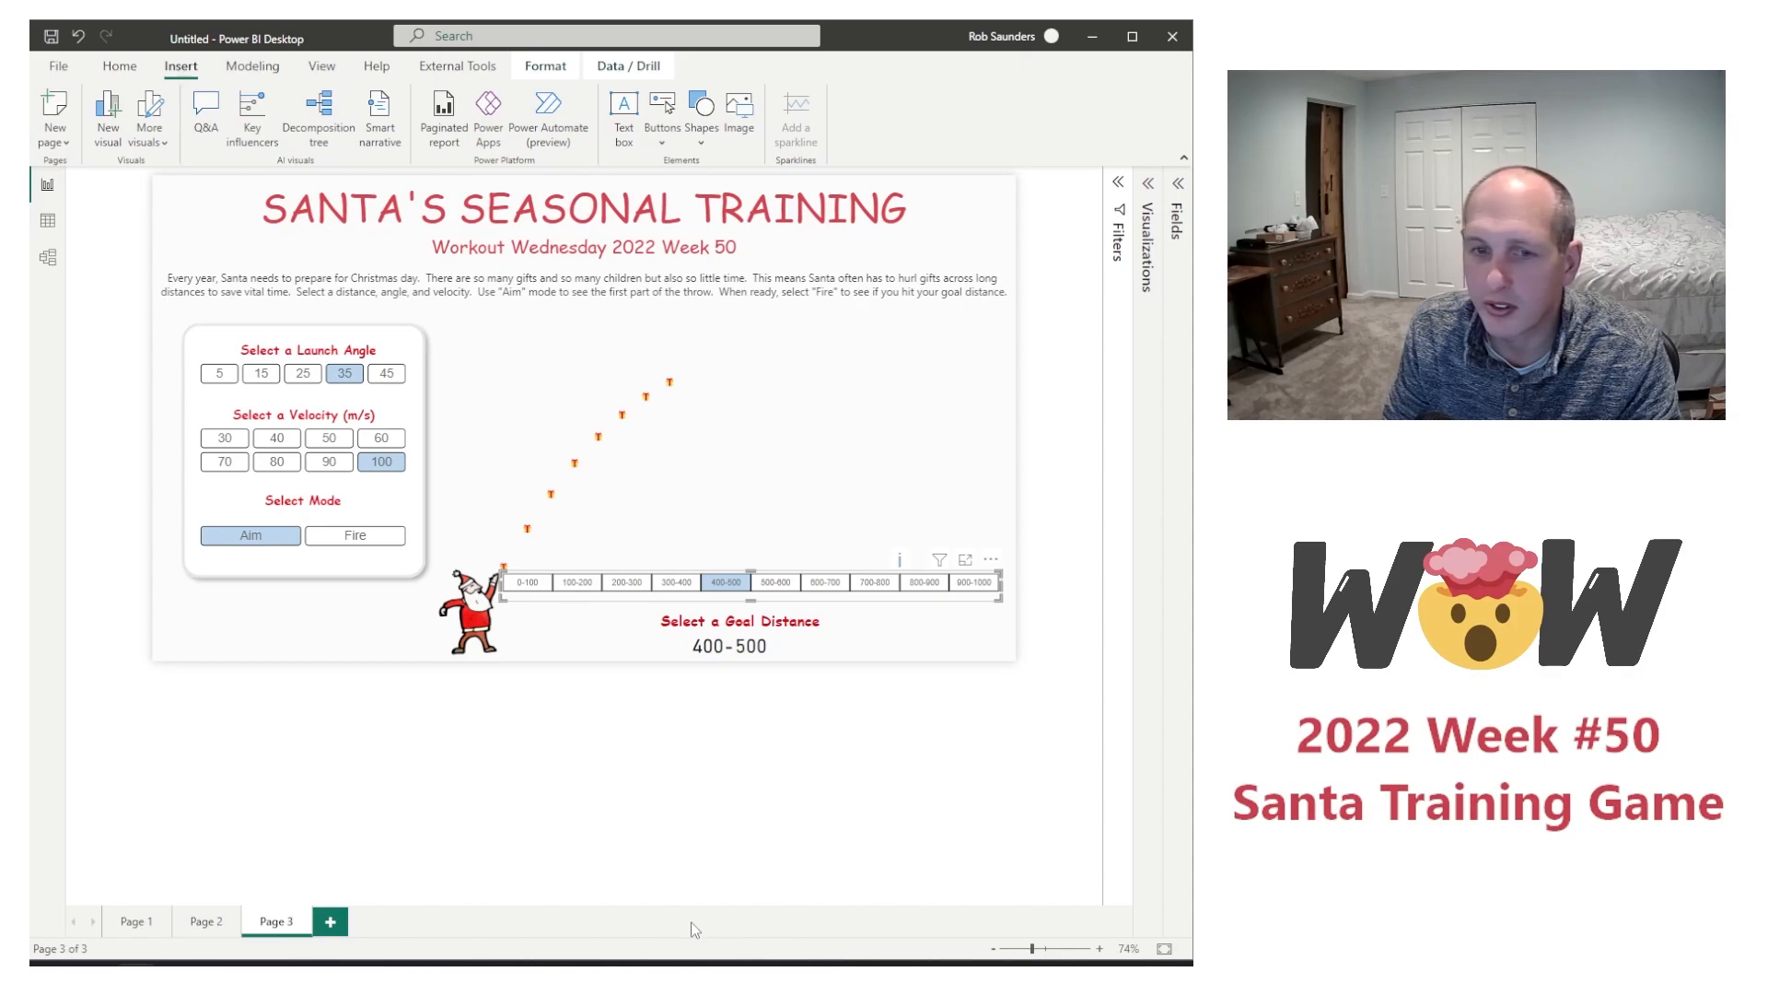
pyautogui.click(333, 536)
pyautogui.click(261, 536)
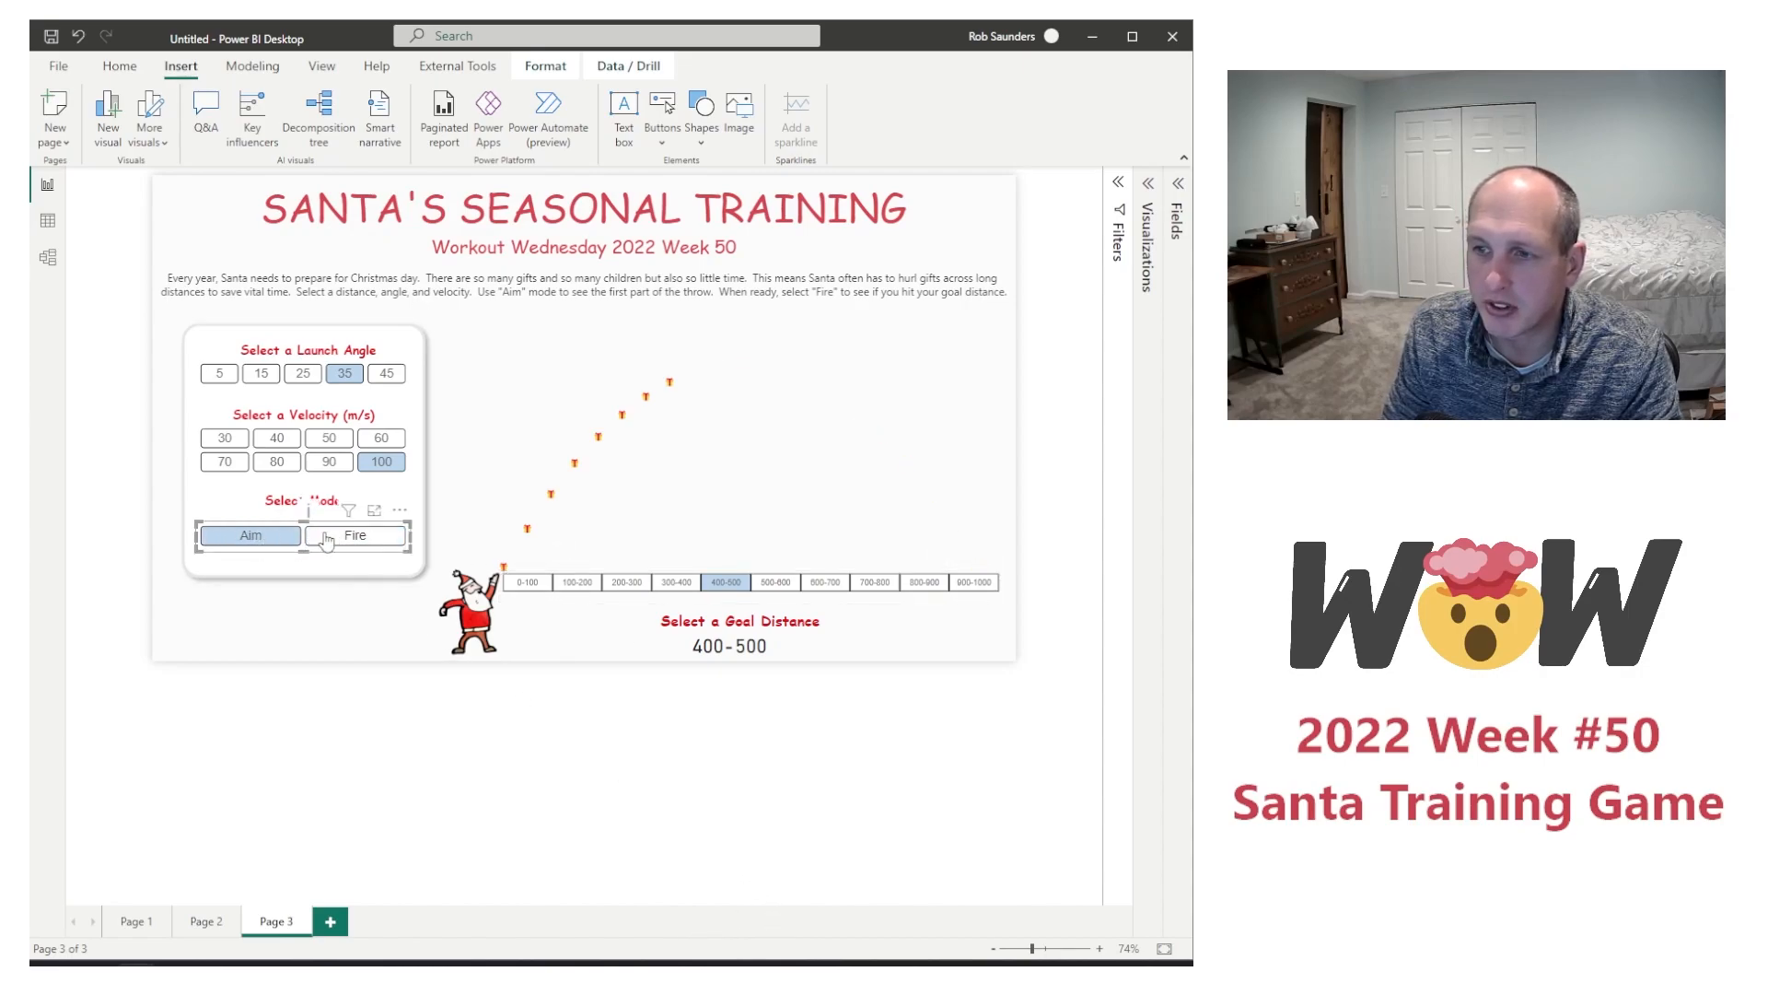
pyautogui.click(355, 538)
pyautogui.click(300, 540)
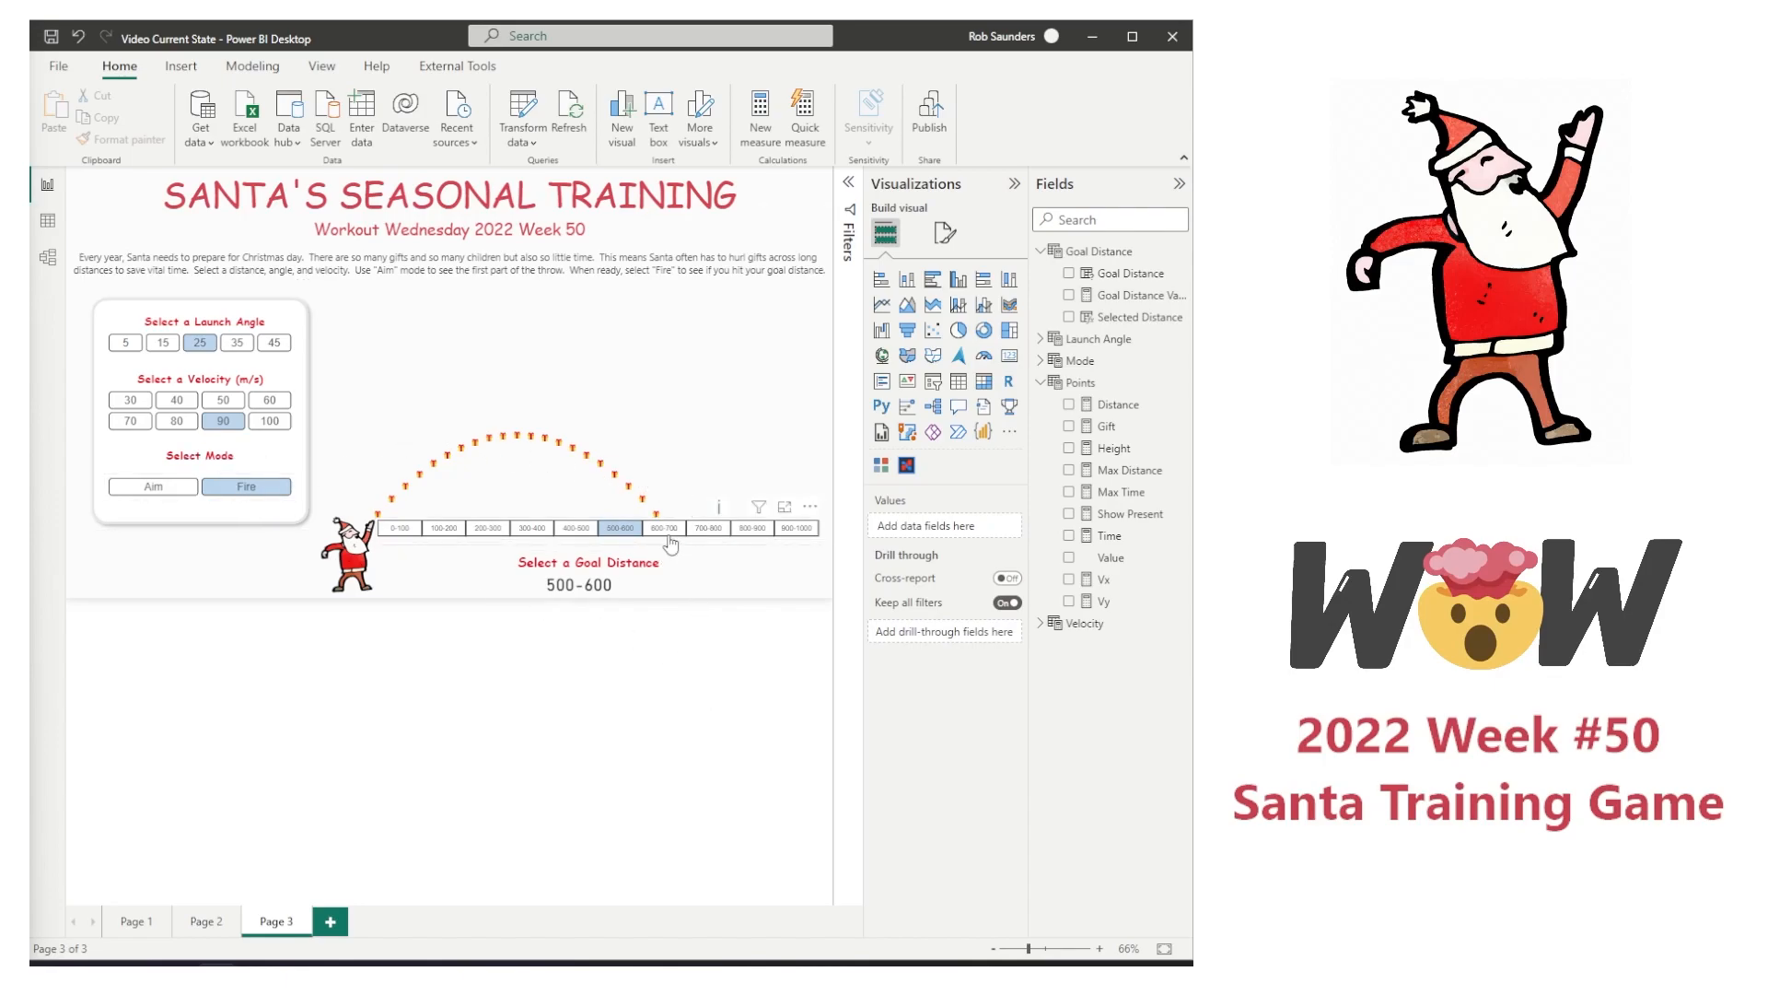
# Step: Create a new measure in the Points table named Made or Missed, starting its formula with if(or(
pyautogui.rightClick(1122, 491)
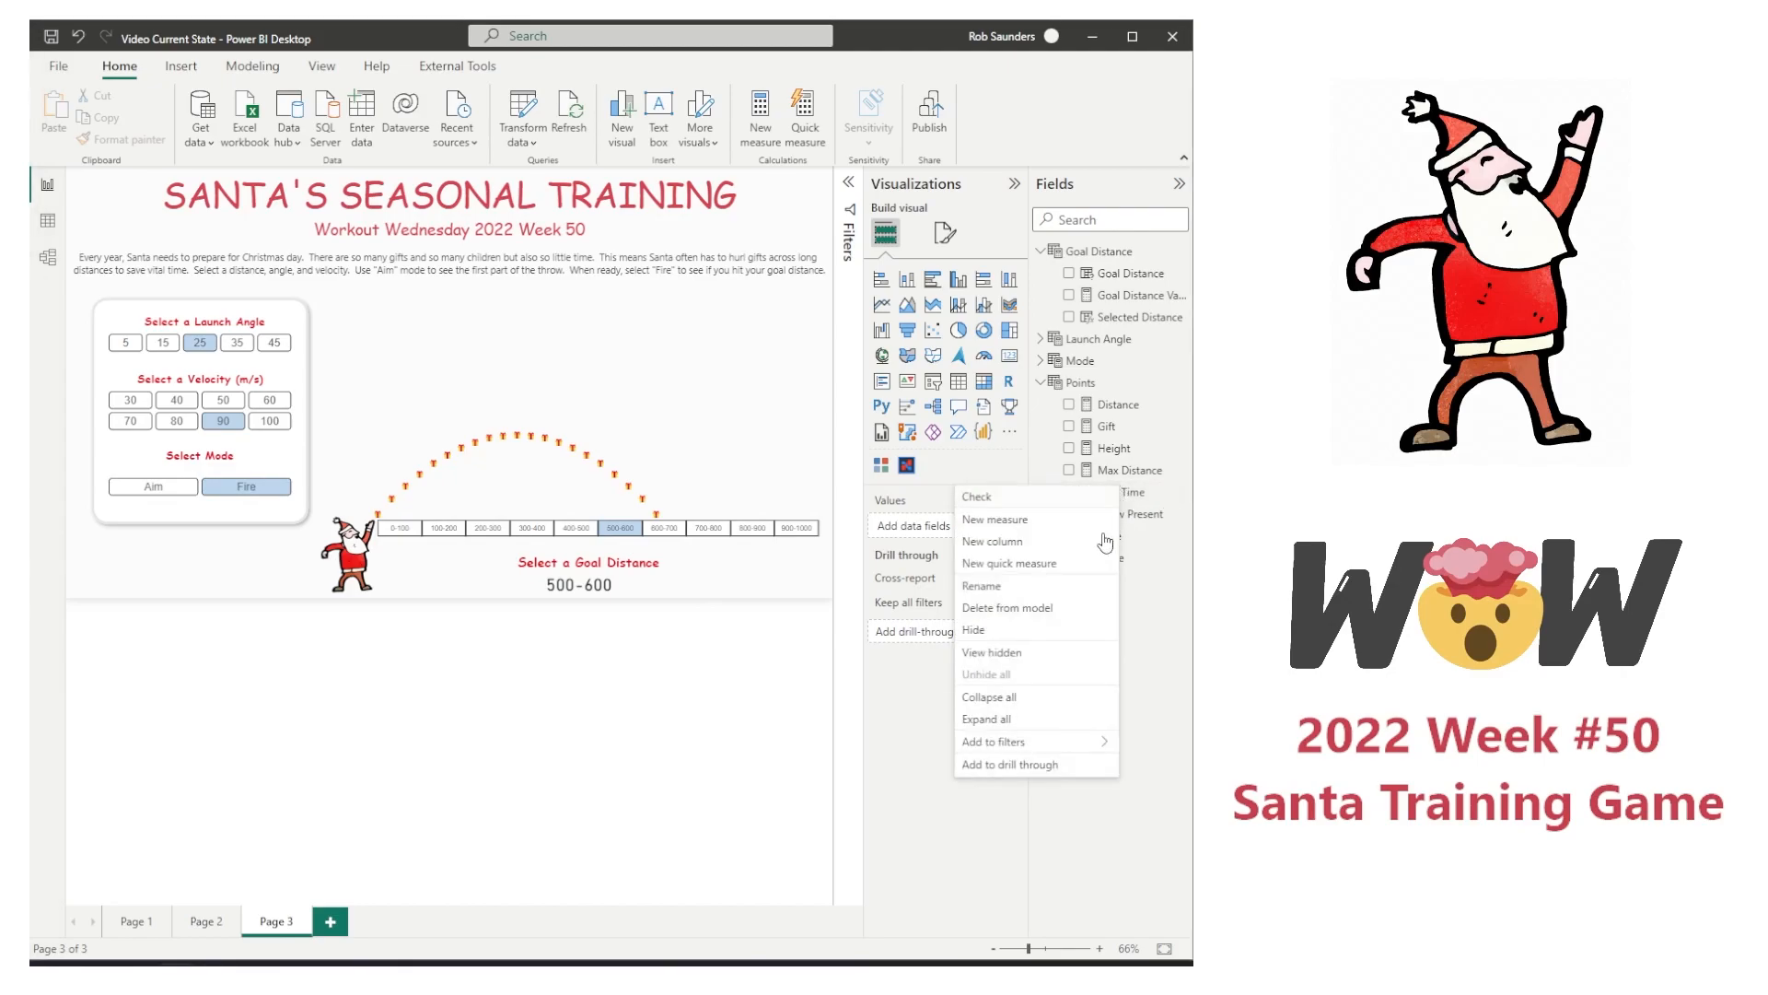
pyautogui.click(1038, 519)
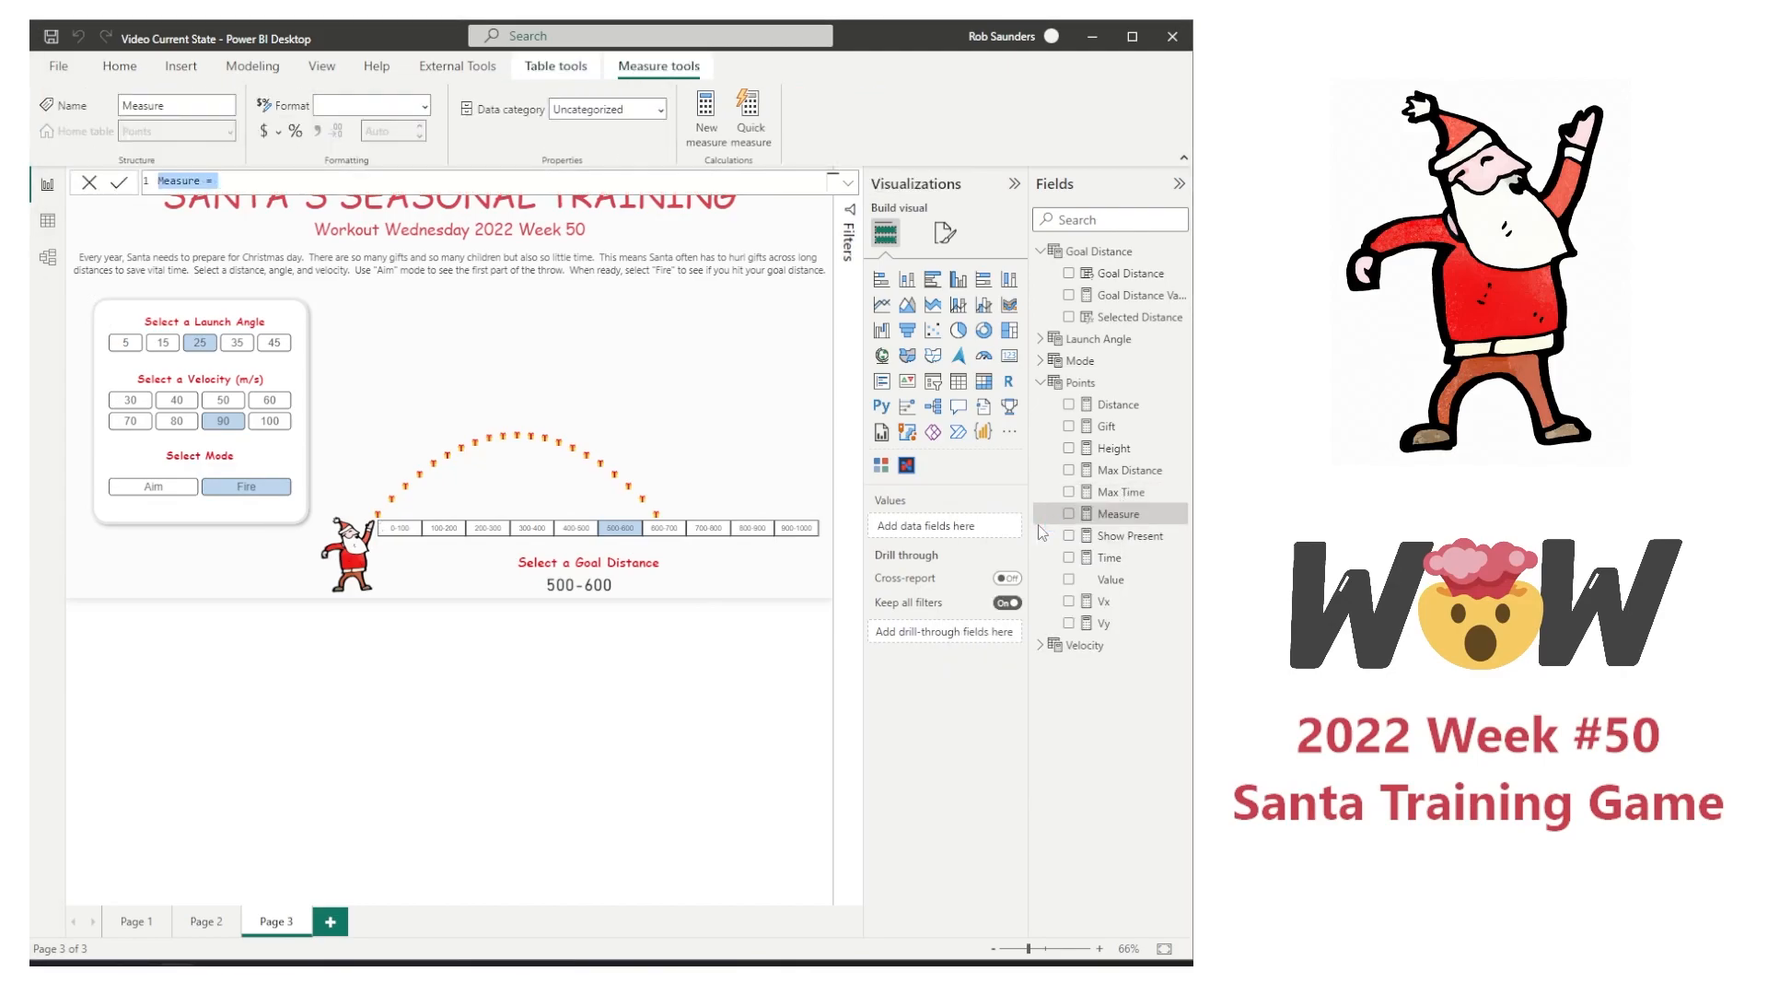
pyautogui.write('M')
pyautogui.write('ade or Missed = if(or(')
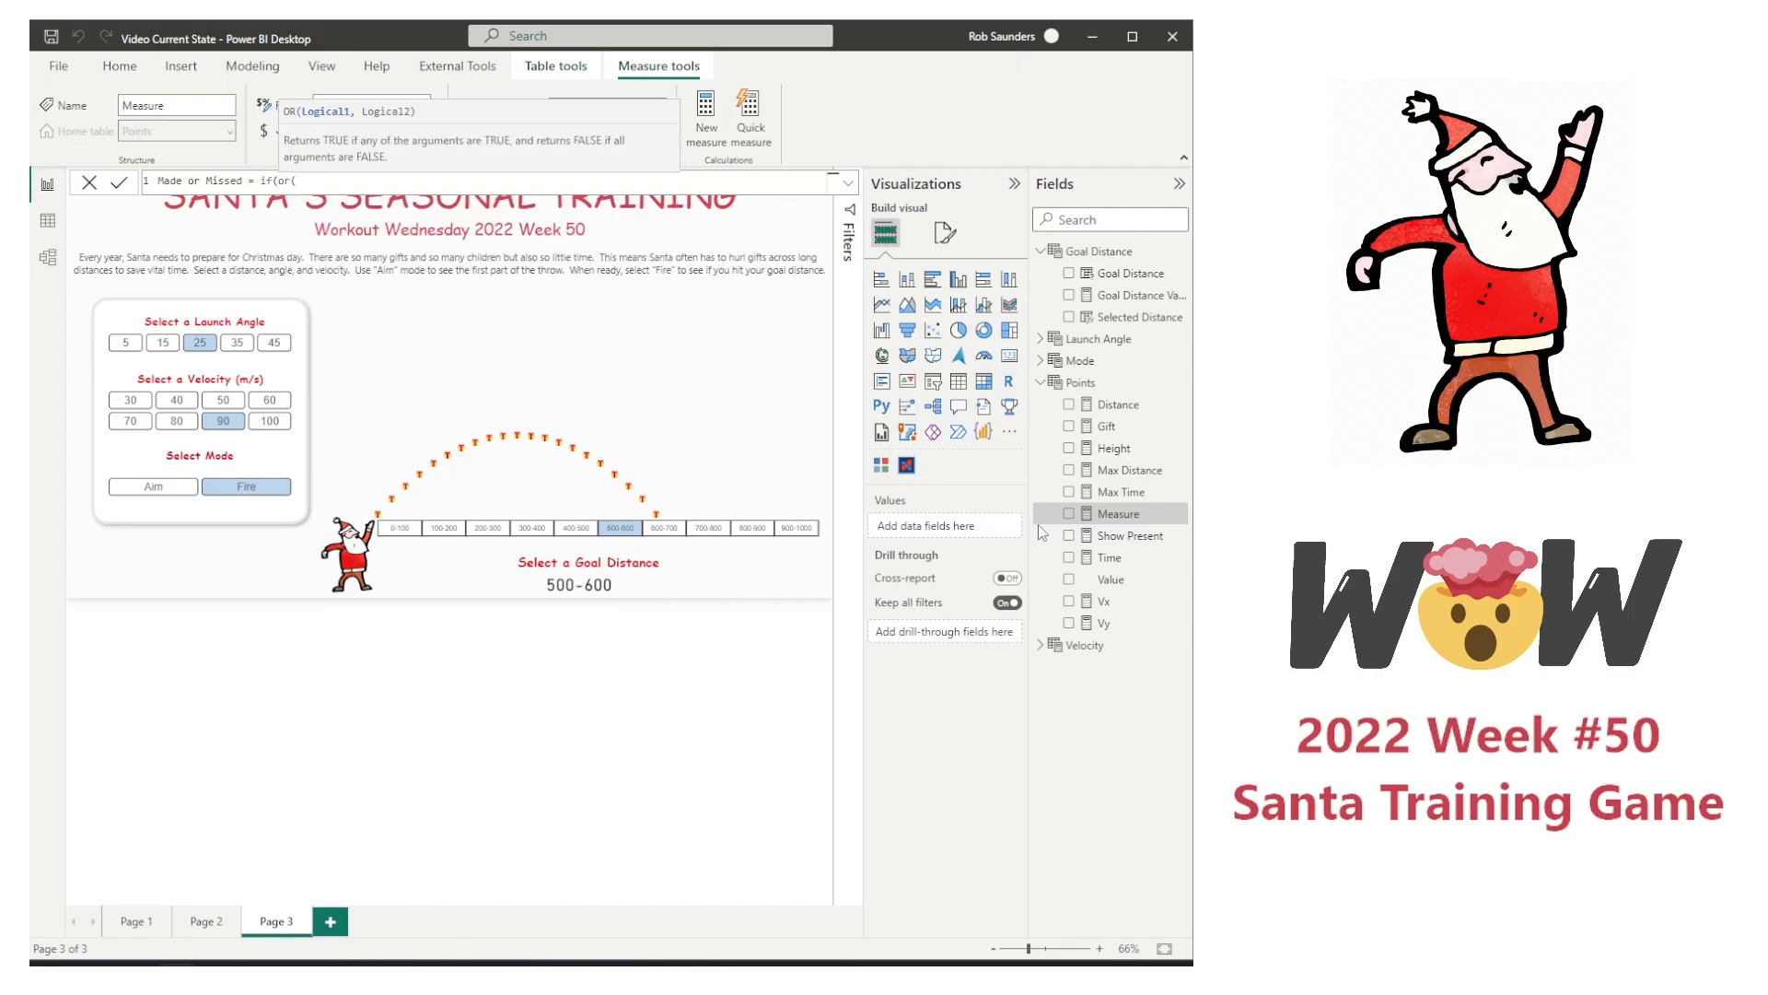
pyautogui.write('max')
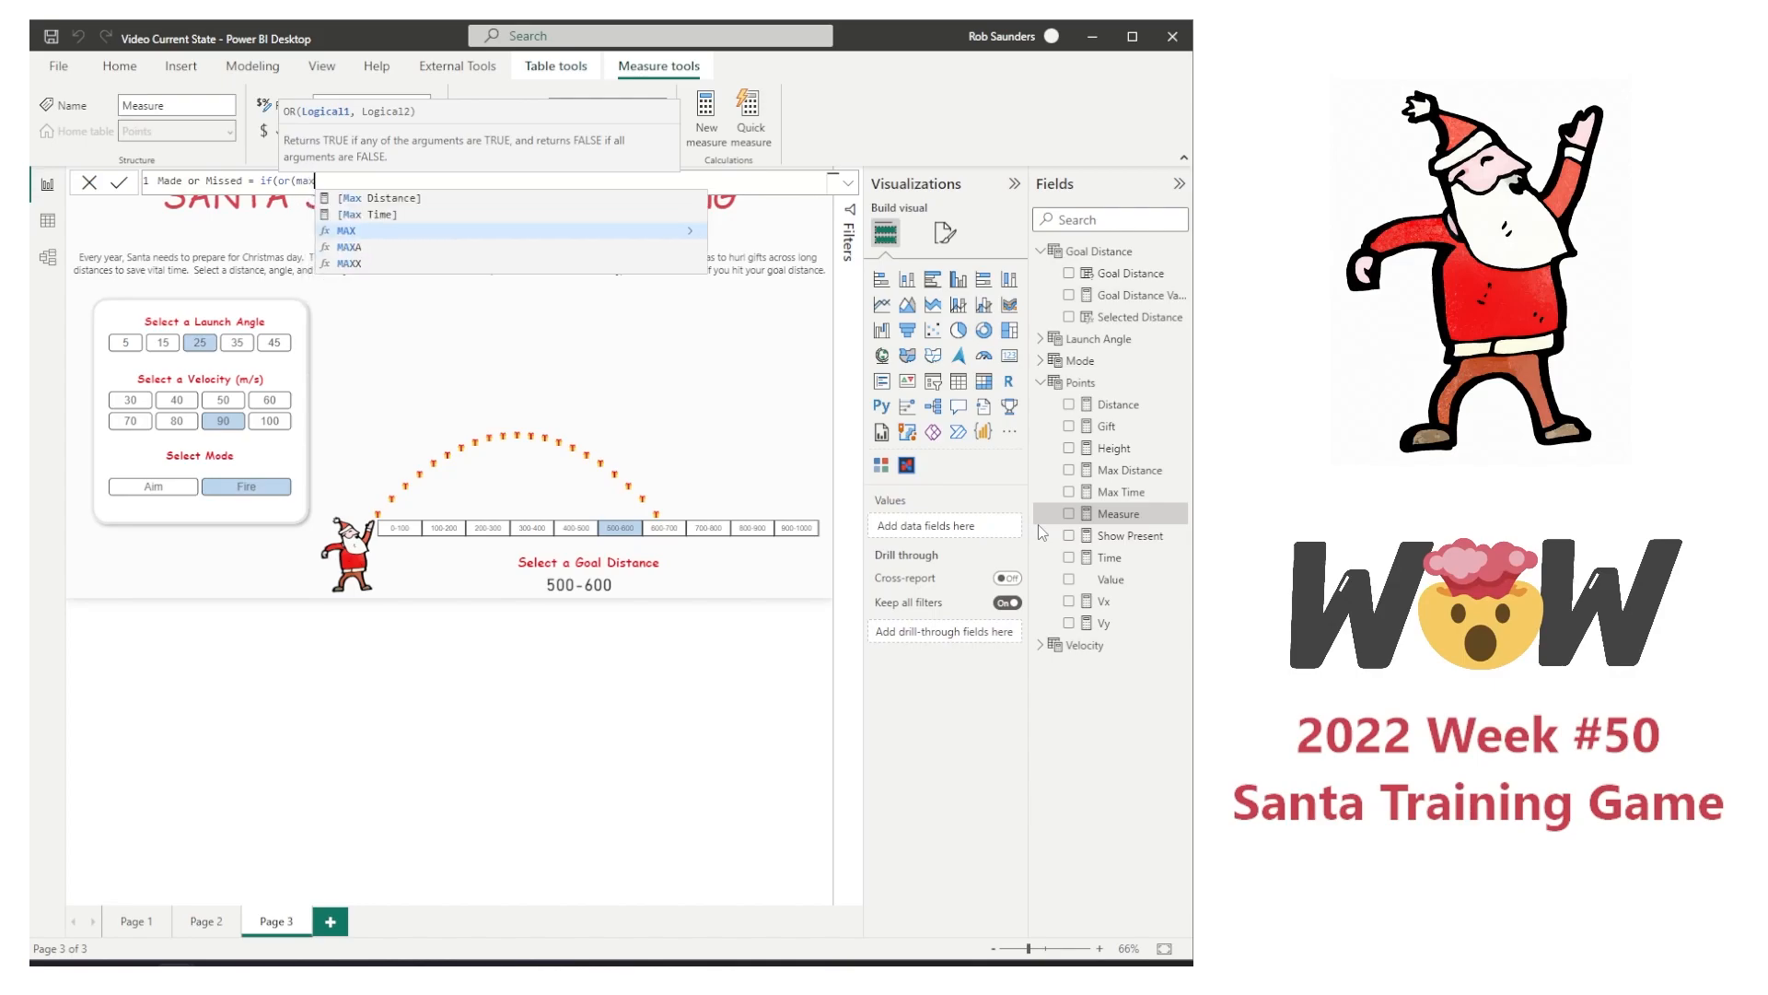
# Step: Enter the measure's first condition as [Max Distance]>'Goal Distance'[Goal Distance Value]-100
pyautogui.press('Up')
pyautogui.press('Up')
pyautogui.press('Tab')
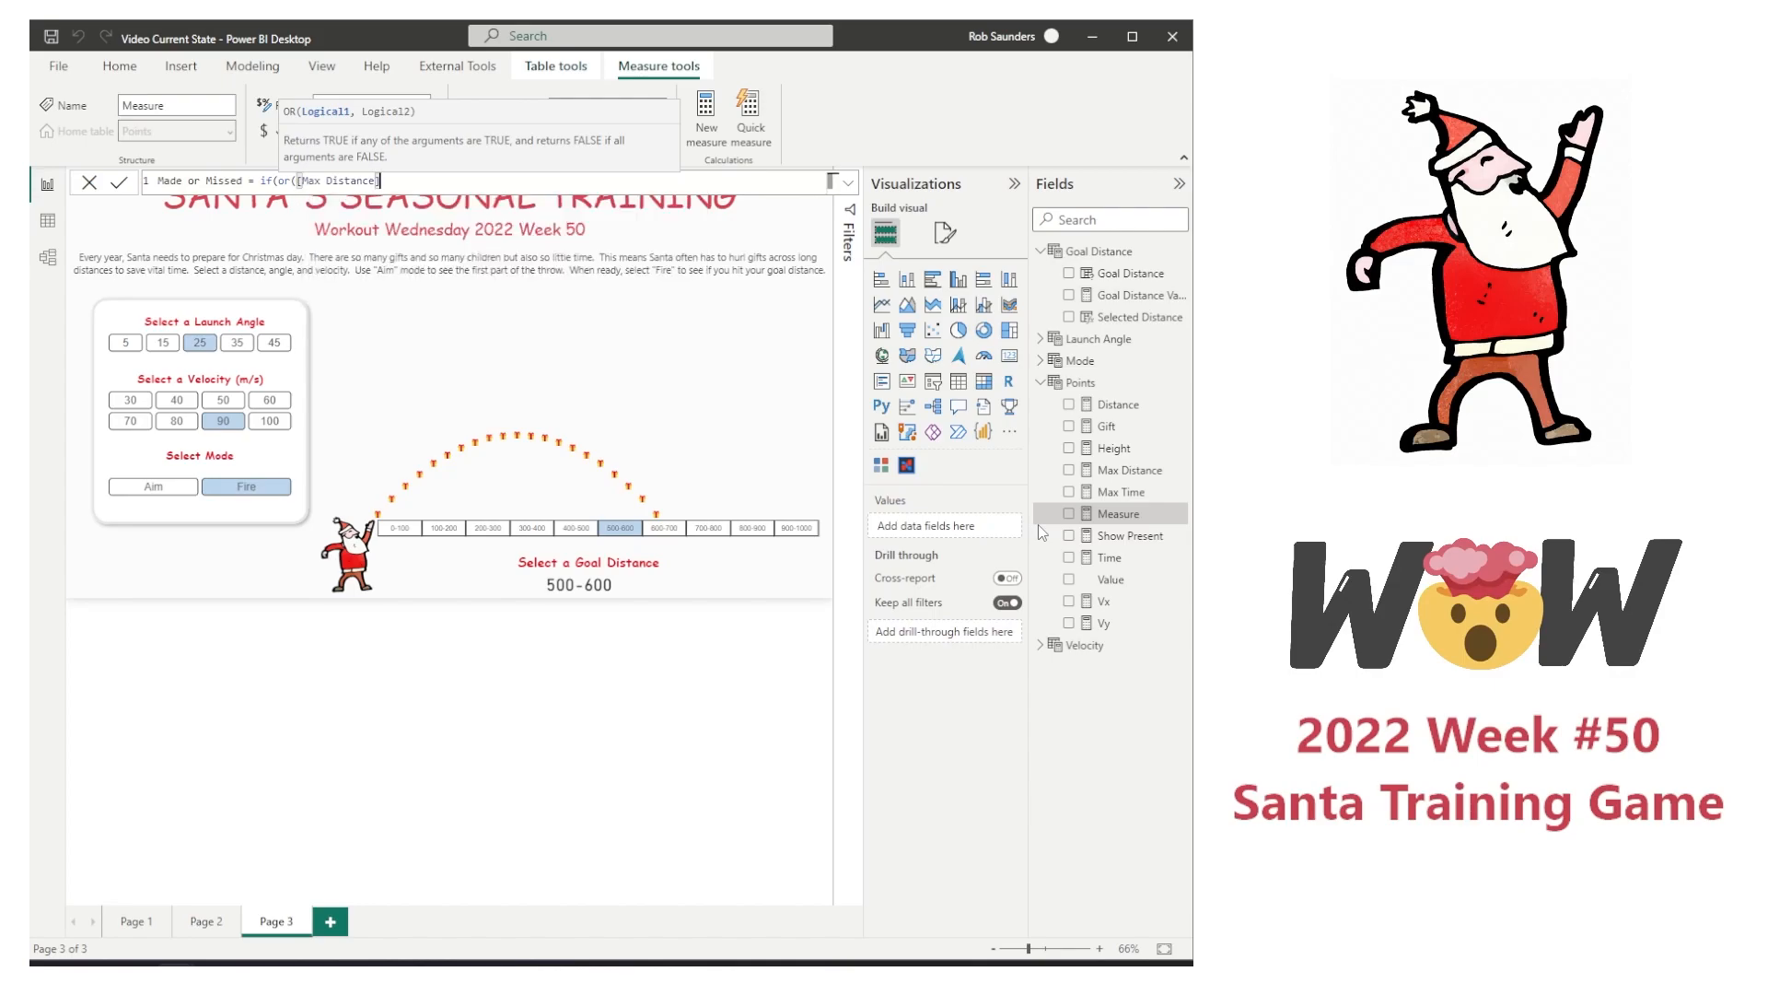
pyautogui.write('>goal')
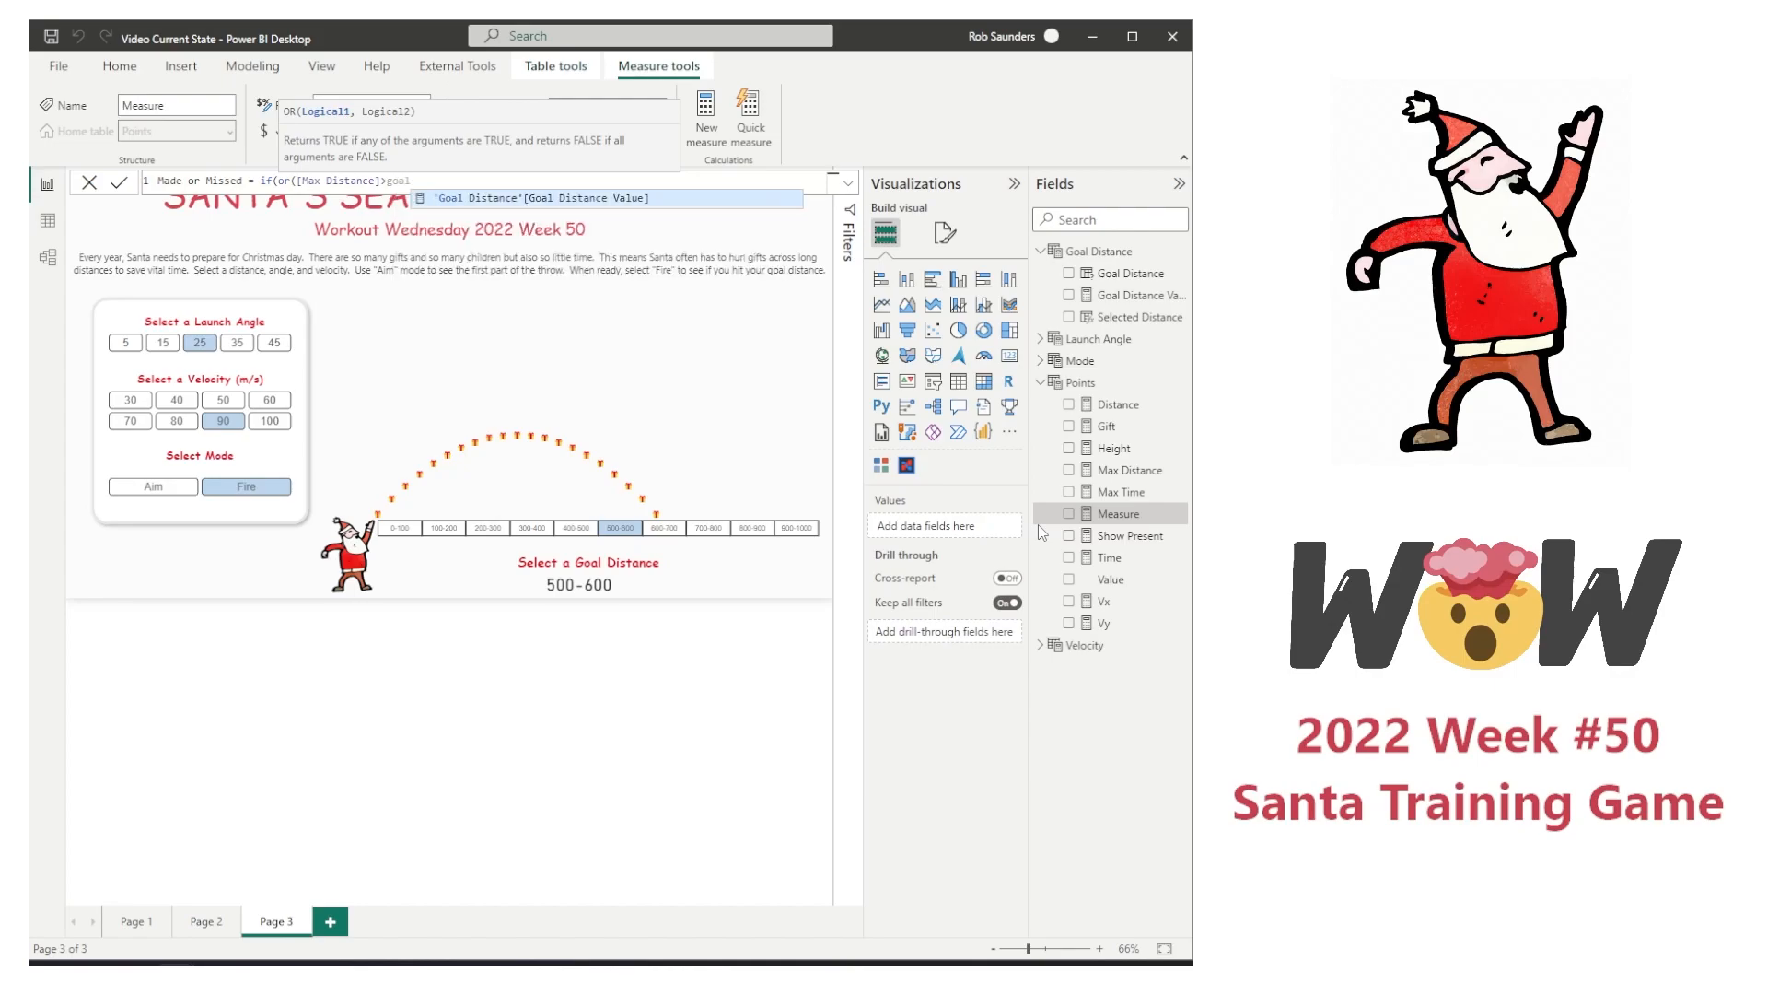
pyautogui.press('Tab')
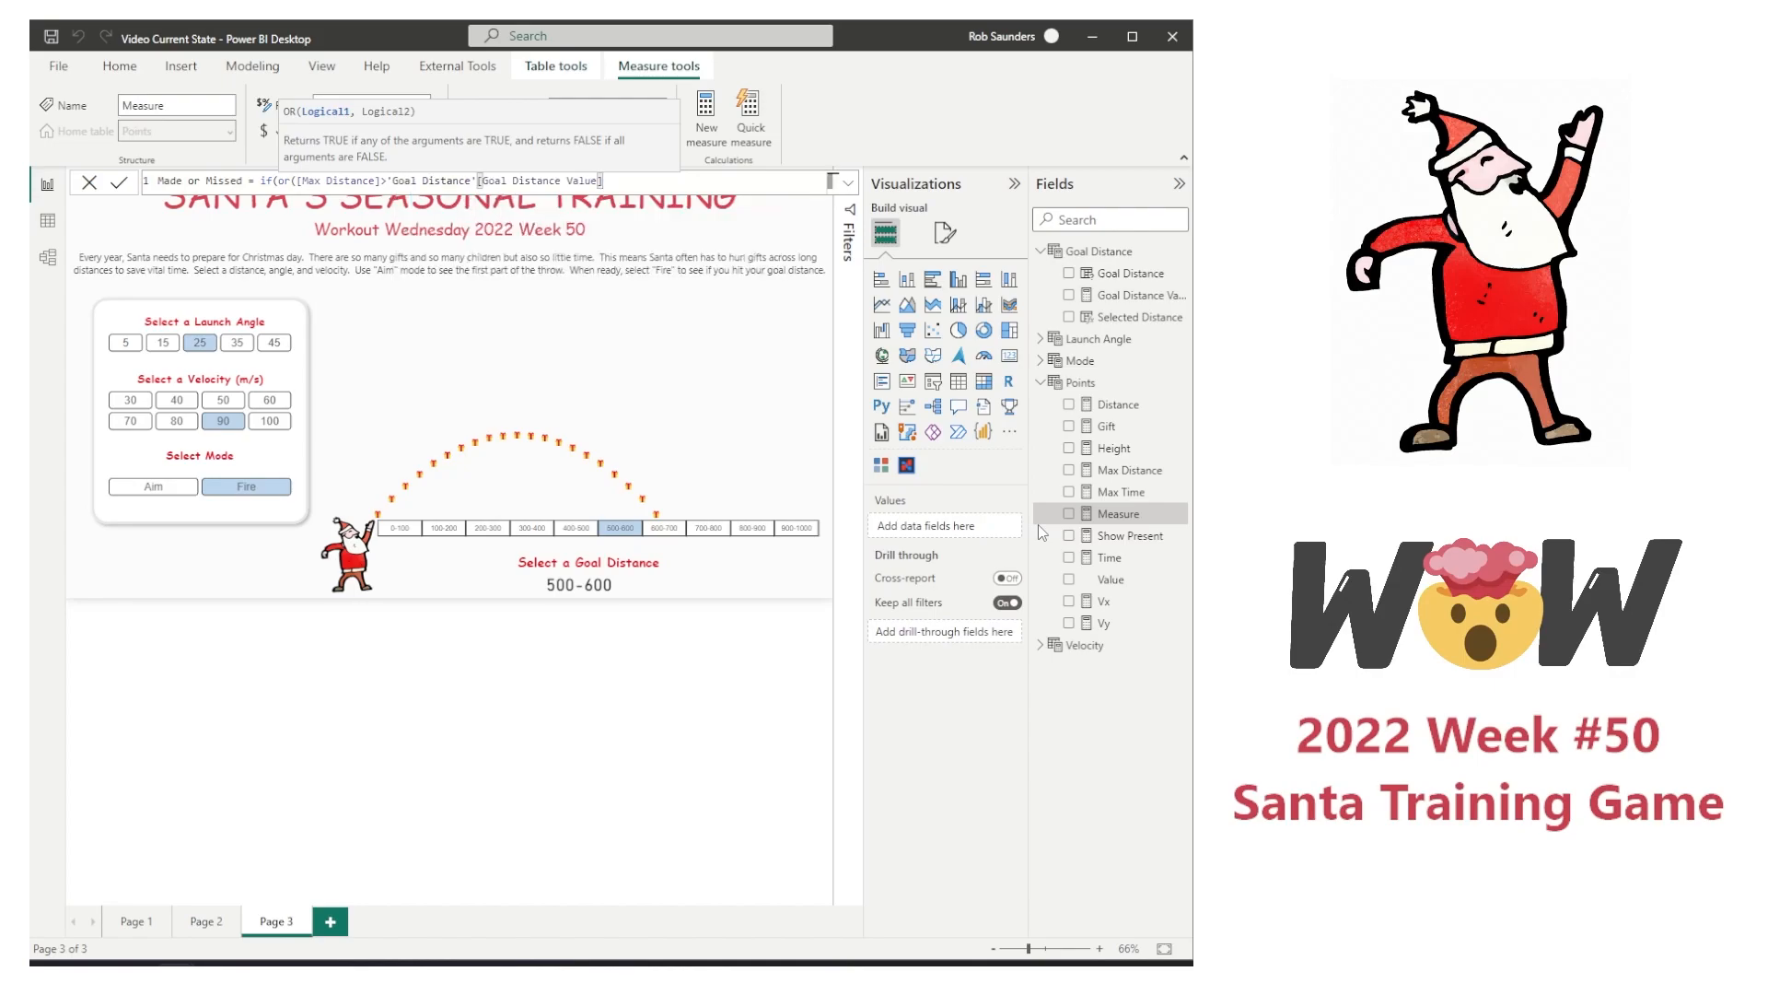
pyautogui.write('-100')
# Step: Replace the or function in the Made or Missed formula with and
pyautogui.click(299, 180)
pyautogui.press('BackSpace')
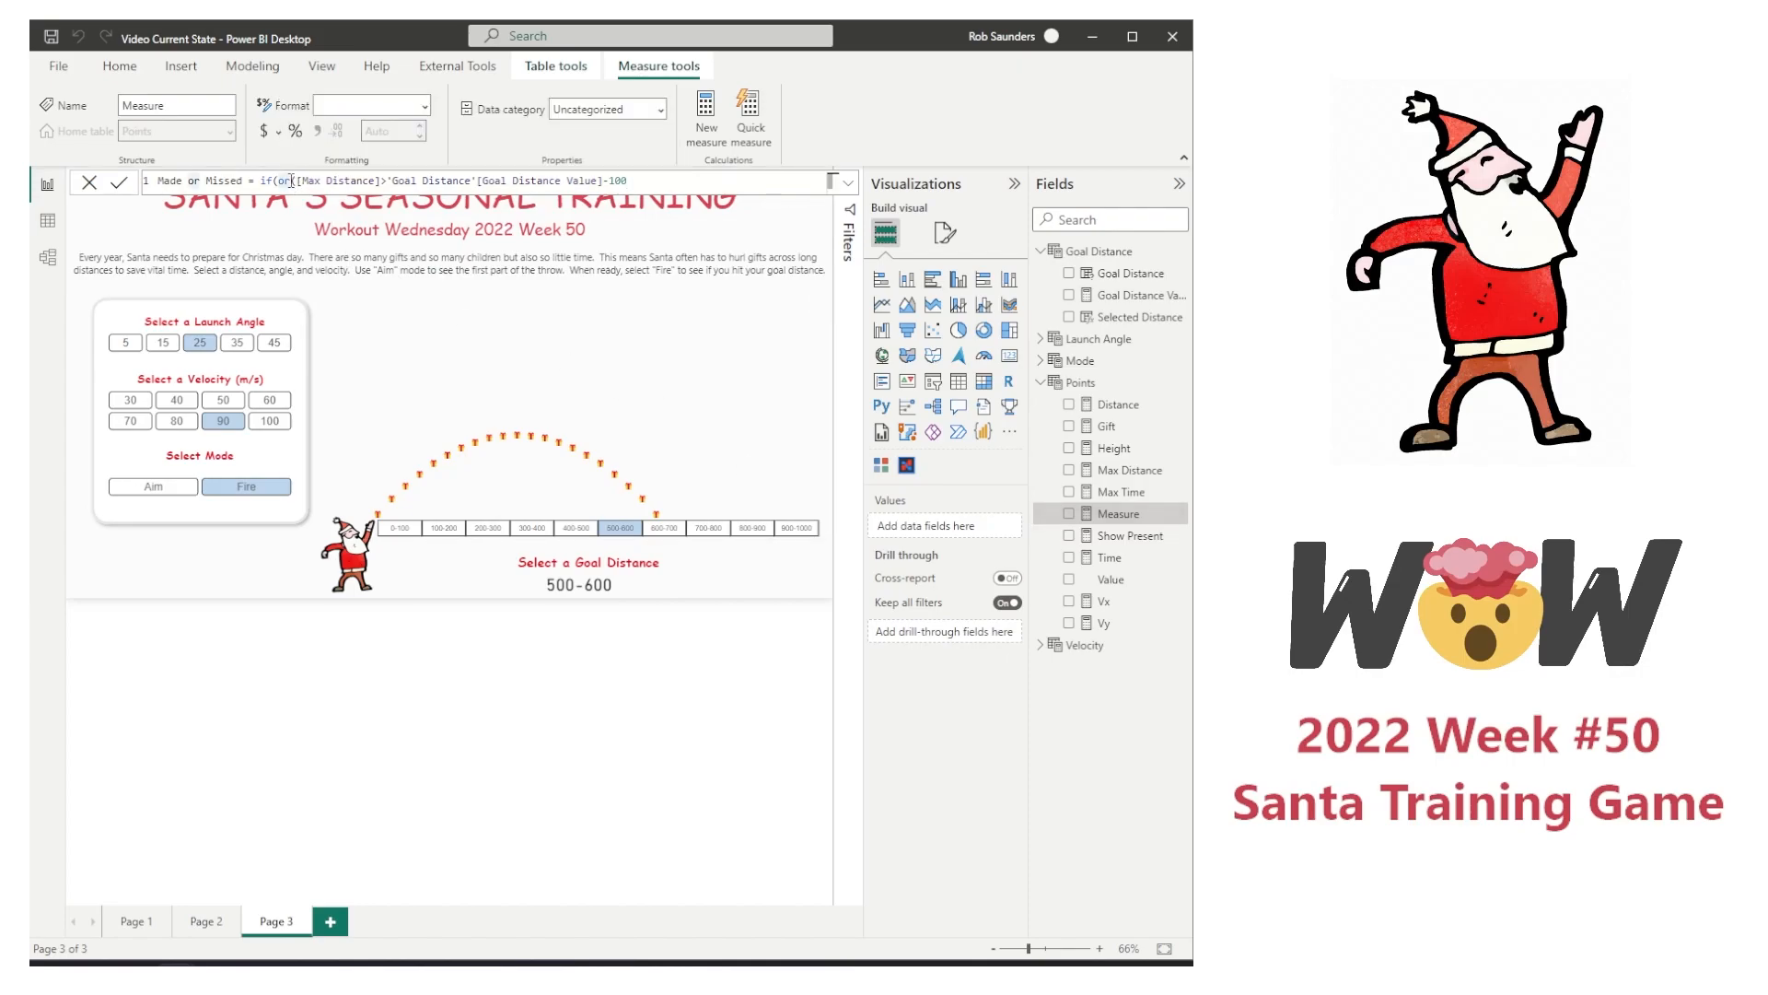
pyautogui.press('BackSpace')
pyautogui.press('BackSpace')
pyautogui.write('and')
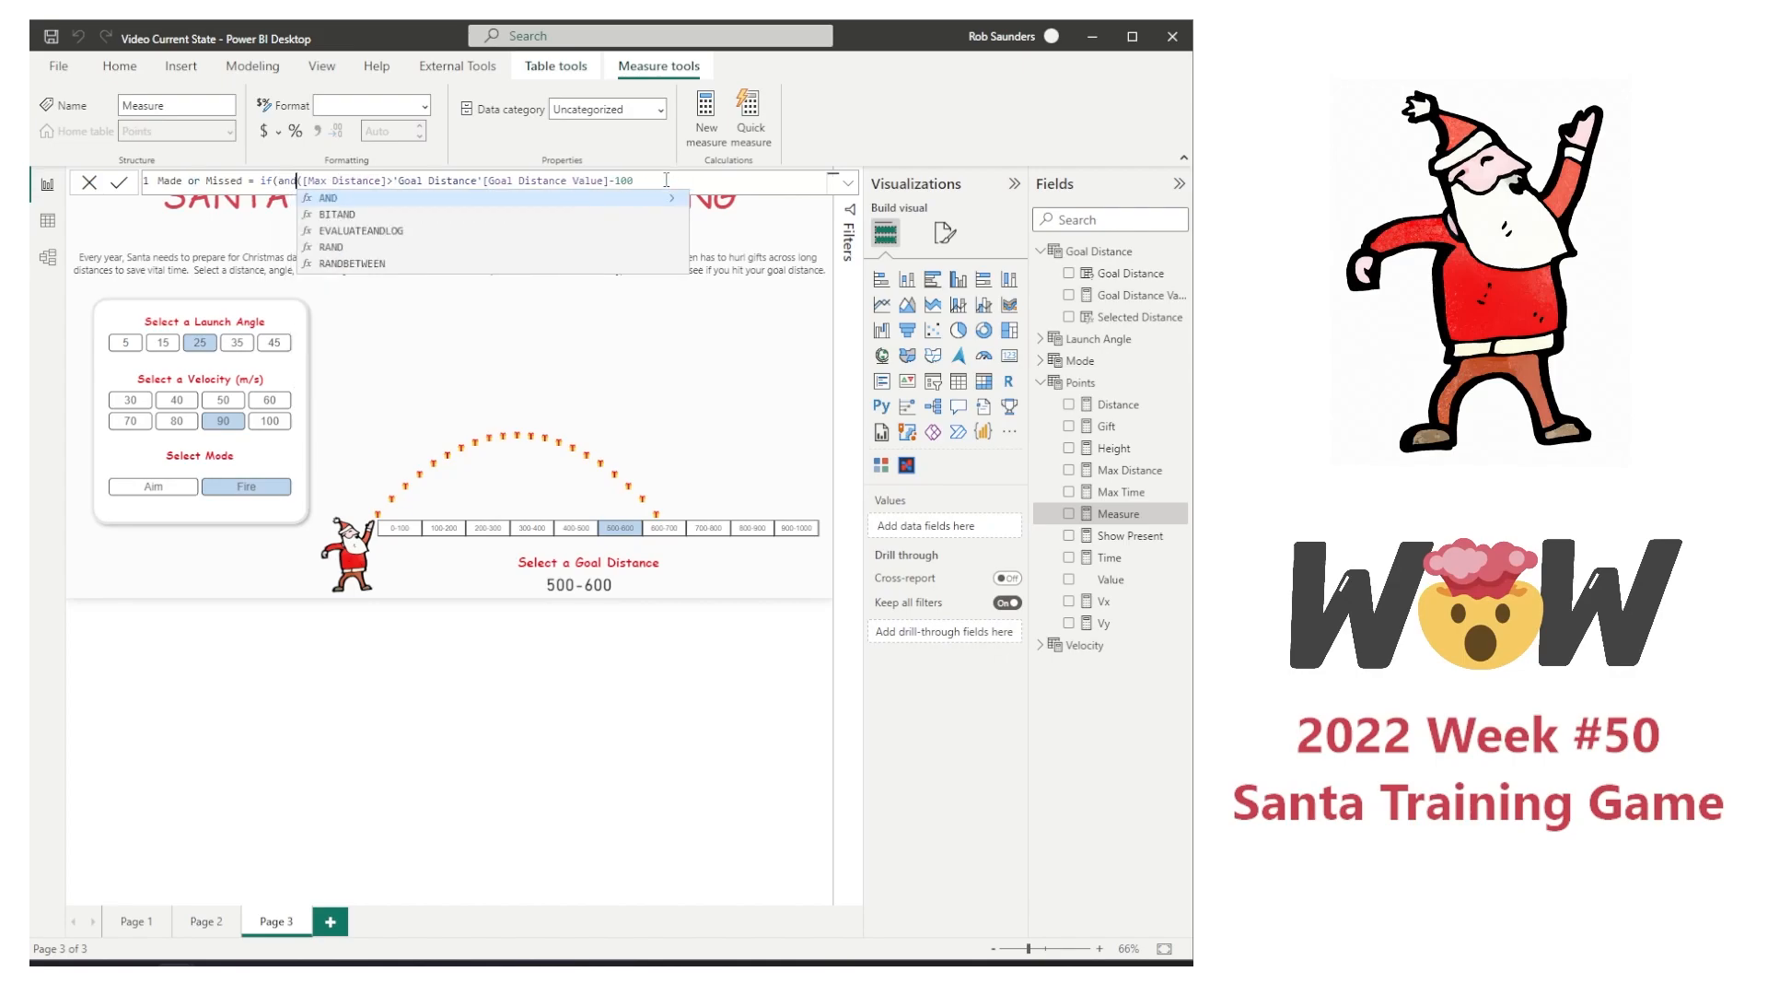
# Step: Add the second condition [Max Distance]<='Goal Distance'[Goal Distance Value] to the and function of the Made or Missed formula
pyautogui.click(796, 183)
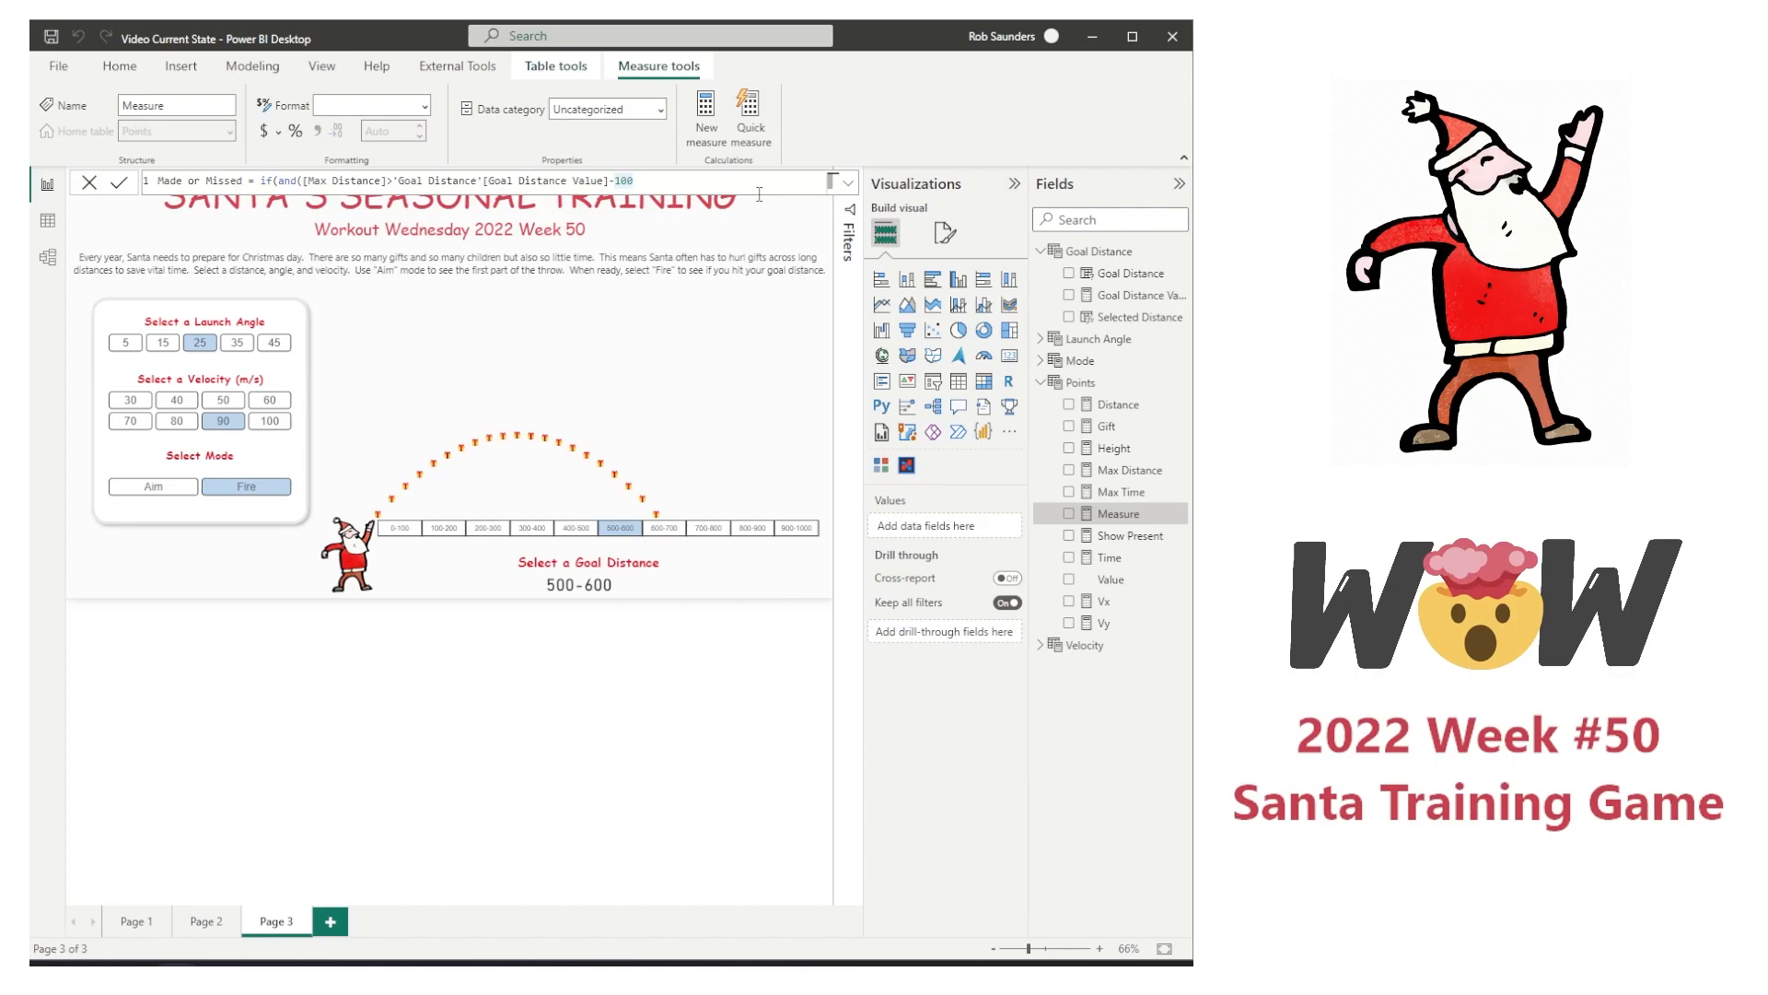
pyautogui.write(',')
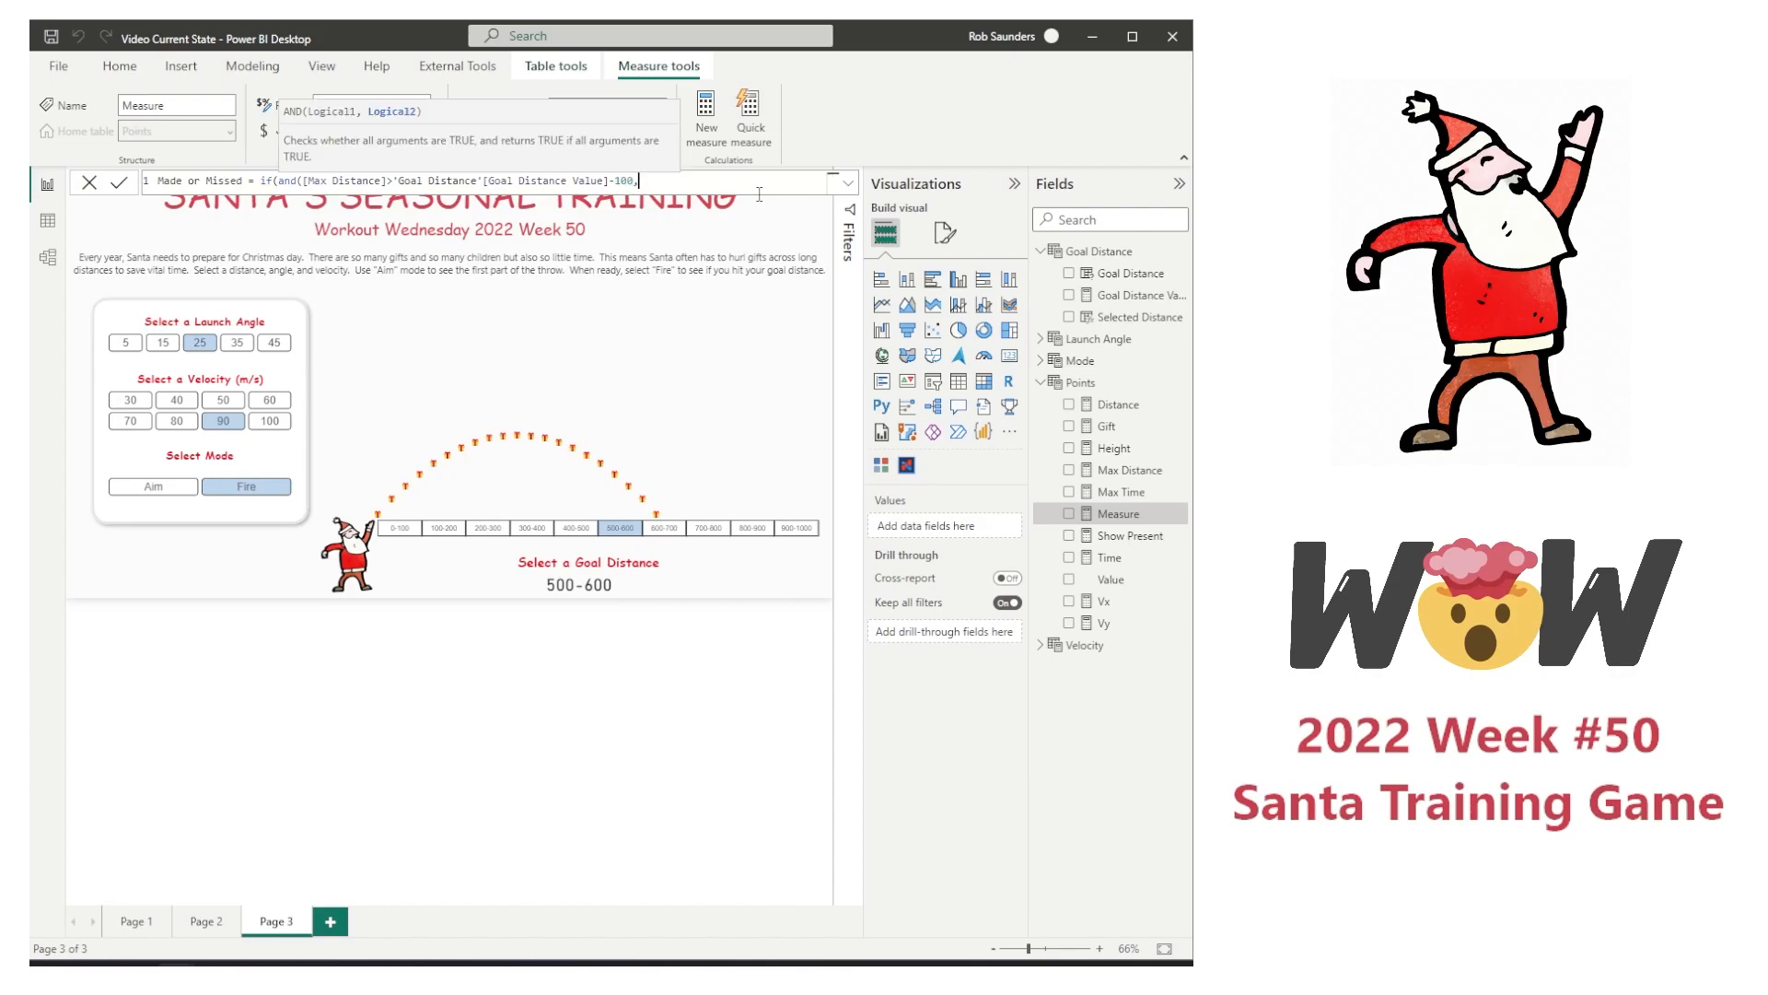
pyautogui.write('max')
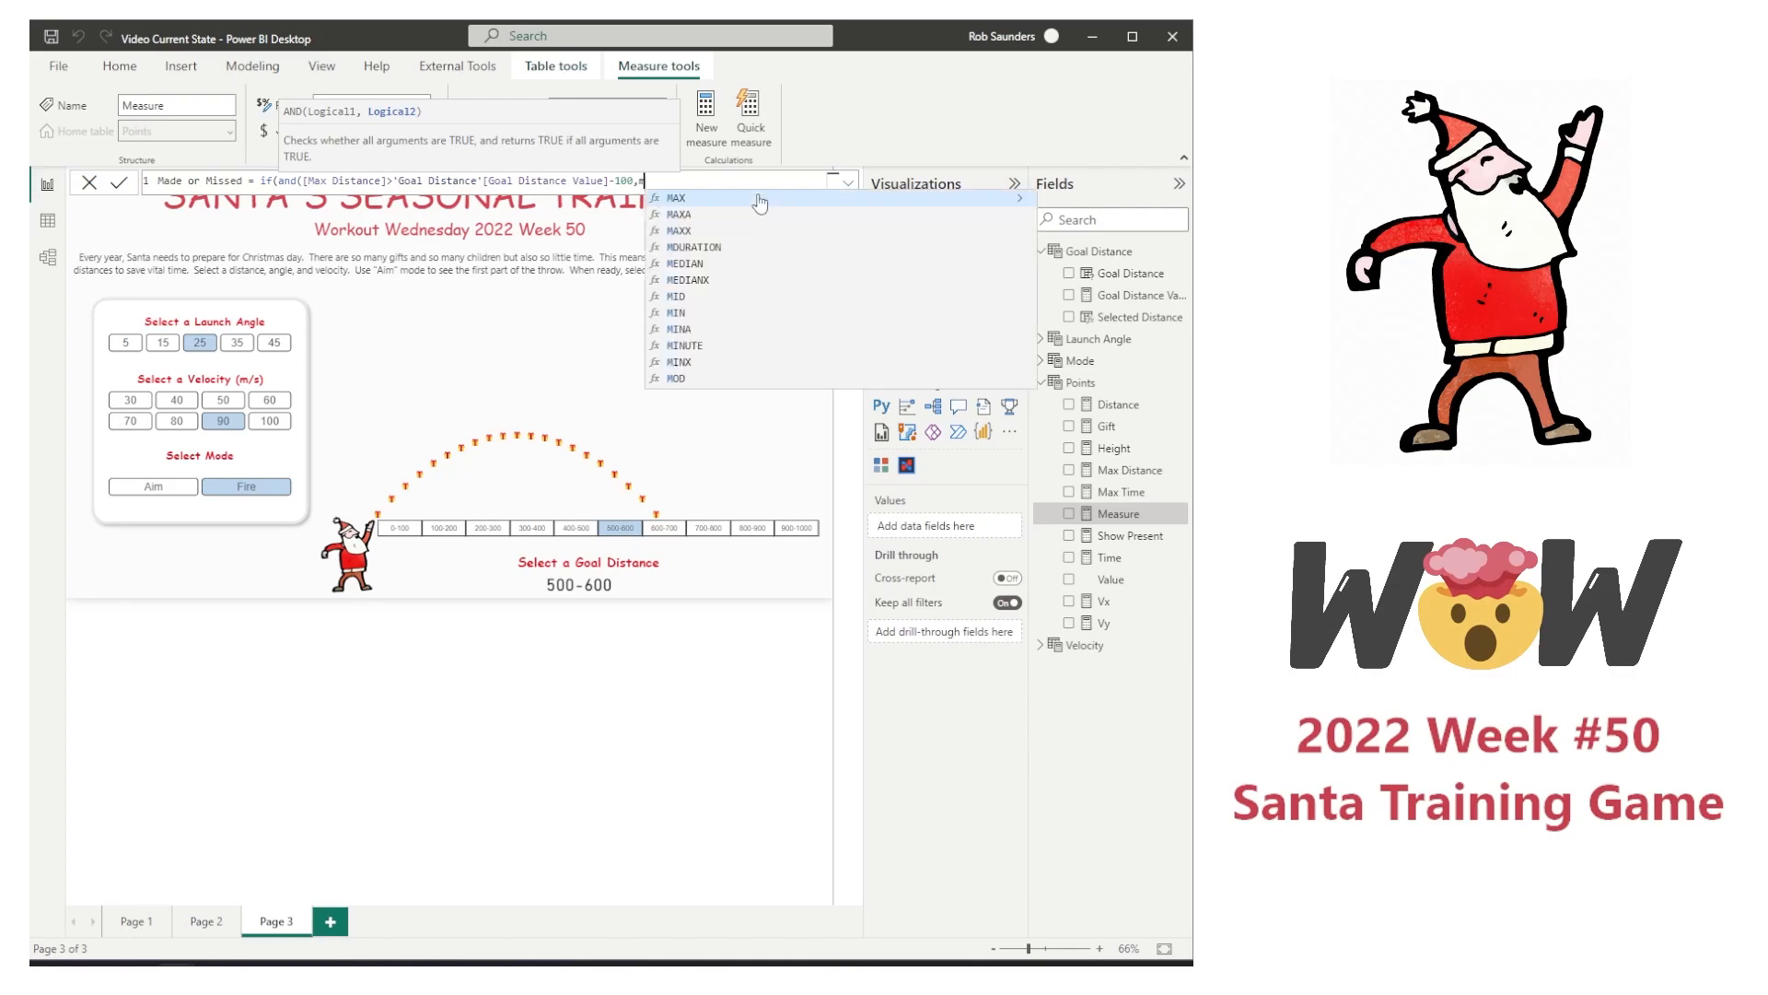
pyautogui.click(759, 201)
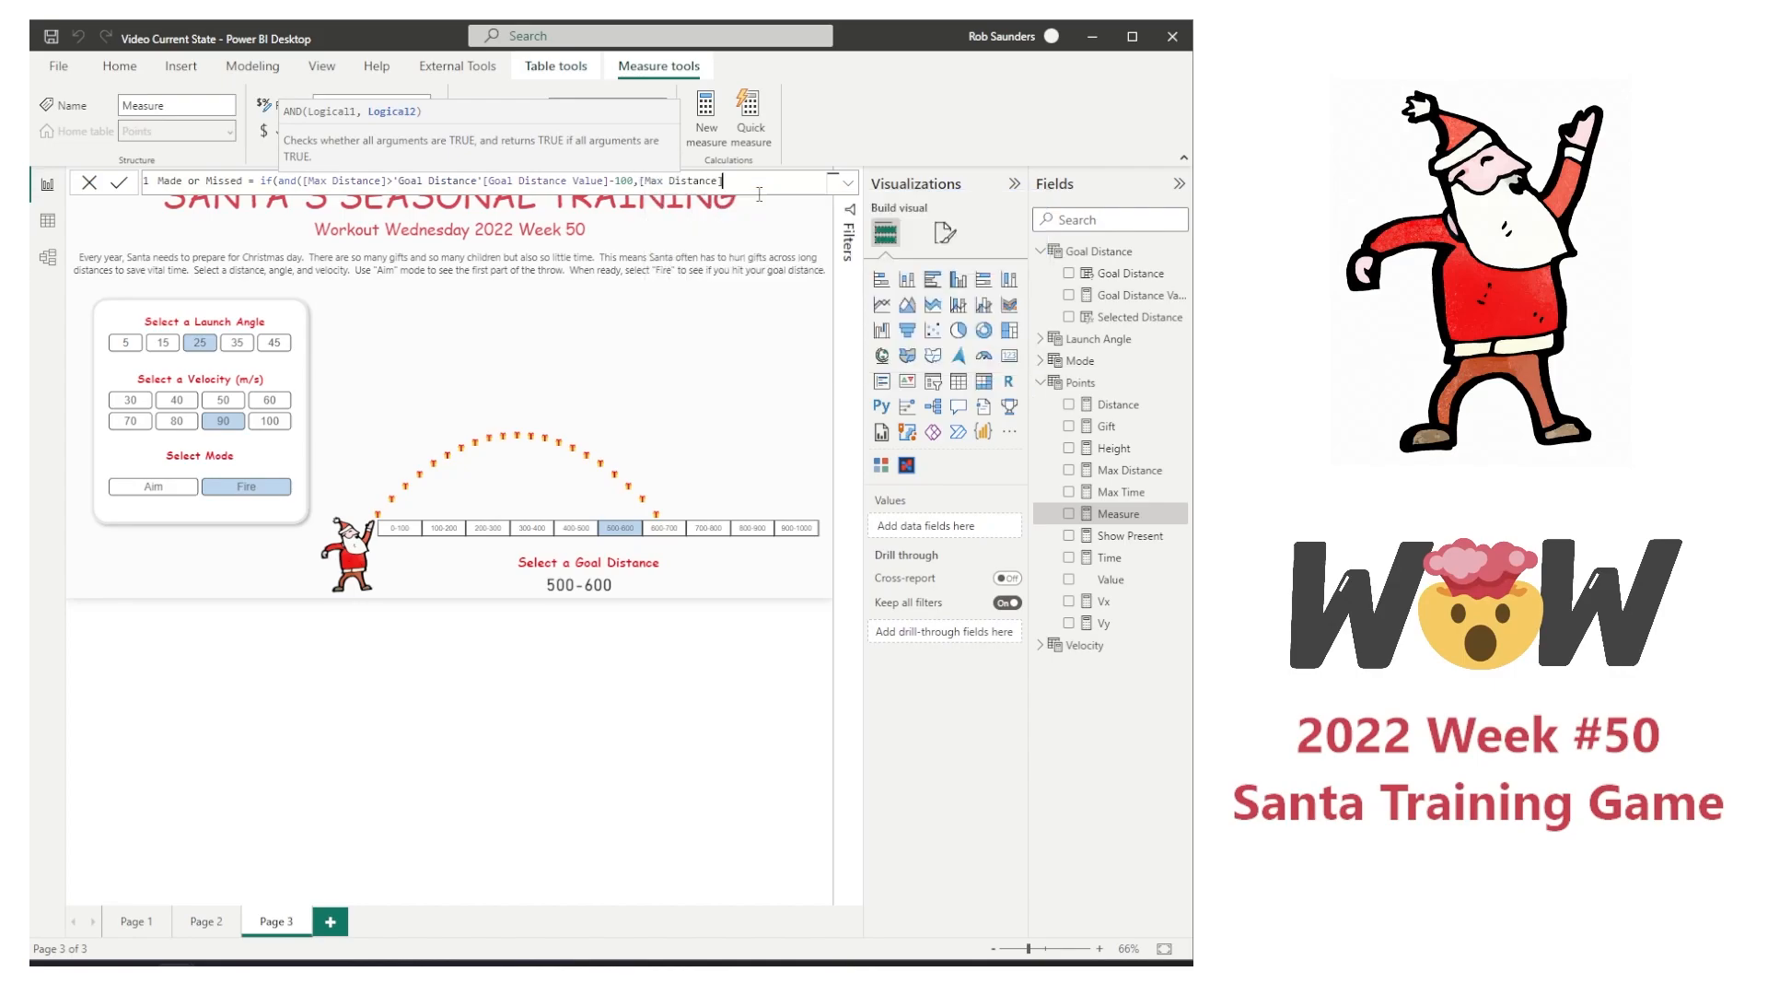
pyautogui.write('<')
pyautogui.write("='Goal Distance'[Goal Distance Value]")
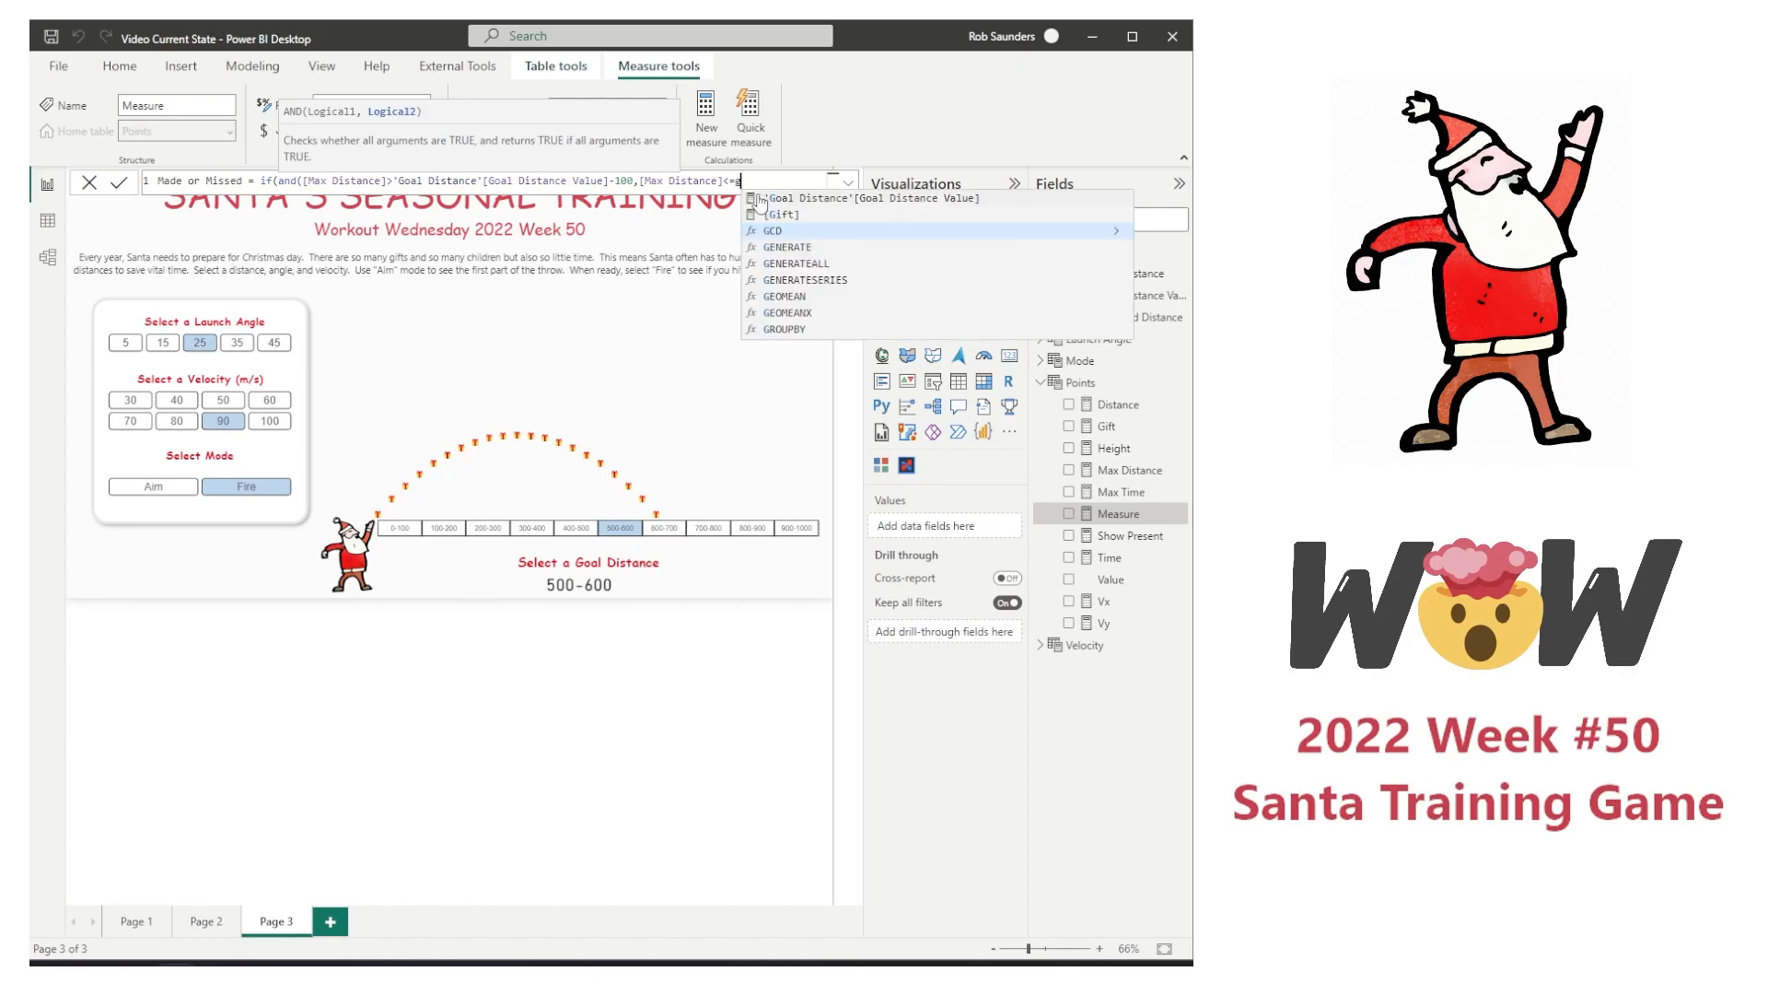
pyautogui.press('Tab')
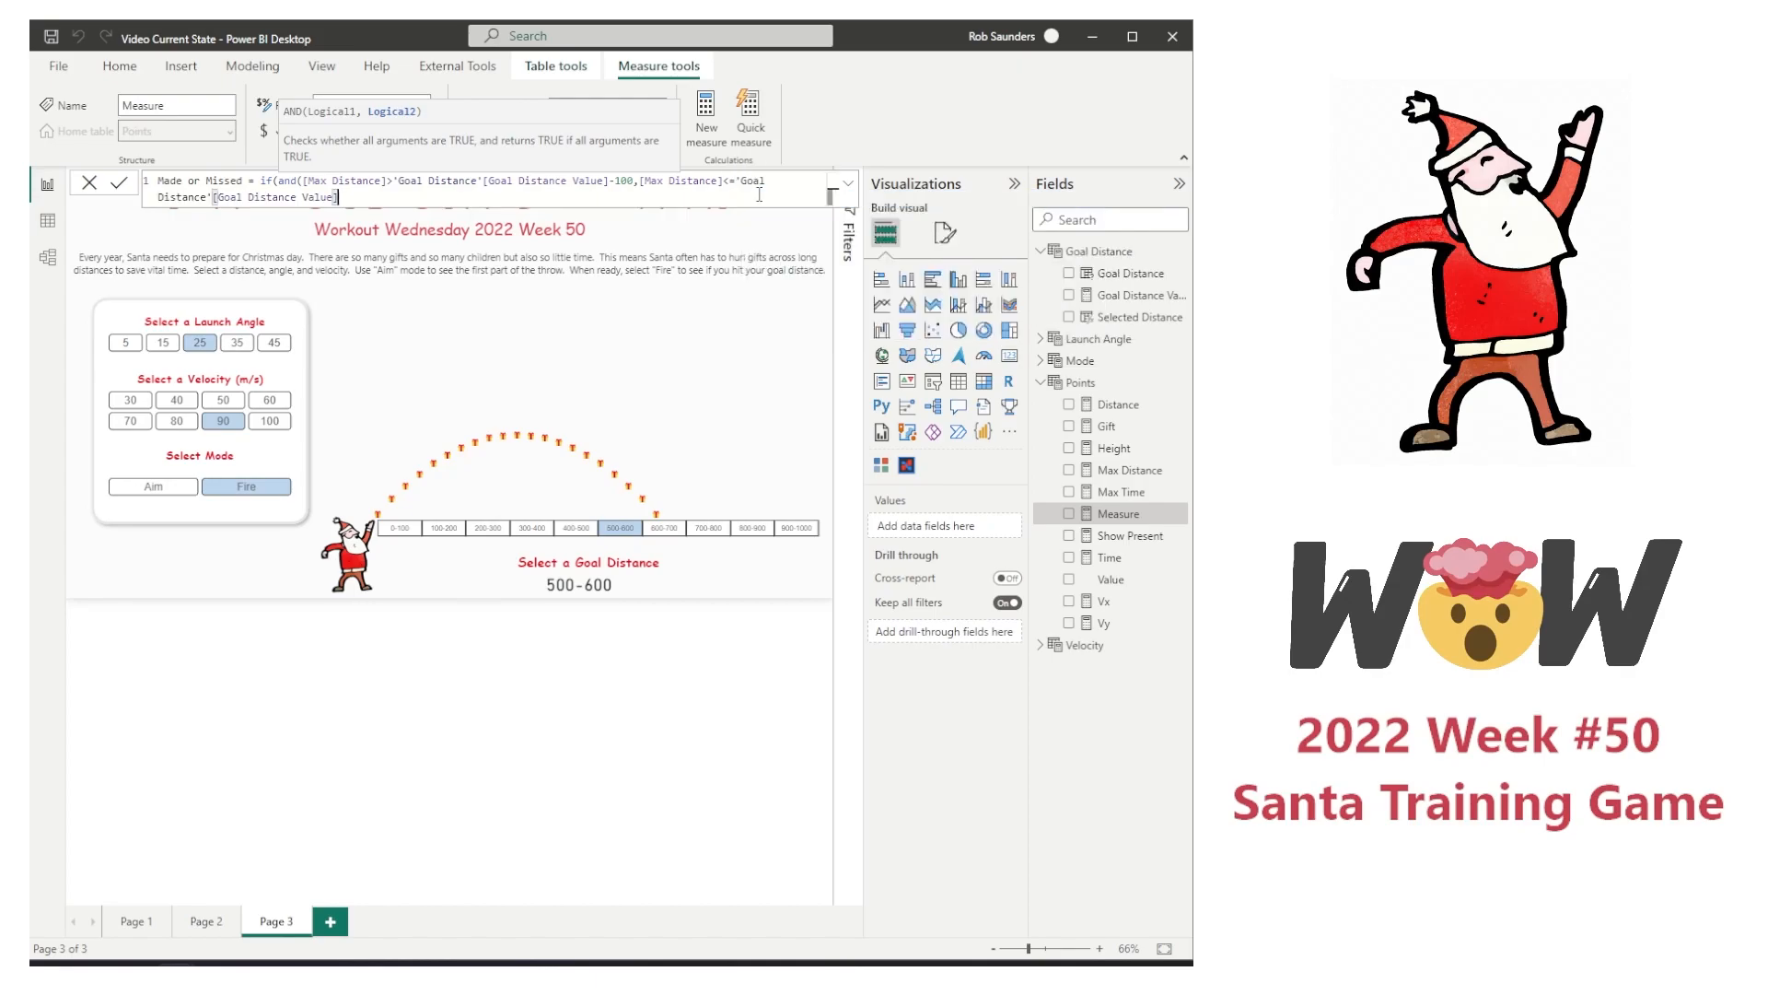
# Step: Complete the Made or Missed formula so it returns 1 when both conditions hold and 0 otherwise, and commit the measure
pyautogui.write(',1')
pyautogui.write(')')
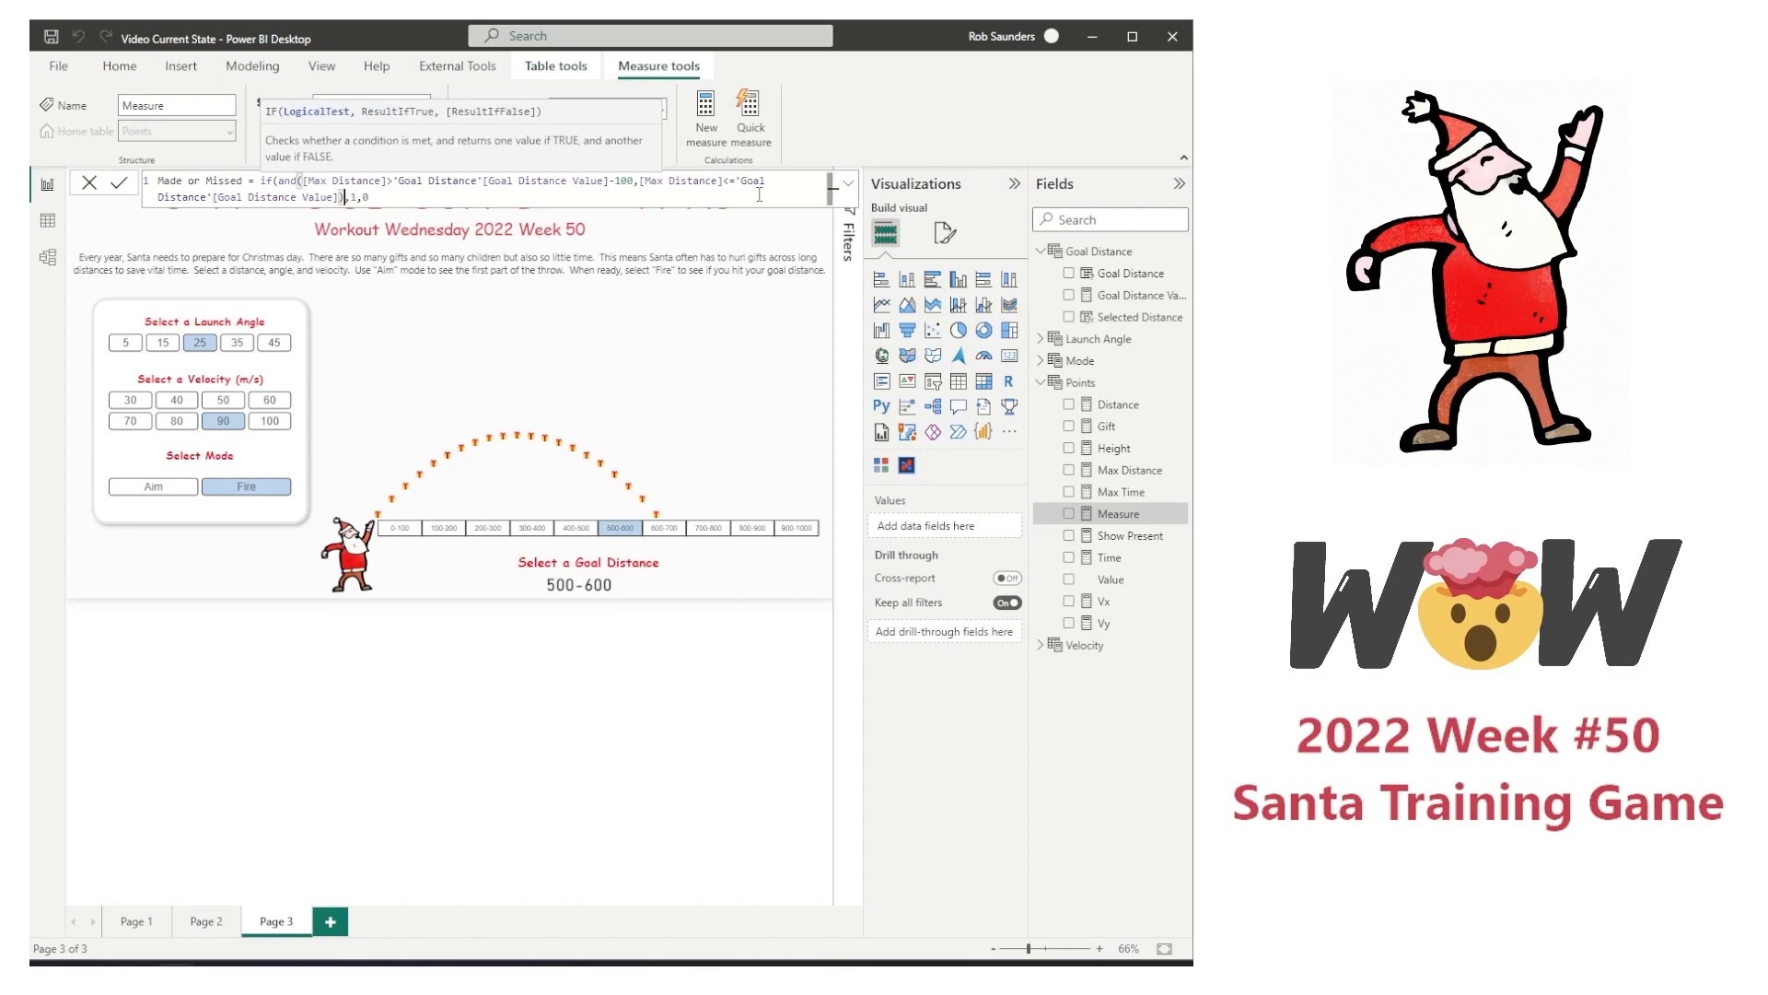
pyautogui.press('Right')
pyautogui.press('Right')
pyautogui.press('Right')
pyautogui.write(')')
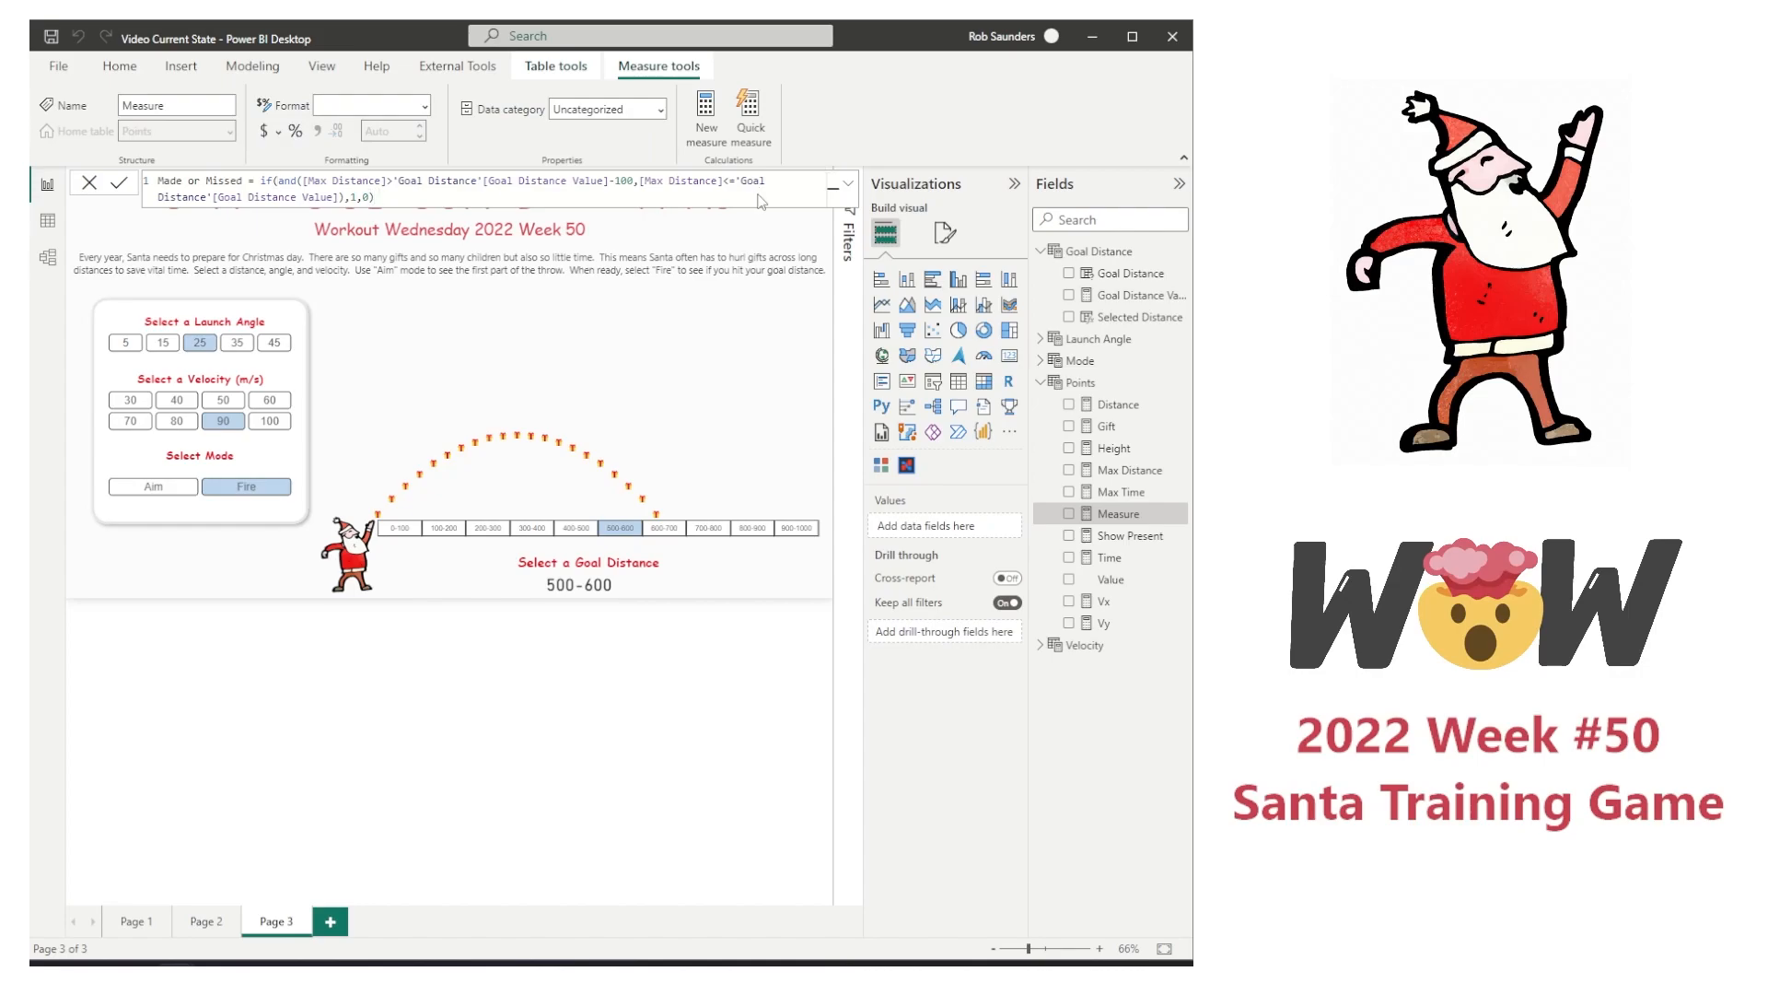
pyautogui.press('Return')
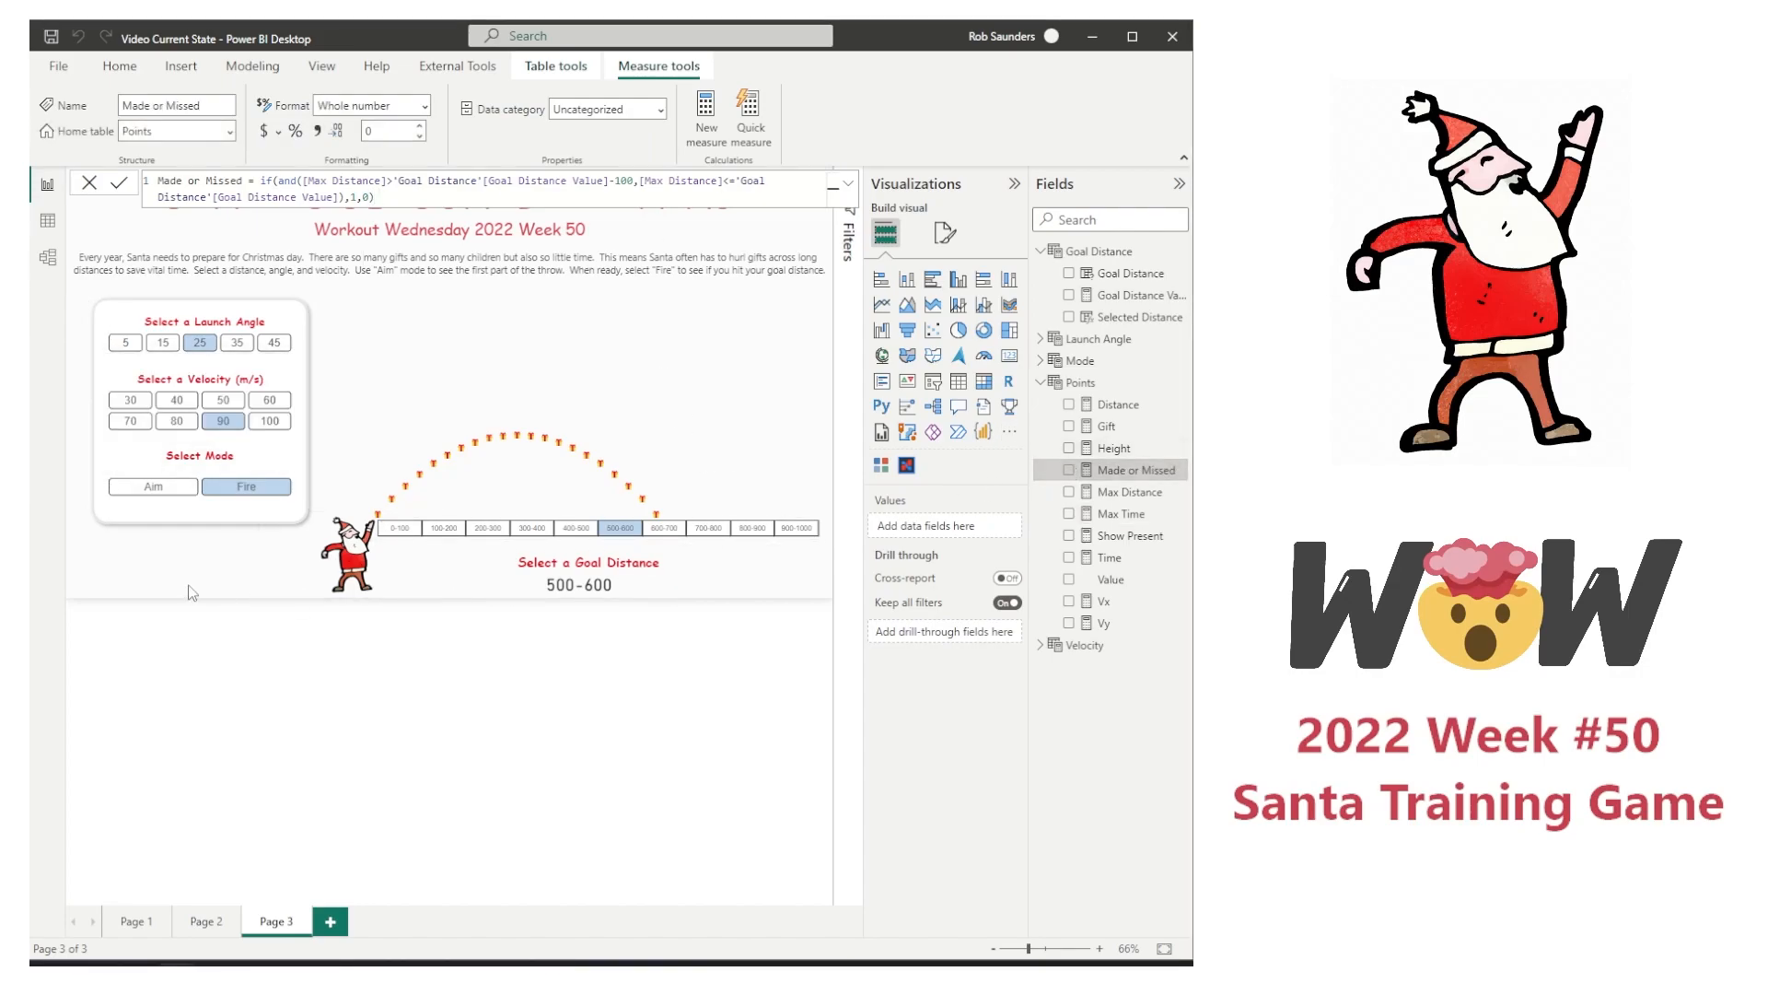
# Step: Plot Made or Missed in a new column chart and test it with the goal distances 600-700 and 700-800
pyautogui.click(215, 580)
pyautogui.click(1069, 469)
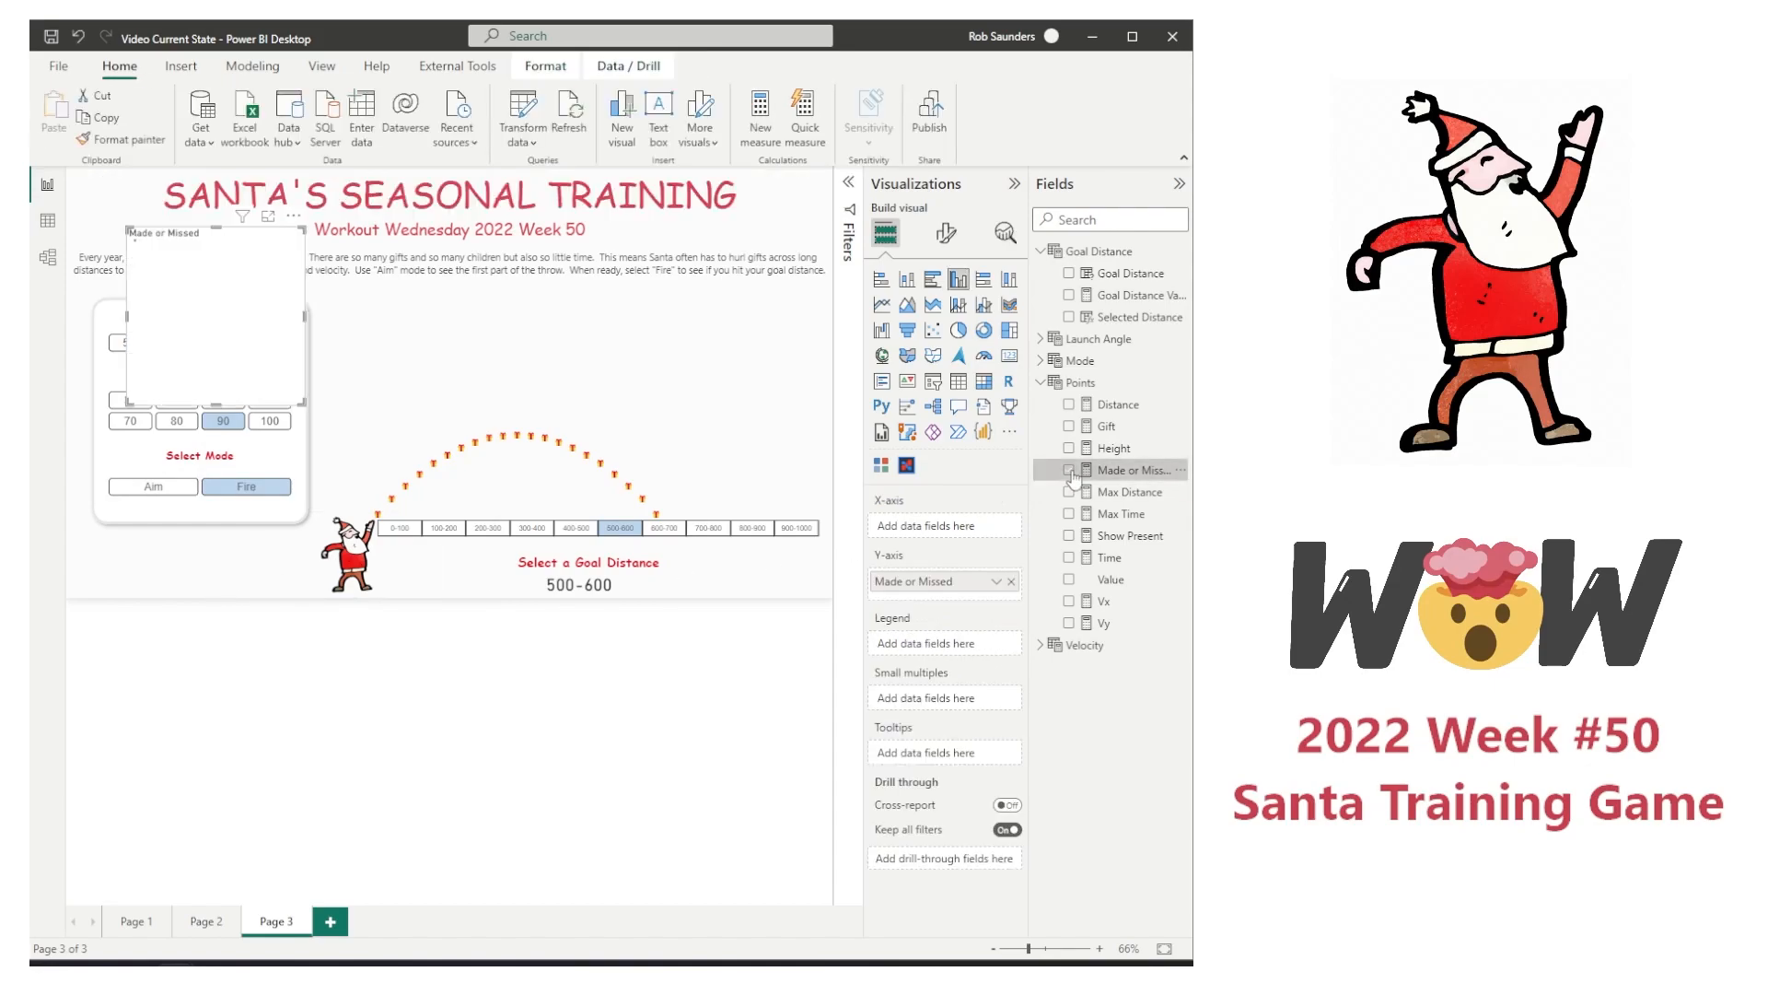
pyautogui.click(678, 533)
pyautogui.click(715, 532)
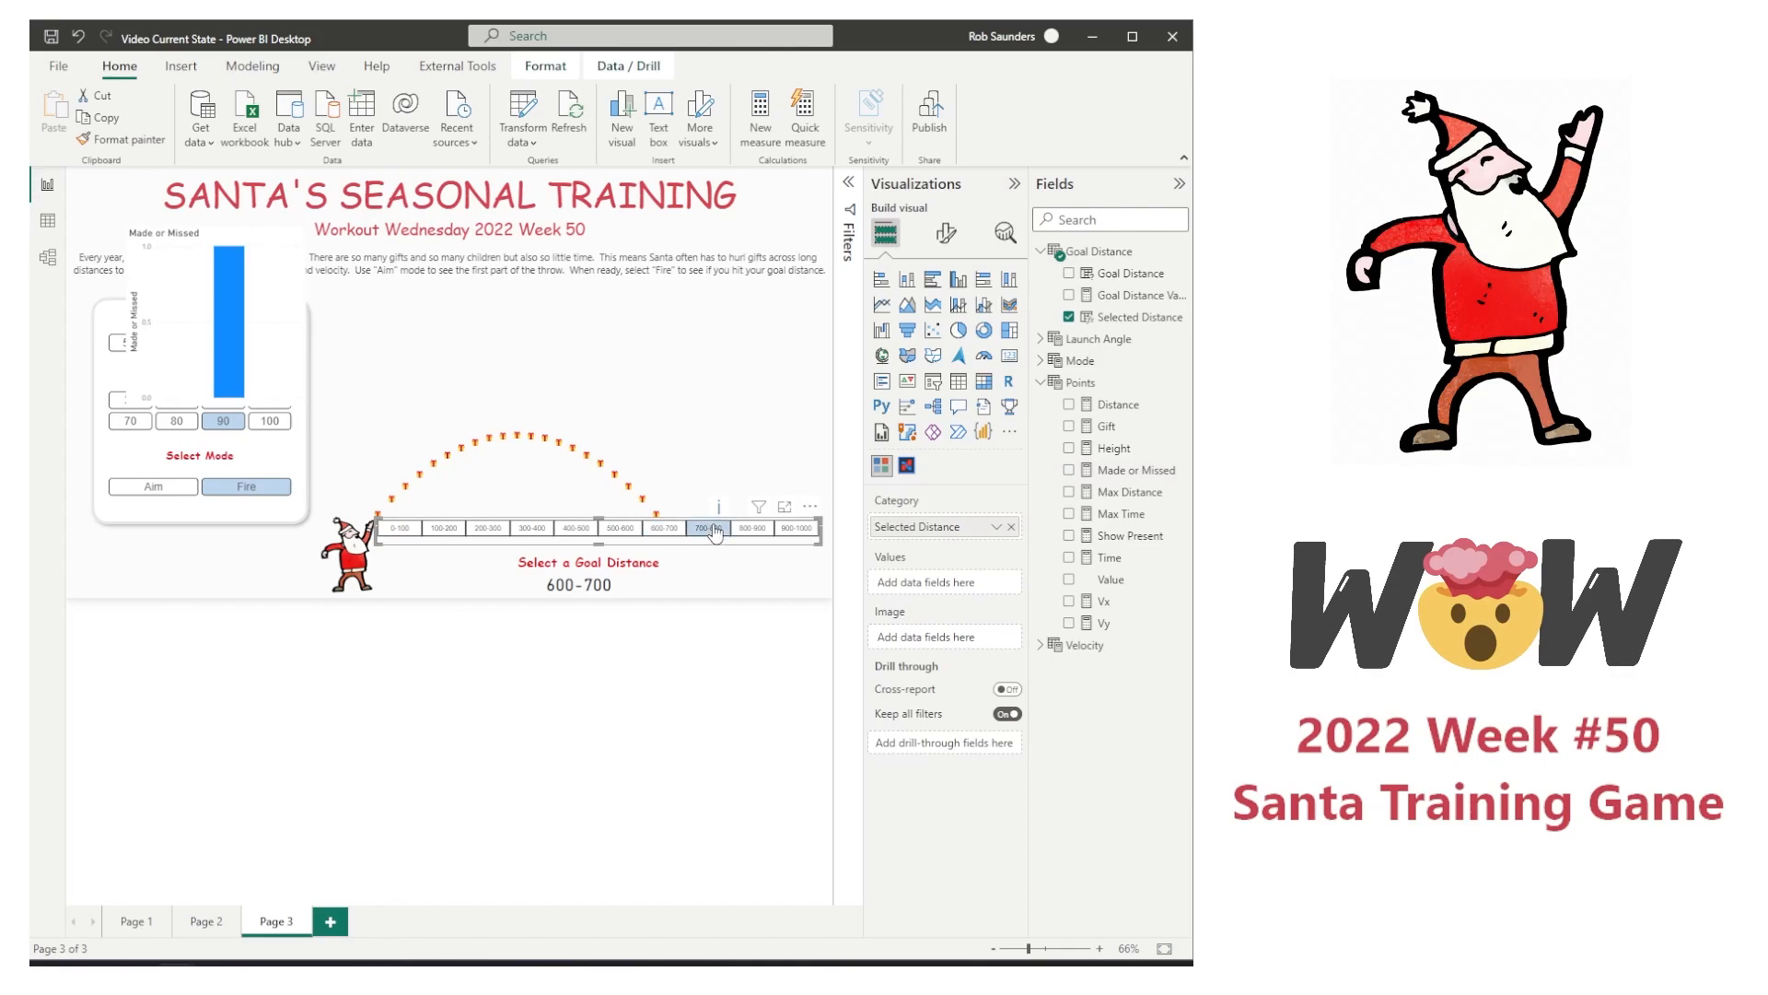
# Step: Set the velocity to 80 and check the Made or Missed chart across goal distances 400-500 to 700-800, ending on 500-600
pyautogui.click(177, 425)
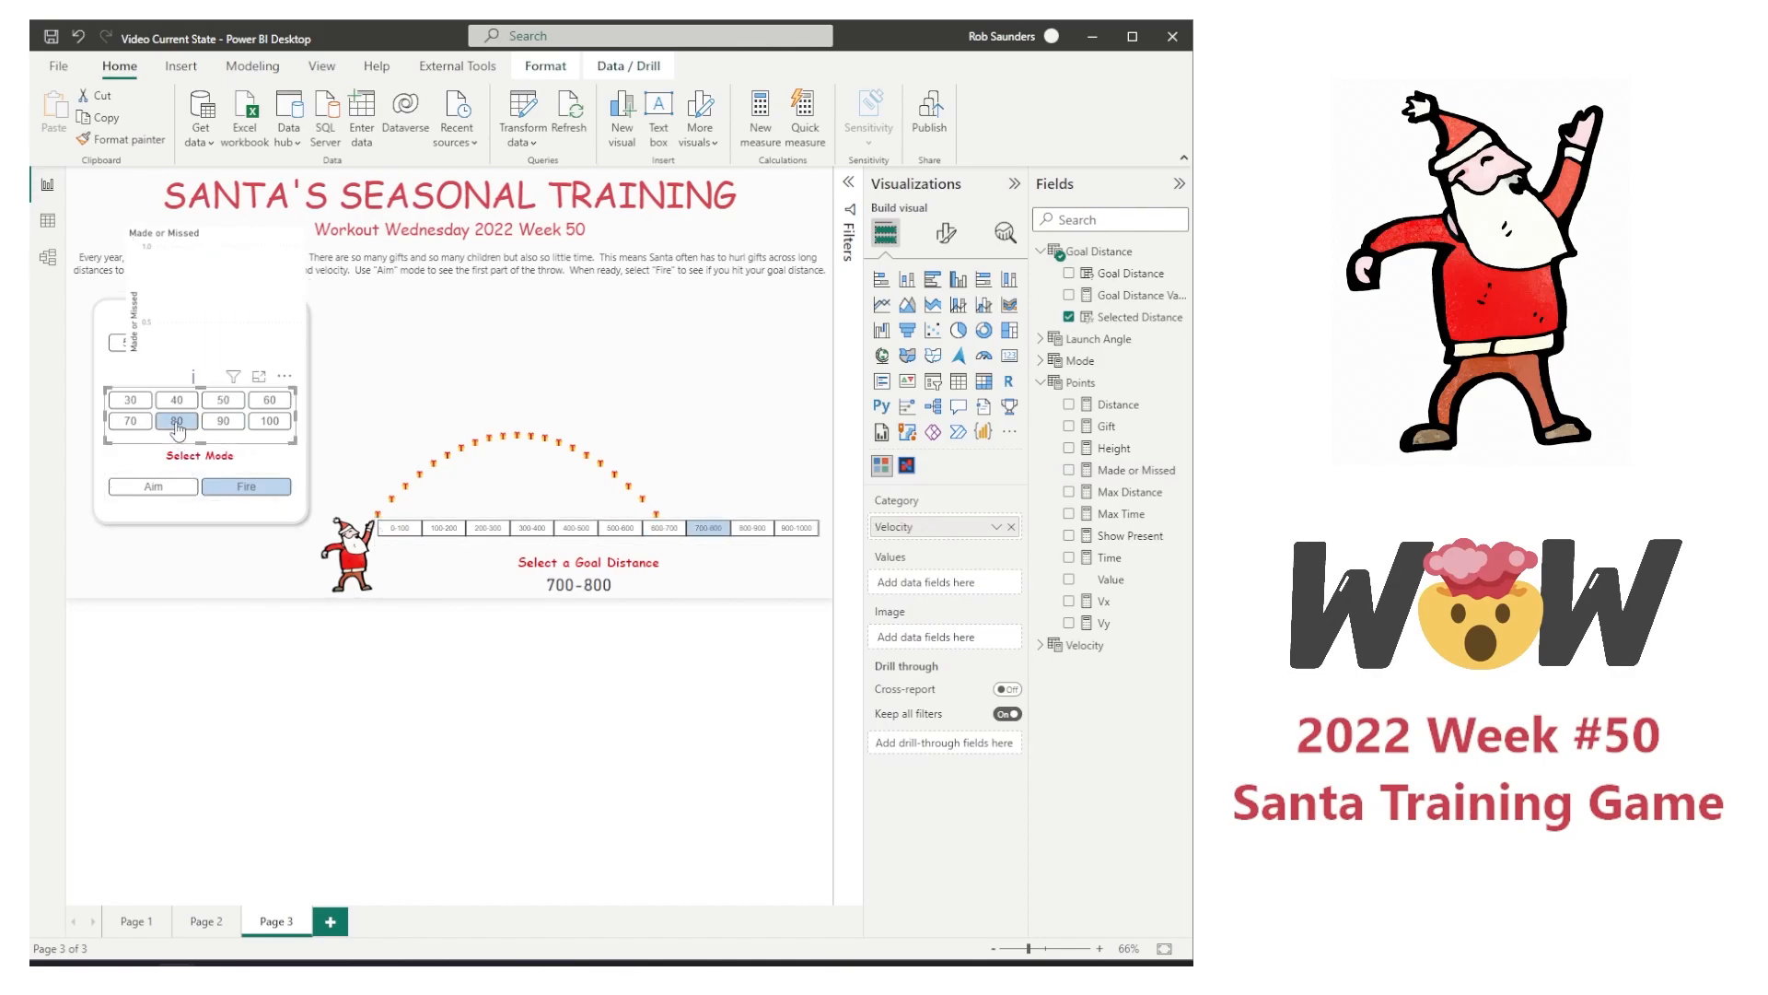
pyautogui.click(623, 532)
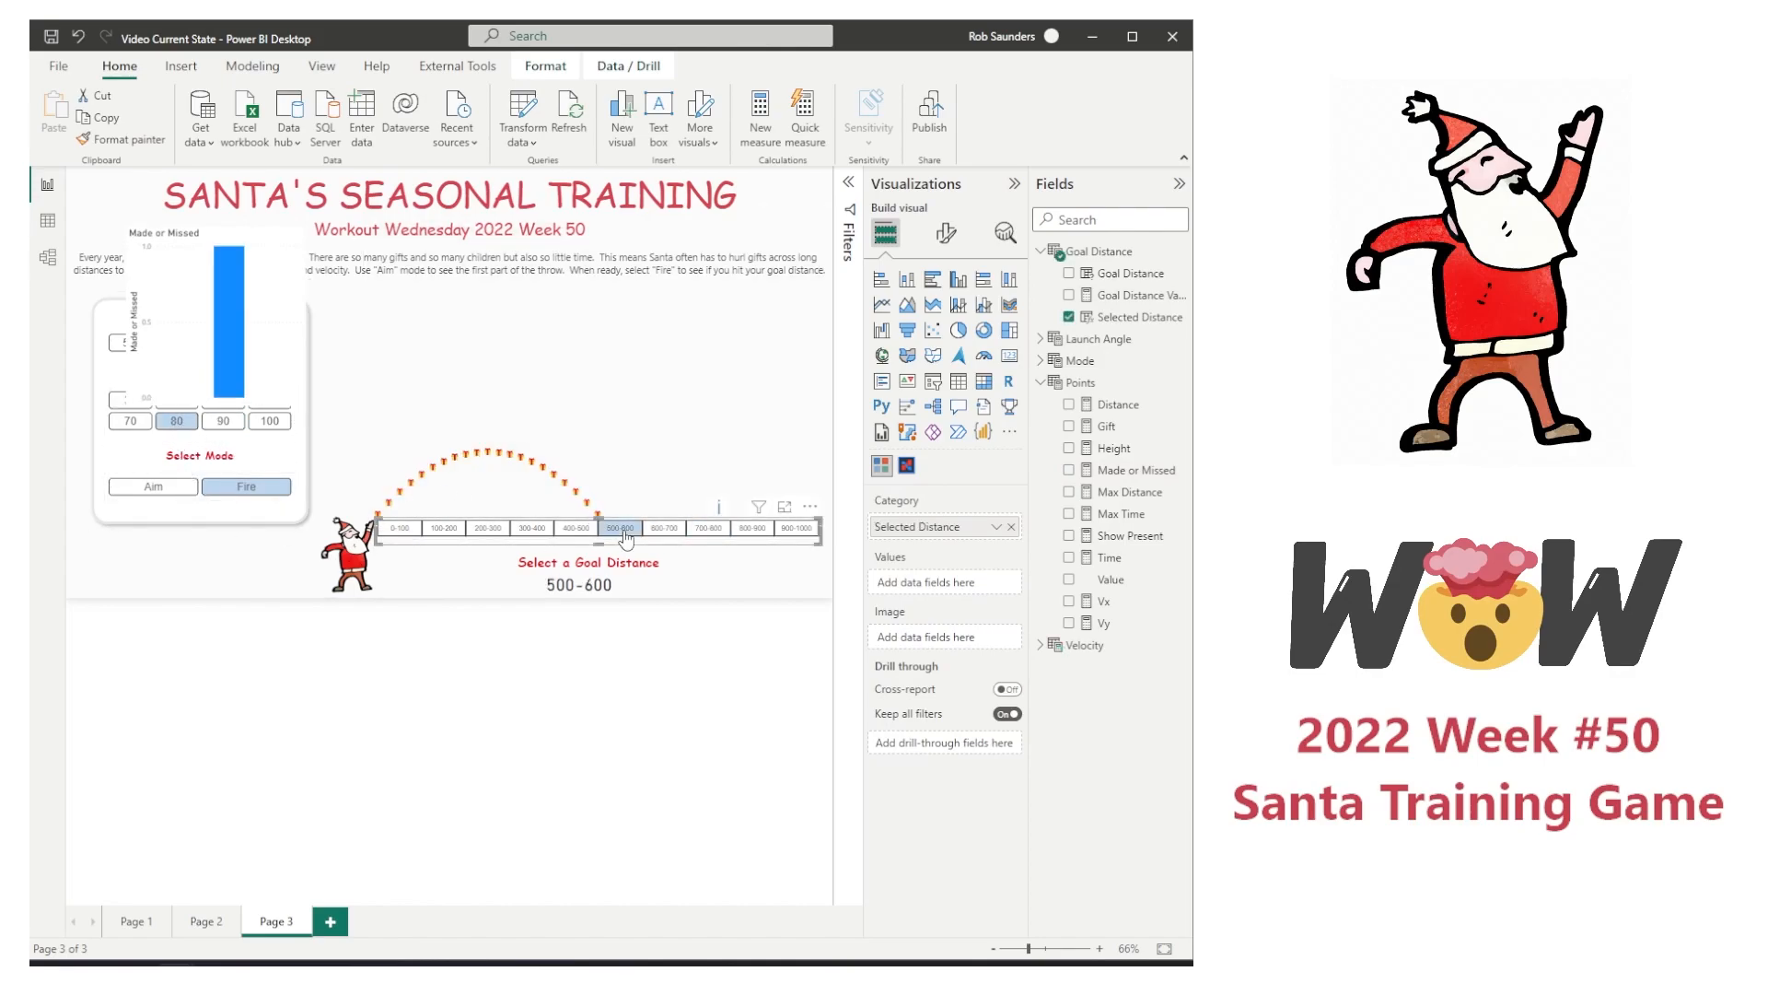
pyautogui.click(582, 532)
pyautogui.click(626, 533)
pyautogui.click(665, 534)
pyautogui.click(709, 532)
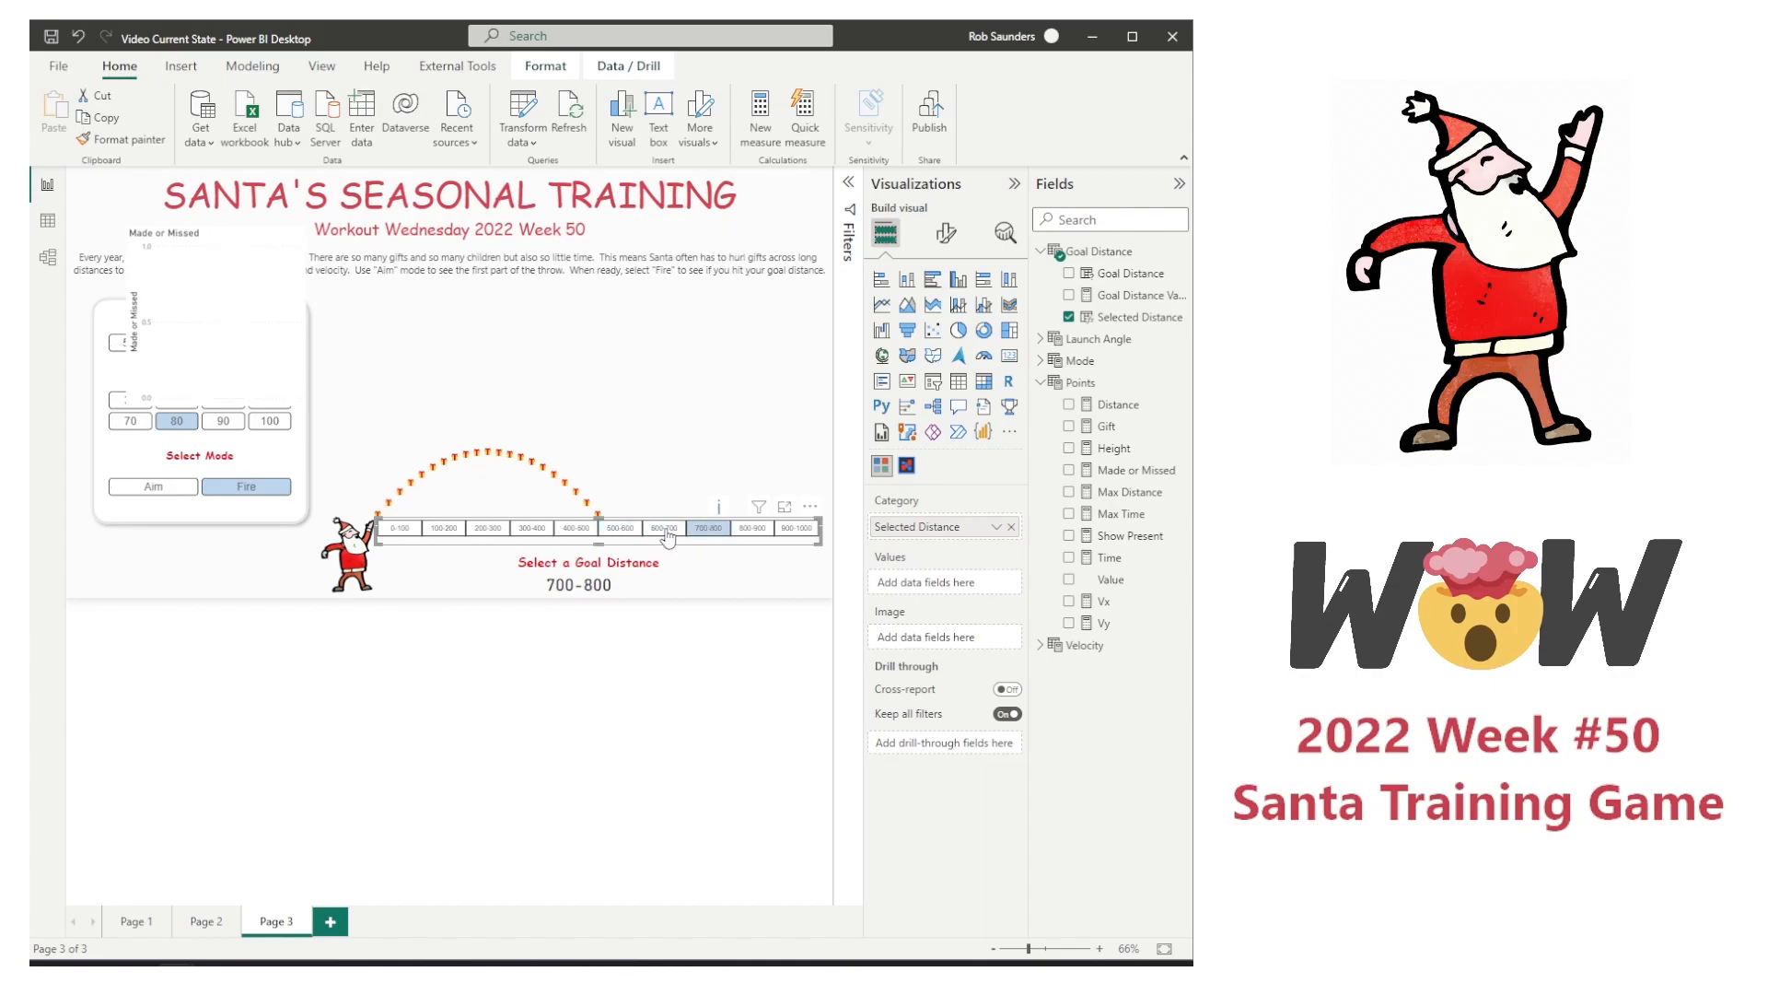
pyautogui.click(663, 534)
pyautogui.click(622, 534)
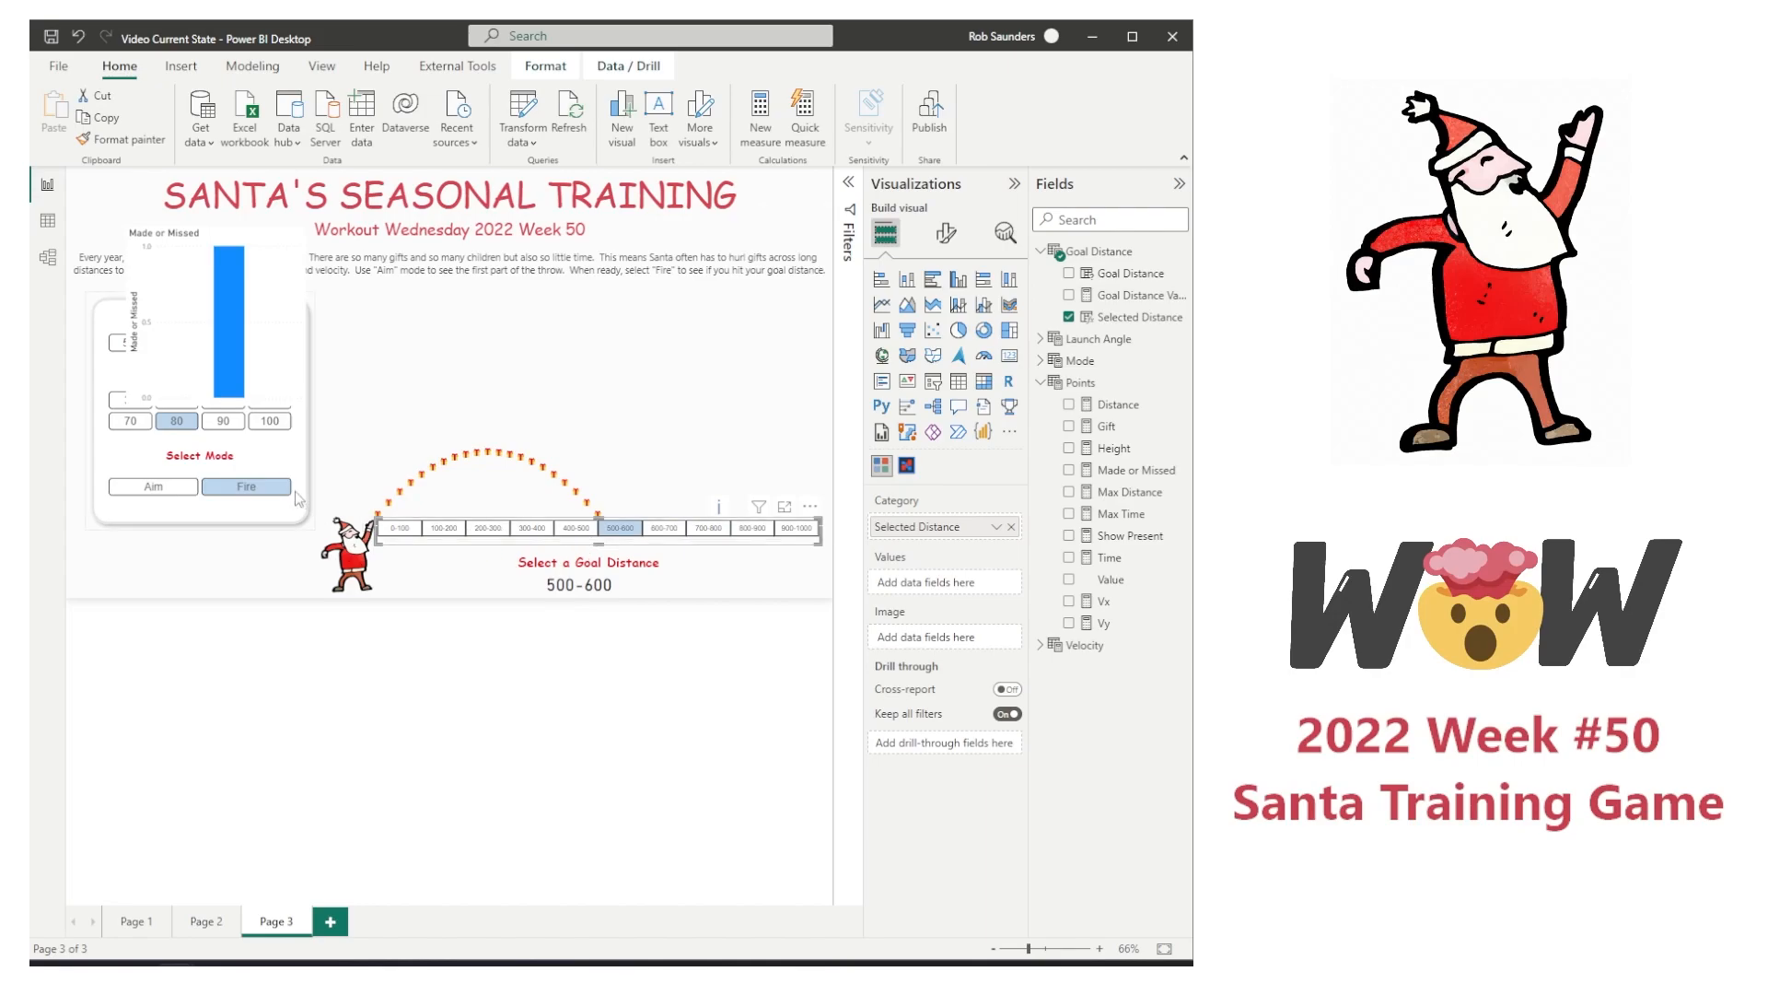
# Step: Delete the Made or Missed test chart from the page
pyautogui.click(284, 409)
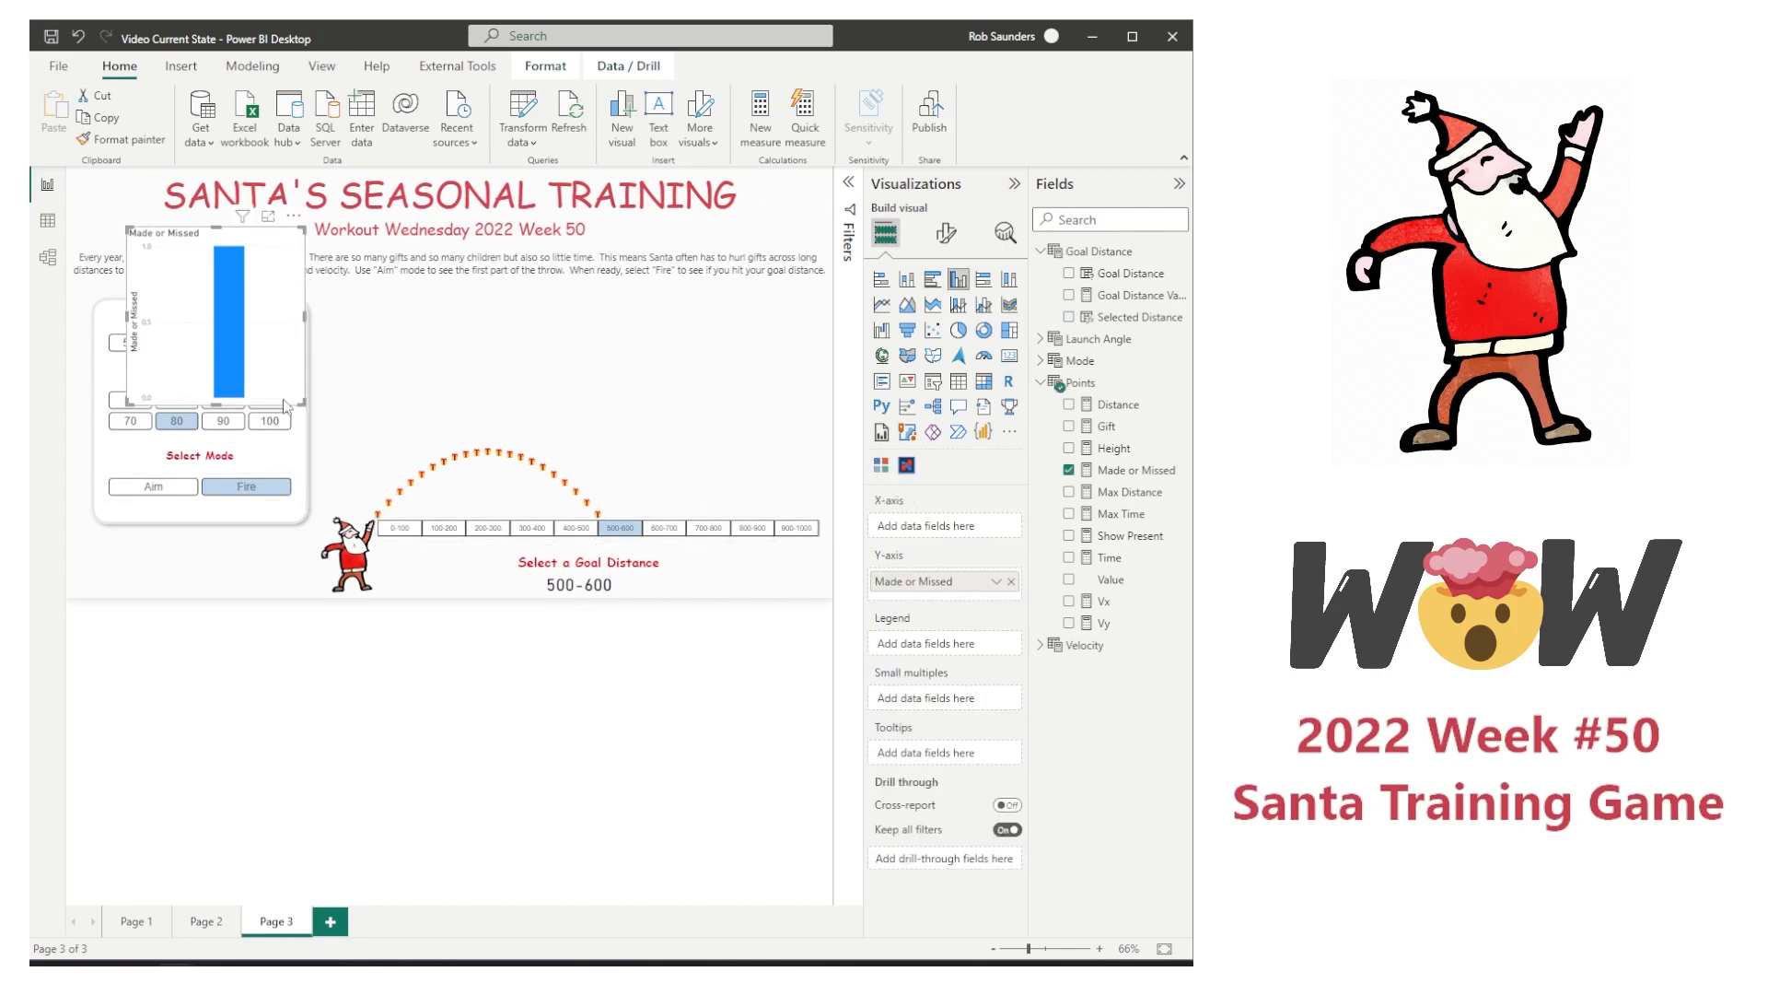
pyautogui.press('Delete')
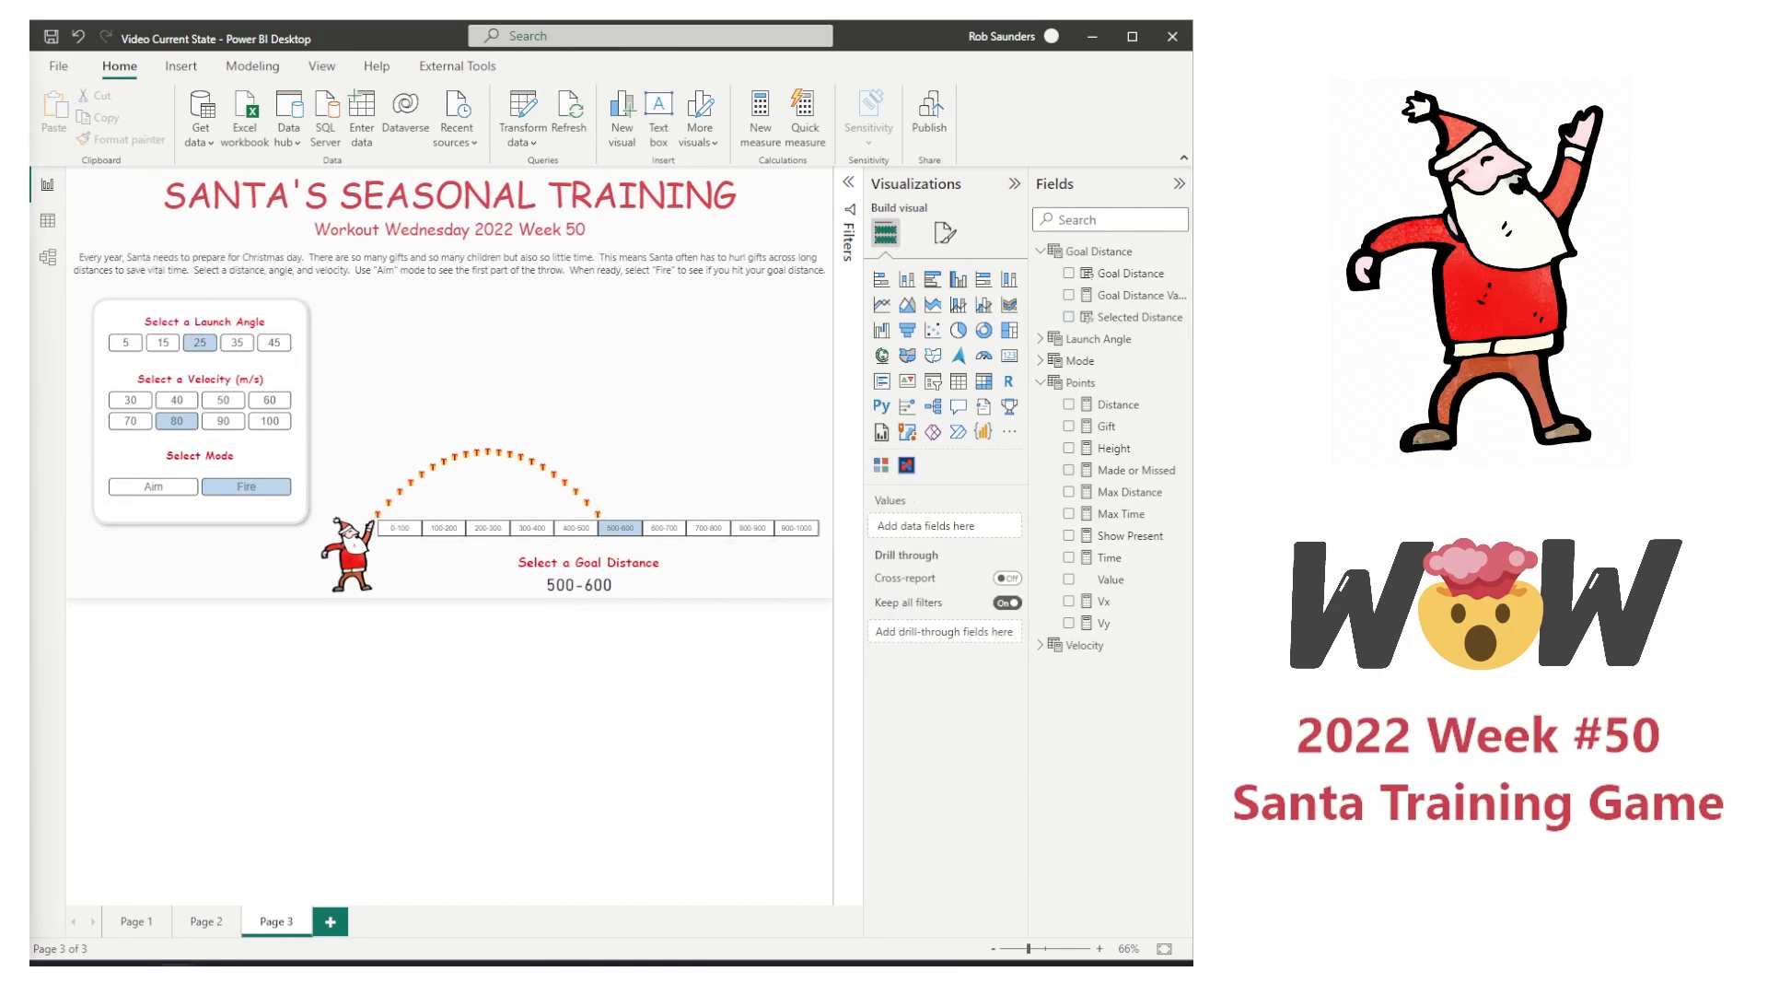
# Step: Create a new measure in the Points table named Made or Missed Text, starting its formula with if(Mode[Mode Value]
pyautogui.rightClick(1125, 485)
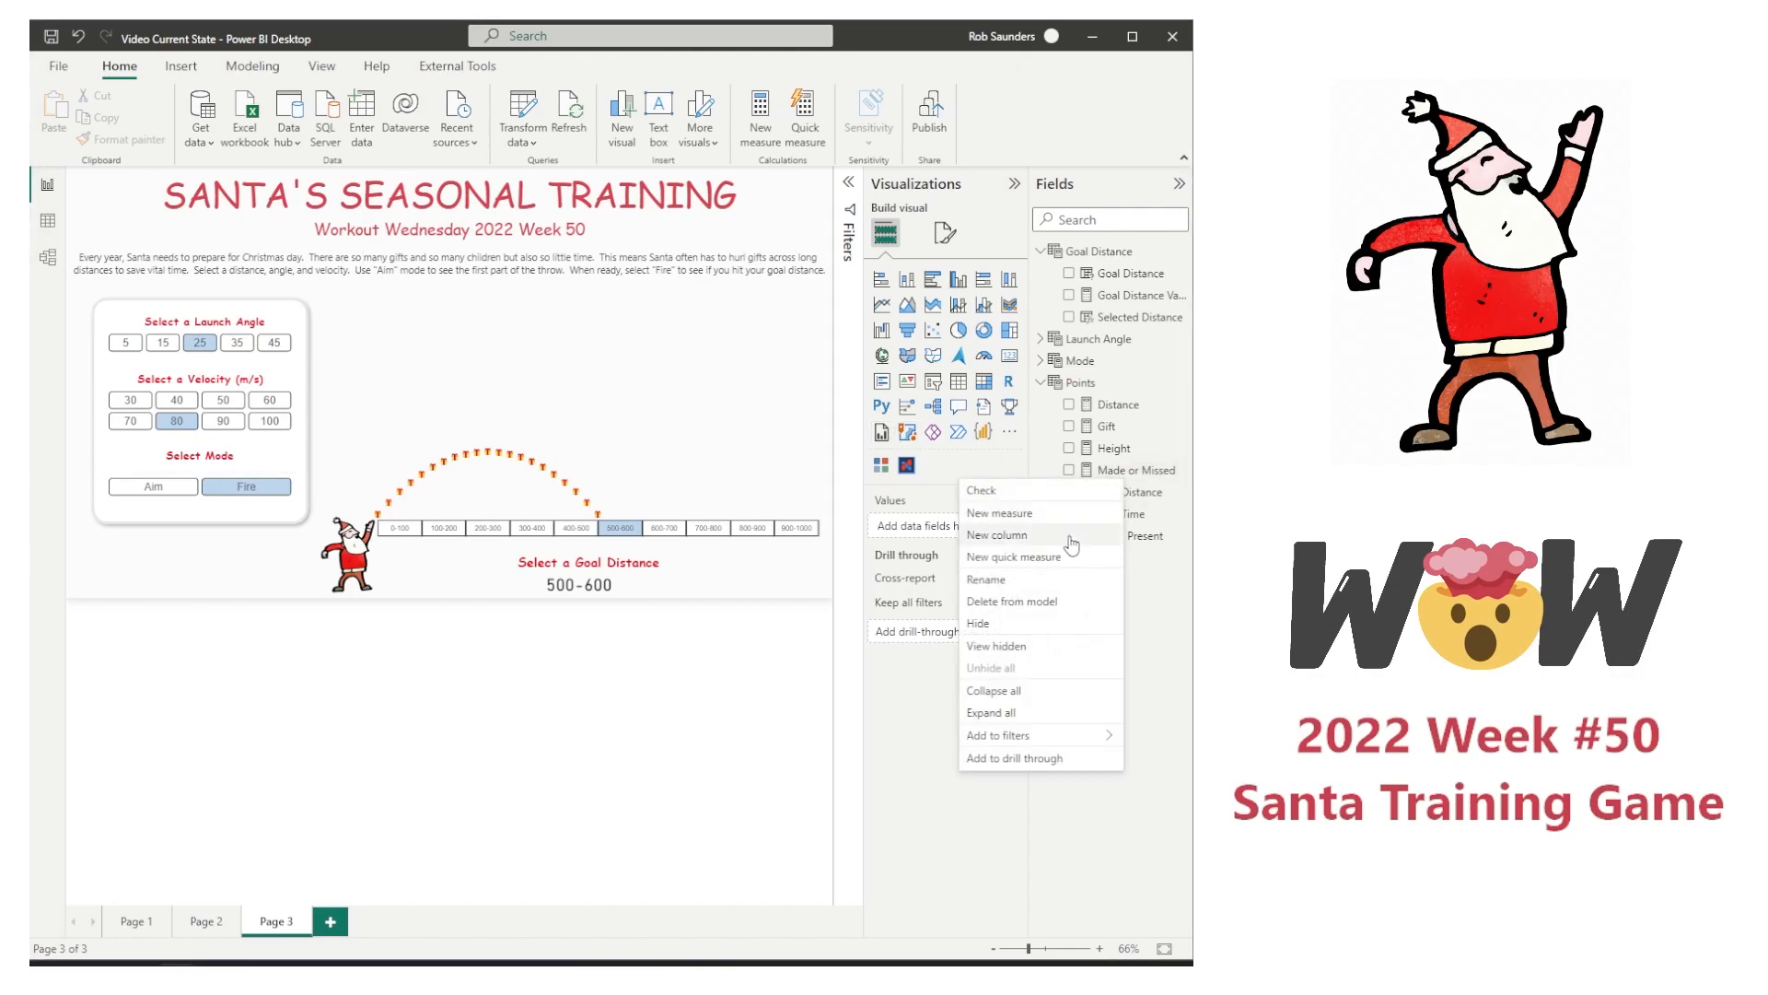
pyautogui.click(438, 373)
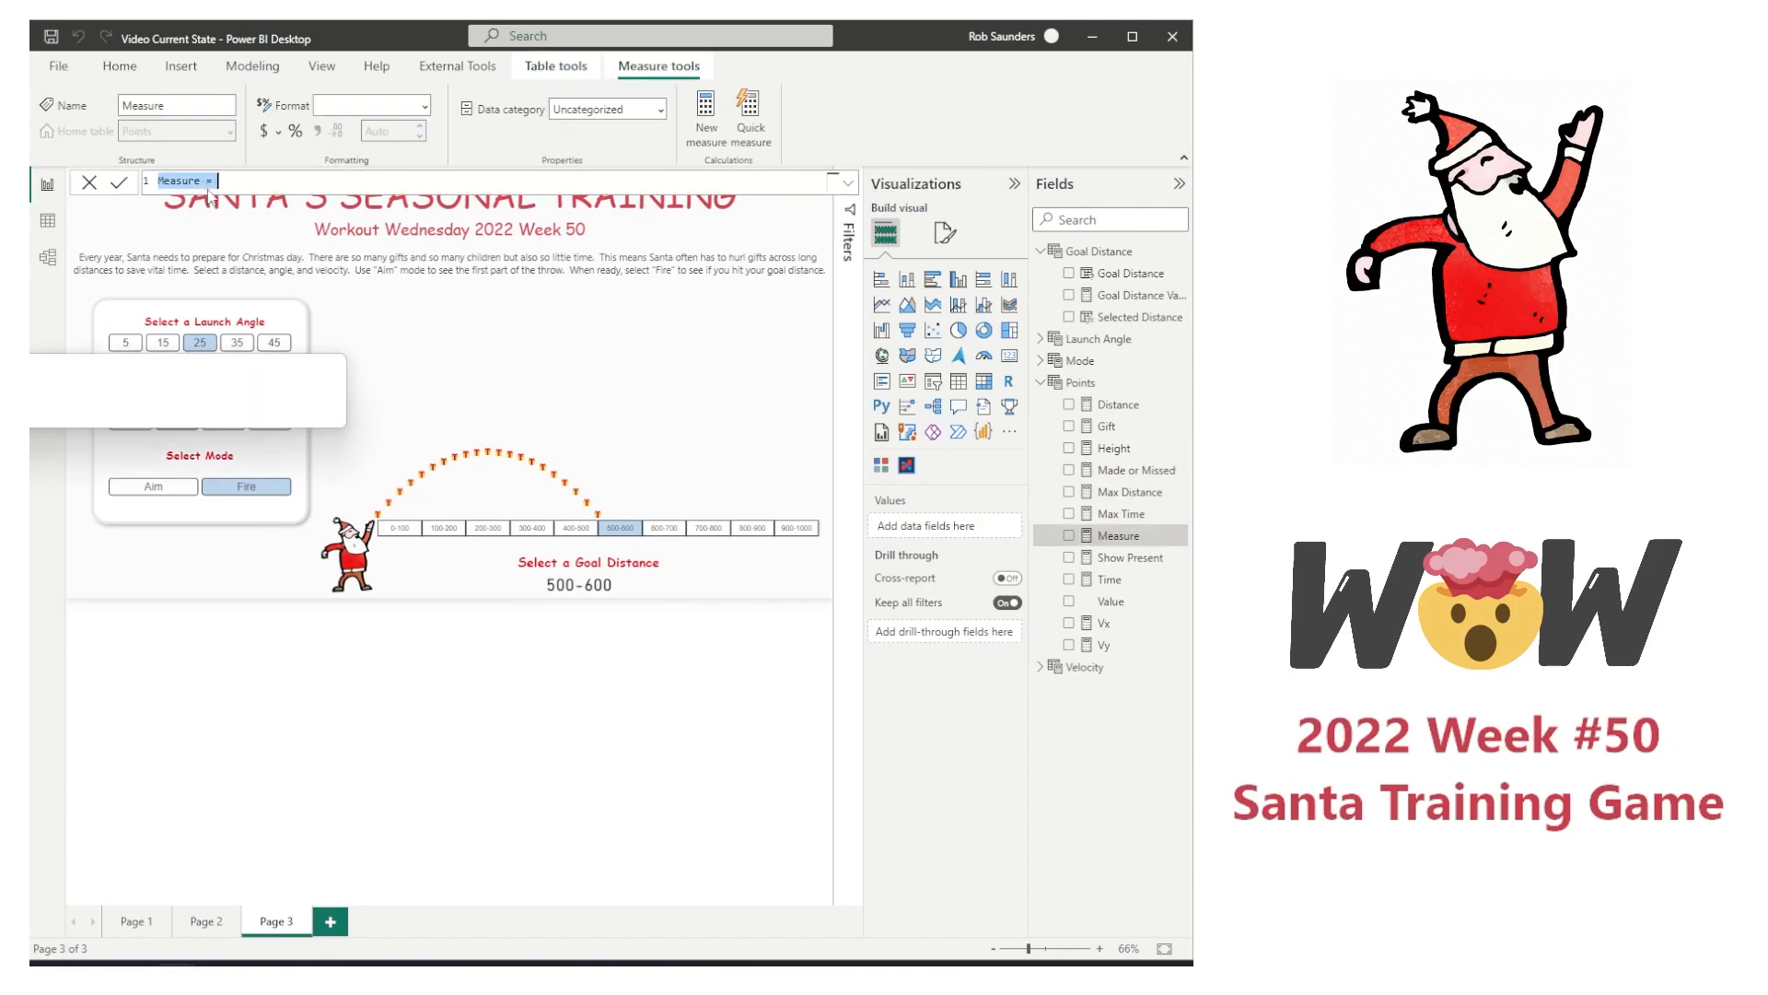
pyautogui.write('ade or Missed')
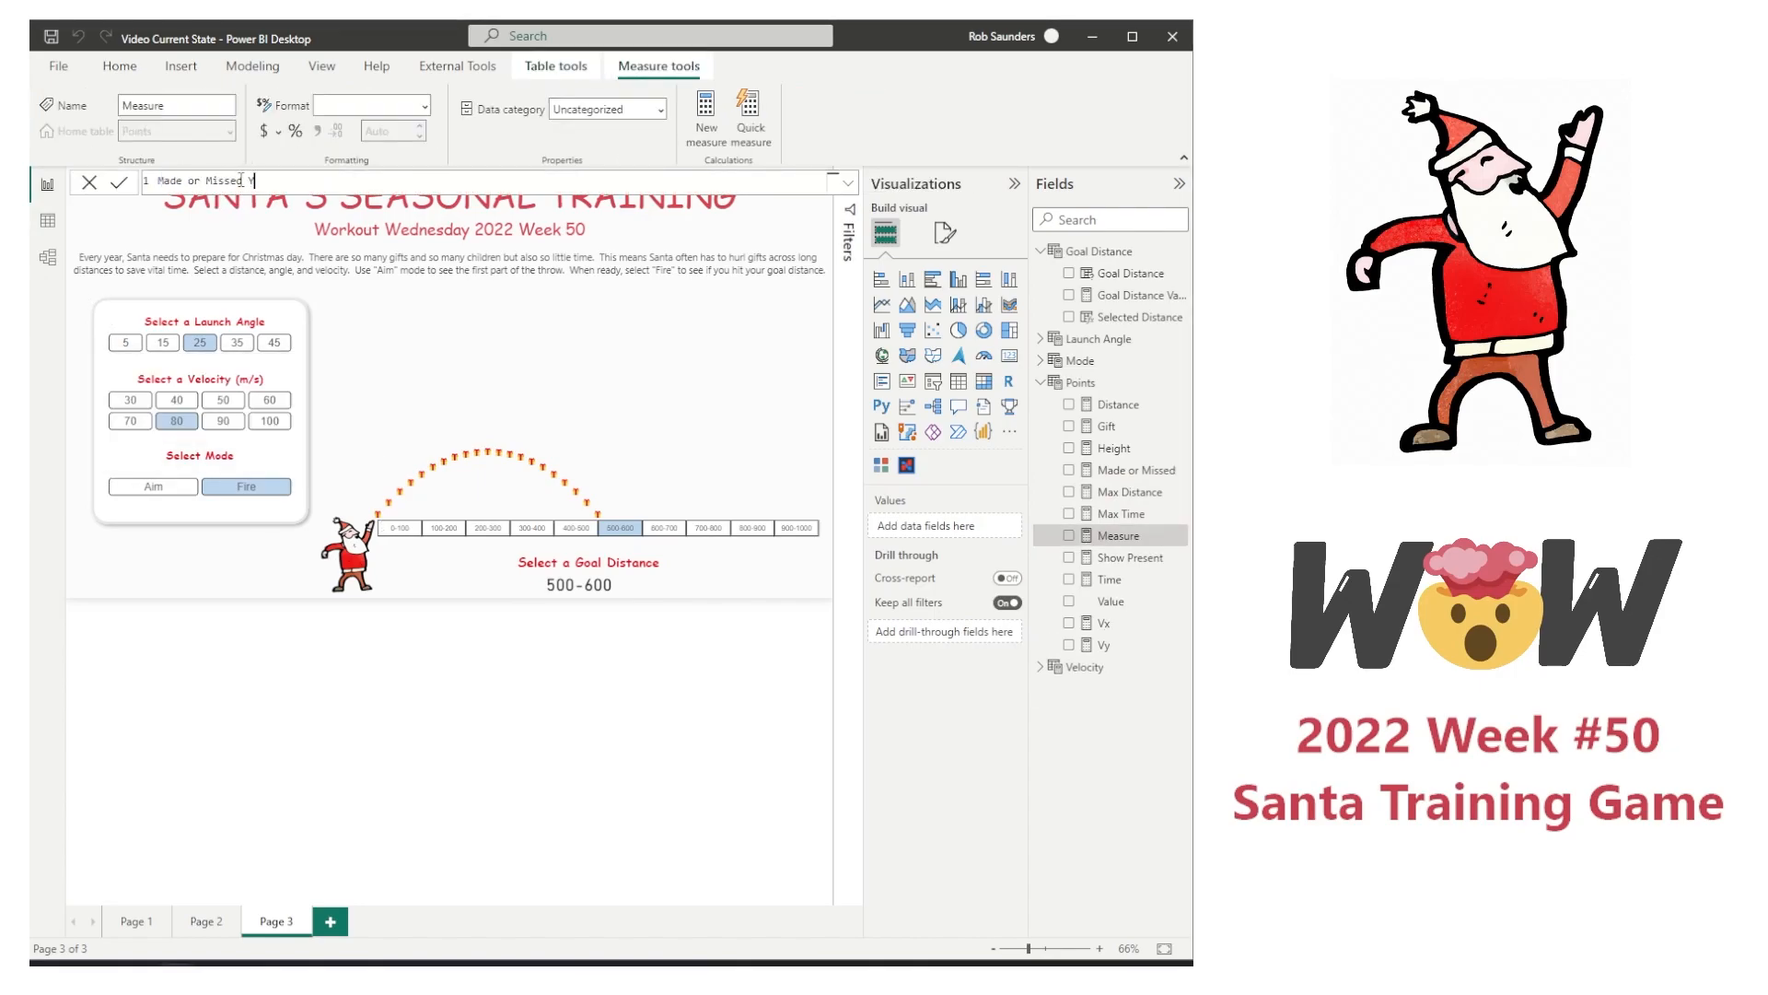
pyautogui.write(' Text = if(mod')
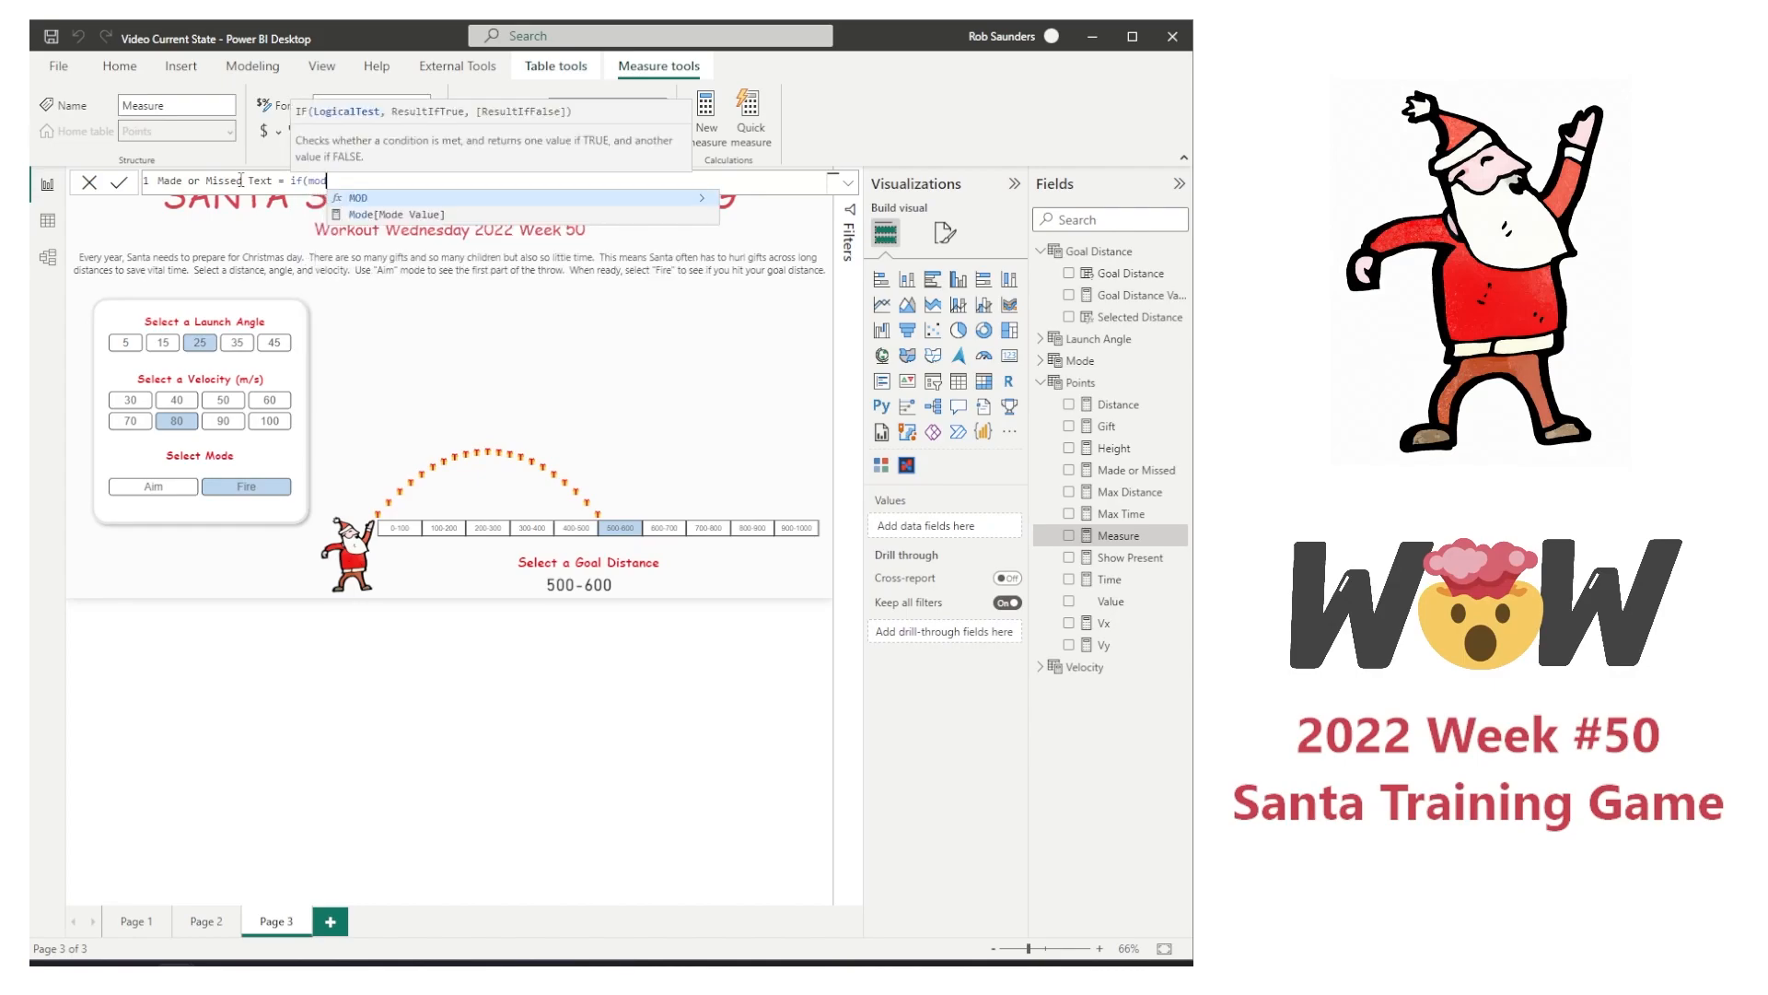
pyautogui.press('Down')
pyautogui.press('Tab')
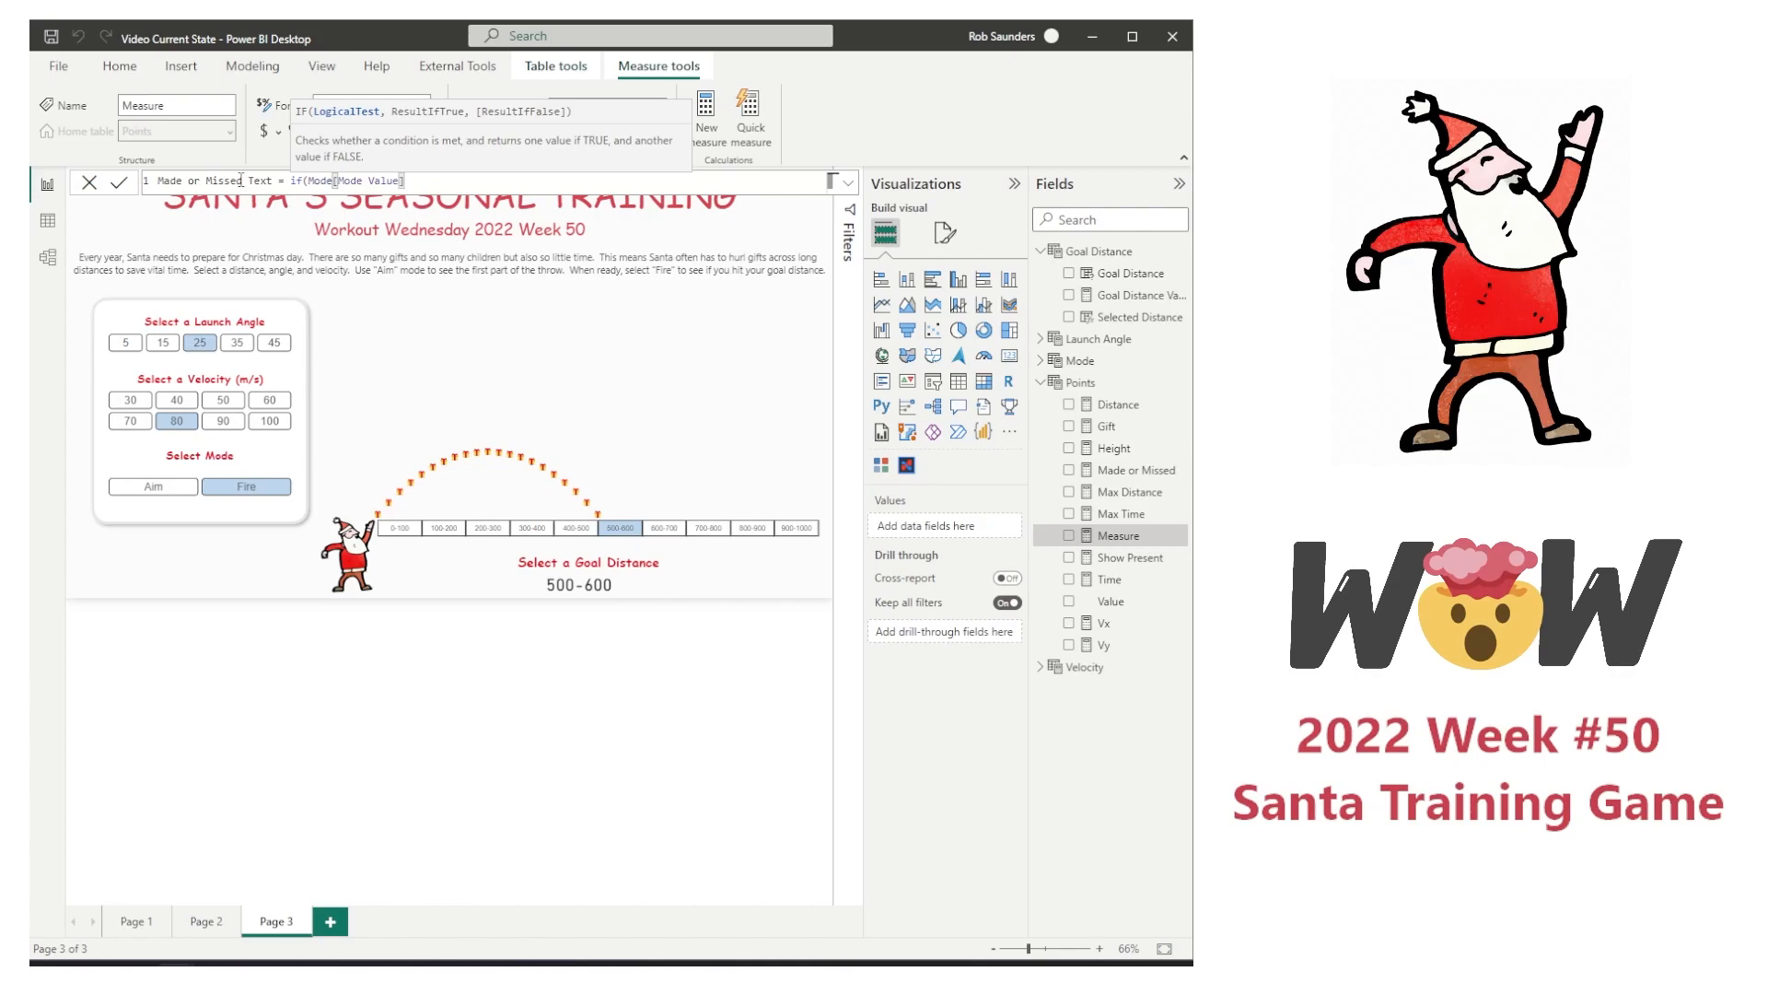
# Step: Nest a second if in the Made or Missed Text formula that tests [Made or Missed]=1
pyautogui.write(',if(')
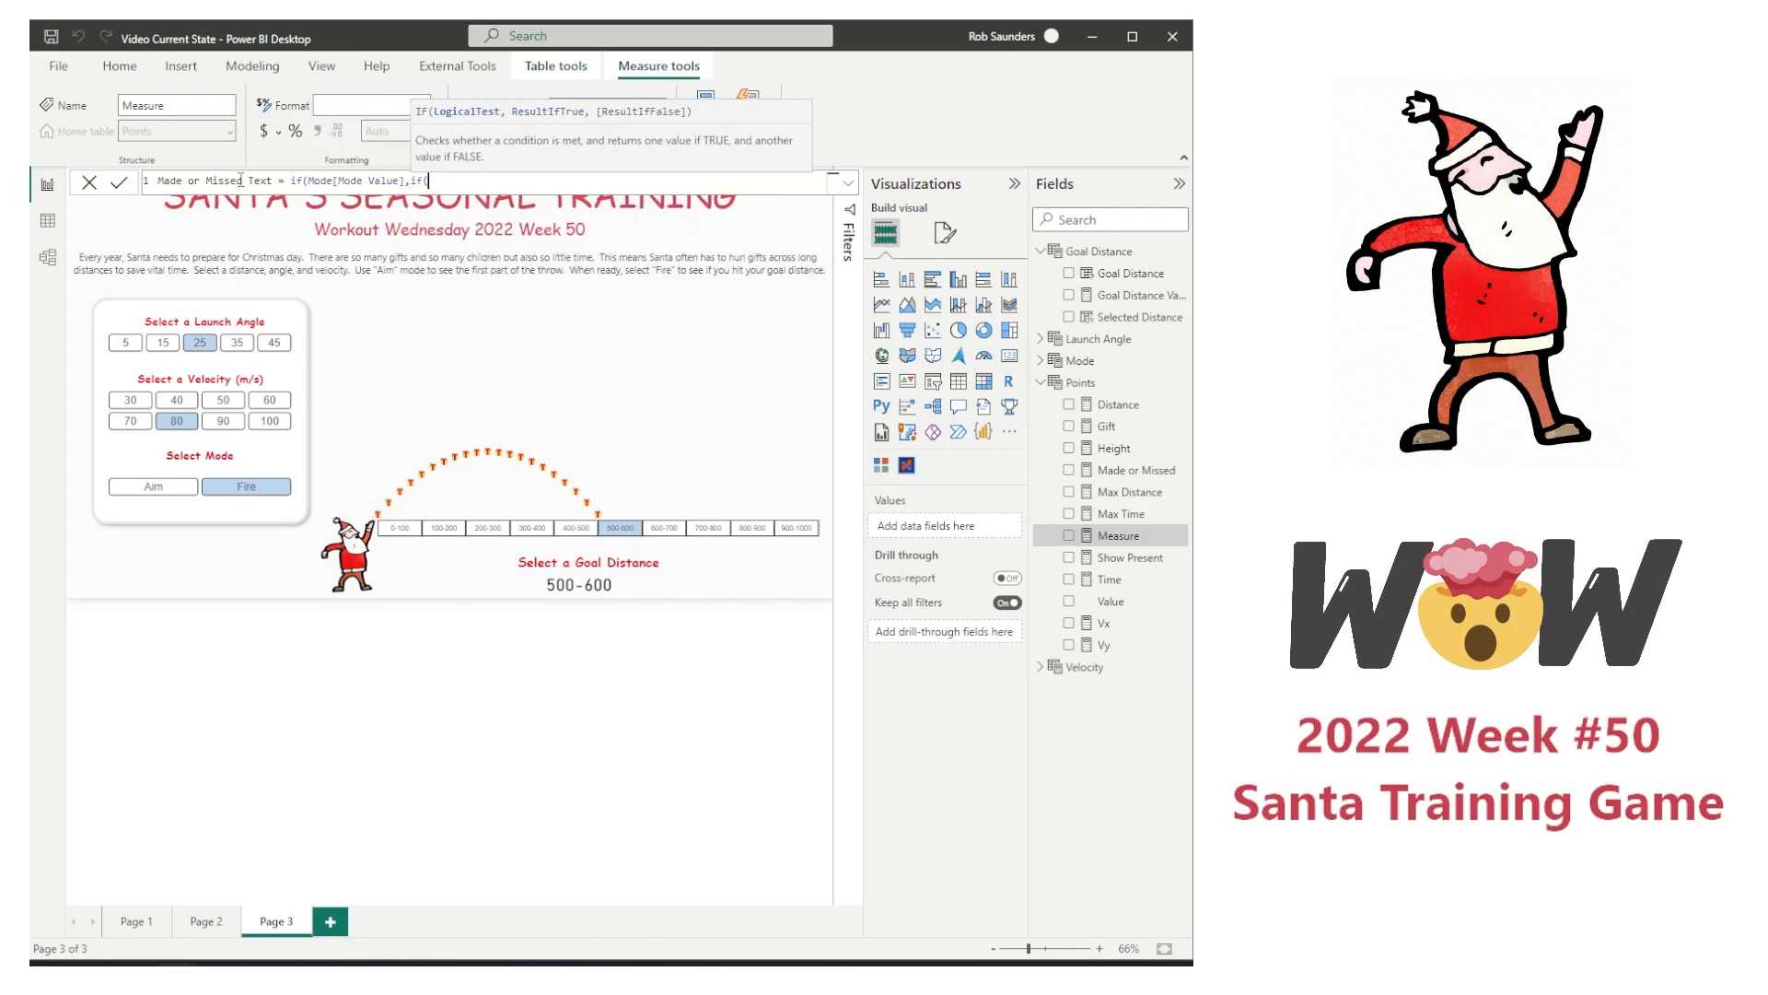
pyautogui.write('[Made or Missed]')
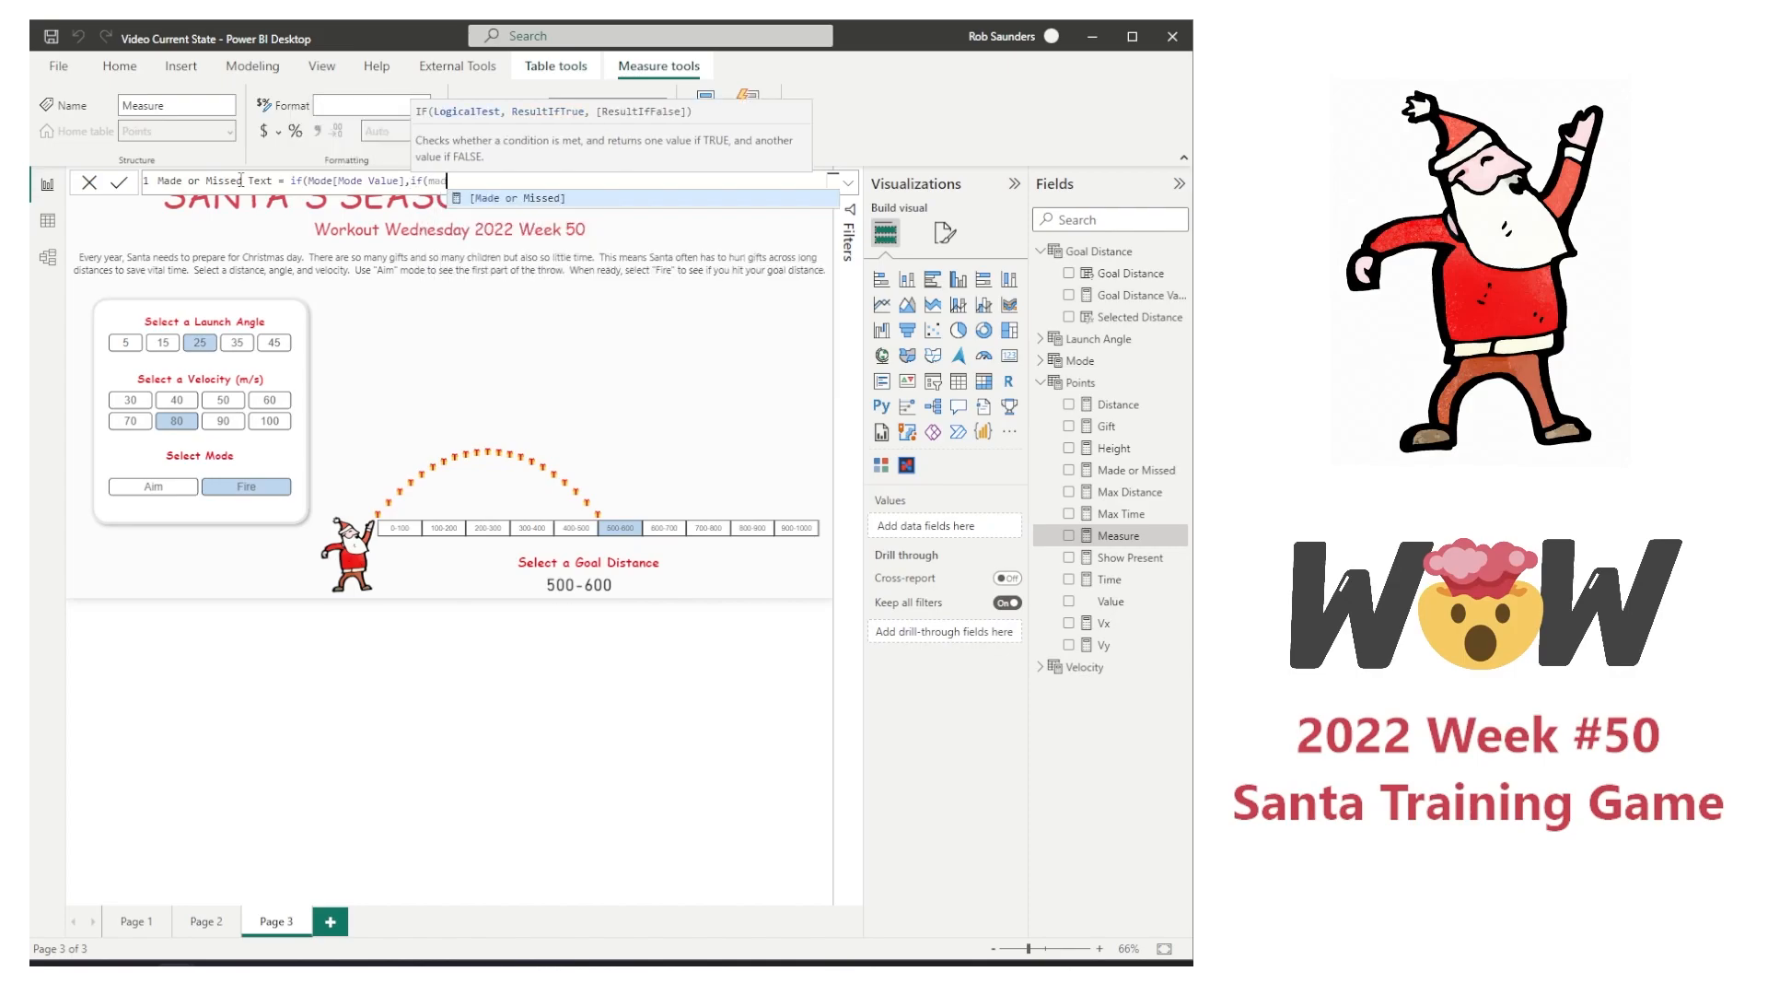
pyautogui.write('=')
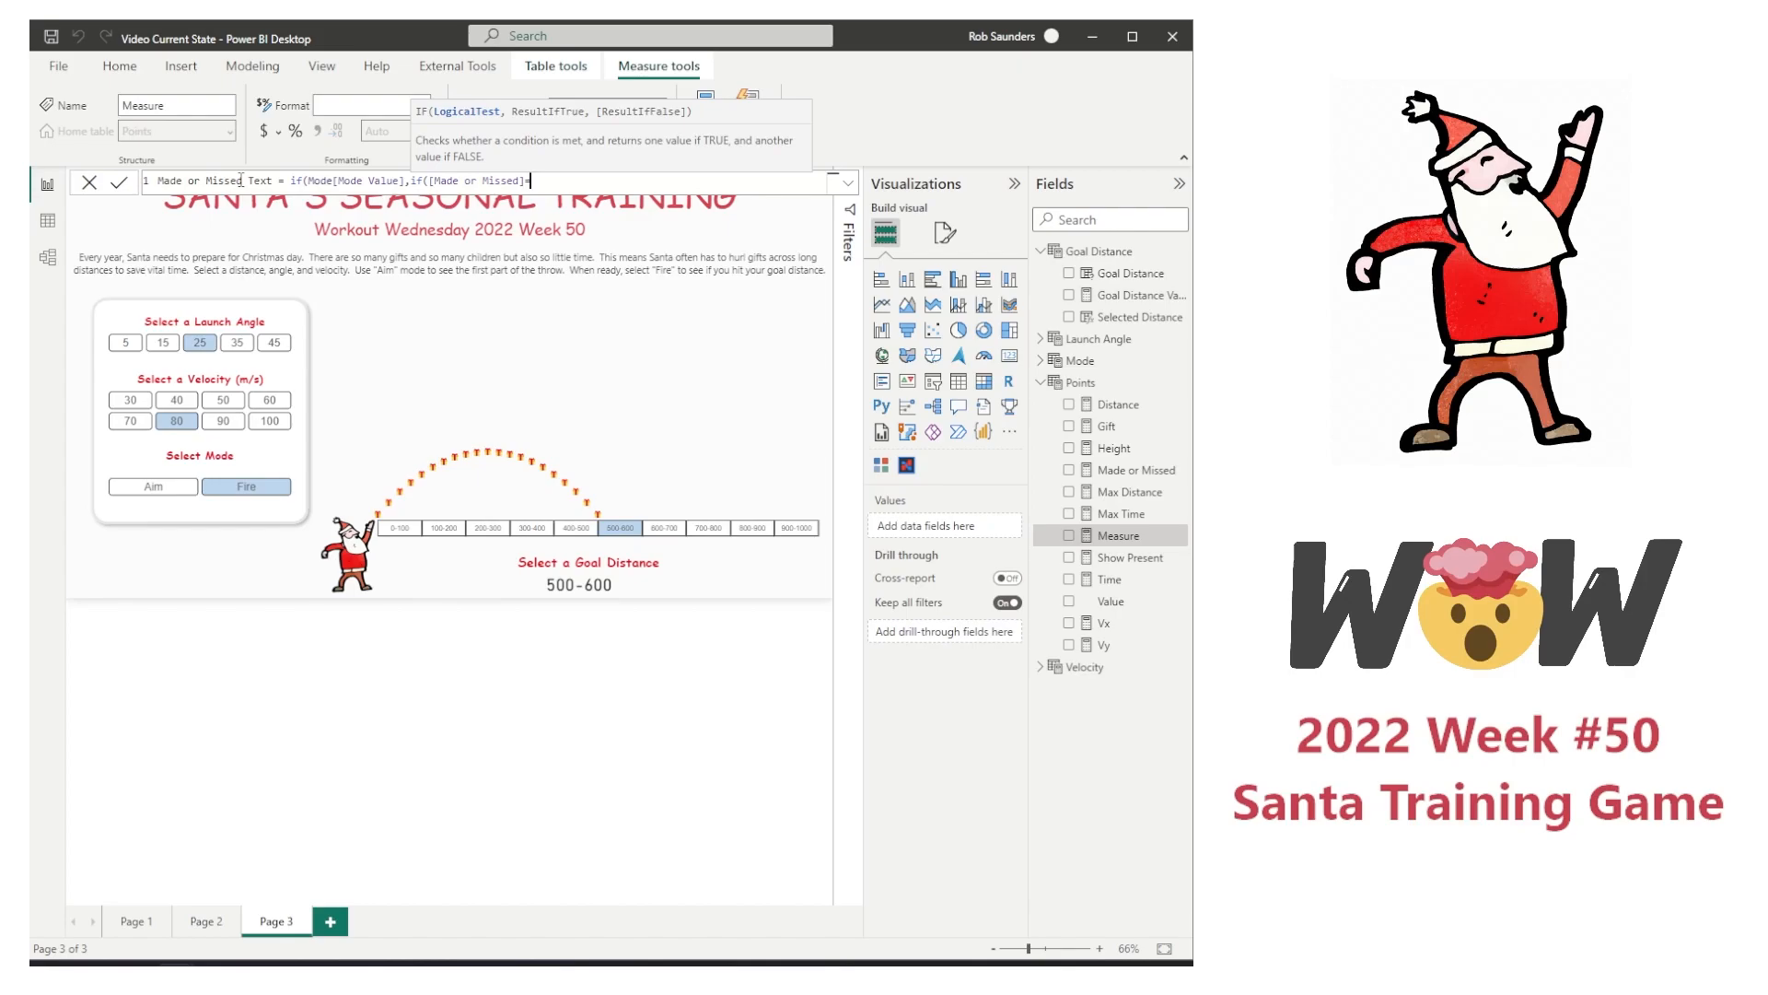
pyautogui.write('1,"NICE THROW!","GOOD TRY!"),"')
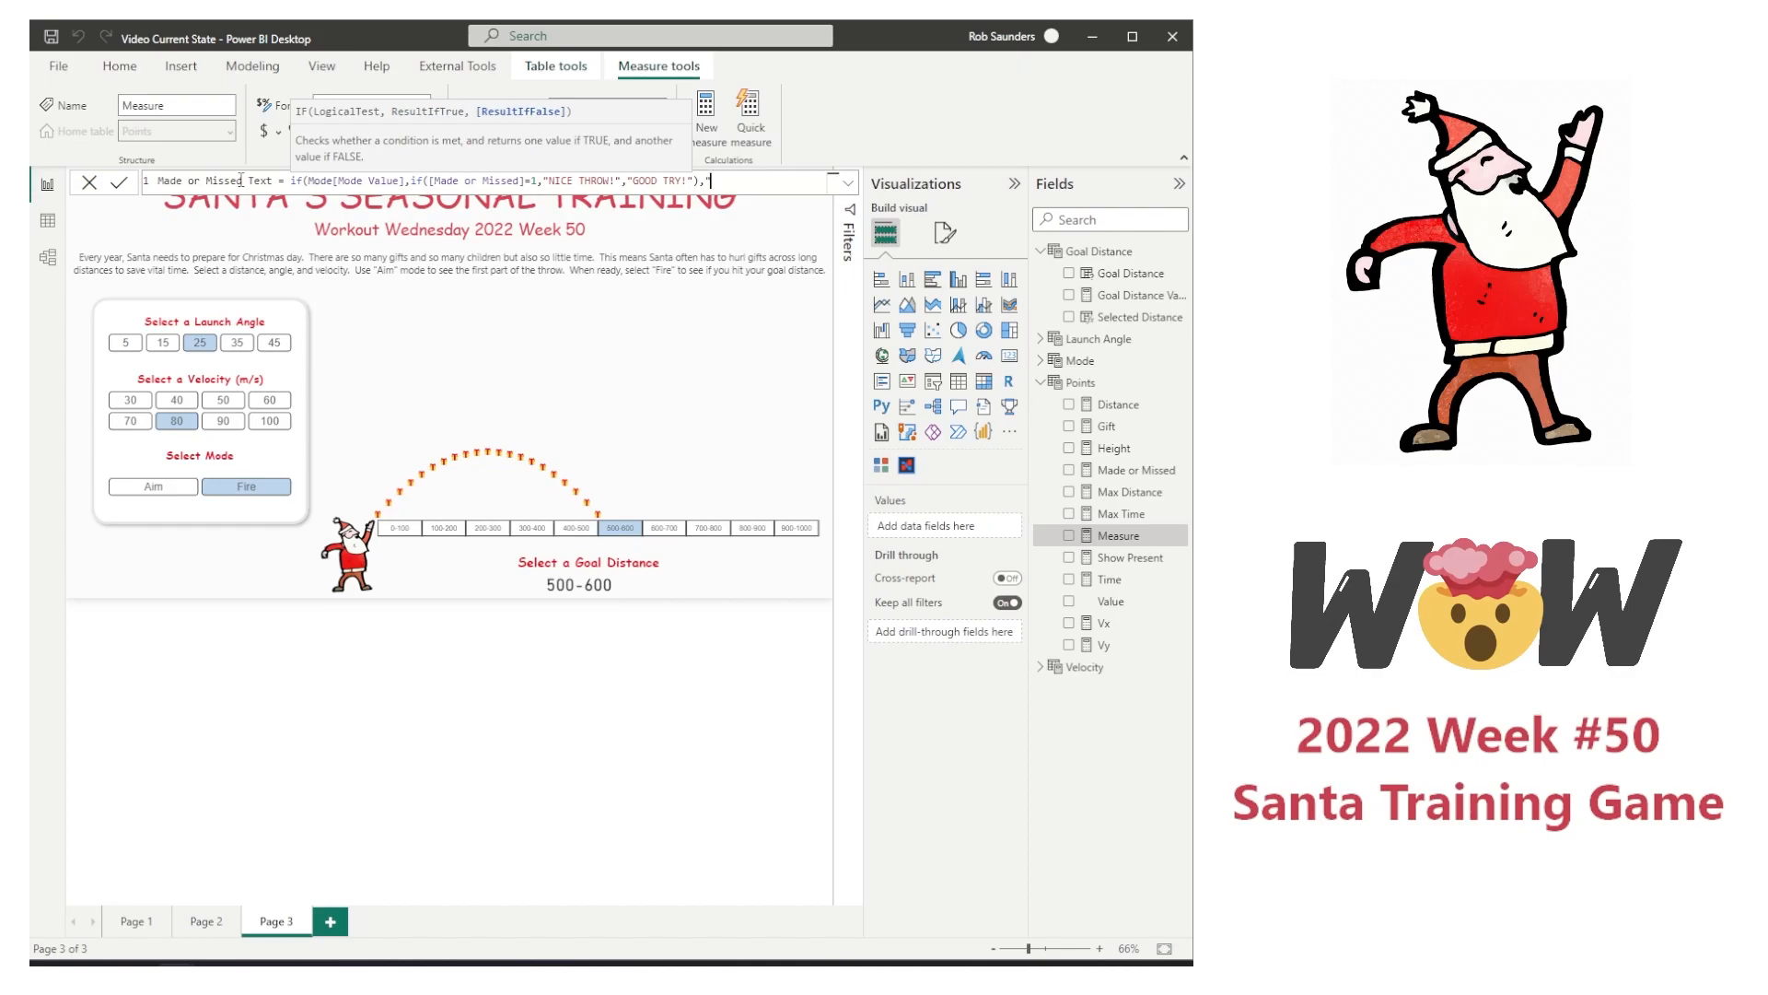
pyautogui.write('")')
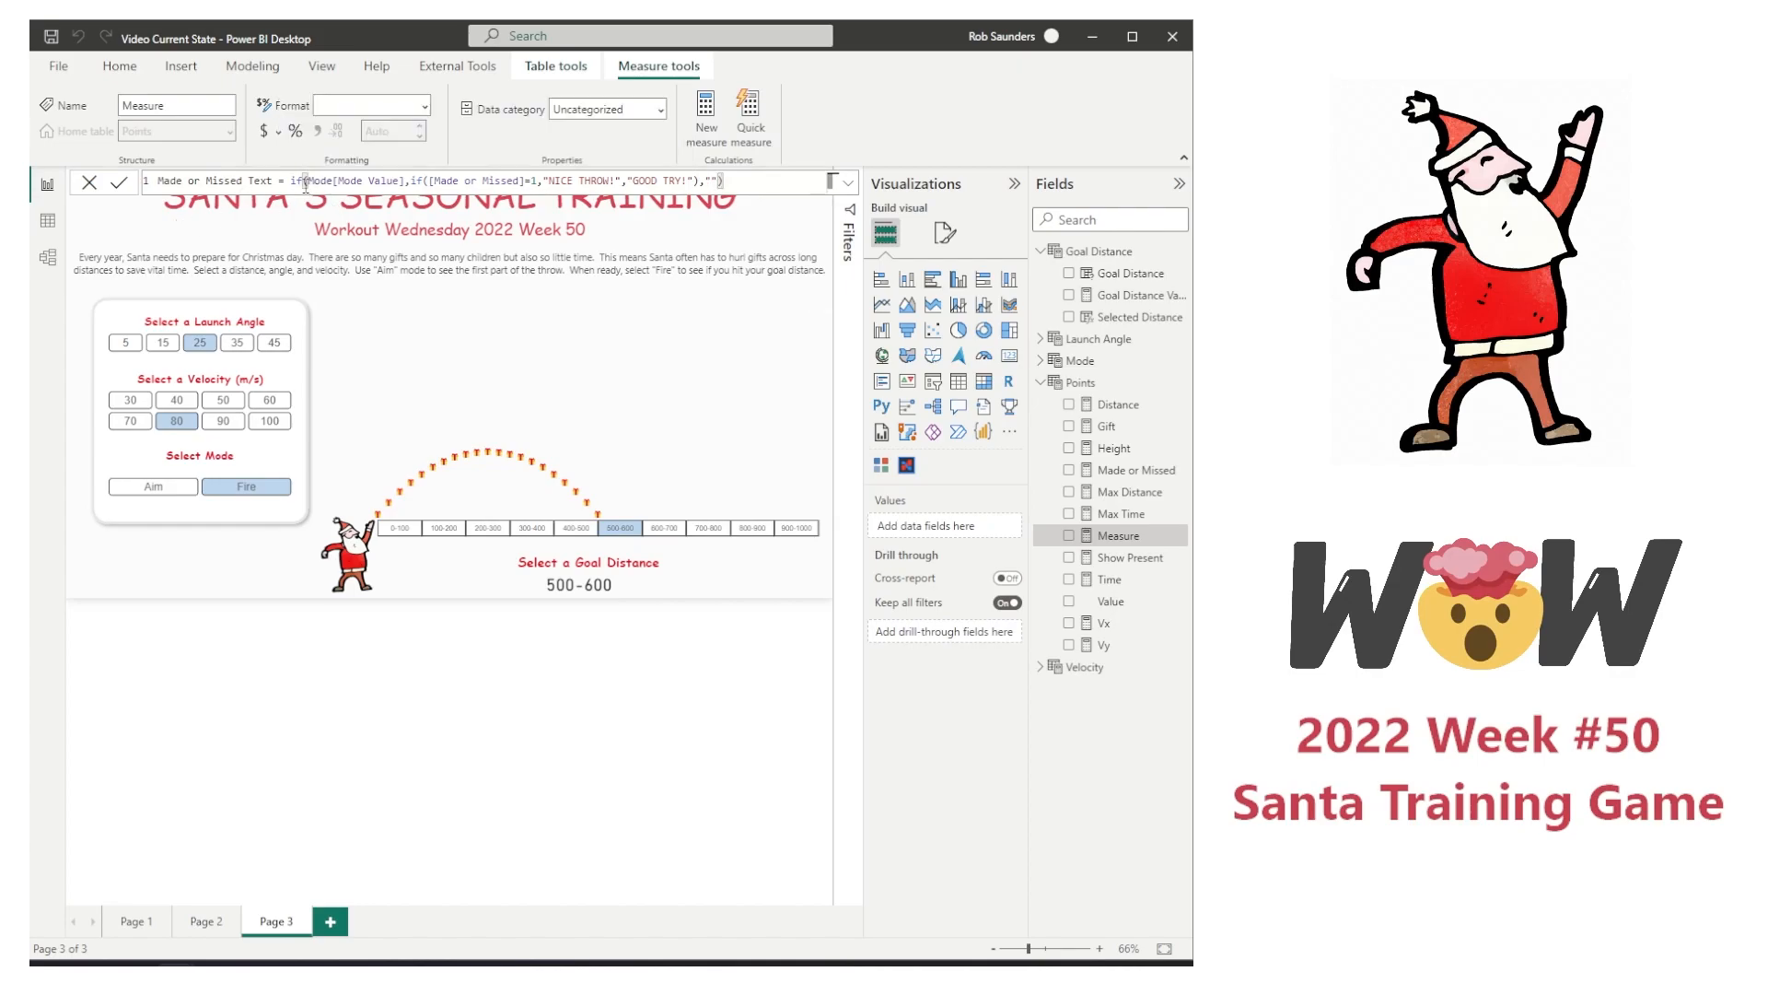
# Step: Make the nested if return "NICE THROW!" or "GOOD TRY!" and the outer if otherwise return "", and commit the measure
pyautogui.moveTo(305, 182); pyautogui.dragTo(408, 182)
pyautogui.click(701, 181)
pyautogui.write(',')
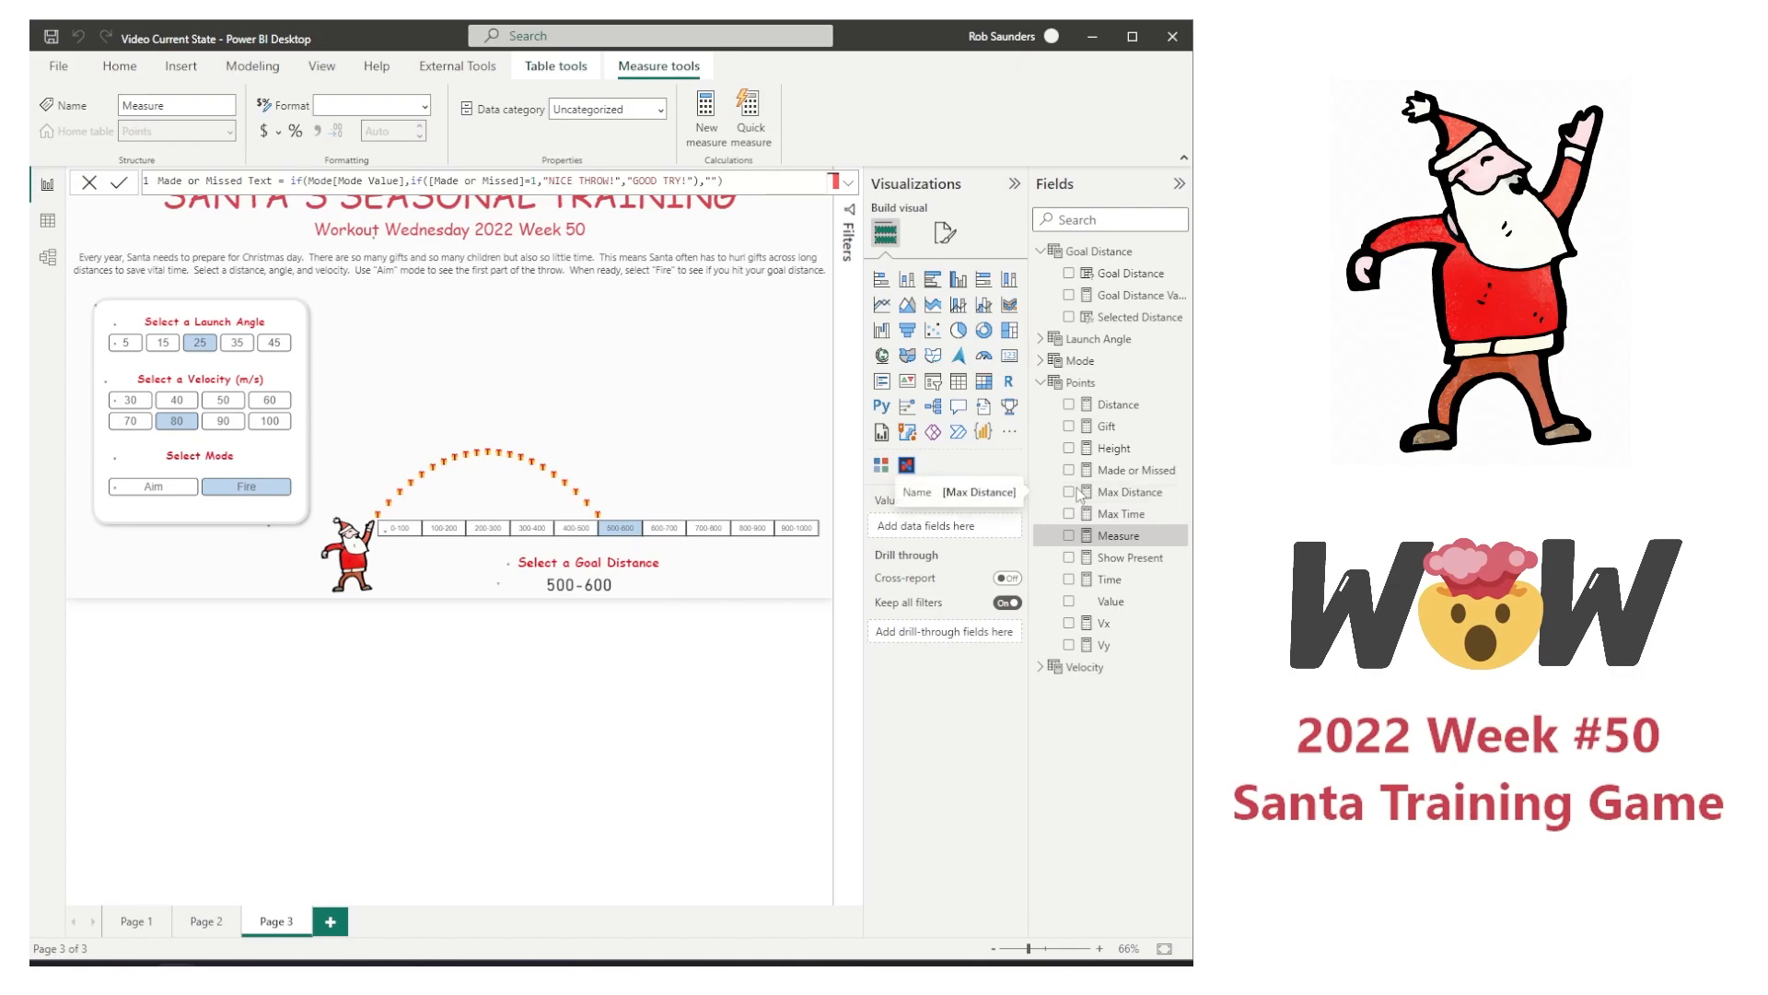
pyautogui.press('Return')
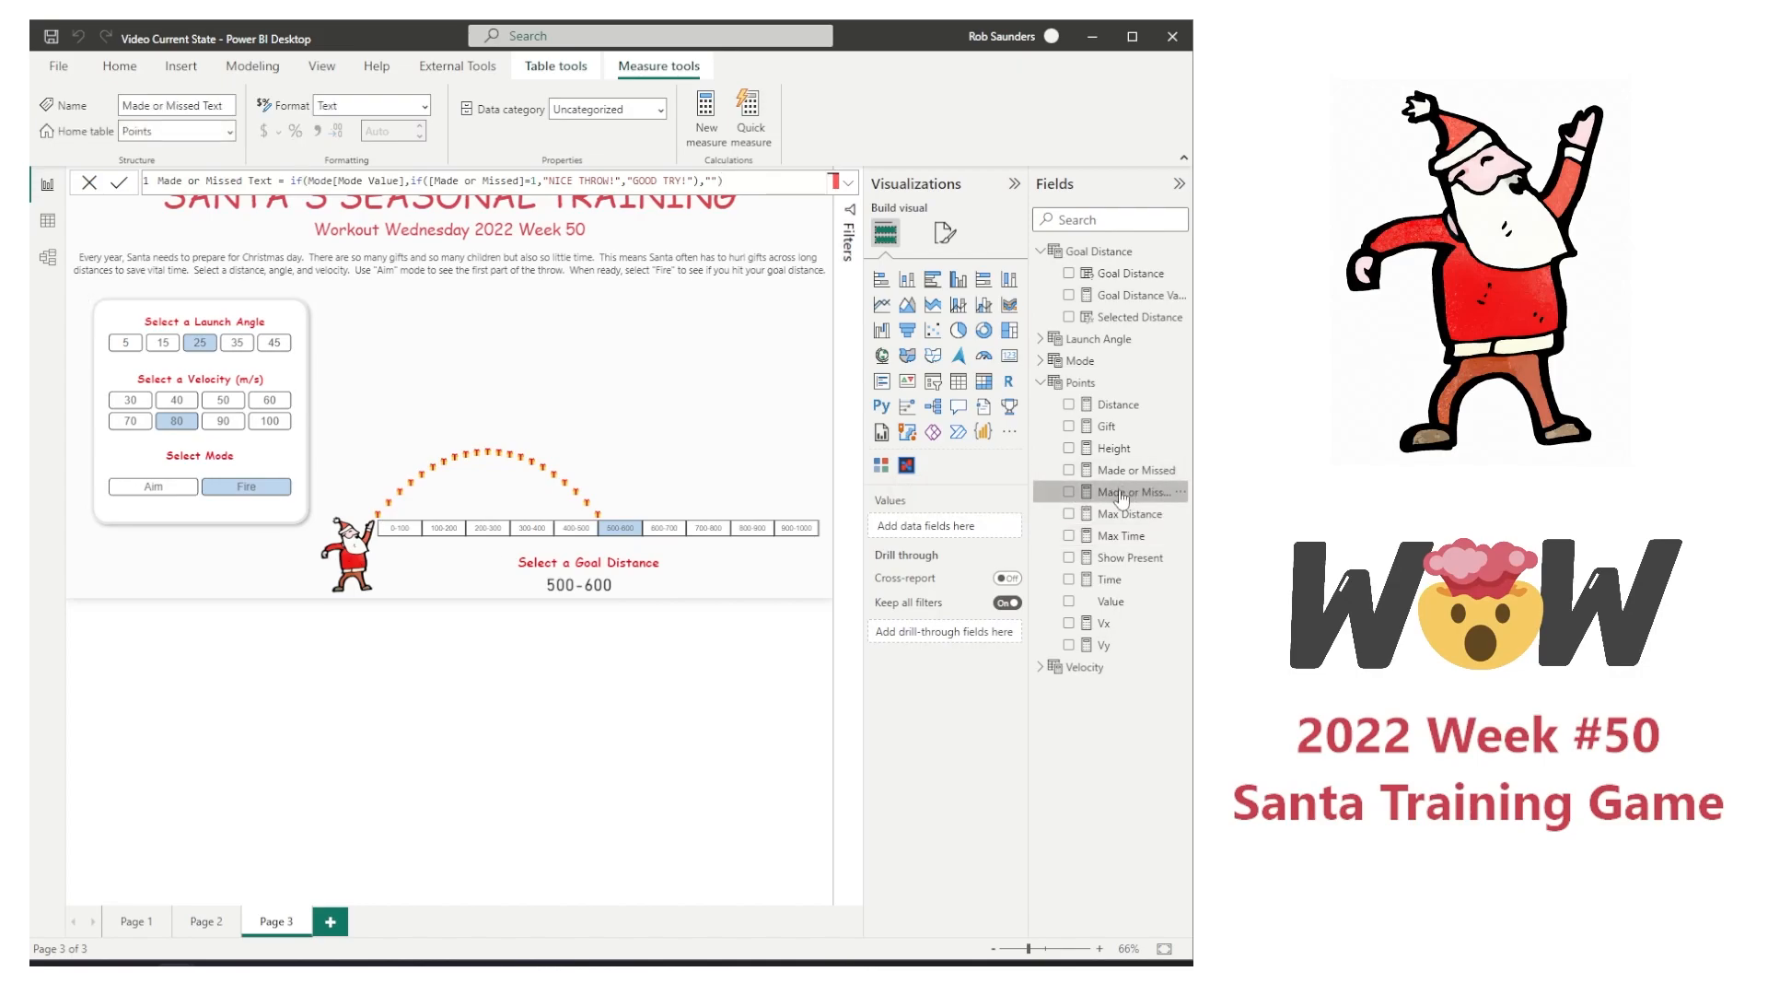
# Step: Show Made or Missed Text in a new card visual and turn off its category label
pyautogui.click(1070, 493)
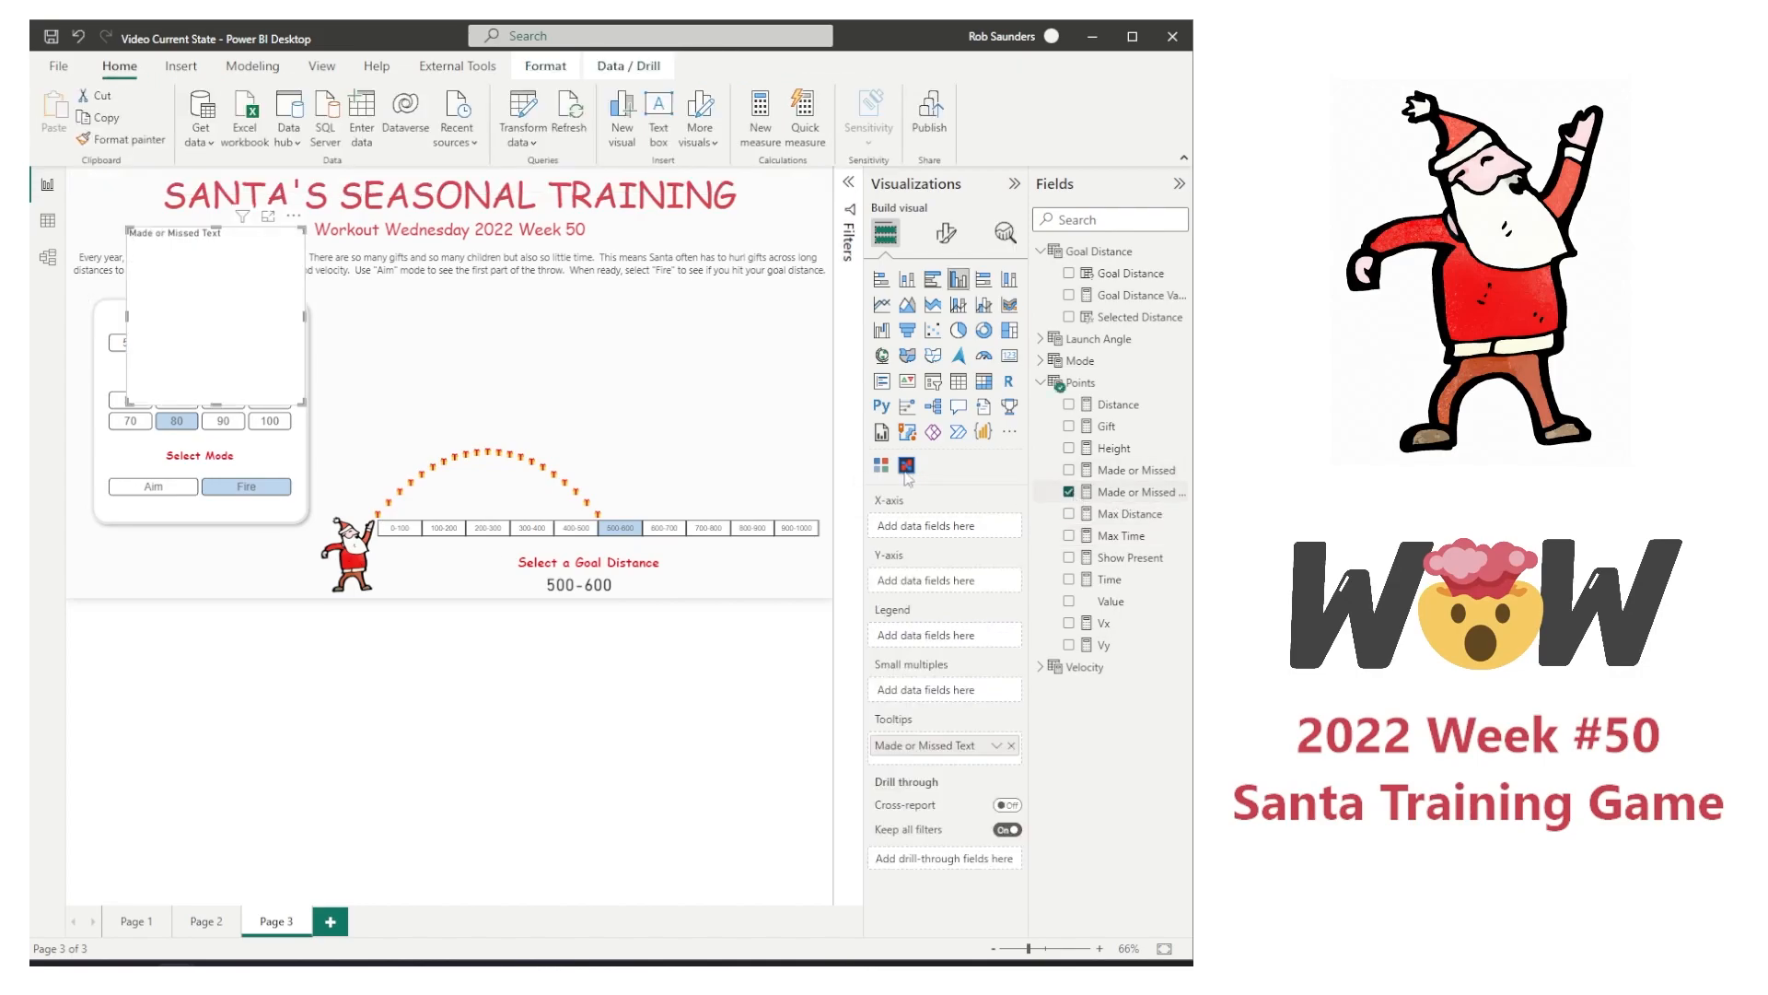
pyautogui.click(1009, 356)
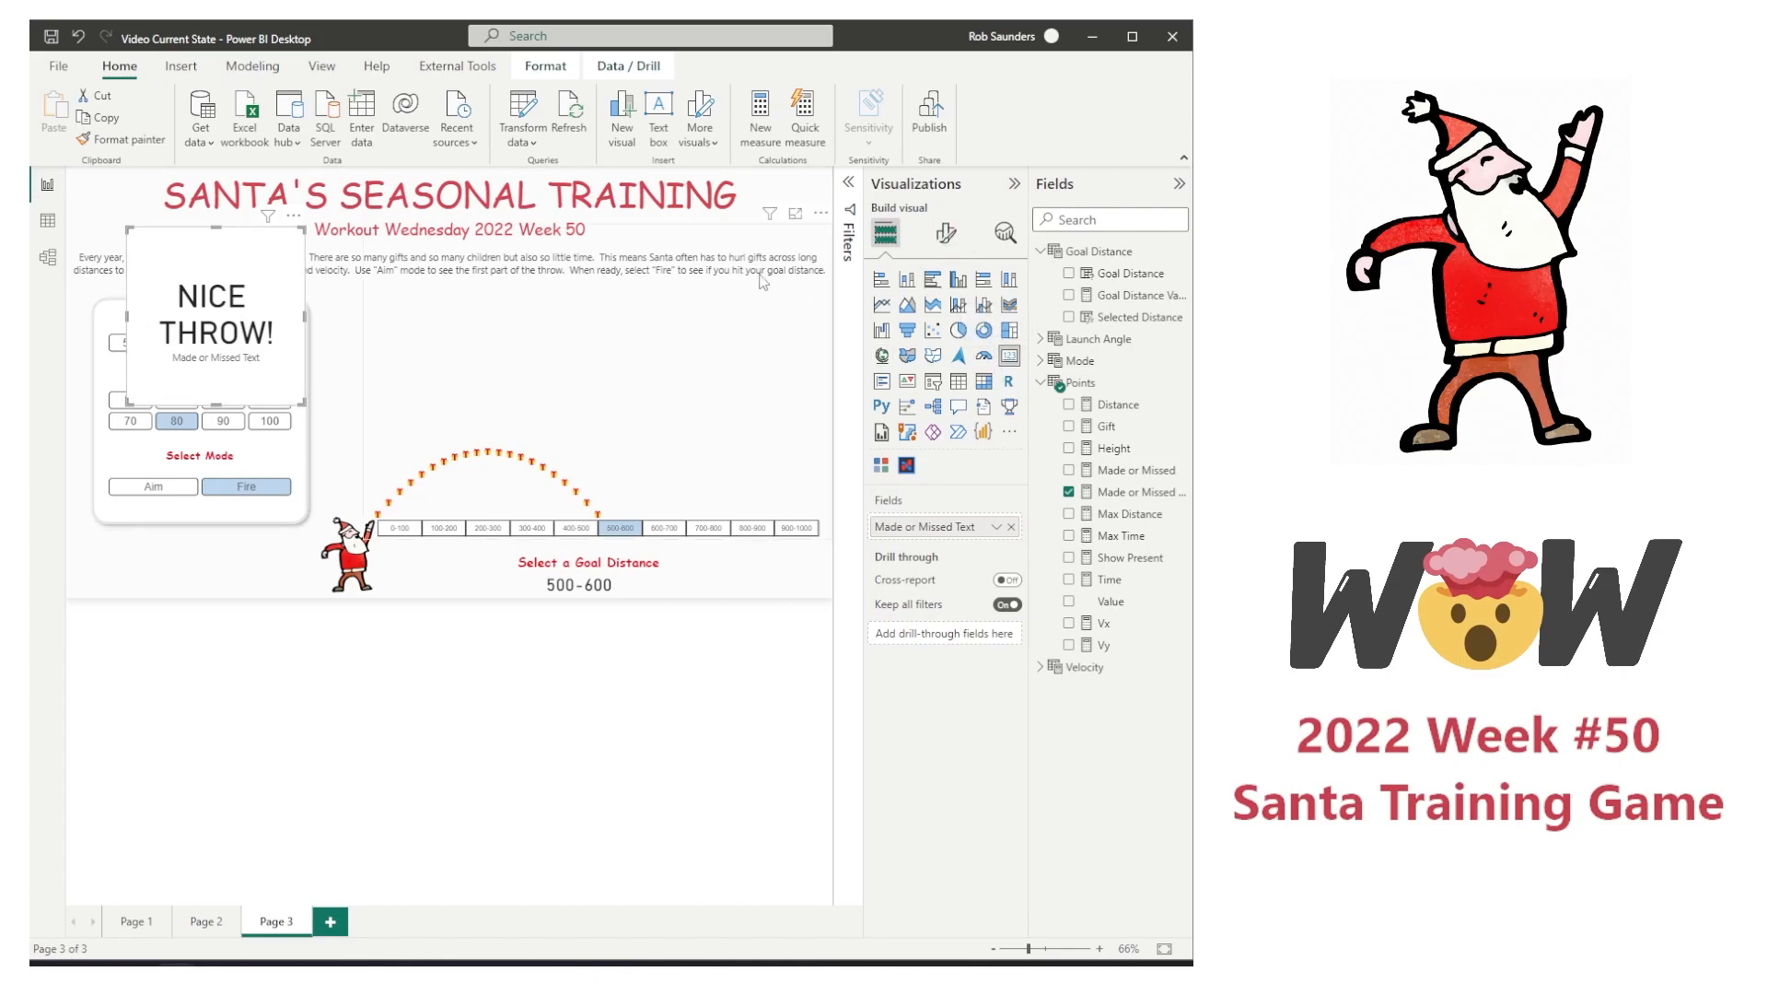
pyautogui.click(945, 233)
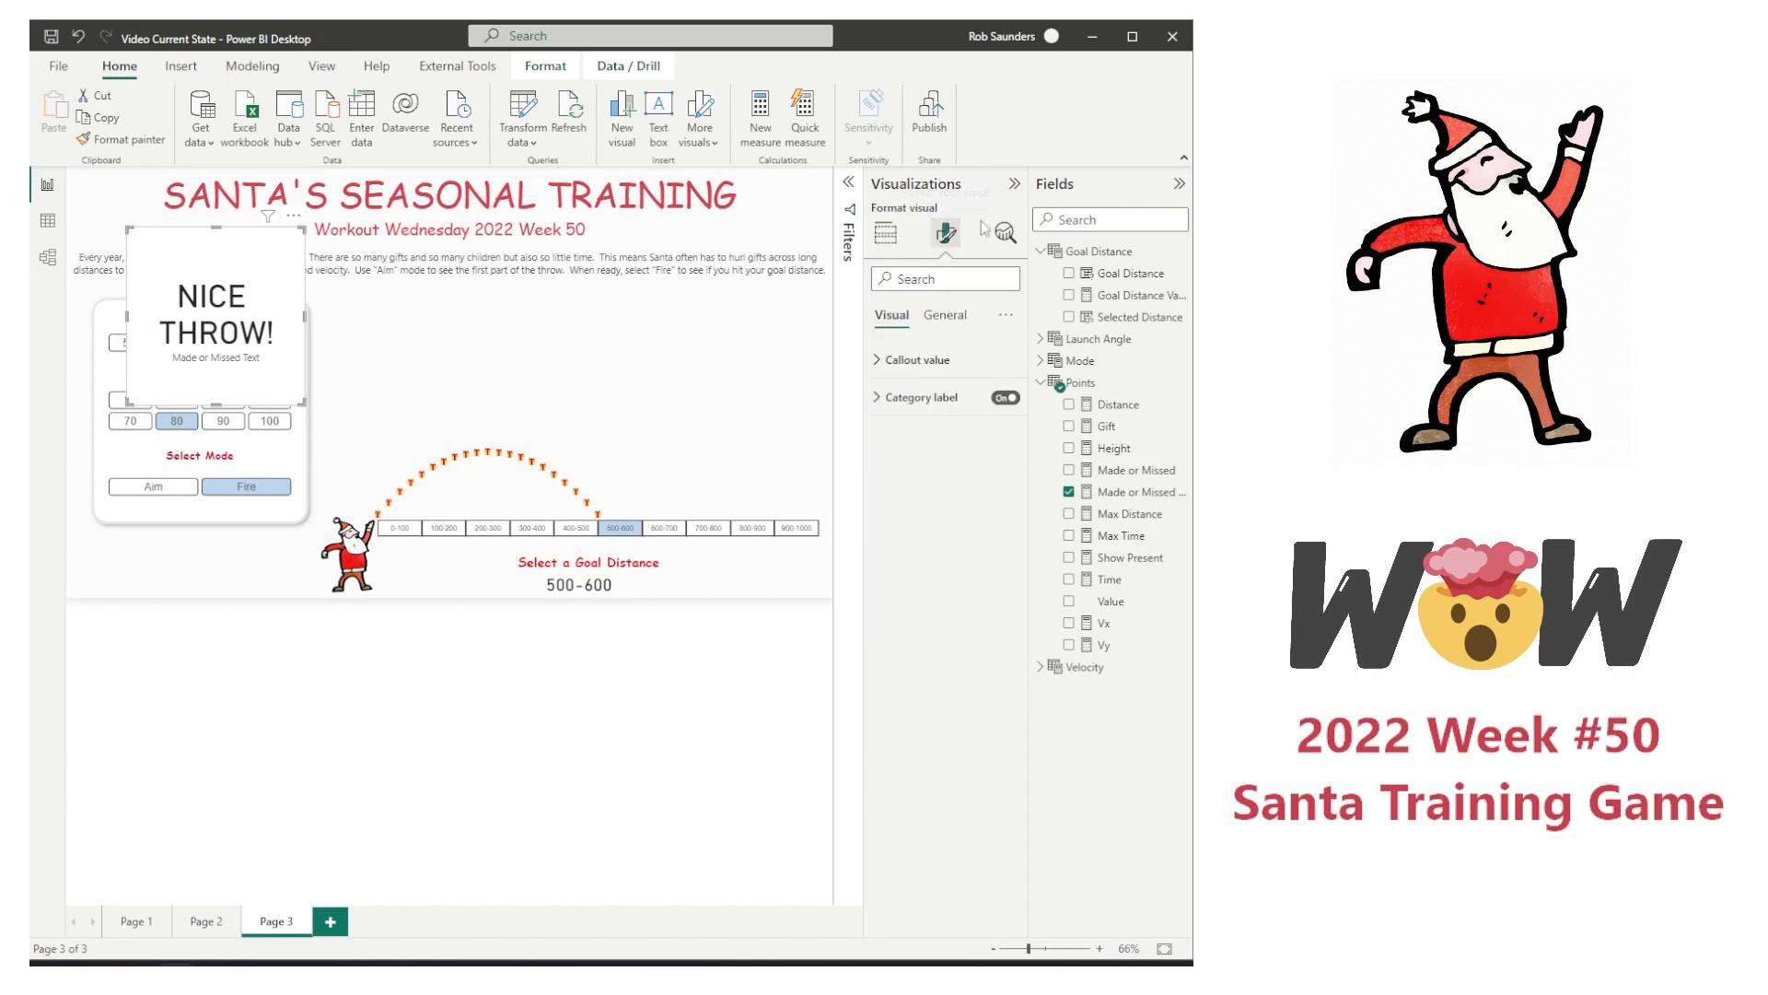
pyautogui.click(948, 322)
pyautogui.click(910, 320)
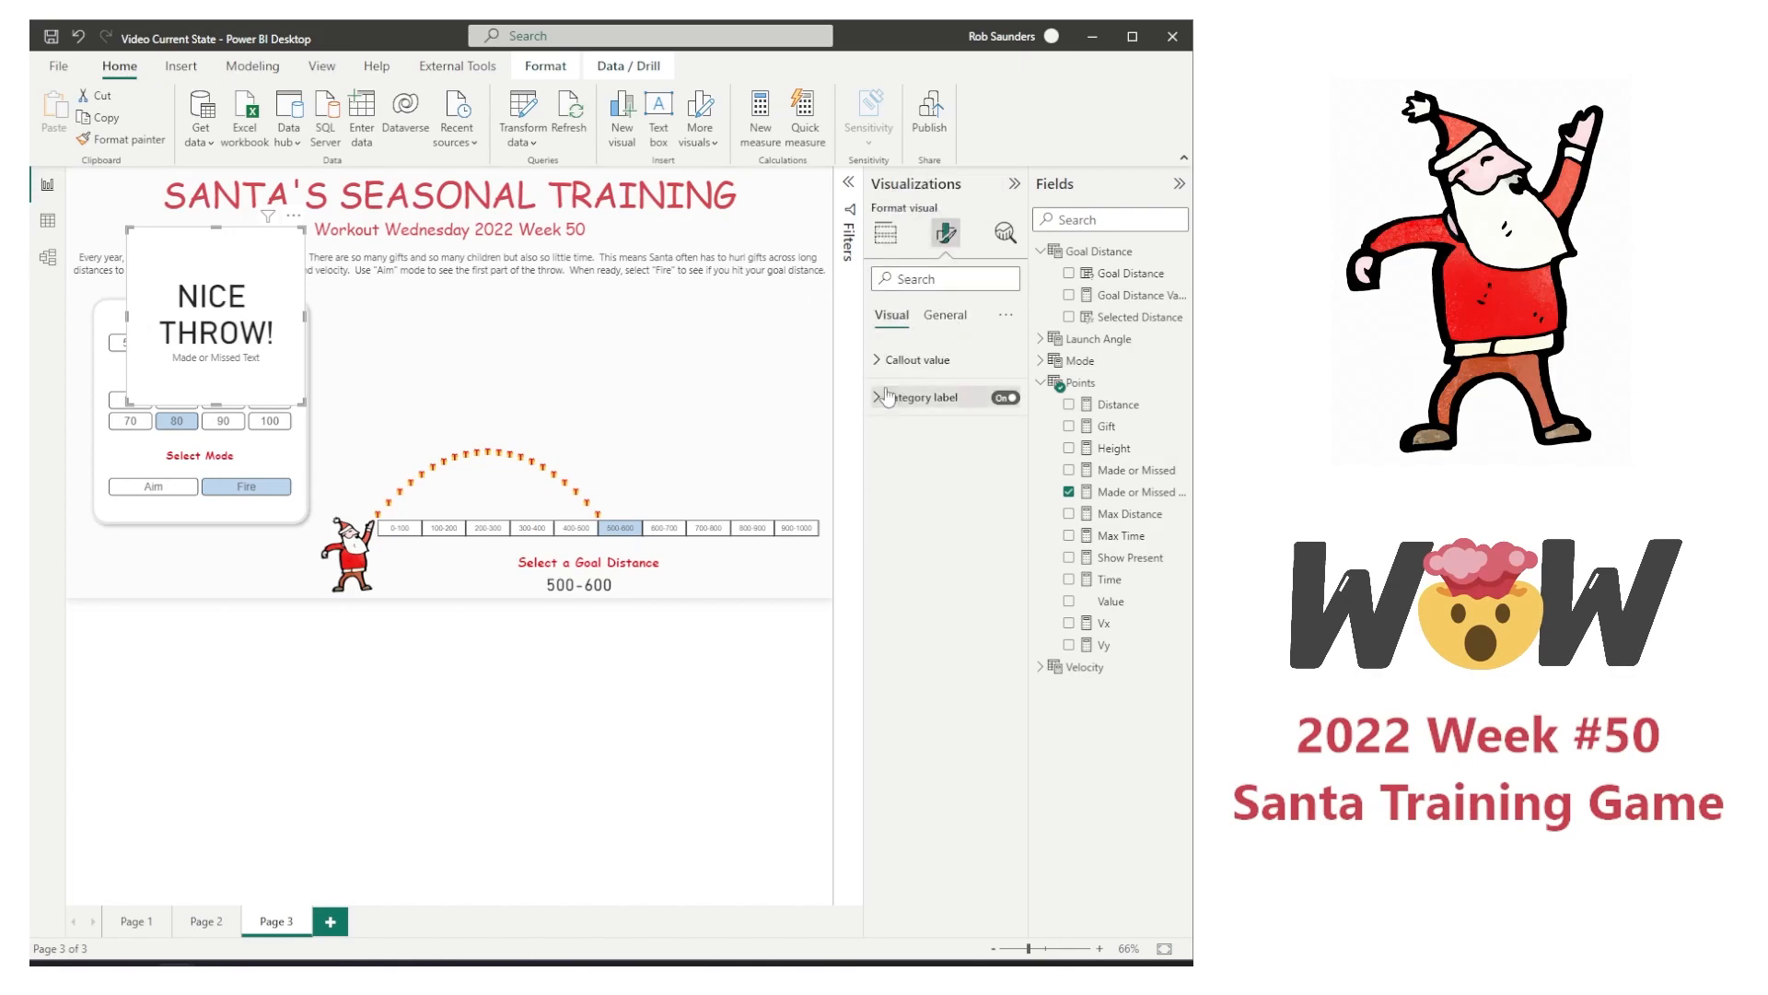
pyautogui.click(1006, 397)
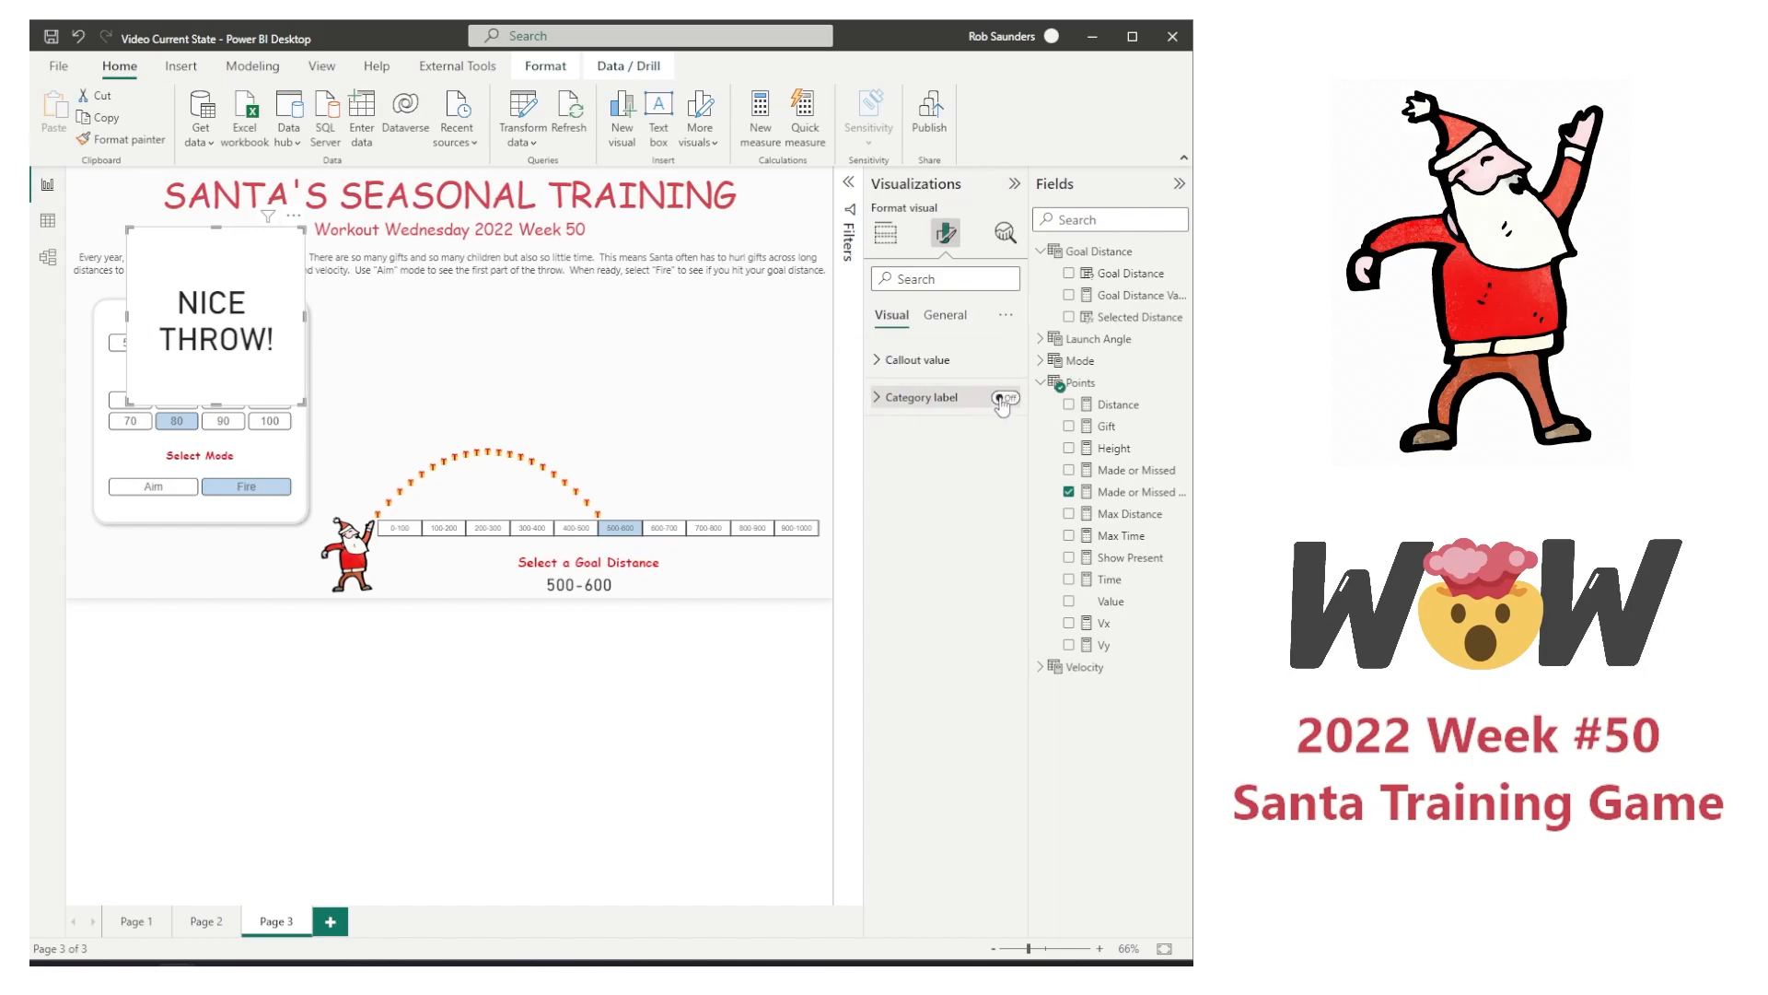
# Step: Open conditional formatting for the message card's callout text color and set the first rule's color to a dark green
pyautogui.click(876, 364)
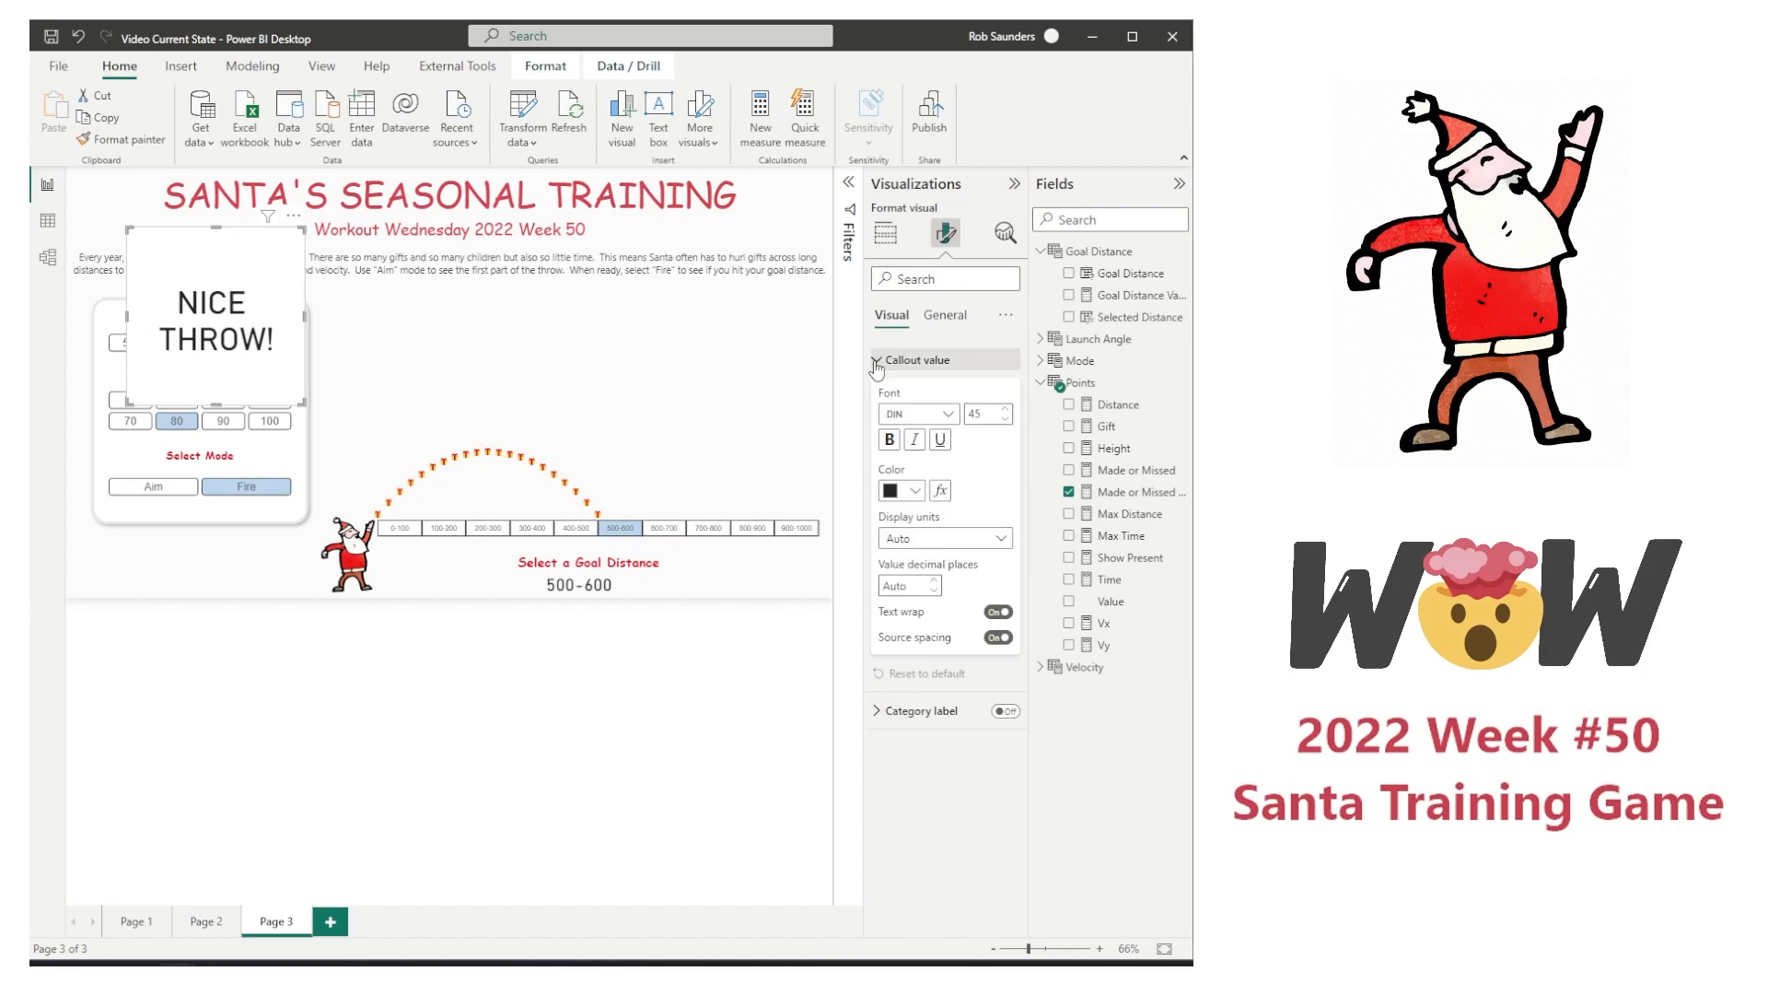
pyautogui.click(940, 491)
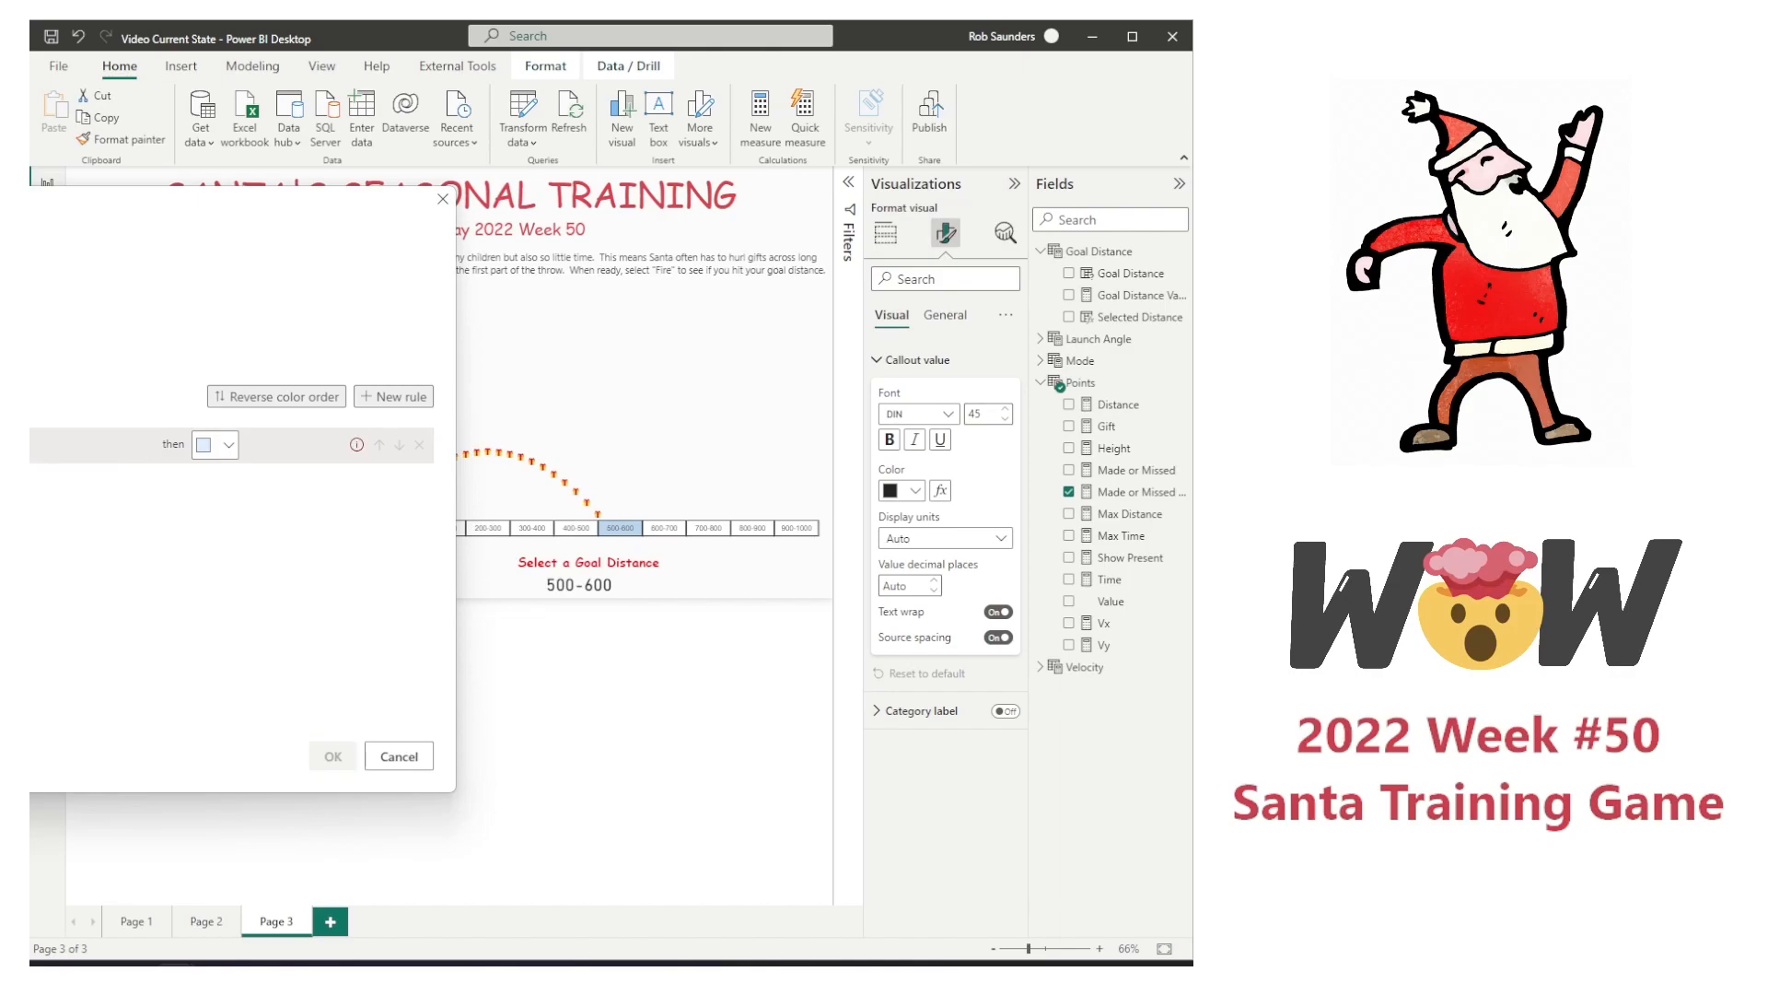
pyautogui.click(211, 450)
pyautogui.click(147, 731)
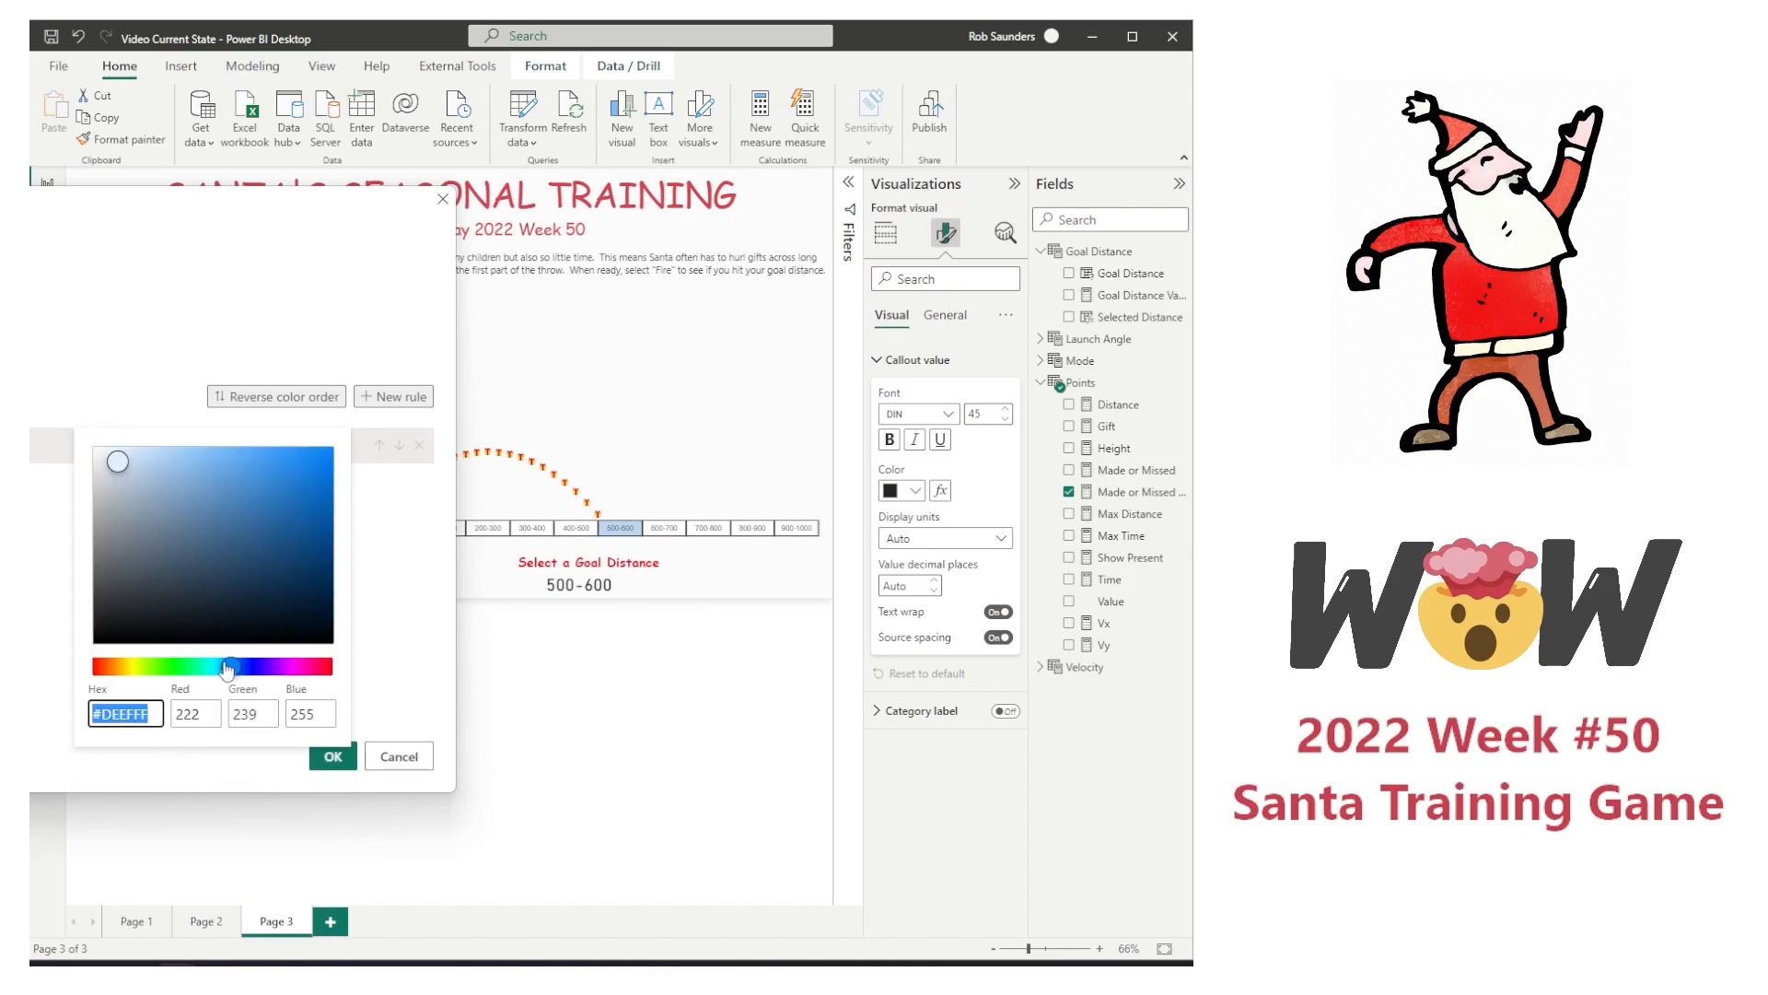
pyautogui.moveTo(227, 667); pyautogui.dragTo(176, 669)
pyautogui.moveTo(118, 446); pyautogui.dragTo(201, 571)
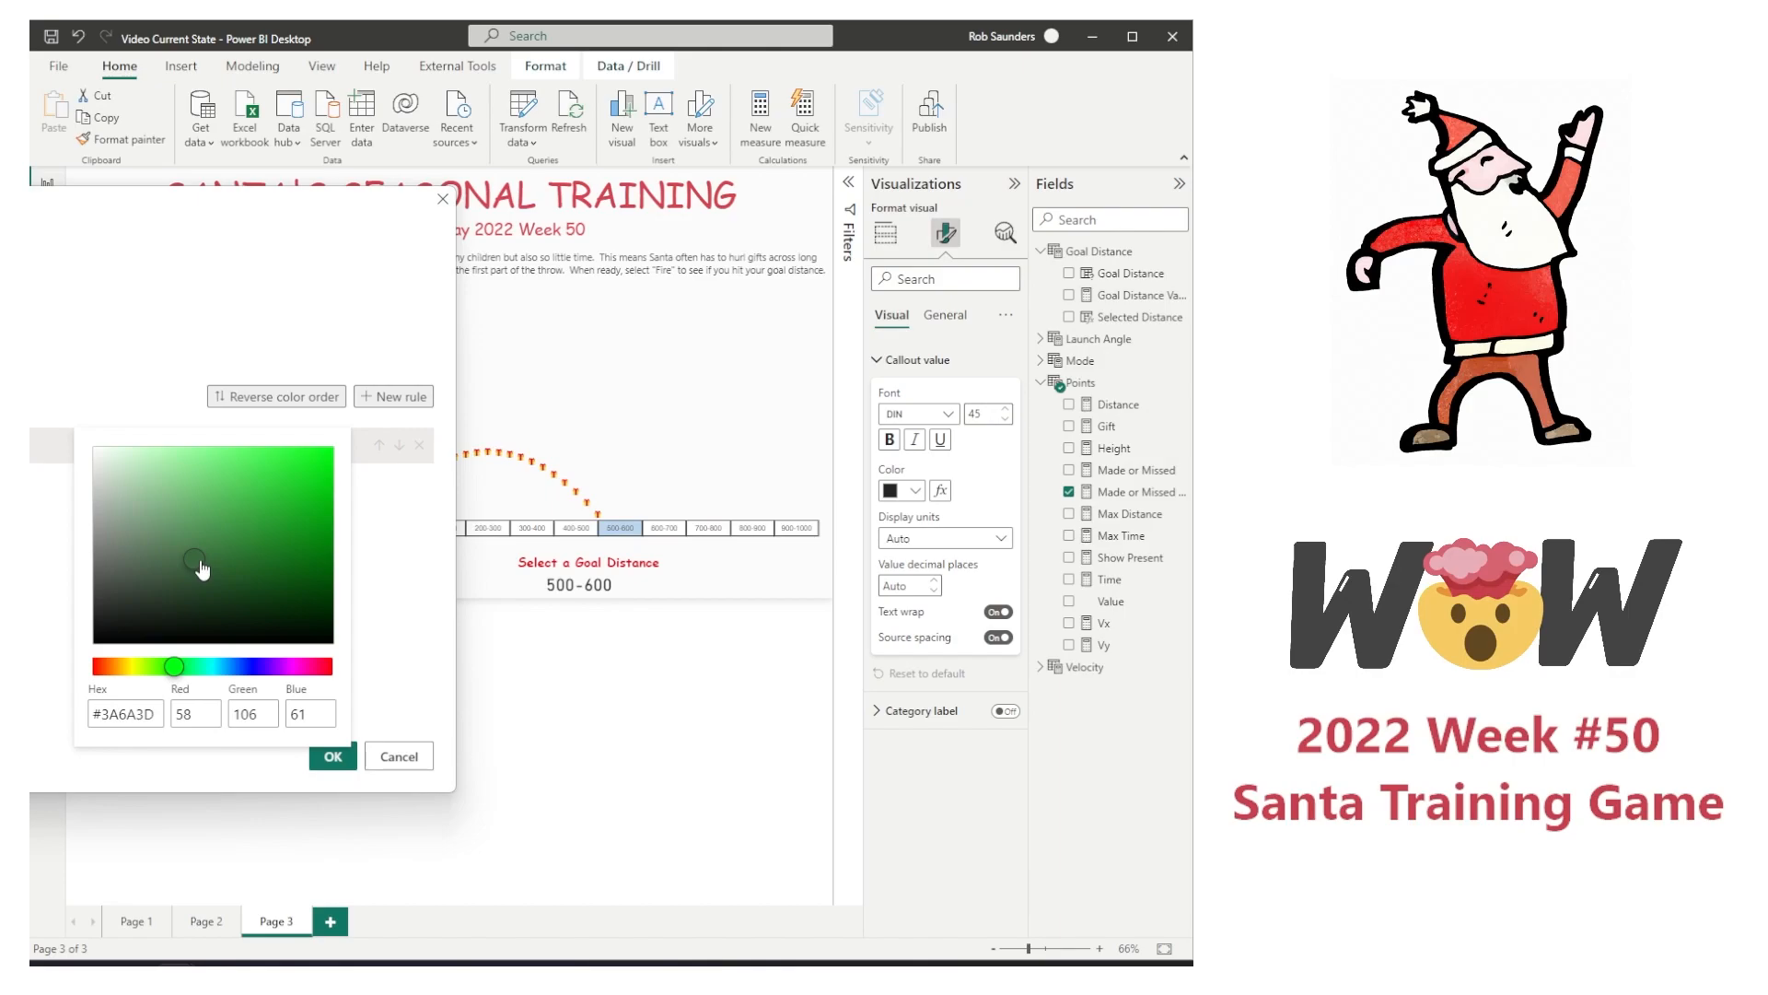
pyautogui.click(350, 735)
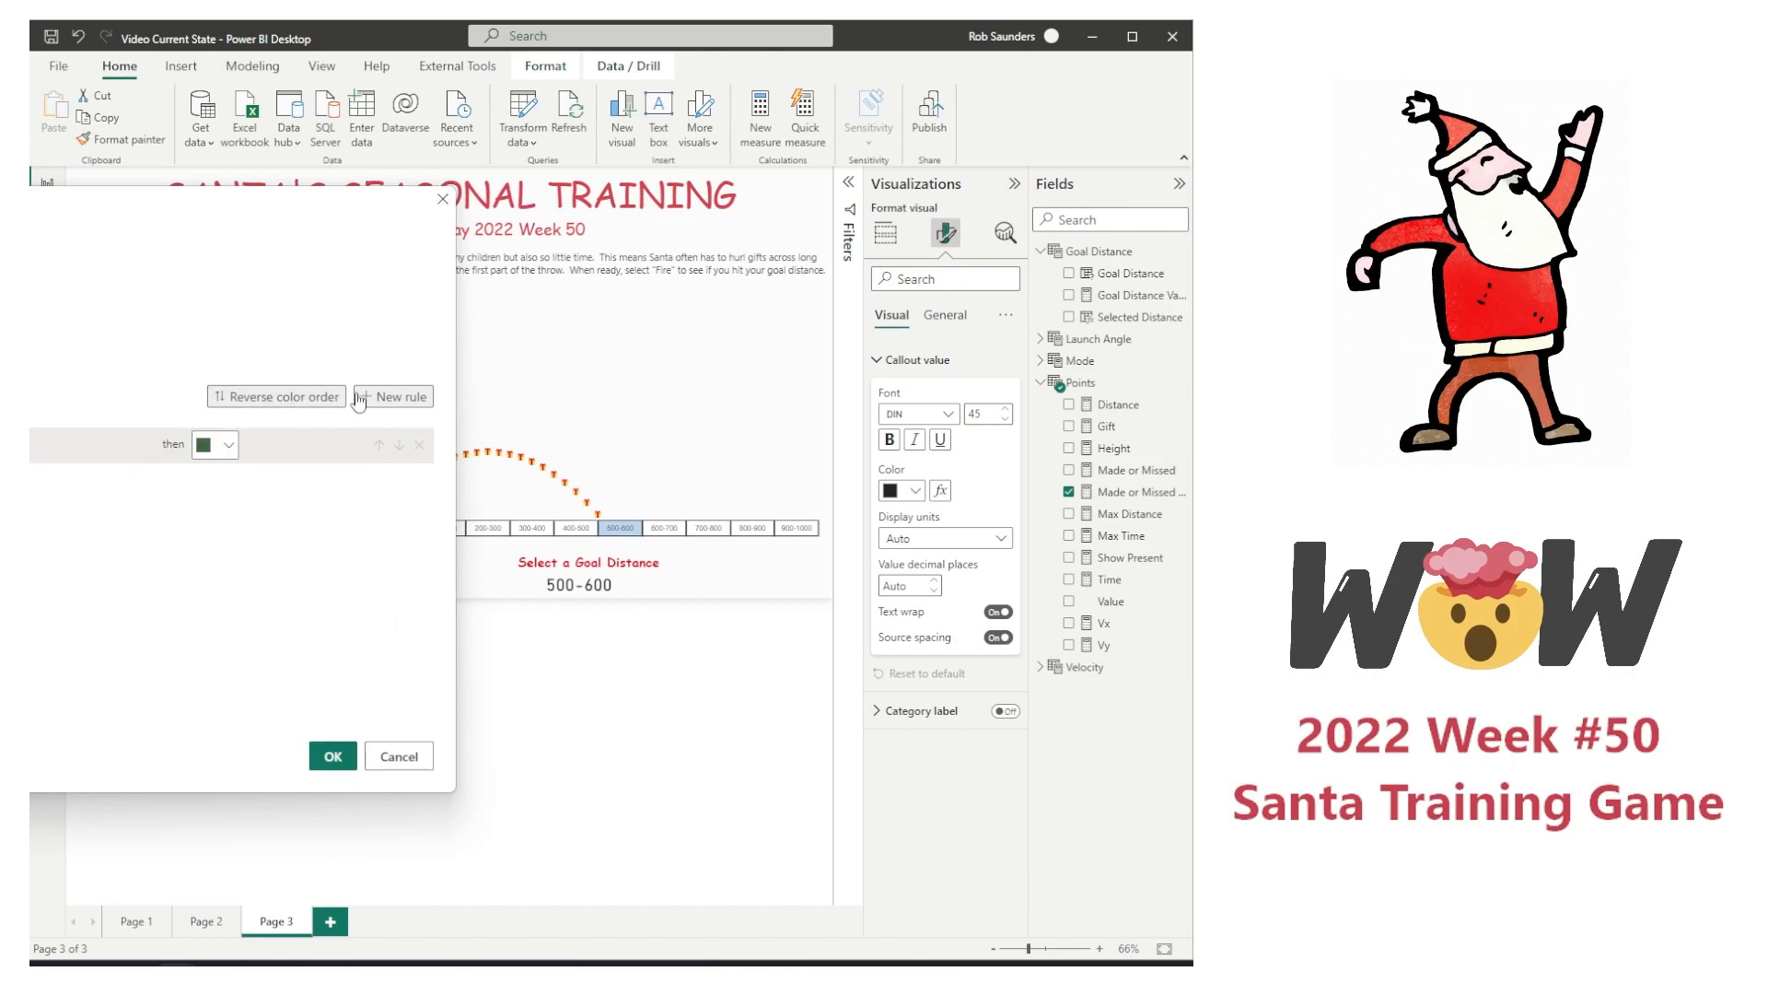
# Step: Add a second color rule for the value 0 with a light red color, and apply the conditional formatting
pyautogui.click(401, 402)
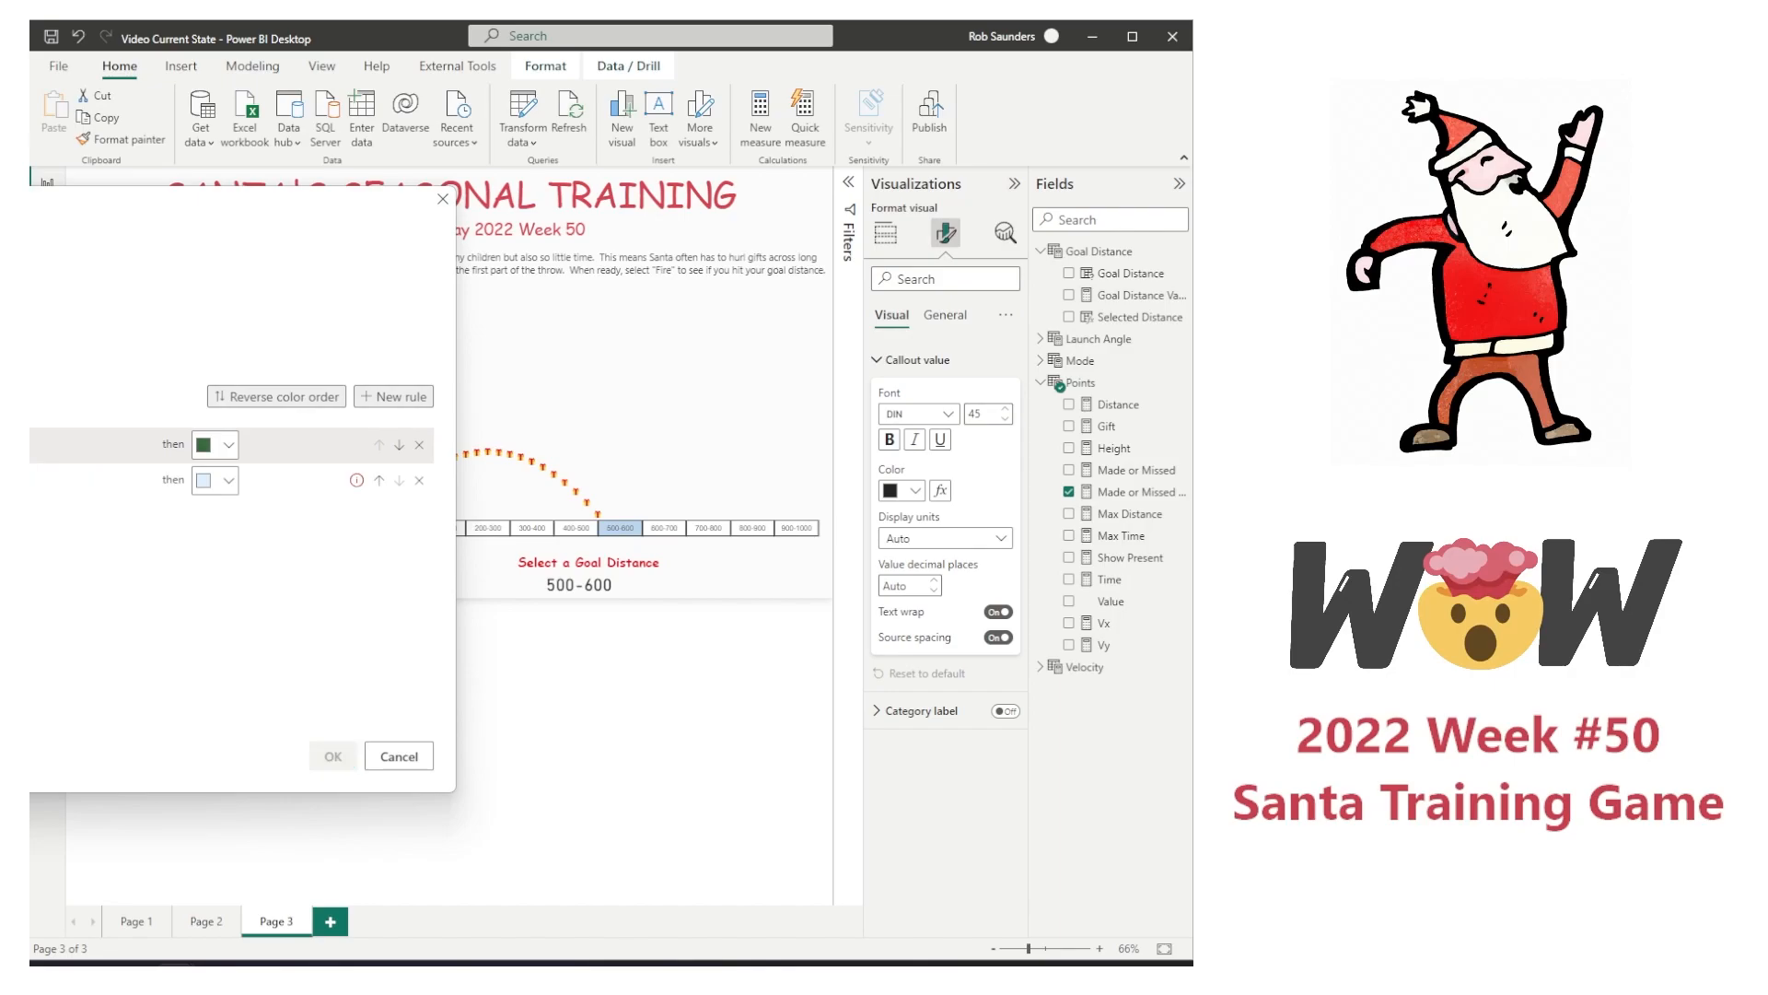
pyautogui.write('0')
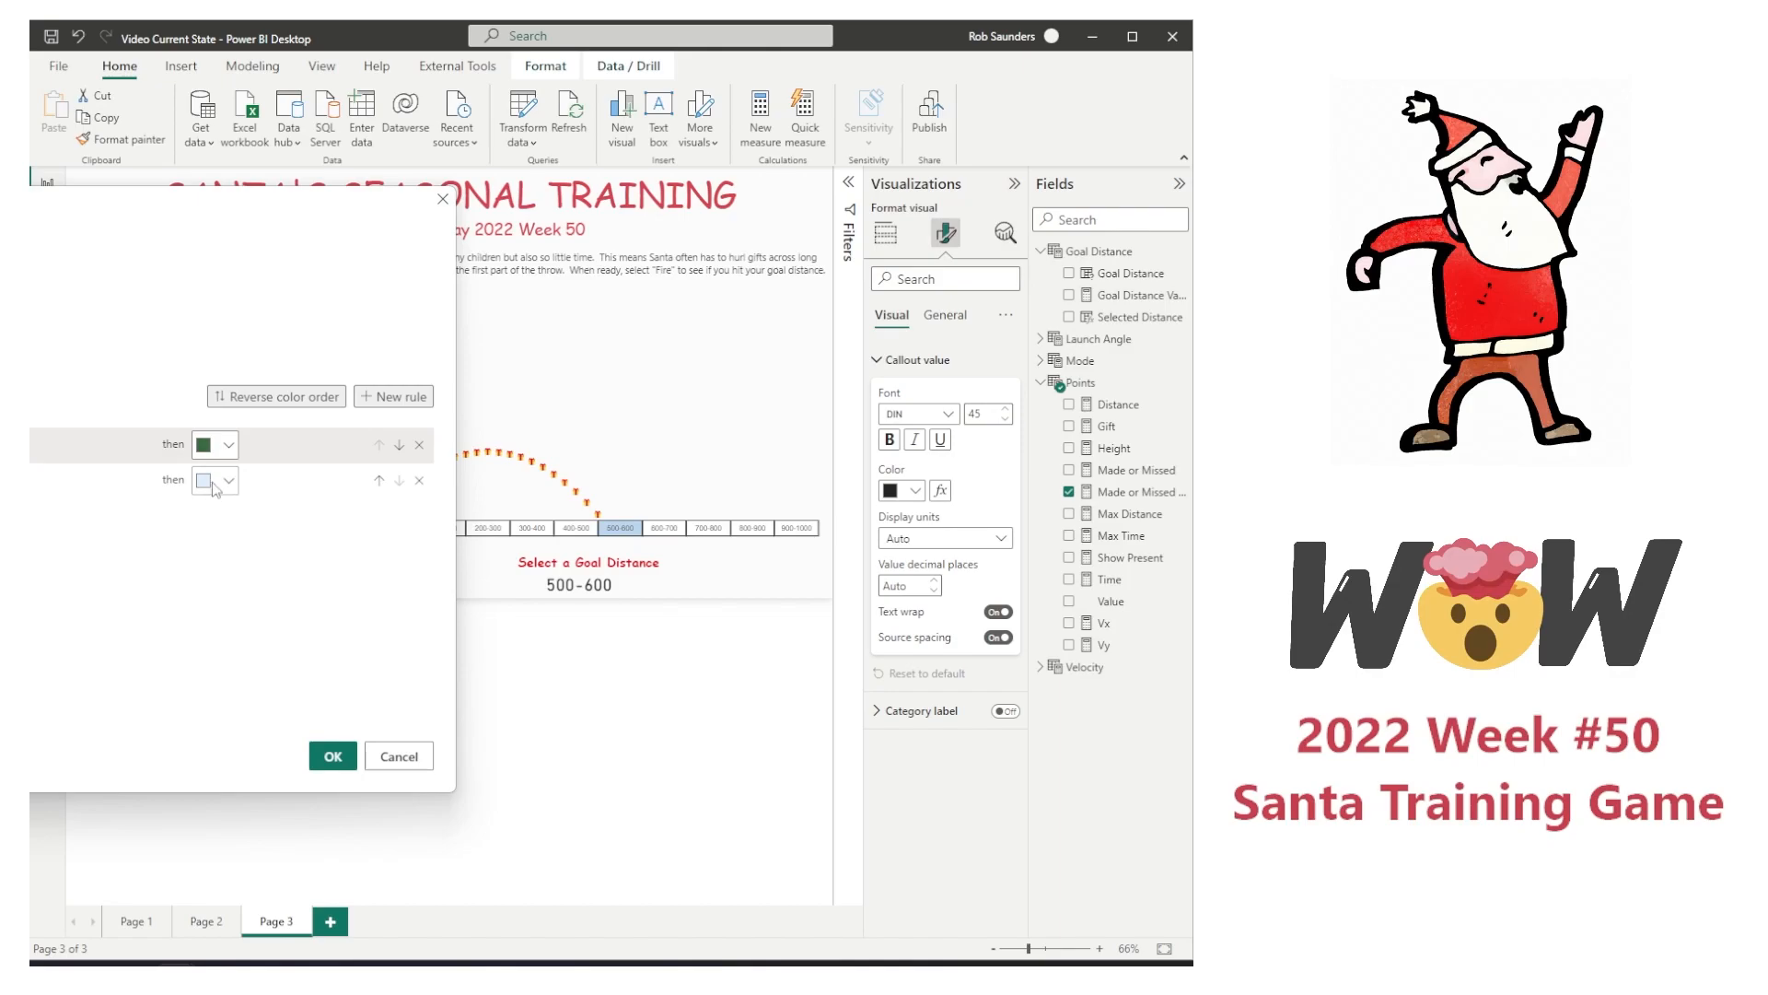
pyautogui.click(210, 480)
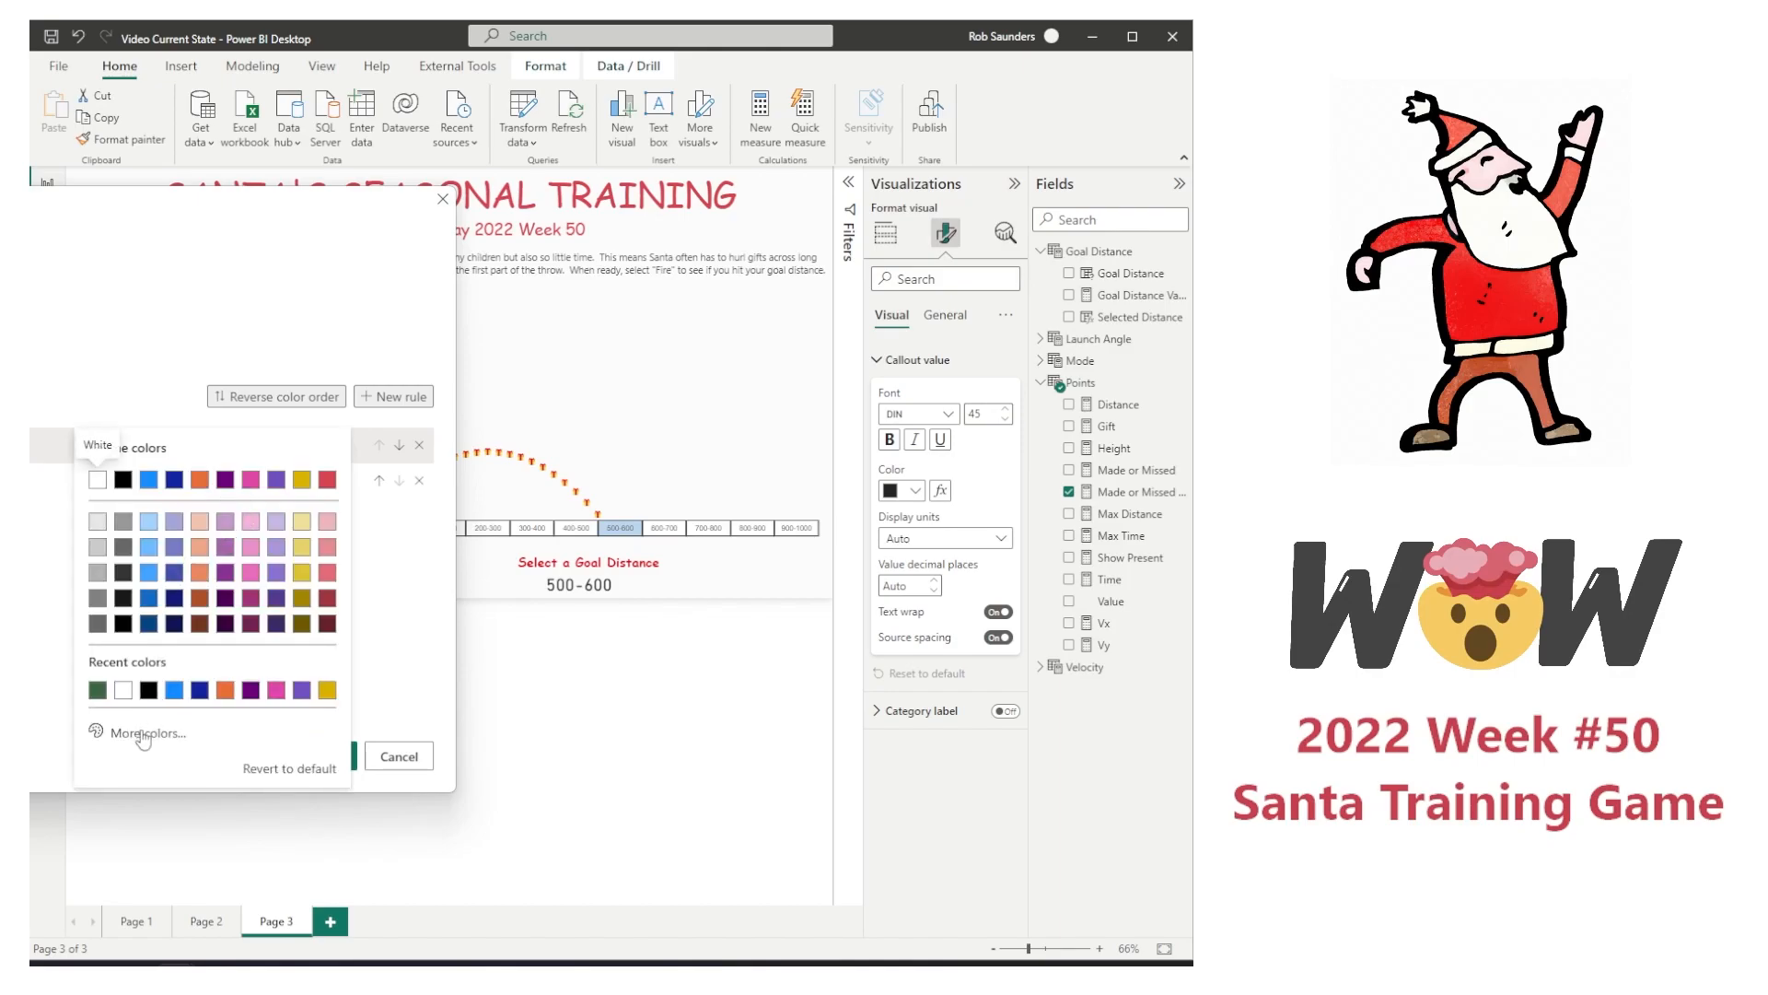
pyautogui.click(328, 575)
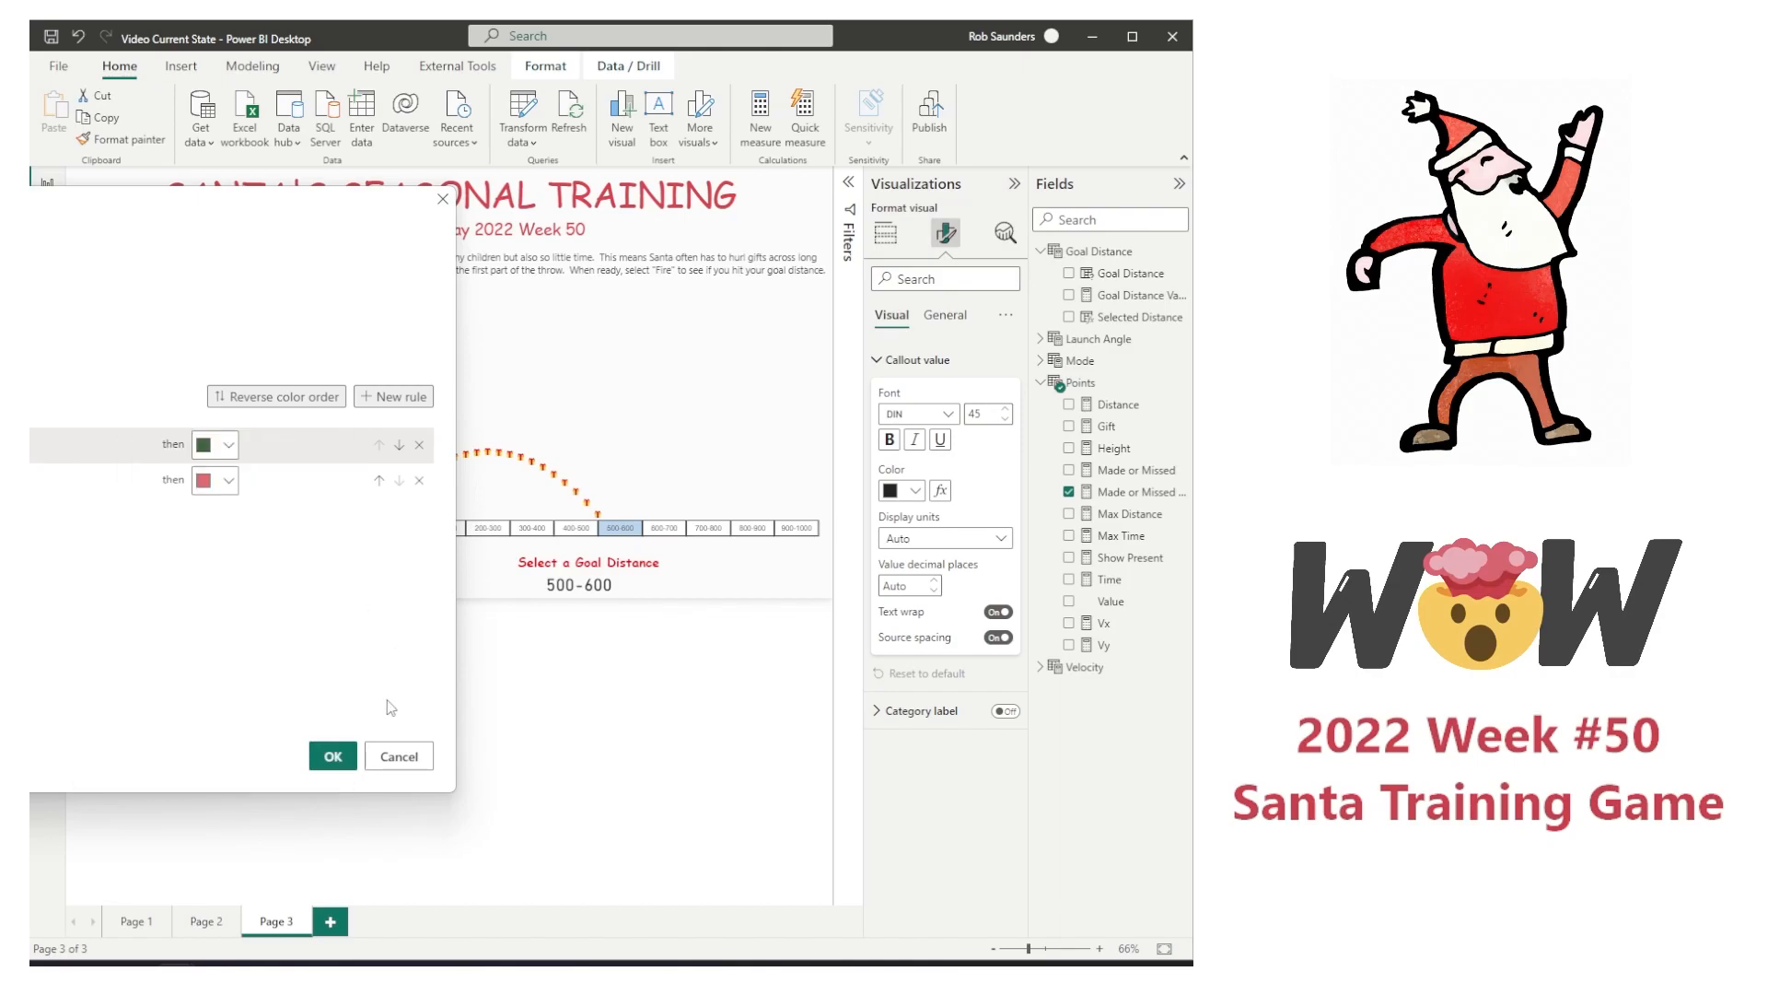
pyautogui.click(333, 758)
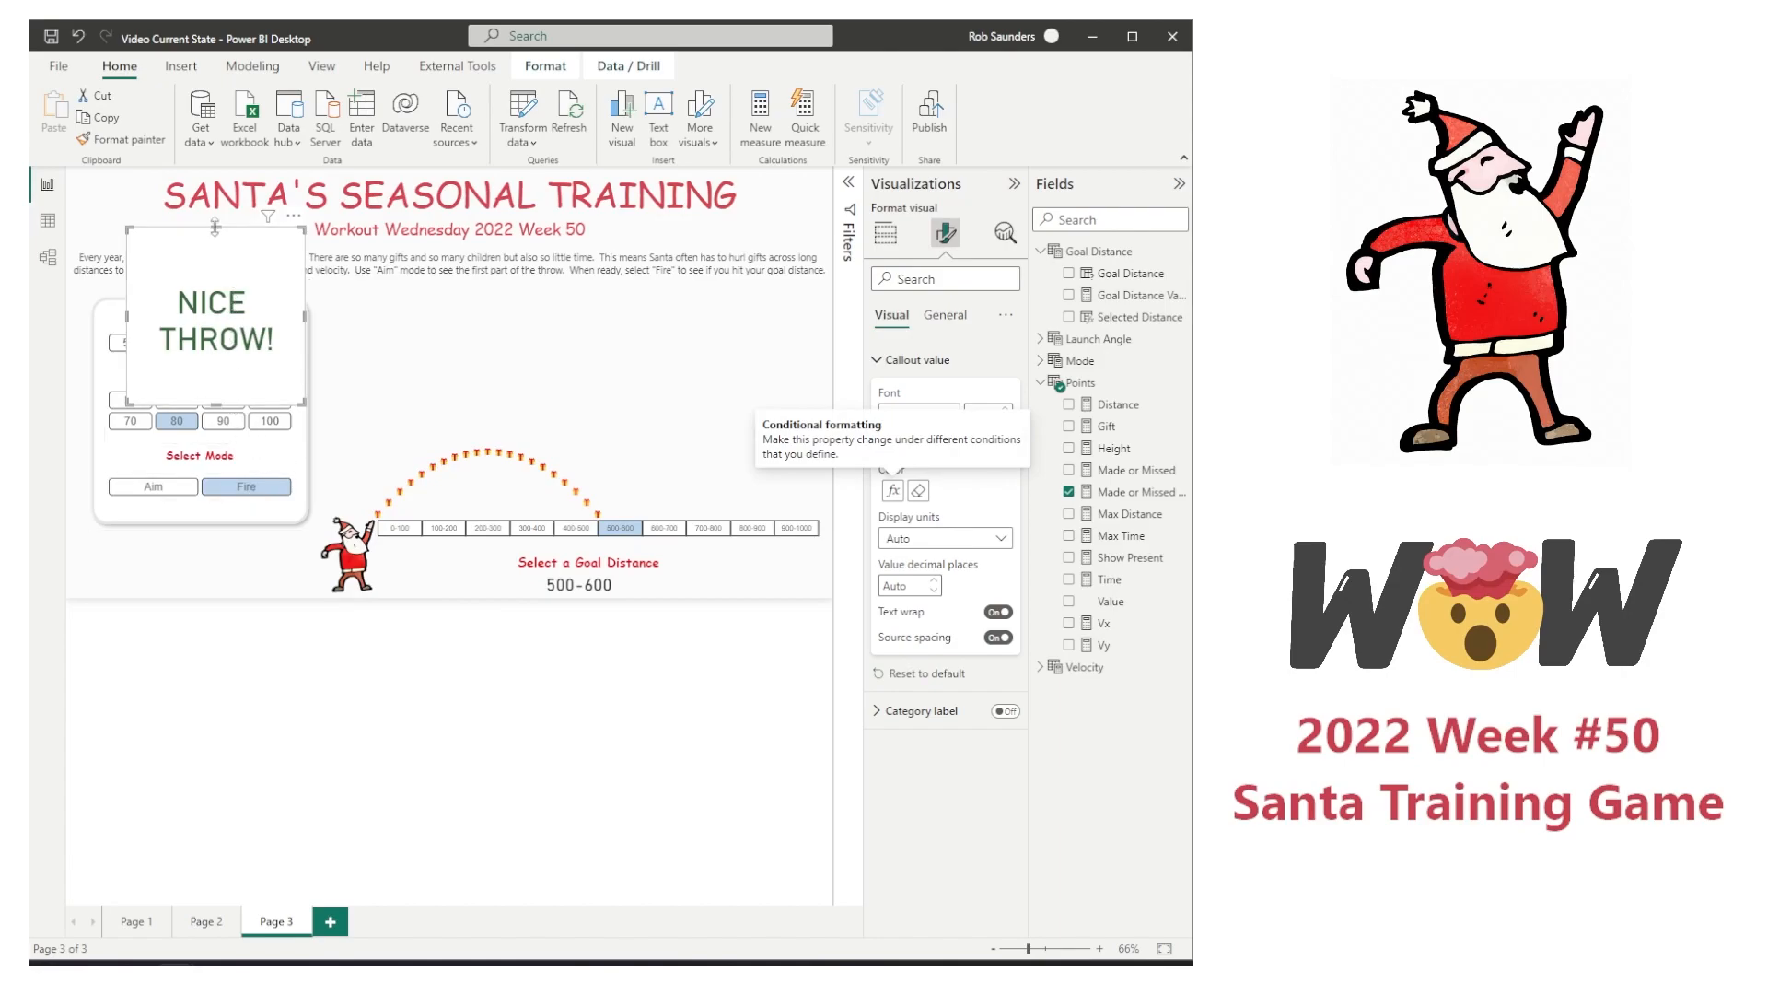
# Step: Shorten the message card and test it by selecting goal distance 400-500, then 500-600
pyautogui.moveTo(215, 227); pyautogui.dragTo(215, 319)
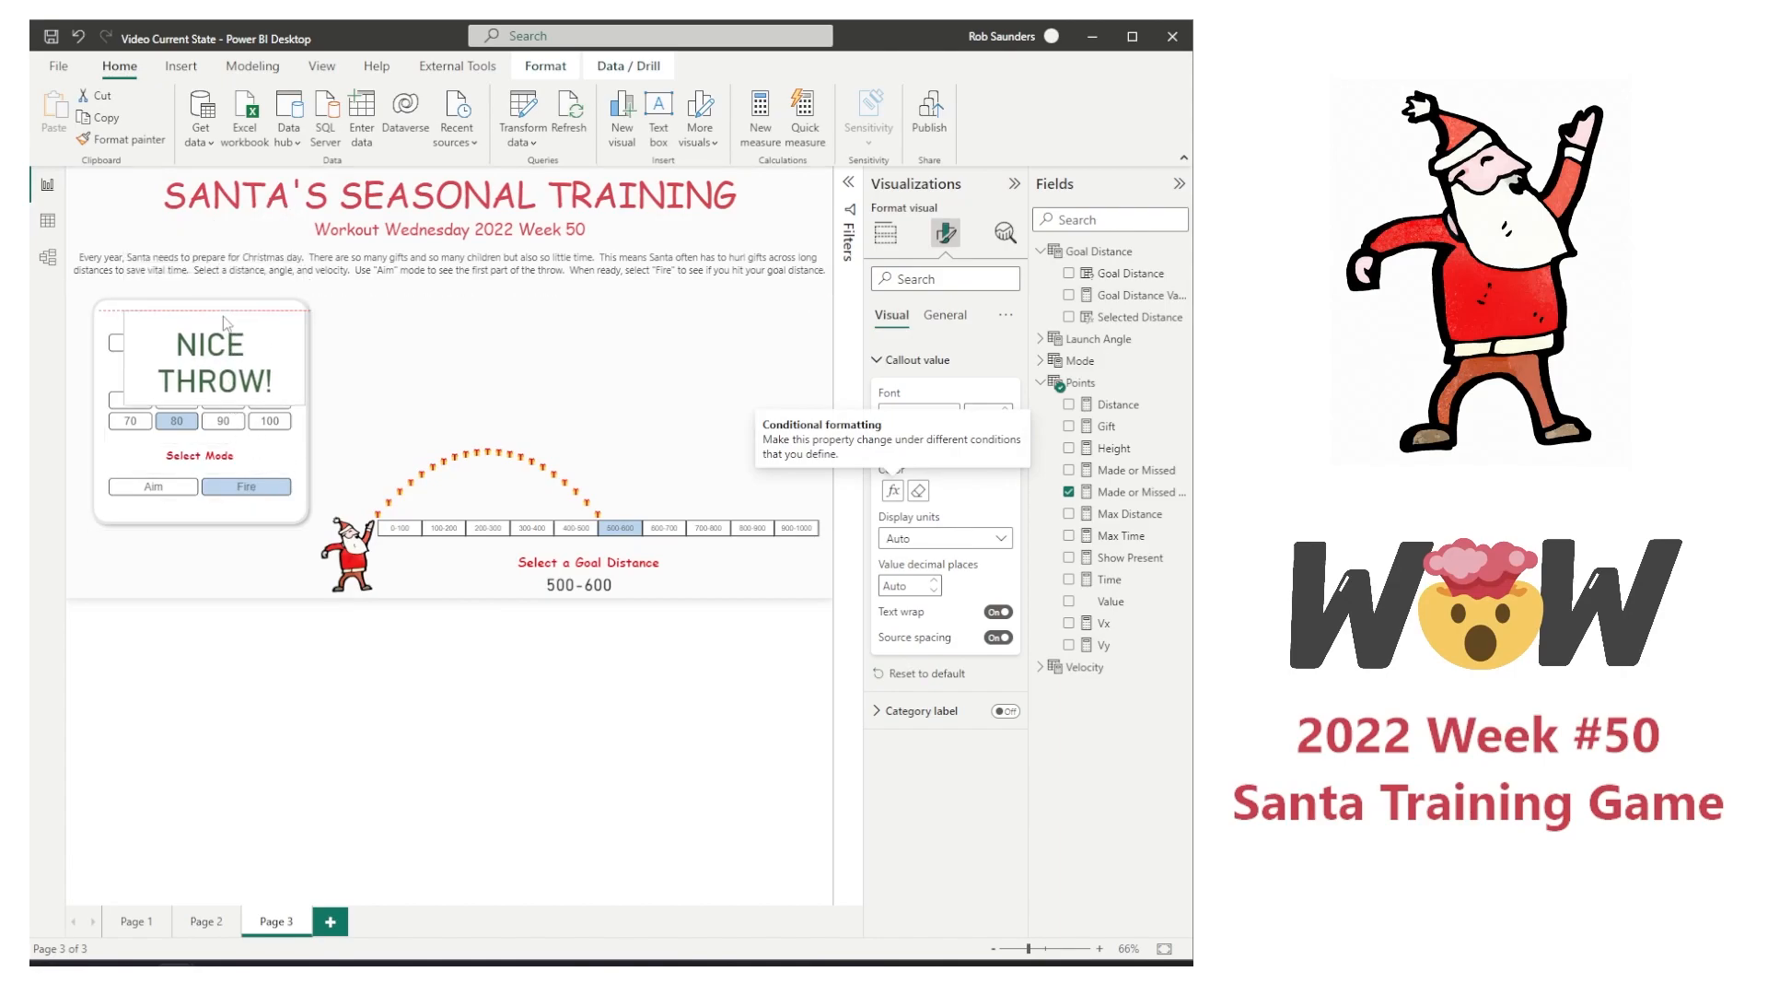
pyautogui.click(587, 530)
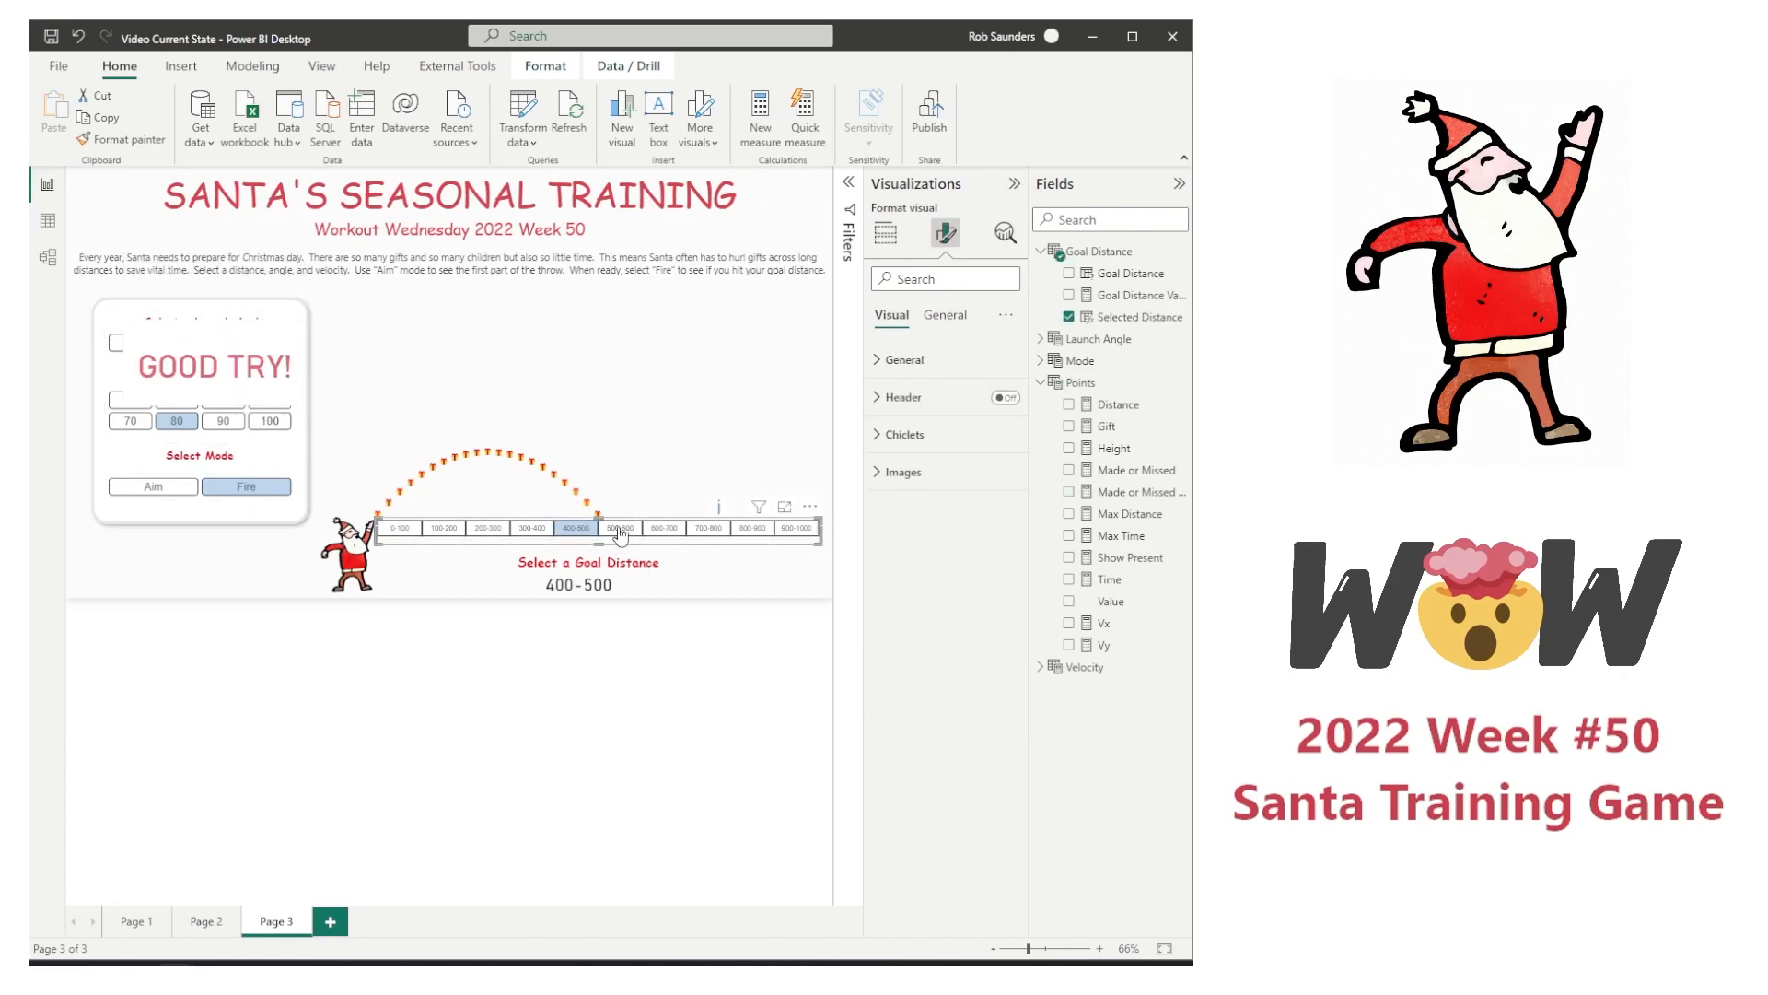
pyautogui.click(620, 530)
# Step: Widen the message card so its text fits on one line and place it directly below the control panel
pyautogui.click(294, 362)
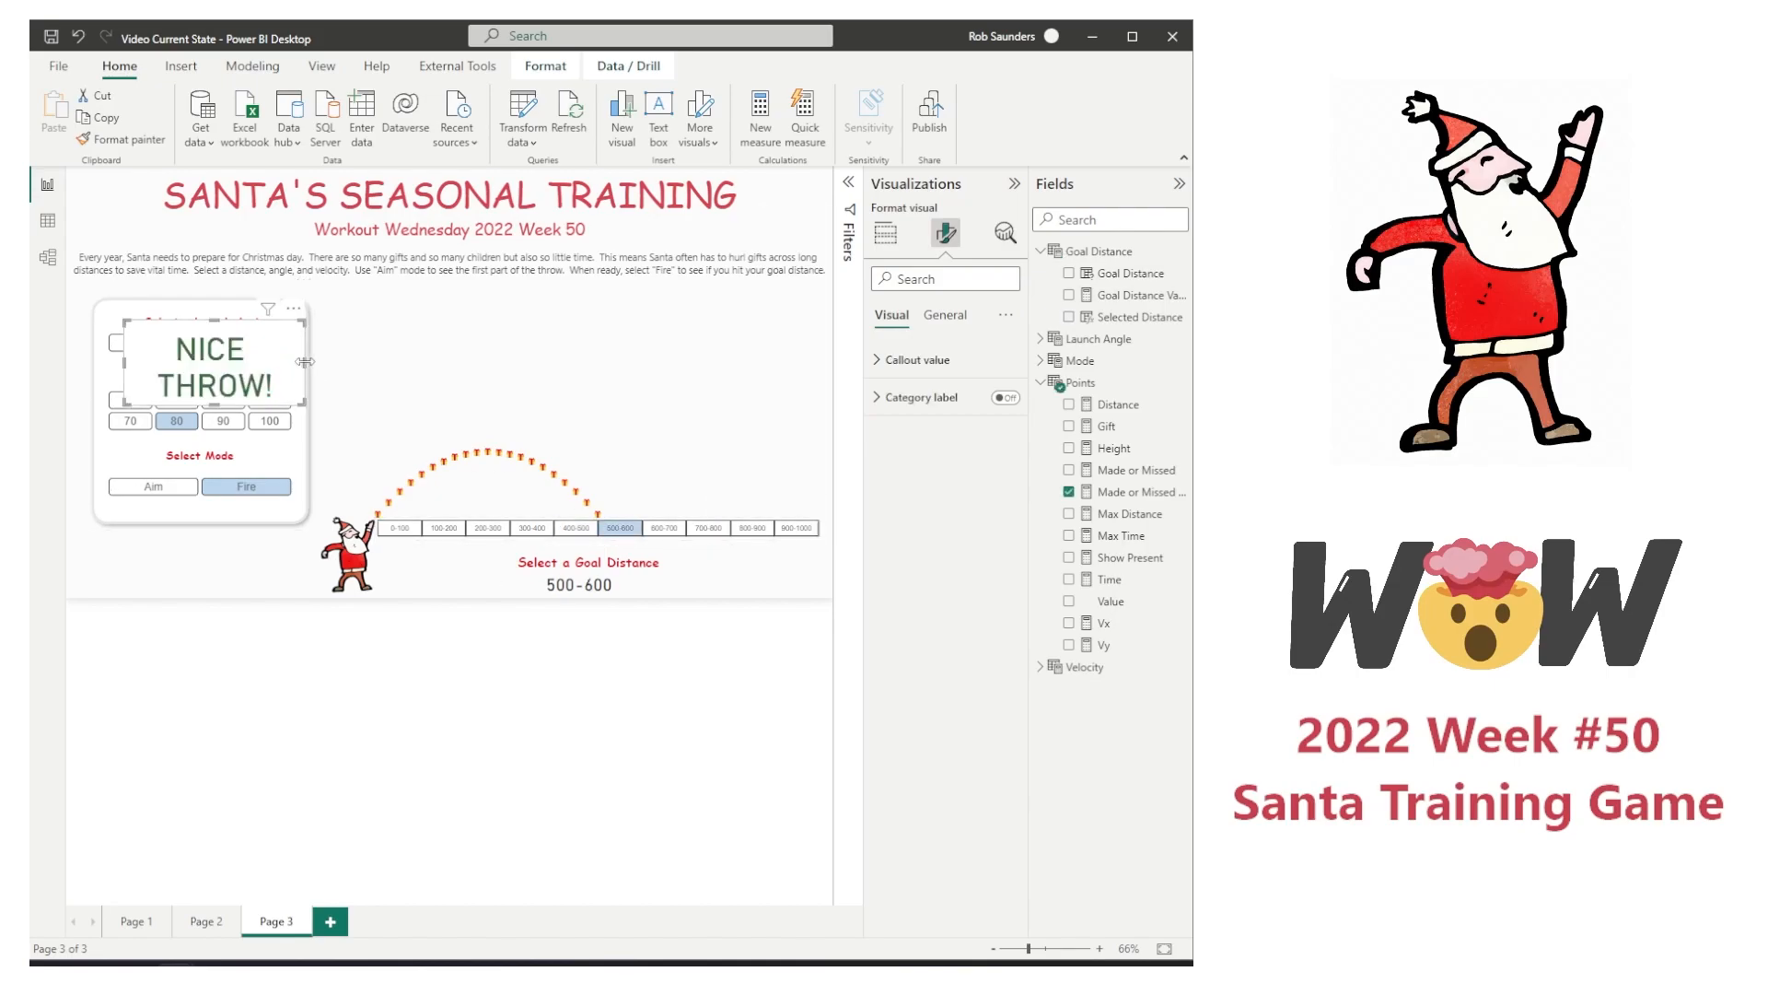
pyautogui.moveTo(305, 362); pyautogui.dragTo(333, 362)
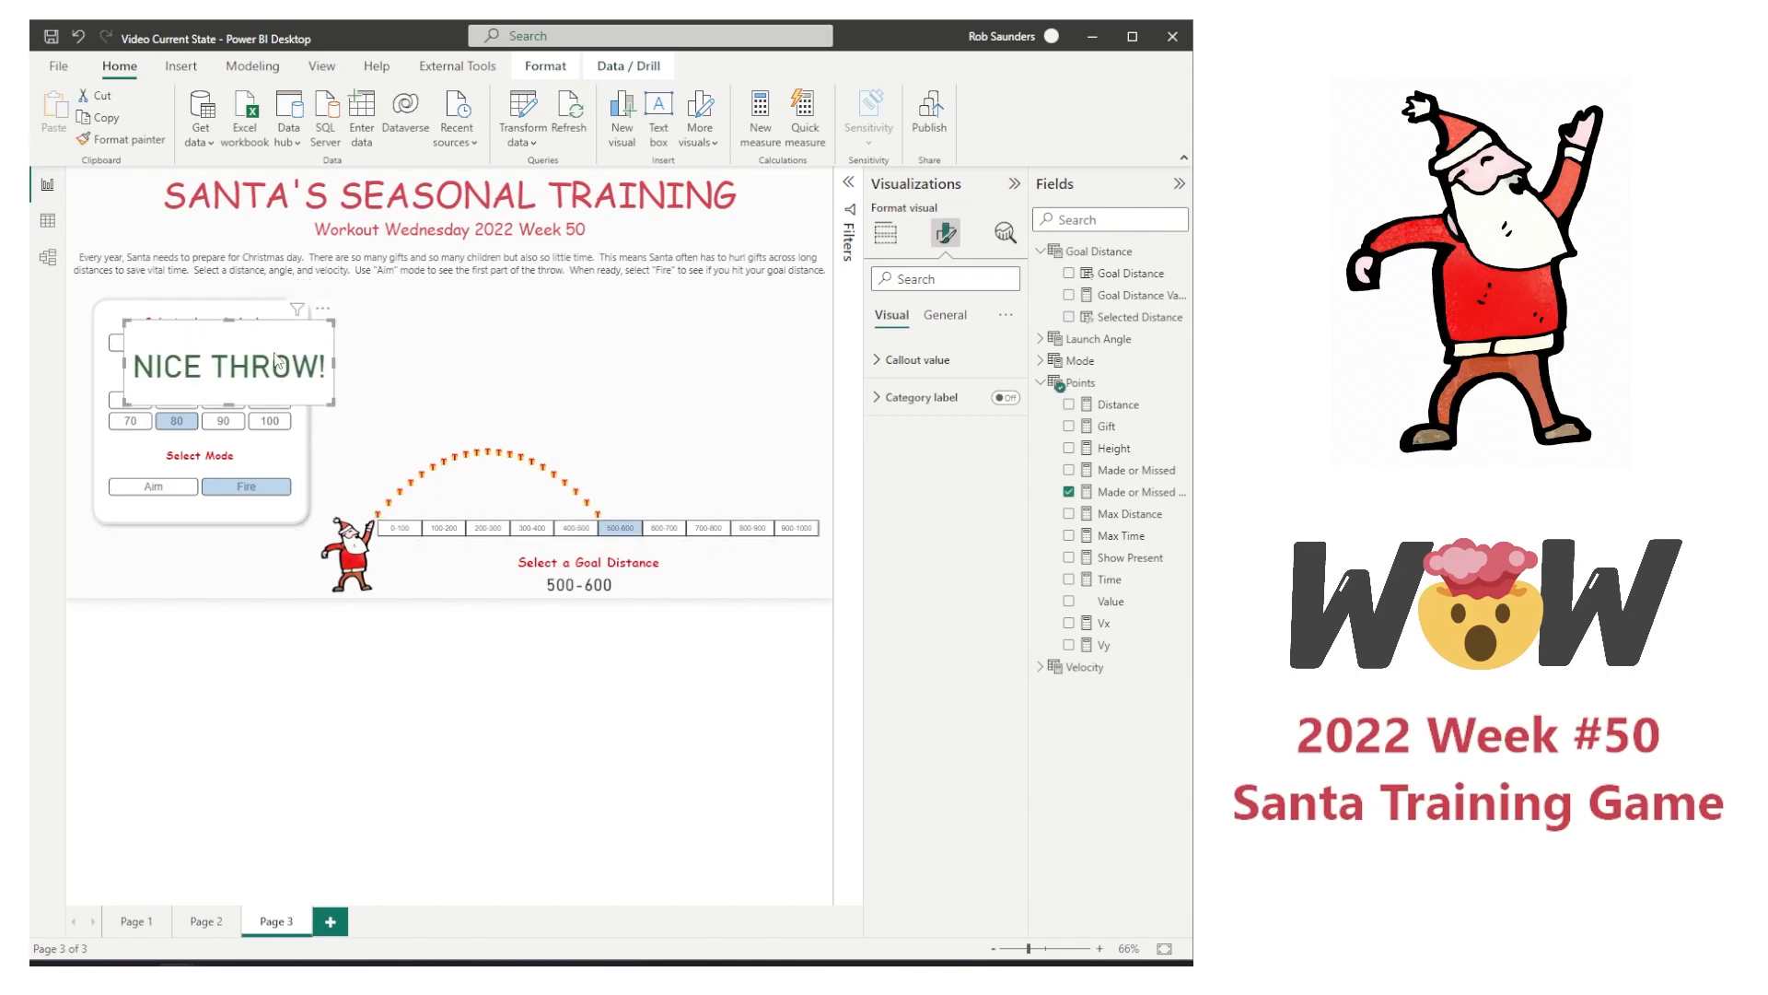
pyautogui.moveTo(229, 404); pyautogui.dragTo(238, 527)
# Step: Turn off the message card's background and deselect the card
pyautogui.click(945, 318)
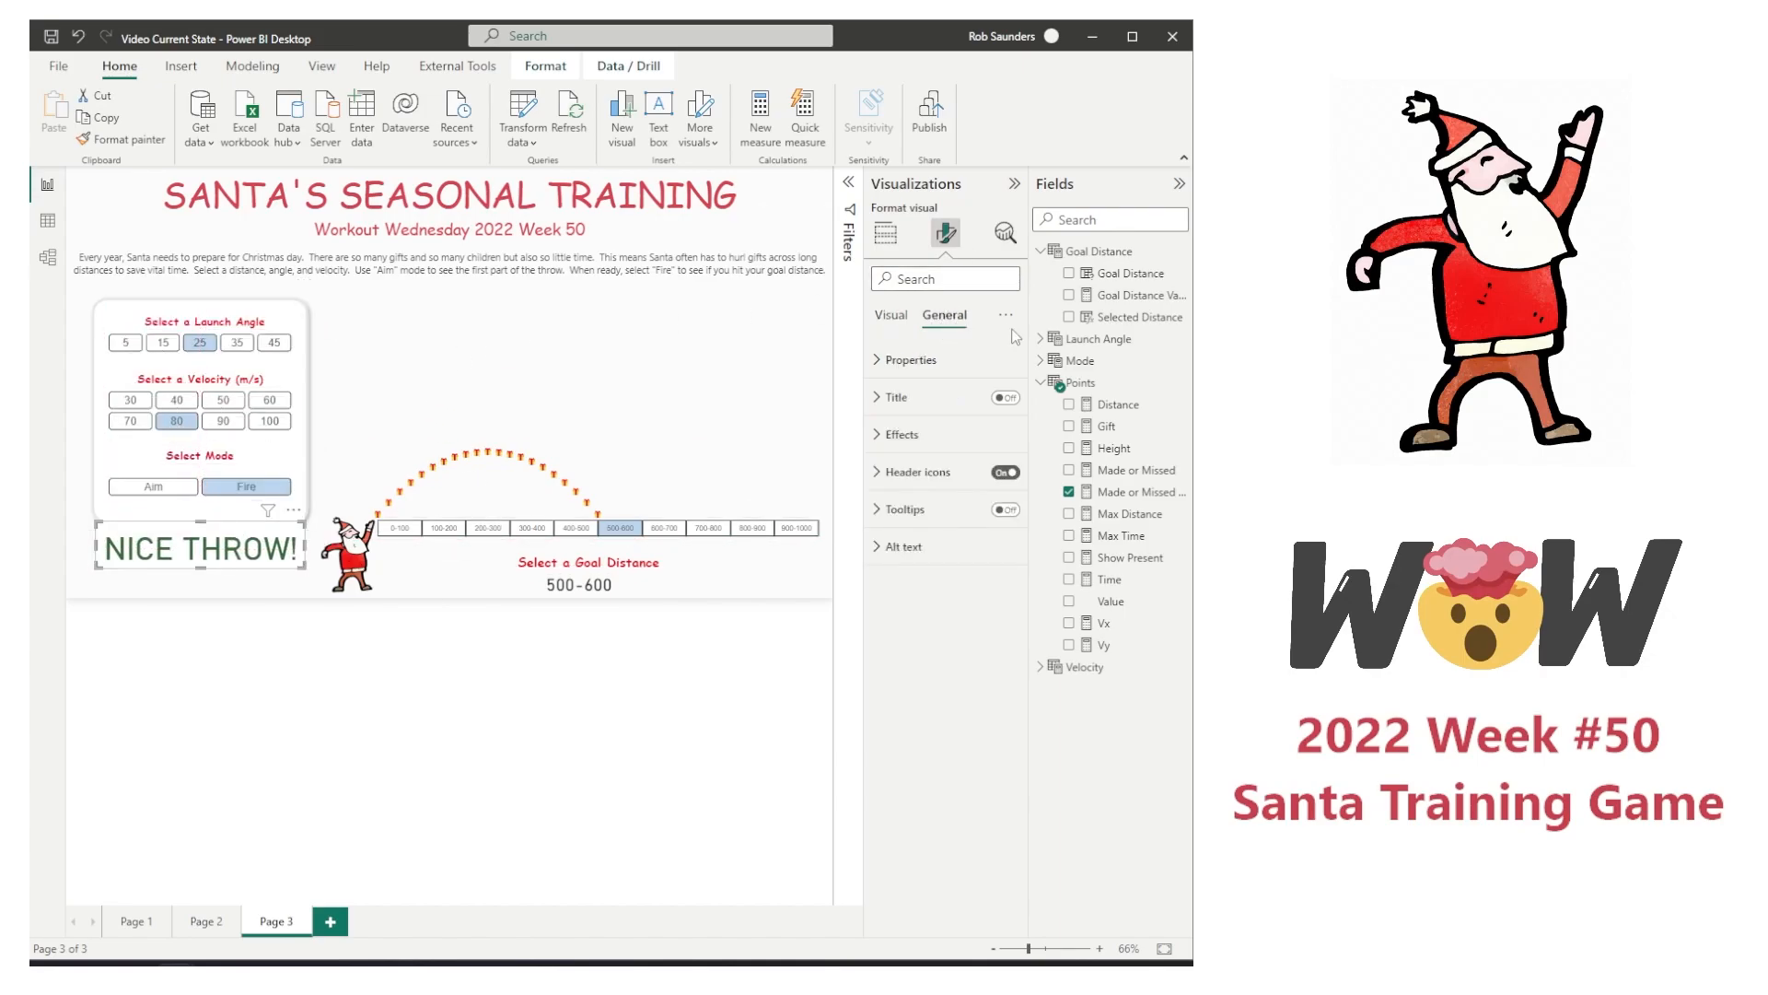
pyautogui.click(921, 440)
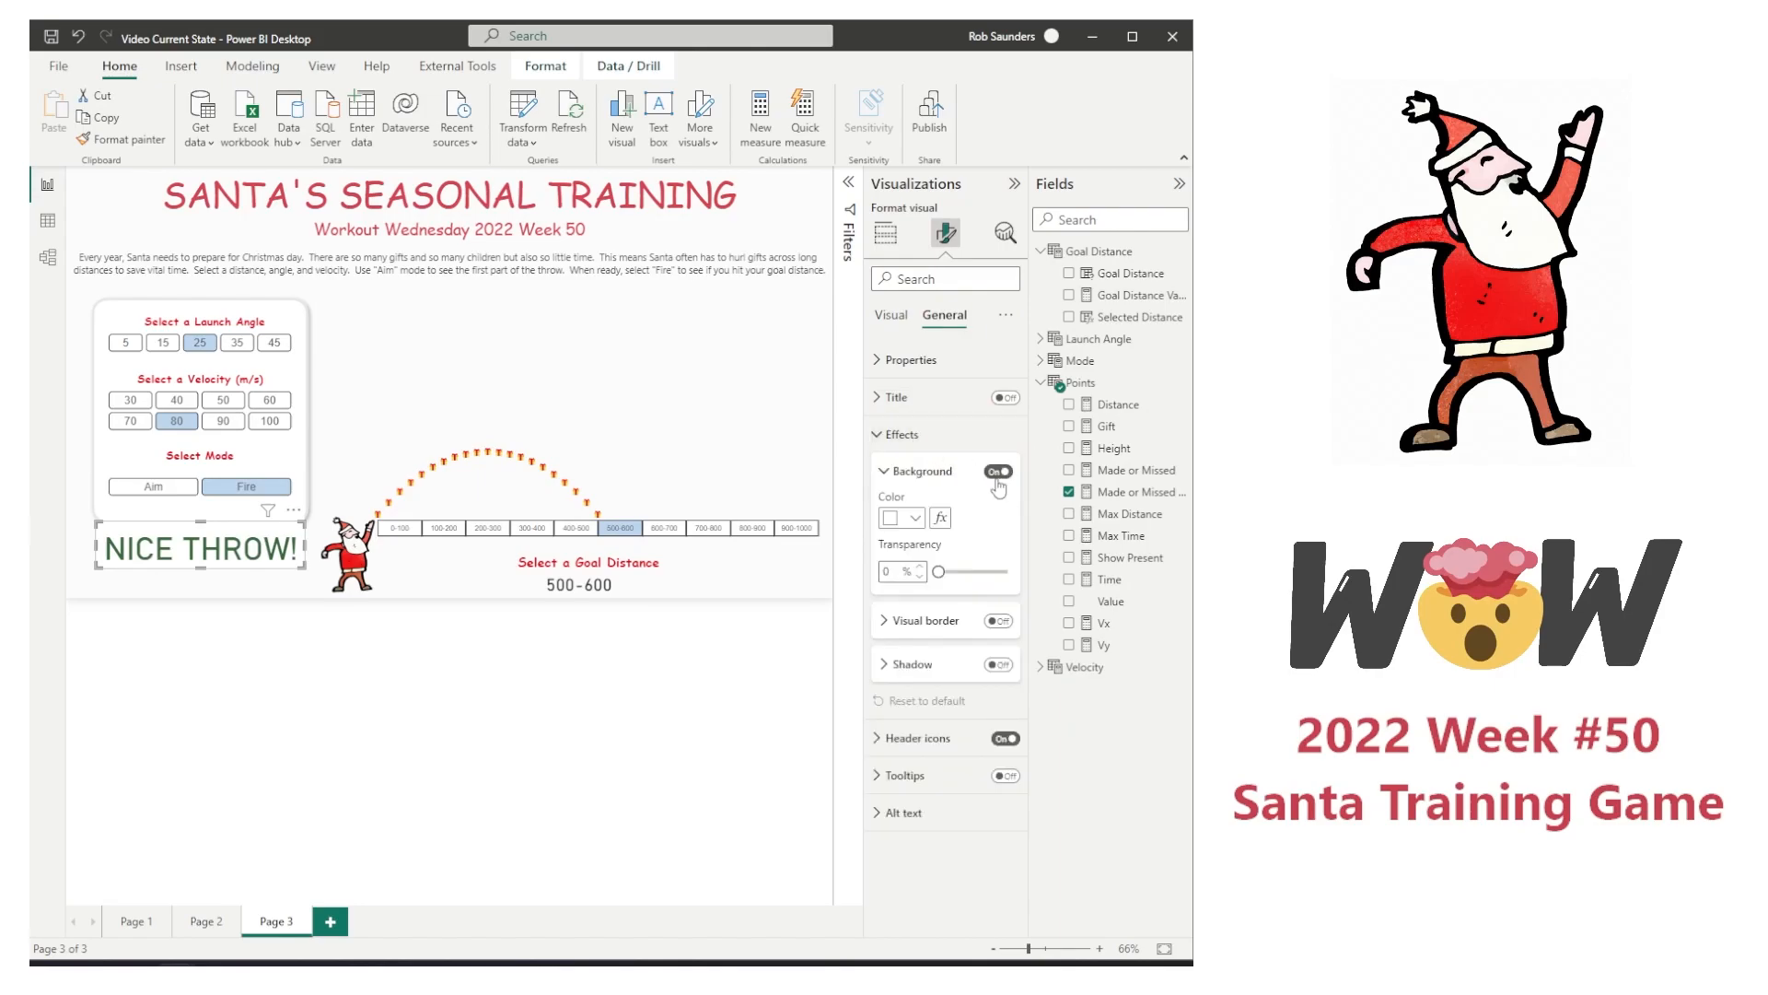
pyautogui.click(226, 585)
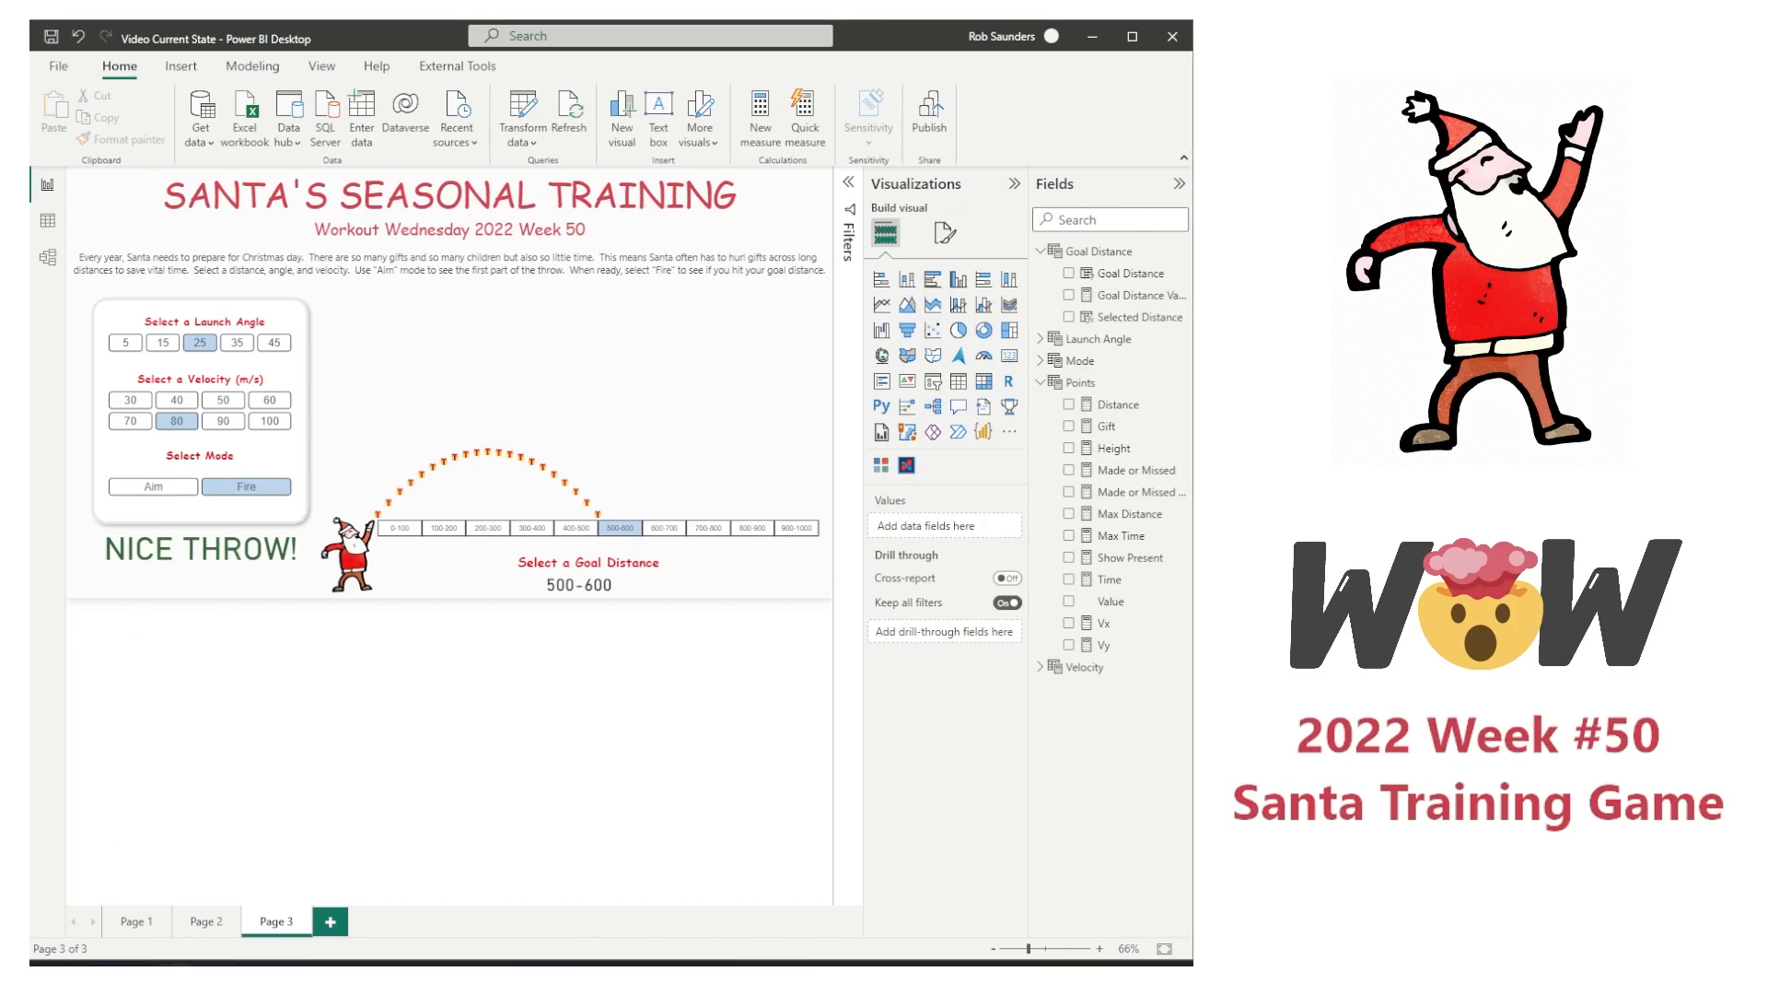
# Step: Create a new measure named Made or Missed Text 2 in the Points table
pyautogui.click(1080, 382)
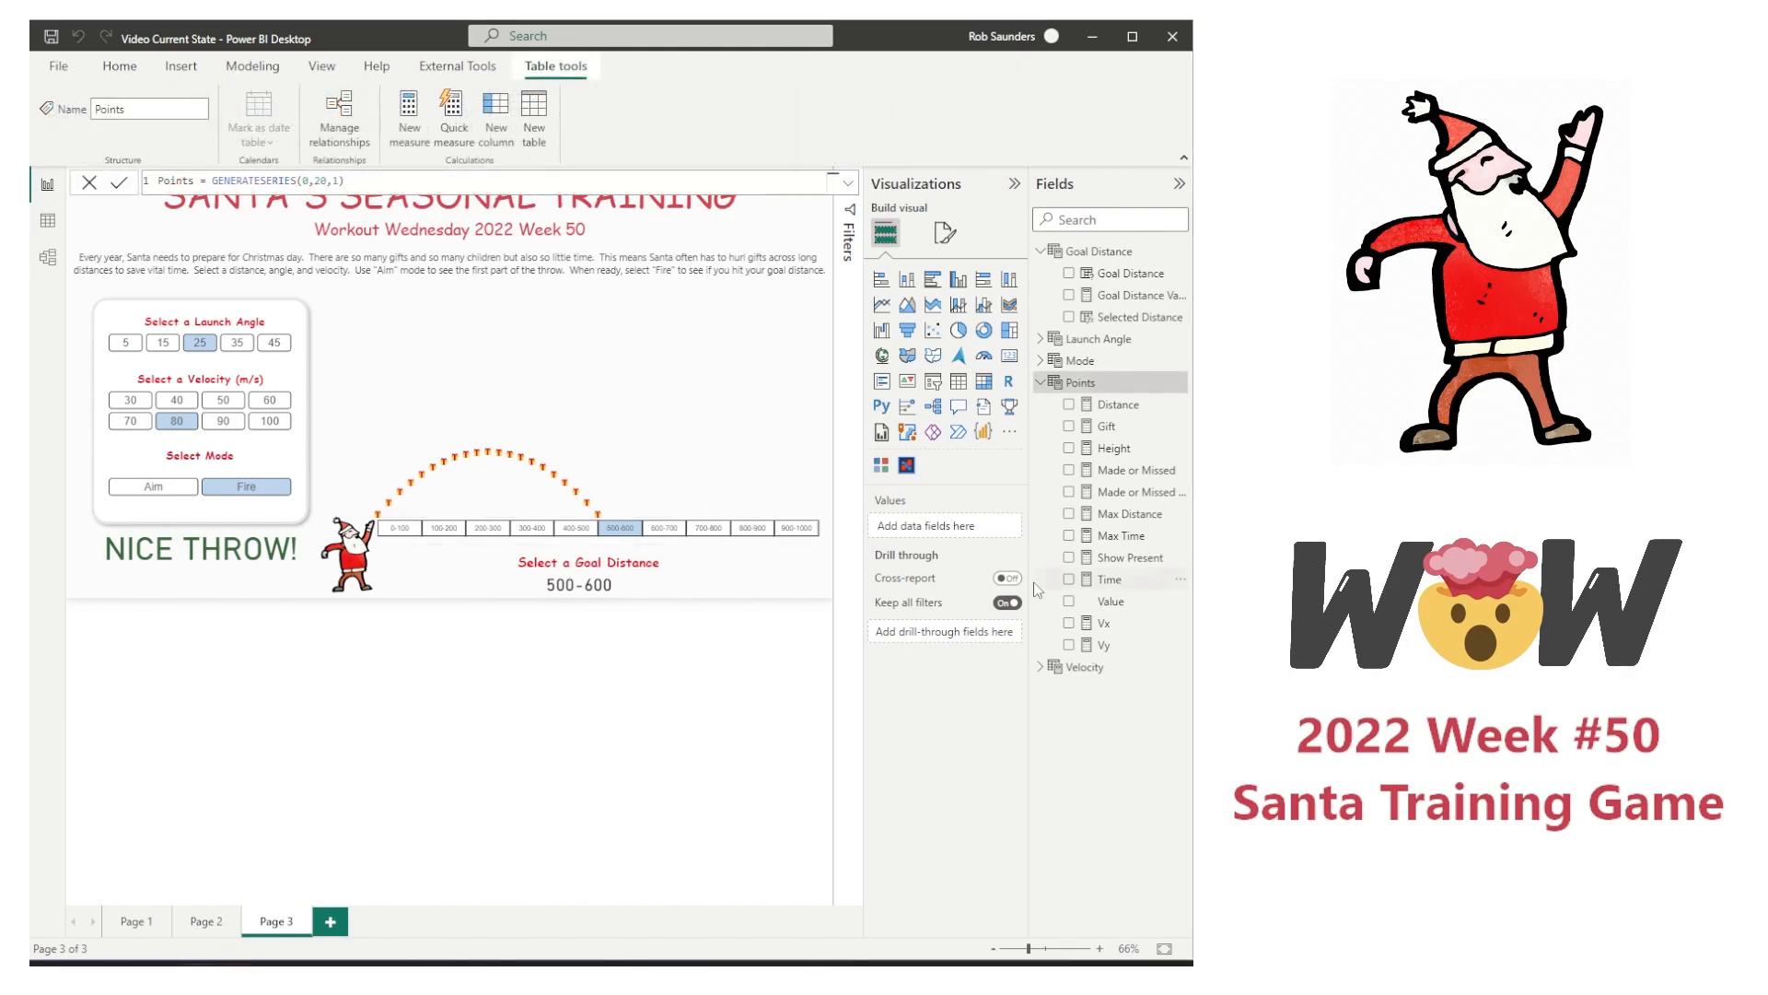
pyautogui.moveTo(1030, 575); pyautogui.dragTo(978, 574)
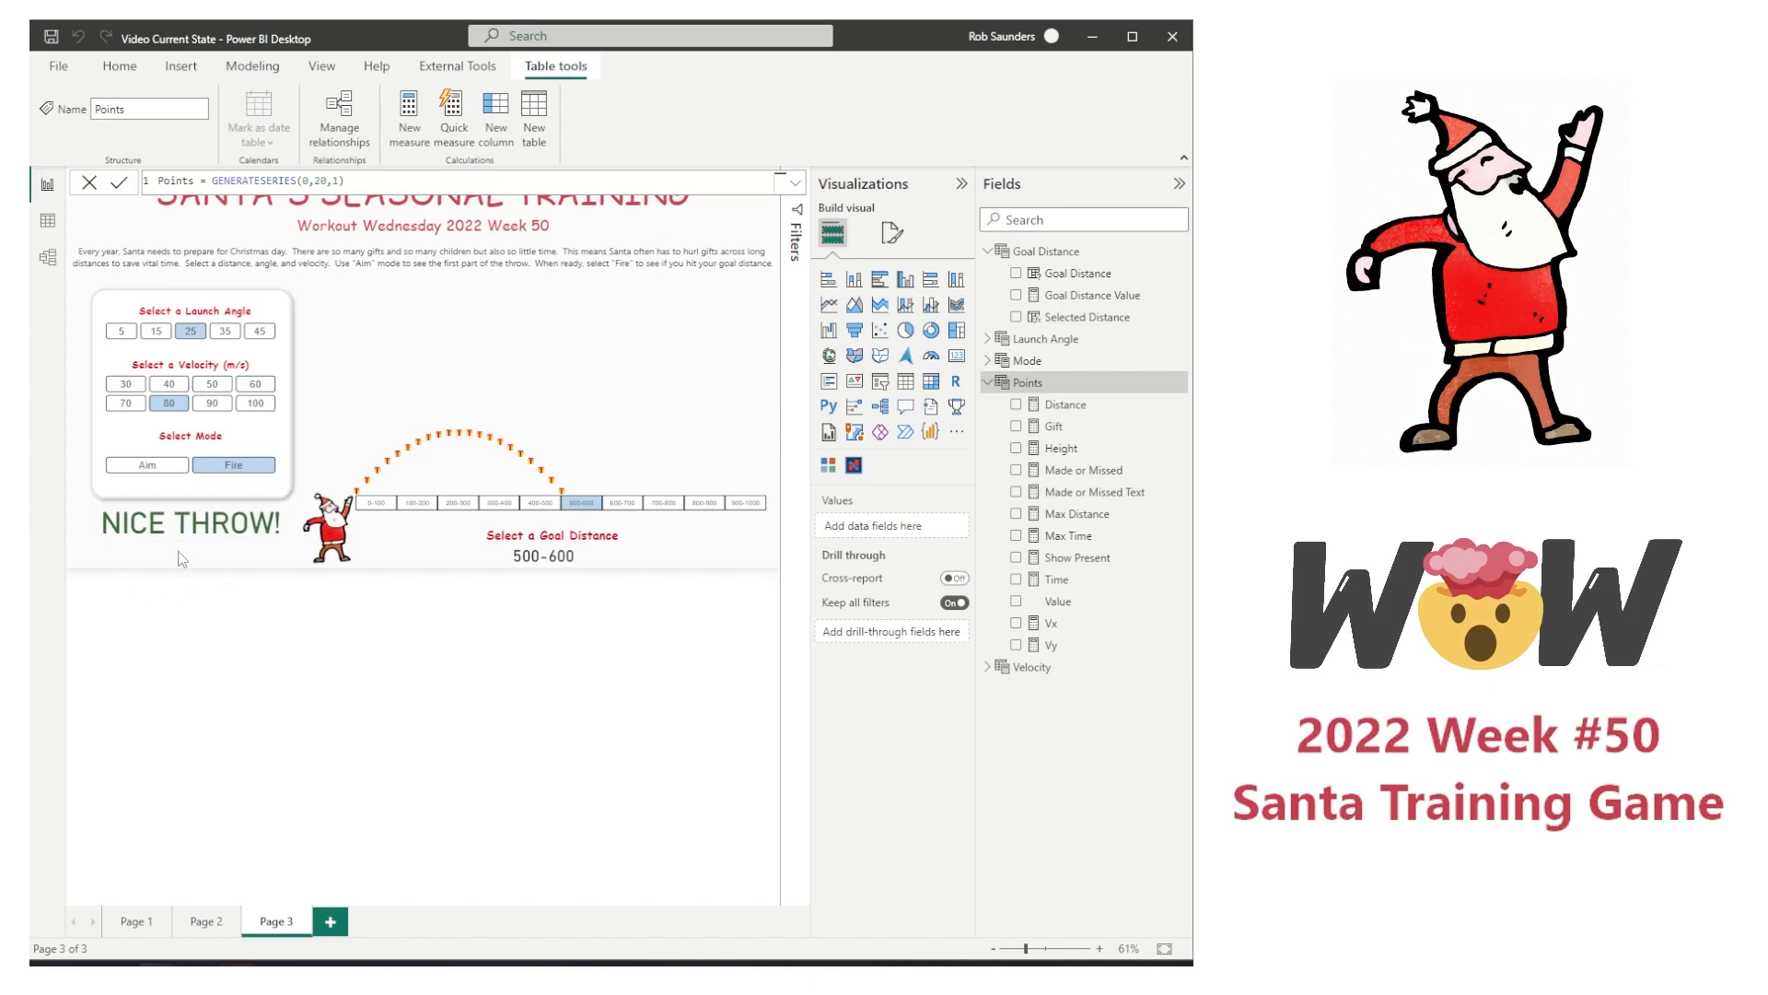
pyautogui.rightClick(1073, 497)
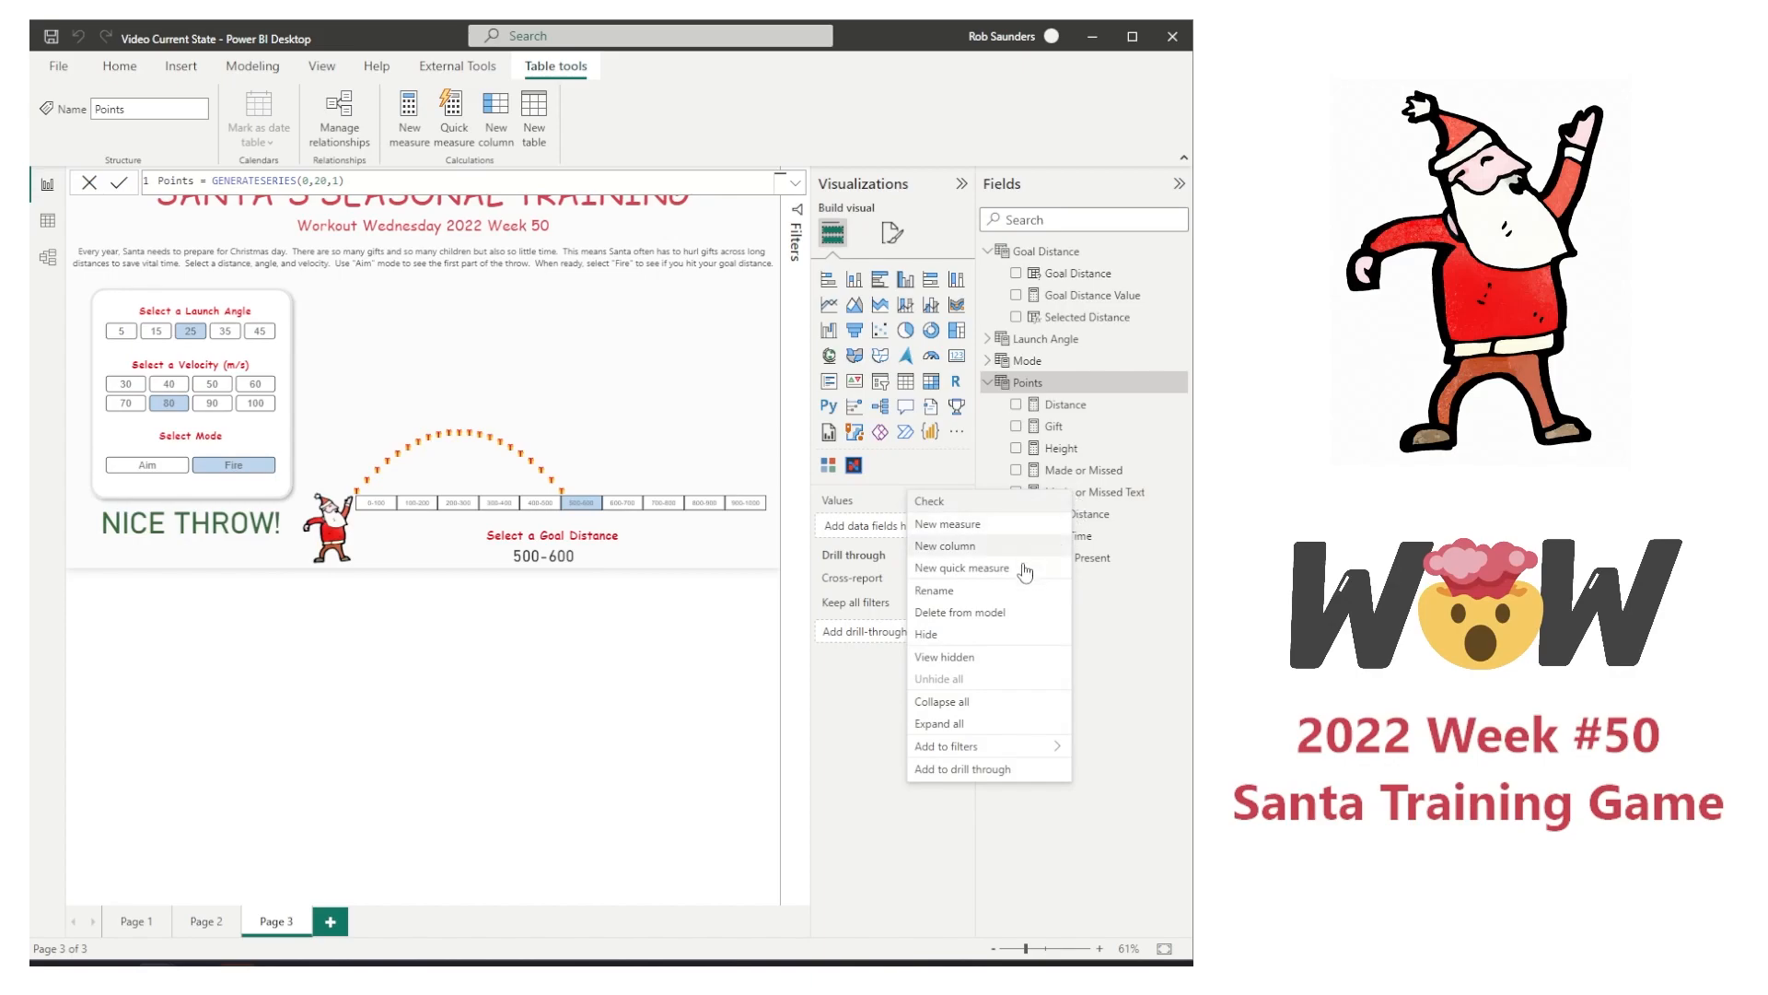
pyautogui.press('Escape')
pyautogui.click(409, 115)
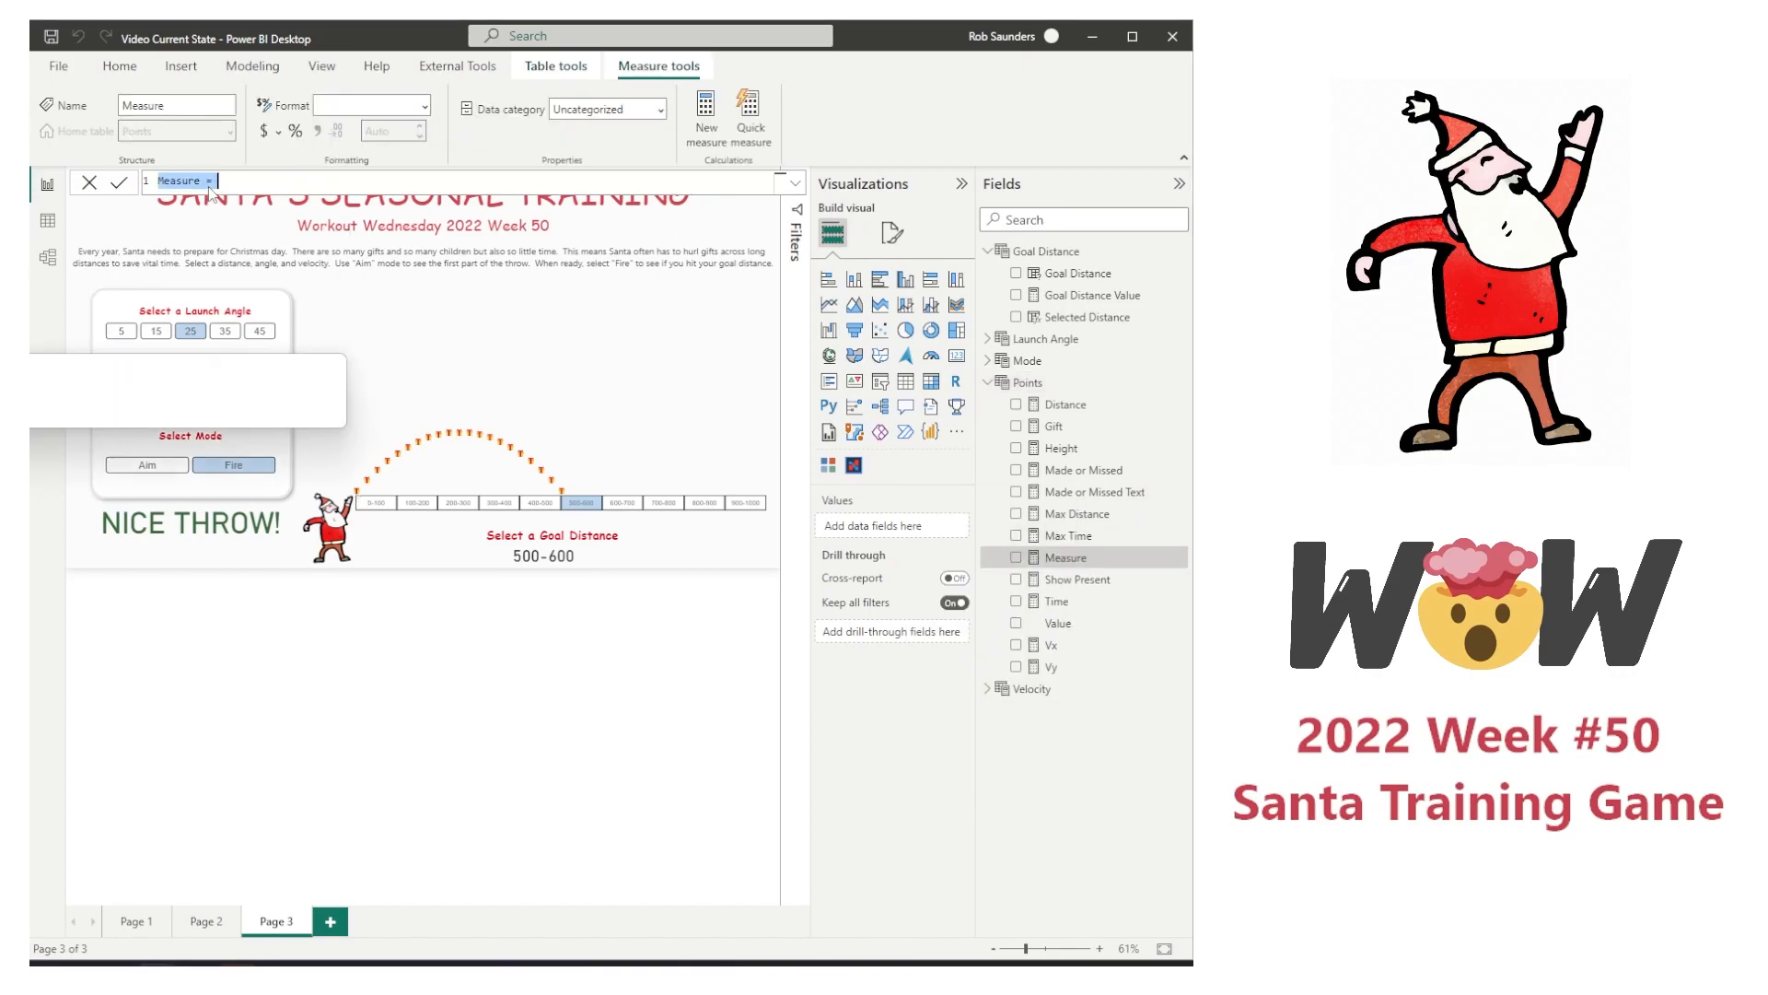
pyautogui.write('M')
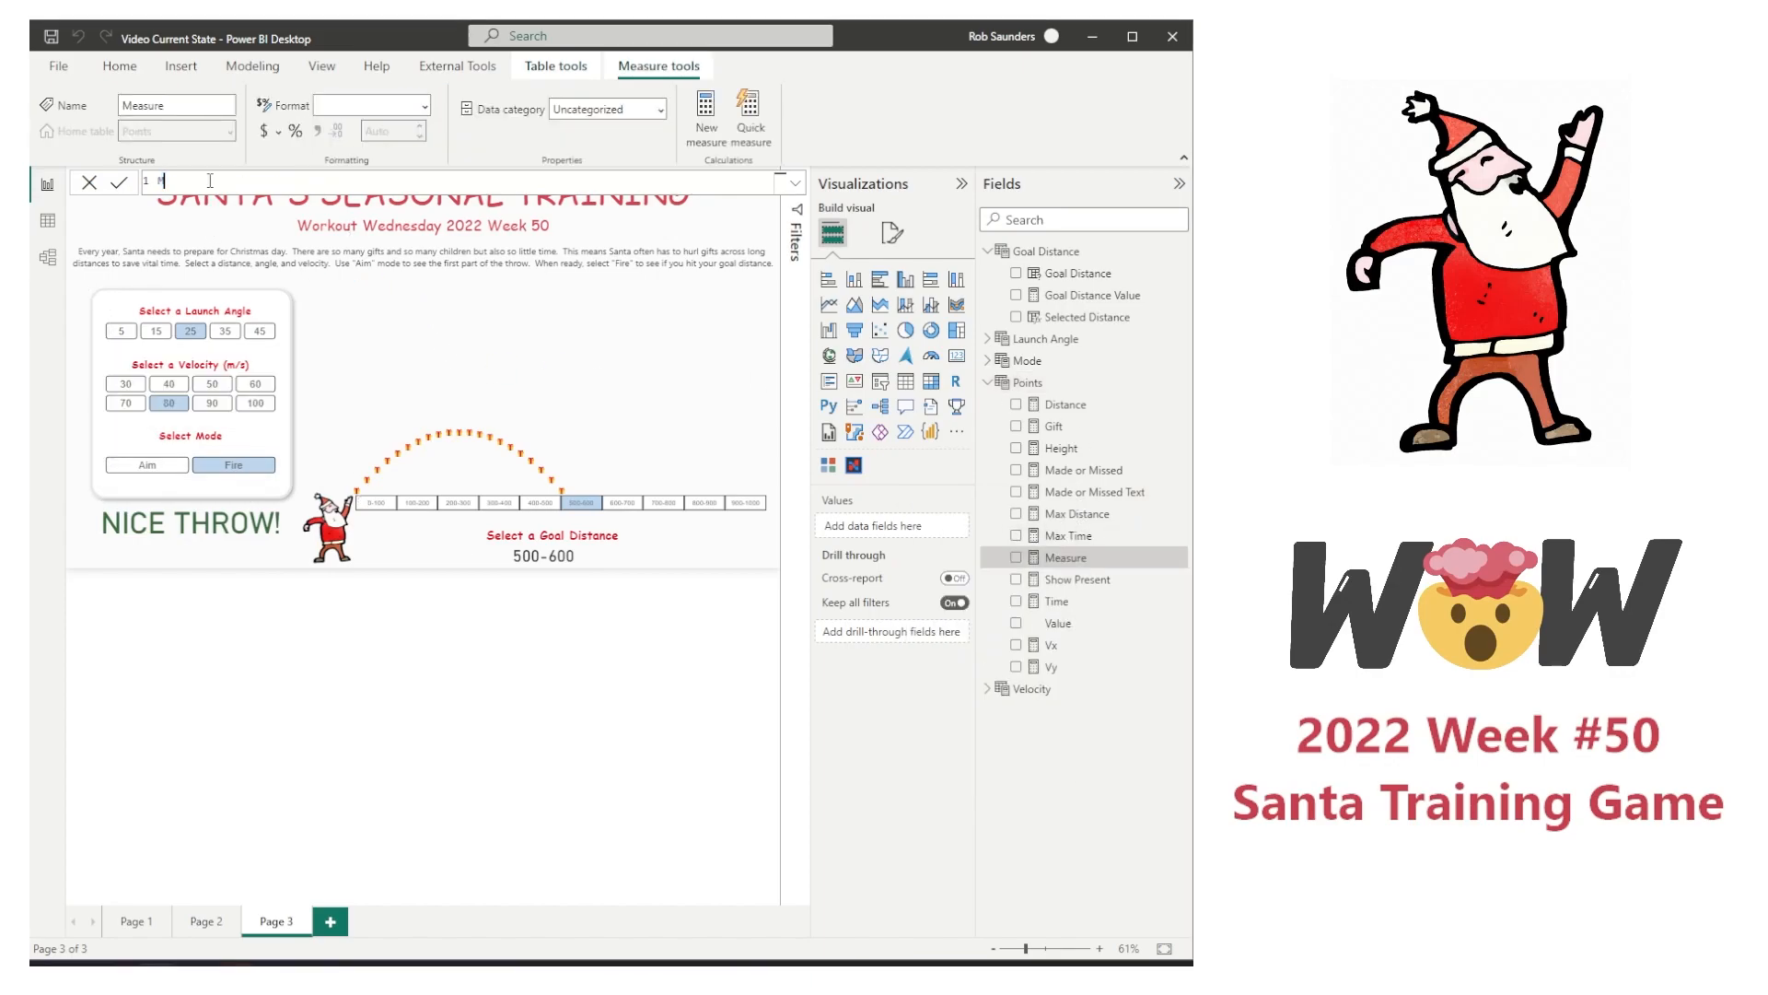
pyautogui.write('ade or Missed Text 2 = "Goal Distance :&un')
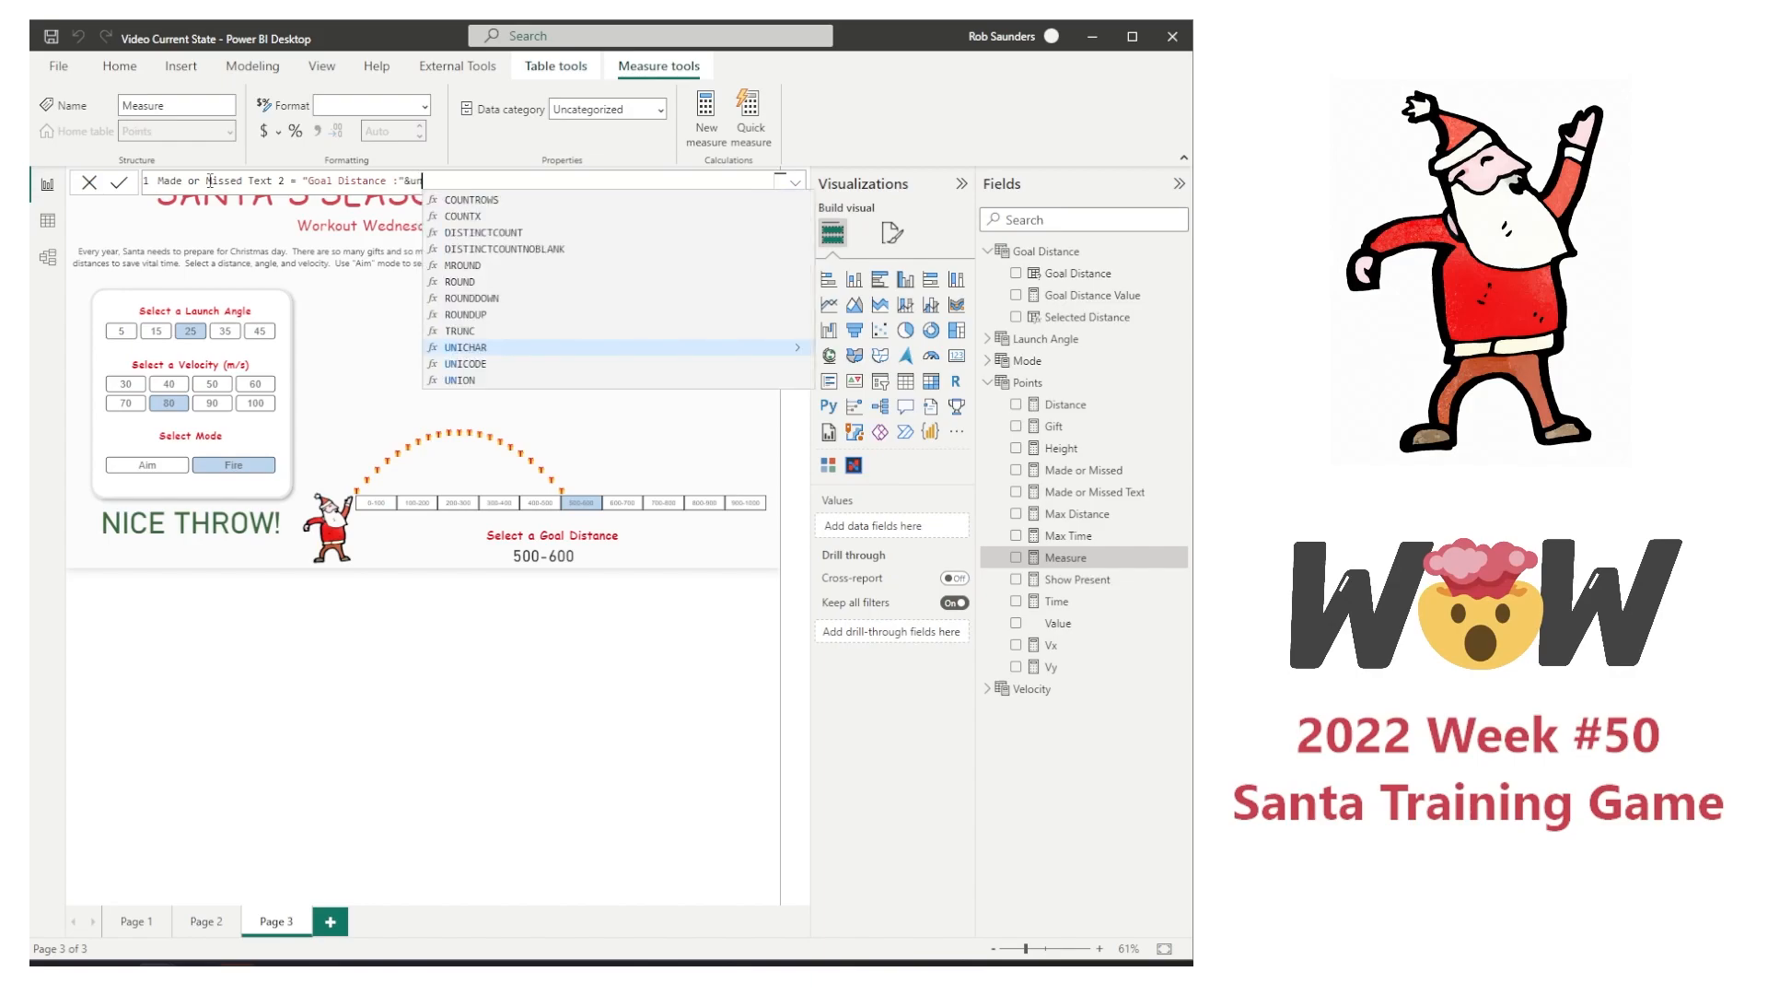
# Step: Start the Made or Missed Text 2 formula with "Goal Distance :" followed by a line break using &unichar(10)
pyautogui.write('icha')
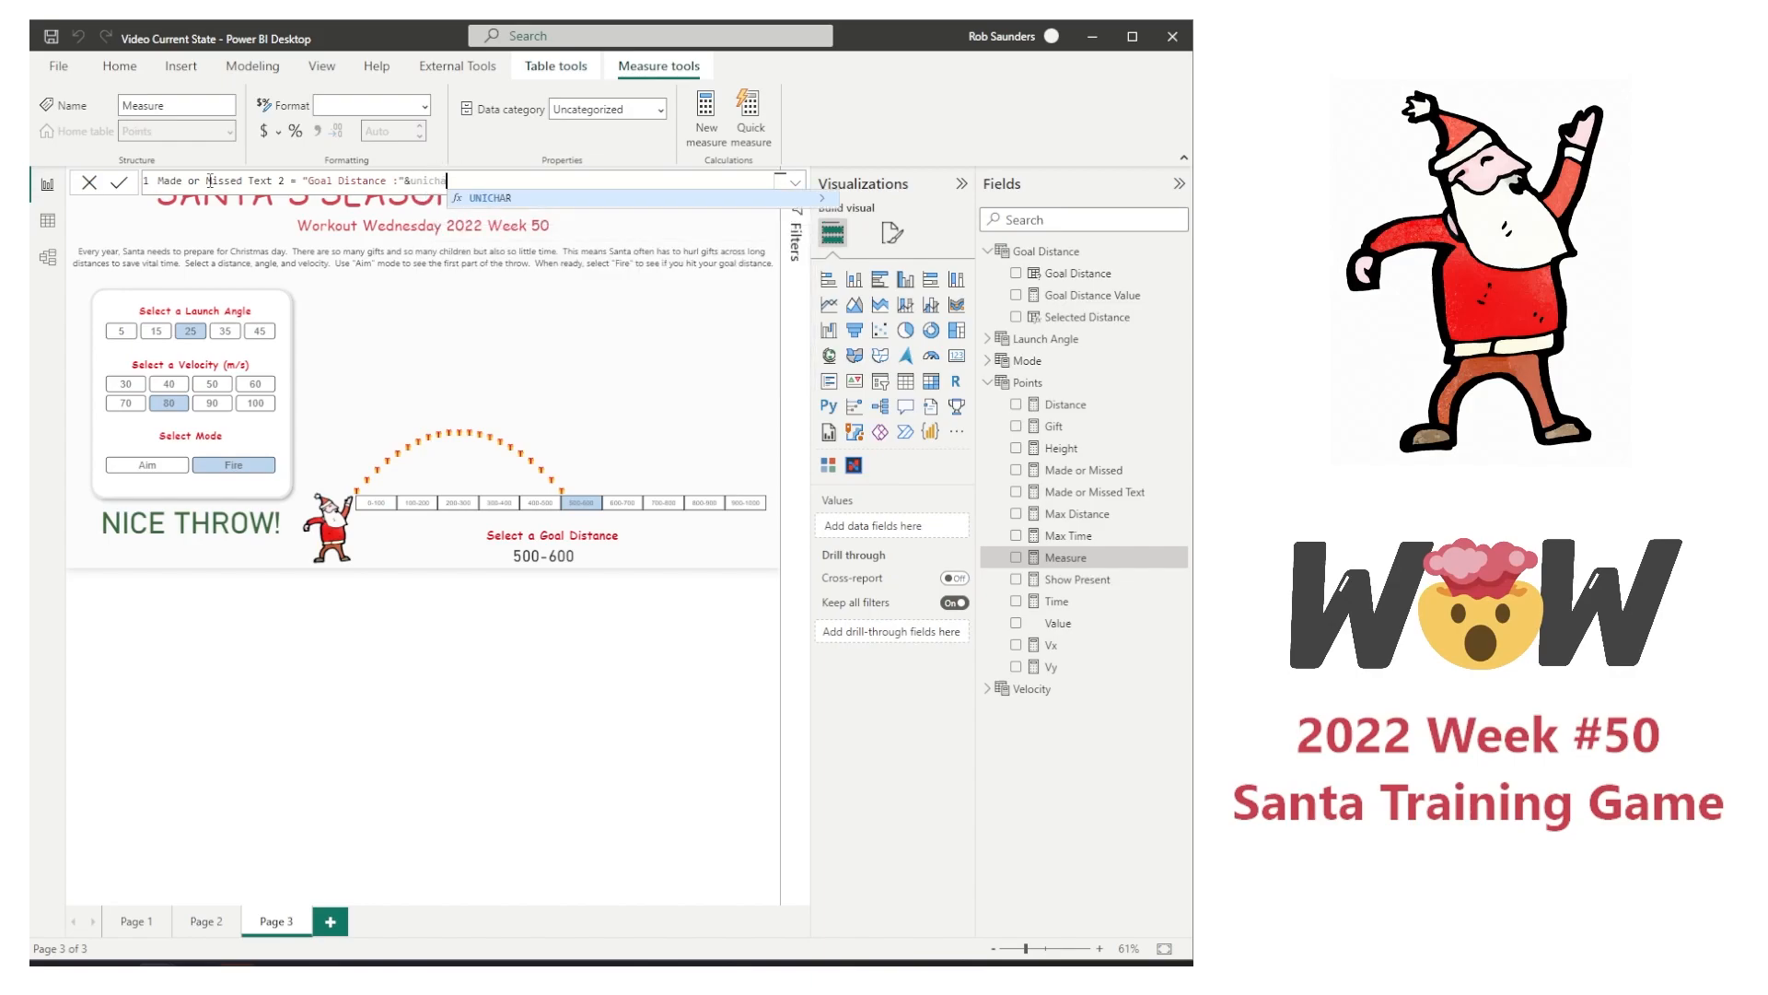
pyautogui.write('r(10)')
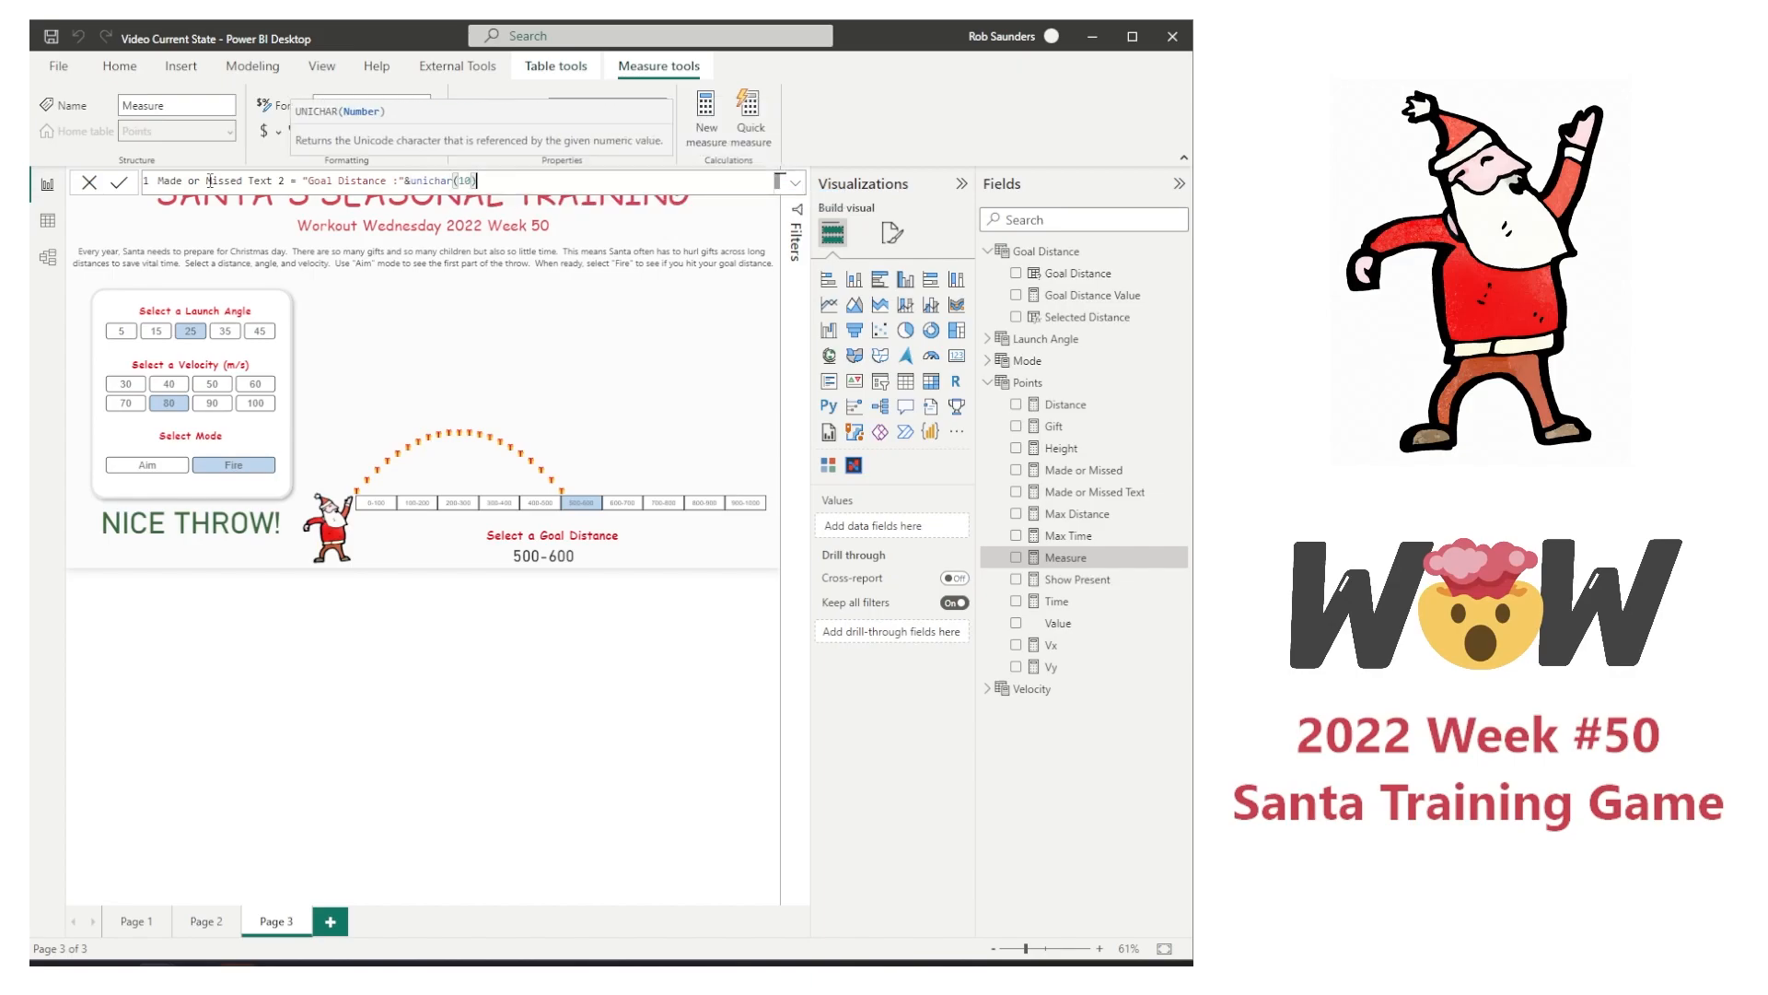
pyautogui.write('&')
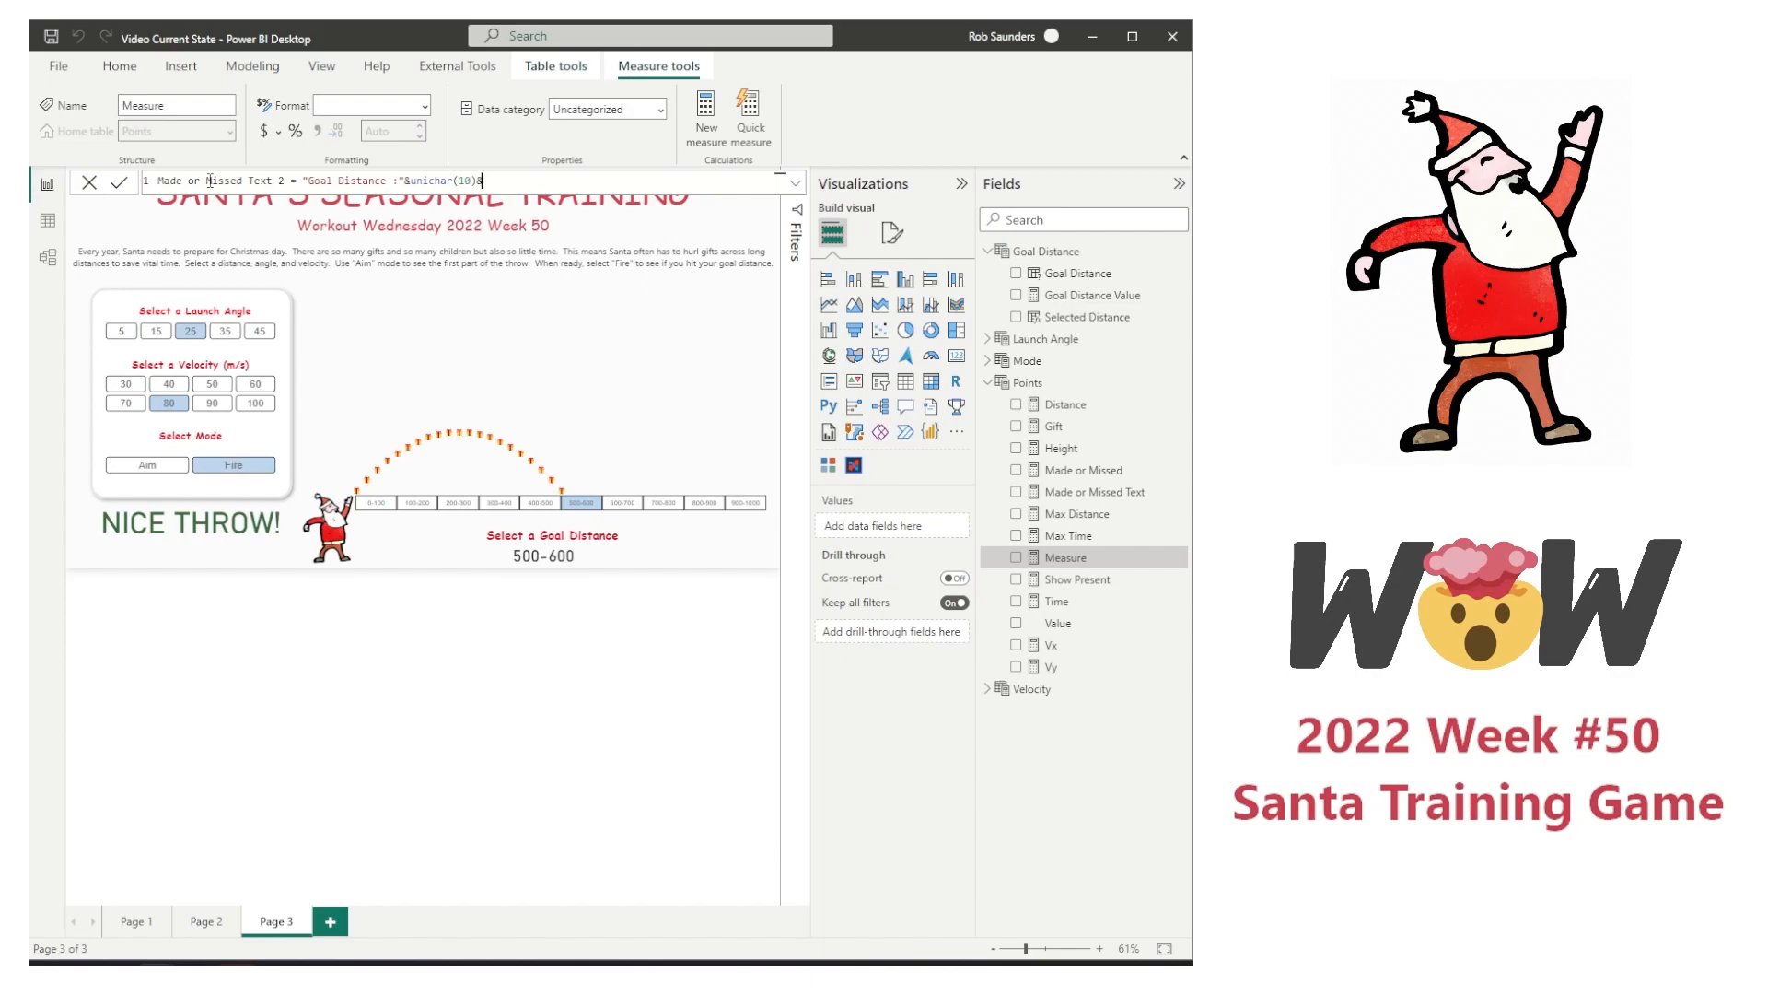
pyautogui.write('"Actual Distance: "')
# Step: Append &"Actual Distance: " to the Made or Missed Text 2 formula and commit the measure
pyautogui.press('Return')
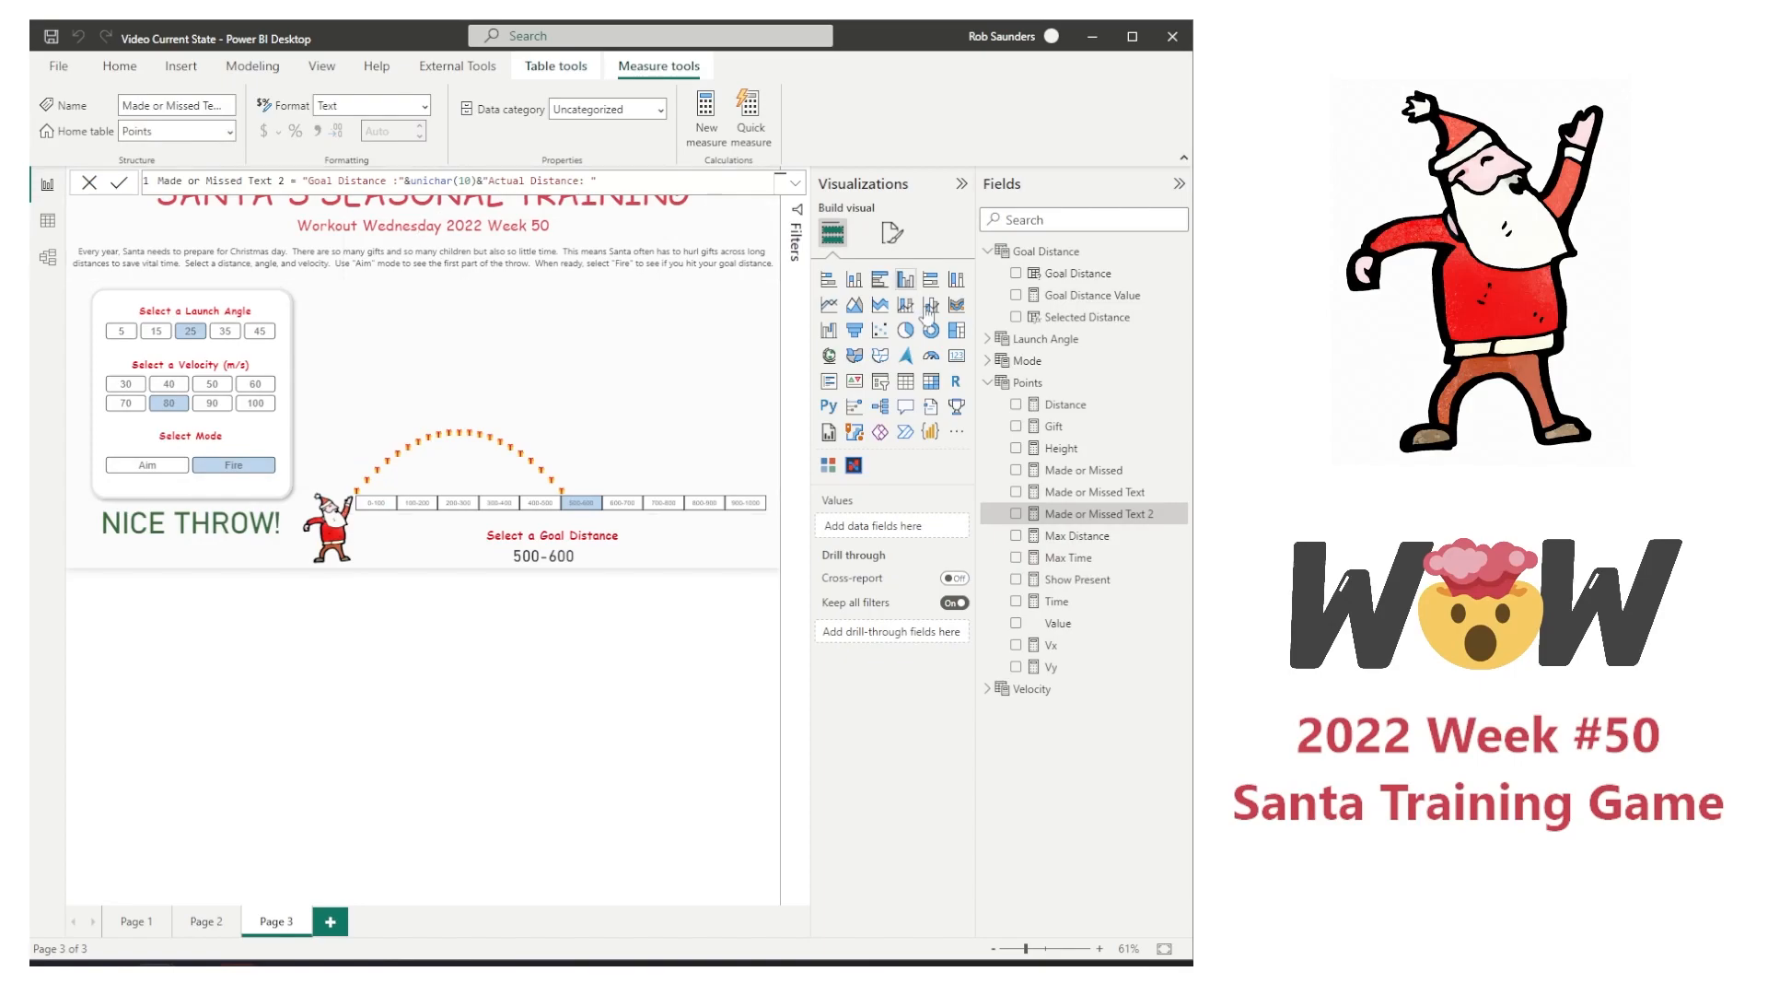
# Step: Show Made or Missed Text 2 in a new table visual
pyautogui.click(1016, 513)
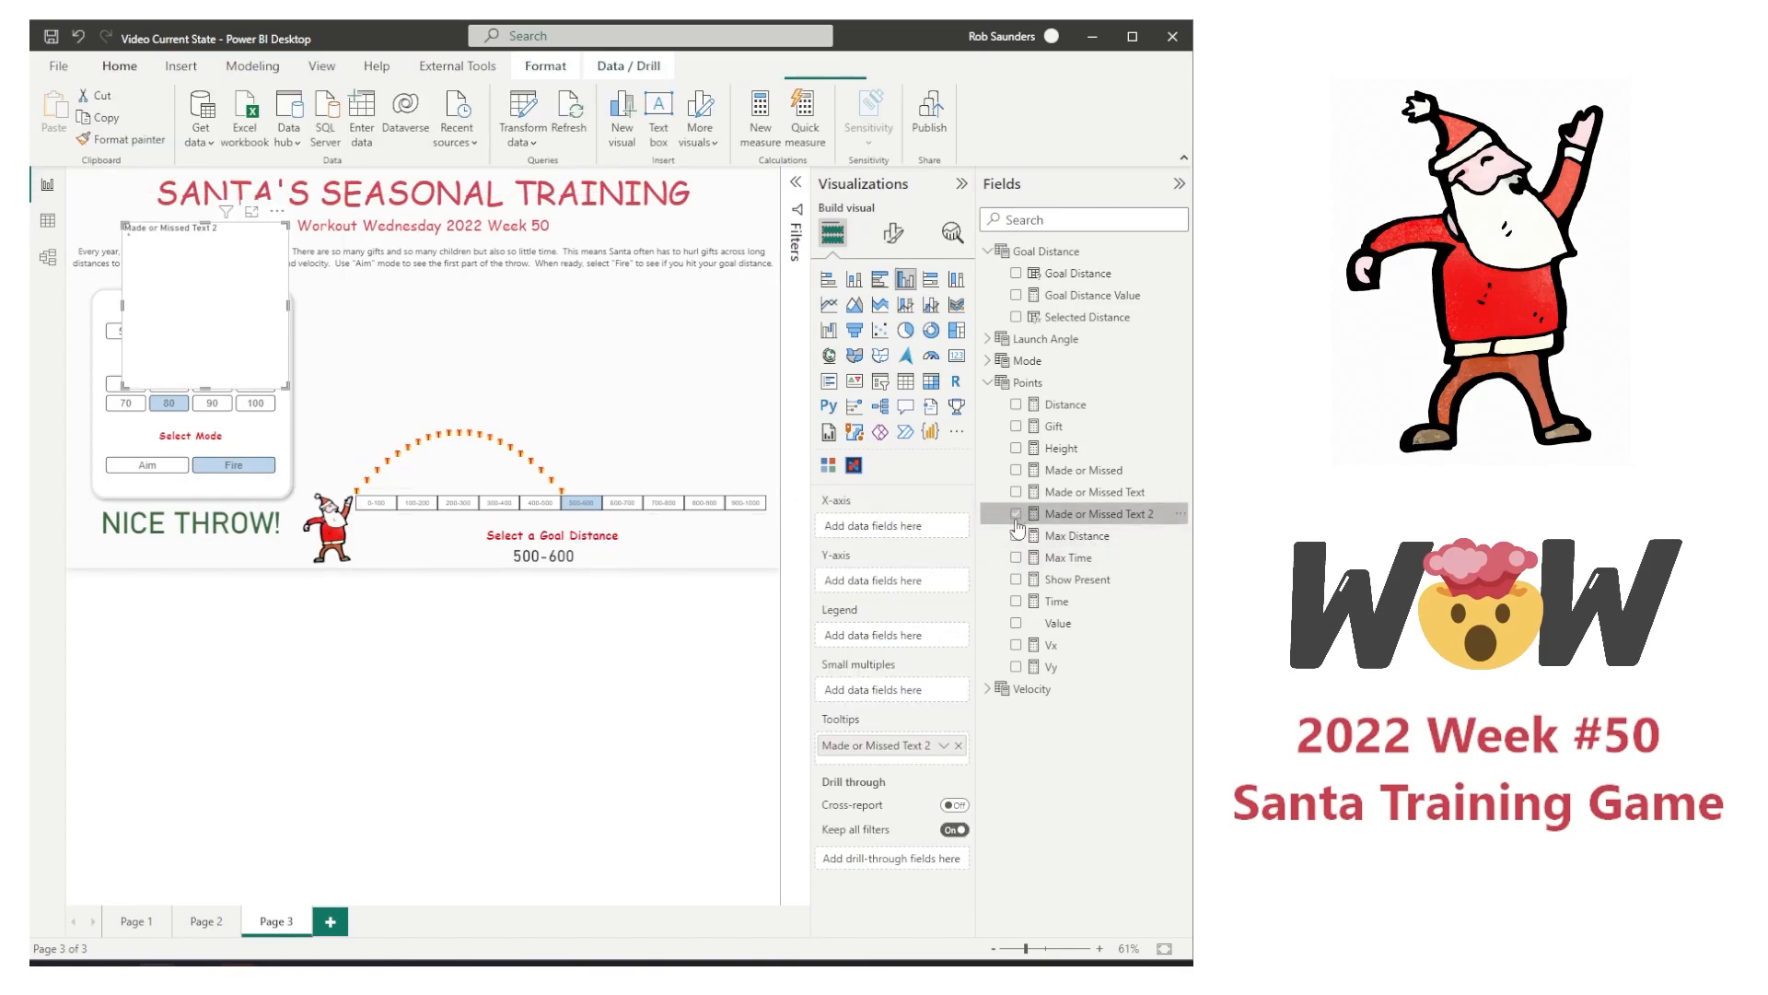
pyautogui.click(906, 382)
# Step: Set the new table's column header text color to white
pyautogui.click(894, 233)
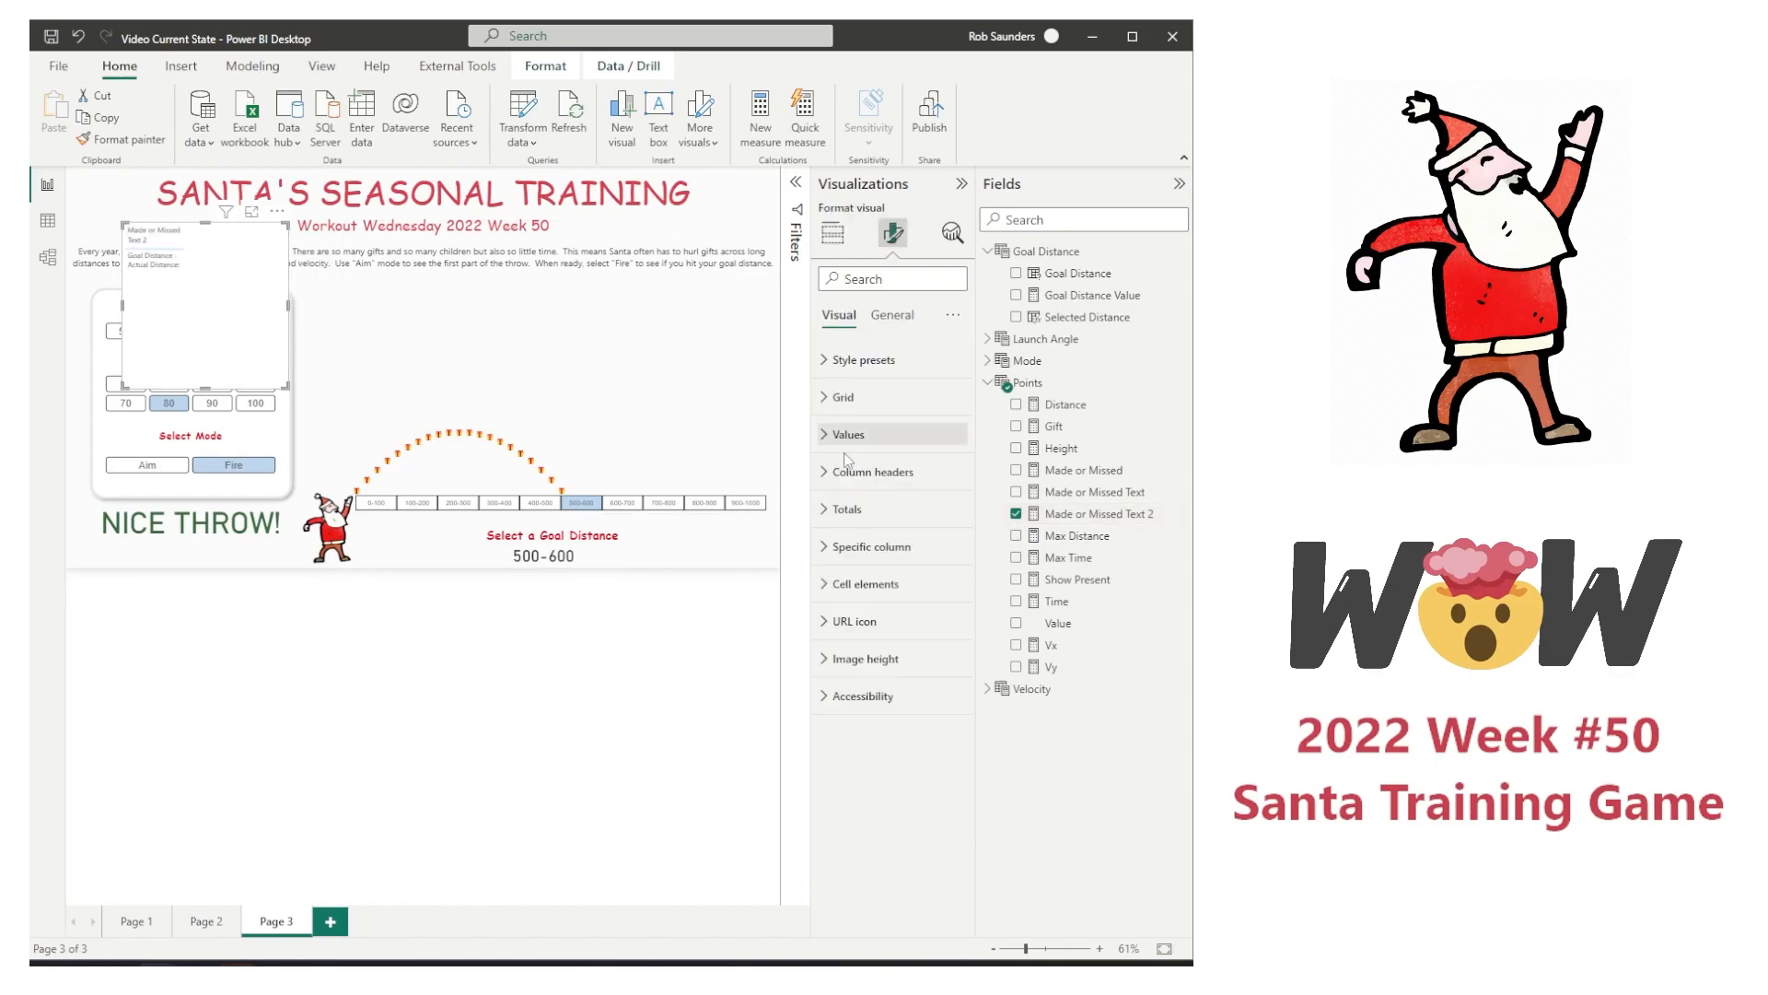
pyautogui.click(892, 315)
pyautogui.click(839, 315)
pyautogui.click(873, 472)
pyautogui.click(918, 802)
pyautogui.click(857, 899)
pyautogui.click(854, 509)
pyautogui.click(855, 472)
pyautogui.click(849, 631)
pyautogui.click(848, 361)
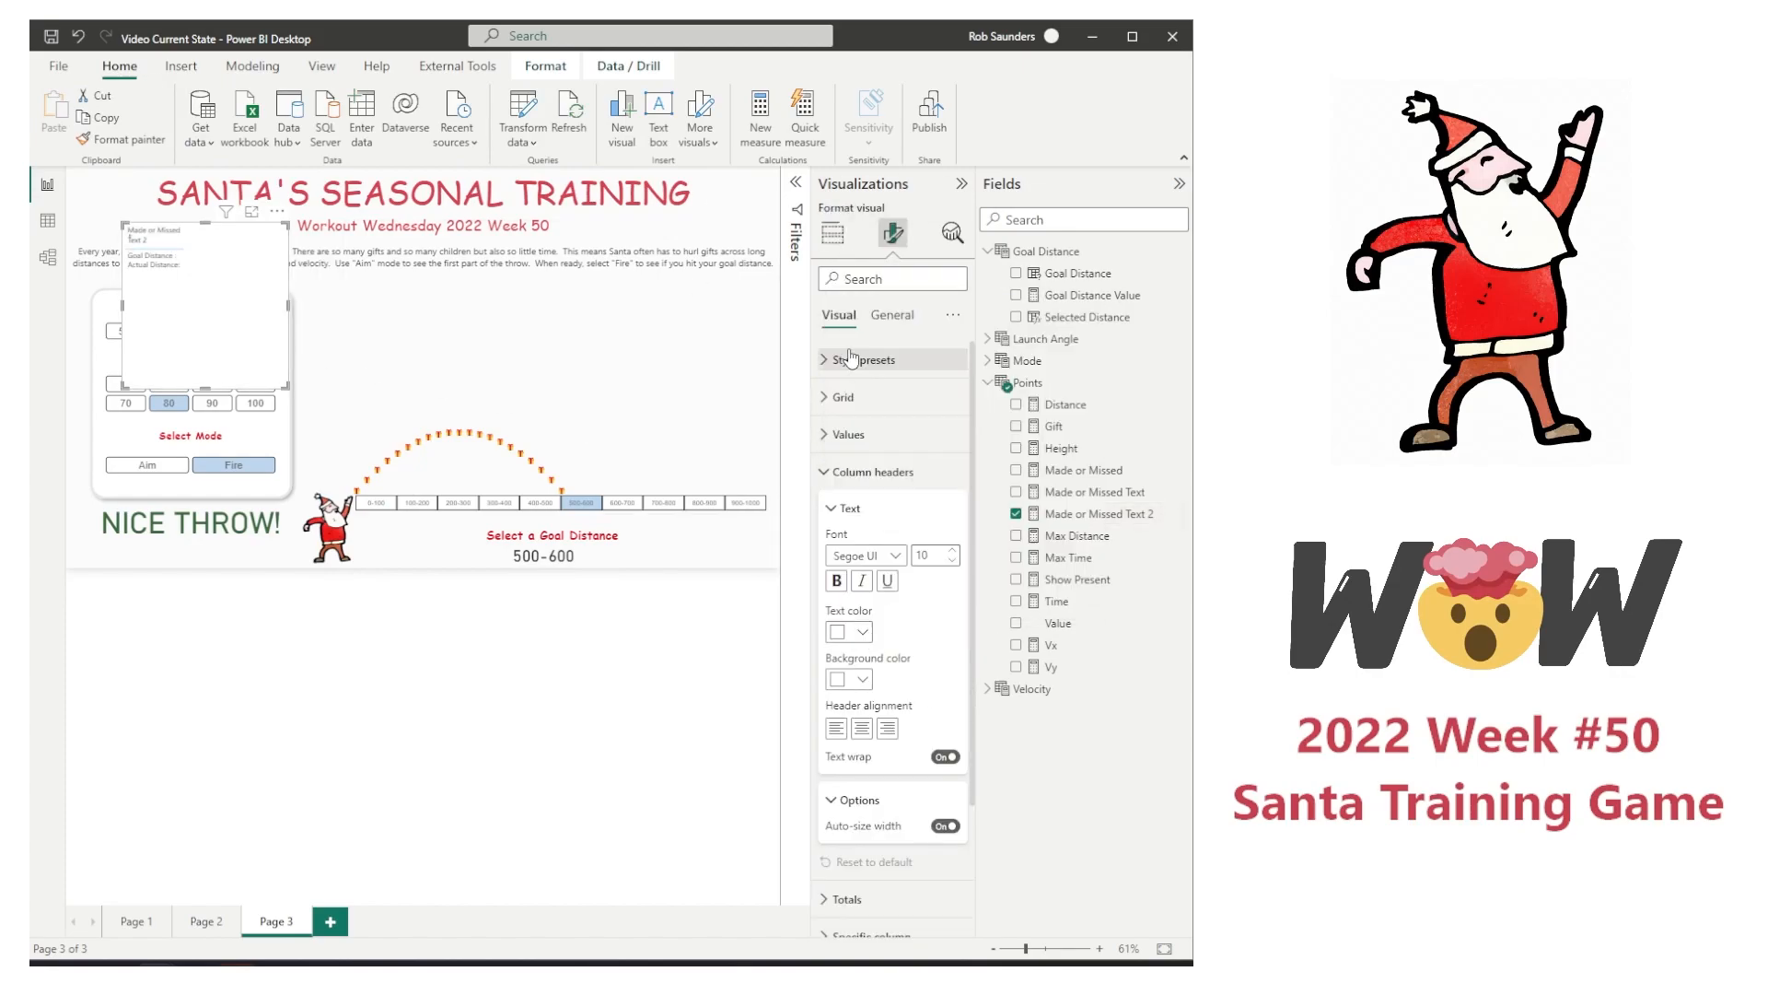
# Step: Set the table's column header font size to 8 and widen the column
pyautogui.moveTo(943, 555); pyautogui.dragTo(912, 557)
pyautogui.write('8')
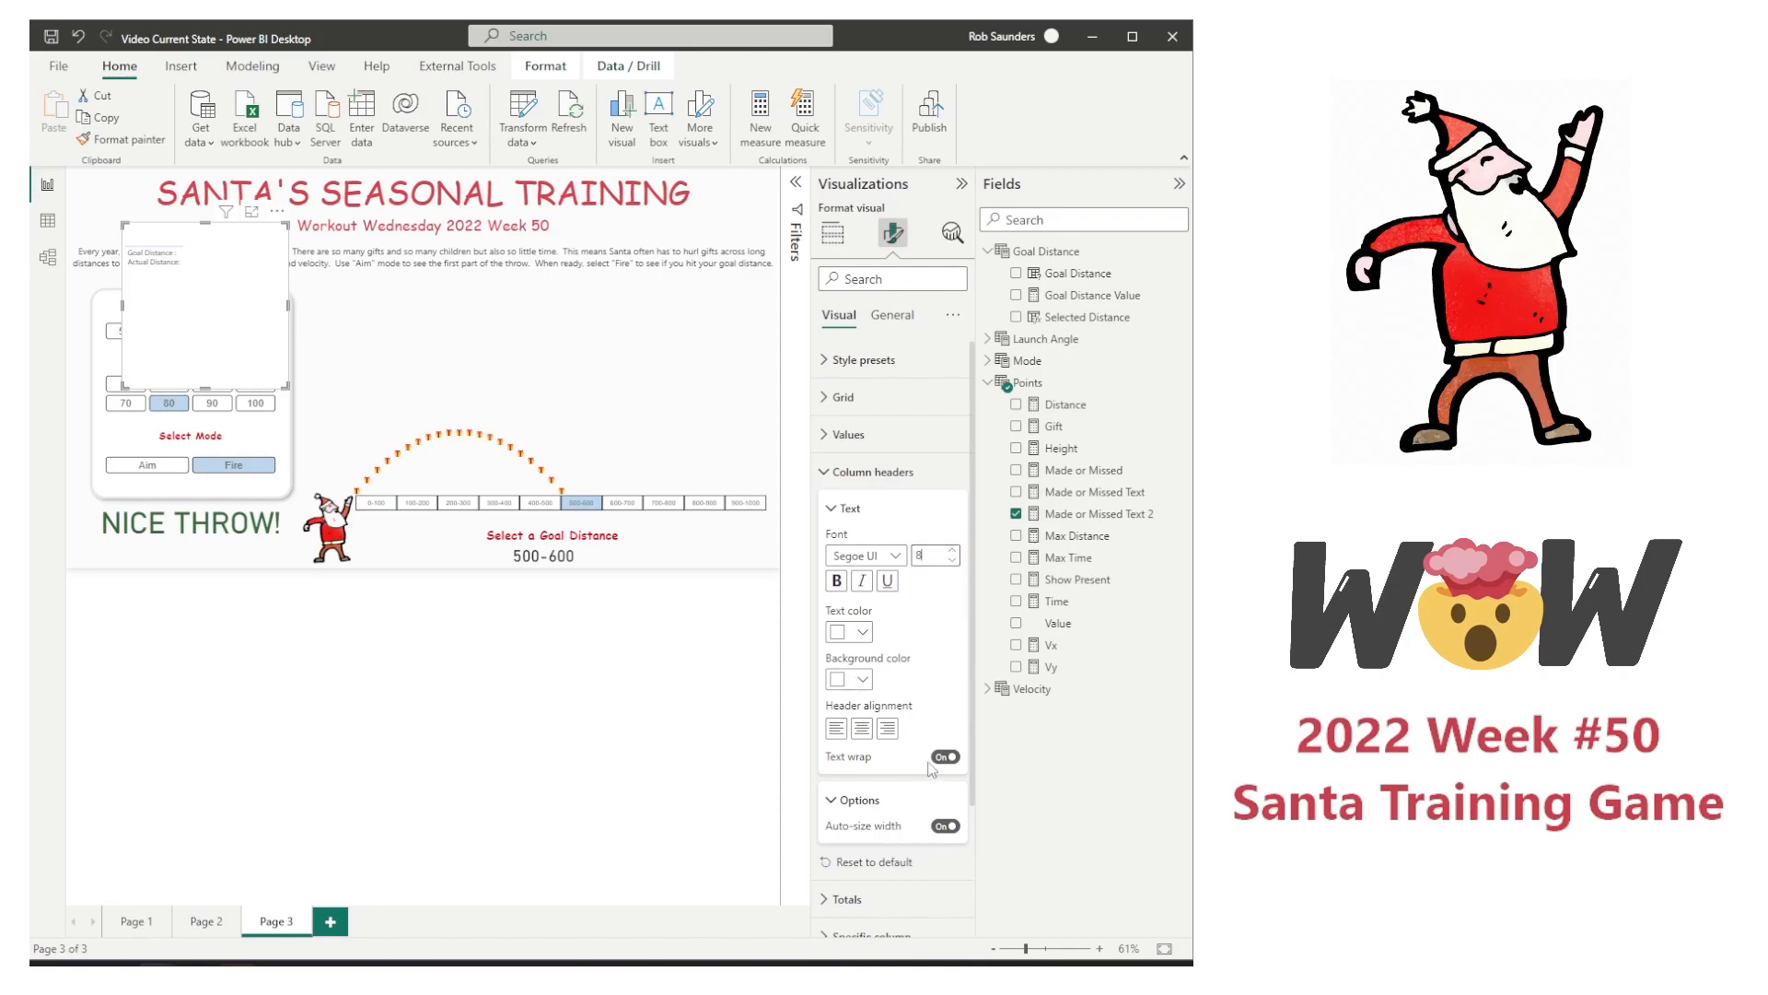
pyautogui.moveTo(183, 241); pyautogui.dragTo(257, 243)
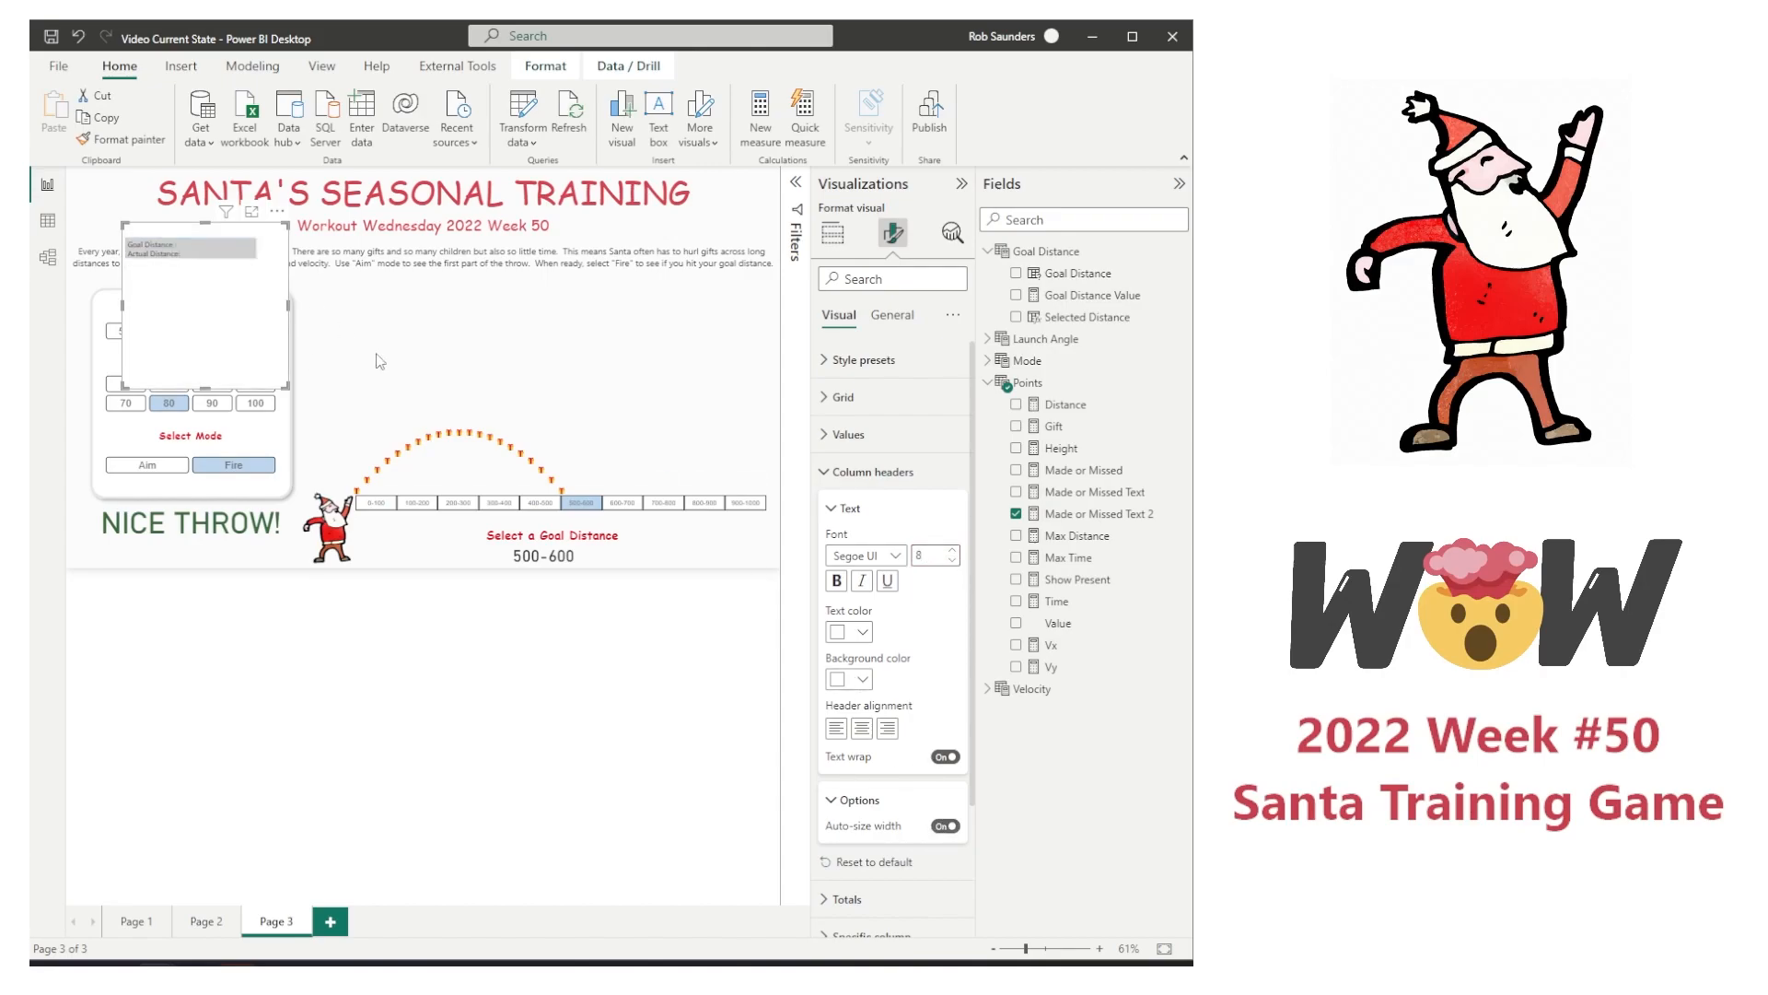
# Step: Set the distance table's grid border color to white
pyautogui.click(825, 472)
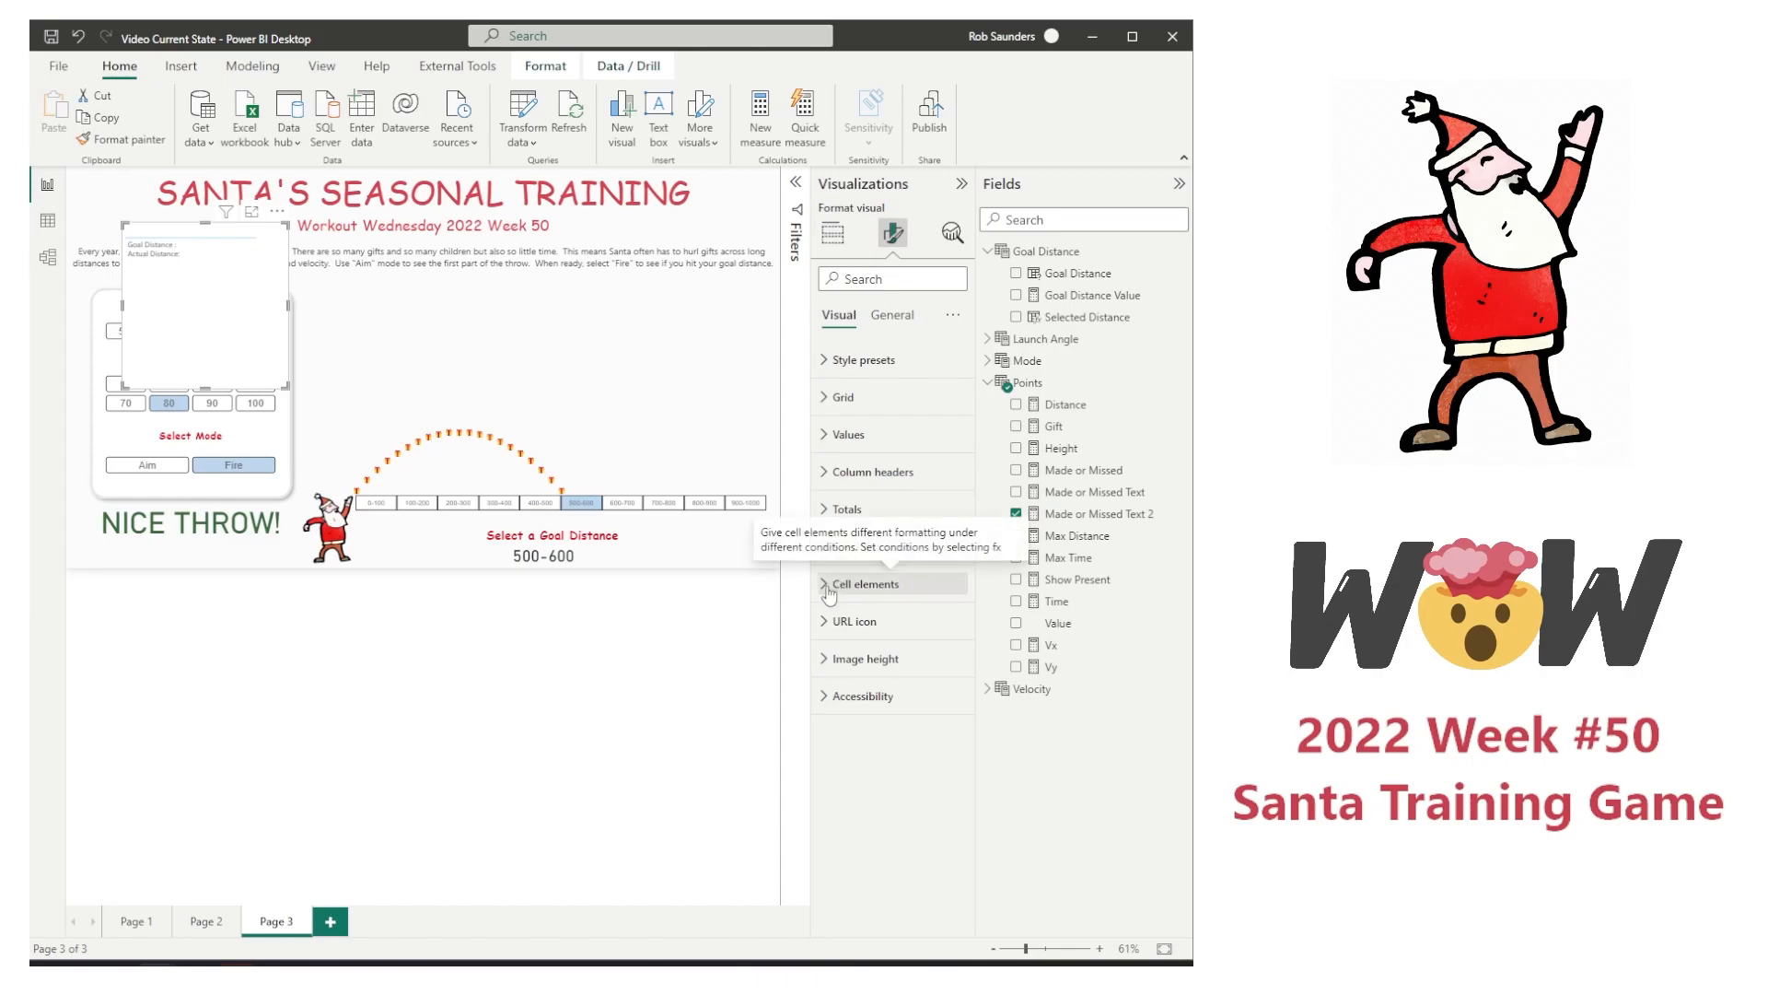
pyautogui.click(824, 398)
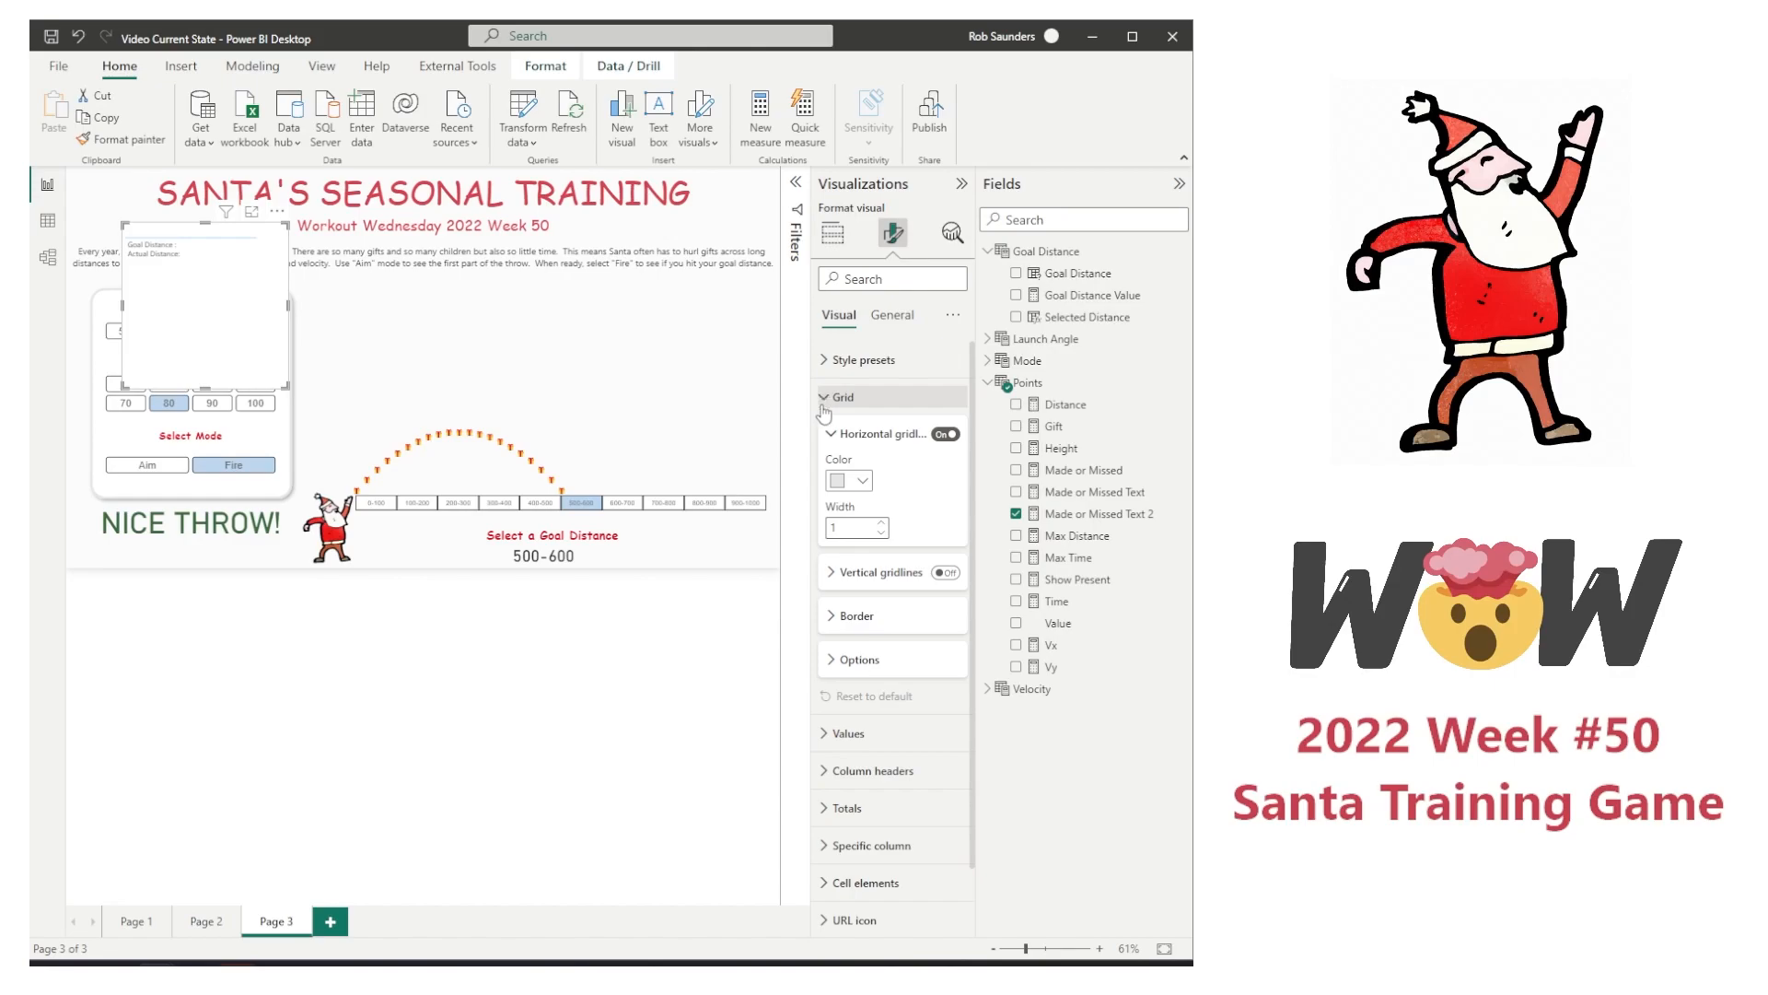
pyautogui.click(834, 616)
pyautogui.click(861, 819)
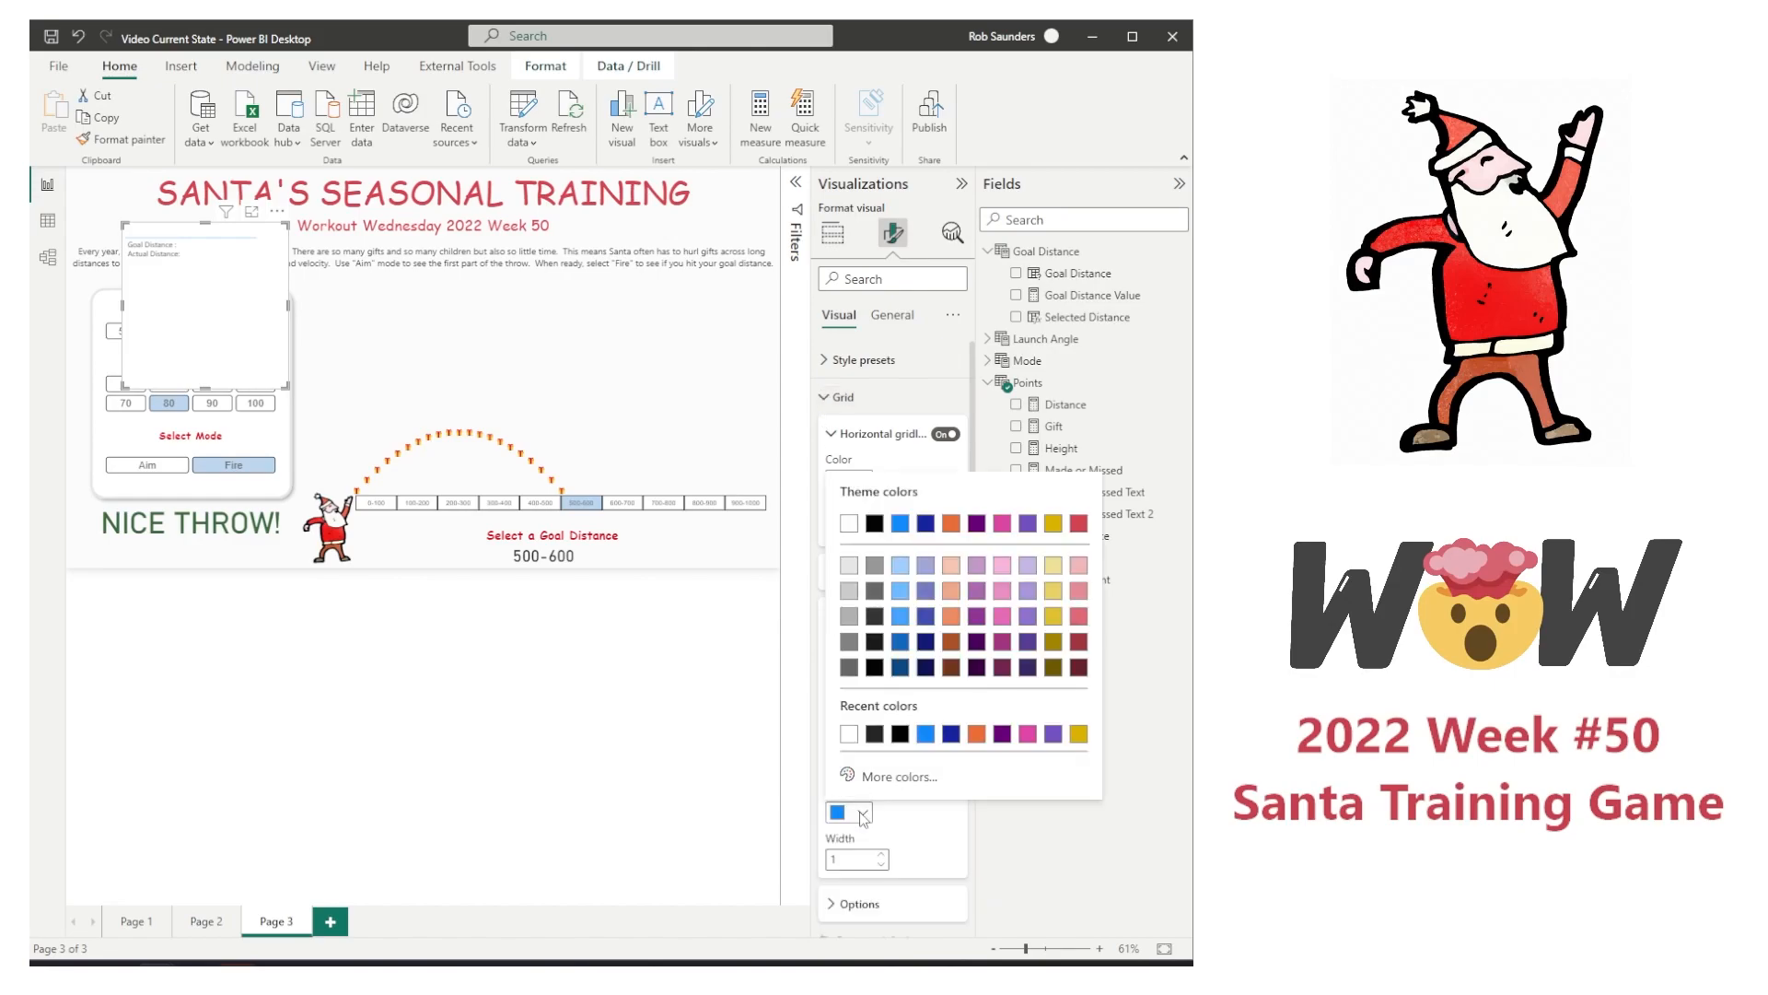
pyautogui.click(856, 523)
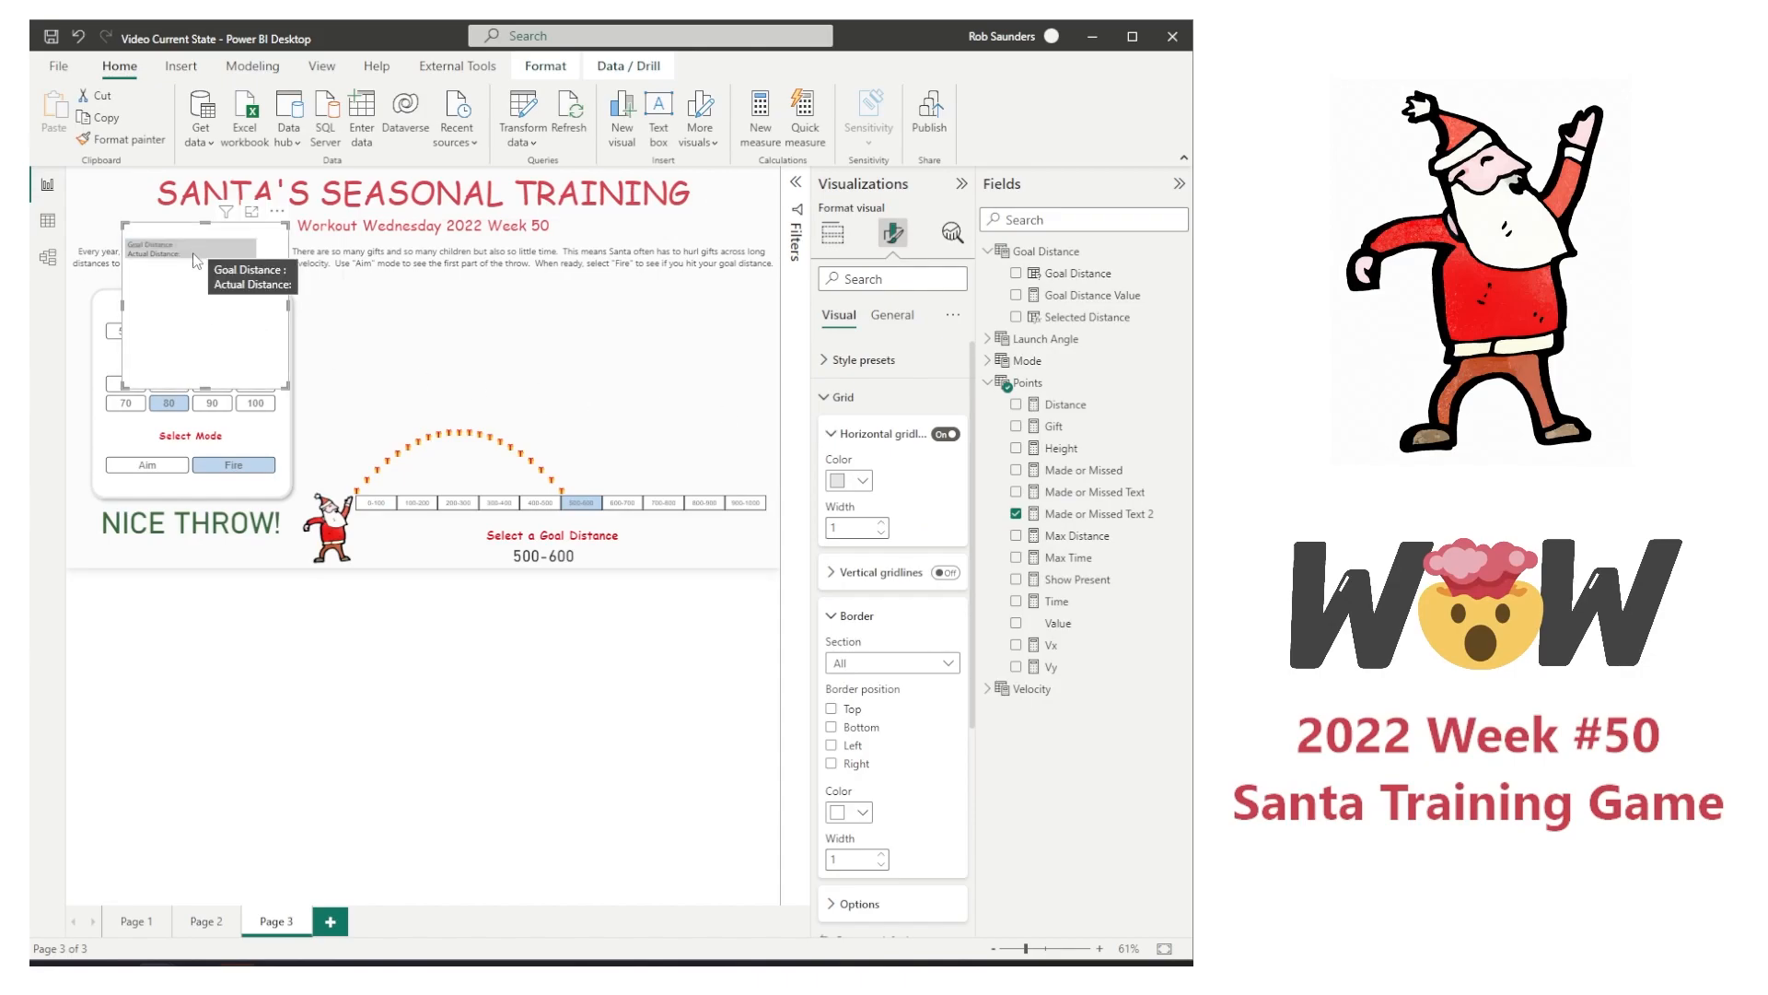
# Step: Insert convert('Goal Distance'[Goal Distance Value]-100,STRING)& after the "Goal Distance :" text in Made or Missed Text 2 and commit it
pyautogui.click(1098, 514)
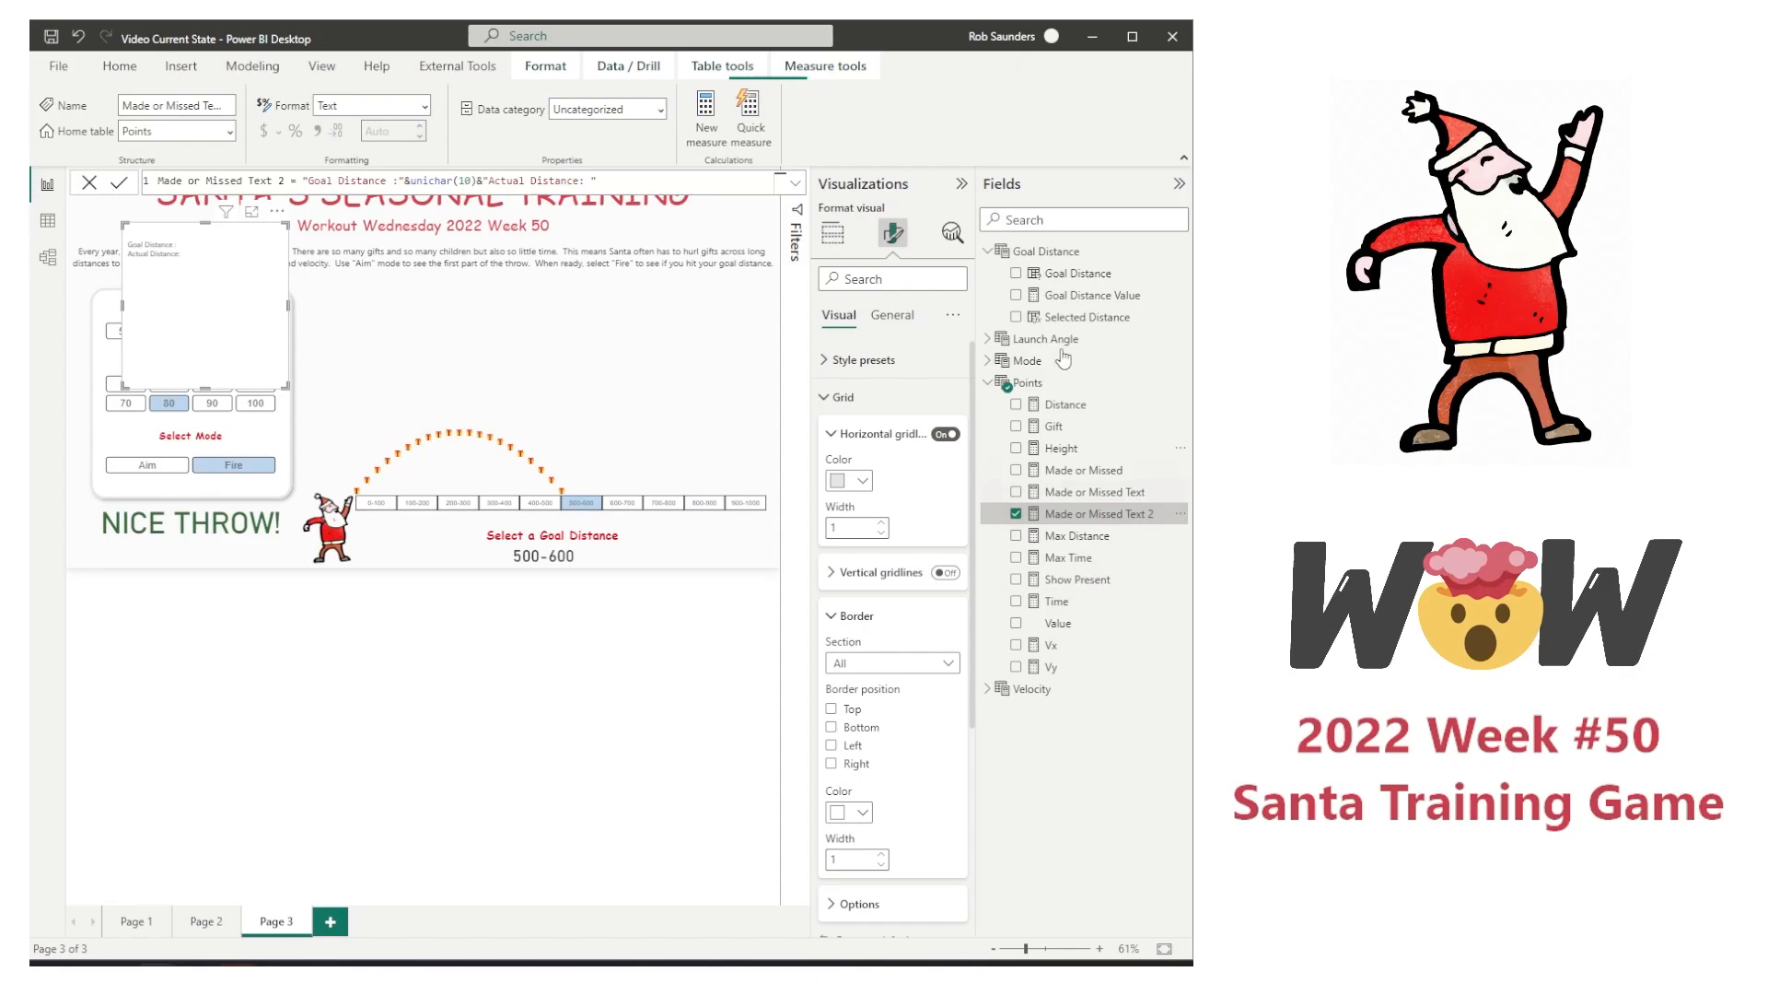
pyautogui.doubleClick(416, 180)
pyautogui.write('convert')
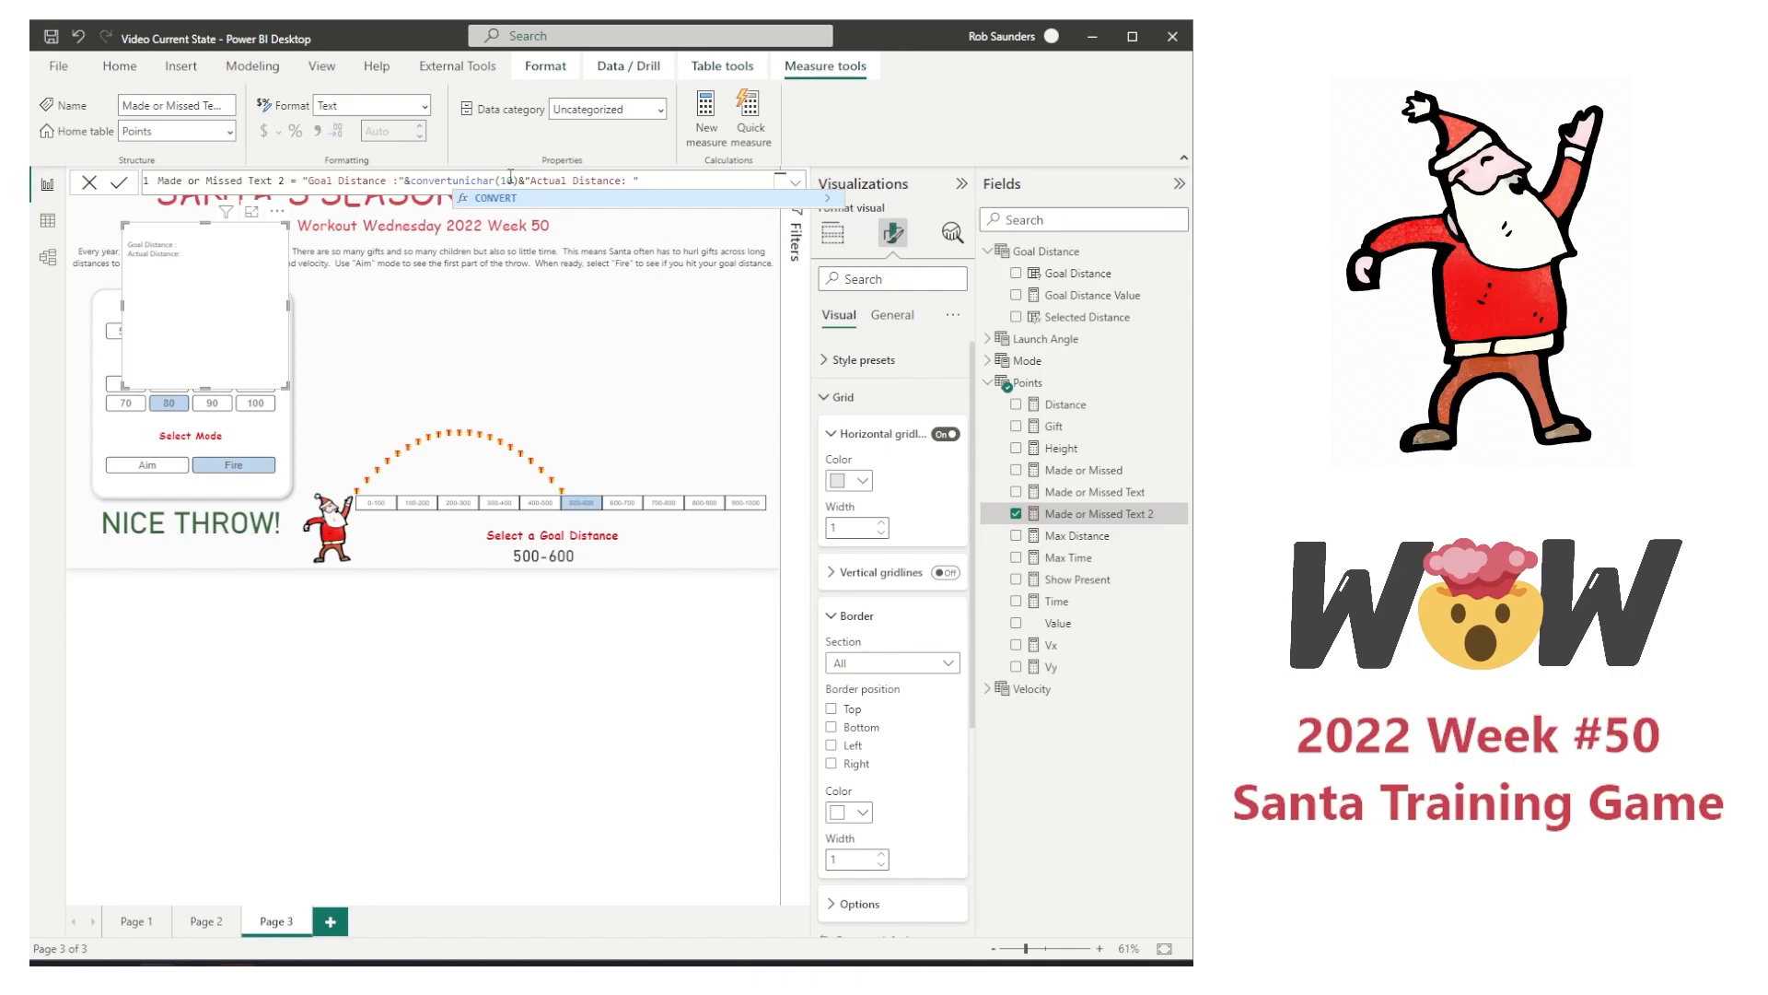
pyautogui.write('(')
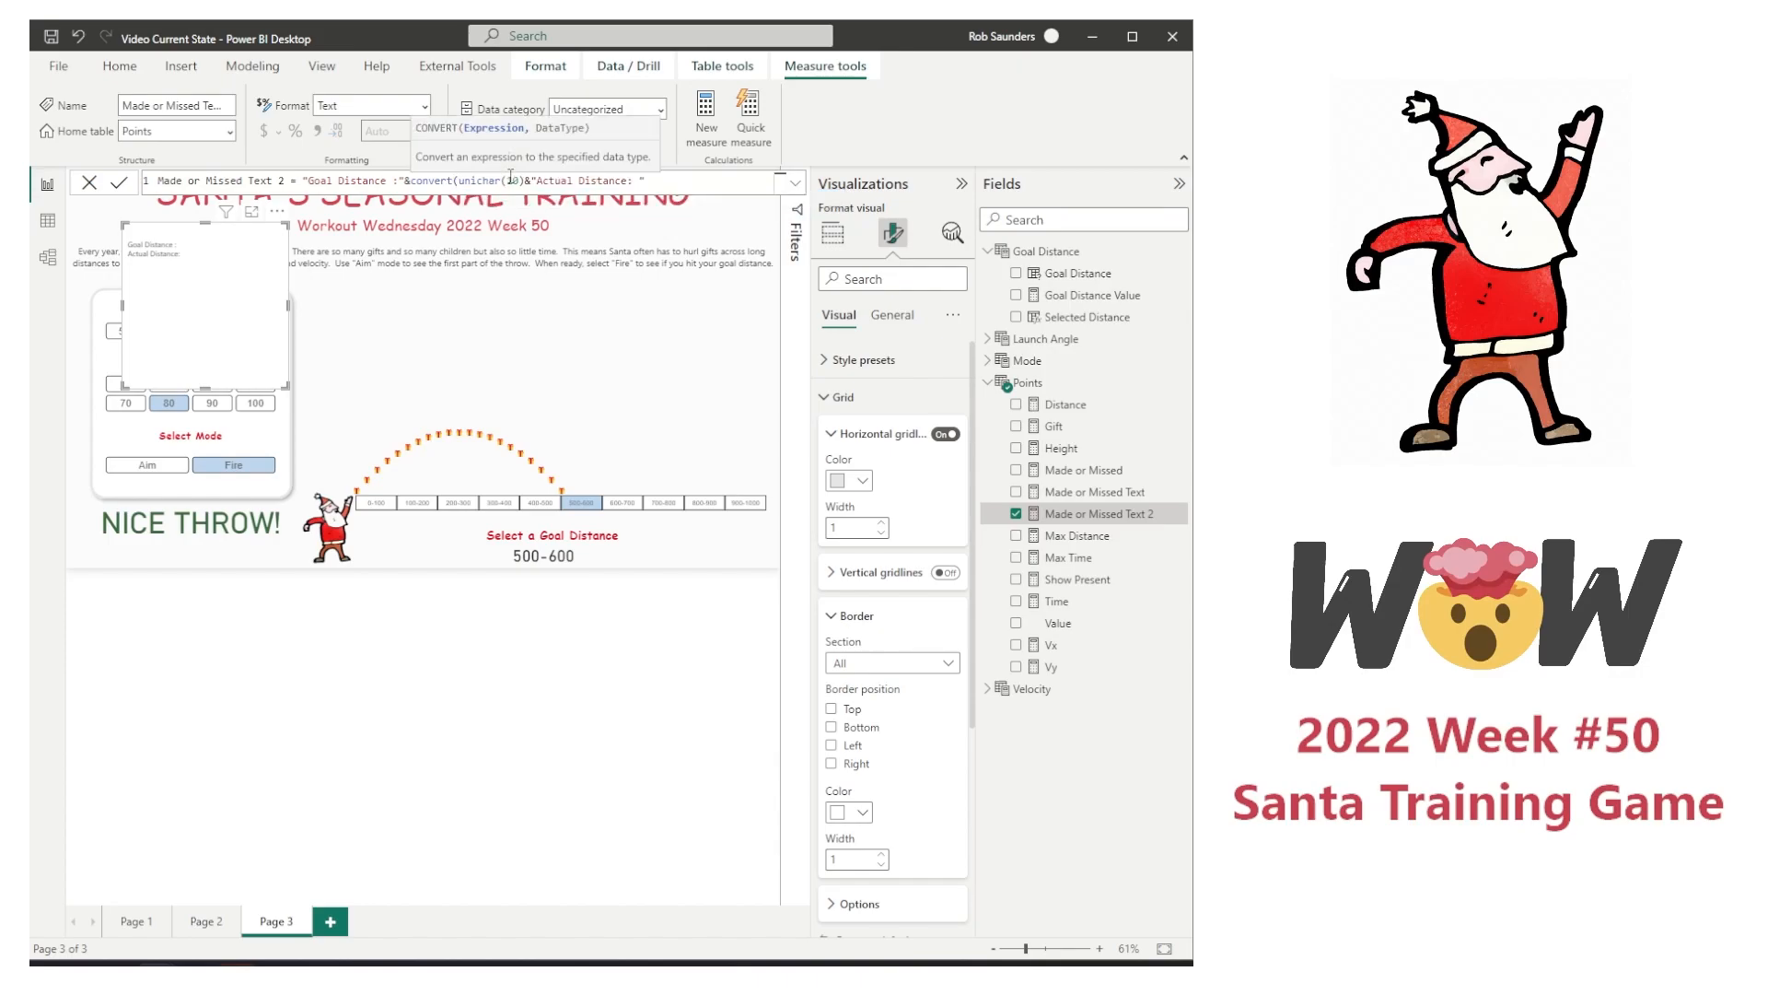
pyautogui.write("'Goal Distance'[Goal Distance Value]")
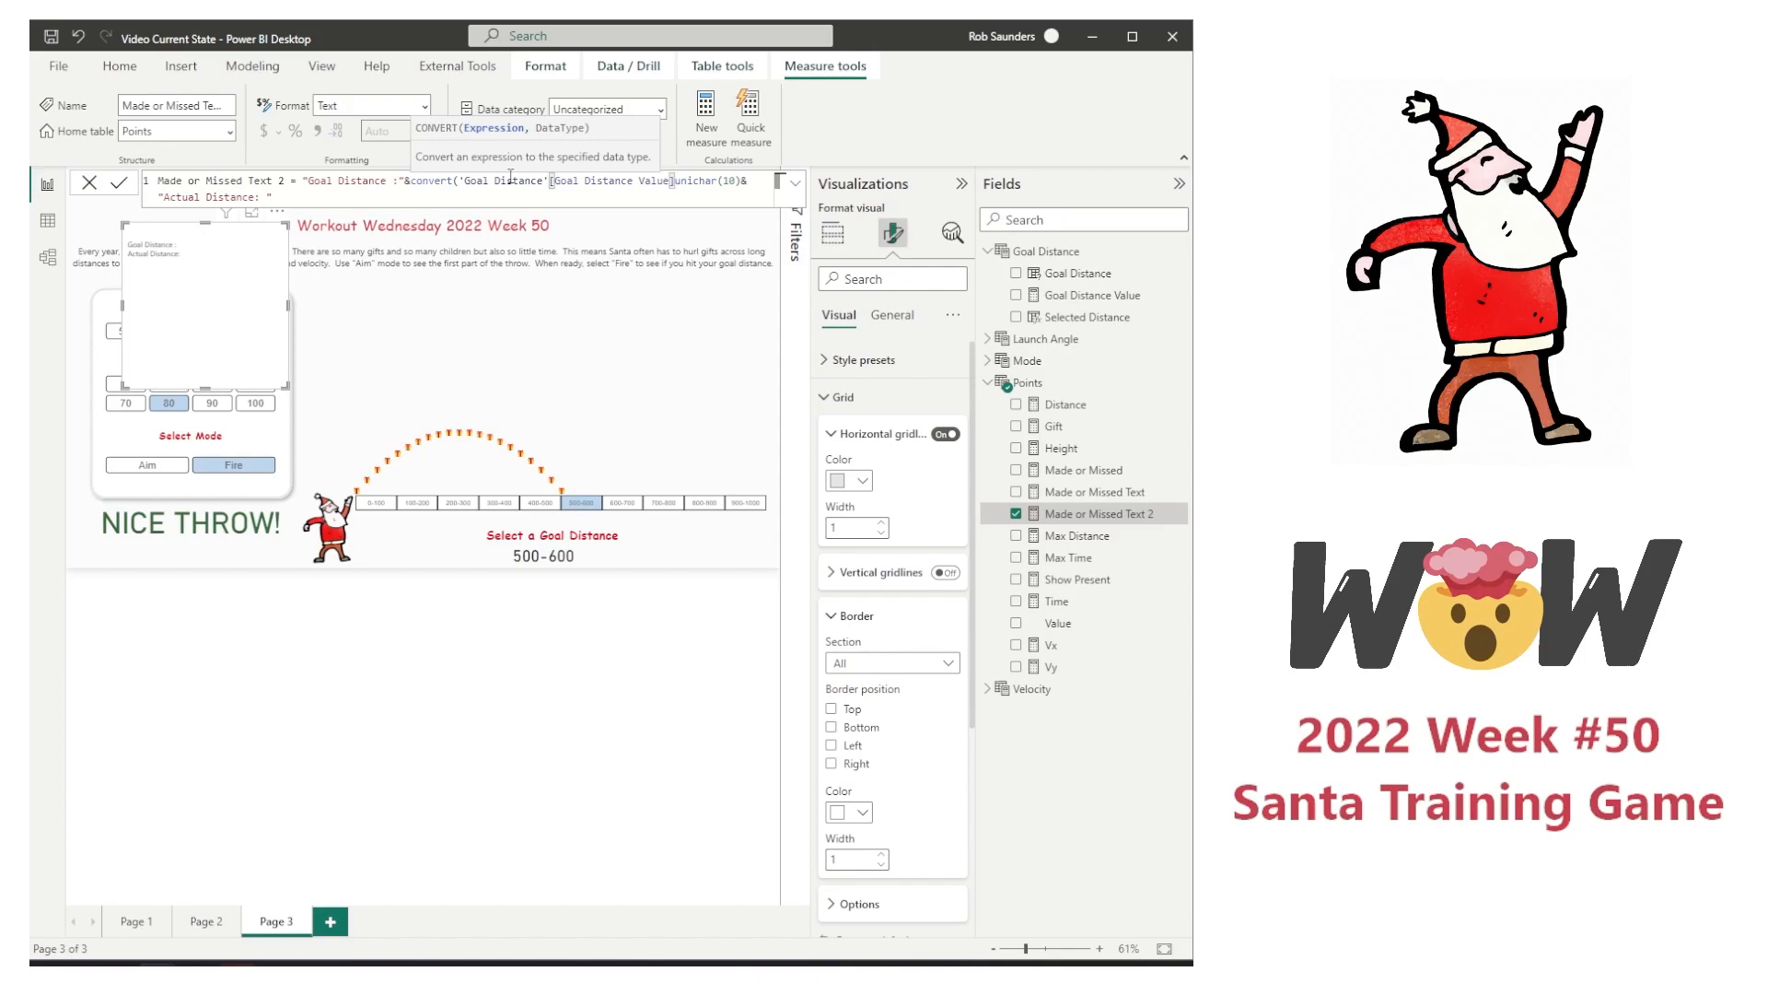
pyautogui.write('-100')
pyautogui.write(', string')
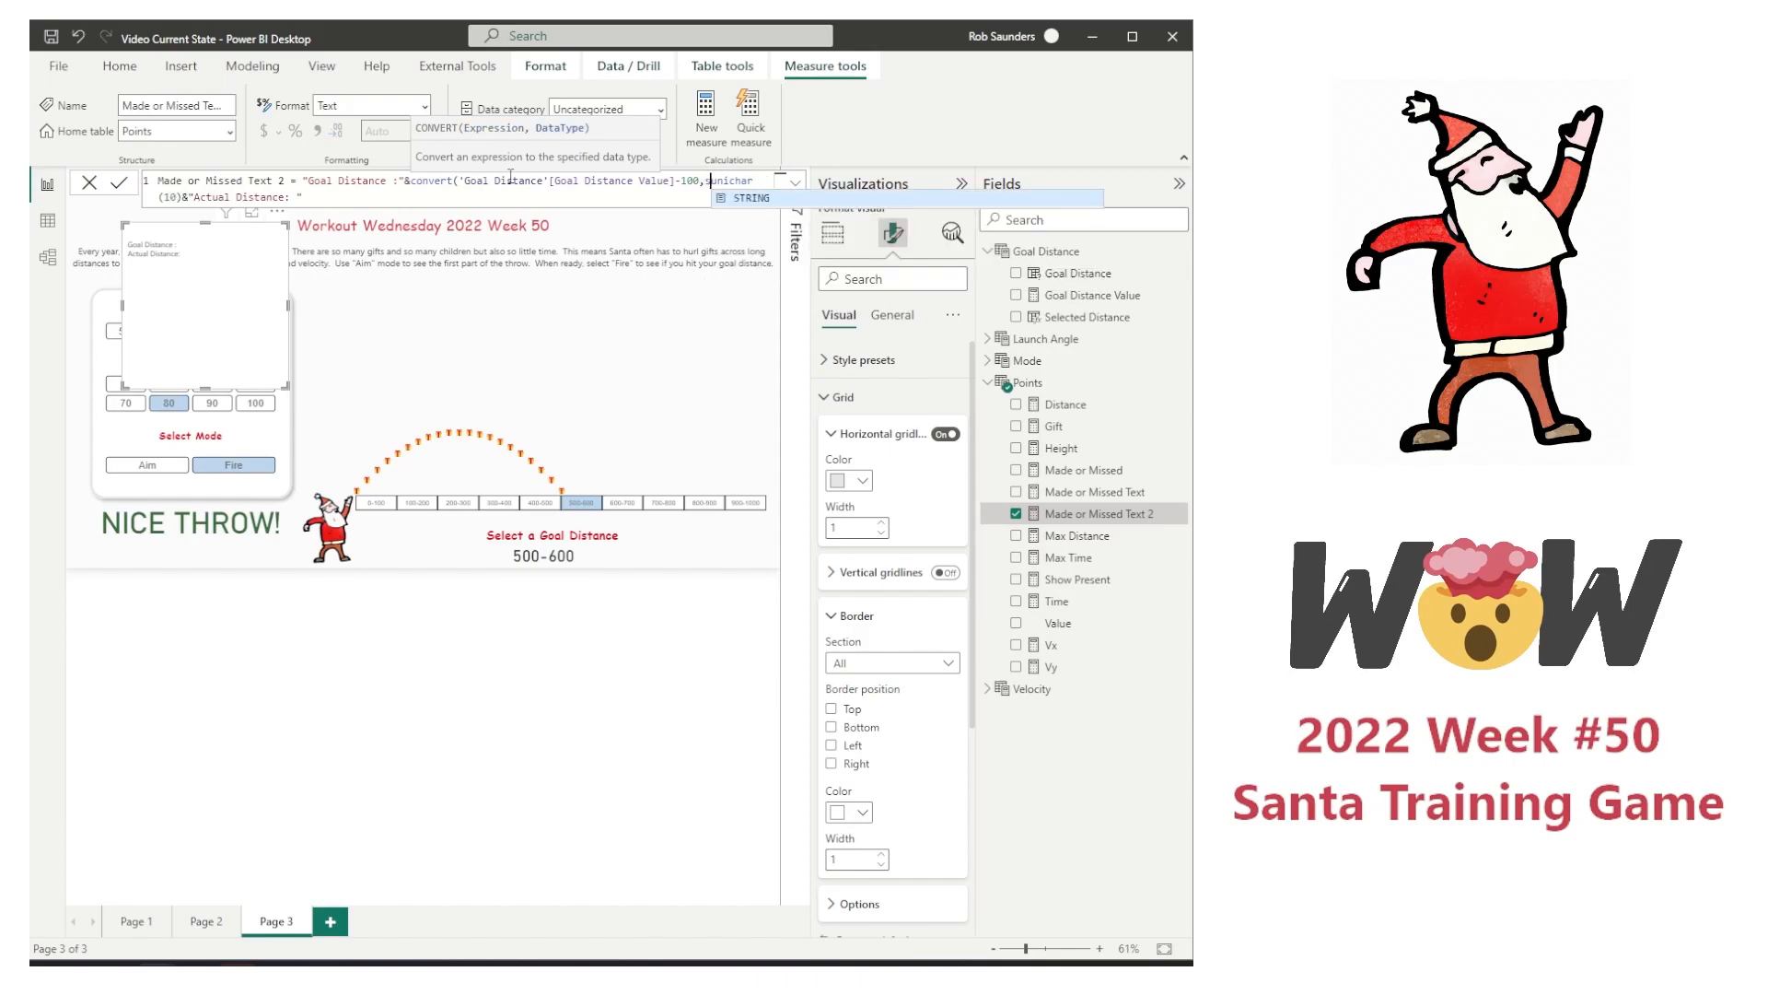
pyautogui.press('Tab')
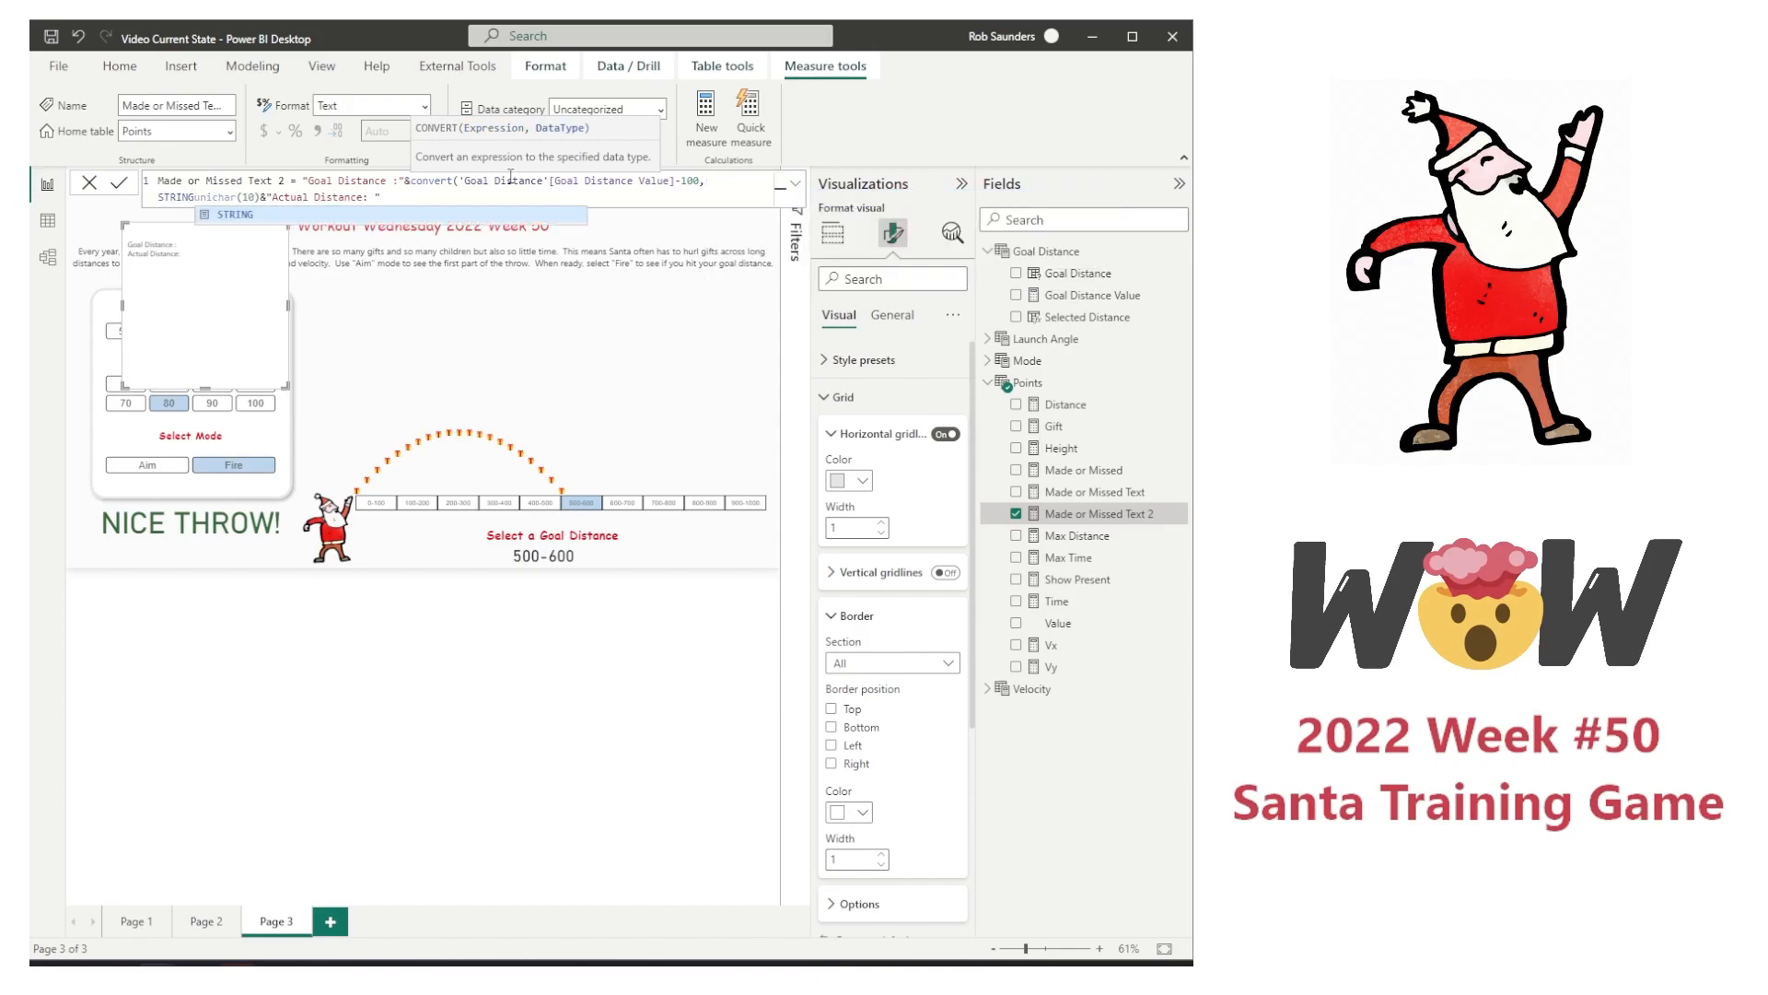
pyautogui.write(')')
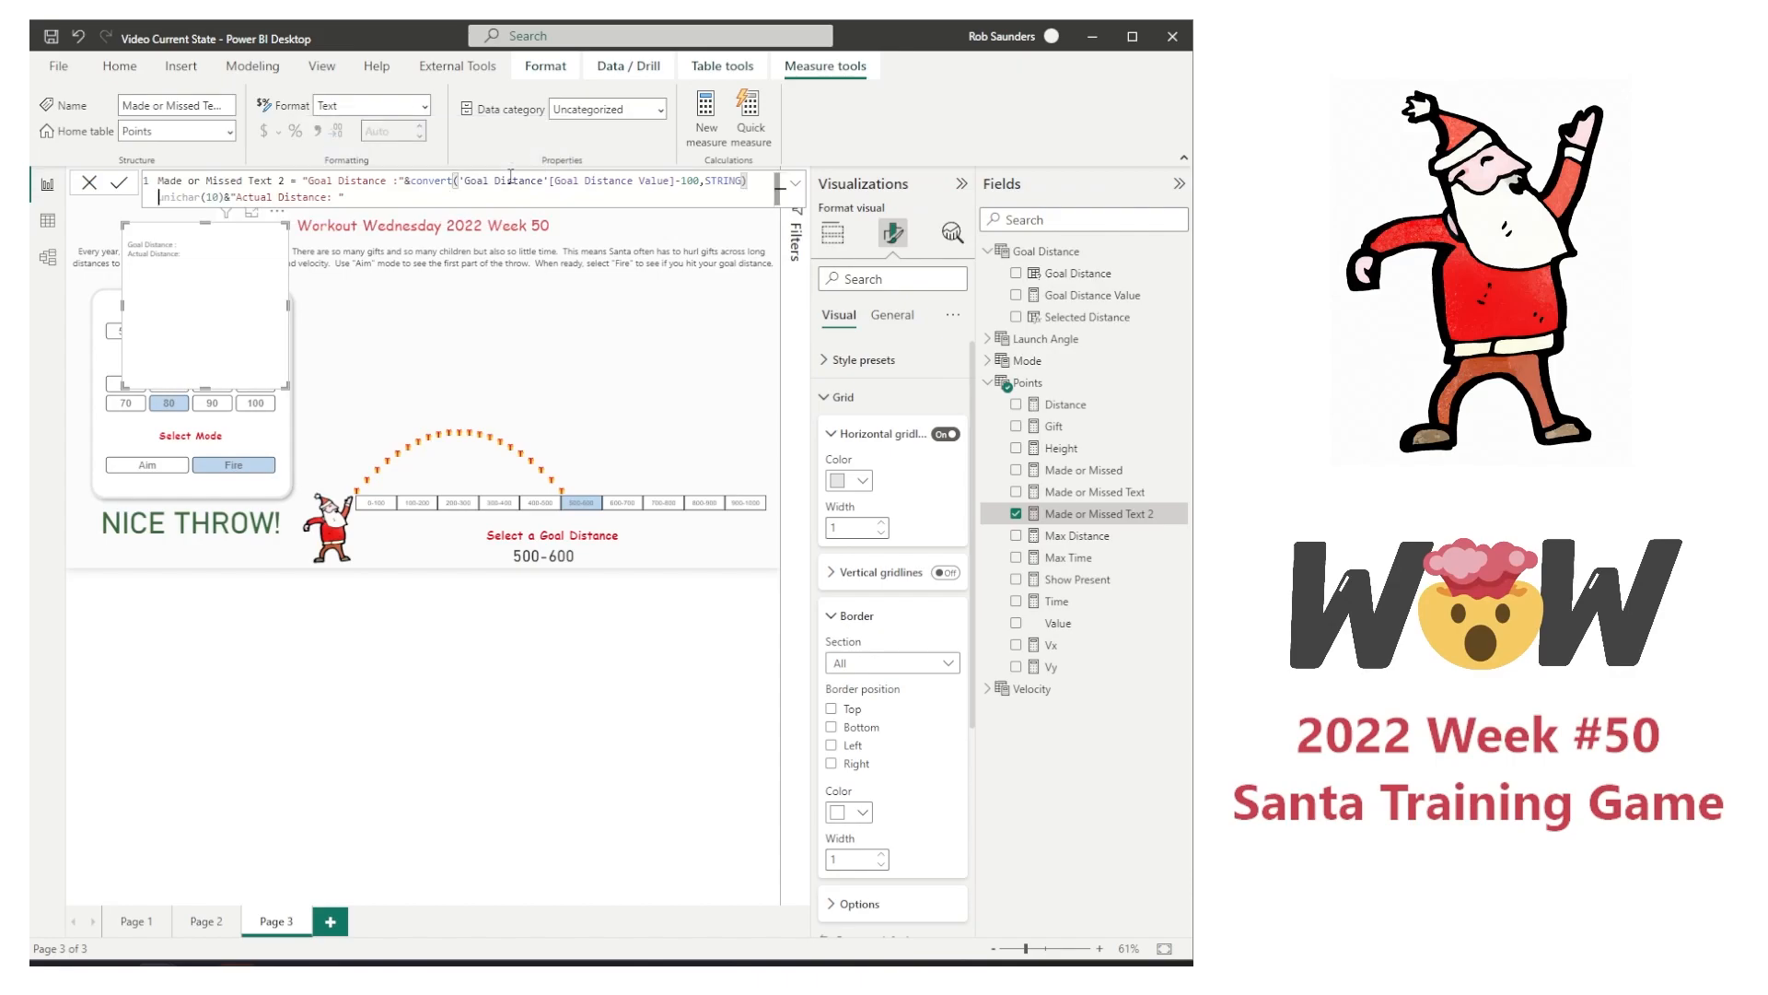
pyautogui.write('&')
pyautogui.press('Return')
# Step: Add "-"&convert('Goal Distance'[Goal Distance Value],STRING)& before the unichar(10) line break and commit the measure
pyautogui.click(746, 180)
pyautogui.click(753, 181)
pyautogui.write('"-"')
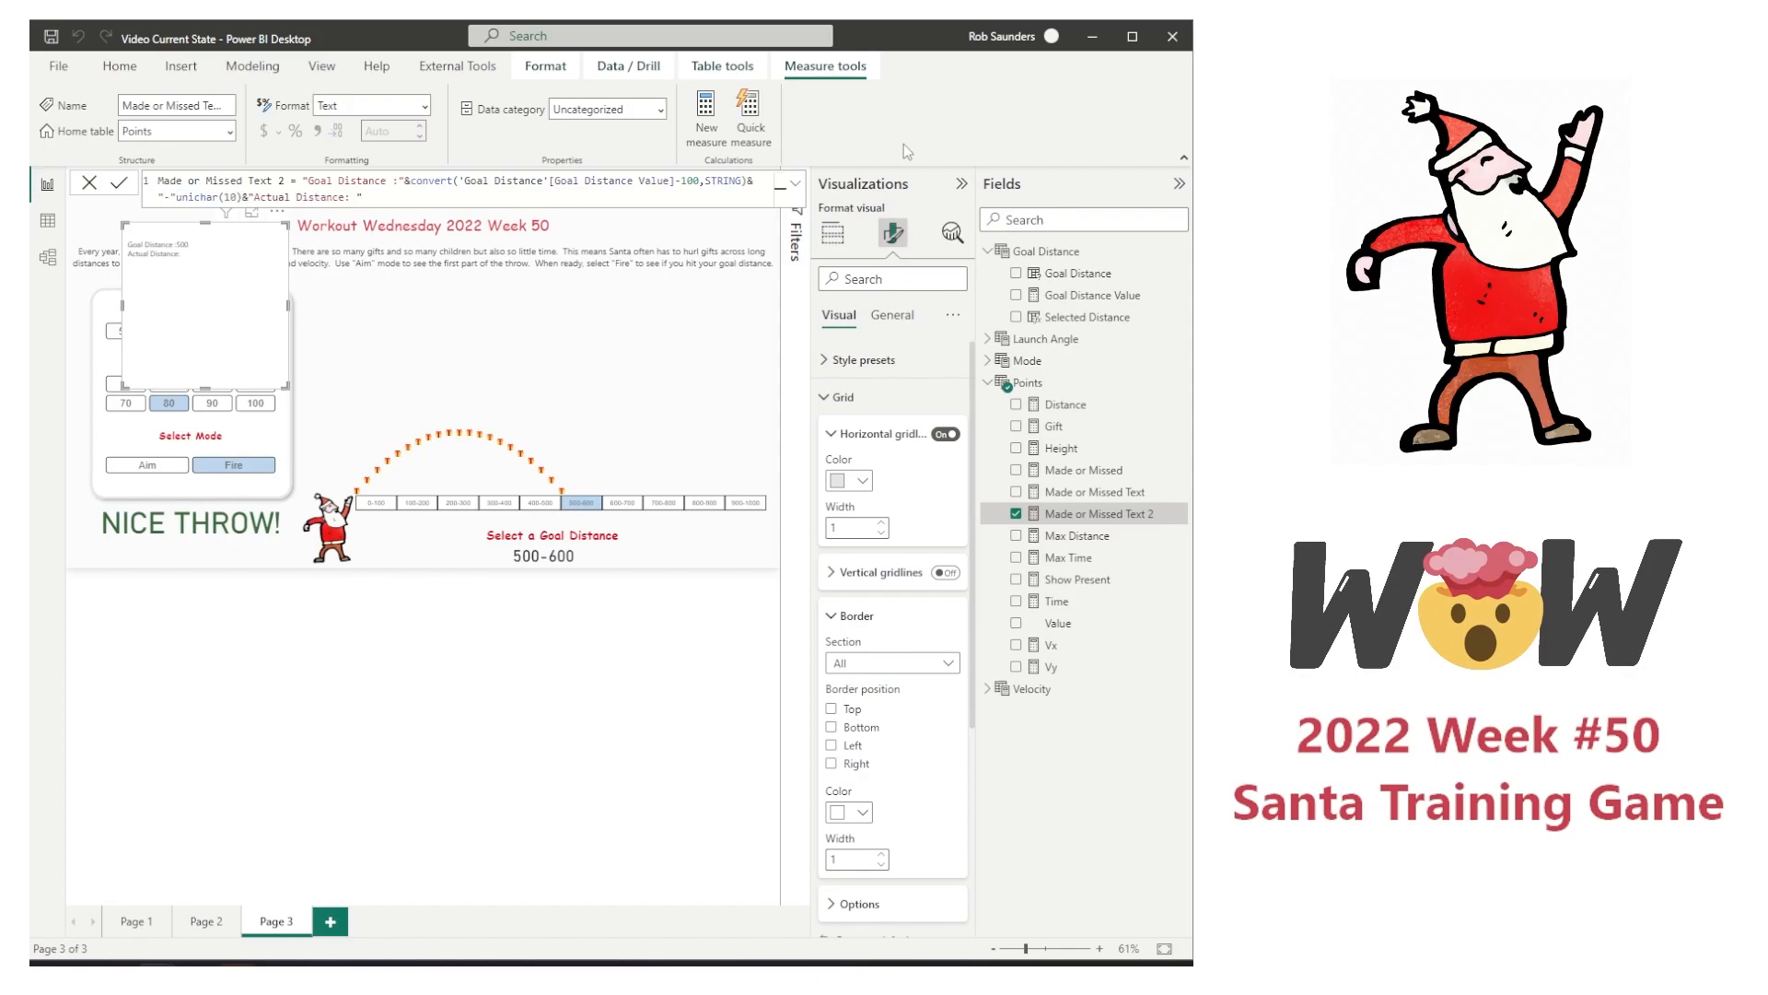
pyautogui.write('&')
pyautogui.write('convert')
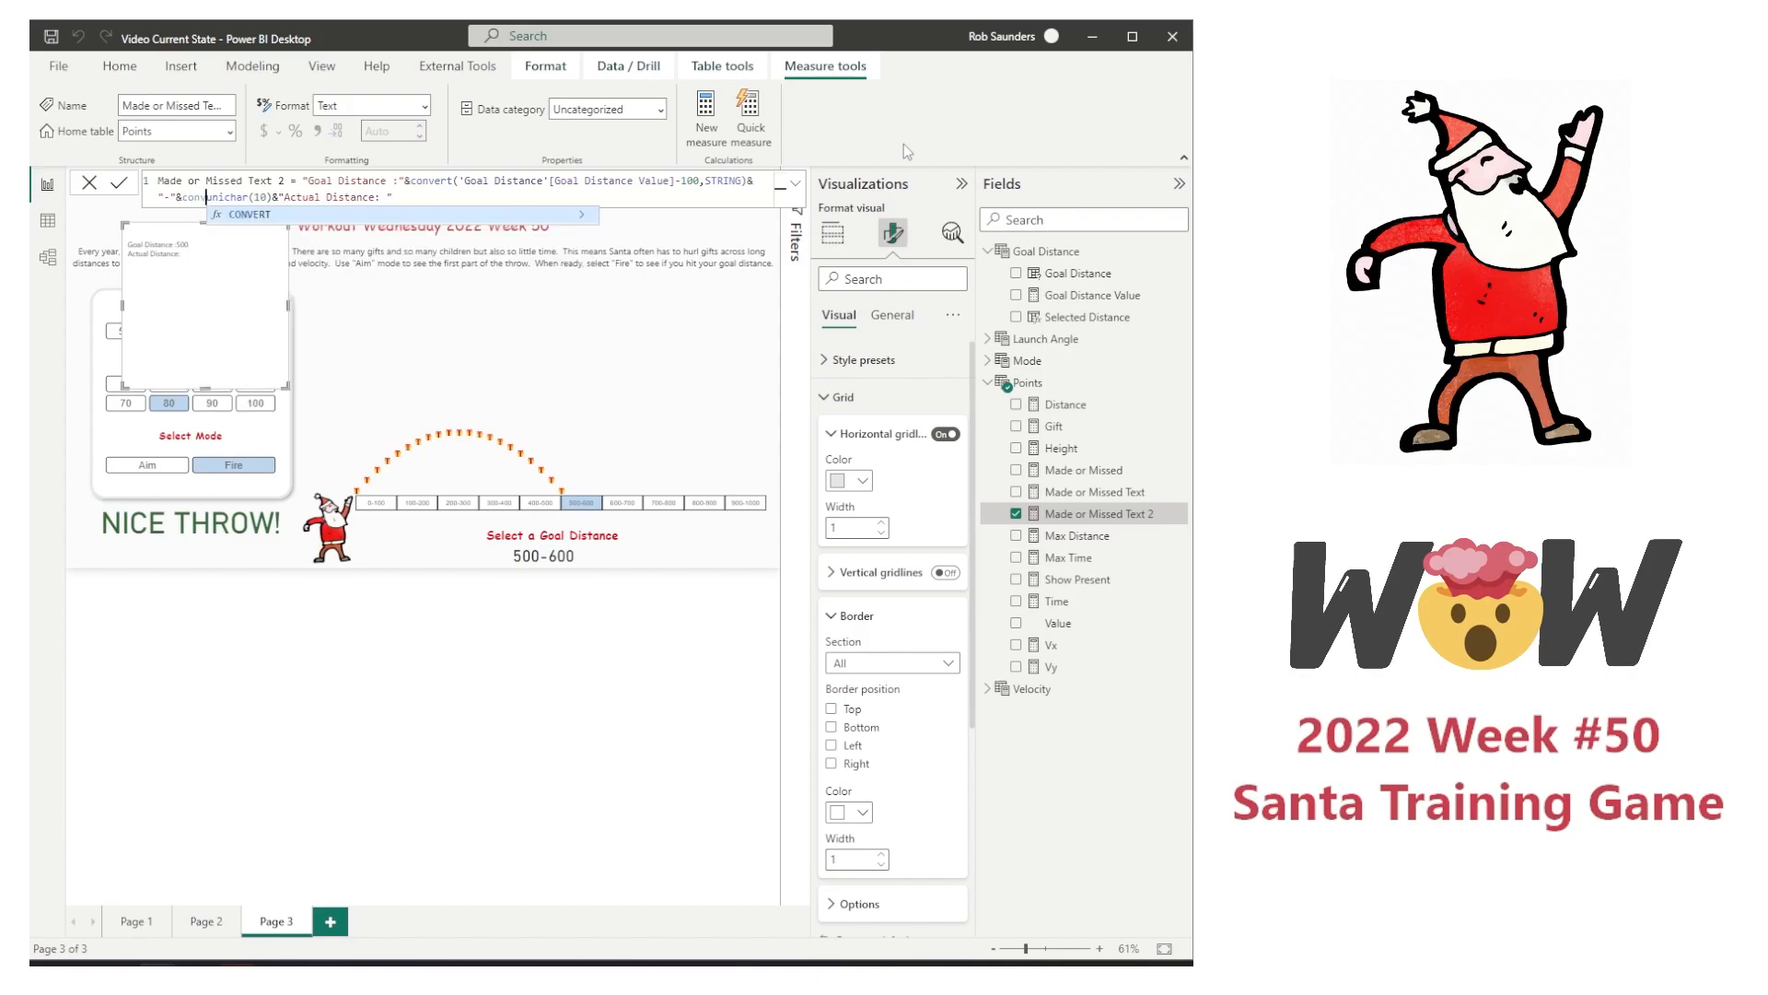
pyautogui.write('(')
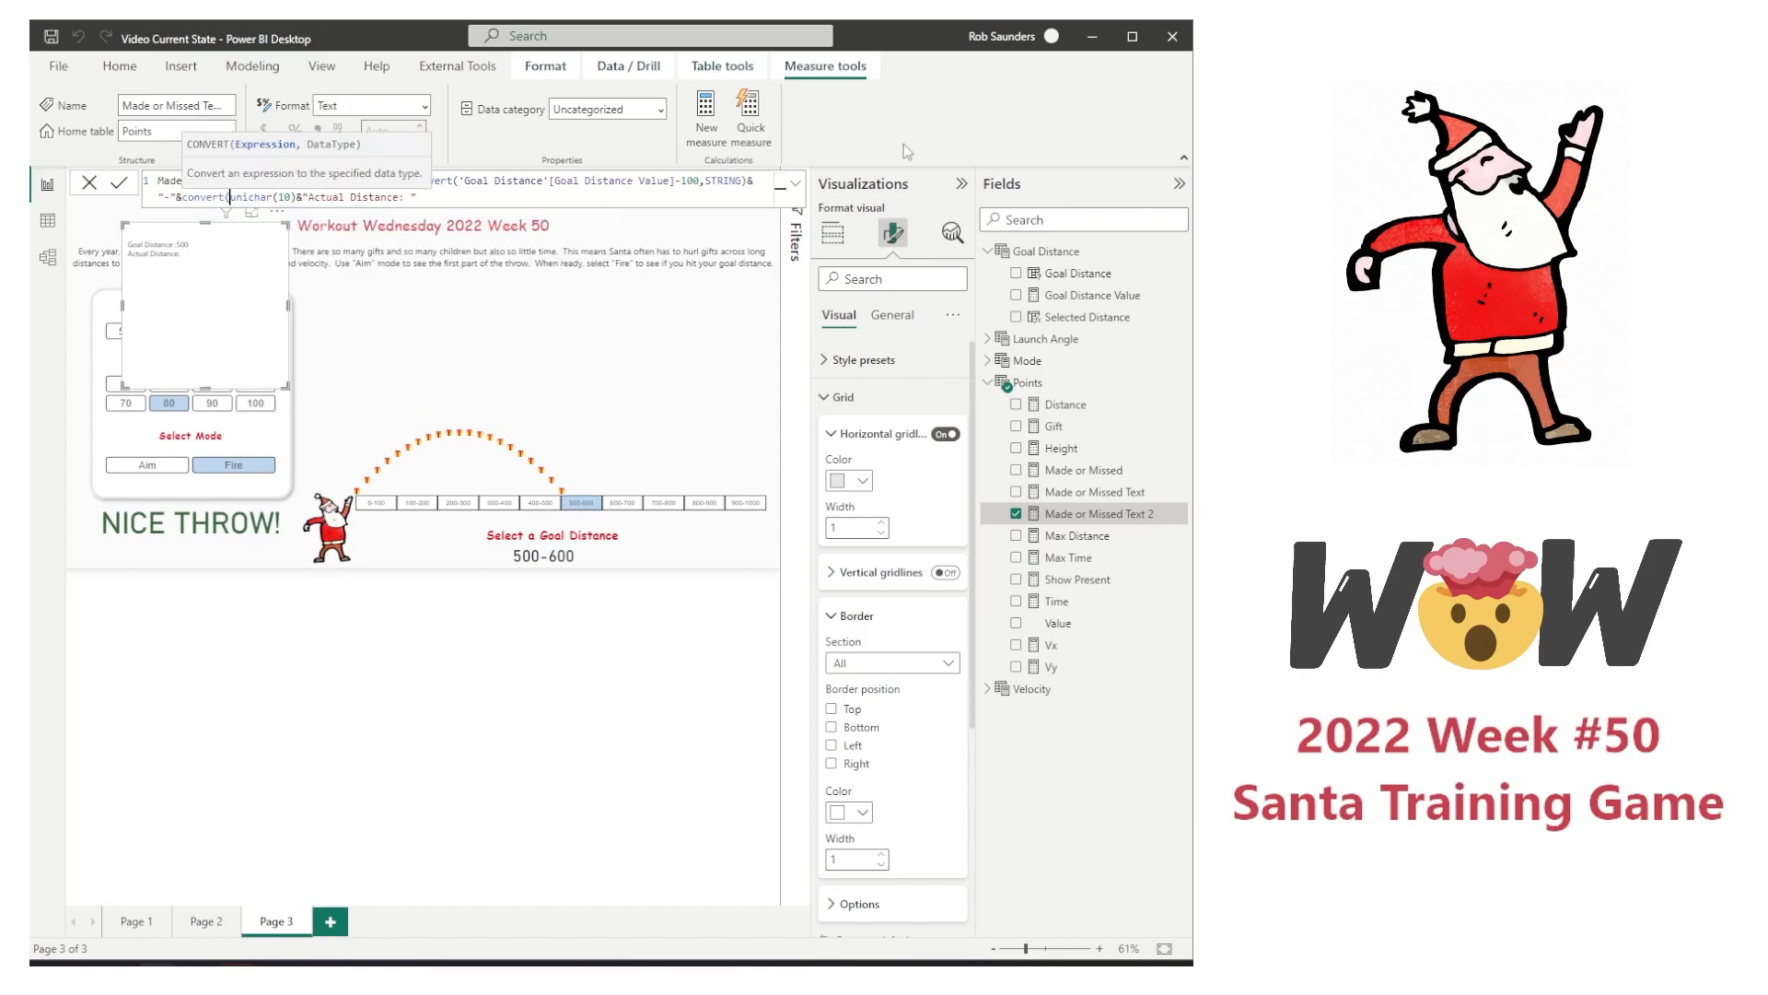
pyautogui.write("'Goal Distance'[Goal Distance Value]")
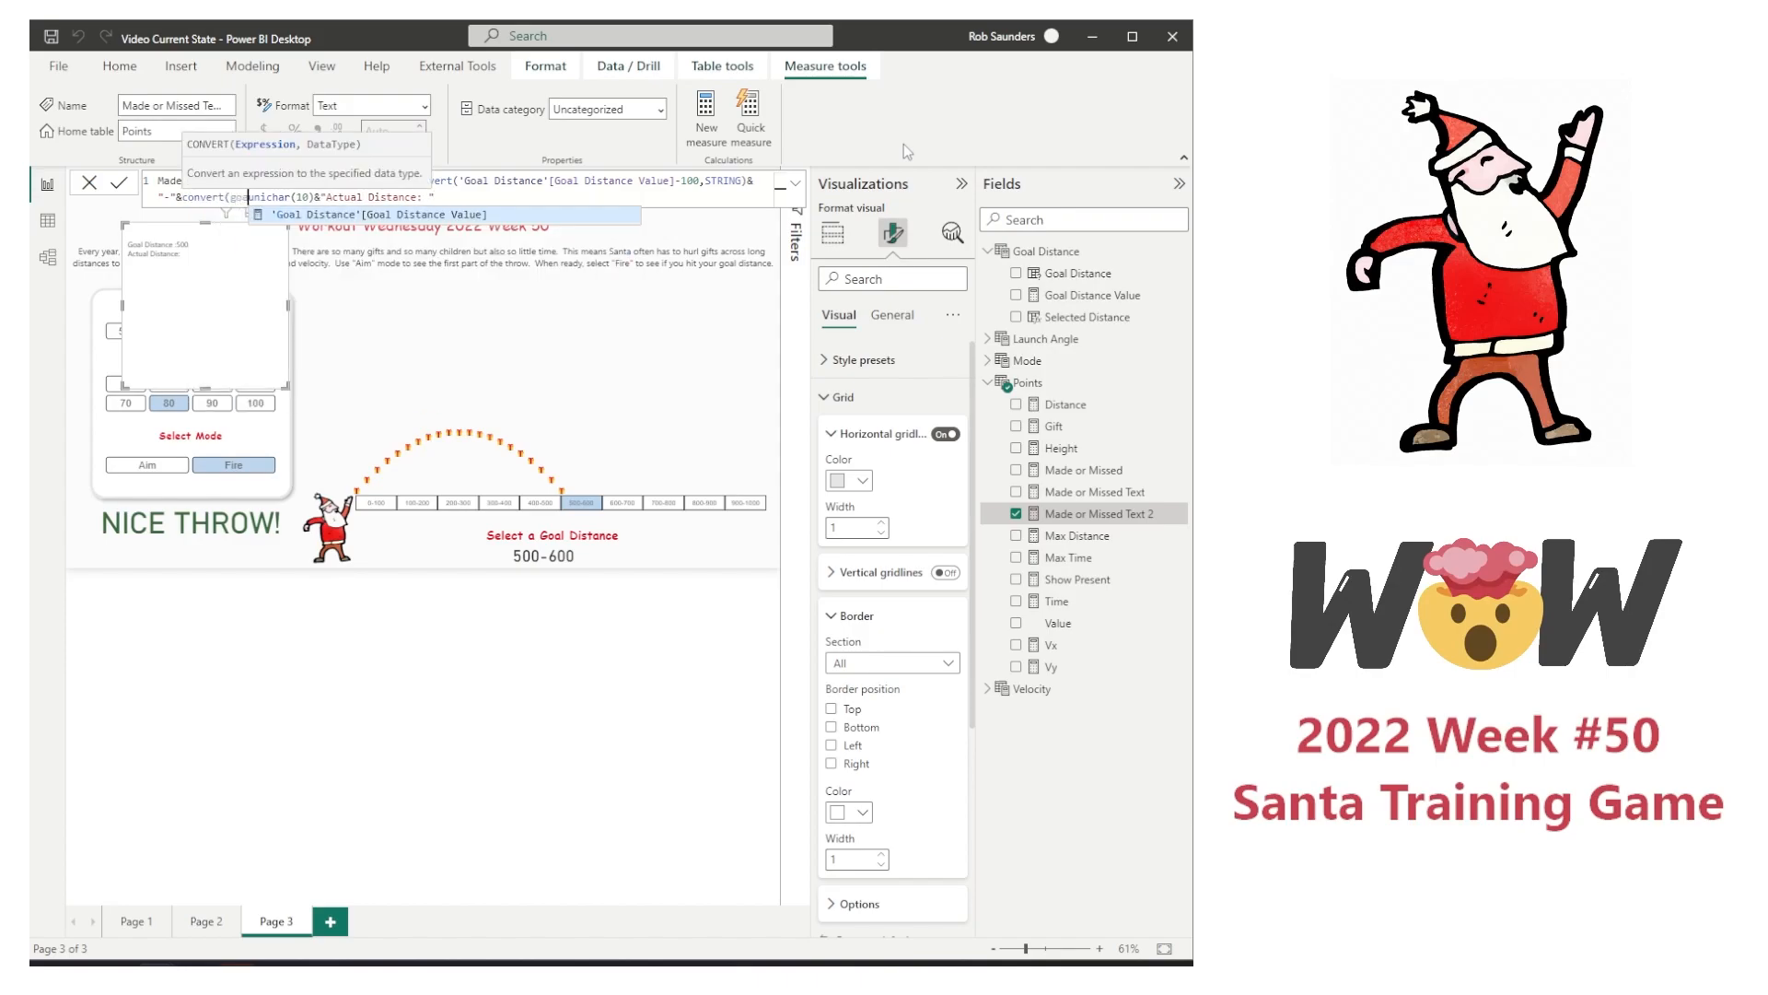
pyautogui.press('Tab')
pyautogui.write(',STRING')
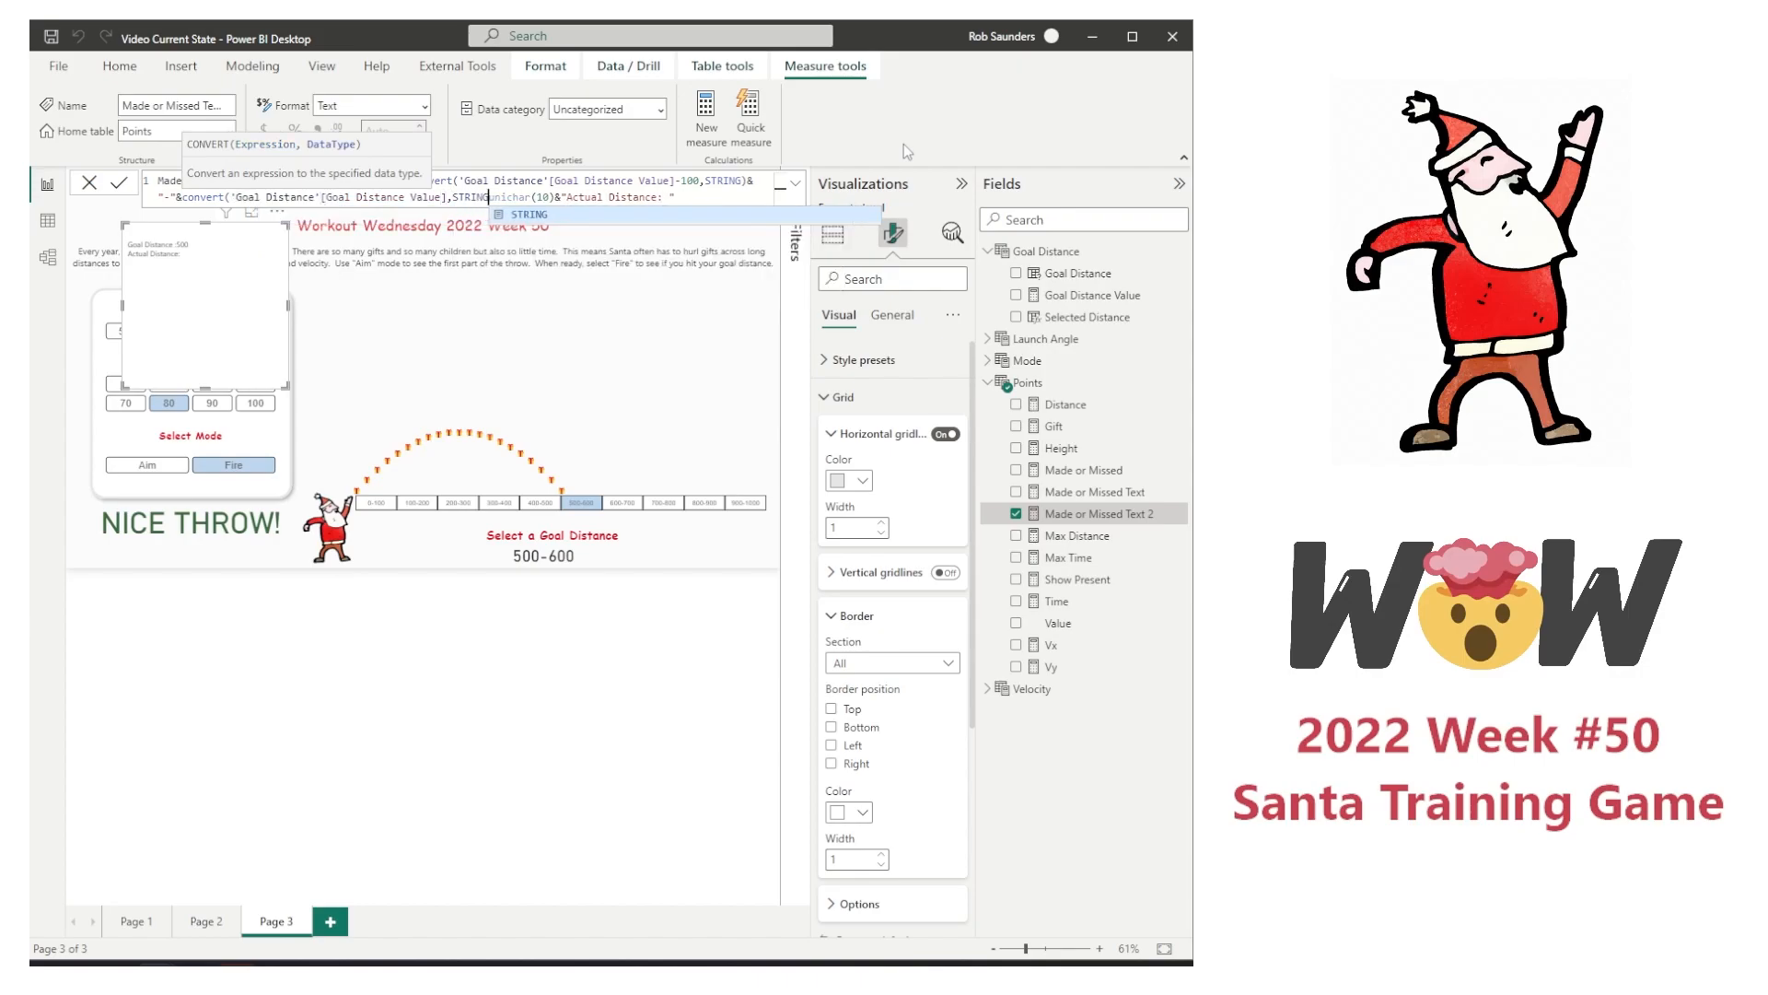
pyautogui.write(')&')
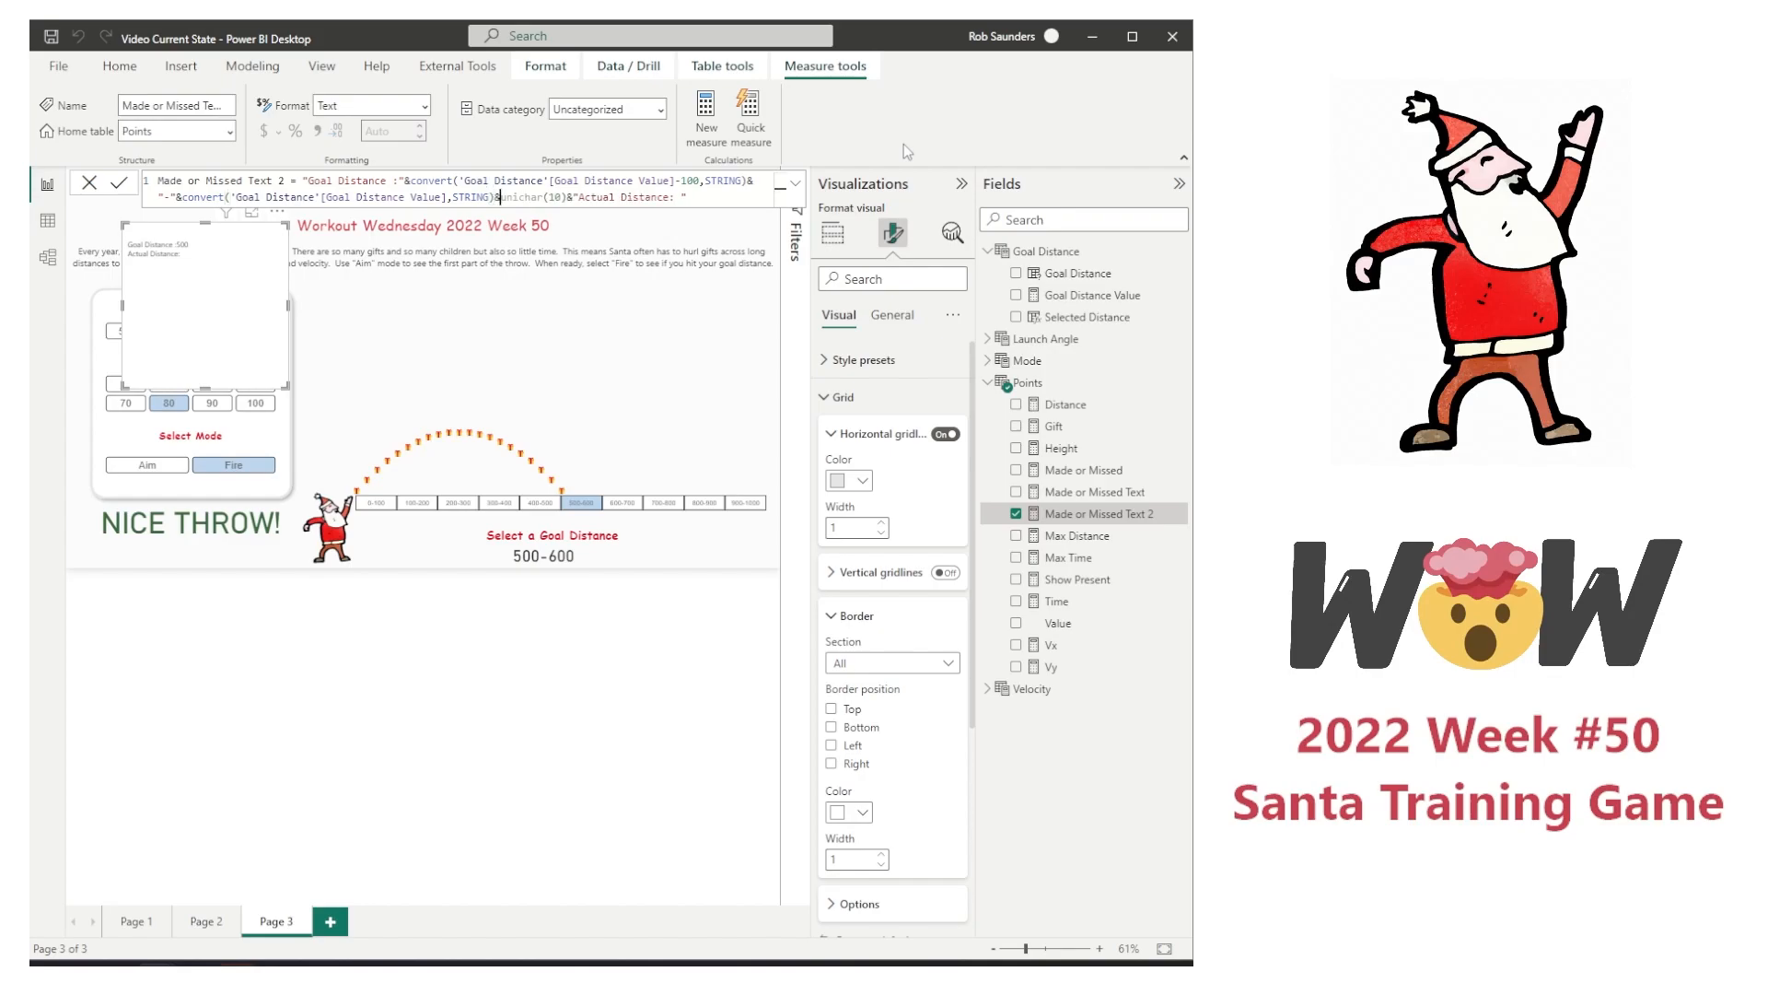
pyautogui.press('Return')
# Step: Insert " meters"& after the goal distance range in the formula and commit it
pyautogui.doubleClick(512, 196)
pyautogui.write('" meters"&')
pyautogui.press('Return')
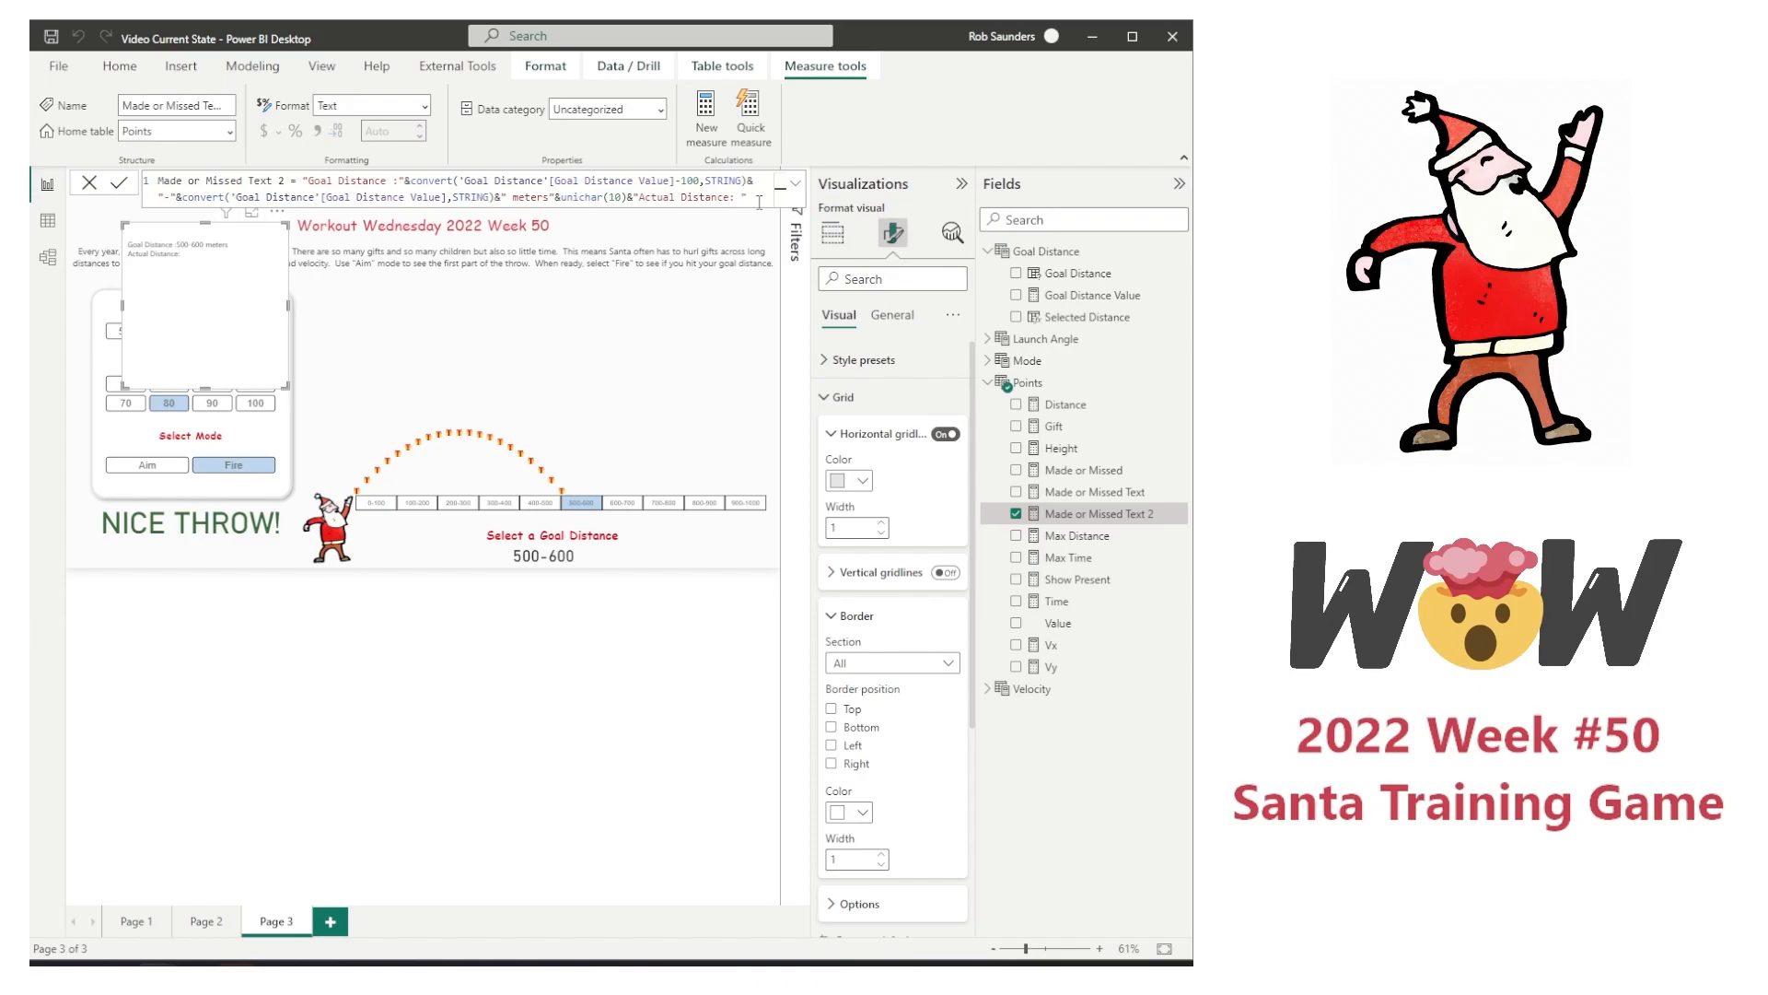
# Step: Append &convert([Max Distance],STRING) after the "Actual Distance: " text and commit the measure
pyautogui.write('&ac')
pyautogui.press('Escape')
pyautogui.write('max')
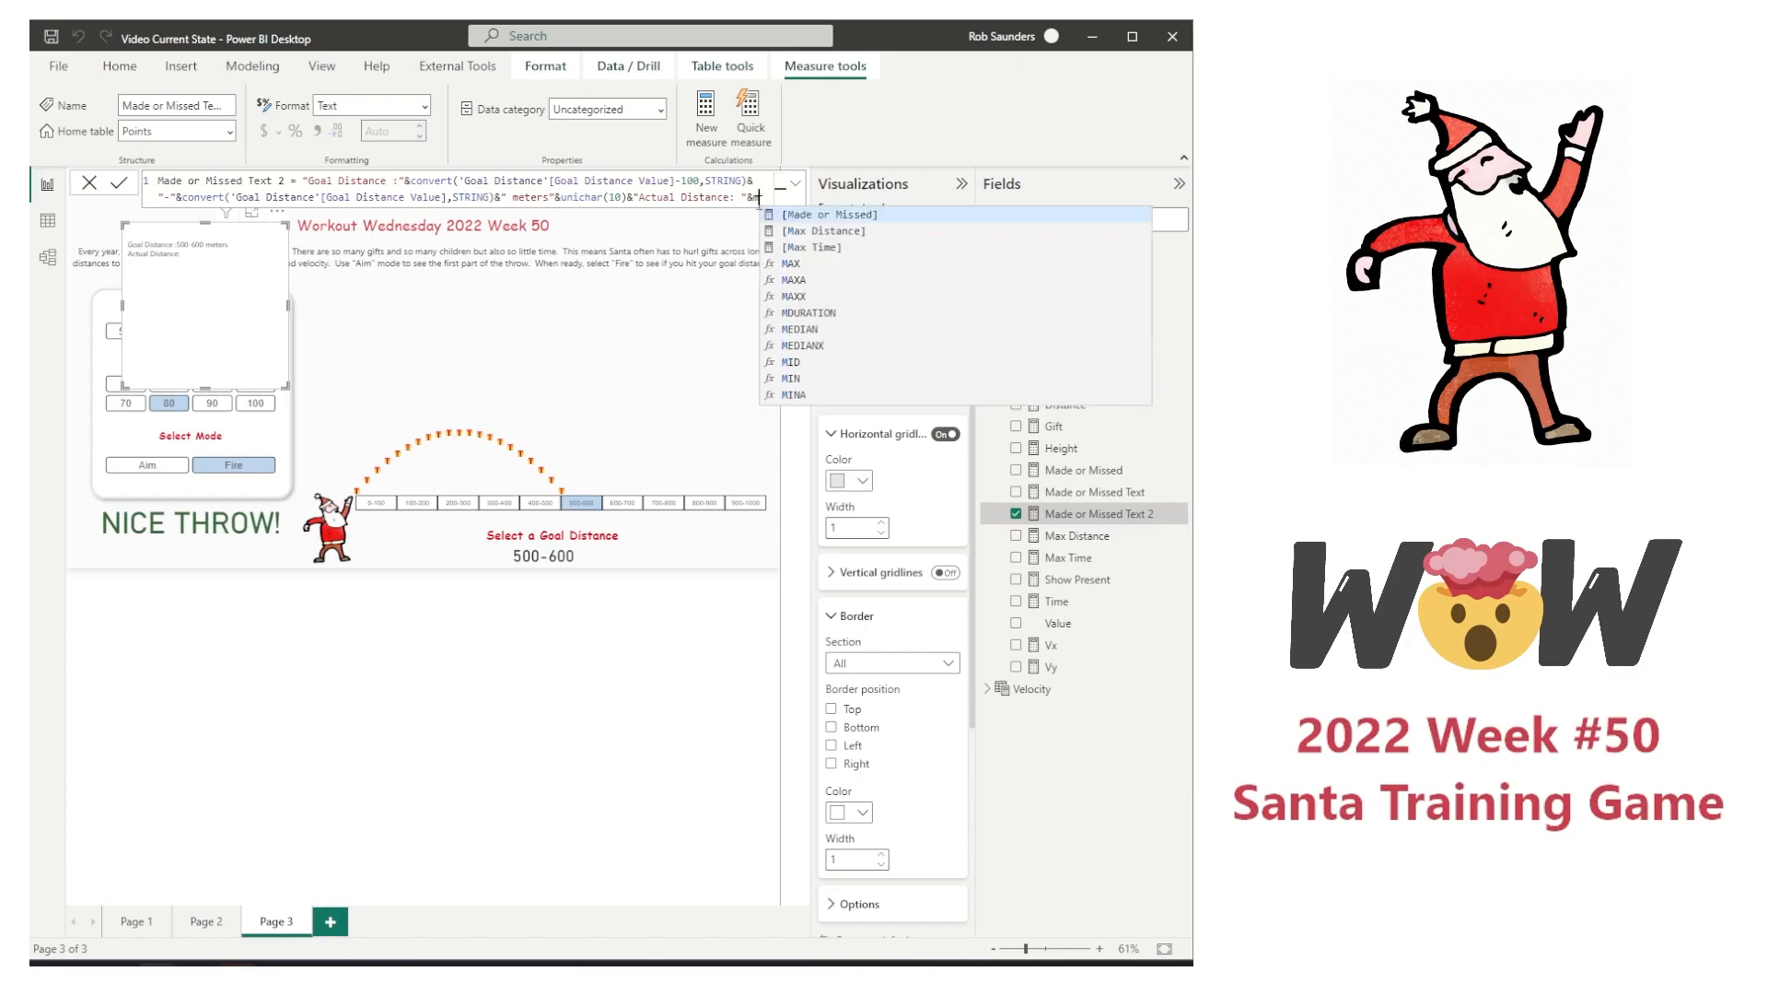
pyautogui.press('Up')
pyautogui.press('Up')
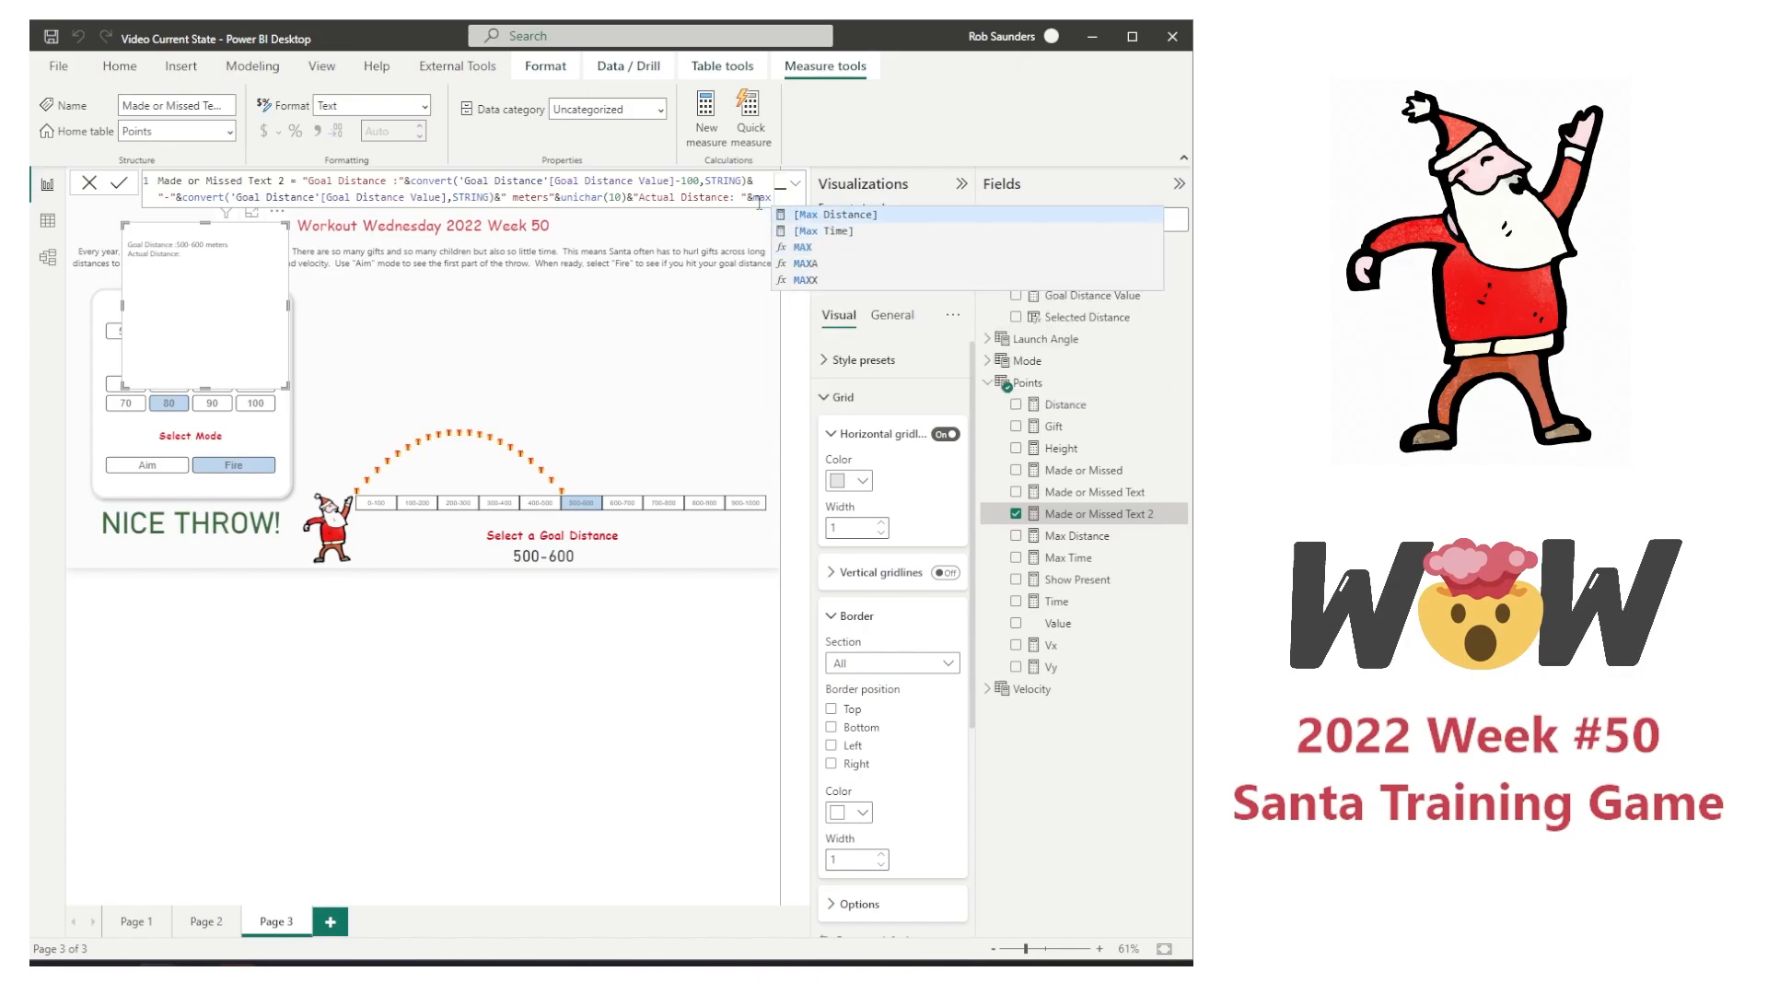
pyautogui.press('Tab')
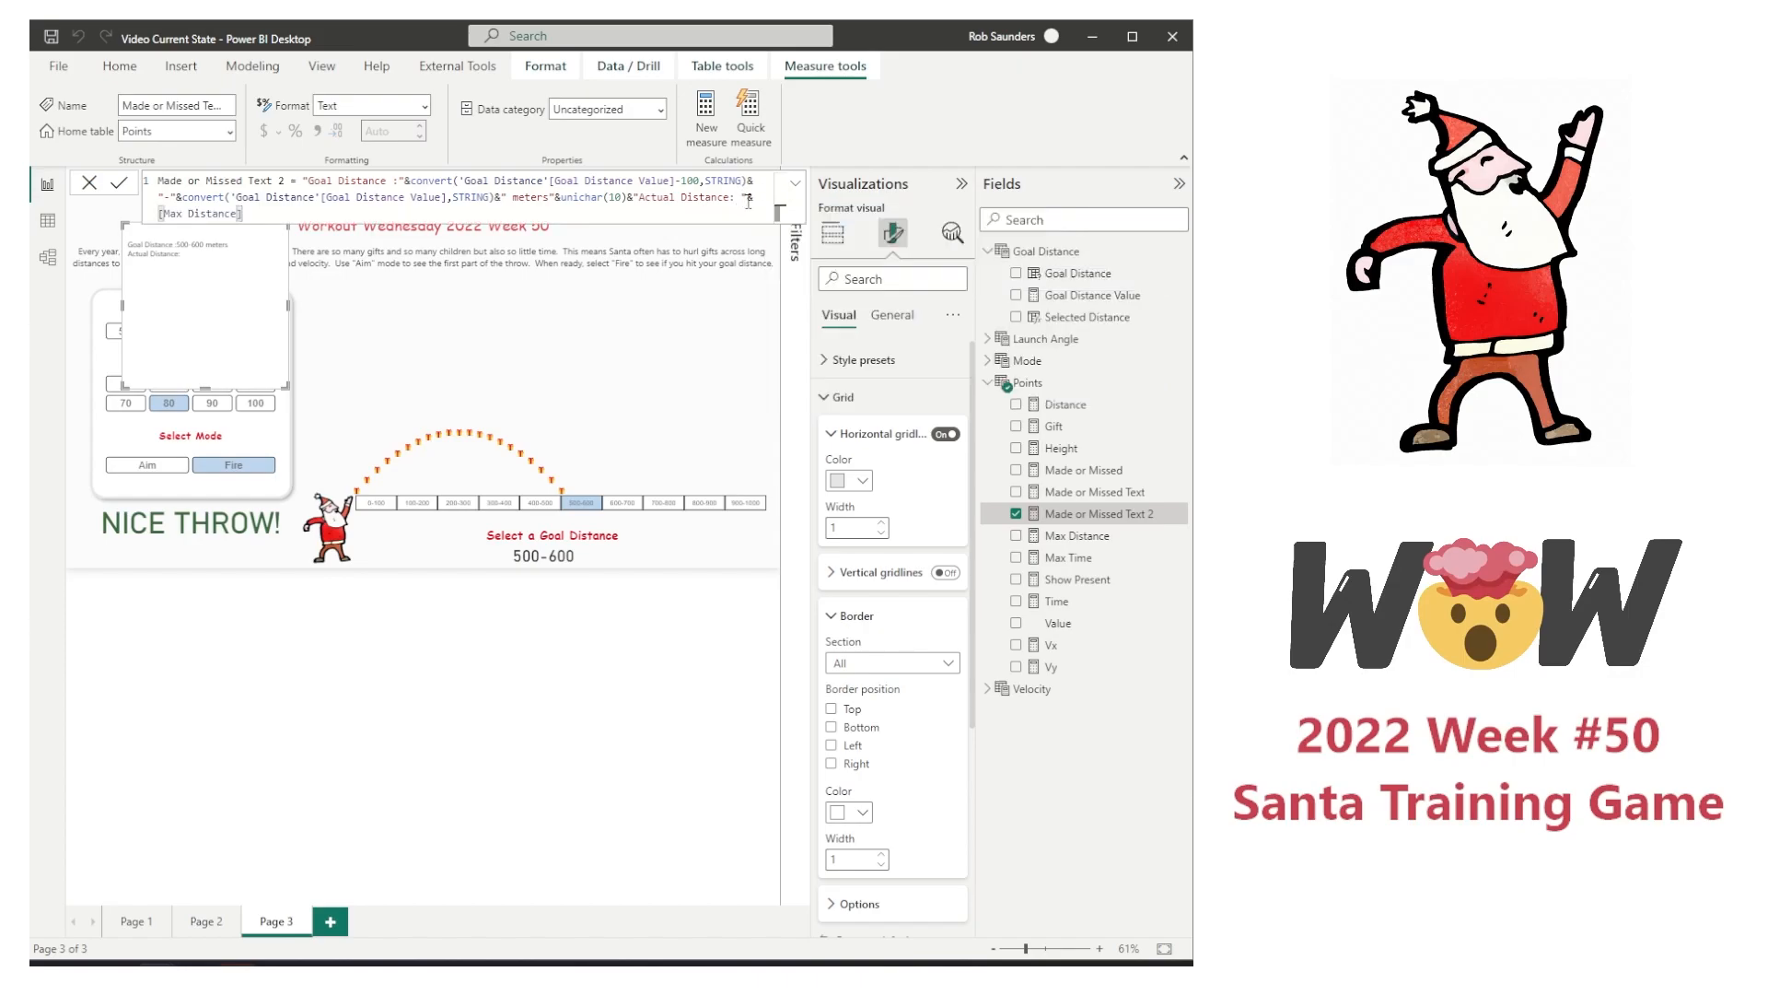
pyautogui.write('convert(')
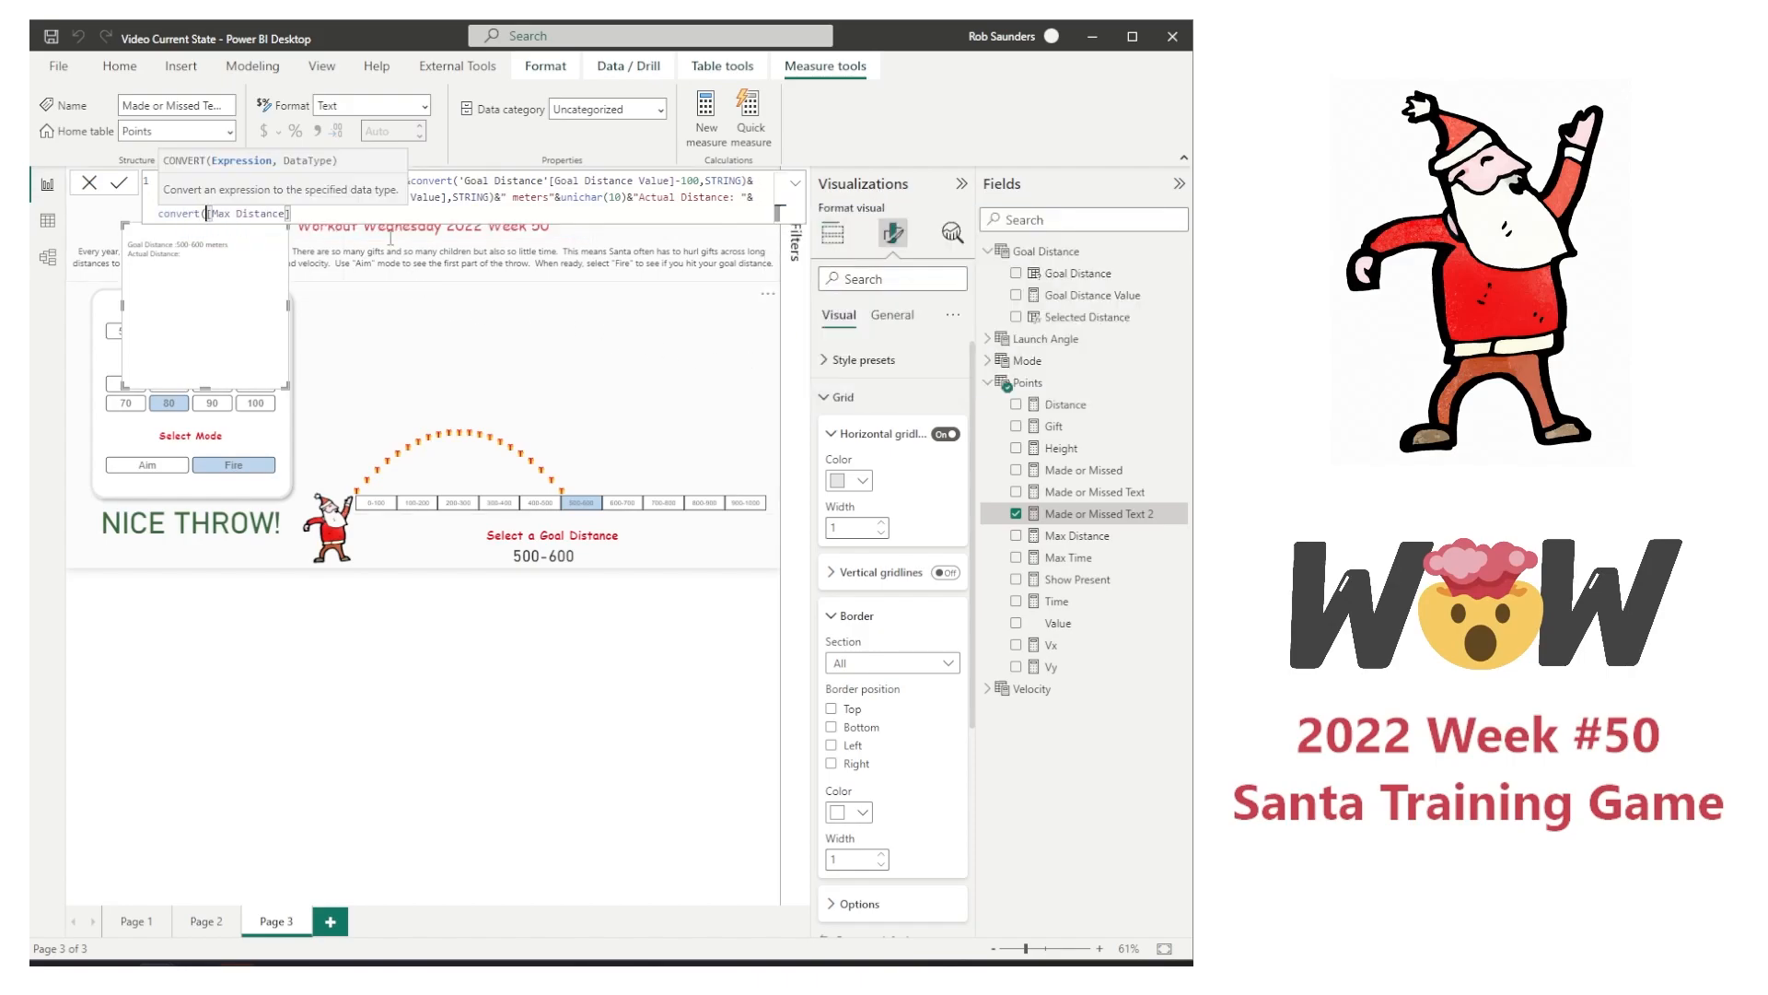
pyautogui.click(364, 215)
pyautogui.write(',STRING)')
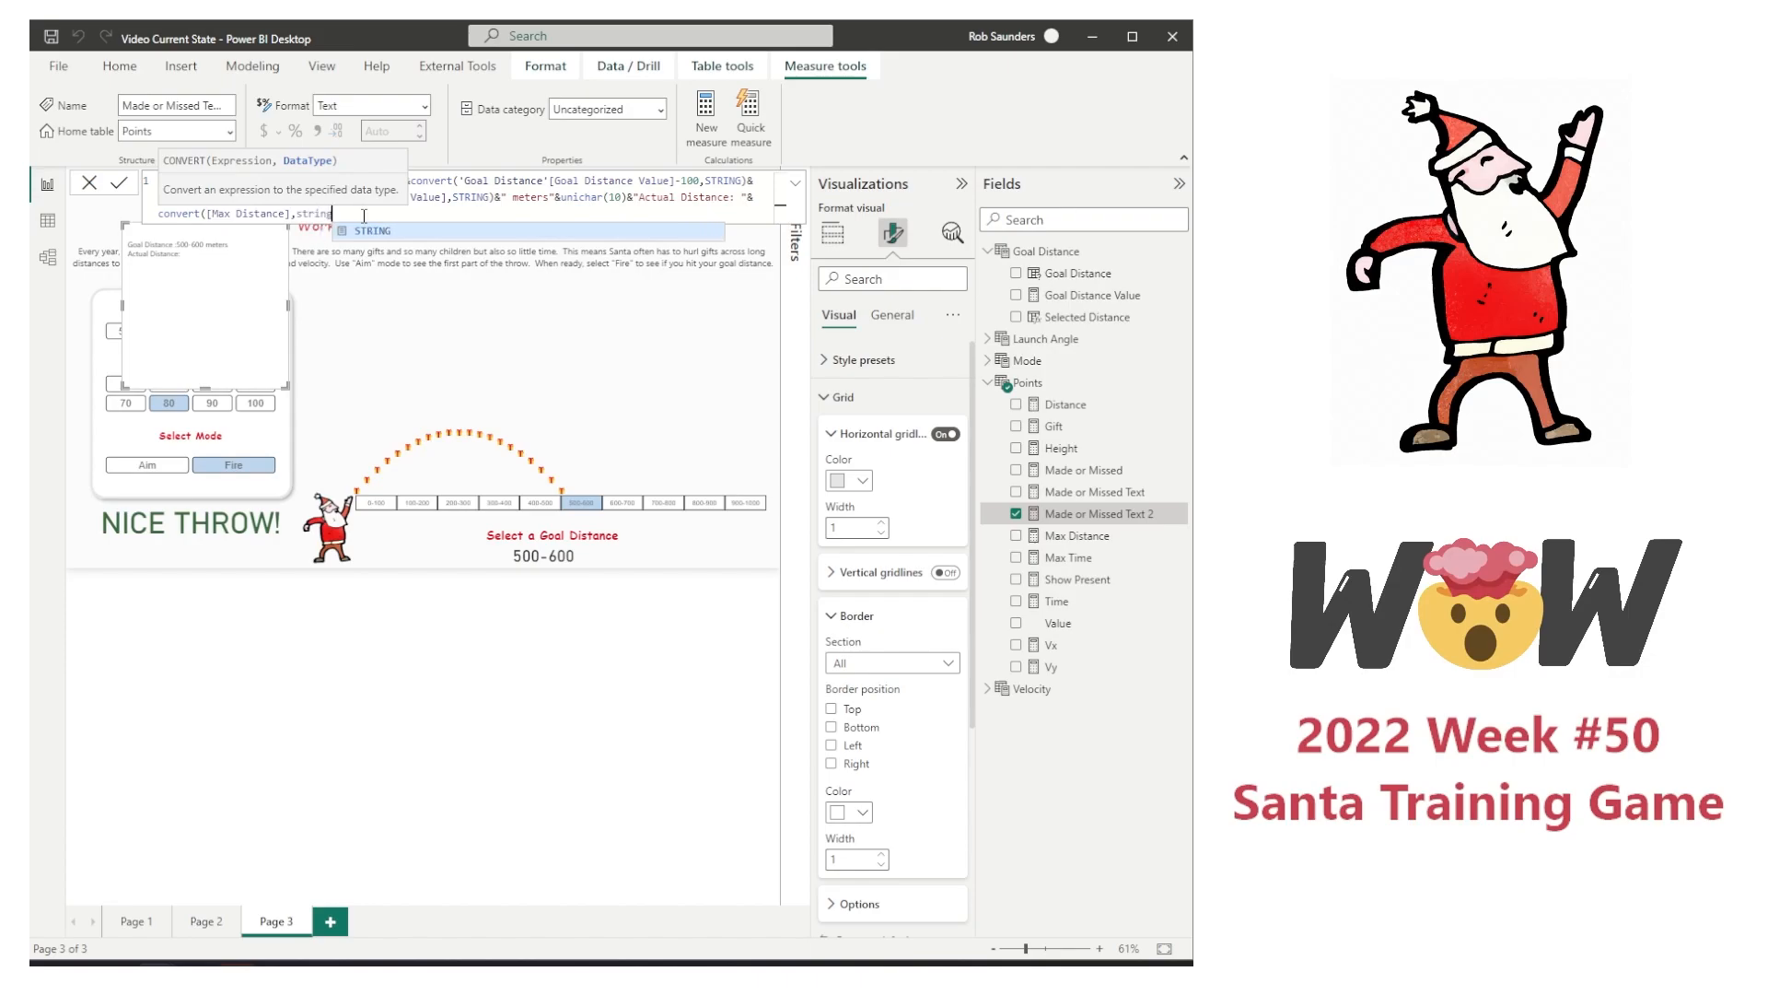
pyautogui.press('Return')
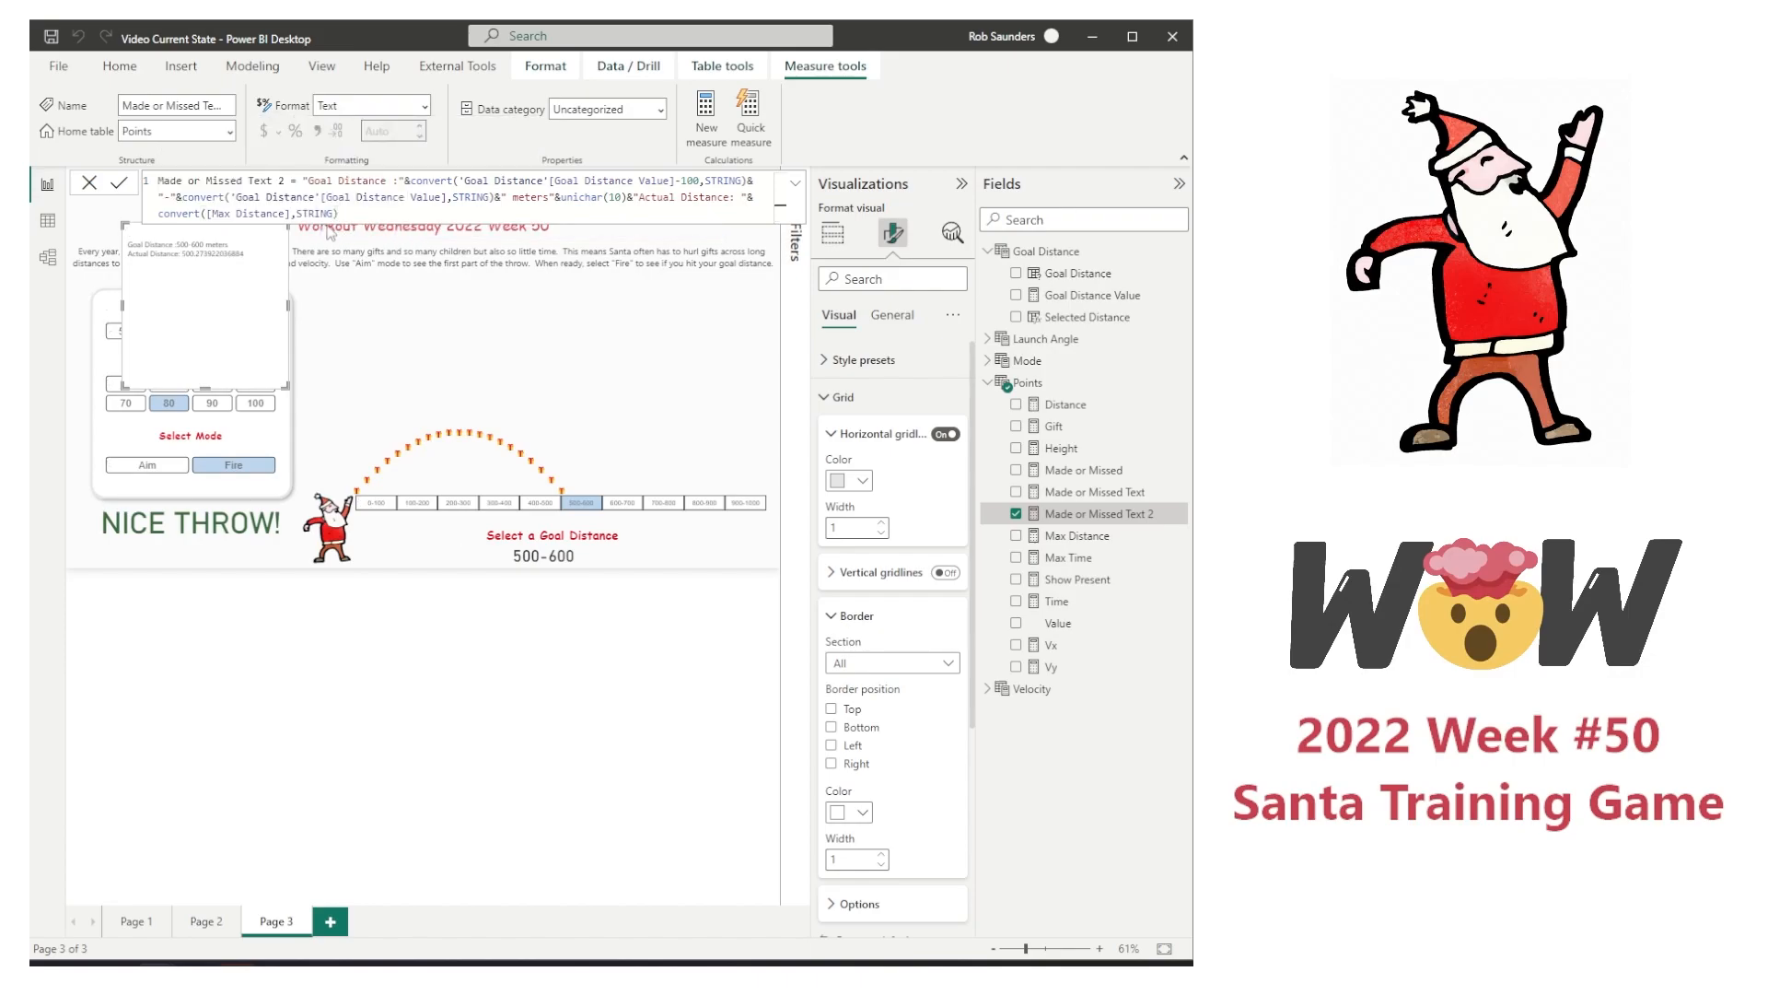
# Step: Wrap [Max Distance] in a round function with 1 decimal digit and commit the measure
pyautogui.click(207, 214)
pyautogui.write('round(')
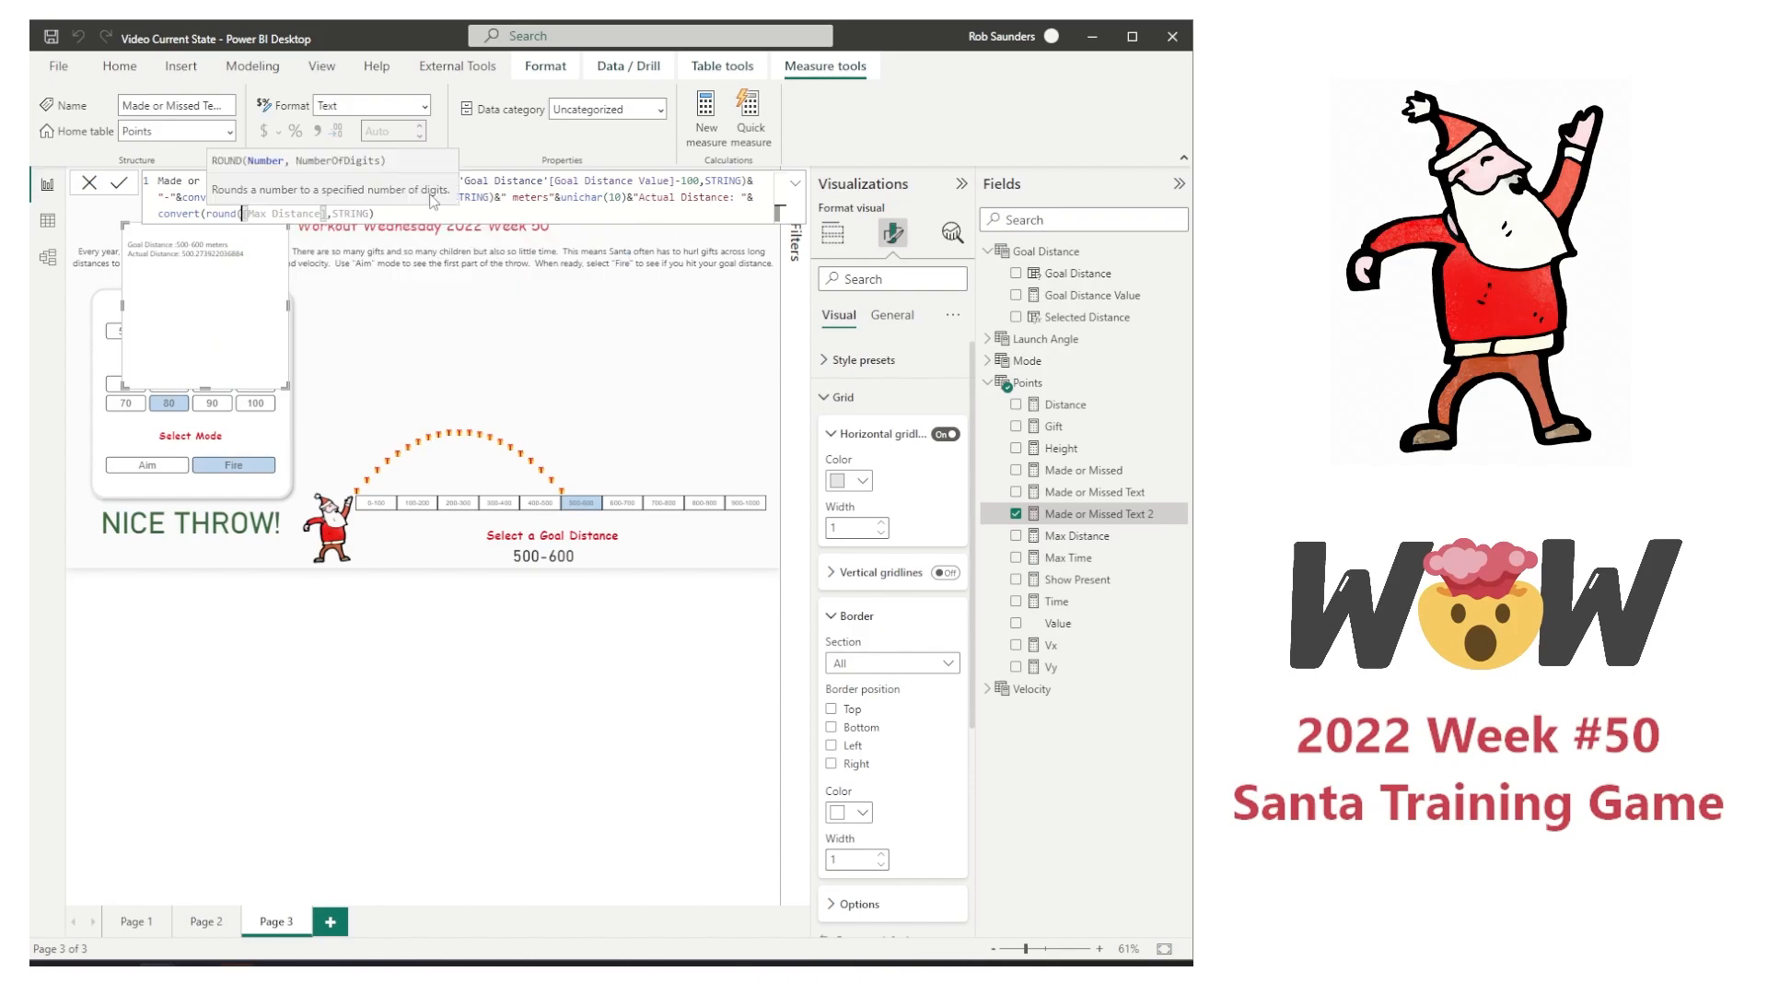
pyautogui.click(327, 214)
pyautogui.write(',1)')
pyautogui.press('End')
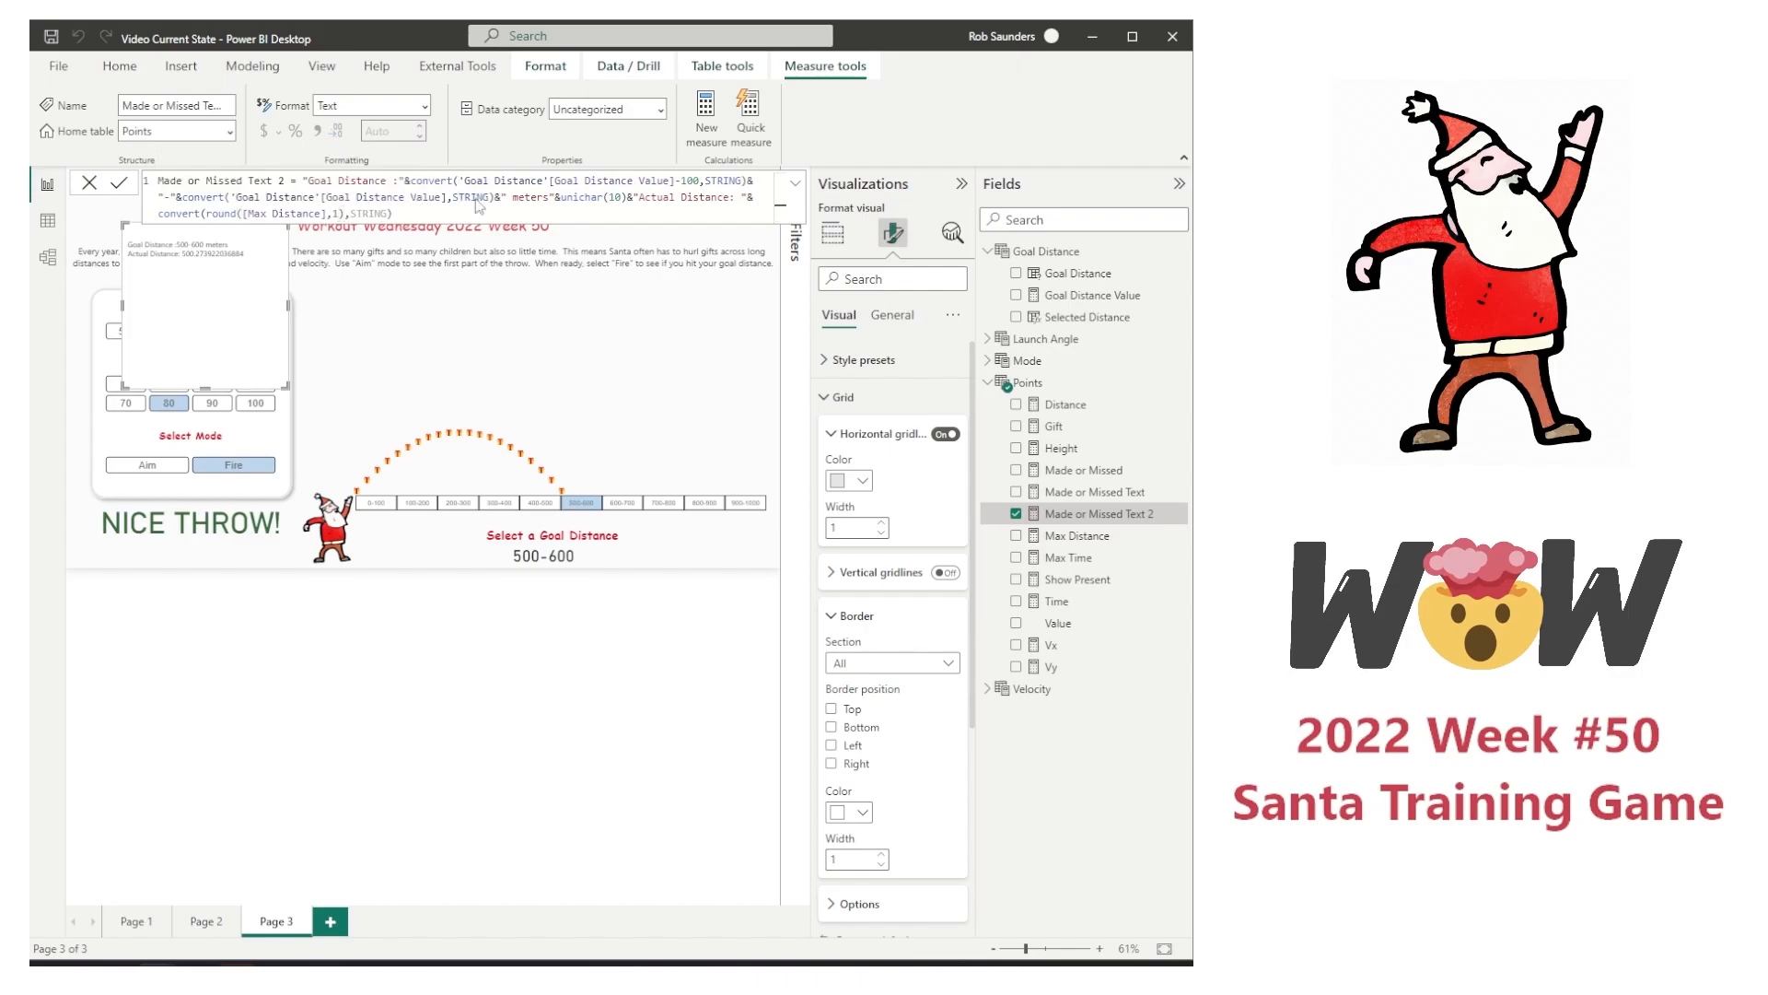
pyautogui.press('Return')
# Step: Append &" meters" to the end of the Made or Missed Text 2 formula and commit it
pyautogui.write('&" meters"')
pyautogui.press('Return')
# Step: Move the distance table just below the throw message and send it behind that message
pyautogui.moveTo(202, 388); pyautogui.dragTo(235, 589)
pyautogui.rightClick(220, 569)
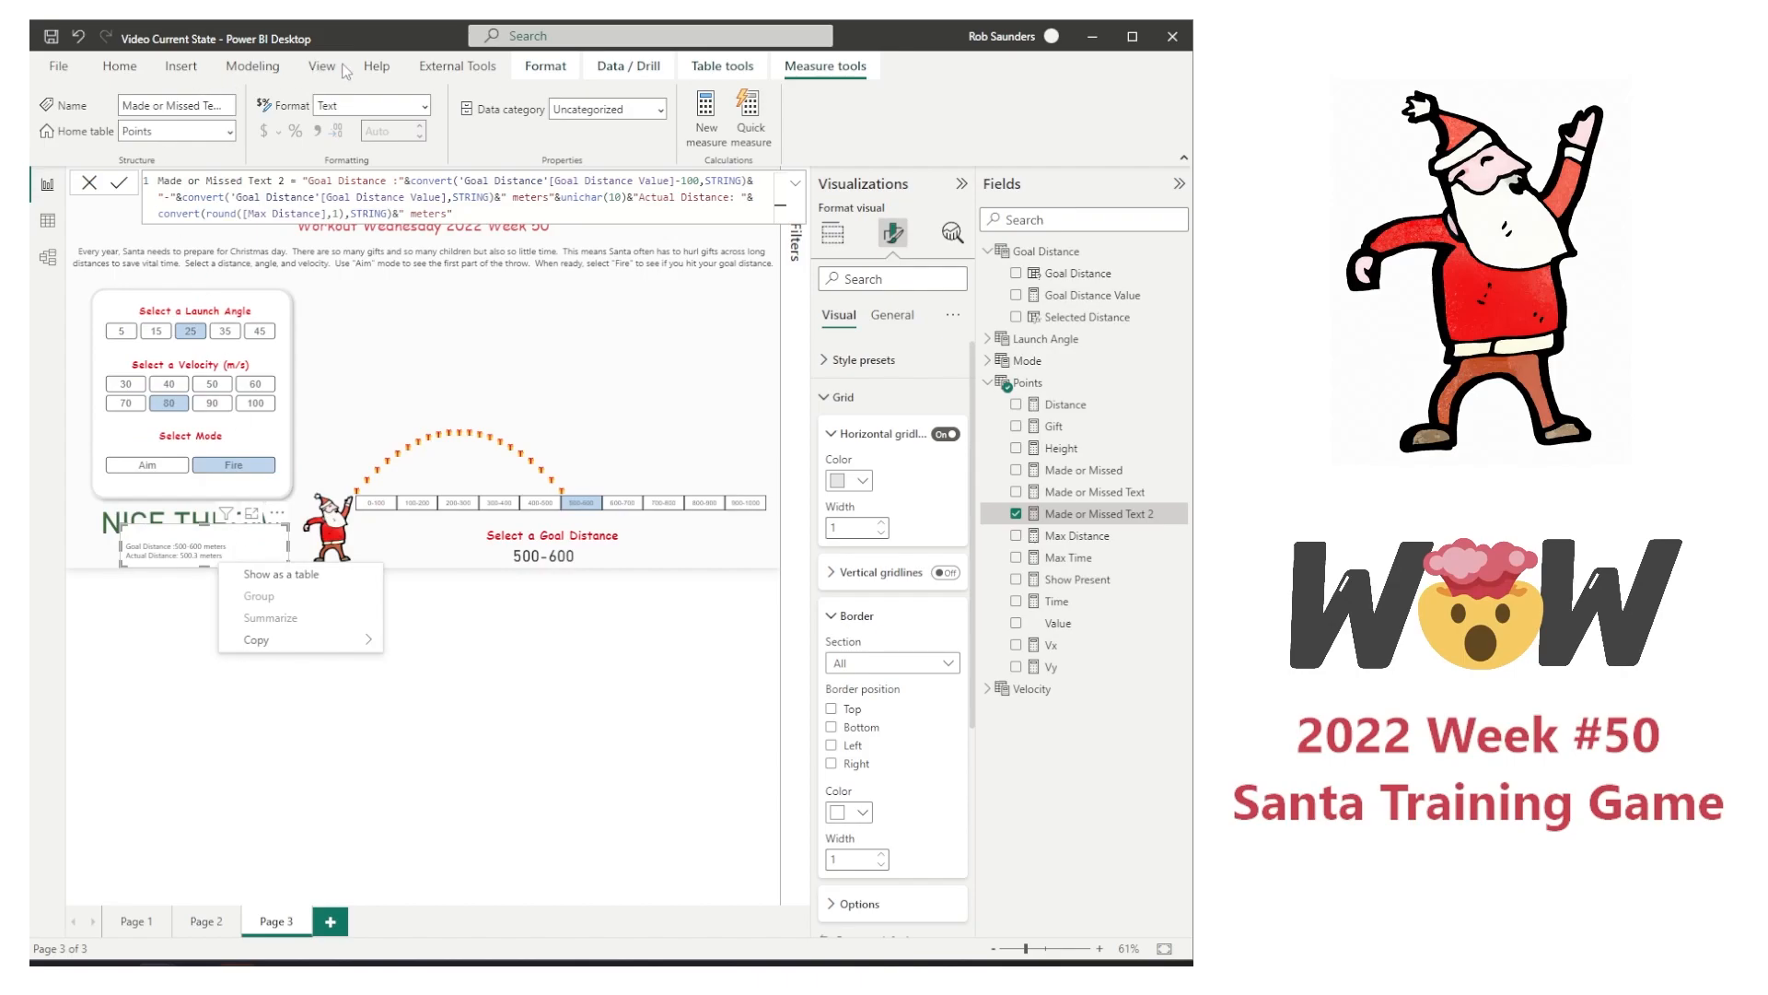
pyautogui.click(719, 68)
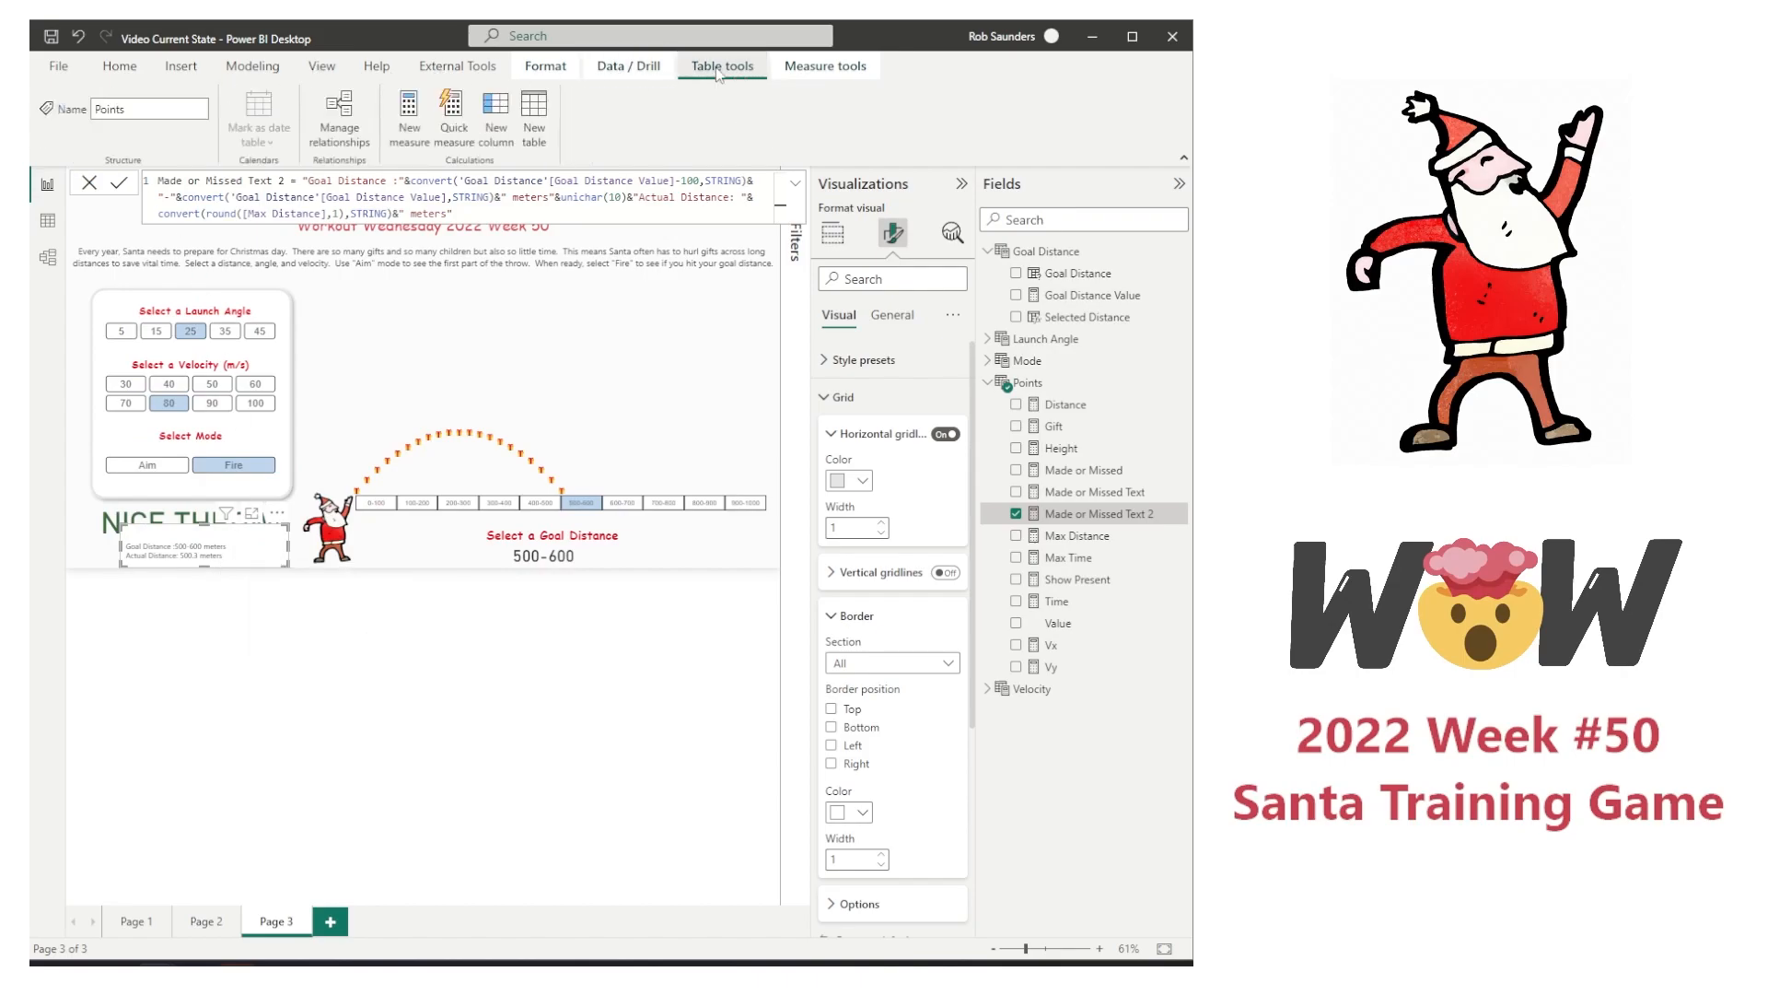
pyautogui.click(804, 69)
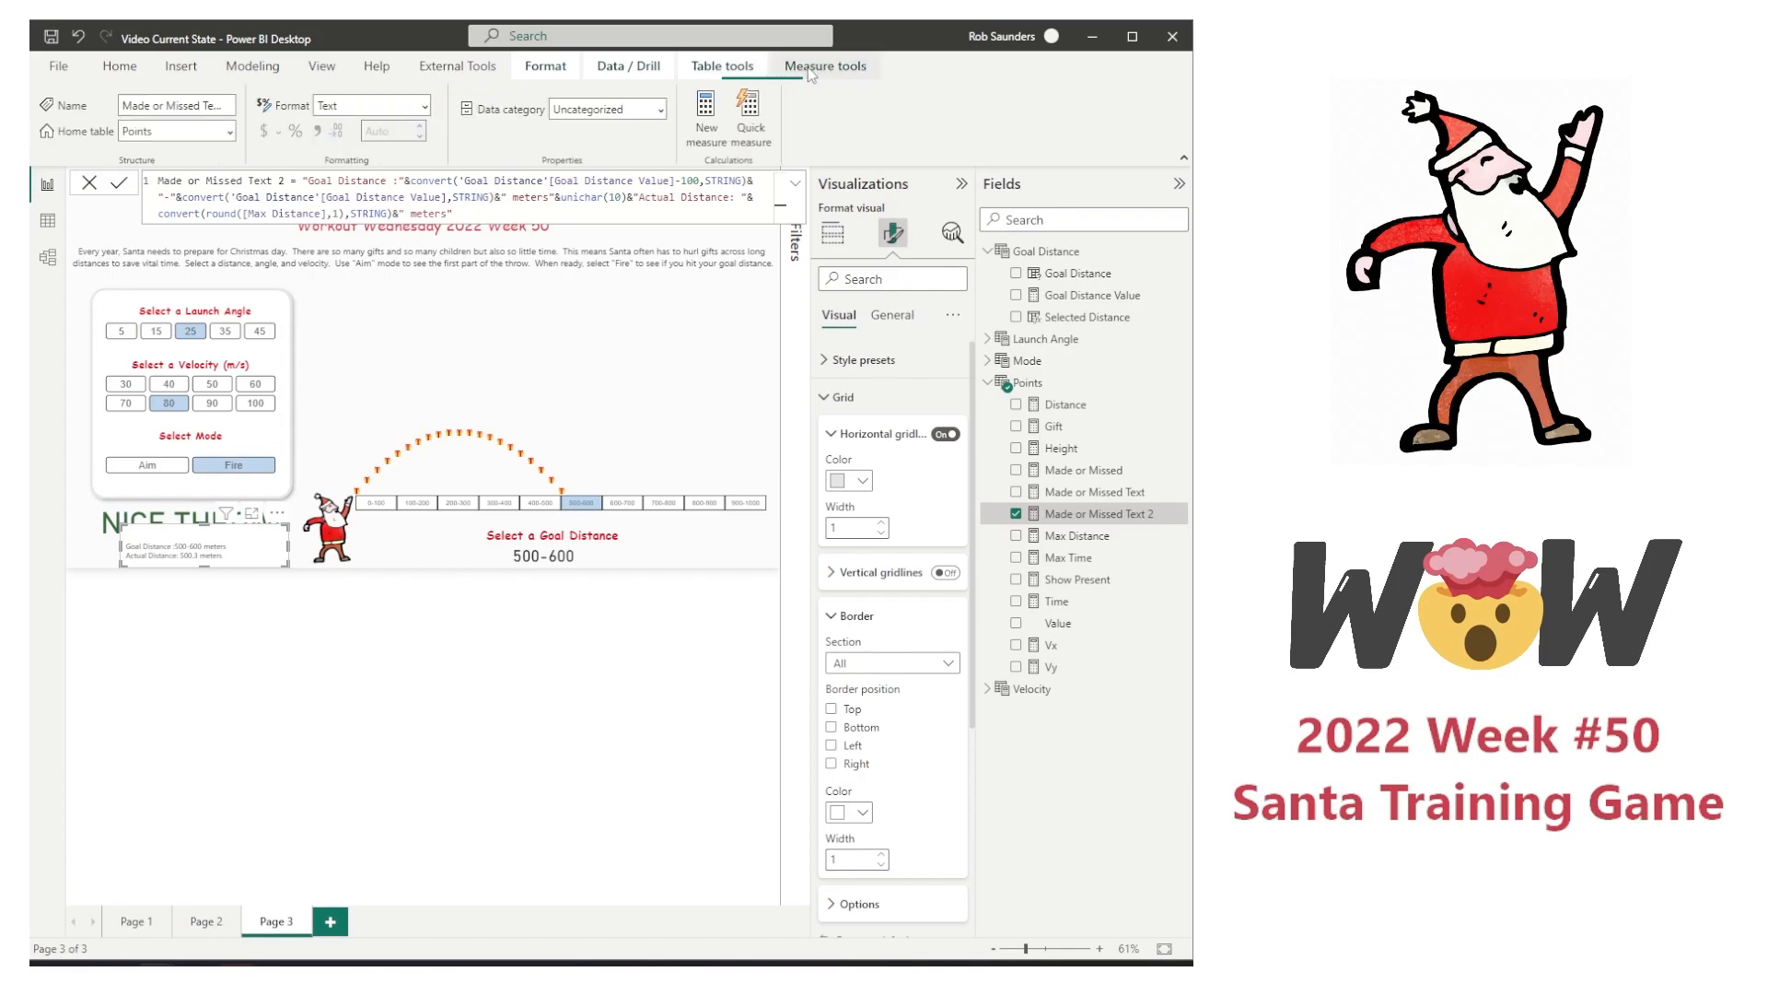
pyautogui.click(545, 67)
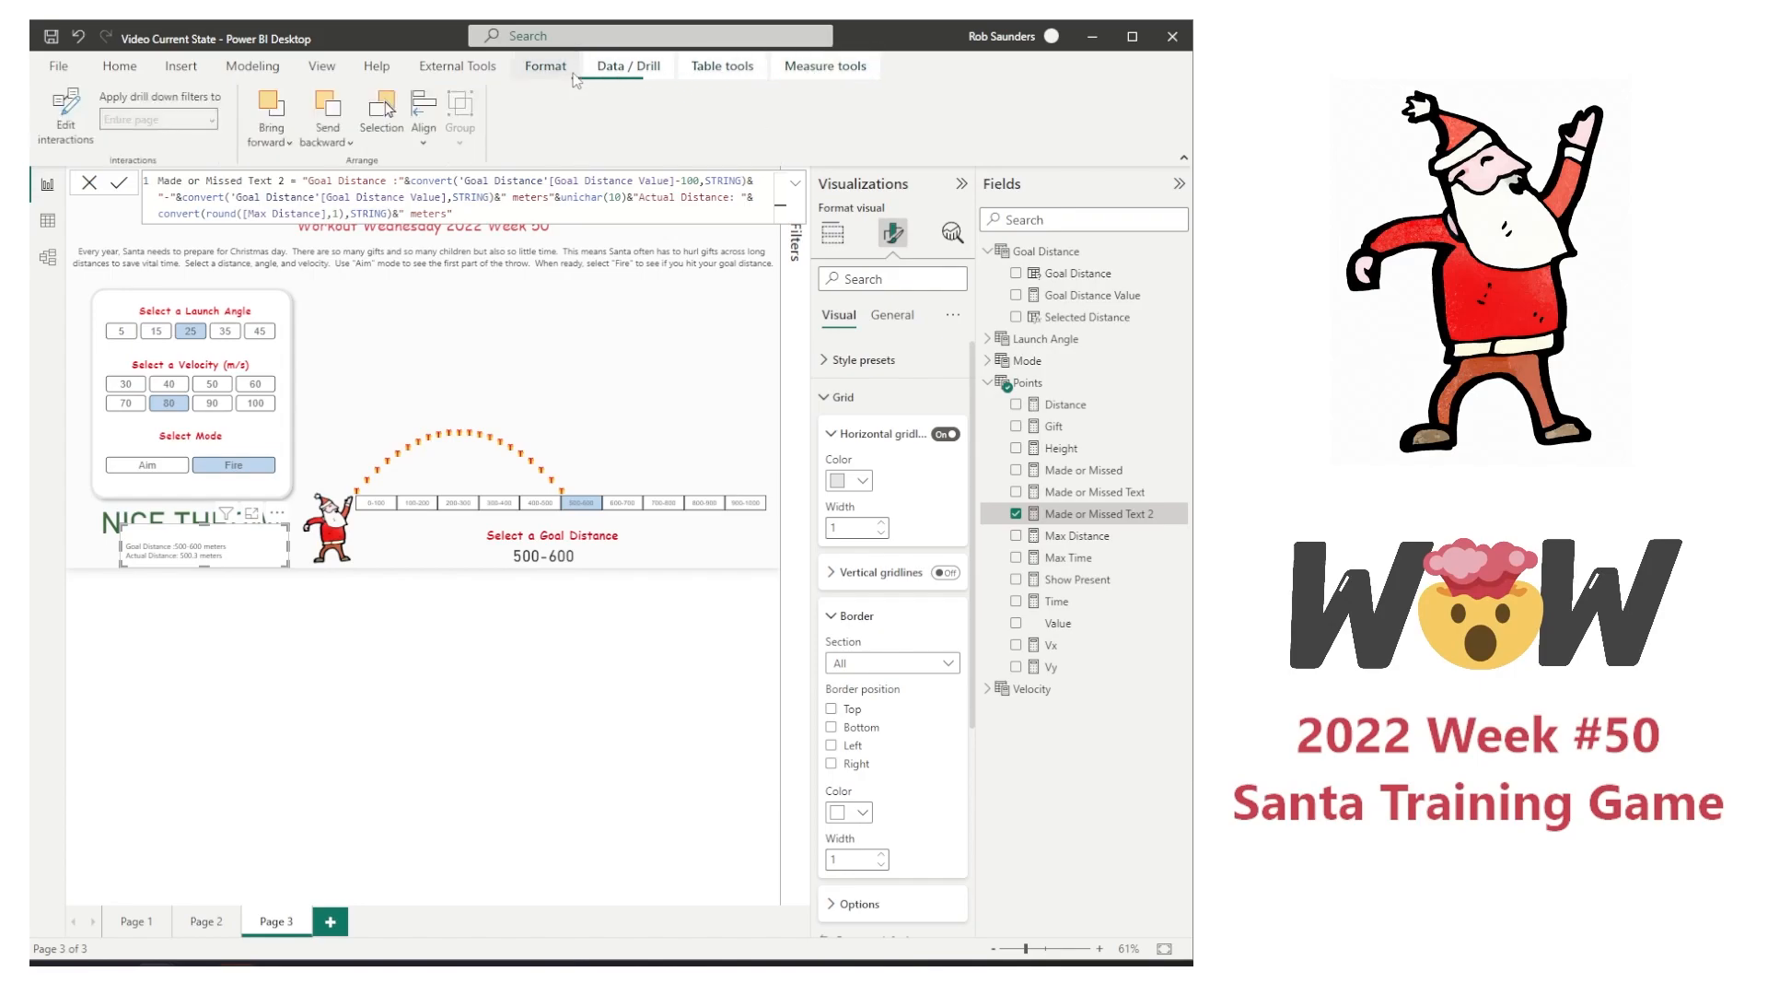
pyautogui.click(317, 145)
pyautogui.click(333, 200)
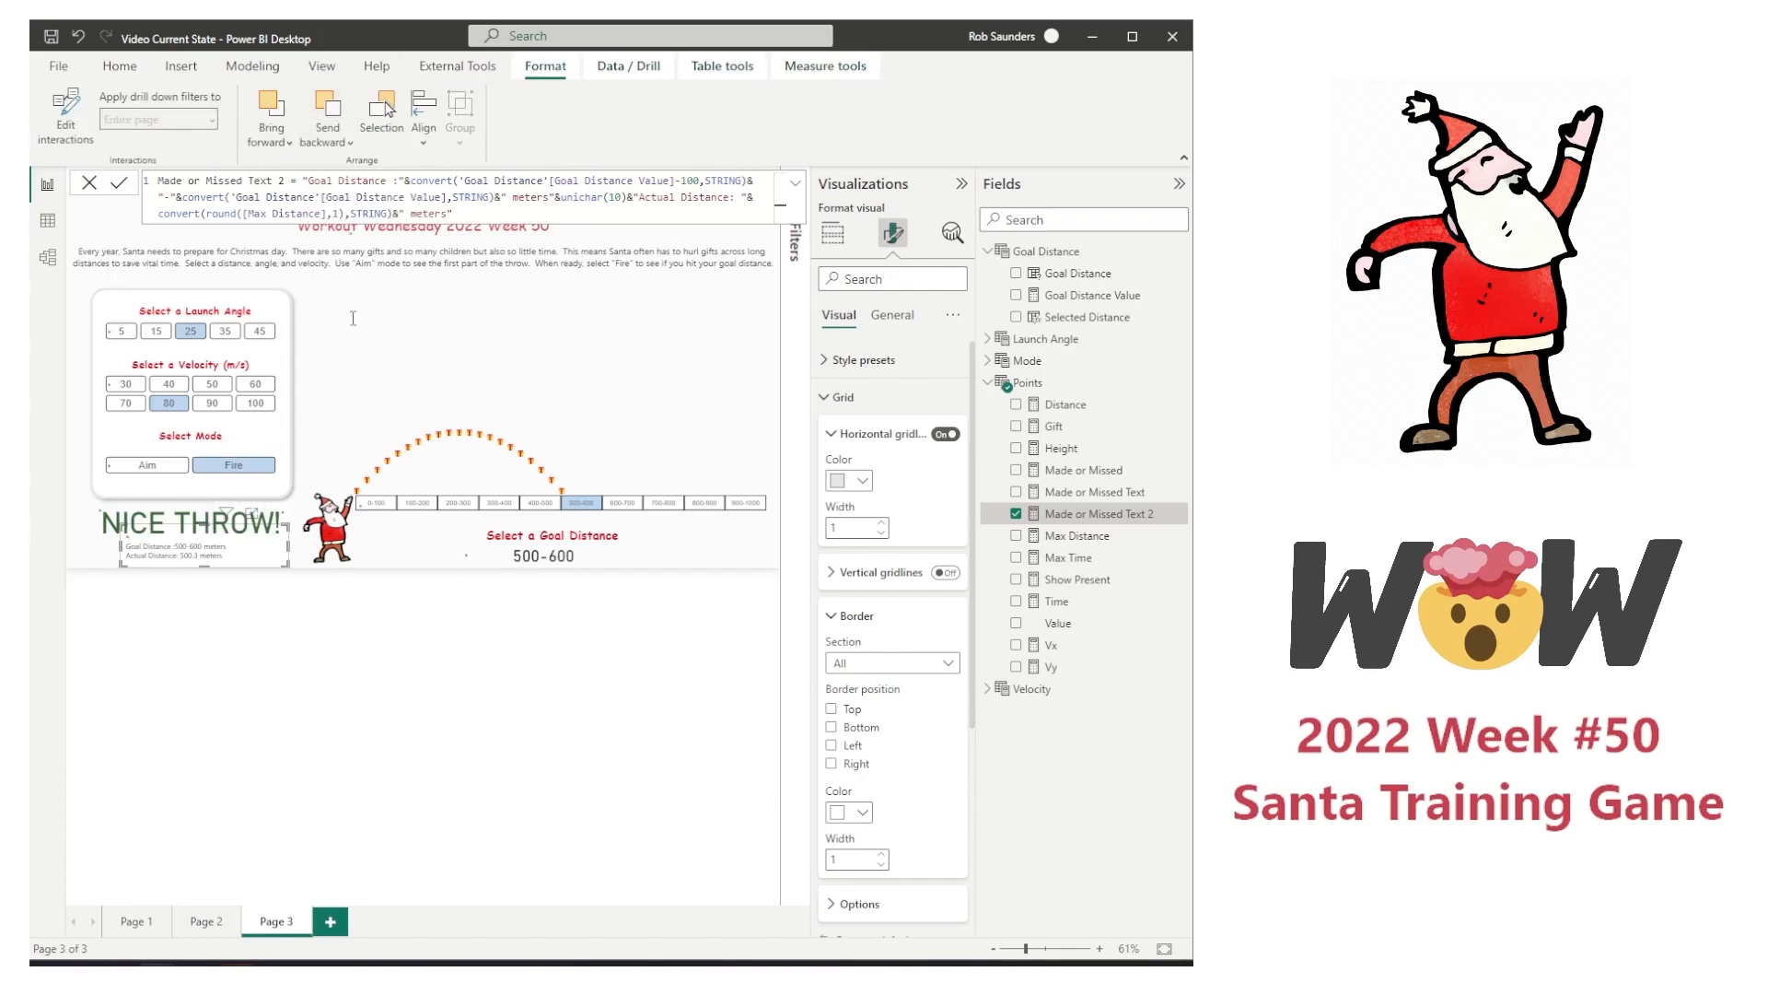
pyautogui.click(307, 654)
pyautogui.click(267, 565)
# Step: Apply conditional font color rules to the table's Made or Missed Text 2 values, one rule dark and the other white
pyautogui.click(241, 558)
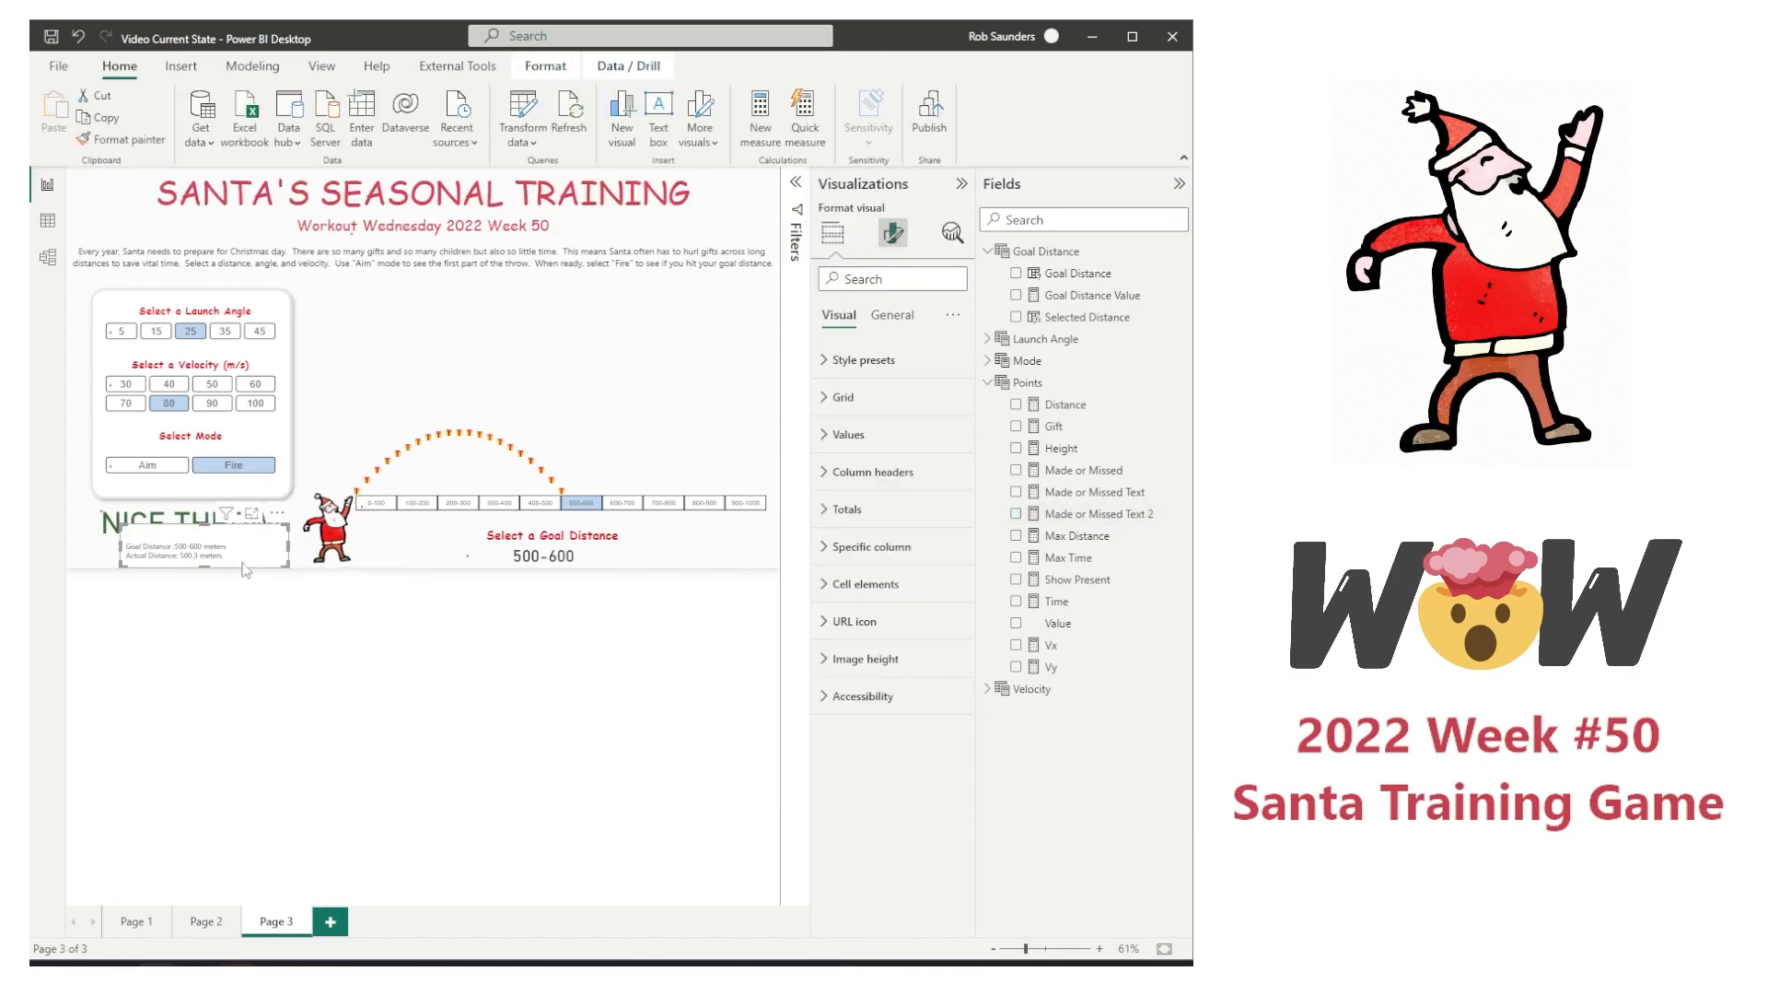
pyautogui.scroll(3, 241, 558)
pyautogui.click(865, 583)
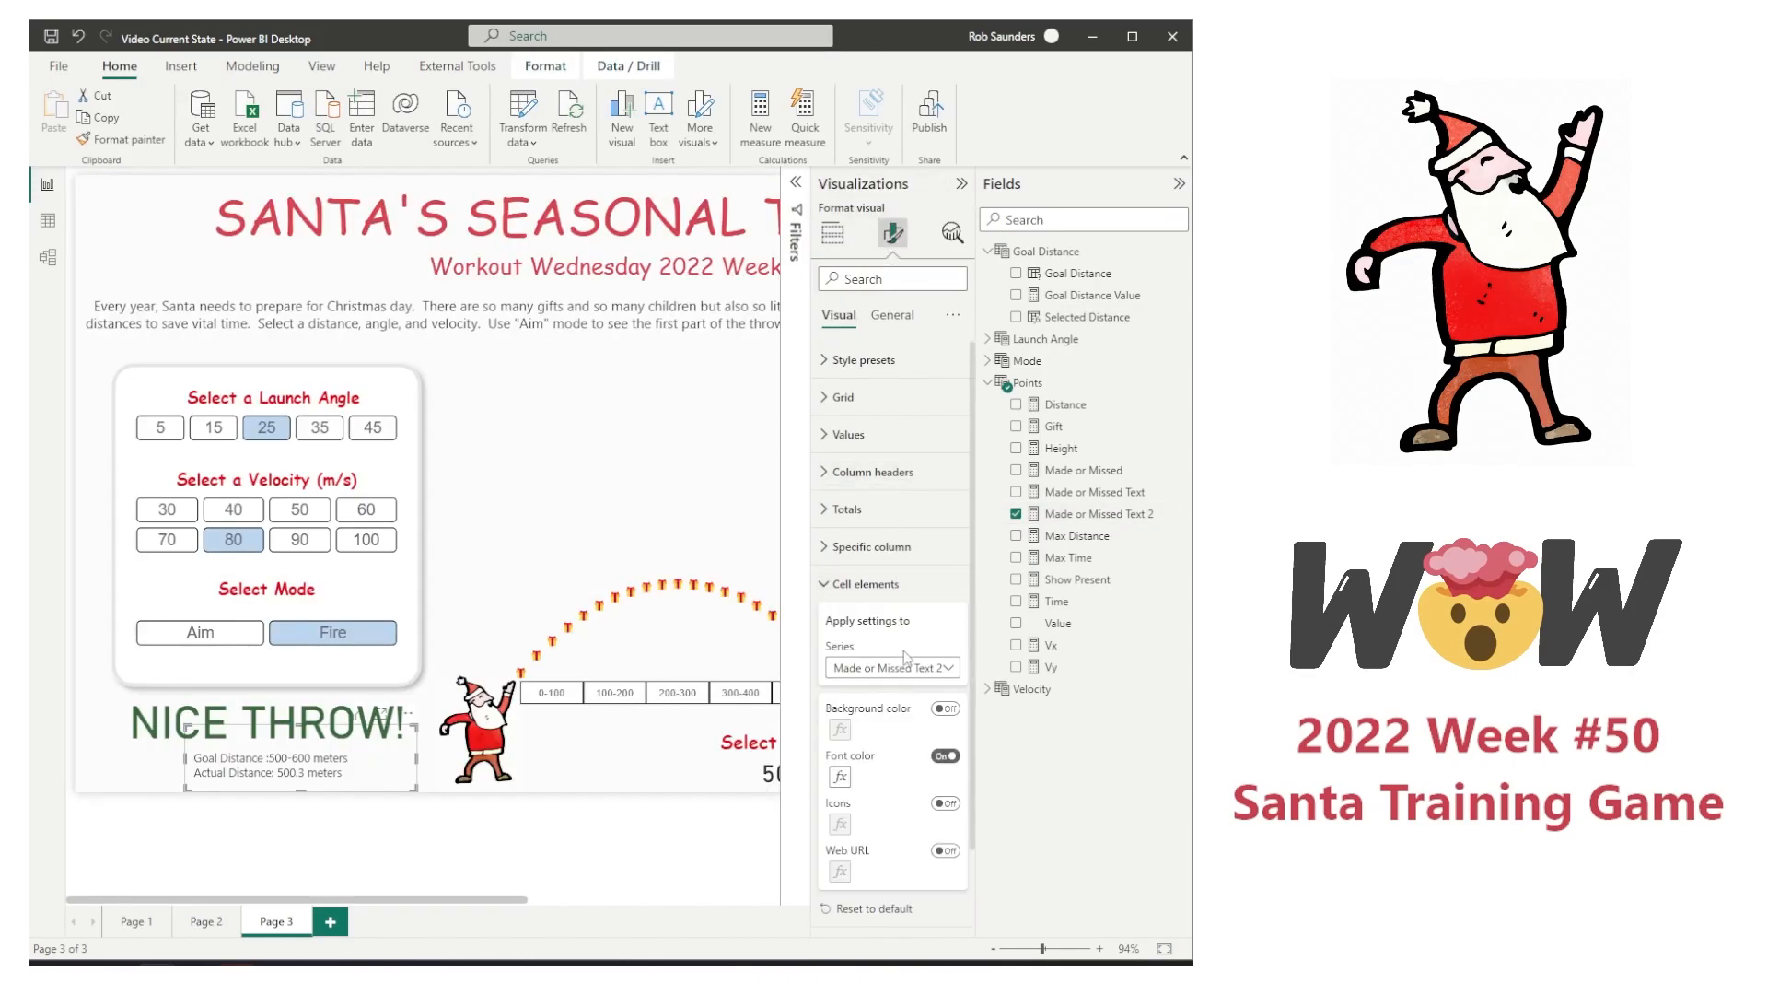
pyautogui.click(840, 776)
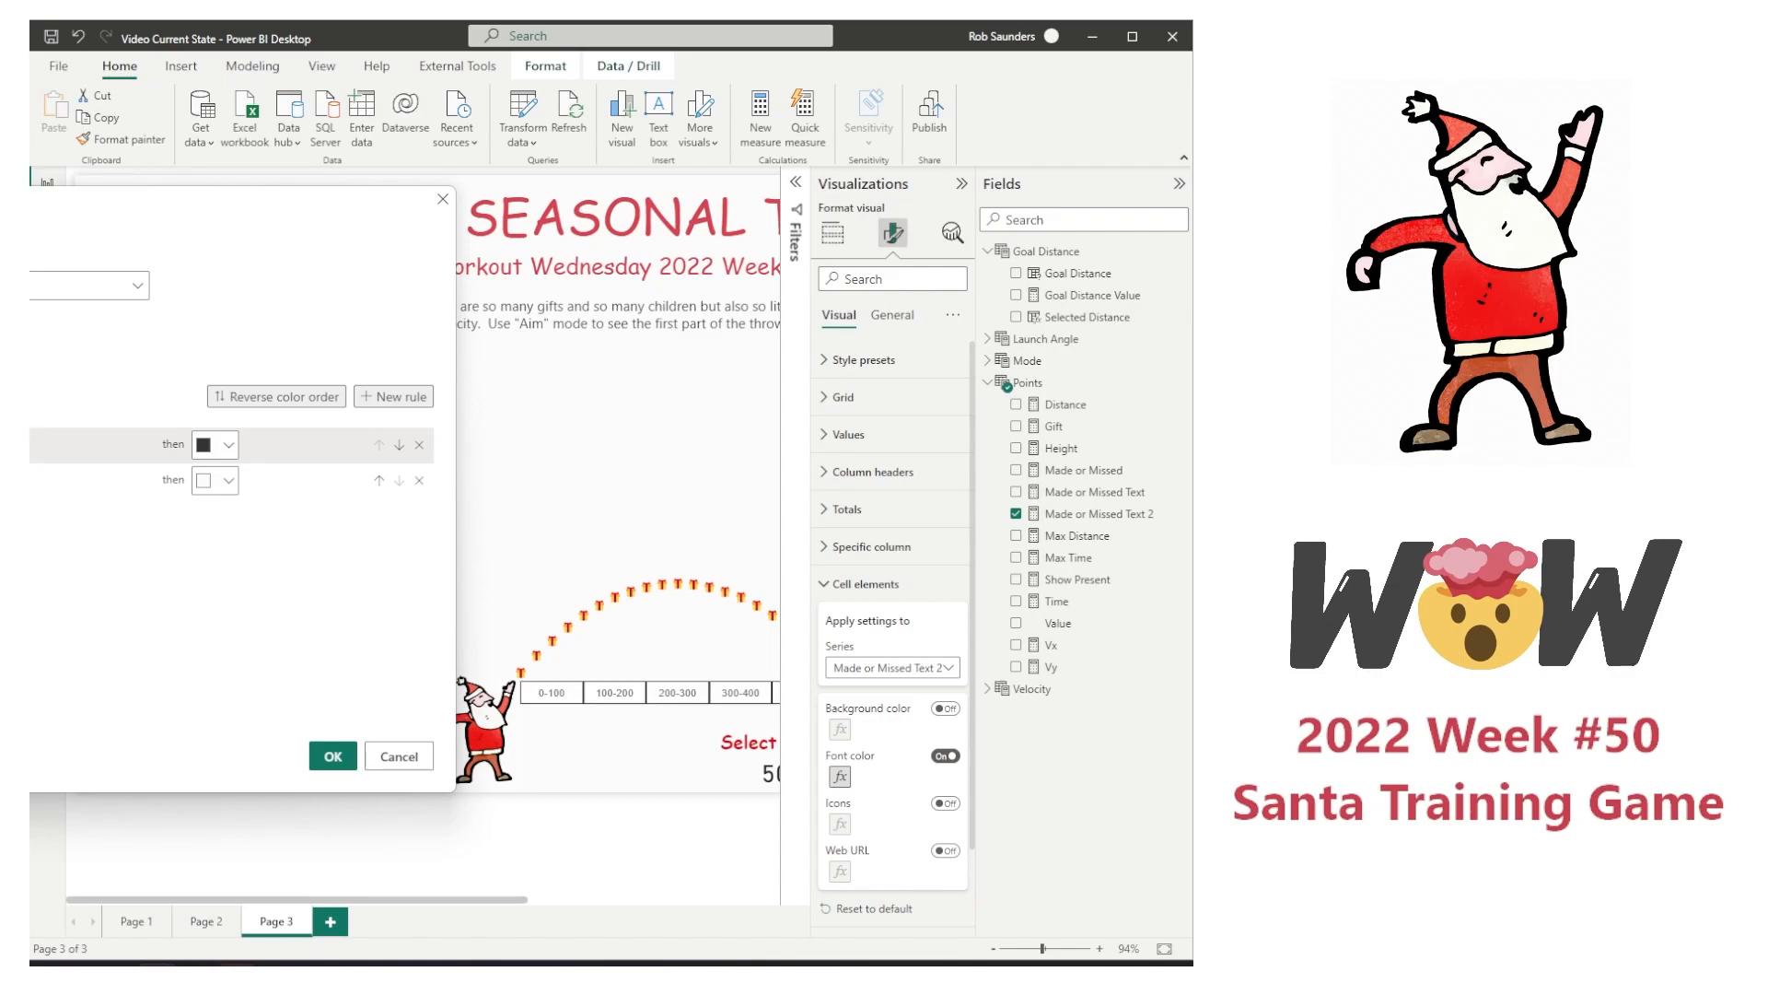
pyautogui.click(333, 756)
# Step: Switch the mode between Aim and Fire to check when the distance text shows
pyautogui.click(311, 639)
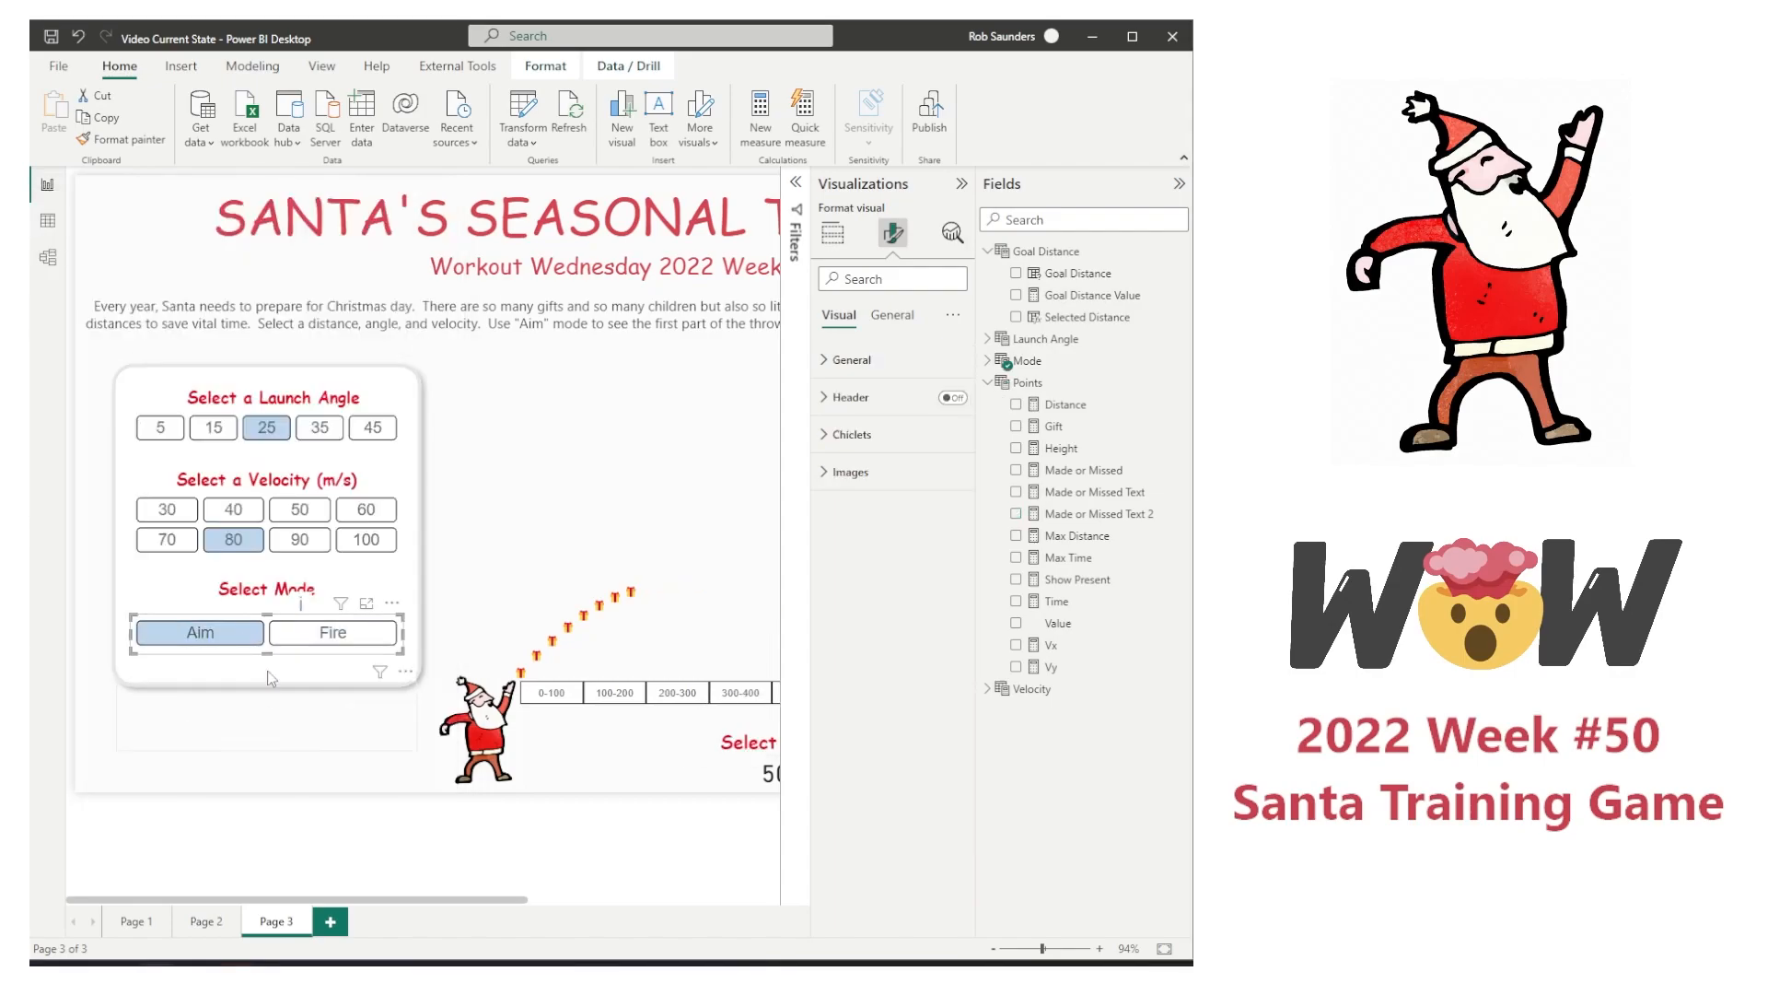
pyautogui.click(298, 638)
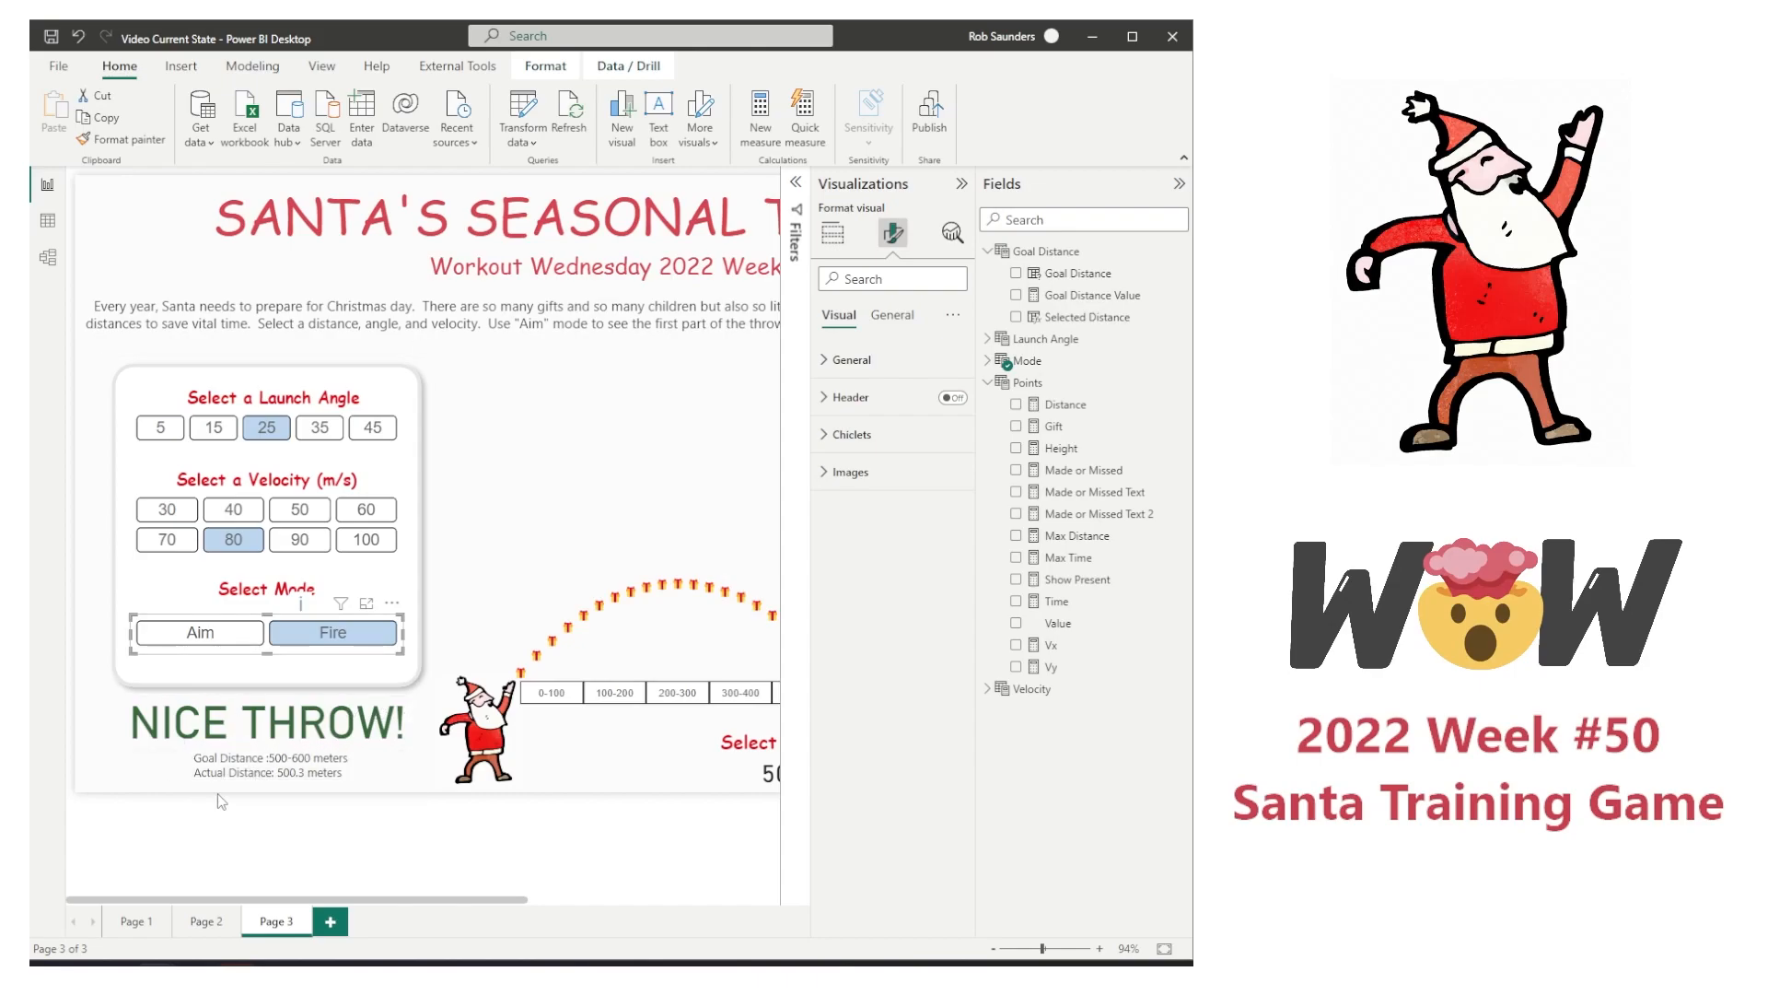
pyautogui.click(197, 634)
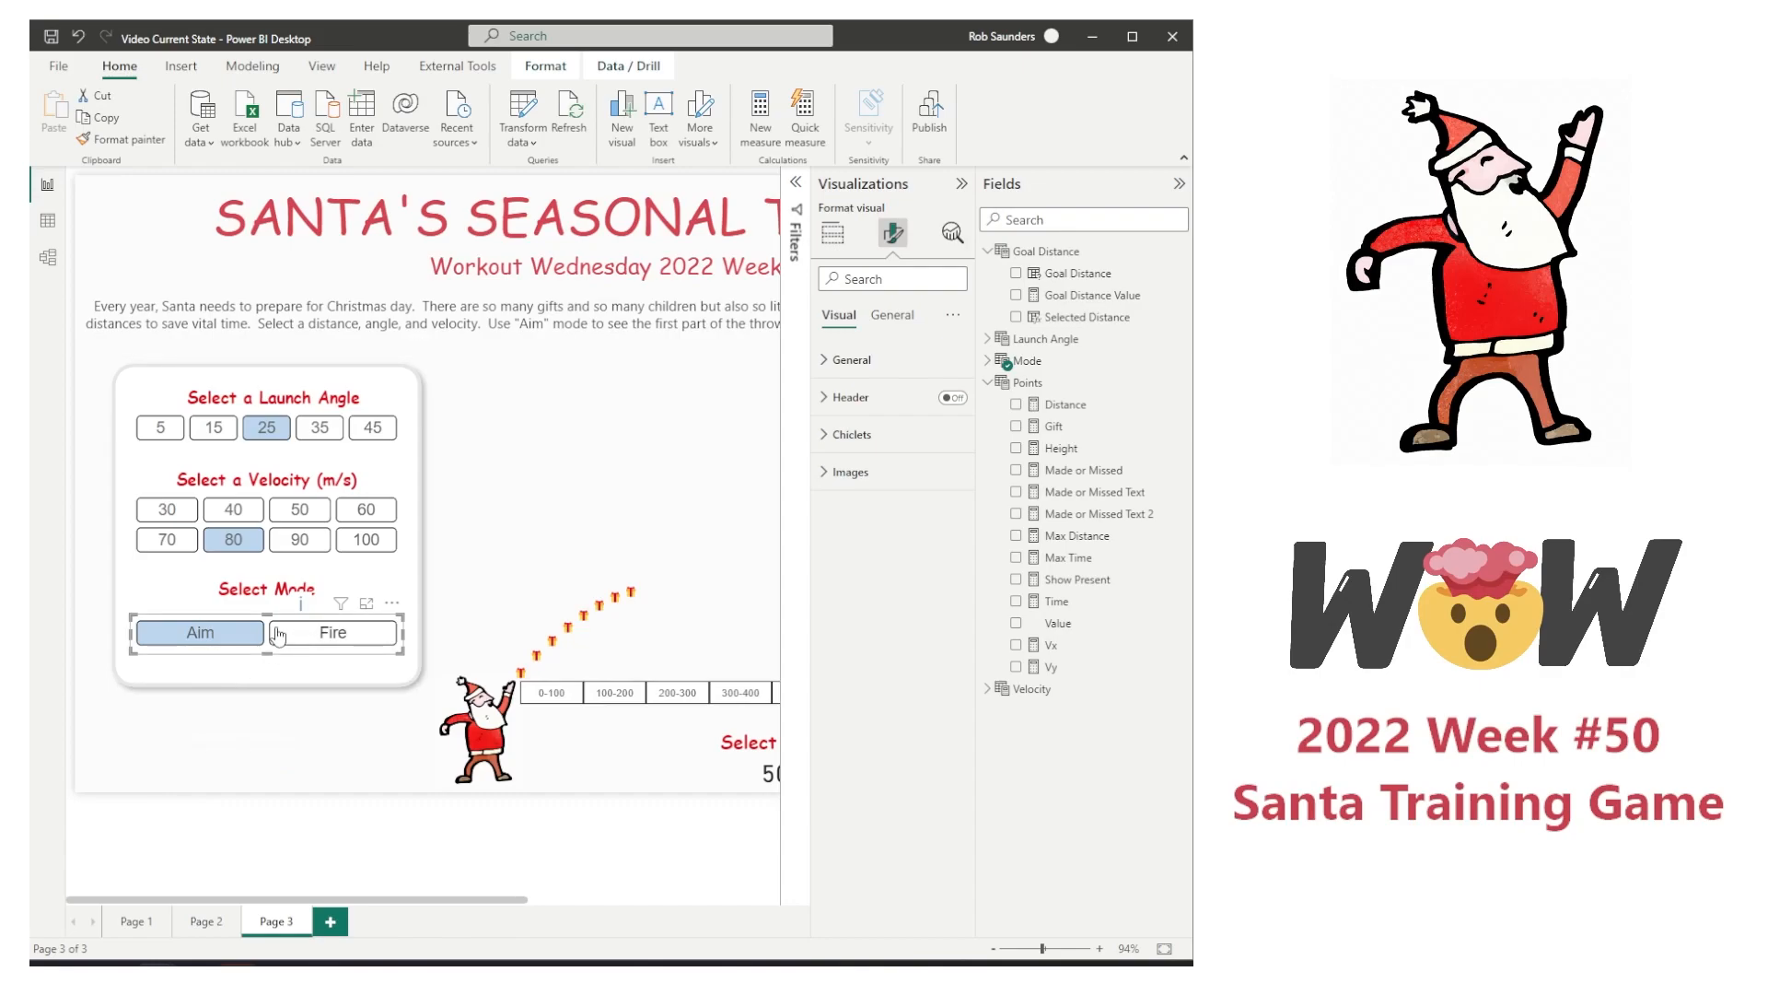
pyautogui.click(318, 634)
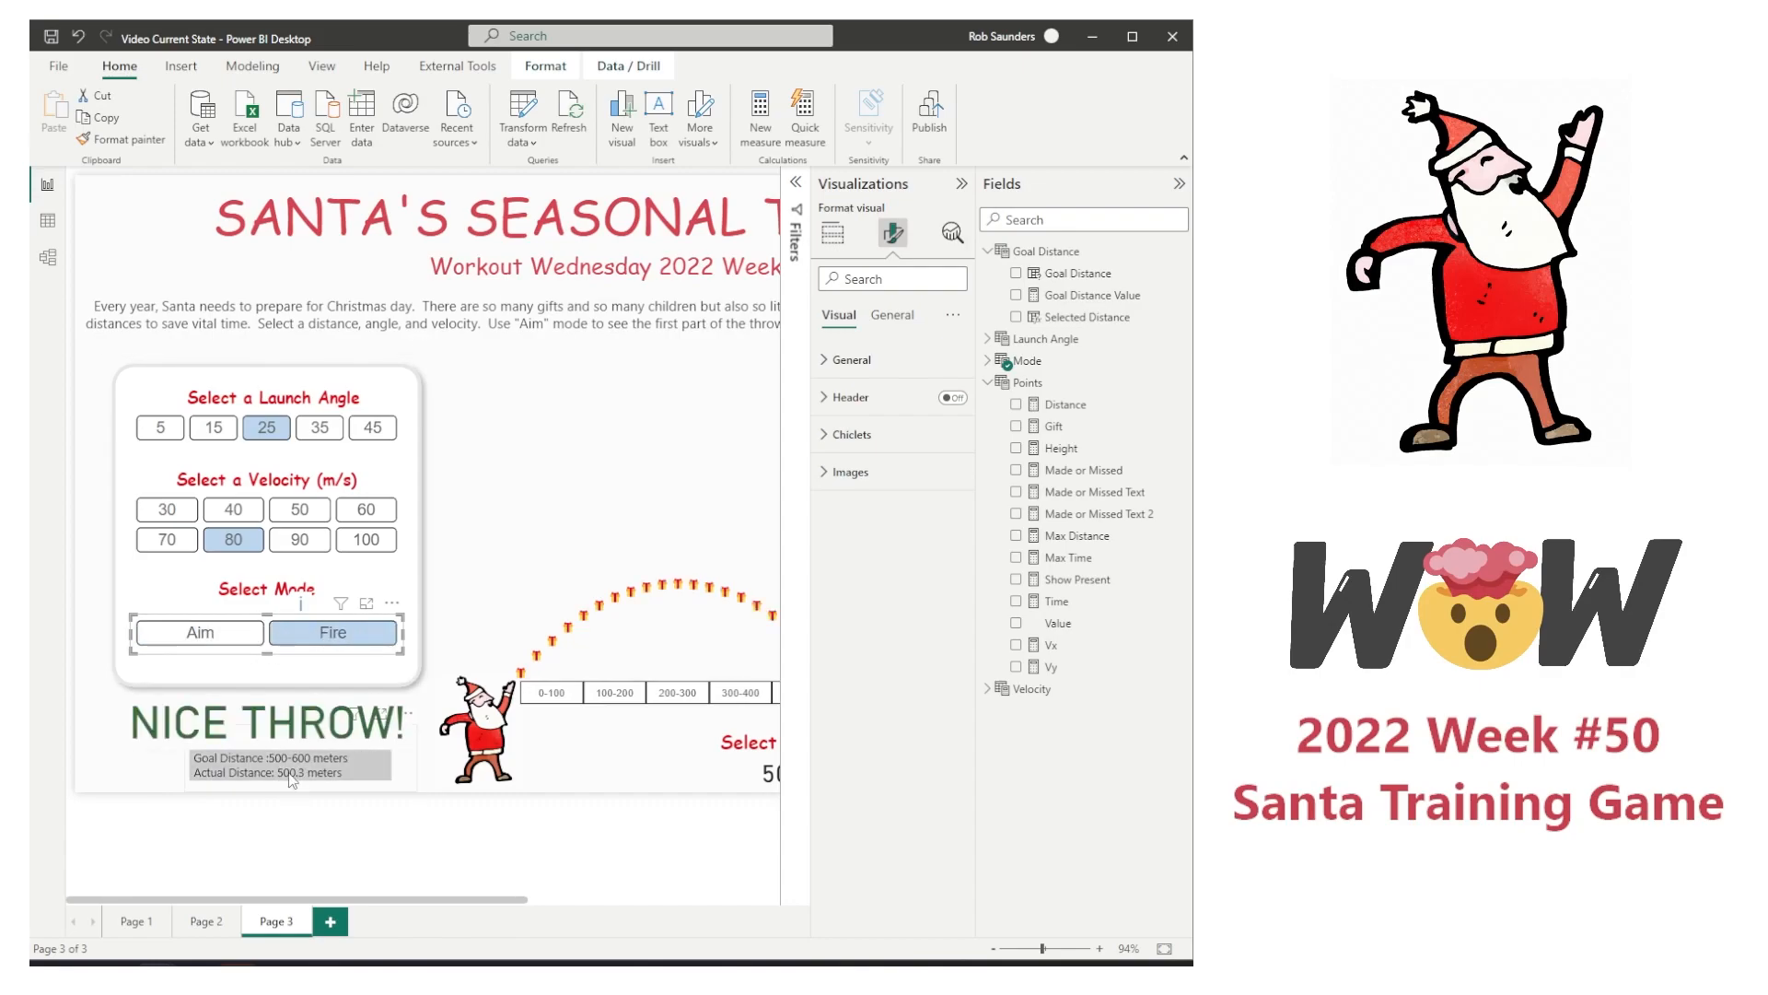